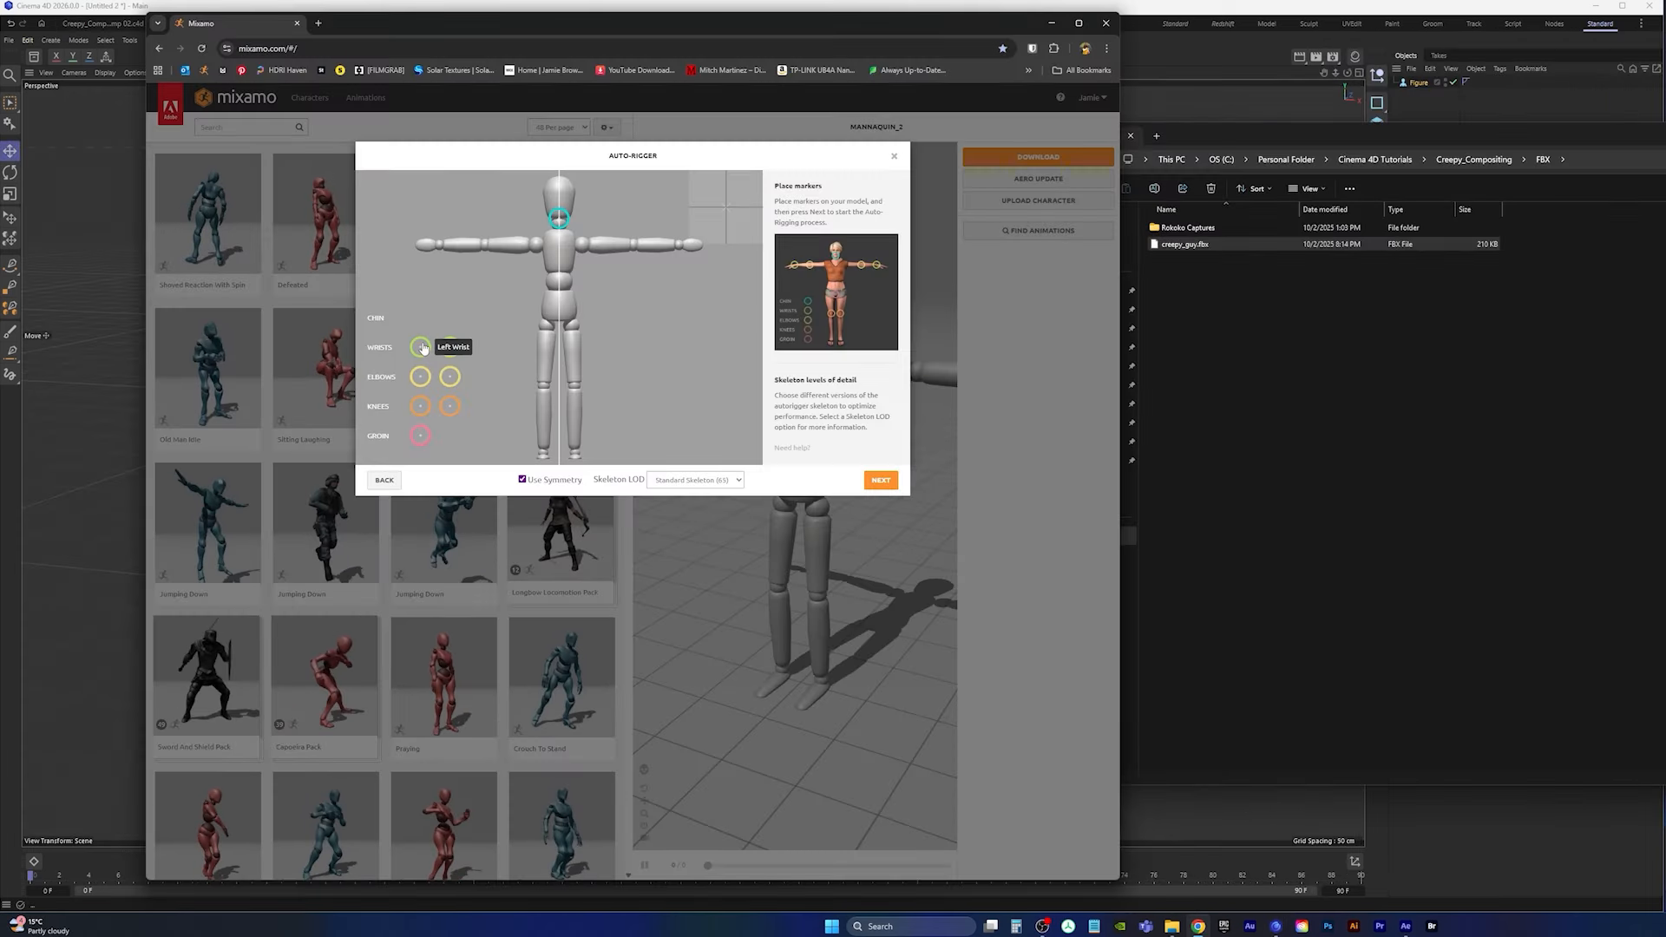
pyautogui.moveTo(428, 350); pyautogui.dragTo(440, 251)
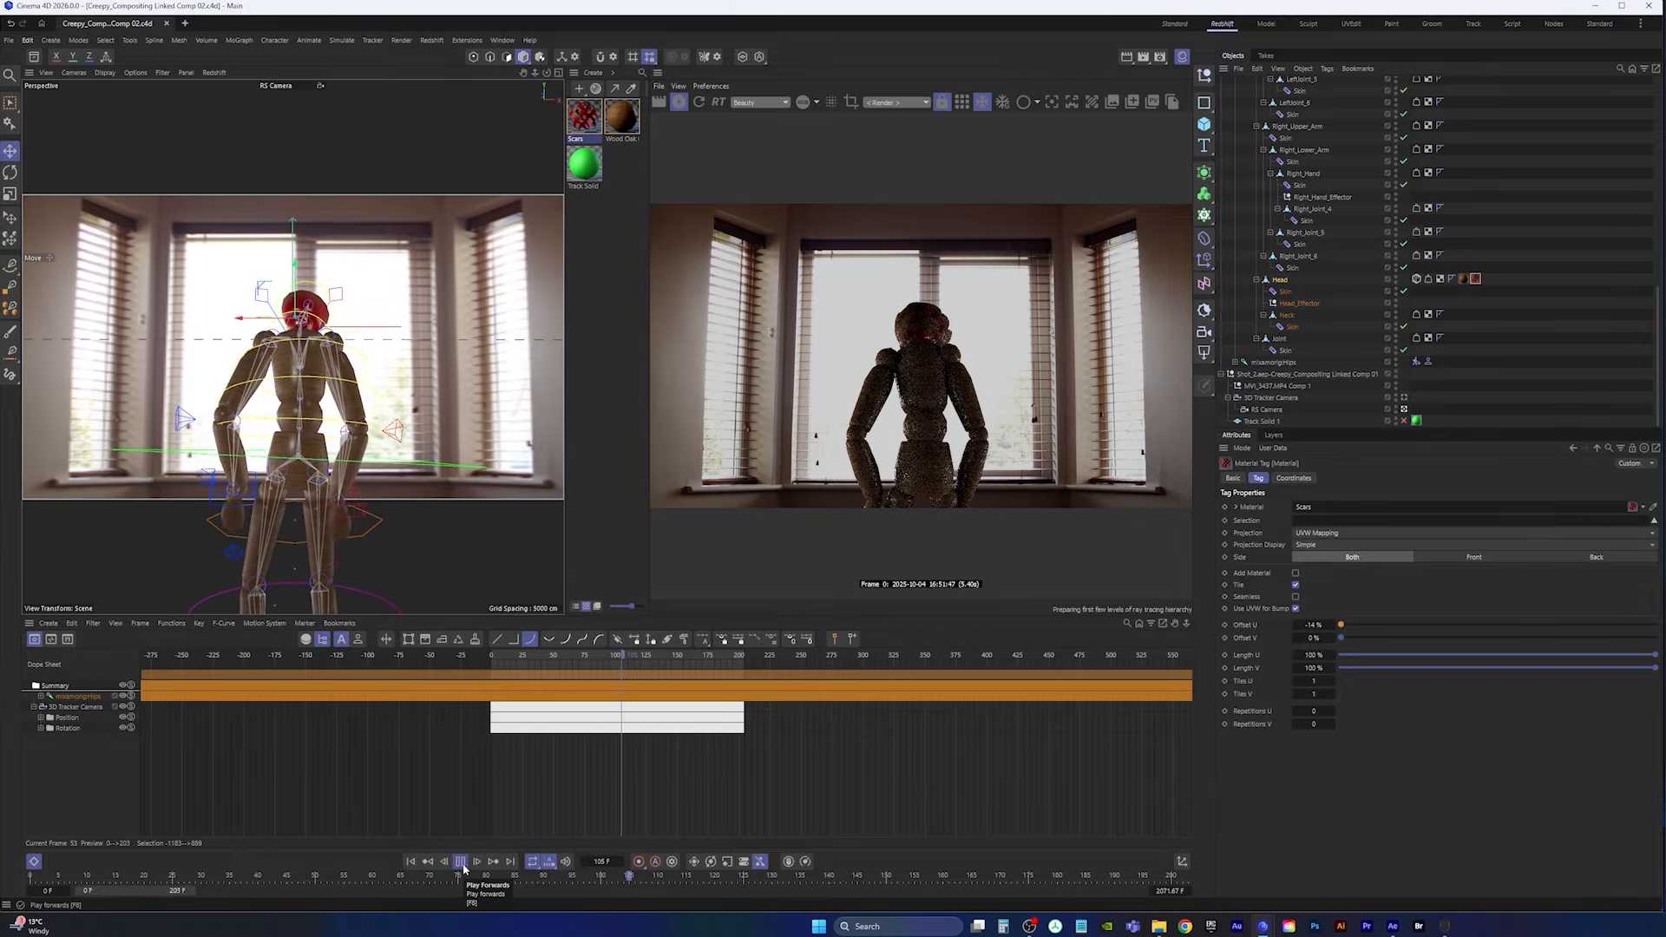
pyautogui.click(464, 867)
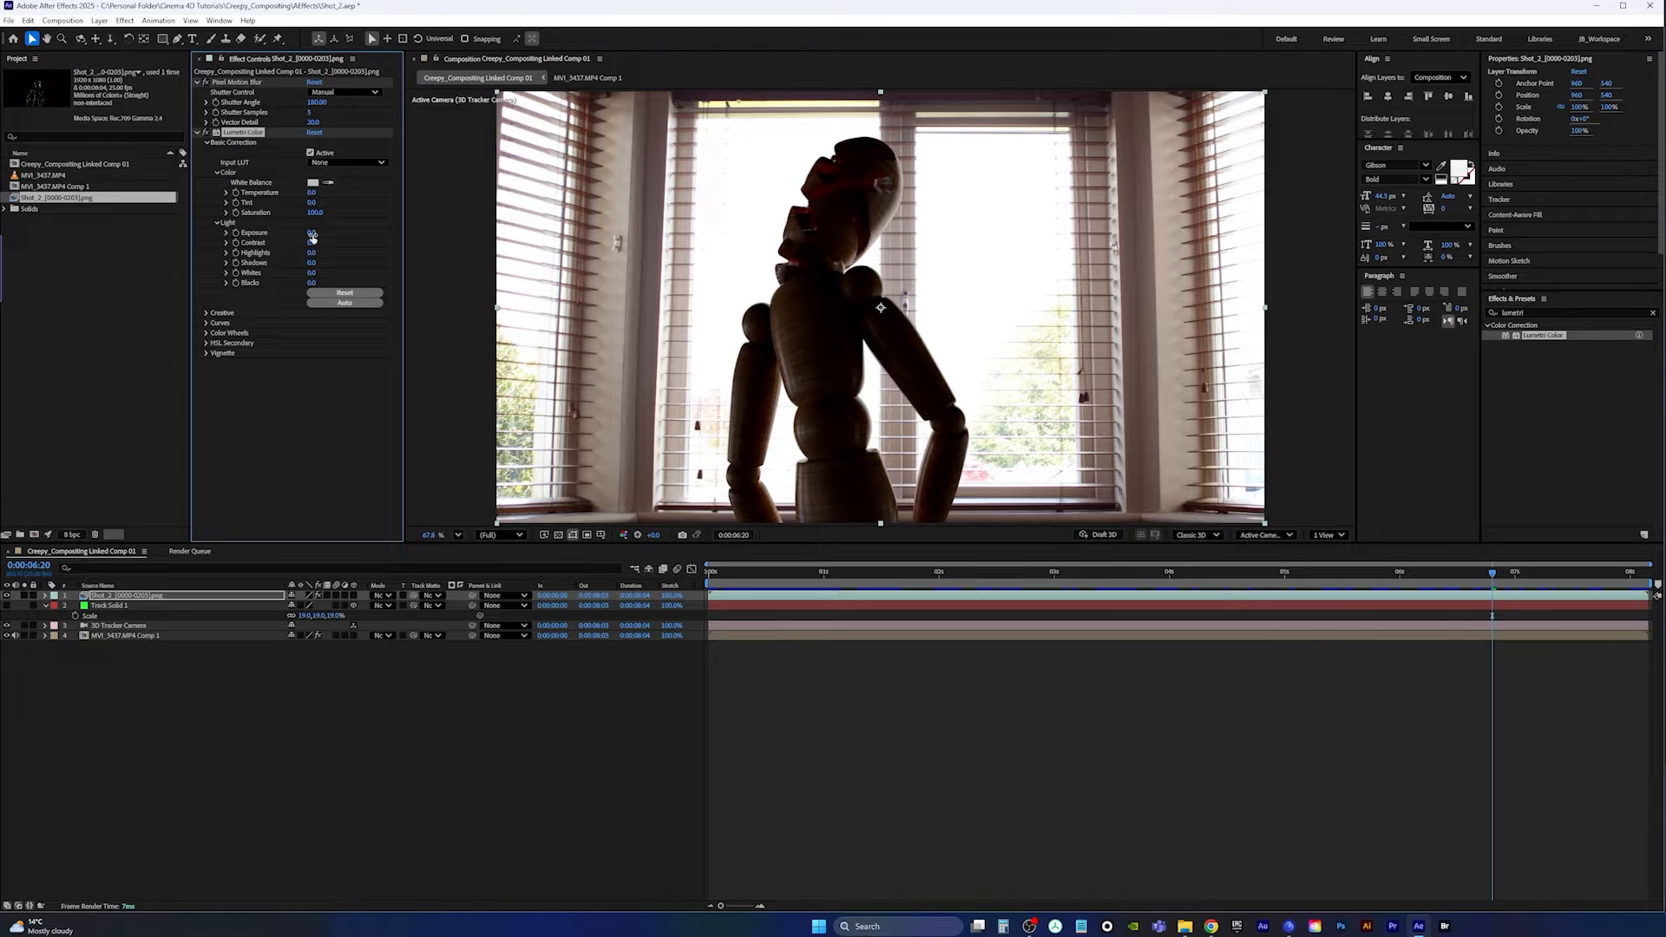
pyautogui.moveTo(313, 232); pyautogui.dragTo(318, 233)
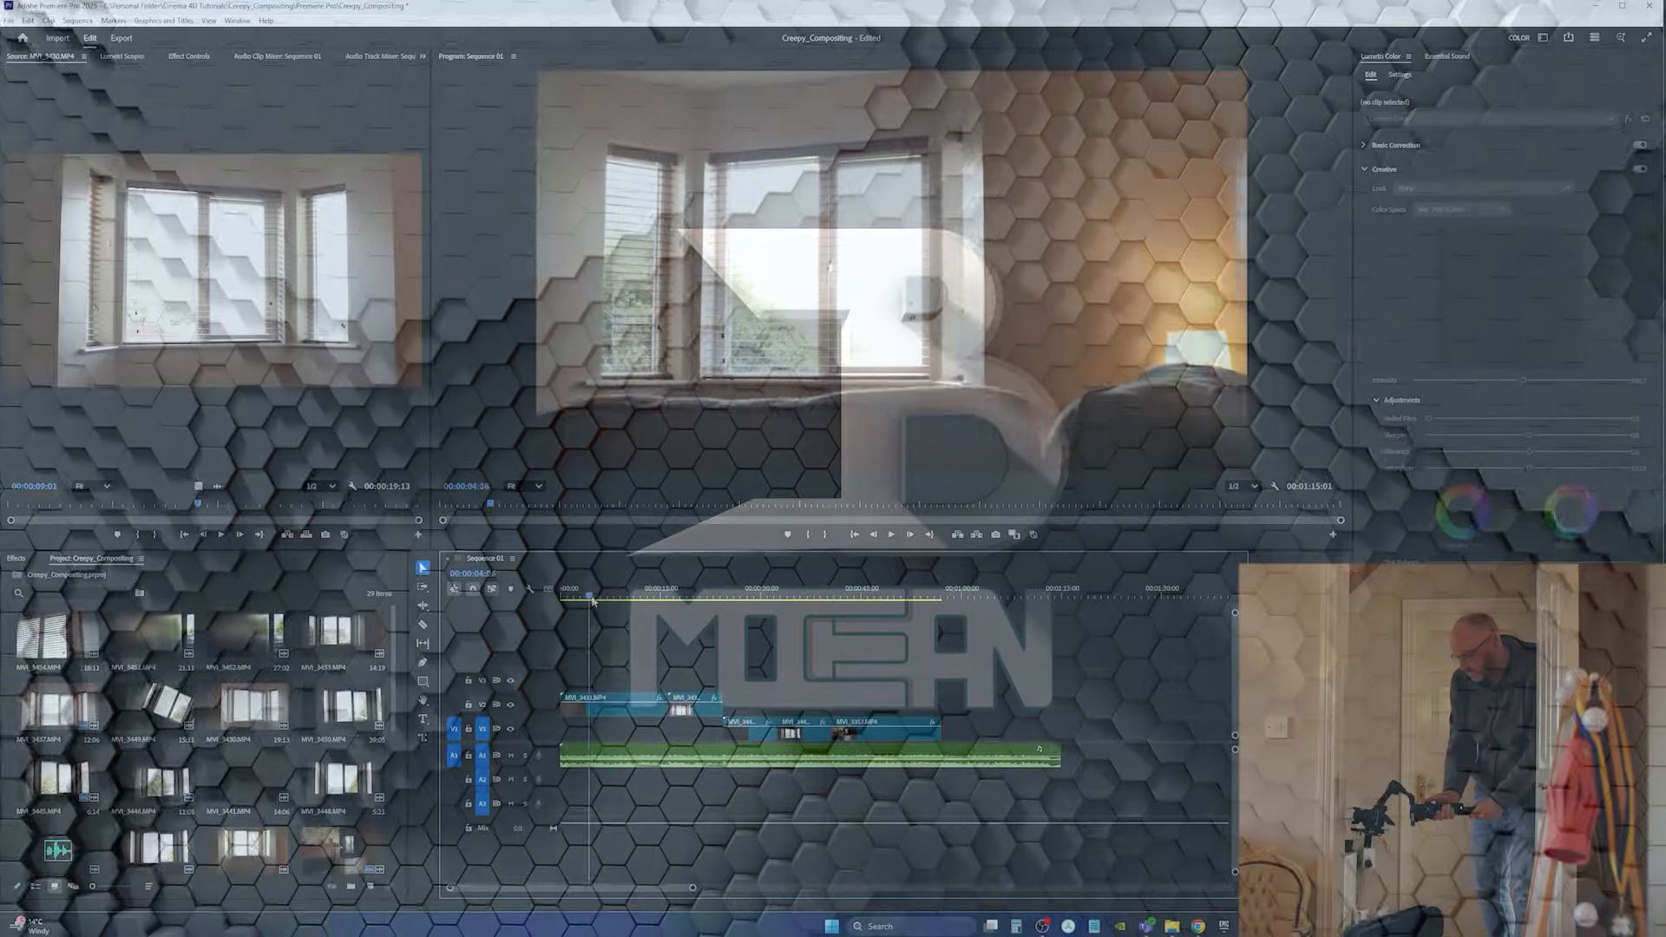
# Step: Review the project's footage, opening MVI_3450.MP4 and MVI_3437.MP4 as source clips, and return the playhead to the sequence start
pyautogui.moveTo(593, 600)
pyautogui.mouseDown()
pyautogui.moveTo(719, 611)
pyautogui.moveTo(564, 609)
pyautogui.mouseUp()
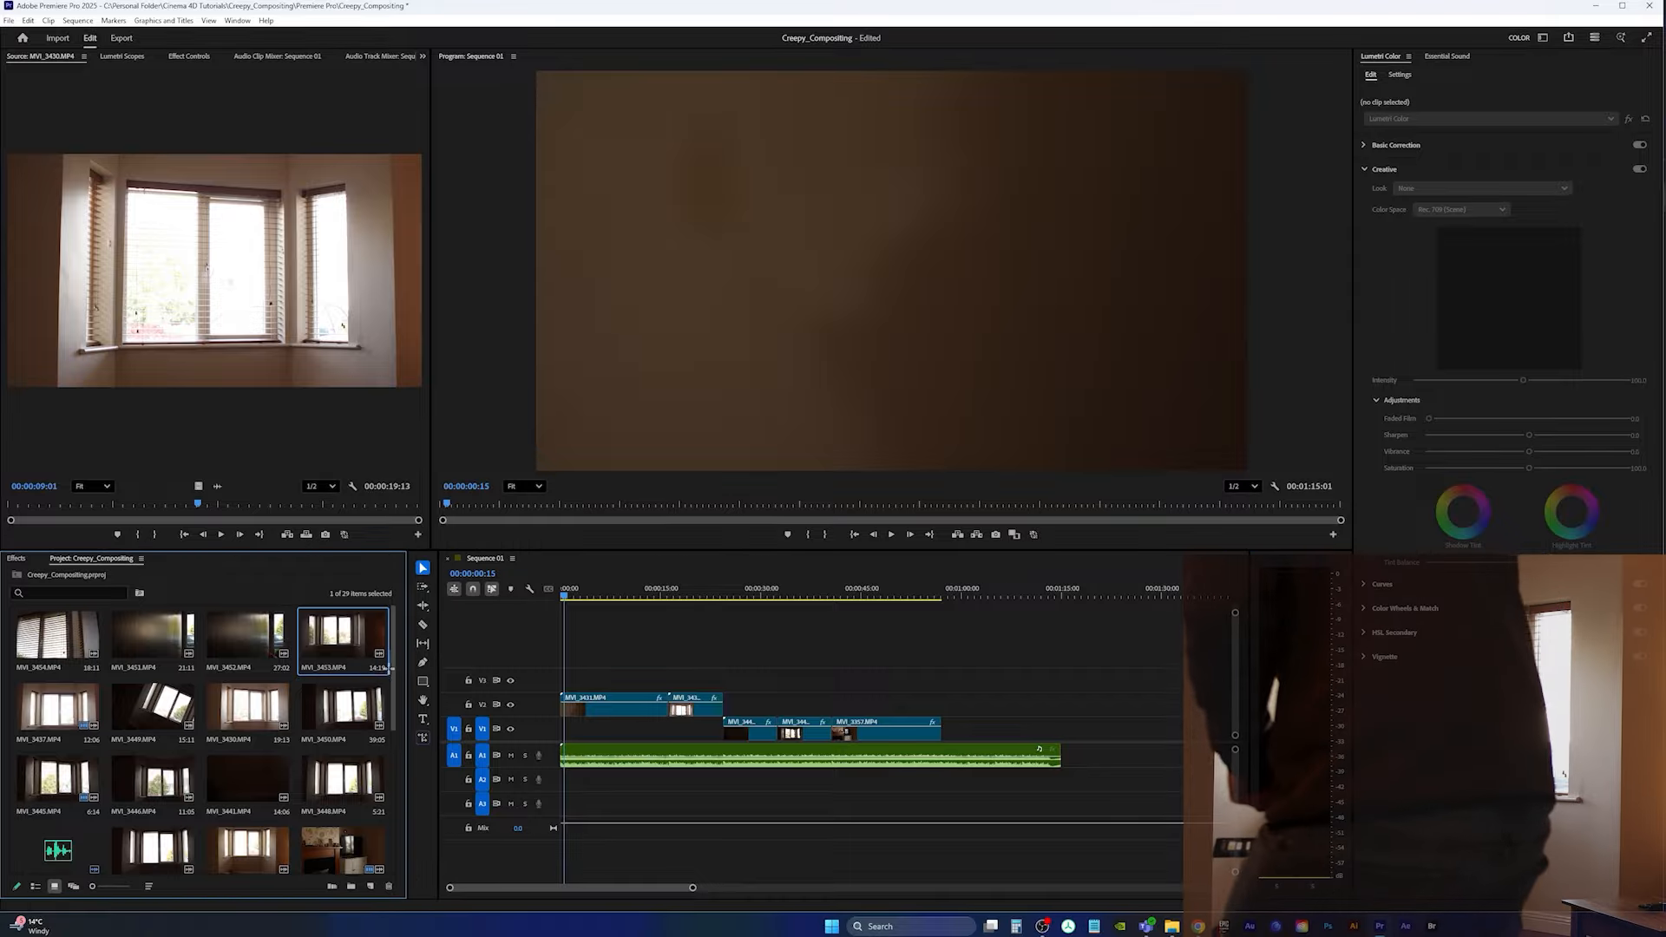
pyautogui.moveTo(393, 663); pyautogui.dragTo(392, 672)
pyautogui.scroll(1, 384, 723)
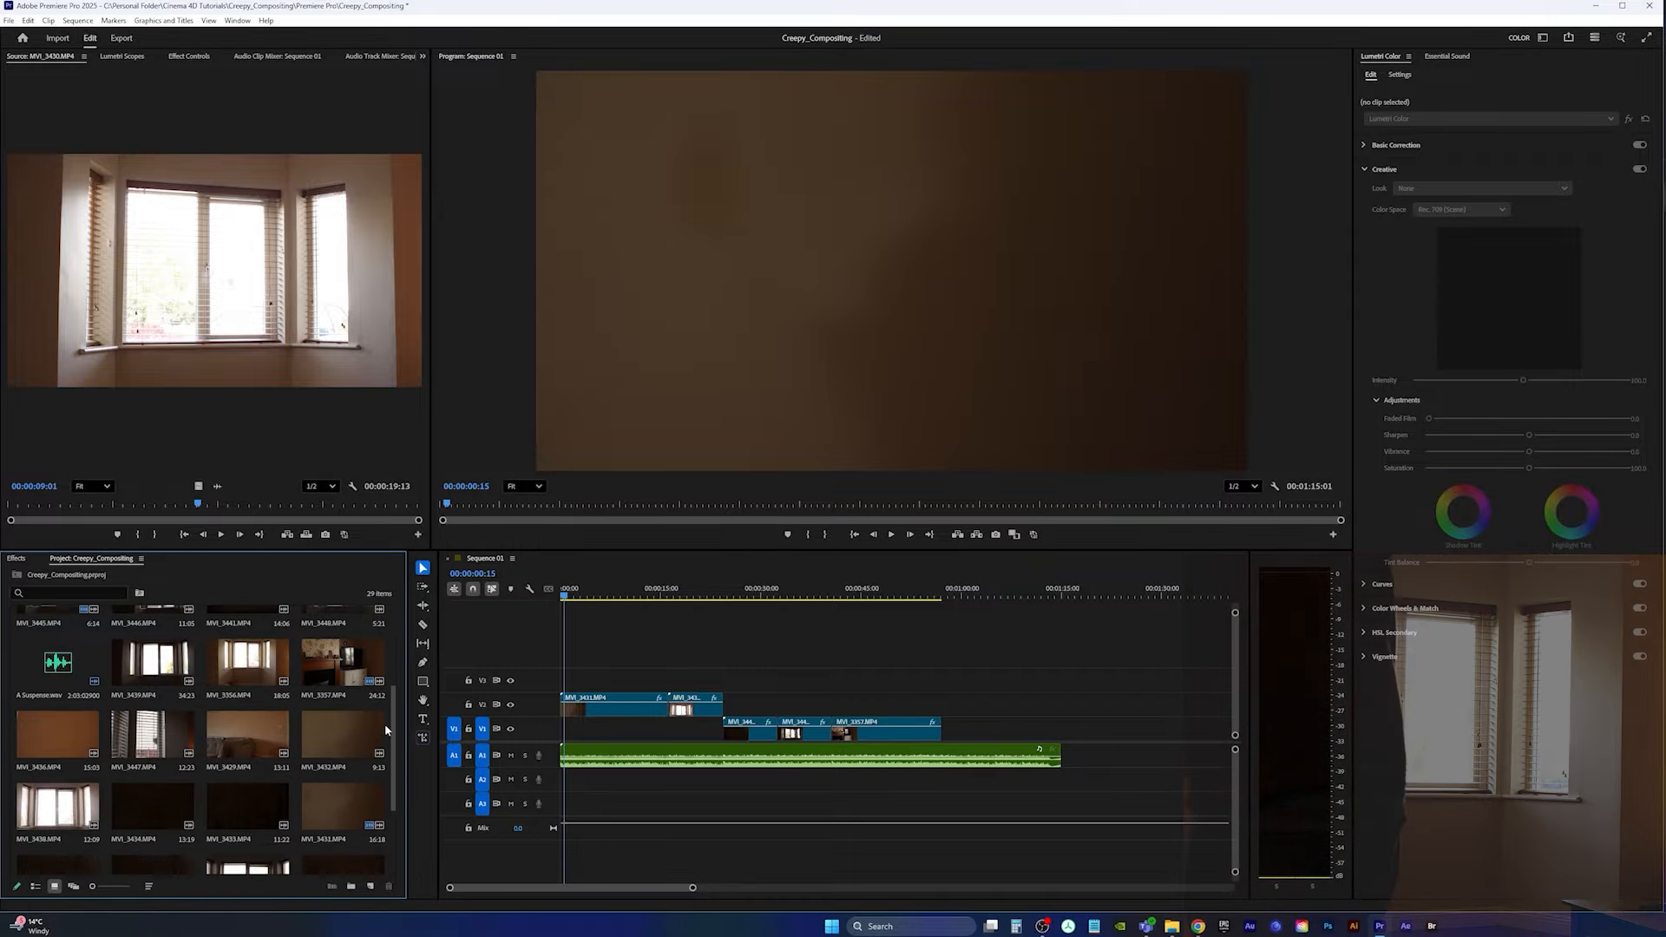
pyautogui.click(181, 505)
pyautogui.moveTo(181, 506)
pyautogui.mouseDown()
pyautogui.moveTo(236, 519)
pyautogui.moveTo(122, 505)
pyautogui.moveTo(205, 505)
pyautogui.moveTo(143, 508)
pyautogui.moveTo(177, 504)
pyautogui.mouseUp()
pyautogui.doubleClick(342, 707)
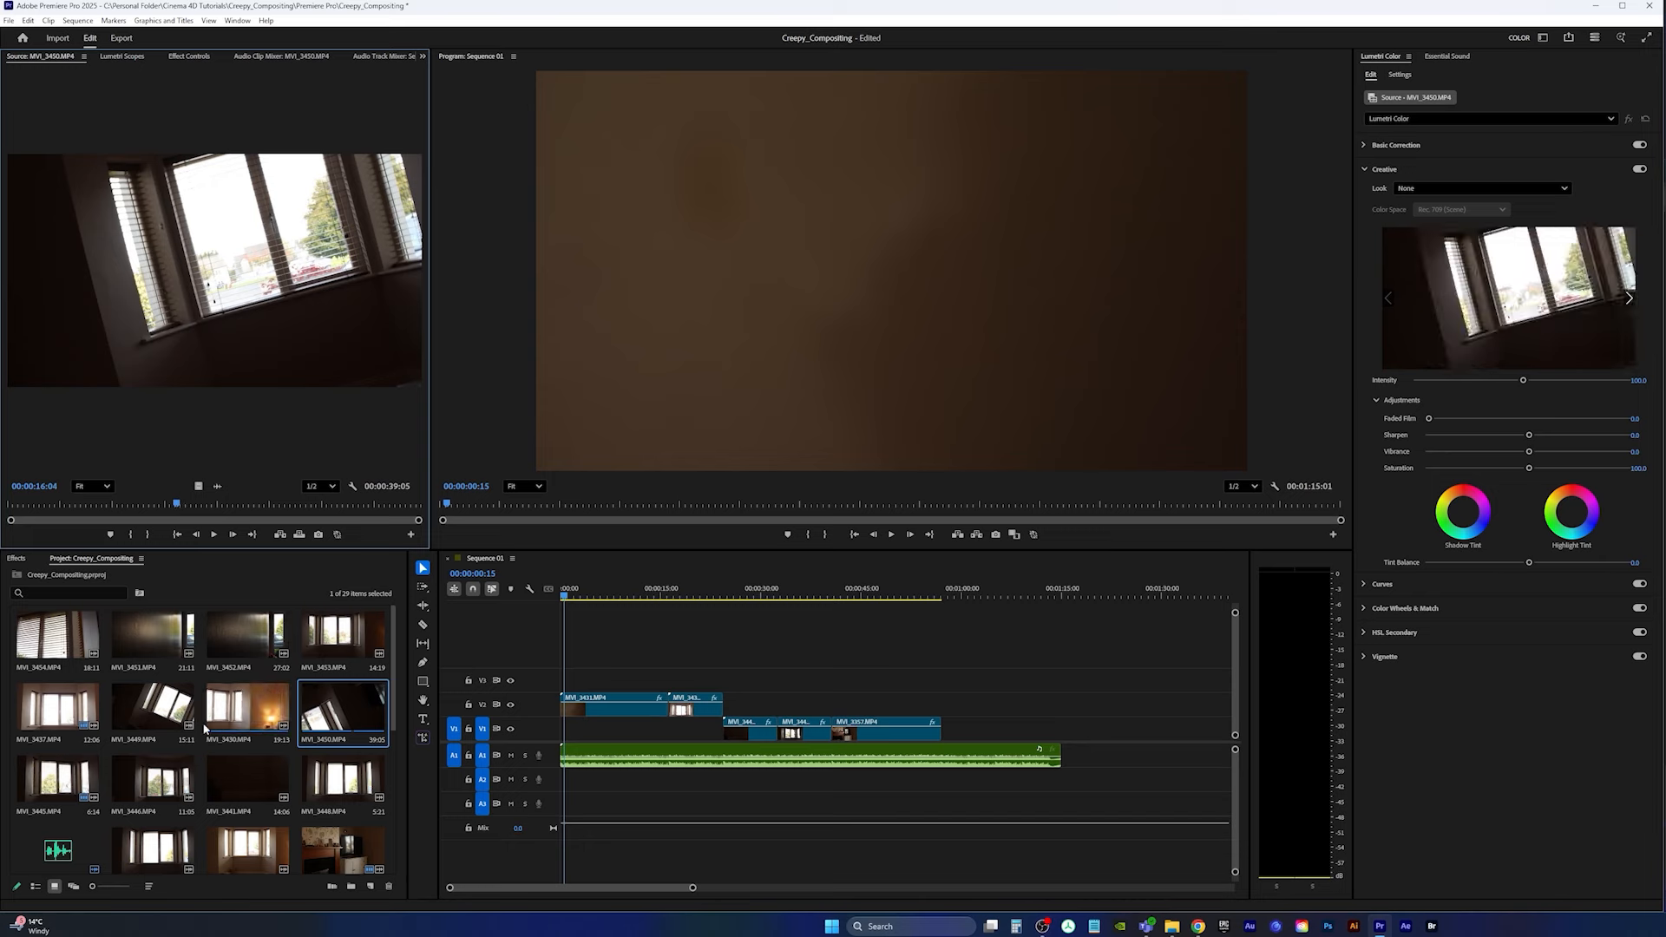
pyautogui.doubleClick(57, 707)
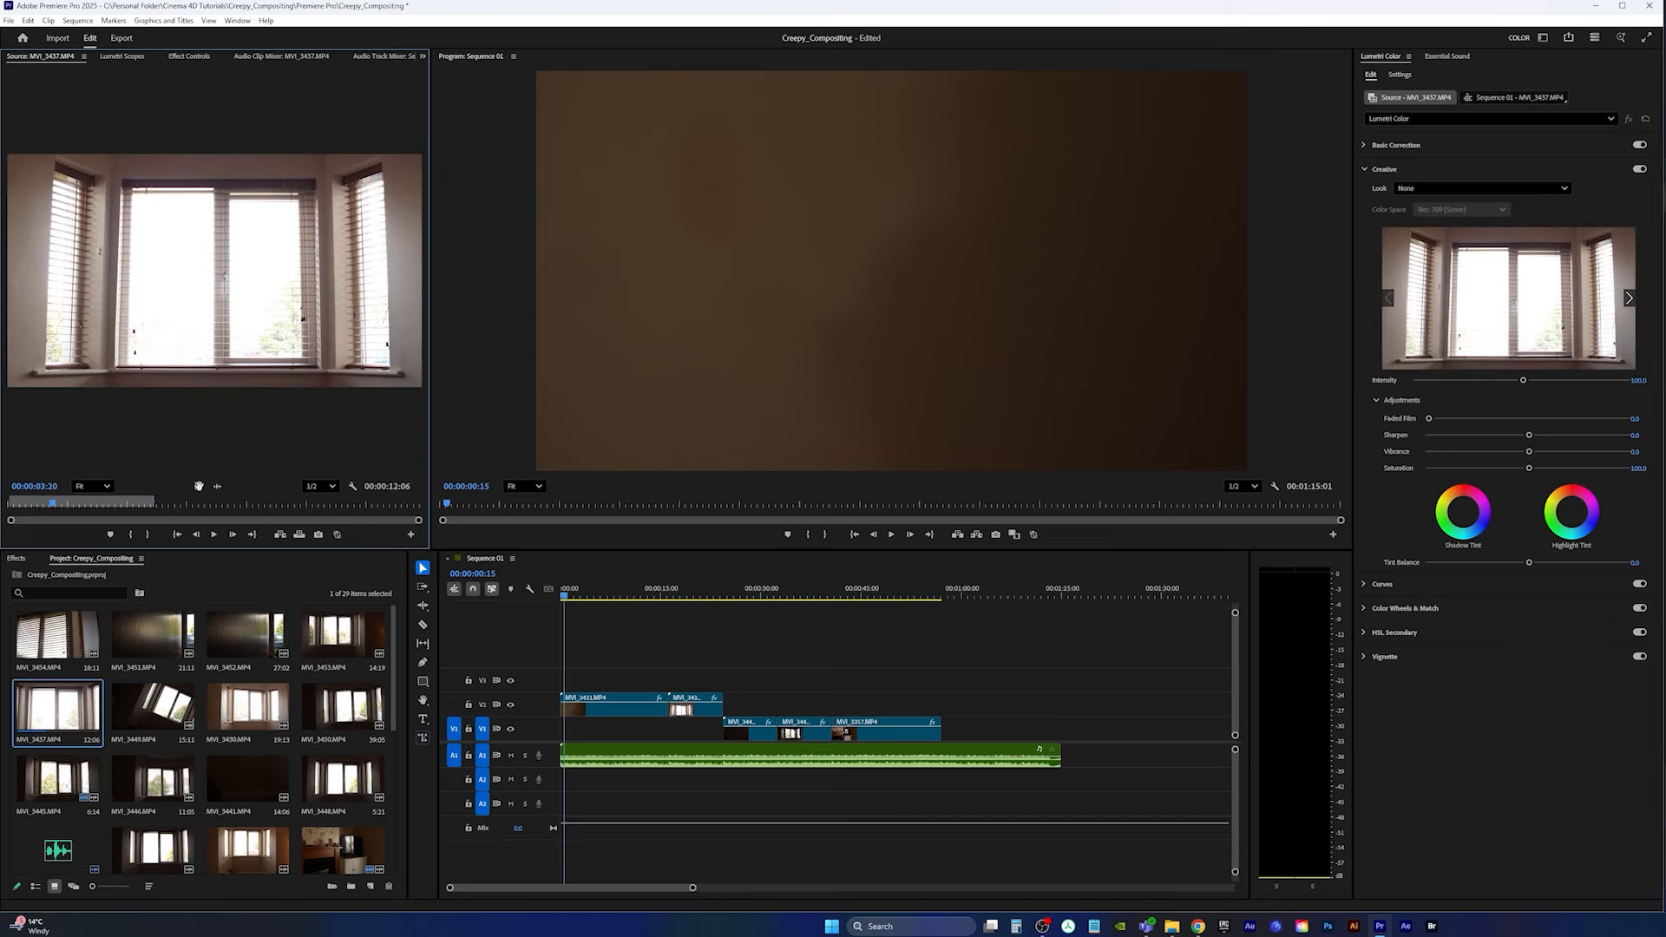
pyautogui.moveTo(563, 590); pyautogui.dragTo(446, 612)
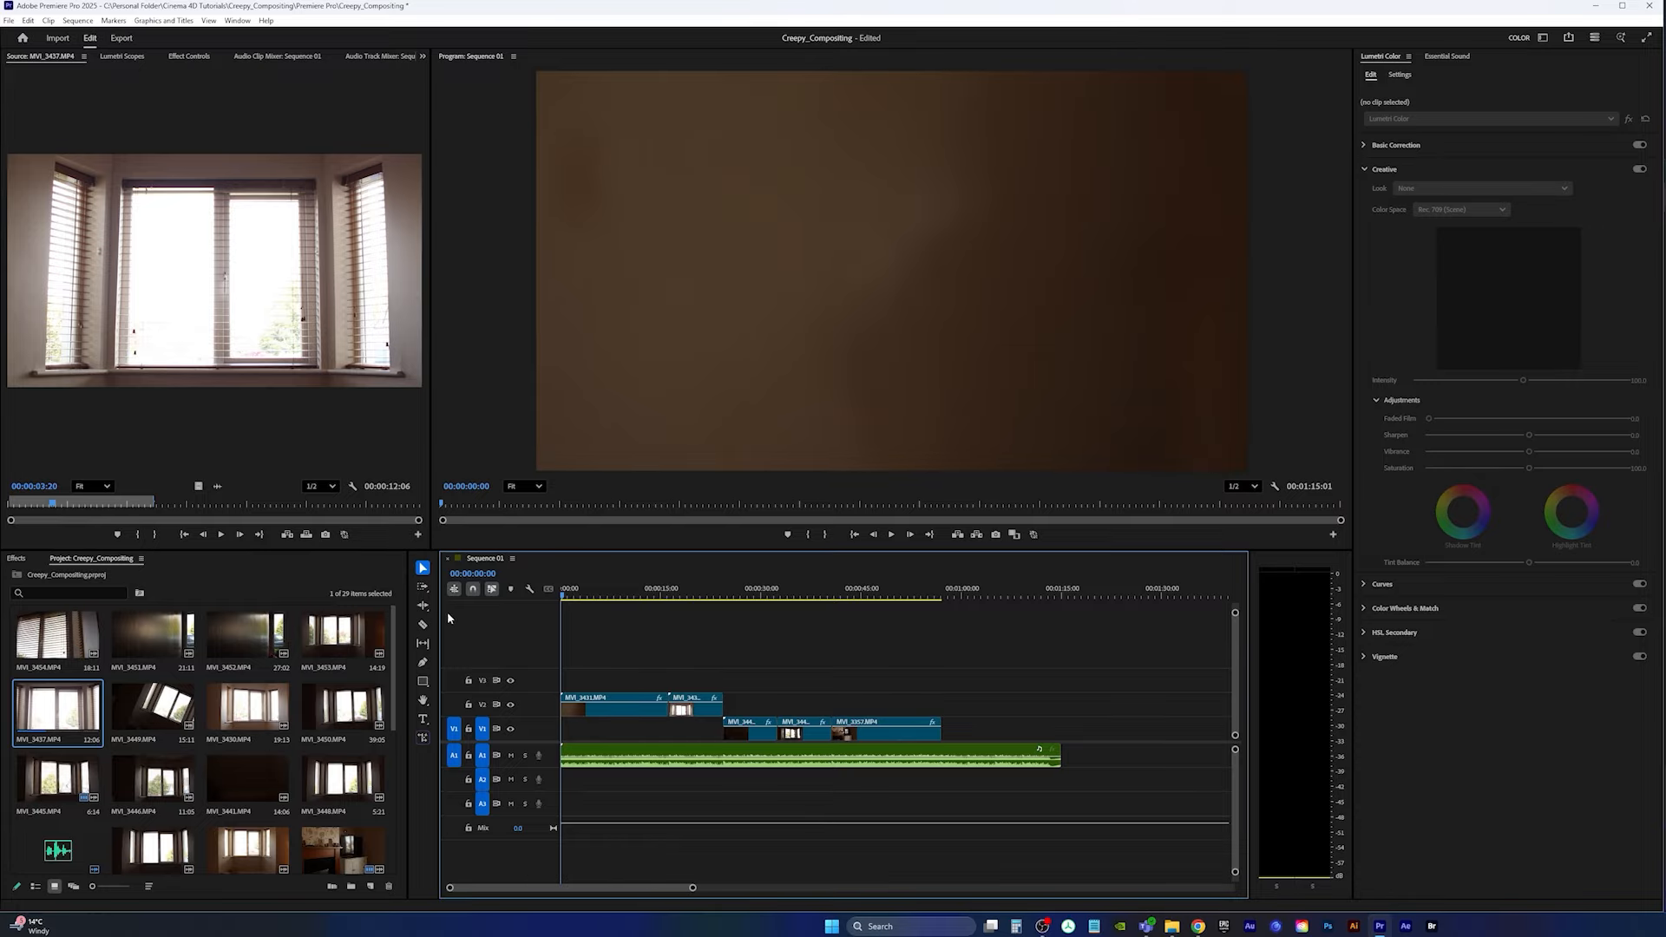
# Step: Import the All_Shots video from the Footage folder into the project
pyautogui.moveTo(1171, 925)
pyautogui.moveTo(1223, 855)
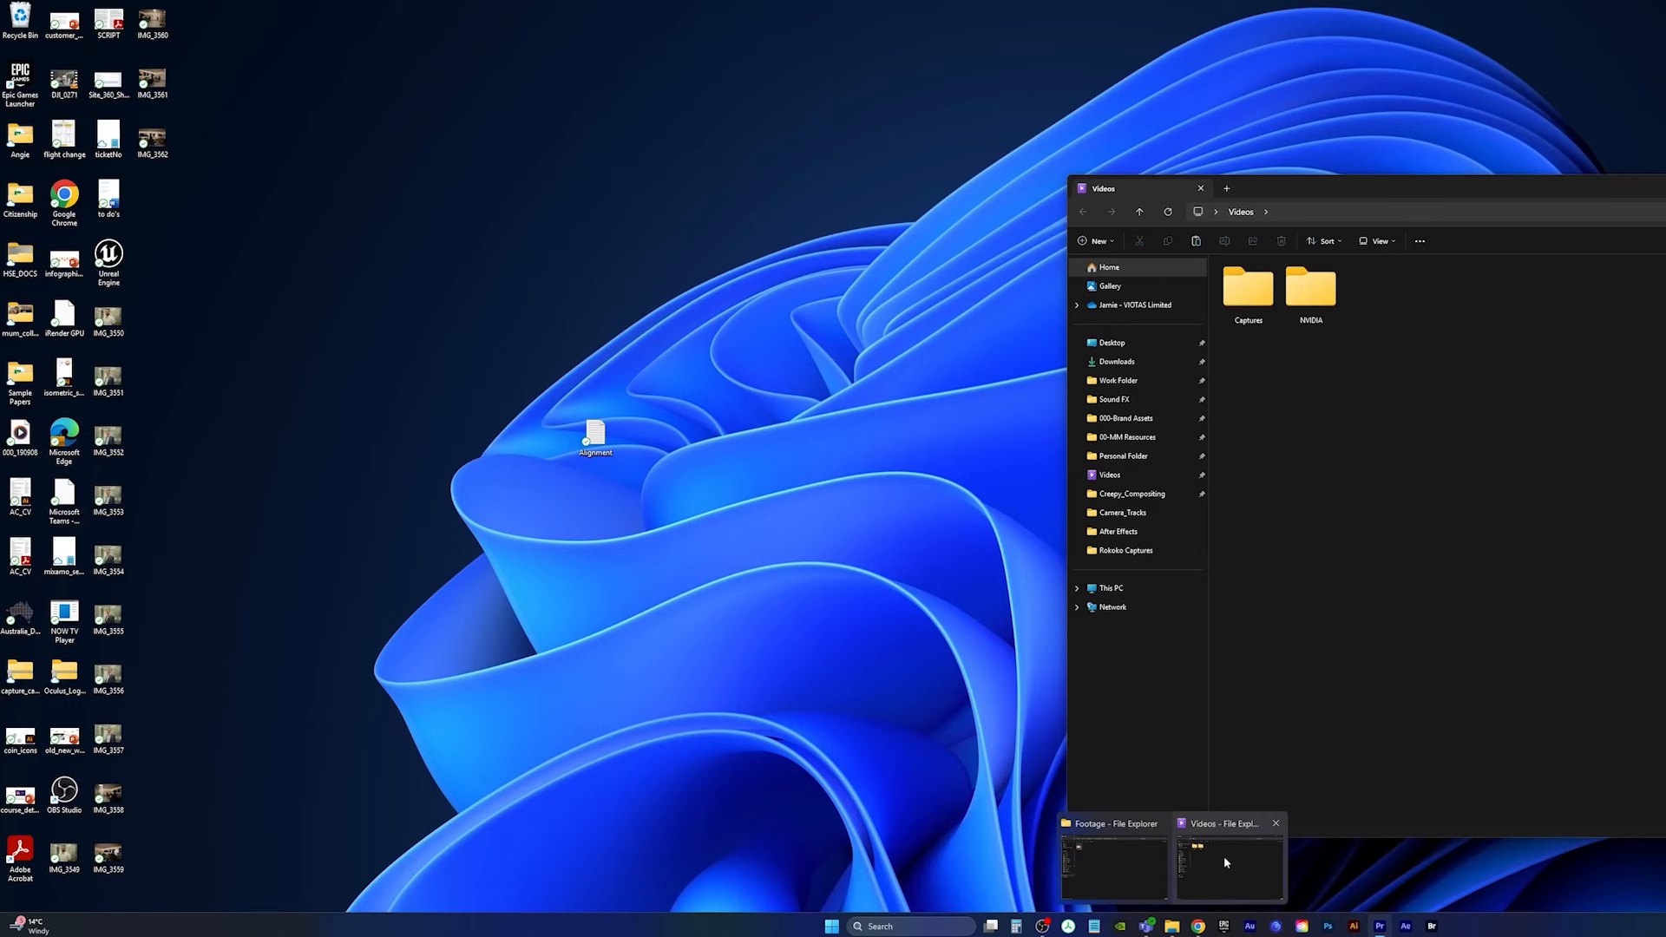
pyautogui.click(1115, 868)
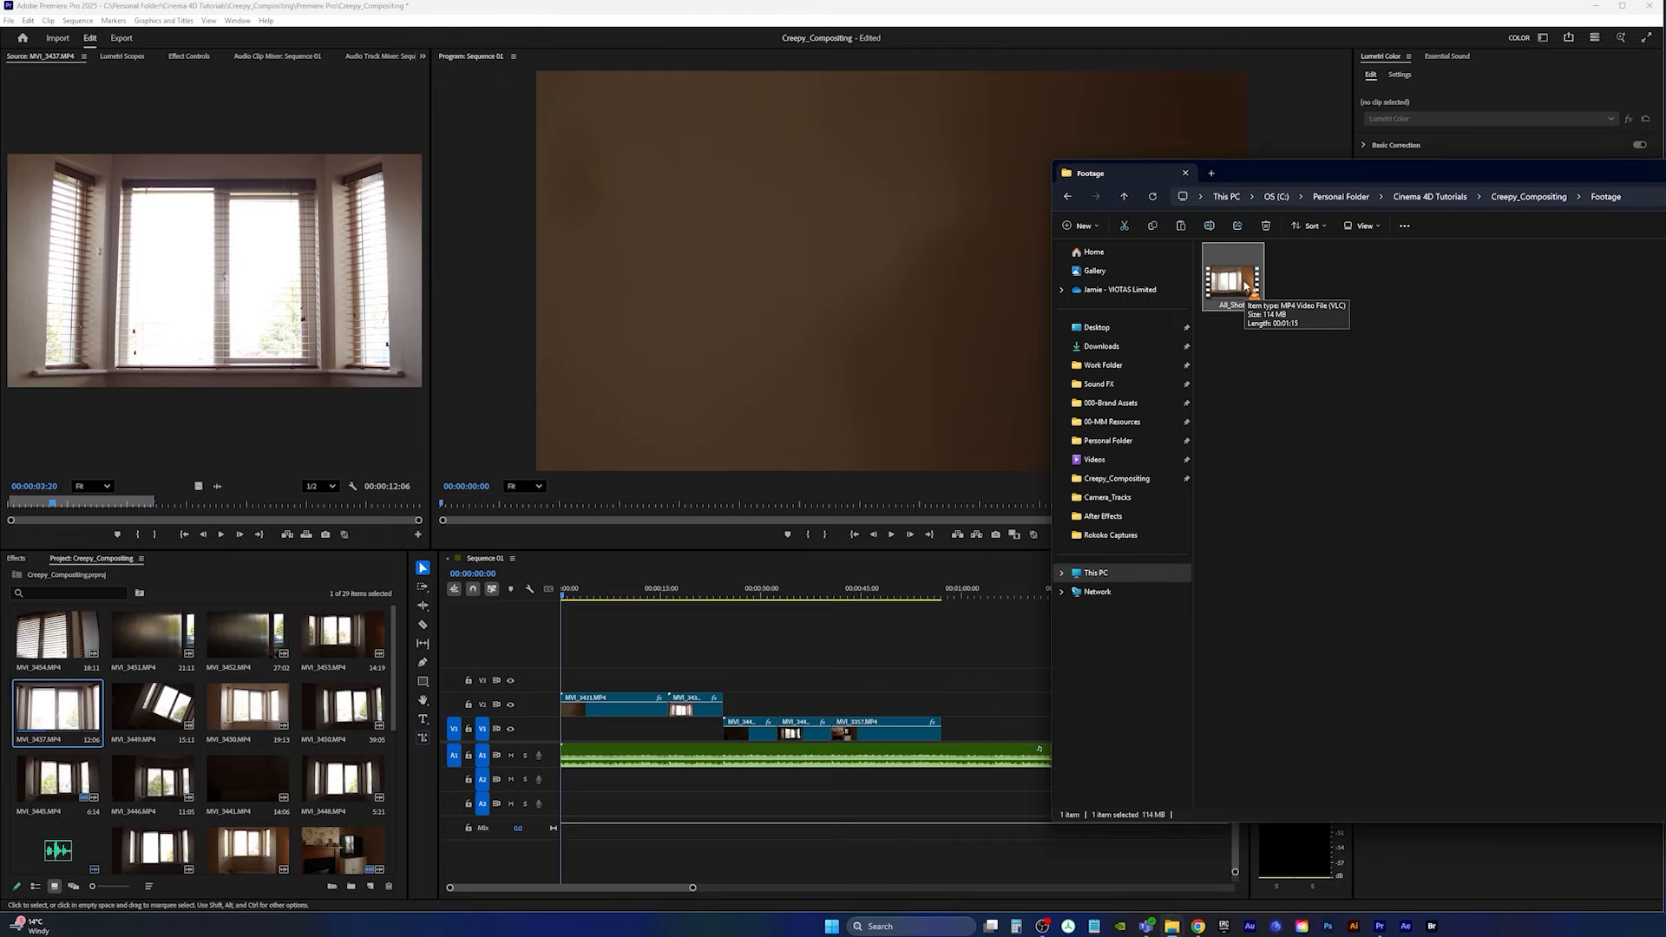
pyautogui.moveTo(1246, 282); pyautogui.dragTo(344, 832)
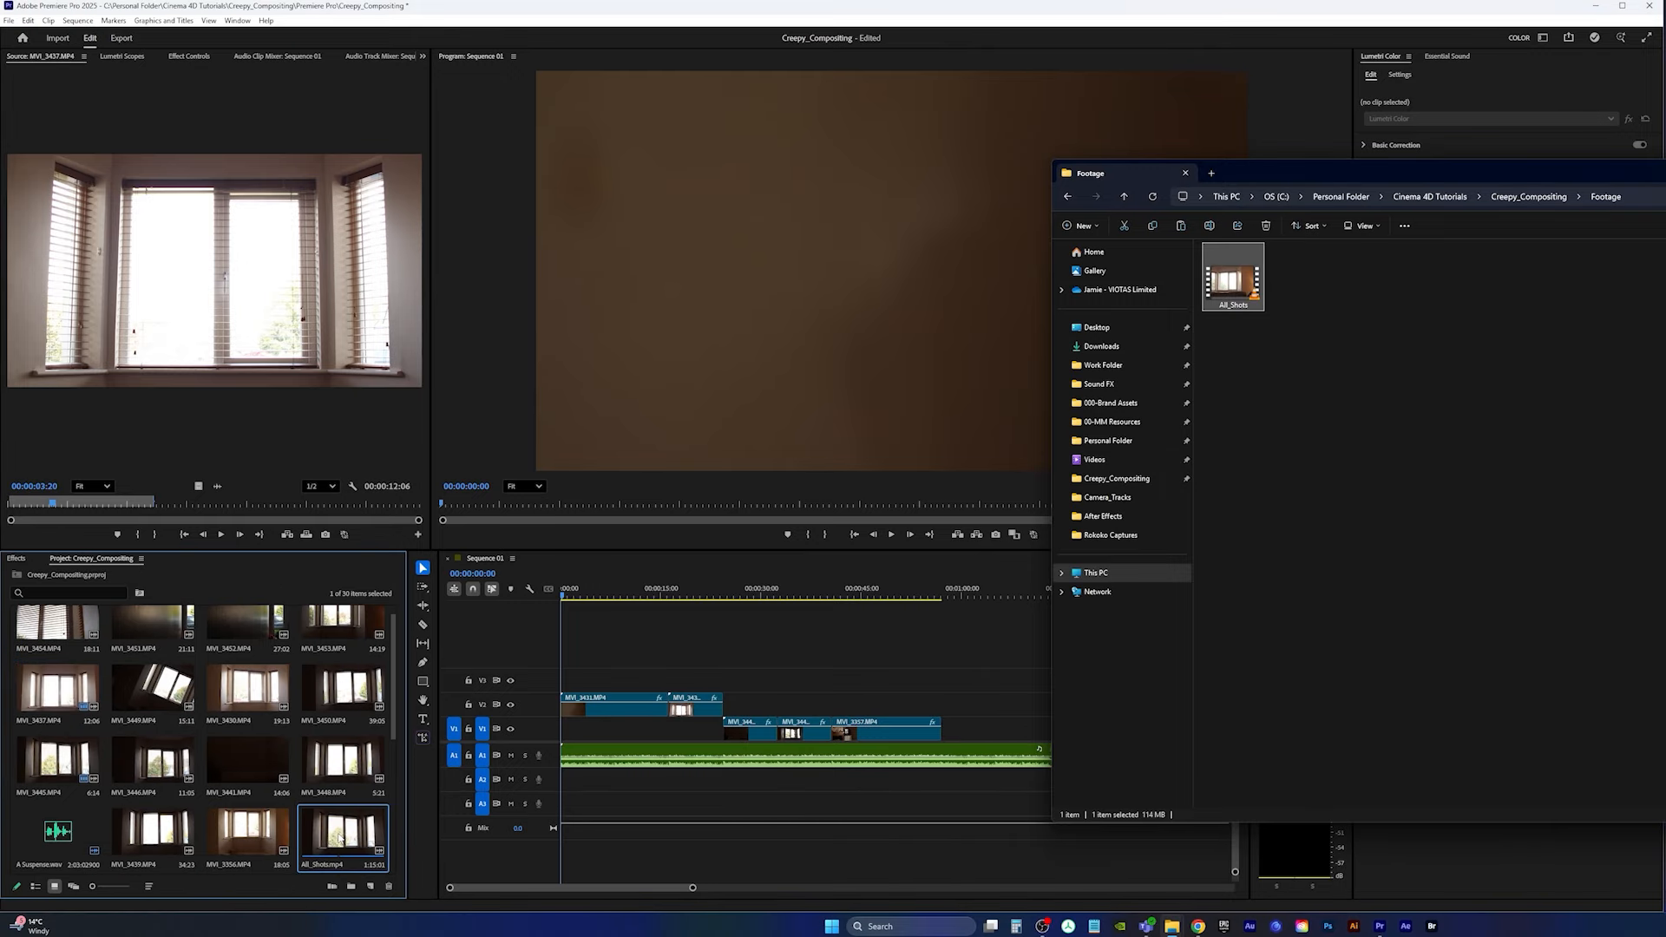
# Step: Hide video tracks V1 and V2 and place All_Shots.mp4 on track V3 at the start of the sequence
pyautogui.click(536, 710)
pyautogui.click(510, 703)
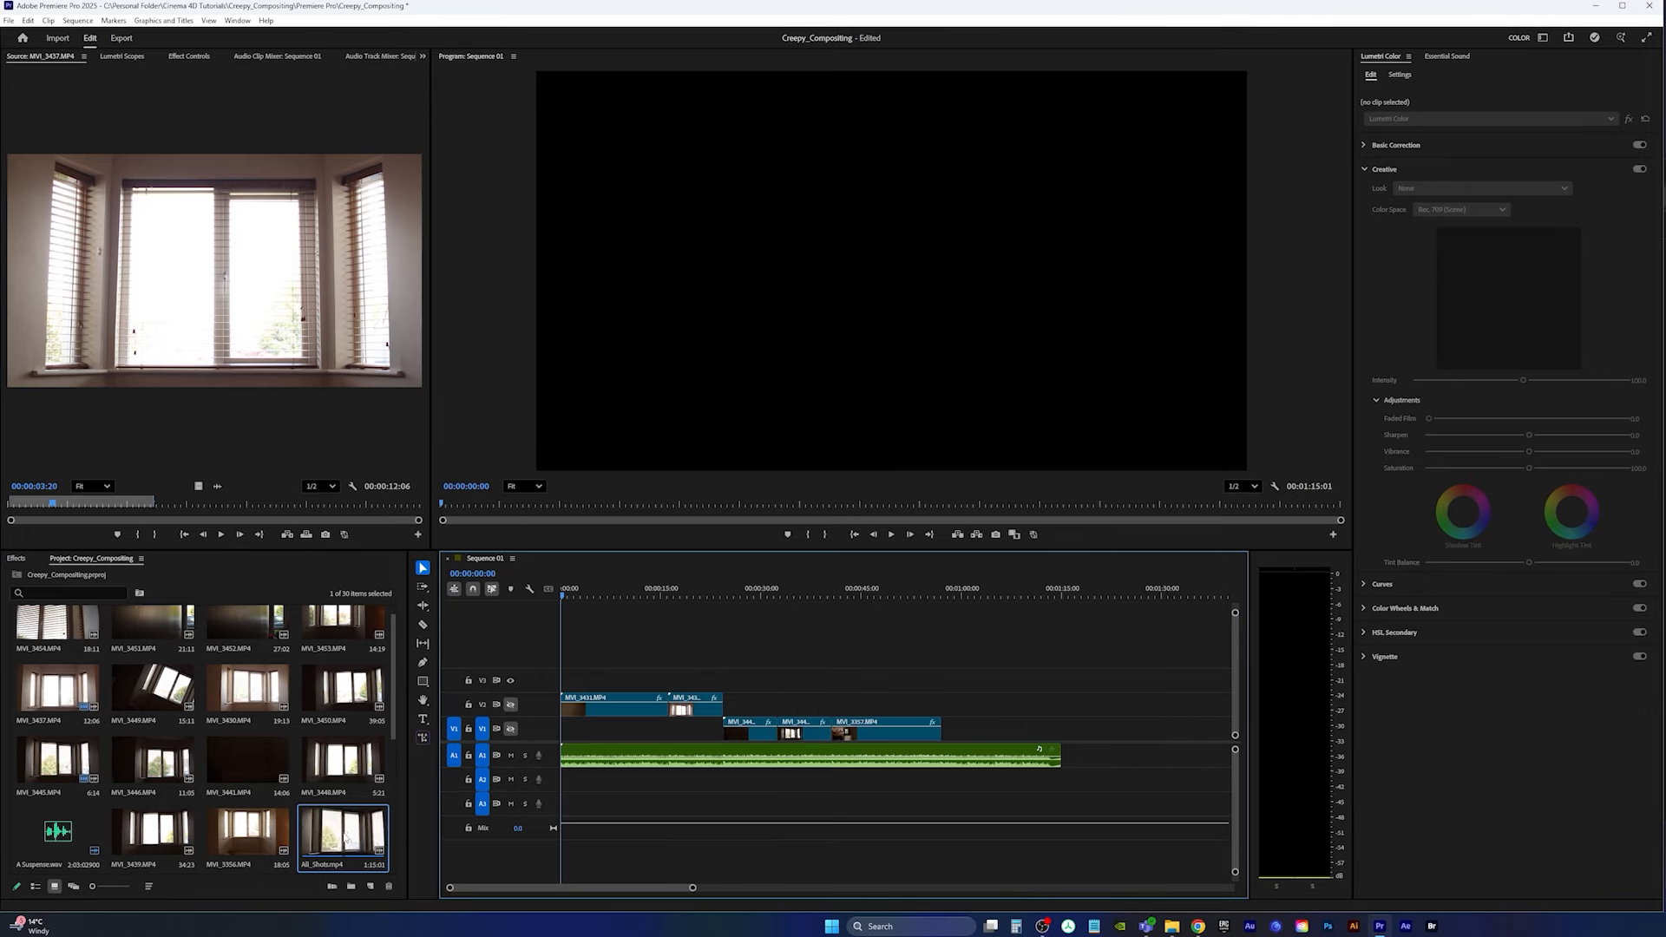
pyautogui.moveTo(334, 826); pyautogui.dragTo(568, 684)
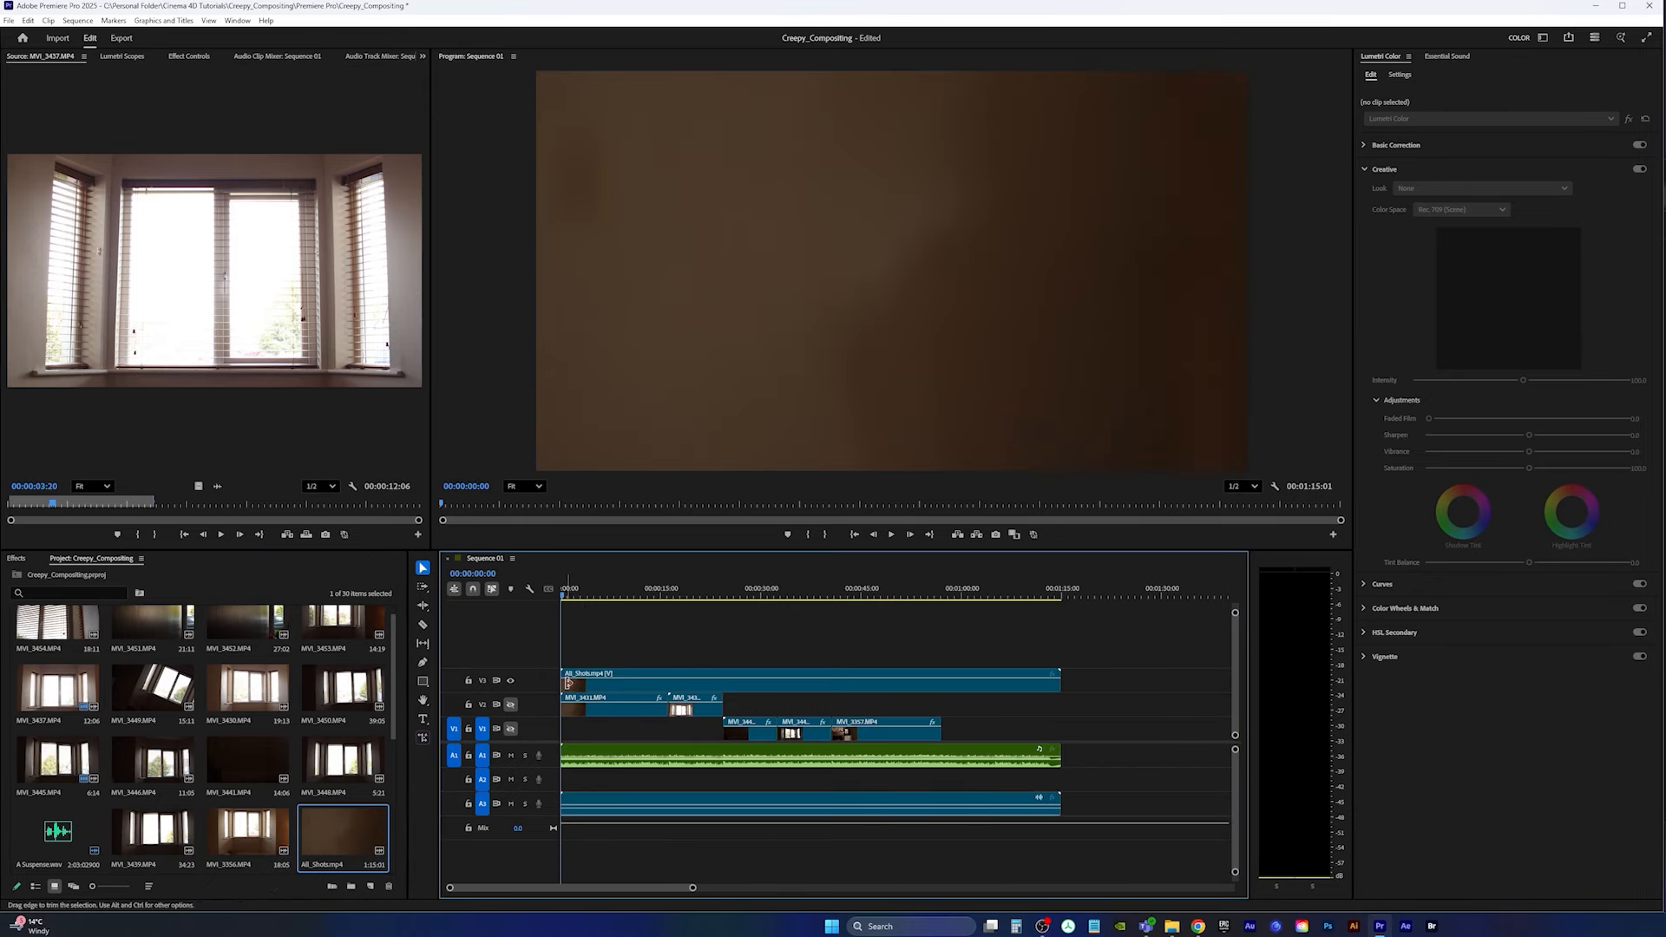
# Step: Split the All_Shots clip at the shot changes at 00:00:16:06, 00:00:24:10, 00:00:32:13 and 00:00:40:16
pyautogui.moveTo(564, 597); pyautogui.dragTo(674, 607)
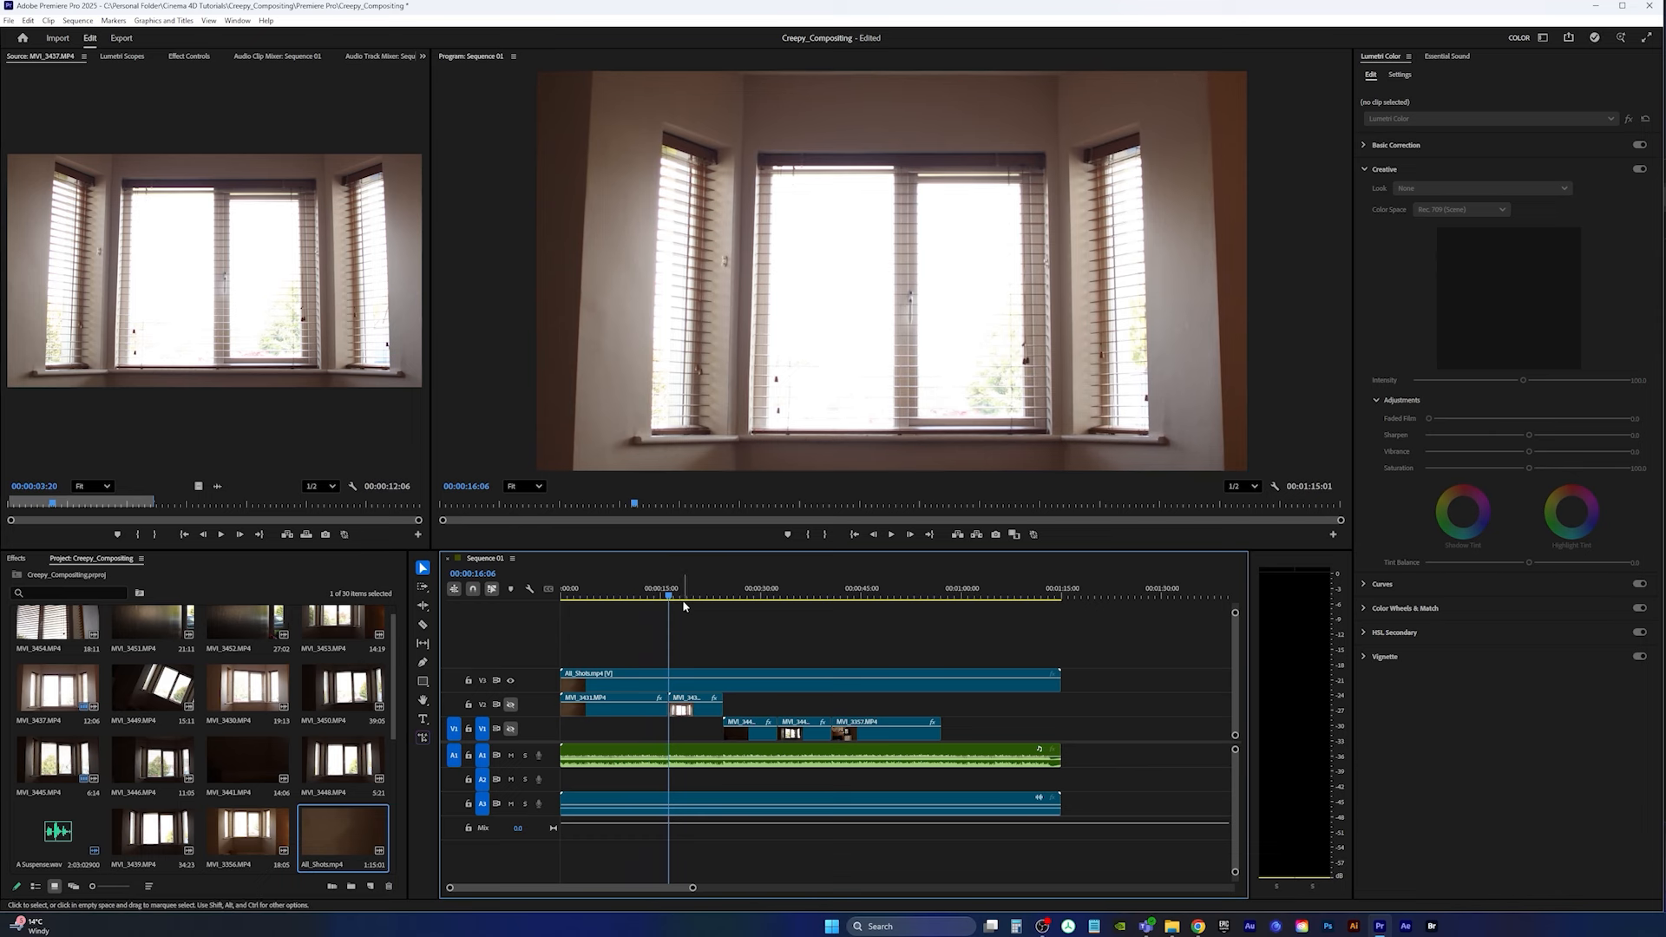
pyautogui.press('Left')
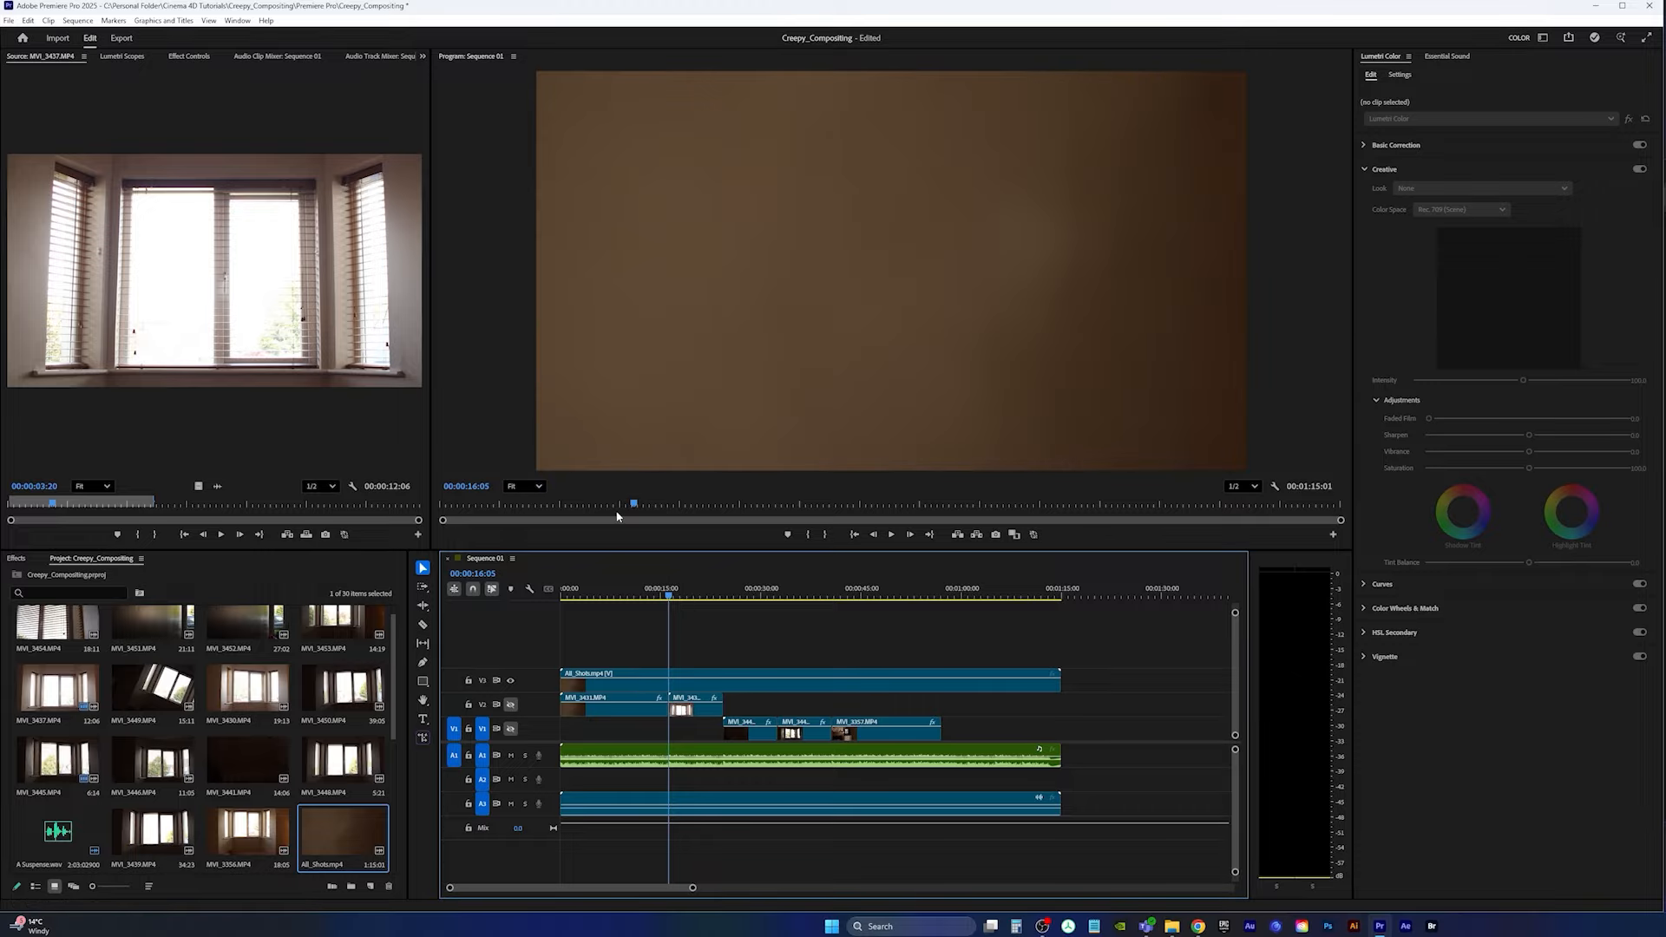
pyautogui.press('Right')
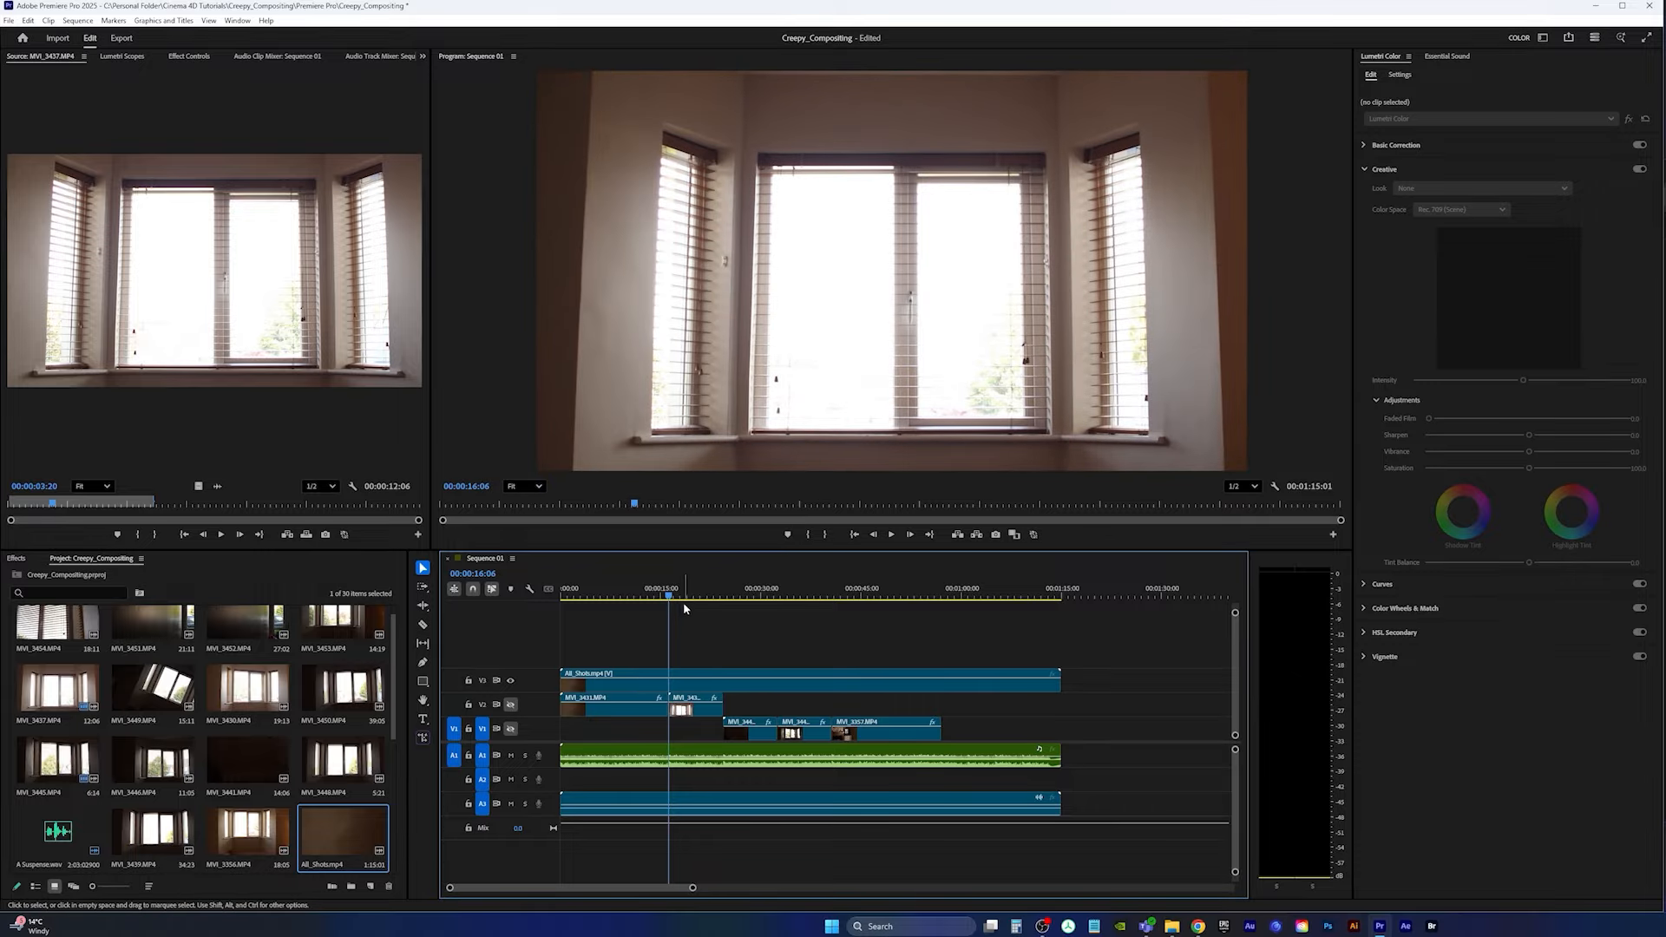
pyautogui.press('c')
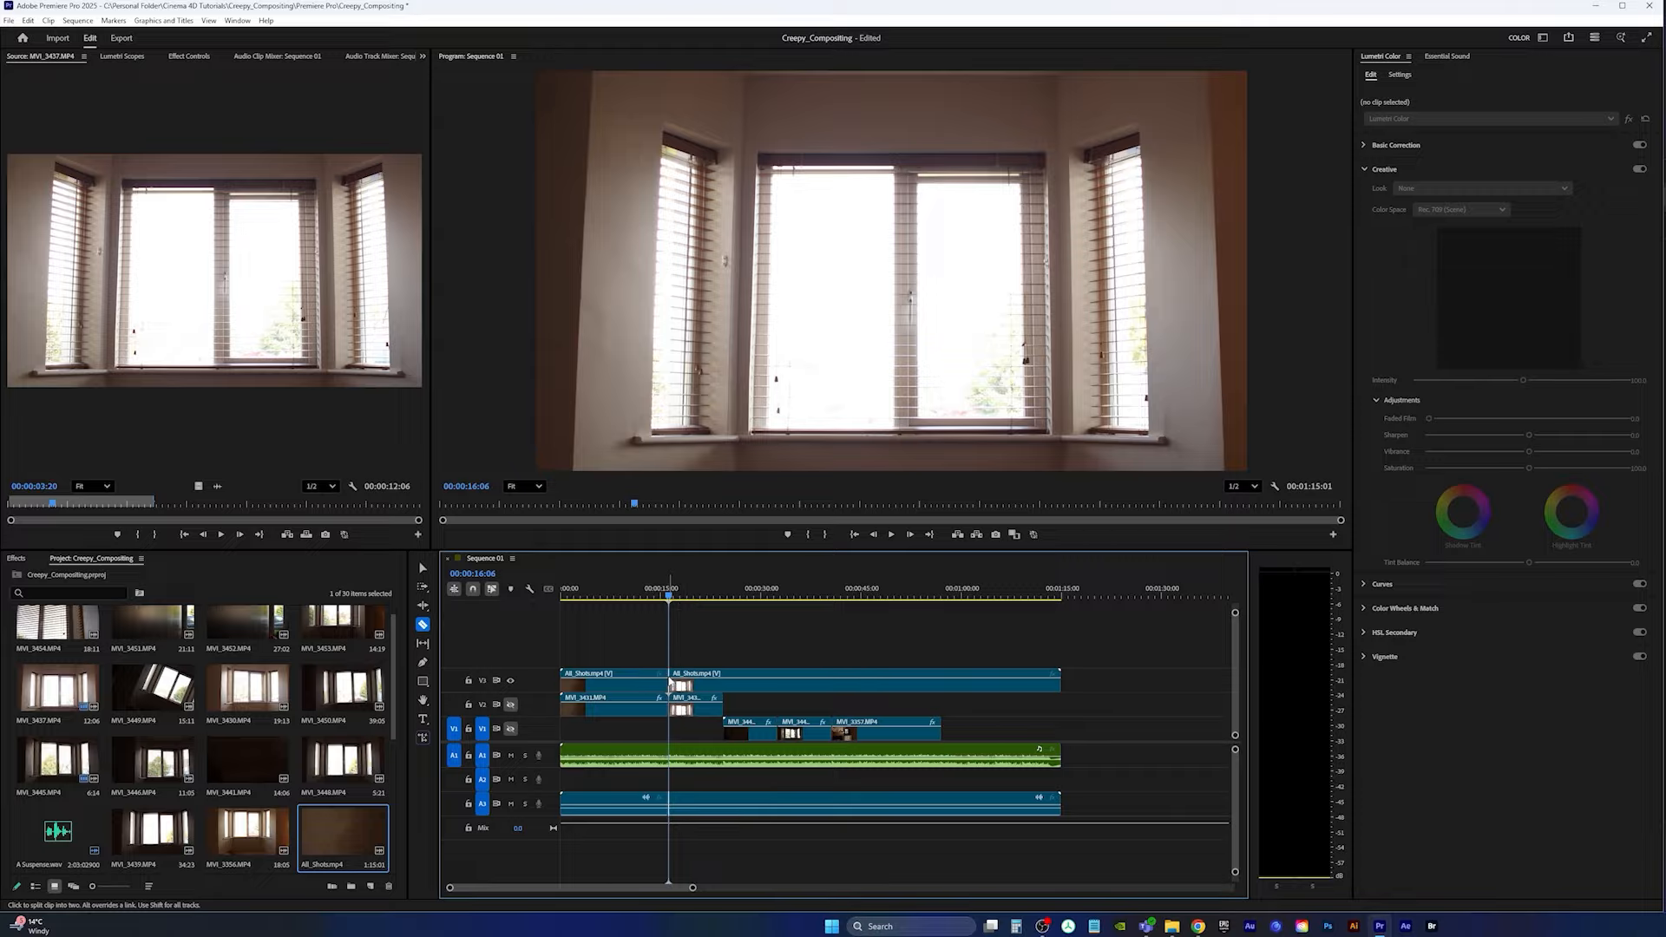
pyautogui.keyDown('shift'); pyautogui.moveTo(674, 595); pyautogui.dragTo(721, 607); pyautogui.keyUp('shift')
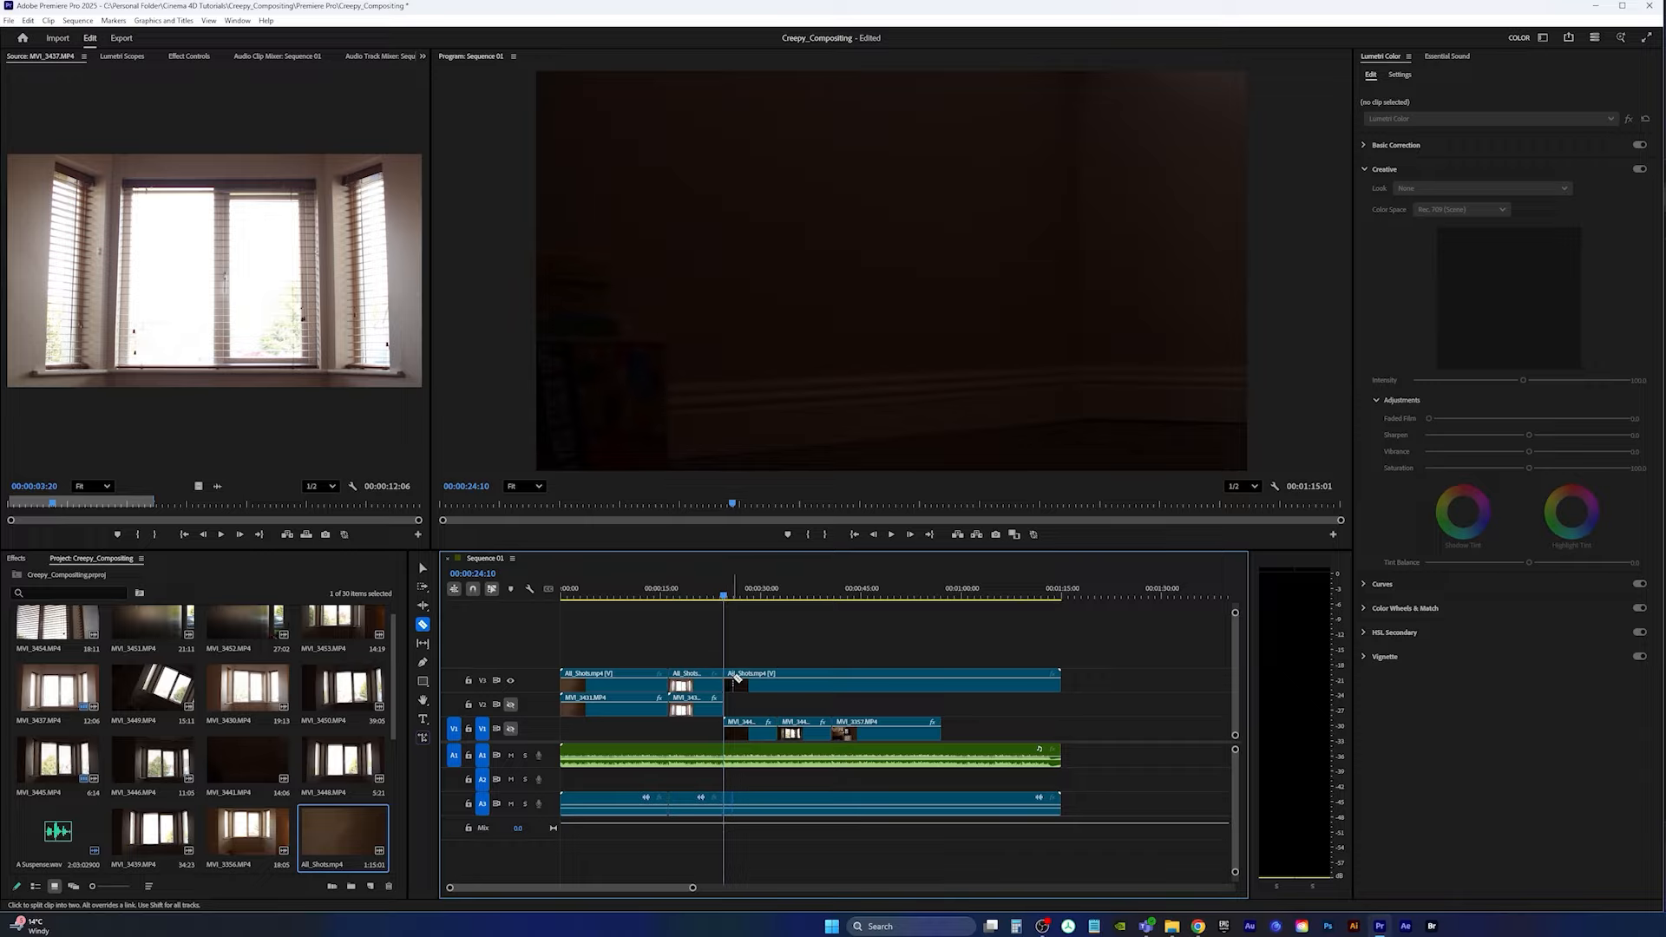
pyautogui.moveTo(729, 600)
pyautogui.keyDown('shift'); pyautogui.mouseDown()
pyautogui.moveTo(774, 607)
pyautogui.moveTo(759, 604)
pyautogui.mouseUp(); pyautogui.keyUp('shift')
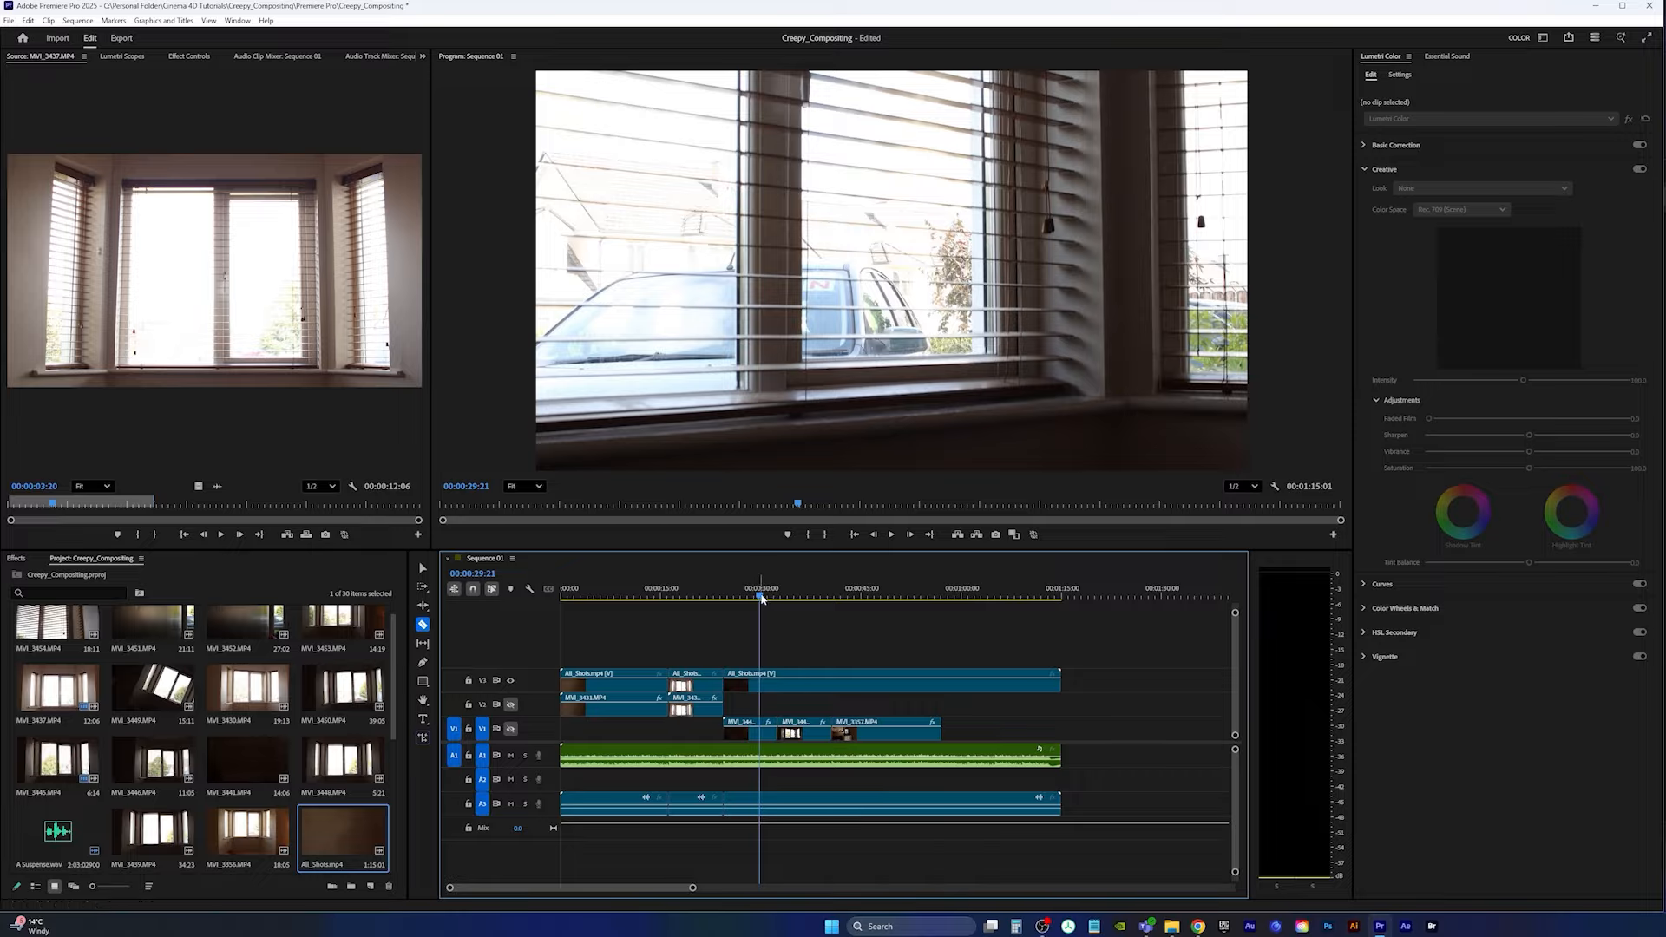
pyautogui.moveTo(760, 599); pyautogui.dragTo(780, 603)
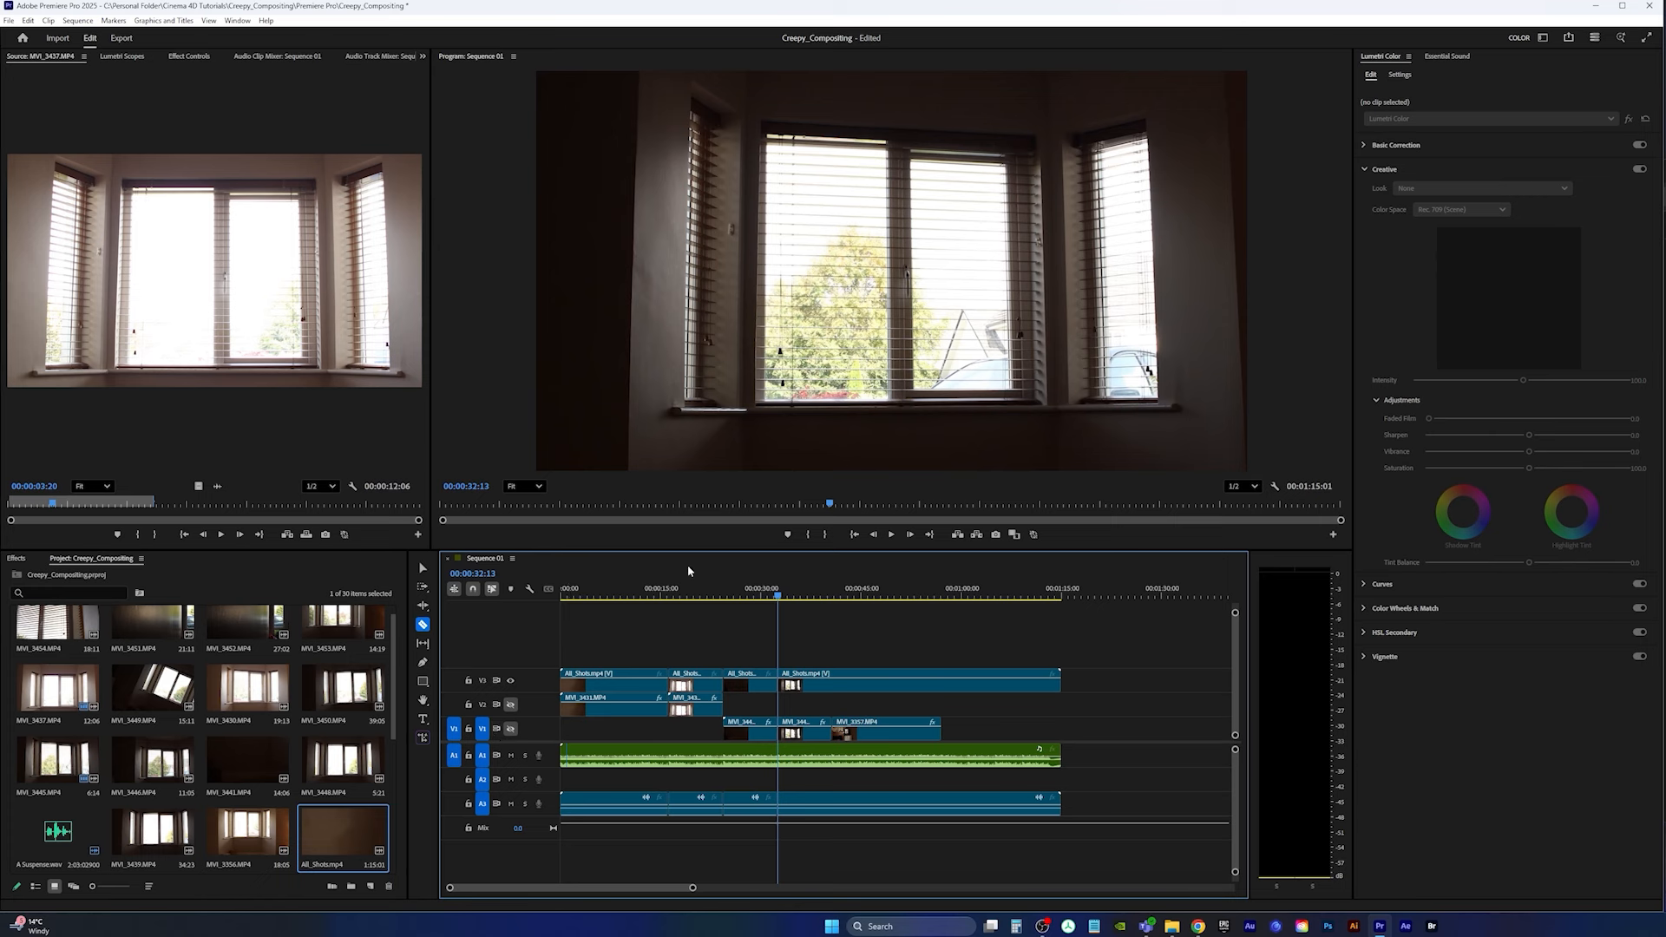
pyautogui.moveTo(783, 600); pyautogui.dragTo(833, 601)
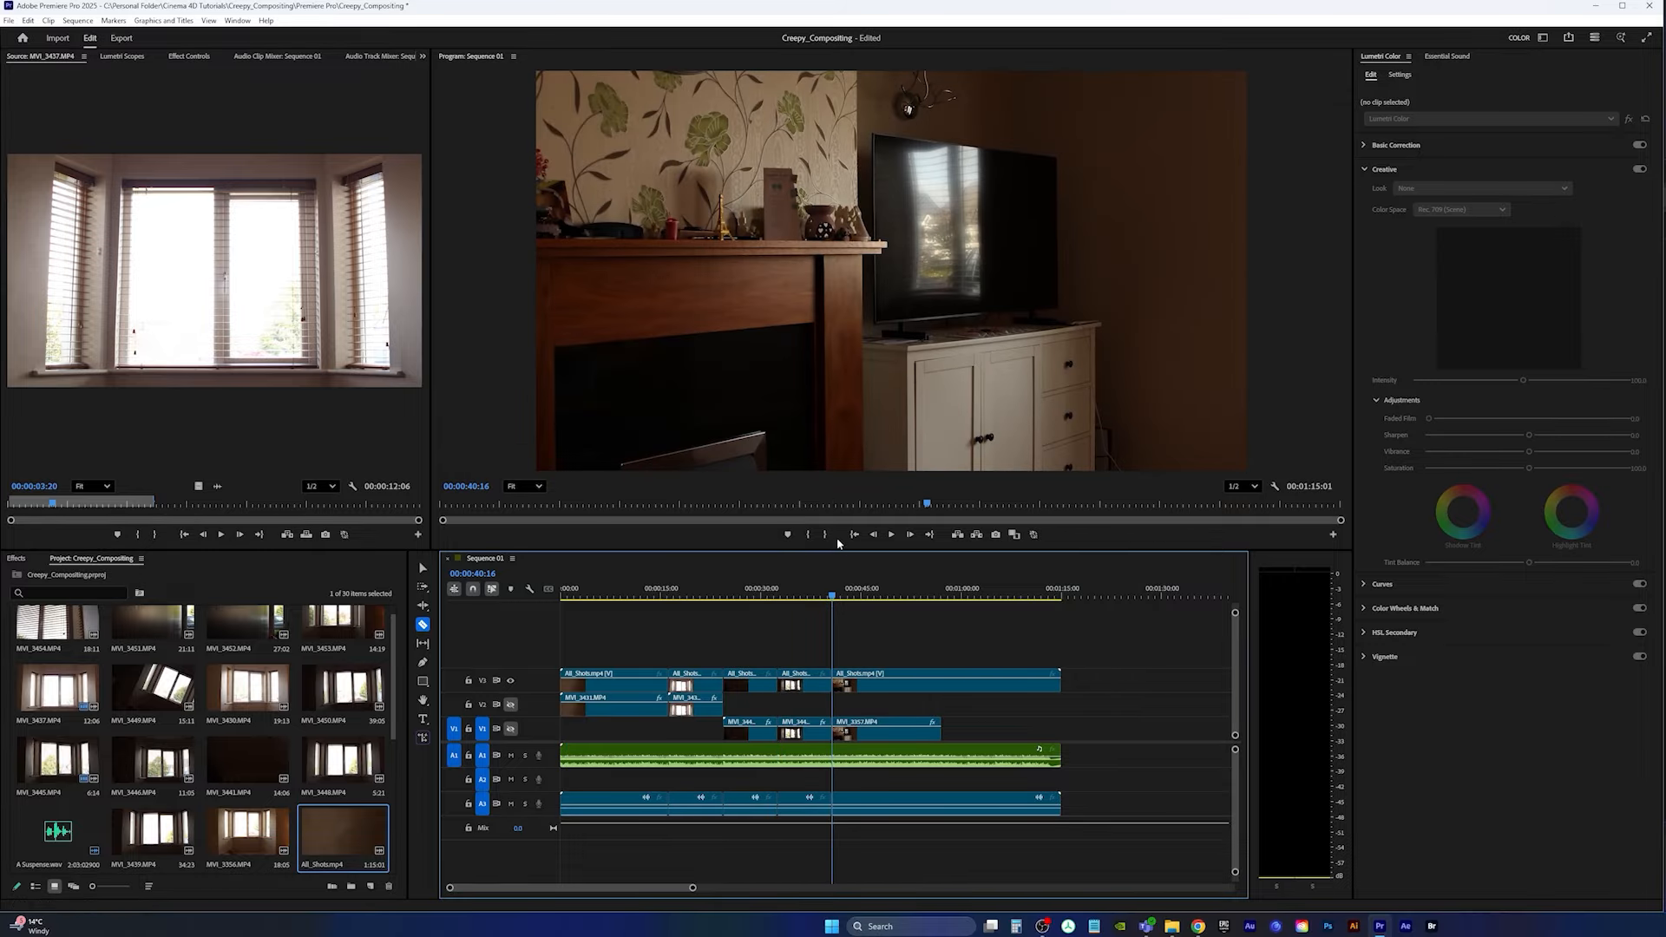
# Step: Split the All_Shots clip at 00:00:57:03 and delete the leftover part after the cut
pyautogui.moveTo(838, 595); pyautogui.dragTo(951, 616)
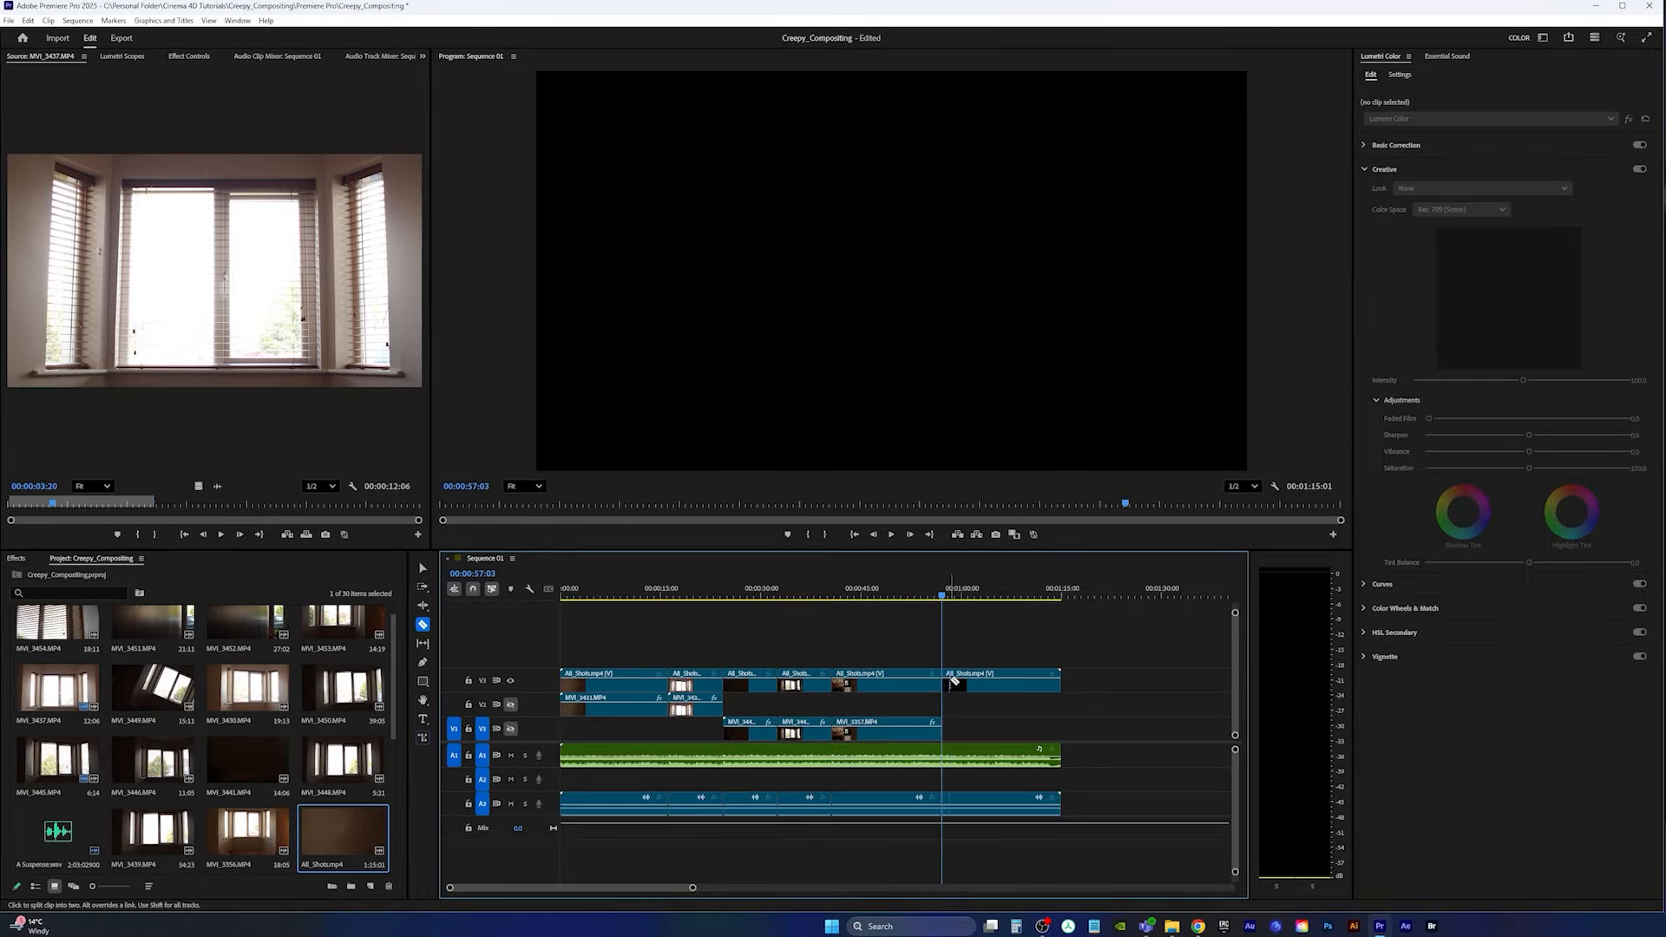
pyautogui.click(1007, 681)
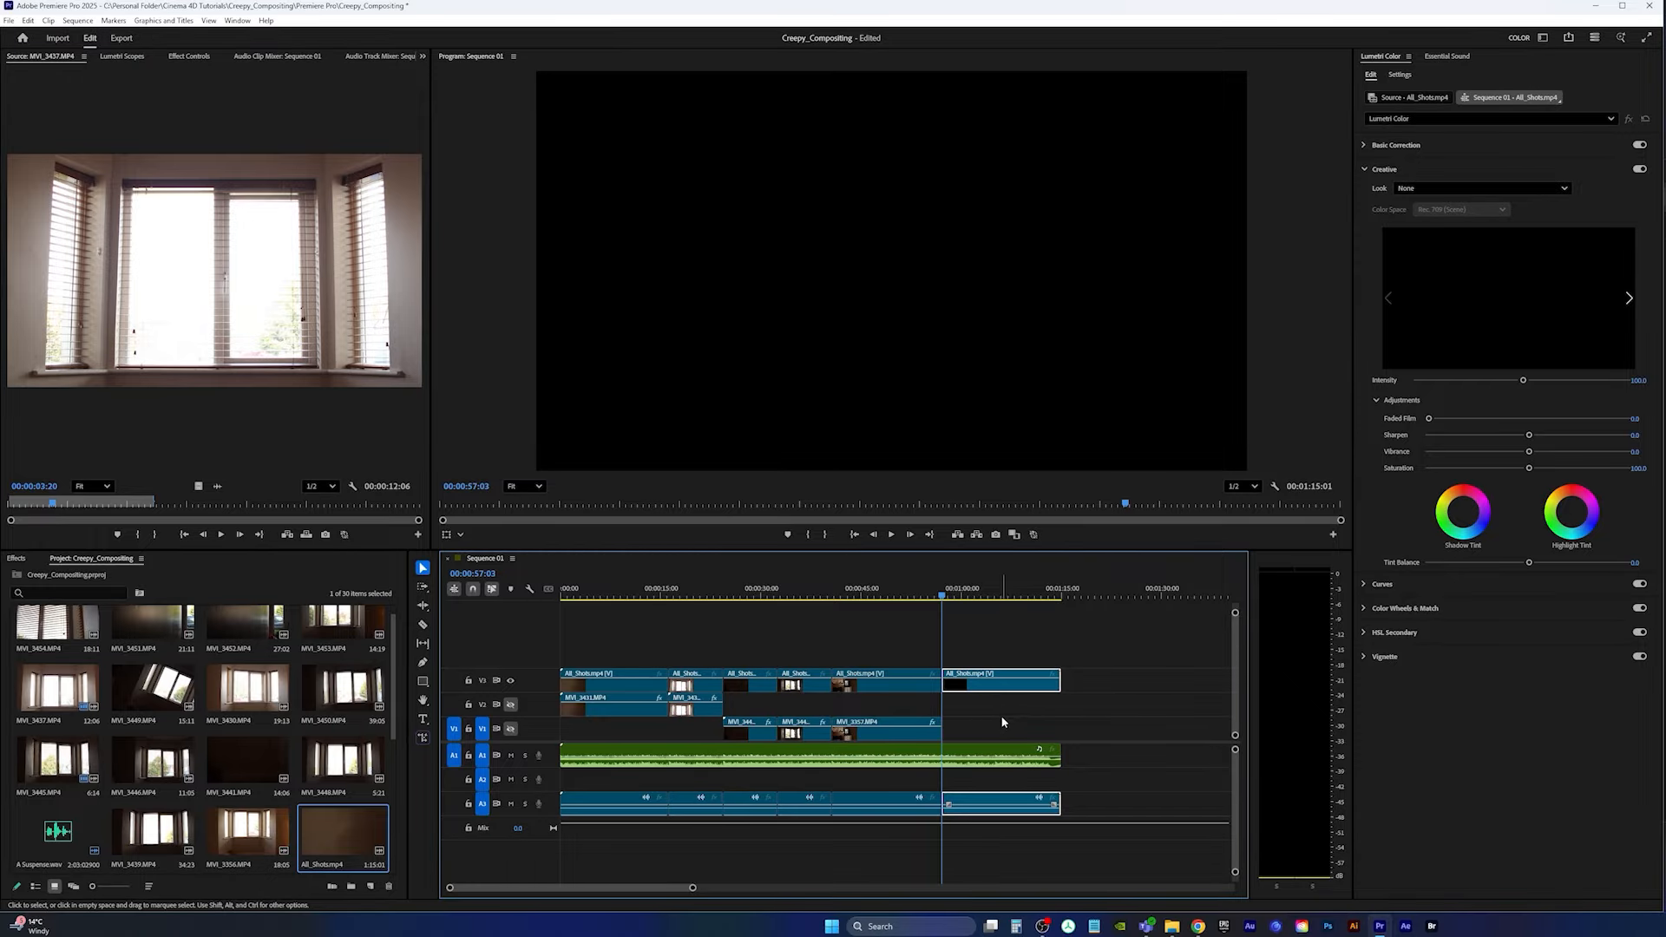
pyautogui.press('Delete')
# Step: Play the cut sequence from the start, and open the Audio folder inside the Creepy_Compositing folder in File Explorer
pyautogui.moveTo(867, 593); pyautogui.dragTo(505, 606)
pyautogui.press('space')
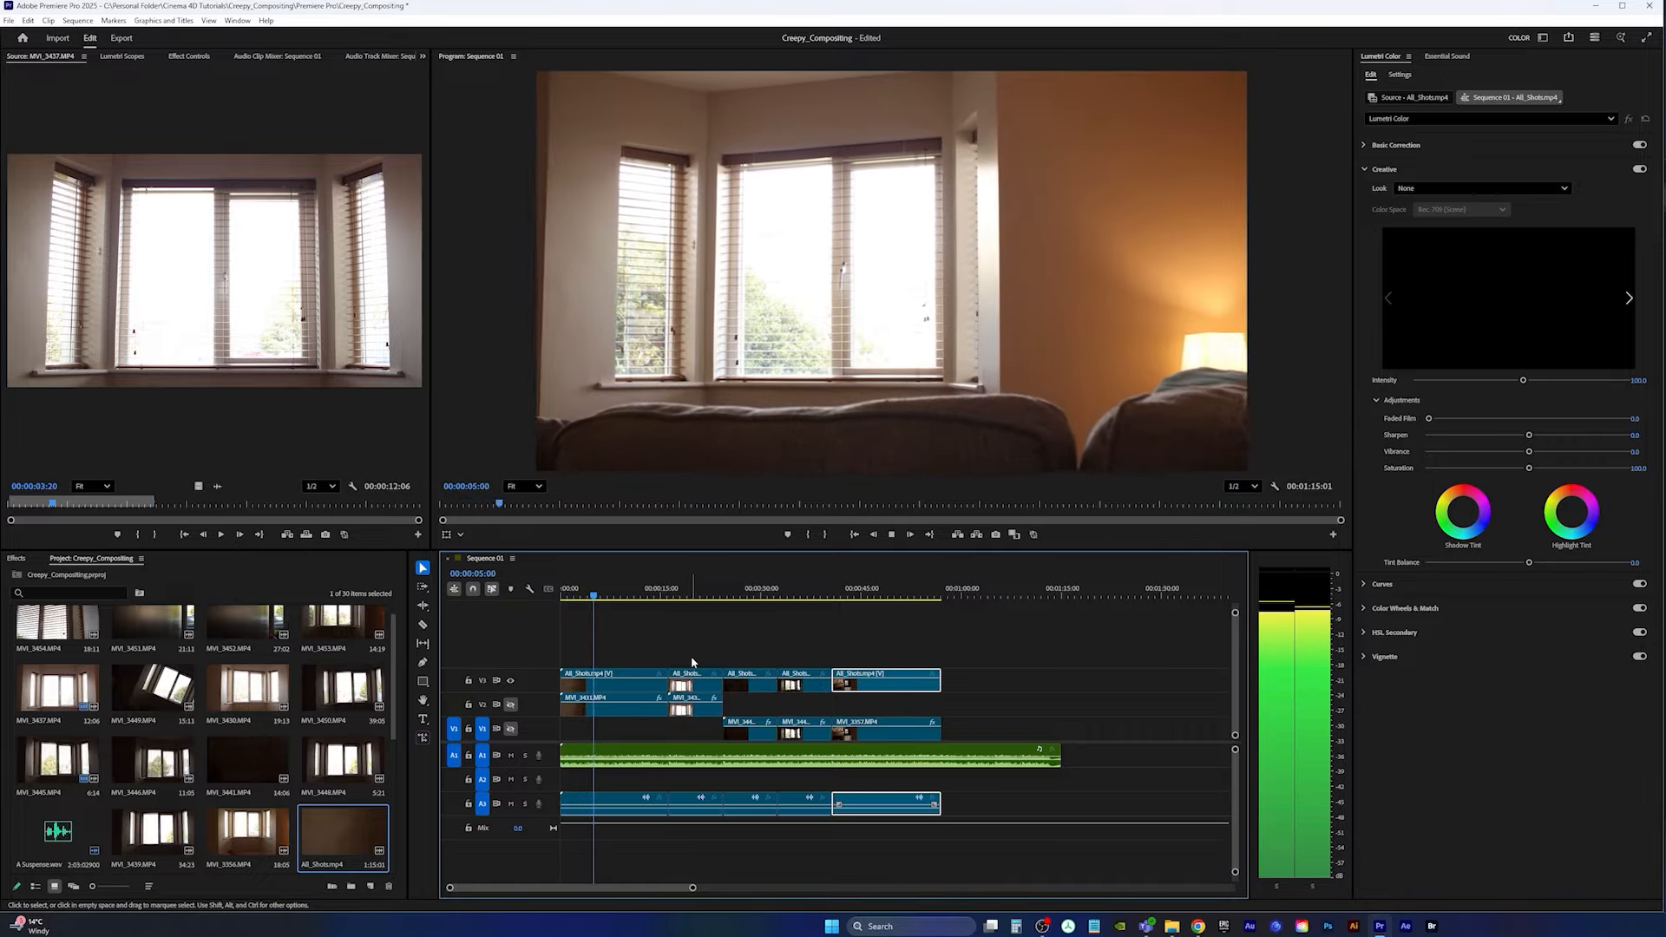
pyautogui.moveTo(1172, 926)
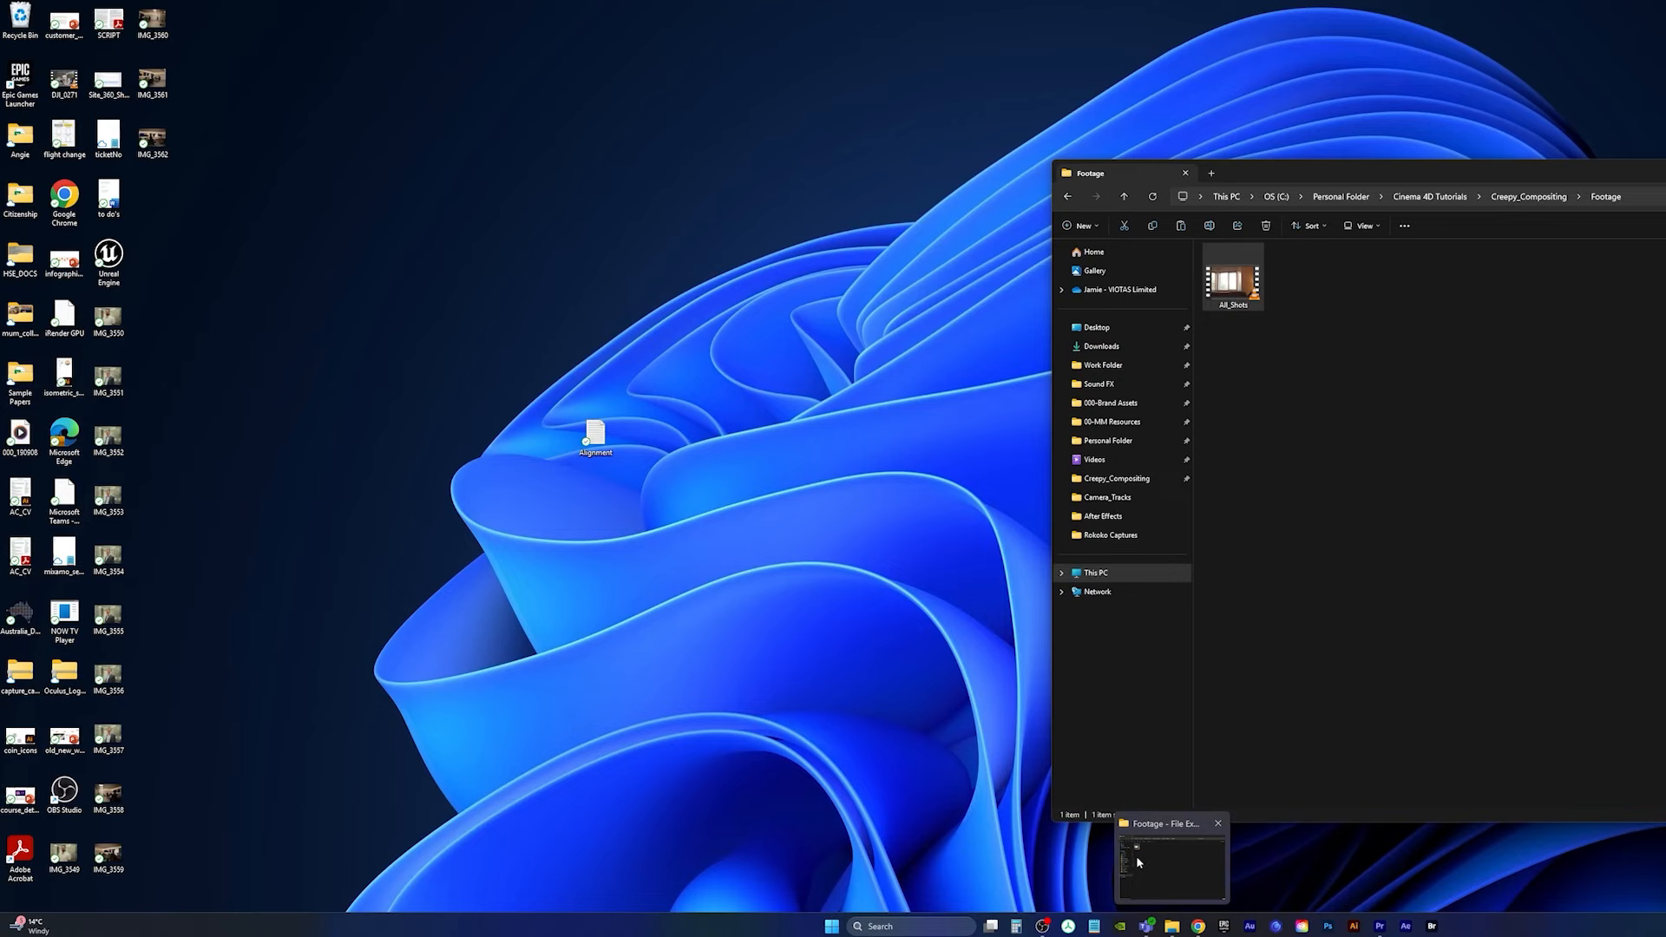
pyautogui.click(1136, 855)
pyautogui.click(1520, 197)
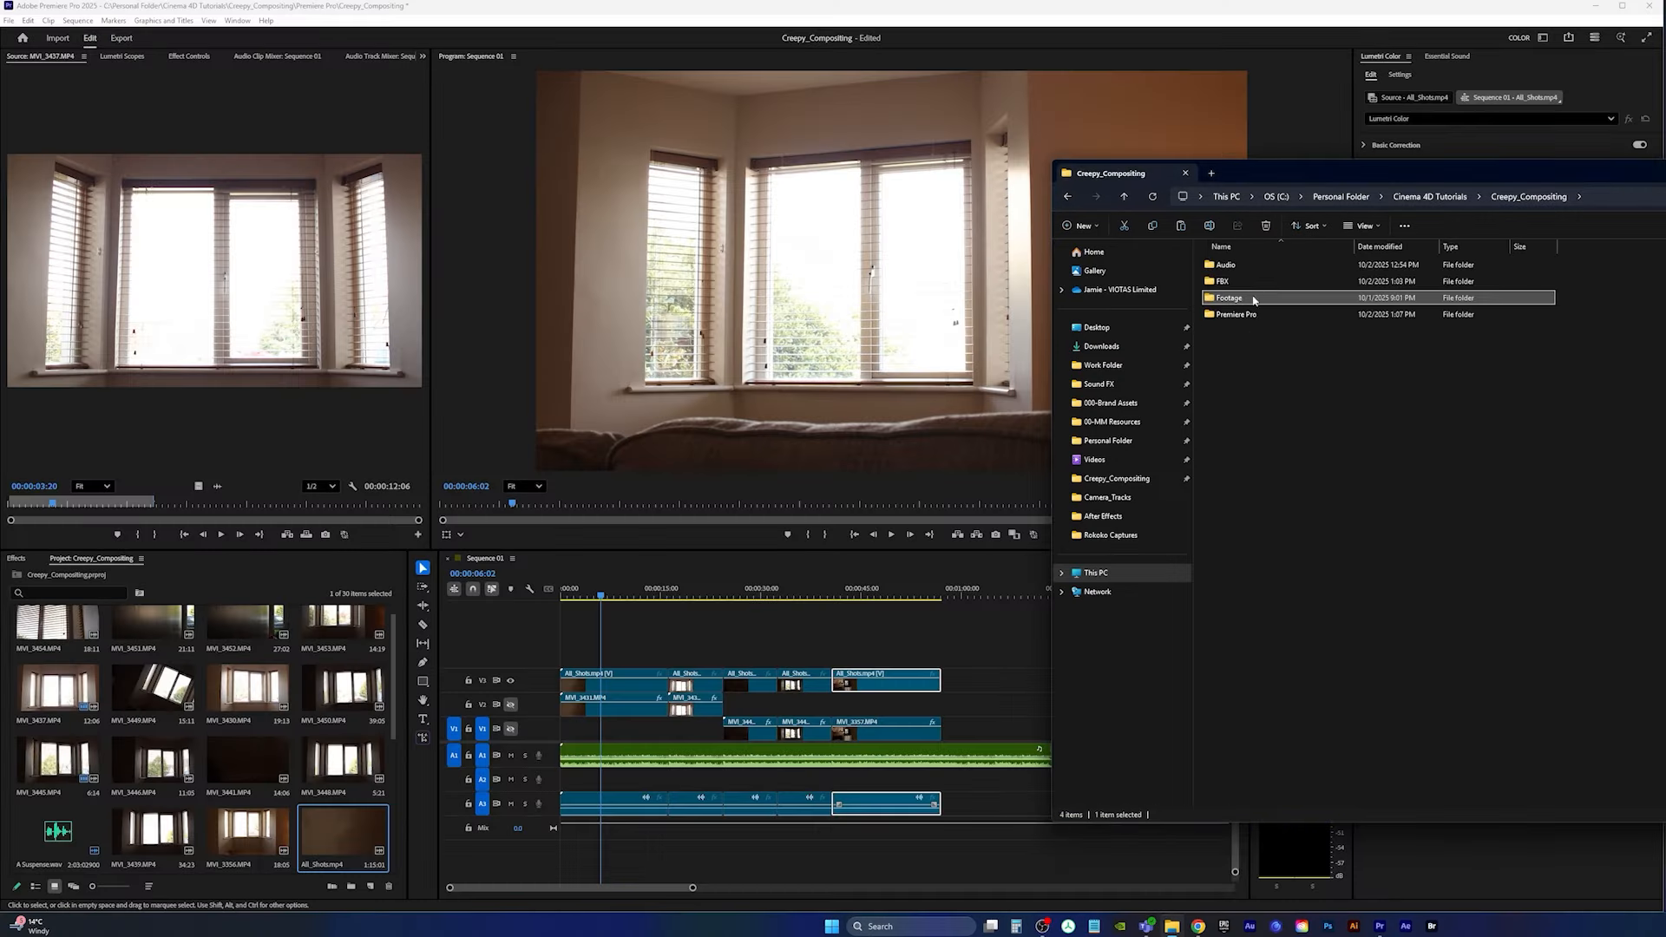
pyautogui.doubleClick(1240, 265)
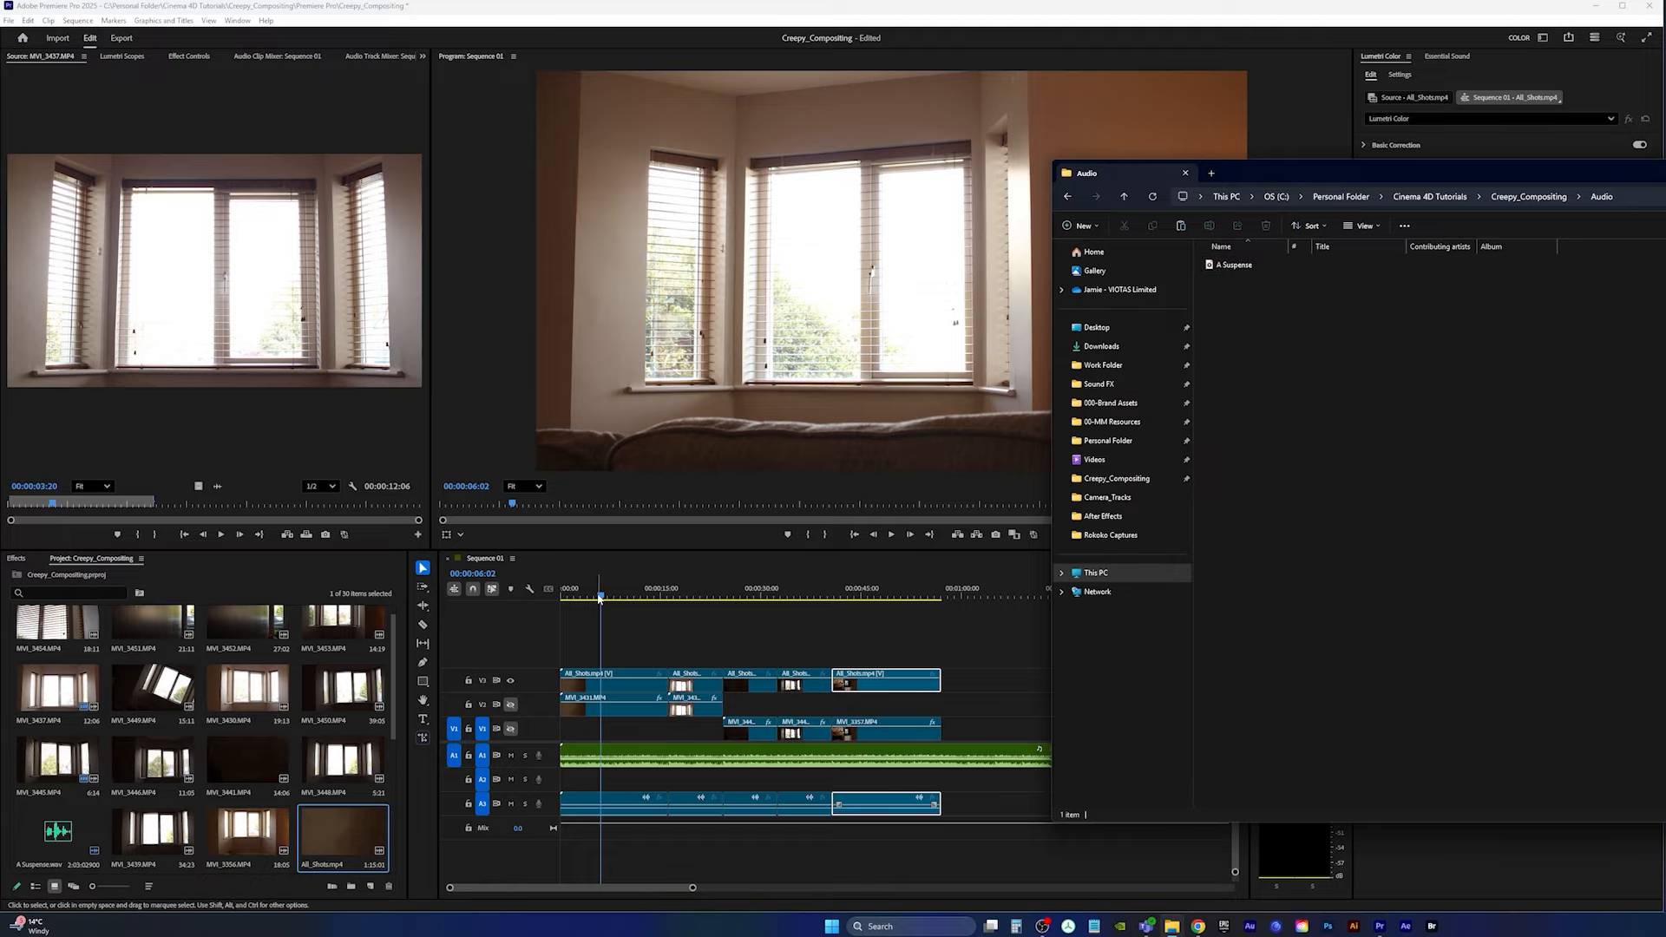
# Step: Play the sequence from the beginning with its music and stop at the second shot, at 00:00:16:06
pyautogui.moveTo(600, 597); pyautogui.dragTo(561, 597)
pyautogui.press('space')
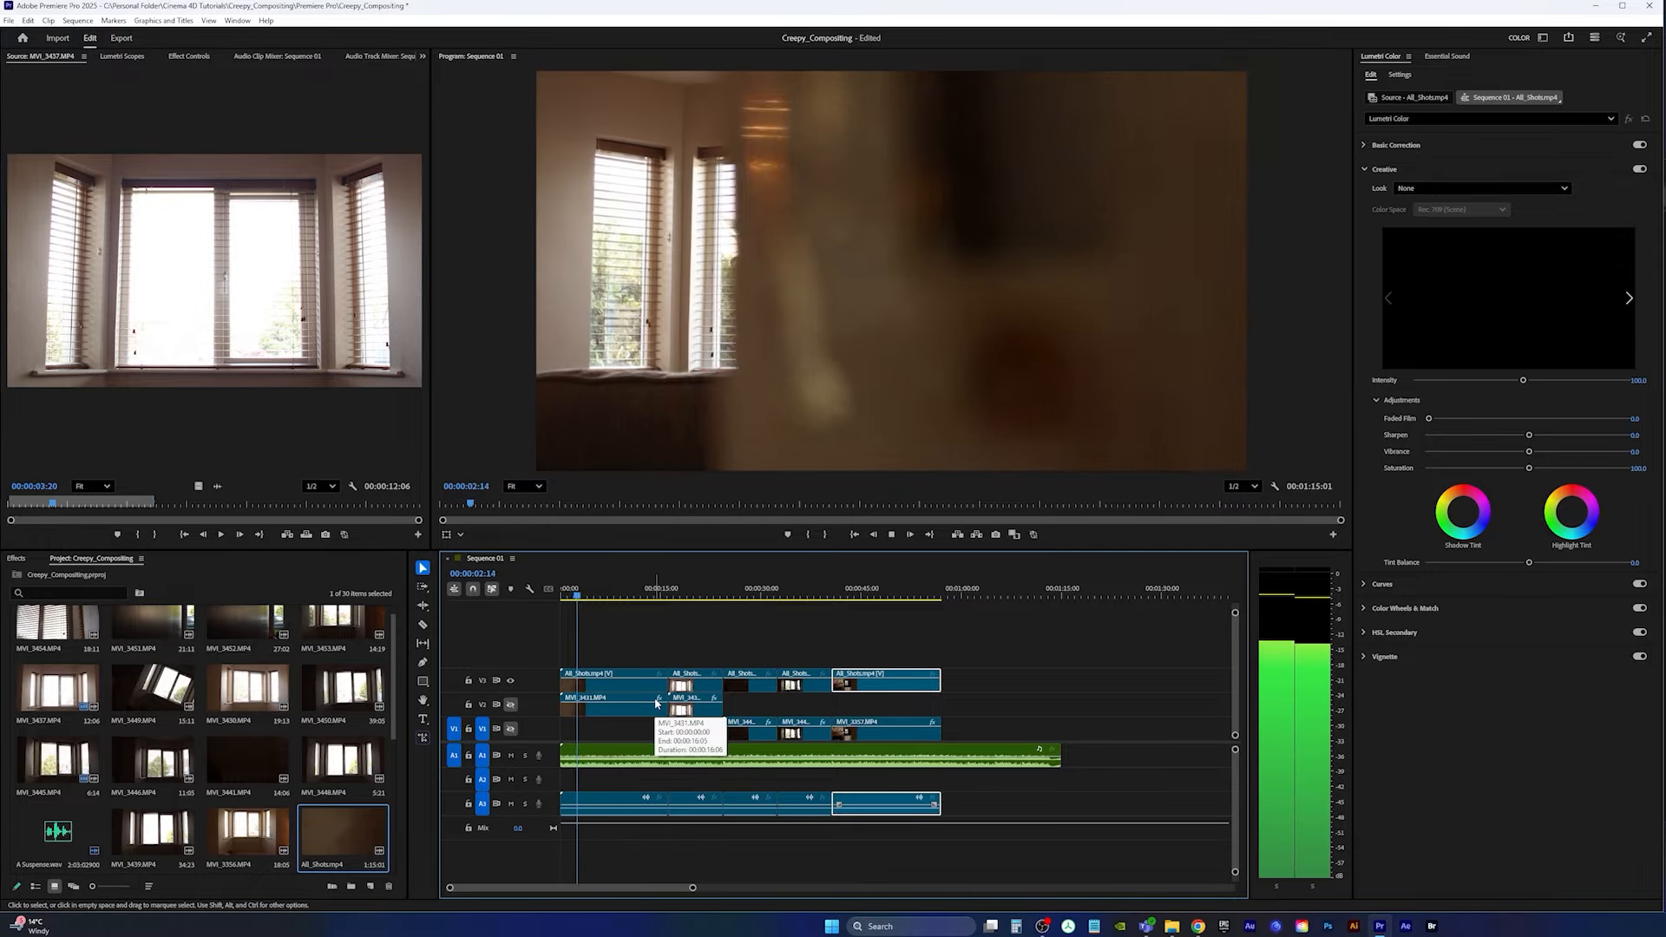
pyautogui.click(671, 636)
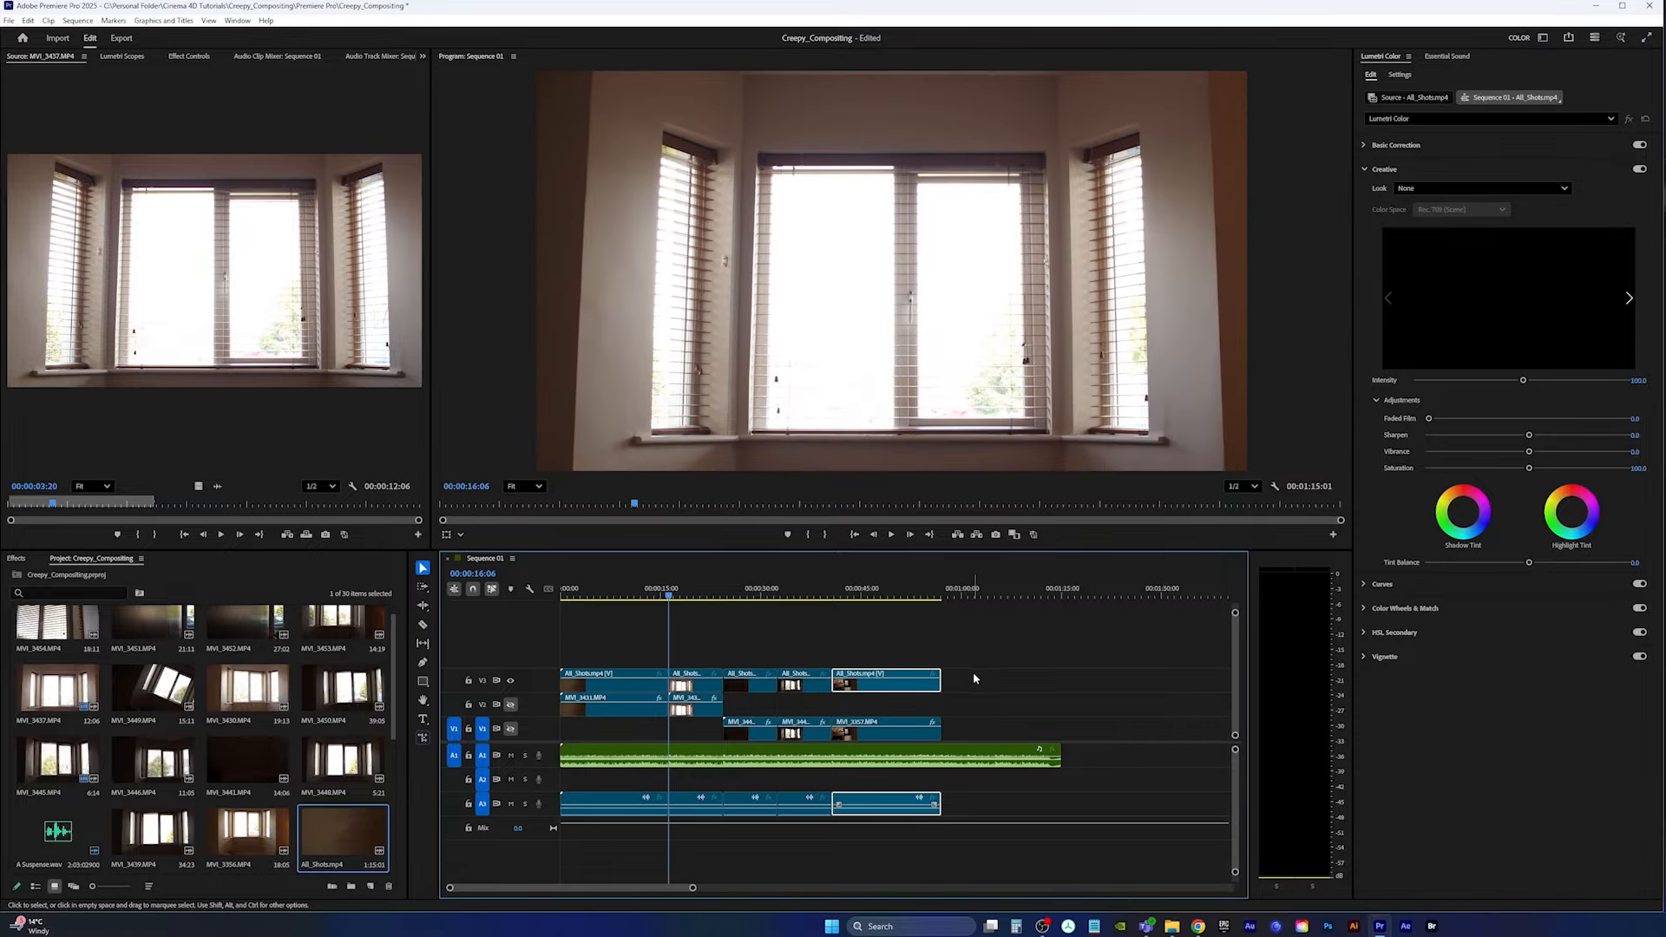
# Step: Delete all the All_Shots pieces with their audio from the timeline, and show tracks V1 and V2 with the playhead at 00:00:20:15
pyautogui.moveTo(834, 673); pyautogui.dragTo(602, 687)
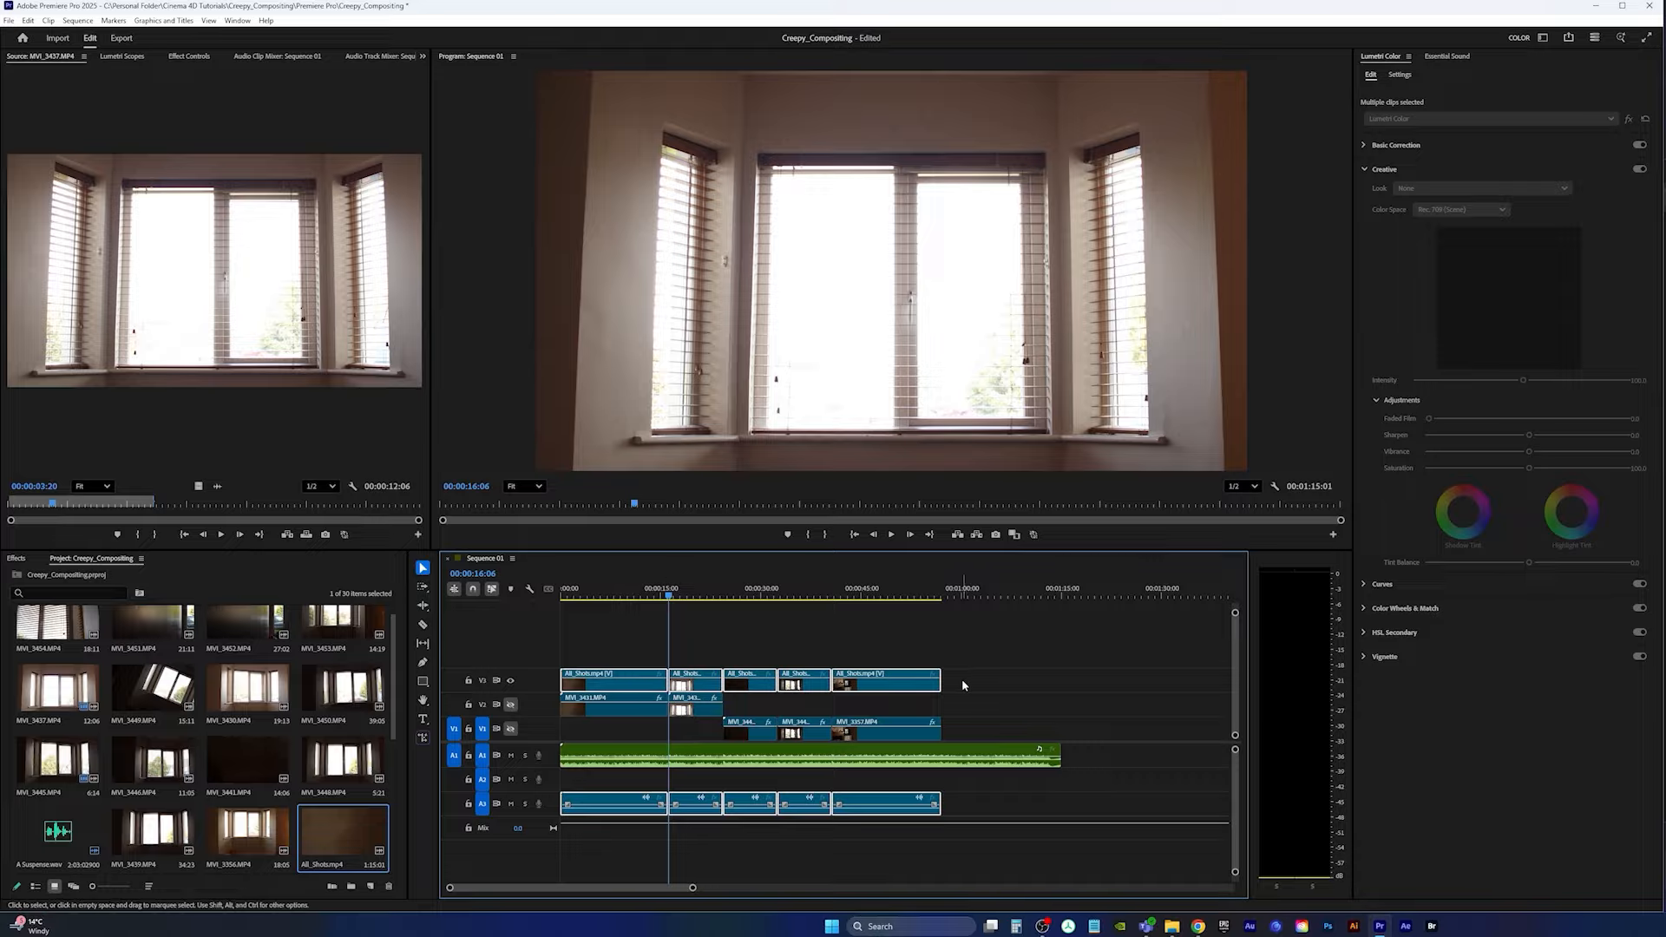
pyautogui.press('Delete')
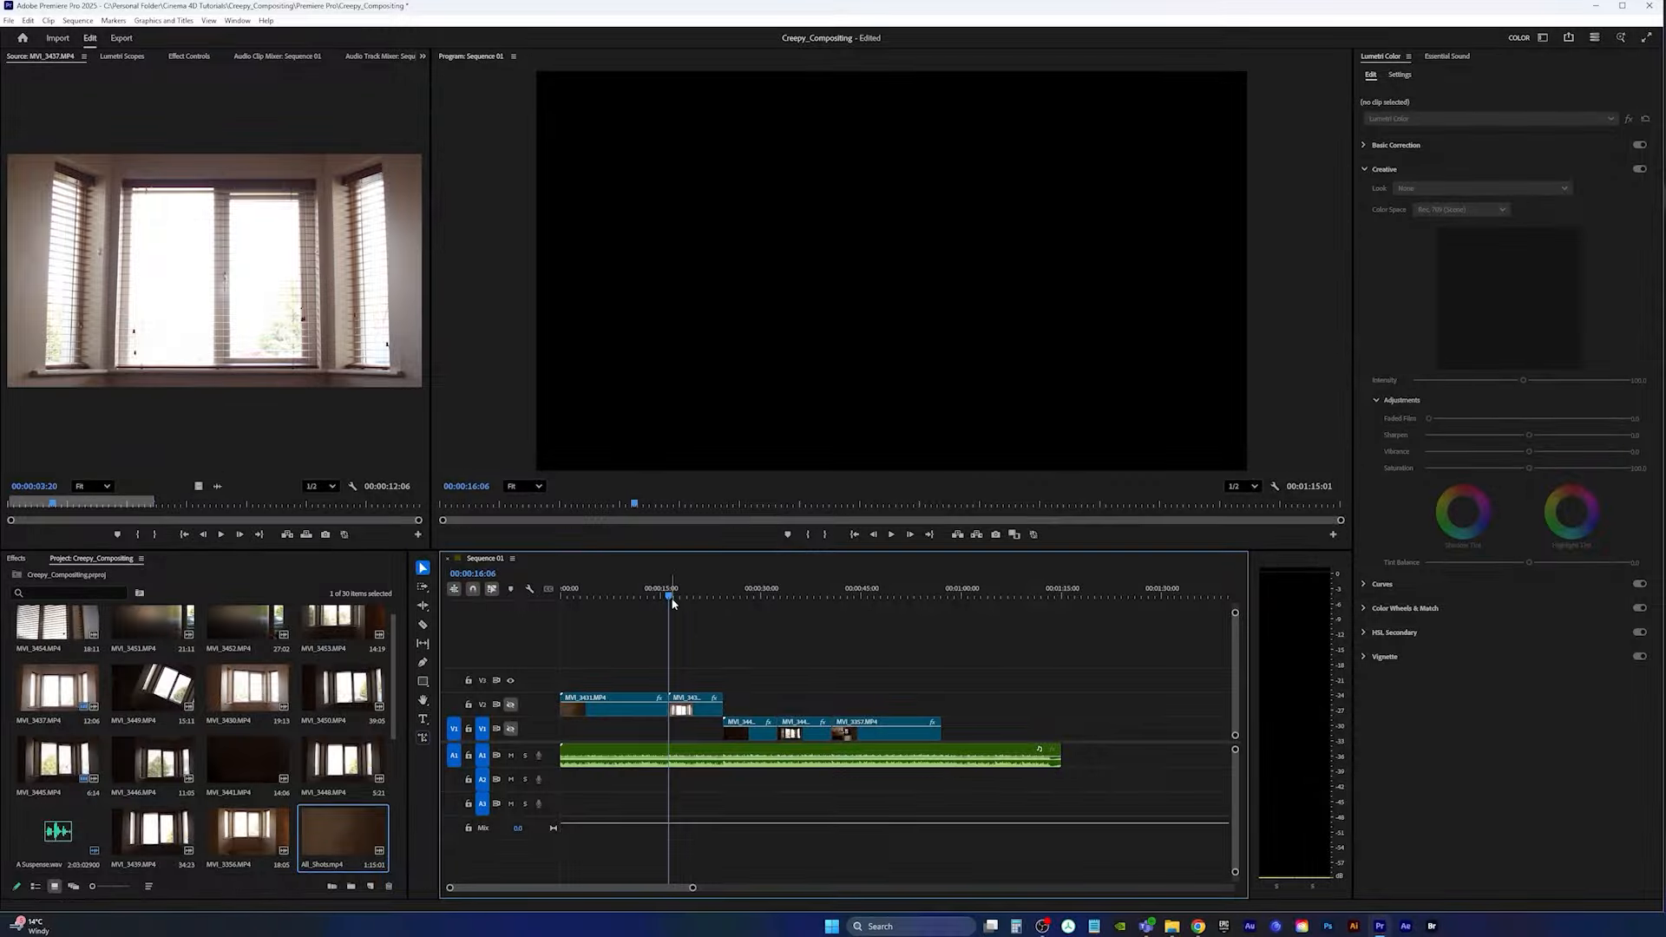
pyautogui.moveTo(627, 599); pyautogui.dragTo(698, 610)
pyautogui.click(510, 705)
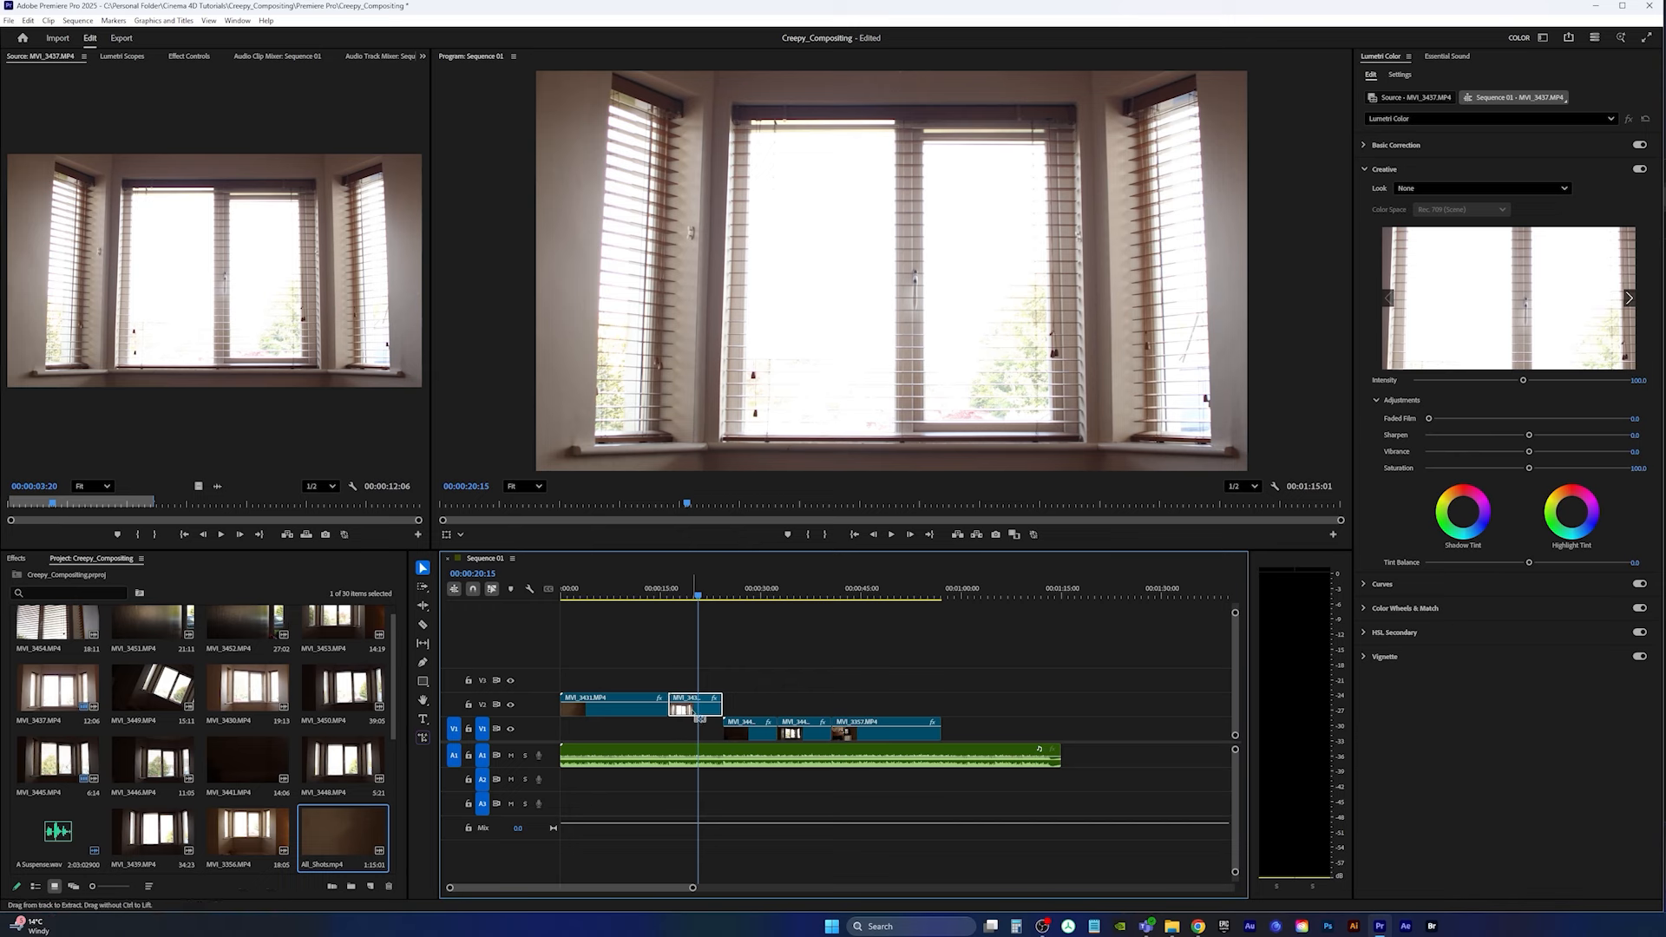
# Step: Save the Creepy_Compositing project
pyautogui.click(11, 22)
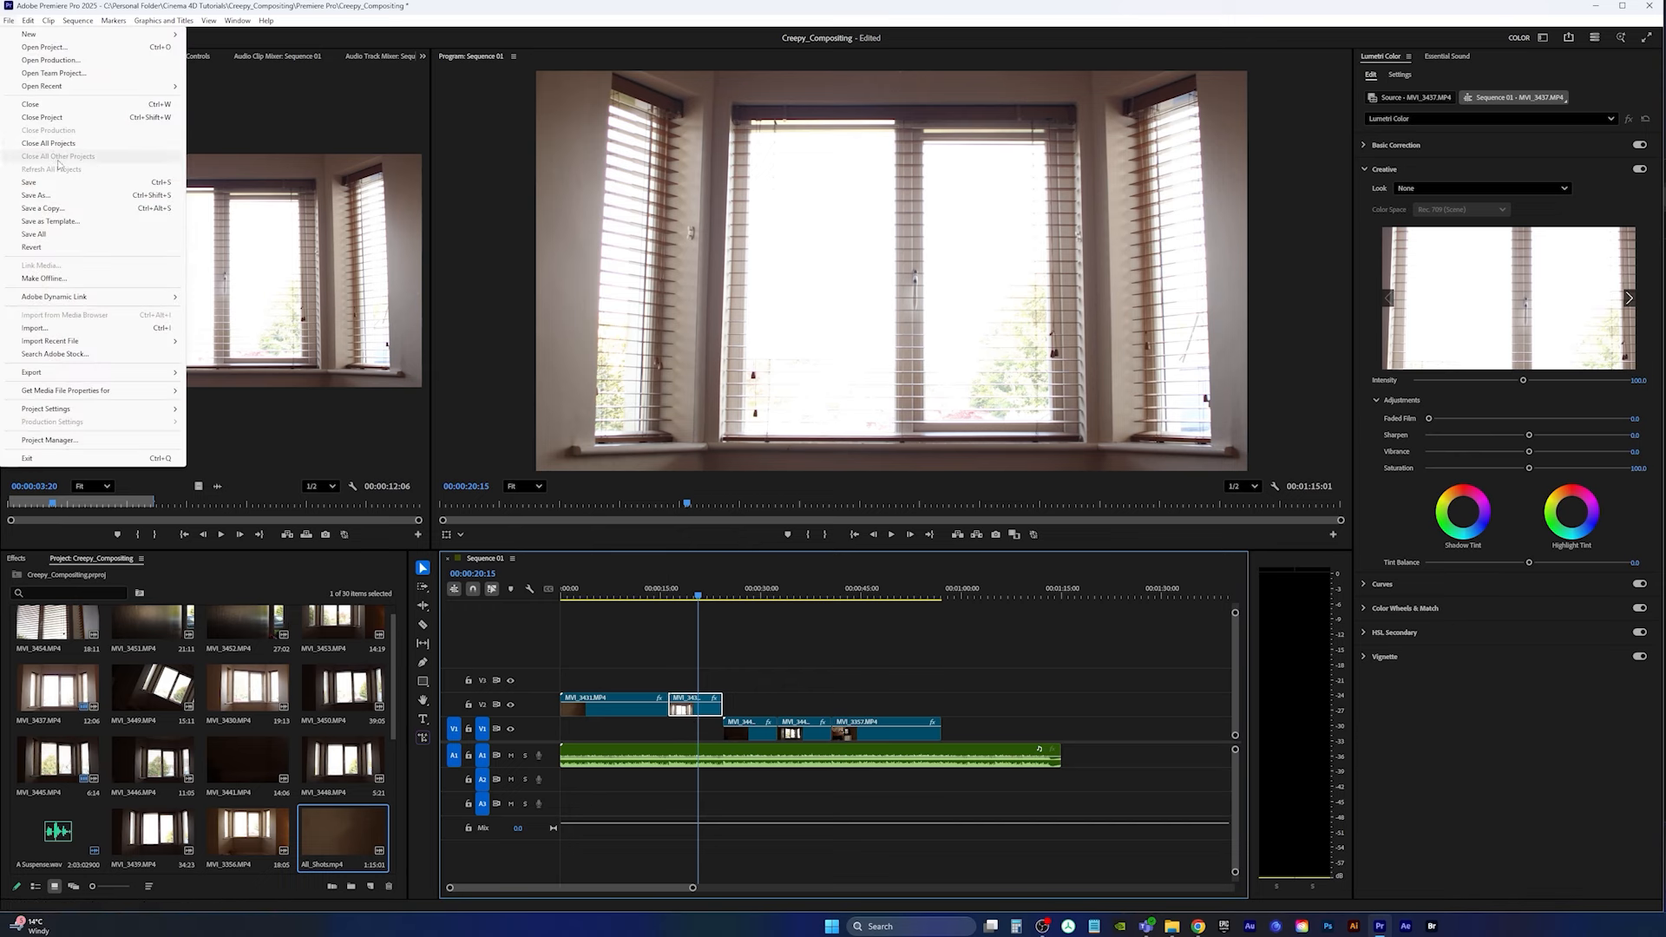
pyautogui.click(9, 21)
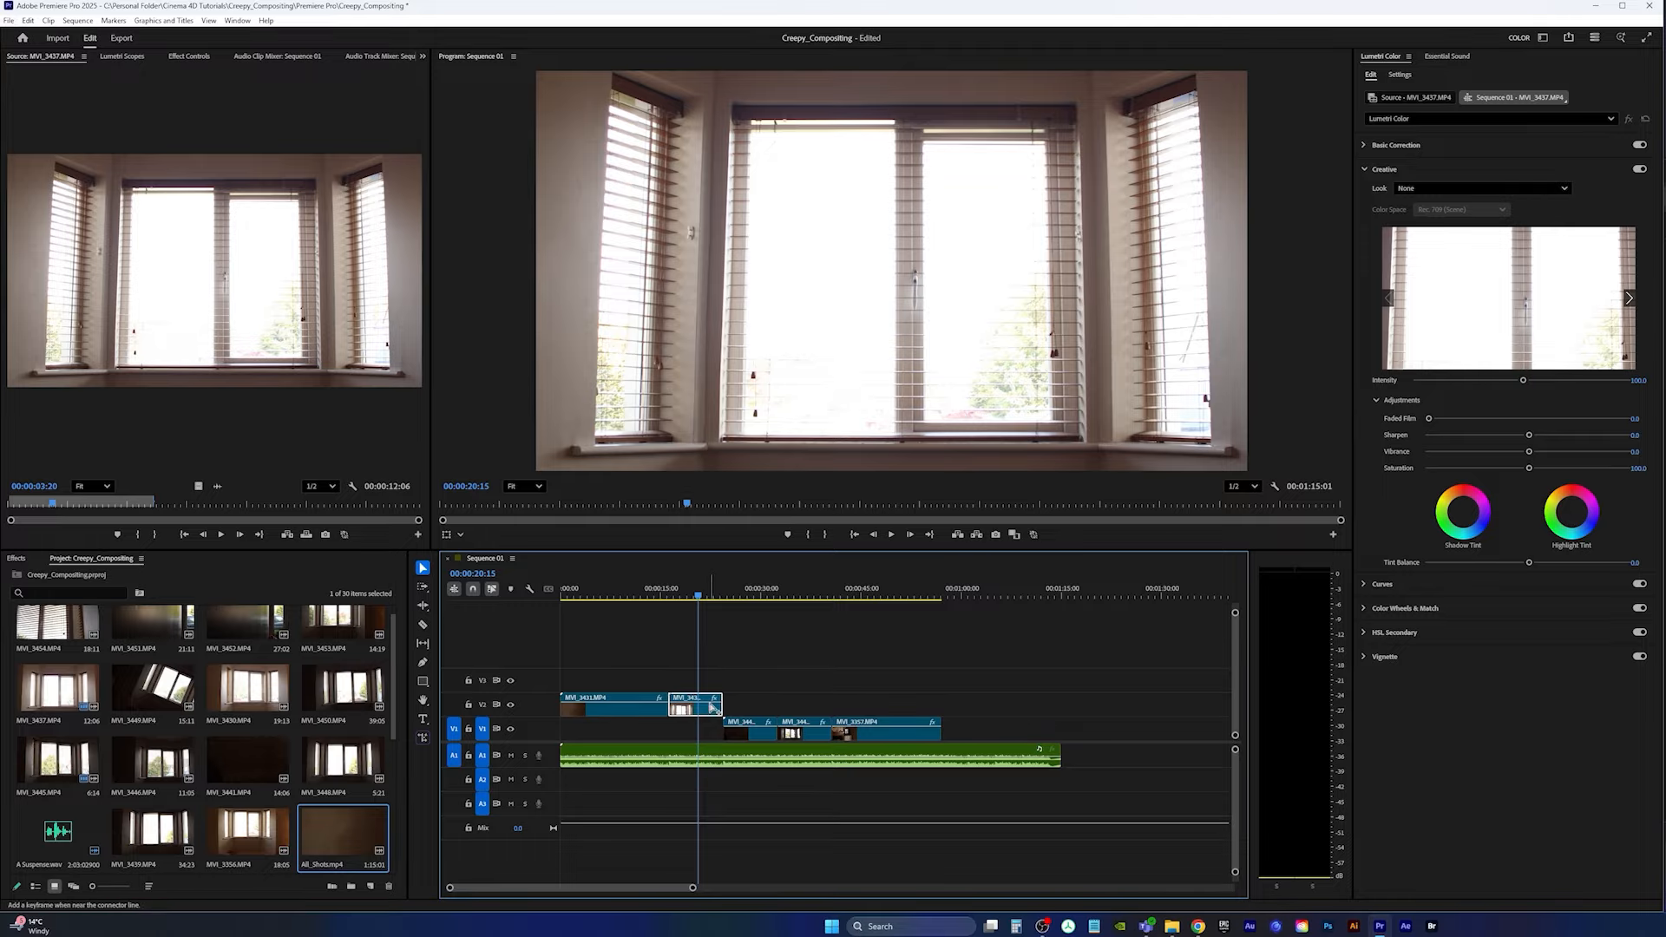
pyautogui.hotkey('ctrl', 's')
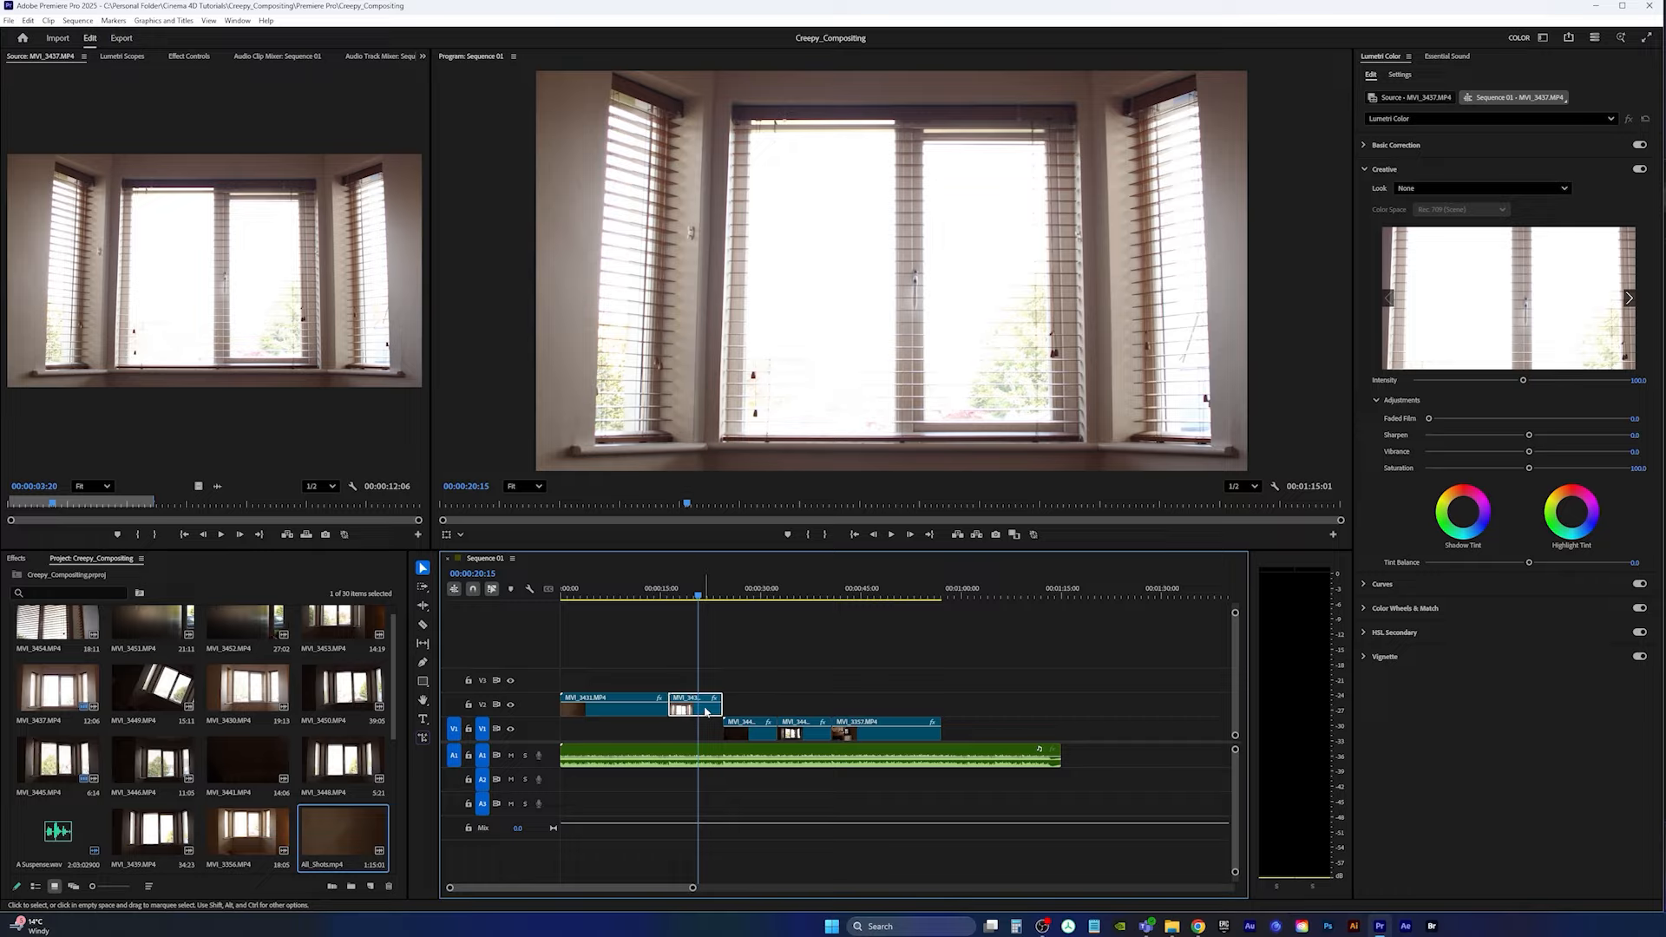
# Step: Replace the MVI_3437 clip at the playhead with an After Effects composition and start saving the new After Effects project
pyautogui.rightClick(704, 719)
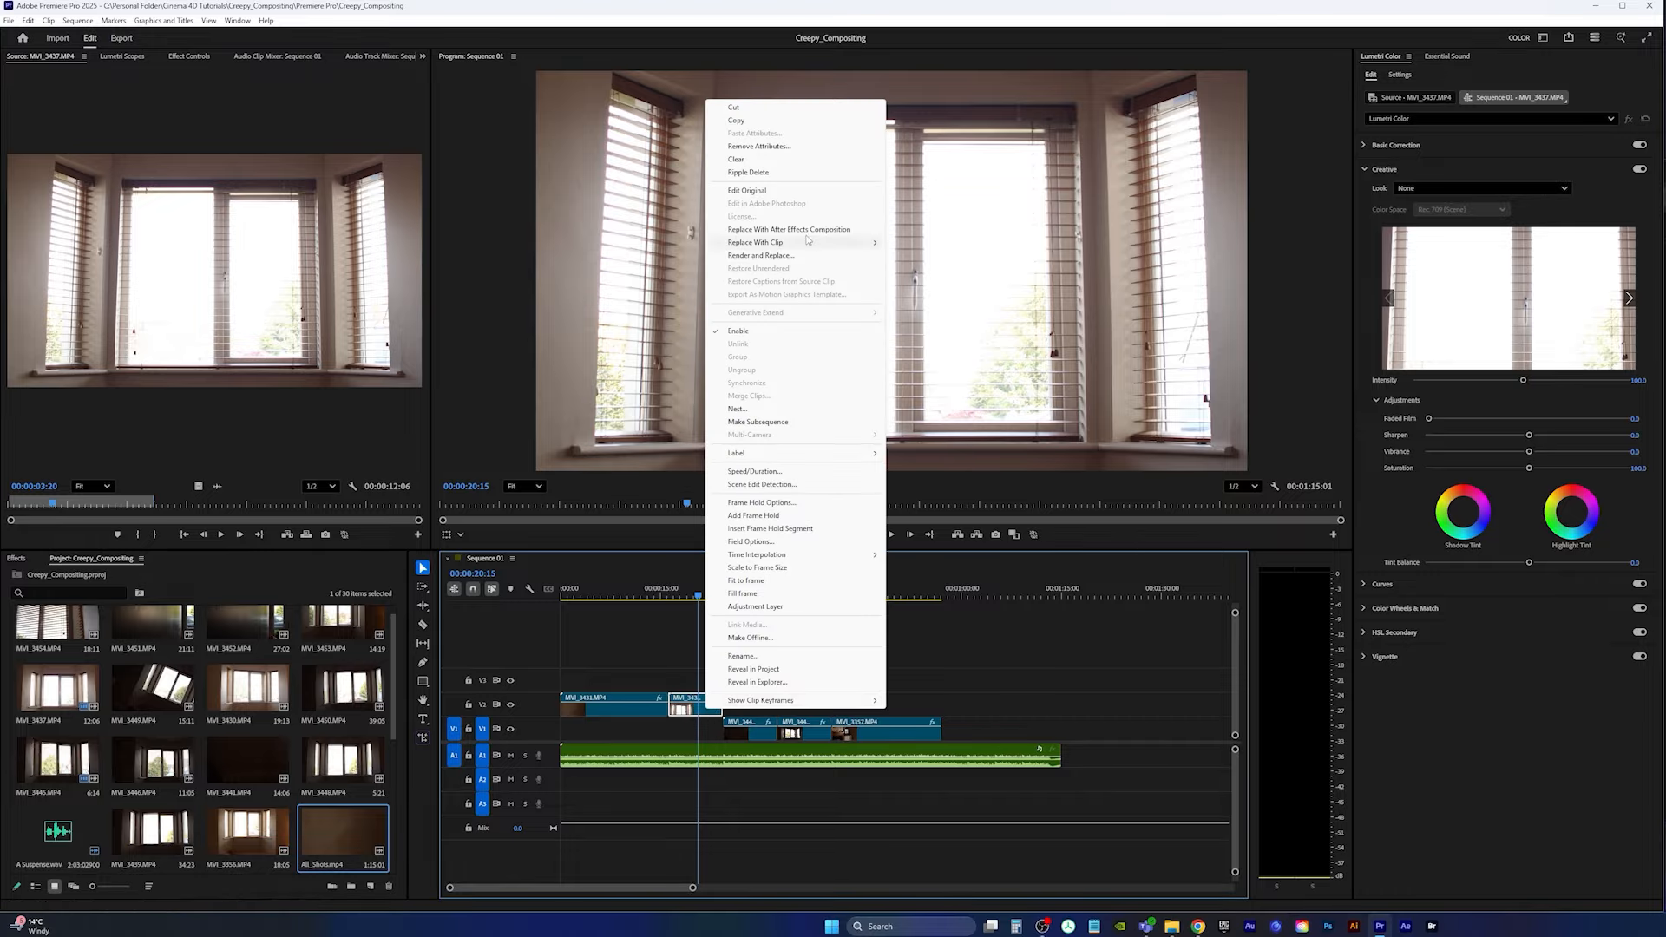
pyautogui.click(843, 231)
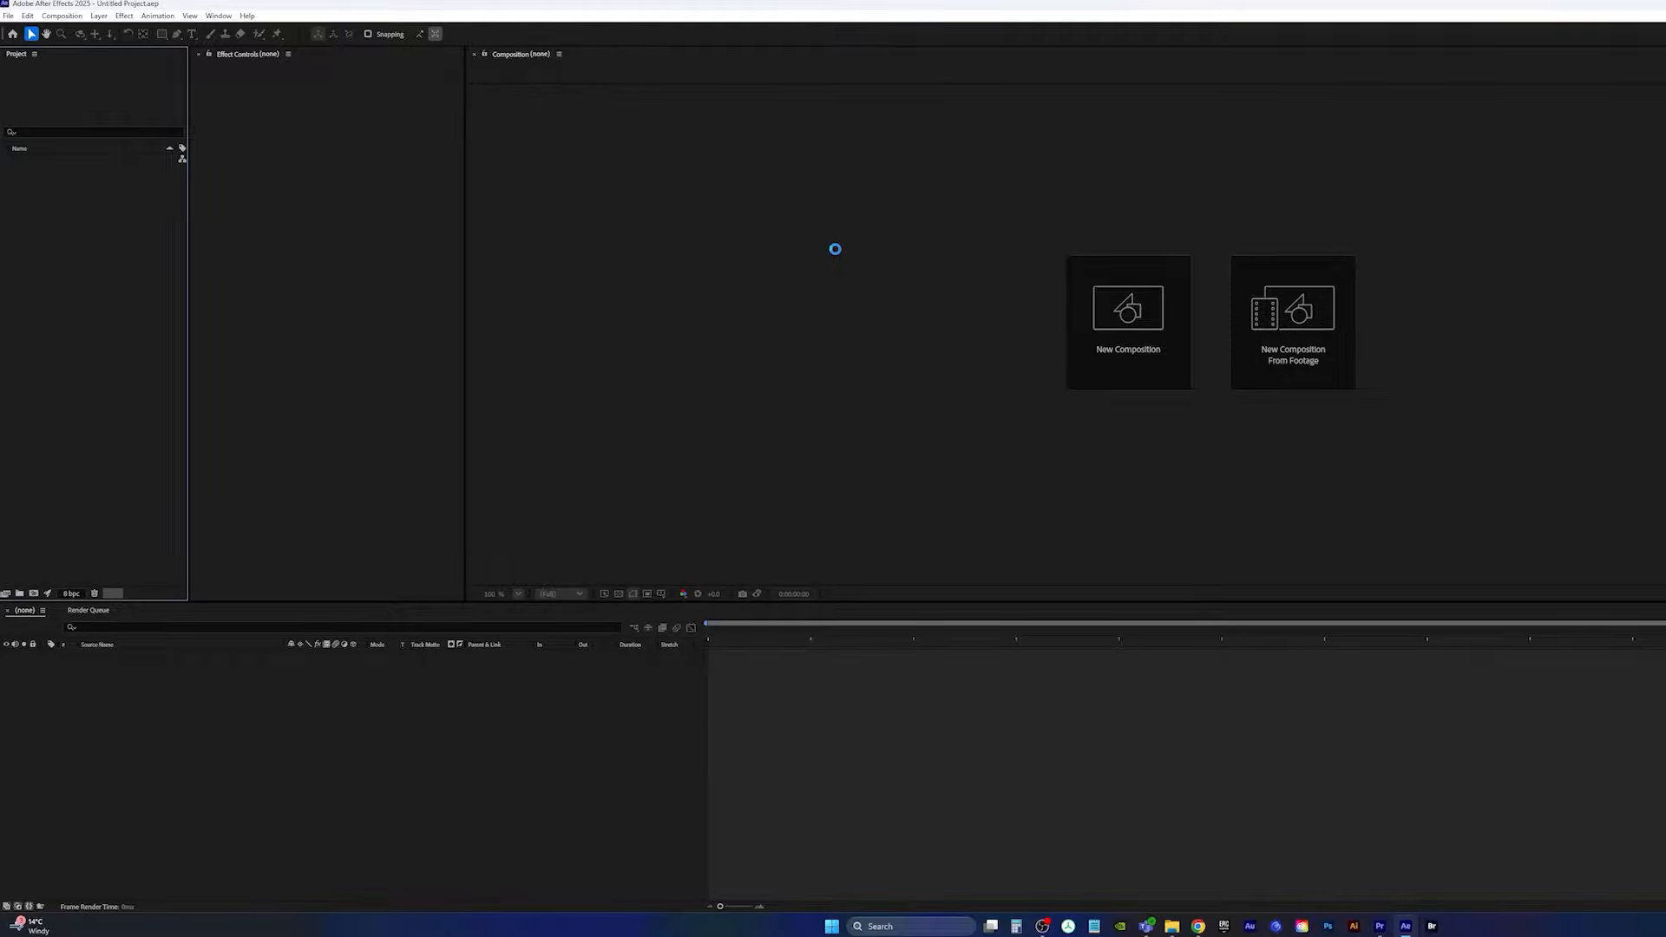
pyautogui.hotkey('ctrl', 's')
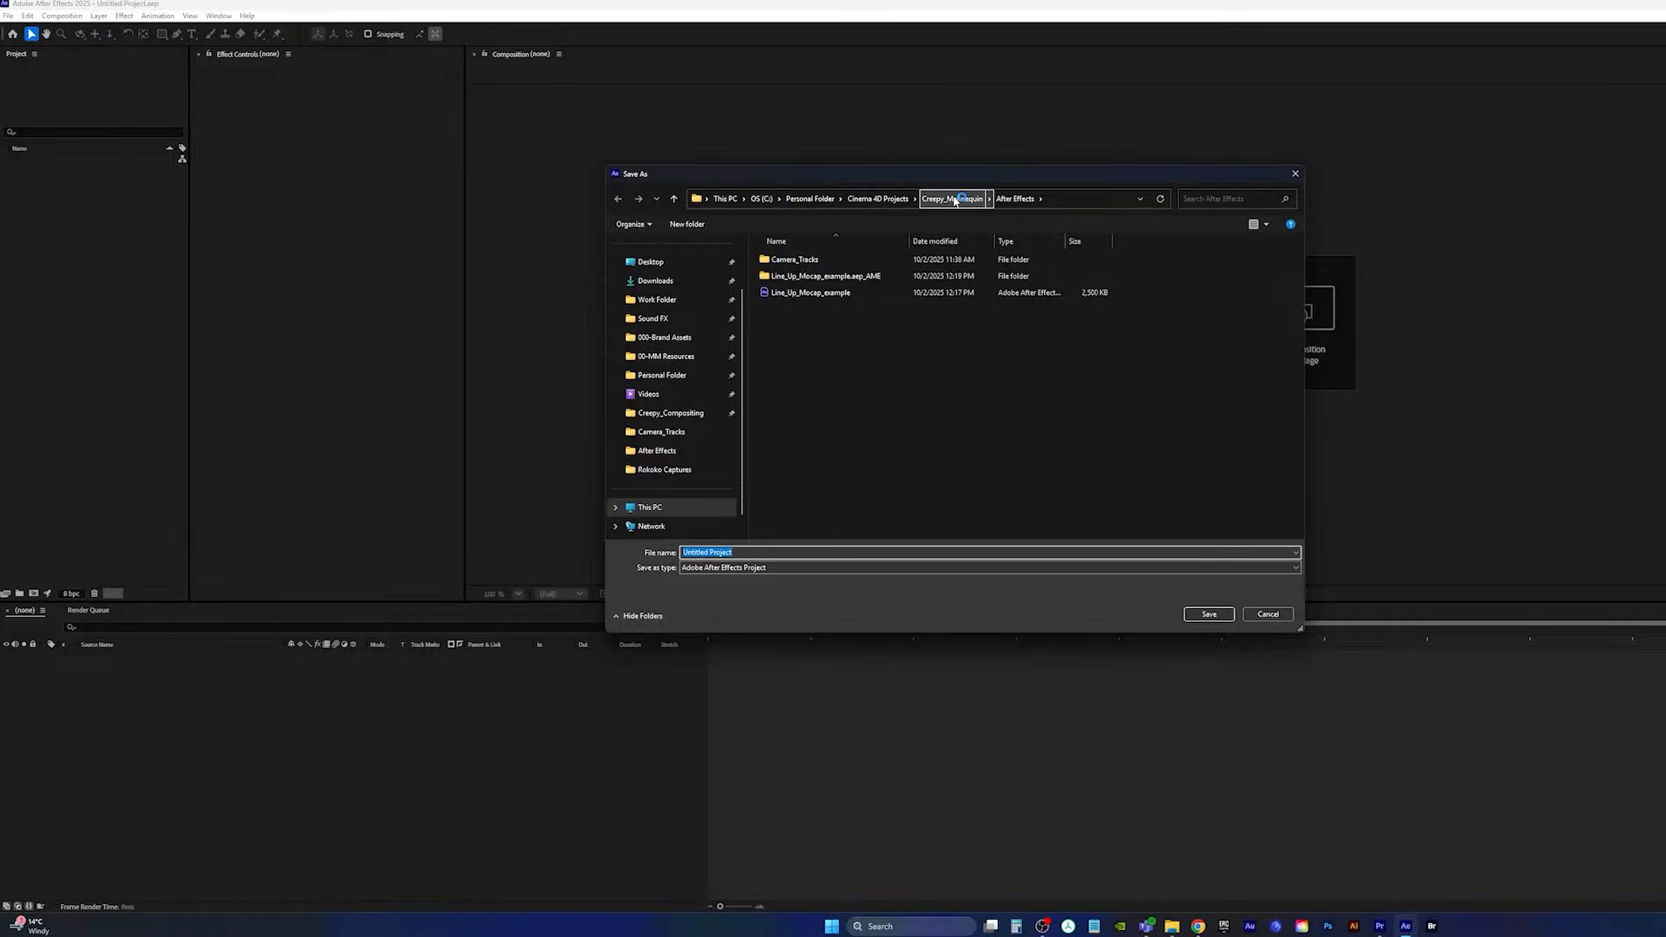
# Step: Create a folder named AEffects inside the Creepy_Compositing folder and open it as the save location
pyautogui.click(674, 413)
pyautogui.rightClick(823, 365)
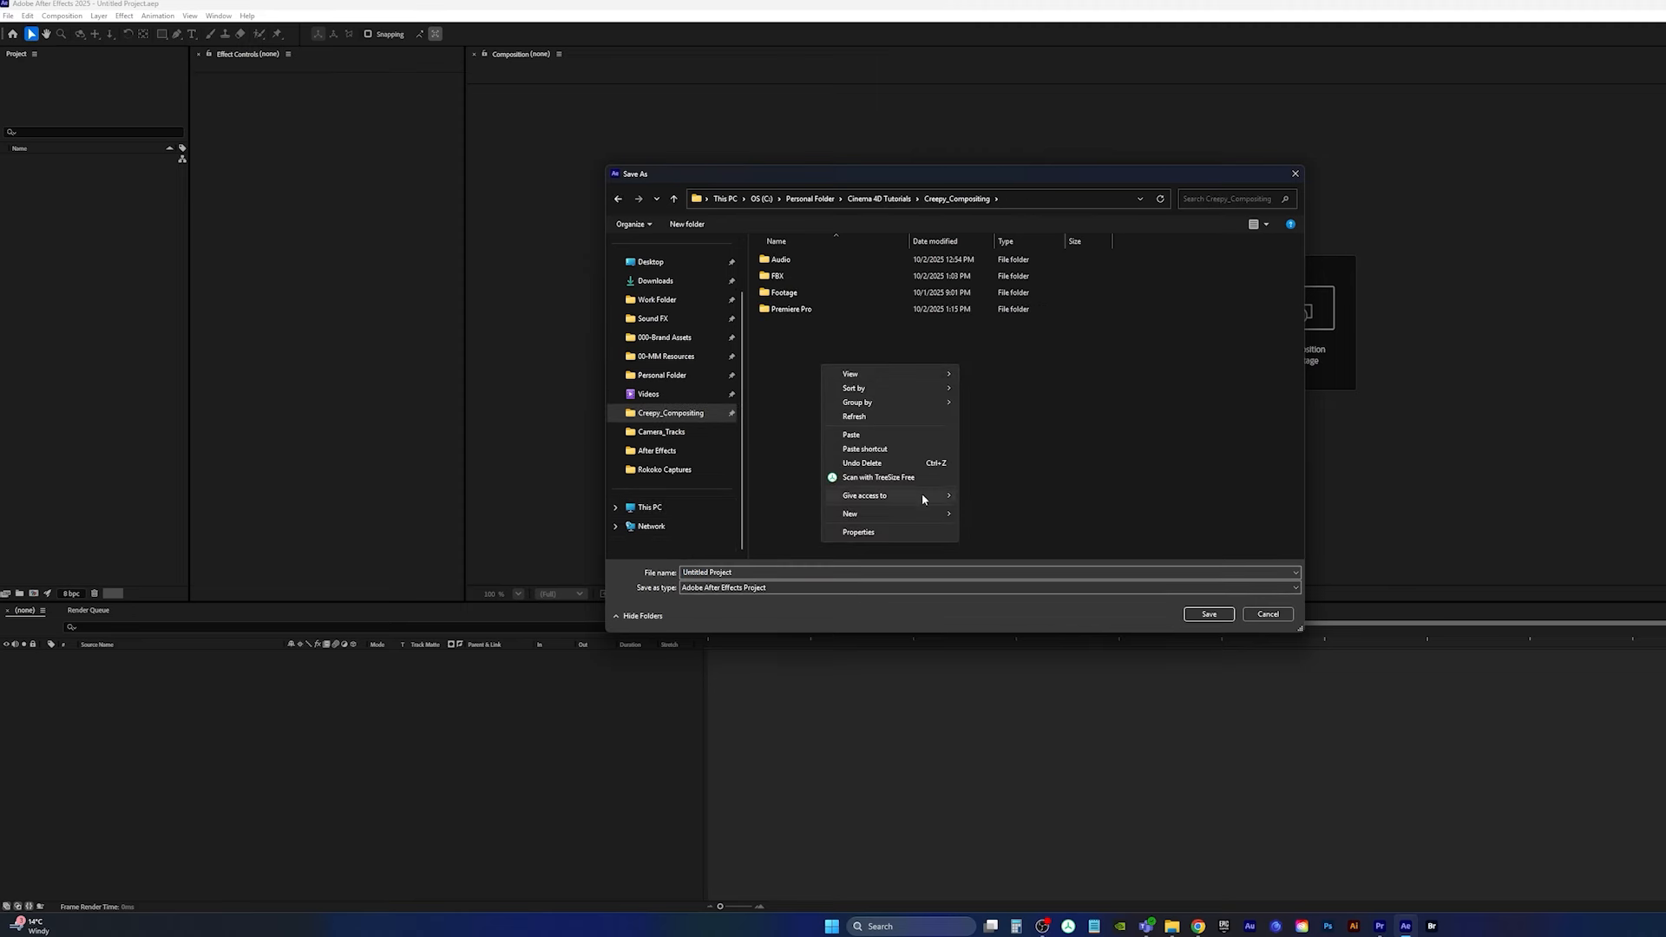
pyautogui.moveTo(902, 516)
pyautogui.click(1019, 519)
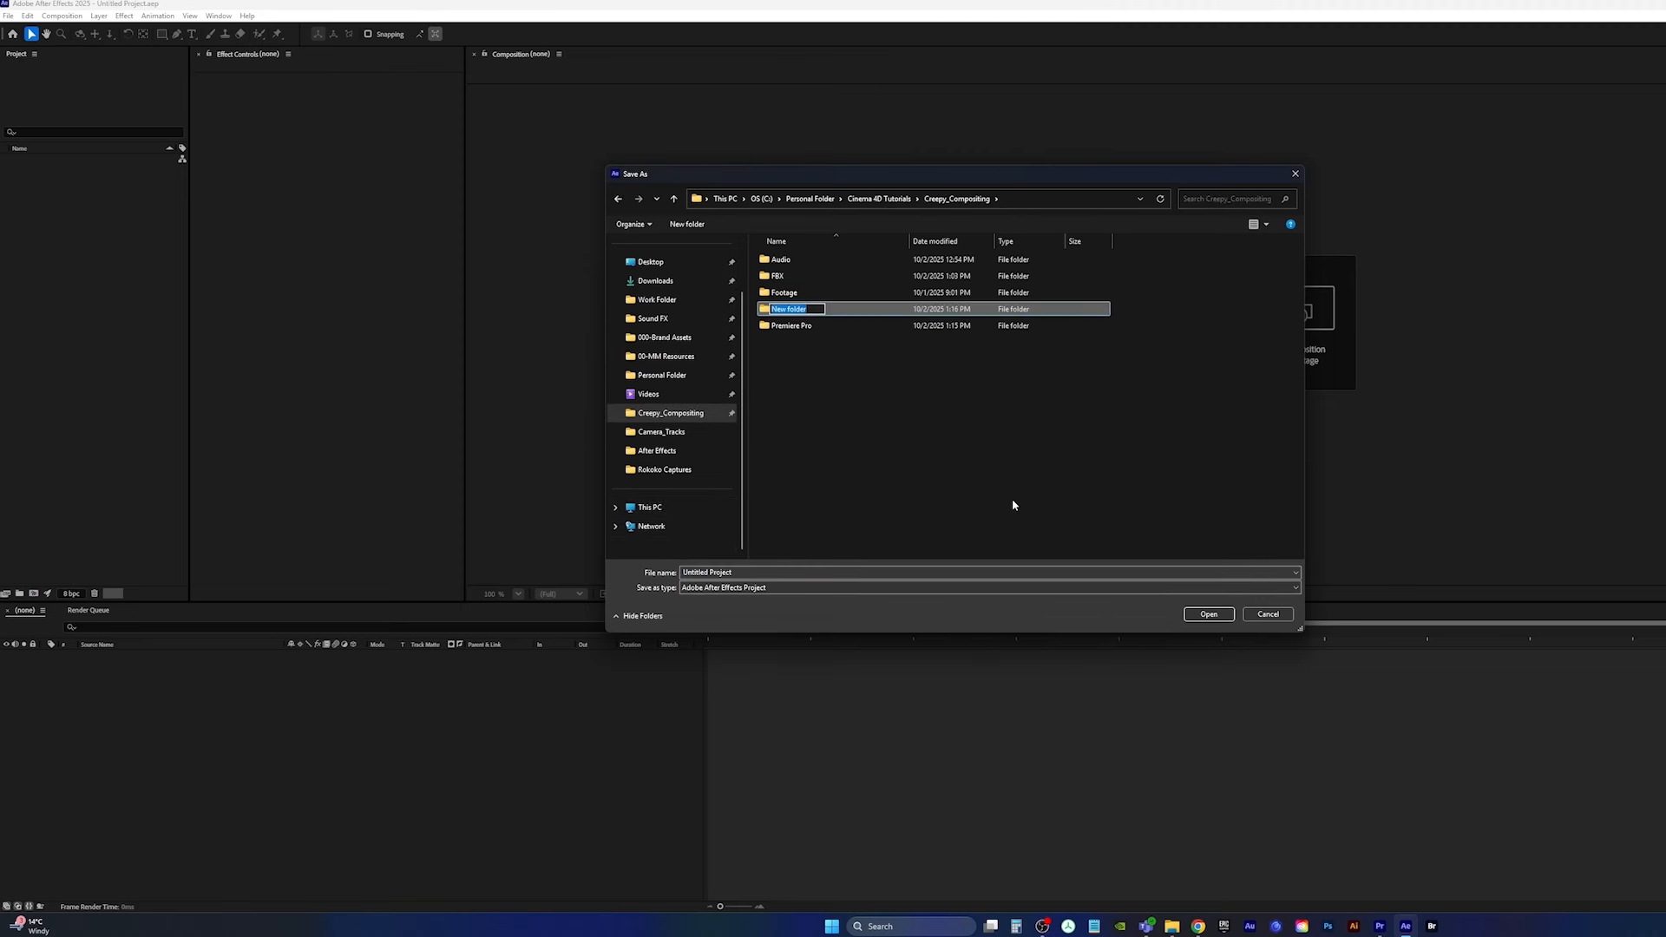
pyautogui.write('A')
pyautogui.press('BackSpace')
pyautogui.write('AEffects')
pyautogui.press('Return')
pyautogui.press('Return')
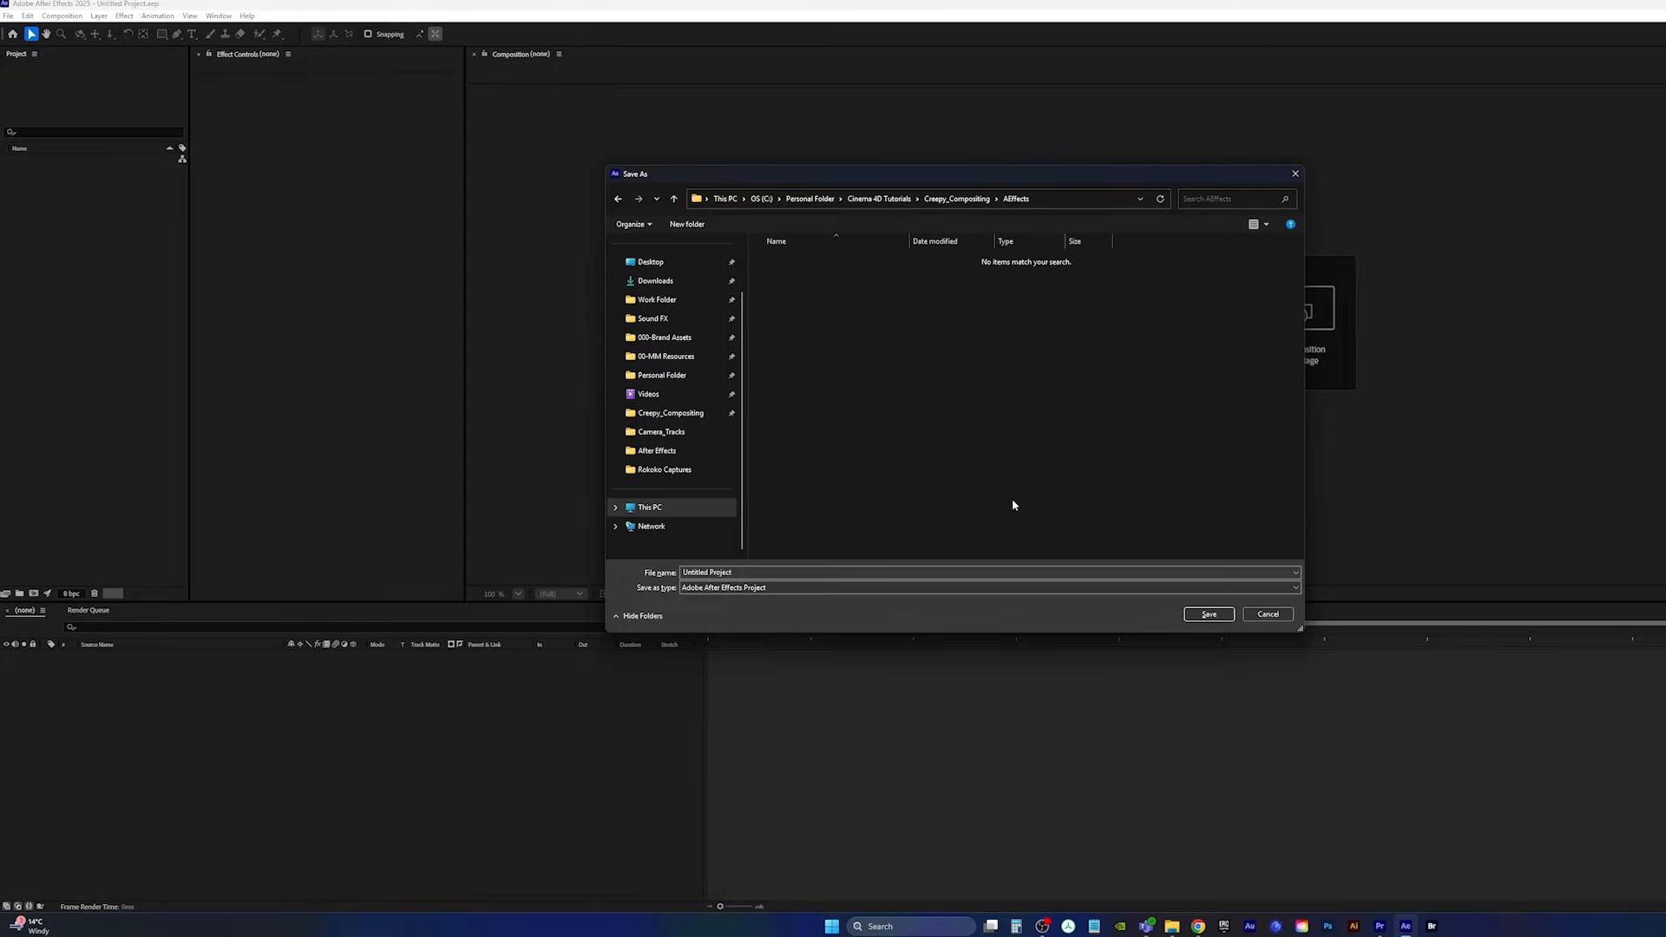
# Step: Save the After Effects project as Shot_2 in the AEffects folder, minimizing the Premiere Pro window along the way
pyautogui.click(758, 569)
pyautogui.write('Shot_2')
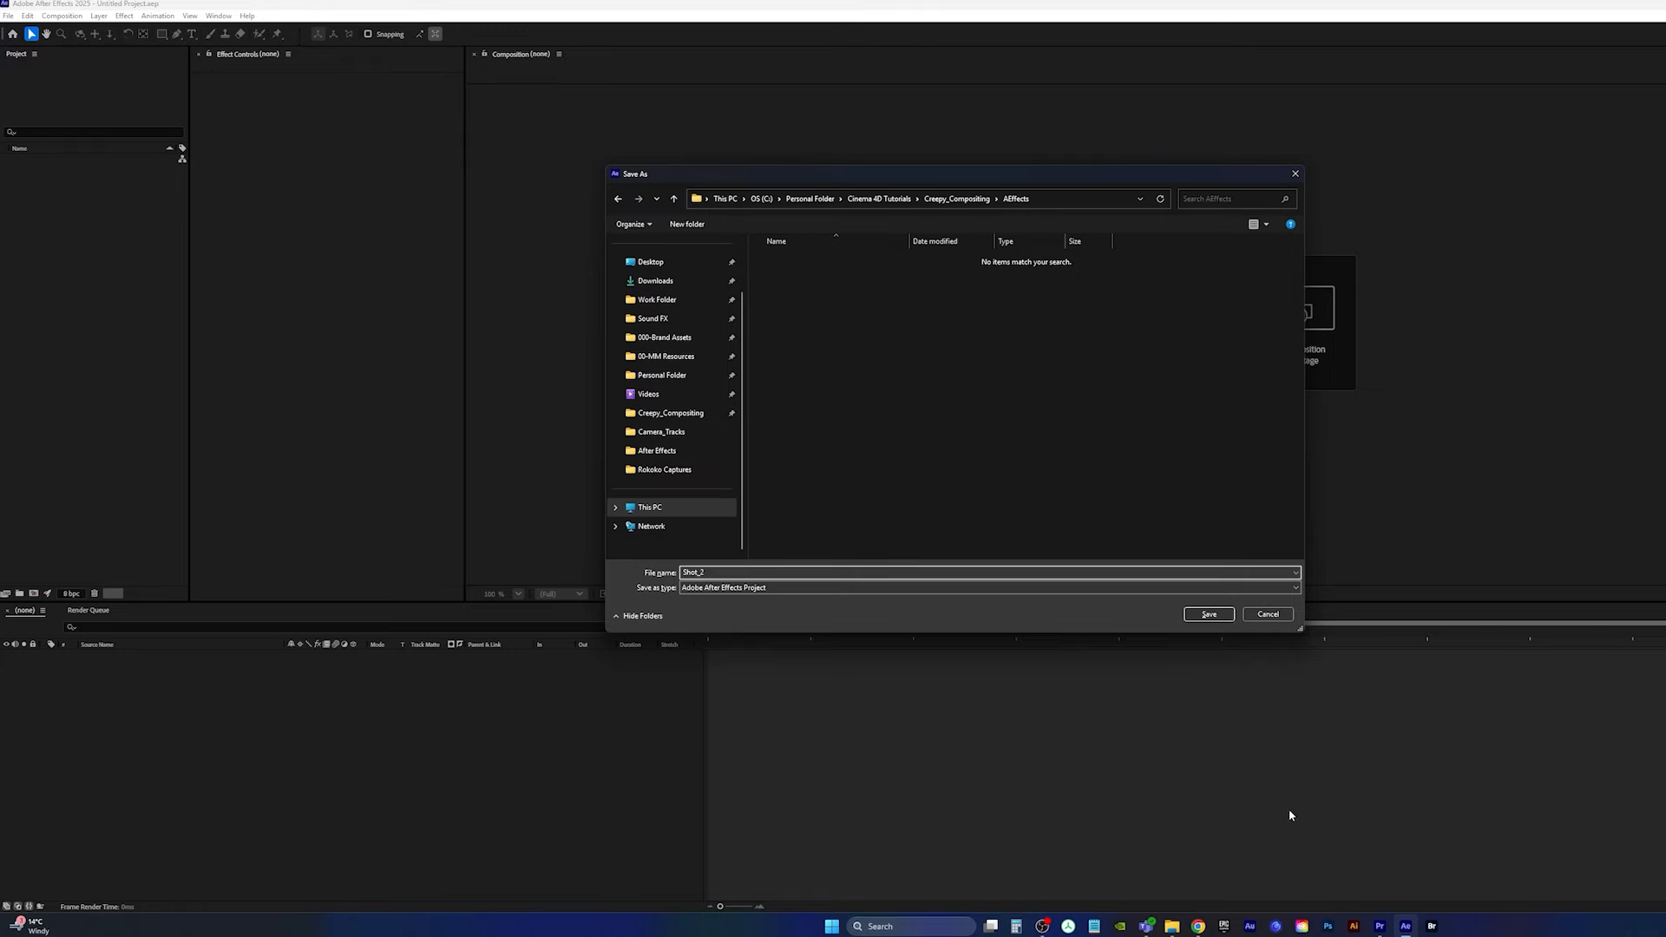
pyautogui.click(1379, 926)
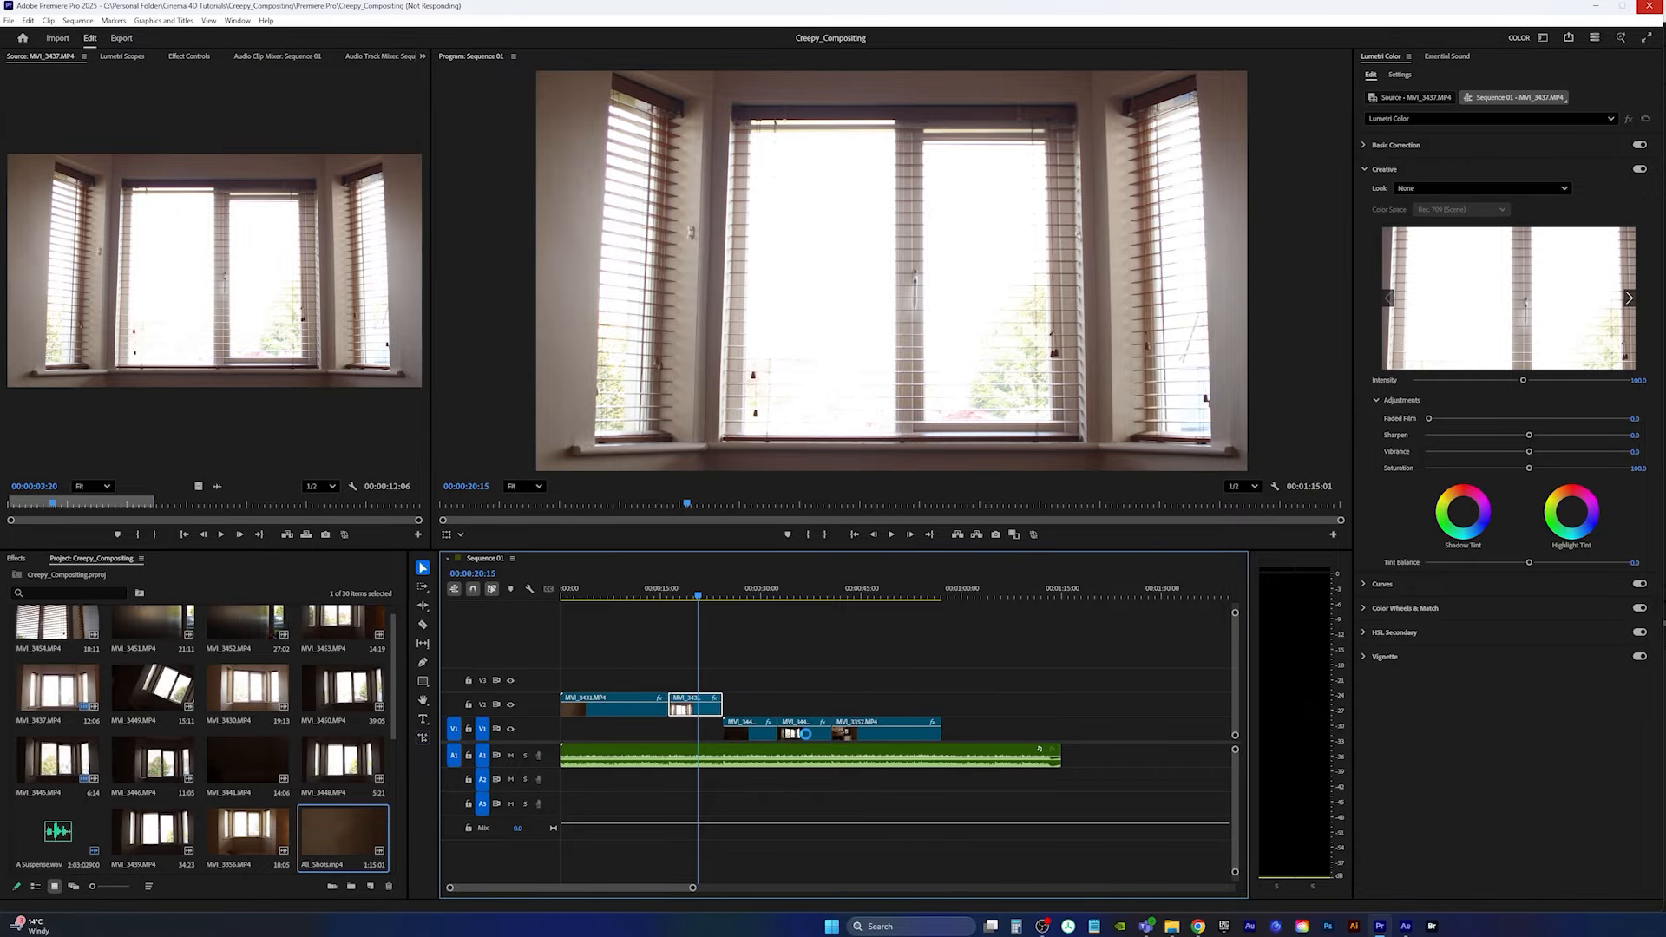
pyautogui.click(1595, 6)
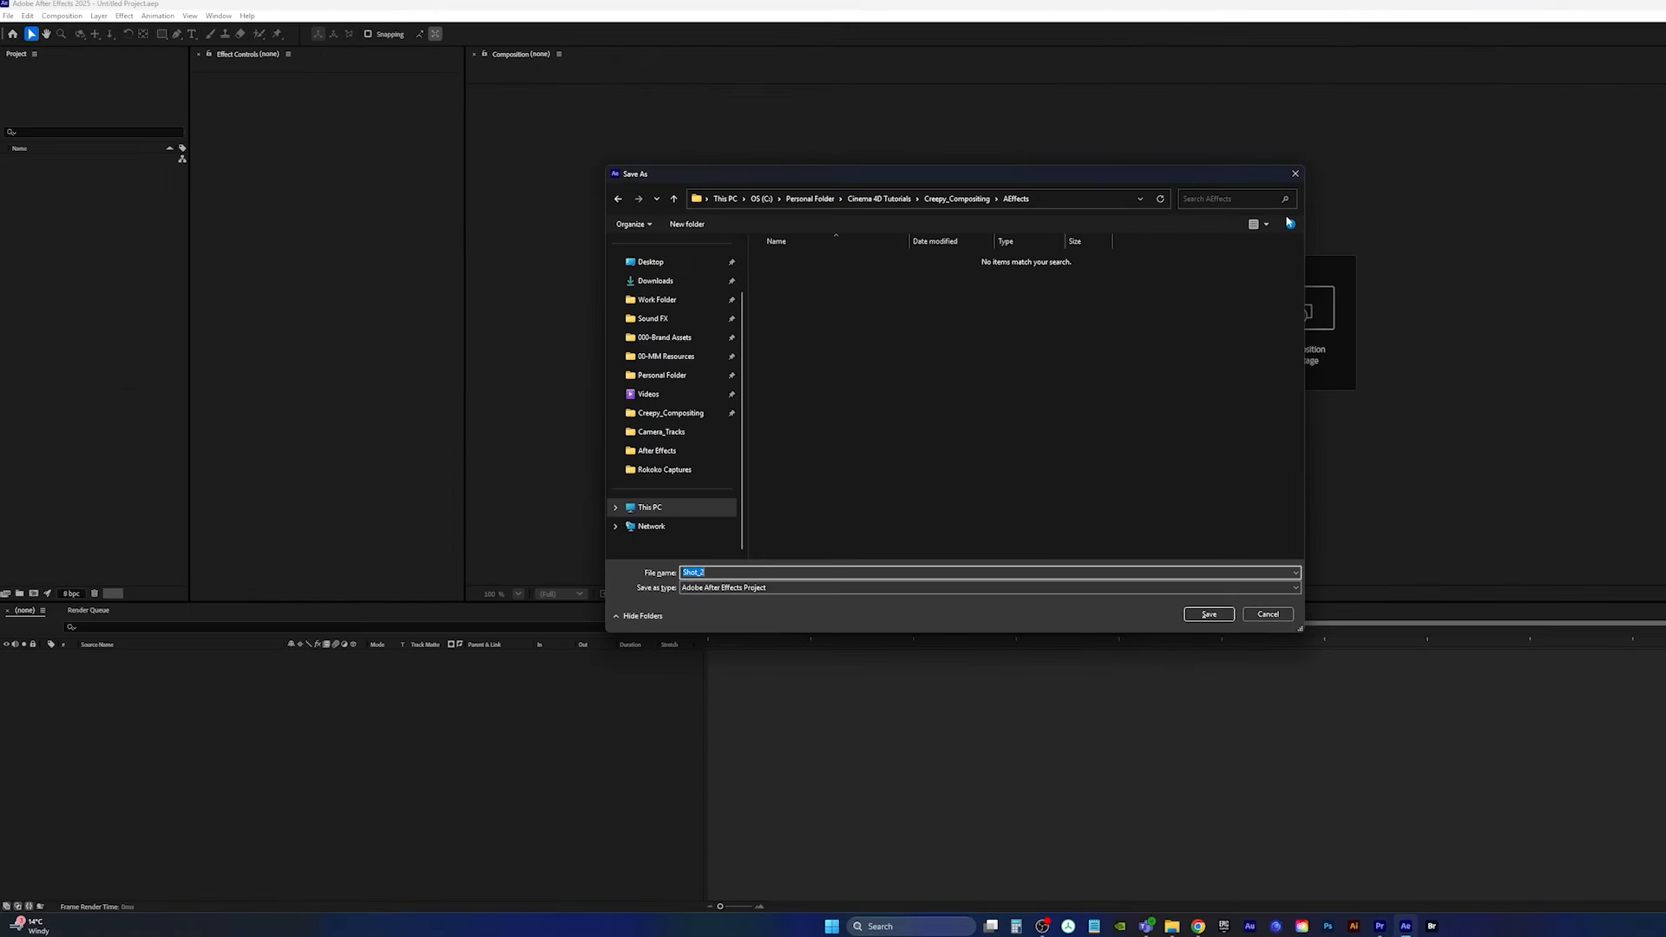
pyautogui.click(1214, 611)
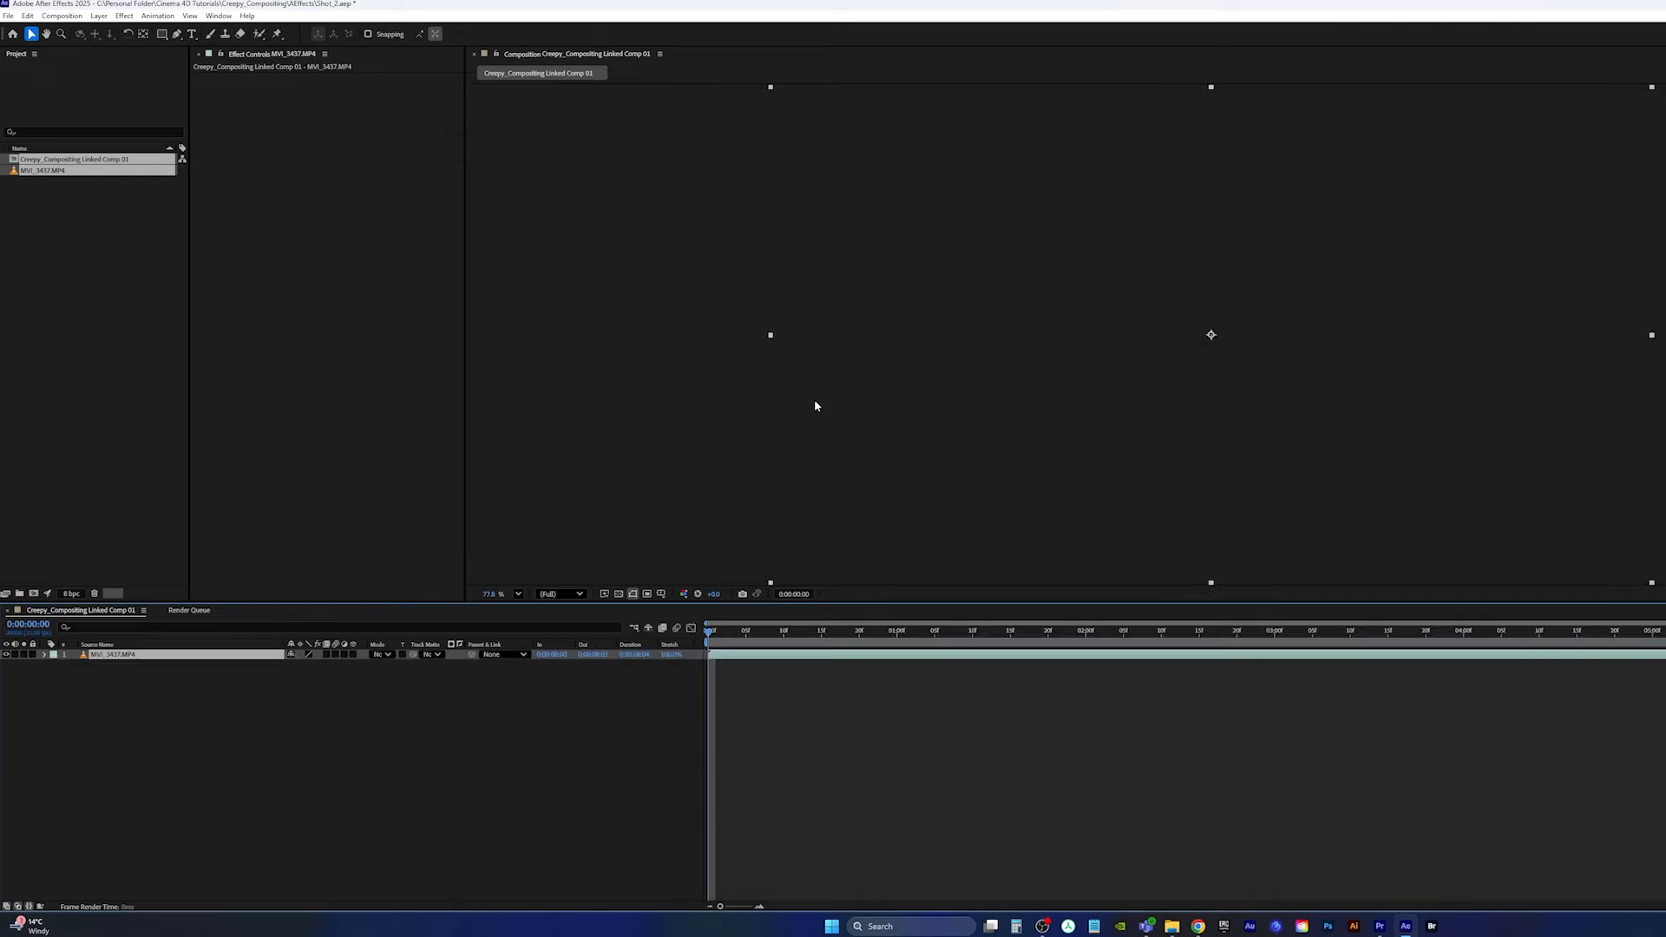
# Step: Preview the linked composition, and pre-compose the MVI_3437.MP4 layer with all attributes moved into the new composition
pyautogui.press('space')
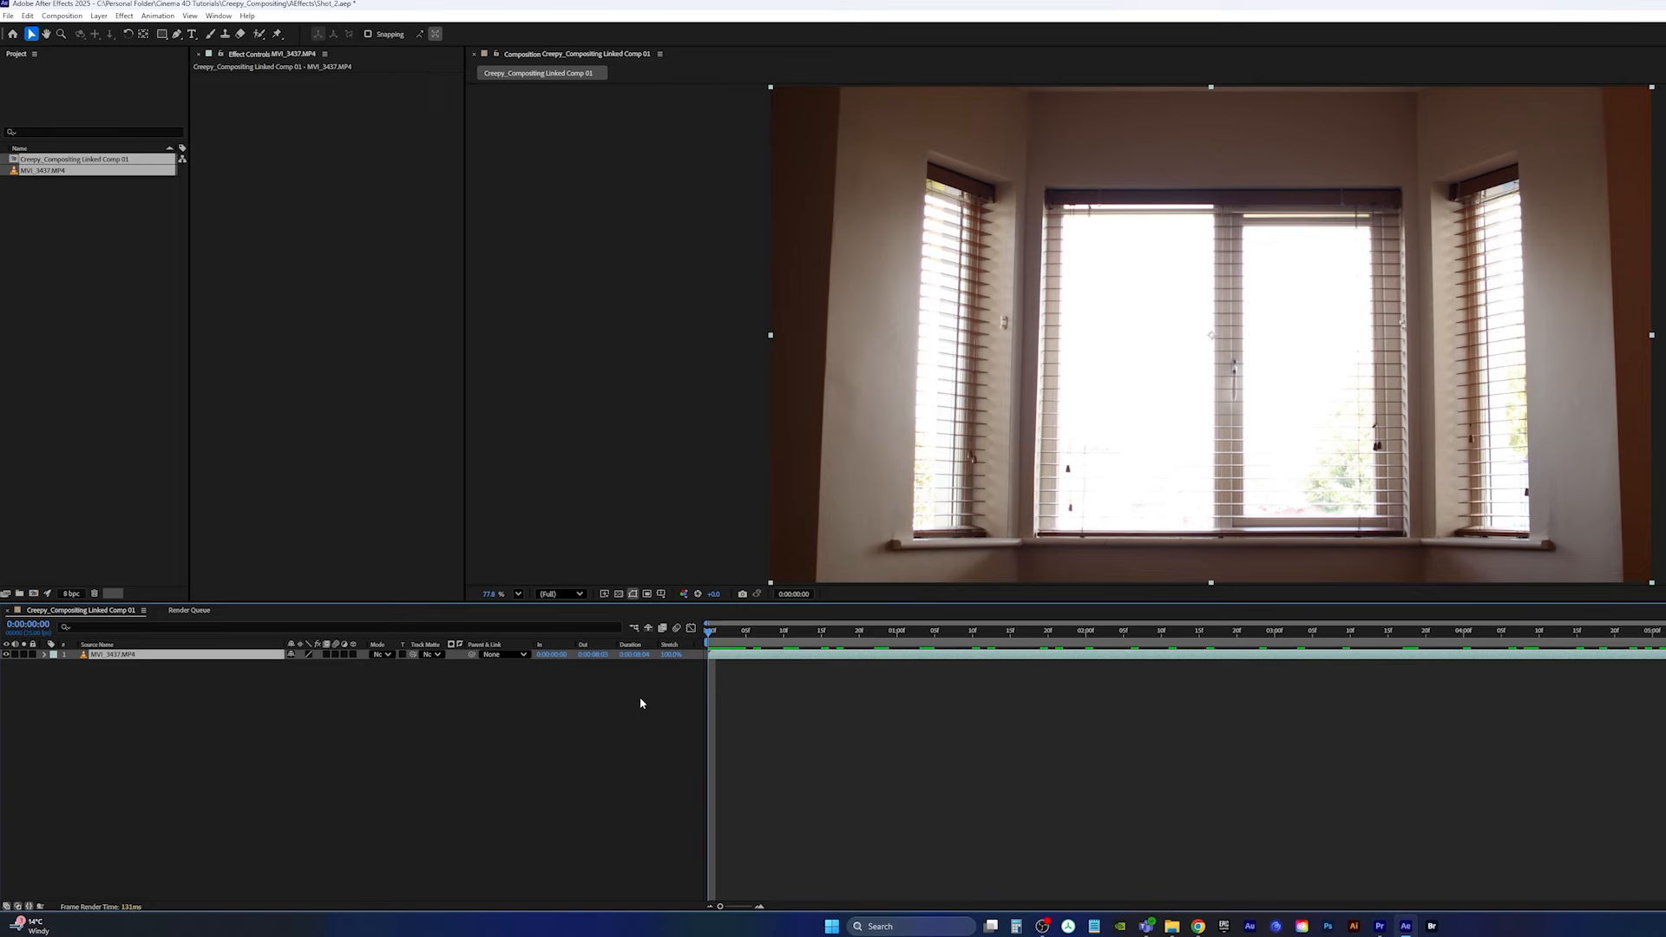
pyautogui.moveTo(708, 632); pyautogui.dragTo(661, 638)
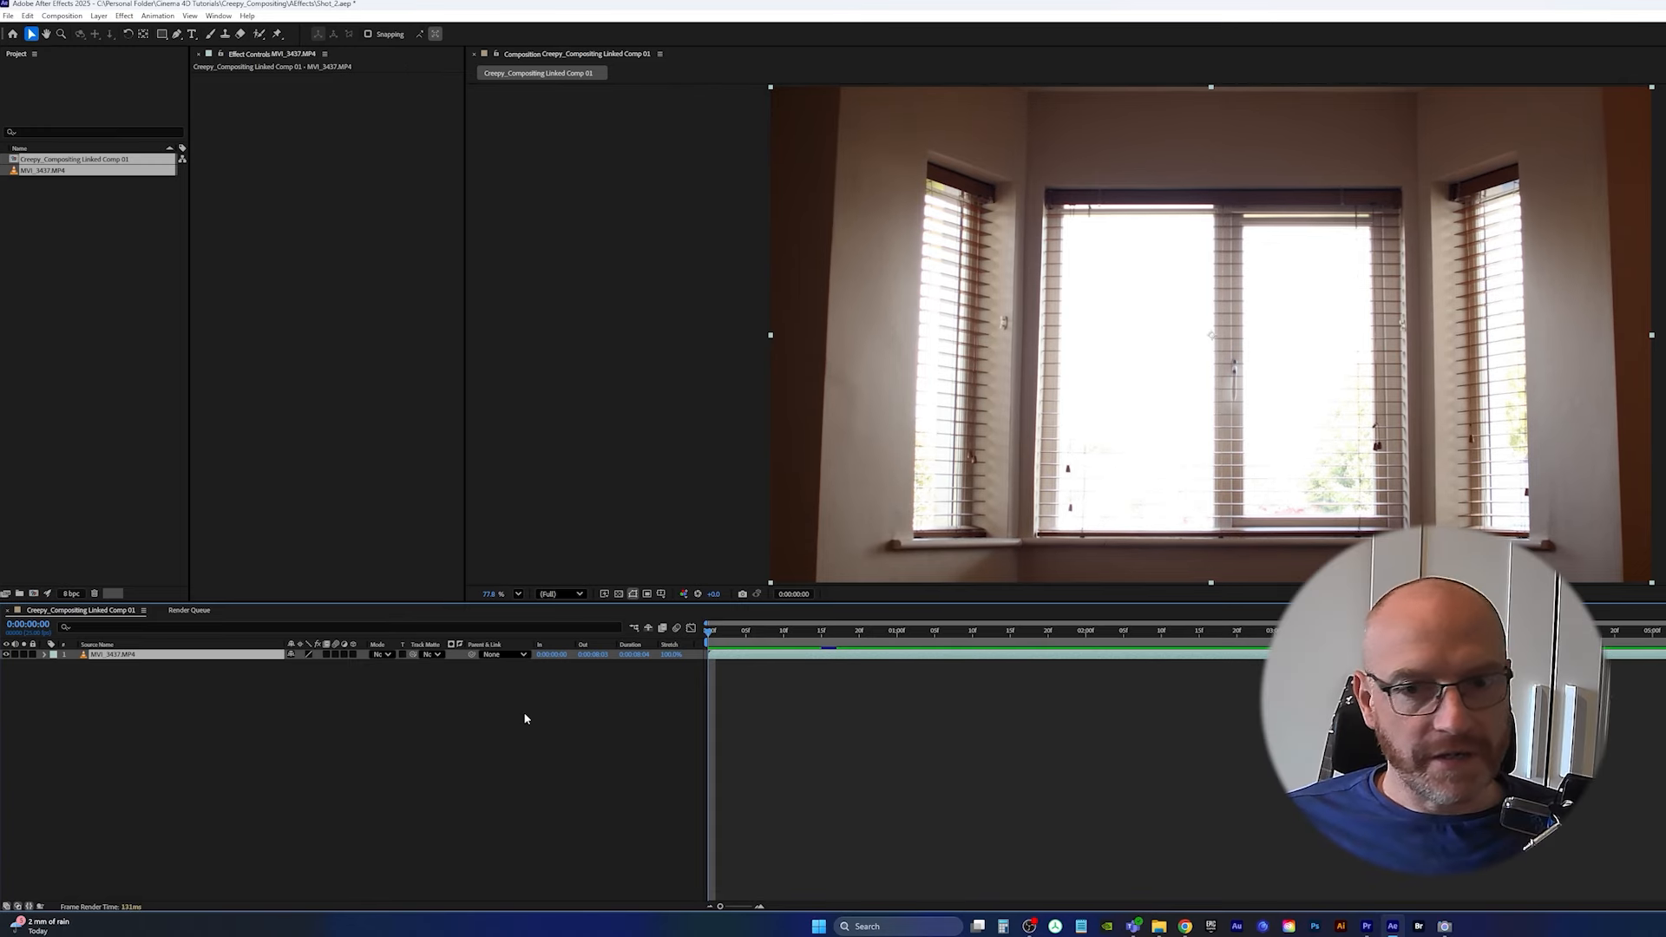
pyautogui.rightClick(168, 657)
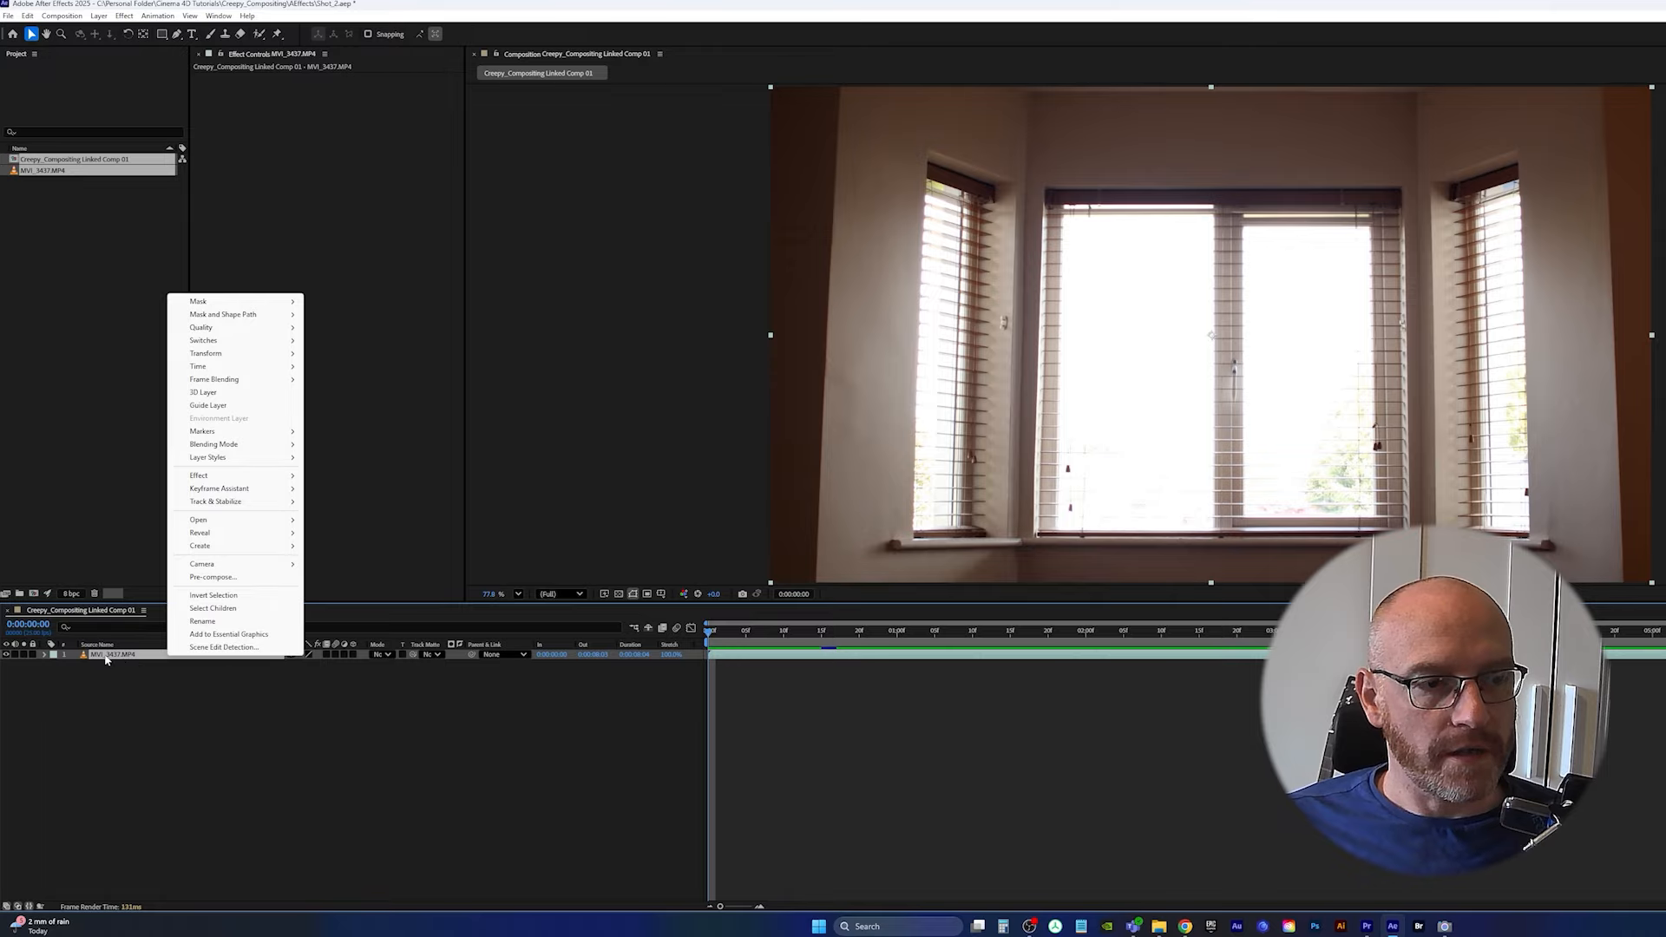
pyautogui.moveTo(232, 534)
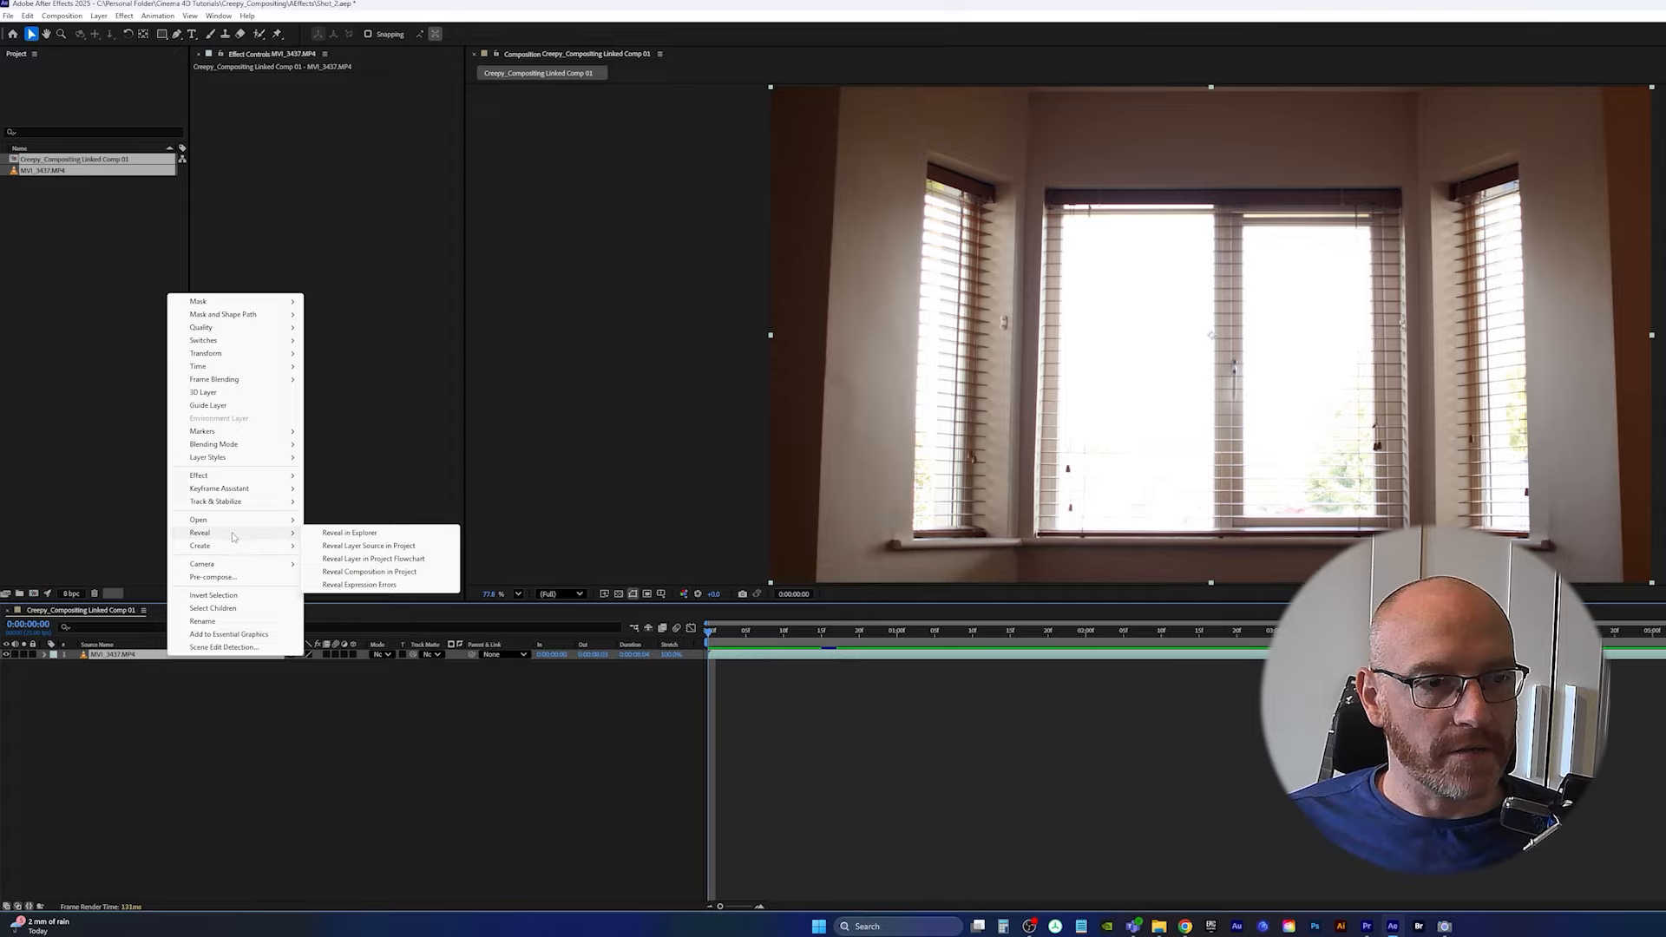
pyautogui.click(217, 577)
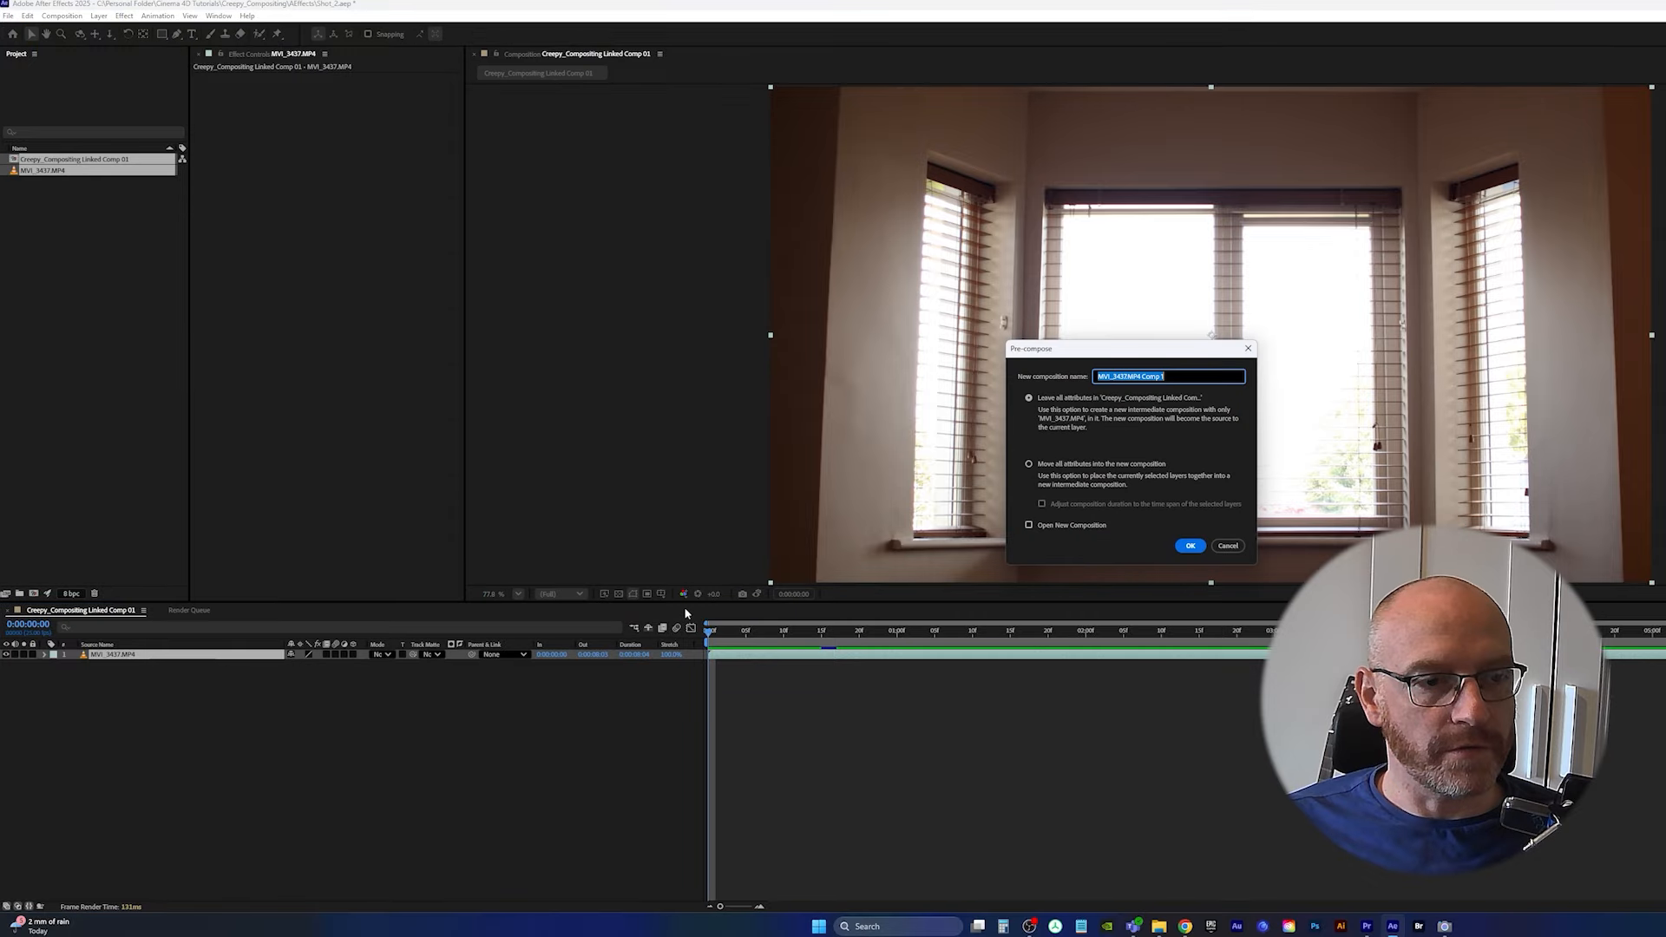
pyautogui.click(1064, 469)
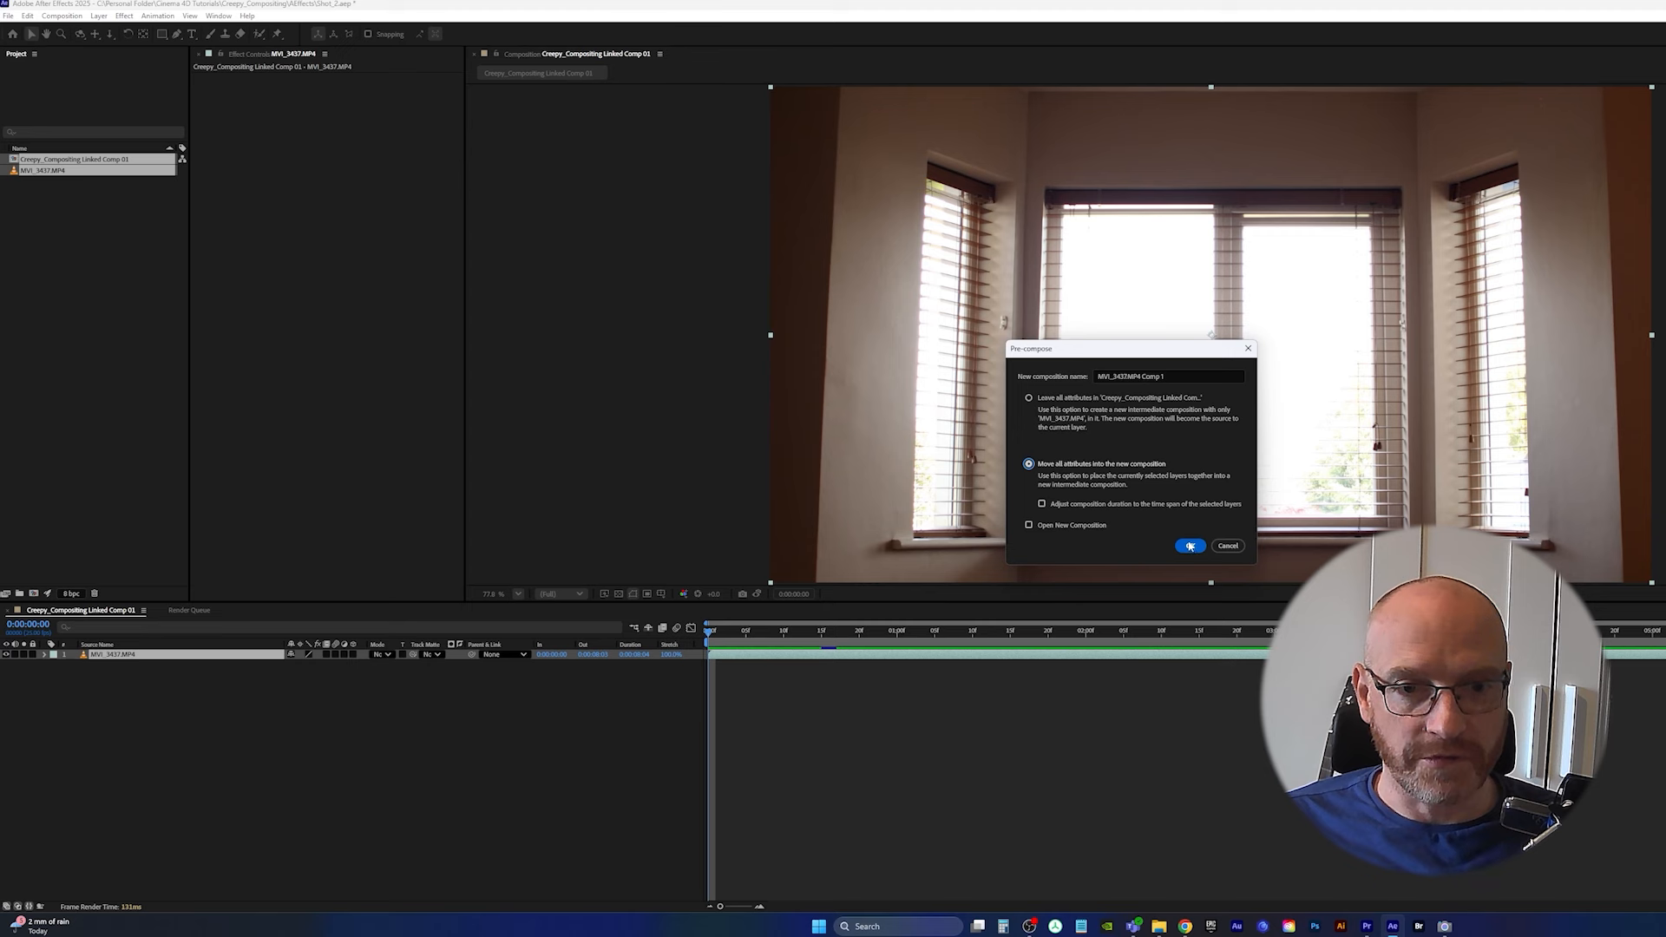
pyautogui.click(1191, 546)
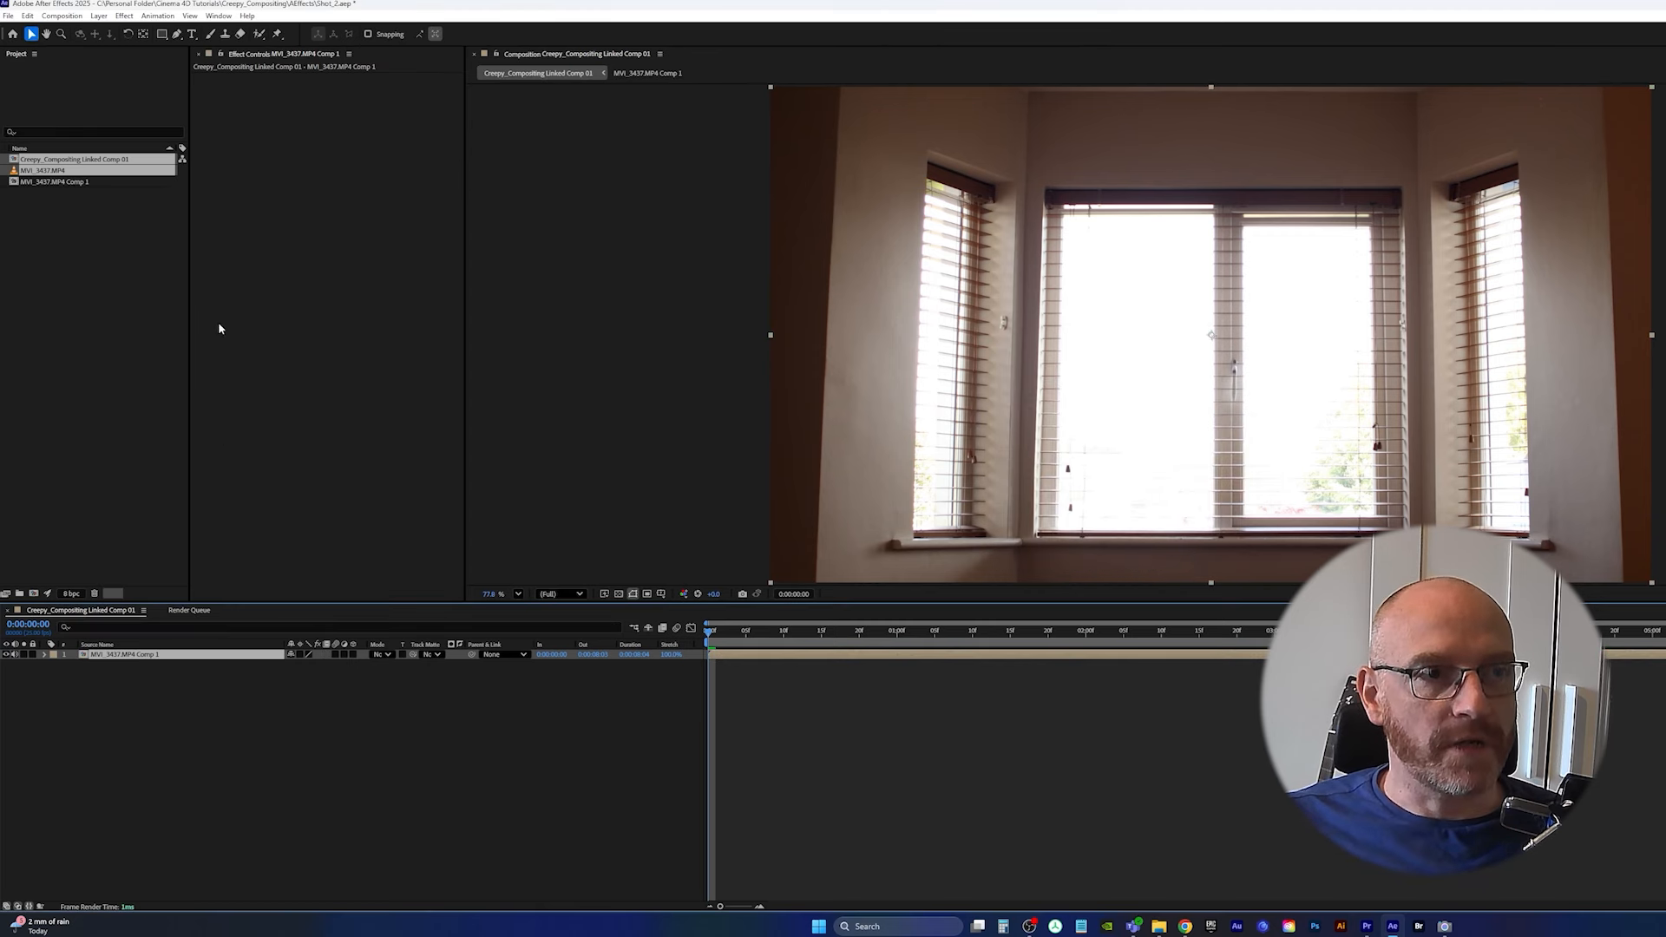
# Step: Run Track Camera on the pre-composed MVI_3437.MP4 Comp 1 layer and let the analysis complete
pyautogui.click(157, 18)
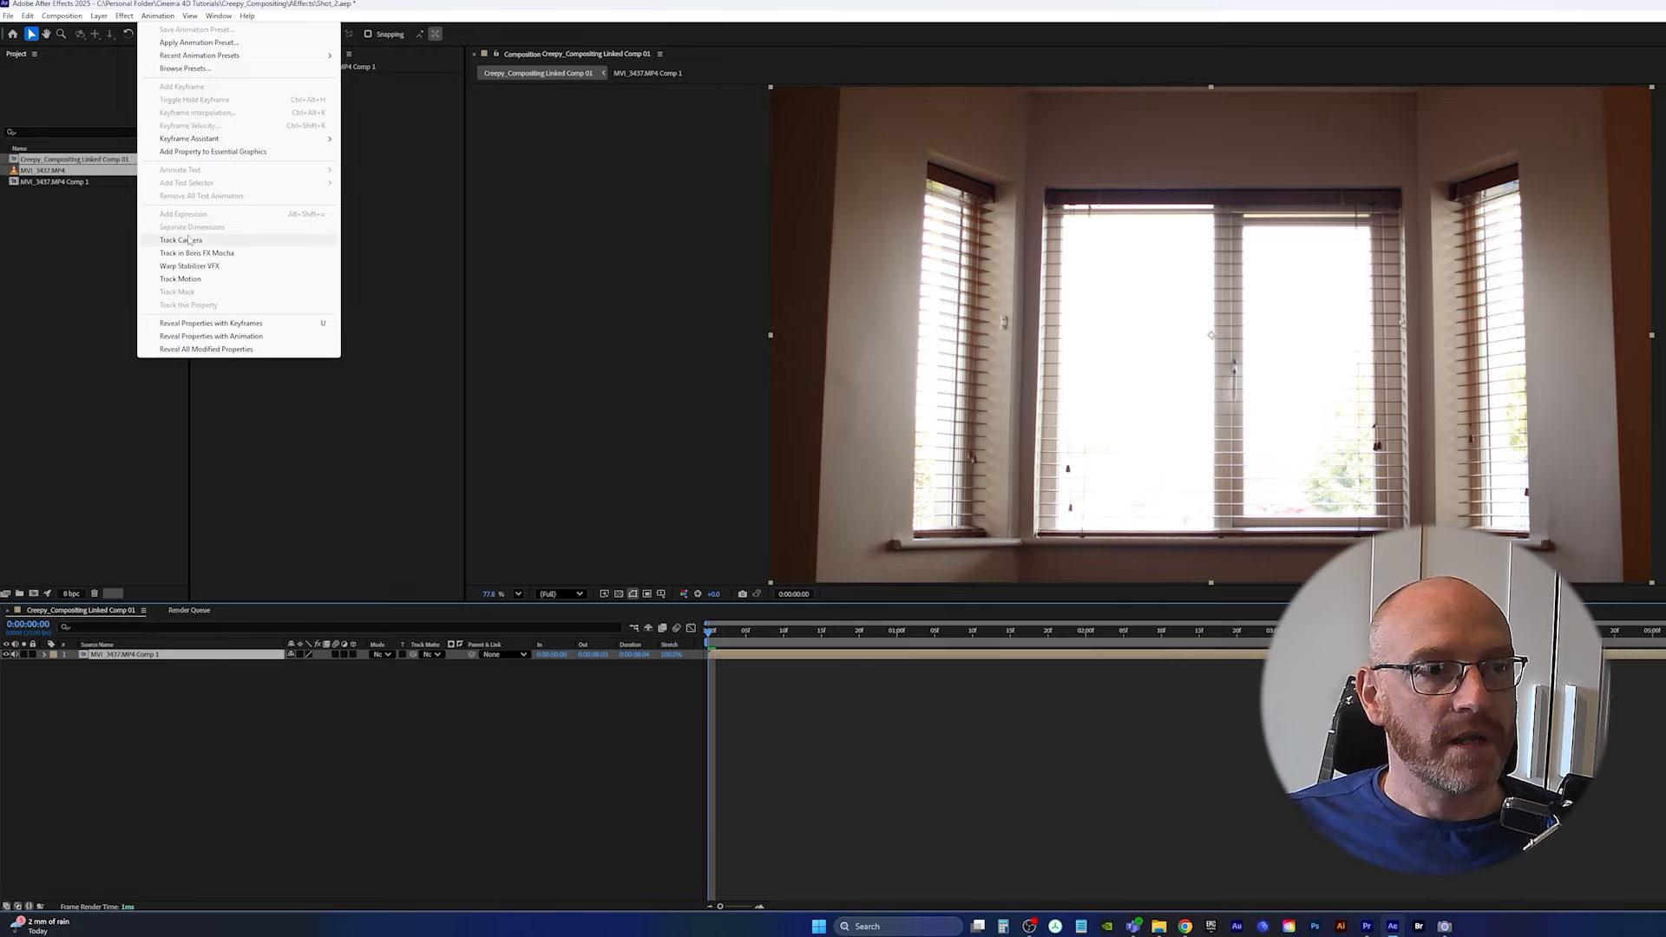
pyautogui.click(191, 242)
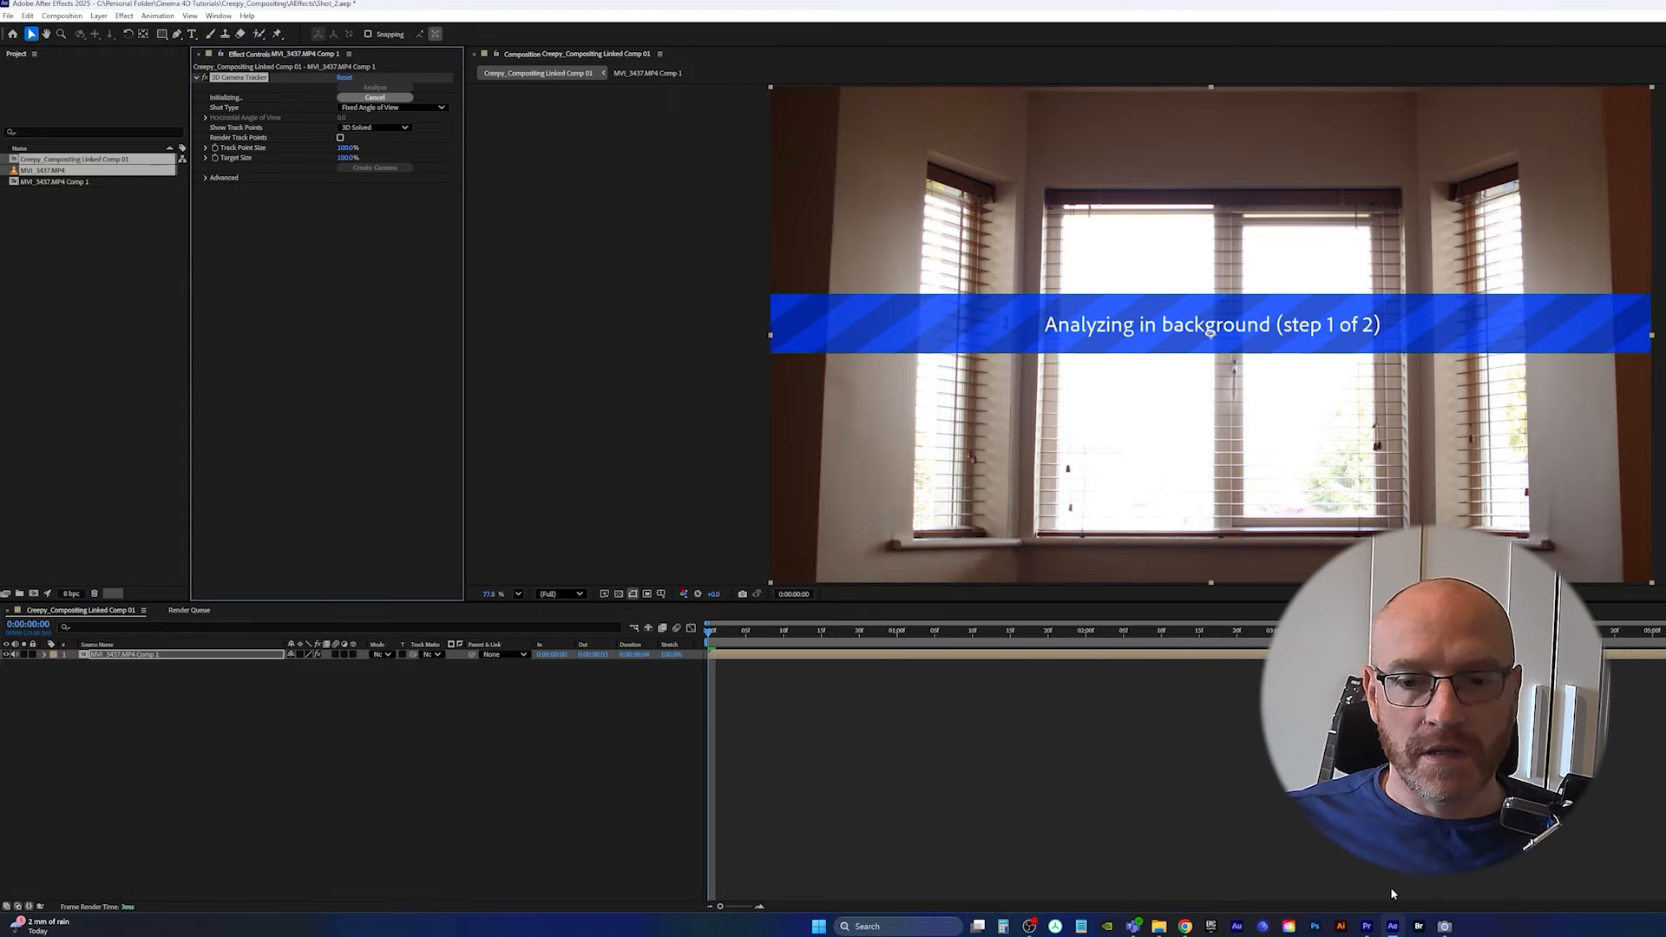
pyautogui.moveTo(1443, 929)
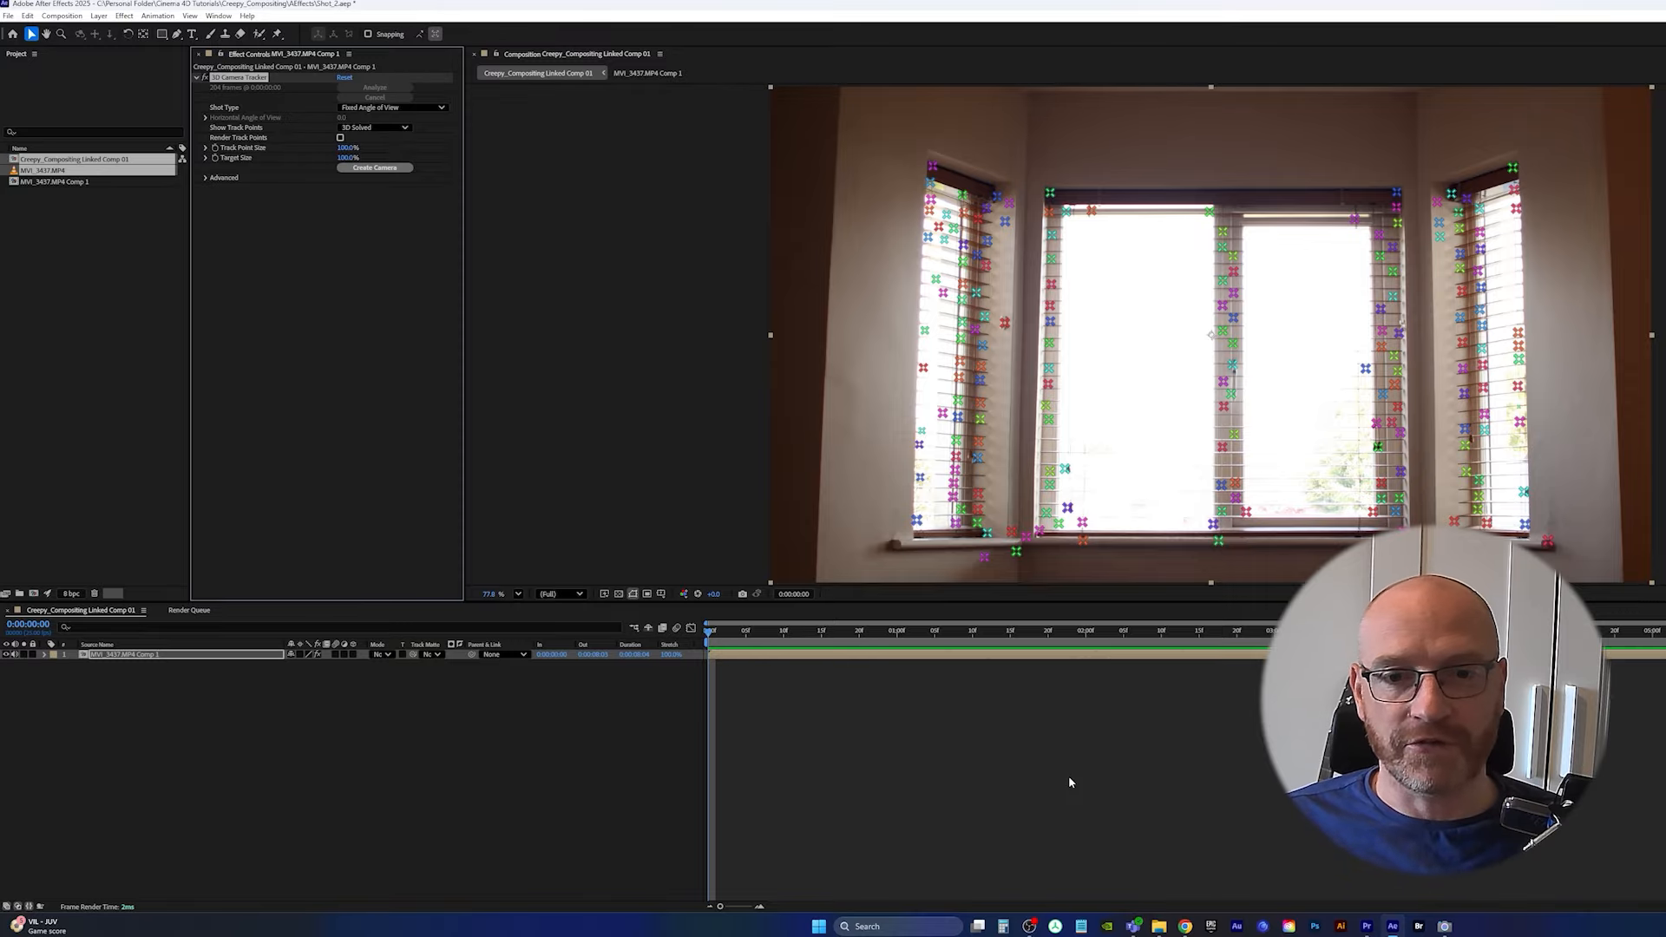
# Step: Switch to Premiere Pro and scrub through the third shot around 00:00:29 in the sequence
pyautogui.click(1368, 928)
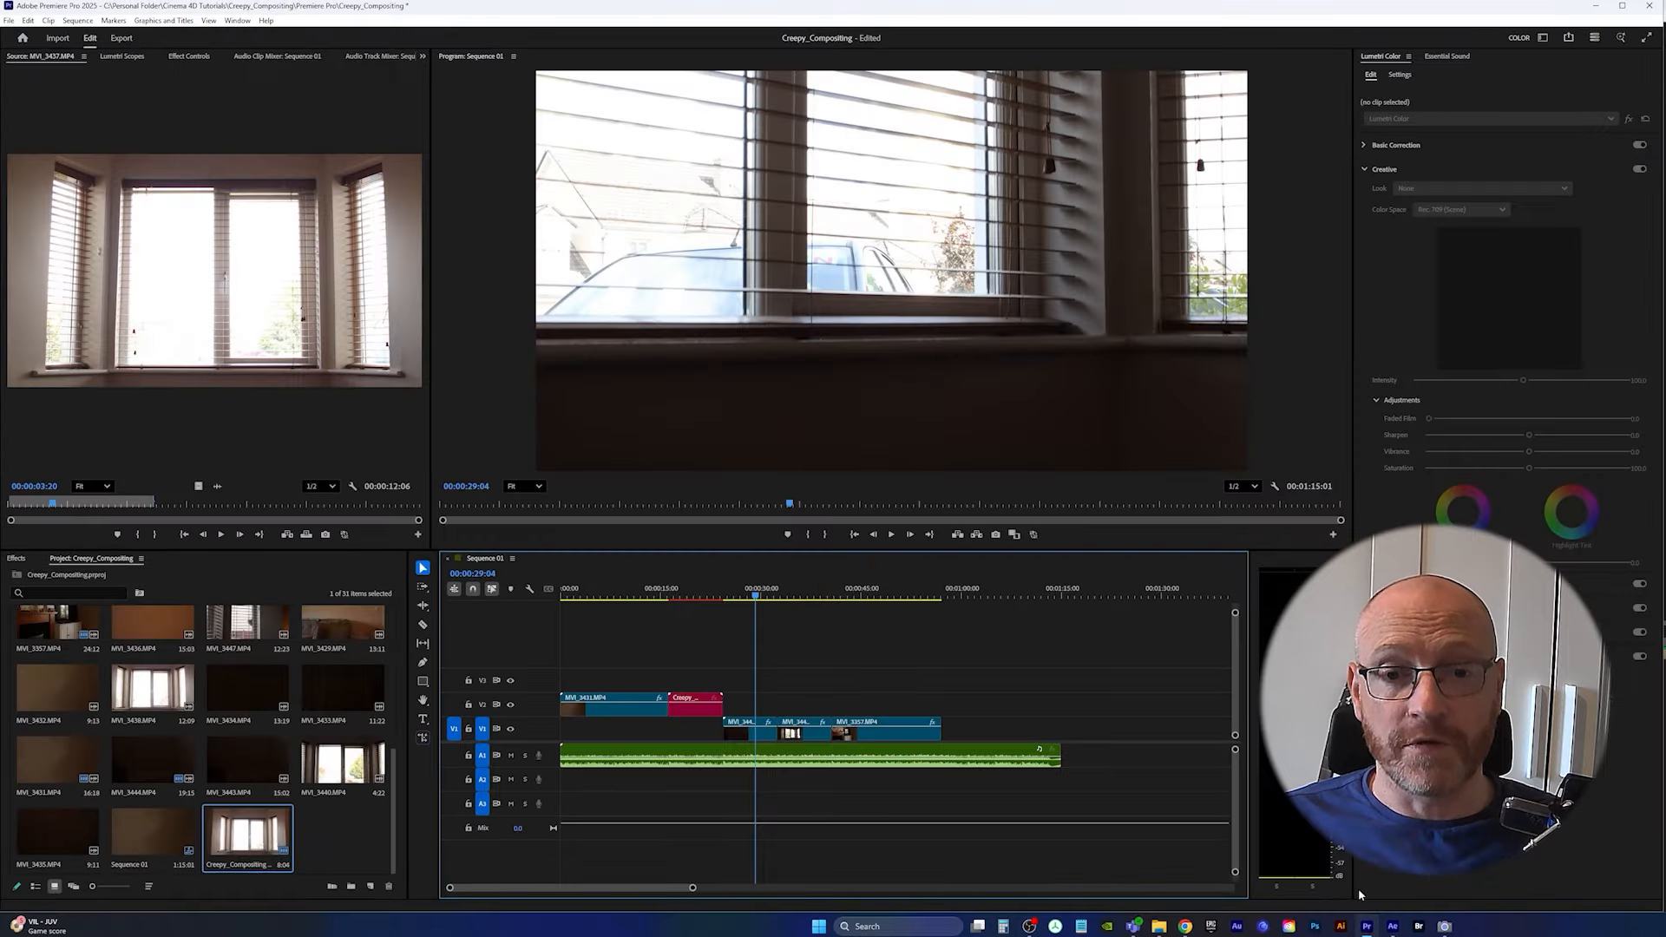
pyautogui.click(766, 598)
pyautogui.moveTo(766, 600)
pyautogui.mouseDown()
pyautogui.moveTo(691, 601)
pyautogui.moveTo(750, 611)
pyautogui.mouseUp()
pyautogui.moveTo(759, 611)
pyautogui.mouseDown()
pyautogui.moveTo(891, 617)
pyautogui.moveTo(759, 611)
pyautogui.mouseUp()
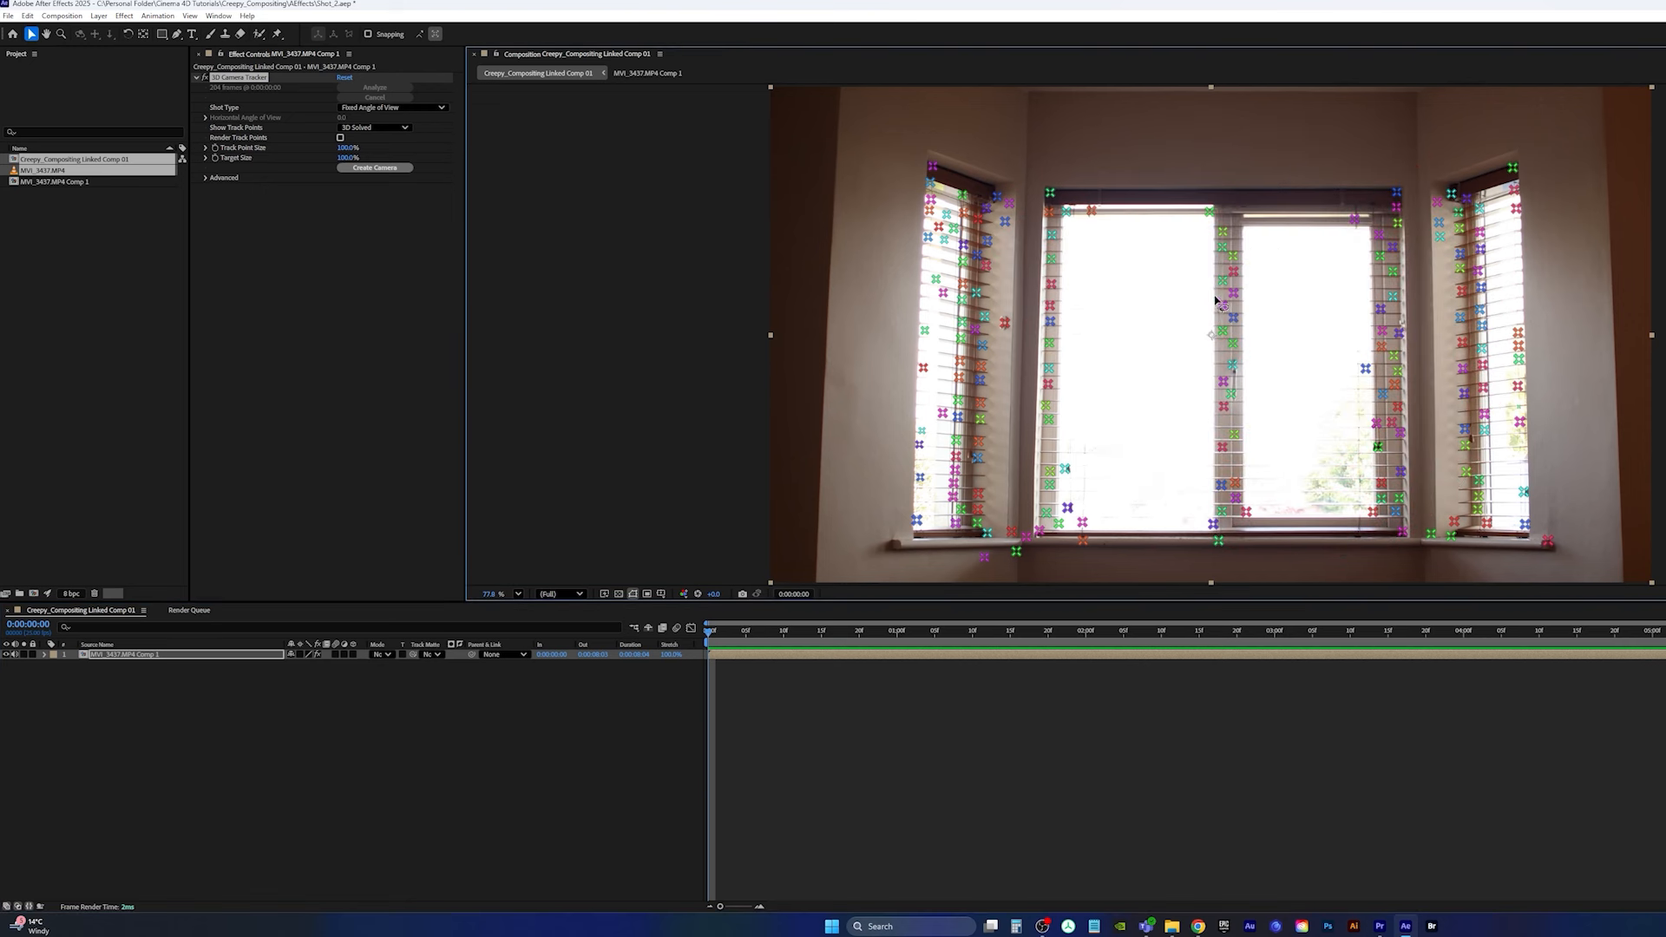
# Step: Try different groups of track points along the window's central frame to align the target plane with the window
pyautogui.moveTo(1217, 241)
pyautogui.mouseDown()
pyautogui.moveTo(1237, 274)
pyautogui.moveTo(1244, 458)
pyautogui.moveTo(1231, 428)
pyautogui.mouseUp()
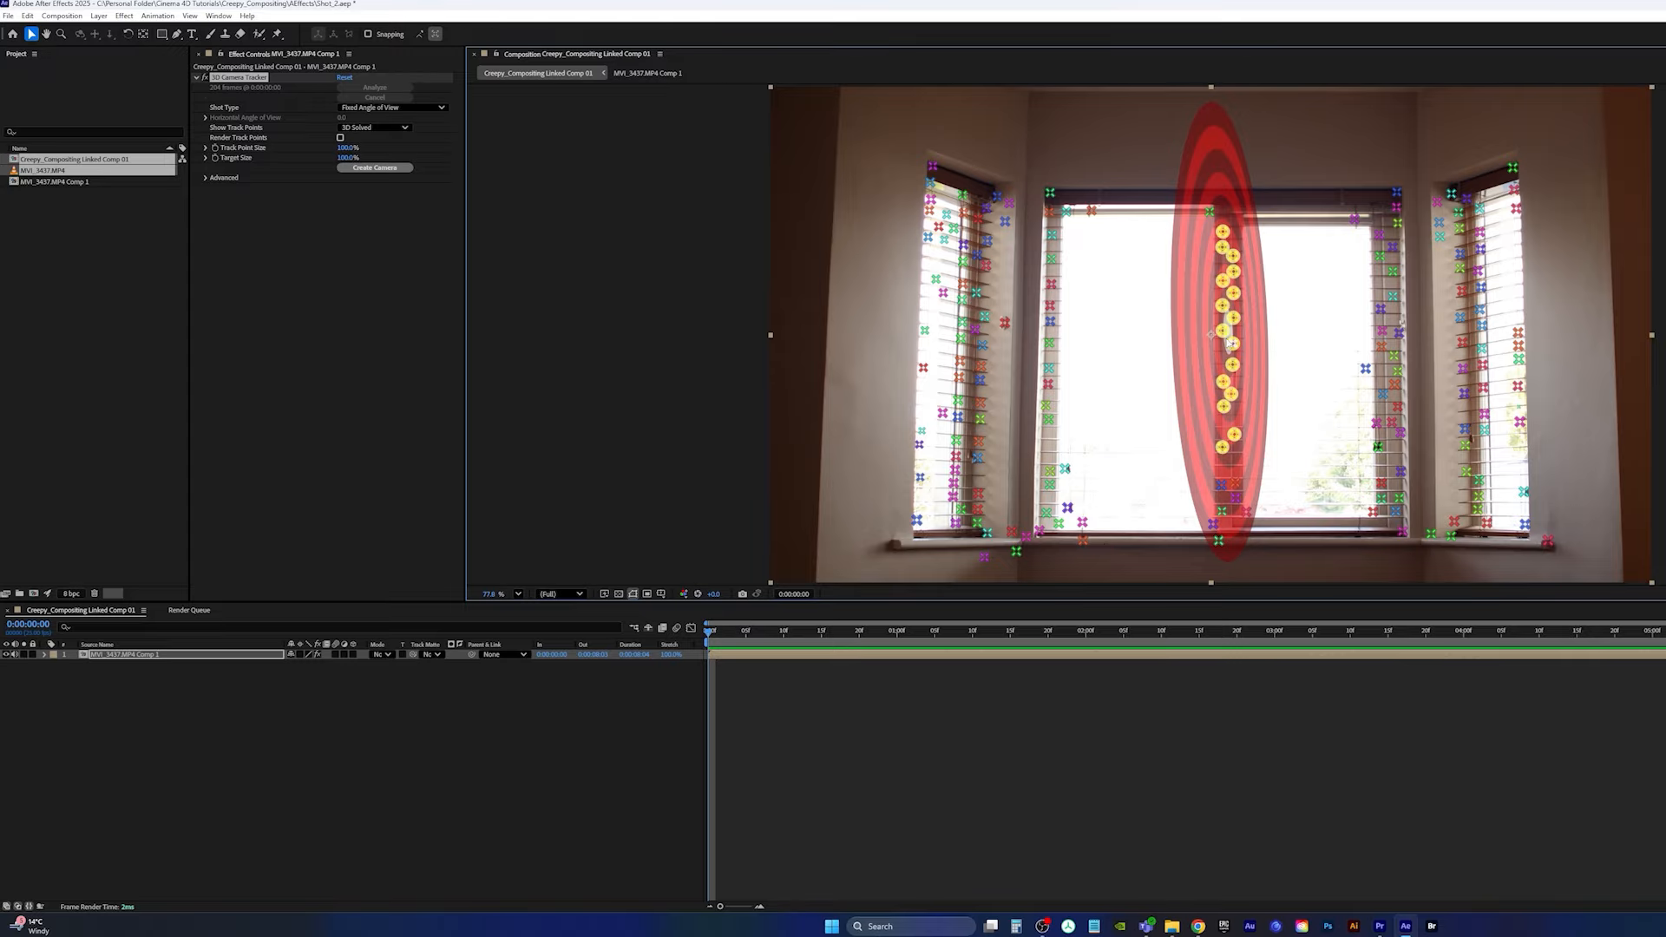
pyautogui.moveTo(1224, 350)
pyautogui.mouseDown()
pyautogui.moveTo(1234, 312)
pyautogui.moveTo(1234, 351)
pyautogui.mouseUp()
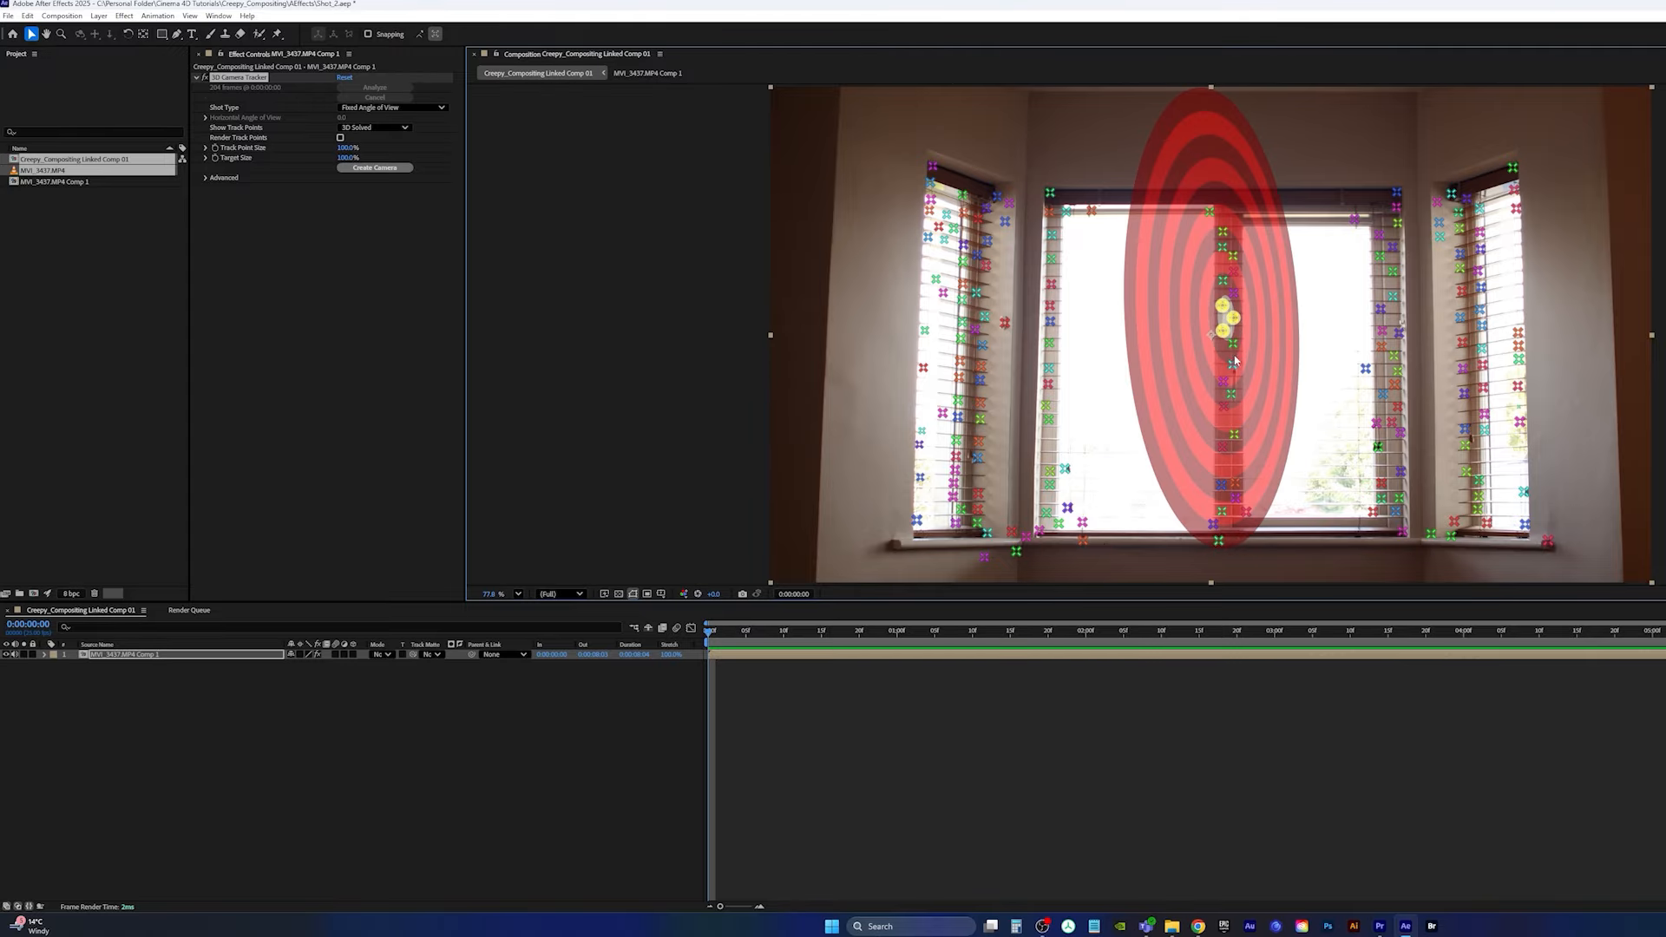
pyautogui.click(1232, 343)
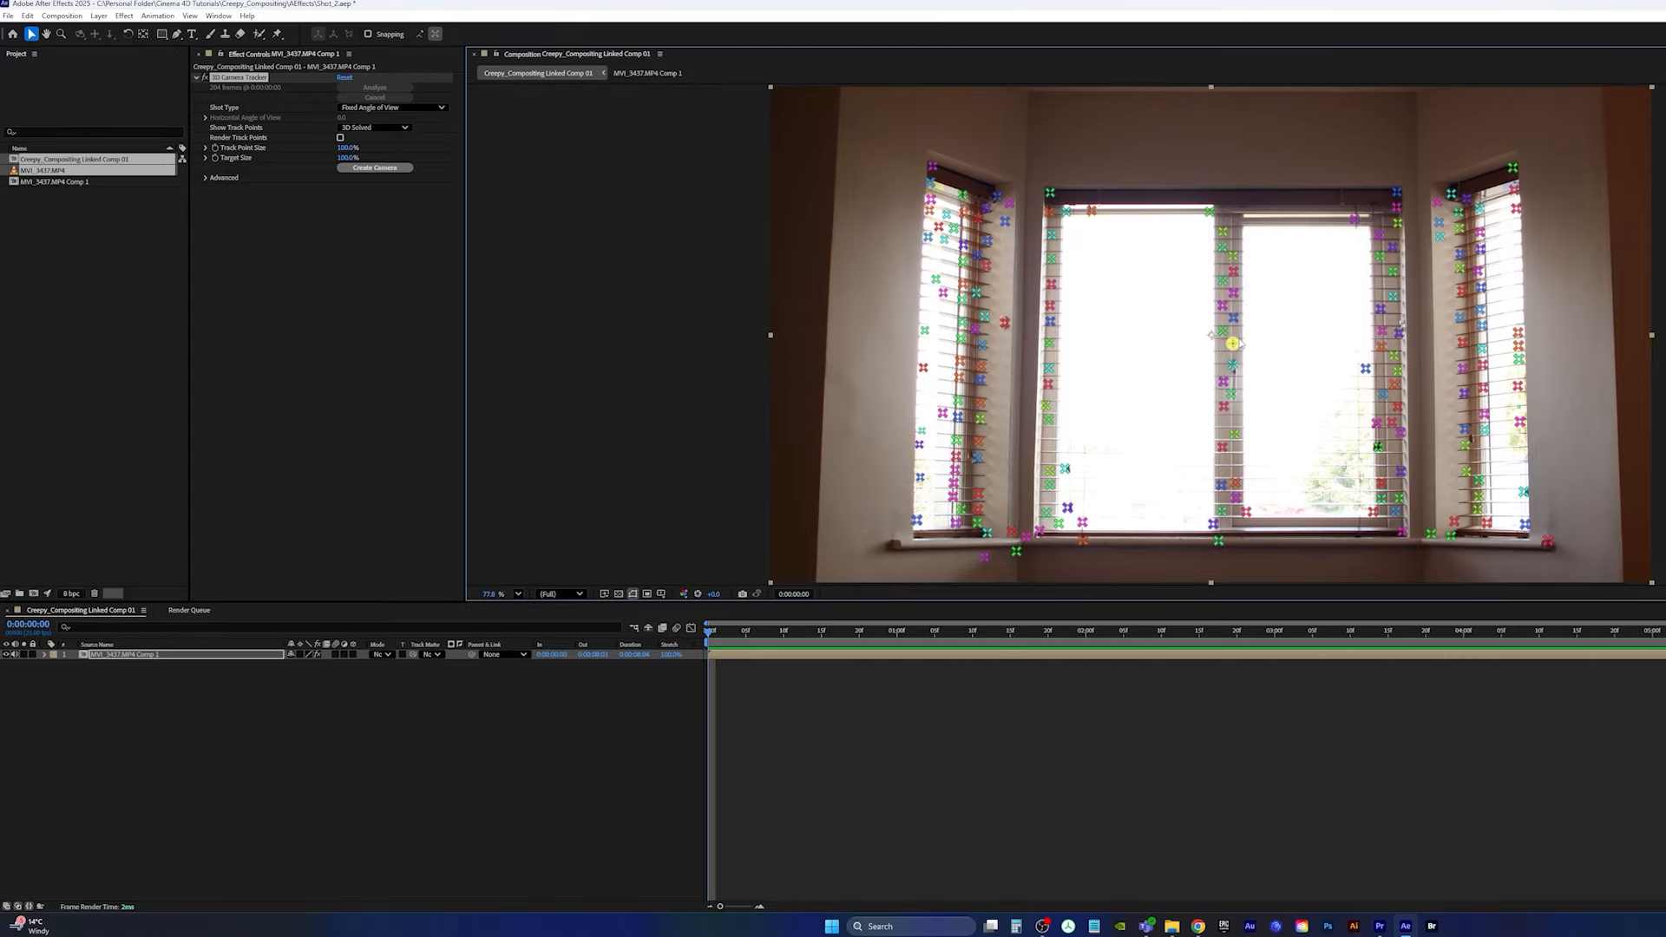
pyautogui.keyDown('shift'); pyautogui.click(1223, 281); pyautogui.keyUp('shift')
pyautogui.keyDown('shift'); pyautogui.click(1232, 257); pyautogui.keyUp('shift')
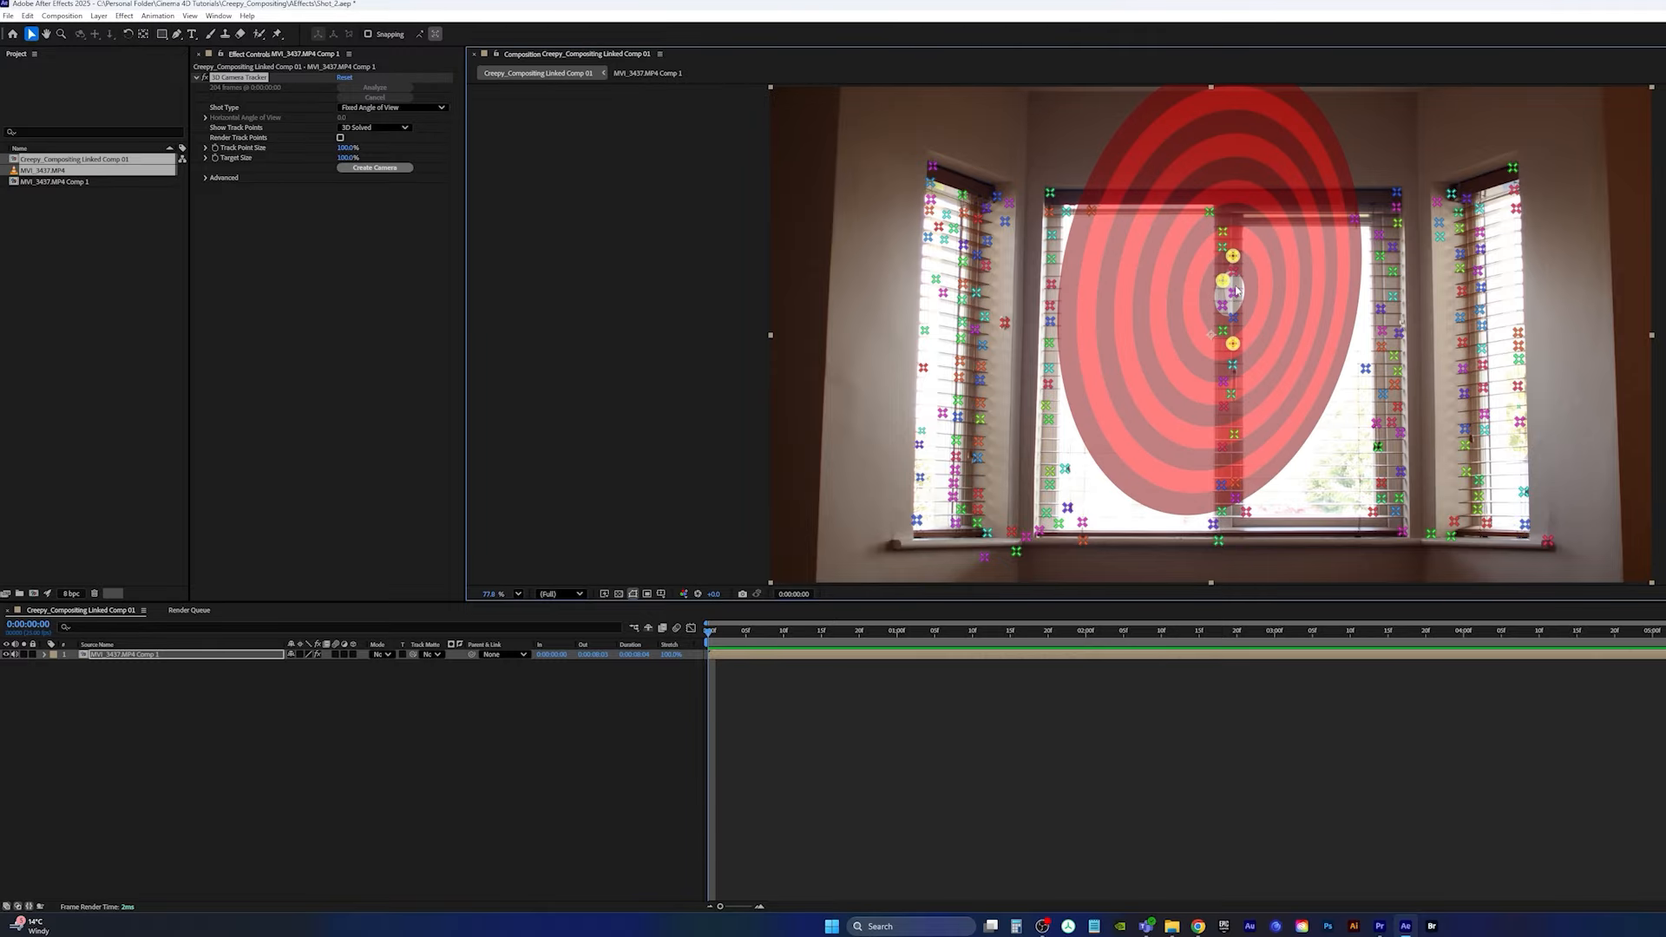
pyautogui.click(1231, 393)
pyautogui.keyDown('shift'); pyautogui.click(1234, 433); pyautogui.keyUp('shift')
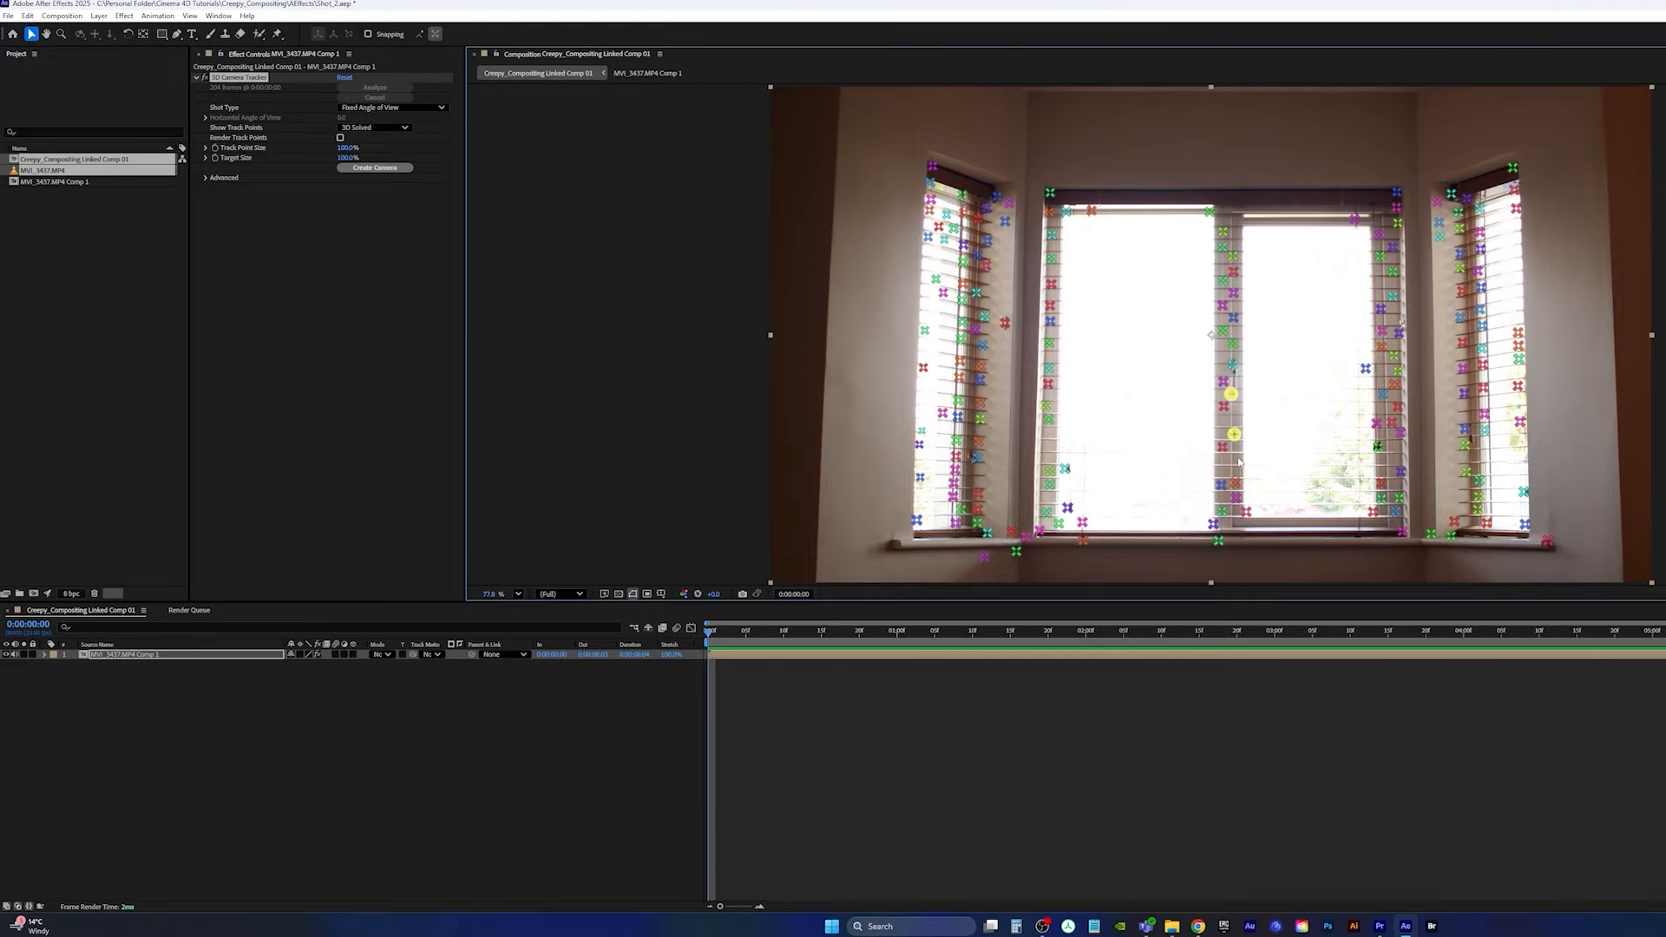
pyautogui.keyDown('shift'); pyautogui.click(1232, 343); pyautogui.keyUp('shift')
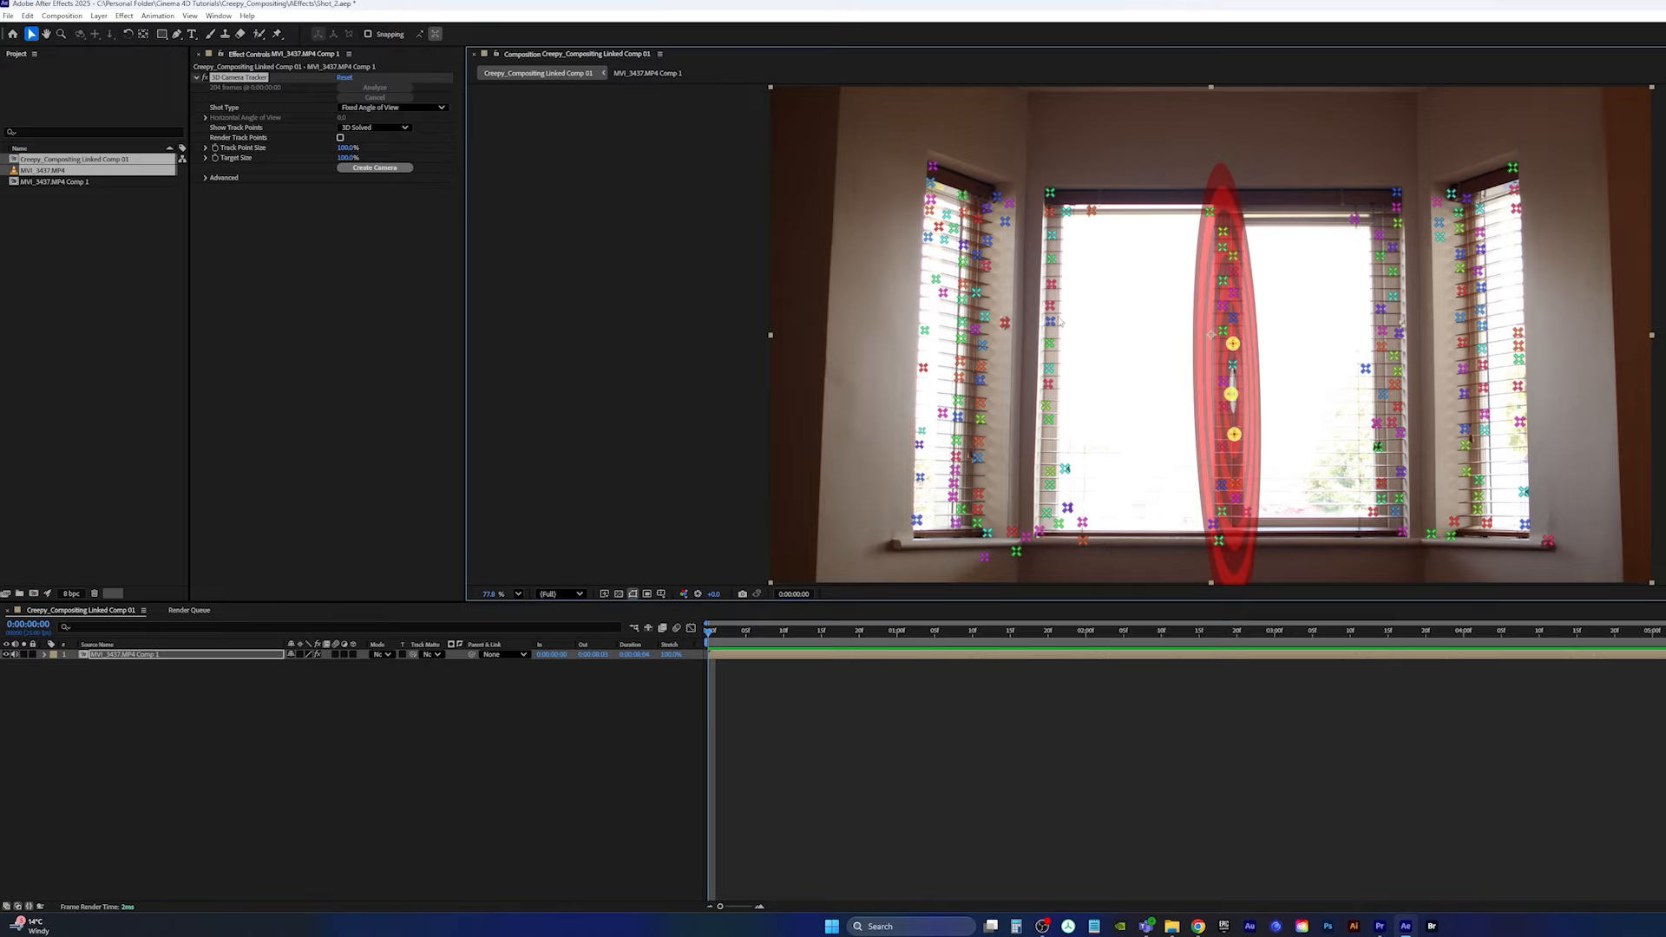
# Step: Select six track points across the window's side and central frames, and create a solid and camera from them
pyautogui.click(1048, 343)
pyautogui.keyDown('shift'); pyautogui.click(1223, 330); pyautogui.keyUp('shift')
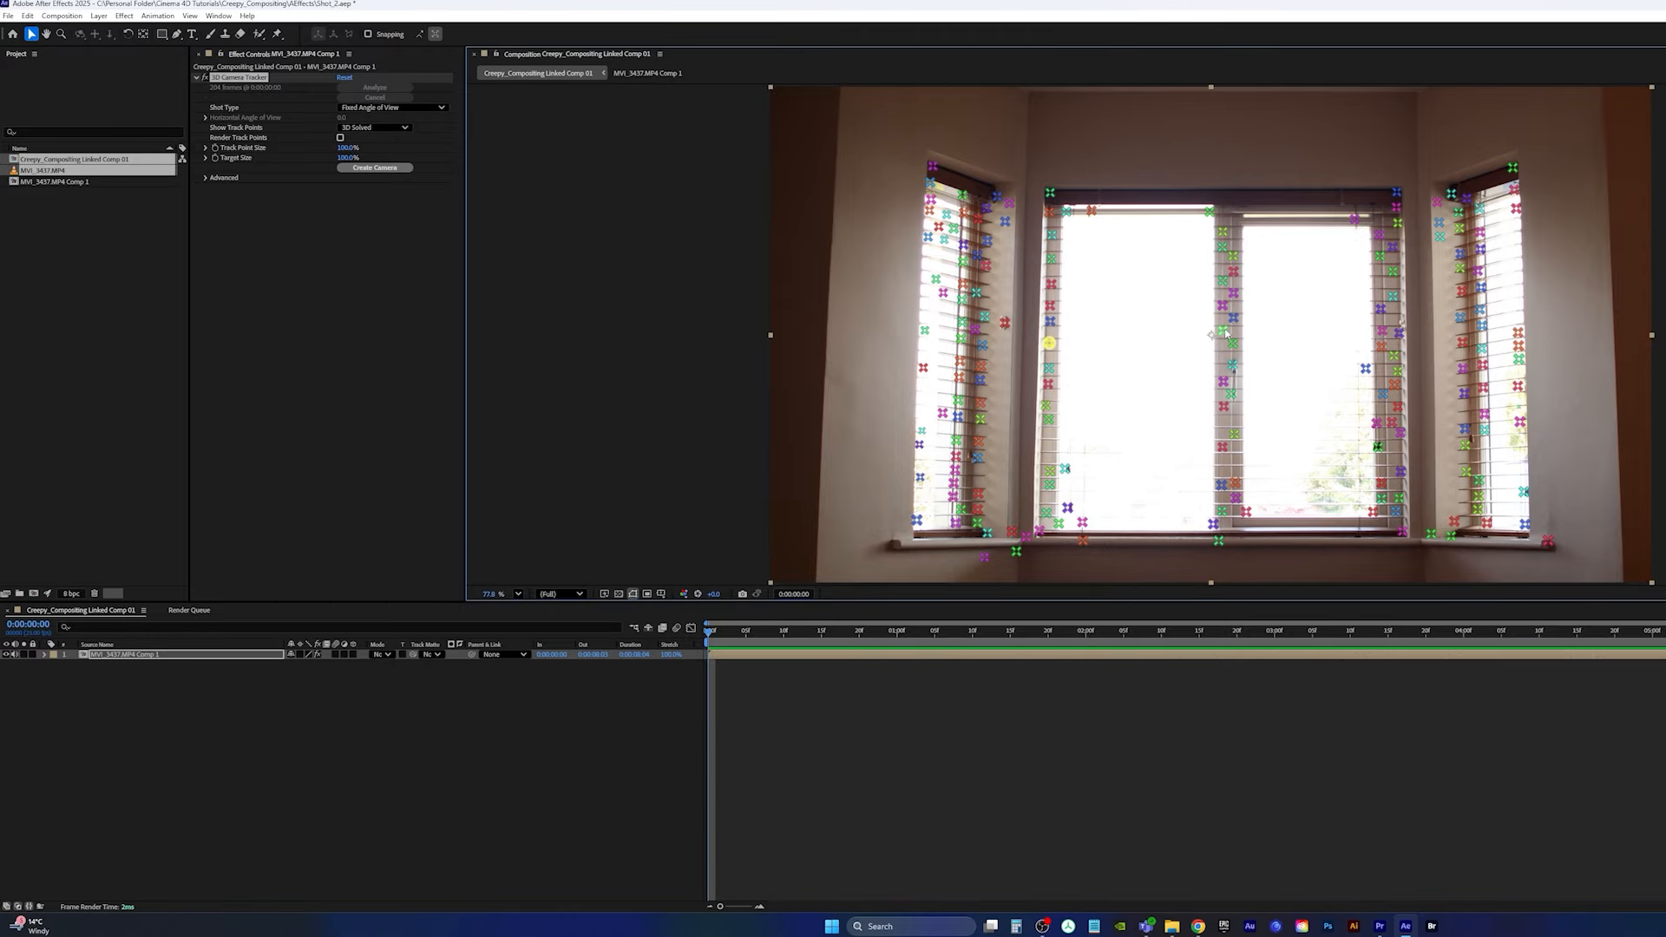
pyautogui.keyDown('shift'); pyautogui.click(1397, 370); pyautogui.keyUp('shift')
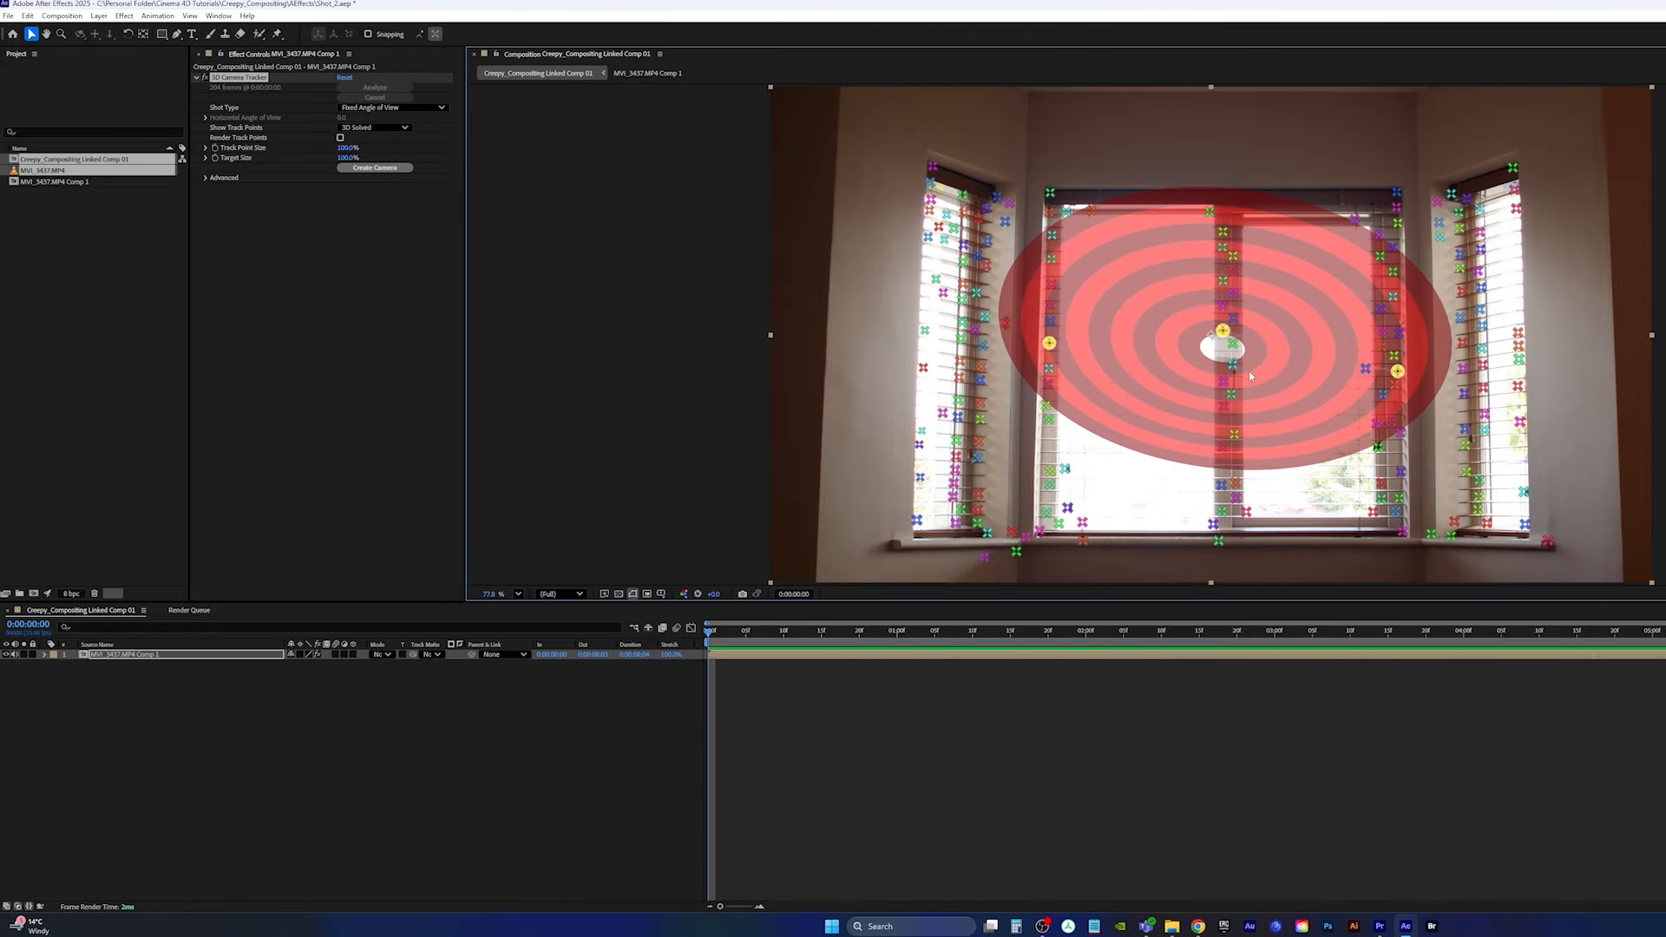
pyautogui.keyDown('shift'); pyautogui.click(1232, 365); pyautogui.keyUp('shift')
pyautogui.keyDown('shift'); pyautogui.click(1234, 434); pyautogui.keyUp('shift')
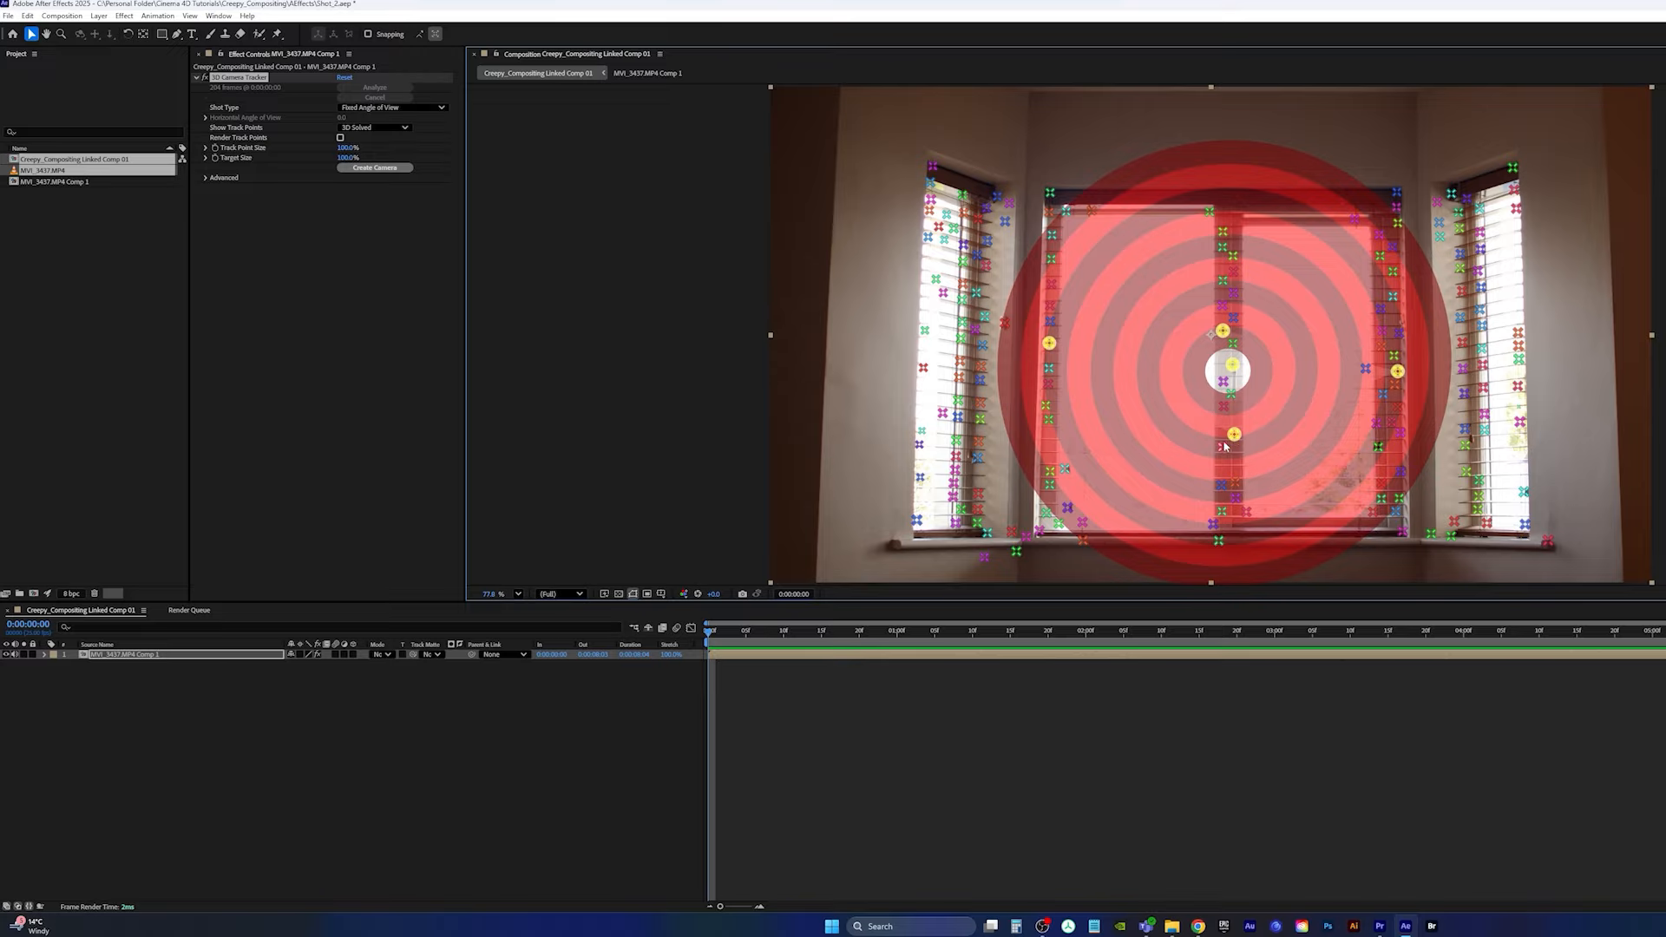
pyautogui.keyDown('shift'); pyautogui.click(1222, 511); pyautogui.keyUp('shift')
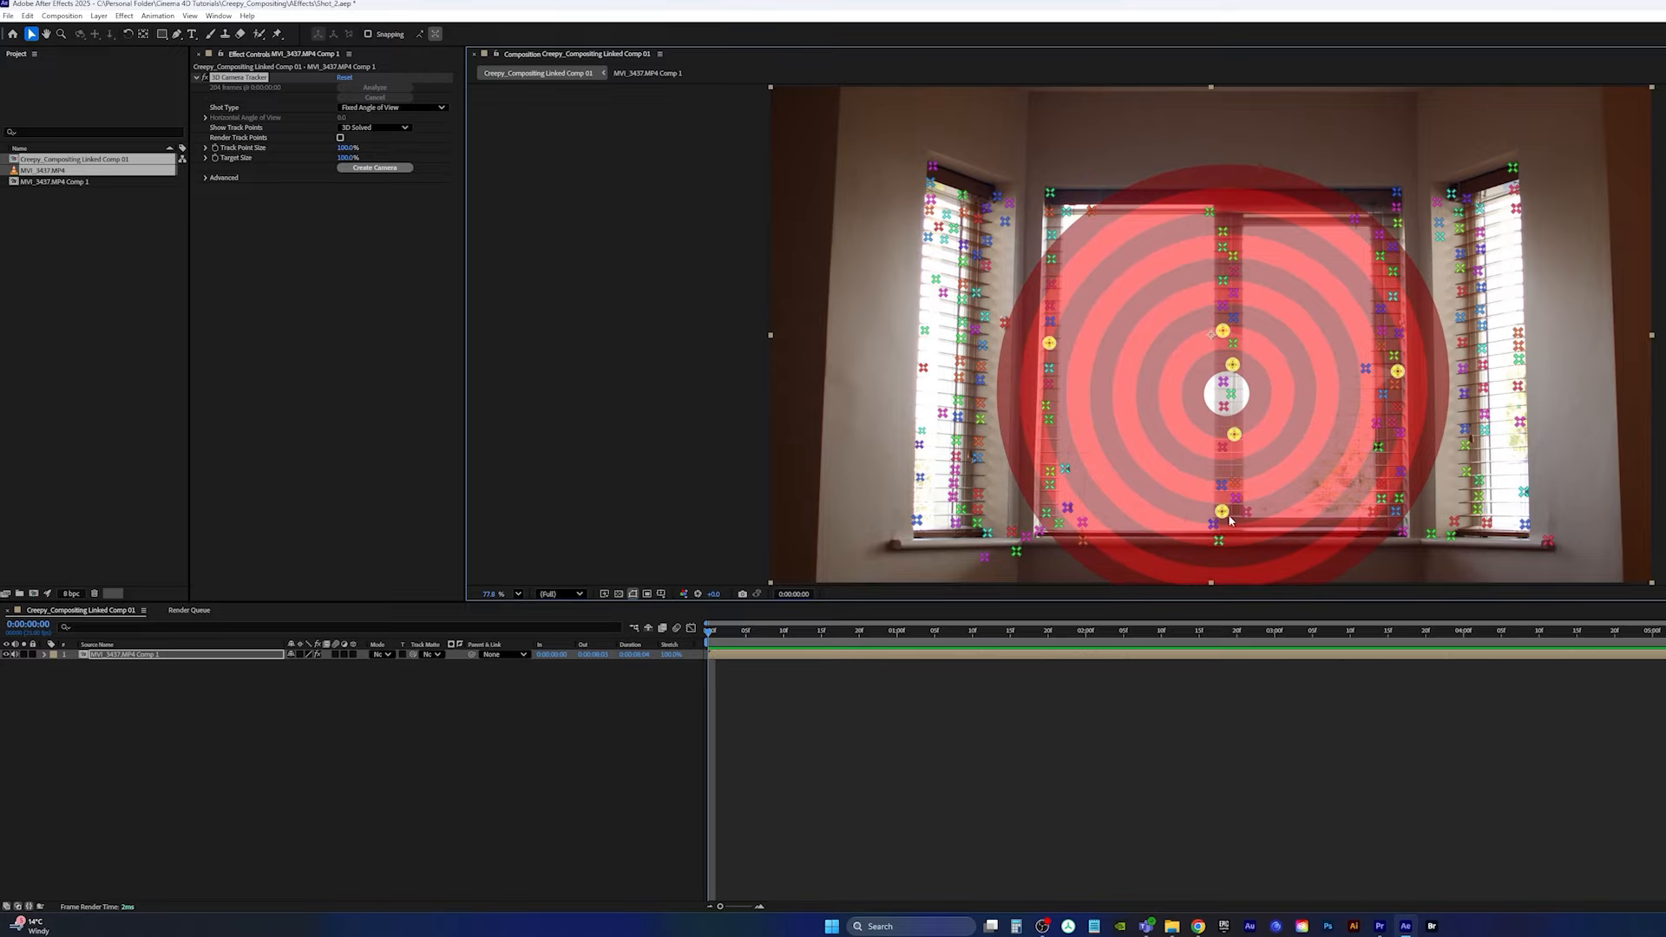
pyautogui.rightClick(1226, 397)
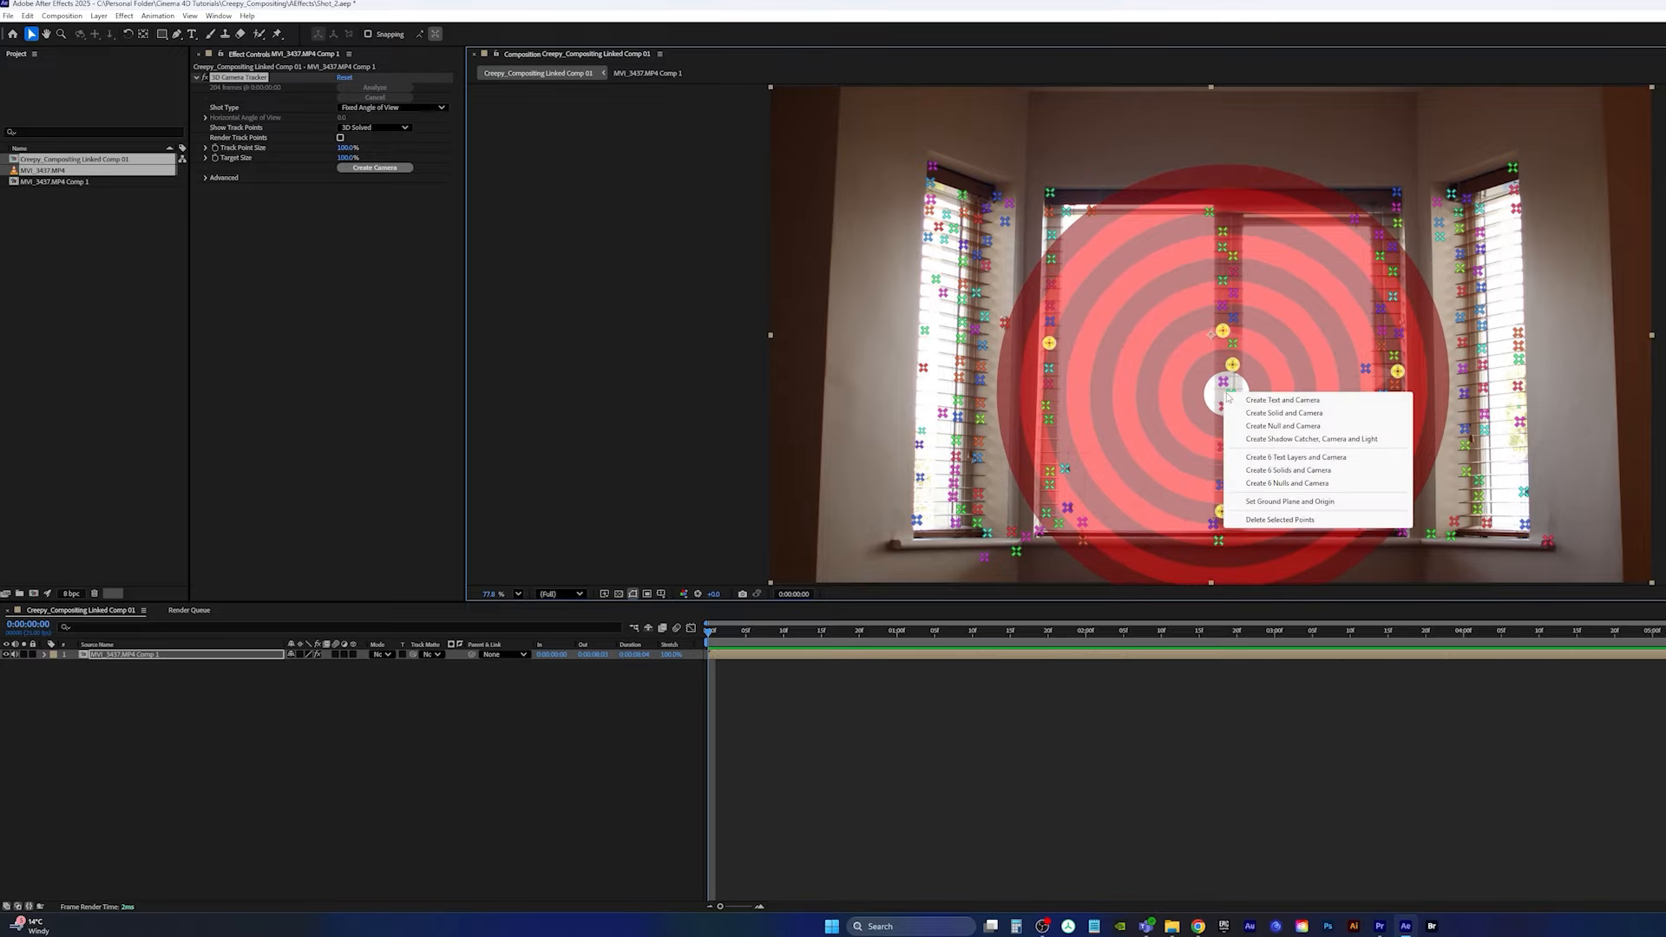
pyautogui.click(1296, 415)
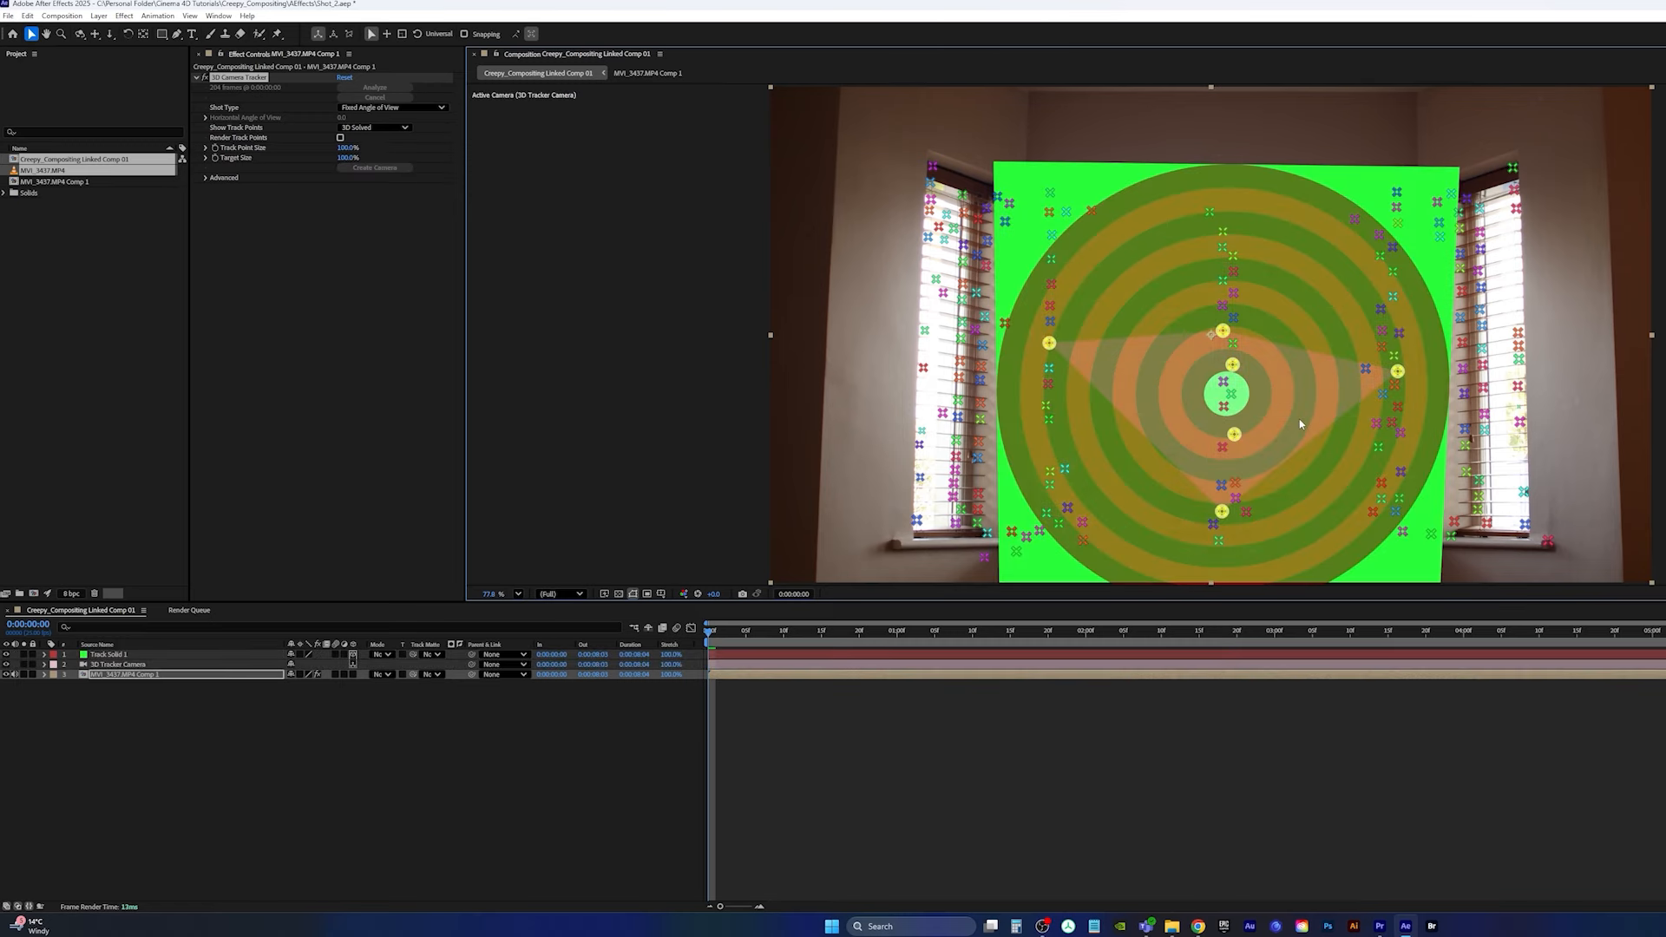
# Step: Scale Track Solid 1 down to 19% and play back the composition to check how it sticks to the window
pyautogui.click(251, 654)
pyautogui.press('s')
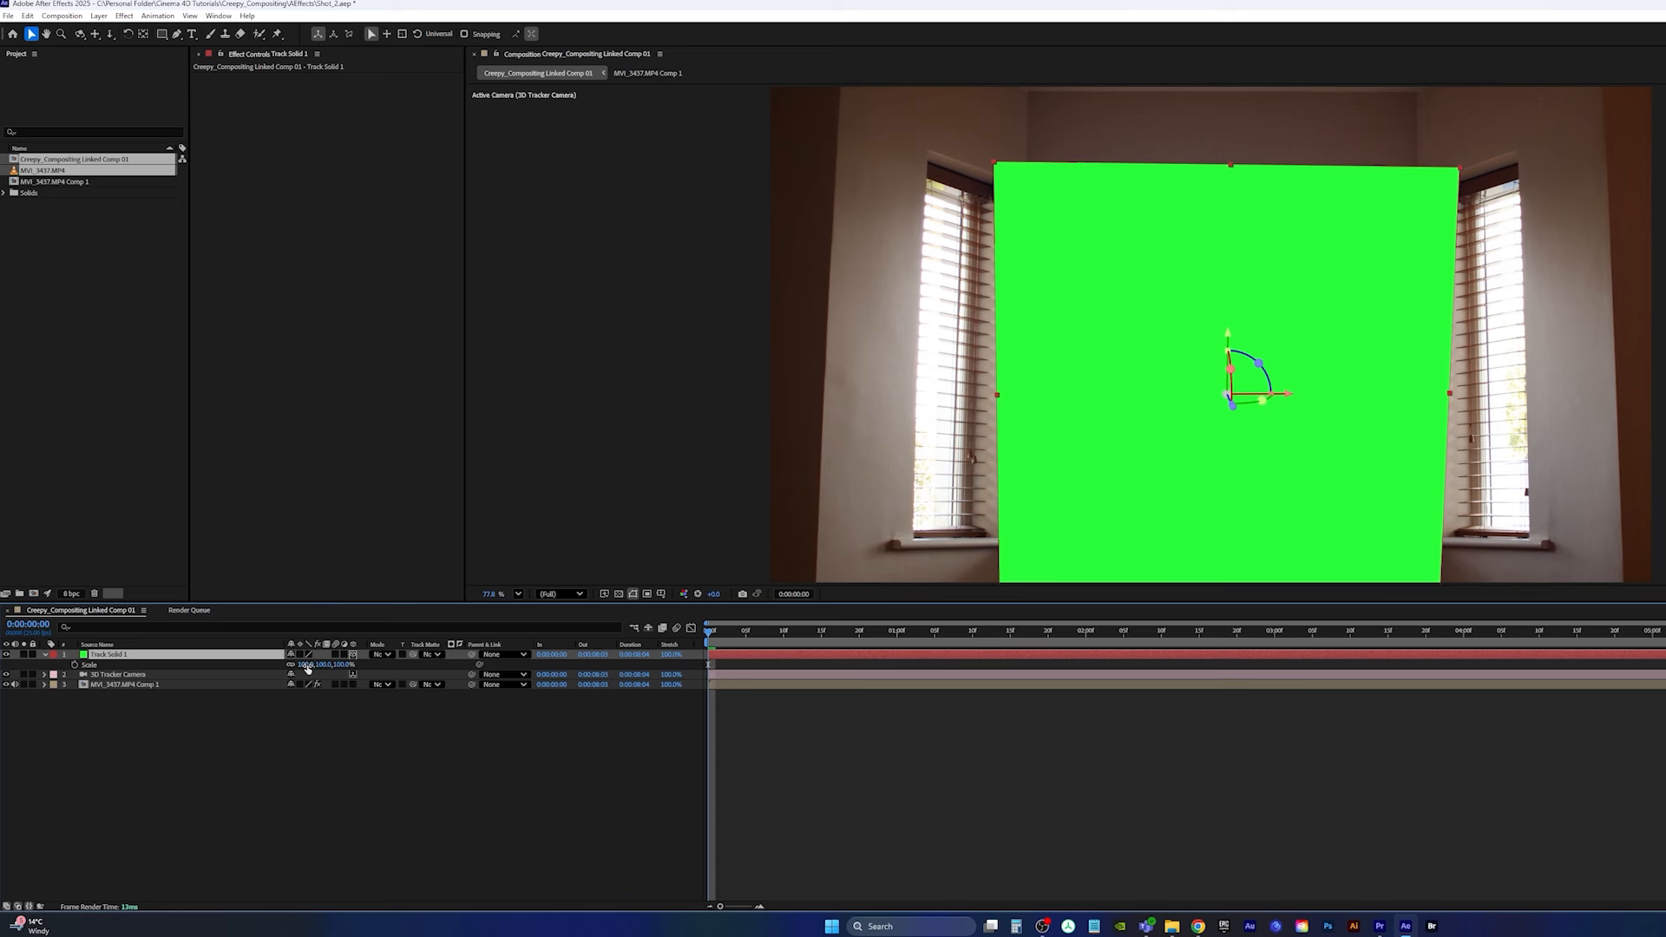
pyautogui.moveTo(307, 668); pyautogui.dragTo(261, 666)
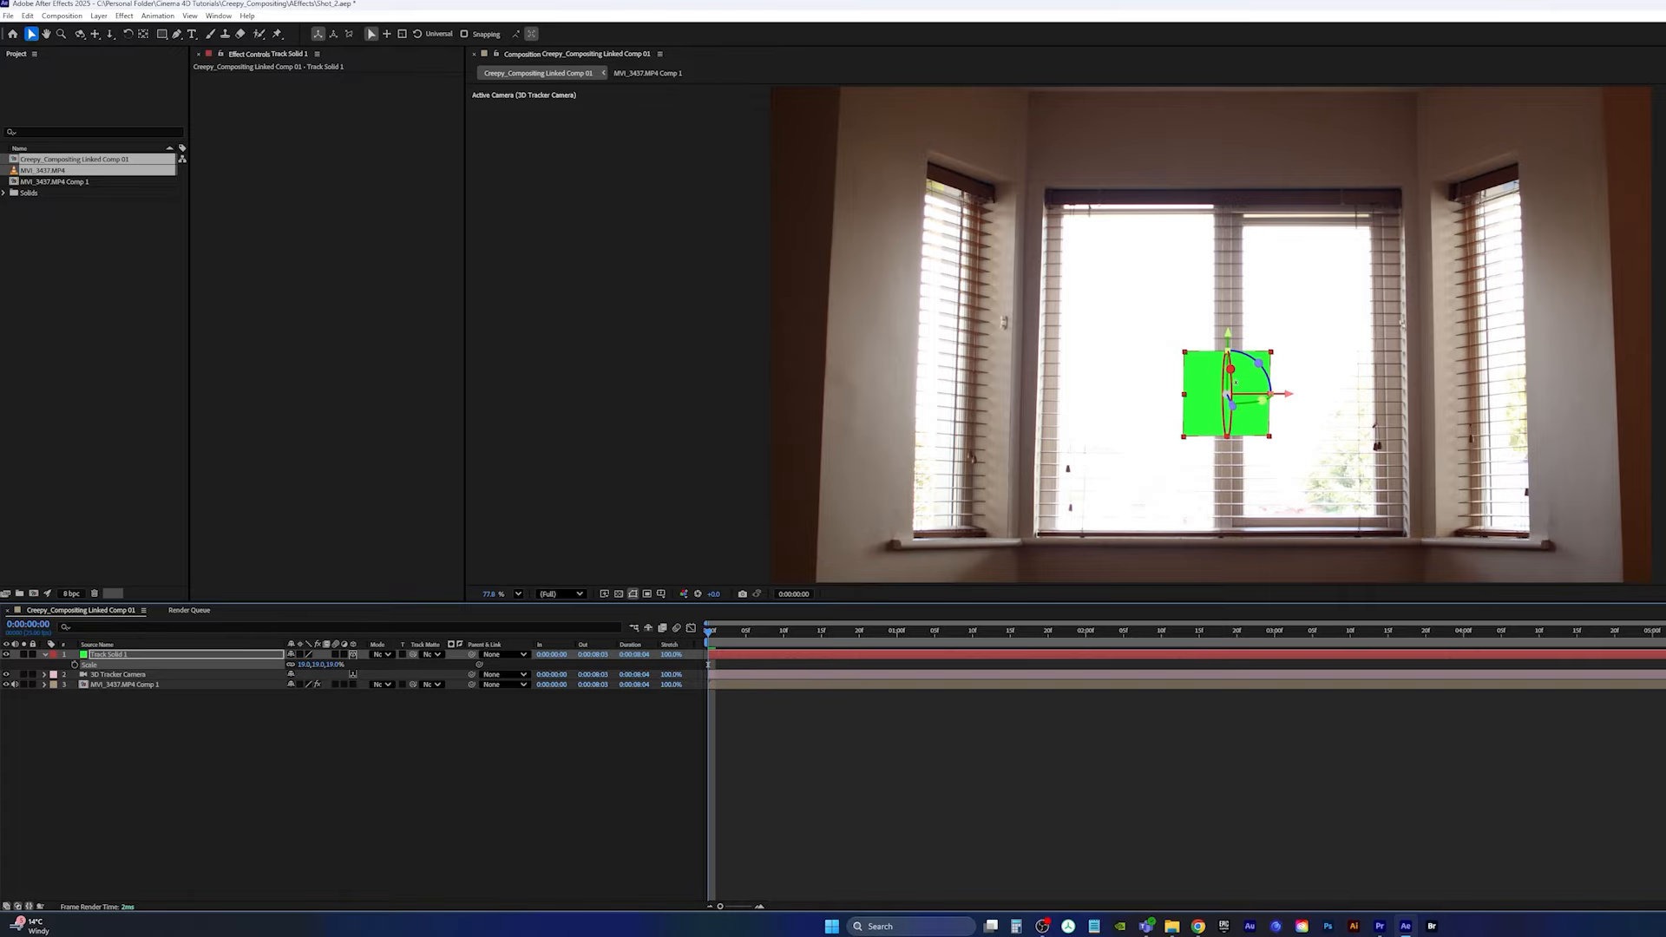
pyautogui.moveTo(1234, 382); pyautogui.dragTo(1239, 396)
pyautogui.press('space')
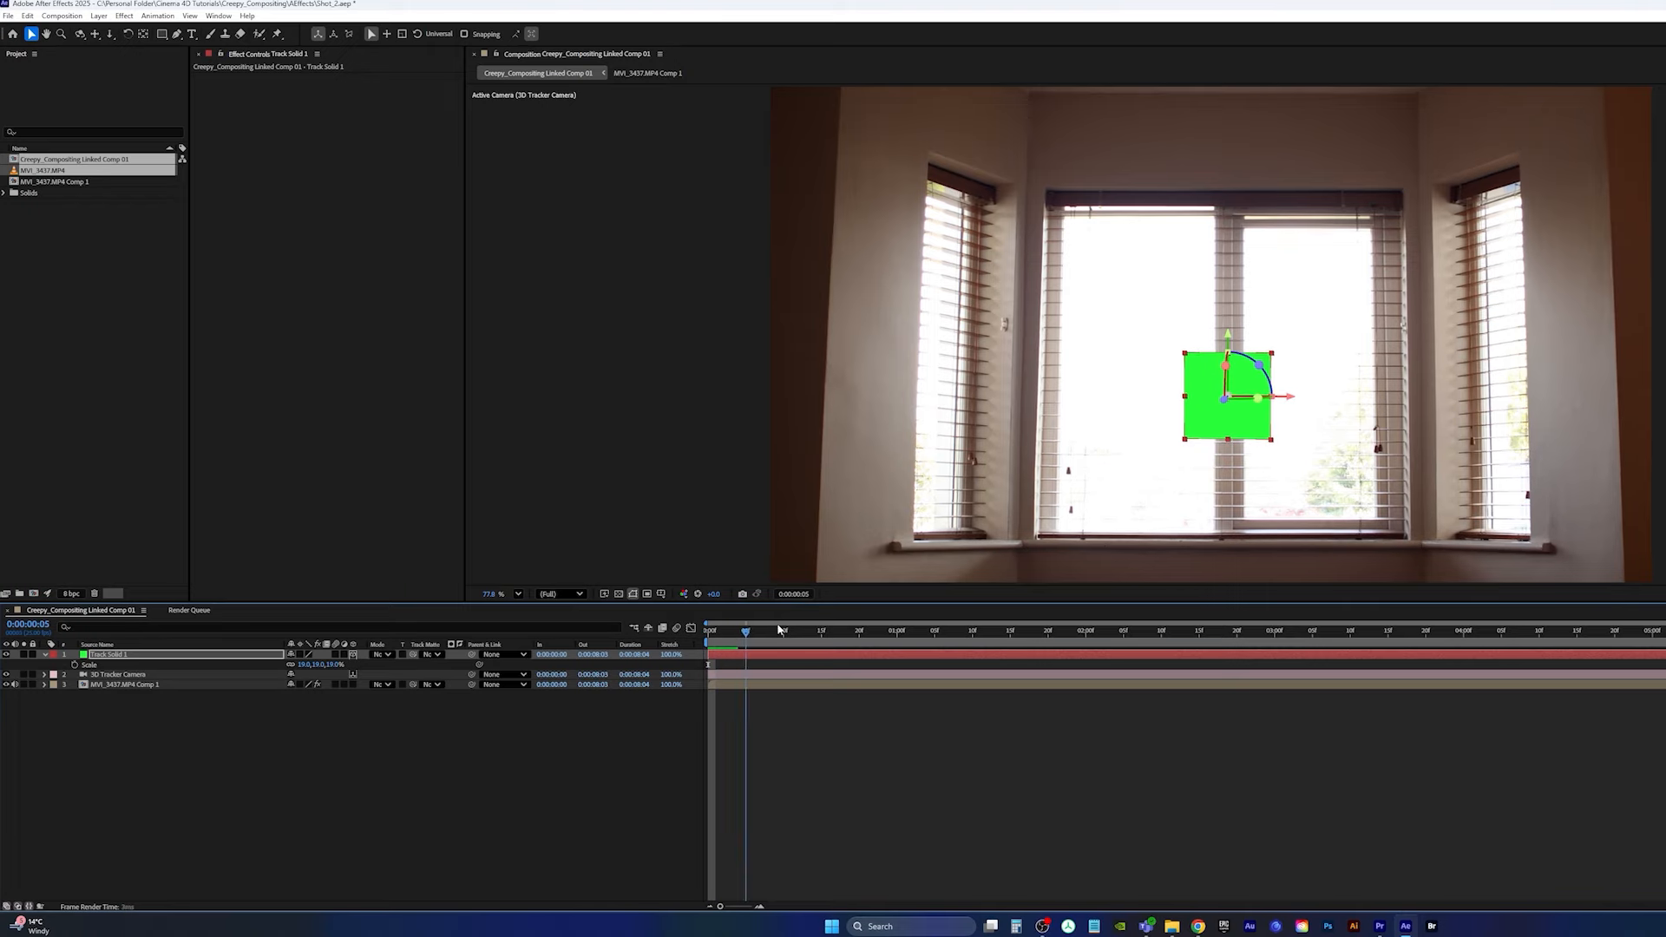
pyautogui.press('space')
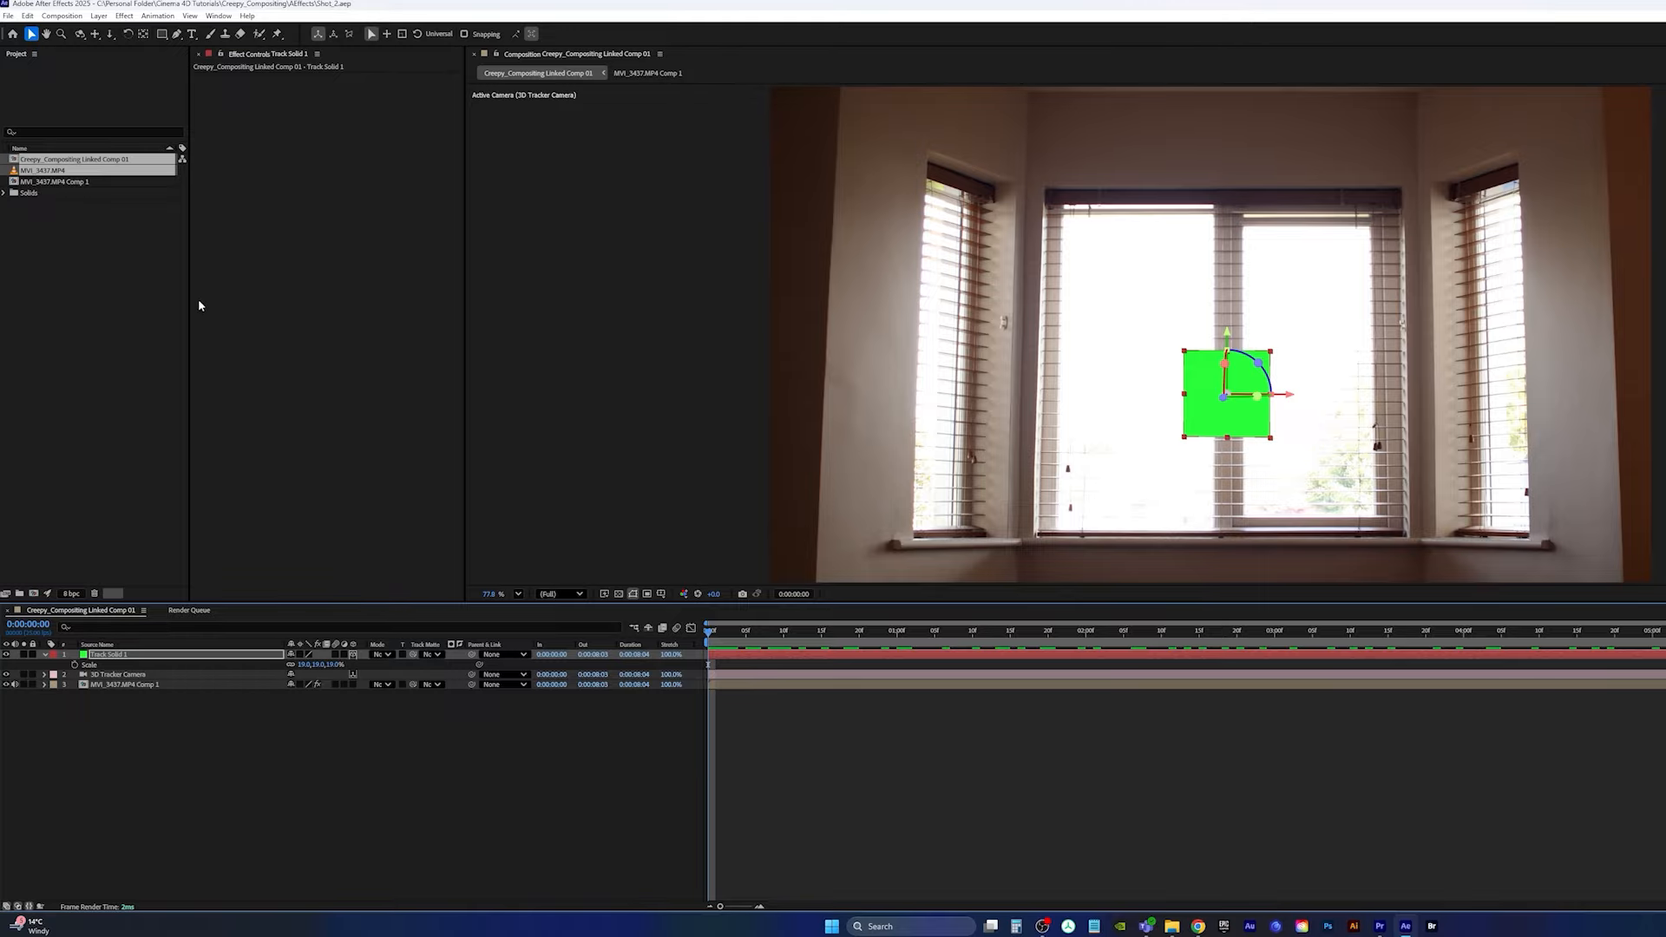
# Step: Start exporting the tracked composition with the Maxon Cinema 4D Exporter, accepting that 2D layers are left out
pyautogui.click(9, 15)
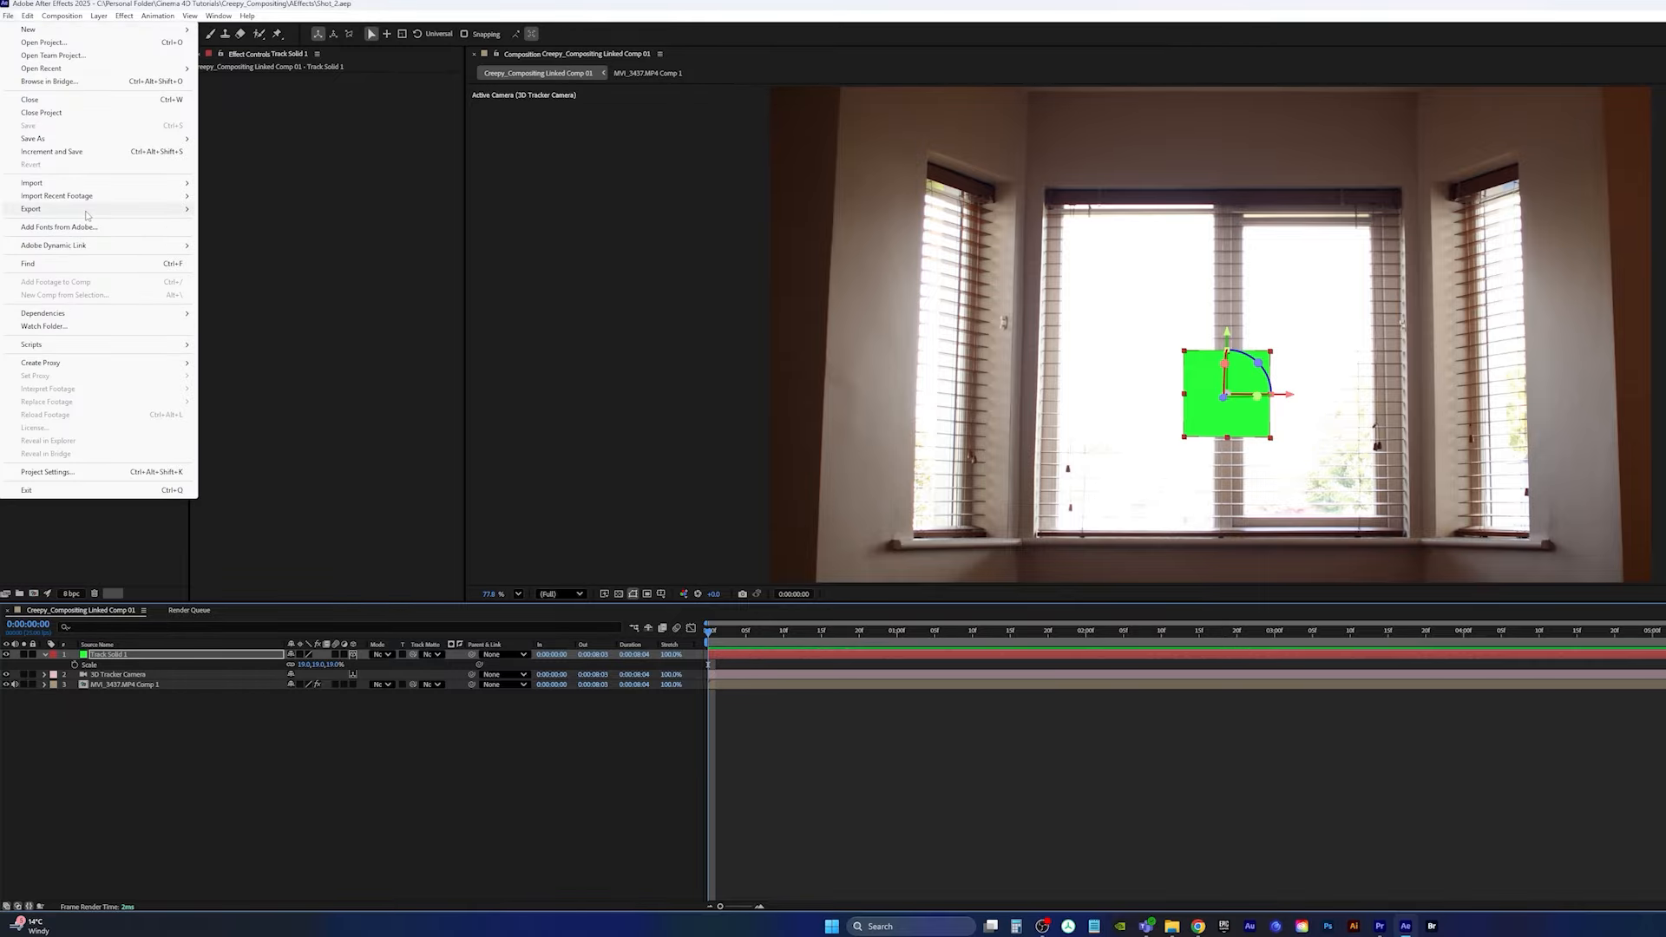
pyautogui.moveTo(173, 209)
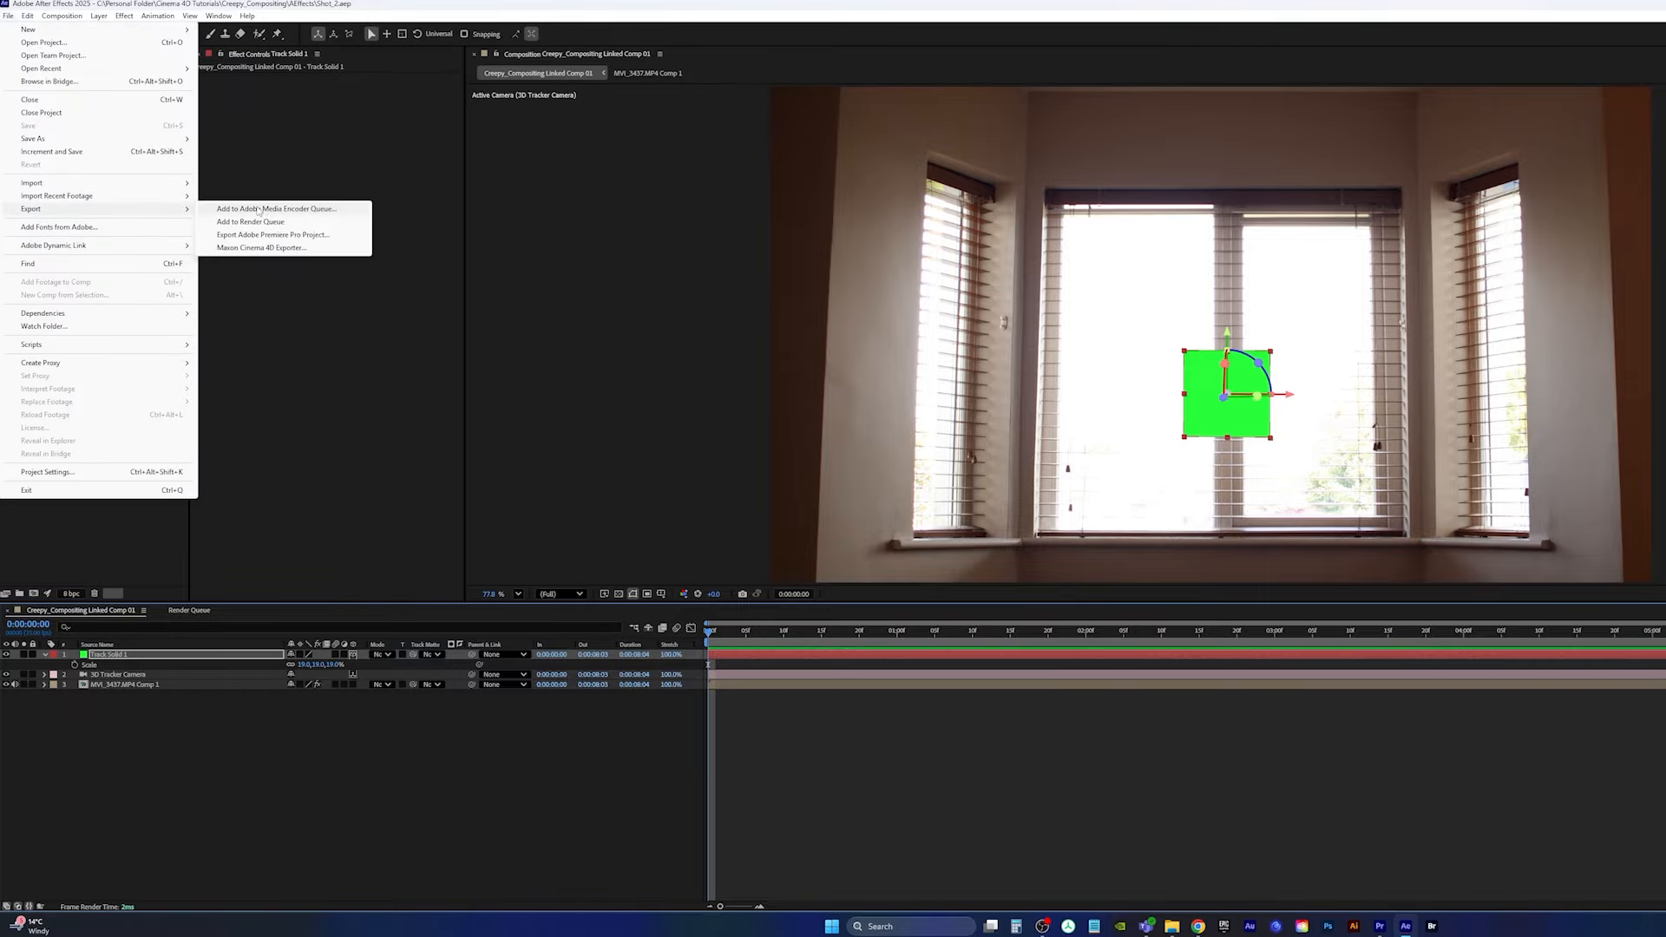
pyautogui.click(266, 249)
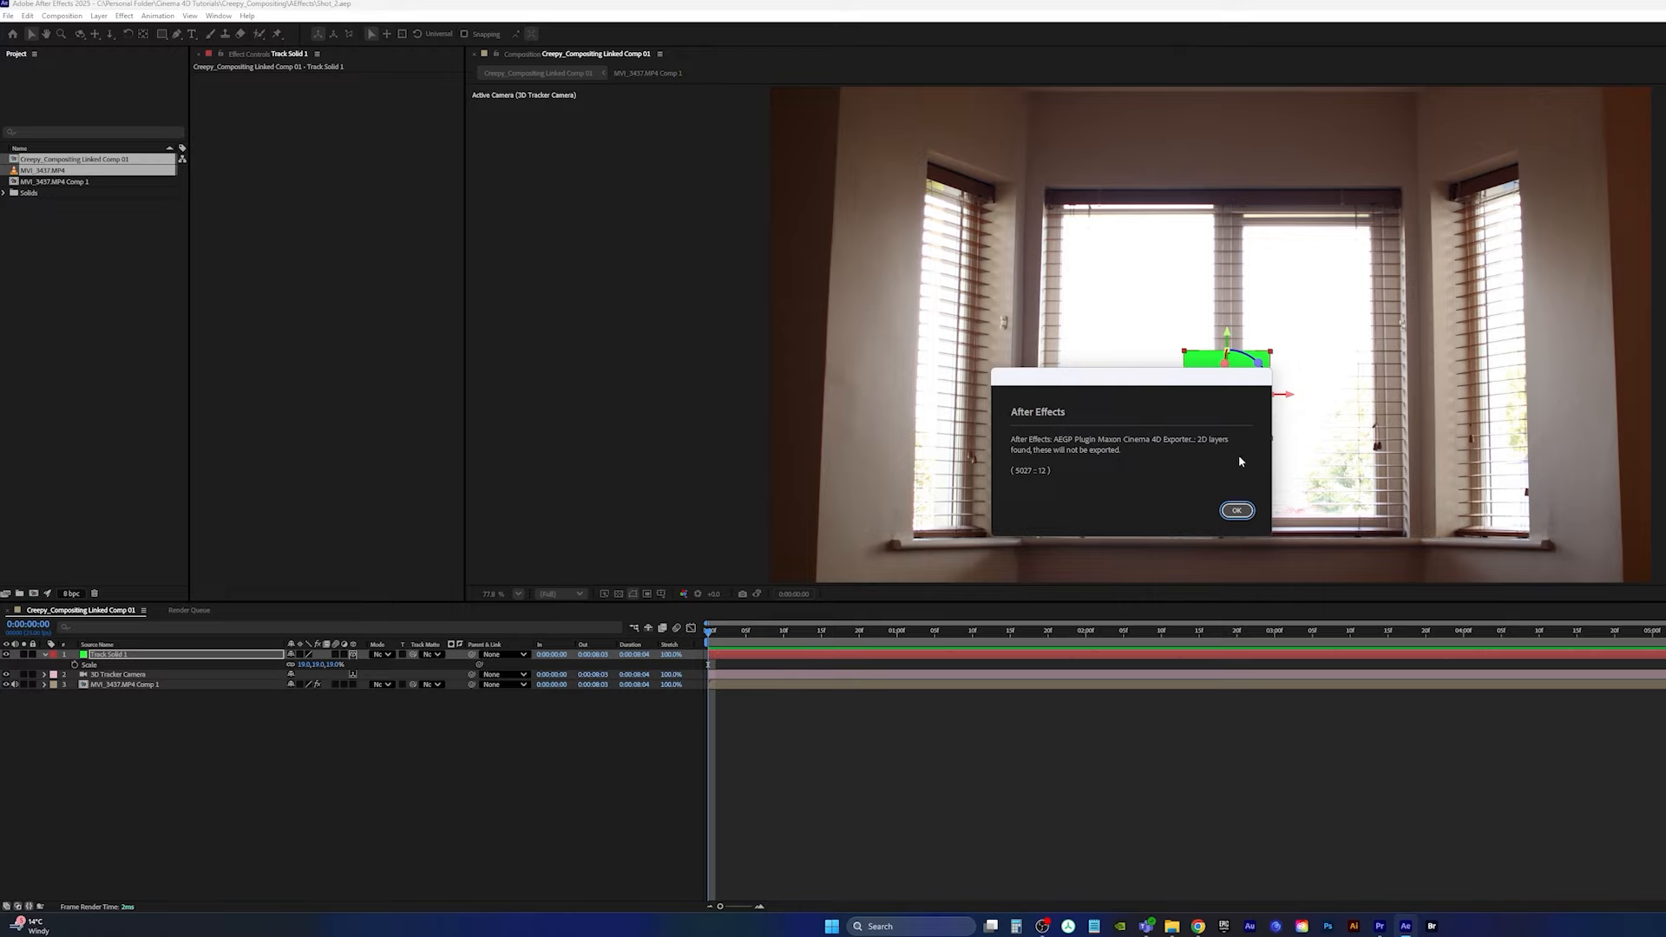
pyautogui.click(1240, 512)
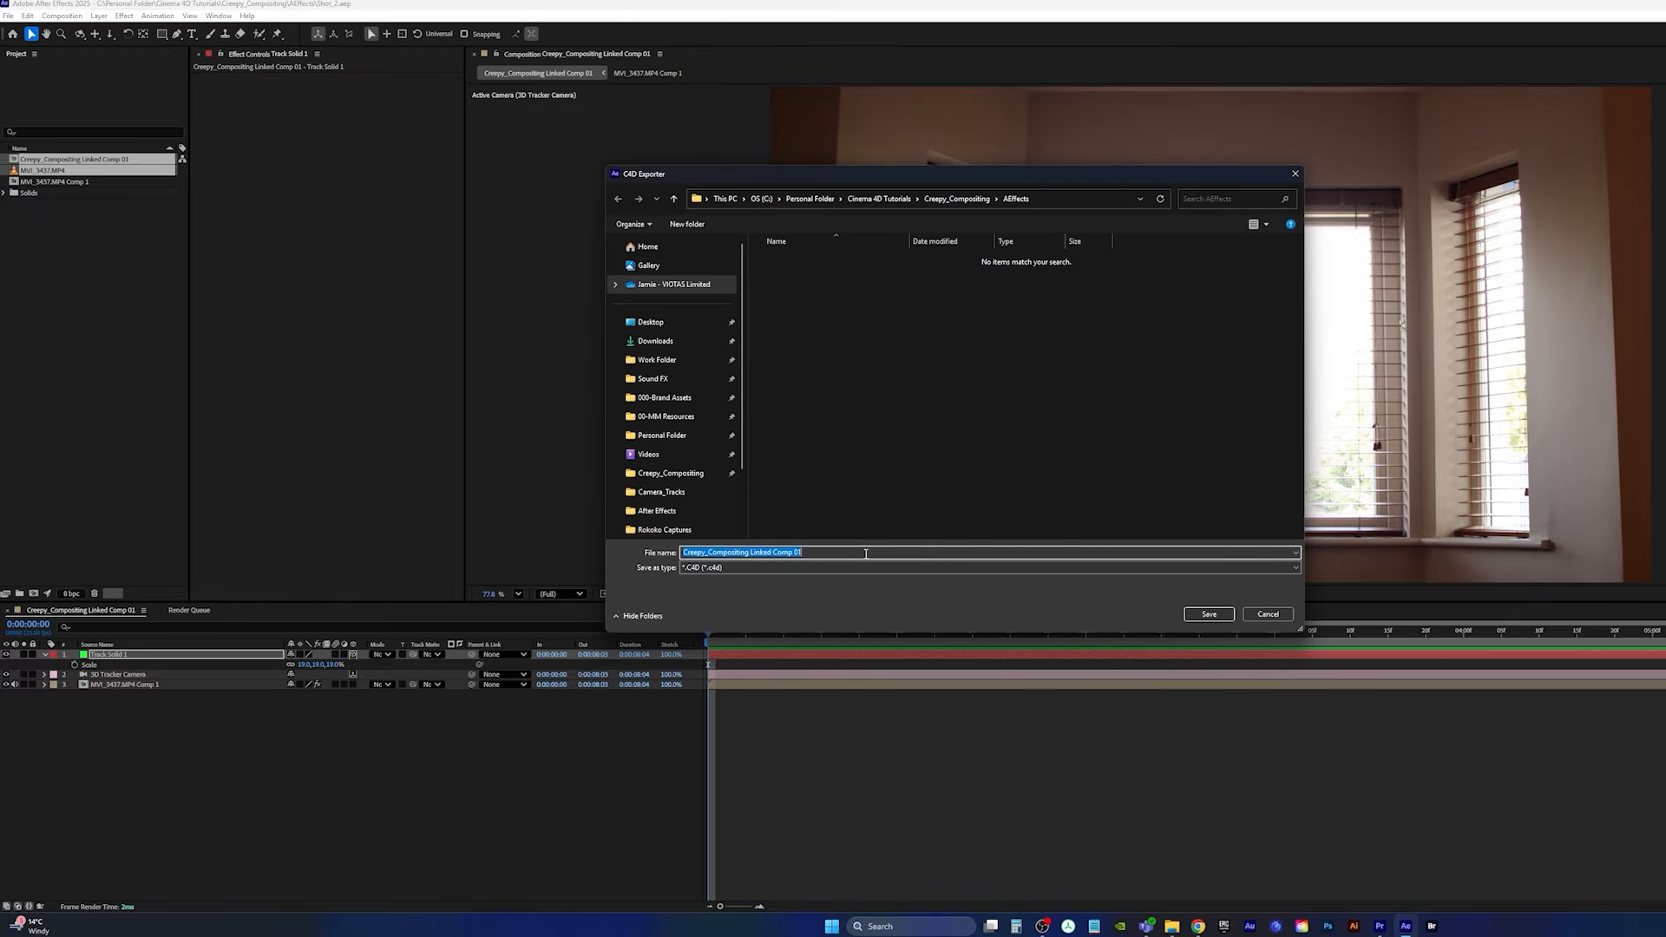
# Step: Create a folder named c4d inside Creepy_Compositing for the export and open it
pyautogui.click(670, 472)
pyautogui.rightClick(836, 390)
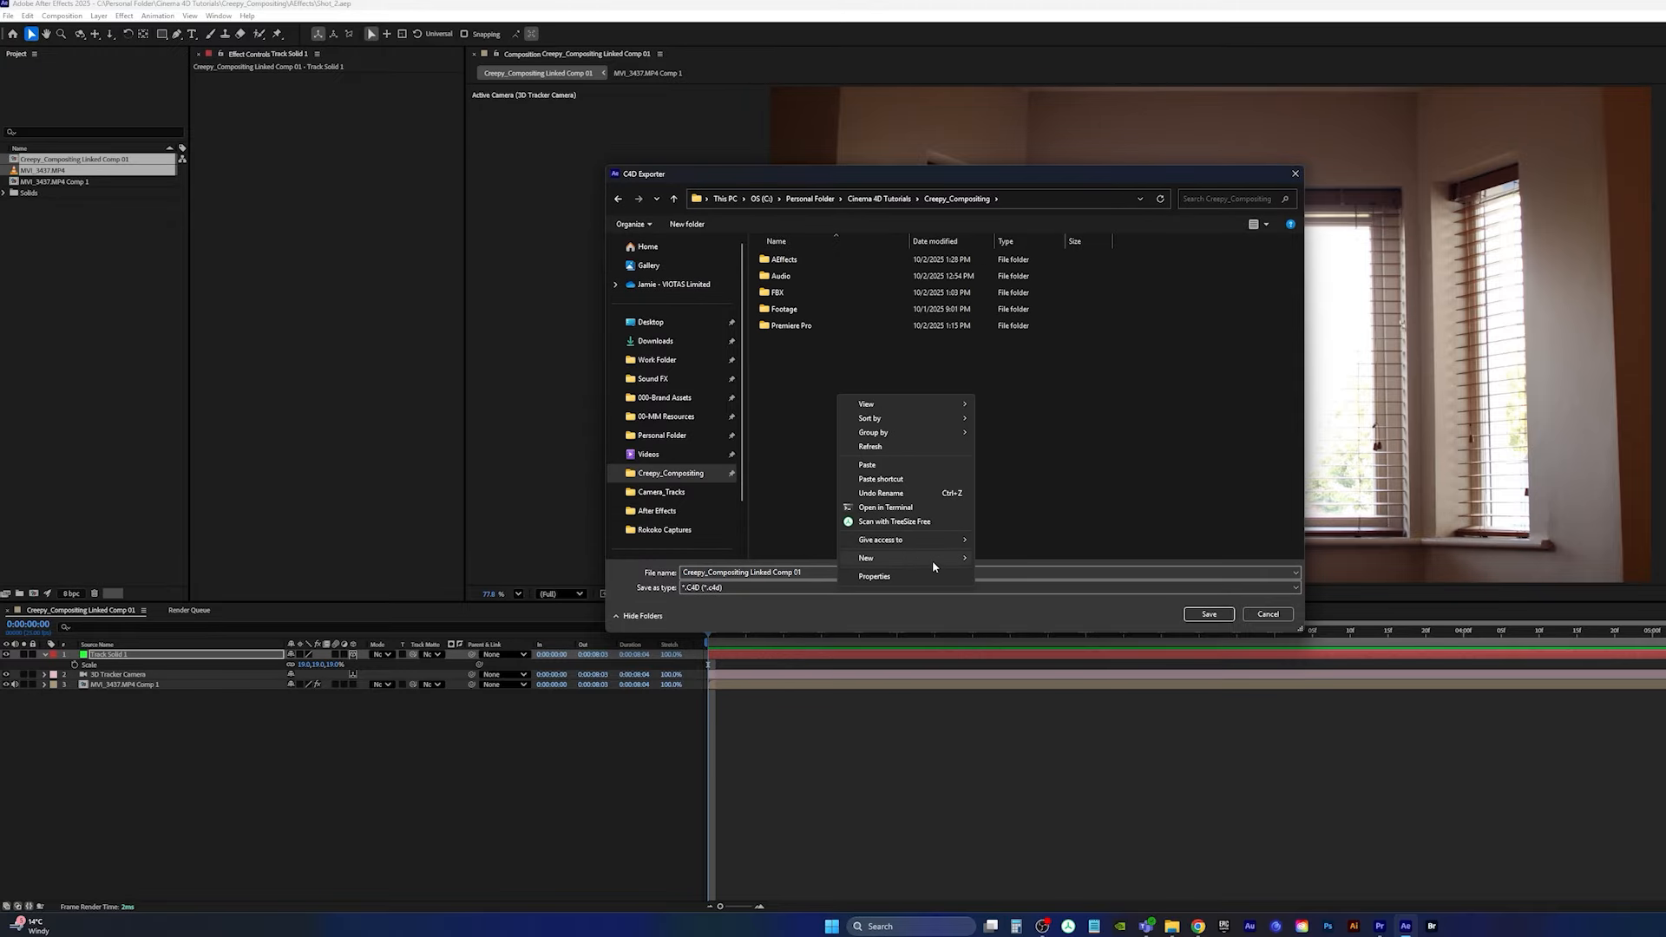
pyautogui.moveTo(931, 558)
pyautogui.click(1048, 558)
pyautogui.write('c4')
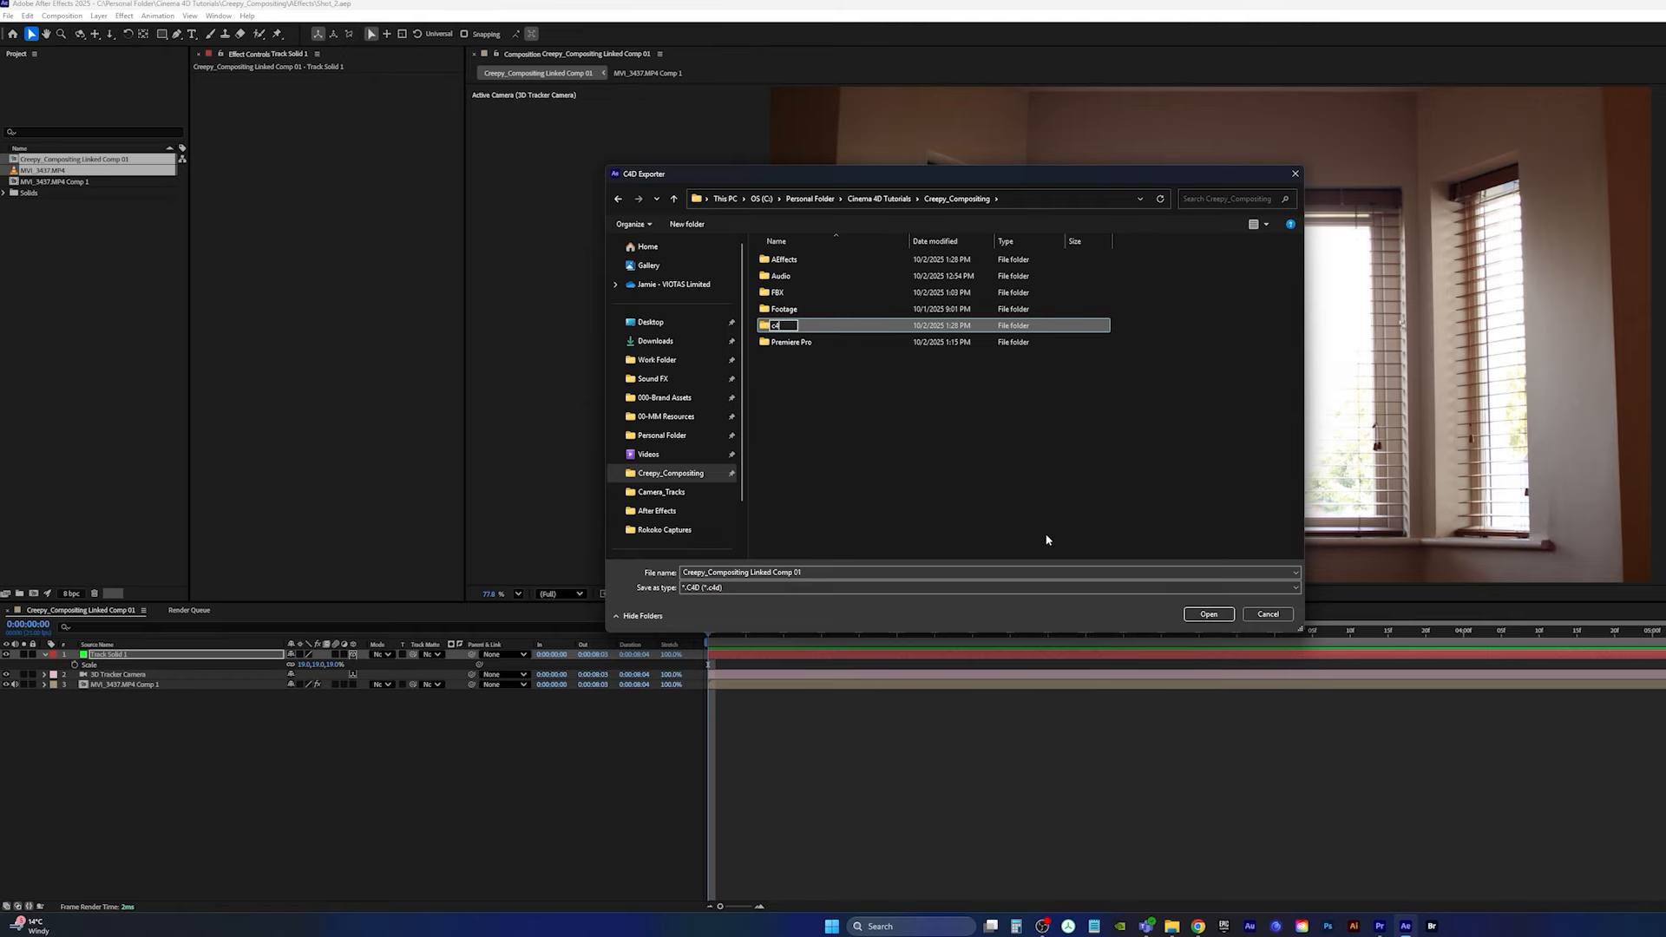
pyautogui.write('d')
pyautogui.press('Return')
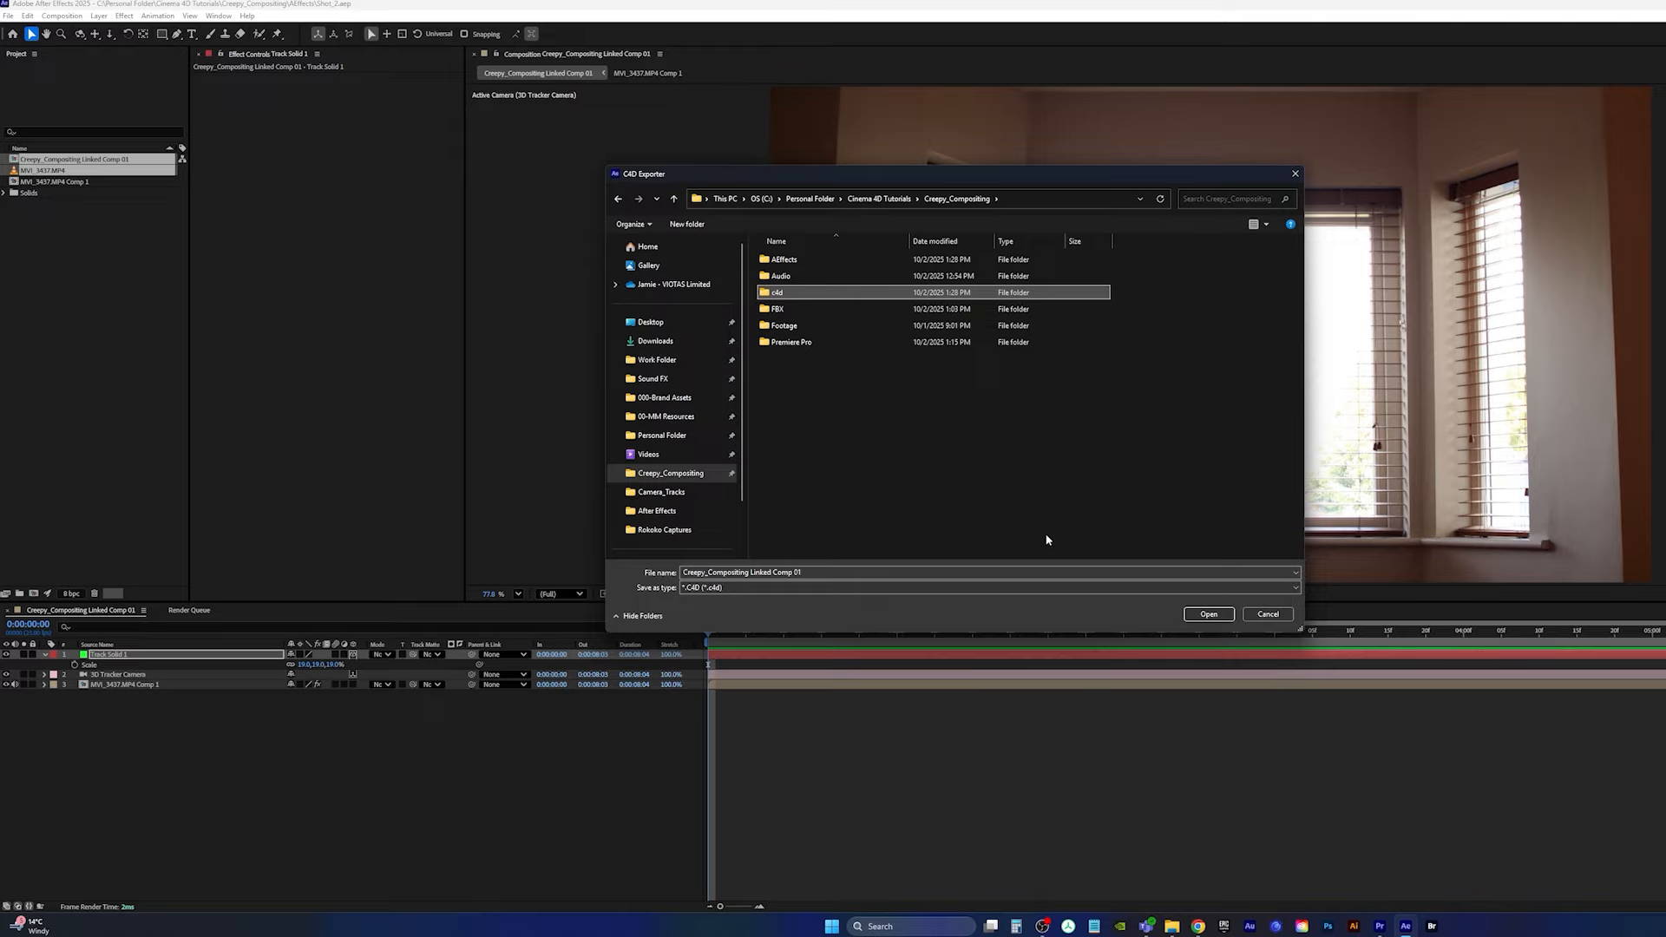
pyautogui.press('Return')
# Step: Create a subfolder named tracked_shots inside the c4d folder and open it as the export destination
pyautogui.rightClick(912, 324)
pyautogui.moveTo(969, 489)
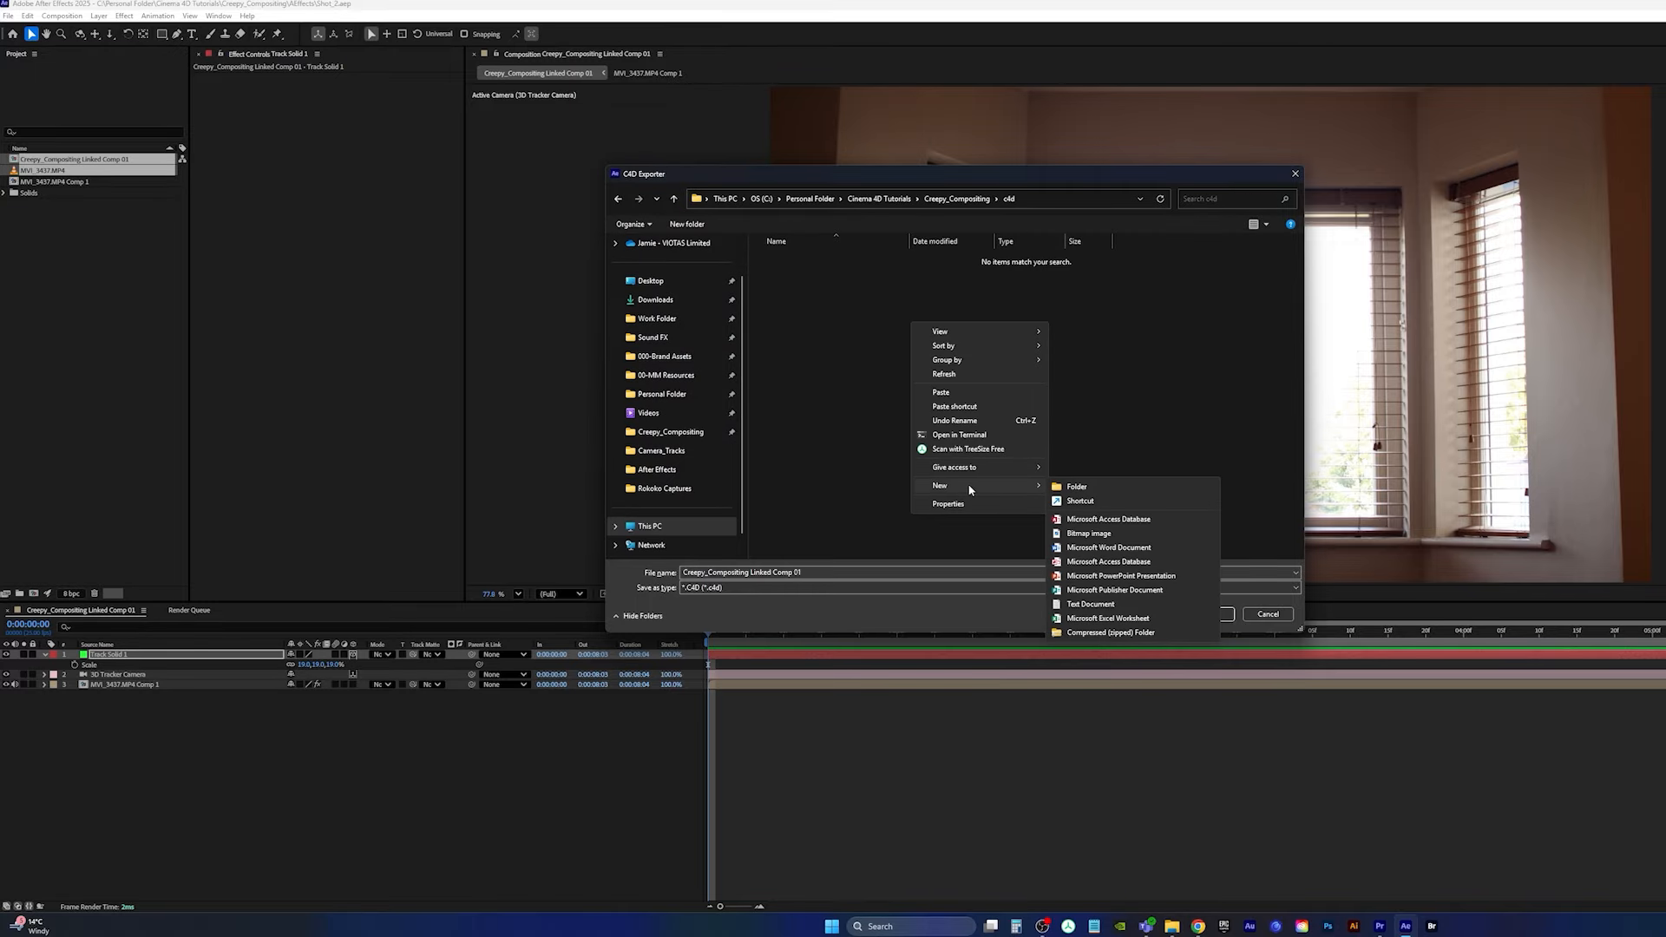
pyautogui.click(1097, 490)
pyautogui.write('tr')
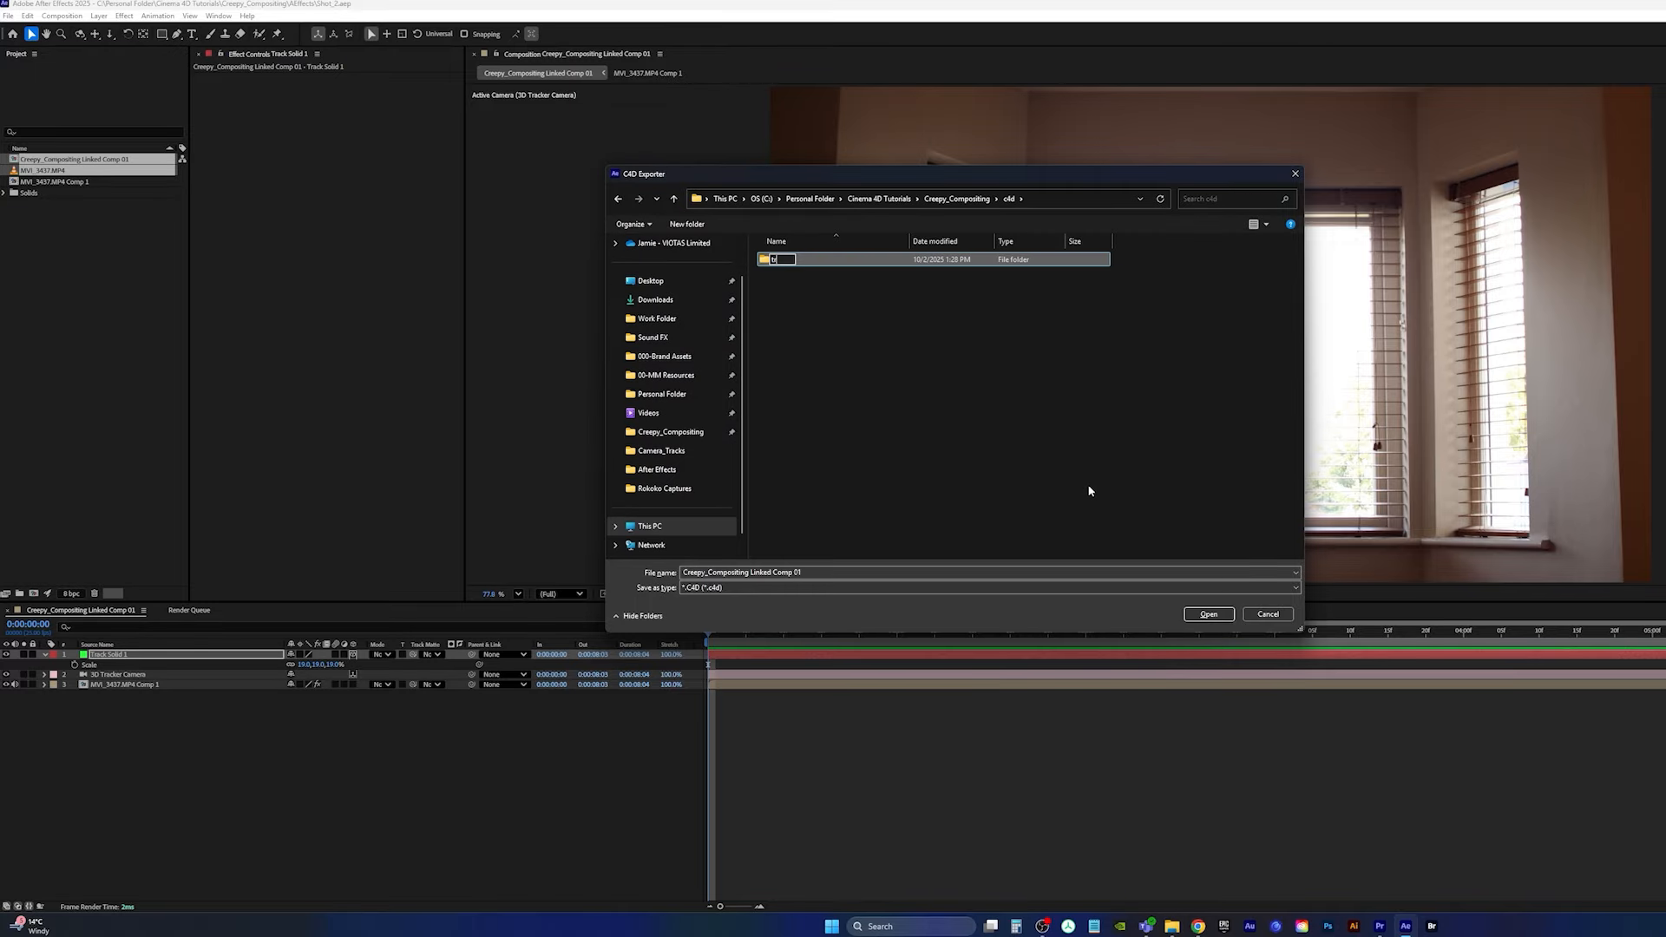
pyautogui.write('acked_shots')
pyautogui.press('Return')
pyautogui.press('Return')
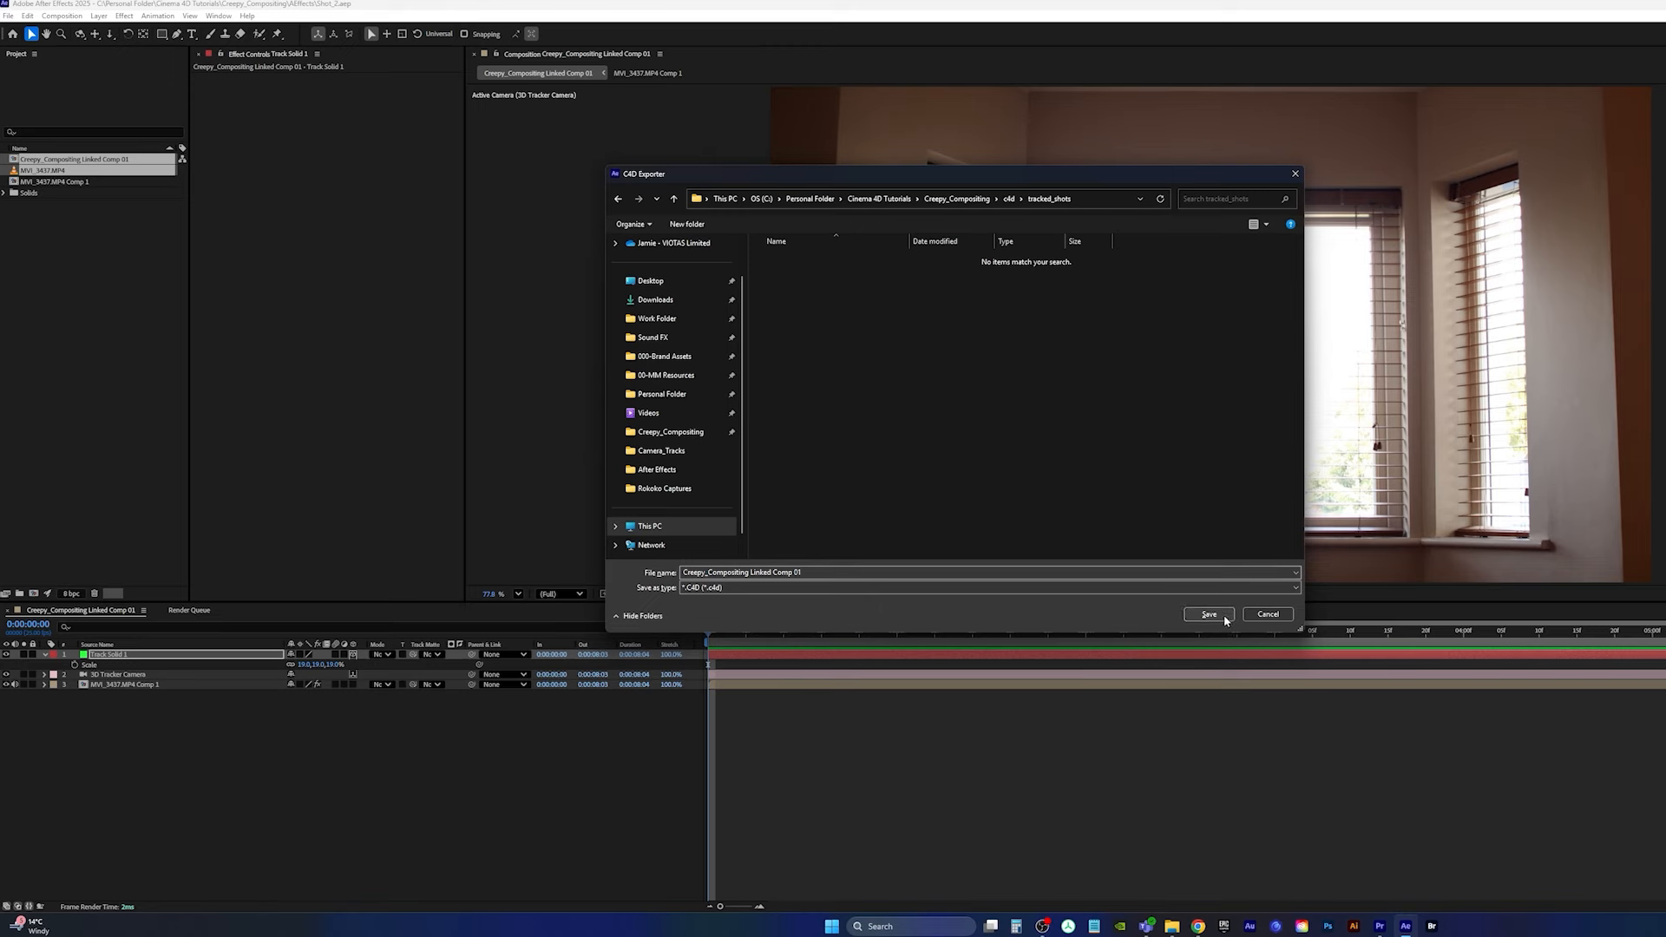
# Step: Save the Cinema 4D export as Creepy_Compositing Linked Comp 02, checking the linked shot's place in the Premiere Pro sequence before saving
pyautogui.click(810, 572)
pyautogui.click(824, 574)
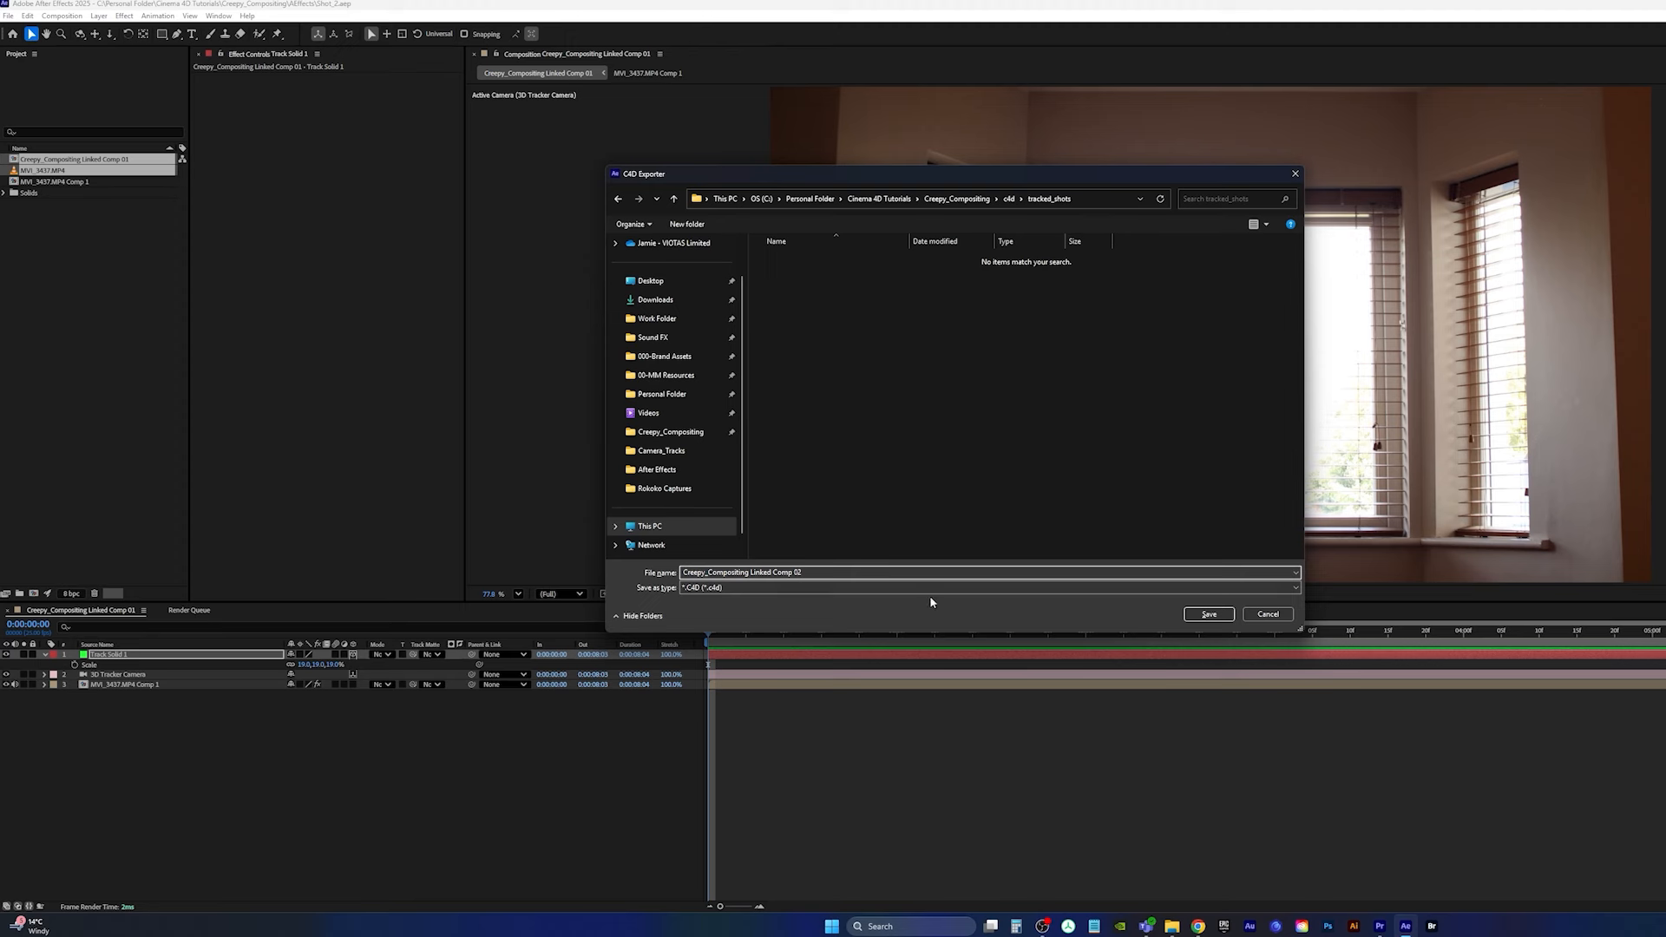
pyautogui.click(1381, 926)
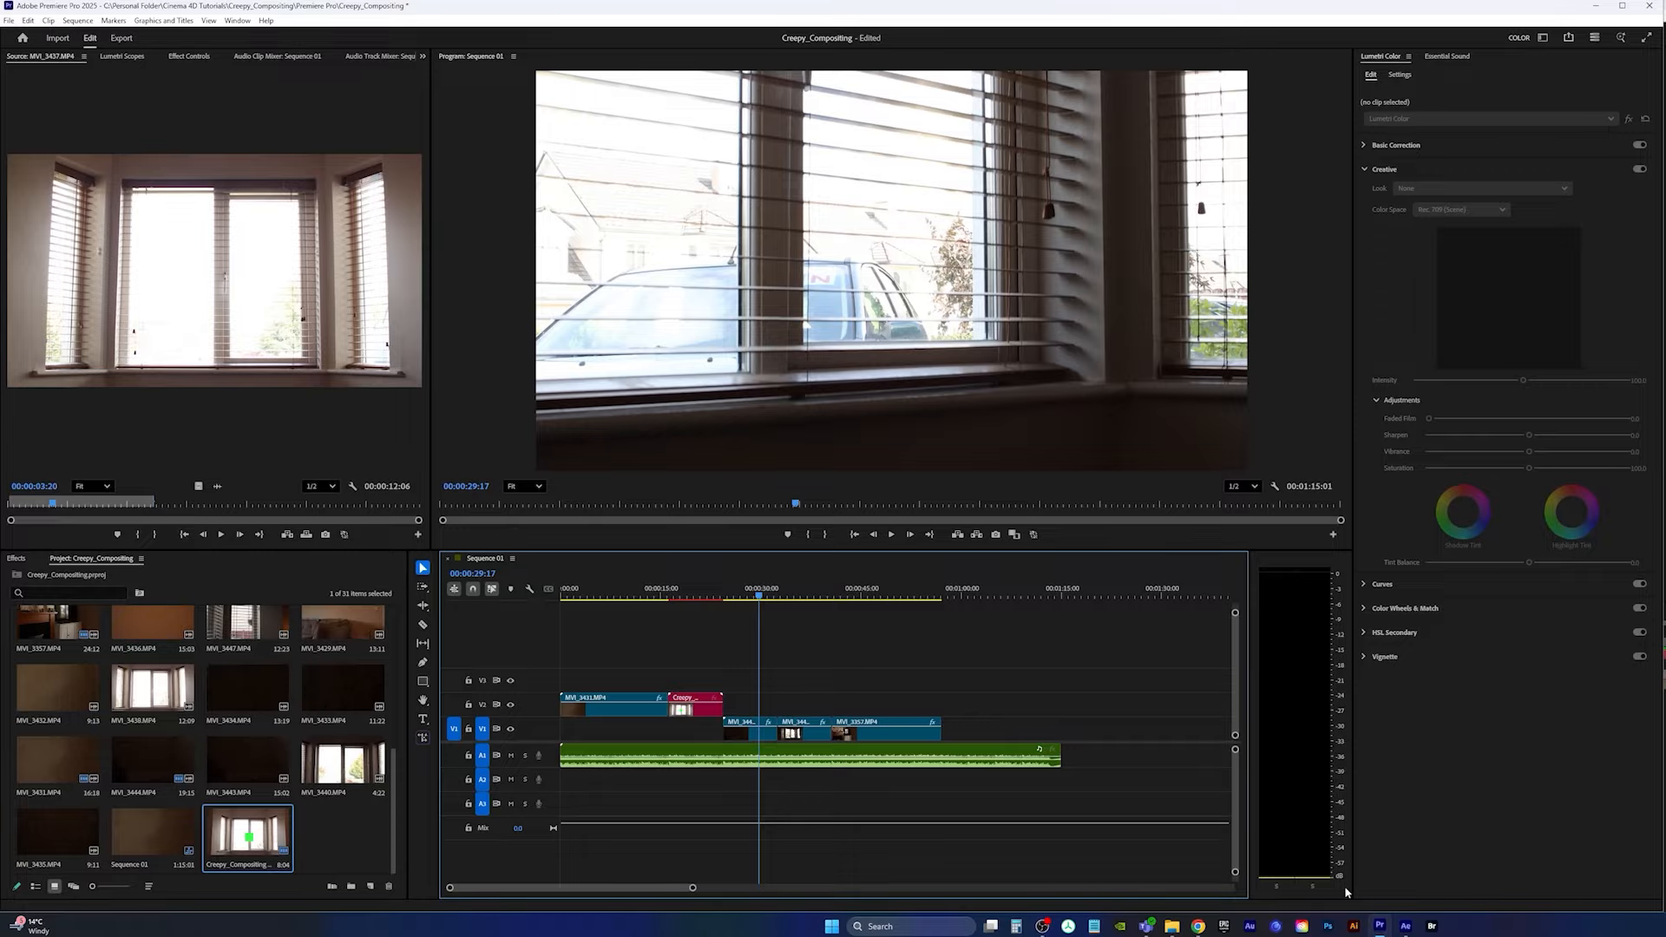
pyautogui.moveTo(760, 595); pyautogui.dragTo(688, 600)
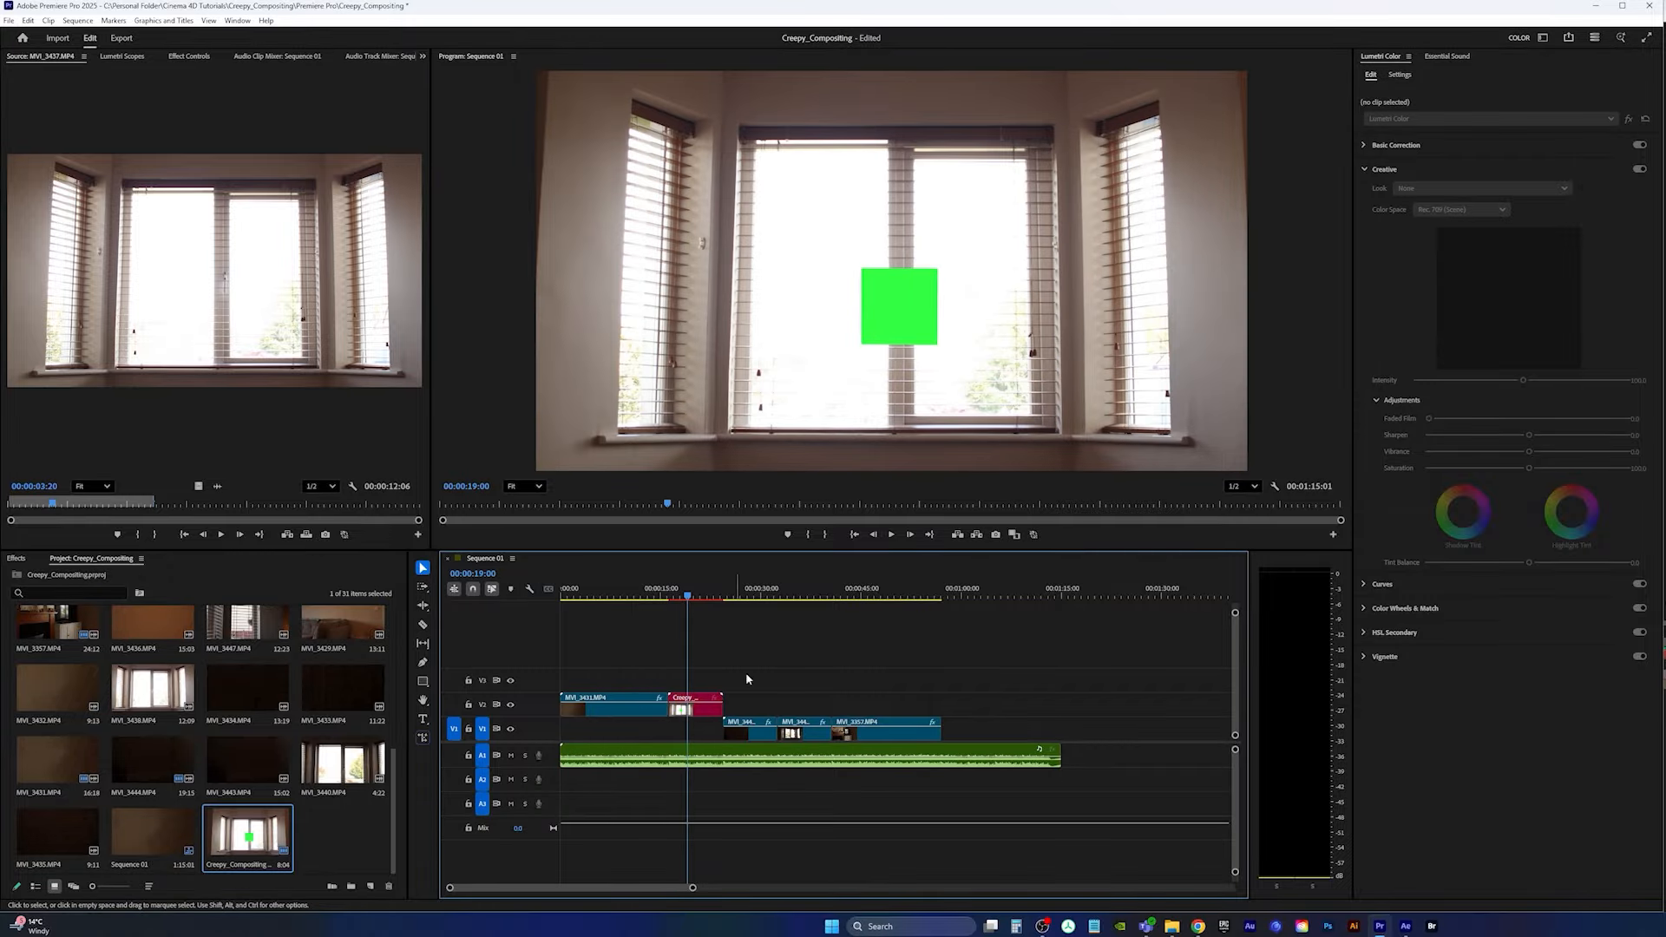
pyautogui.click(1596, 7)
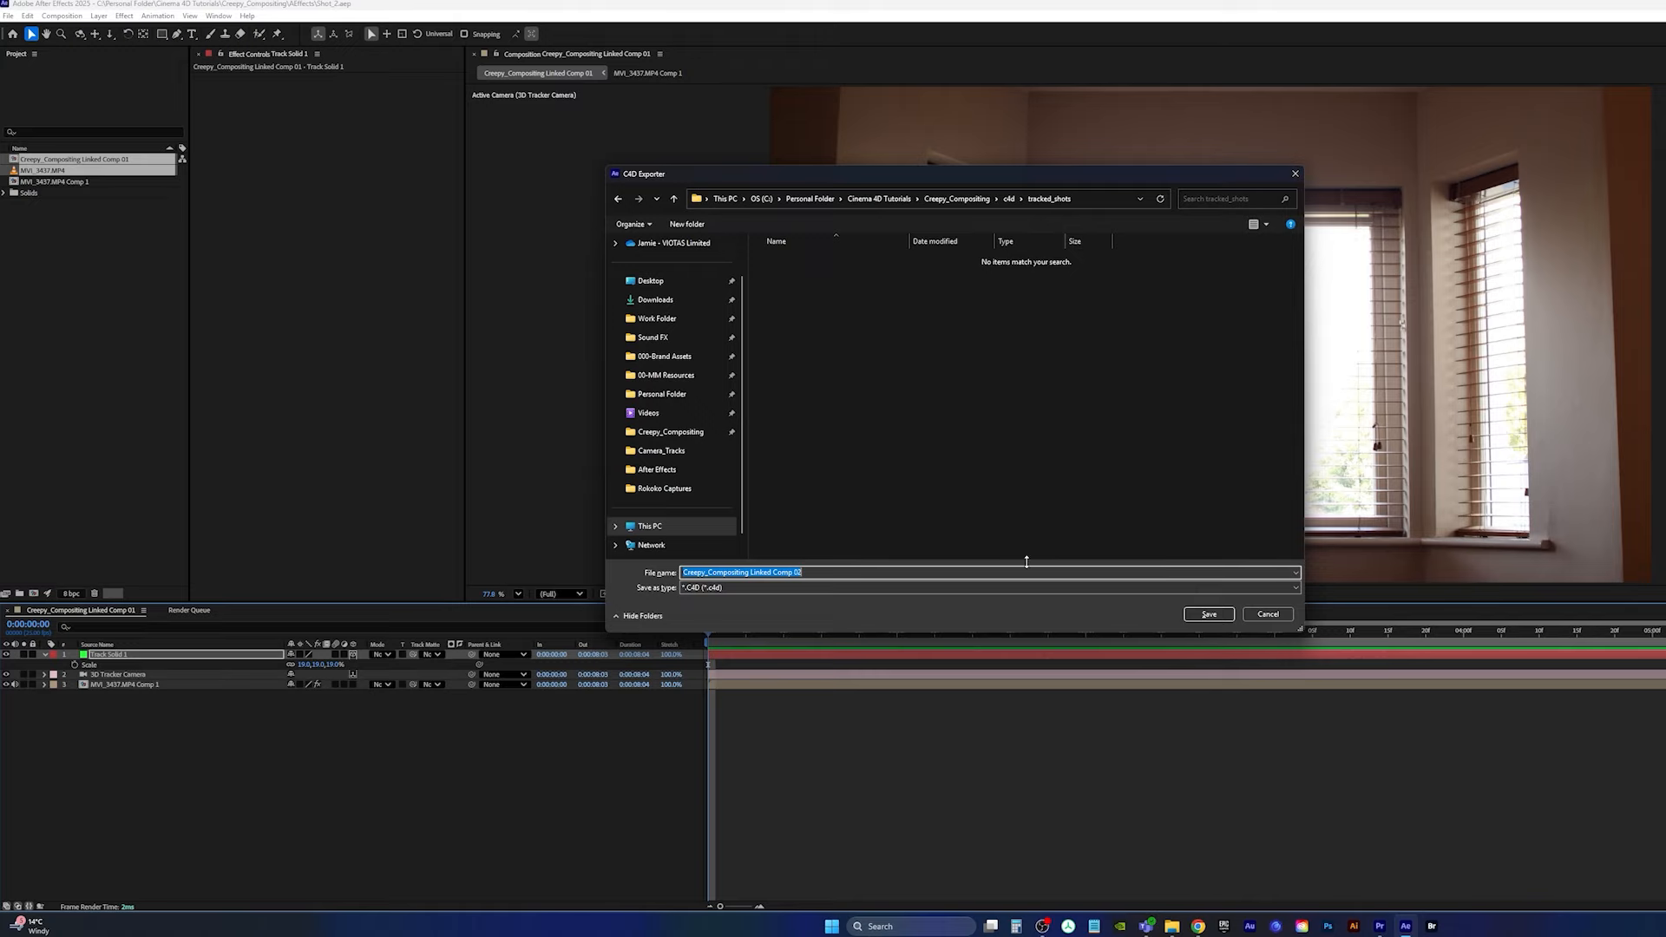
pyautogui.click(1208, 614)
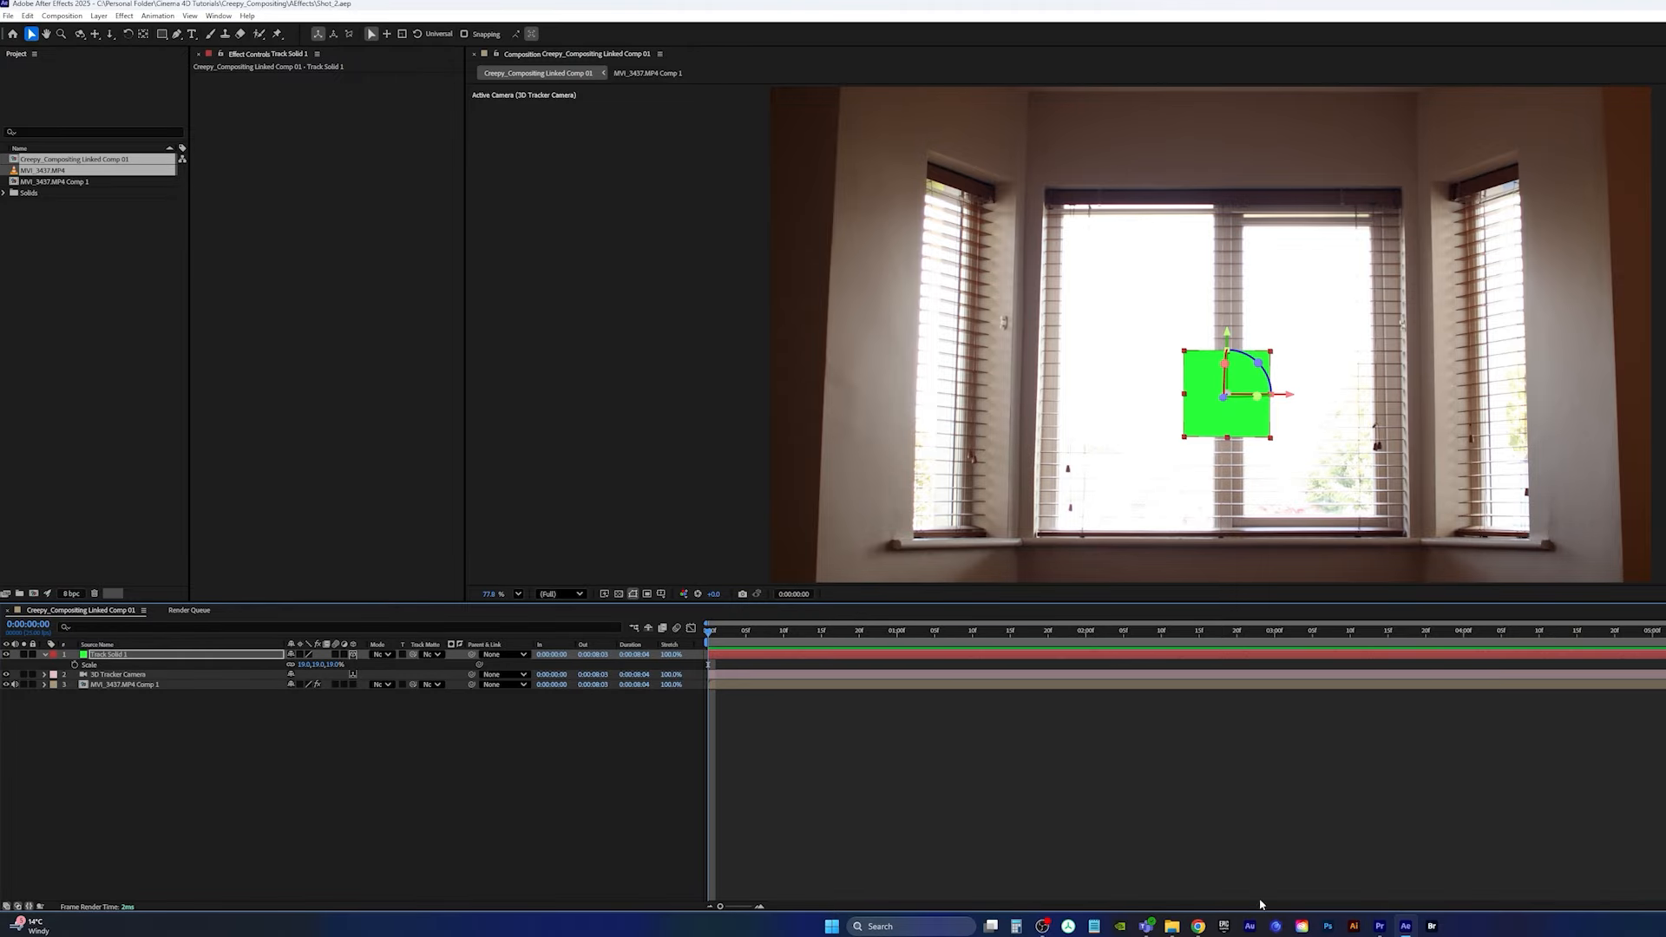
# Step: Launch Cinema 4D, and hide Track Solid 1 in the After Effects composition to preview the clean footage
pyautogui.click(1275, 926)
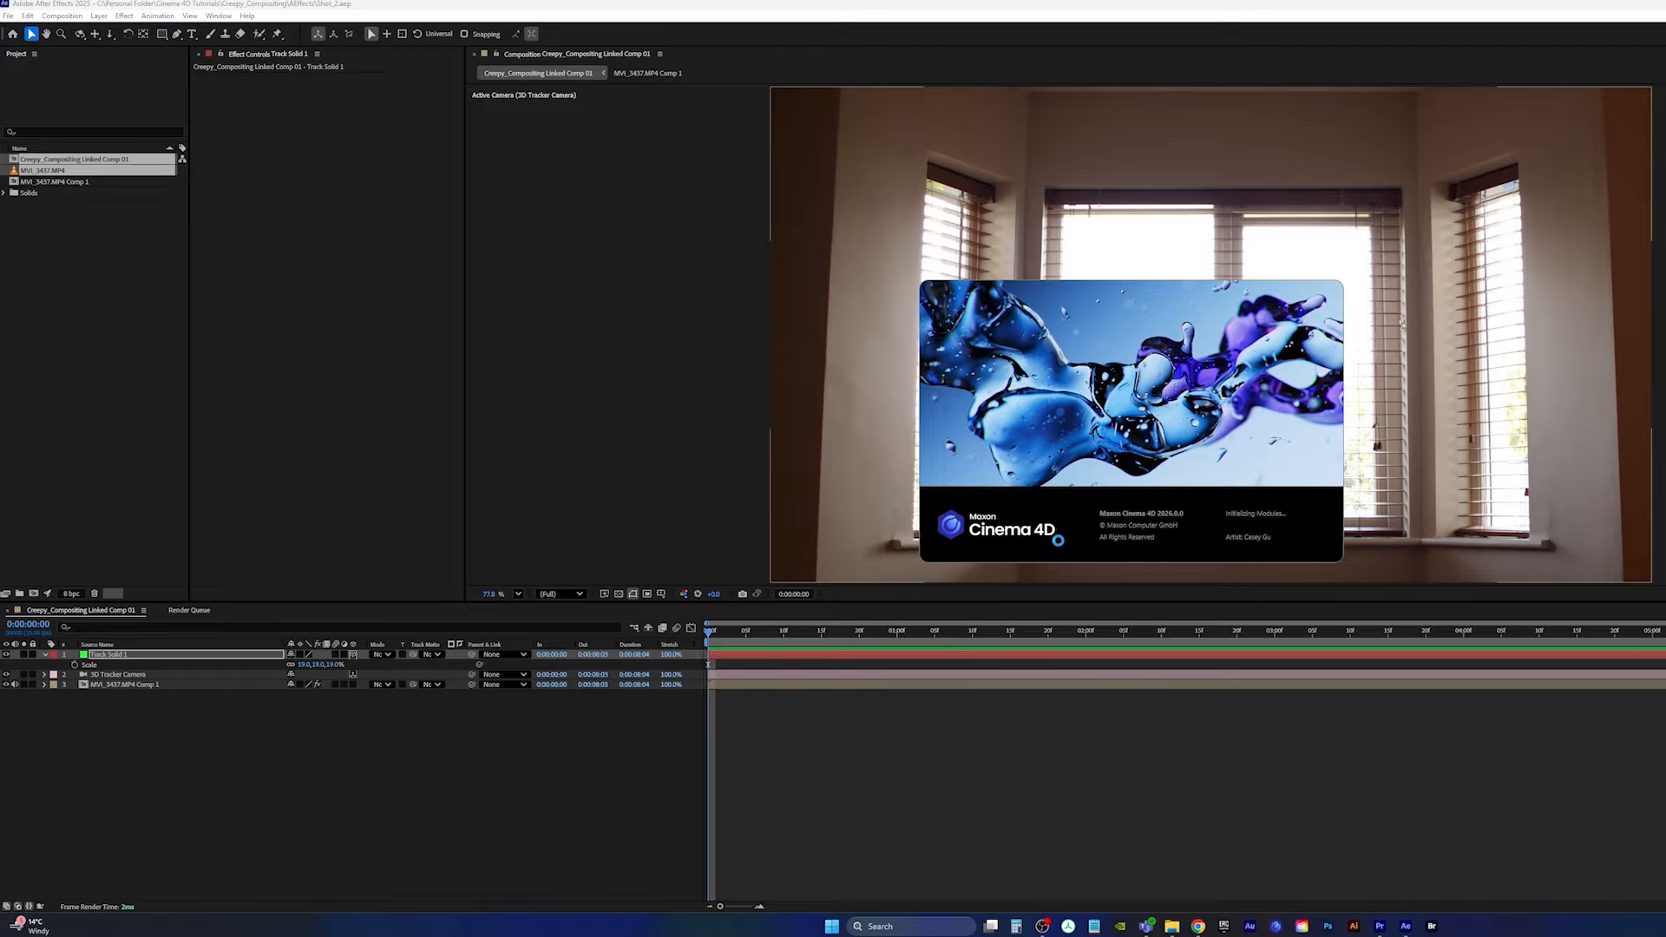
pyautogui.click(296, 439)
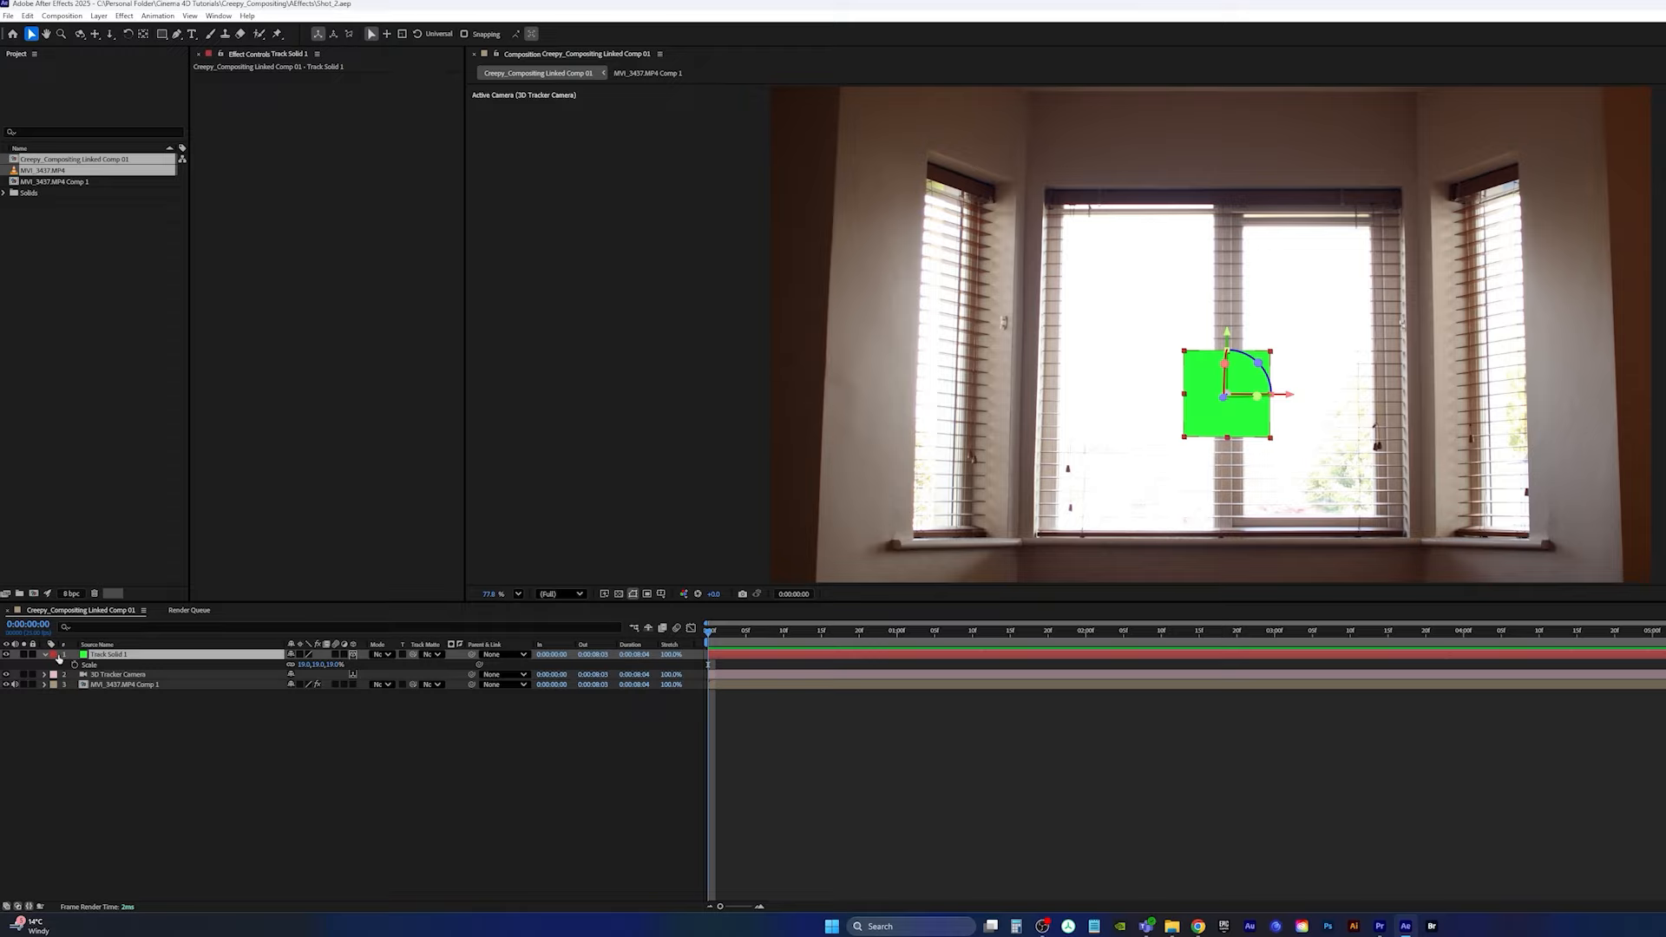
pyautogui.click(7, 655)
pyautogui.click(169, 768)
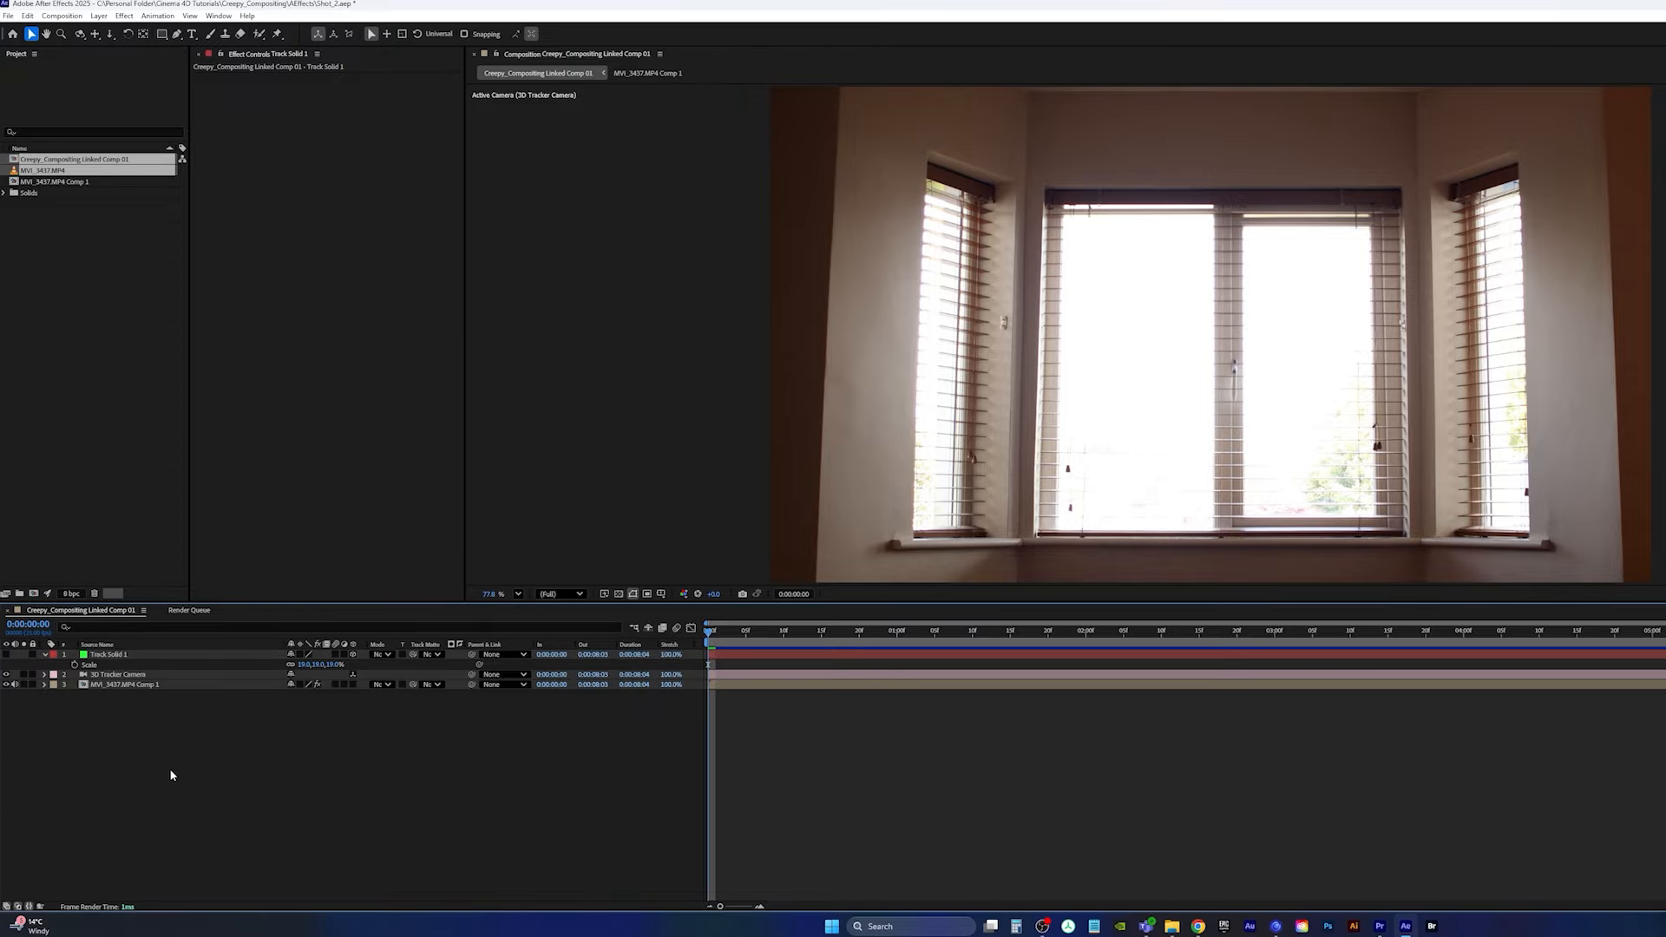
pyautogui.press('space')
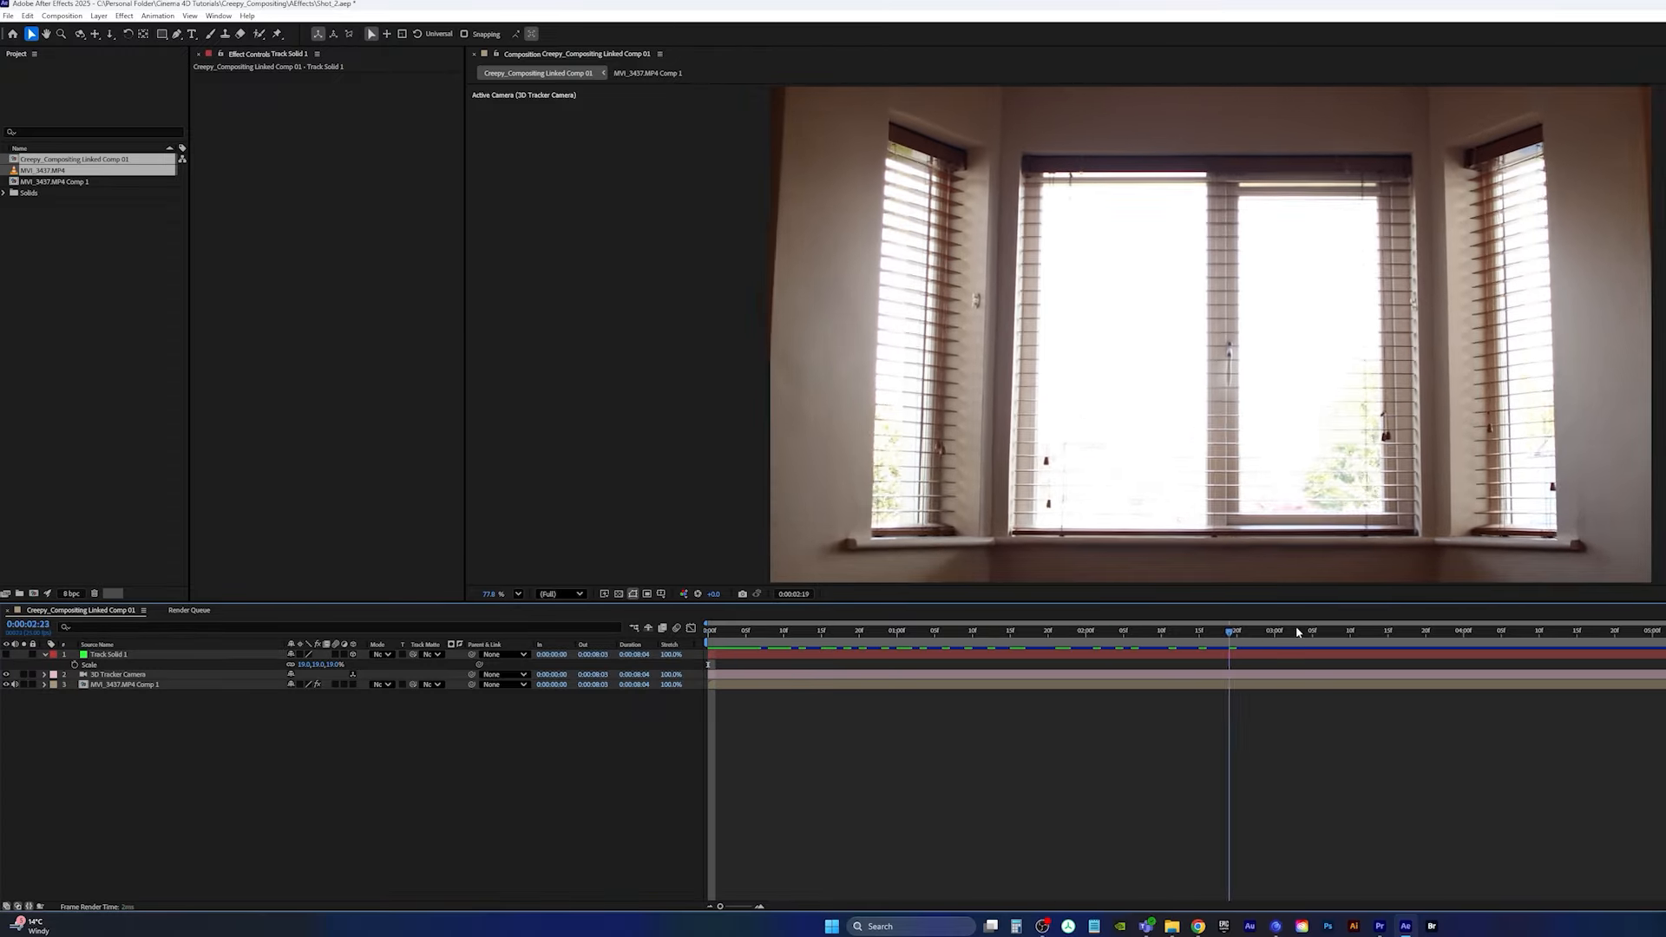
pyautogui.moveTo(1664, 633); pyautogui.dragTo(500, 641)
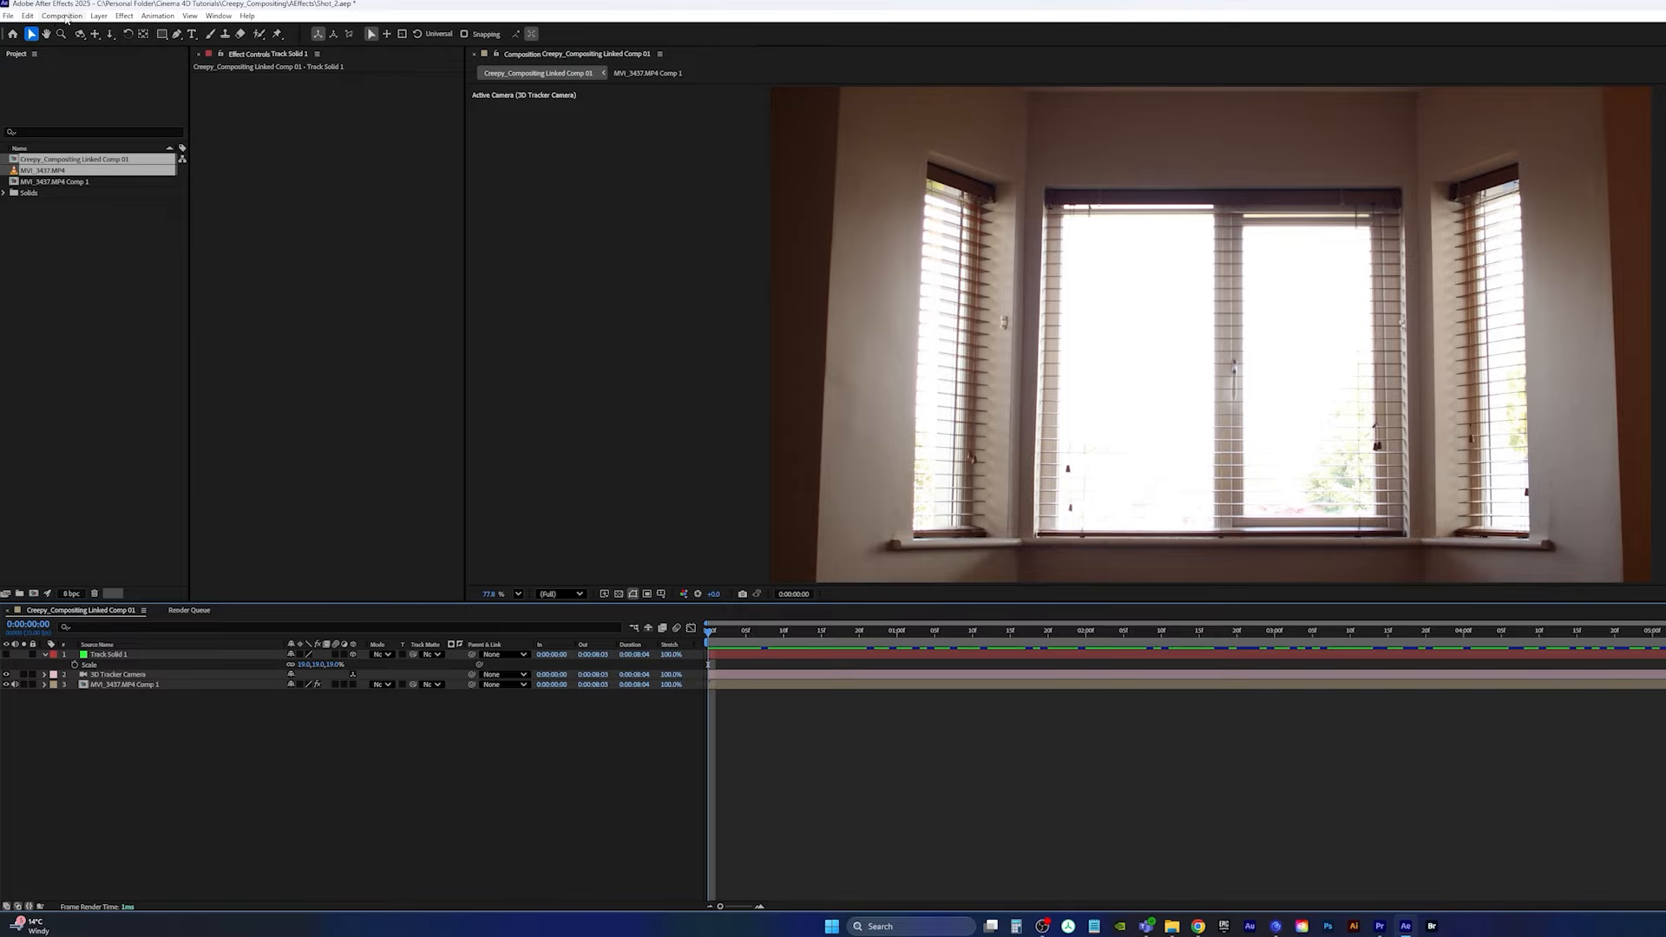
# Step: Add Creepy_Compositing Linked Comp 01 to the render queue and set its output format to PNG Sequence
pyautogui.click(63, 15)
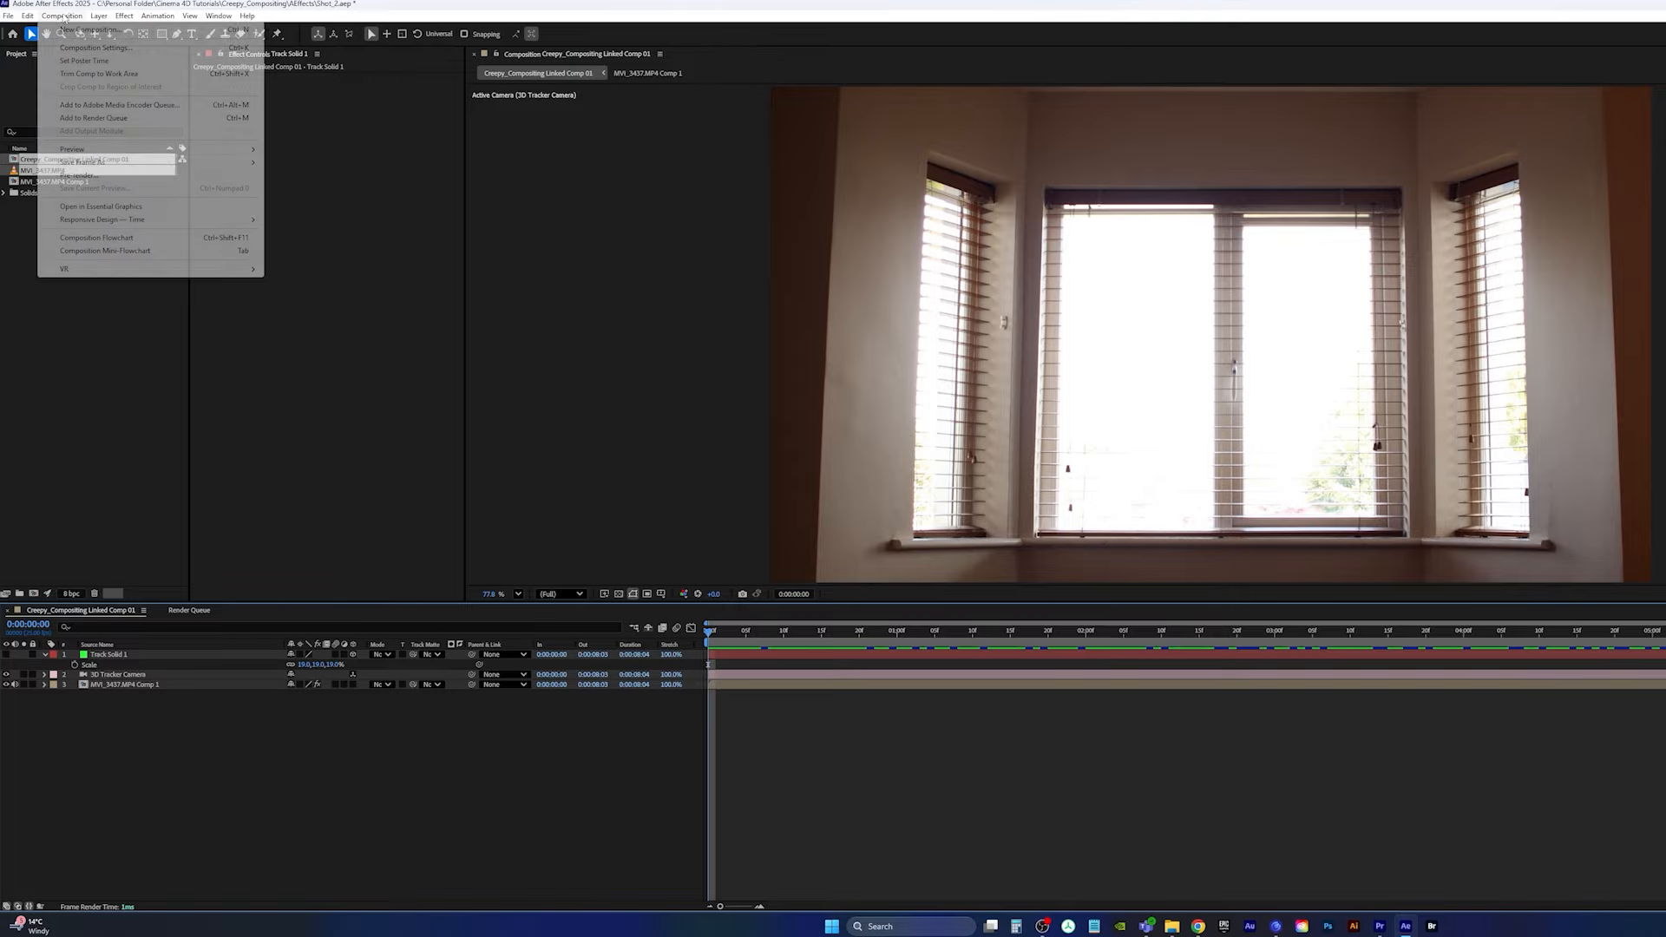
pyautogui.click(111, 118)
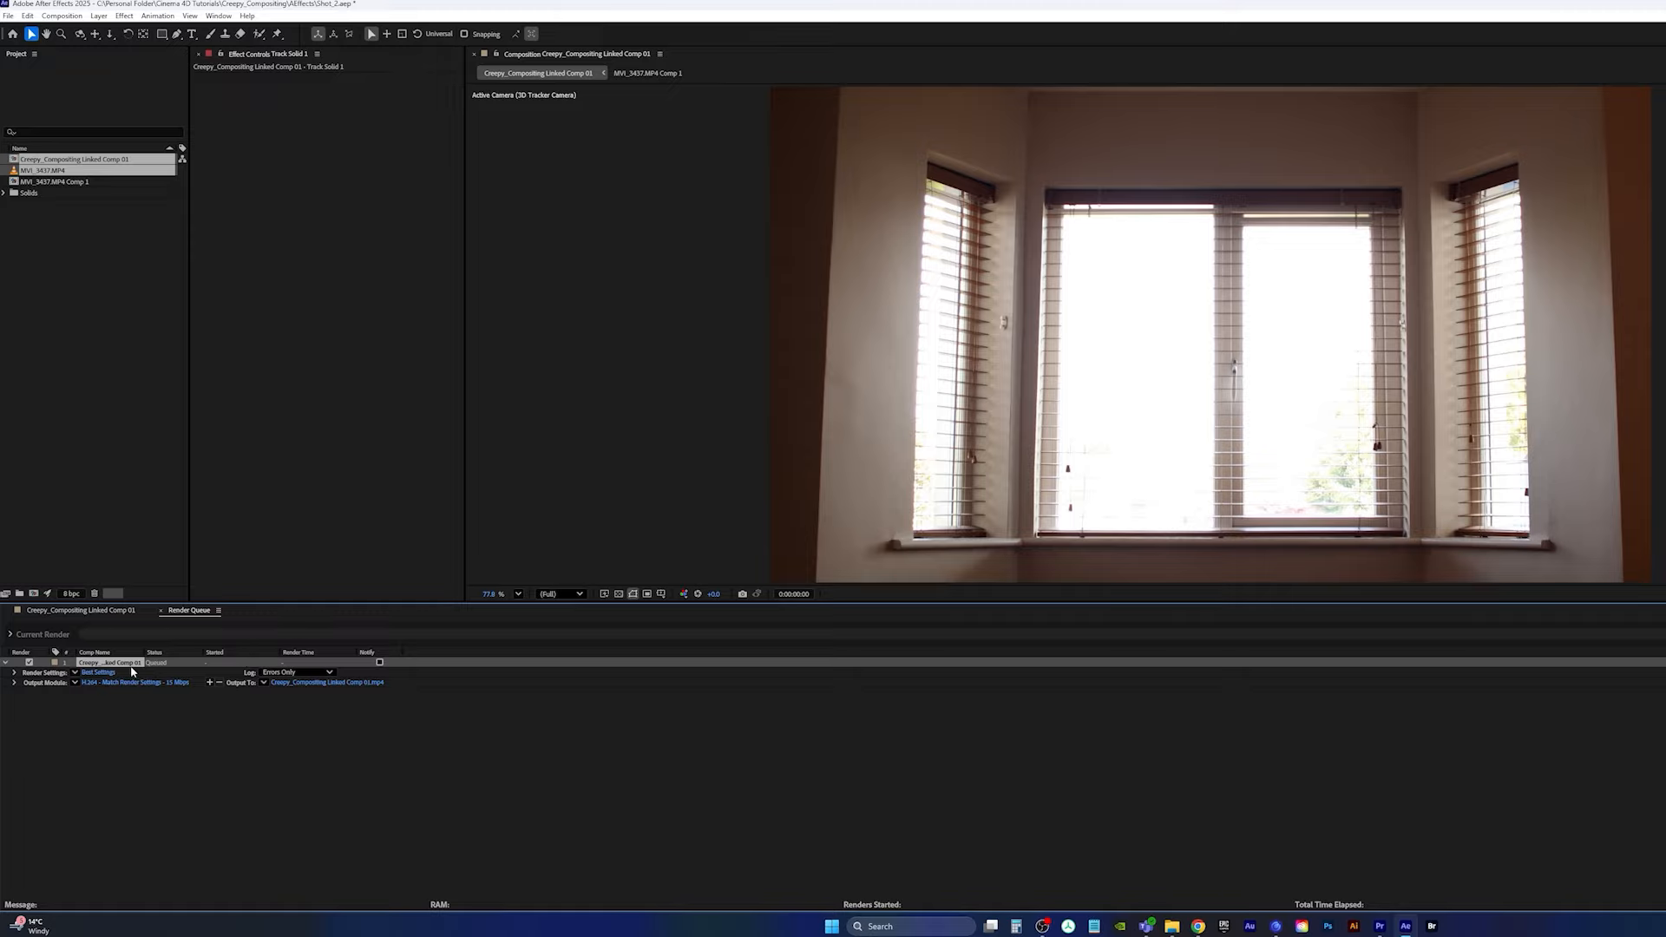
pyautogui.click(133, 681)
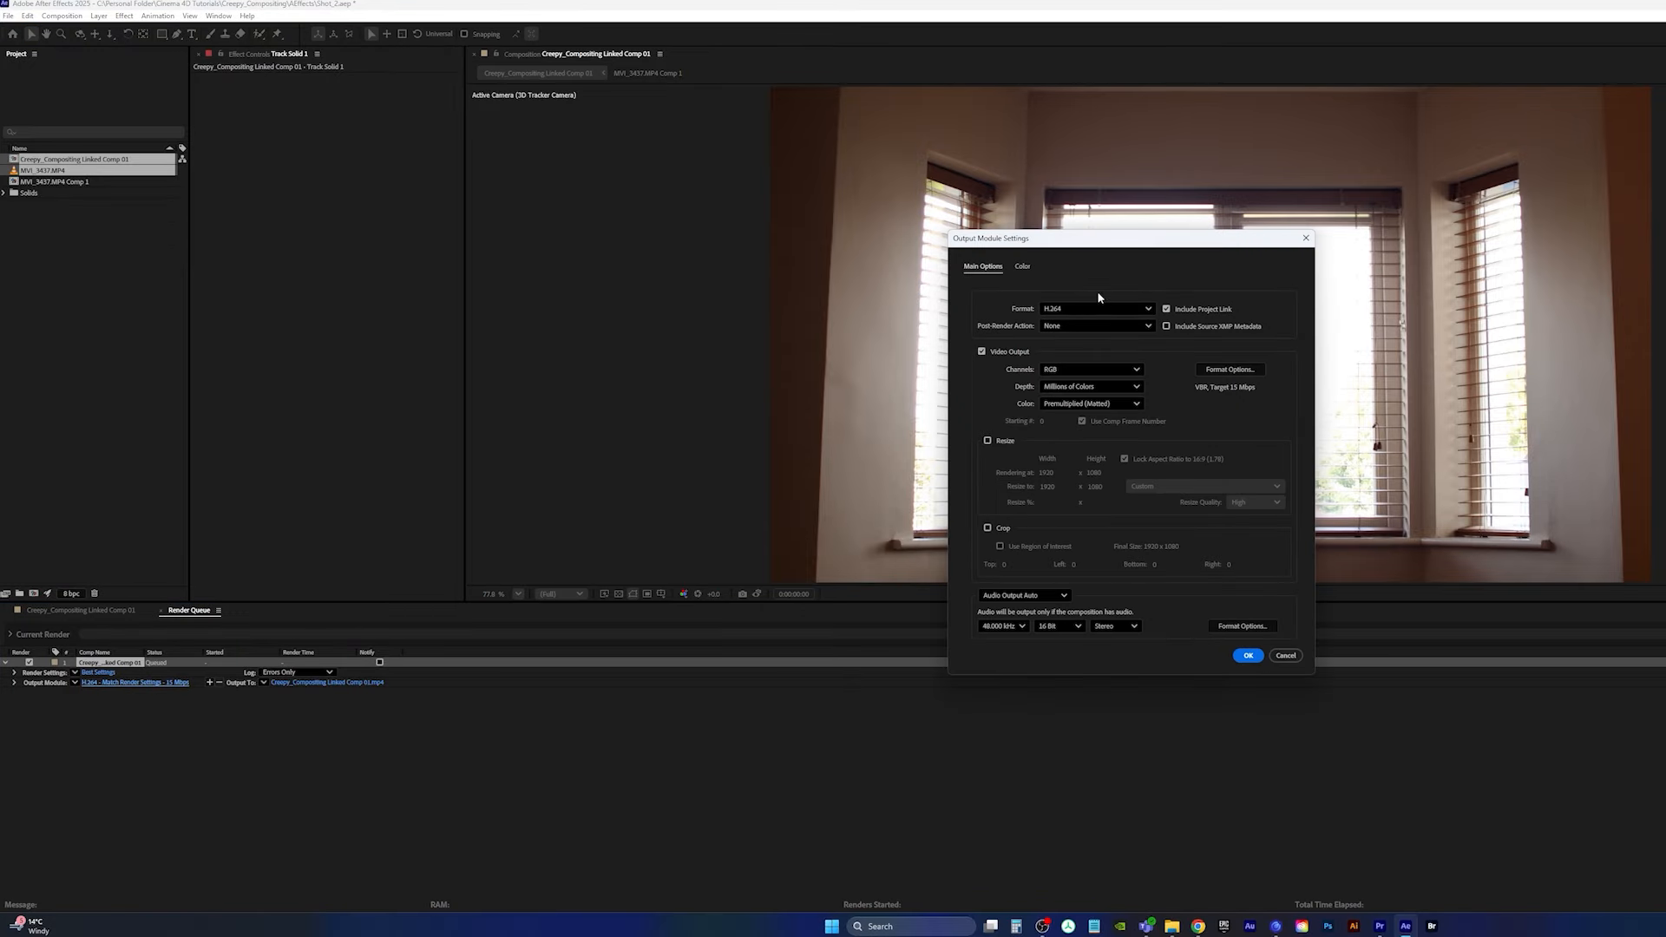
pyautogui.click(1096, 308)
pyautogui.click(1081, 443)
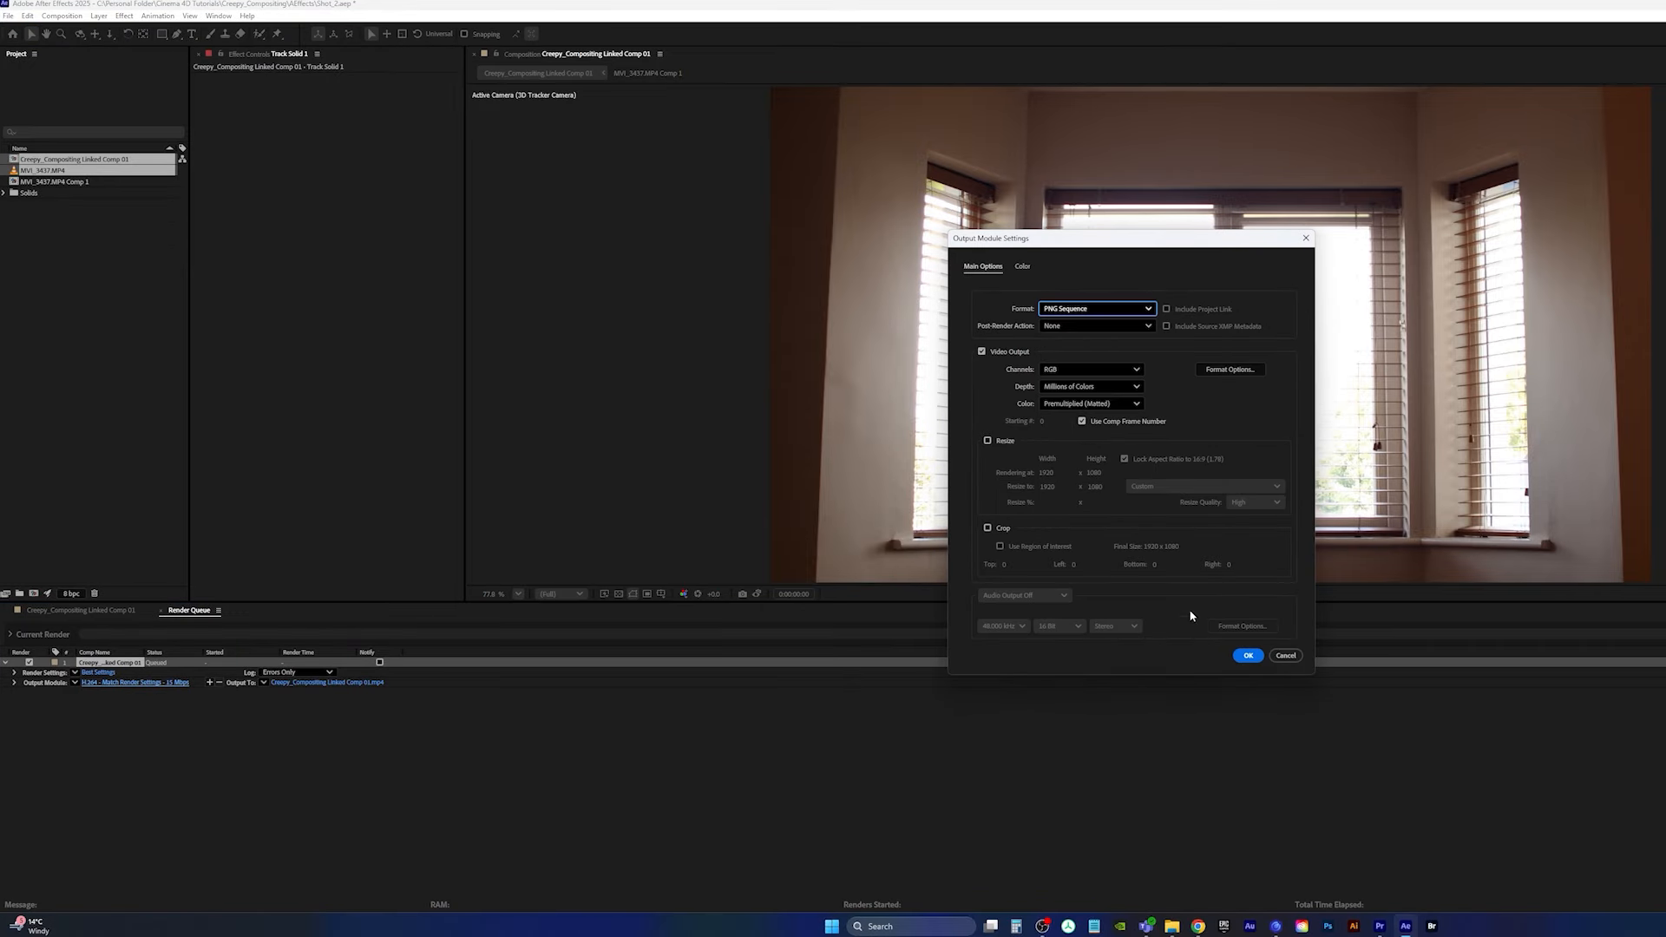
pyautogui.click(1247, 655)
# Step: Create a folder named sequences inside Creepy_Compositing for the render output and open it
pyautogui.click(354, 682)
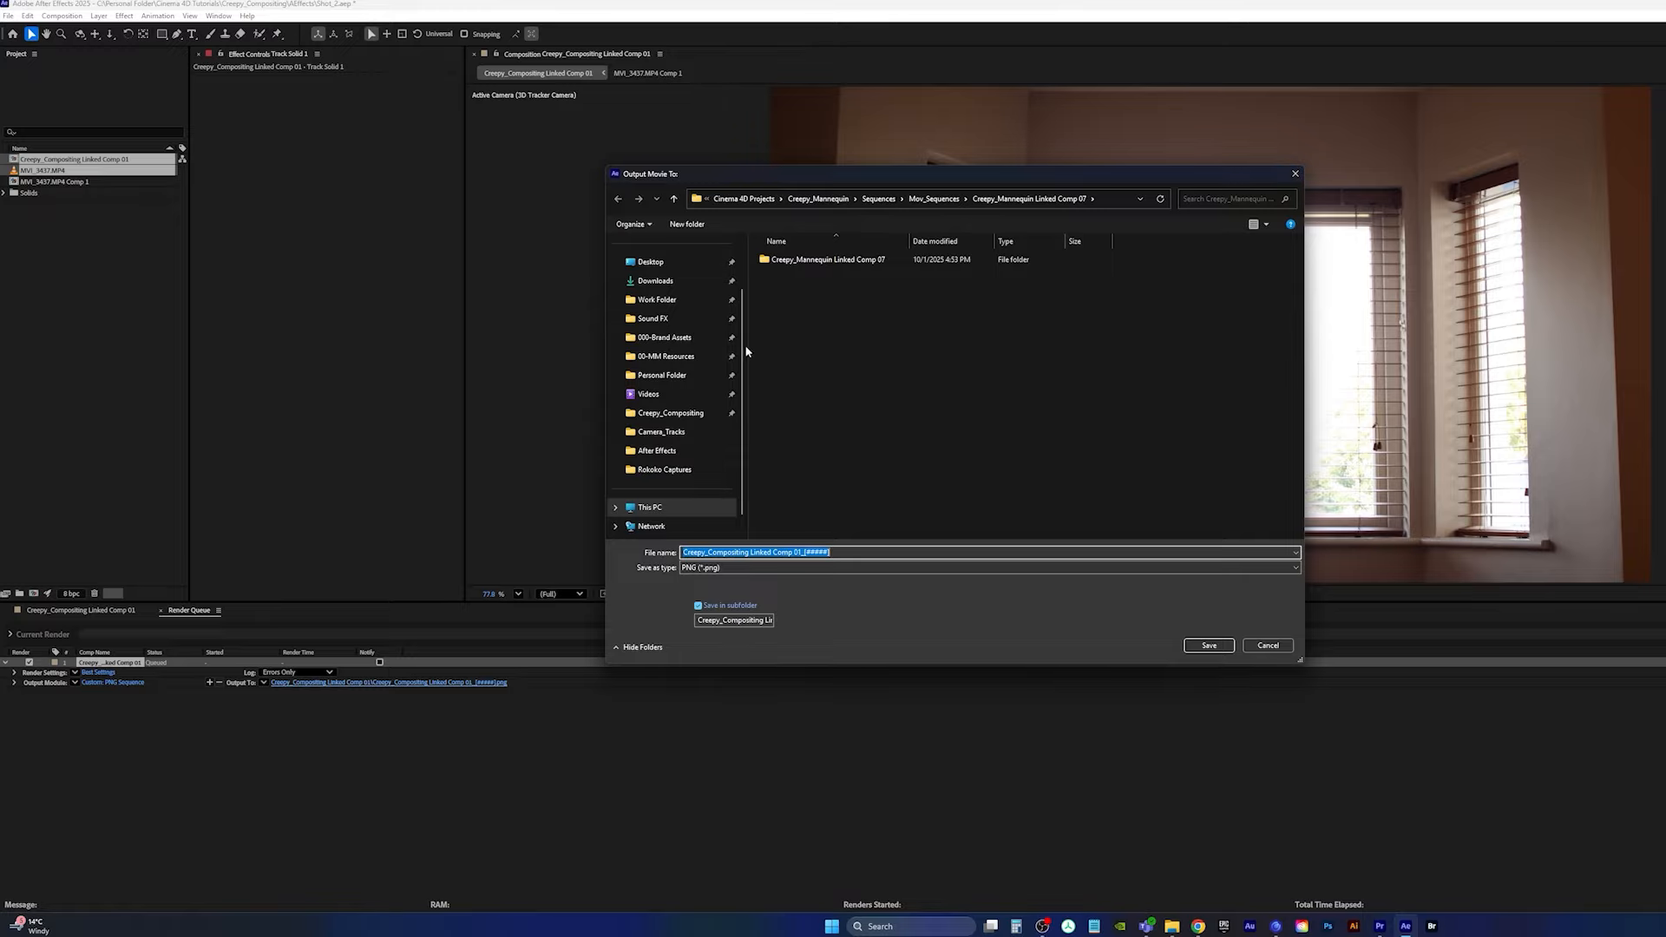
pyautogui.click(670, 413)
pyautogui.rightClick(795, 434)
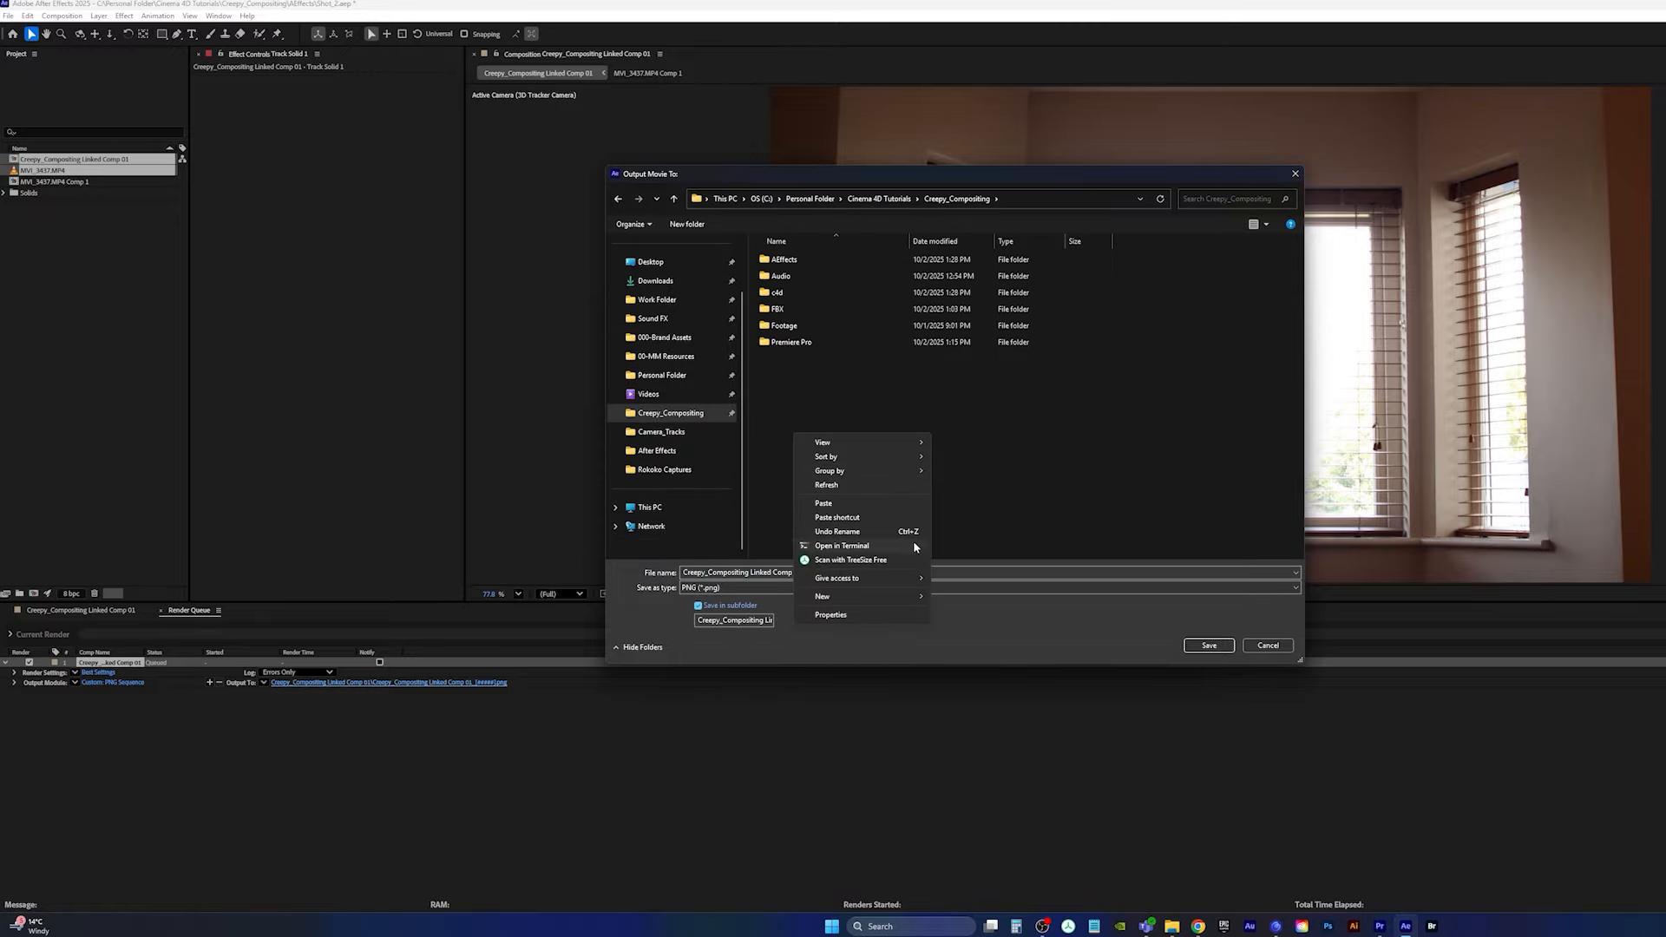
pyautogui.moveTo(872, 597)
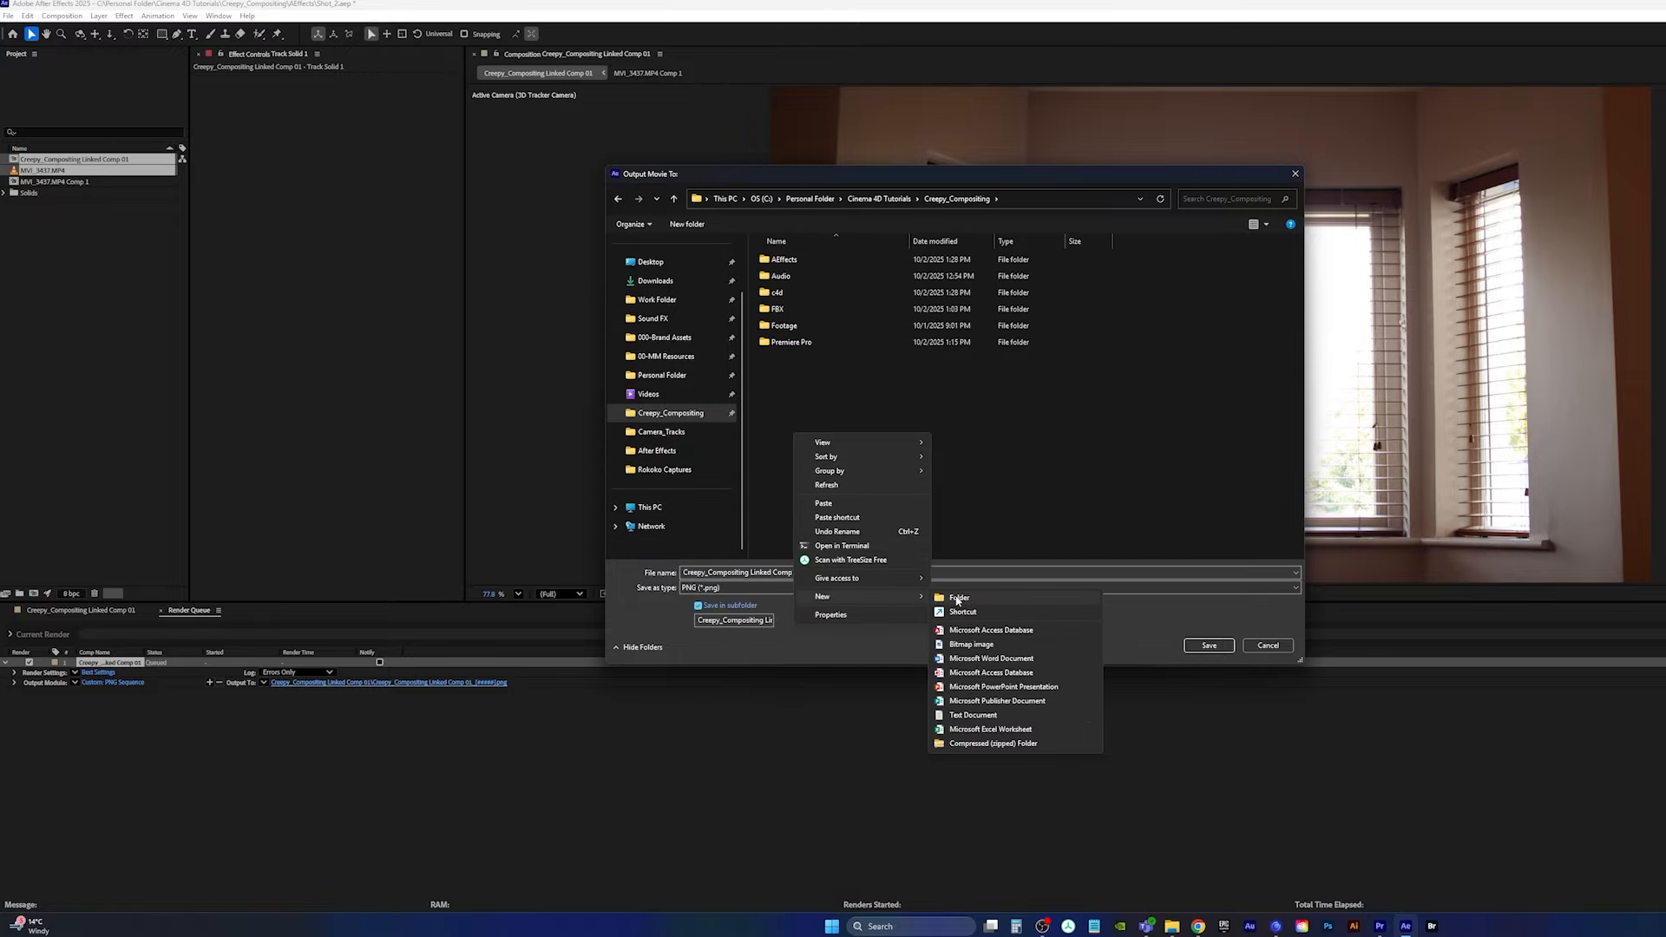
pyautogui.click(958, 598)
pyautogui.write('seq')
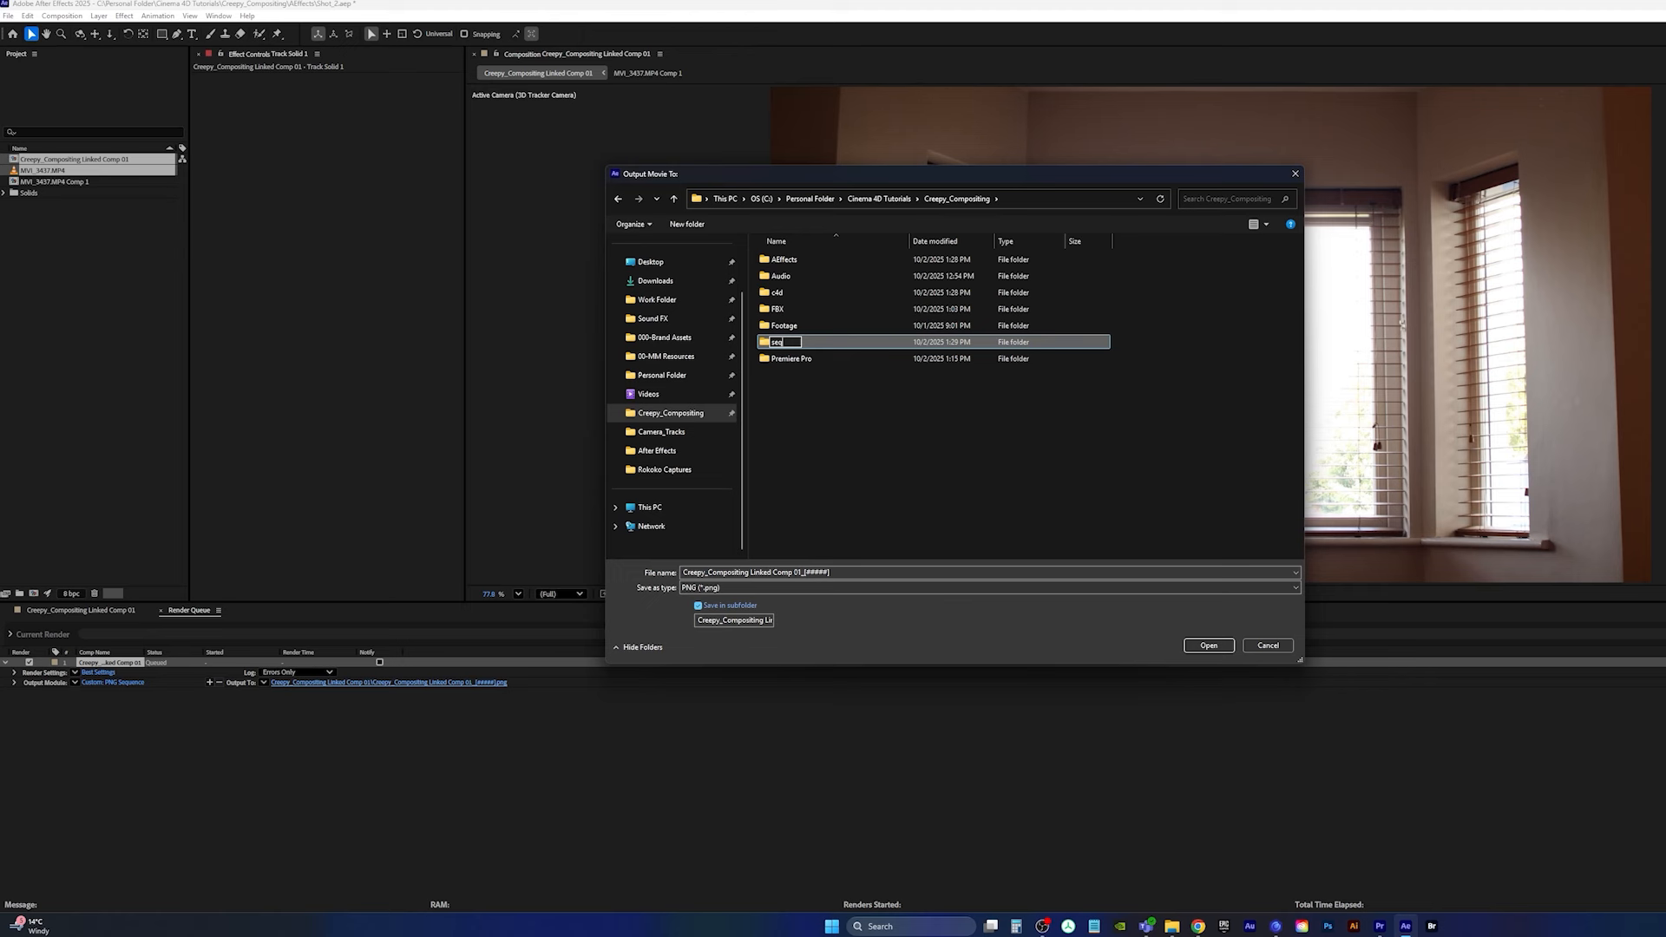
pyautogui.write('uences')
pyautogui.press('Return')
pyautogui.press('Return')
# Step: Create a subfolder named mov_seq inside the sequences folder and open it as the render destination
pyautogui.rightClick(895, 342)
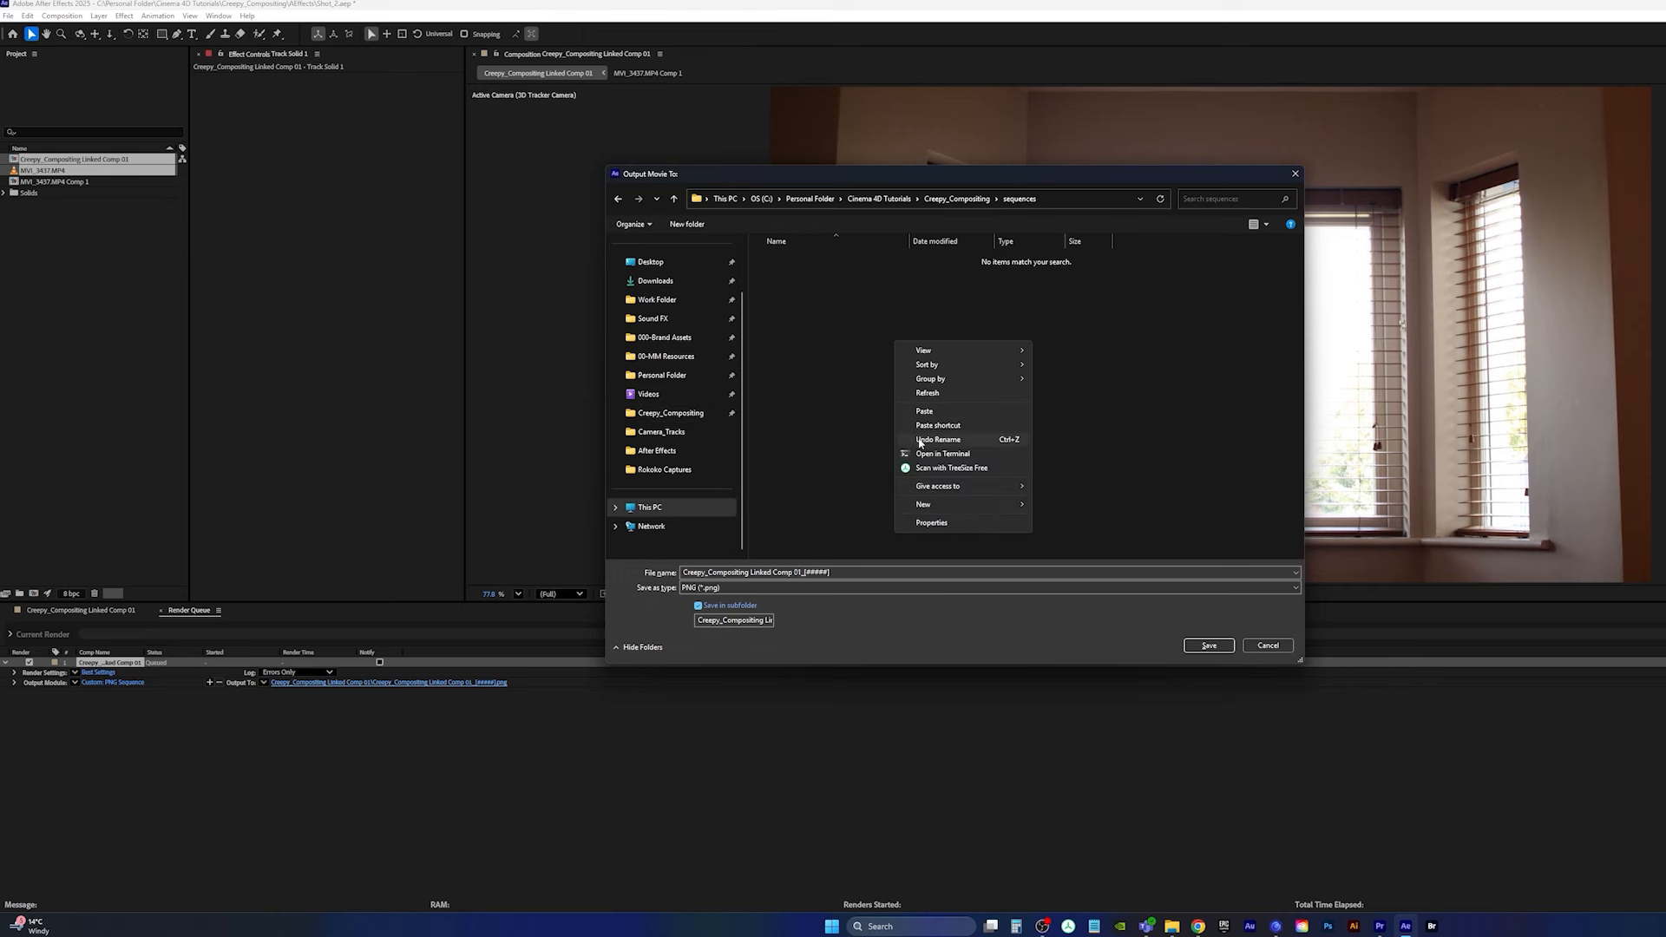
pyautogui.moveTo(946, 503)
pyautogui.click(1101, 501)
pyautogui.write('m')
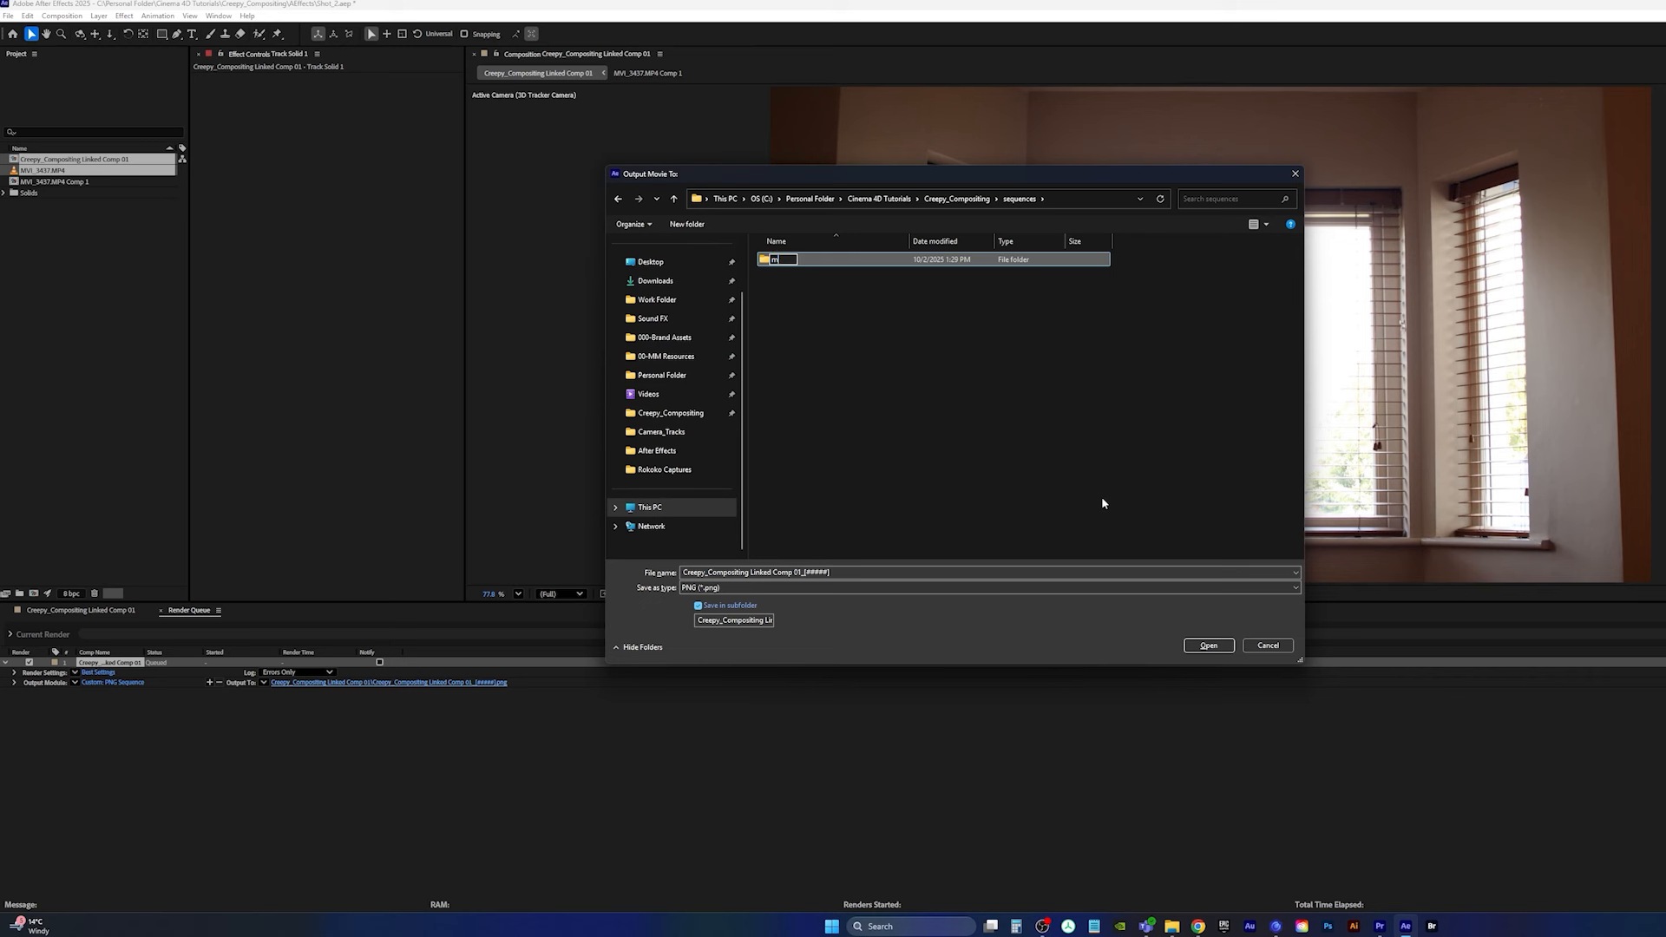
pyautogui.write('ov_seq')
pyautogui.press('Return')
pyautogui.press('Return')
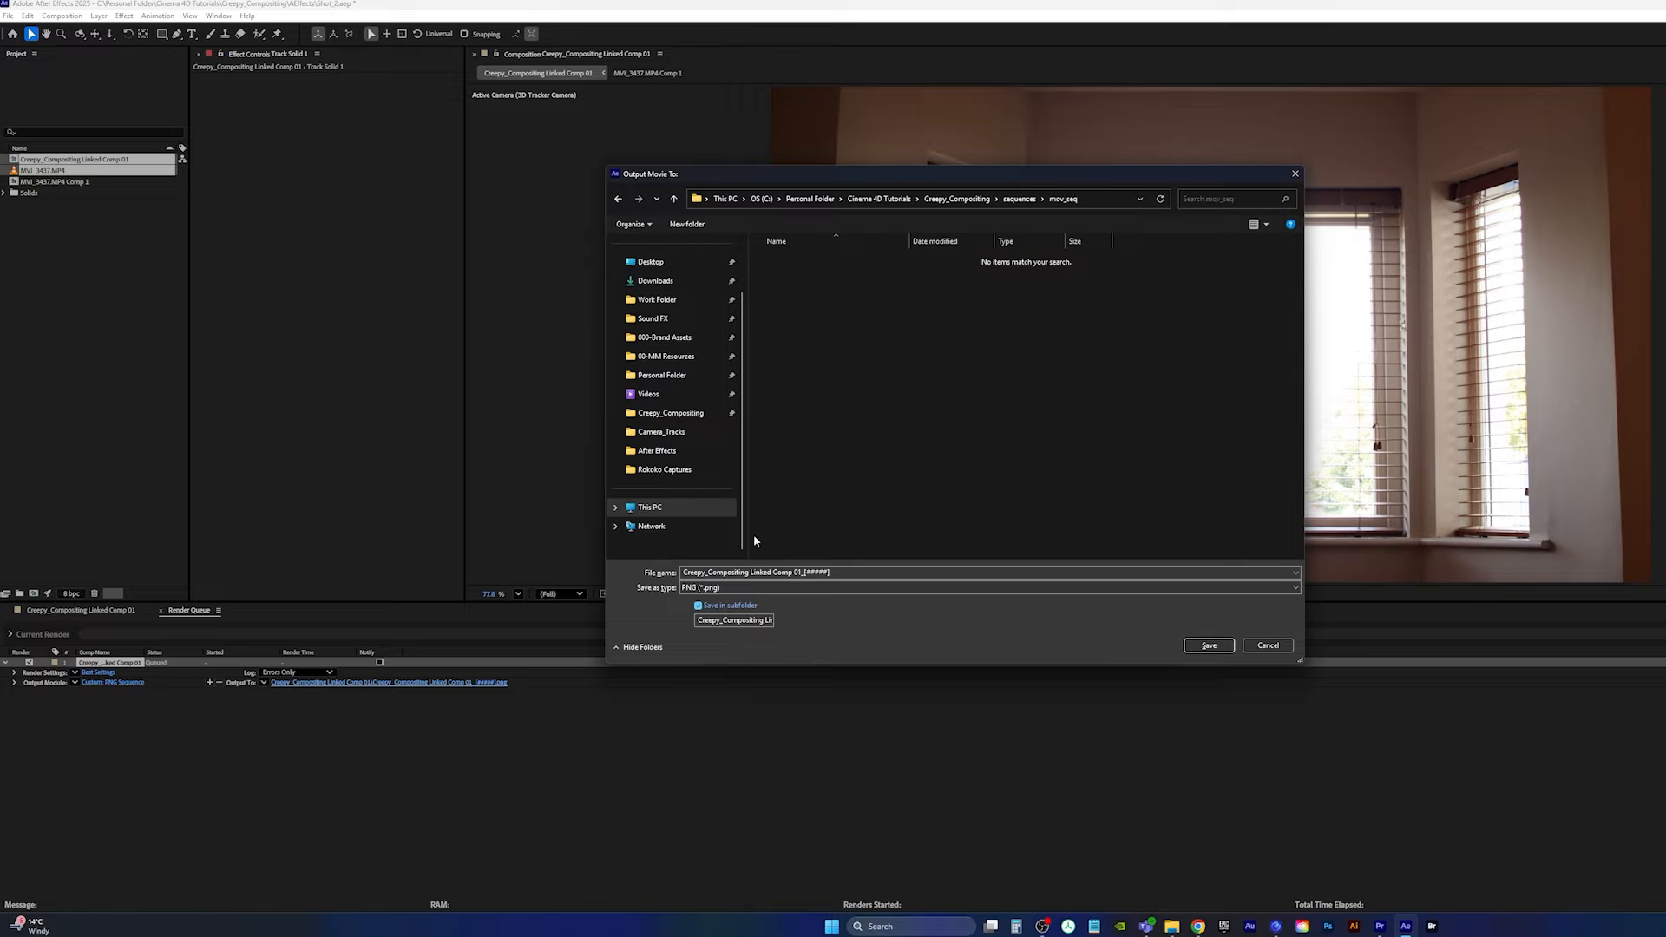
# Step: Change the PNG sequence's file name to Creepy_Compositing Linked Comp 02_[#####], save the output destination and start the render
pyautogui.click(803, 572)
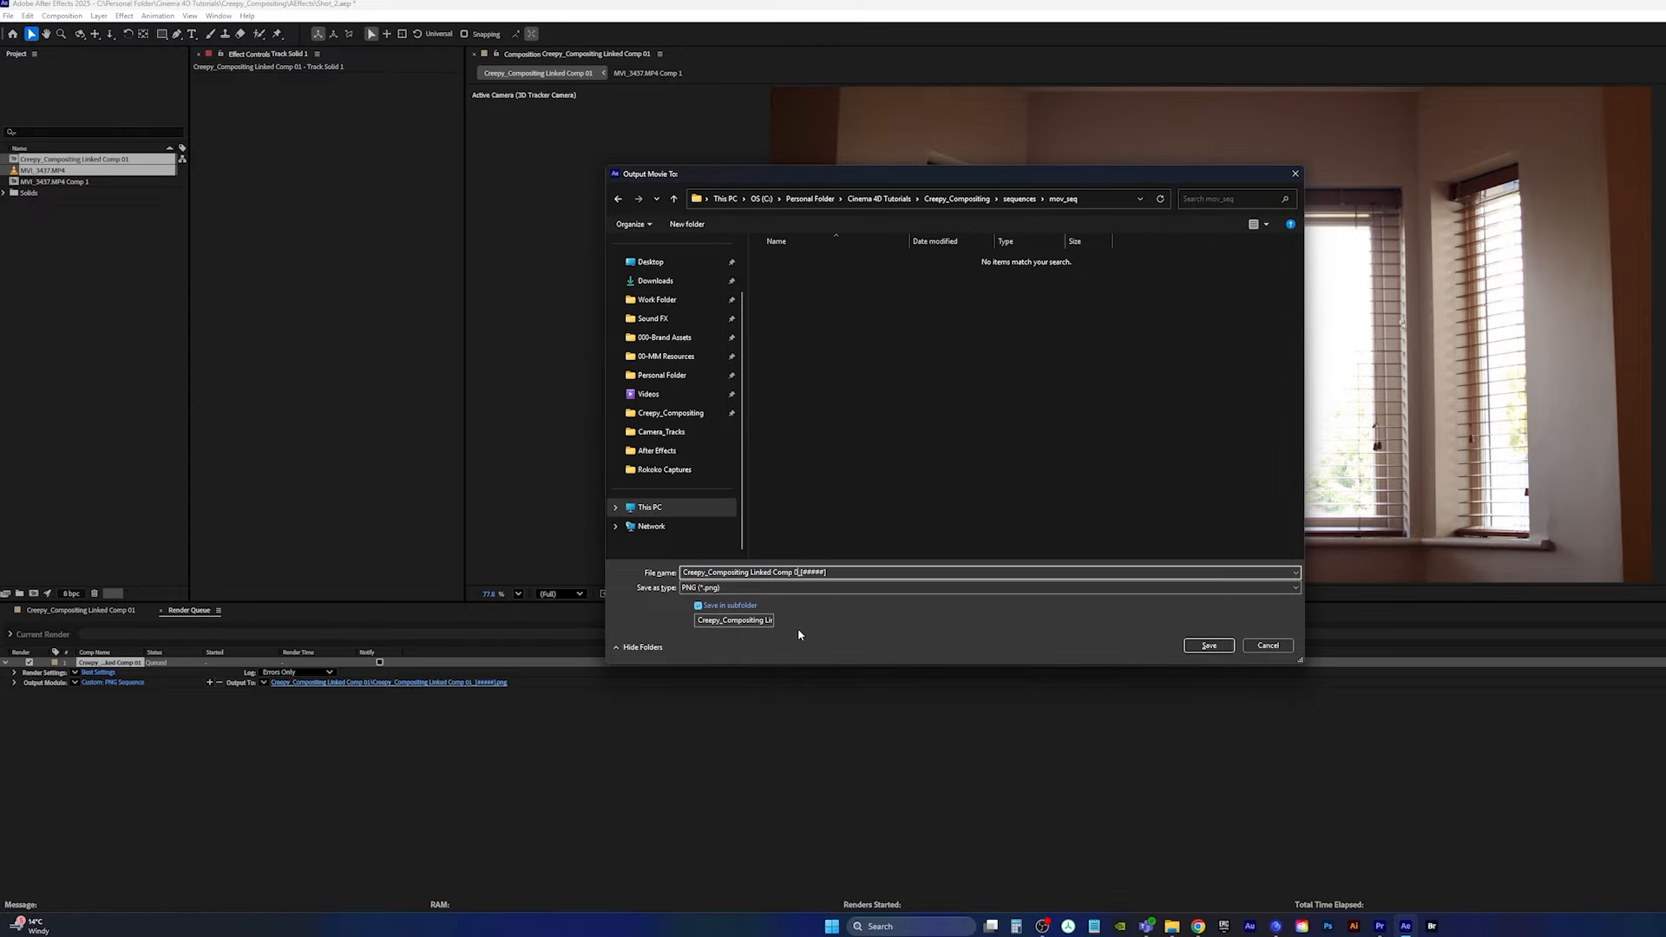
pyautogui.press('BackSpace')
pyautogui.write('2')
pyautogui.click(1208, 646)
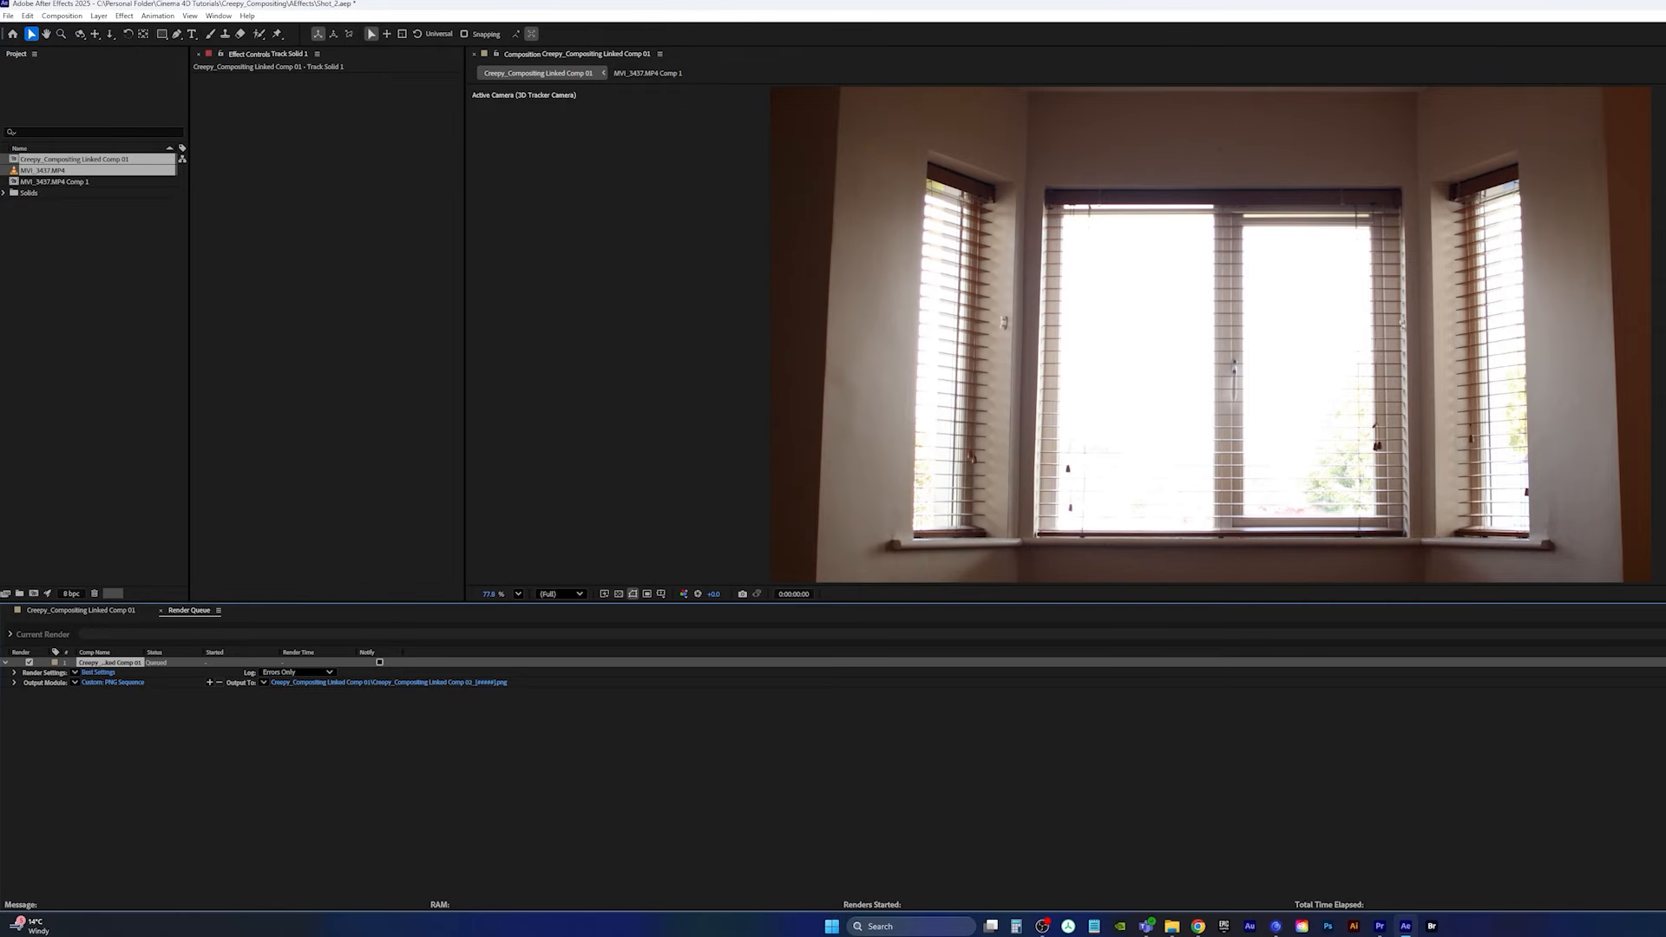
pyautogui.click(1663, 634)
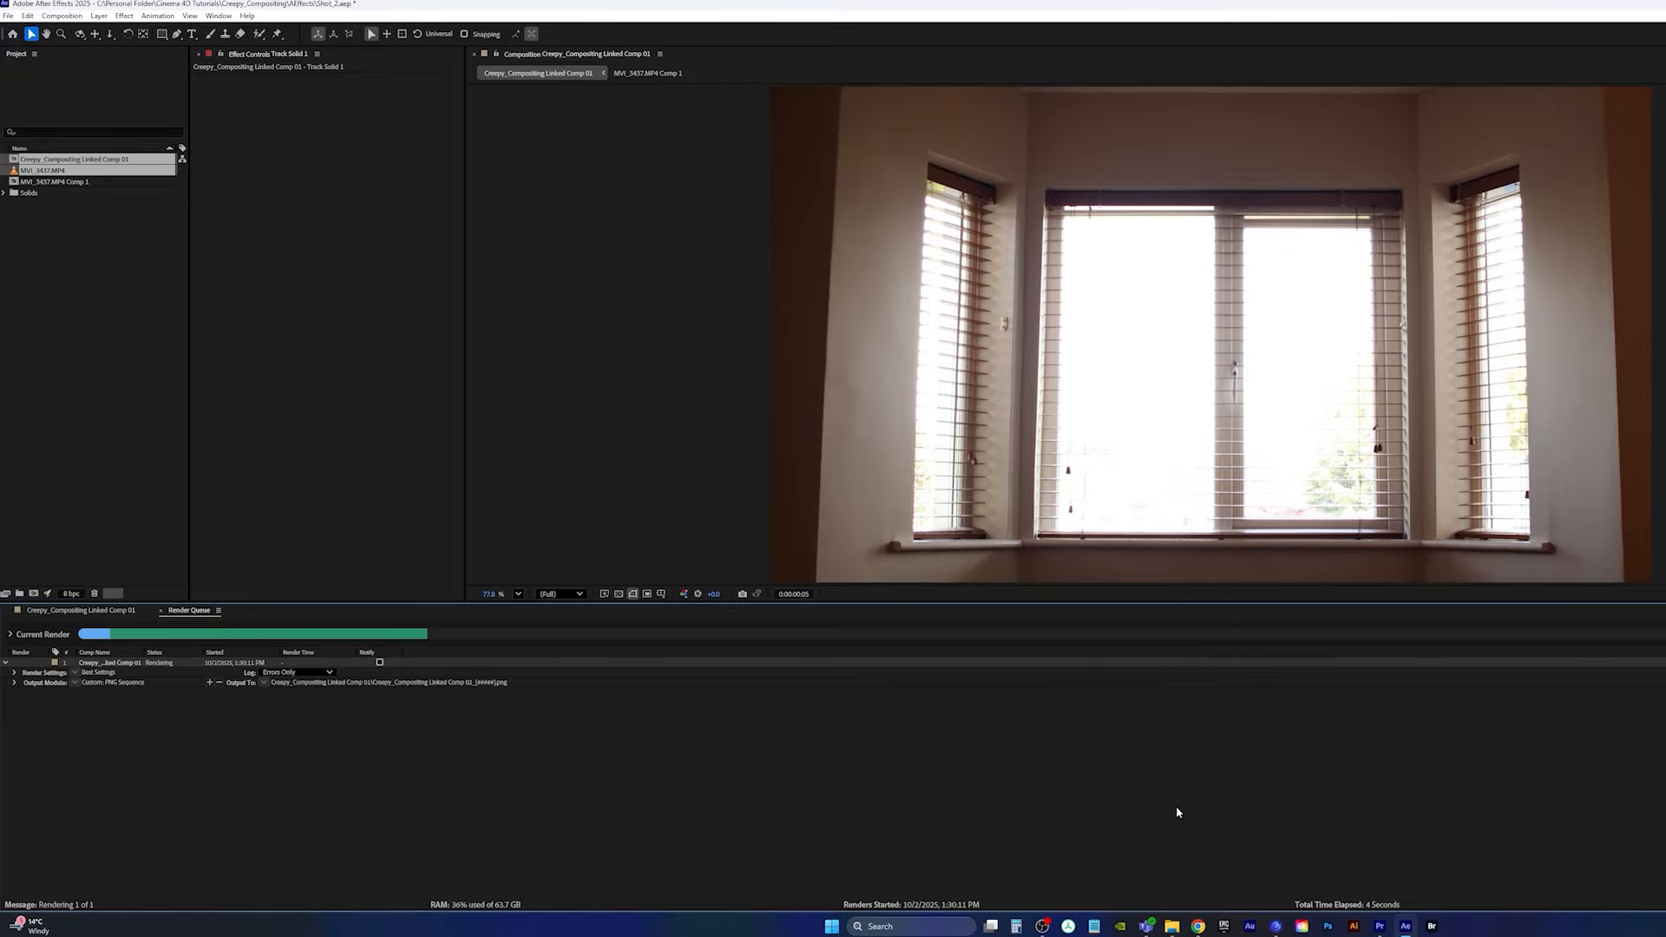
# Step: Switch to Cinema 4D and close its Home window to reach the empty scene
pyautogui.moveTo(1275, 926)
pyautogui.click(1235, 866)
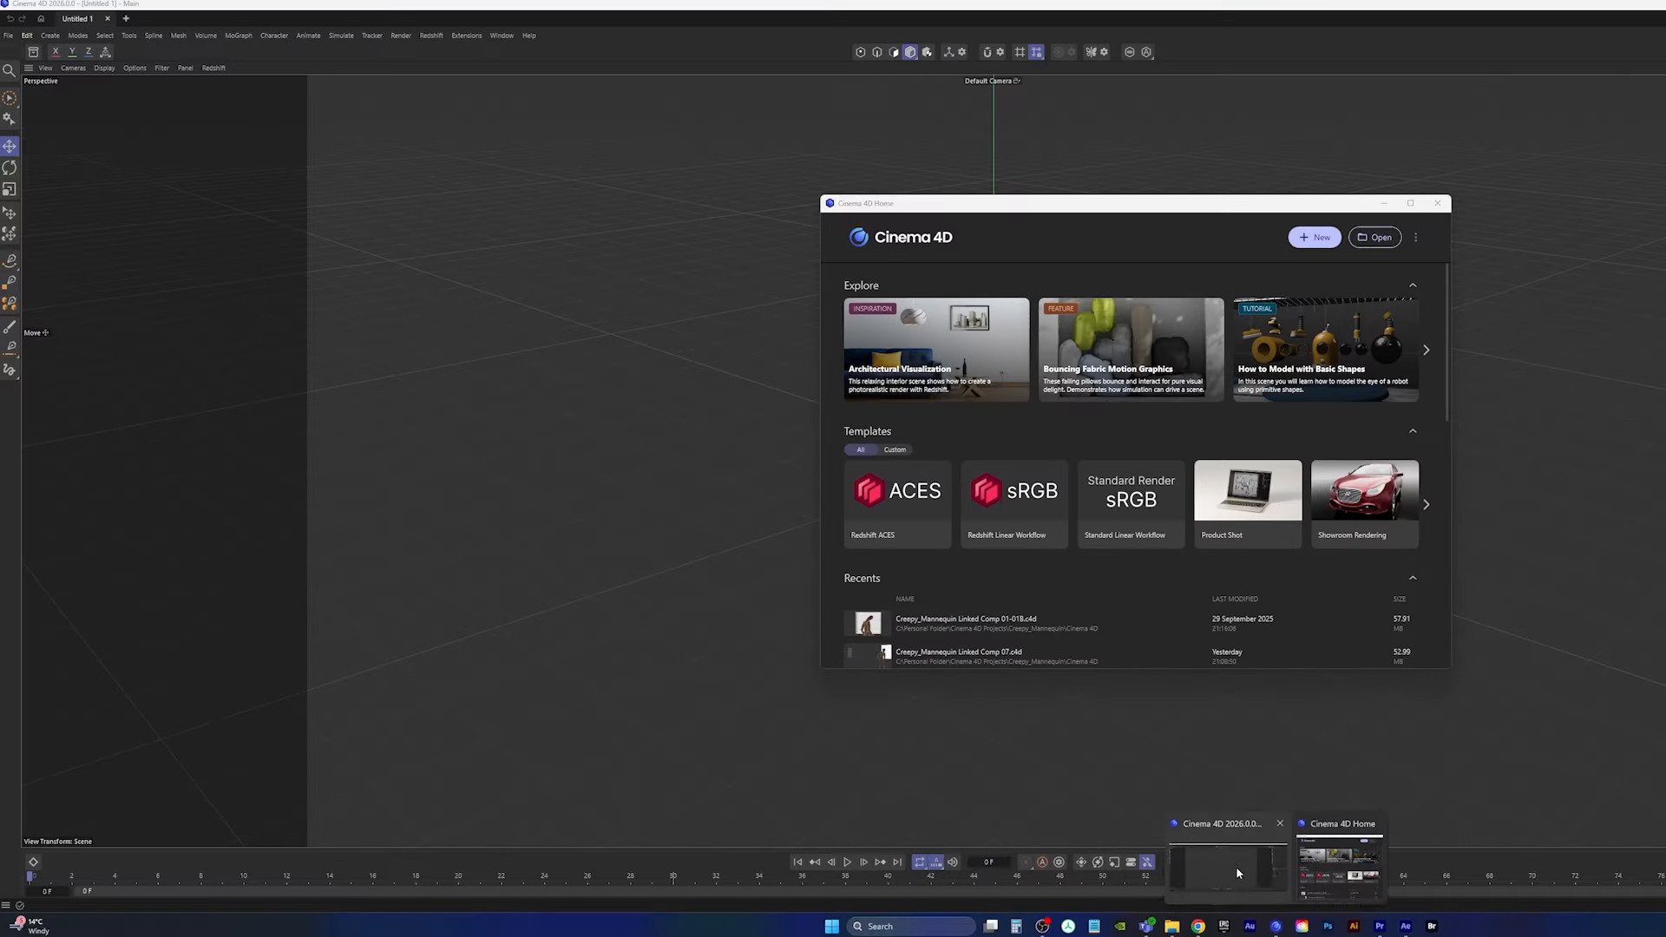
pyautogui.click(1438, 203)
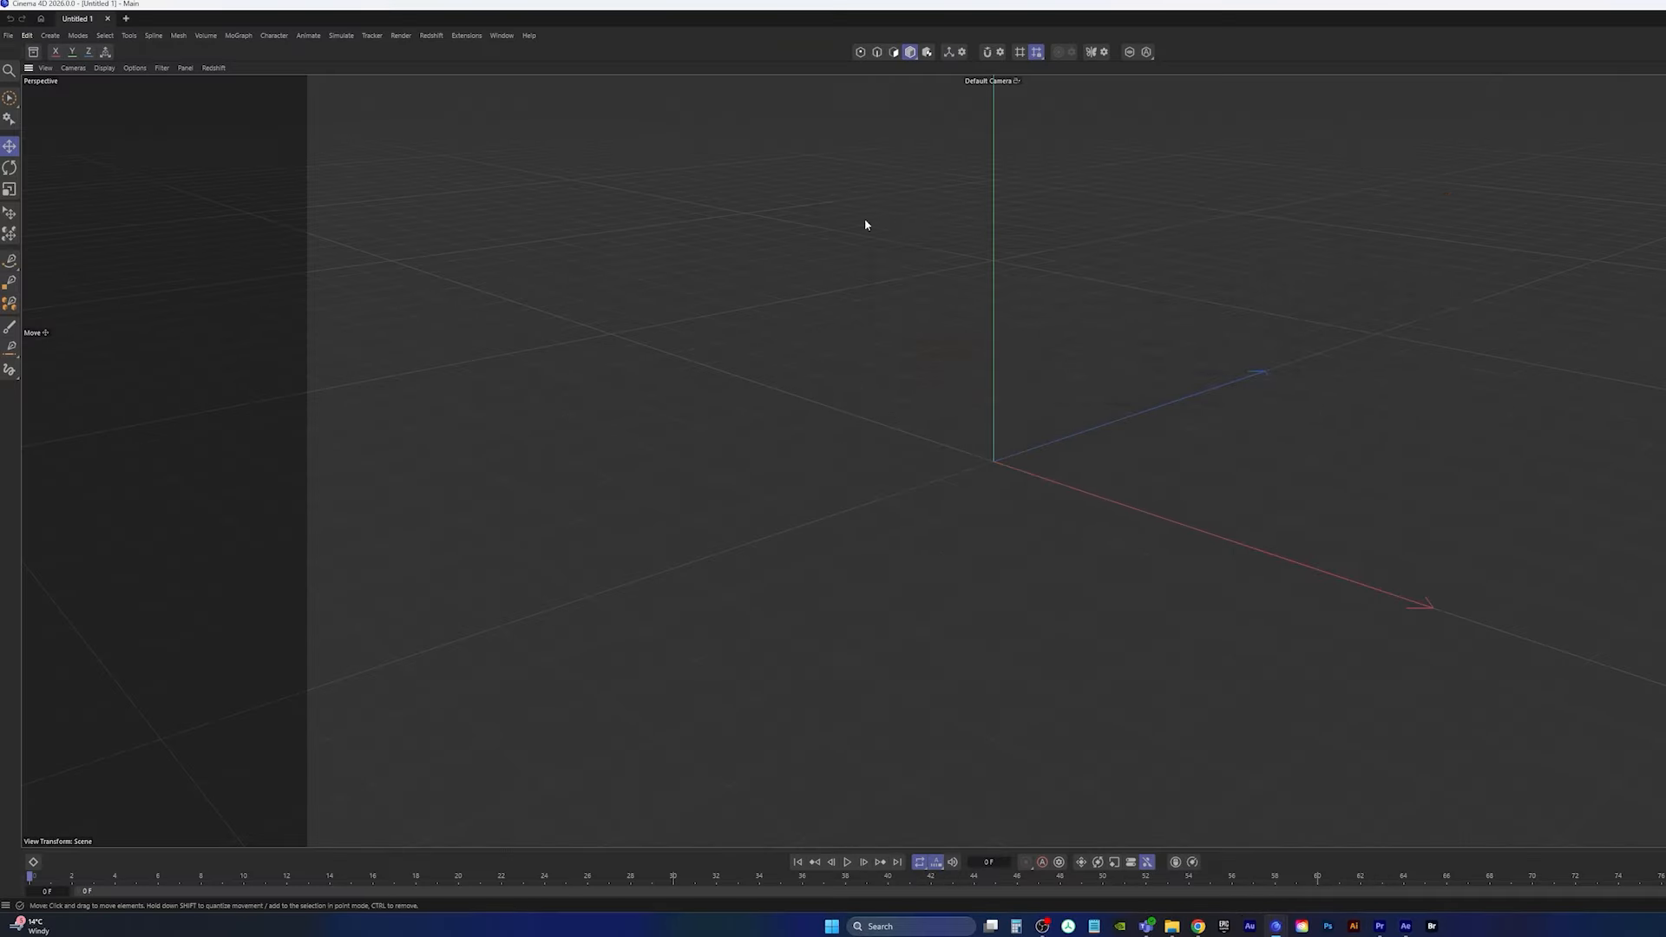
# Step: Open the project file Creepy_Compositing Linked Comp 02 from the c4d/tracked_shots folder inside Creepy_Compositing
pyautogui.click(8, 35)
pyautogui.click(26, 85)
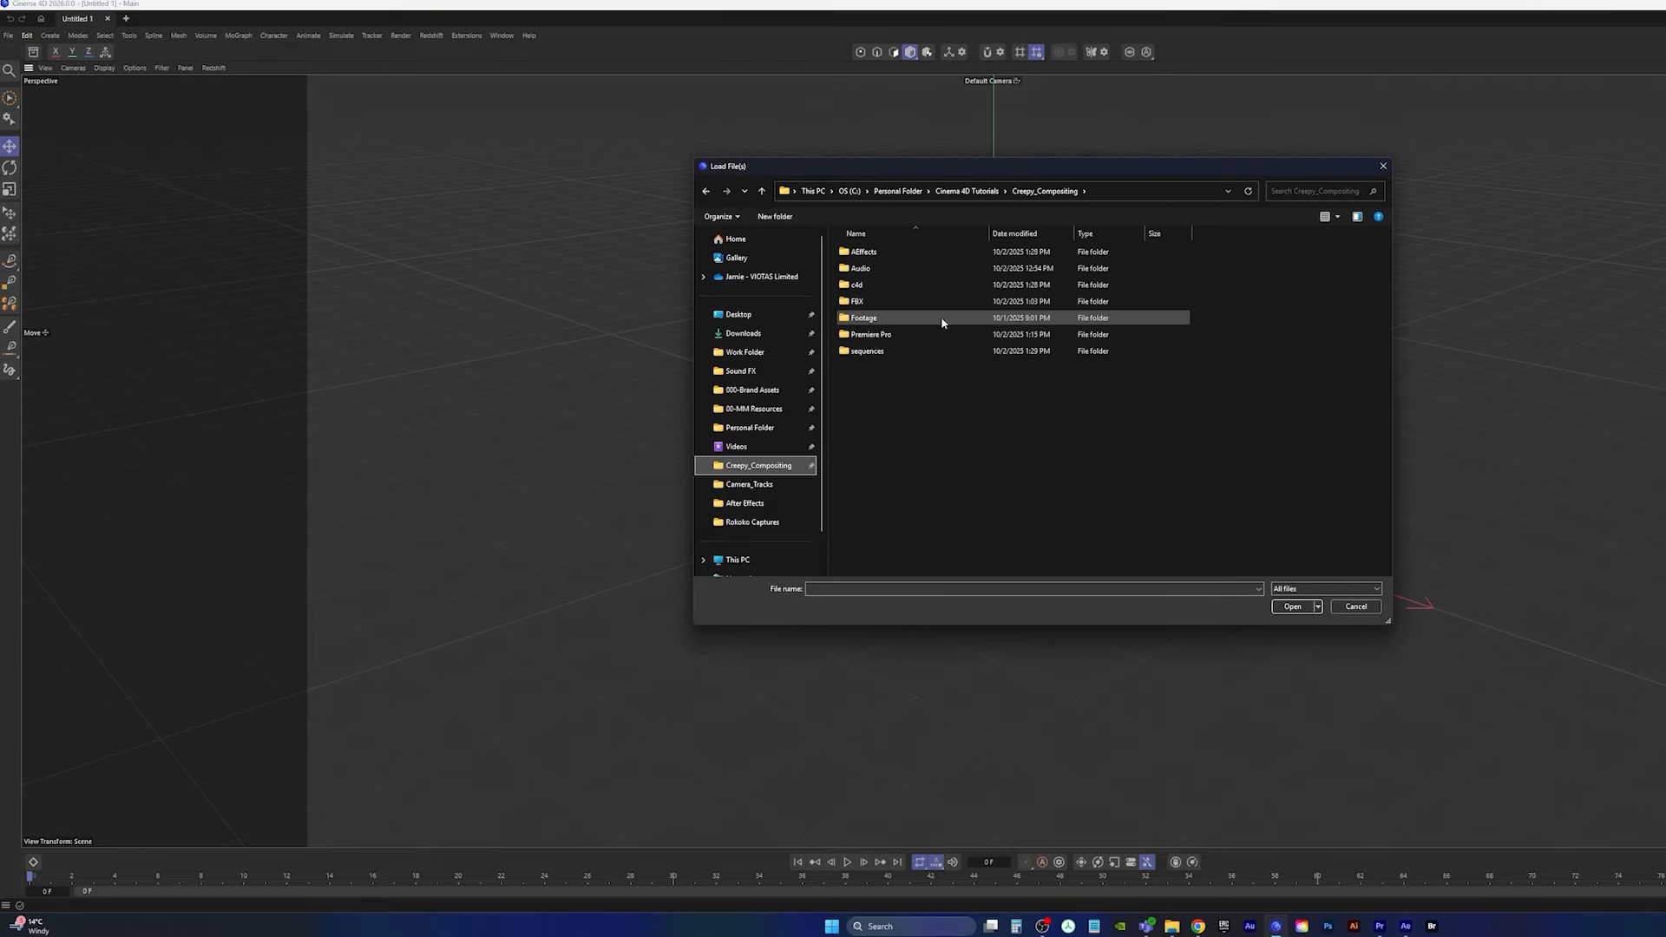
pyautogui.click(863, 287)
pyautogui.doubleClick(863, 286)
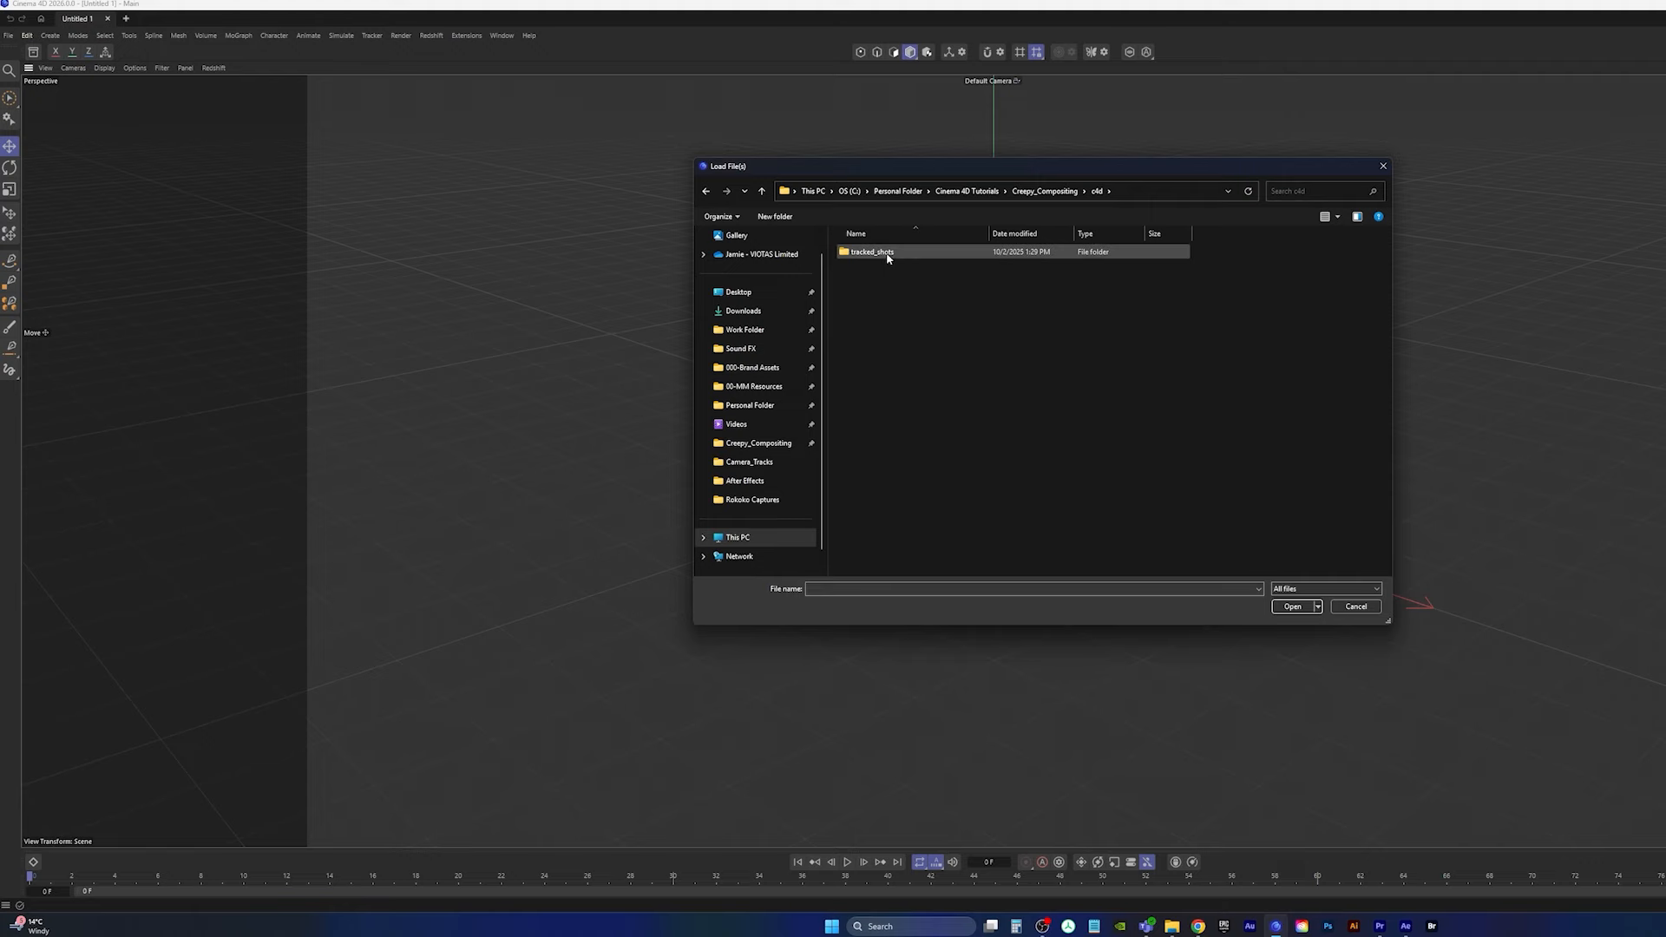
pyautogui.doubleClick(887, 257)
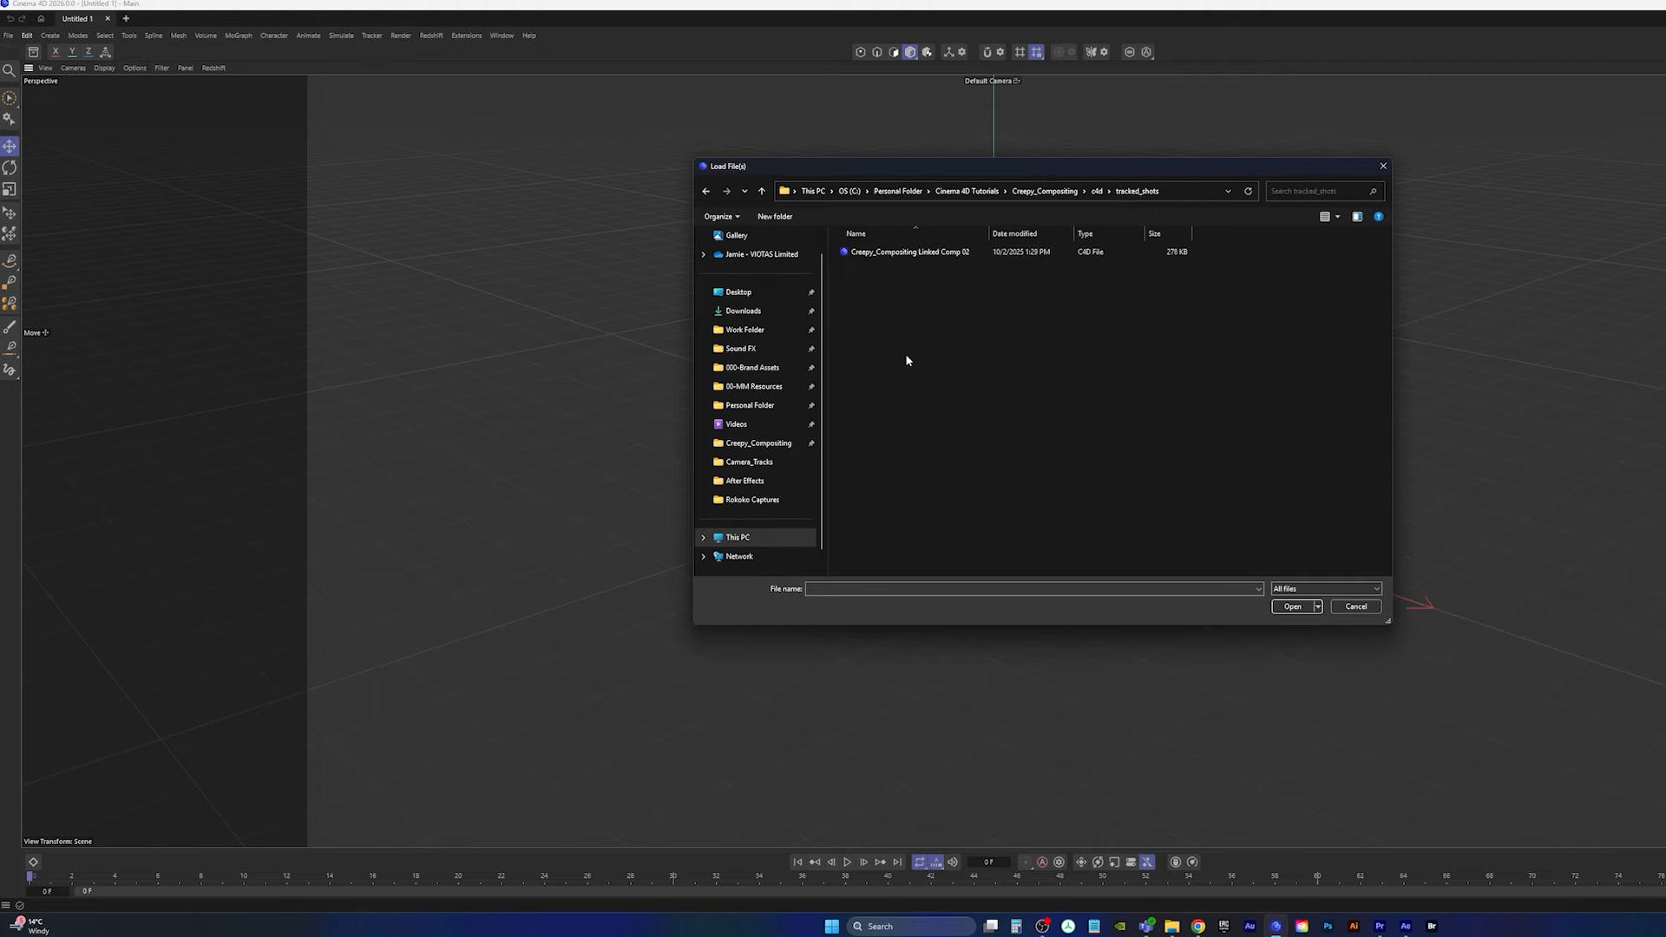
pyautogui.click(918, 256)
pyautogui.doubleClick(918, 256)
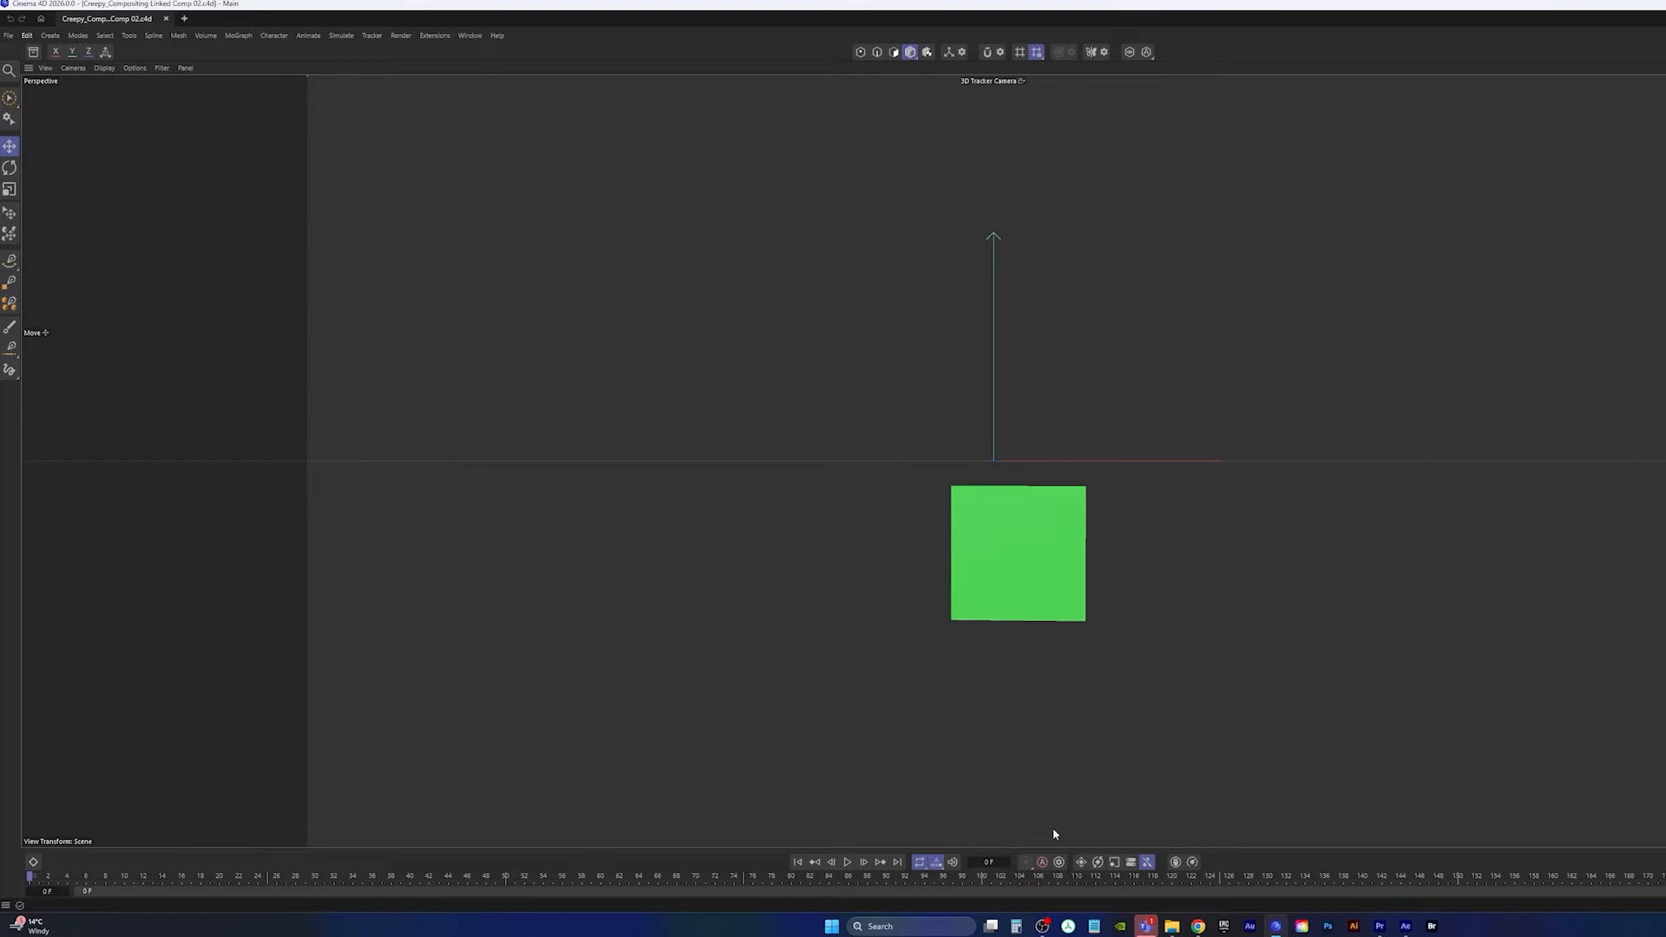
# Step: Play the tracked camera animation briefly, and view the scene through Default Camera to see the whole camera setup
pyautogui.click(848, 862)
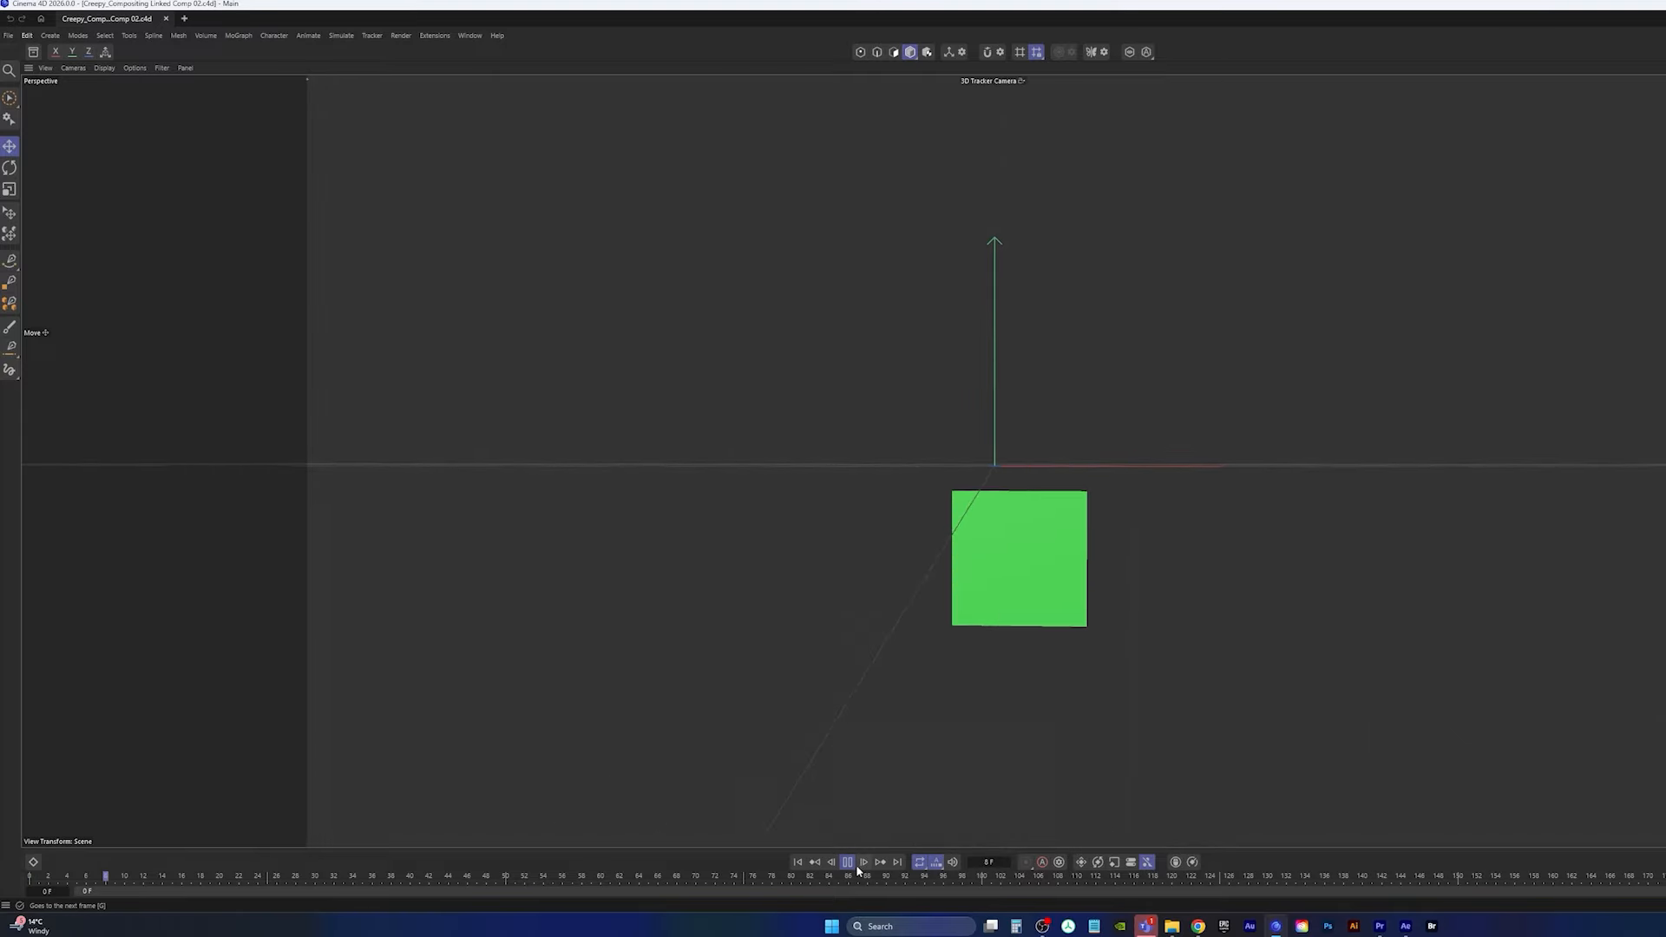
pyautogui.click(848, 863)
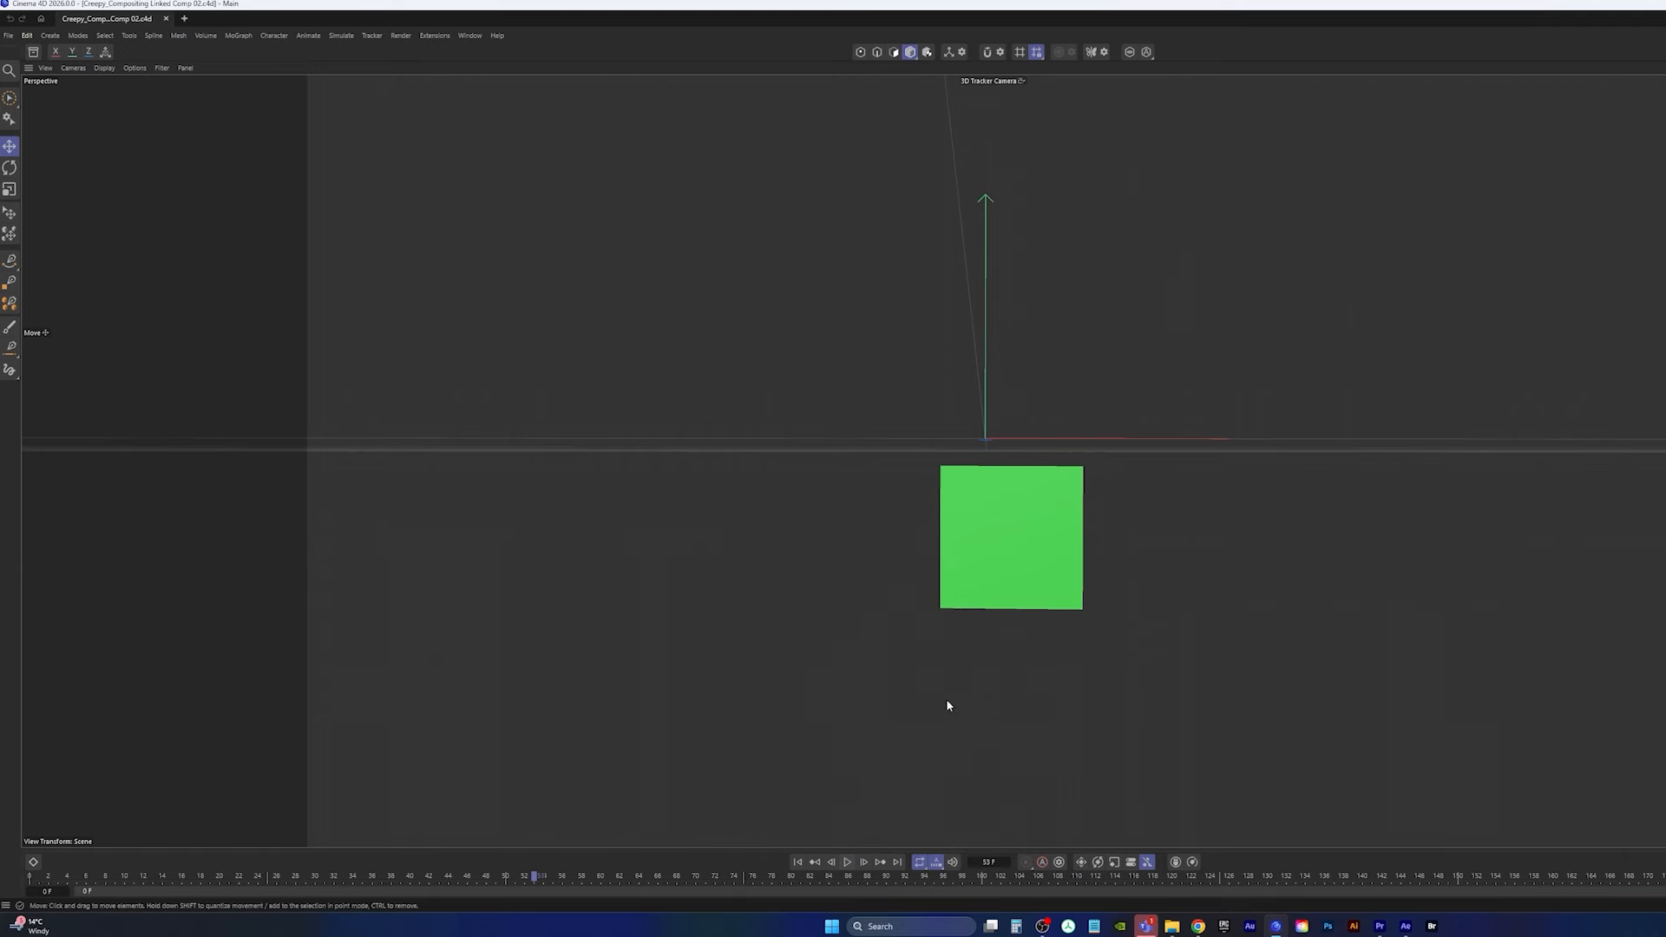
pyautogui.click(1007, 87)
pyautogui.click(1020, 102)
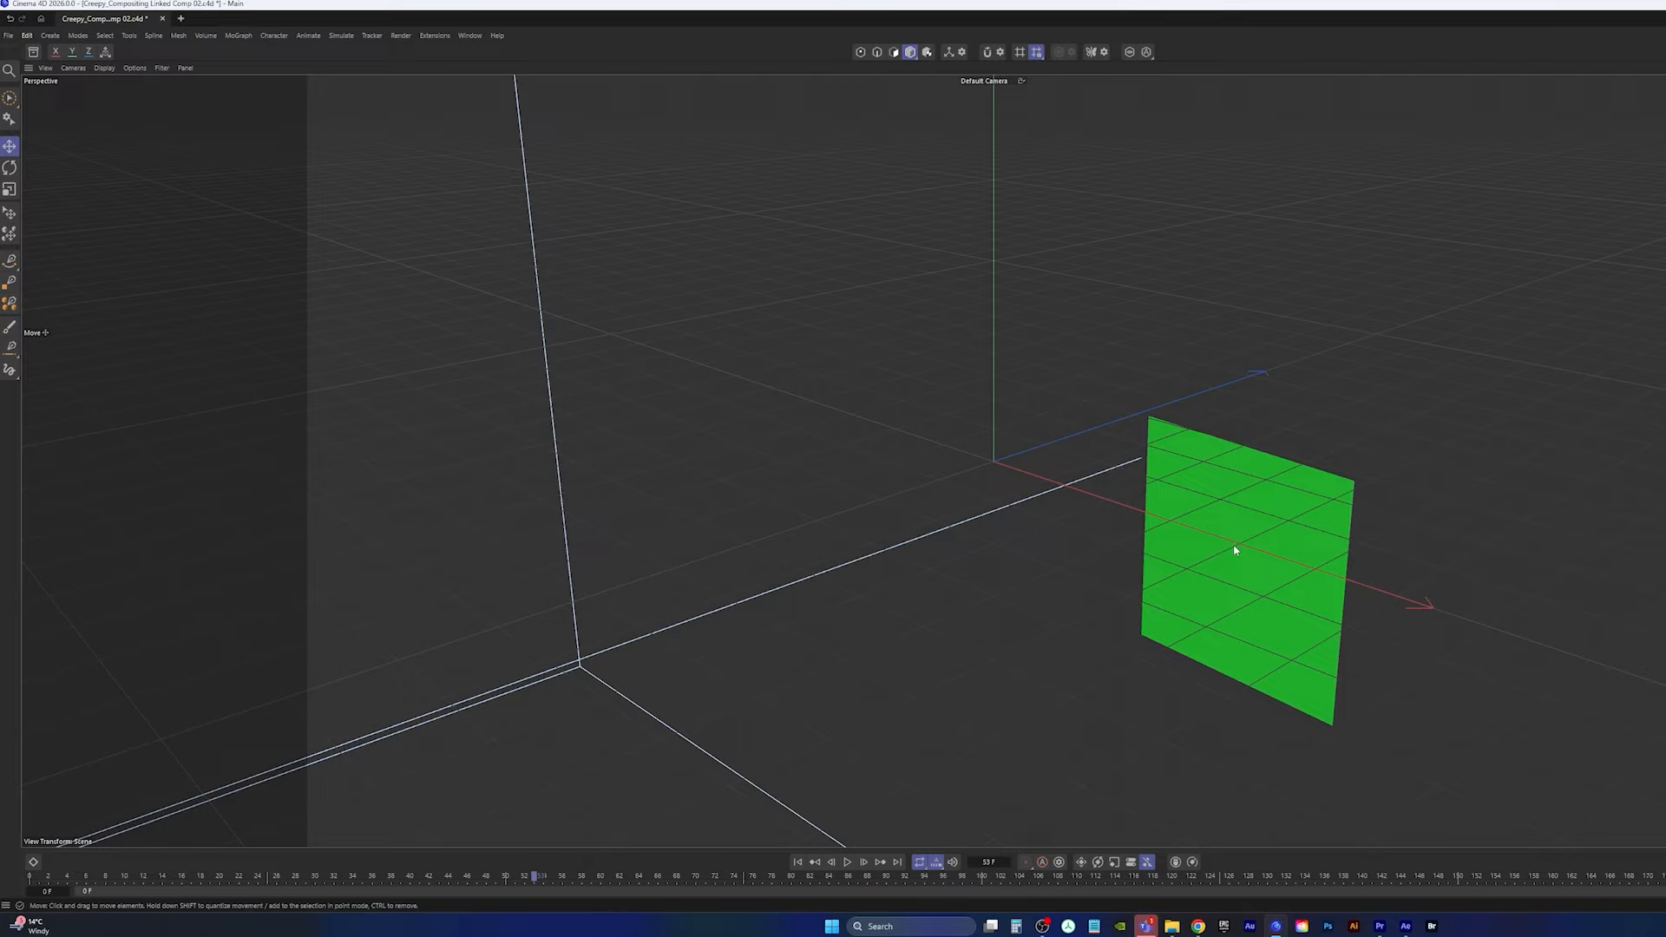
pyautogui.scroll(-10, 1236, 550)
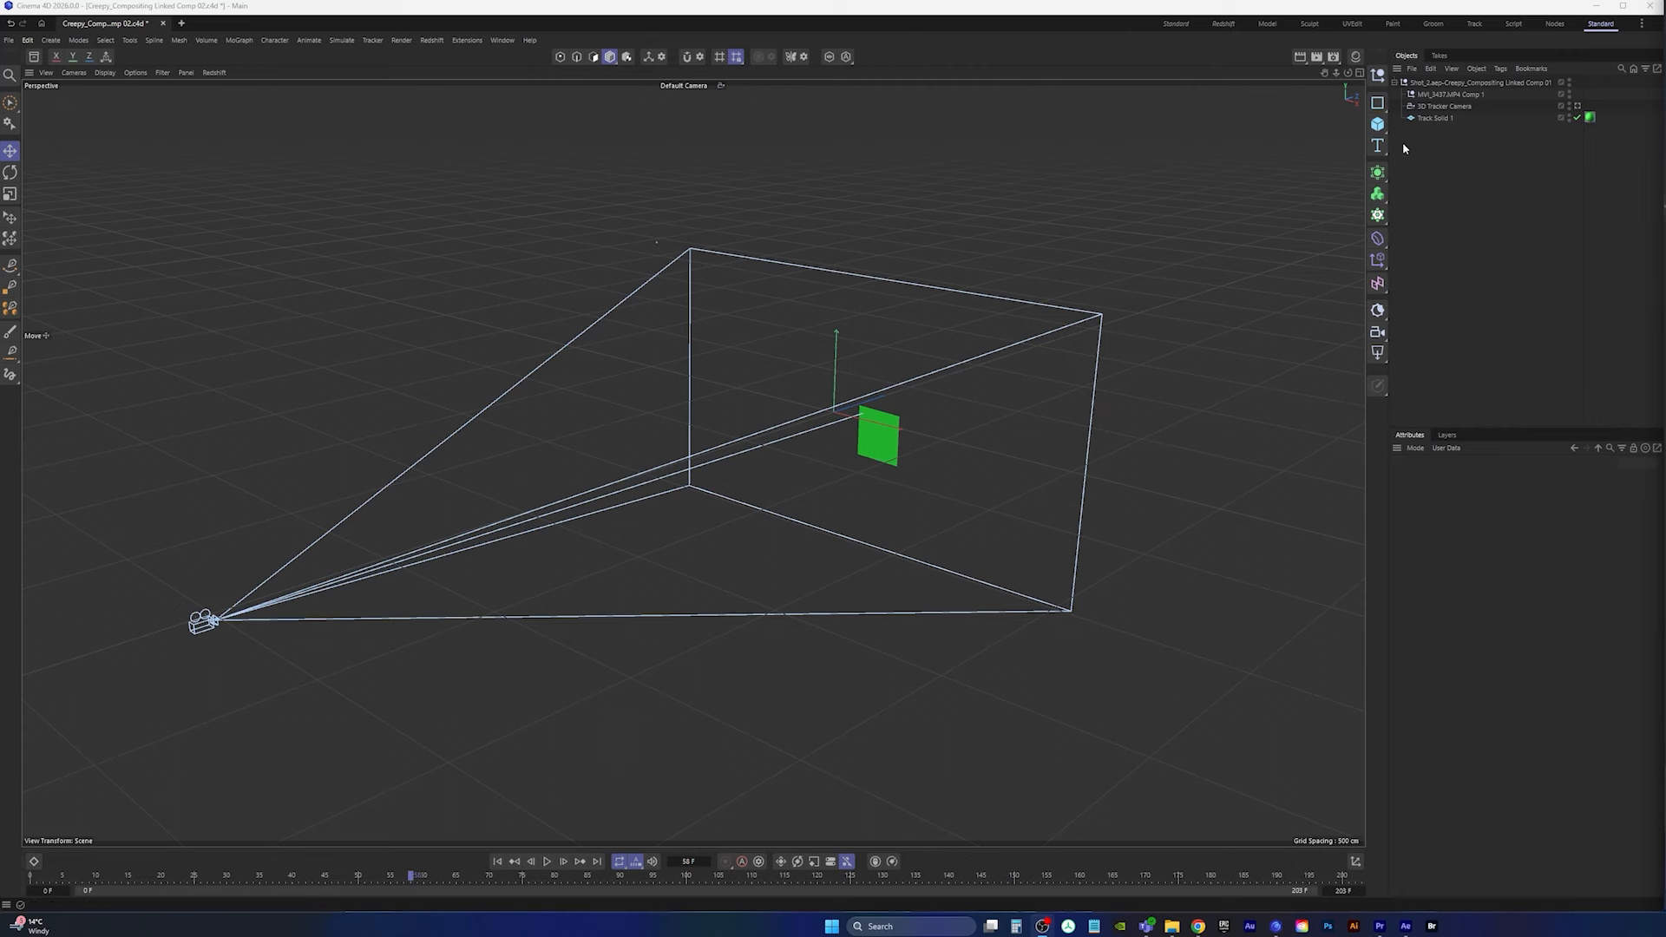
# Step: Open the timeline for the 3D Tracker Camera and display all its animation tracks as F-curves
pyautogui.click(1436, 107)
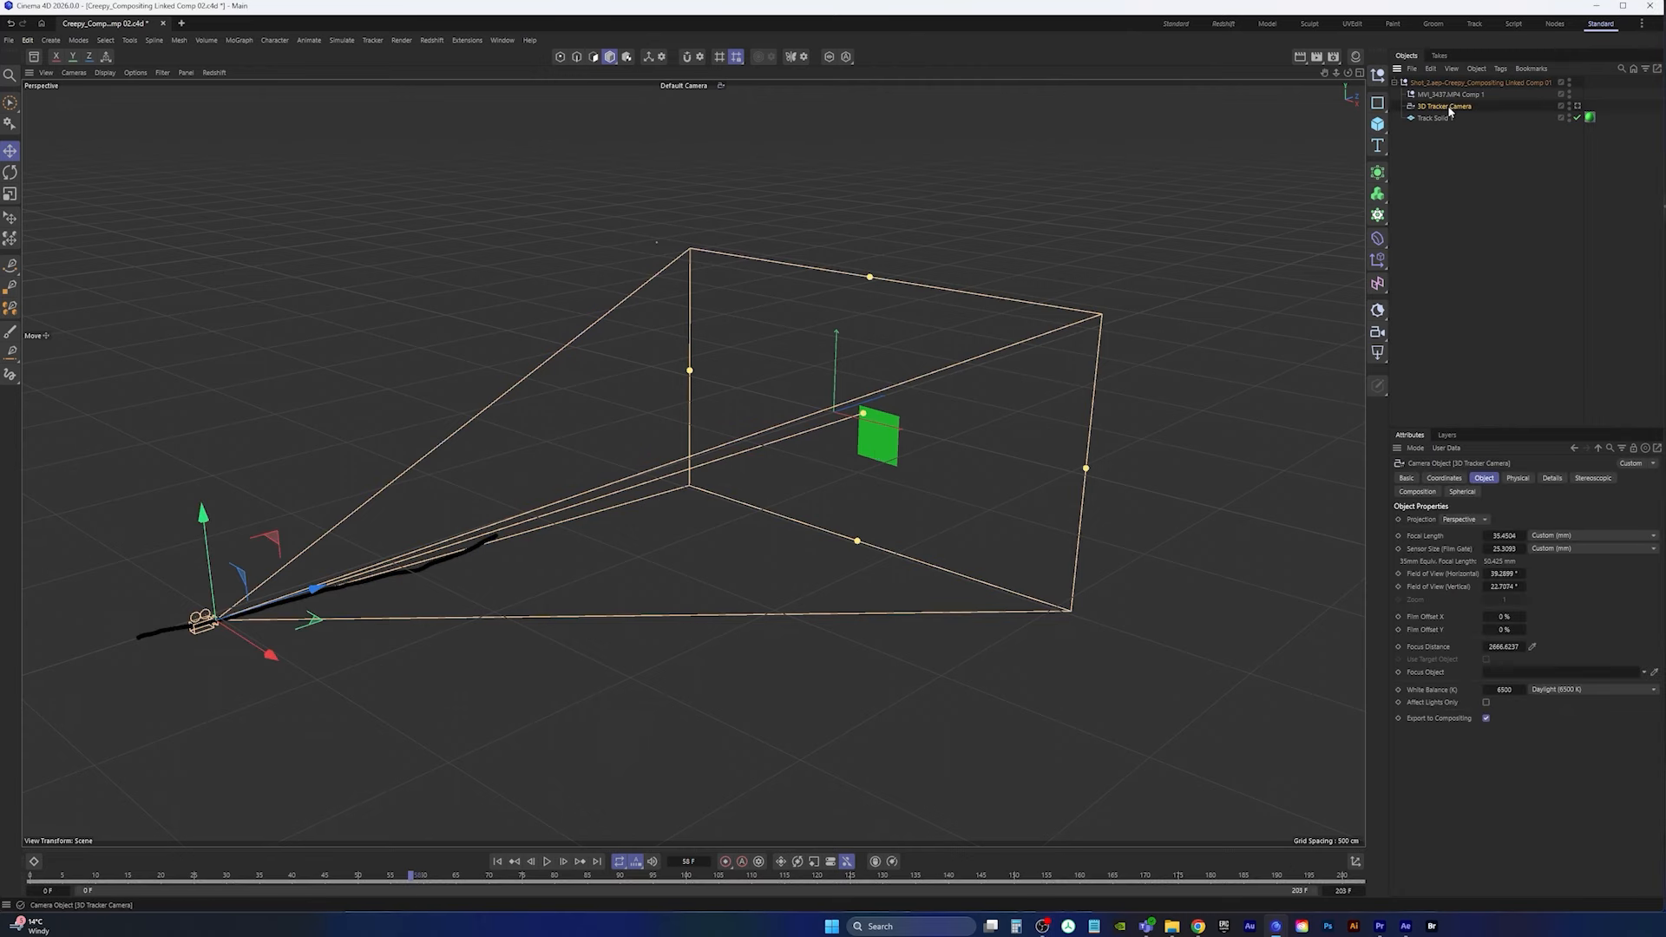
pyautogui.click(34, 860)
pyautogui.moveTo(720, 694); pyautogui.dragTo(721, 593)
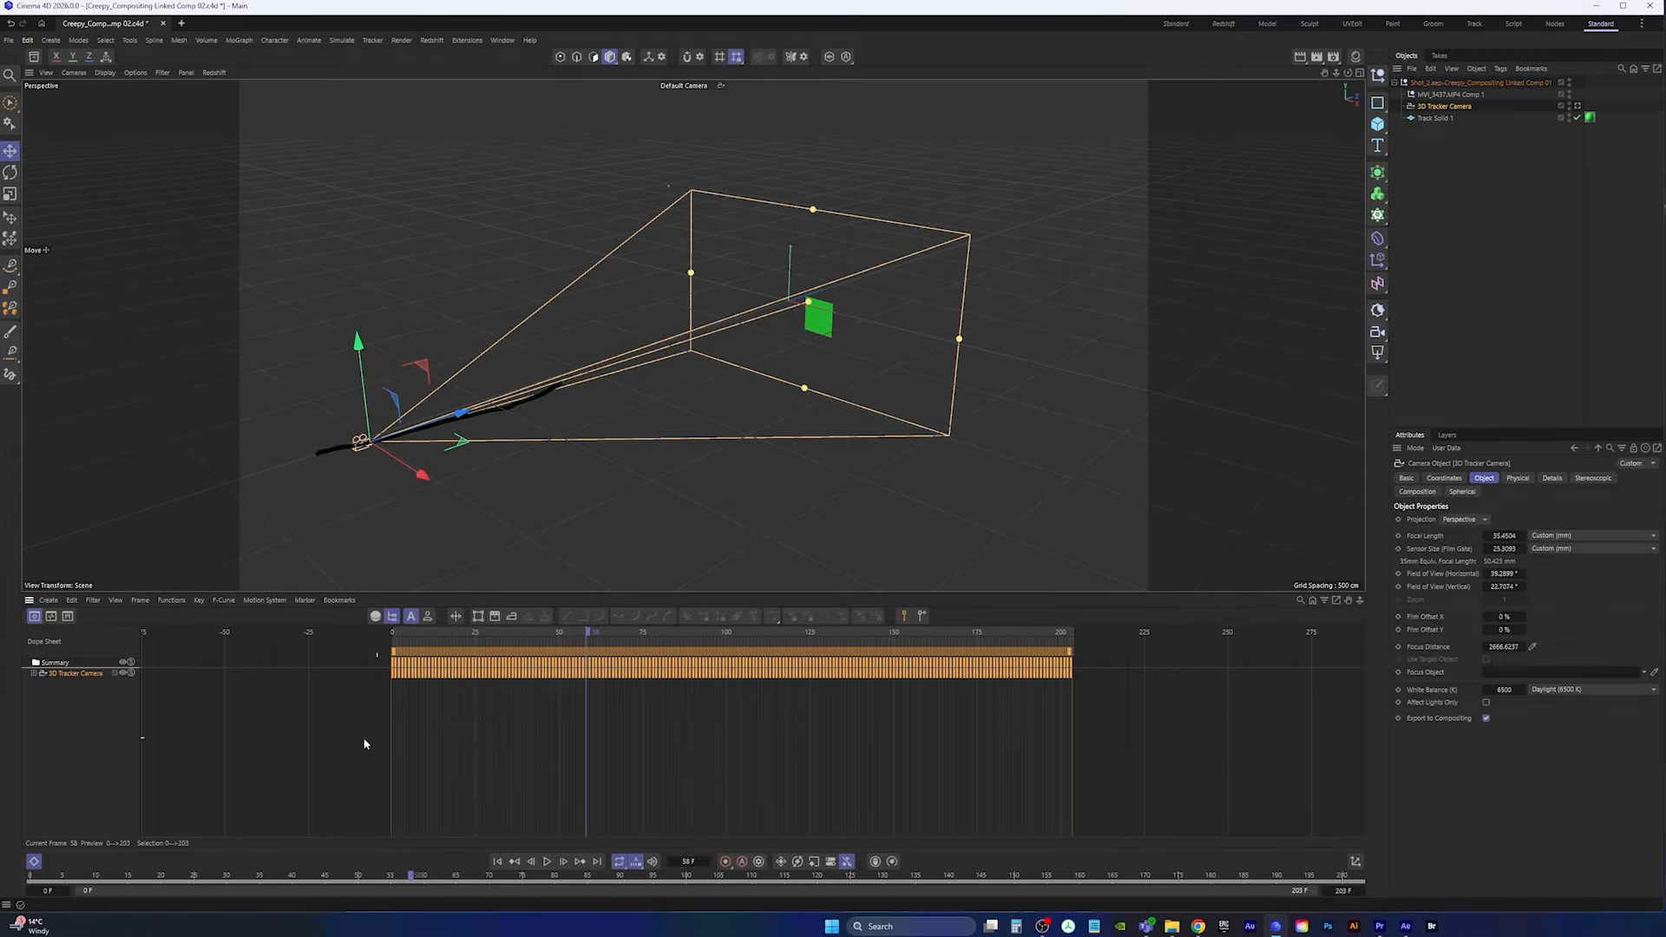
pyautogui.click(69, 673)
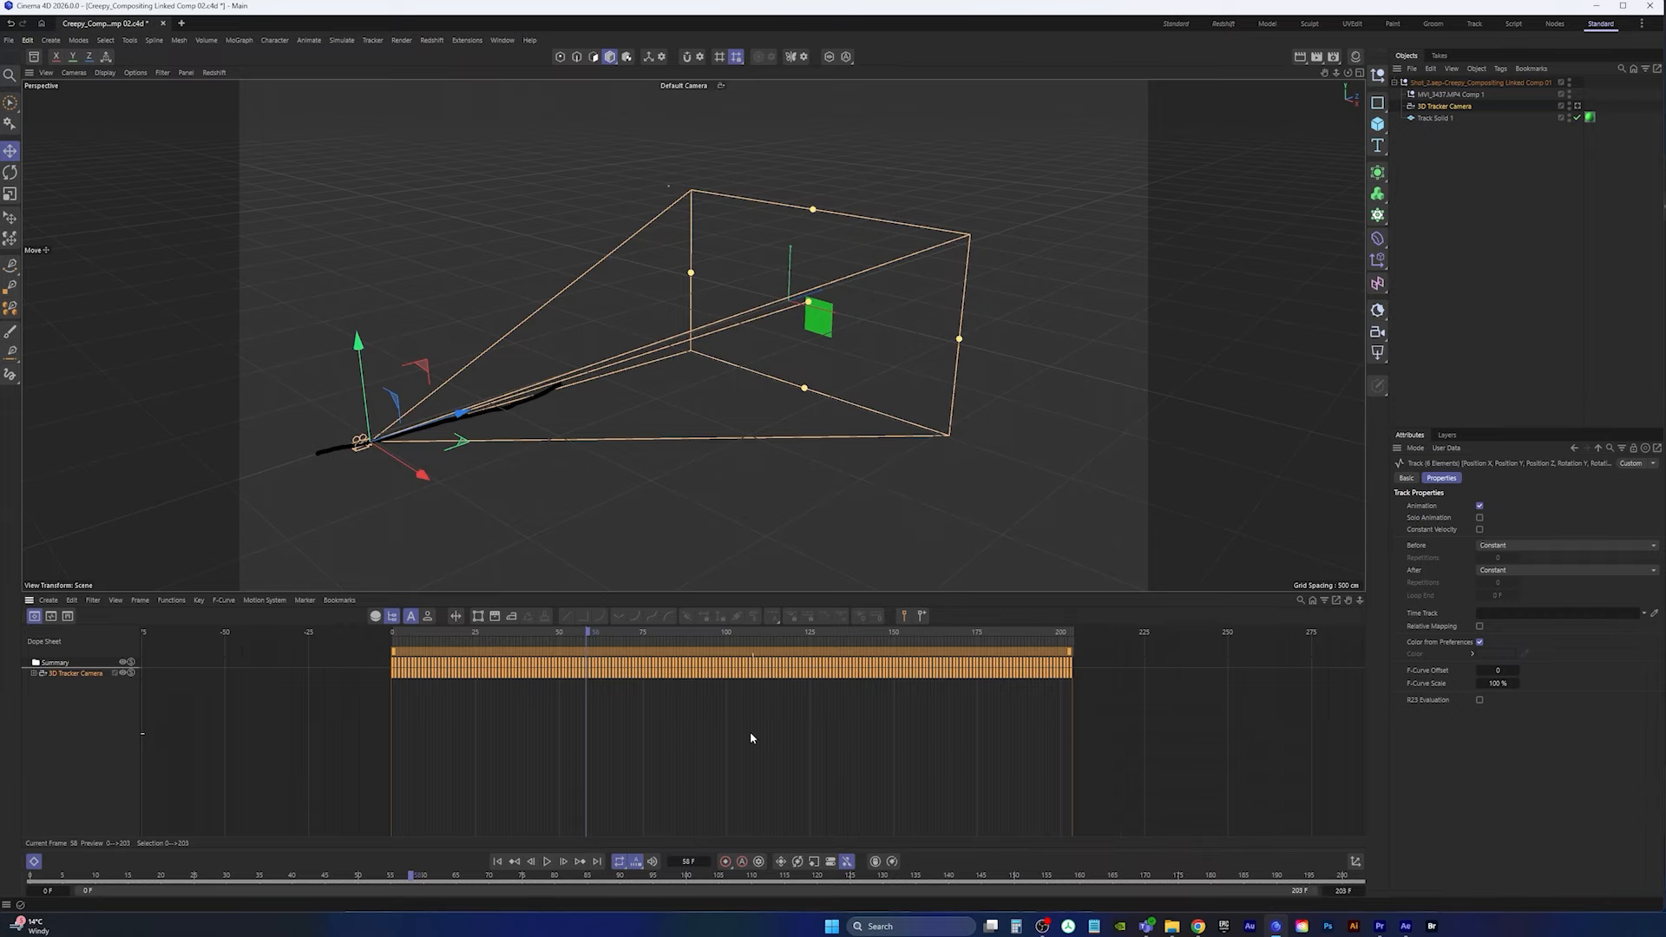
pyautogui.press('Tab')
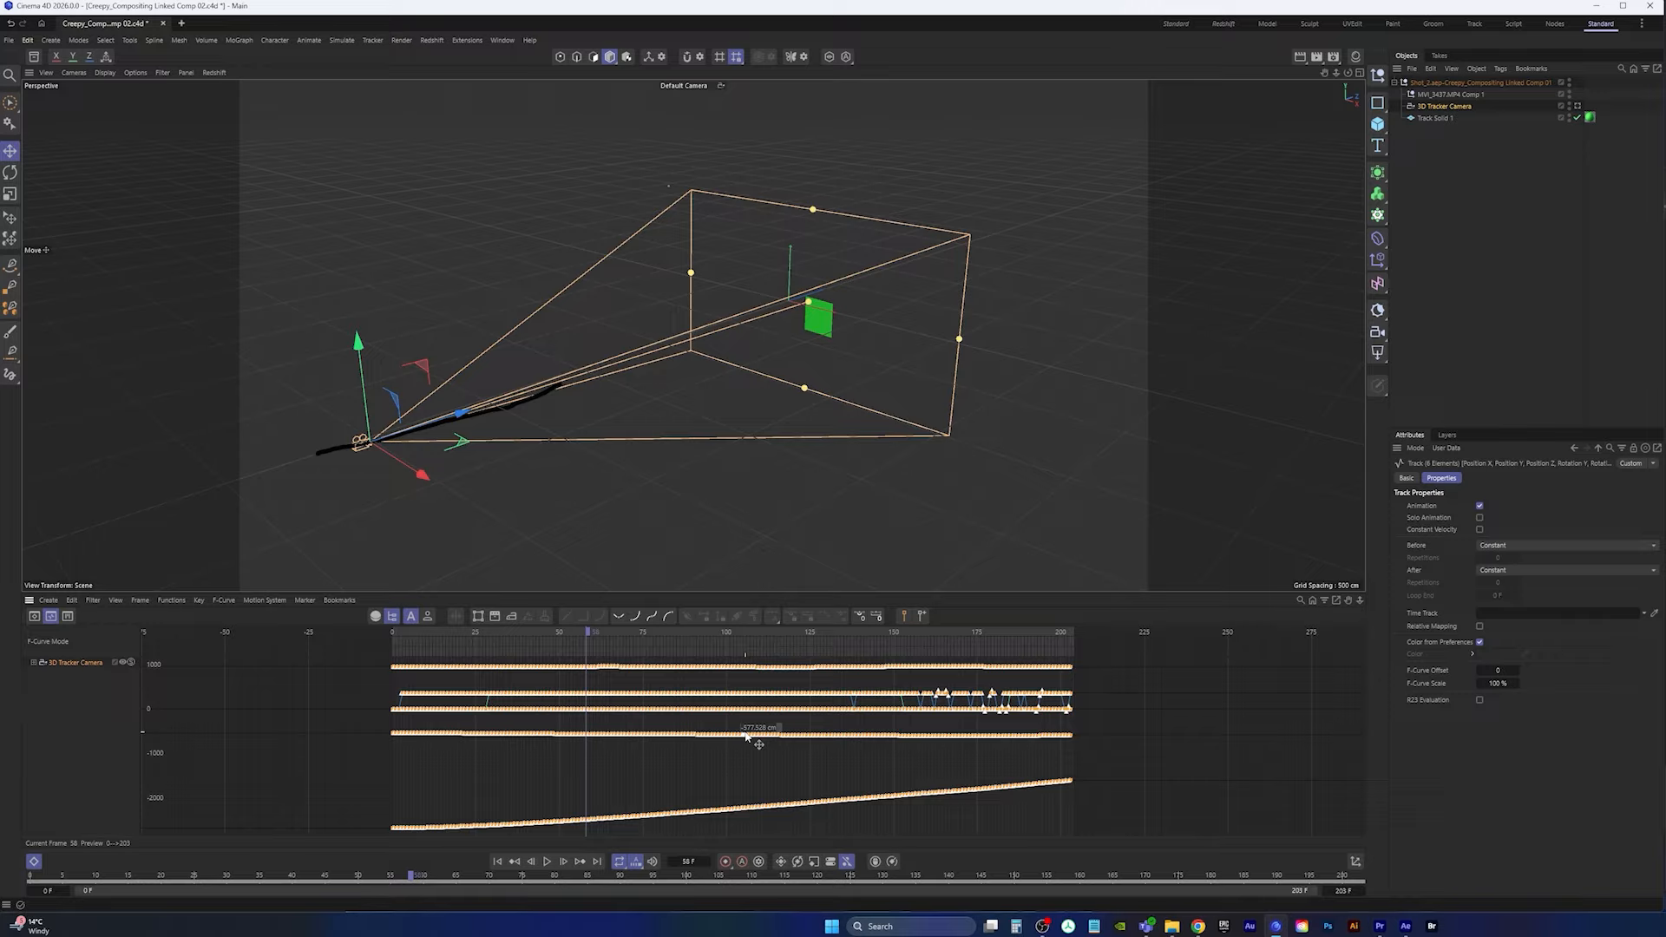
# Step: Examine the 3D Tracker Camera's F-curves up close, especially the rotation keyframes in the second half of the shot
pyautogui.keyDown('alt'); pyautogui.moveTo(927, 731); pyautogui.dragTo(942, 689, button='right'); pyautogui.keyUp('alt')
pyautogui.keyDown('alt'); pyautogui.moveTo(942, 685); pyautogui.dragTo(864, 713, button='middle'); pyautogui.keyUp('alt')
pyautogui.keyDown('alt'); pyautogui.moveTo(864, 713); pyautogui.dragTo(879, 693, button='right'); pyautogui.keyUp('alt')
pyautogui.keyDown('alt'); pyautogui.moveTo(781, 721); pyautogui.dragTo(792, 710, button='right'); pyautogui.keyUp('alt')
pyautogui.keyDown('alt'); pyautogui.moveTo(795, 711); pyautogui.dragTo(758, 740, button='middle'); pyautogui.keyUp('alt')
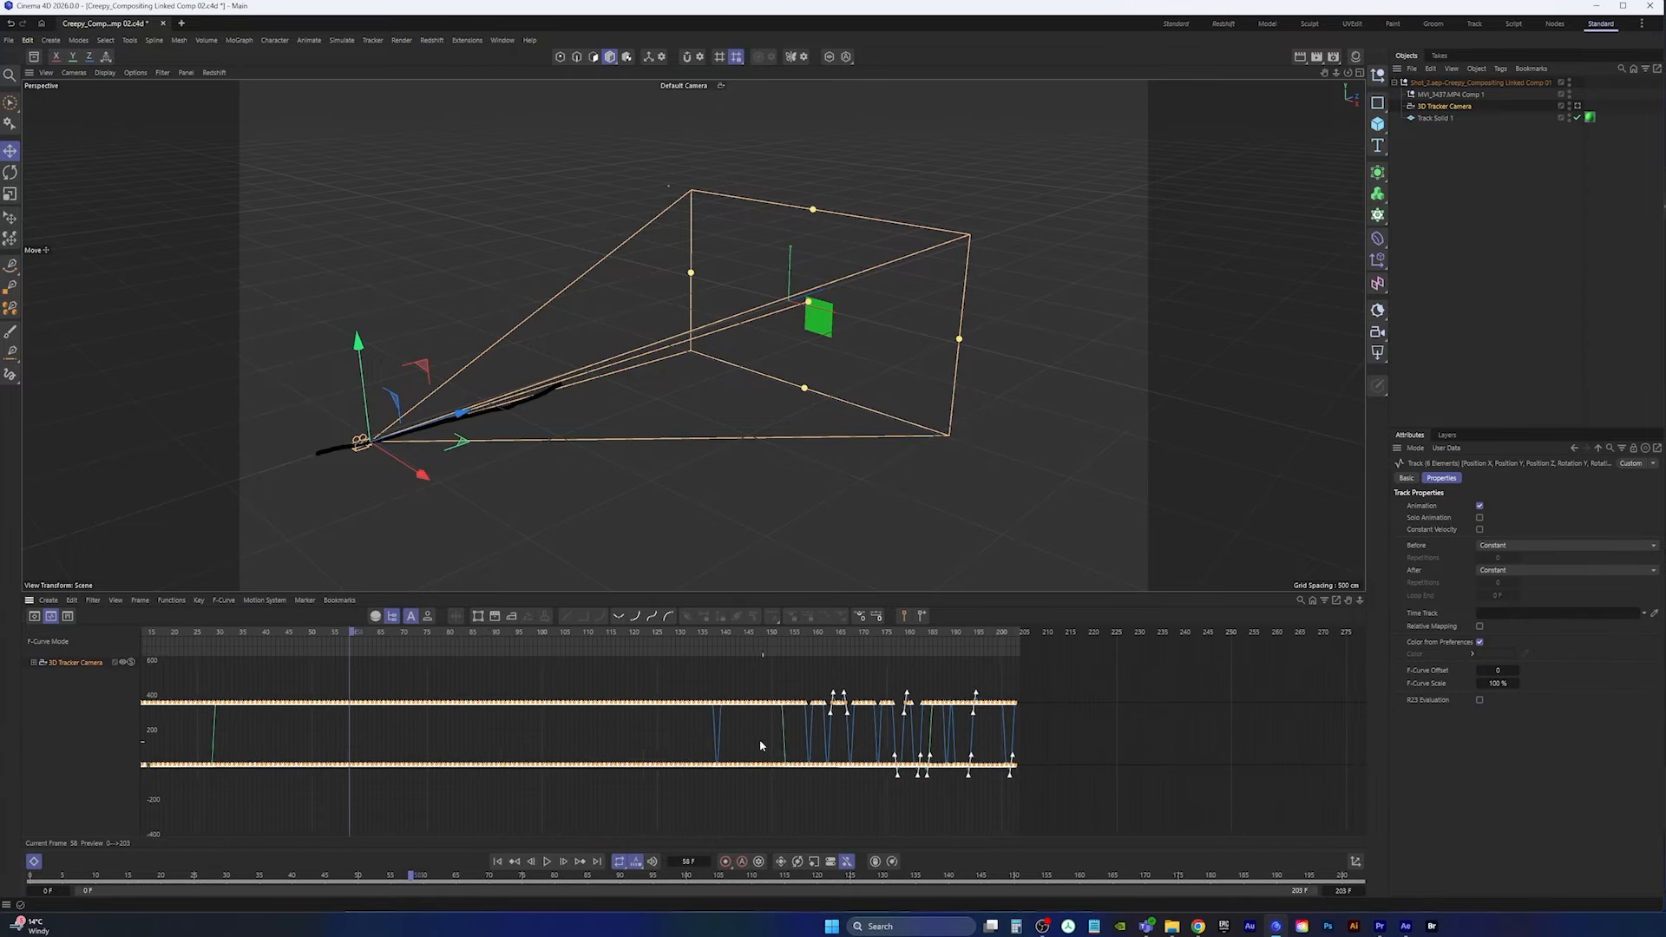
pyautogui.keyDown('alt'); pyautogui.moveTo(758, 739); pyautogui.dragTo(773, 722, button='right'); pyautogui.keyUp('alt')
pyautogui.keyDown('alt'); pyautogui.moveTo(610, 727); pyautogui.dragTo(811, 733, button='middle'); pyautogui.keyUp('alt')
pyautogui.keyDown('alt'); pyautogui.moveTo(870, 735); pyautogui.dragTo(1036, 737, button='right'); pyautogui.keyUp('alt')
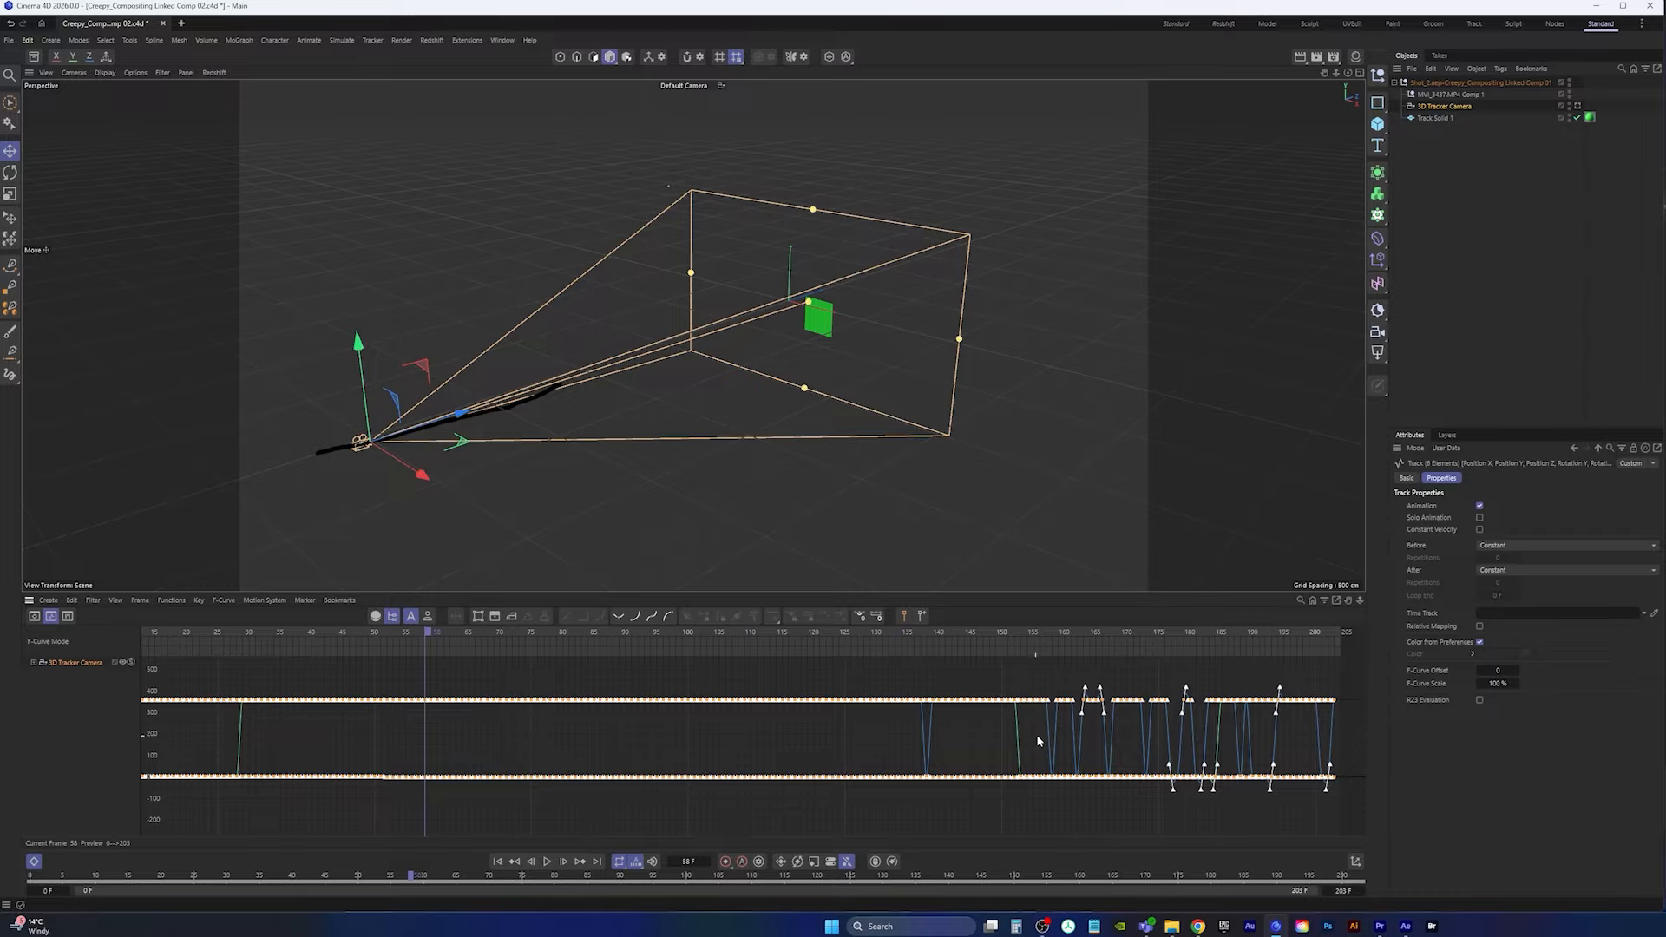
pyautogui.keyDown('alt'); pyautogui.moveTo(1027, 737); pyautogui.dragTo(940, 744, button='middle'); pyautogui.keyUp('alt')
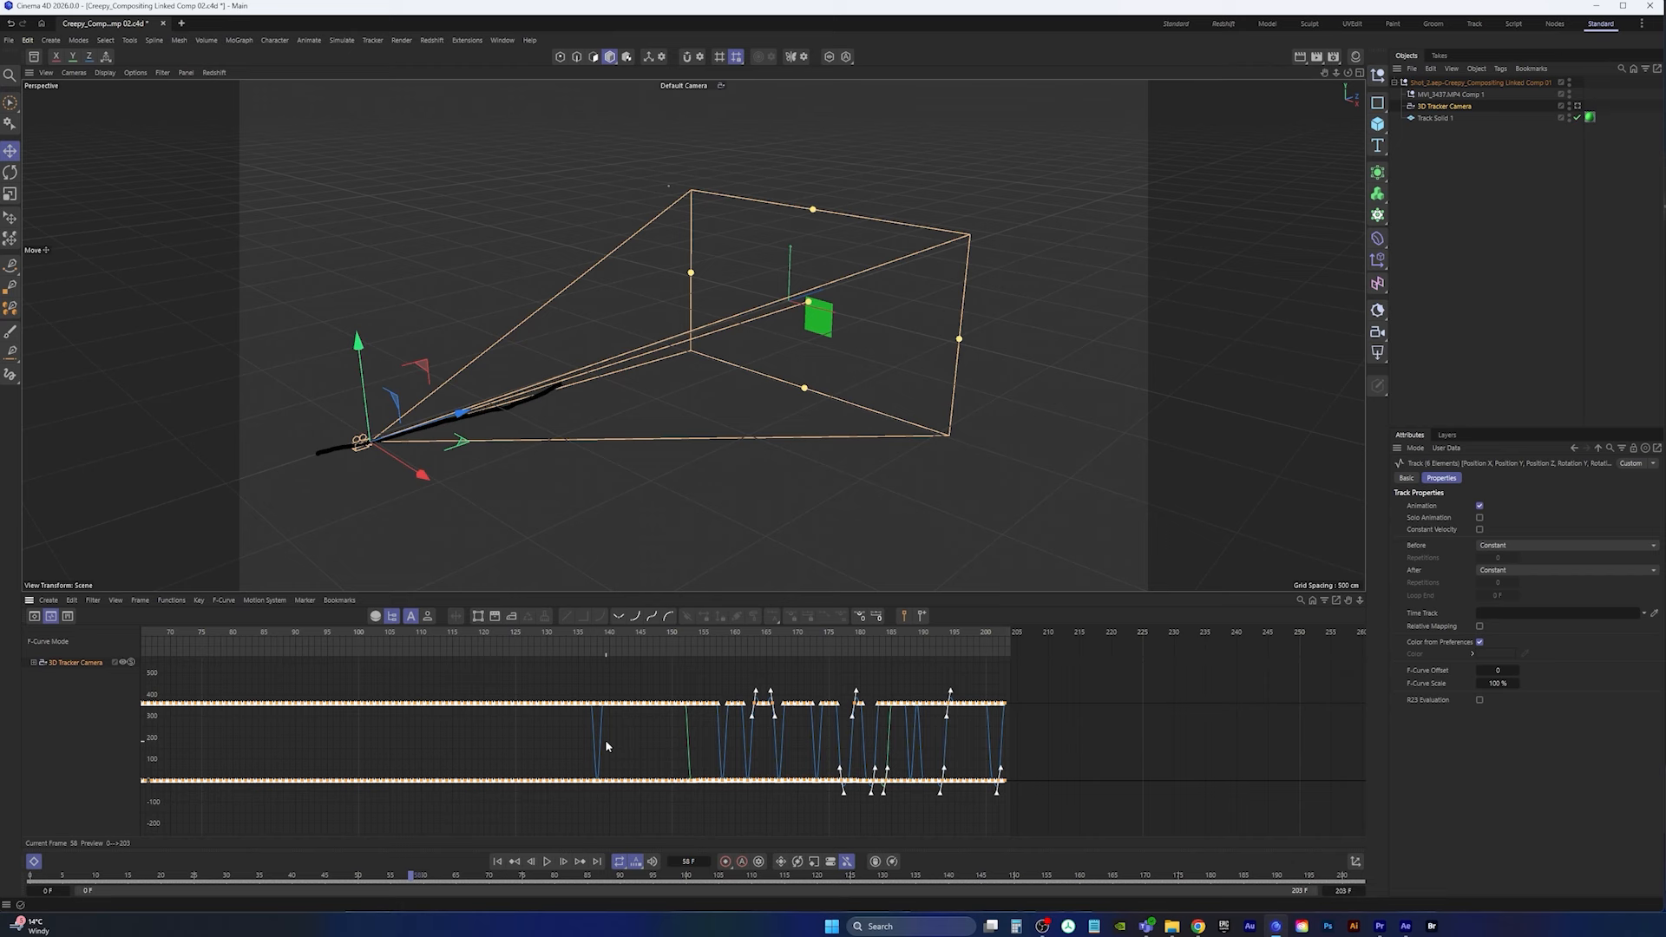
# Step: Expand the 3D Tracker Camera's tracks, inspect each rotation curve separately, and move the playhead to frame 138 on Rotation Z
pyautogui.click(35, 664)
pyautogui.click(73, 706)
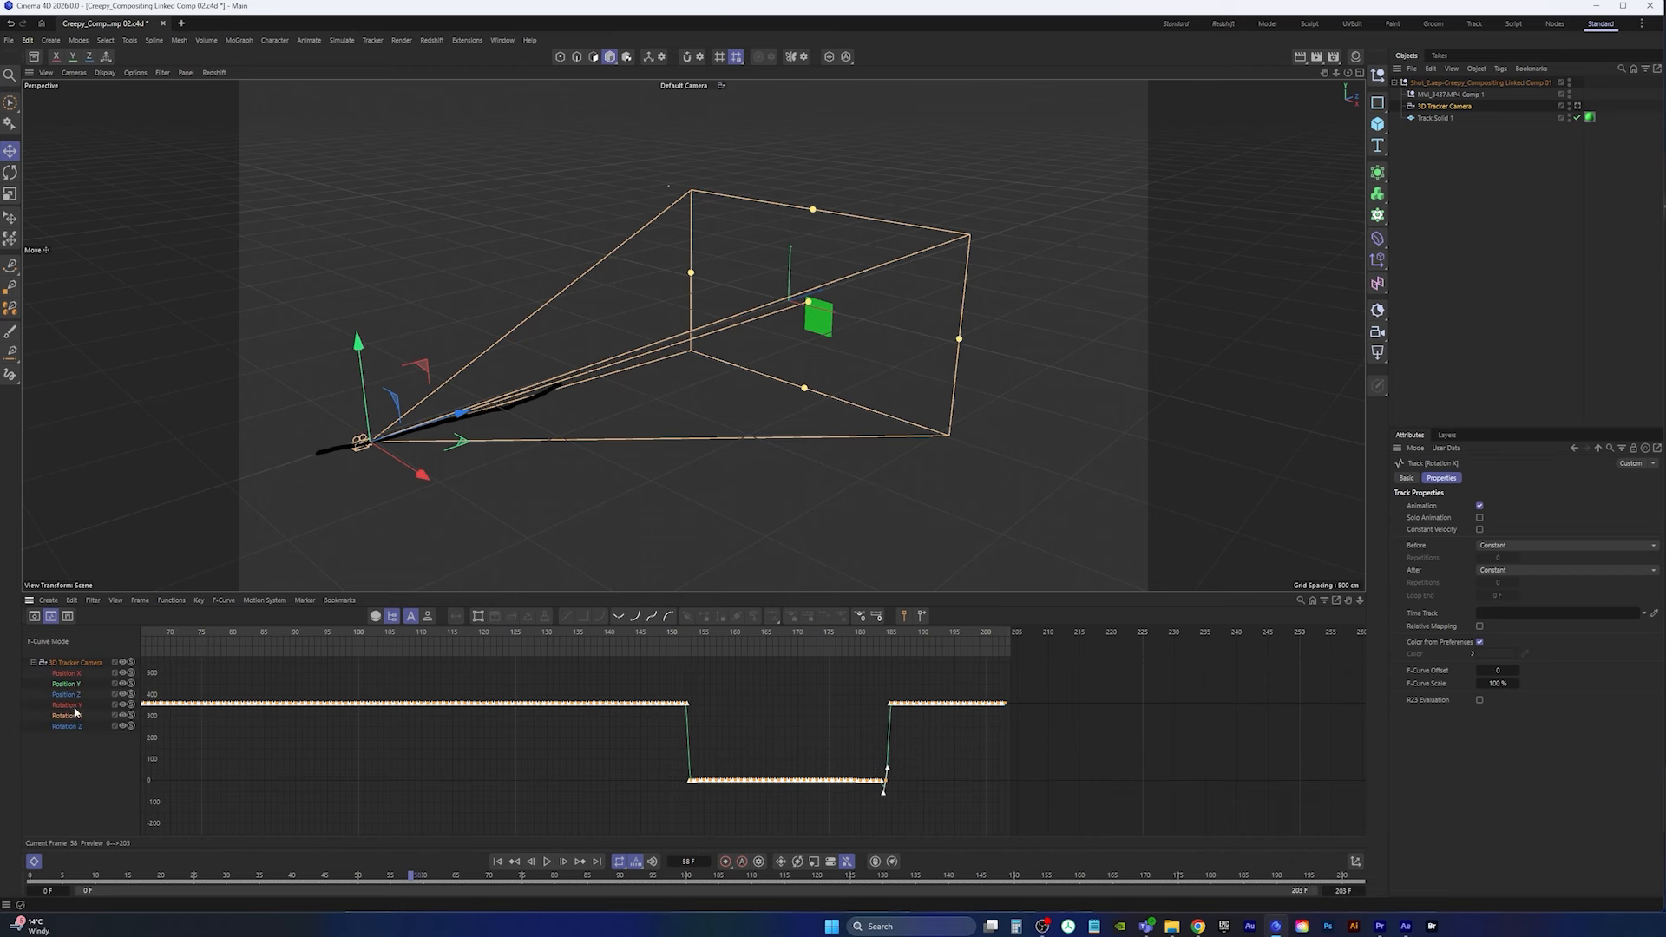
pyautogui.click(74, 715)
pyautogui.click(72, 726)
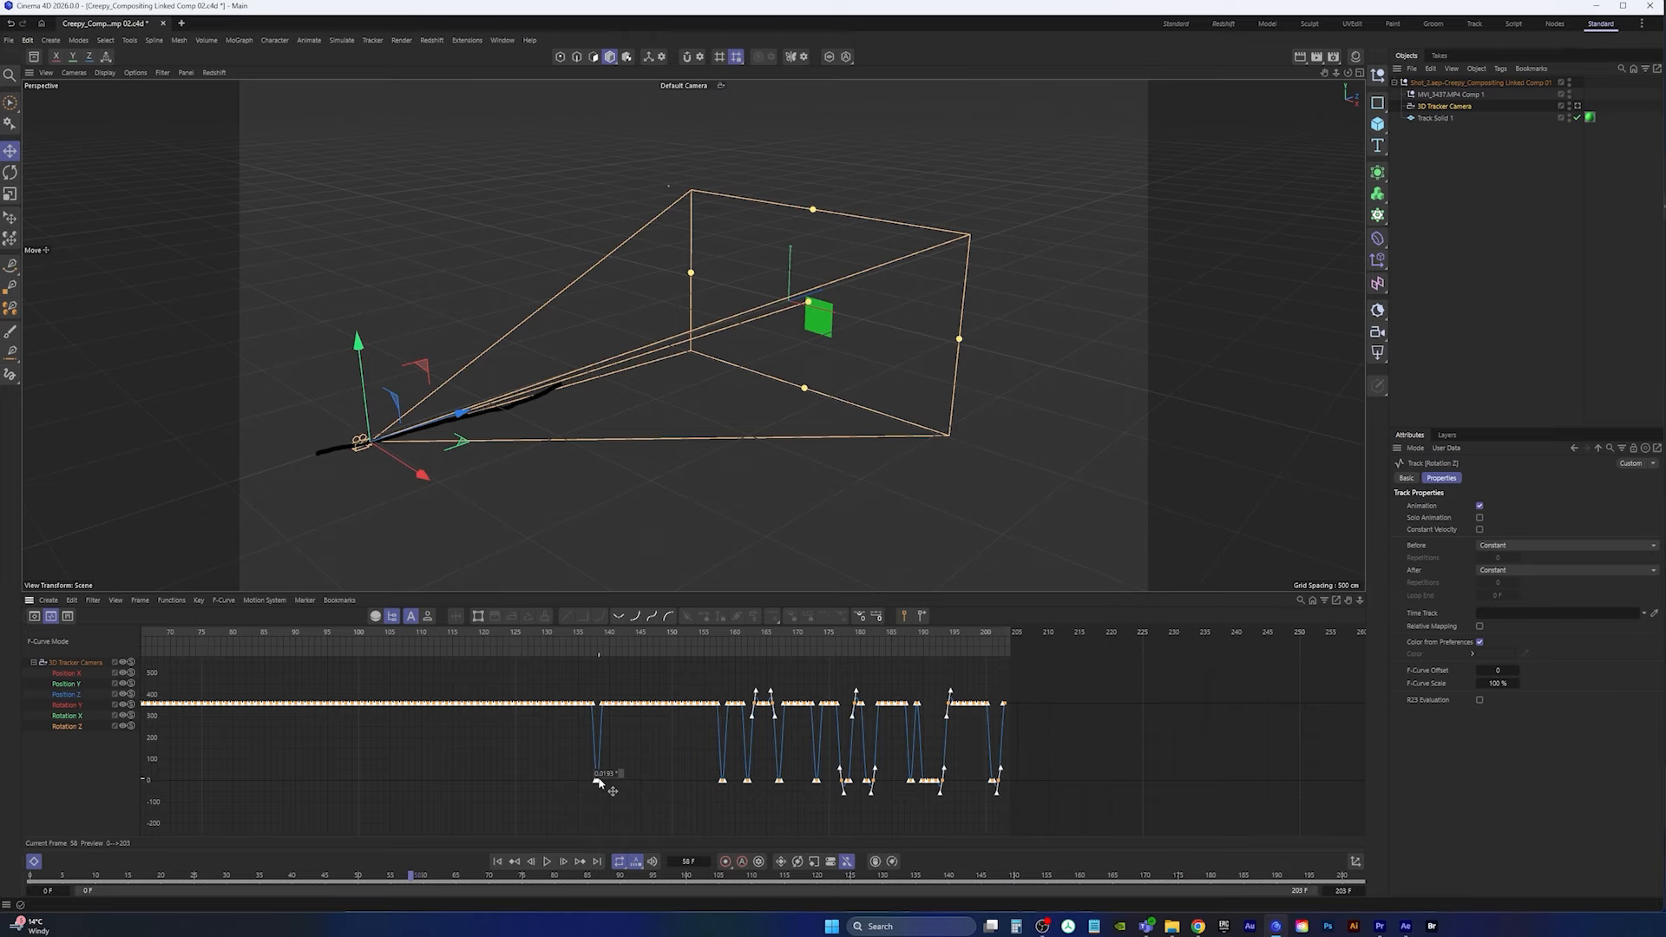
pyautogui.moveTo(565, 644); pyautogui.dragTo(598, 635)
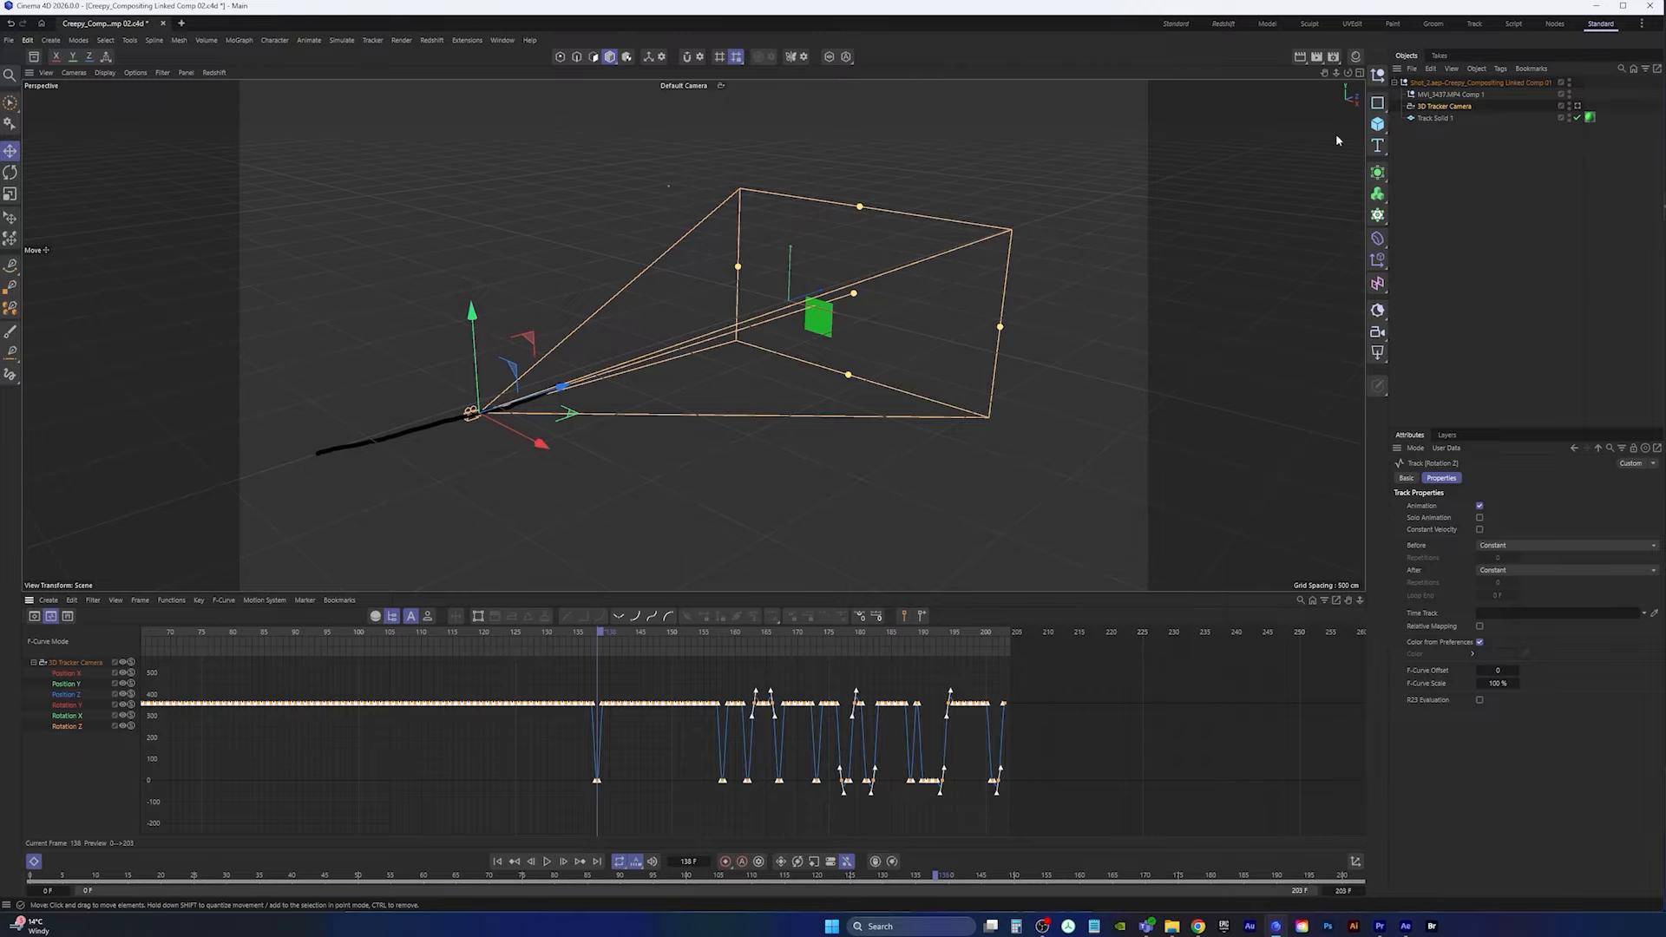
# Step: Add a Figure object to the scene, lower it along its vertical axis beside the track solid and scale it up
pyautogui.click(1377, 125)
pyautogui.hotkey('ctrl', 'z')
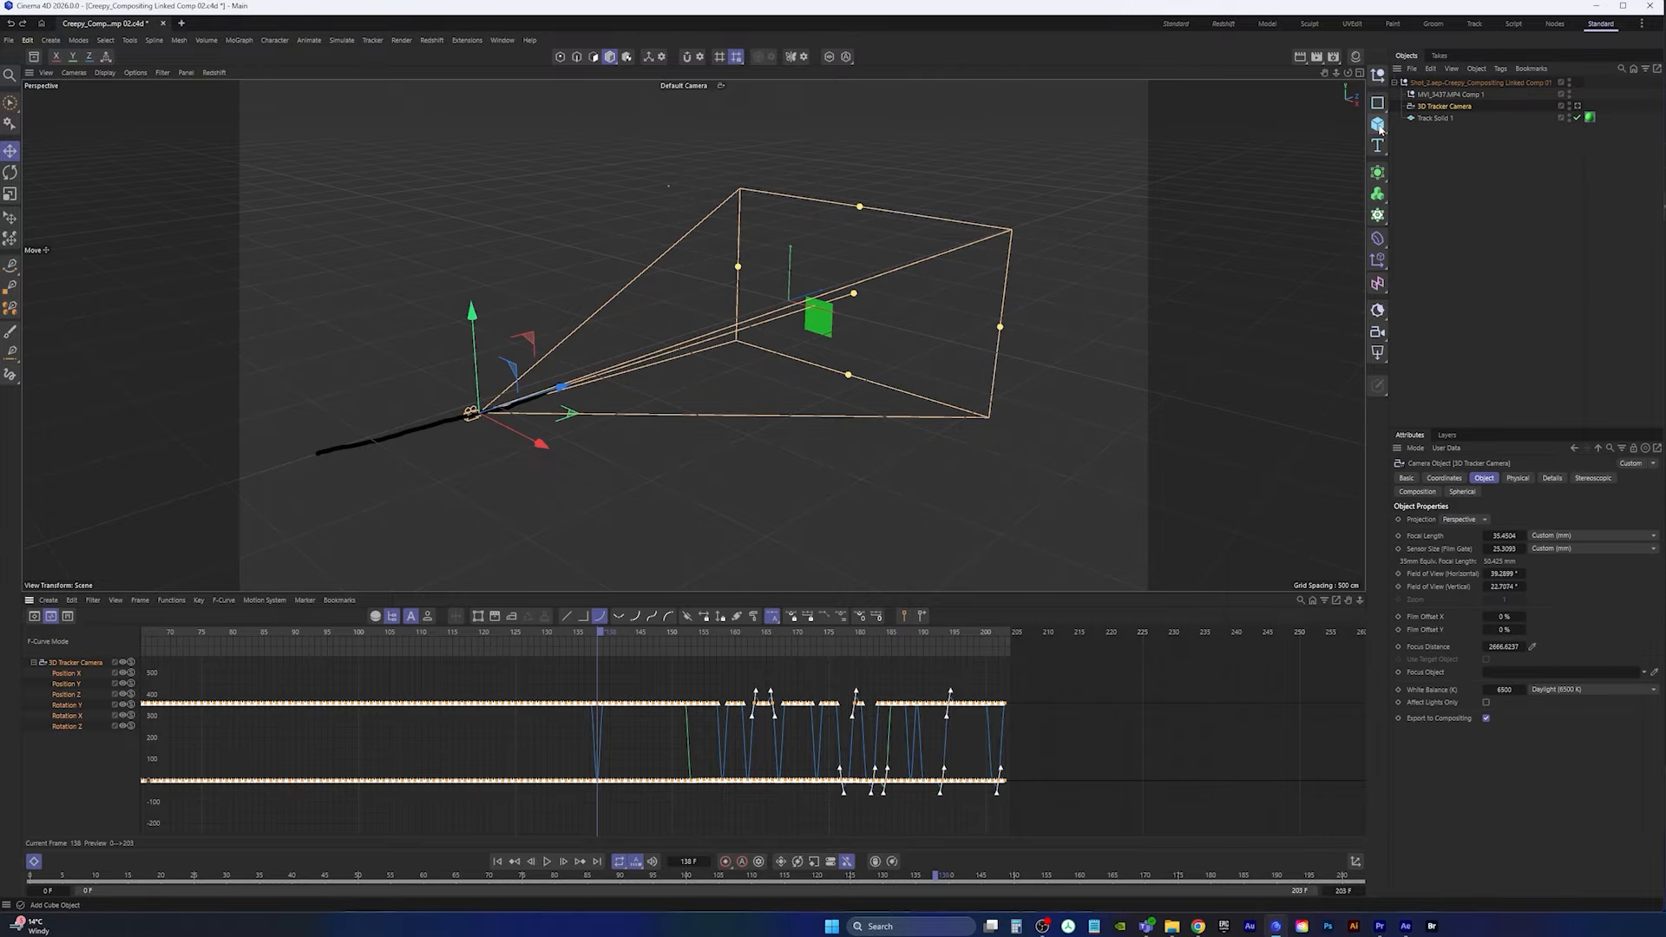
pyautogui.moveTo(1381, 129); pyautogui.dragTo(1421, 231)
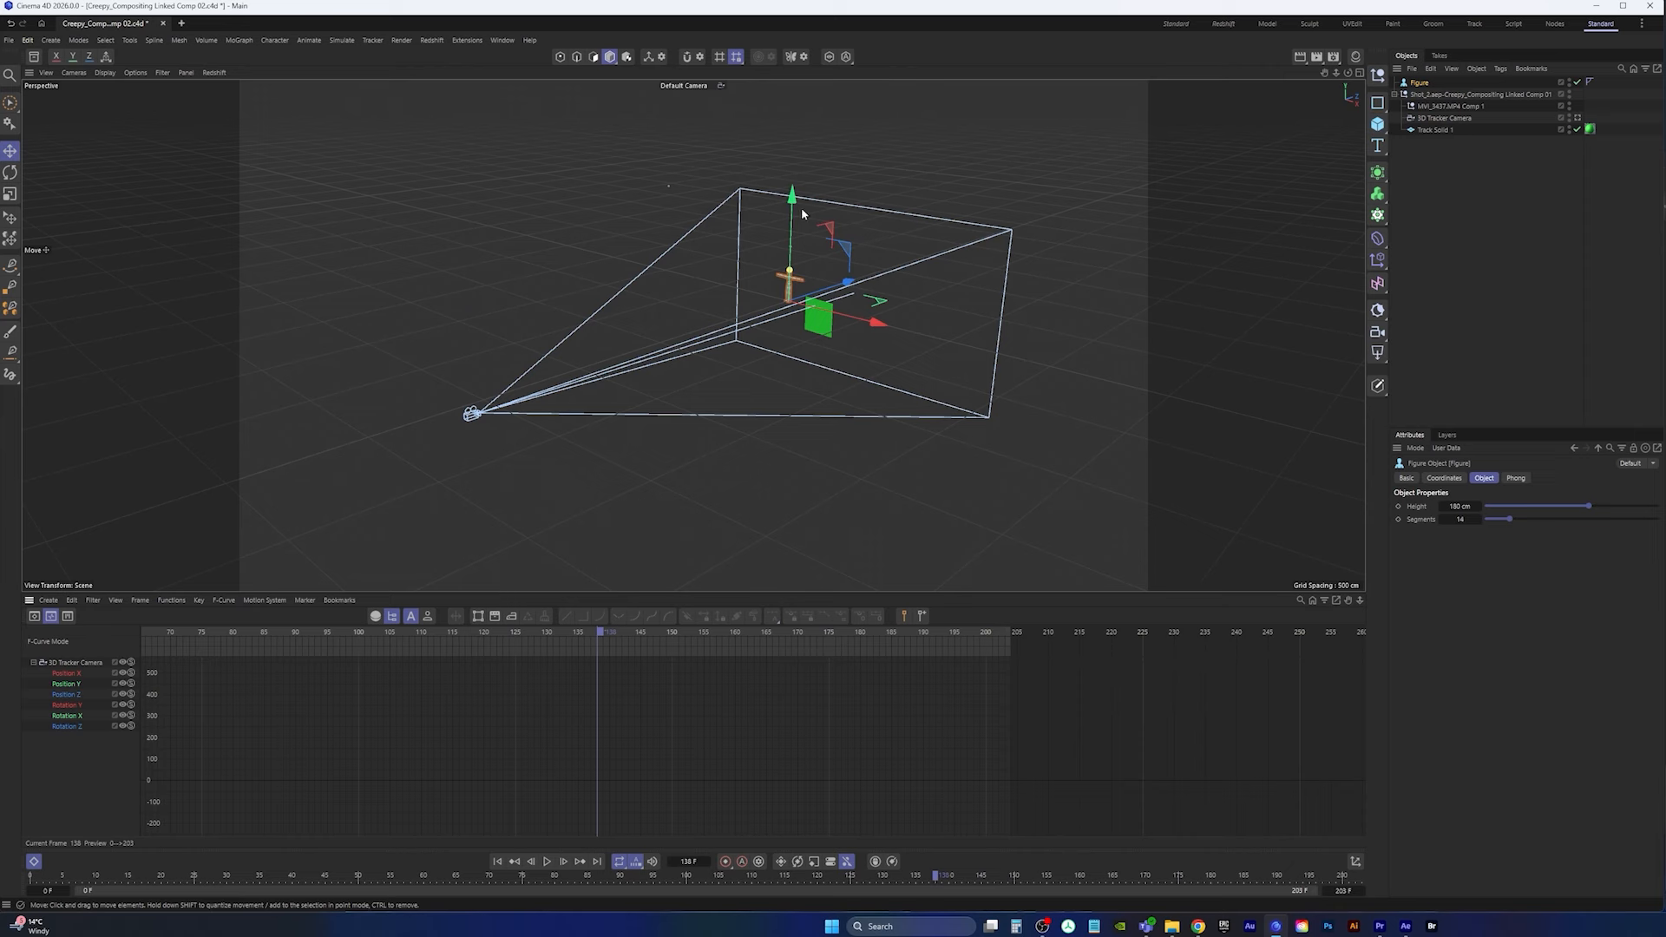
pyautogui.moveTo(791, 209); pyautogui.dragTo(791, 245)
pyautogui.press('t')
pyautogui.moveTo(816, 534)
pyautogui.mouseDown()
pyautogui.moveTo(883, 494)
pyautogui.moveTo(793, 526)
pyautogui.mouseUp()
pyautogui.keyDown('alt'); pyautogui.moveTo(784, 314); pyautogui.dragTo(805, 251); pyautogui.keyUp('alt')
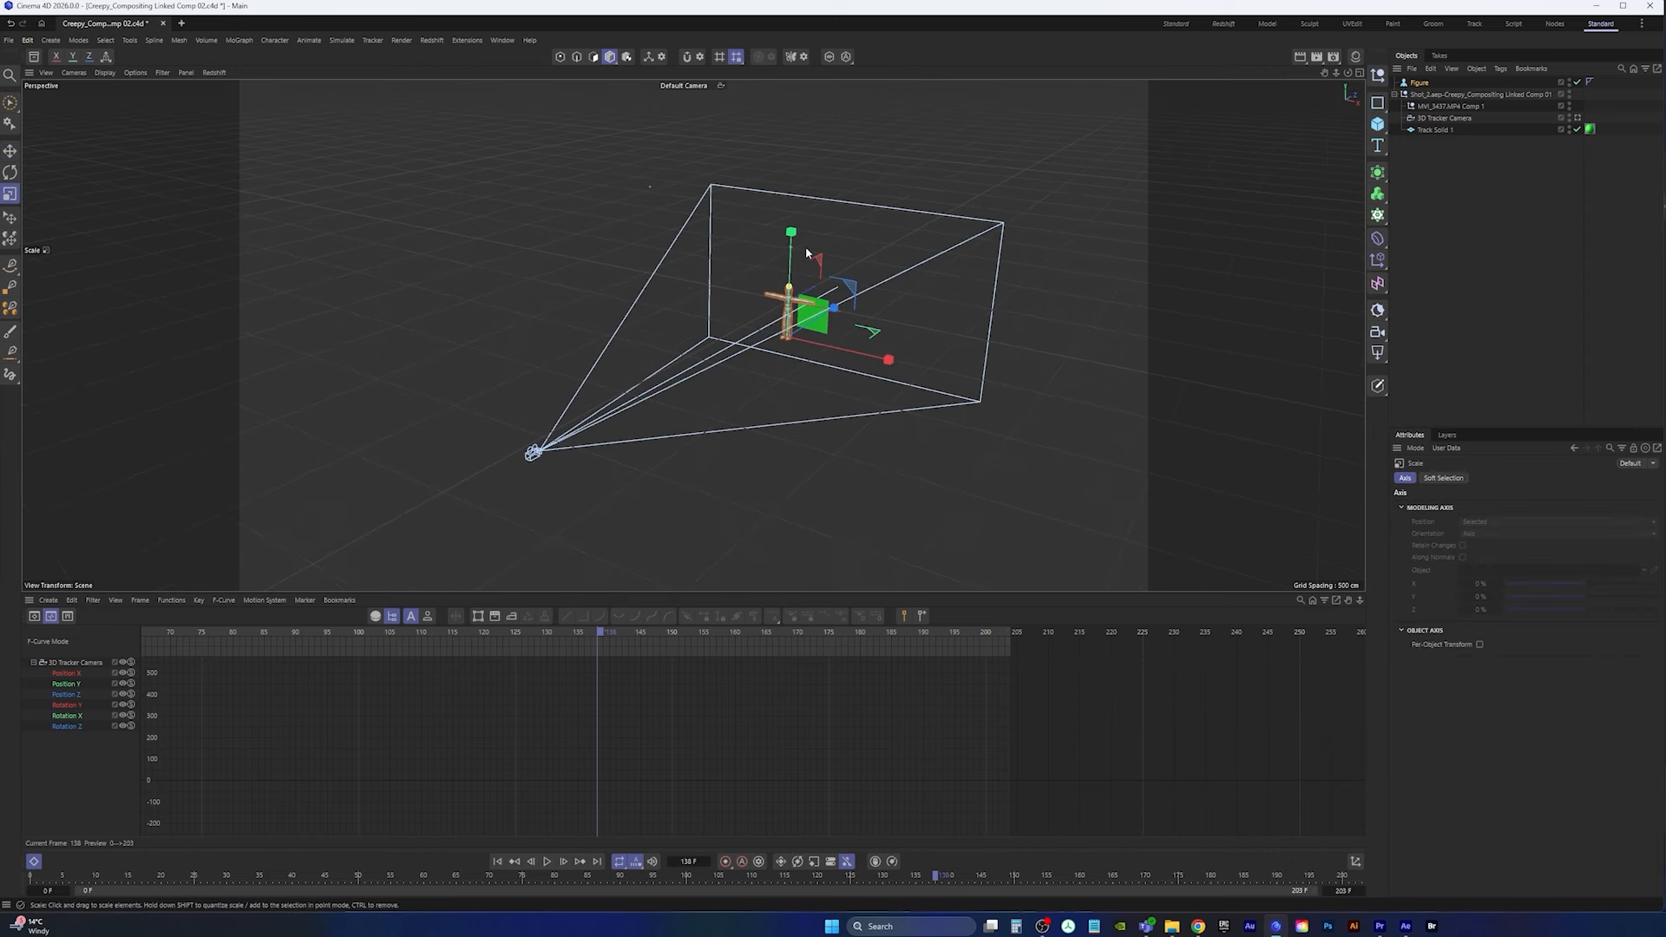
# Step: Set the viewport to look through the 3D Tracker Camera and select that camera object
pyautogui.click(692, 86)
pyautogui.click(712, 112)
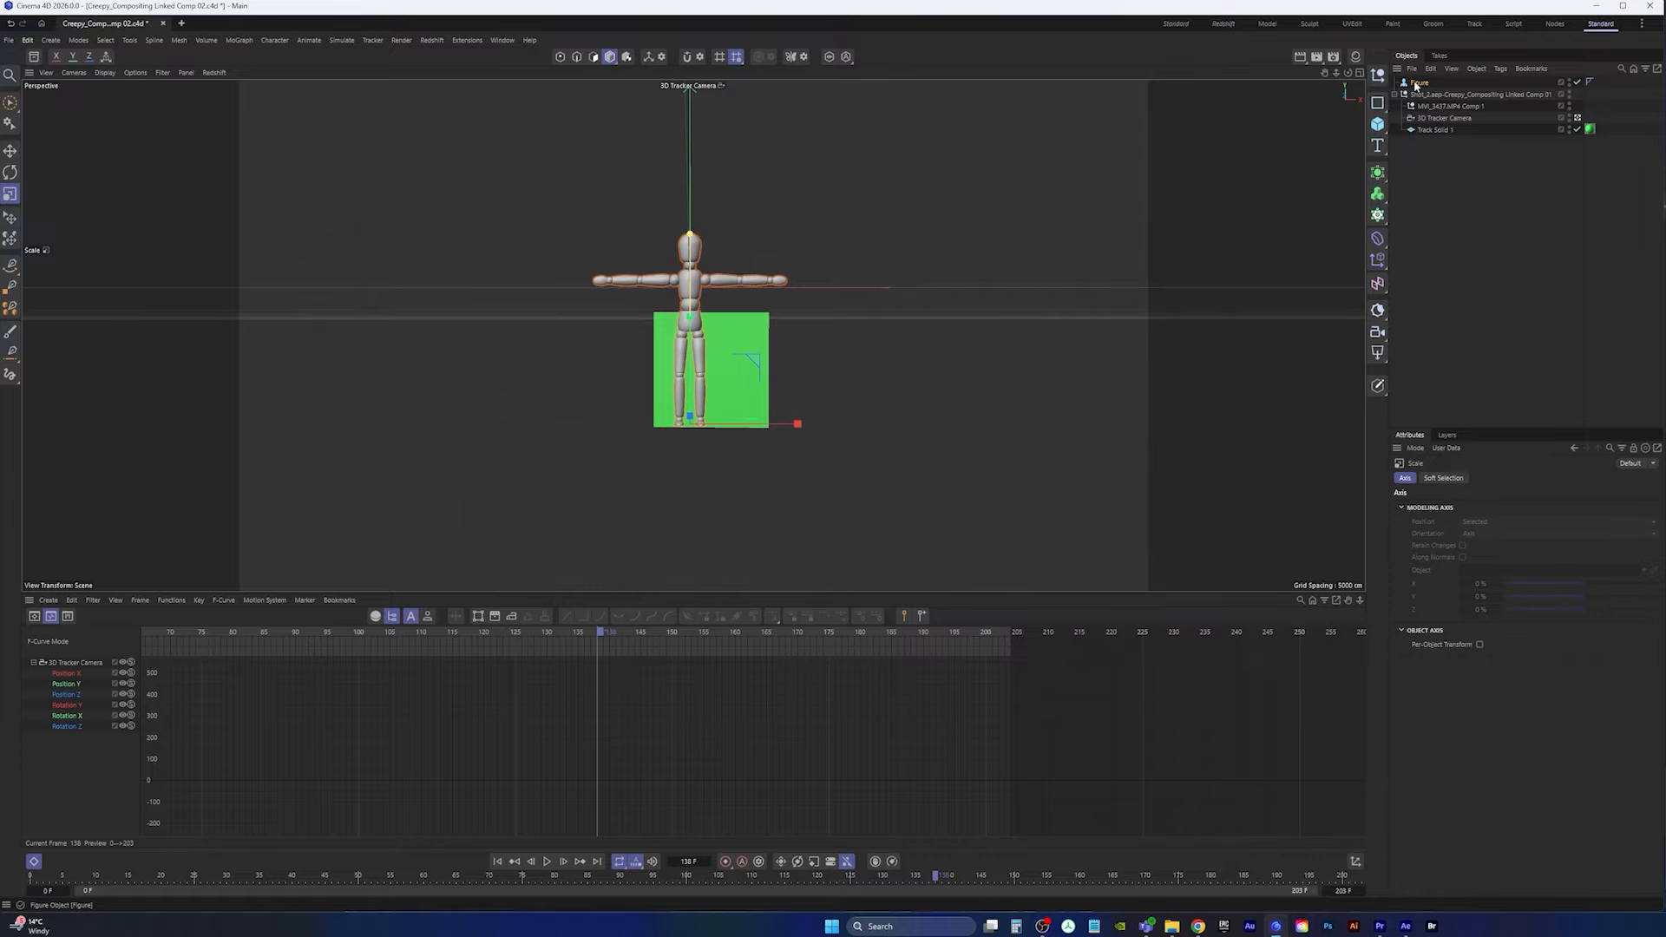
pyautogui.click(1443, 118)
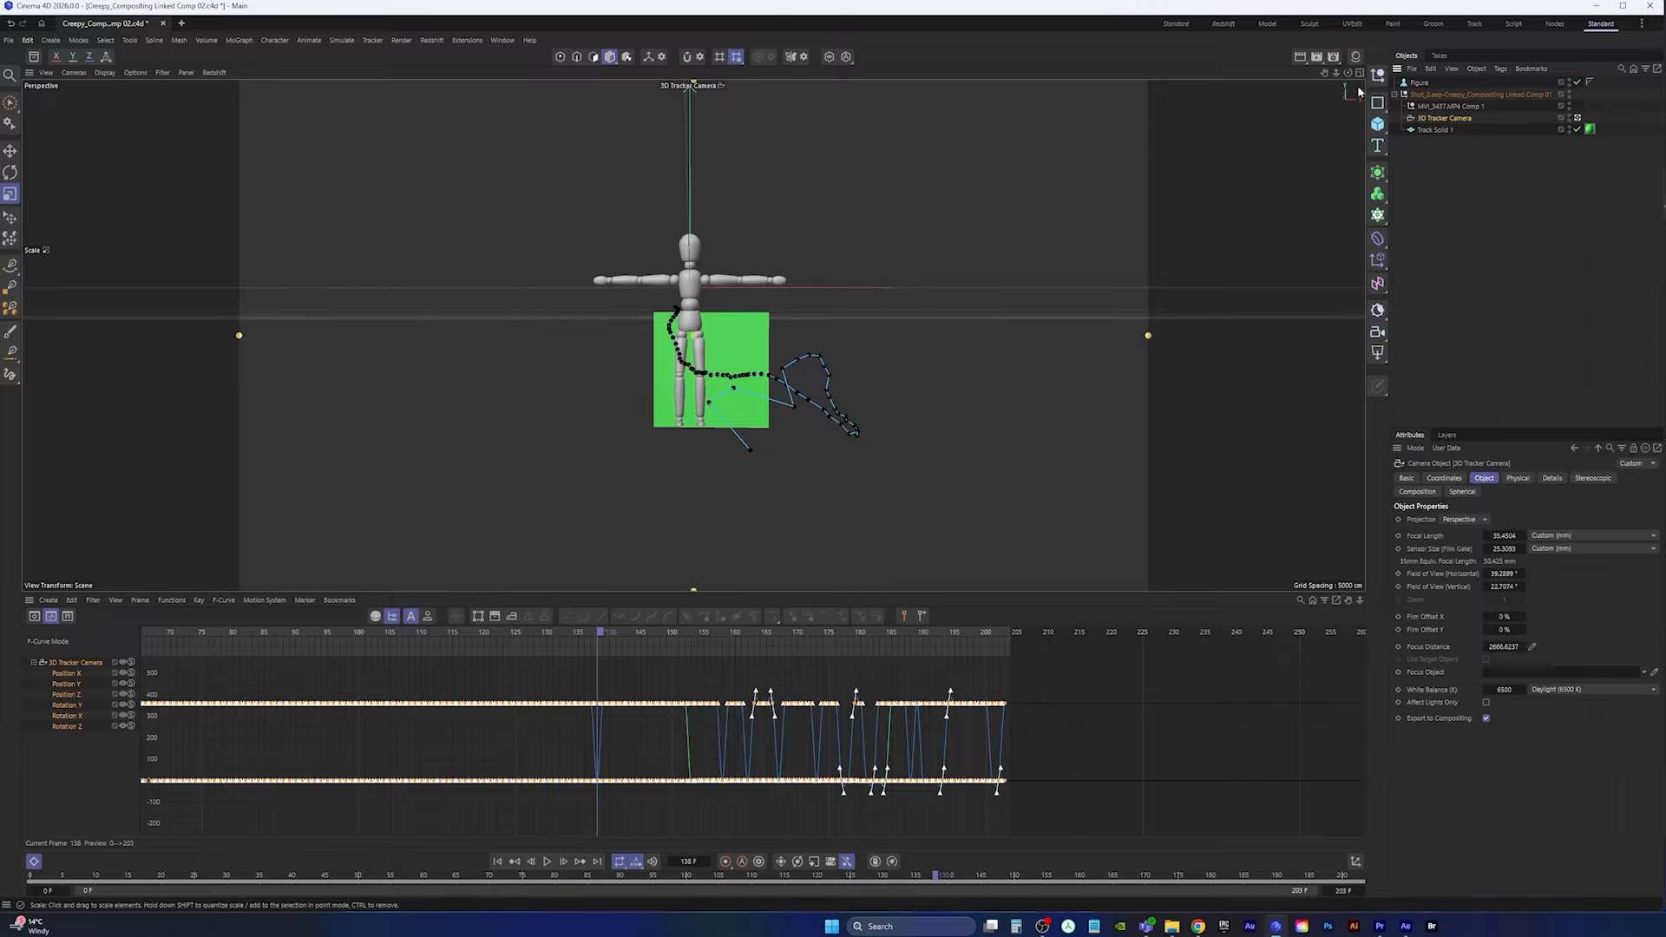
# Step: Open the render settings and enable Motion Blur for the Redshift renderer
pyautogui.click(1333, 57)
pyautogui.moveTo(1487, 58); pyautogui.dragTo(1072, 133)
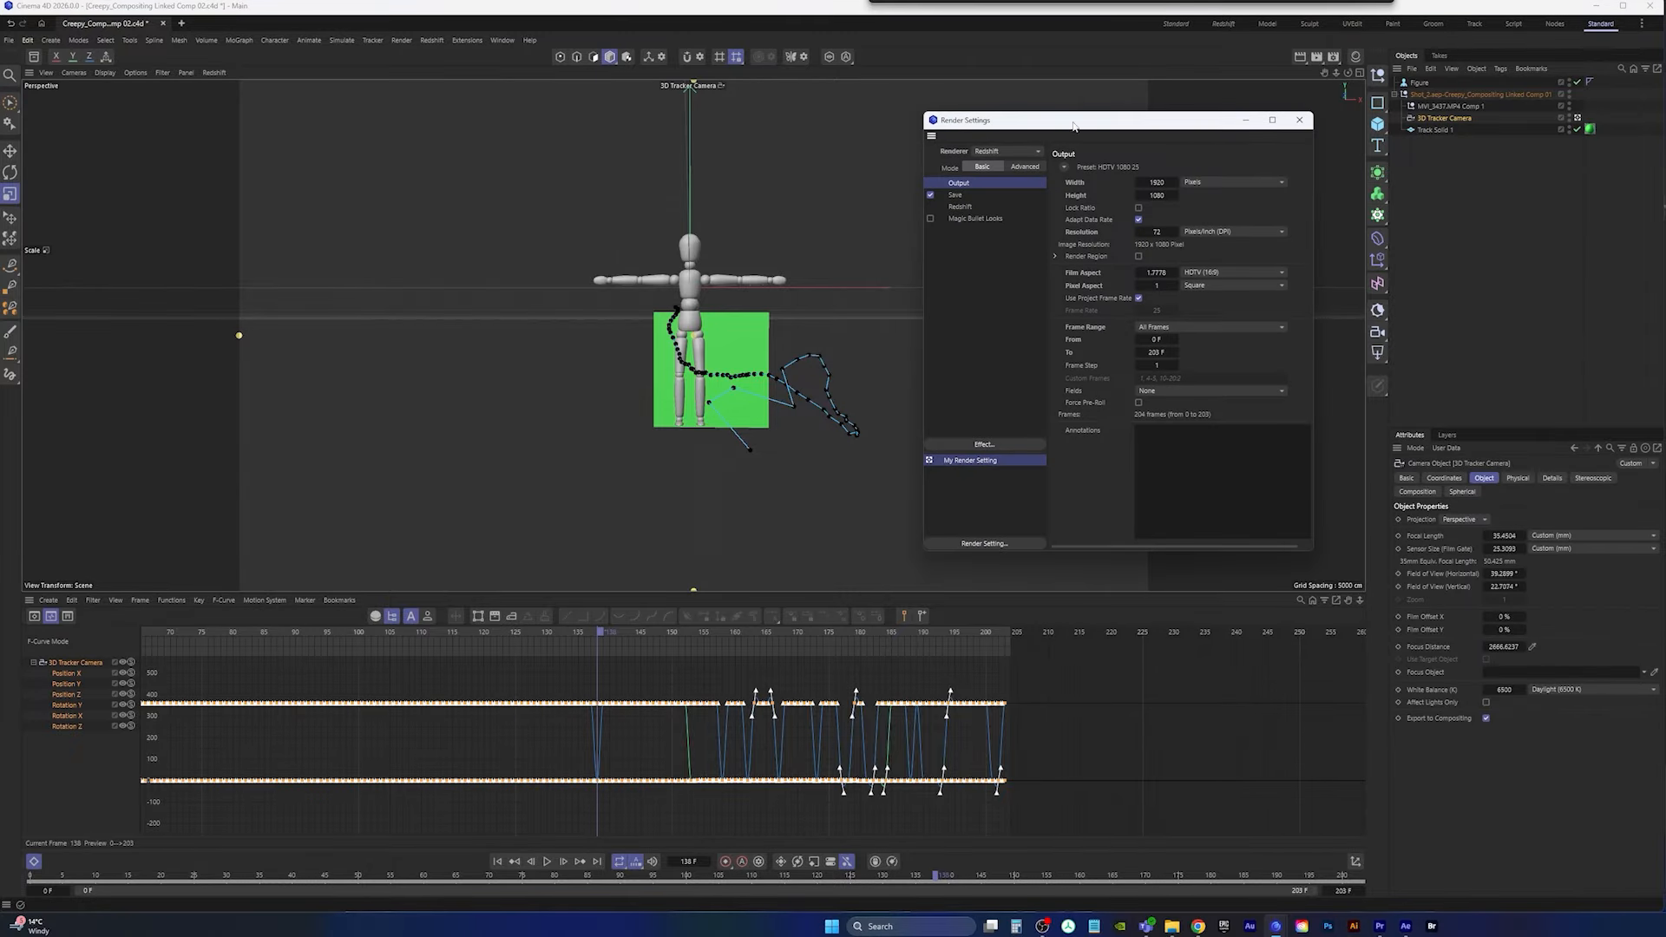
pyautogui.click(1006, 151)
pyautogui.click(1008, 166)
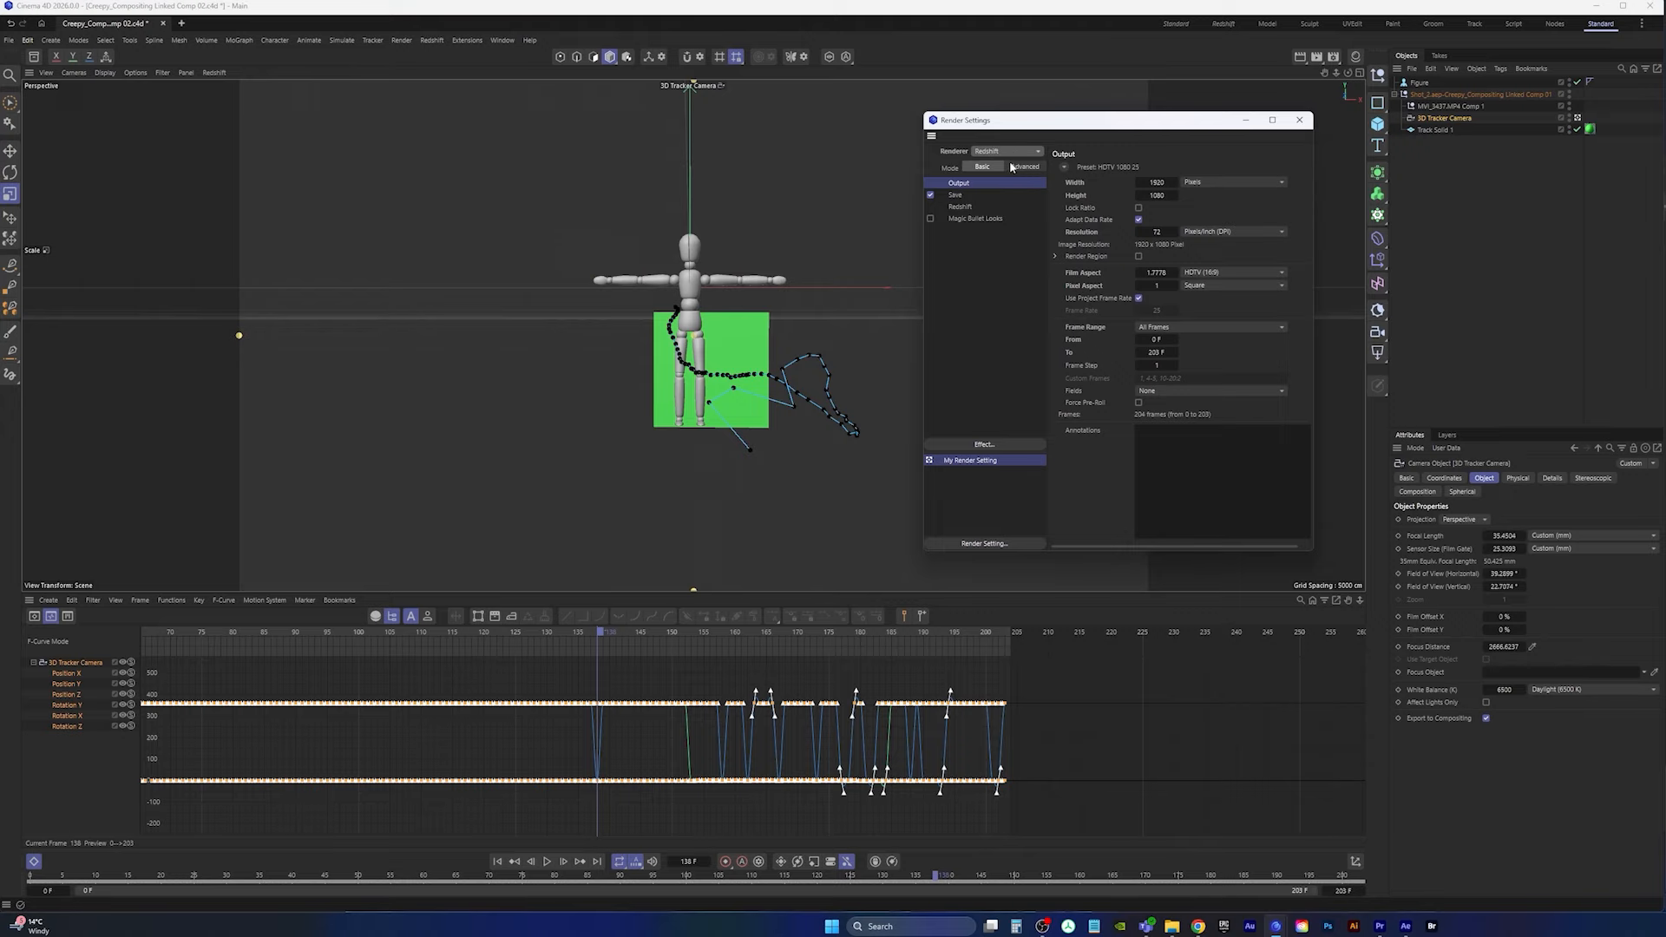
pyautogui.click(960, 208)
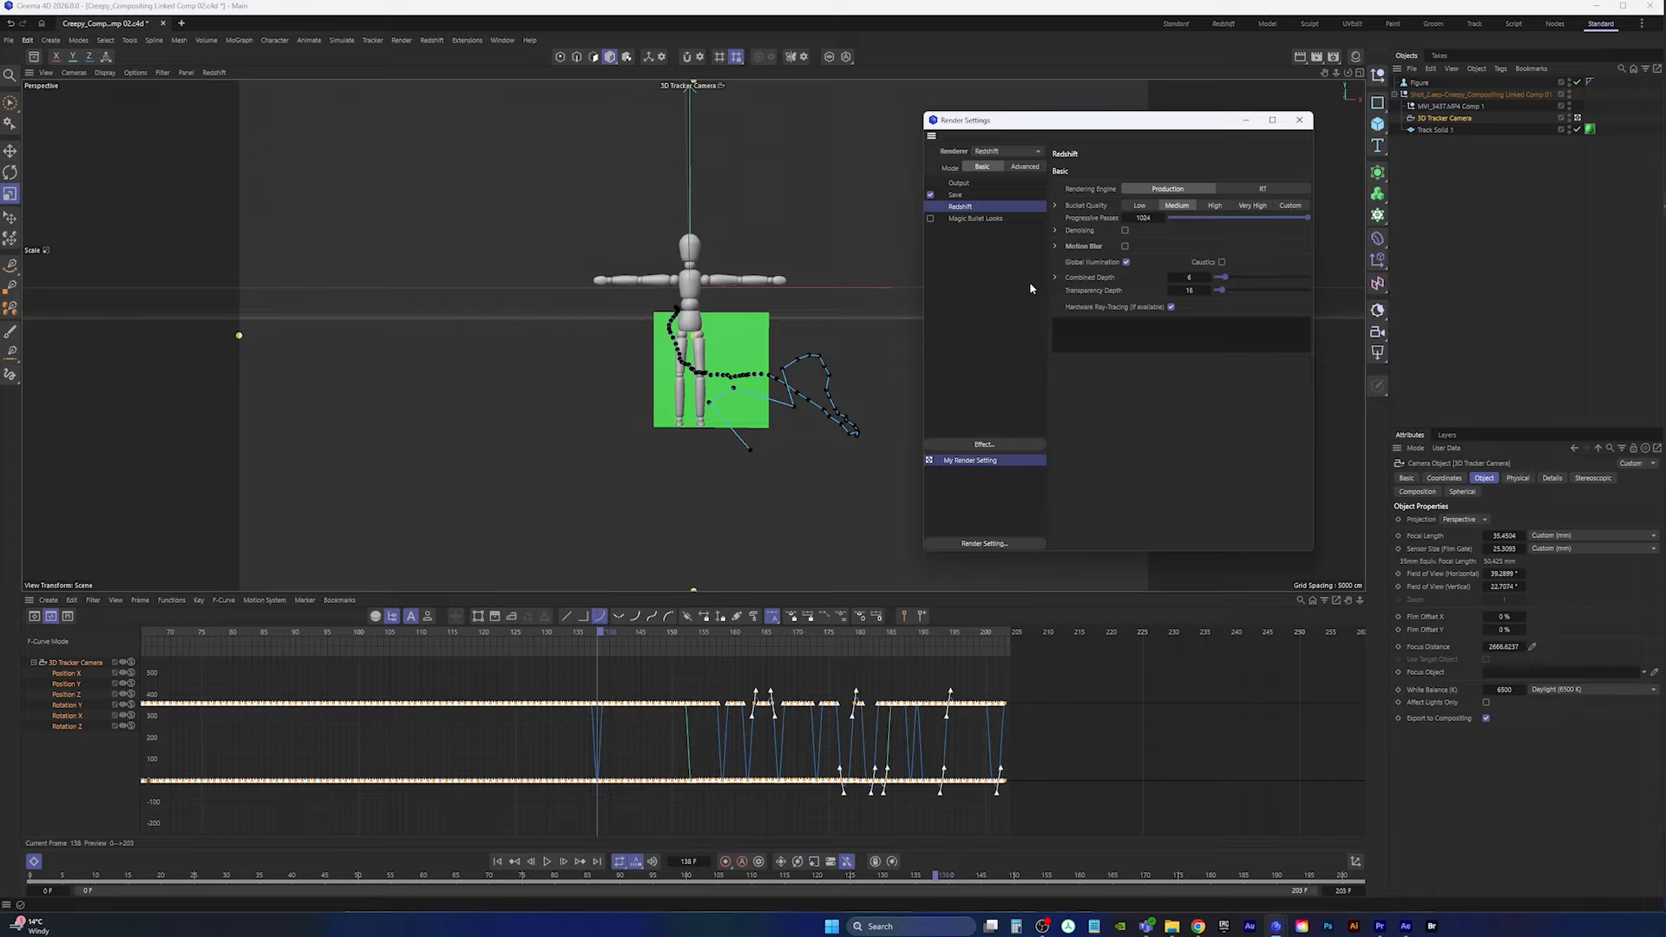
pyautogui.click(1125, 246)
# Step: Set the output frame range to Current Frame, close the render settings and render the frame in the Picture Viewer
pyautogui.click(957, 183)
pyautogui.click(1162, 327)
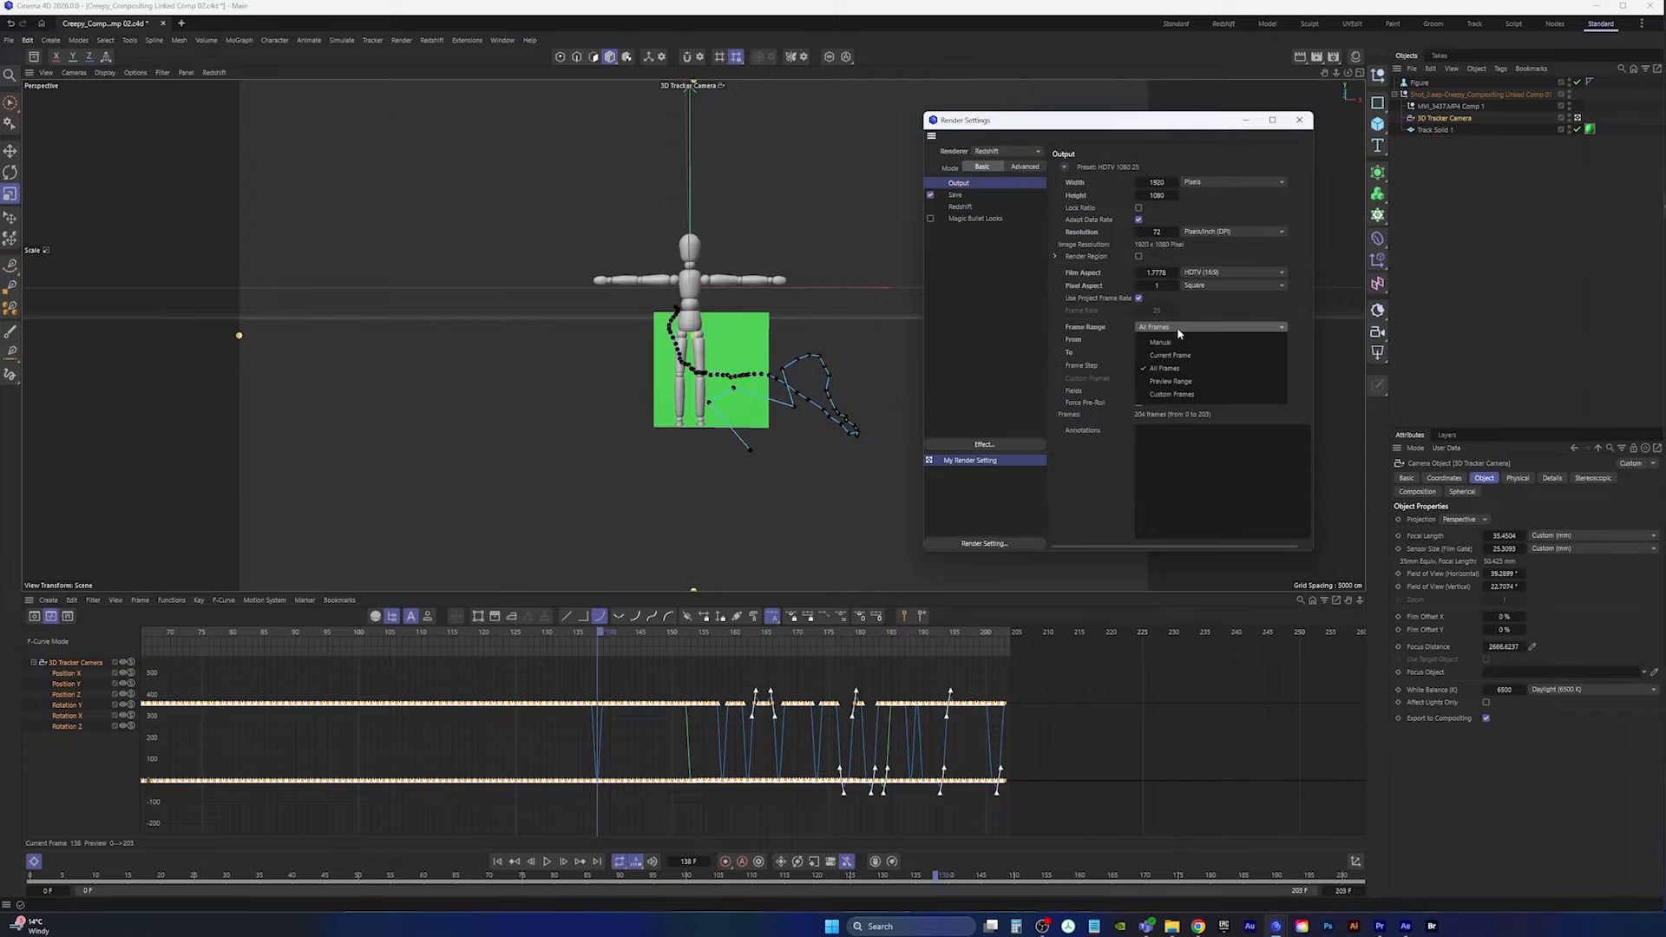
pyautogui.click(1159, 352)
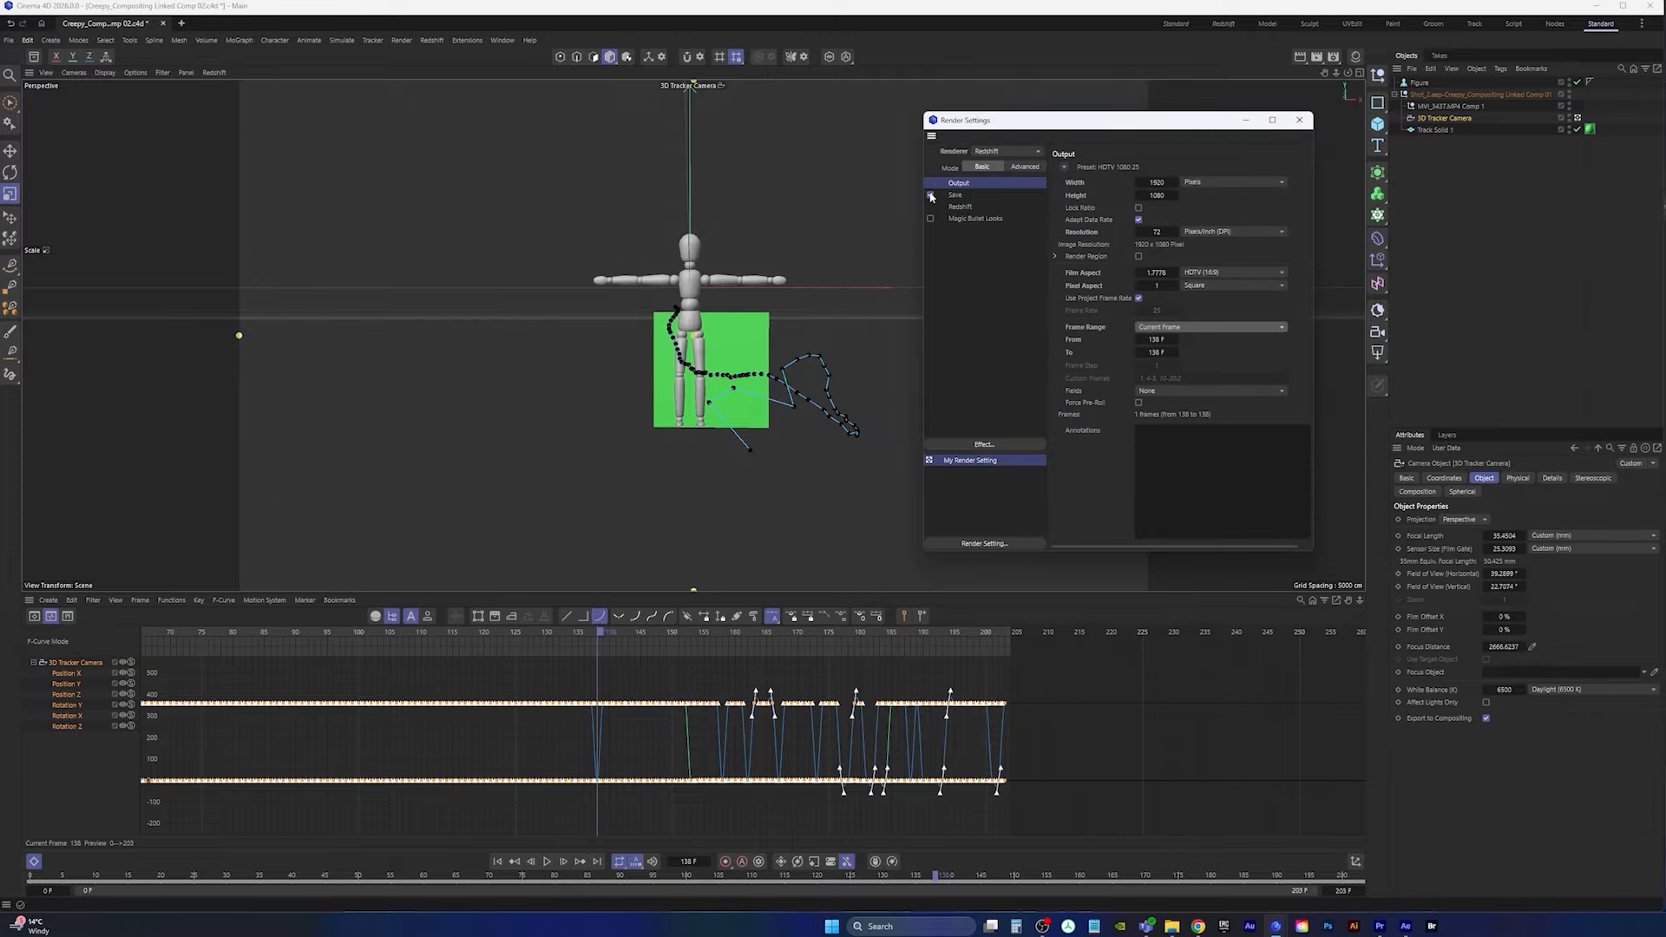
pyautogui.click(1298, 120)
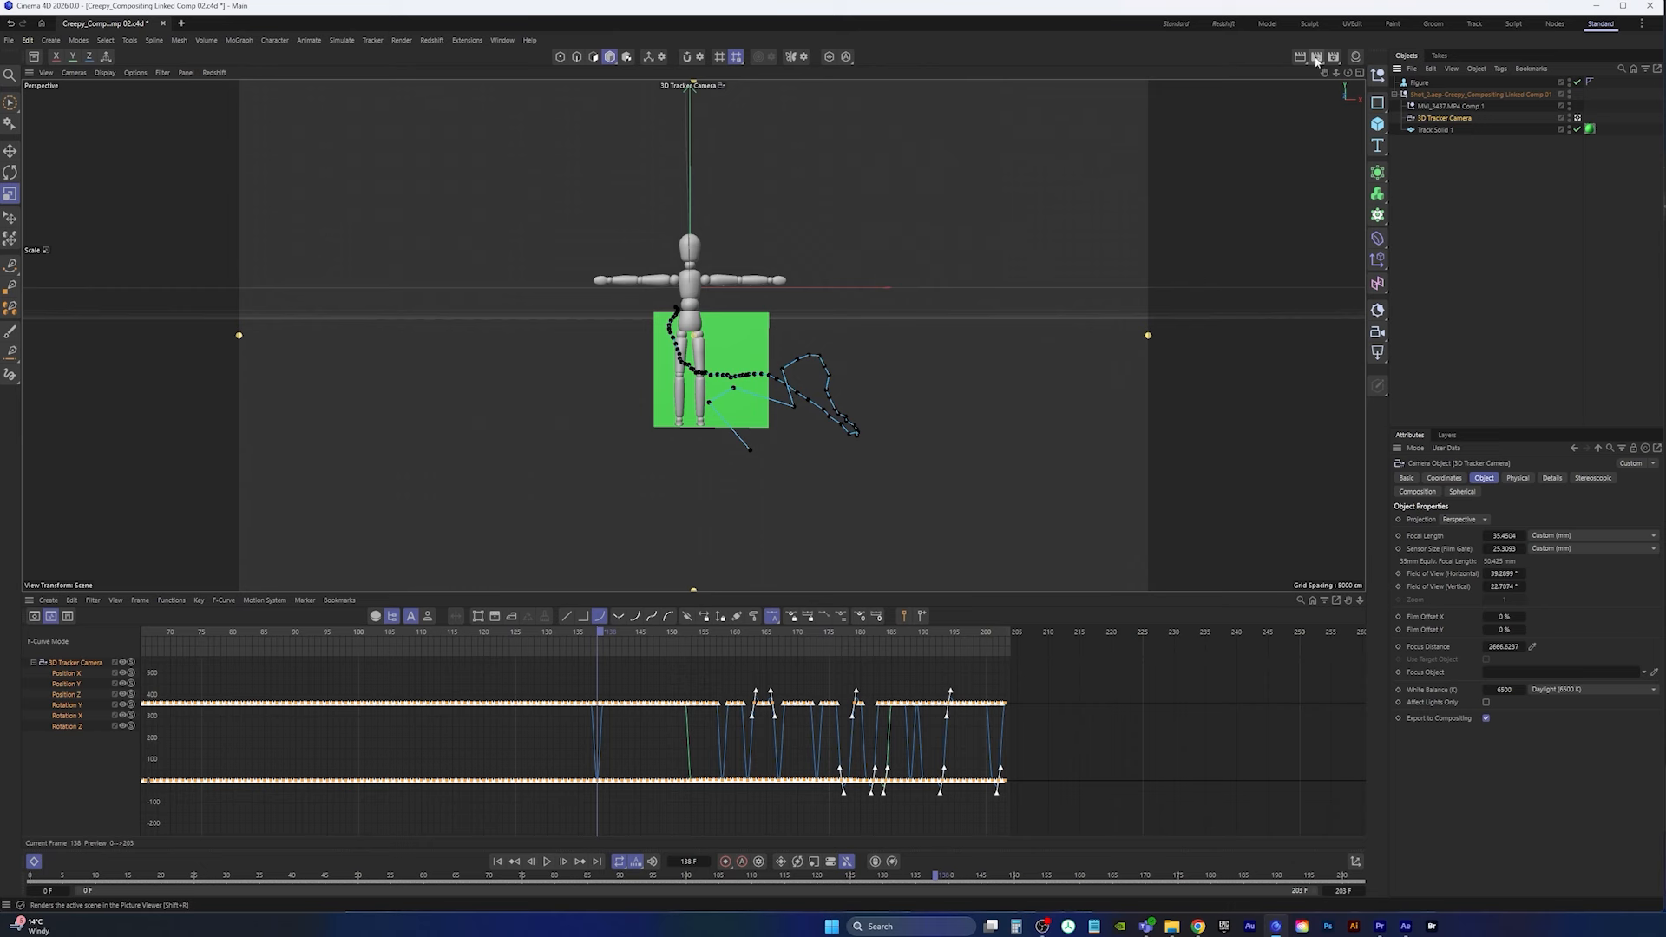
pyautogui.click(1316, 58)
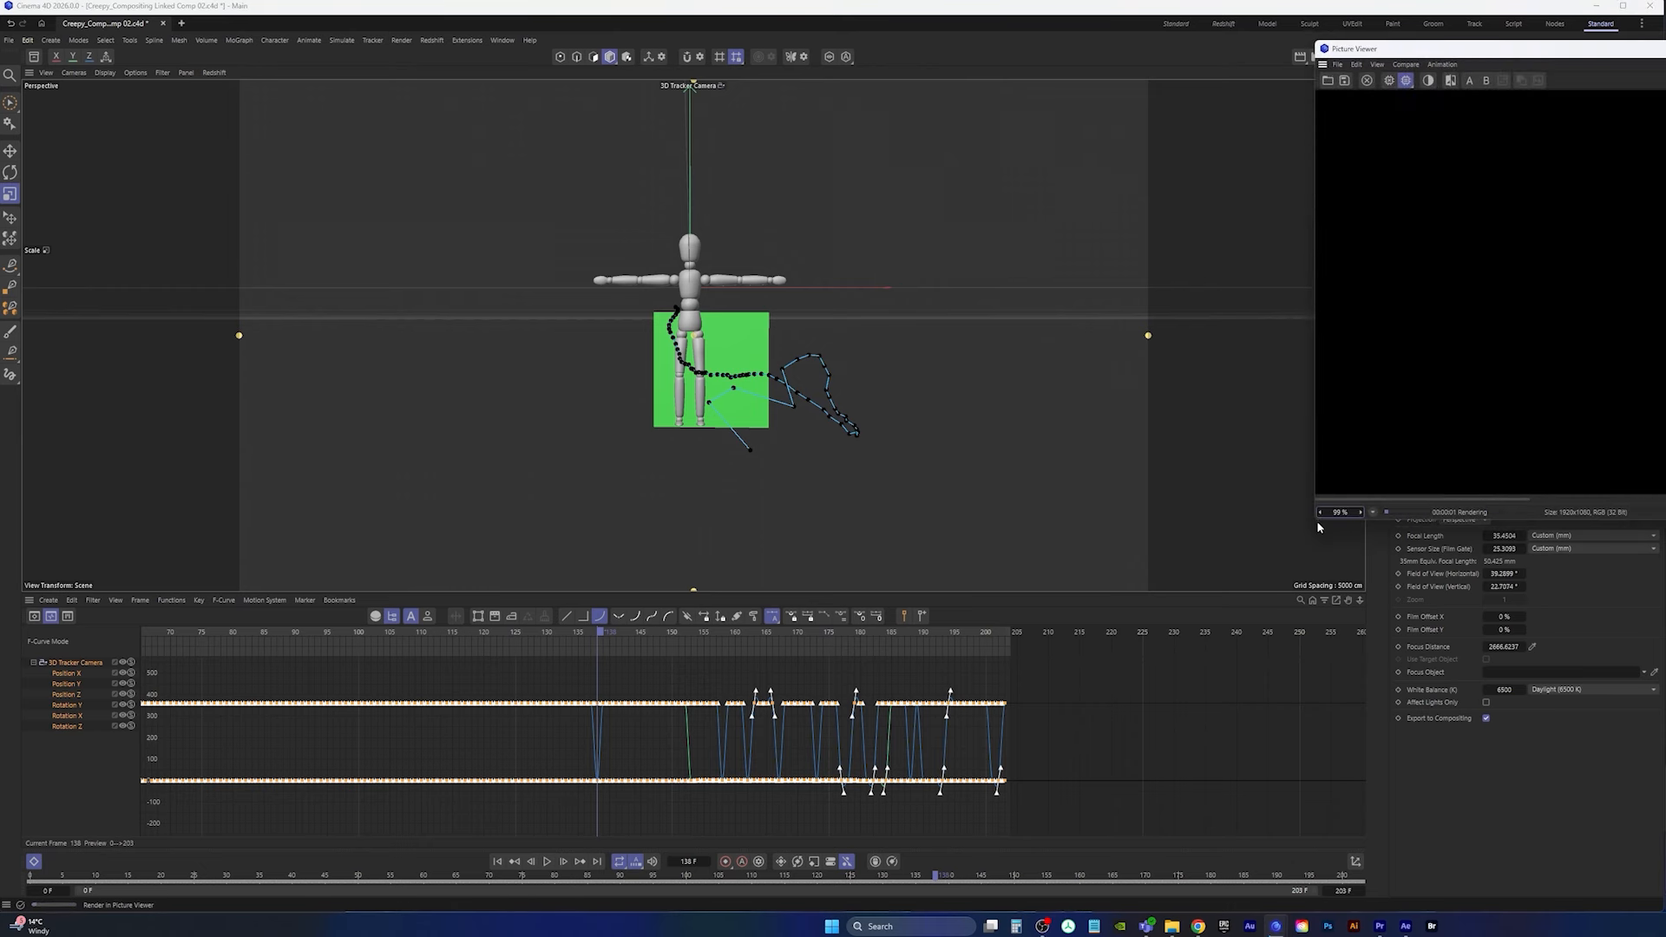
# Step: Go to frame 163, render it in the Picture Viewer to inspect the motion blur, and close the viewer
pyautogui.moveTo(1317, 527); pyautogui.dragTo(720, 637)
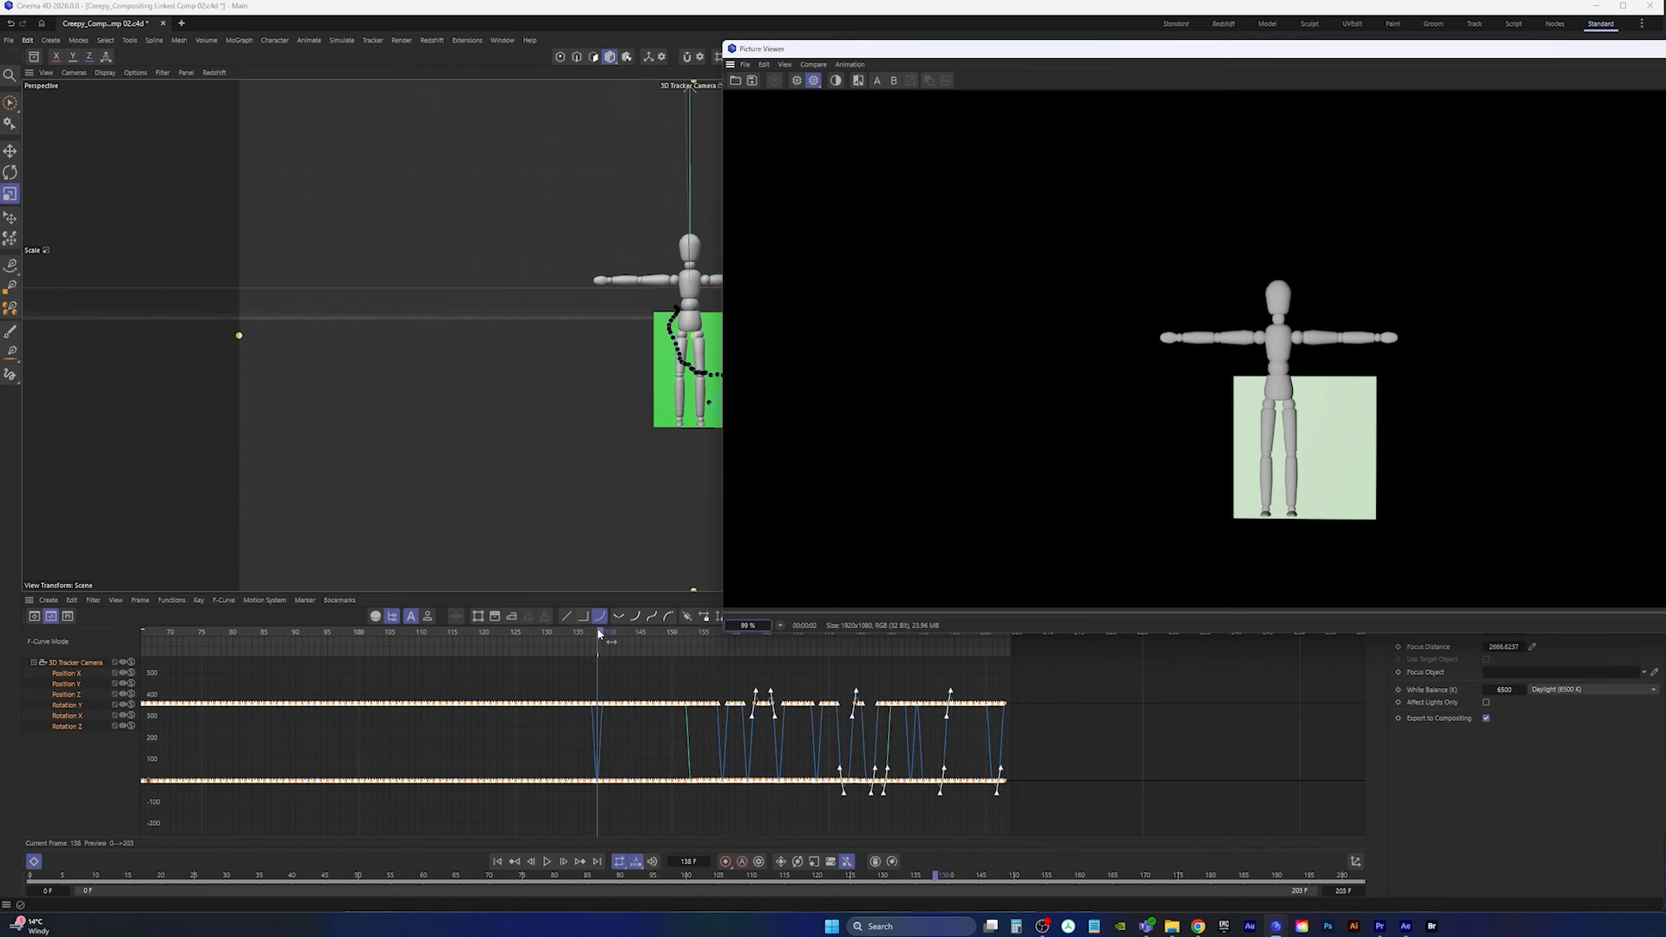
pyautogui.moveTo(636, 653); pyautogui.dragTo(753, 656)
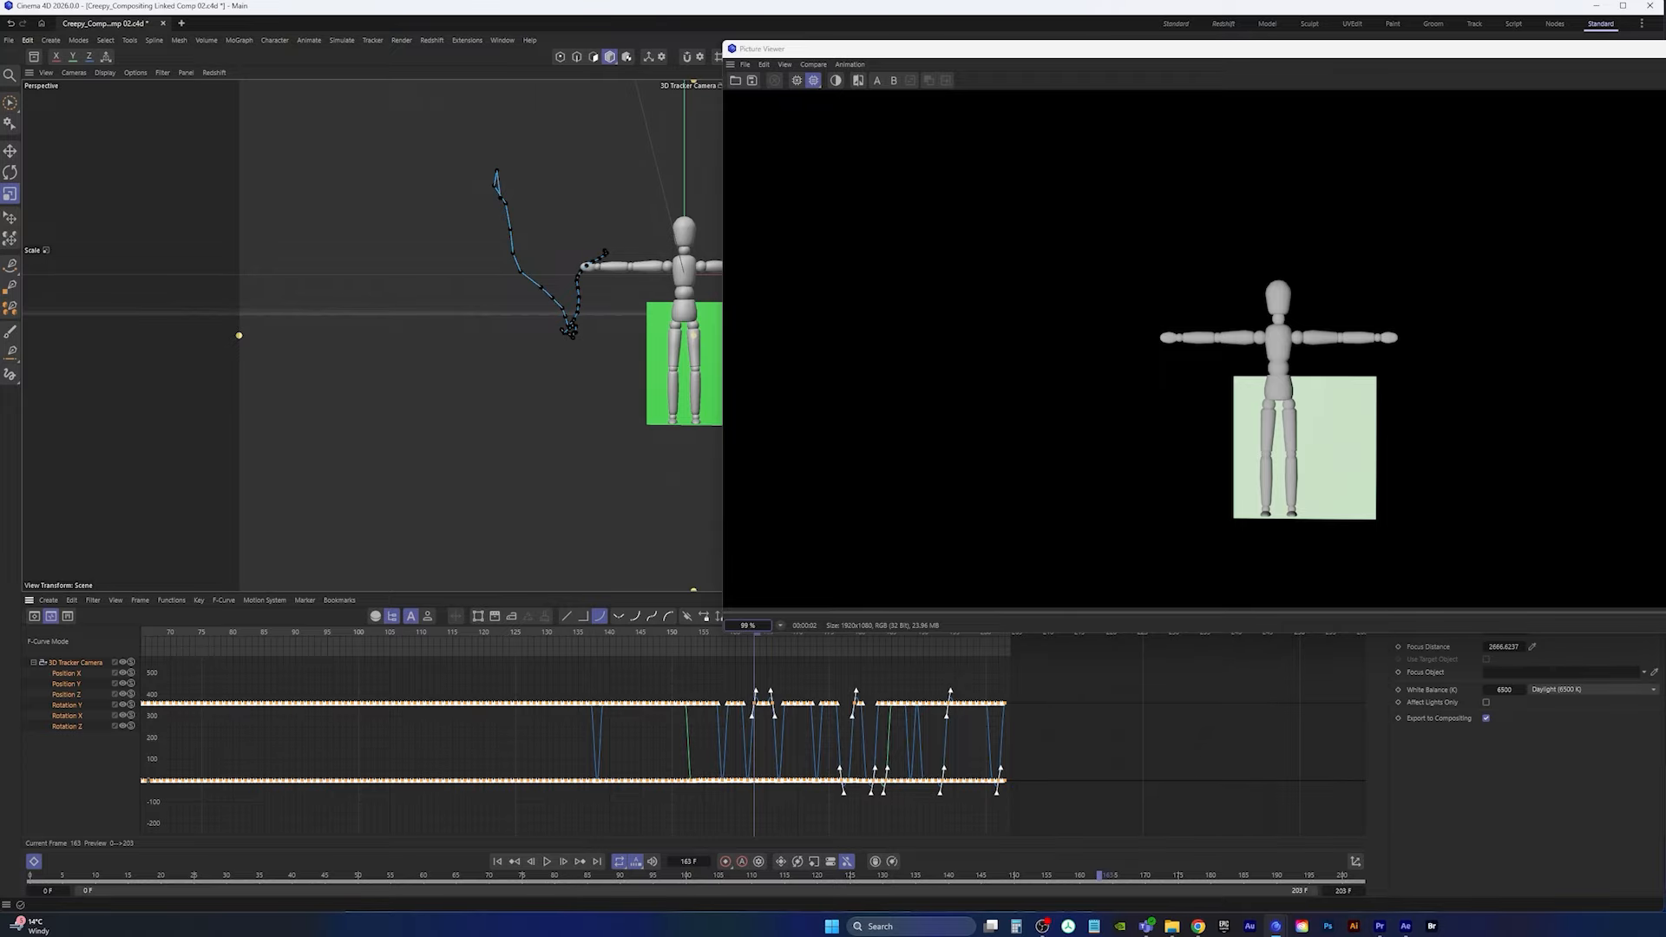
pyautogui.click(1664, 48)
pyautogui.click(1316, 56)
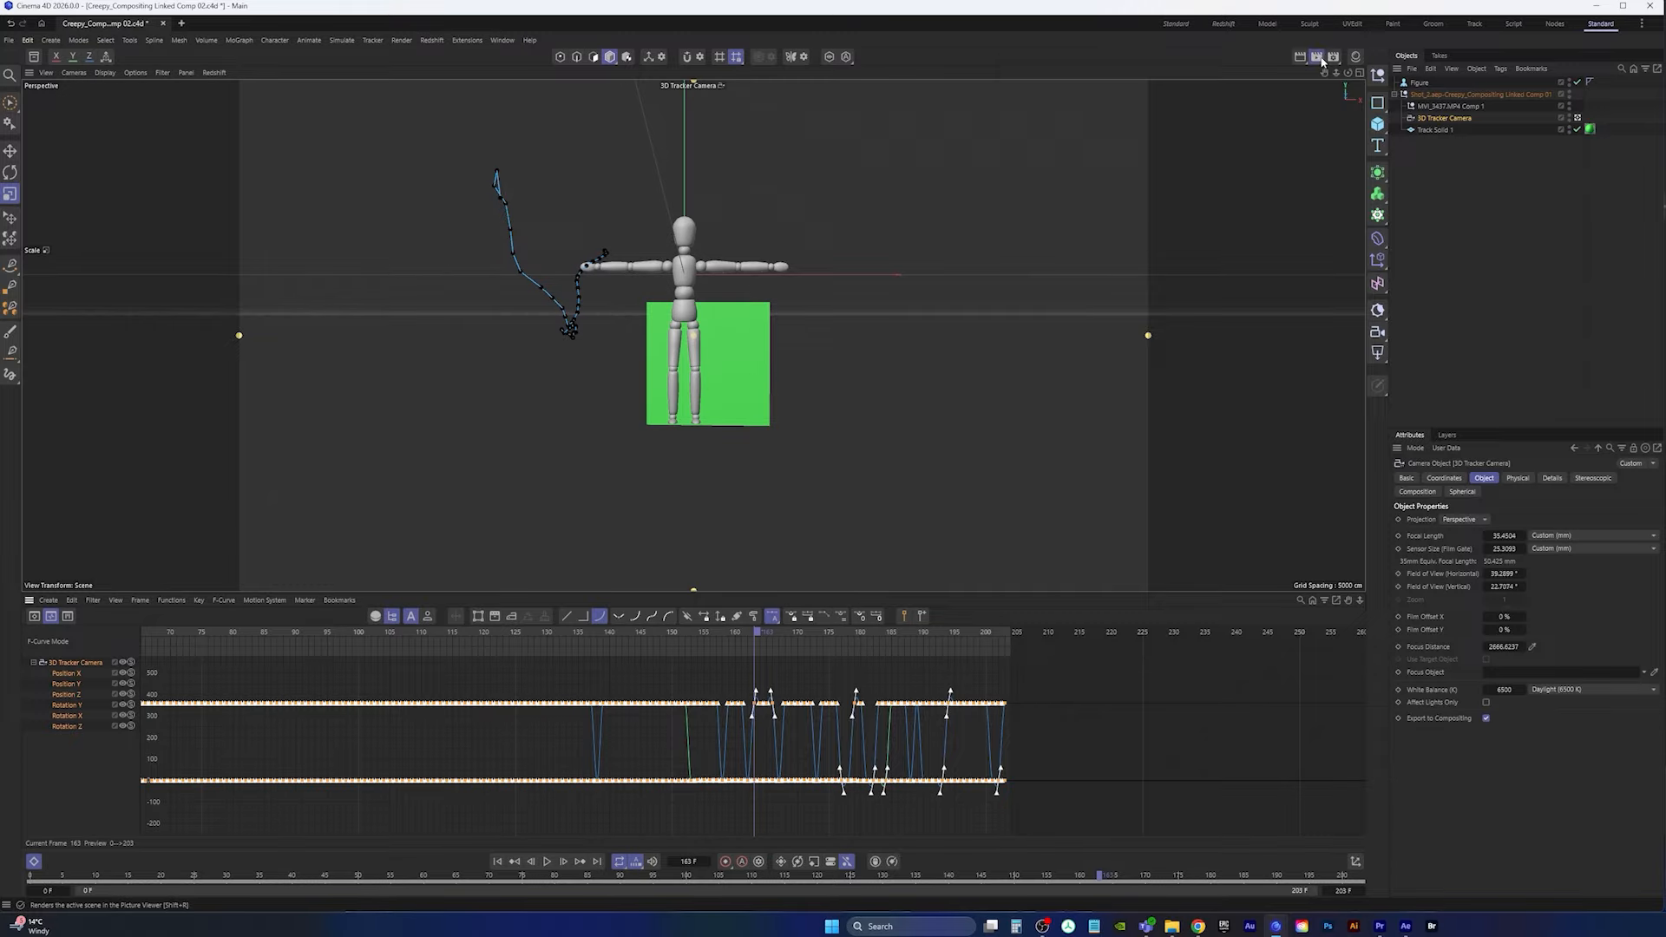
pyautogui.moveTo(1664, 52); pyautogui.dragTo(850, 105)
pyautogui.moveTo(1003, 102); pyautogui.dragTo(1009, 38)
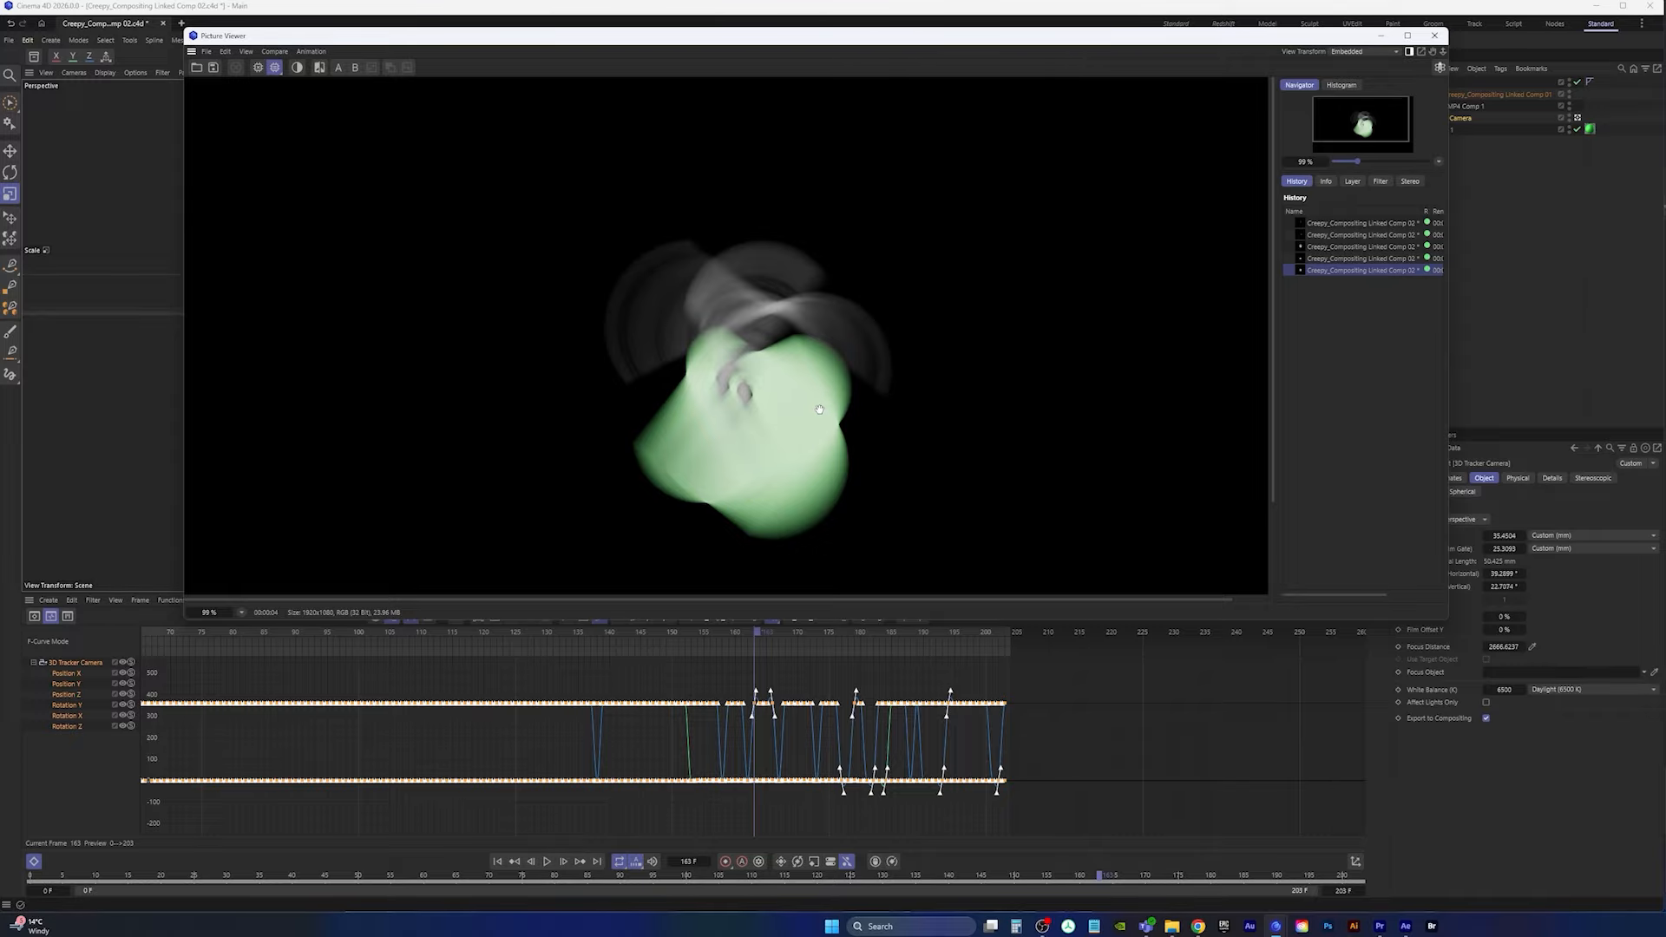
pyautogui.click(1434, 35)
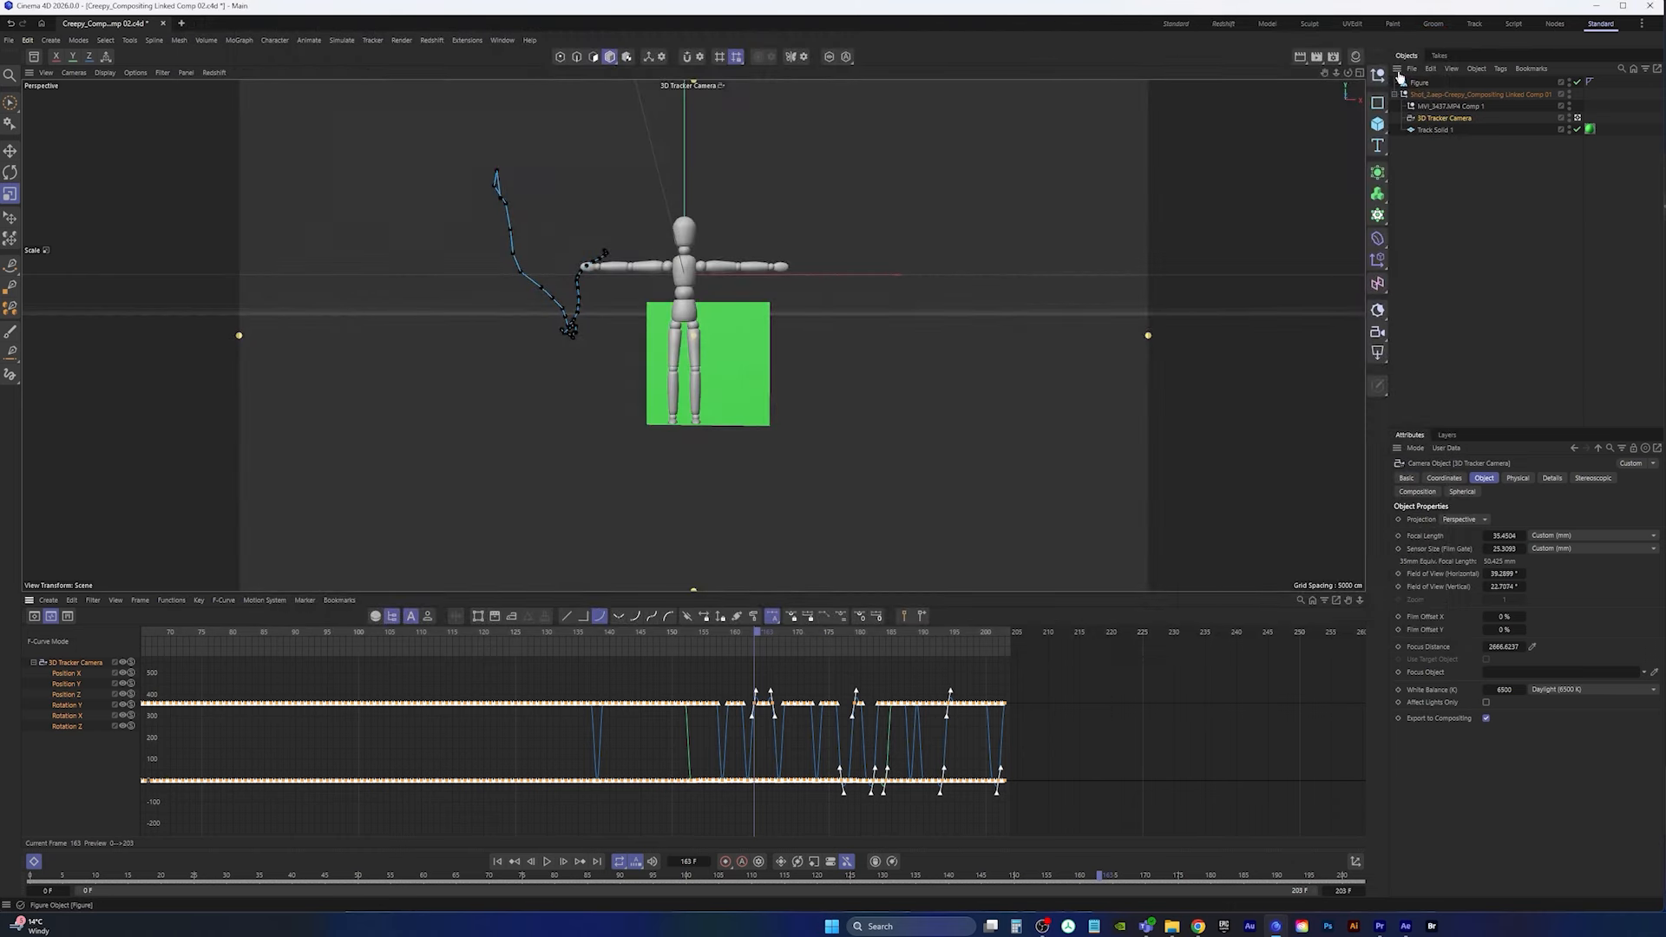
# Step: Disable Motion Blur for the Redshift renderer and render frame 163 again in the Picture Viewer
pyautogui.hotkey('ctrl', 'b')
pyautogui.moveTo(1362, 48); pyautogui.dragTo(884, 138)
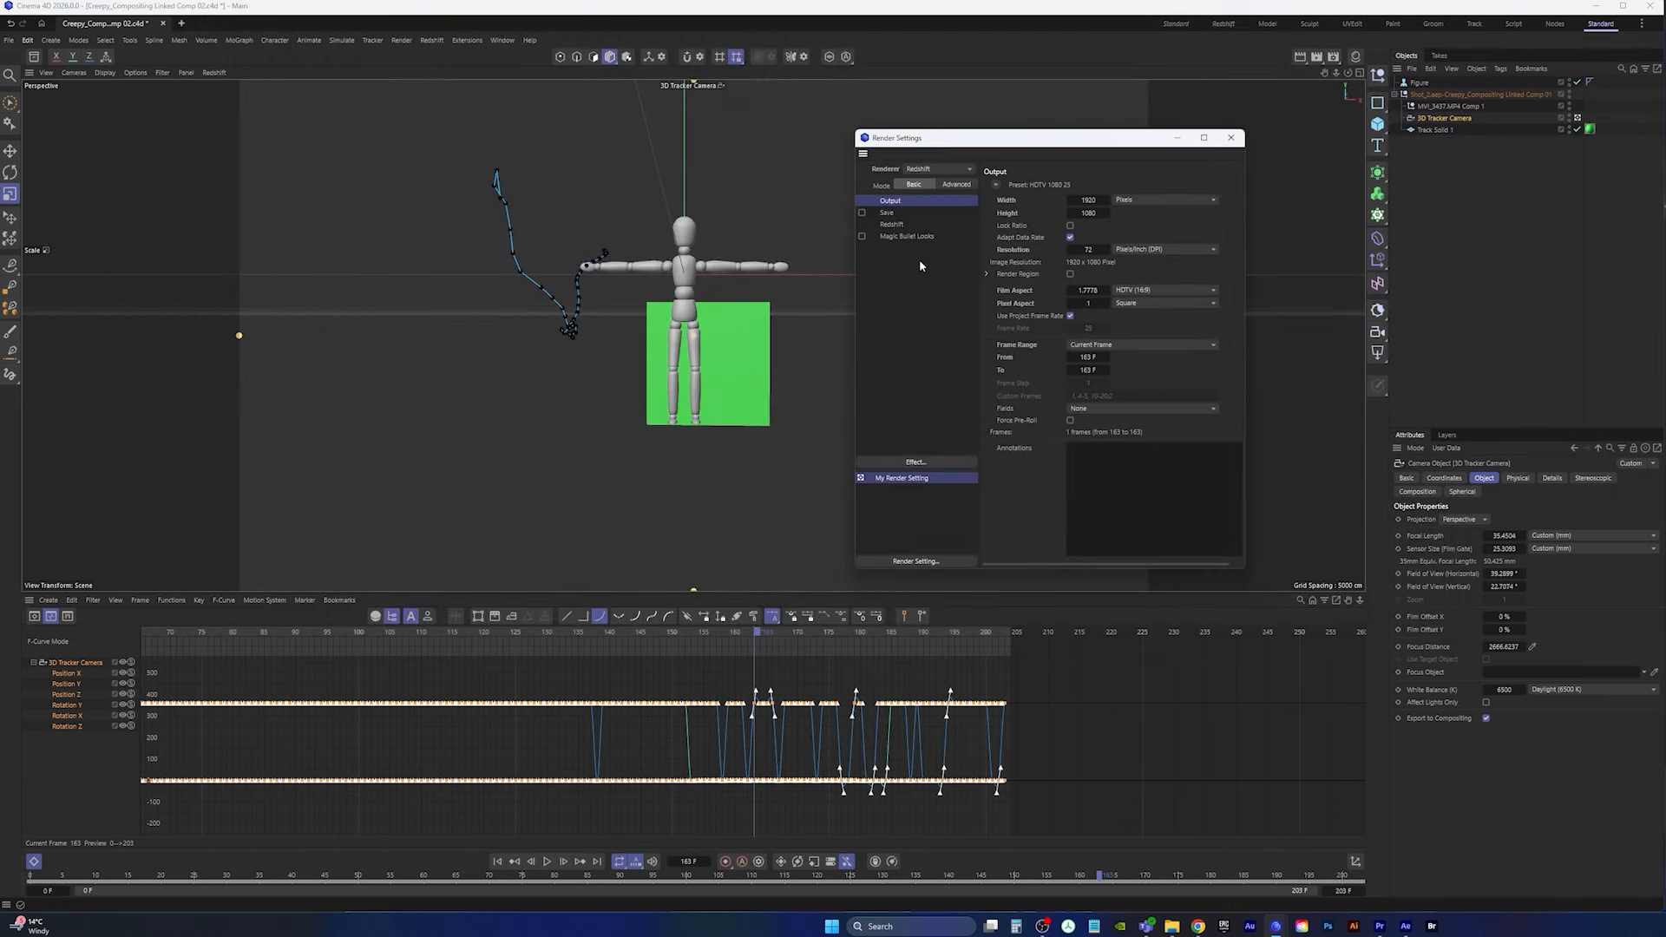
pyautogui.click(892, 224)
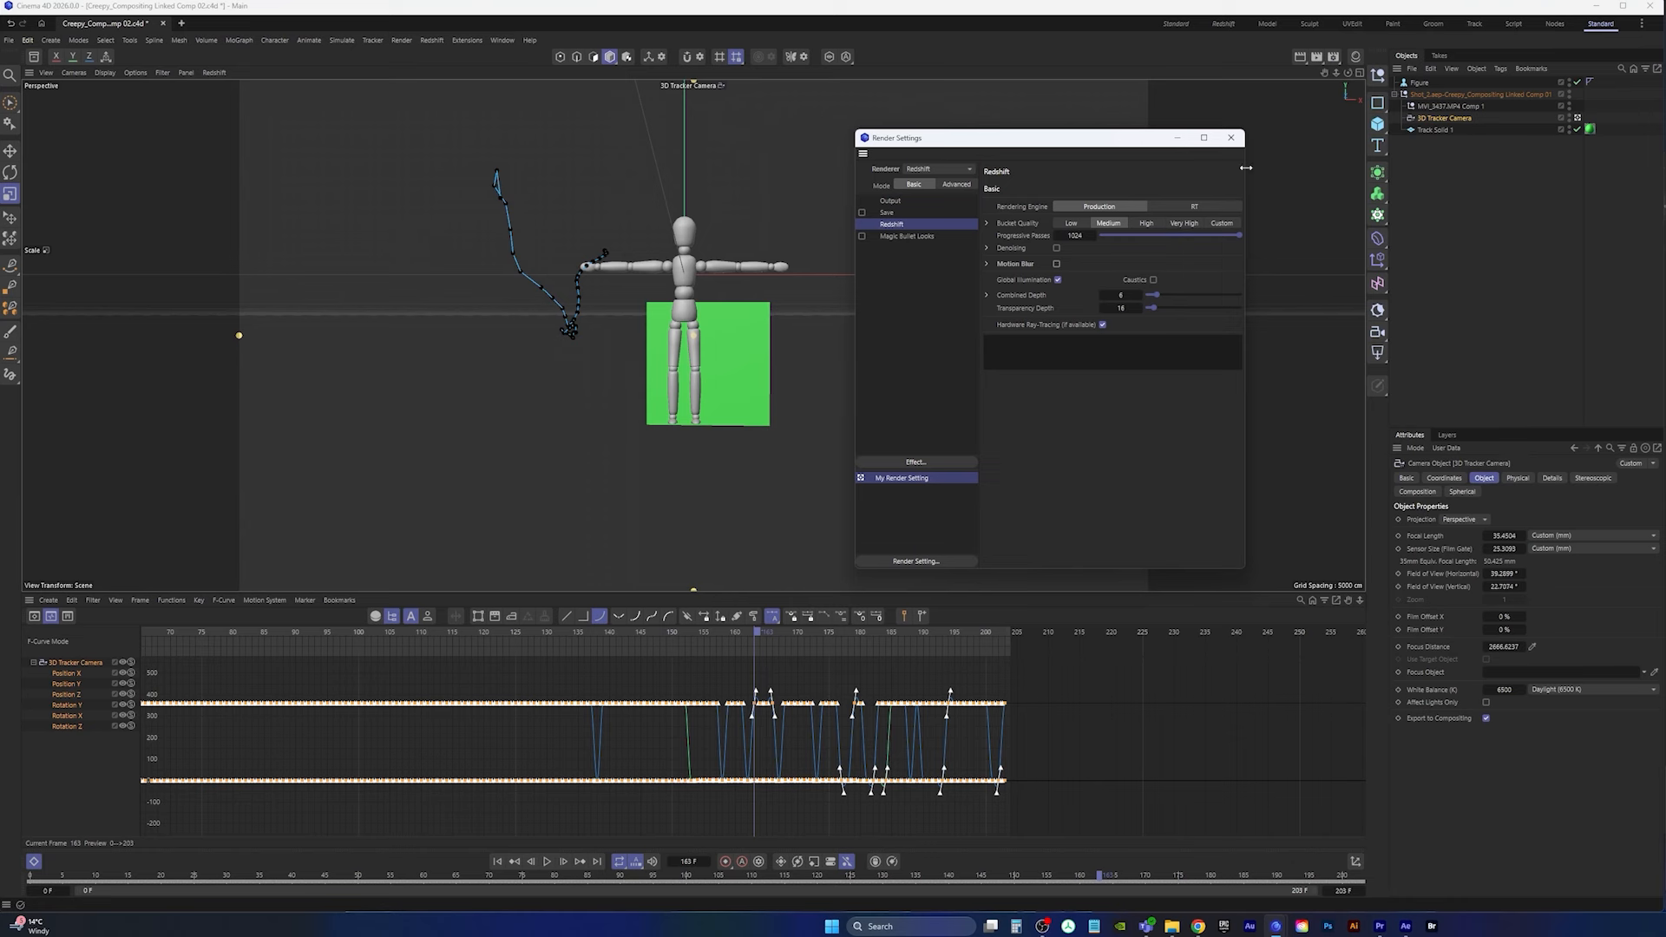
pyautogui.click(1231, 138)
pyautogui.click(1314, 61)
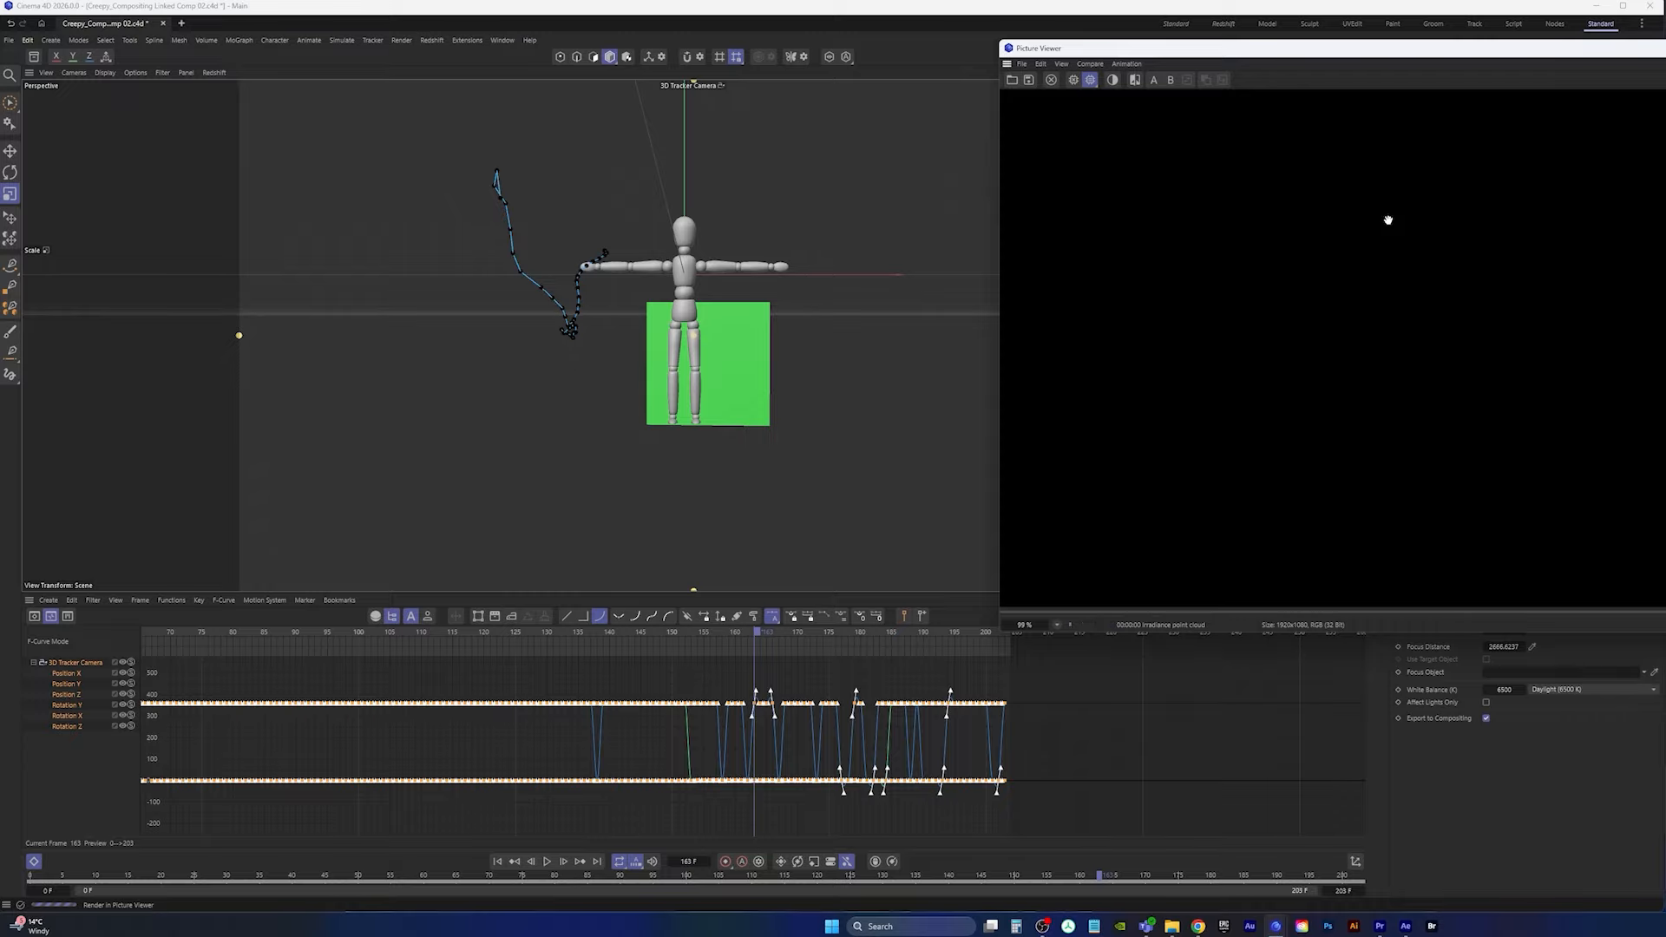
pyautogui.moveTo(1371, 50); pyautogui.dragTo(856, 134)
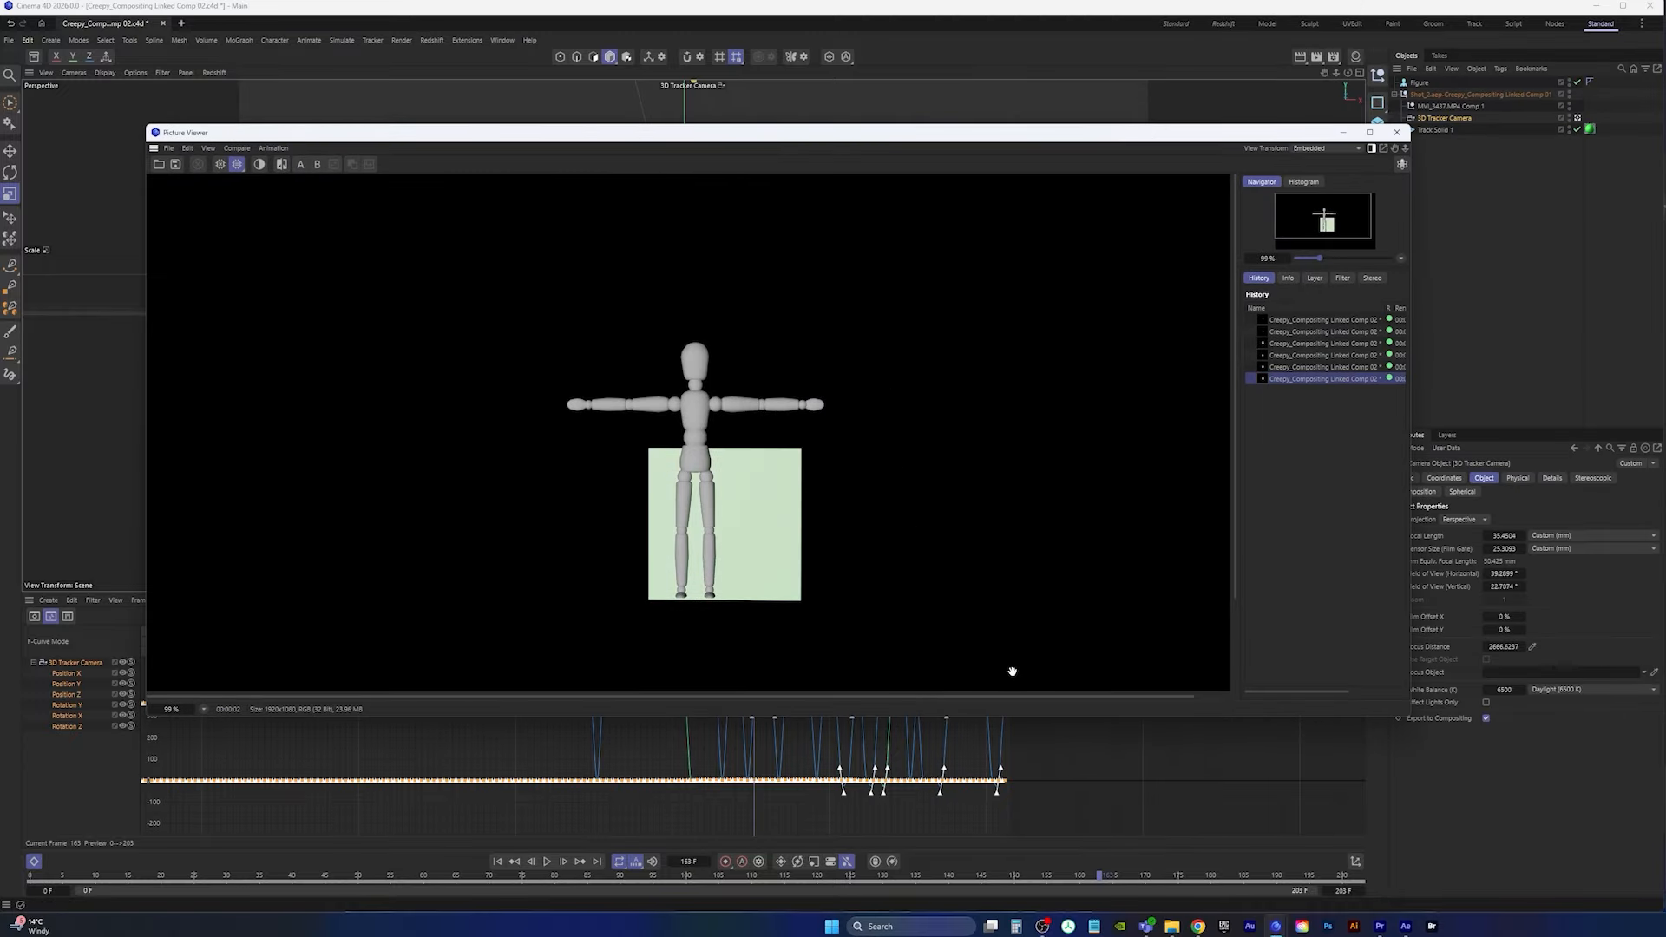
# Step: Switch to After Effects, widen its window to the full screen and search the effects for "rsmb"
pyautogui.click(1406, 926)
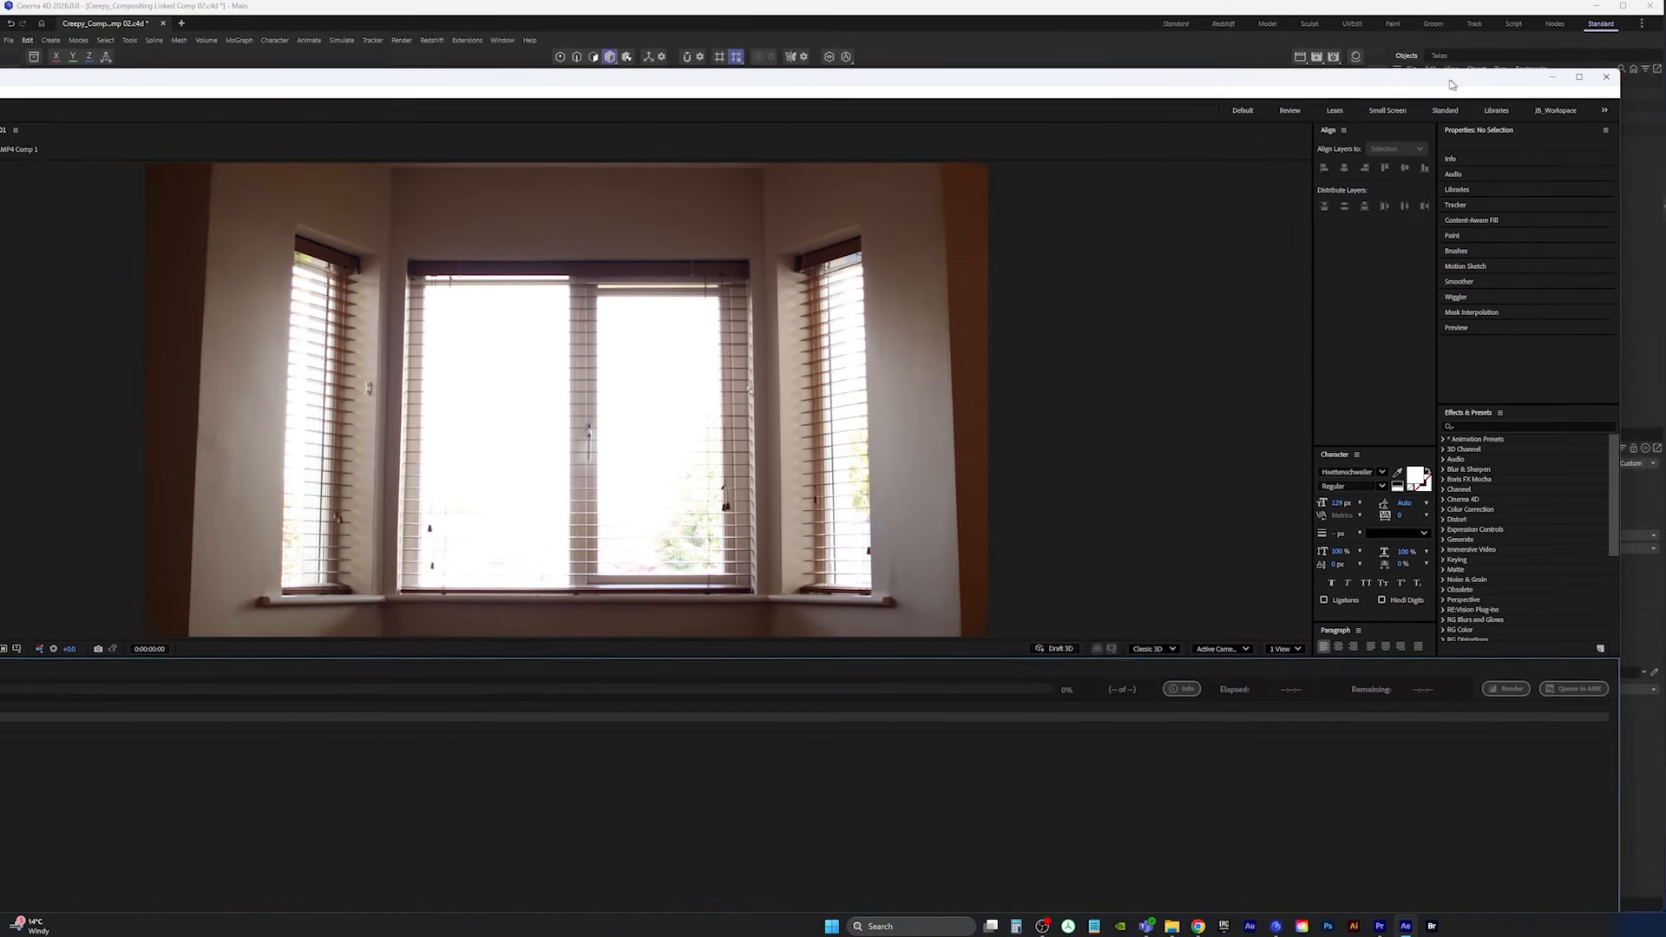
pyautogui.moveTo(1318, 7); pyautogui.dragTo(1319, 112)
pyautogui.press('super+Left')
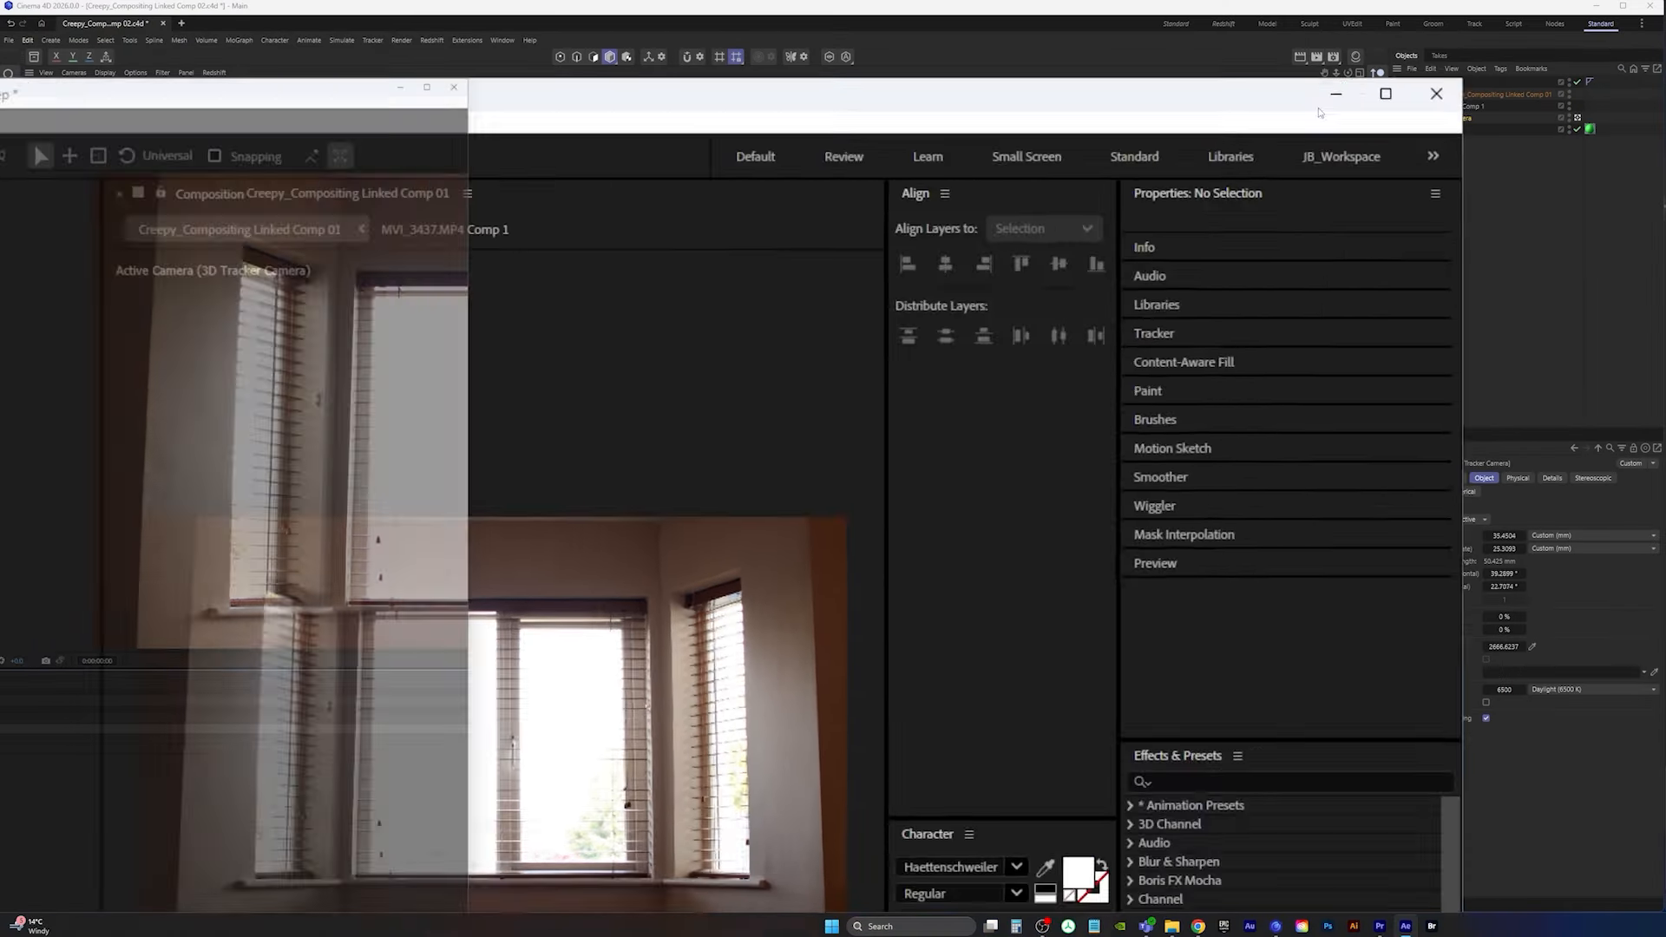
pyautogui.click(1149, 314)
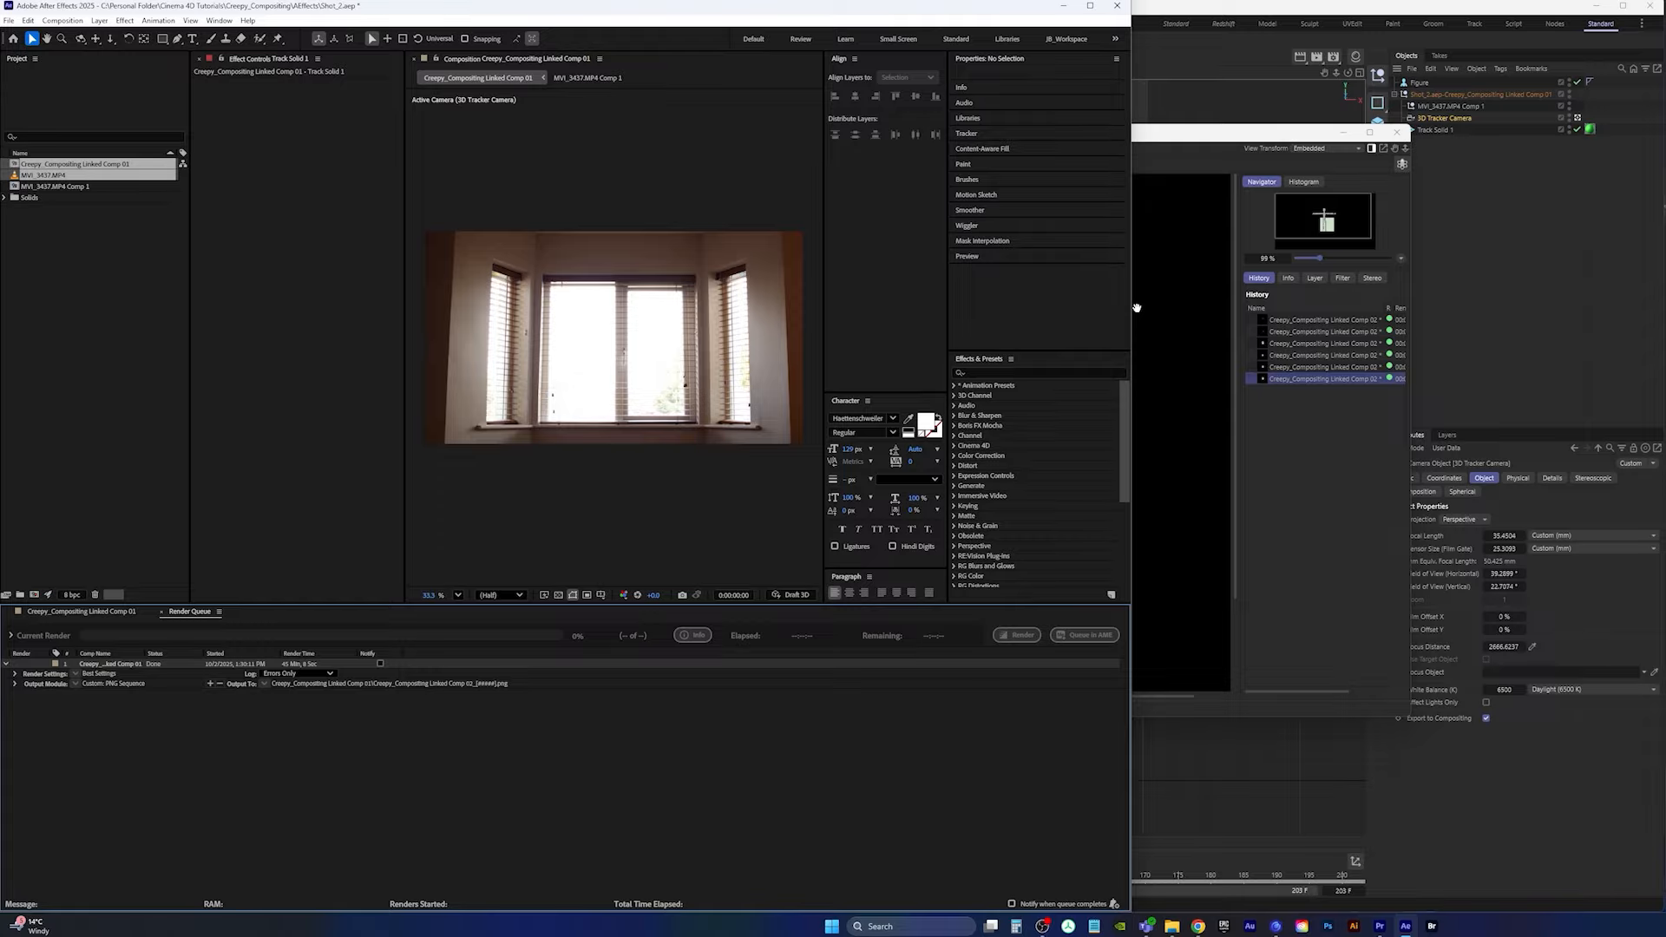
pyautogui.moveTo(1131, 309); pyautogui.dragTo(1659, 278)
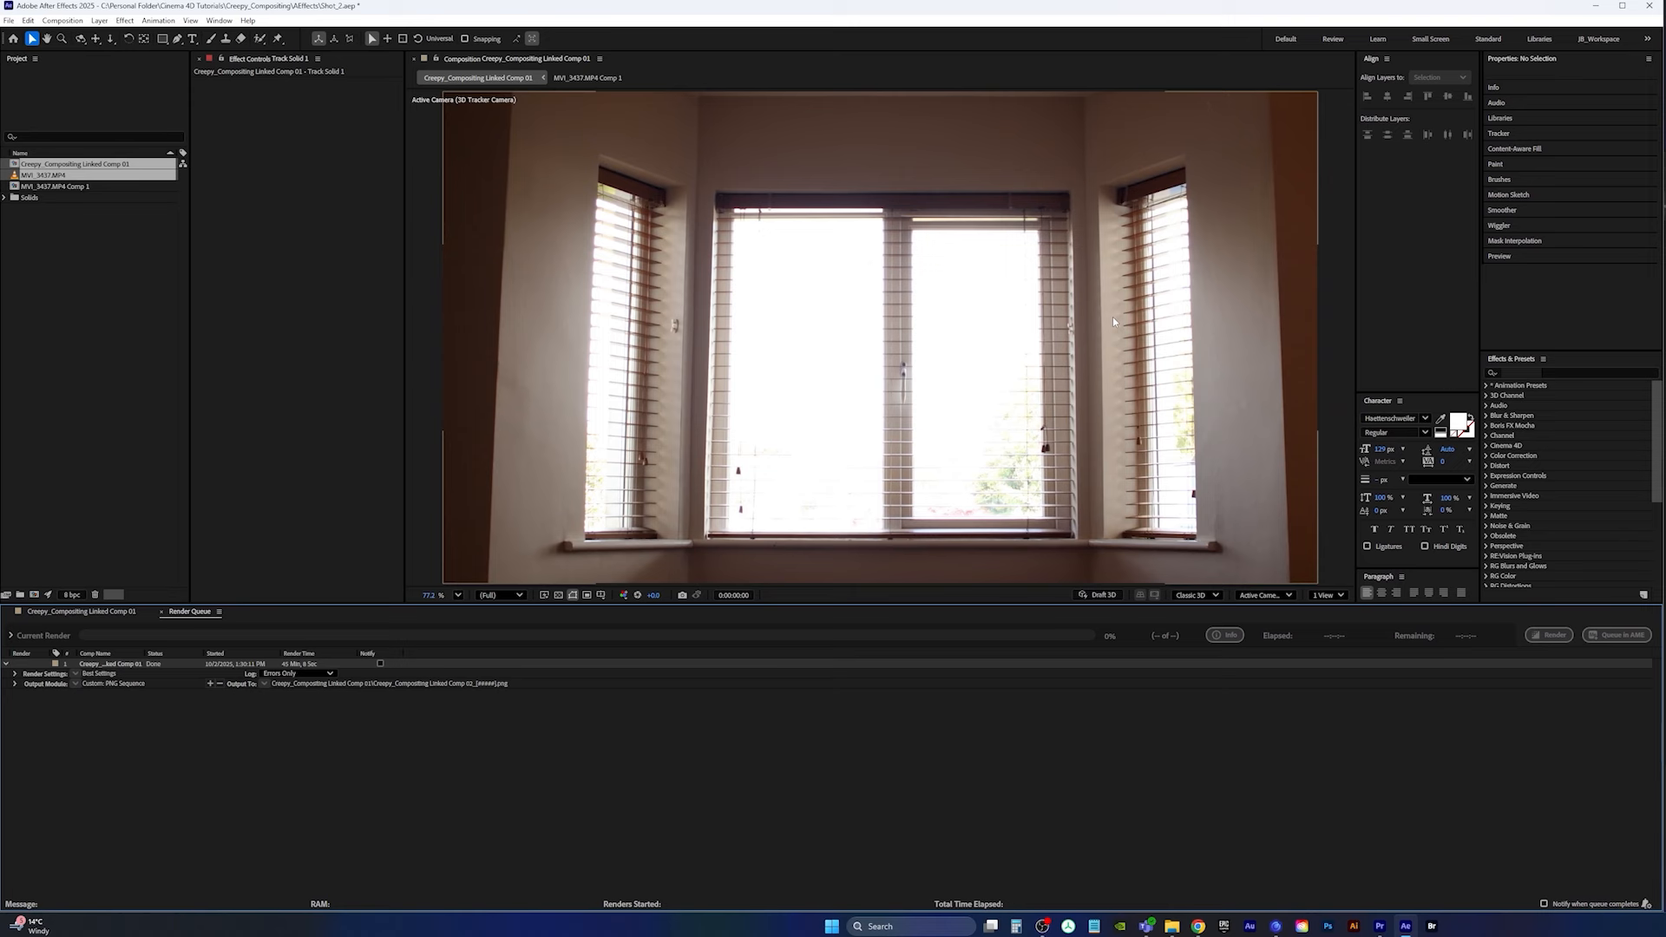
pyautogui.click(1532, 371)
pyautogui.write('rsmb')
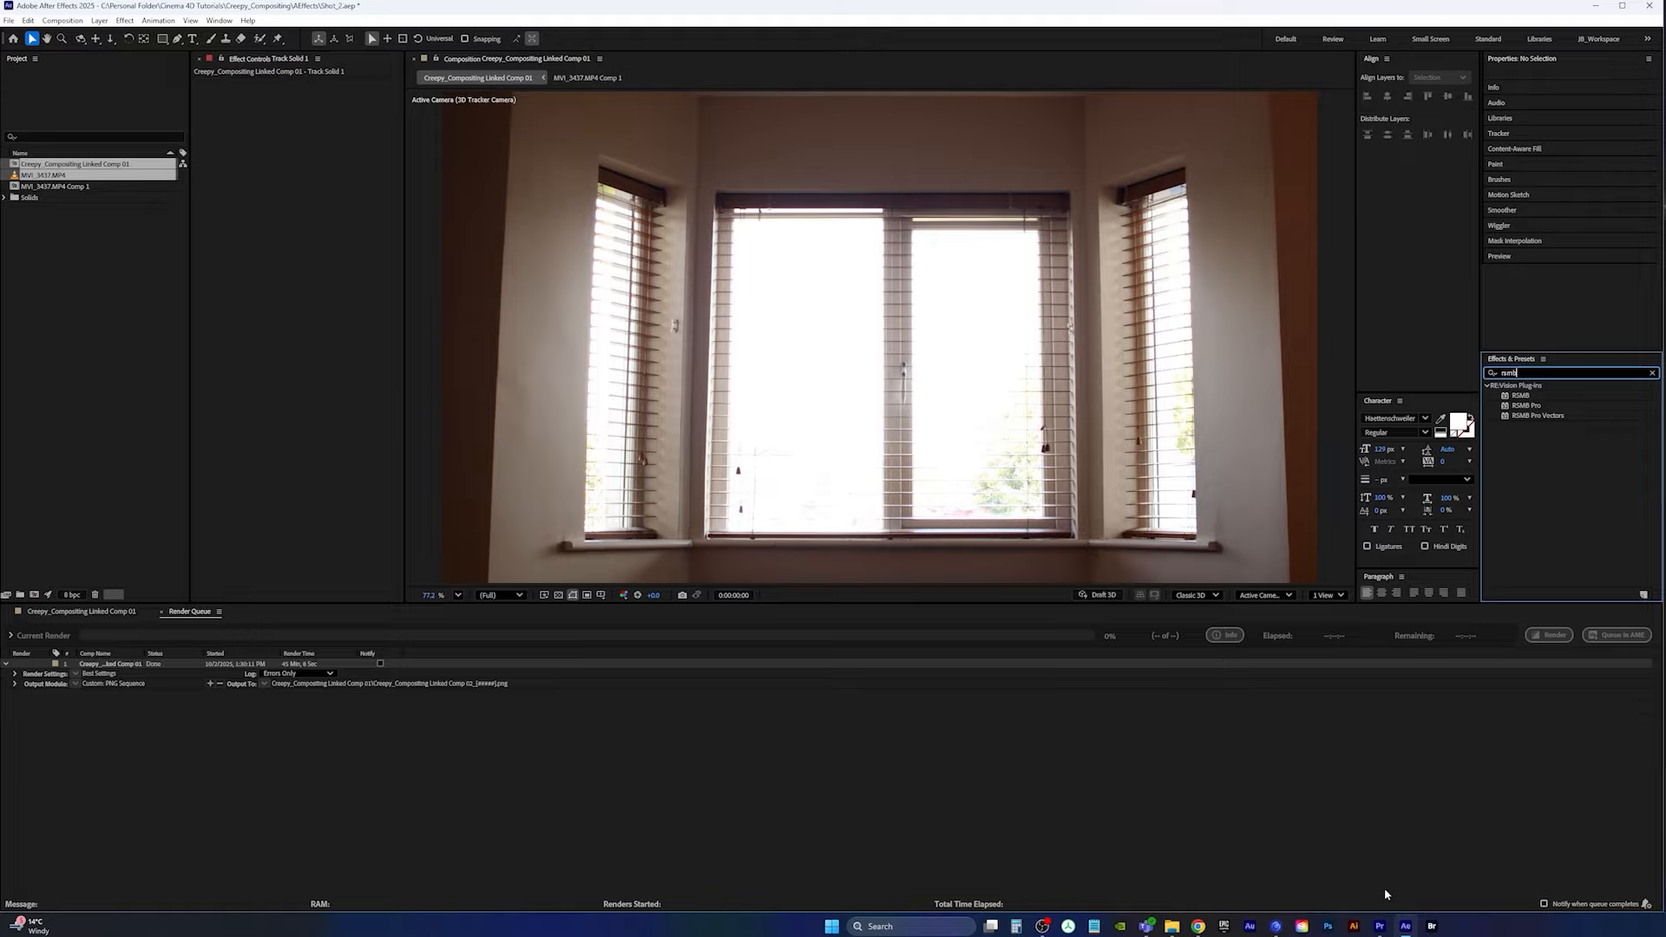
# Step: Return to Cinema 4D and minimise the Picture Viewer
pyautogui.moveTo(1402, 931)
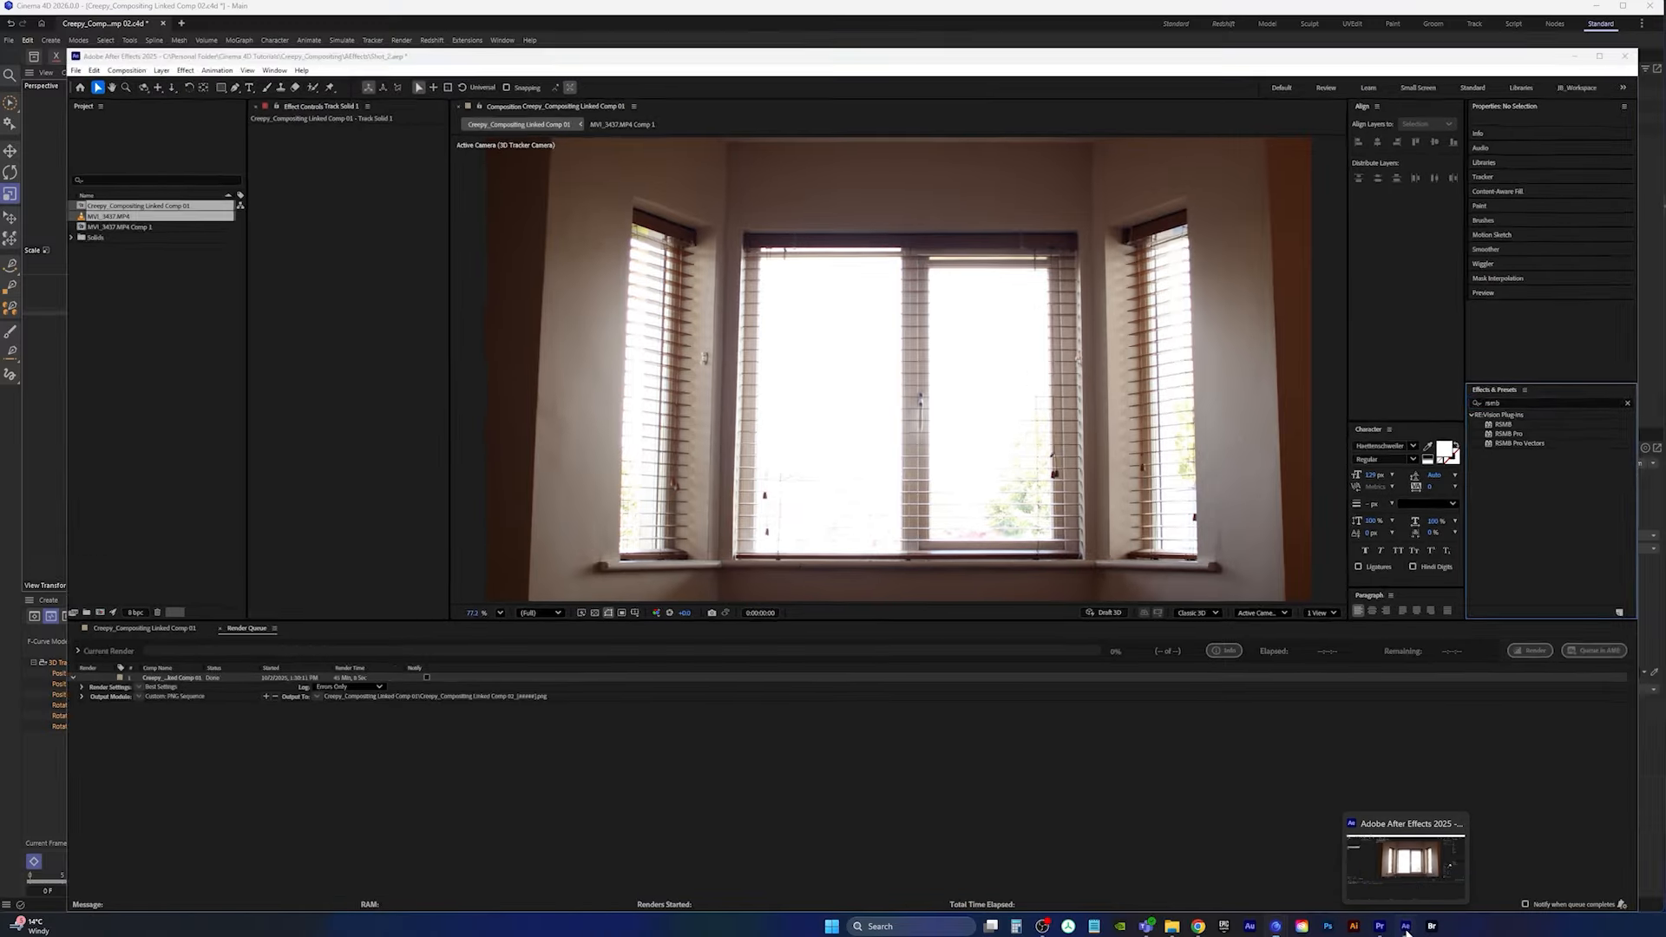
pyautogui.click(1405, 930)
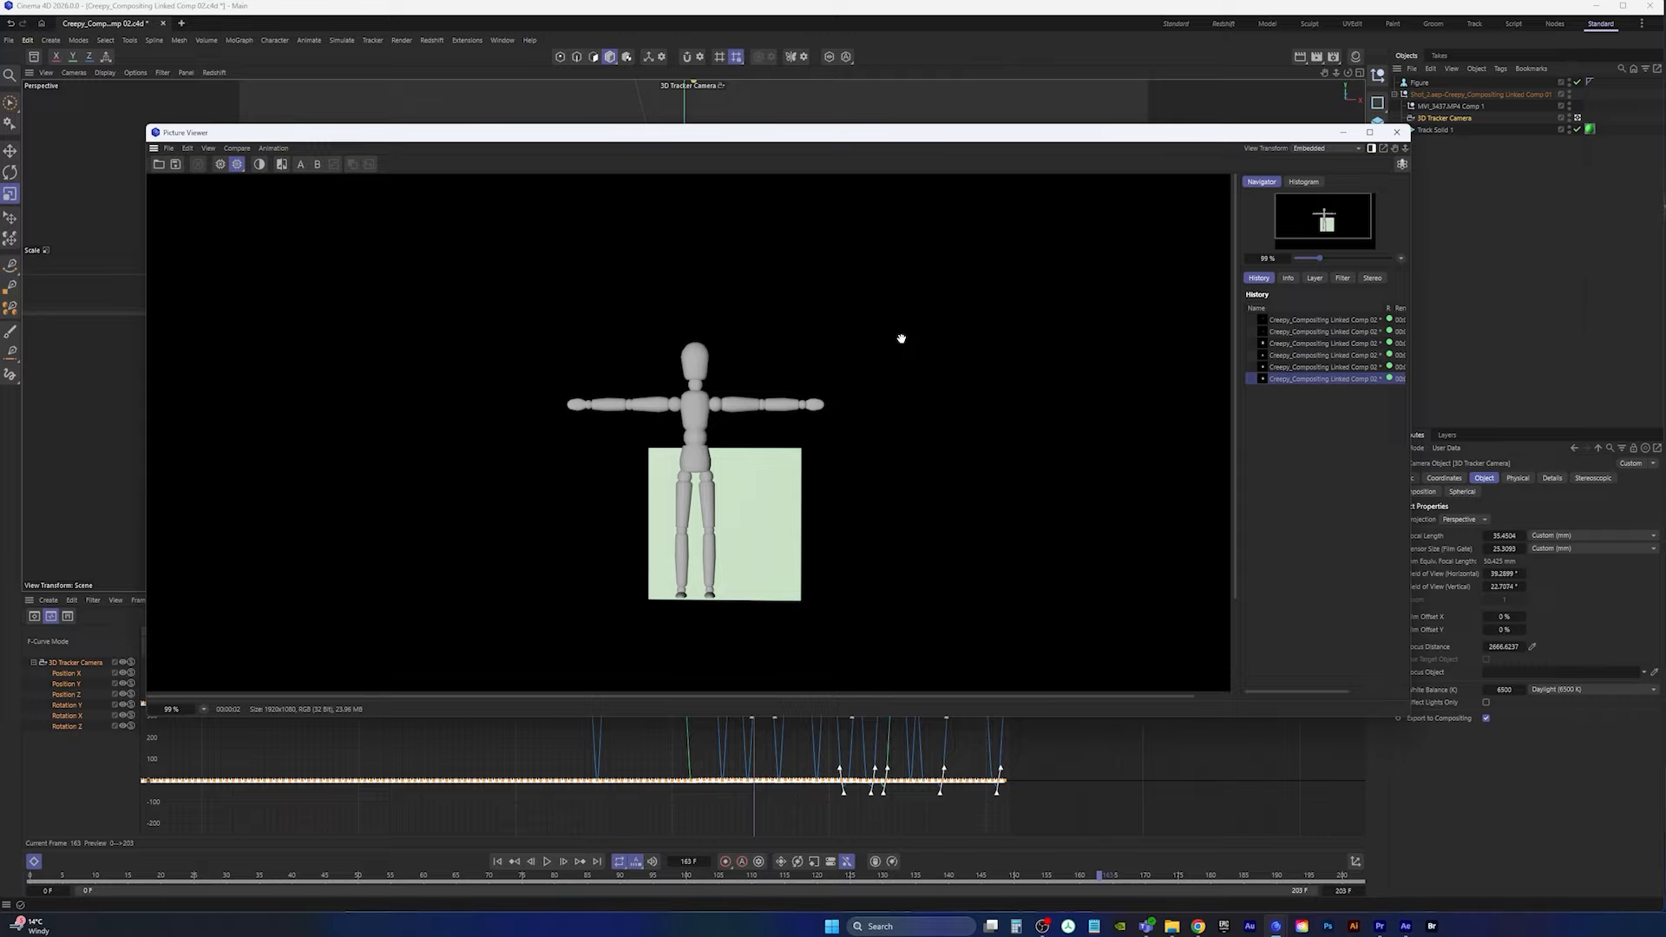
pyautogui.click(1343, 132)
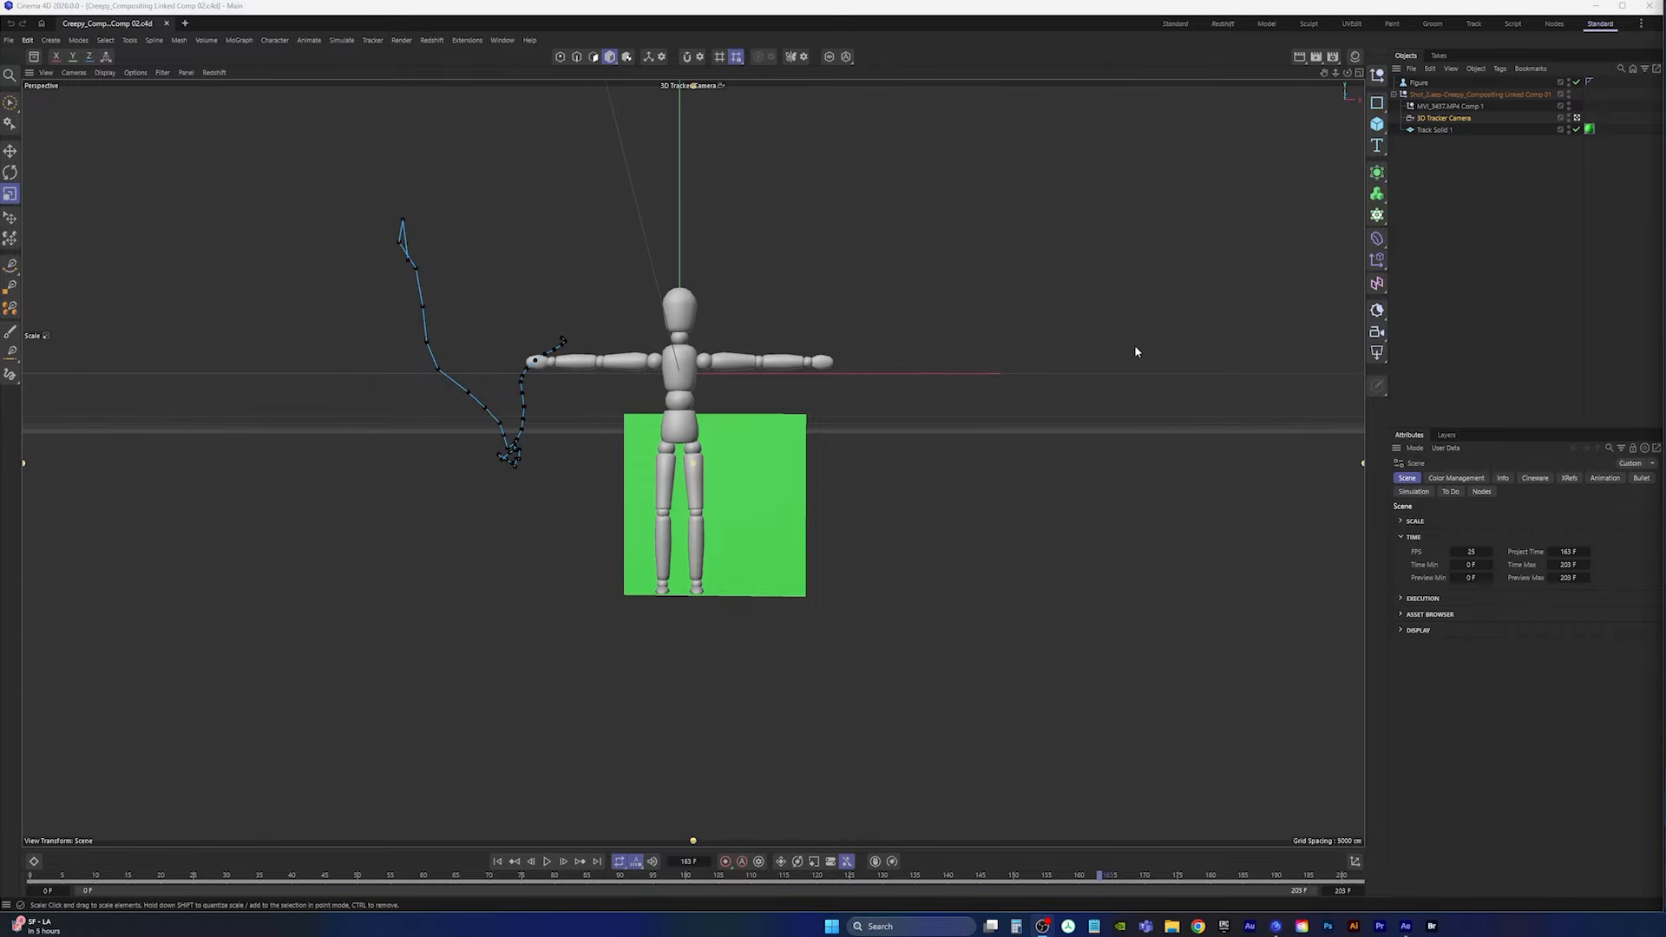
# Step: Enable saving of the render output and set the frame range to All Frames in the render settings
pyautogui.click(1454, 204)
pyautogui.click(1334, 58)
pyautogui.moveTo(1429, 64); pyautogui.dragTo(1180, 144)
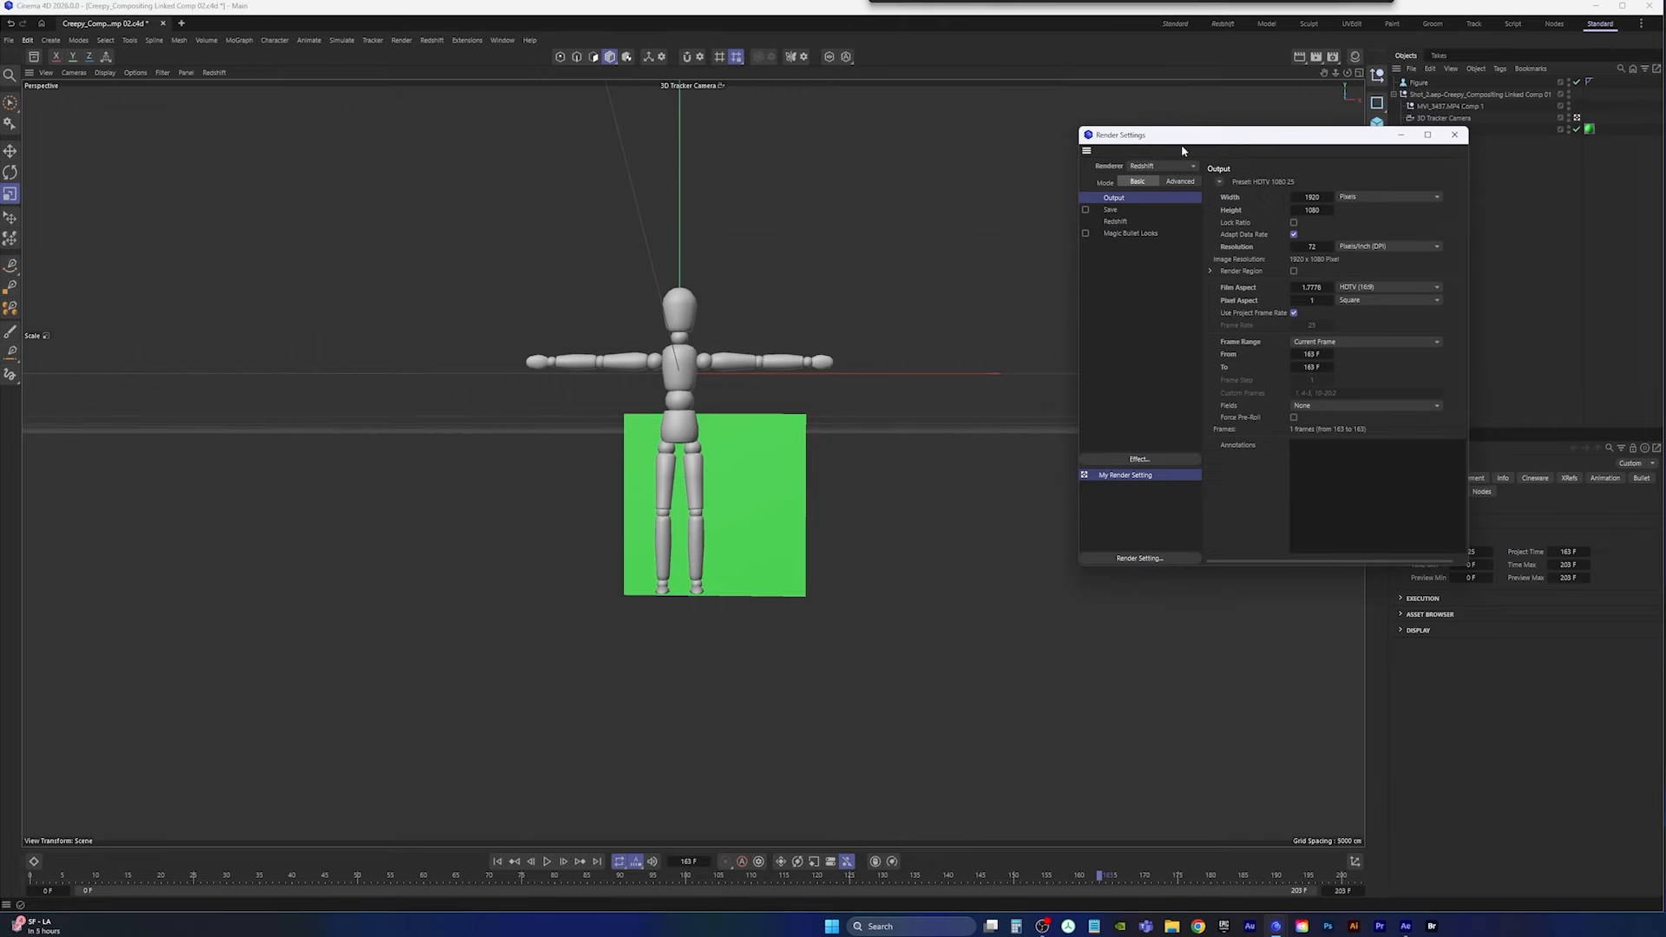
pyautogui.click(1085, 209)
pyautogui.click(1119, 222)
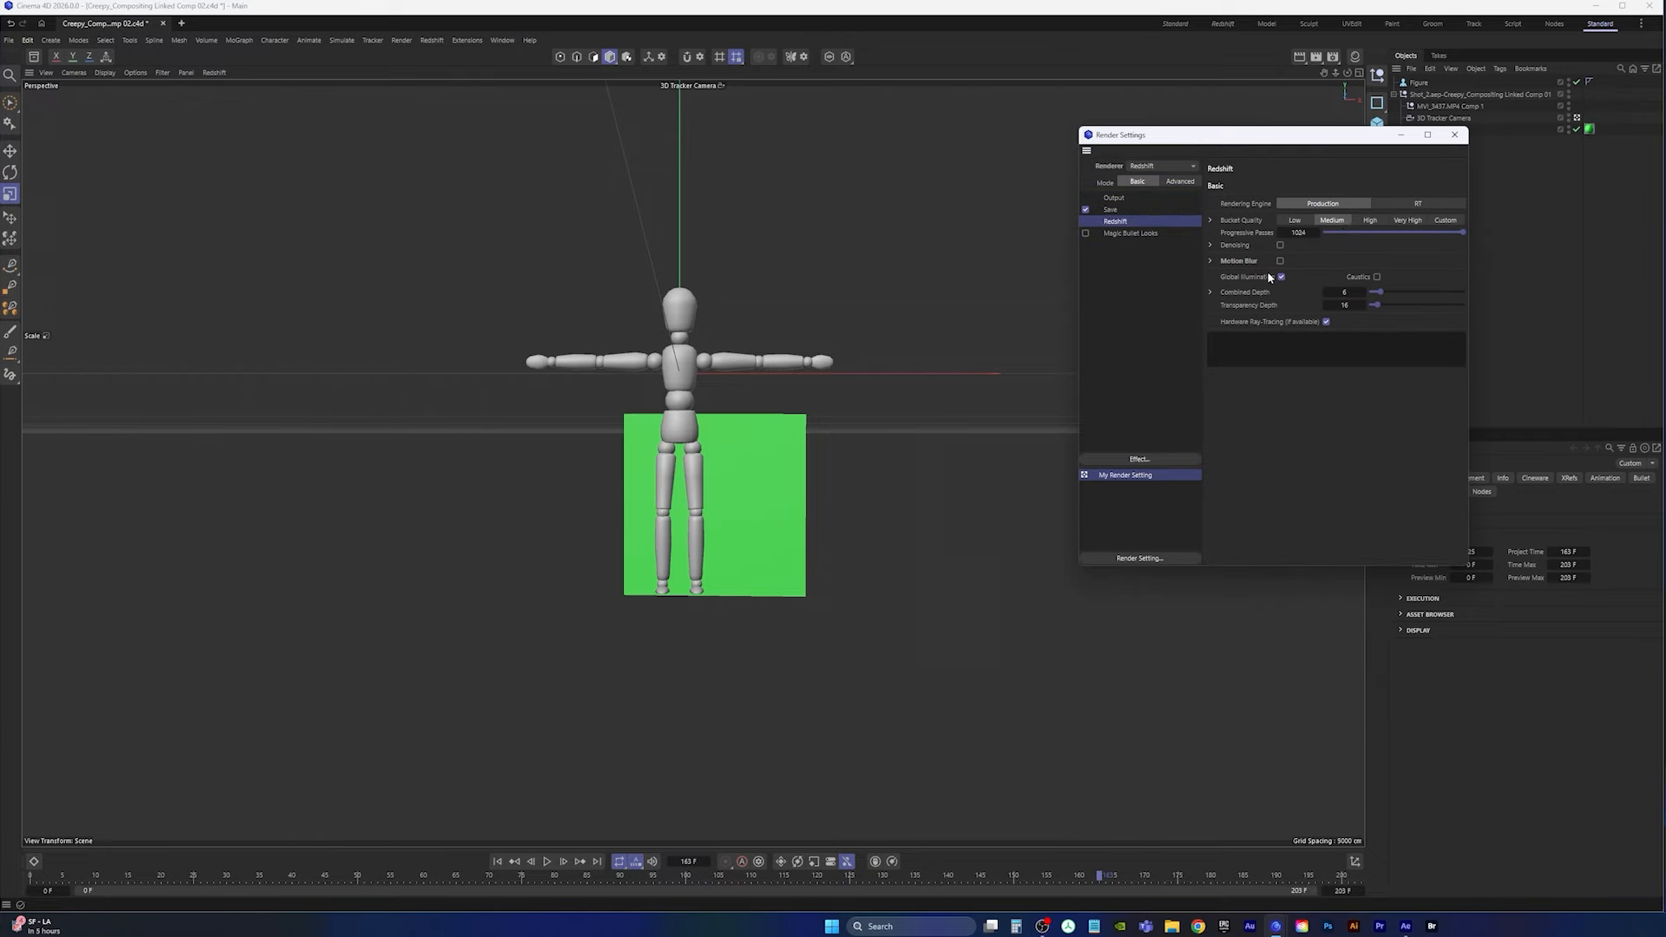
pyautogui.click(1118, 199)
pyautogui.click(1354, 341)
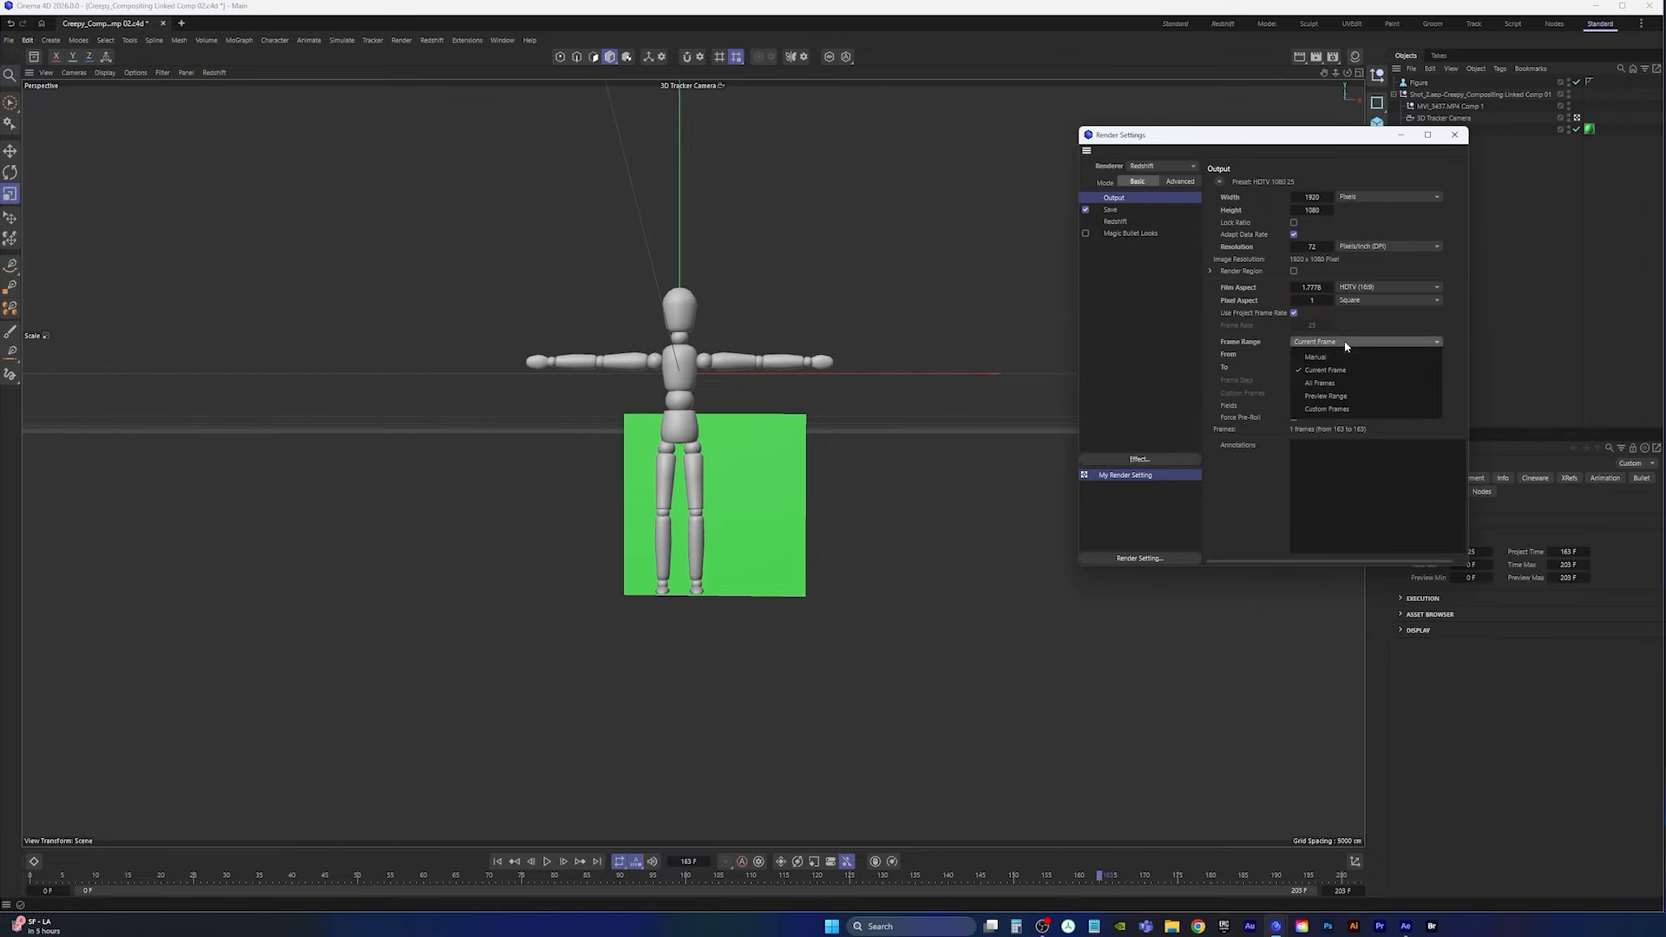
pyautogui.click(1330, 377)
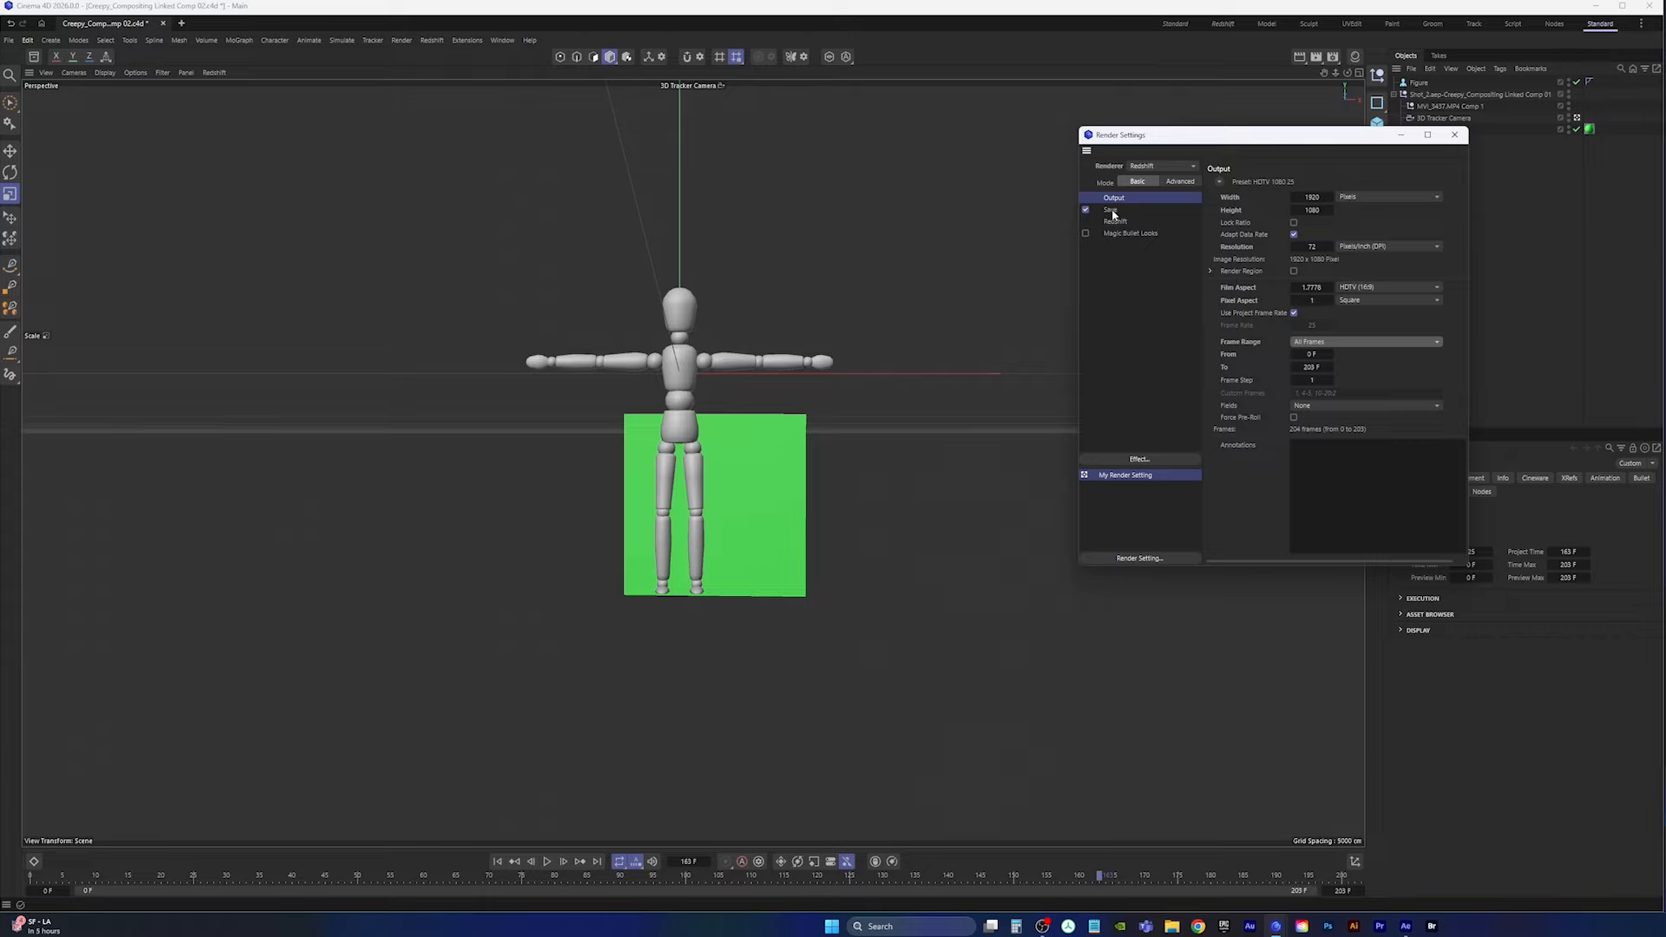
pyautogui.click(1454, 135)
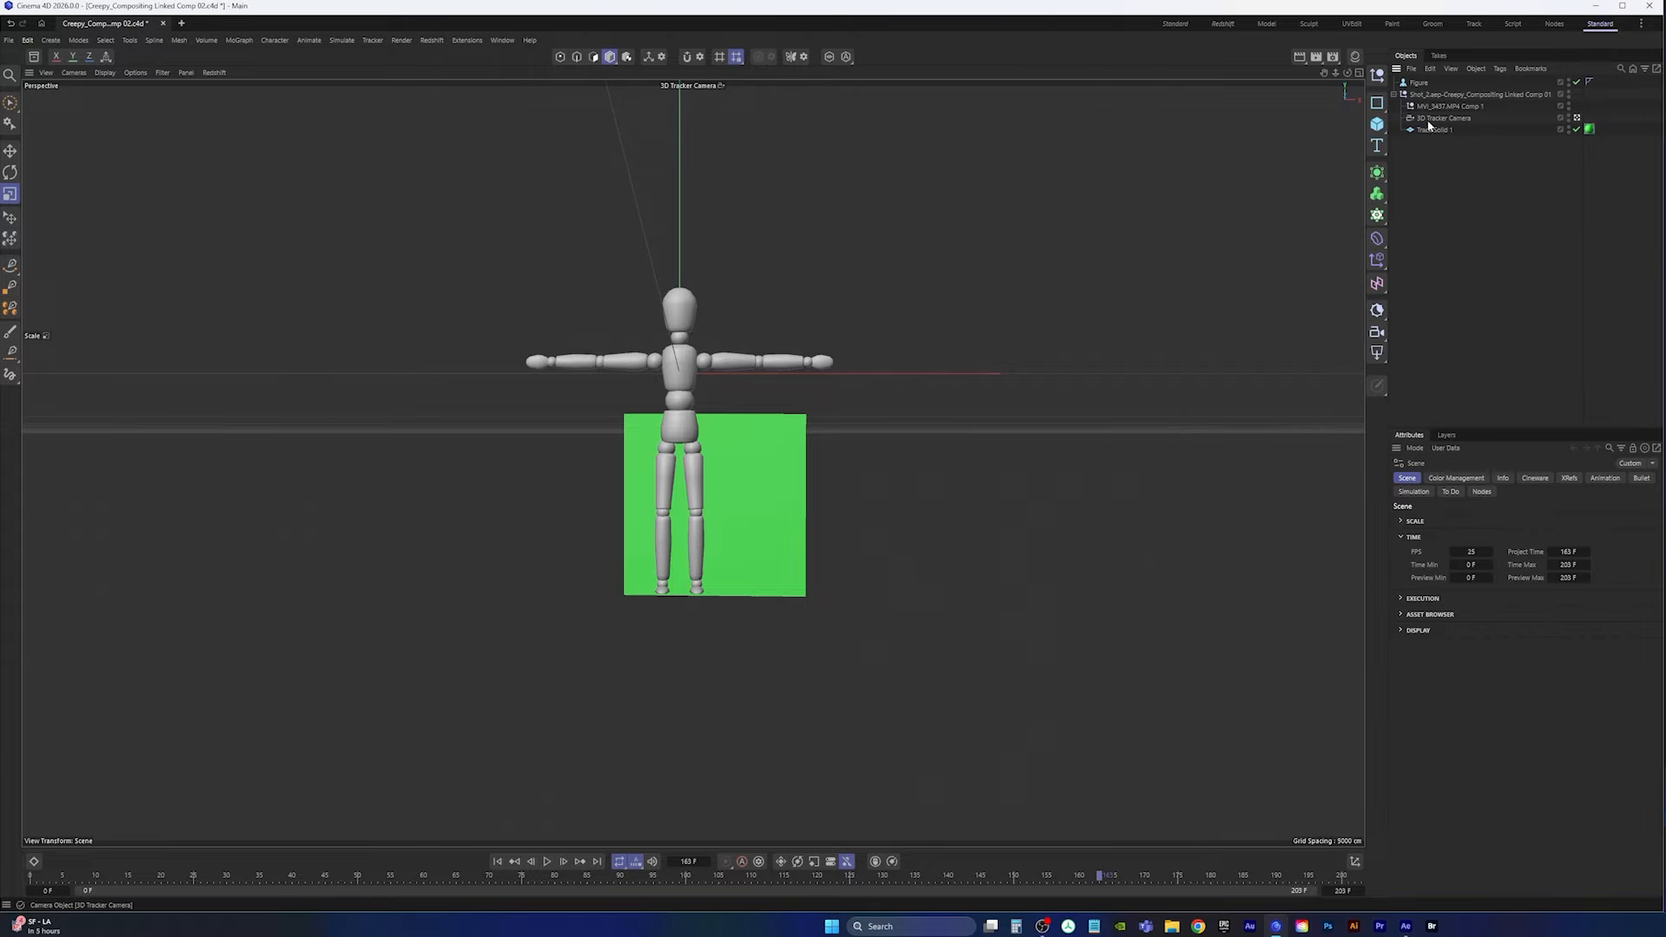
# Step: Delete the Figure object, play the tracked camera animation and return to frame 0
pyautogui.click(1419, 82)
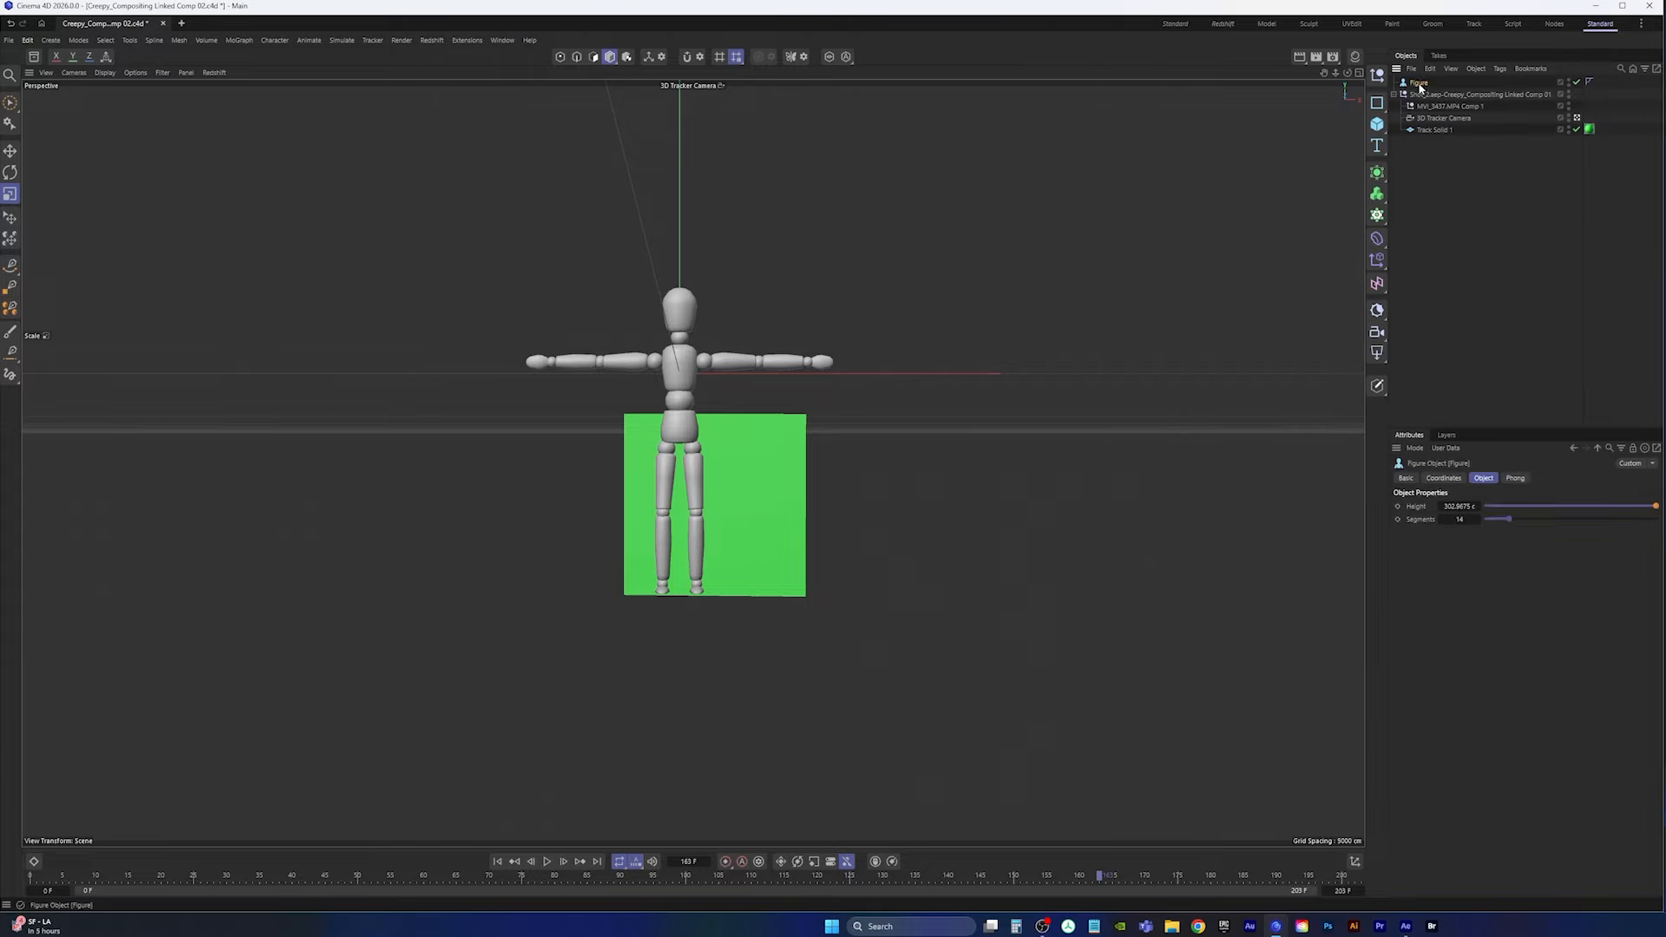
pyautogui.press('Delete')
pyautogui.click(497, 860)
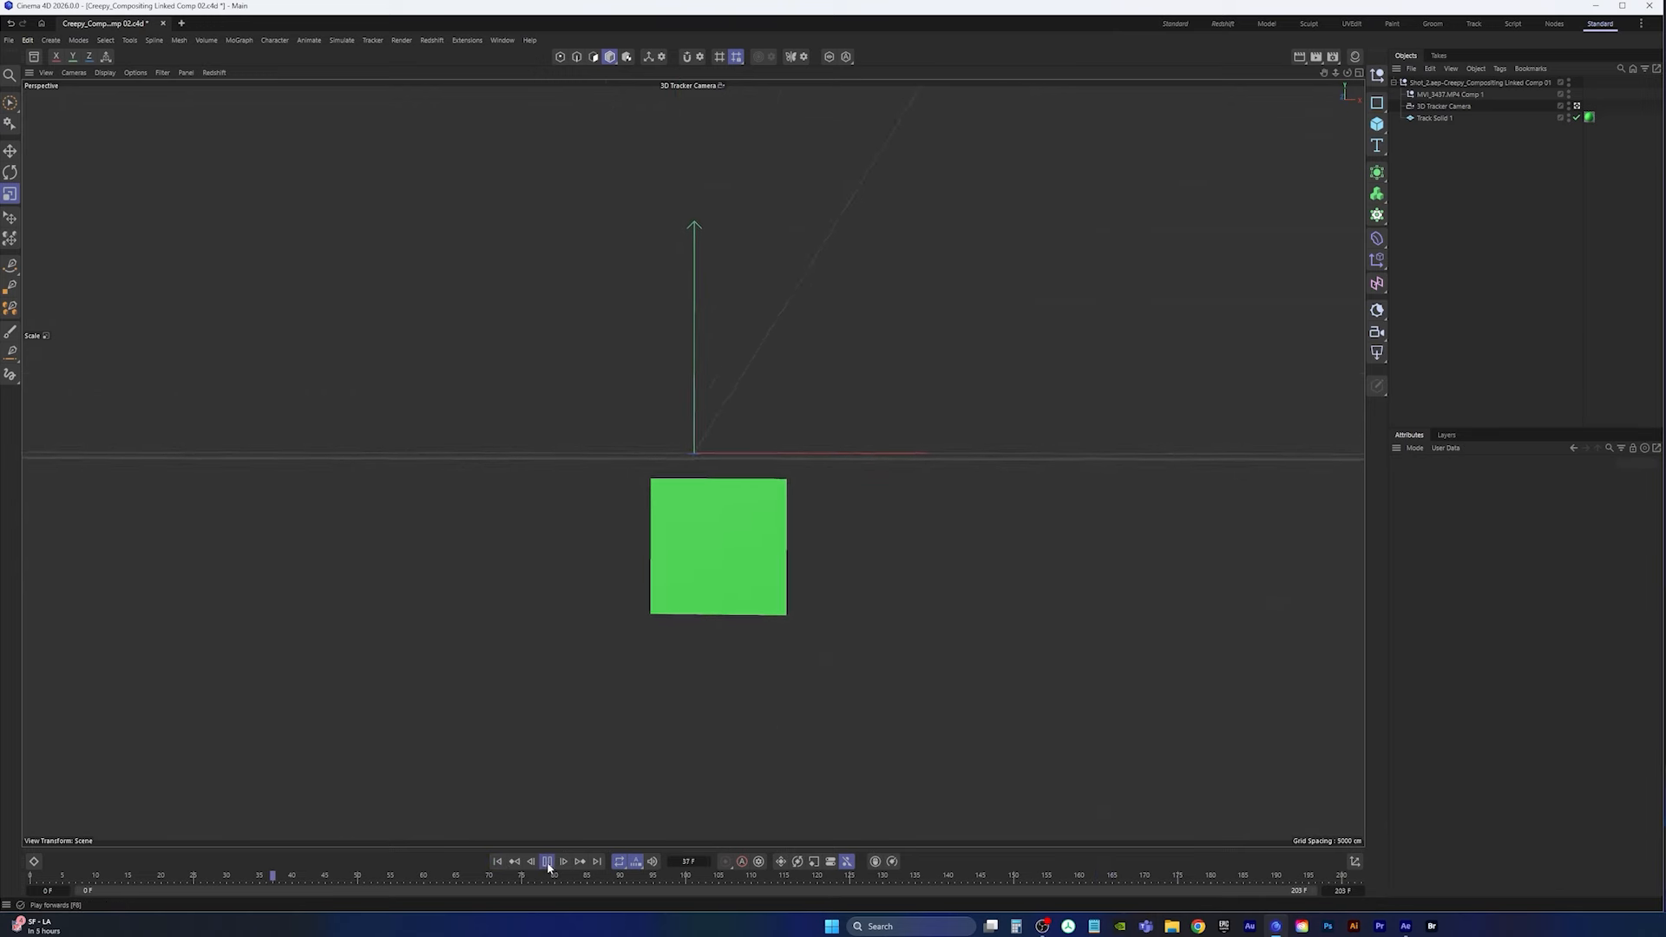
pyautogui.click(547, 860)
pyautogui.click(495, 860)
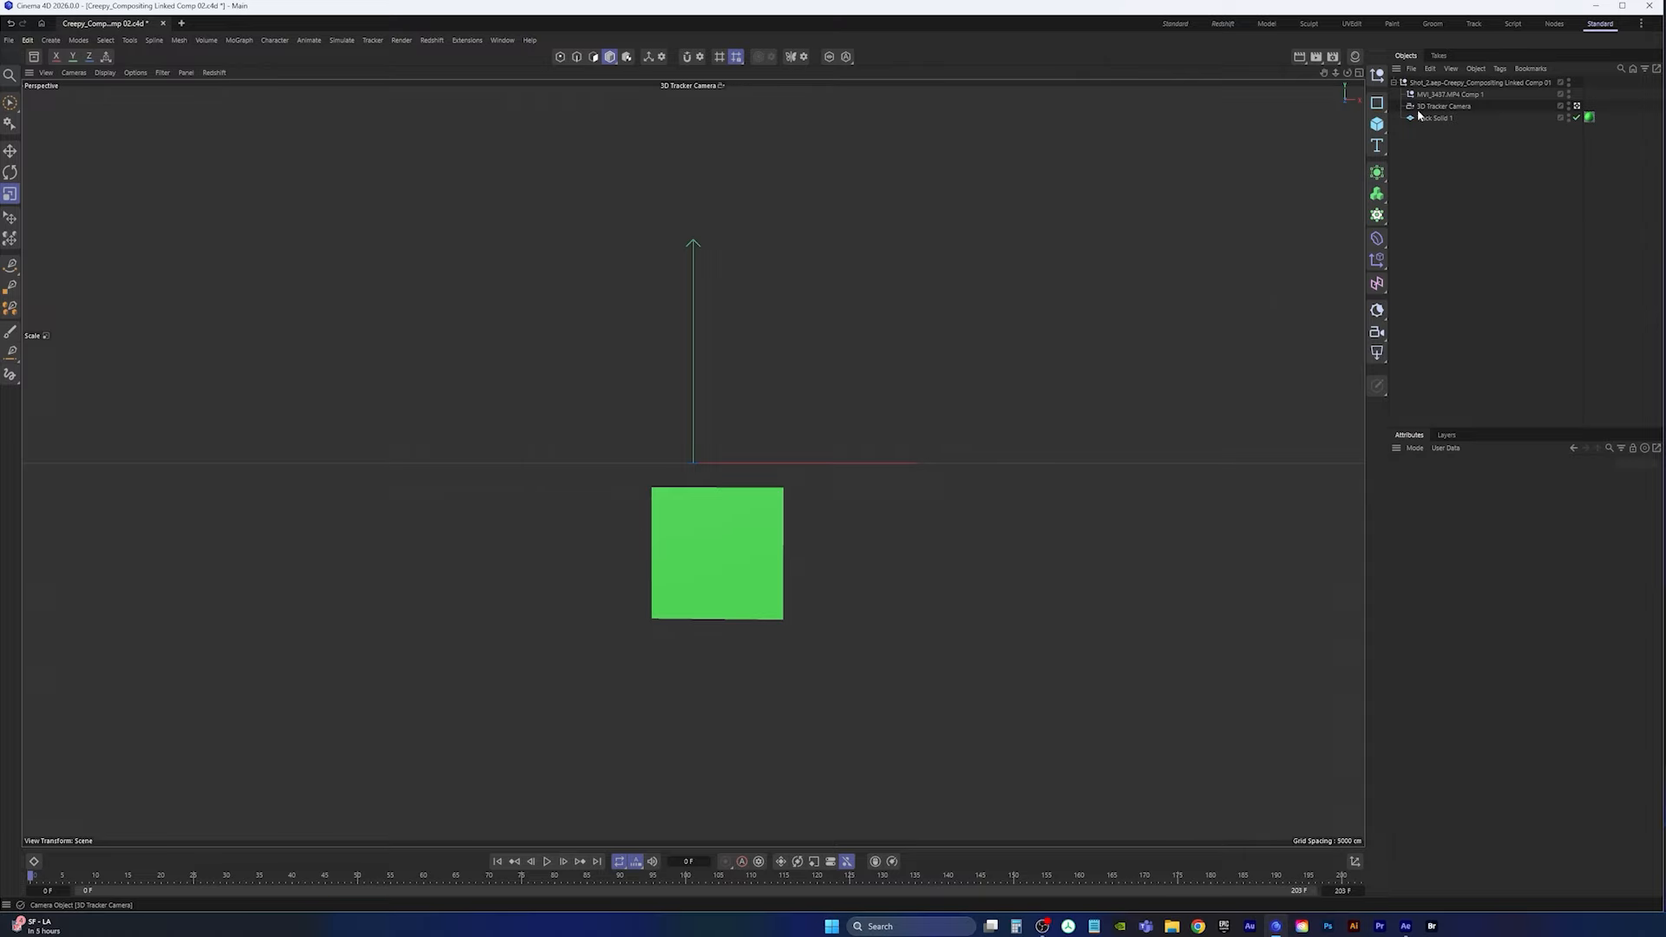
# Step: Add a Redshift camera, nest it under the 3D Tracker Camera and look through it in the viewport
pyautogui.click(1377, 332)
pyautogui.moveTo(1434, 86)
pyautogui.mouseDown()
pyautogui.moveTo(1444, 123)
pyautogui.moveTo(1430, 81)
pyautogui.mouseUp()
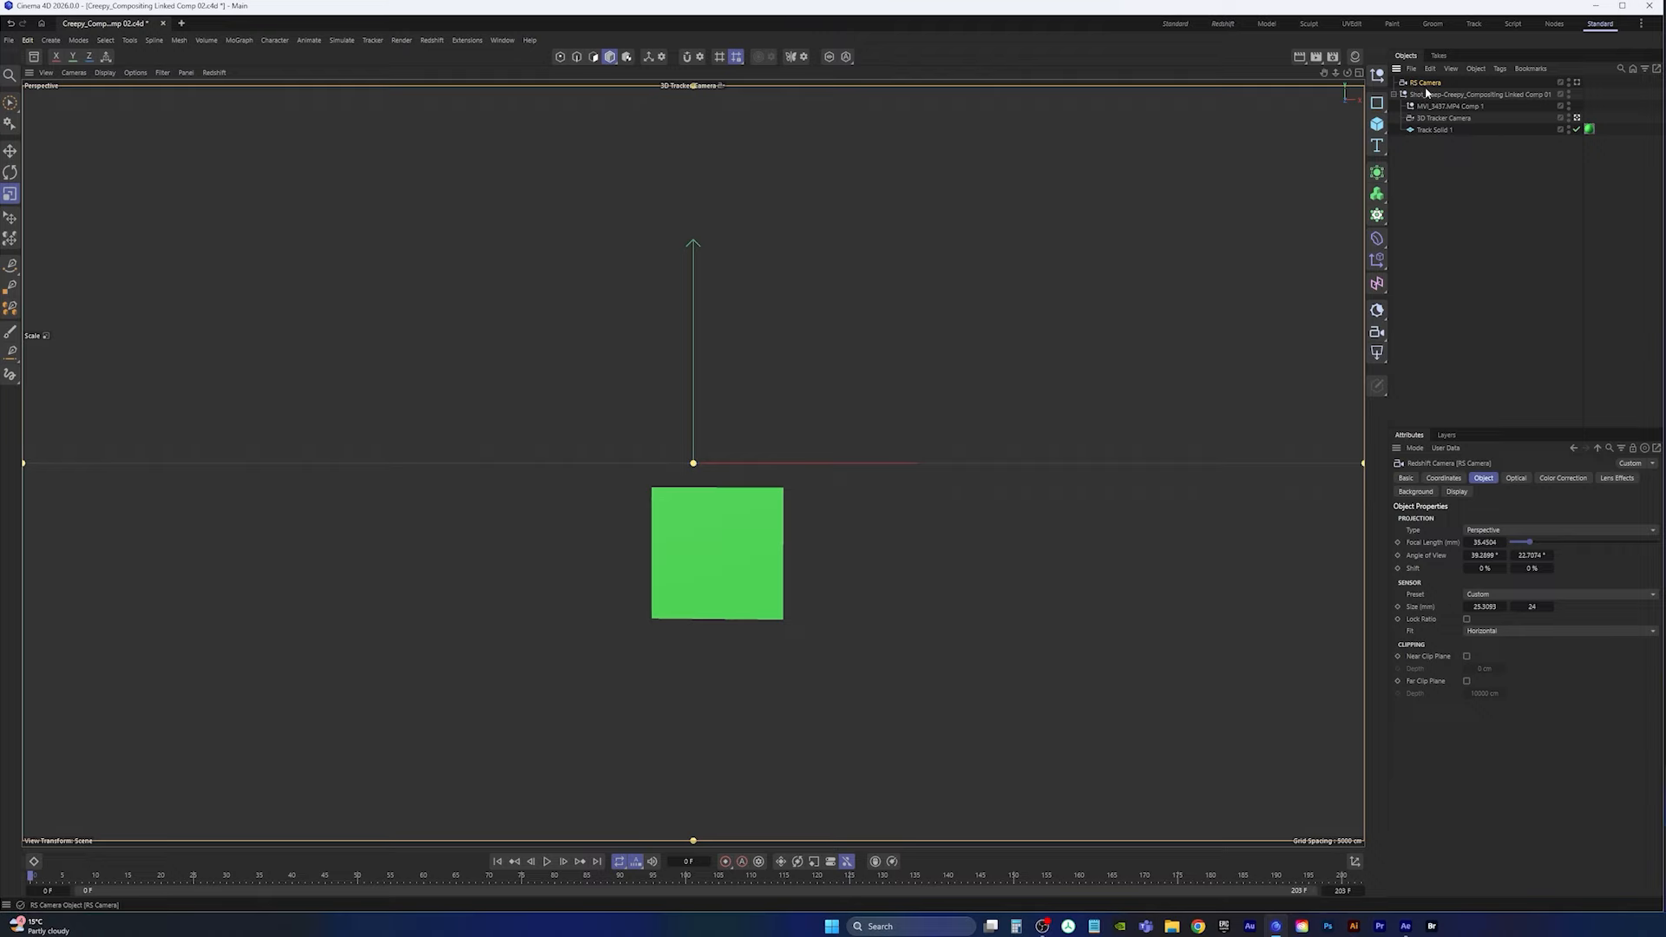
pyautogui.moveTo(1433, 87); pyautogui.dragTo(1440, 122)
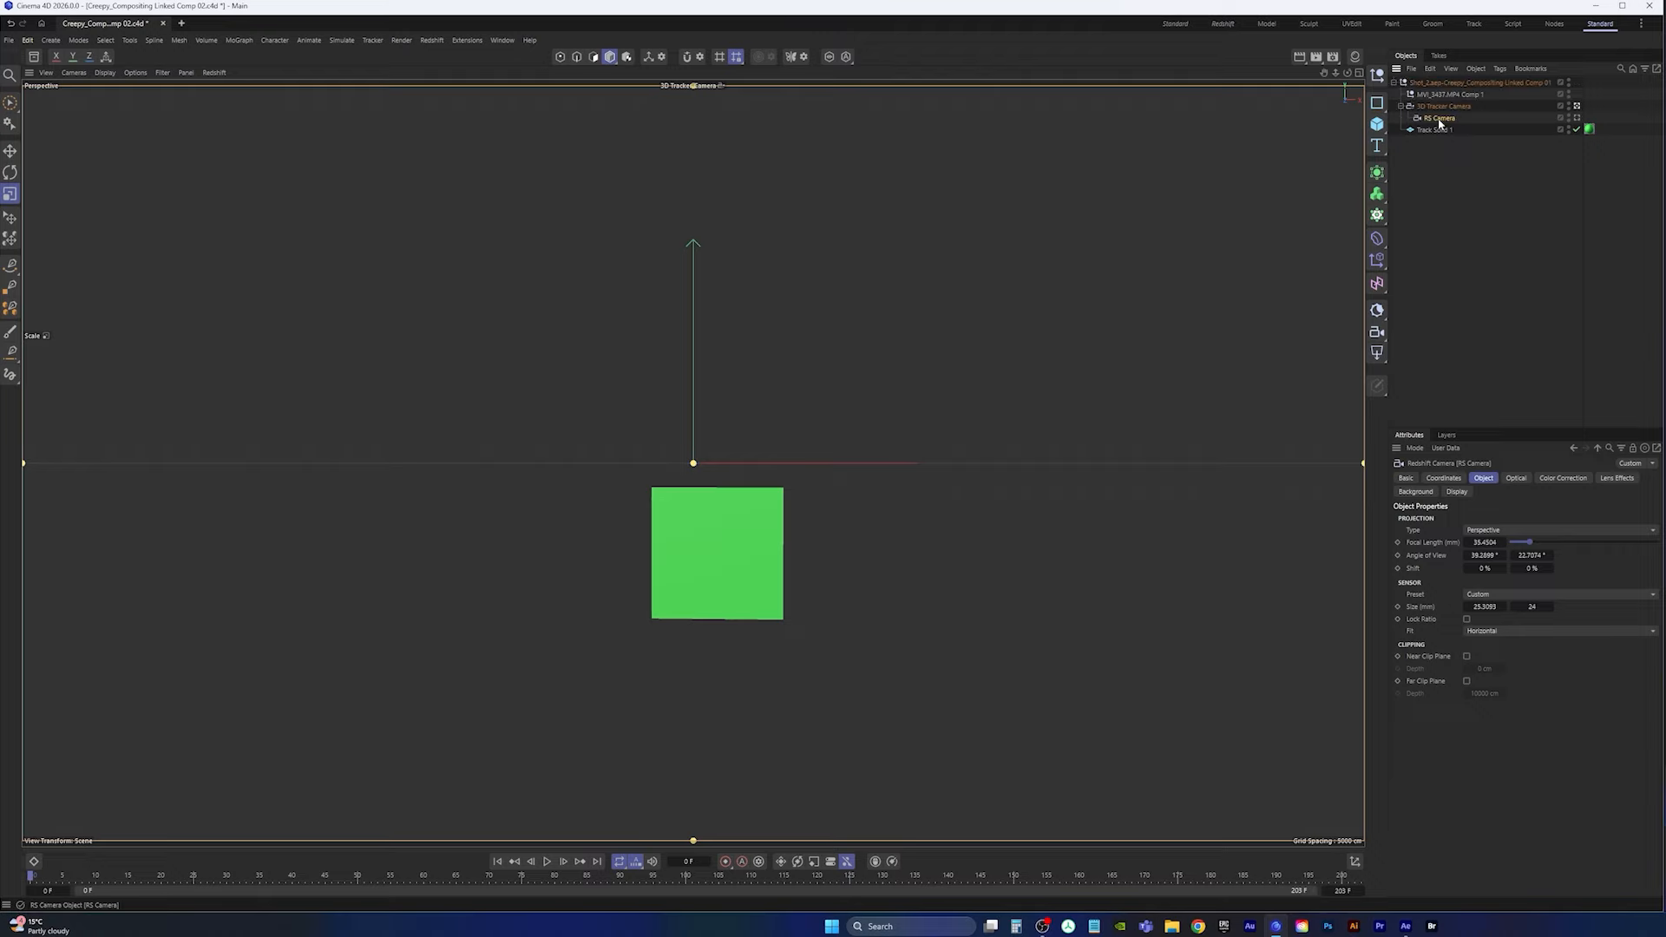
pyautogui.click(1576, 118)
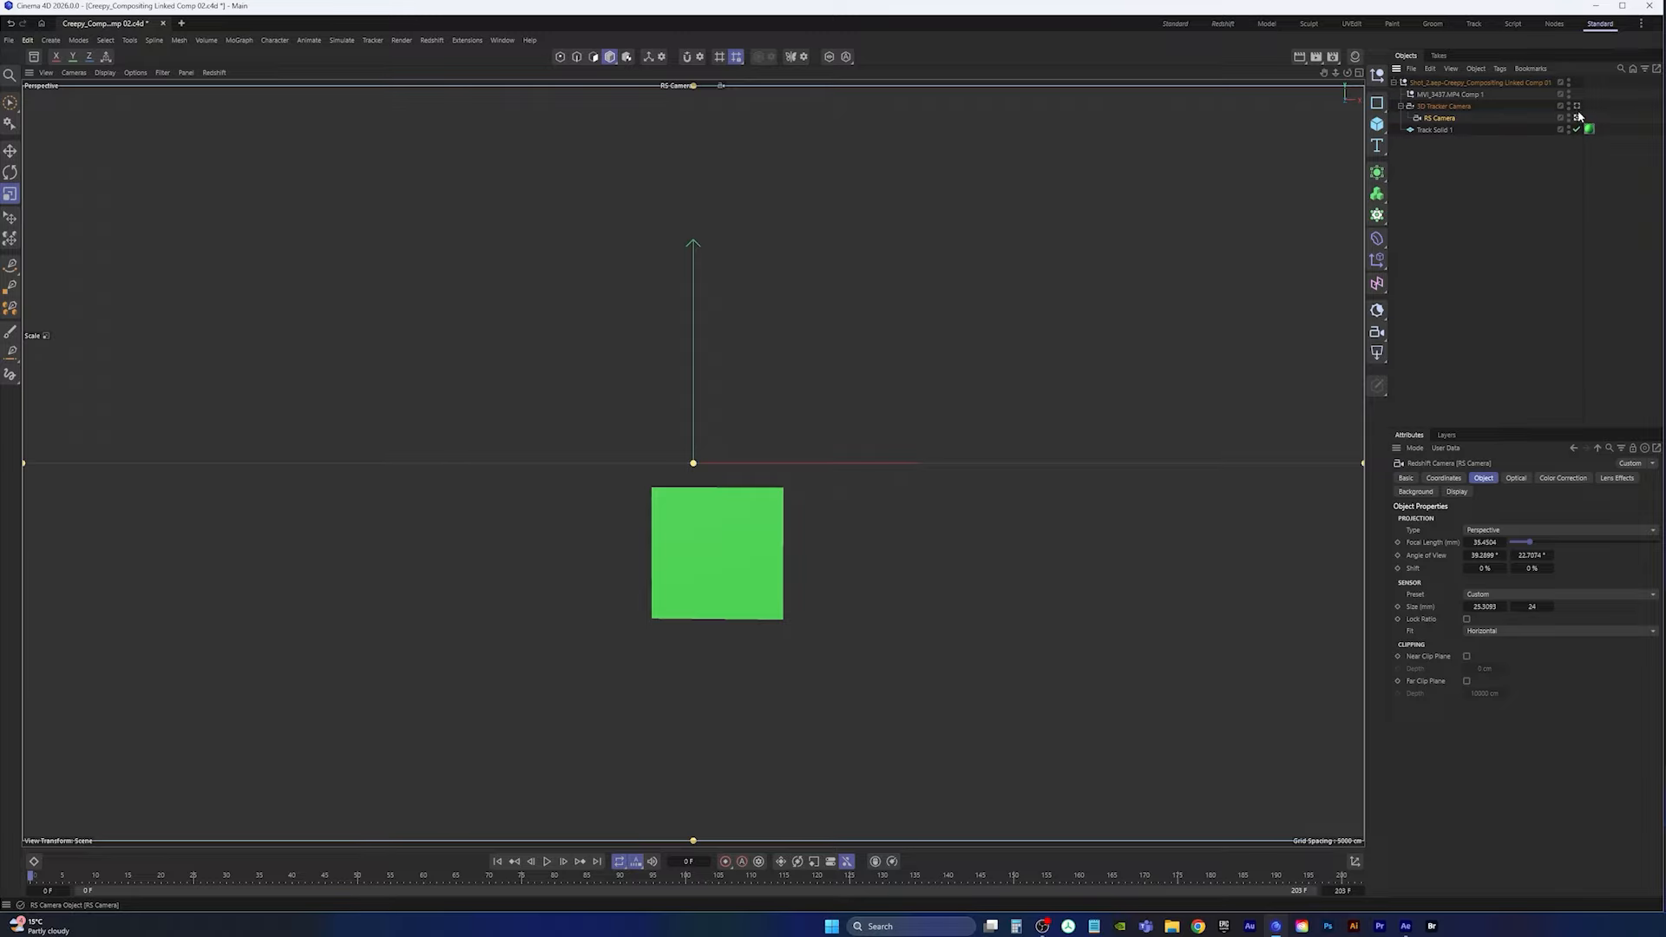
# Step: Play the animation through the RS Camera, hide the viewport grid and return to frame 0
pyautogui.click(546, 861)
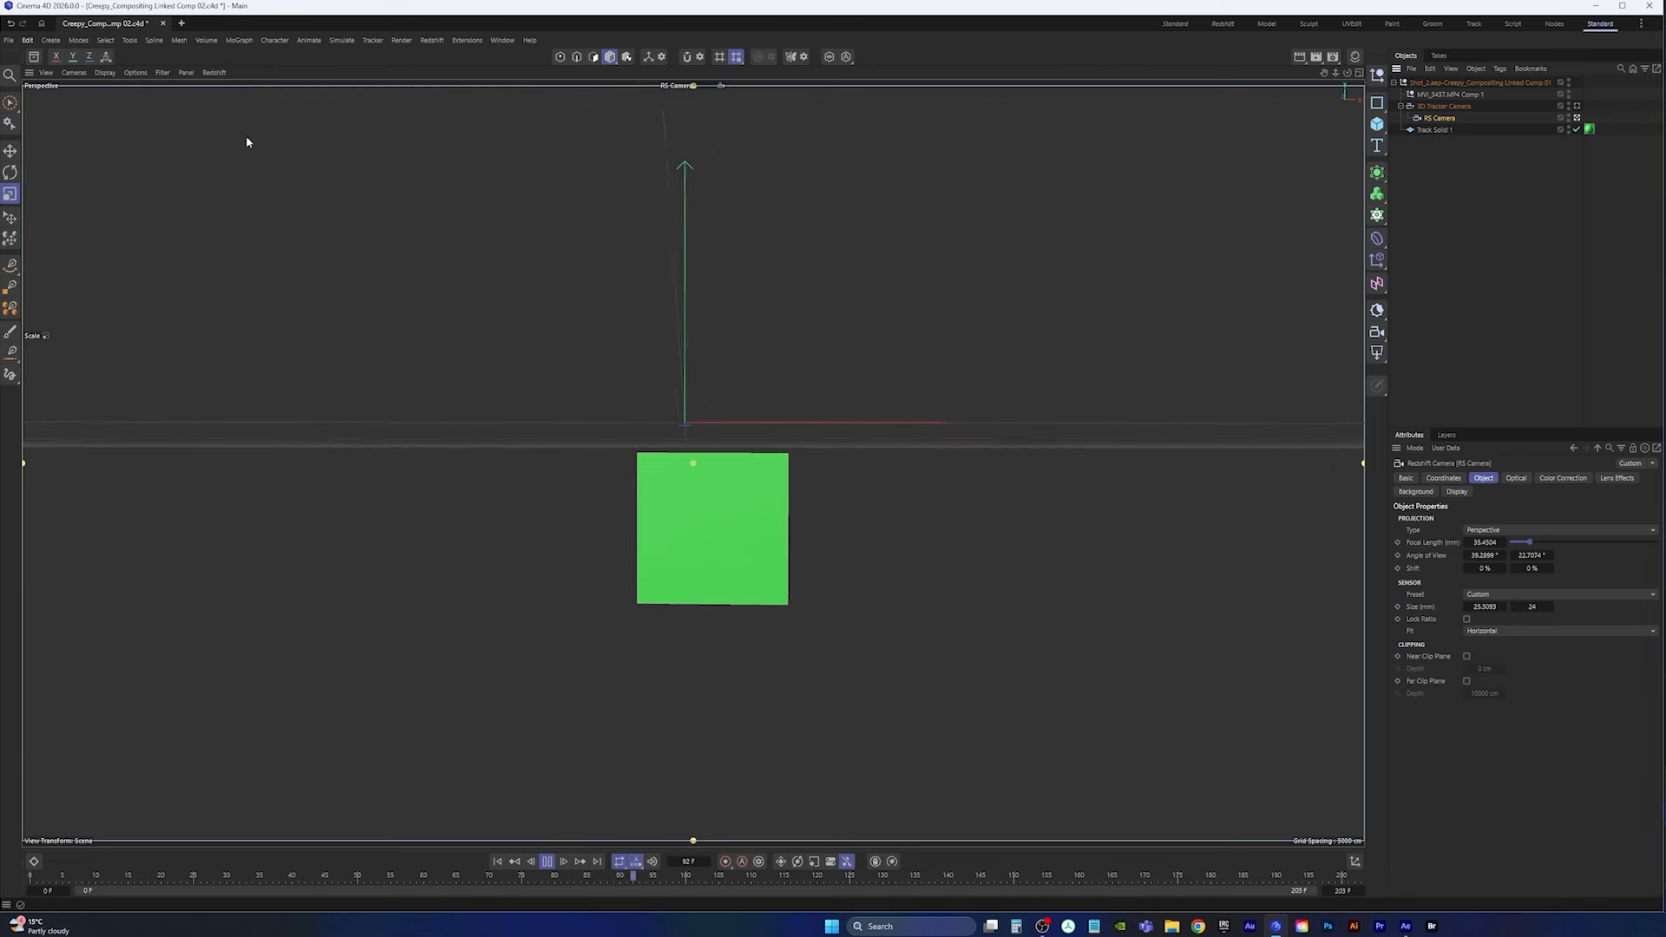
pyautogui.click(162, 72)
pyautogui.click(182, 113)
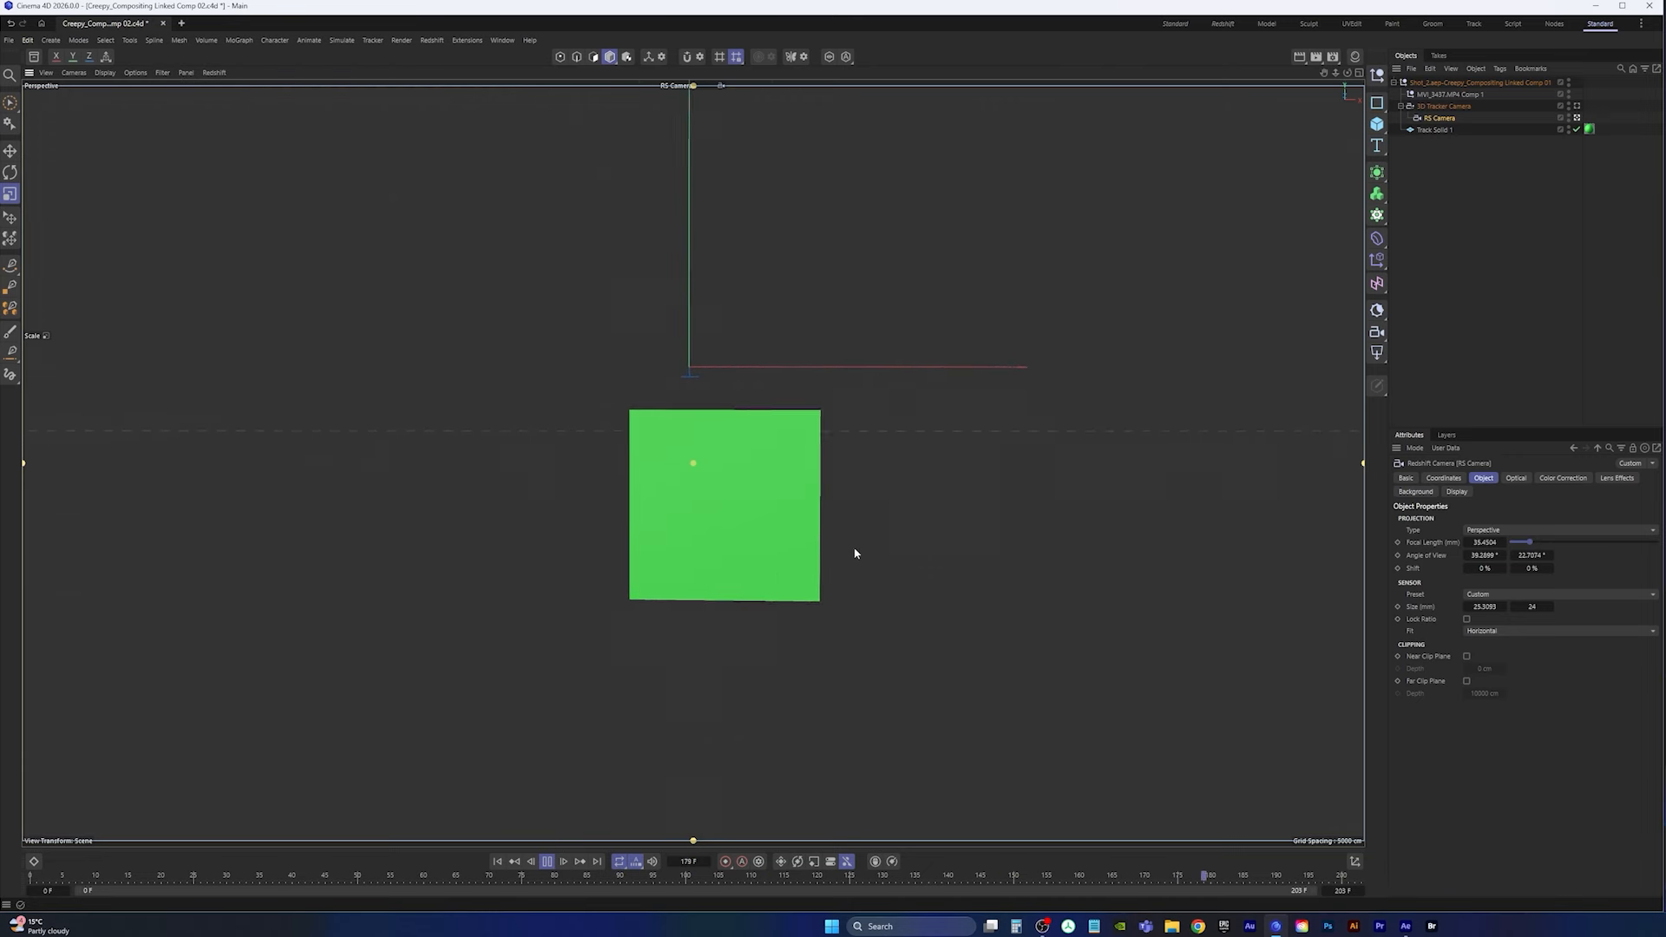
pyautogui.click(546, 860)
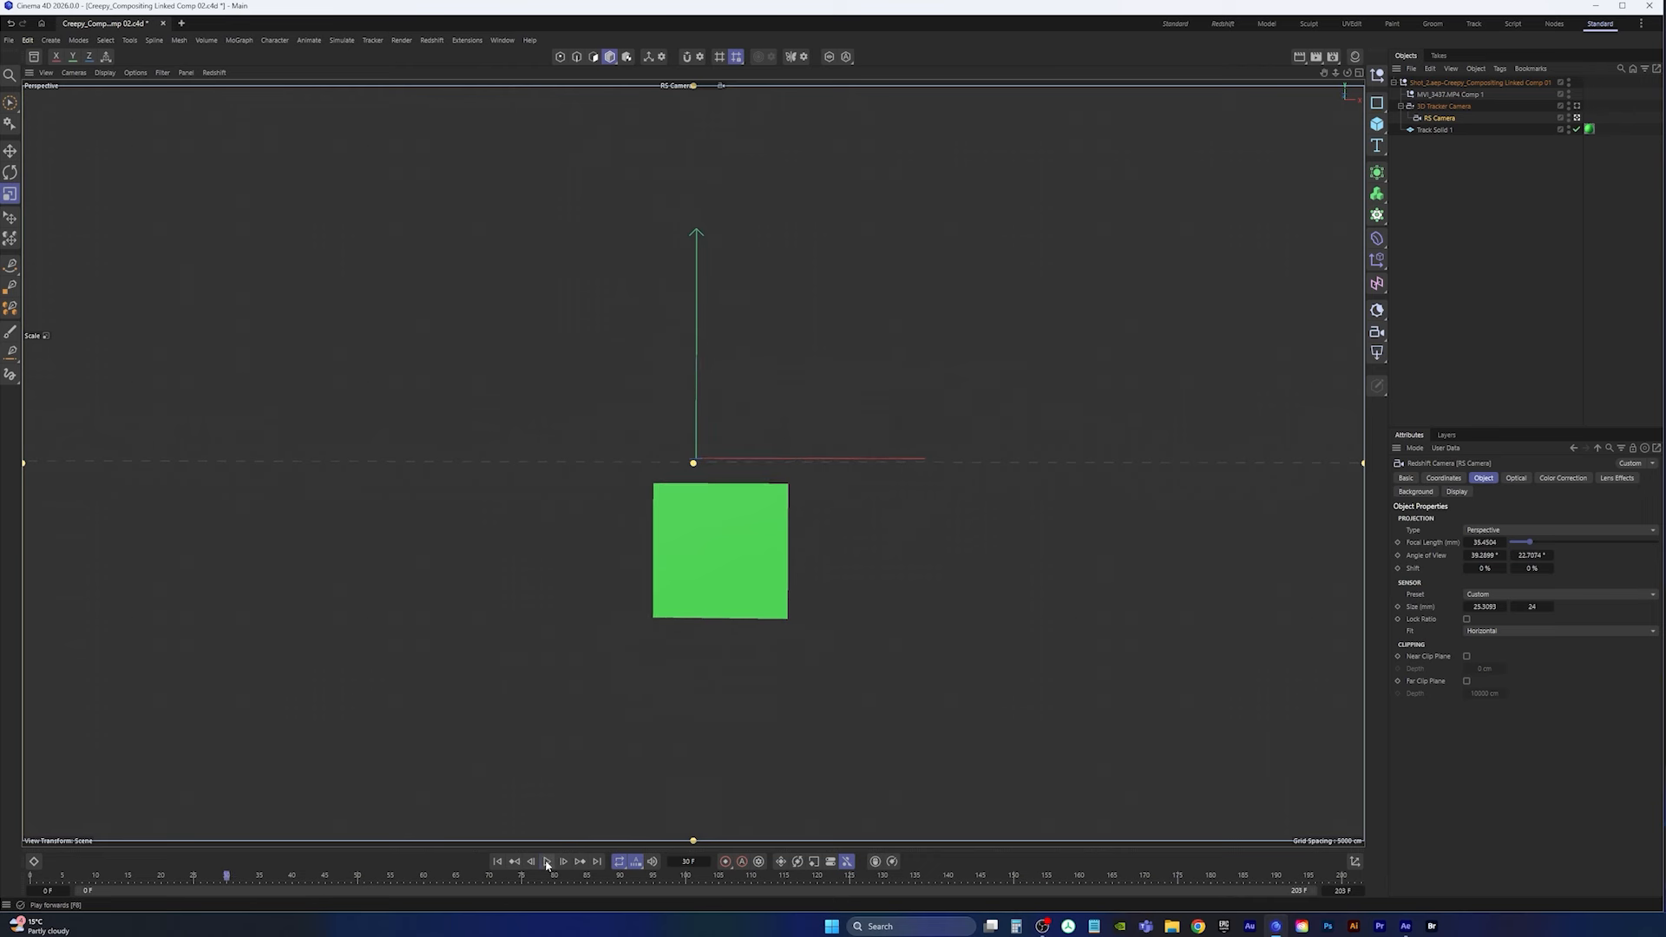
pyautogui.click(498, 861)
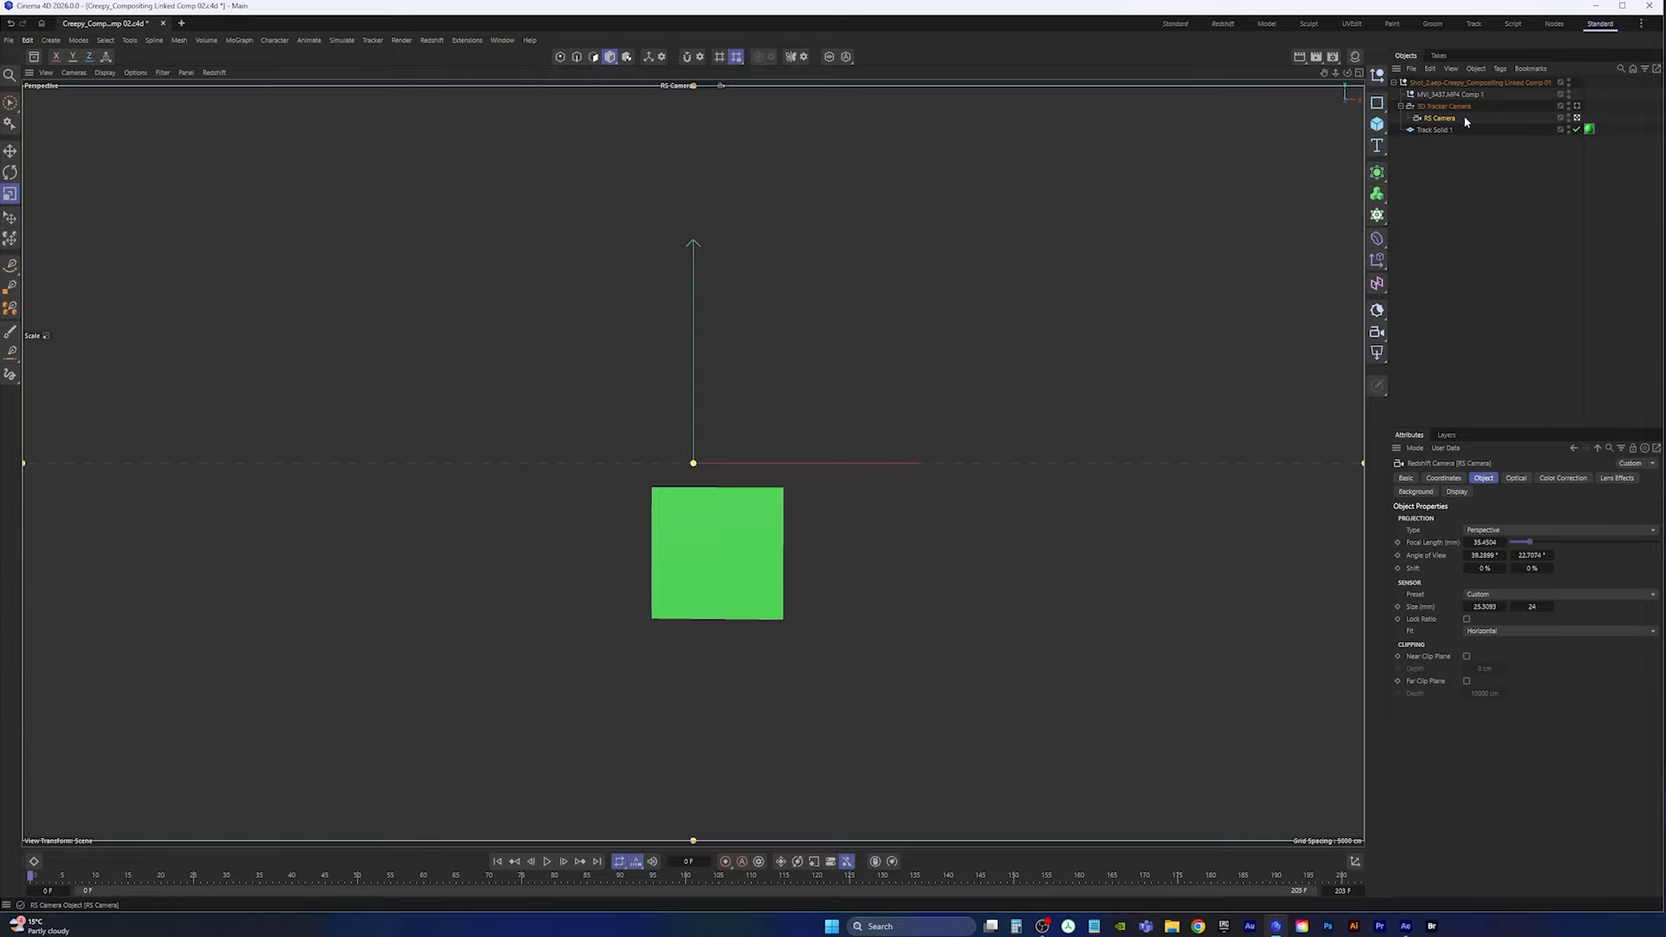
# Step: Check the linked composition in After Effects, return to Cinema 4D and set the RS Camera's background to Override
pyautogui.click(1405, 926)
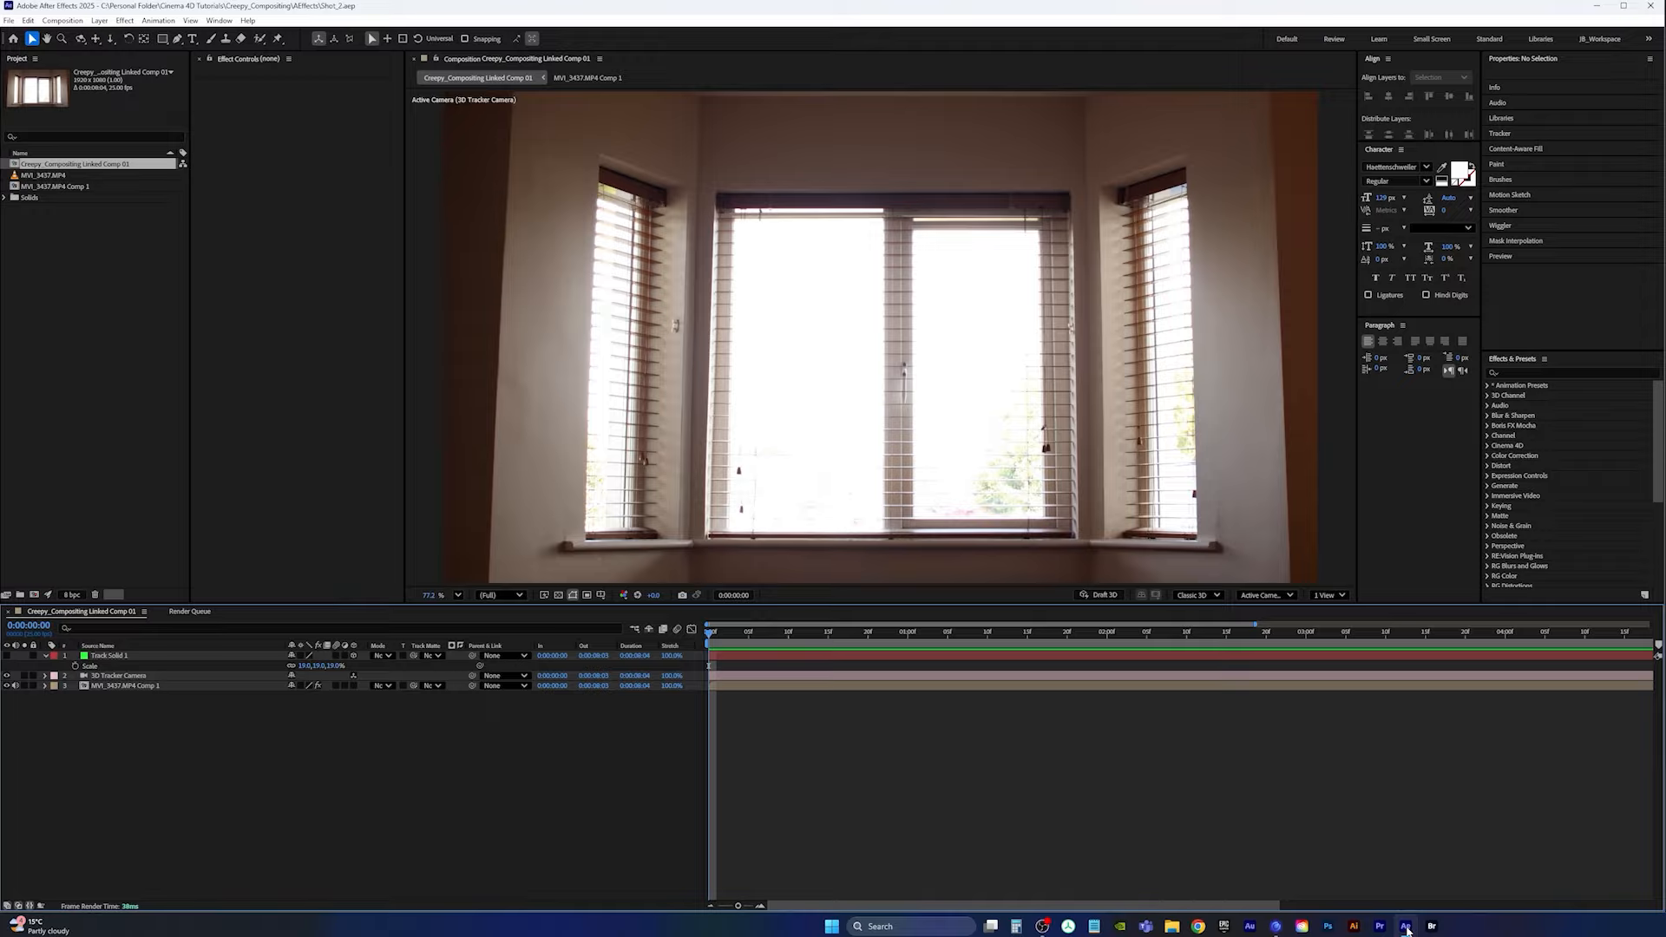
pyautogui.click(1405, 927)
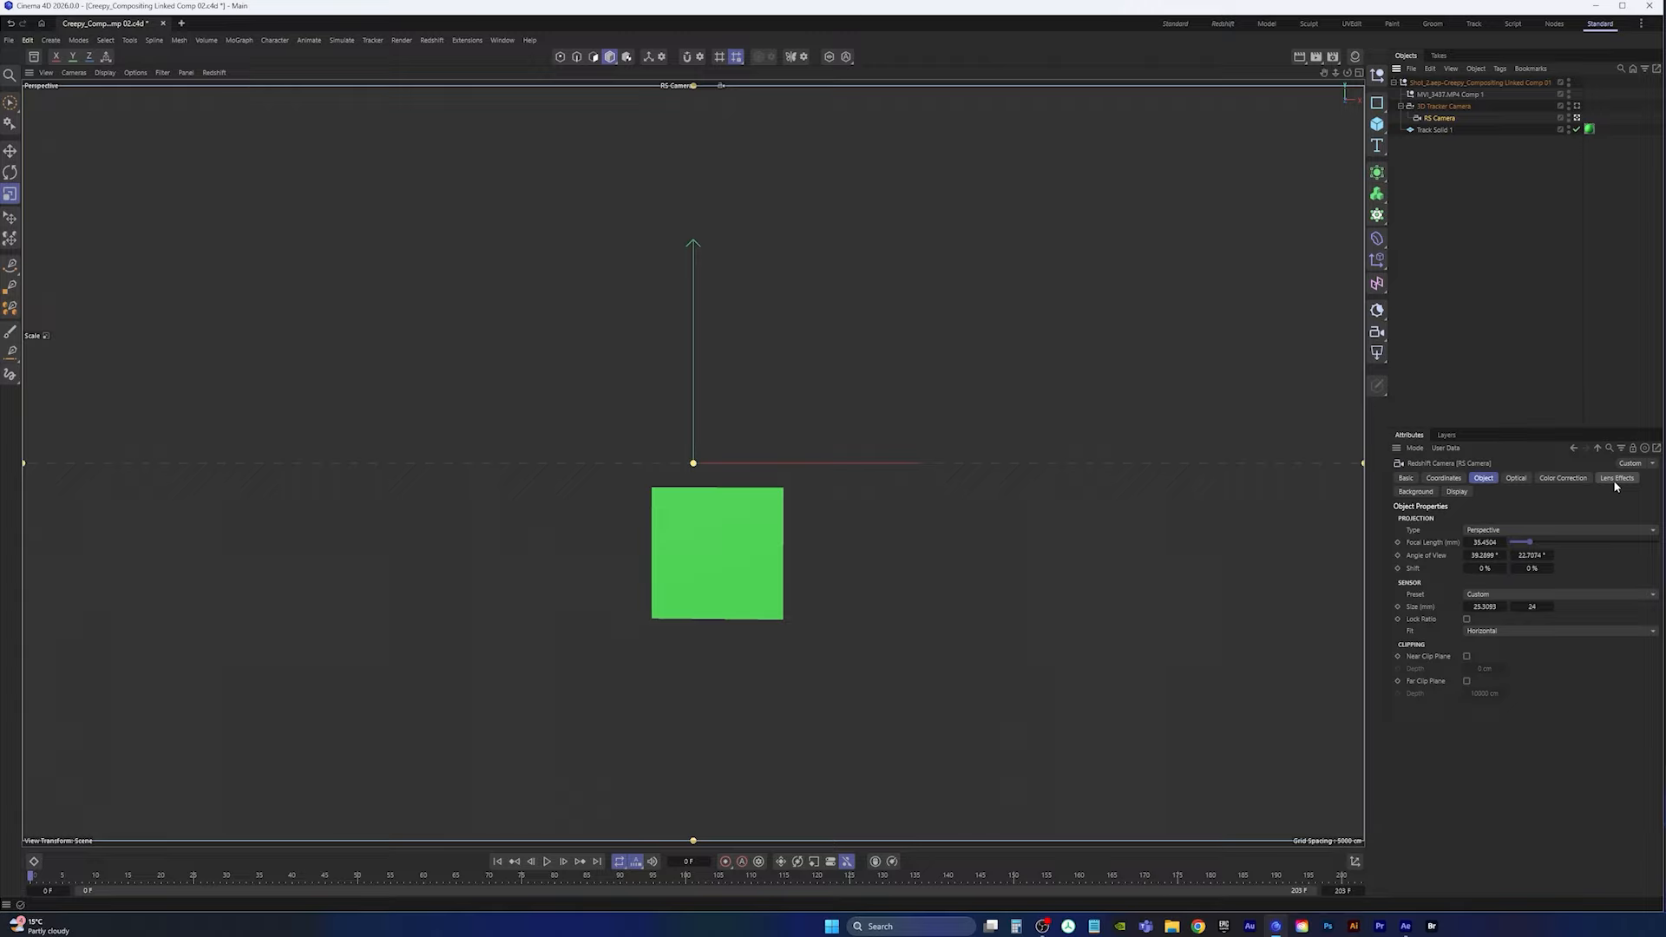
pyautogui.click(1417, 492)
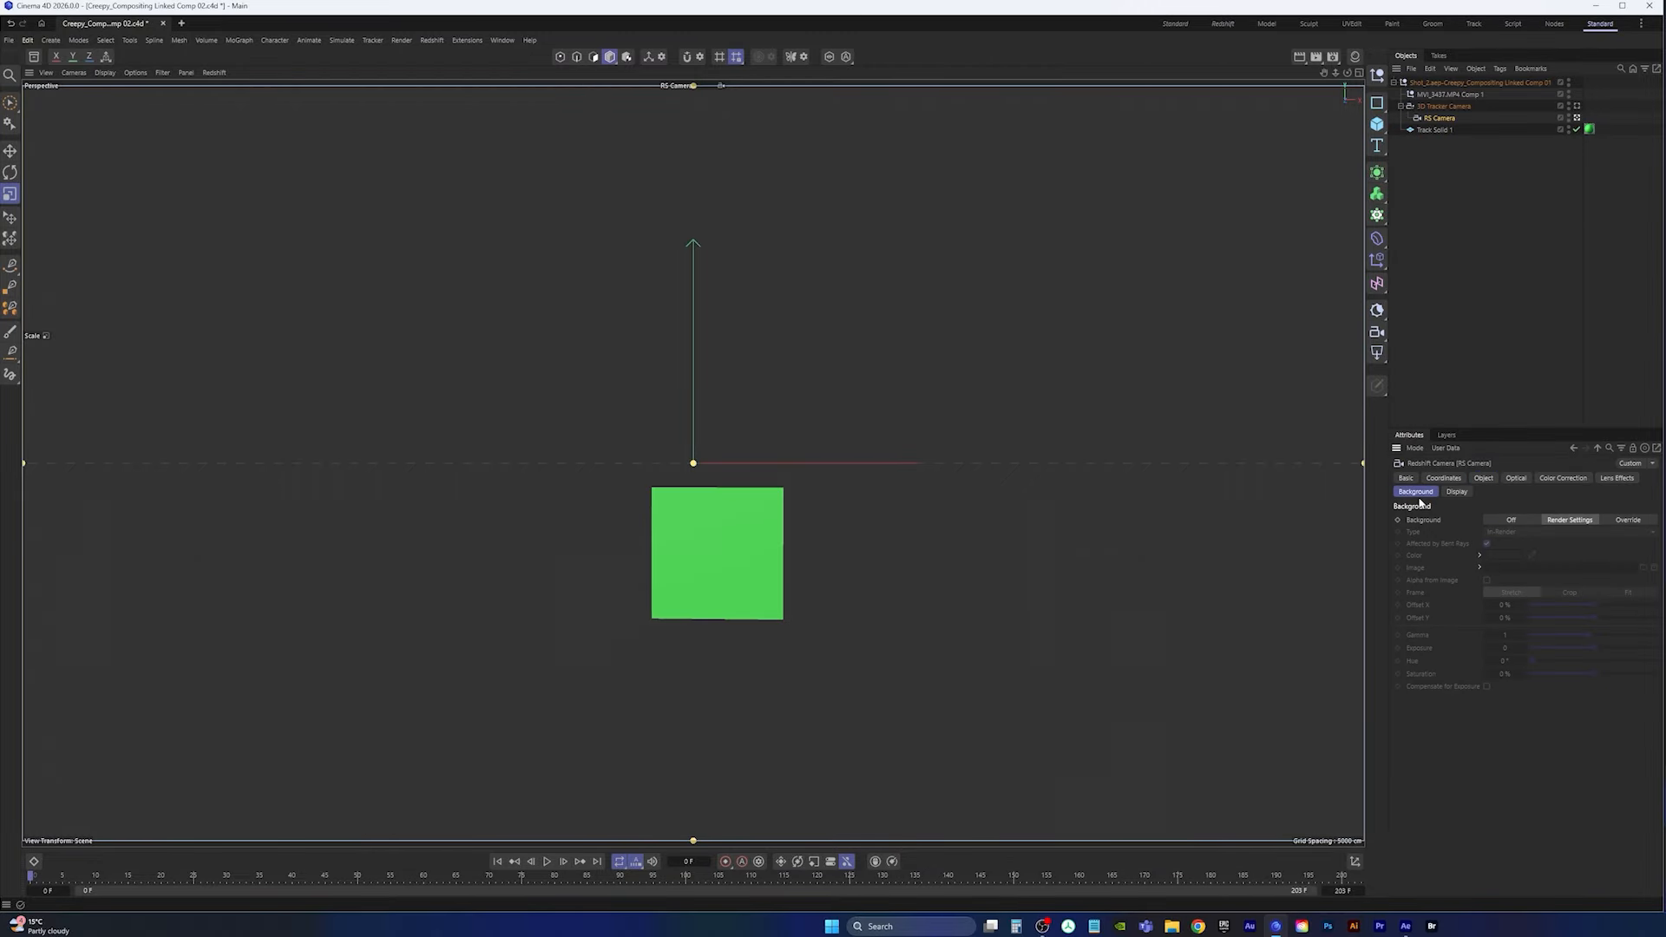
pyautogui.click(1631, 519)
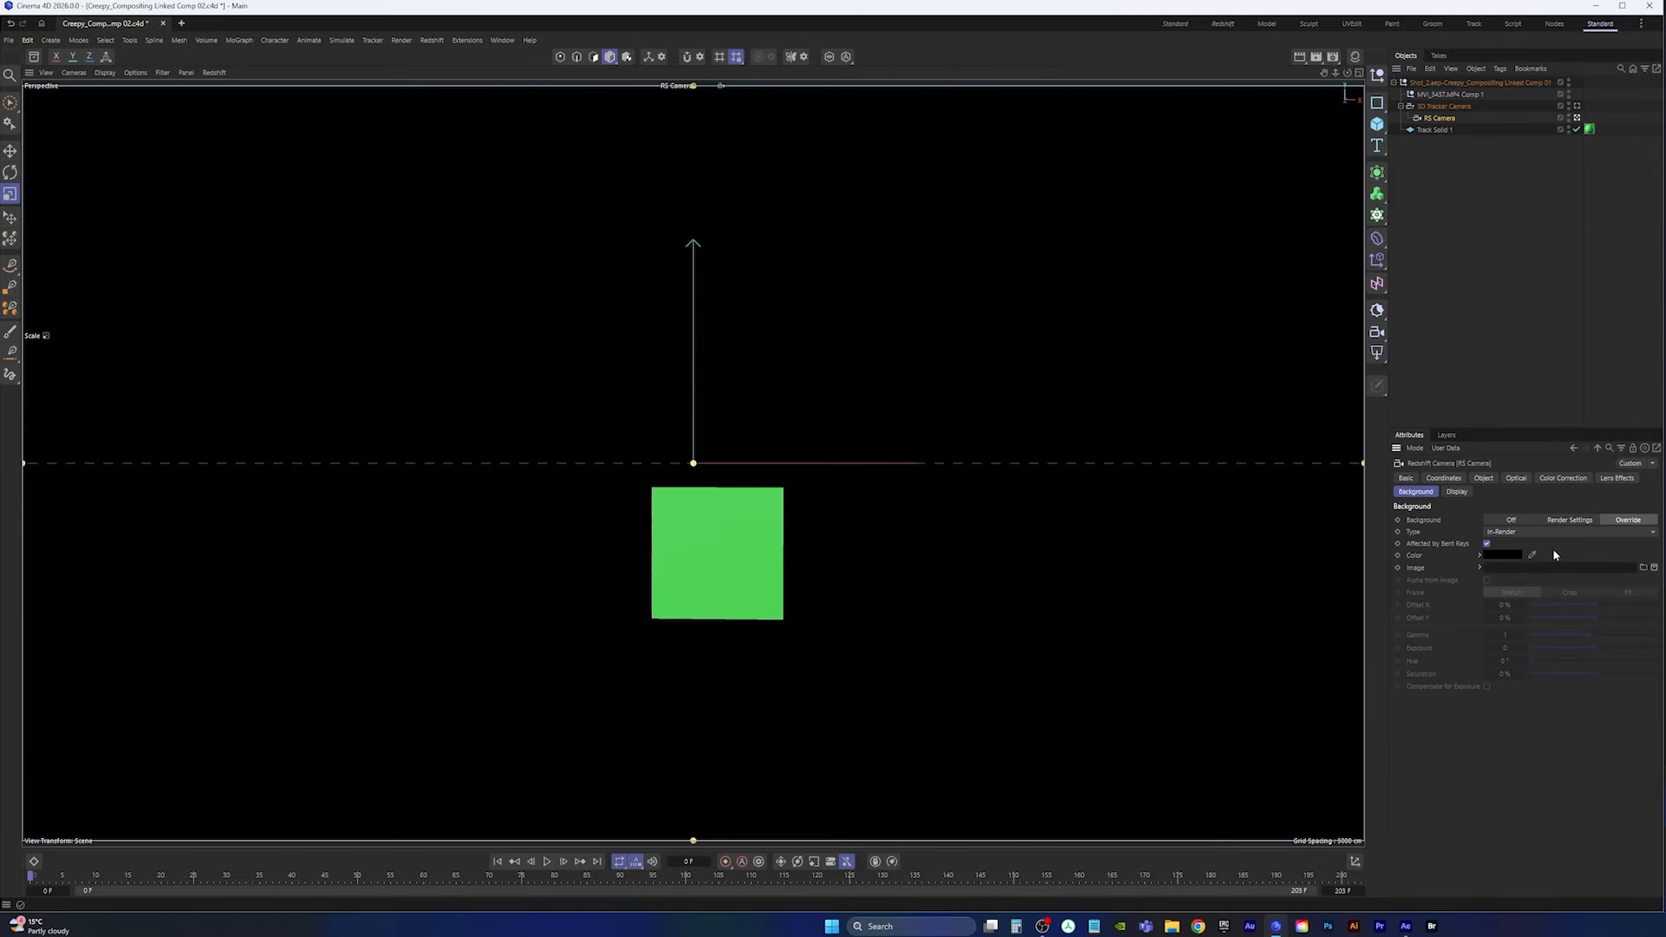
# Step: Load Creepy_Compositing Linked Comp 02_00000.png from the sequences/mov_seq folder as the camera's background image, without copying it to the project location
pyautogui.click(1644, 569)
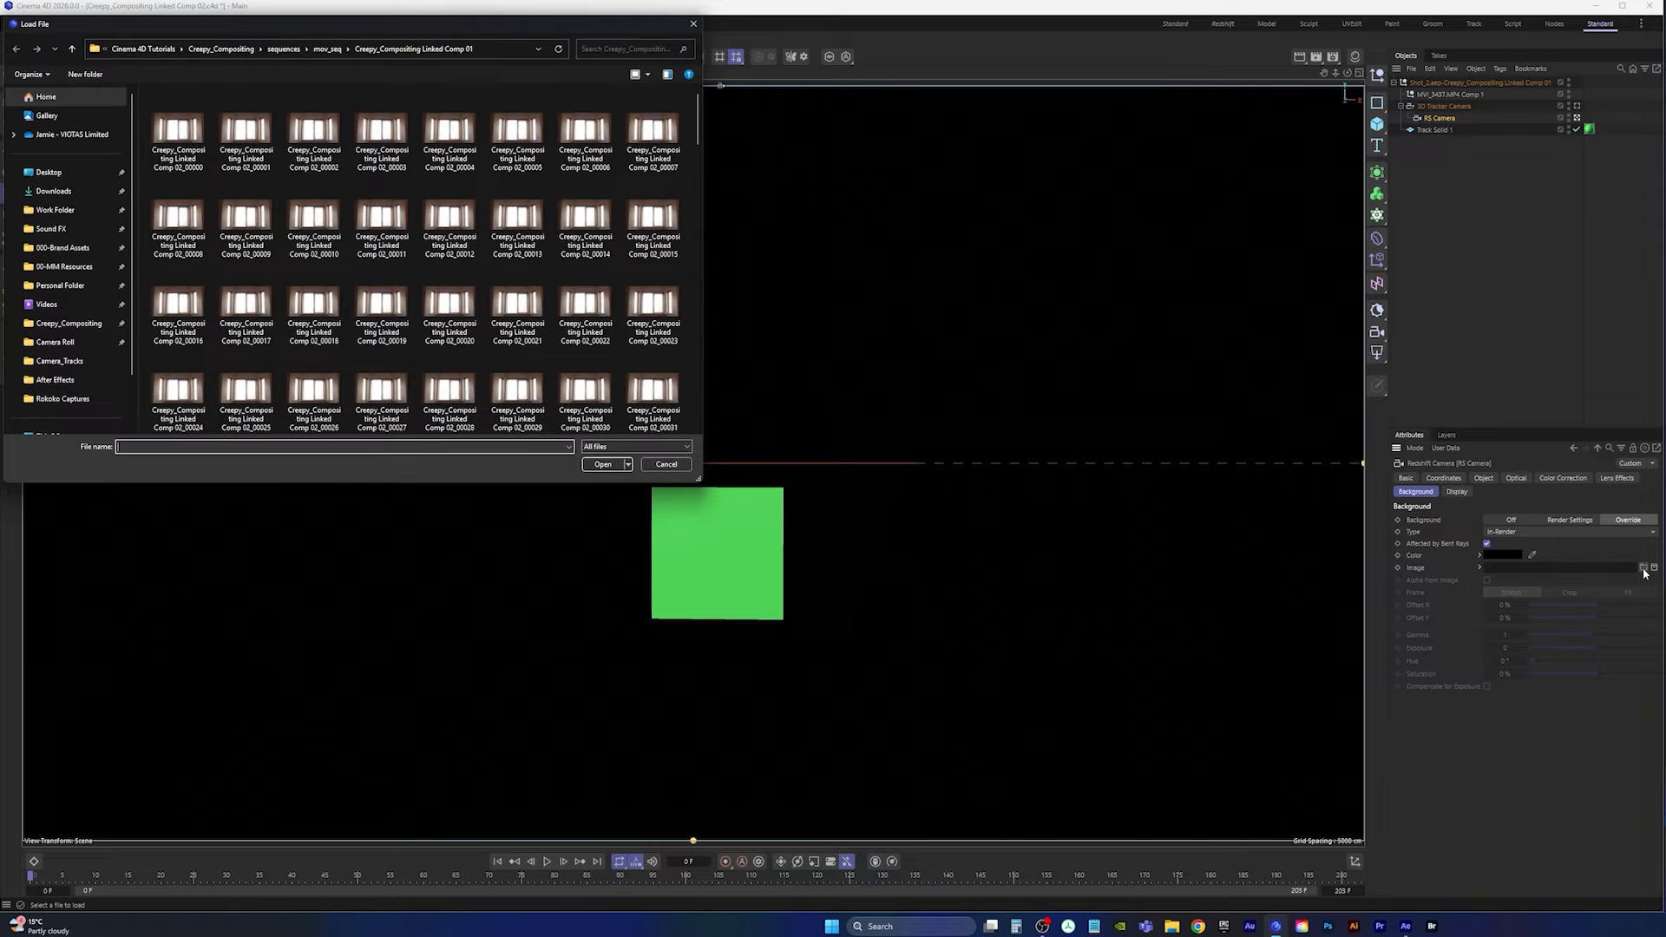
pyautogui.moveTo(531, 36); pyautogui.dragTo(702, 109)
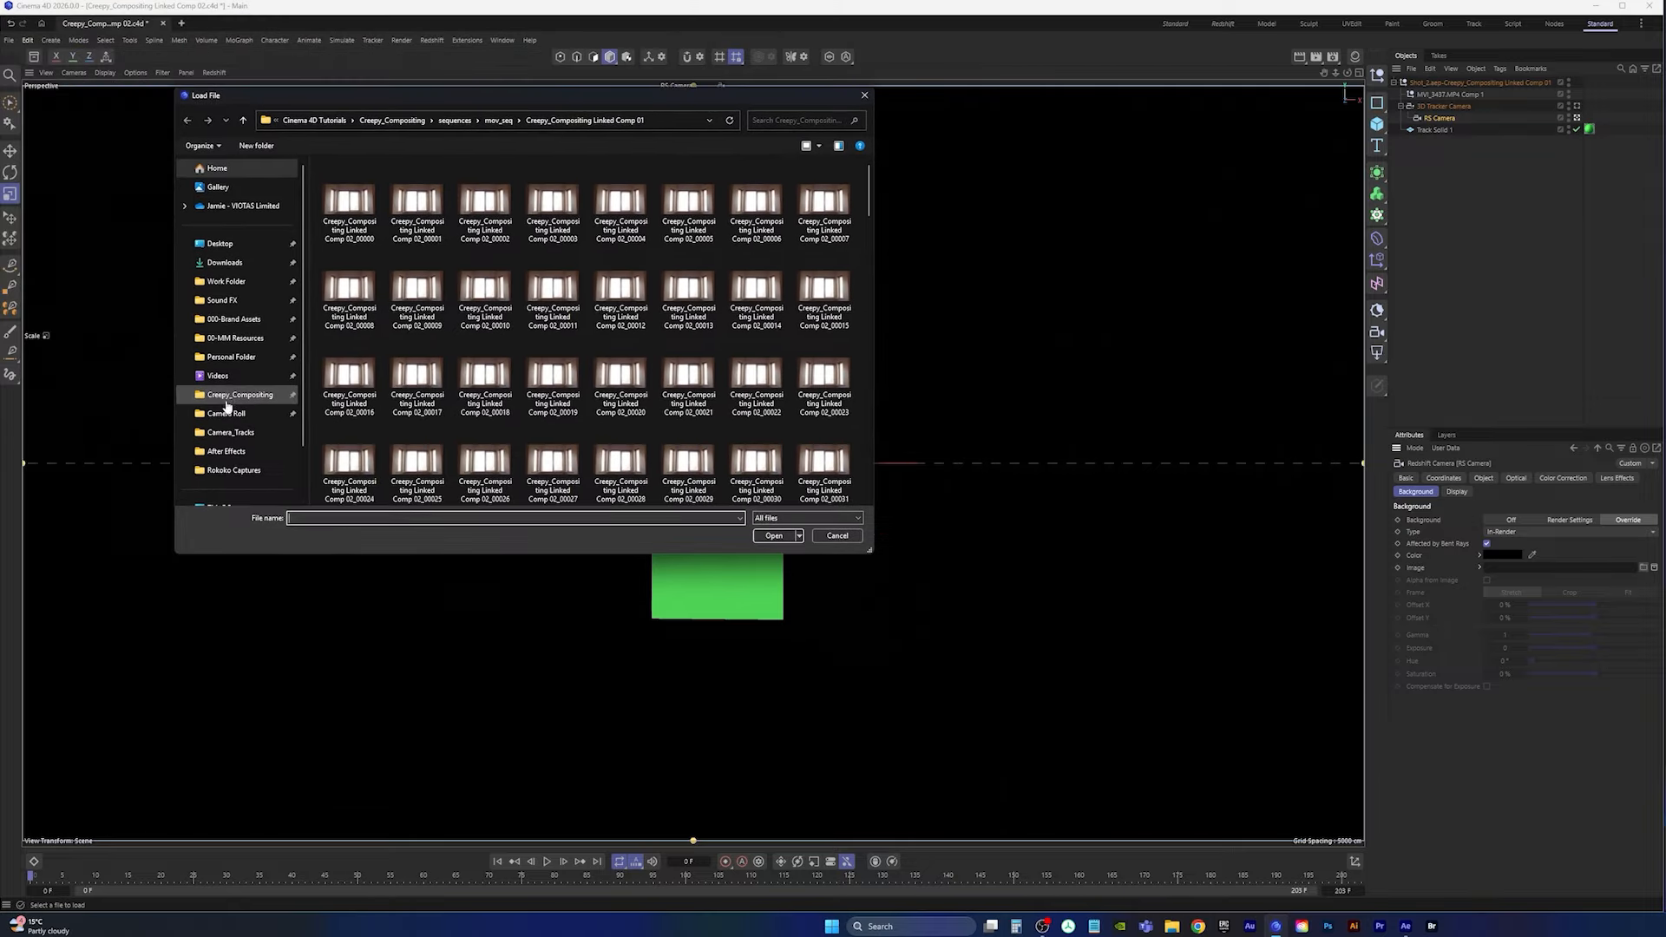
pyautogui.click(229, 395)
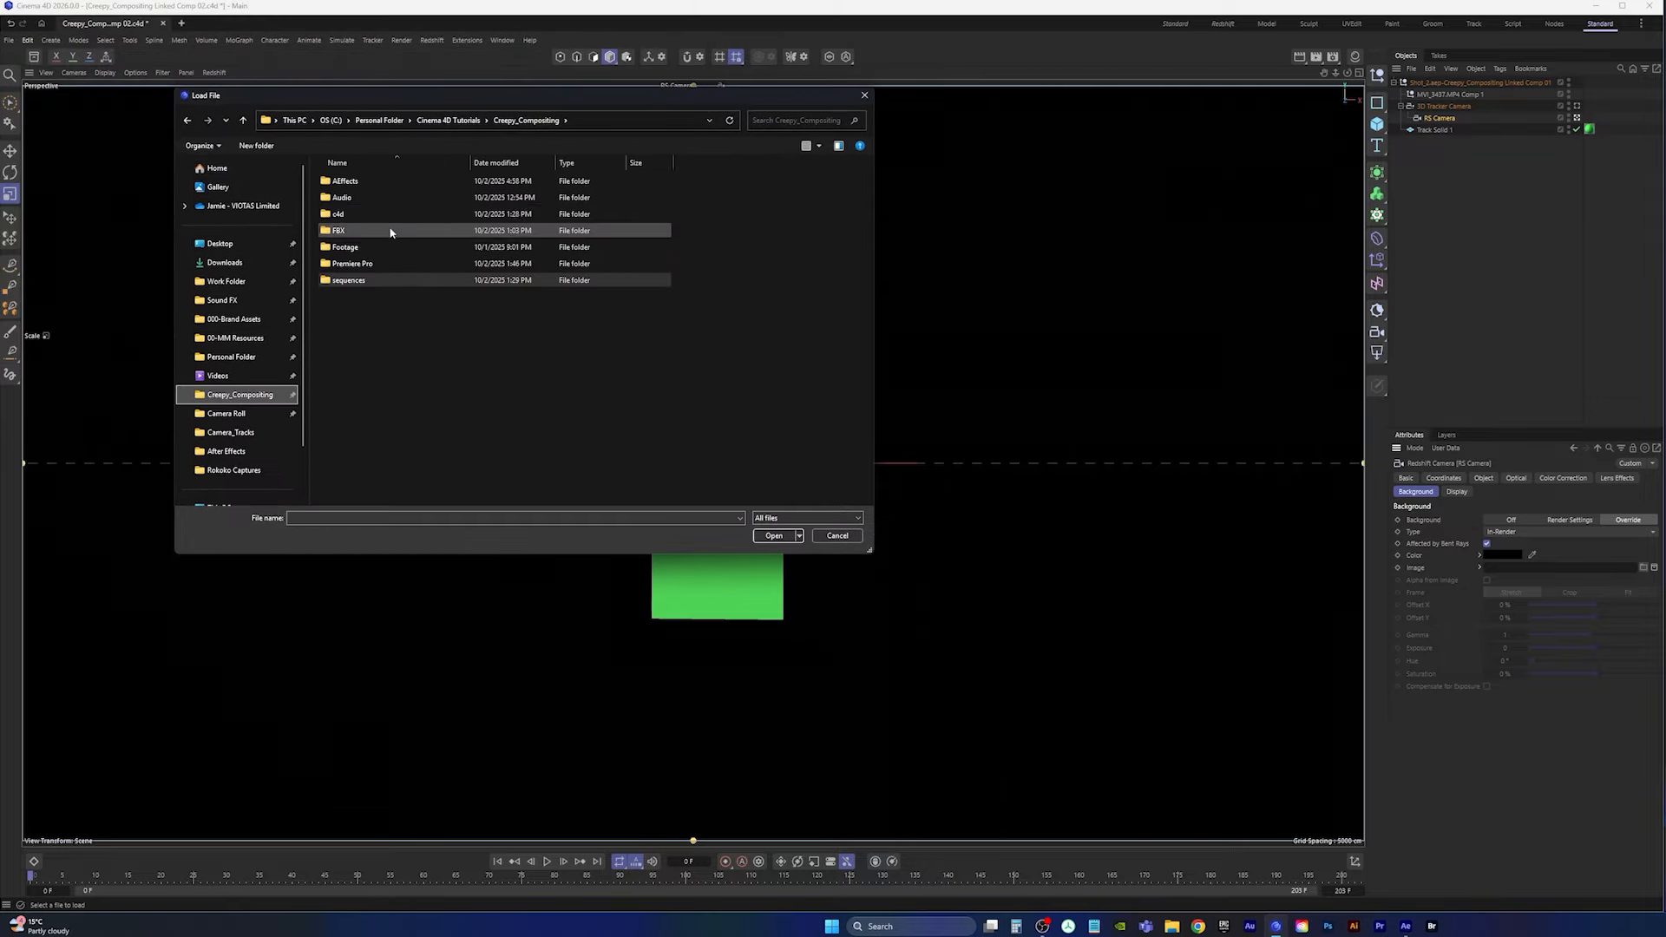
pyautogui.doubleClick(348, 280)
pyautogui.doubleClick(345, 181)
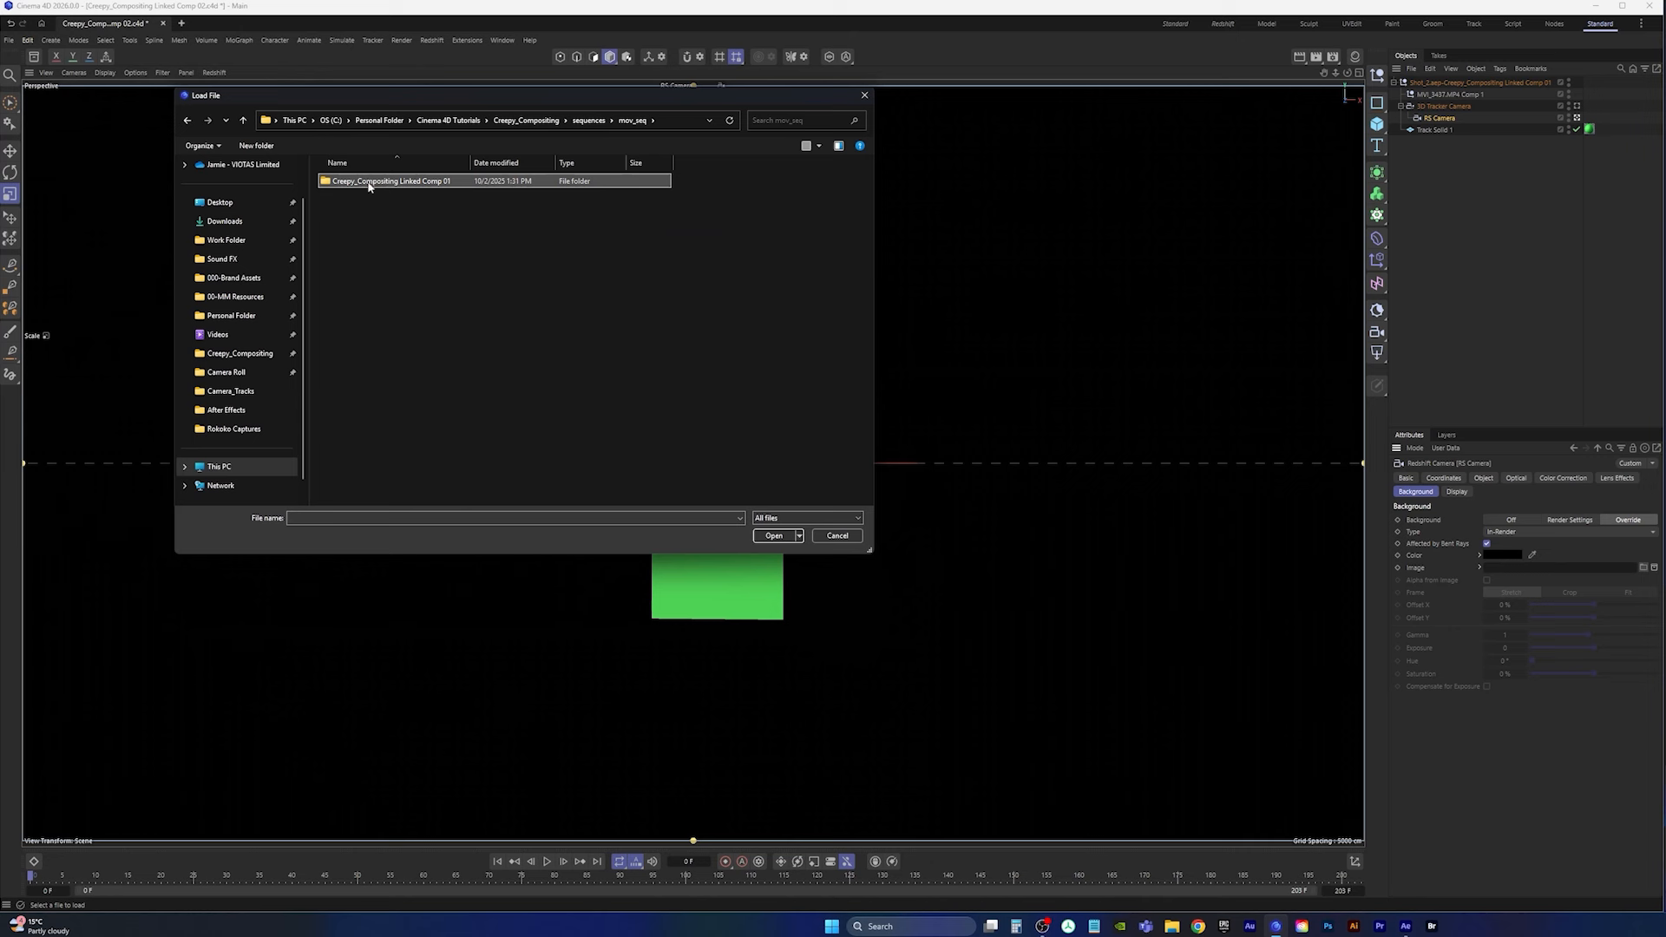
pyautogui.doubleClick(347, 181)
pyautogui.doubleClick(356, 207)
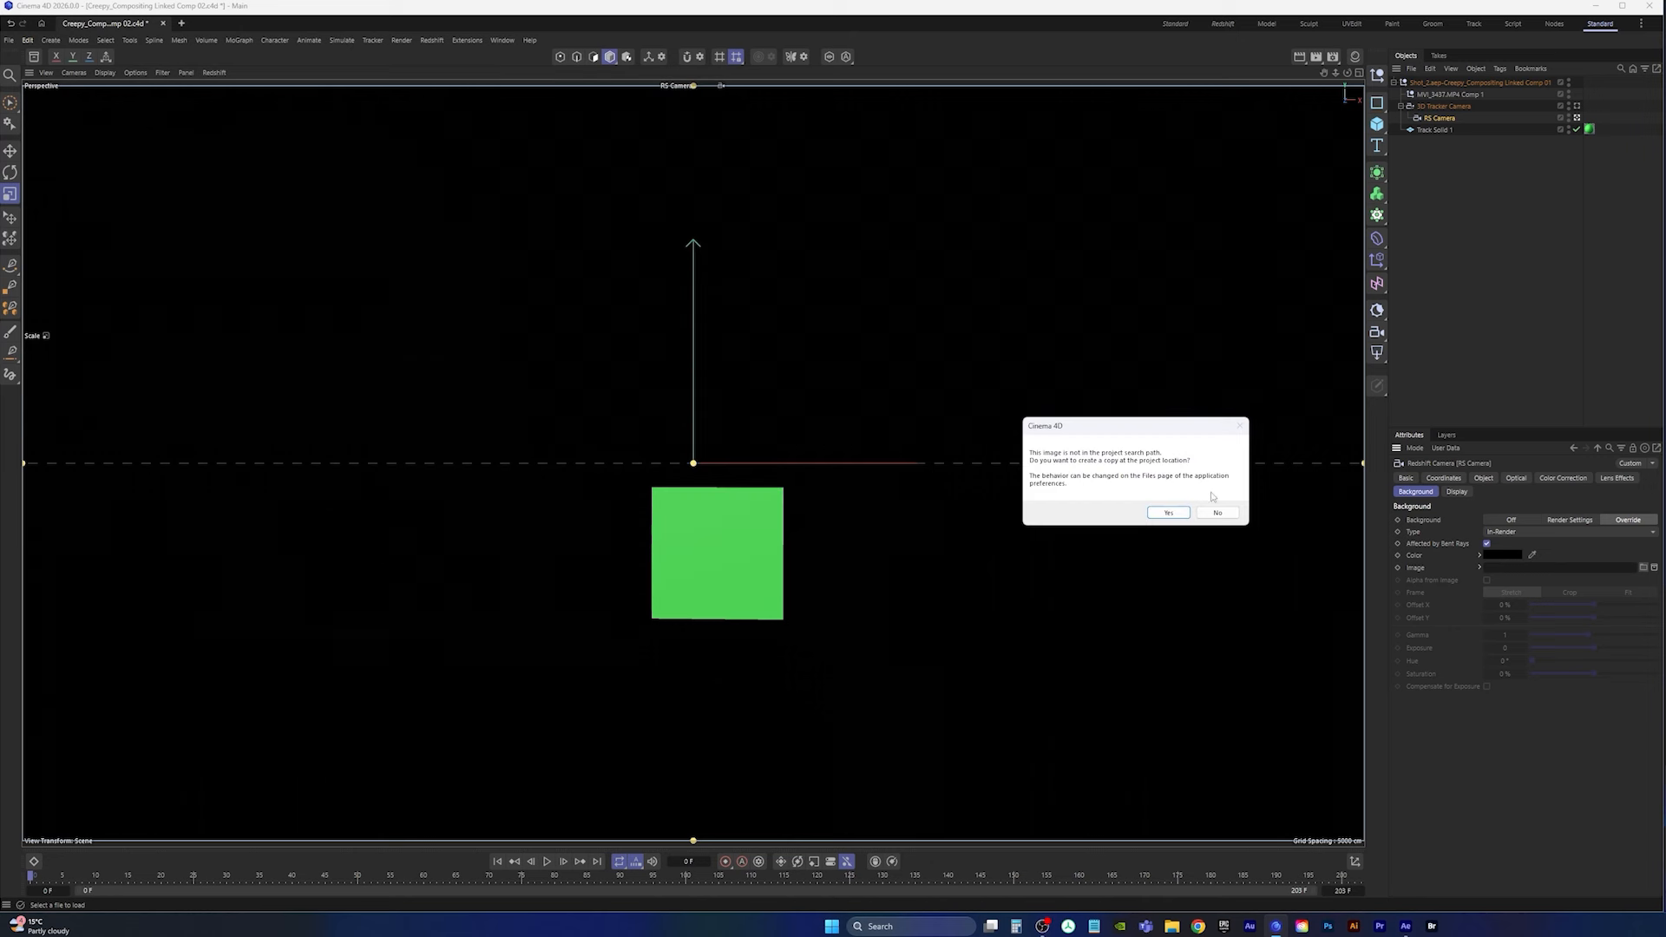
pyautogui.click(1217, 512)
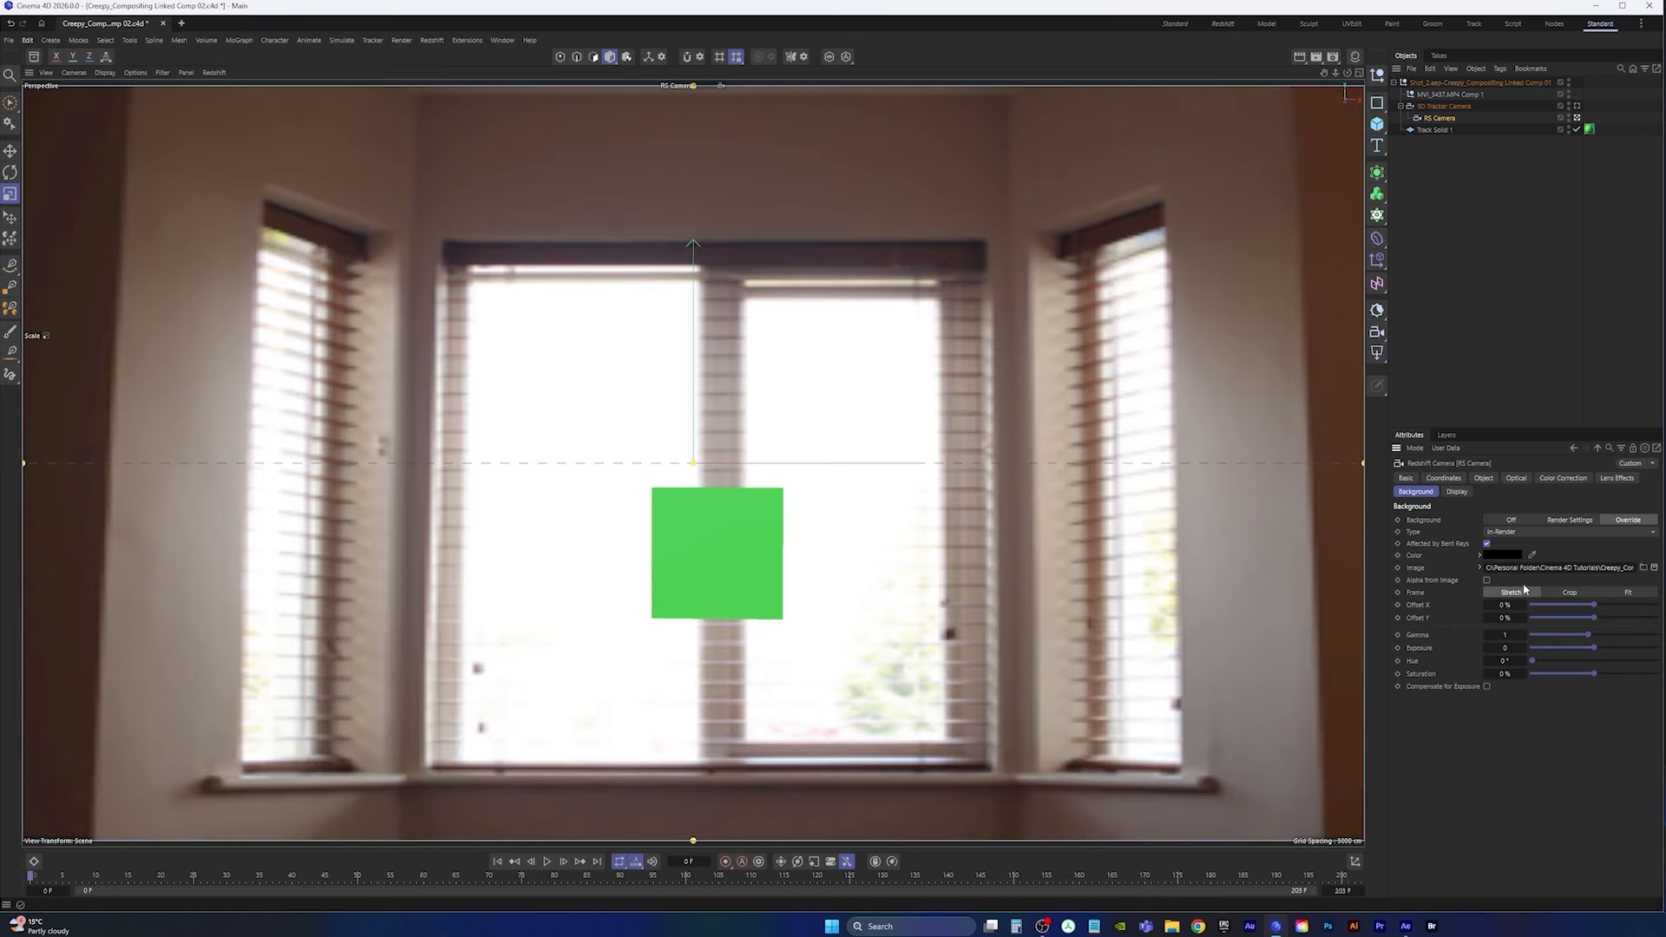
# Step: Set the background image's animation mode to Simple at 25 fps, detect its frames and play the timeline
pyautogui.click(1479, 568)
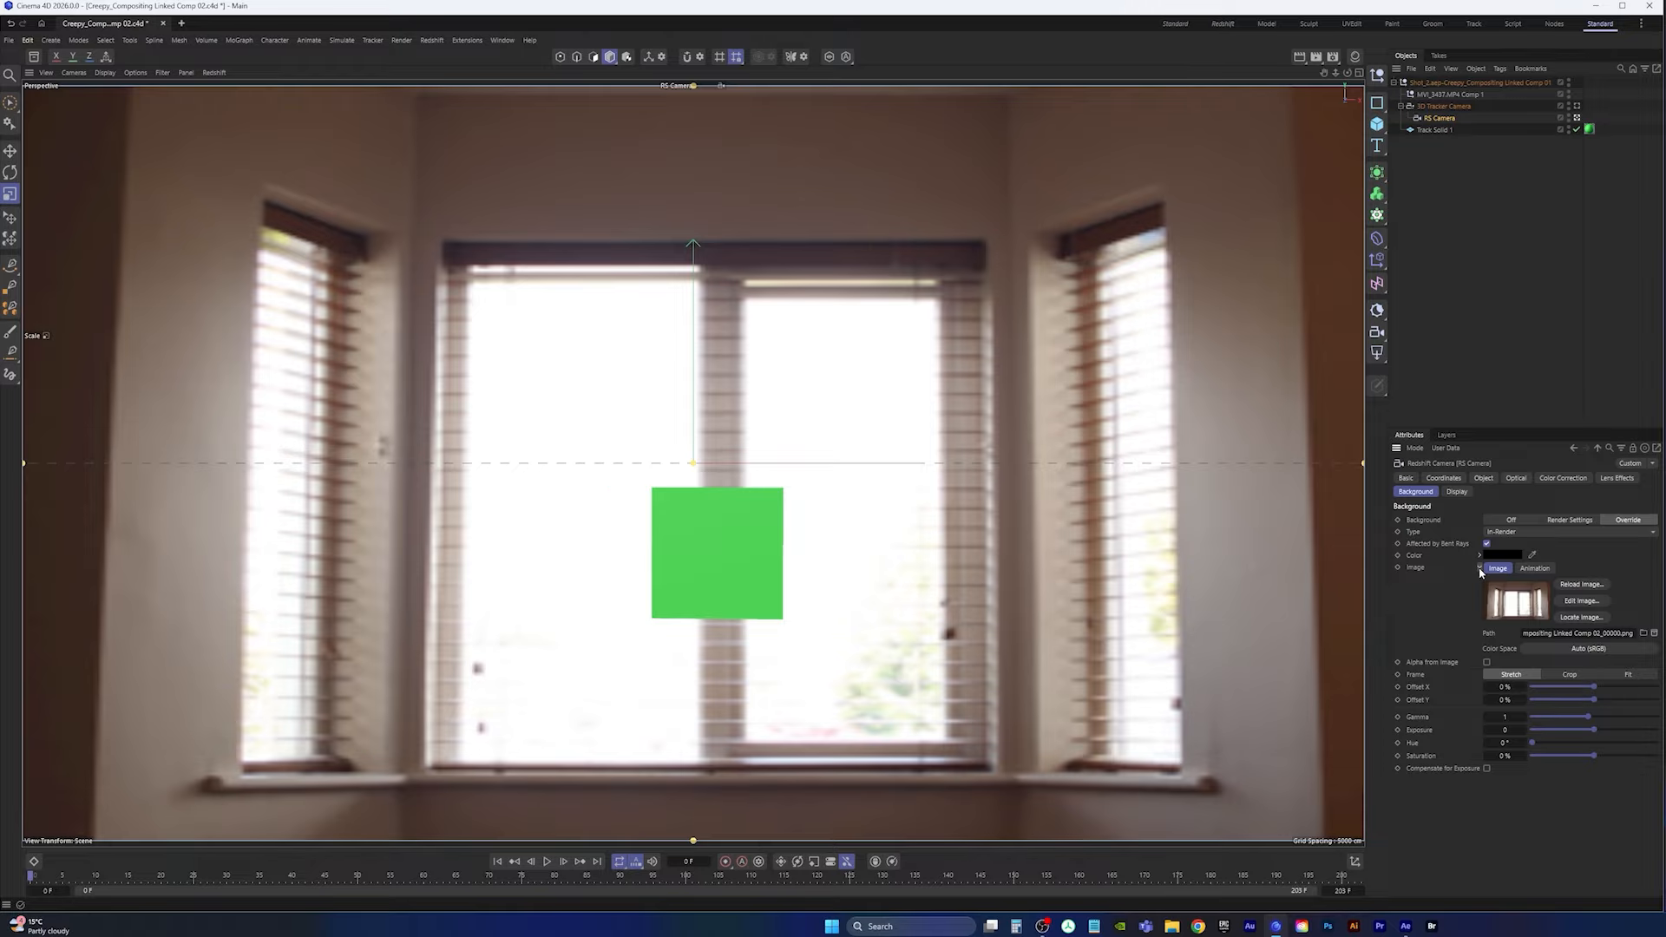
pyautogui.click(1536, 568)
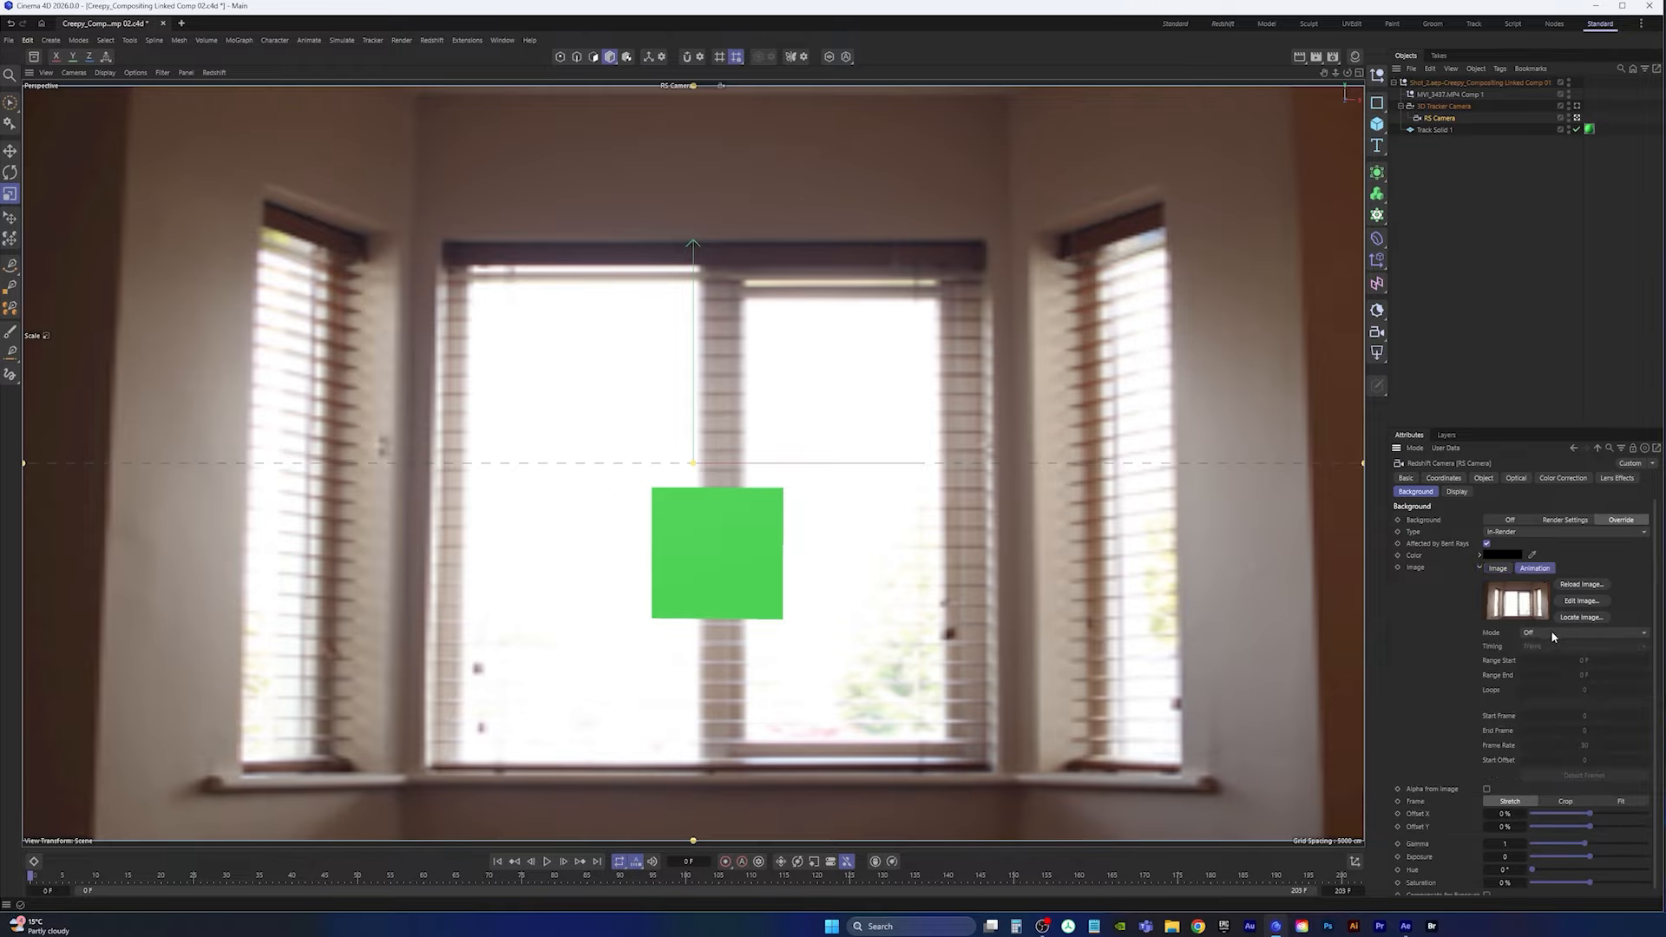
pyautogui.click(1550, 632)
pyautogui.click(1551, 646)
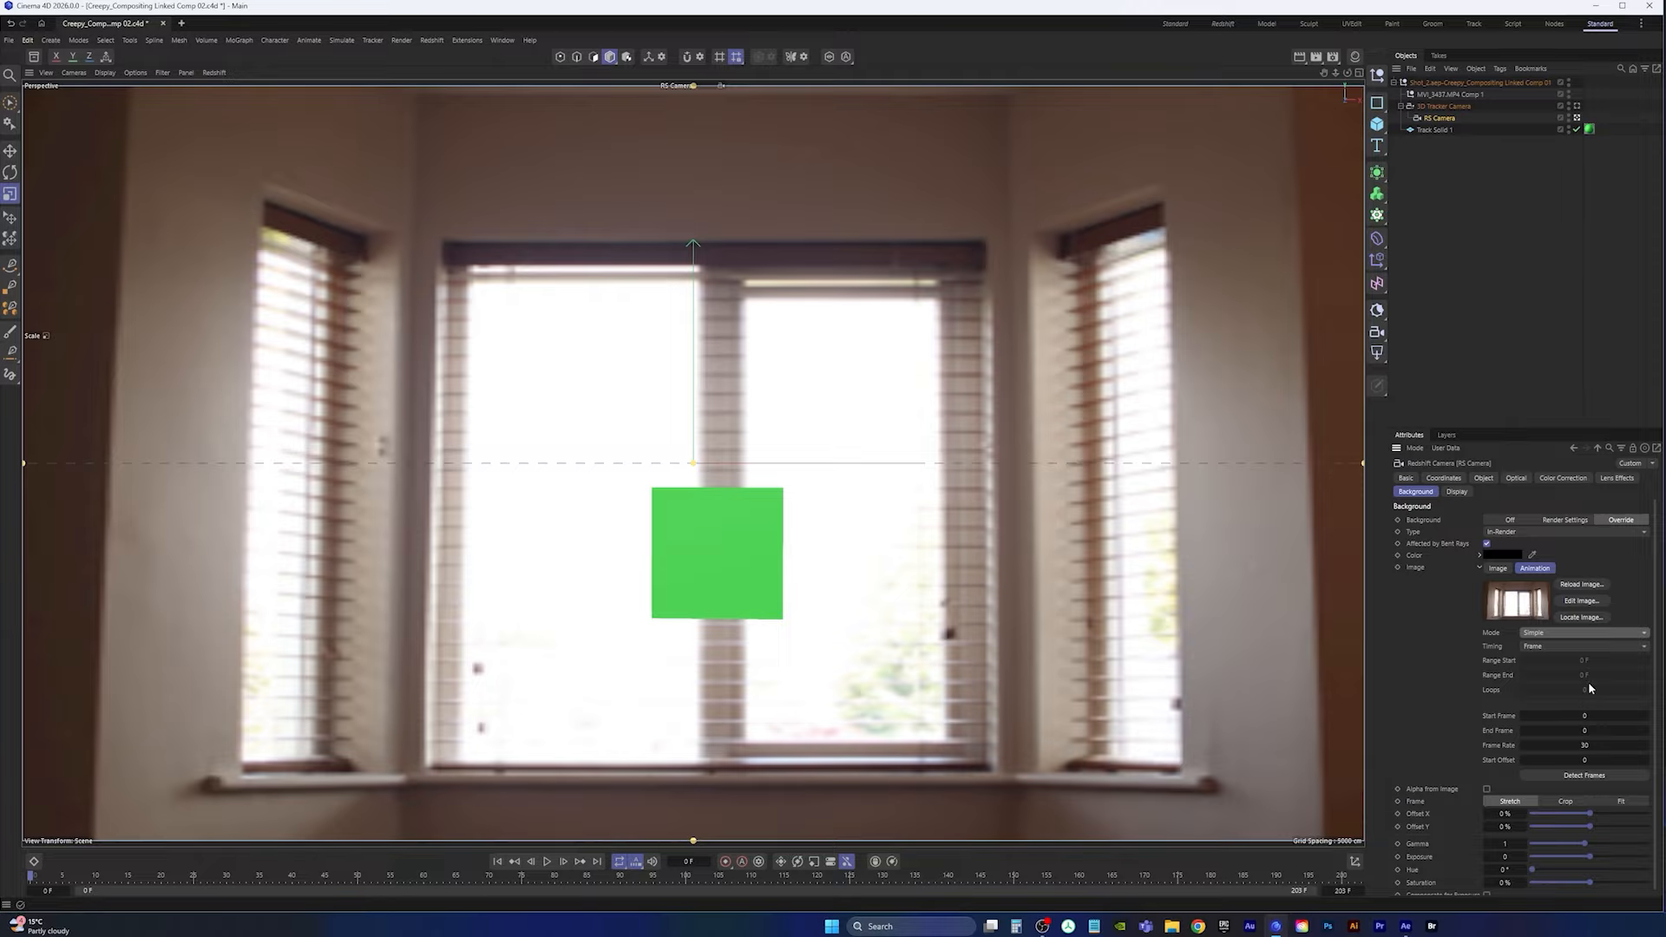
pyautogui.click(1585, 744)
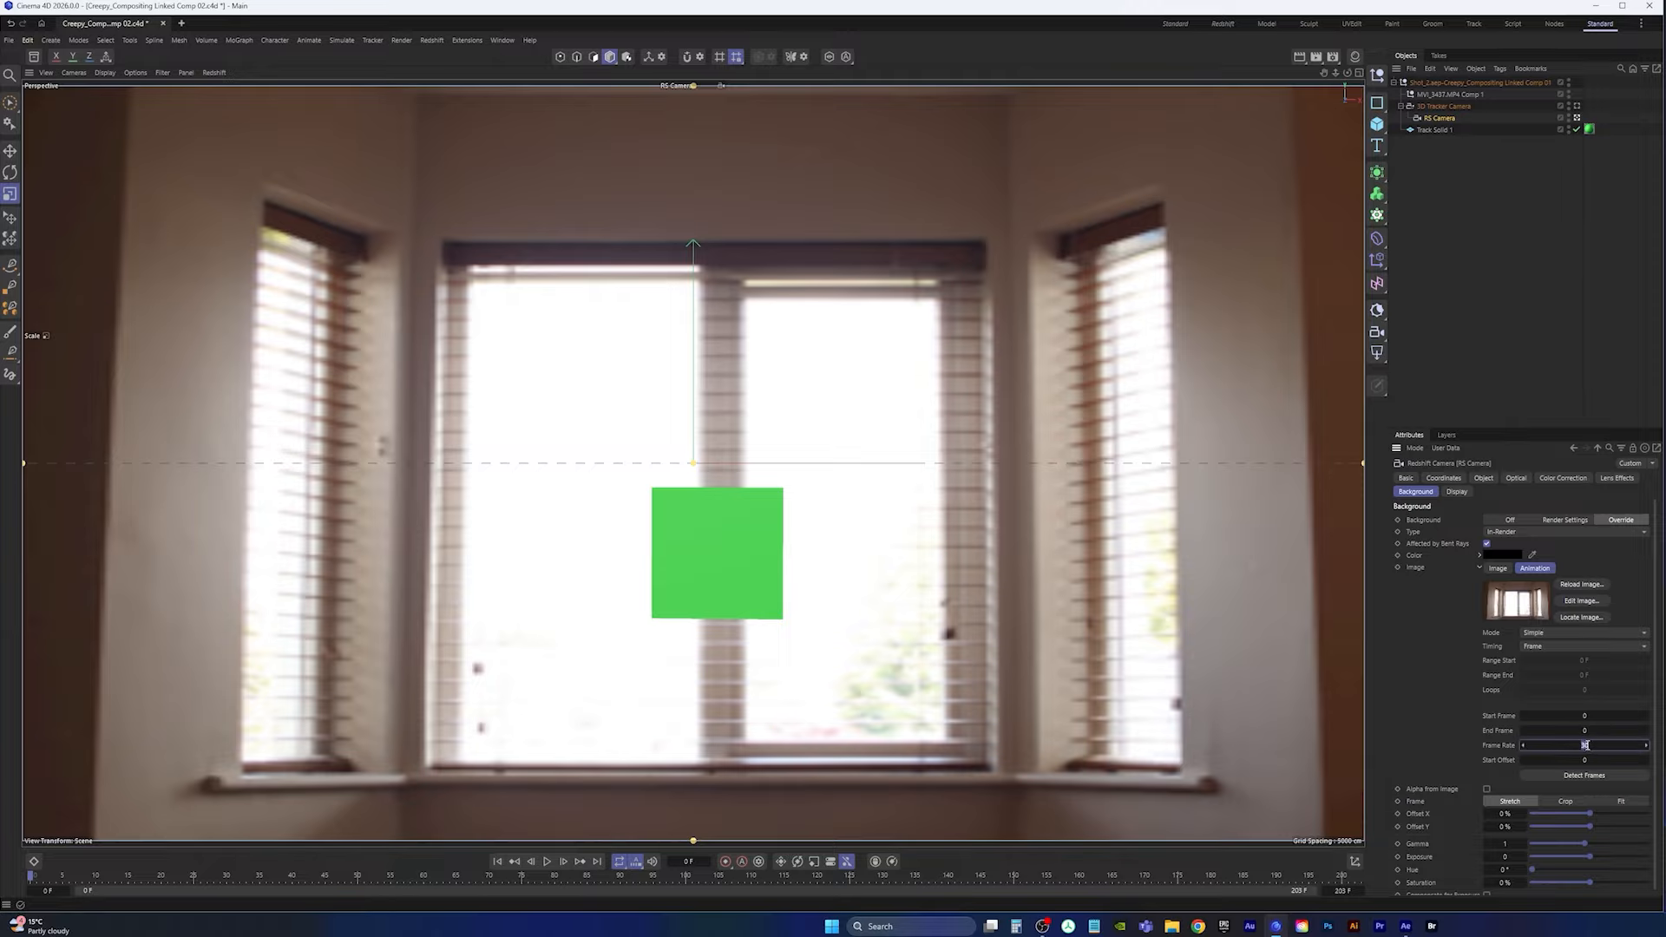
pyautogui.write('25')
pyautogui.press('Return')
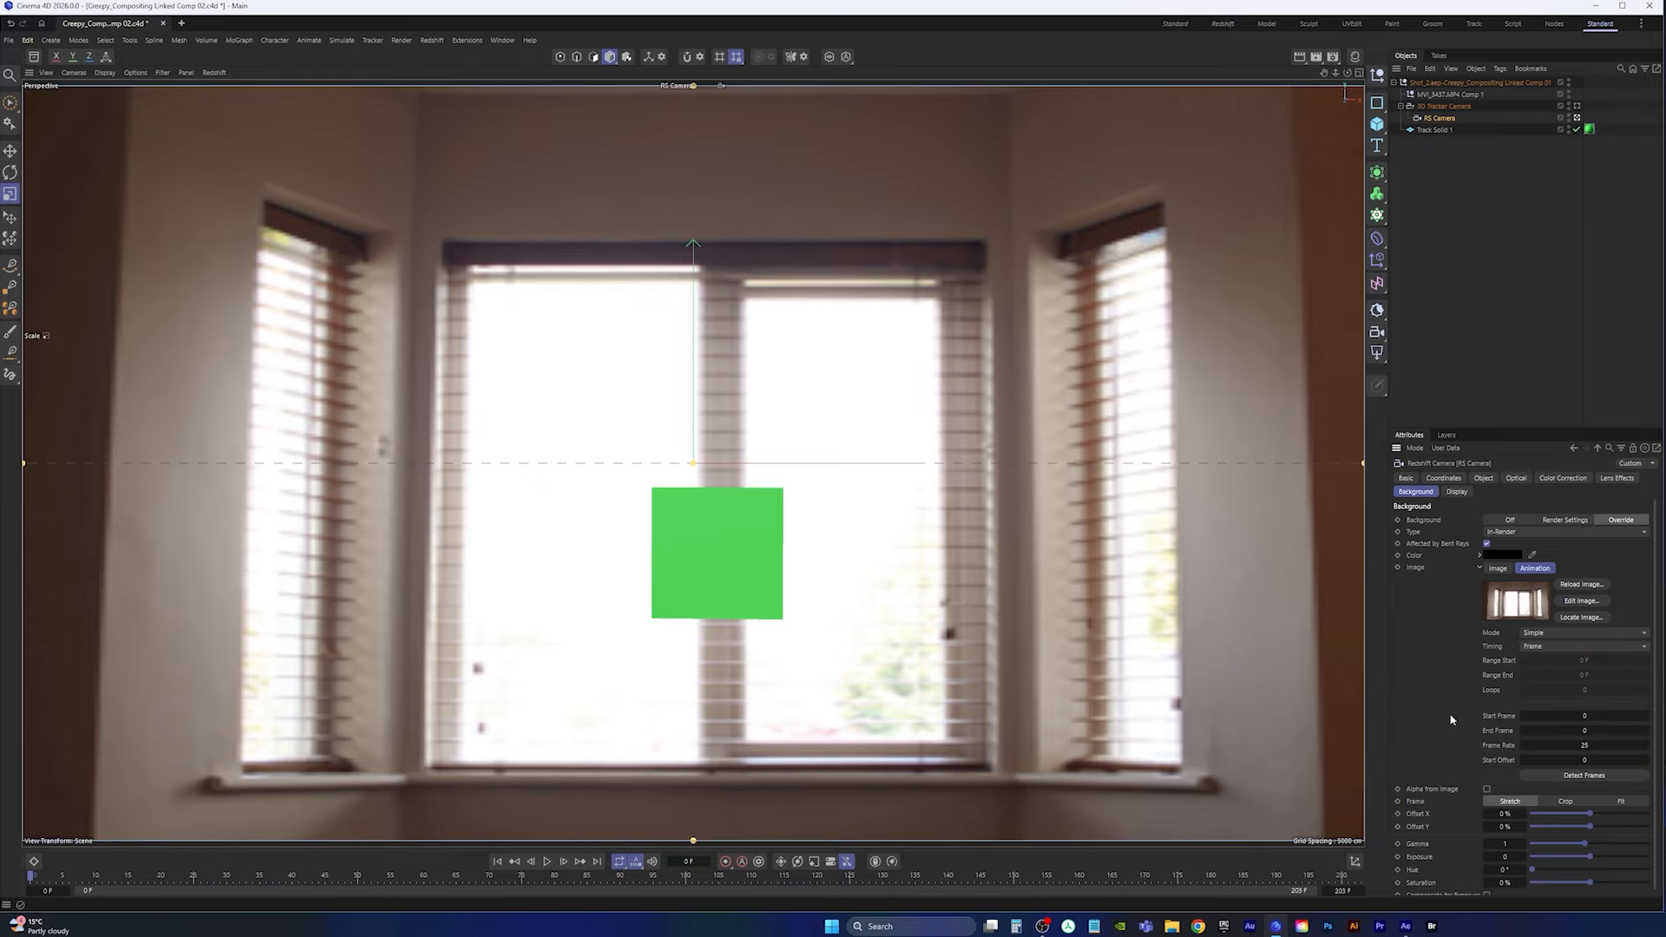
pyautogui.click(1572, 777)
pyautogui.click(547, 860)
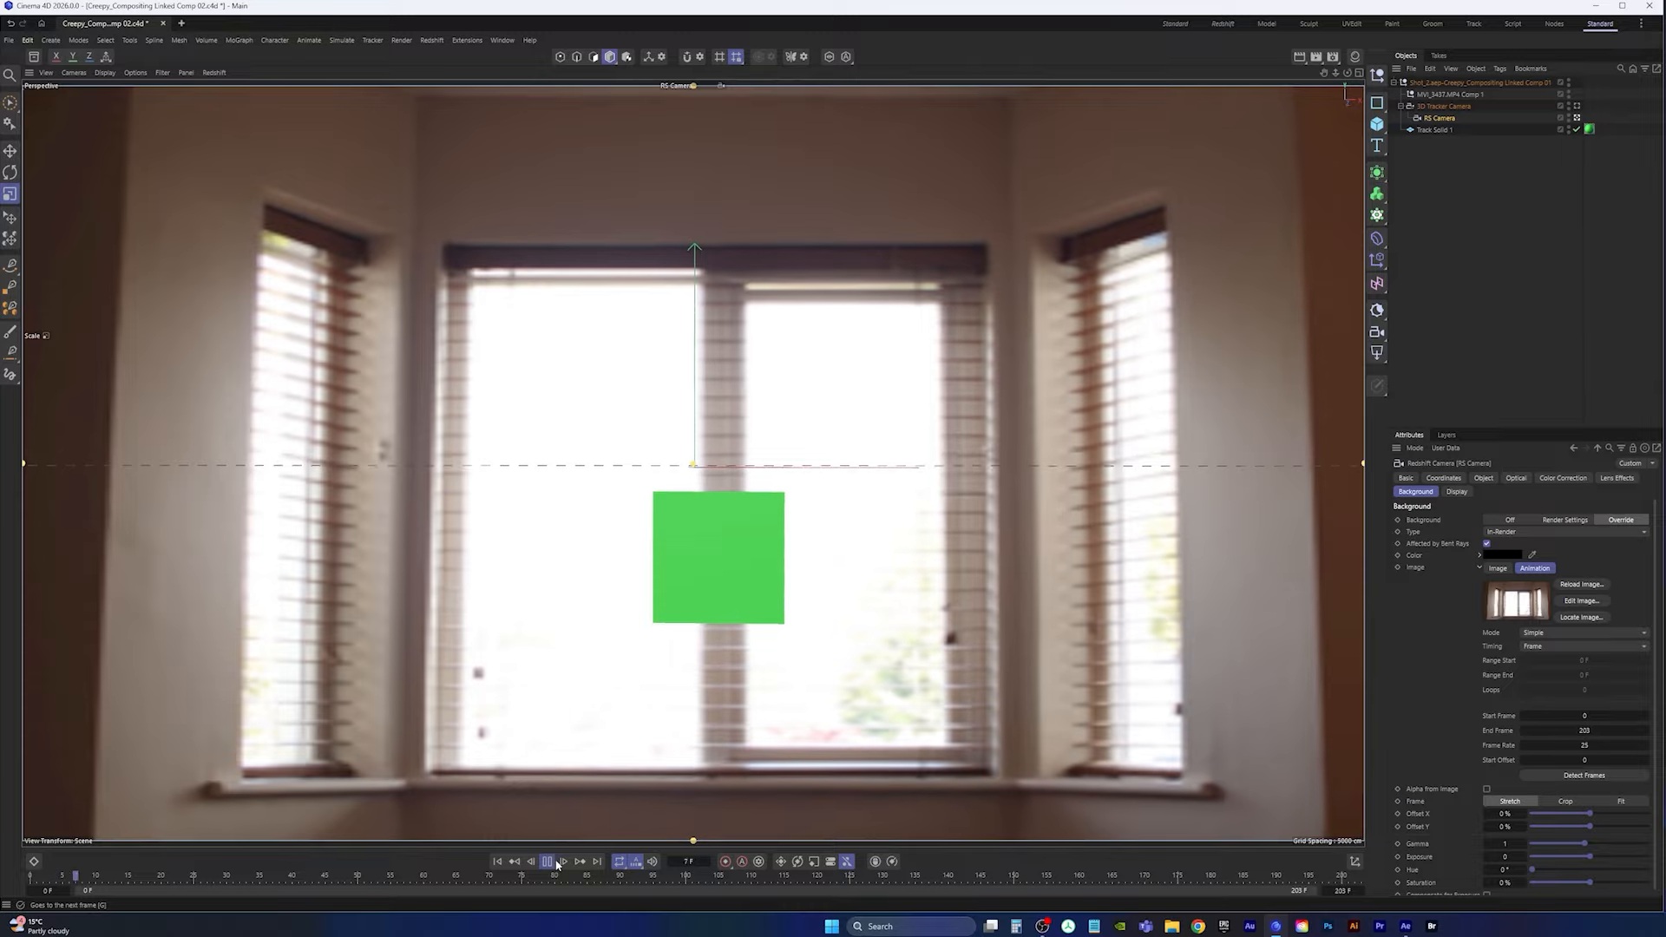
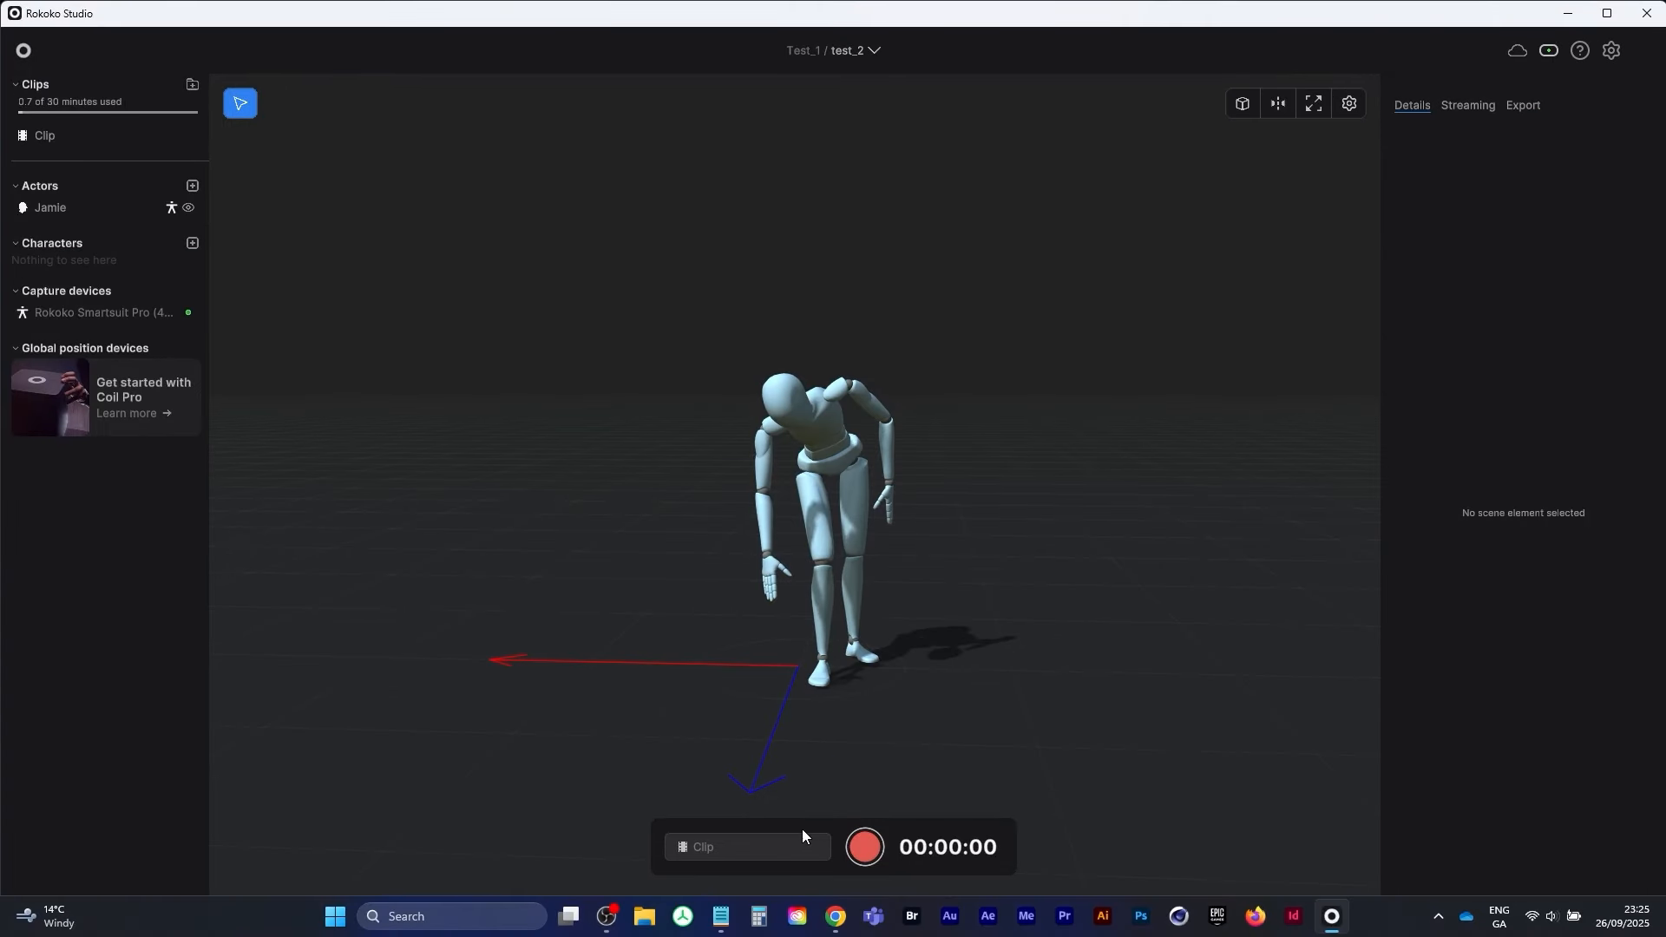
# Step: Switch to Rokoko Studio and start recording a motion capture clip
pyautogui.click(861, 849)
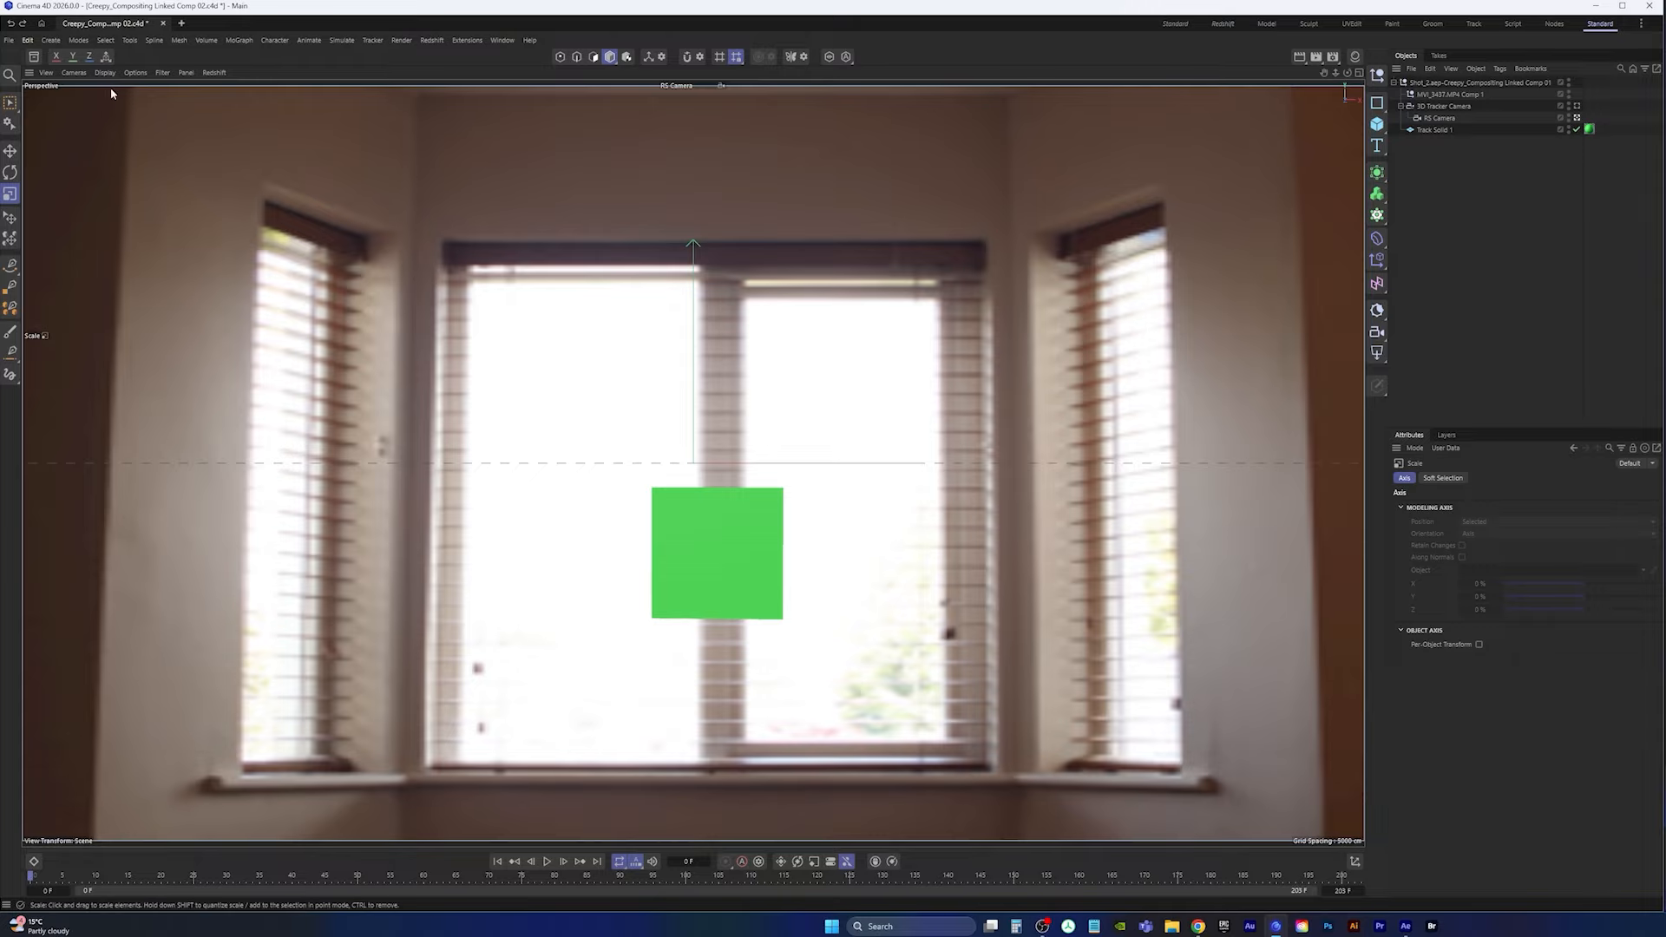
# Step: Create a new Cinema 4D project and add a Figure primitive
pyautogui.click(8, 41)
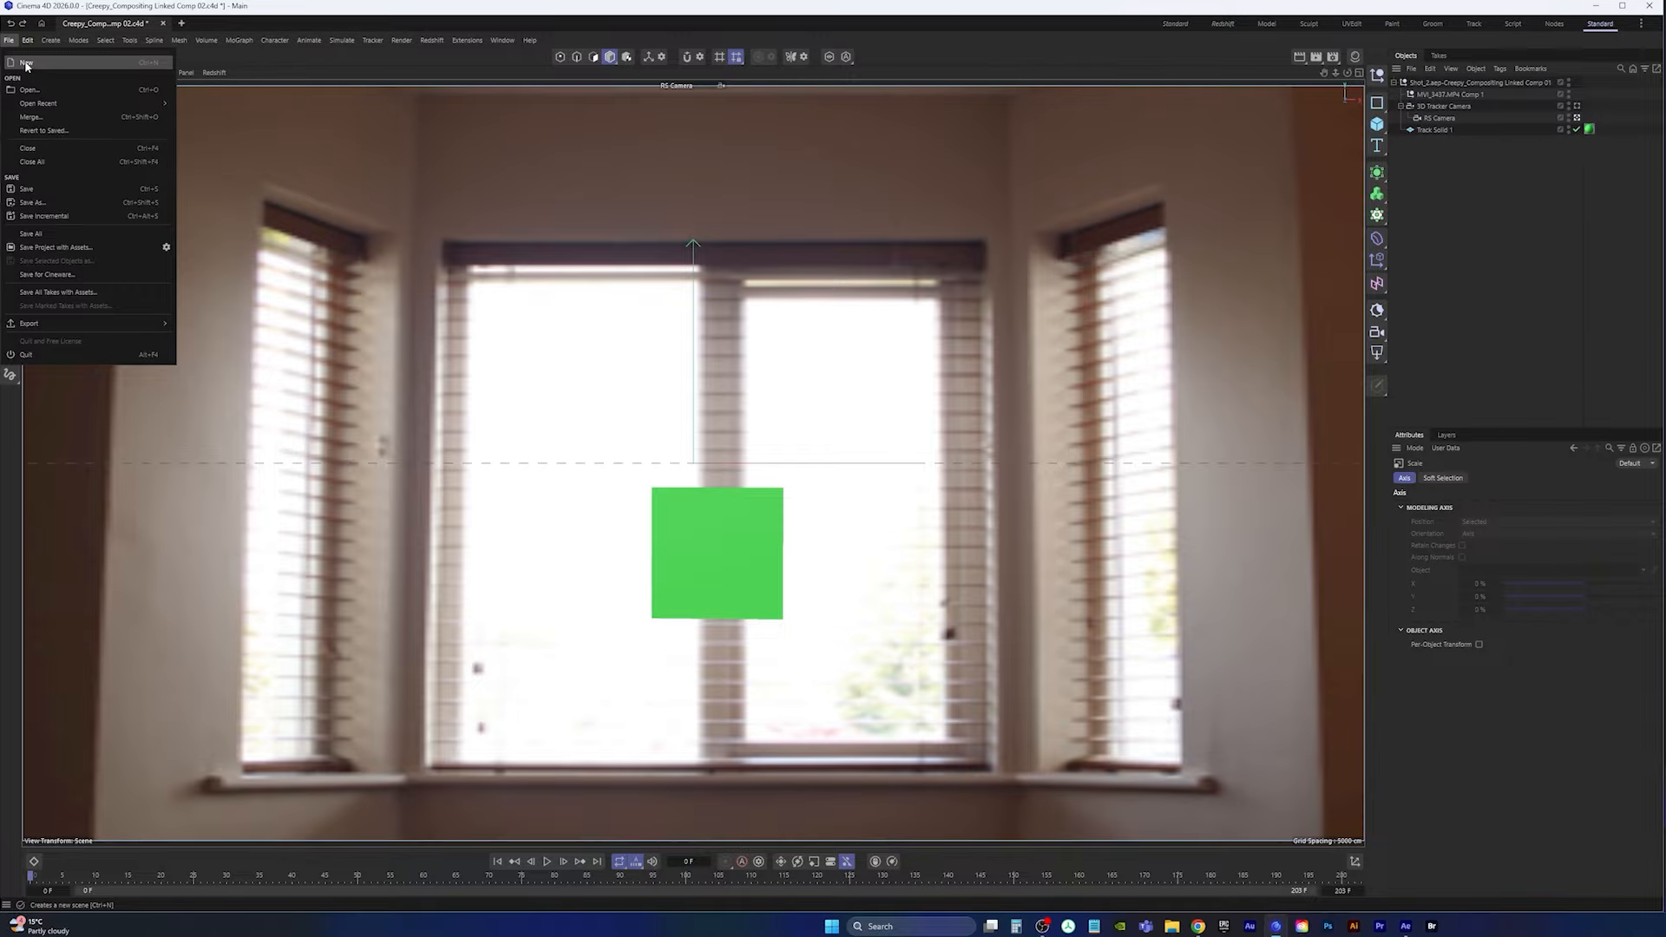
pyautogui.click(26, 64)
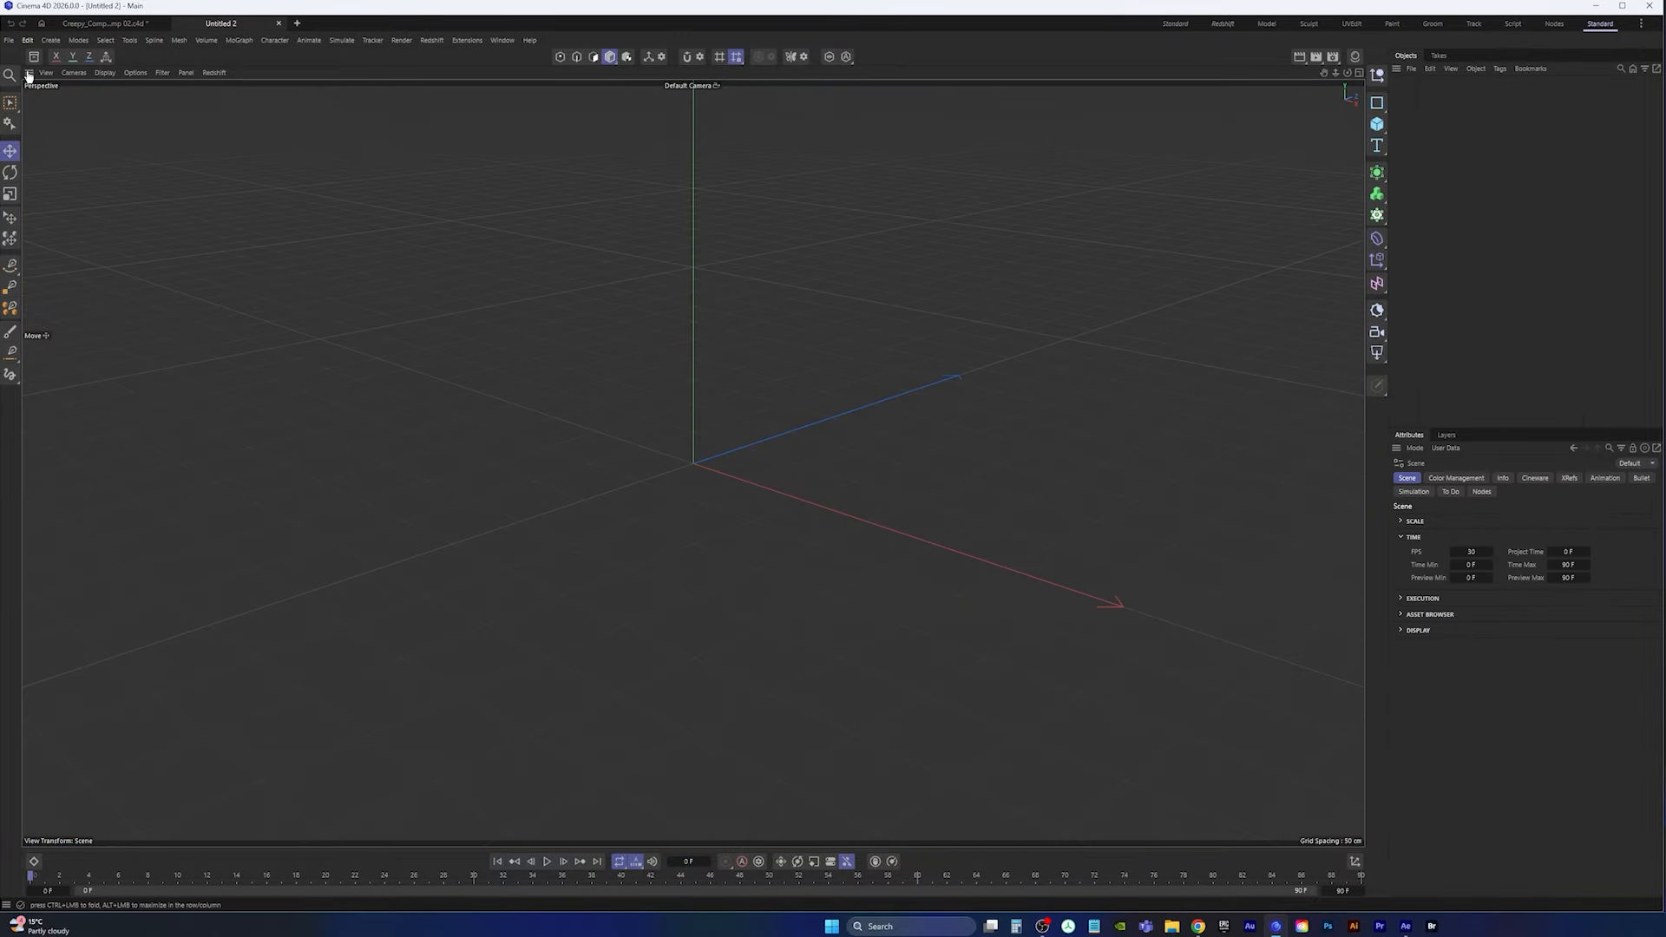
pyautogui.click(1380, 127)
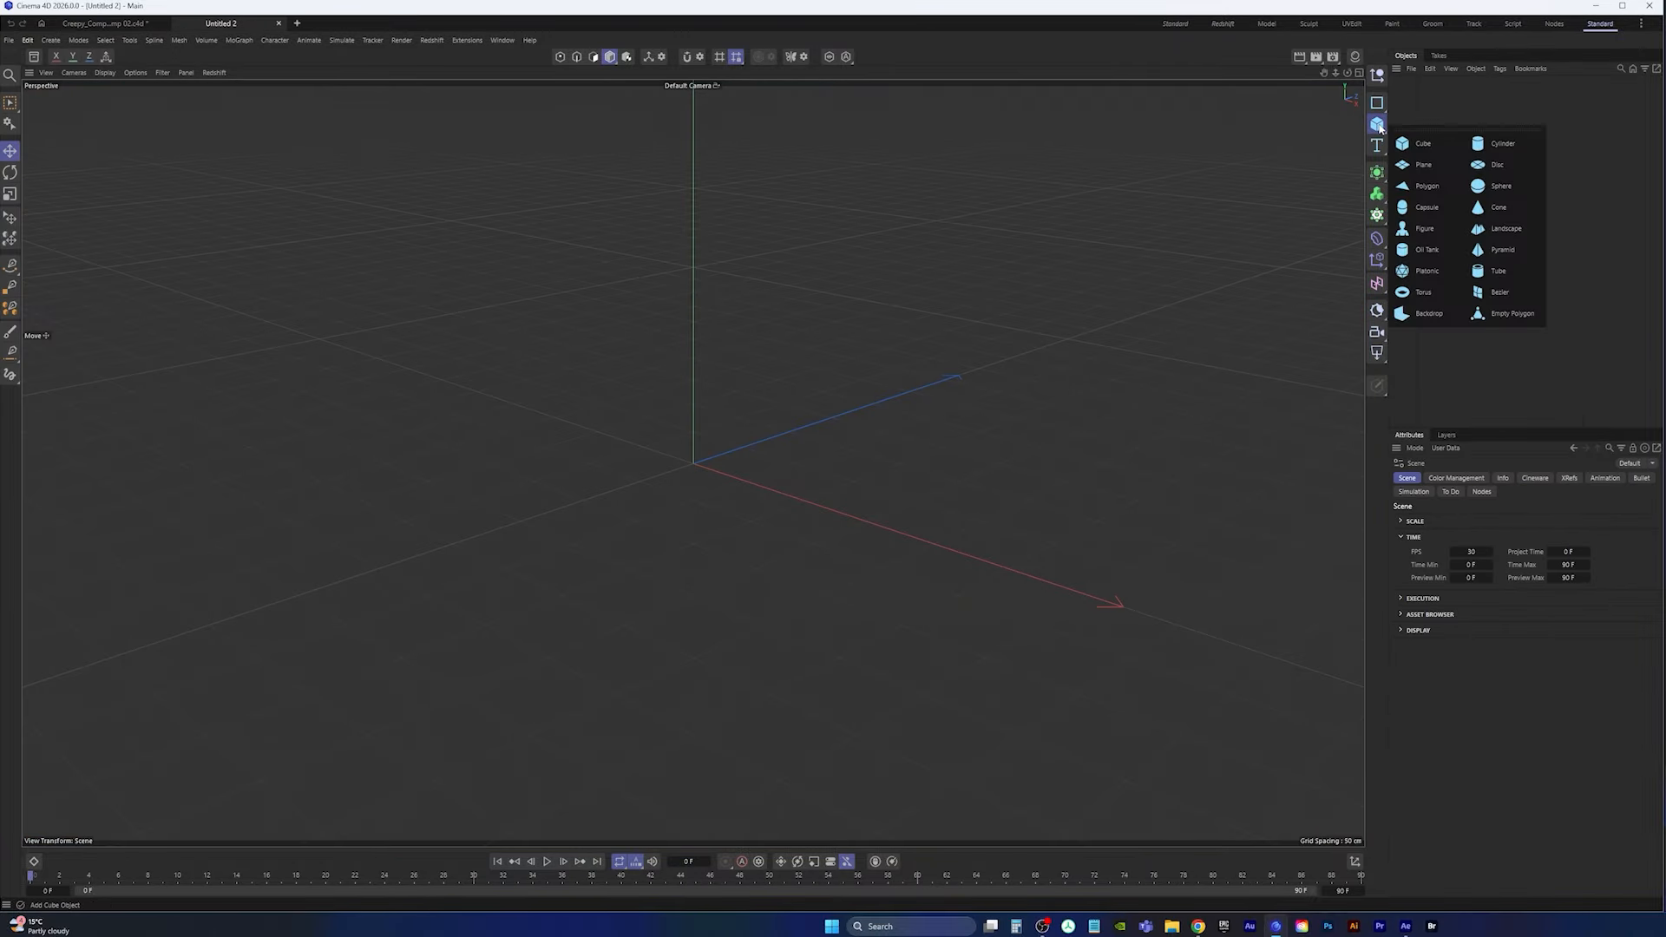
pyautogui.click(1424, 228)
pyautogui.keyDown('alt'); pyautogui.moveTo(692, 410); pyautogui.dragTo(785, 408); pyautogui.keyUp('alt')
pyautogui.scroll(4, 713, 413)
pyautogui.keyDown('alt'); pyautogui.moveTo(712, 412); pyautogui.dragTo(705, 431, button='middle'); pyautogui.keyUp('alt')
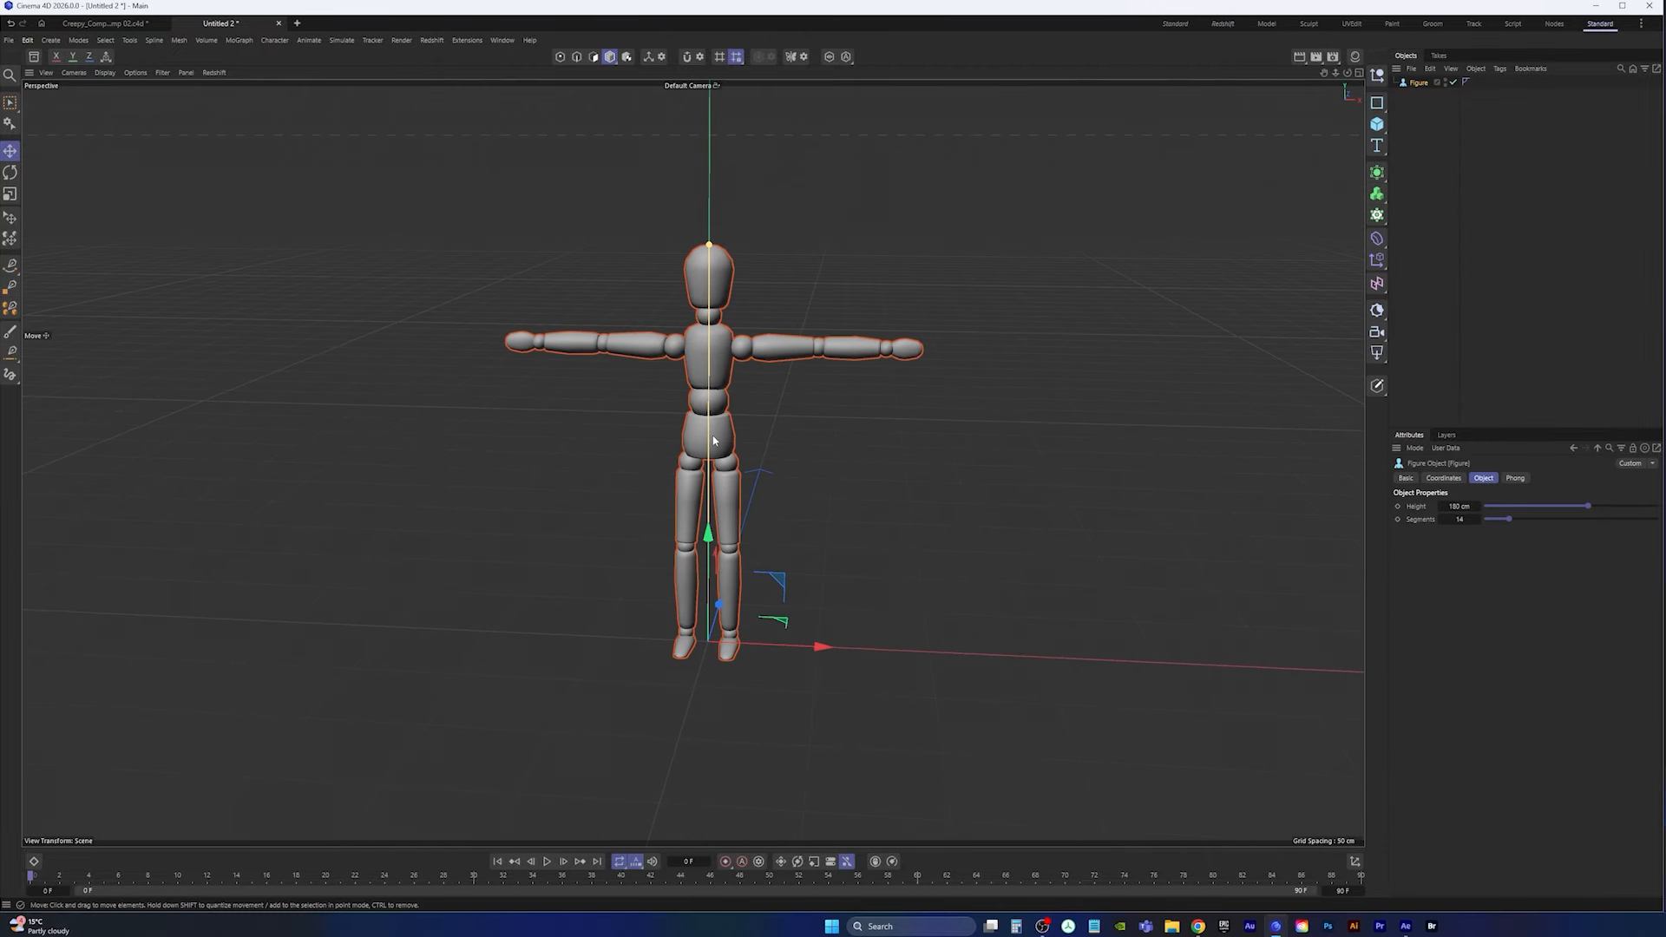
pyautogui.scroll(3, 706, 425)
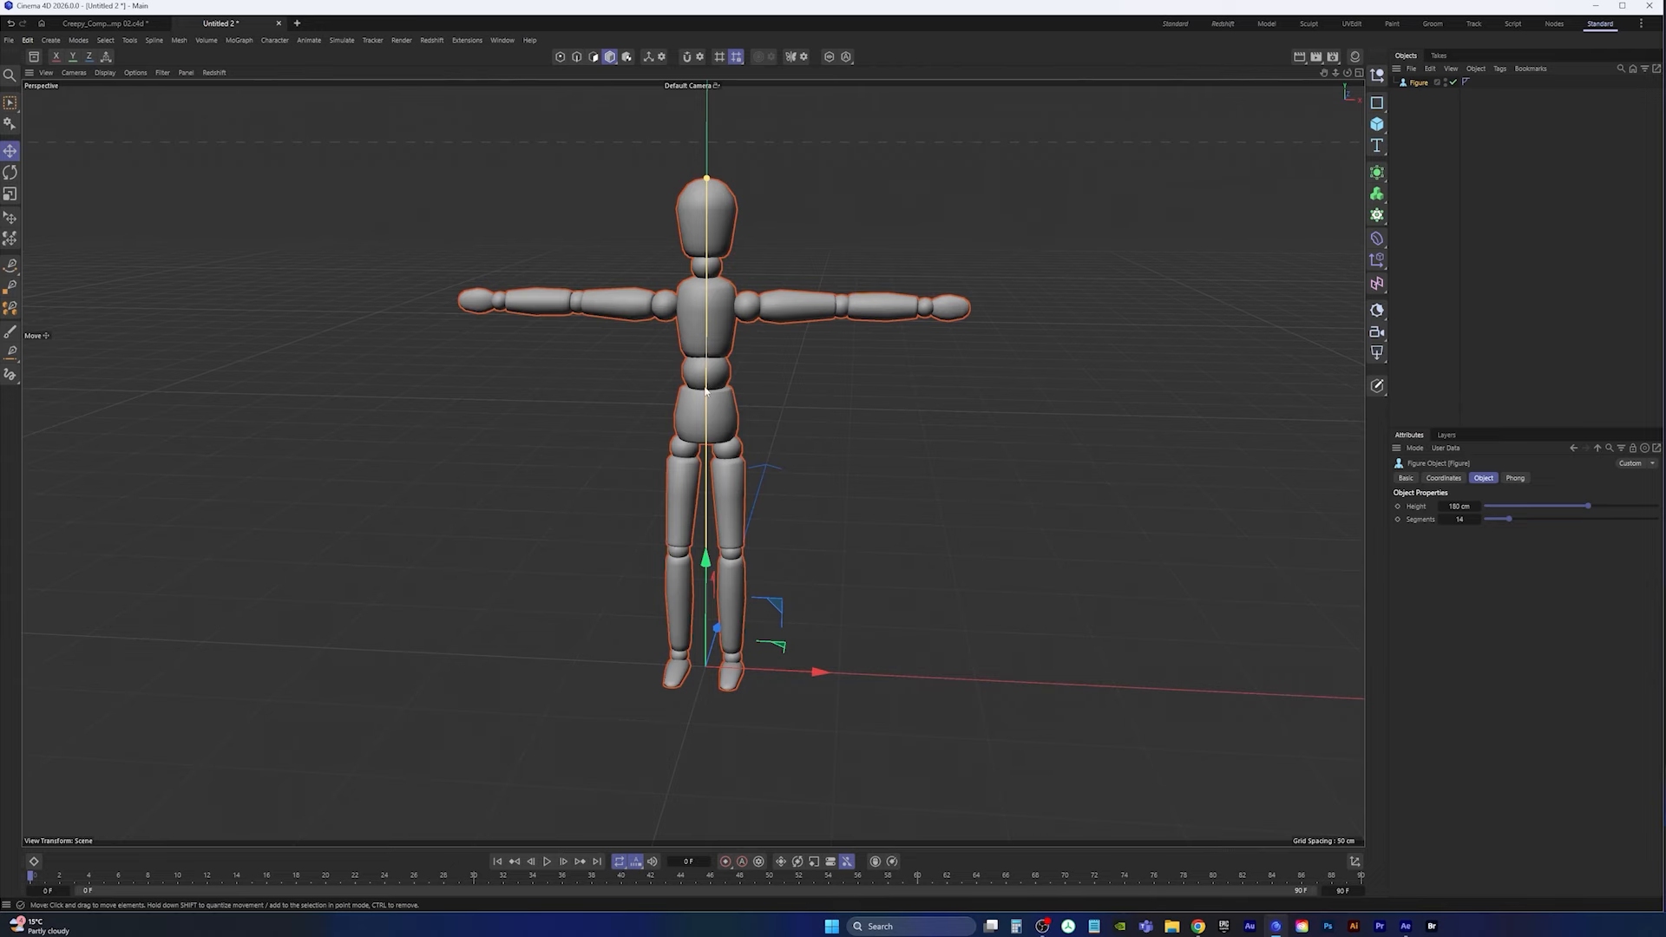
pyautogui.keyDown('alt'); pyautogui.moveTo(705, 392); pyautogui.dragTo(716, 428, button='middle'); pyautogui.keyUp('alt')
pyautogui.keyDown('alt'); pyautogui.moveTo(716, 428); pyautogui.dragTo(746, 403); pyautogui.keyUp('alt')
pyautogui.scroll(-3, 713, 425)
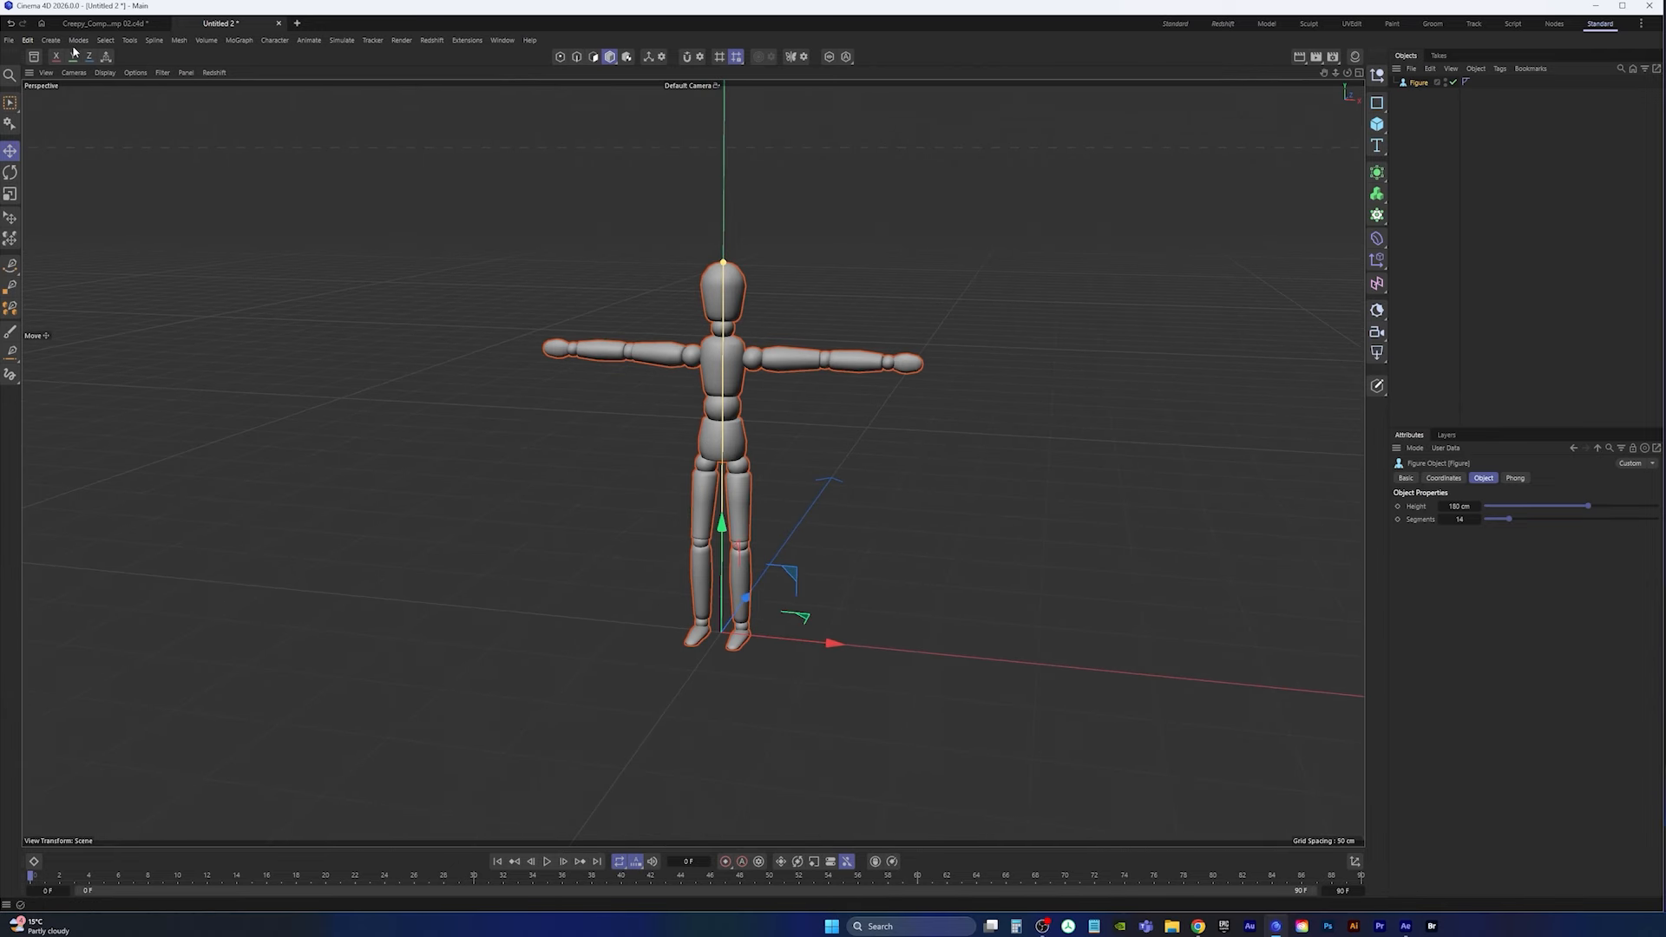
# Step: Export the figure with the existing FBX settings as creepy_guy into the Creepy_Compositing FBX folder
pyautogui.click(10, 41)
pyautogui.moveTo(67, 323)
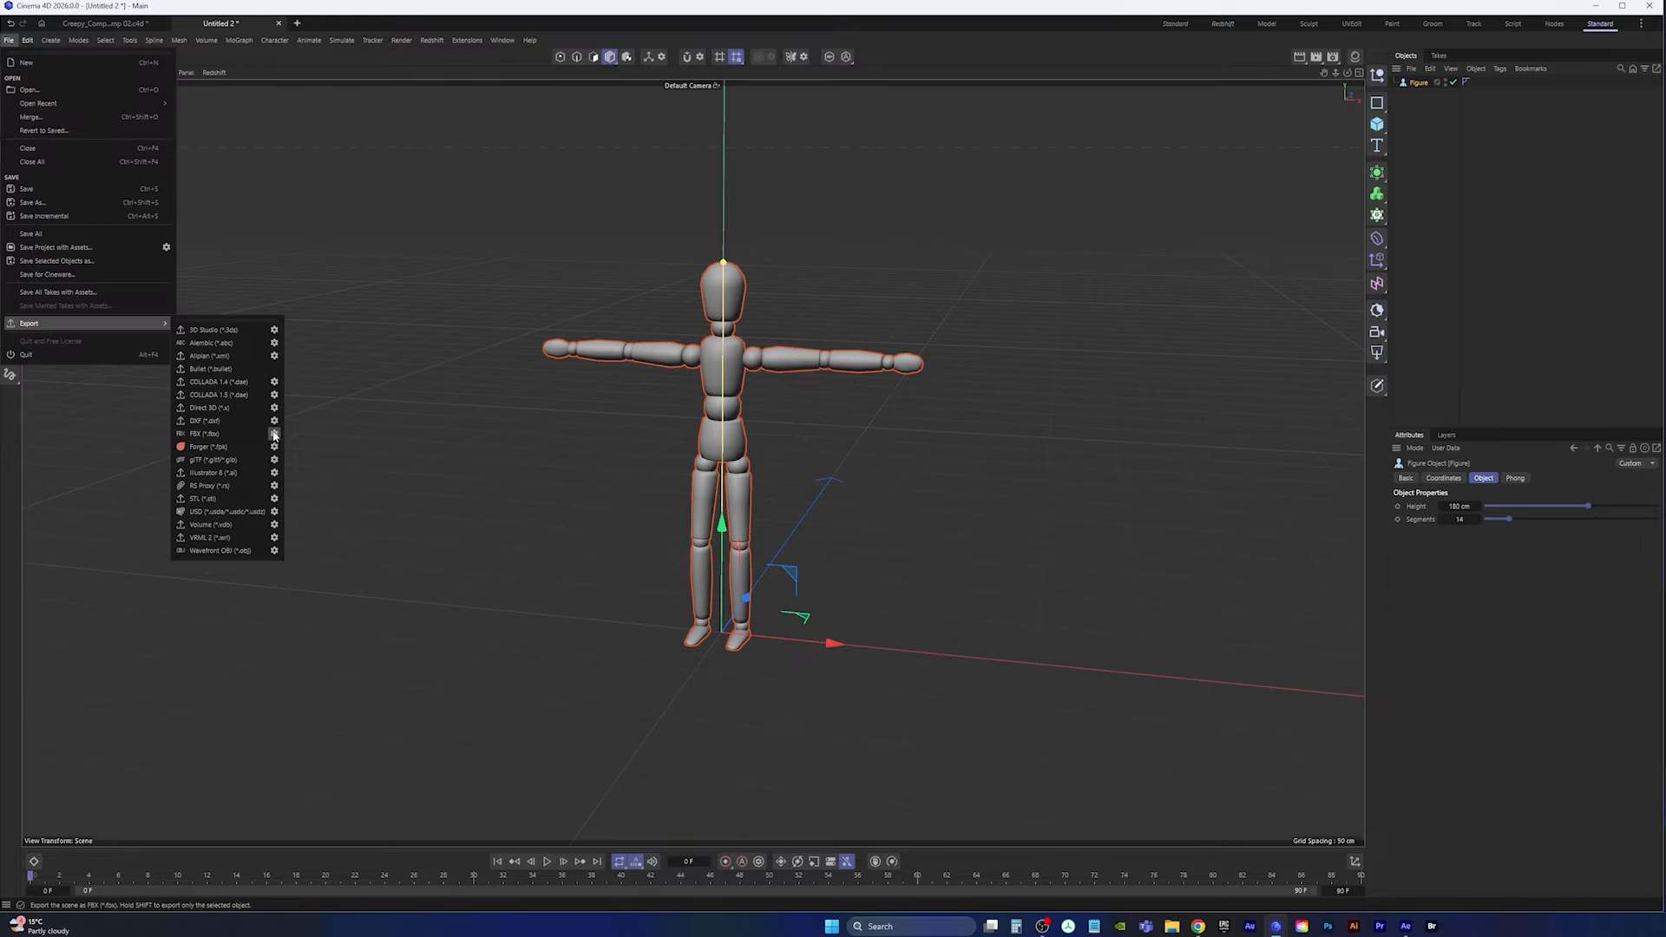
pyautogui.click(275, 433)
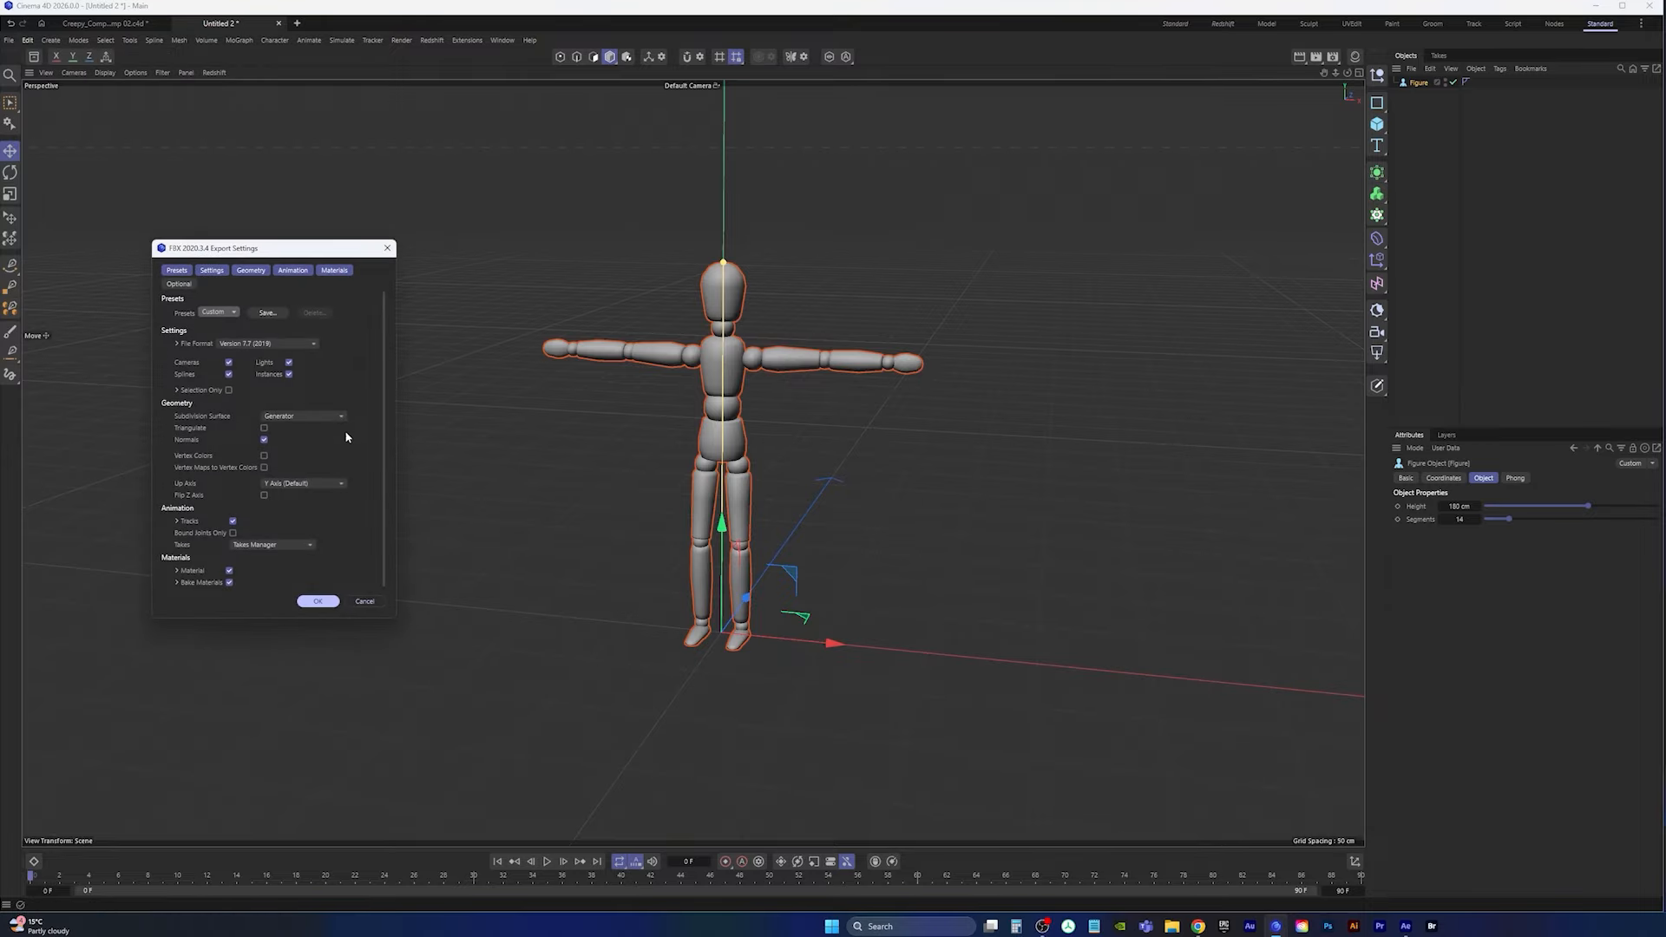
pyautogui.click(317, 601)
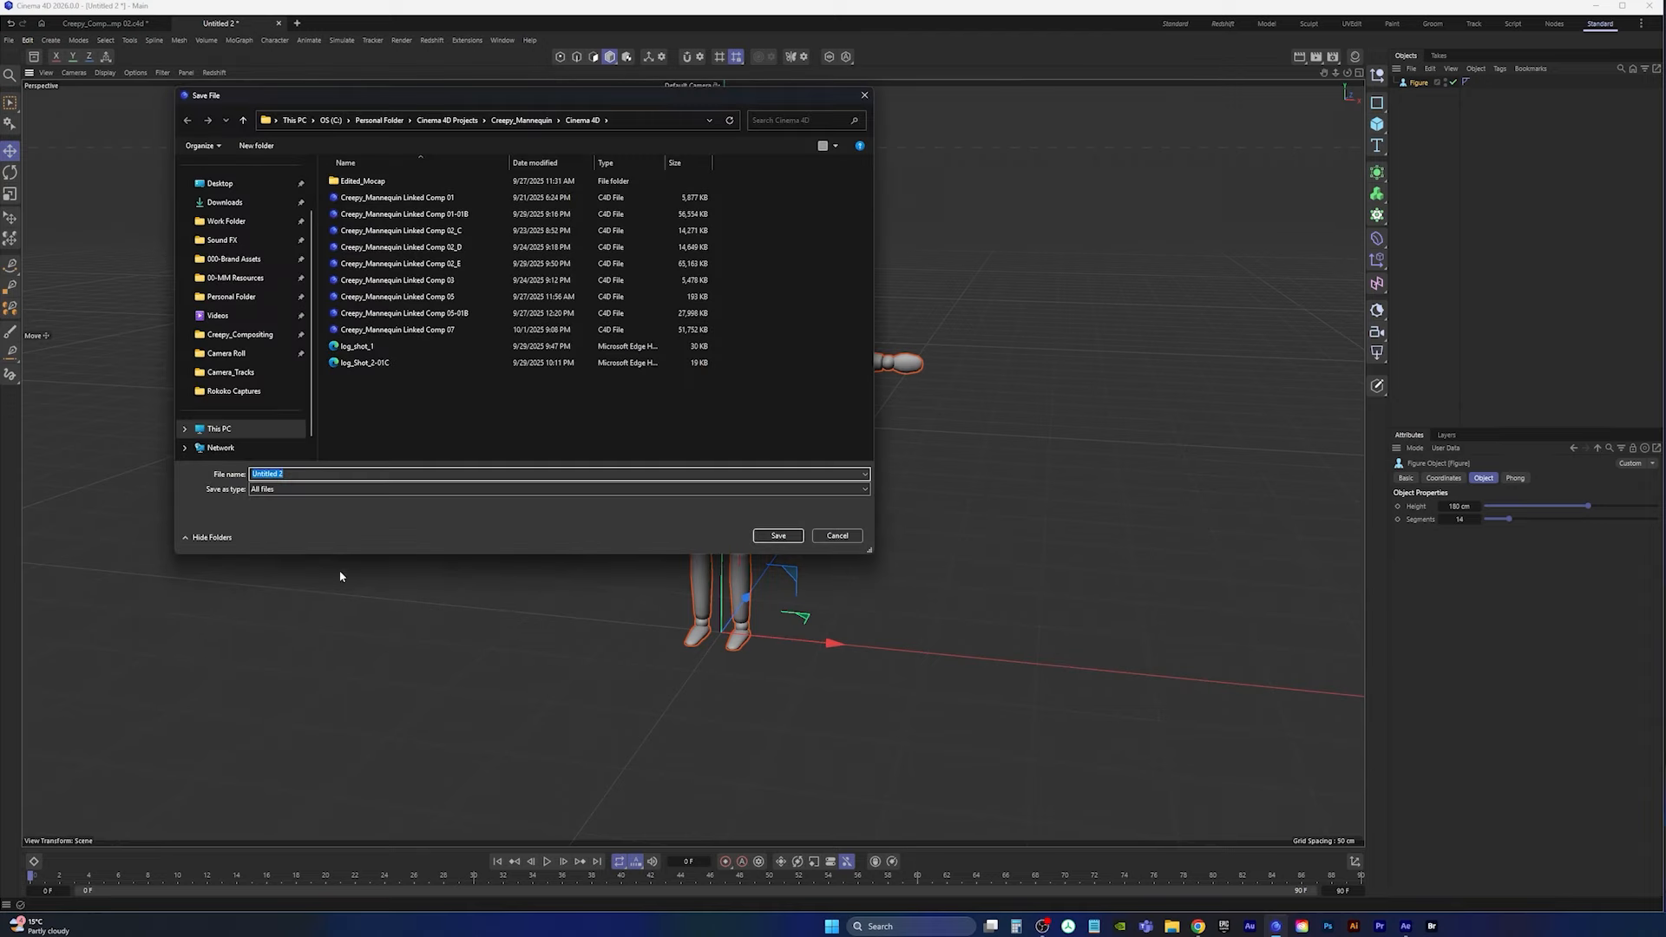
pyautogui.moveTo(573, 97); pyautogui.dragTo(861, 184)
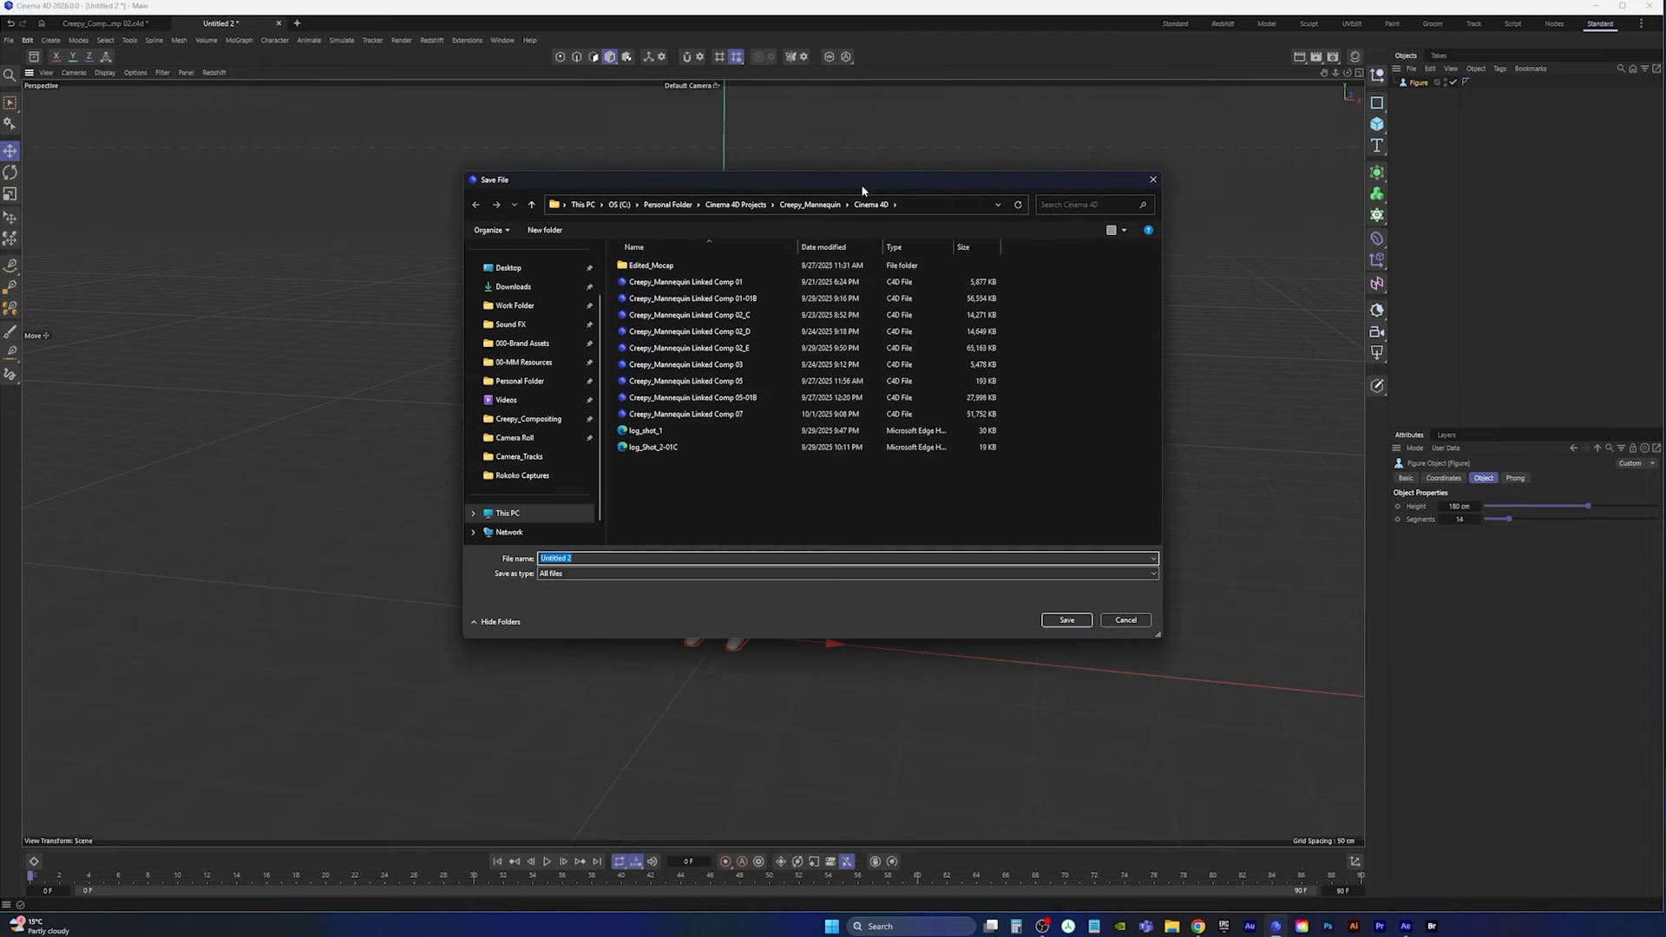
pyautogui.click(528, 419)
pyautogui.doubleClick(636, 315)
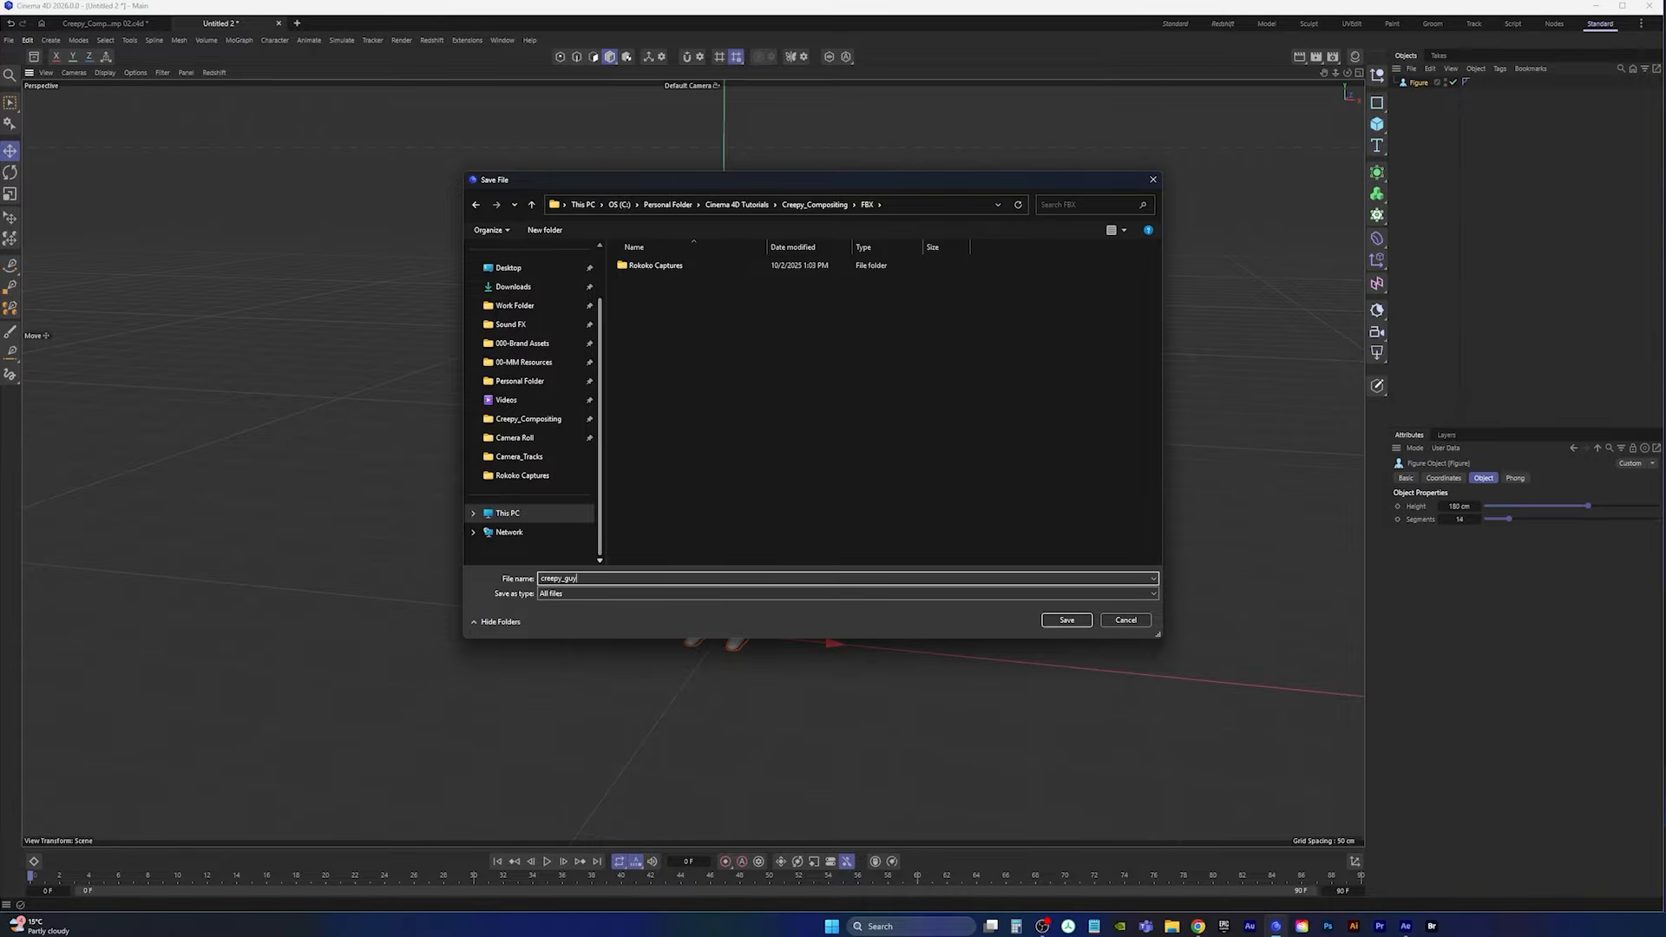
pyautogui.click(1067, 620)
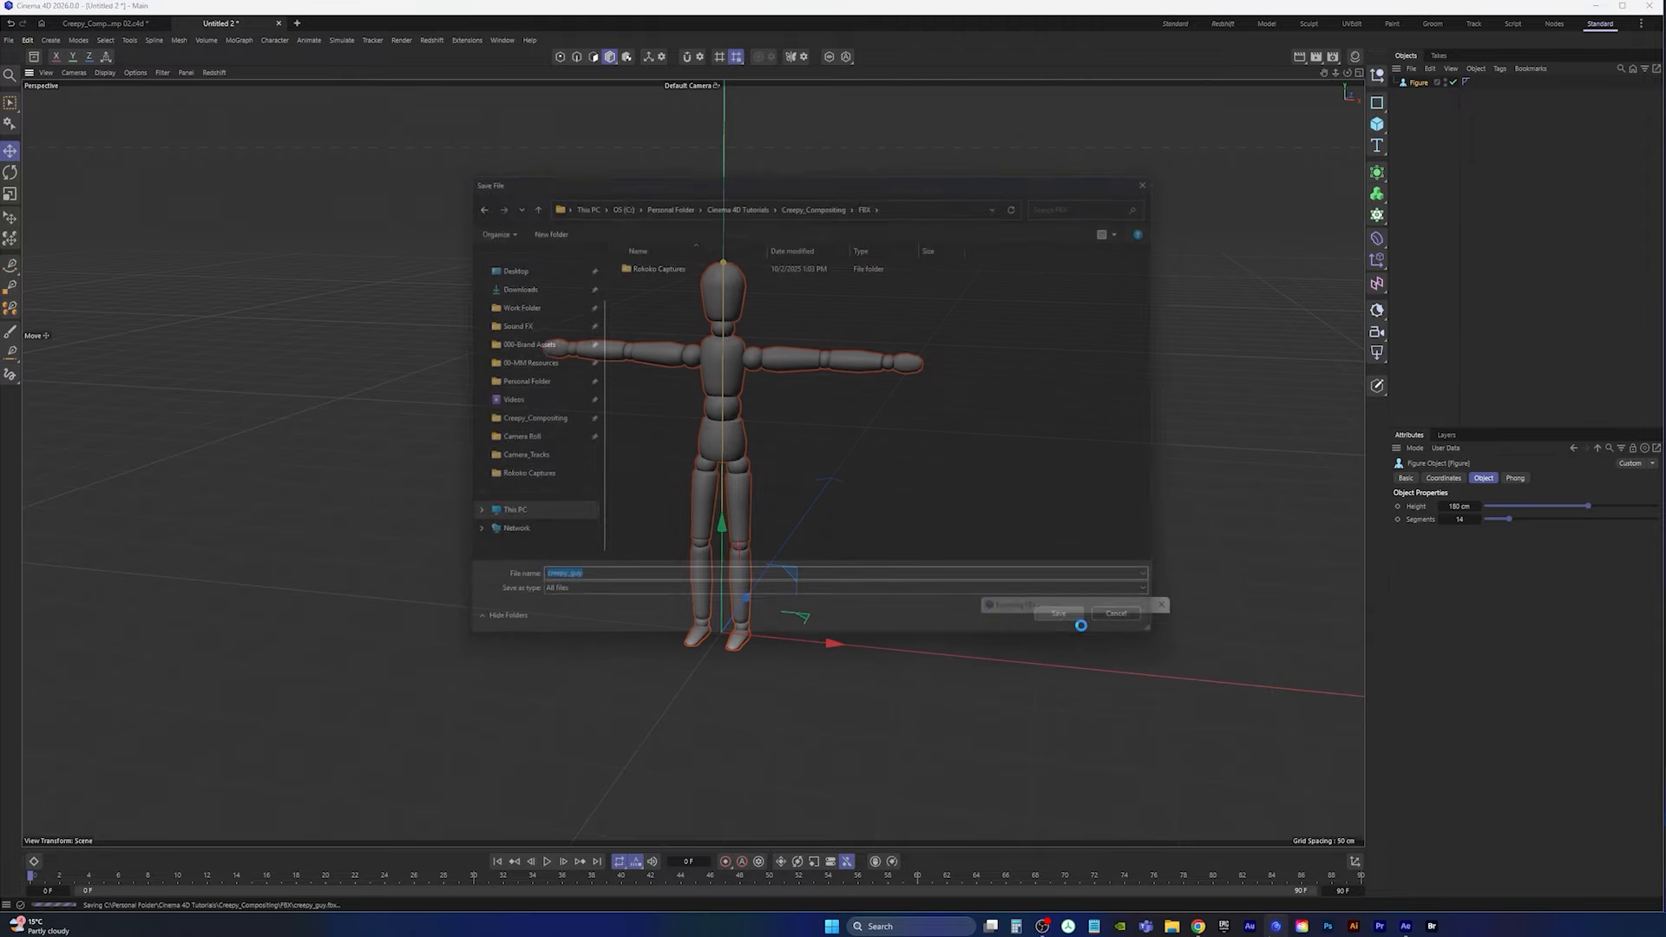
# Step: Switch to Mixamo and upload creepy_guy.fbx from the Creepy_Compositing FBX folder as a new character
pyautogui.click(1197, 926)
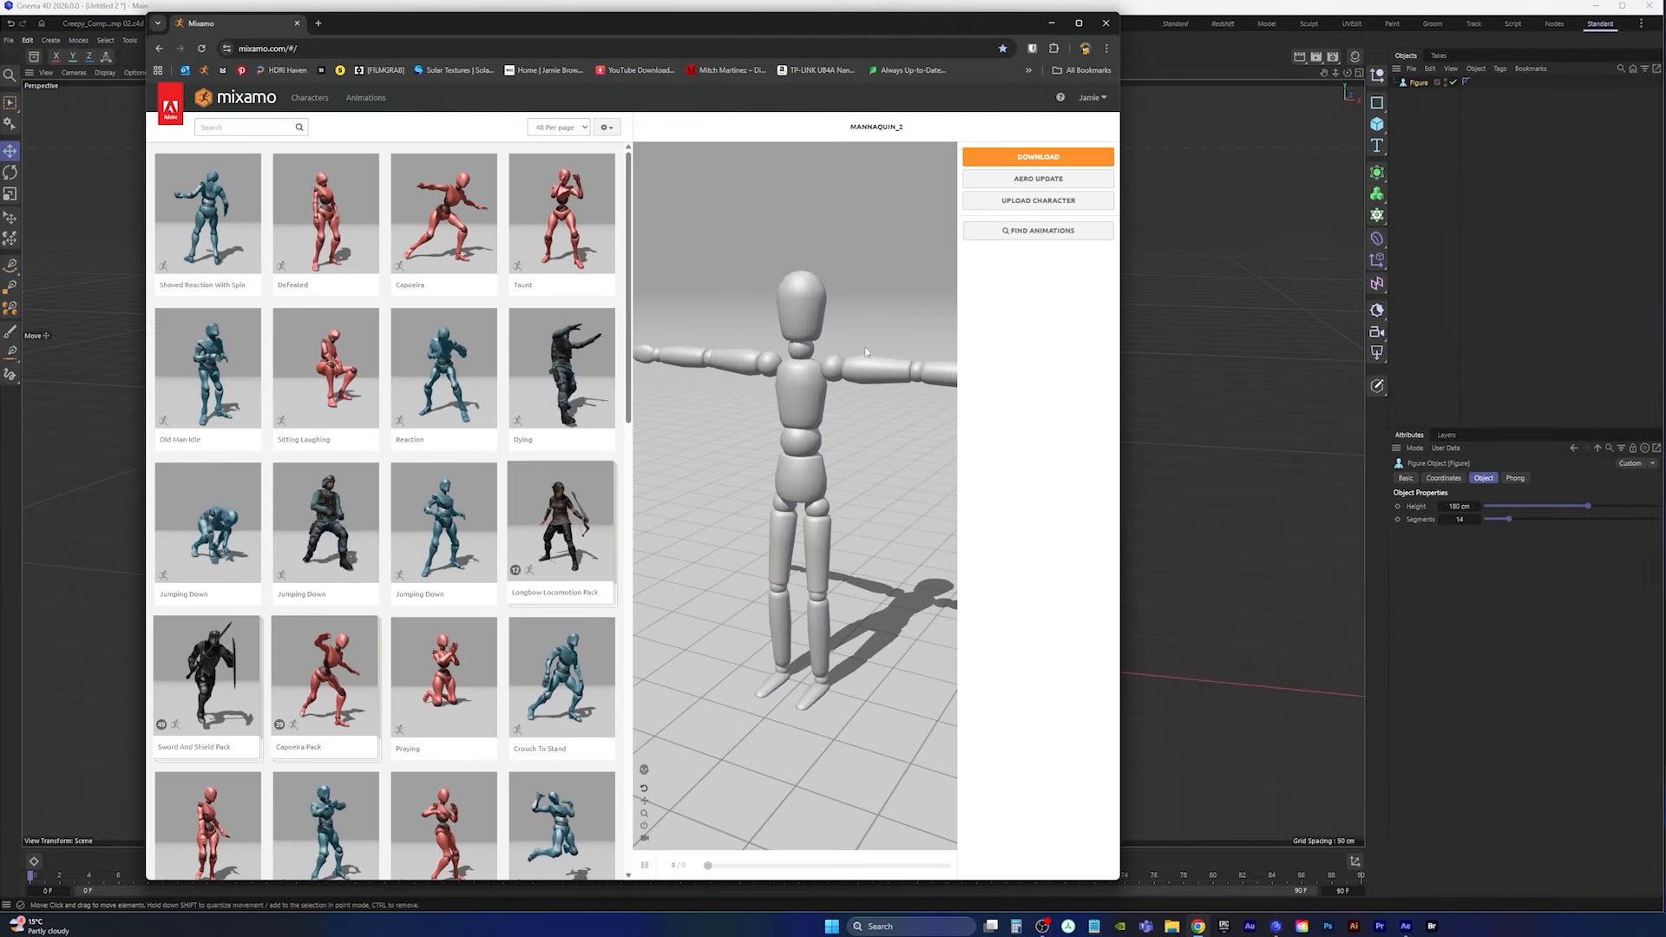
pyautogui.click(1026, 203)
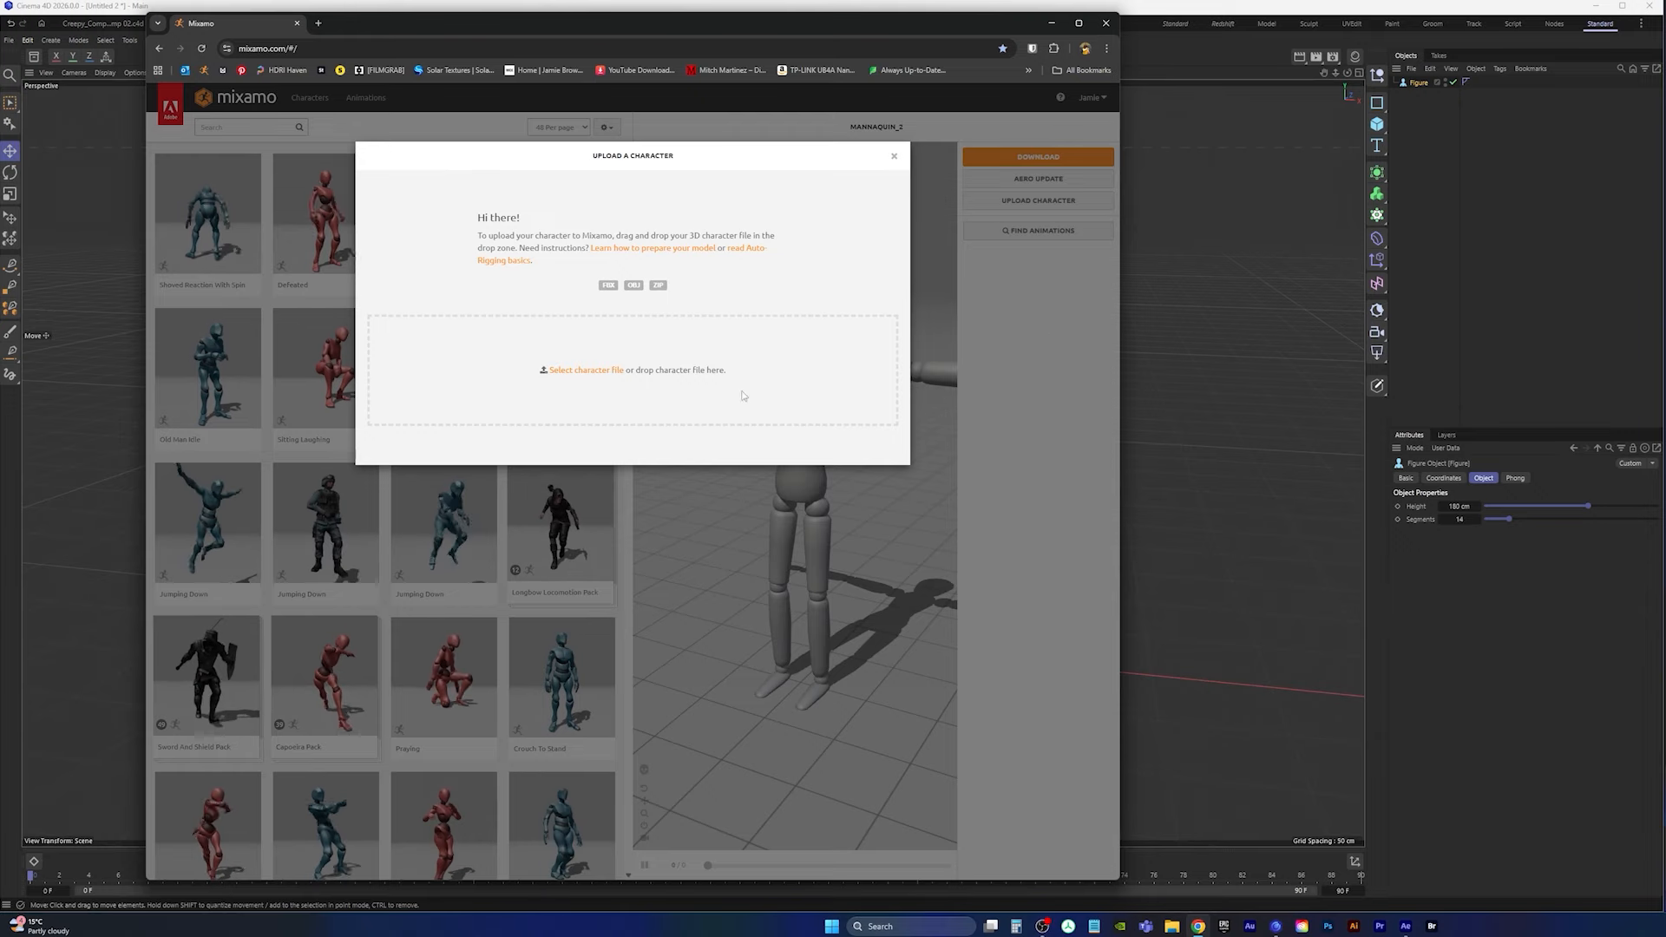
pyautogui.click(1171, 925)
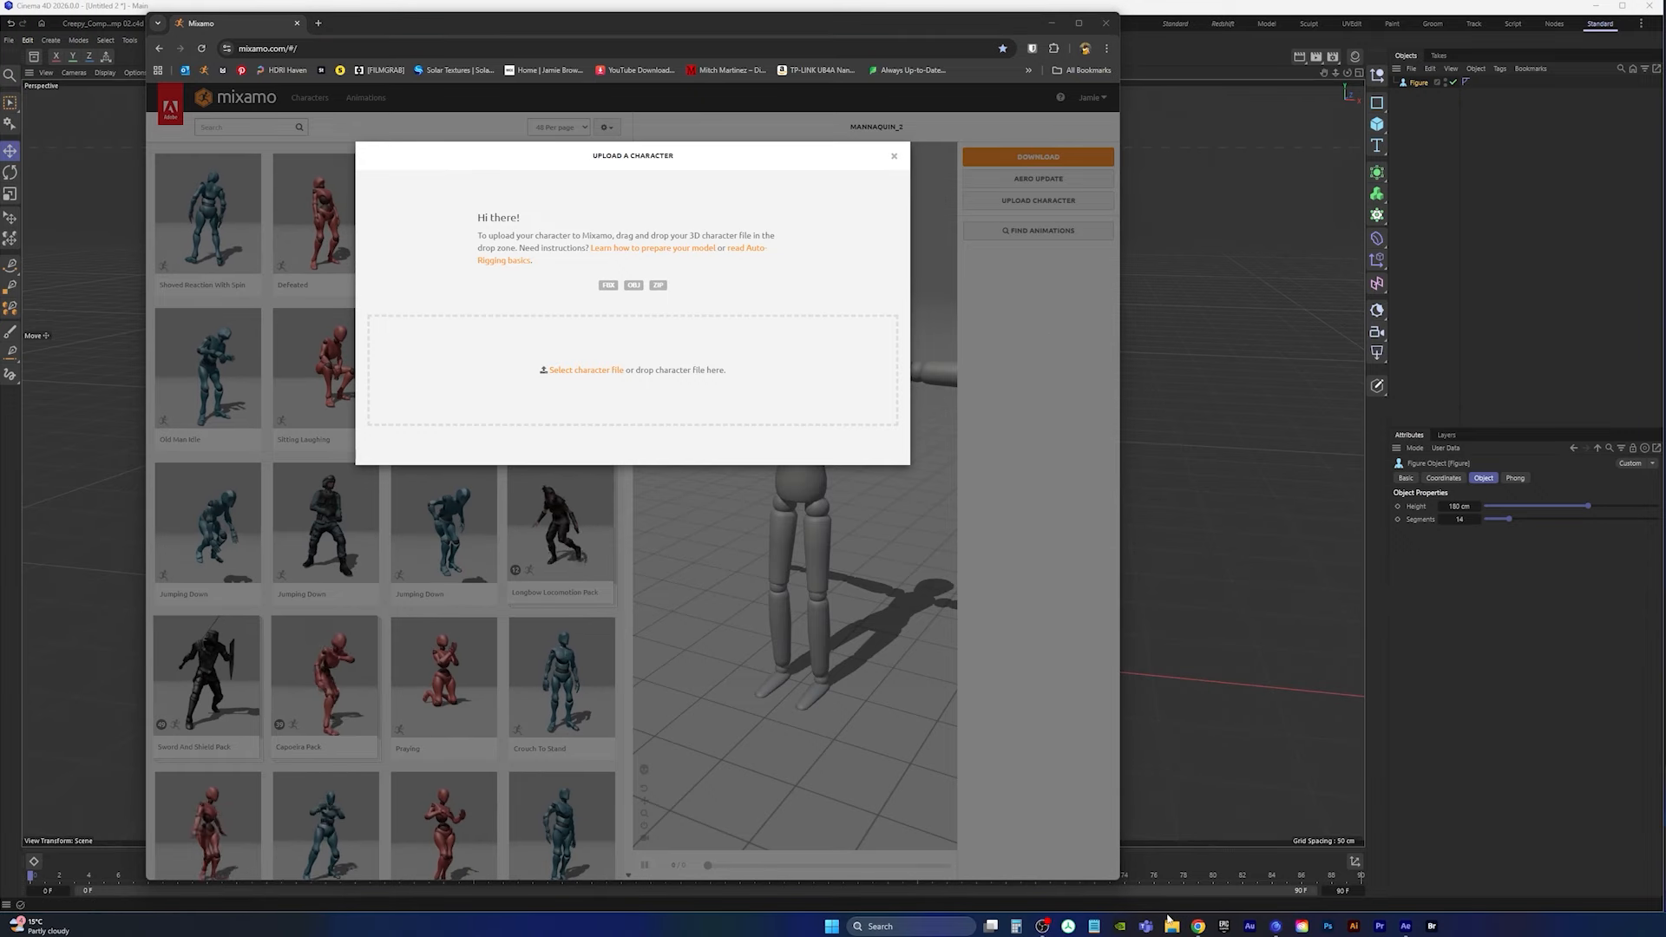
pyautogui.click(902, 486)
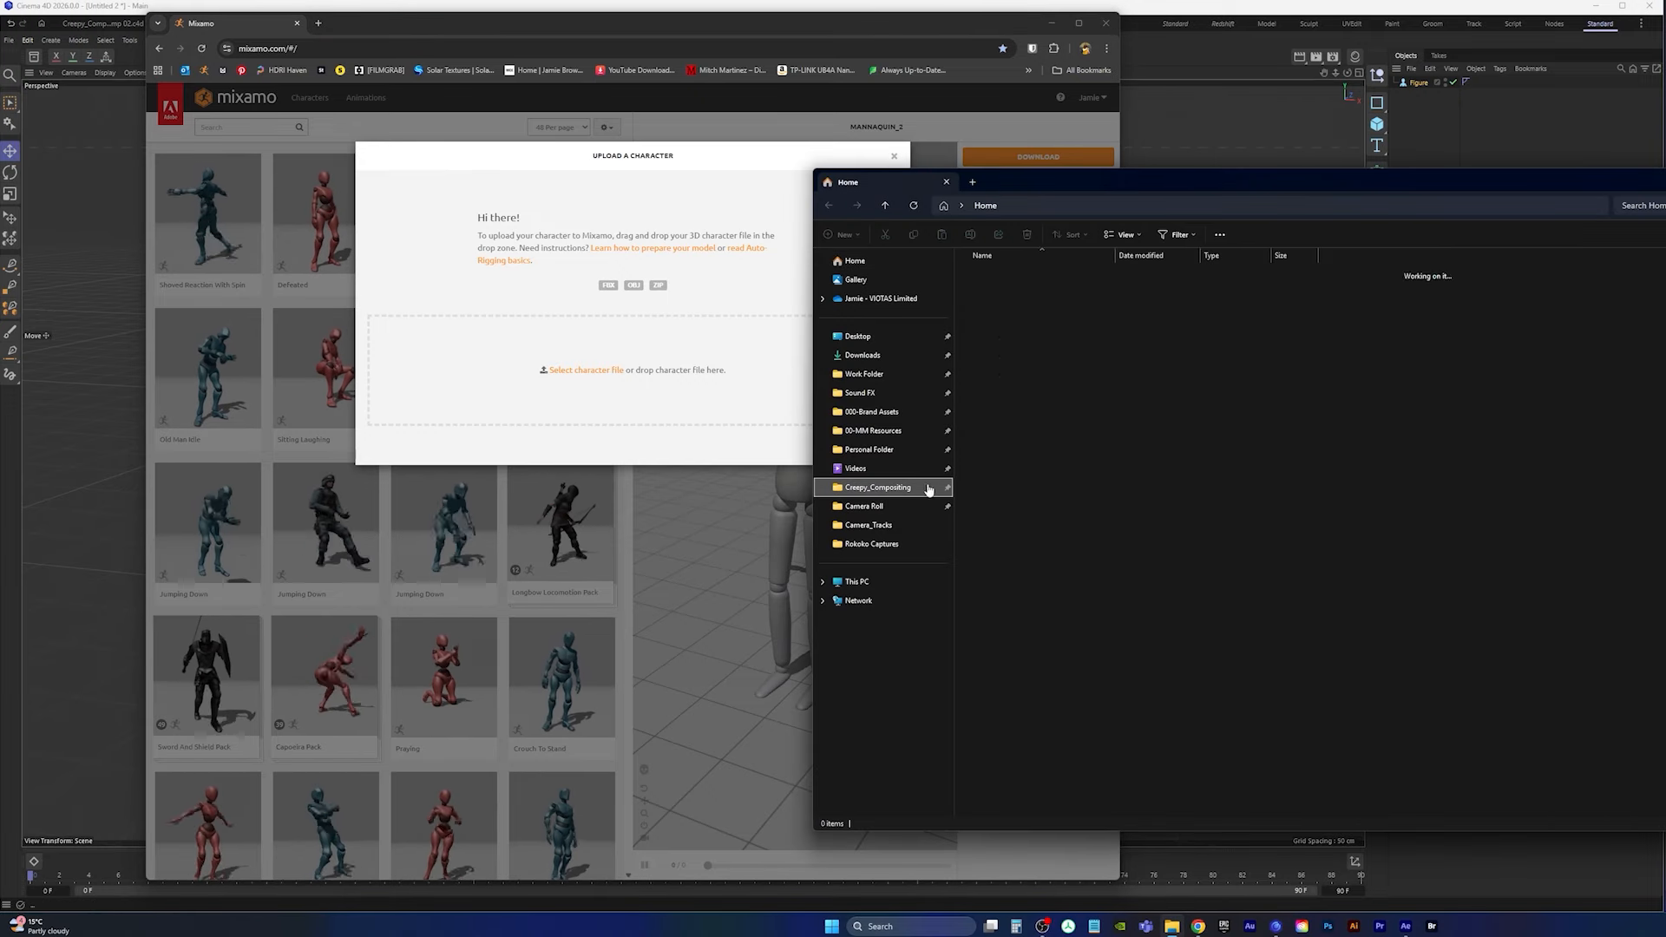
pyautogui.doubleClick(1005, 323)
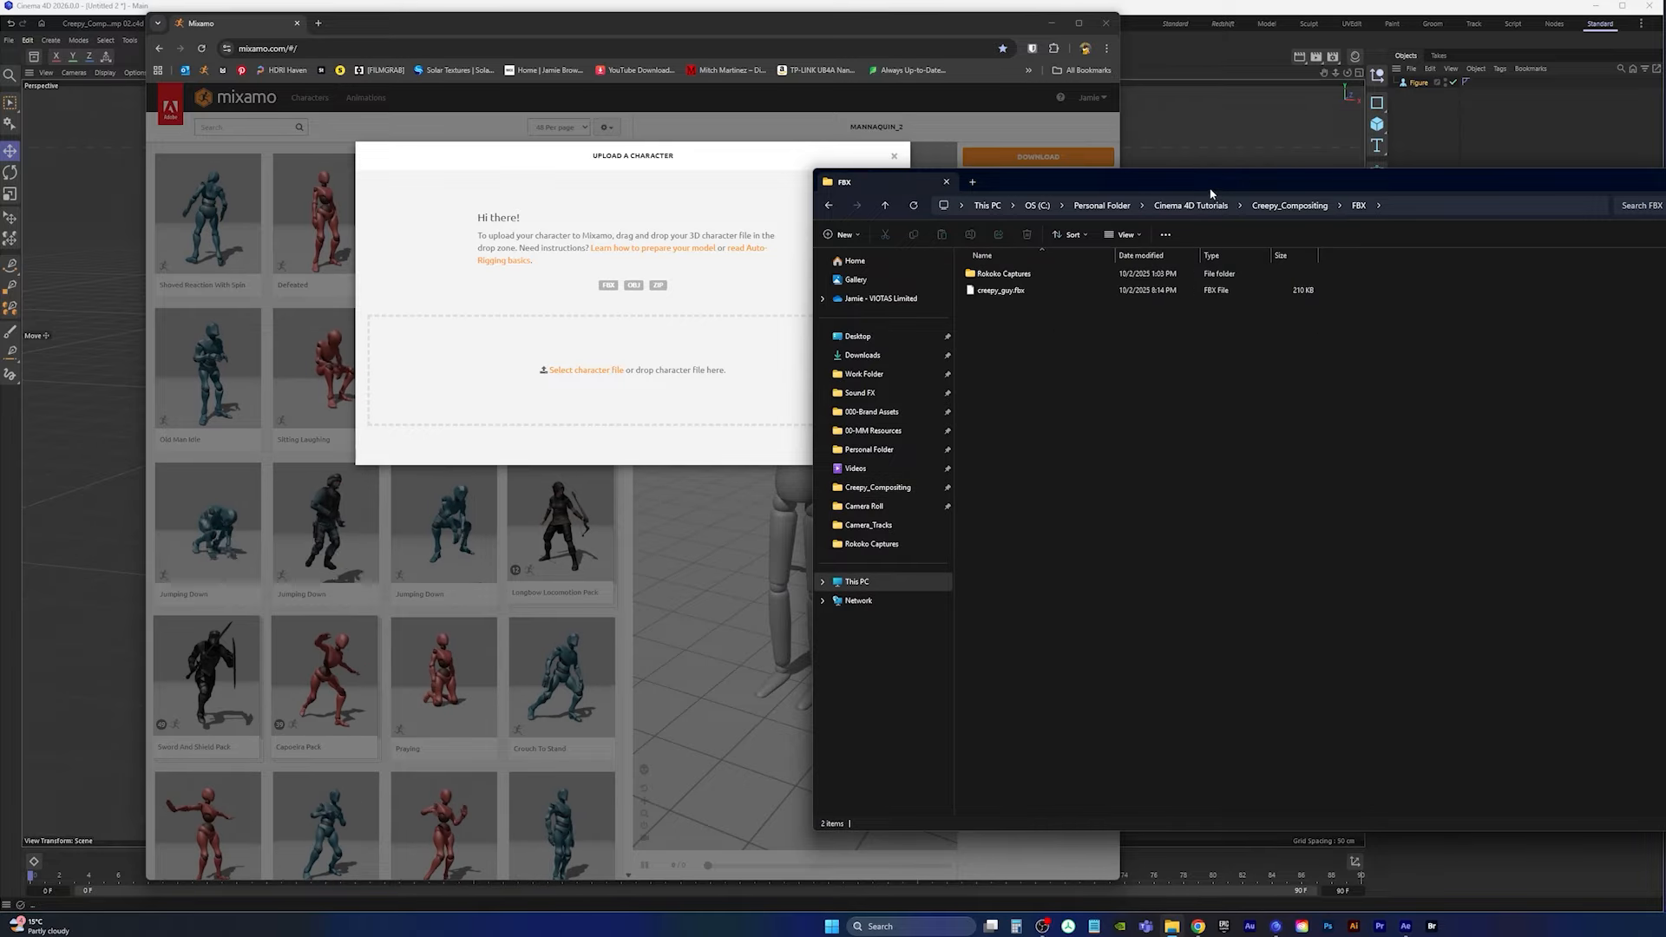
pyautogui.moveTo(1210, 184); pyautogui.dragTo(1394, 138)
pyautogui.moveTo(1194, 249); pyautogui.dragTo(712, 419)
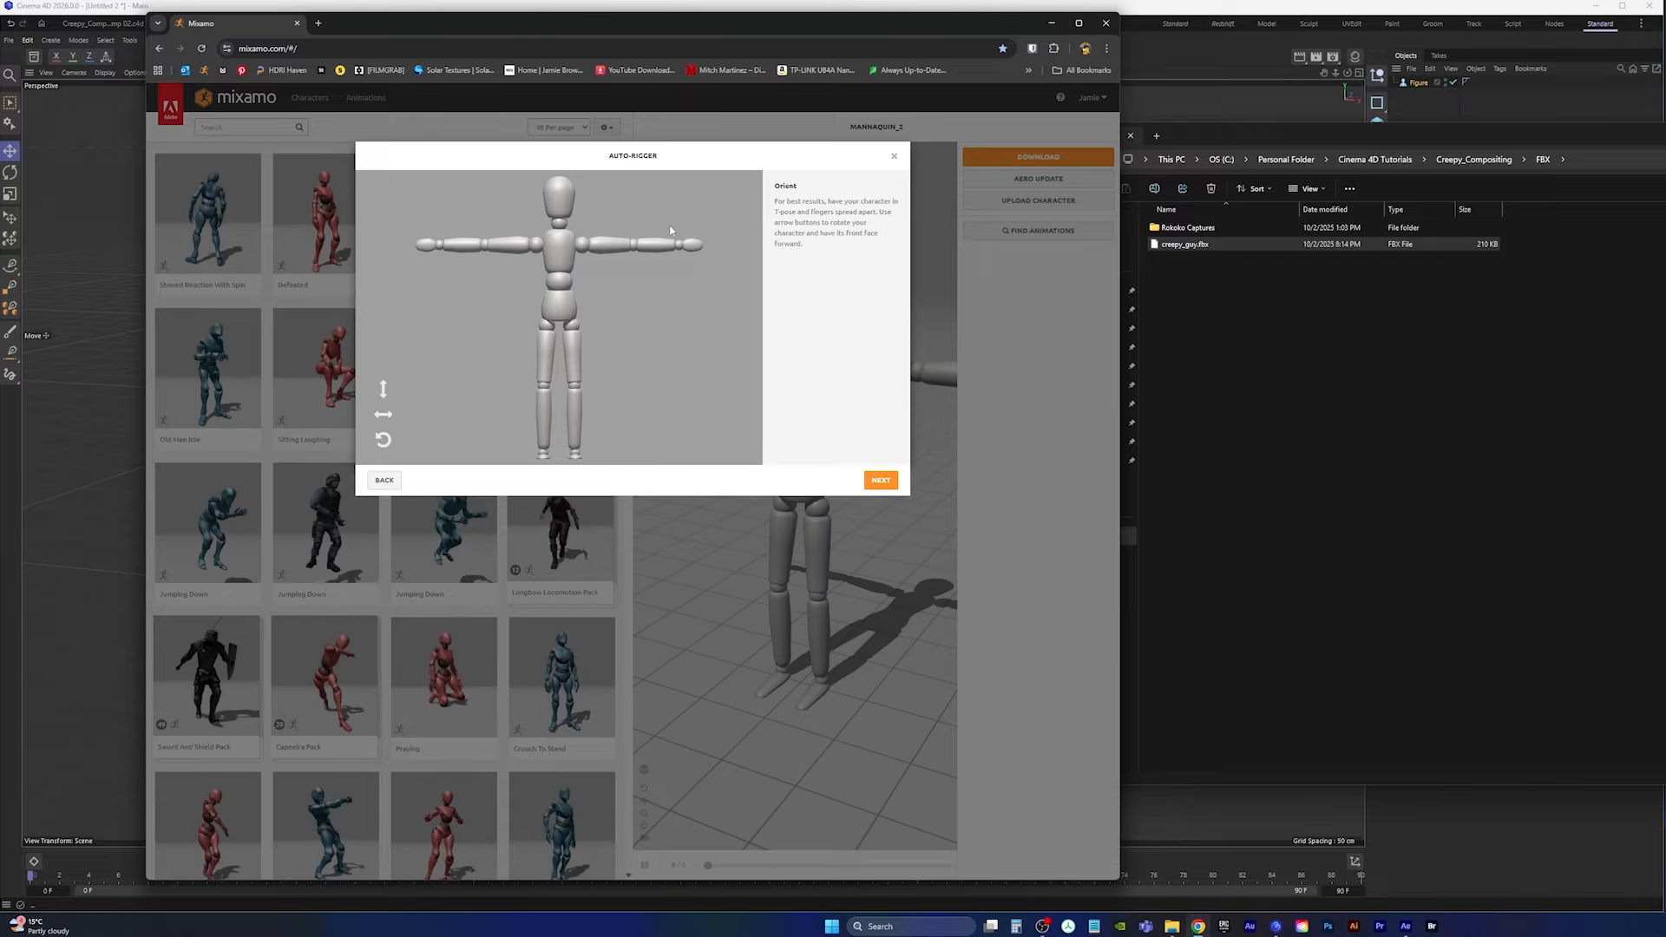
# Step: Accept the character's orientation and place the symmetric auto-rigger markers on the chin, wrists, elbows, knees and groin
pyautogui.click(880, 480)
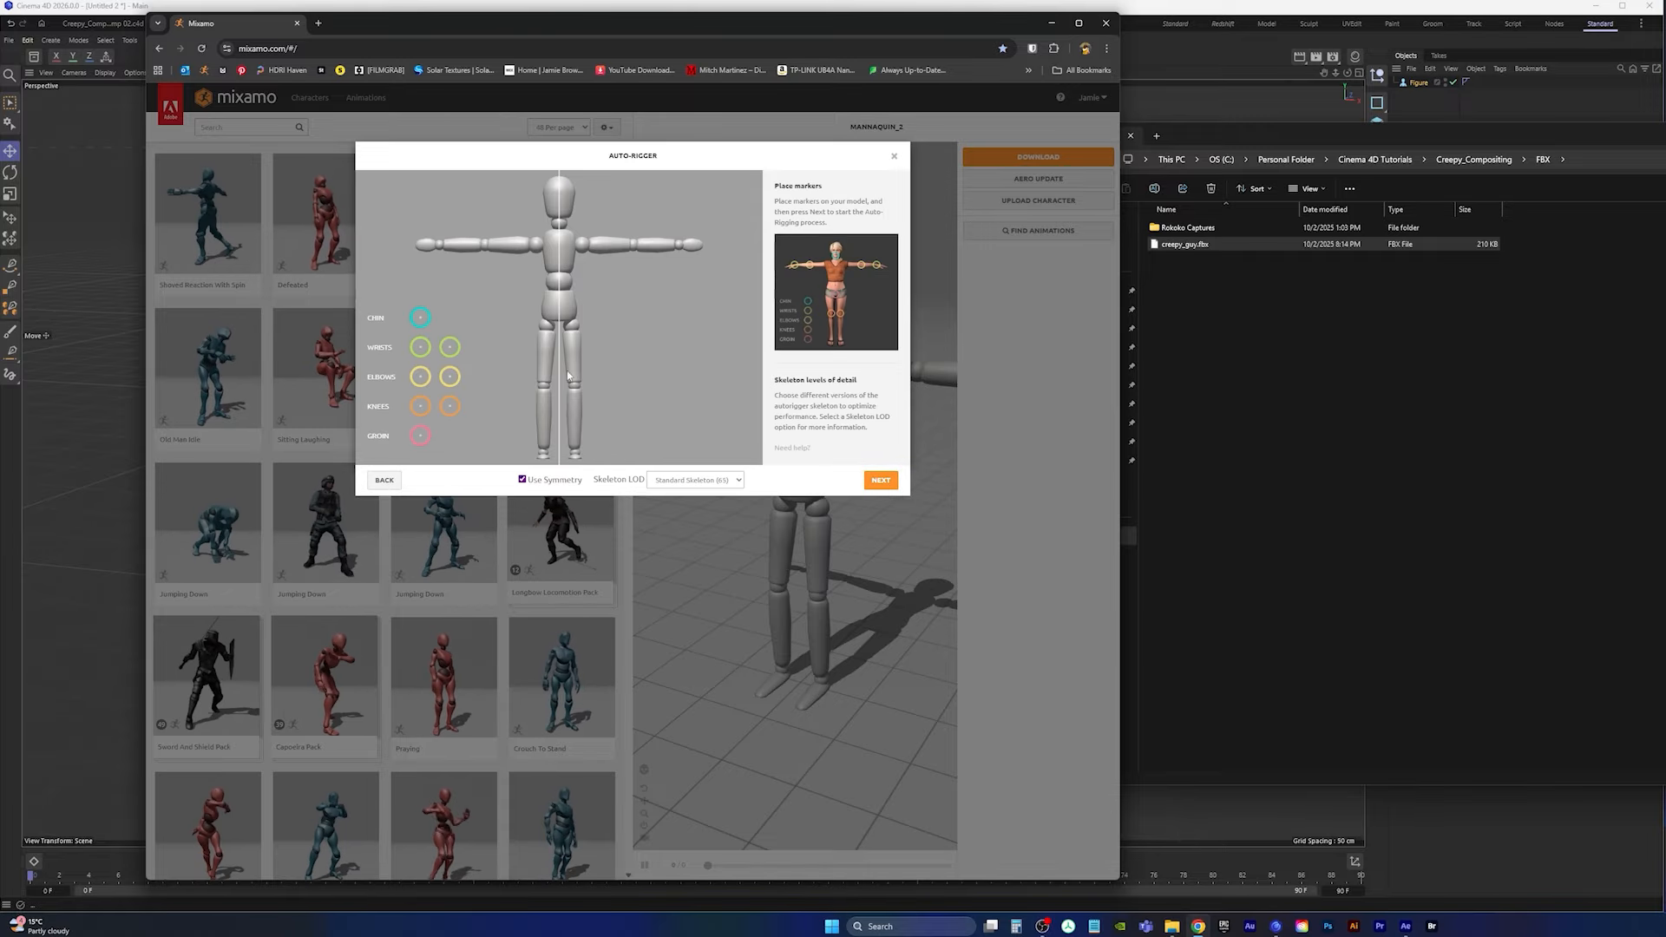
pyautogui.moveTo(426, 321); pyautogui.dragTo(557, 224)
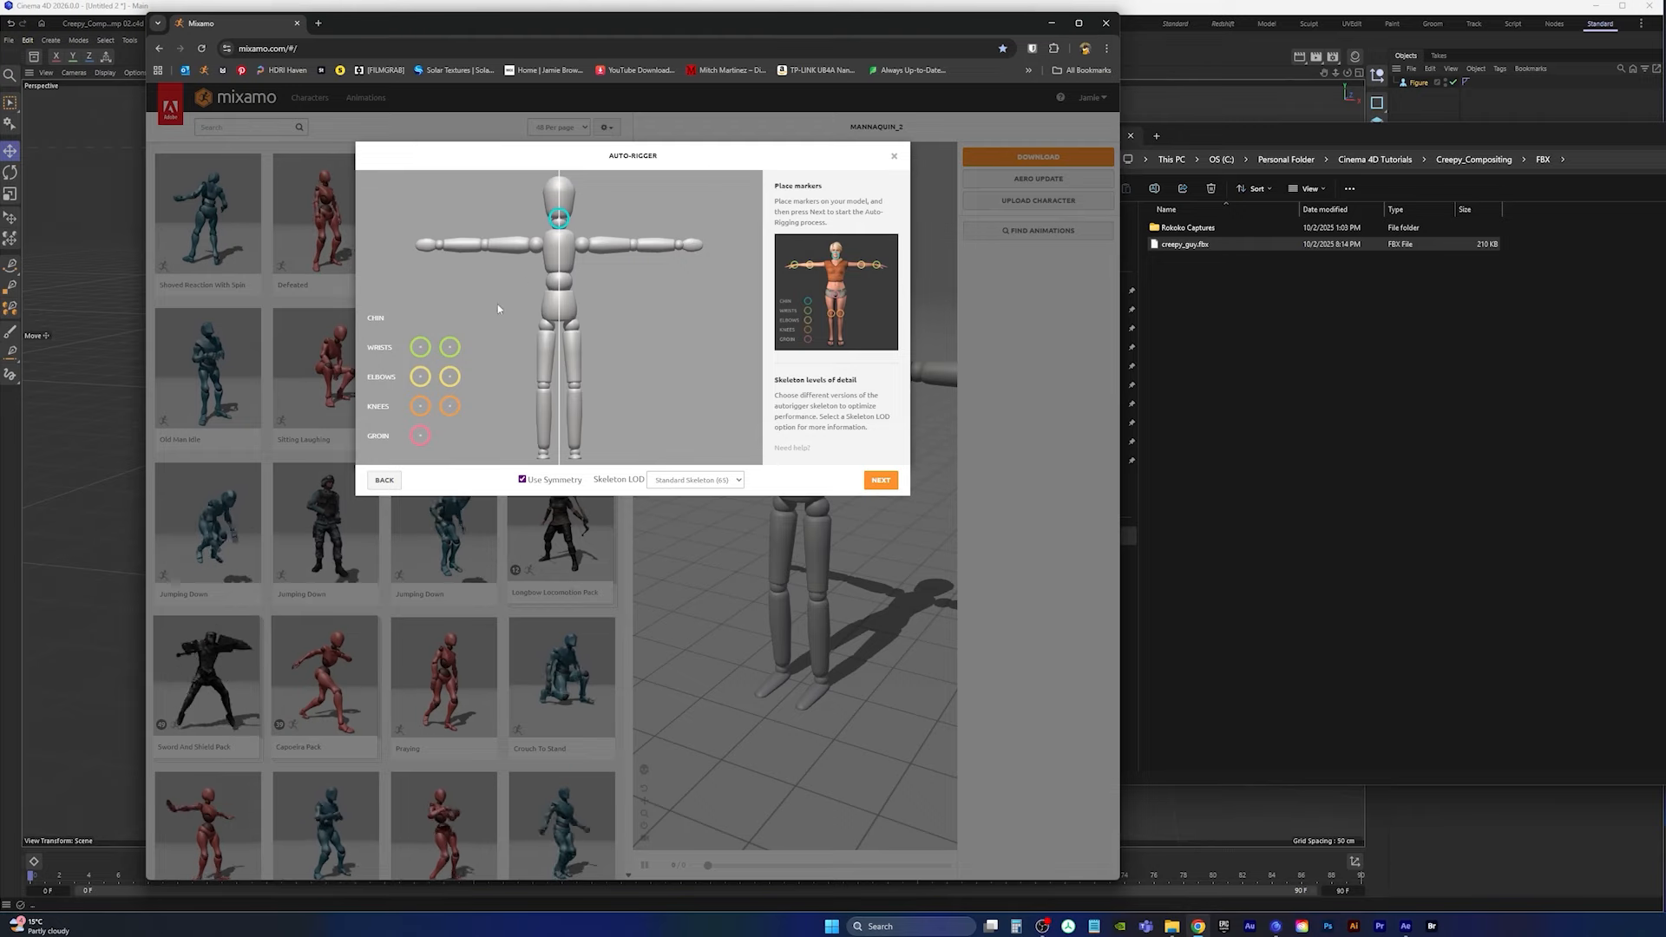
pyautogui.moveTo(420, 347)
pyautogui.mouseDown()
pyautogui.moveTo(446, 295)
pyautogui.moveTo(440, 251)
pyautogui.mouseUp()
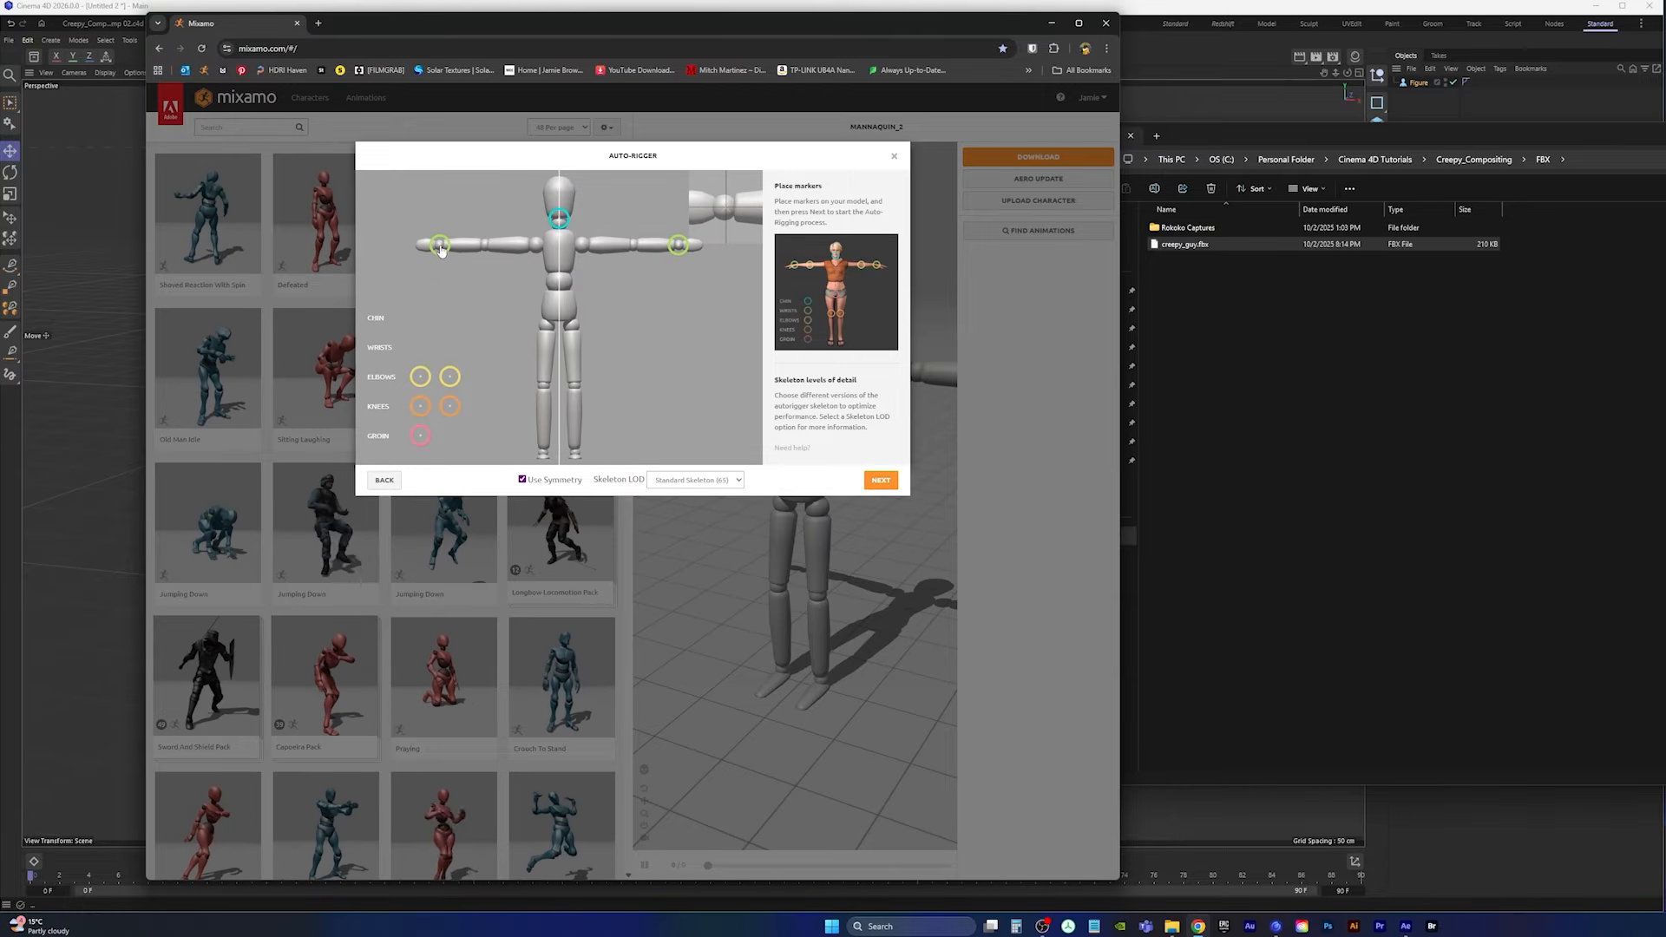
pyautogui.moveTo(420, 375); pyautogui.dragTo(487, 251)
pyautogui.moveTo(421, 406); pyautogui.dragTo(545, 391)
pyautogui.moveTo(420, 435)
pyautogui.mouseDown()
pyautogui.moveTo(483, 356)
pyautogui.moveTo(559, 325)
pyautogui.mouseUp()
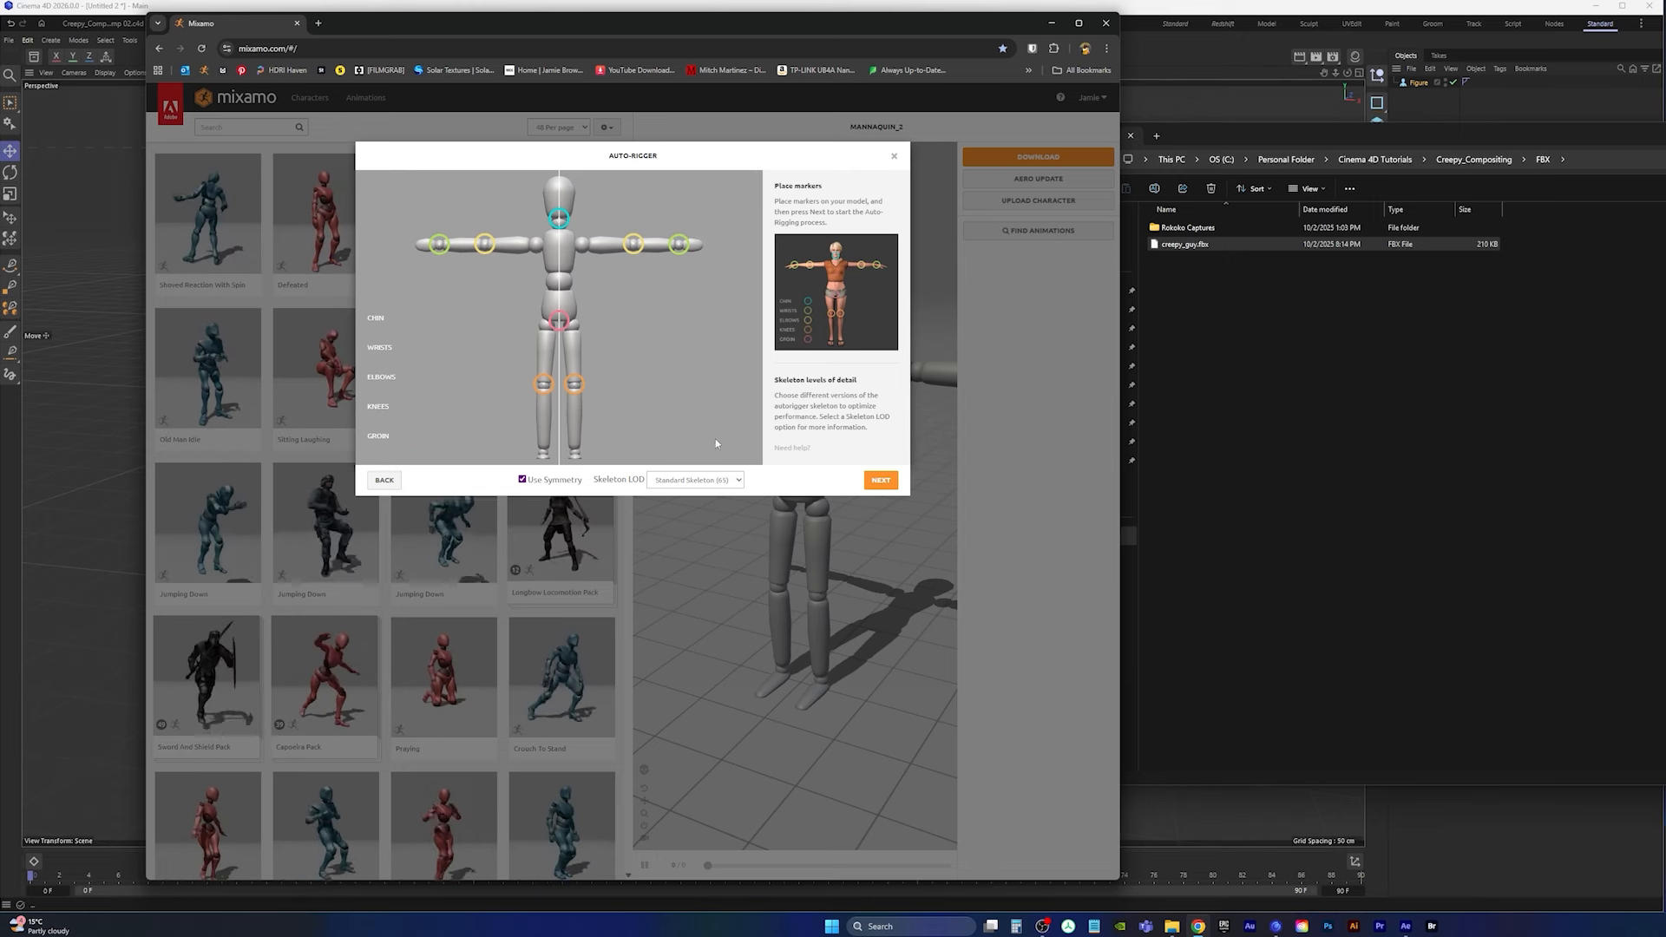
# Step: Set the Skeleton LOD to No Fingers, run the auto-rigger, and close it without accepting the rigged character
pyautogui.click(739, 483)
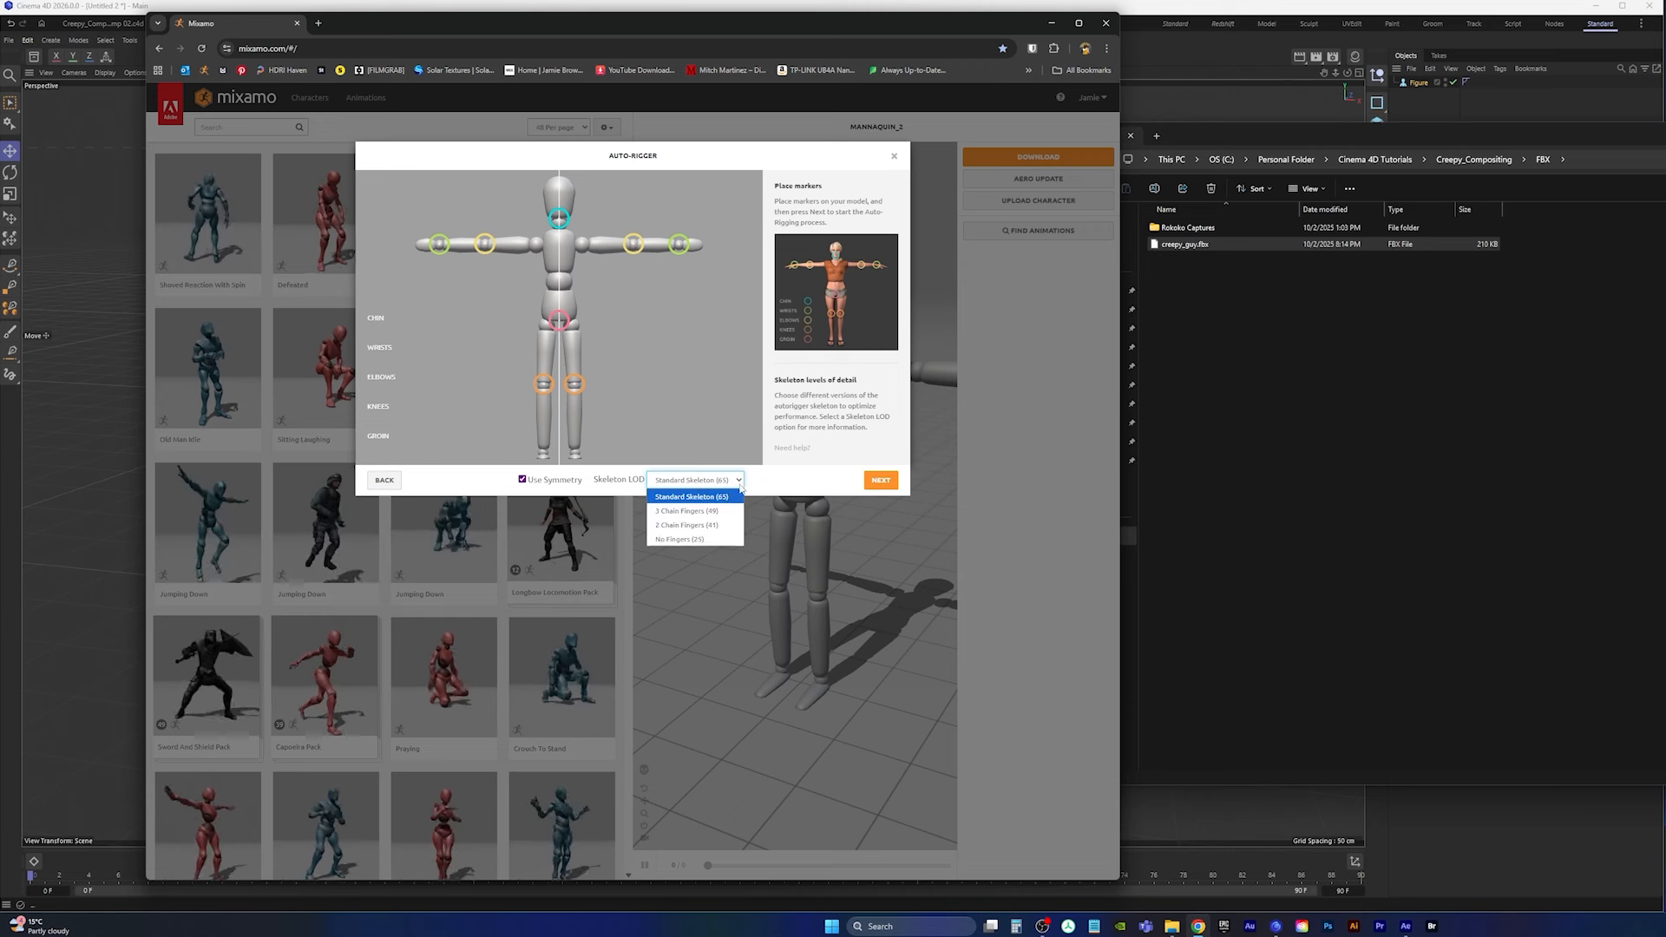
pyautogui.click(695, 539)
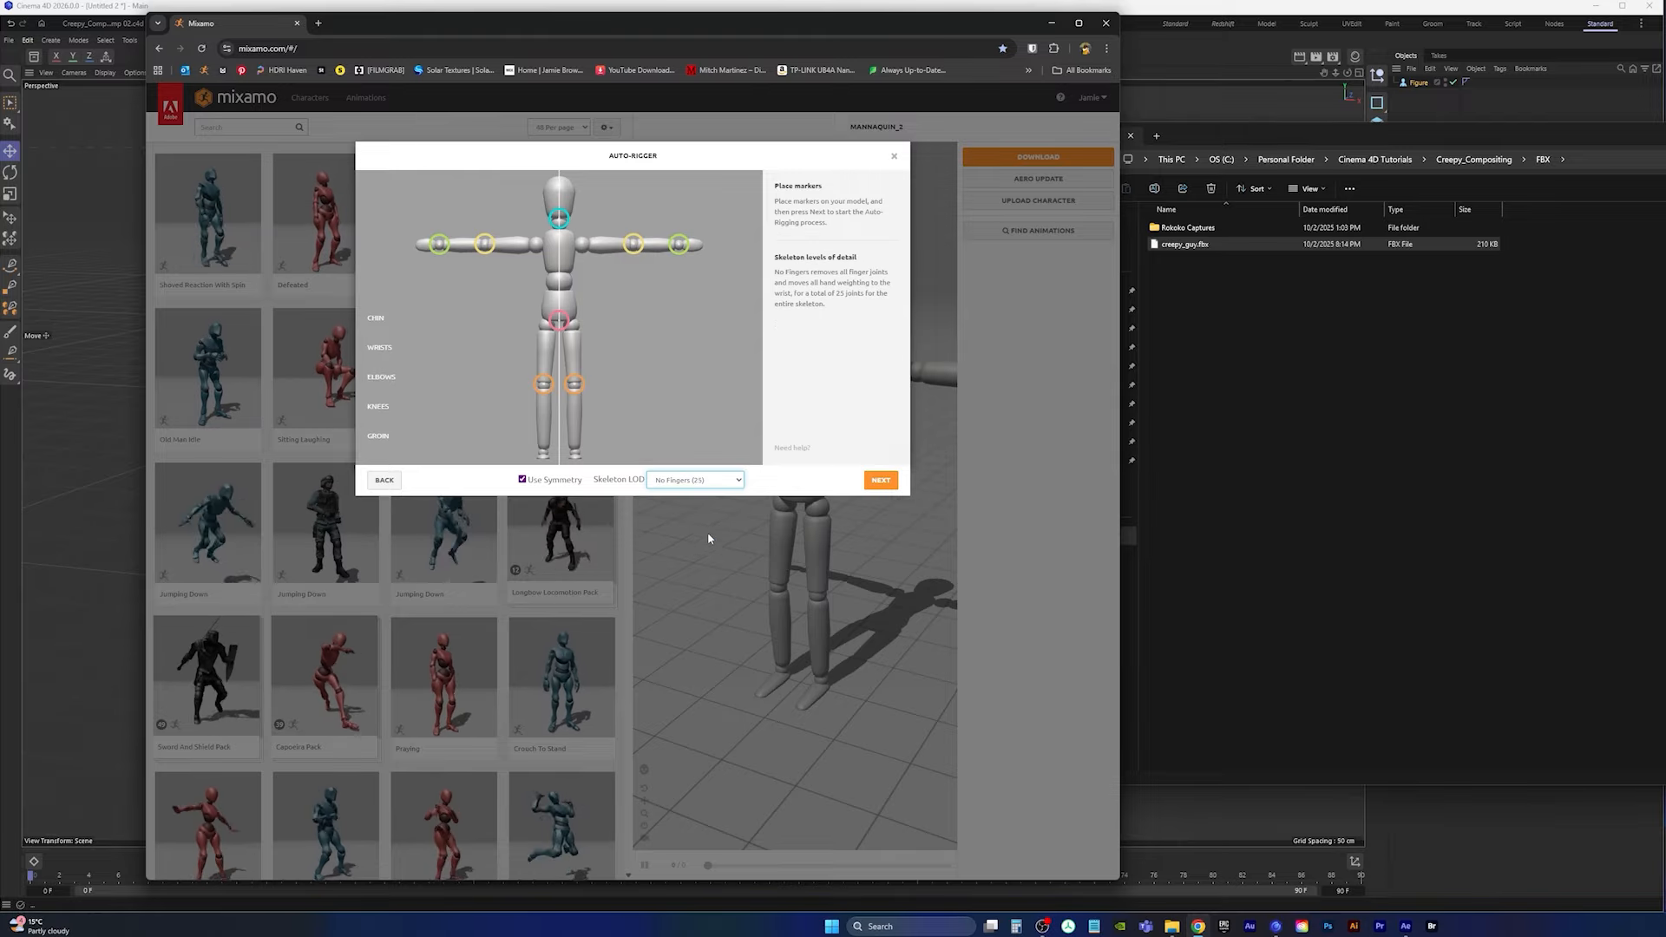
pyautogui.click(881, 480)
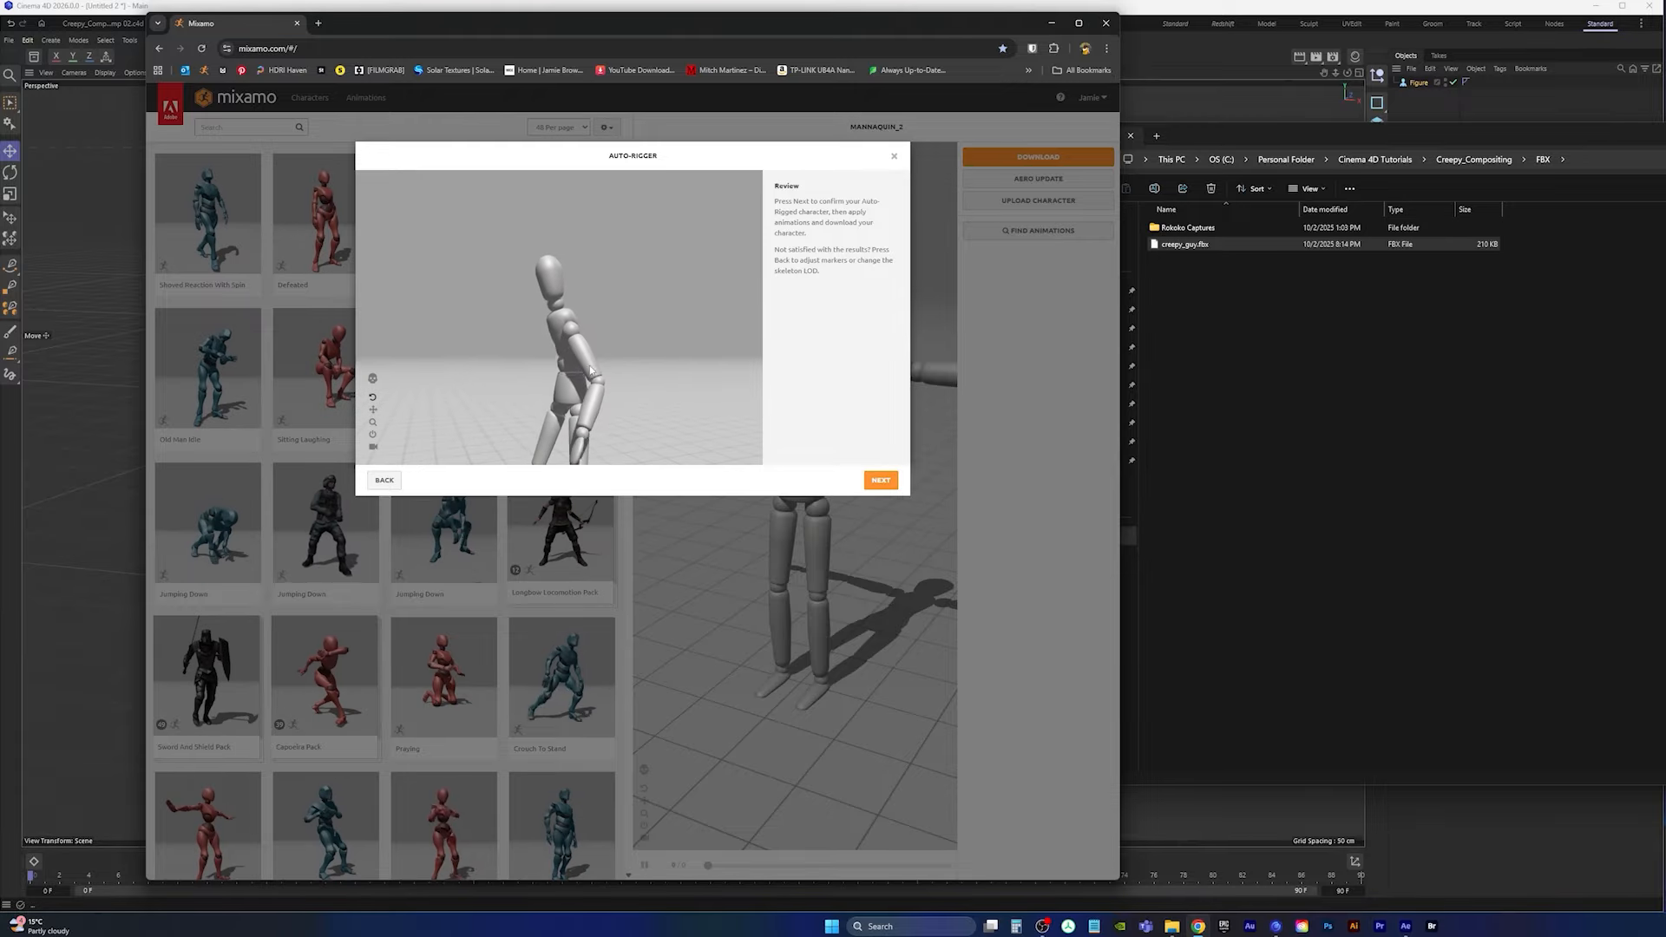
pyautogui.click(894, 159)
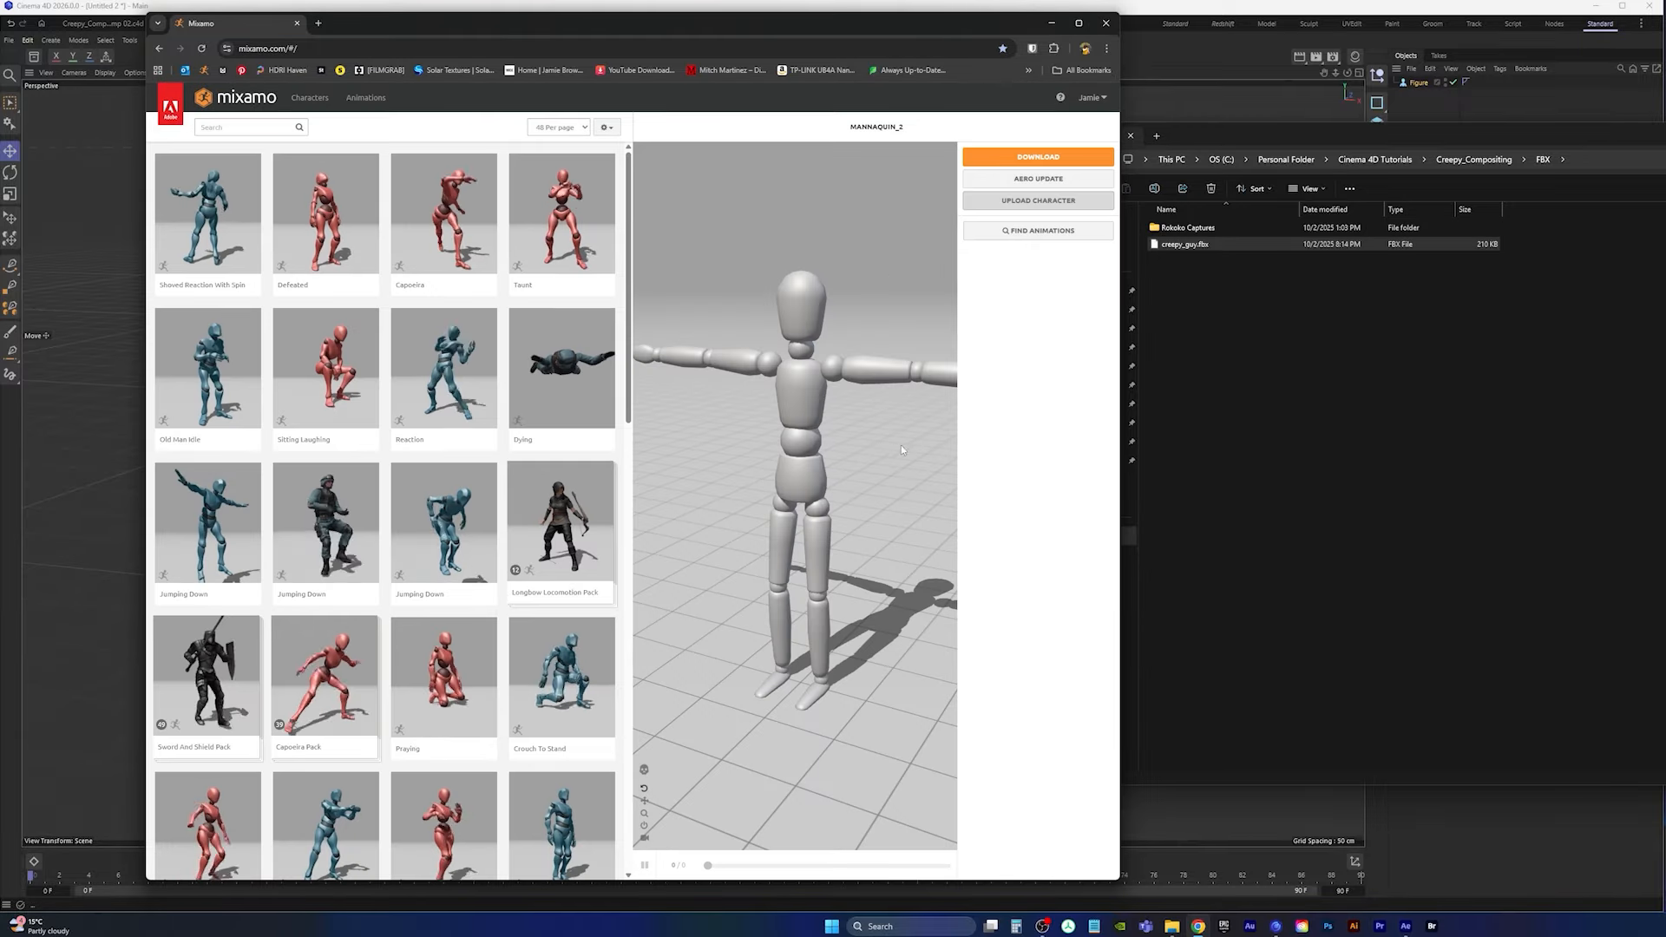
# Step: Switch to Cinema 4D, make the Figure editable and unfold its whole object hierarchy
pyautogui.click(1349, 418)
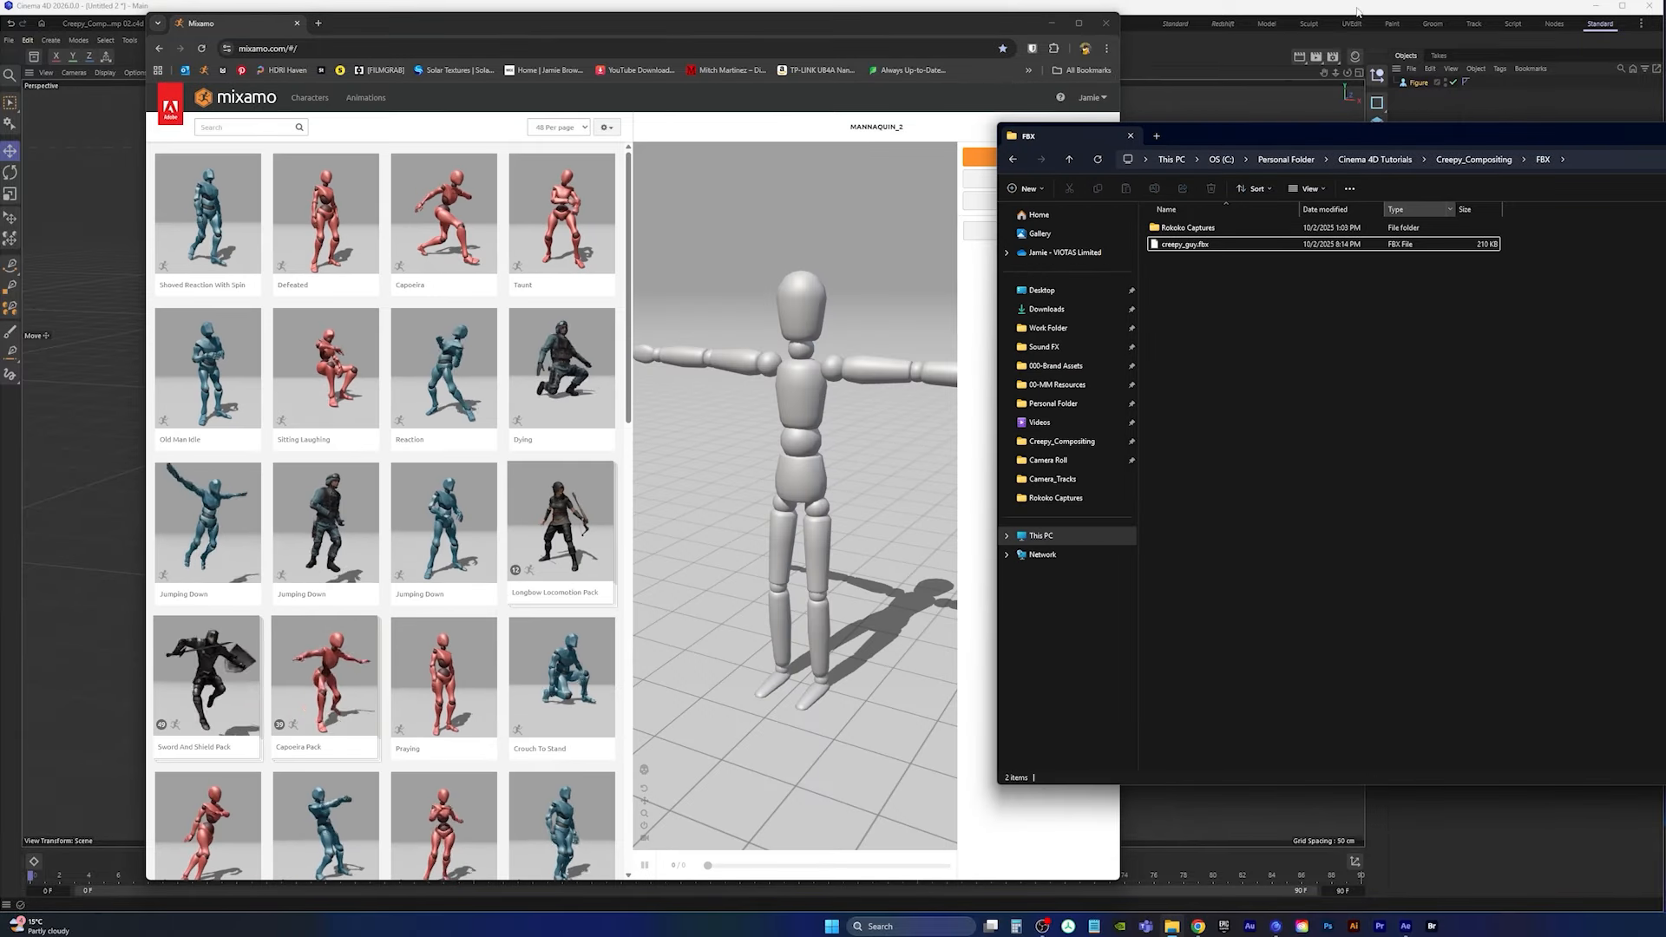
pyautogui.click(1275, 927)
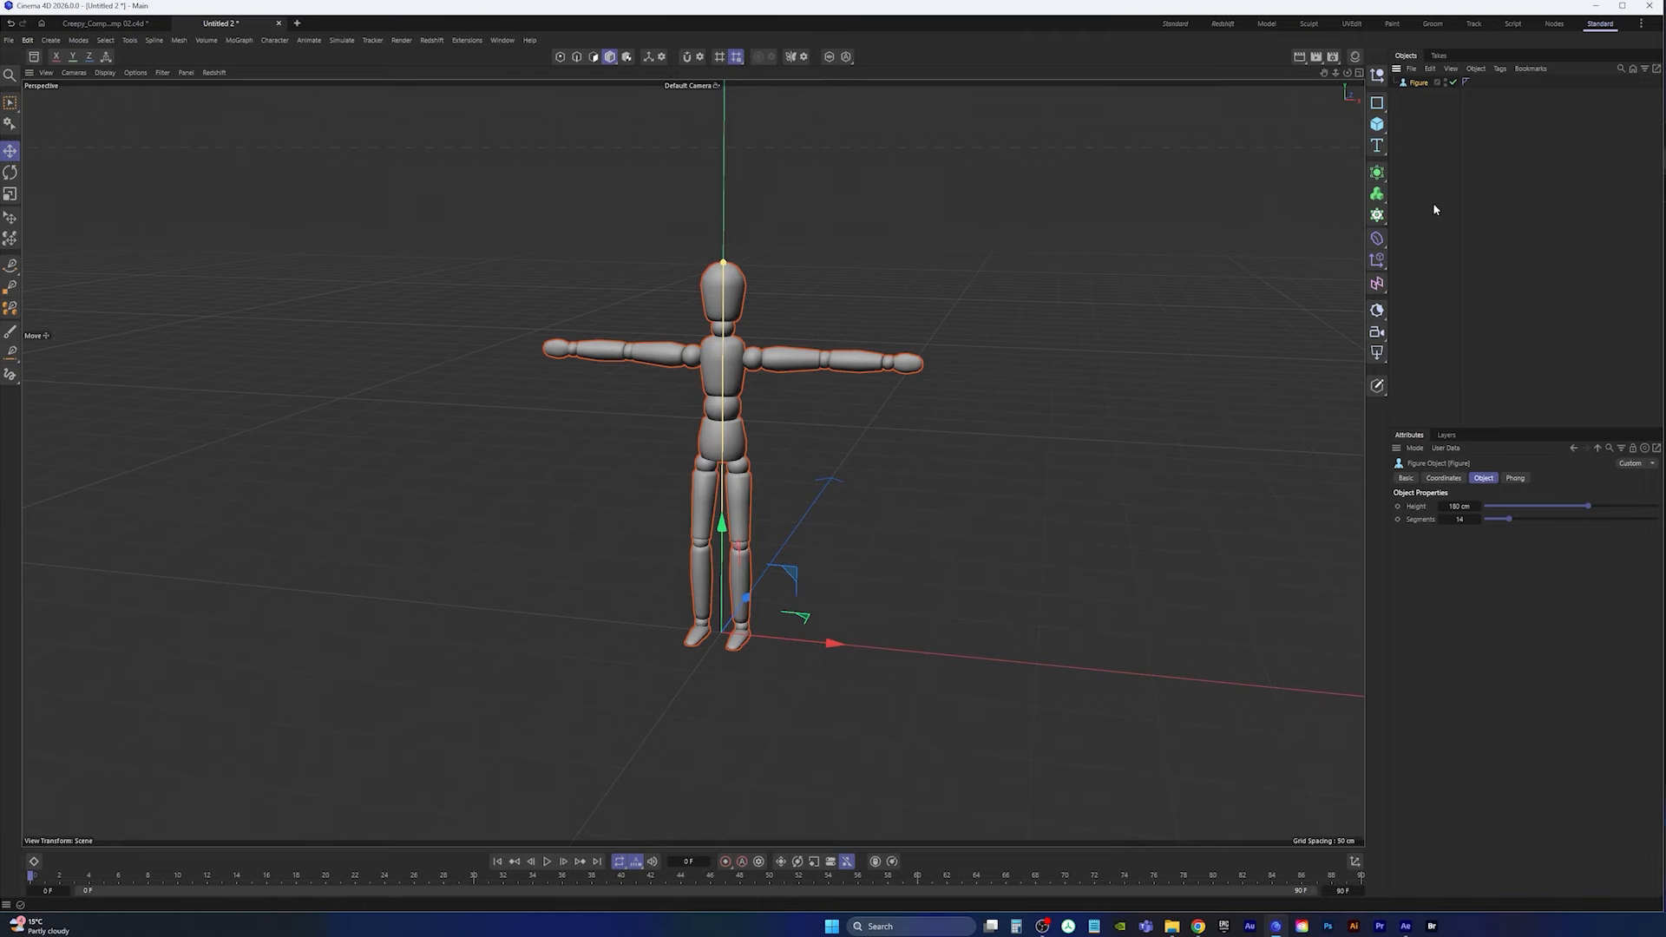
pyautogui.press('c')
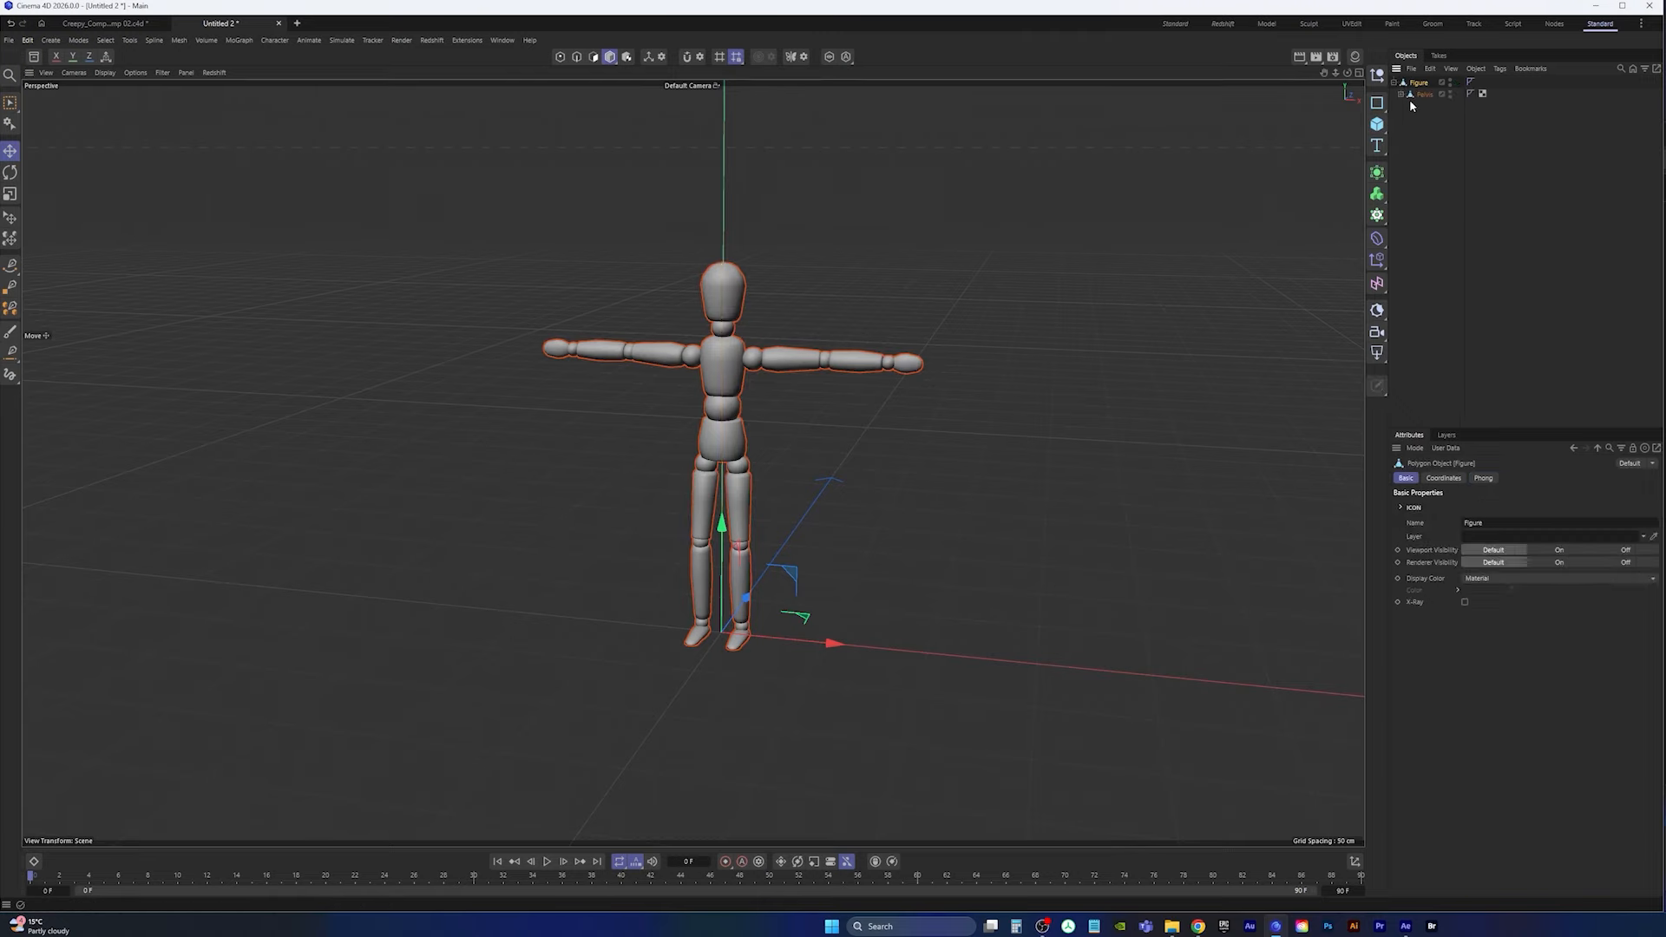
pyautogui.click(1450, 68)
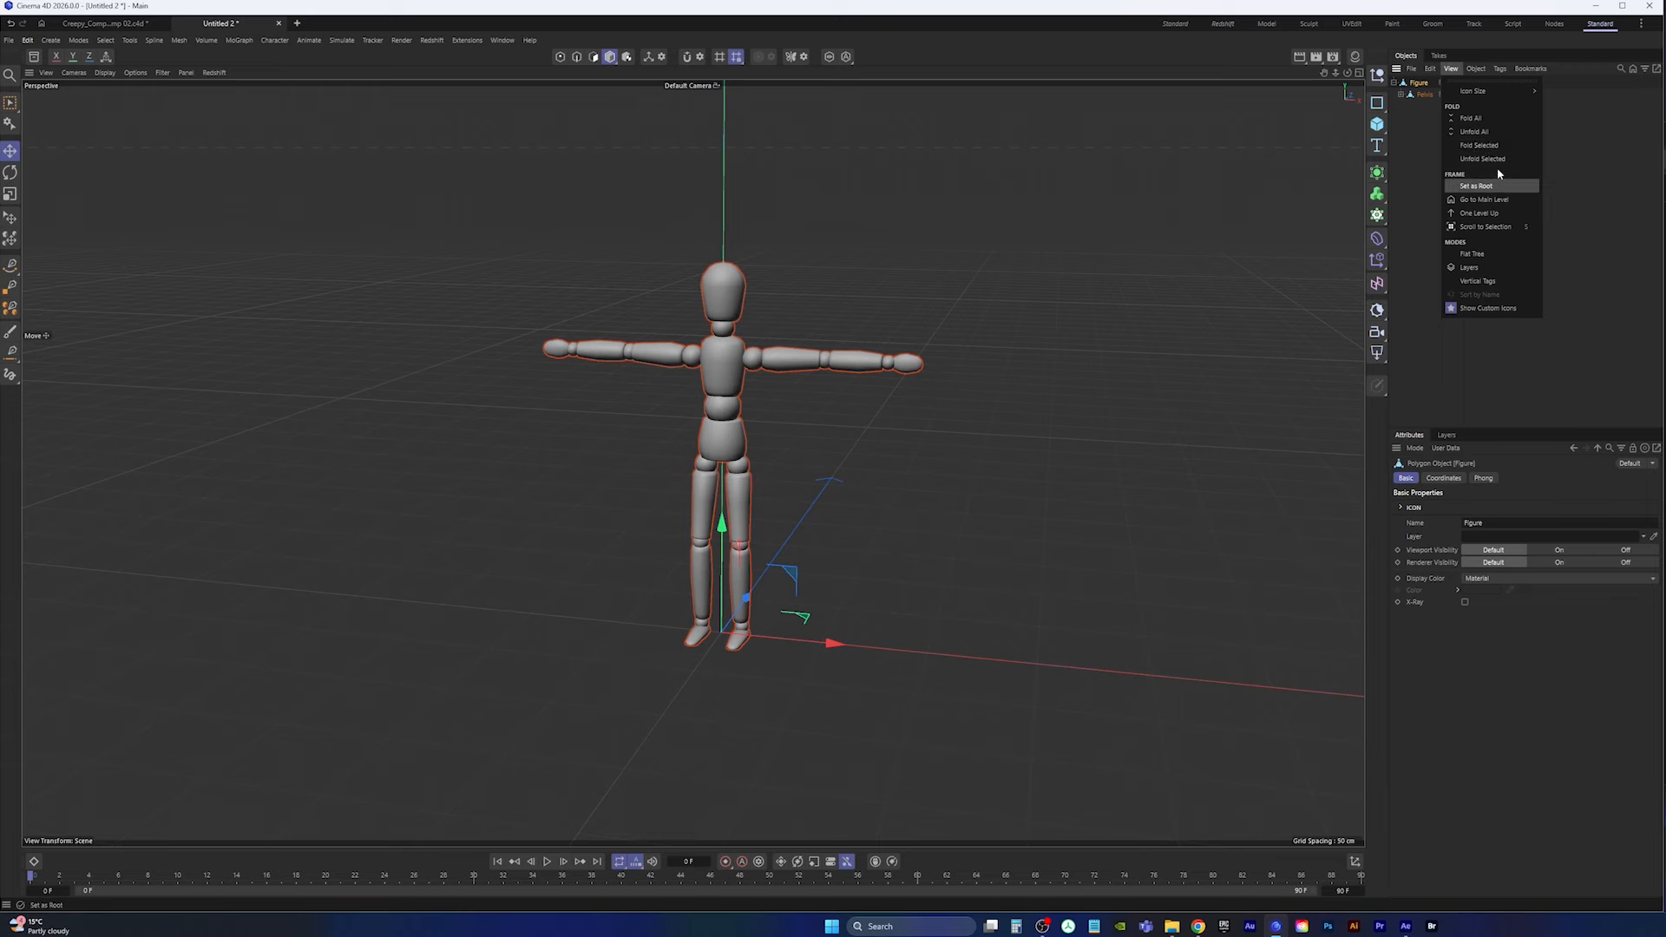
pyautogui.click(1493, 159)
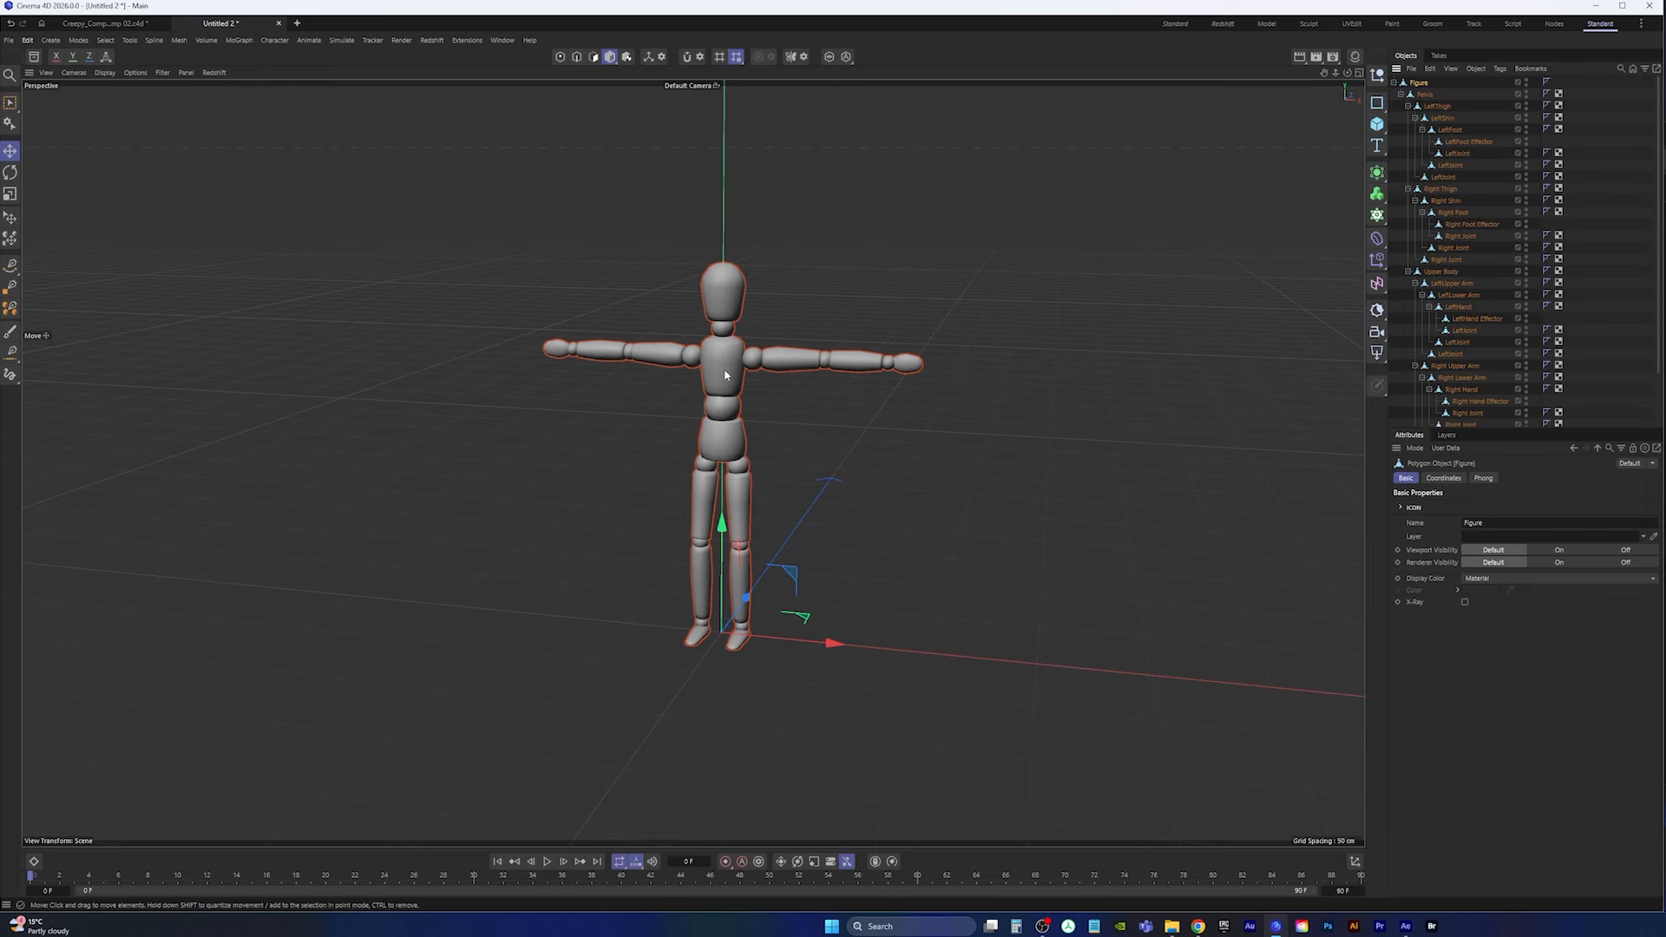
# Step: Select the left and right upper arms with all their children and move both arms up slightly to raise the shoulders
pyautogui.click(767, 370)
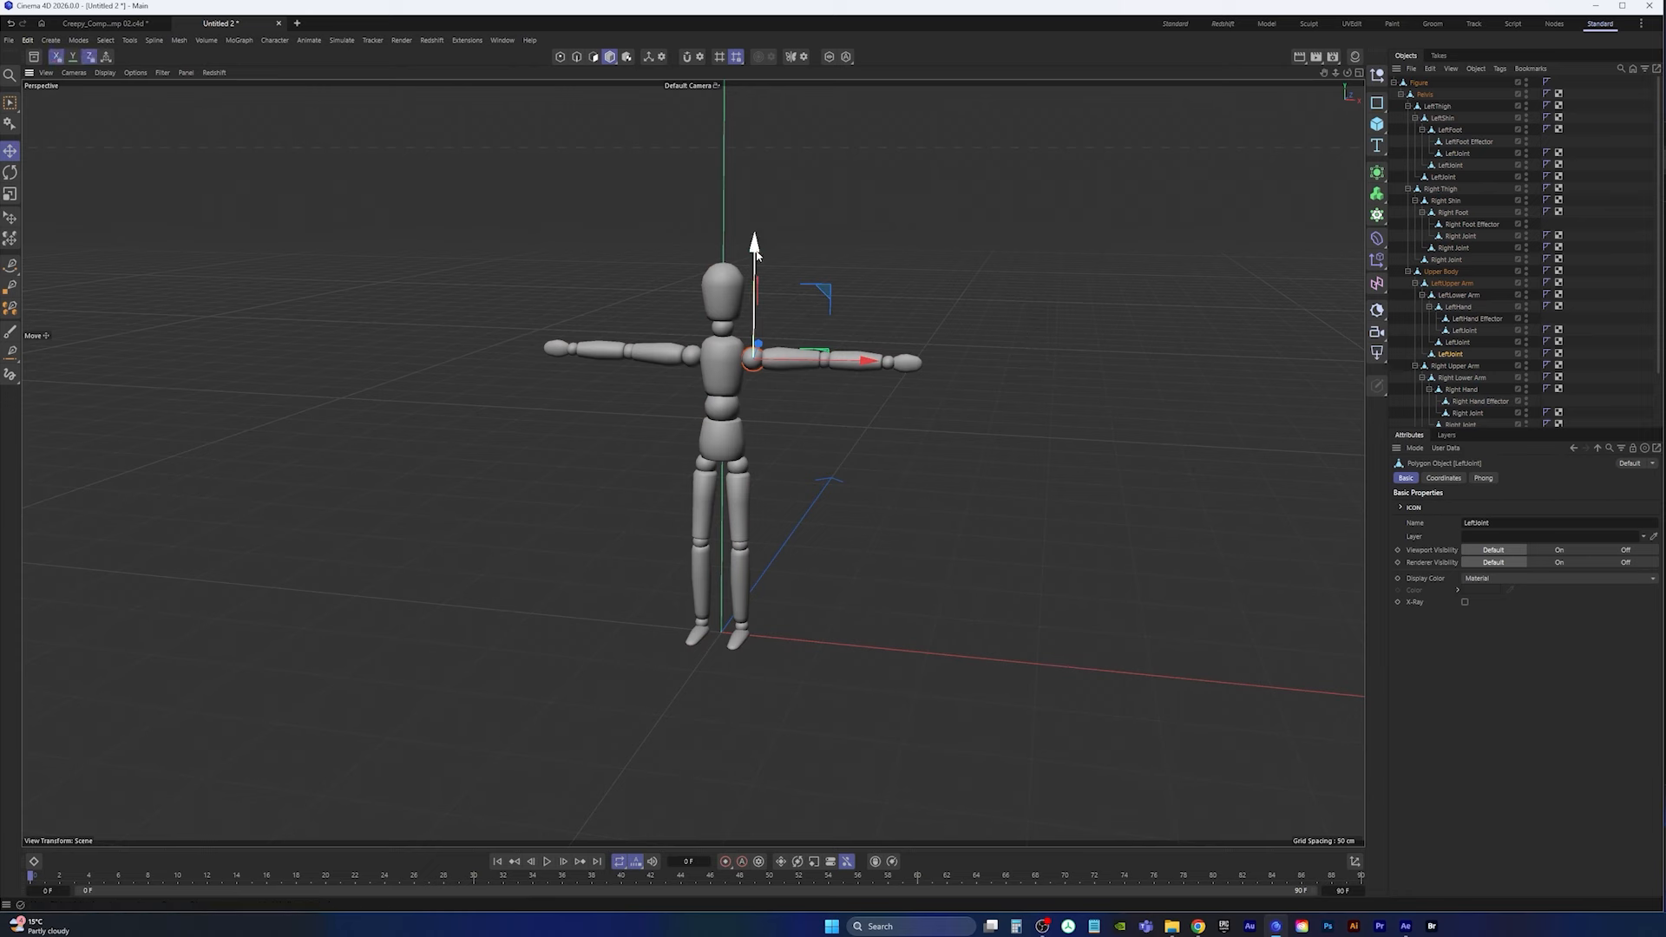
pyautogui.moveTo(755, 249); pyautogui.dragTo(757, 249)
pyautogui.middleClick(1445, 284)
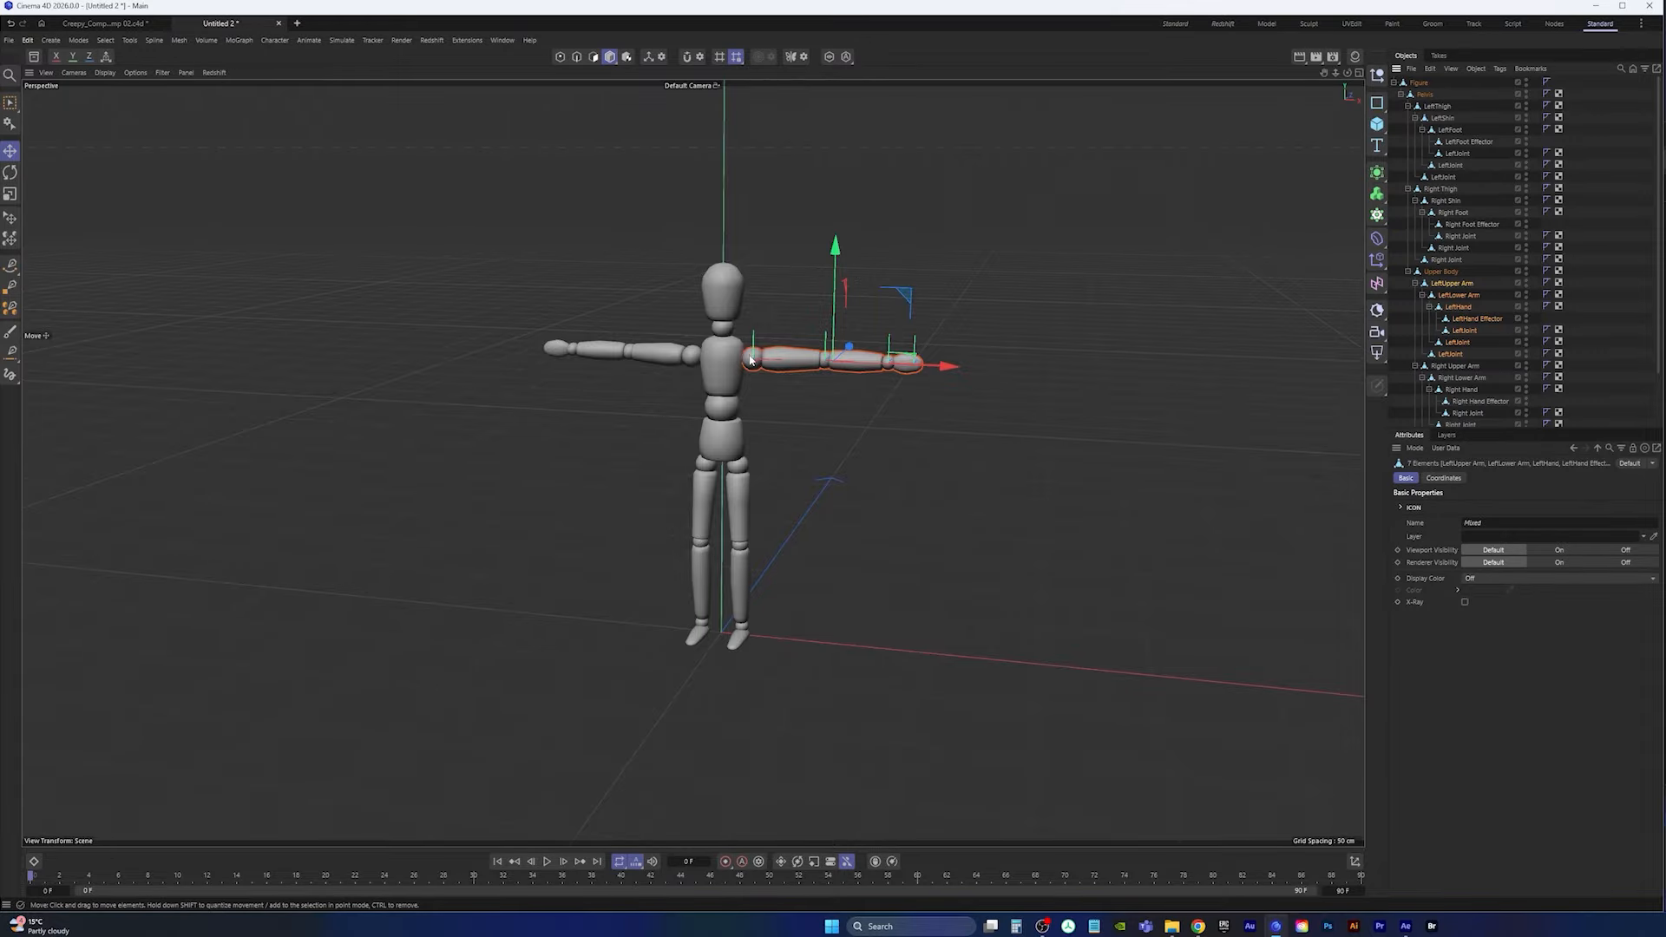
pyautogui.scroll(4, 887, 272)
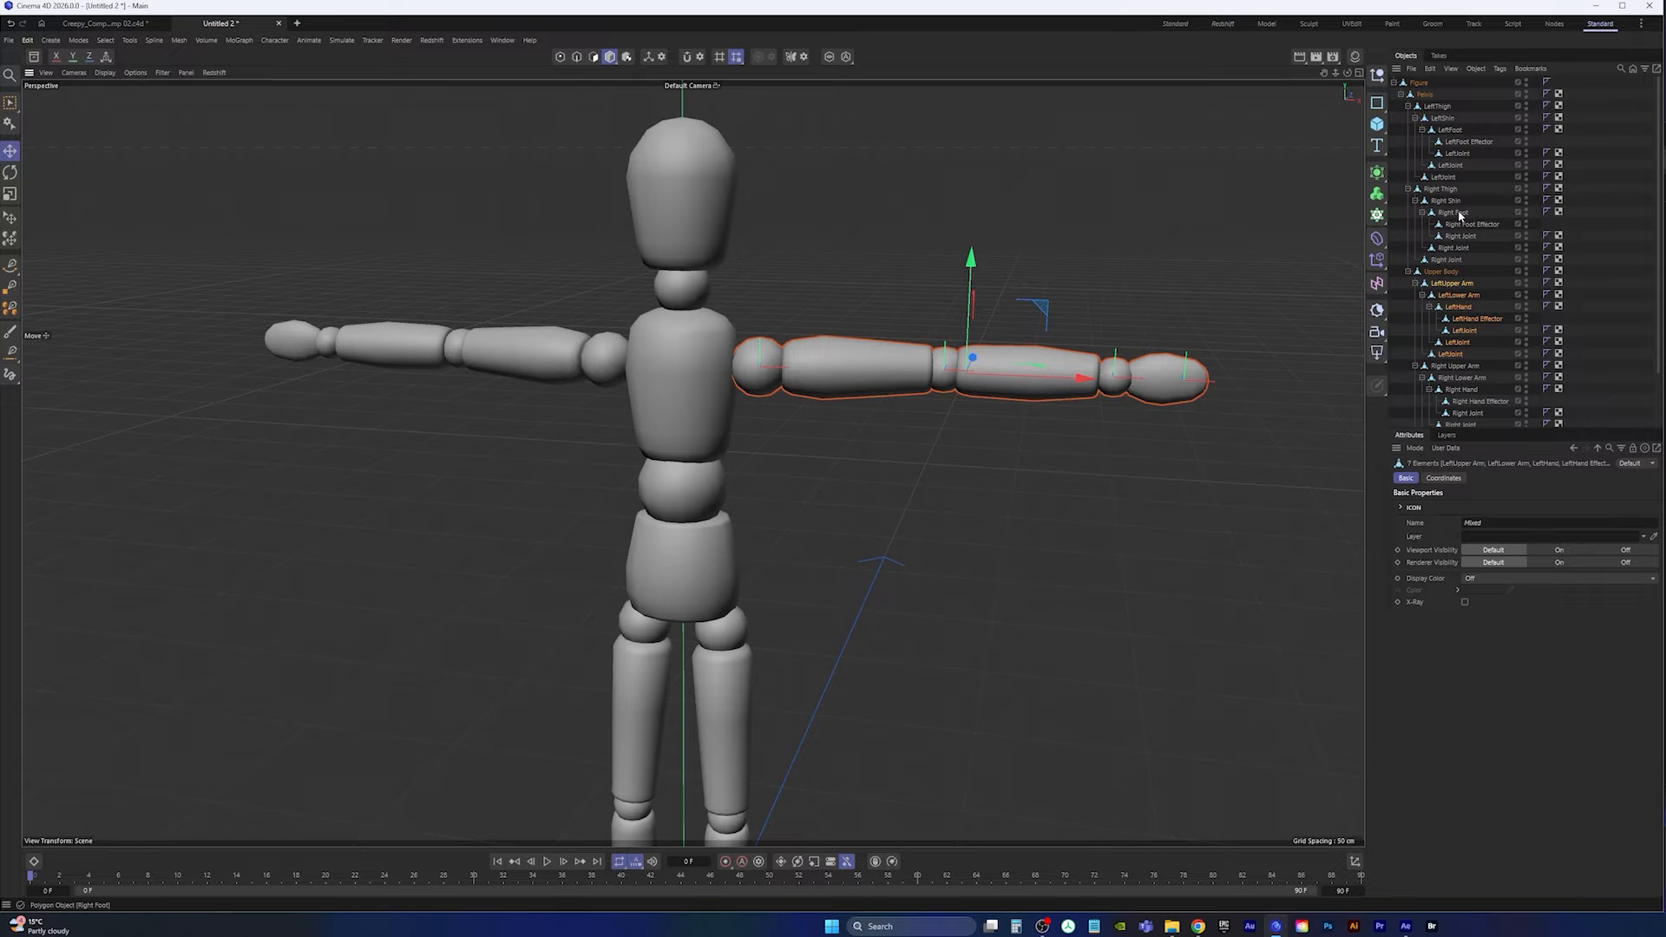
pyautogui.middleClick(1457, 366)
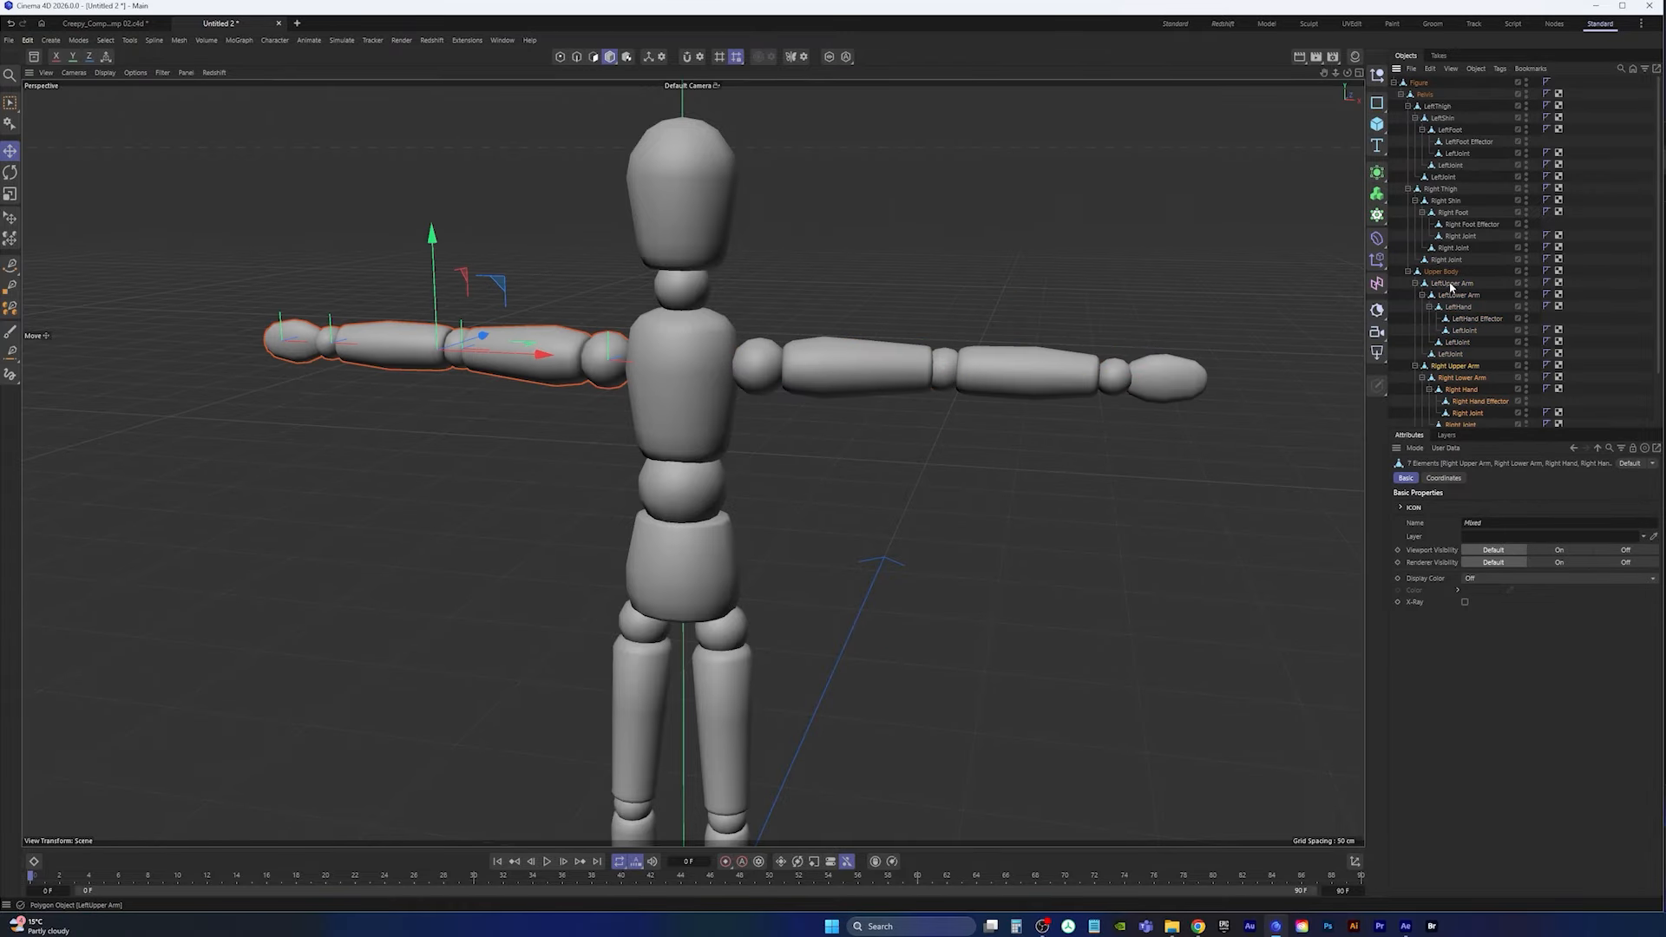
pyautogui.keyDown('ctrl'); pyautogui.middleClick(1452, 284); pyautogui.keyUp('ctrl')
pyautogui.keyDown('alt'); pyautogui.moveTo(684, 374); pyautogui.dragTo(706, 372, button='middle'); pyautogui.keyUp('alt')
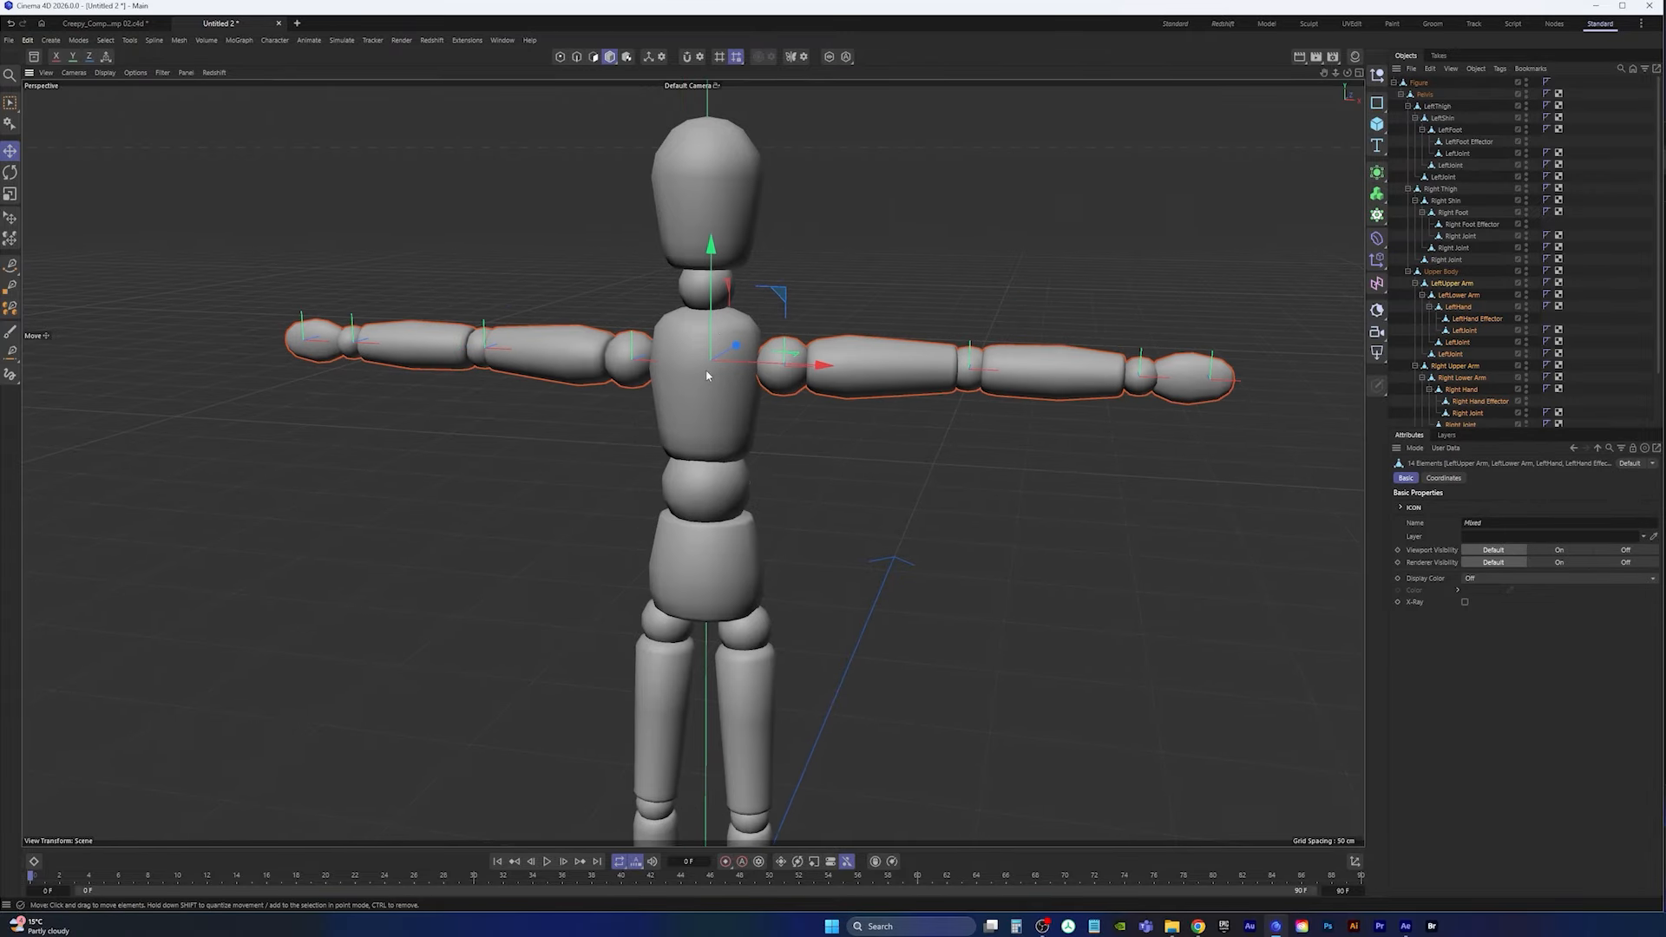
pyautogui.moveTo(710, 279); pyautogui.dragTo(677, 232)
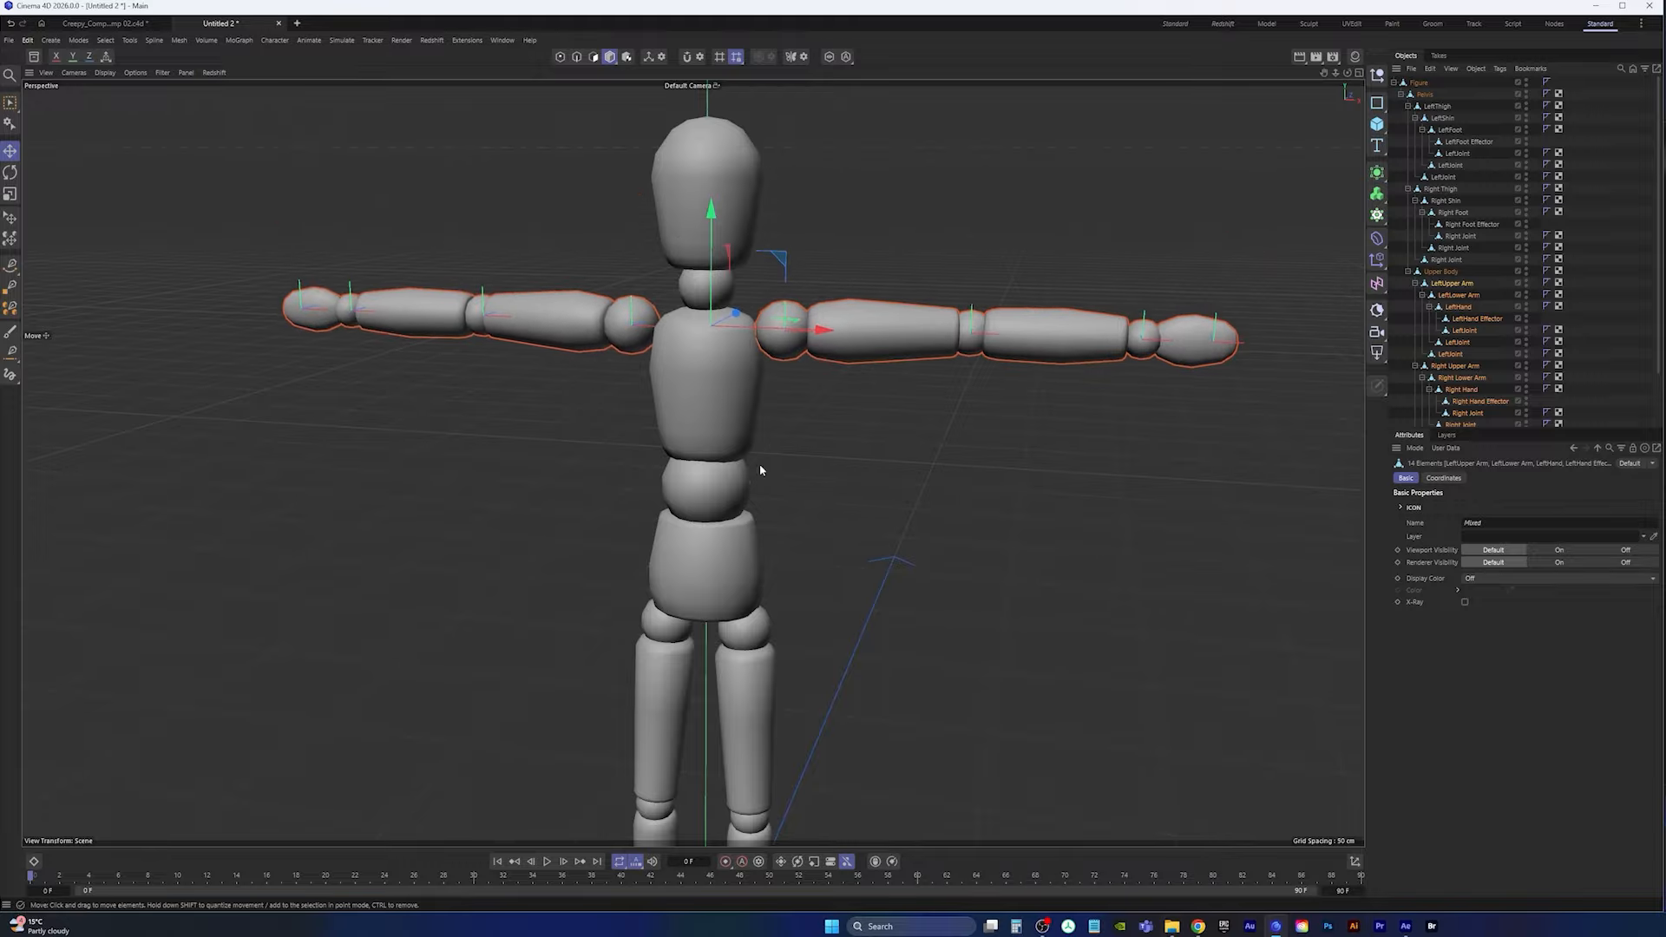
pyautogui.click(1197, 926)
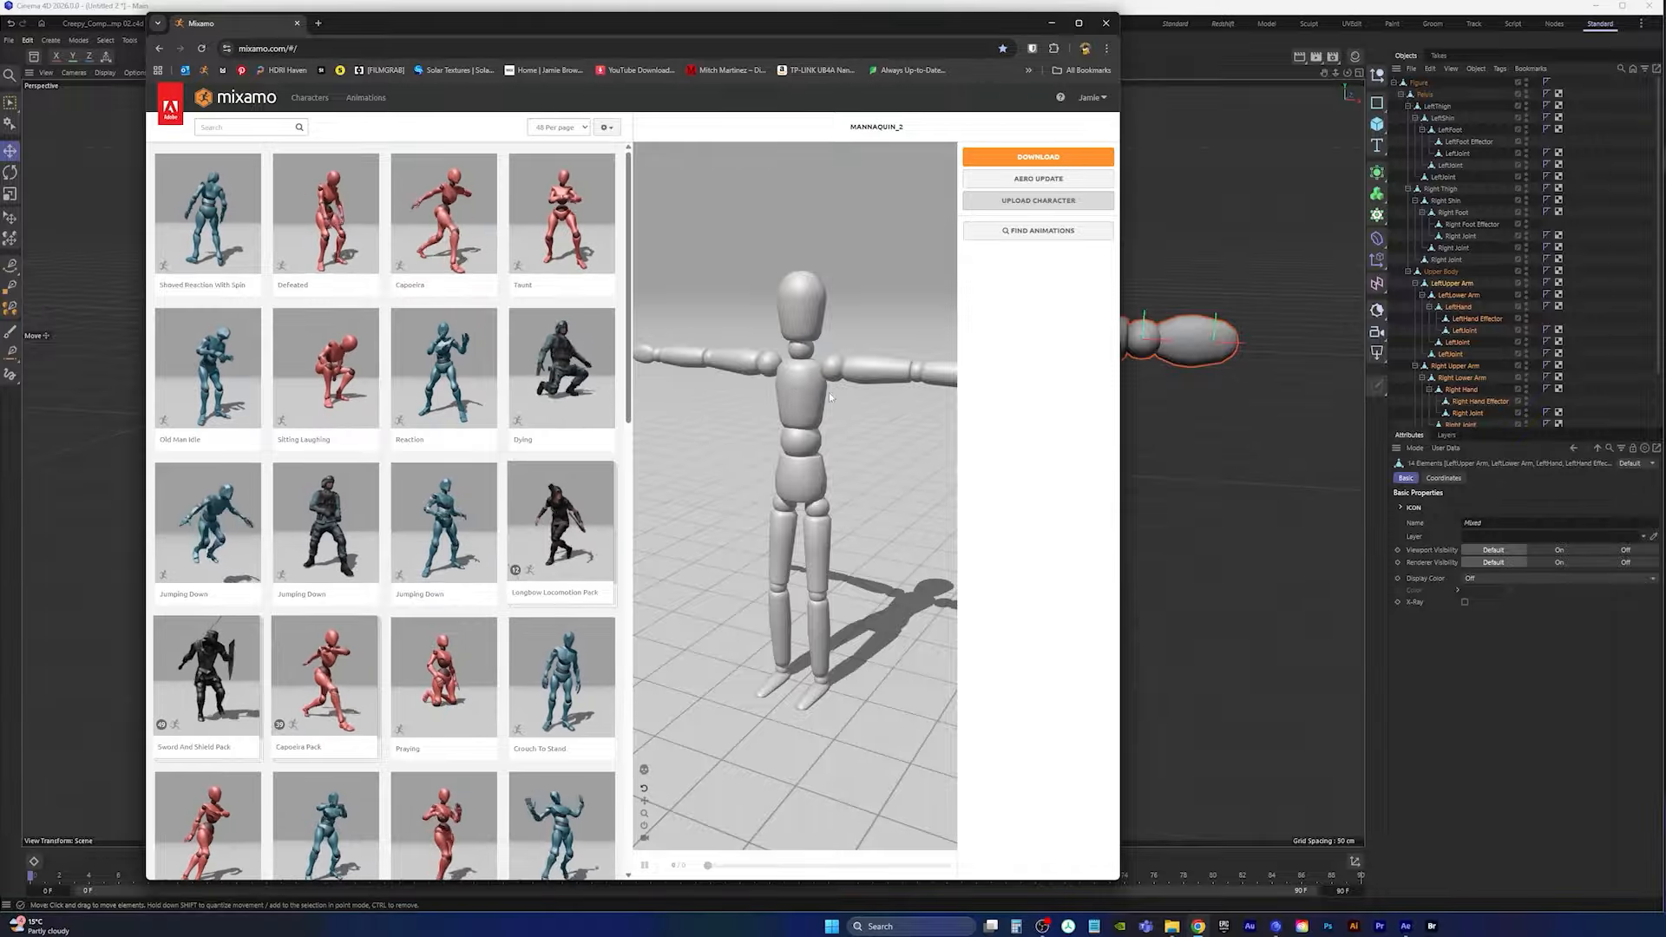
pyautogui.click(1197, 926)
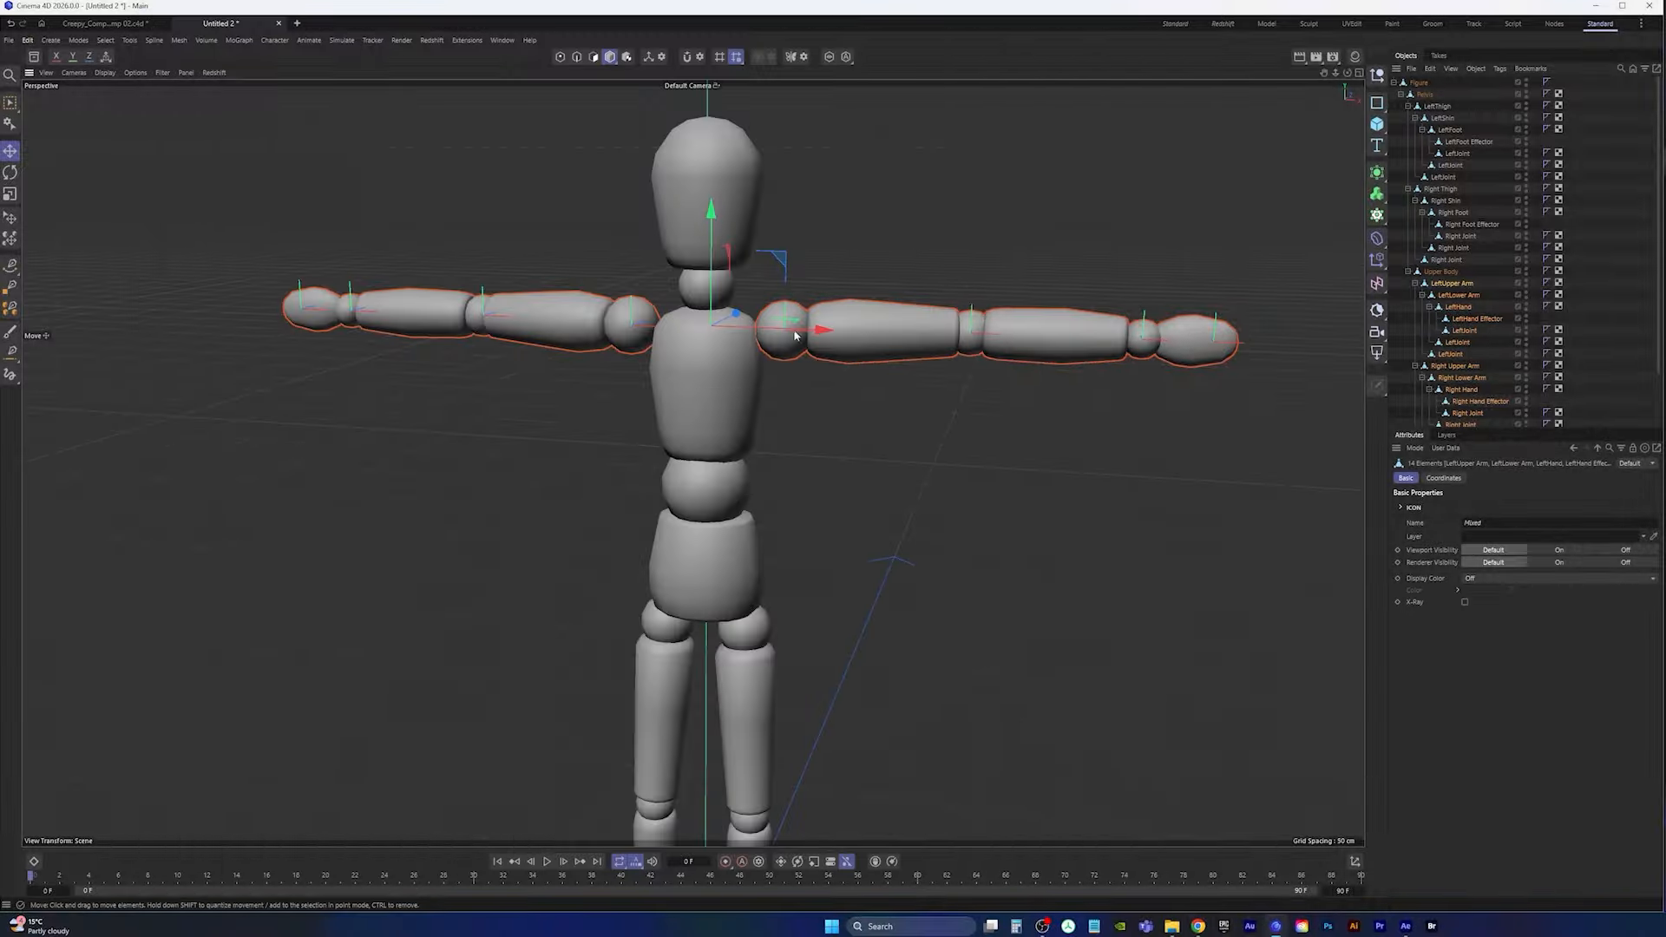
pyautogui.keyDown('alt'); pyautogui.moveTo(723, 383); pyautogui.dragTo(729, 411, button='middle'); pyautogui.keyUp('alt')
pyautogui.moveTo(728, 411)
pyautogui.keyDown('alt'); pyautogui.mouseDown()
pyautogui.moveTo(714, 407)
pyautogui.moveTo(731, 410)
pyautogui.mouseUp(); pyautogui.keyUp('alt')
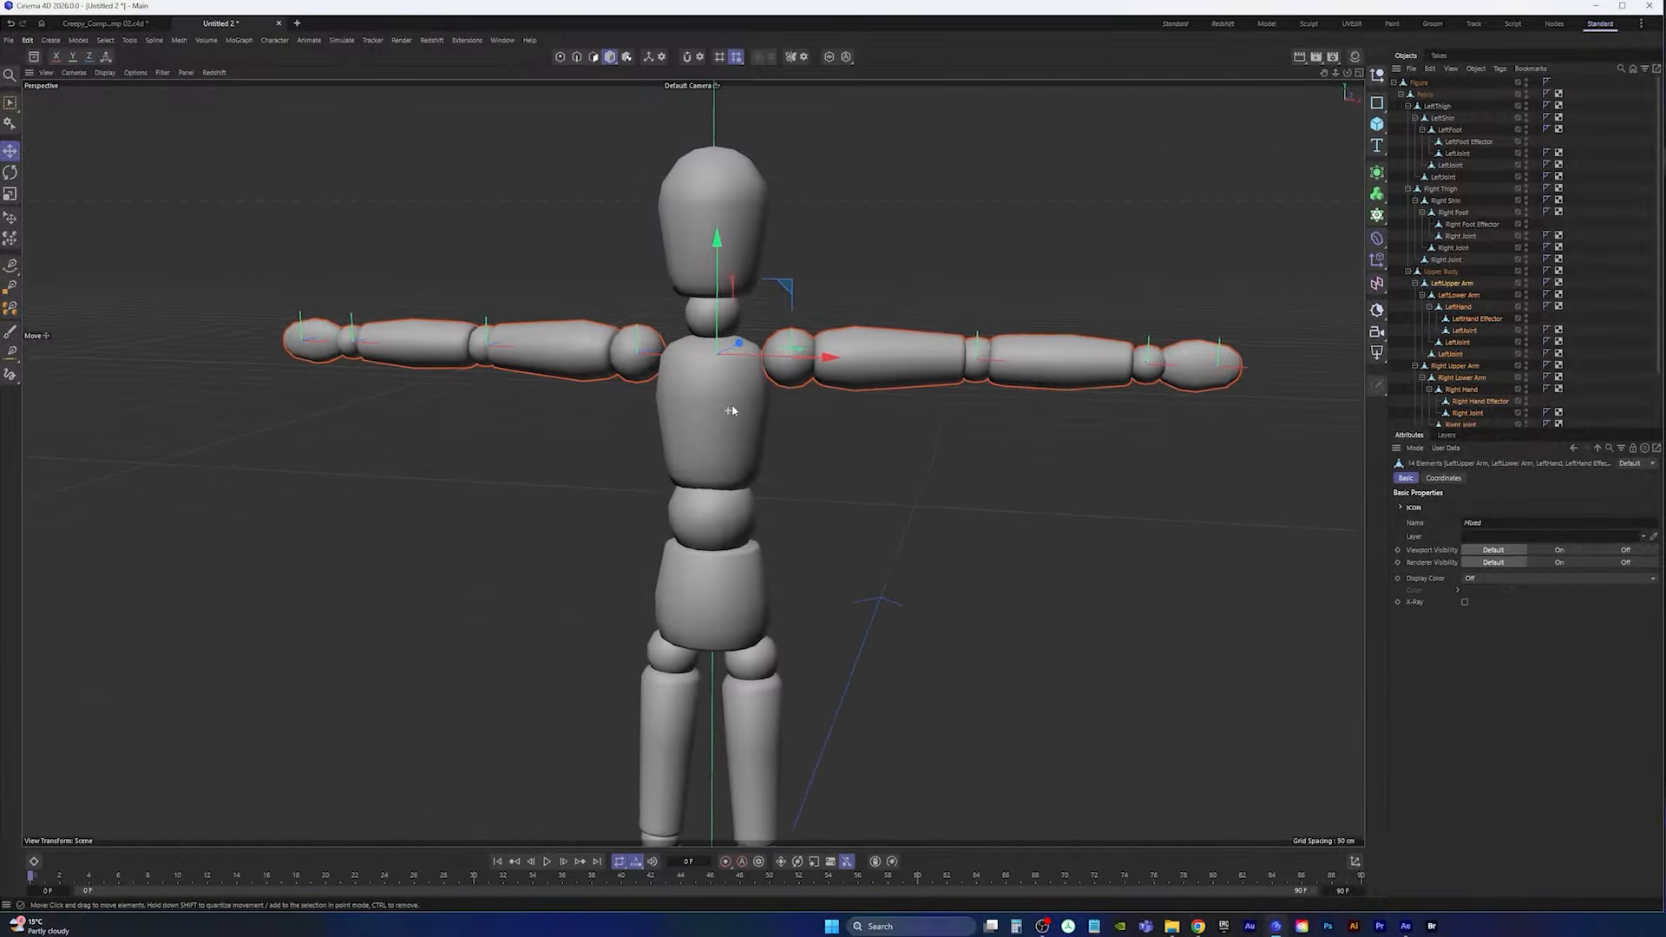
pyautogui.click(1608, 250)
# Step: Export the edited figure as FBX, overwriting creepy_guy.fbx in the Creepy_Compositing FBX folder
pyautogui.click(9, 39)
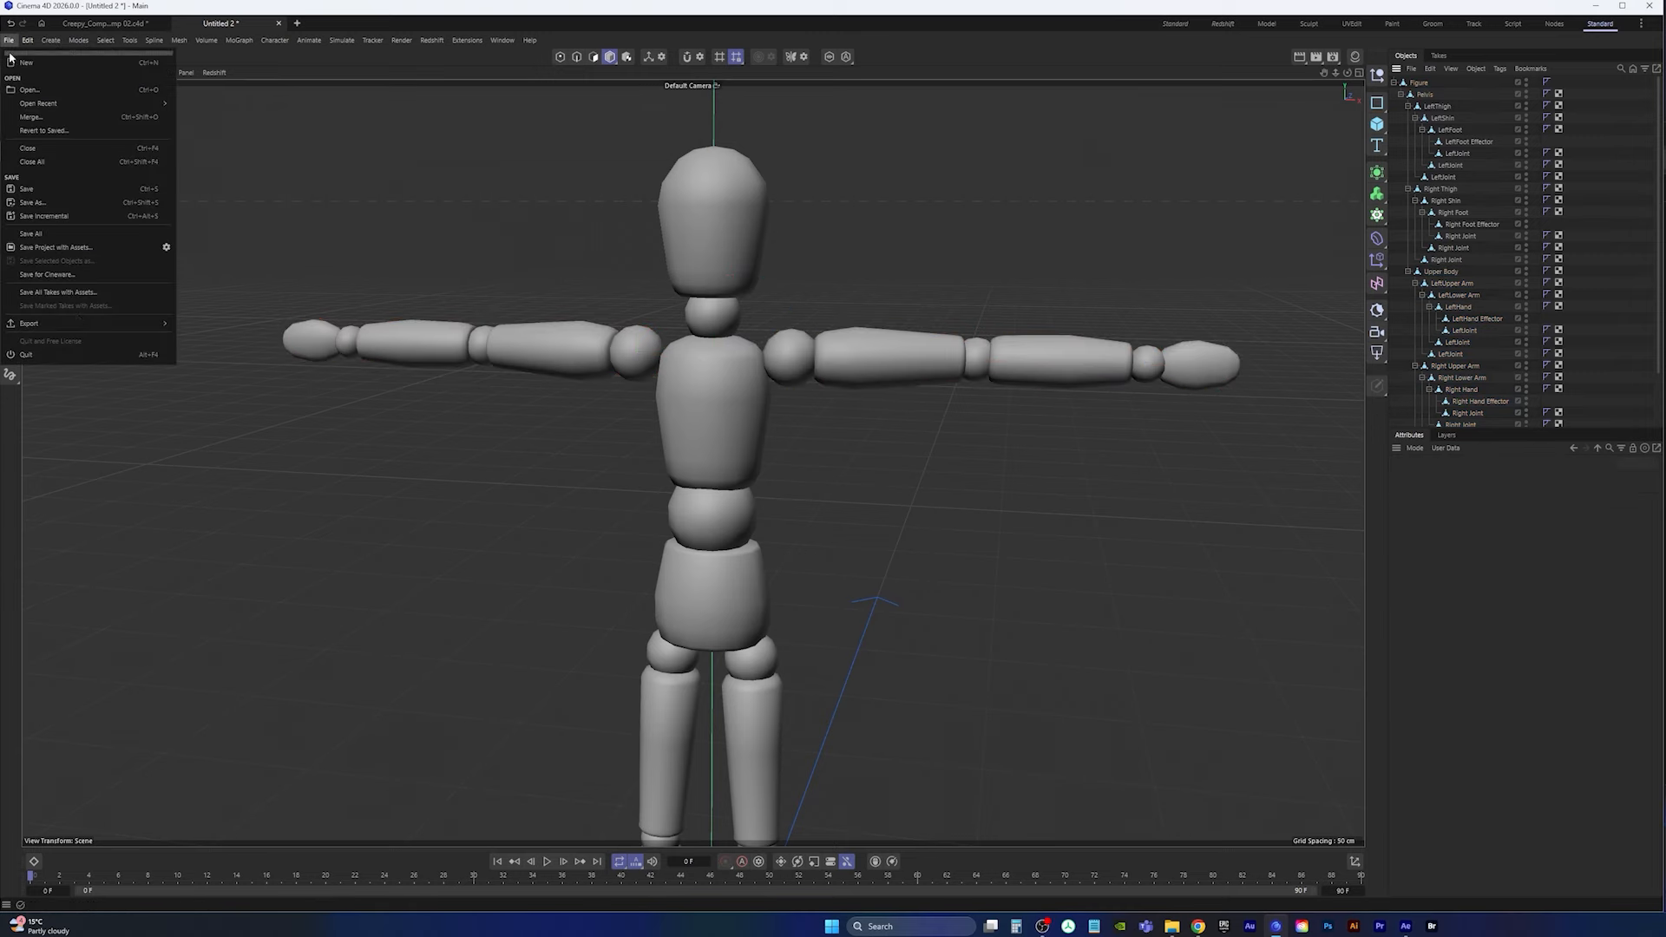
pyautogui.moveTo(165, 323)
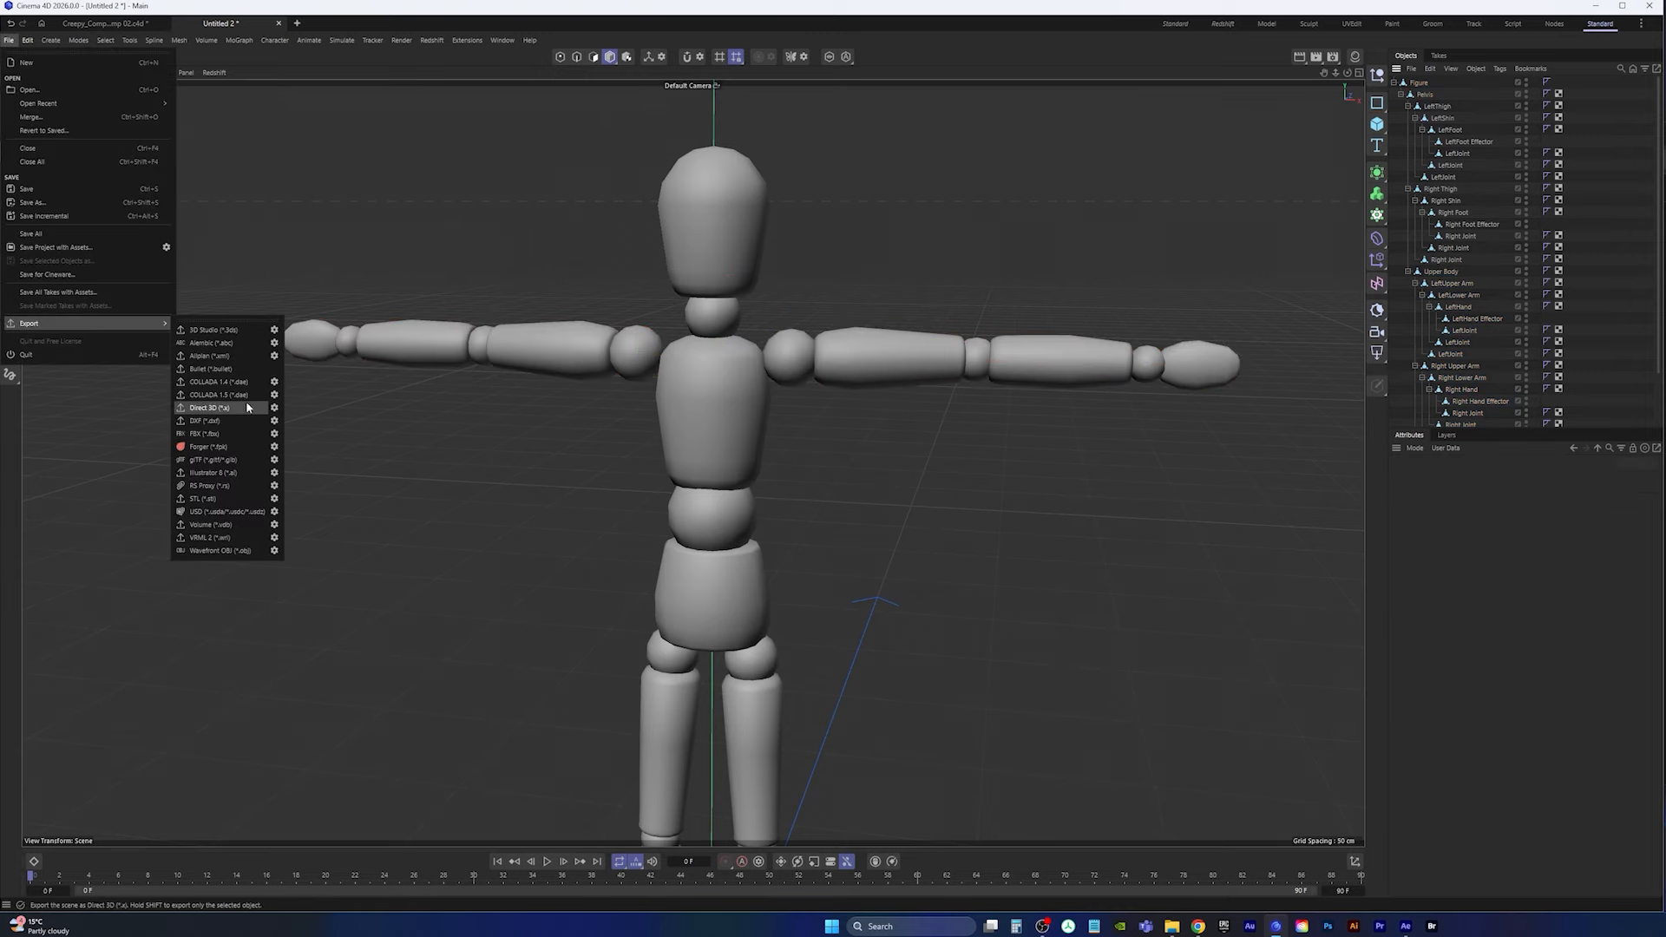
pyautogui.click(206, 434)
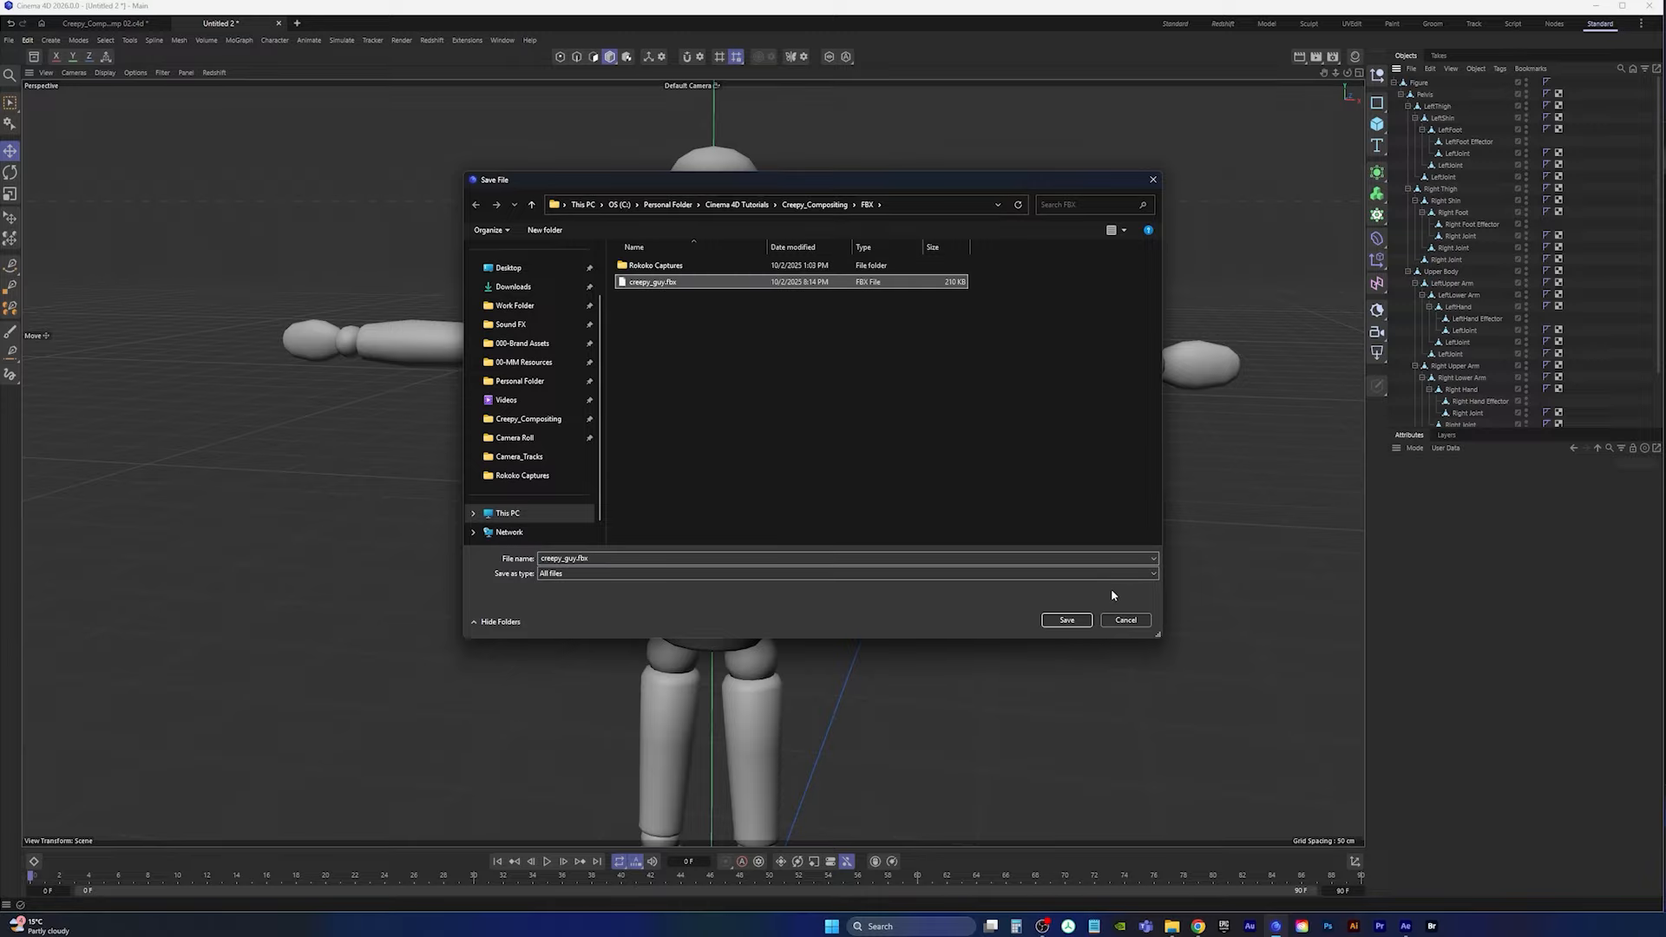
pyautogui.click(1067, 619)
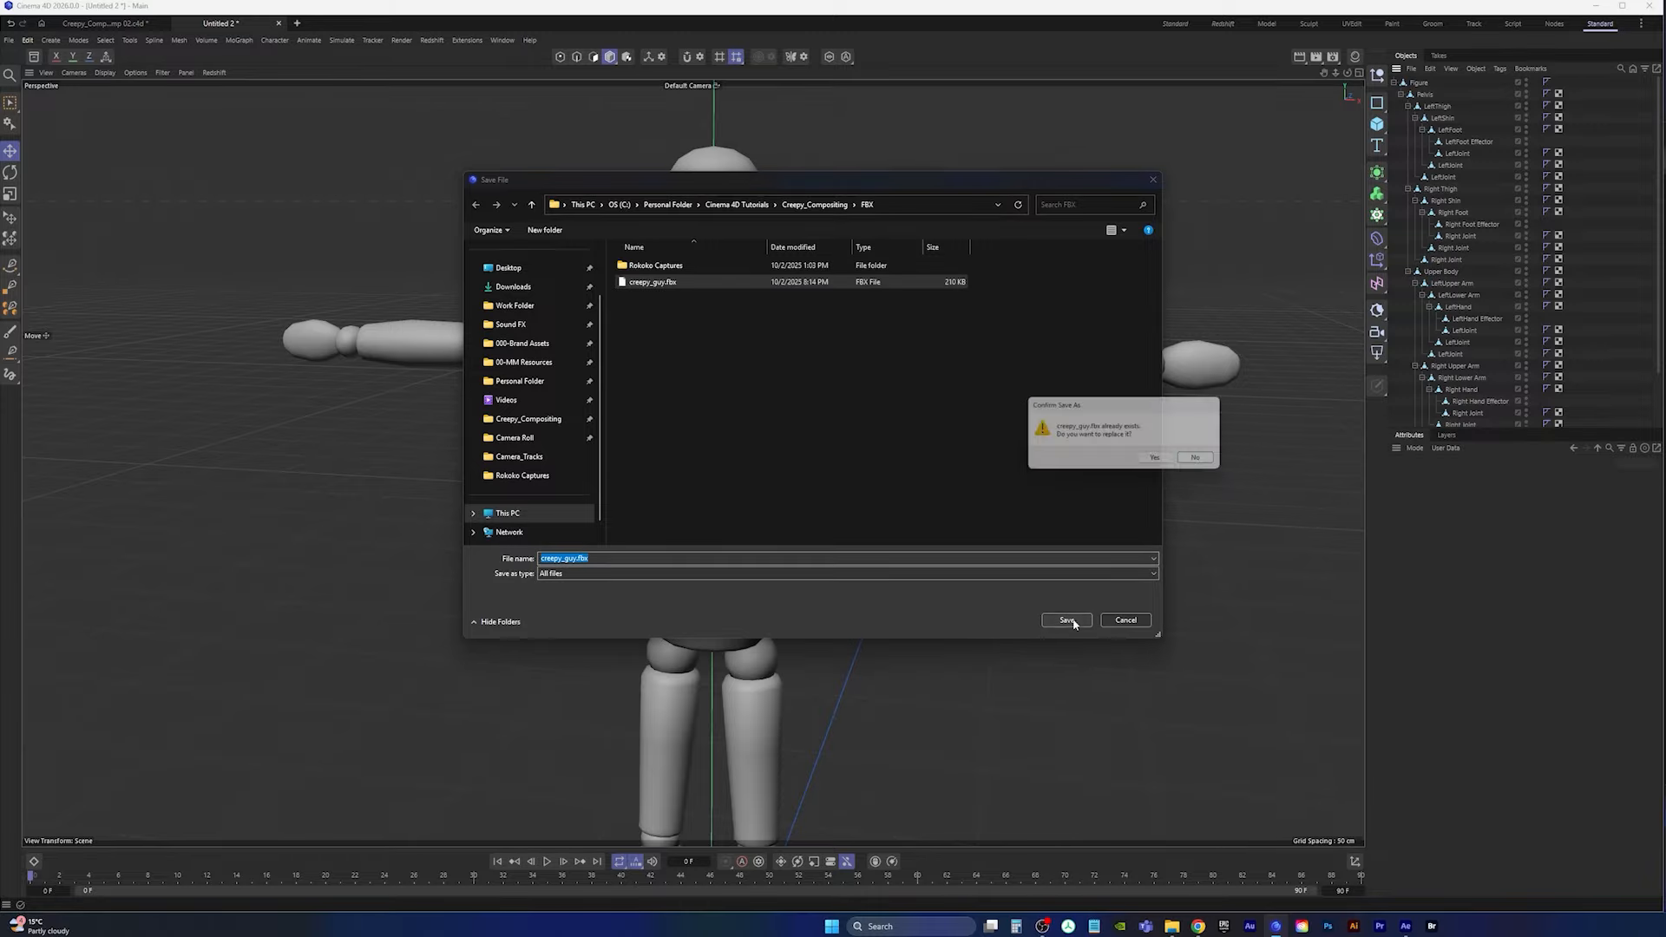
pyautogui.click(1156, 461)
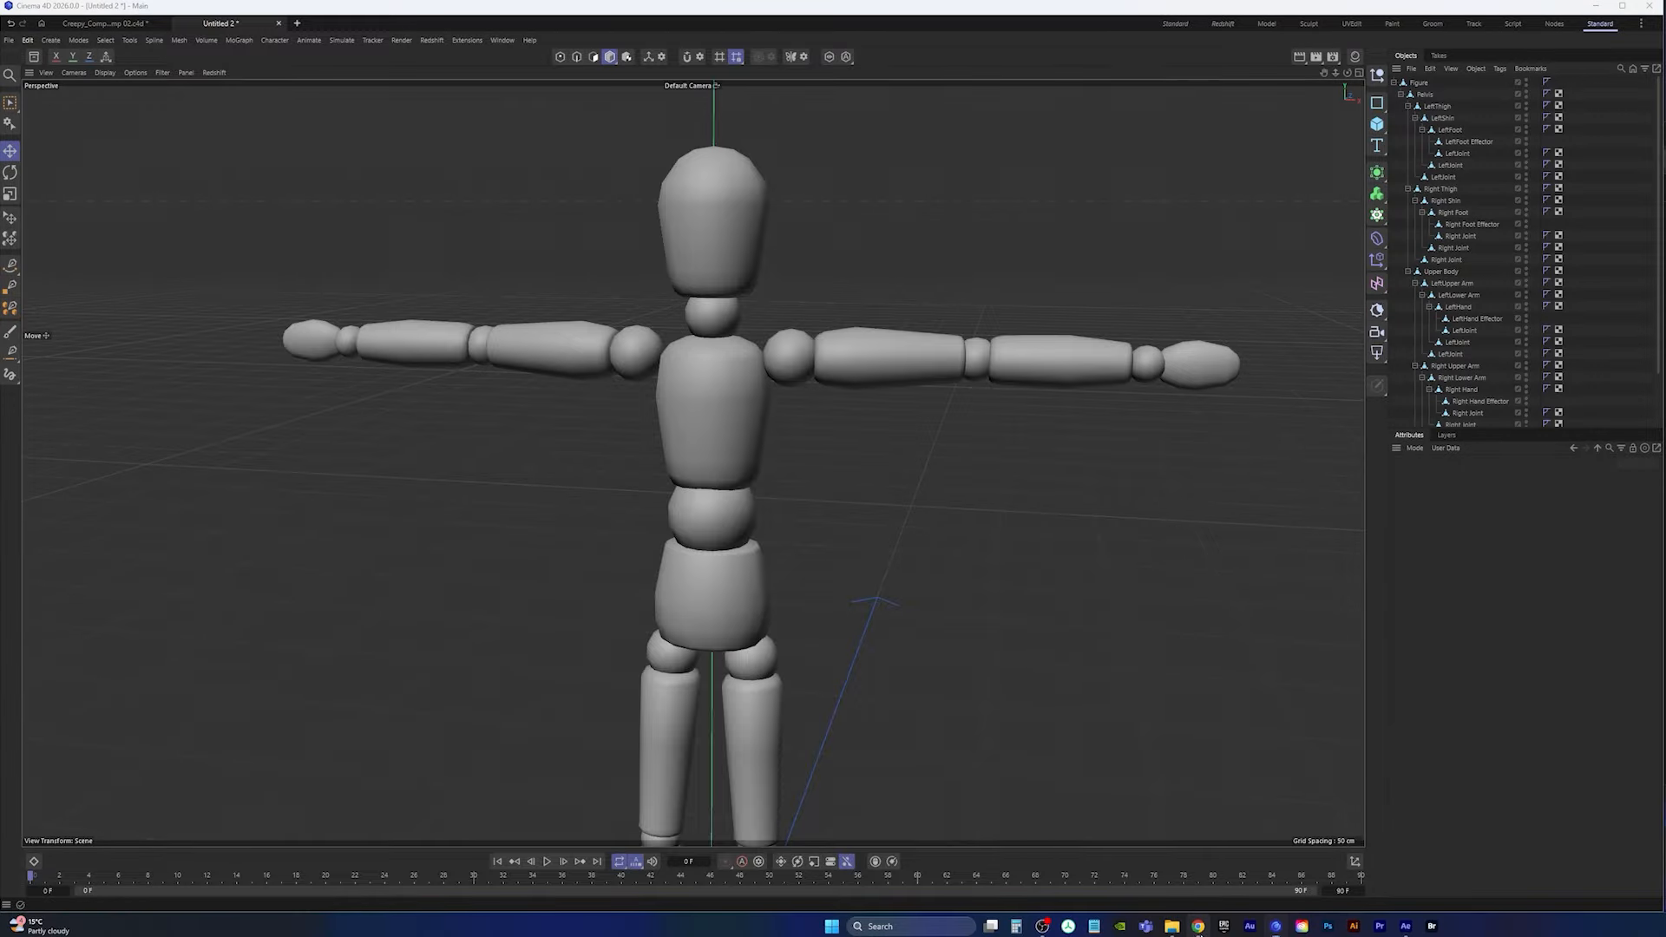
# Step: Switch to Mixamo, upload creepy_guy.fbx from the Creepy_Compositing FBX folder as a new character and accept its orientation
pyautogui.click(1199, 932)
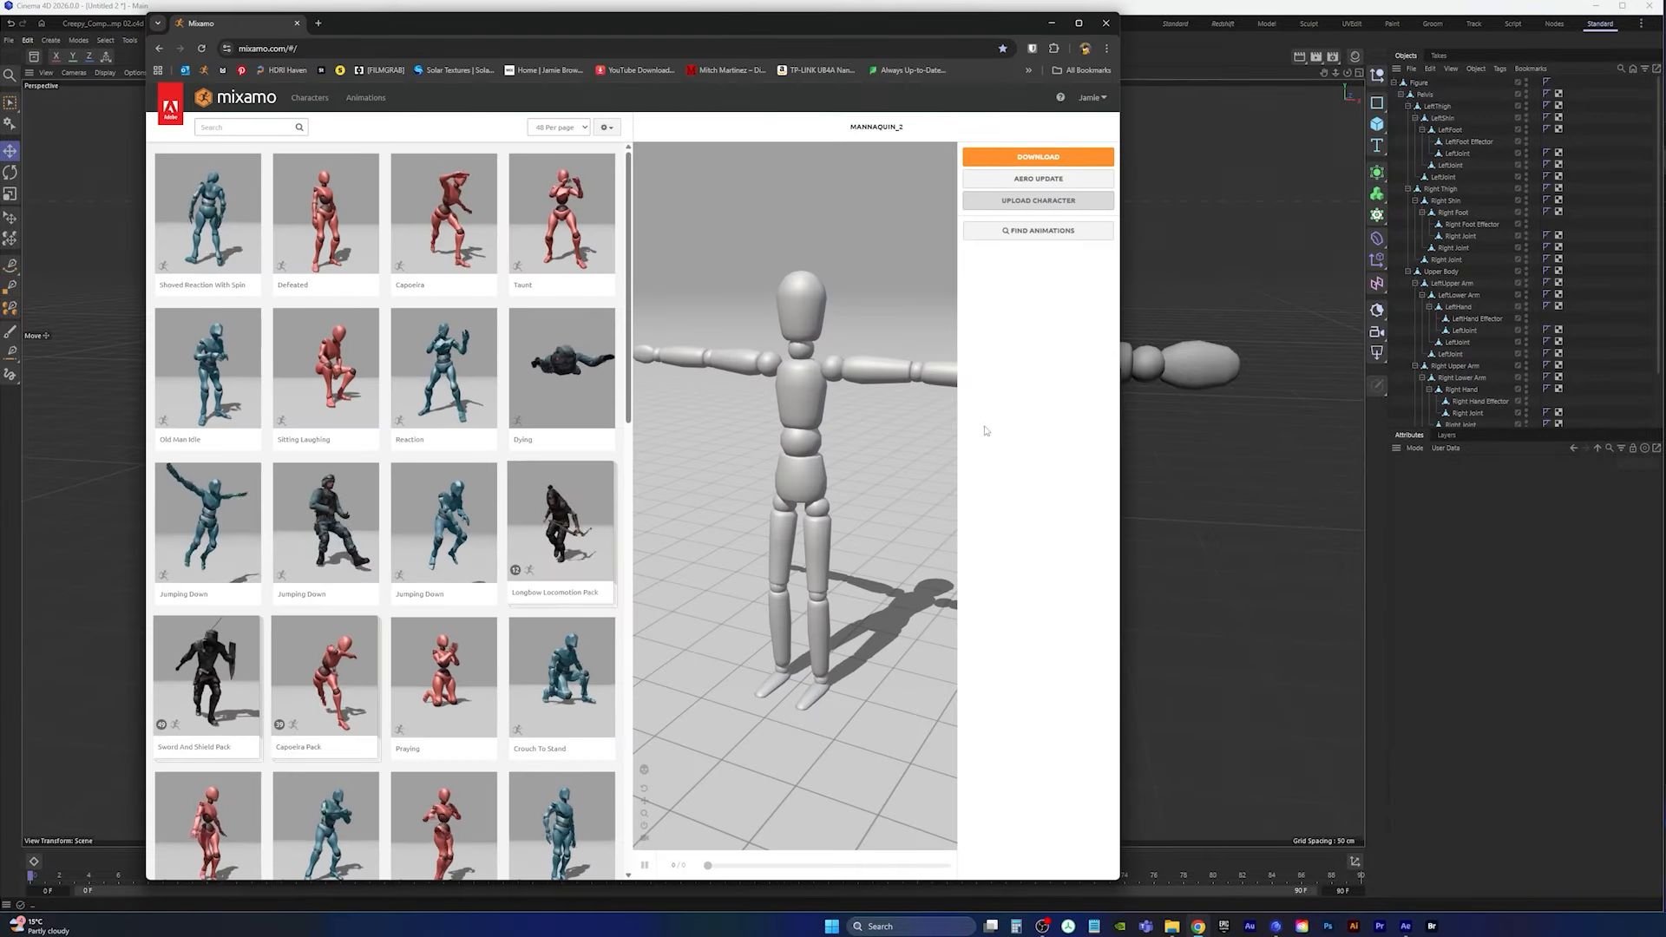
pyautogui.click(1038, 201)
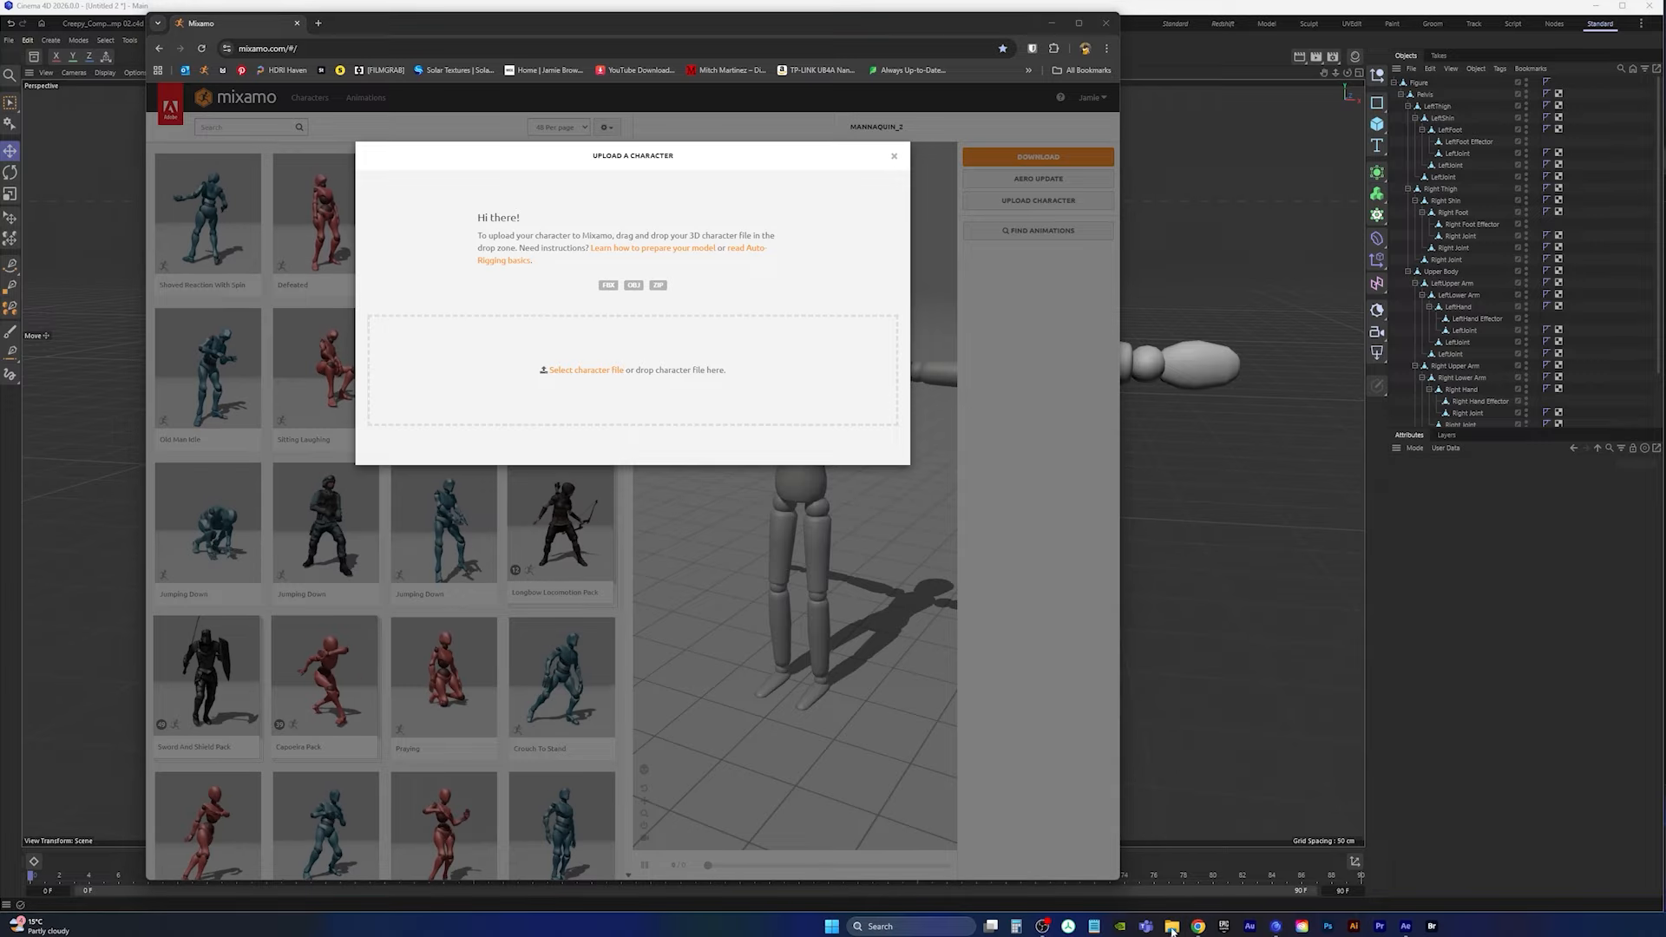
pyautogui.click(1172, 928)
pyautogui.click(1201, 247)
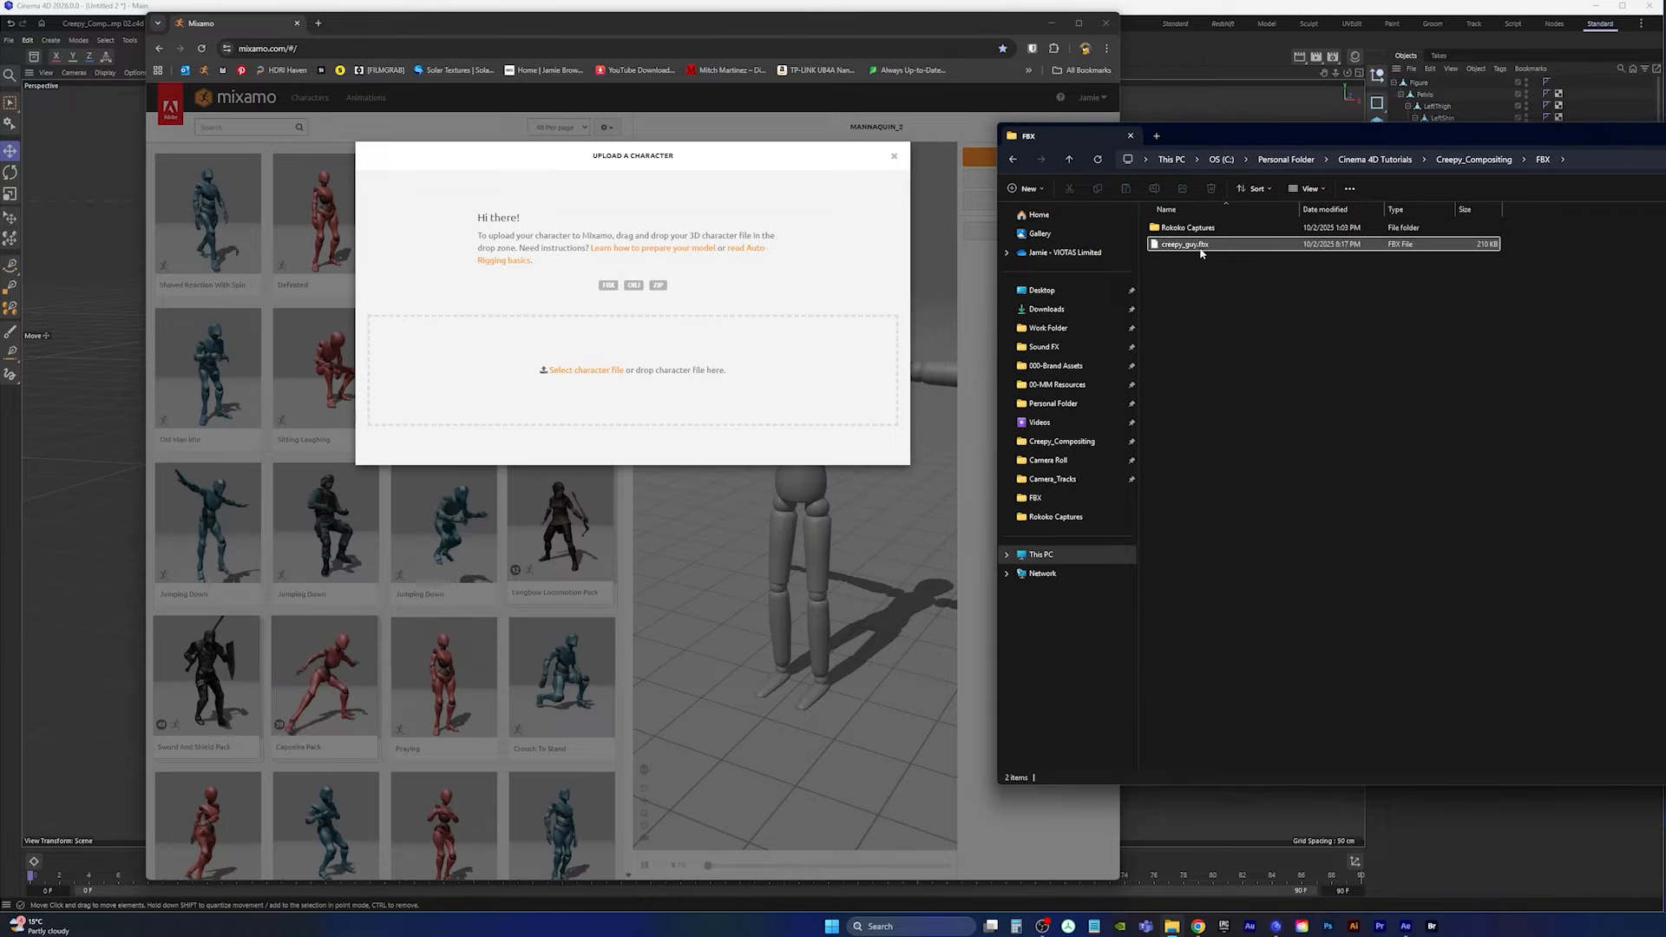
pyautogui.moveTo(1201, 246); pyautogui.dragTo(555, 365)
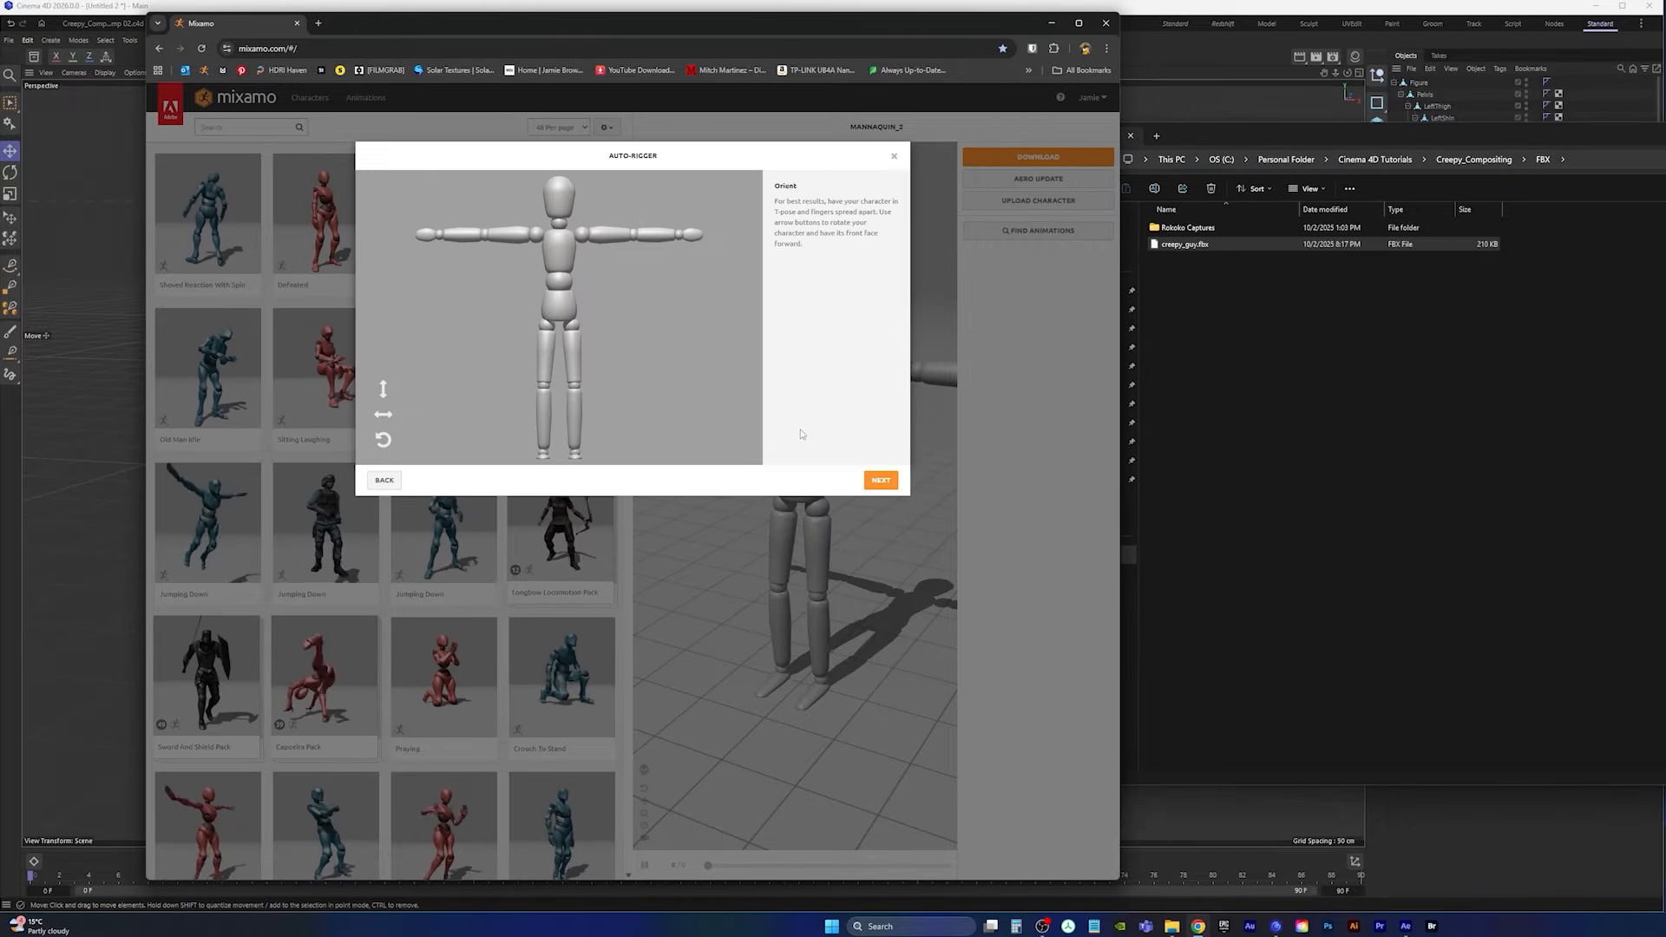
pyautogui.click(879, 480)
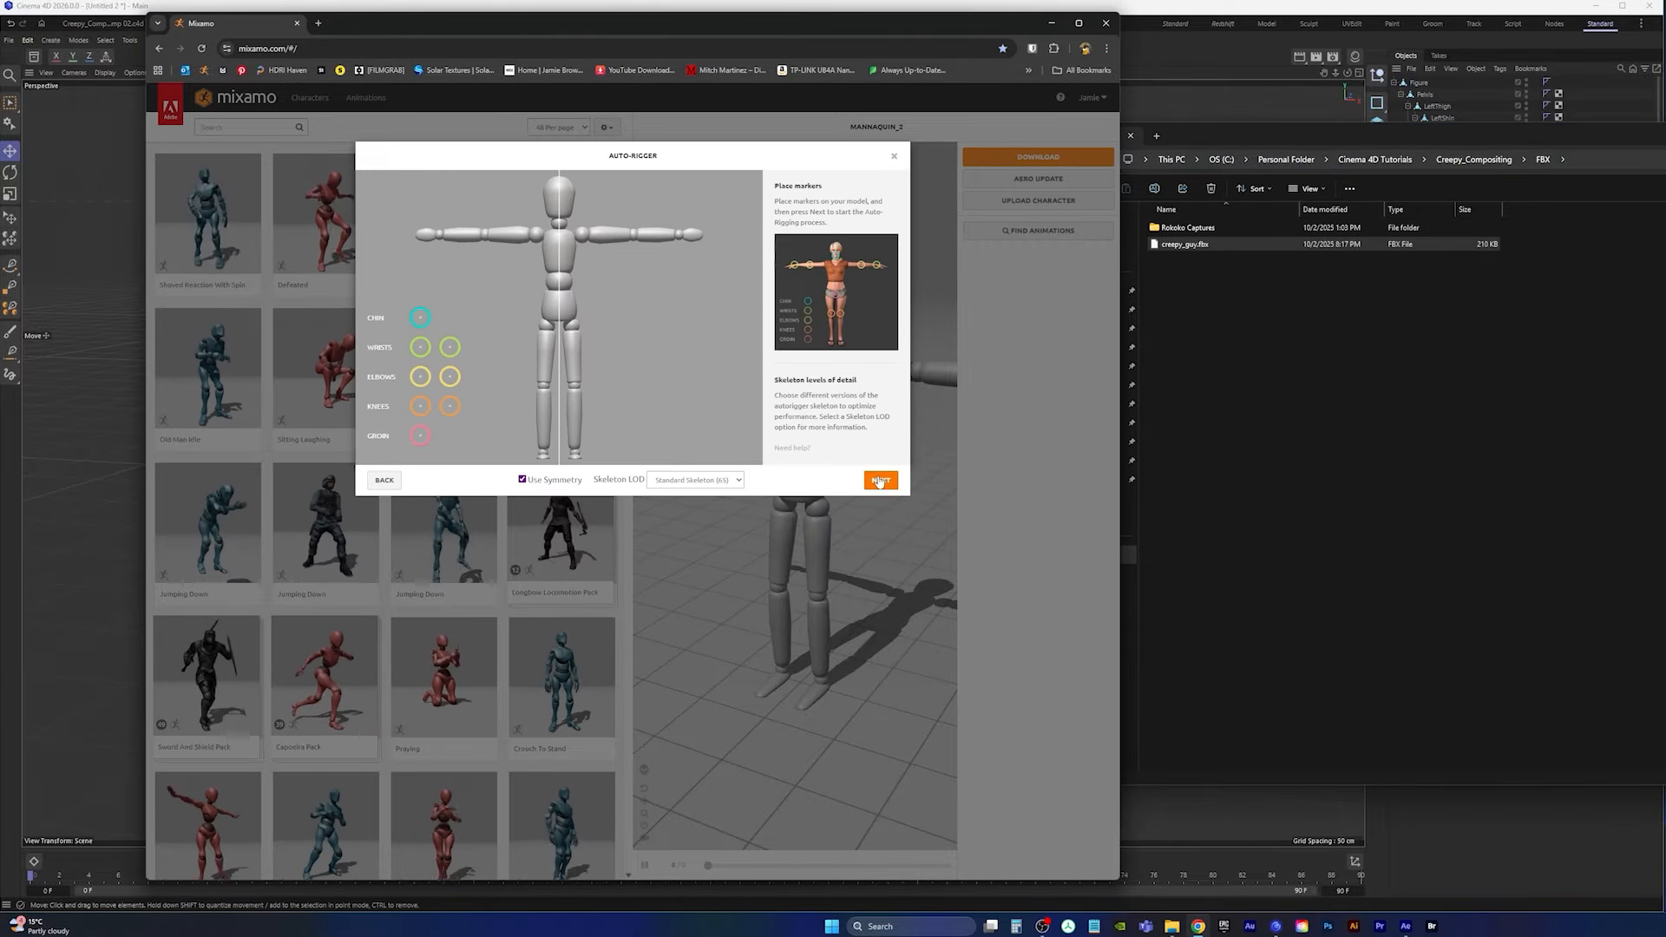
# Step: Place the chin, wrist, elbow, knee and groin markers on the matching joints of the figure, with symmetry on
pyautogui.moveTo(420, 317); pyautogui.dragTo(561, 219)
pyautogui.moveTo(426, 353); pyautogui.dragTo(441, 242)
pyautogui.moveTo(452, 381); pyautogui.dragTo(488, 241)
pyautogui.moveTo(451, 413)
pyautogui.mouseDown()
pyautogui.moveTo(535, 294)
pyautogui.moveTo(560, 322)
pyautogui.moveTo(545, 389)
pyautogui.mouseUp()
pyautogui.moveTo(422, 440); pyautogui.dragTo(559, 322)
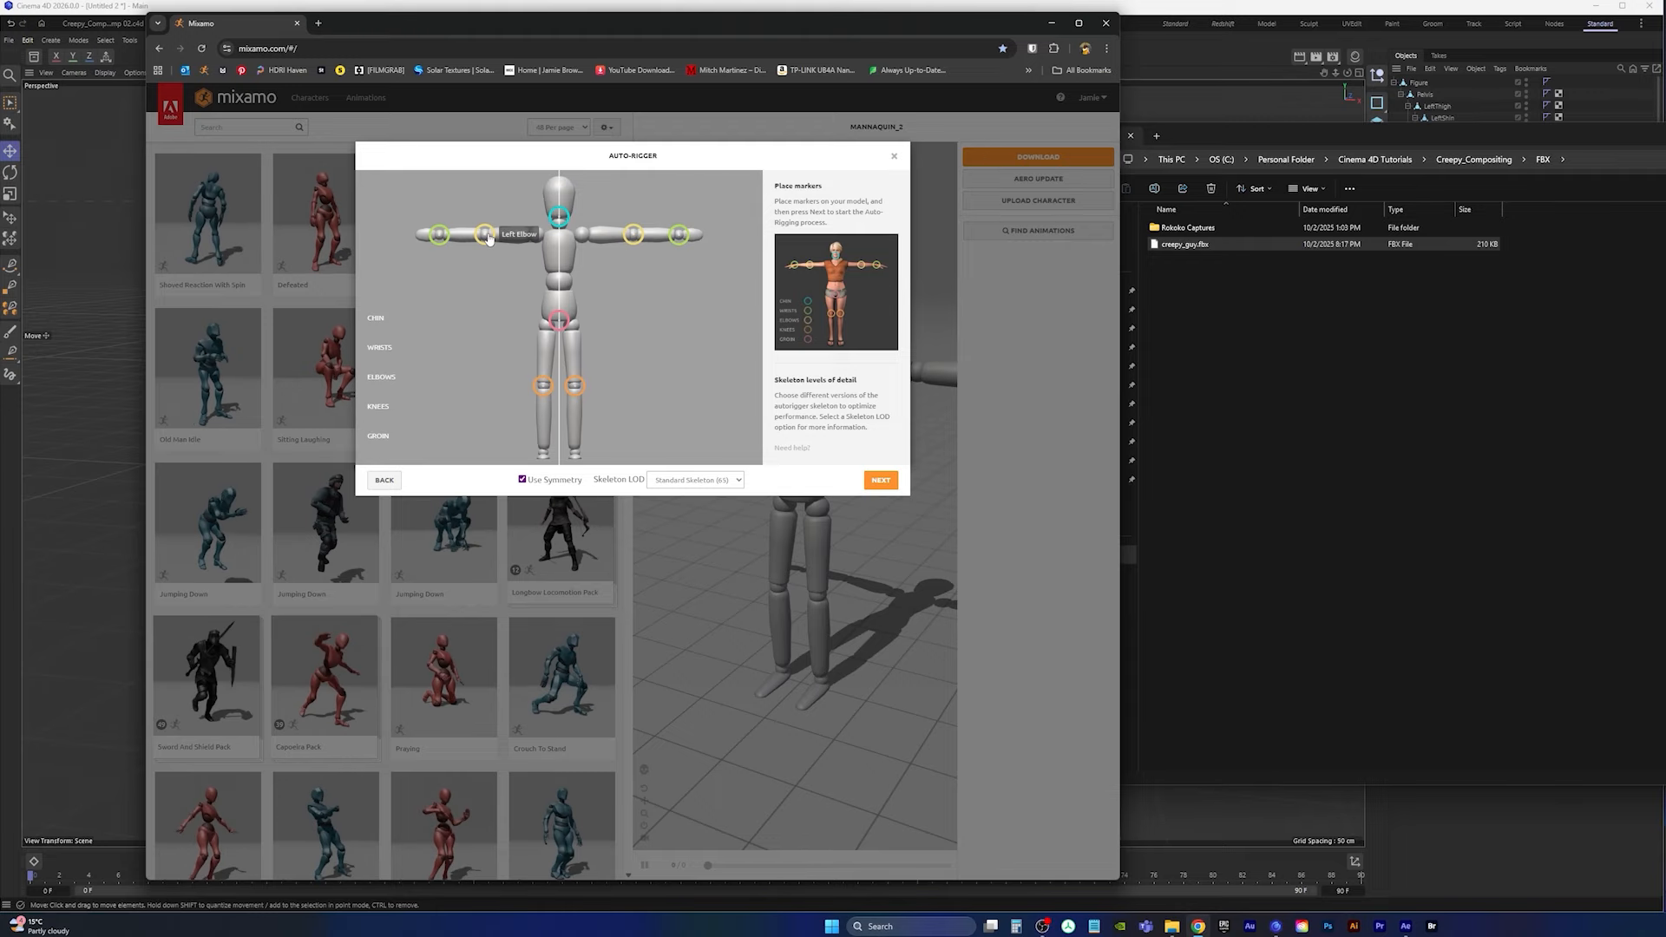
# Step: Set the Skeleton LOD to No Fingers and run the auto-rigger on the marked figure
pyautogui.click(694, 479)
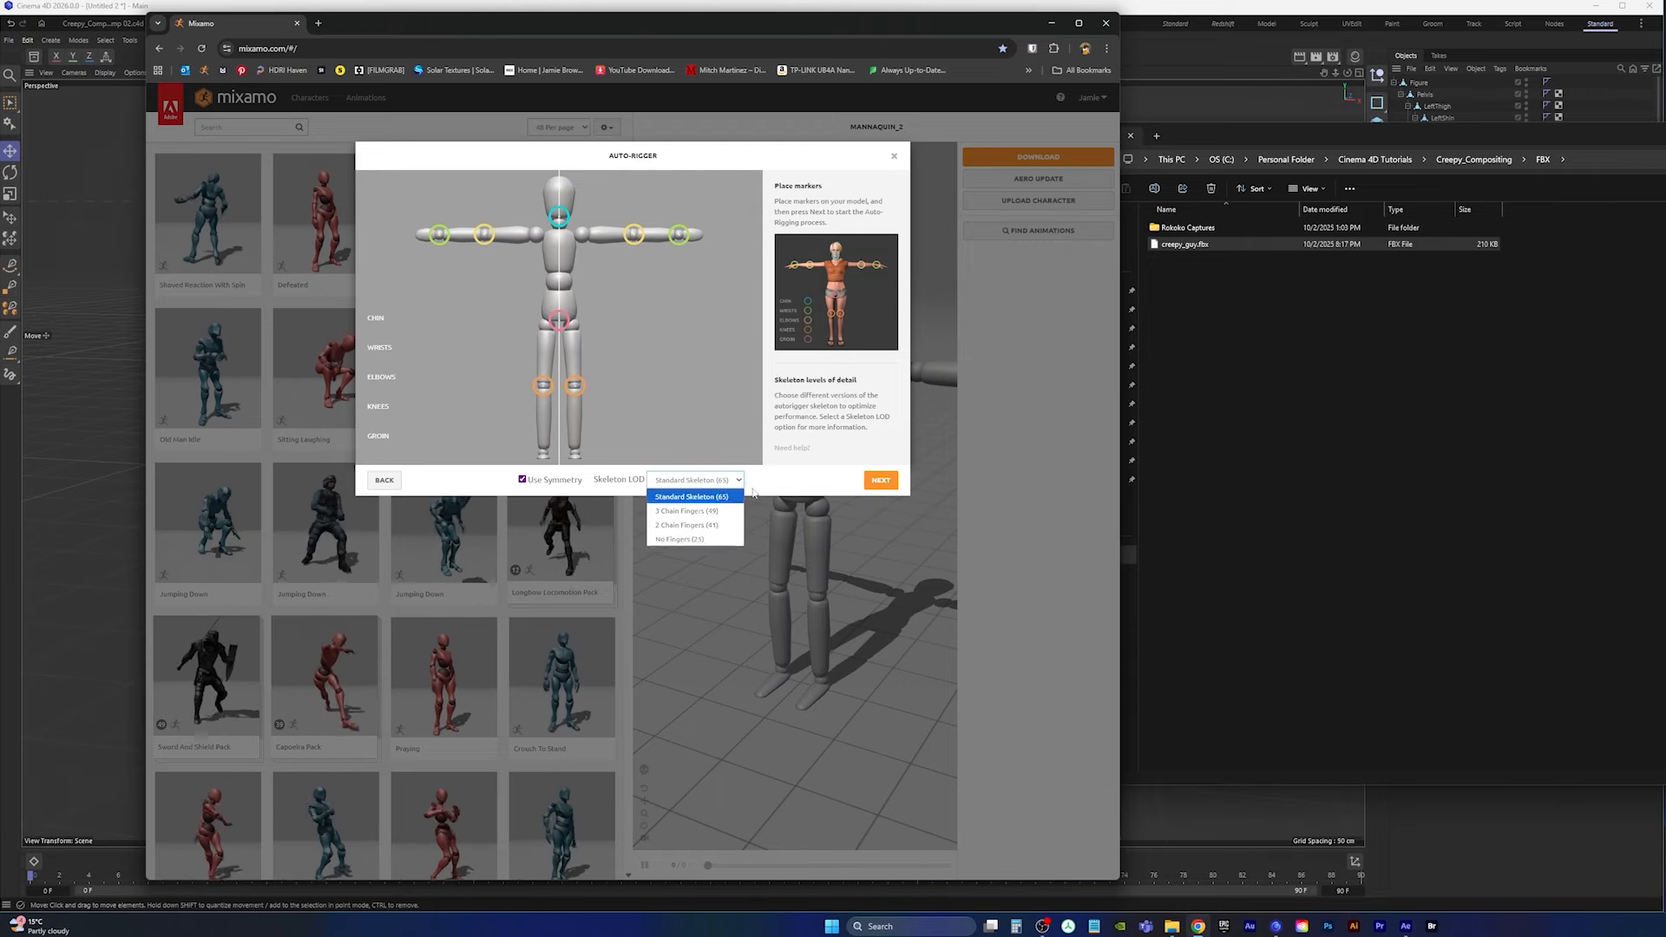
pyautogui.click(694, 535)
pyautogui.click(881, 481)
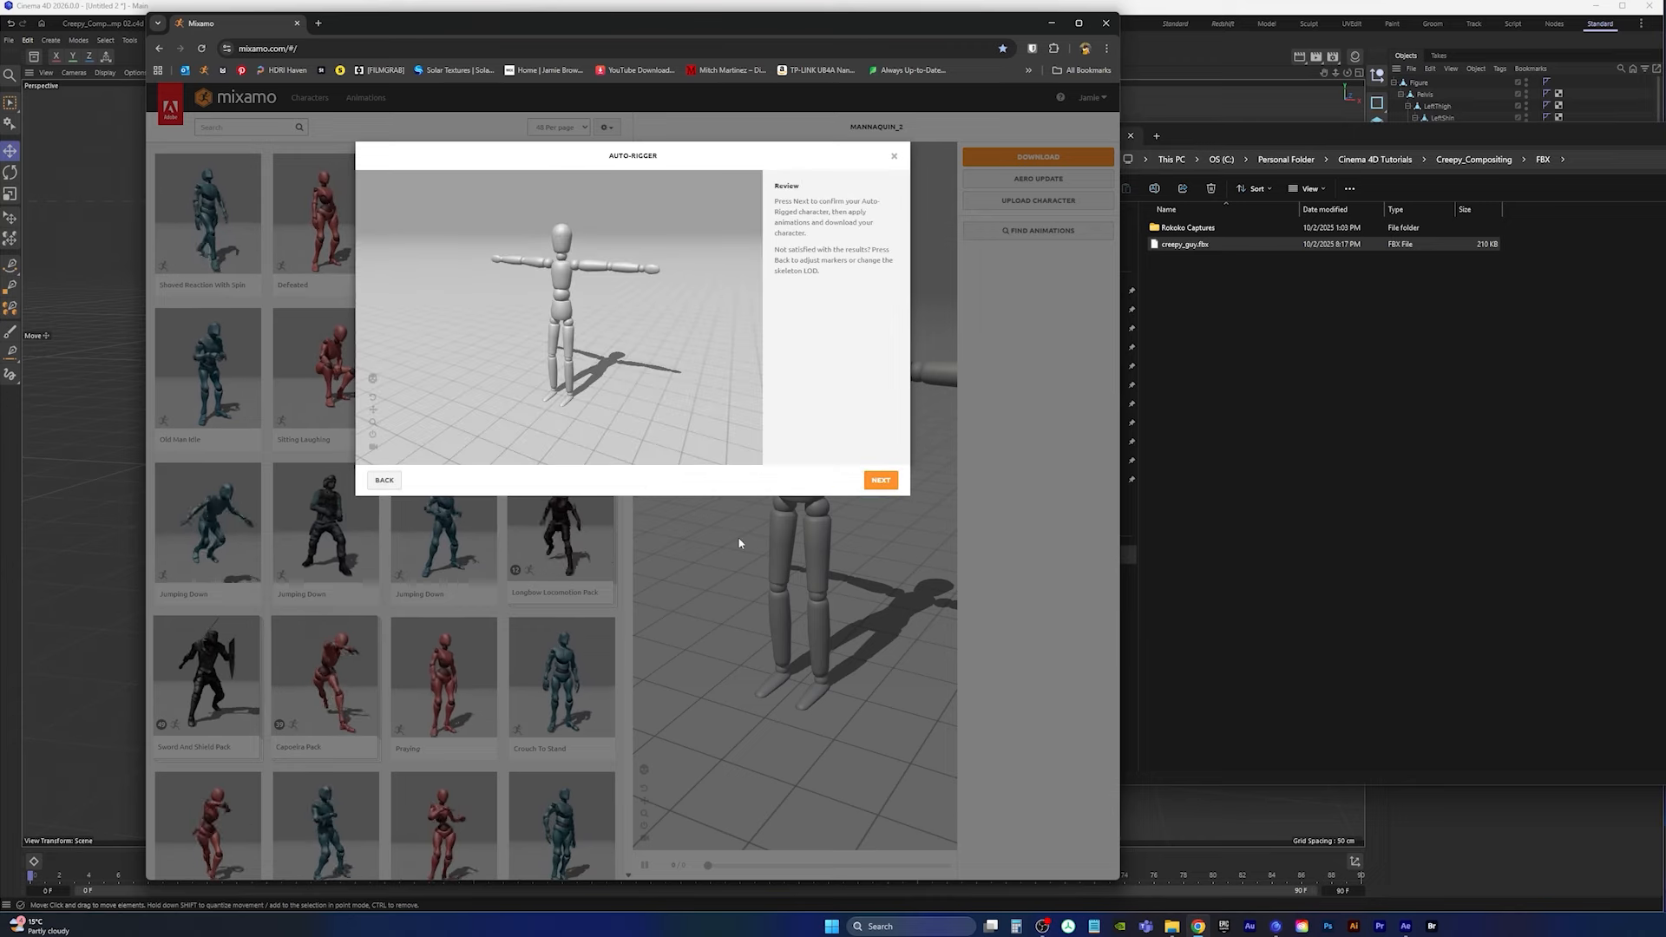
# Step: Inspect the rigged figure's animated preview from several angles and accept it in place of the previous character
pyautogui.moveTo(555, 354)
pyautogui.mouseDown()
pyautogui.moveTo(717, 345)
pyautogui.moveTo(563, 356)
pyautogui.mouseUp()
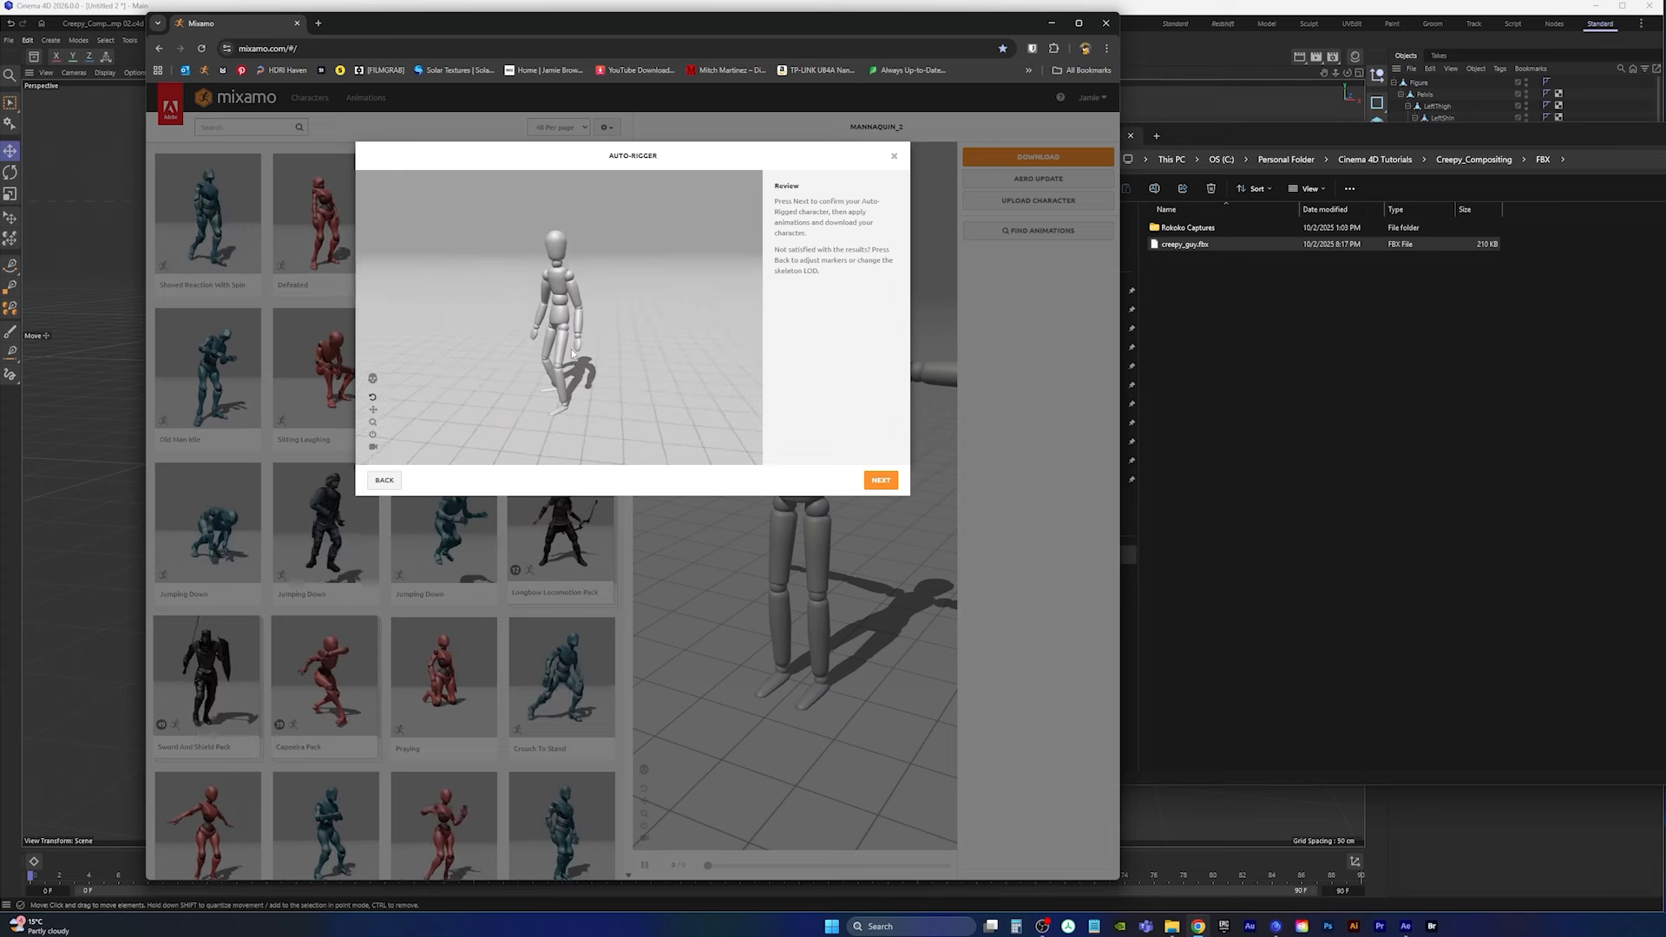
pyautogui.rightClick(751, 232)
pyautogui.scroll(5, 598, 338)
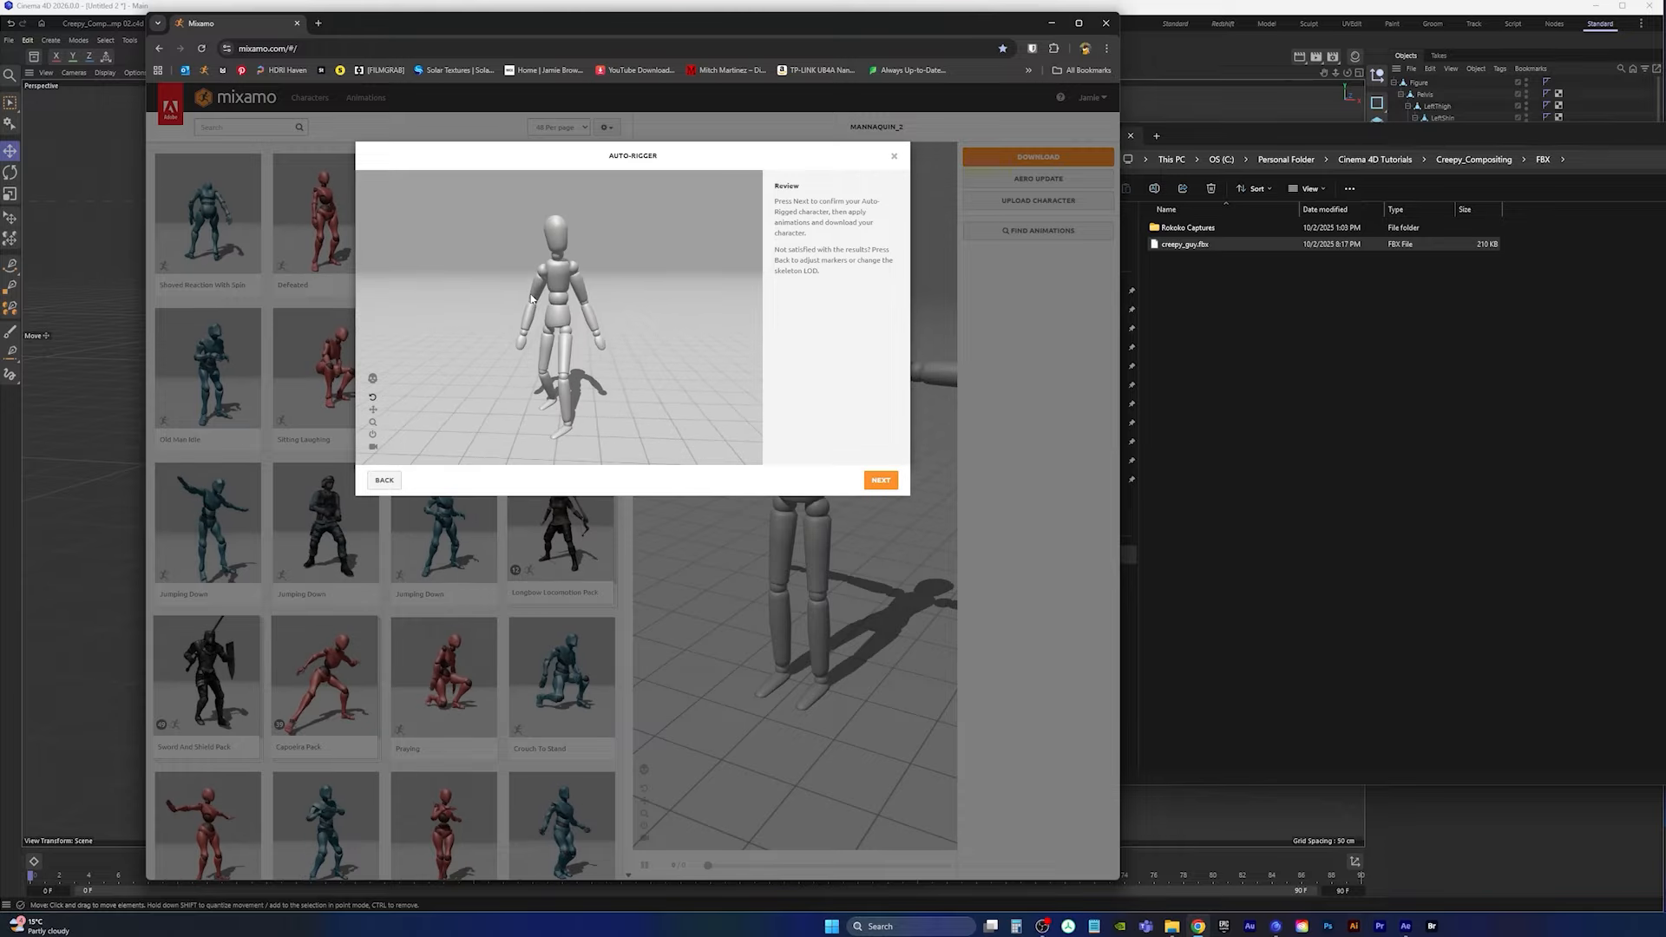
pyautogui.moveTo(564, 345); pyautogui.dragTo(599, 340)
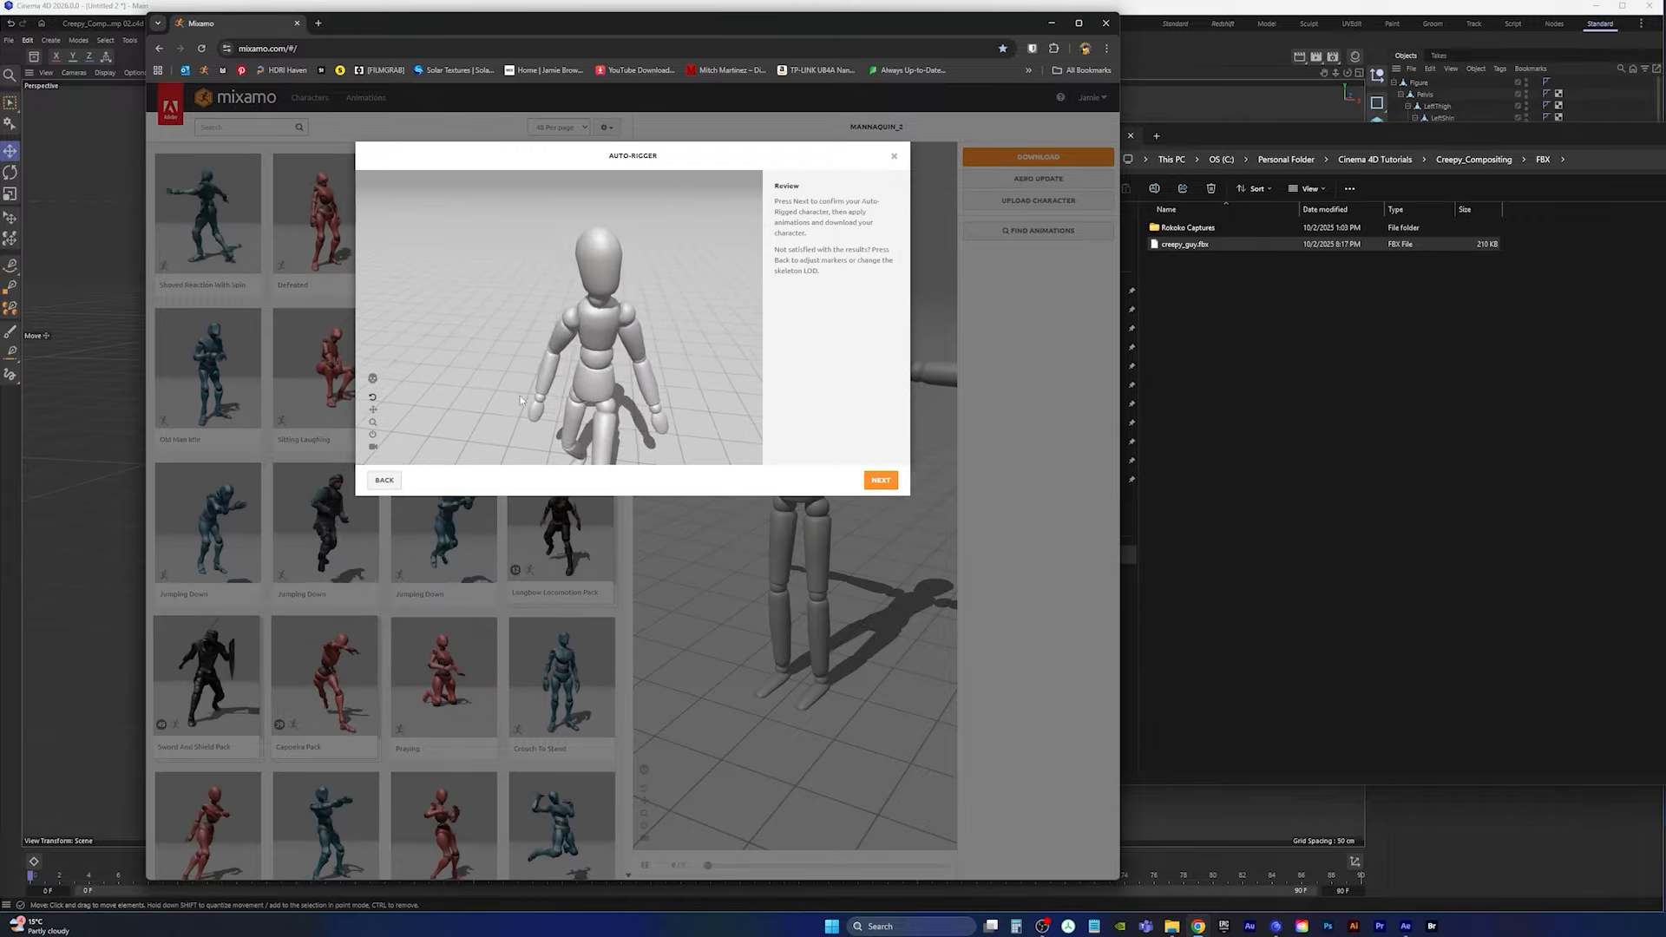
pyautogui.scroll(-4, 612, 335)
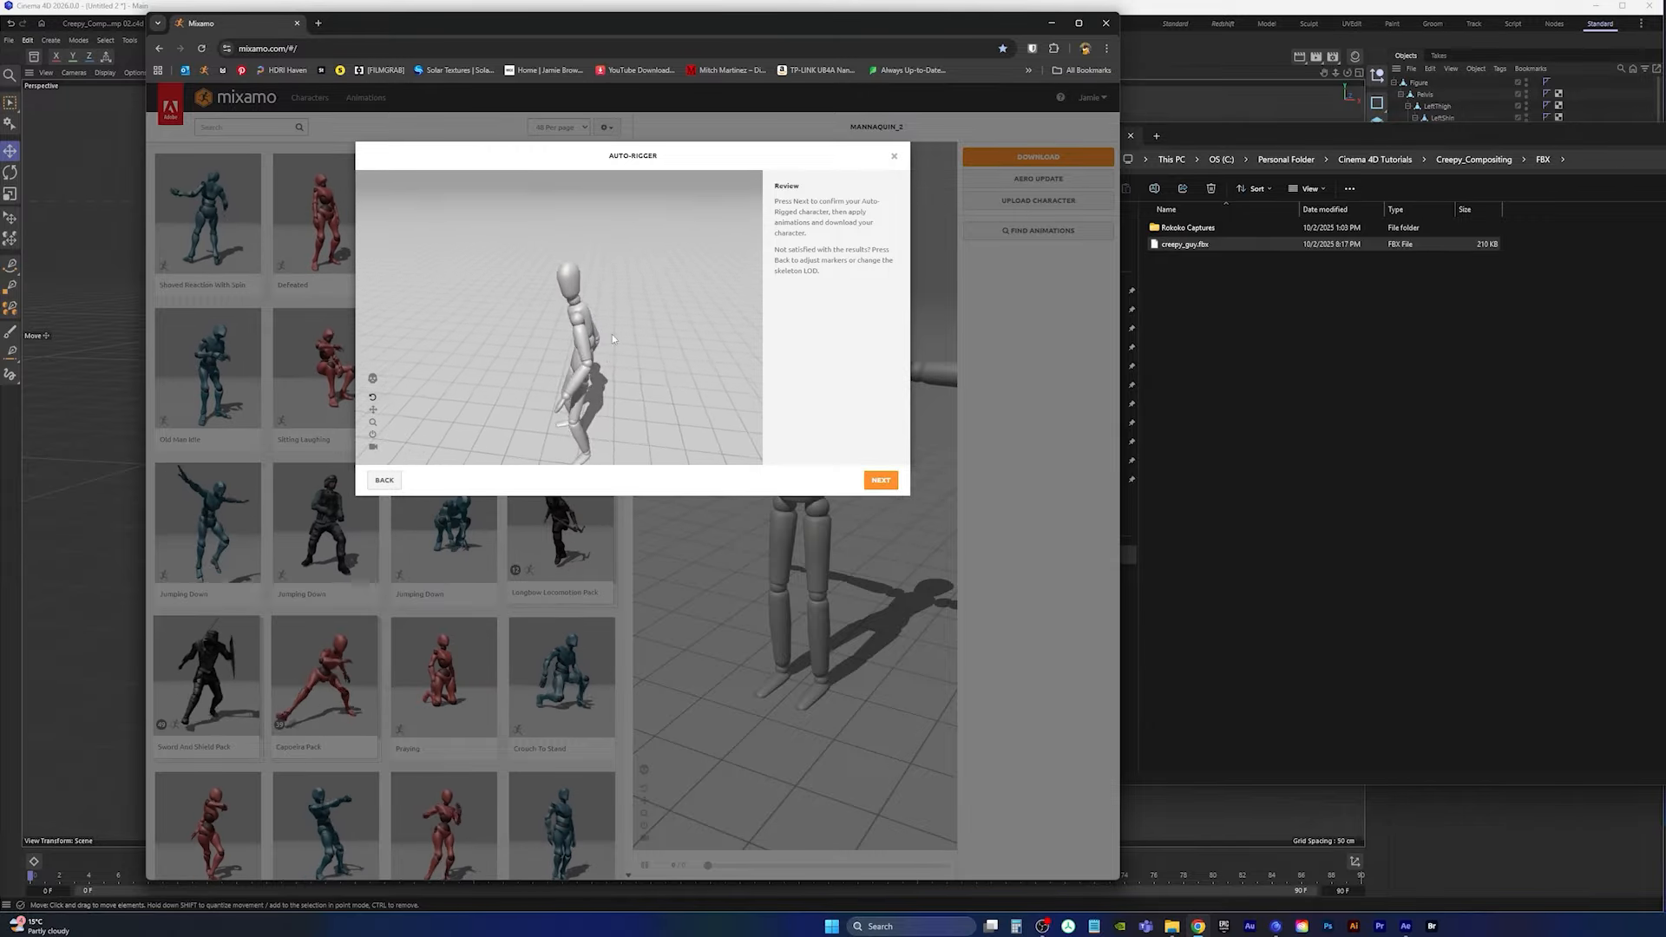
pyautogui.click(881, 479)
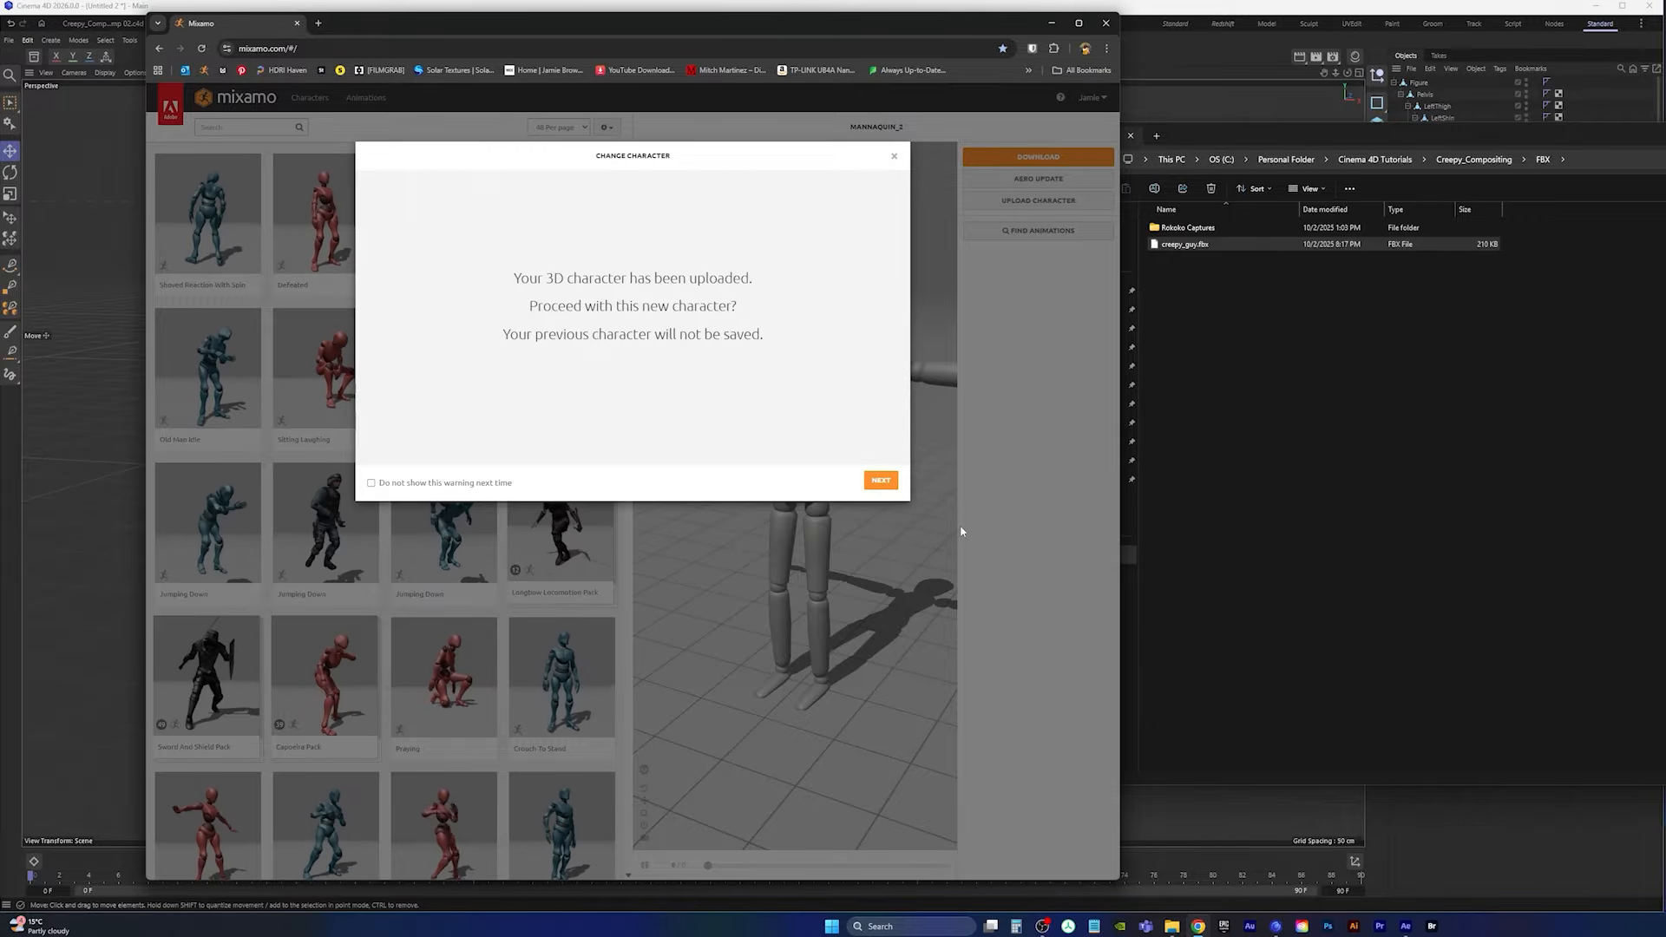
pyautogui.click(878, 481)
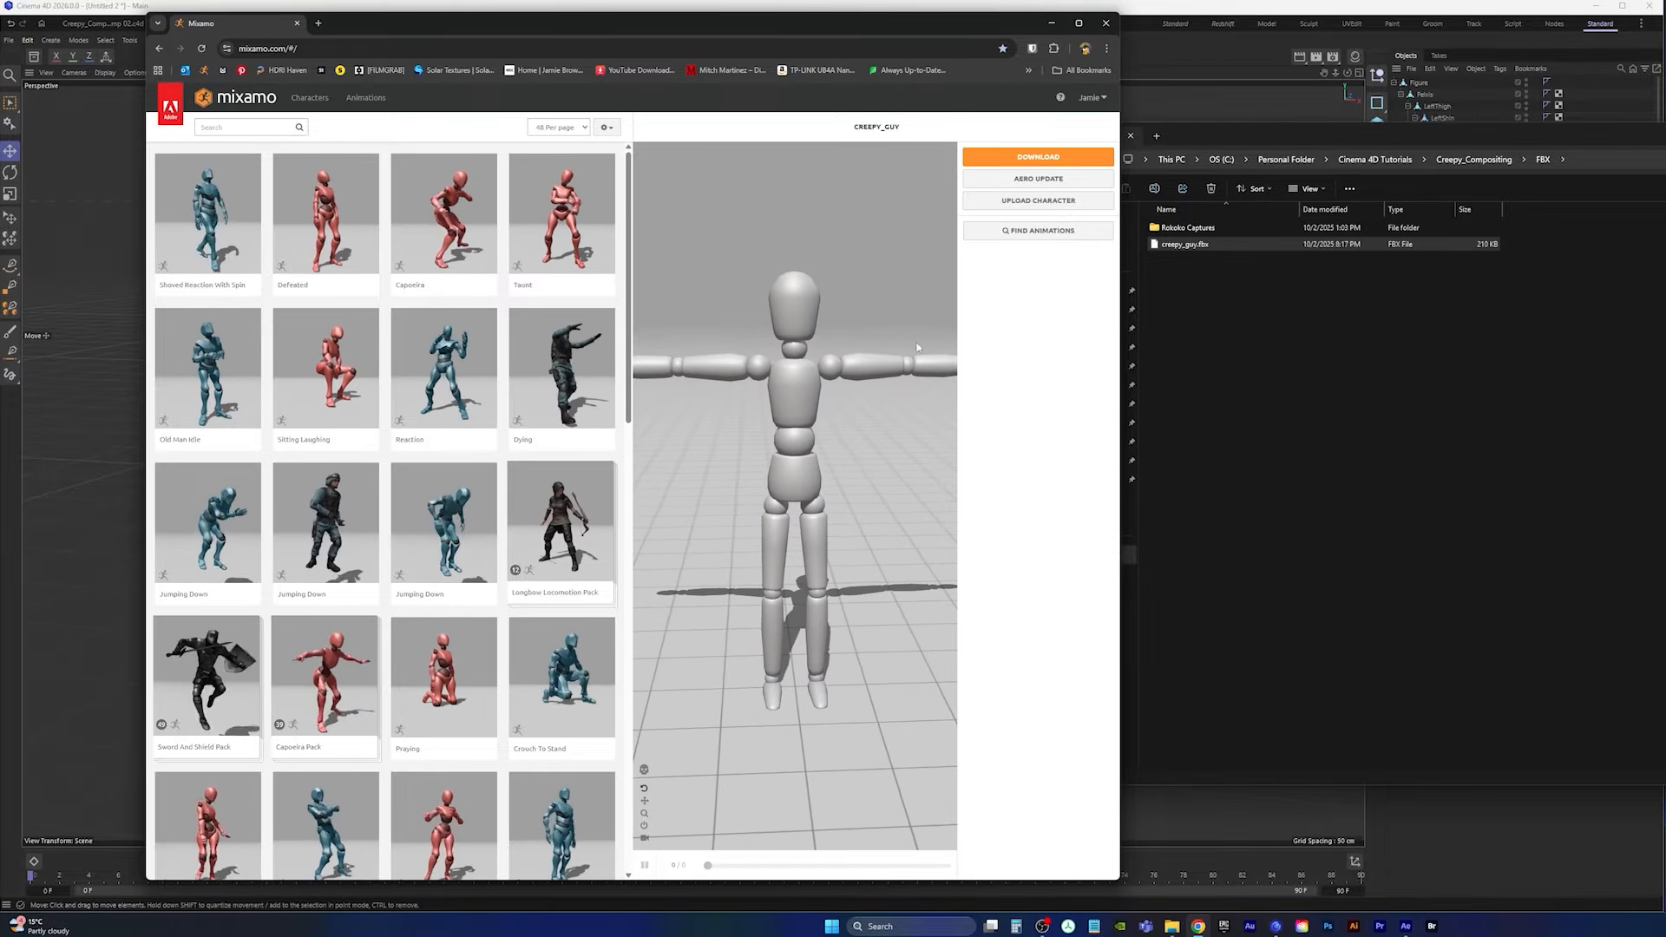
# Step: Download the rigged character as FBX Binary in T-pose and show the downloaded file in its folder
pyautogui.click(1034, 157)
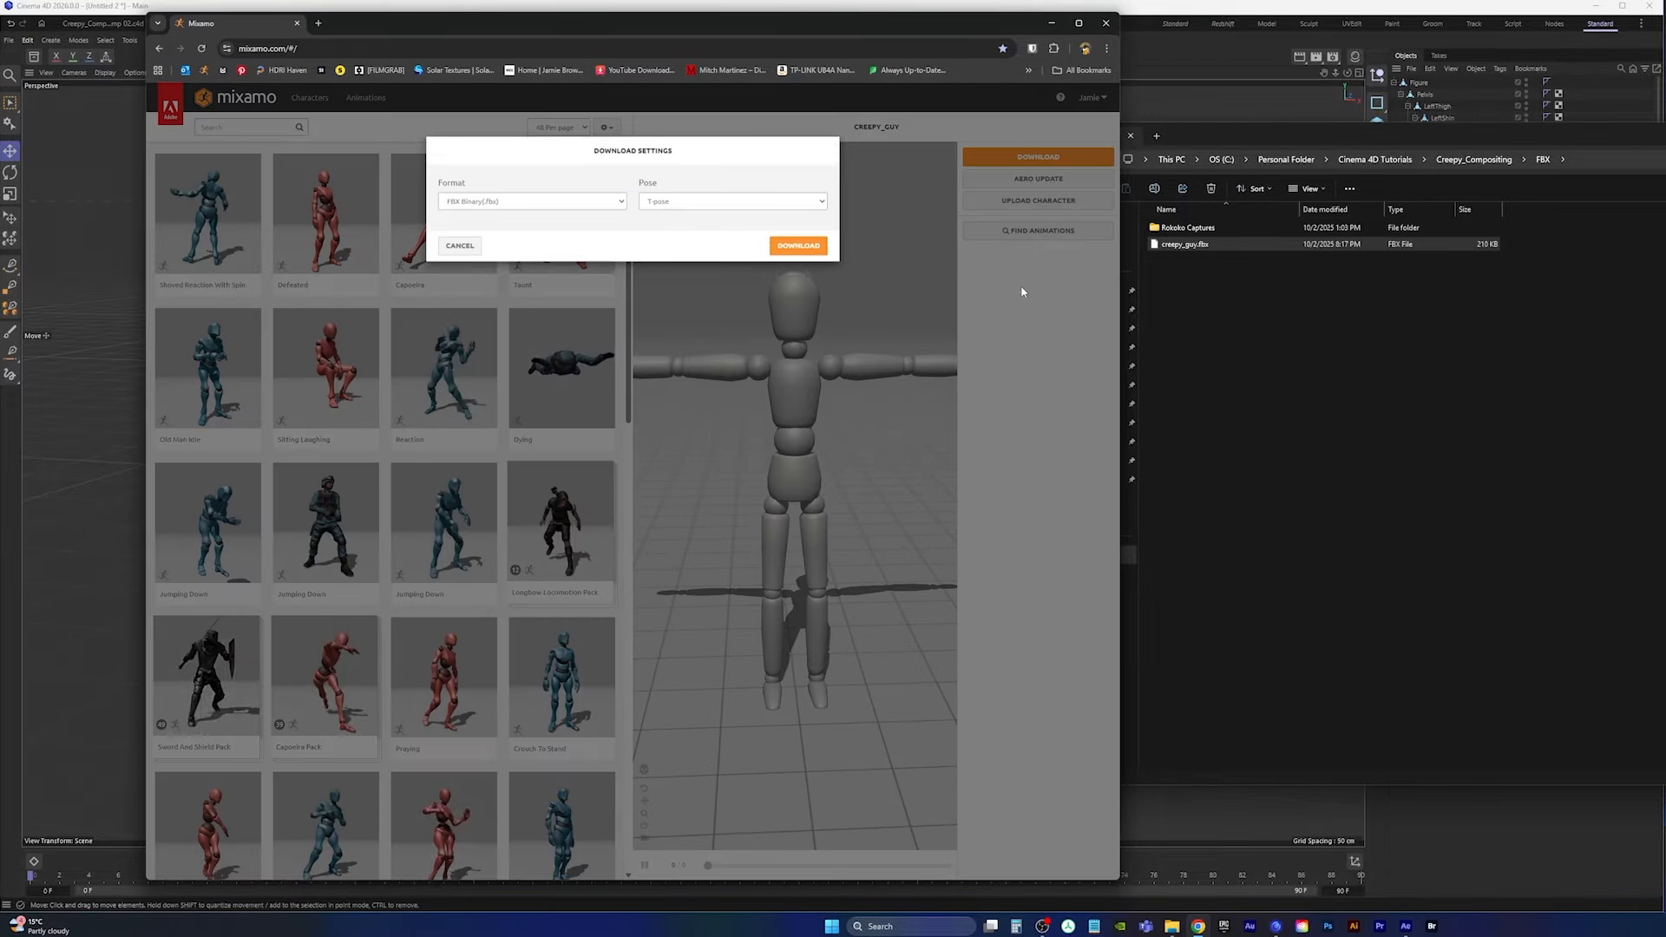
pyautogui.click(804, 254)
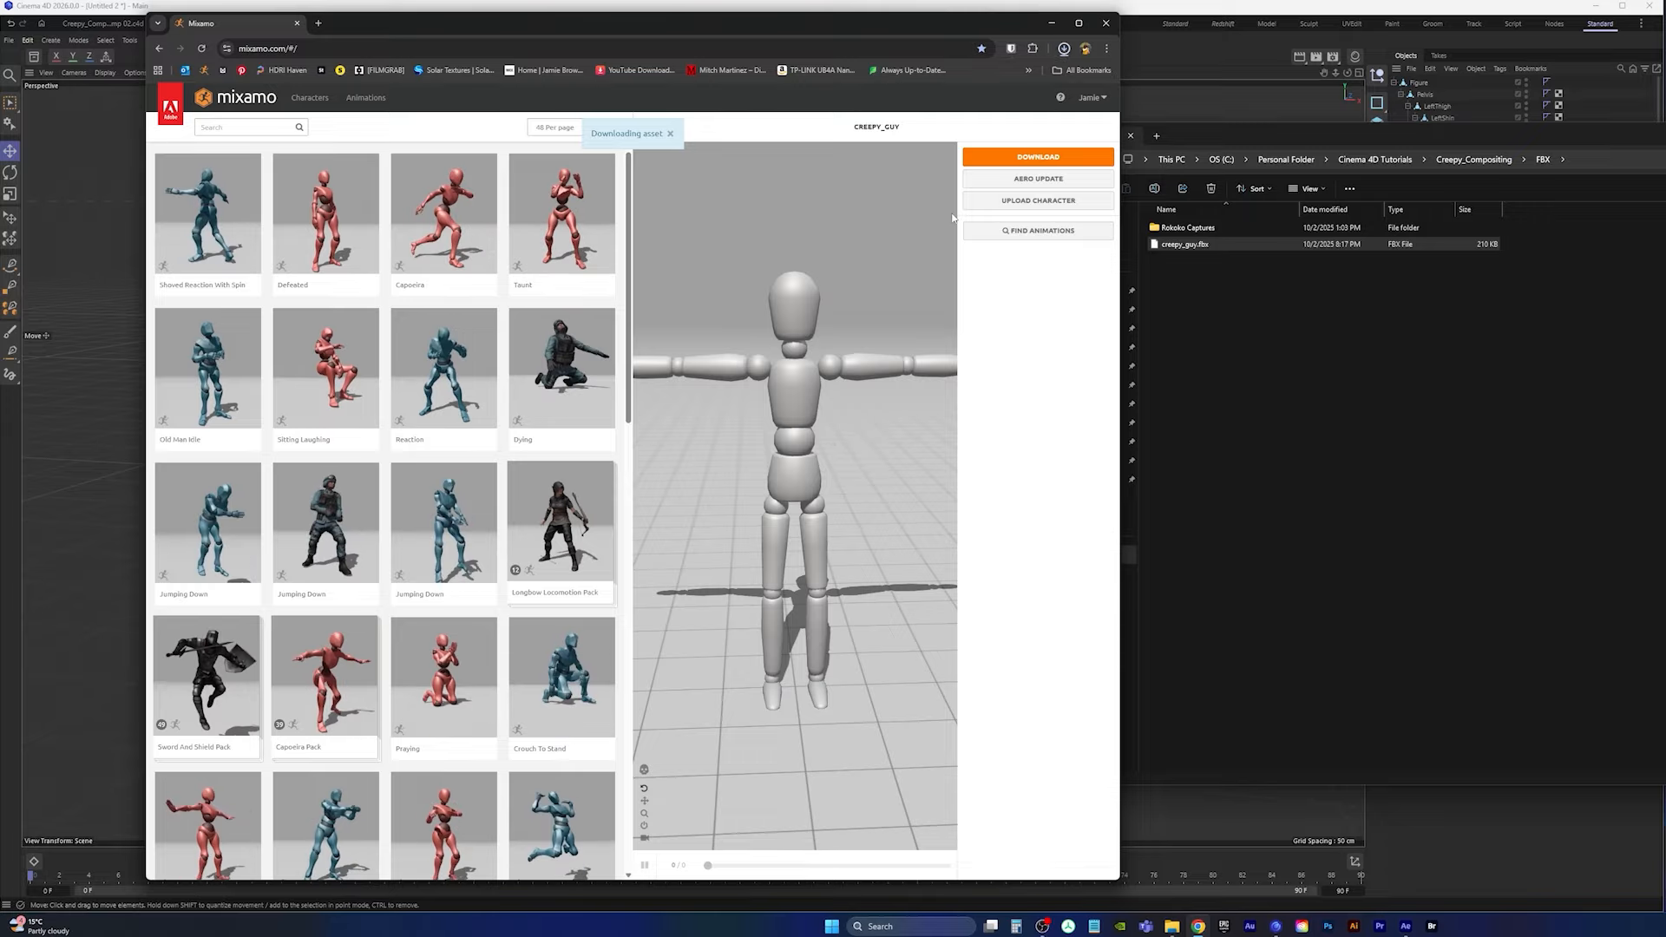
pyautogui.click(1031, 79)
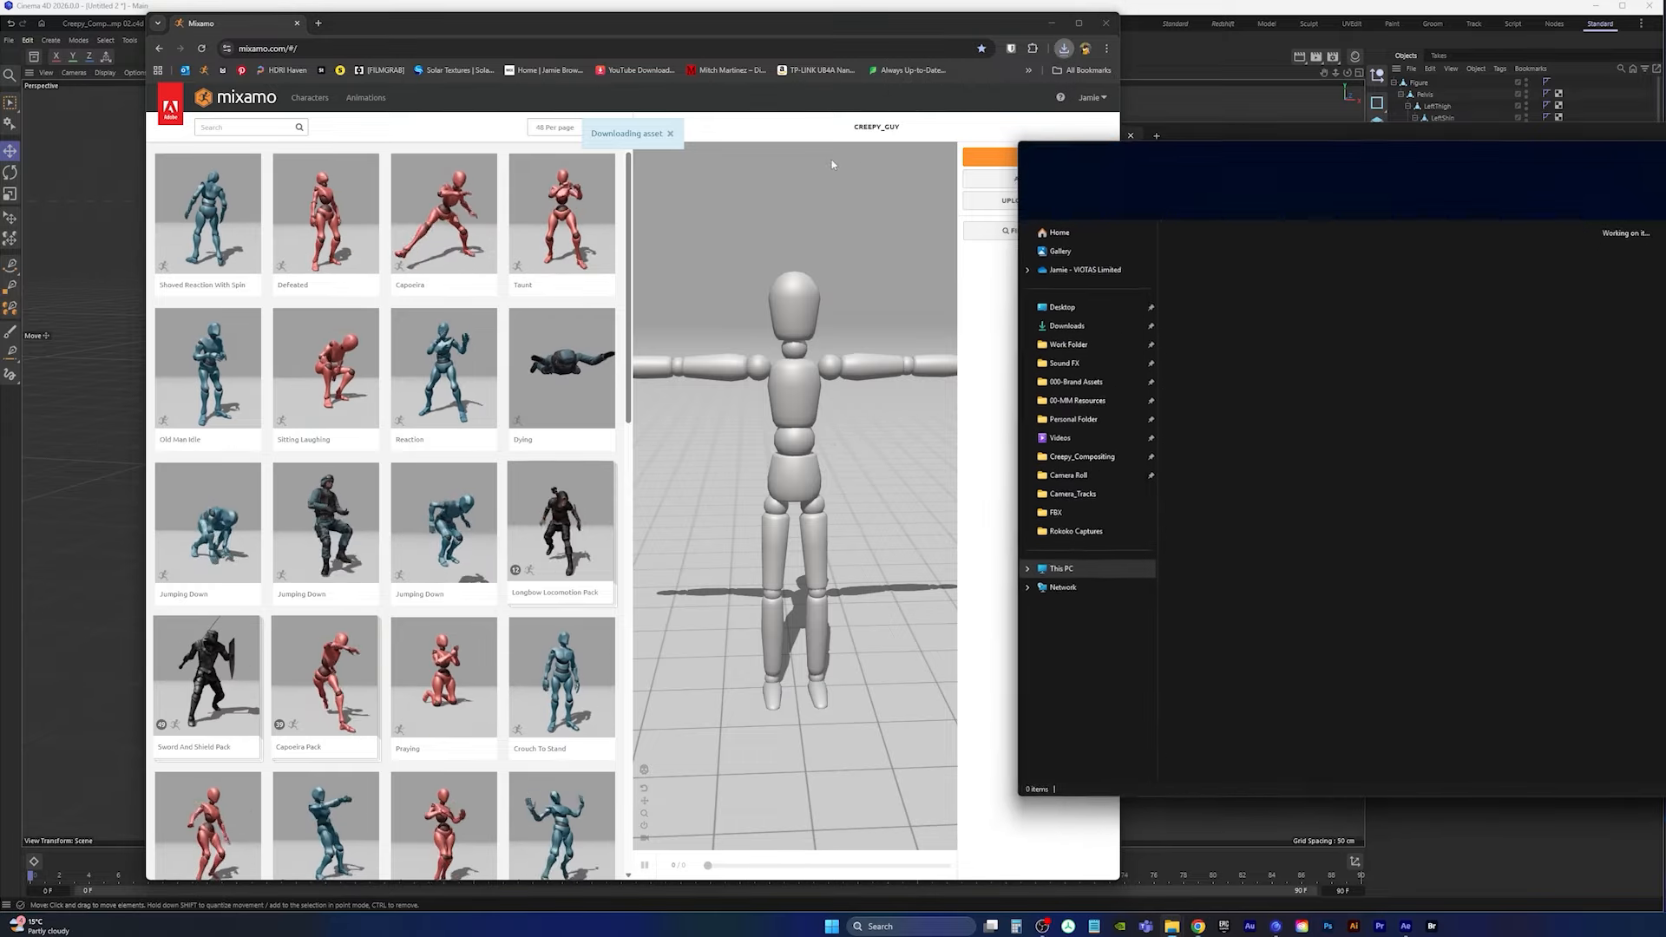
# Step: Copy the downloaded creepy_guy.fbx into the Creepy_Compositing FBX folder, replacing the existing file
pyautogui.rightClick(1197, 264)
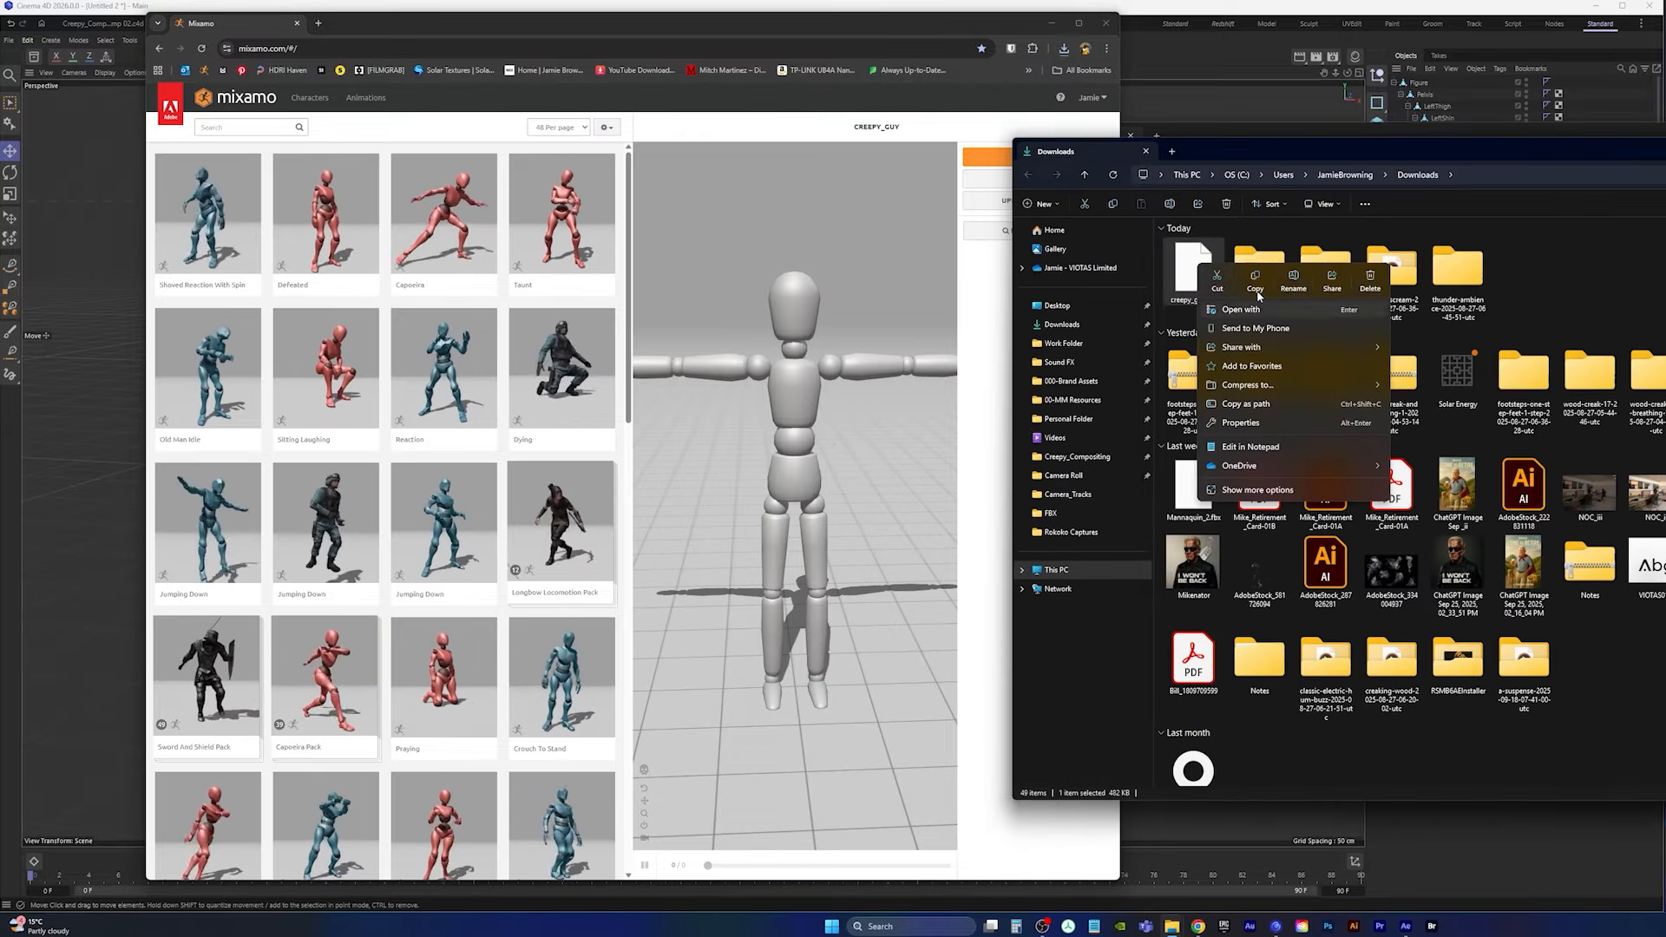
pyautogui.click(1219, 287)
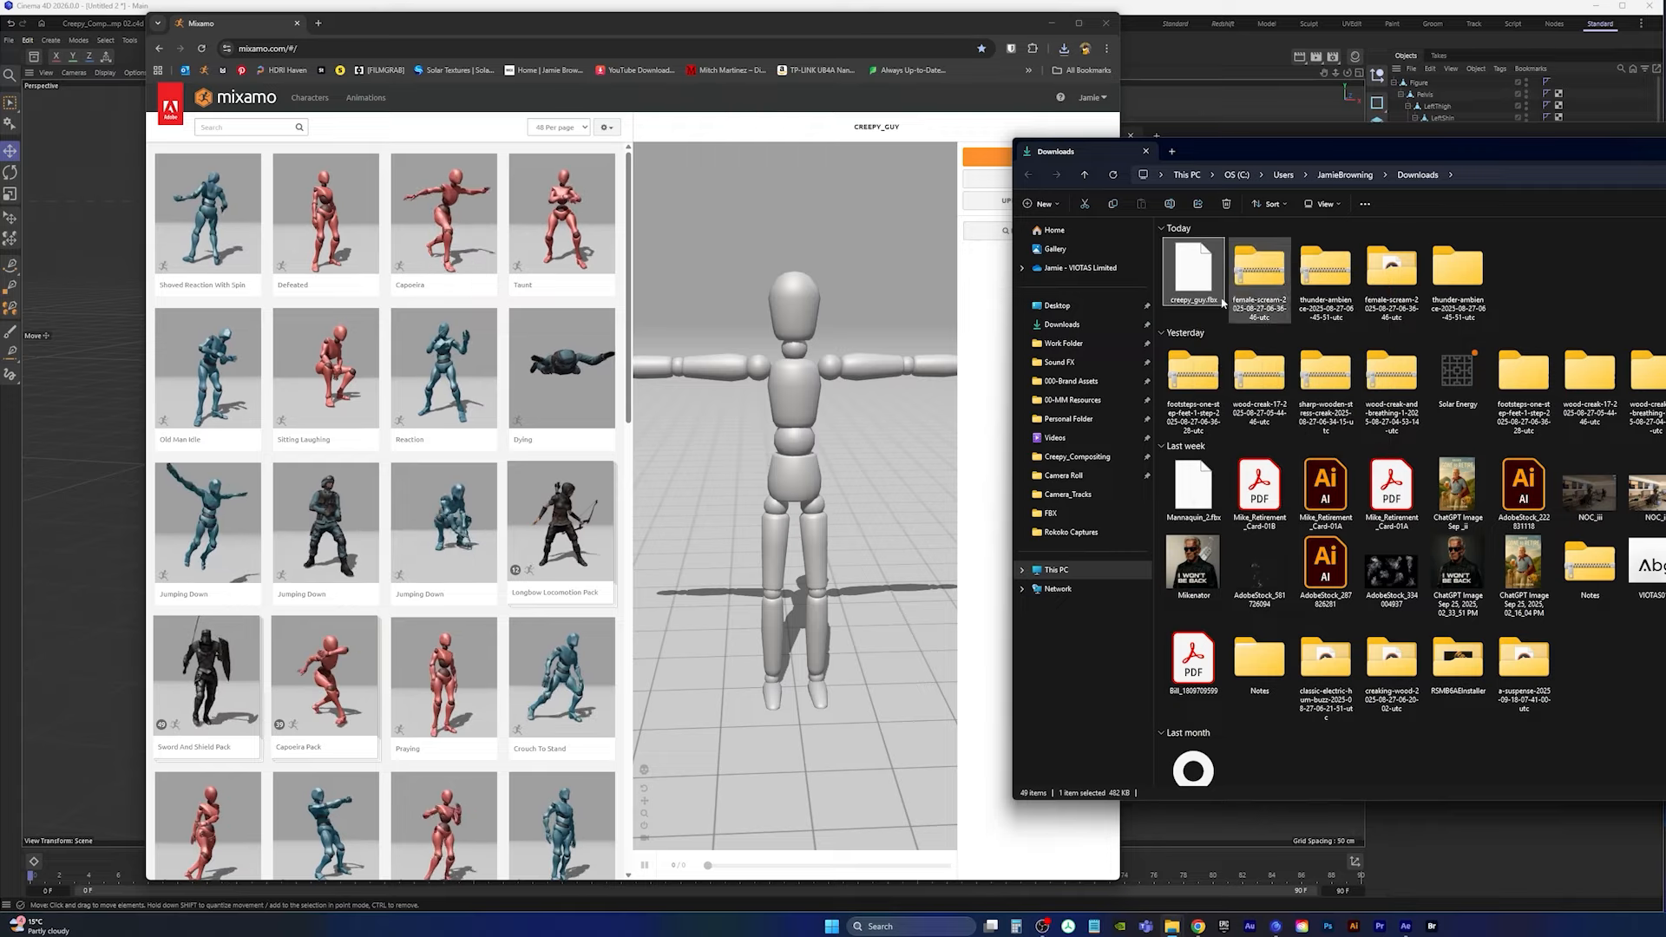
pyautogui.click(1085, 457)
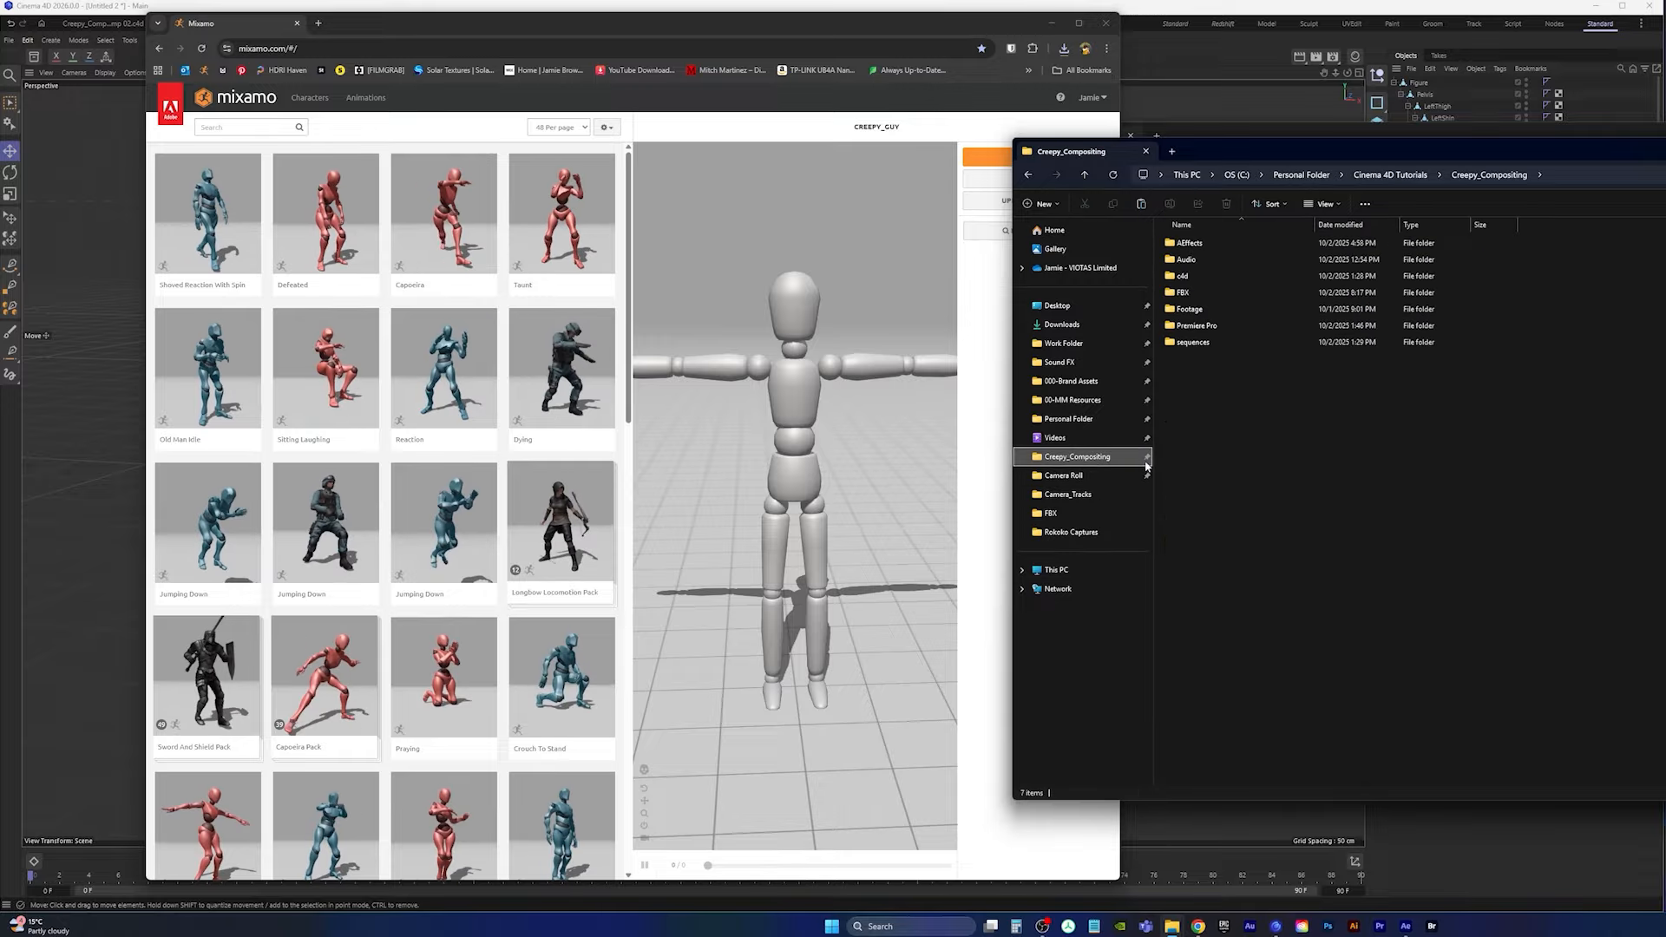
pyautogui.doubleClick(1194, 297)
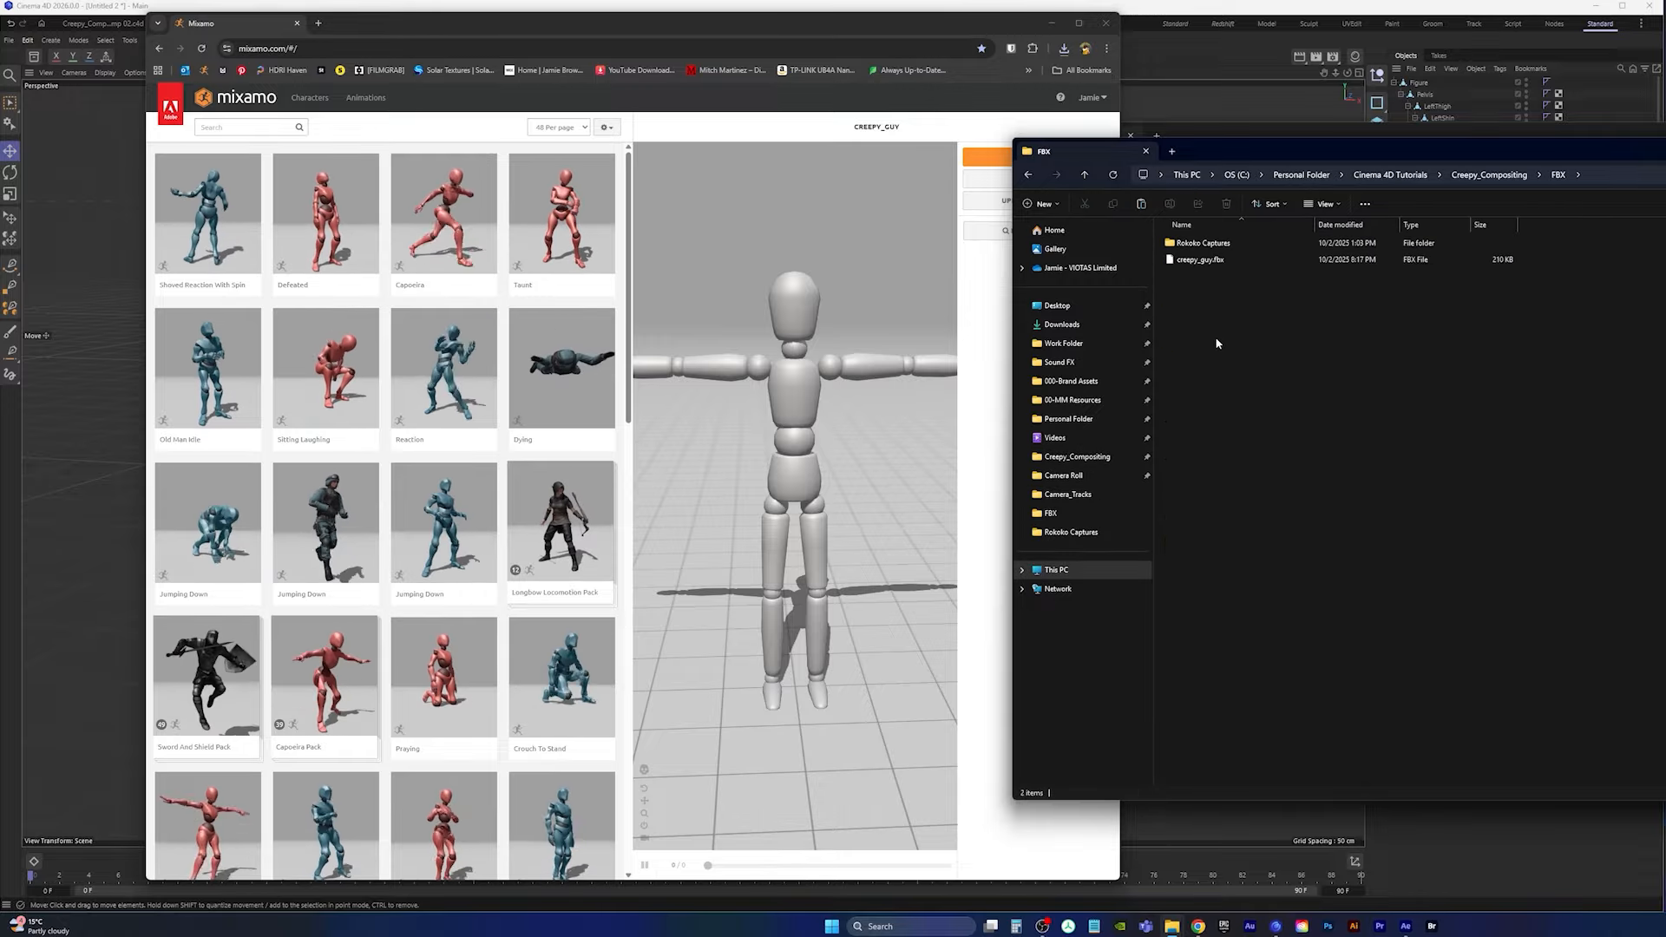
pyautogui.rightClick(1217, 339)
pyautogui.click(1237, 355)
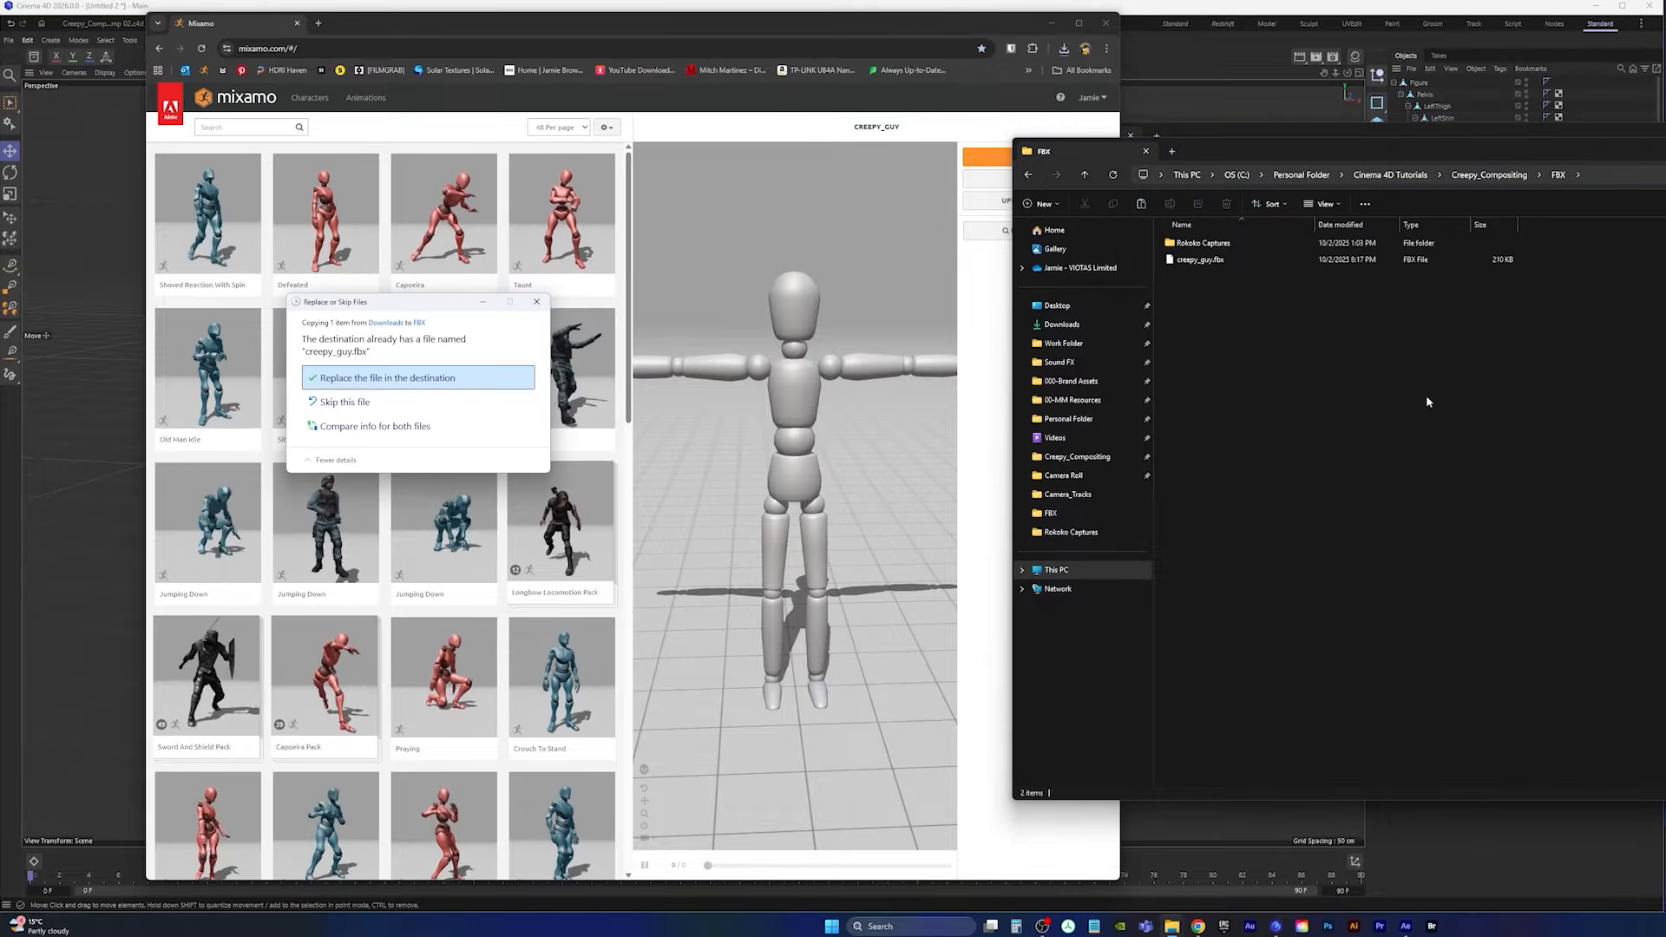
pyautogui.click(413, 378)
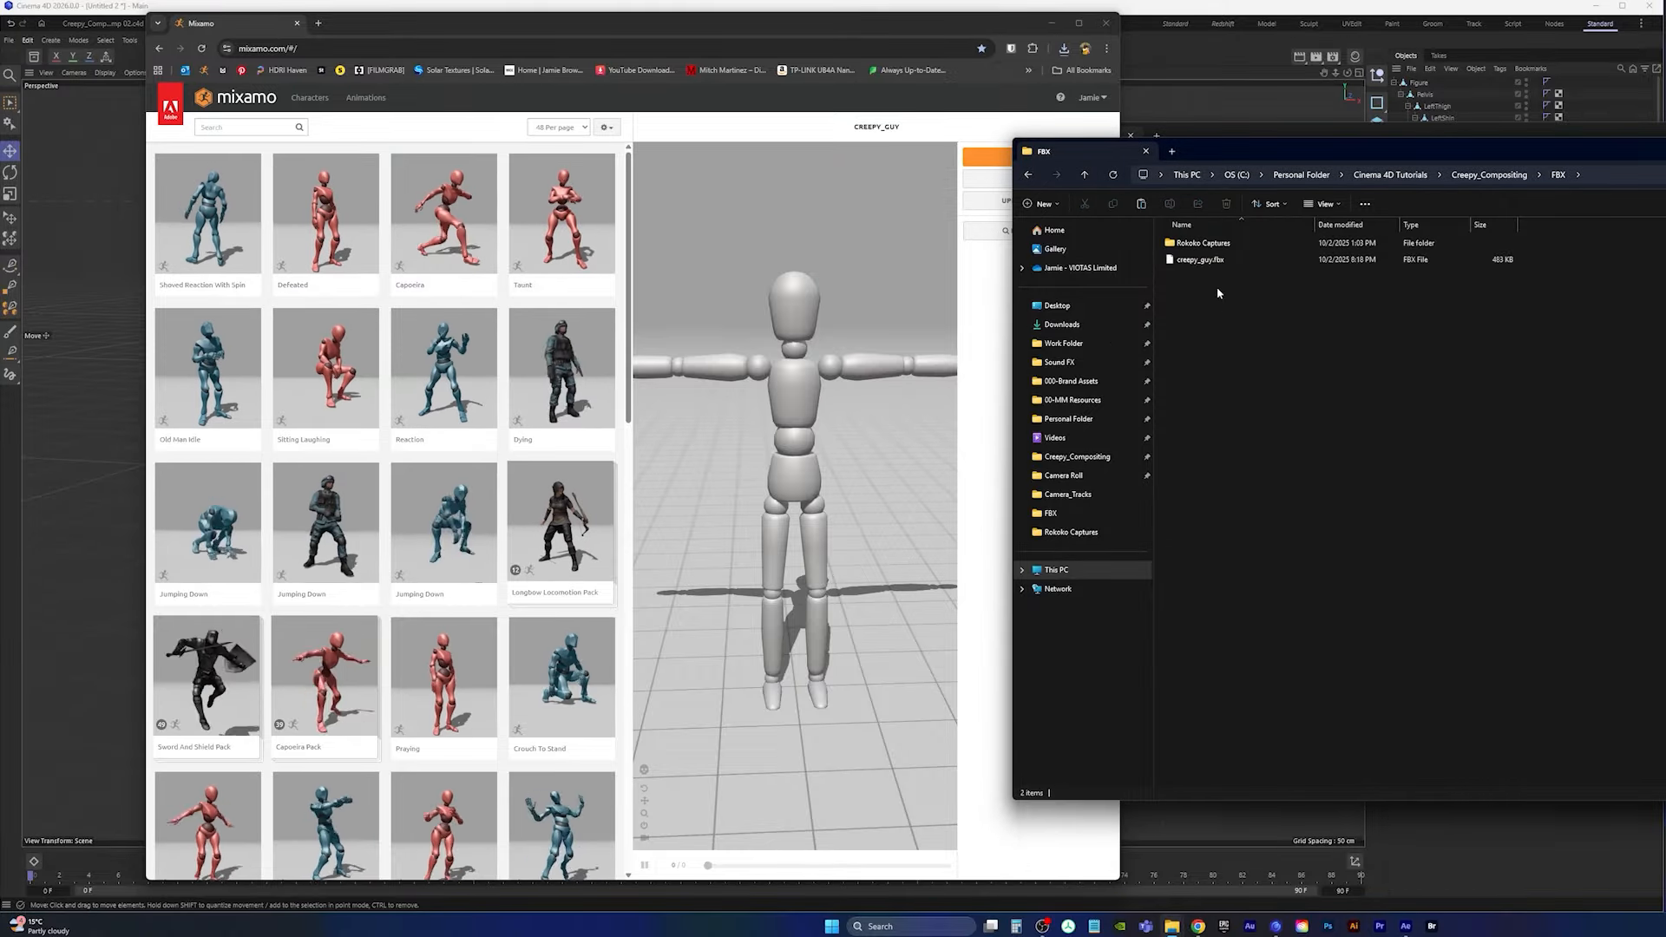
# Step: Return to Cinema 4D, fold the Figure hierarchy and create a new empty project
pyautogui.click(1050, 23)
pyautogui.click(236, 27)
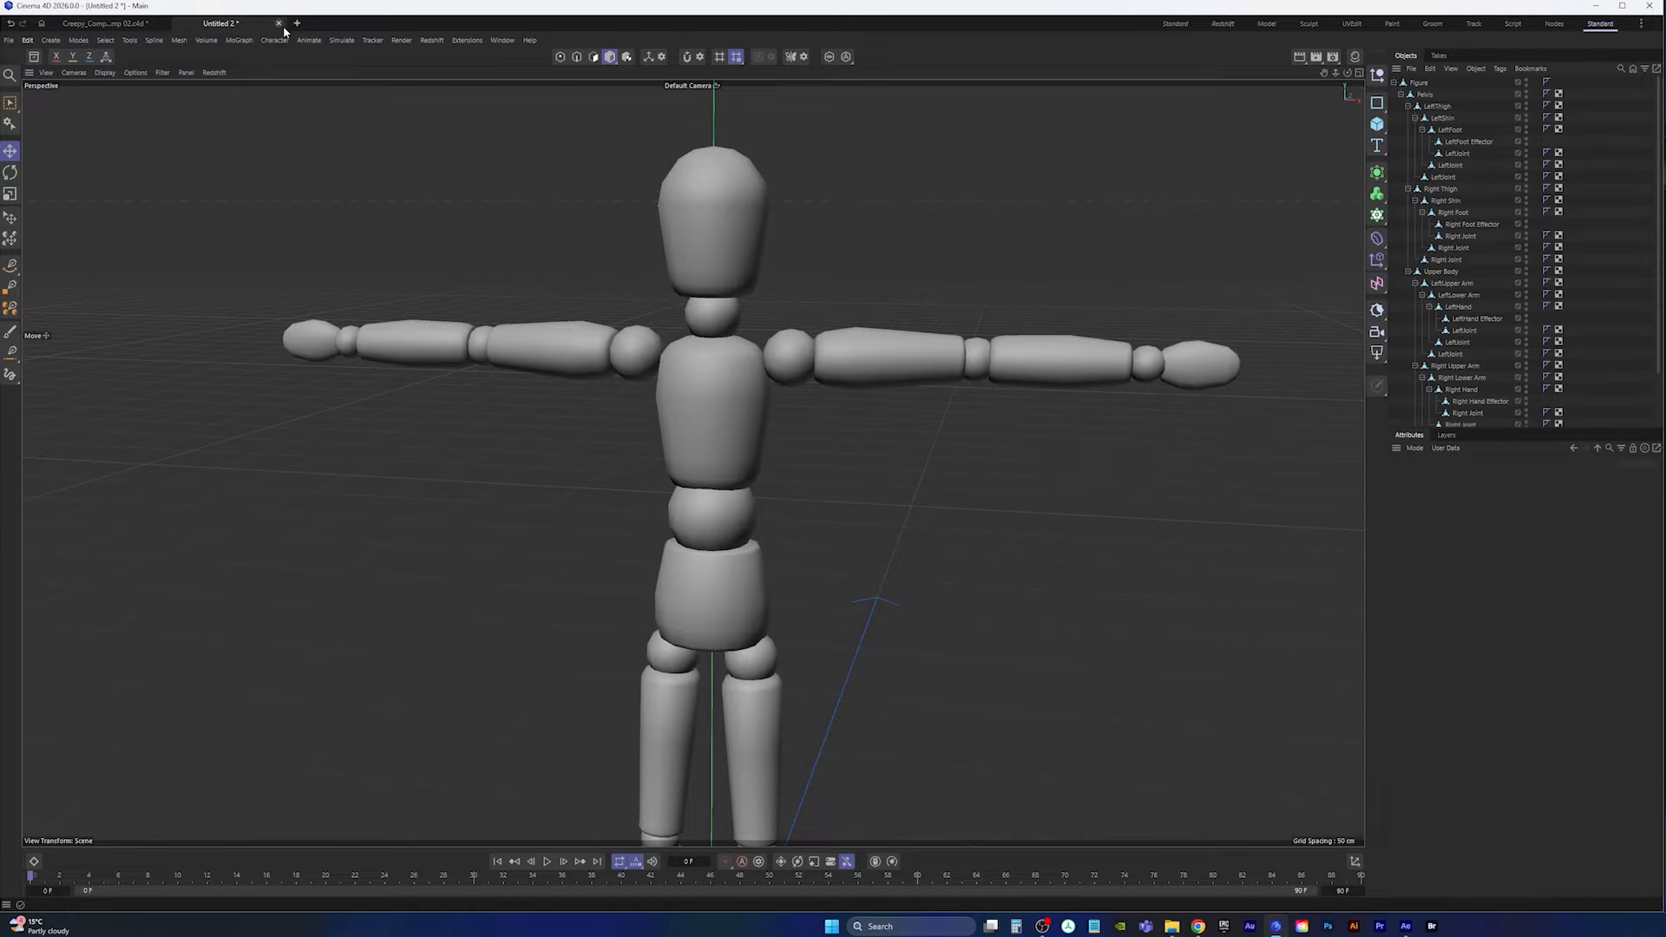
pyautogui.click(1394, 83)
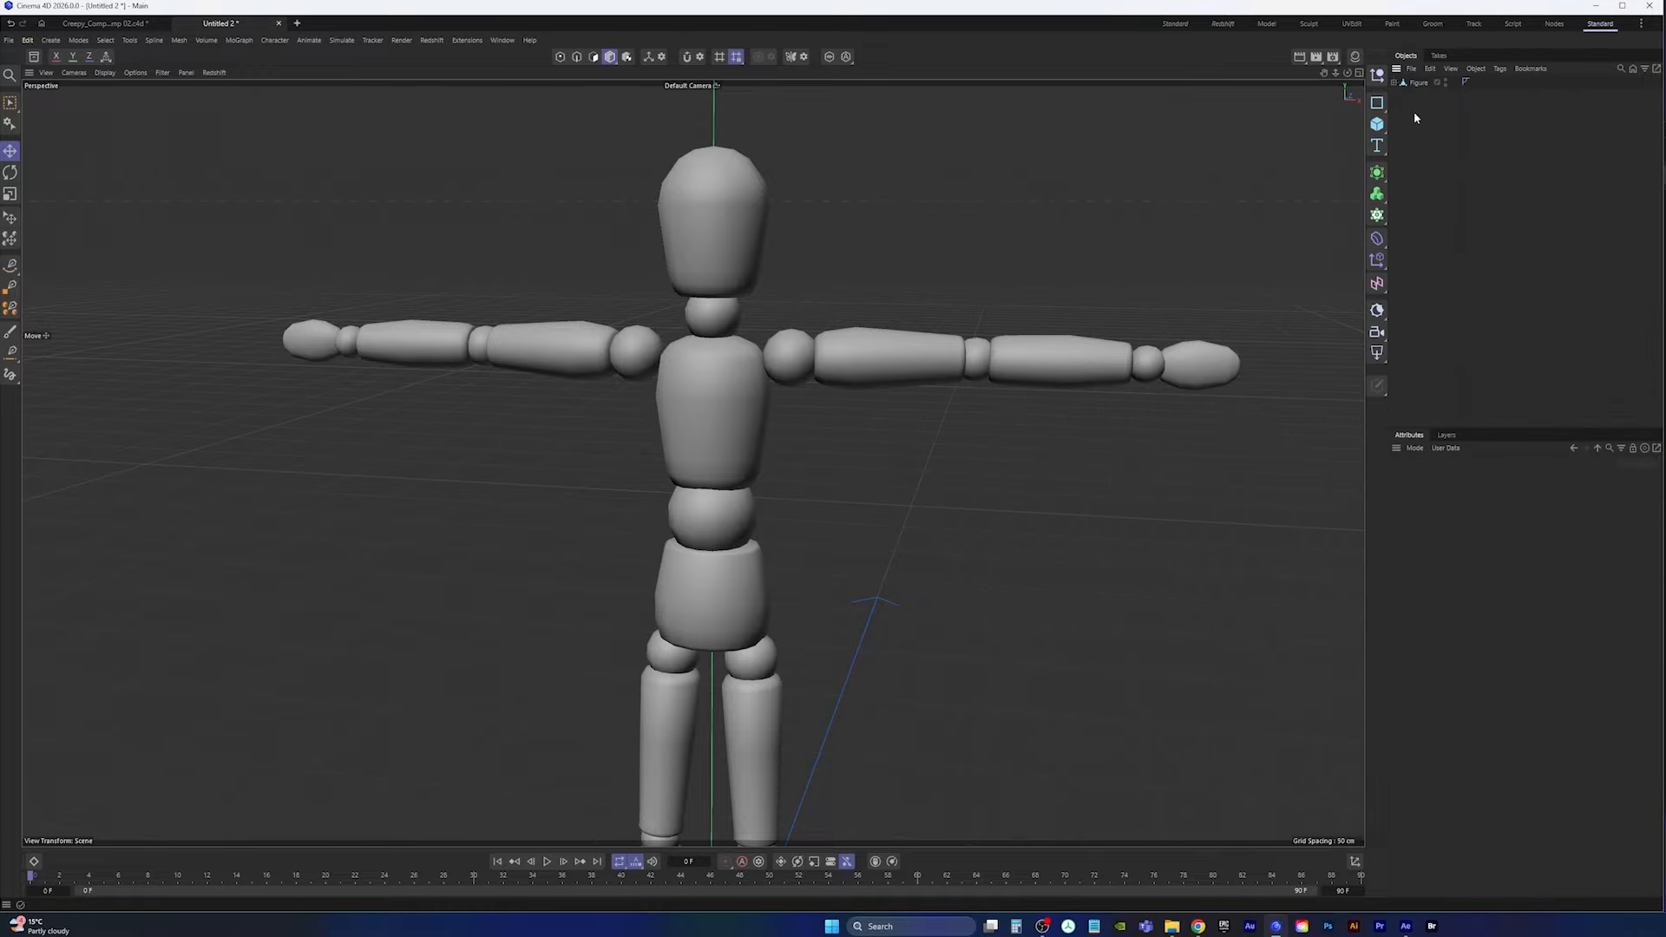
pyautogui.click(13, 43)
pyautogui.click(28, 57)
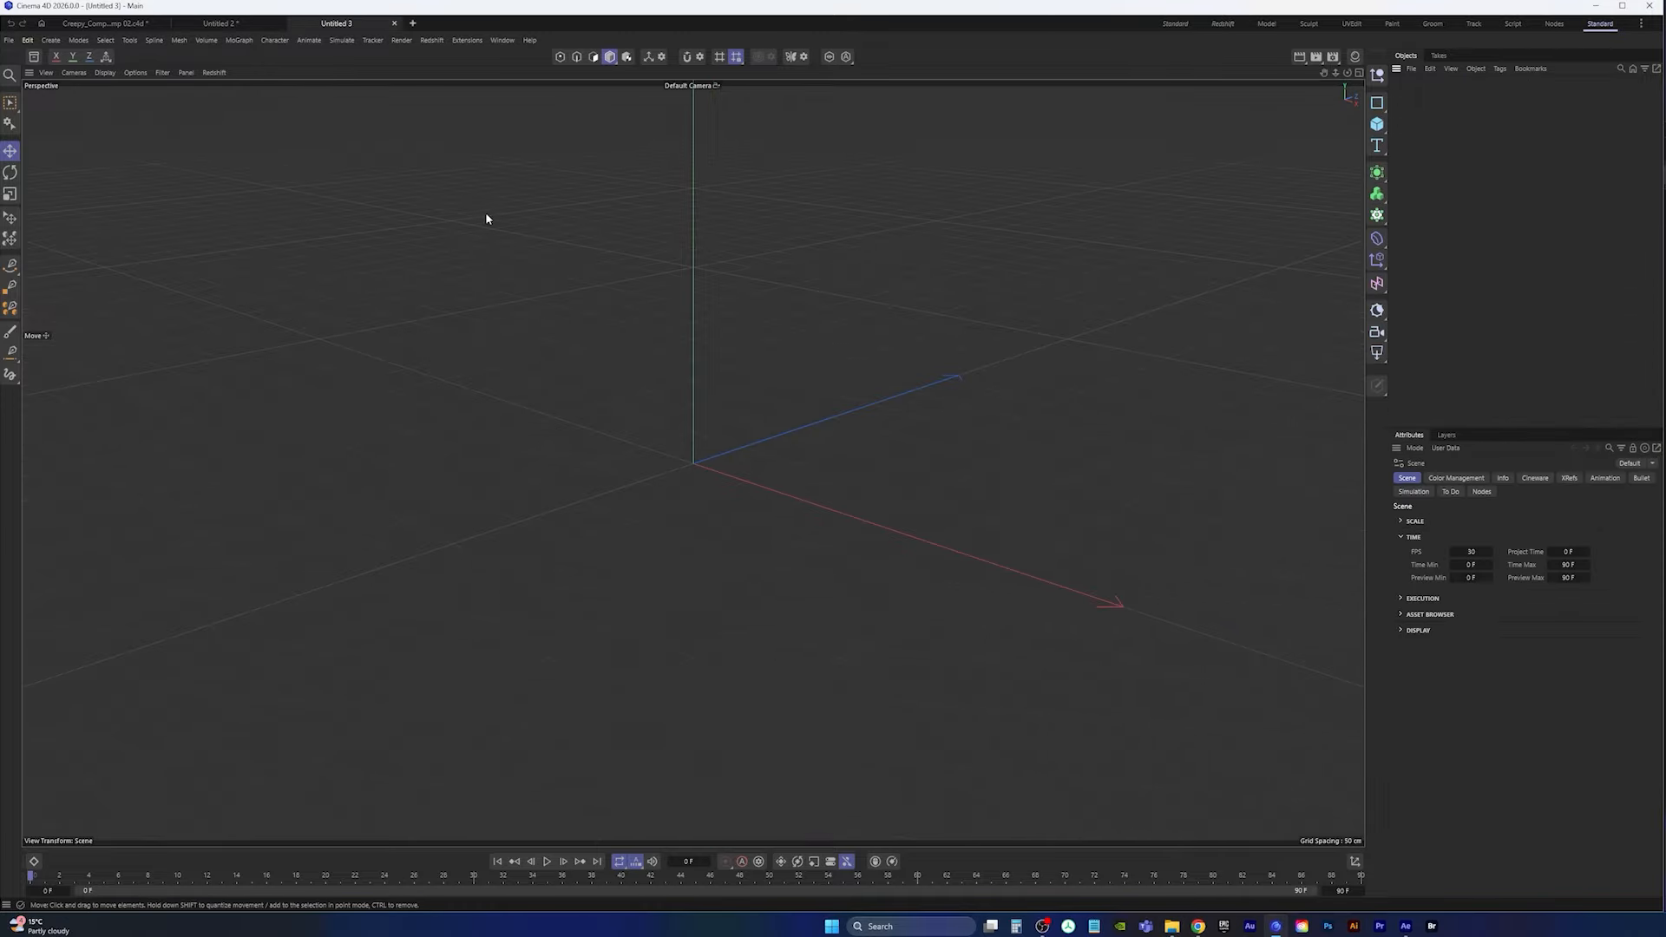
# Step: Merge creepy_guy.fbx from the Creepy_Compositing FBX folder using the default import settings, answering No to the follow-up question
pyautogui.click(11, 41)
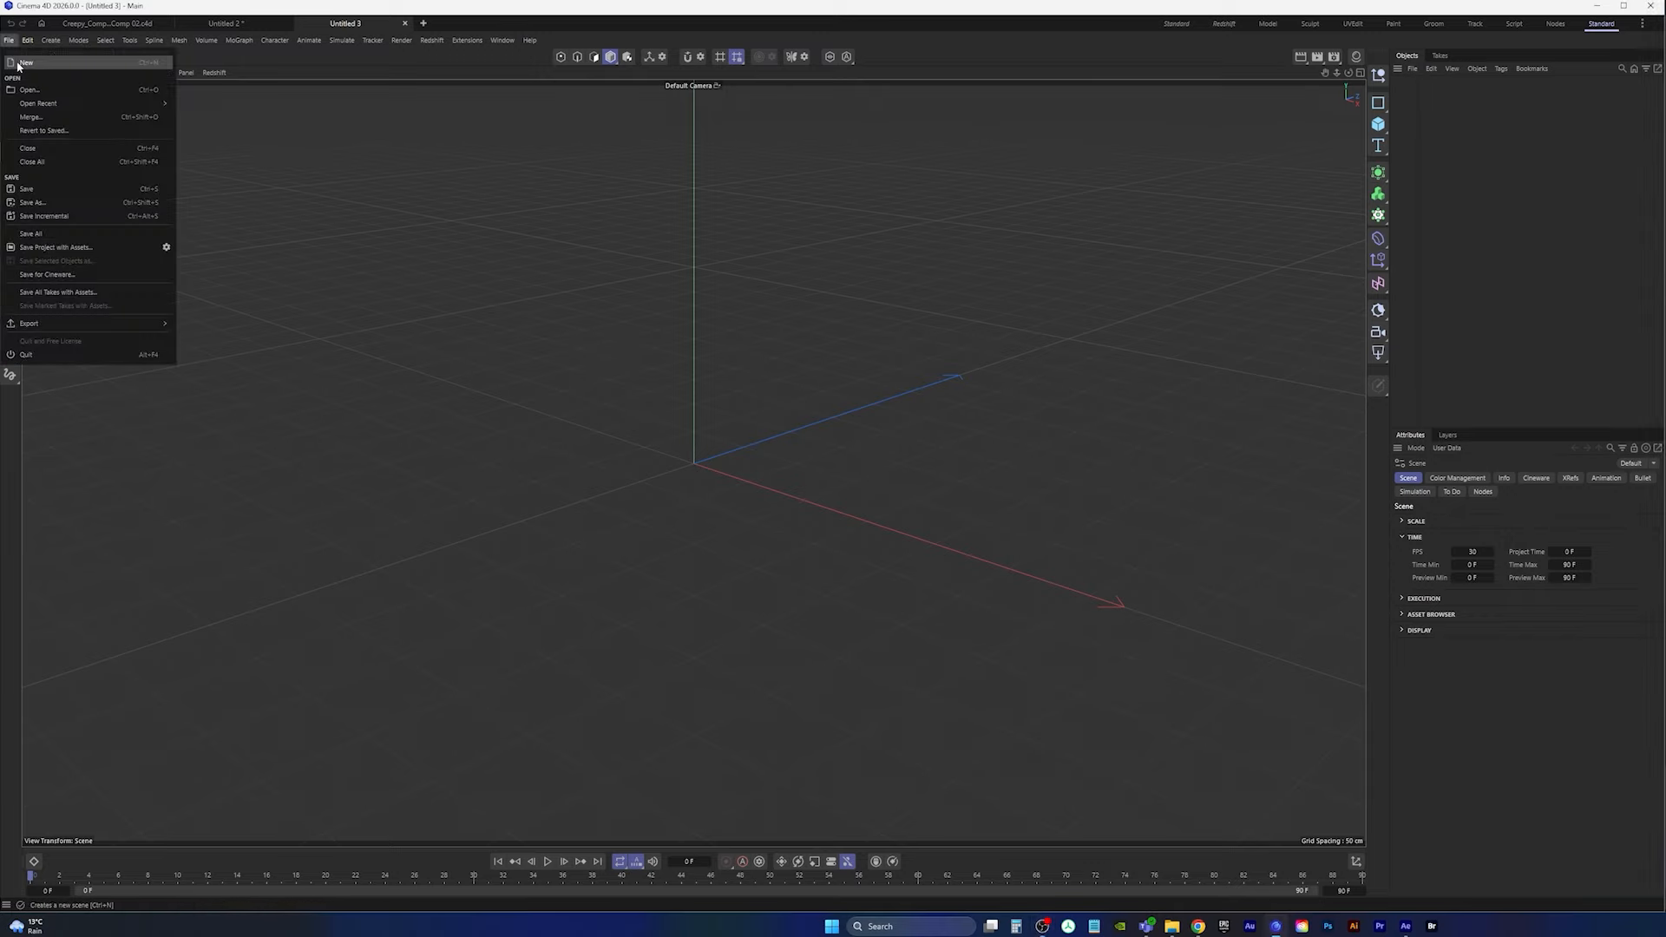
pyautogui.click(45, 117)
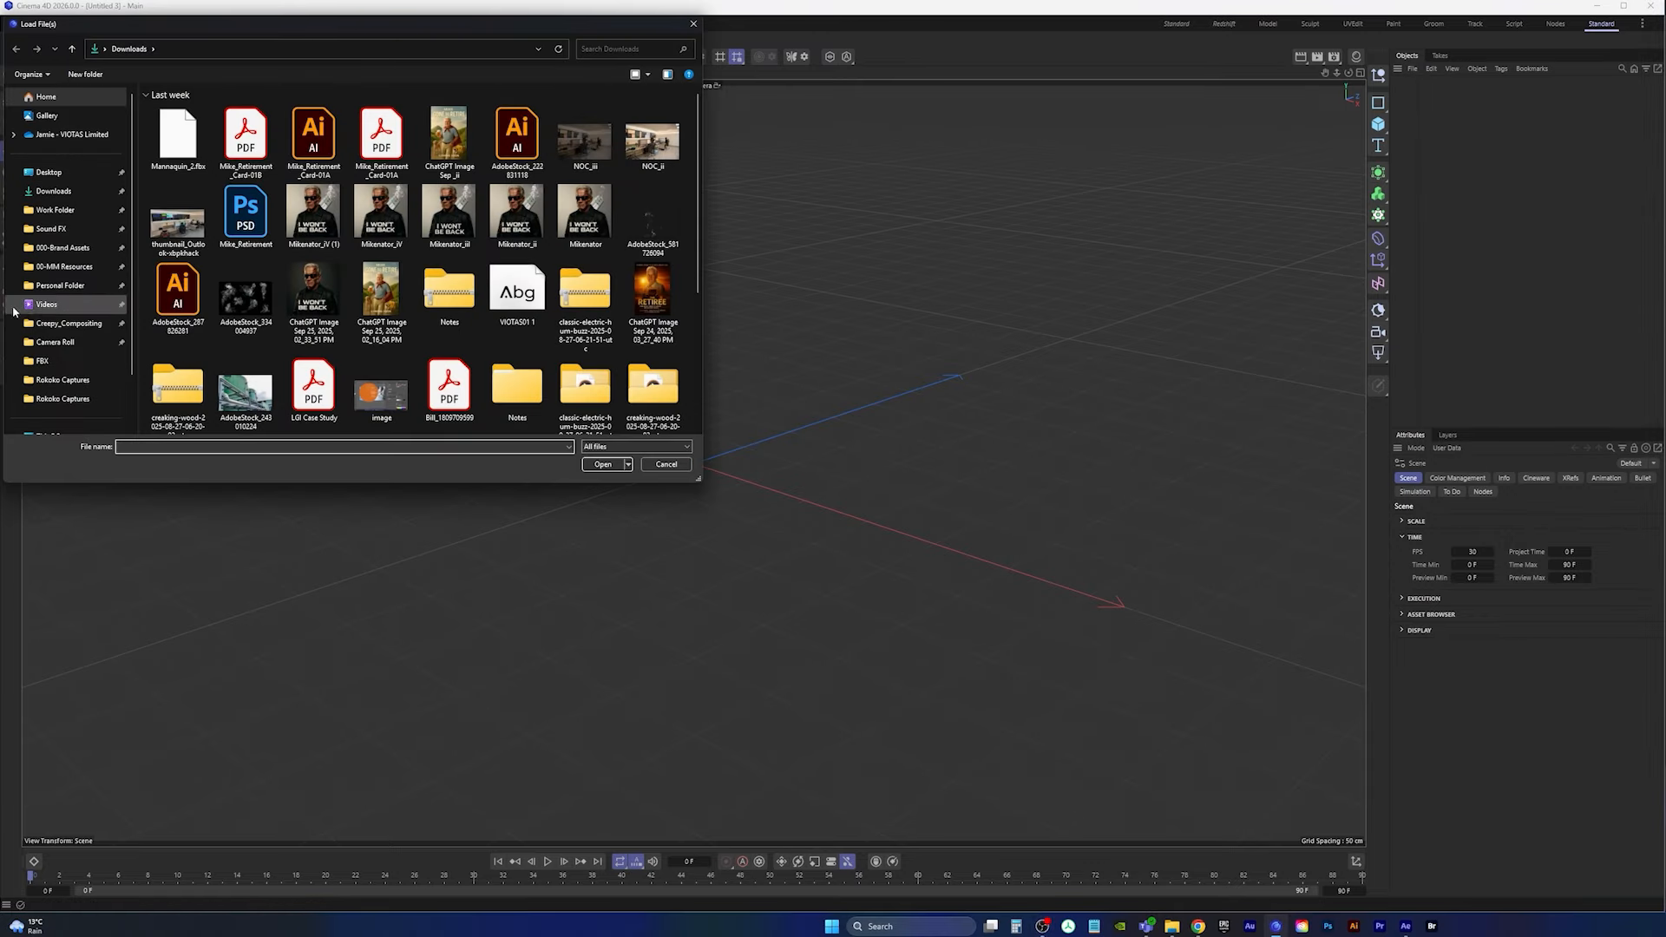
pyautogui.click(69, 323)
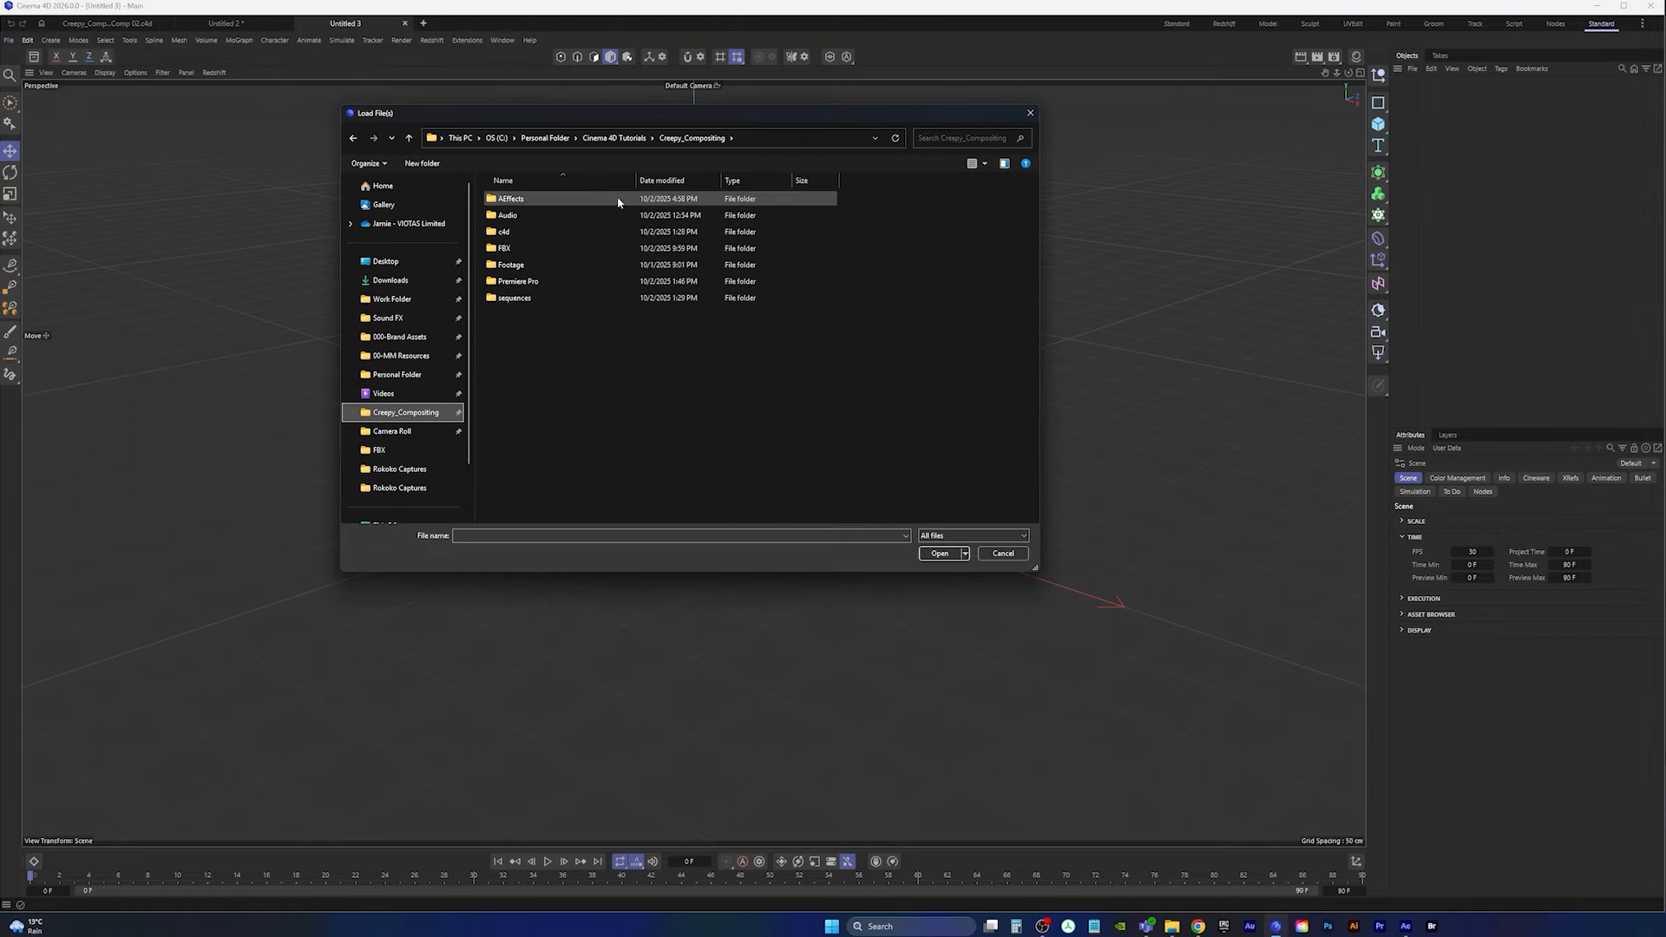
pyautogui.doubleClick(521, 249)
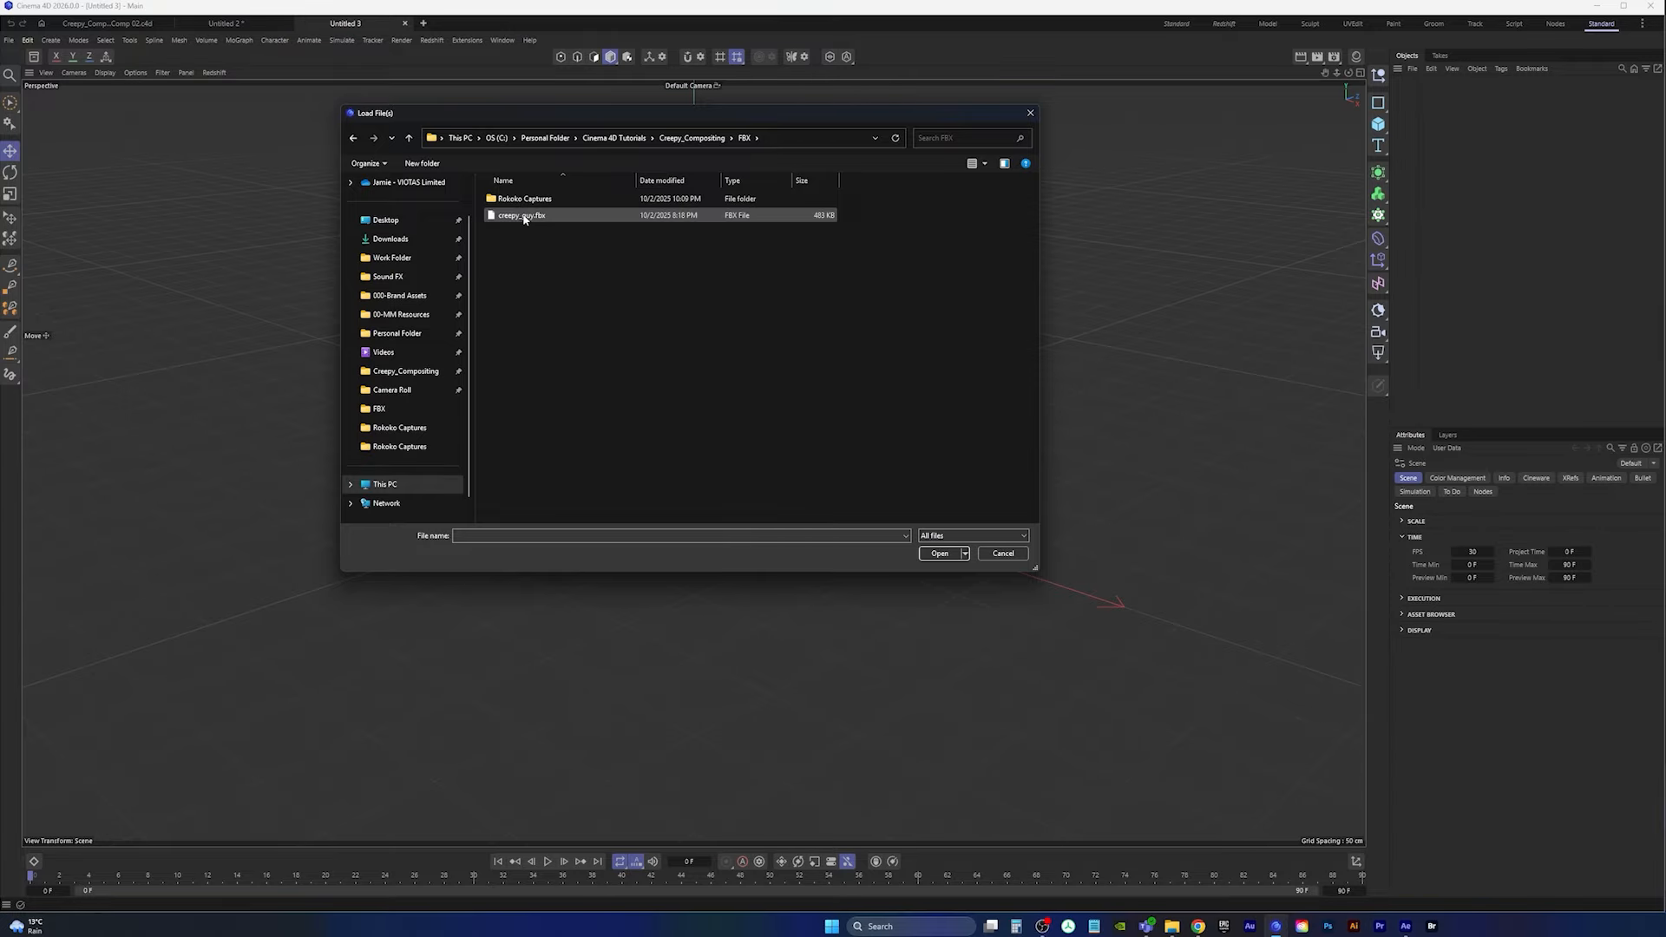
pyautogui.doubleClick(524, 216)
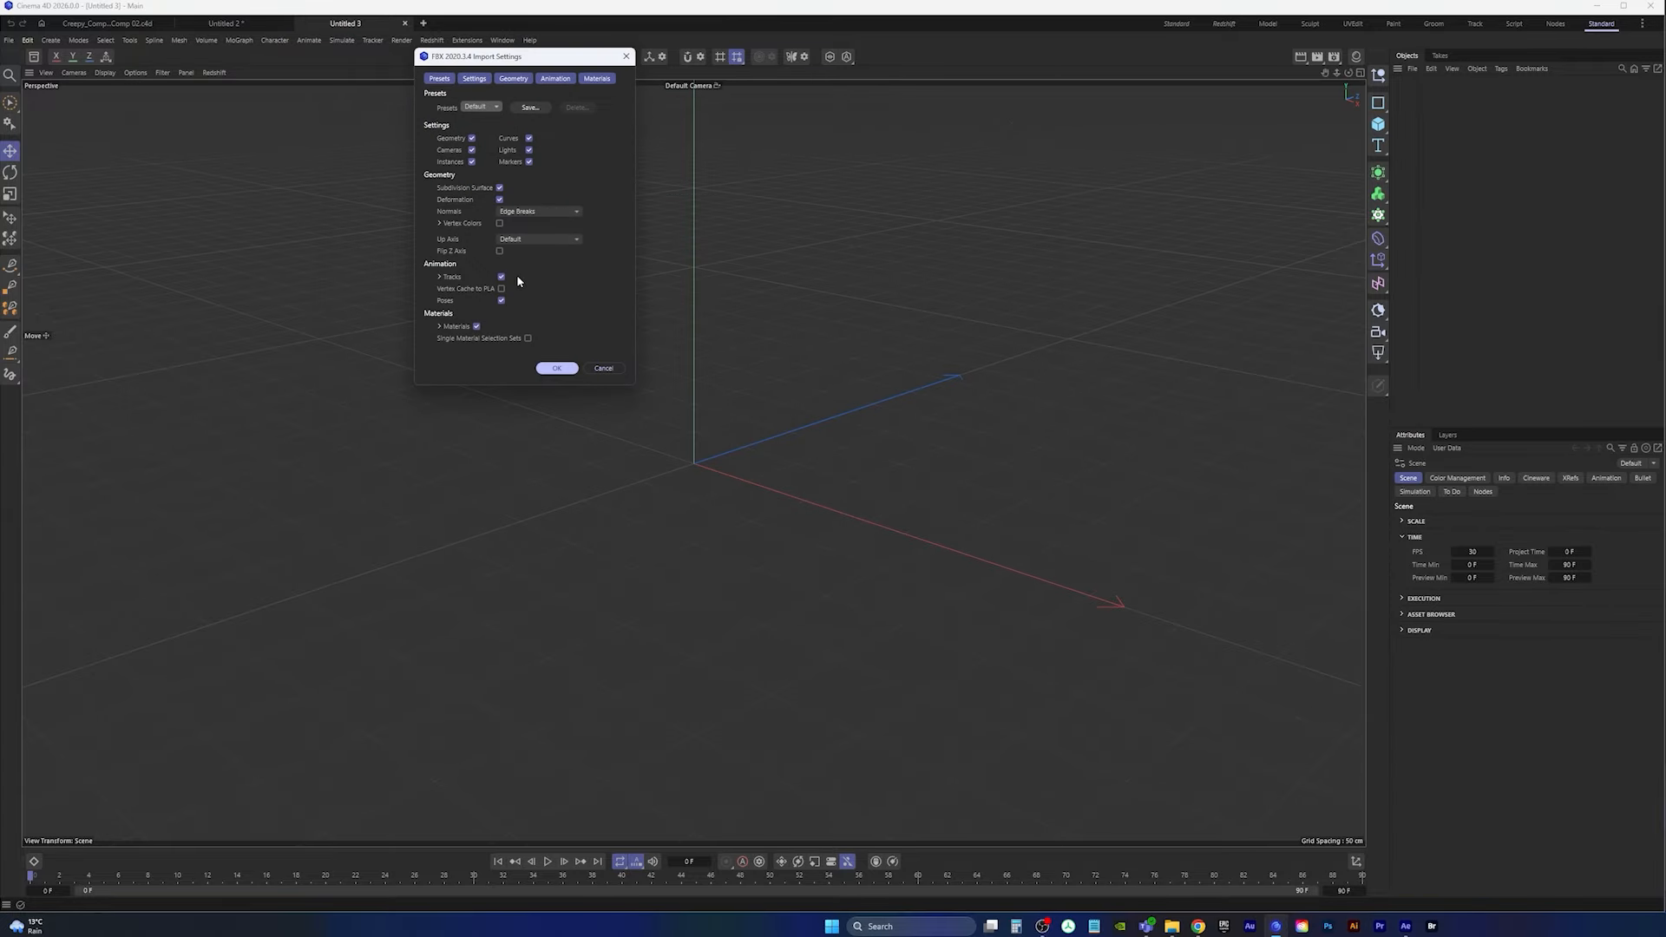
pyautogui.click(553, 368)
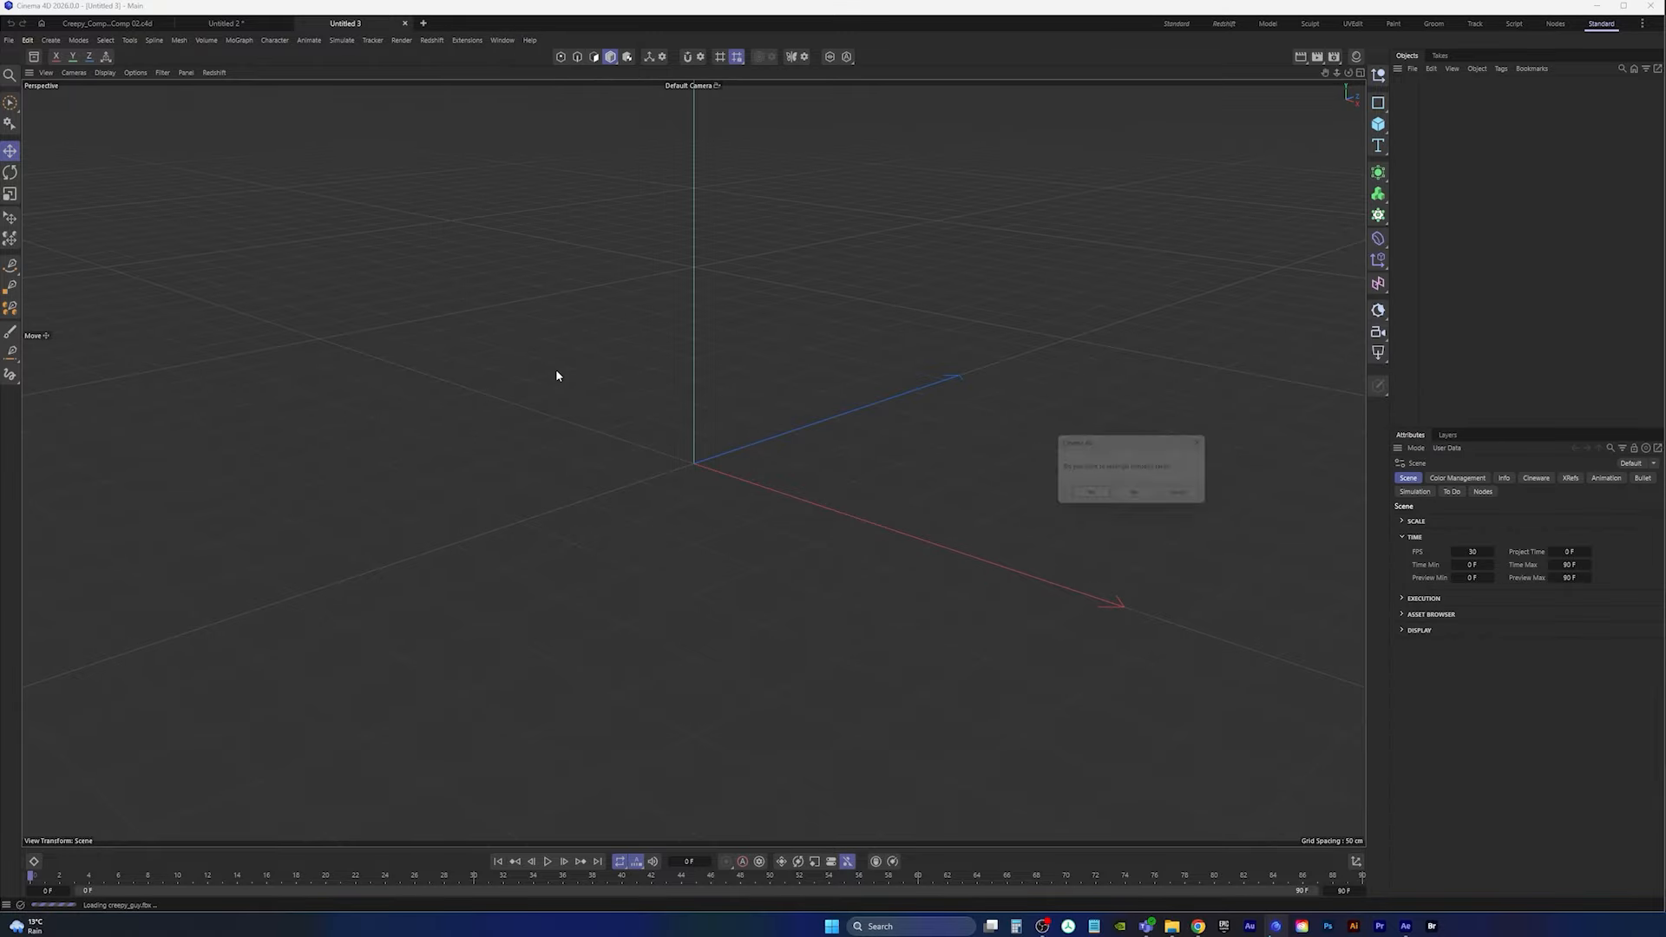
pyautogui.click(1139, 497)
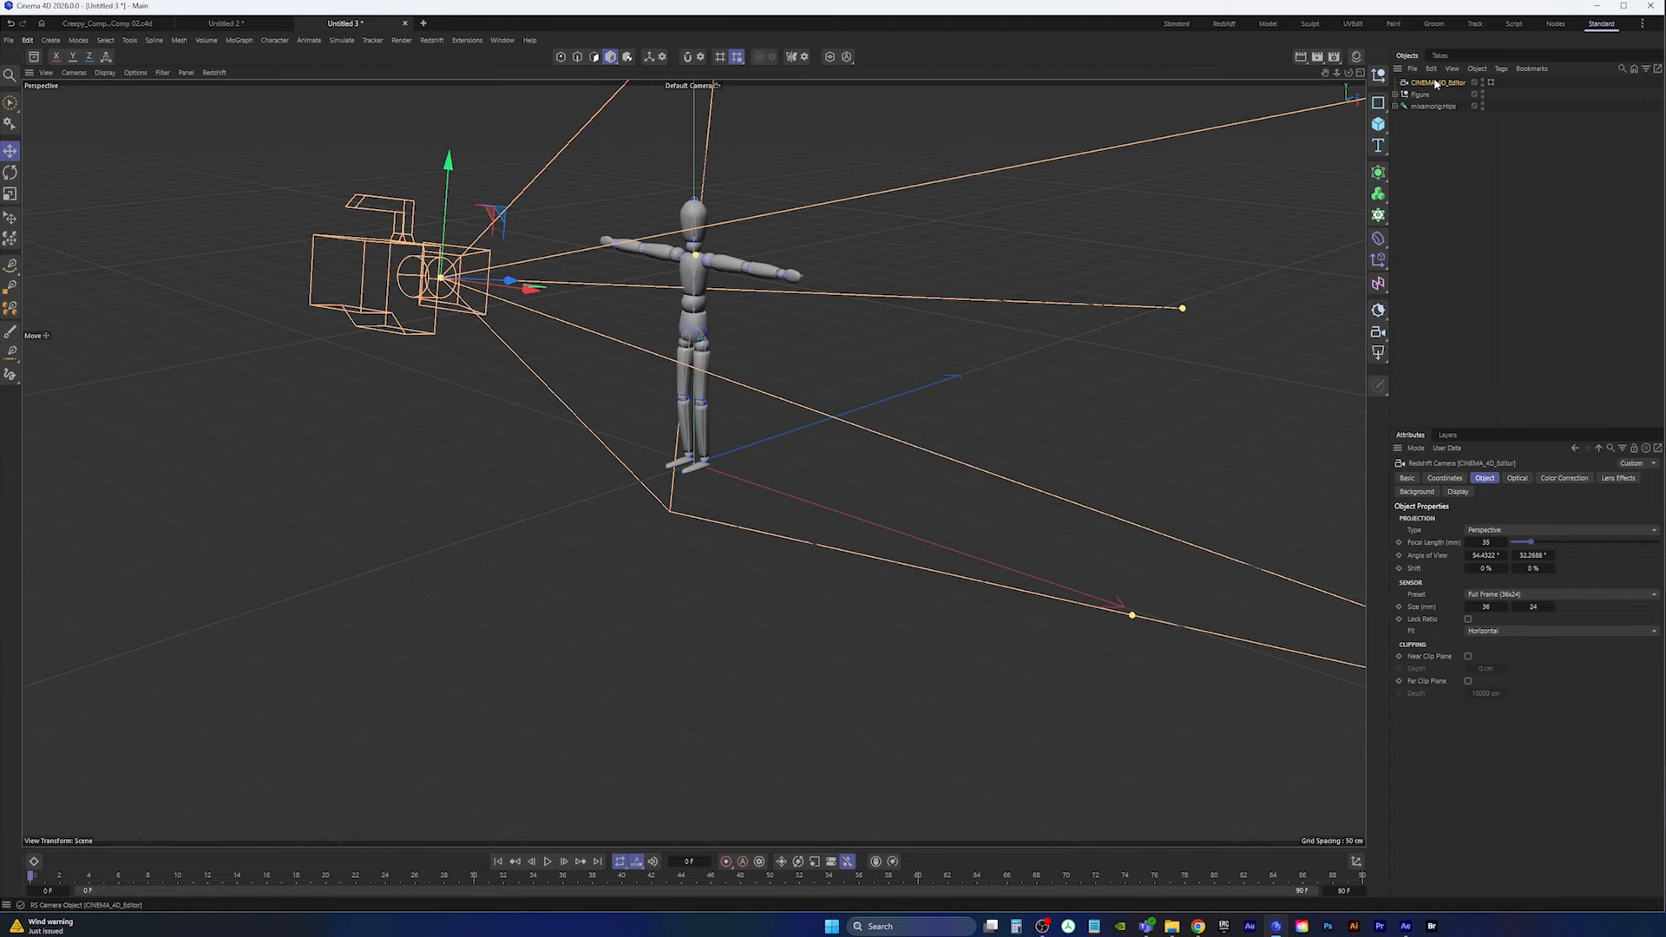
# Step: Delete the imported CINEMA_4D_Editor camera and view the rigged figure from closer to the front
pyautogui.press('Delete')
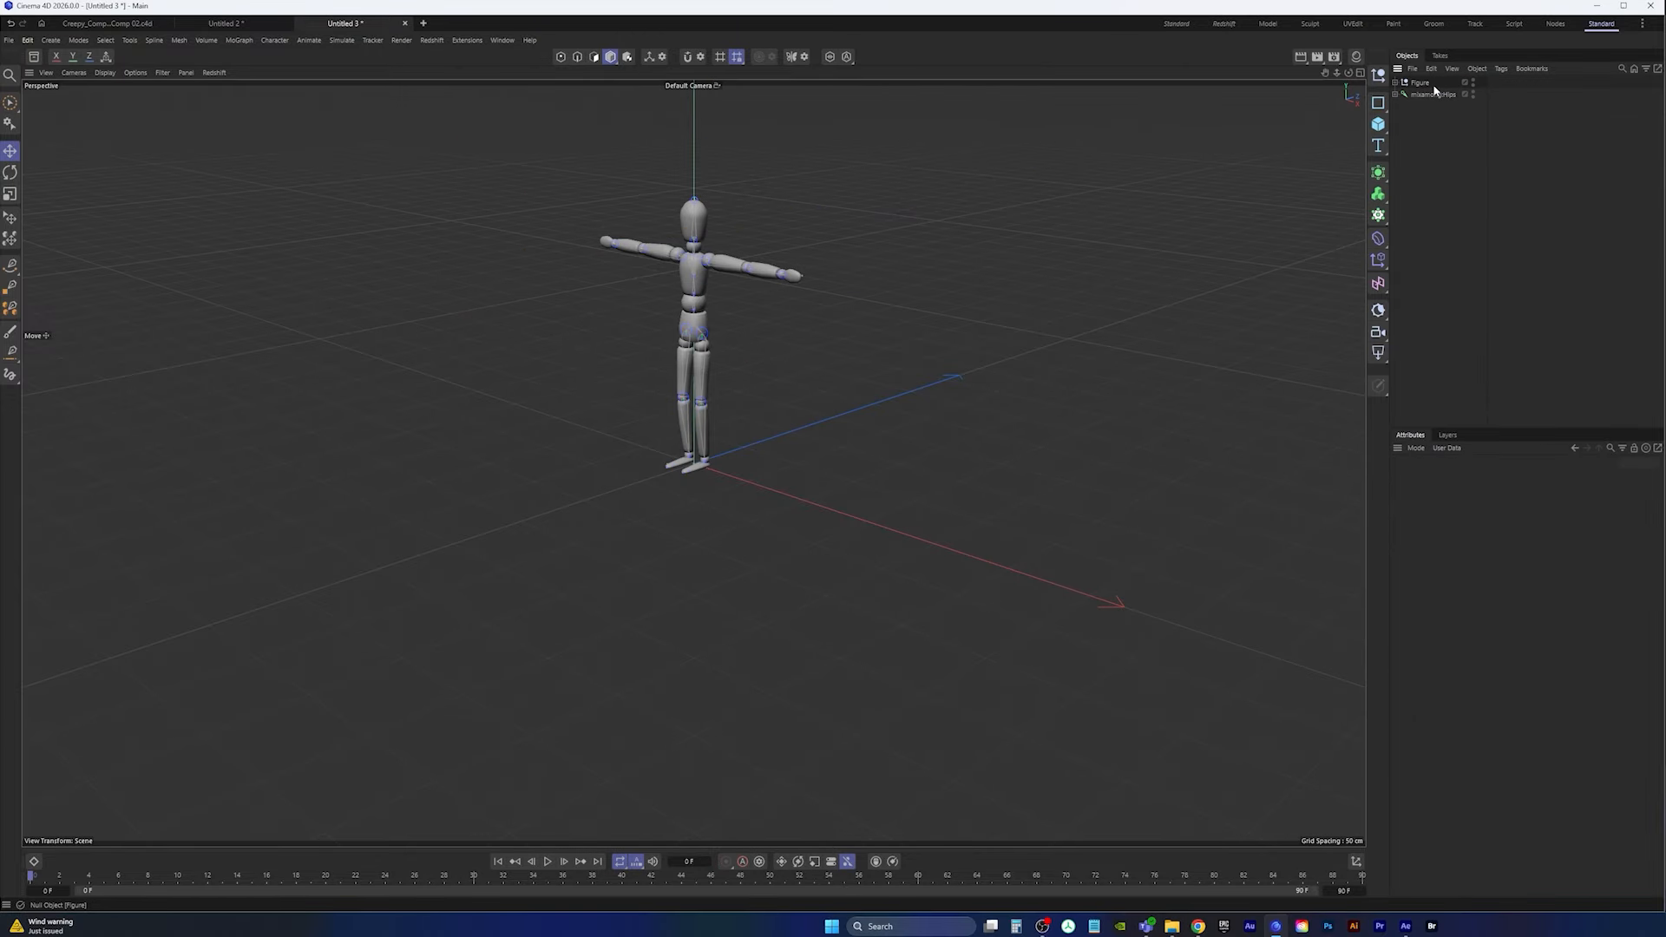
pyautogui.scroll(5, 699, 332)
pyautogui.keyDown('alt'); pyautogui.moveTo(696, 335); pyautogui.dragTo(697, 451, button='middle'); pyautogui.keyUp('alt')
pyautogui.keyDown('alt'); pyautogui.moveTo(696, 451); pyautogui.dragTo(791, 439); pyautogui.keyUp('alt')
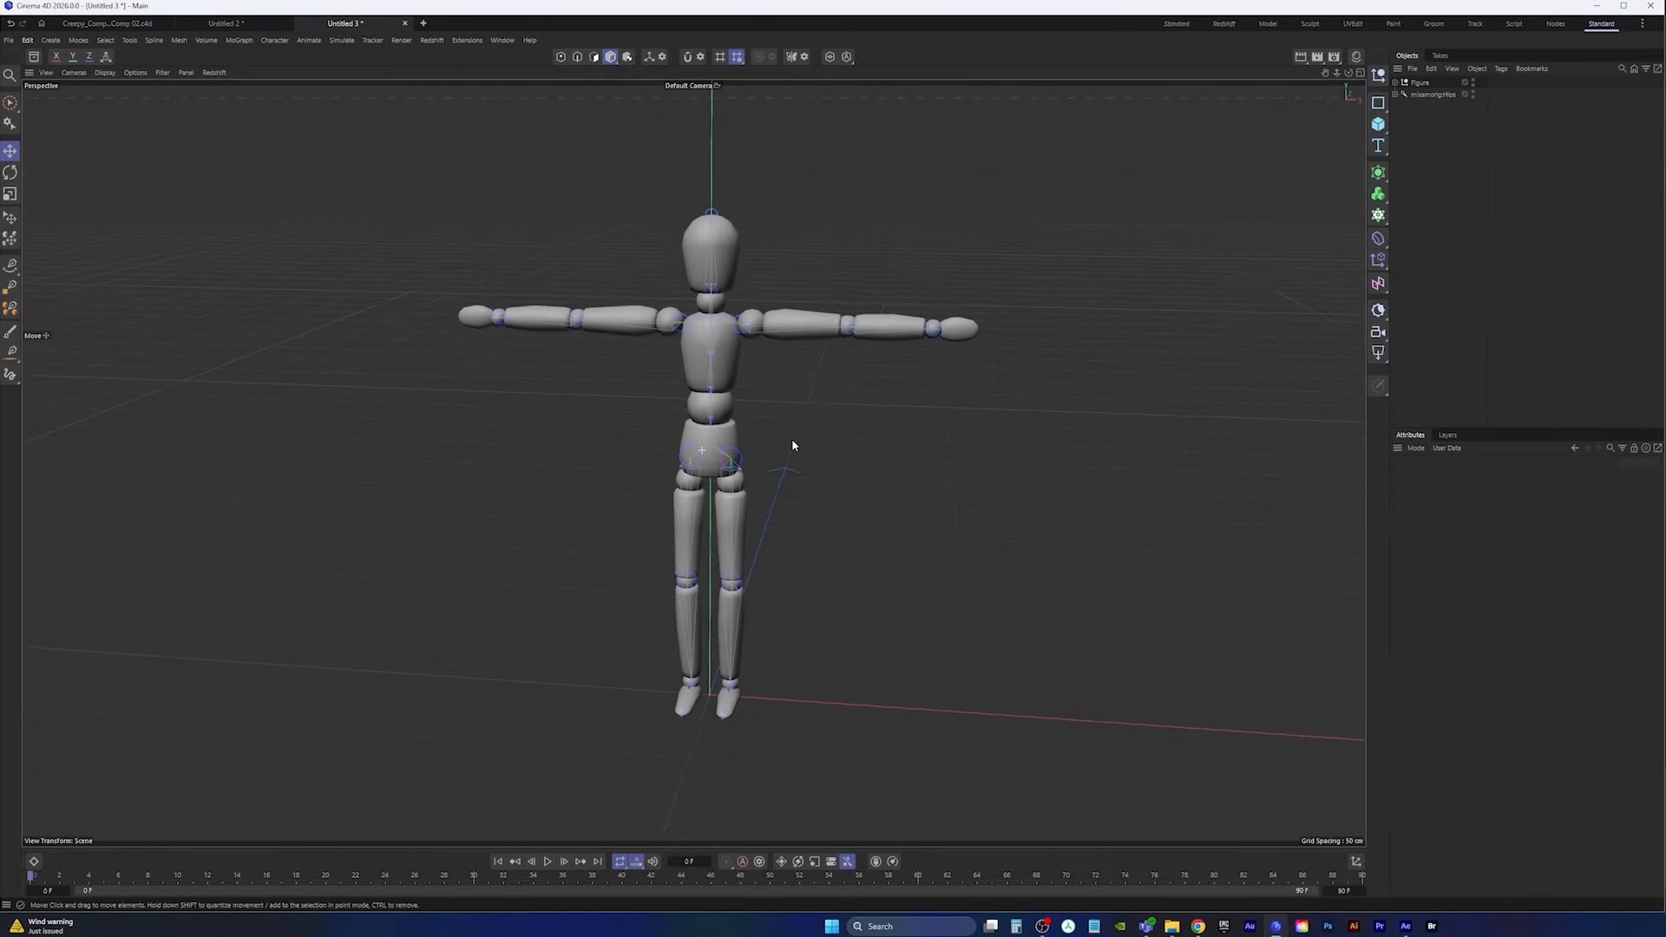
# Step: Group the Figure object and the mixamorig:Hips joint under a null named Creepy_Guy
pyautogui.scroll(2, 758, 397)
pyautogui.moveTo(708, 413)
pyautogui.keyDown('alt'); pyautogui.mouseDown(button='middle')
pyautogui.moveTo(707, 462)
pyautogui.moveTo(725, 417)
pyautogui.mouseUp(button='middle'); pyautogui.keyUp('alt')
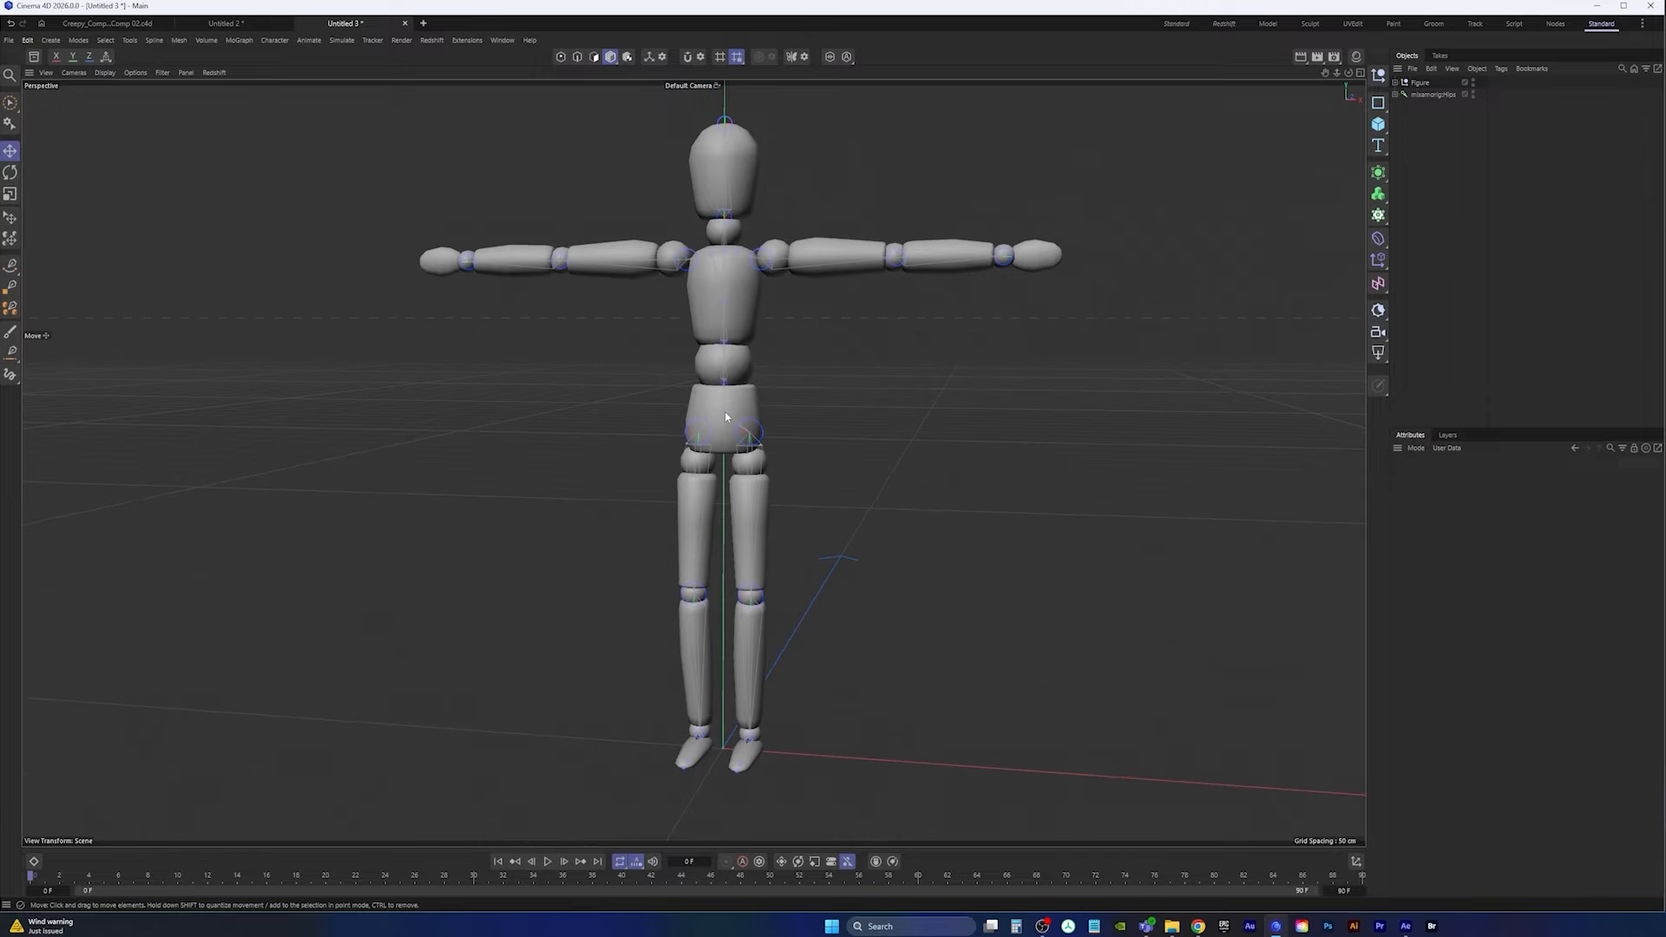
pyautogui.click(1419, 84)
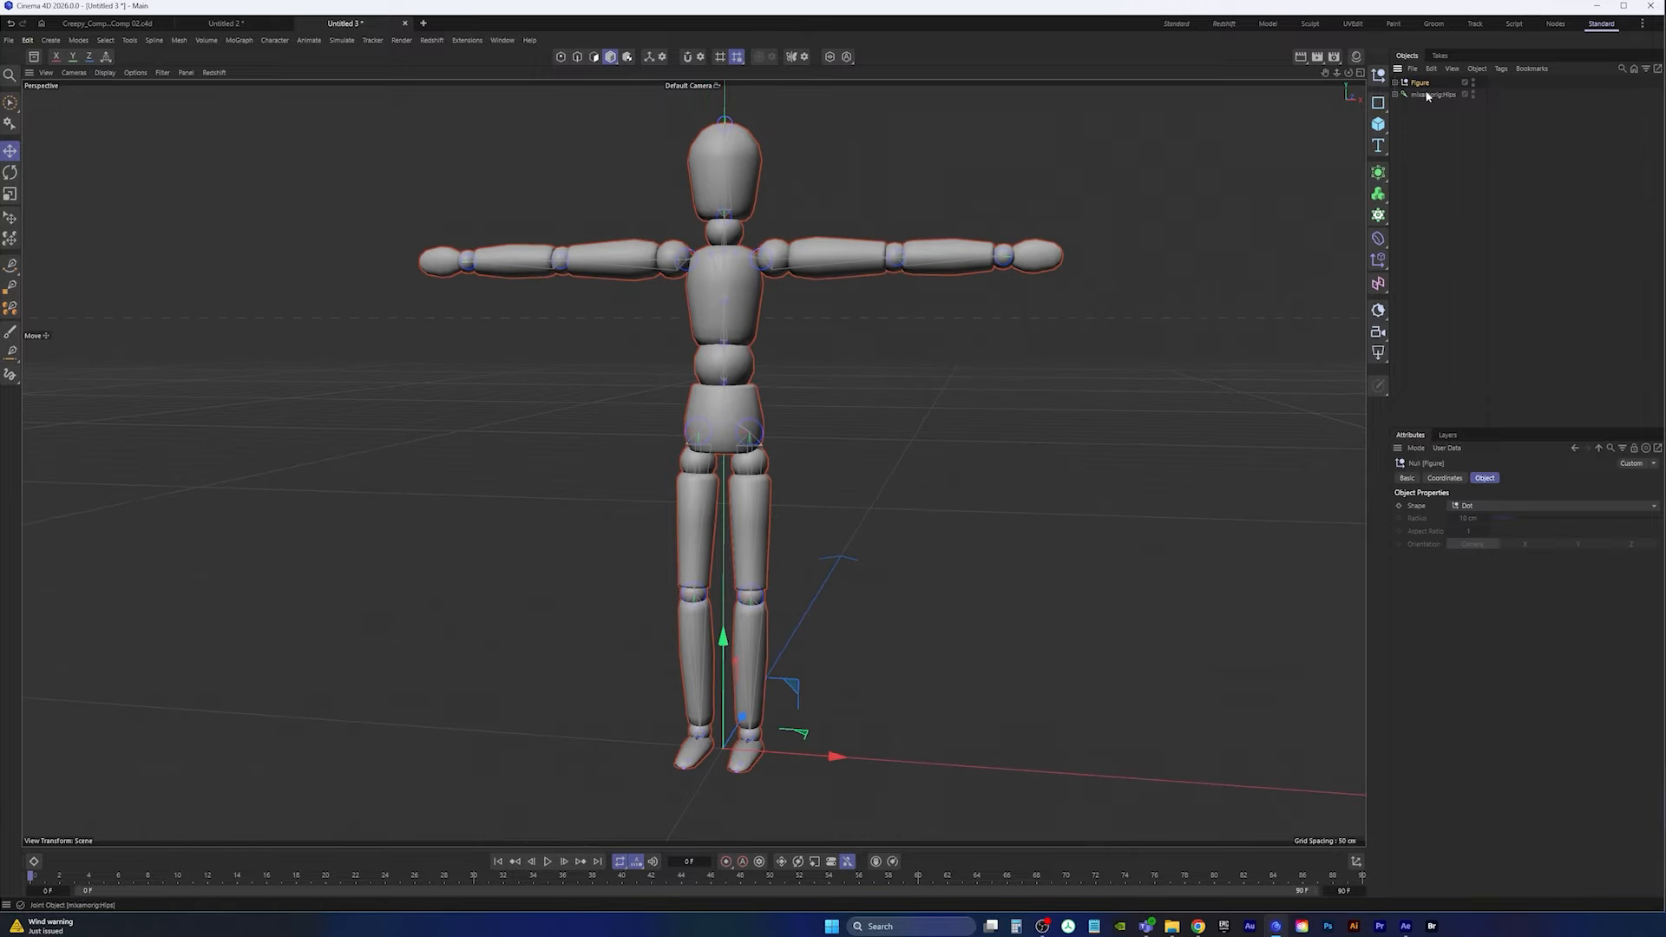
pyautogui.keyDown('shift'); pyautogui.click(1429, 94); pyautogui.keyUp('shift')
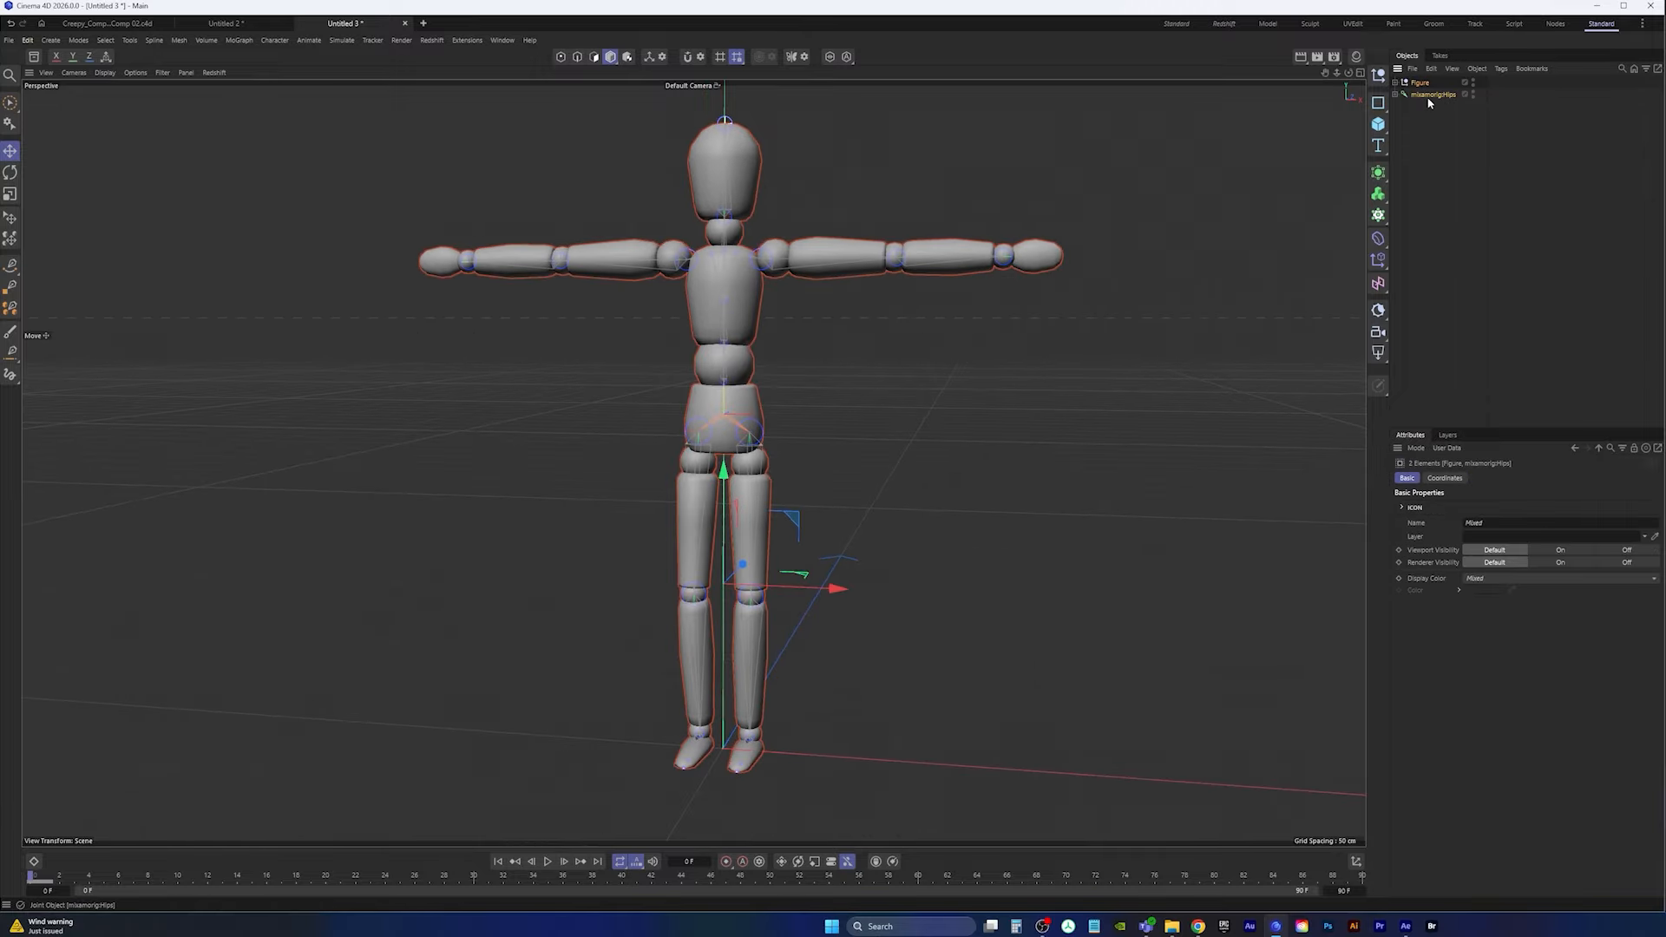
pyautogui.hotkey('alt', 'g')
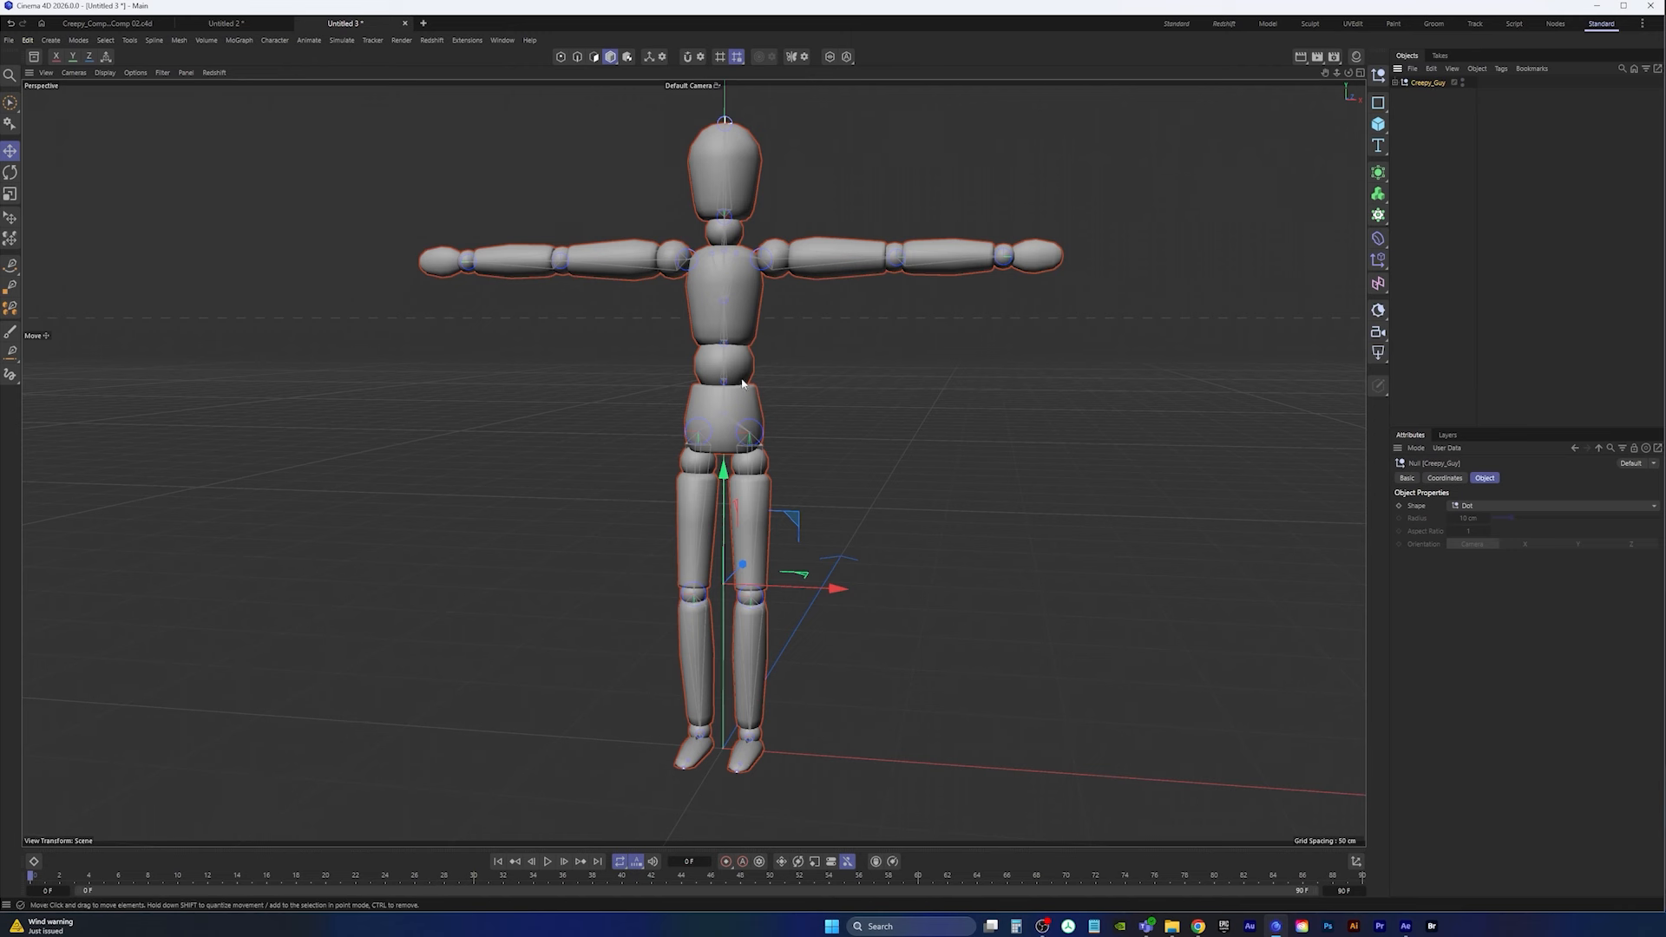
# Step: Merge Clip_2_mixamo.fbx from the Rokoko Captures folder into the scene, accepting the import settings
pyautogui.keyDown('alt'); pyautogui.moveTo(742, 382); pyautogui.dragTo(778, 398); pyautogui.keyUp('alt')
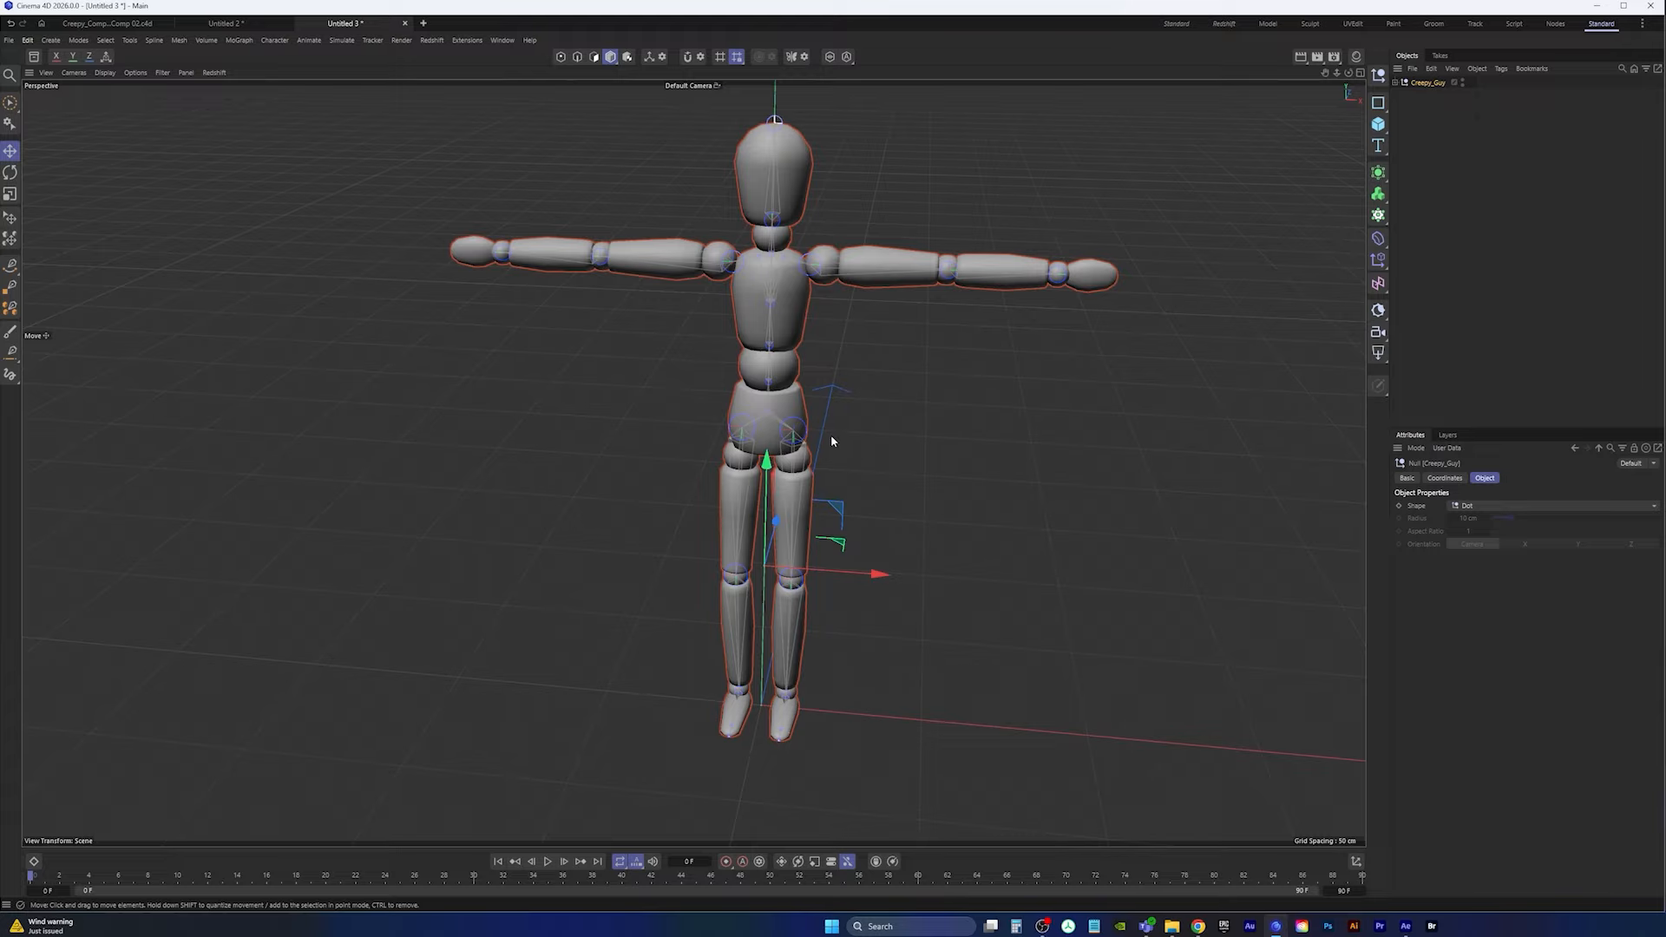
pyautogui.click(9, 41)
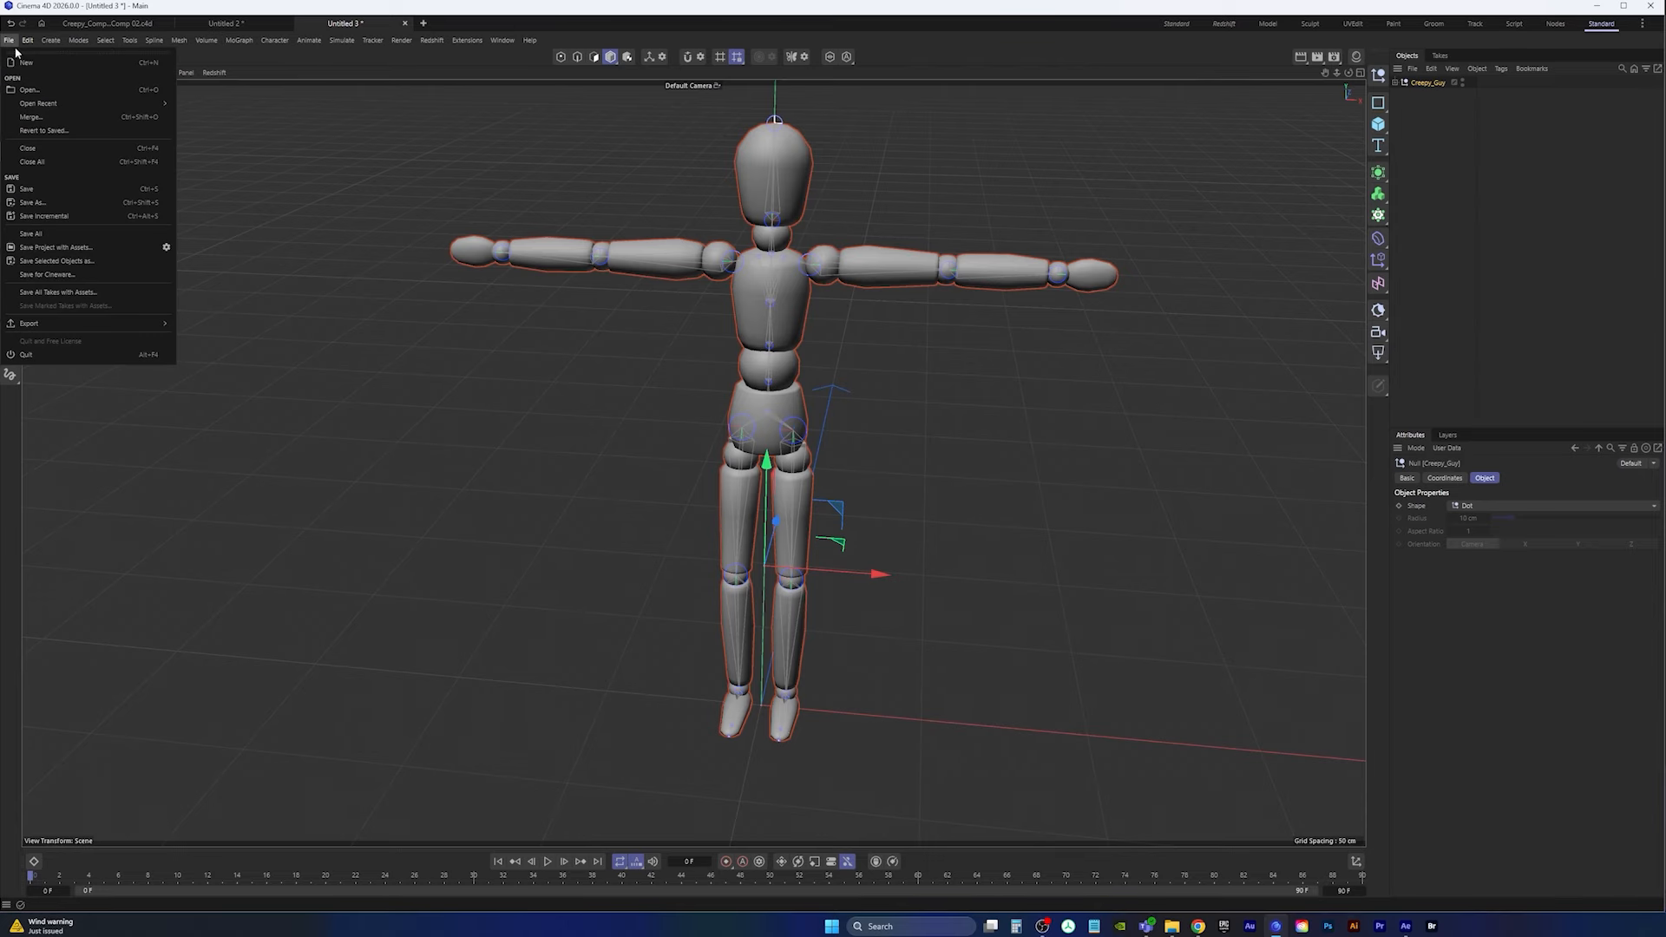
pyautogui.click(35, 116)
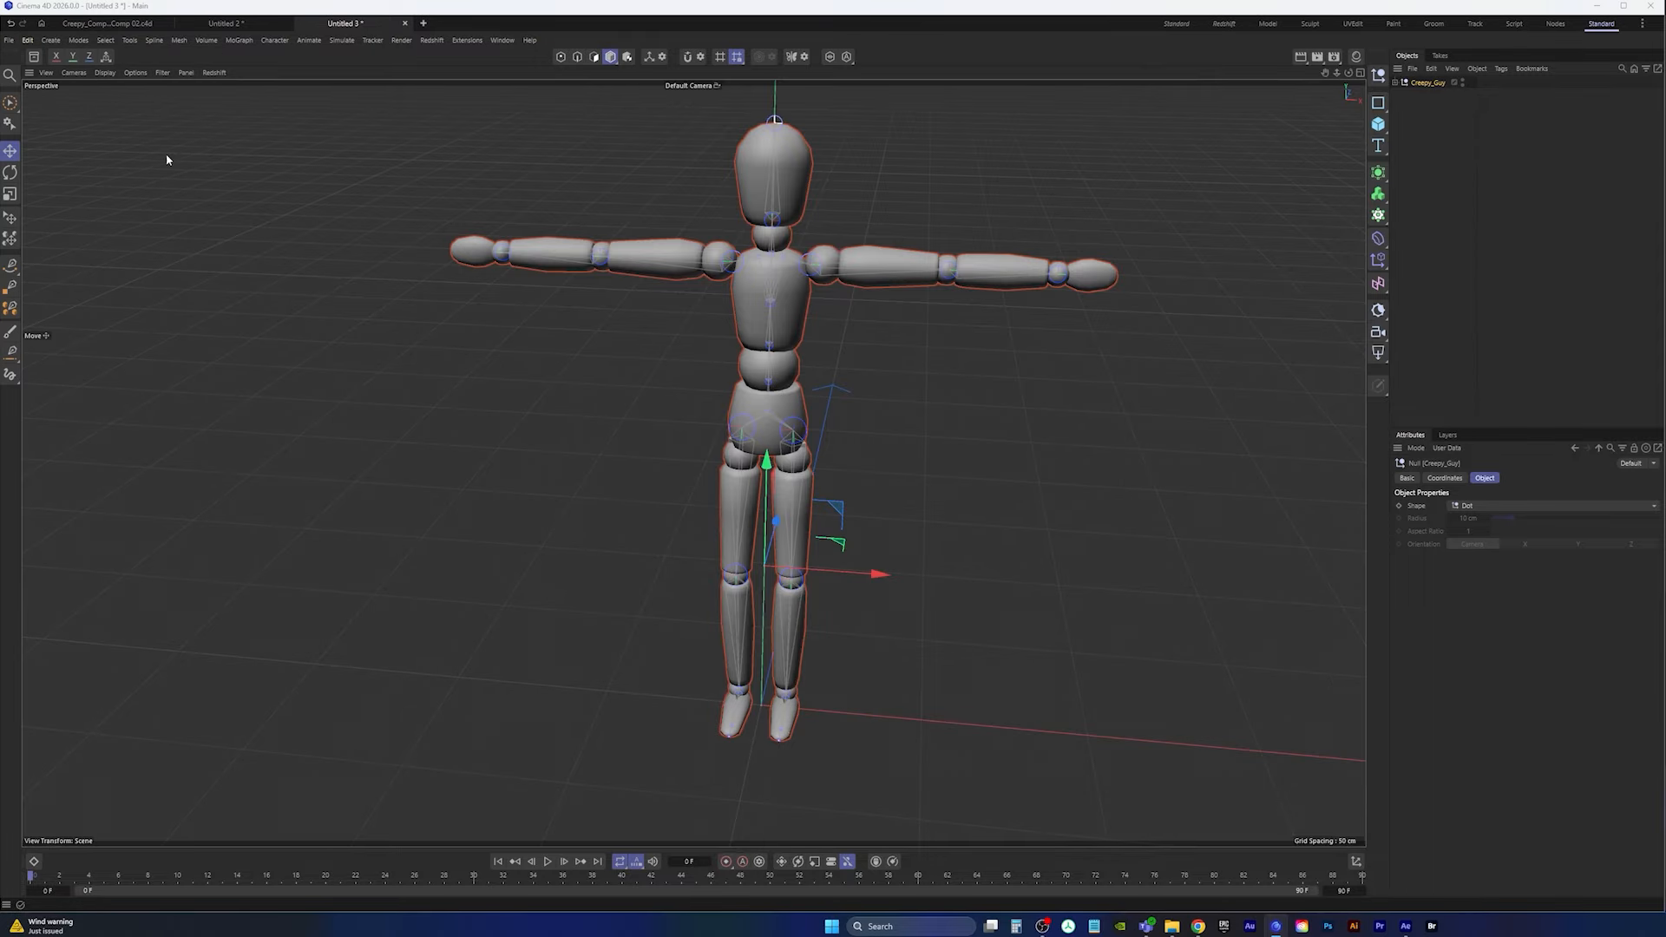
pyautogui.doubleClick(533, 201)
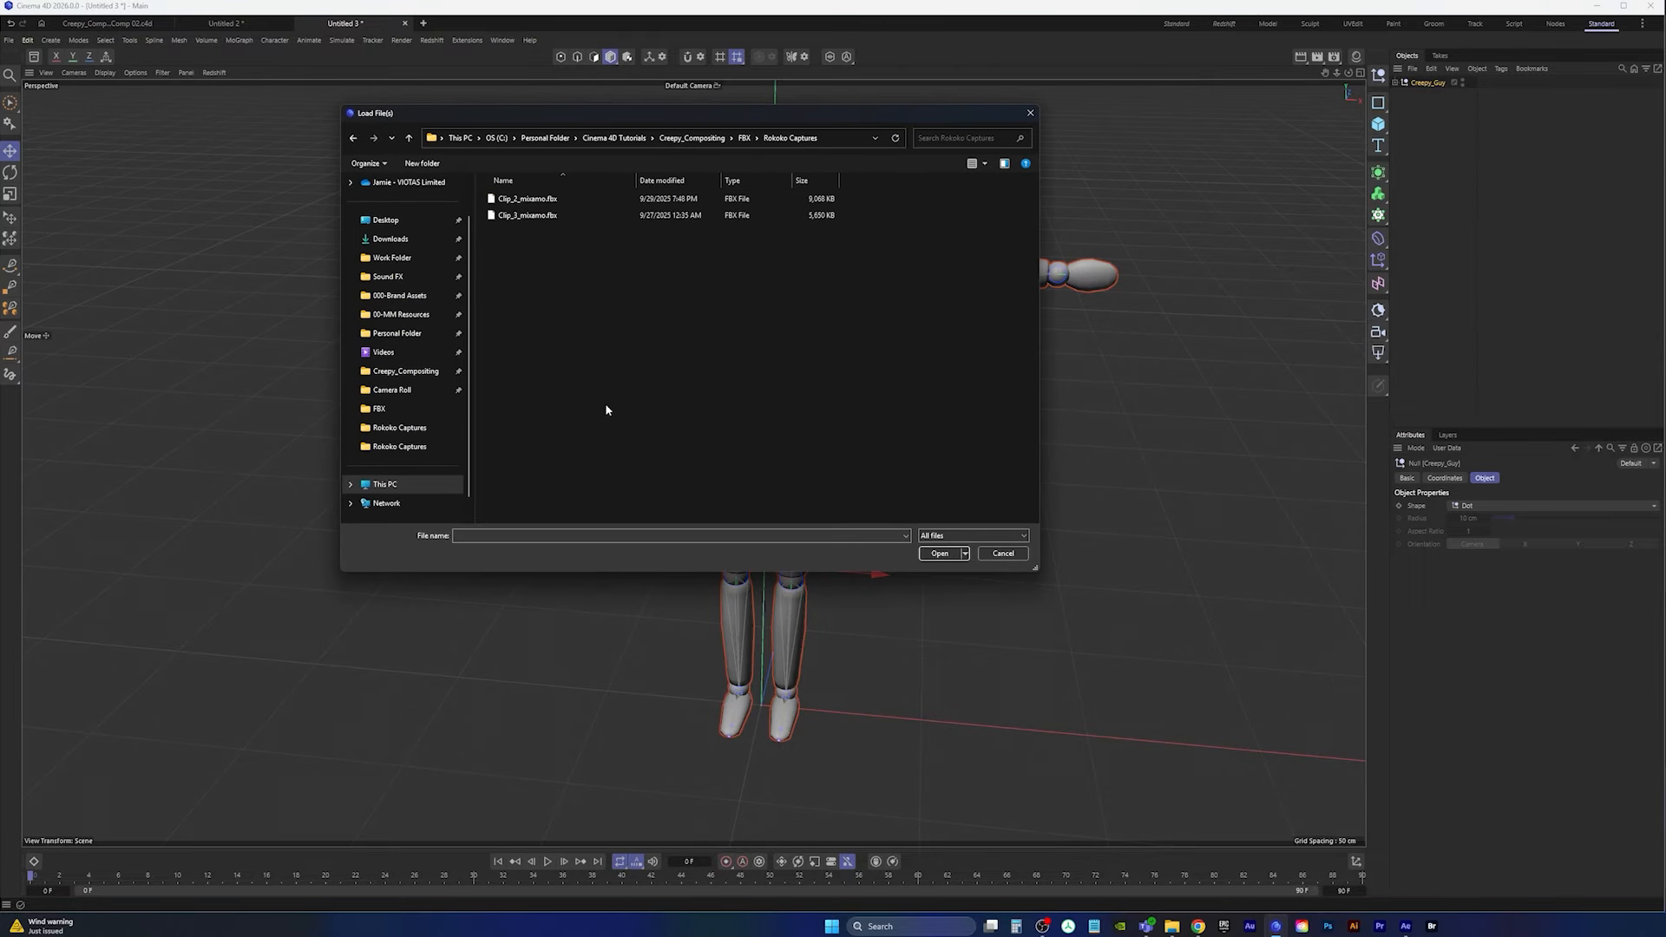
pyautogui.doubleClick(546, 202)
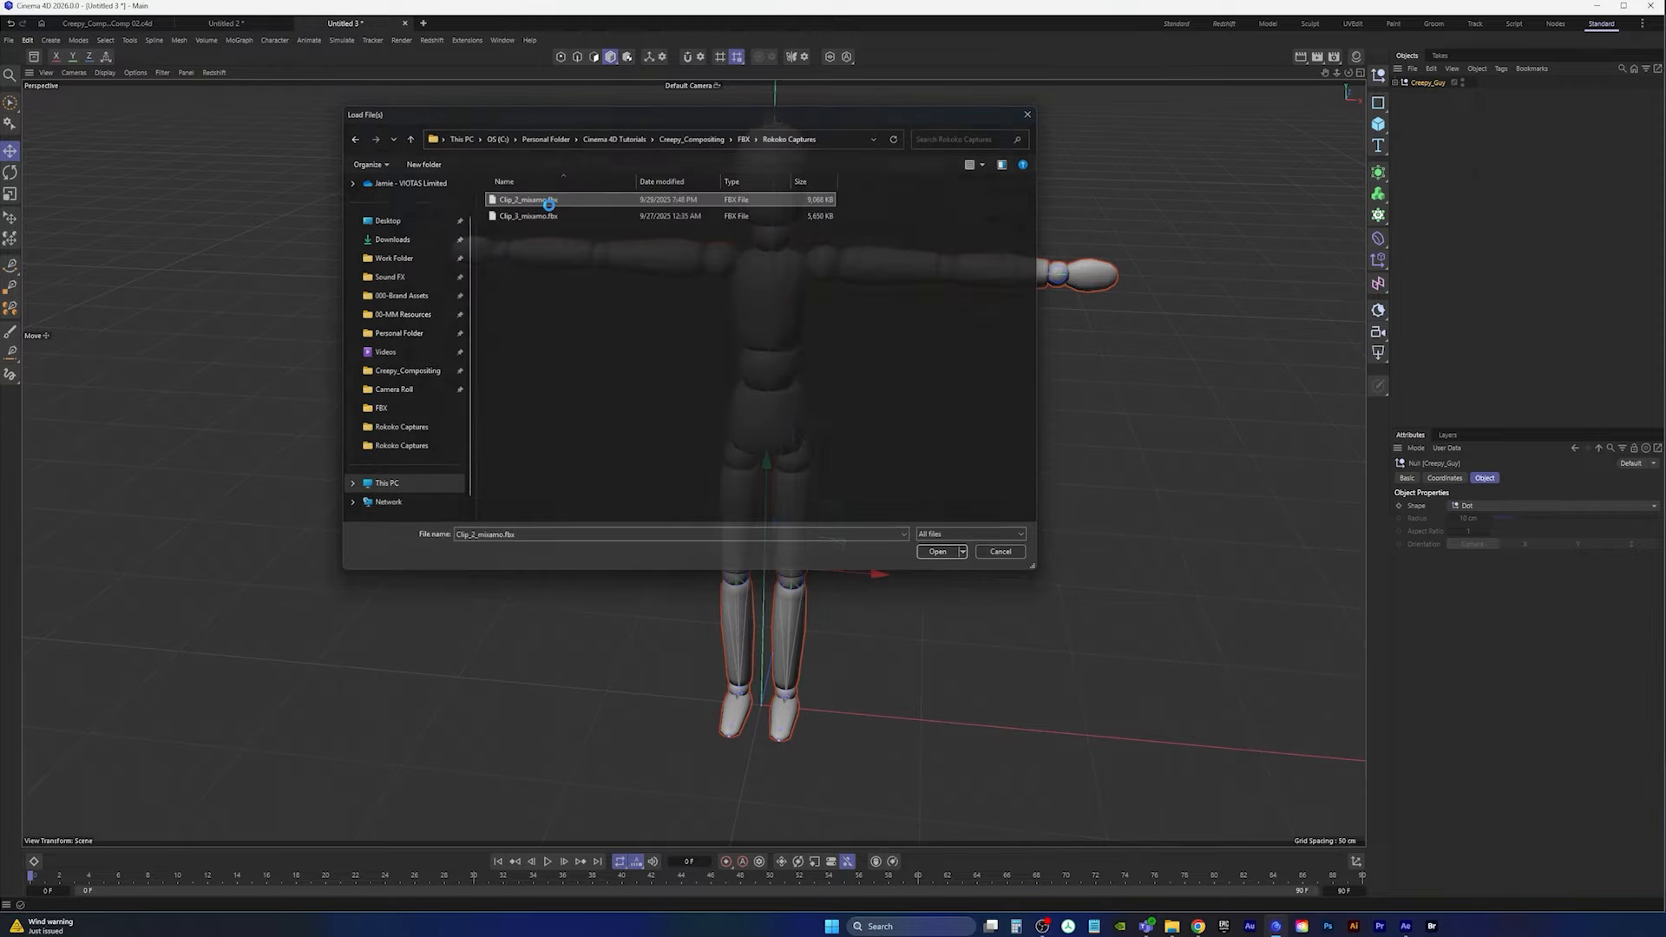
pyautogui.click(576, 351)
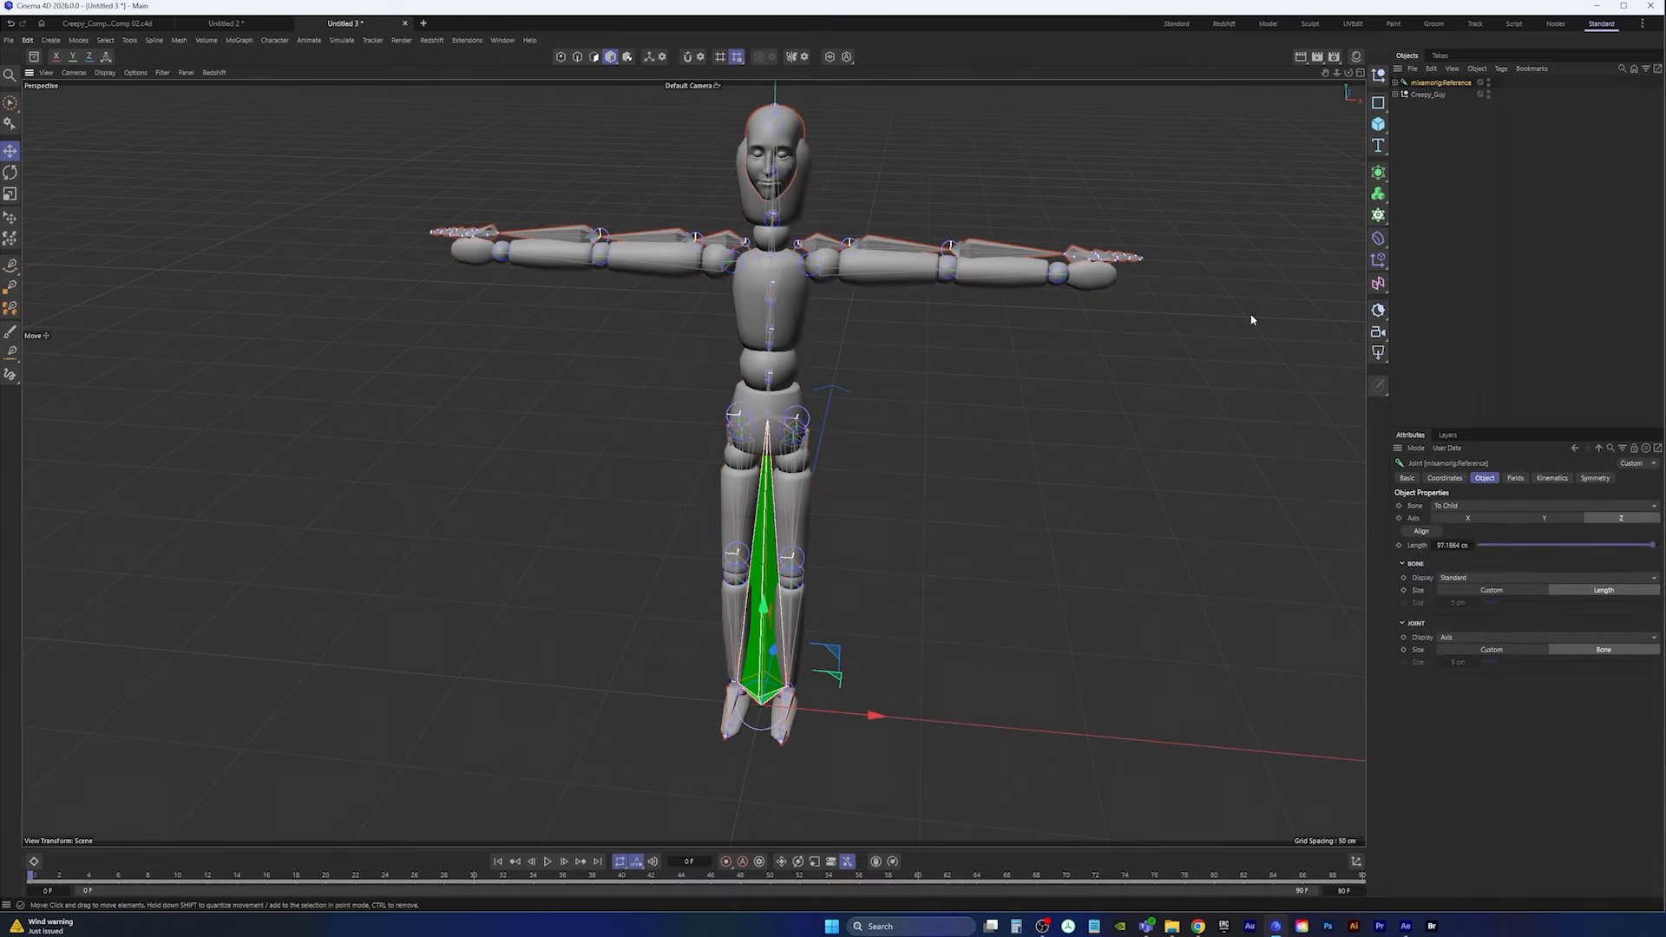
# Step: Switch to the Standard layout with the Dope Sheet, select all mocap keyframes and find the last one
pyautogui.click(1173, 23)
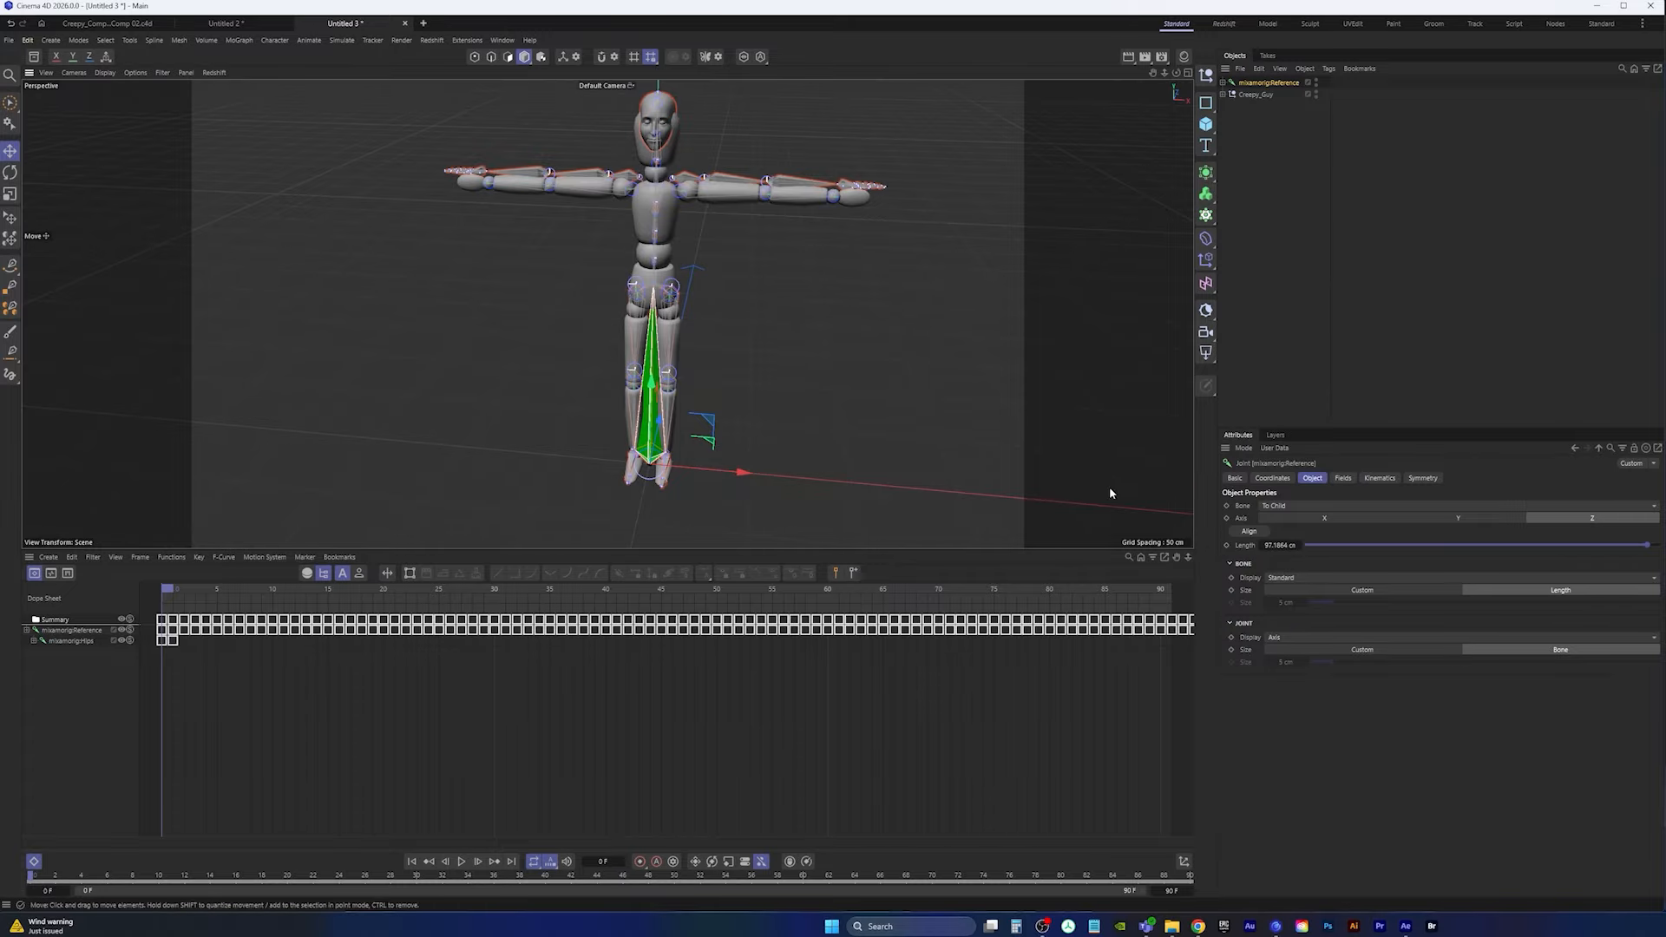
pyautogui.hotkey('ctrl', 'a')
pyautogui.scroll(-5, 684, 750)
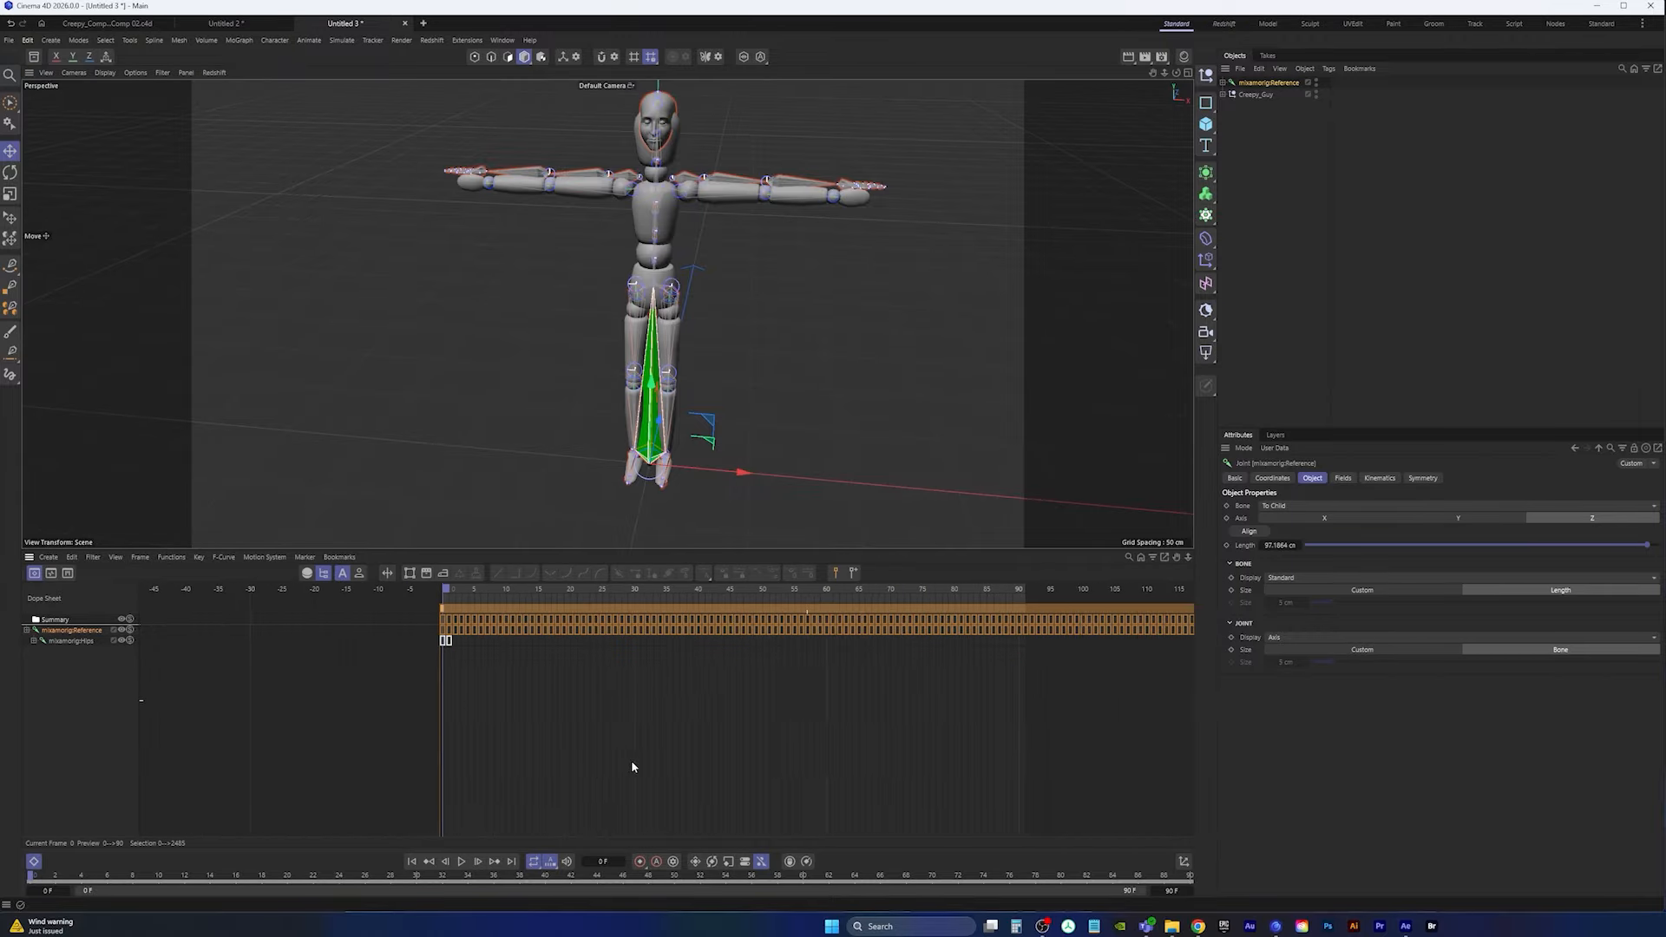
pyautogui.keyDown('alt'); pyautogui.moveTo(850, 718); pyautogui.dragTo(638, 748, button='middle'); pyautogui.keyUp('alt')
pyautogui.scroll(-4, 658, 754)
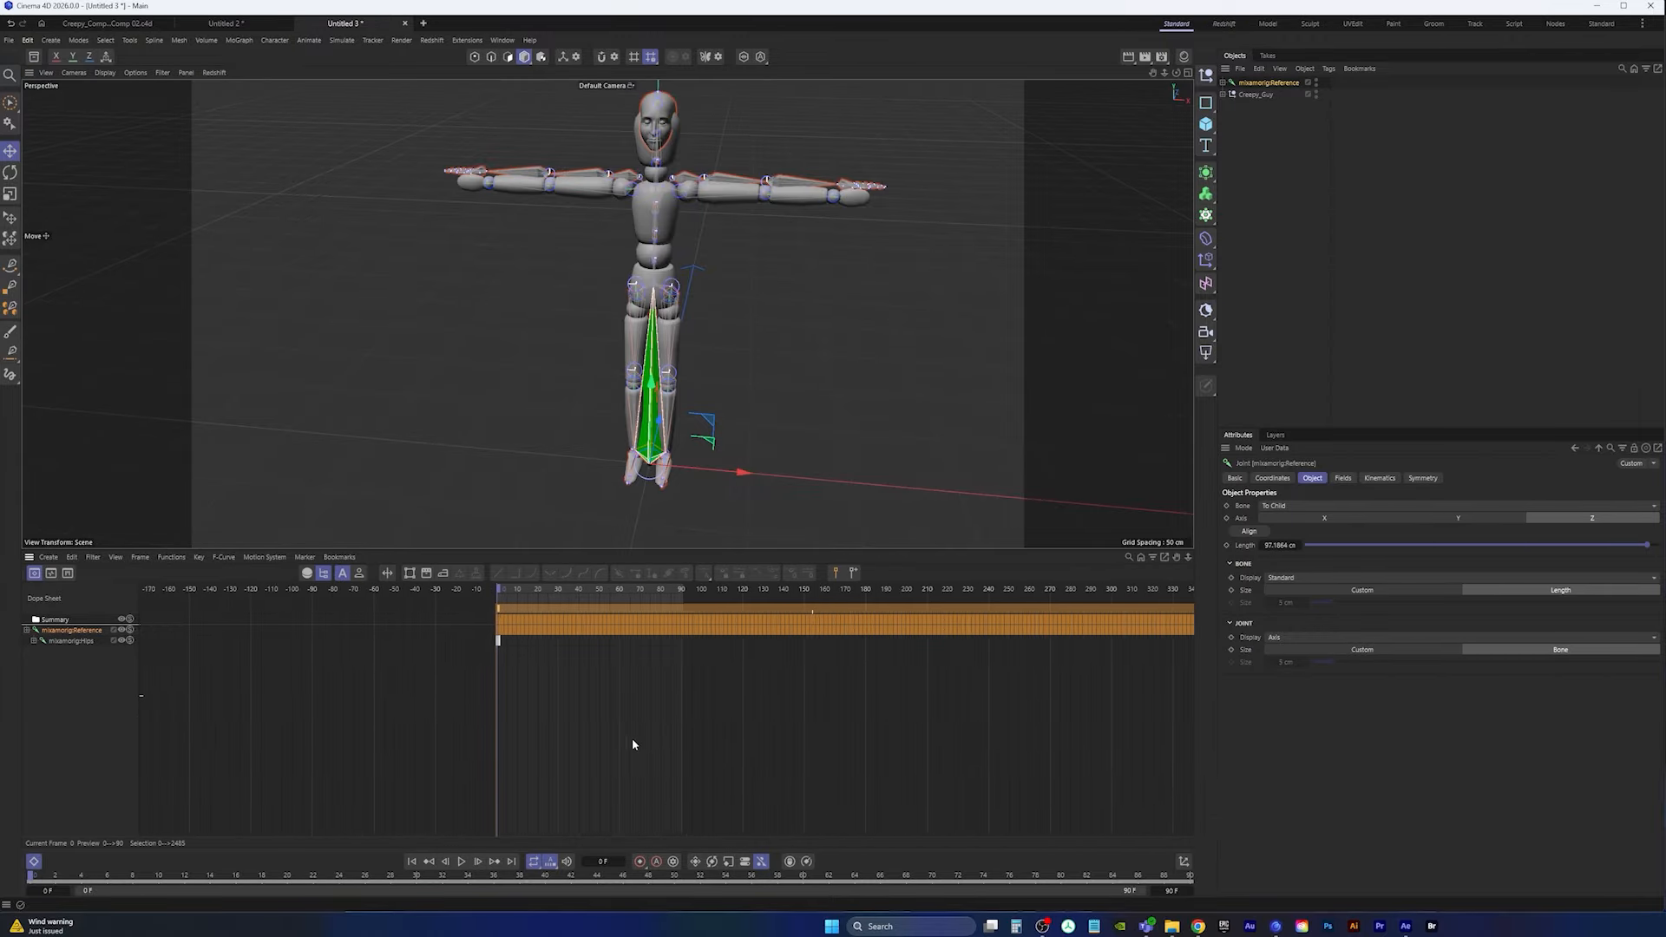
pyautogui.keyDown('alt'); pyautogui.moveTo(1033, 707); pyautogui.dragTo(677, 755, button='middle'); pyautogui.keyUp('alt')
pyautogui.scroll(-3, 568, 785)
pyautogui.scroll(-3, 816, 723)
pyautogui.keyDown('alt'); pyautogui.moveTo(1037, 713); pyautogui.dragTo(678, 750, button='middle'); pyautogui.keyUp('alt')
pyautogui.scroll(-3, 719, 731)
pyautogui.scroll(-4, 781, 744)
pyautogui.keyDown('alt'); pyautogui.moveTo(794, 743); pyautogui.dragTo(709, 759, button='middle'); pyautogui.keyUp('alt')
pyautogui.scroll(-4, 742, 755)
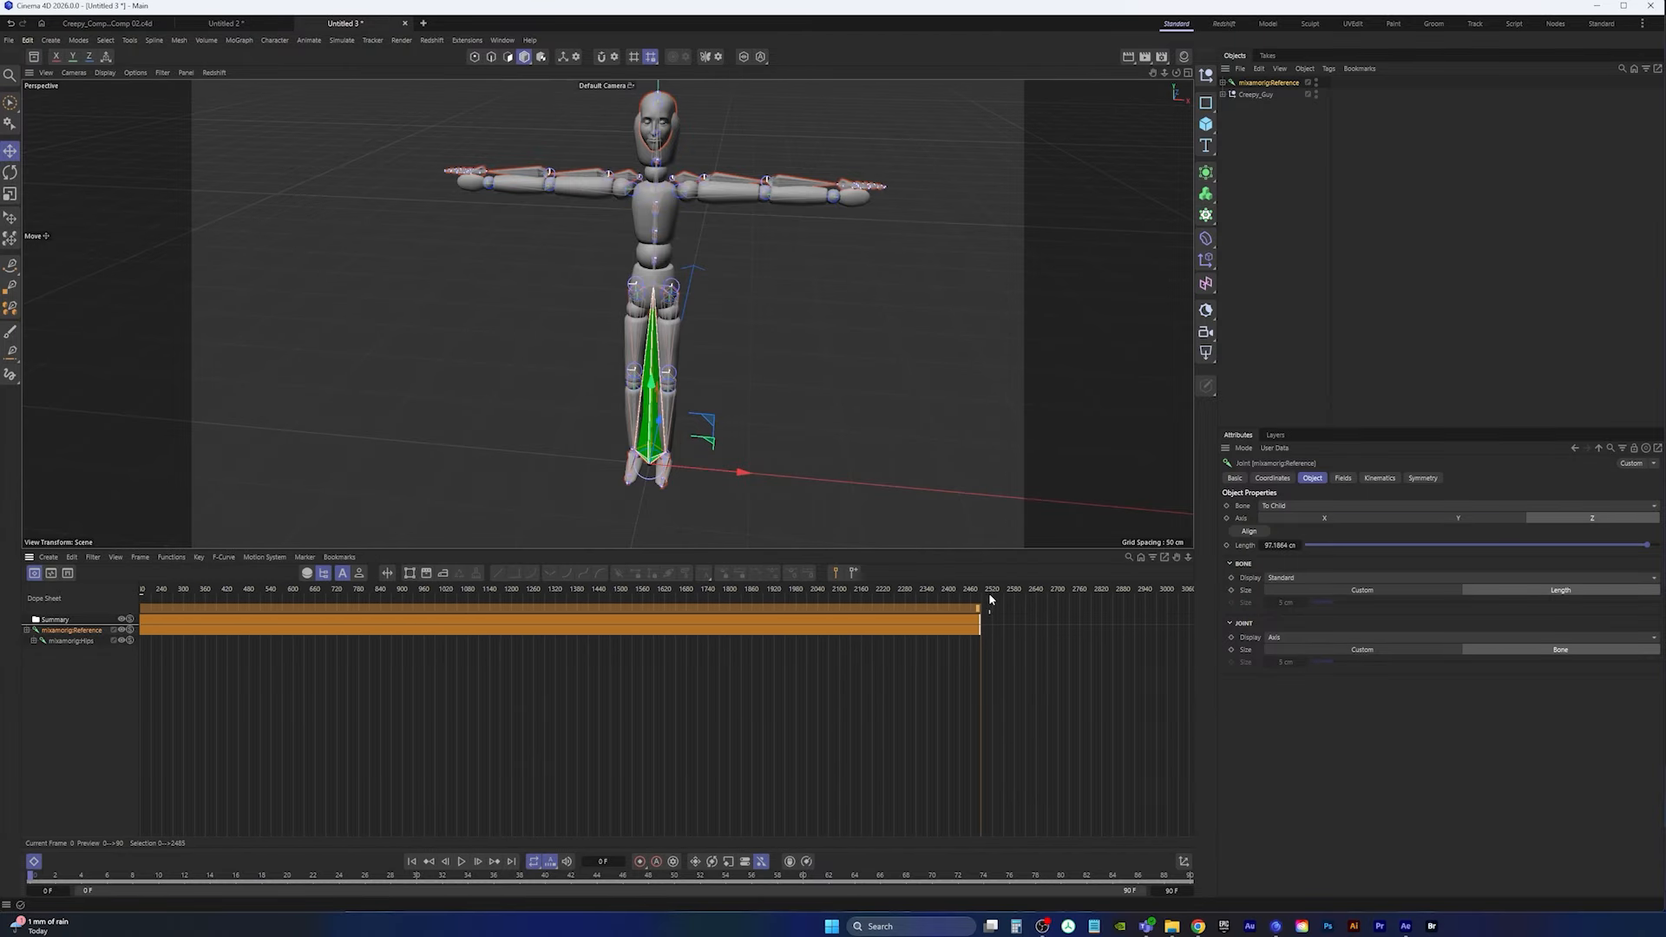
# Step: Set the project's end frame to 2486 F to match the end of the mocap keyframes
pyautogui.doubleClick(1170, 890)
pyautogui.press('Return')
pyautogui.keyDown('alt'); pyautogui.moveTo(961, 699); pyautogui.dragTo(1187, 619, button='right'); pyautogui.keyUp('alt')
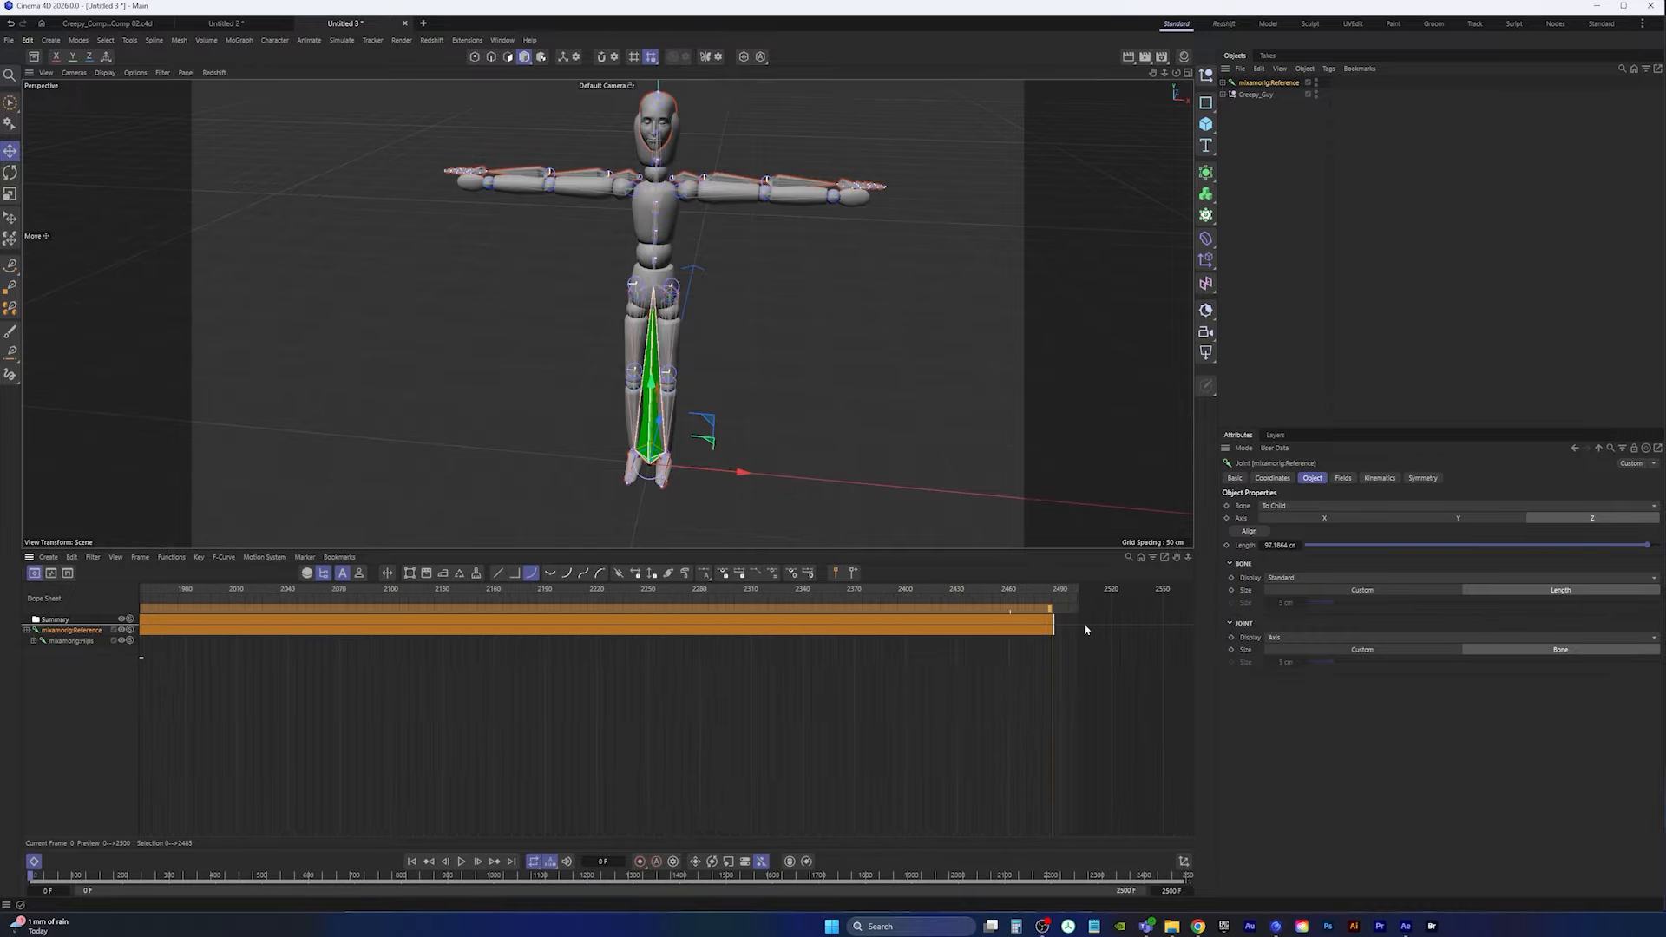
pyautogui.click(1154, 890)
pyautogui.click(1154, 890)
pyautogui.click(1154, 891)
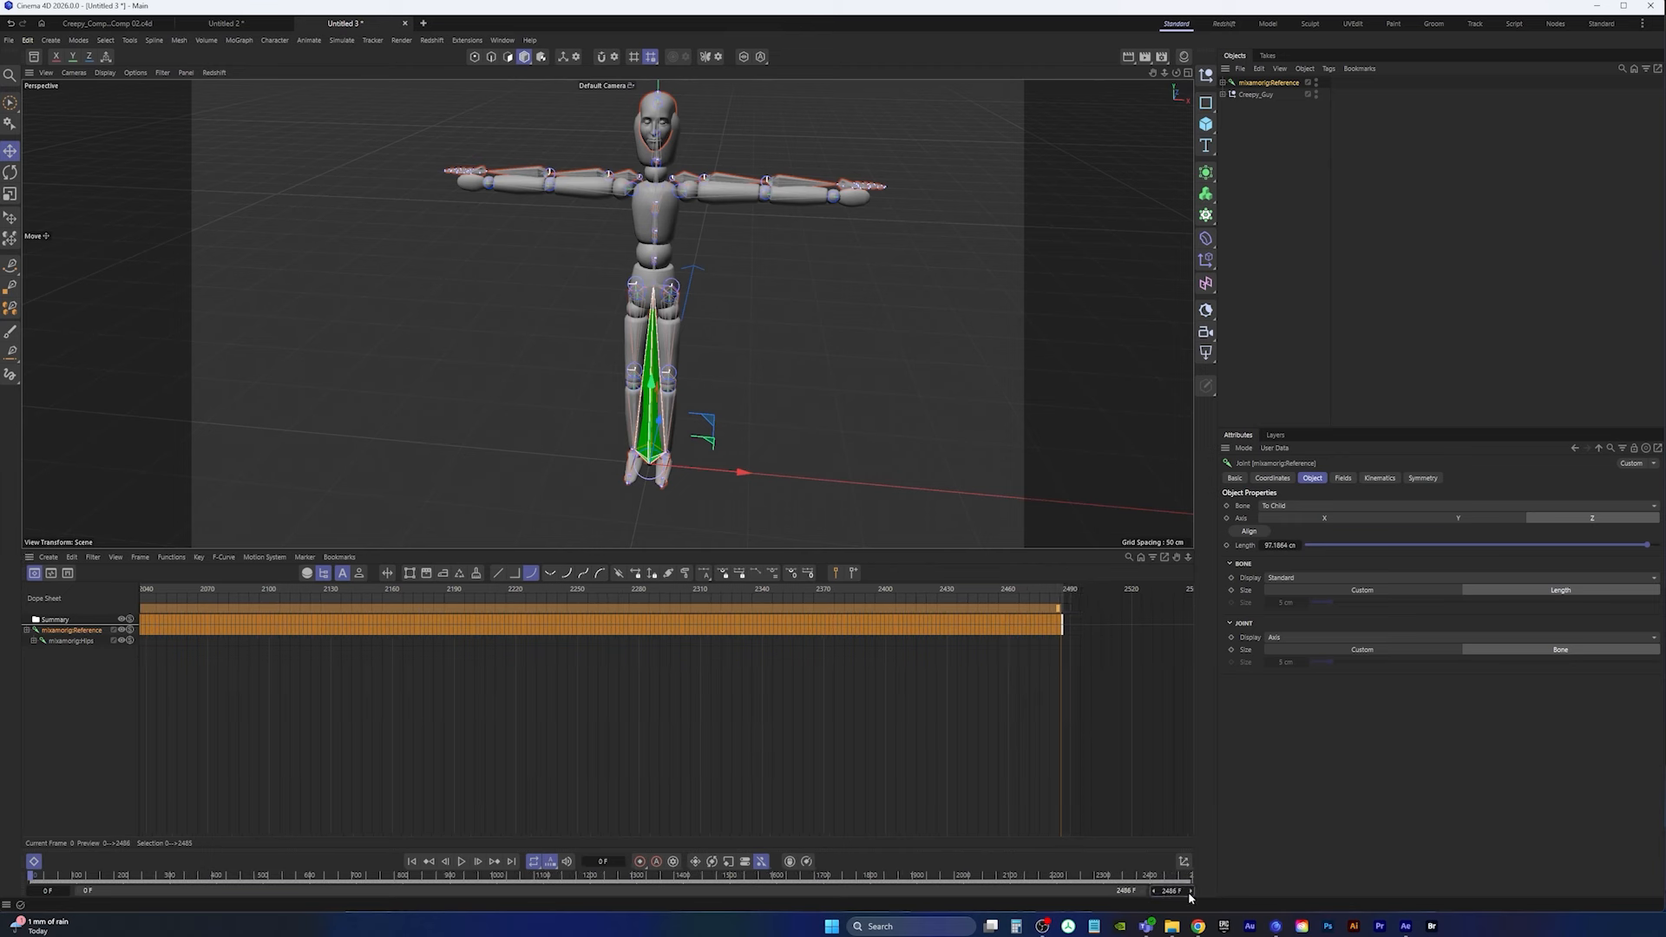
pyautogui.keyDown('alt'); pyautogui.moveTo(1042, 666); pyautogui.dragTo(1116, 624, button='right'); pyautogui.keyUp('alt')
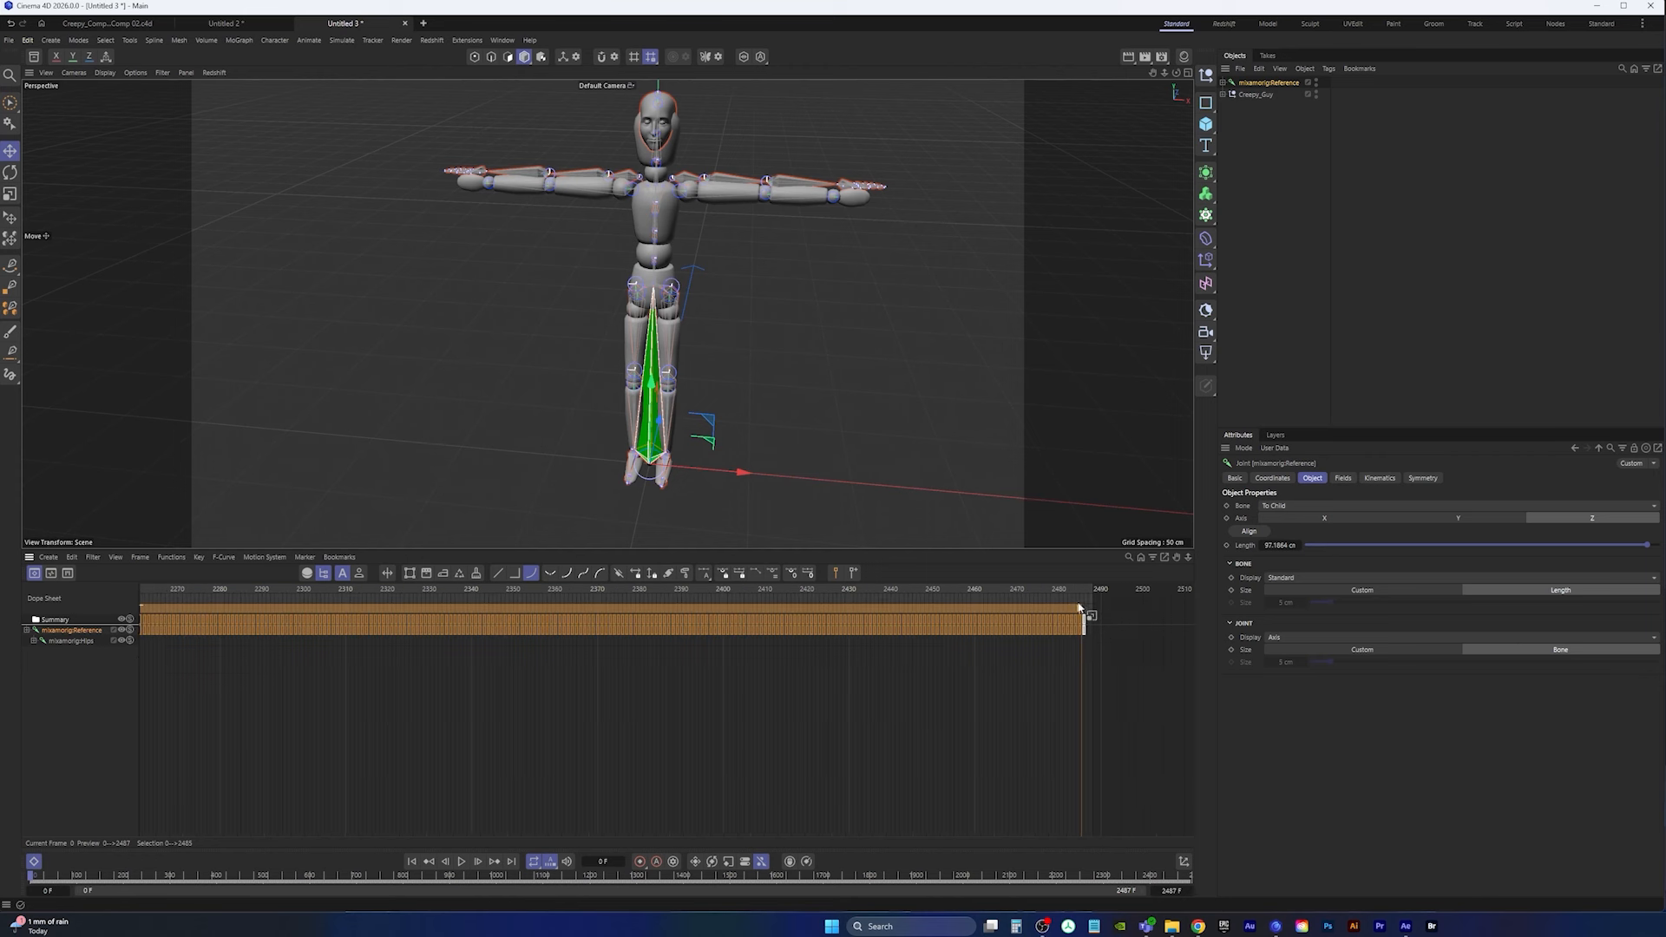
pyautogui.moveTo(1059, 590); pyautogui.dragTo(1097, 589)
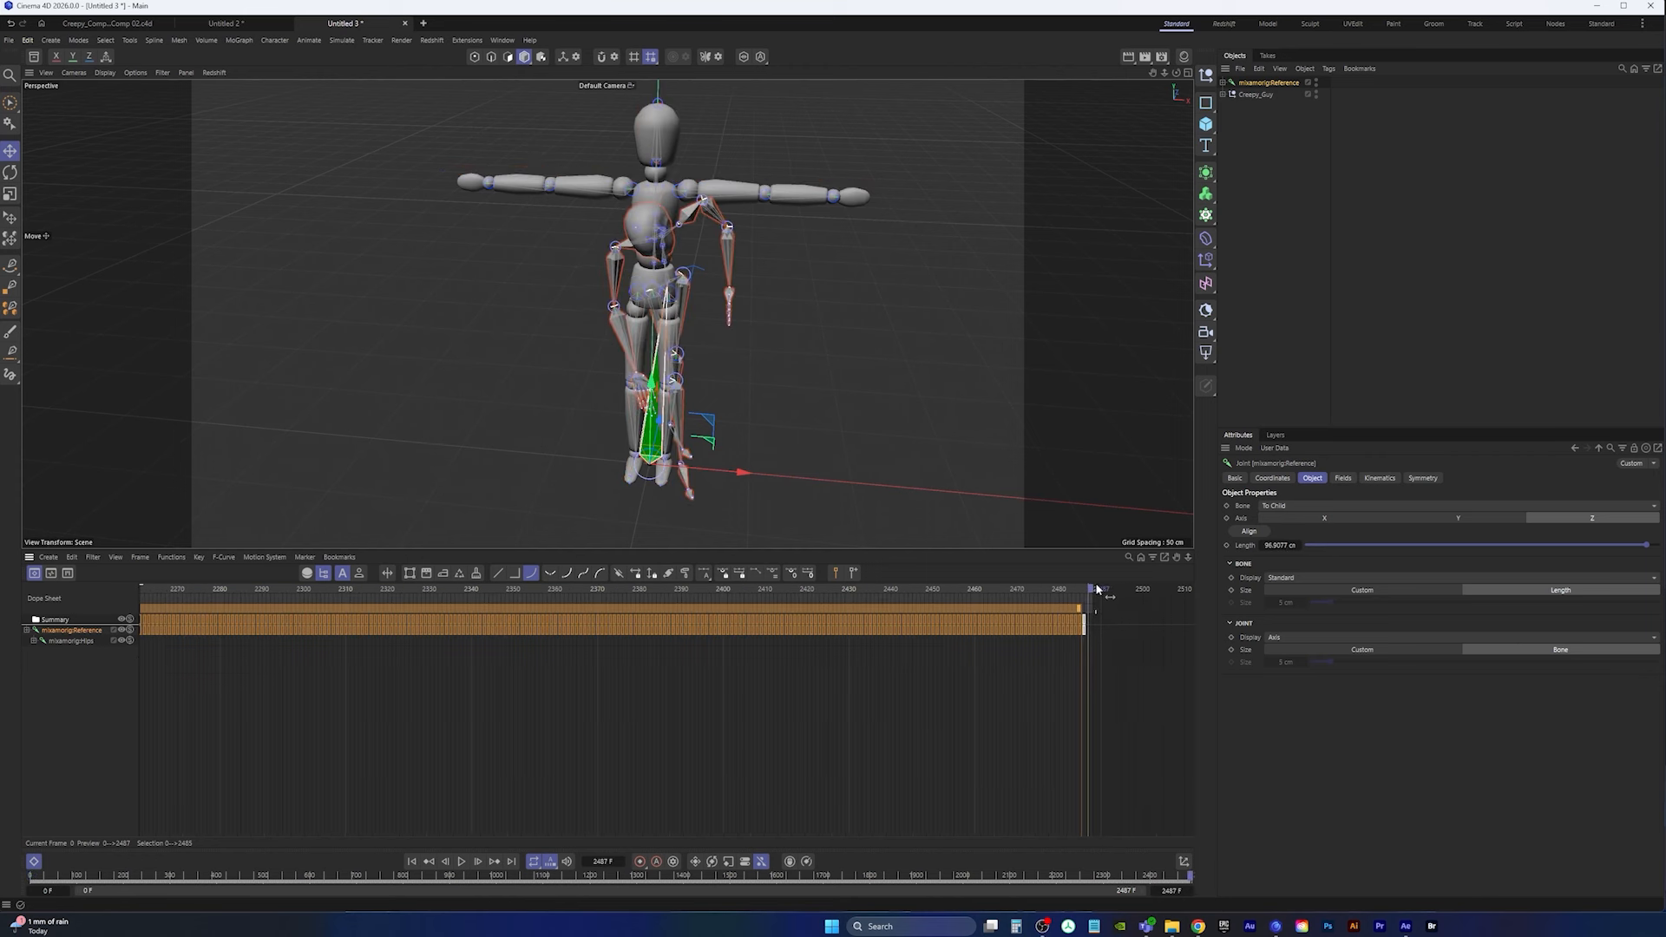
pyautogui.click(1154, 891)
# Step: Play the mocap animation from the beginning and watch the moving skeleton beside the mannequin from an angled view
pyautogui.keyDown('alt'); pyautogui.moveTo(996, 664); pyautogui.dragTo(567, 774, button='right'); pyautogui.keyUp('alt')
pyautogui.keyDown('alt'); pyautogui.moveTo(876, 685); pyautogui.dragTo(638, 748, button='right'); pyautogui.keyUp('alt')
pyautogui.click(429, 861)
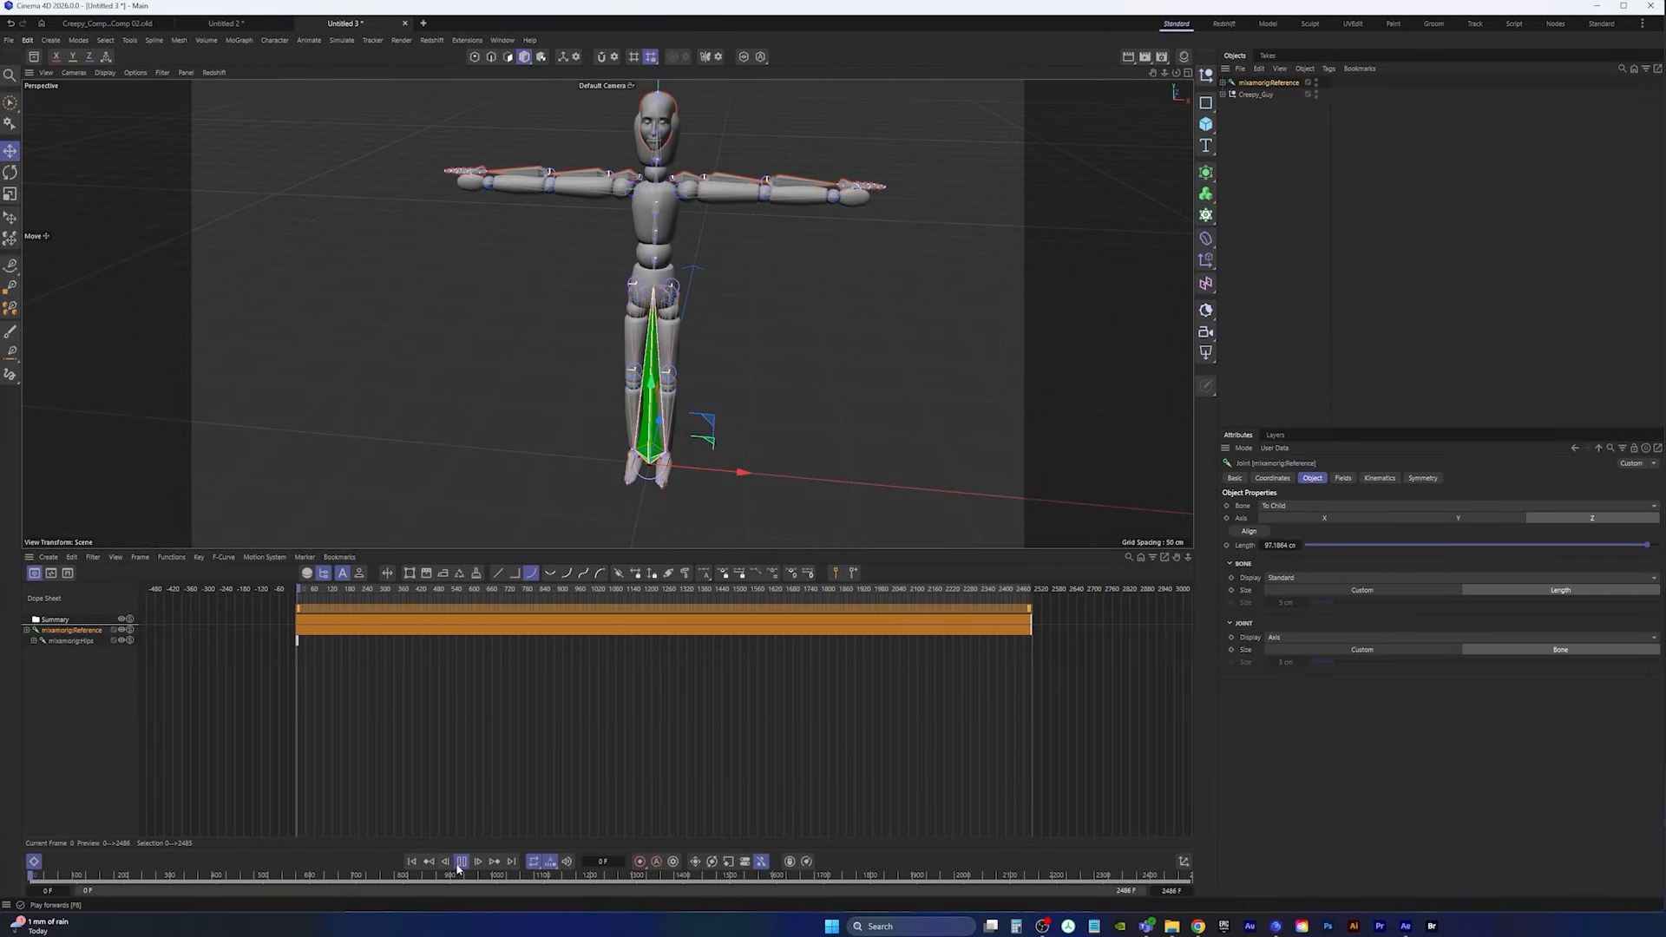
pyautogui.click(461, 860)
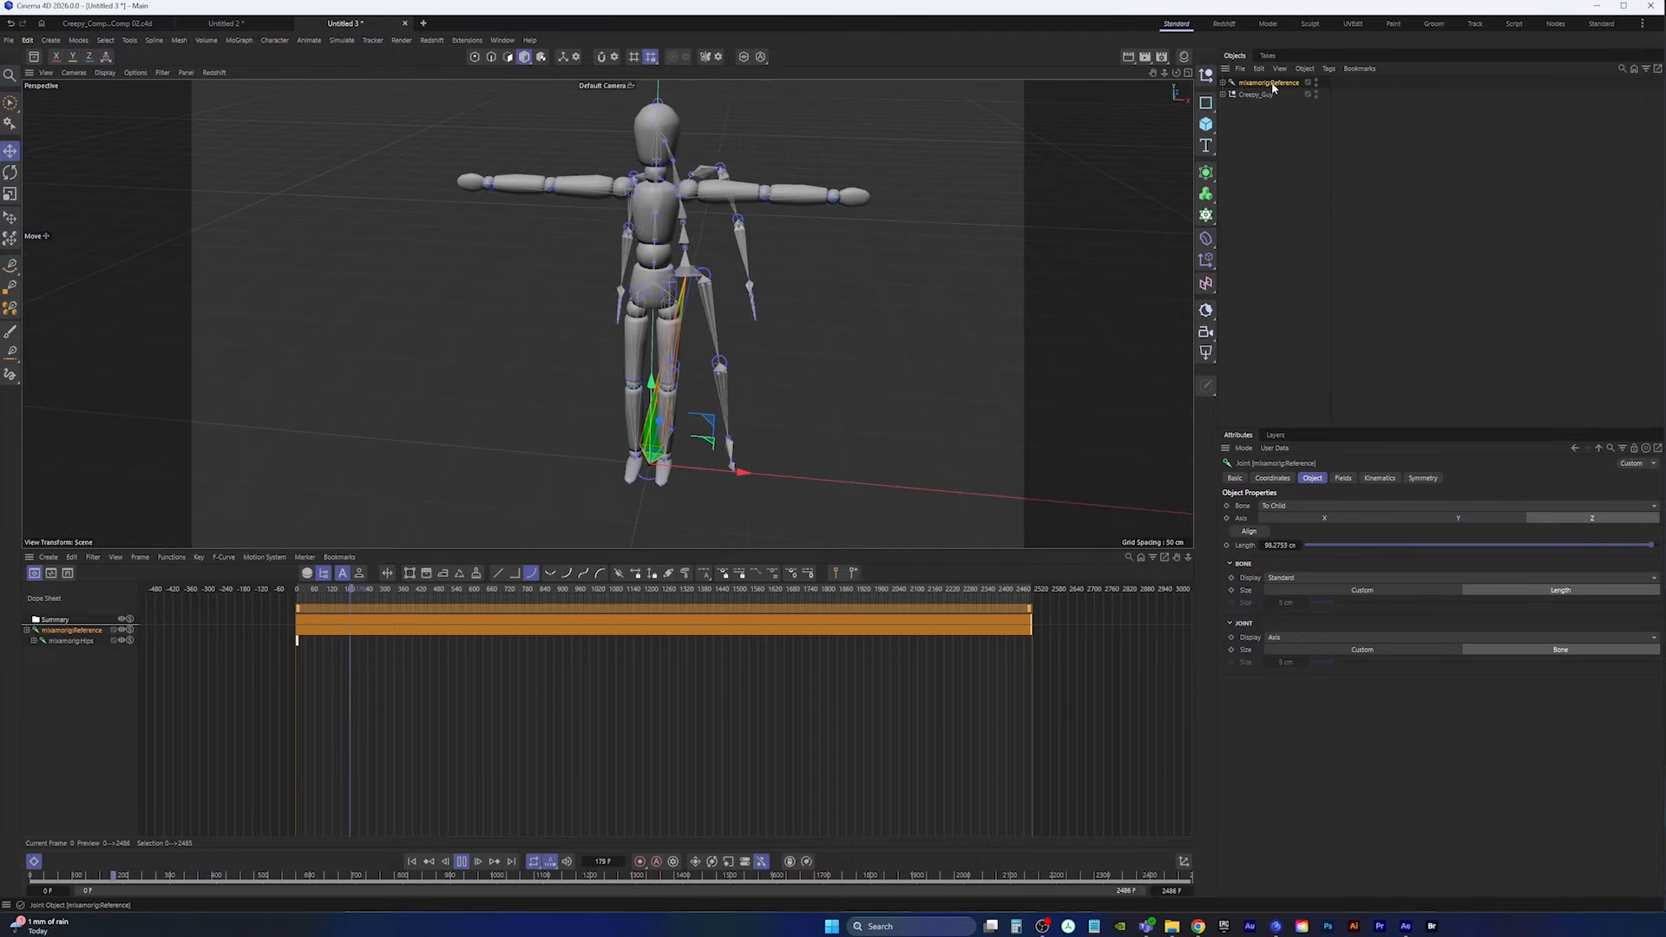
pyautogui.keyDown('alt'); pyautogui.moveTo(725, 267); pyautogui.dragTo(621, 274); pyautogui.keyUp('alt')
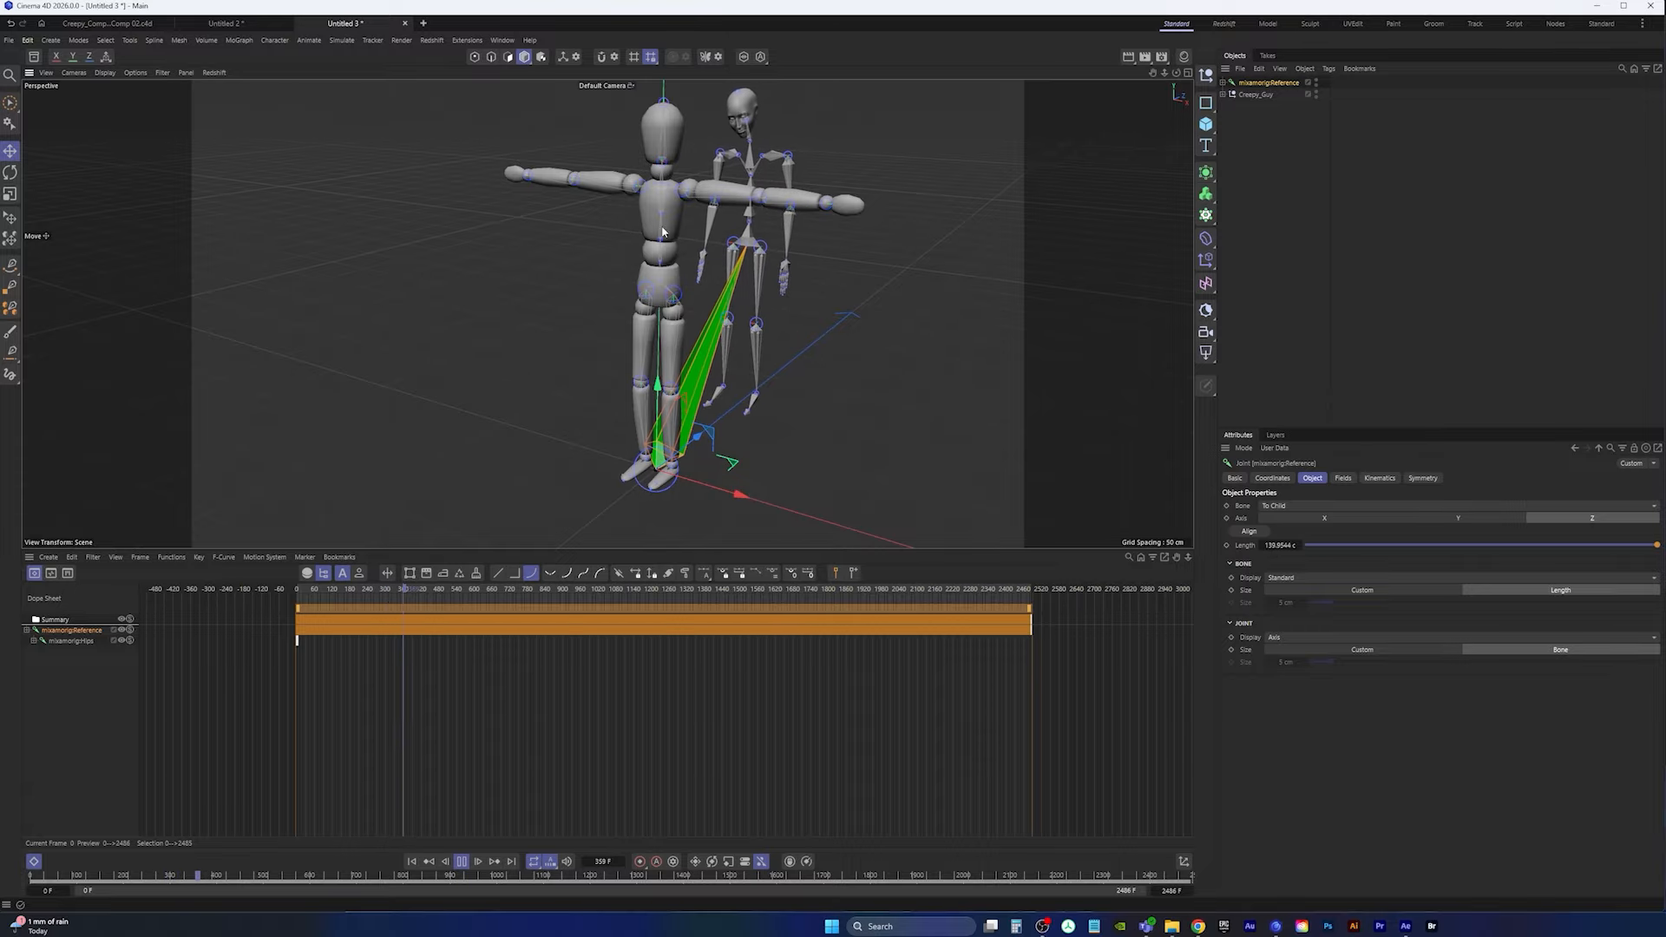
# Step: Stop the animation, return to the first frame, and compare the mannequin's outstretched arm and hand with the reference skeleton
pyautogui.keyDown('alt'); pyautogui.moveTo(657, 252); pyautogui.dragTo(654, 285, button='middle'); pyautogui.keyUp('alt')
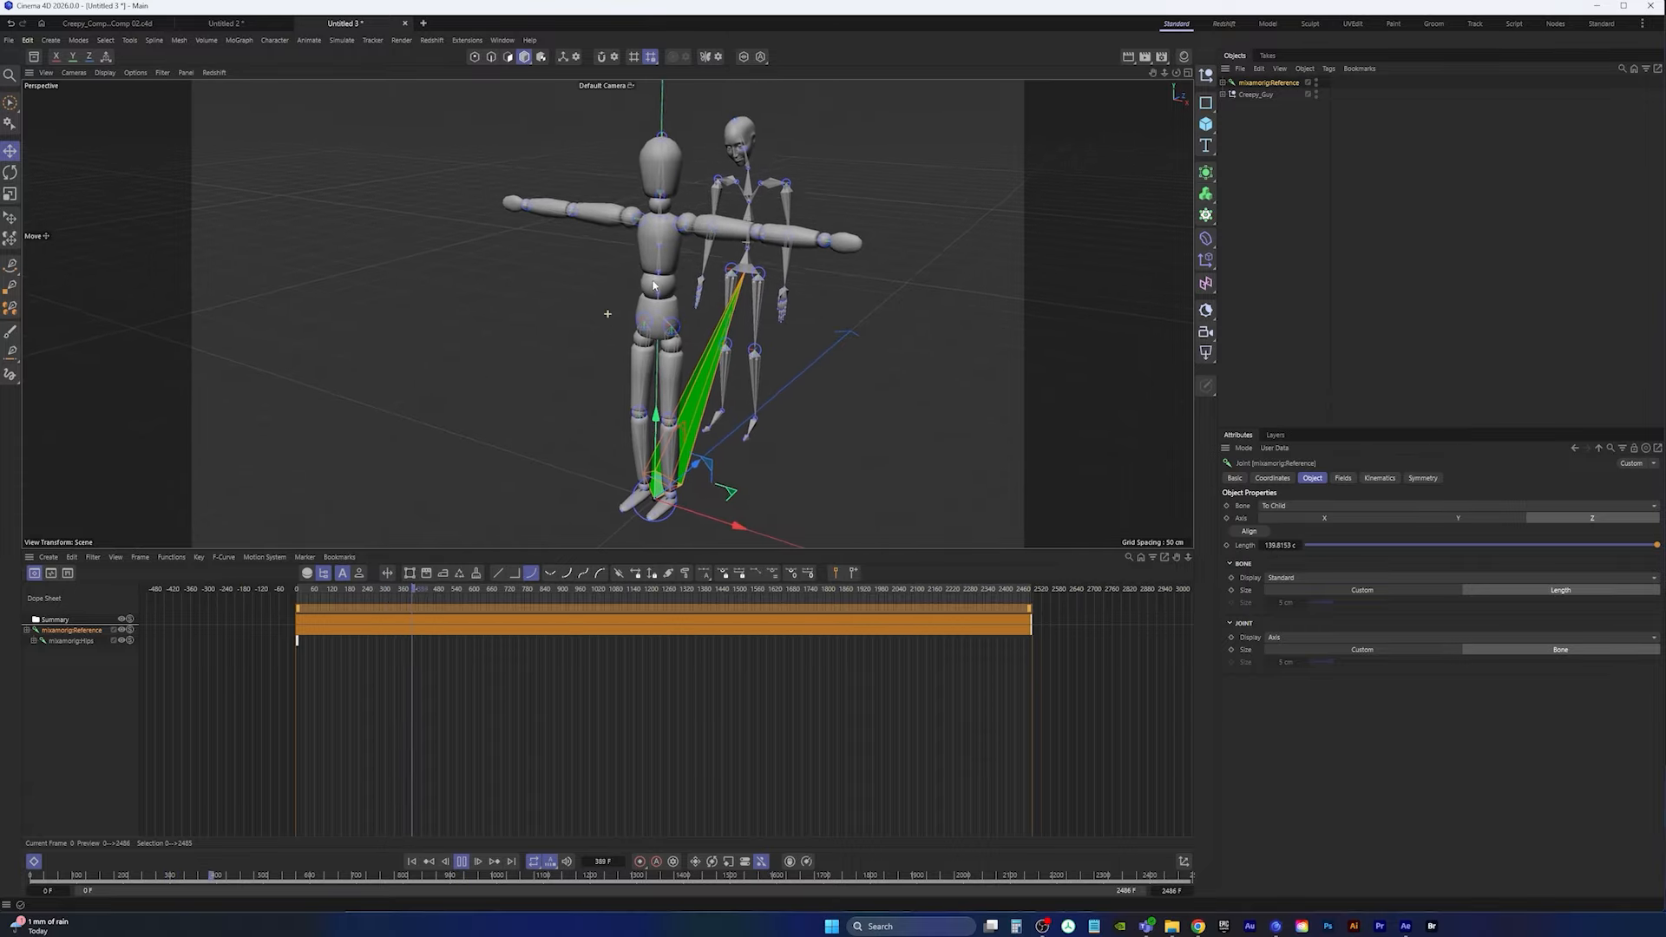
pyautogui.click(461, 860)
pyautogui.click(412, 861)
pyautogui.scroll(10, 668, 355)
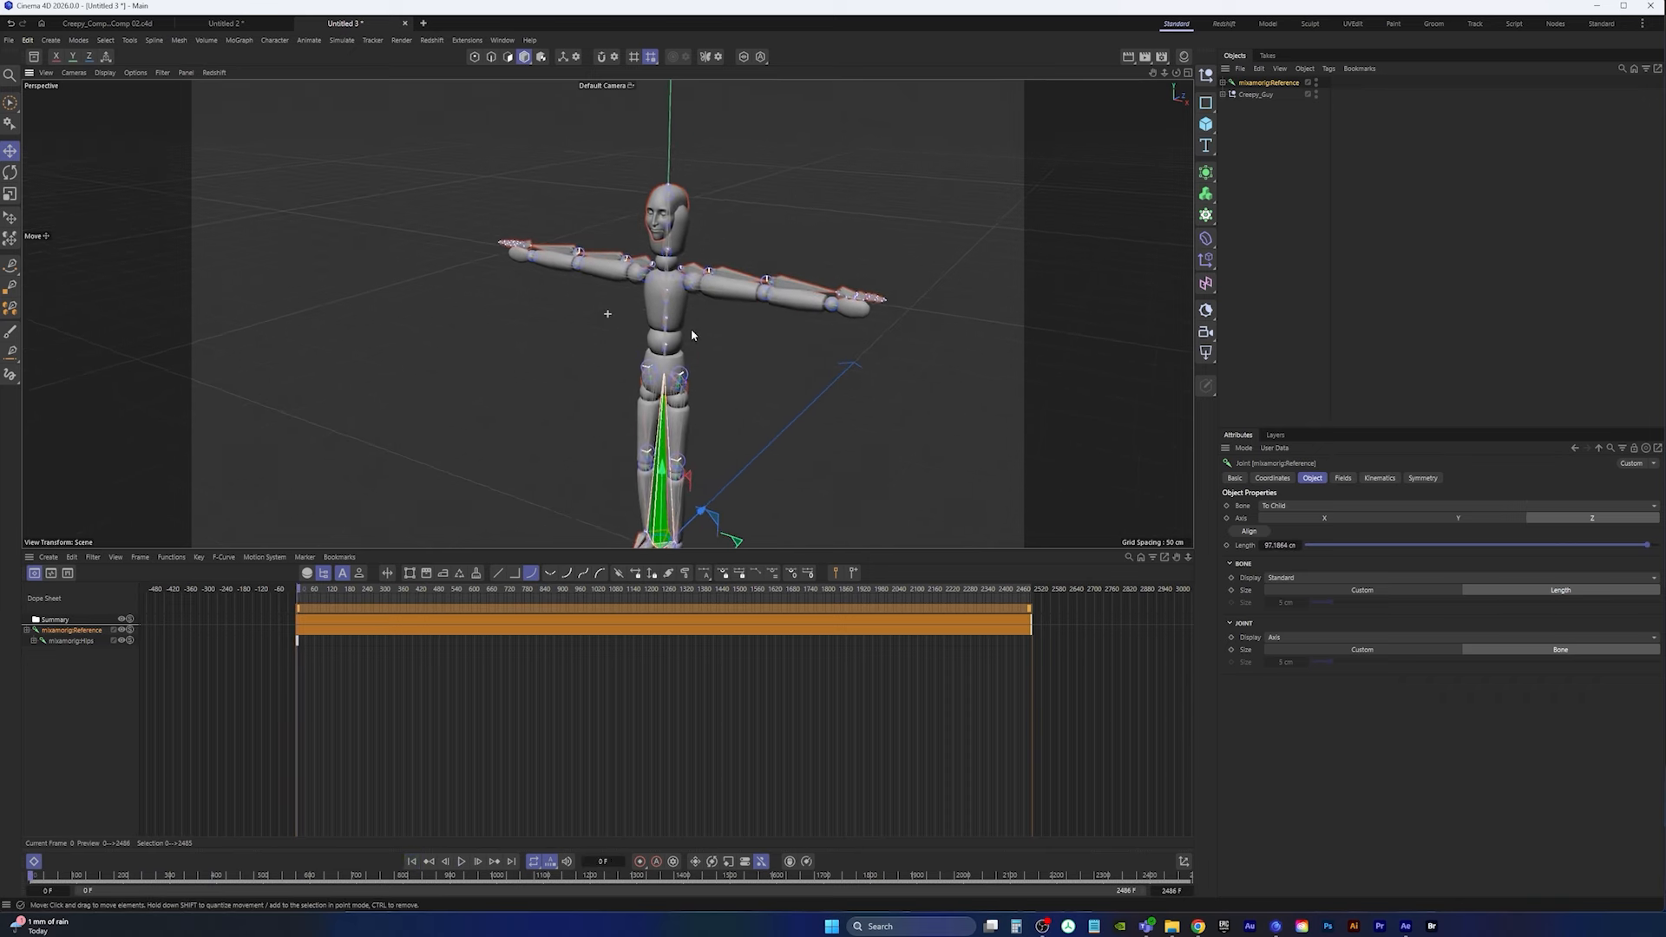
pyautogui.keyDown('alt'); pyautogui.moveTo(667, 355); pyautogui.dragTo(829, 364); pyautogui.keyUp('alt')
pyautogui.scroll(4, 807, 364)
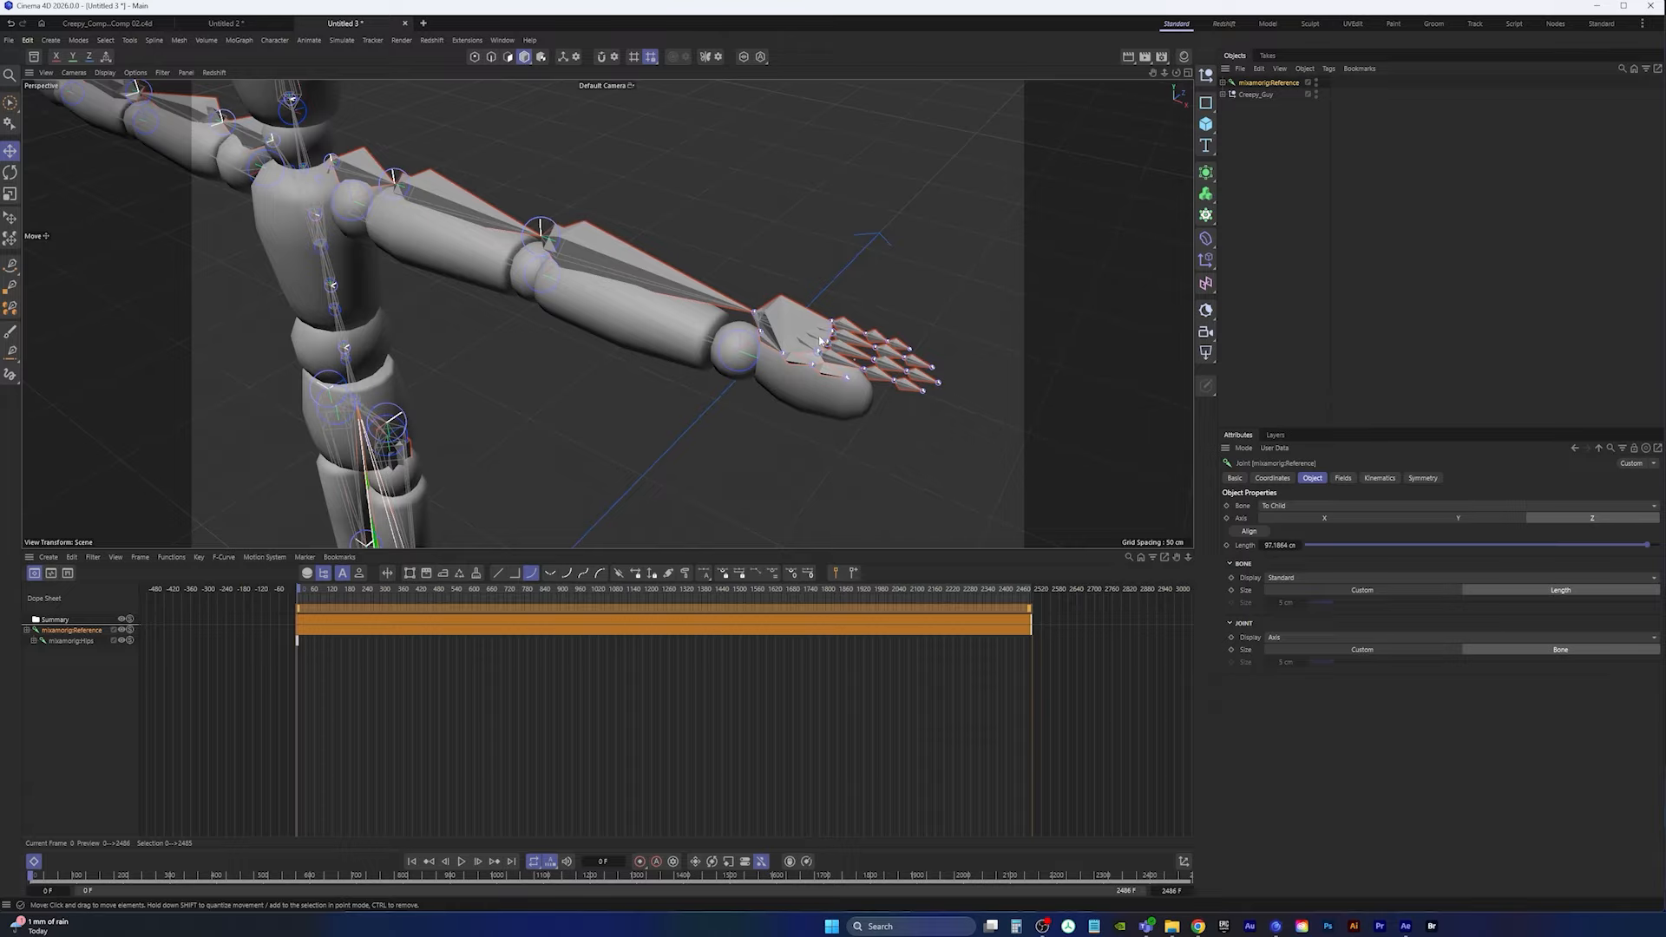
pyautogui.scroll(-3, 817, 337)
pyautogui.scroll(2, 819, 338)
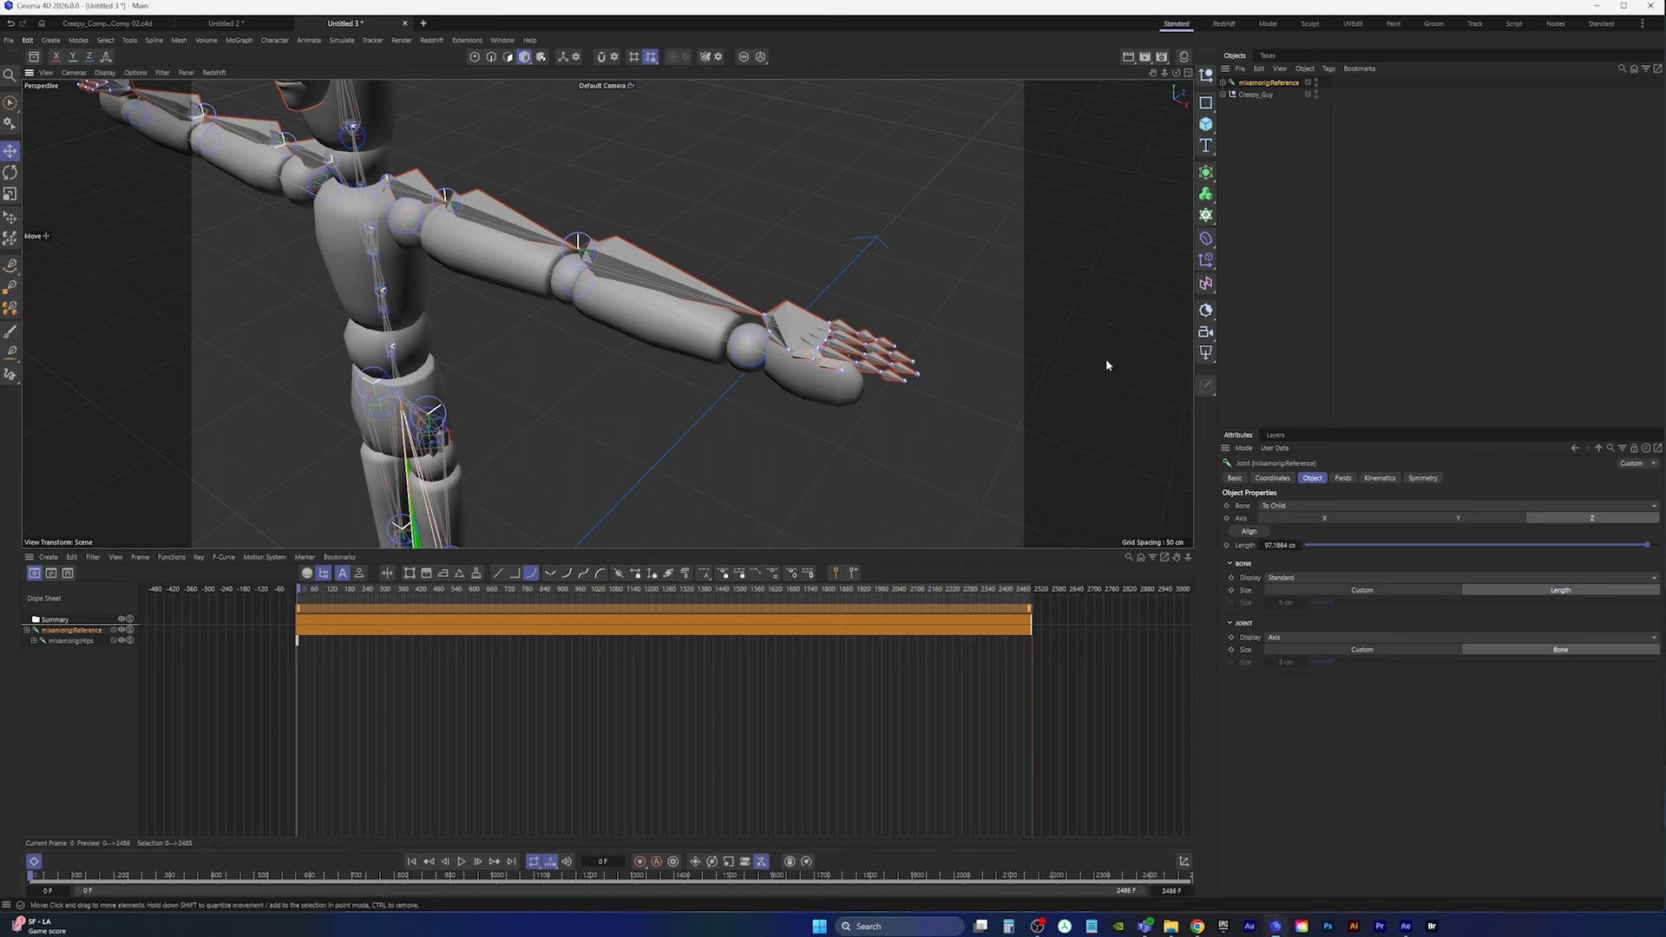
# Step: Select the mixamorig:Hips joint inside Creepy_Guy and examine how its T-pose lines up with the reference skeleton's arms
pyautogui.click(1222, 94)
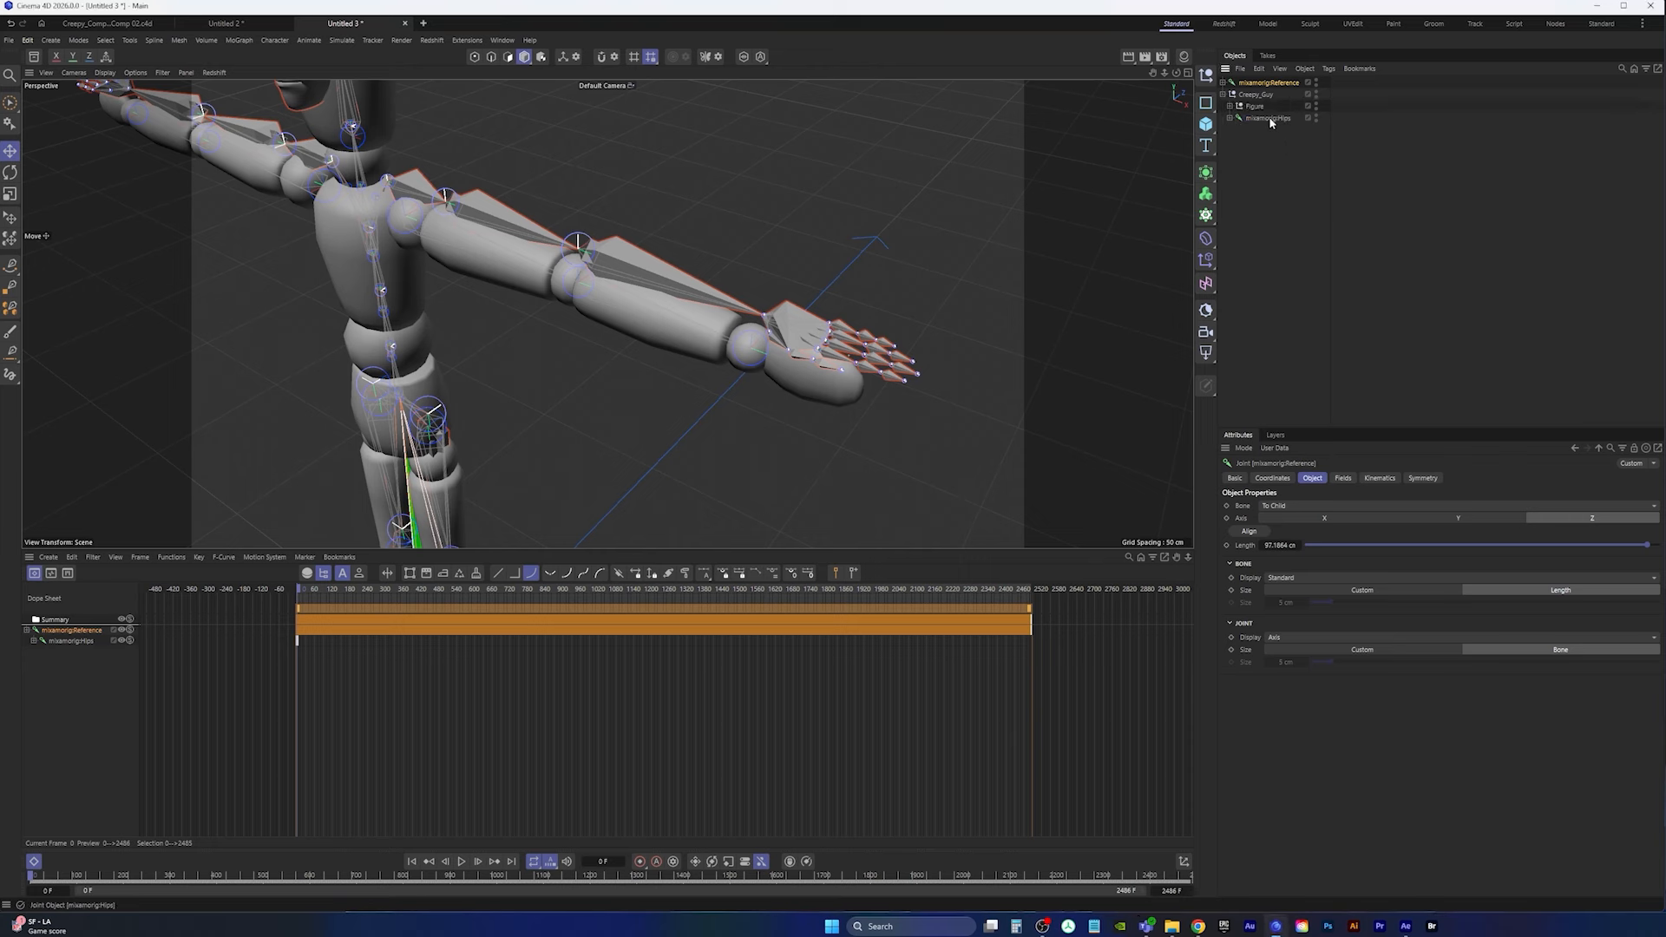
pyautogui.click(1267, 119)
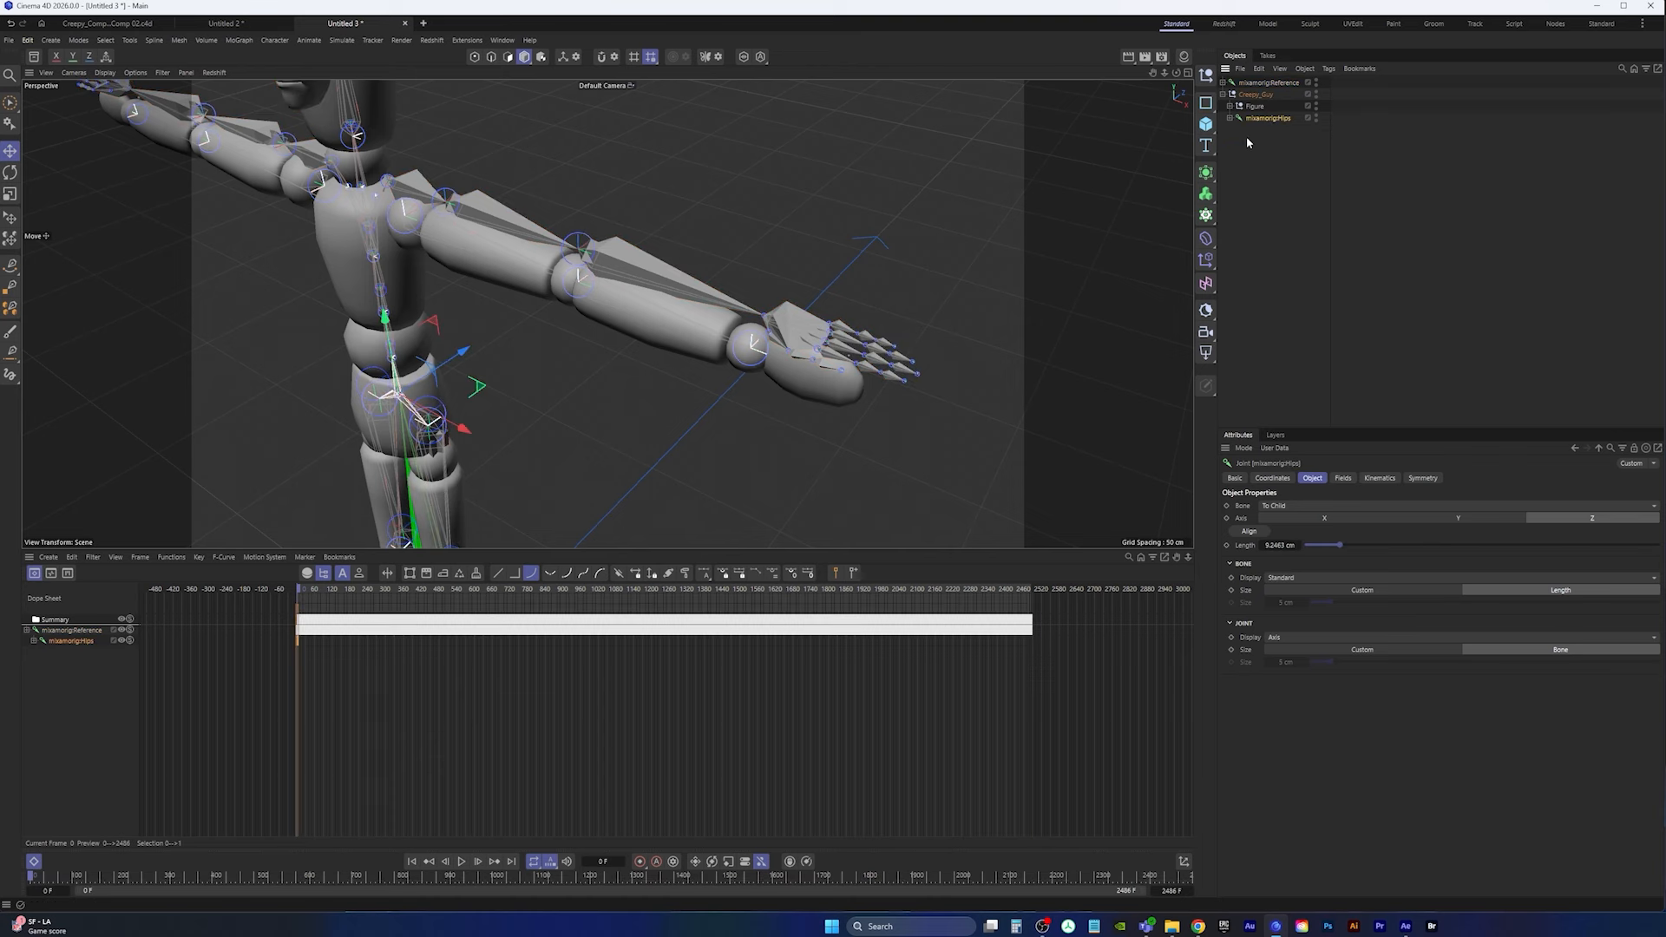
pyautogui.keyDown('alt'); pyautogui.moveTo(602, 335); pyautogui.dragTo(807, 348, button='middle'); pyautogui.keyUp('alt')
pyautogui.keyDown('alt'); pyautogui.moveTo(807, 347); pyautogui.dragTo(744, 368, button='right'); pyautogui.keyUp('alt')
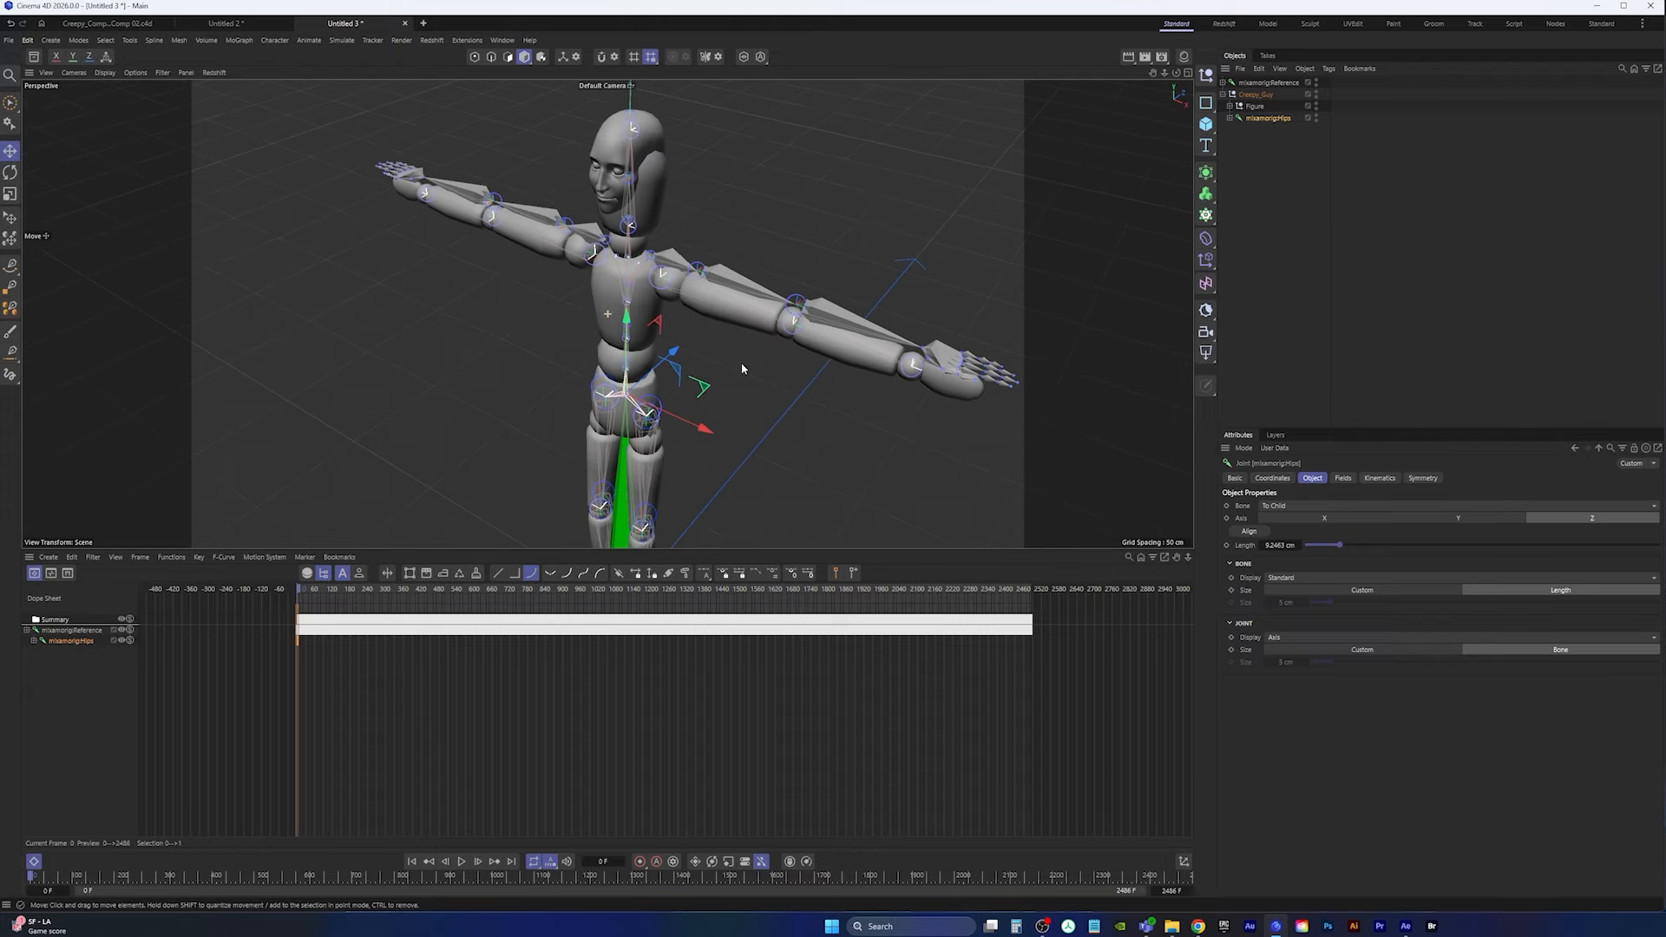
pyautogui.keyDown('alt'); pyautogui.moveTo(743, 368); pyautogui.dragTo(799, 412, button='middle'); pyautogui.keyUp('alt')
pyautogui.keyDown('alt'); pyautogui.moveTo(662, 375); pyautogui.dragTo(633, 382); pyautogui.keyUp('alt')
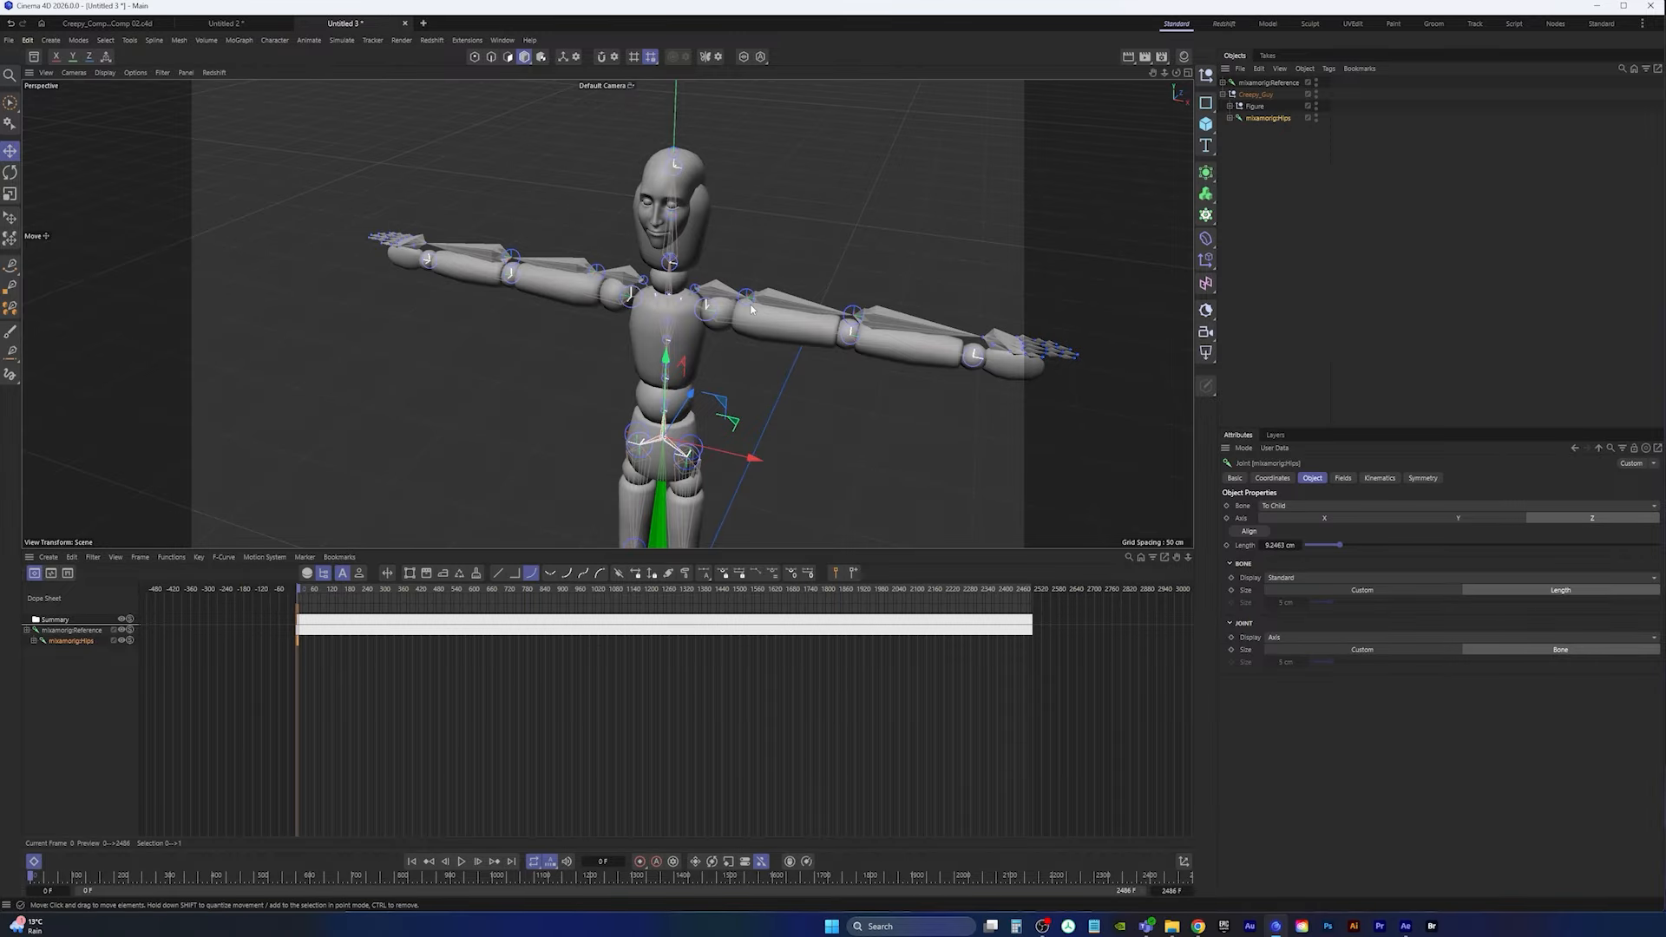
pyautogui.keyDown('alt'); pyautogui.moveTo(680, 362); pyautogui.dragTo(669, 323); pyautogui.keyUp('alt')
pyautogui.keyDown('alt'); pyautogui.moveTo(669, 324); pyautogui.dragTo(698, 292, button='right'); pyautogui.keyUp('alt')
pyautogui.keyDown('alt'); pyautogui.moveTo(698, 291); pyautogui.dragTo(683, 312); pyautogui.keyUp('alt')
pyautogui.keyDown('alt'); pyautogui.moveTo(683, 312); pyautogui.dragTo(643, 346, button='right'); pyautogui.keyUp('alt')
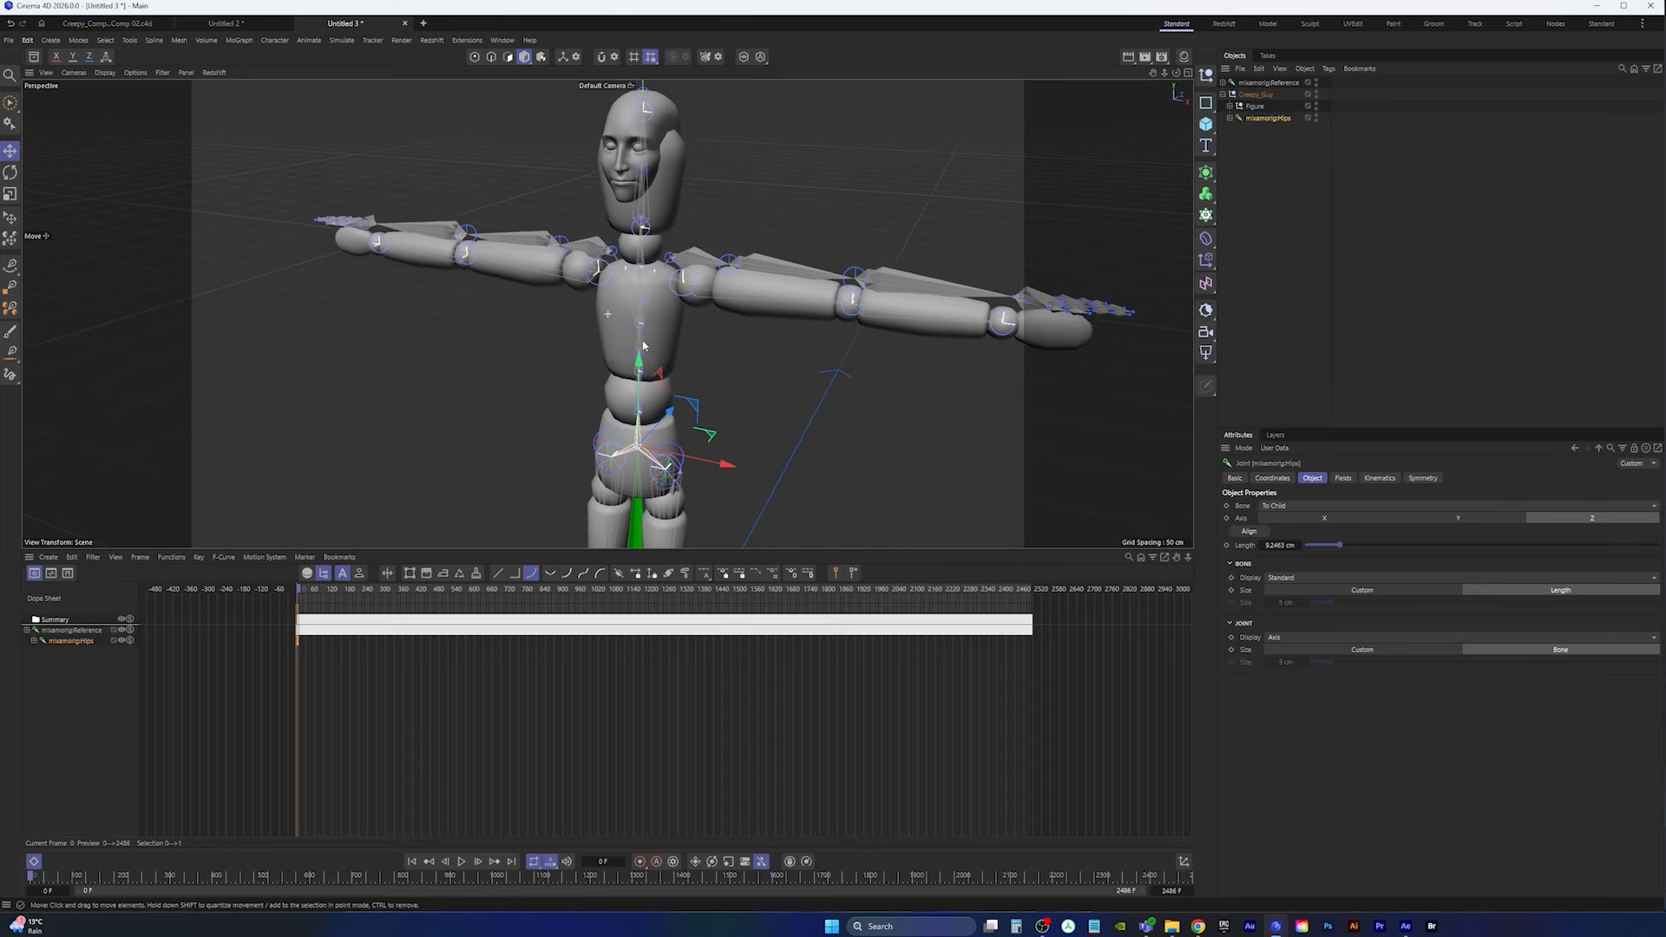
pyautogui.keyDown('alt'); pyautogui.moveTo(643, 346); pyautogui.dragTo(614, 338, button='middle'); pyautogui.keyUp('alt')
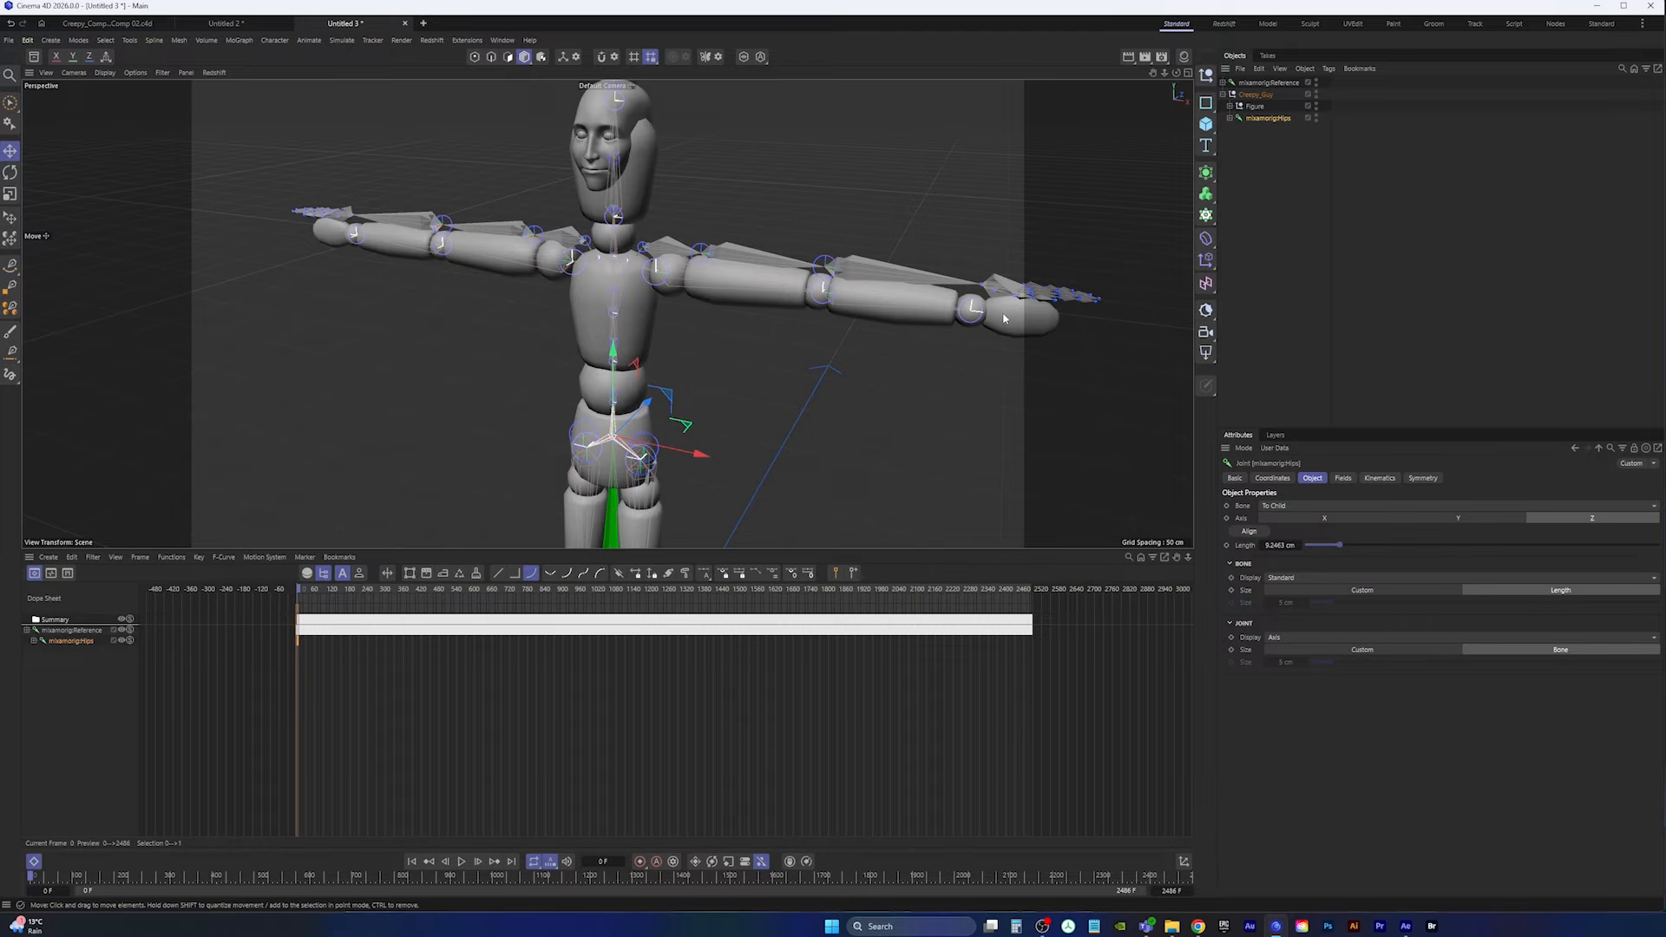
pyautogui.keyDown('alt'); pyautogui.moveTo(1004, 318); pyautogui.dragTo(925, 313, button='middle'); pyautogui.keyUp('alt')
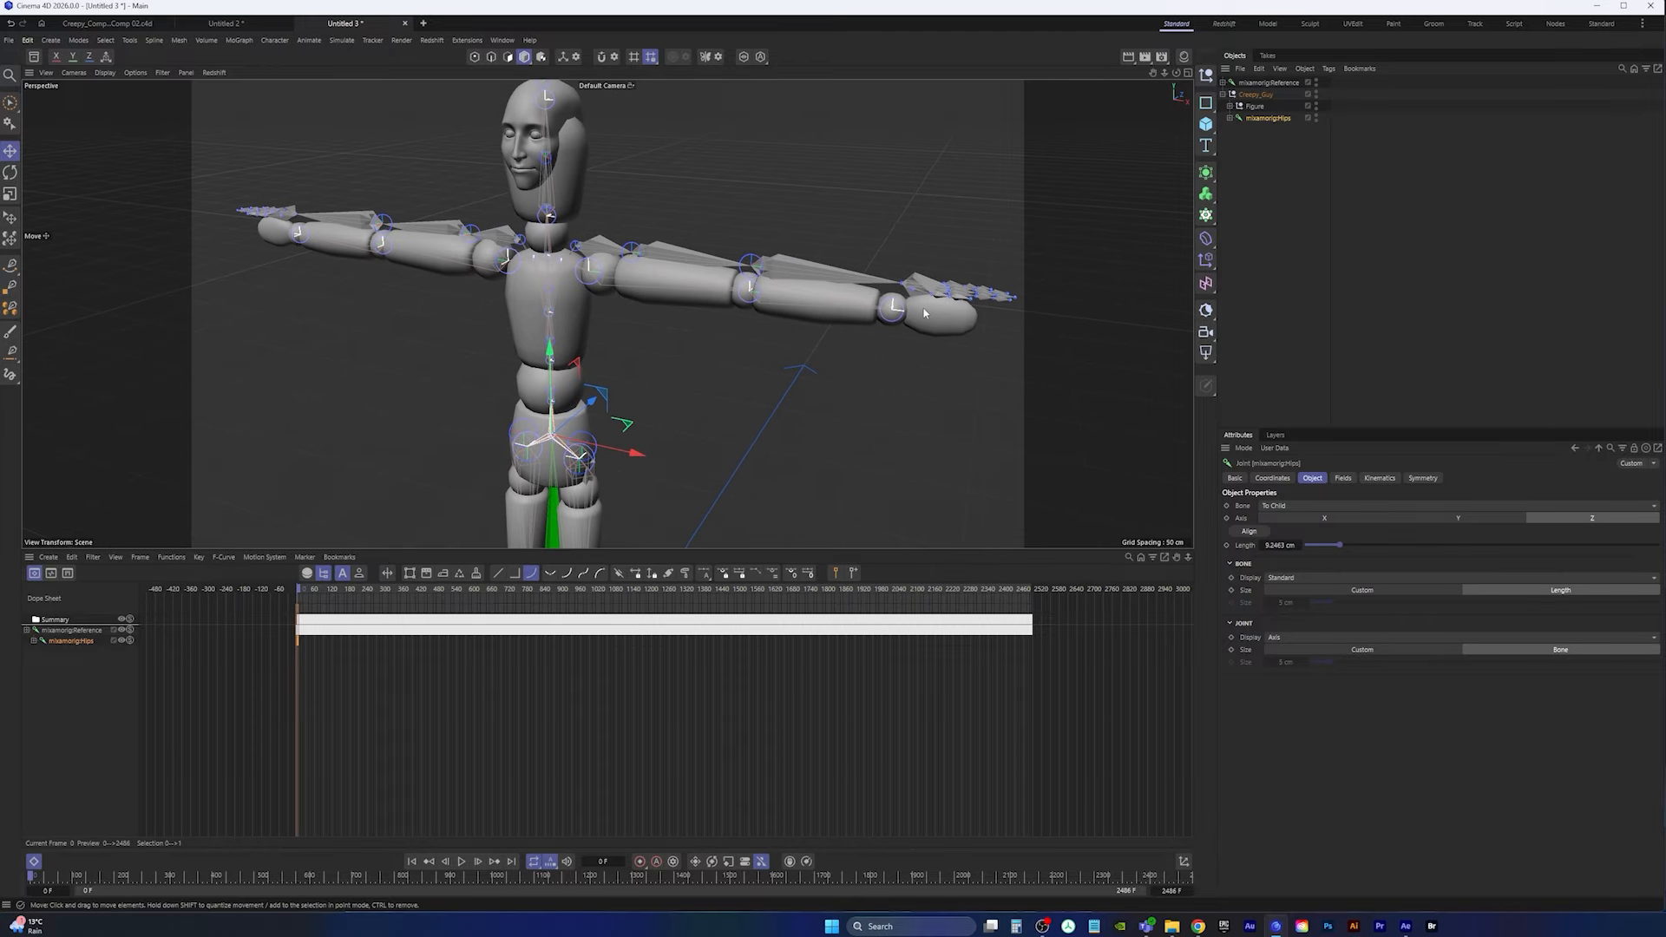
# Step: Play the animation briefly and return to the first frame
pyautogui.click(463, 861)
pyautogui.click(462, 863)
pyautogui.click(413, 862)
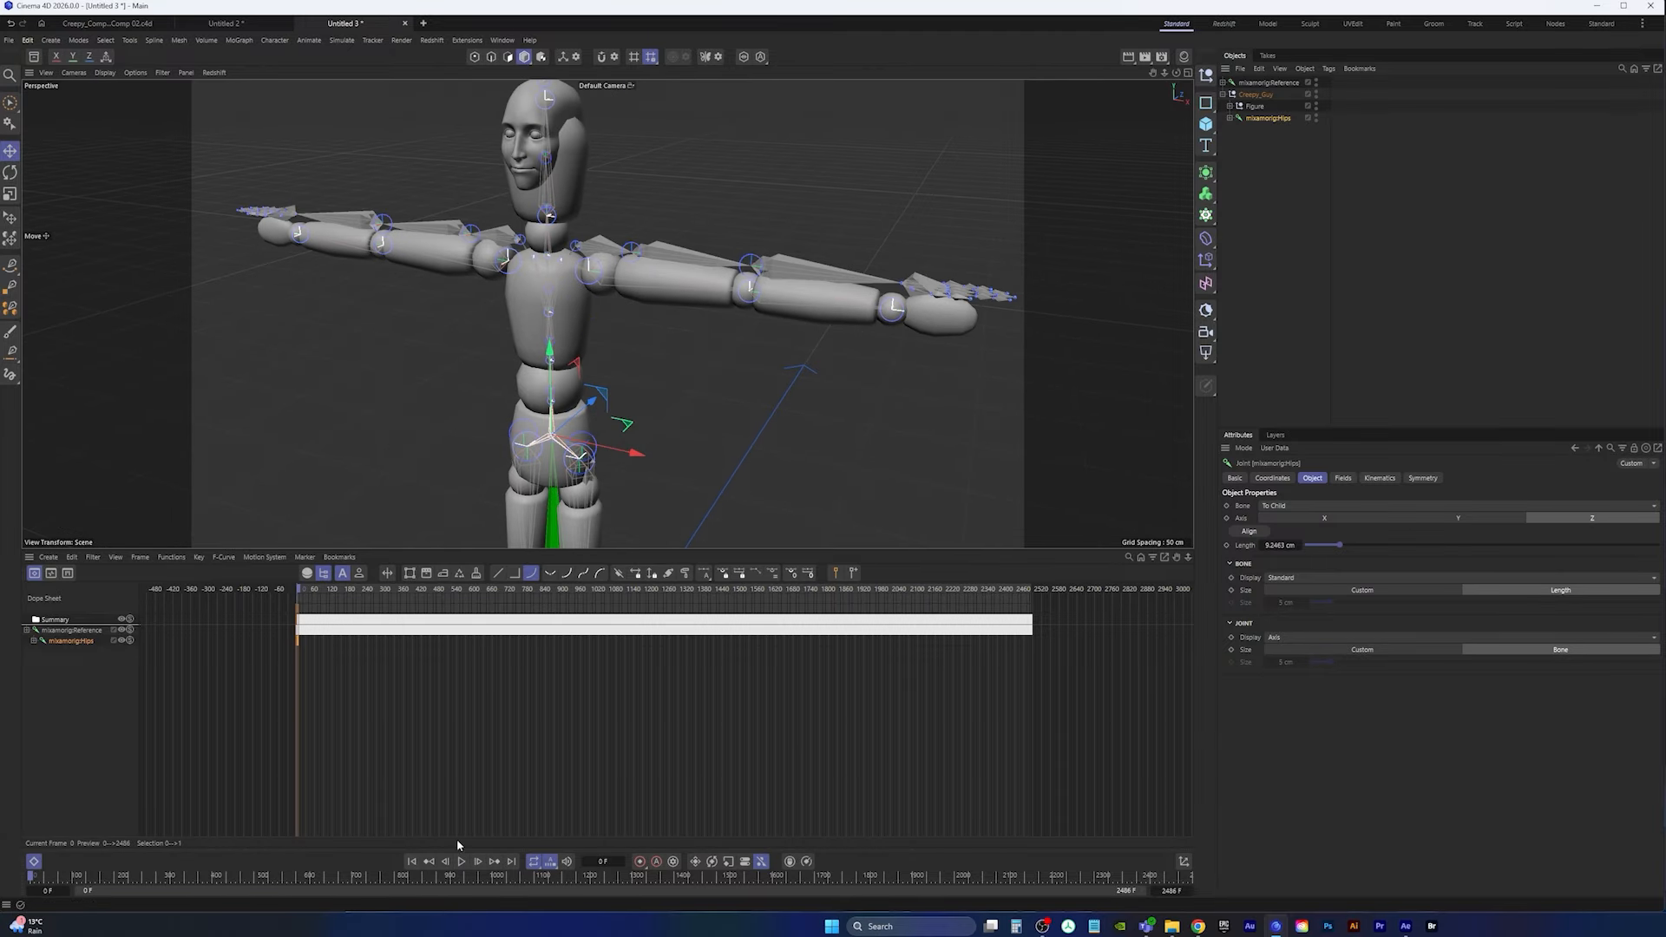
# Step: Select Creepy_Guy's mixamorig:Hips joint with all its child joints and delete their R.P and R.B rotation tracks
pyautogui.middleClick(1265, 122)
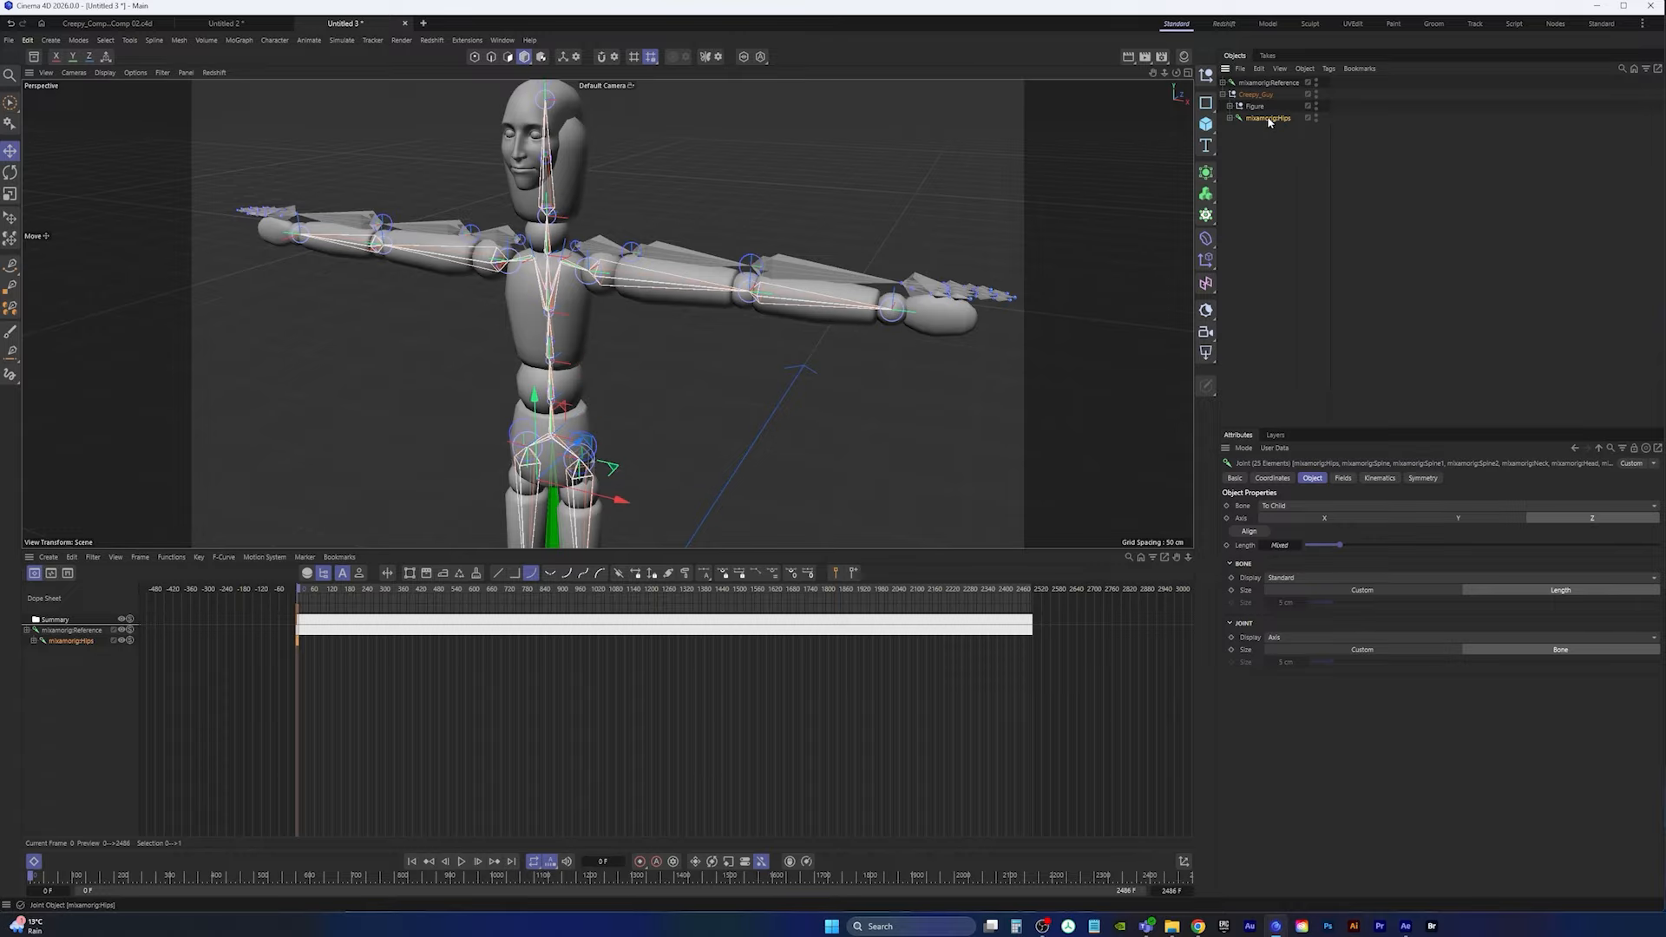
pyautogui.click(1230, 119)
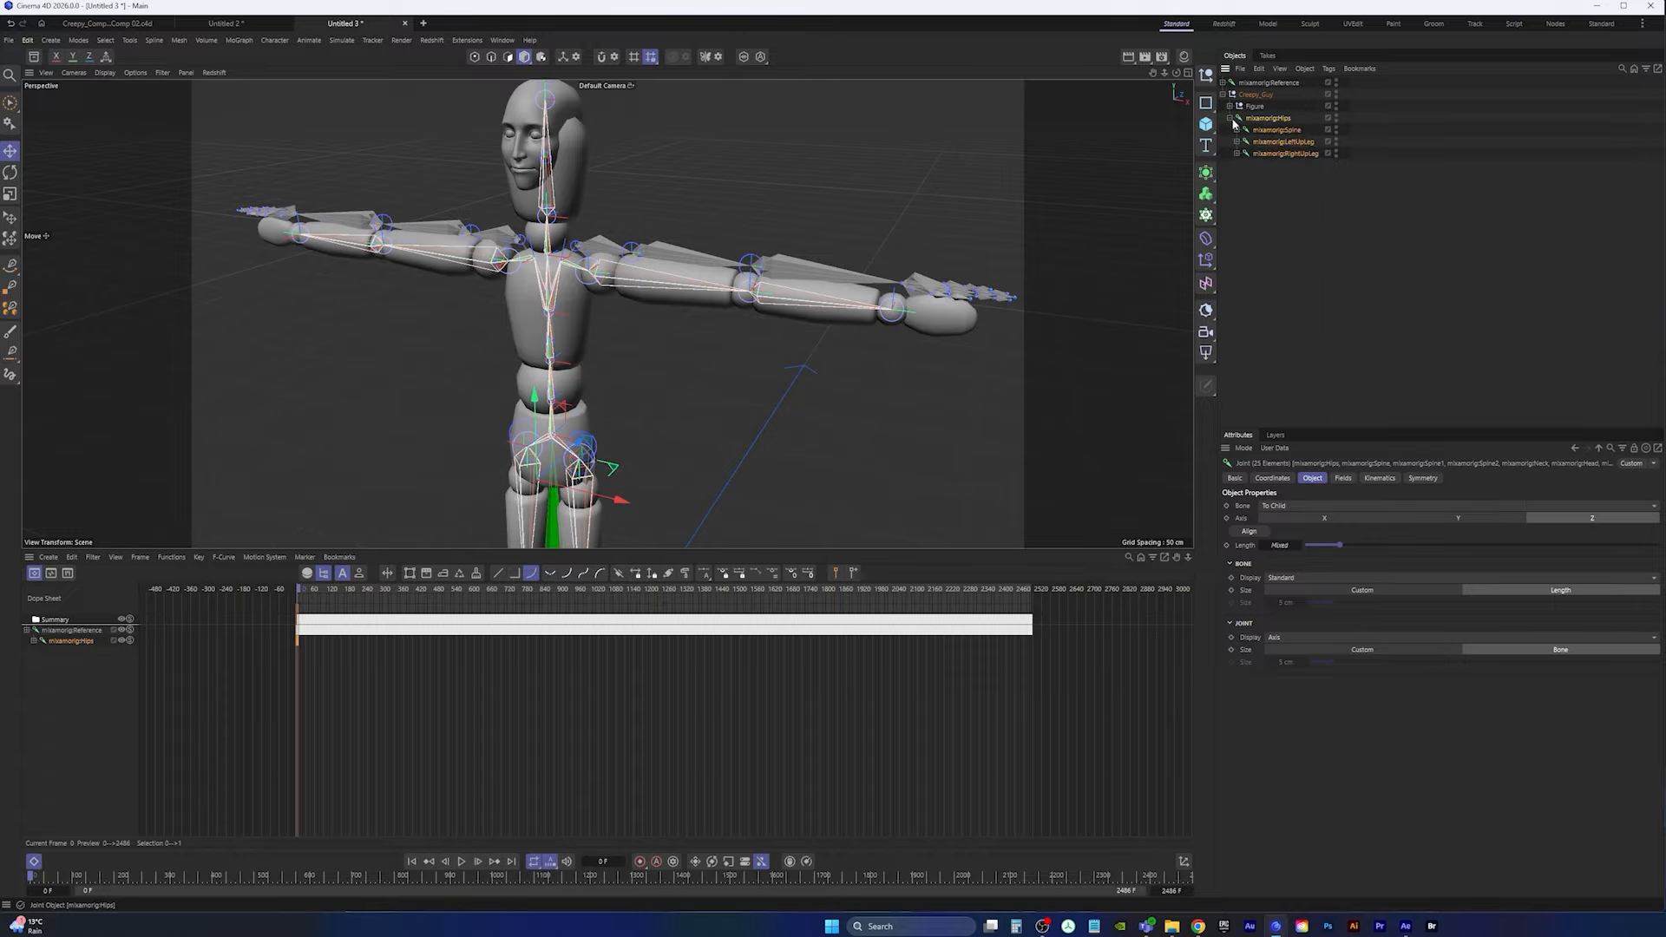
pyautogui.click(1230, 119)
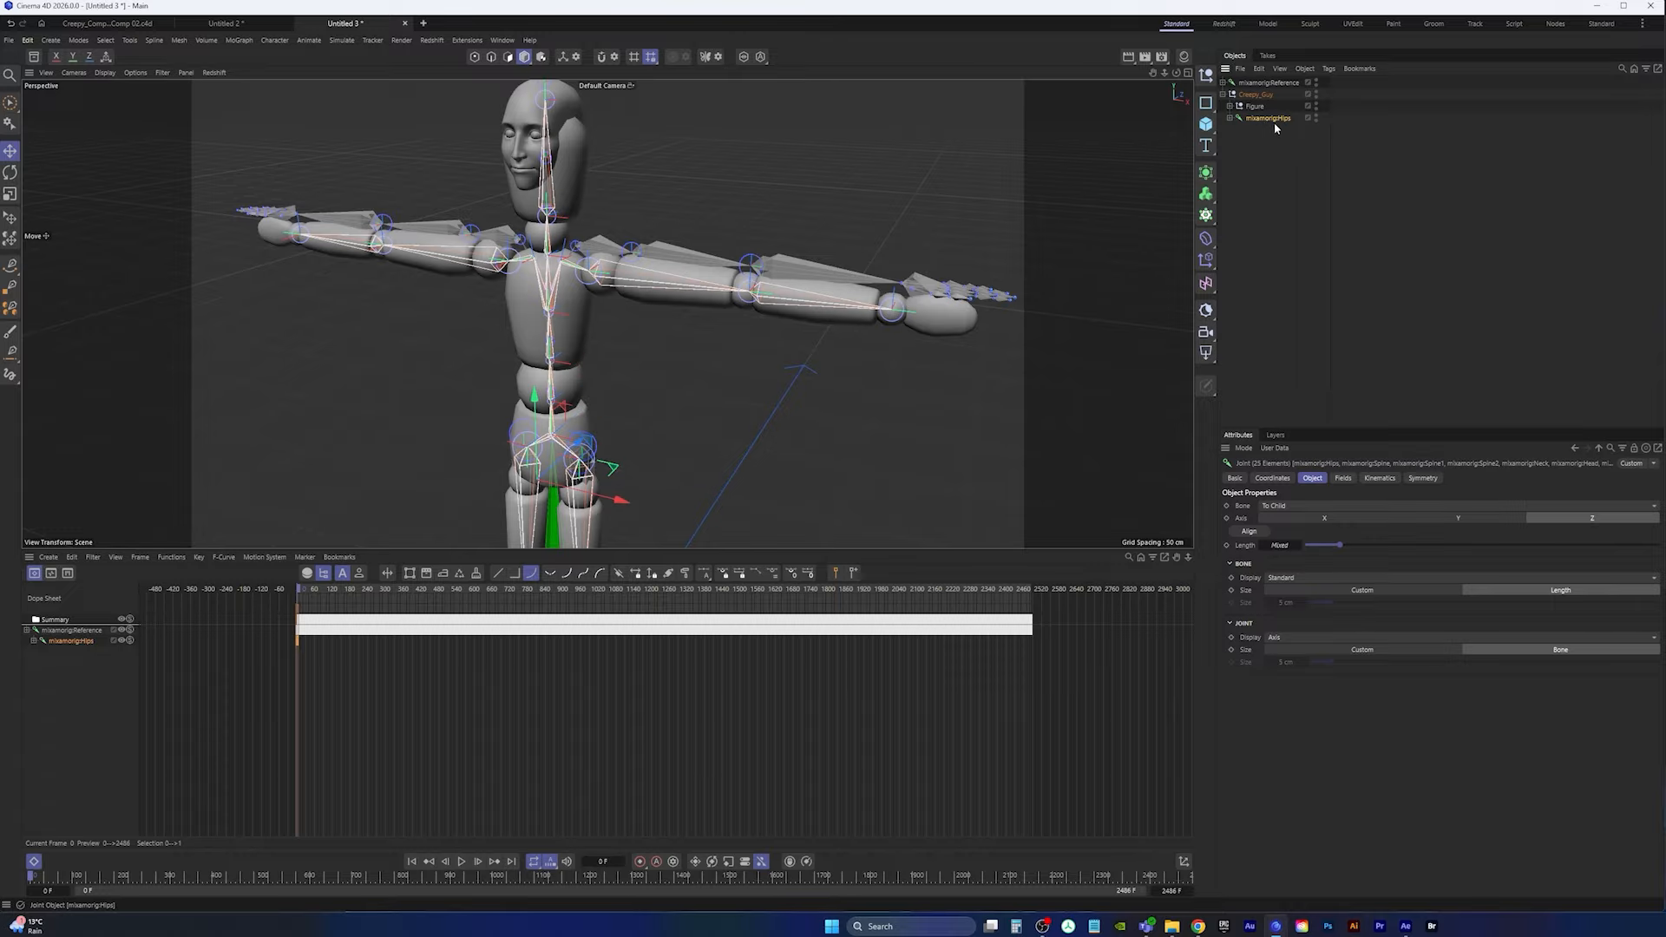
pyautogui.click(1272, 478)
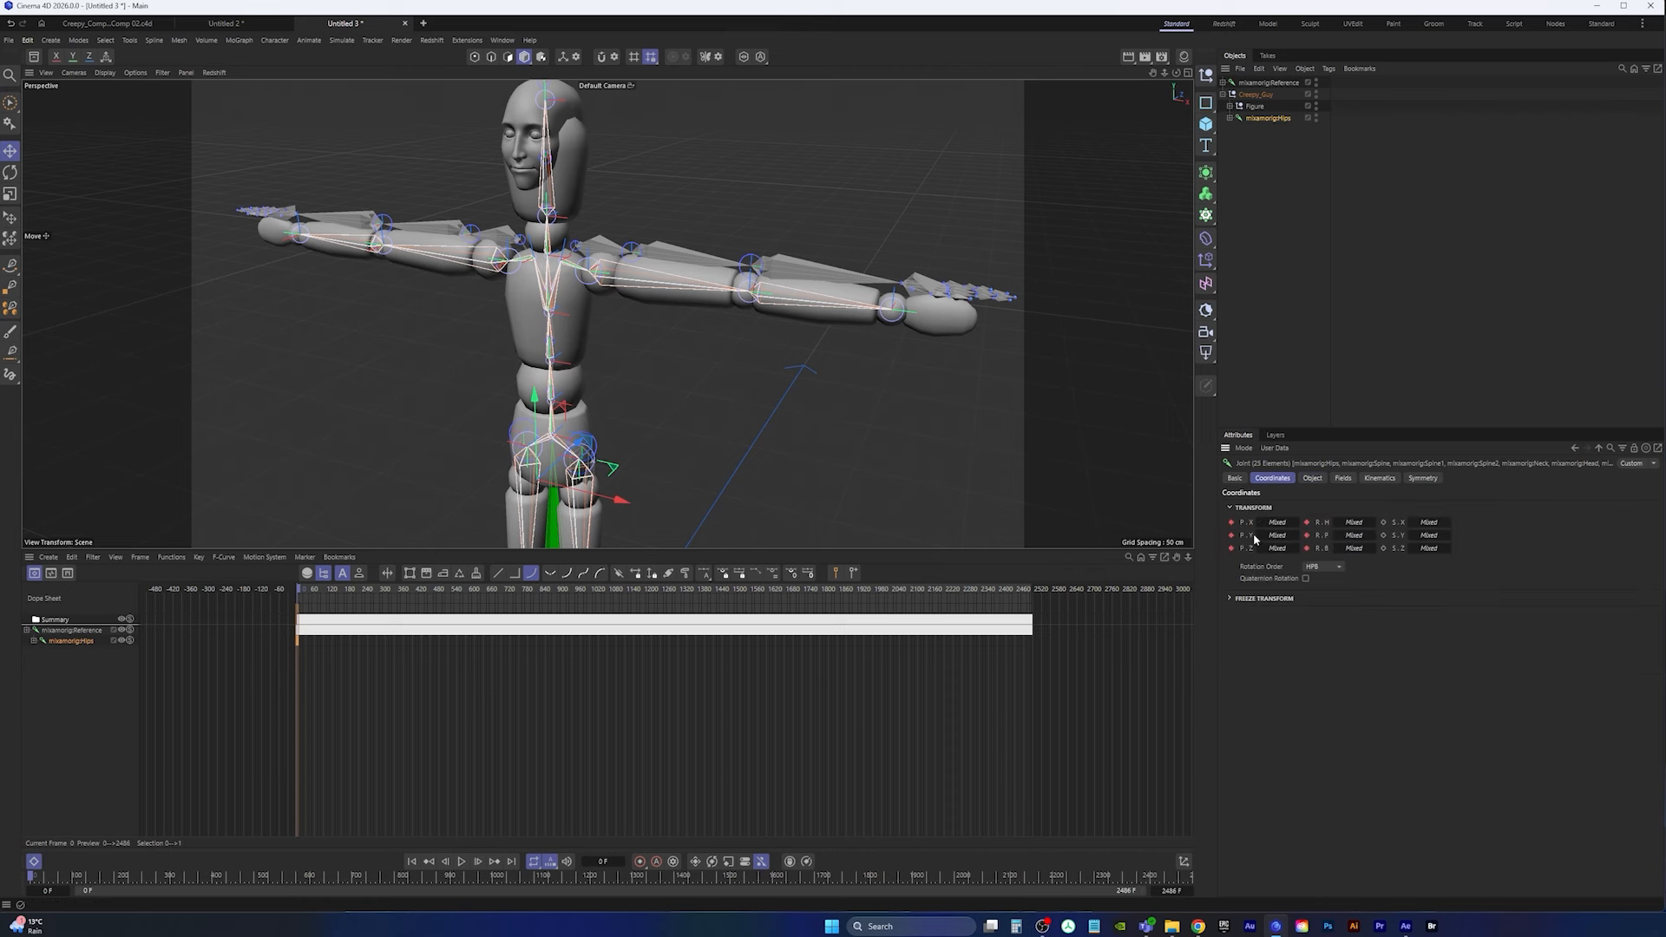
pyautogui.rightClick(1328, 539)
pyautogui.moveTo(1366, 563)
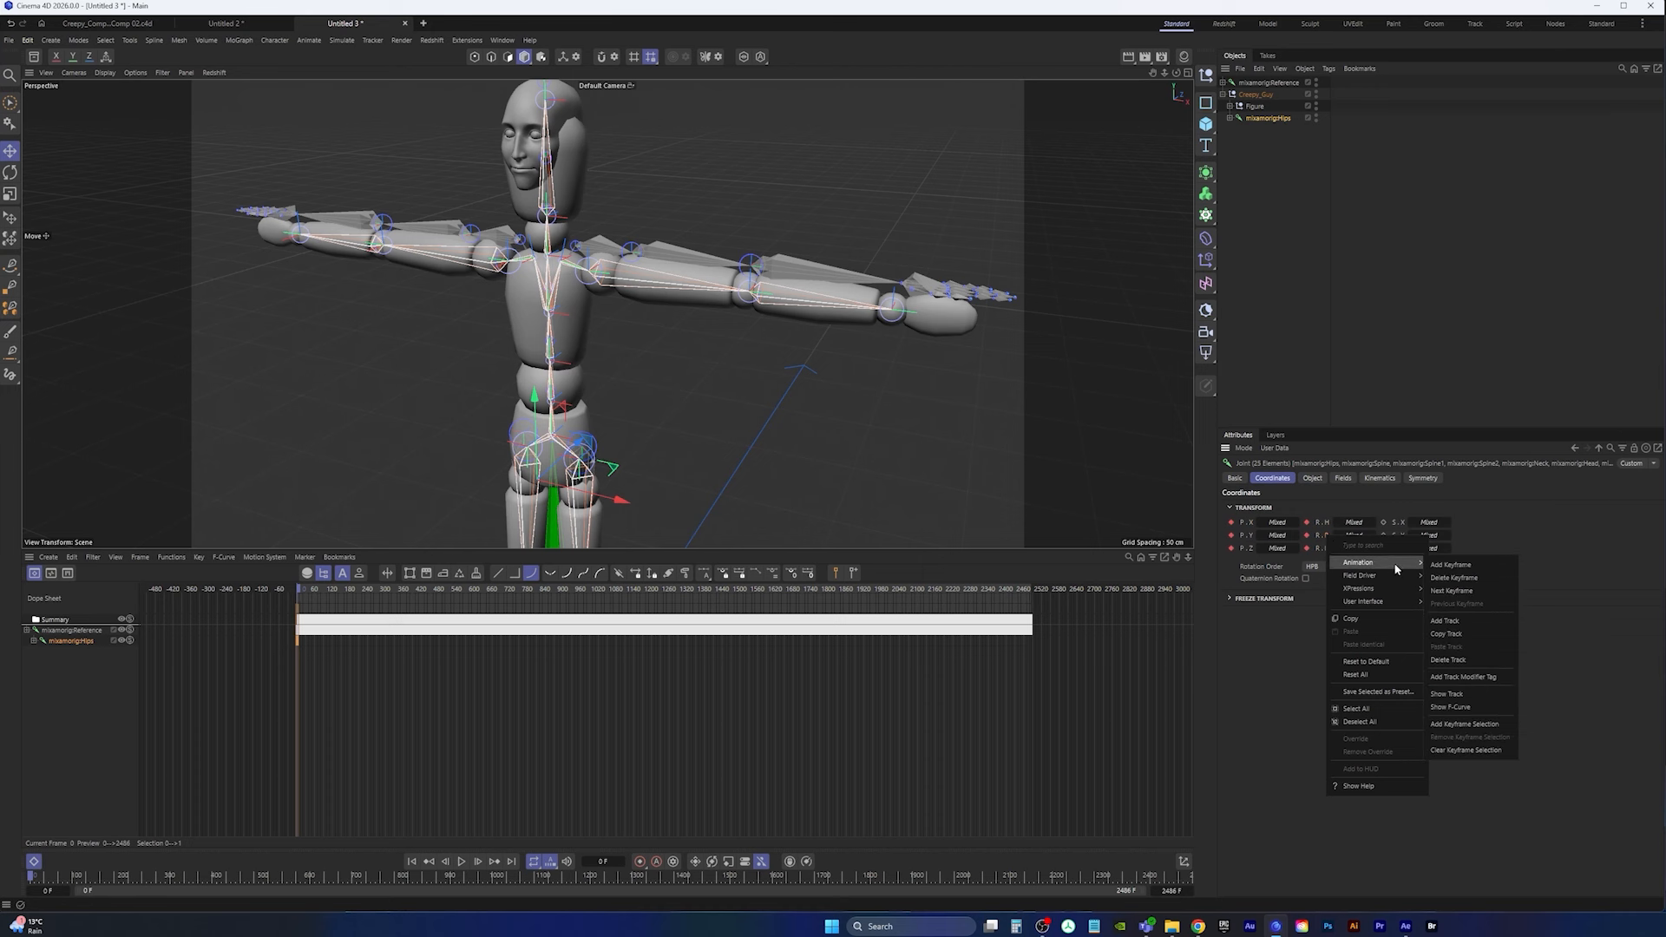
pyautogui.click(1469, 661)
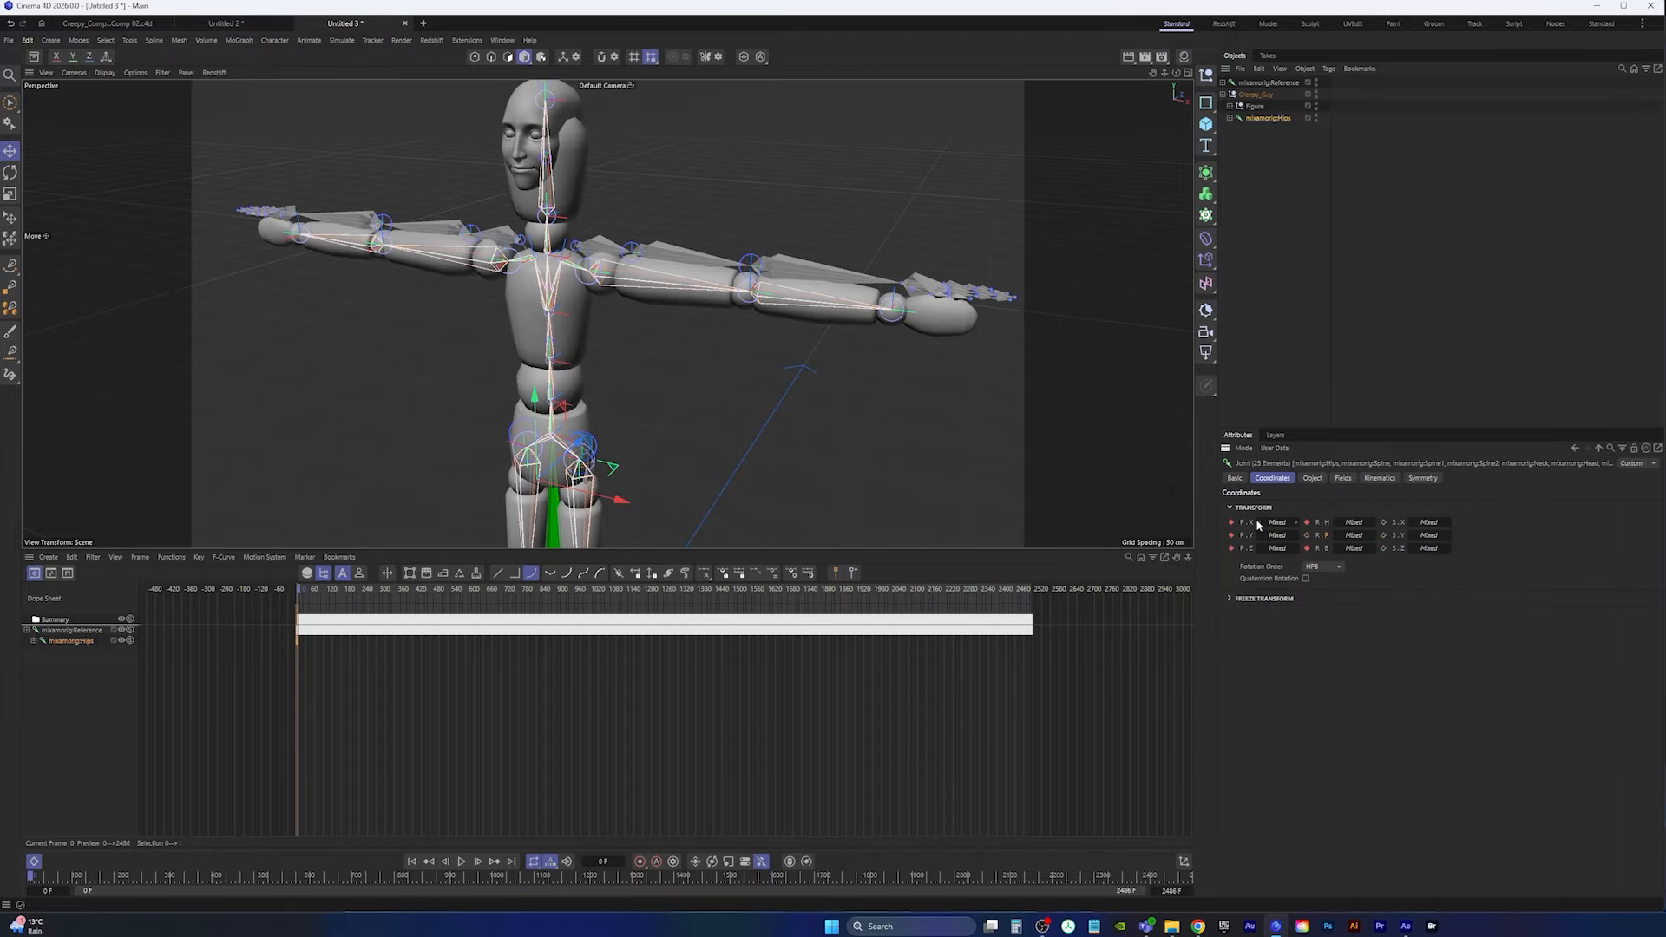
pyautogui.rightClick(1330, 553)
pyautogui.moveTo(1370, 575)
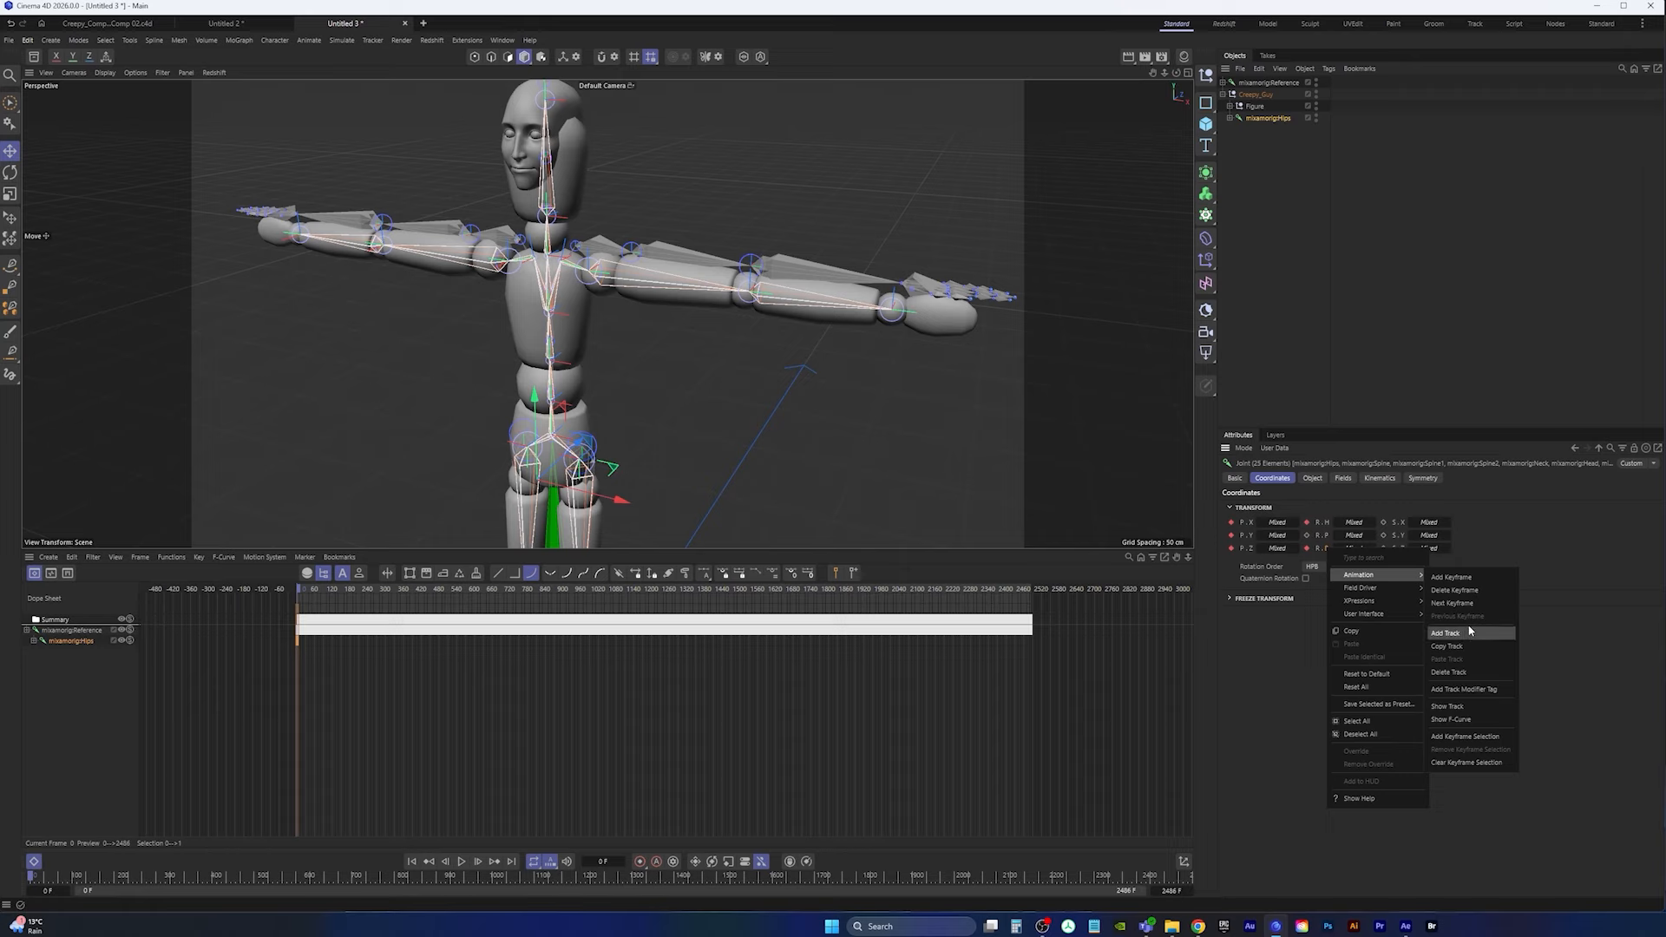
pyautogui.click(1461, 671)
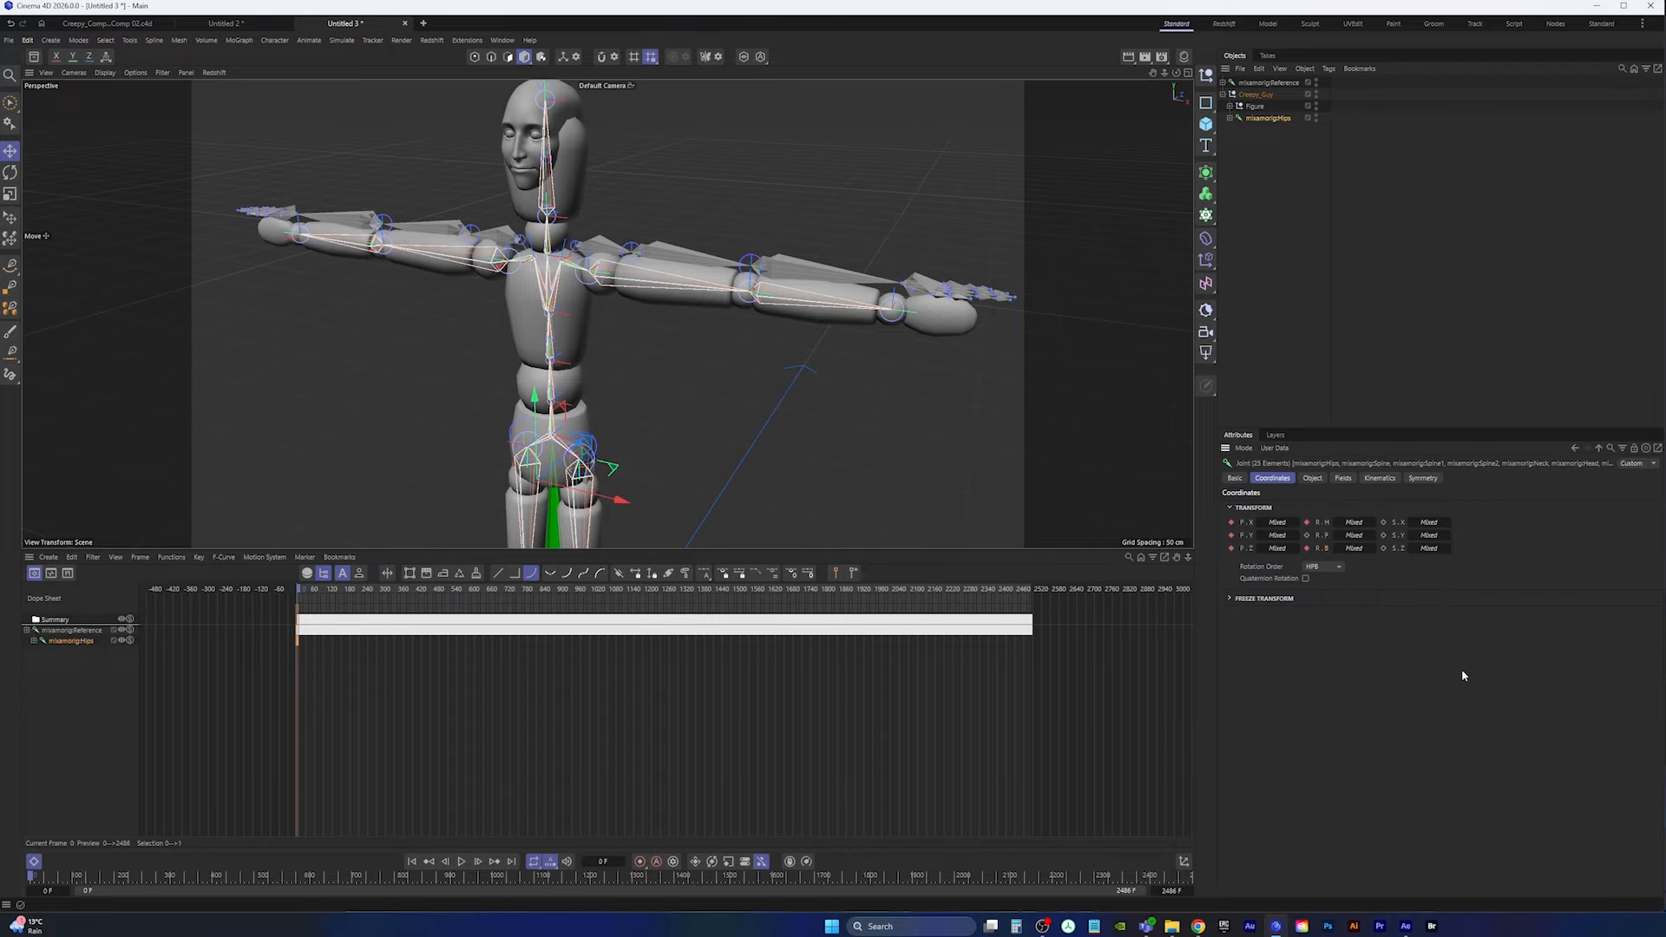
# Step: Delete the position tracks and the R.H rotation track from all of Creepy_Guy's selected joints, then clear the selection
pyautogui.rightClick(1252, 538)
pyautogui.moveTo(1301, 562)
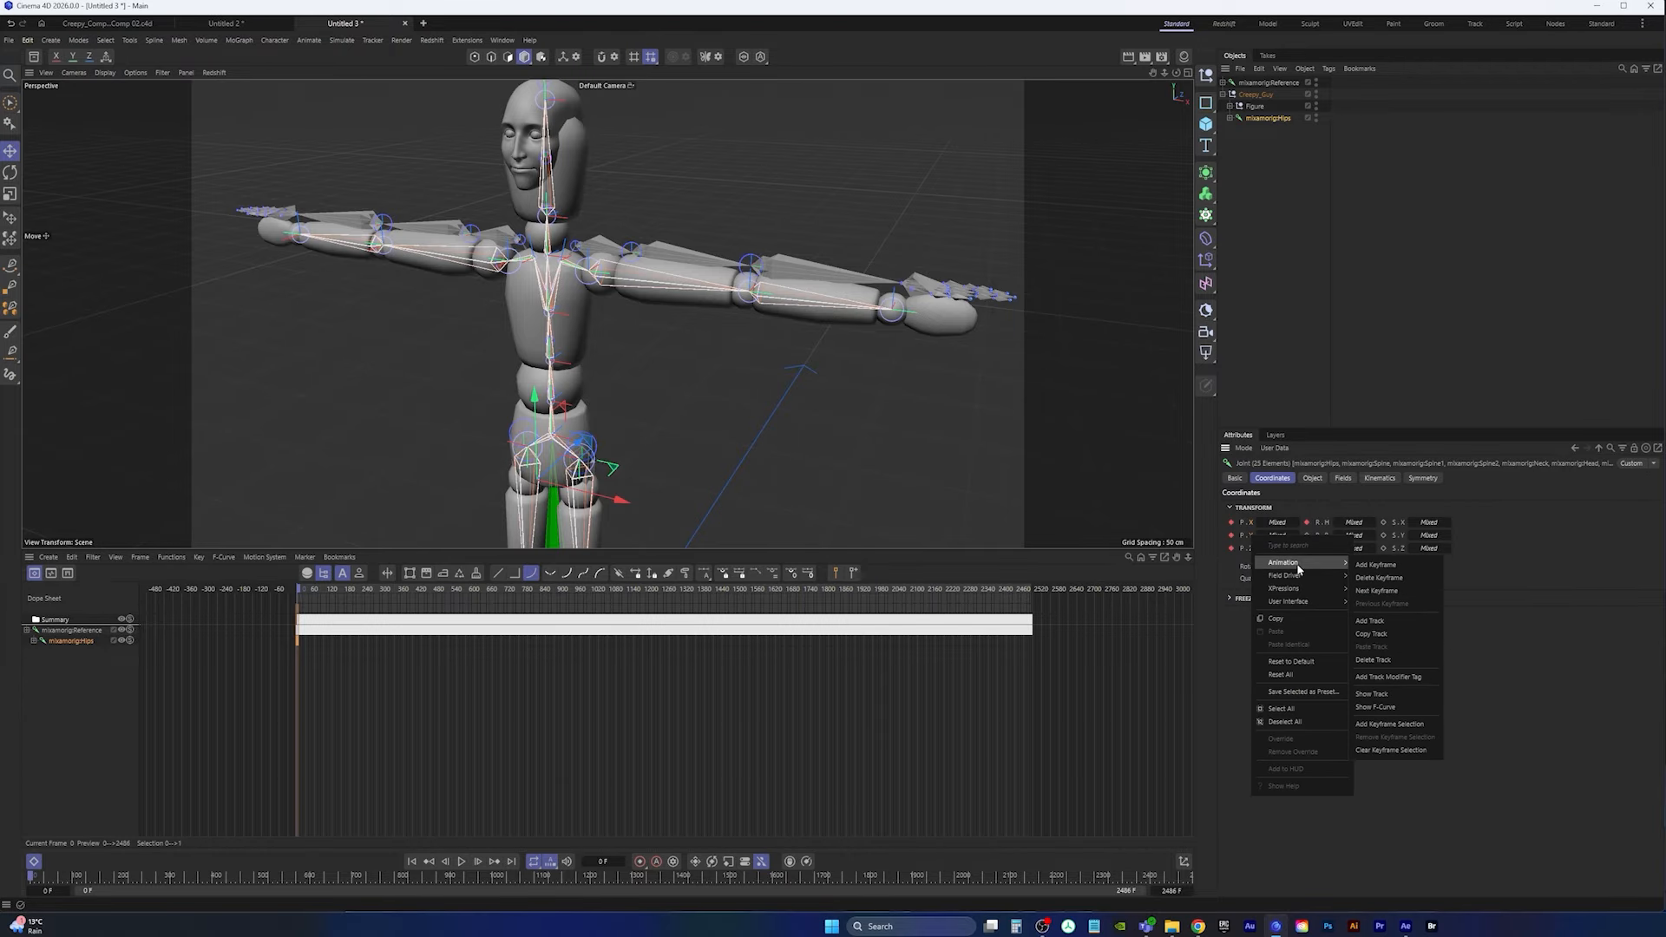
pyautogui.click(1393, 661)
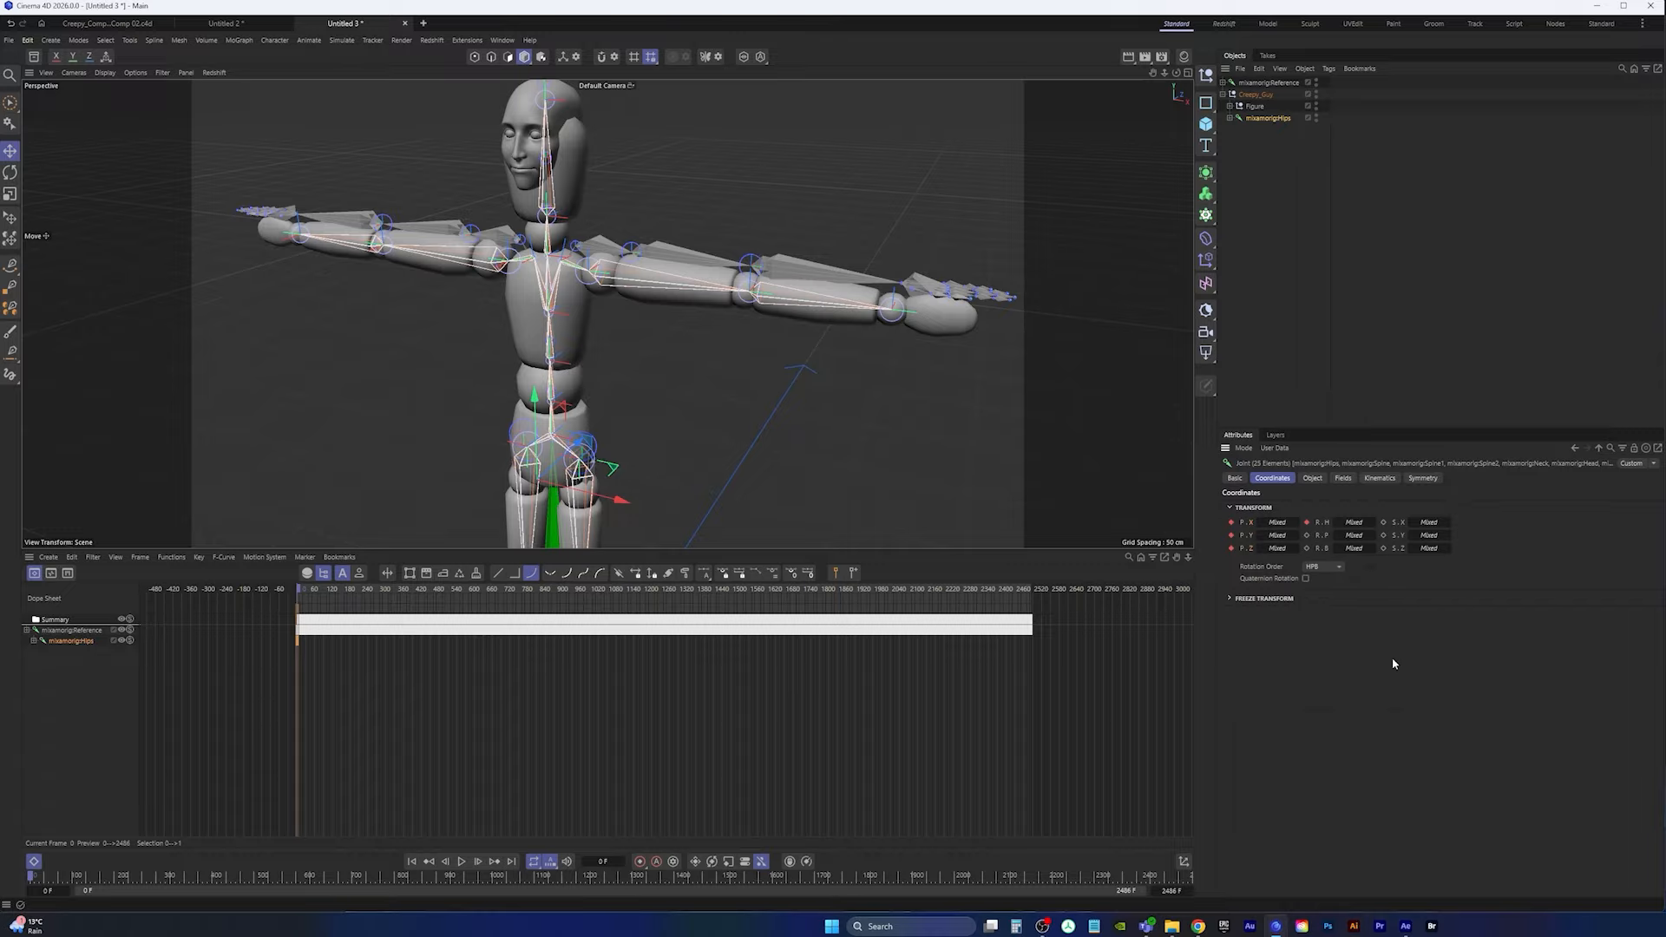
pyautogui.rightClick(1326, 525)
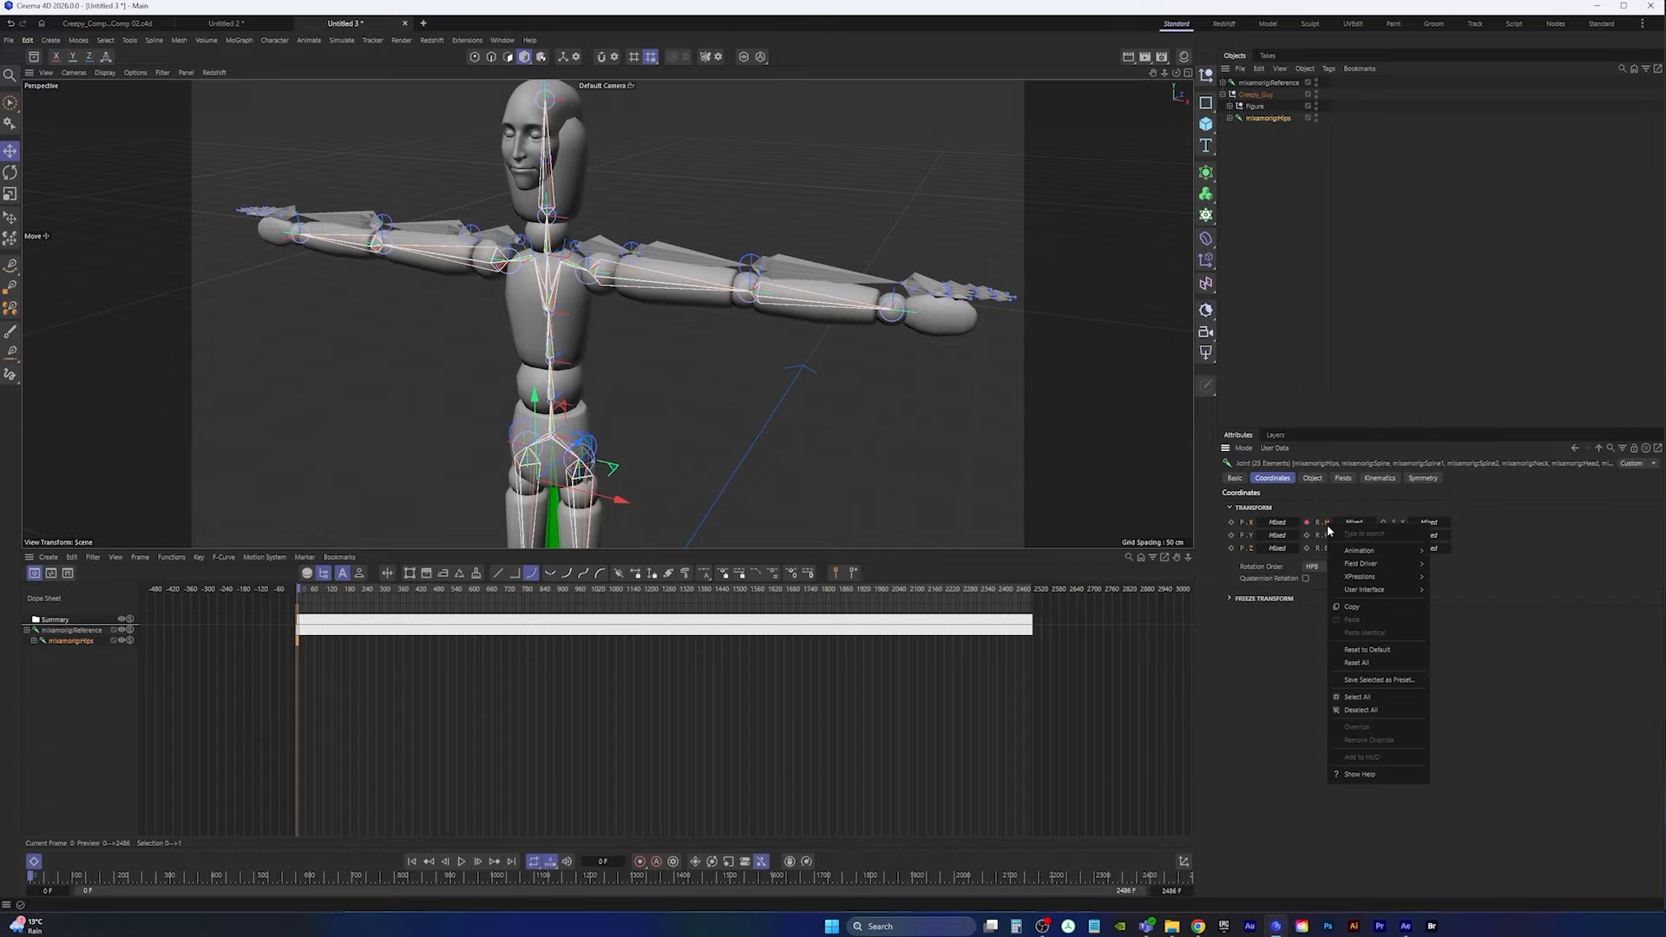
pyautogui.moveTo(1372, 555)
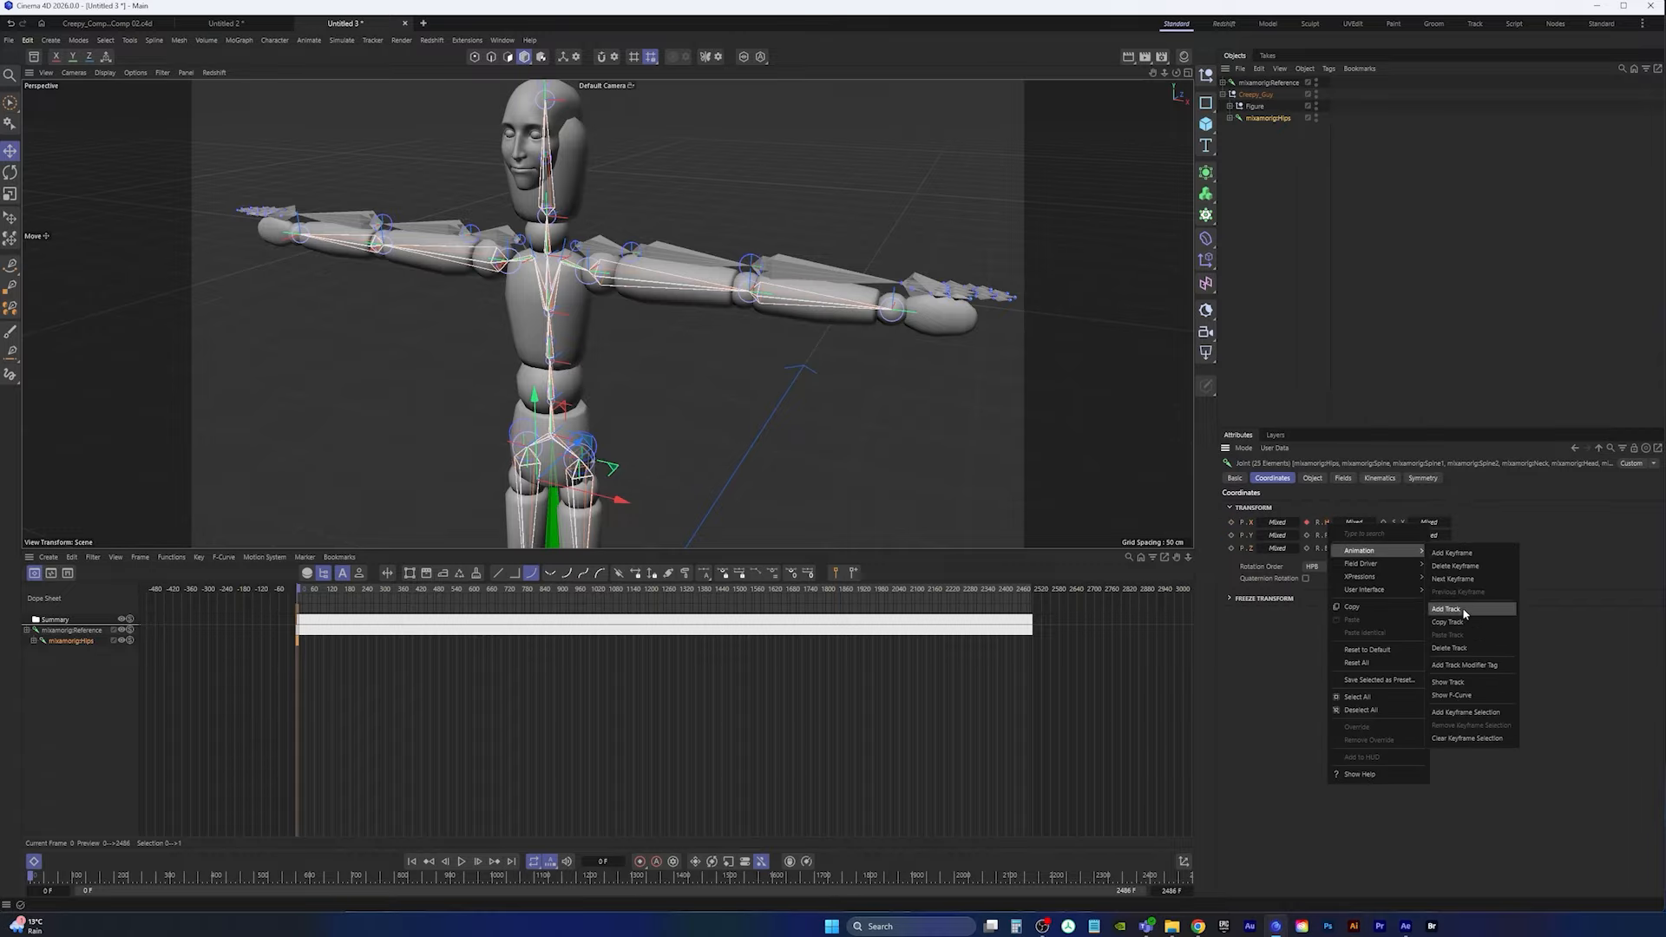
pyautogui.click(1450, 648)
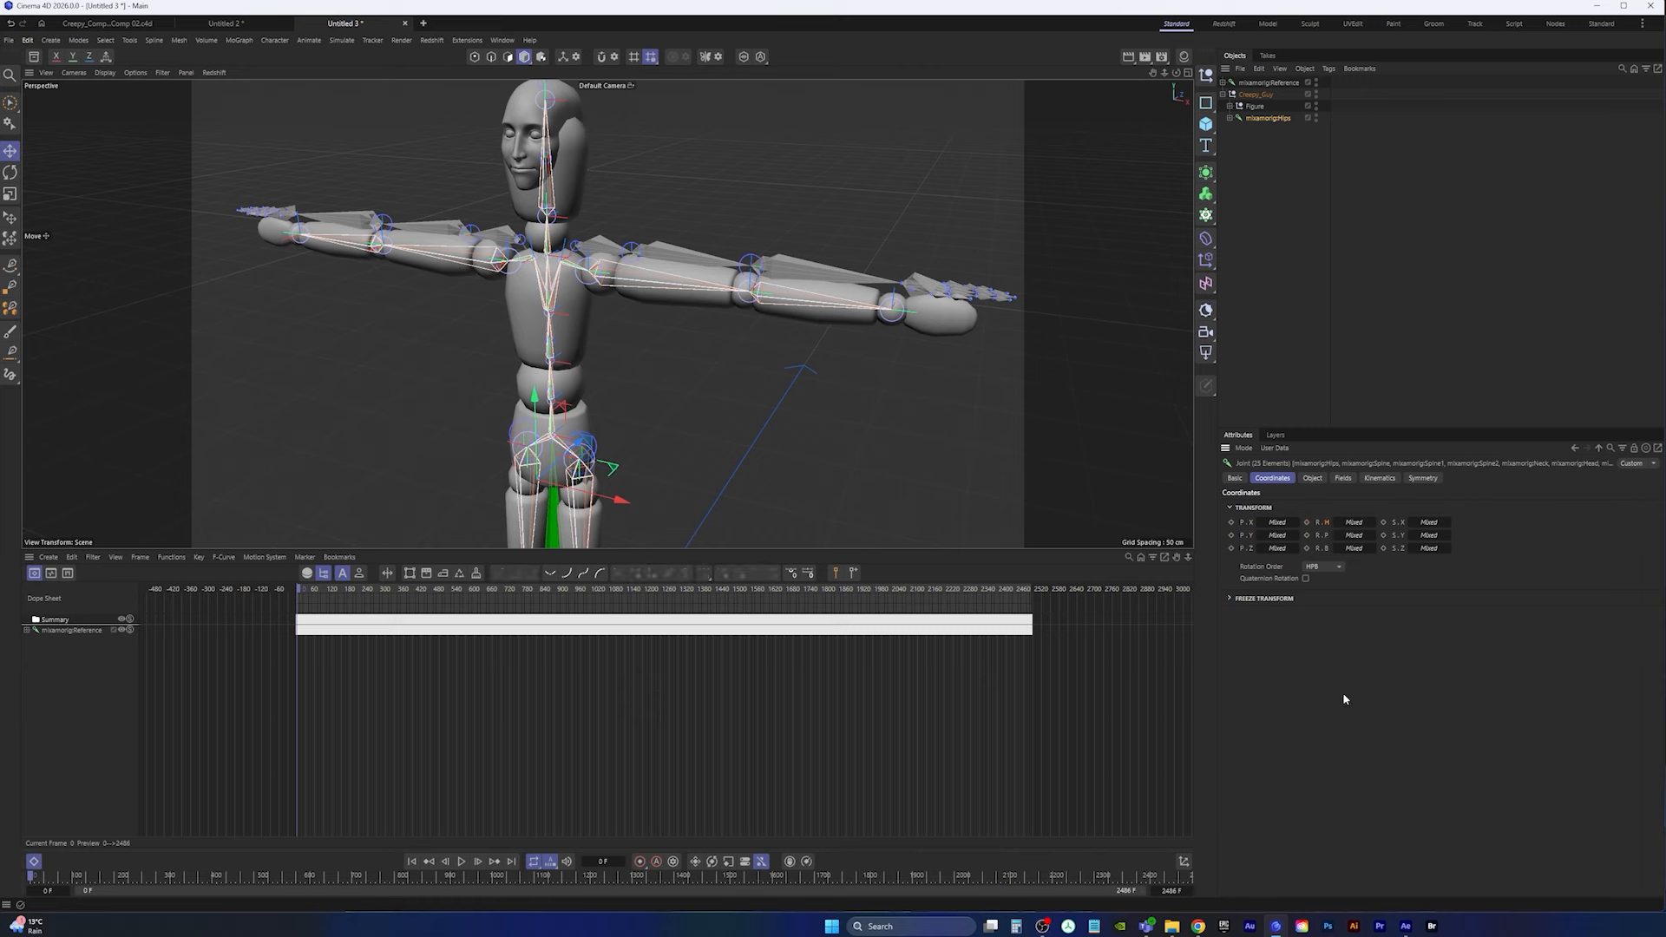
pyautogui.click(1276, 222)
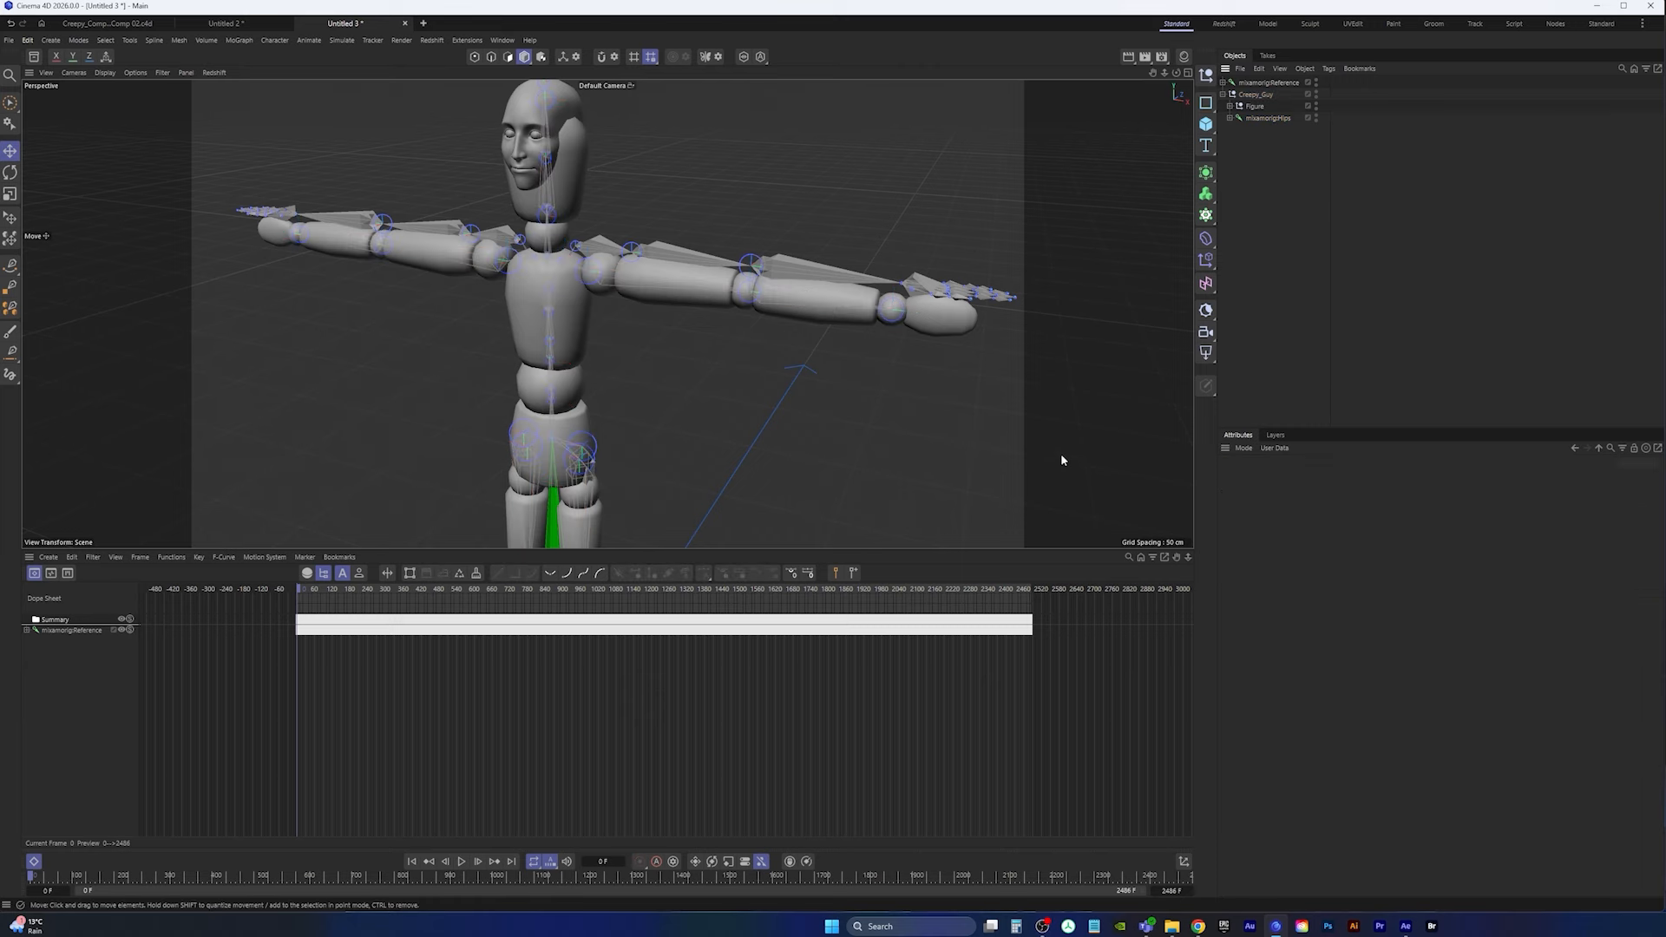
# Step: Unfold the complete joint hierarchy beneath Creepy_Guy's mixamorig:Hips joint
pyautogui.click(1229, 118)
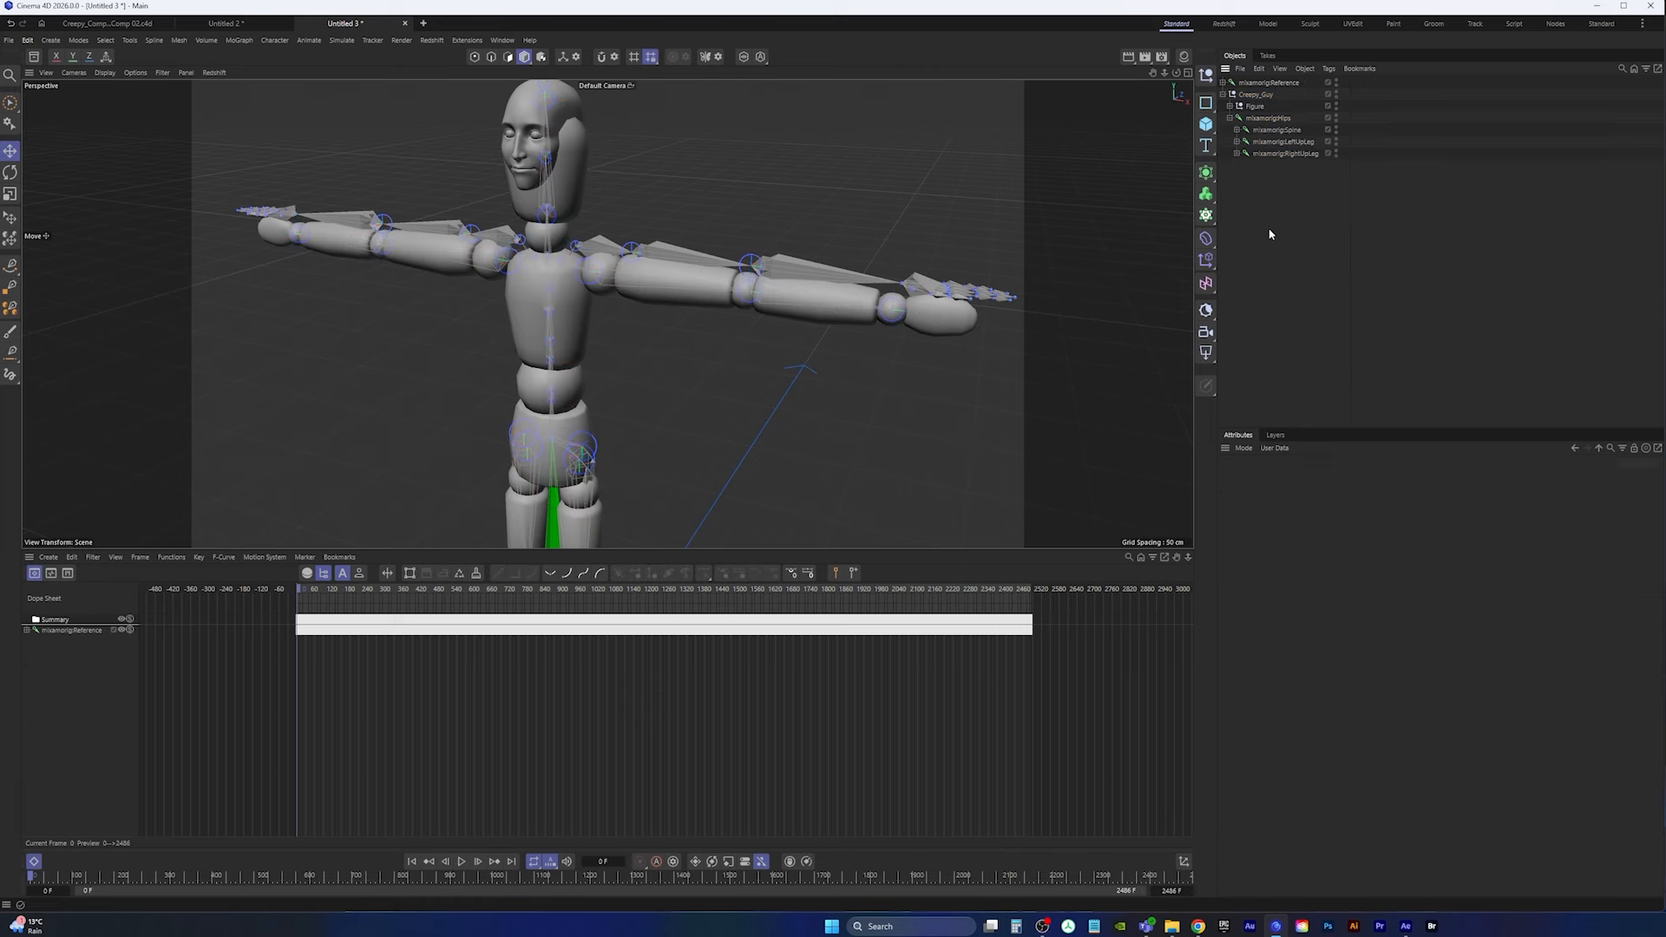
pyautogui.click(1277, 118)
pyautogui.click(1279, 69)
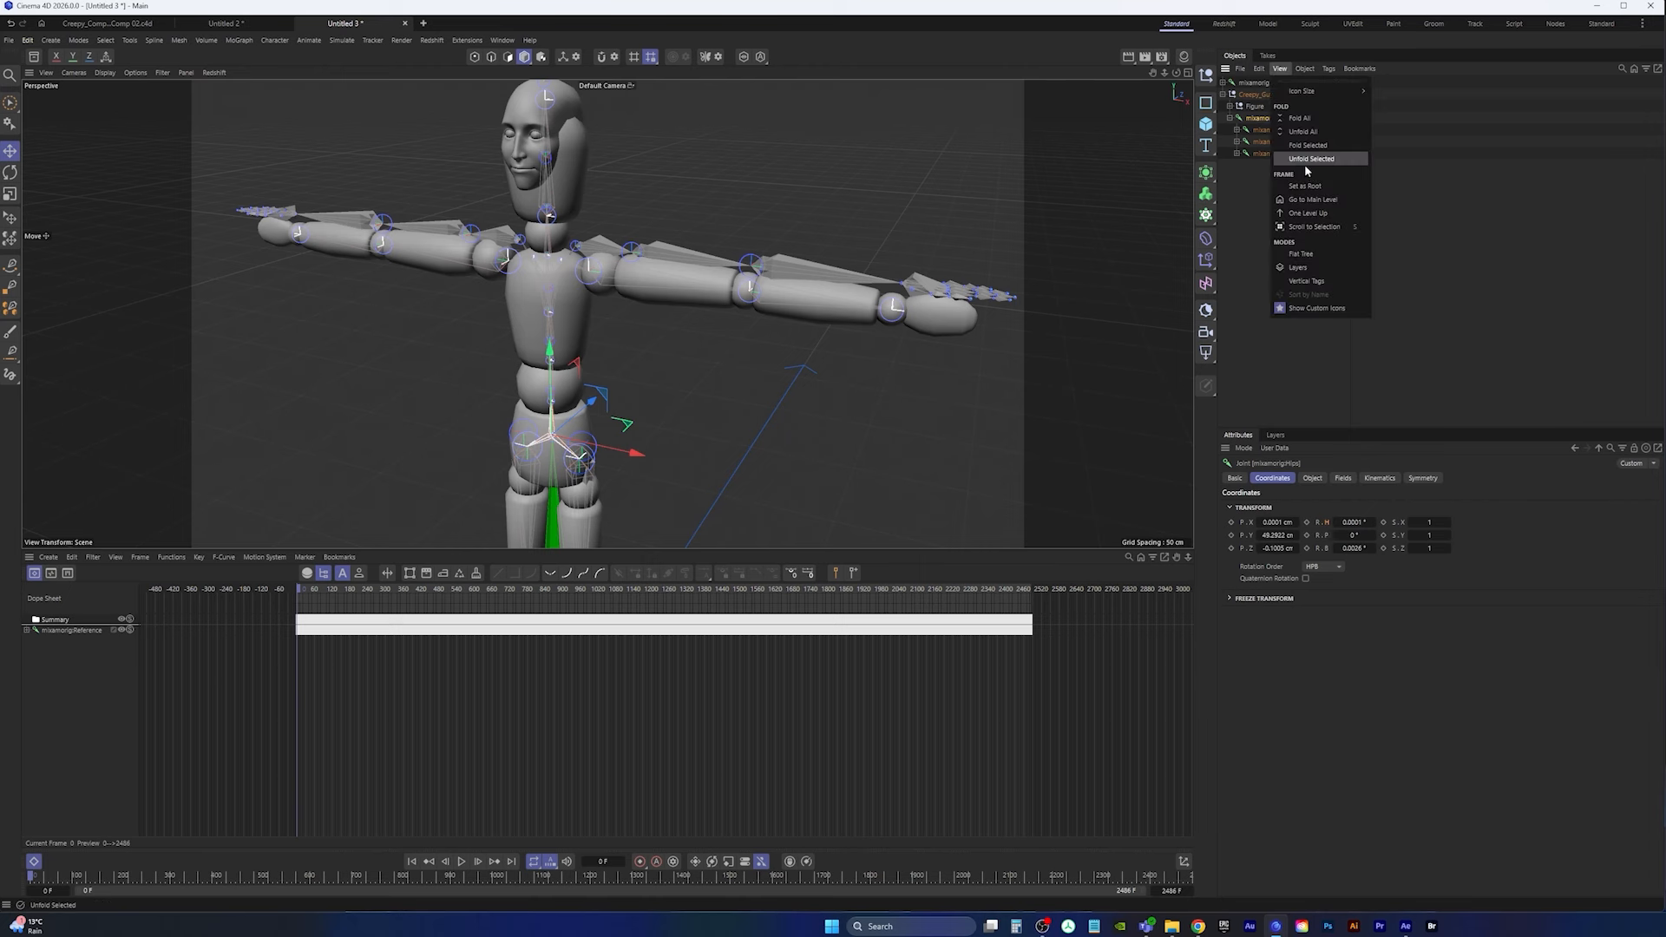
pyautogui.click(1311, 160)
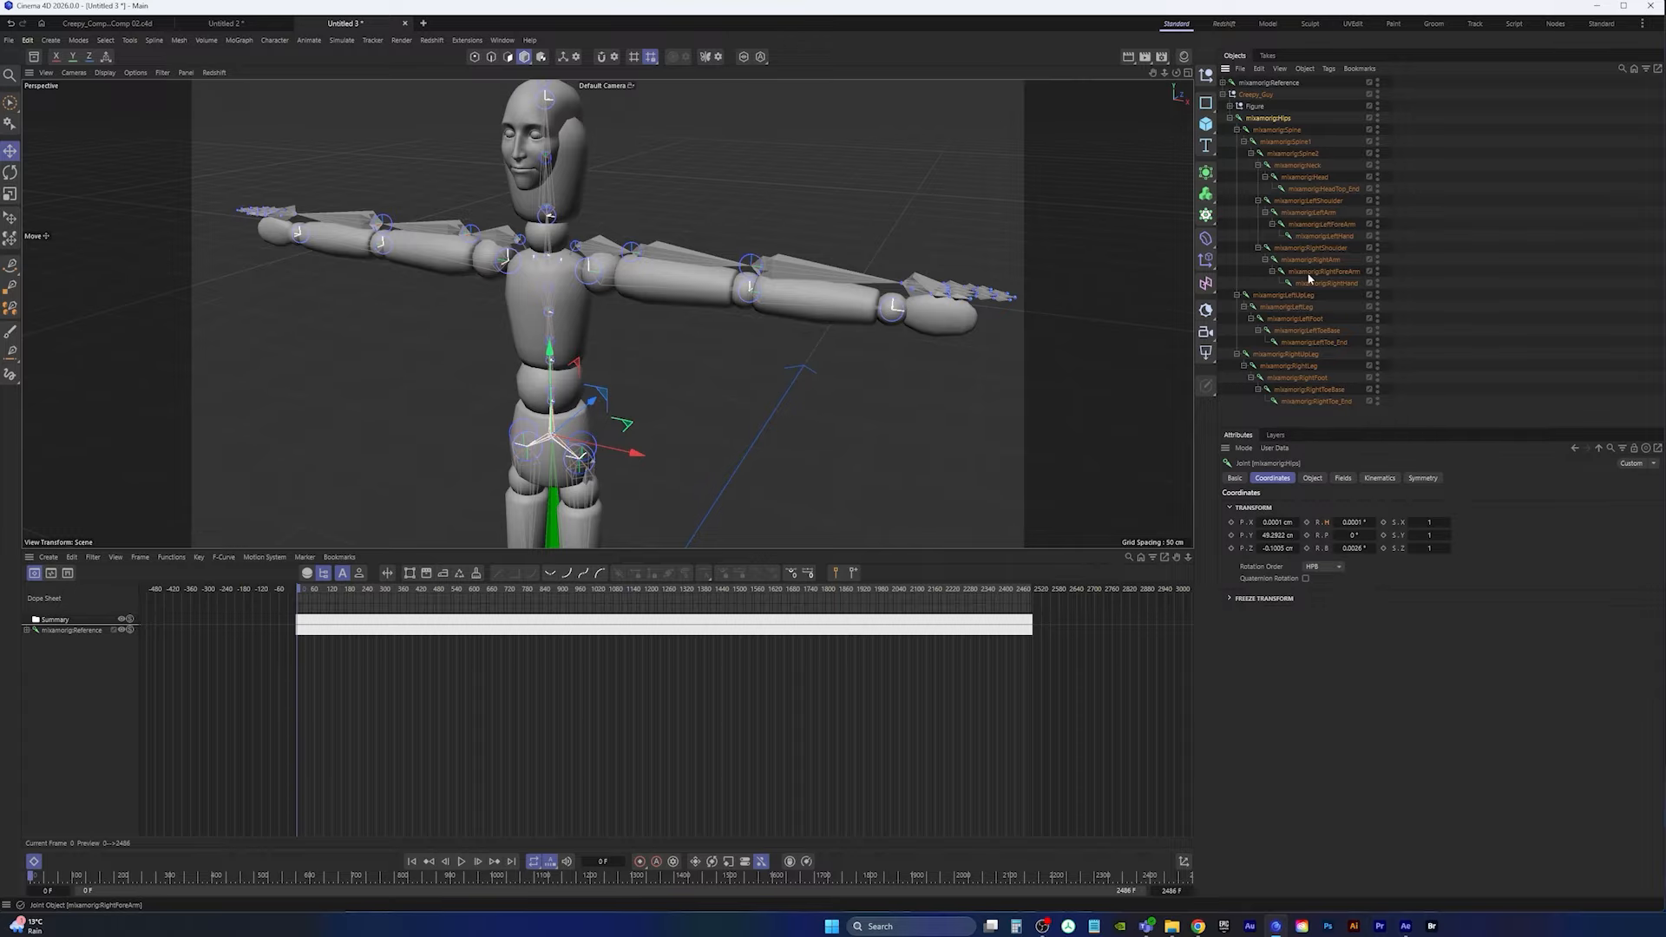
# Step: Rotate Creepy_Guy's mixamorig:LeftArm joint around the arm's length until the flat of the hand matches the reference skeleton's hand
pyautogui.click(1325, 214)
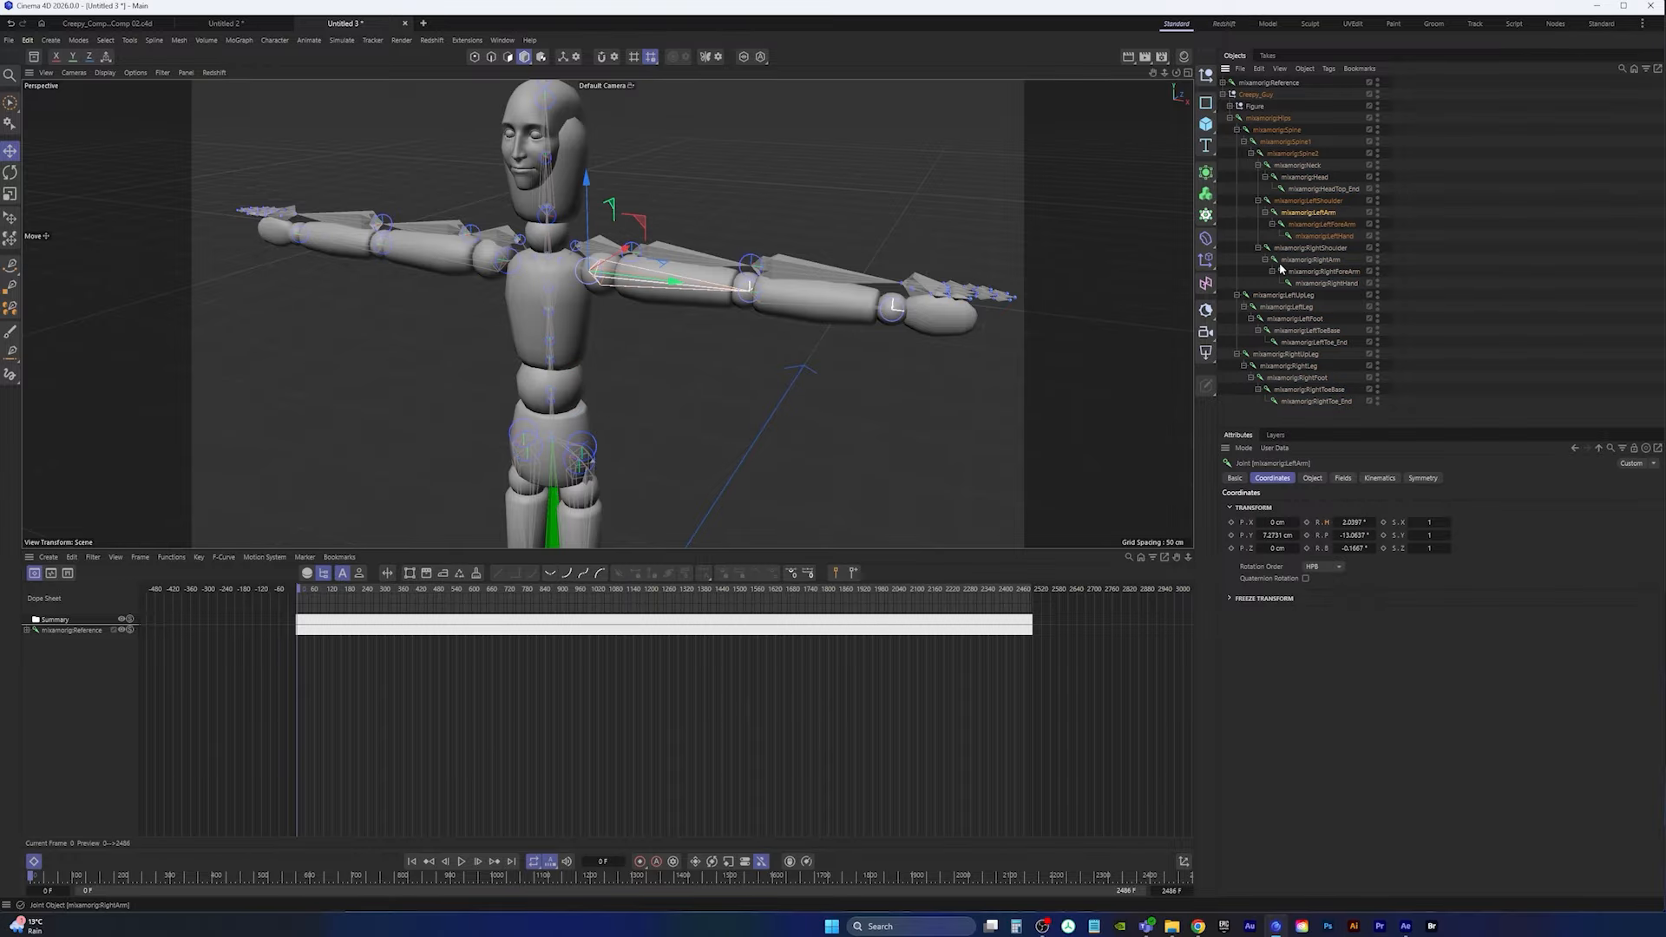
pyautogui.keyDown('alt'); pyautogui.moveTo(665, 312); pyautogui.dragTo(666, 322); pyautogui.keyUp('alt')
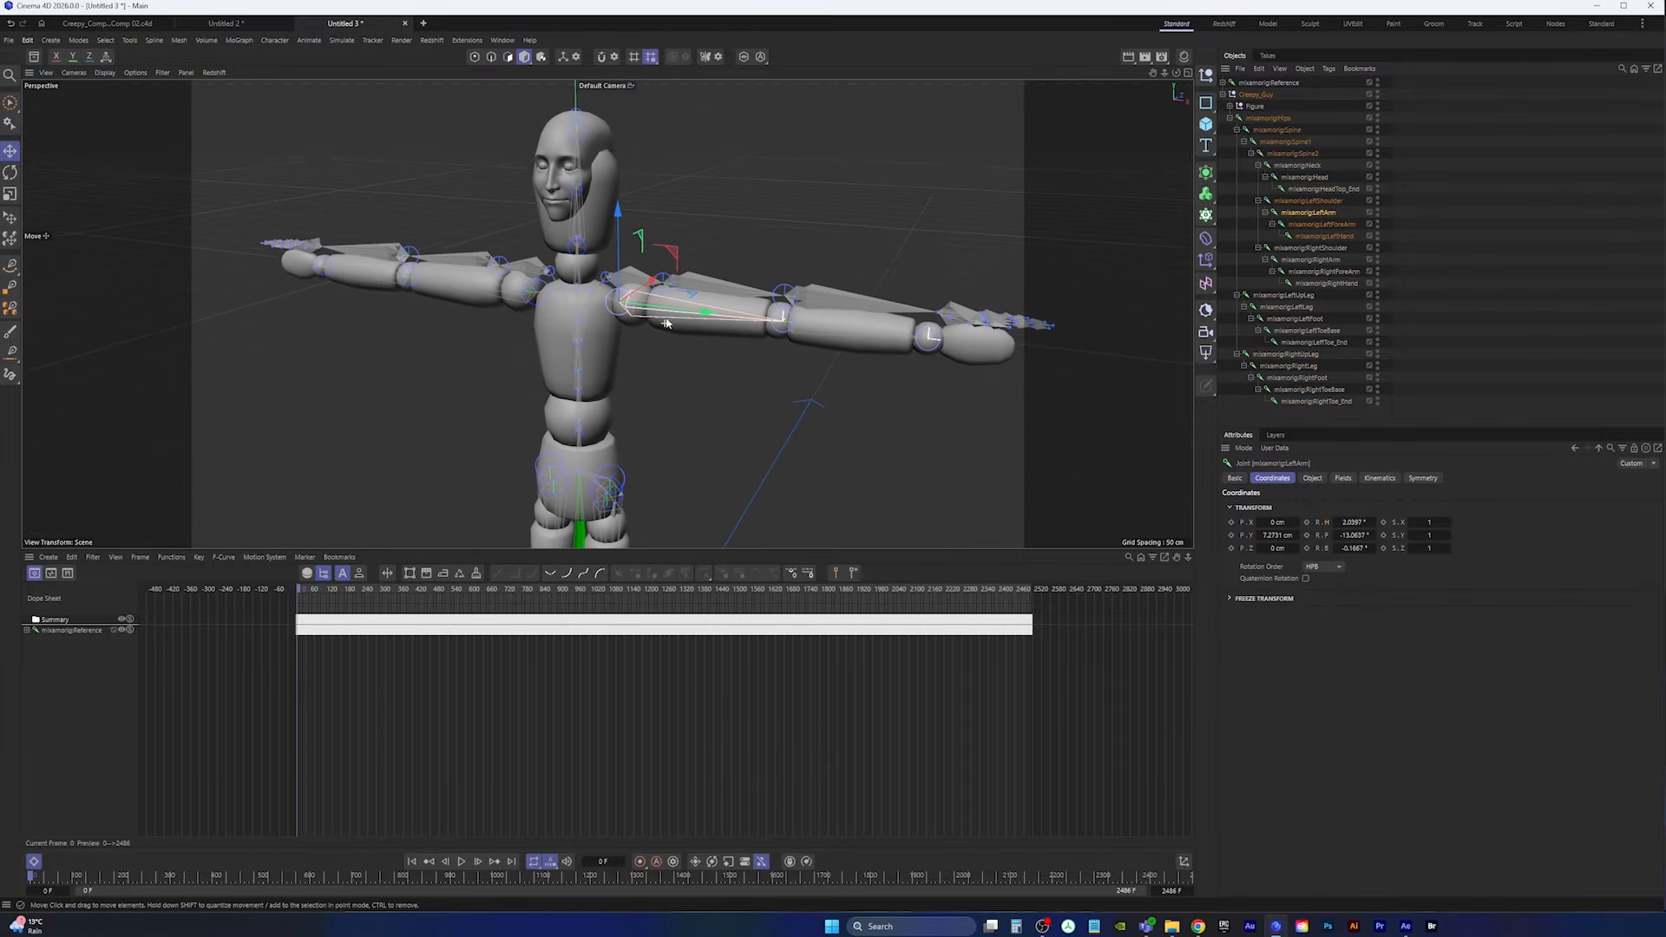
pyautogui.scroll(5, 666, 323)
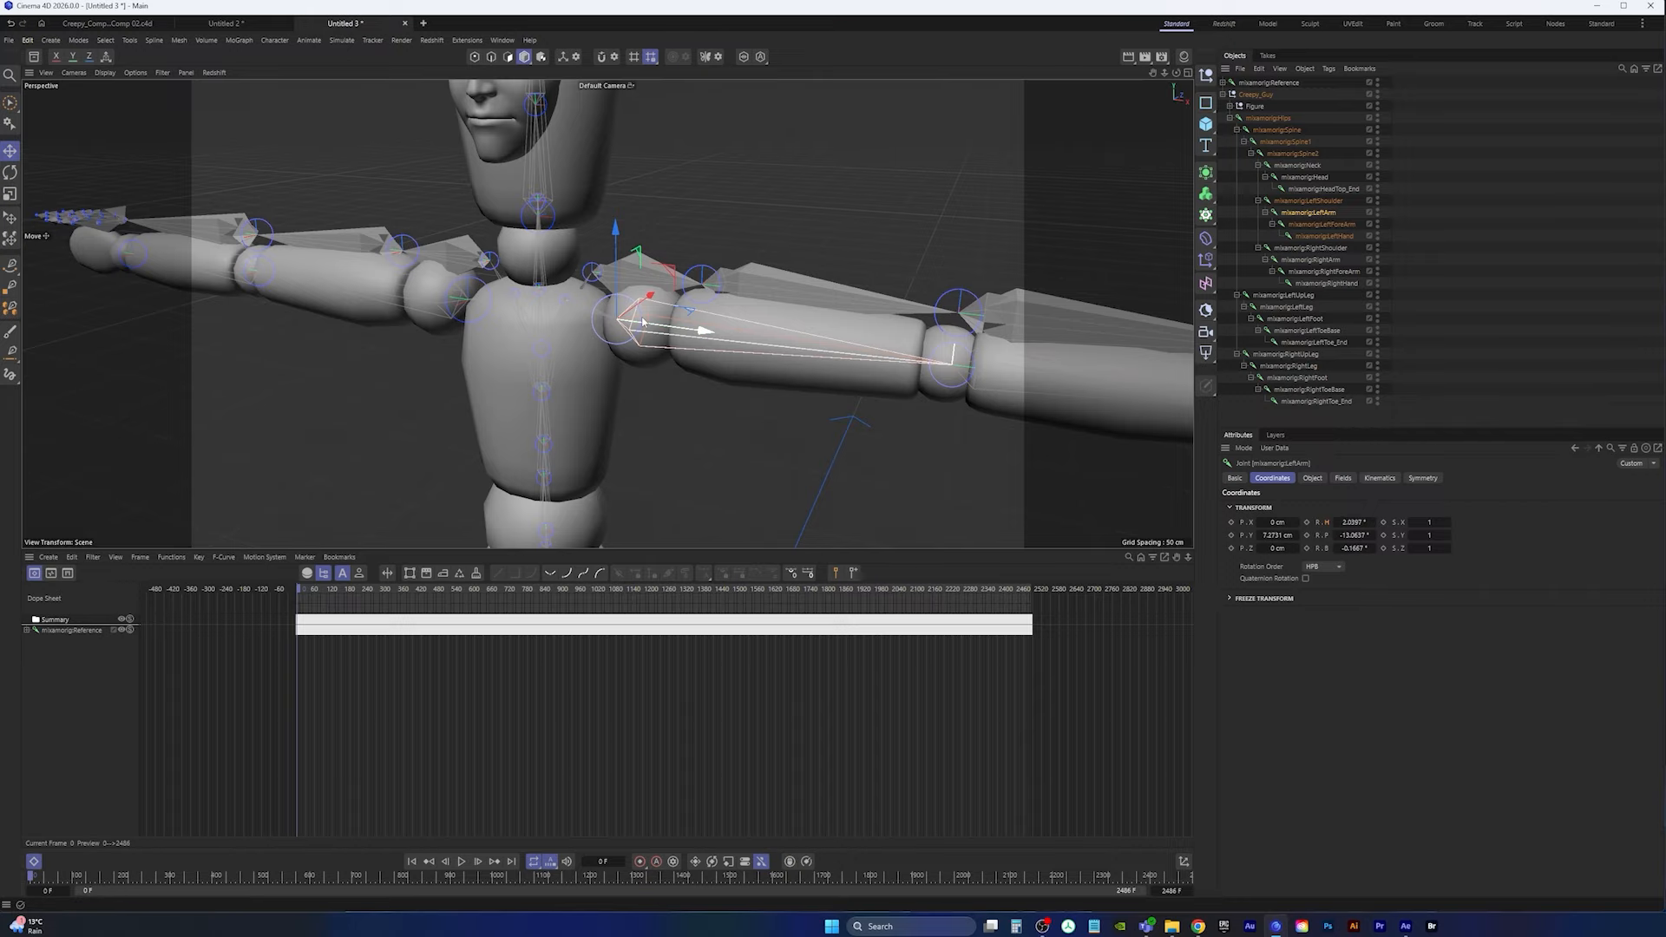
pyautogui.press('r')
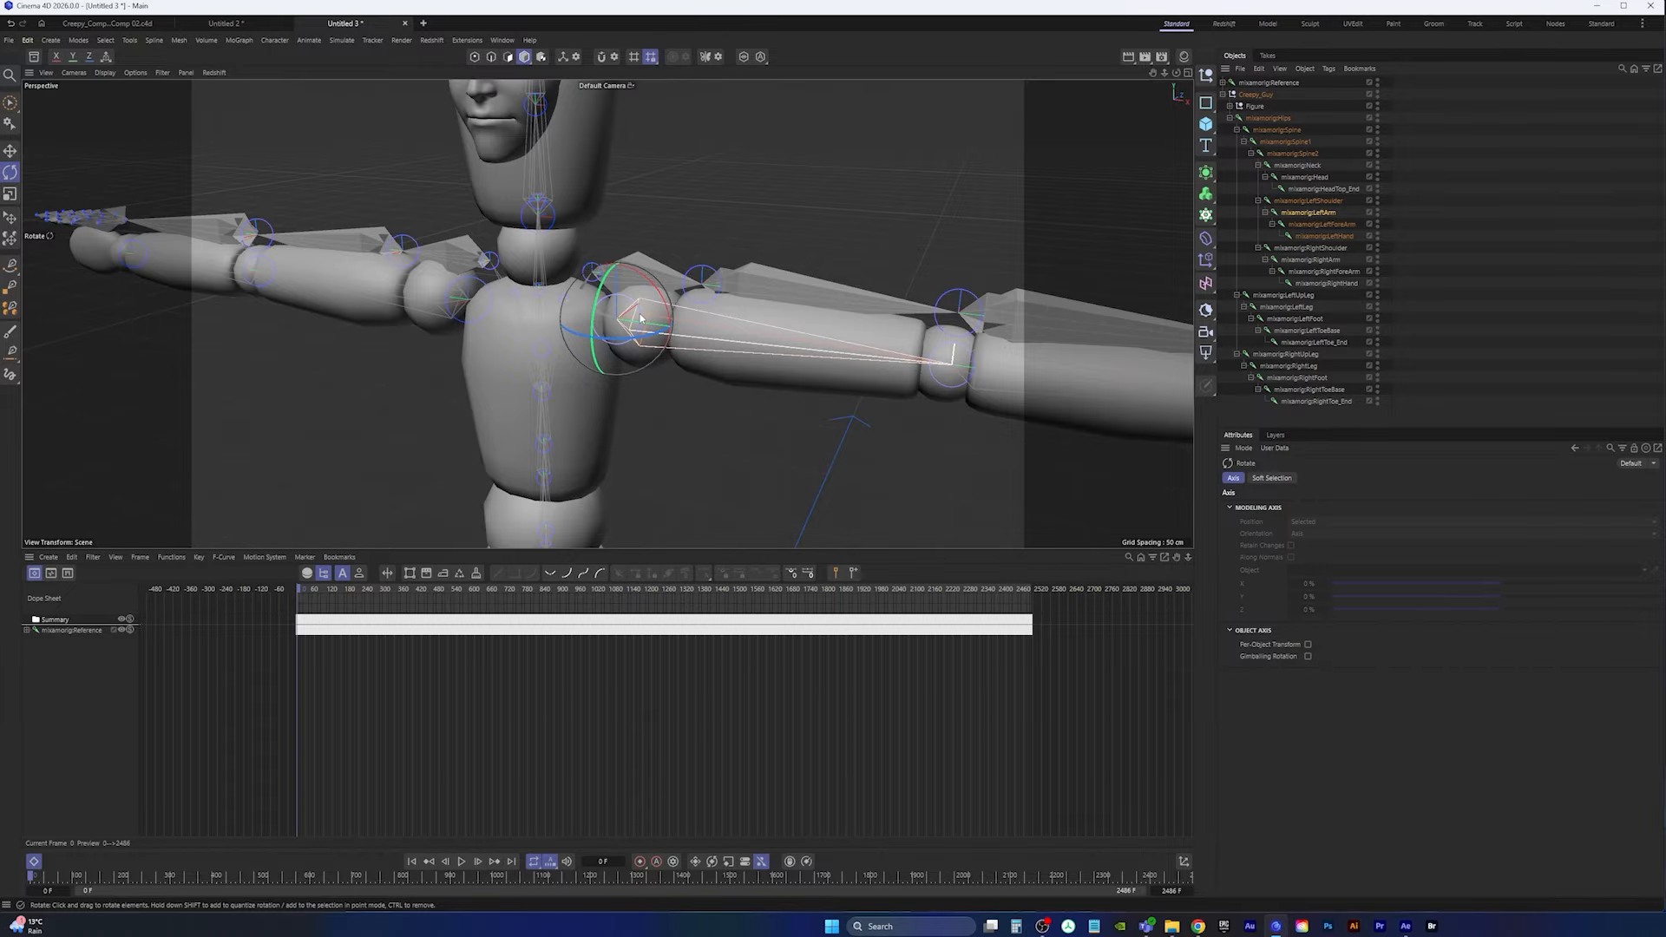
pyautogui.keyDown('alt'); pyautogui.moveTo(640, 329); pyautogui.dragTo(606, 312); pyautogui.keyUp('alt')
pyautogui.keyDown('alt'); pyautogui.moveTo(826, 260); pyautogui.dragTo(678, 319, button='middle'); pyautogui.keyUp('alt')
pyautogui.scroll(6, 677, 319)
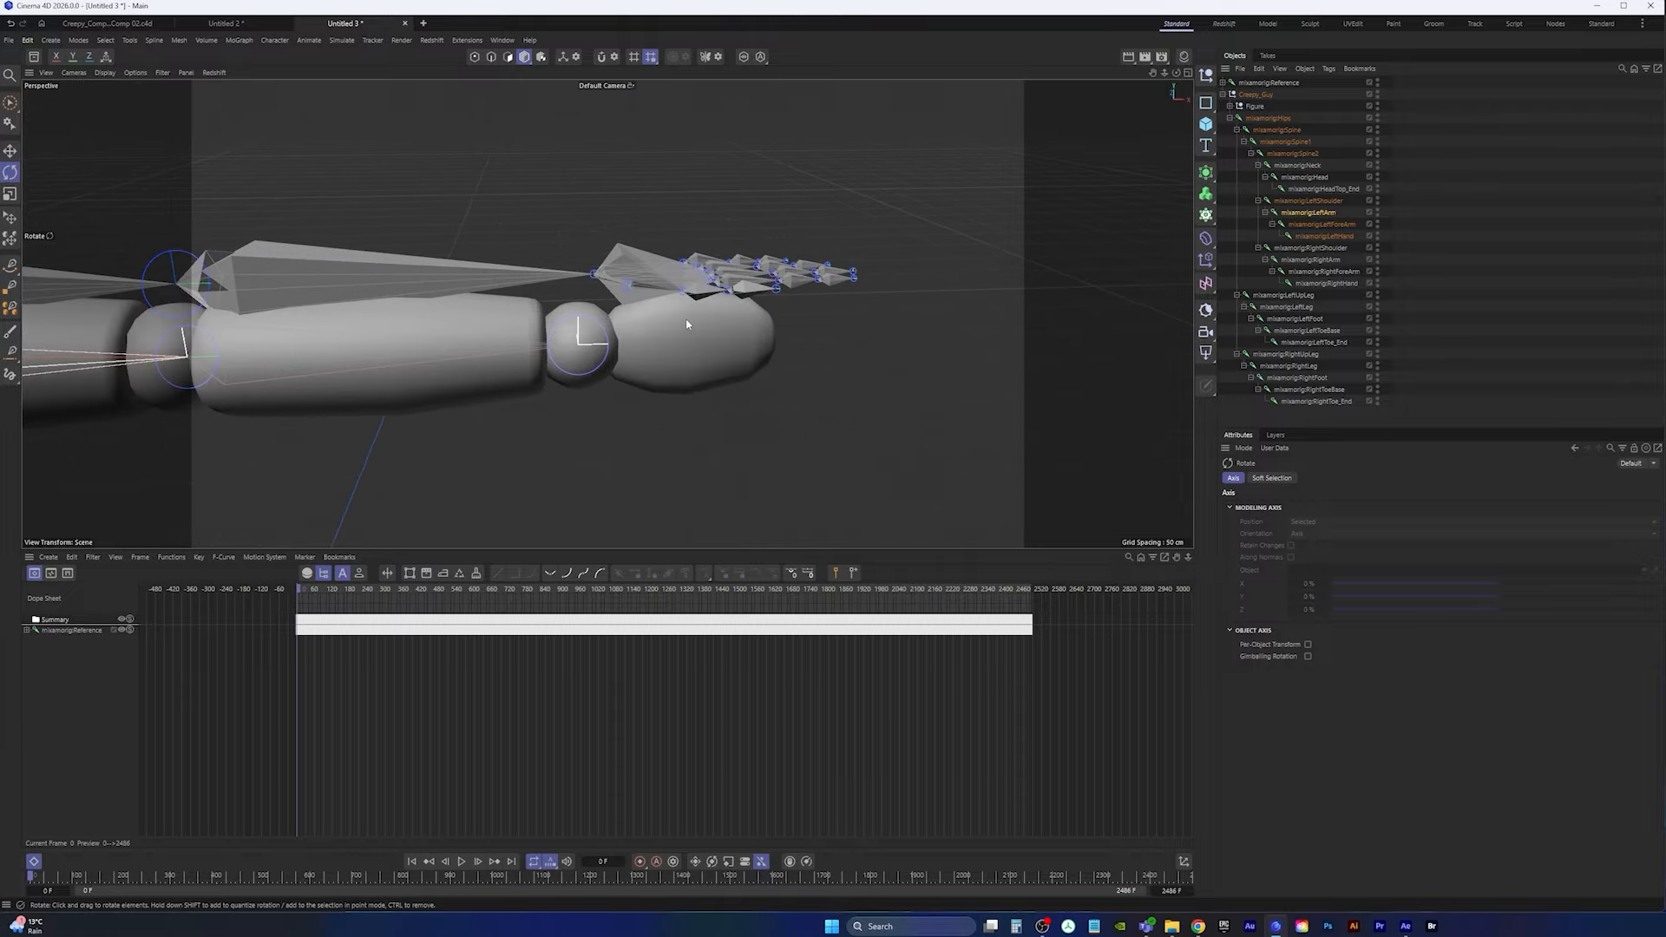
pyautogui.keyDown('alt'); pyautogui.moveTo(677, 319); pyautogui.dragTo(626, 296); pyautogui.keyUp('alt')
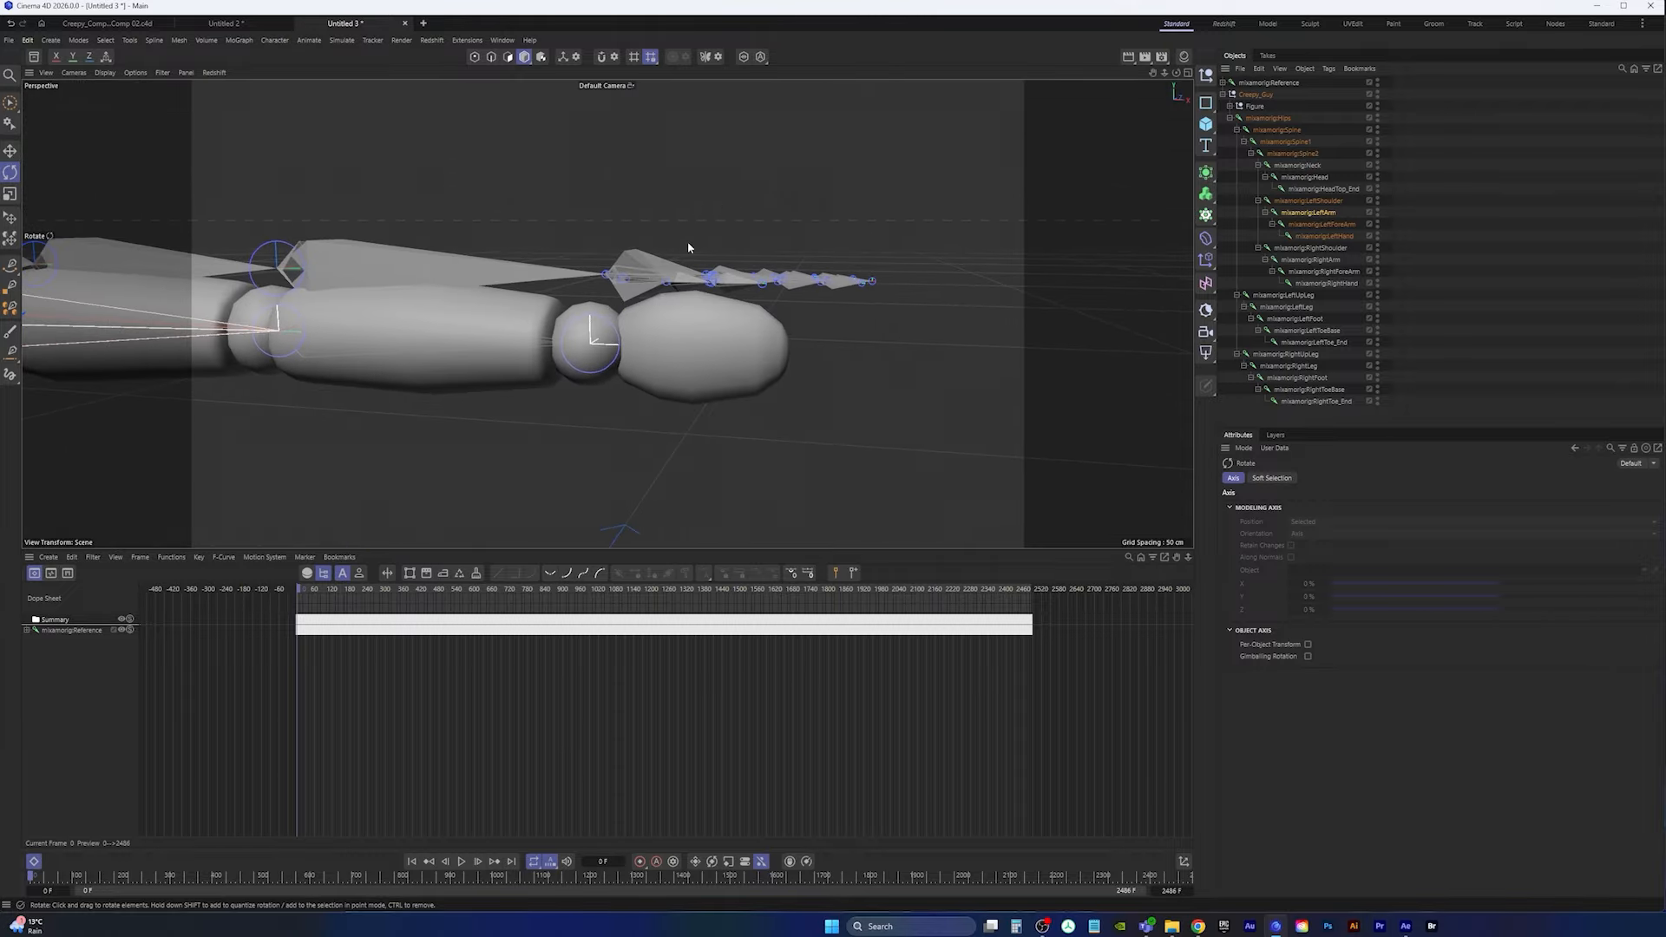
pyautogui.scroll(-7, 688, 247)
pyautogui.keyDown('alt'); pyautogui.moveTo(561, 327); pyautogui.dragTo(473, 382); pyautogui.keyUp('alt')
pyautogui.scroll(4, 473, 373)
pyautogui.keyDown('alt'); pyautogui.moveTo(486, 343); pyautogui.dragTo(644, 293, button='middle'); pyautogui.keyUp('alt')
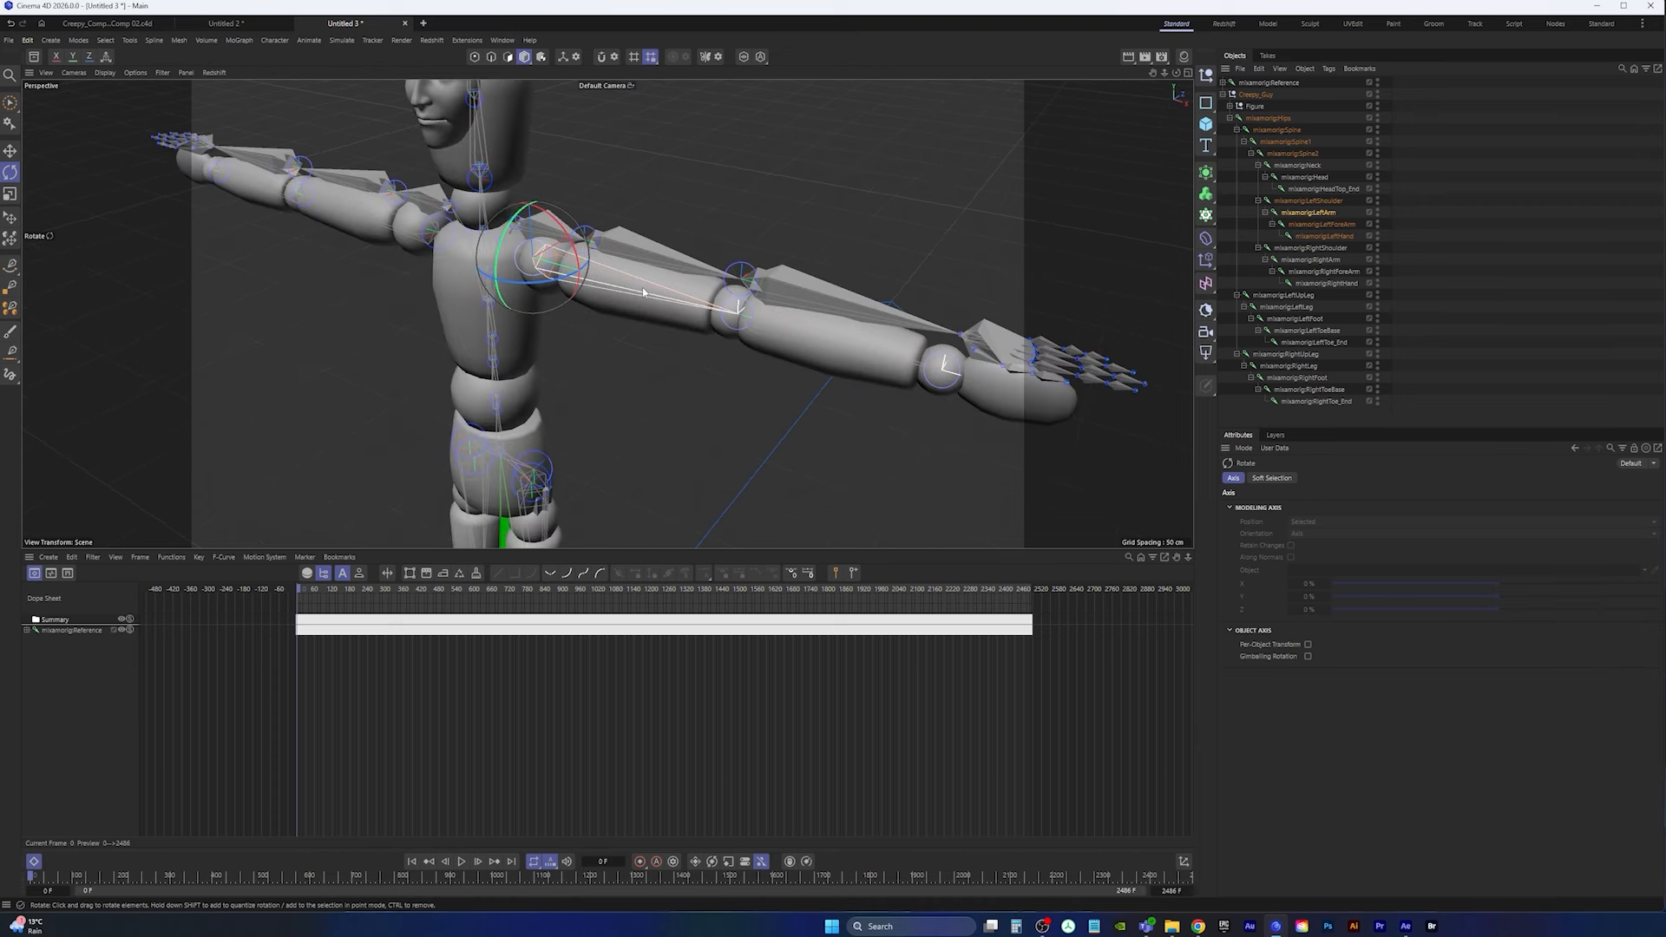
pyautogui.keyDown('alt'); pyautogui.moveTo(642, 288); pyautogui.dragTo(559, 314); pyautogui.keyUp('alt')
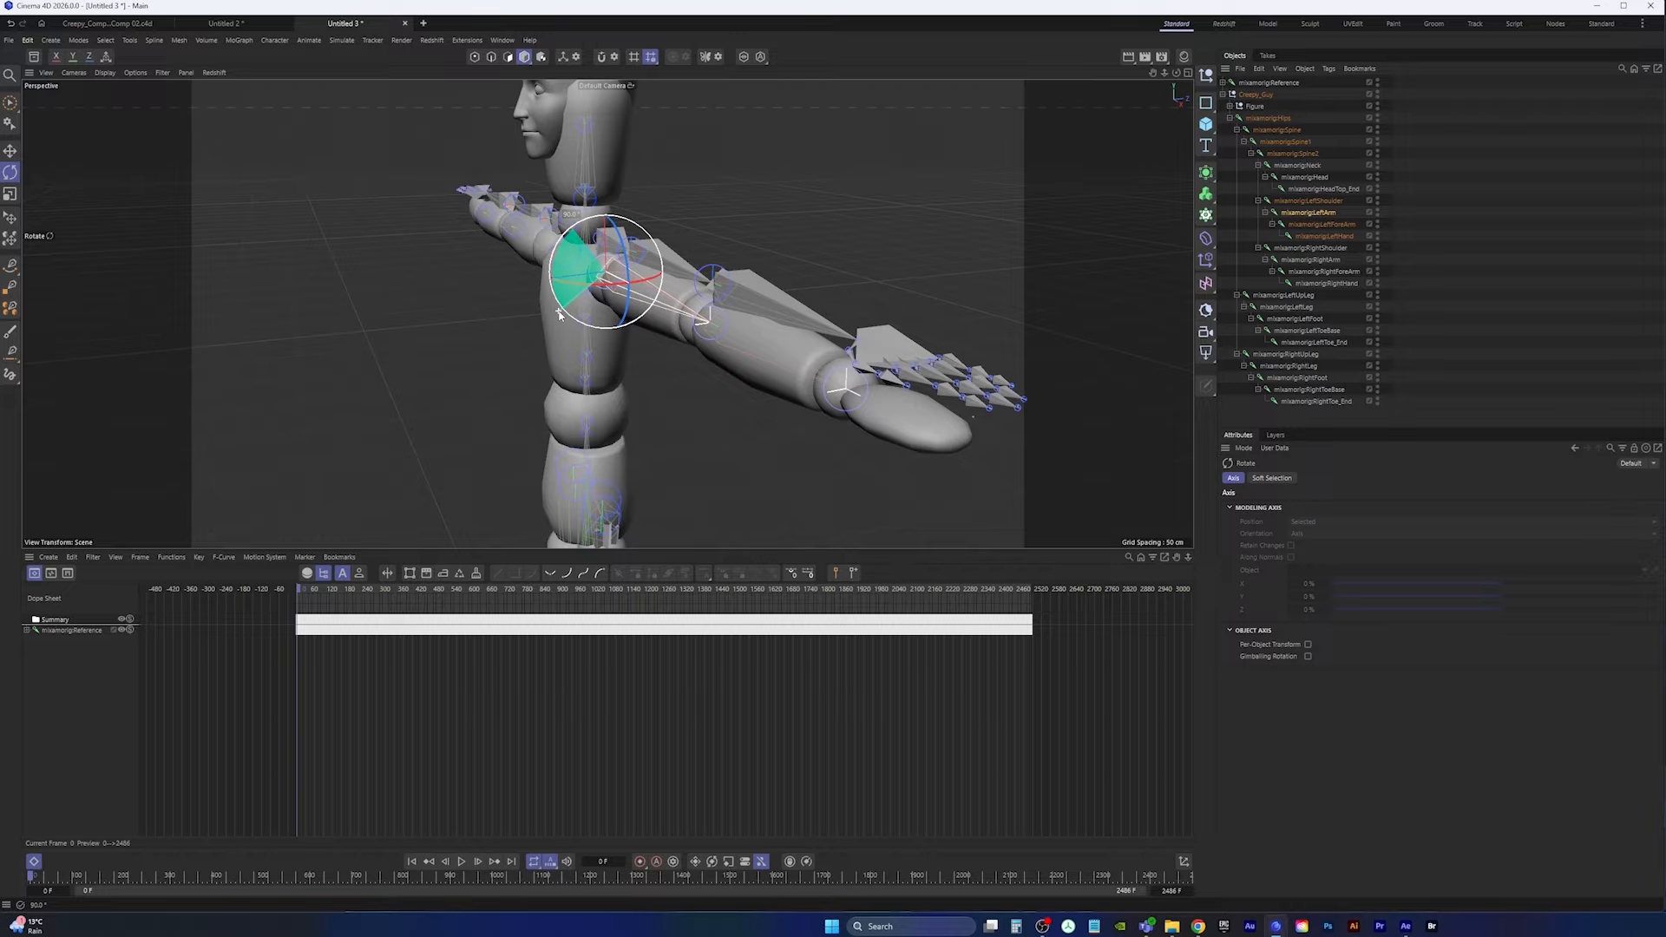
pyautogui.moveTo(561, 316)
pyautogui.keyDown('alt'); pyautogui.mouseDown()
pyautogui.moveTo(607, 391)
pyautogui.moveTo(744, 500)
pyautogui.moveTo(546, 302)
pyautogui.mouseUp(); pyautogui.keyUp('alt')
# Step: Play the animation briefly to compare the left arm with the reference skeleton, and return to the first frame
pyautogui.click(460, 860)
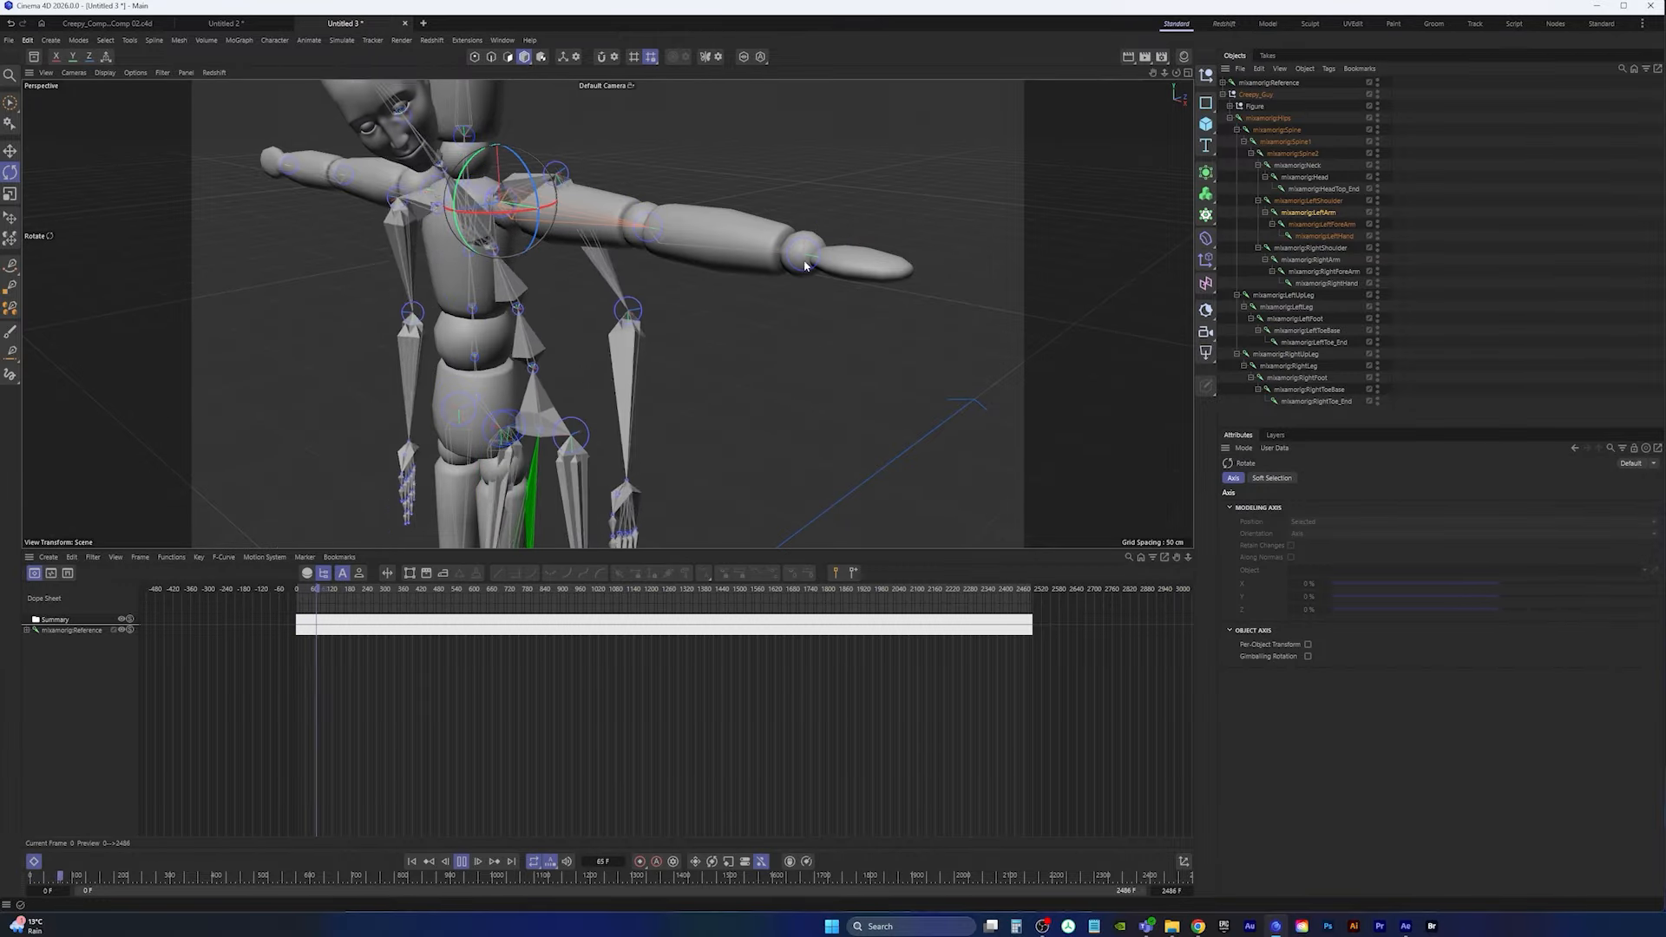
pyautogui.click(460, 861)
pyautogui.click(412, 861)
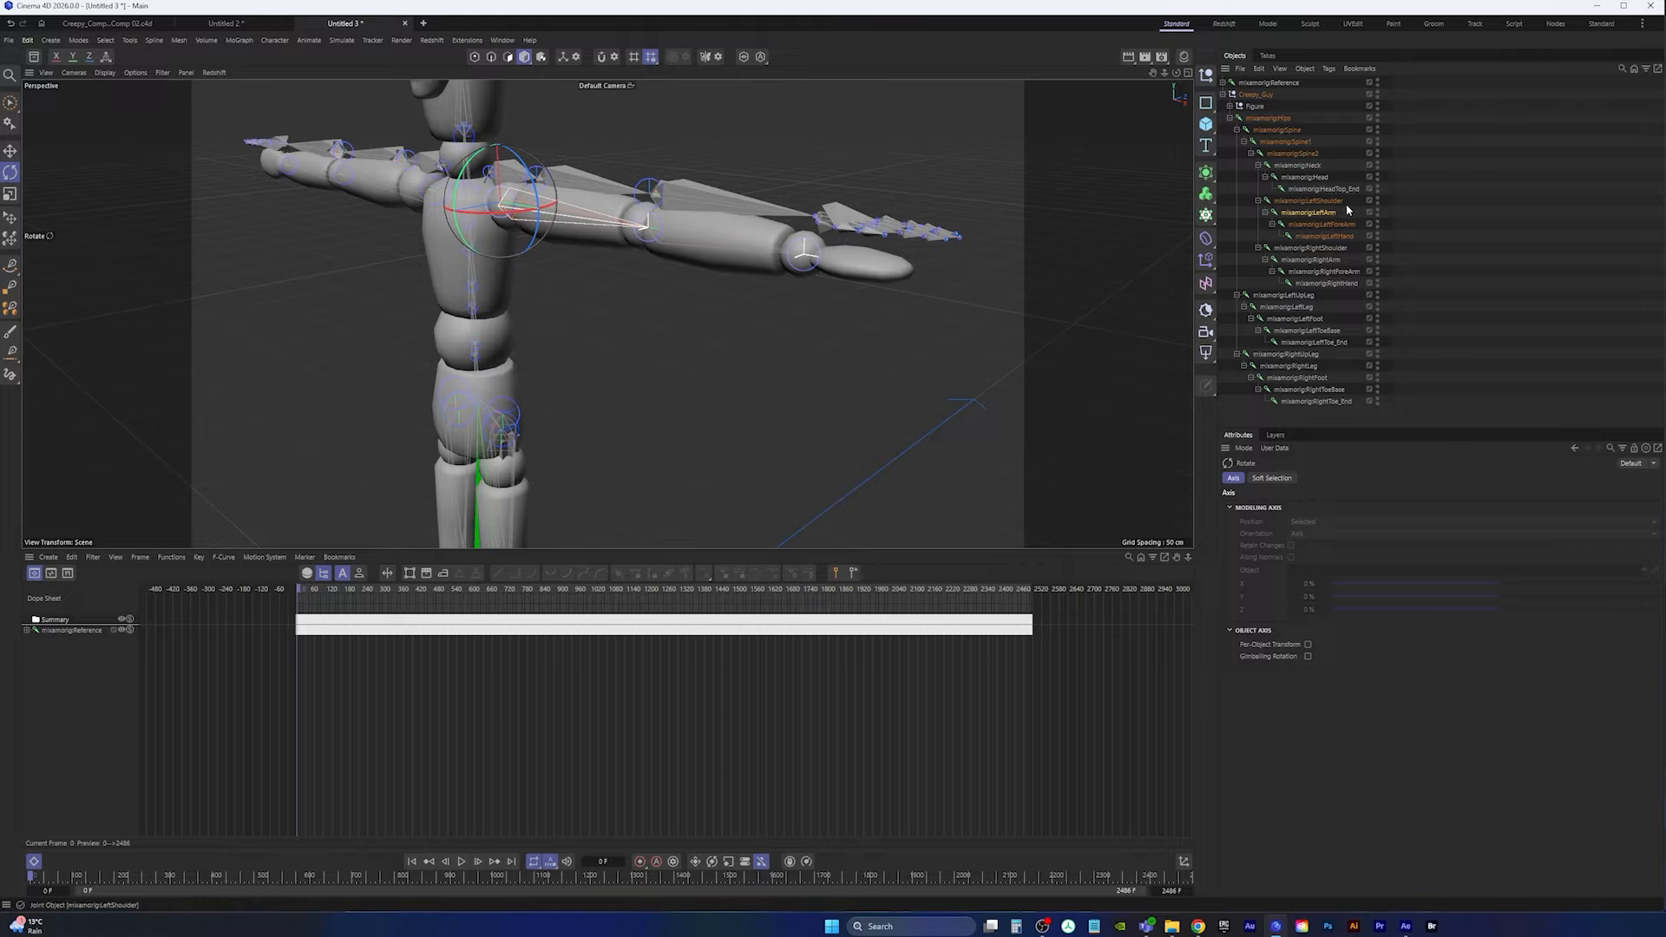
# Step: Rotate Creepy_Guy's mixamorig:RightArm joint around the arm's length to a heading of about -82°, matching the reference hand's orientation
pyautogui.click(1321, 260)
pyautogui.press('o')
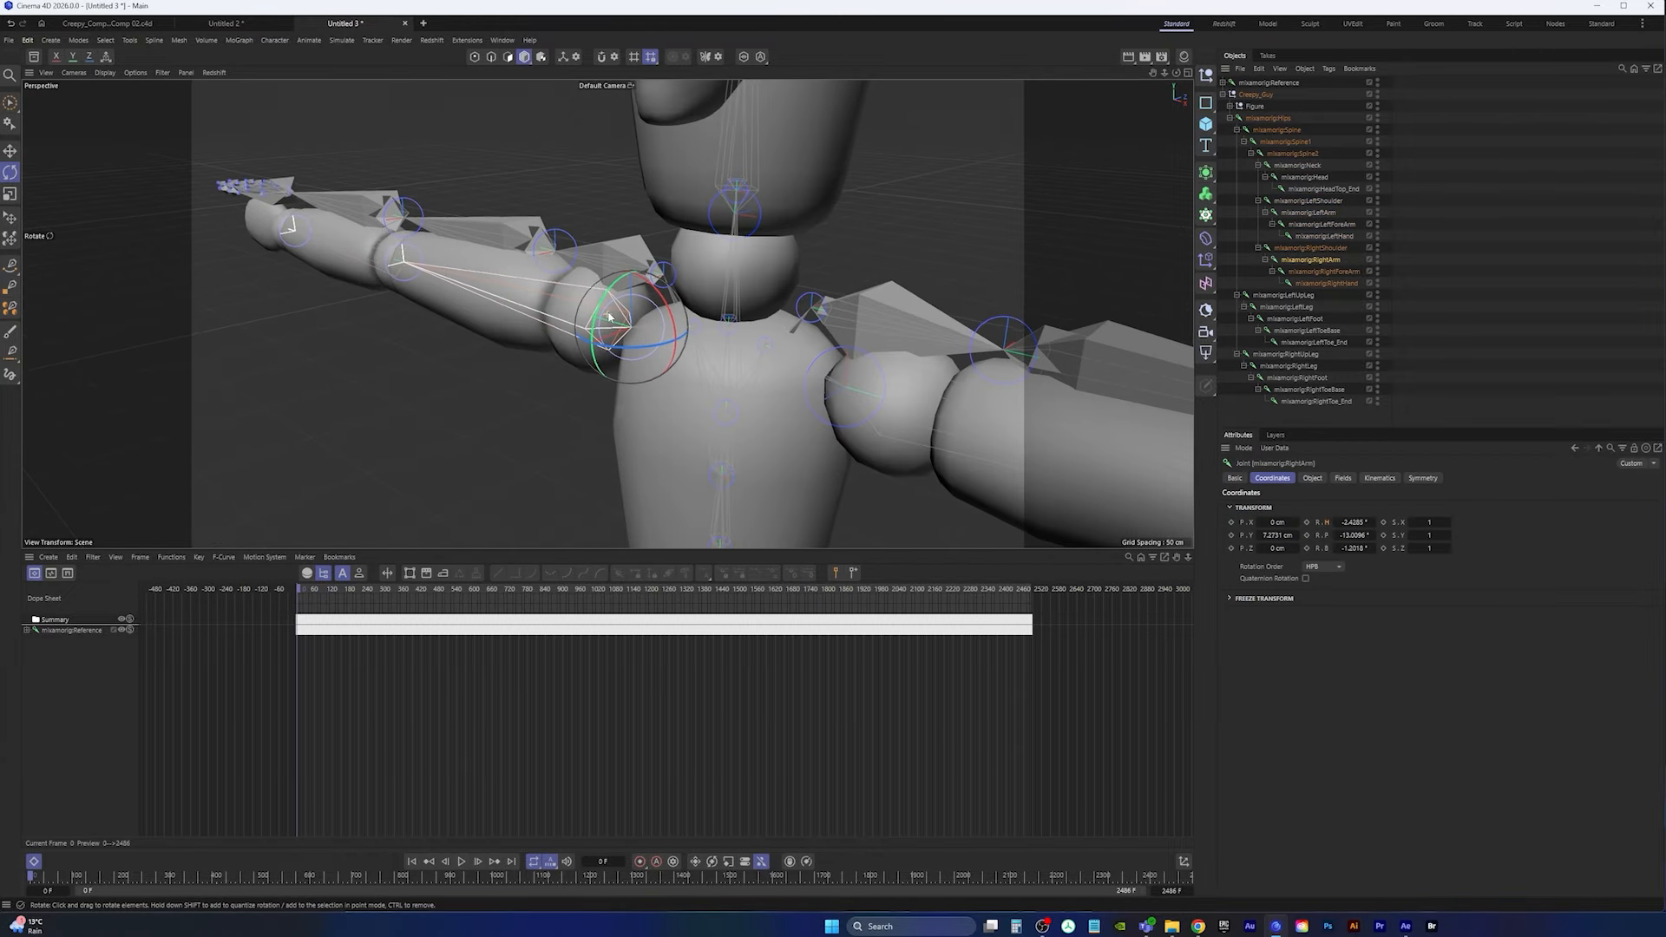
pyautogui.keyDown('alt'); pyautogui.moveTo(609, 318); pyautogui.dragTo(848, 323); pyautogui.keyUp('alt')
pyautogui.keyDown('alt'); pyautogui.moveTo(849, 323); pyautogui.dragTo(652, 348, button='right'); pyautogui.keyUp('alt')
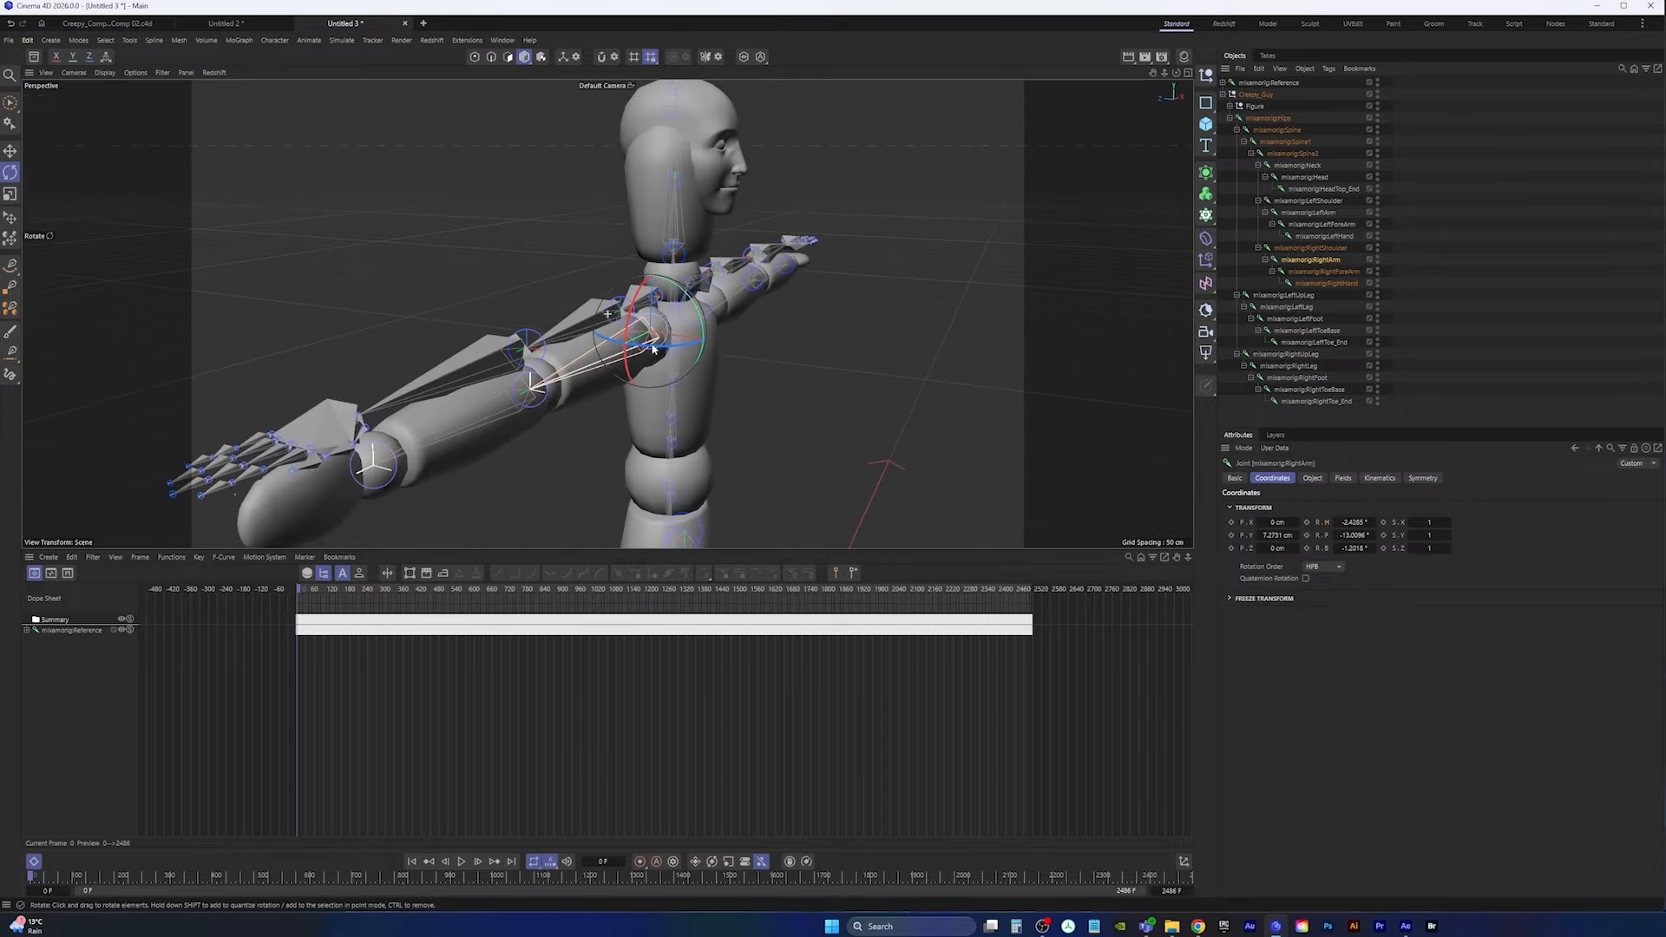
pyautogui.keyDown('alt'); pyautogui.moveTo(653, 348); pyautogui.dragTo(658, 253); pyautogui.keyUp('alt')
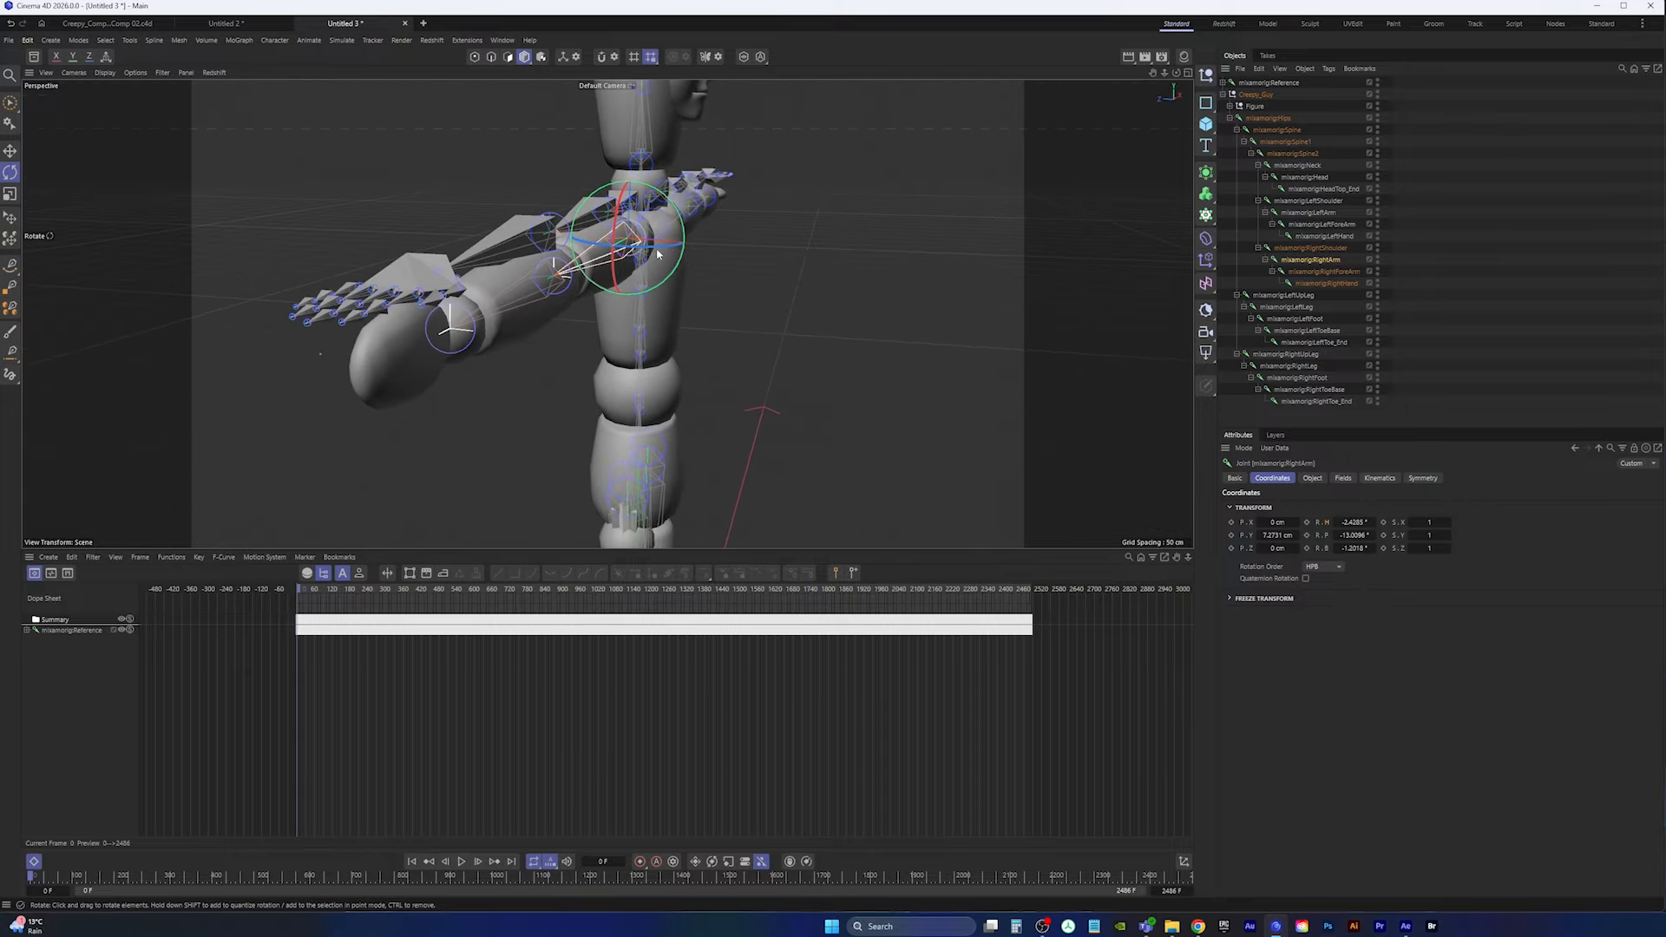
pyautogui.keyDown('alt'); pyautogui.moveTo(657, 253); pyautogui.dragTo(675, 244, button='right'); pyautogui.keyUp('alt')
pyautogui.moveTo(666, 201); pyautogui.dragTo(665, 286)
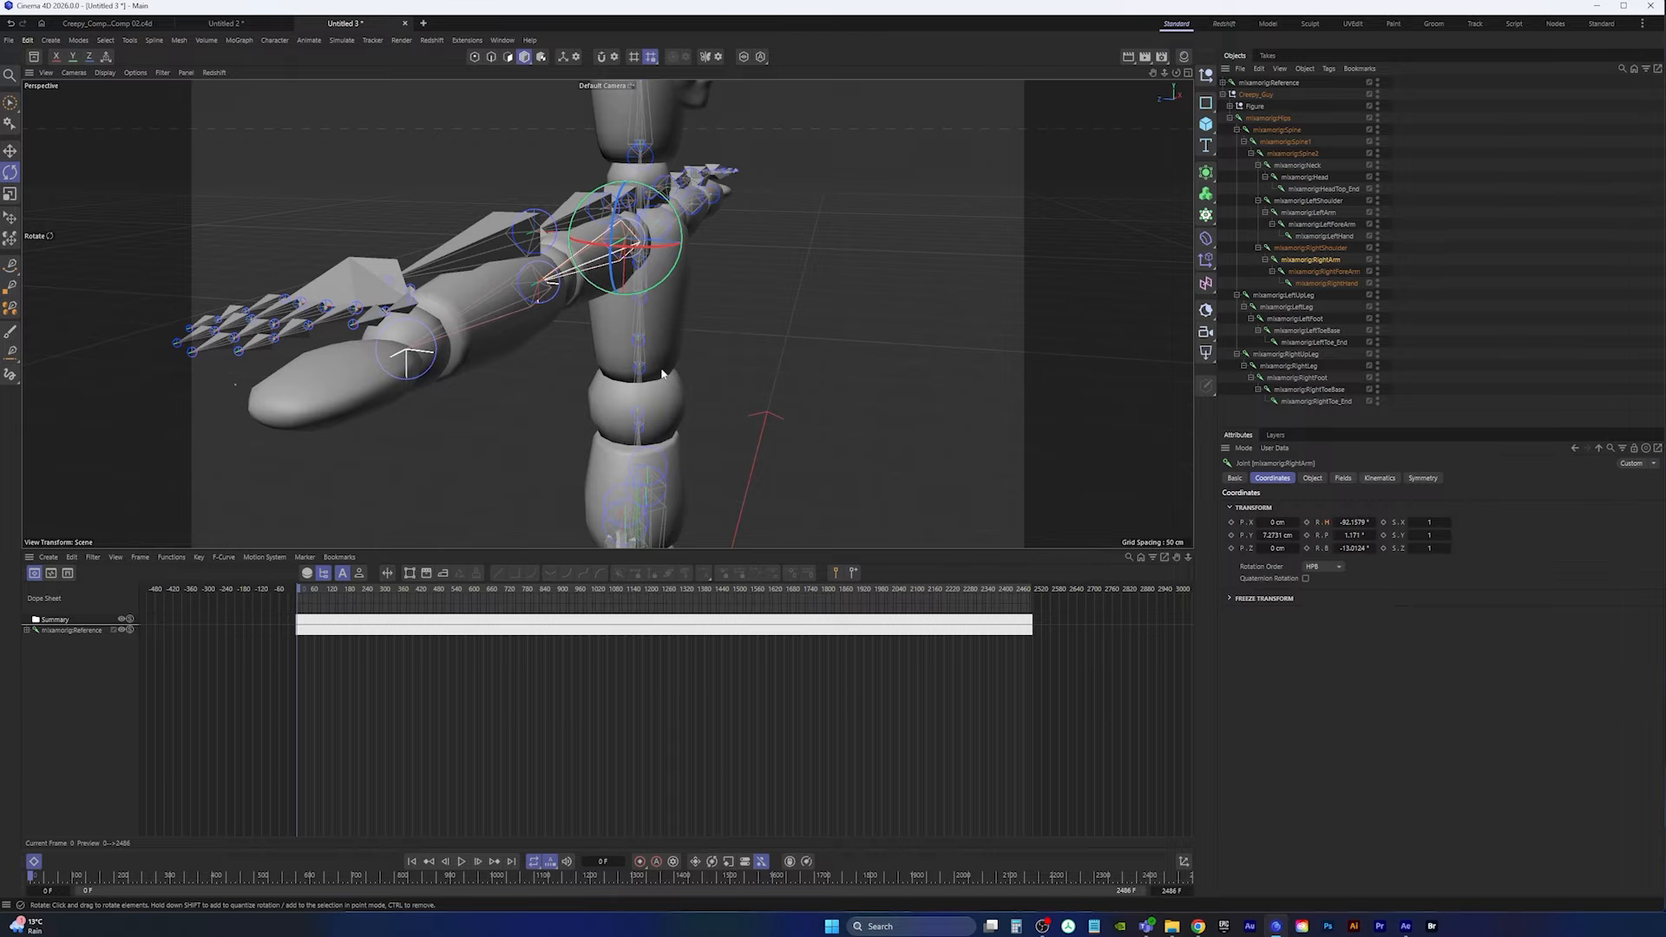
pyautogui.keyDown('alt'); pyautogui.moveTo(679, 348); pyautogui.dragTo(737, 350); pyautogui.keyUp('alt')
pyautogui.scroll(-7, 696, 295)
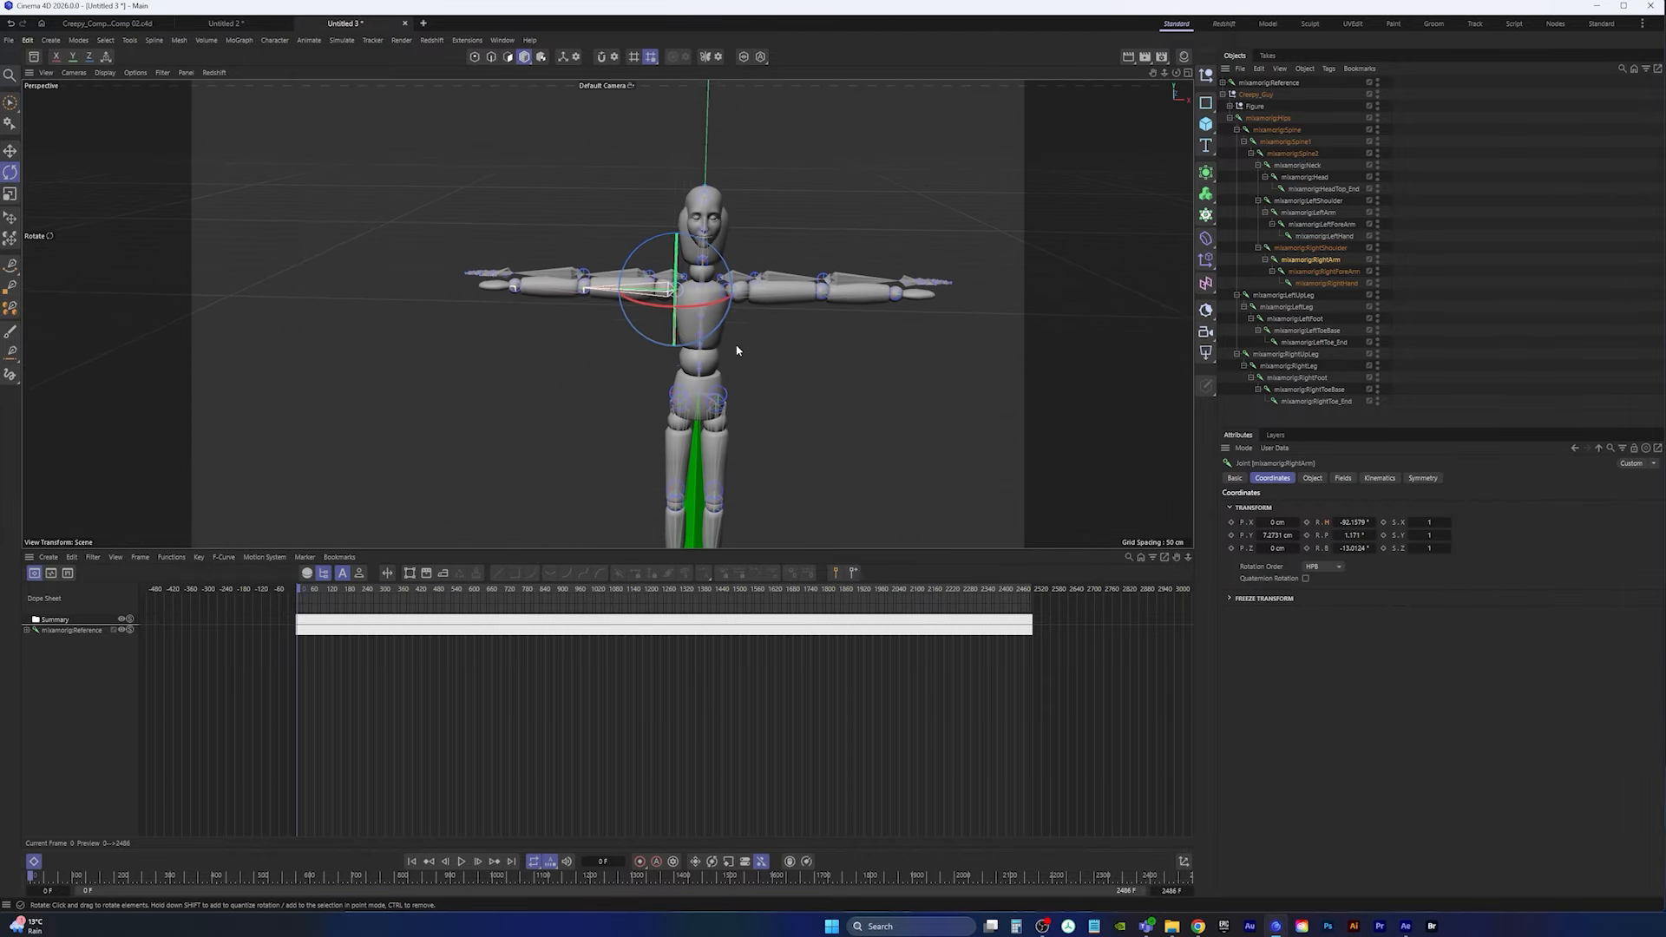
pyautogui.keyDown('alt'); pyautogui.moveTo(736, 349); pyautogui.dragTo(716, 328, button='middle'); pyautogui.keyUp('alt')
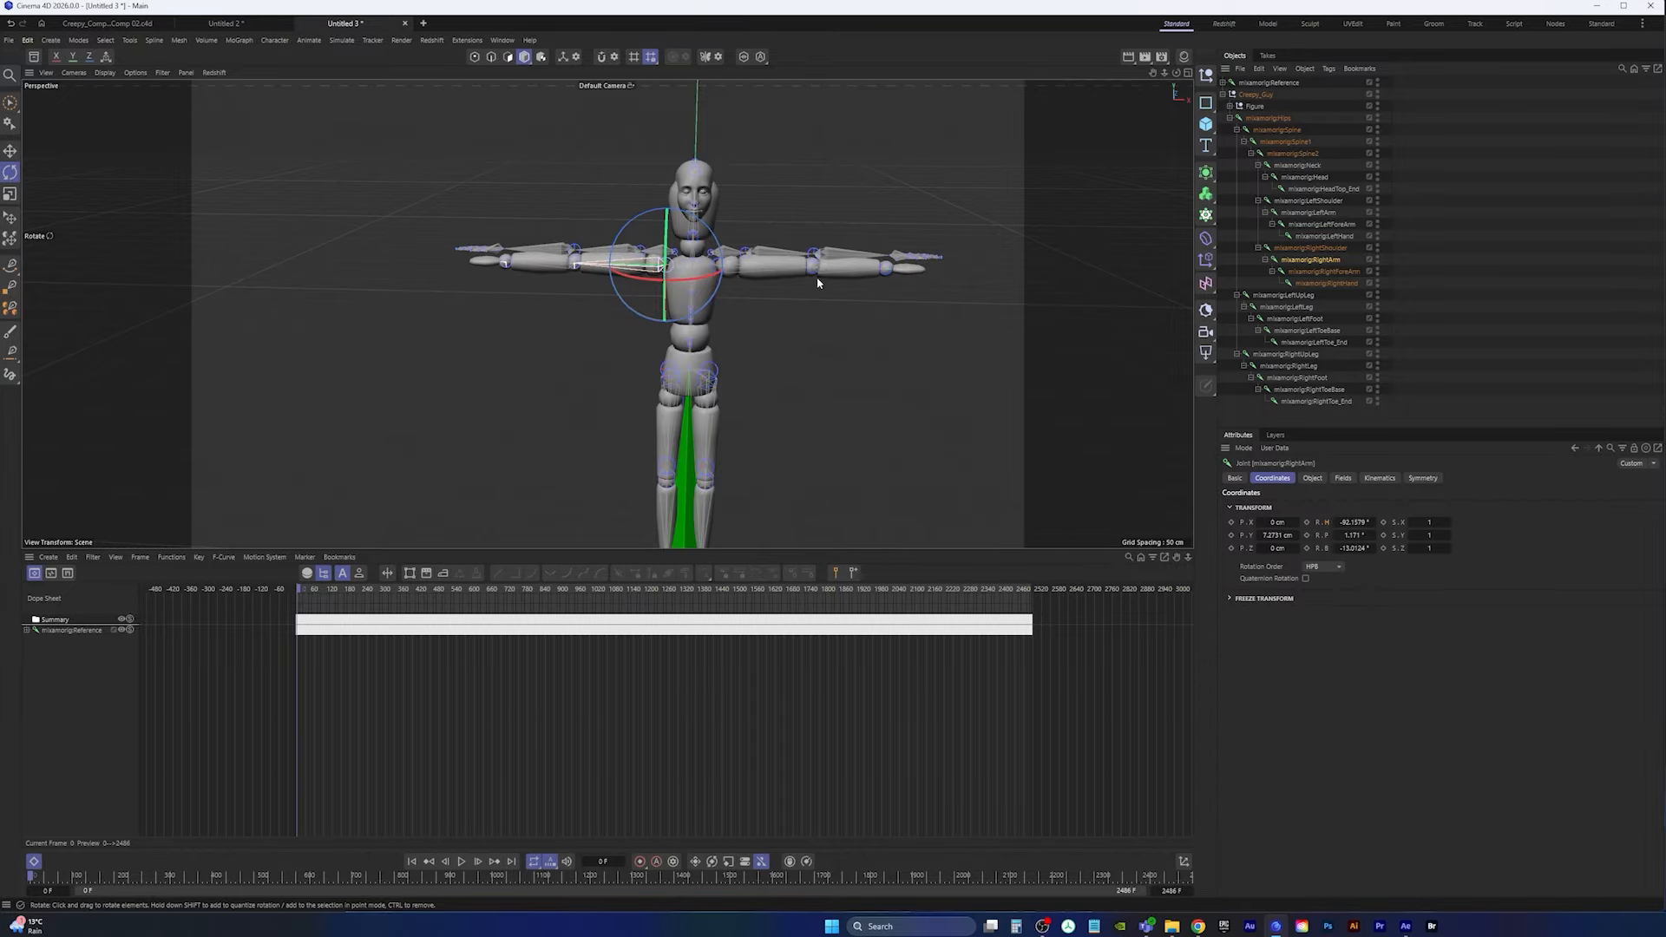
pyautogui.moveTo(677, 317)
pyautogui.keyDown('alt'); pyautogui.mouseDown()
pyautogui.moveTo(617, 323)
pyautogui.moveTo(646, 303)
pyautogui.mouseUp(); pyautogui.keyUp('alt')
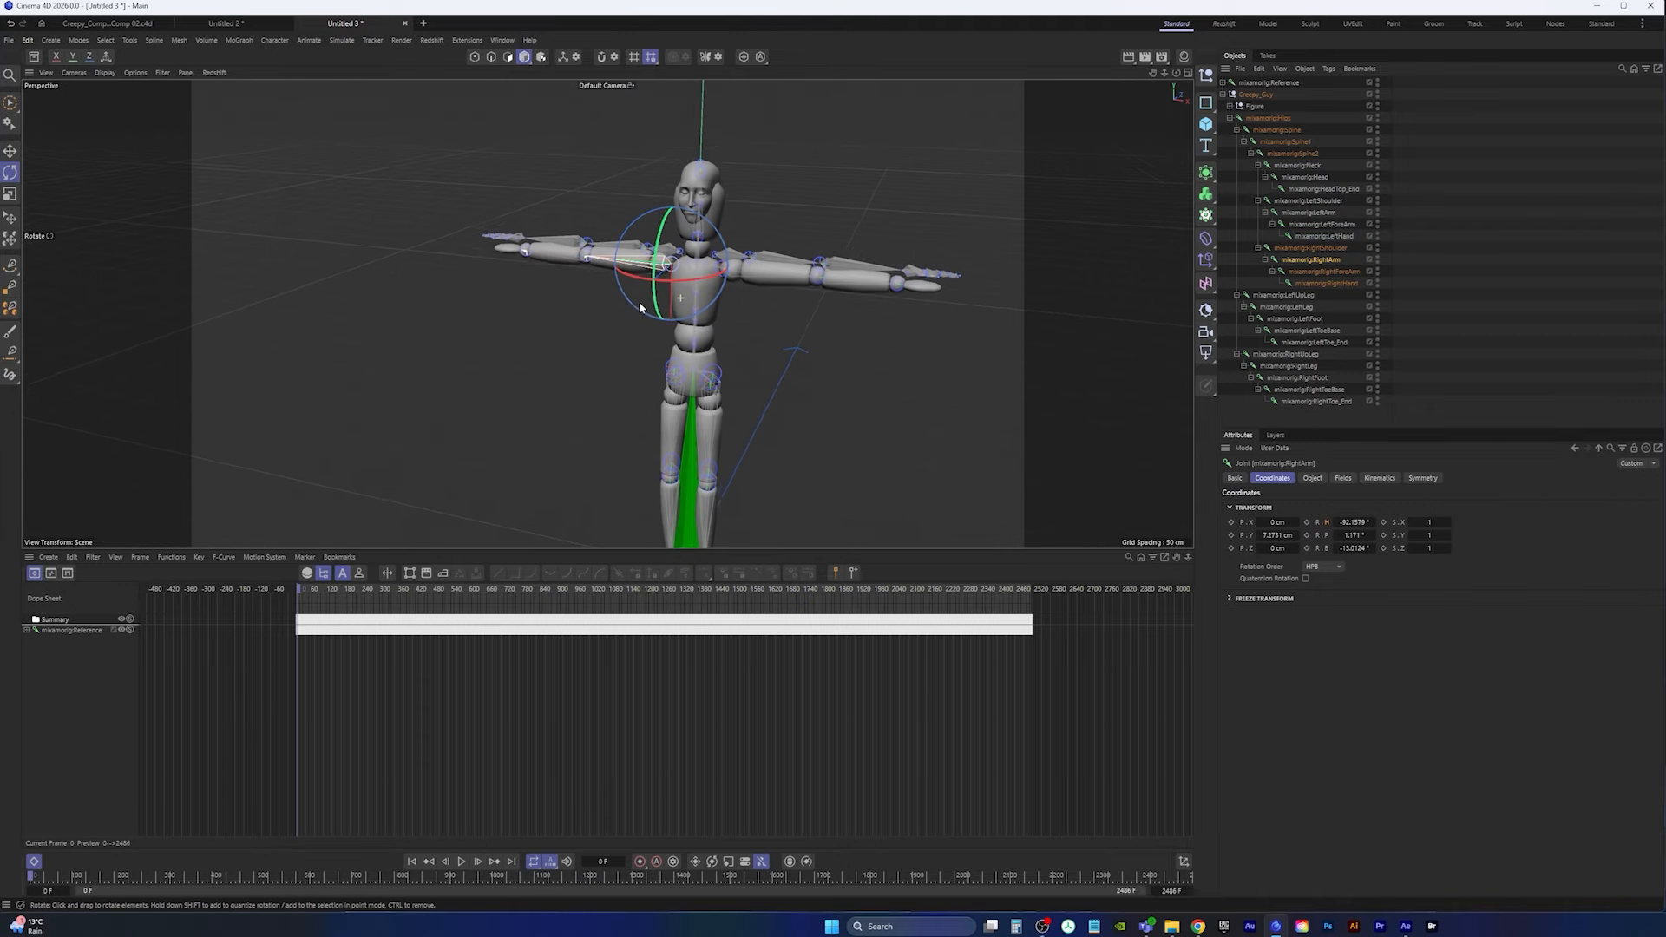
# Step: Fold the Creepy_Guy hierarchy and add a Character Definition tag to the mixamorig:Hips joint under mixamorig:Reference
pyautogui.click(1224, 95)
pyautogui.click(1289, 169)
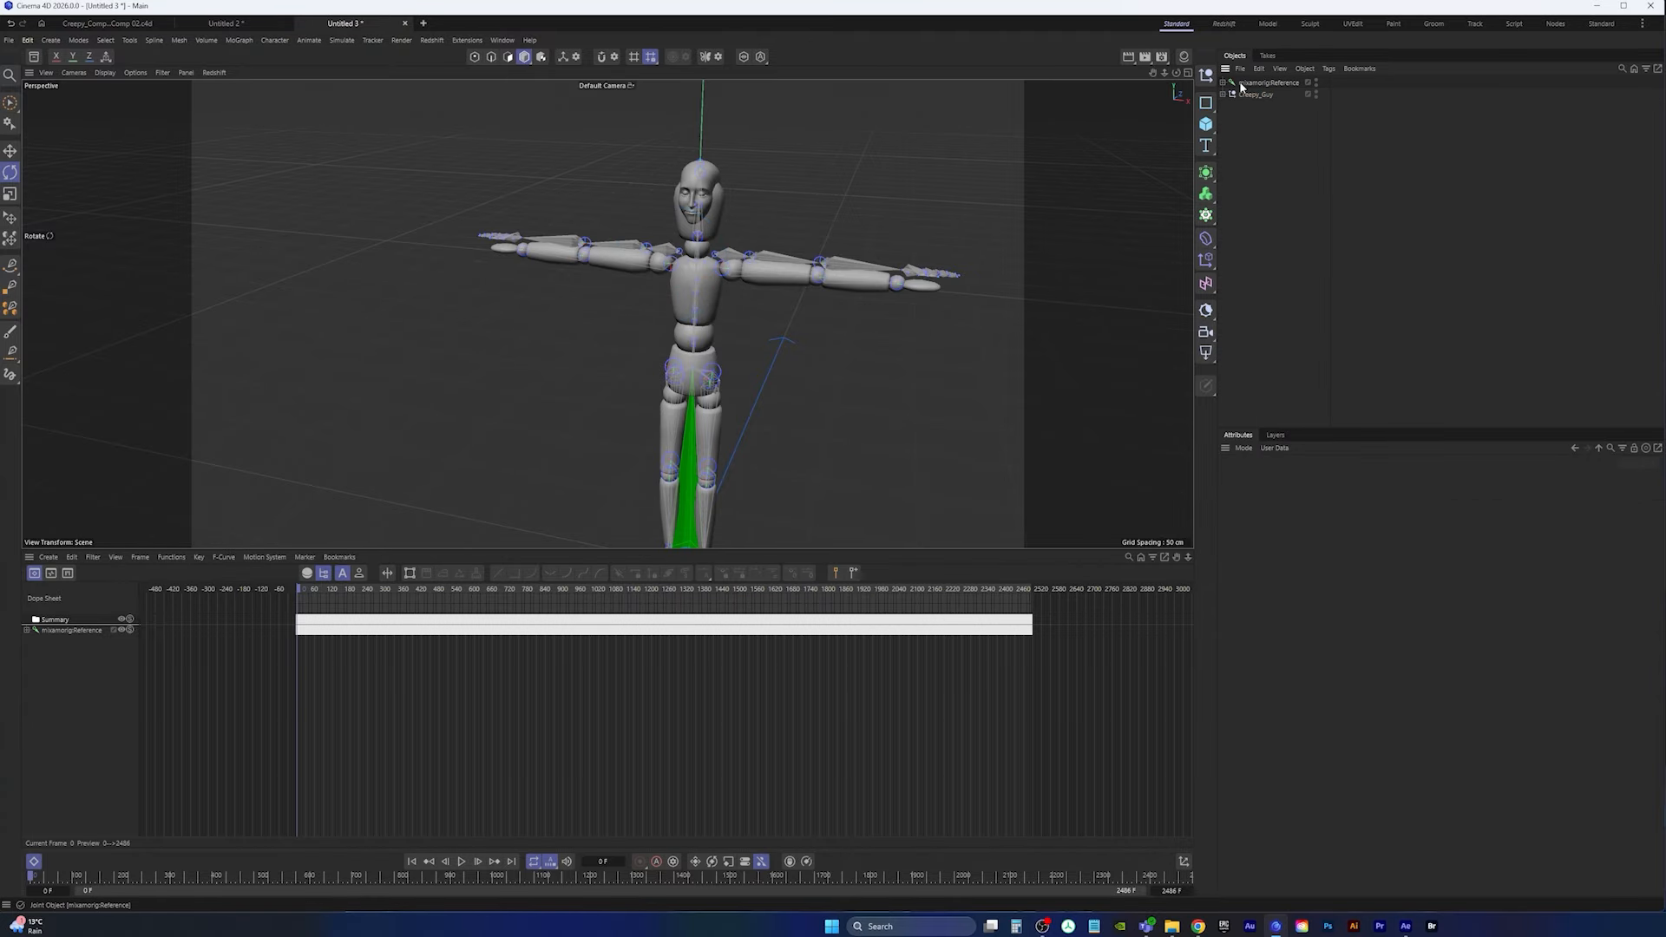
pyautogui.click(1264, 84)
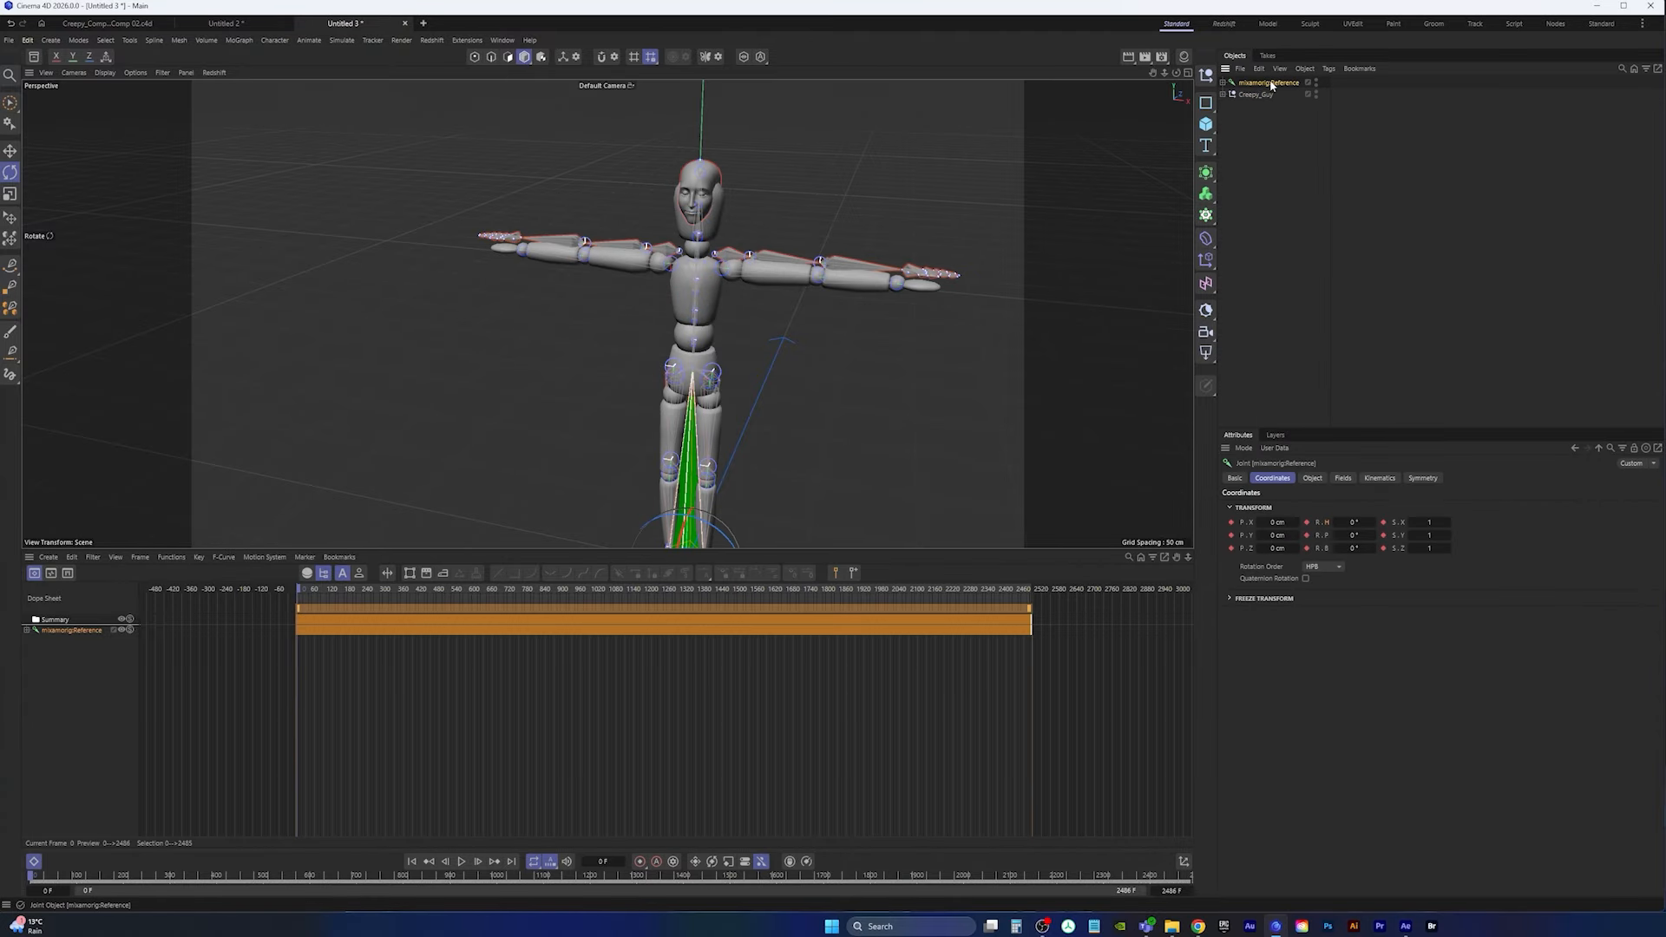
pyautogui.click(1223, 83)
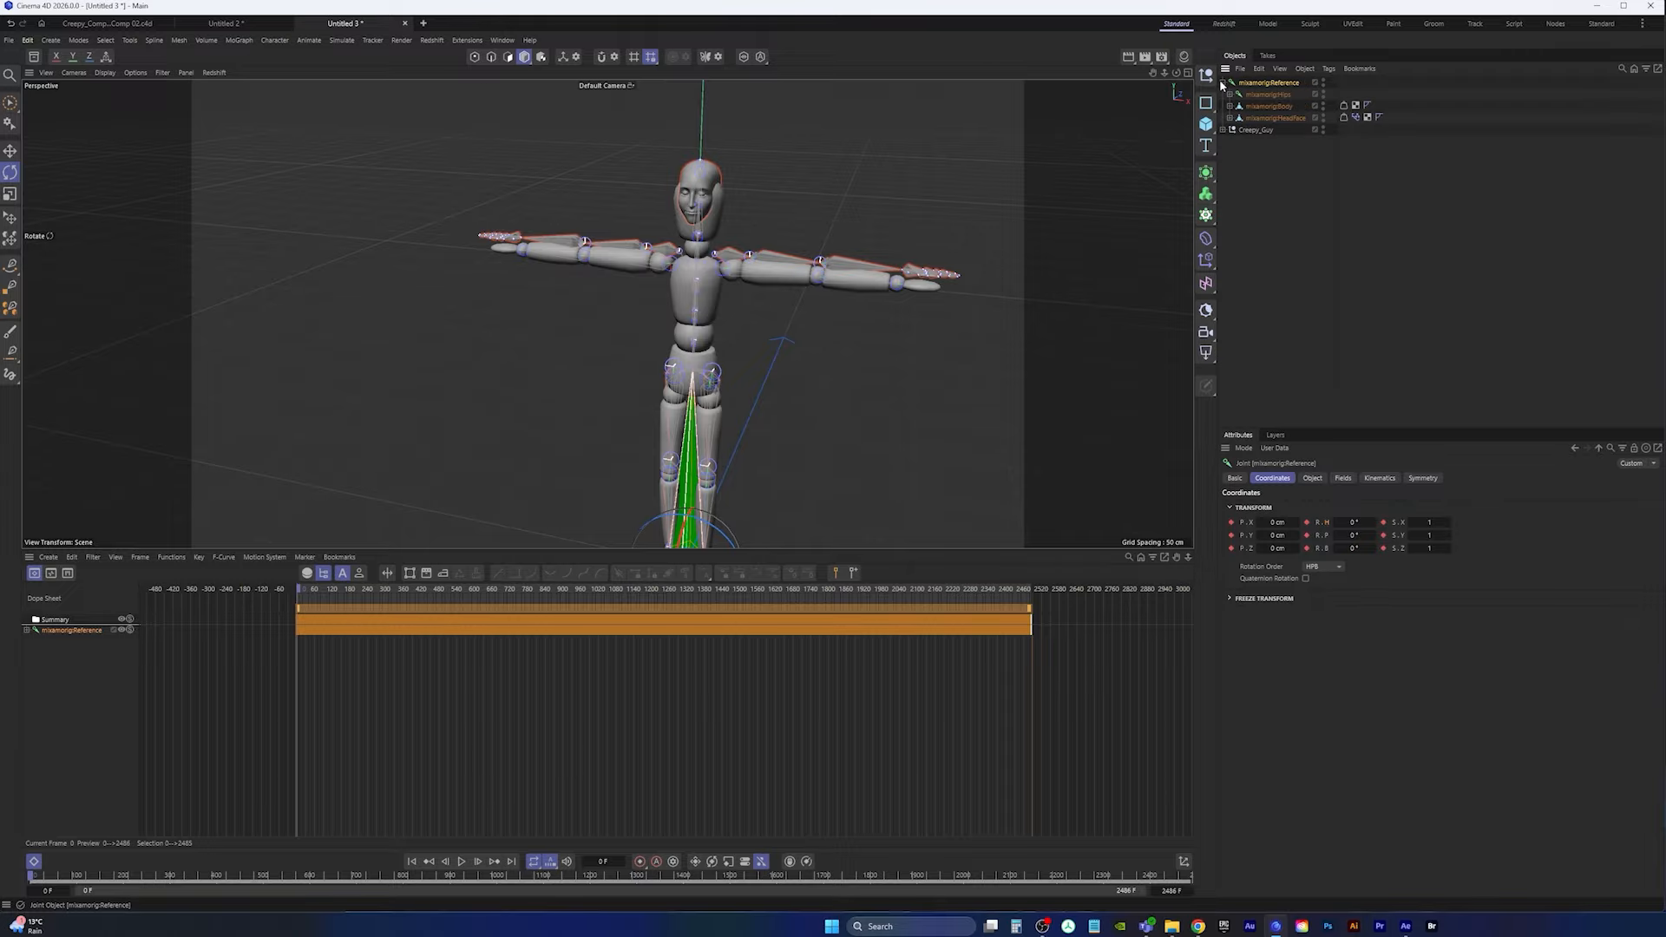
pyautogui.click(1262, 95)
pyautogui.rightClick(1266, 100)
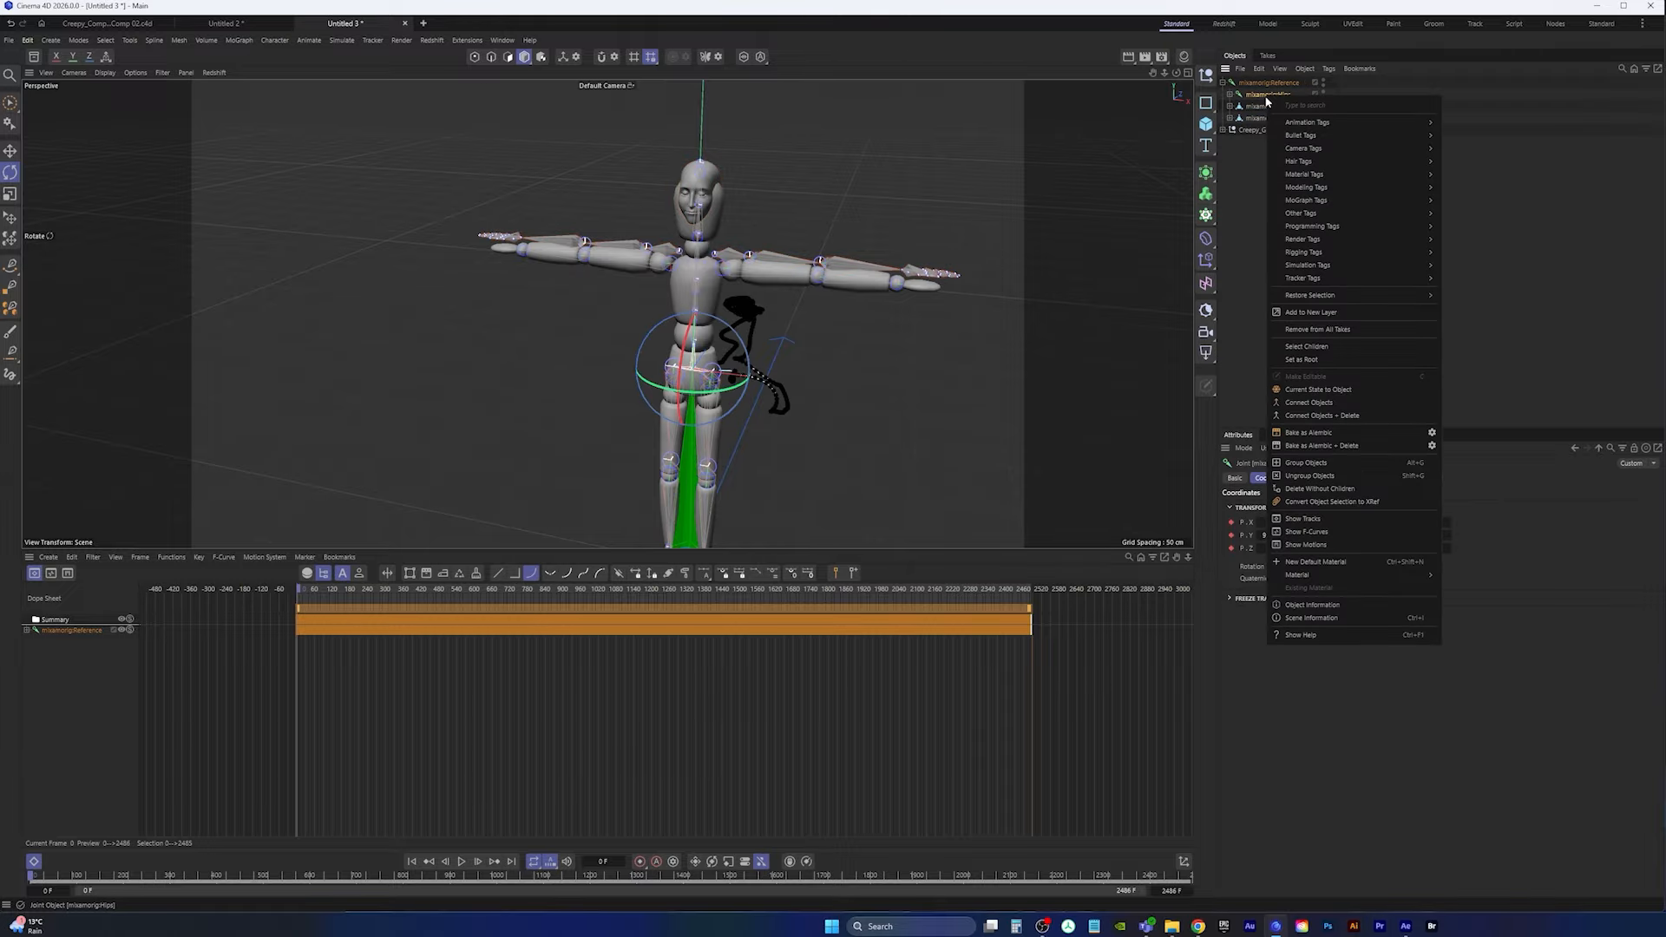
pyautogui.moveTo(1343, 252)
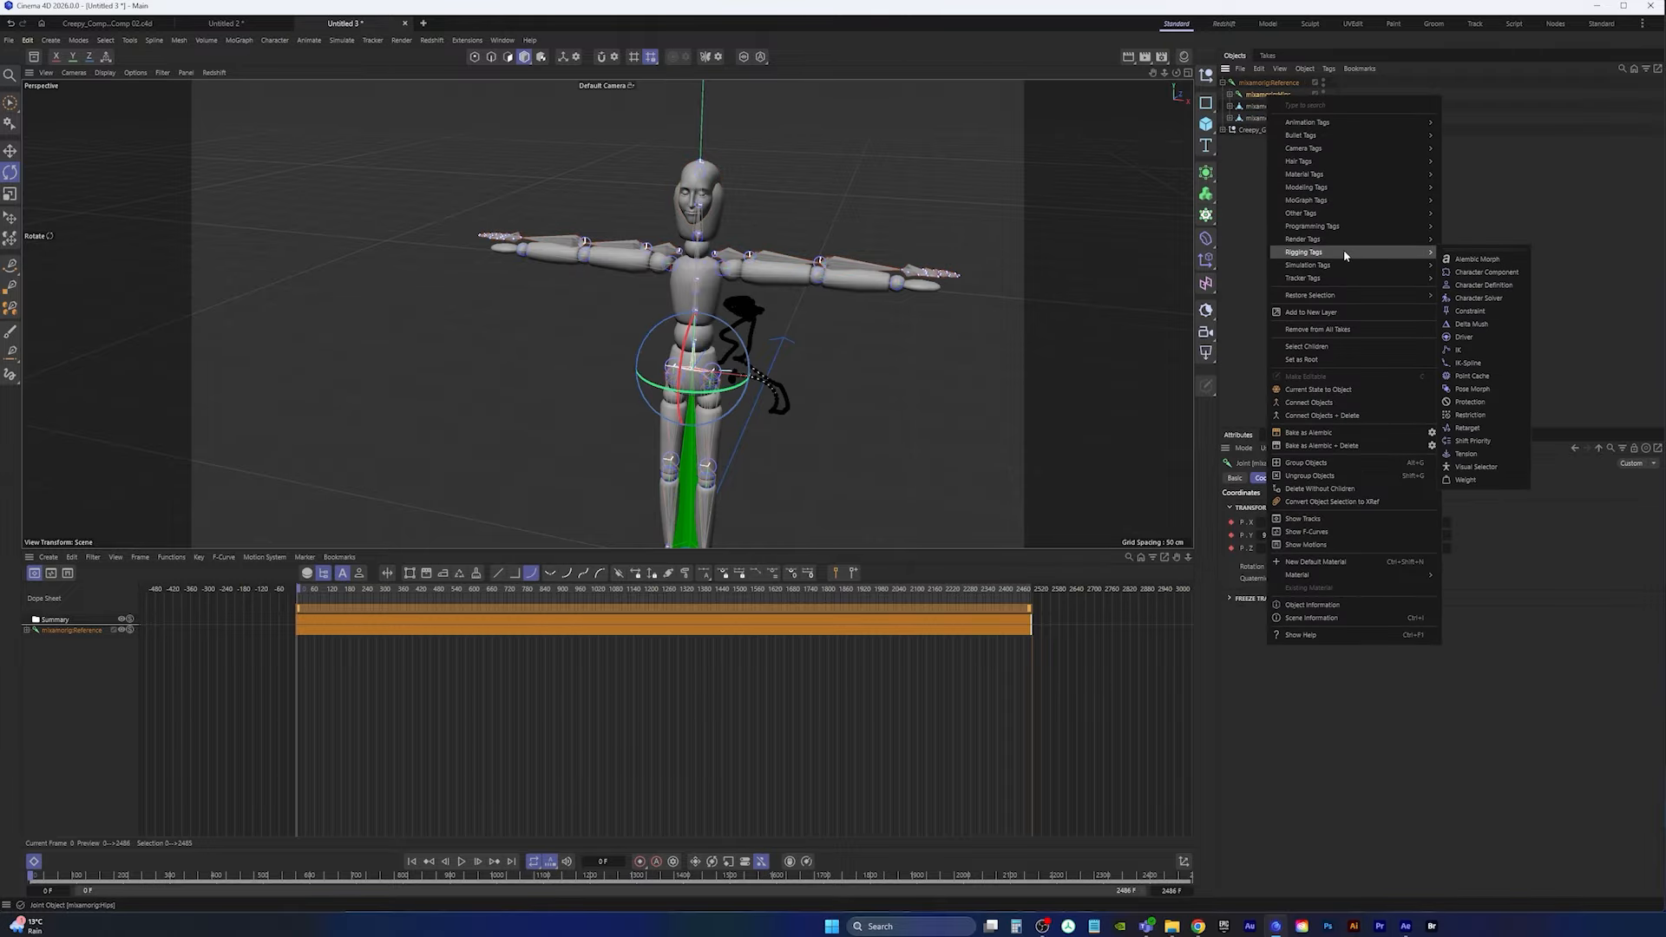
pyautogui.click(1482, 284)
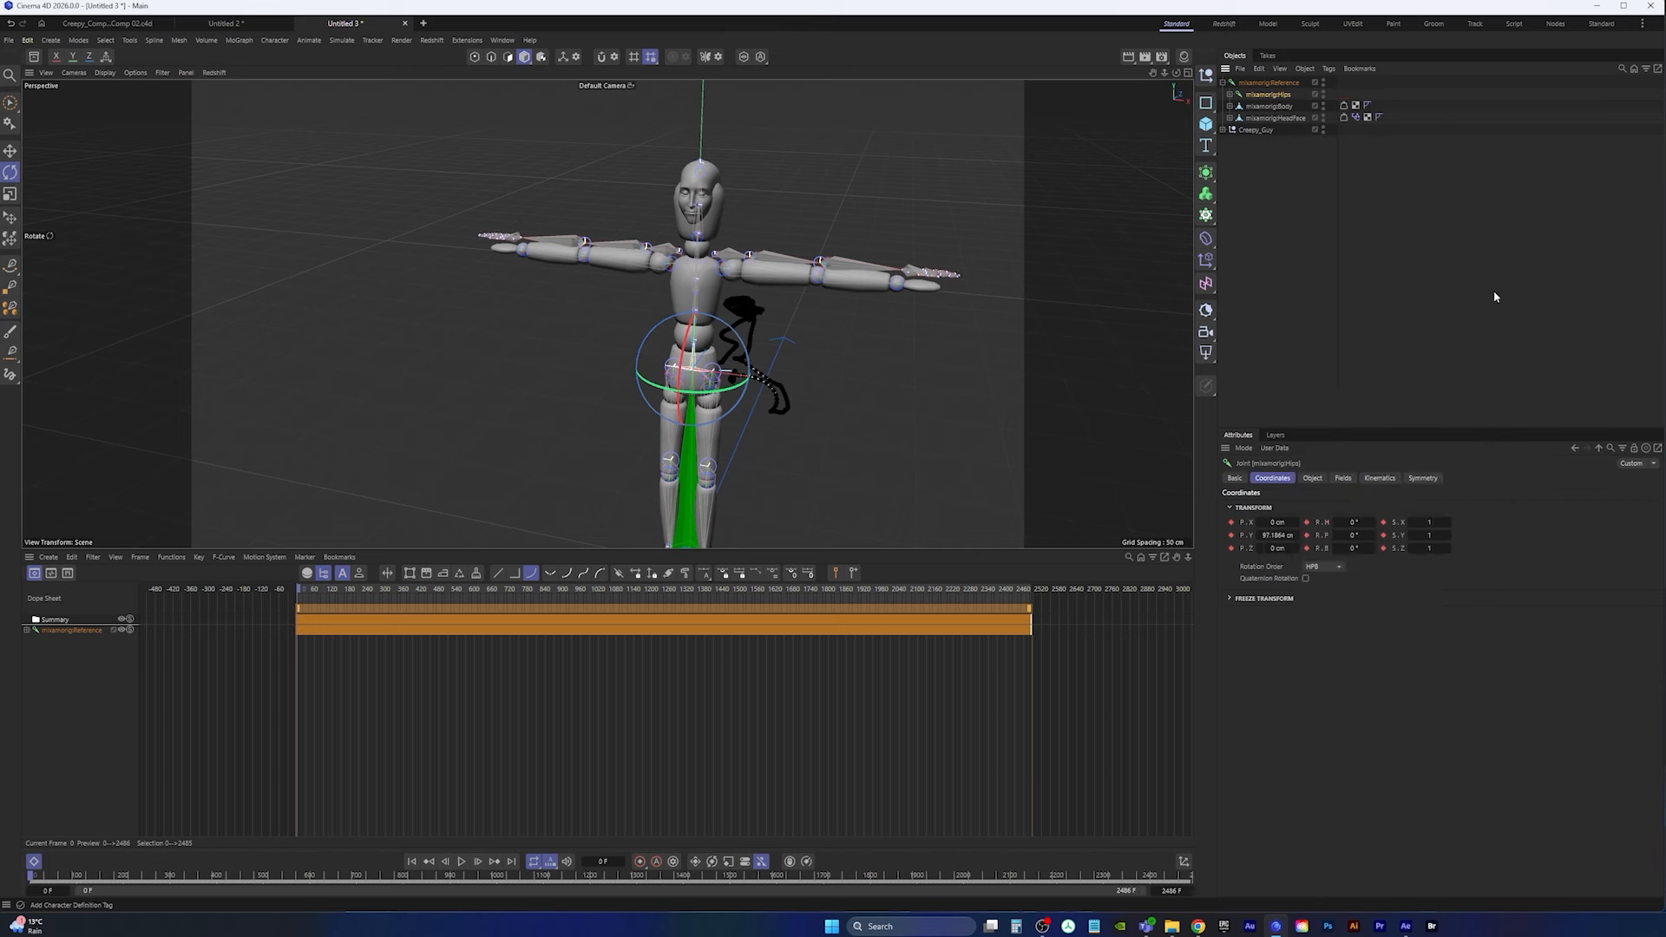
# Step: Add a Character Definition tag to Creepy_Guy's mixamorig:Hips joint, with its joint hierarchy folded
pyautogui.click(1222, 129)
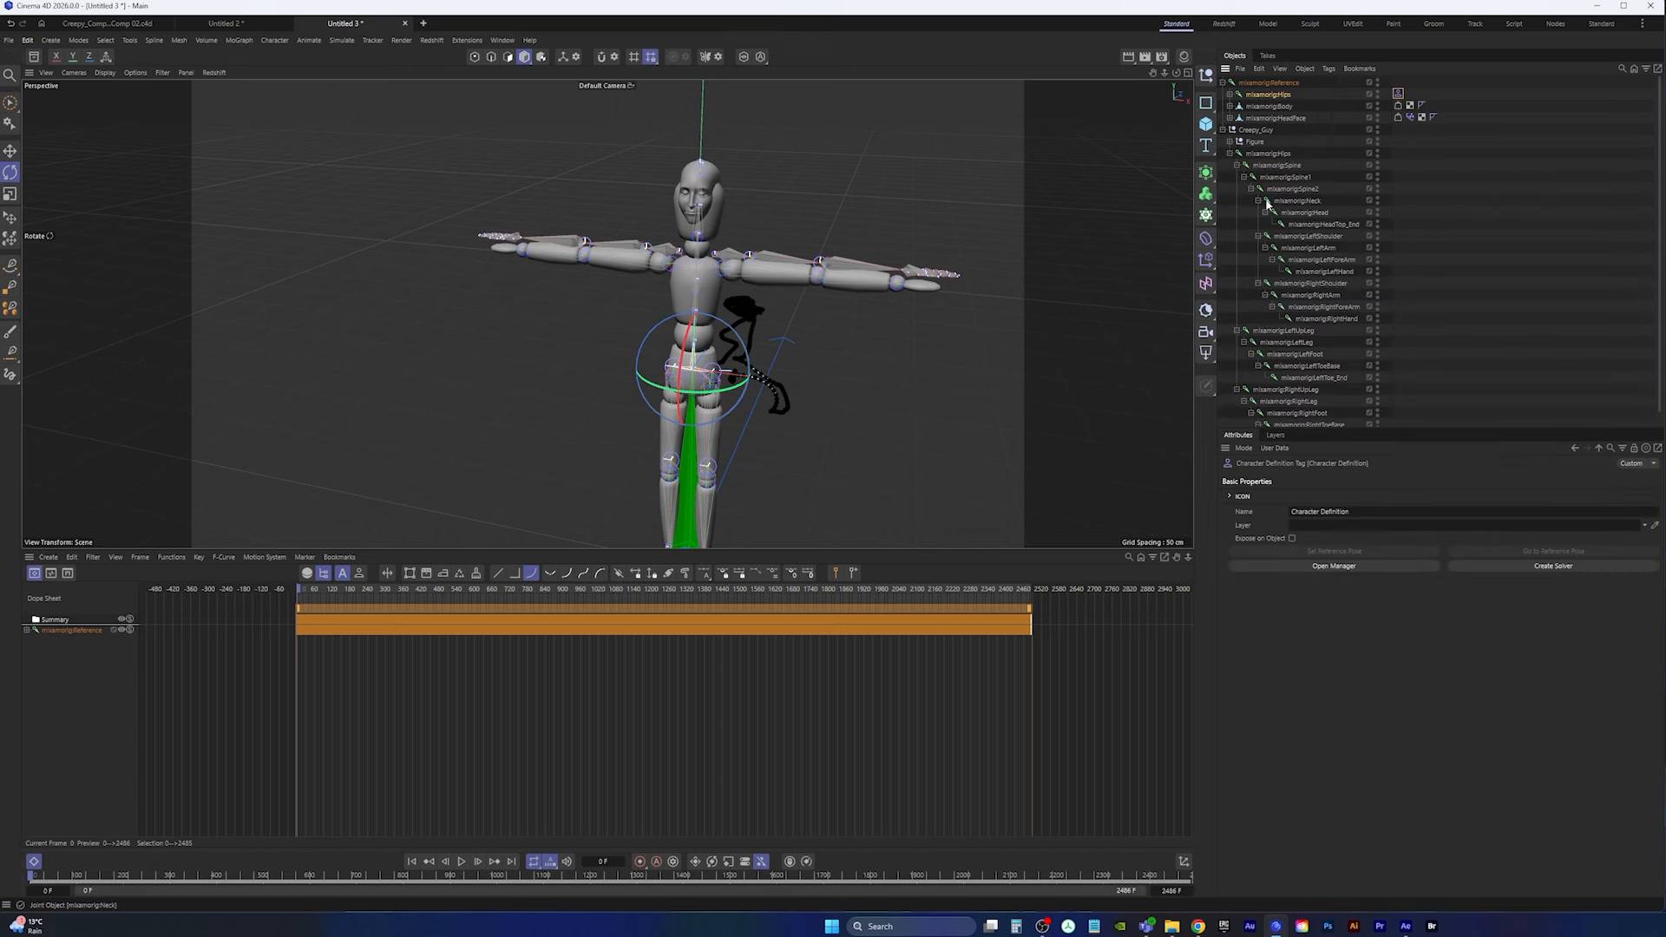
pyautogui.click(1229, 153)
pyautogui.click(1268, 153)
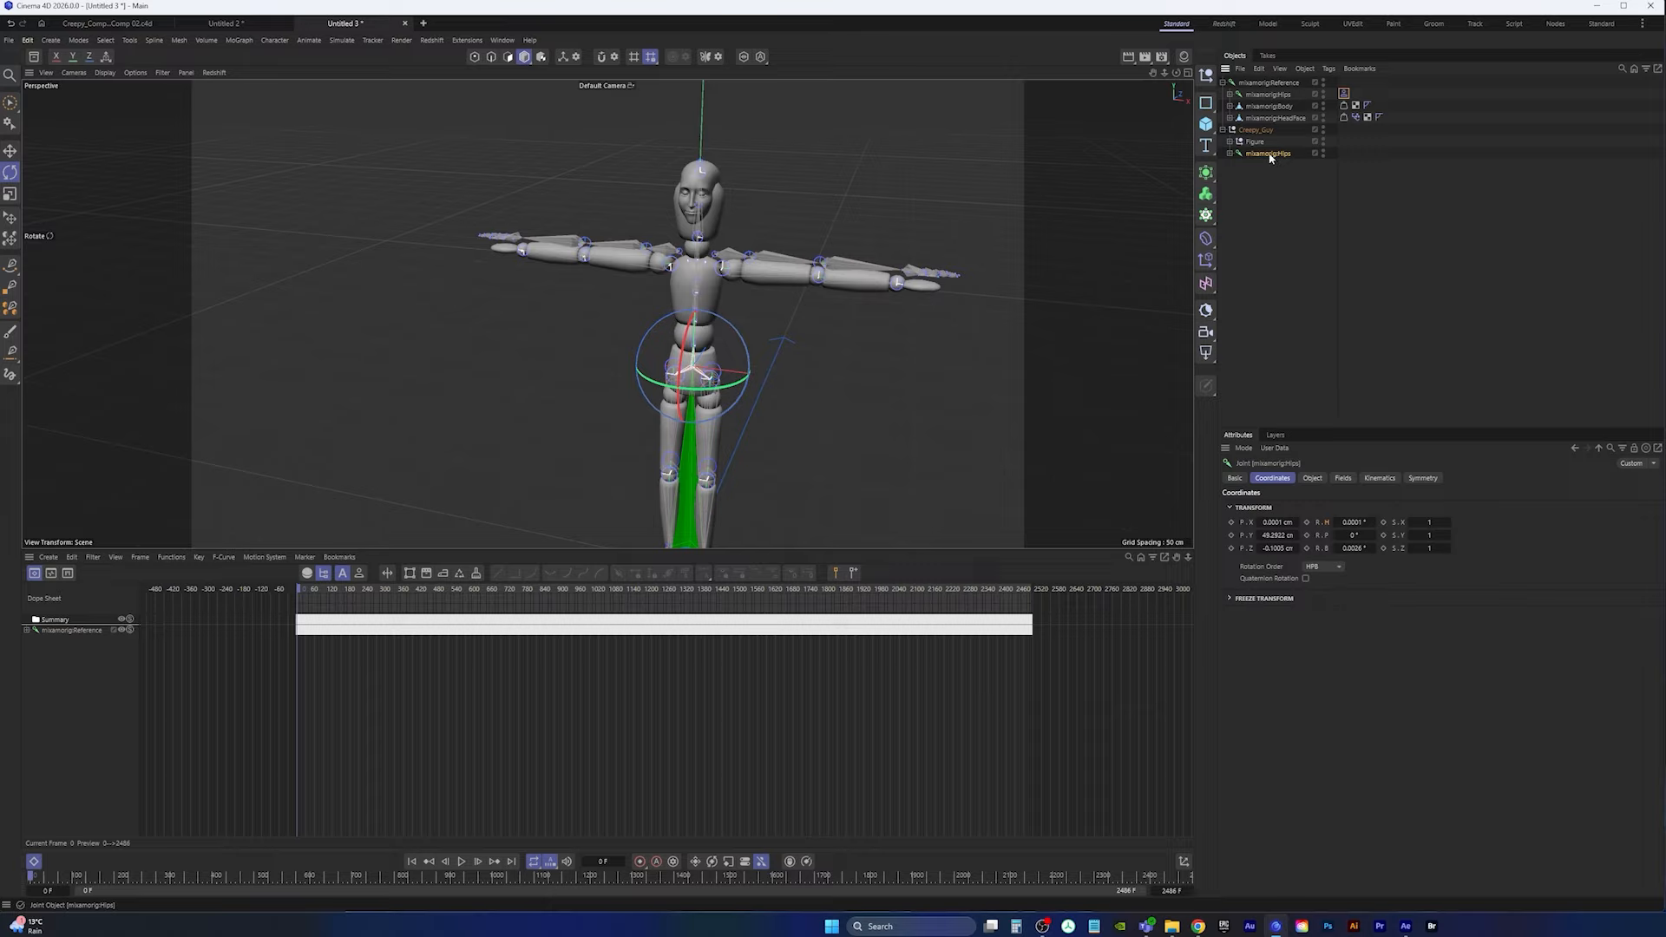
pyautogui.rightClick(1269, 156)
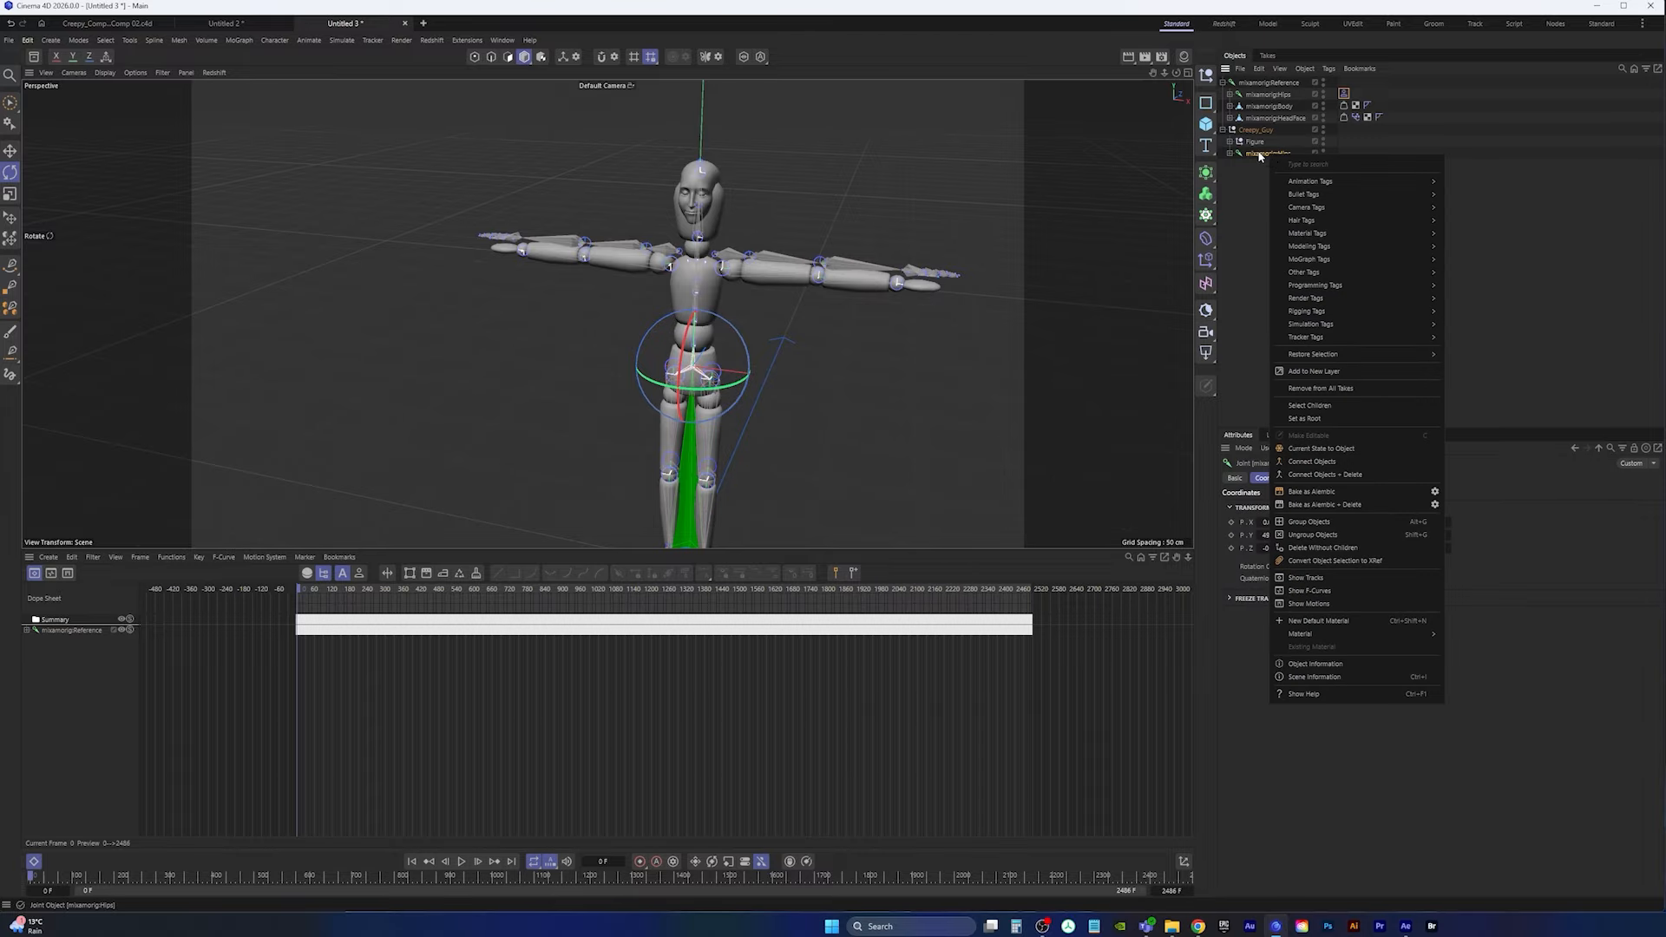
pyautogui.click(1260, 156)
pyautogui.rightClick(1262, 157)
pyautogui.moveTo(1353, 272)
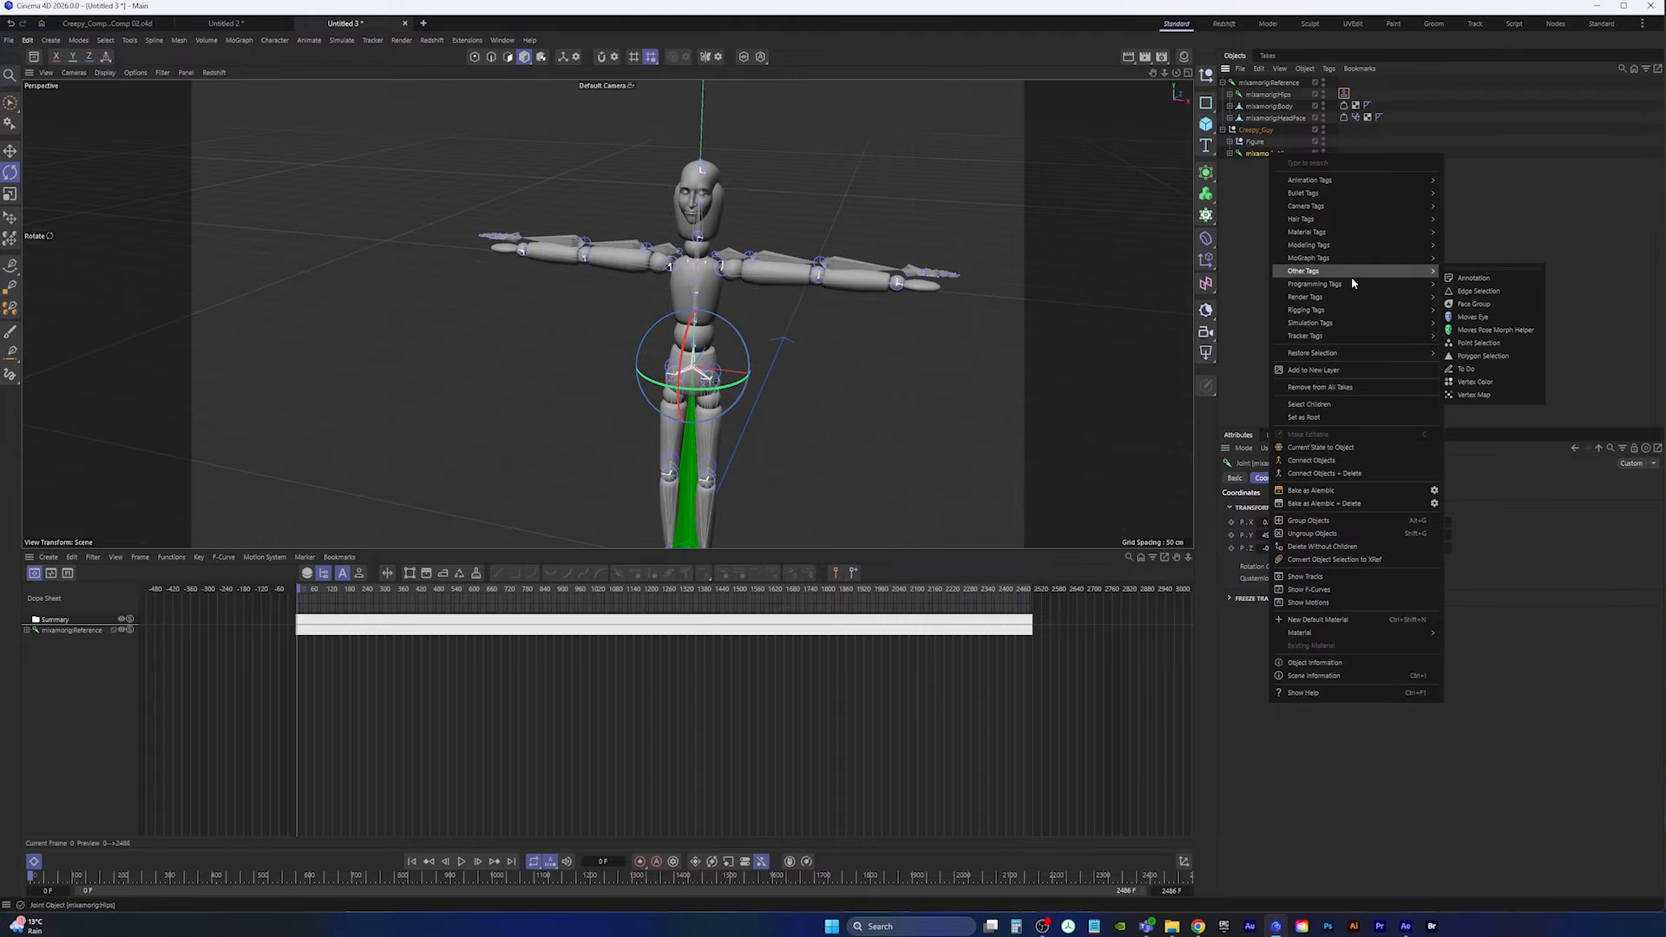
pyautogui.moveTo(1335, 310)
pyautogui.click(1486, 343)
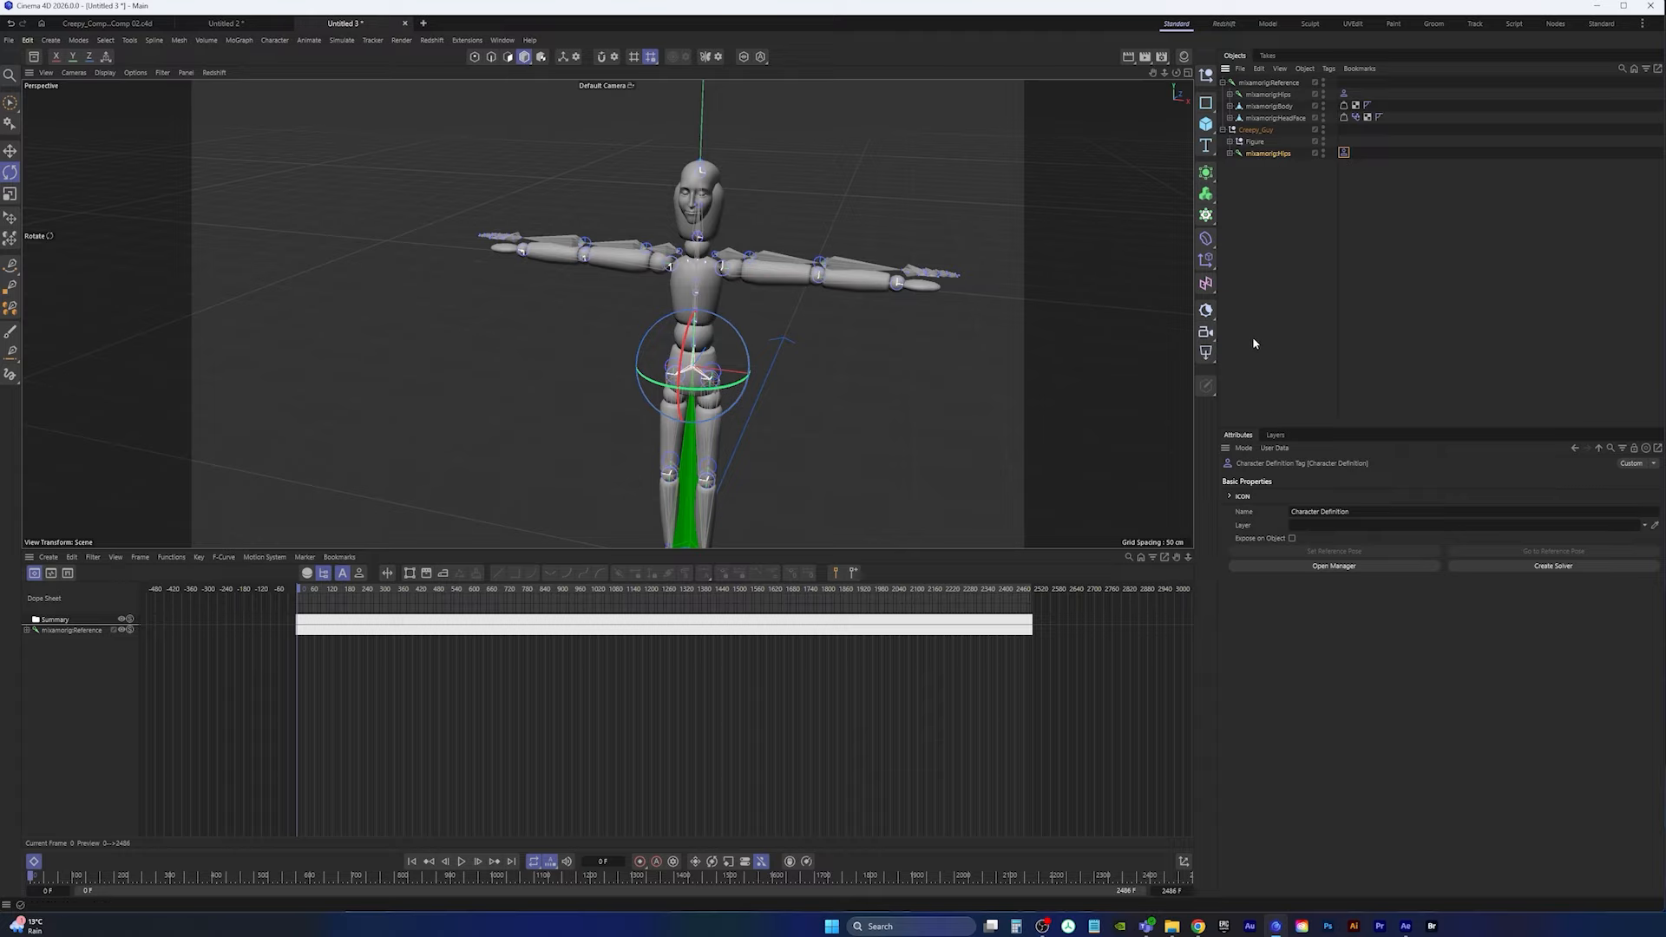
# Step: Extract the skeleton in the manager of Creepy_Guy's Character Definition tag, and close the manager
pyautogui.click(1333, 567)
pyautogui.moveTo(1105, 288); pyautogui.dragTo(944, 134)
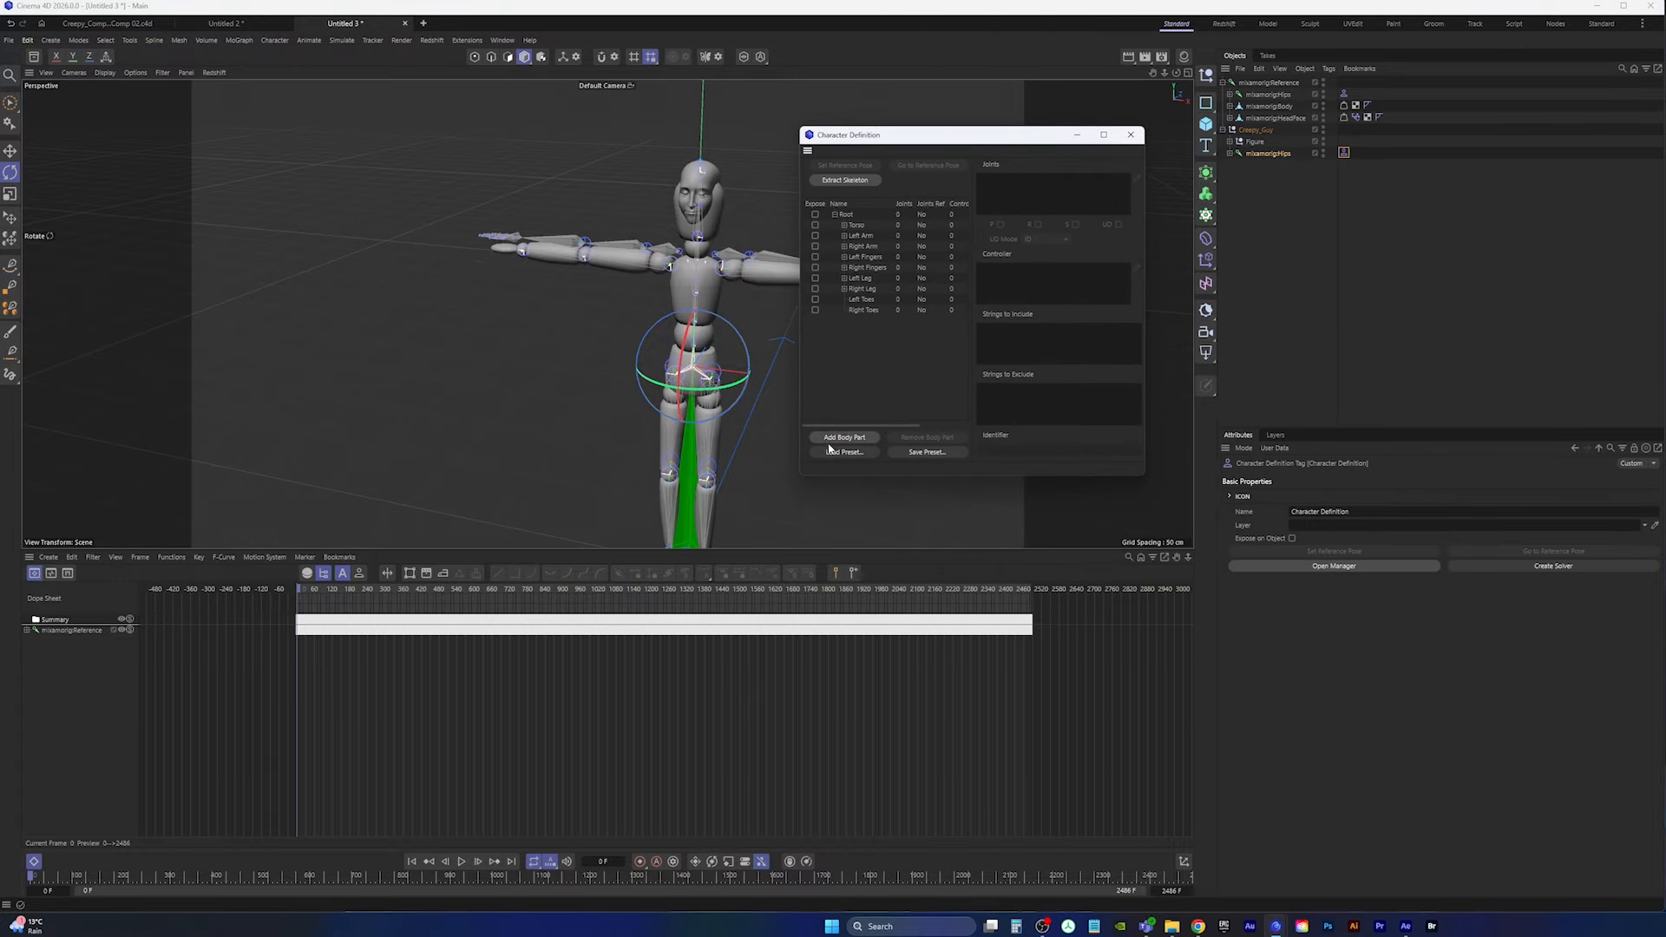
pyautogui.click(861, 179)
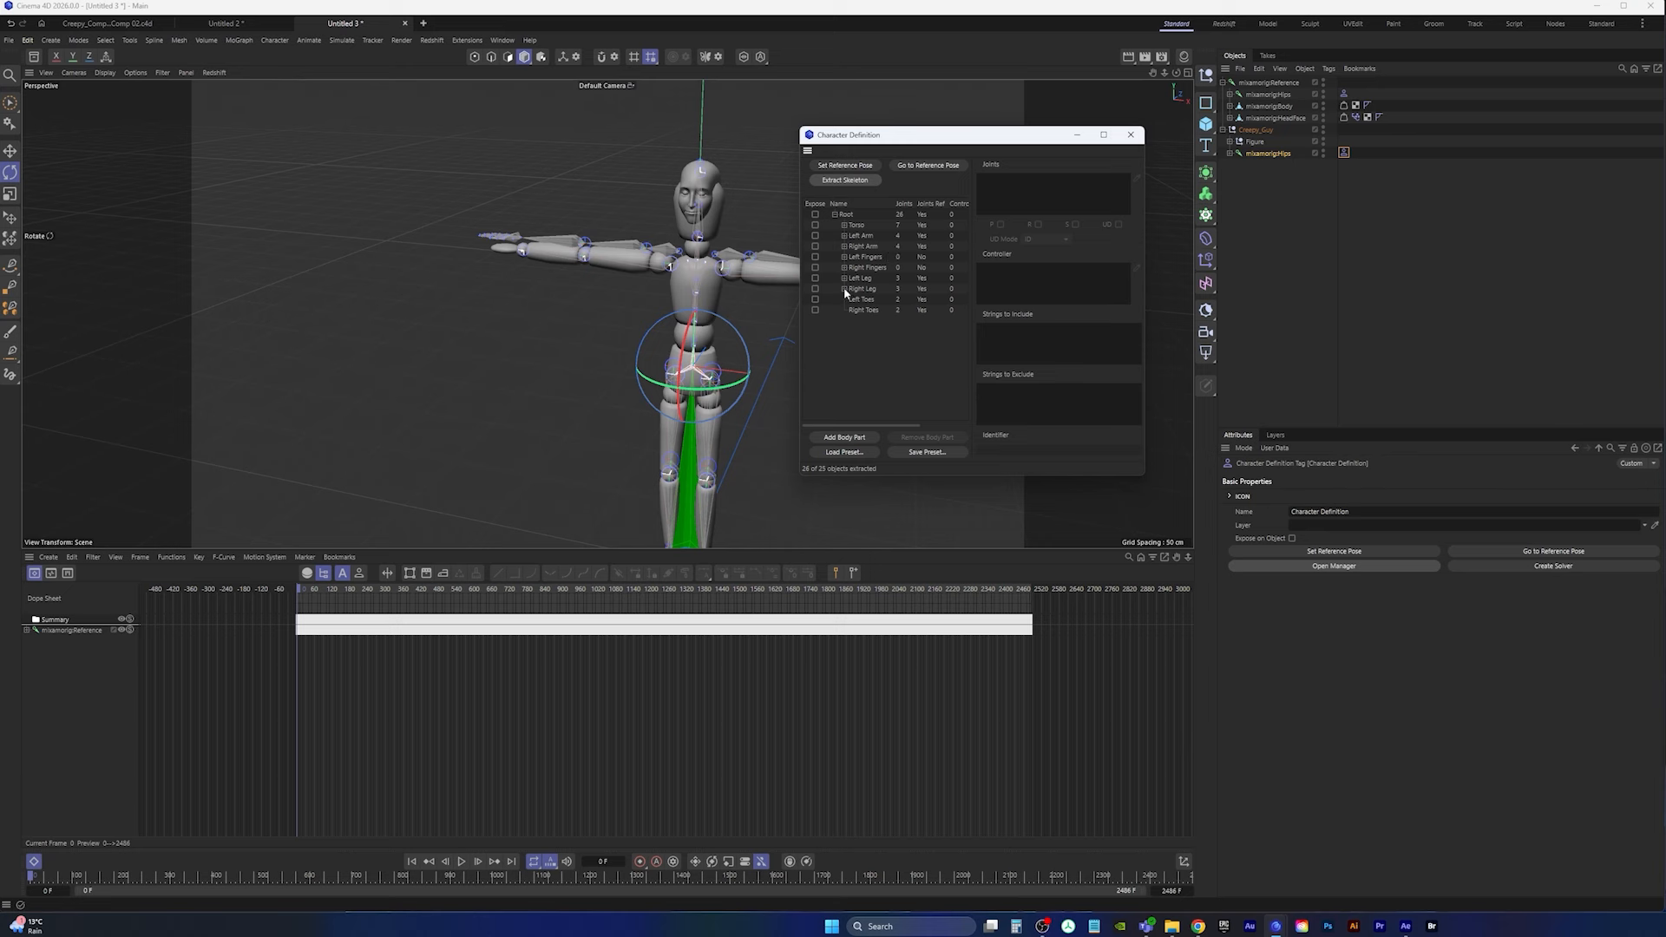
pyautogui.moveTo(932, 141); pyautogui.dragTo(1129, 141)
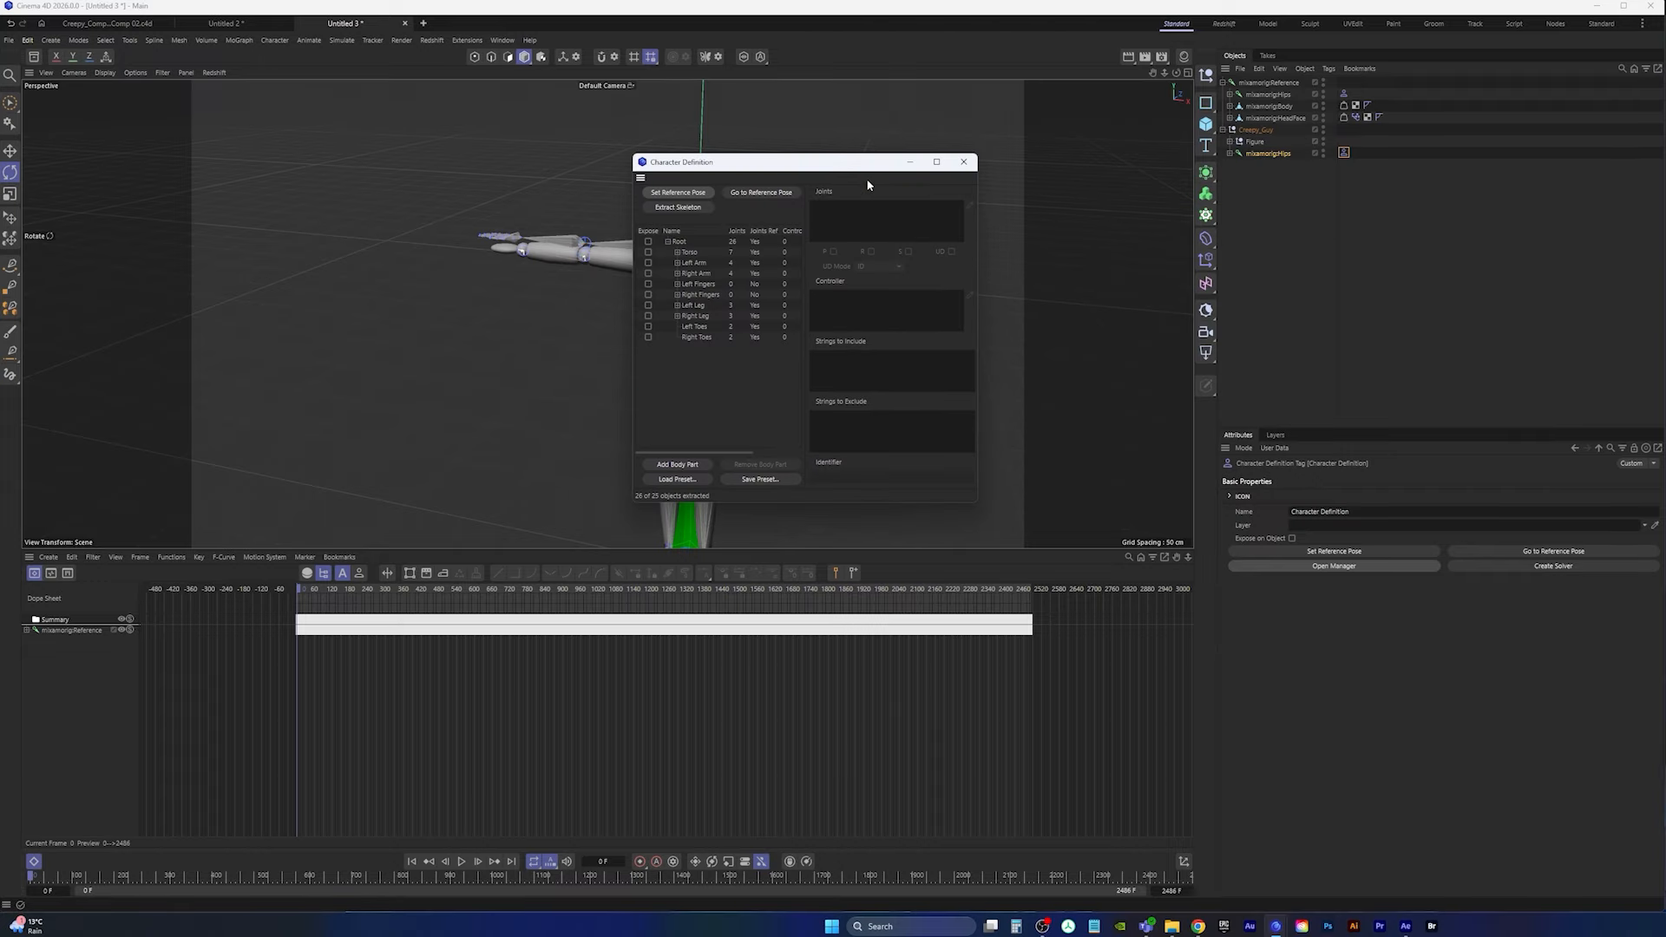
pyautogui.click(964, 161)
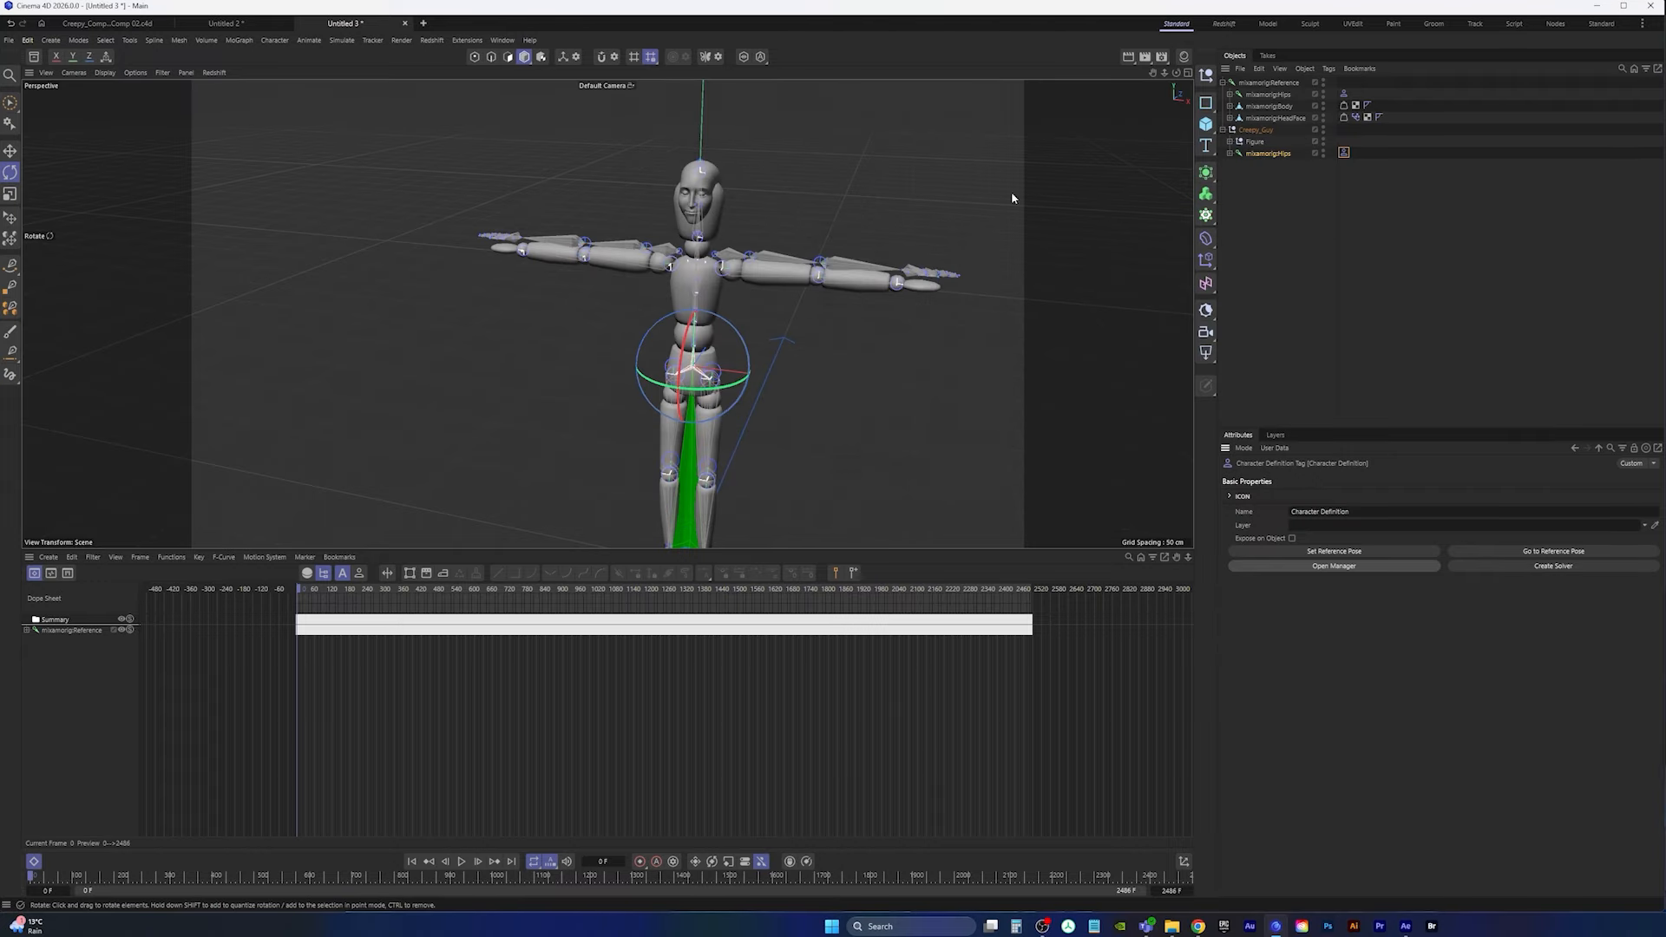
# Step: Extract the skeleton in the manager of the Character Definition tag on mixamorig:Reference's hips joint
pyautogui.click(1344, 93)
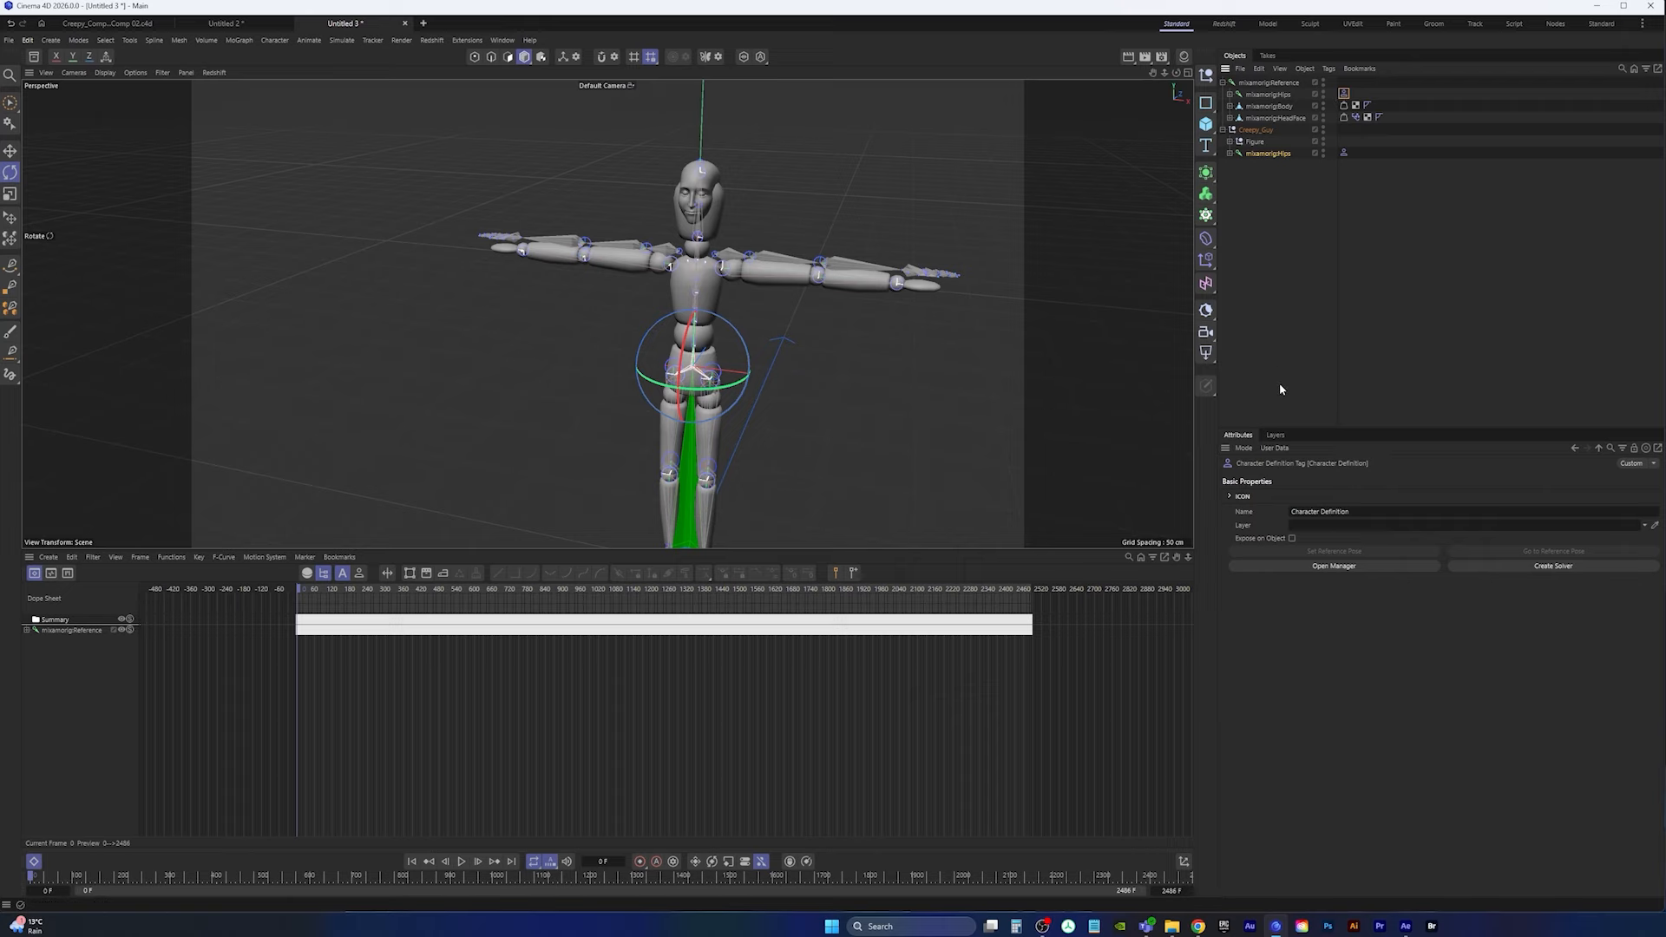
pyautogui.click(1325, 568)
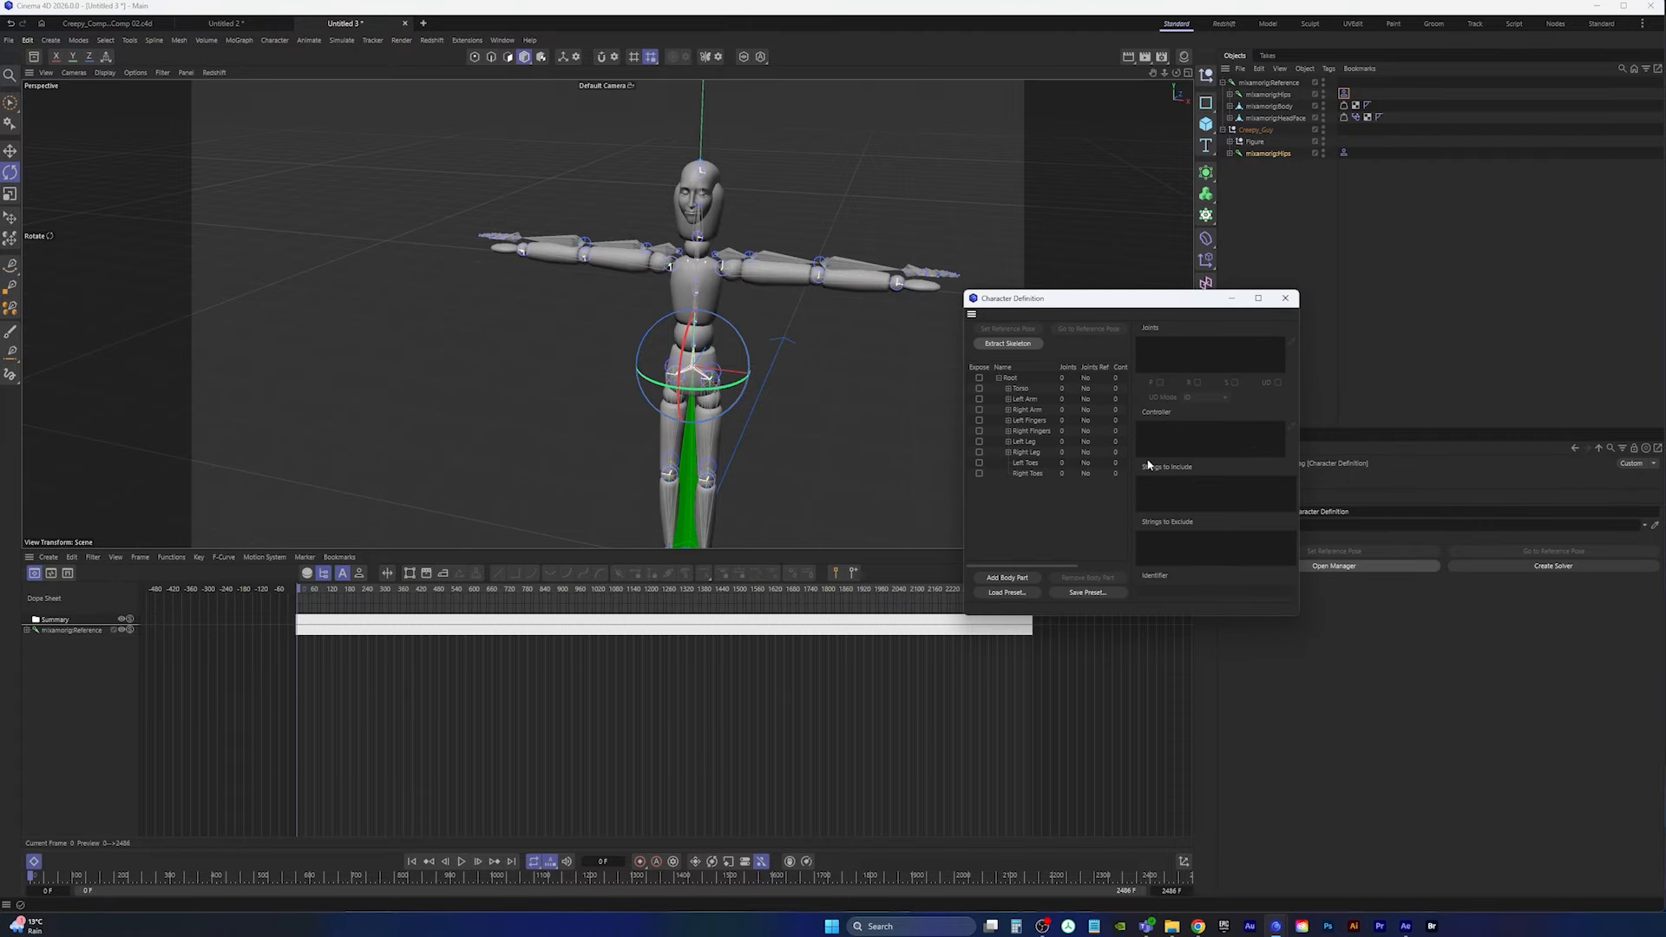
pyautogui.click(1010, 347)
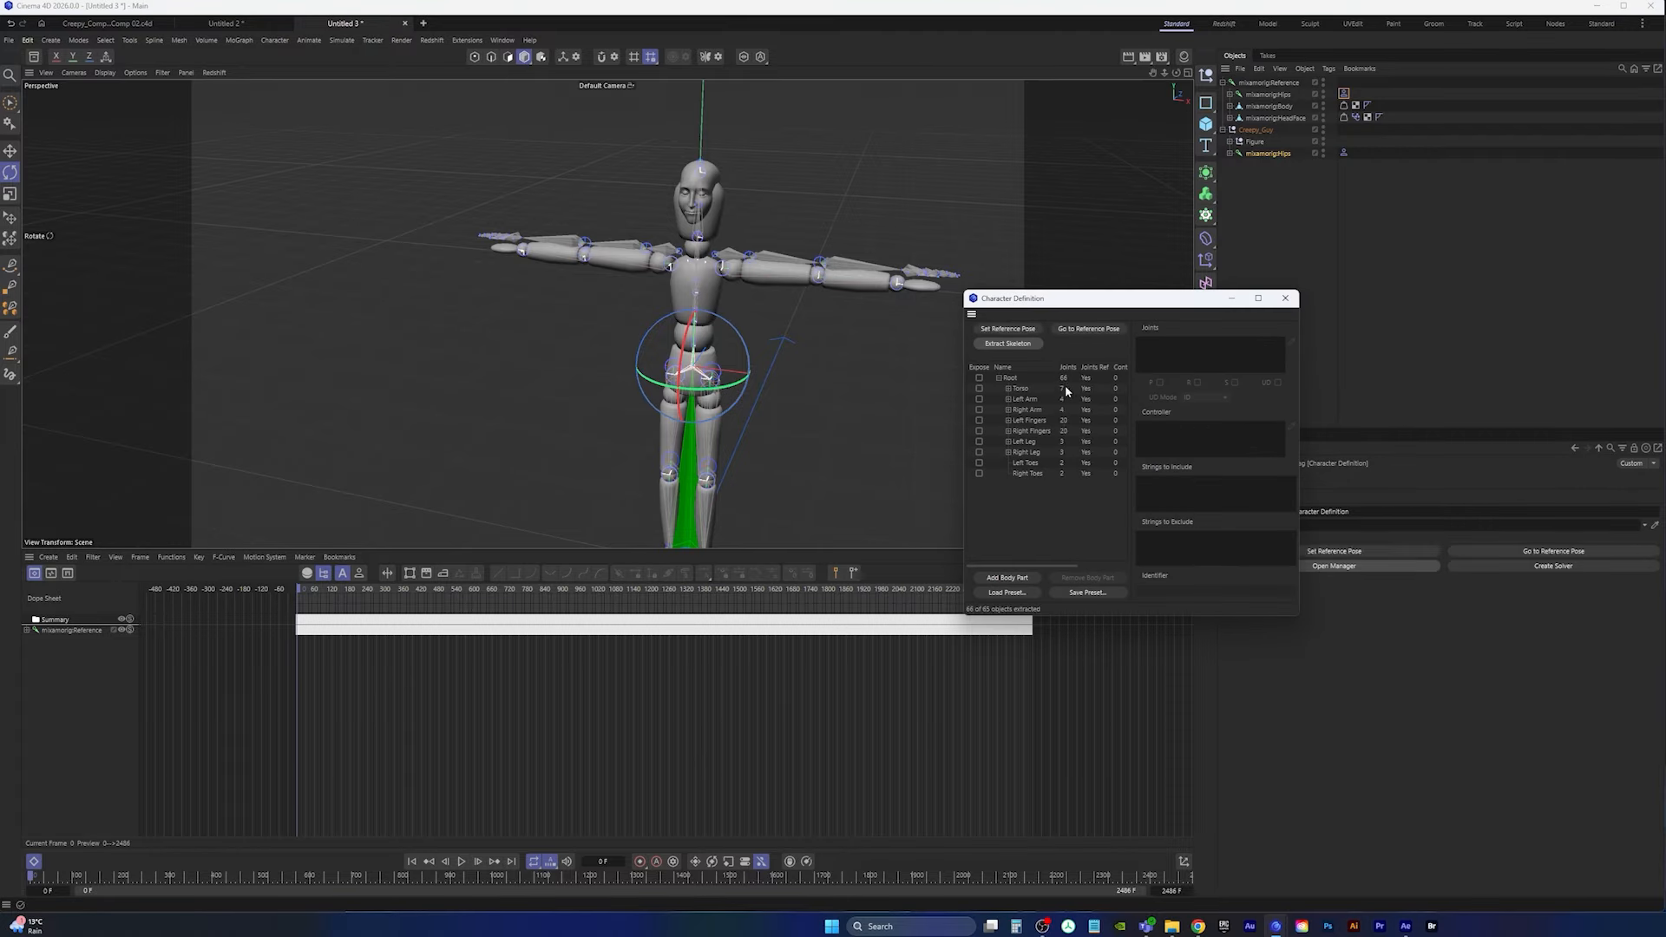
# Step: Set the reference pose in the Character Definition manager of mixamorig:Reference's hips joint, and close the manager
pyautogui.click(1008, 329)
pyautogui.click(1285, 298)
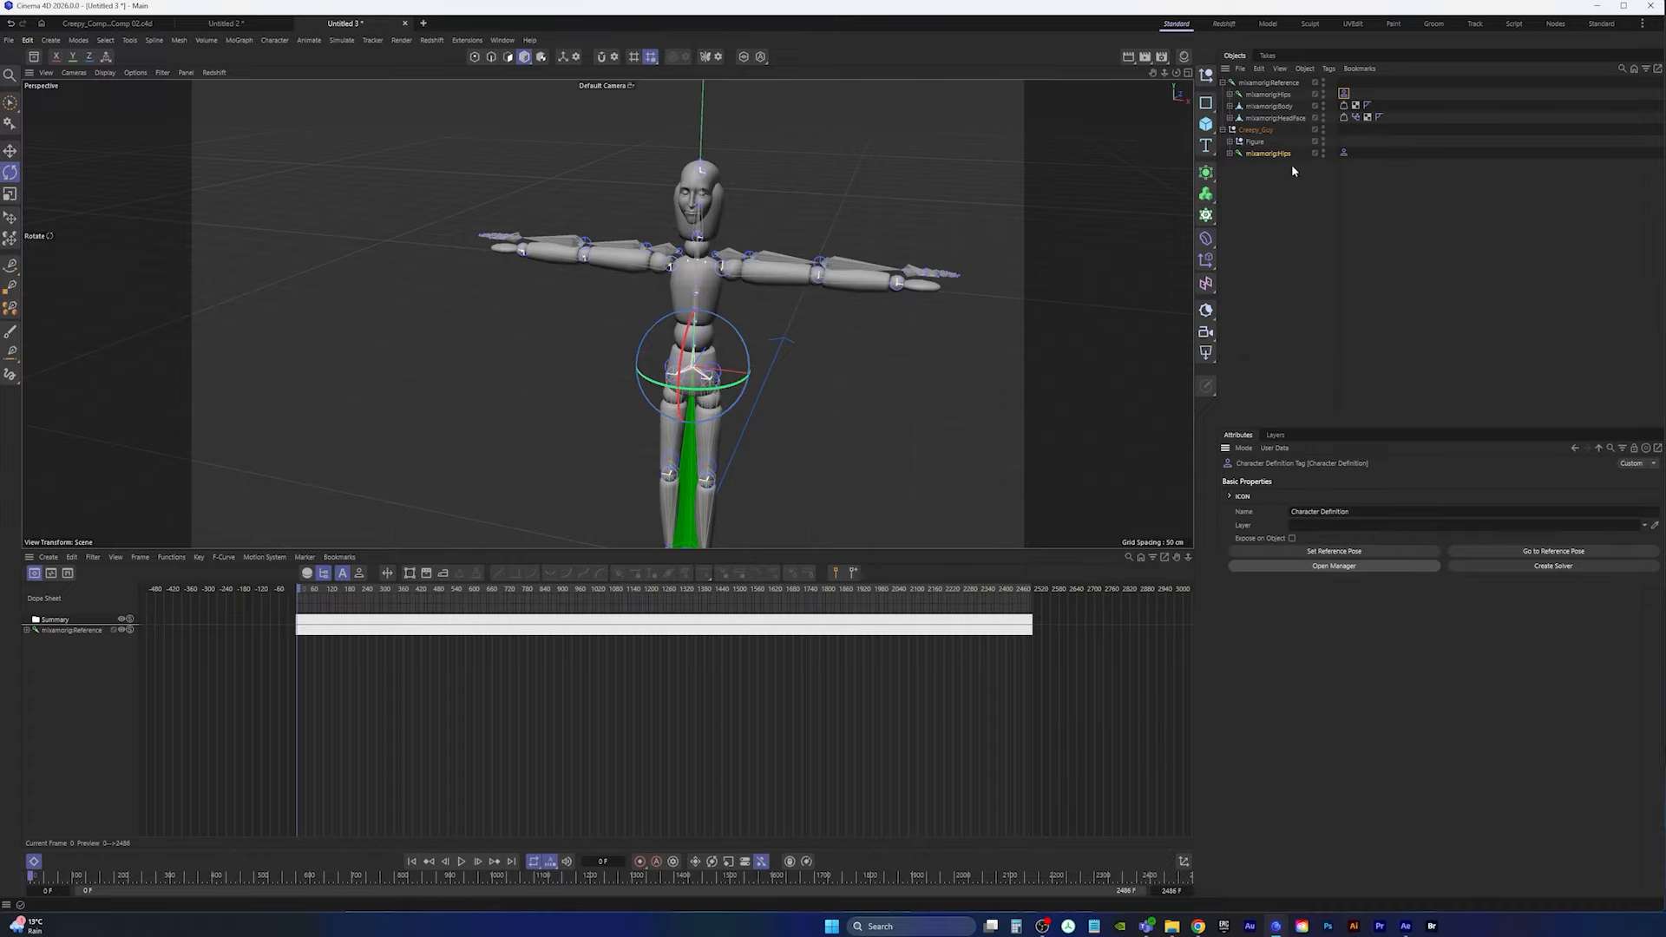
# Step: Create a solver from Creepy_Guy's Character Definition tag, with the tag on mixamorig:Reference's hips joint as Source Character
pyautogui.click(1343, 152)
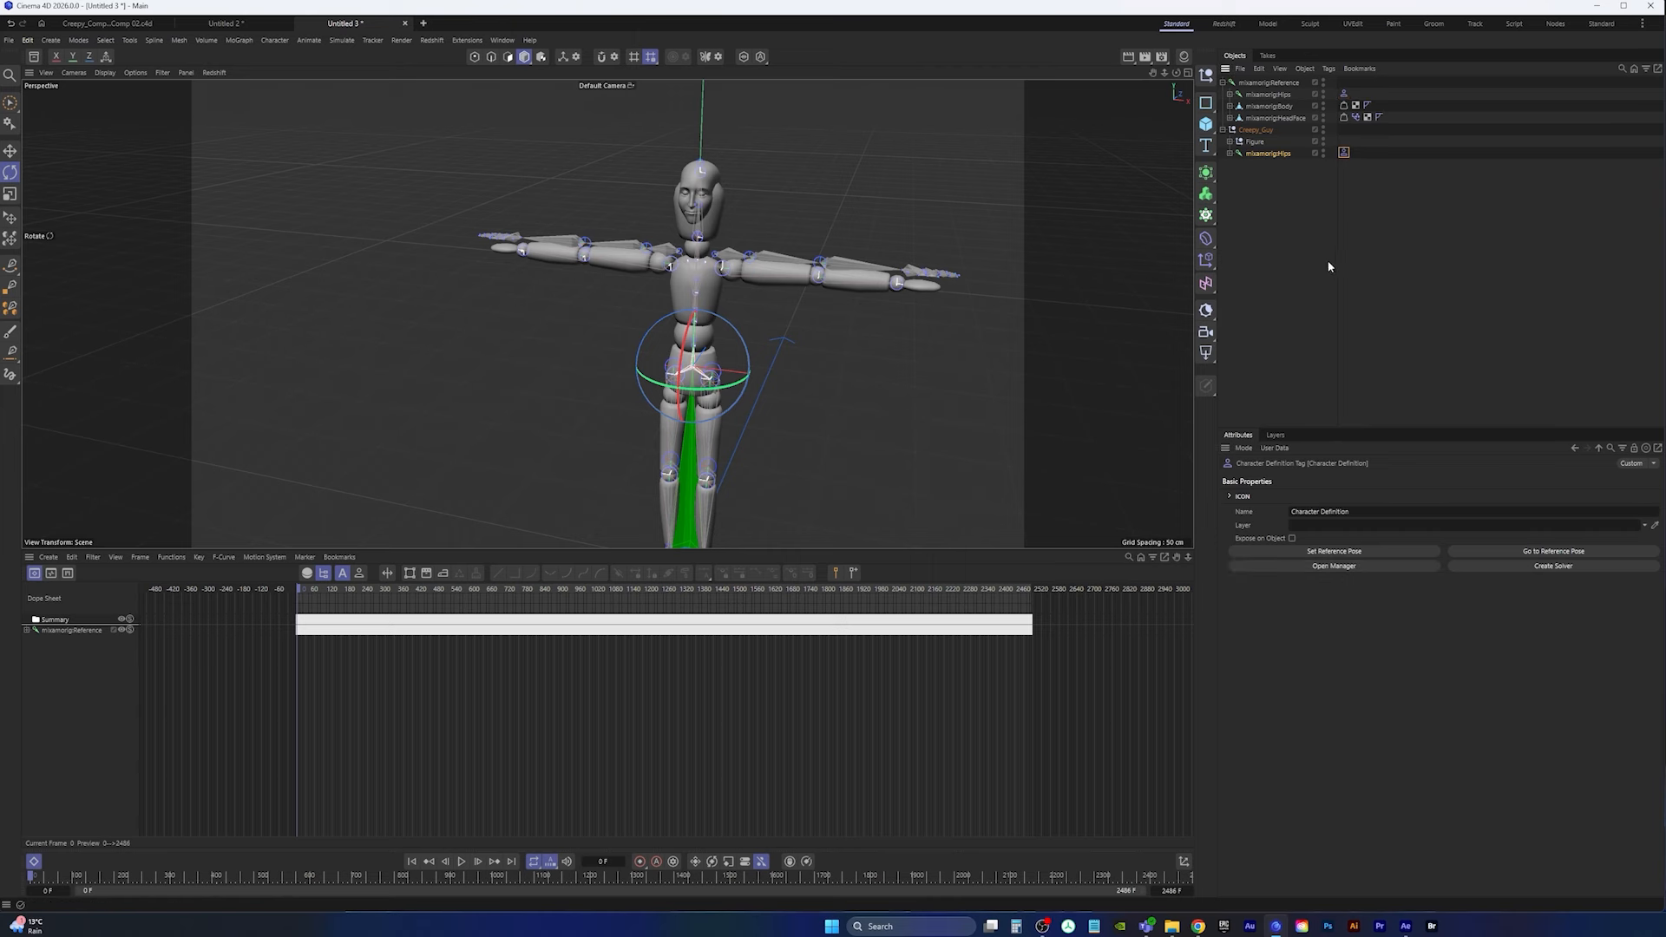
pyautogui.click(1542, 566)
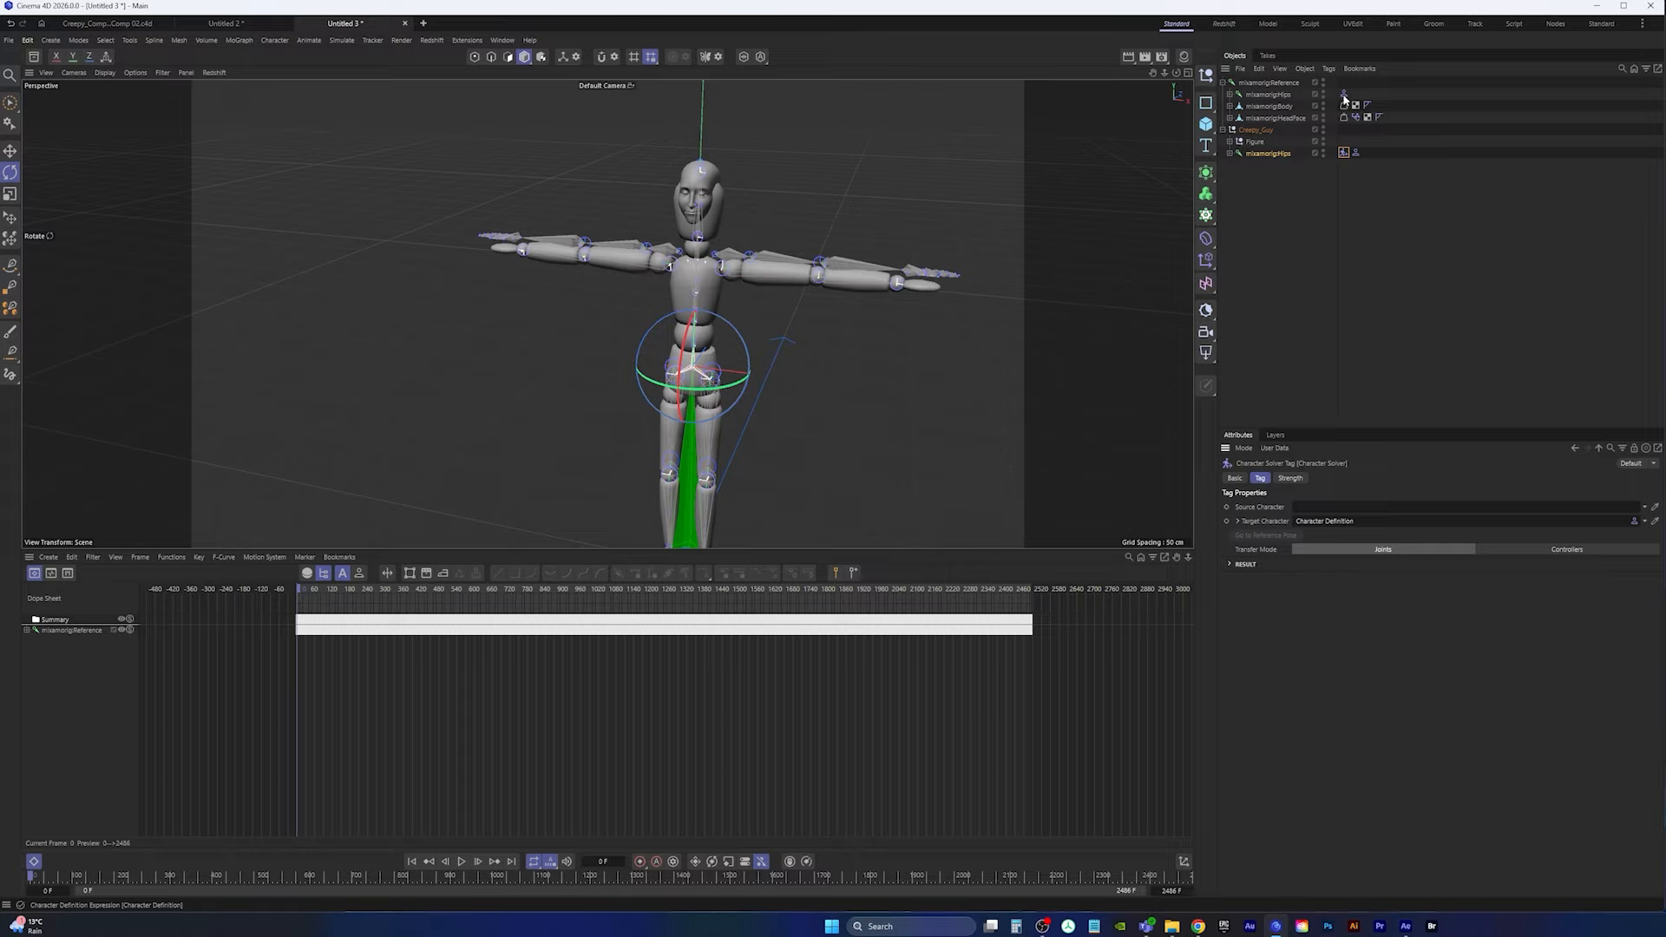
pyautogui.moveTo(1343, 96); pyautogui.dragTo(1344, 93)
pyautogui.moveTo(1330, 414); pyautogui.dragTo(1312, 508)
# Step: Play back the animation to check the transfer to Creepy_Guy, and return to the first frame
pyautogui.click(463, 863)
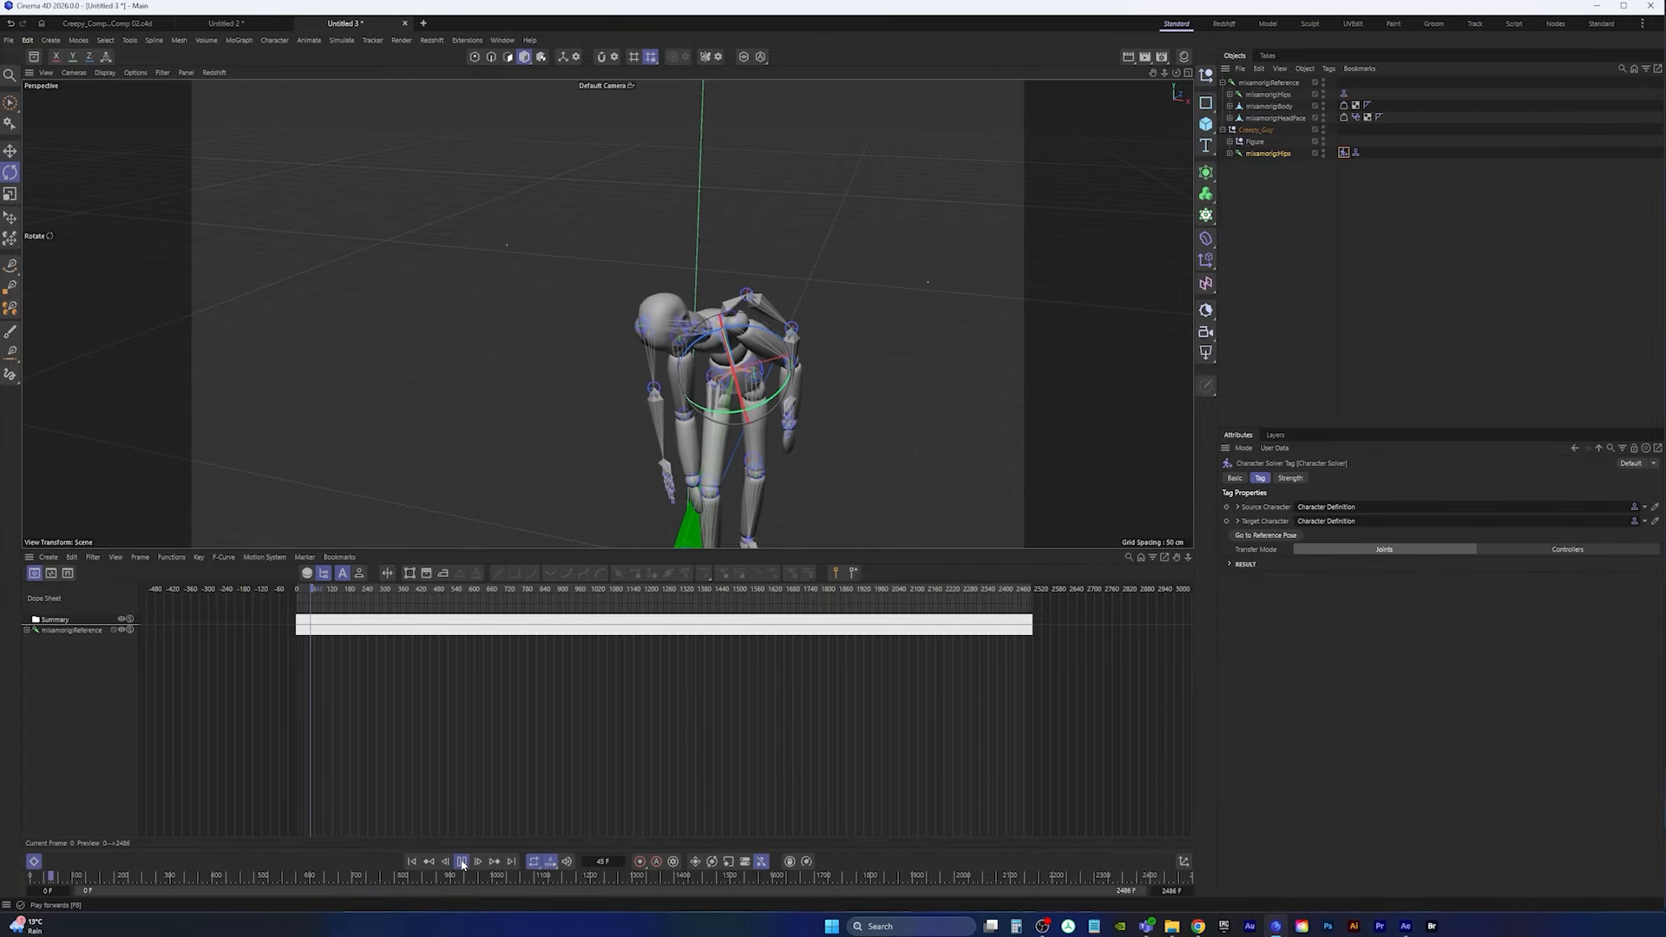
pyautogui.click(461, 865)
pyautogui.click(412, 862)
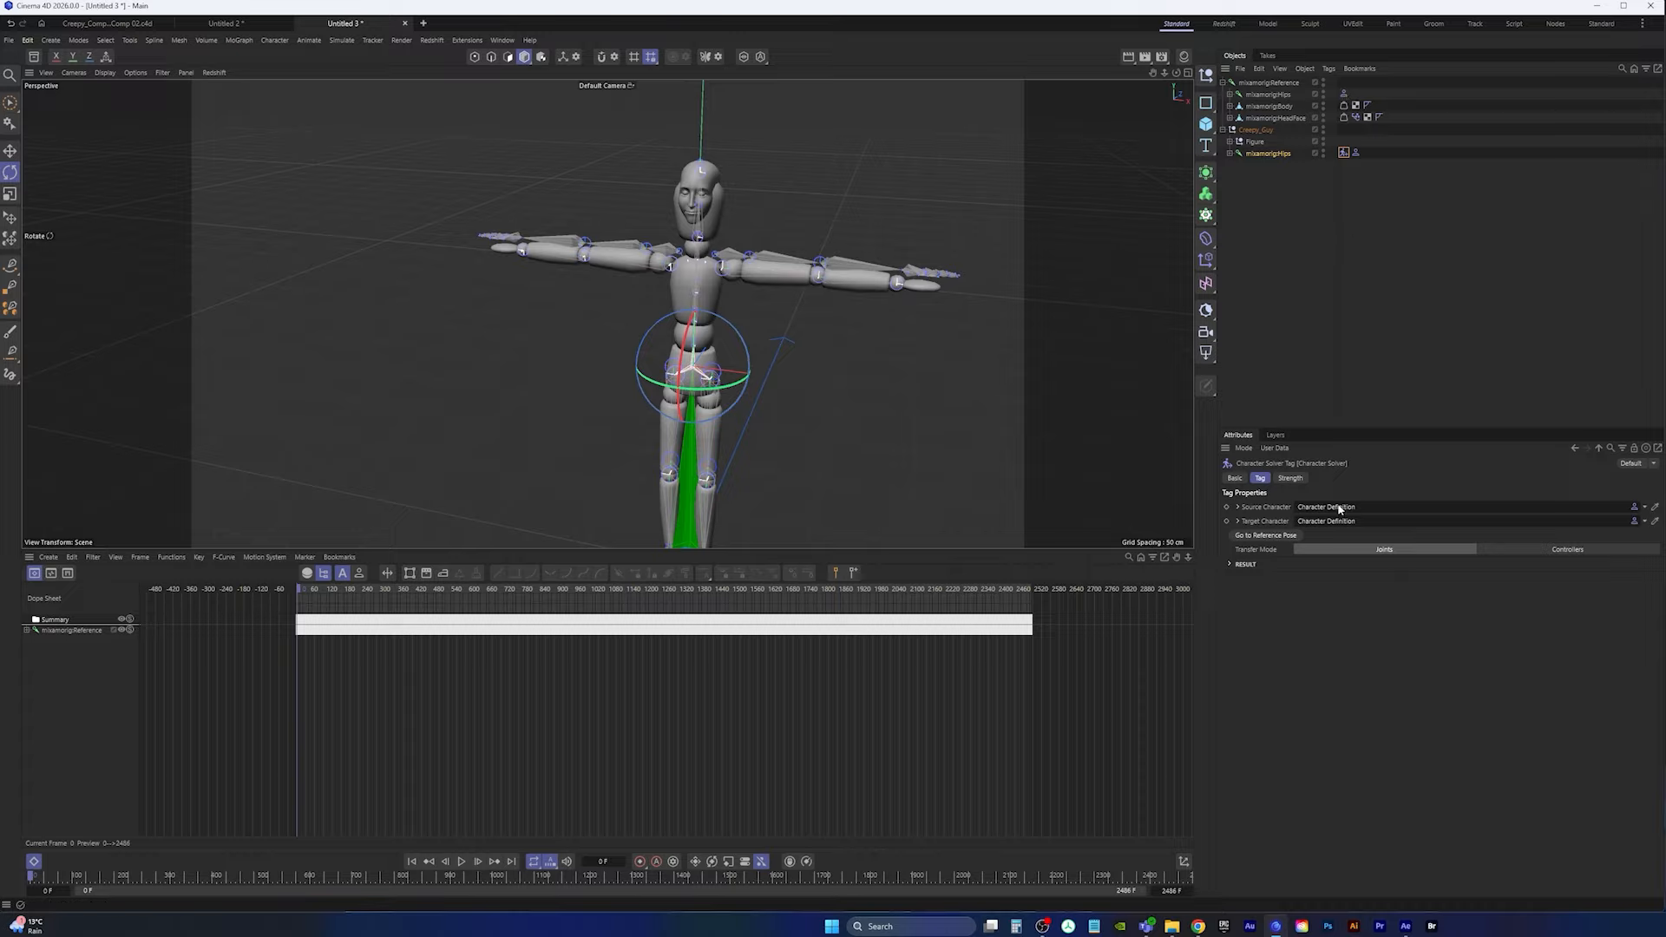
pyautogui.click(1263, 224)
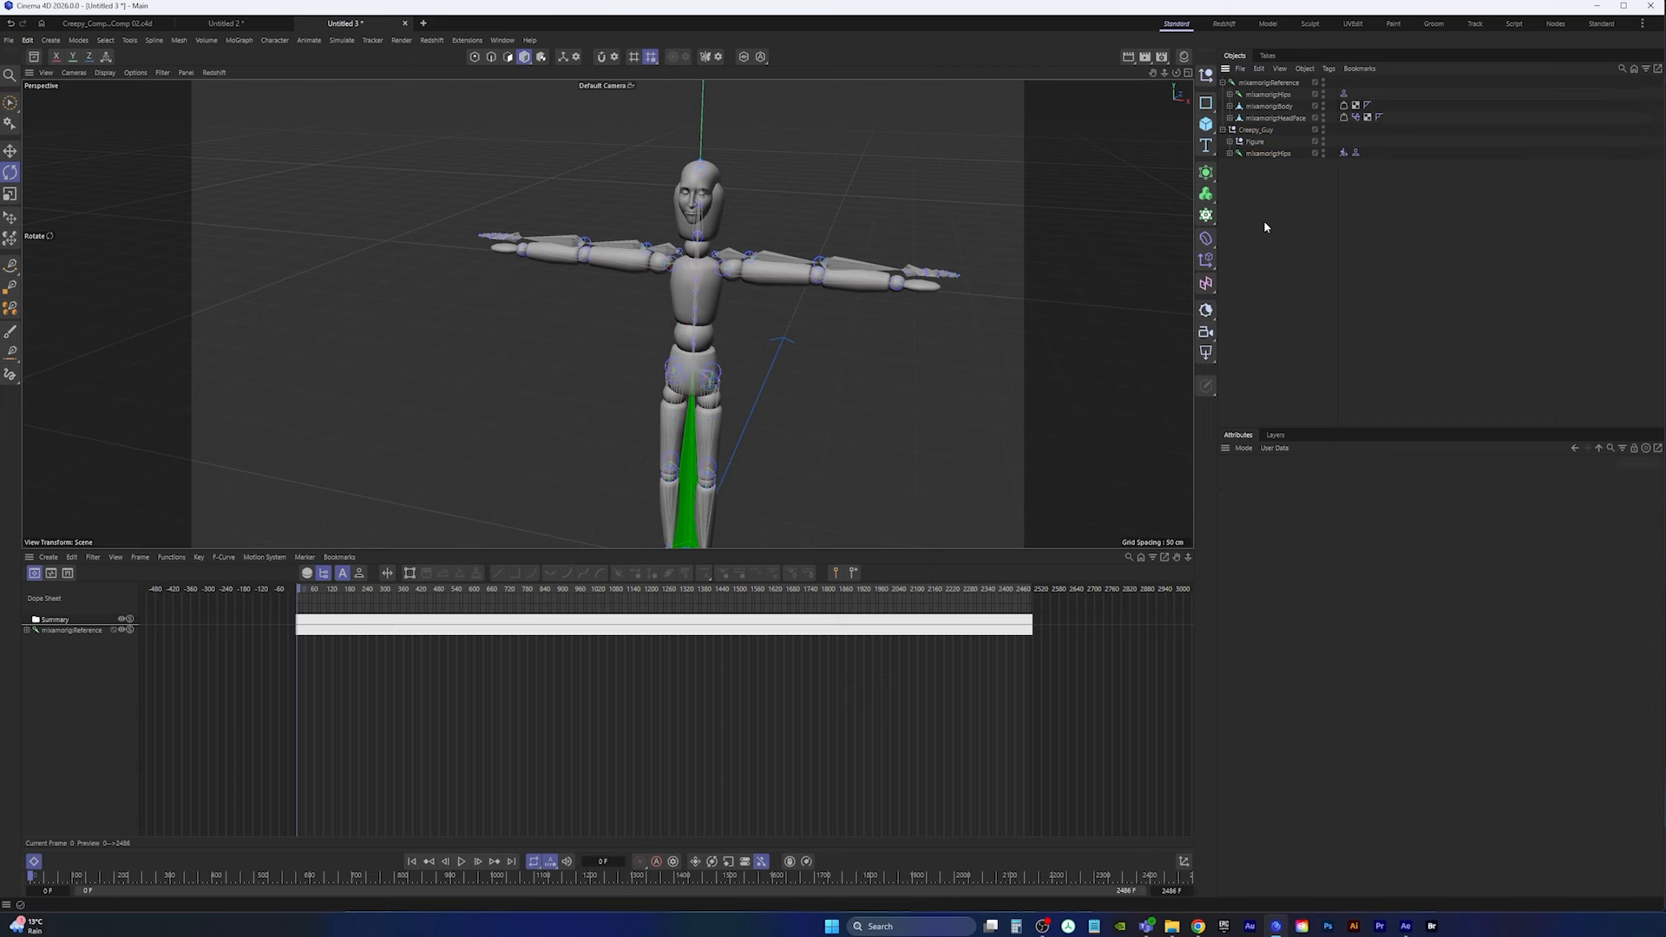
pyautogui.click(1267, 57)
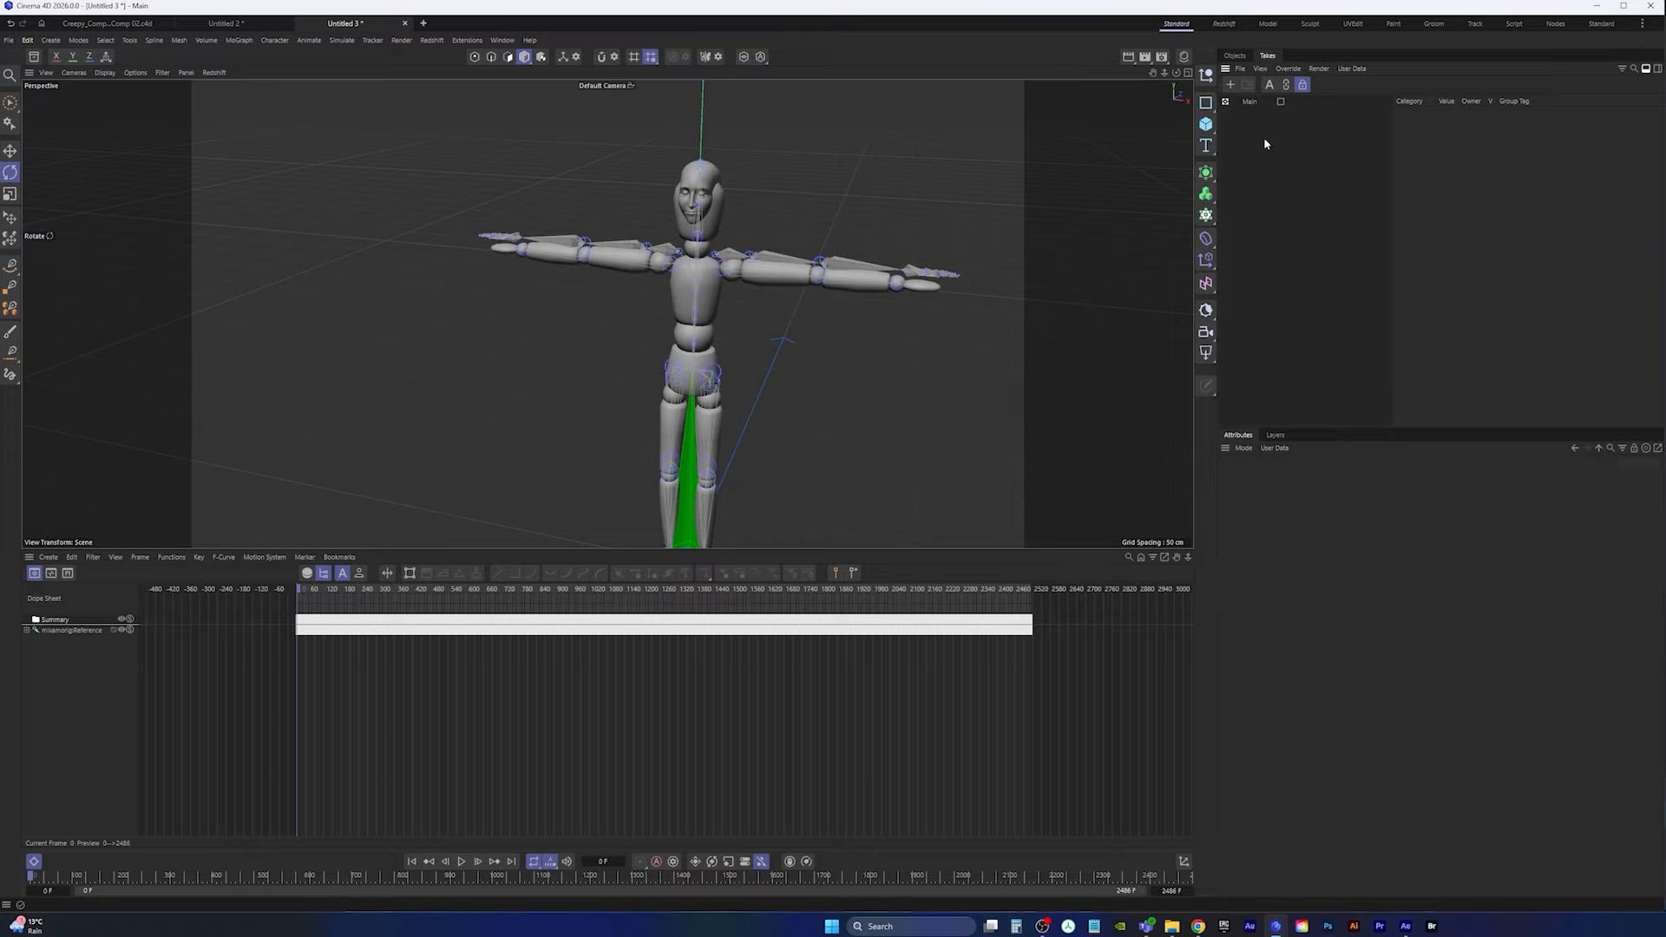
pyautogui.click(1236, 57)
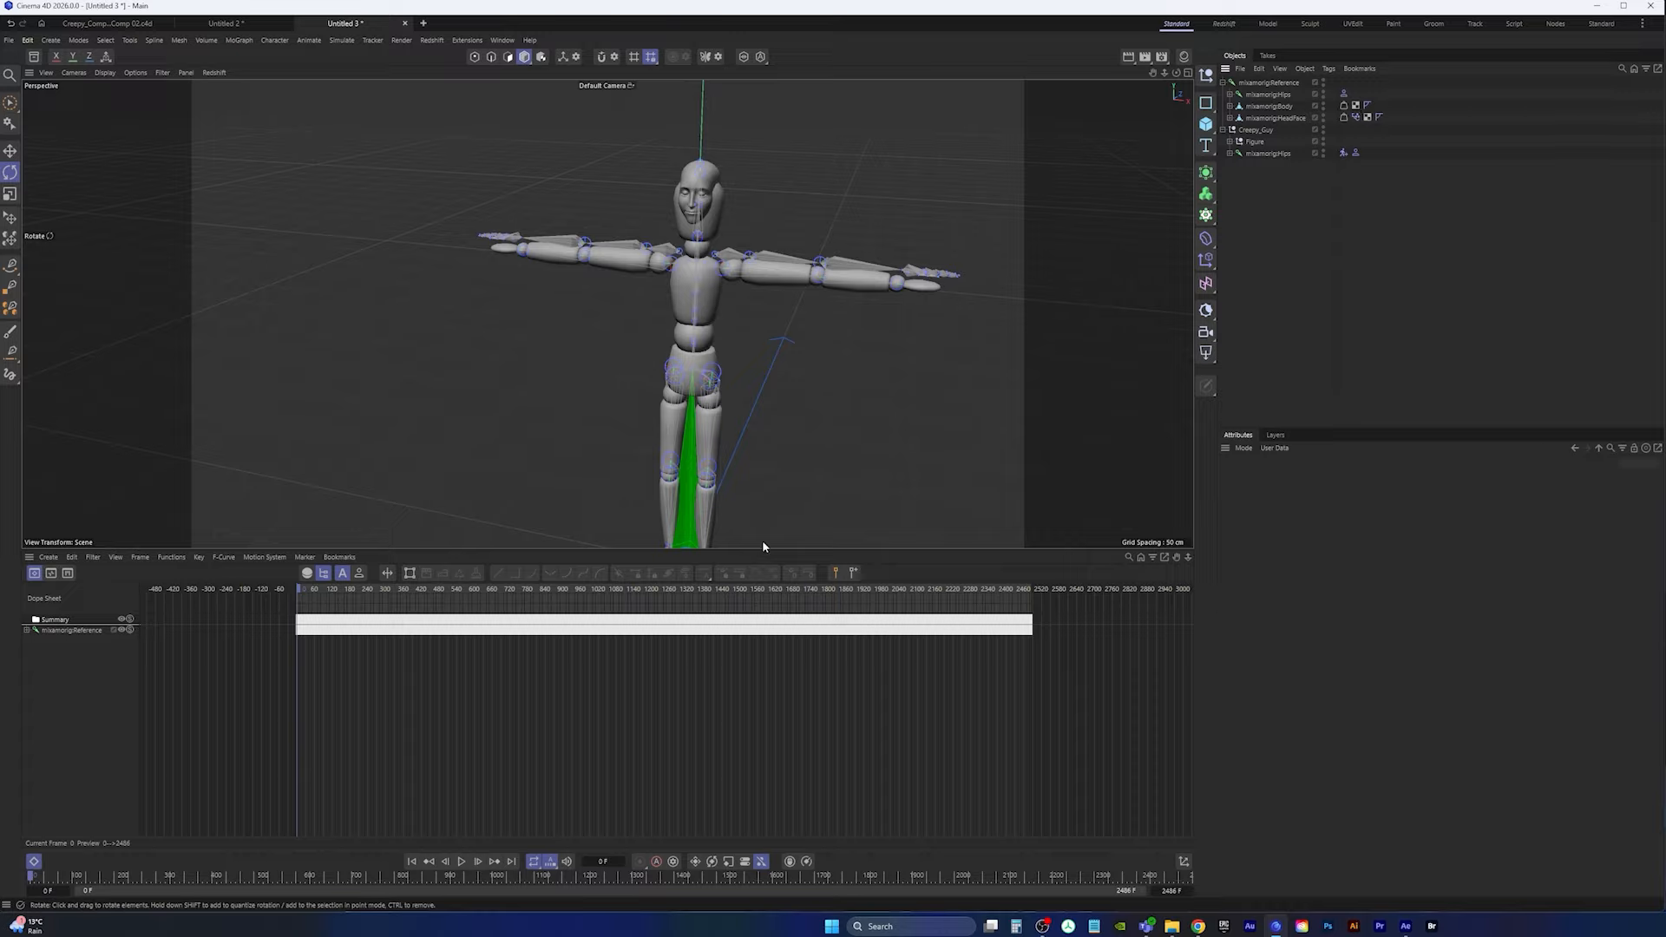
# Step: Hide the mixamorig:Reference rig while playing the animation to inspect Creepy_Guy's movement, and return to the first frame
pyautogui.click(462, 862)
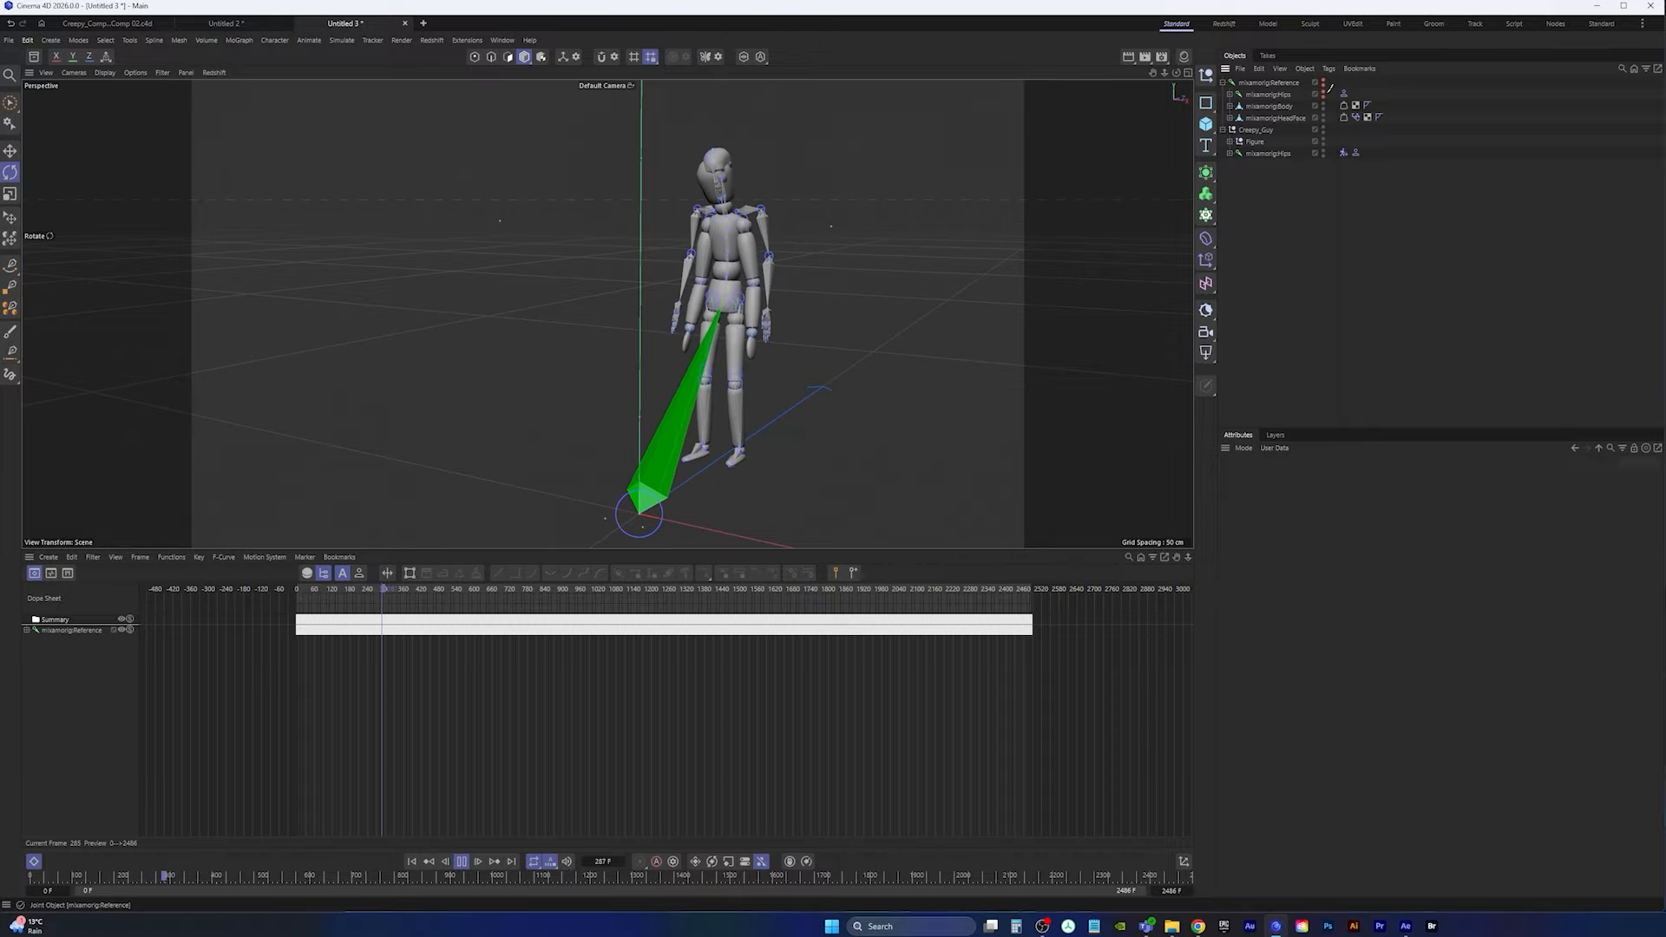
pyautogui.moveTo(1327, 93); pyautogui.dragTo(1324, 96)
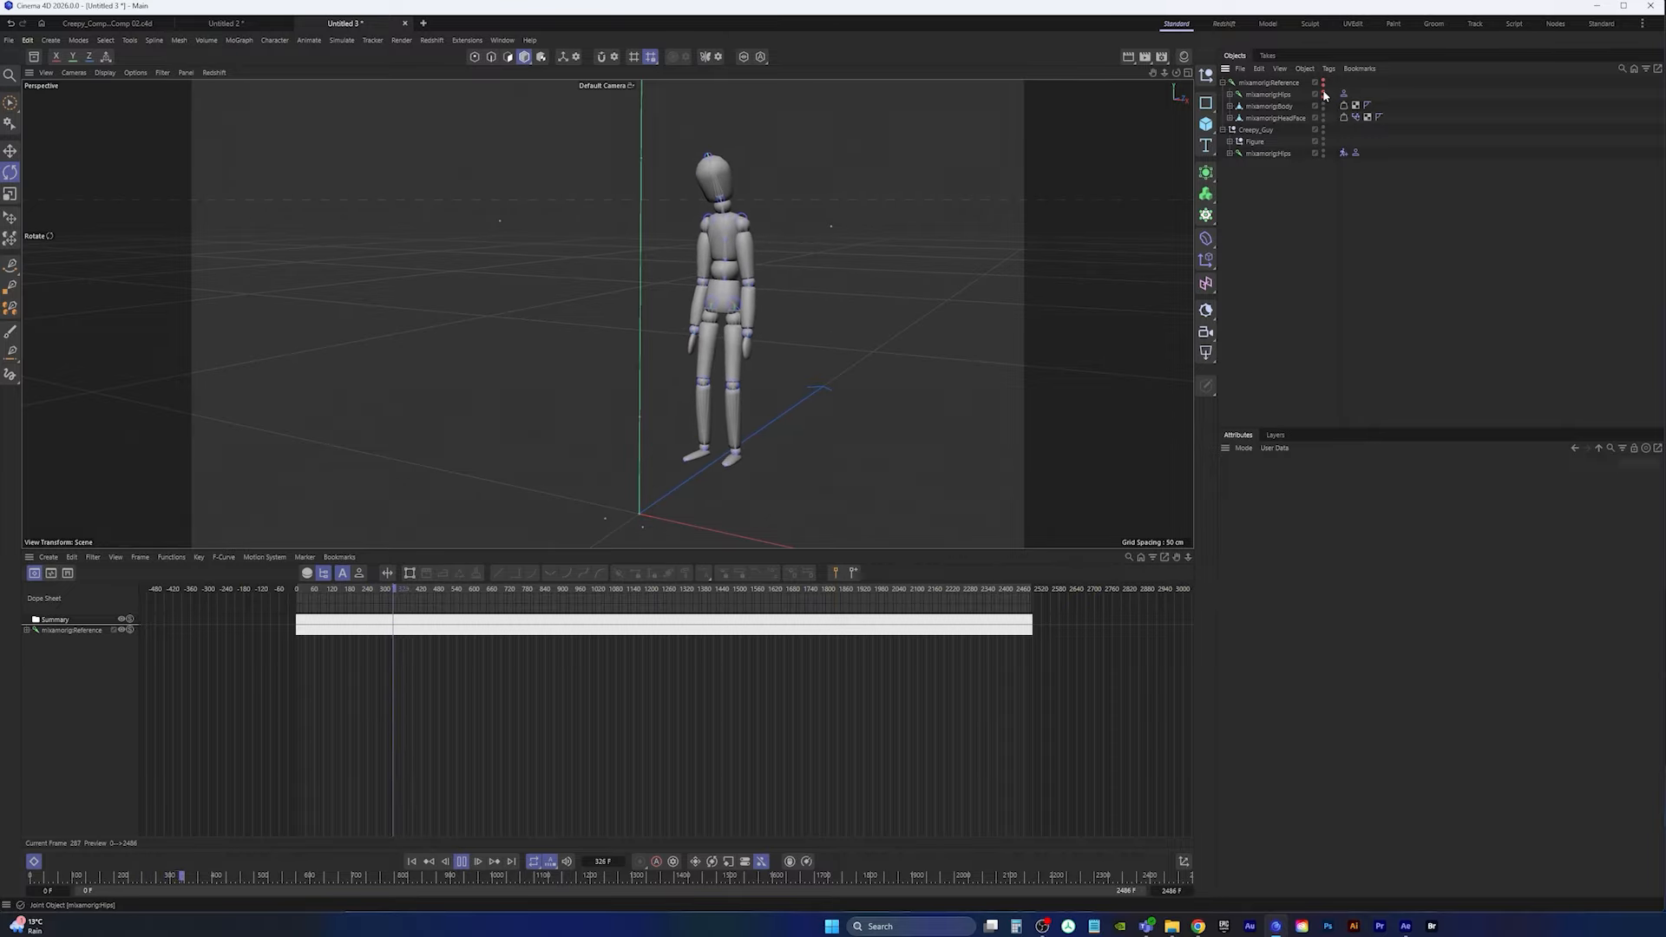
pyautogui.keyDown('alt'); pyautogui.moveTo(749, 344); pyautogui.dragTo(717, 386, button='middle'); pyautogui.keyUp('alt')
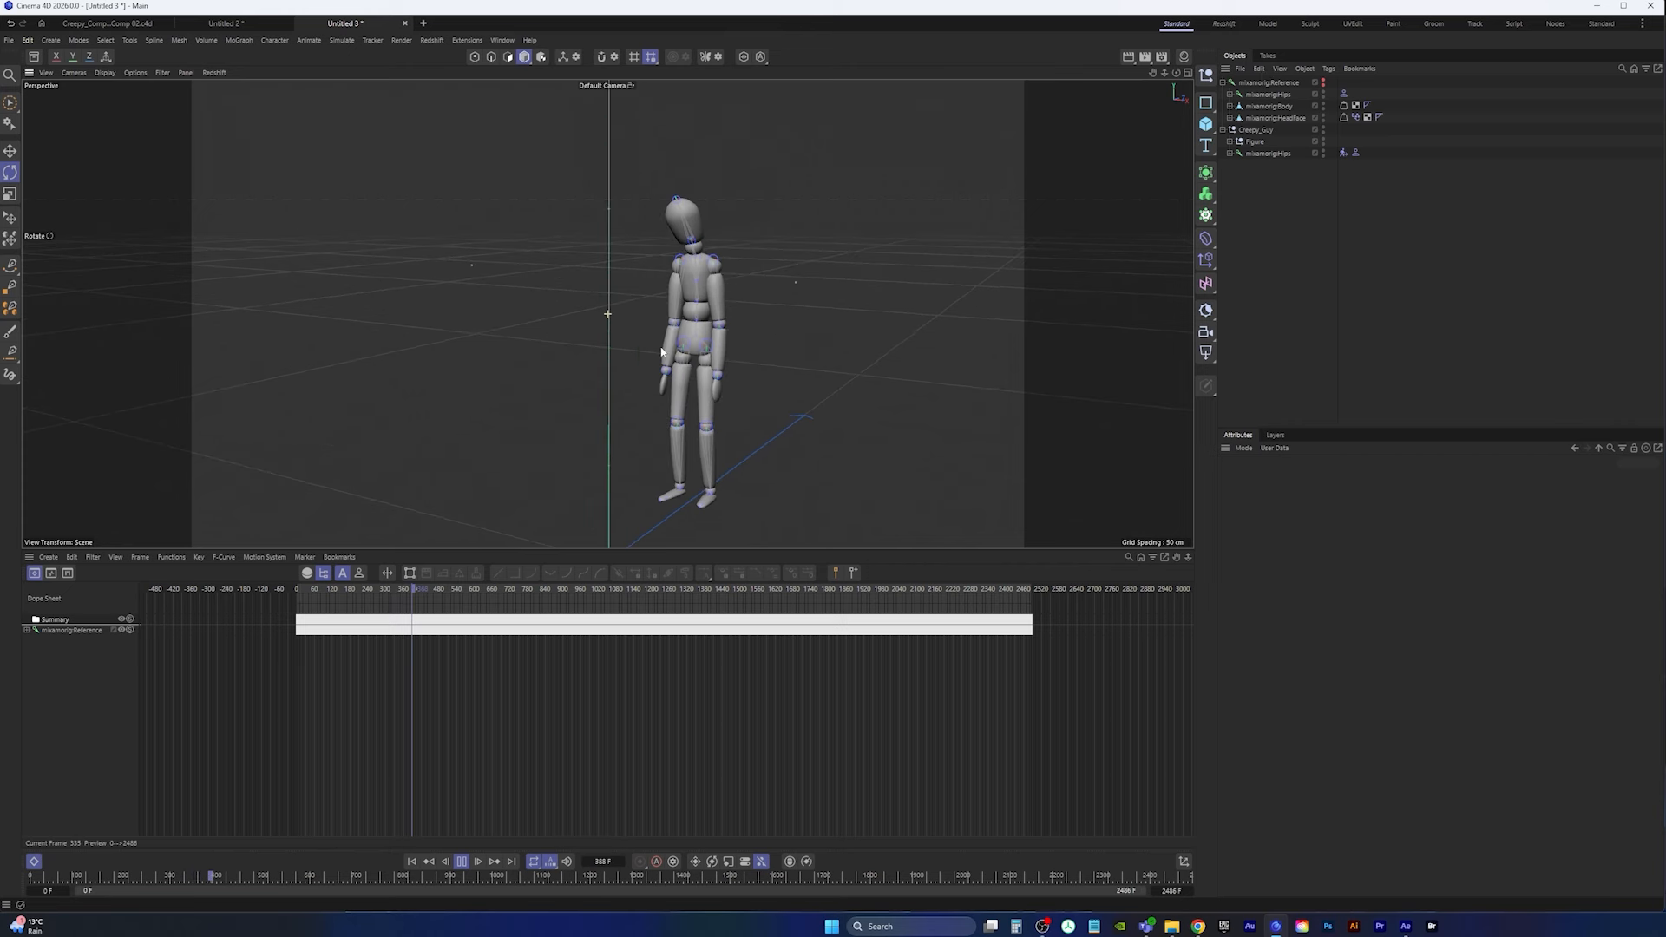
pyautogui.moveTo(717, 386)
pyautogui.keyDown('alt'); pyautogui.mouseDown()
pyautogui.moveTo(753, 401)
pyautogui.moveTo(636, 348)
pyautogui.moveTo(665, 312)
pyautogui.mouseUp(); pyautogui.keyUp('alt')
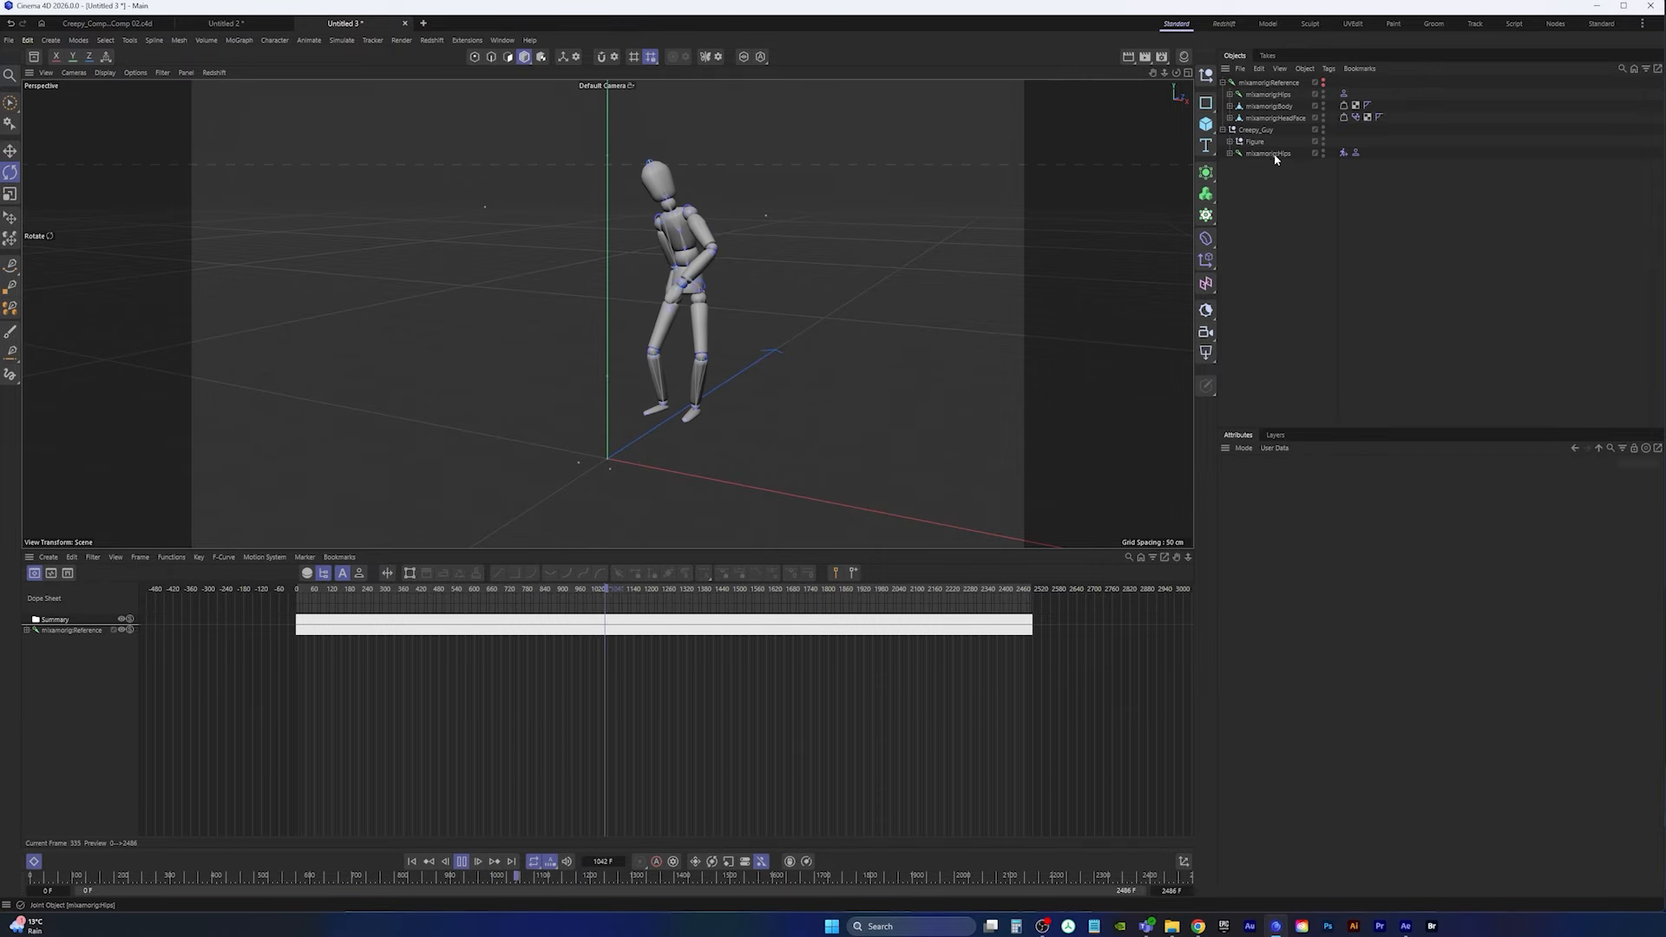
pyautogui.click(462, 863)
pyautogui.click(412, 861)
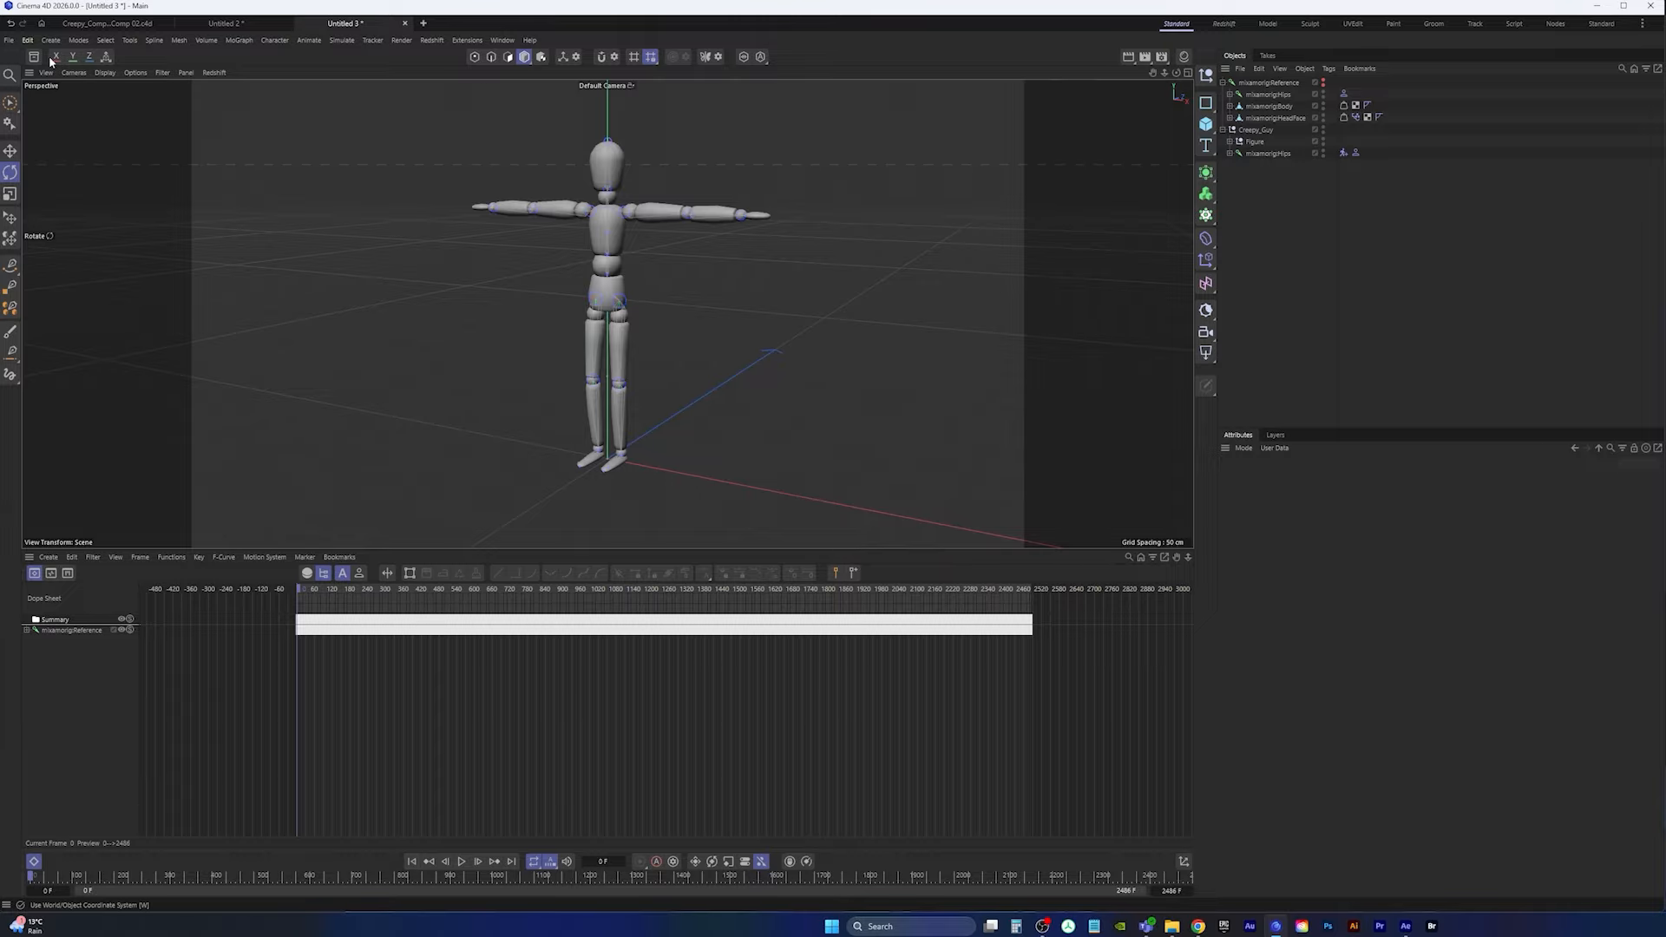
# Step: Save the project as Clip_2_edited in the Rokoko Captures folder inside Creepy_Compositing's FBX folder
pyautogui.click(9, 41)
pyautogui.click(48, 202)
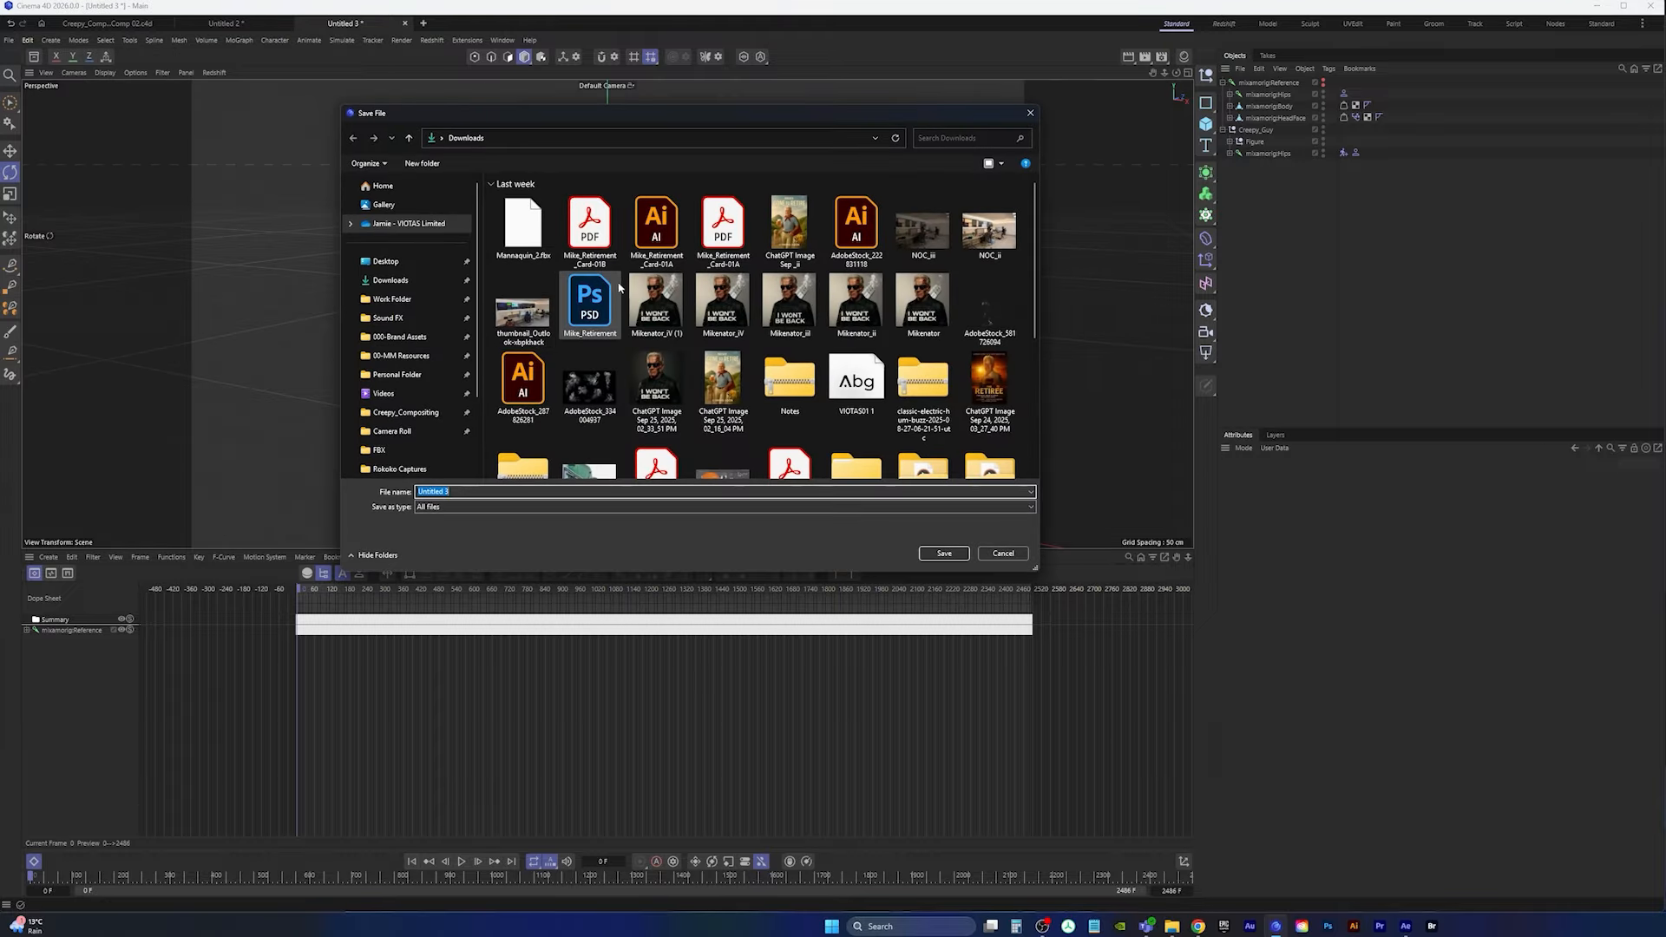
pyautogui.click(406, 412)
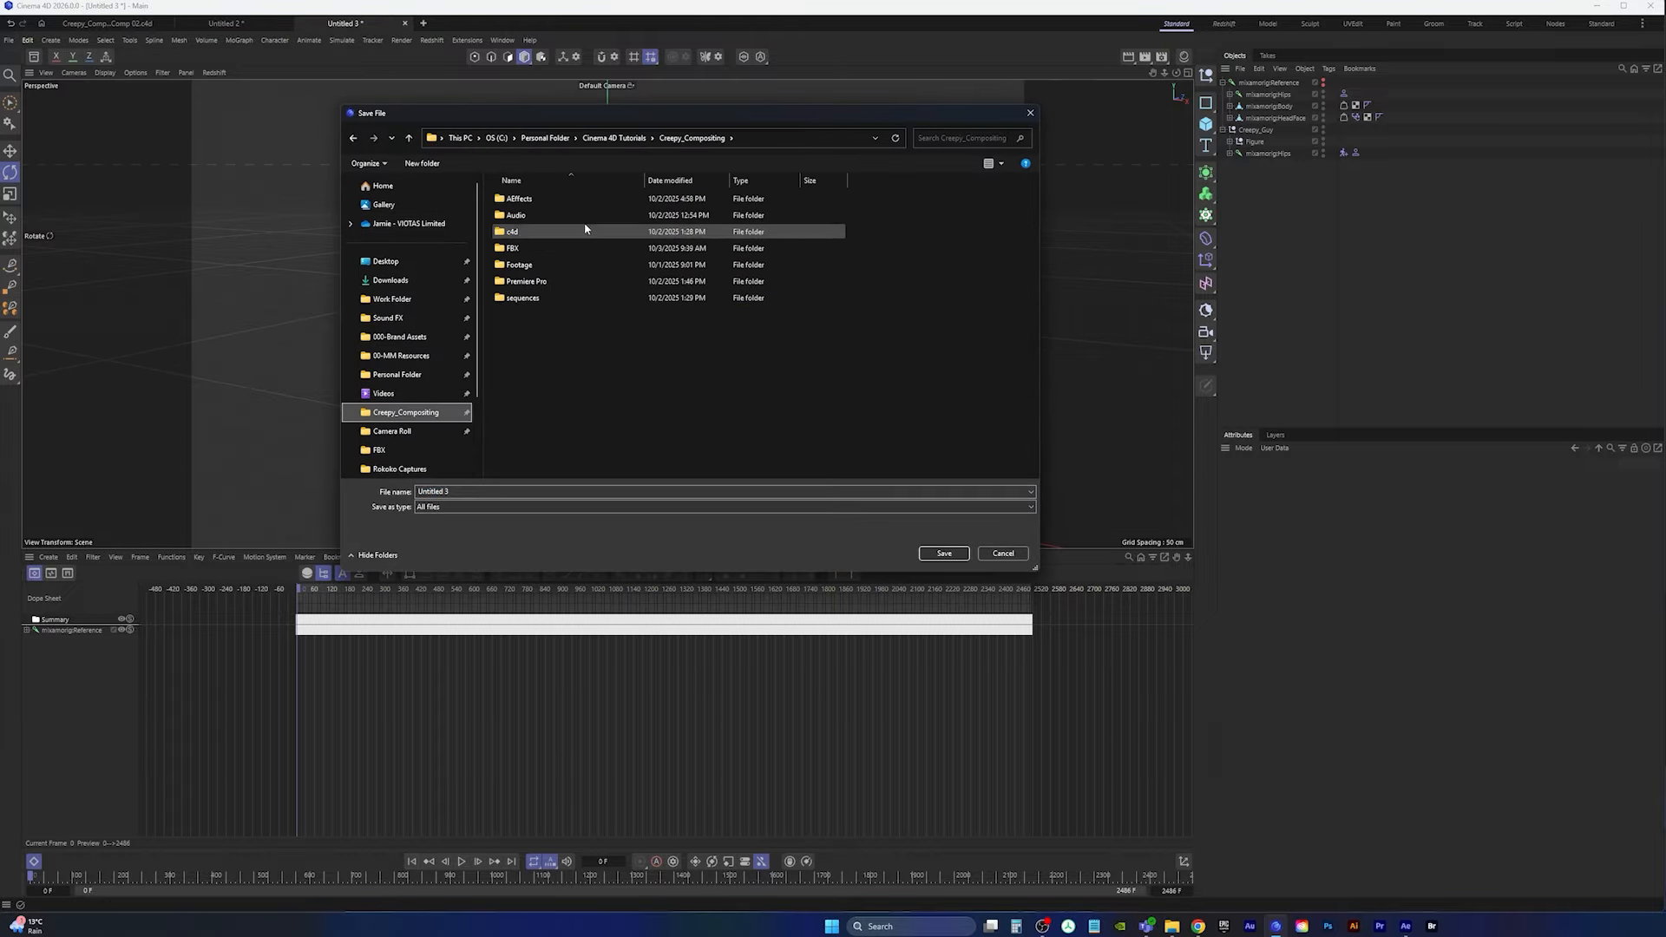
pyautogui.click(524, 250)
pyautogui.doubleClick(524, 250)
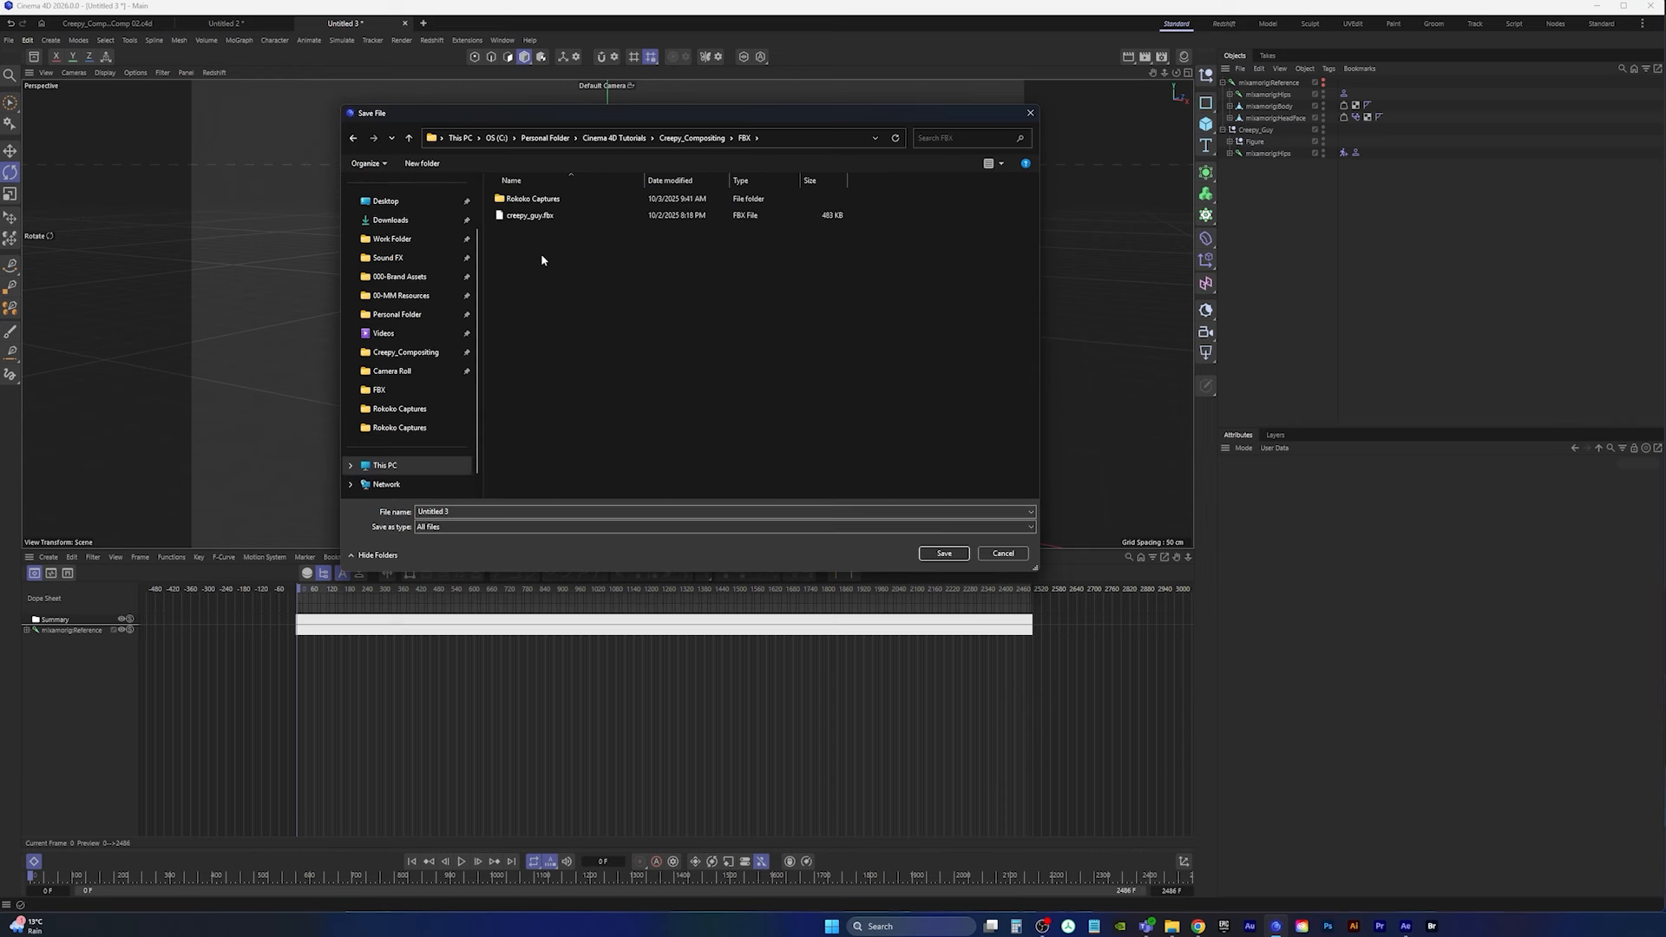
pyautogui.doubleClick(545, 201)
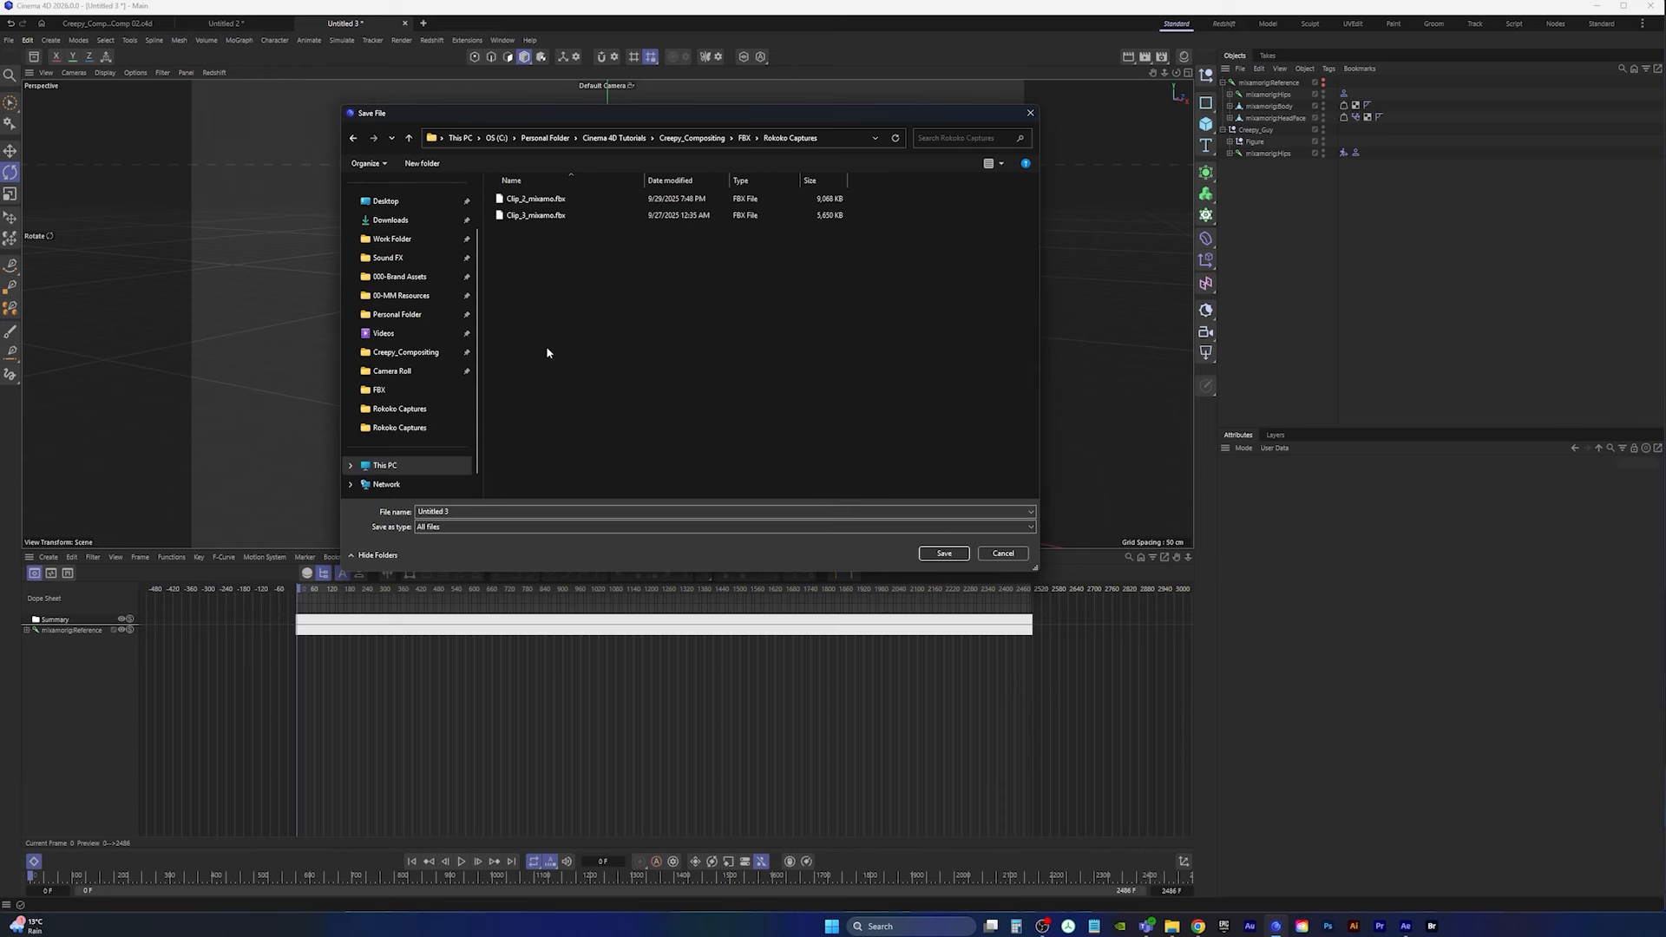
pyautogui.click(535, 199)
pyautogui.click(440, 512)
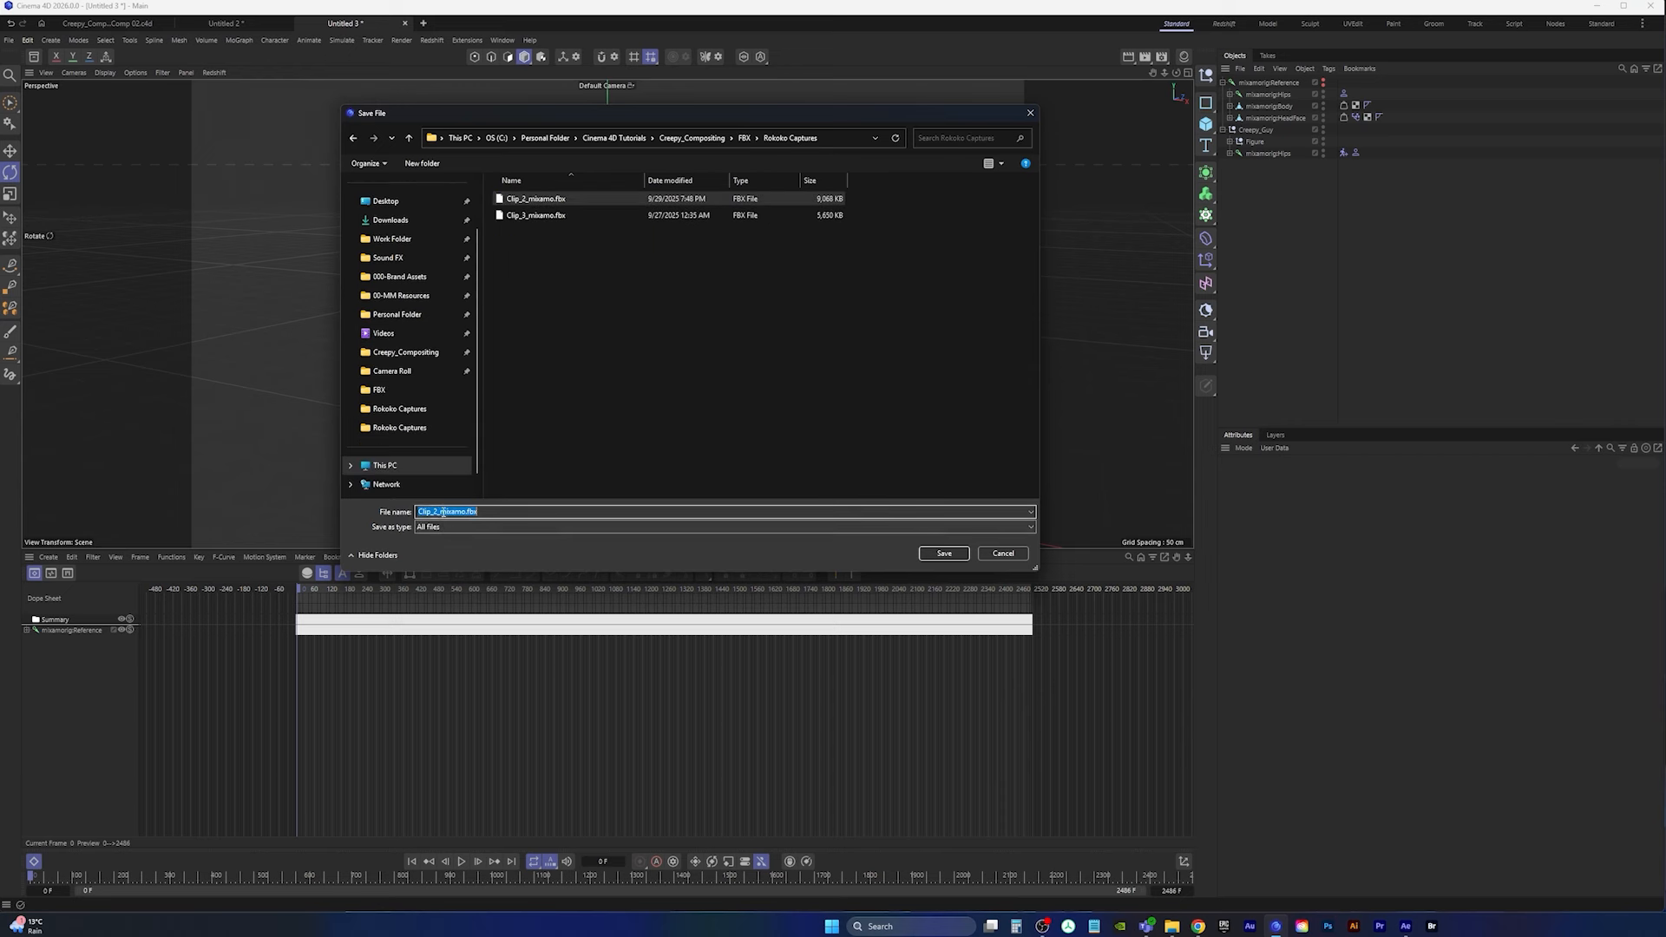
pyautogui.moveTo(440, 512); pyautogui.dragTo(584, 512)
pyautogui.write('edited')
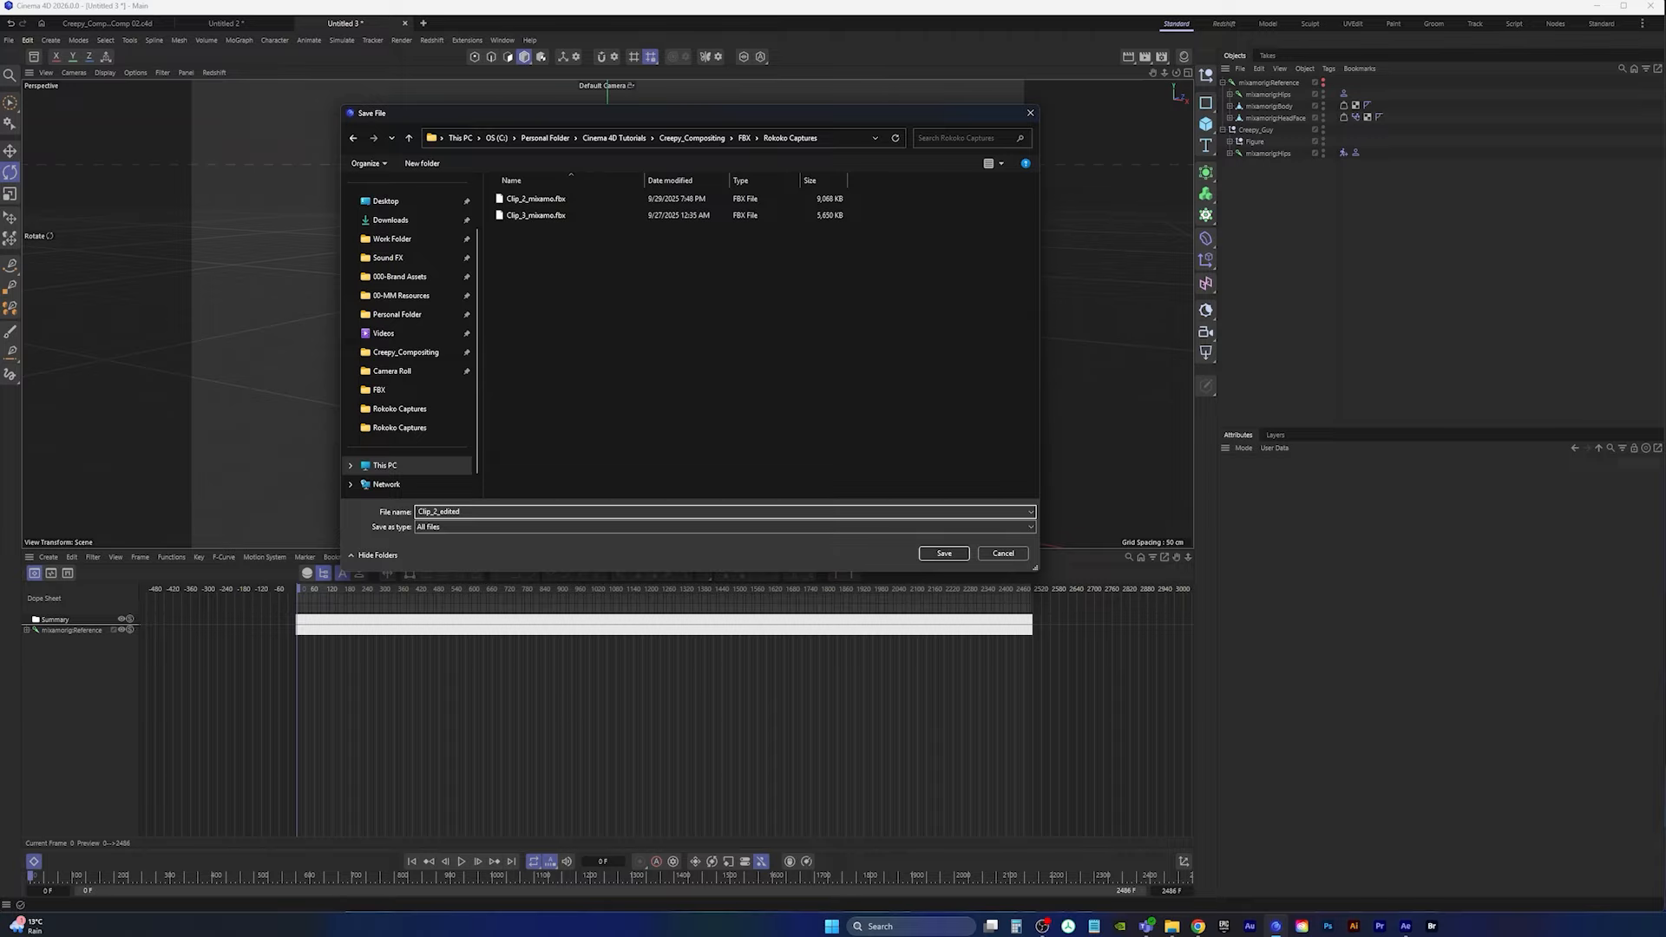
pyautogui.press('Return')
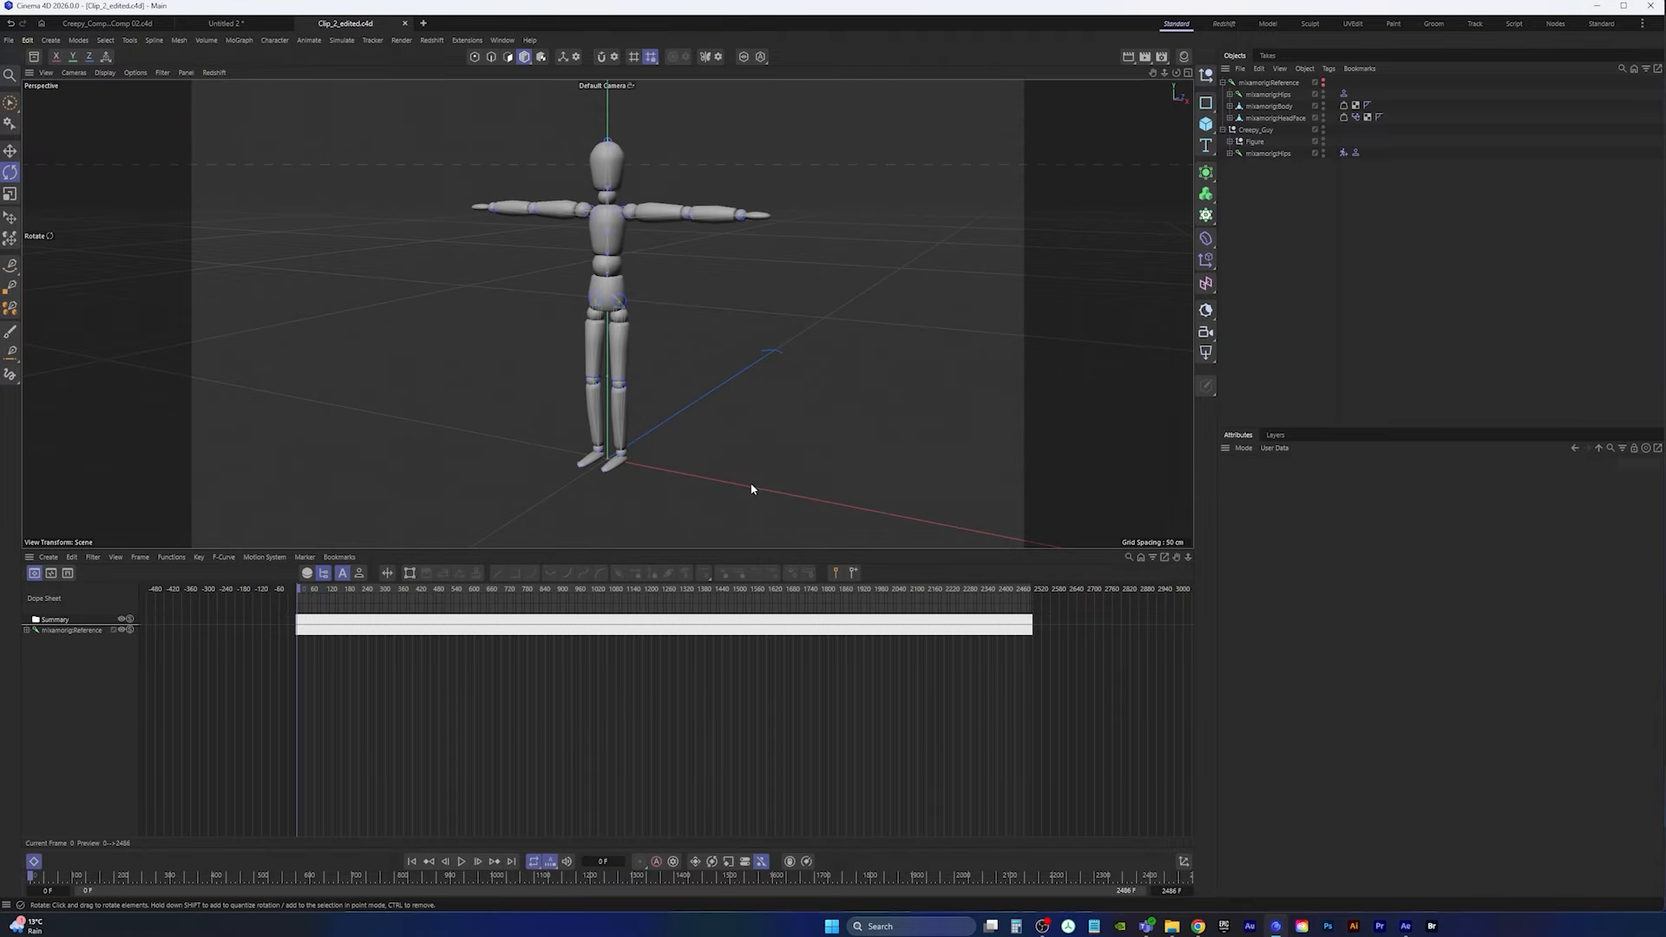
# Step: Close the Untitled 2 project without saving its changes
pyautogui.click(286, 23)
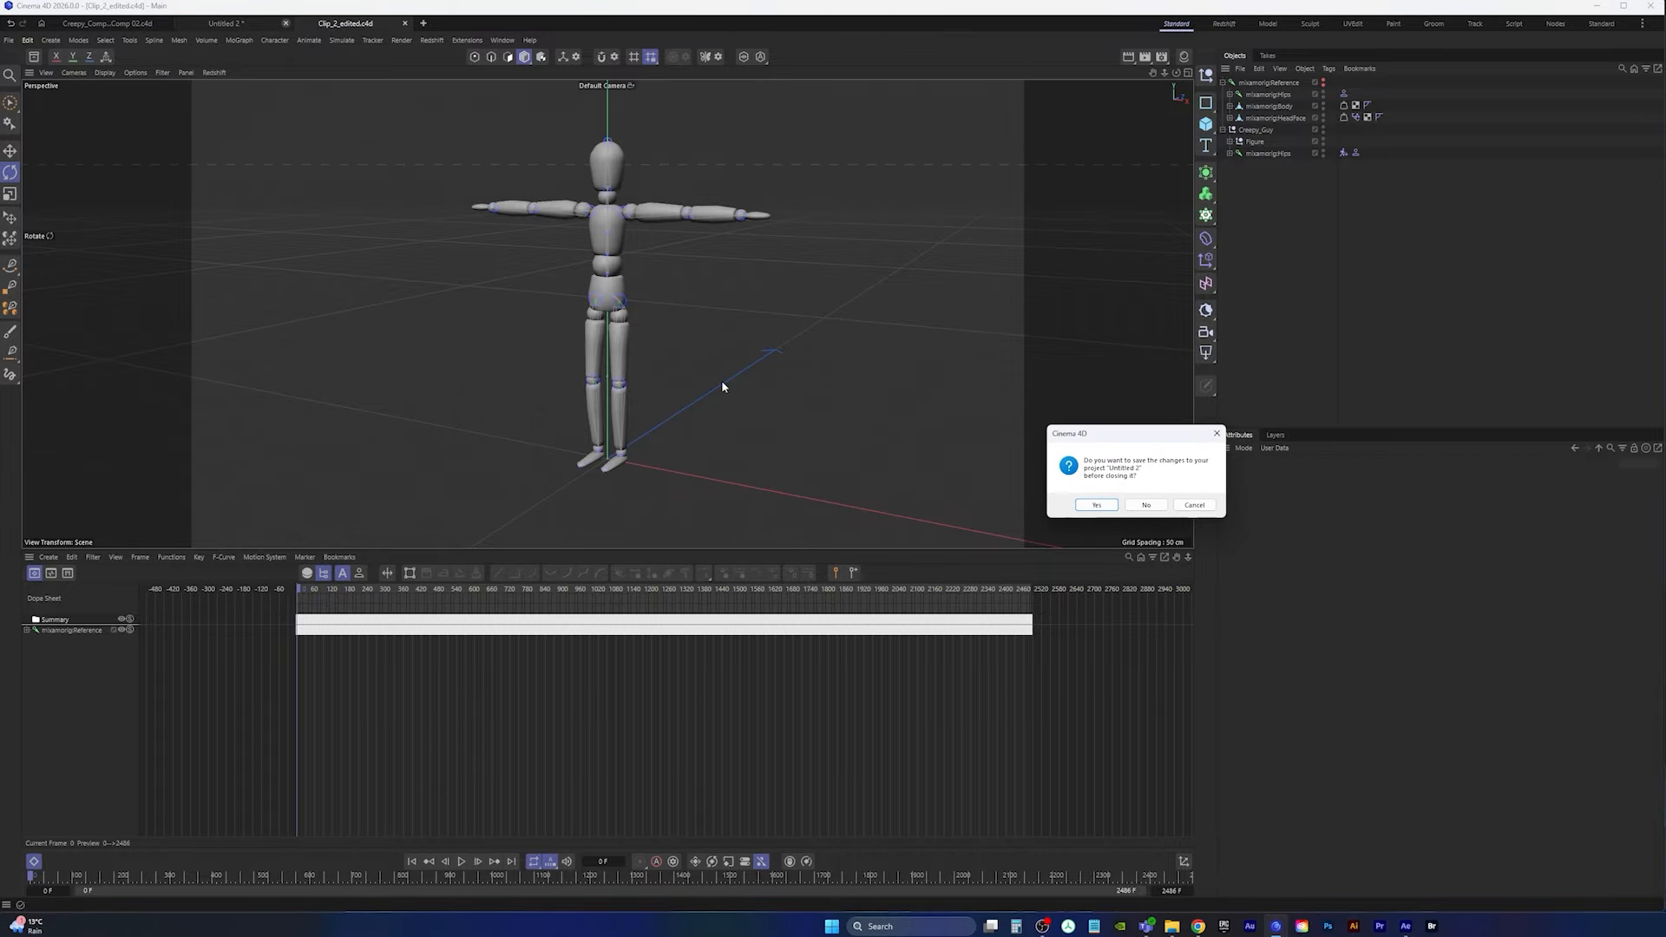
pyautogui.click(1145, 504)
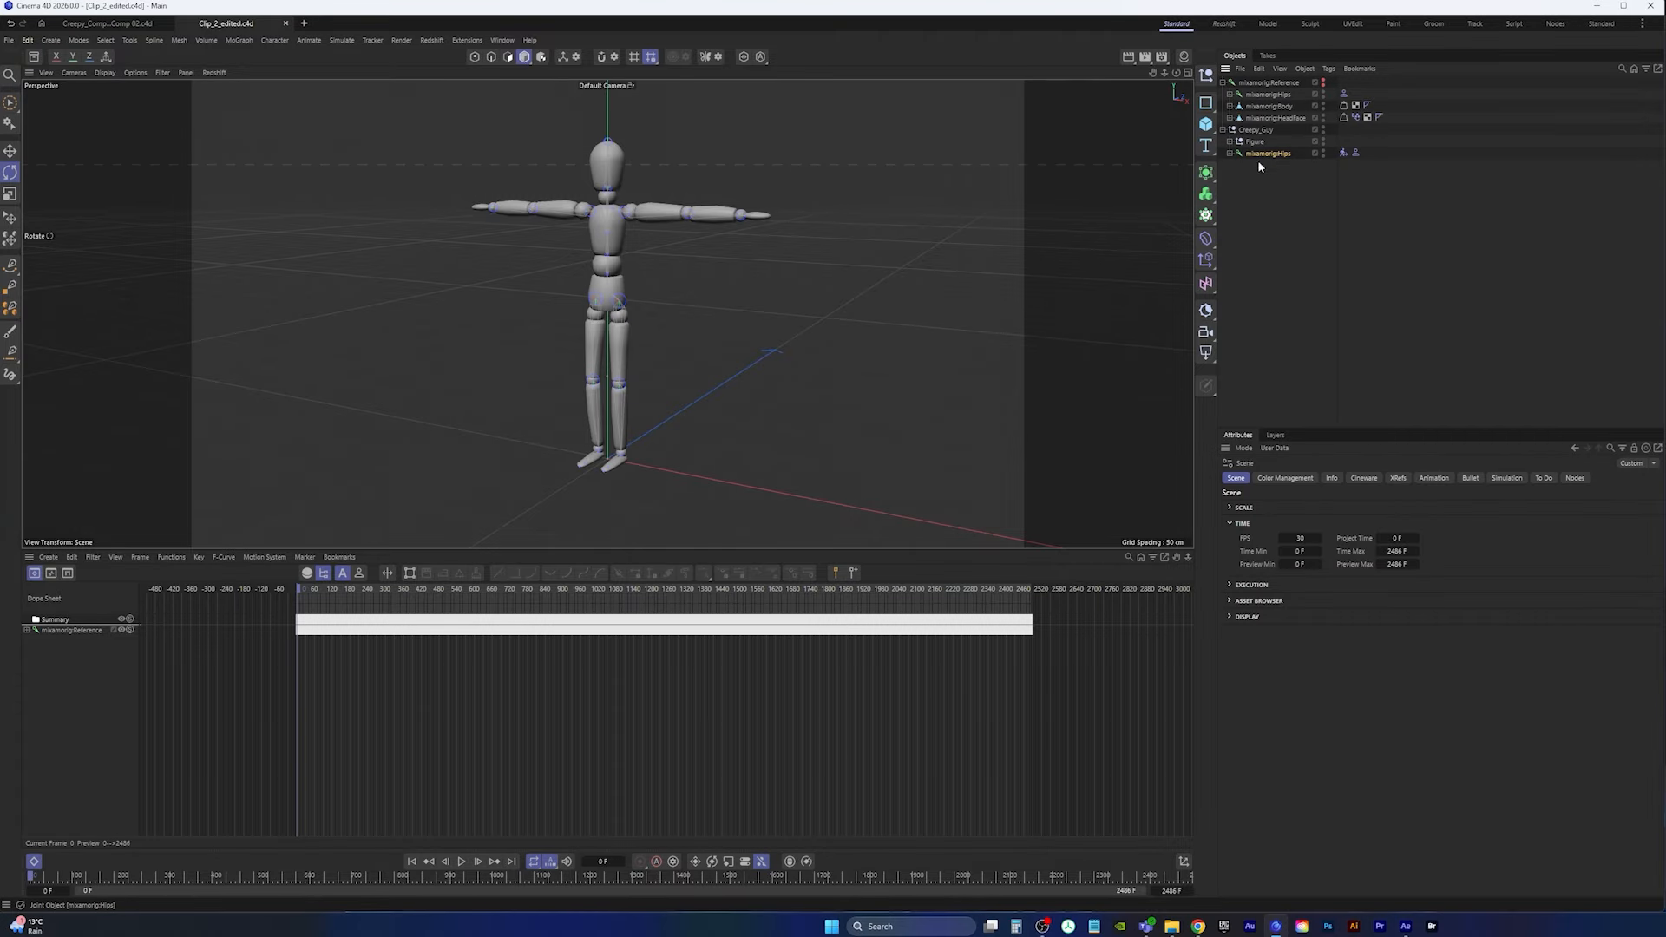
# Step: Add Creepy_Guy's mixamorig:Hips joint to the timeline and bake its animation with Create Copy turned off
pyautogui.moveTo(313, 589); pyautogui.dragTo(75, 686)
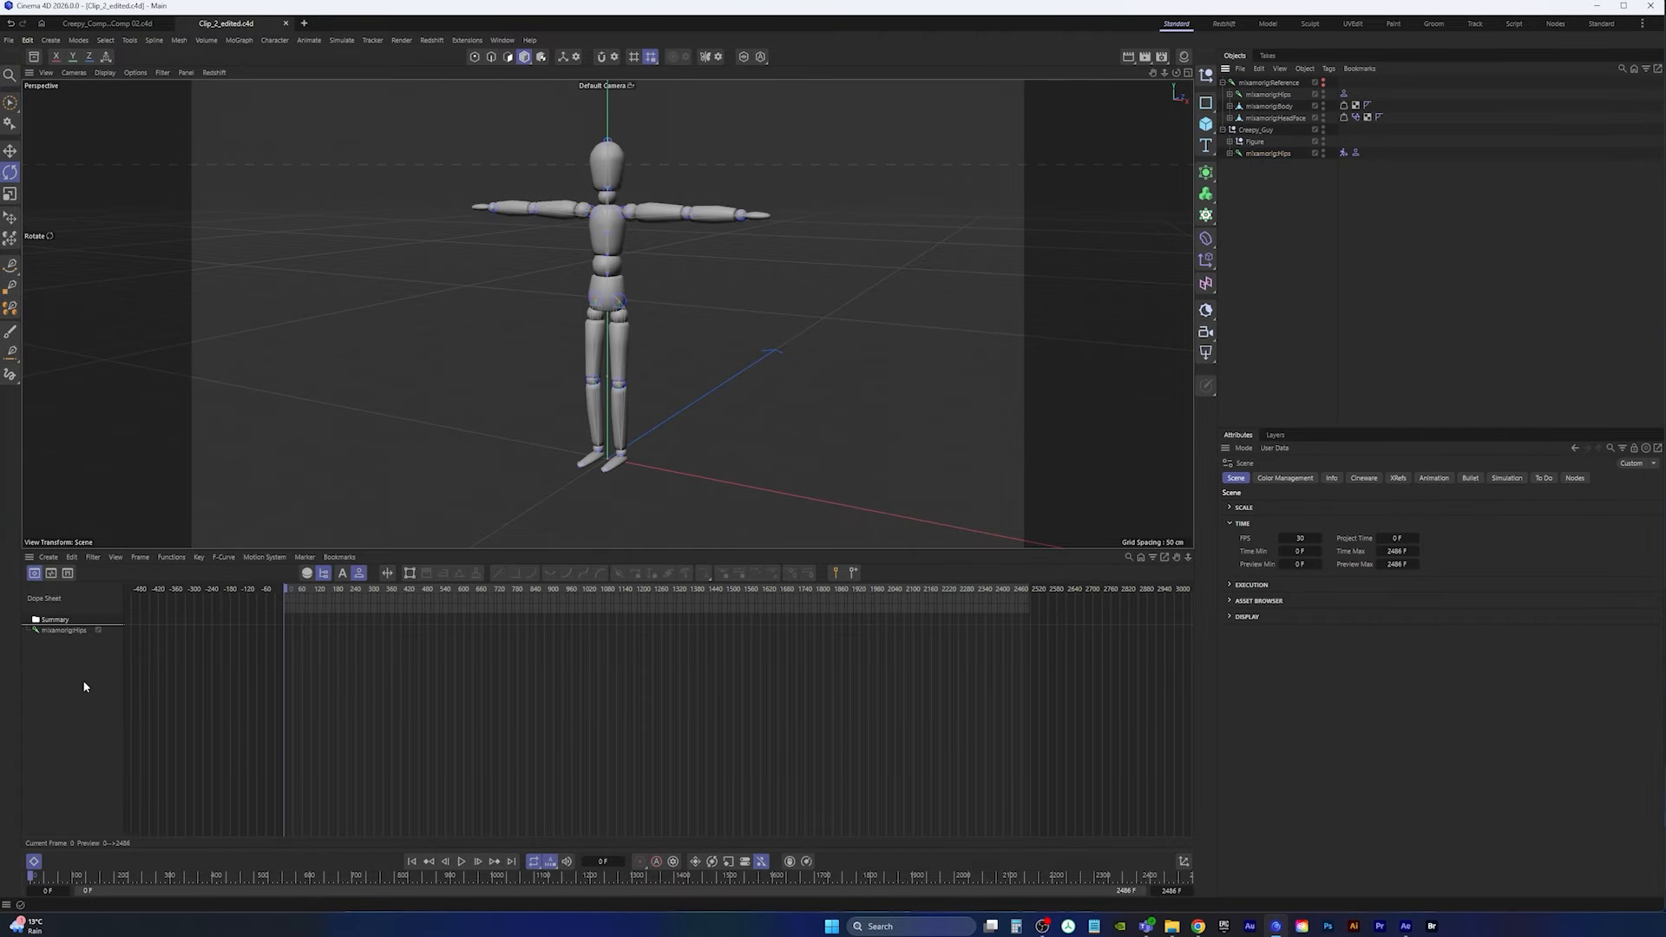
pyautogui.click(71, 632)
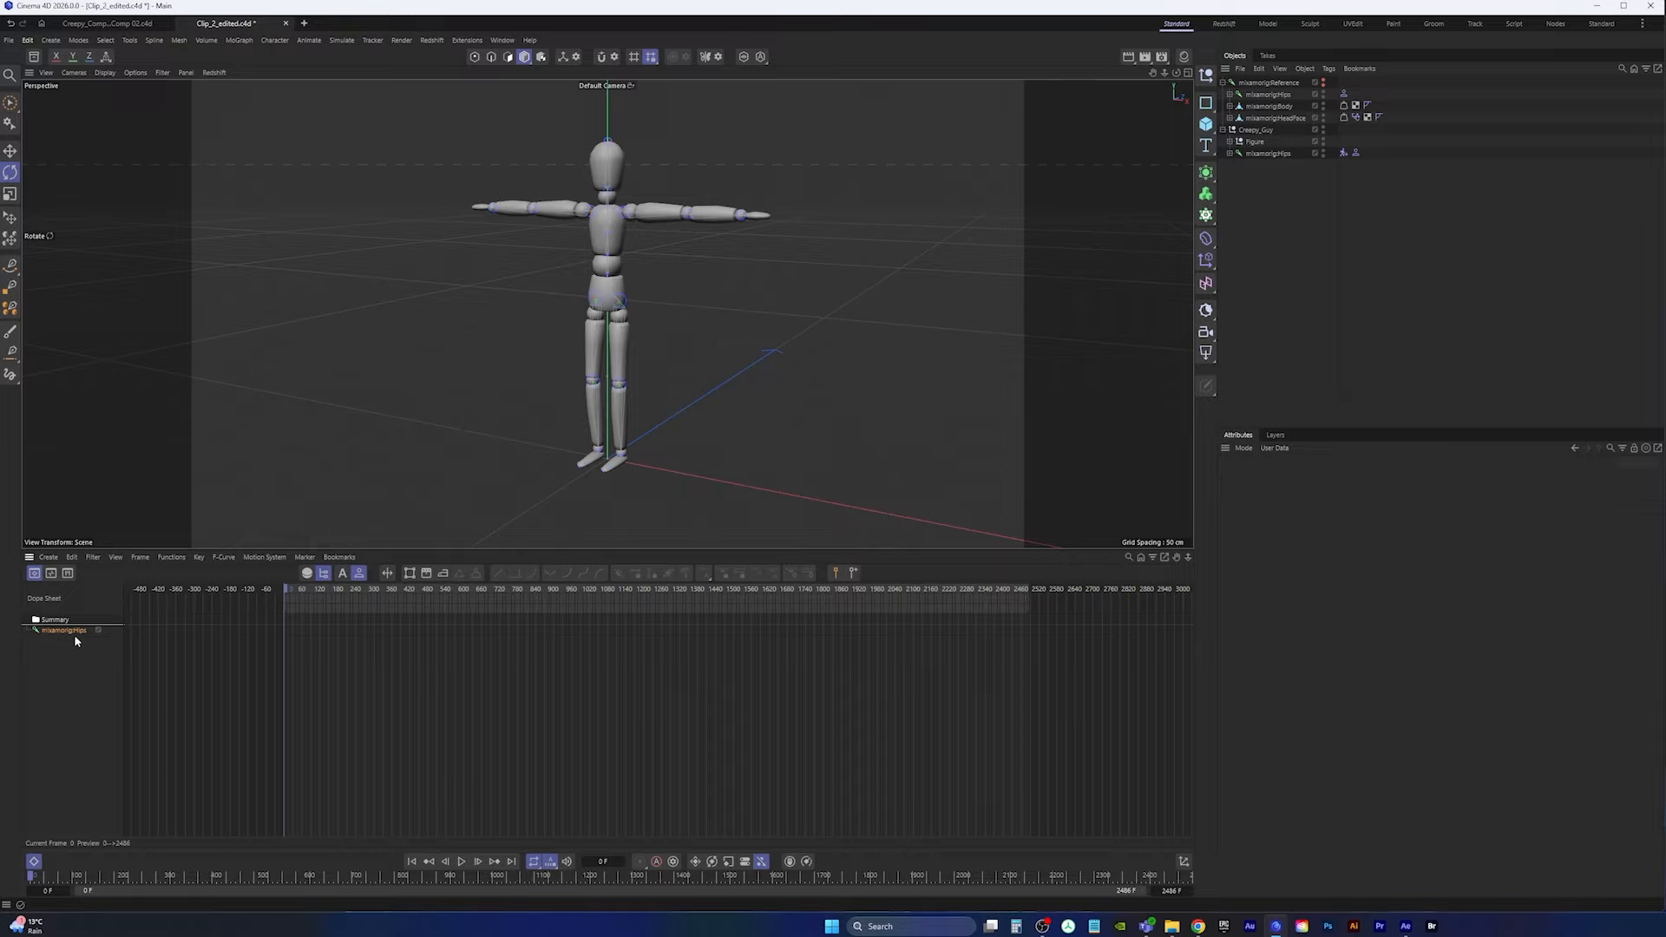
pyautogui.click(171, 557)
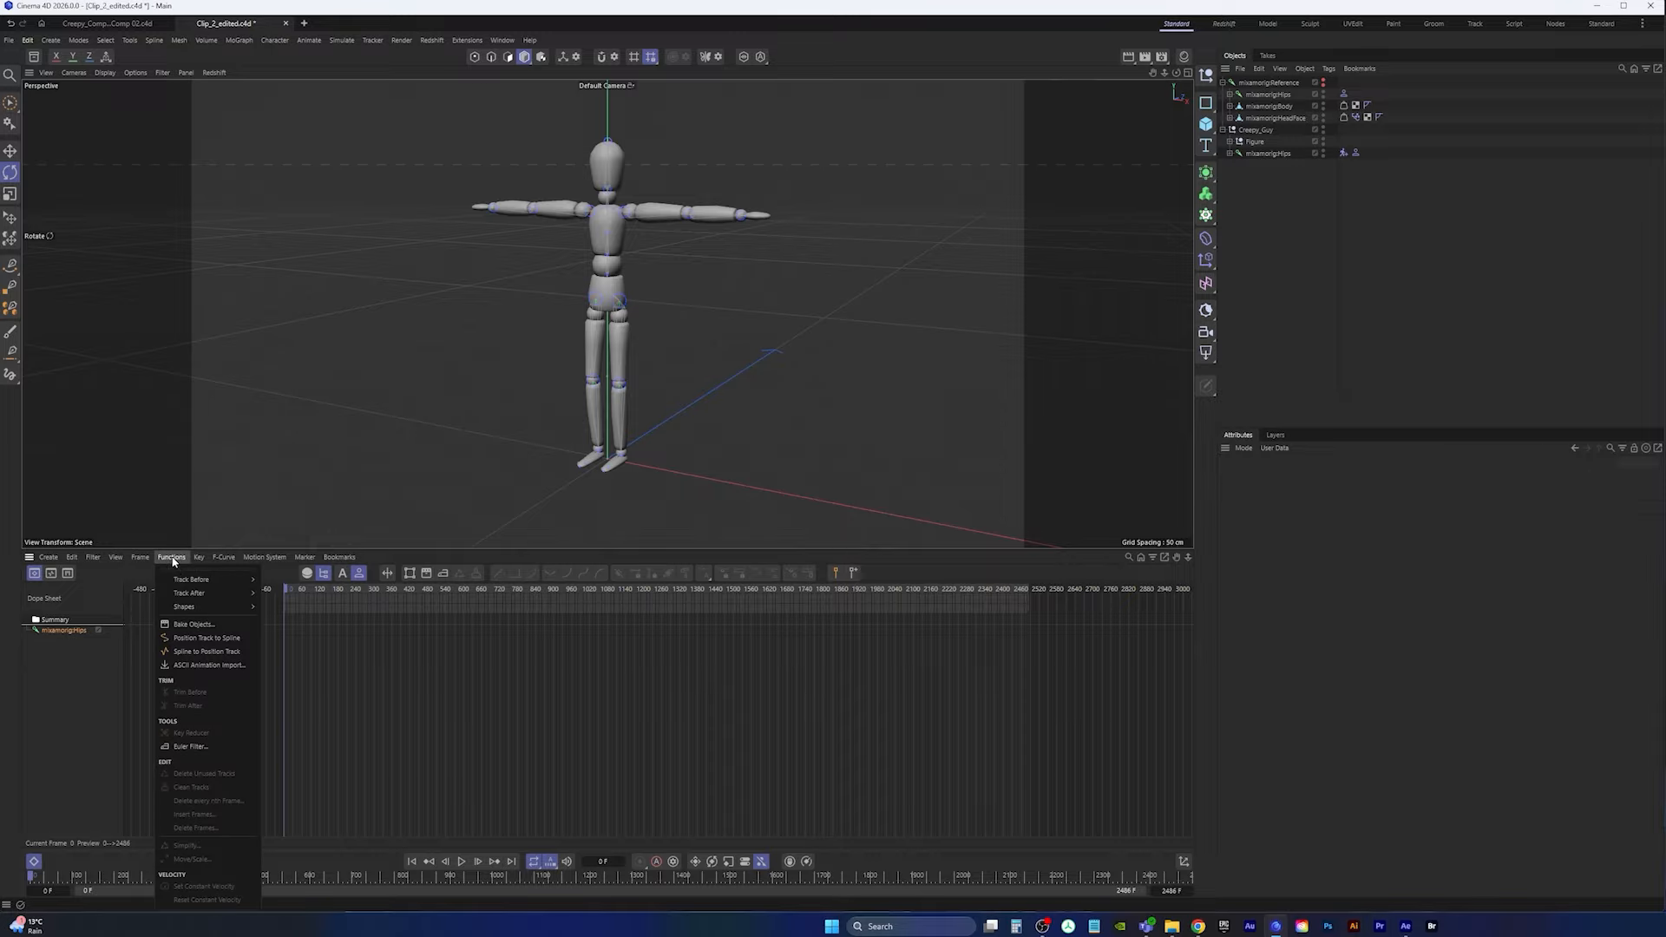
pyautogui.click(193, 624)
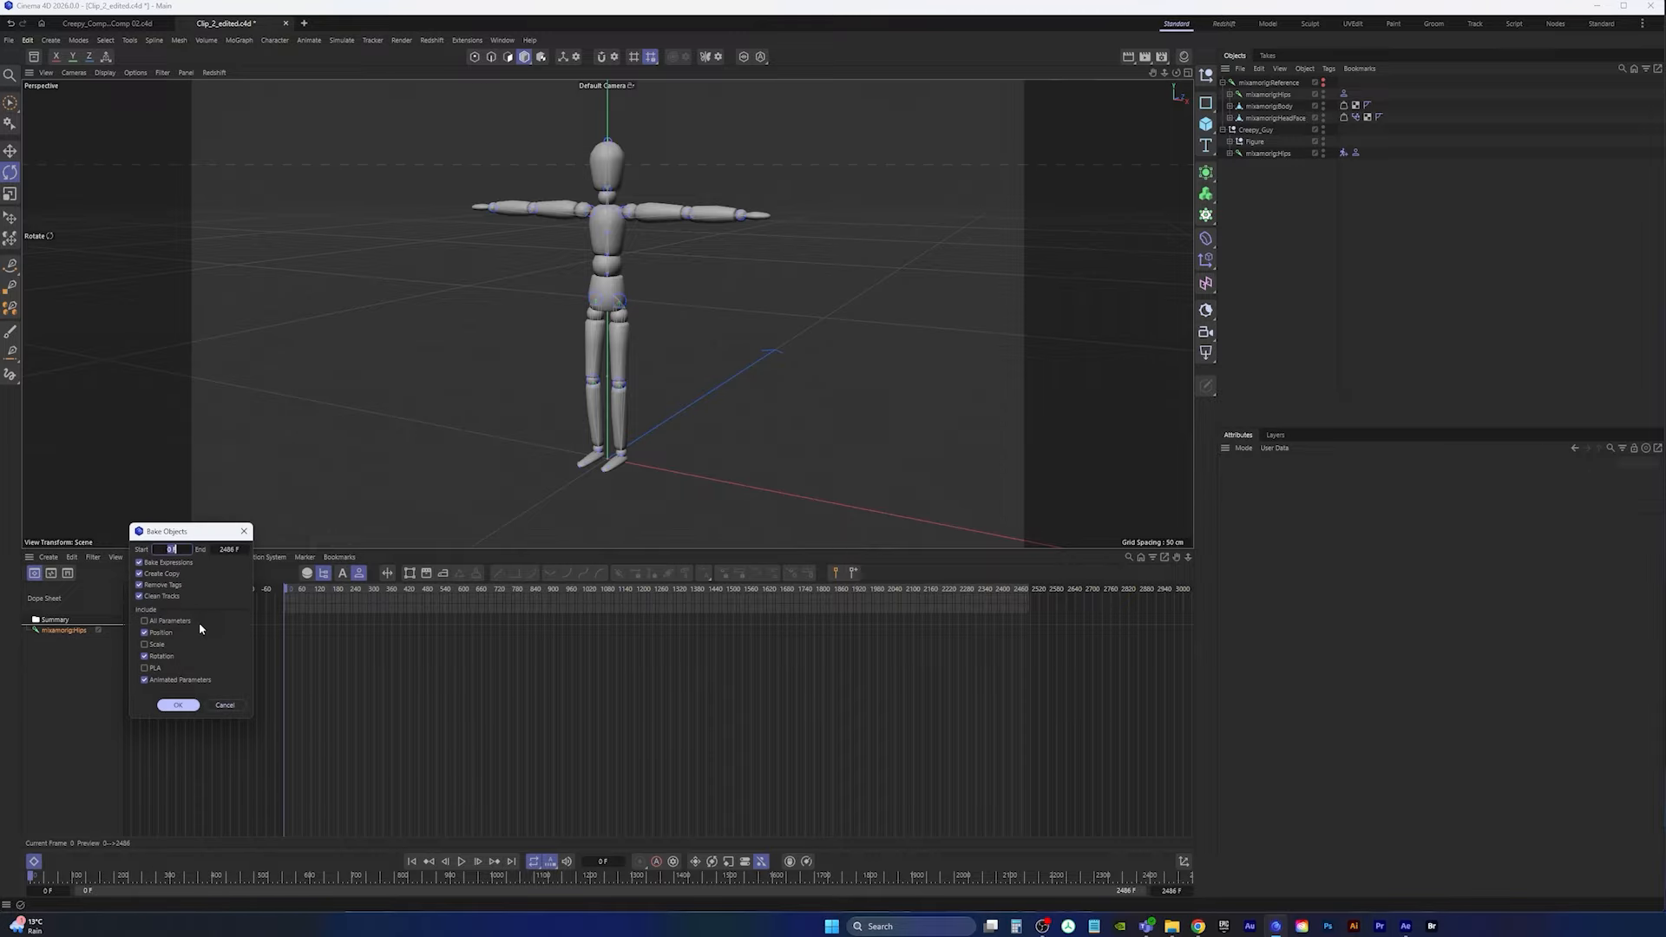
pyautogui.click(139, 574)
pyautogui.click(178, 704)
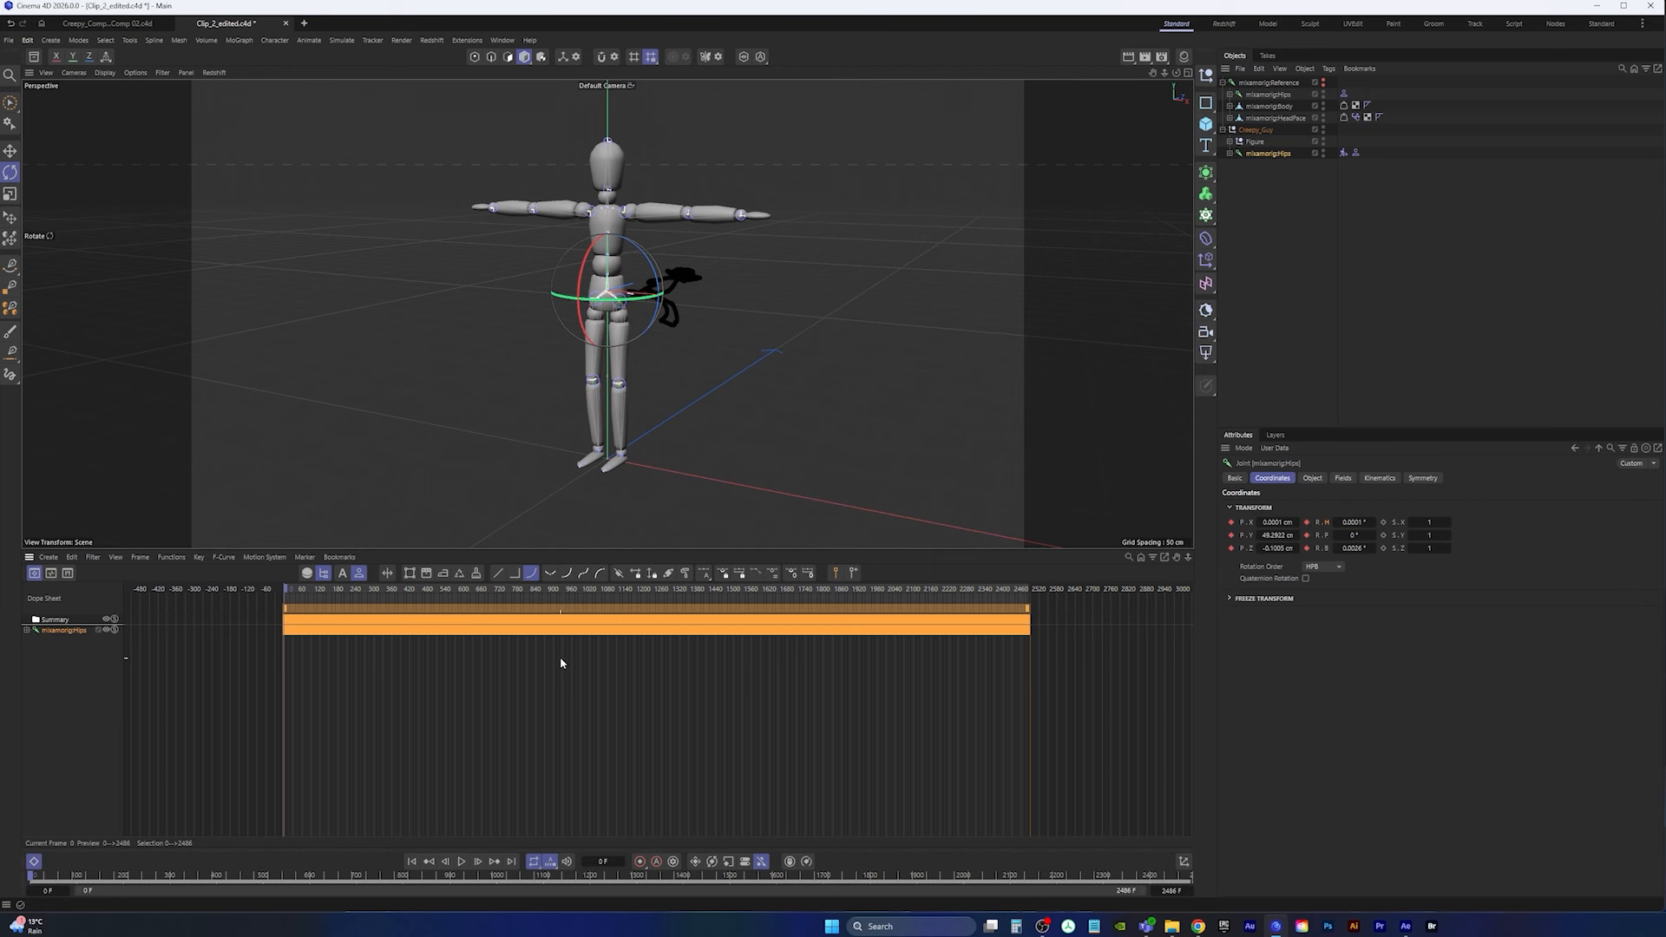
# Step: Delete the mixamorig:Reference rig together with its hierarchy
pyautogui.click(1268, 196)
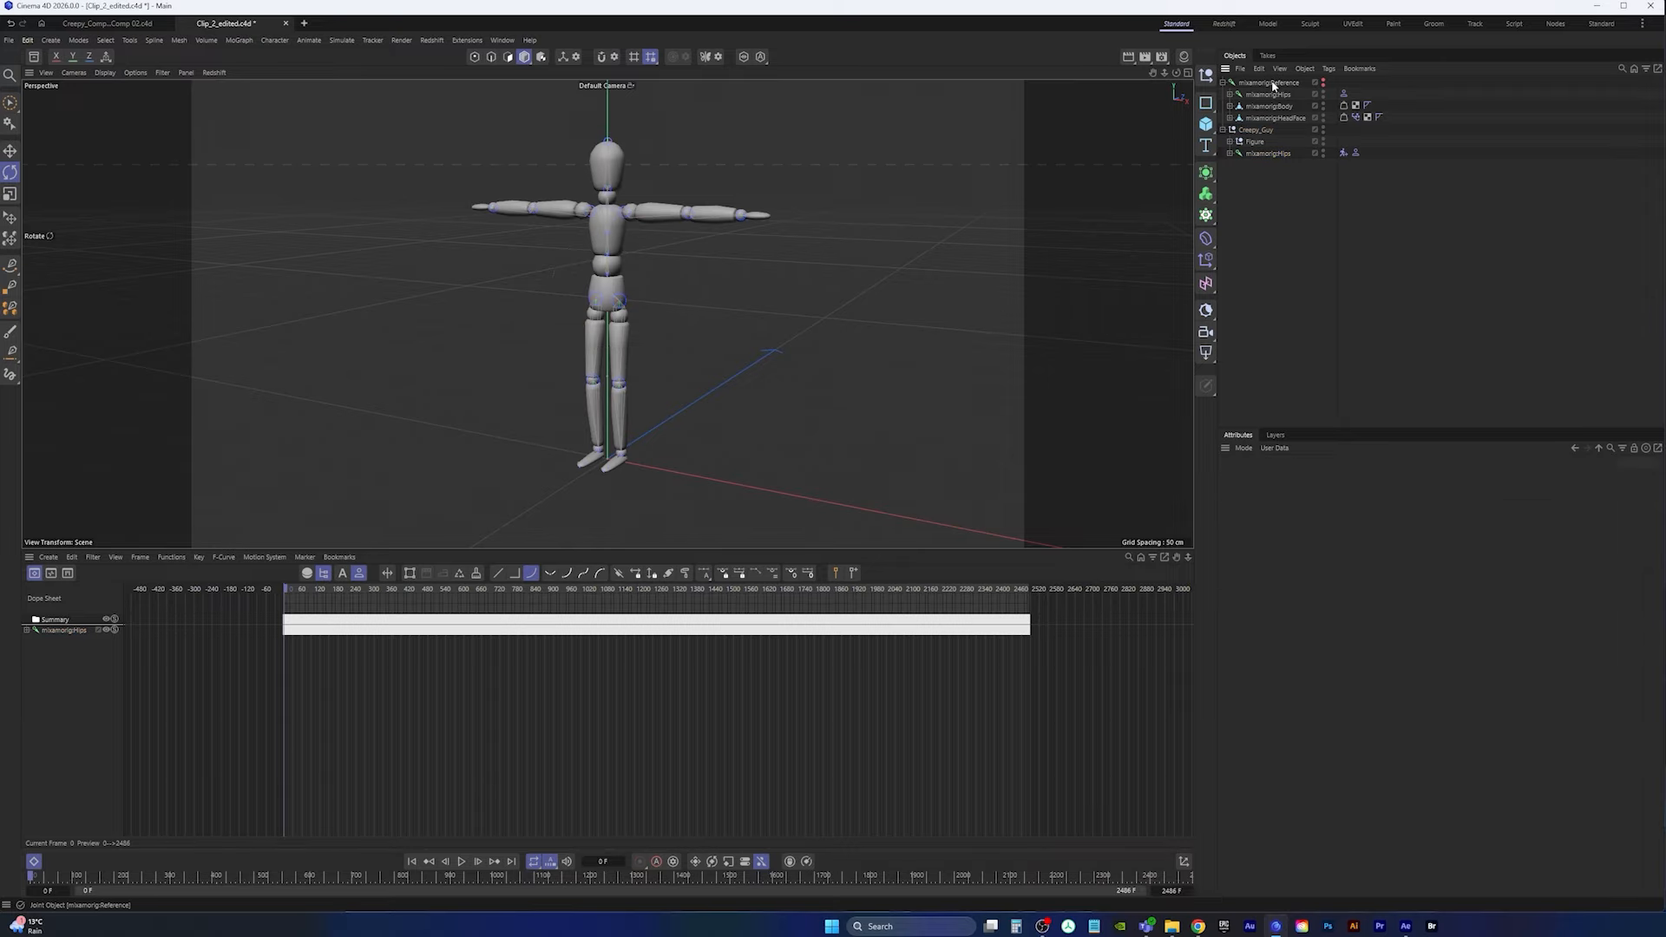
pyautogui.click(1270, 83)
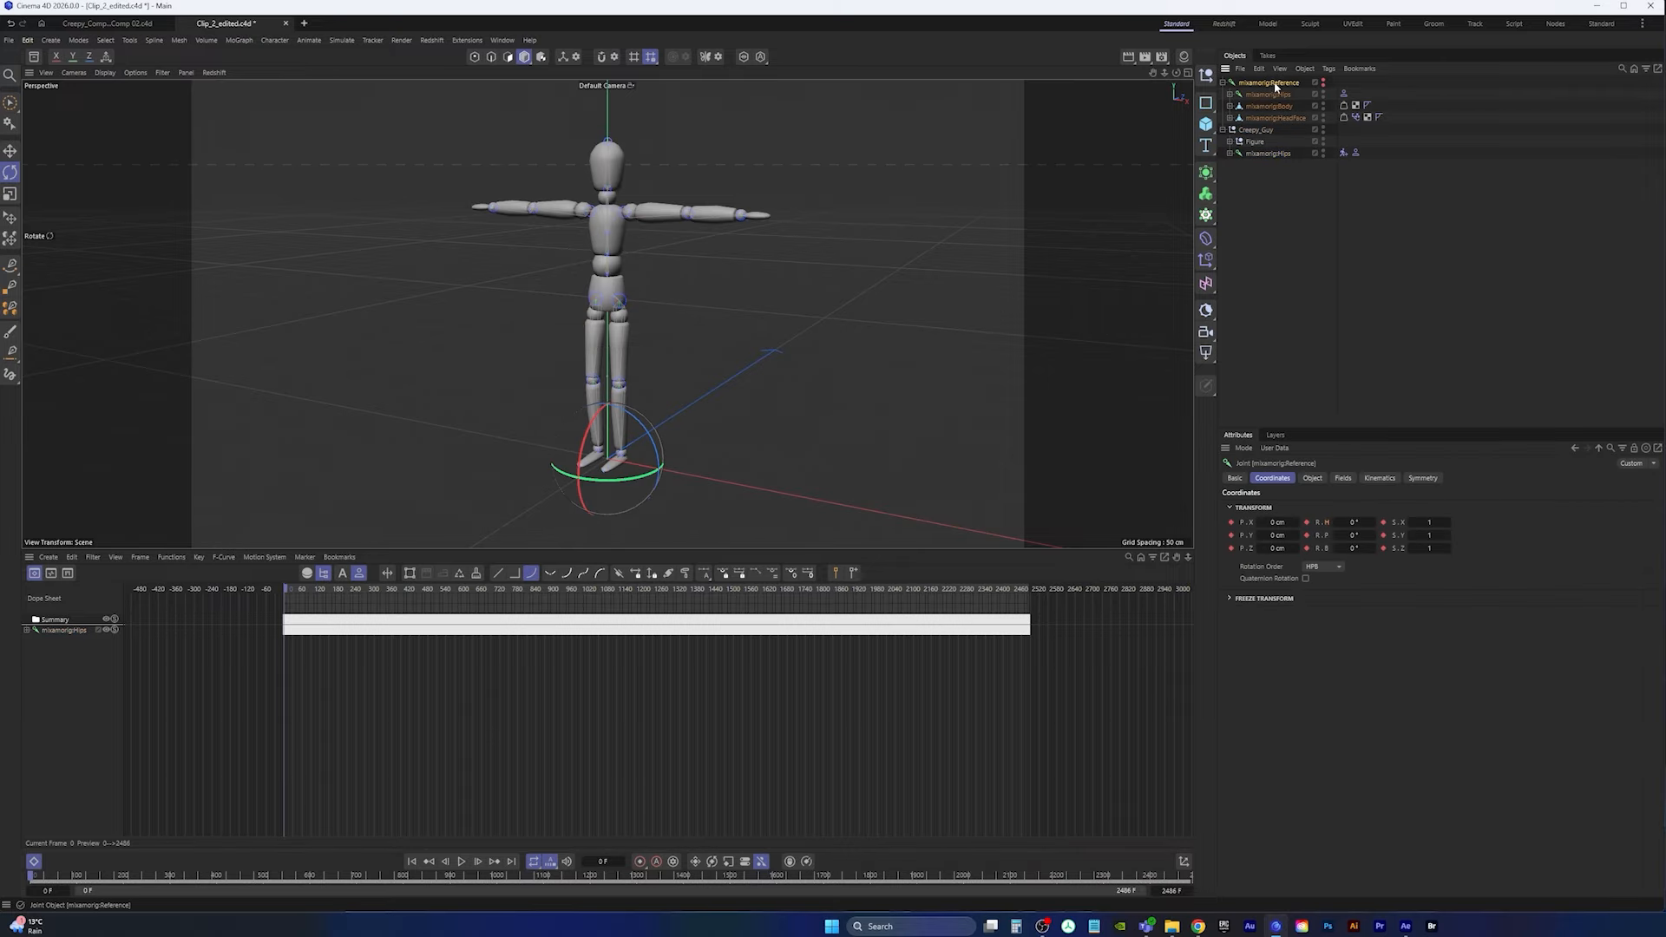
pyautogui.press('Delete')
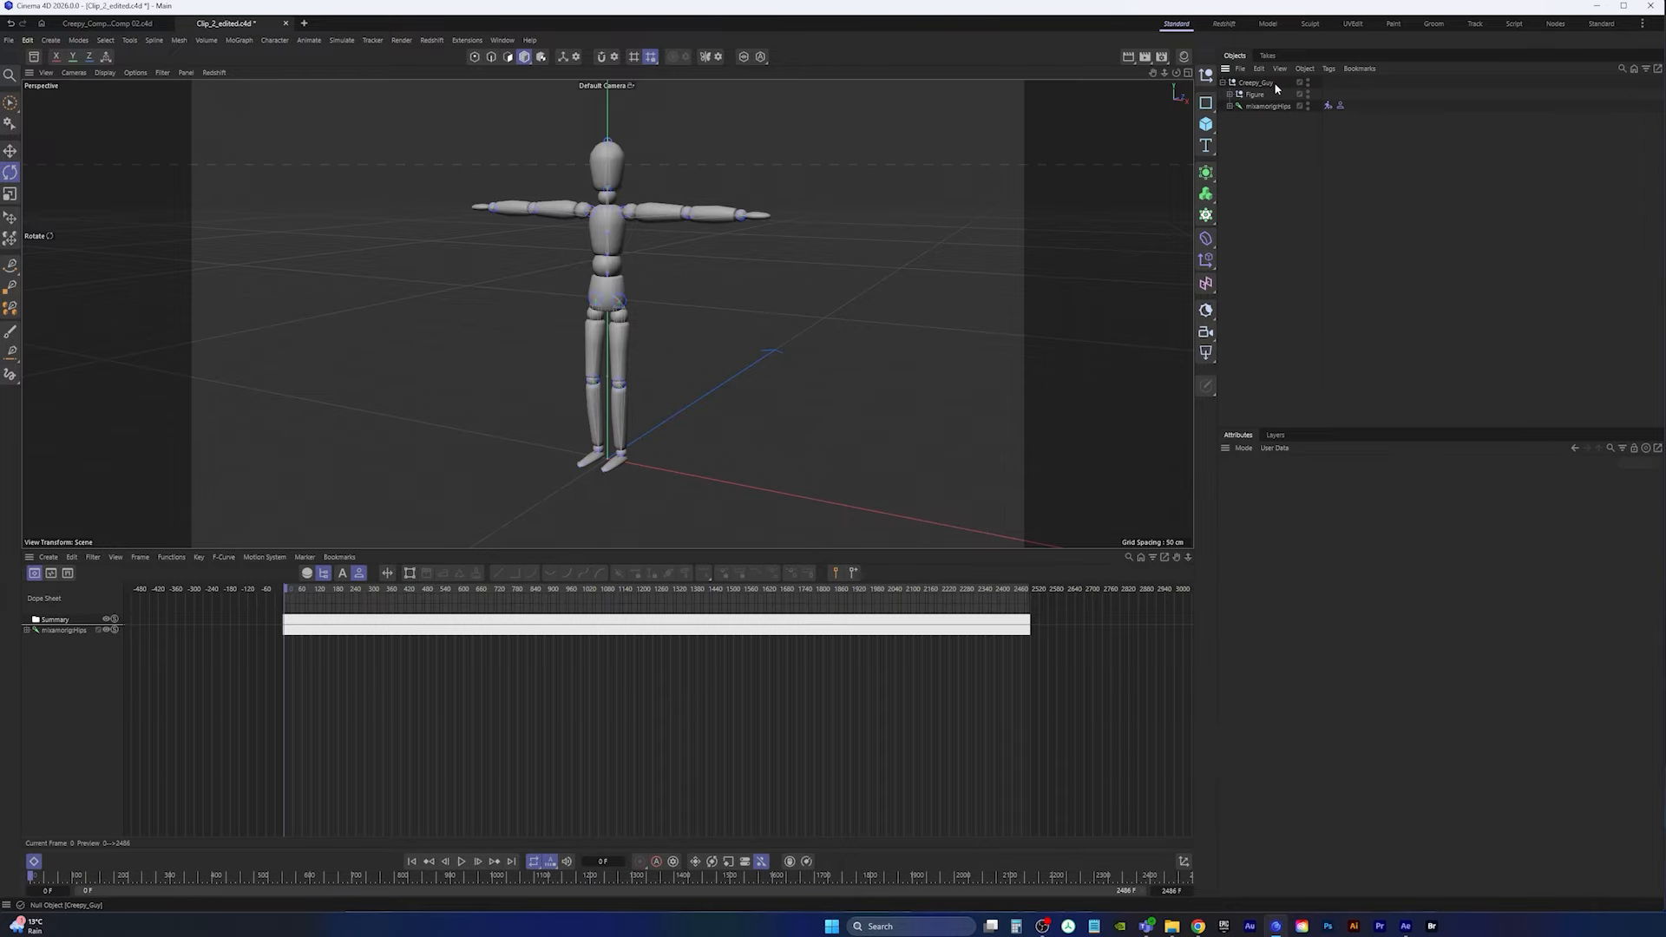
# Step: Play and scrub through Creepy_Guy's baked animation, examining the figure's motion and limb poses from several angles
pyautogui.click(462, 861)
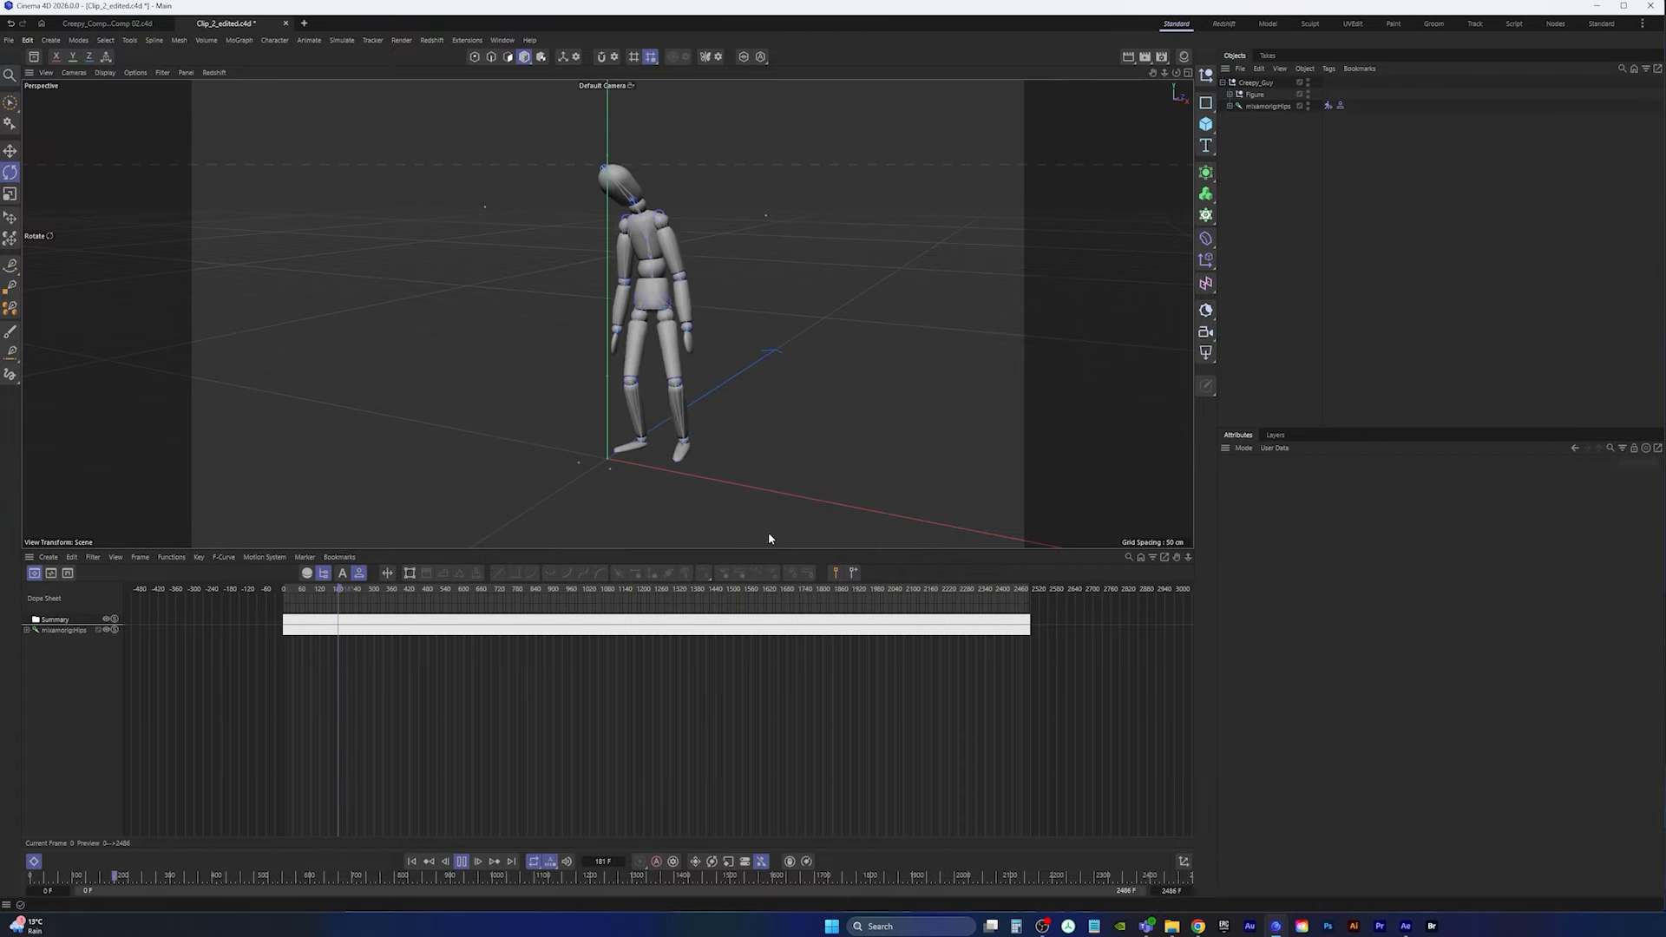
pyautogui.scroll(5, 676, 366)
pyautogui.keyDown('alt'); pyautogui.moveTo(665, 358); pyautogui.dragTo(643, 435, button='middle'); pyautogui.keyUp('alt')
pyautogui.keyDown('alt'); pyautogui.moveTo(643, 435); pyautogui.dragTo(677, 335); pyautogui.keyUp('alt')
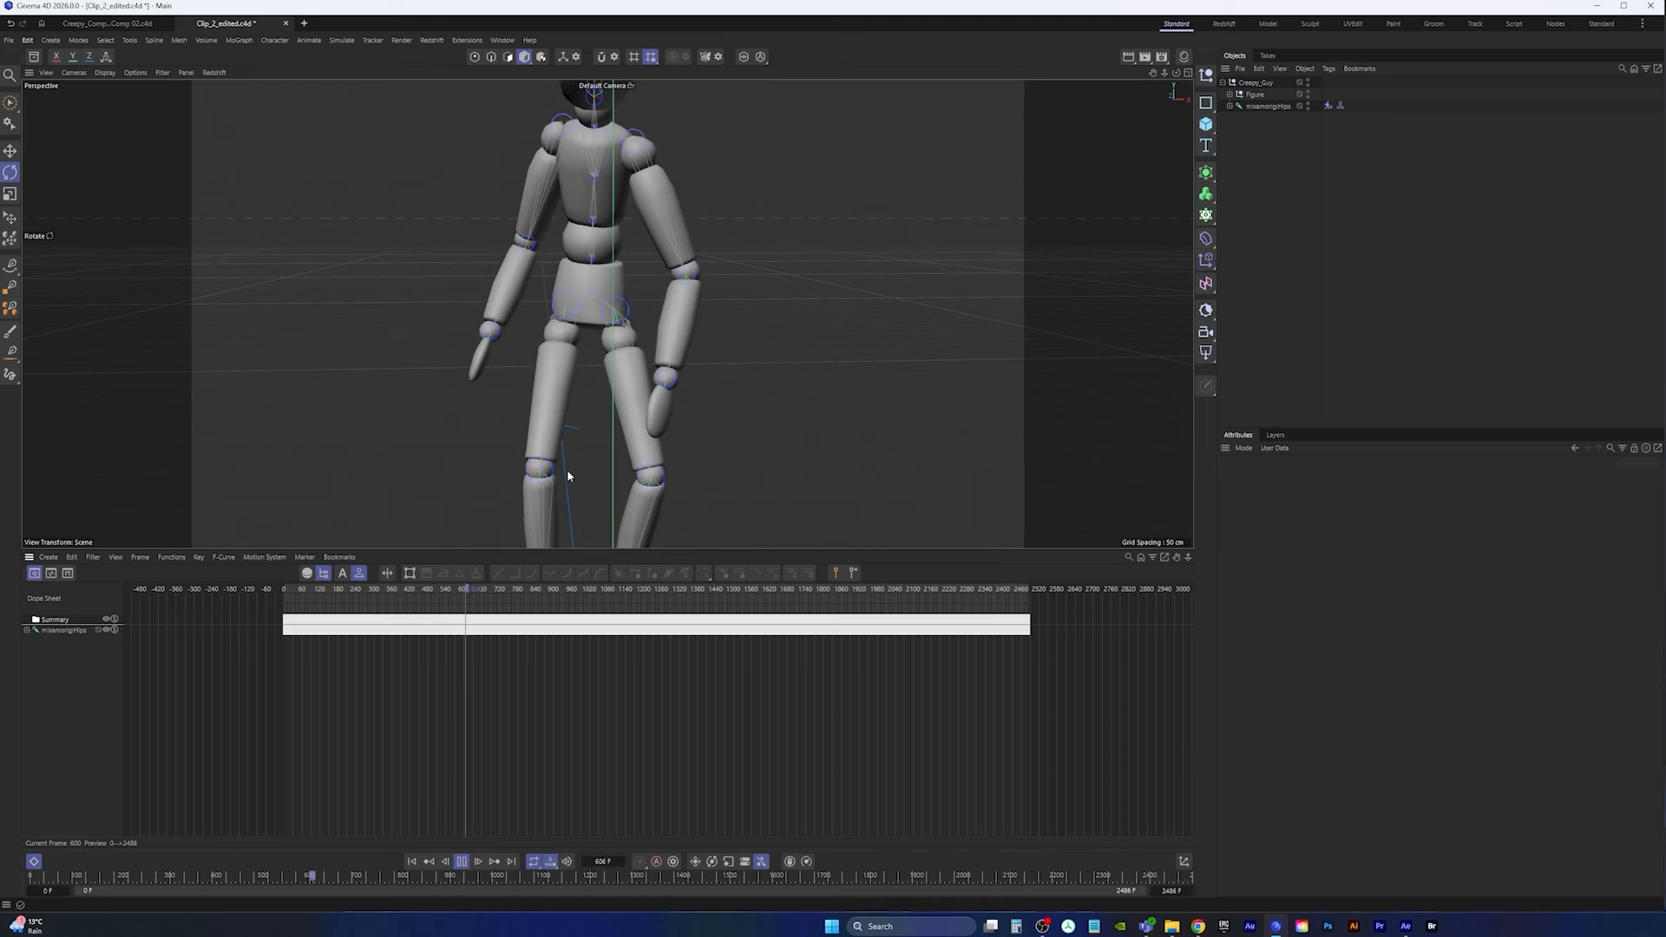
pyautogui.moveTo(486, 589); pyautogui.dragTo(537, 592)
pyautogui.keyDown('alt'); pyautogui.moveTo(544, 384); pyautogui.dragTo(867, 367); pyautogui.keyUp('alt')
pyautogui.keyDown('alt'); pyautogui.moveTo(559, 396); pyautogui.dragTo(469, 491, button='right'); pyautogui.keyUp('alt')
pyautogui.keyDown('alt'); pyautogui.moveTo(556, 386); pyautogui.dragTo(559, 422, button='middle'); pyautogui.keyUp('alt')
pyautogui.keyDown('alt'); pyautogui.moveTo(560, 408); pyautogui.dragTo(345, 432); pyautogui.keyUp('alt')
pyautogui.keyDown('alt'); pyautogui.moveTo(564, 470); pyautogui.dragTo(550, 408, button='middle'); pyautogui.keyUp('alt')
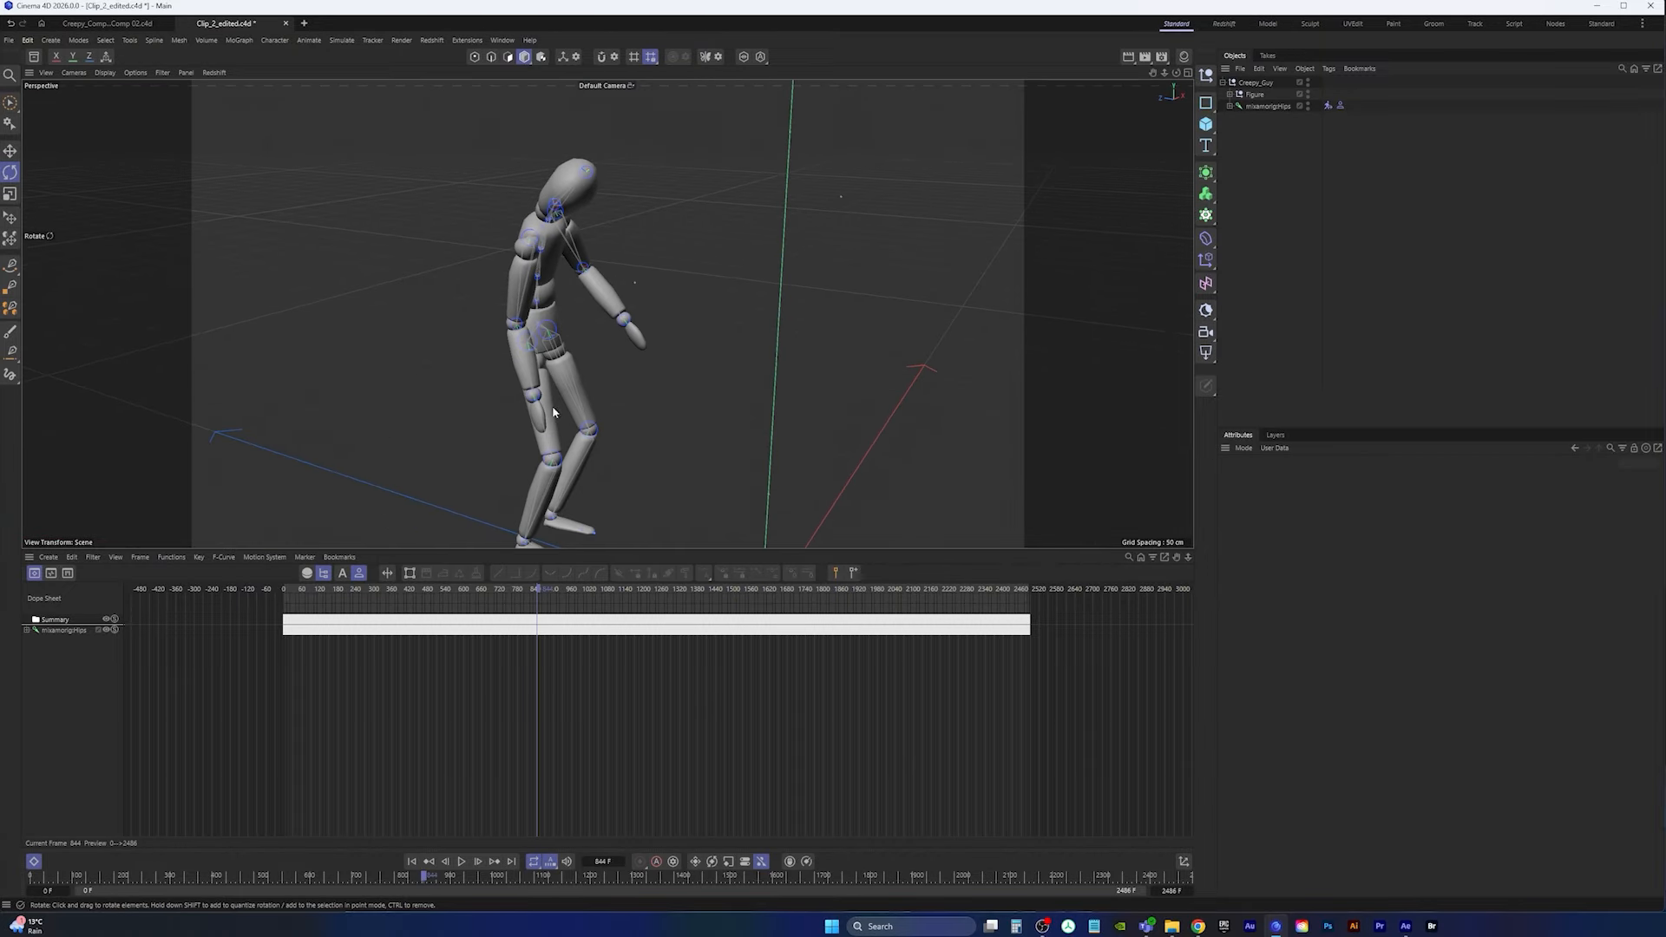
pyautogui.keyDown('alt'); pyautogui.moveTo(537, 417); pyautogui.dragTo(641, 392); pyautogui.keyUp('alt')
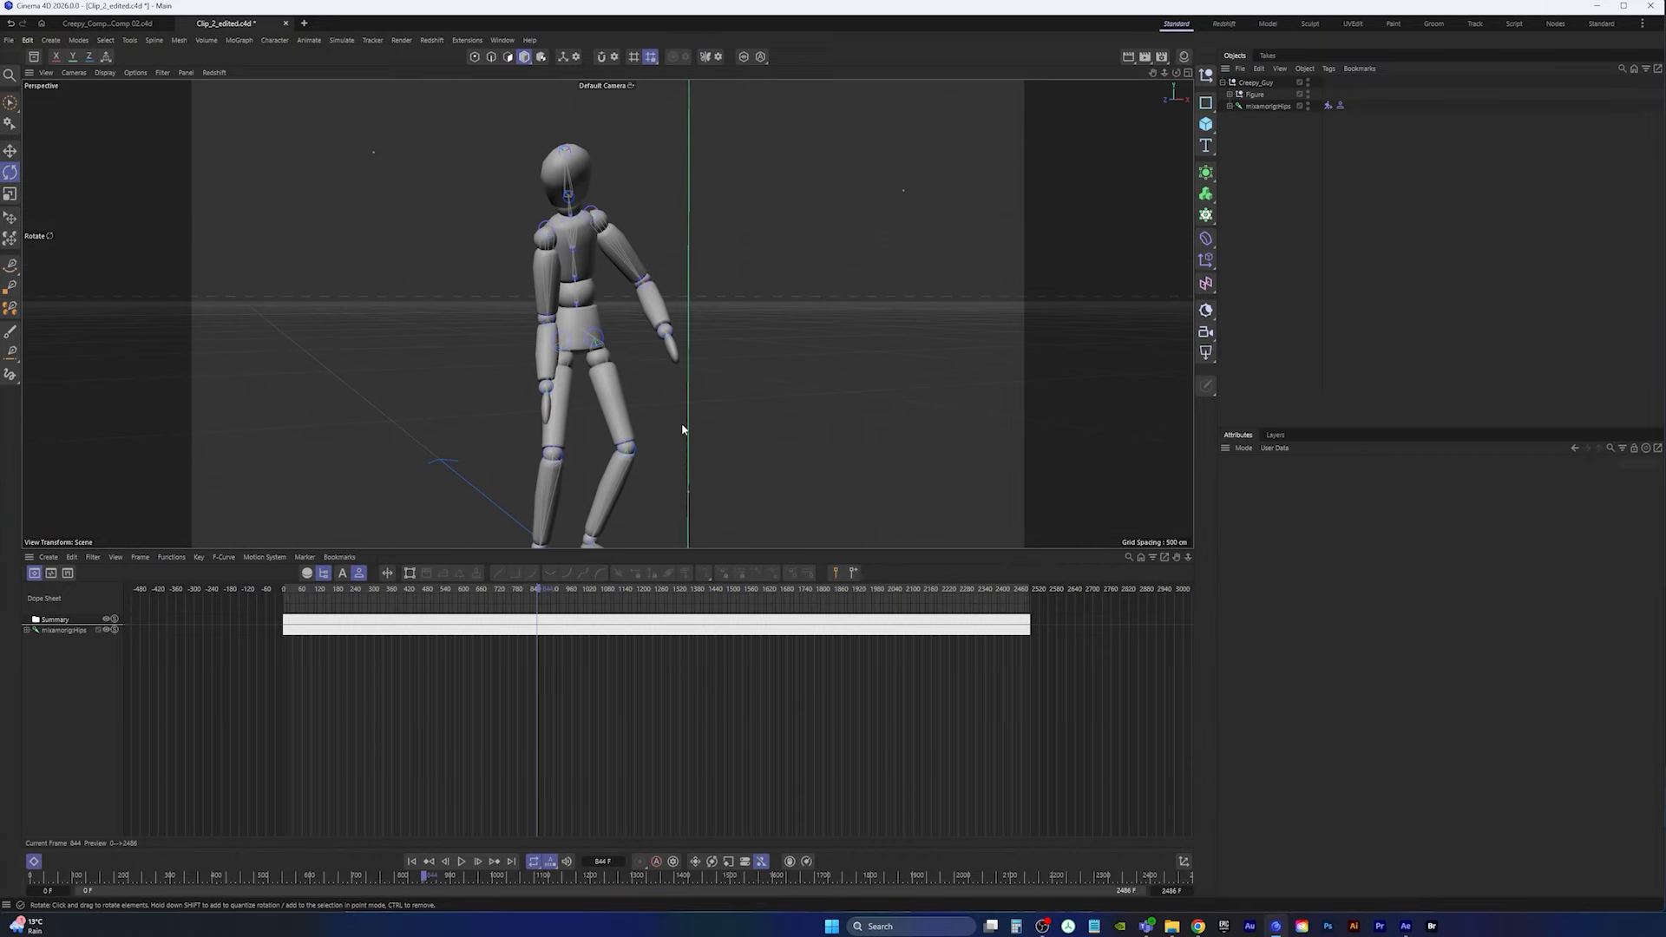
pyautogui.keyDown('alt'); pyautogui.moveTo(646, 490); pyautogui.dragTo(619, 367); pyautogui.keyUp('alt')
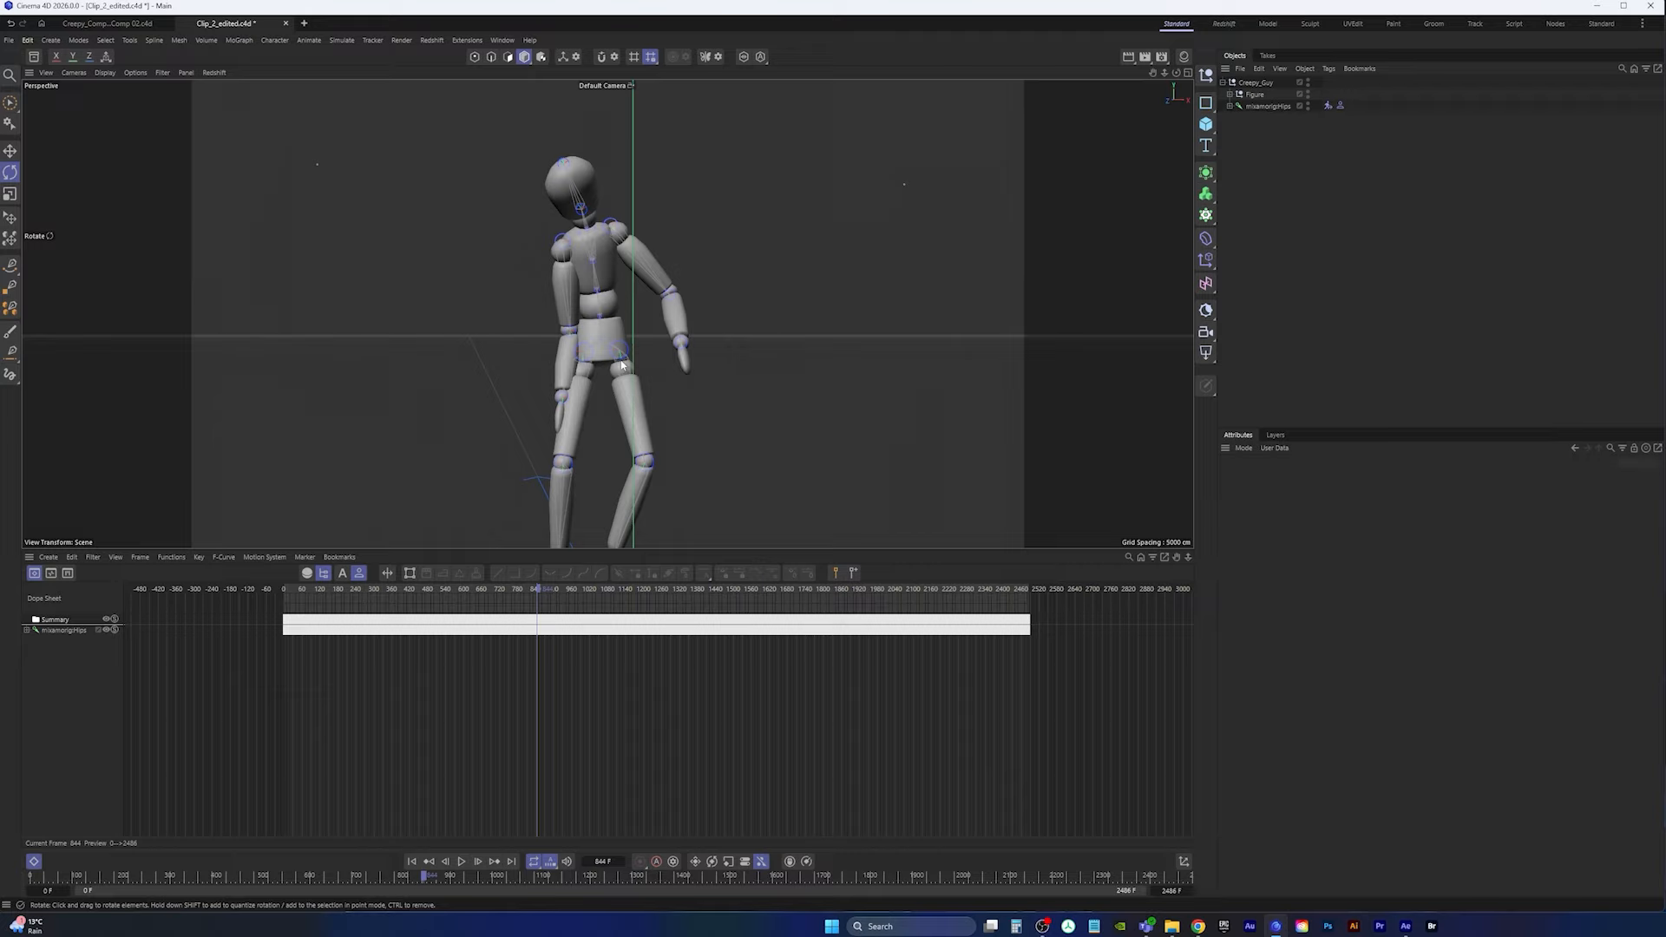
# Step: Save the changes to the Clip_2_edited project
pyautogui.click(274, 40)
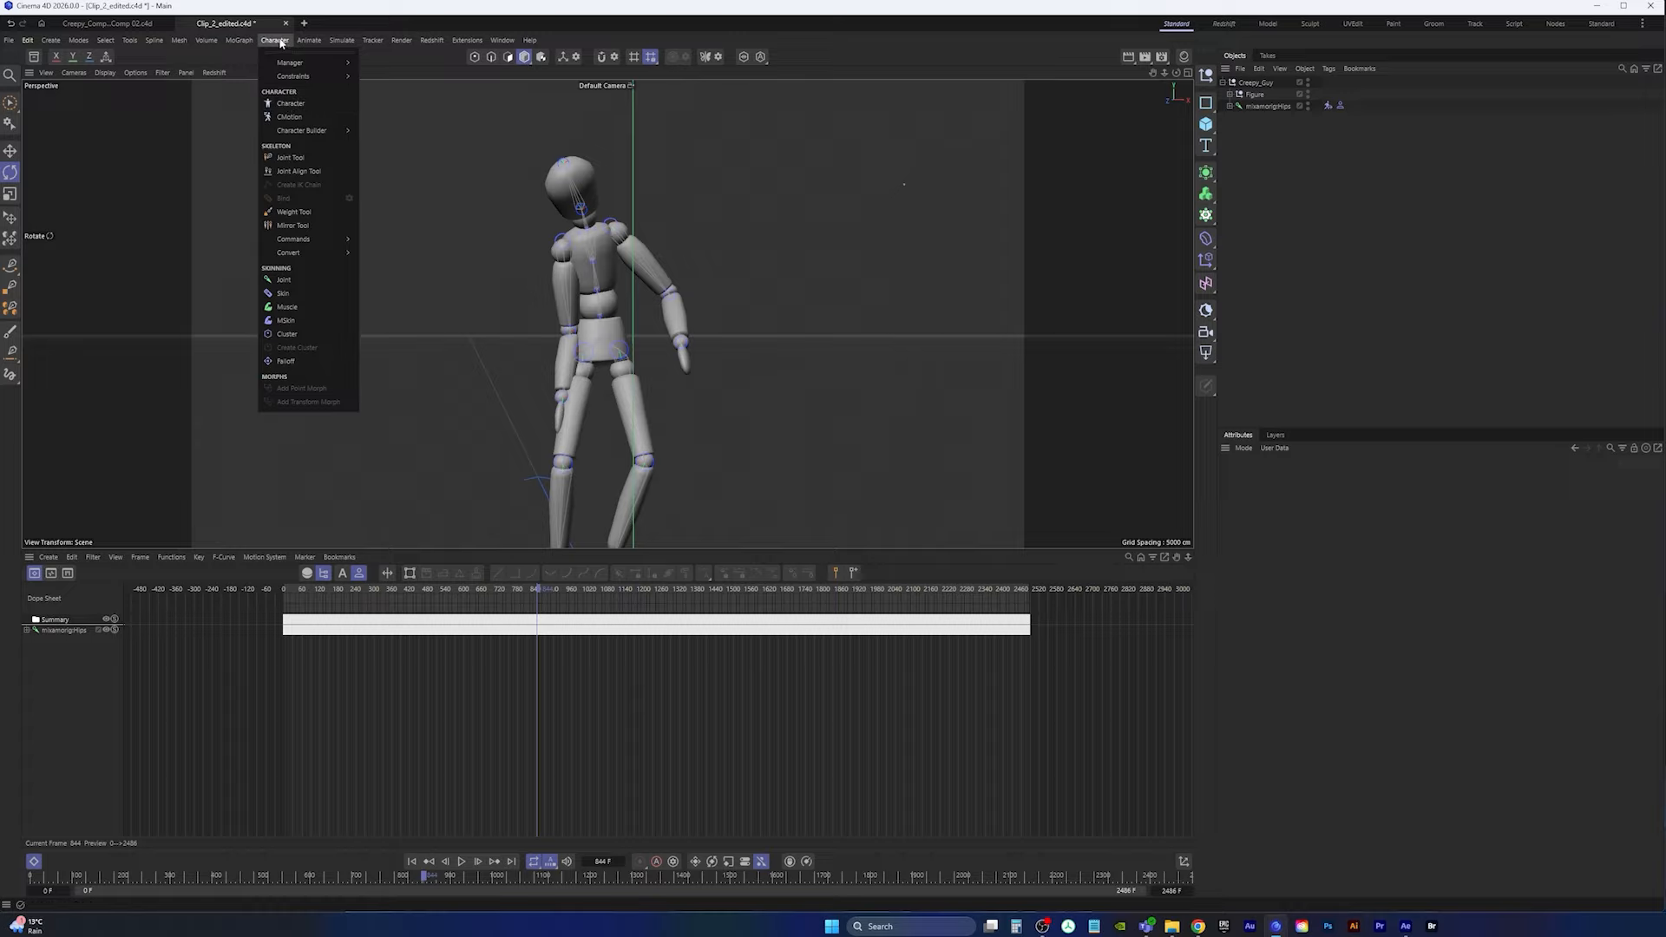
pyautogui.click(325, 145)
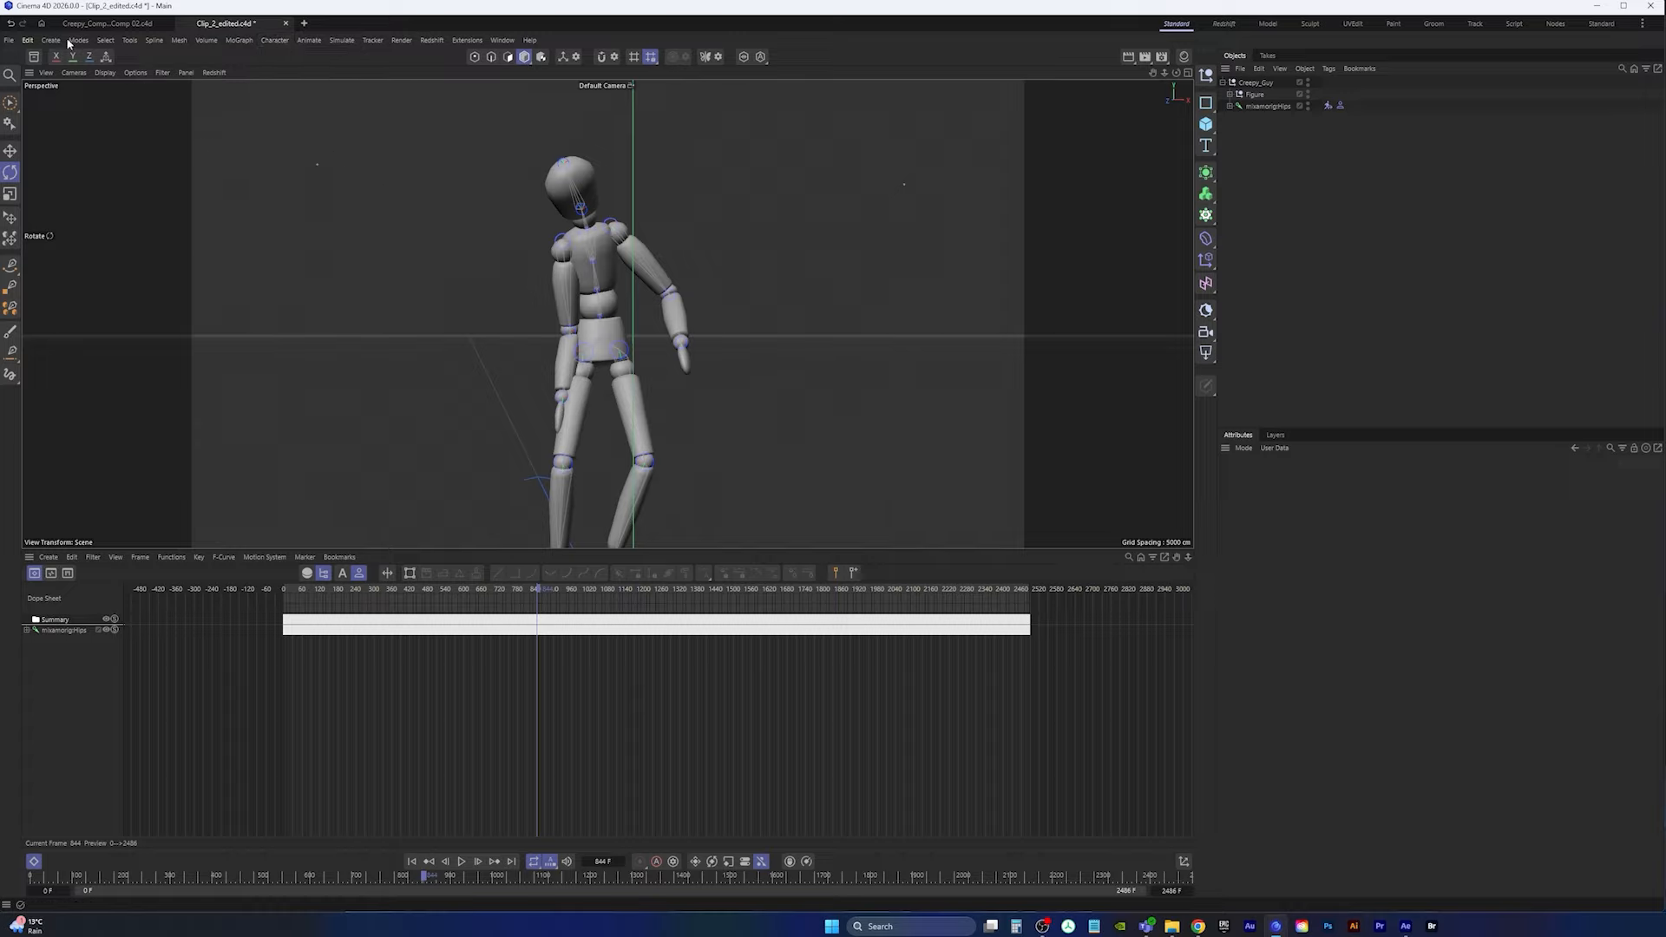
pyautogui.click(9, 40)
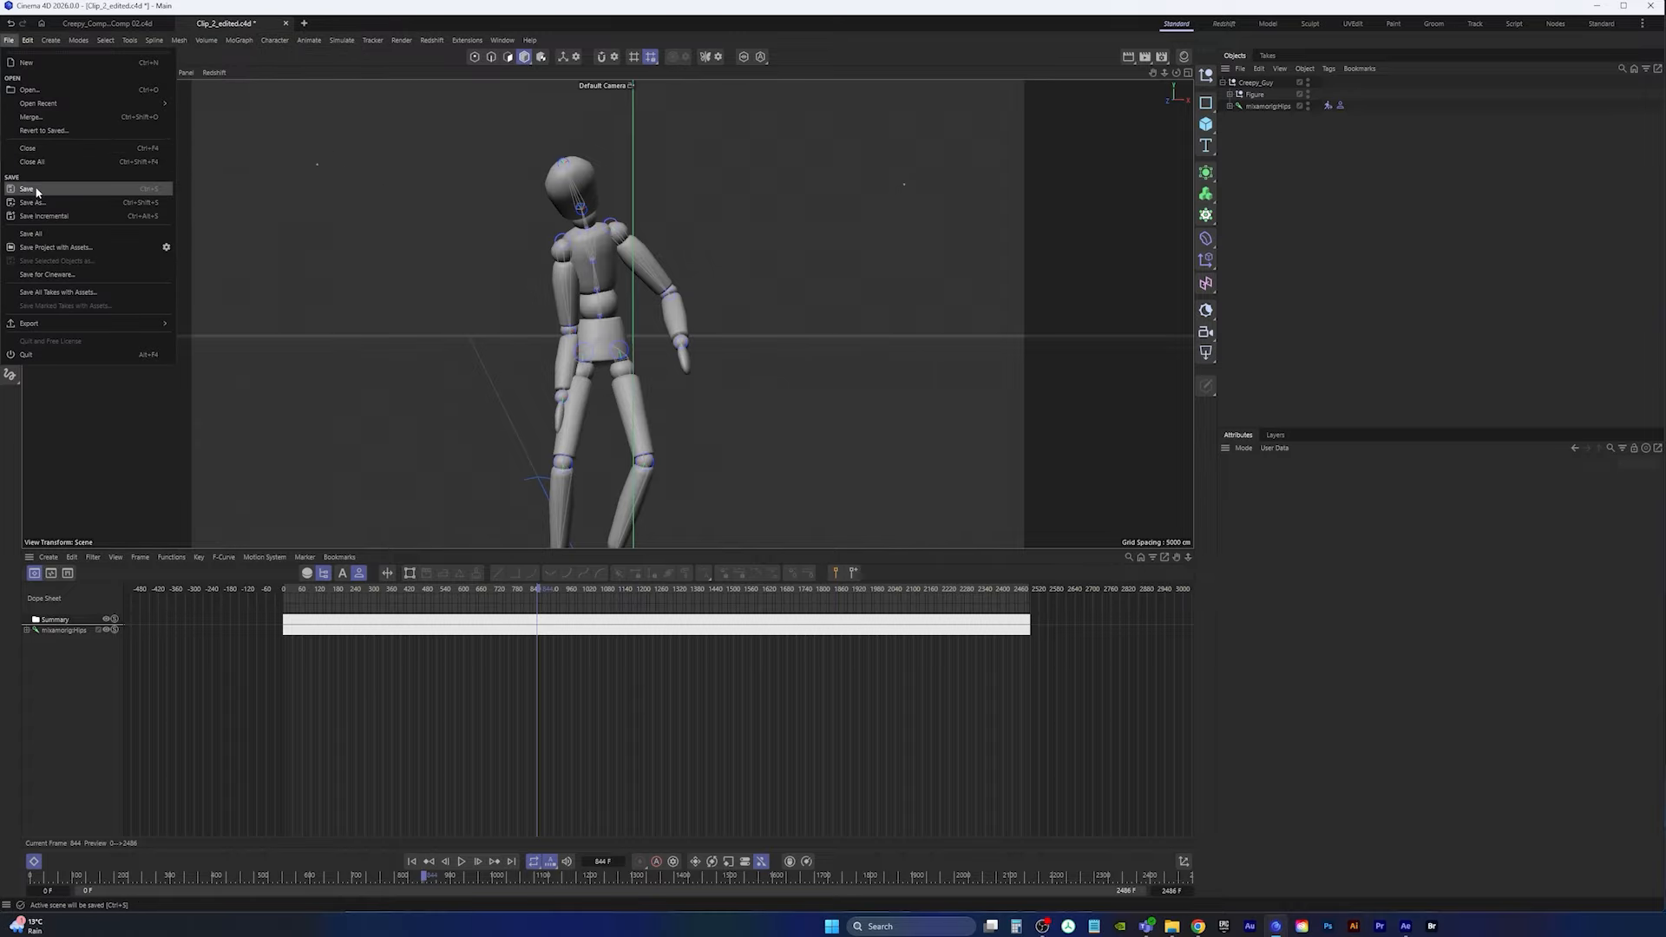
pyautogui.click(38, 191)
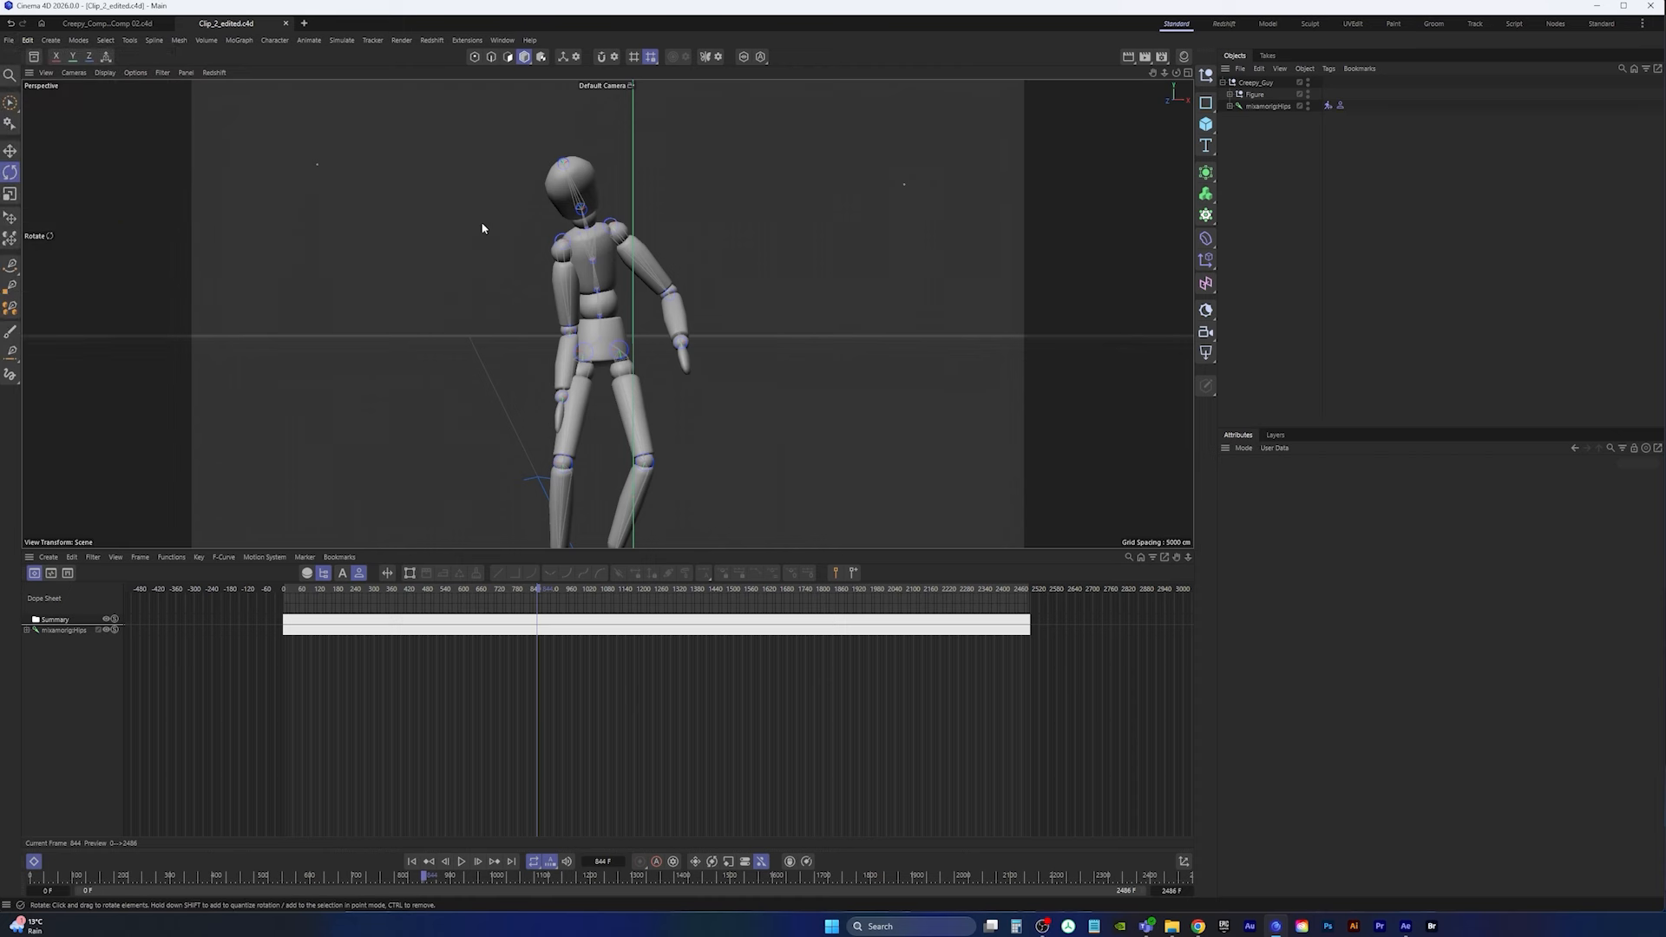
# Step: Add a Character object to the scene and set its build template to Mixamo Control Rig
pyautogui.click(289, 43)
pyautogui.click(291, 103)
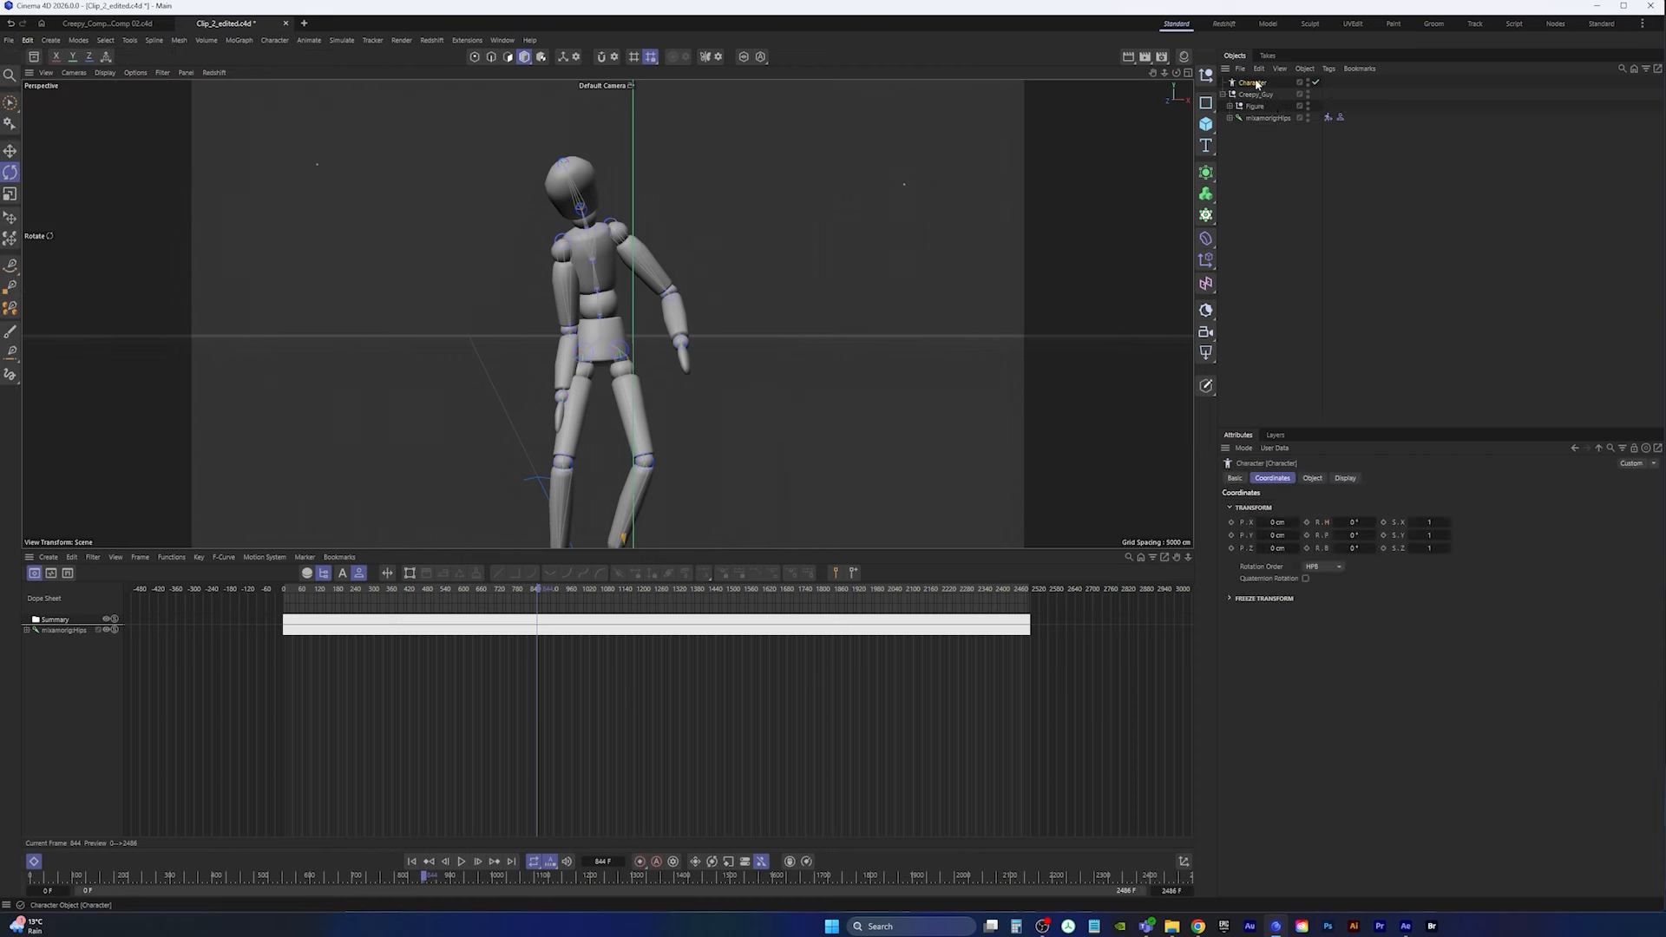
pyautogui.click(1313, 479)
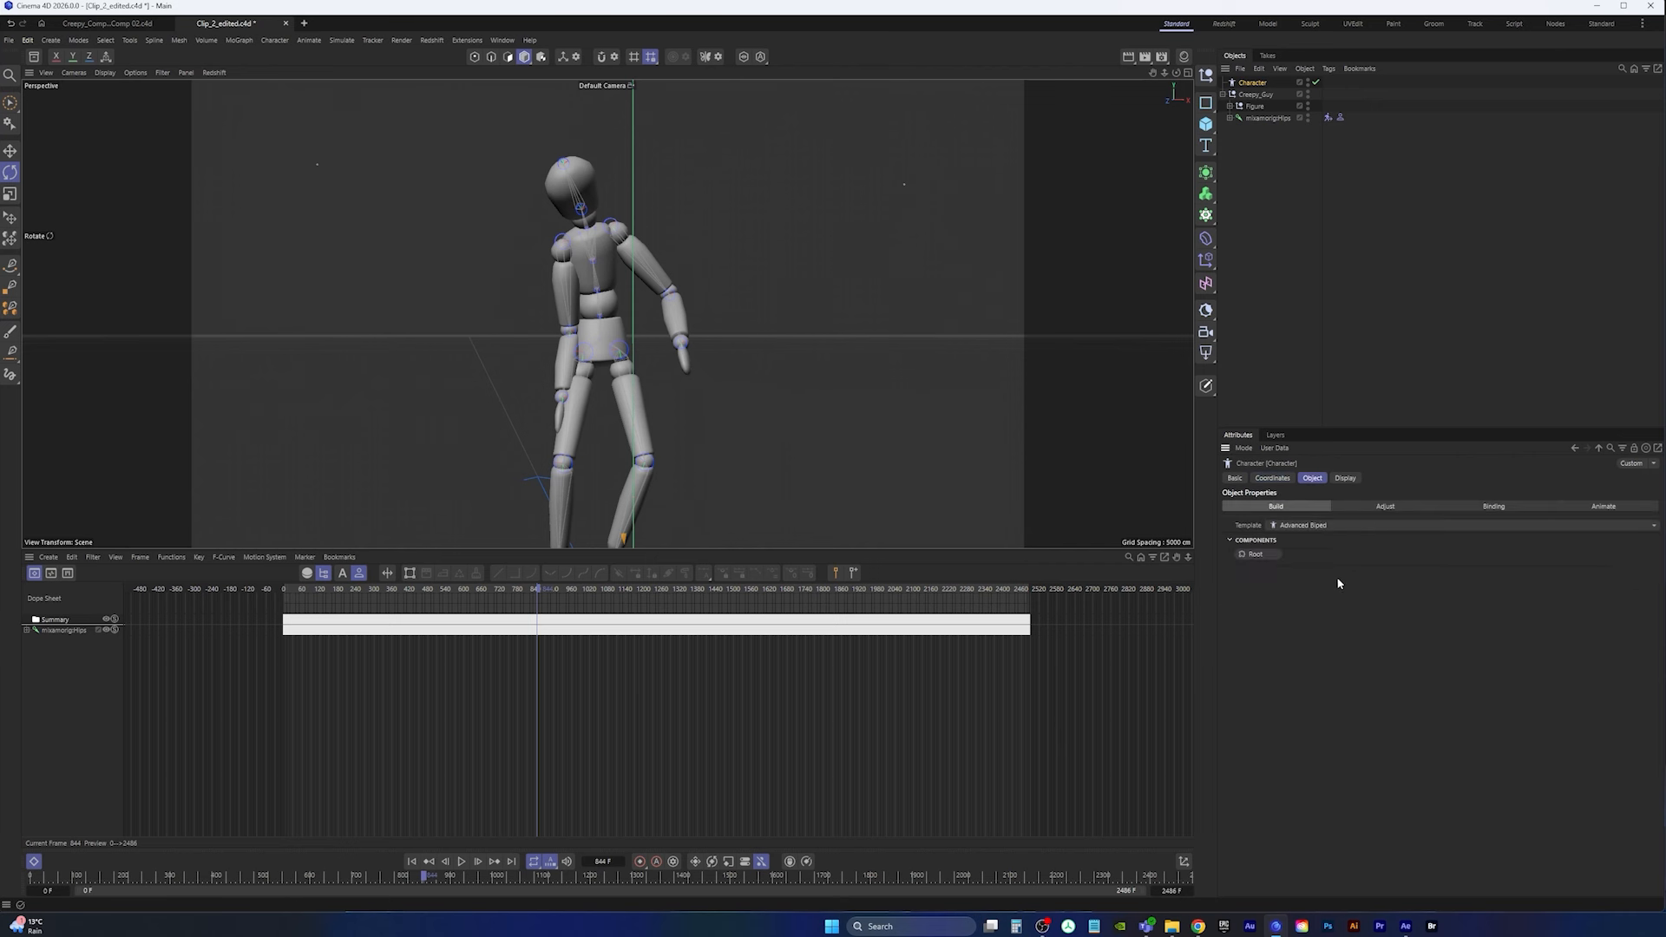
pyautogui.click(1313, 526)
pyautogui.click(1328, 646)
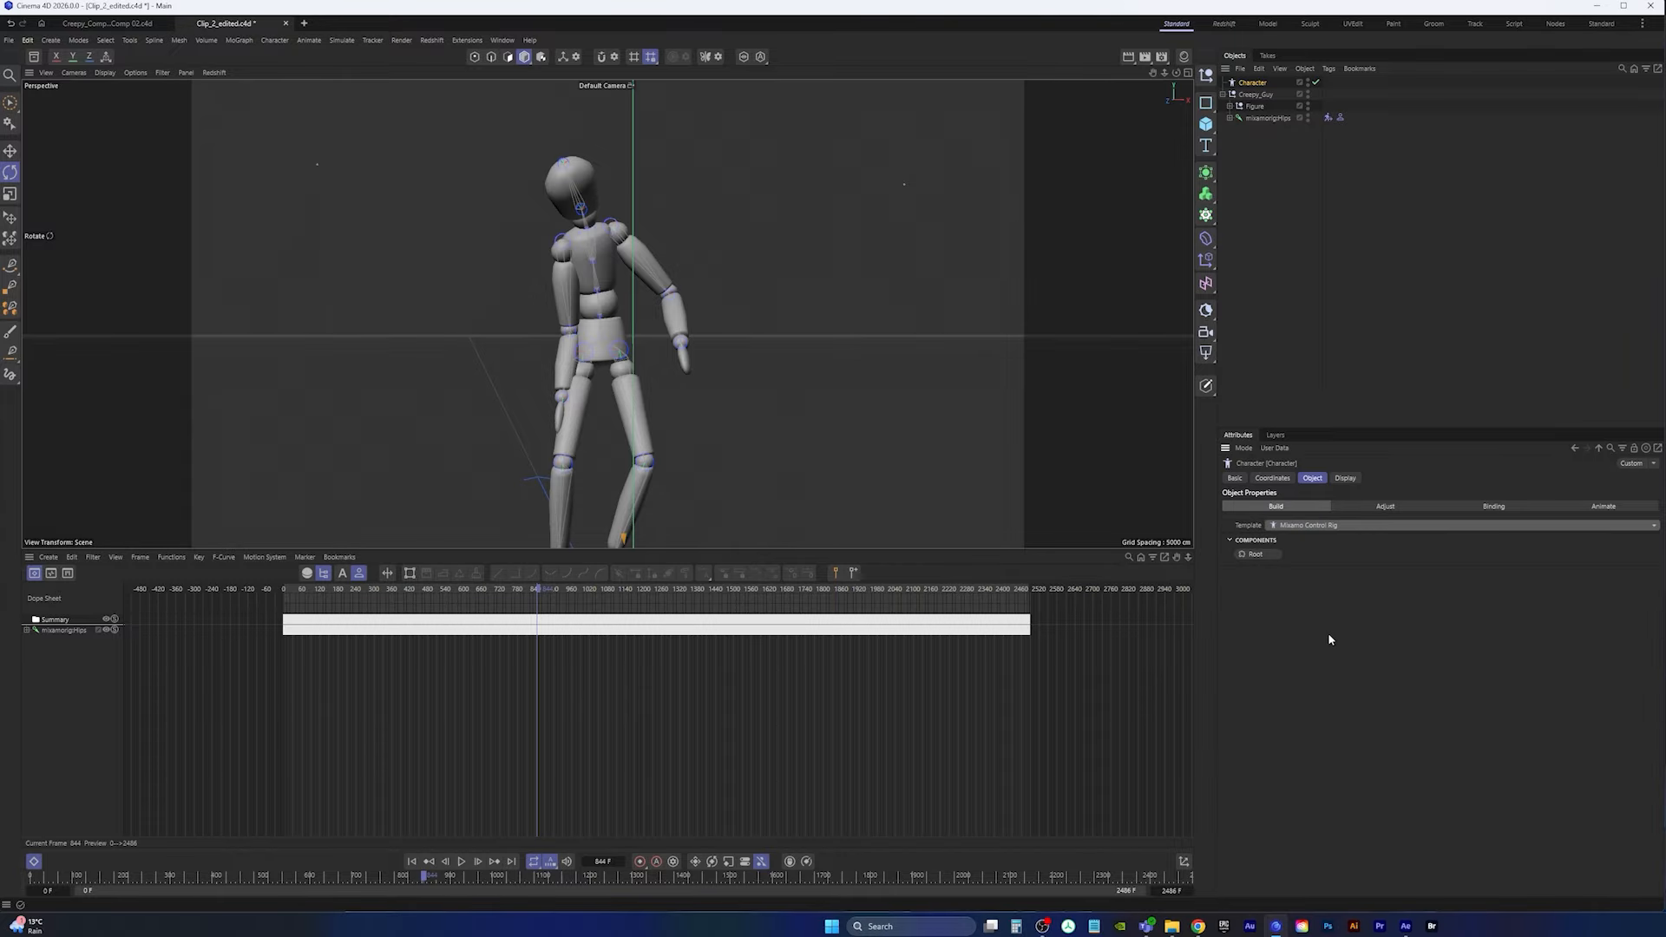
# Step: Build the Character's Root, its Pelvis (Mixamo) component, and a left and right Arm (Mixamo)
pyautogui.click(1258, 554)
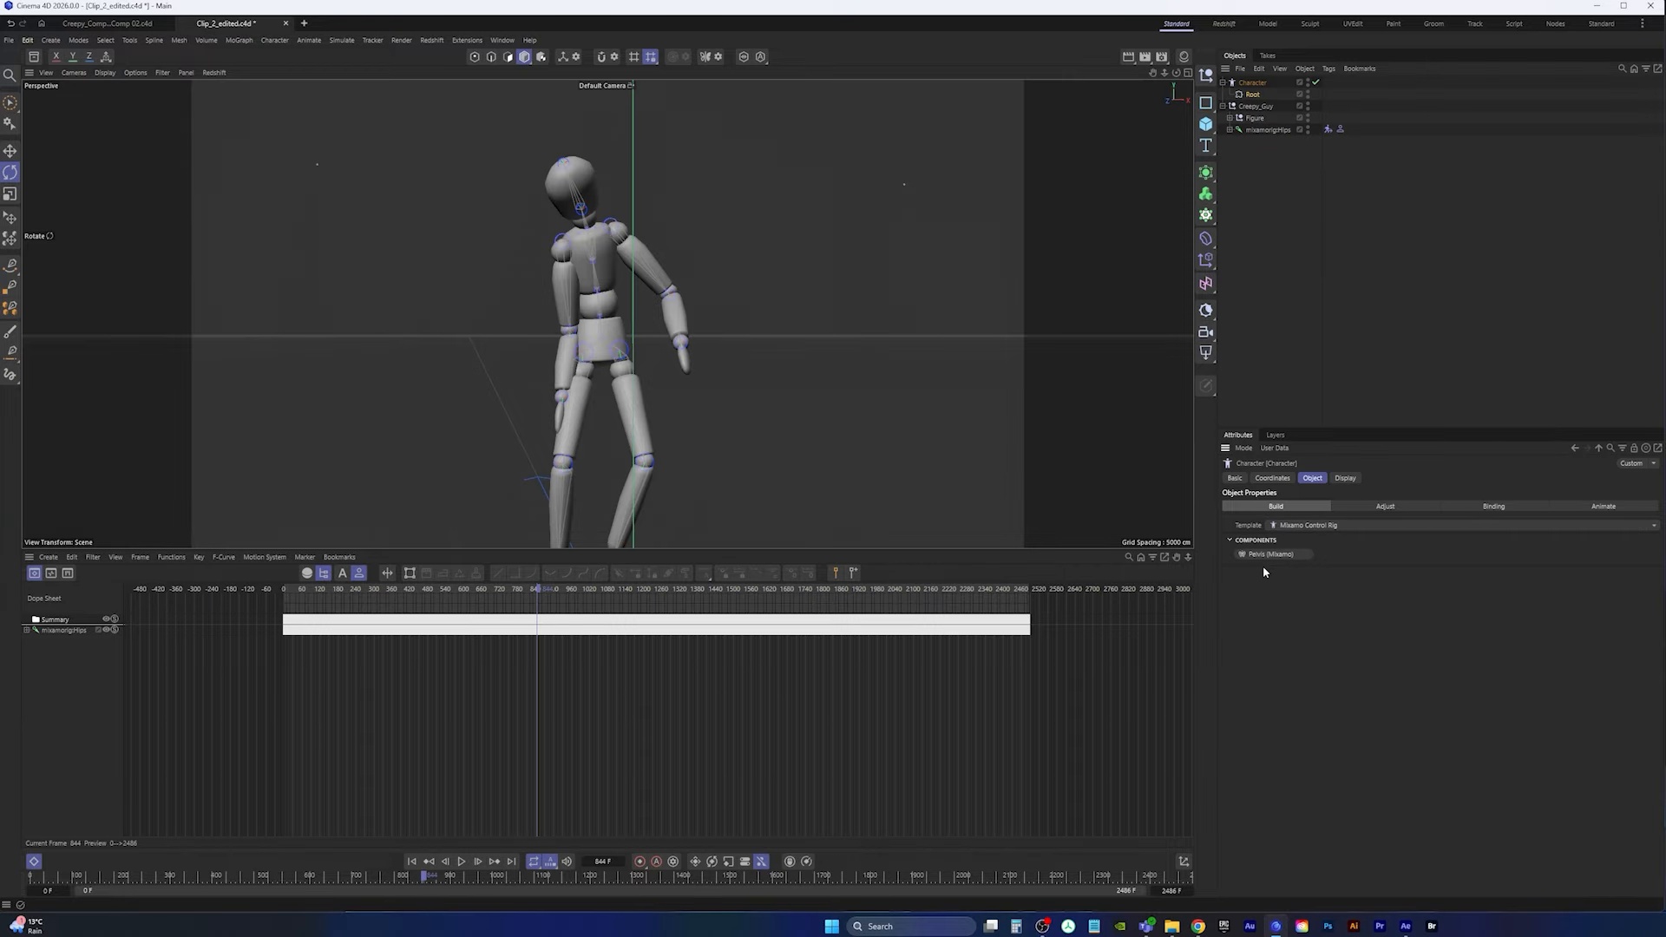
pyautogui.click(1267, 553)
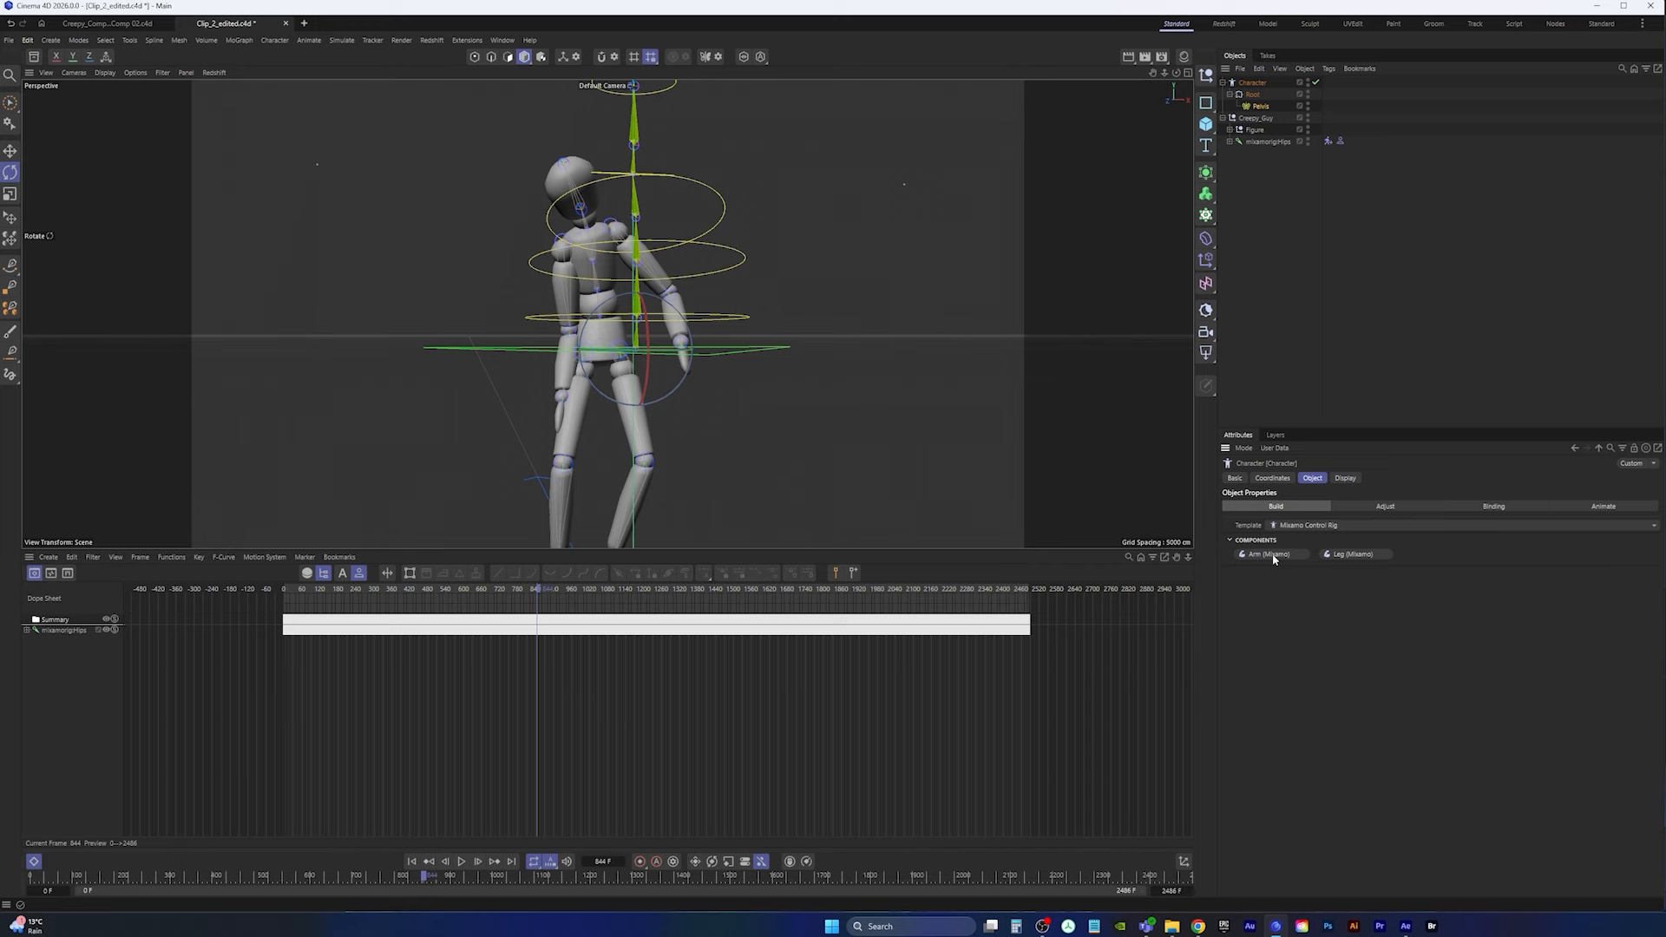
pyautogui.click(1269, 554)
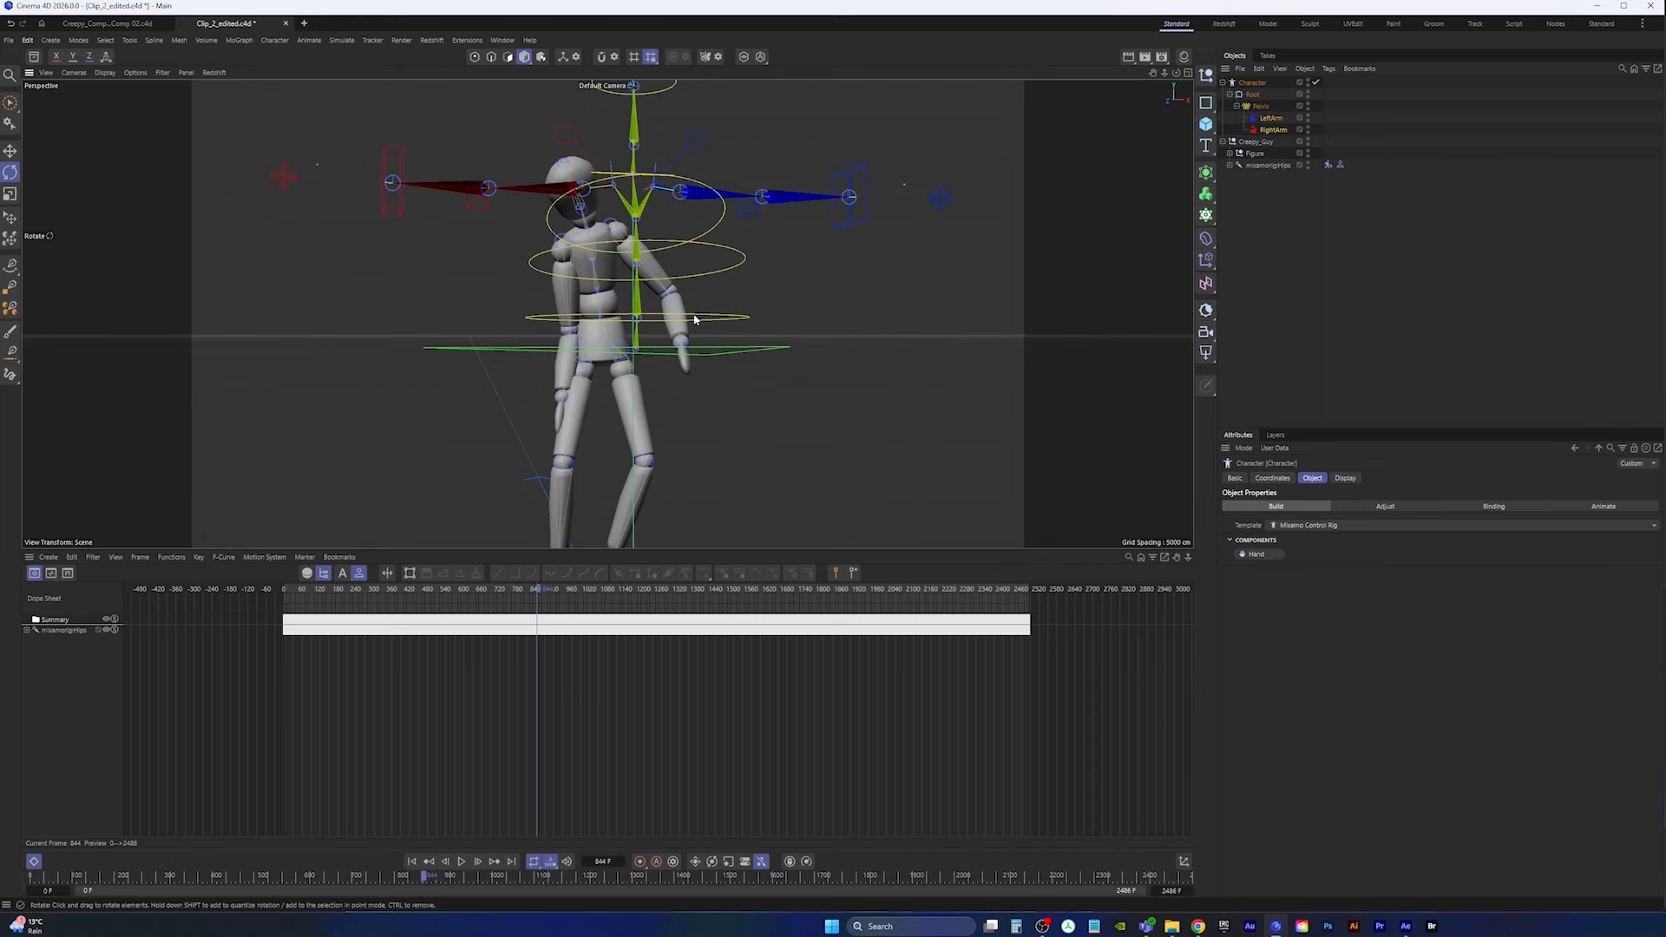
# Step: Return the animation to frame 0 and add a Hand component to both LeftArm and RightArm
pyautogui.click(412, 862)
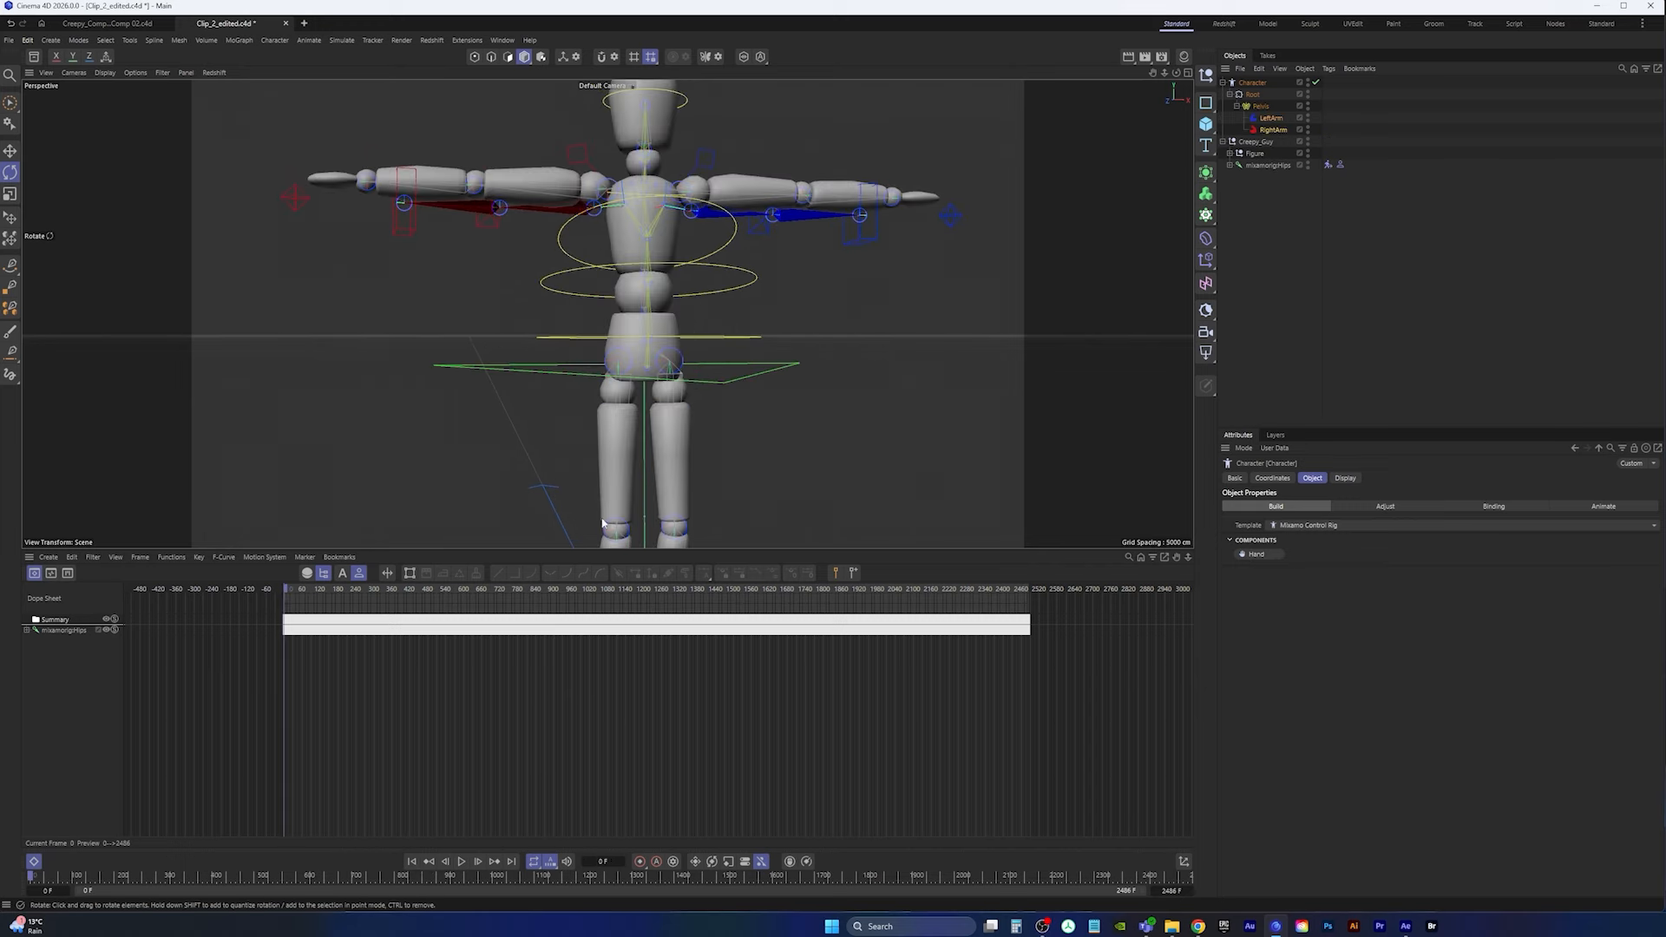
pyautogui.scroll(5, 619, 364)
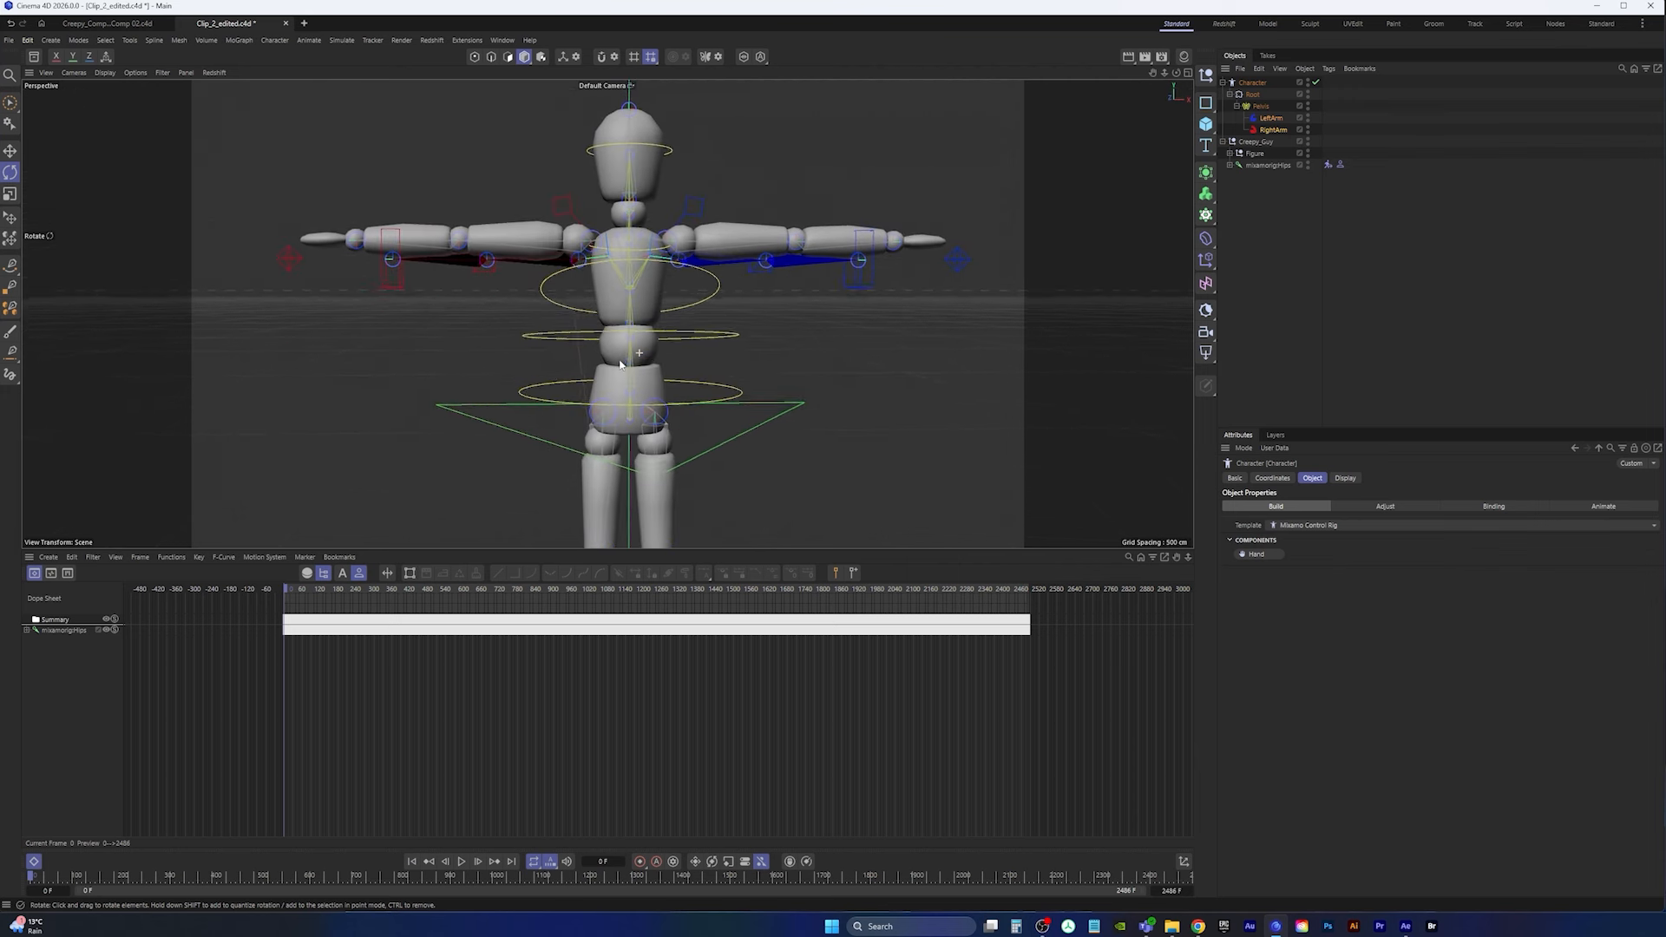
pyautogui.click(1270, 118)
pyautogui.click(1256, 555)
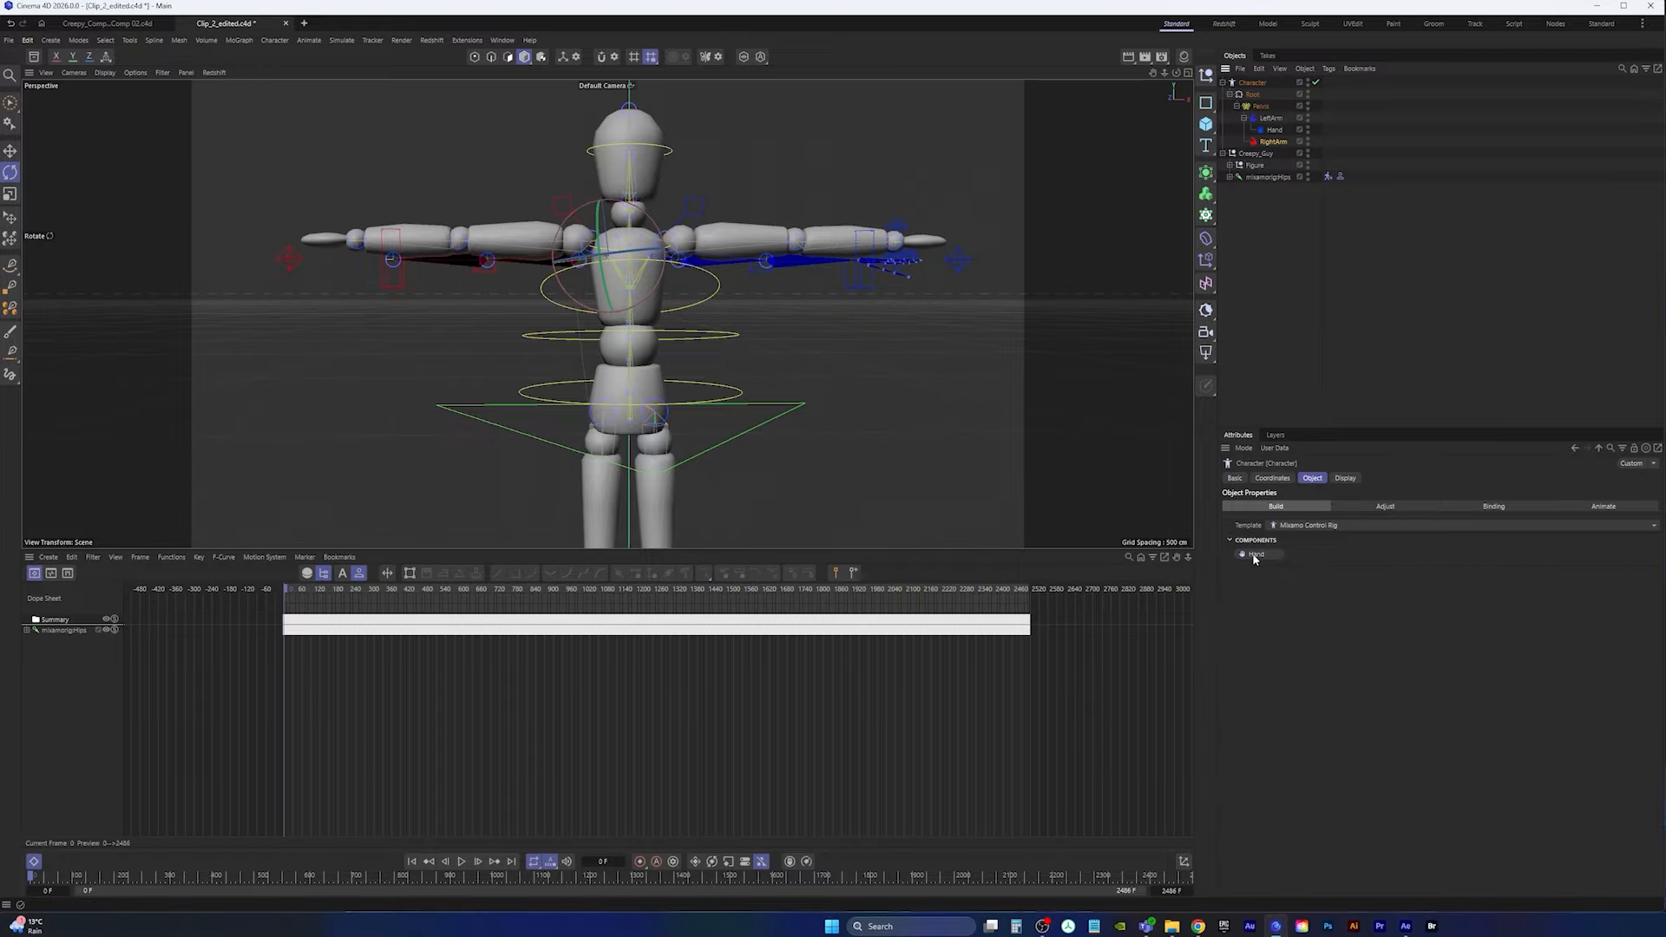
pyautogui.click(1254, 555)
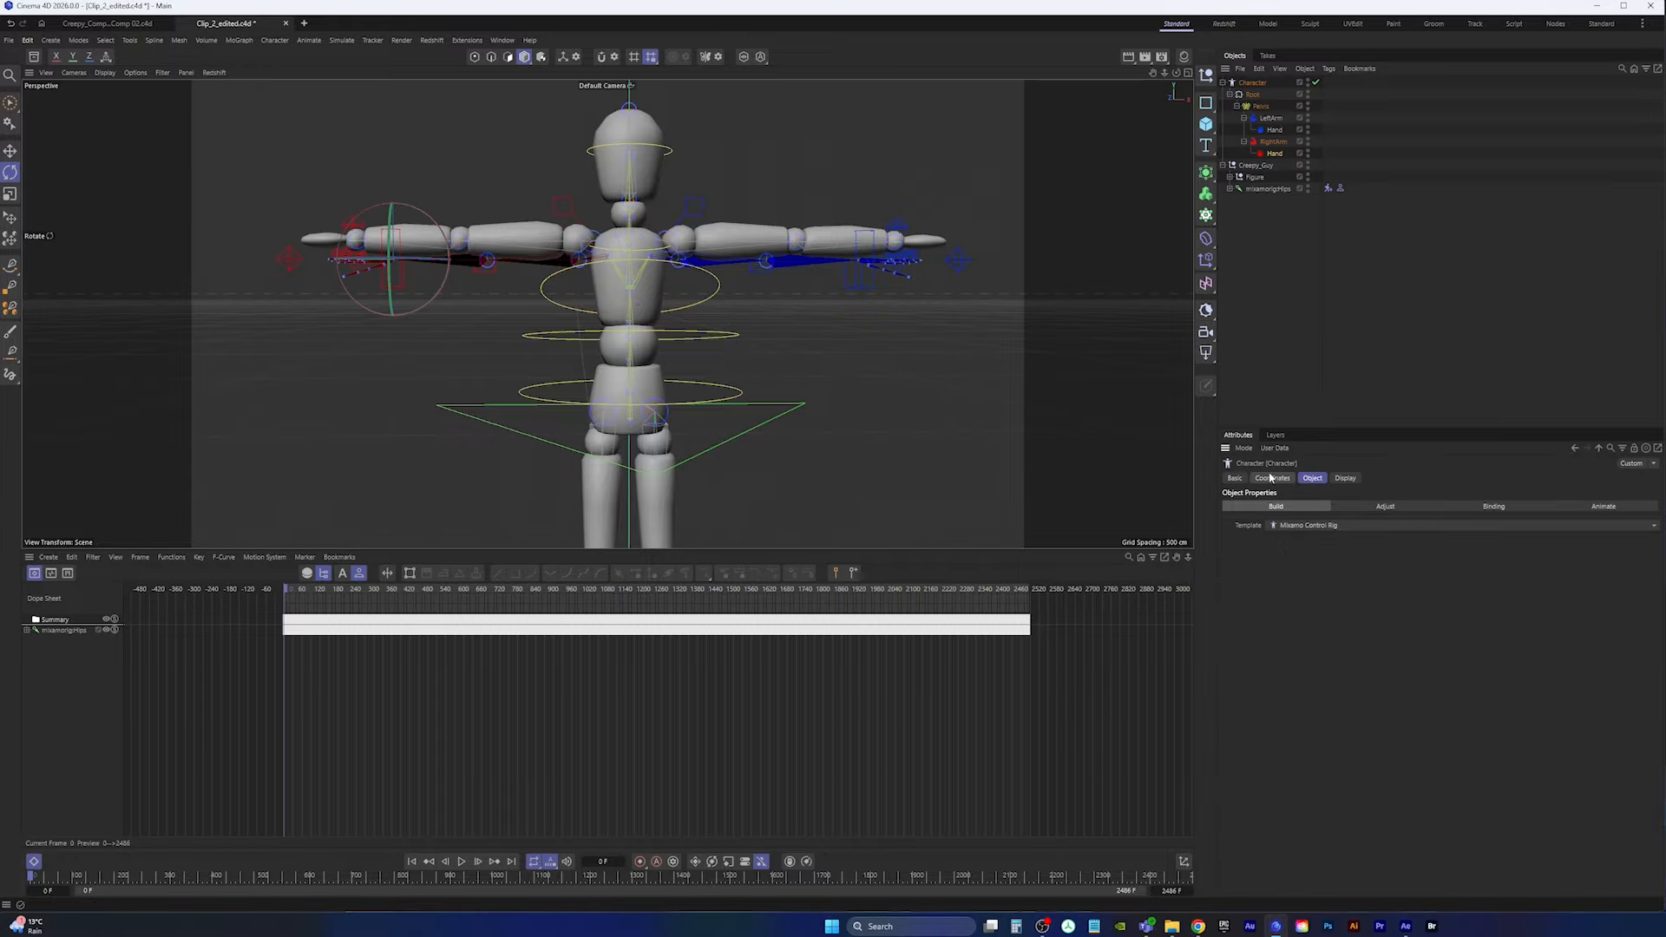
# Step: Add left and right Leg (Mixamo) components to the Pelvis and put the Character into Adjust mode
pyautogui.click(1260, 106)
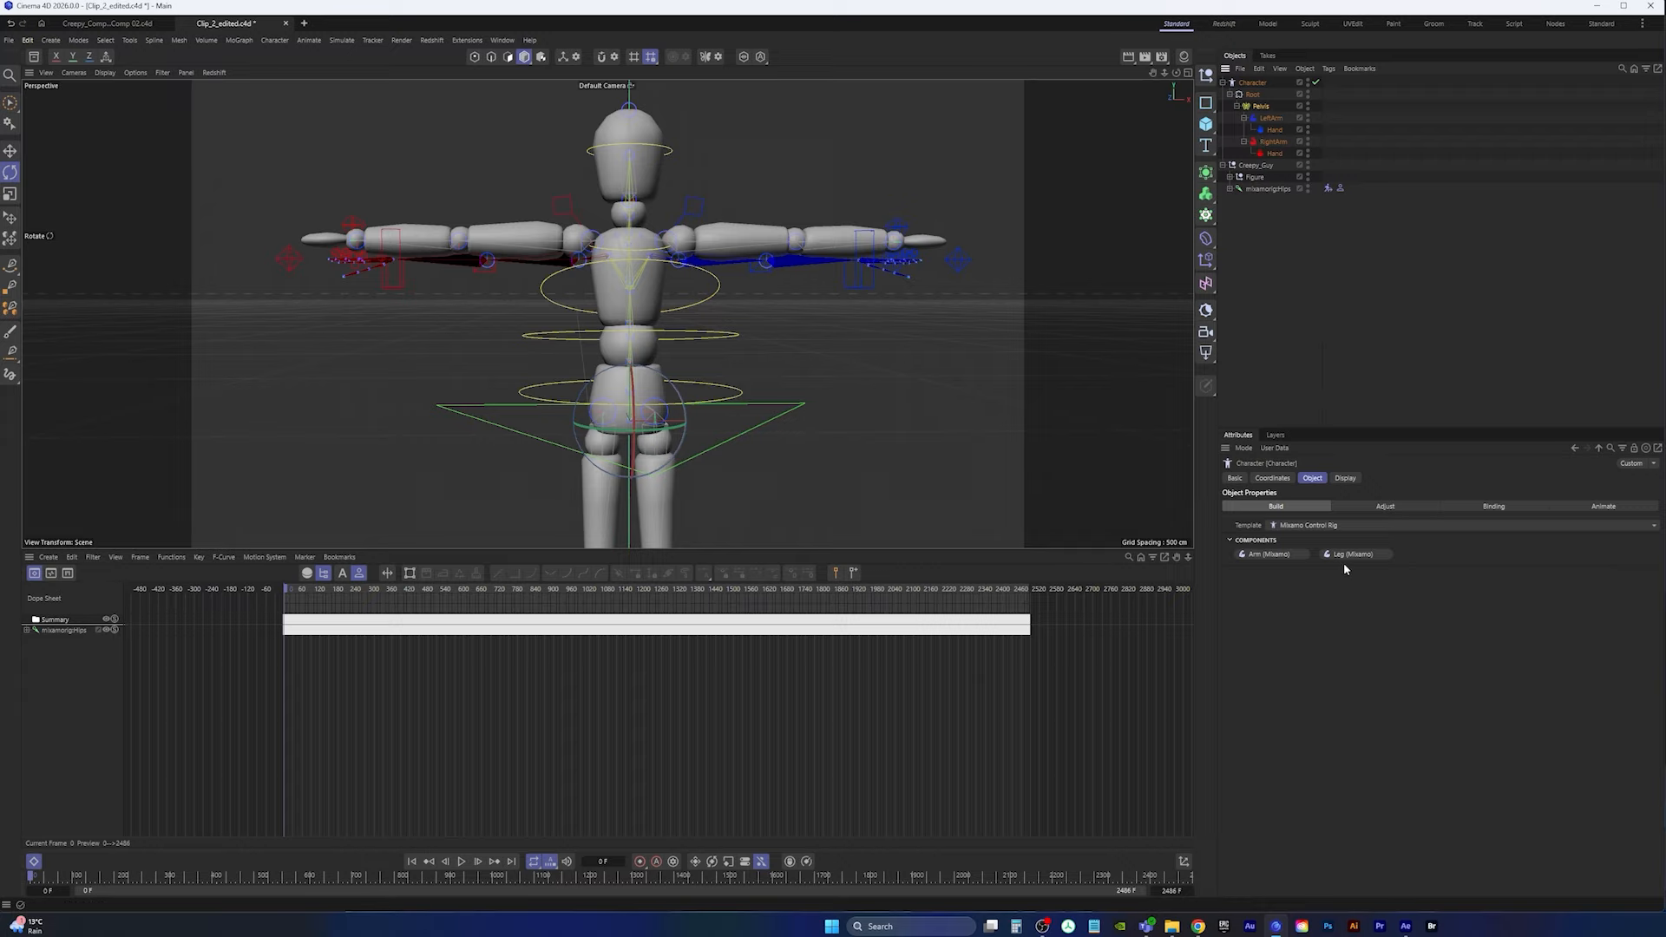
pyautogui.click(1355, 554)
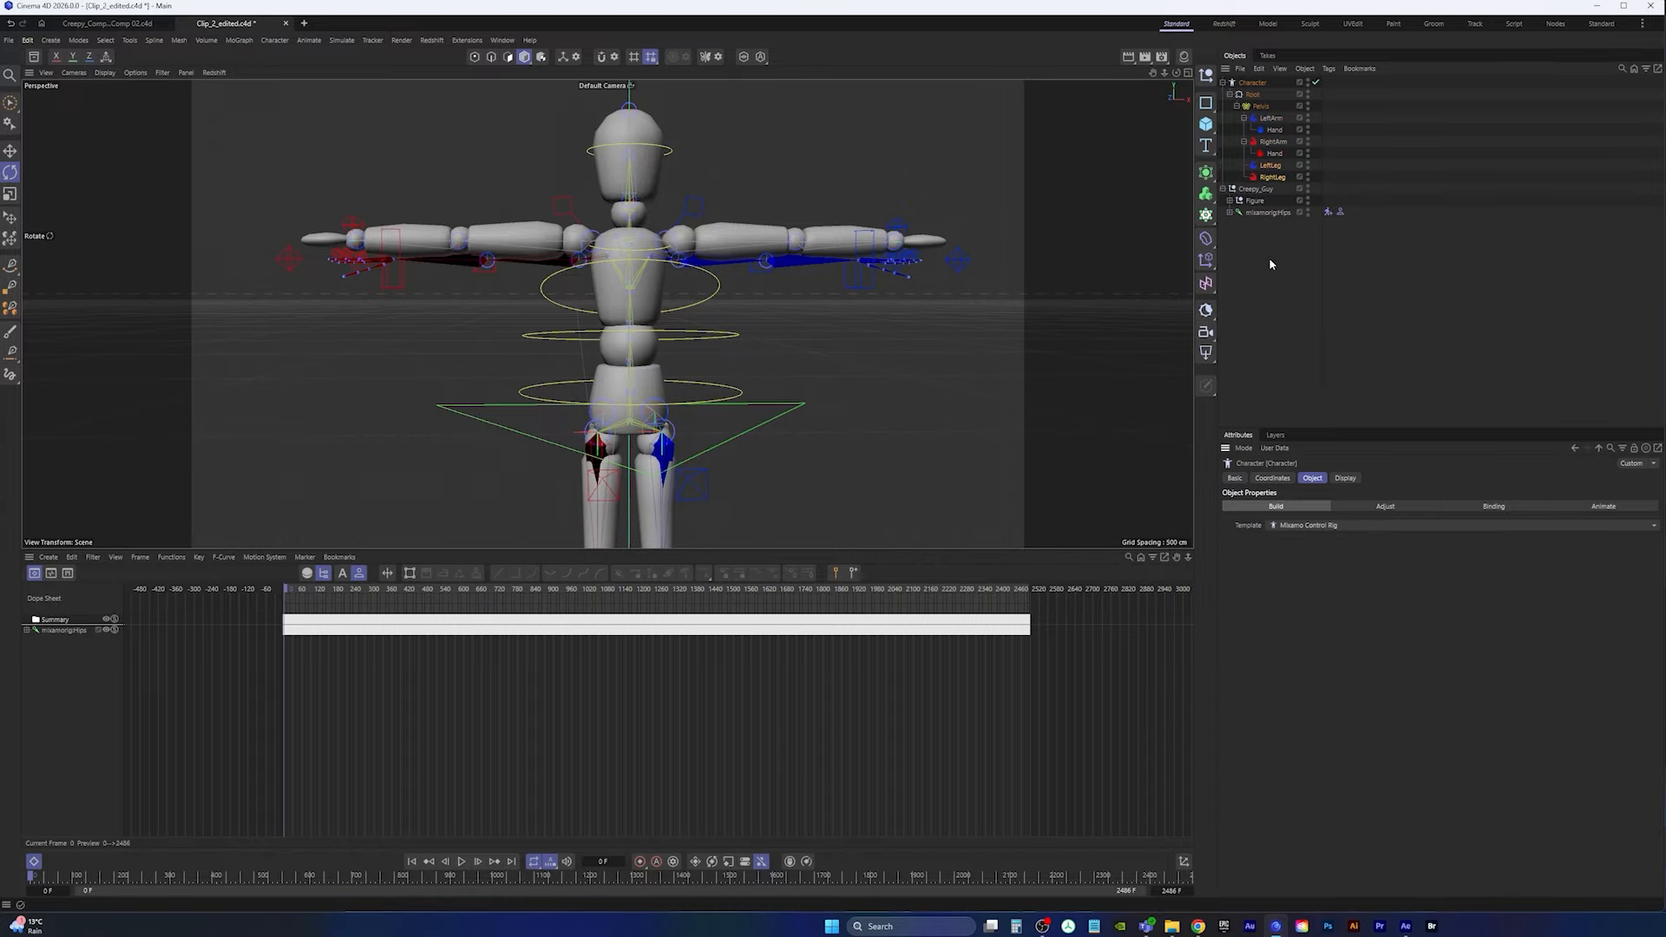
pyautogui.keyDown('alt'); pyautogui.moveTo(824, 308); pyautogui.dragTo(659, 325); pyautogui.keyUp('alt')
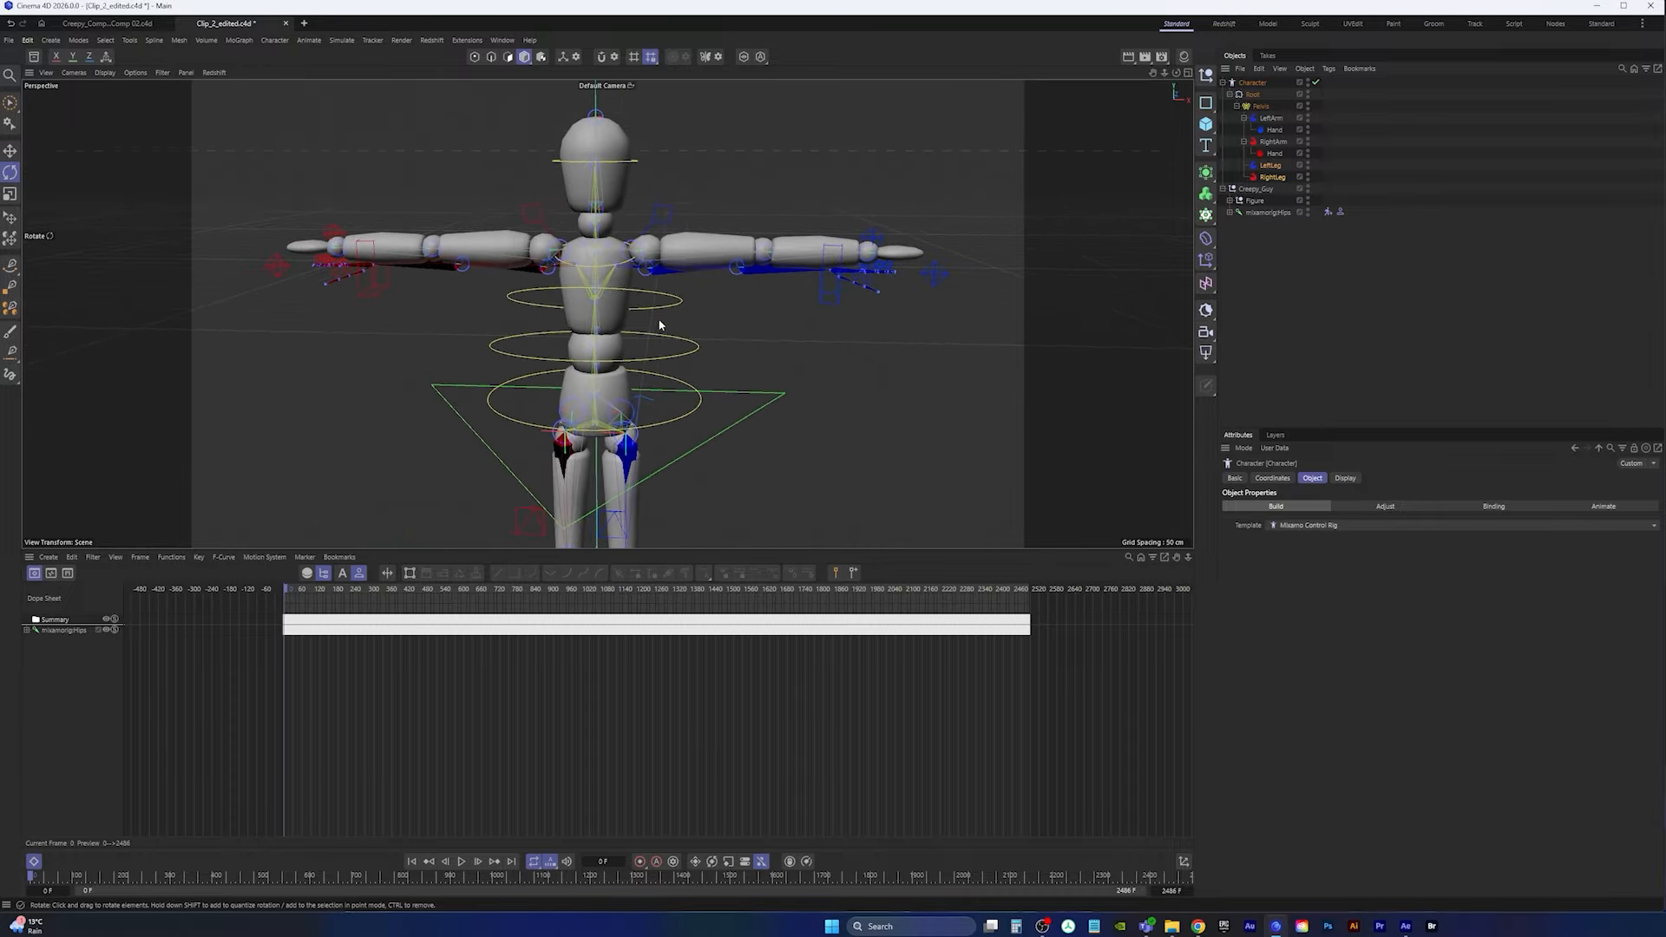
pyautogui.click(1402, 505)
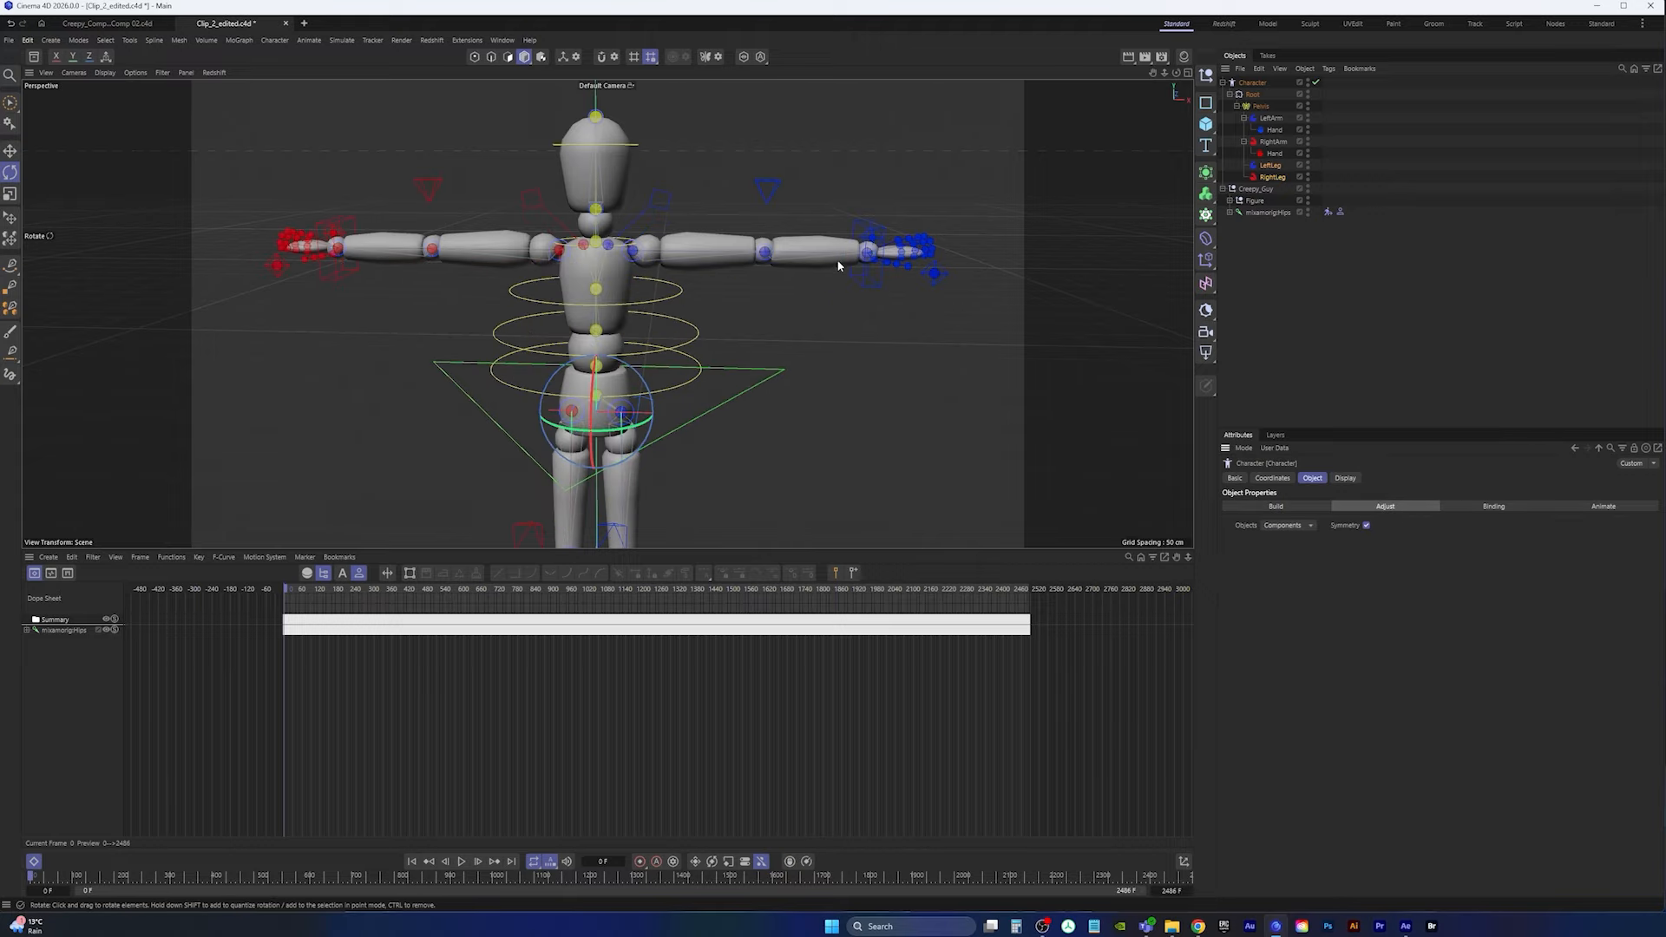
pyautogui.keyDown('alt'); pyautogui.moveTo(840, 260); pyautogui.dragTo(893, 269); pyautogui.keyUp('alt')
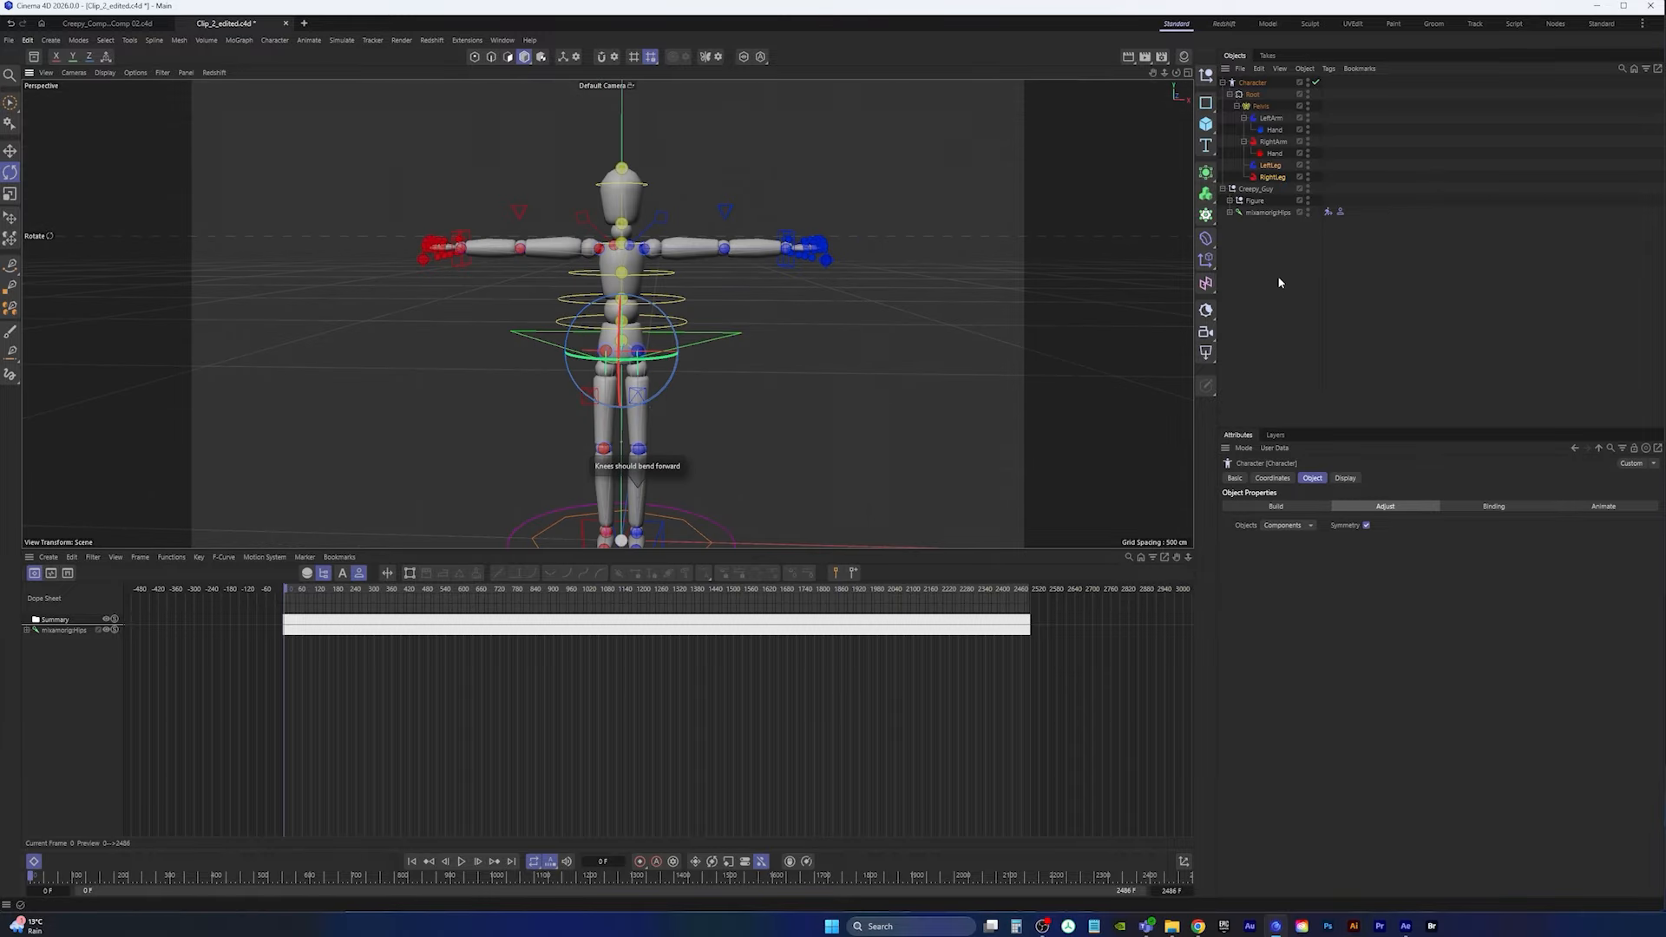
# Step: Put the Character into Animate mode and enlarge the Weight Transfer geometries list of the Master_con+ controller
pyautogui.click(1603, 507)
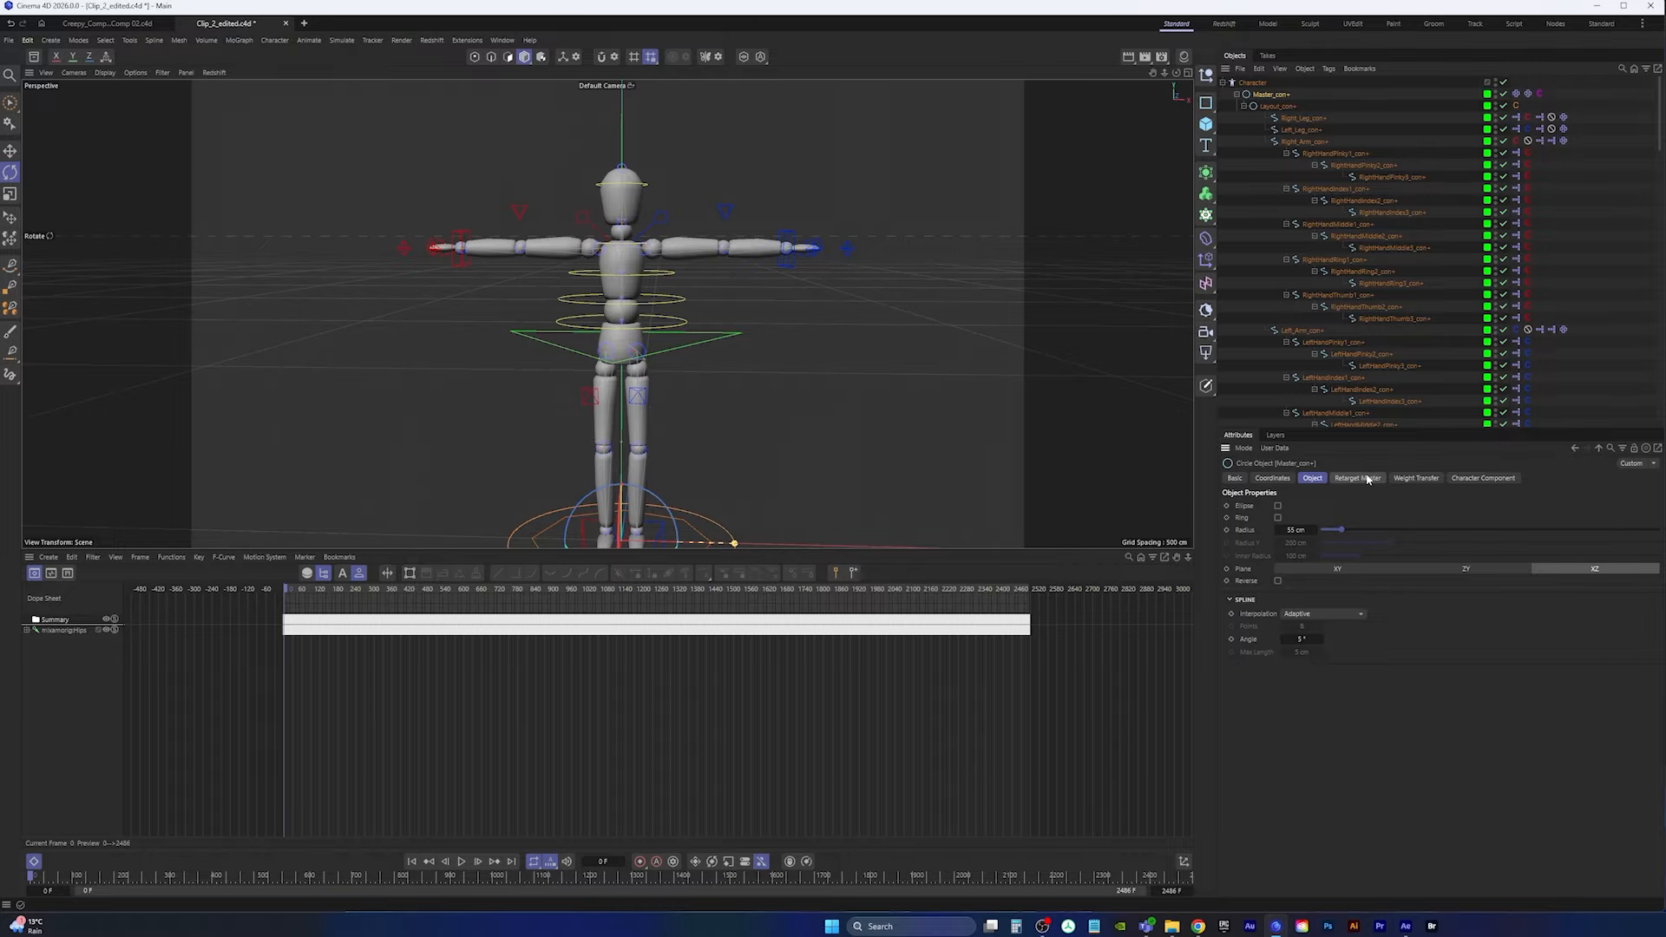
pyautogui.click(1431, 479)
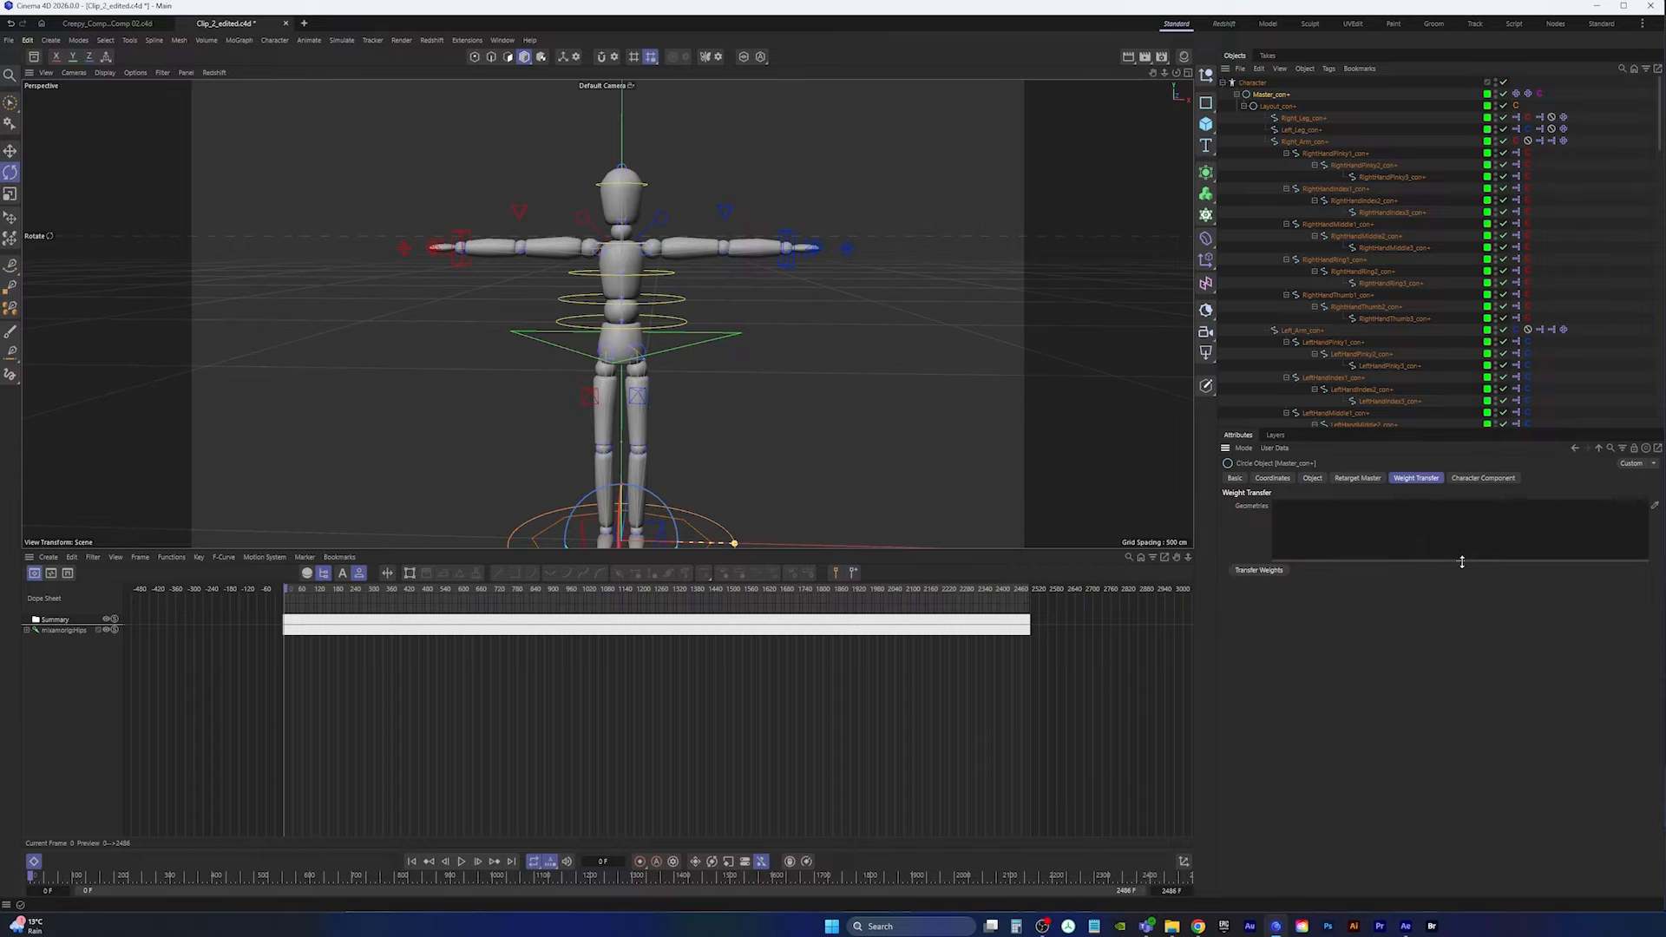
pyautogui.moveTo(1461, 562); pyautogui.dragTo(1453, 830)
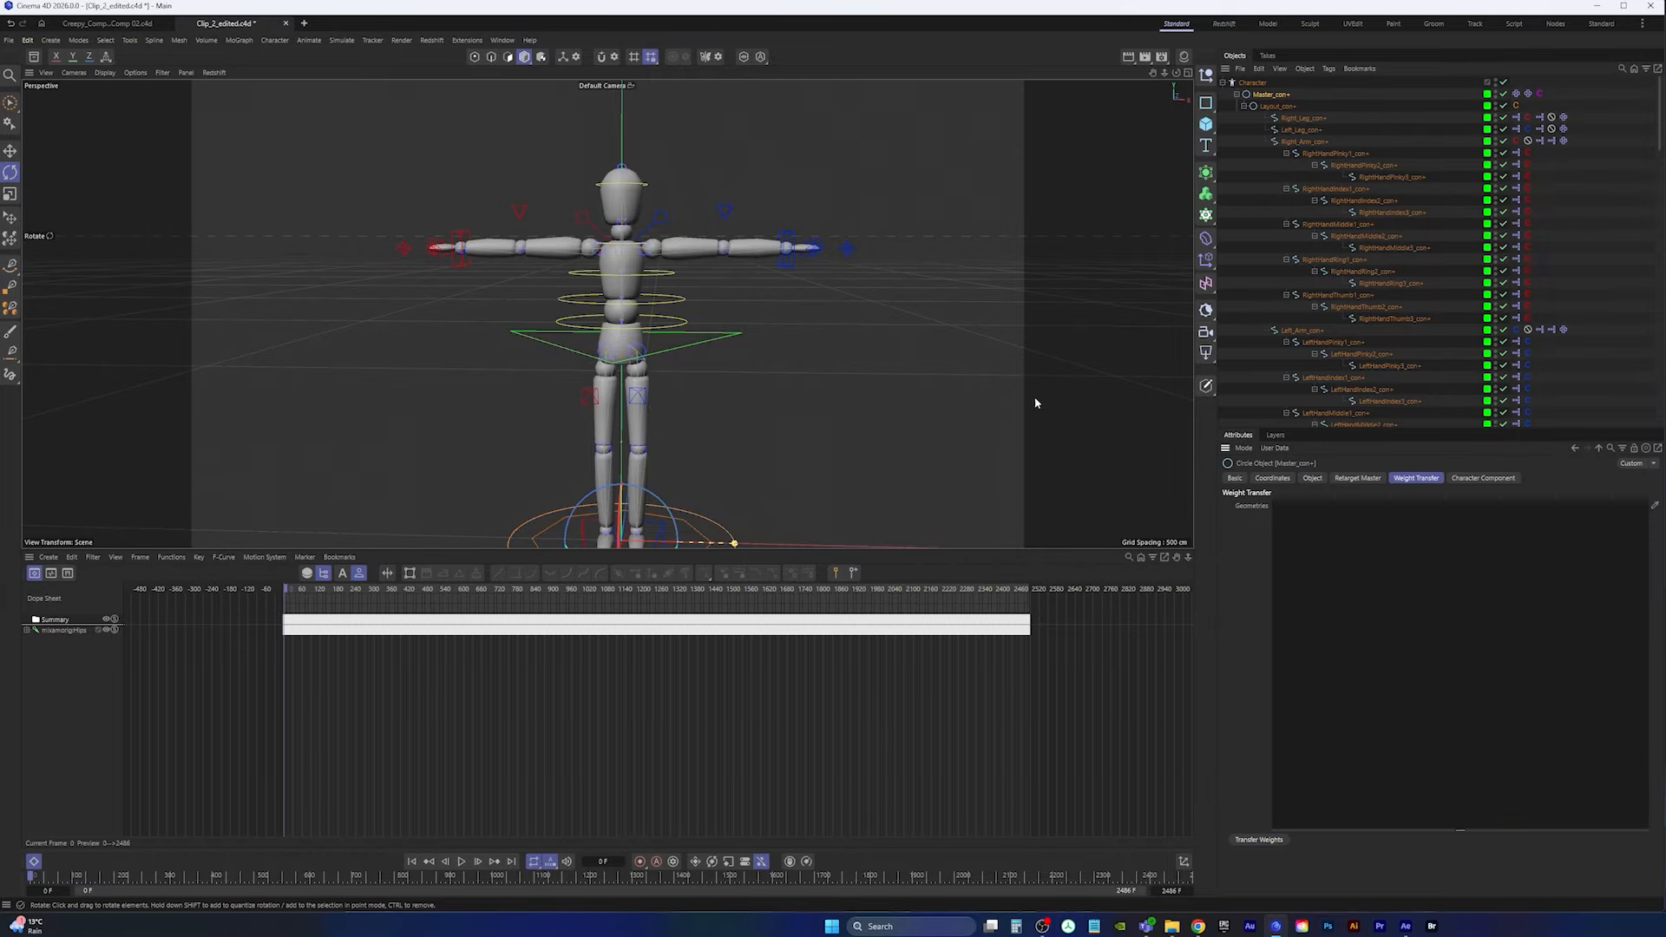
# Step: Unfold the complete Pelvis mesh hierarchy inside Creepy_Guy's Figure group
pyautogui.moveTo(1659, 113); pyautogui.dragTo(1658, 392)
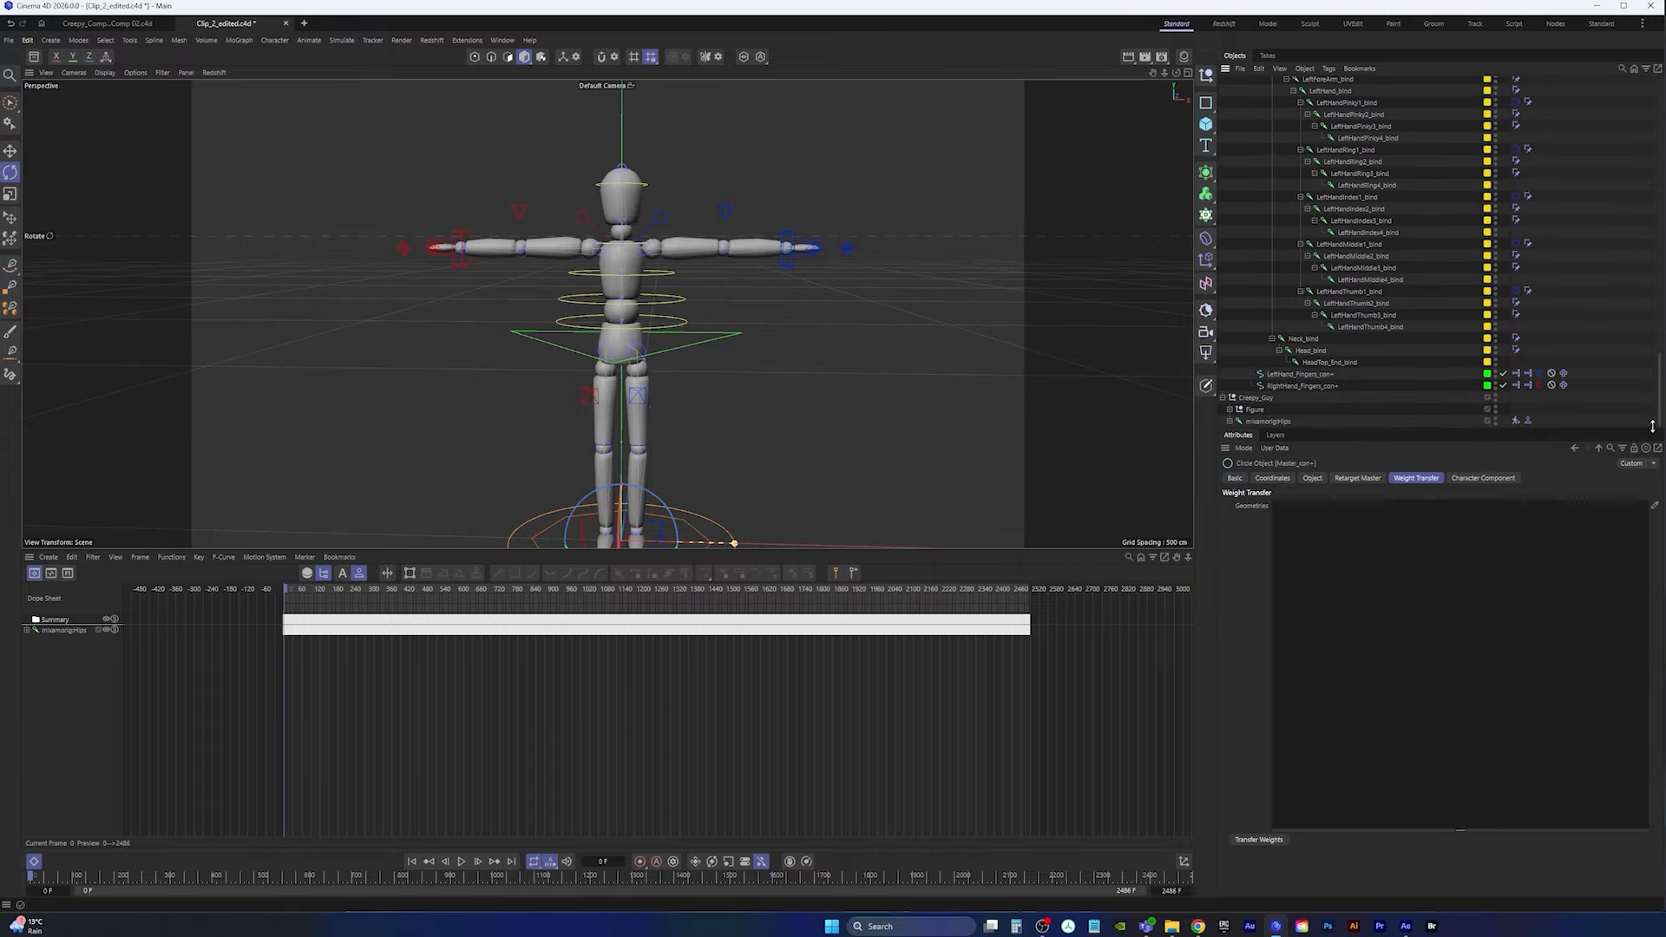
pyautogui.click(1253, 410)
pyautogui.click(1229, 410)
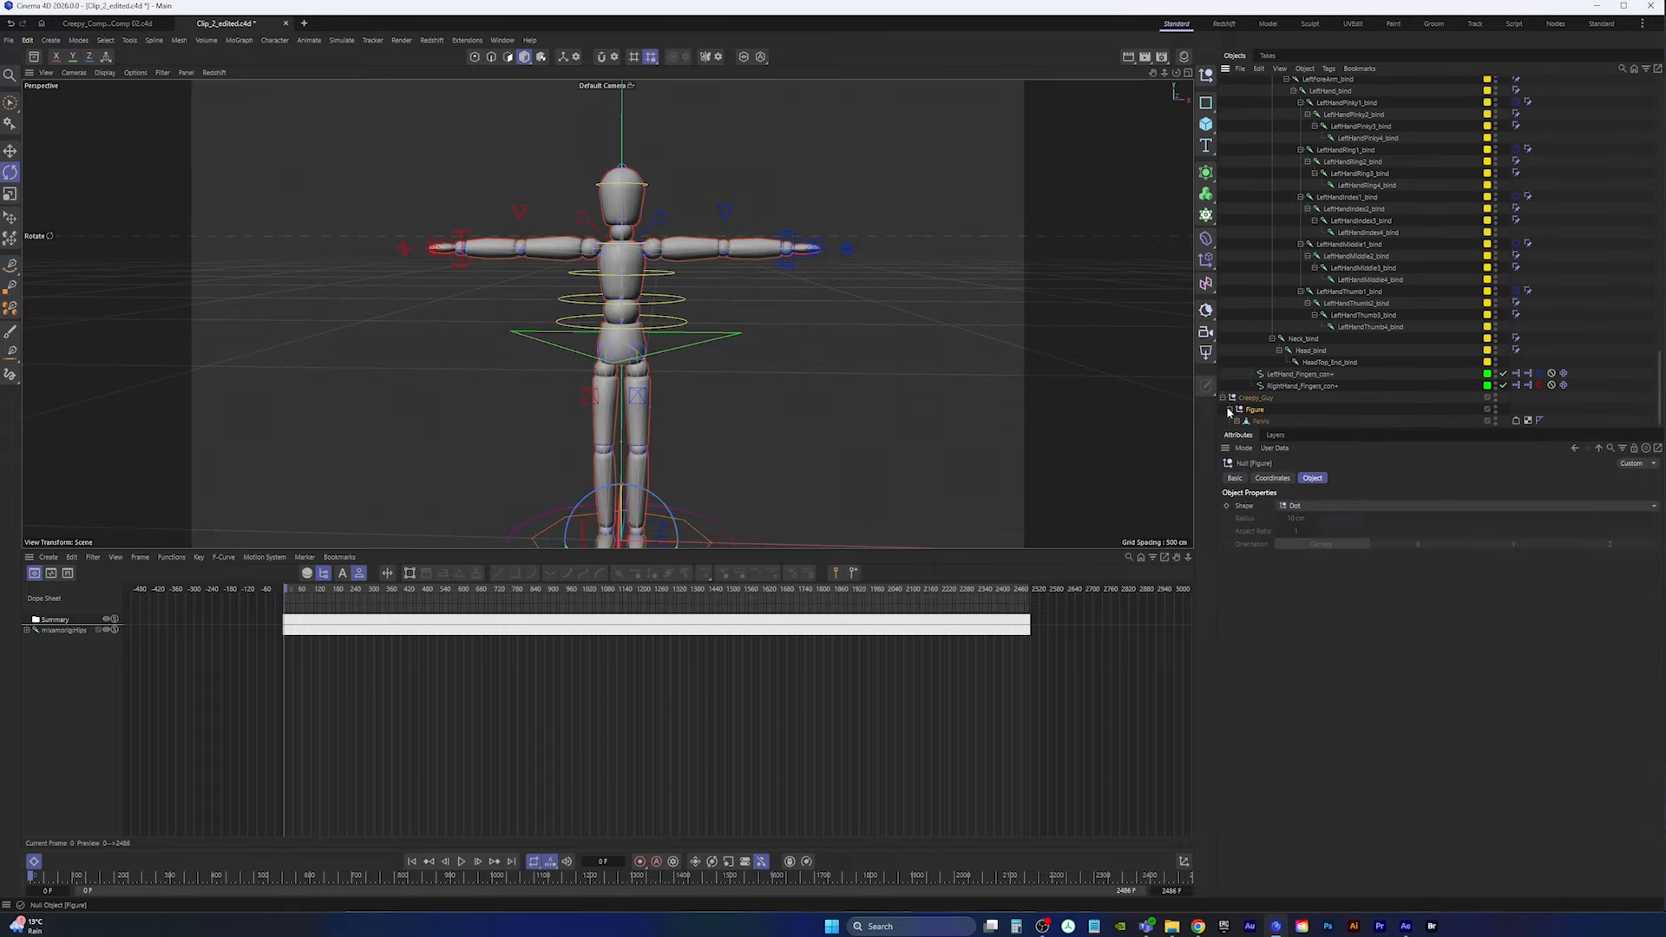
pyautogui.click(1260, 421)
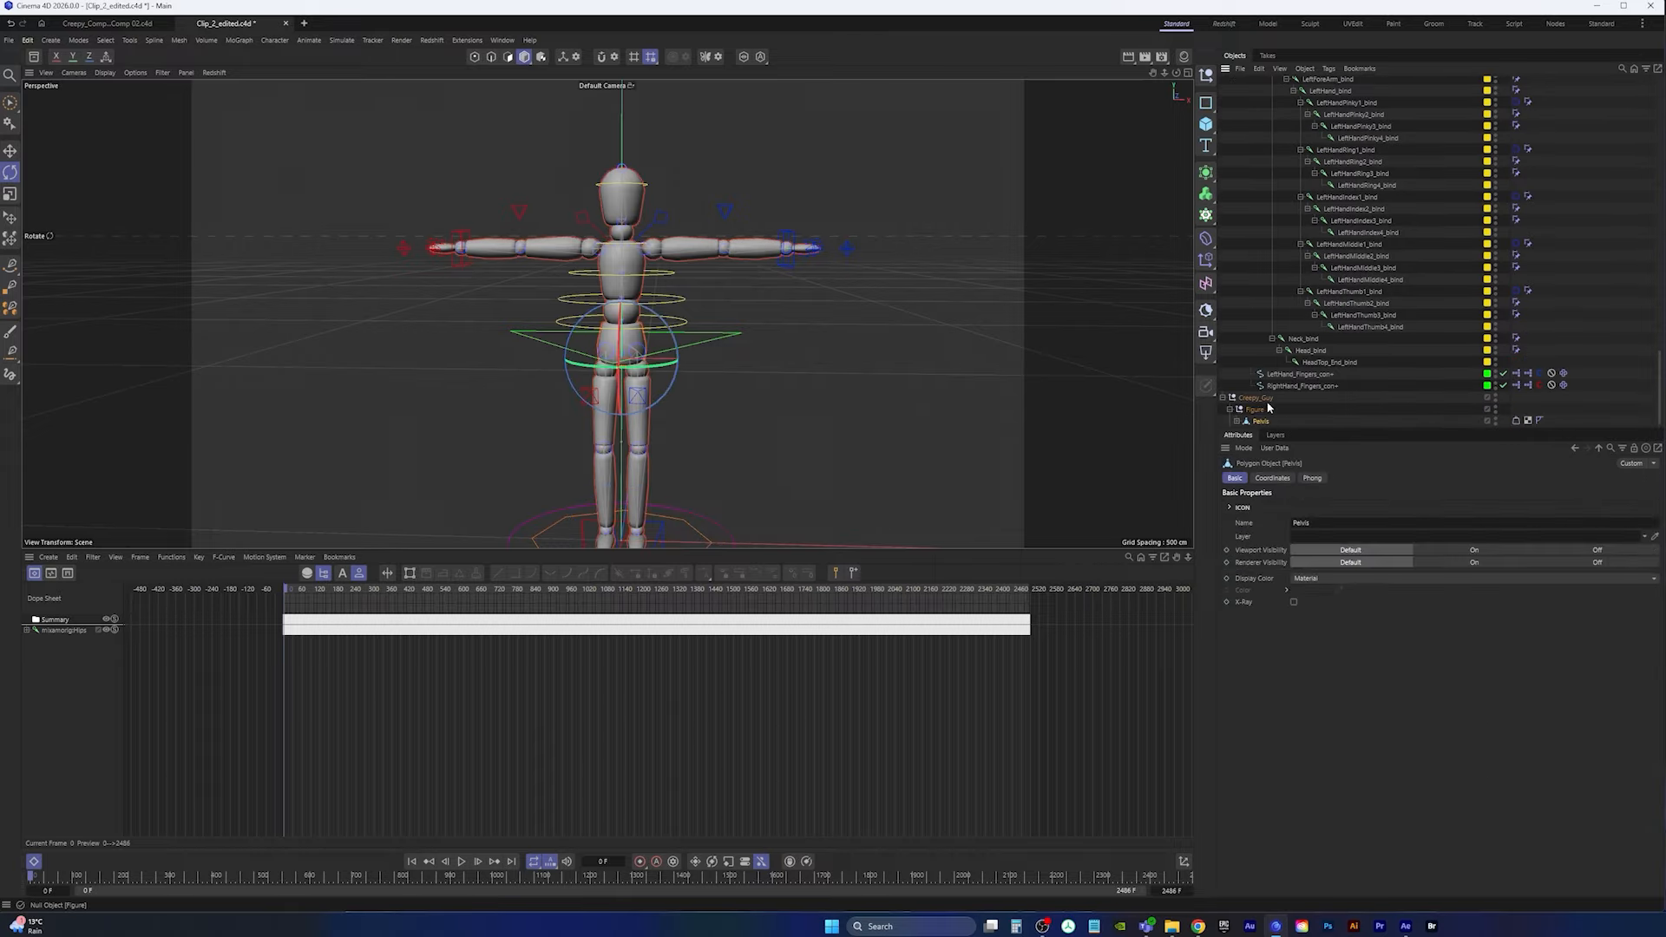
pyautogui.click(1280, 68)
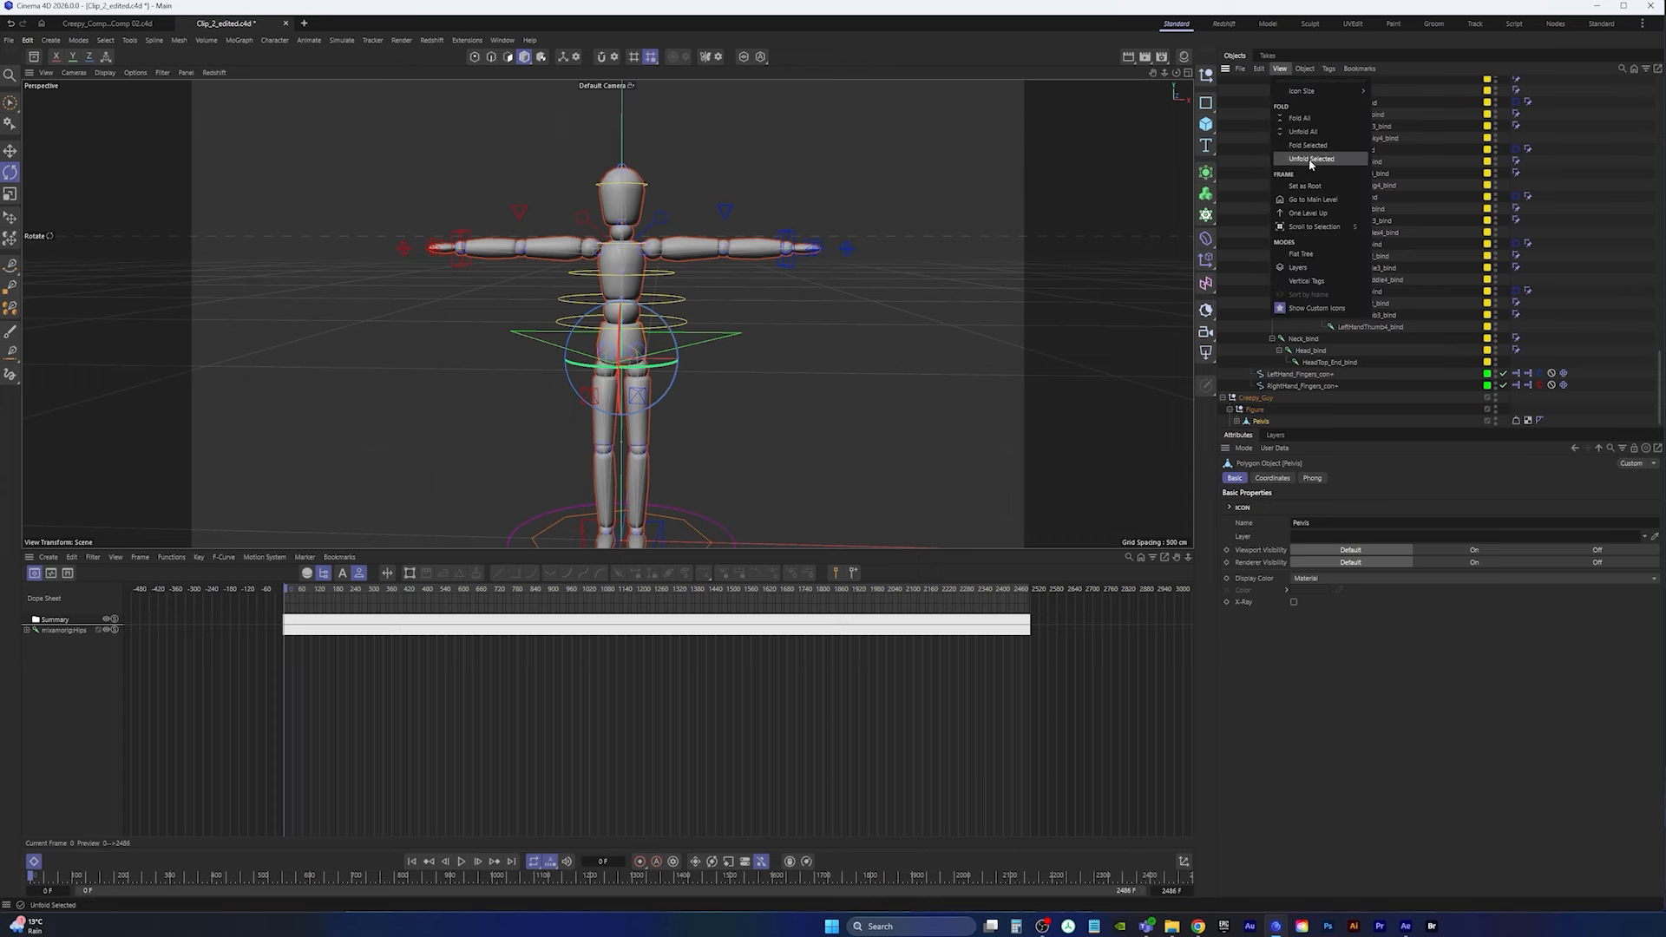
pyautogui.click(1311, 159)
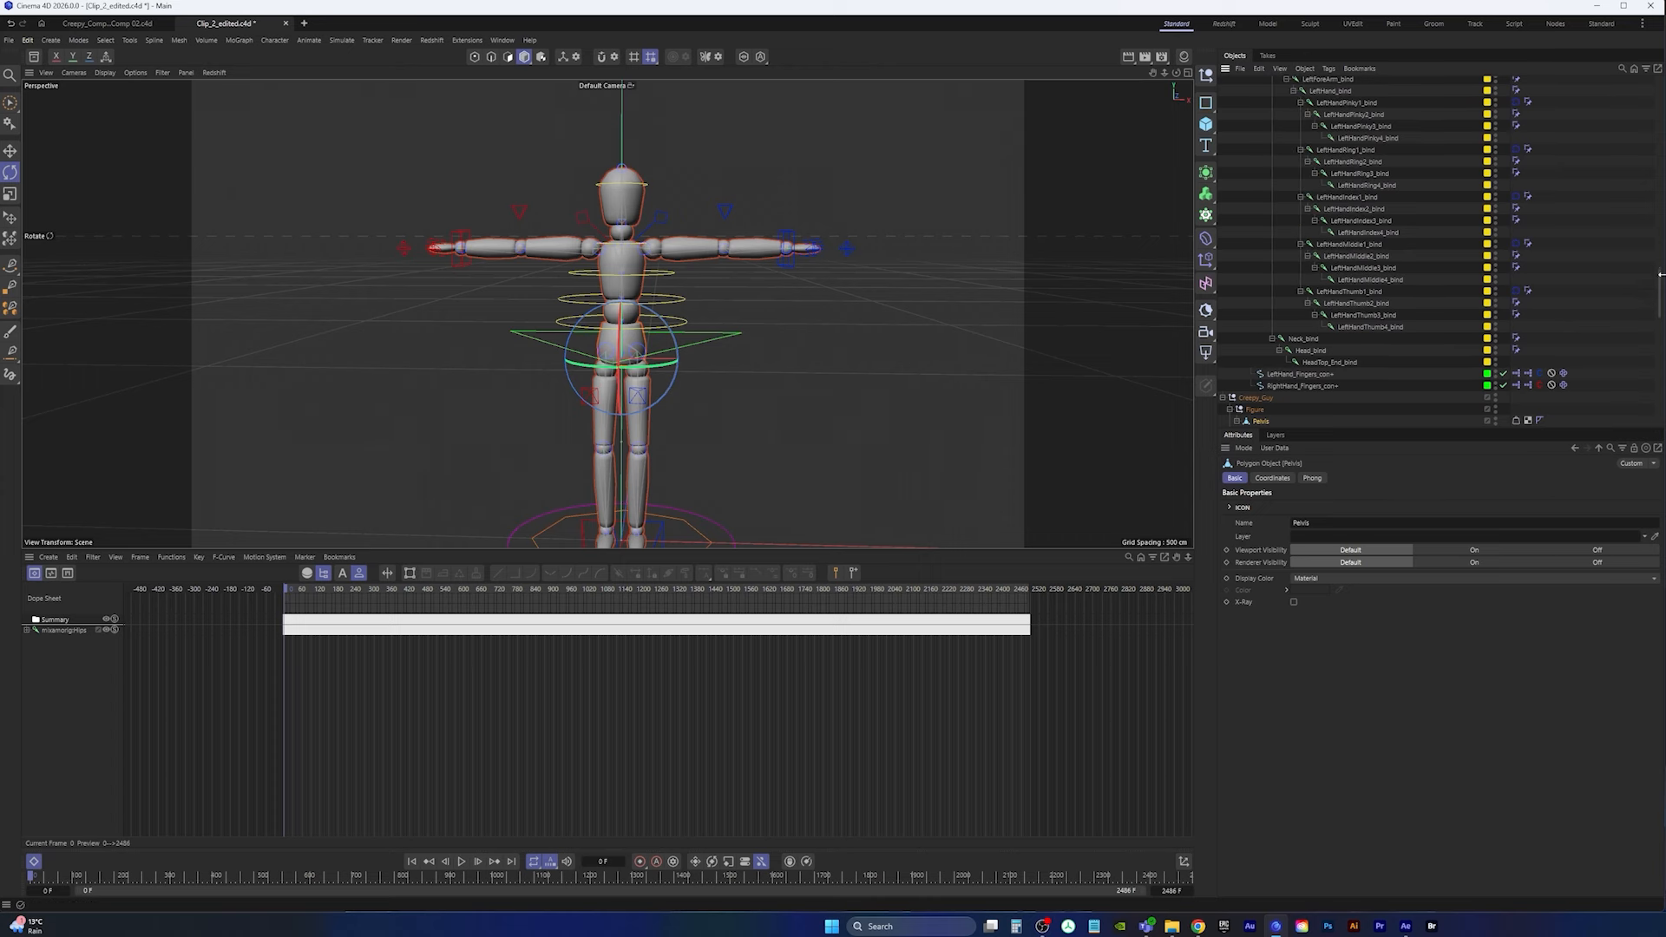
pyautogui.moveTo(1660, 278); pyautogui.dragTo(1662, 390)
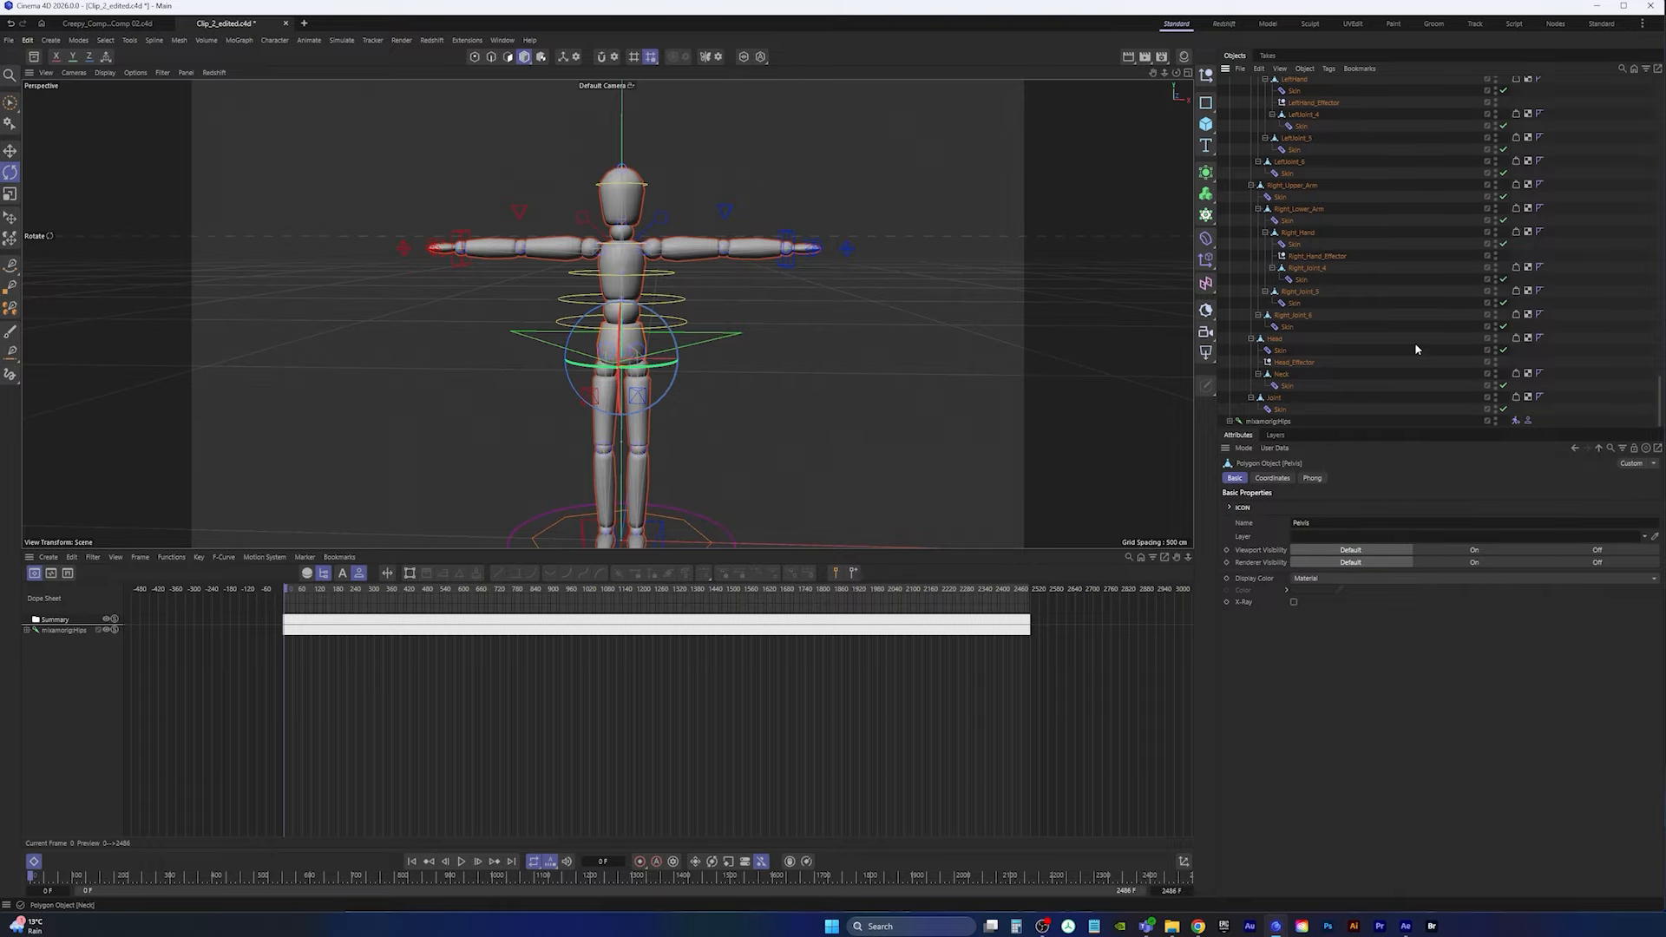
# Step: Add Joint, Neck, Head, Right_Joint_6, Right_Joint_5 and Right_Joint_4 to the Weight Transfer geometries of Master_con+
pyautogui.moveTo(1662, 396); pyautogui.dragTo(1662, 87)
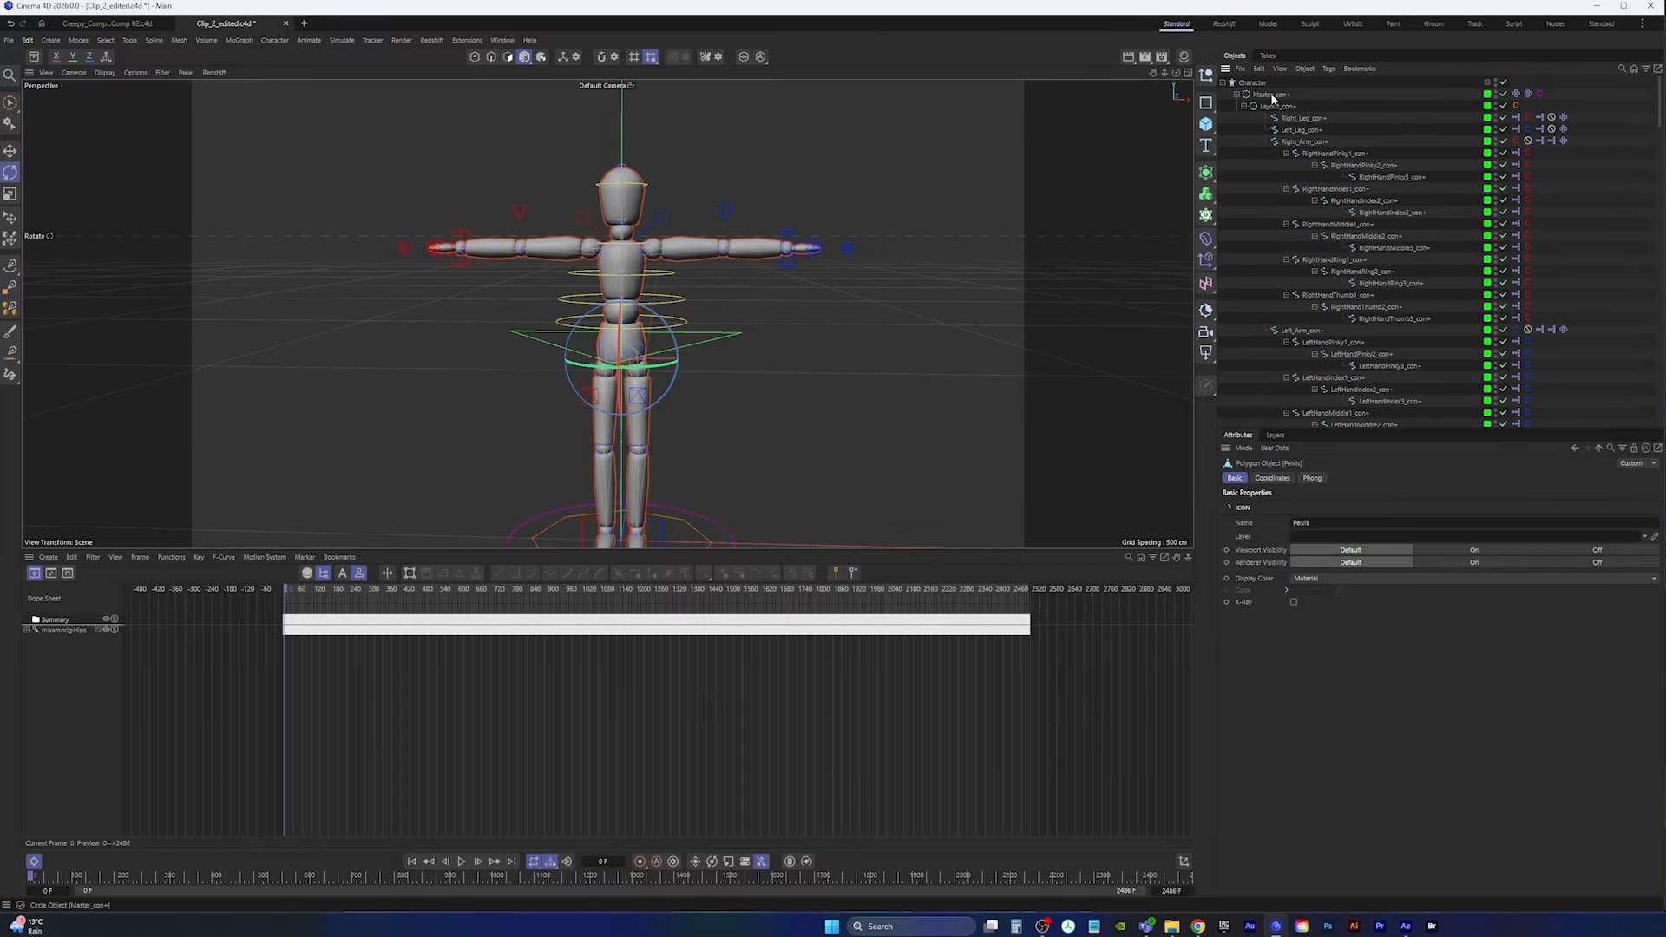
pyautogui.click(1271, 95)
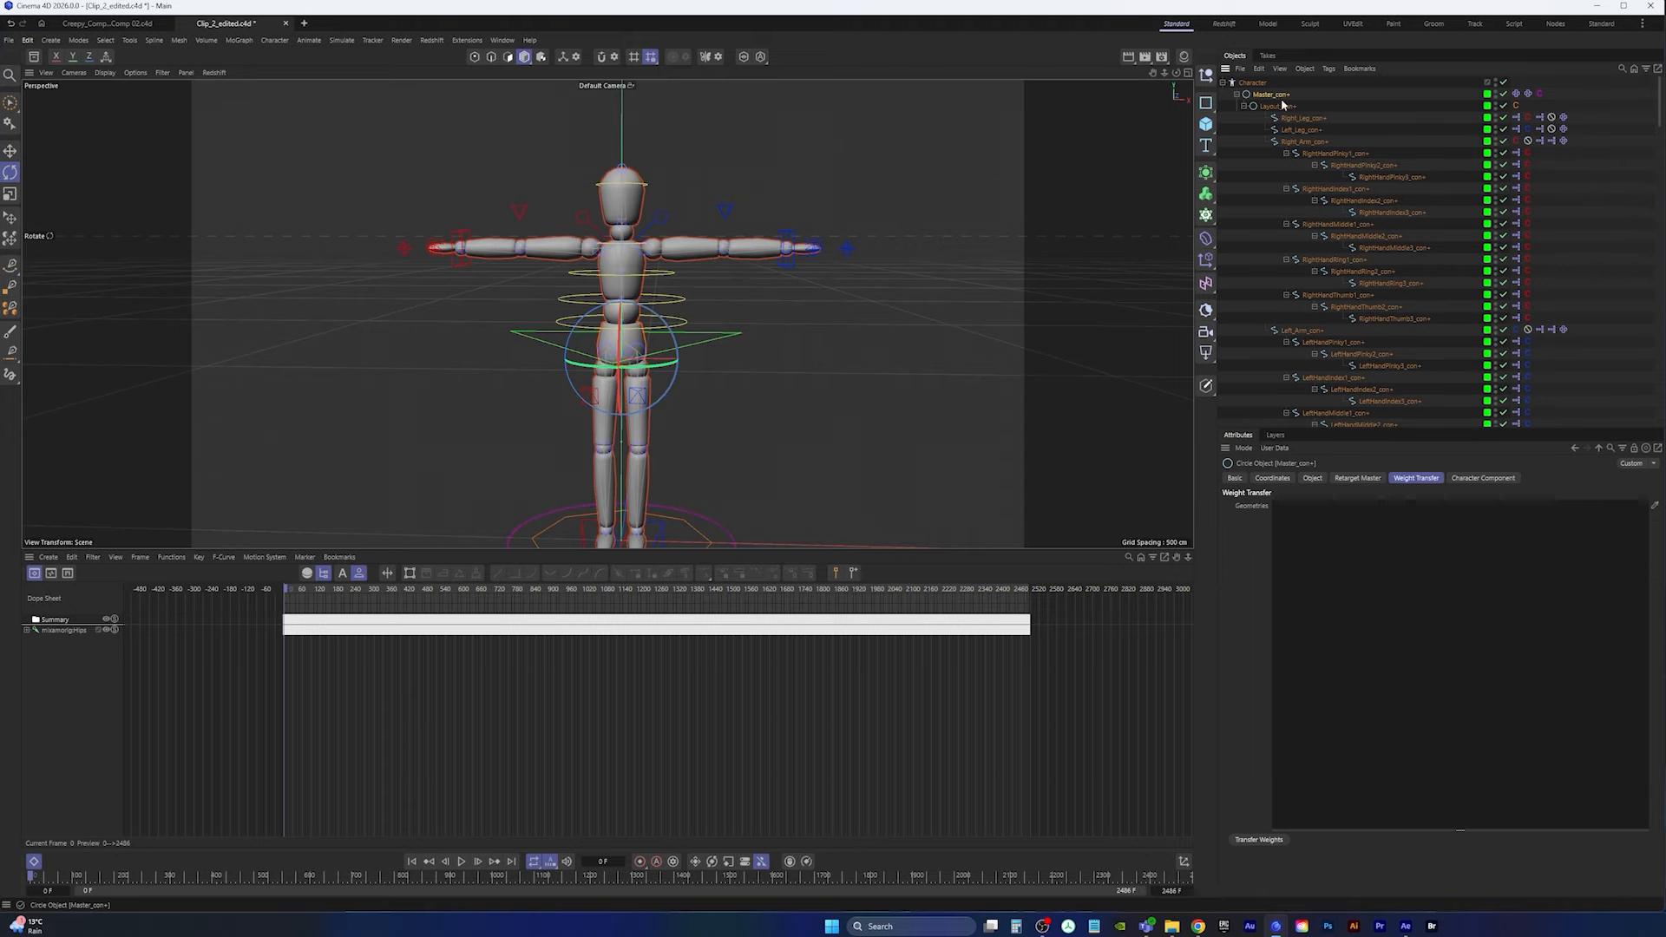
pyautogui.scroll(-2, 1659, 117)
pyautogui.moveTo(1659, 117); pyautogui.dragTo(1651, 406)
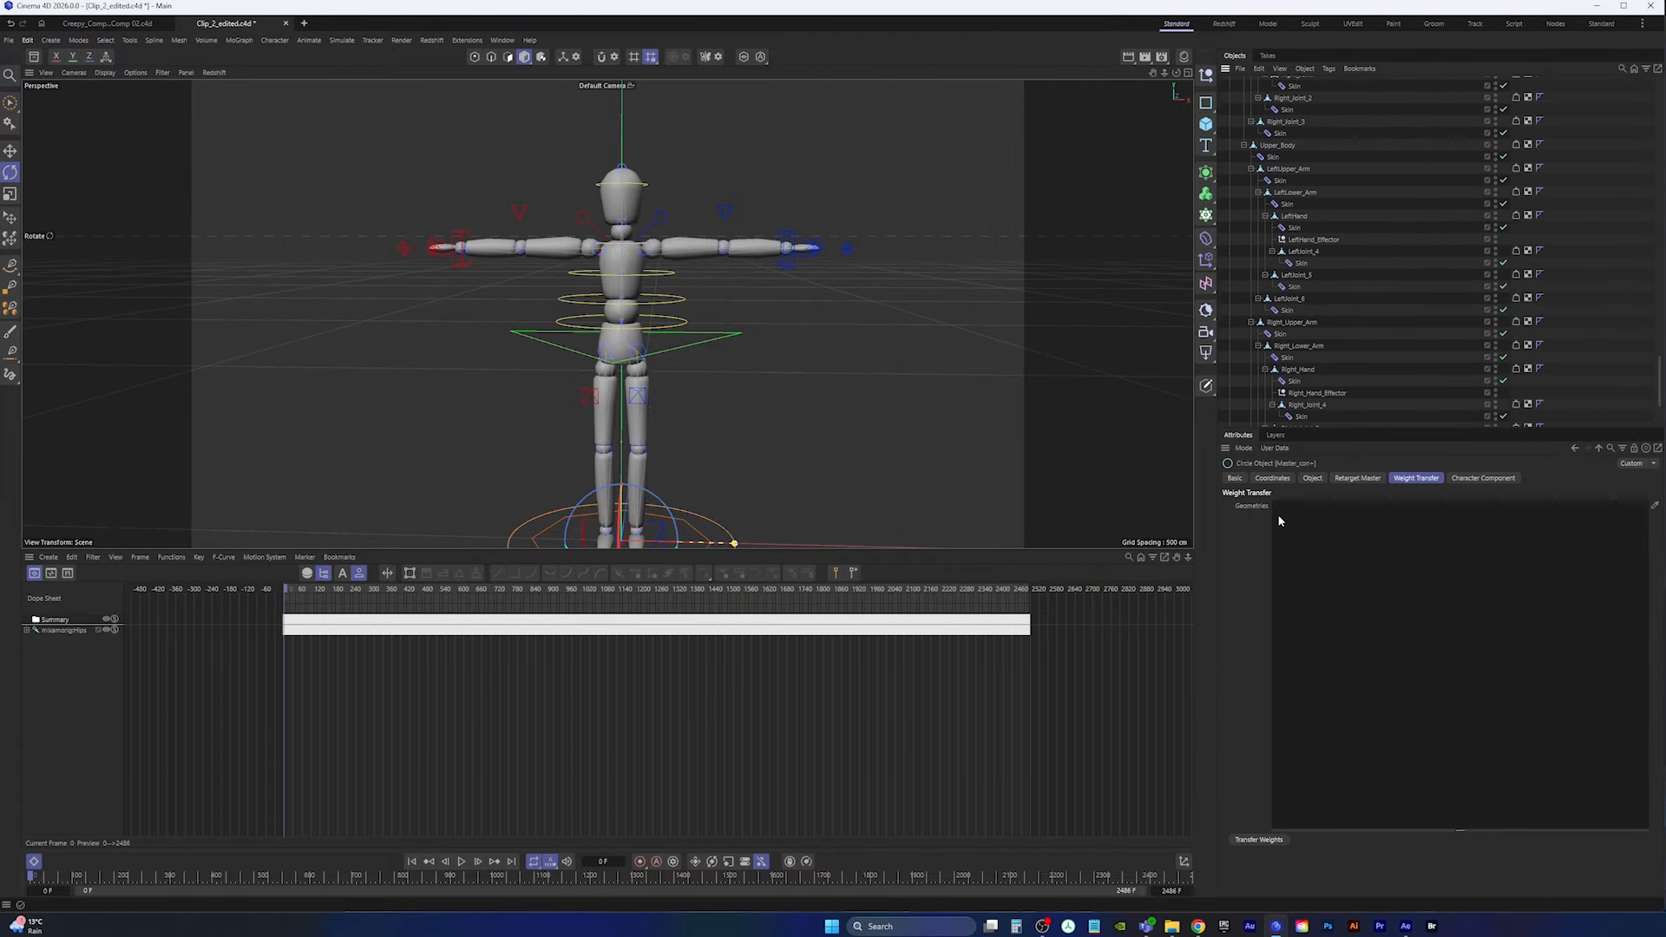
pyautogui.scroll(-7, 1660, 375)
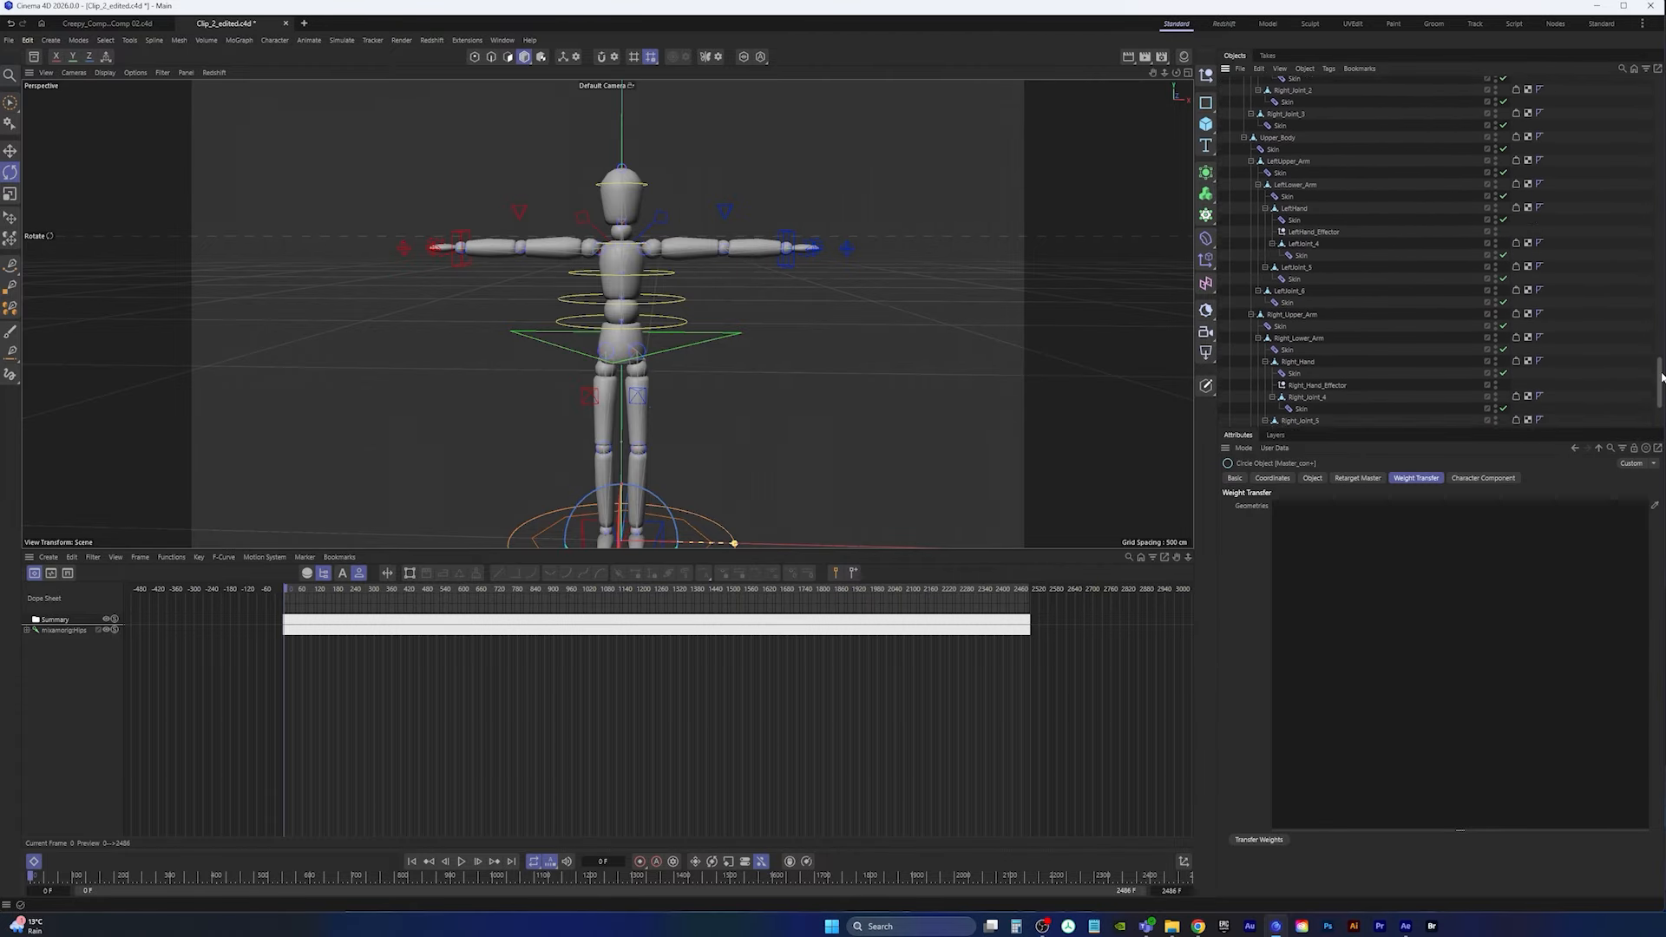
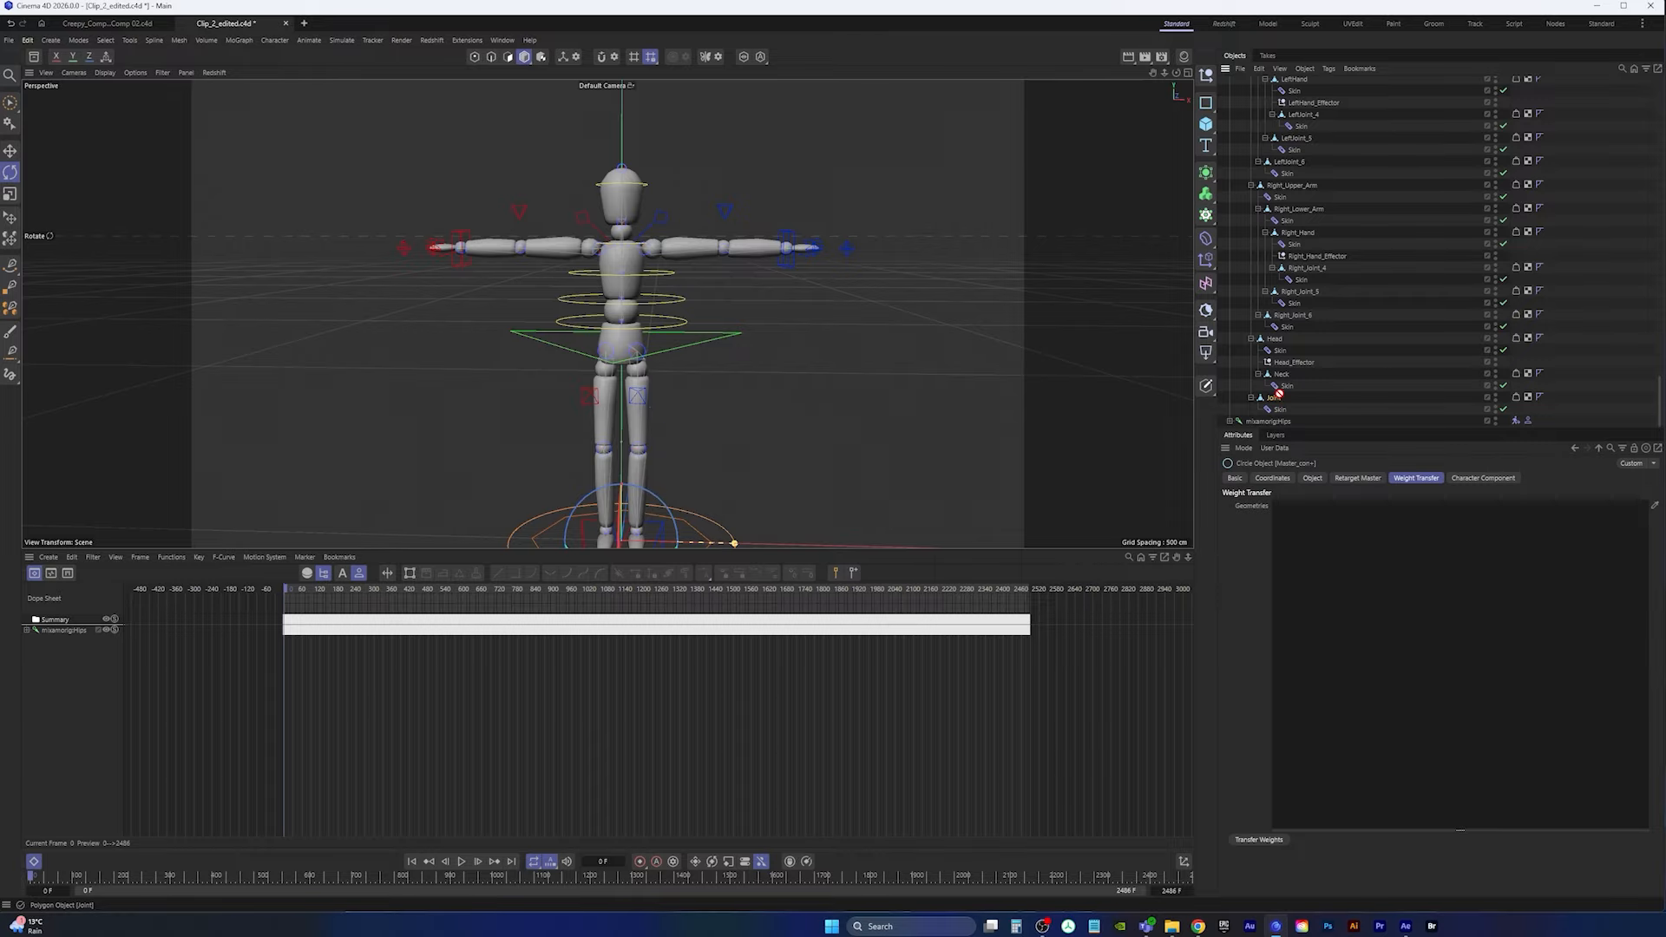
pyautogui.moveTo(1278, 396); pyautogui.dragTo(1290, 532)
pyautogui.moveTo(1298, 529); pyautogui.dragTo(1284, 503)
pyautogui.moveTo(1282, 514); pyautogui.dragTo(1284, 510)
pyautogui.moveTo(1274, 340); pyautogui.dragTo(1292, 507)
pyautogui.moveTo(1297, 505); pyautogui.dragTo(1304, 506)
pyautogui.moveTo(1308, 268); pyautogui.dragTo(1308, 507)
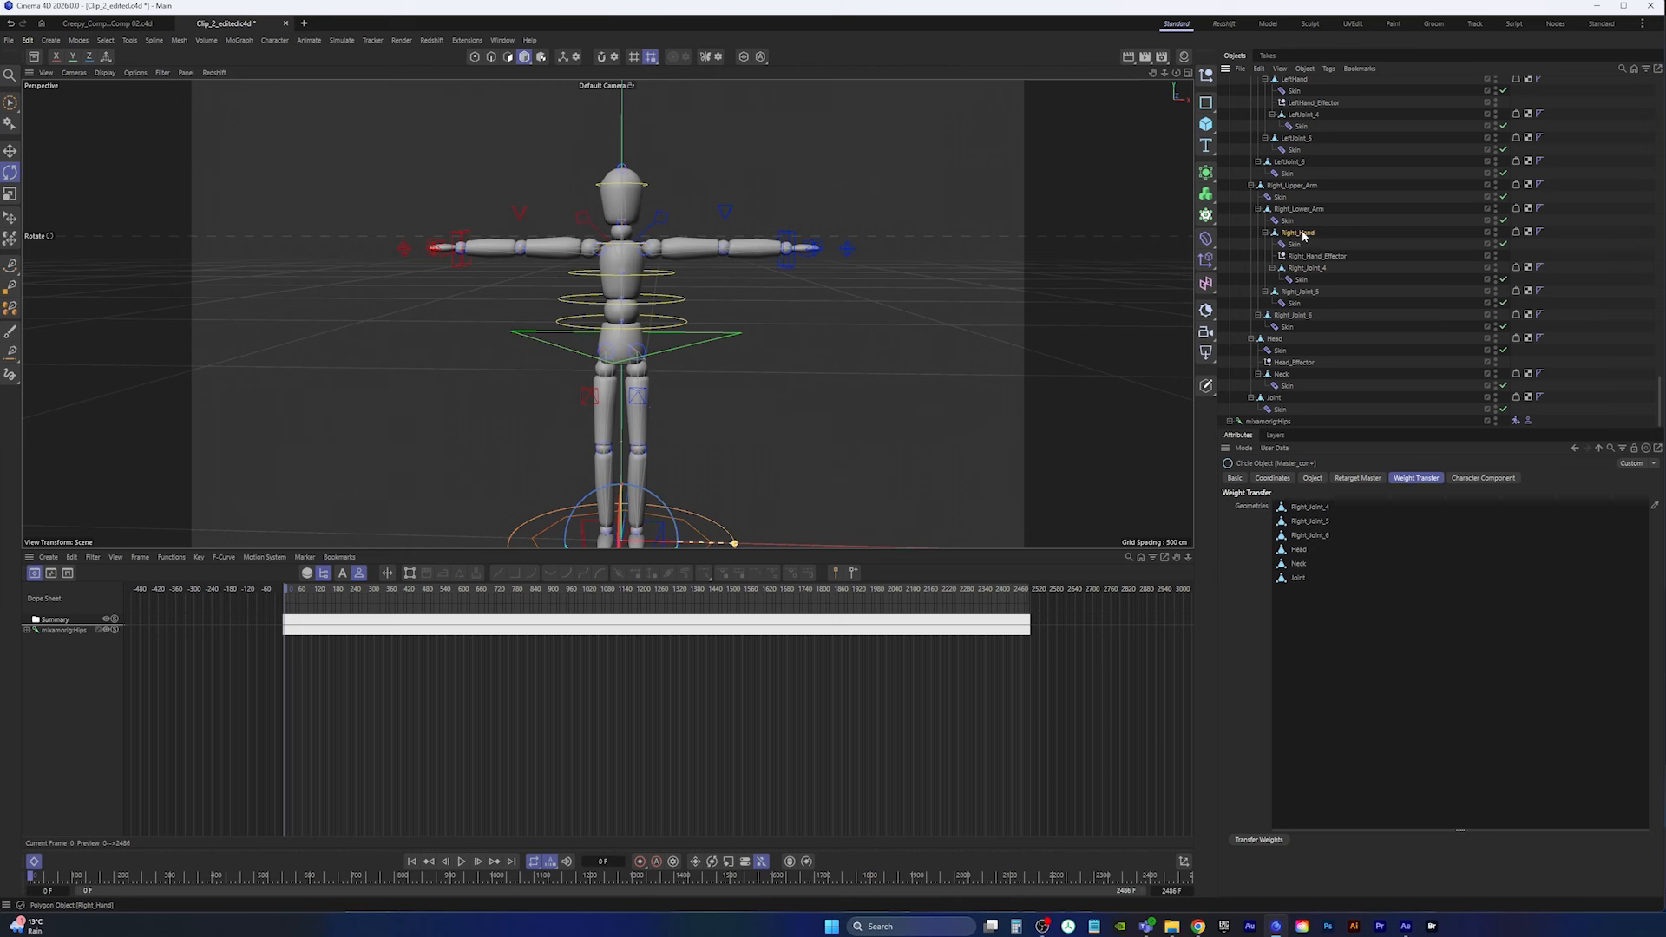
# Step: Add Right_Hand, Right_Lower_Arm, Right_Upper_Arm, LeftJoint_6, LeftJoint_5 and LeftJoint_4 to the Weight Transfer geometries of Master_con+
pyautogui.moveTo(1303, 233); pyautogui.dragTo(1310, 506)
pyautogui.moveTo(1314, 508); pyautogui.dragTo(1313, 507)
pyautogui.moveTo(1304, 213); pyautogui.dragTo(1310, 508)
pyautogui.moveTo(1289, 162); pyautogui.dragTo(1311, 505)
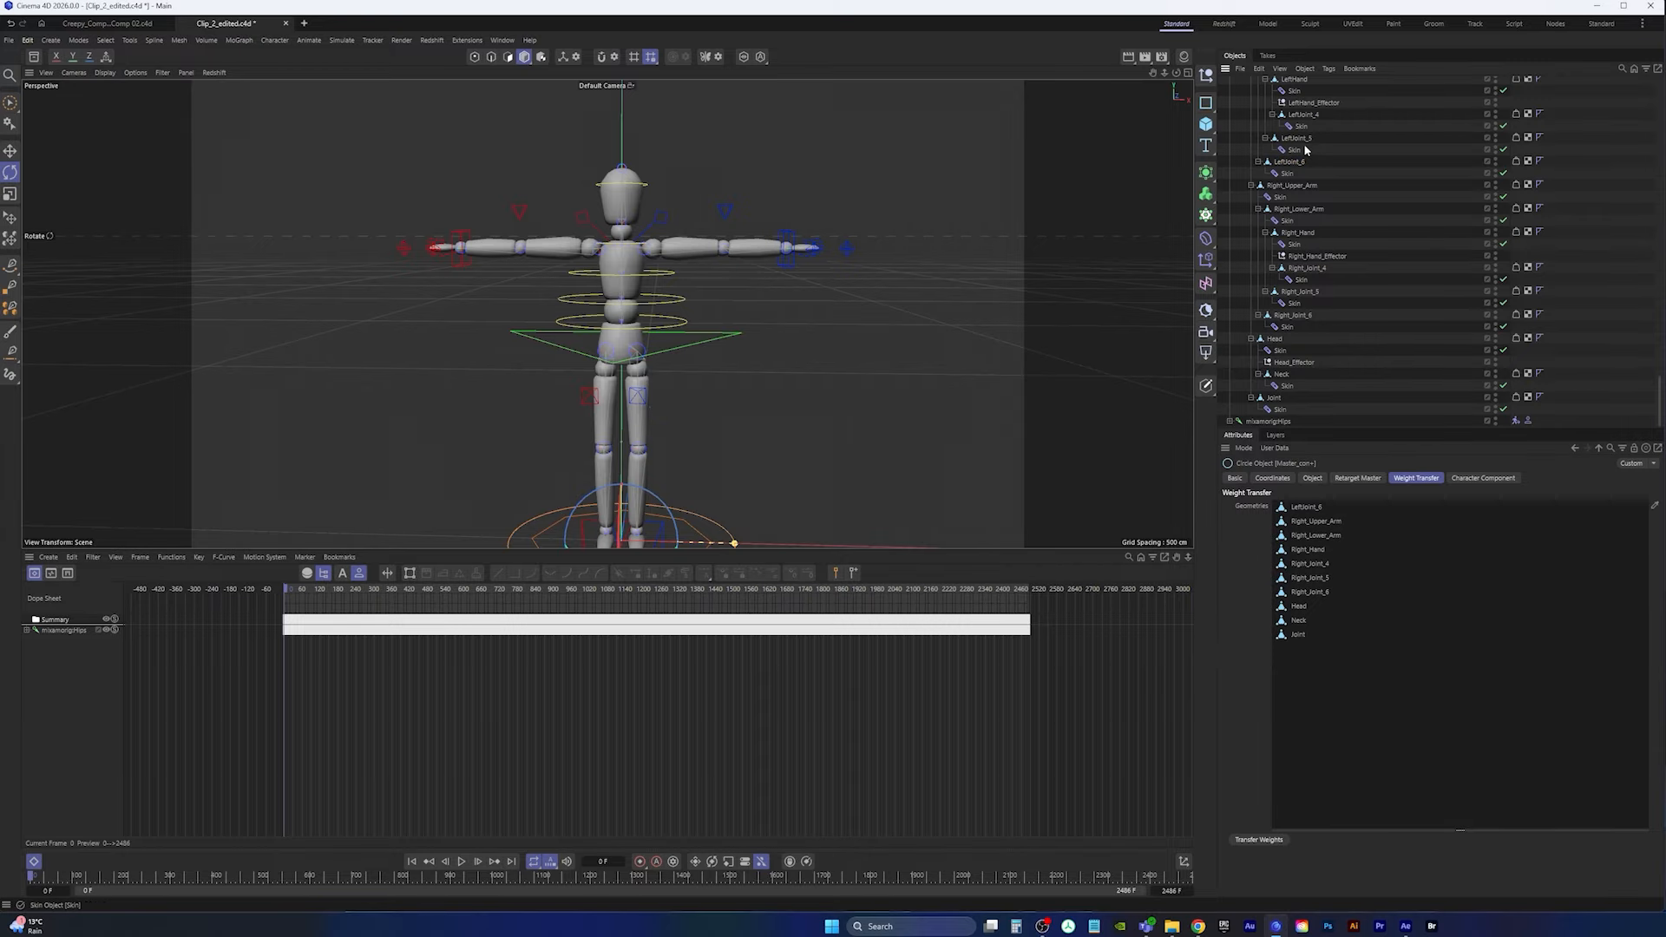
pyautogui.moveTo(1296, 138); pyautogui.dragTo(1310, 505)
pyautogui.click(1301, 115)
pyautogui.moveTo(1301, 116); pyautogui.dragTo(1323, 499)
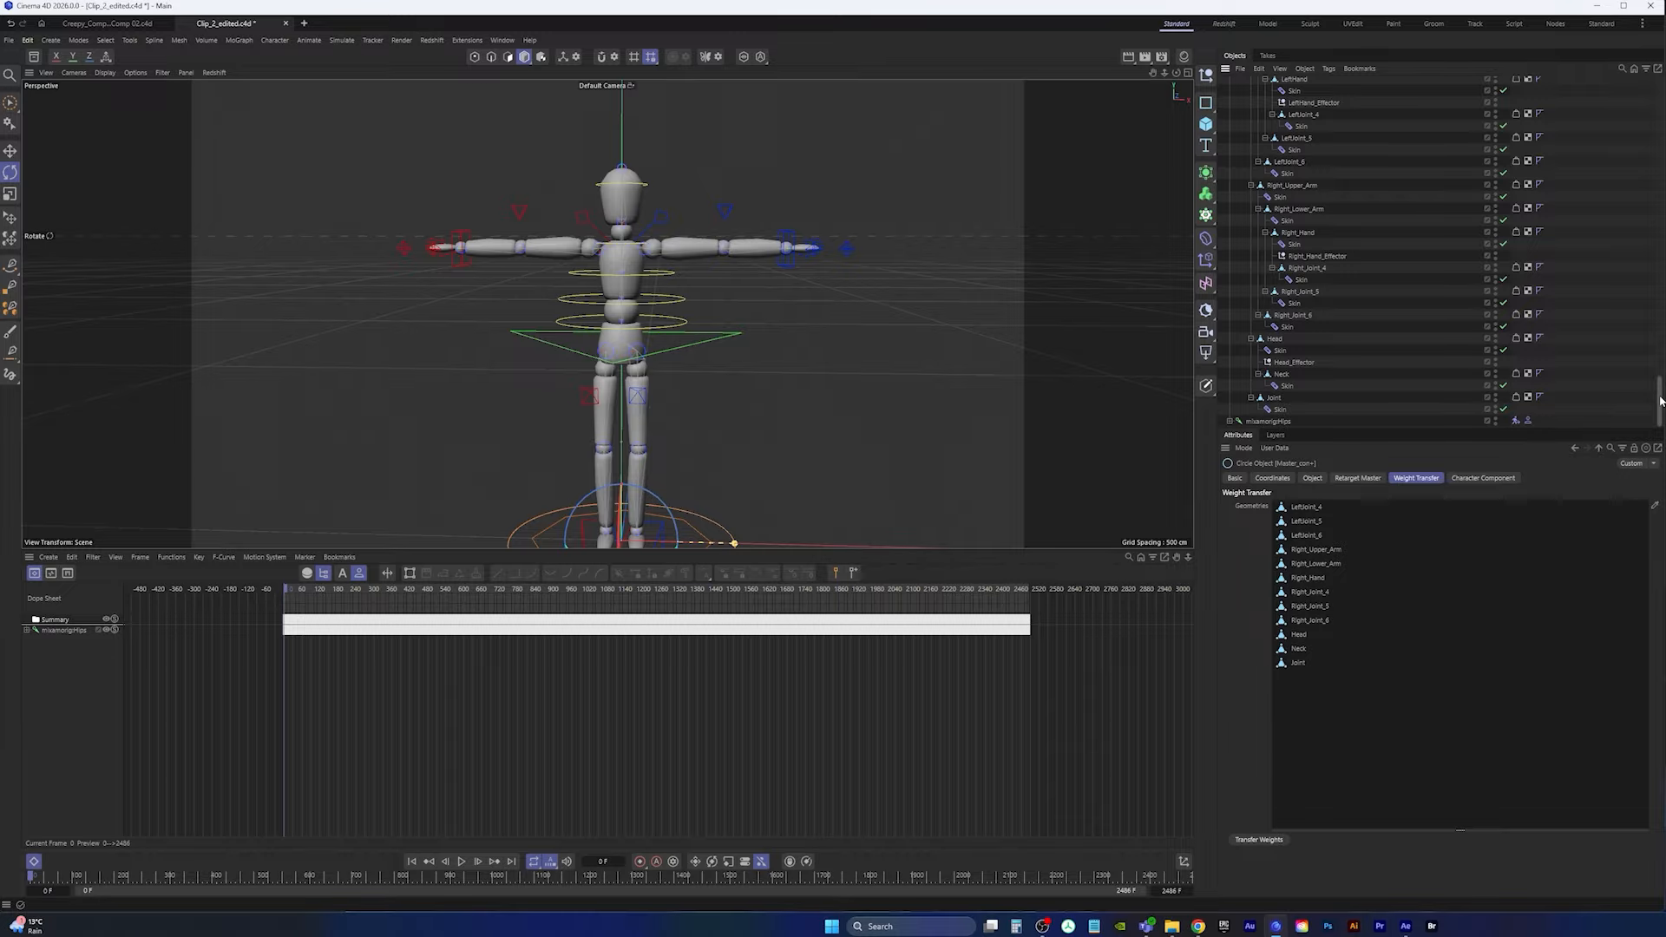
# Step: Add LeftHand, LeftLower_Arm, LeftUpper_Arm and Upper_Body to the Weight Transfer geometries of Master_con+
pyautogui.moveTo(1658, 399); pyautogui.dragTo(1659, 354)
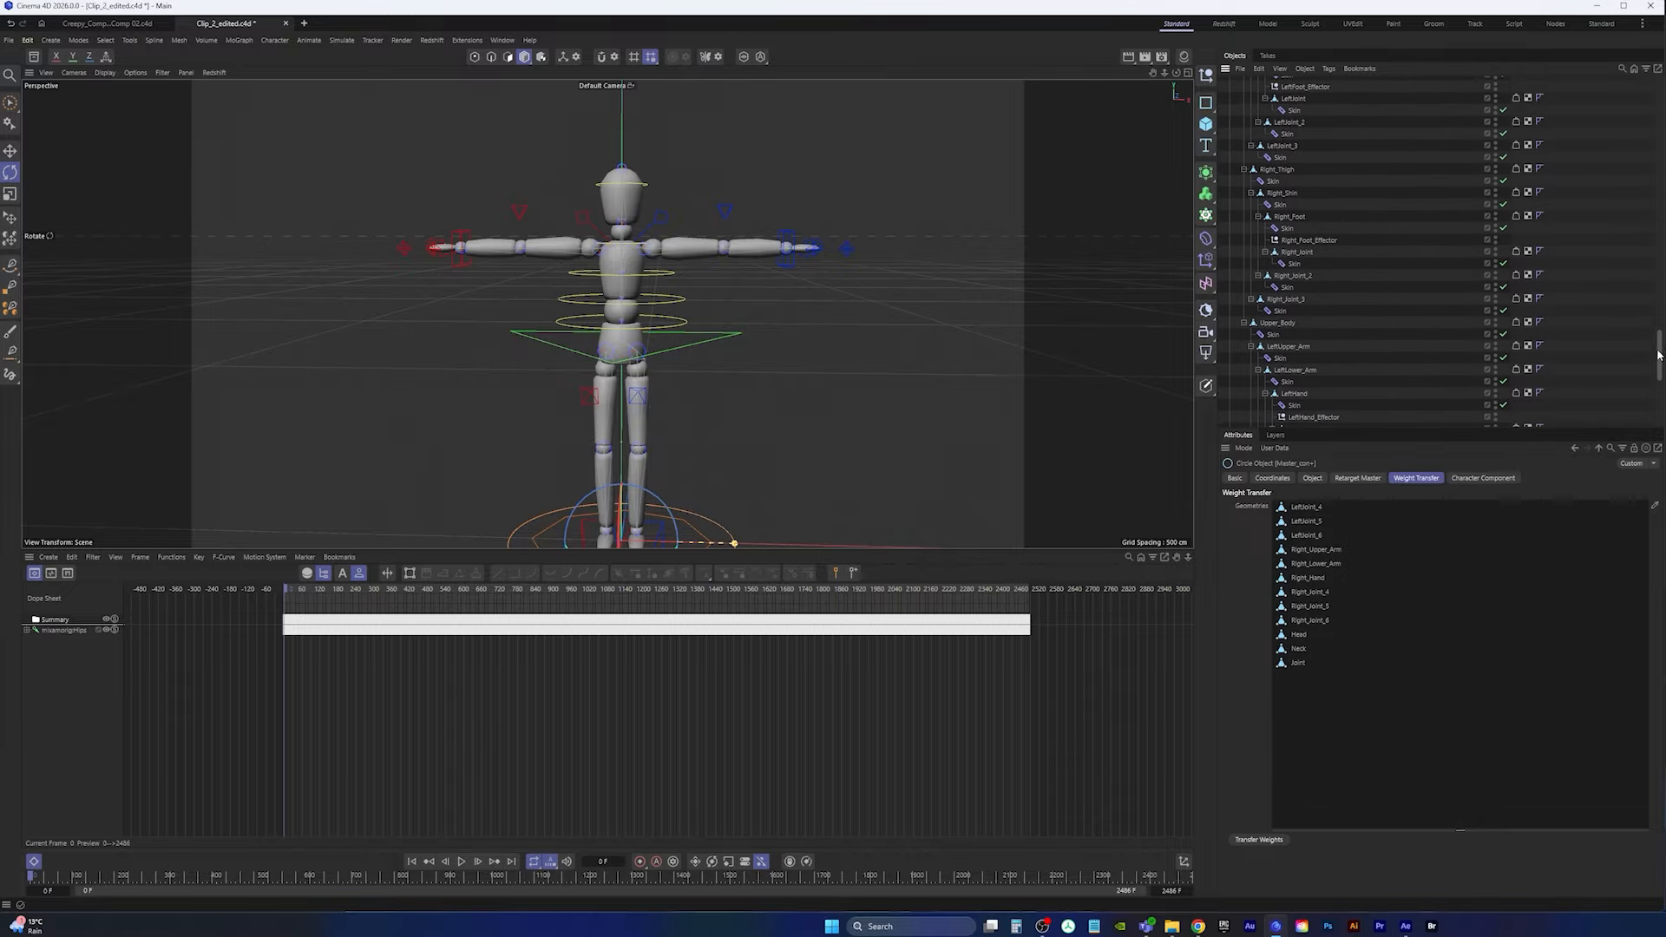
pyautogui.moveTo(1294, 500); pyautogui.dragTo(1298, 508)
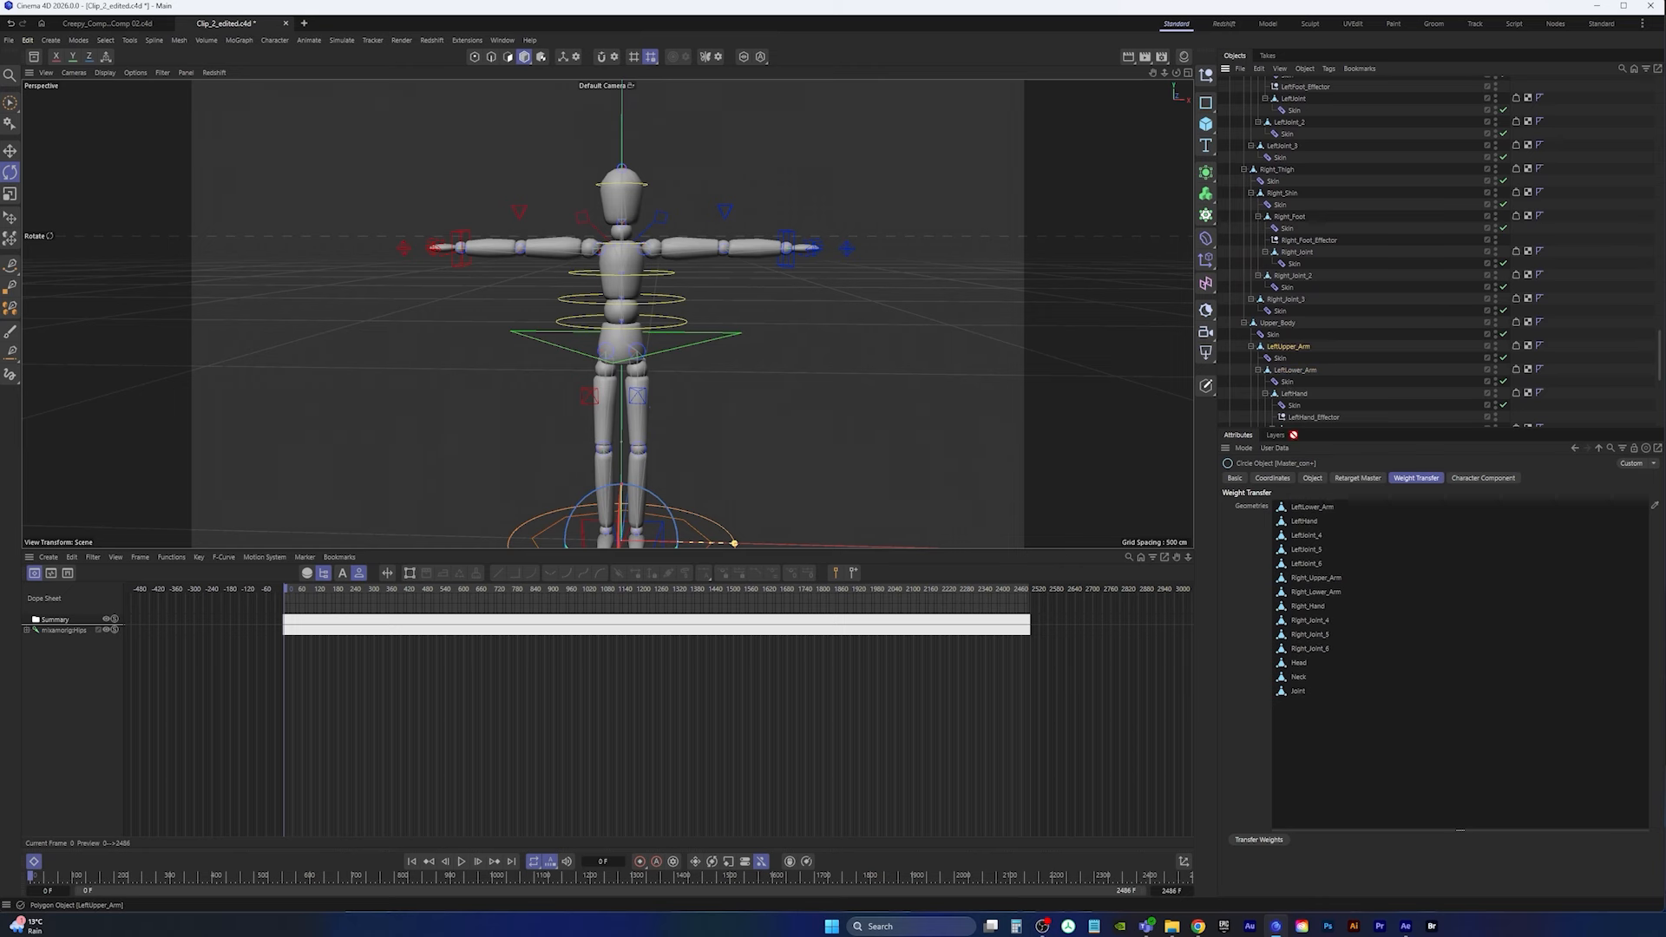
pyautogui.moveTo(1293, 434); pyautogui.dragTo(1305, 505)
pyautogui.click(1285, 324)
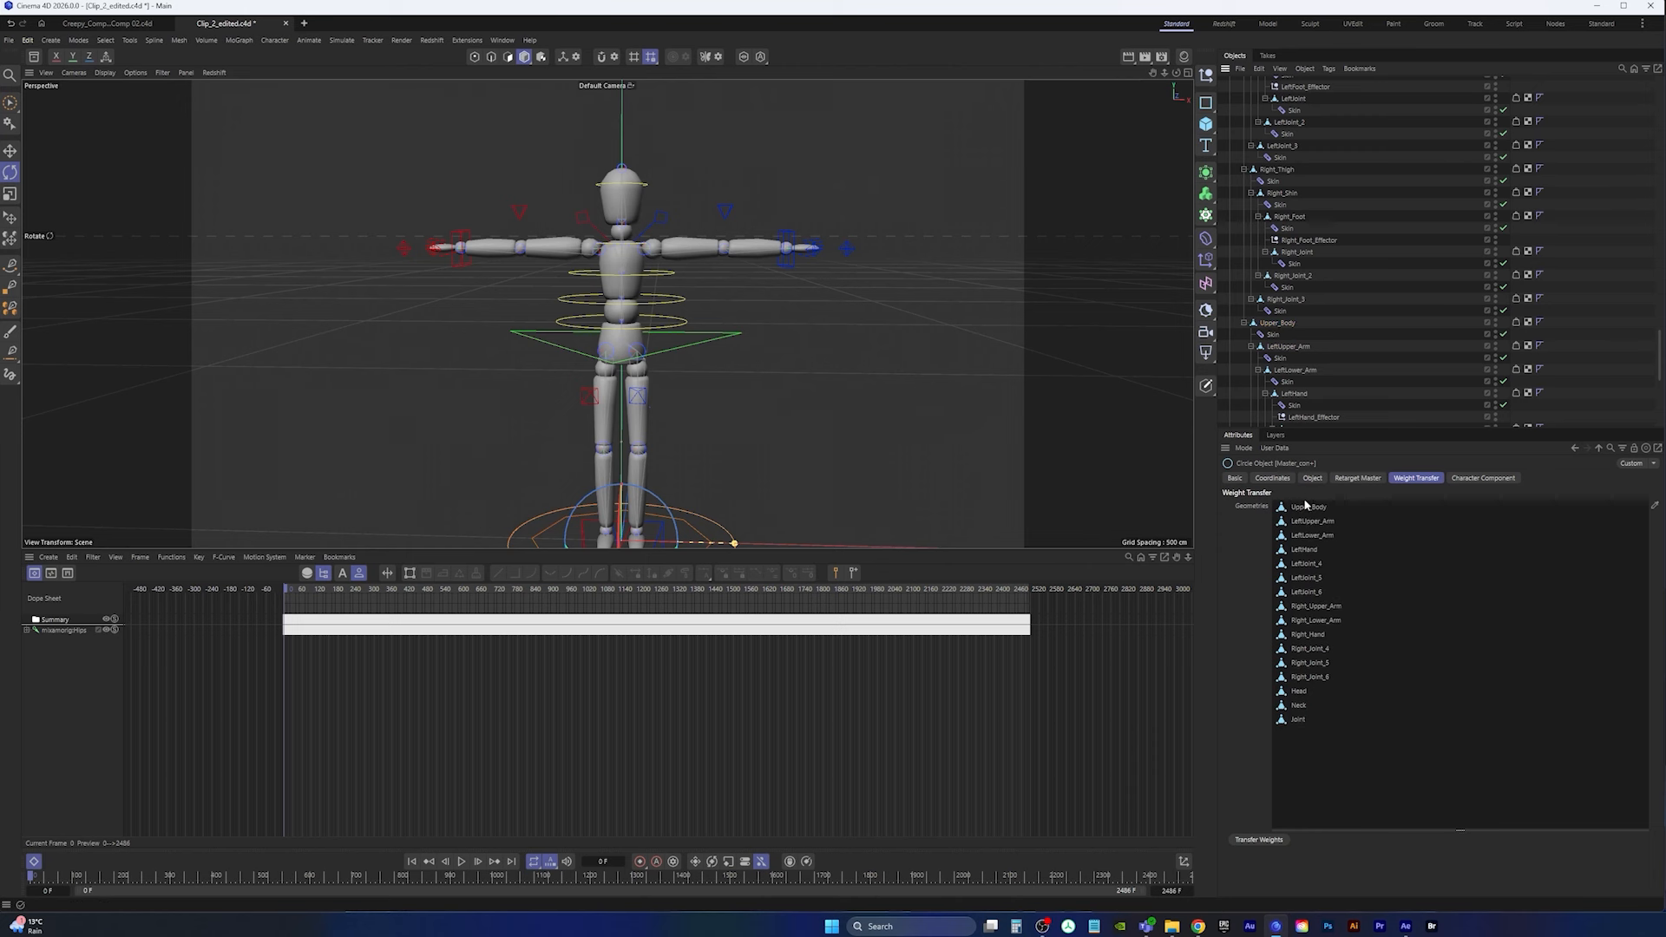
# Step: Add Right_Joint_3, Right_Joint_2, Right_Joint, Right_Foot, Right_Shin and Right_Thigh to the Weight Transfer geometries
pyautogui.moveTo(1294, 298); pyautogui.dragTo(1303, 505)
pyautogui.moveTo(1301, 276); pyautogui.dragTo(1306, 505)
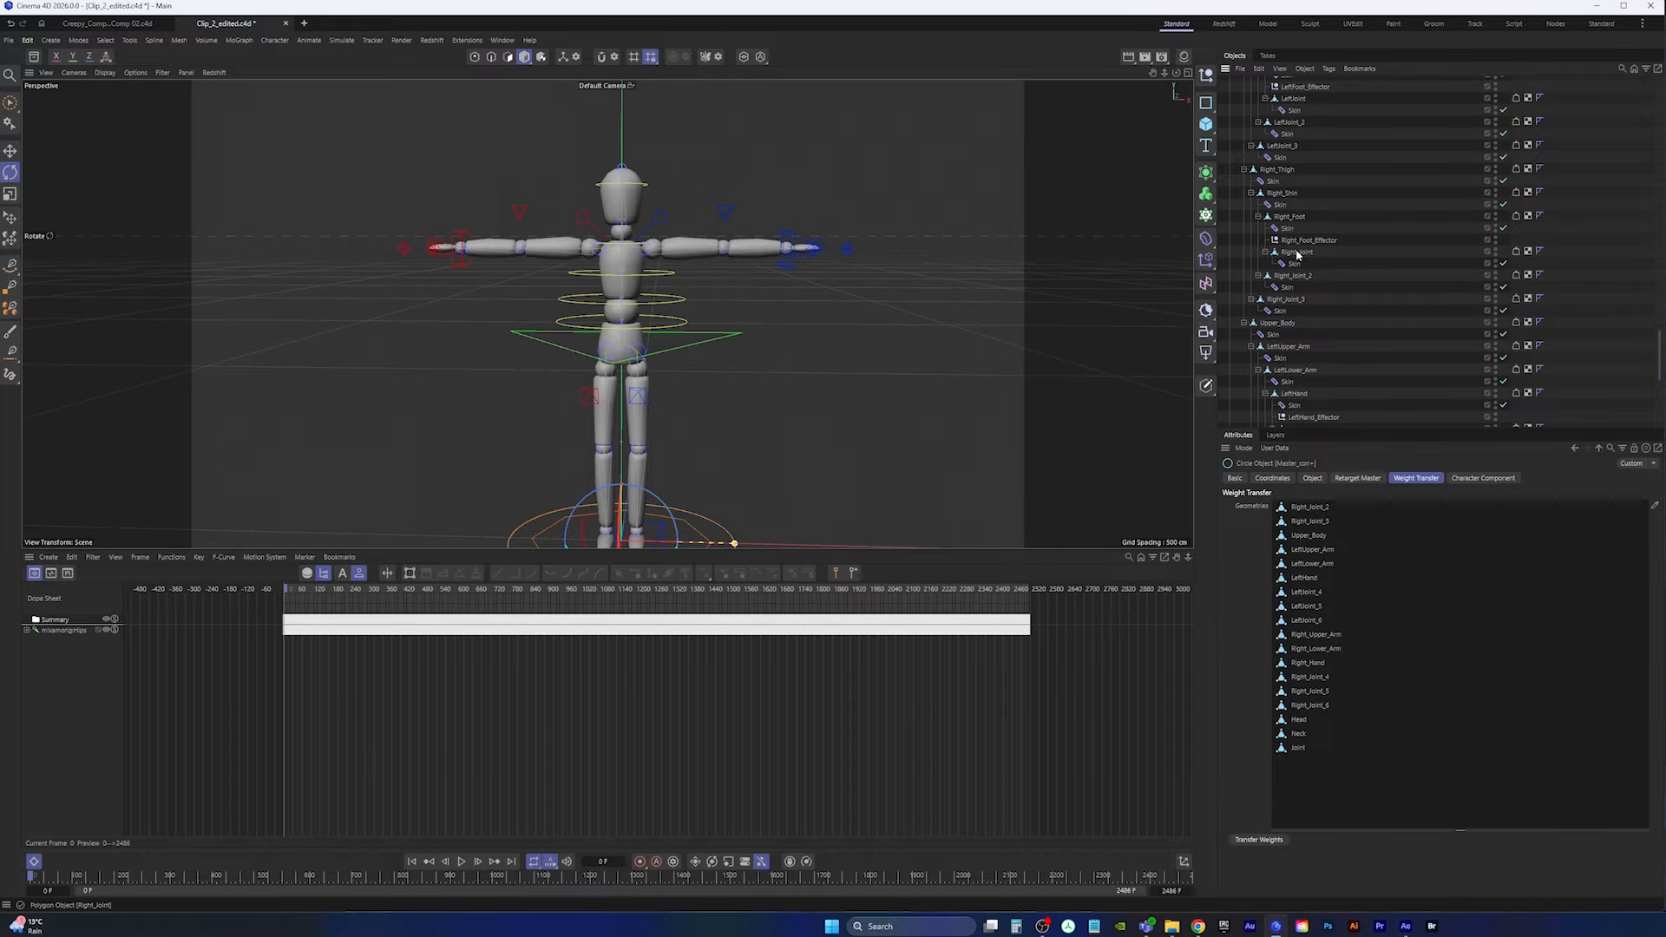
pyautogui.moveTo(1297, 253); pyautogui.dragTo(1301, 507)
pyautogui.moveTo(1289, 217); pyautogui.dragTo(1305, 501)
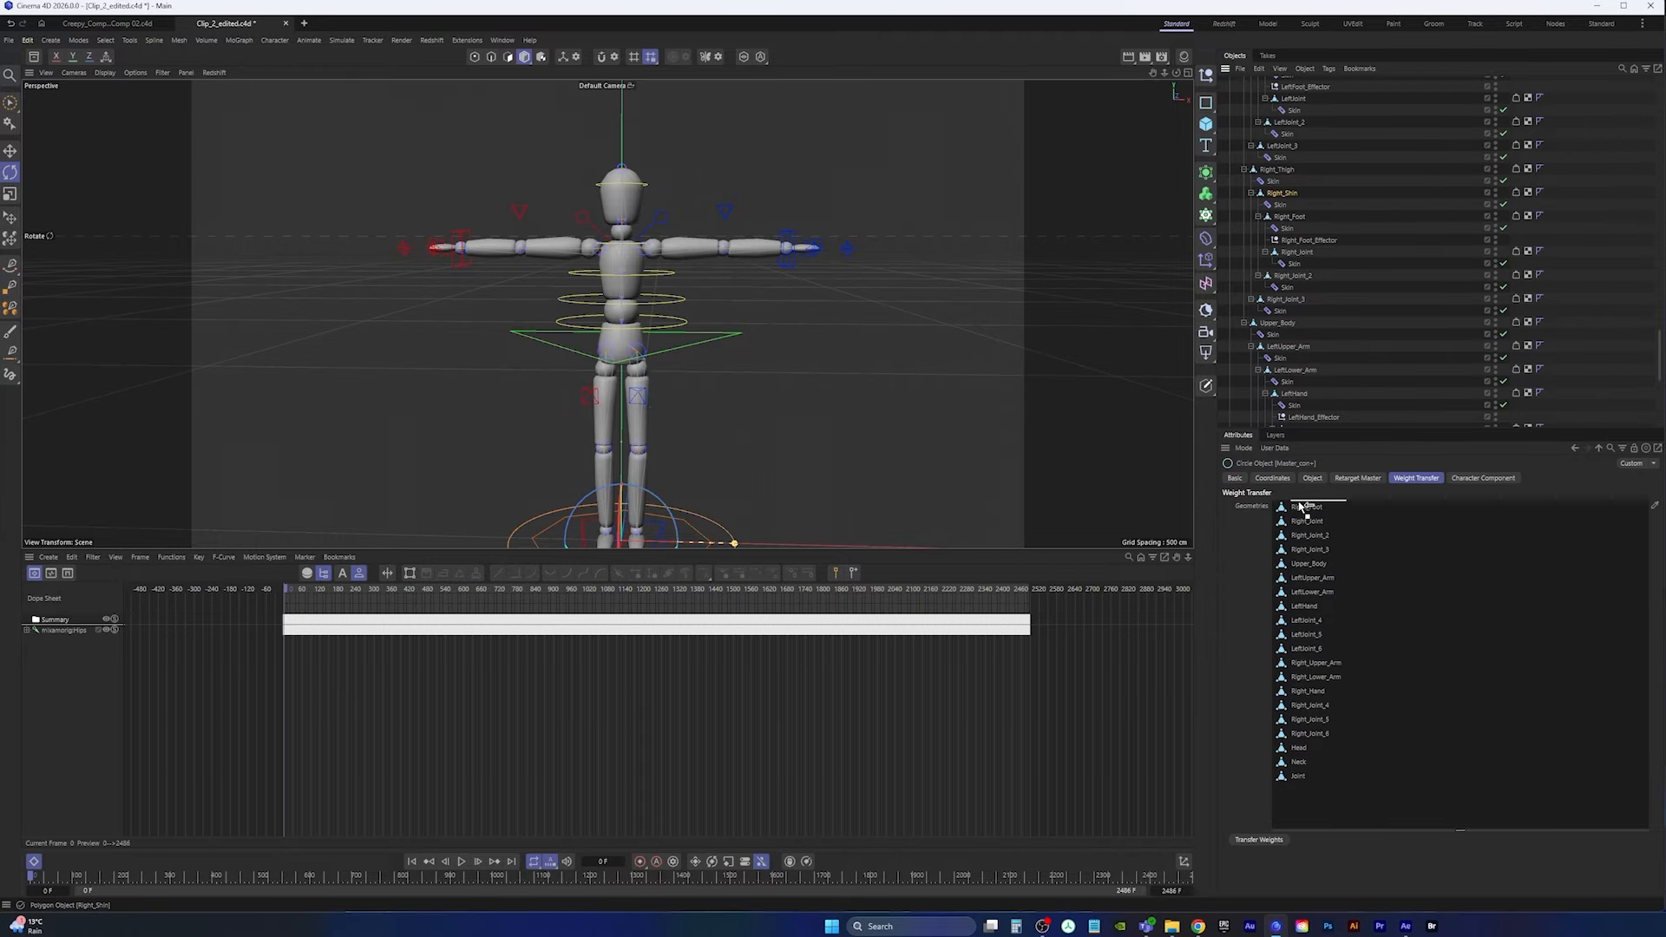
pyautogui.moveTo(1300, 506); pyautogui.dragTo(1302, 507)
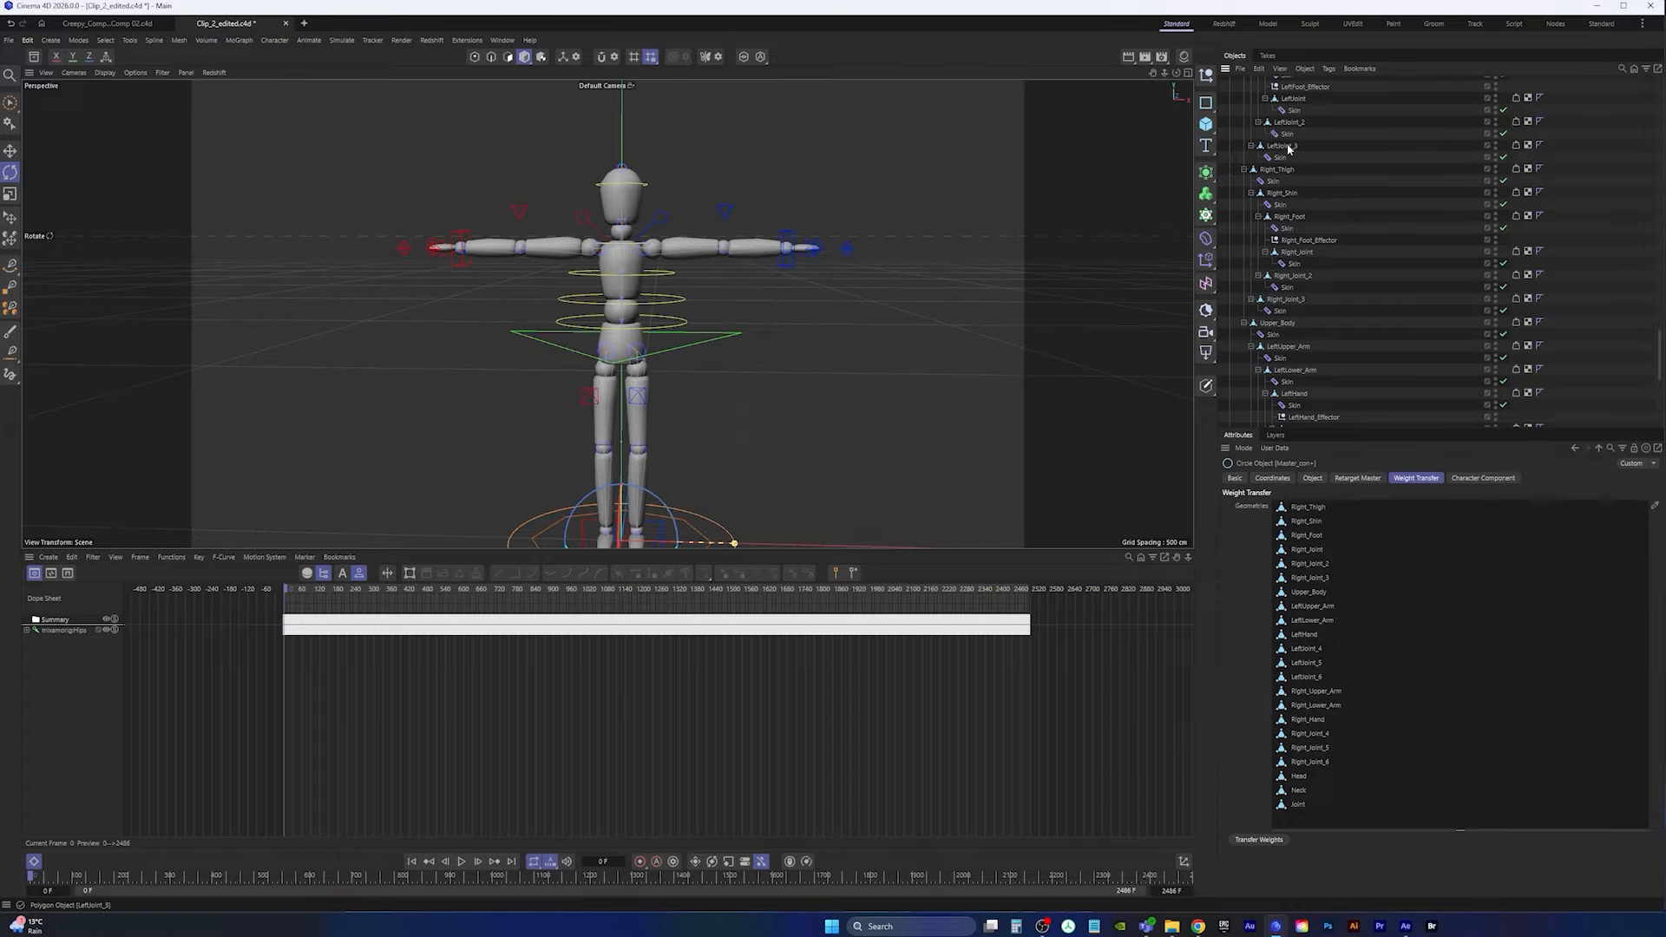
# Step: Add LeftJoint_3, LeftJoint_2, LeftJoint, LeftFoot, LeftShin, LeftThigh and Pelvis to the Weight Transfer geometries
pyautogui.moveTo(1282, 146); pyautogui.dragTo(1315, 506)
pyautogui.moveTo(1293, 98); pyautogui.dragTo(1295, 504)
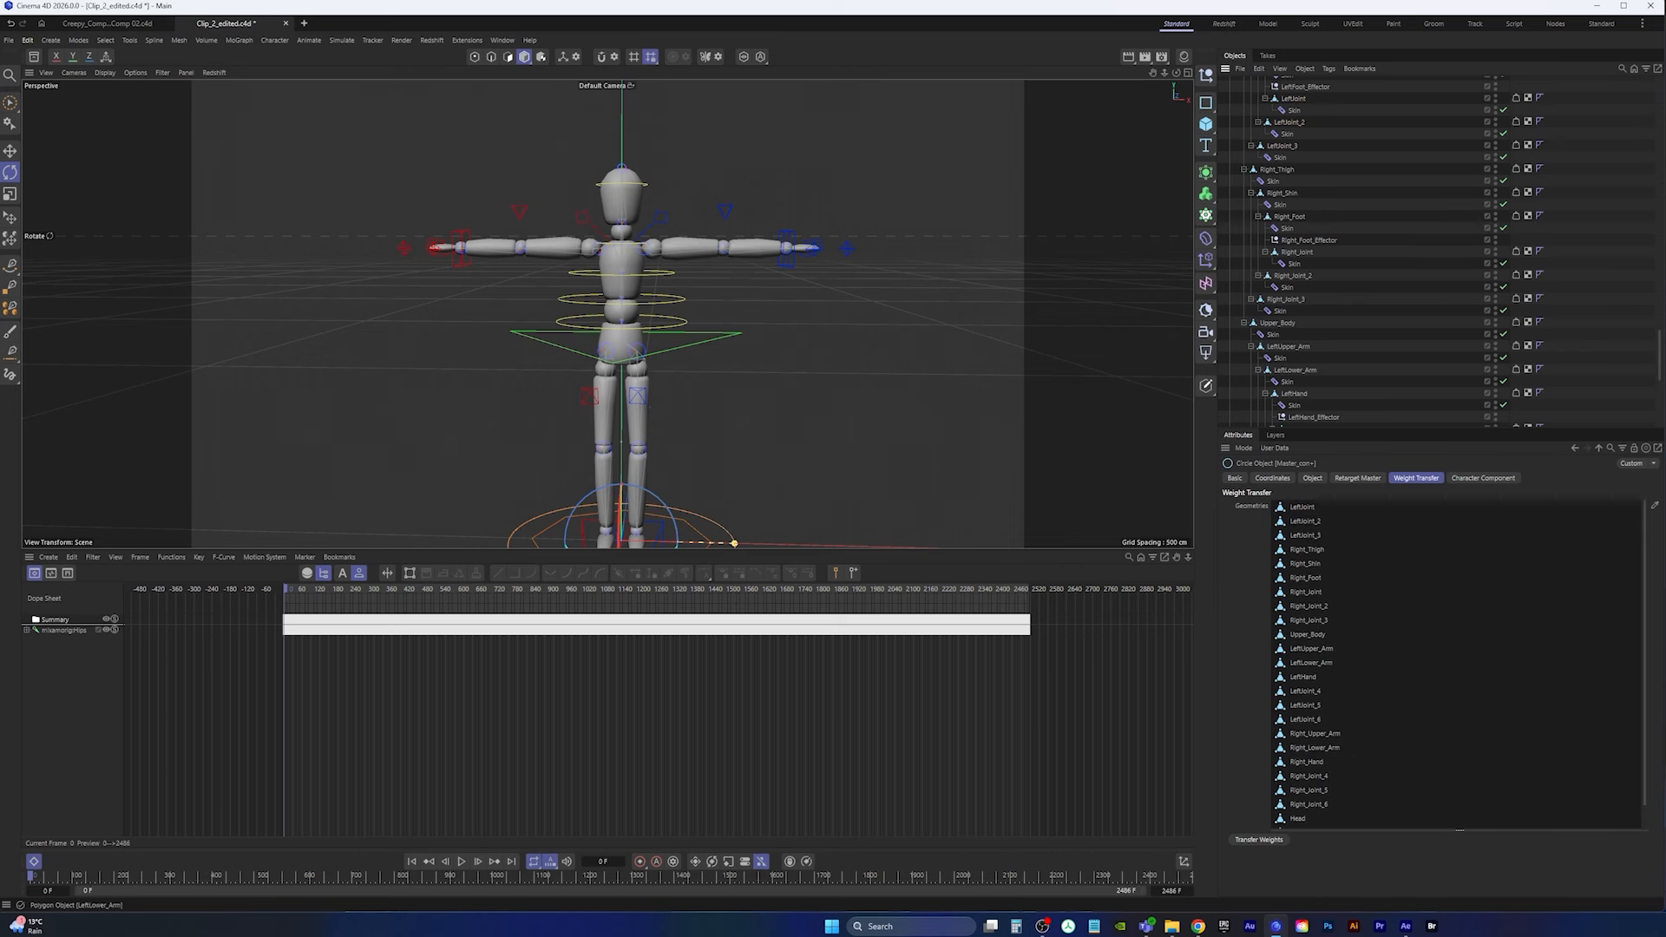
pyautogui.scroll(3, 1661, 341)
pyautogui.scroll(5, 1662, 341)
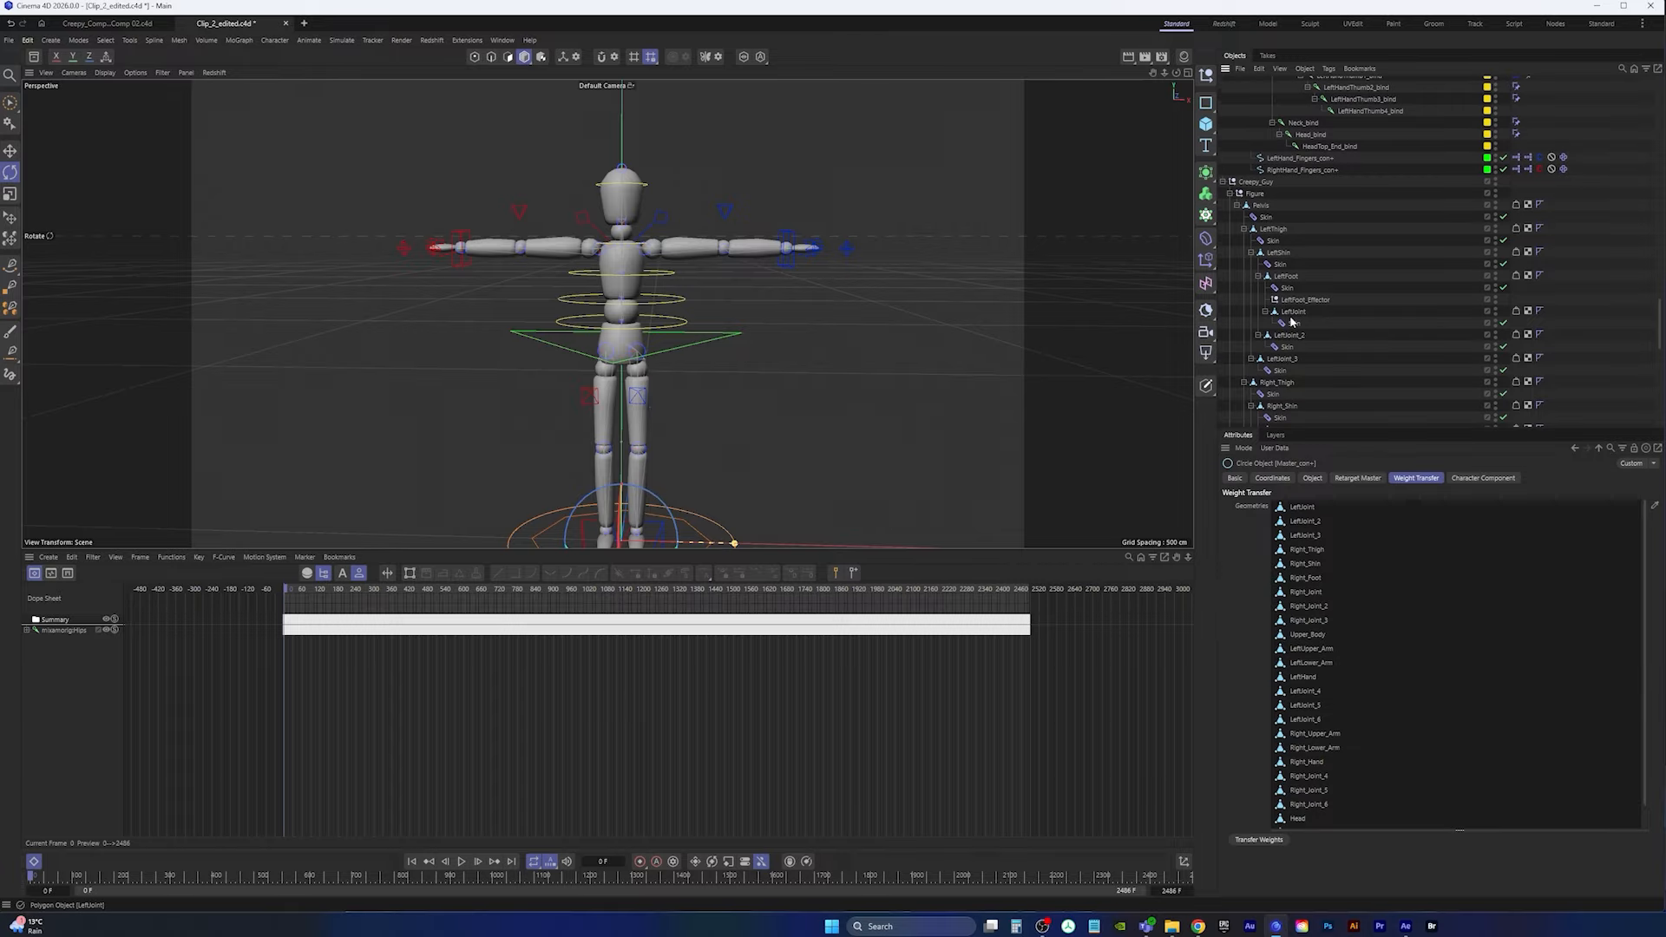
pyautogui.moveTo(1297, 448); pyautogui.dragTo(1297, 507)
pyautogui.moveTo(1279, 253); pyautogui.dragTo(1297, 505)
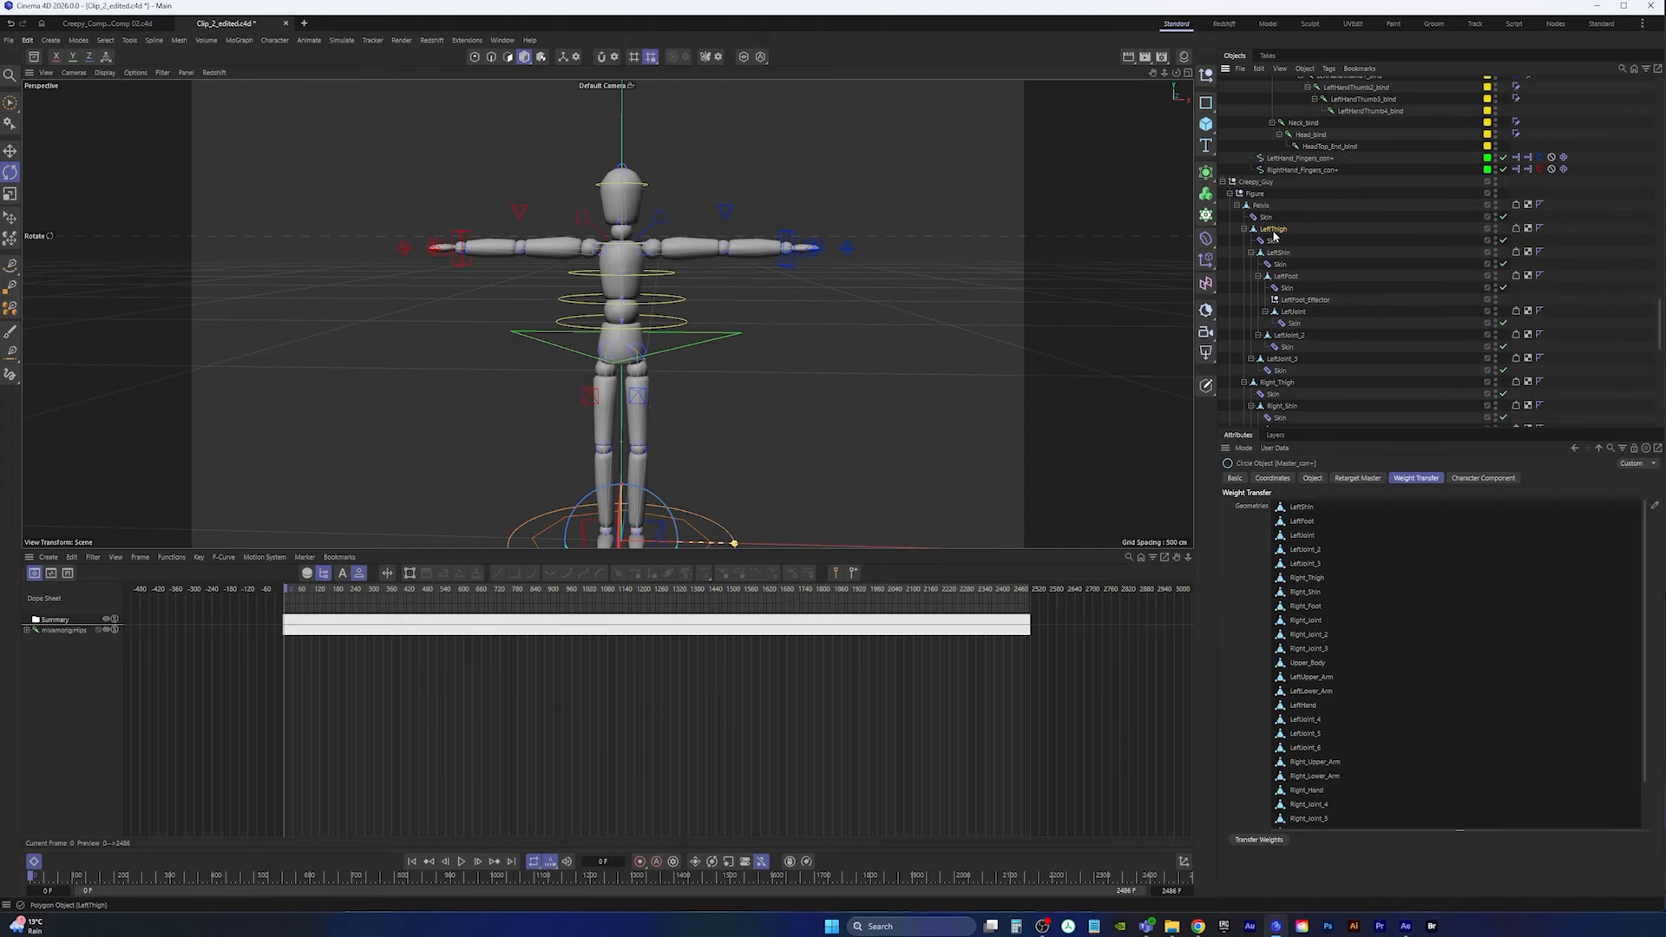
pyautogui.moveTo(1275, 234); pyautogui.dragTo(1301, 505)
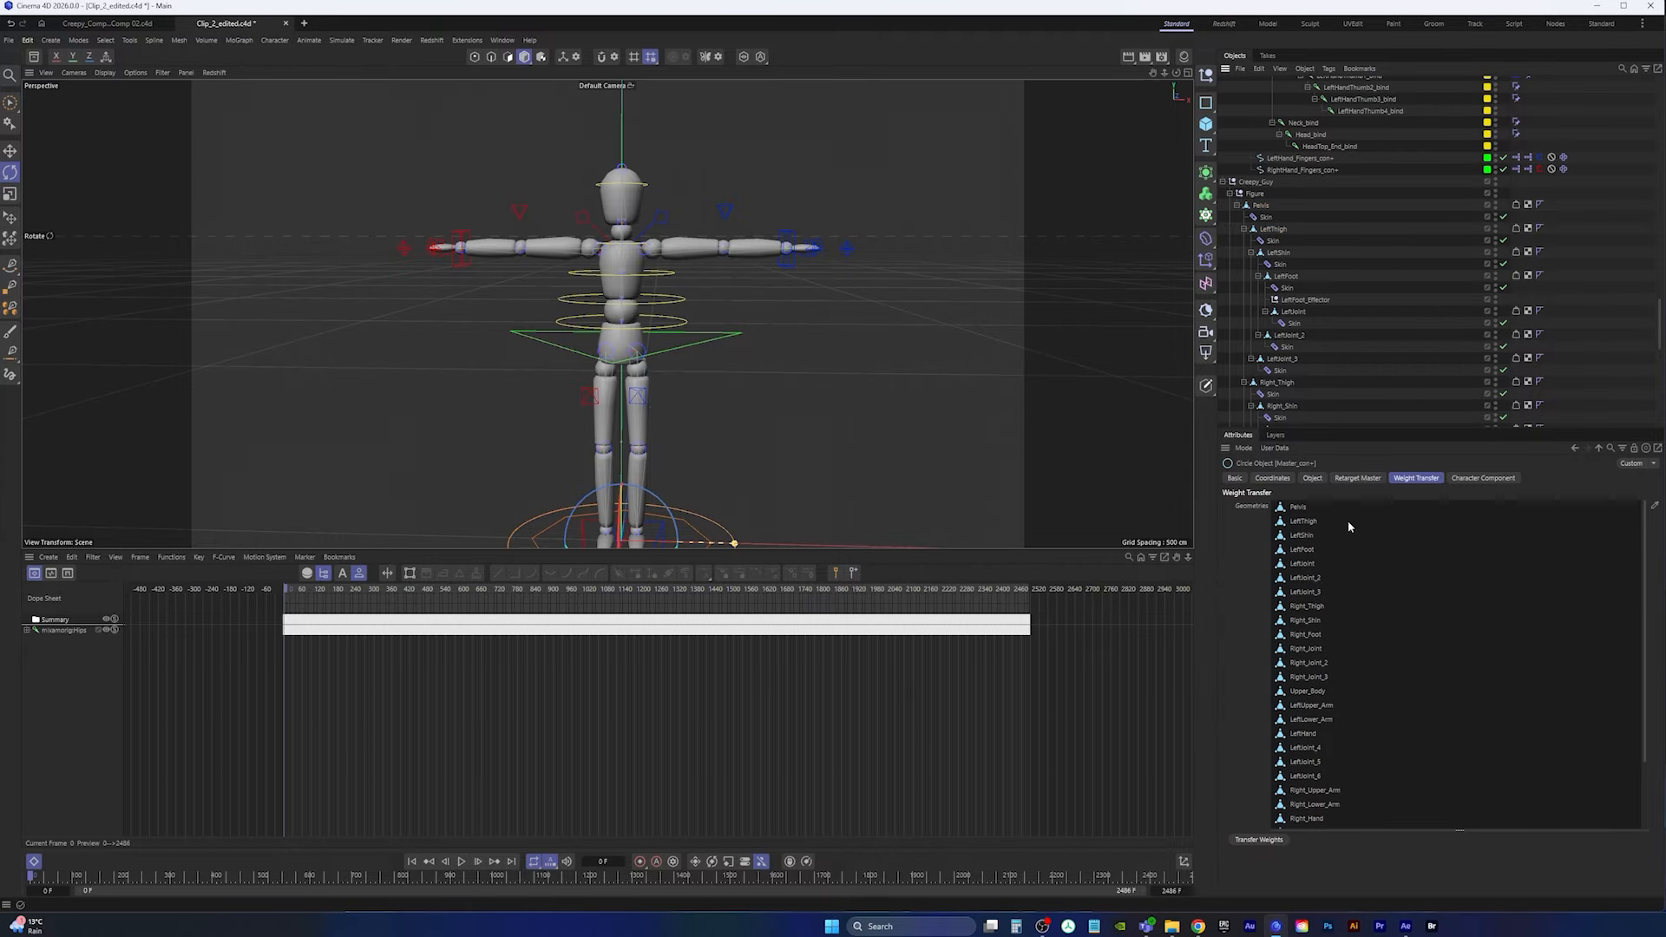
# Step: Transfer the weights of the listed geometries to the control rig and briefly play the animation from frame 0
pyautogui.click(1261, 841)
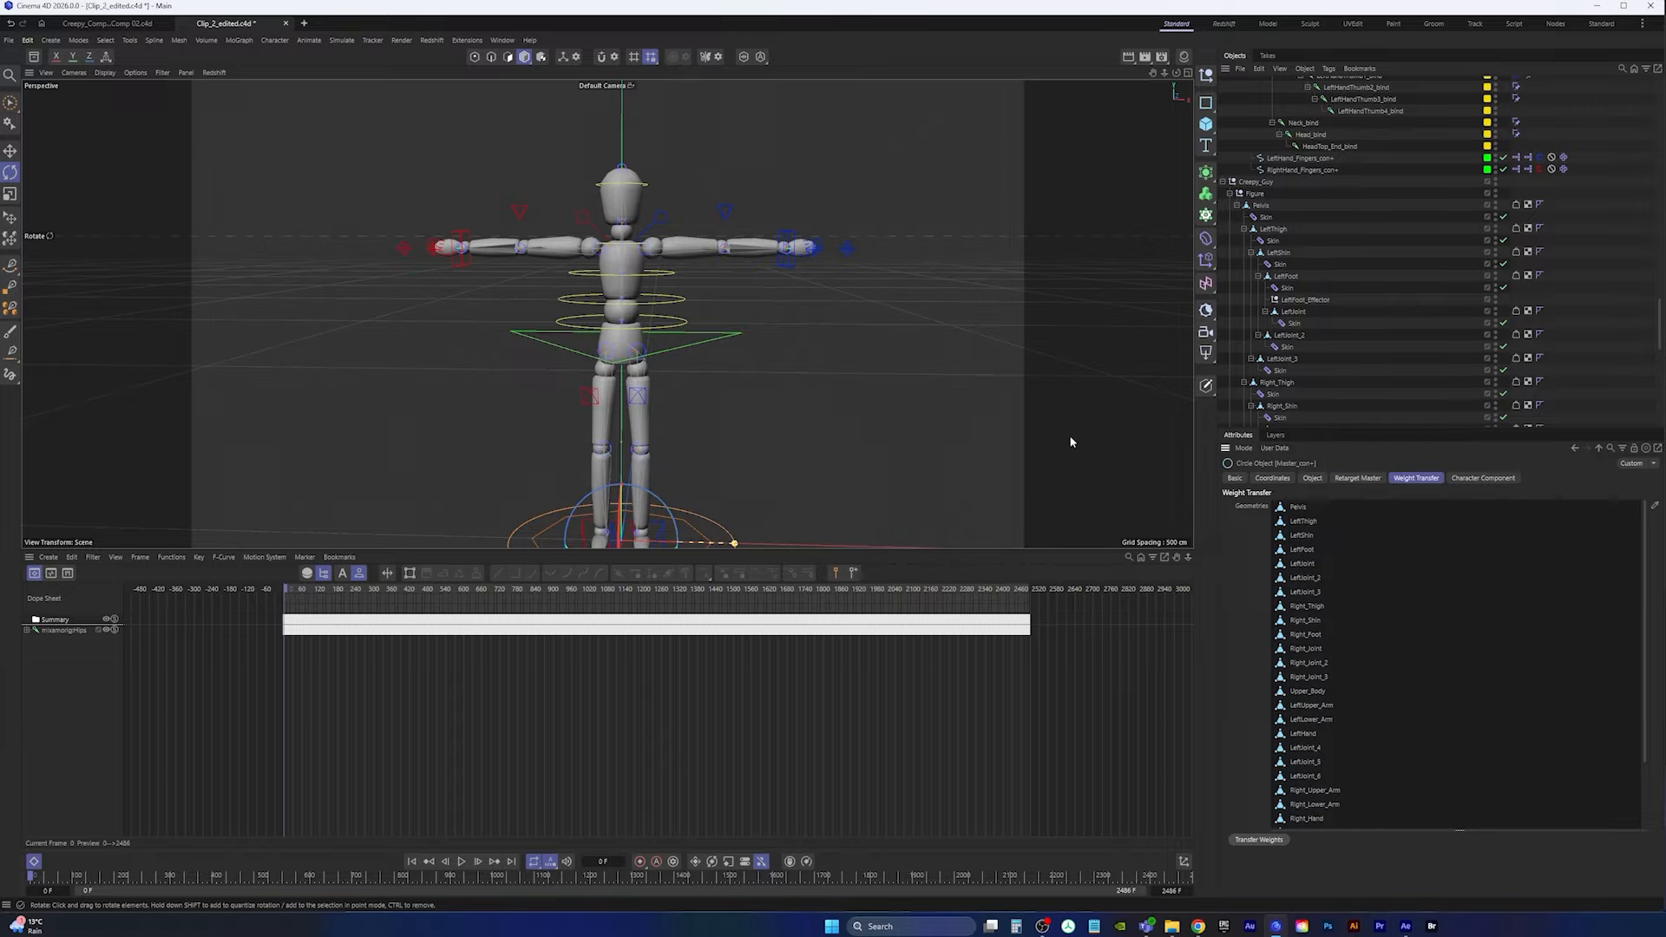
pyautogui.click(462, 863)
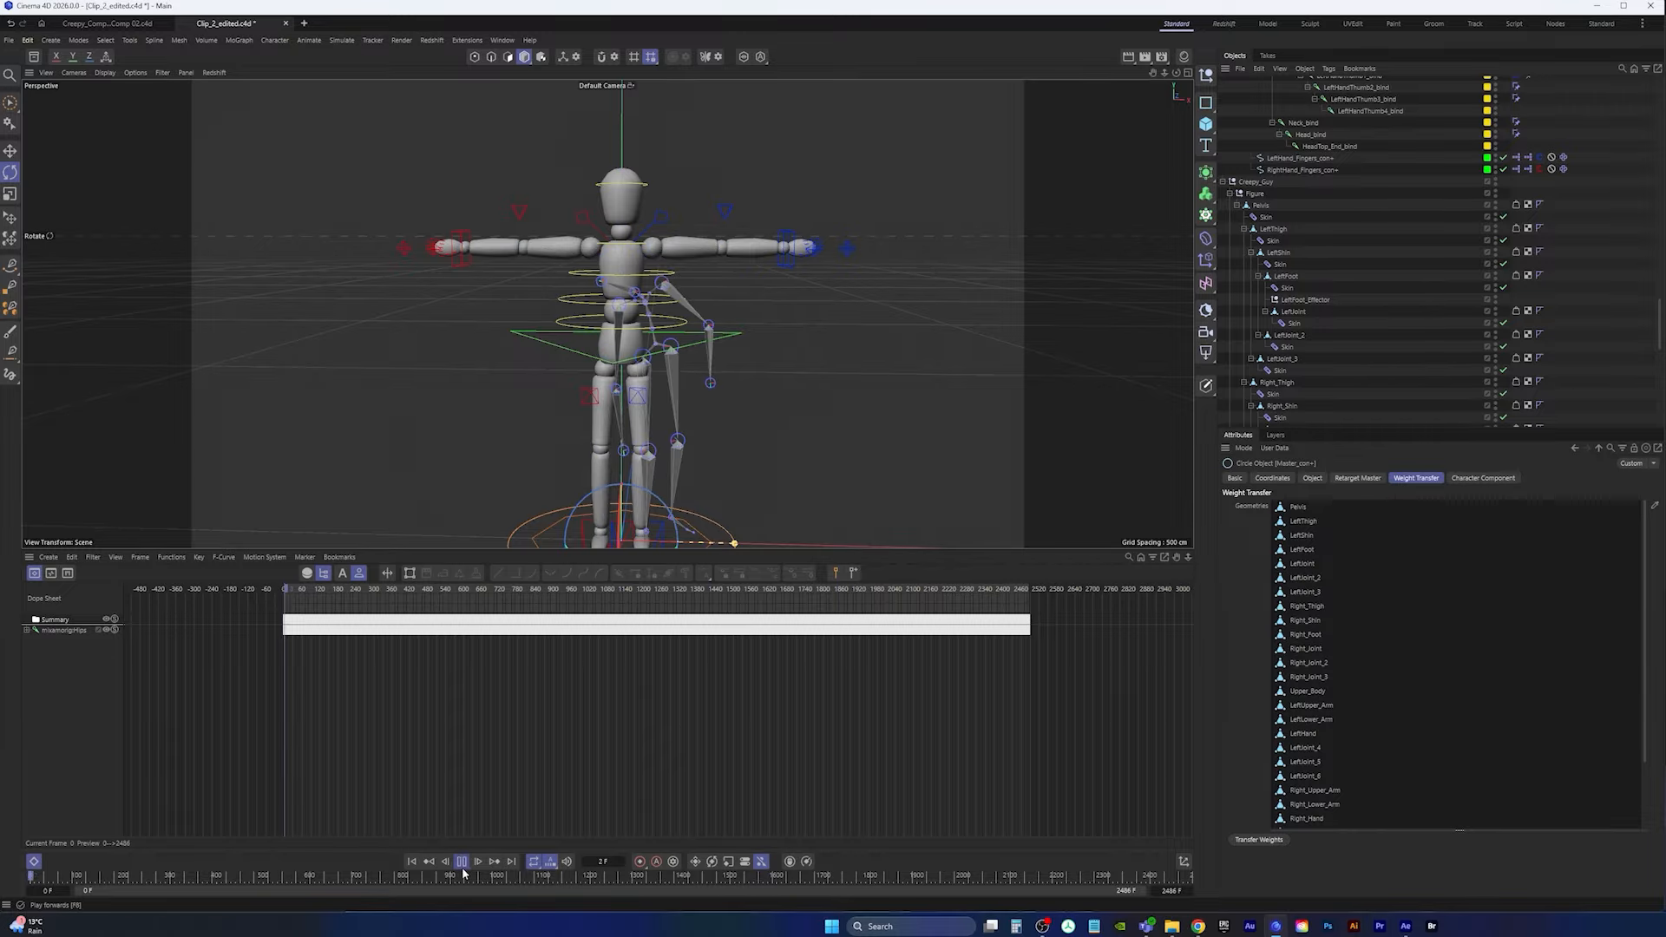
pyautogui.click(420, 859)
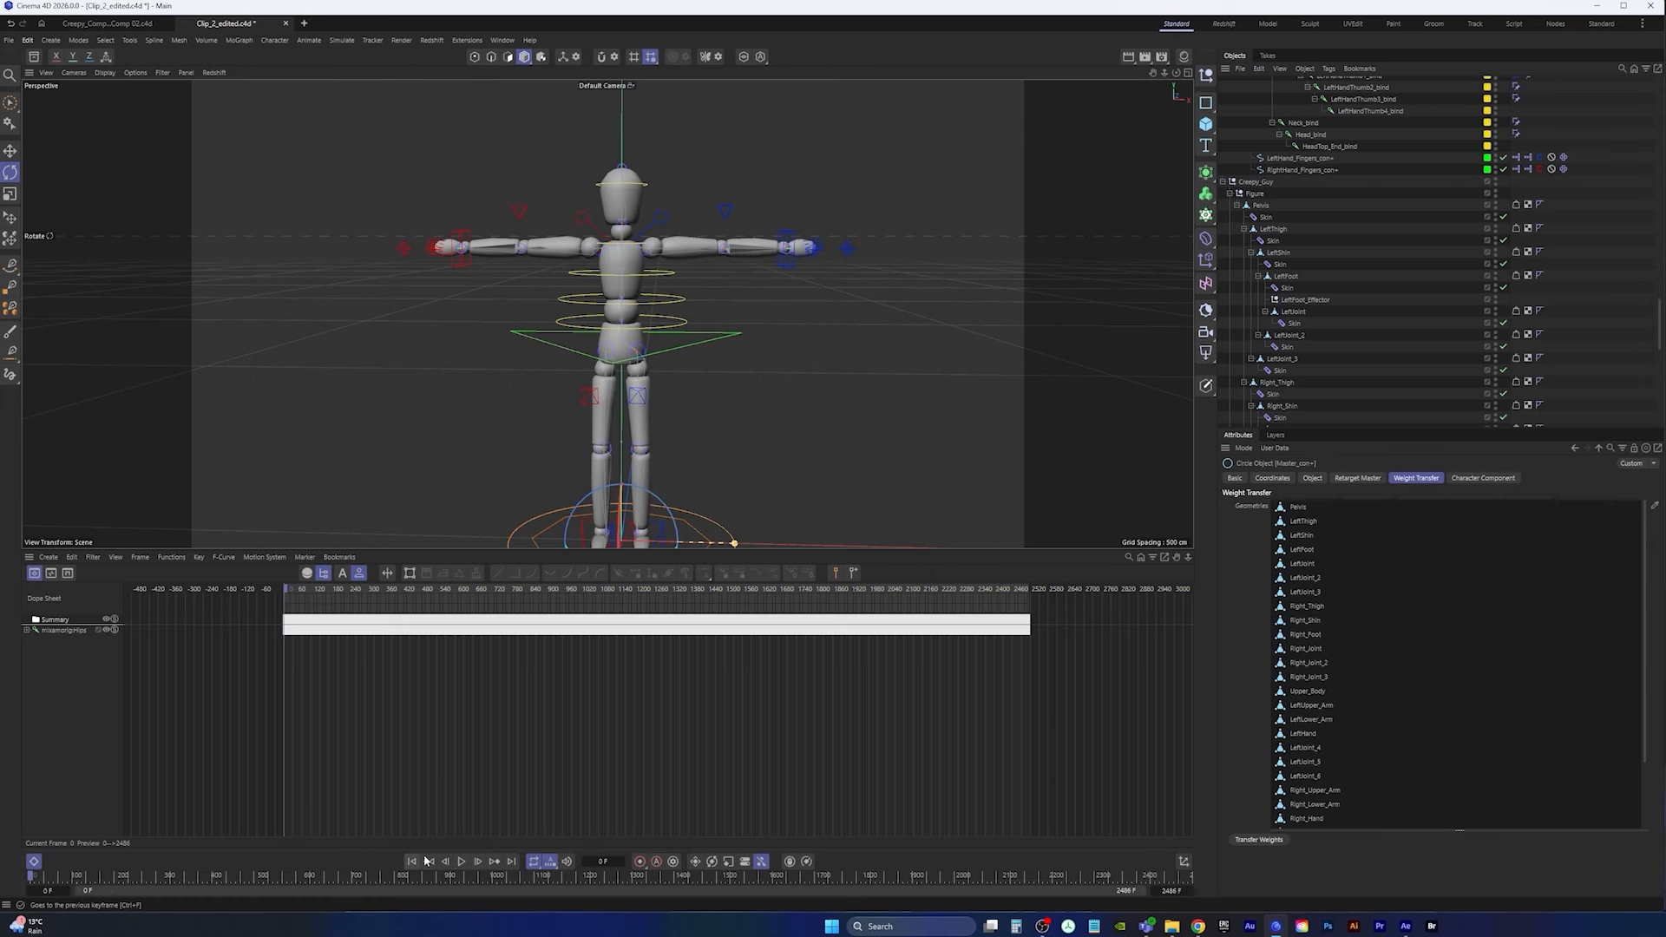
# Step: Try moving the hips controller downward to test how the mesh follows the rig, and undo the moves
pyautogui.click(697, 356)
pyautogui.keyDown('alt'); pyautogui.moveTo(689, 387); pyautogui.dragTo(658, 394); pyautogui.keyUp('alt')
pyautogui.press('e')
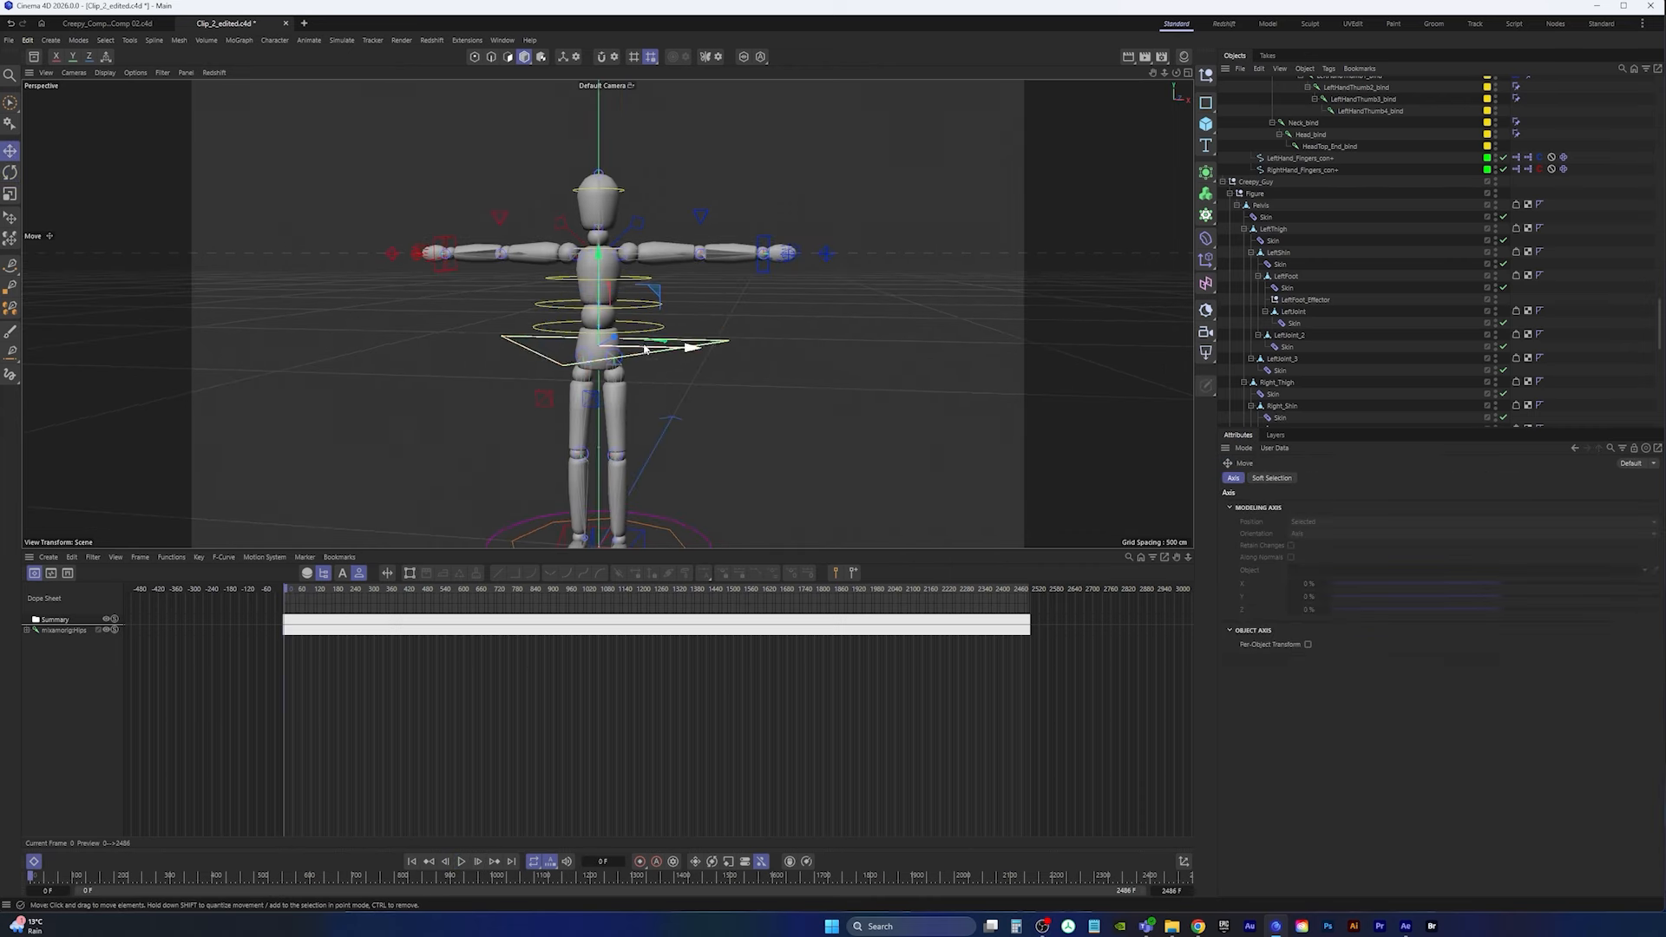
pyautogui.scroll(2, 640, 345)
pyautogui.moveTo(592, 259); pyautogui.dragTo(593, 294)
pyautogui.moveTo(595, 401)
pyautogui.keyDown('alt'); pyautogui.mouseDown()
pyautogui.moveTo(559, 394)
pyautogui.moveTo(583, 401)
pyautogui.mouseUp(); pyautogui.keyUp('alt')
pyautogui.scroll(-3, 585, 386)
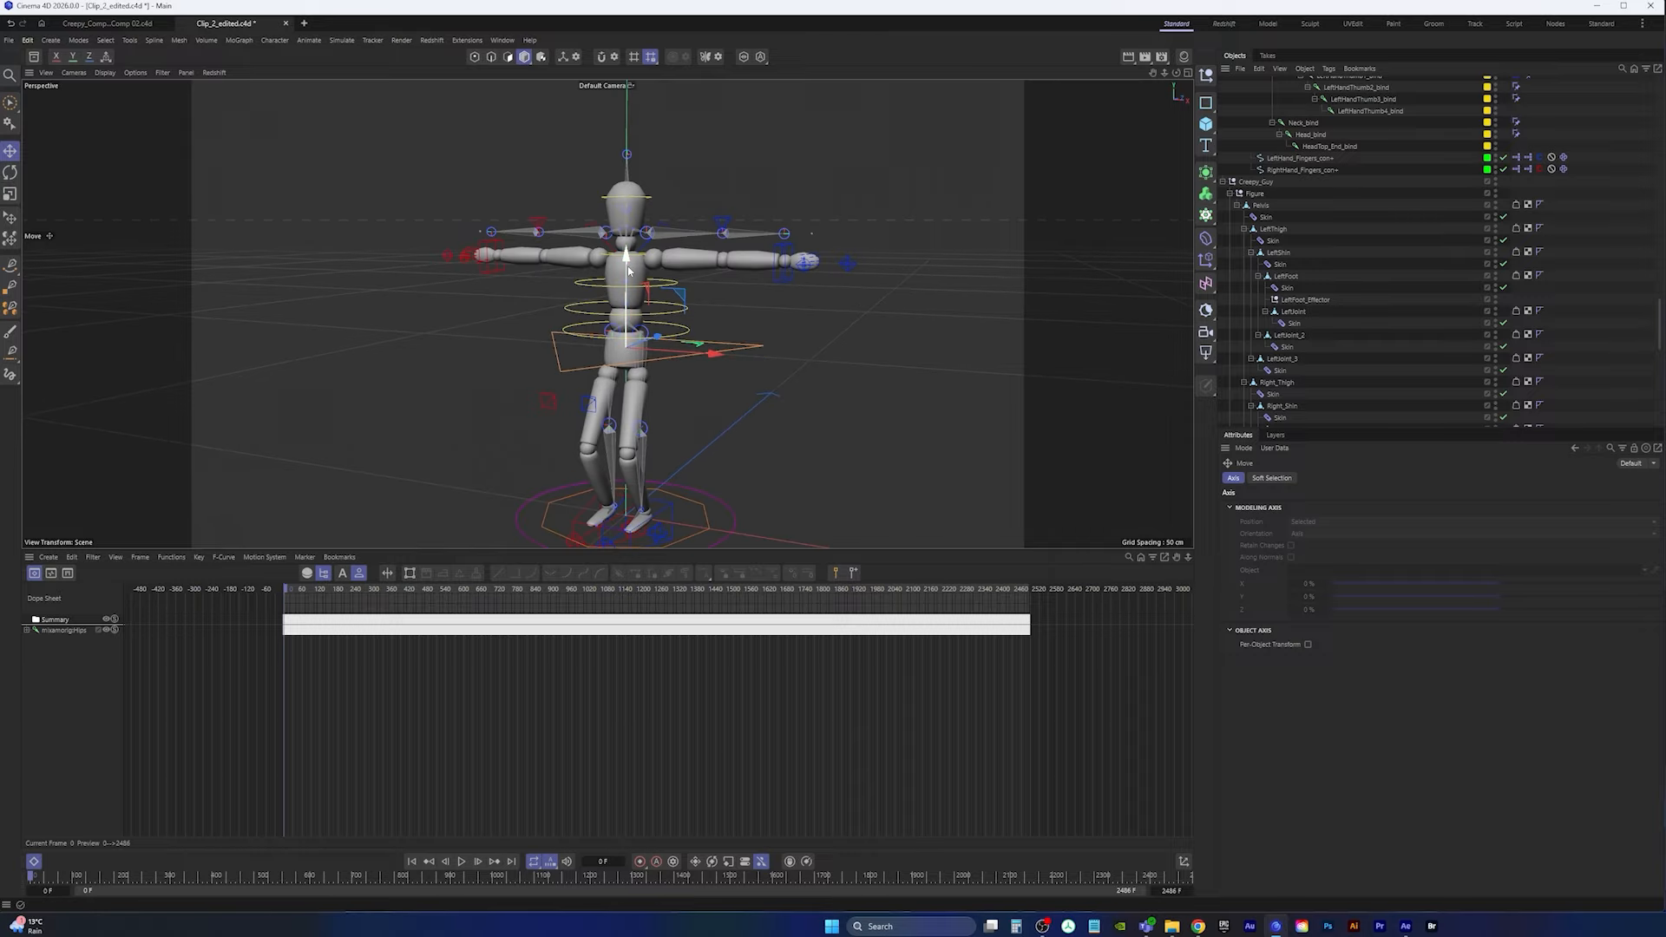
pyautogui.moveTo(627, 267); pyautogui.dragTo(681, 349)
pyautogui.hotkey('ctrl', 'z')
pyautogui.hotkey('ctrl', 'z')
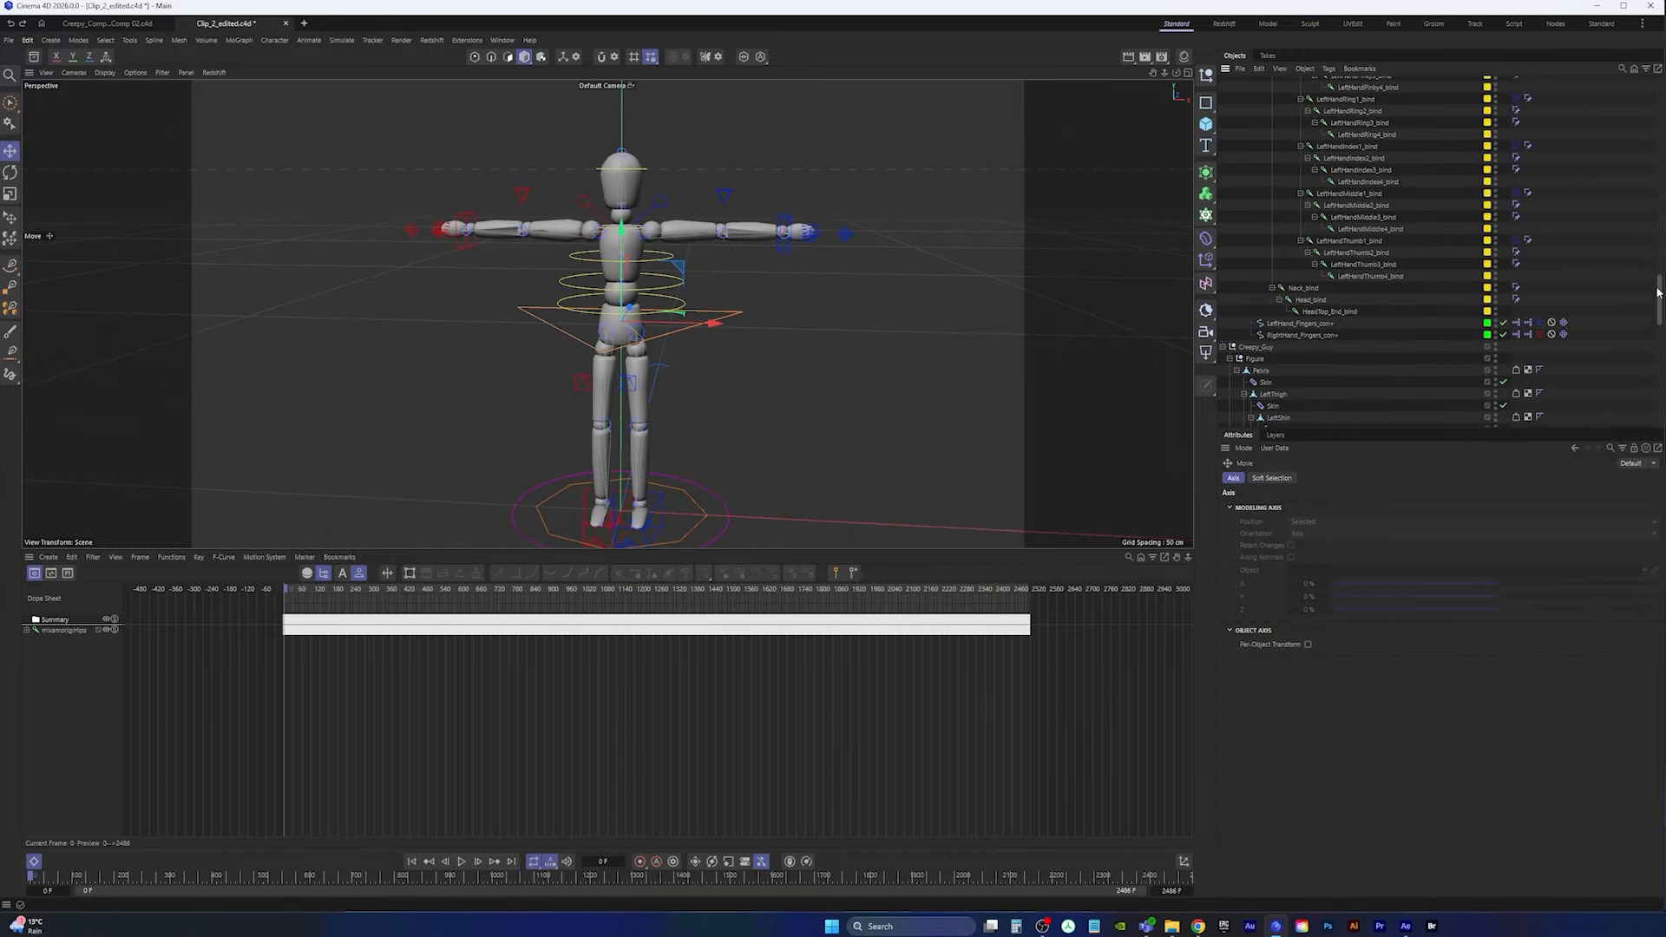
# Step: Retarget all components of Master_con+ to the source skeleton using the mixamorig: namespace
pyautogui.scroll(10, 1260, 100)
pyautogui.click(1262, 96)
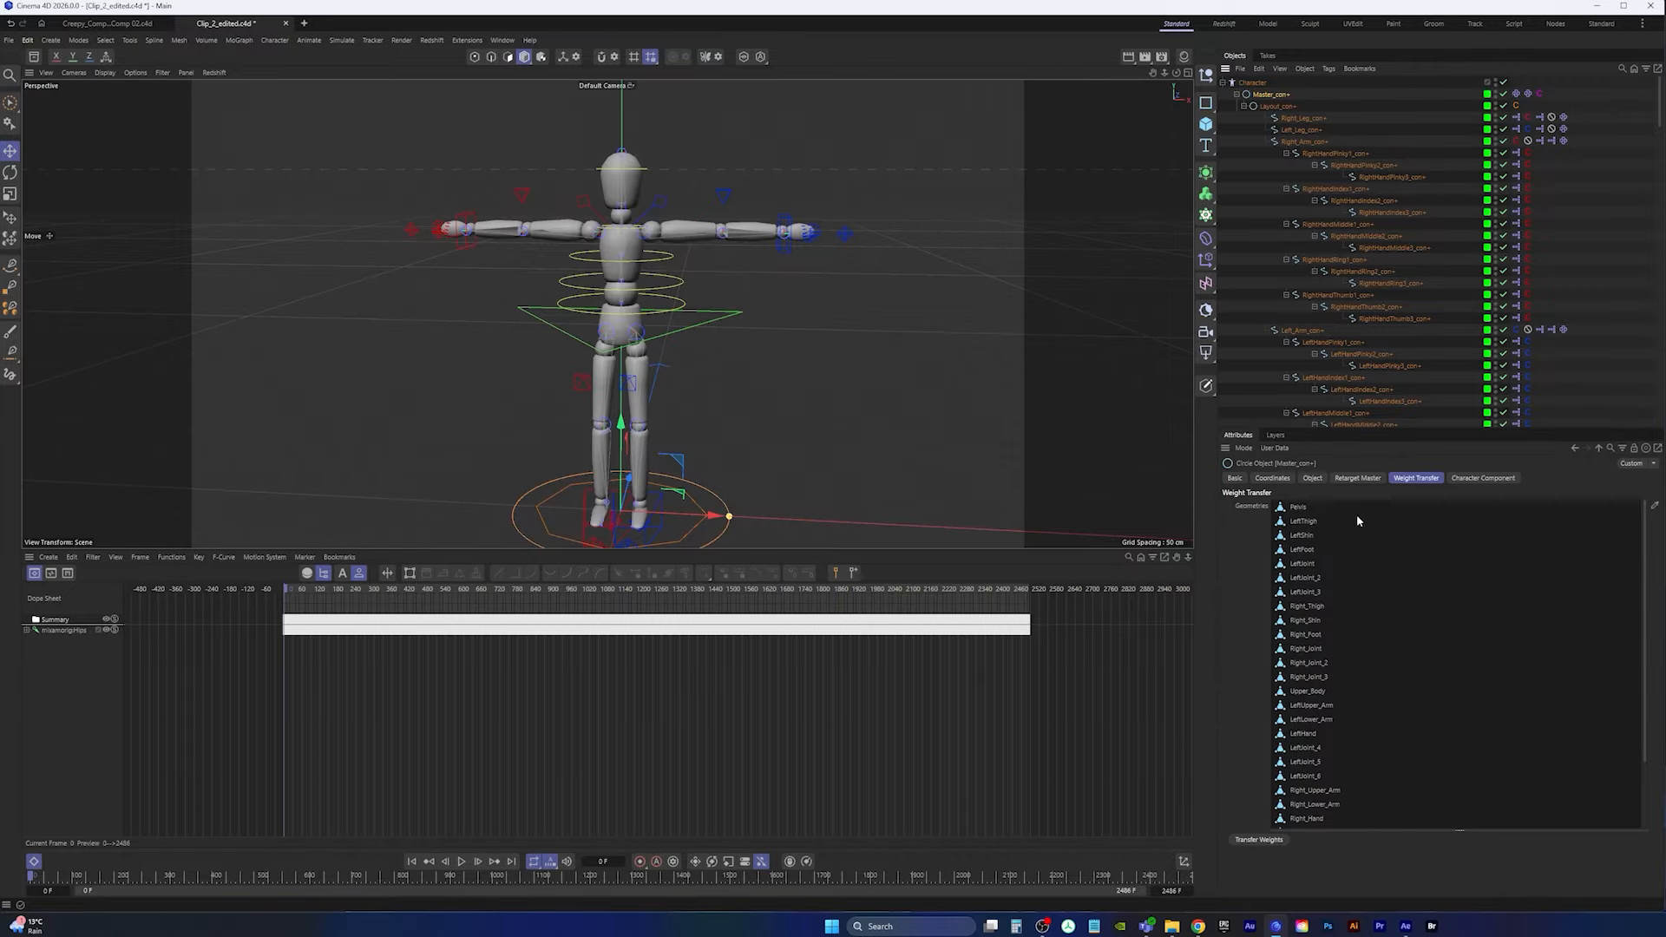
pyautogui.click(1358, 478)
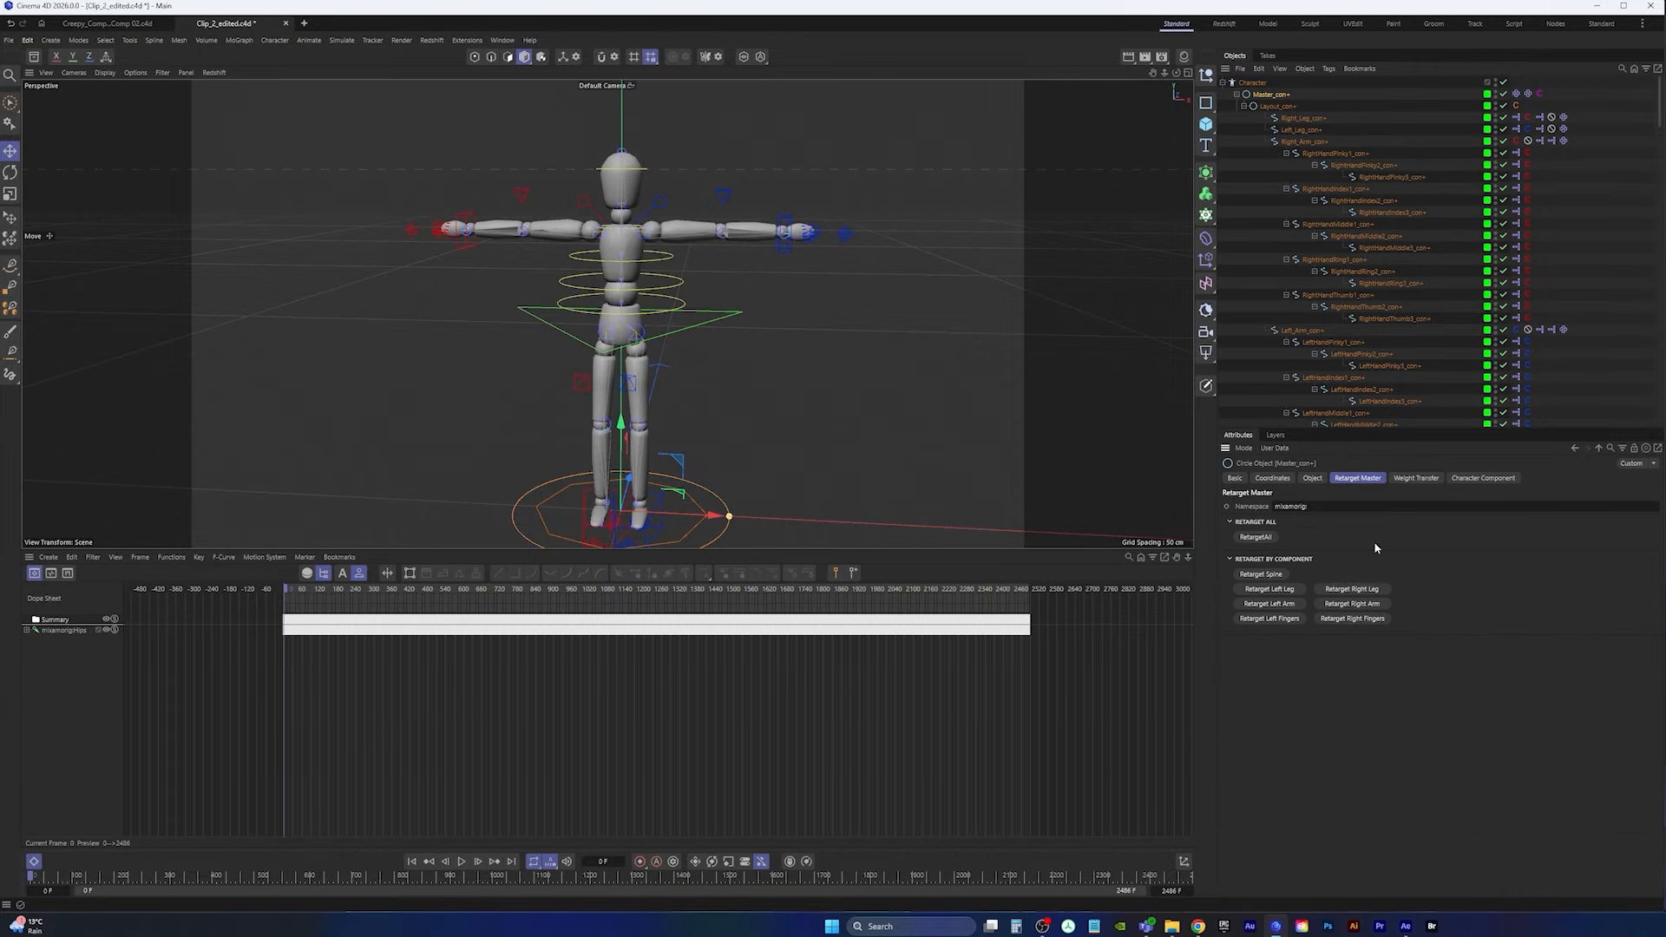
pyautogui.click(1257, 537)
pyautogui.keyDown('alt'); pyautogui.moveTo(885, 521); pyautogui.dragTo(911, 389, button='middle'); pyautogui.keyUp('alt')
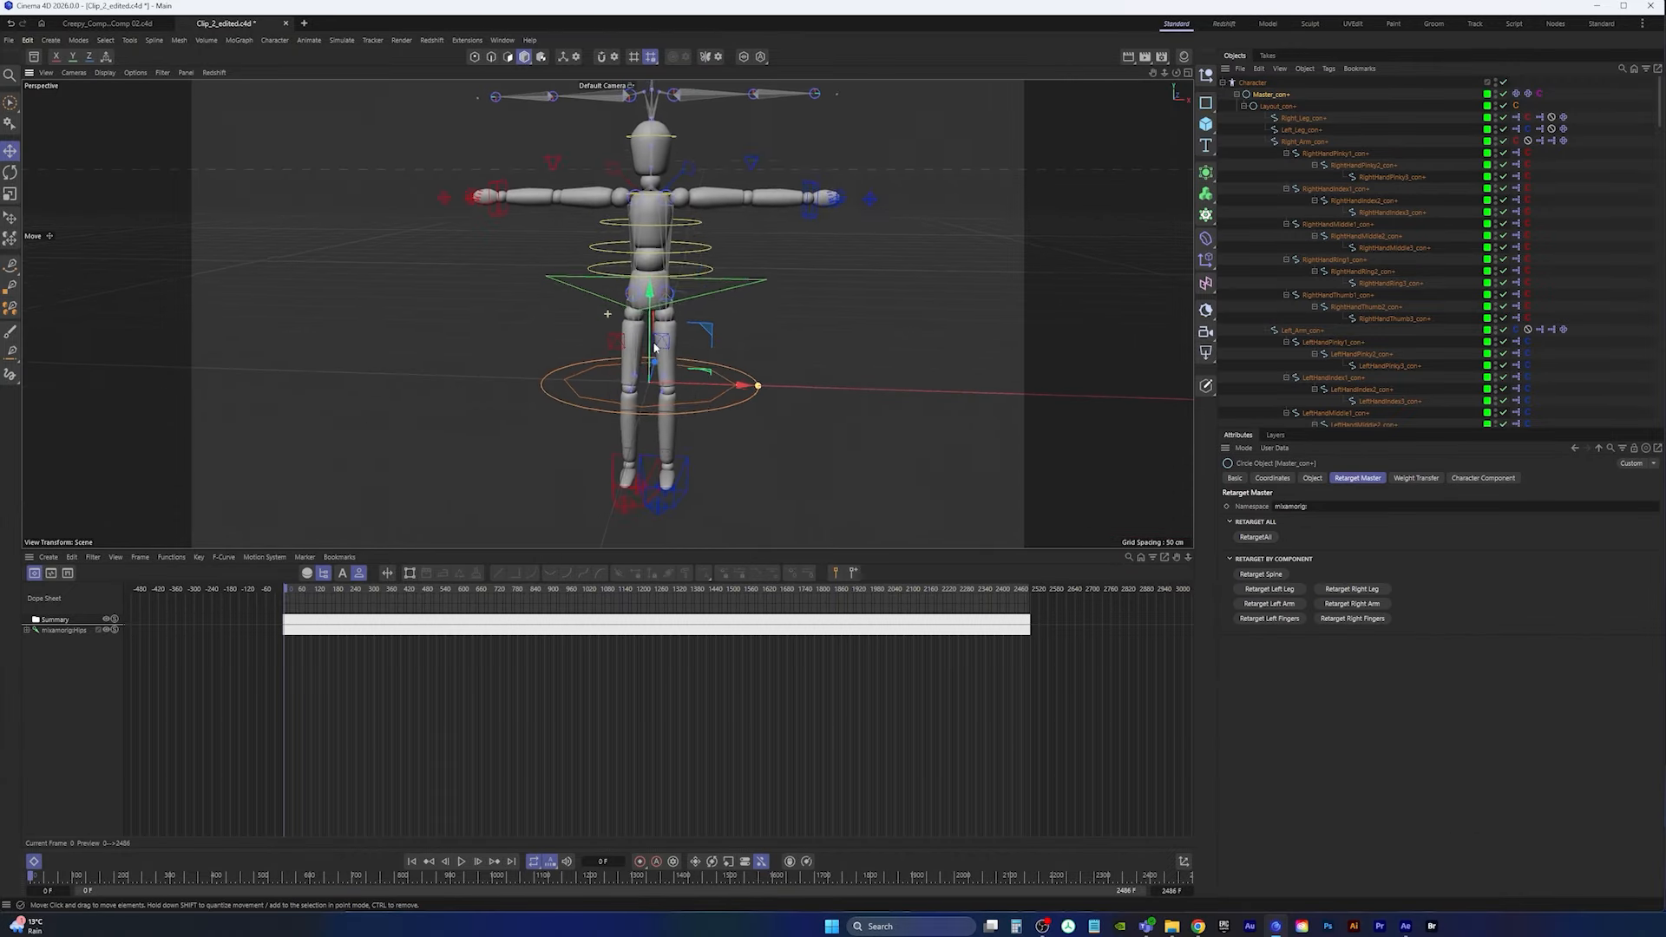
pyautogui.scroll(-1, 911, 389)
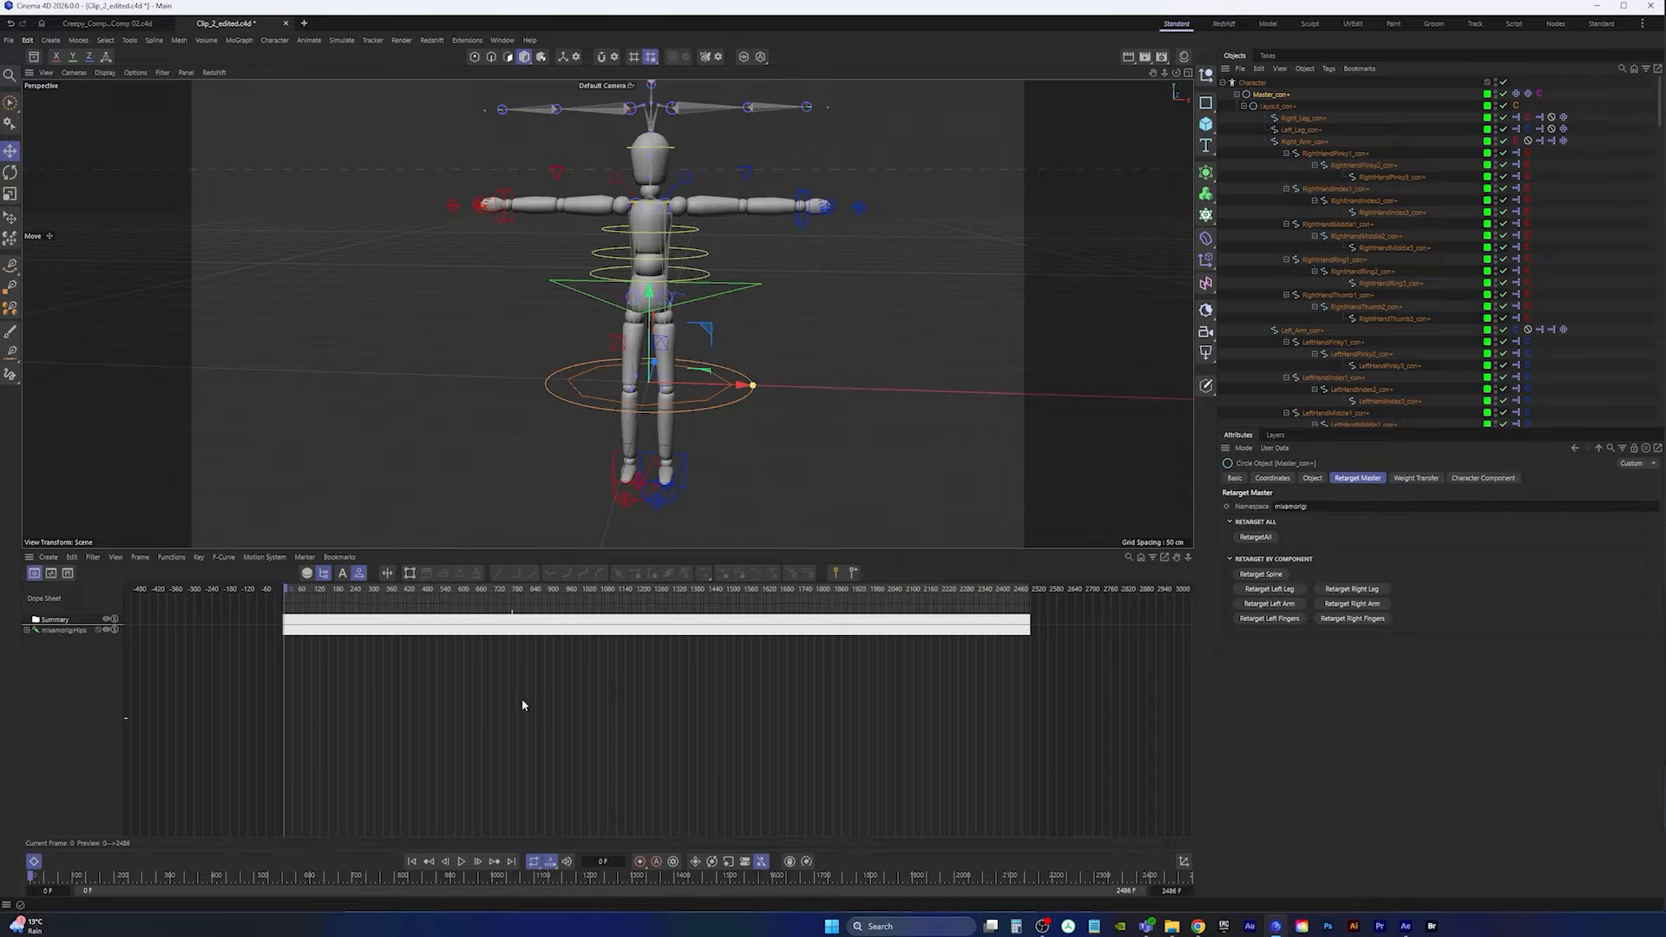
# Step: Raise the Layout_con+ controller vertically in the Right view until the character's feet rest on the floor at Master_con+ level
pyautogui.keyDown('alt'); pyautogui.moveTo(701, 408); pyautogui.dragTo(684, 440, button='middle'); pyautogui.keyUp('alt')
pyautogui.scroll(3, 693, 431)
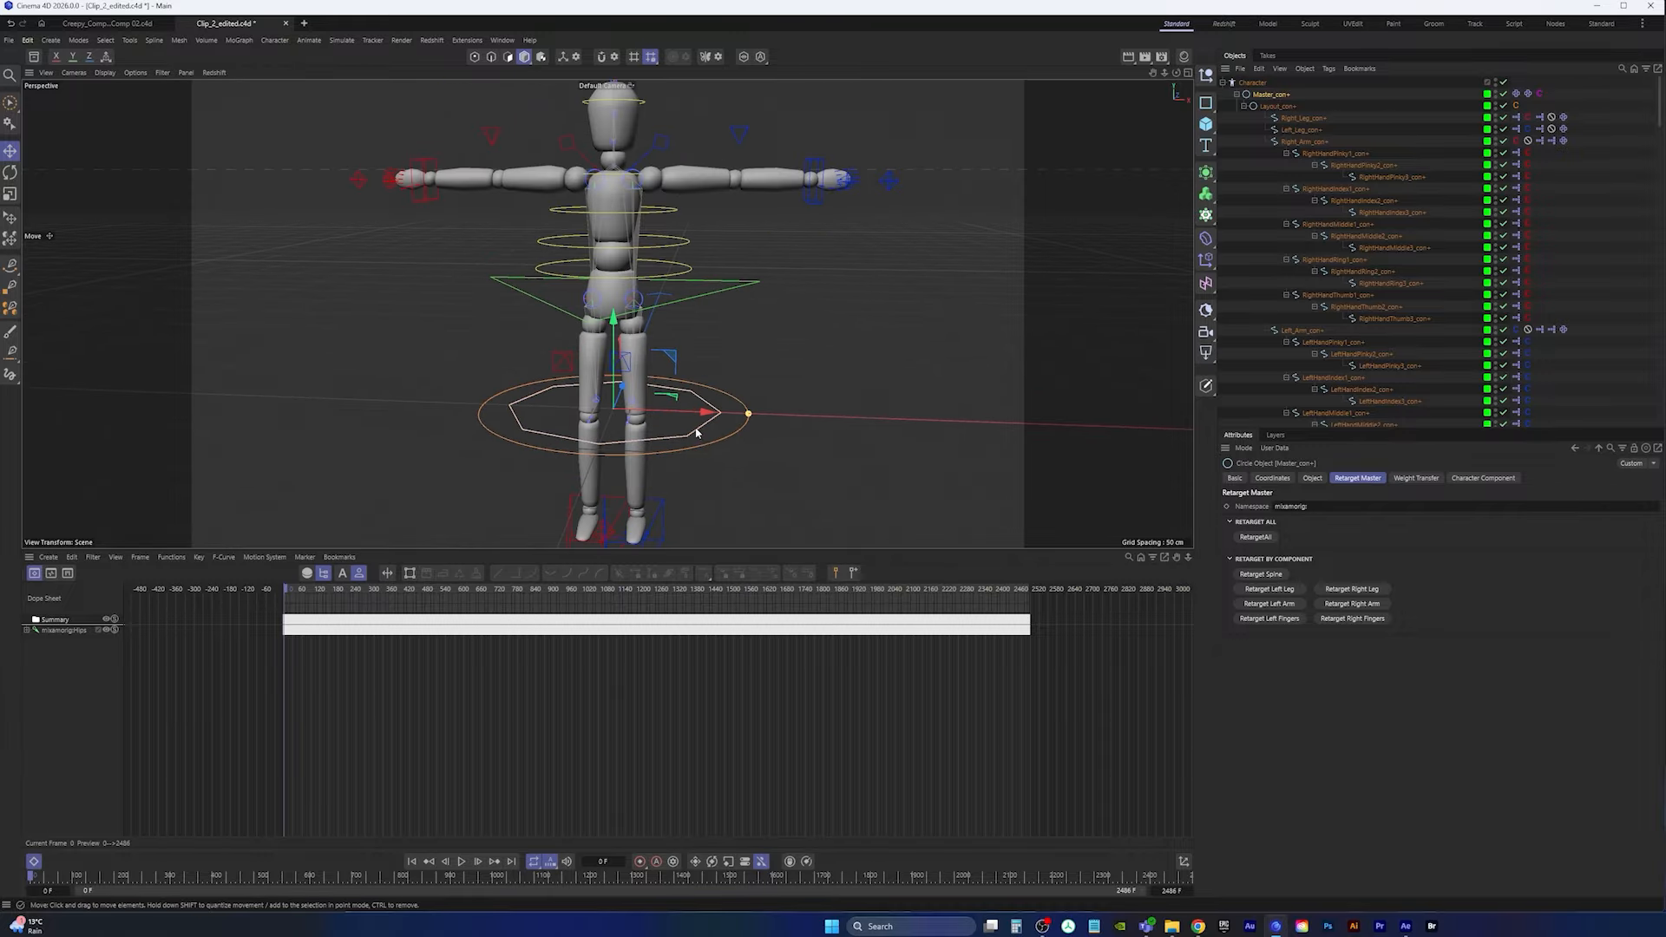
pyautogui.click(698, 432)
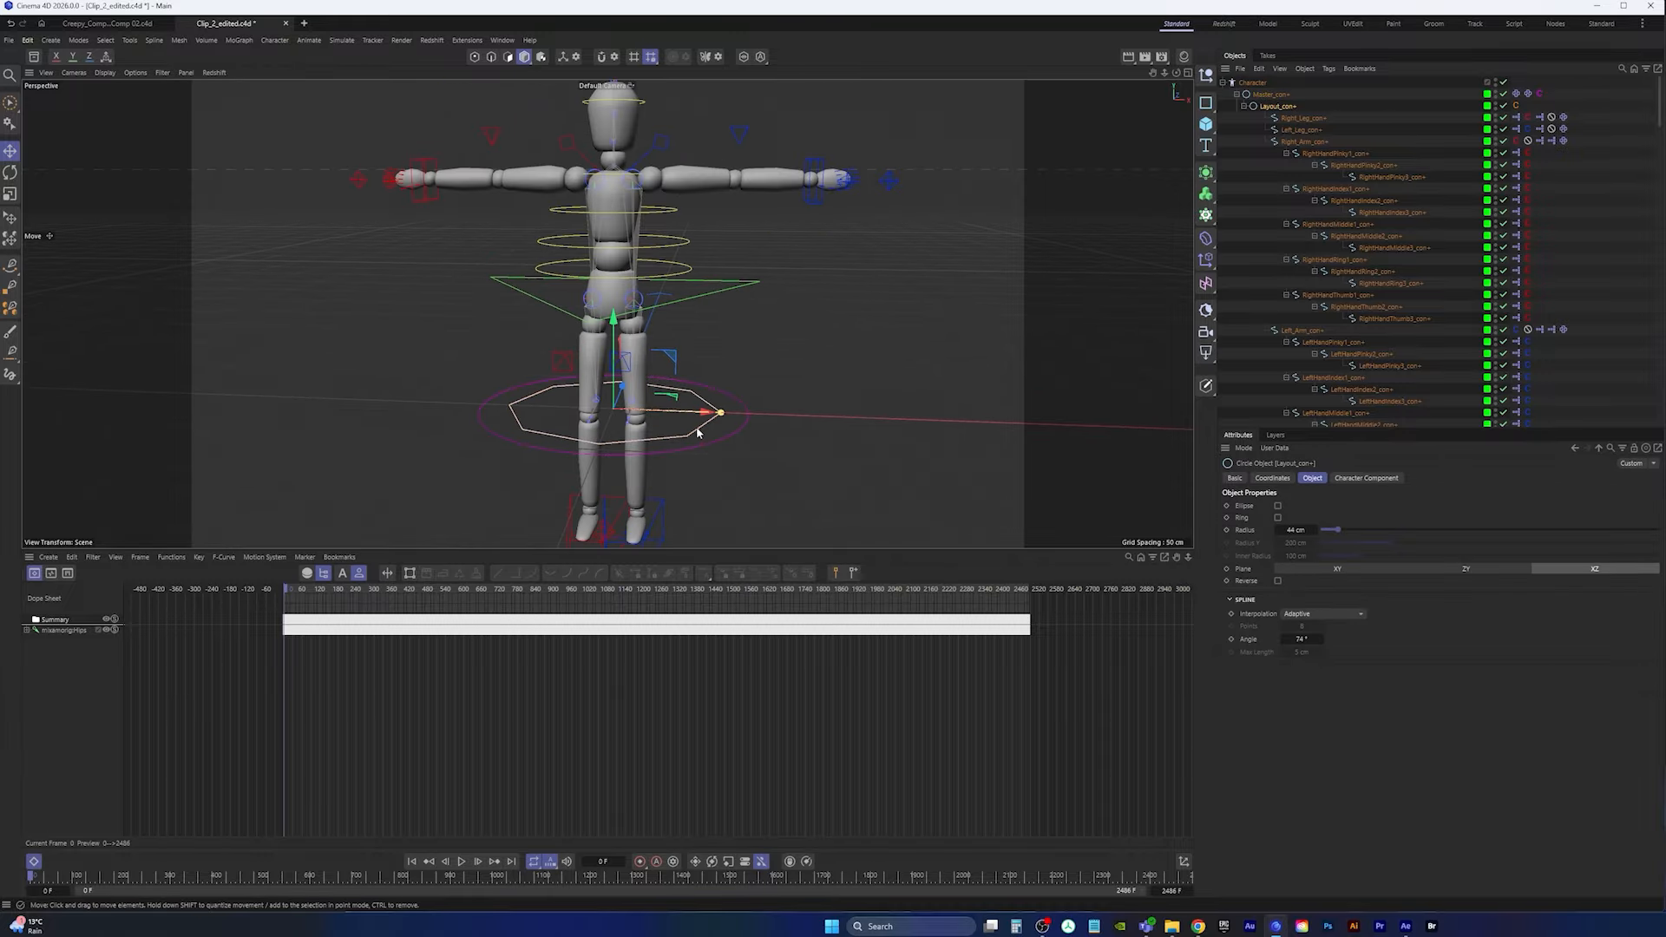
pyautogui.keyDown('alt'); pyautogui.moveTo(865, 364); pyautogui.dragTo(649, 435); pyautogui.keyUp('alt')
pyautogui.middleClick(703, 410)
pyautogui.middleClick(456, 430)
pyautogui.keyDown('alt'); pyautogui.moveTo(544, 378); pyautogui.dragTo(593, 330, button='right'); pyautogui.keyUp('alt')
pyautogui.keyDown('alt'); pyautogui.moveTo(671, 220); pyautogui.dragTo(580, 373, button='middle'); pyautogui.keyUp('alt')
pyautogui.keyDown('alt'); pyautogui.moveTo(611, 314); pyautogui.dragTo(608, 389, button='middle'); pyautogui.keyUp('alt')
pyautogui.moveTo(665, 273); pyautogui.dragTo(663, 127)
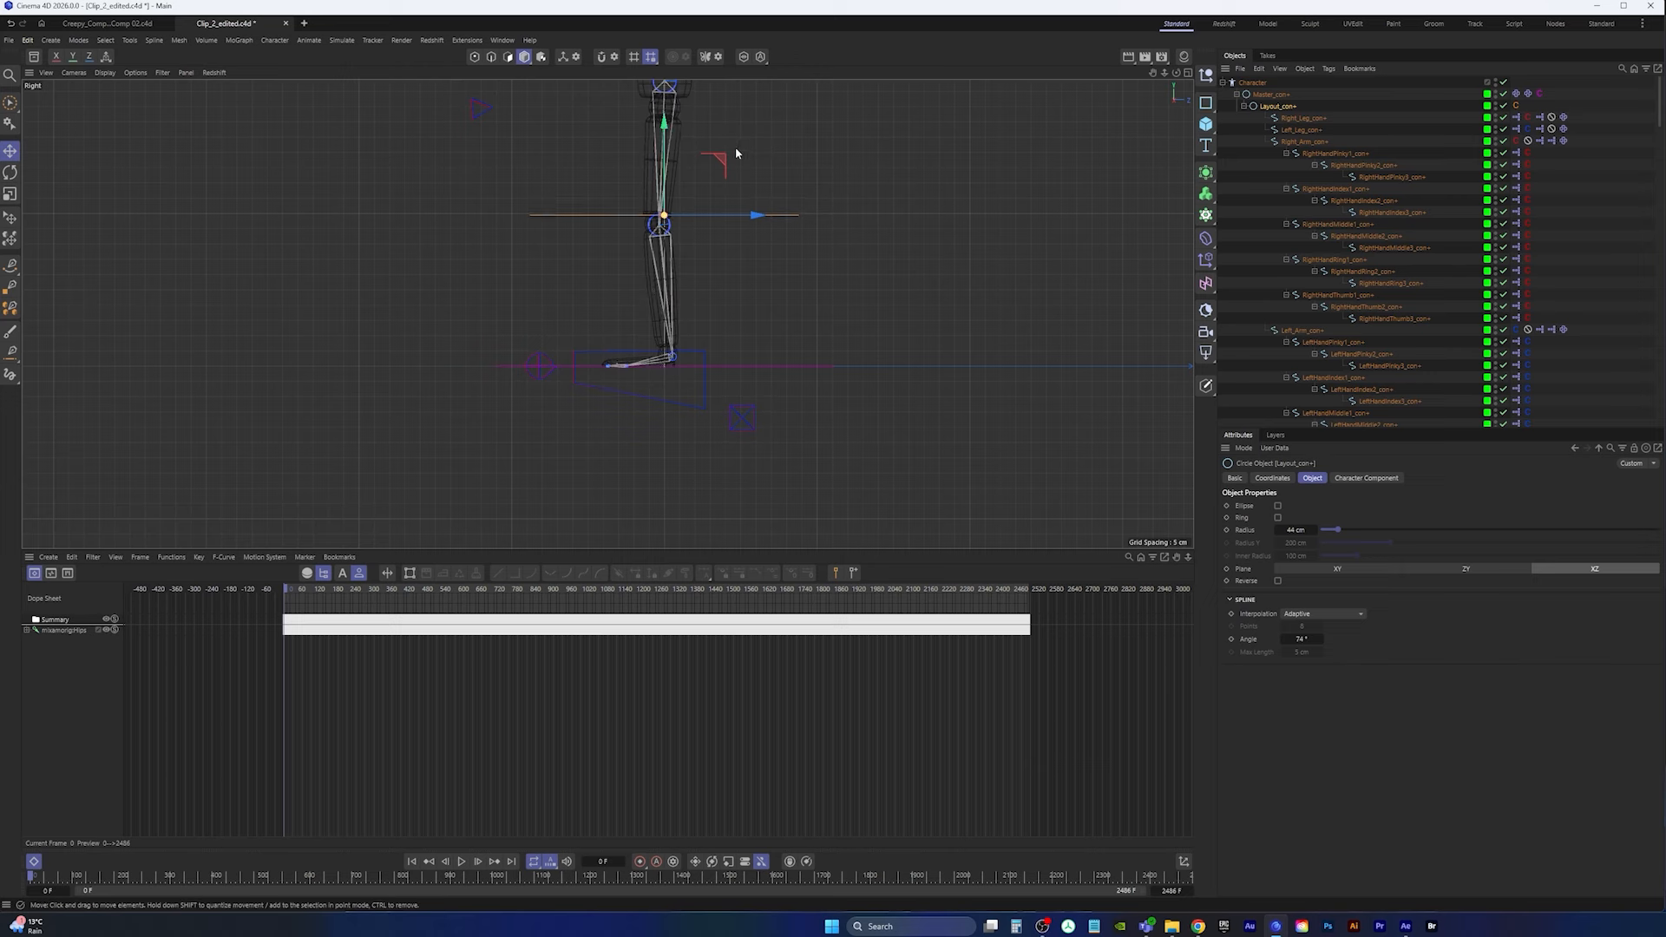
pyautogui.middleClick(735, 150)
pyautogui.middleClick(409, 248)
pyautogui.keyDown('alt'); pyautogui.moveTo(650, 232); pyautogui.dragTo(631, 278, button='right'); pyautogui.keyUp('alt')
pyautogui.keyDown('alt'); pyautogui.moveTo(632, 278); pyautogui.dragTo(599, 461, button='middle'); pyautogui.keyUp('alt')
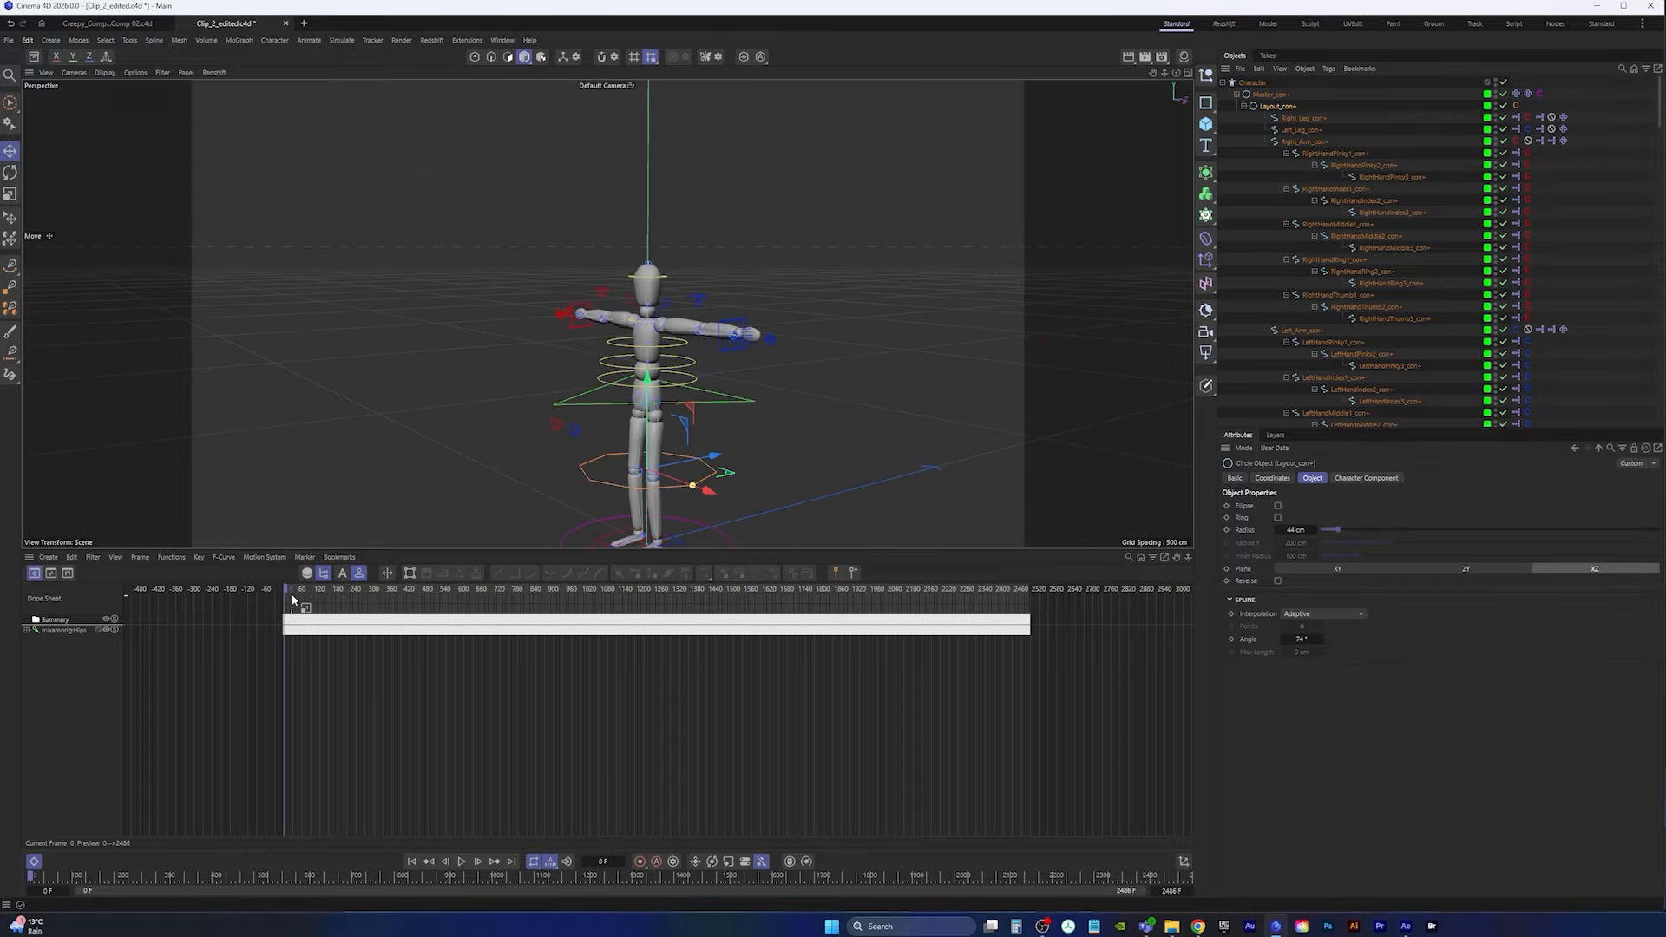
# Step: Scrub through the retargeted animation to about frame 1414 and check how the mesh follows the motion
pyautogui.moveTo(293, 598); pyautogui.dragTo(616, 599)
pyautogui.keyDown('alt'); pyautogui.moveTo(809, 402); pyautogui.dragTo(720, 399); pyautogui.keyUp('alt')
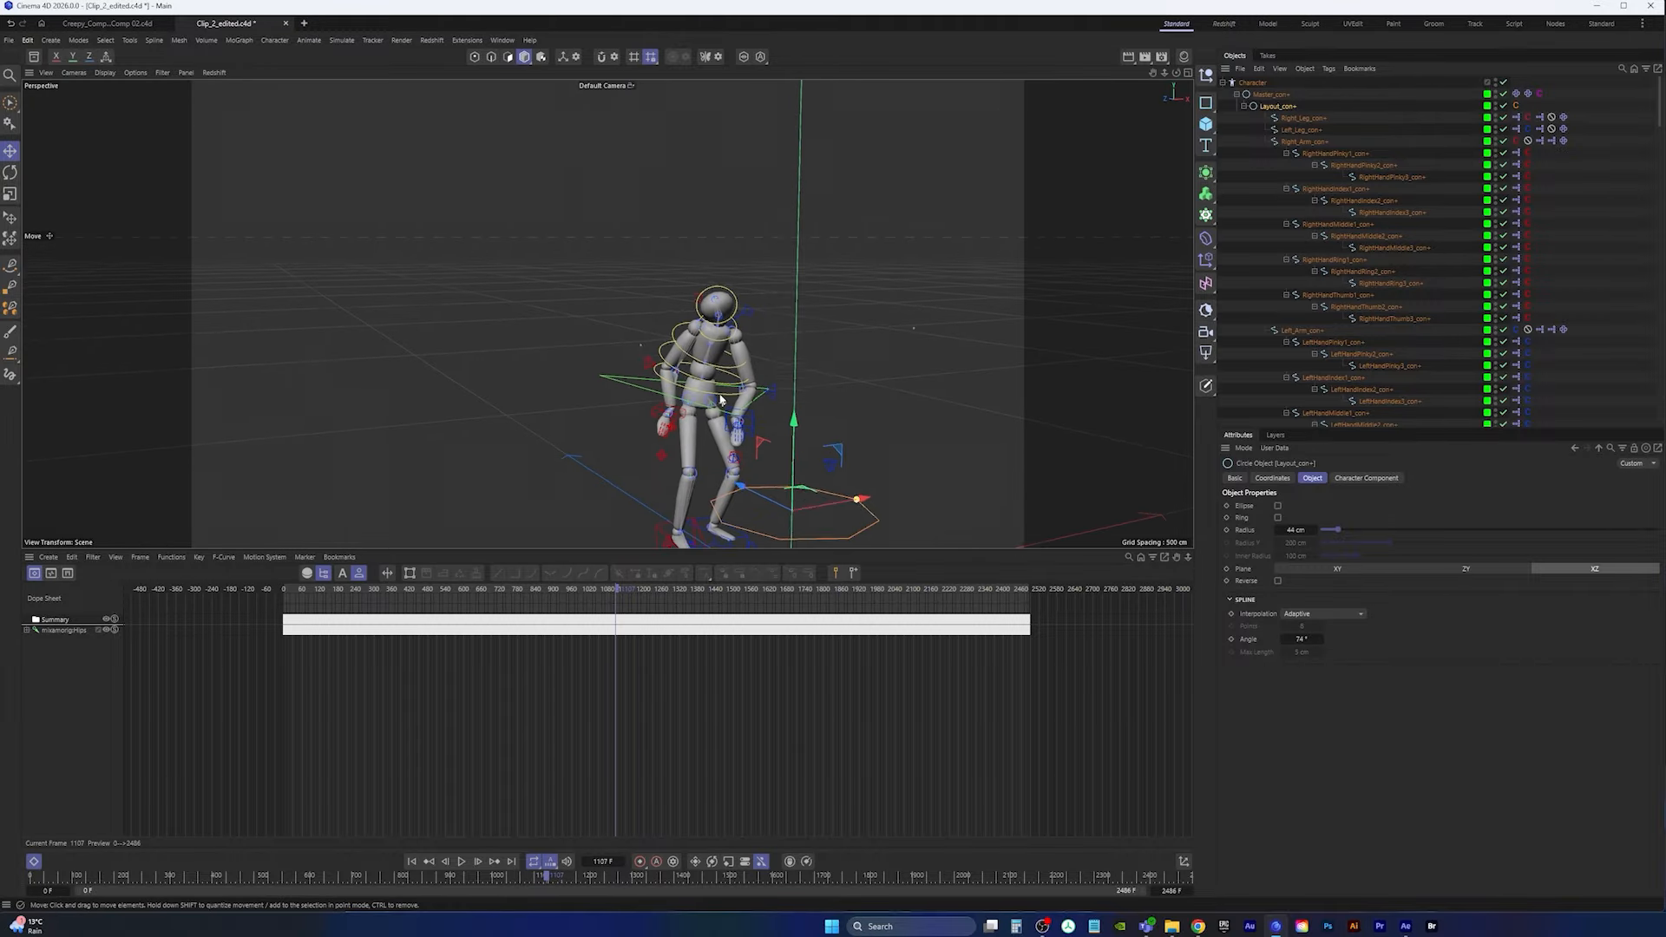
pyautogui.scroll(3, 720, 399)
pyautogui.moveTo(614, 588); pyautogui.dragTo(706, 604)
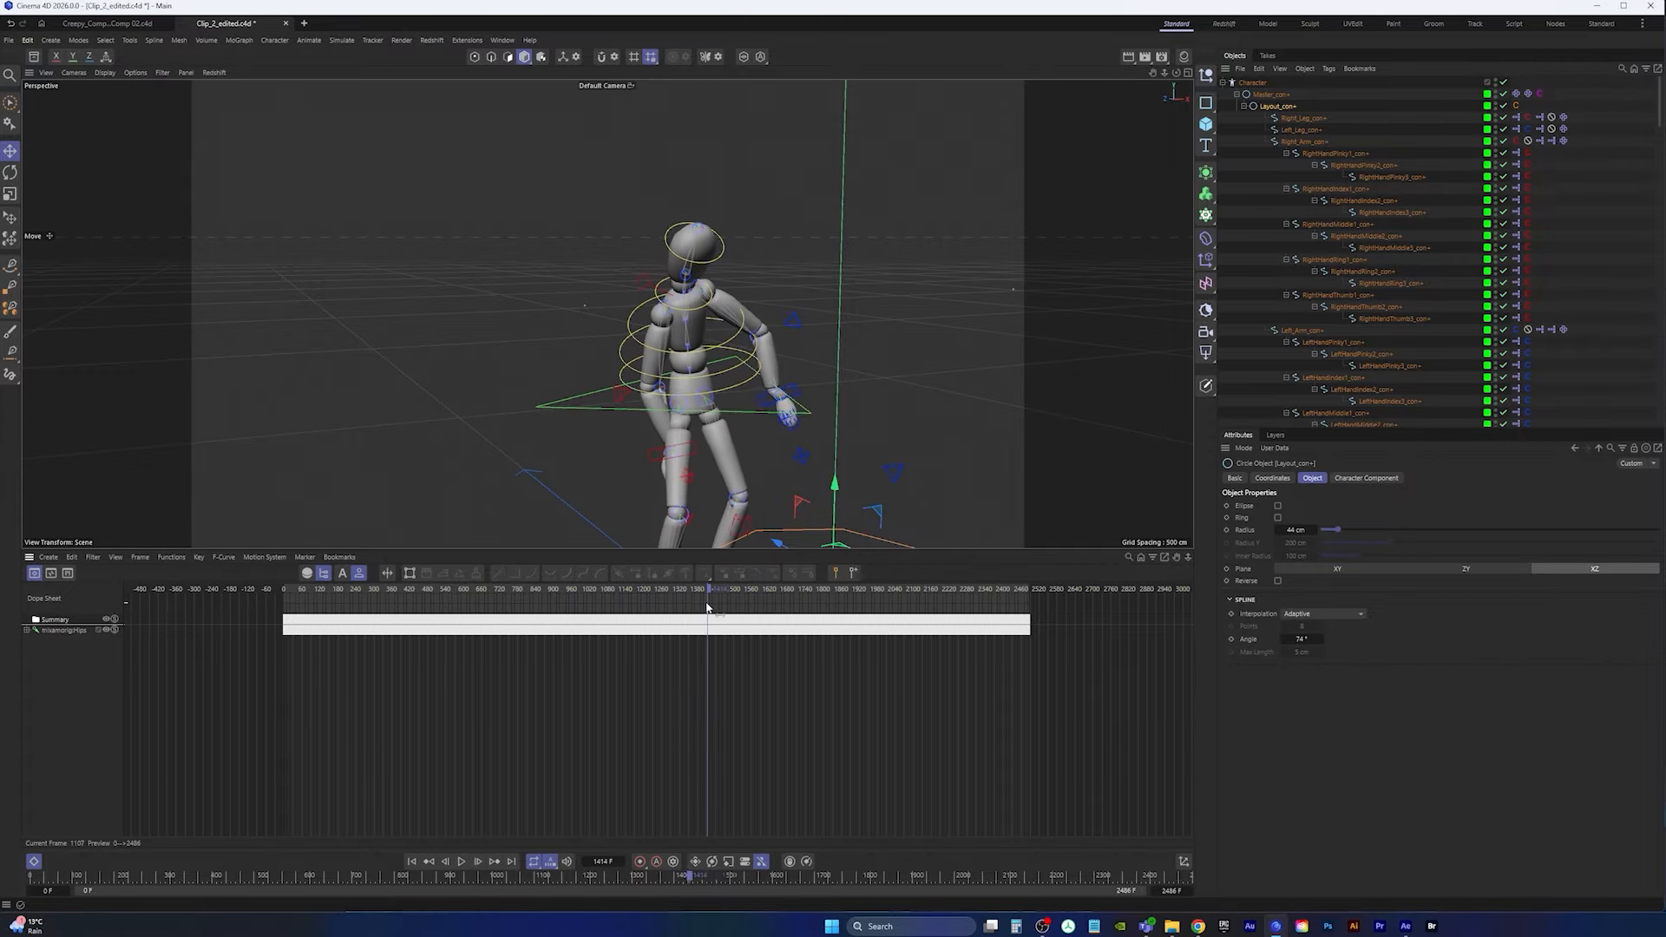
# Step: Try lowering the Hips_con+ controller about 27 cm, play the animation with the crouched hips, and undo the move
pyautogui.click(747, 413)
pyautogui.keyDown('alt'); pyautogui.moveTo(758, 449); pyautogui.dragTo(708, 321, button='middle'); pyautogui.keyUp('alt')
pyautogui.moveTo(652, 178); pyautogui.dragTo(654, 246)
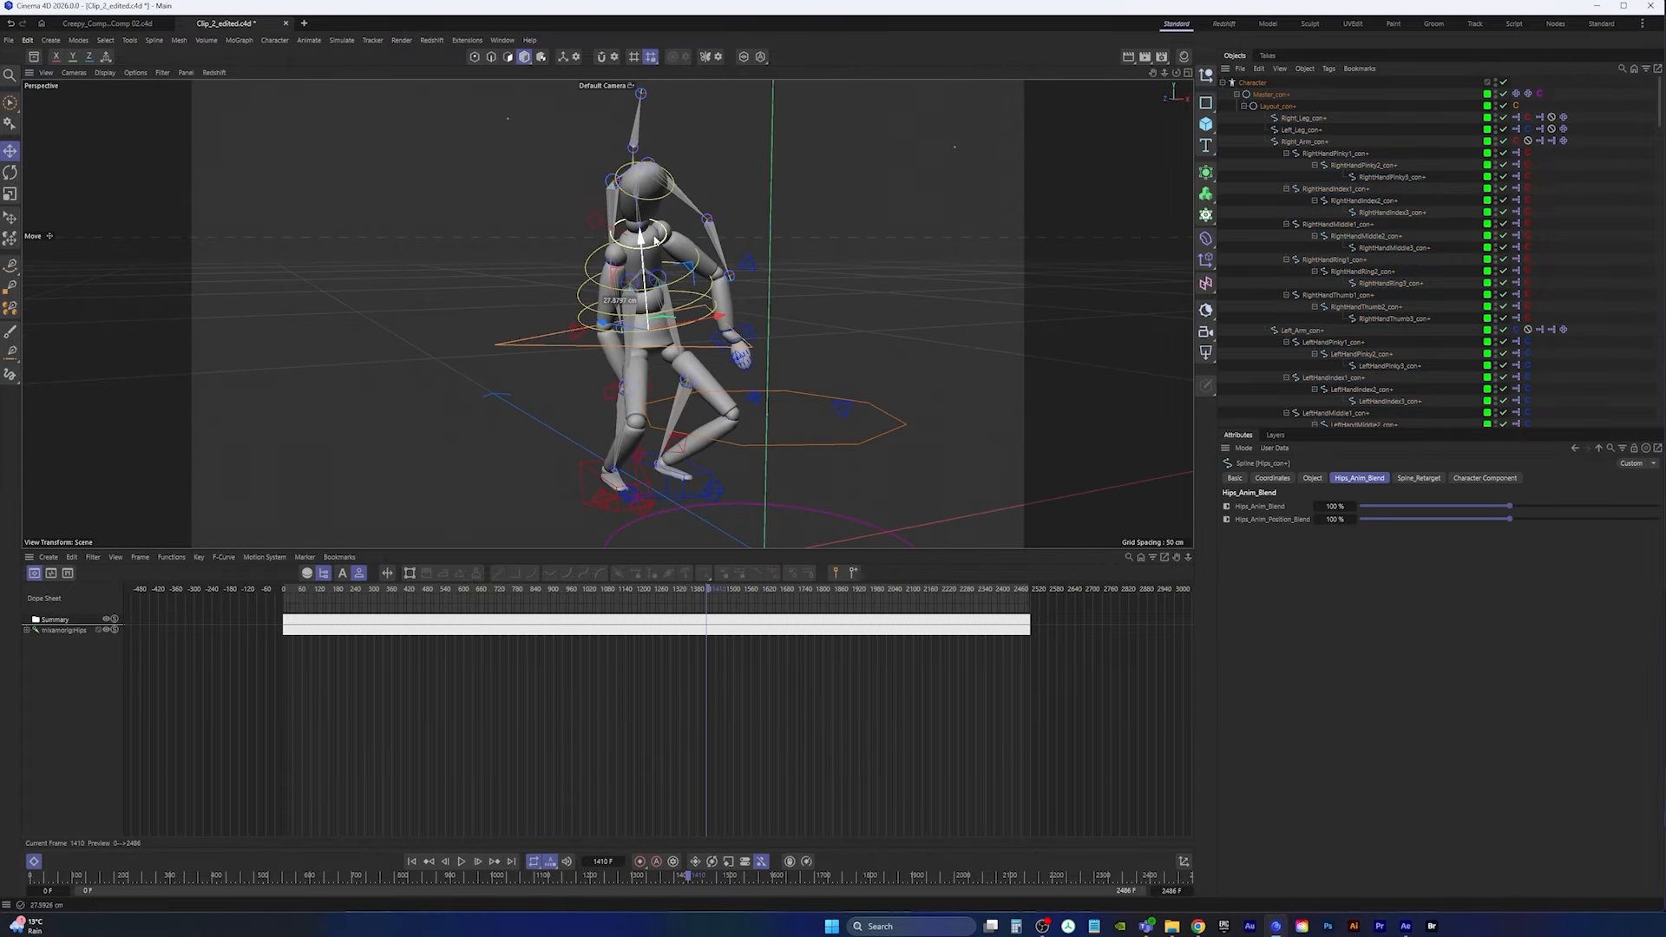
pyautogui.click(461, 861)
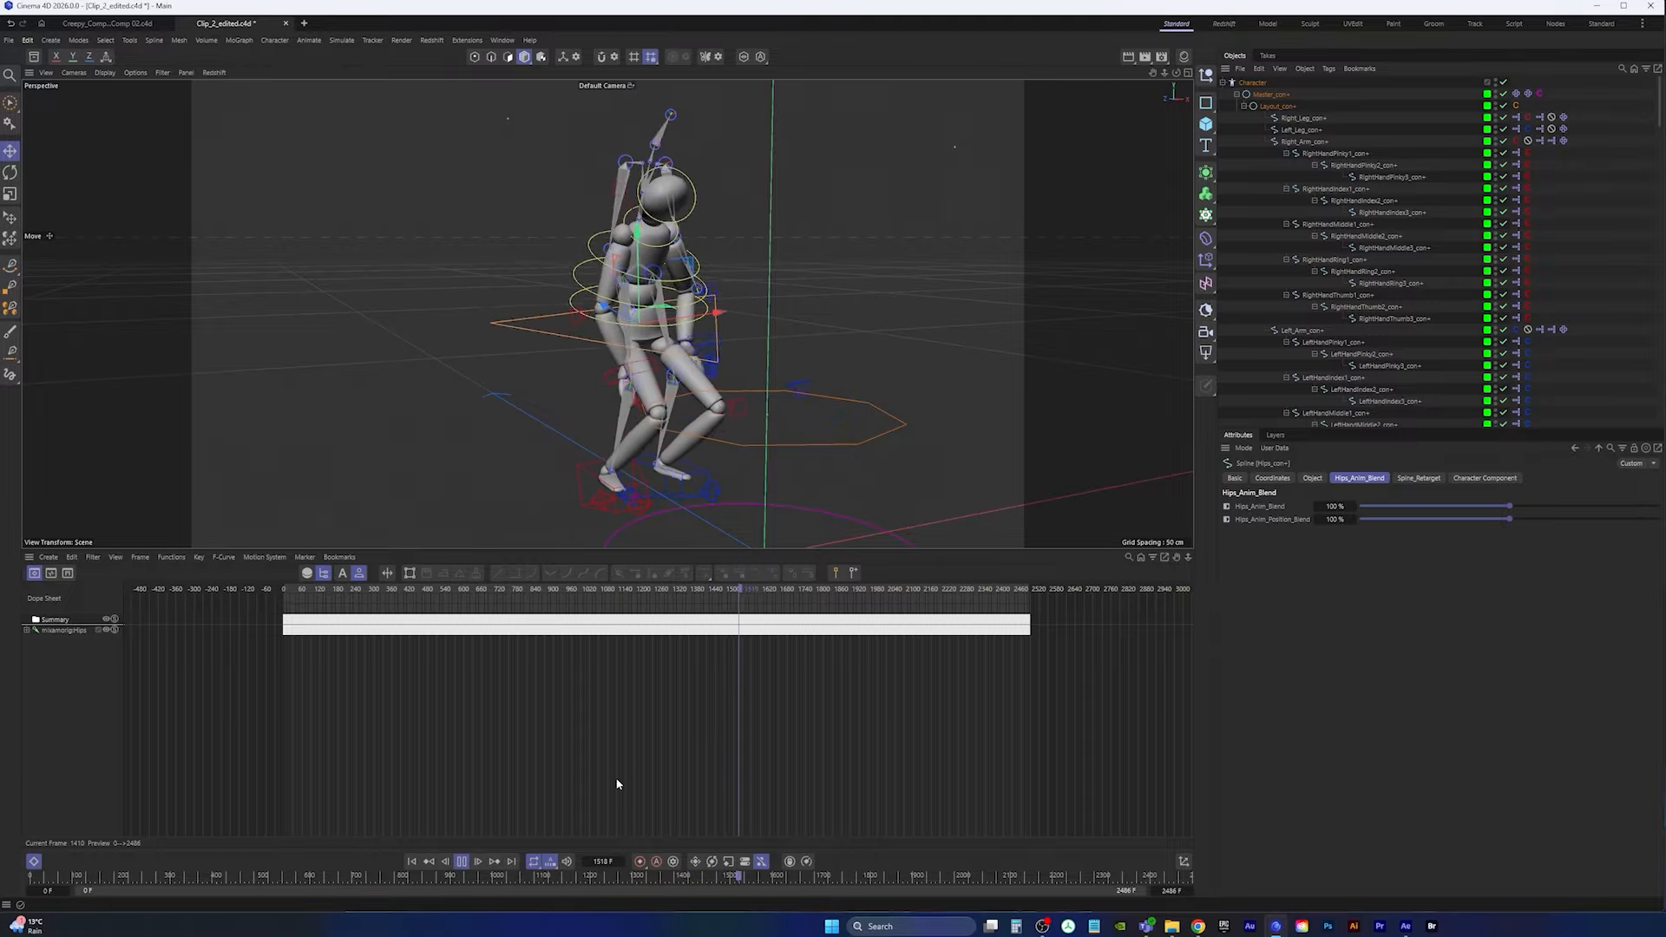
pyautogui.click(463, 861)
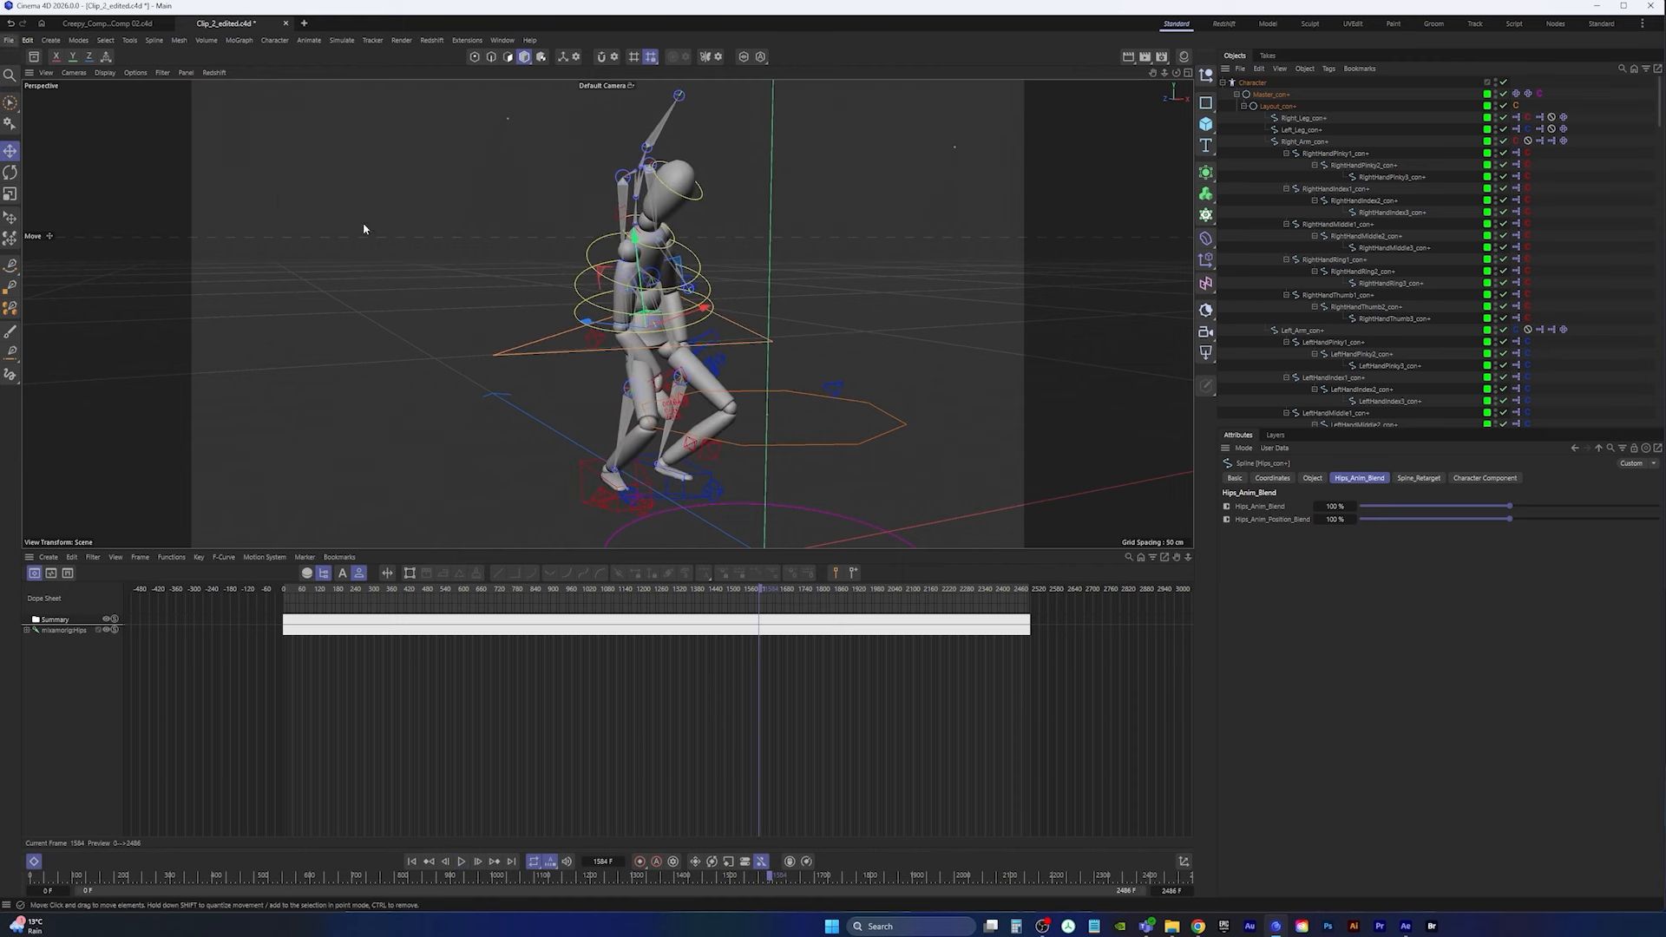
pyautogui.hotkey('ctrl', 'z')
# Step: Scrub the animation back to frame 1550 and save the Clip_2_edited project
pyautogui.keyDown('alt'); pyautogui.moveTo(588, 315); pyautogui.dragTo(503, 334); pyautogui.keyUp('alt')
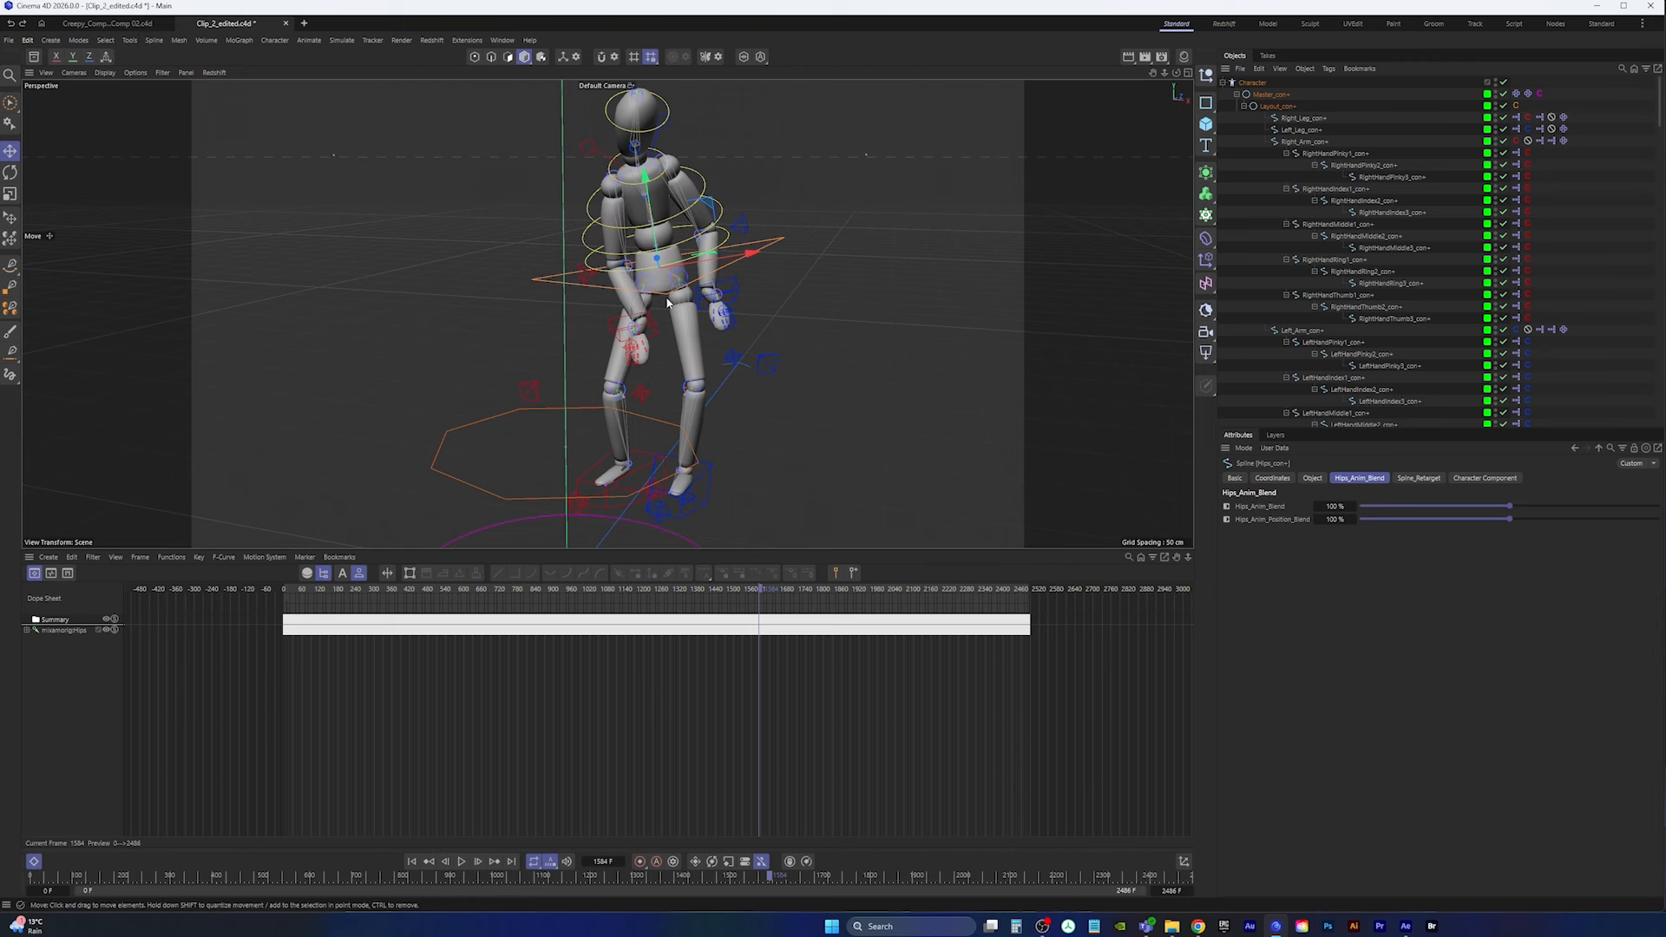
pyautogui.moveTo(761, 591)
pyautogui.mouseDown()
pyautogui.moveTo(692, 590)
pyautogui.moveTo(748, 589)
pyautogui.mouseUp()
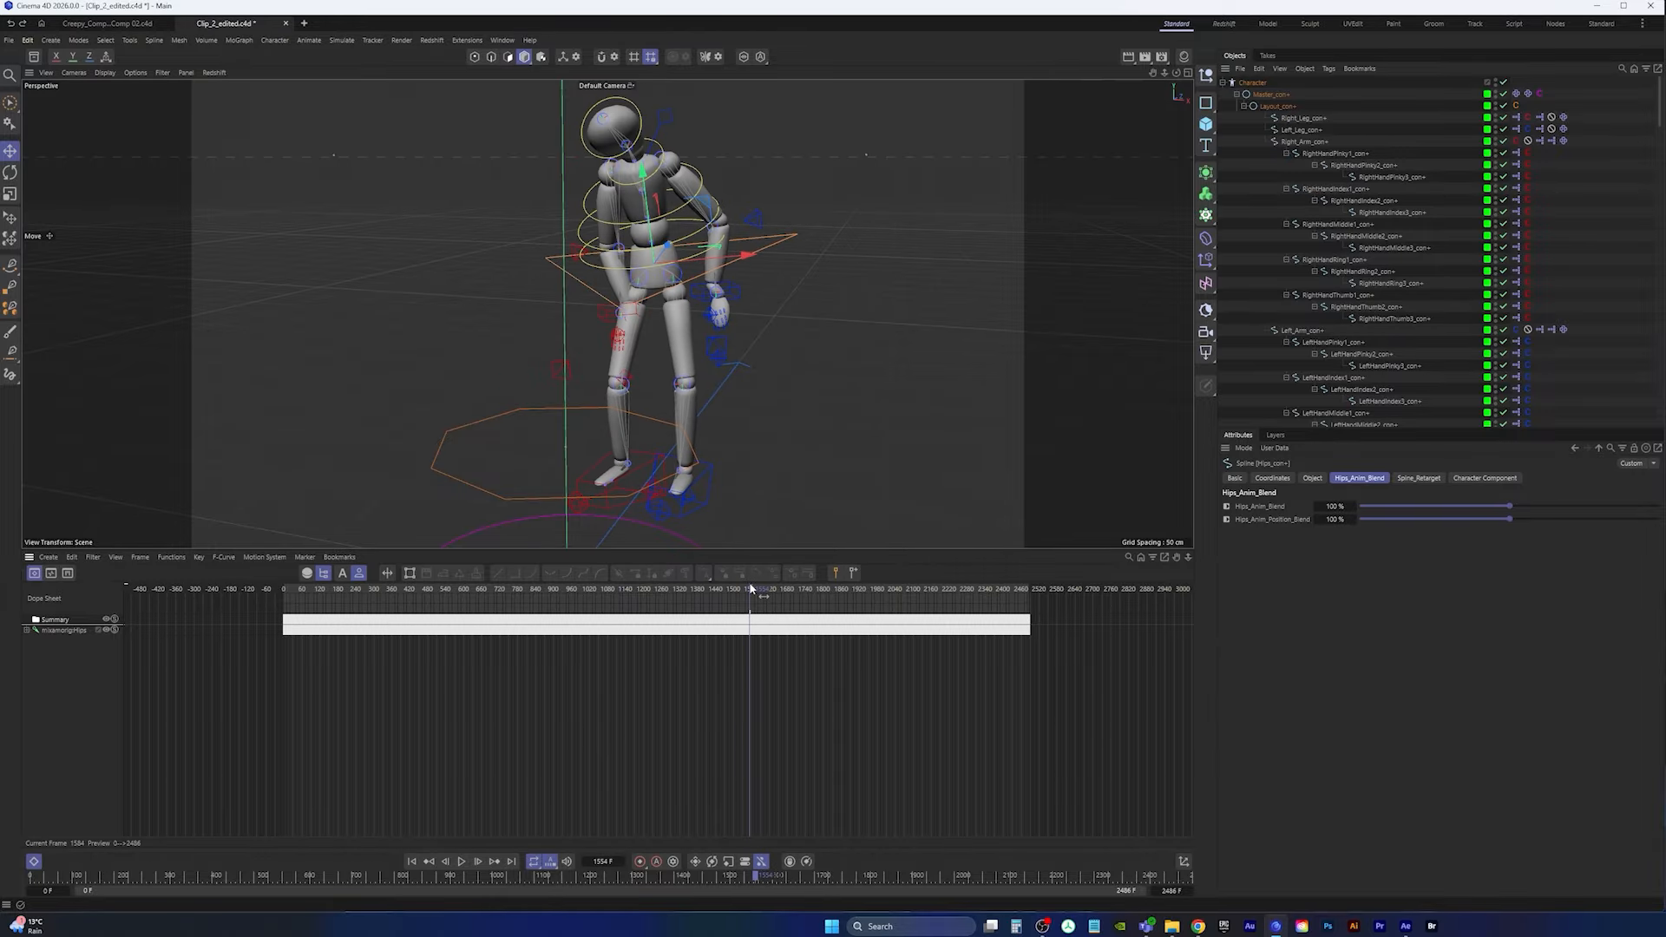
pyautogui.click(9, 40)
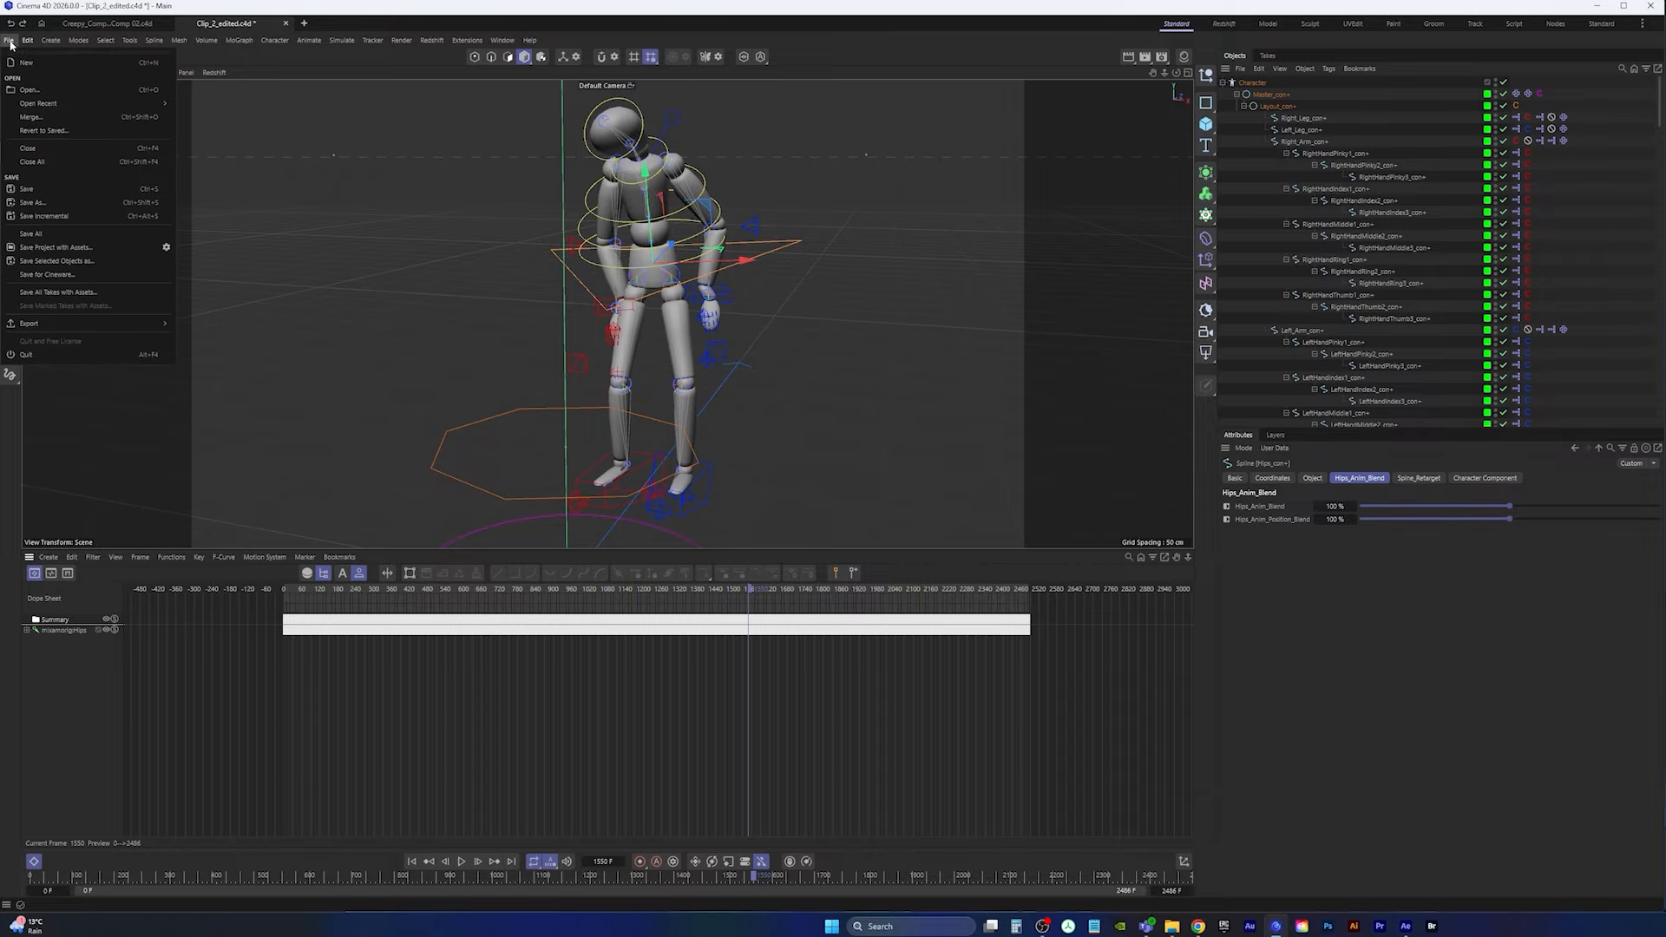
pyautogui.click(45, 188)
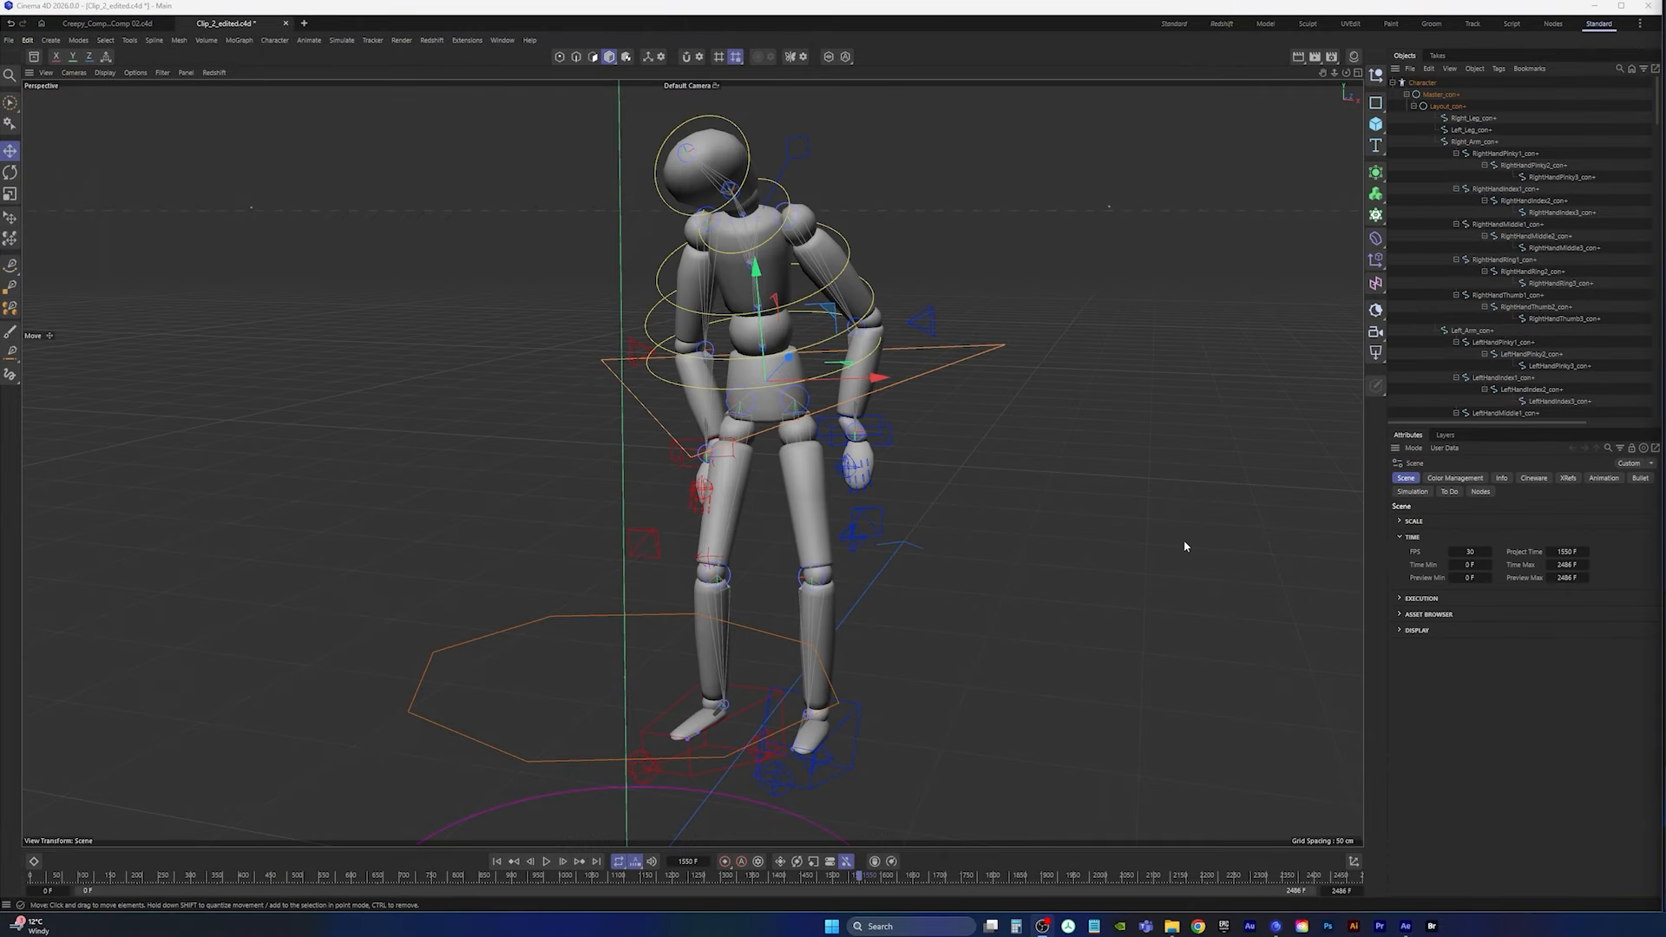
# Step: Play through the tracked window shot in the Creepy_Compositing Linked Comp 02 project and return it to the first frame
pyautogui.click(106, 23)
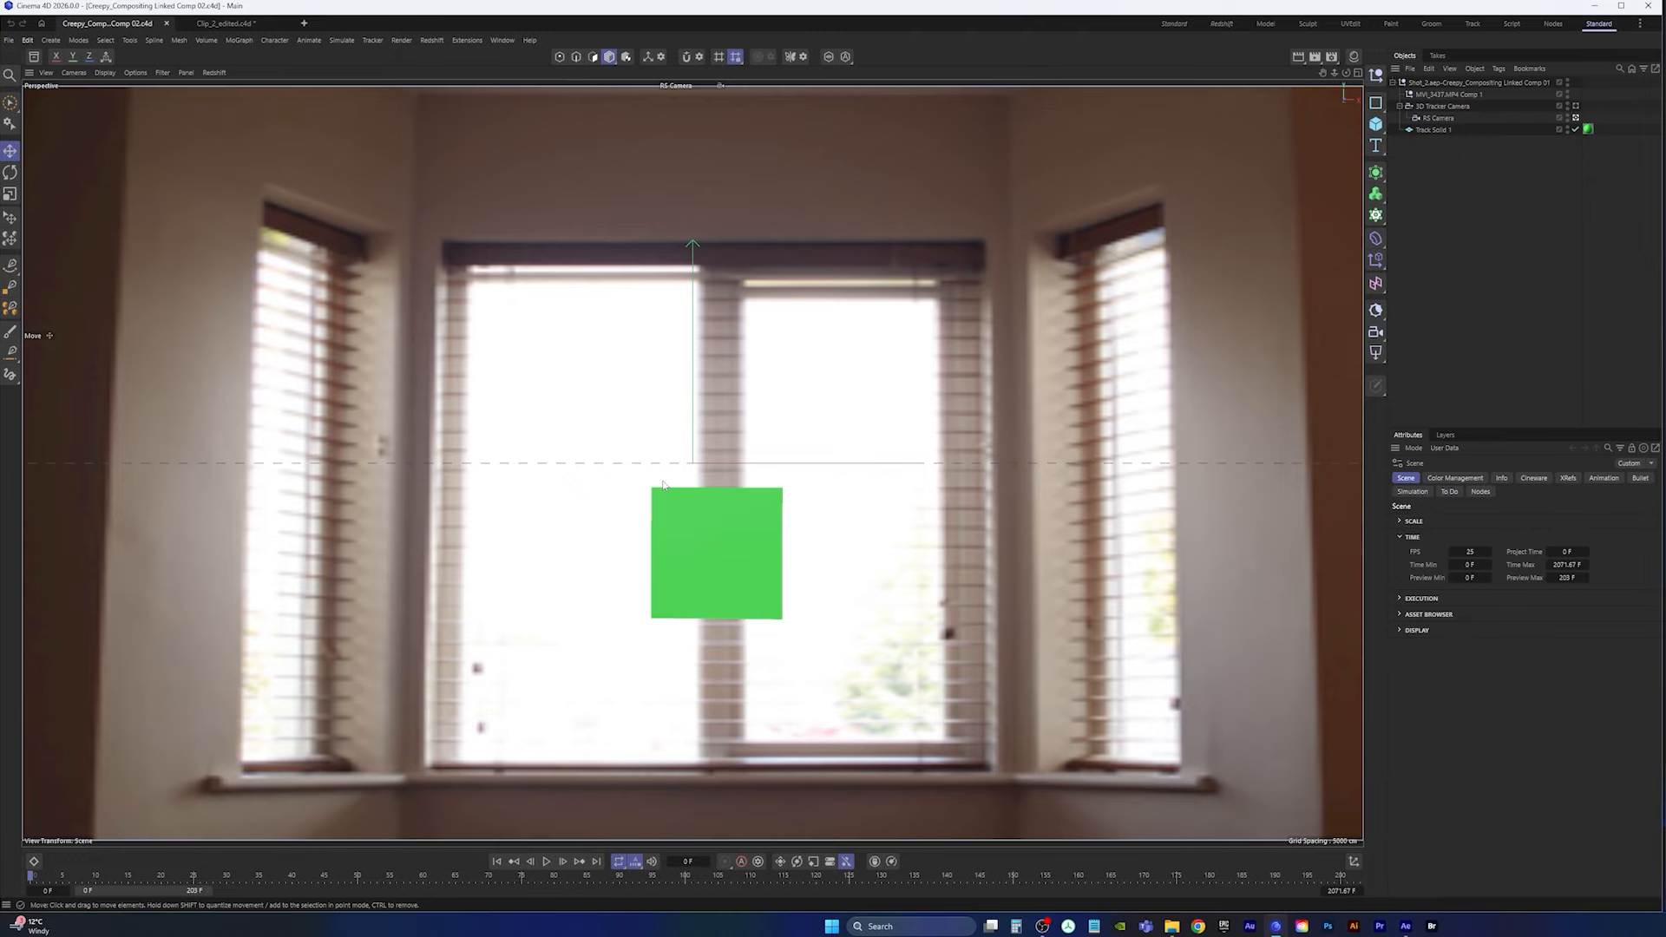
pyautogui.click(546, 861)
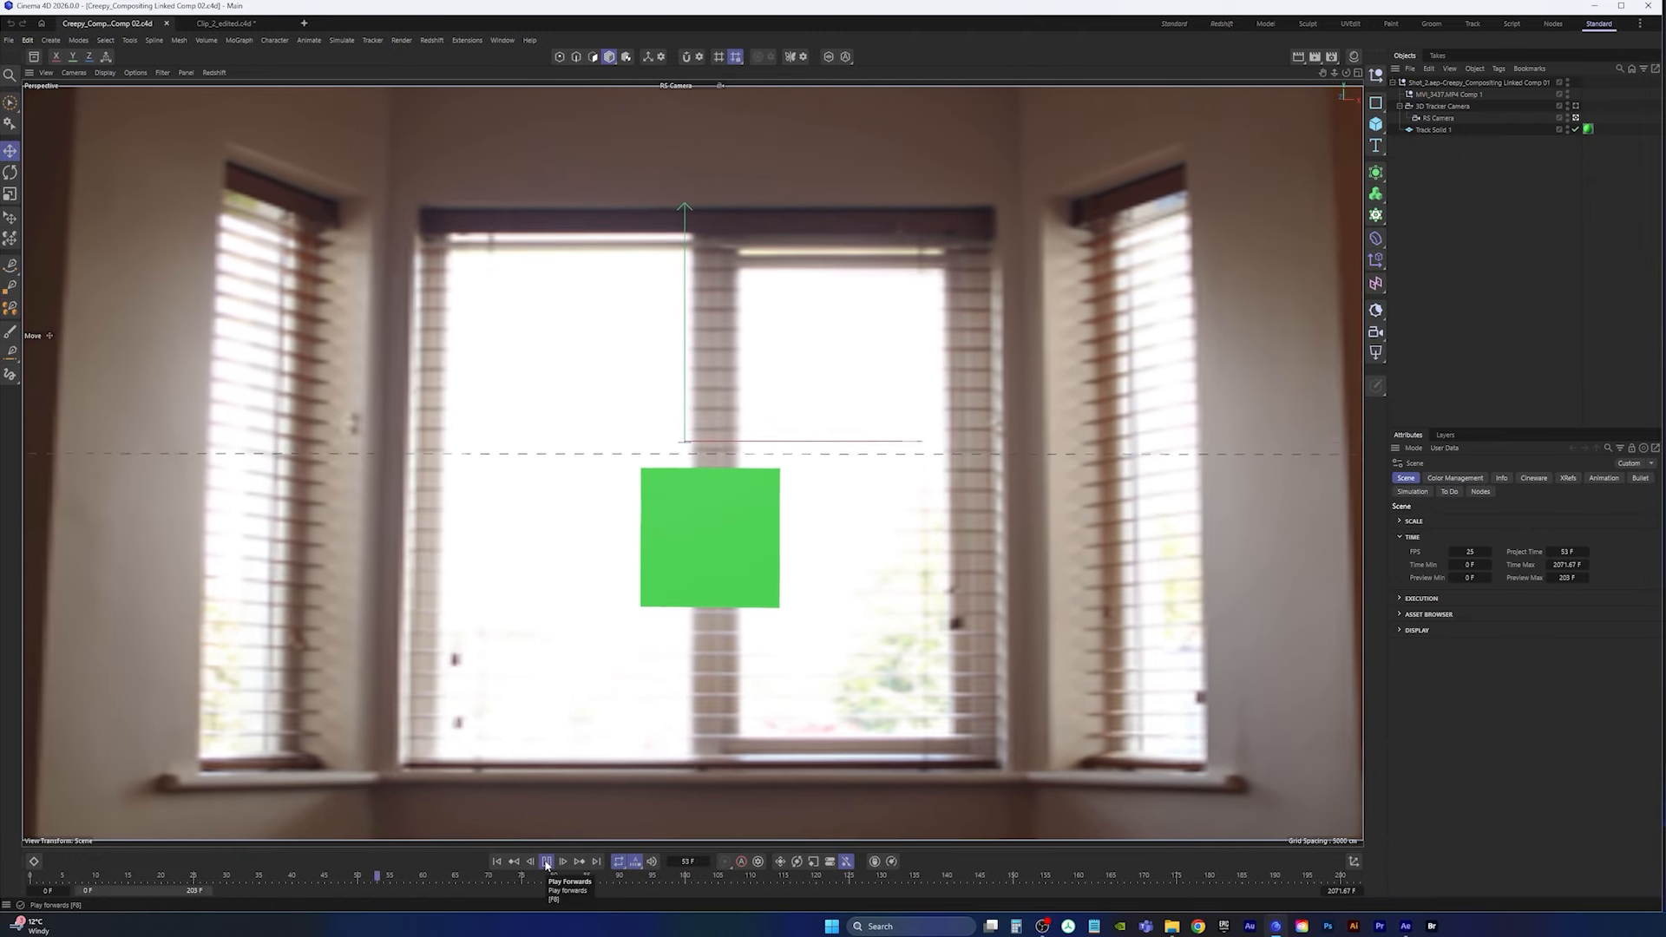
pyautogui.click(546, 863)
pyautogui.click(497, 863)
# Step: Group the whole Character hierarchy of Clip_2_edited under a null named Creepy_Guy and copy it into the Creepy_Compositing Linked Comp 02 project
pyautogui.click(224, 23)
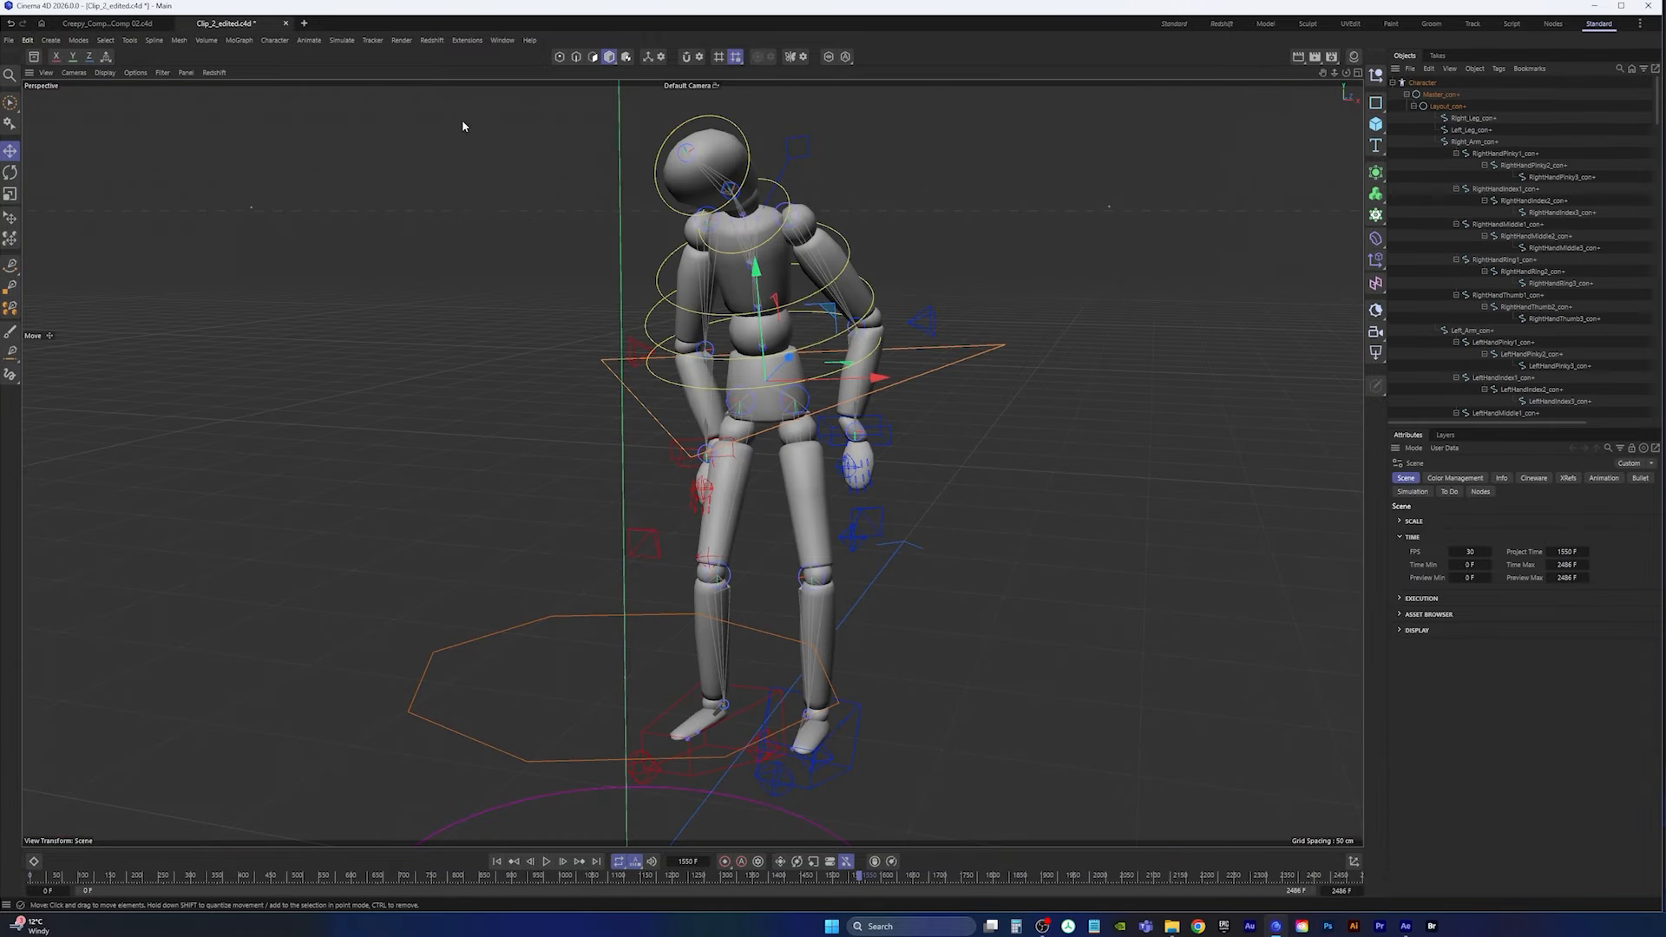
pyautogui.click(1420, 84)
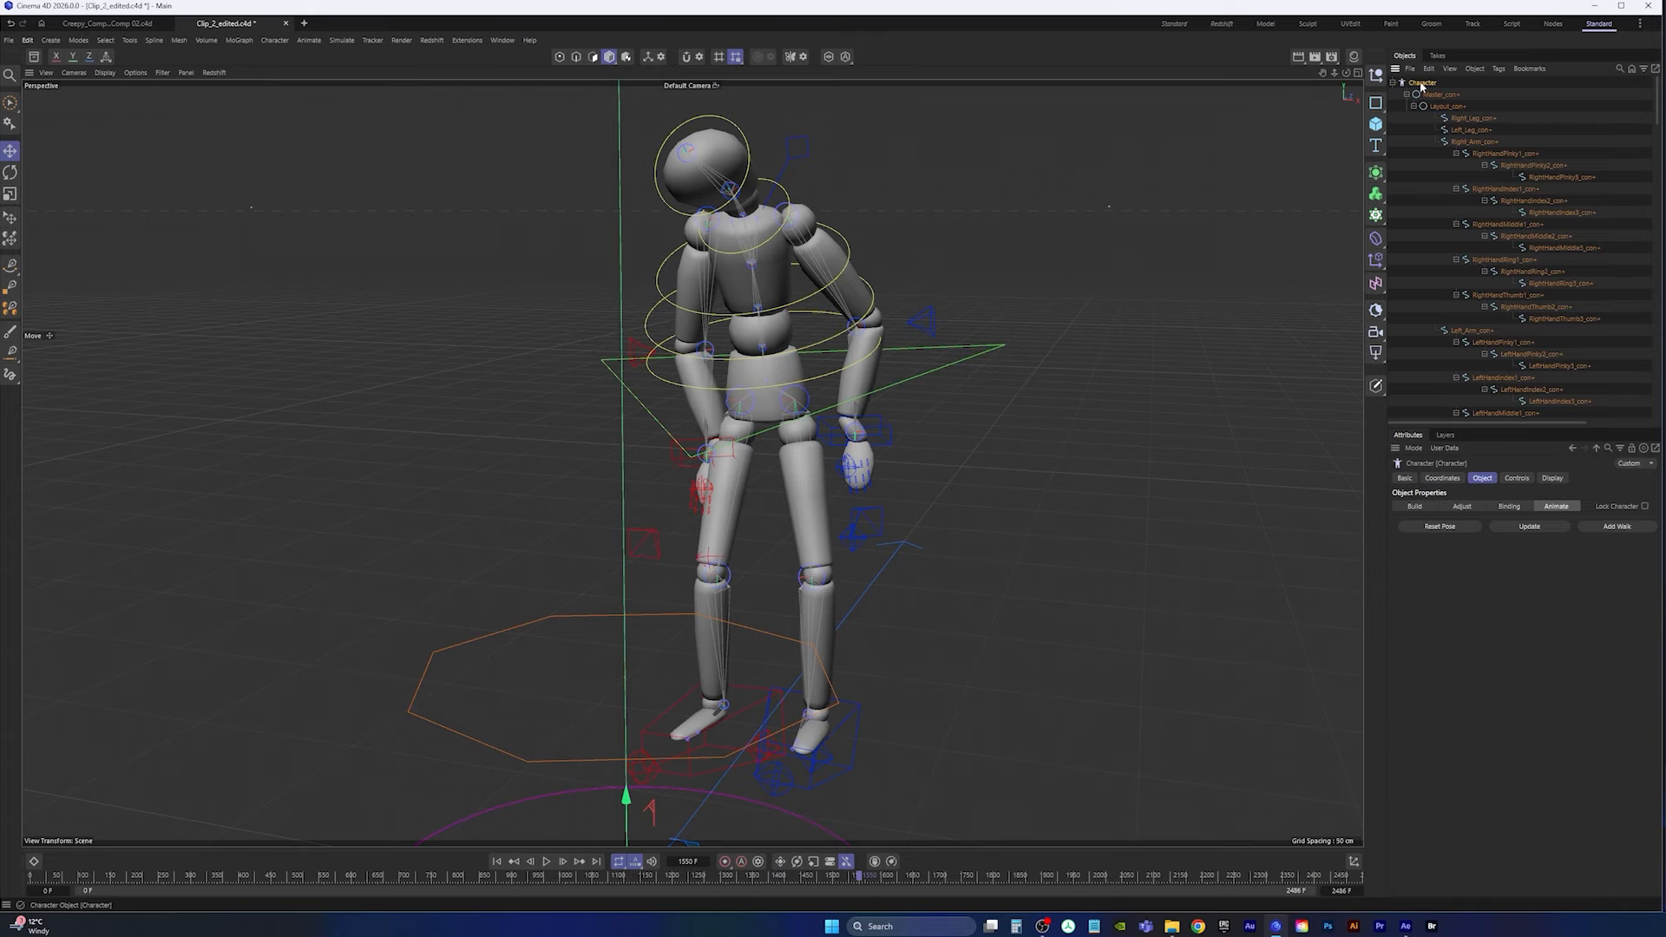
pyautogui.middleClick(1423, 84)
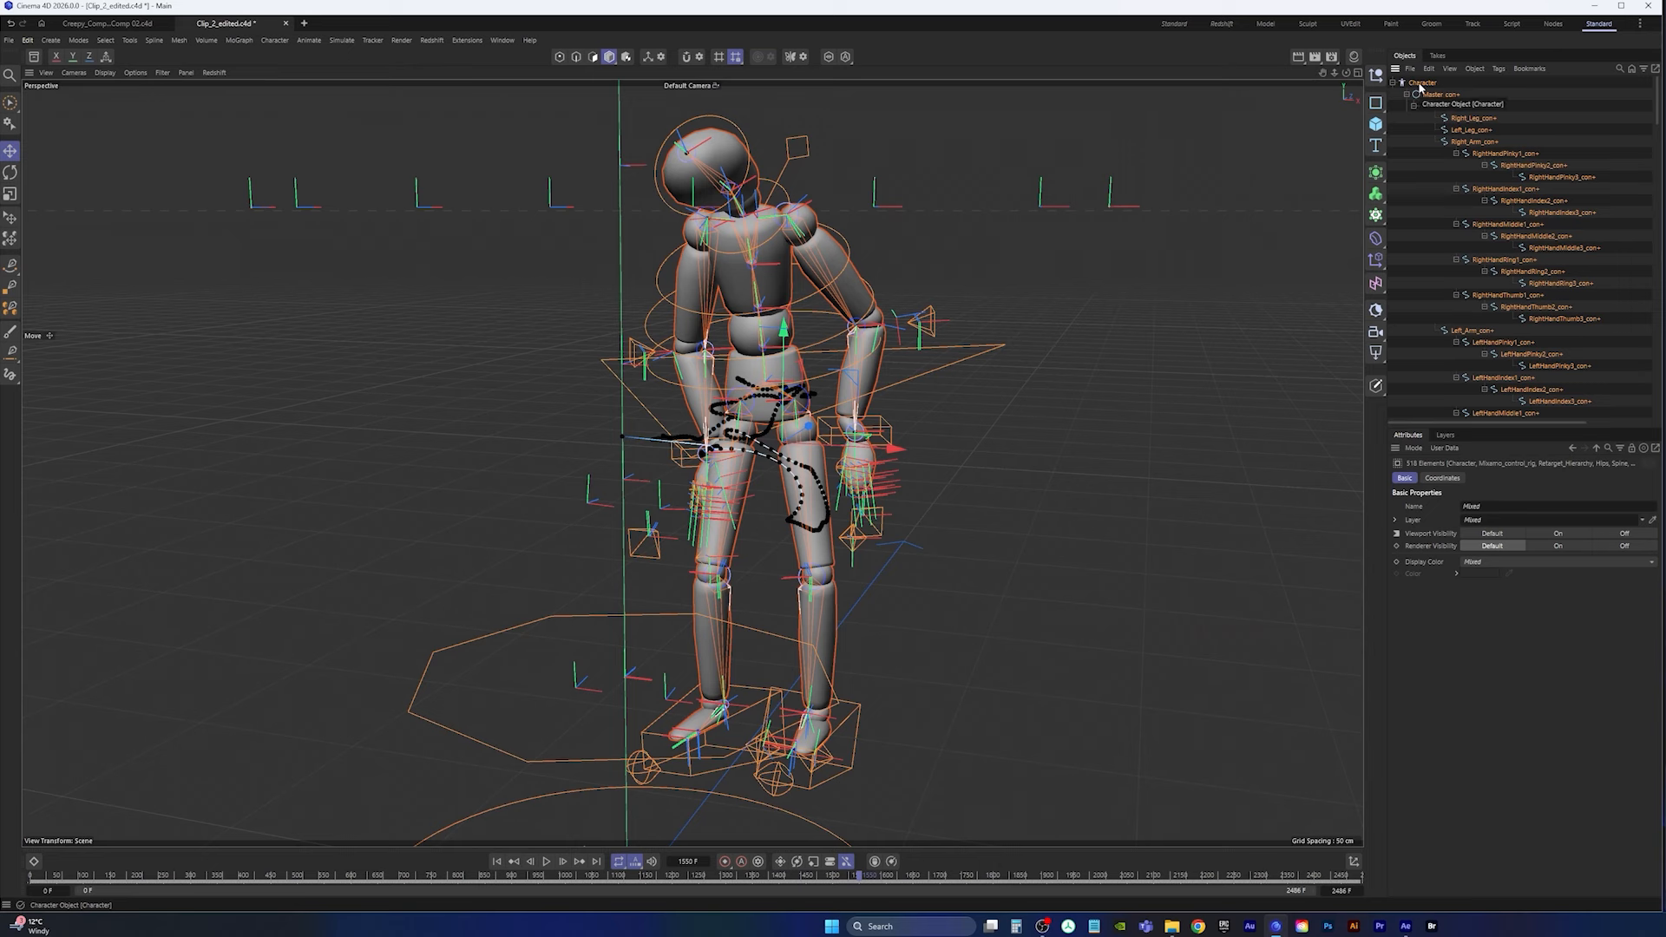
pyautogui.hotkey('alt', 'g')
pyautogui.doubleClick(1418, 84)
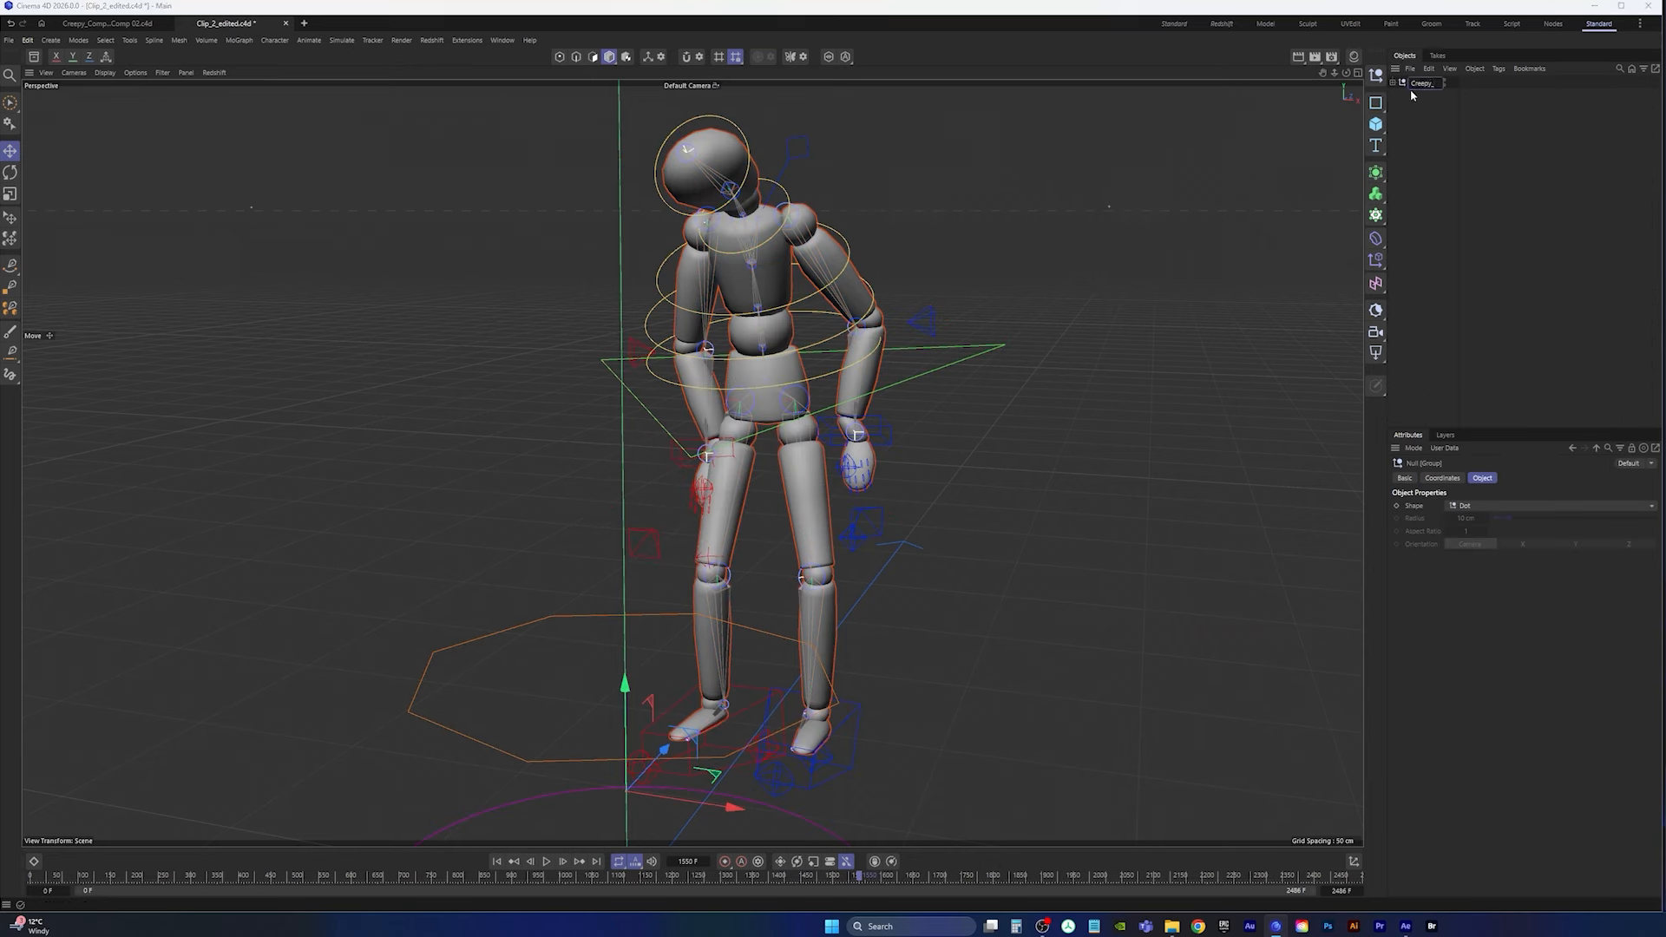
pyautogui.press('Return')
pyautogui.click(107, 23)
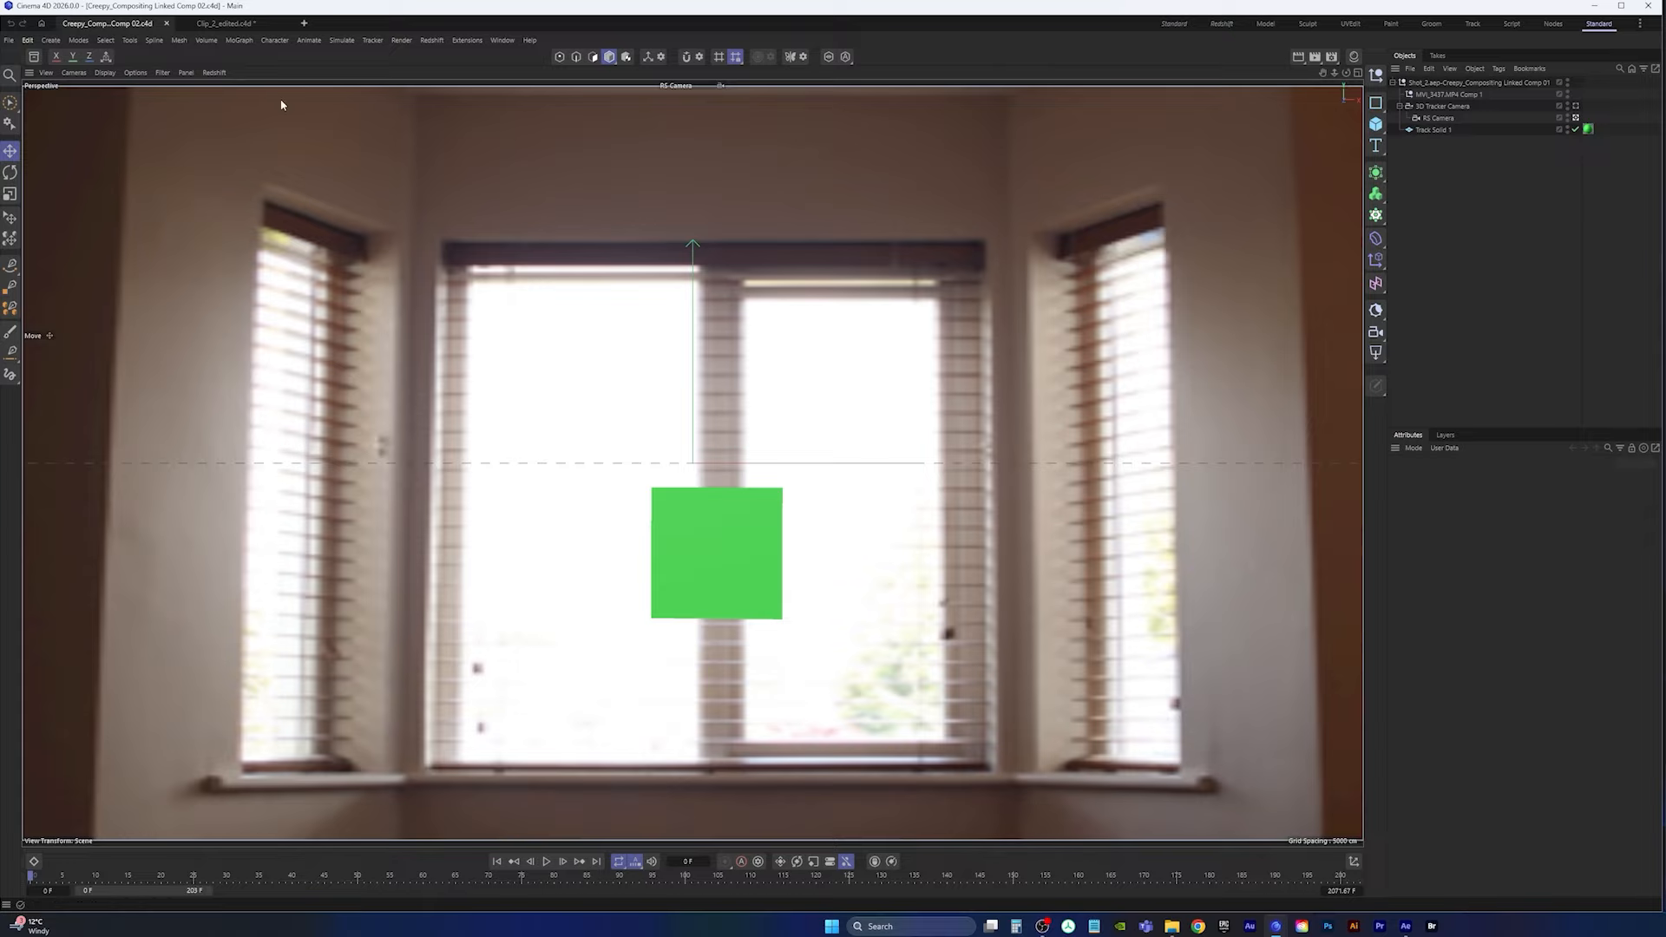
pyautogui.hotkey('ctrl', 'v')
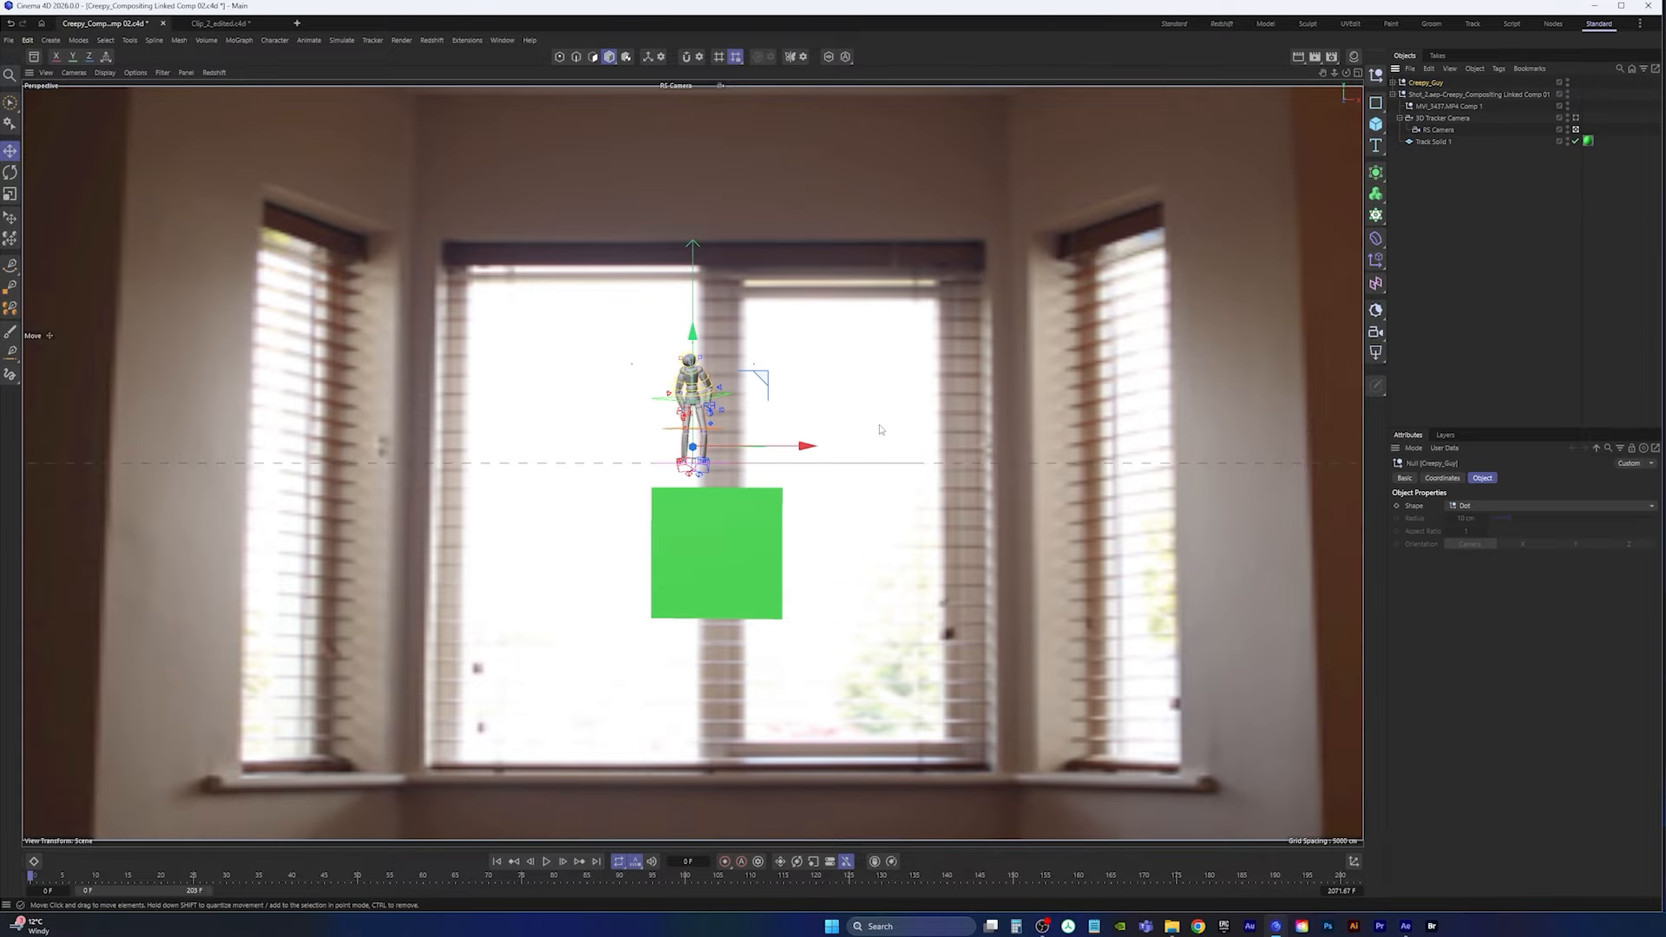
# Step: Show the Dope Sheet timeline beneath the viewport, enlarge it, and frame the camera and character motion tracks
pyautogui.click(33, 862)
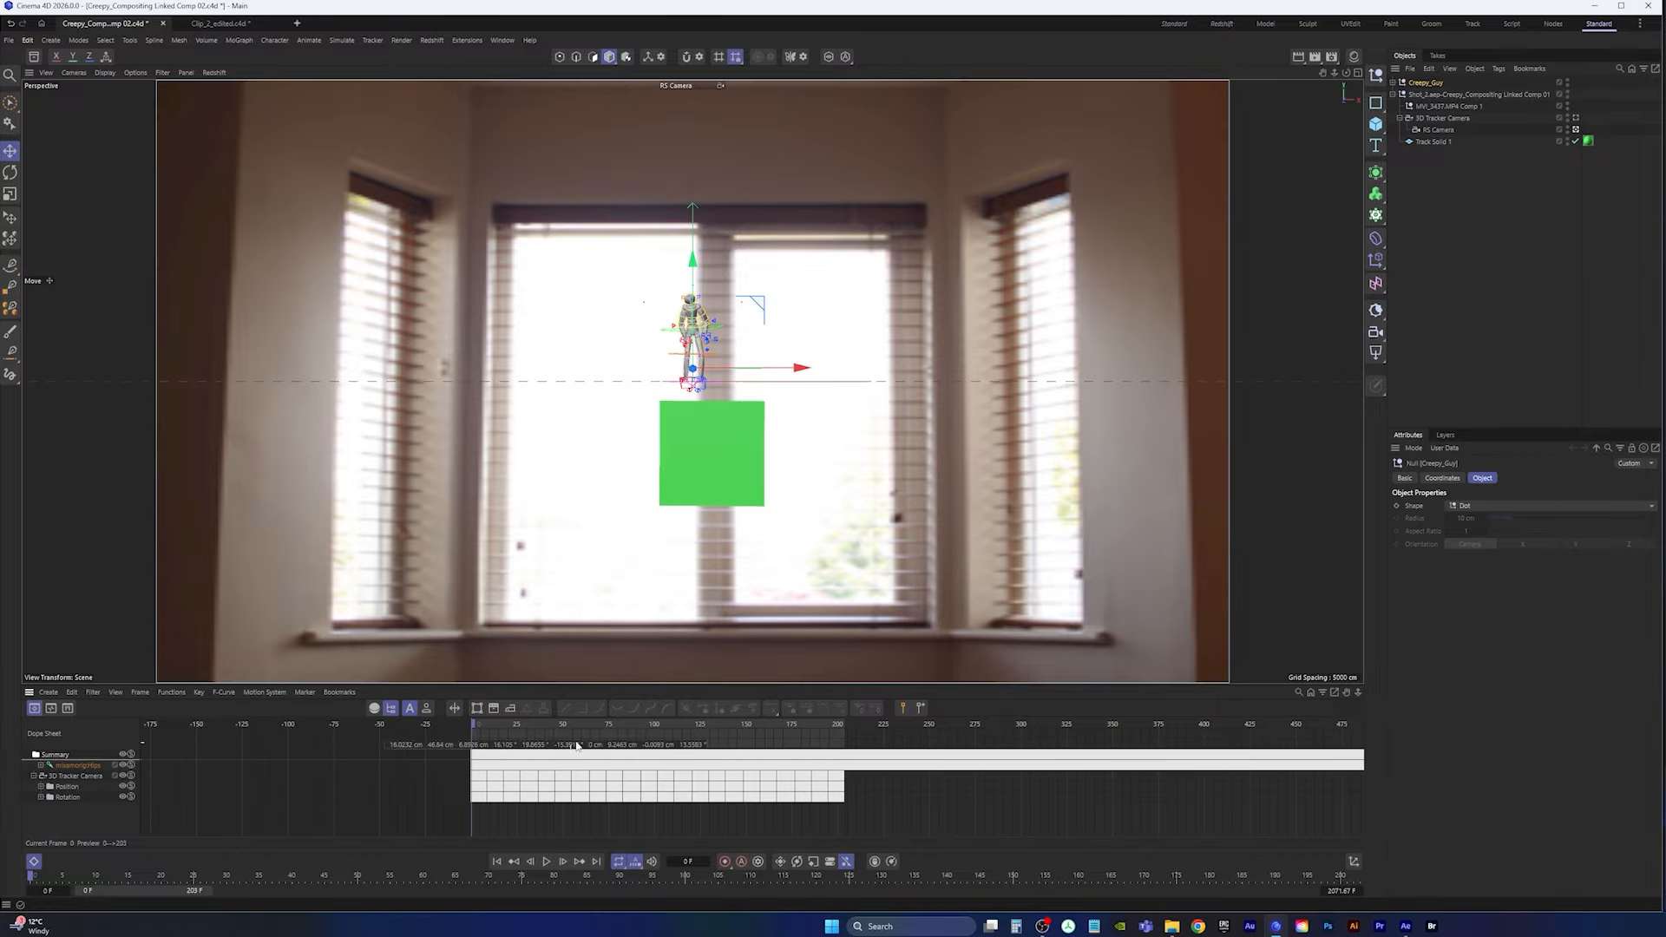
pyautogui.moveTo(639, 685); pyautogui.dragTo(629, 581)
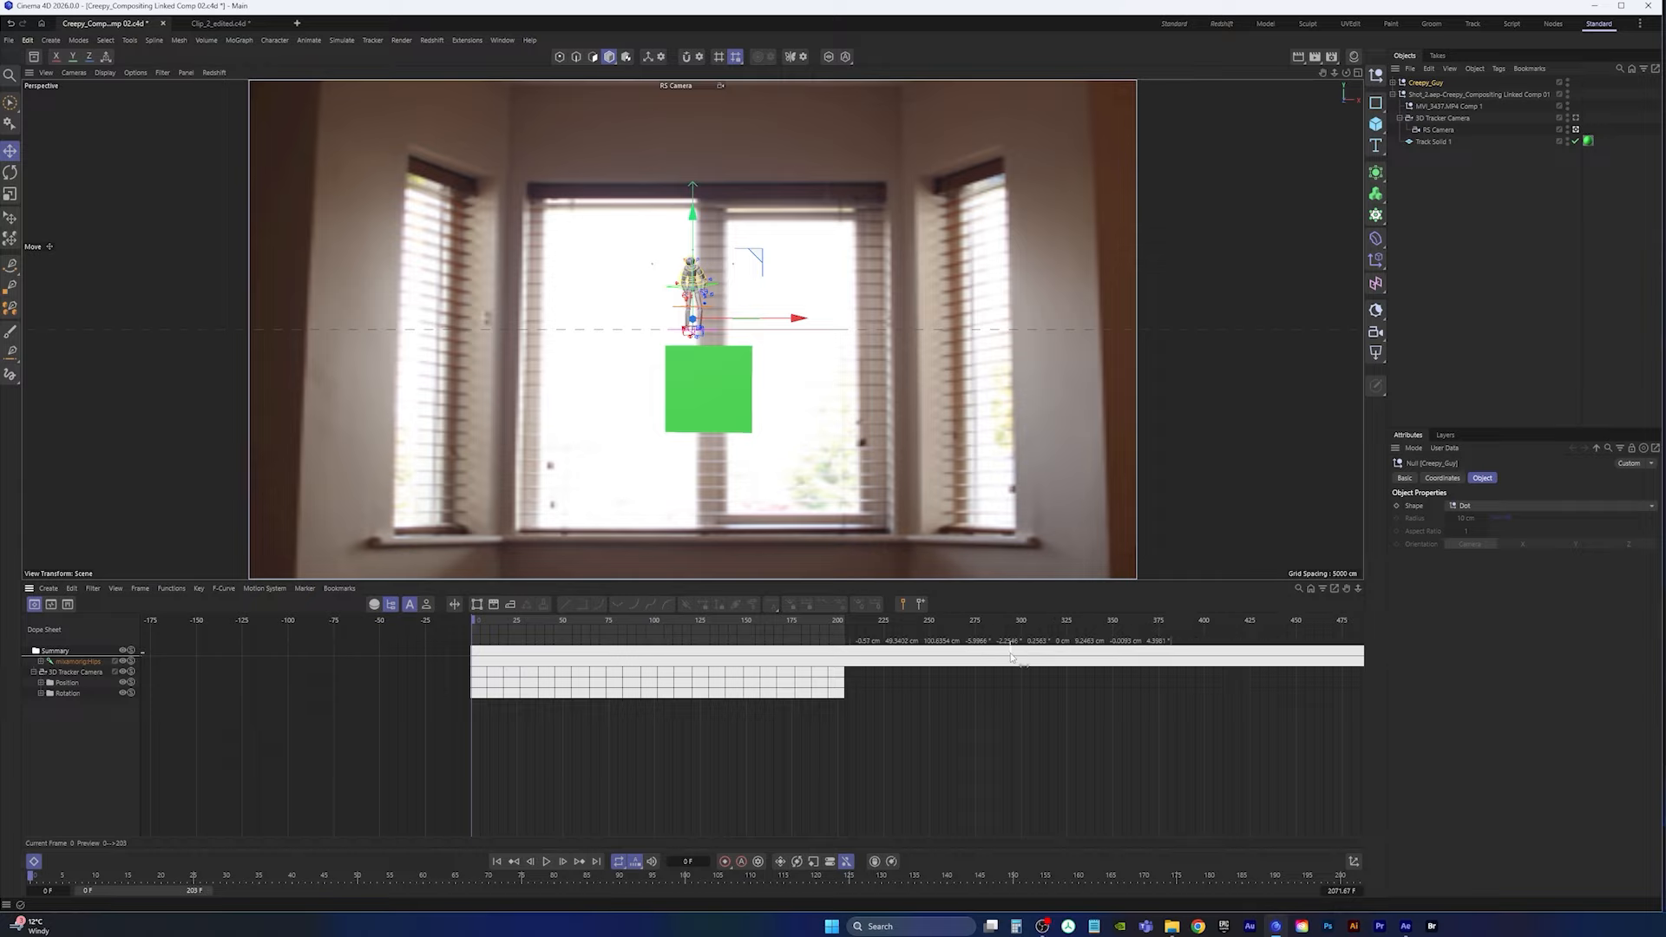
pyautogui.scroll(-5, 1056, 694)
pyautogui.scroll(-2, 904, 756)
pyautogui.moveTo(904, 756)
pyautogui.keyDown('alt'); pyautogui.mouseDown(button='middle')
pyautogui.moveTo(839, 744)
pyautogui.moveTo(962, 737)
pyautogui.moveTo(930, 738)
pyautogui.mouseUp(button='middle'); pyautogui.keyUp('alt')
pyautogui.keyDown('alt'); pyautogui.moveTo(661, 705); pyautogui.dragTo(974, 699, button='middle'); pyautogui.keyUp('alt')
pyautogui.keyDown('alt'); pyautogui.moveTo(756, 720); pyautogui.dragTo(717, 738, button='right'); pyautogui.keyUp('alt')
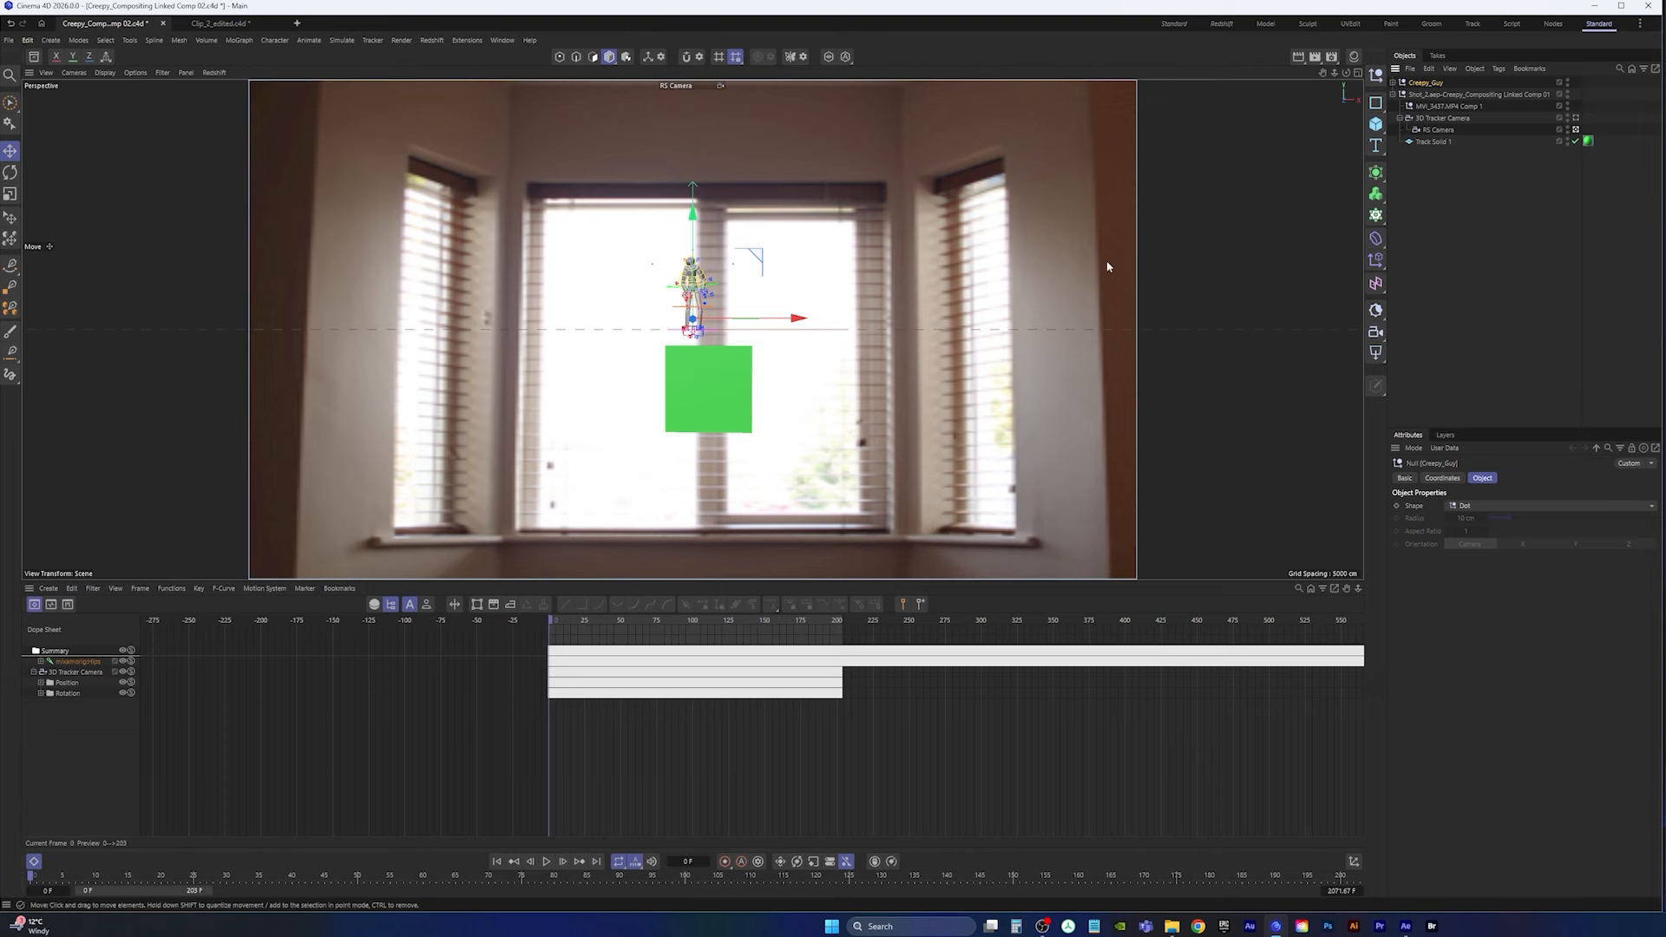
# Step: Lower Creepy_Guy to about Y -304 cm in the camera view and set its scale to 5 on all axes
pyautogui.middleClick(887, 324)
pyautogui.middleClick(1013, 267)
pyautogui.scroll(5, 846, 360)
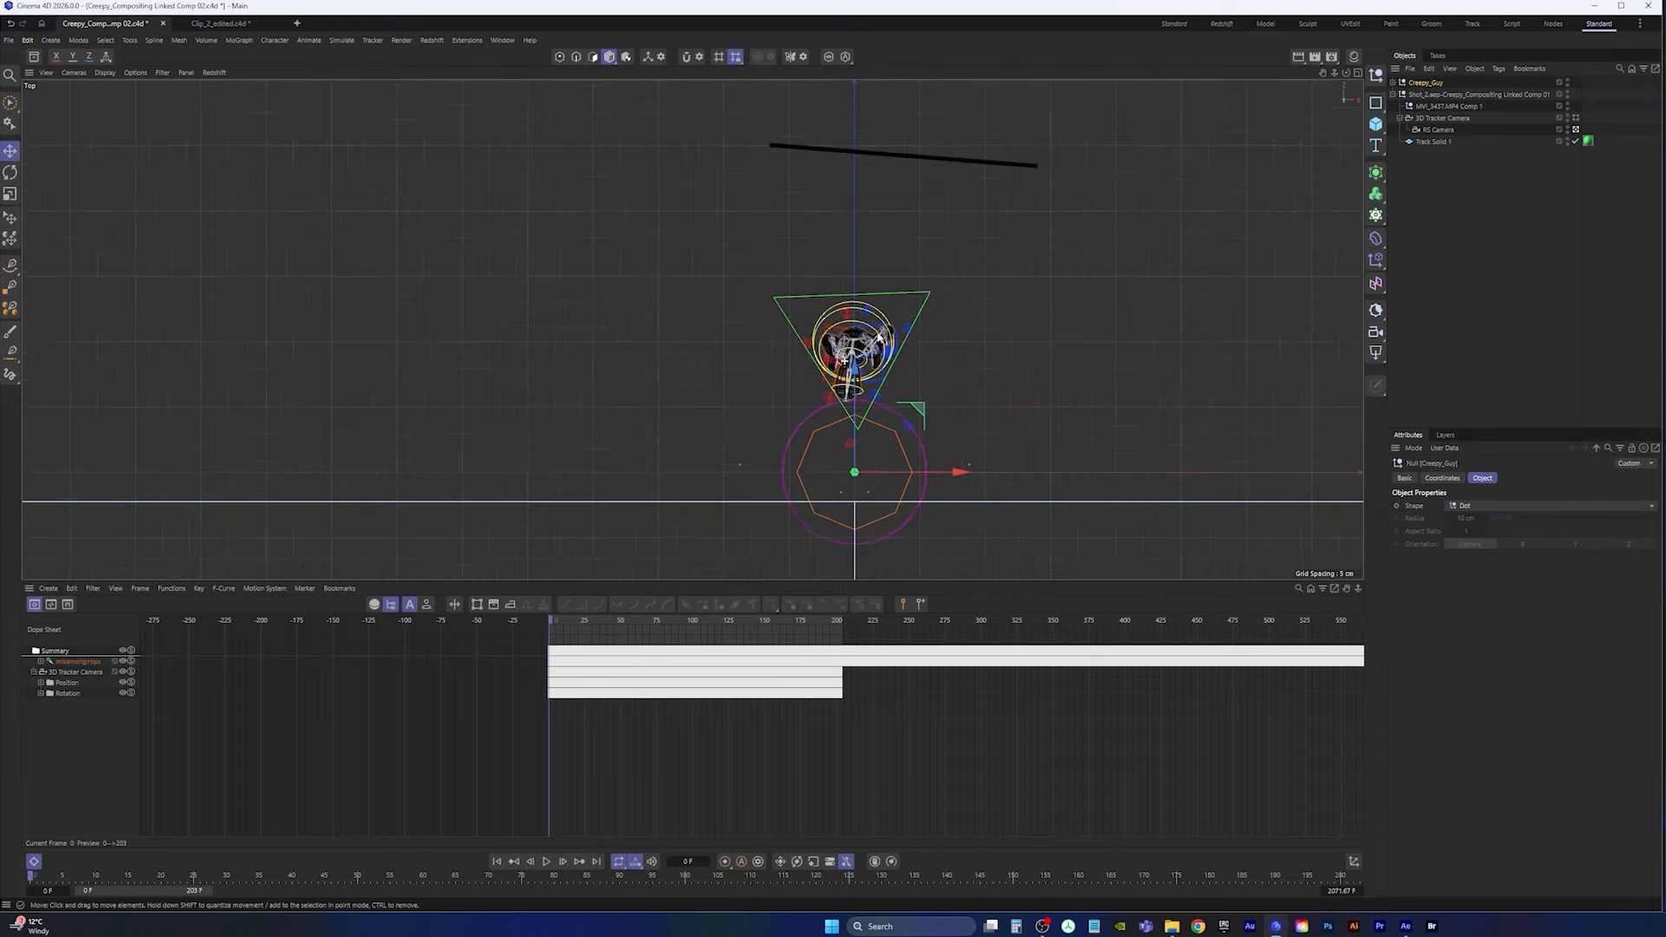
pyautogui.middleClick(925, 374)
pyautogui.middleClick(467, 238)
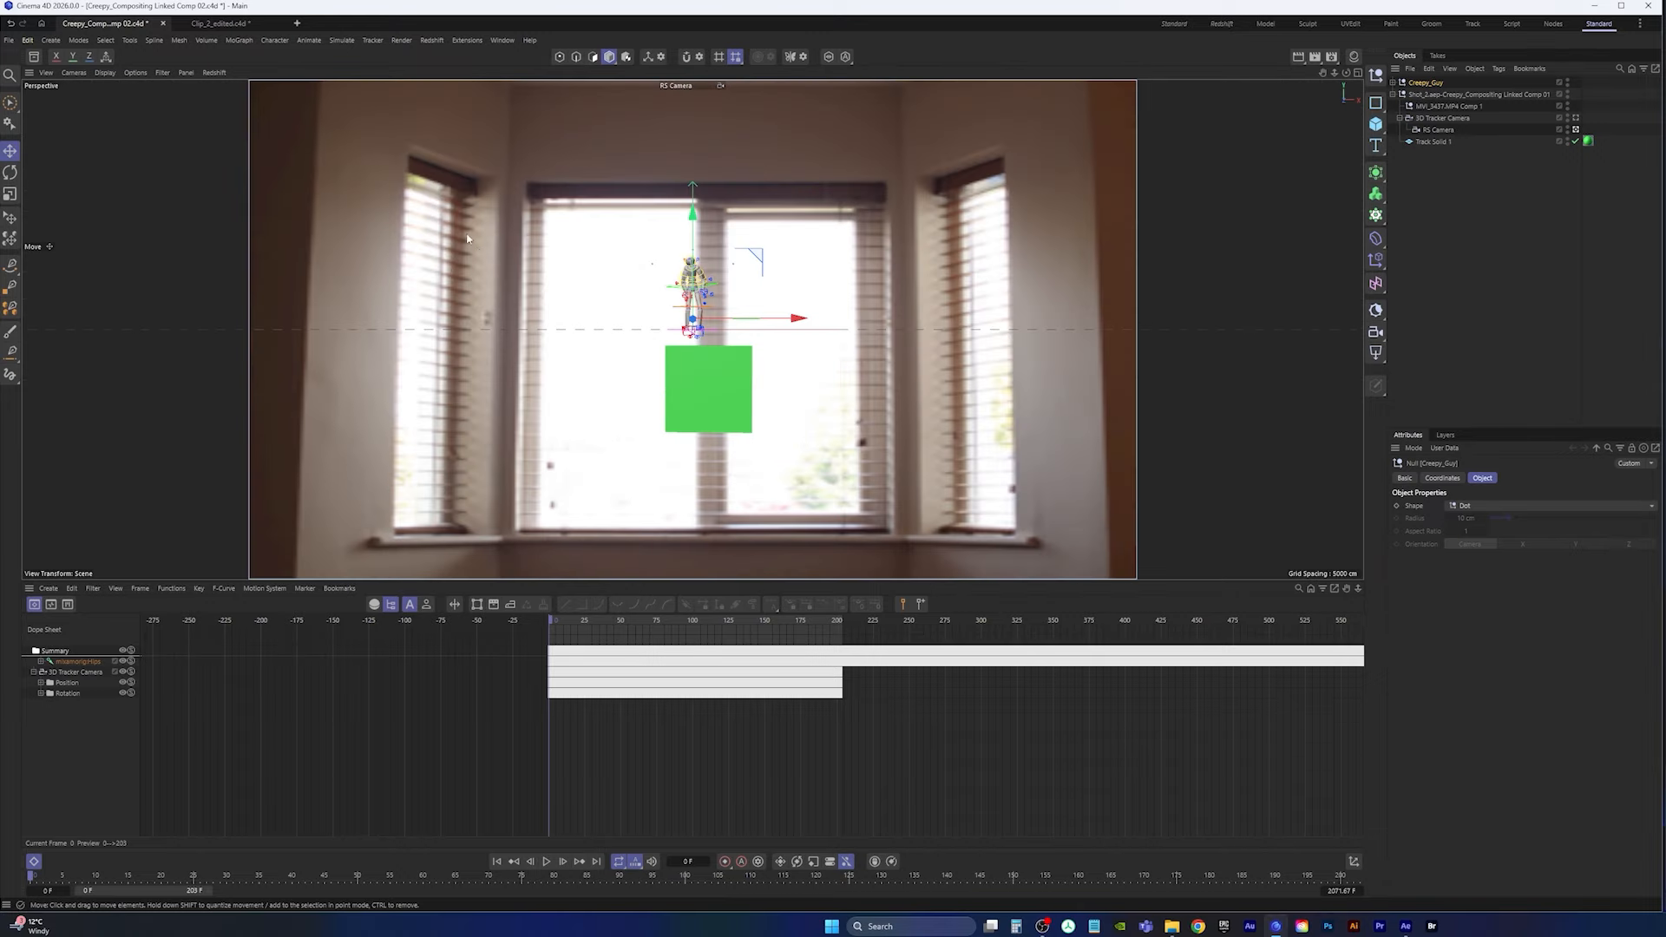
pyautogui.moveTo(685, 250); pyautogui.dragTo(694, 367)
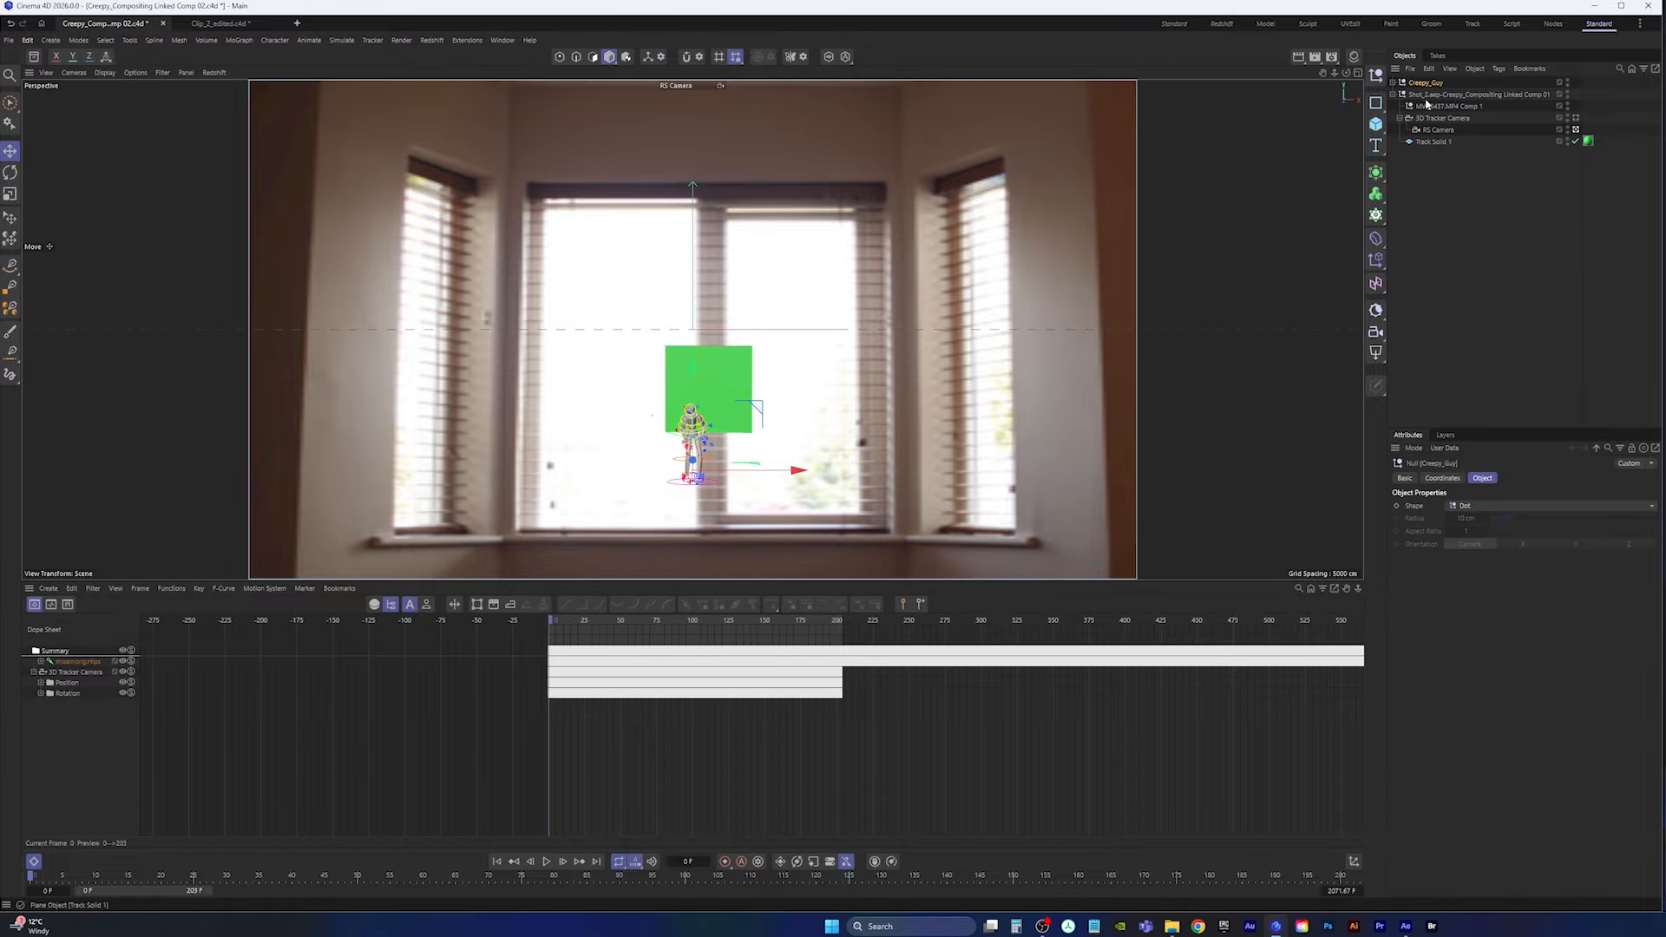
pyautogui.click(1456, 480)
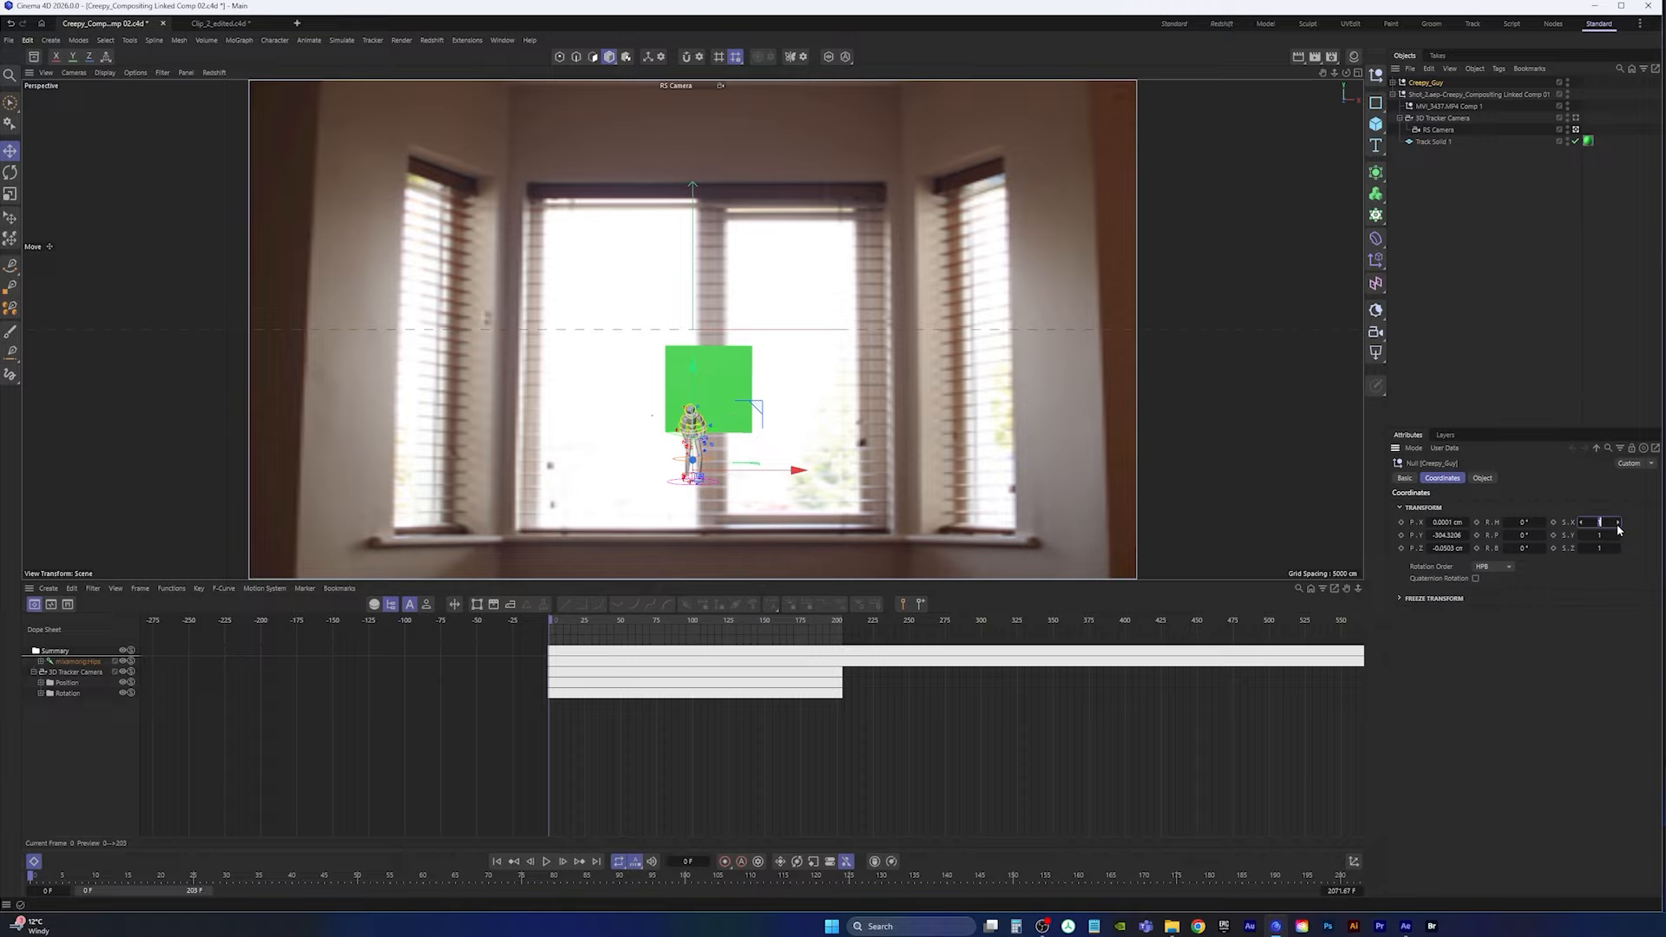
pyautogui.write('5')
pyautogui.press('Return')
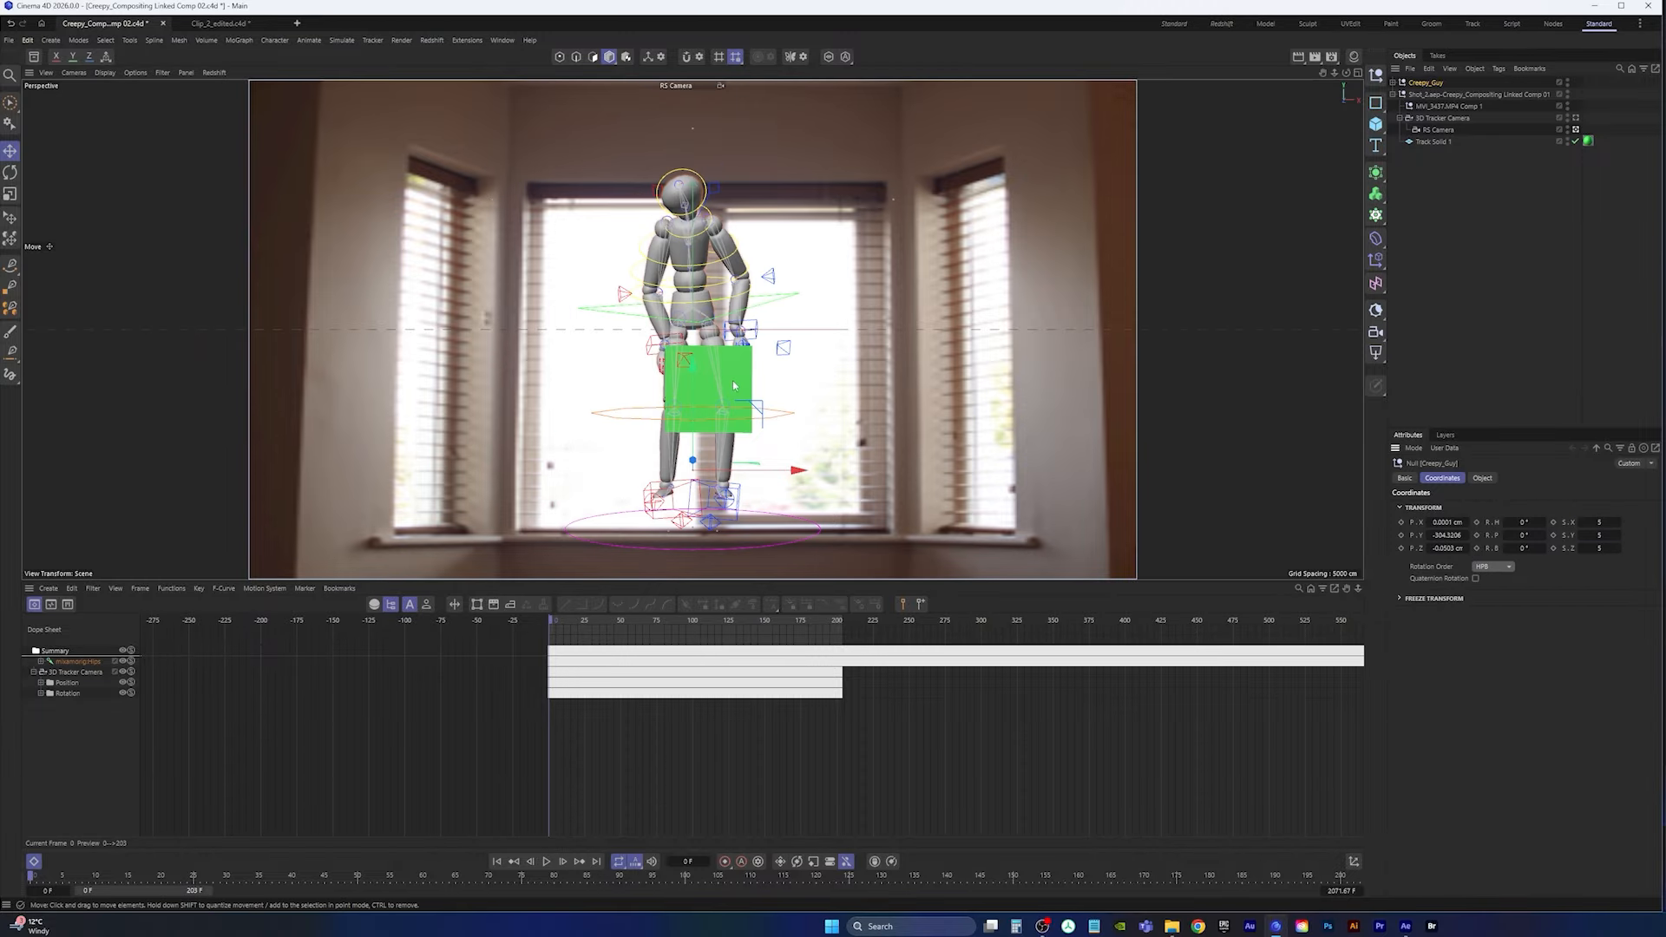
# Step: Move Creepy_Guy toward the camera to about Z -588 cm in the Top view, and lower it to about Y -492 cm
pyautogui.middleClick(735, 384)
pyautogui.middleClick(984, 247)
pyautogui.scroll(-10, 850, 319)
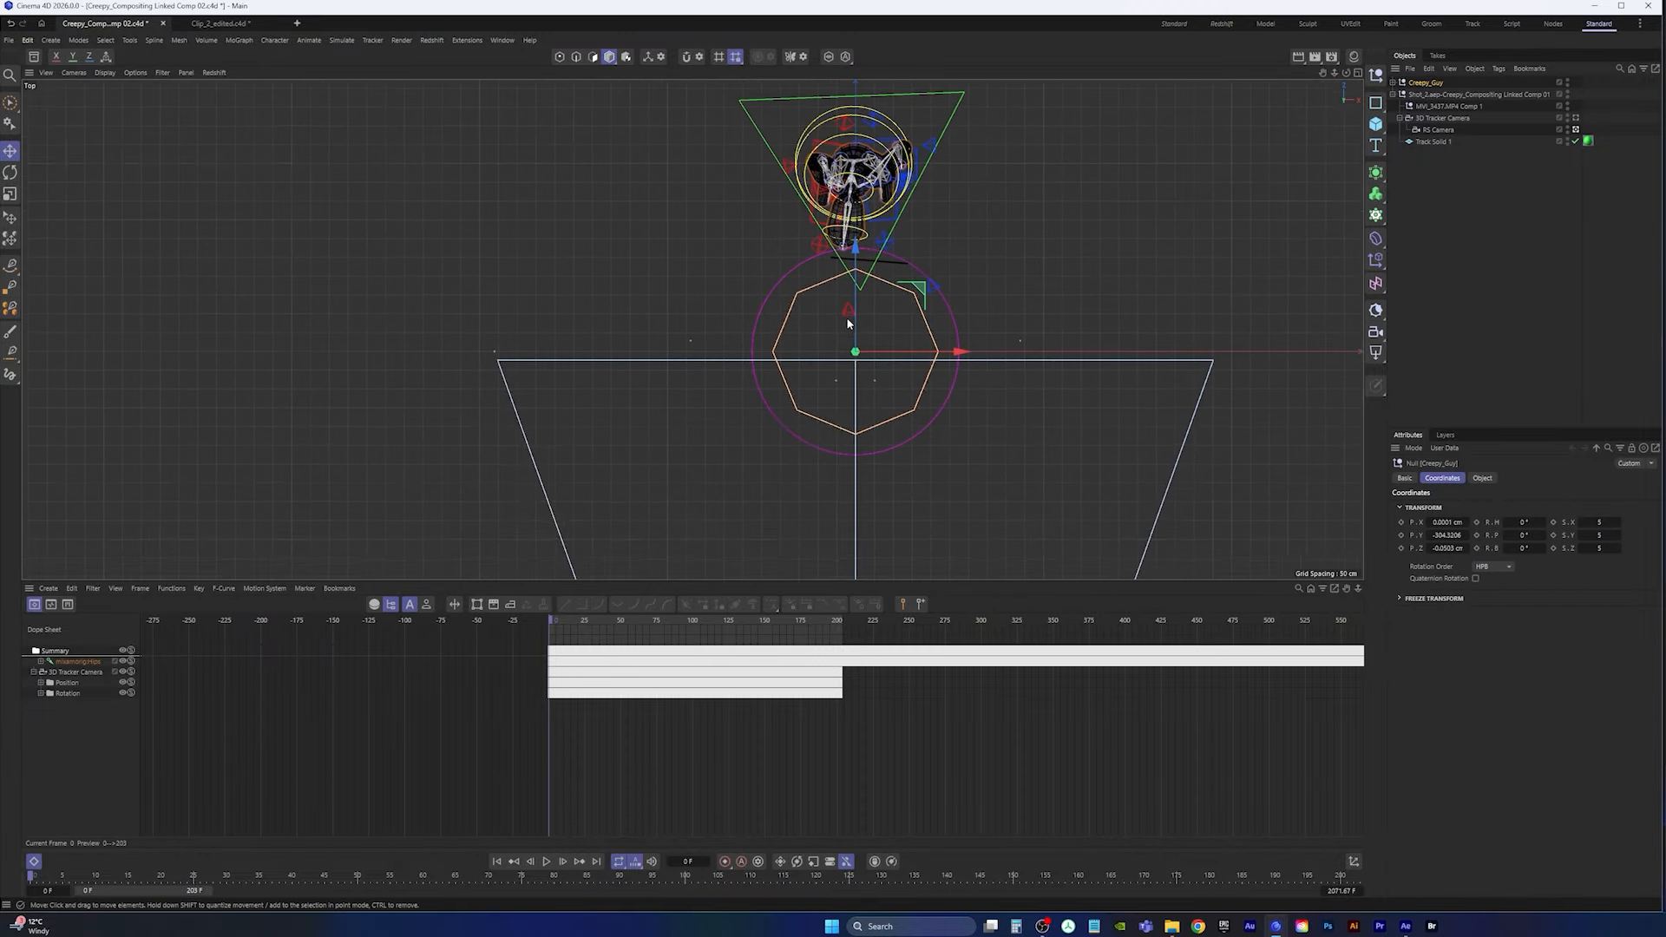
pyautogui.keyDown('alt'); pyautogui.moveTo(848, 324); pyautogui.dragTo(838, 388, button='middle'); pyautogui.keyUp('alt')
pyautogui.moveTo(846, 321); pyautogui.dragTo(848, 542)
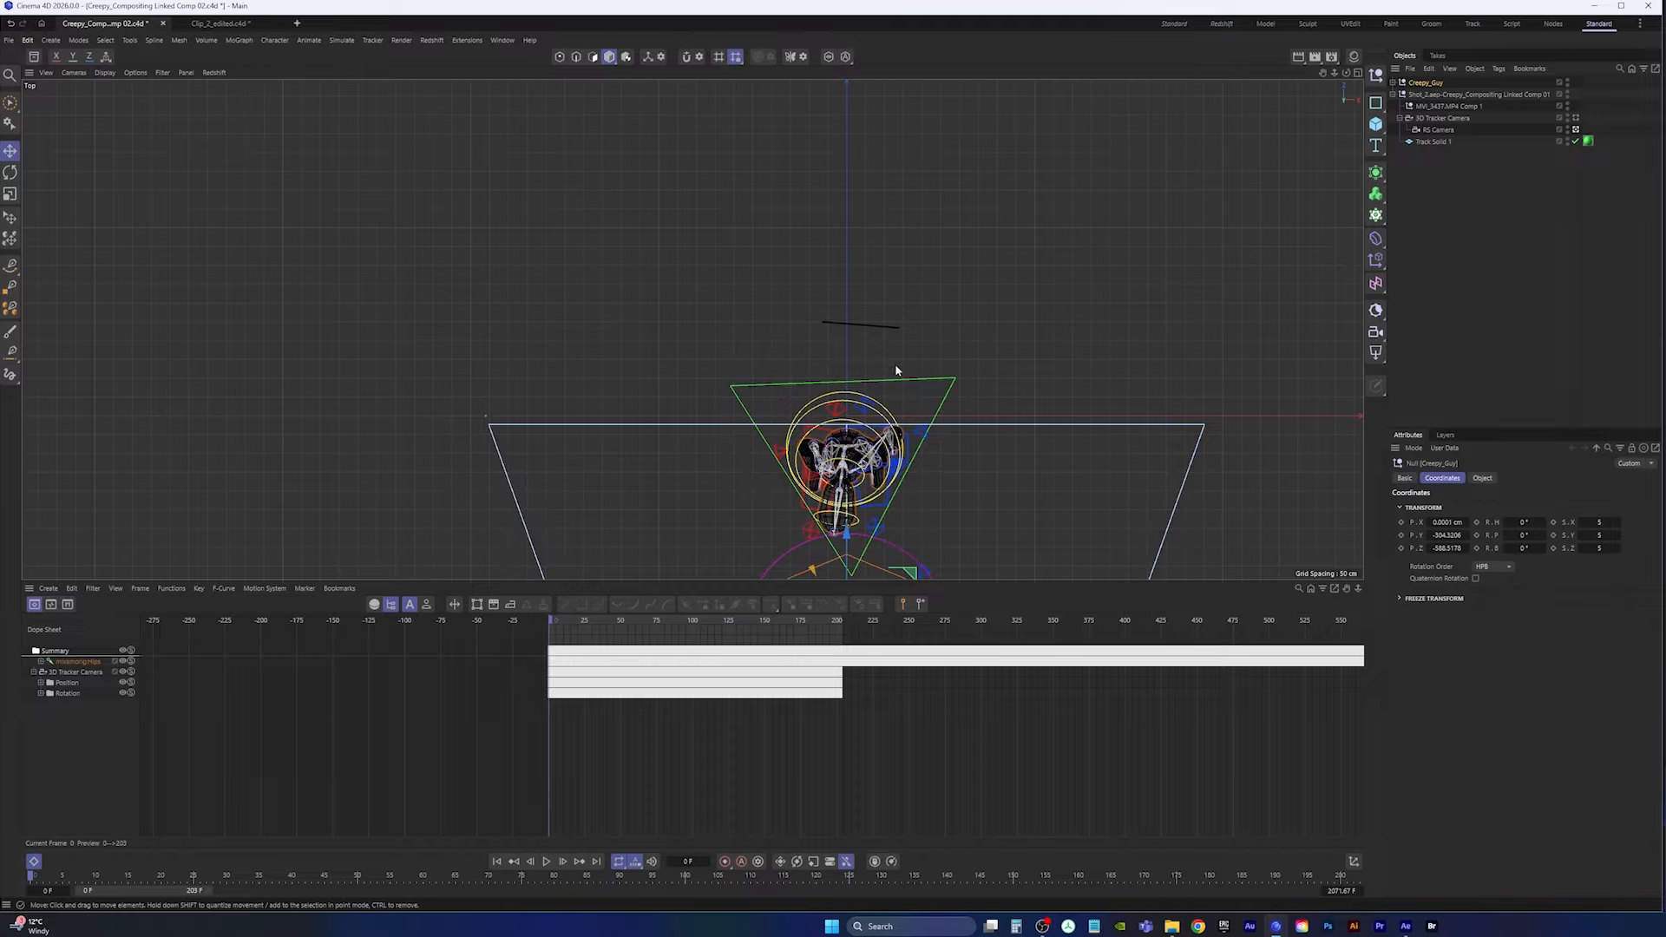
pyautogui.keyDown('alt'); pyautogui.moveTo(867, 322); pyautogui.dragTo(921, 309, button='right'); pyautogui.keyUp('alt')
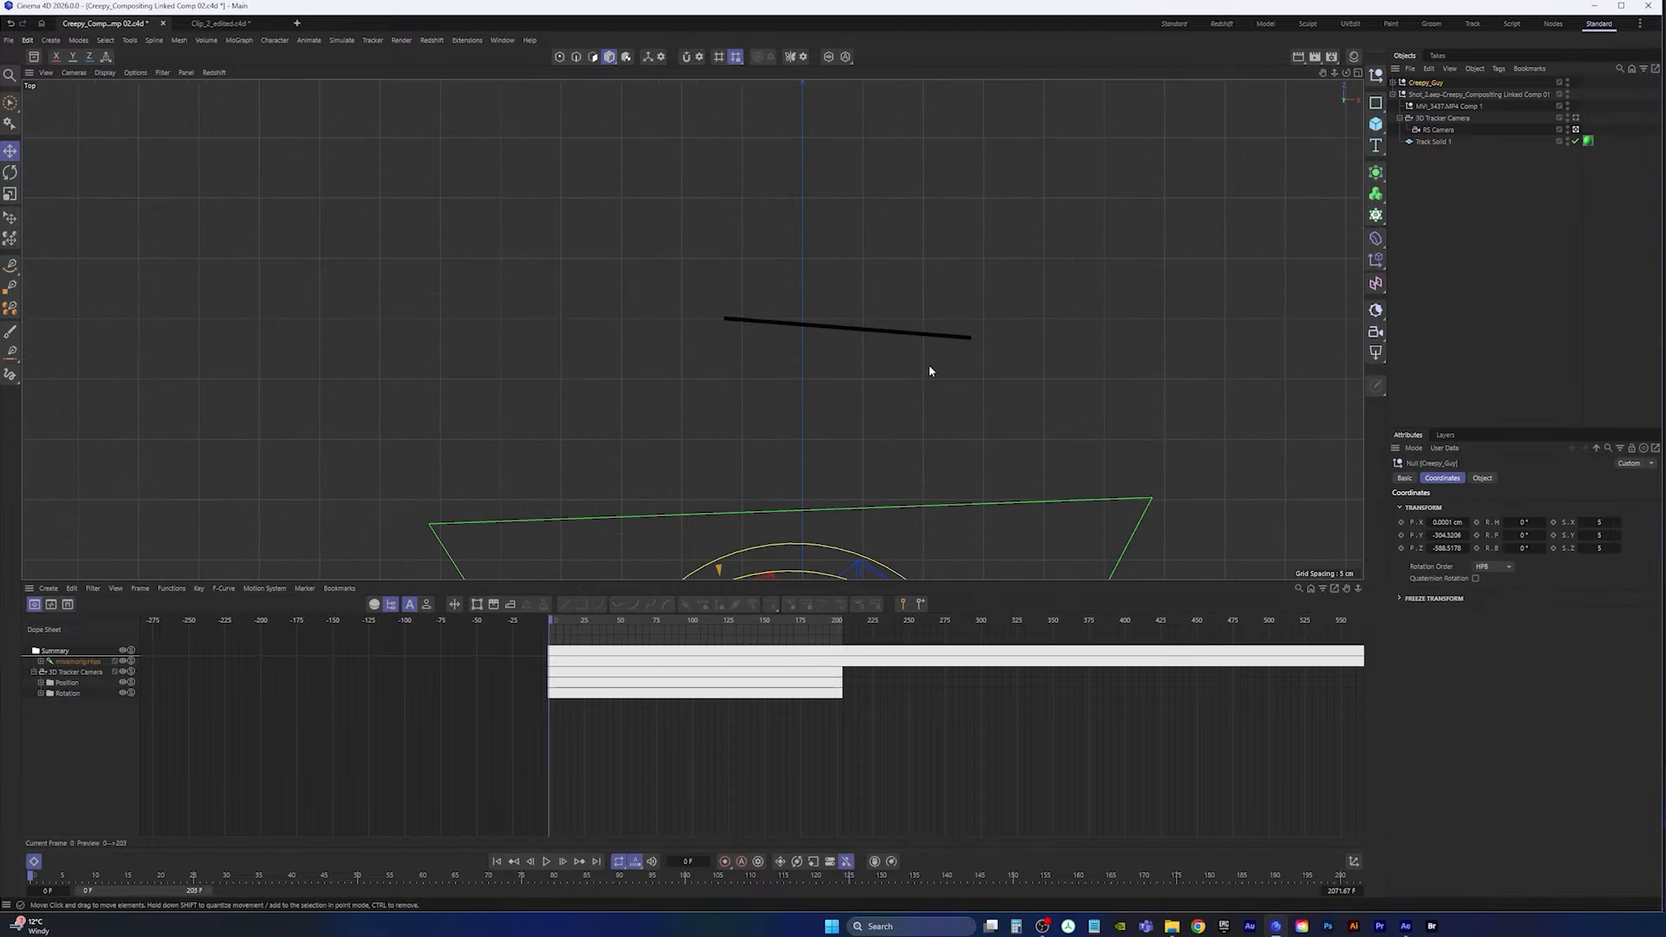
pyautogui.middleClick(866, 401)
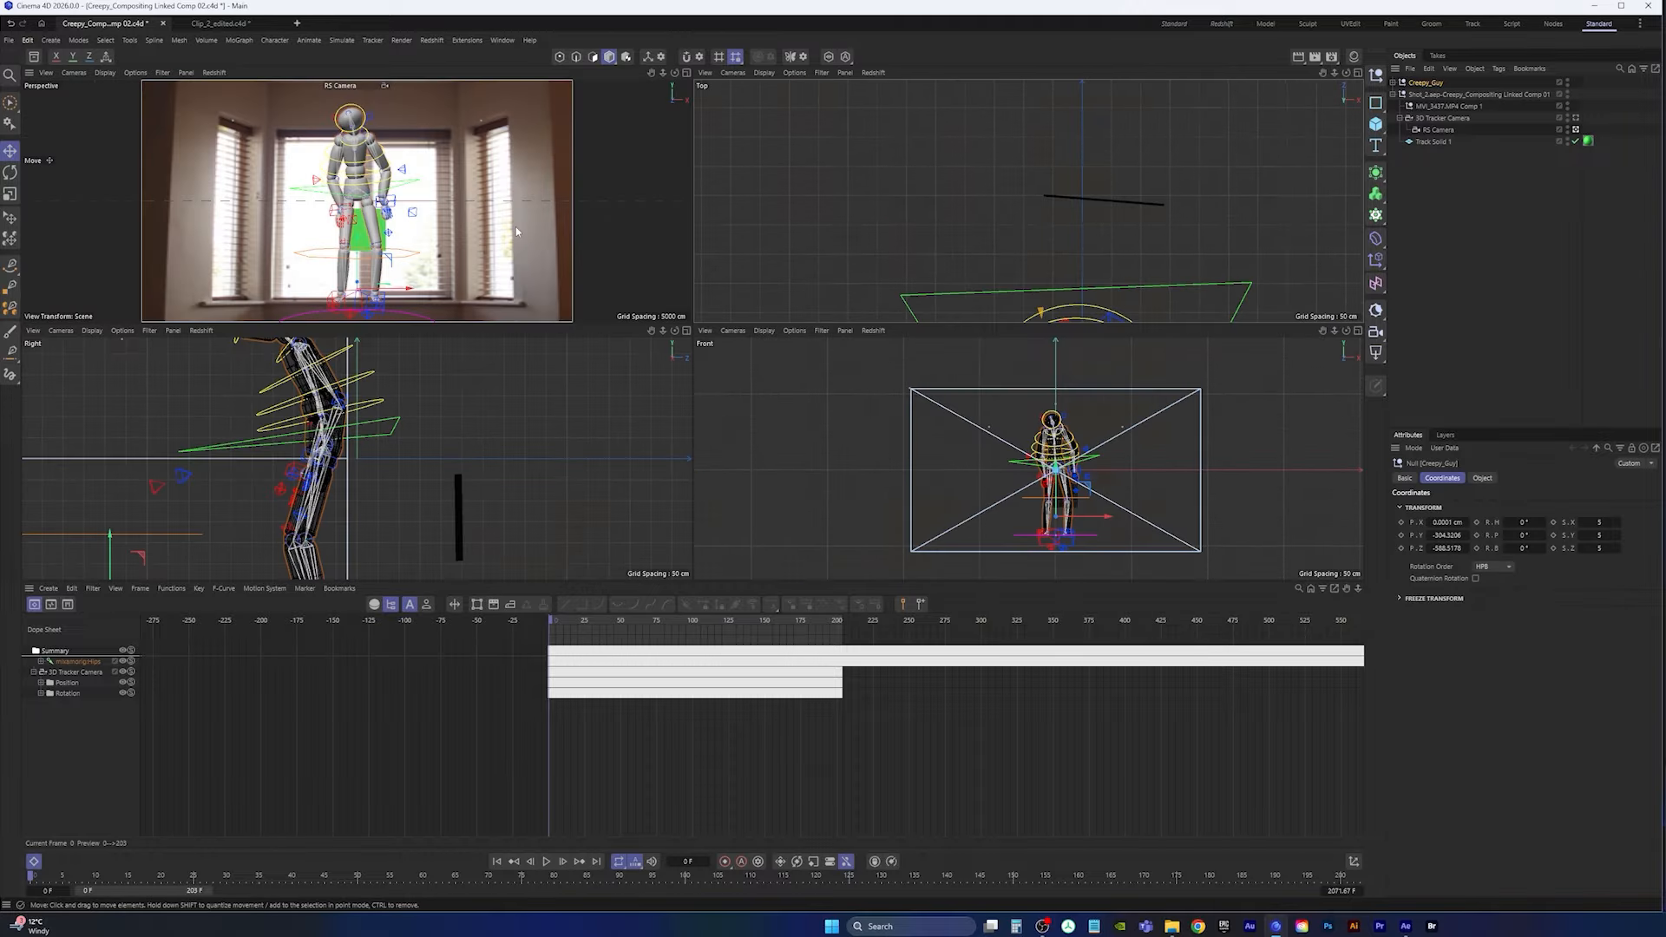
pyautogui.middleClick(516, 227)
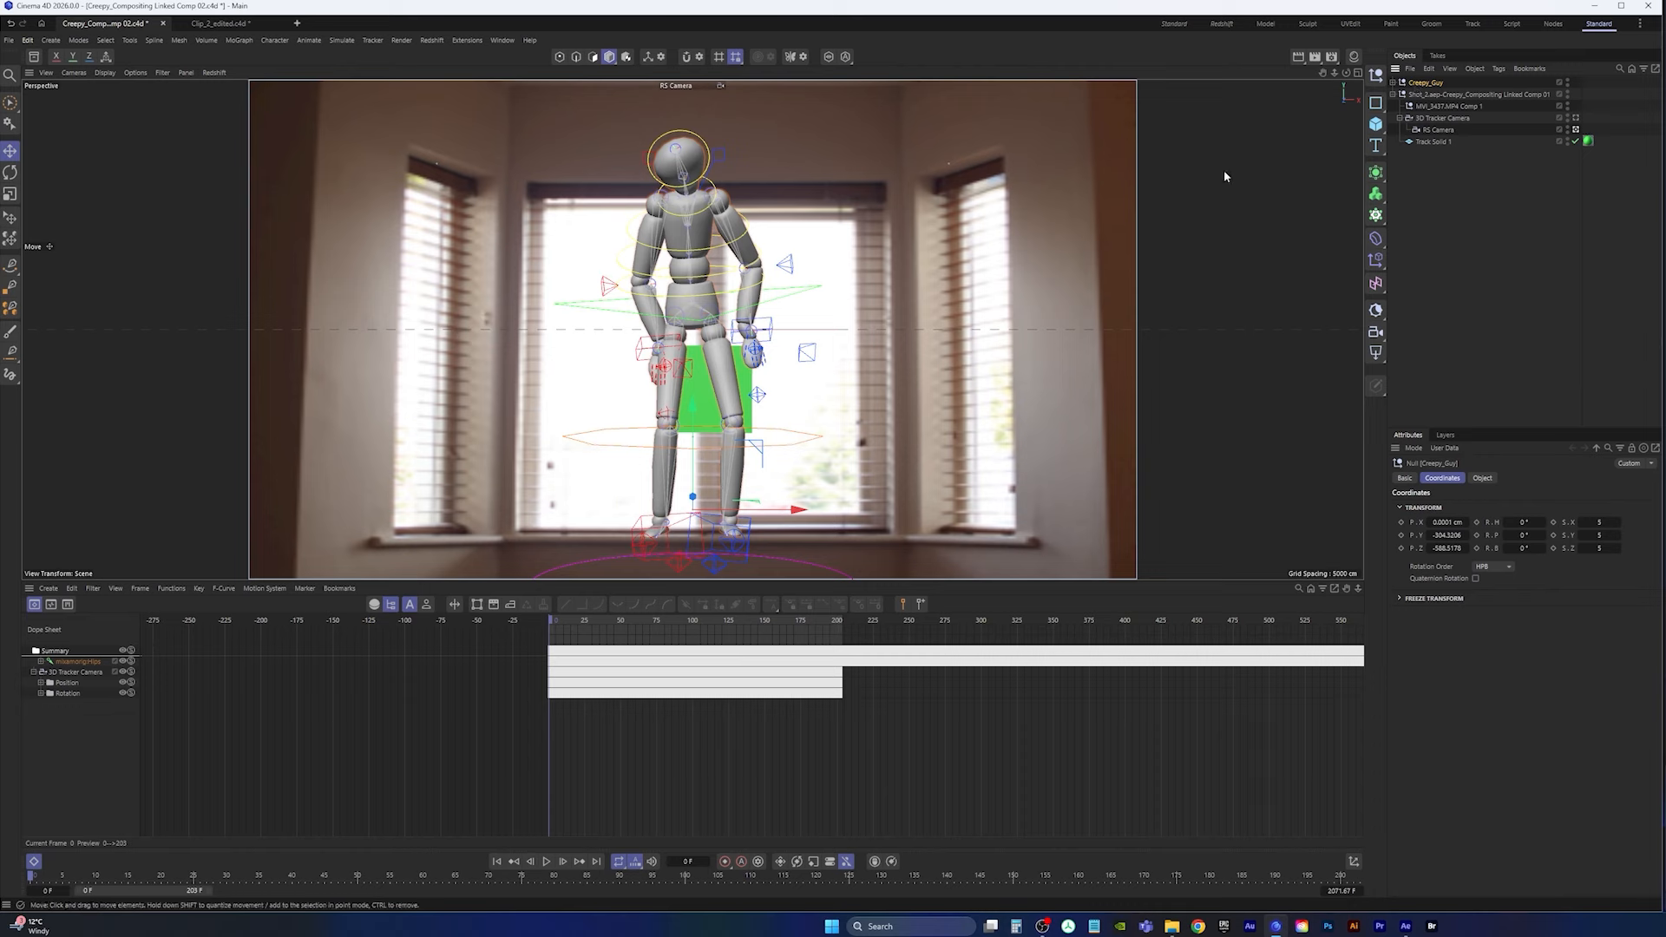
pyautogui.moveTo(734, 436); pyautogui.dragTo(708, 529)
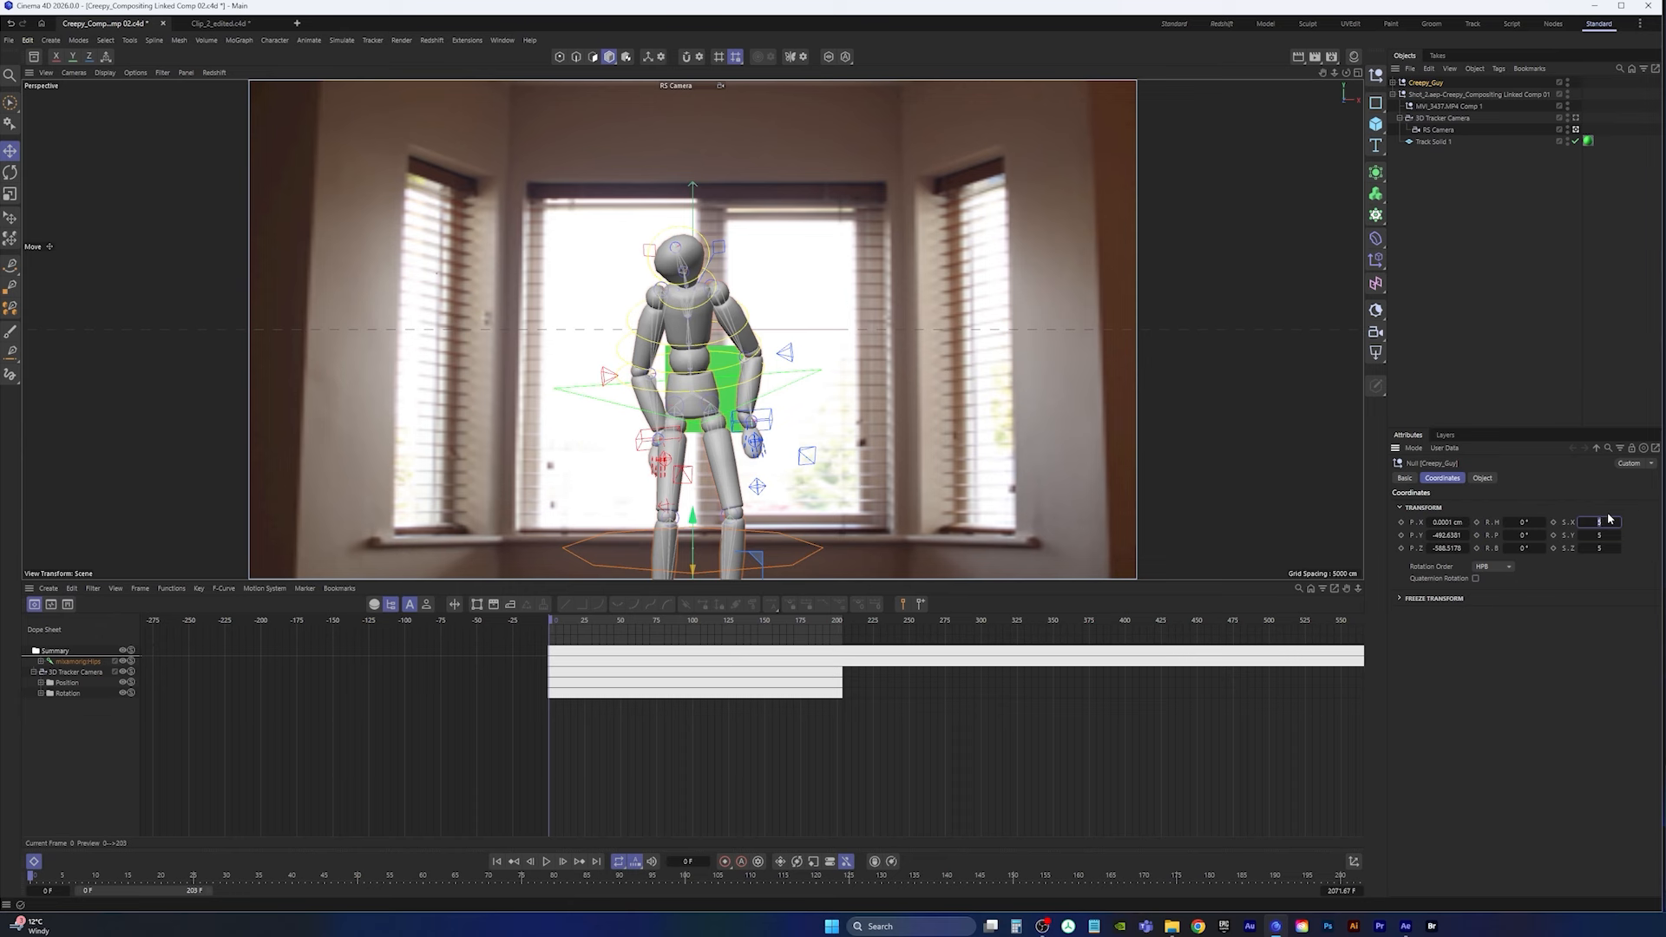
# Step: Set Creepy_Guy's scale to 6.5 on all axes and lower it to about Y -812 cm
pyautogui.press('Tab')
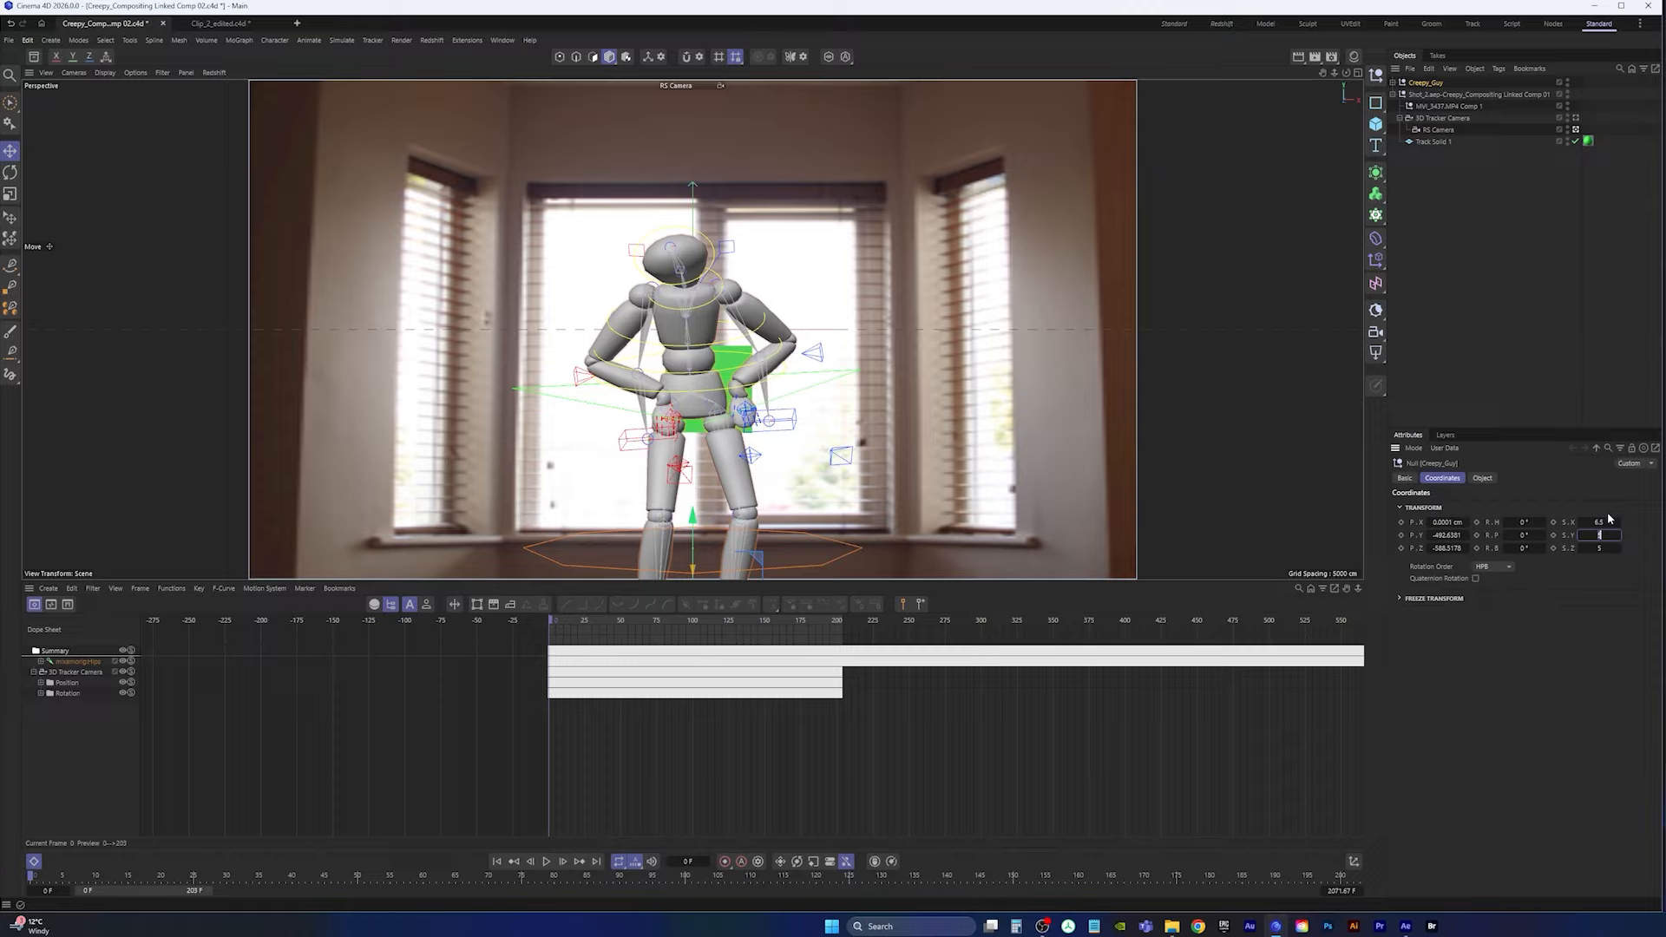
pyautogui.press('Tab')
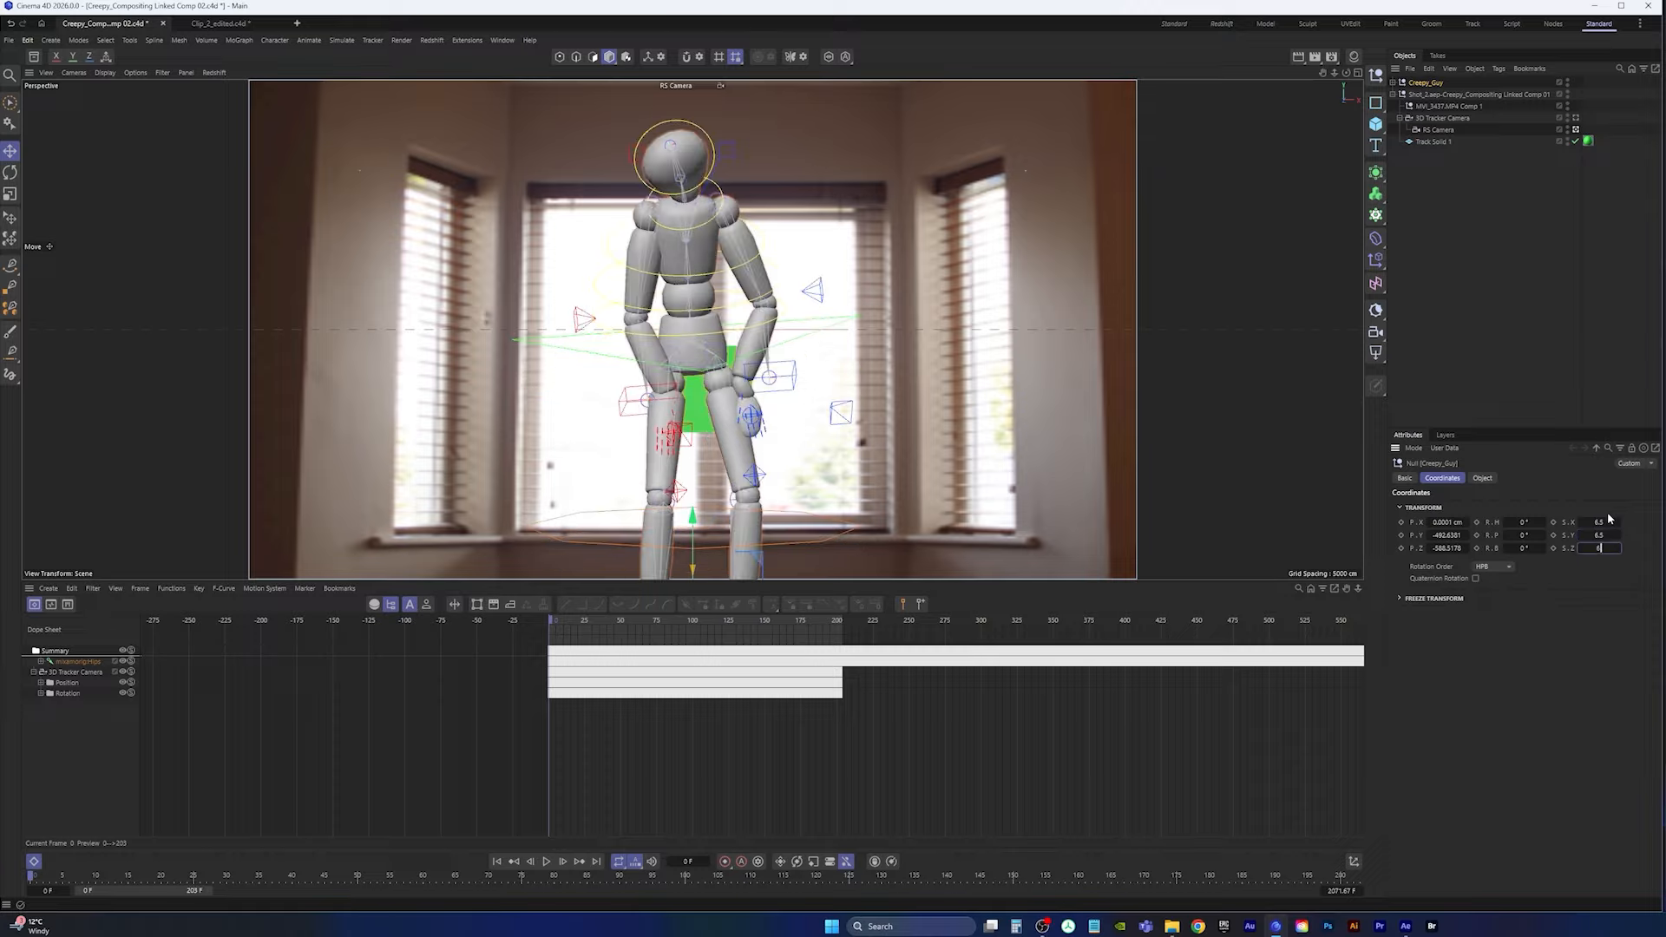
pyautogui.press('Tab')
pyautogui.moveTo(695, 536); pyautogui.dragTo(709, 704)
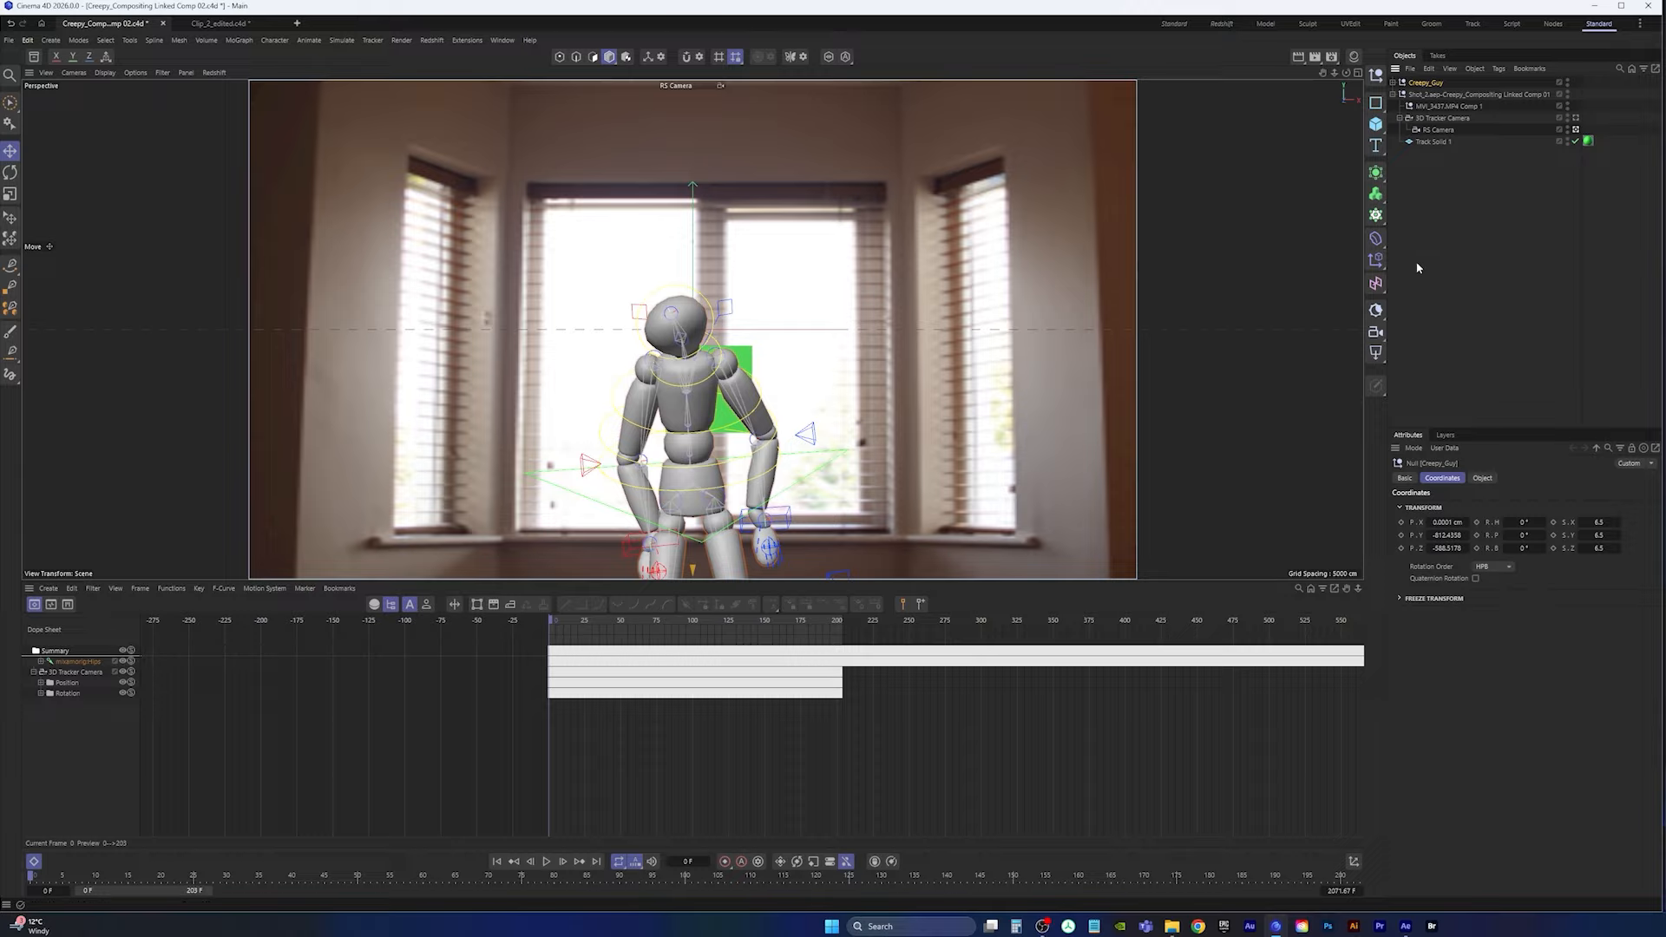
# Step: Set Creepy_Guy's heading rotation to 180°
pyautogui.moveTo(1528, 522); pyautogui.dragTo(1609, 525)
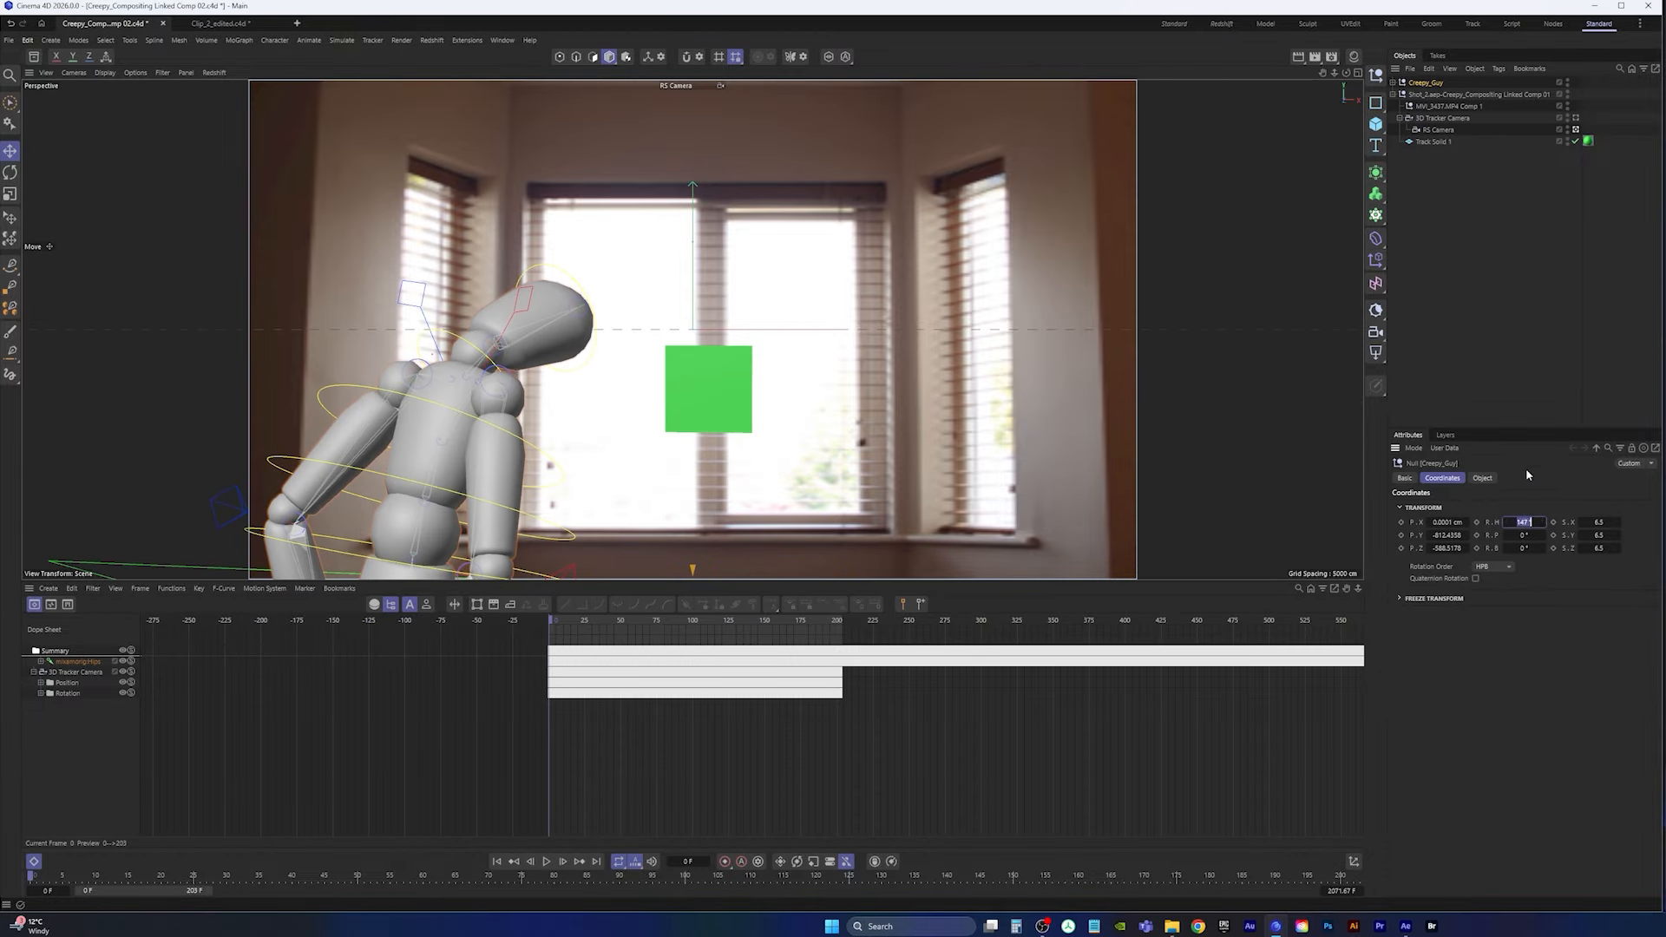
pyautogui.press('BackSpace')
pyautogui.write('180')
pyautogui.press('Return')
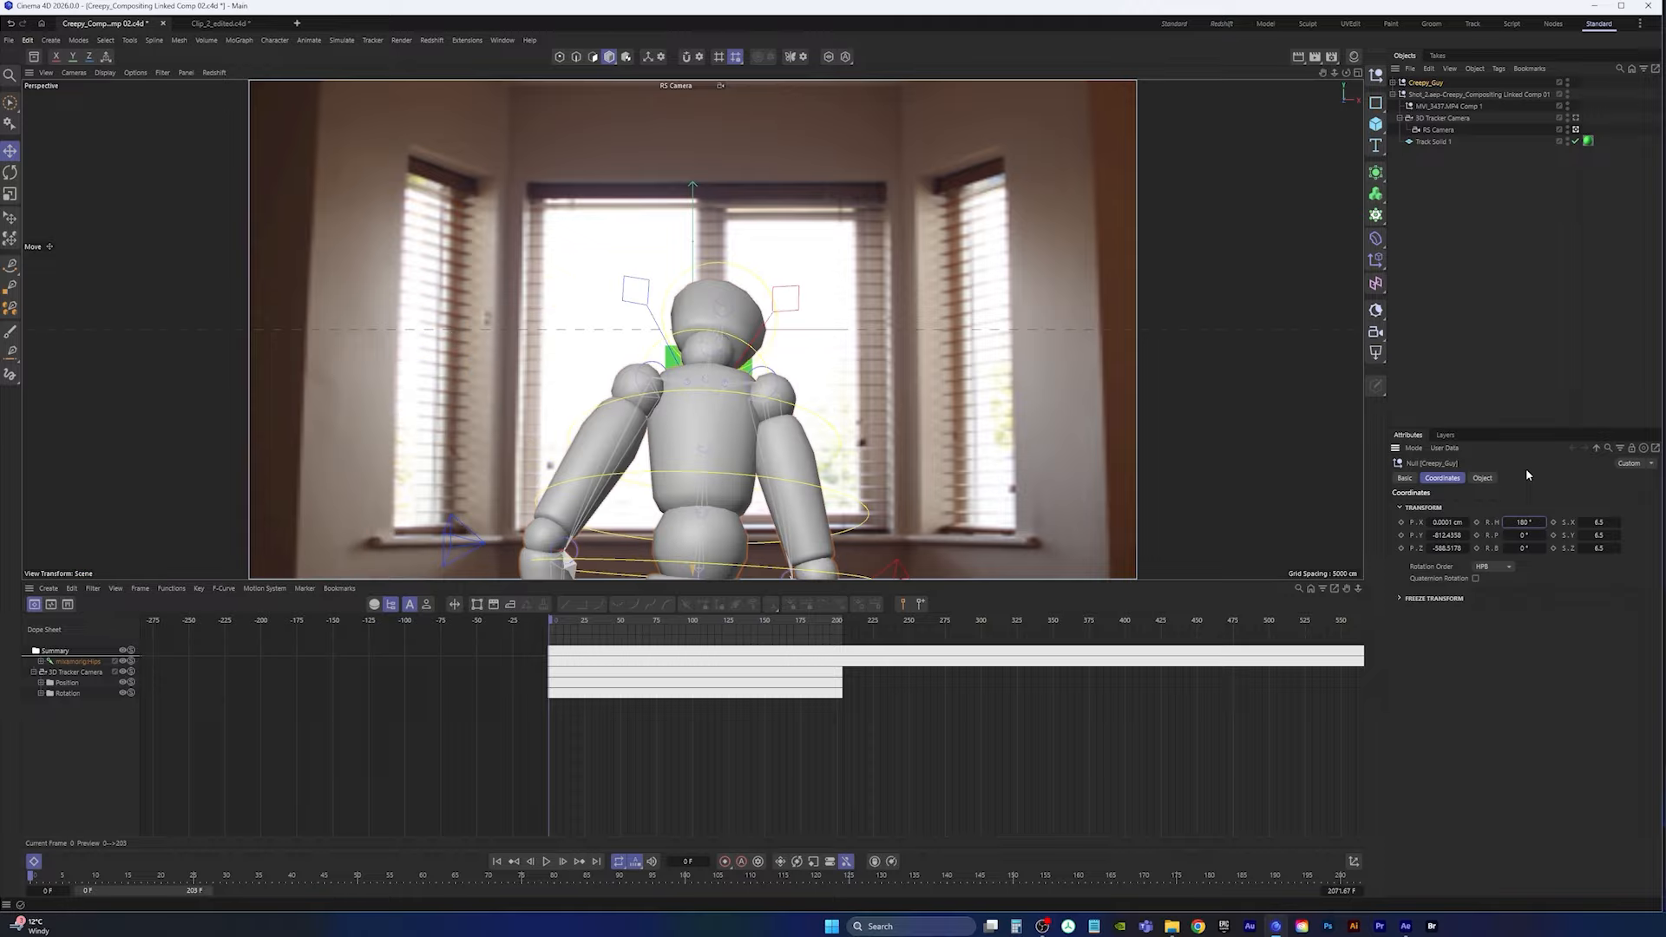
# Step: Reposition the rotated Creepy_Guy in the Top view to about X -25 cm and Z 448 cm, in front of the camera
pyautogui.middleClick(995, 326)
pyautogui.middleClick(995, 326)
pyautogui.scroll(-10, 815, 352)
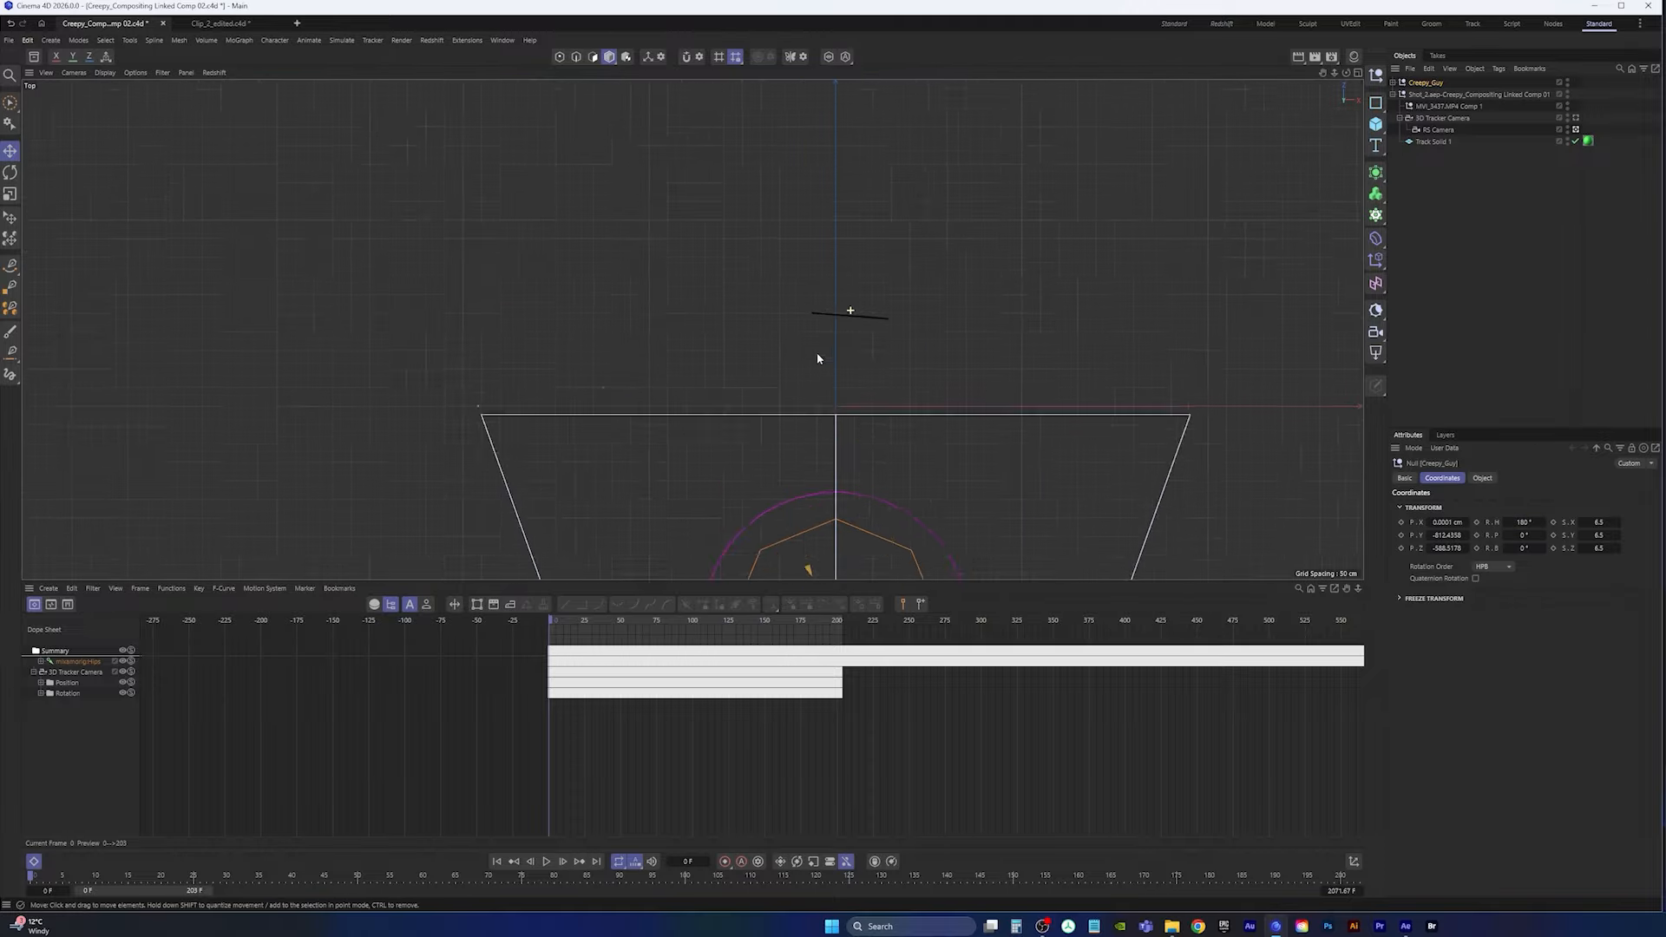
pyautogui.moveTo(850, 498); pyautogui.dragTo(850, 389)
pyautogui.scroll(10, 839, 347)
pyautogui.scroll(-8, 905, 328)
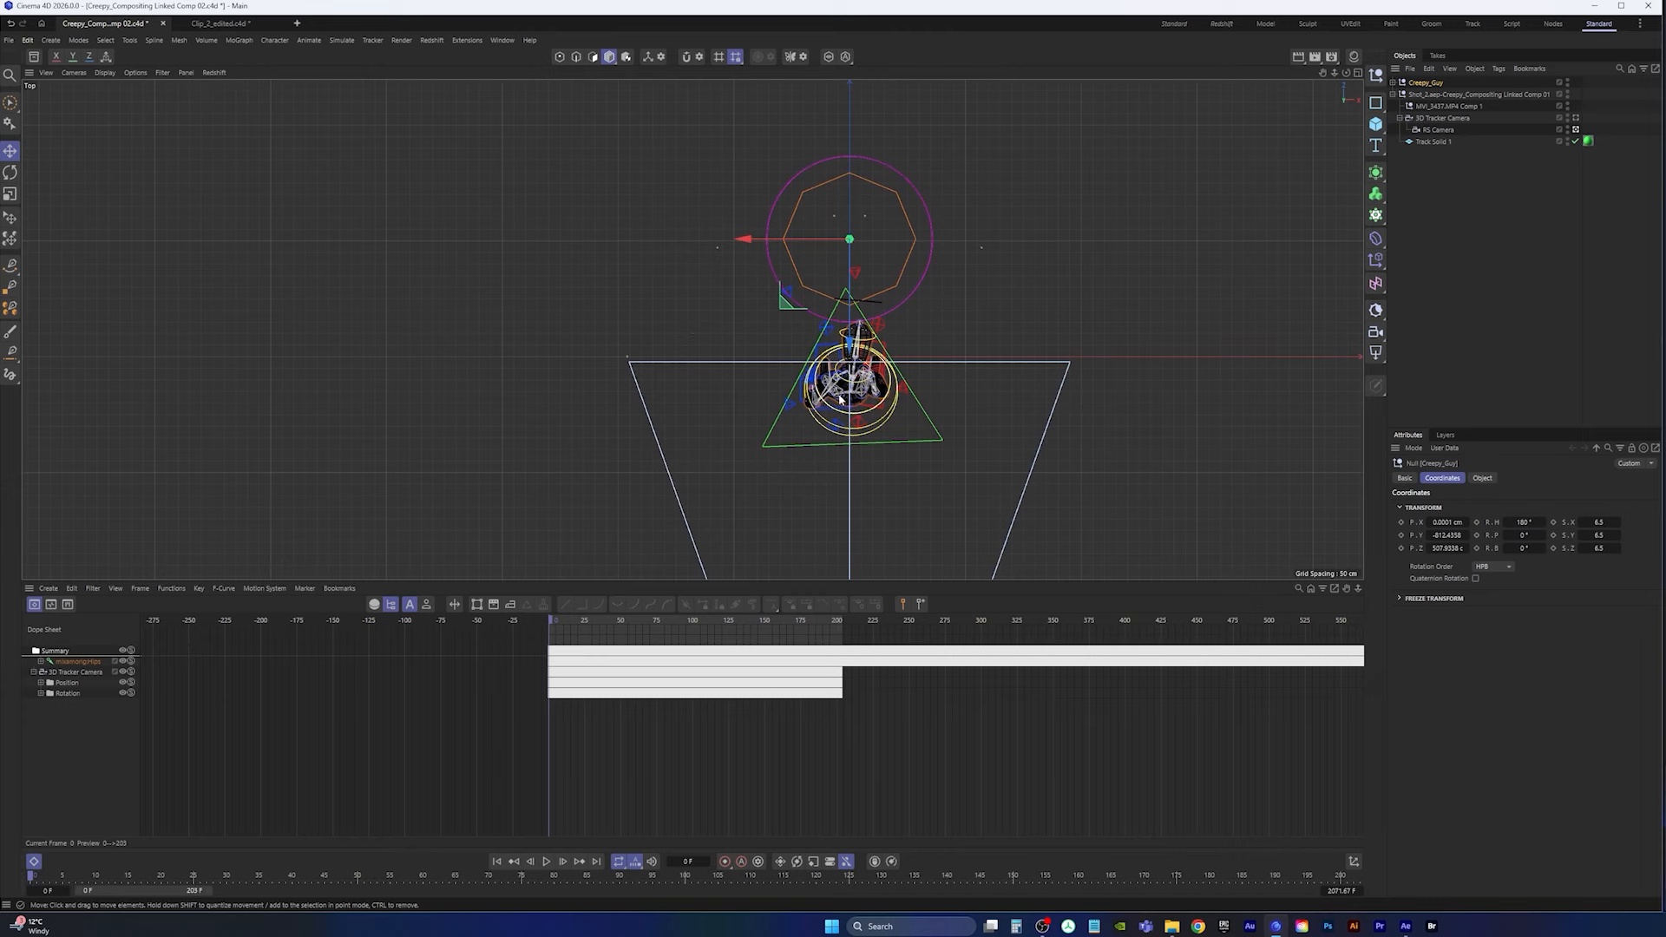
pyautogui.moveTo(829, 289); pyautogui.dragTo(780, 323)
pyautogui.middleClick(825, 286)
pyautogui.middleClick(541, 269)
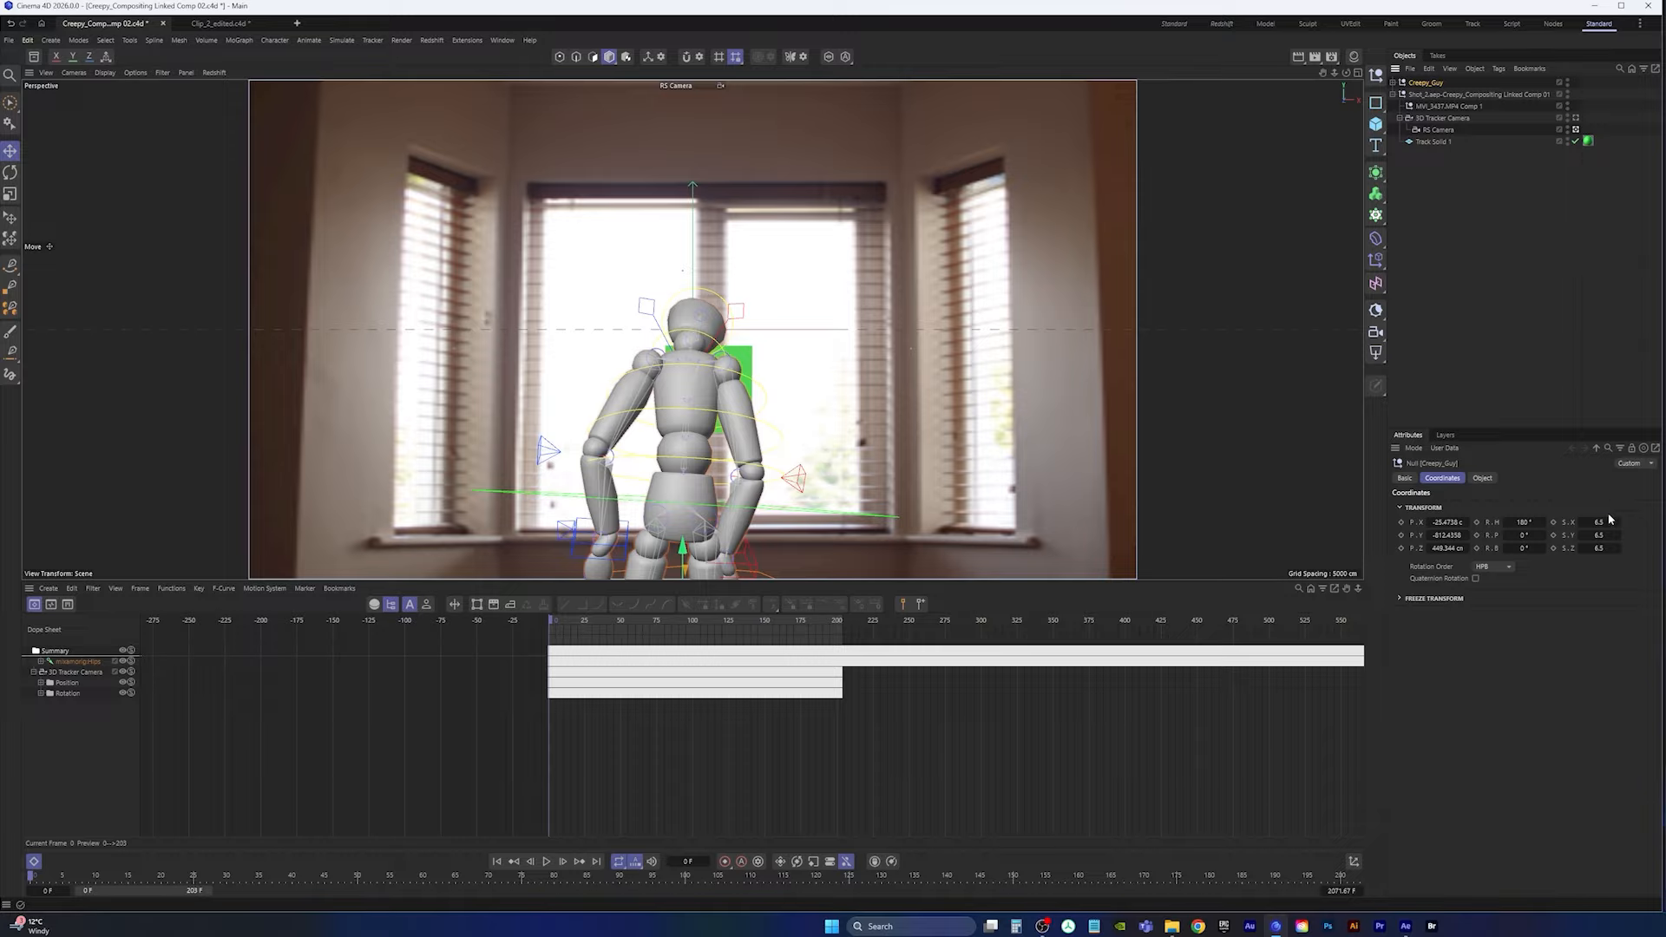
# Step: Set Creepy_Guy's scale to 7 on all axes and lower it to about Y -830 cm
pyautogui.write('7')
pyautogui.press('Return')
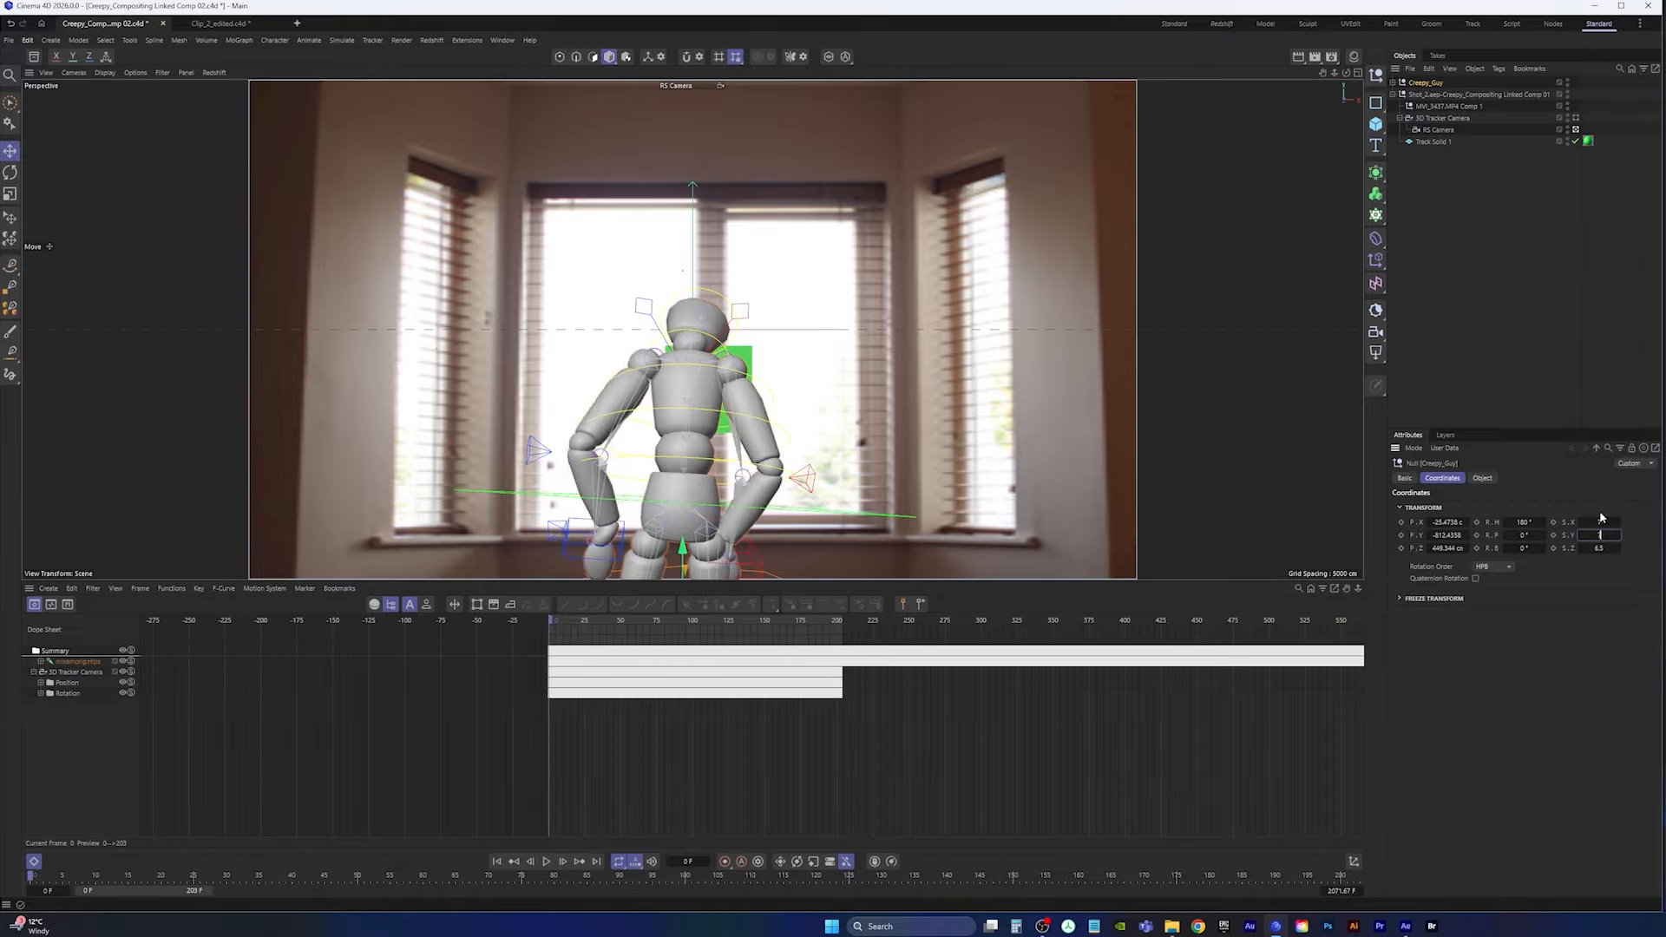
pyautogui.moveTo(685, 553); pyautogui.dragTo(684, 562)
# Step: Shift Creepy_Guy slightly in the Top view to about X -39 cm and Z 483 cm, and return to the camera view
pyautogui.middleClick(684, 562)
pyautogui.middleClick(948, 221)
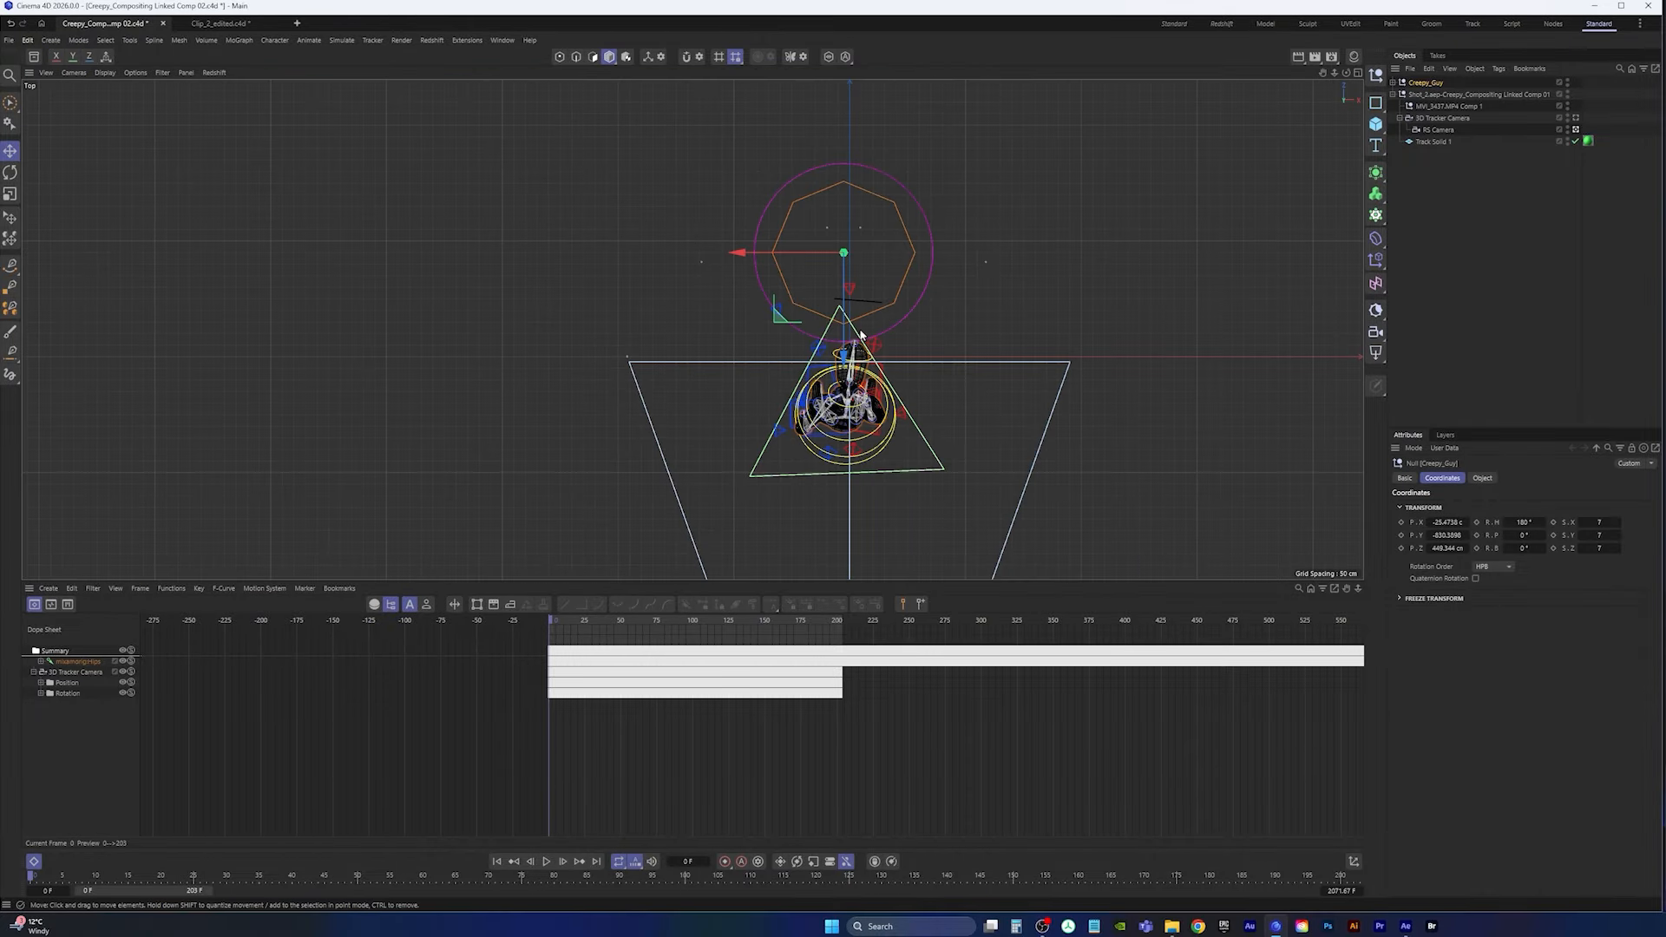
pyautogui.scroll(5, 775, 267)
pyautogui.moveTo(761, 256); pyautogui.dragTo(755, 250)
pyautogui.middleClick(1059, 293)
pyautogui.middleClick(436, 205)
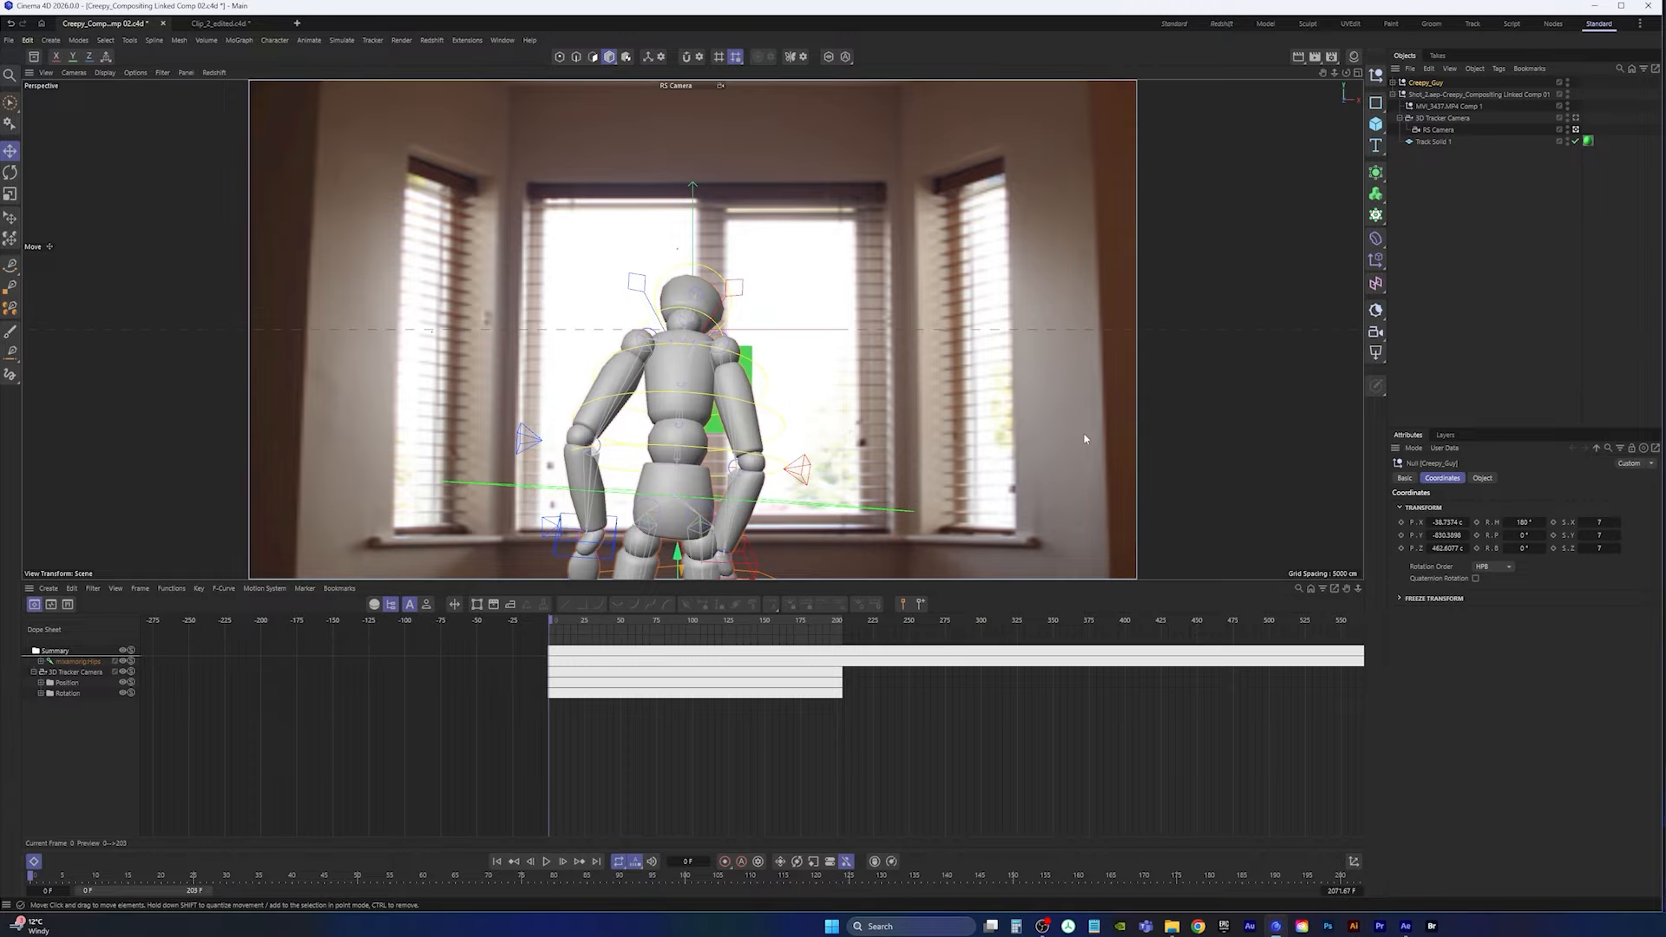
# Step: Lower Creepy_Guy to about Y -841 cm and play the opening frames in the camera view
pyautogui.moveTo(655, 556); pyautogui.dragTo(656, 565)
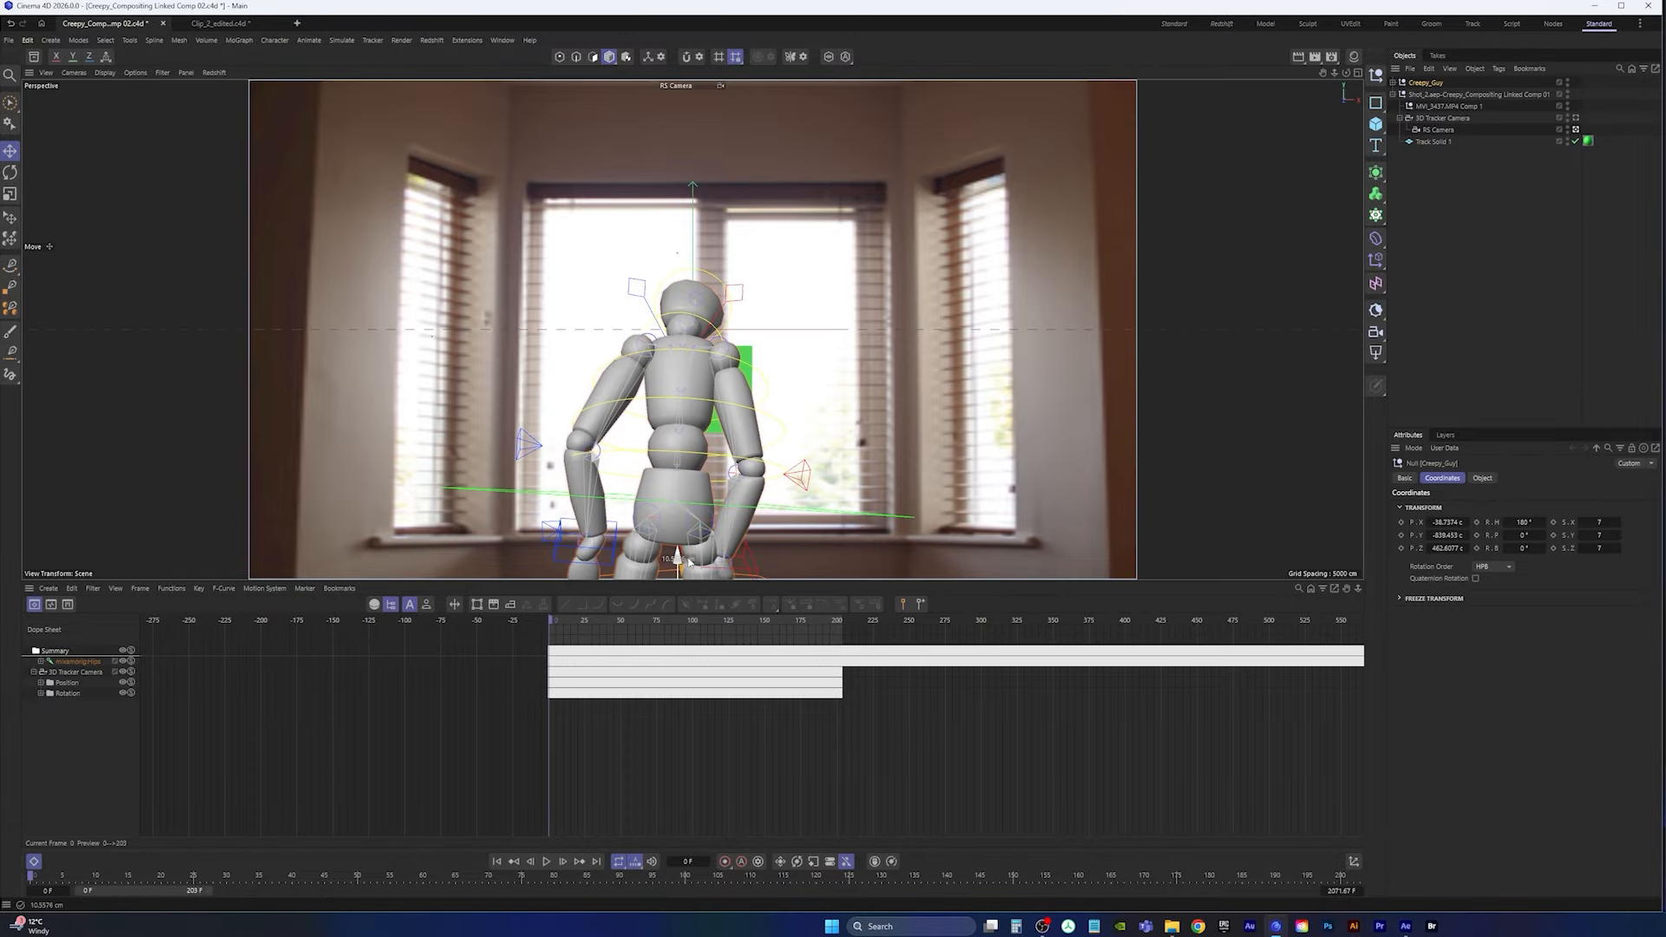
pyautogui.click(547, 864)
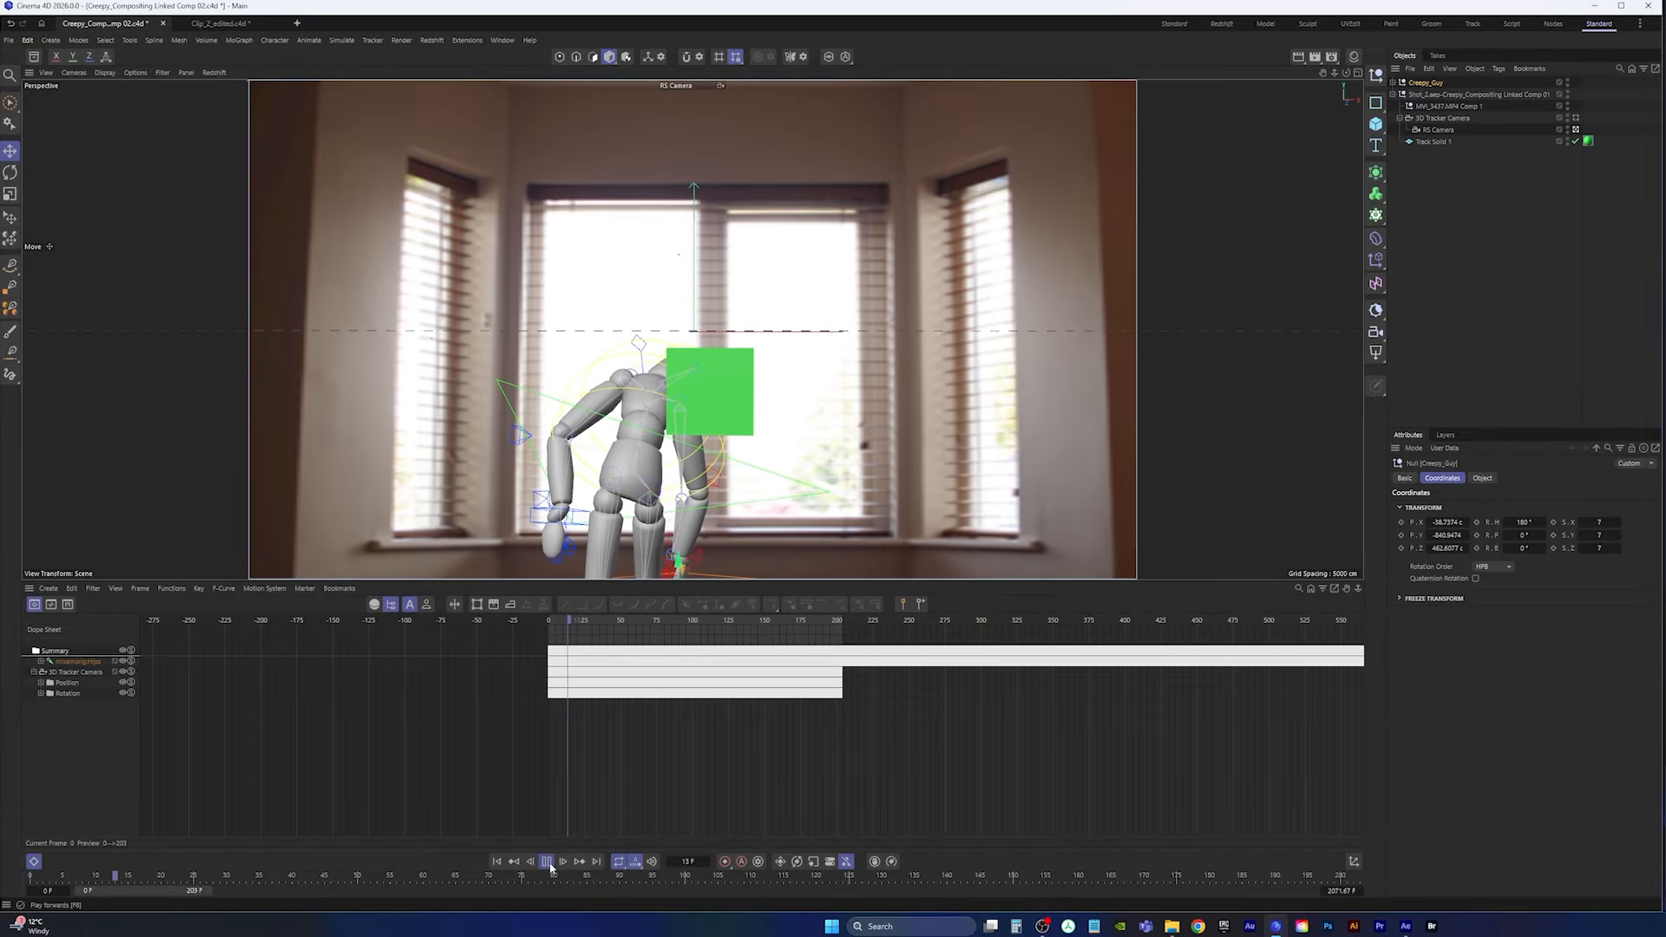
pyautogui.click(547, 861)
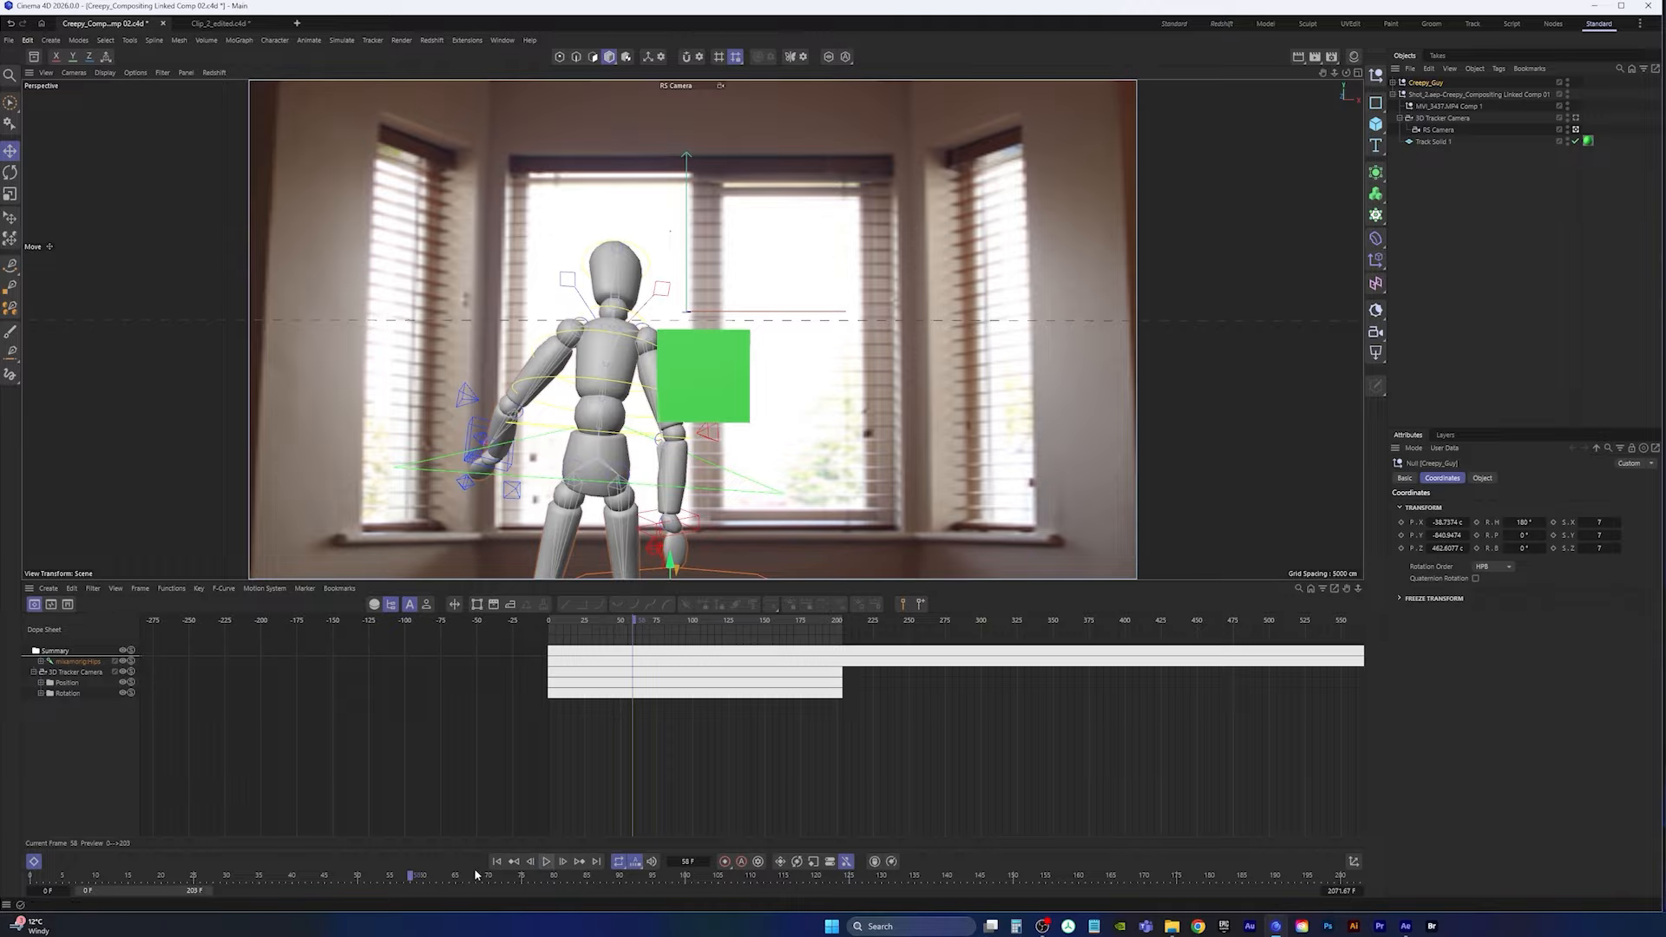
pyautogui.click(496, 862)
pyautogui.click(546, 865)
pyautogui.click(546, 865)
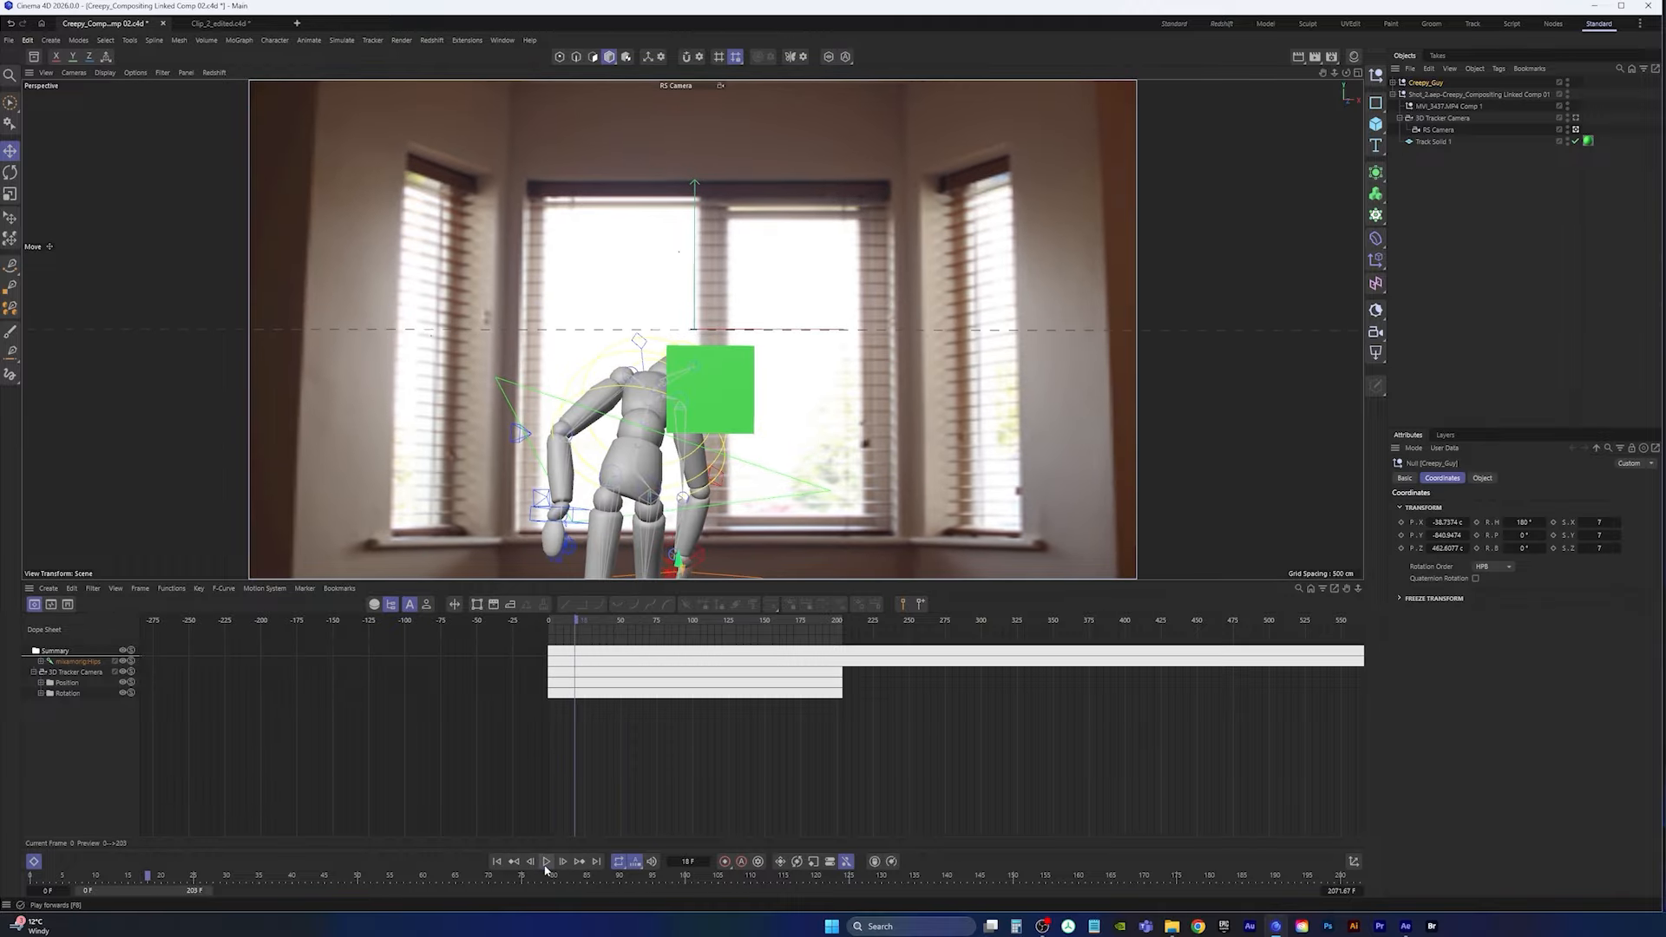
# Step: Move Creepy_Guy closer to the camera in the Top view, to about Z -332 cm, and play the shot to check its framing
pyautogui.middleClick(564, 516)
pyautogui.middleClick(963, 192)
pyautogui.scroll(-5, 768, 331)
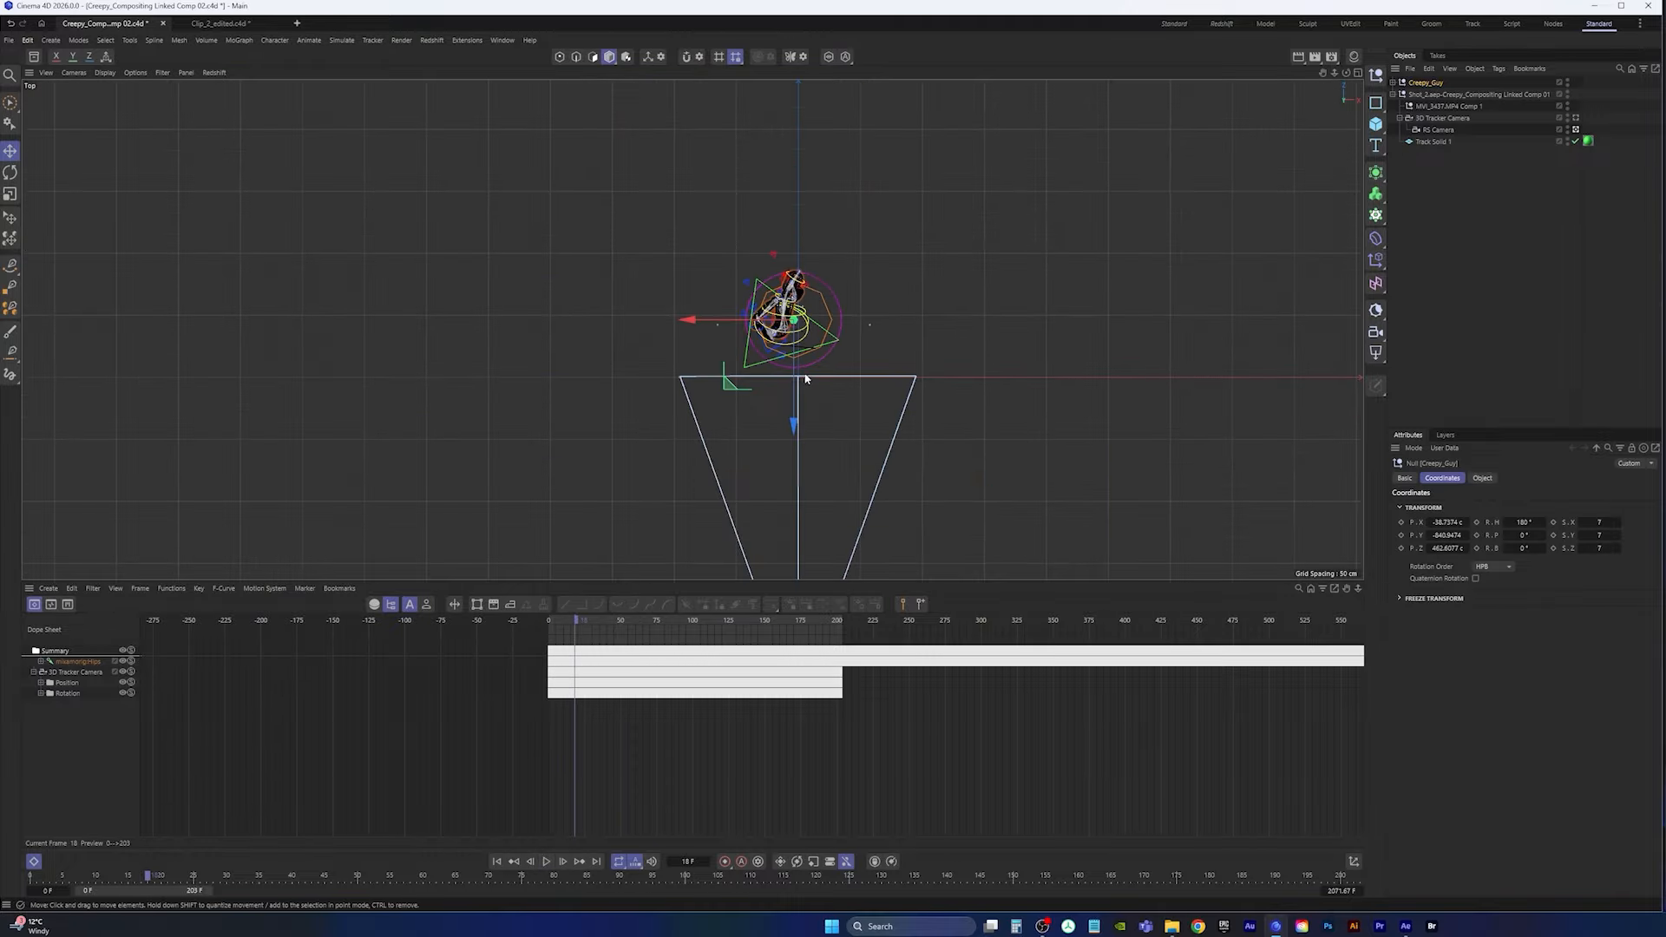
pyautogui.moveTo(794, 430); pyautogui.dragTo(805, 509)
pyautogui.middleClick(815, 508)
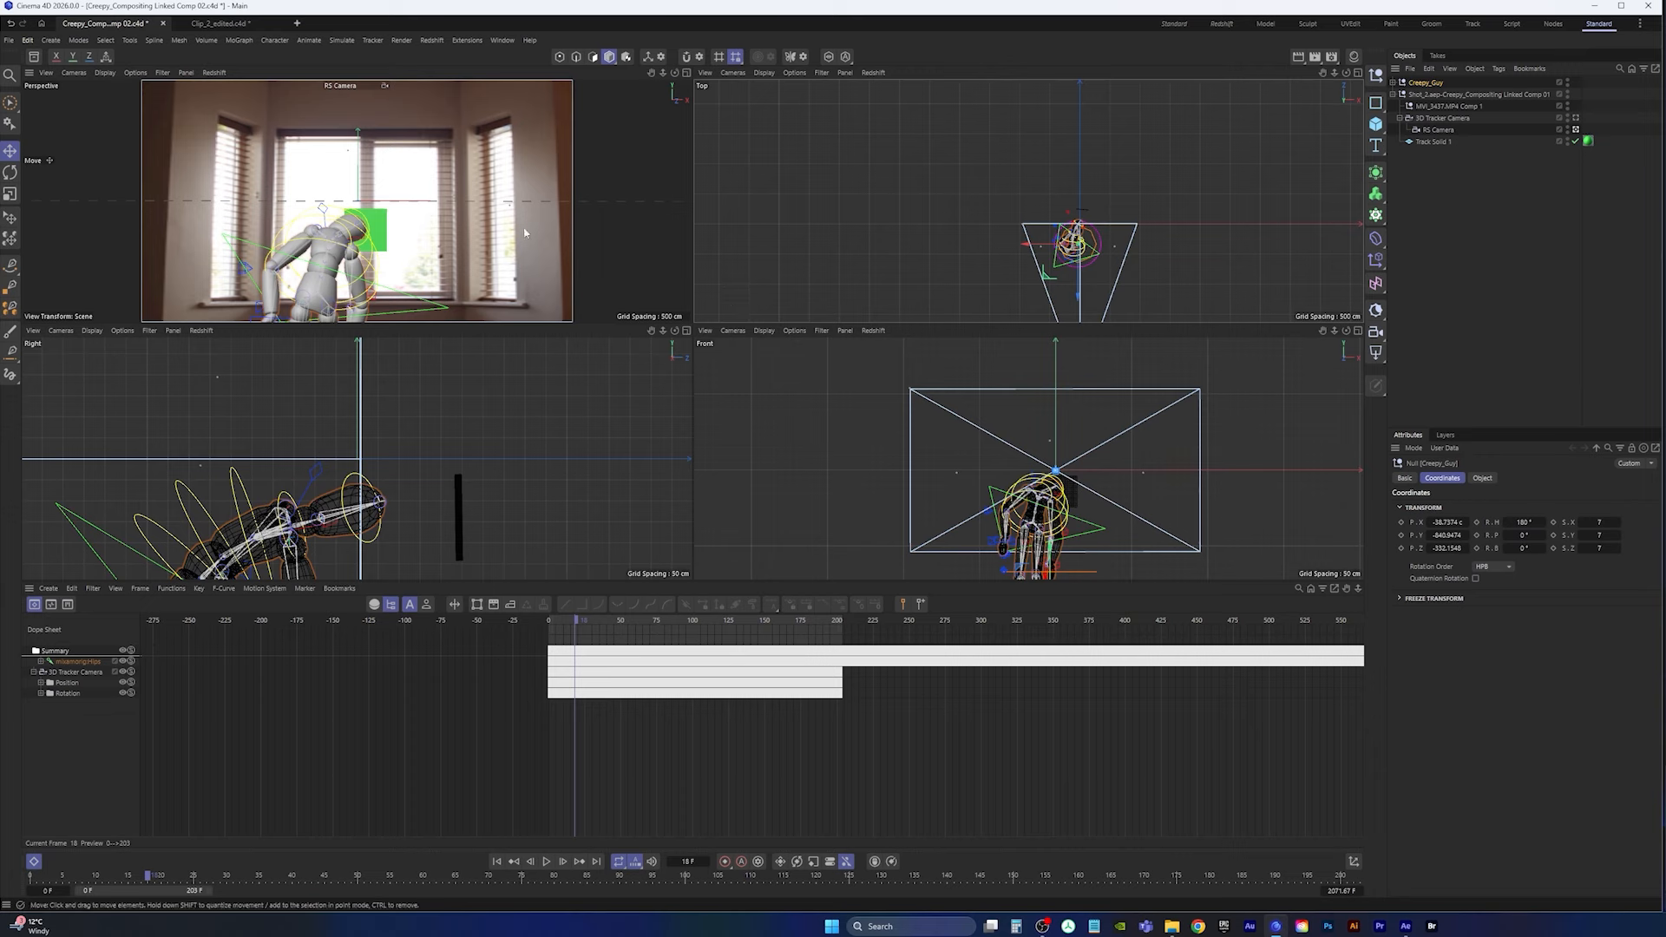
pyautogui.middleClick(524, 231)
pyautogui.click(546, 861)
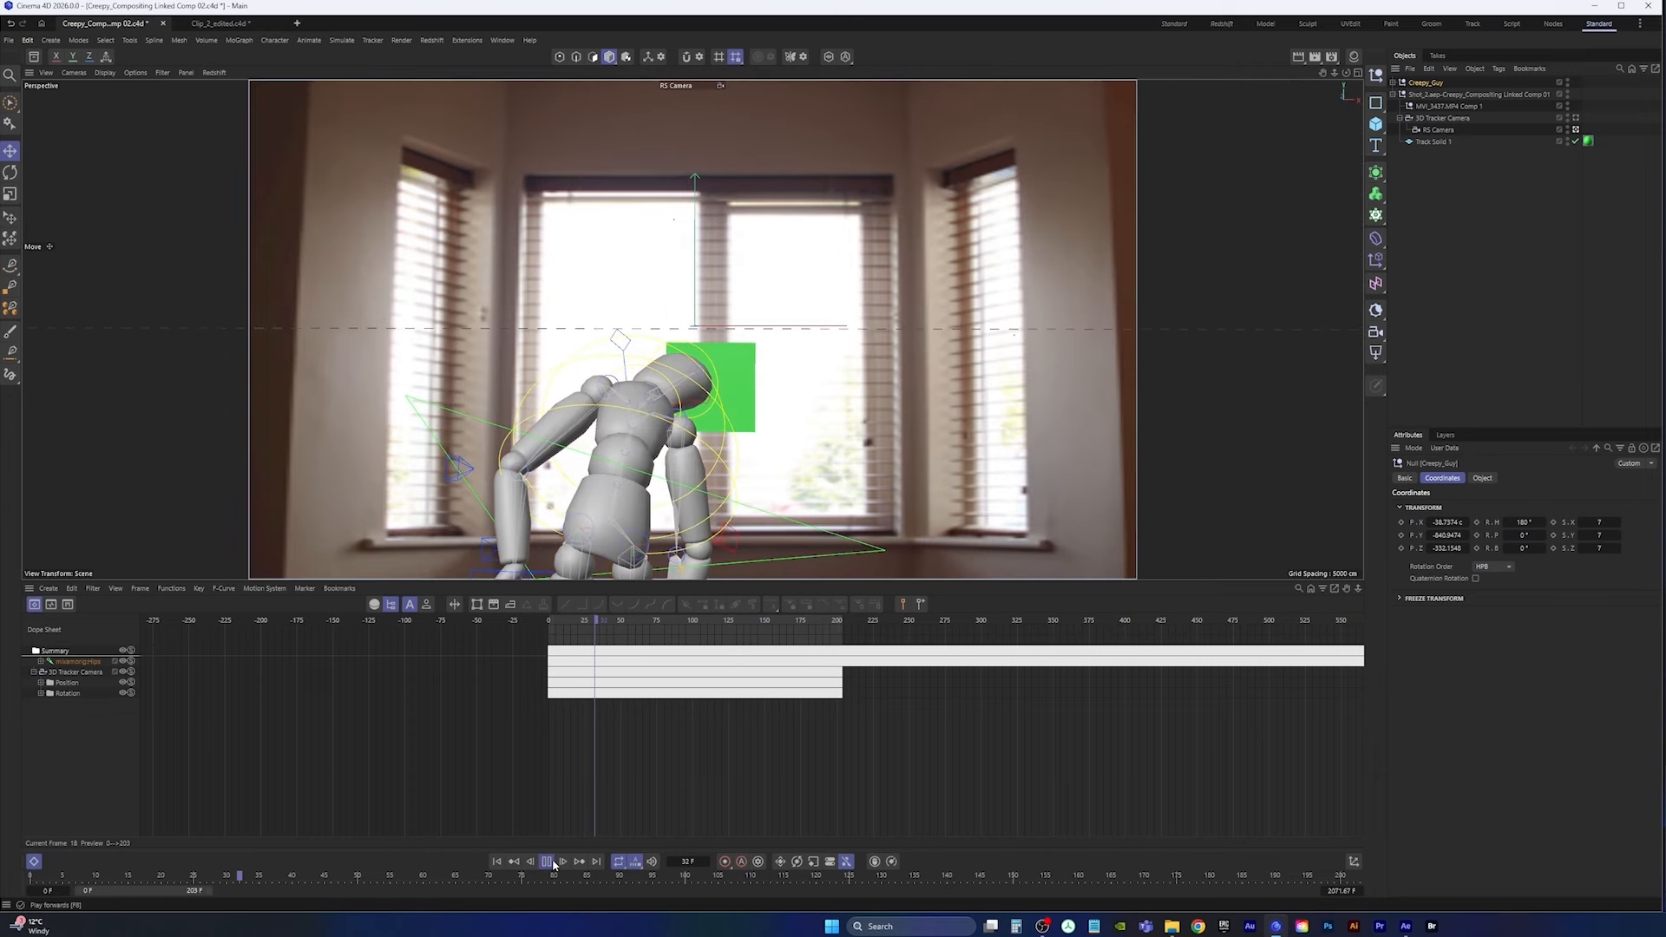
pyautogui.click(550, 862)
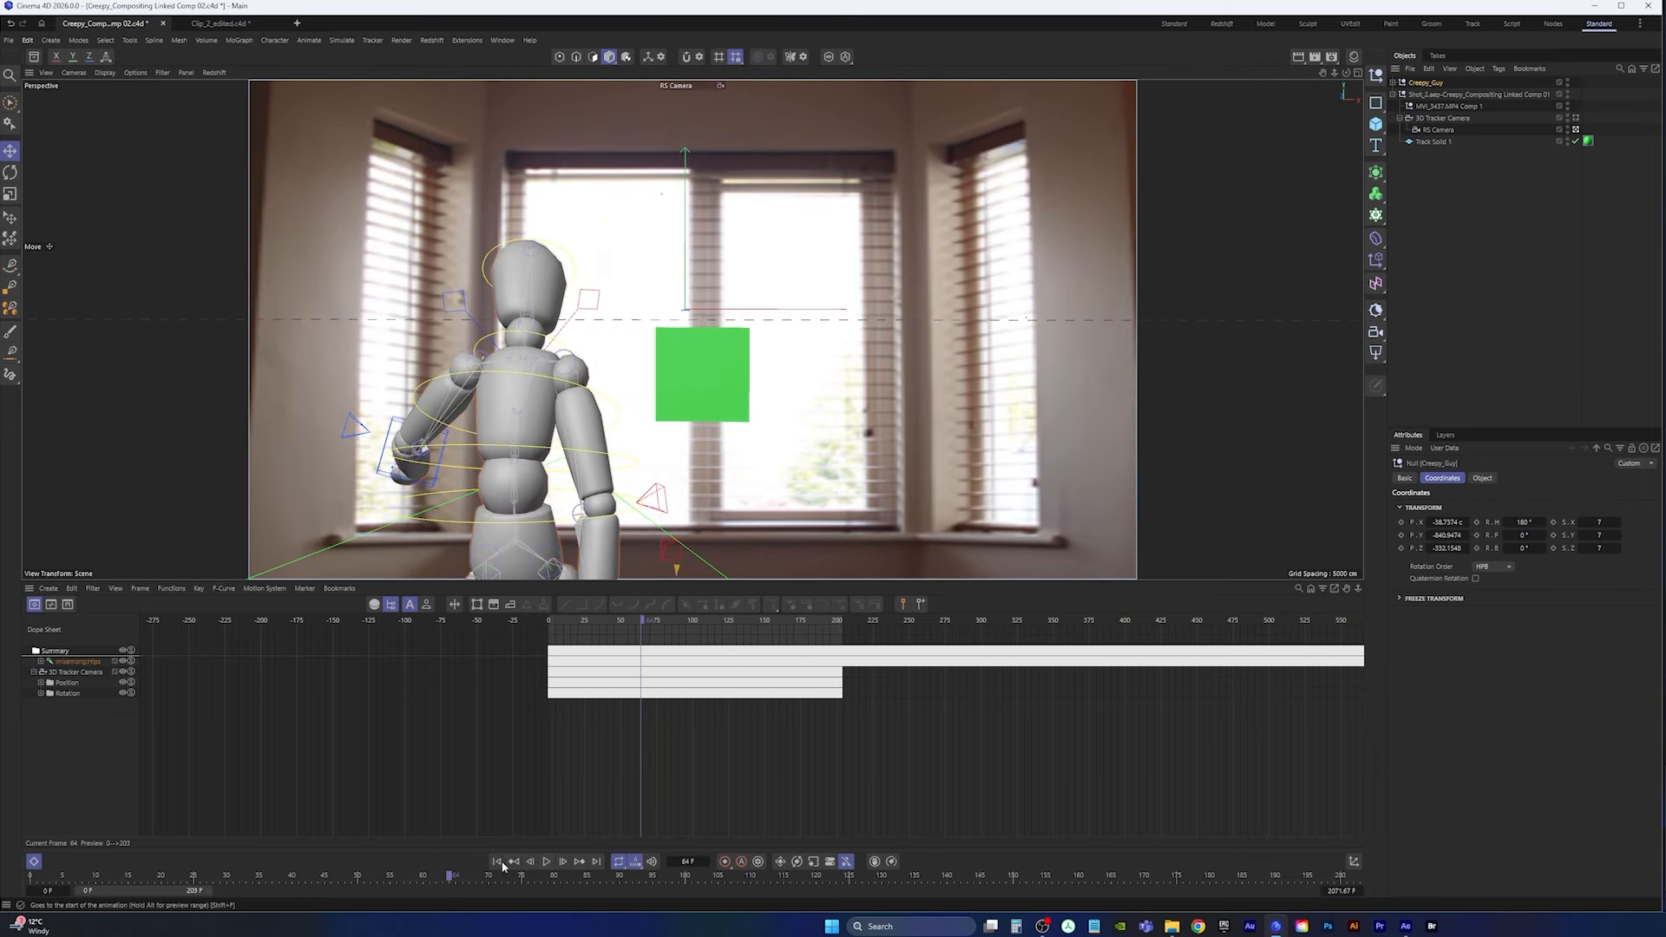
pyautogui.click(498, 862)
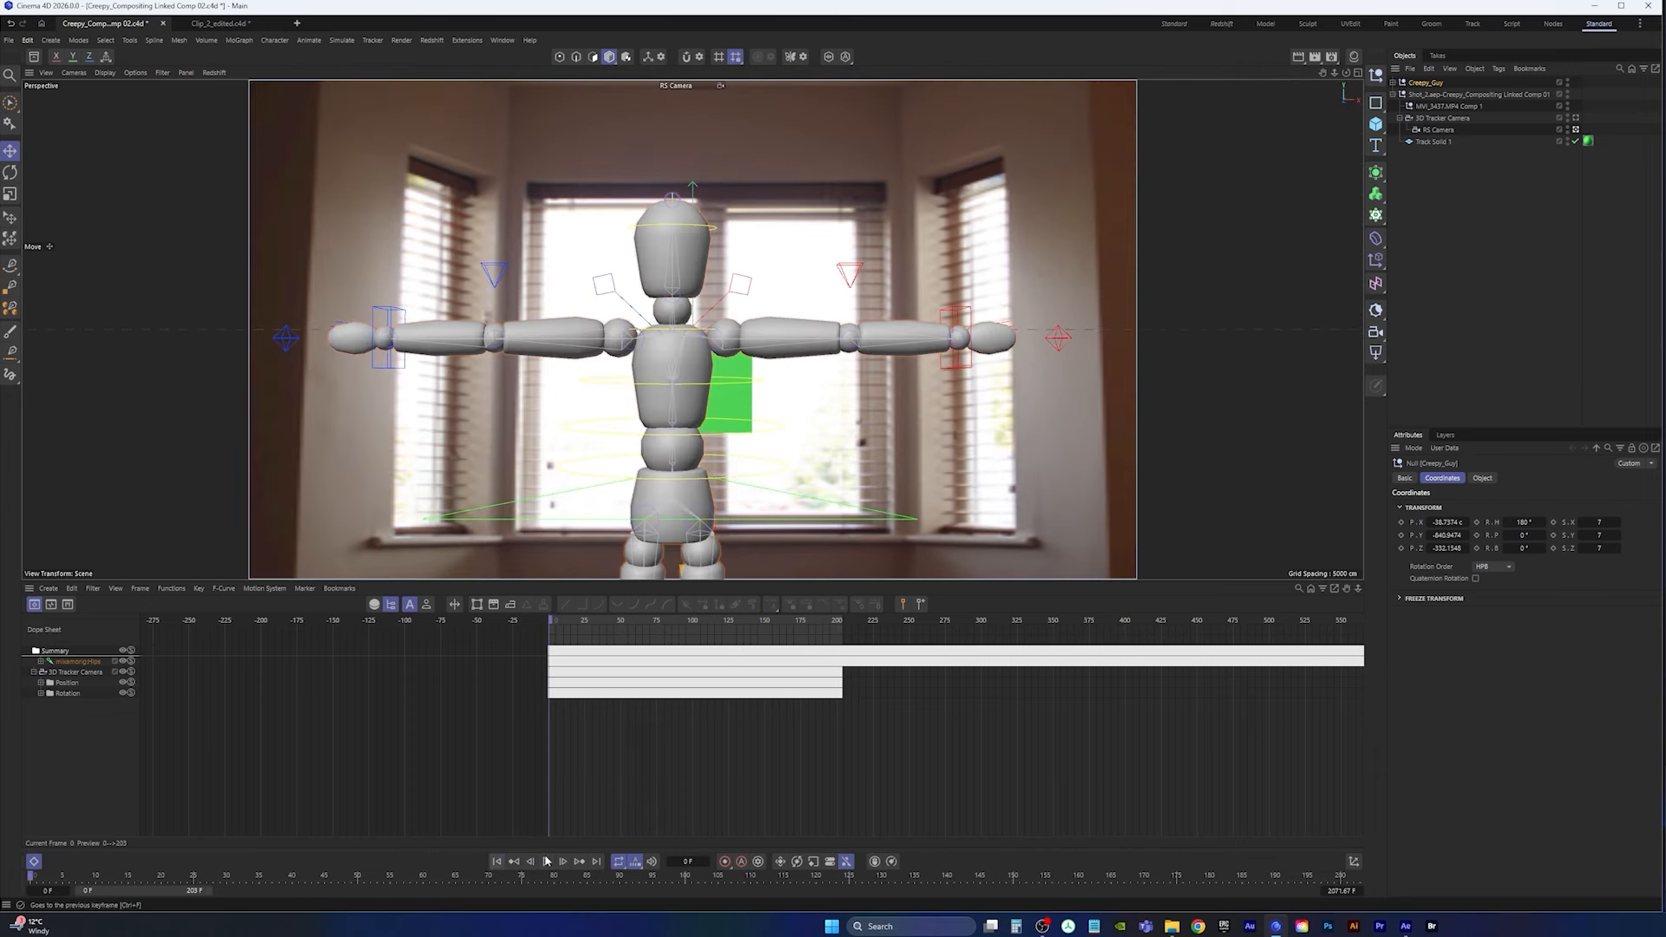
# Step: Slide all mixamorig:Hips animation keys earlier so they start at about frame -787, and play the shot to review the motion
pyautogui.click(67, 663)
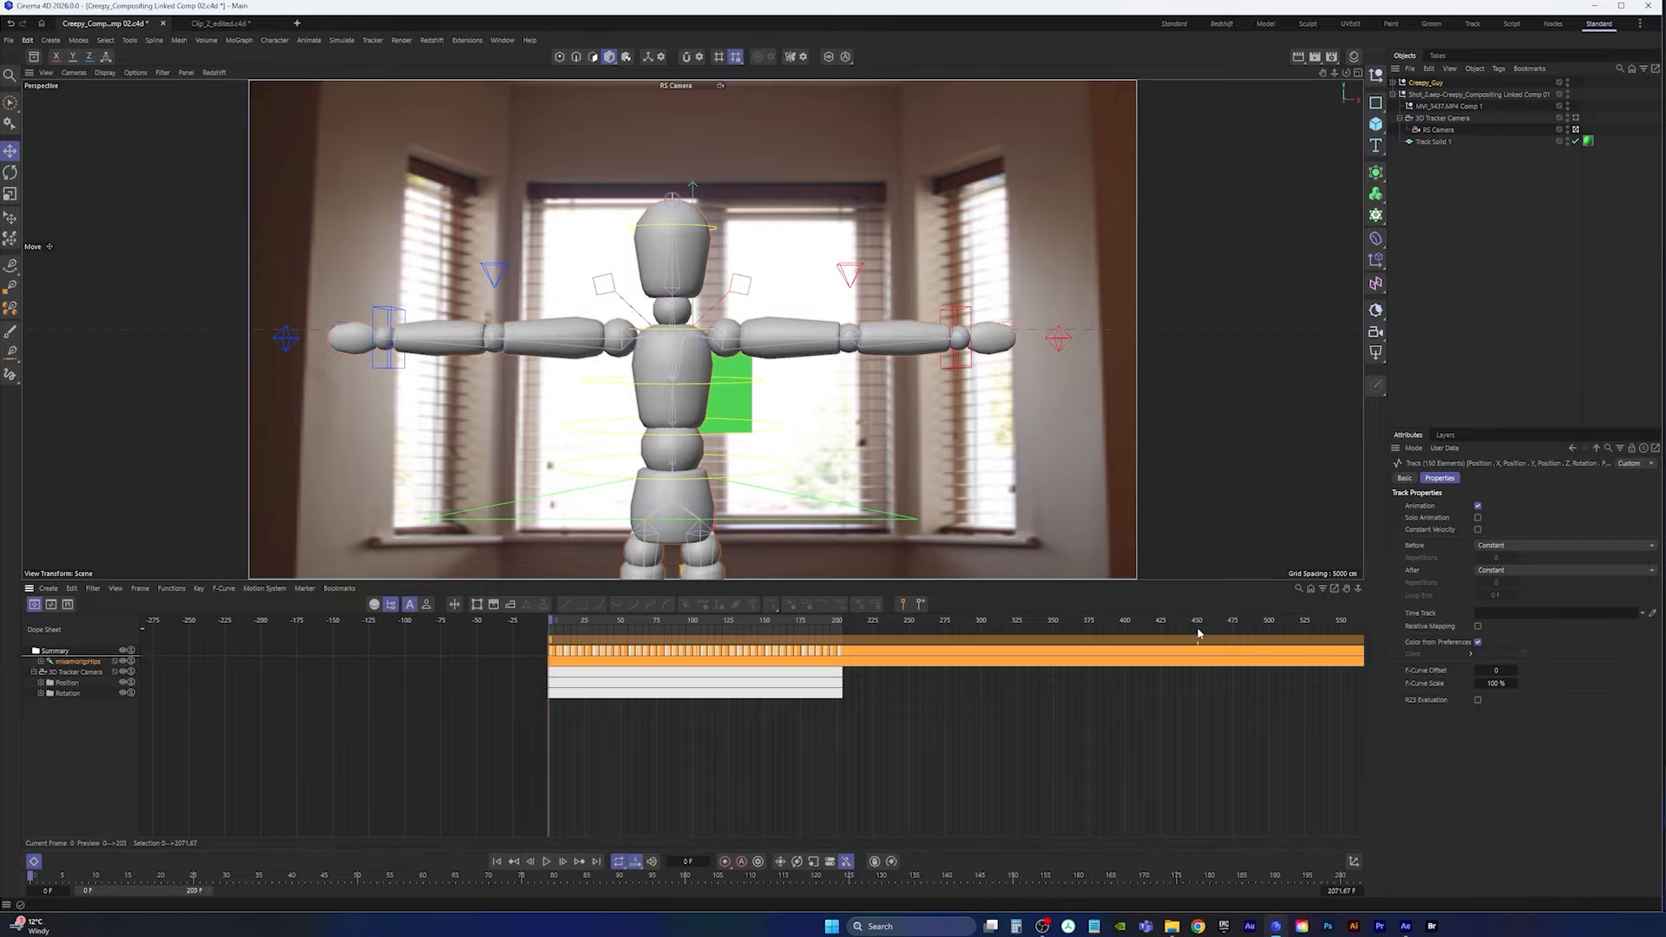
pyautogui.moveTo(1284, 645); pyautogui.dragTo(994, 648)
pyautogui.moveTo(597, 644); pyautogui.dragTo(593, 644)
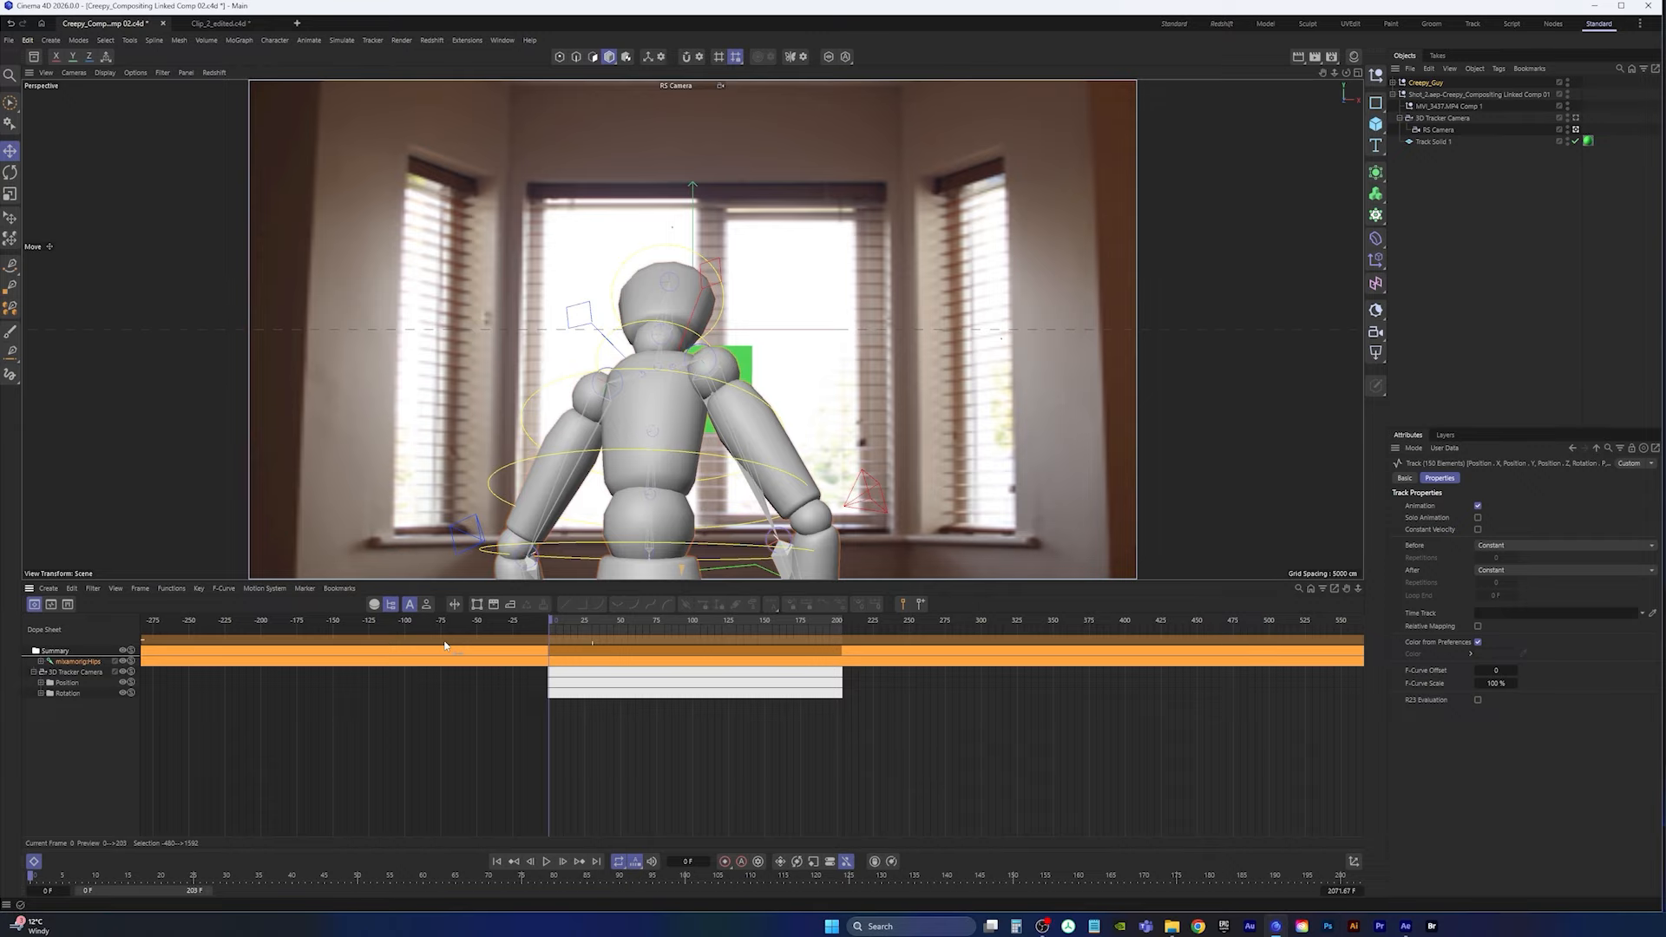
pyautogui.moveTo(1074, 645); pyautogui.dragTo(1049, 744)
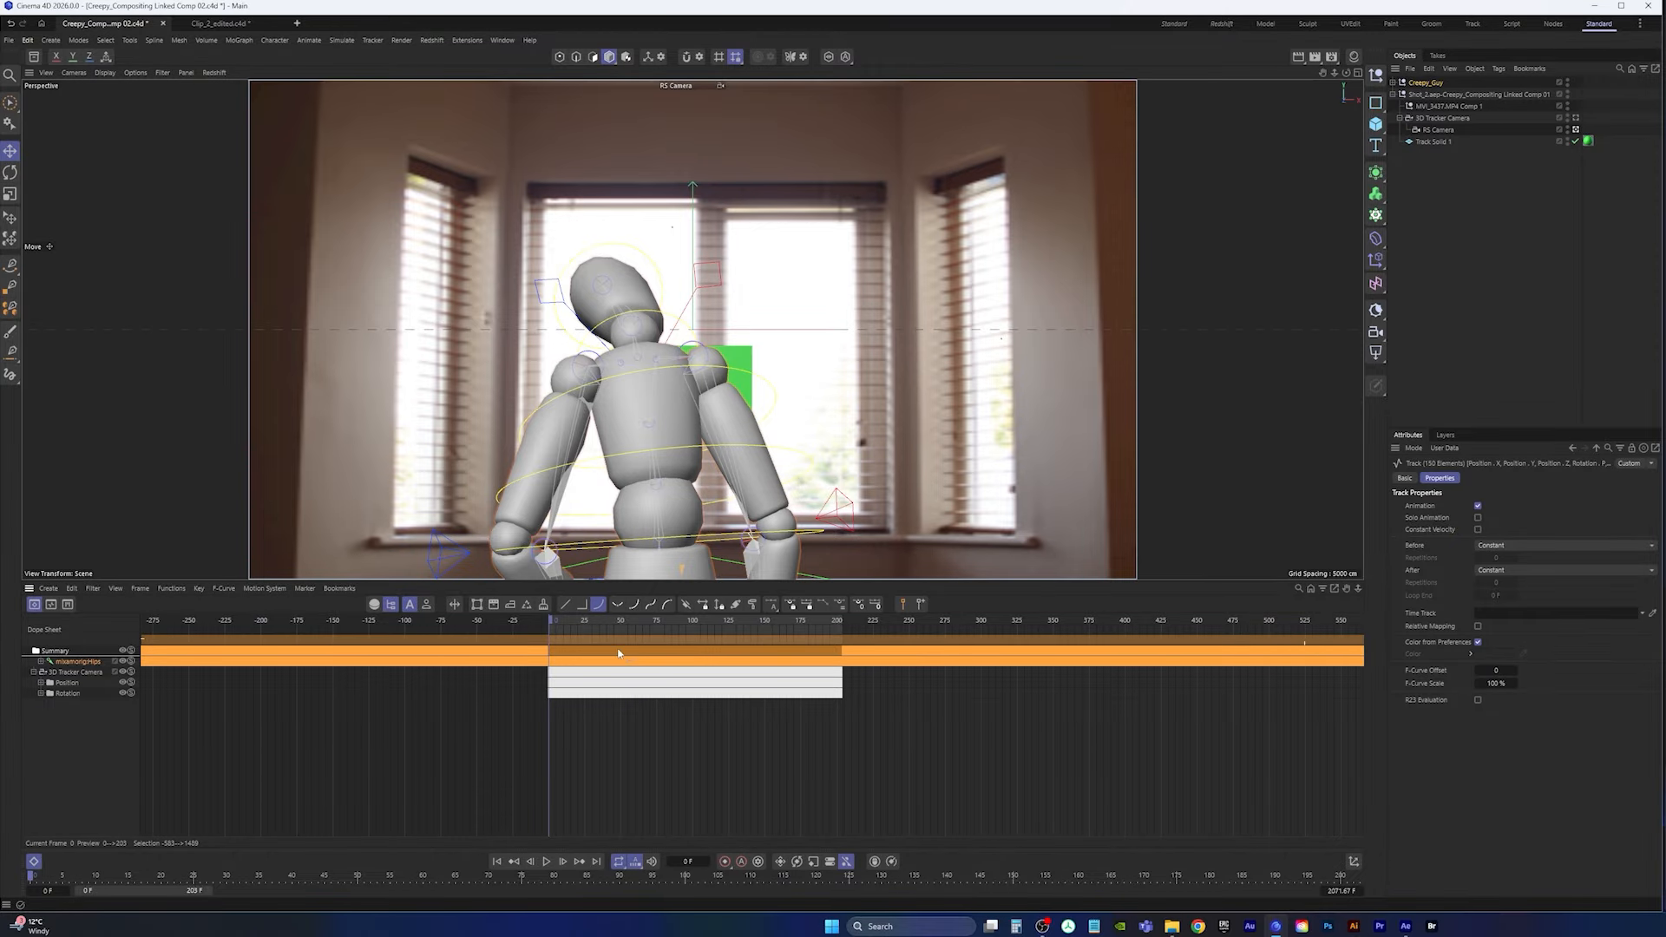
pyautogui.moveTo(619, 653); pyautogui.dragTo(422, 653)
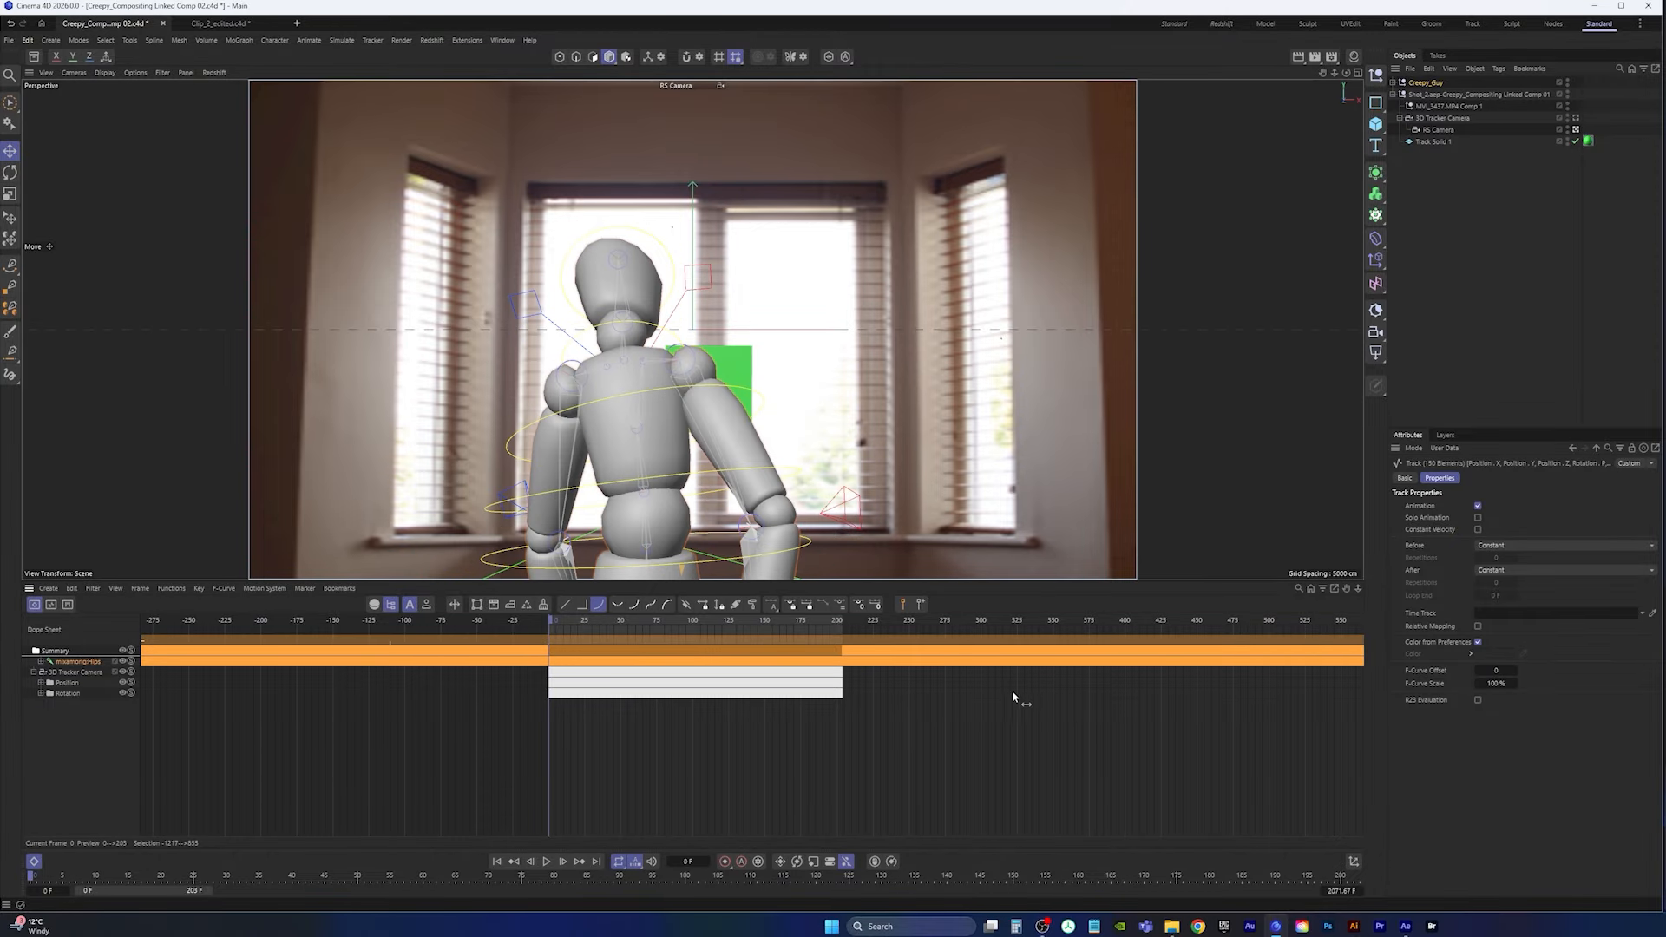
pyautogui.moveTo(1012, 695); pyautogui.dragTo(1252, 651)
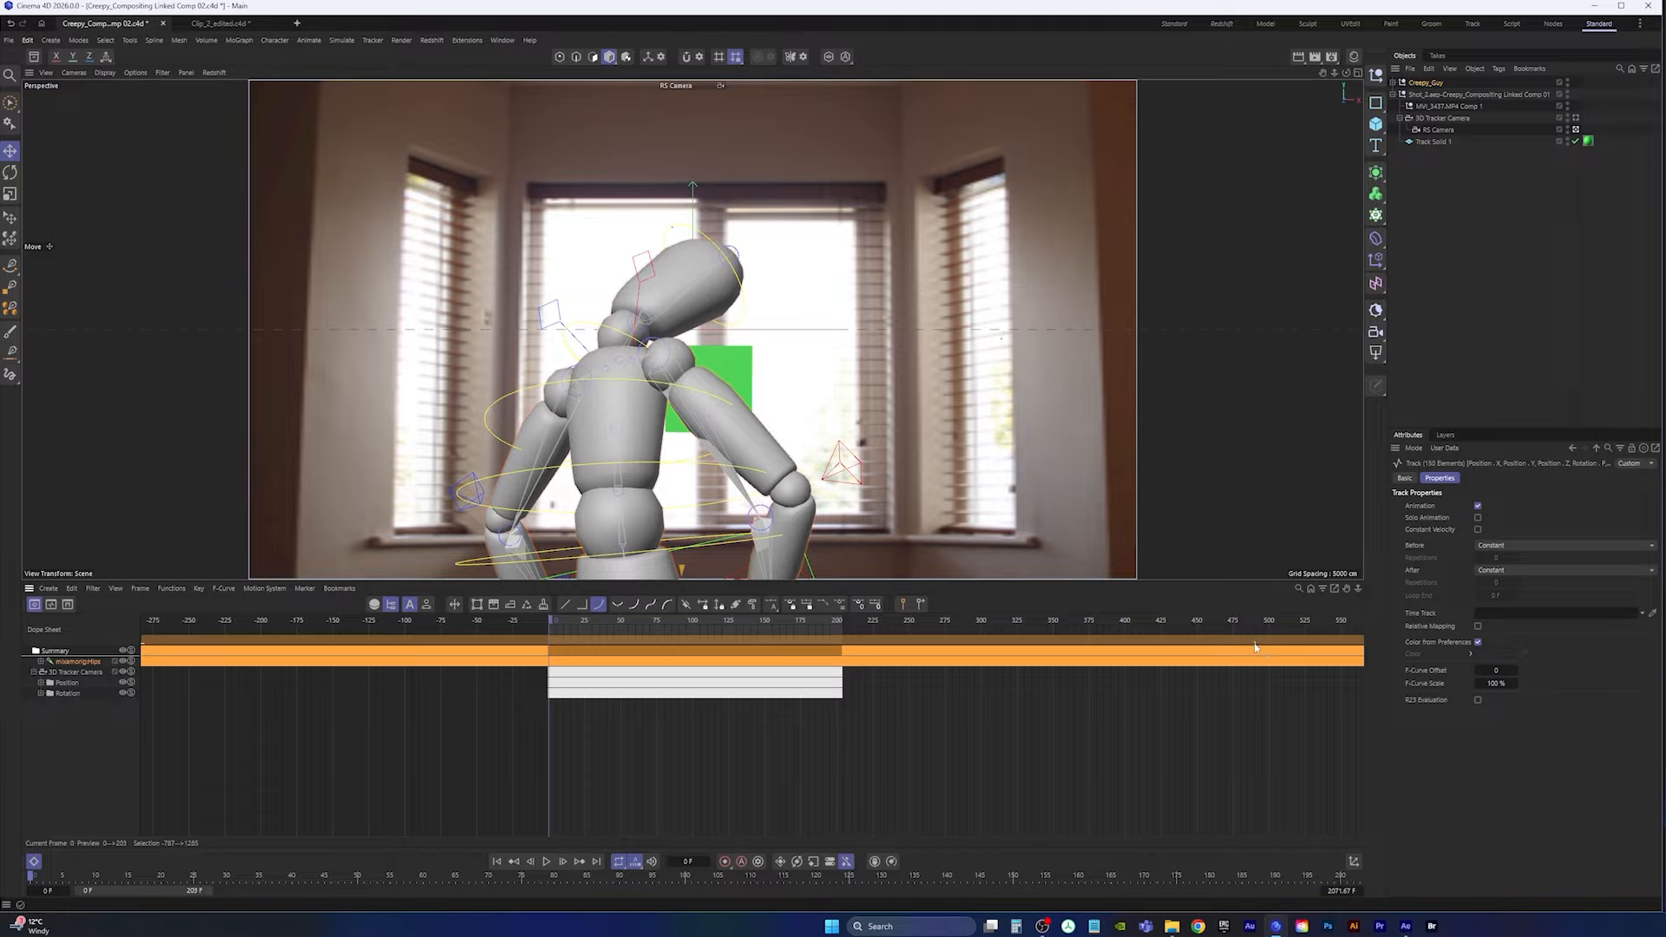
pyautogui.click(546, 861)
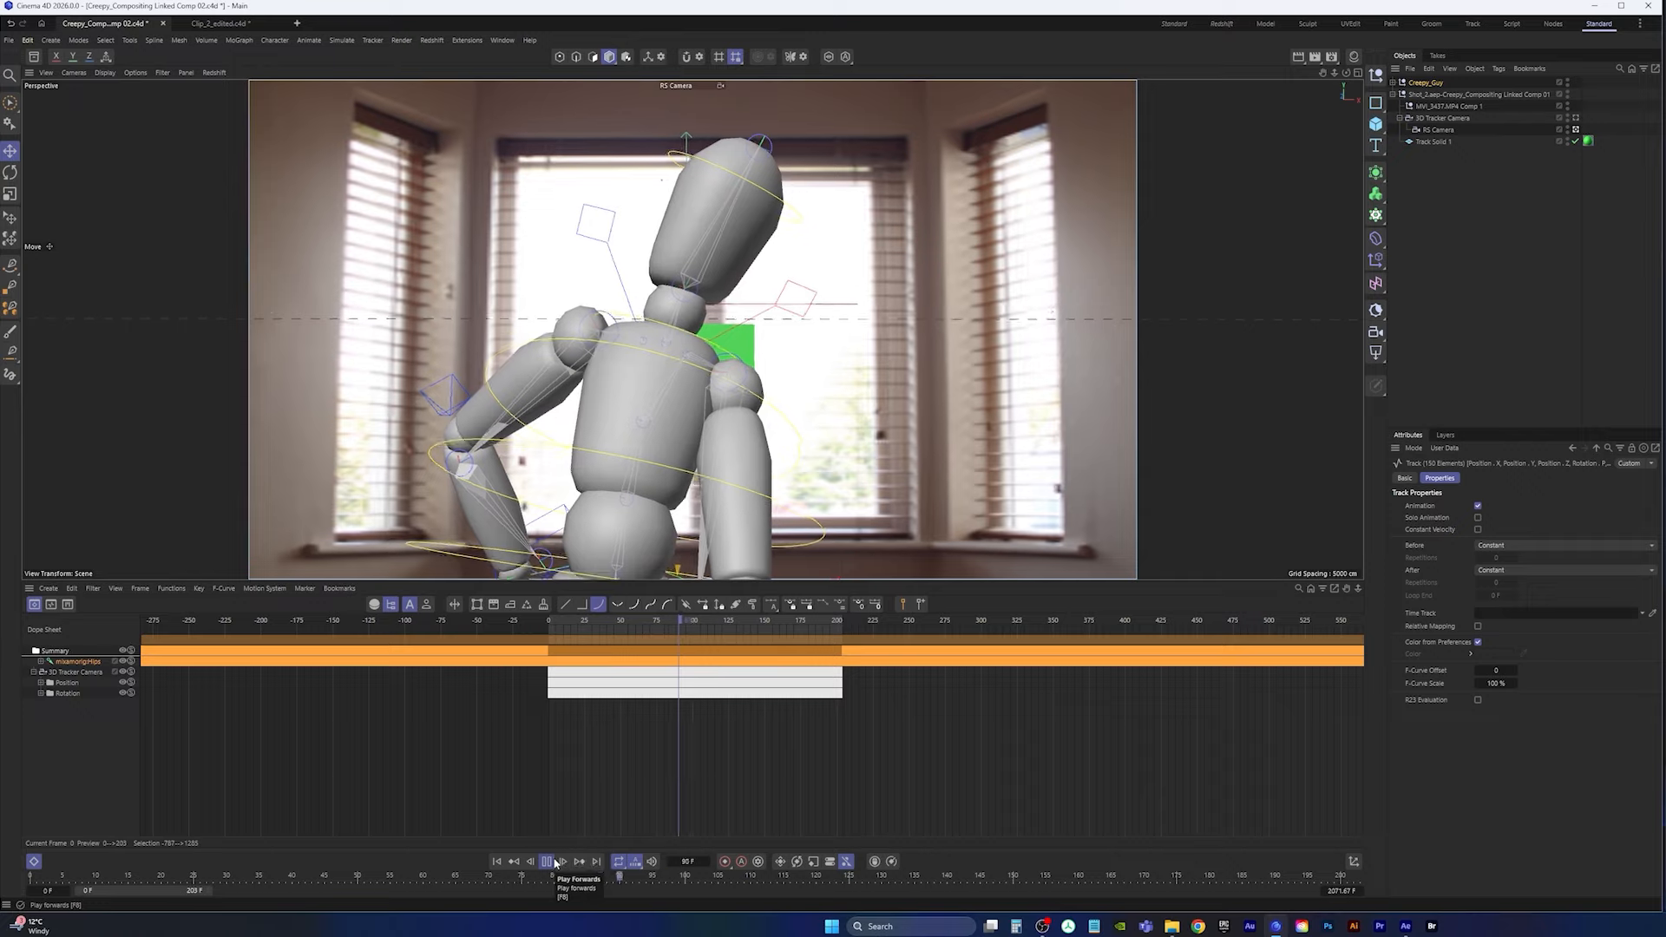
pyautogui.click(548, 861)
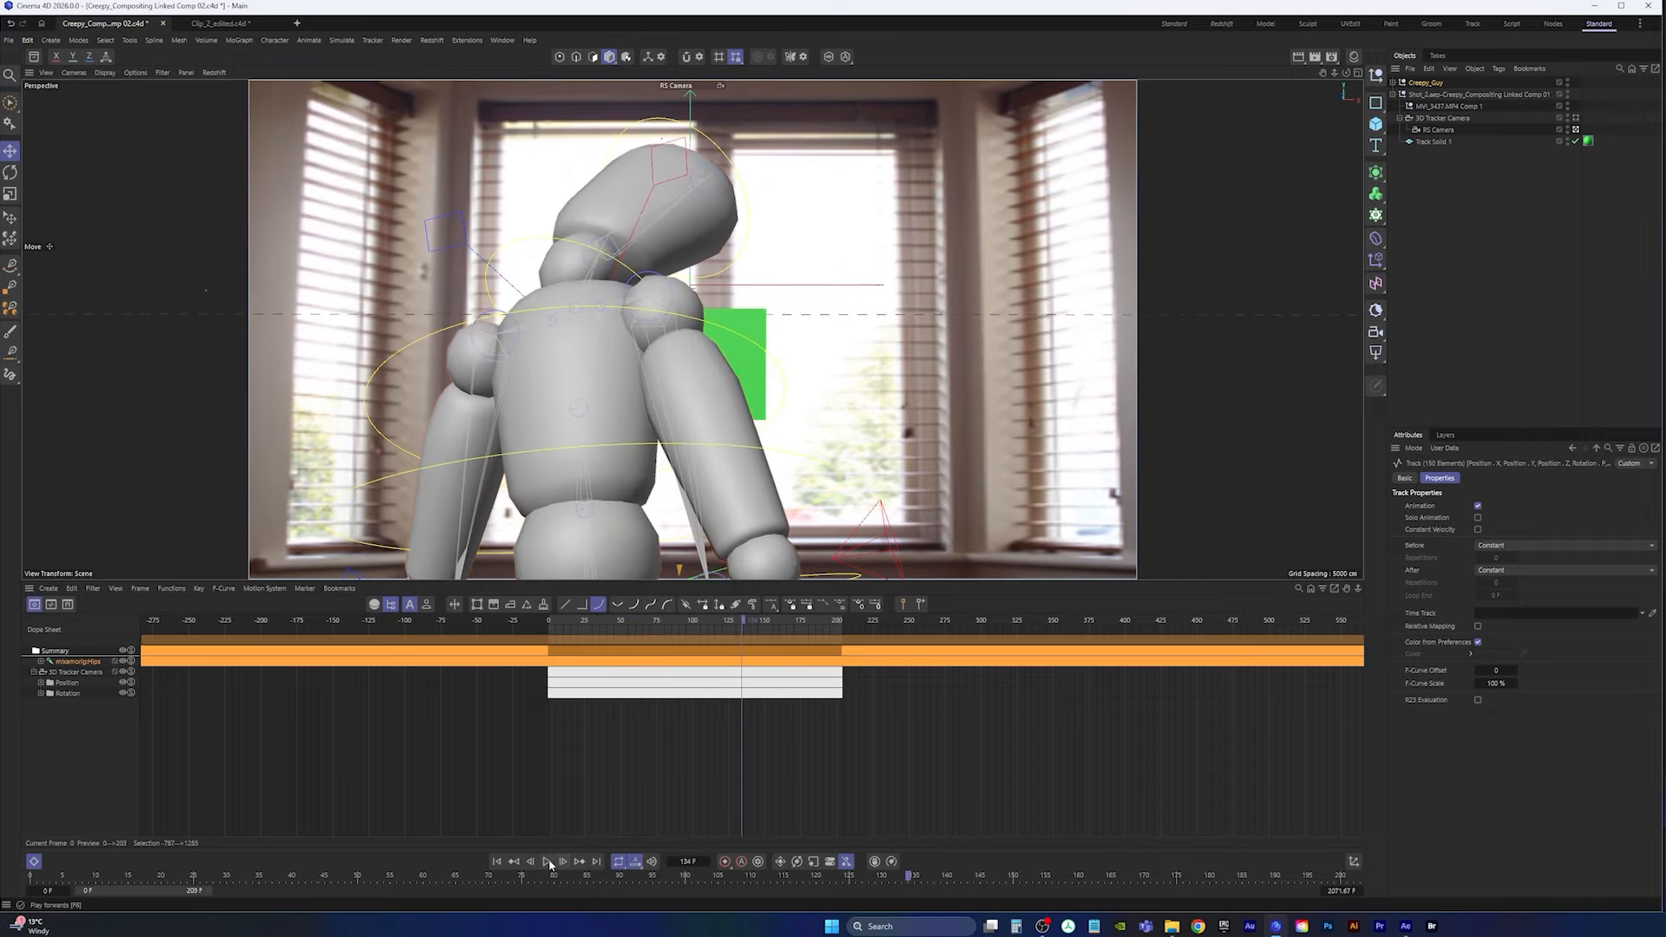
pyautogui.click(547, 862)
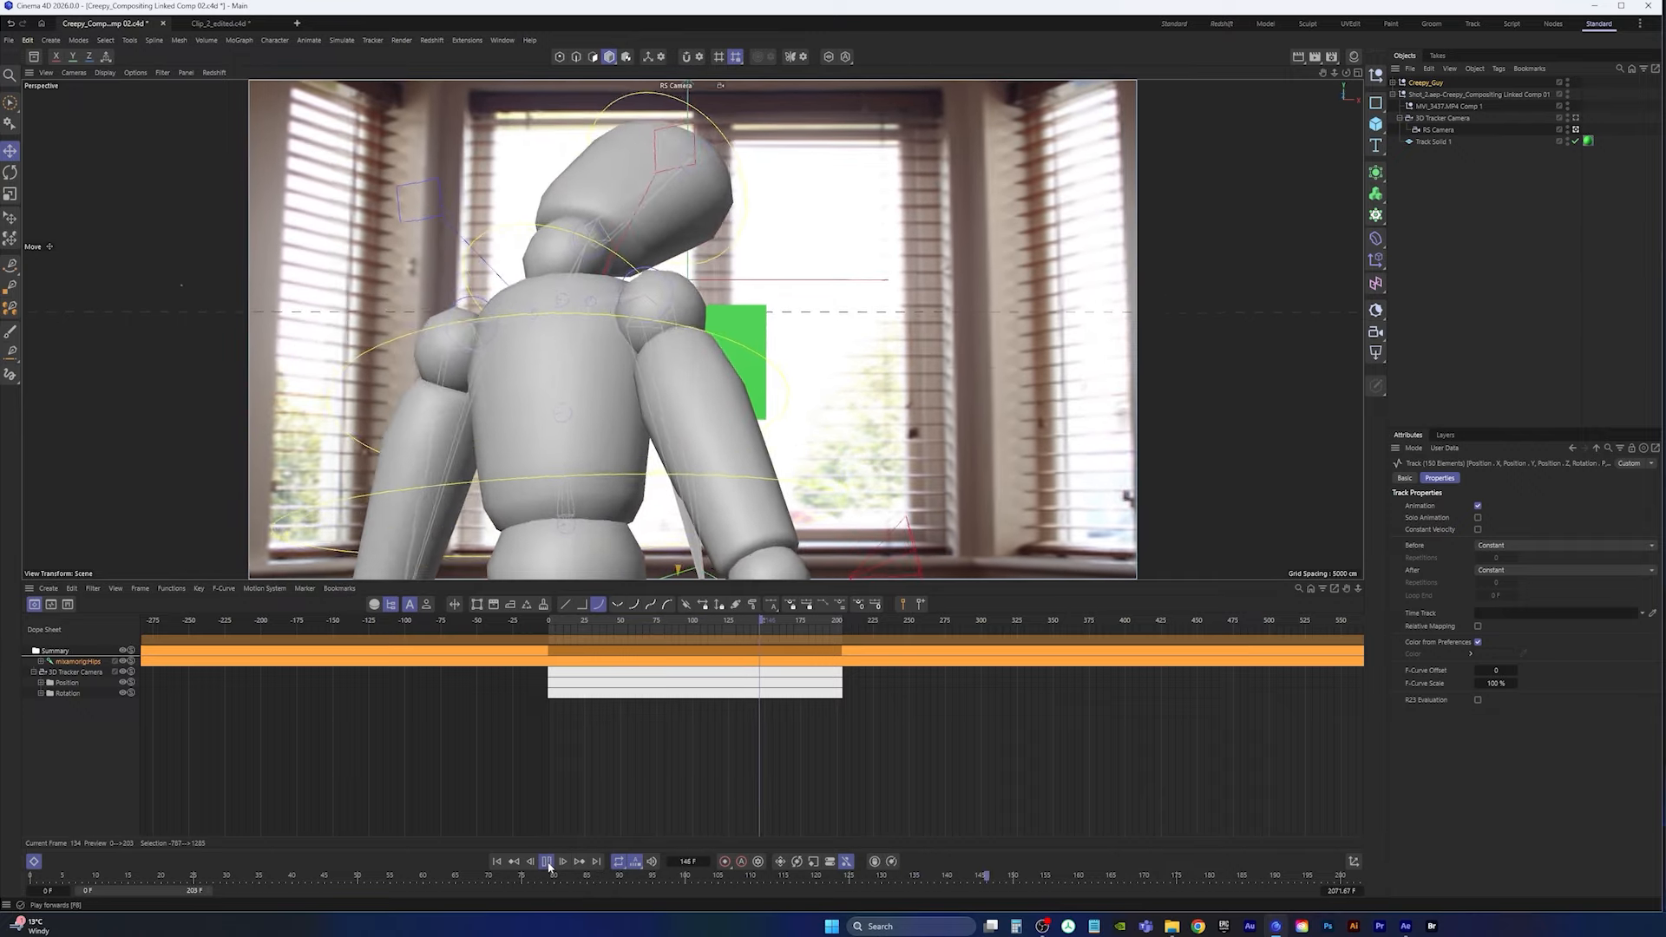
pyautogui.click(548, 862)
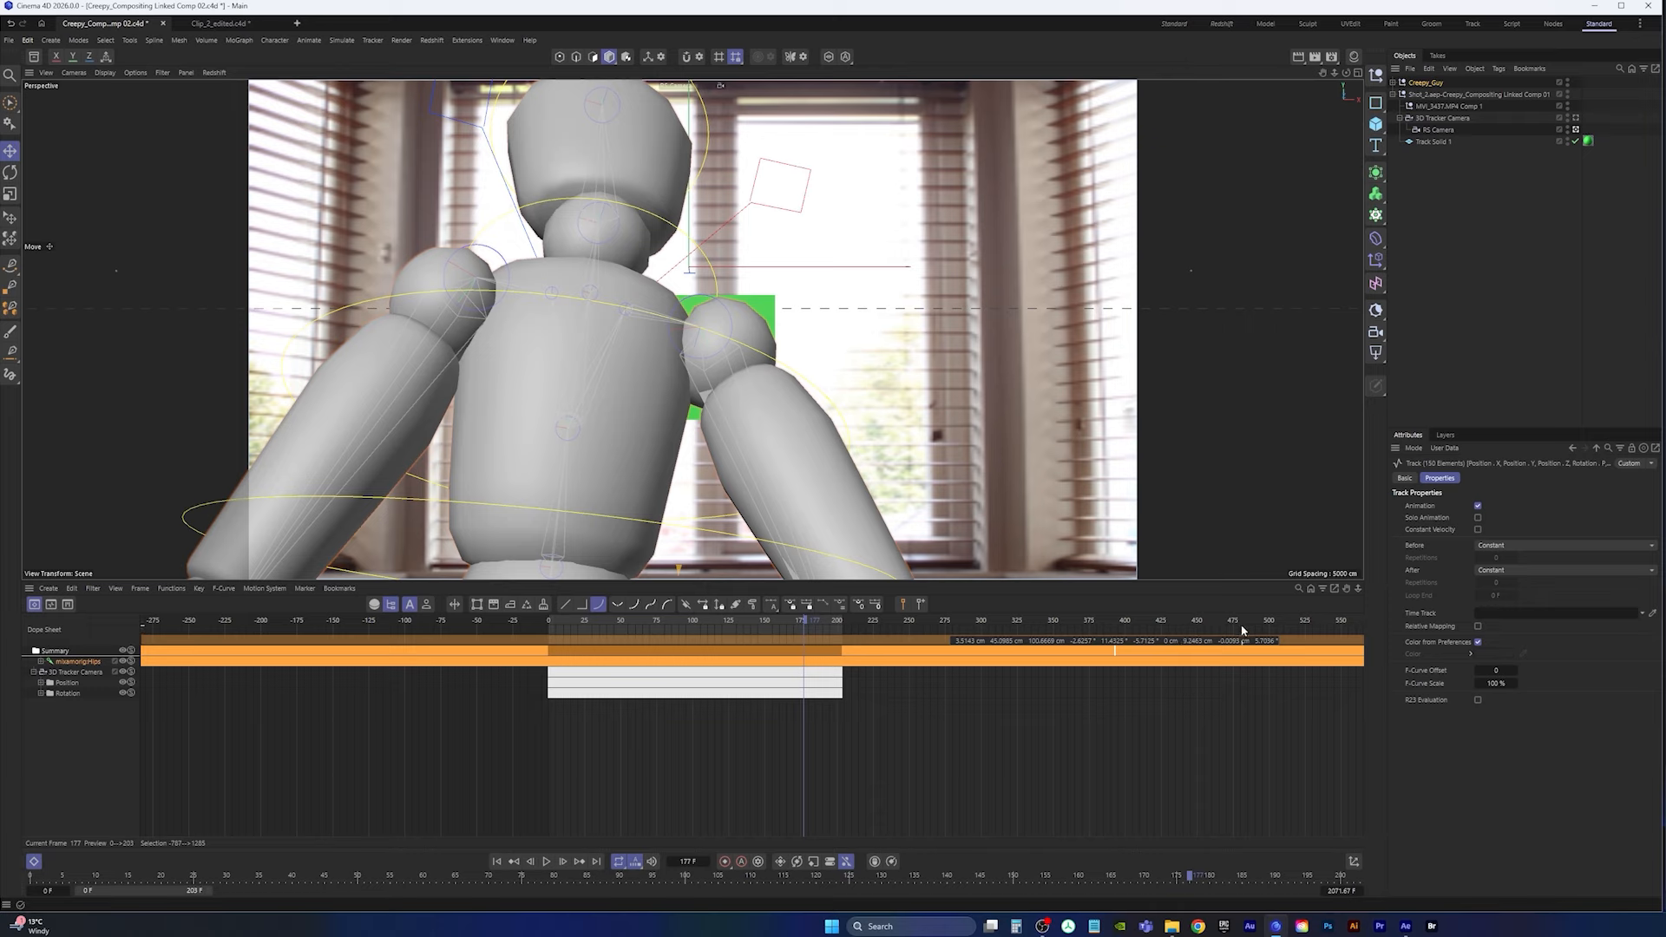
# Step: Slide the mixamorig:Hips keys further back to start at about frame -1183, and play the shot from the first frame
pyautogui.moveTo(1252, 644); pyautogui.dragTo(665, 791)
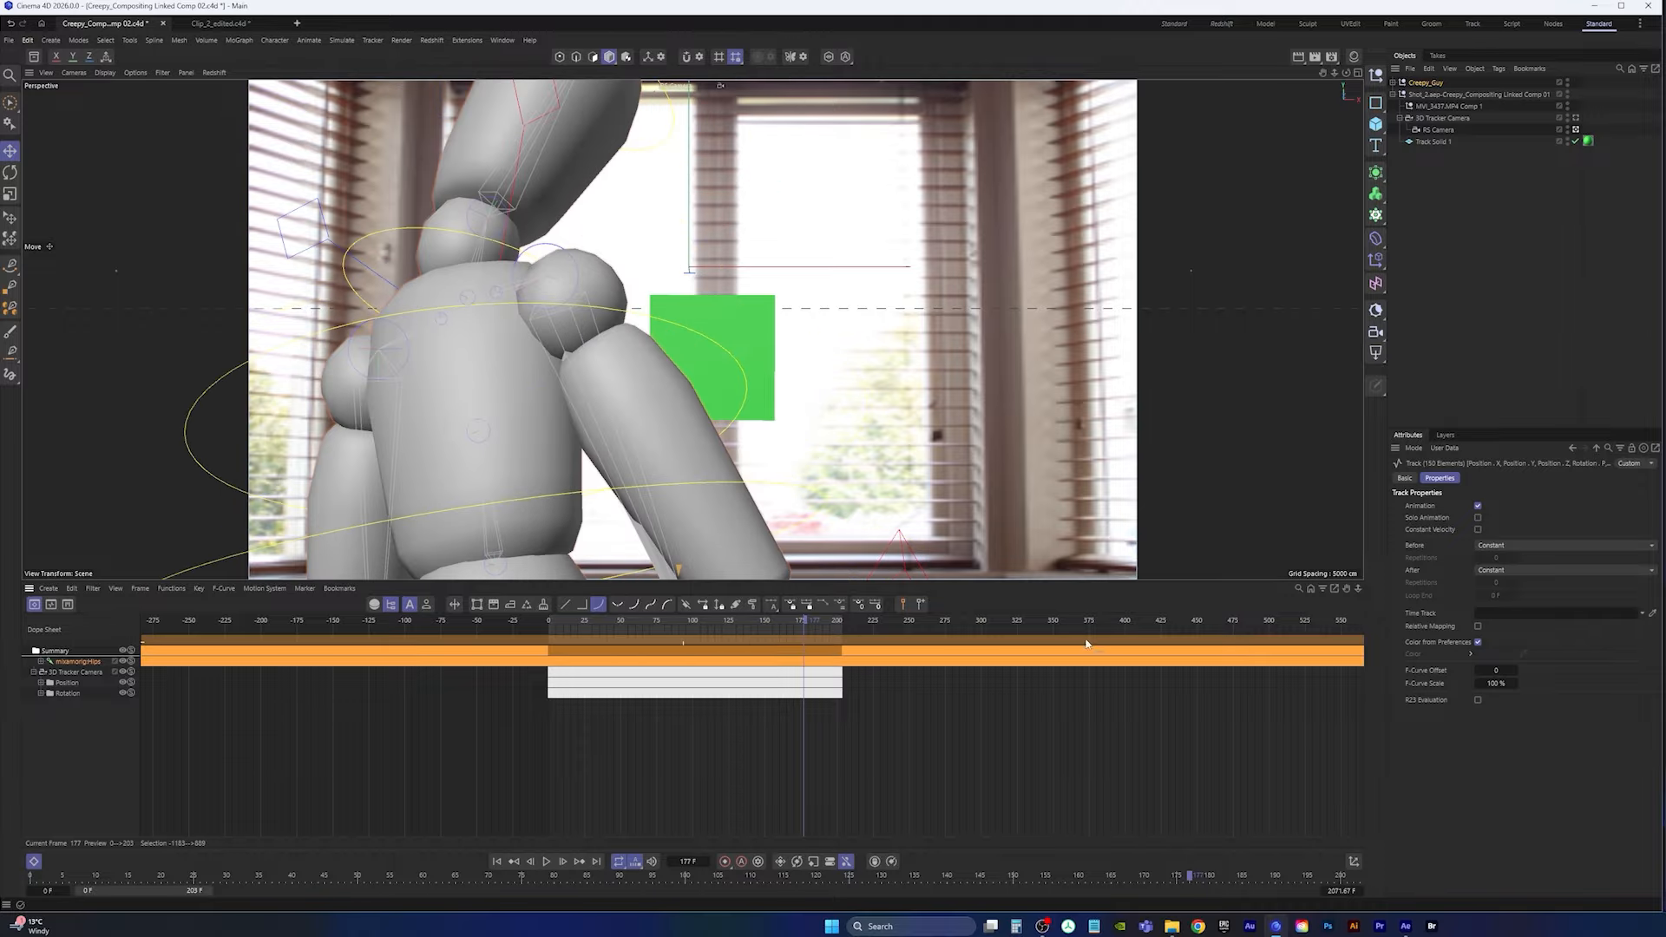
pyautogui.click(500, 862)
pyautogui.click(546, 862)
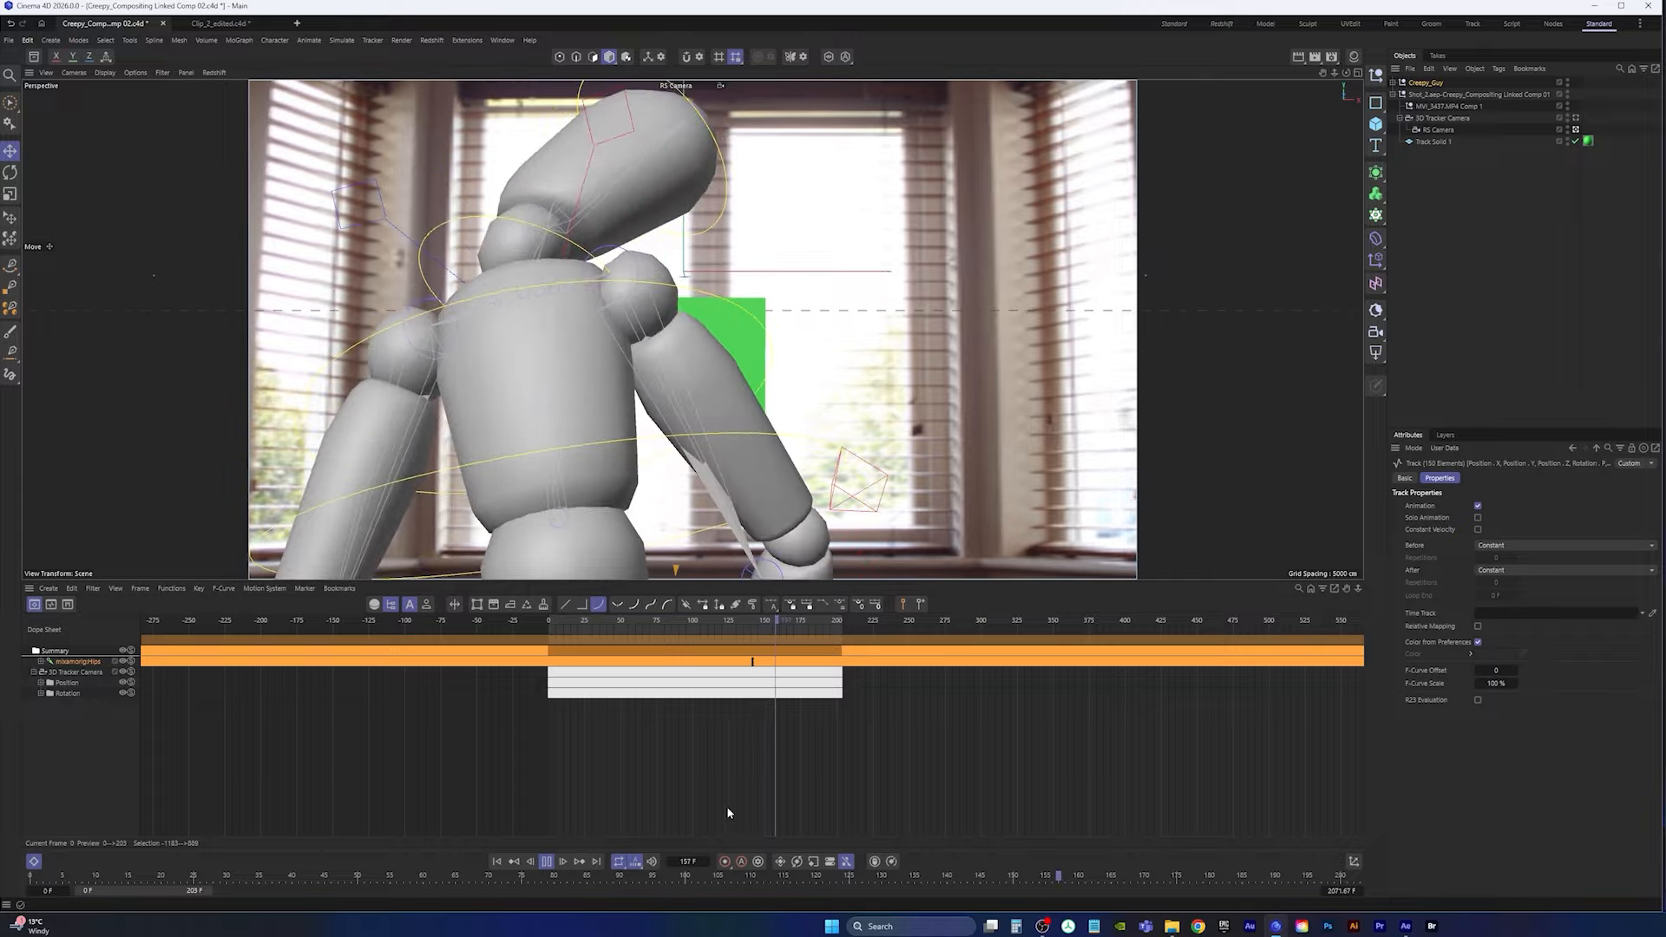
pyautogui.click(545, 861)
pyautogui.click(496, 863)
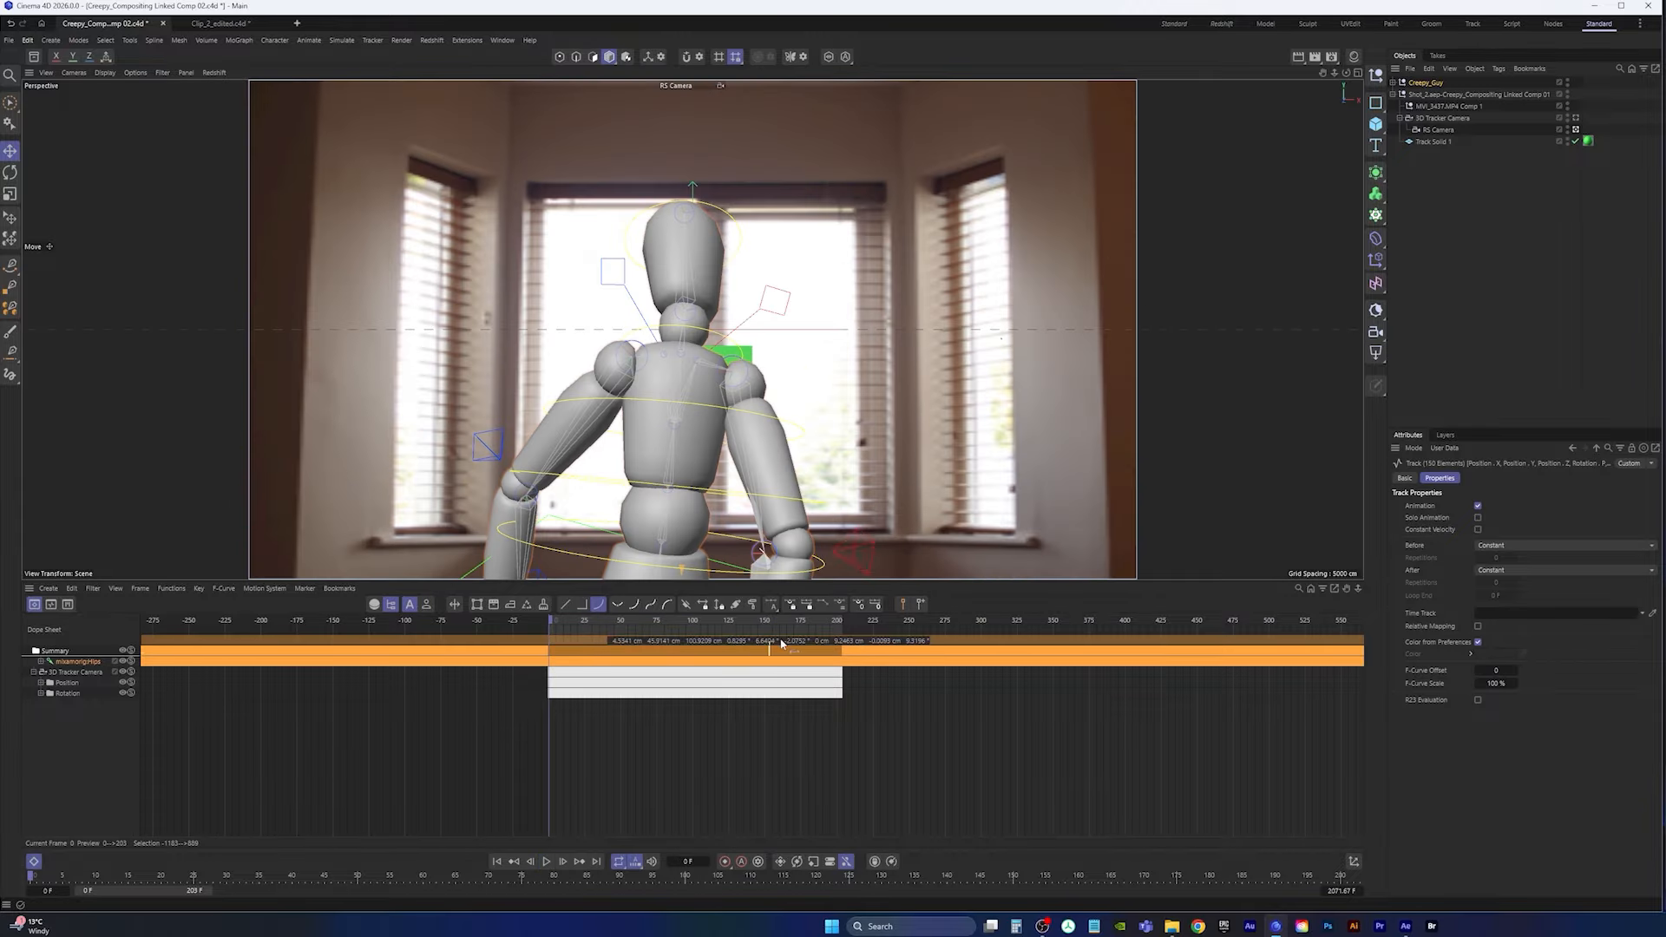
# Step: Move Creepy_Guy farther from the camera and slightly sideways in the Top view, and play the shot through the camera
pyautogui.middleClick(946, 336)
pyautogui.middleClick(953, 308)
pyautogui.keyDown('alt'); pyautogui.moveTo(832, 478); pyautogui.dragTo(839, 478, button='right'); pyautogui.keyUp('alt')
pyautogui.keyDown('alt'); pyautogui.moveTo(803, 491); pyautogui.dragTo(792, 470, button='middle'); pyautogui.keyUp('alt')
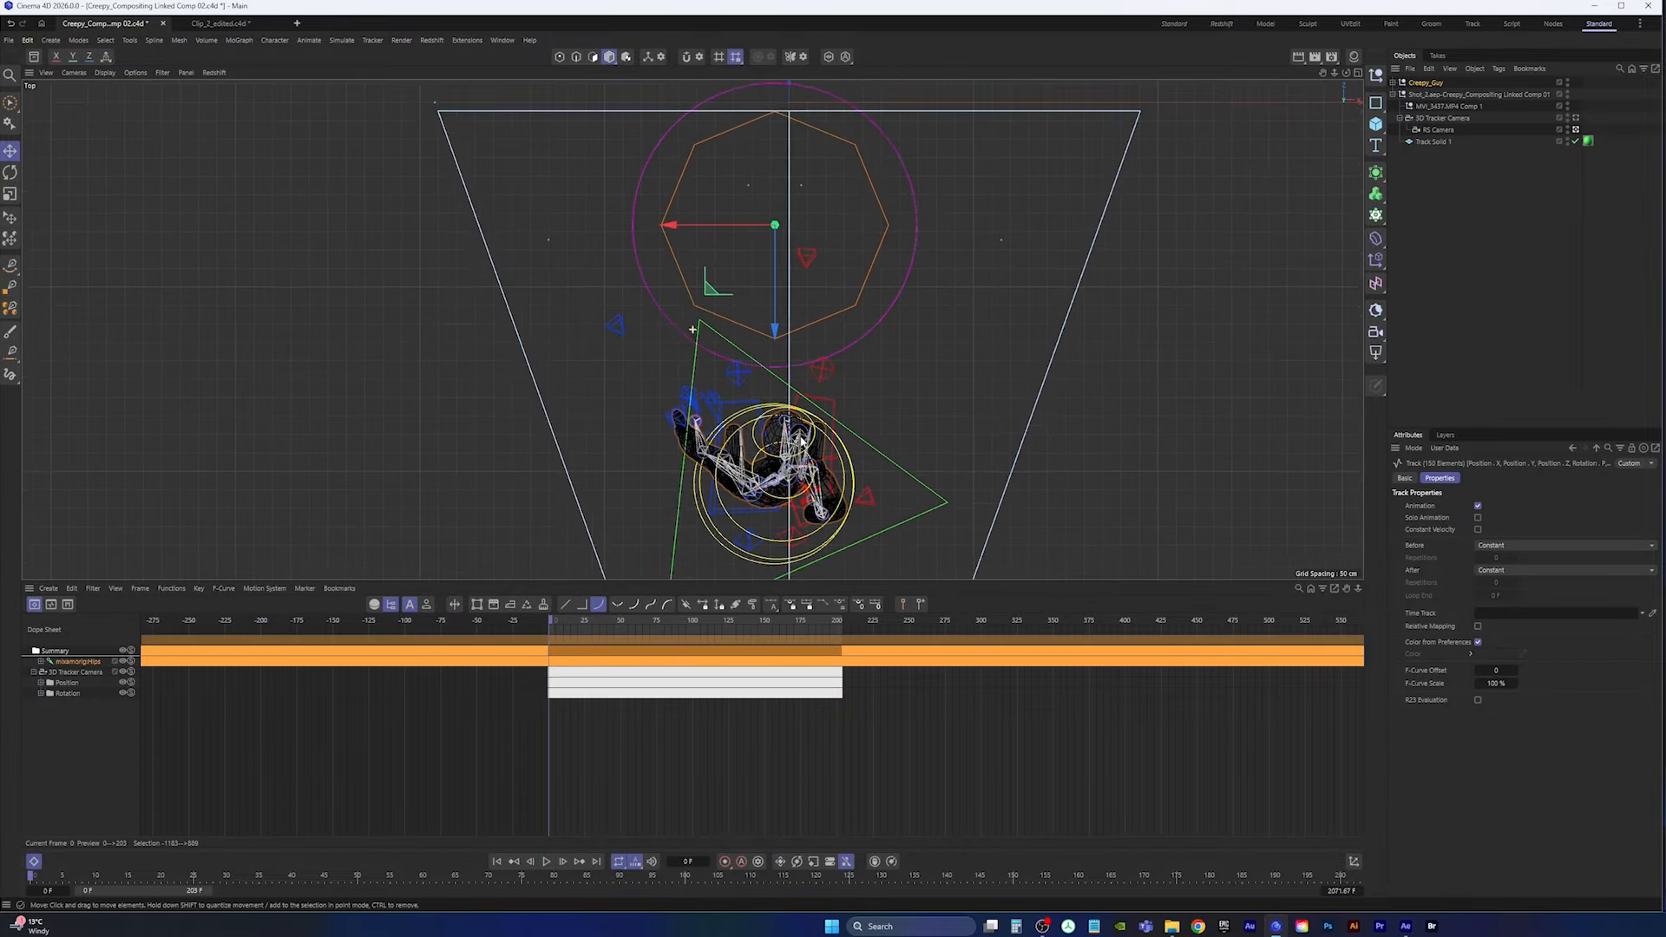
pyautogui.keyDown('alt'); pyautogui.moveTo(781, 470); pyautogui.dragTo(737, 451, button='right'); pyautogui.keyUp('alt')
pyautogui.moveTo(699, 371); pyautogui.dragTo(722, 180)
pyautogui.middleClick(723, 180)
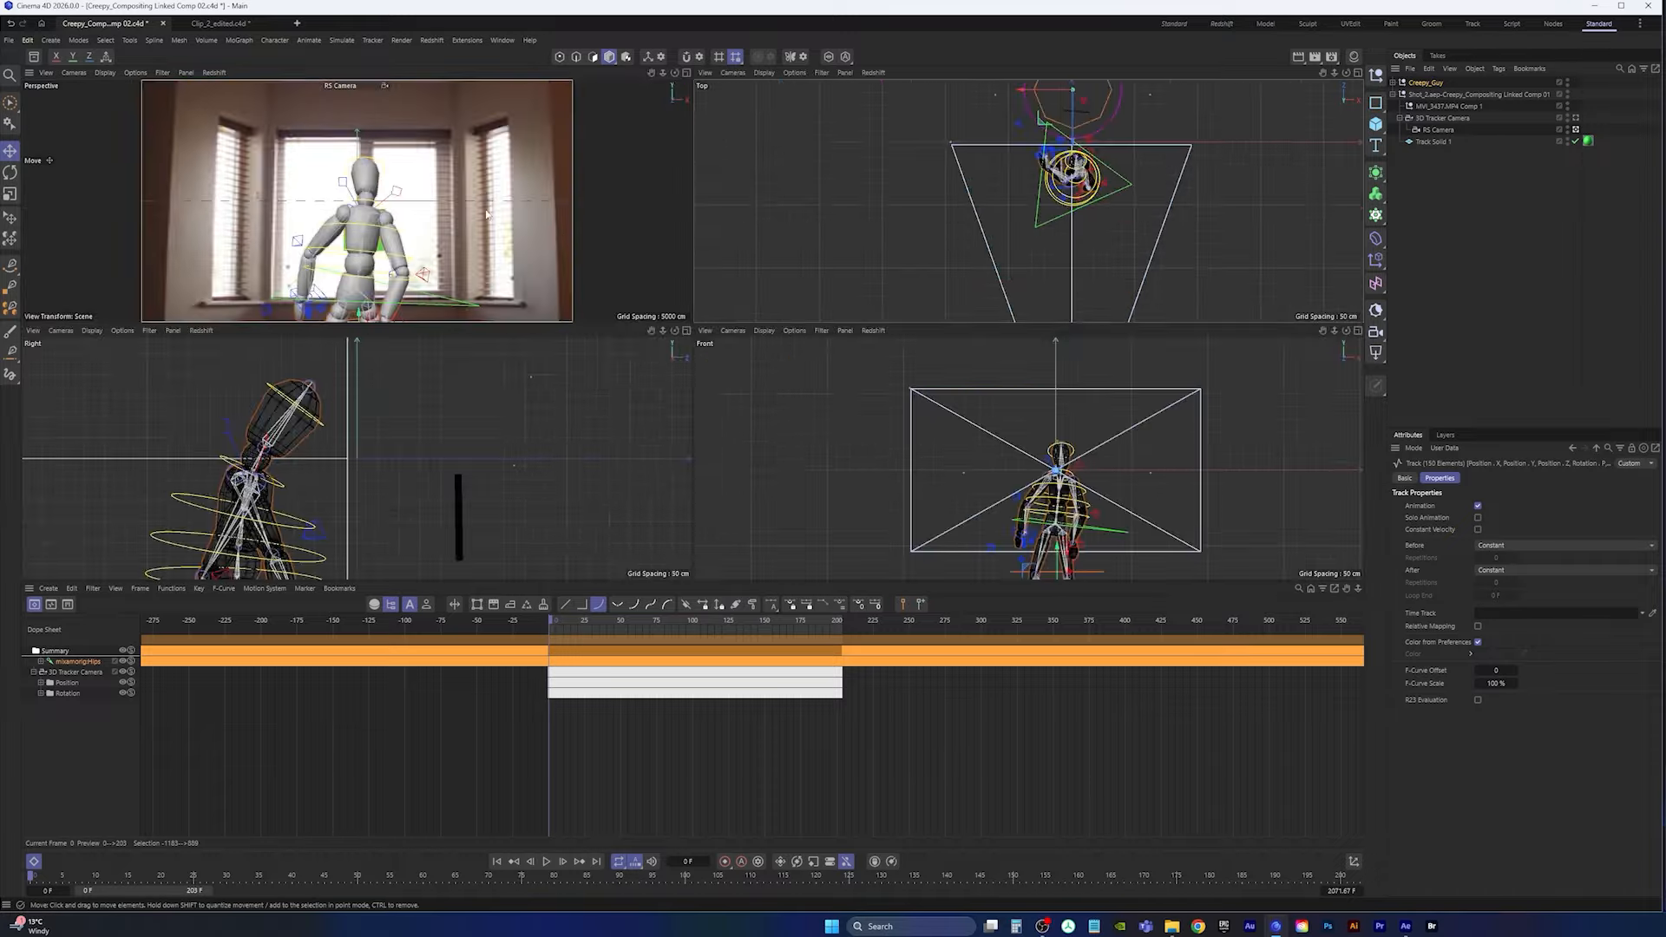
pyautogui.middleClick(364, 208)
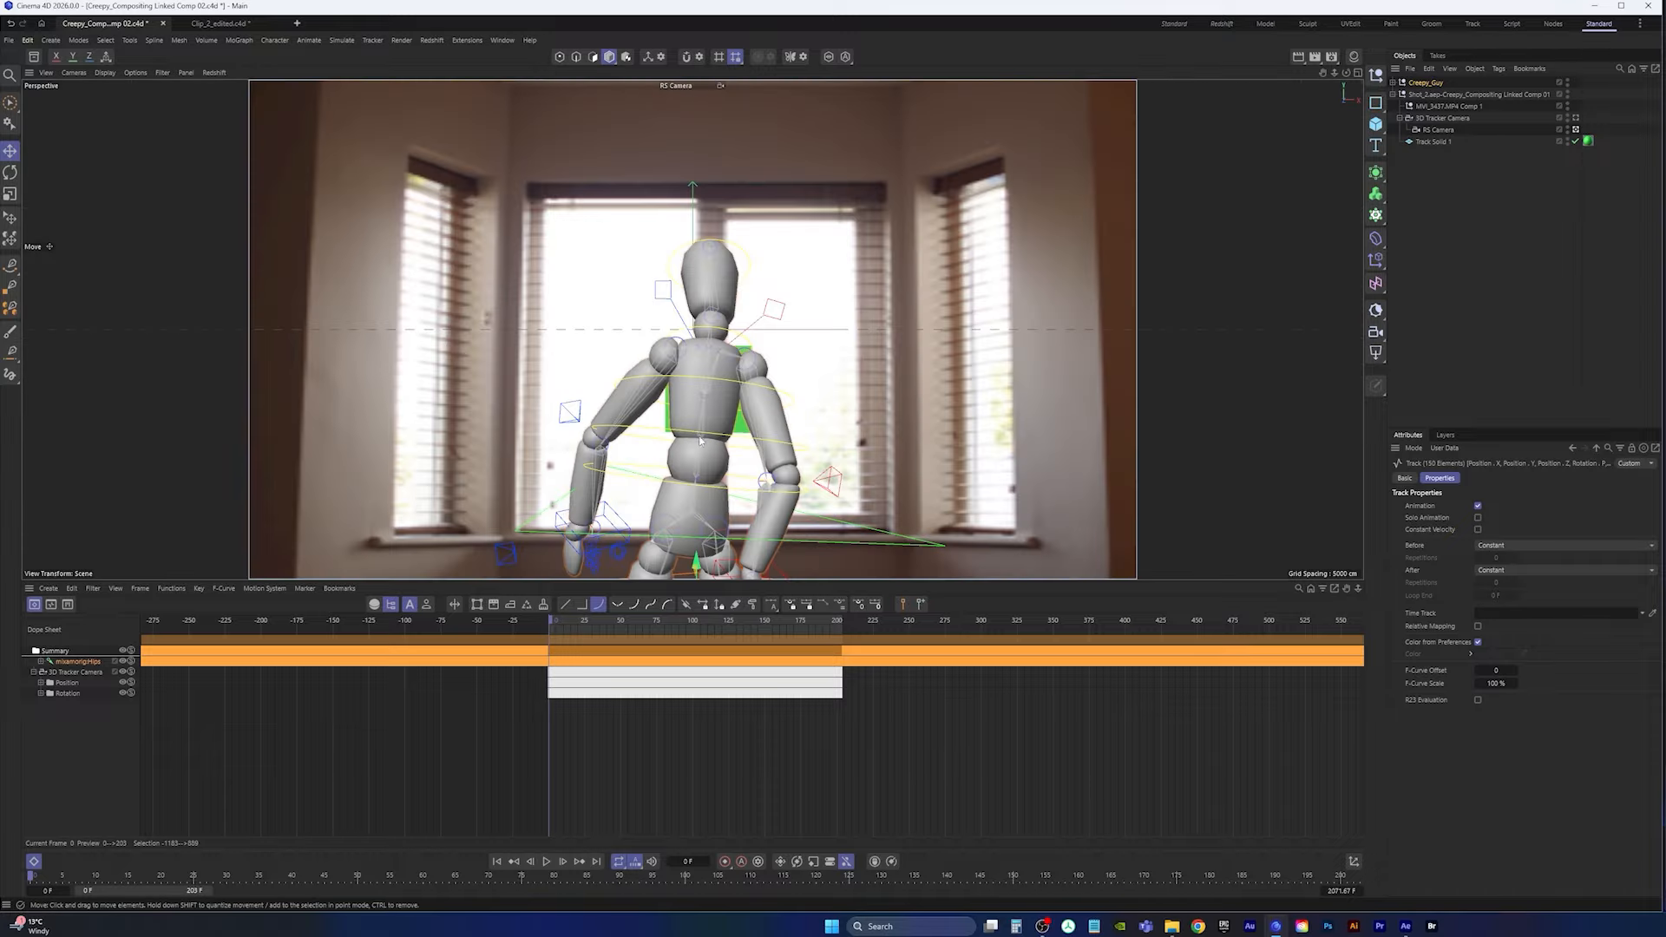
pyautogui.click(545, 860)
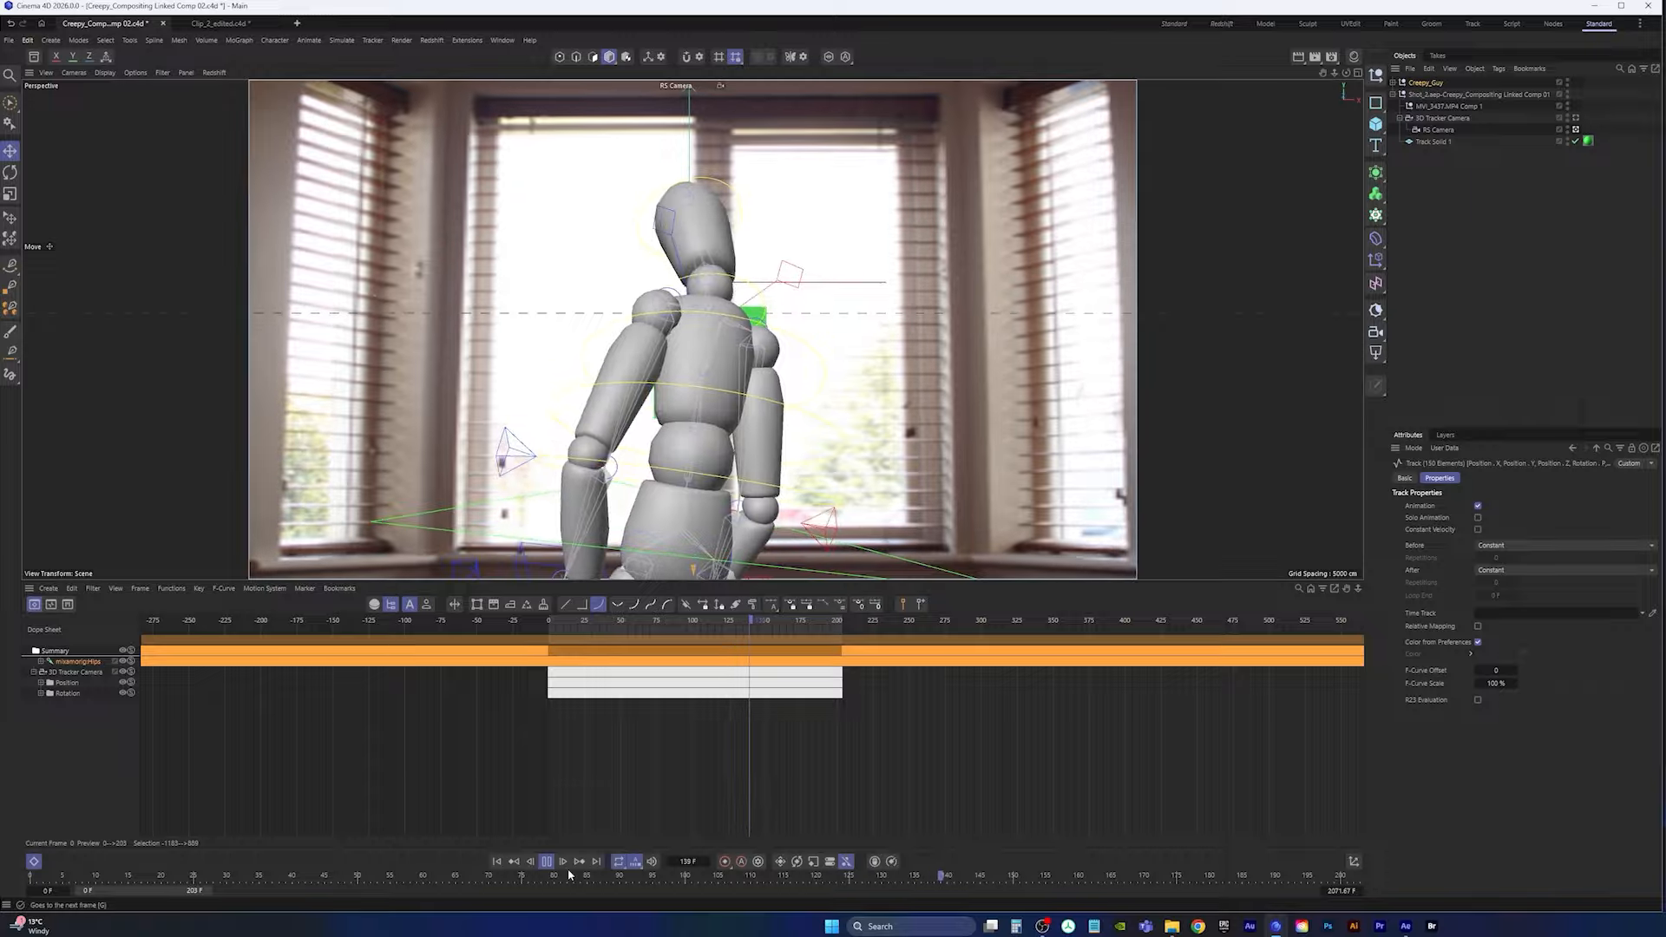
pyautogui.click(547, 862)
# Step: Examine Creepy_Guy's pose and legs from the Default Camera at different frames, and return to the RS Camera
pyautogui.click(692, 92)
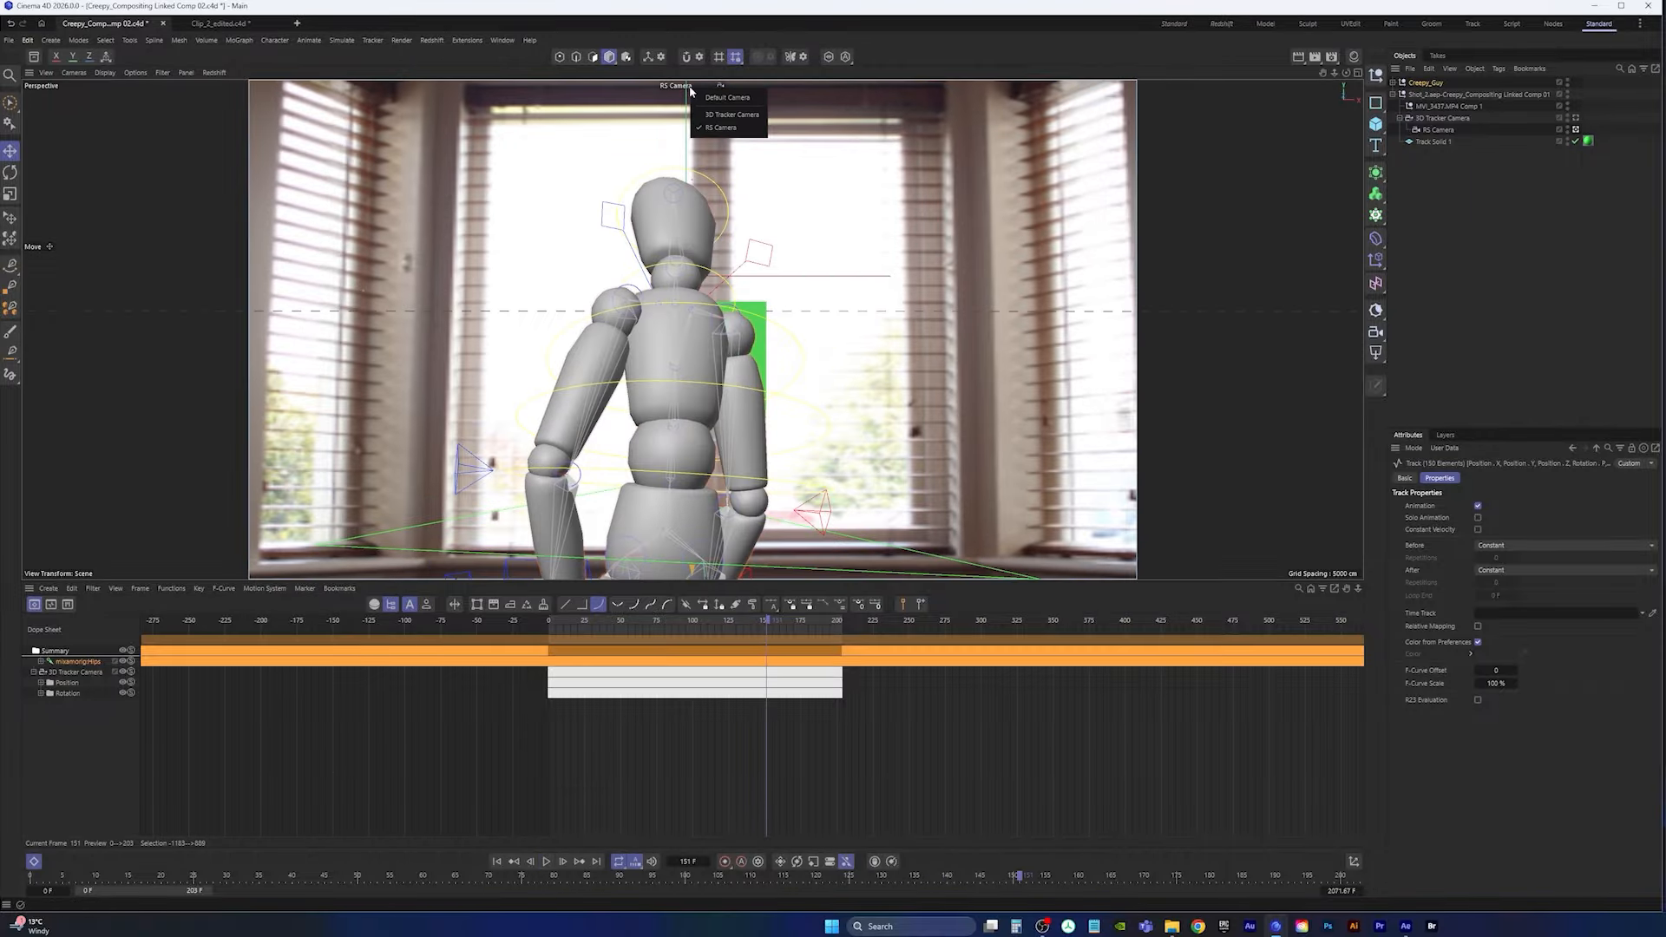
pyautogui.click(713, 101)
pyautogui.scroll(-5, 903, 416)
pyautogui.keyDown('alt'); pyautogui.moveTo(902, 417); pyautogui.dragTo(1013, 435); pyautogui.keyUp('alt')
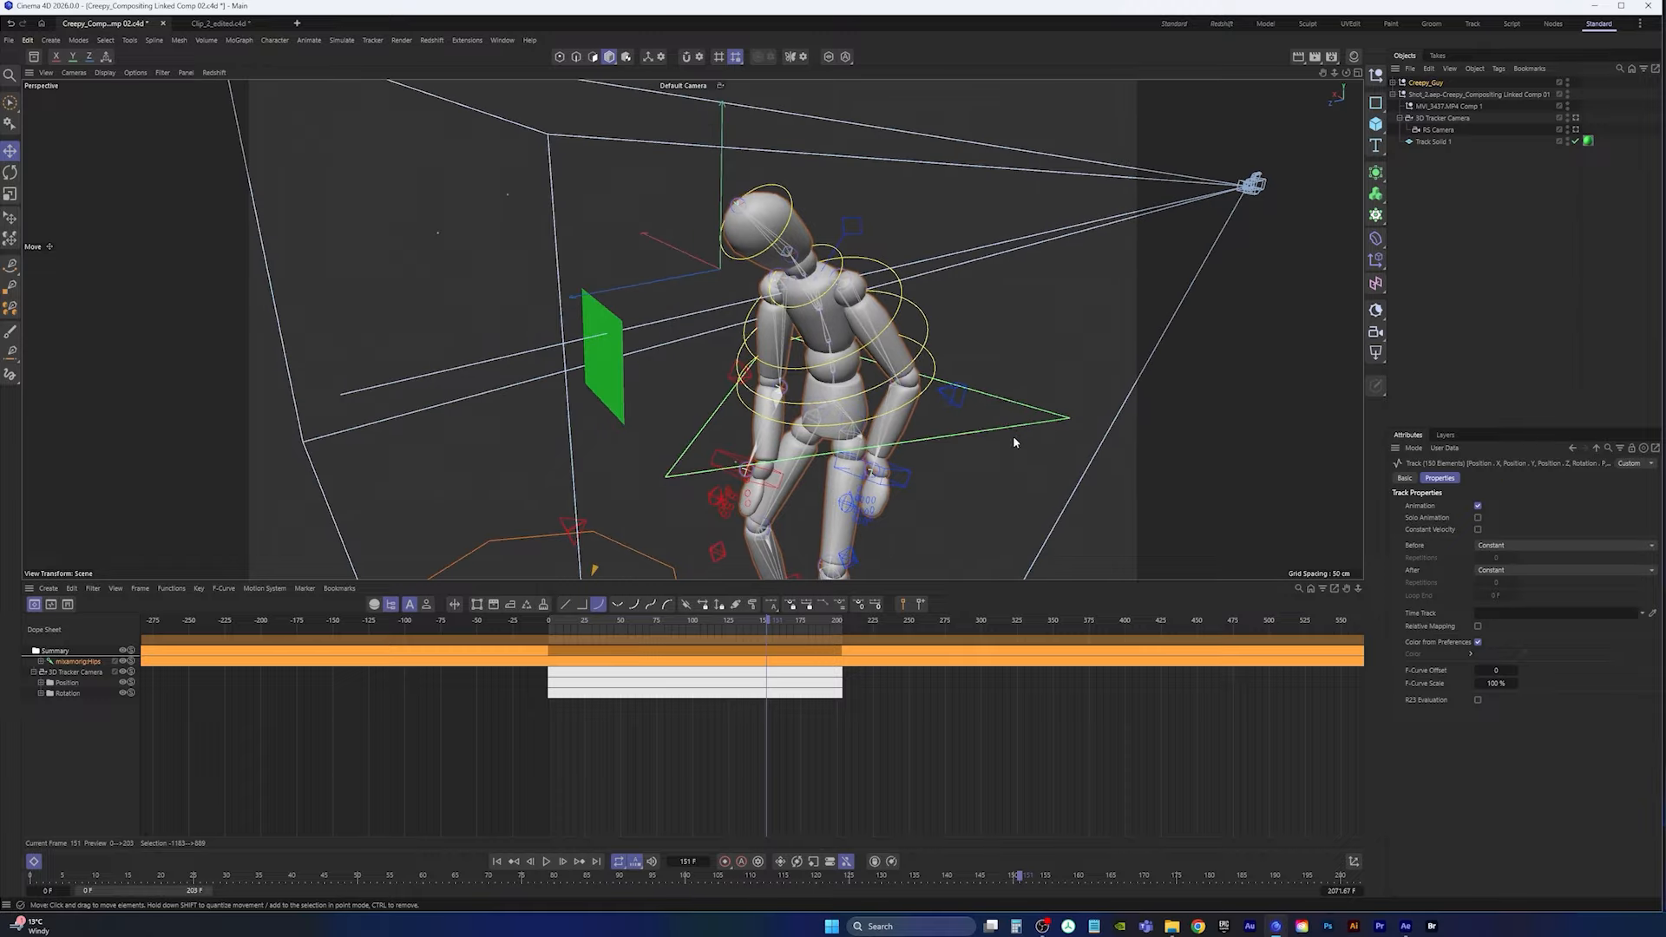
pyautogui.scroll(4, 833, 434)
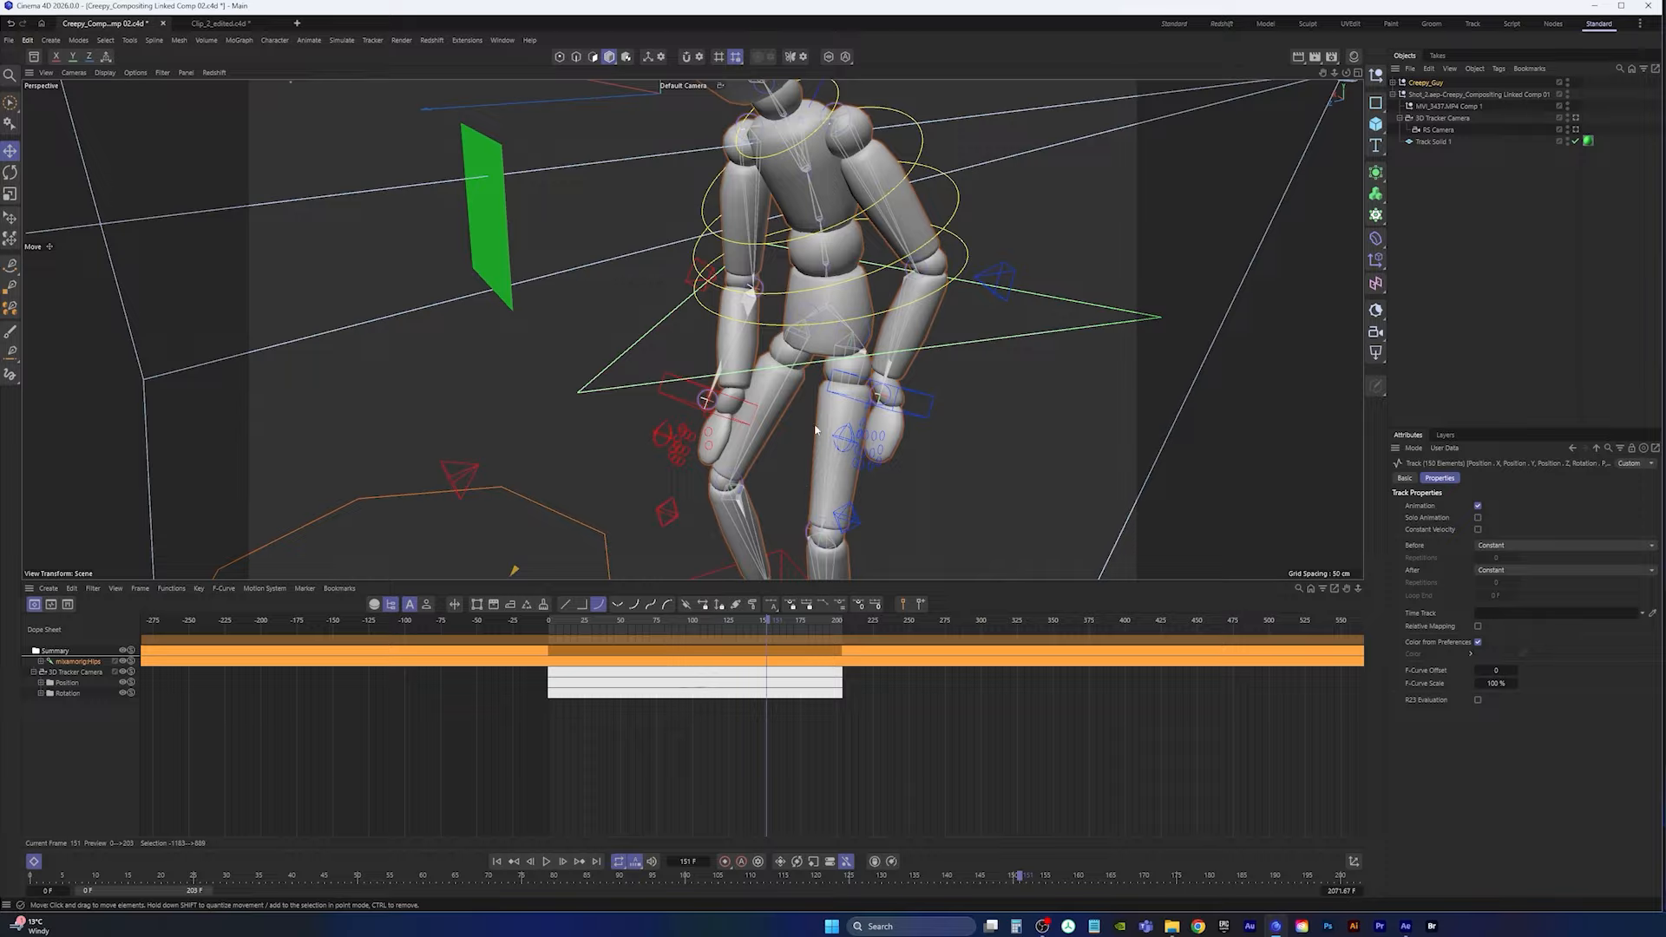
pyautogui.moveTo(802, 430)
pyautogui.keyDown('alt'); pyautogui.mouseDown()
pyautogui.moveTo(864, 420)
pyautogui.moveTo(807, 424)
pyautogui.mouseUp(); pyautogui.keyUp('alt')
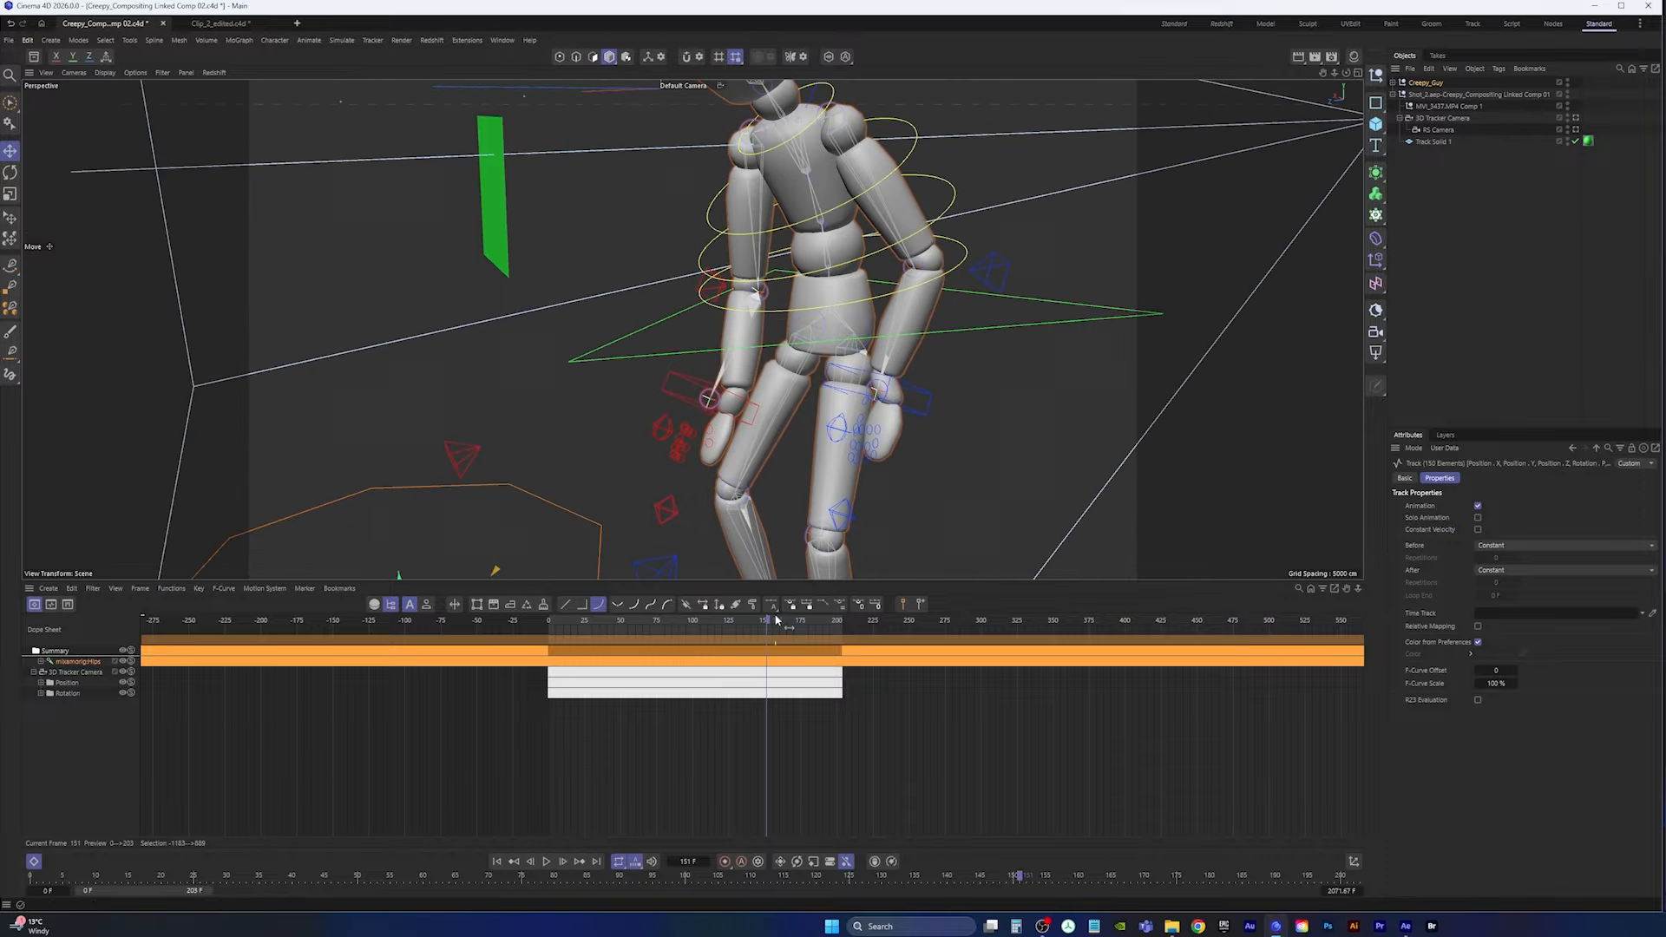
pyautogui.moveTo(768, 621); pyautogui.dragTo(671, 618)
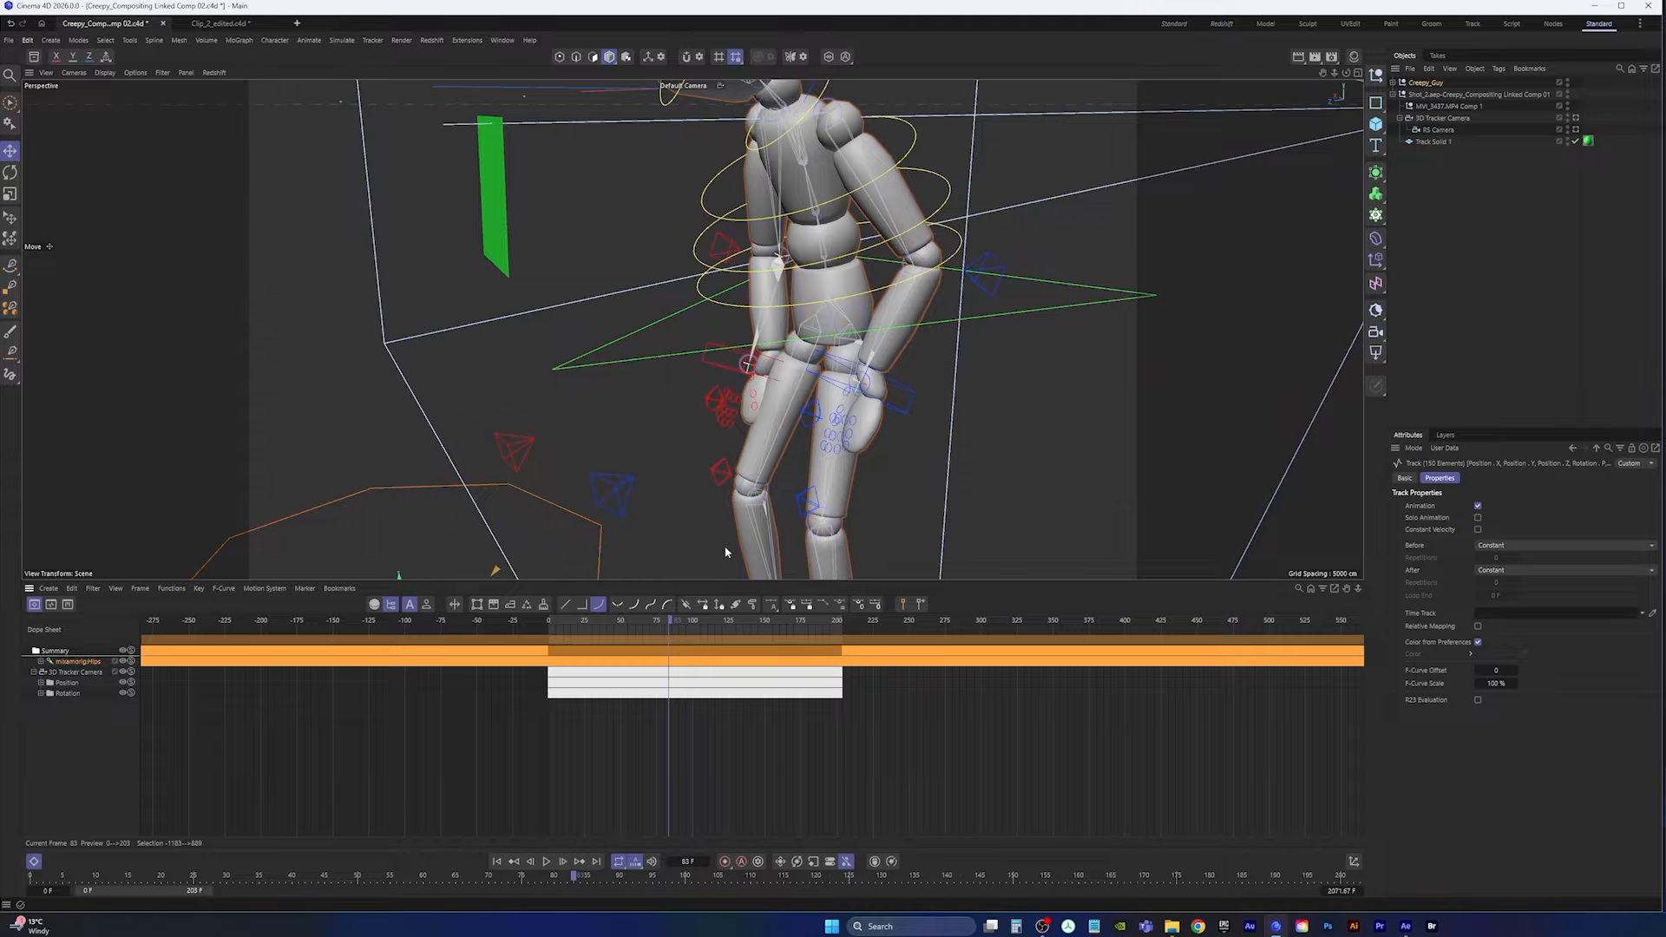
pyautogui.keyDown('alt'); pyautogui.moveTo(725, 552); pyautogui.dragTo(630, 556); pyautogui.keyUp('alt')
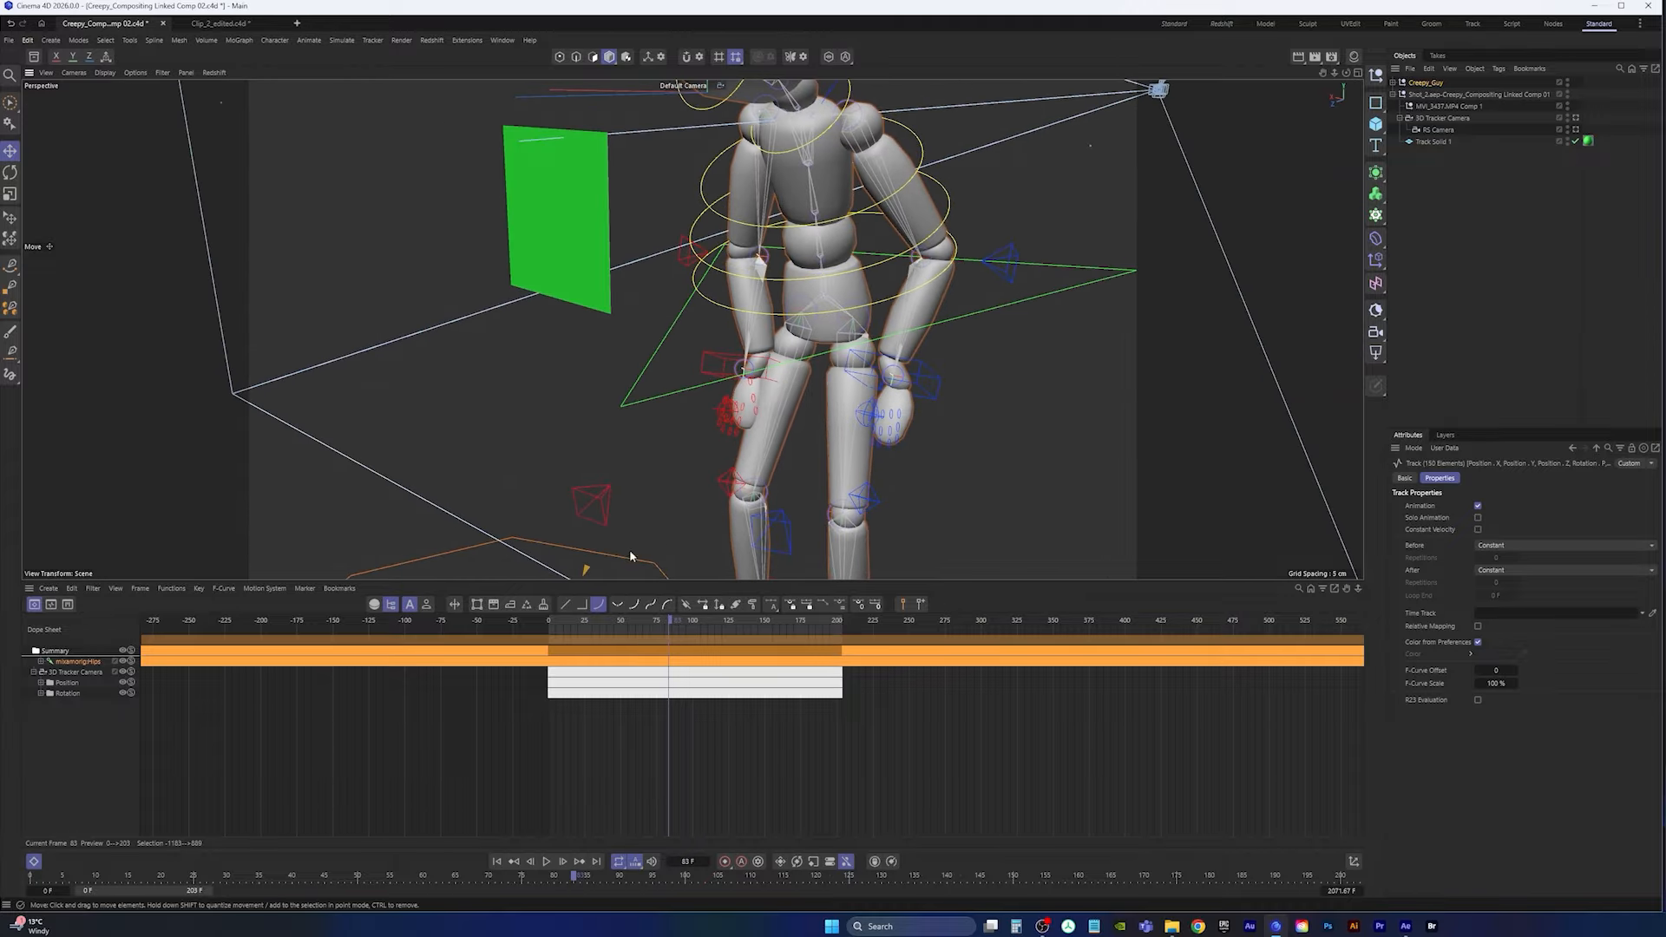
pyautogui.click(685, 85)
pyautogui.click(723, 130)
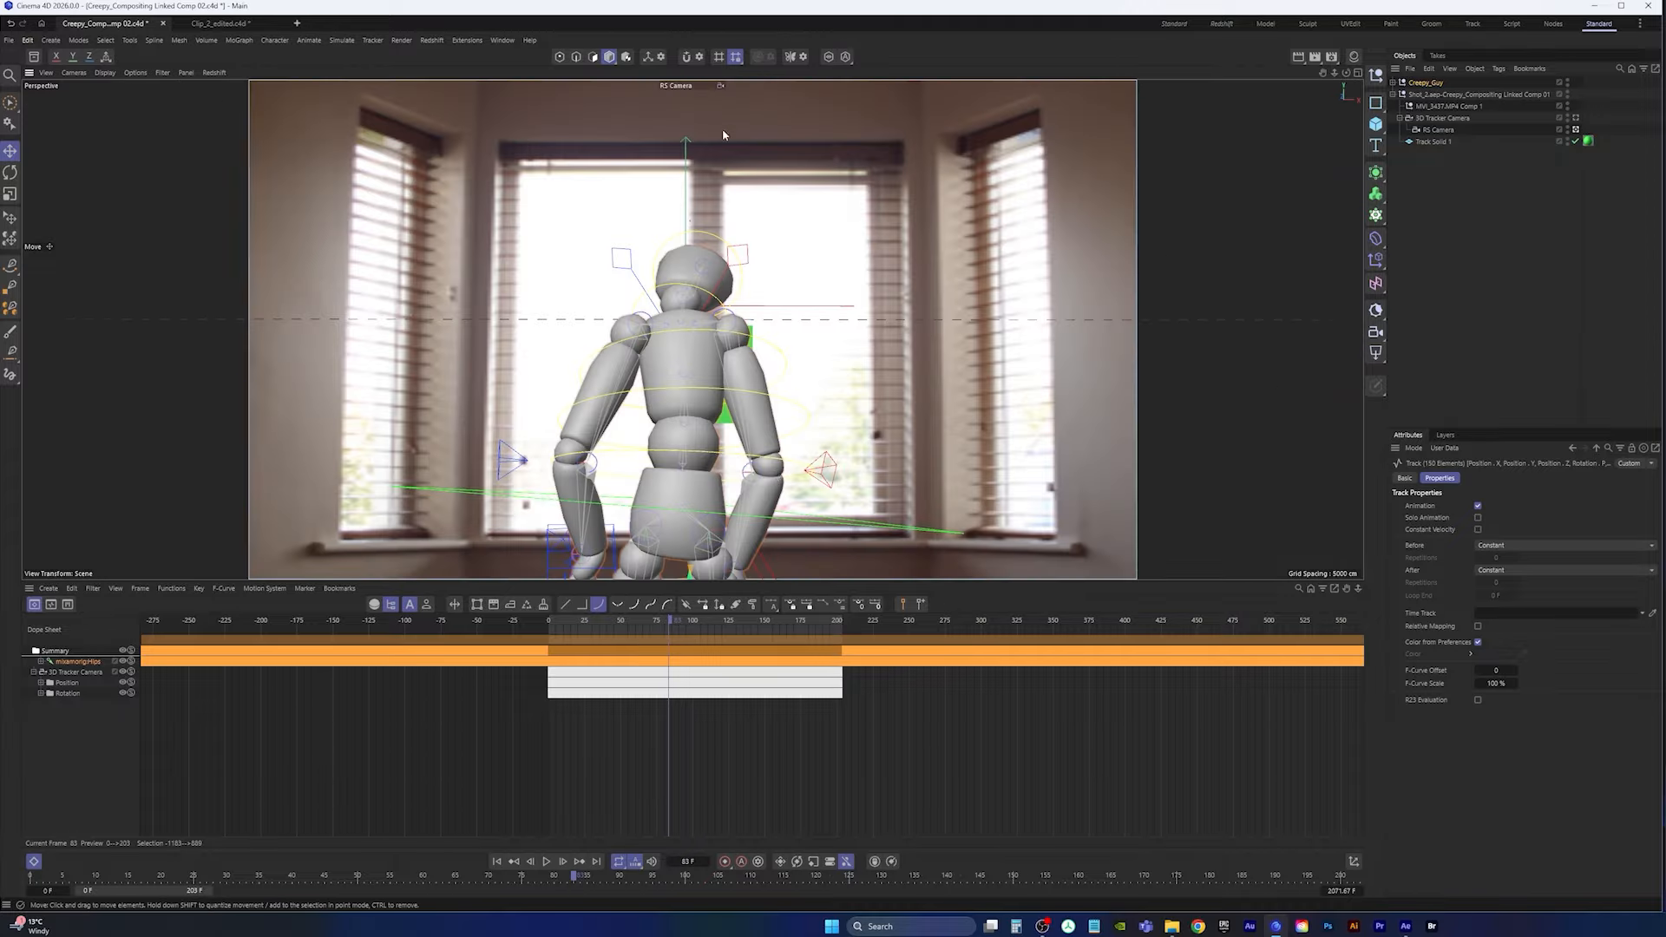
# Step: Return the animation to frame 0 and save the compositing scene
pyautogui.moveTo(680, 626); pyautogui.dragTo(556, 624)
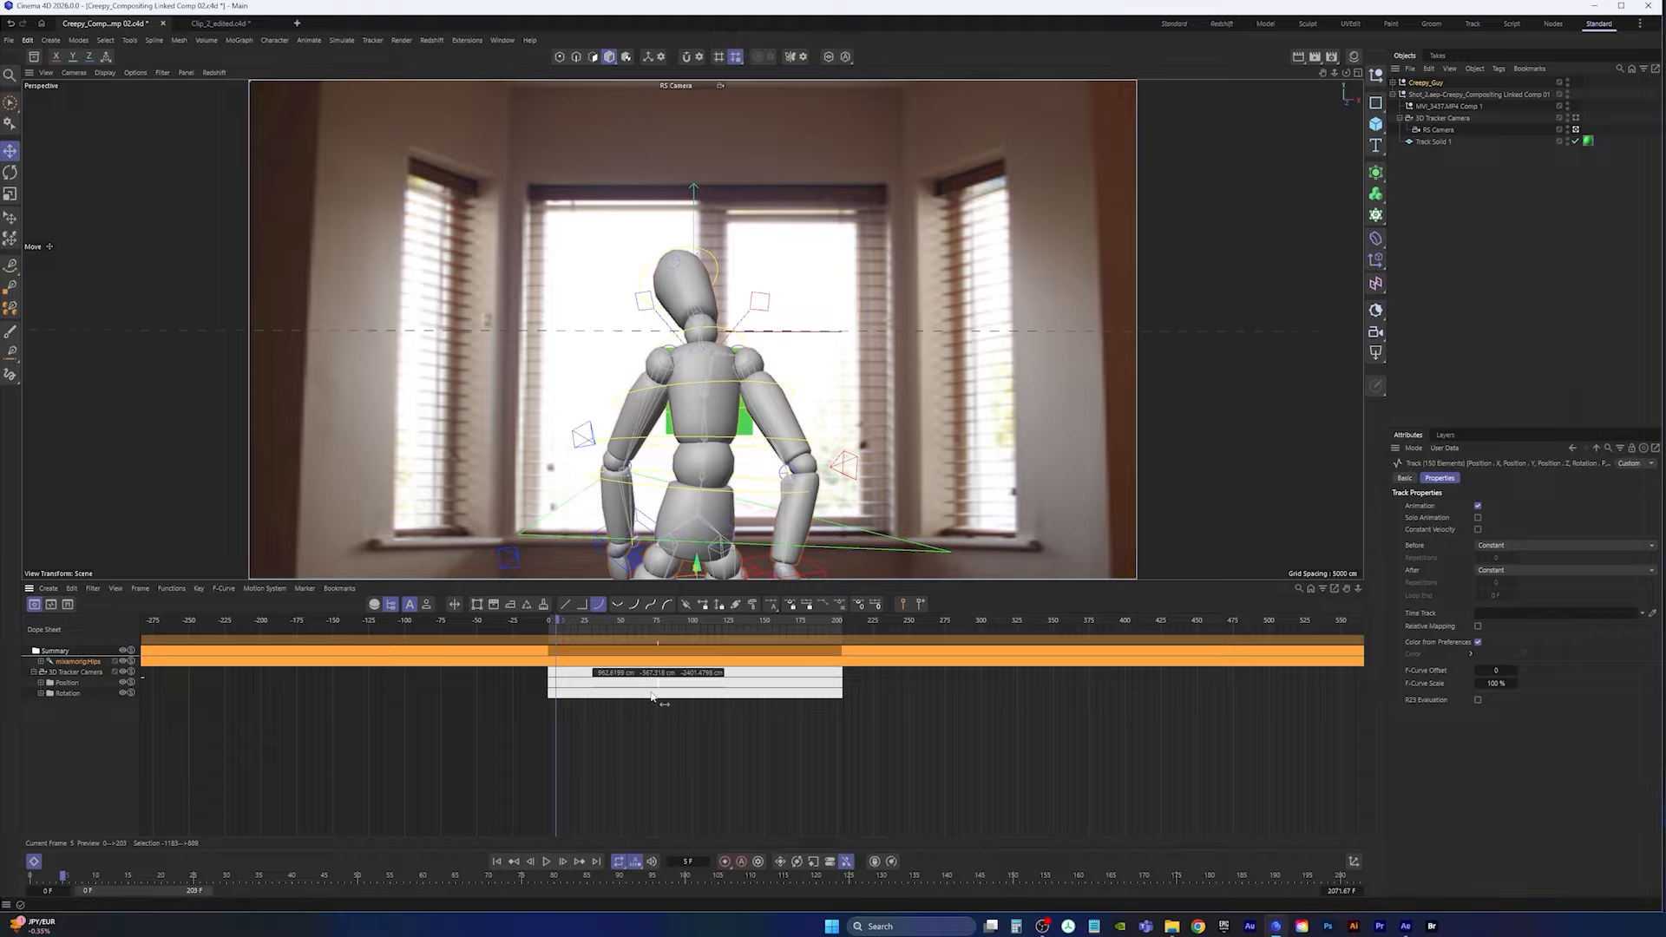
pyautogui.click(496, 861)
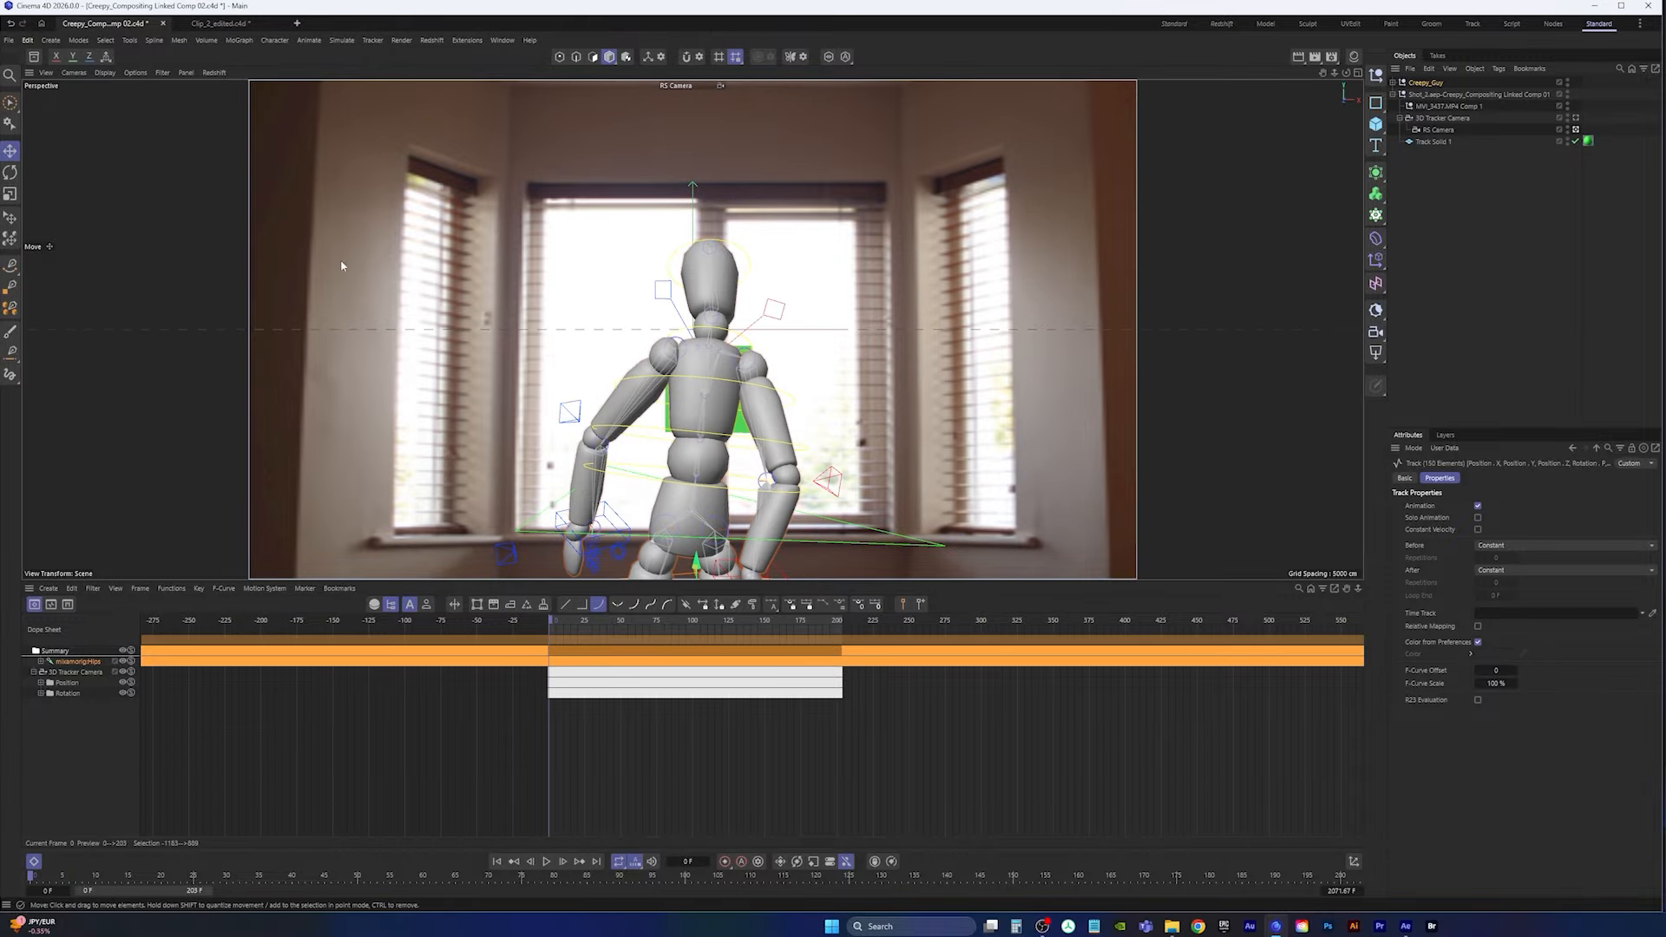
pyautogui.click(9, 40)
pyautogui.click(53, 190)
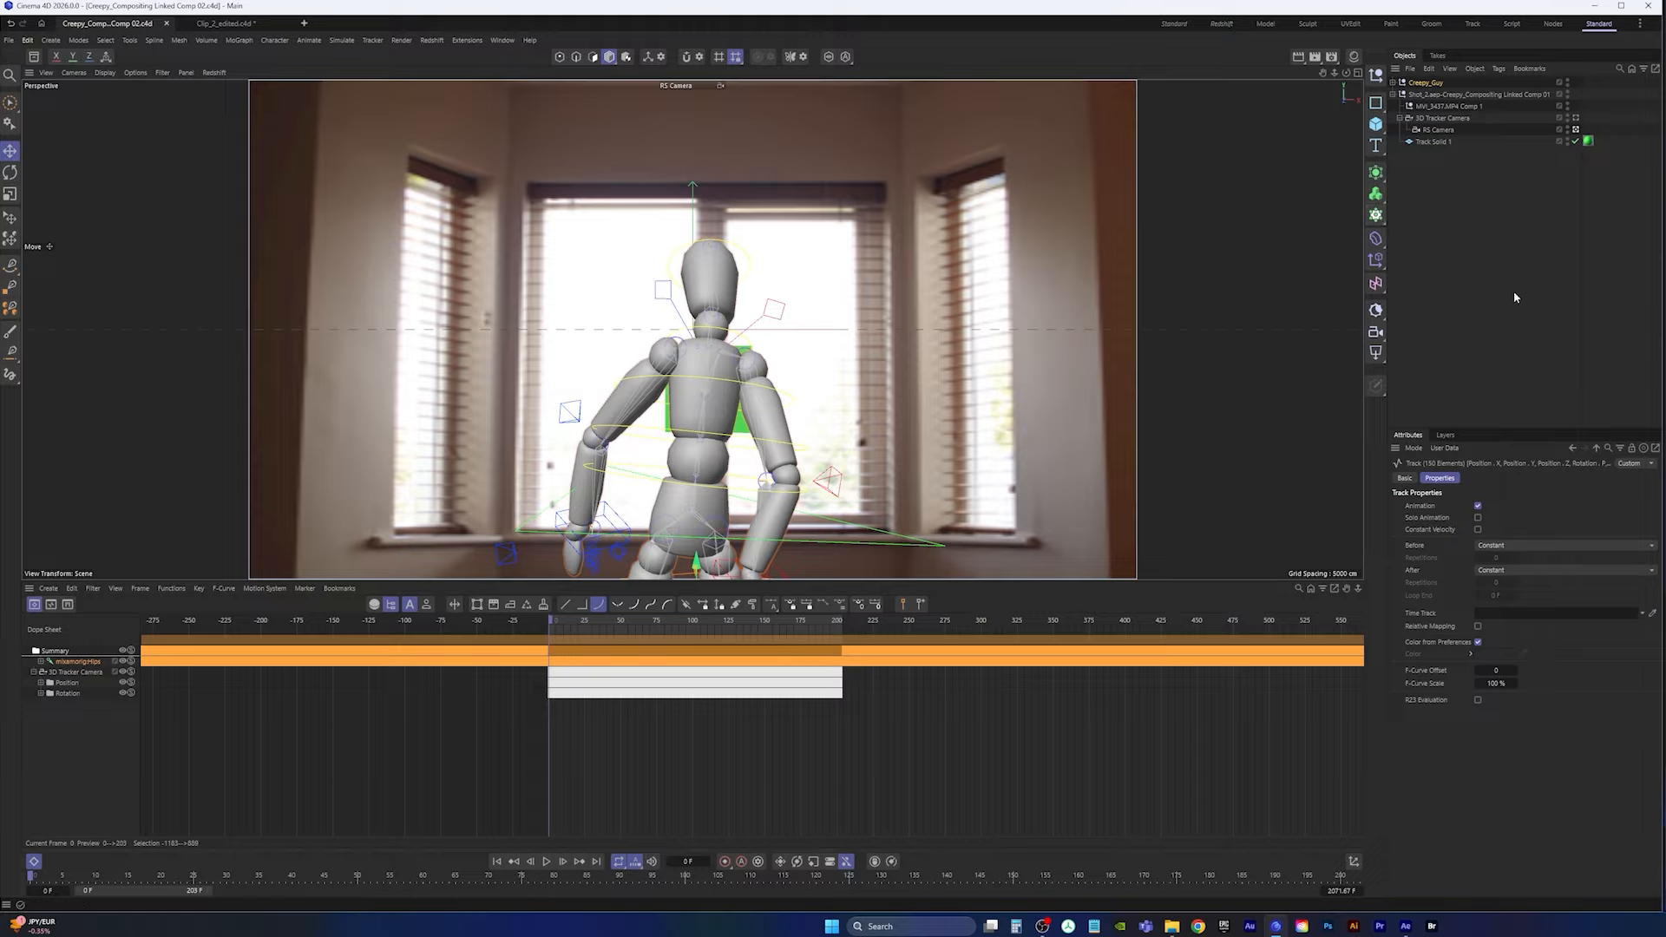
# Step: Add a Redshift Dome Light to the scene and search the Asset Browser for "hdri", browsing the image thumbnails
pyautogui.click(1376, 355)
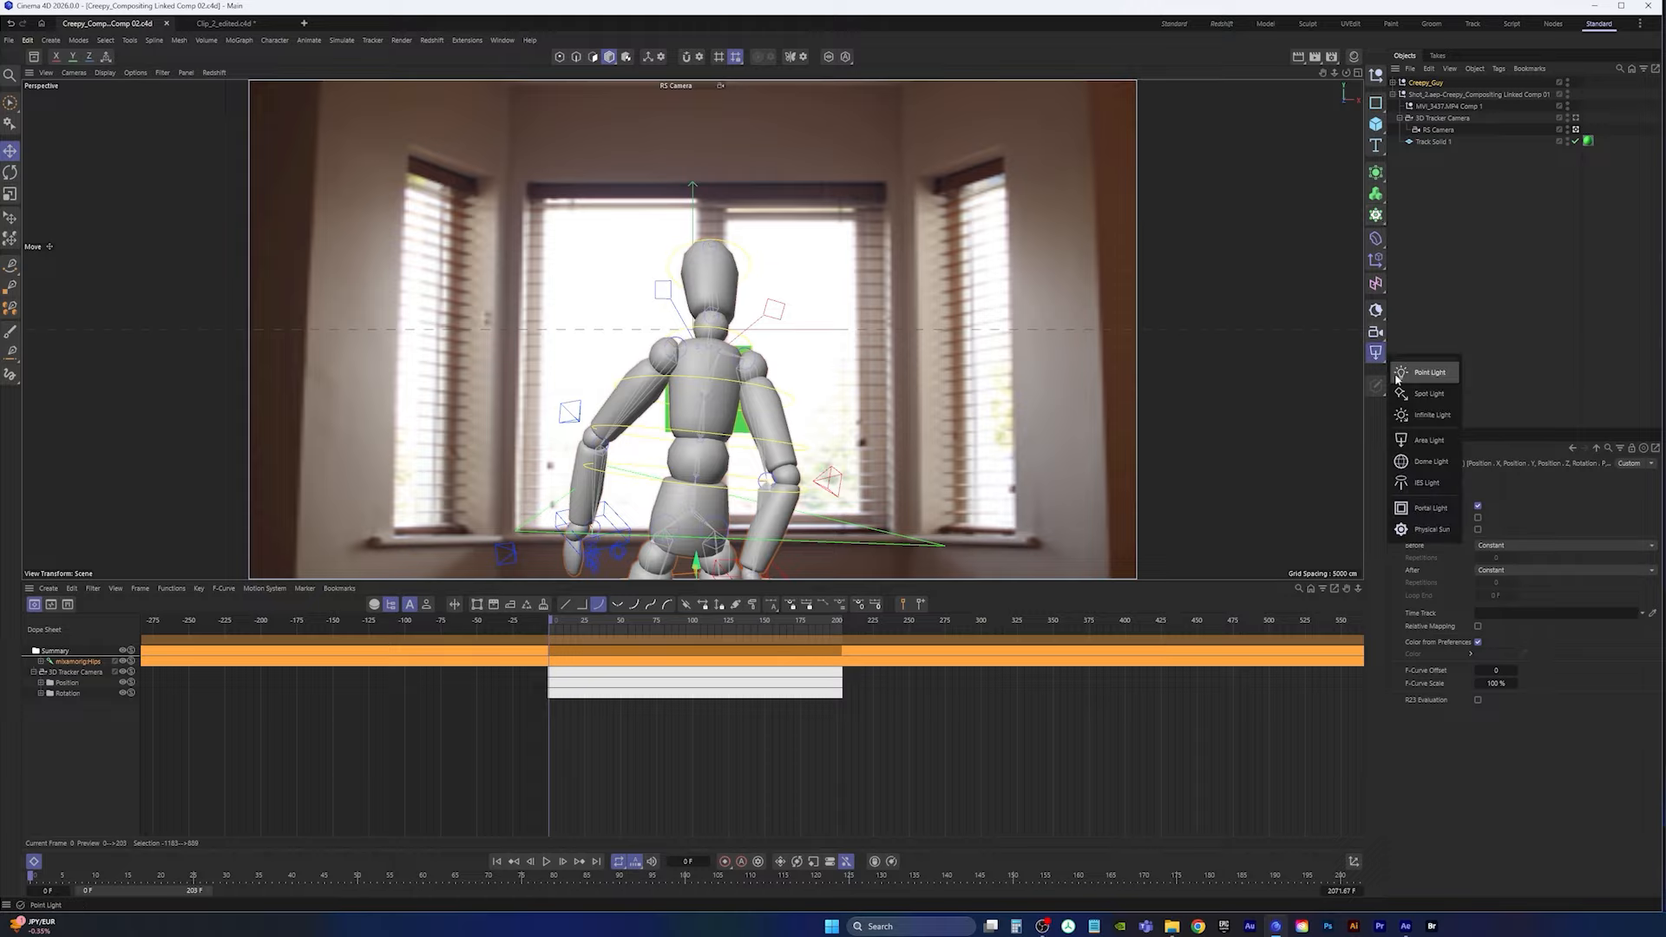
pyautogui.click(1431, 462)
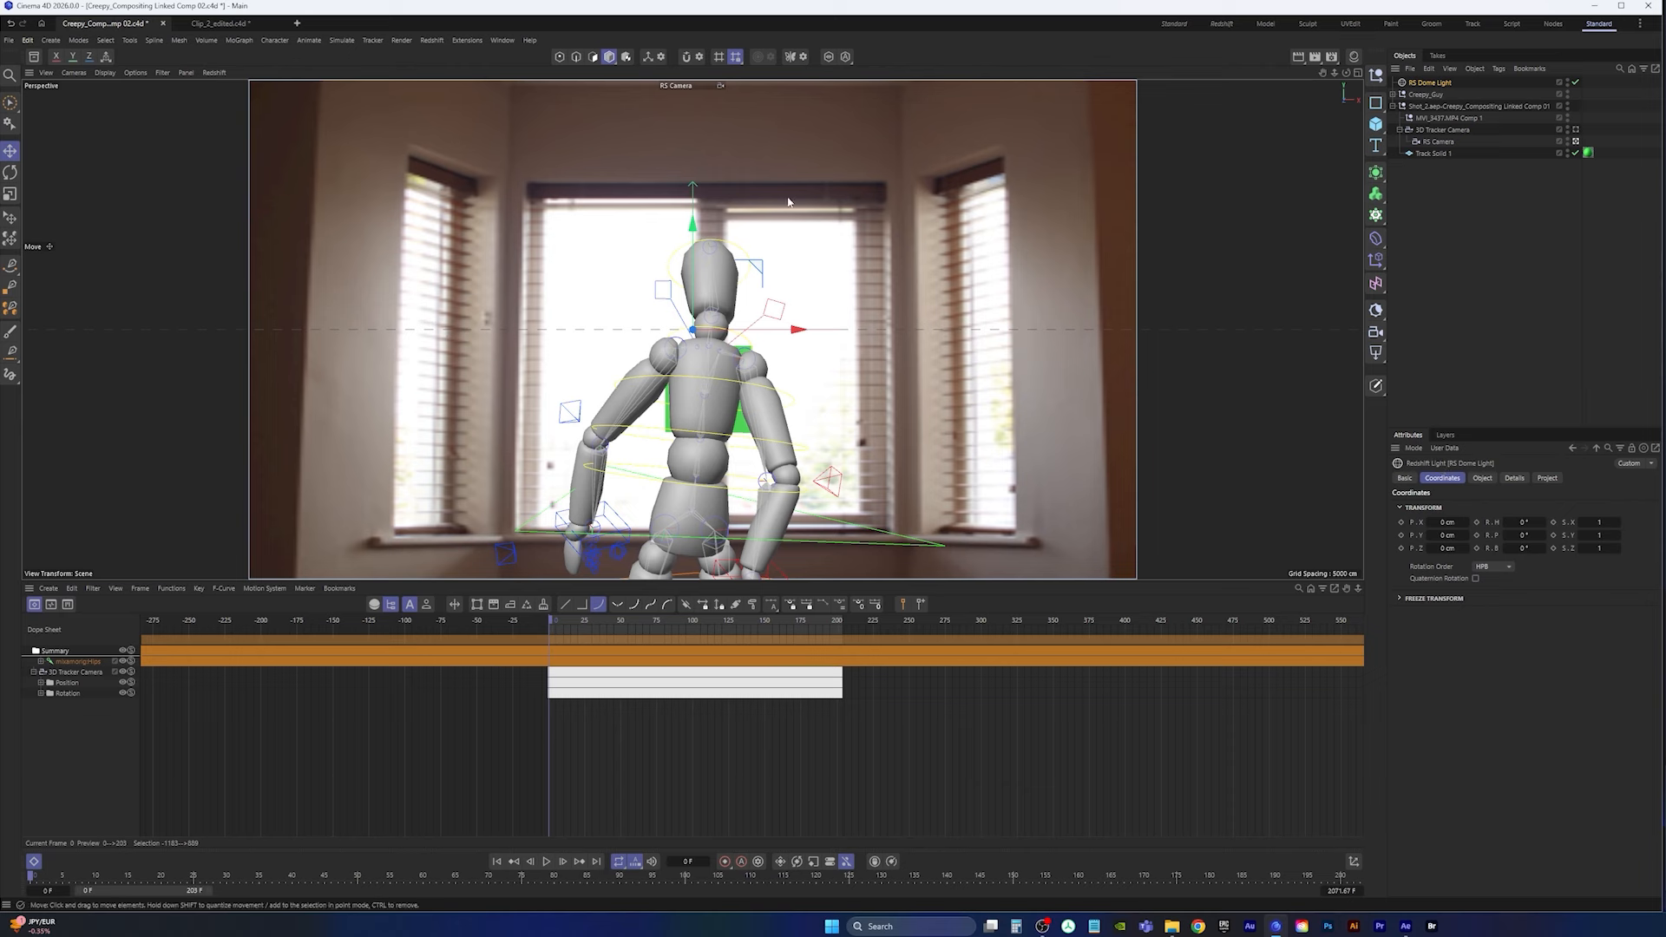
pyautogui.click(34, 56)
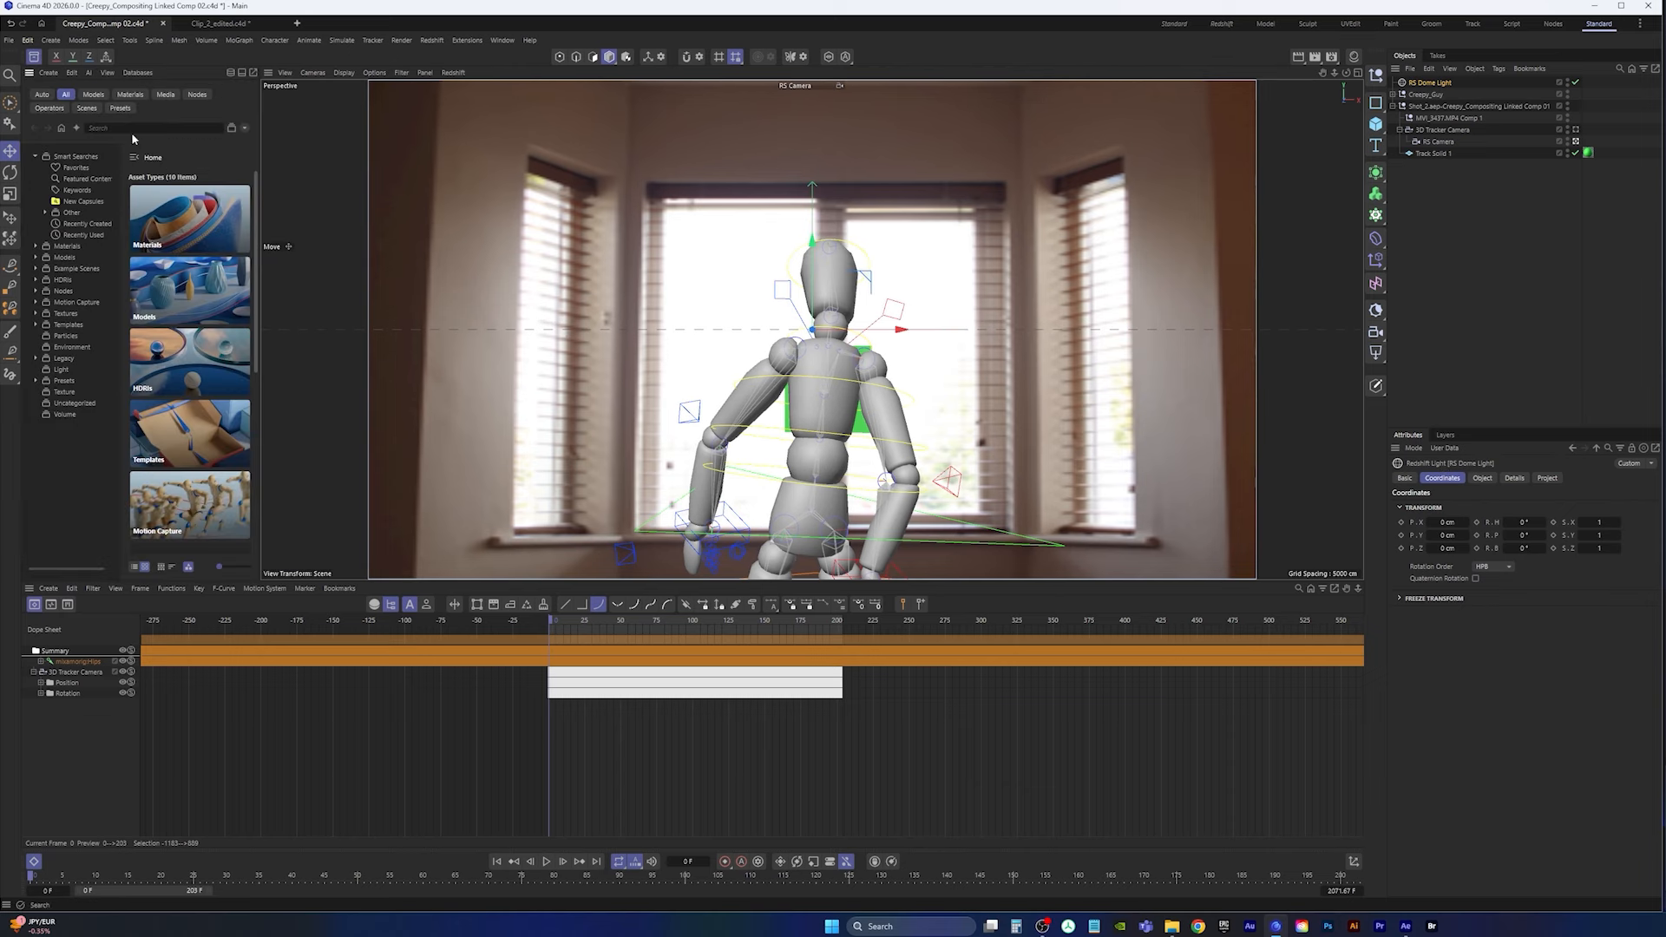
pyautogui.moveTo(259, 136); pyautogui.dragTo(334, 136)
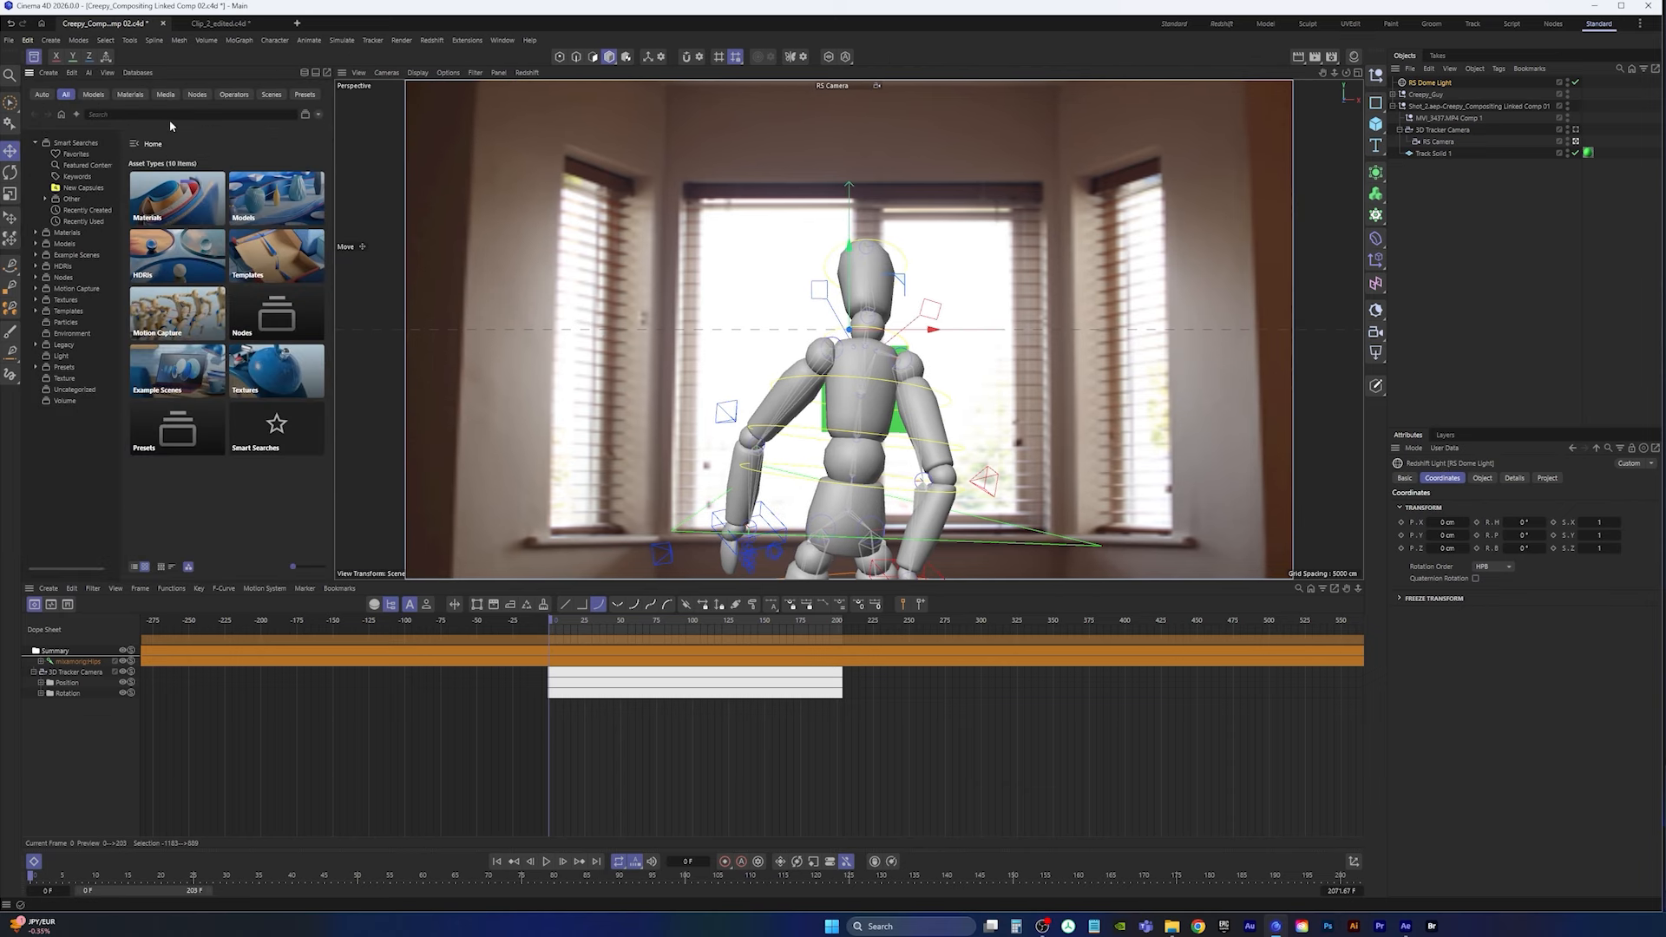
pyautogui.click(165, 113)
pyautogui.write('hdri')
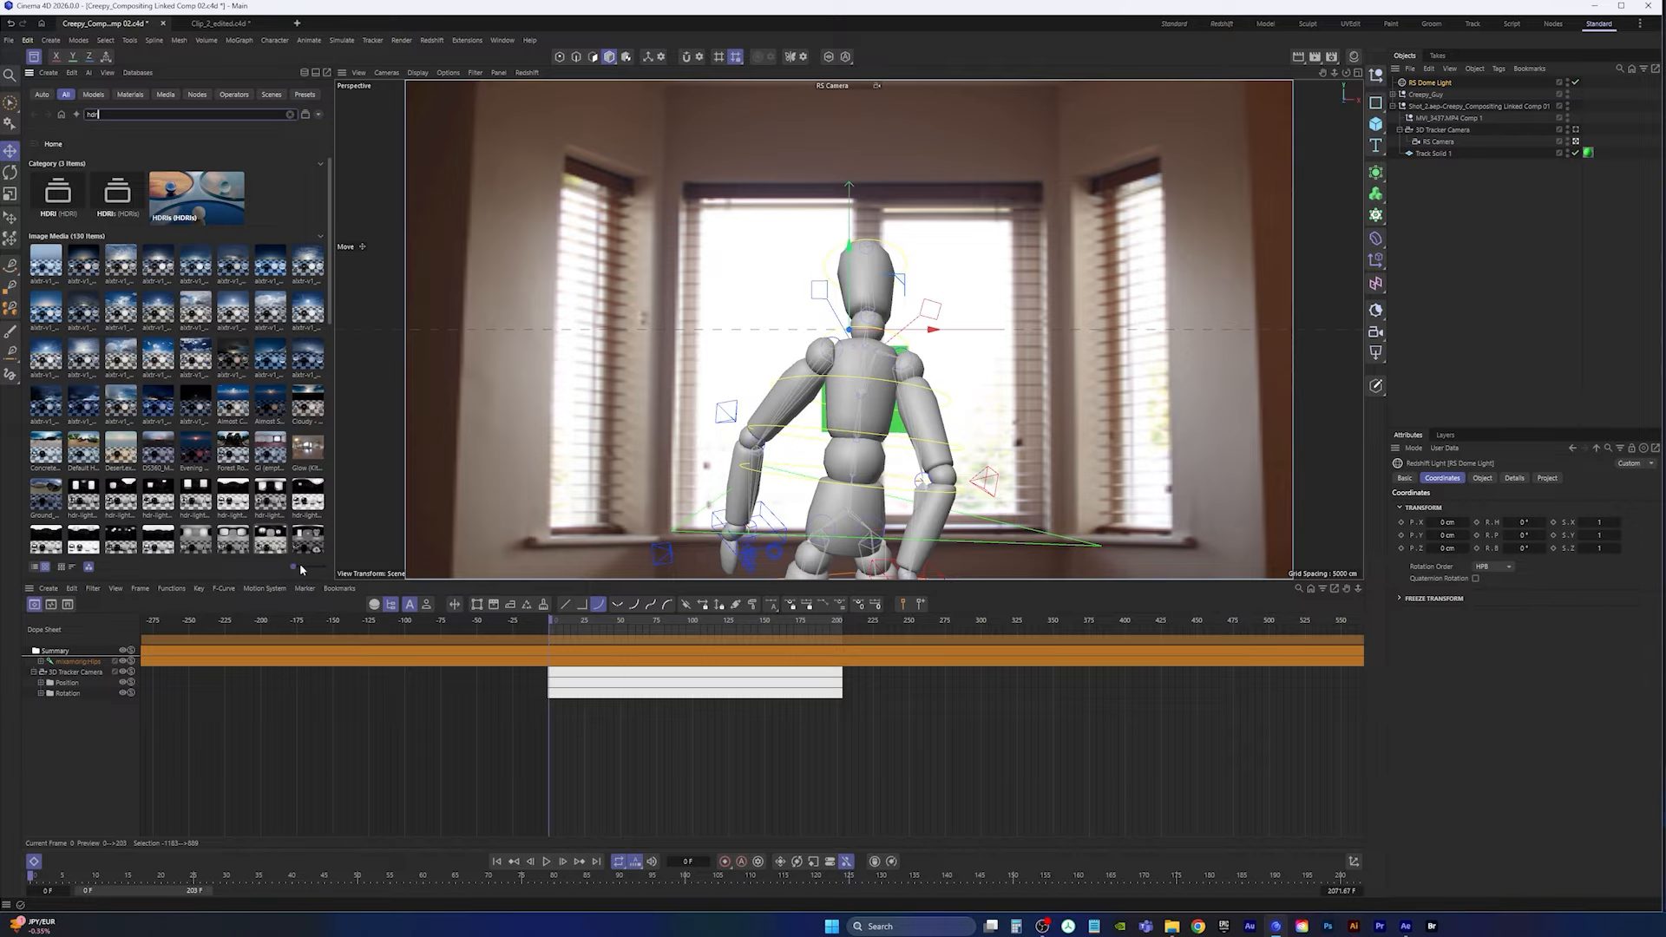
pyautogui.moveTo(295, 566); pyautogui.dragTo(309, 570)
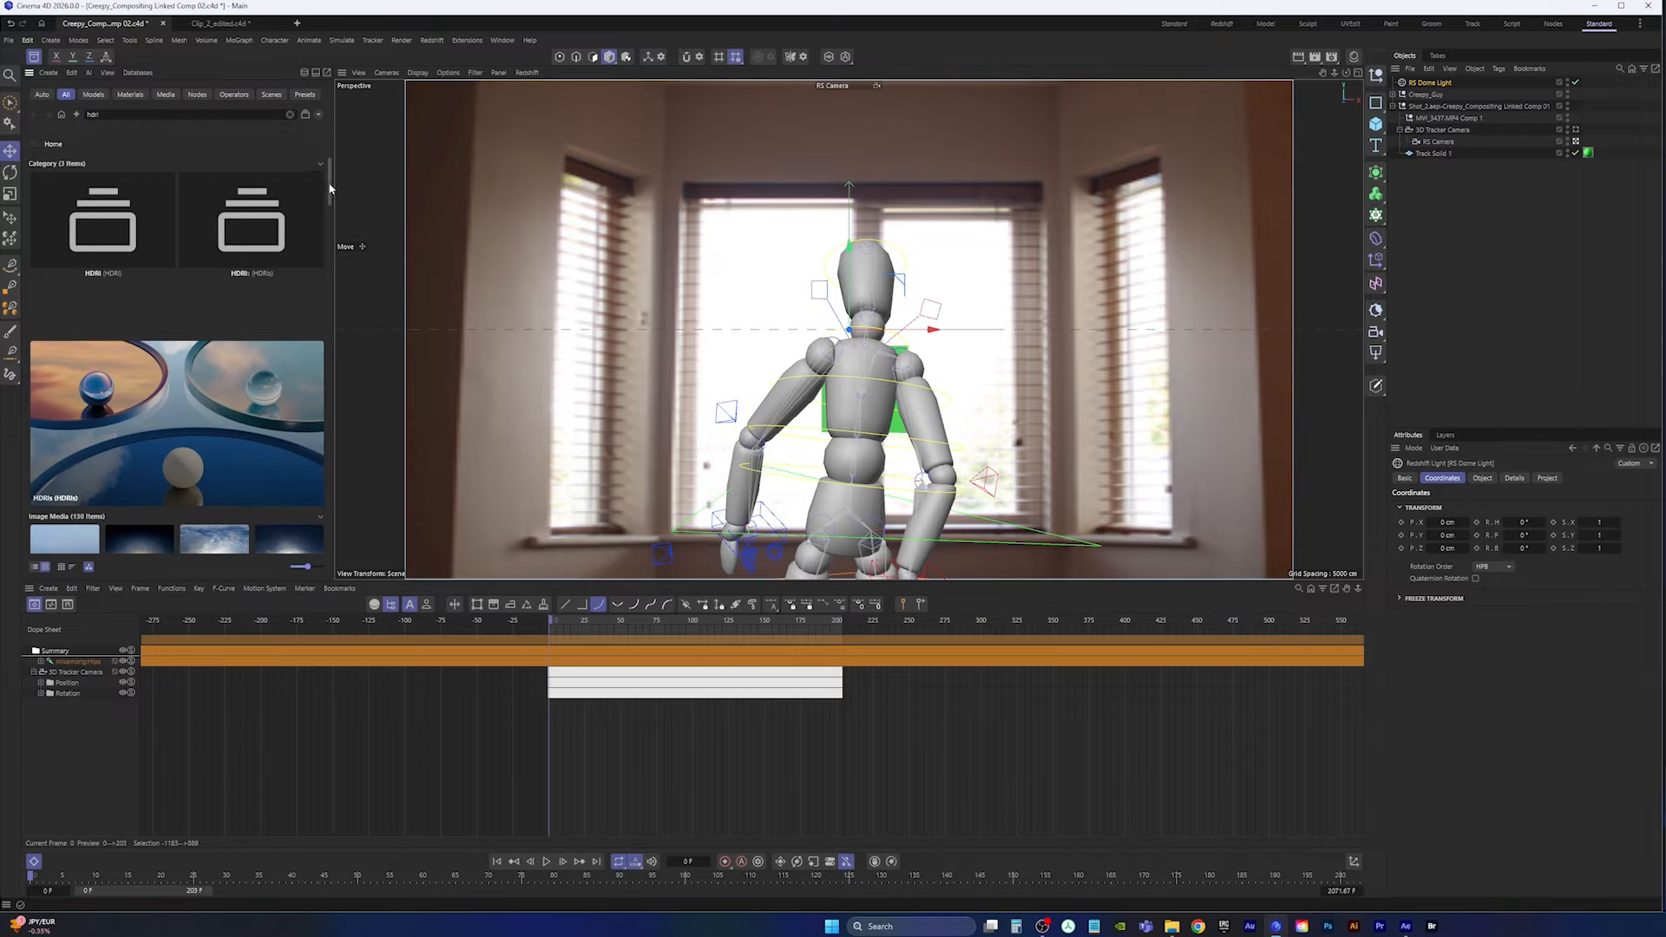
pyautogui.scroll(-10, 327, 262)
pyautogui.moveTo(339, 299); pyautogui.dragTo(336, 406)
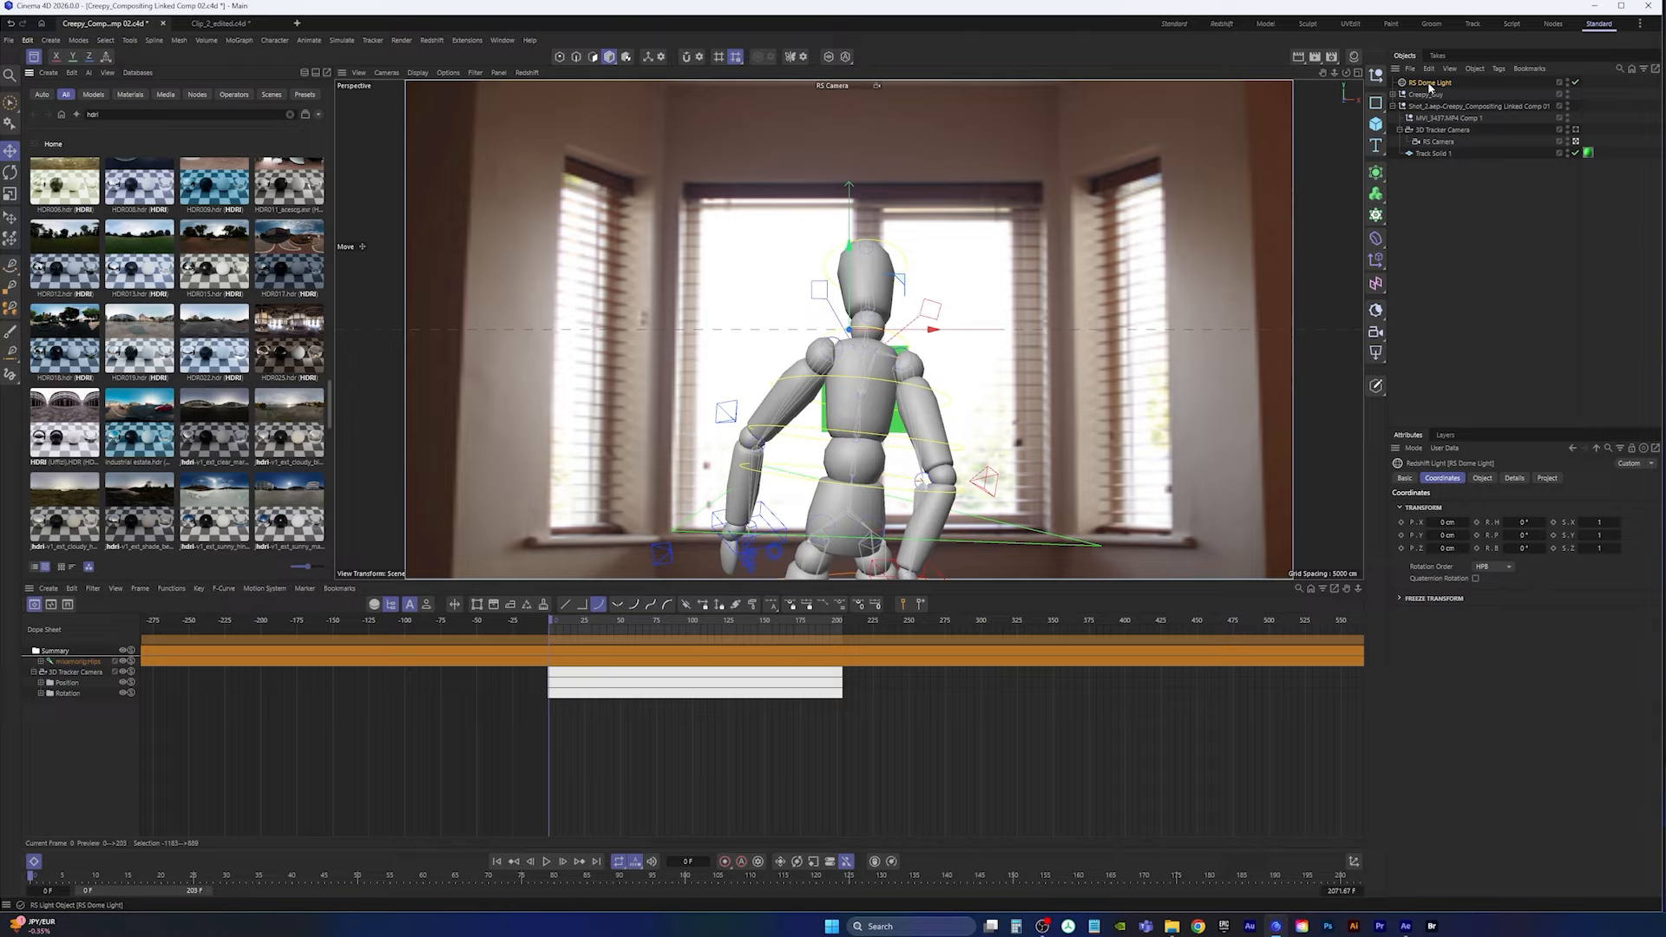
# Step: Assign HDR025.hdr as the RS Dome Light's texture, save the scene and close the Asset Browser
pyautogui.click(1483, 478)
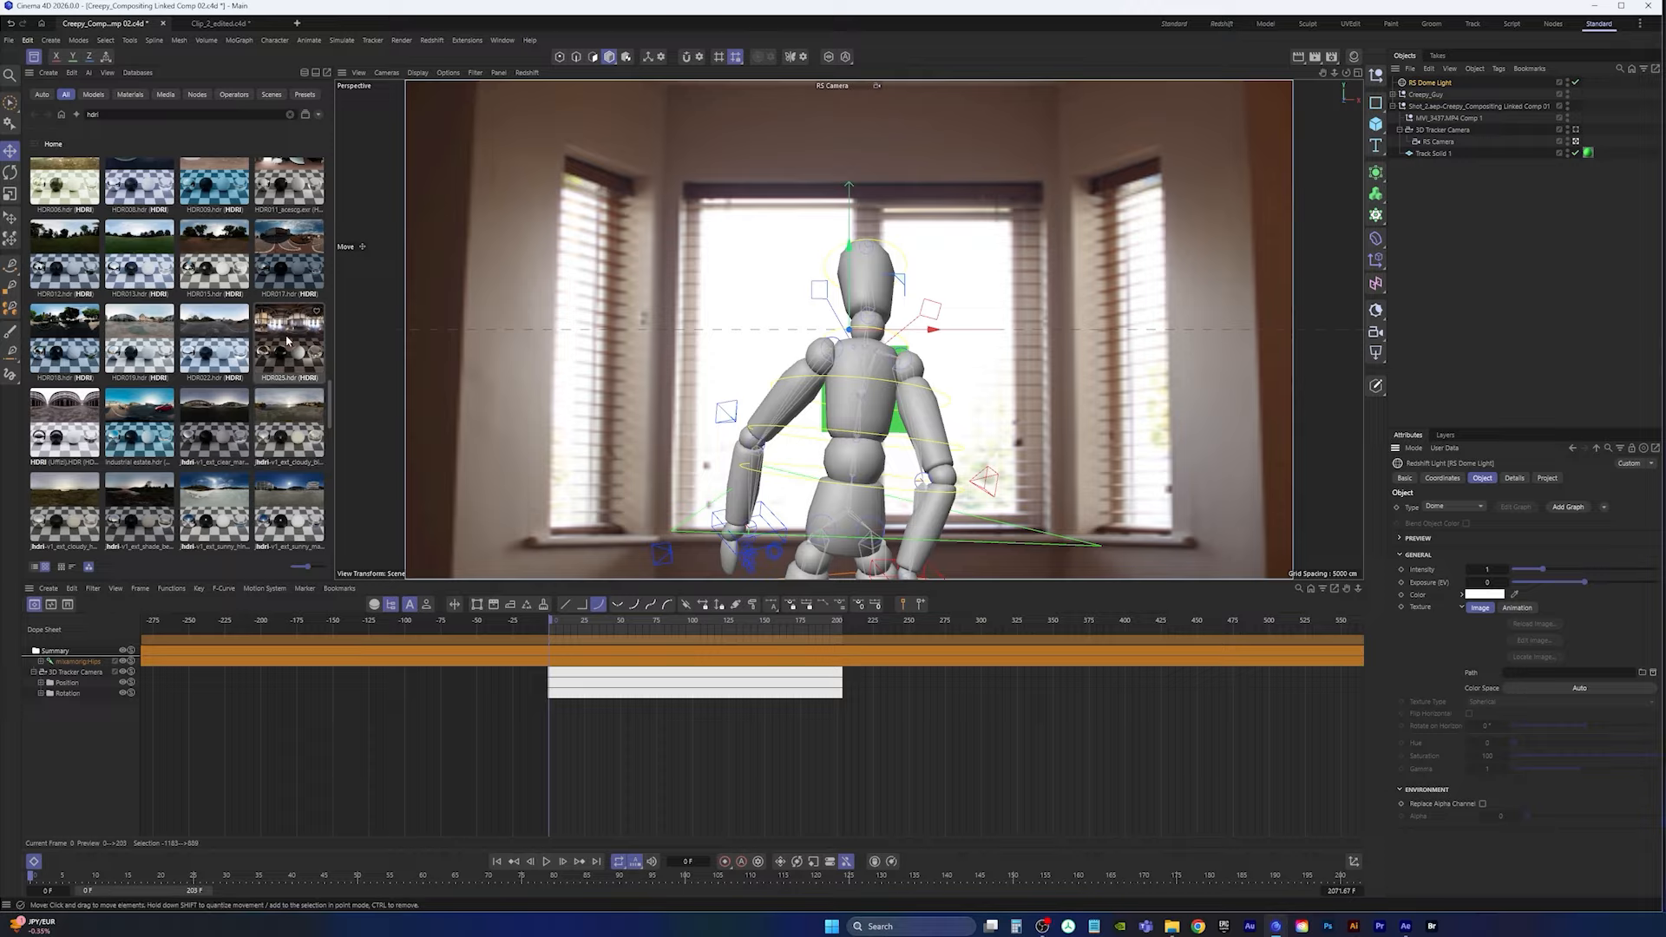
pyautogui.moveTo(287, 340); pyautogui.dragTo(1092, 484)
pyautogui.moveTo(1529, 678); pyautogui.dragTo(1531, 680)
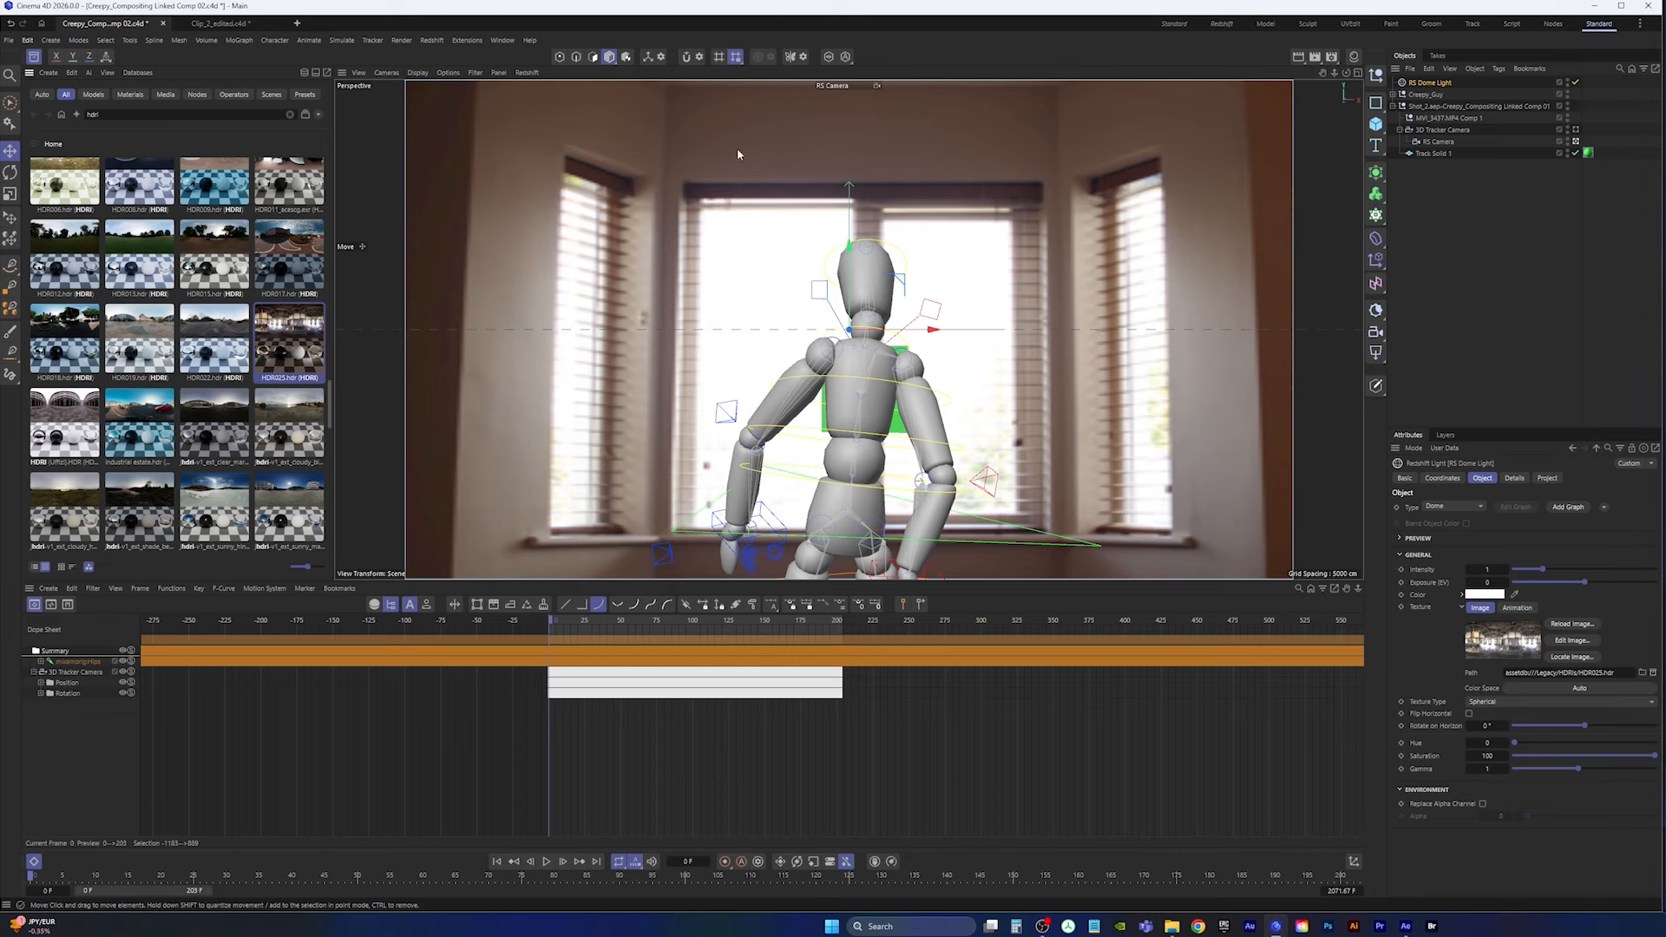
pyautogui.click(8, 41)
pyautogui.click(31, 189)
pyautogui.click(34, 58)
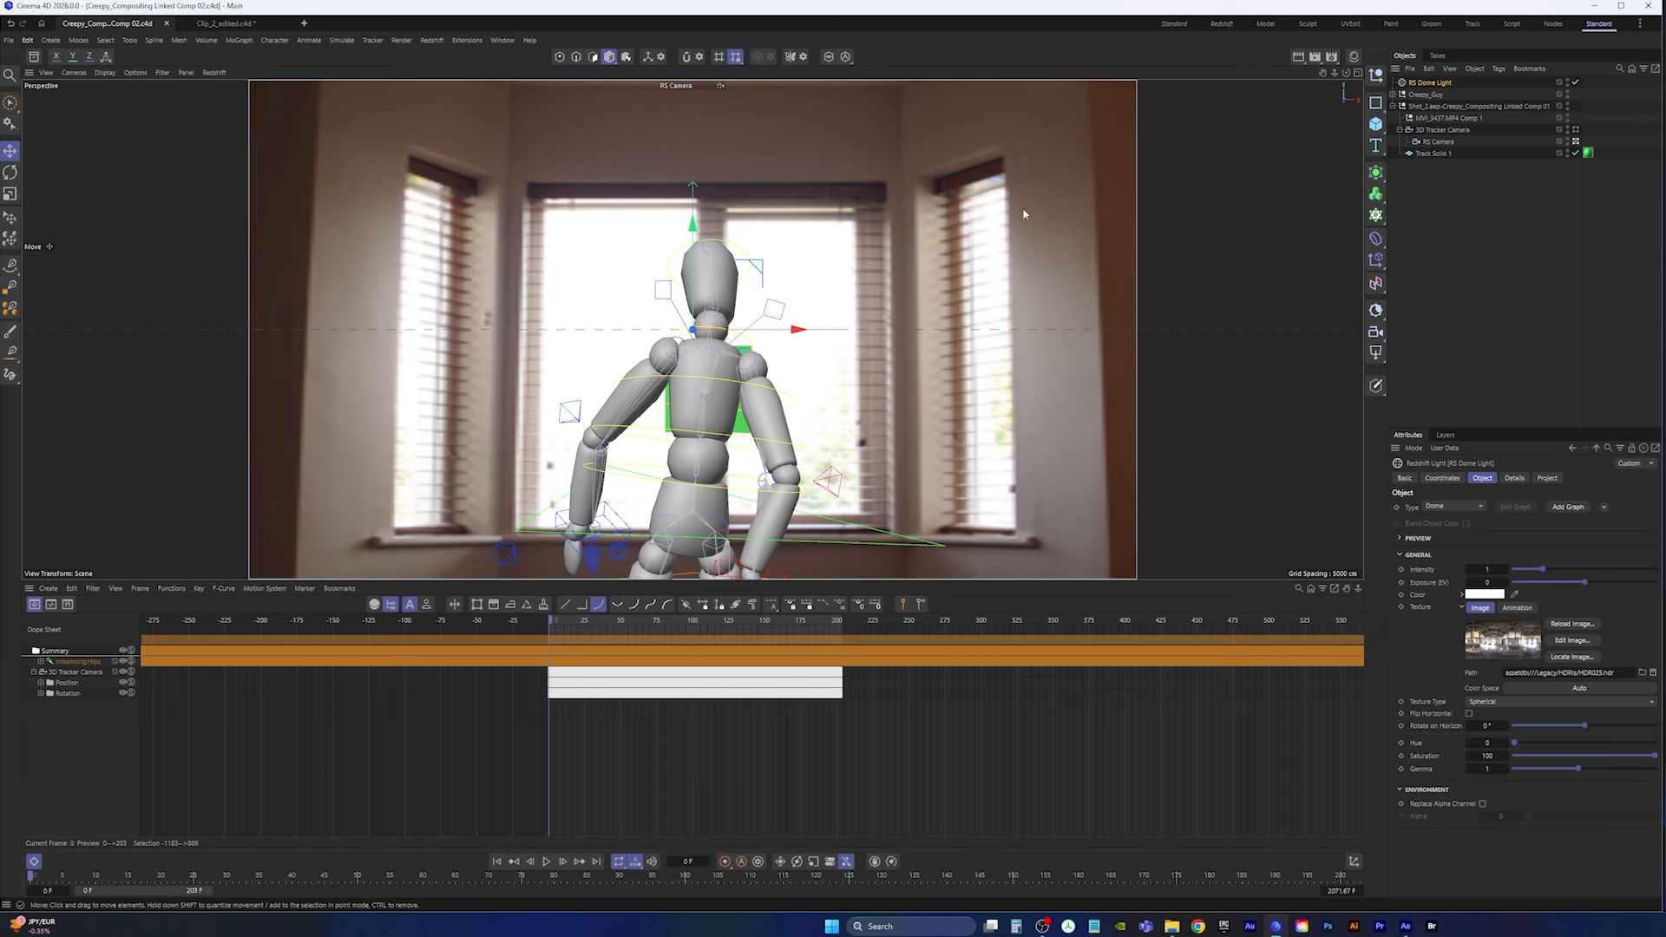
# Step: Switch to the Redshift layout and start the live render of the RS Camera view
pyautogui.click(1223, 25)
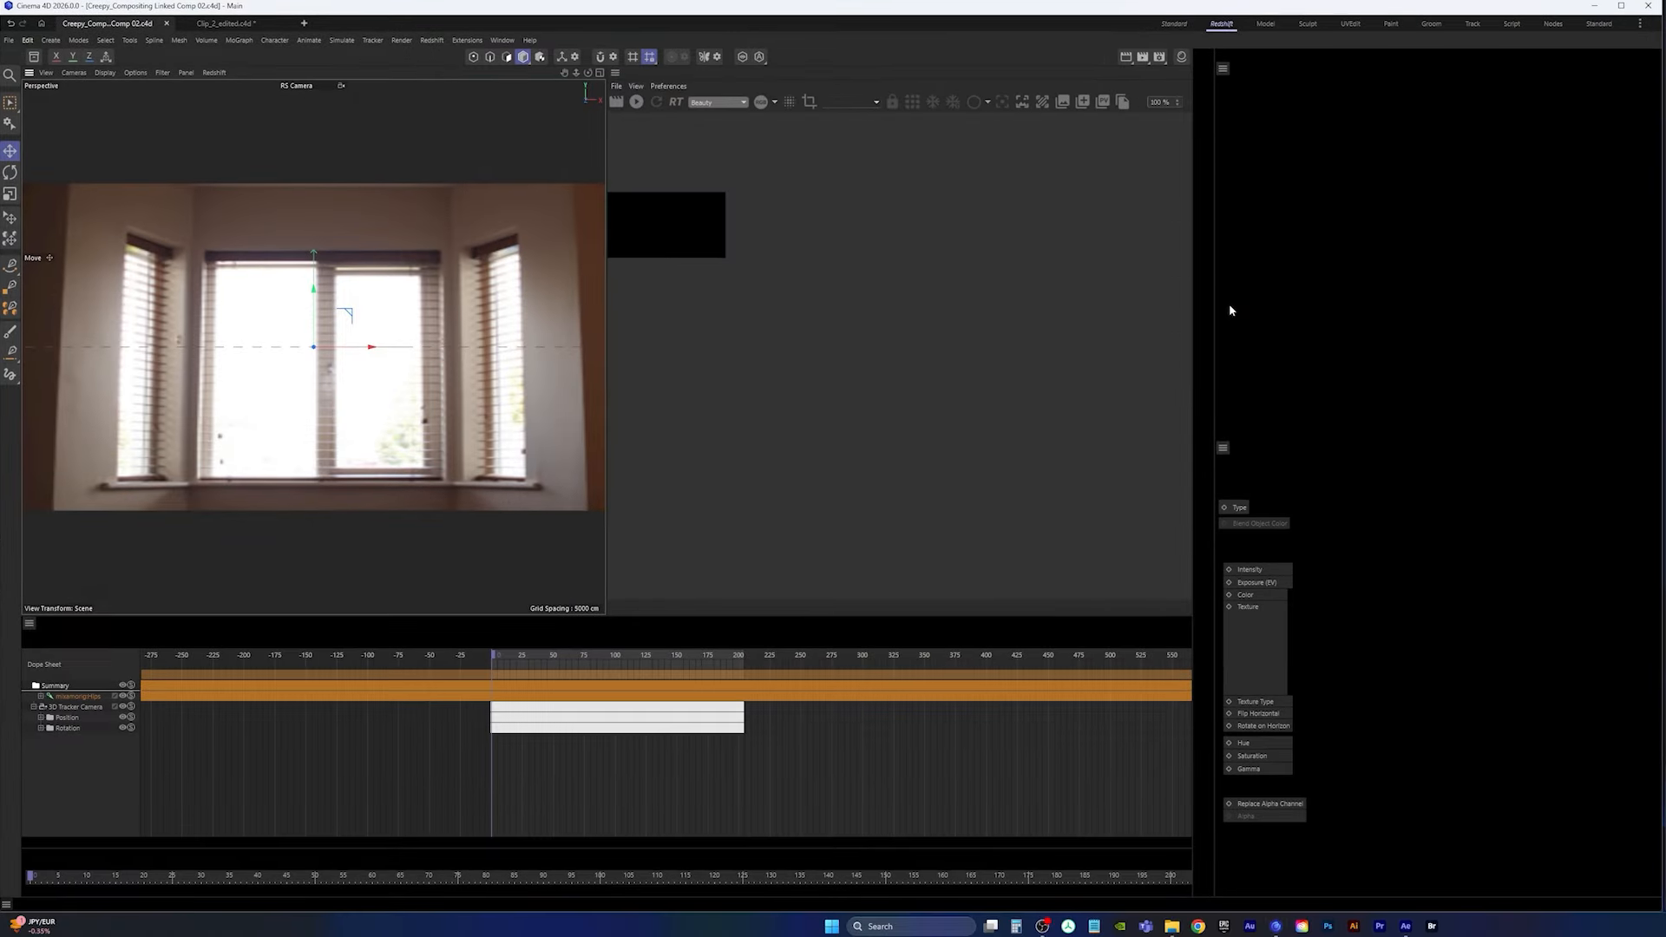
pyautogui.click(1173, 25)
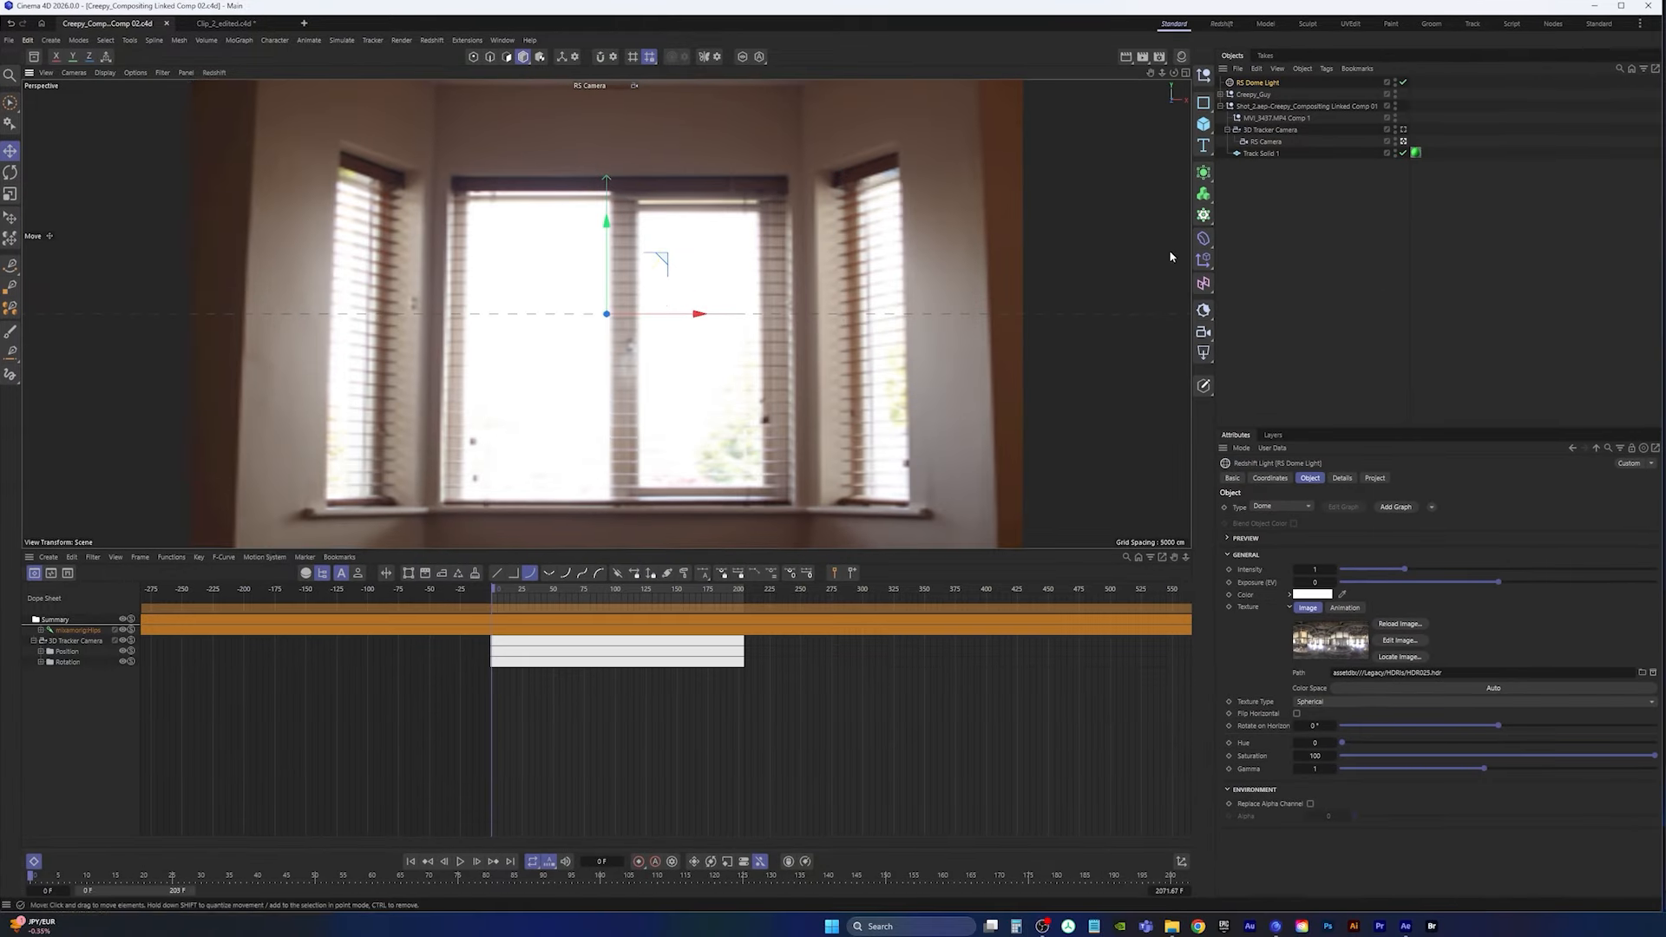
pyautogui.click(1223, 25)
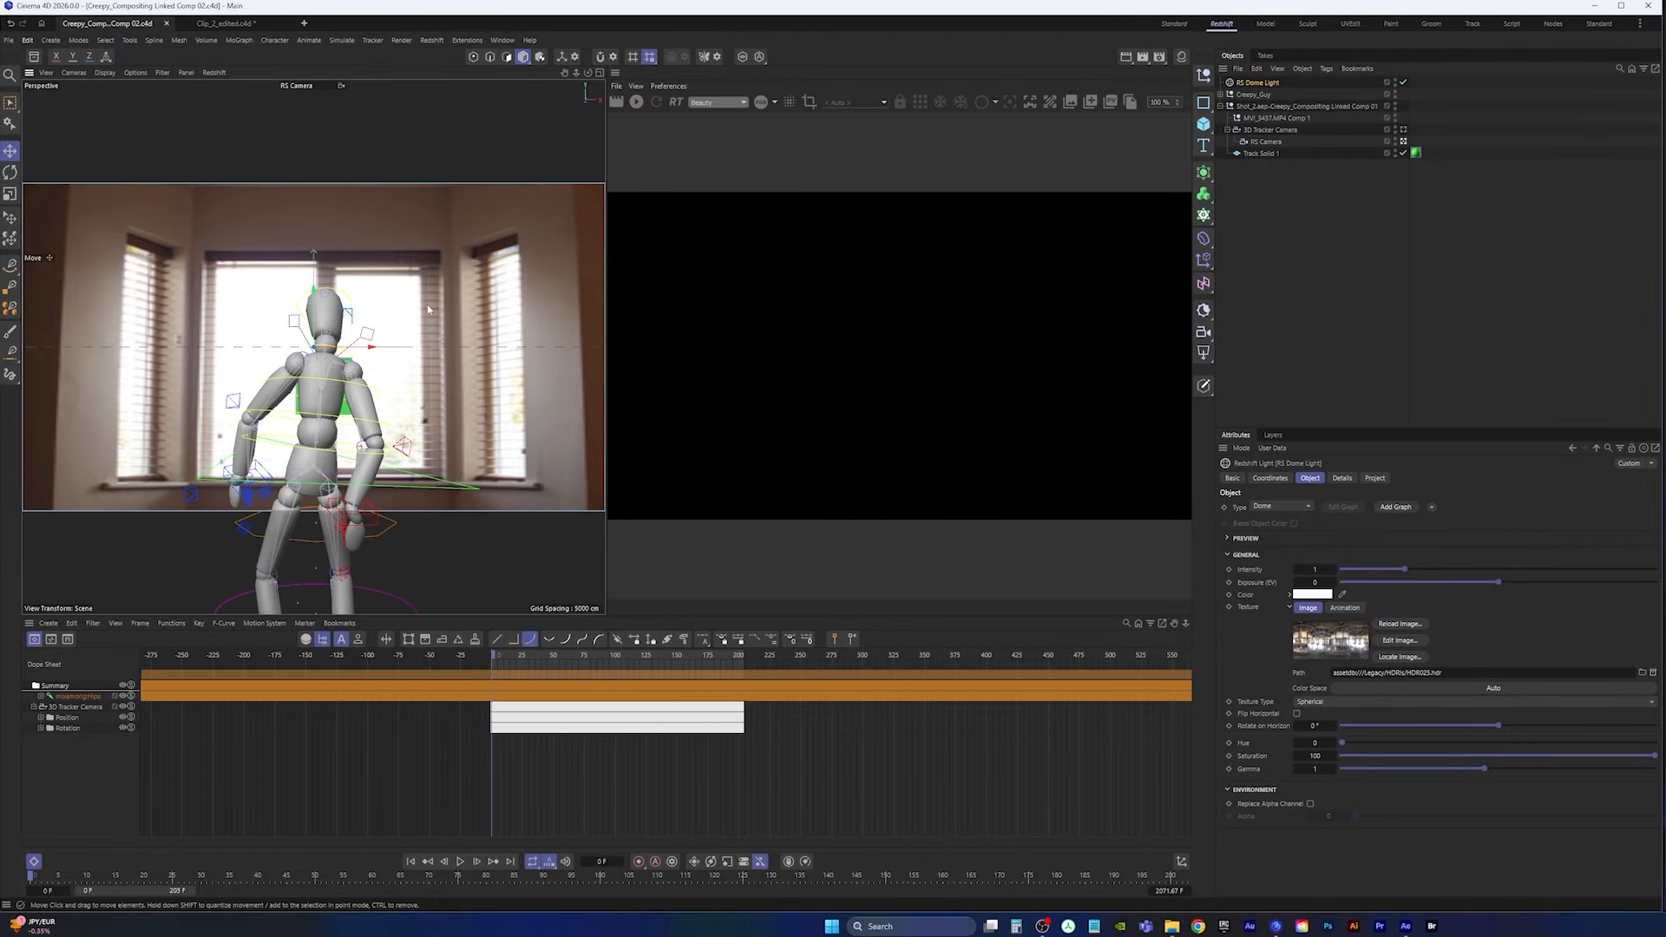
pyautogui.click(637, 102)
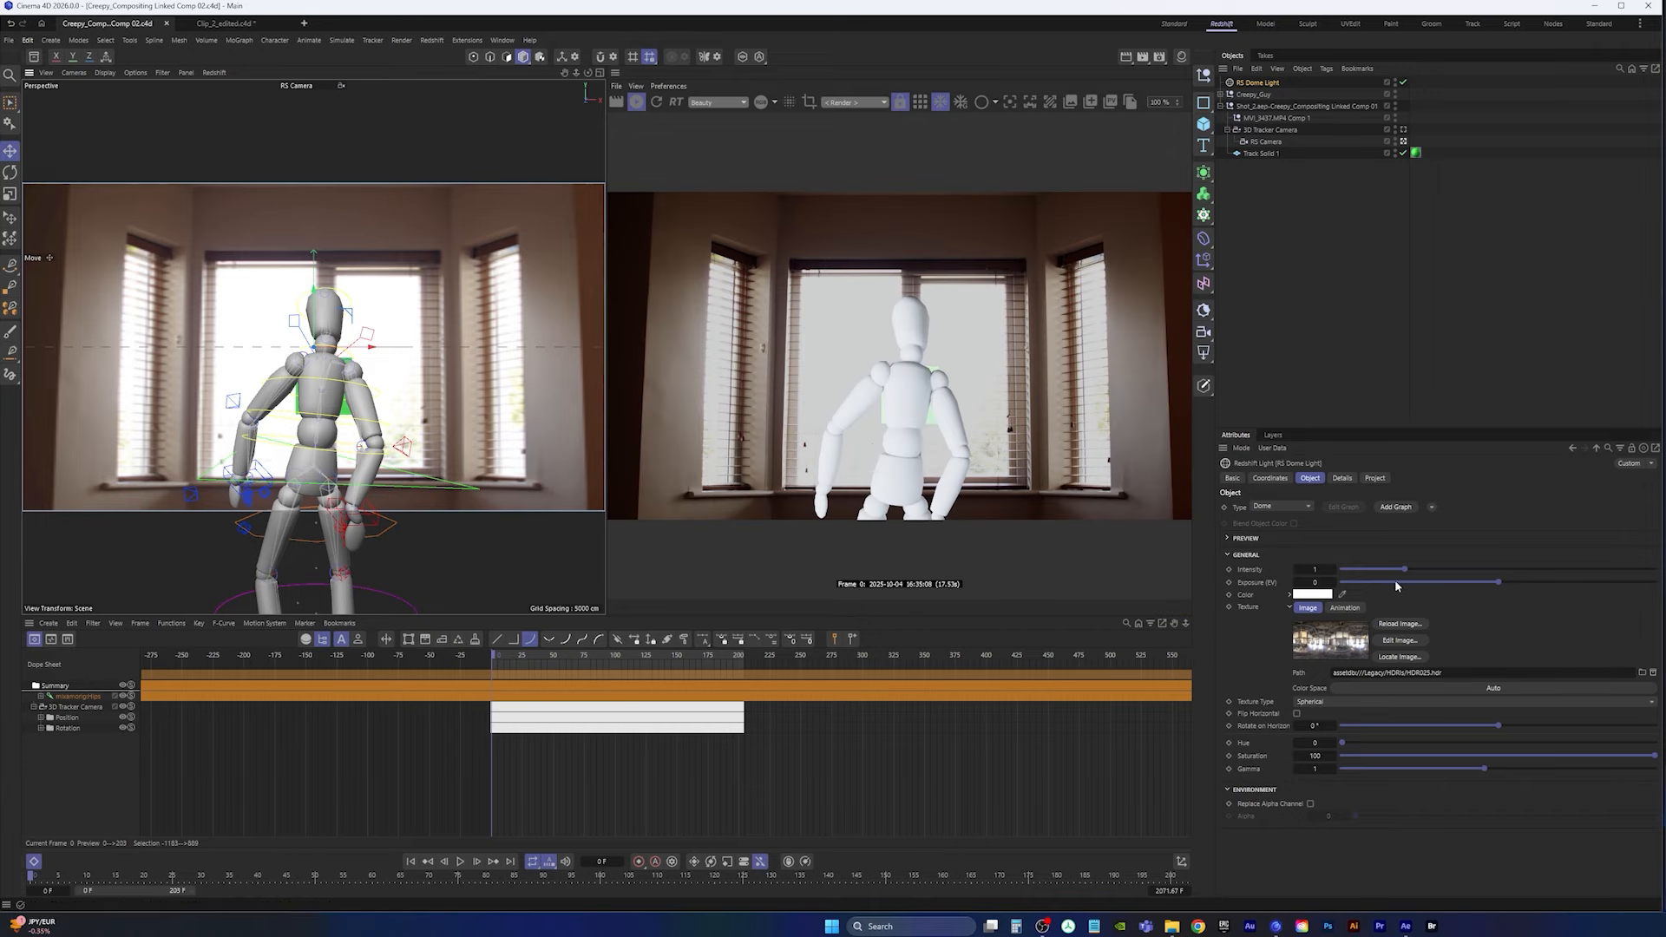
# Step: Set the dome light's intensity to about 0.77 and exposure to about -4.19, and rotate its heading to -59°
pyautogui.moveTo(1395, 585)
pyautogui.mouseDown()
pyautogui.moveTo(1418, 587)
pyautogui.moveTo(1393, 576)
pyautogui.mouseUp()
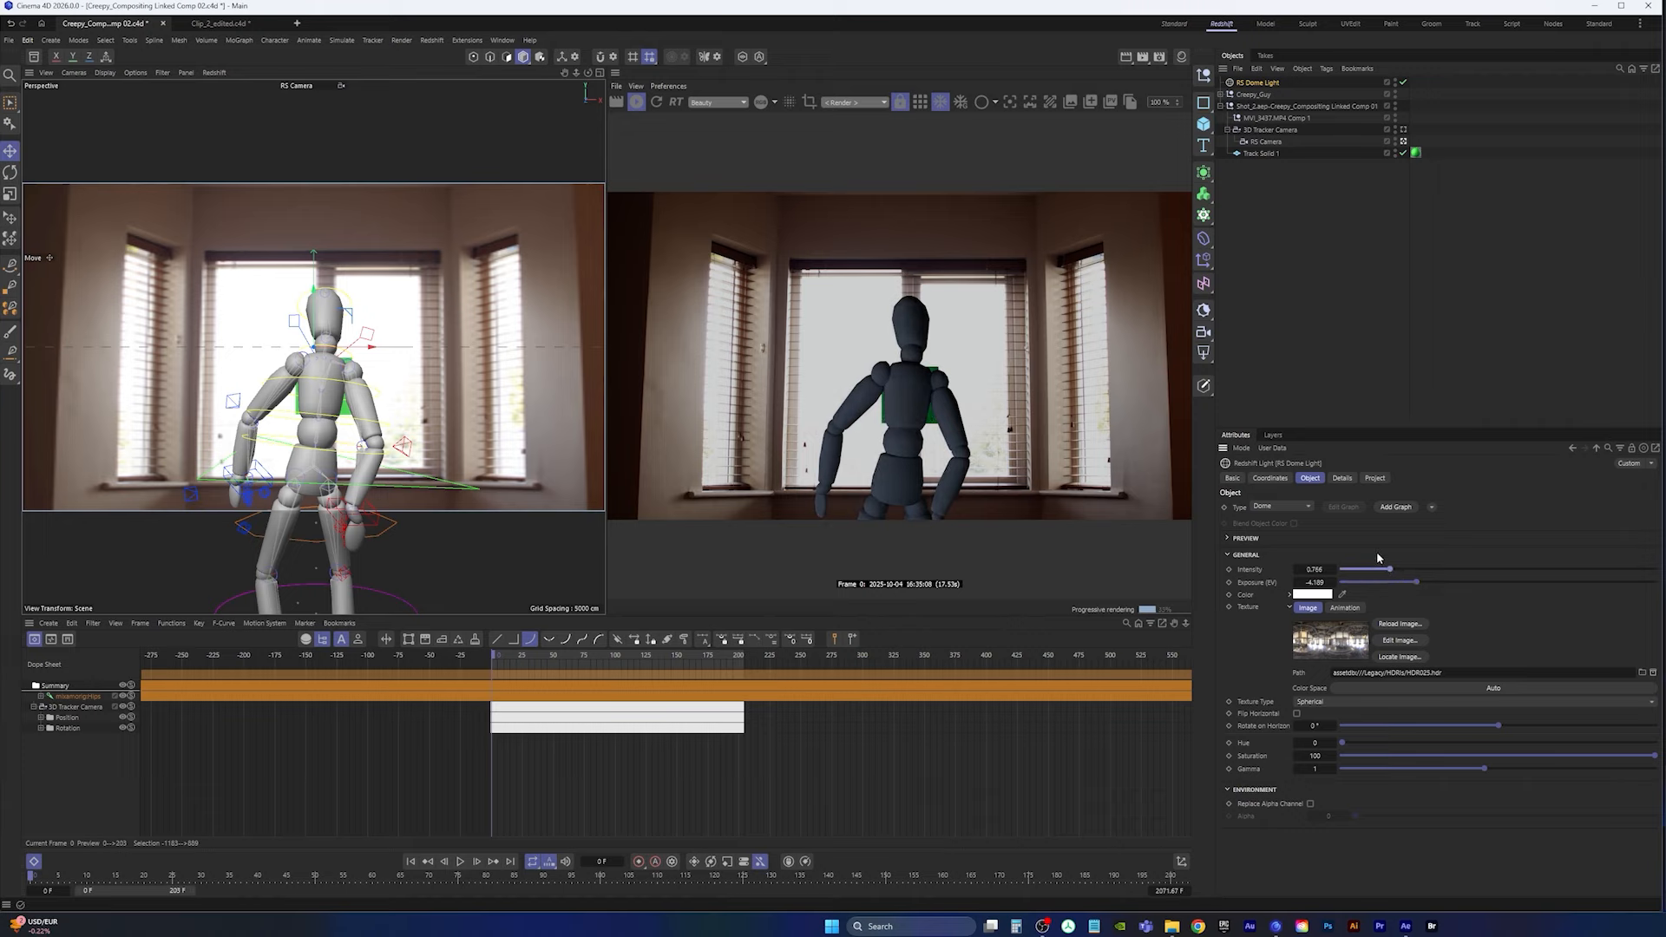
pyautogui.click(1269, 478)
pyautogui.moveTo(1354, 522); pyautogui.dragTo(1315, 522)
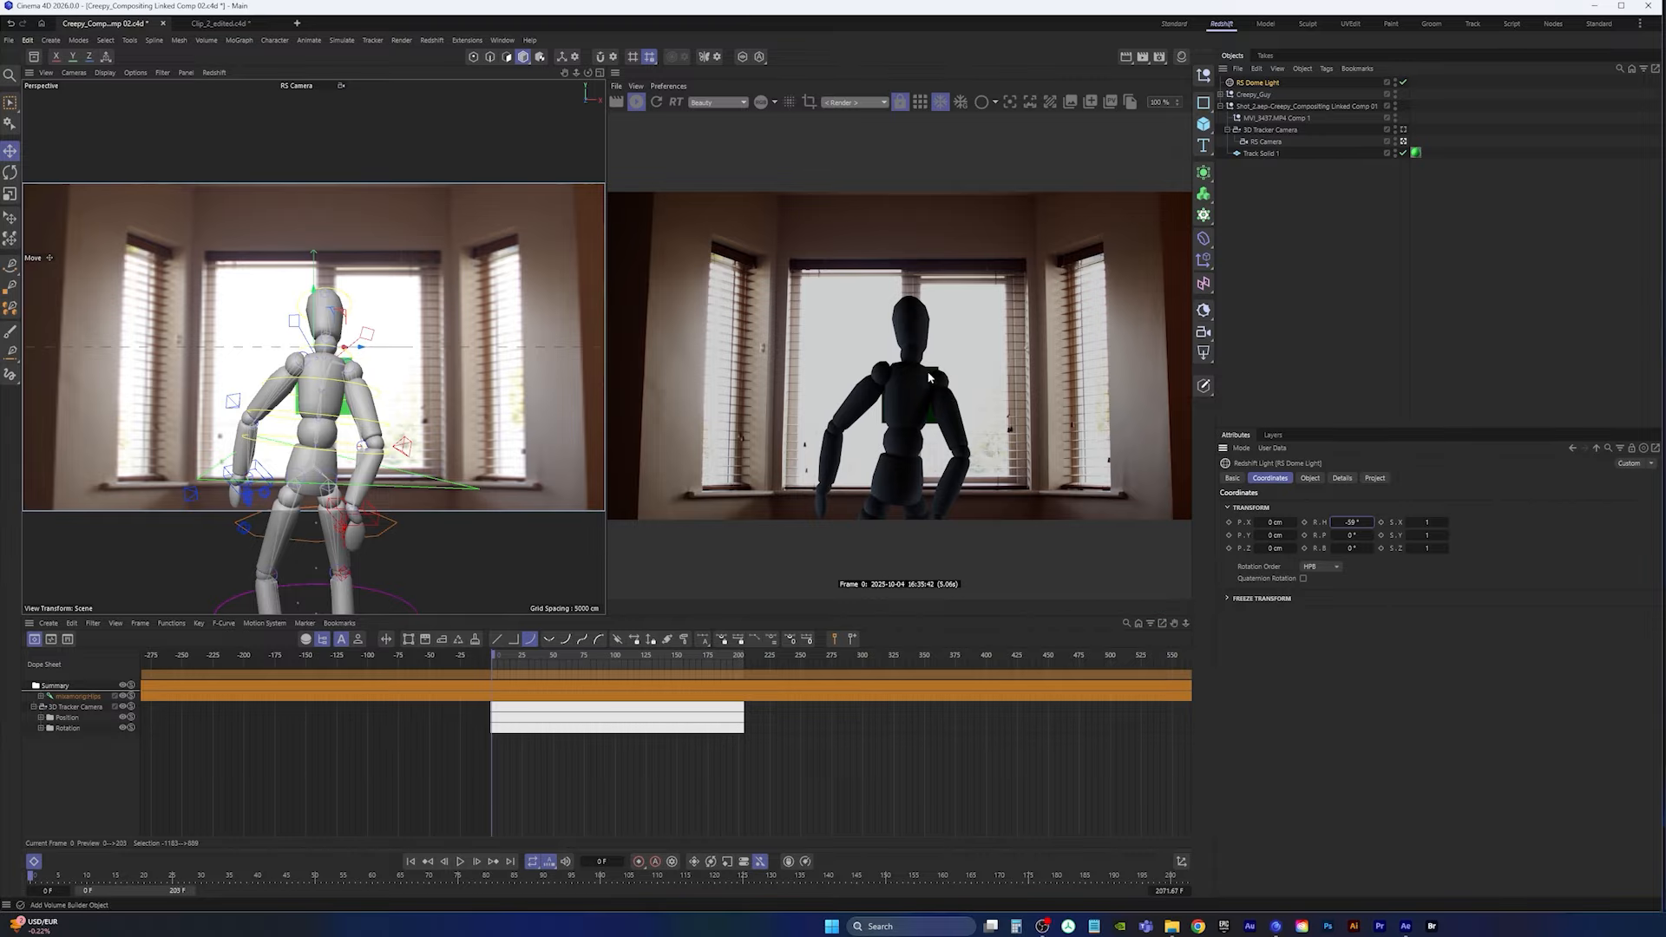
# Step: Disable Track Solid 1 so it is left out of the render, and save the scene
pyautogui.click(1261, 153)
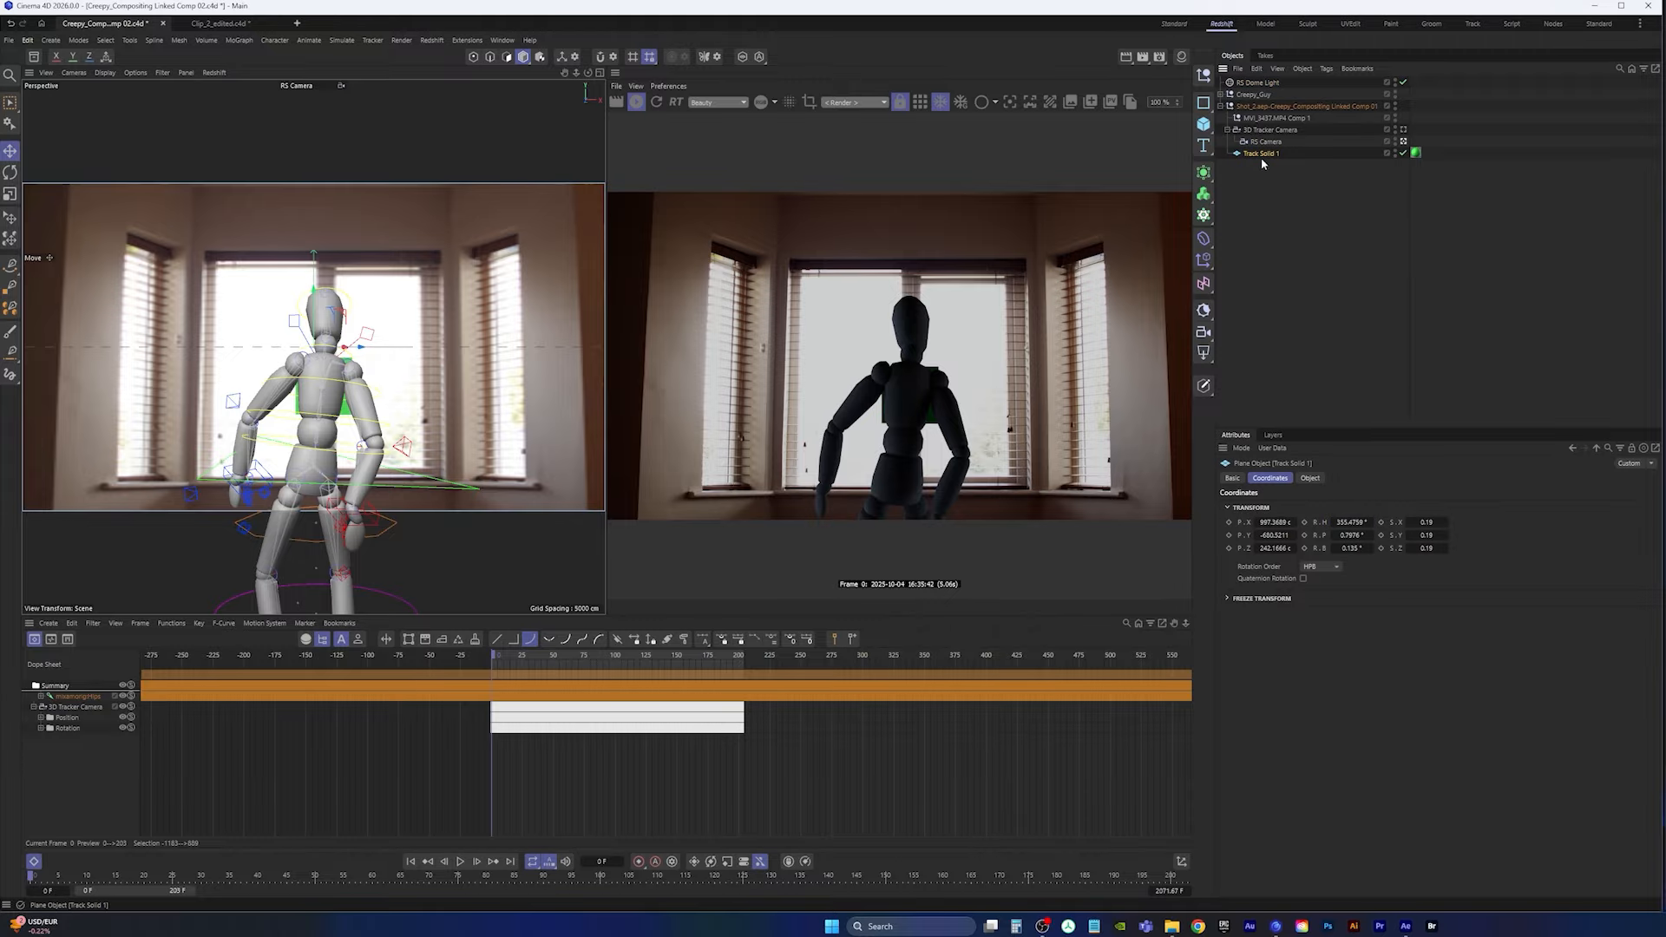
pyautogui.click(1402, 154)
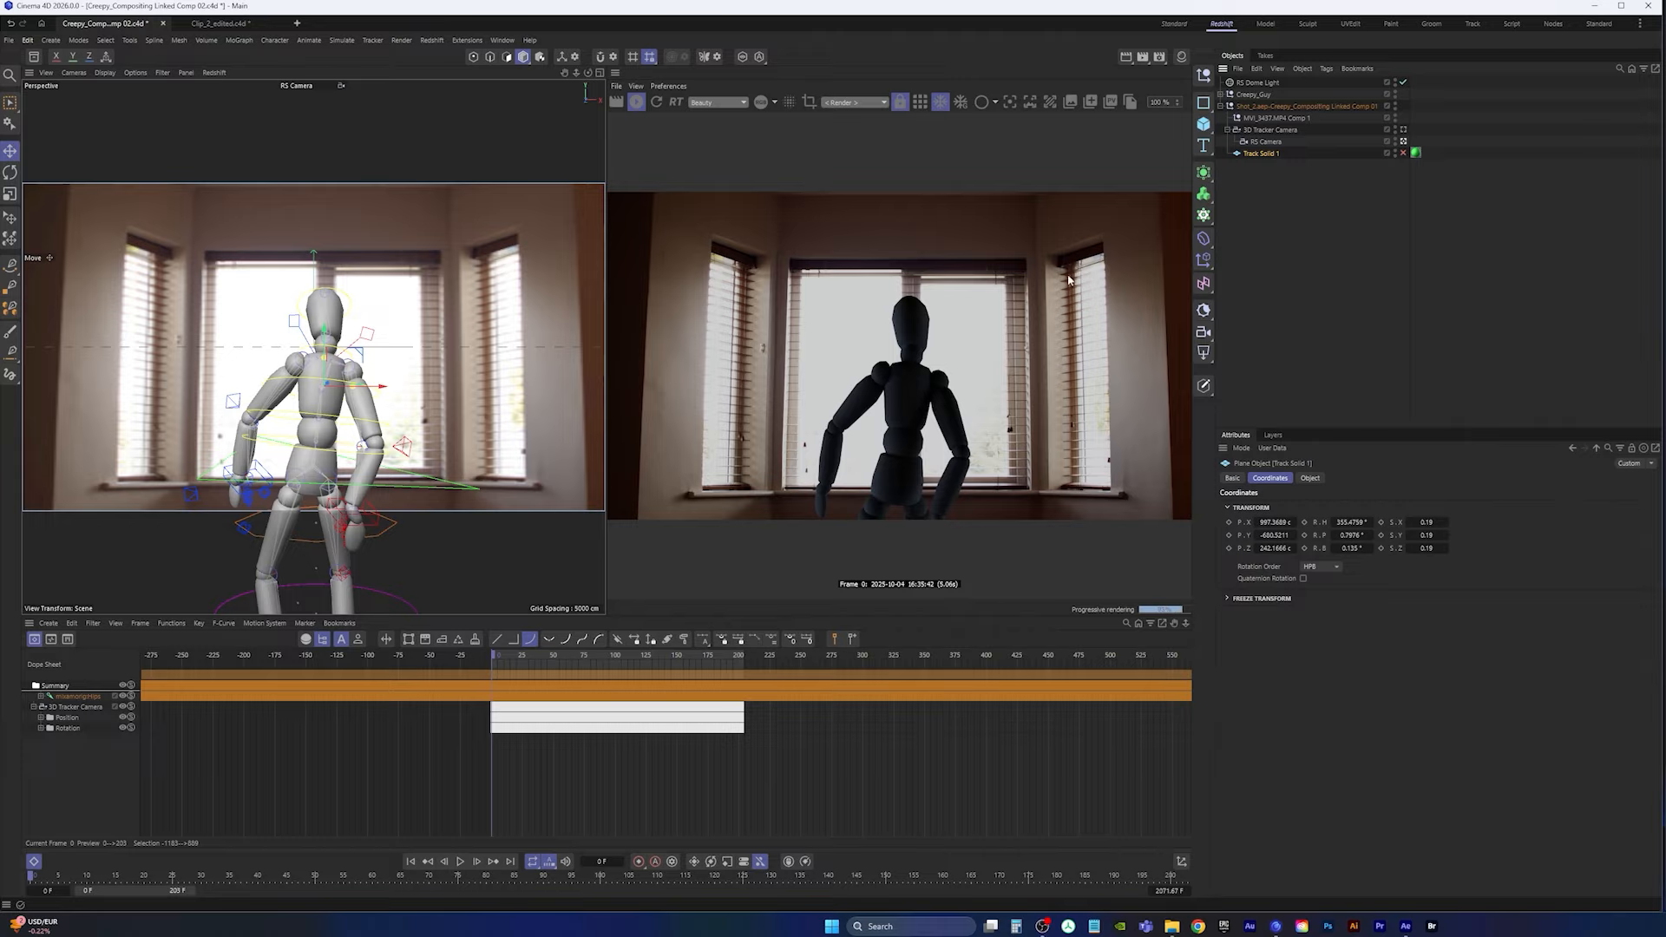
pyautogui.click(9, 40)
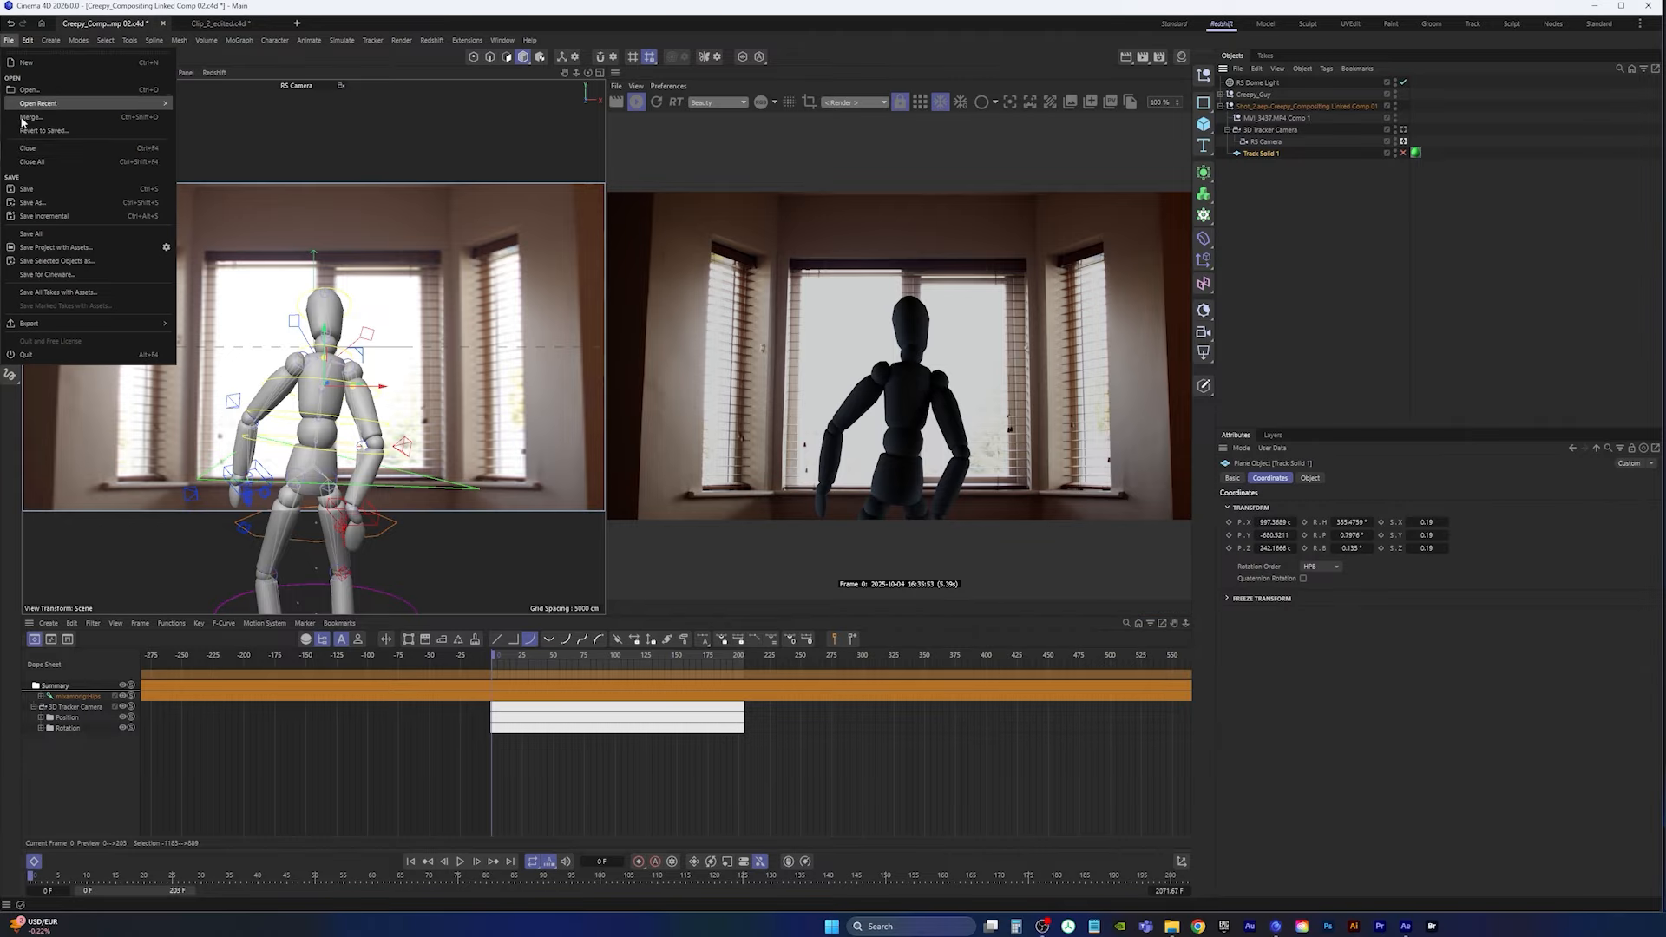
pyautogui.click(26, 189)
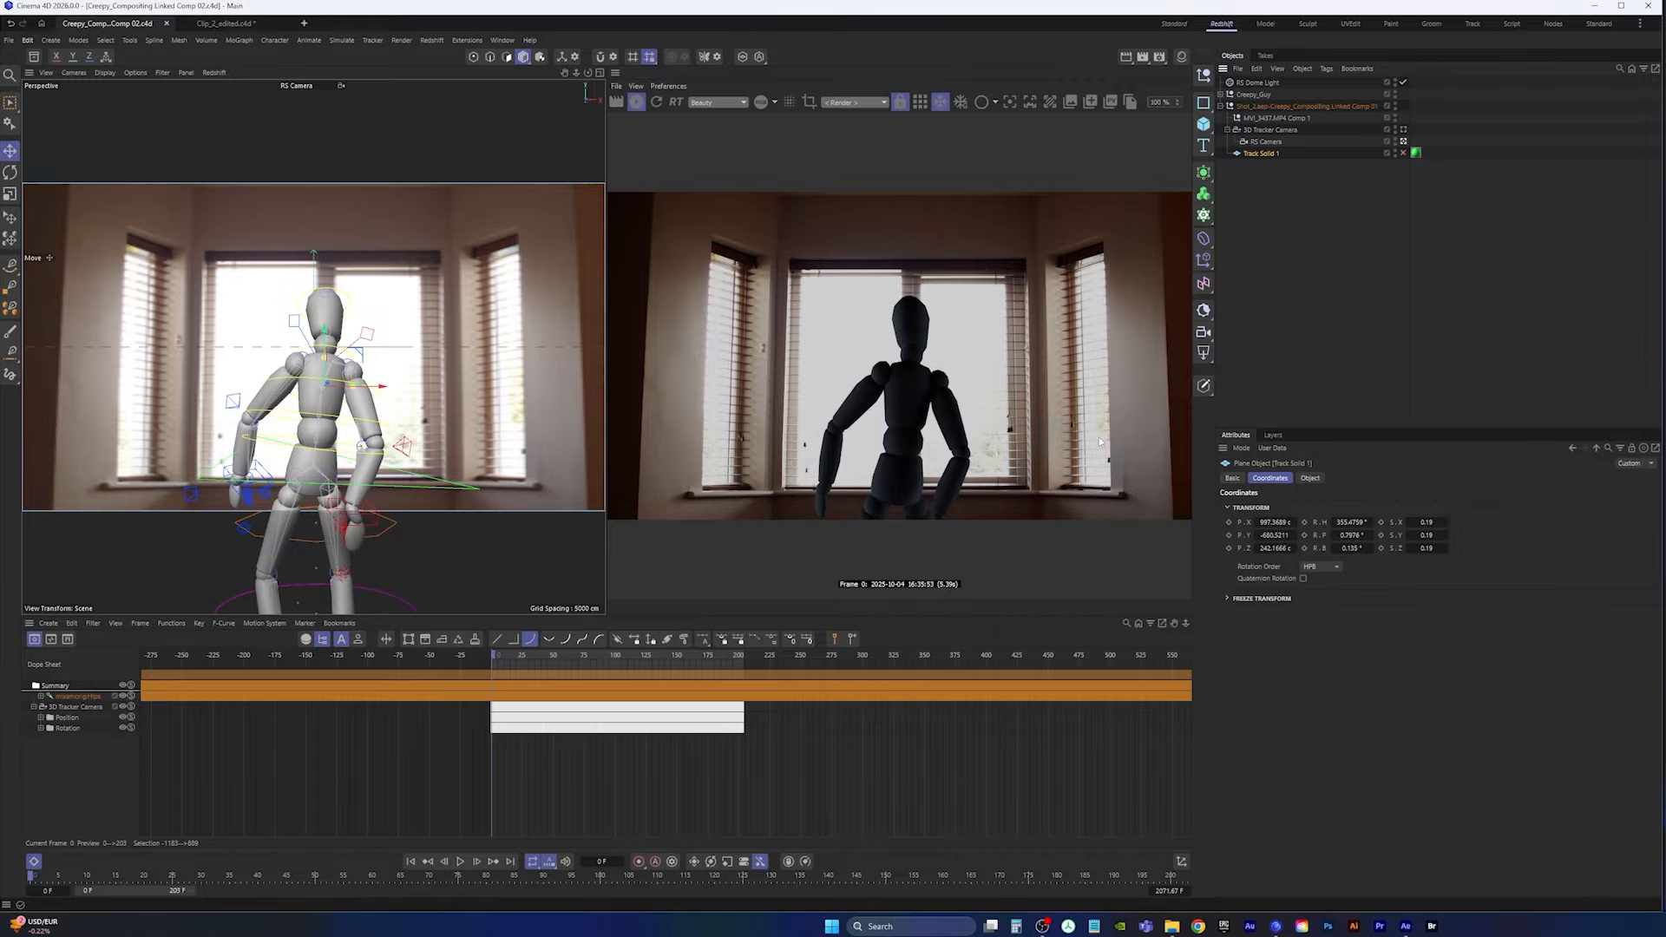
# Step: Reopen the Asset Browser, restrict it to materials and search for "wood oak"
pyautogui.click(34, 57)
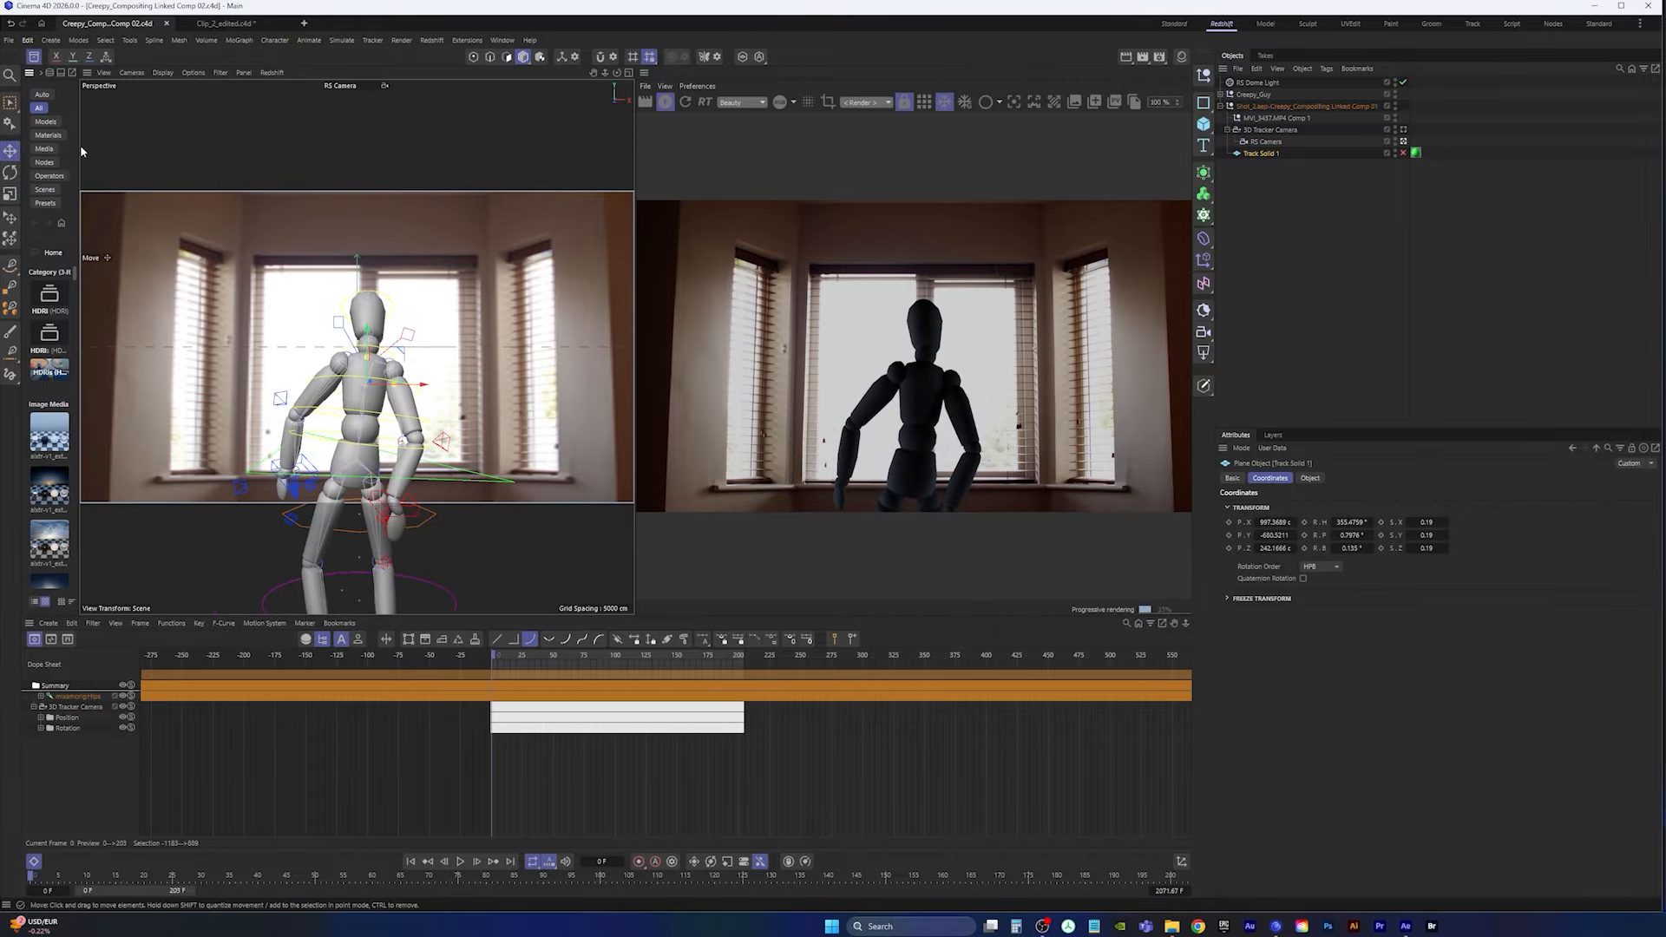
pyautogui.moveTo(81, 152); pyautogui.dragTo(247, 143)
pyautogui.click(130, 94)
pyautogui.click(107, 129)
pyautogui.write('hdr')
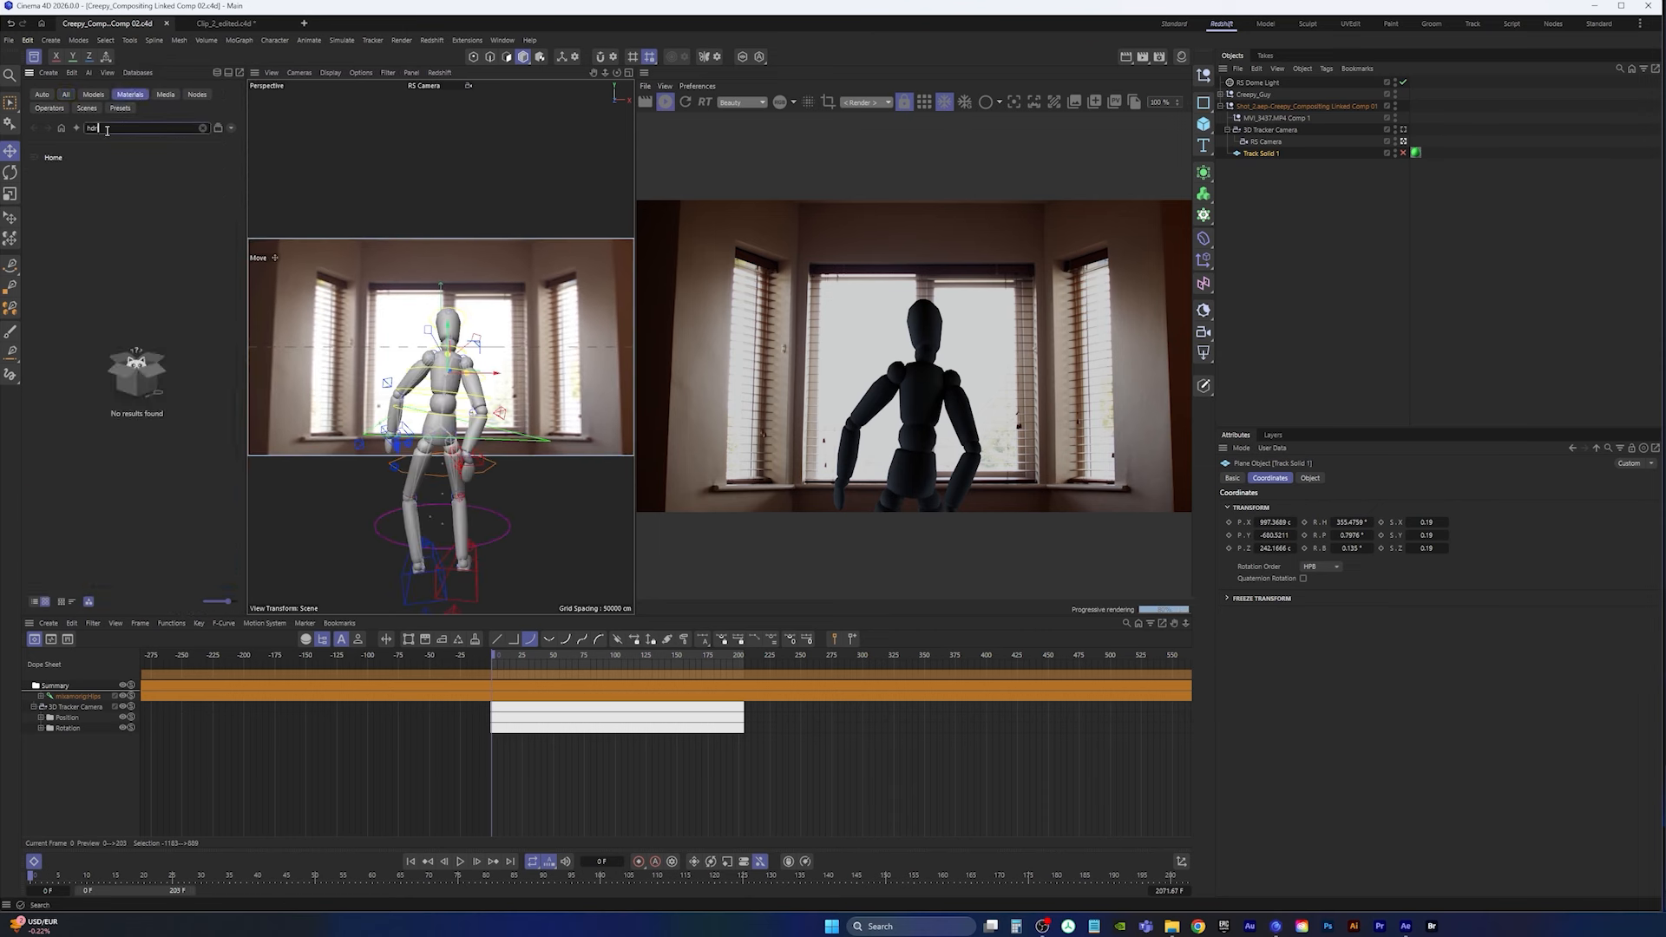
pyautogui.press('BackSpace')
pyautogui.press('BackSpace')
pyautogui.press('BackSpace')
pyautogui.write('wood')
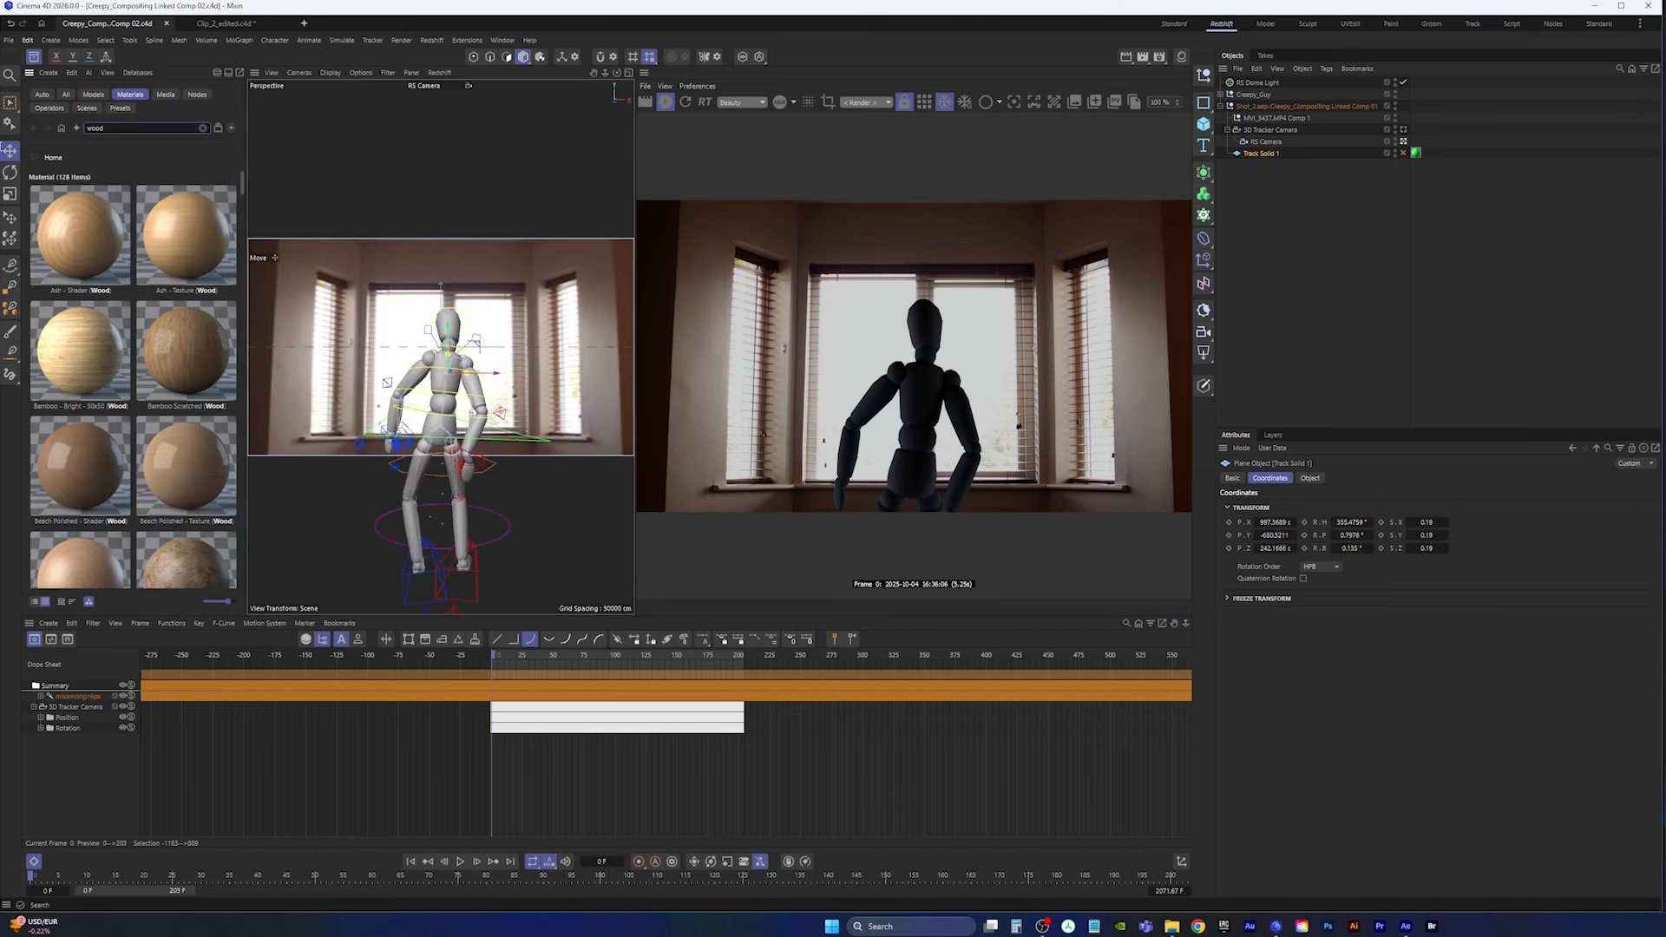
pyautogui.write(' oak')
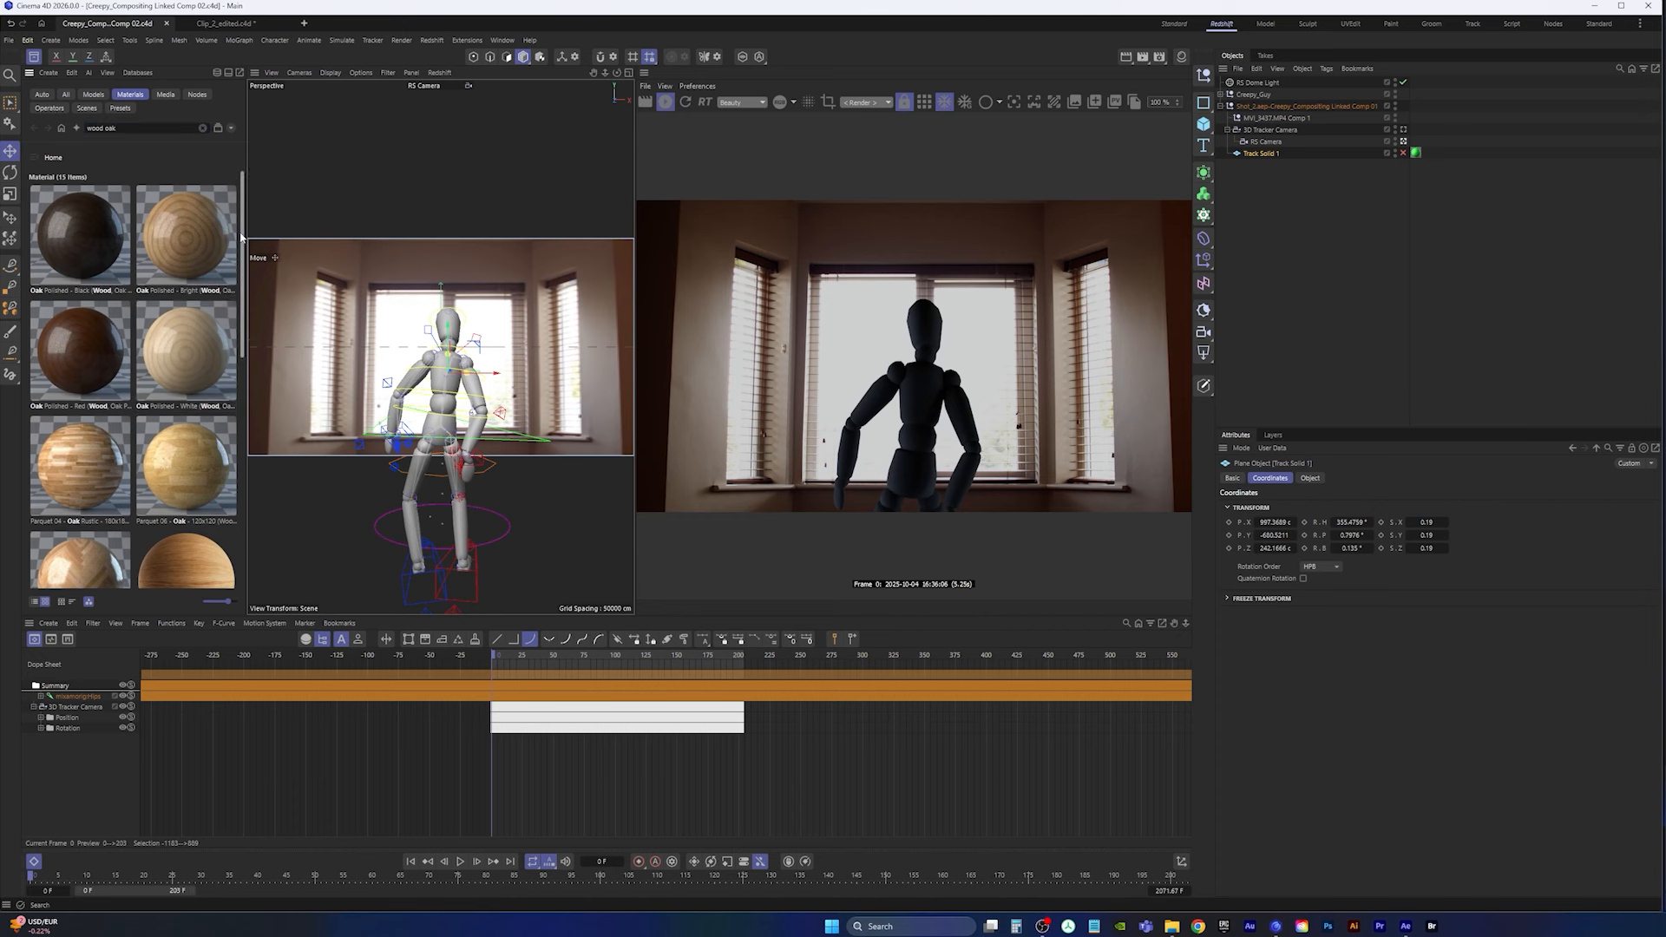
# Step: Load the Wood Oak 001 200cm material, show the scene's materials and apply the wood to Creepy_Guy
pyautogui.moveTo(241, 237); pyautogui.dragTo(242, 342)
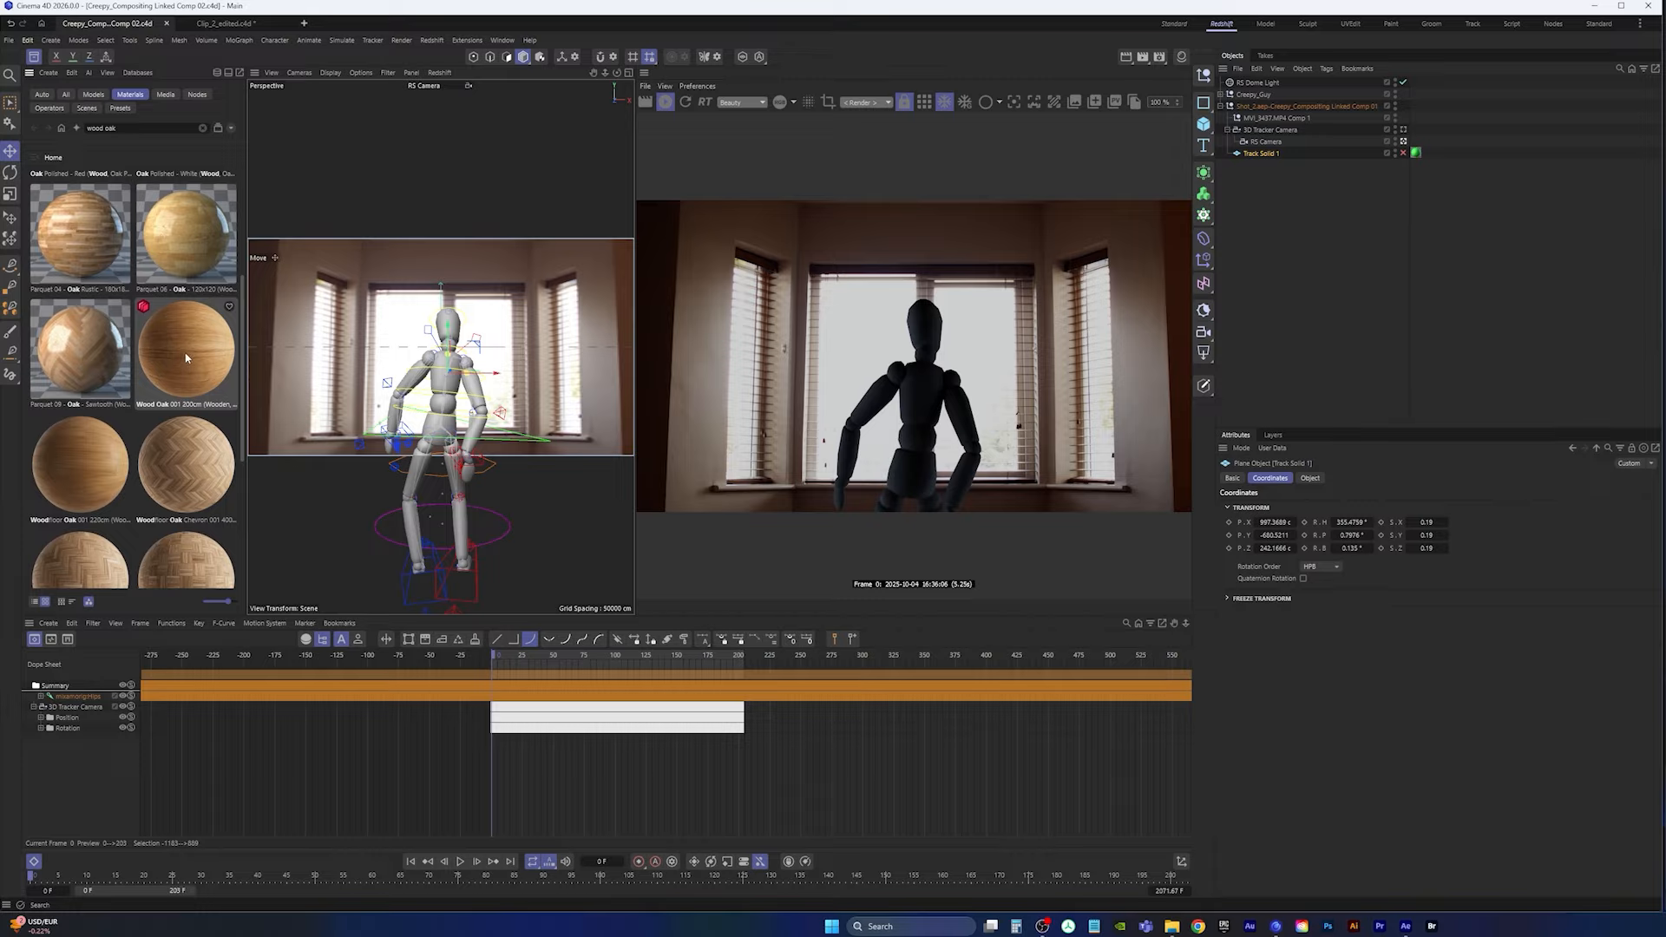
pyautogui.doubleClick(185, 356)
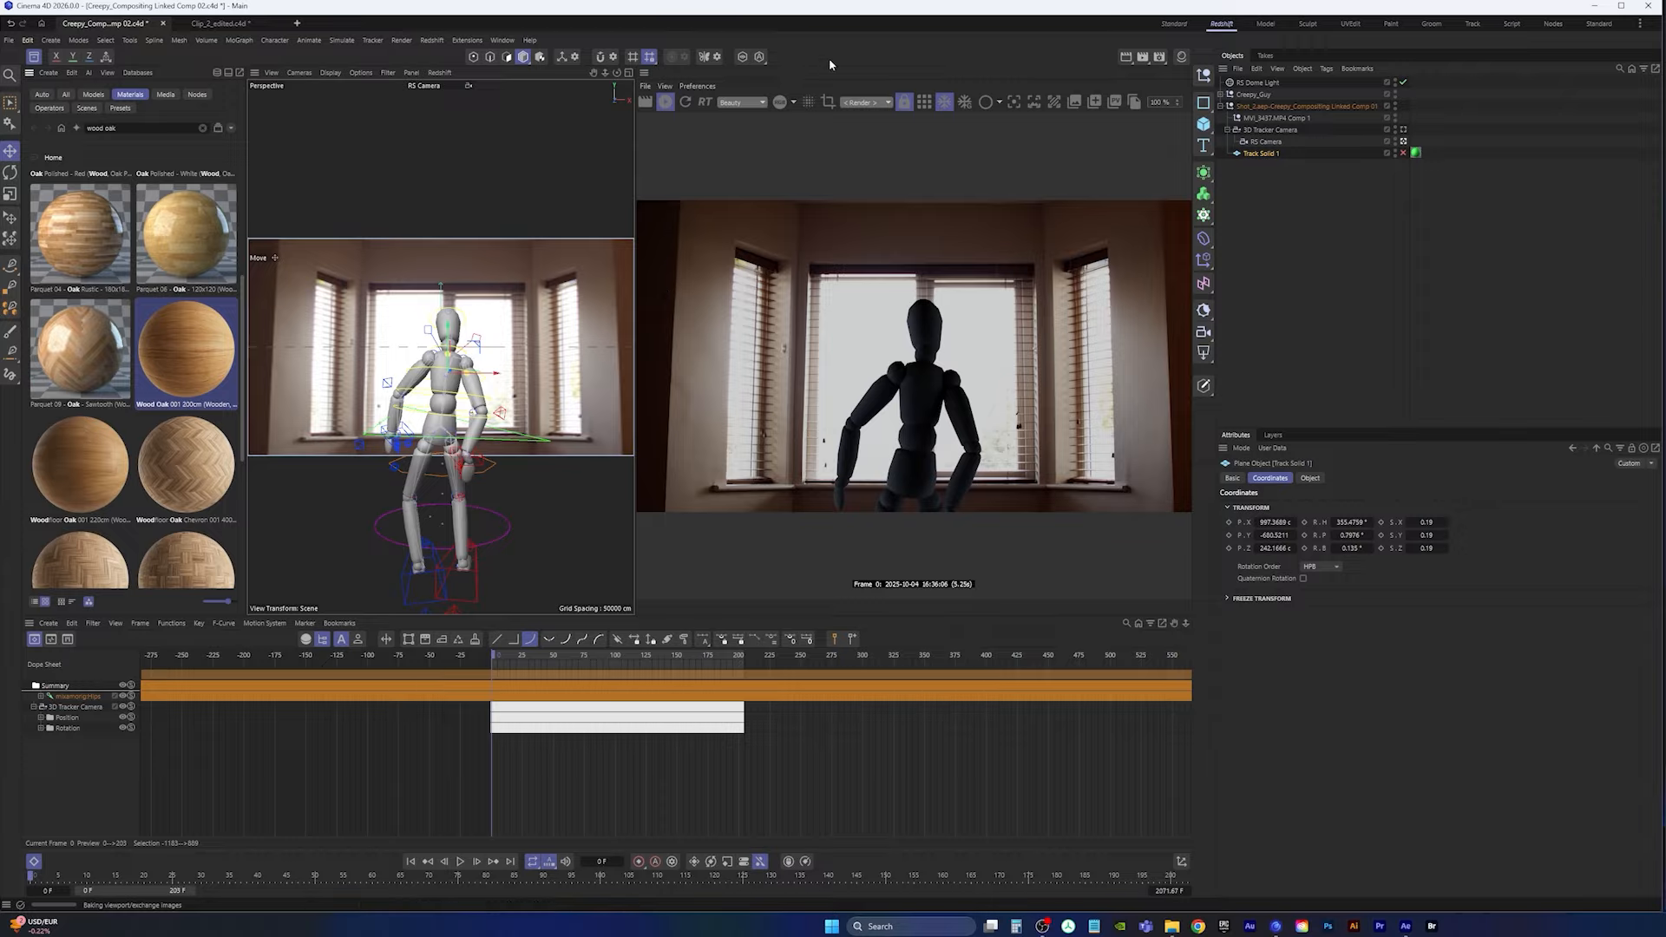
pyautogui.click(1175, 58)
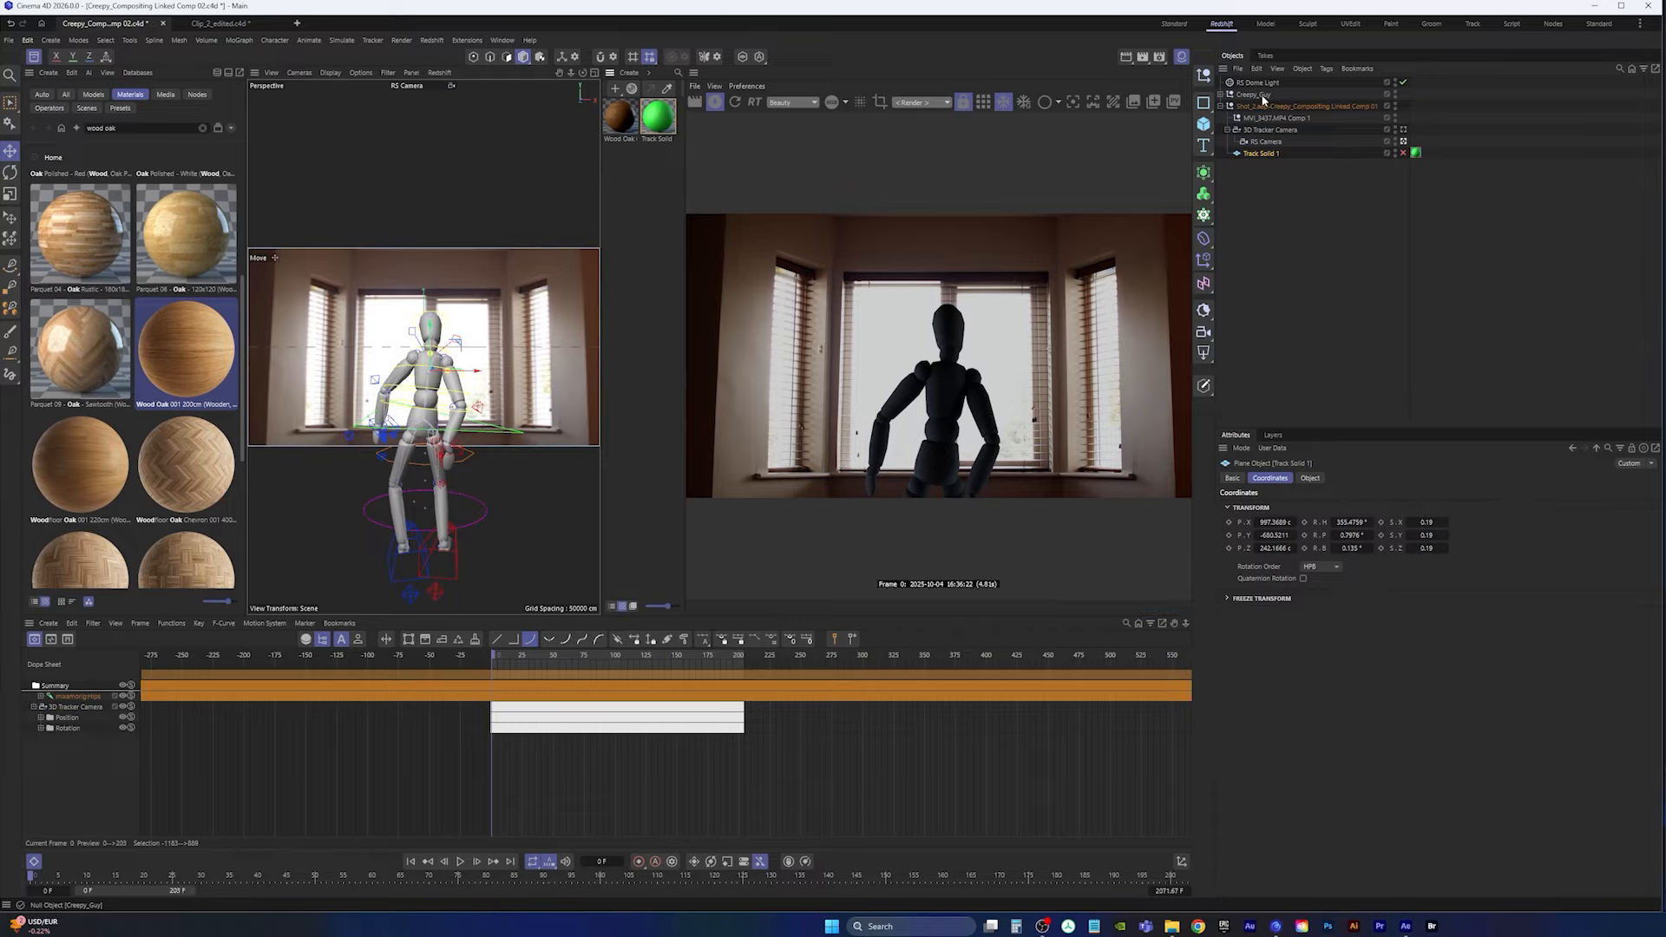
pyautogui.moveTo(1239, 95); pyautogui.dragTo(1254, 96)
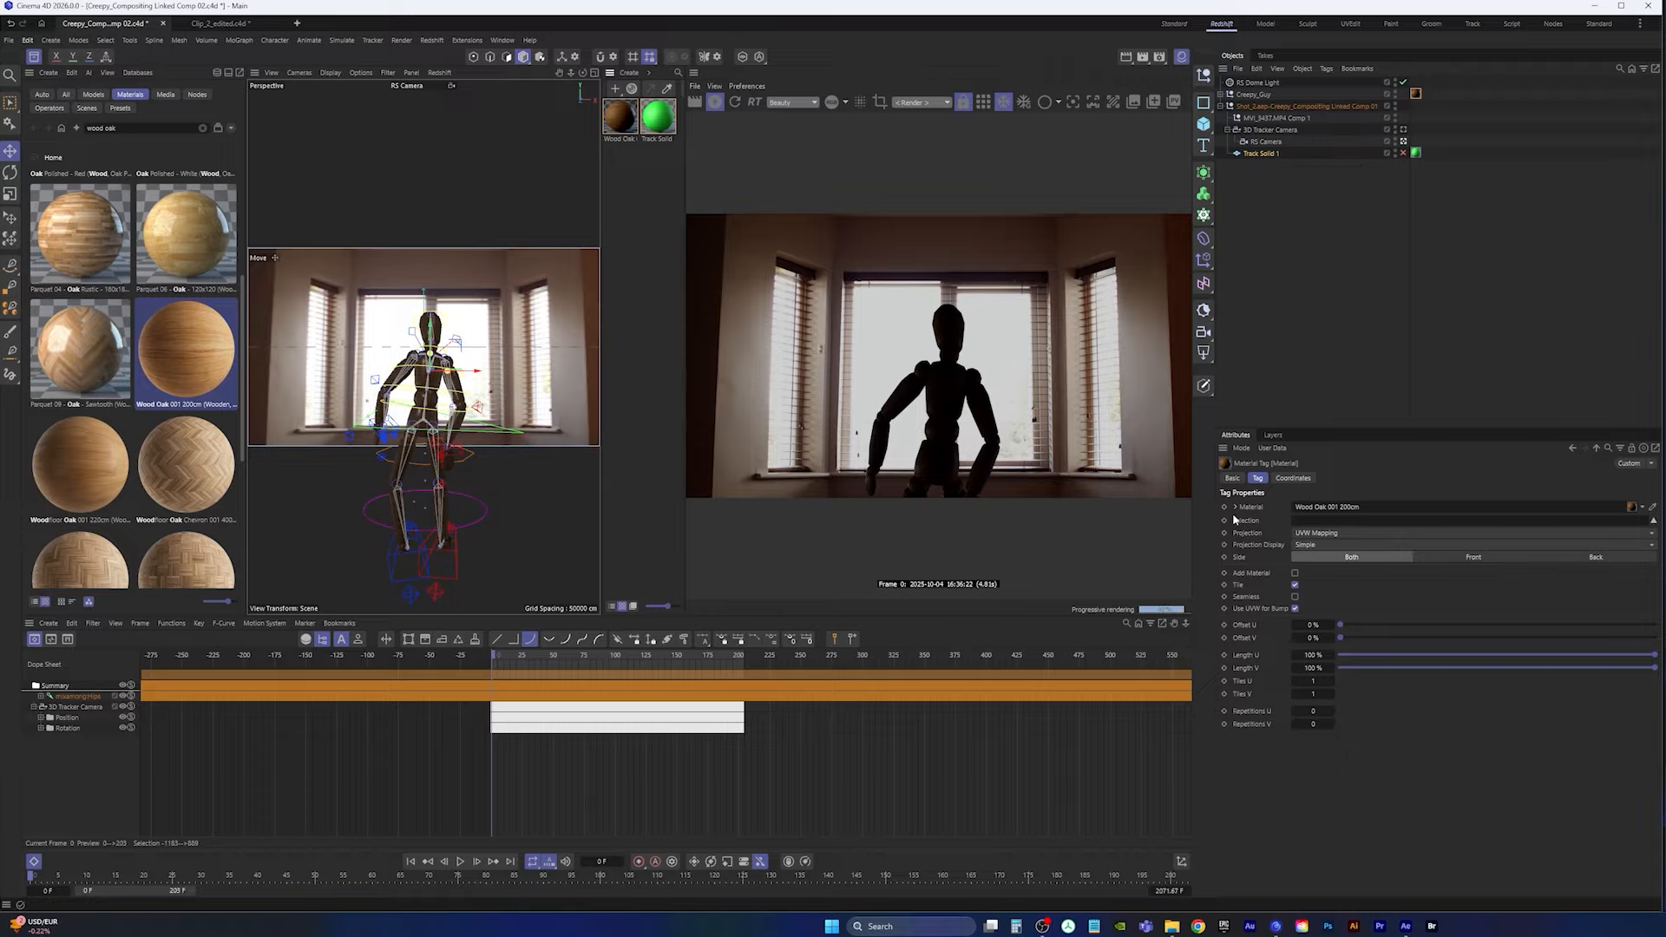
# Step: Brighten the RS Dome Light to intensity about 1.03 and exposure about -2.53, close the Asset Browser and save the scene
pyautogui.click(1258, 83)
pyautogui.click(1310, 478)
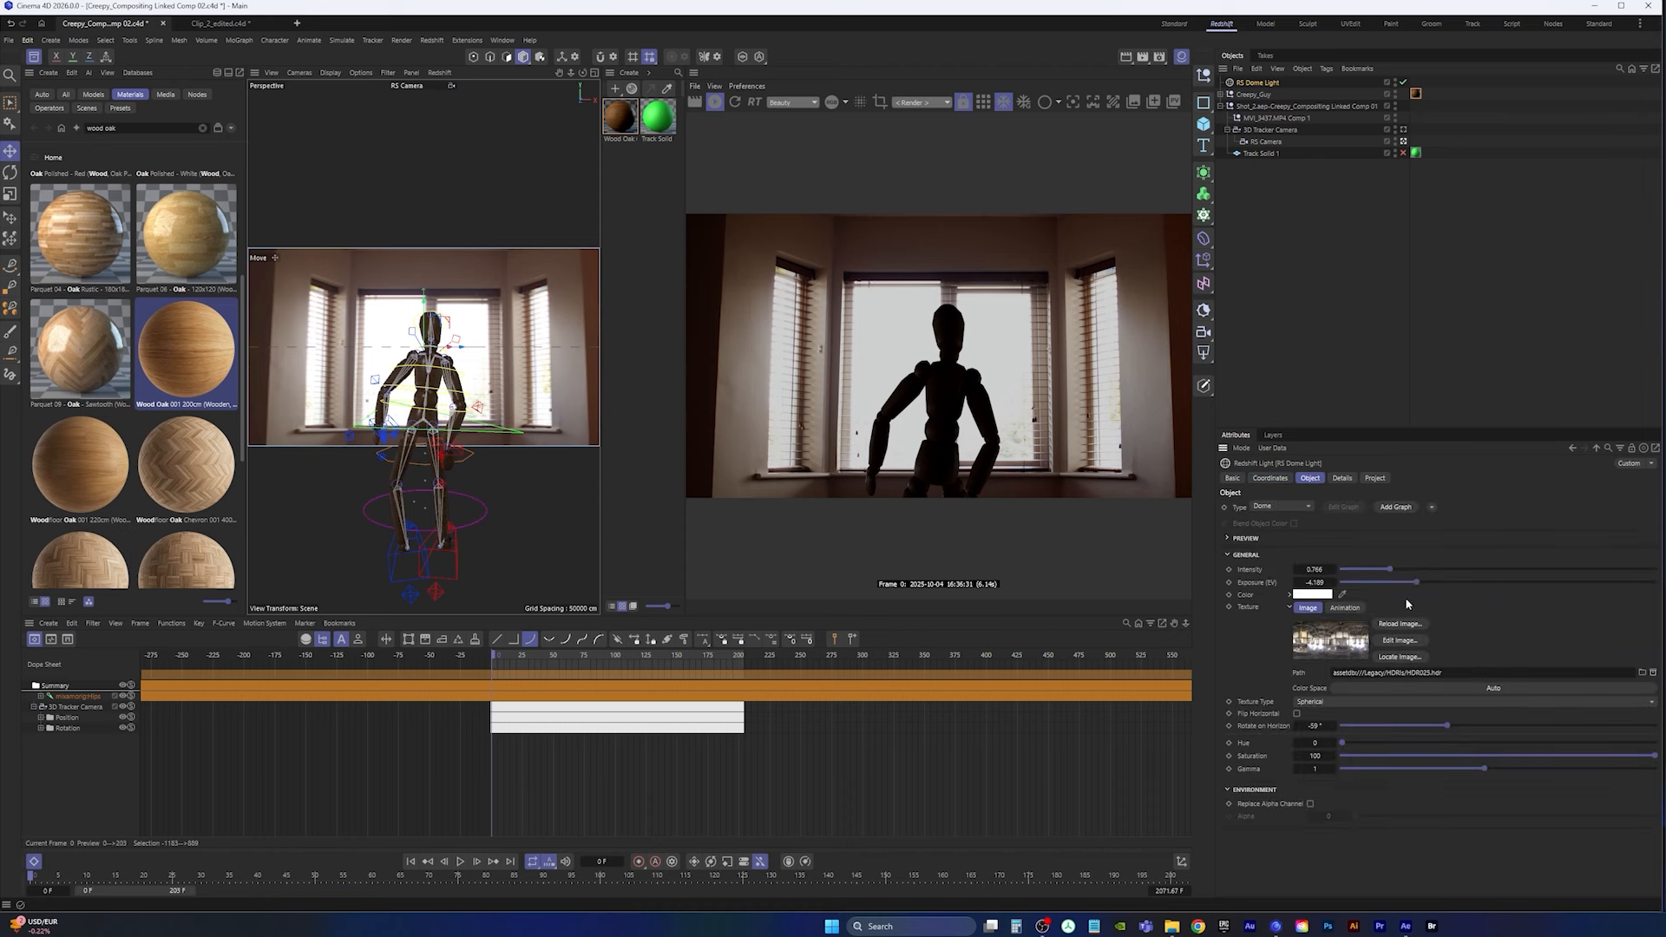
pyautogui.click(1407, 569)
pyautogui.moveTo(1416, 582); pyautogui.dragTo(1480, 581)
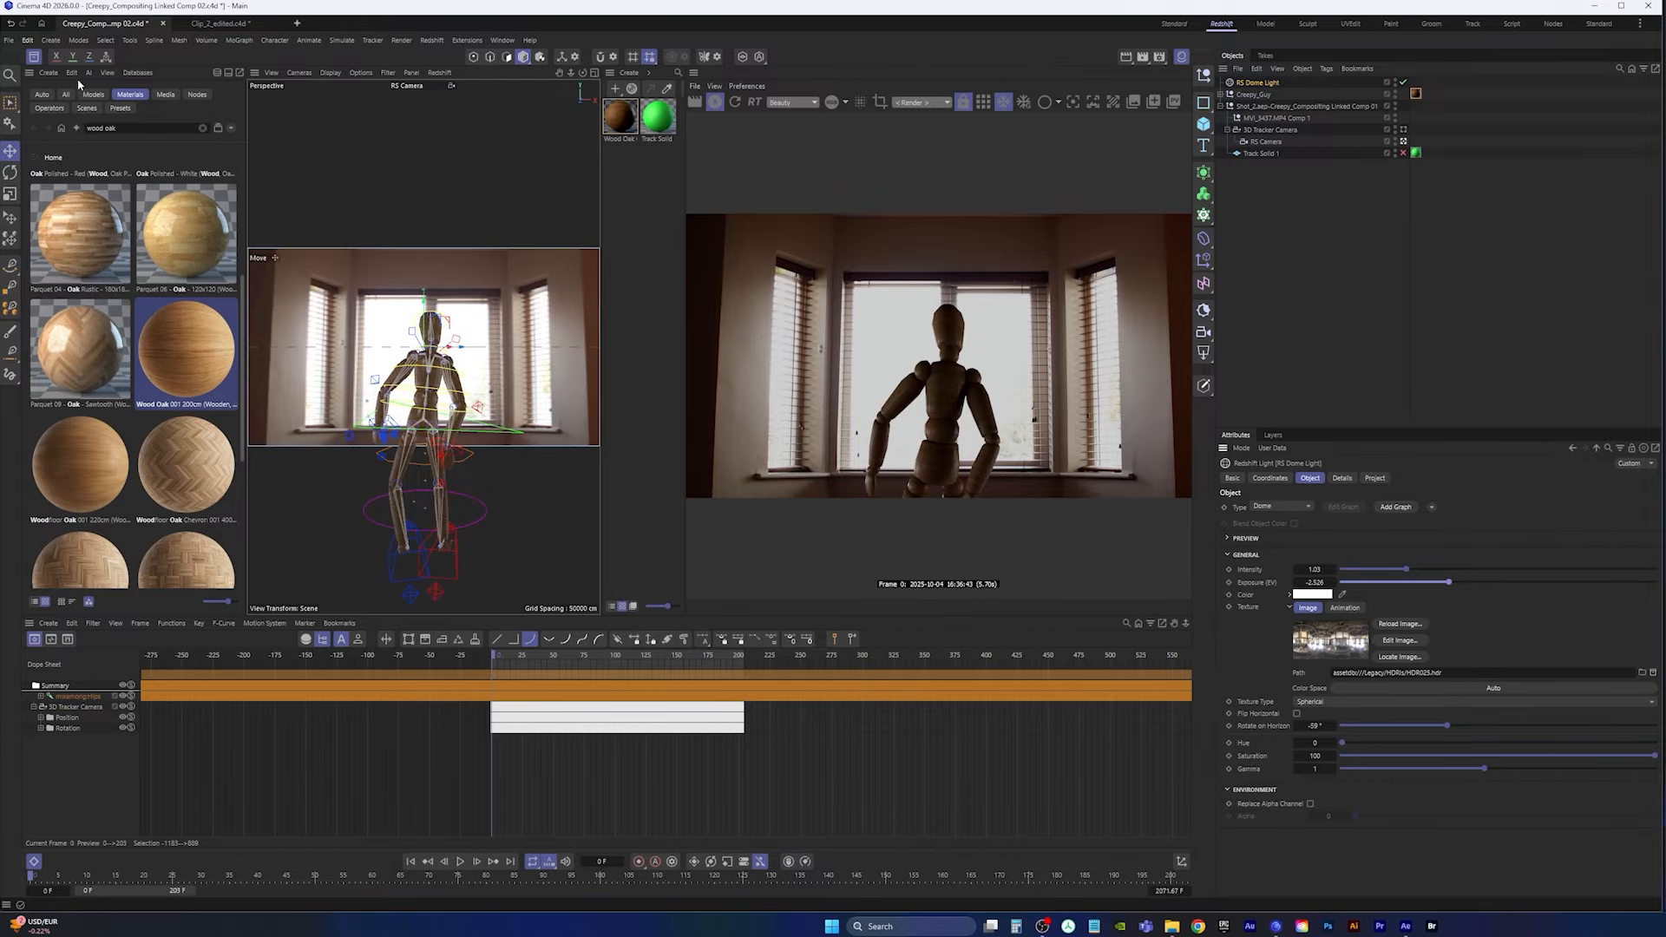
pyautogui.click(34, 56)
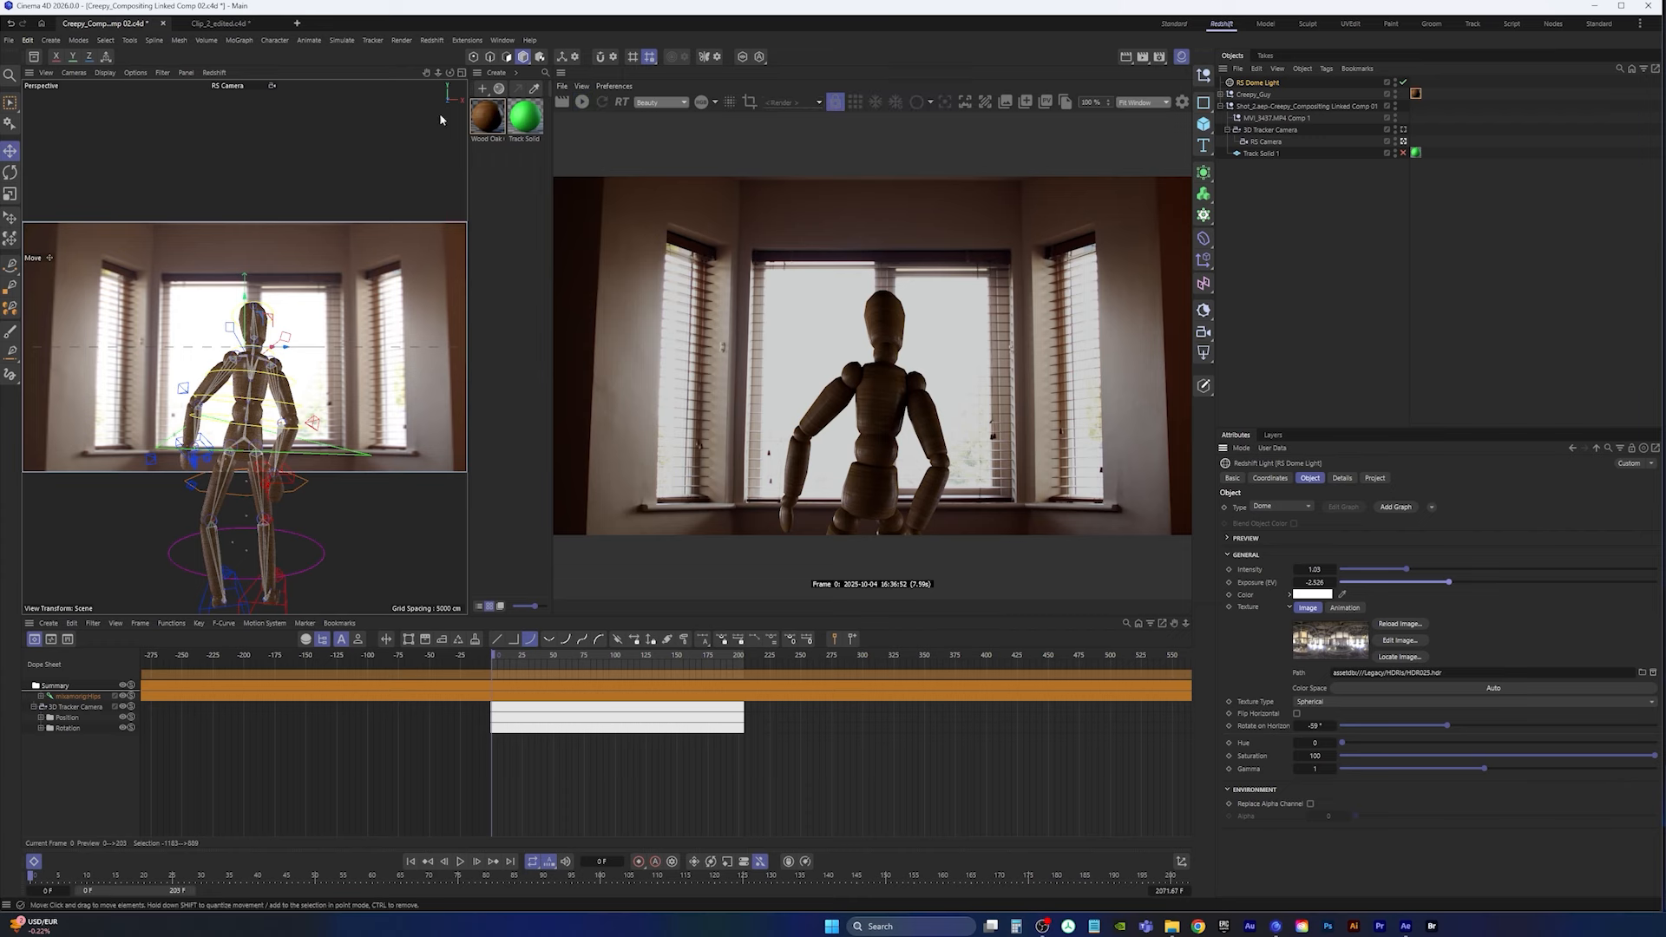
pyautogui.click(9, 39)
pyautogui.click(27, 189)
# Step: Switch to File Explorer, examine the Scars image in the PNG folder, and move the folder window lower to uncover the scene objects
pyautogui.click(1170, 927)
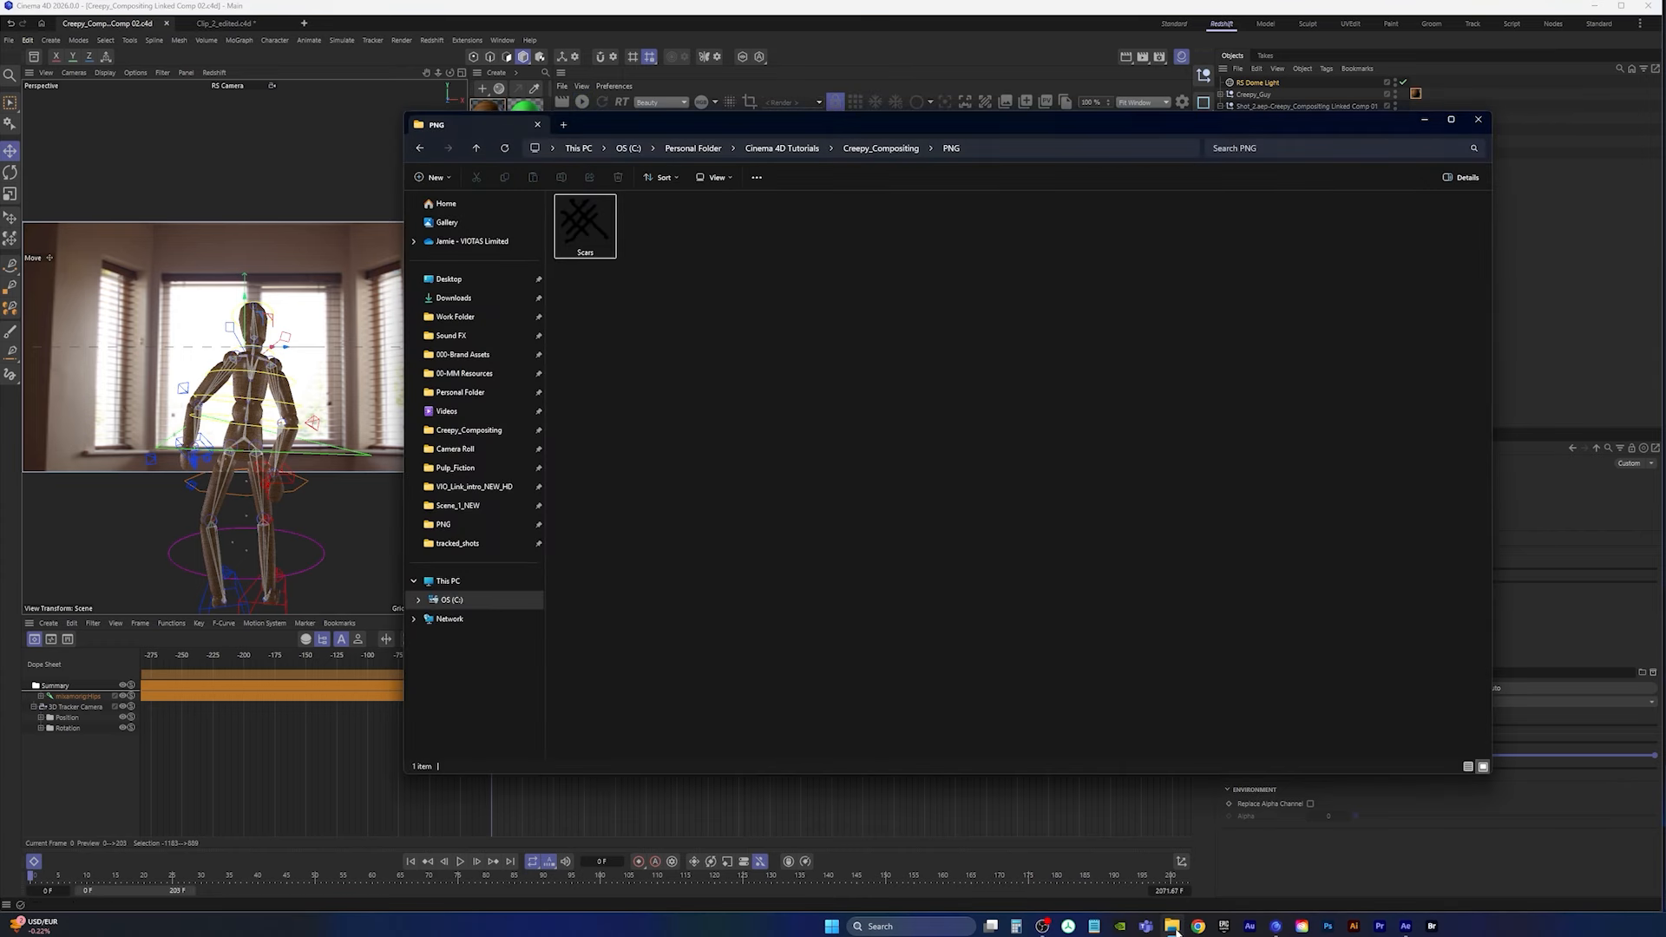
pyautogui.doubleClick(594, 231)
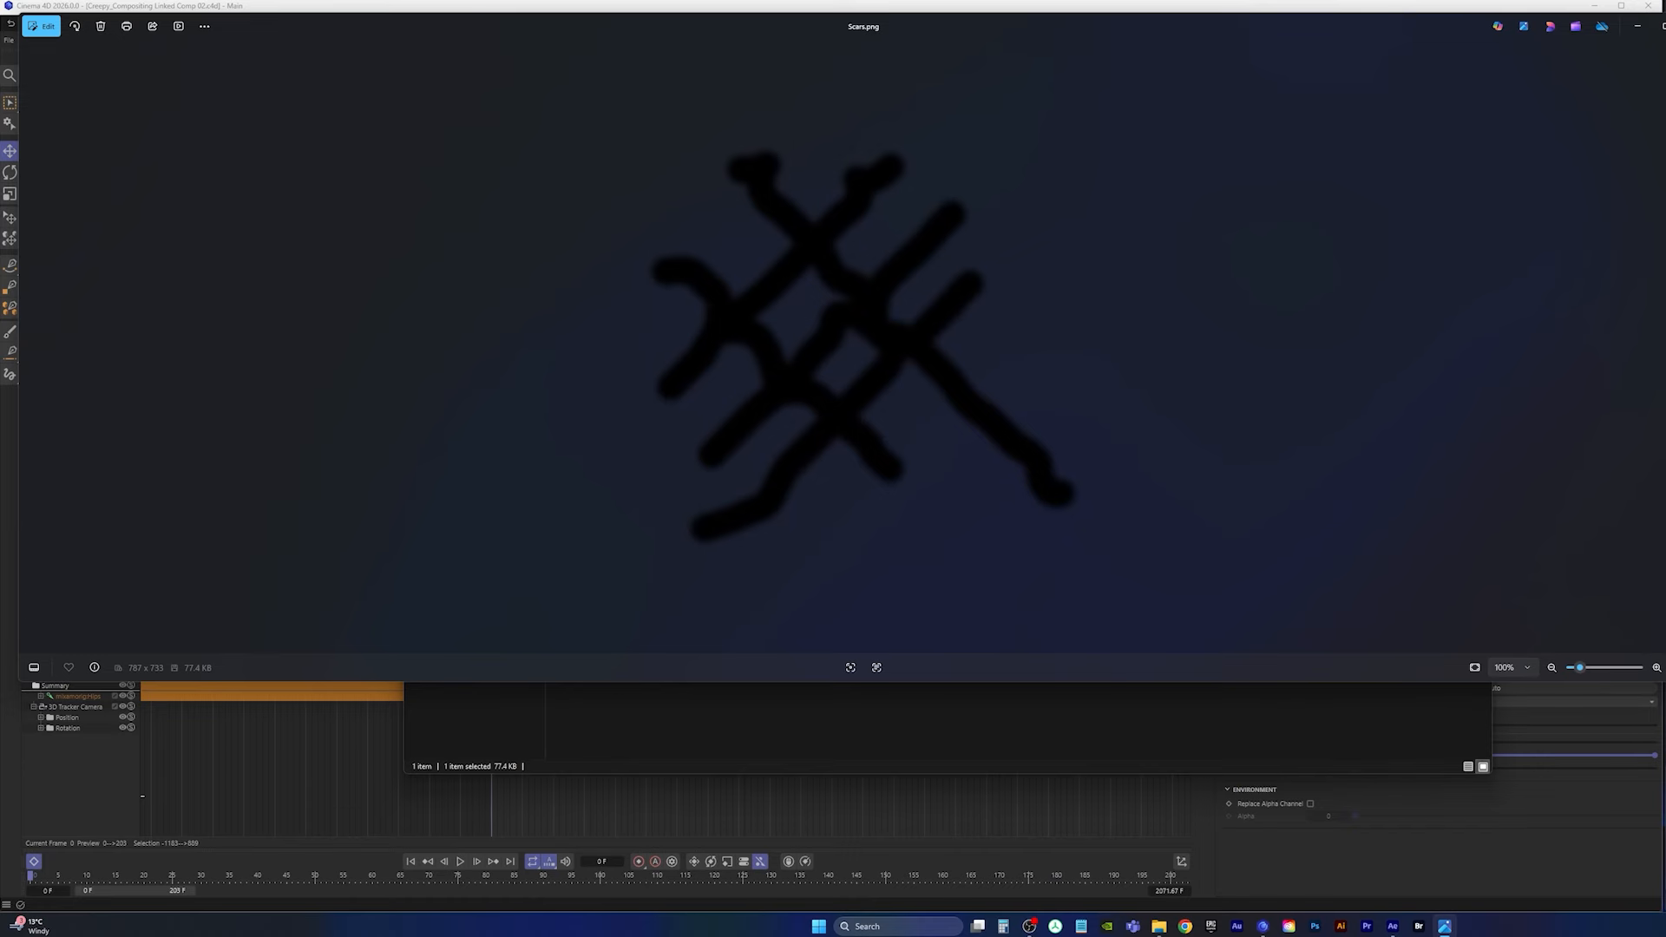
pyautogui.click(1665, 26)
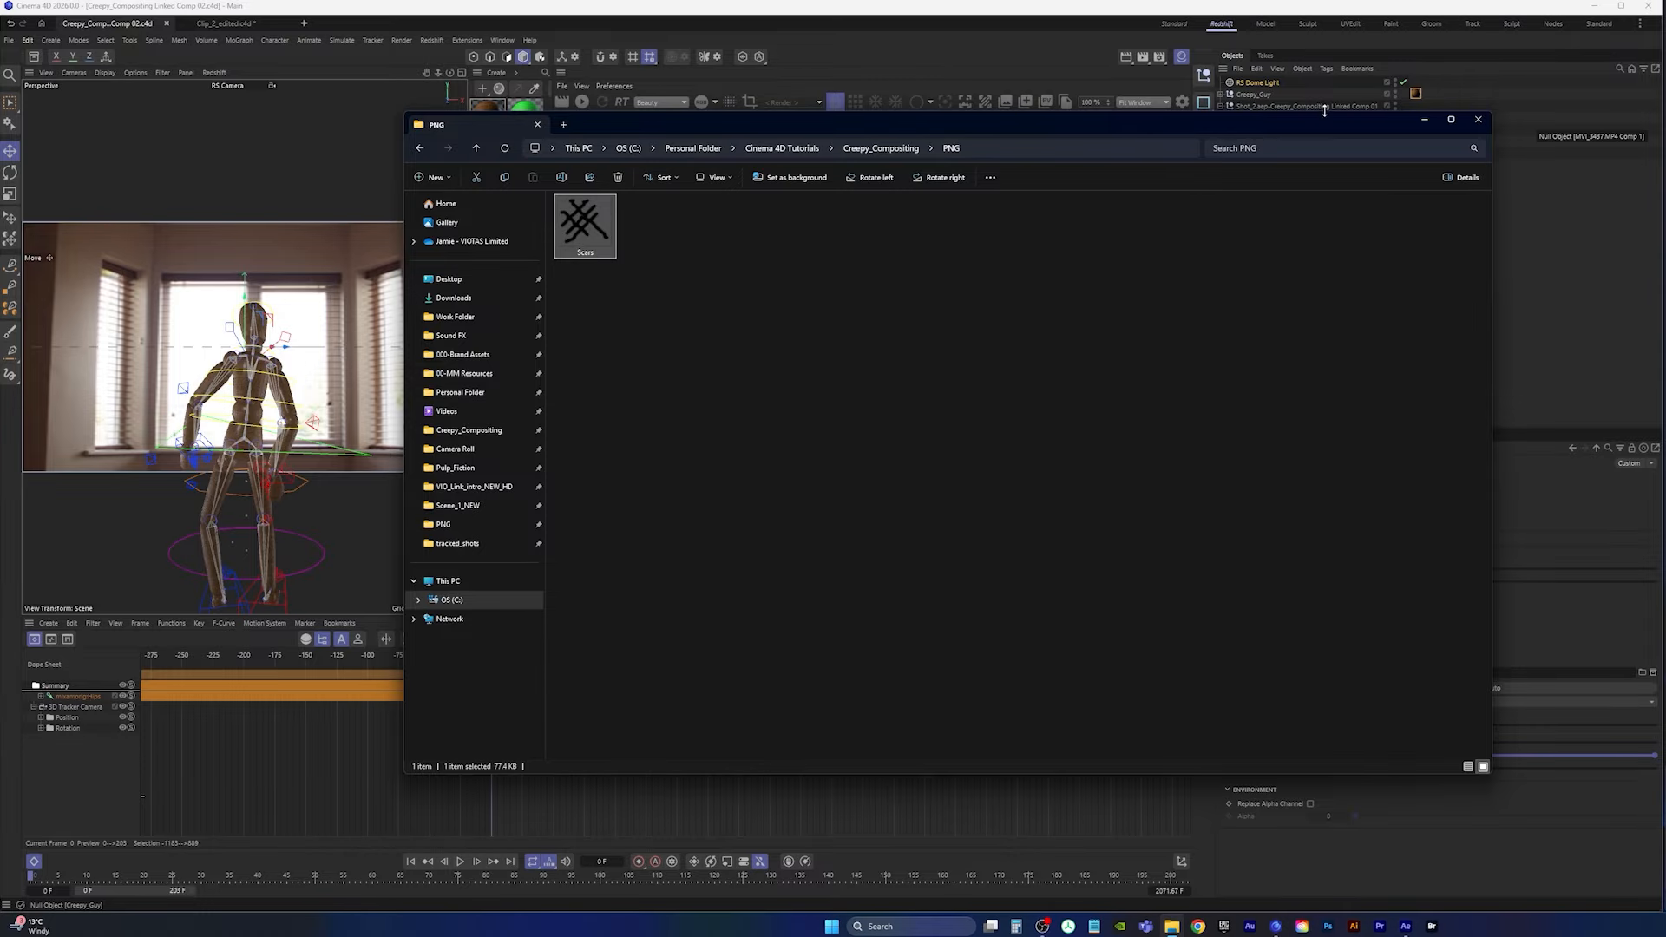
pyautogui.moveTo(1323, 110); pyautogui.dragTo(1333, 298)
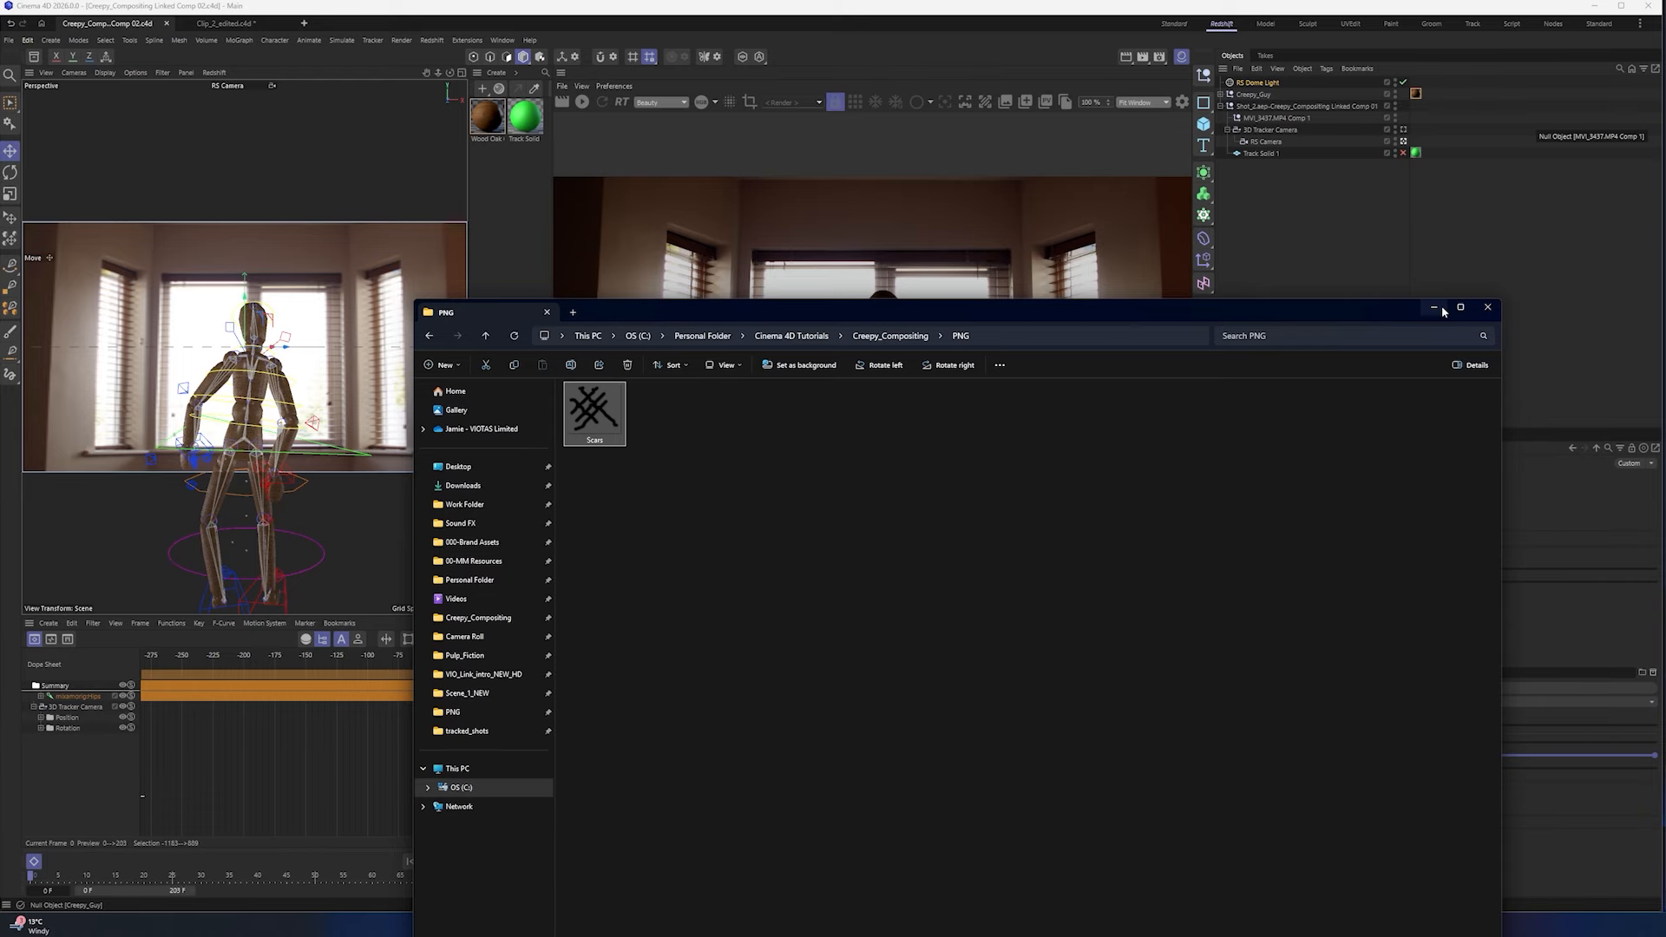
# Step: Return to Cinema 4D, create a material named "scars" and open it in the Node Editor over the render view
pyautogui.click(1442, 308)
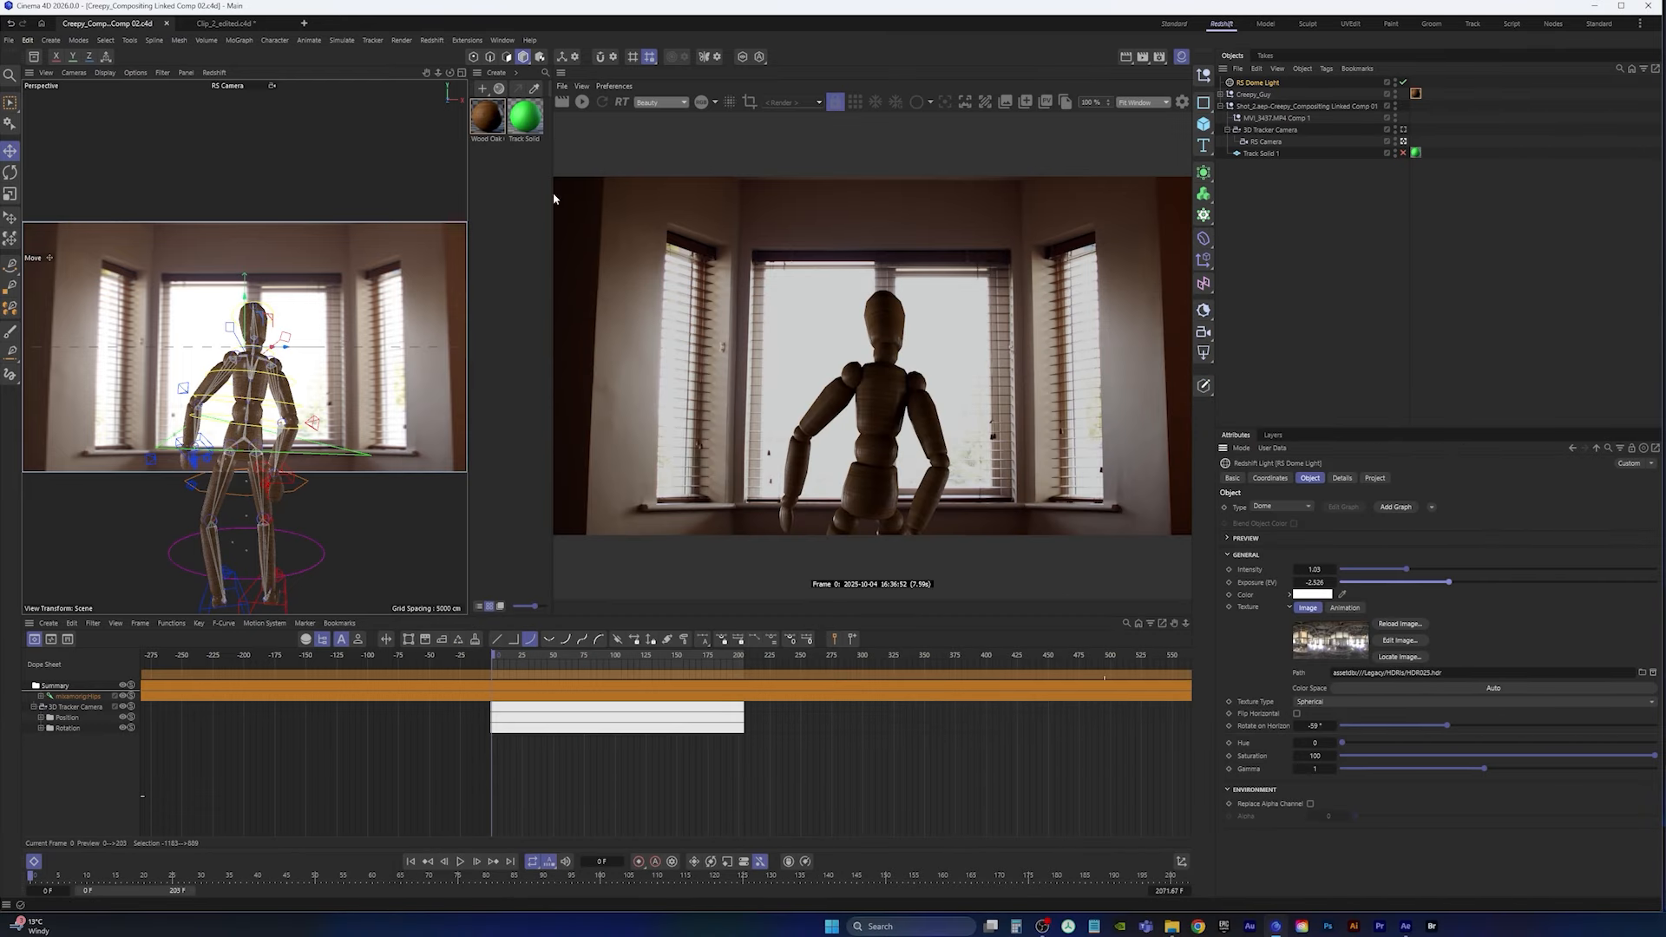
pyautogui.doubleClick(495, 178)
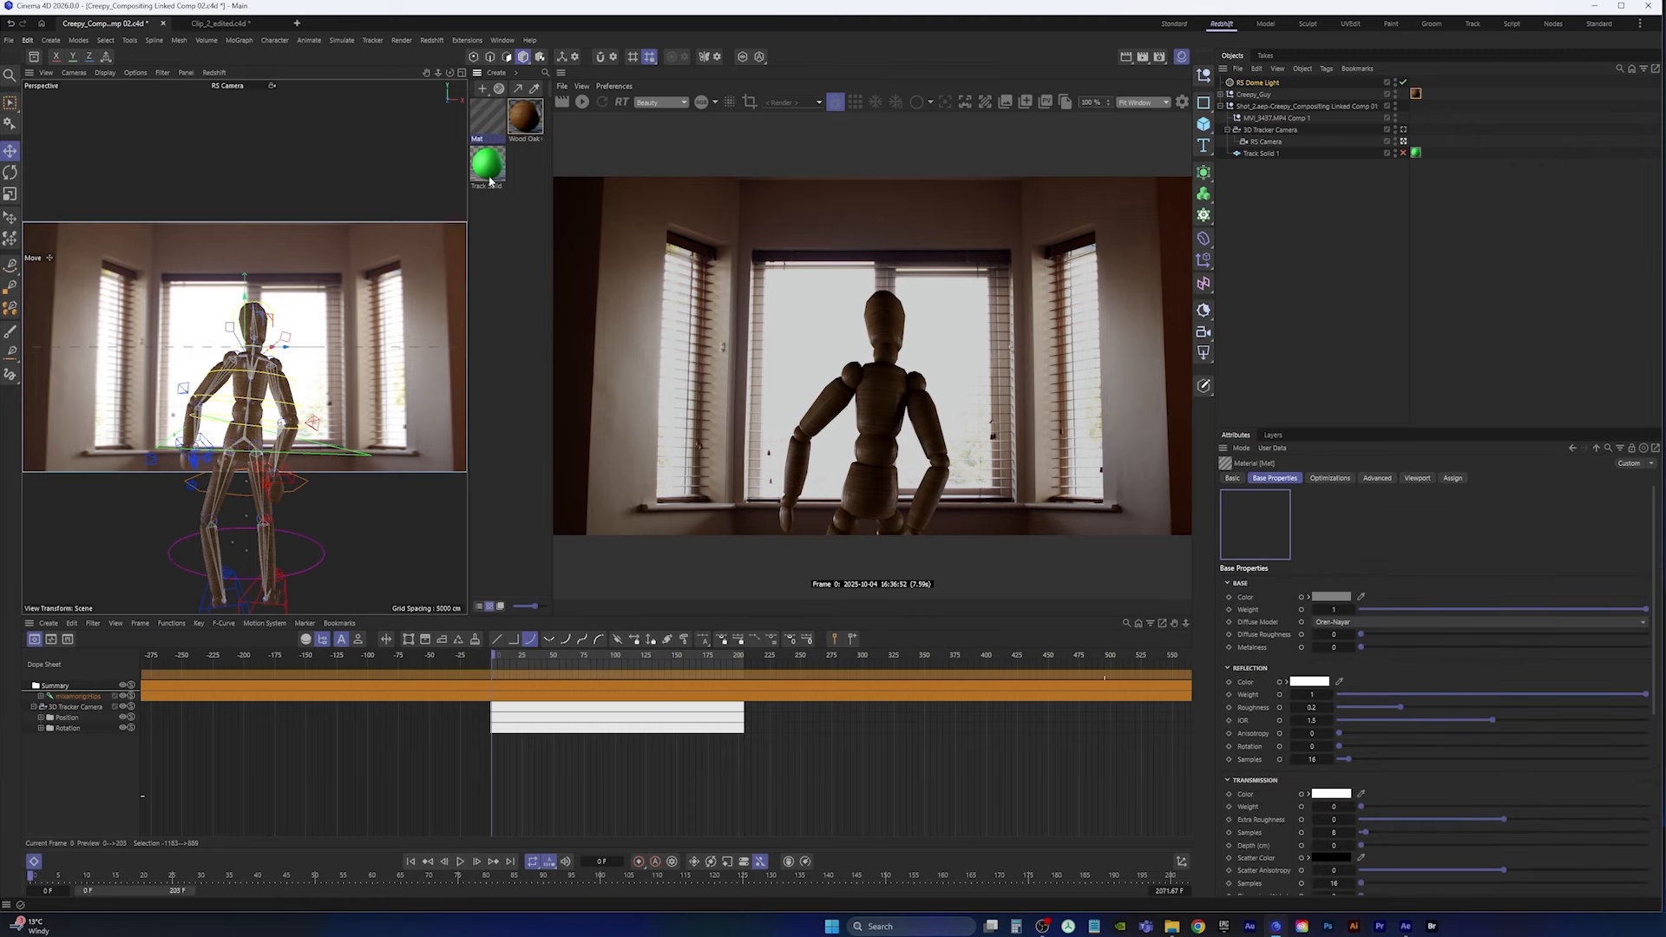
pyautogui.write('sc')
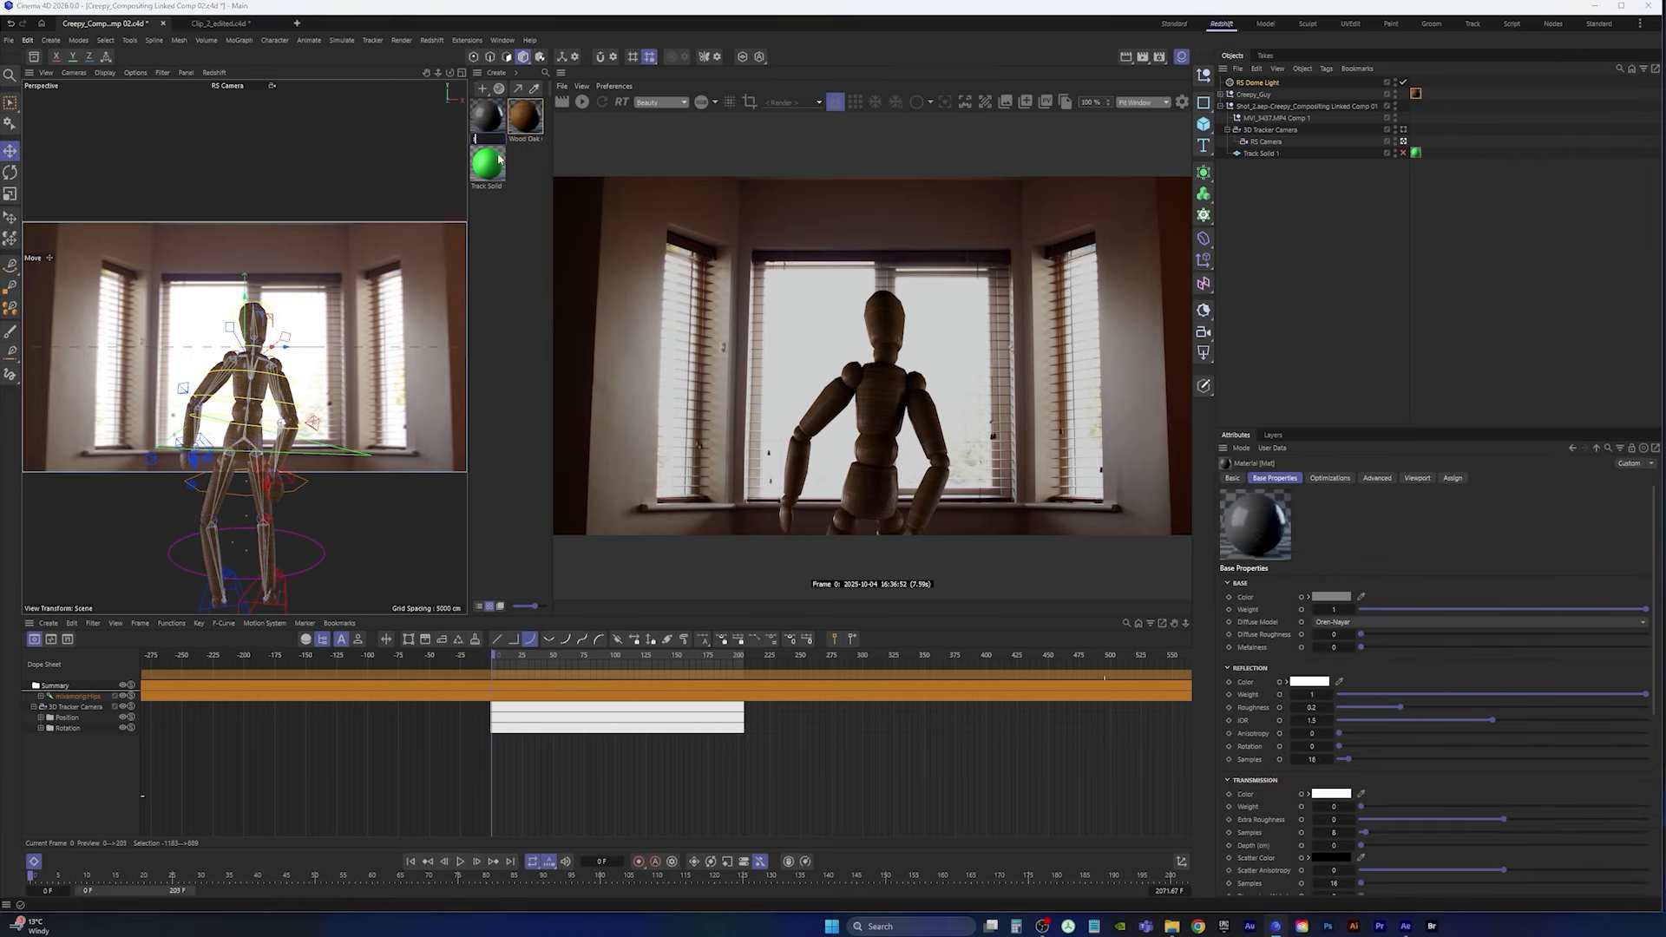
pyautogui.write('ars')
pyautogui.press('Return')
pyautogui.doubleClick(488, 117)
pyautogui.moveTo(744, 97); pyautogui.dragTo(783, 203)
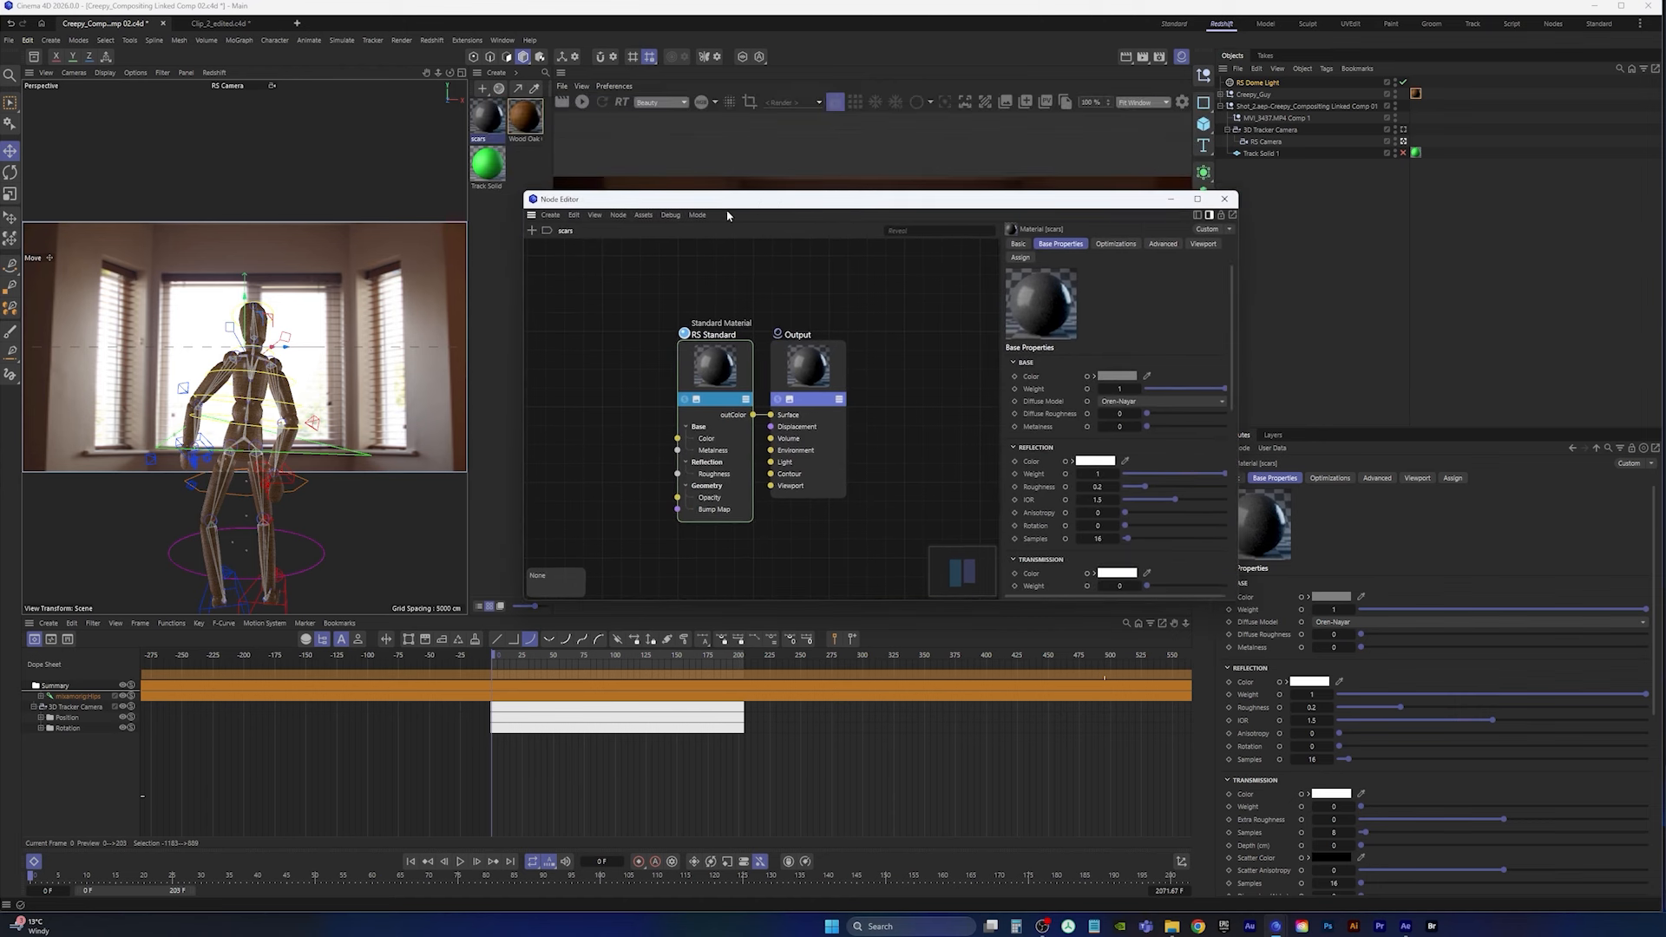
# Step: Bring the Scars image from the PNG folder into the scars material's node graph as a texture node
pyautogui.click(1172, 926)
pyautogui.moveTo(812, 312); pyautogui.dragTo(911, 588)
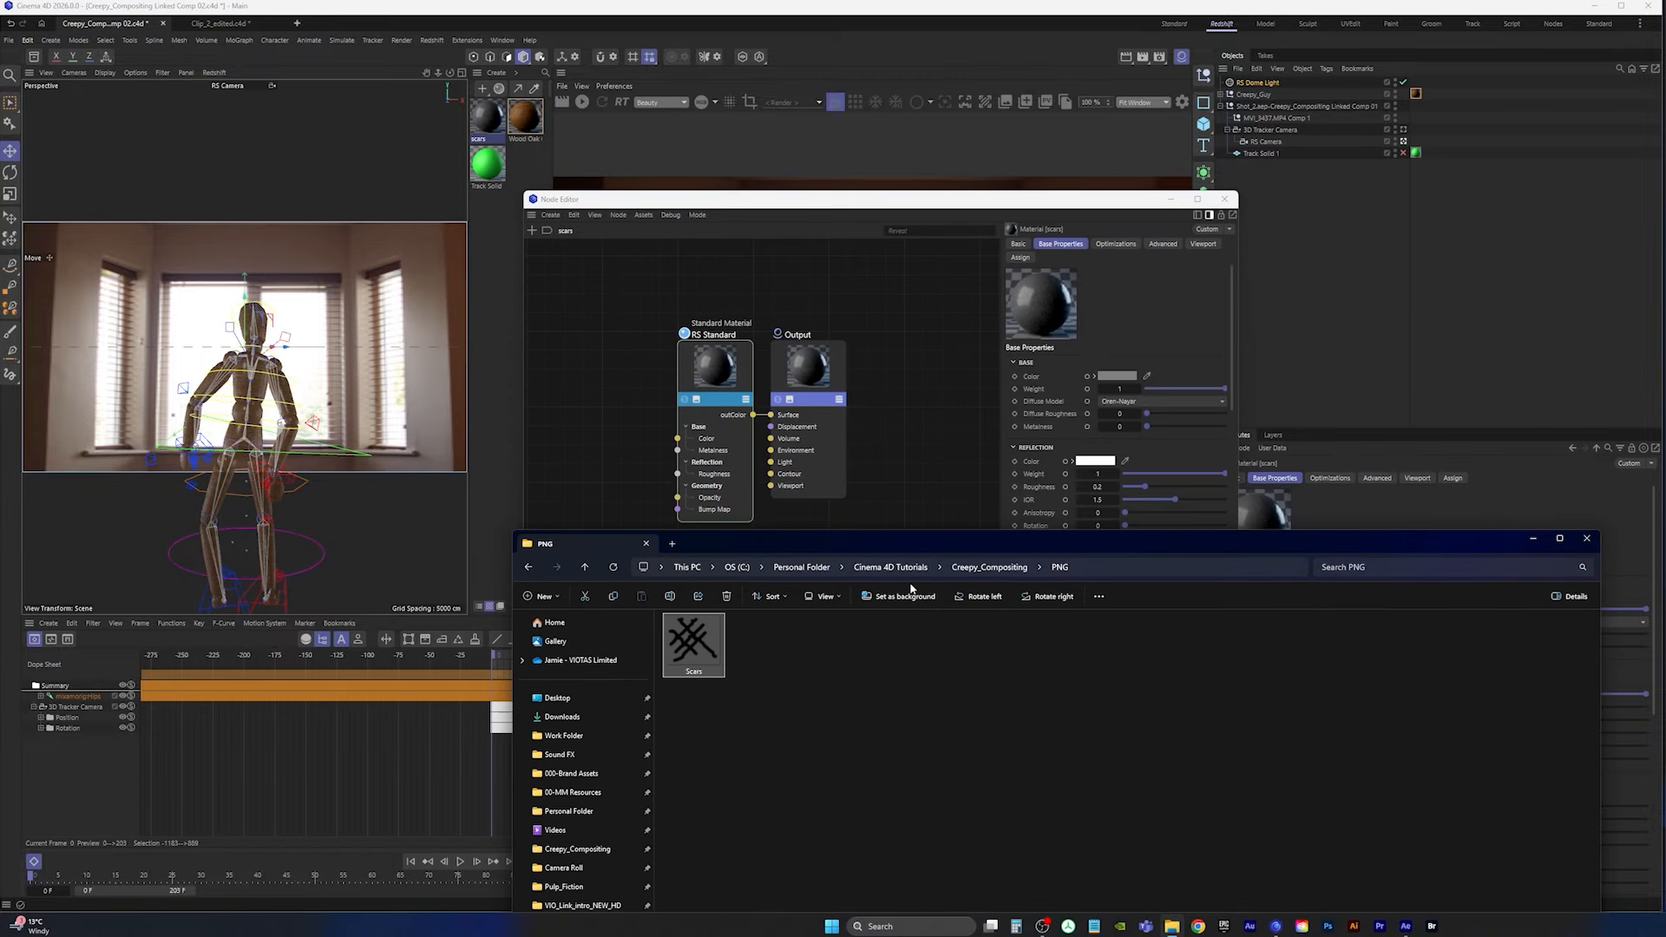
pyautogui.moveTo(699, 664); pyautogui.dragTo(710, 379)
pyautogui.click(1168, 512)
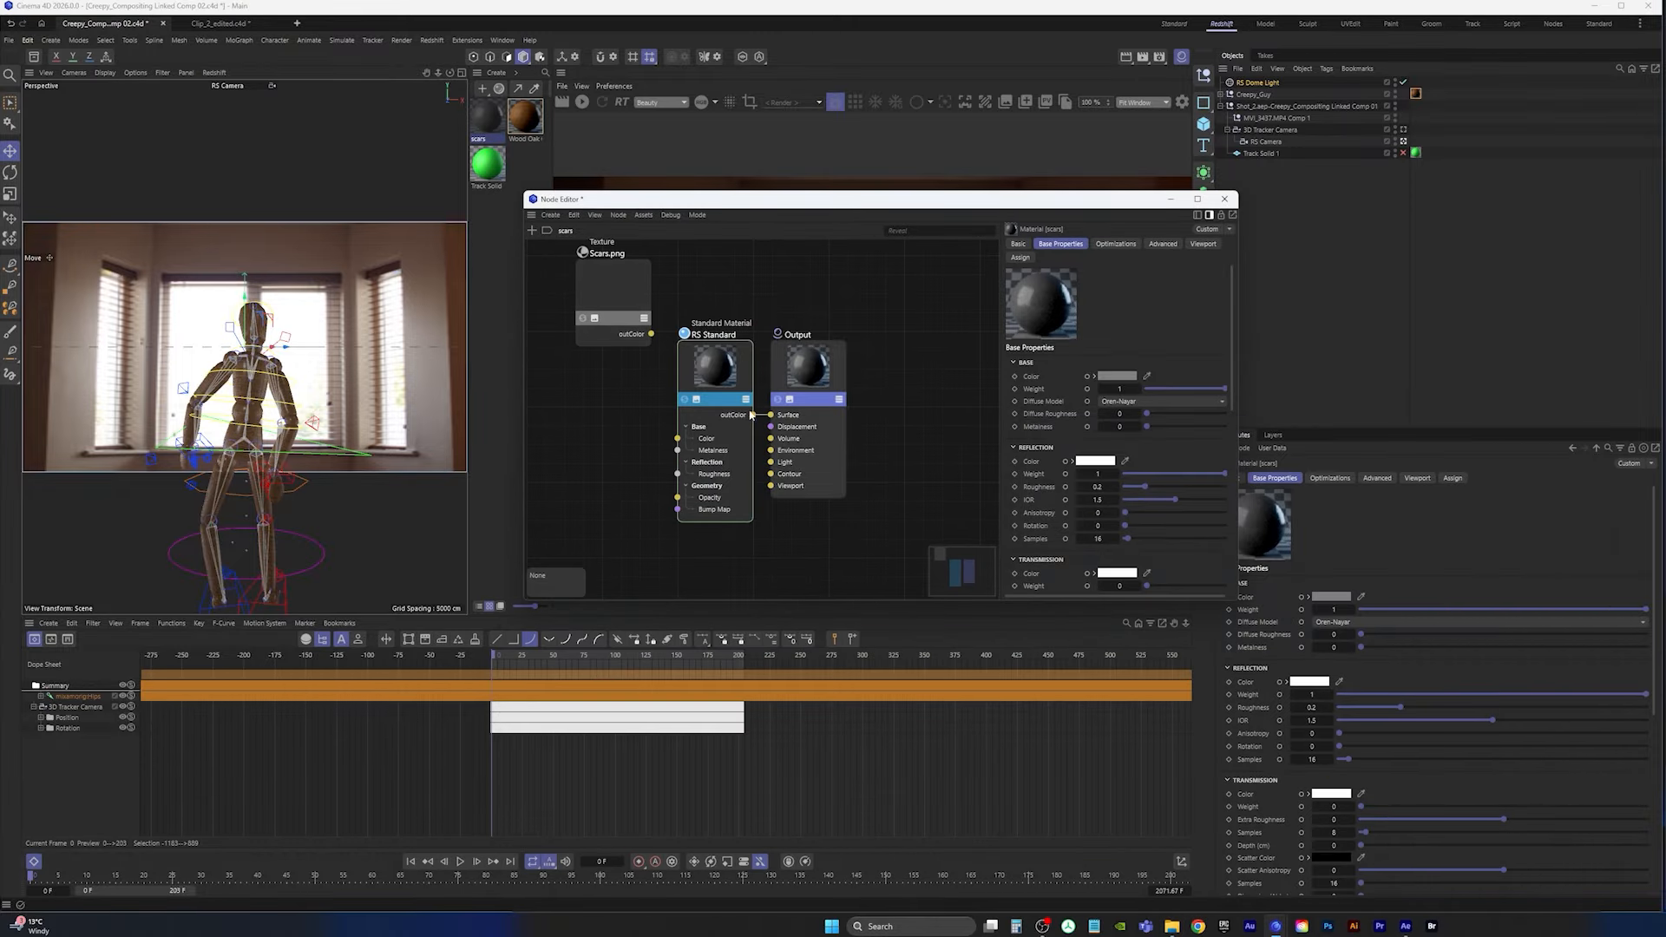
# Step: Space the nodes apart, with RS Standard and Output together and the Scars.png texture well away from them
pyautogui.moveTo(918, 311); pyautogui.dragTo(771, 520)
pyautogui.moveTo(794, 392); pyautogui.dragTo(892, 388)
pyautogui.moveTo(694, 424); pyautogui.dragTo(658, 458, button='middle')
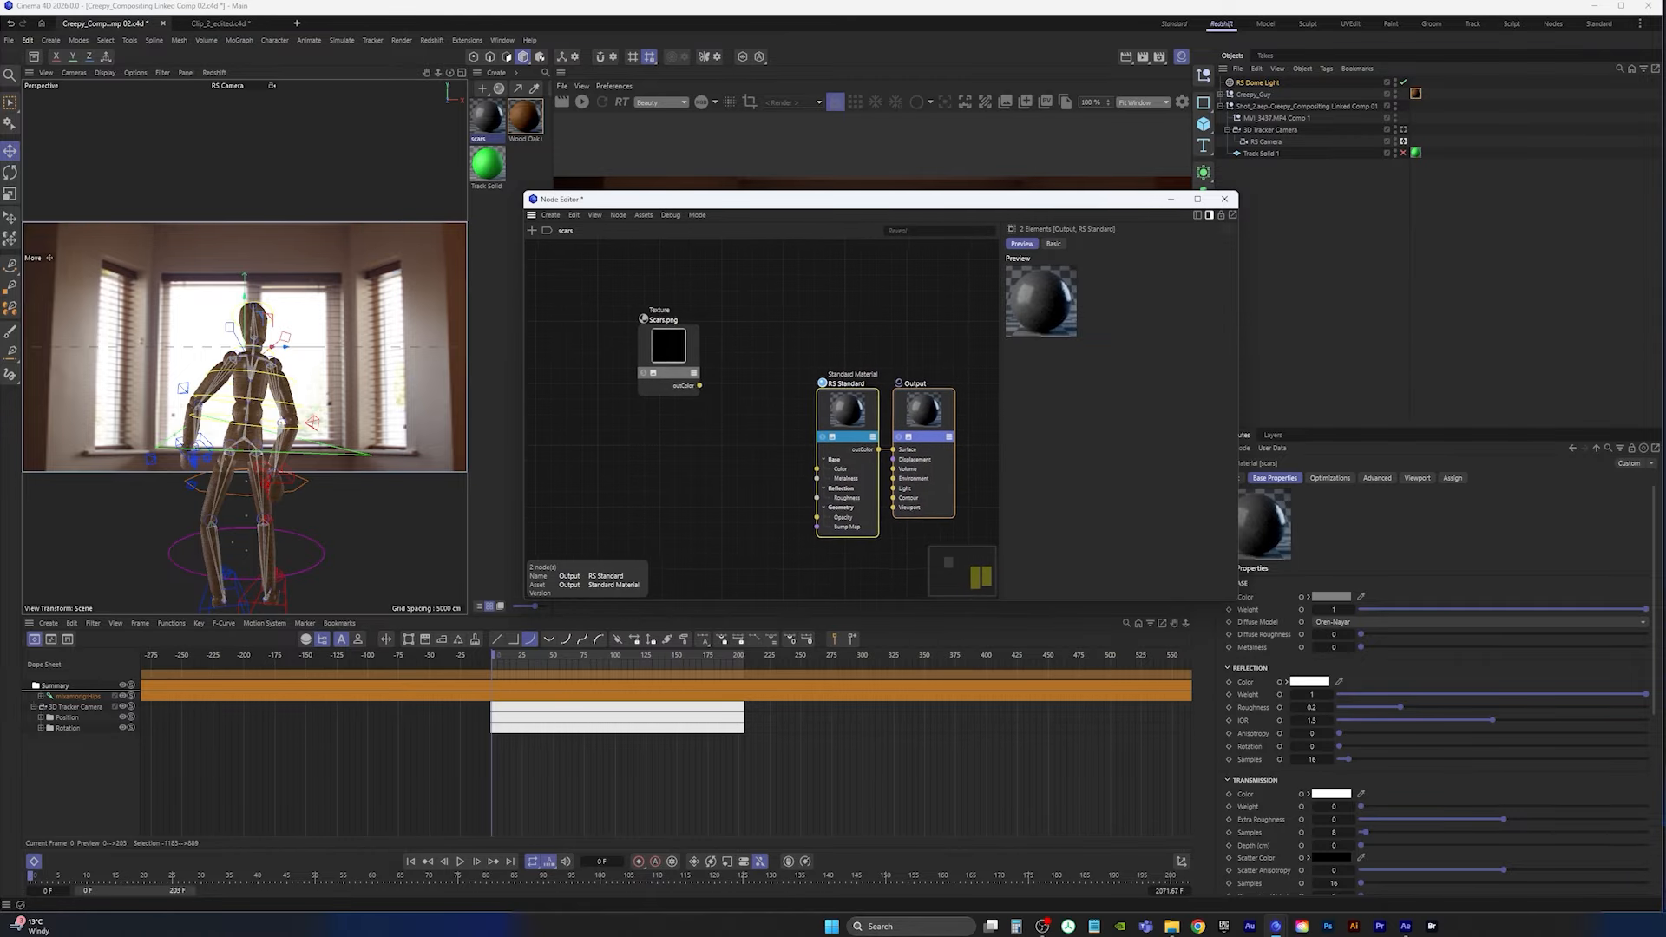
pyautogui.moveTo(655, 350); pyautogui.dragTo(623, 331)
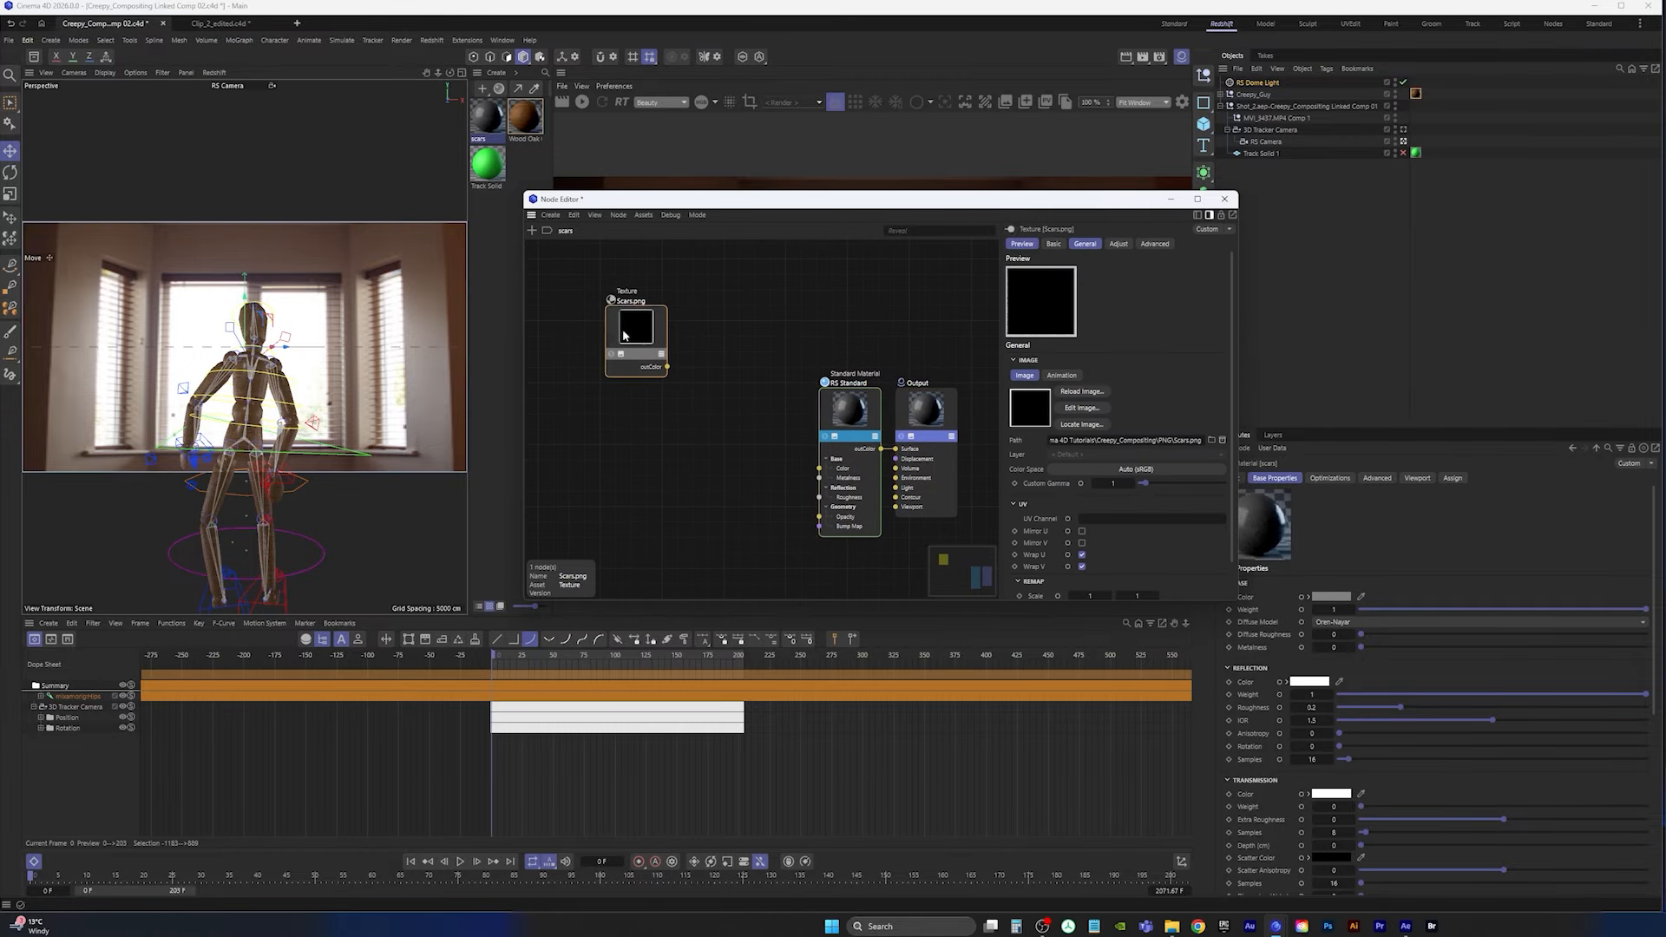
# Step: Try to search for a node to add to the scars material, and dismiss the Cinema 4D application error
pyautogui.doubleClick(708, 424)
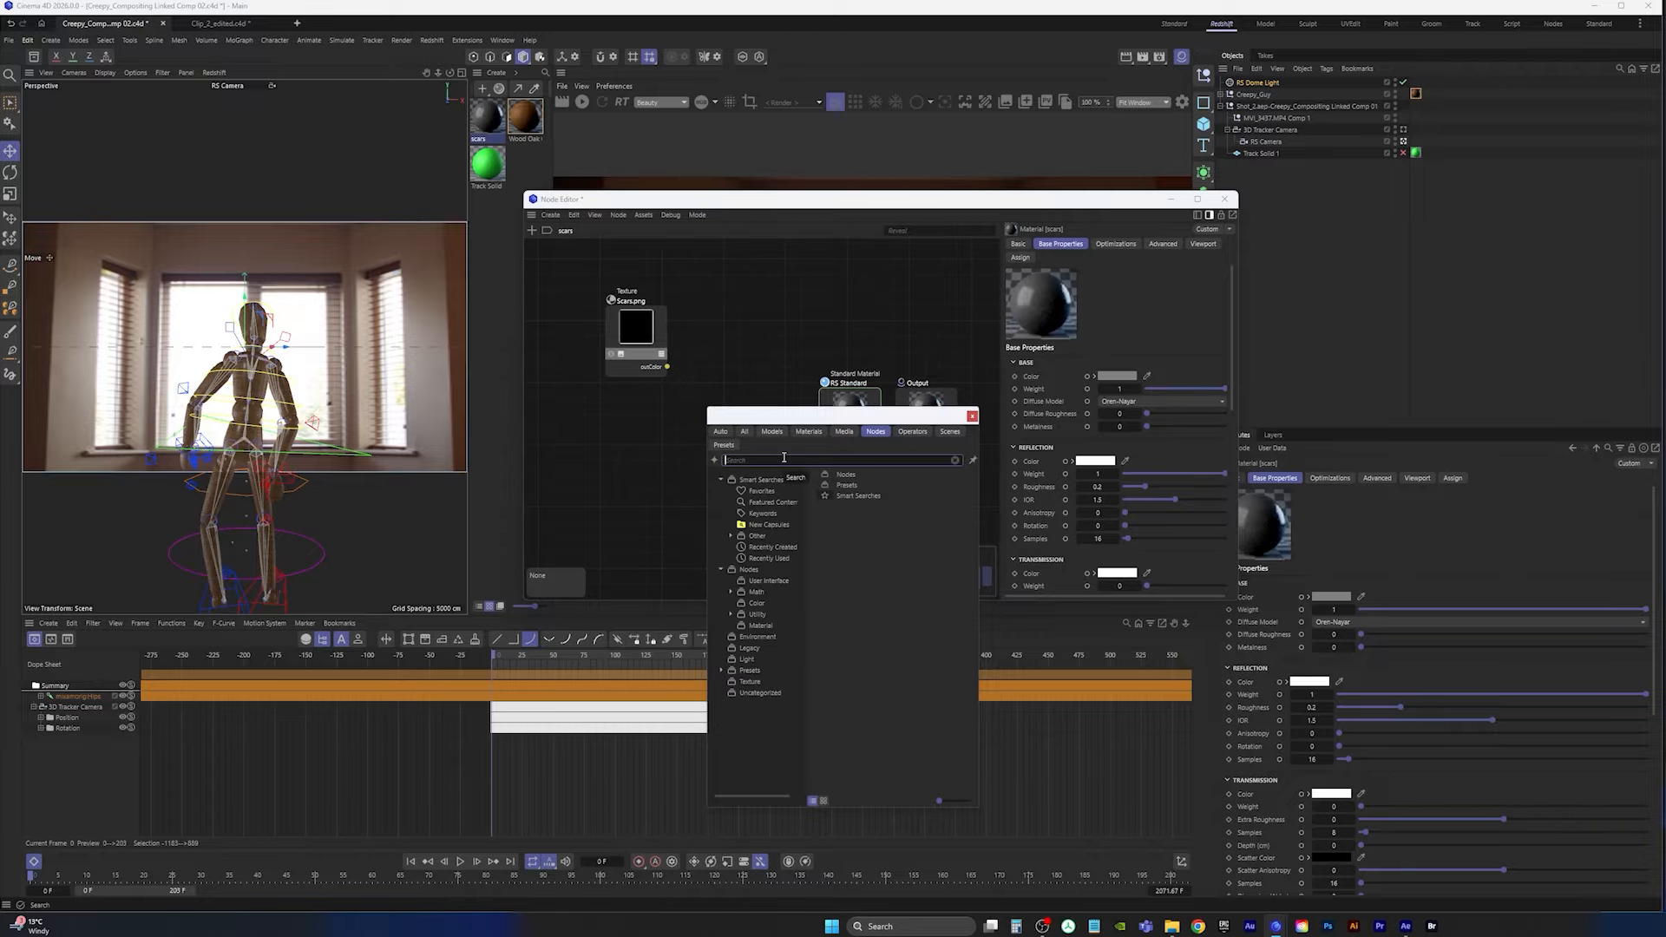
pyautogui.write('spk')
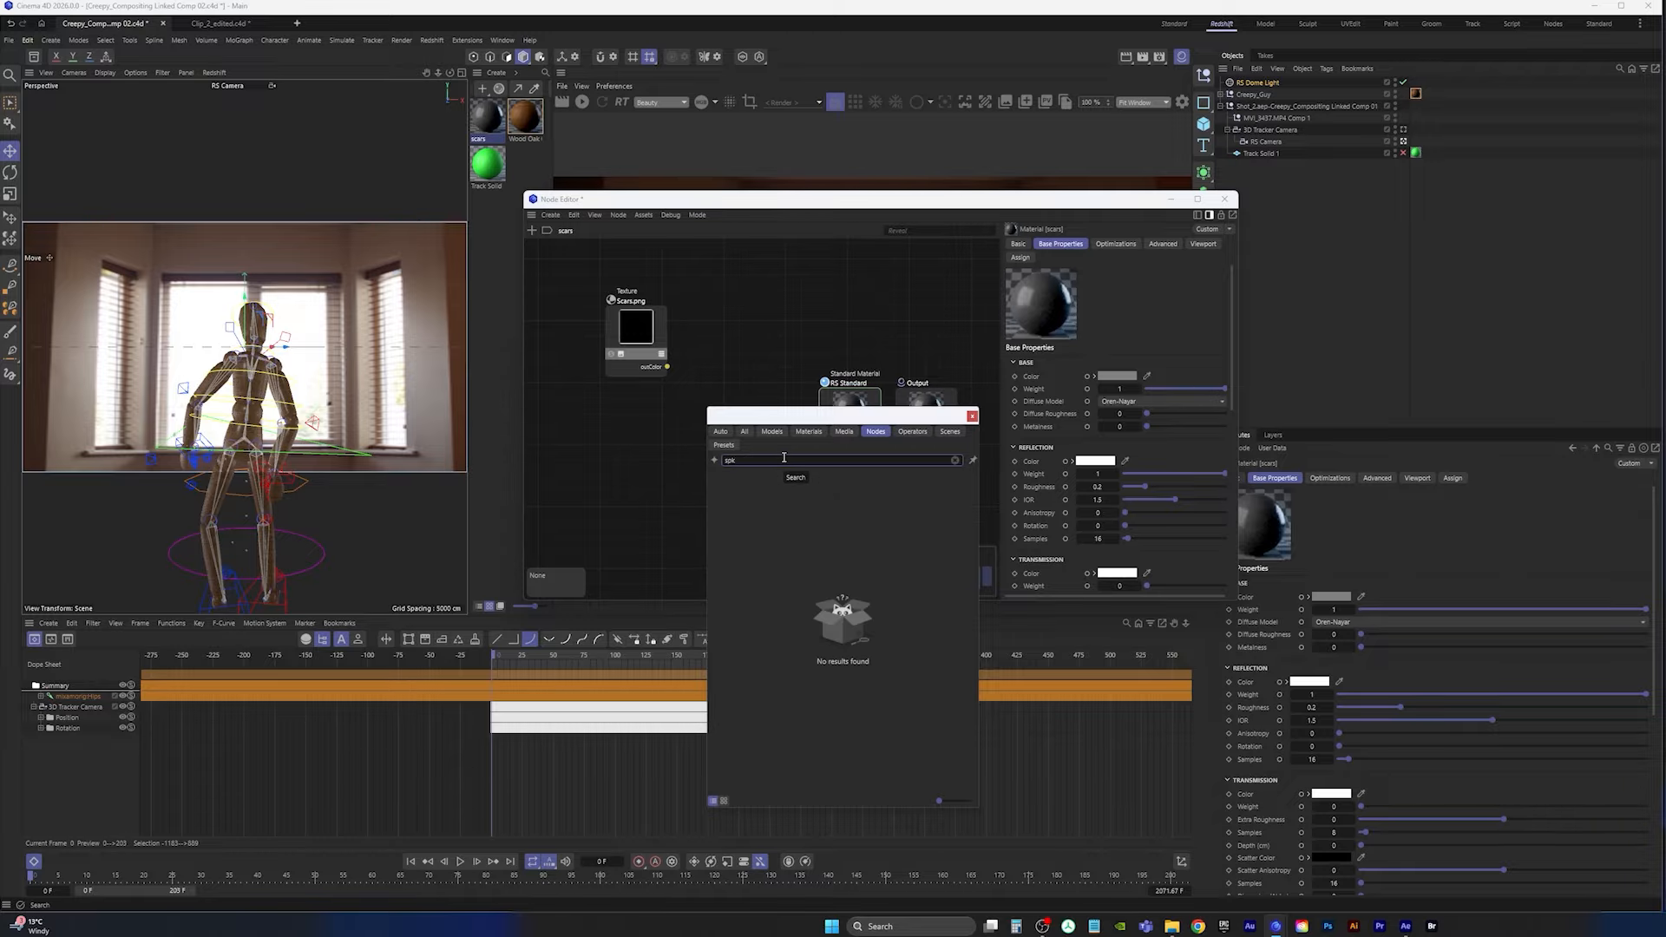
pyautogui.click(1172, 925)
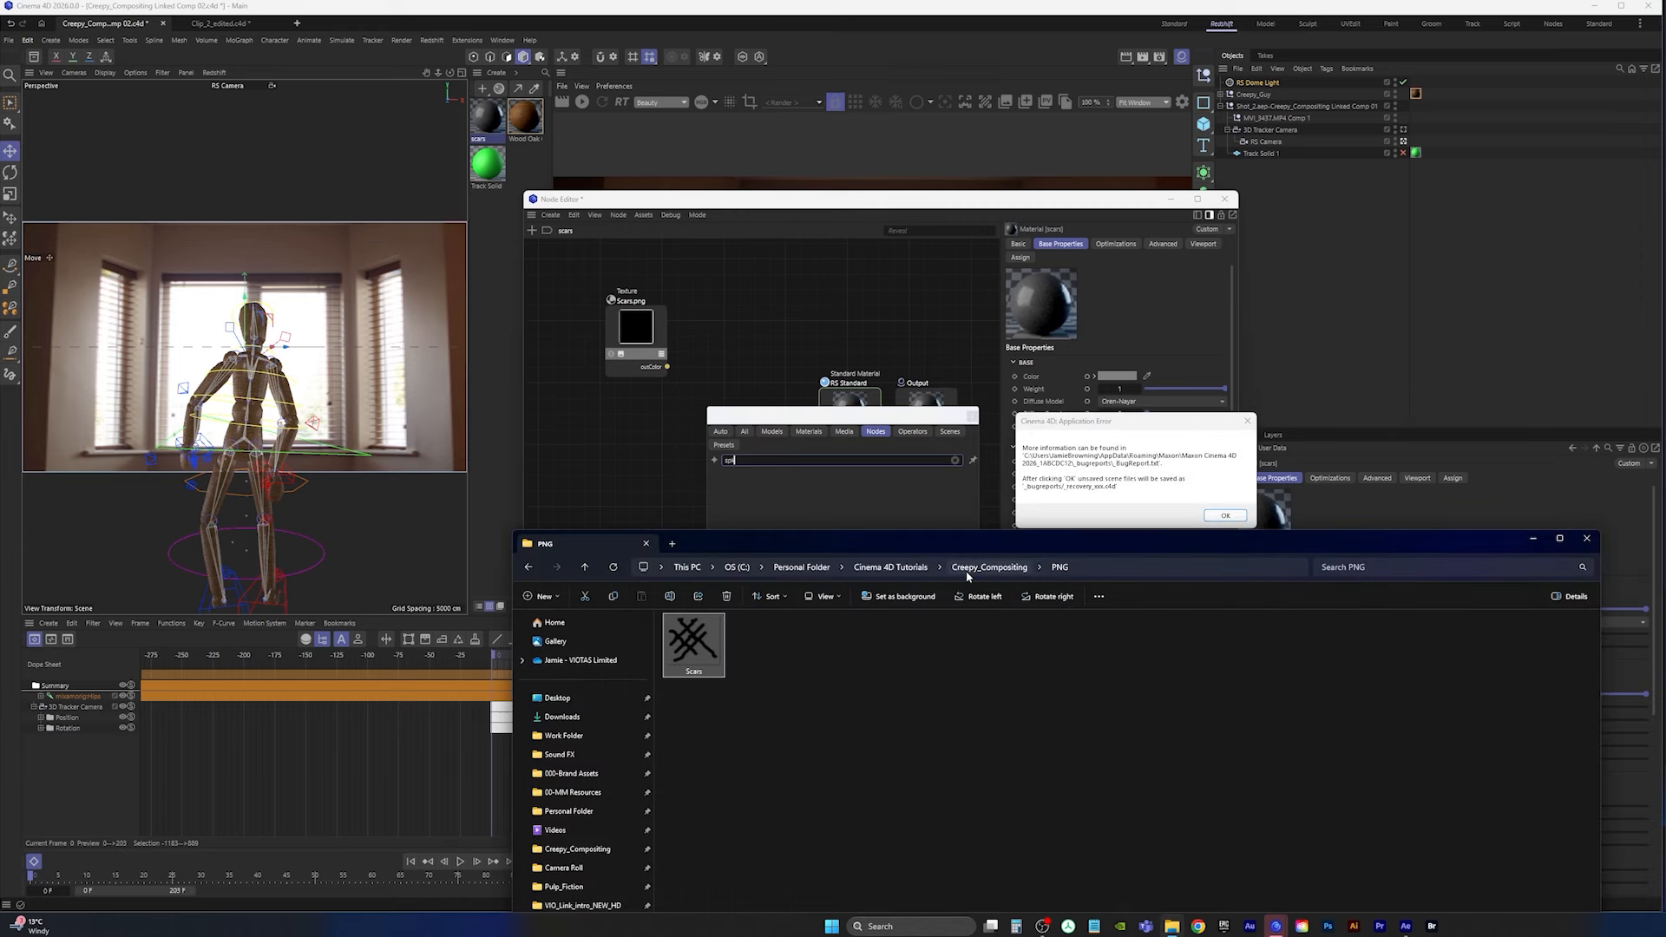
pyautogui.click(1224, 515)
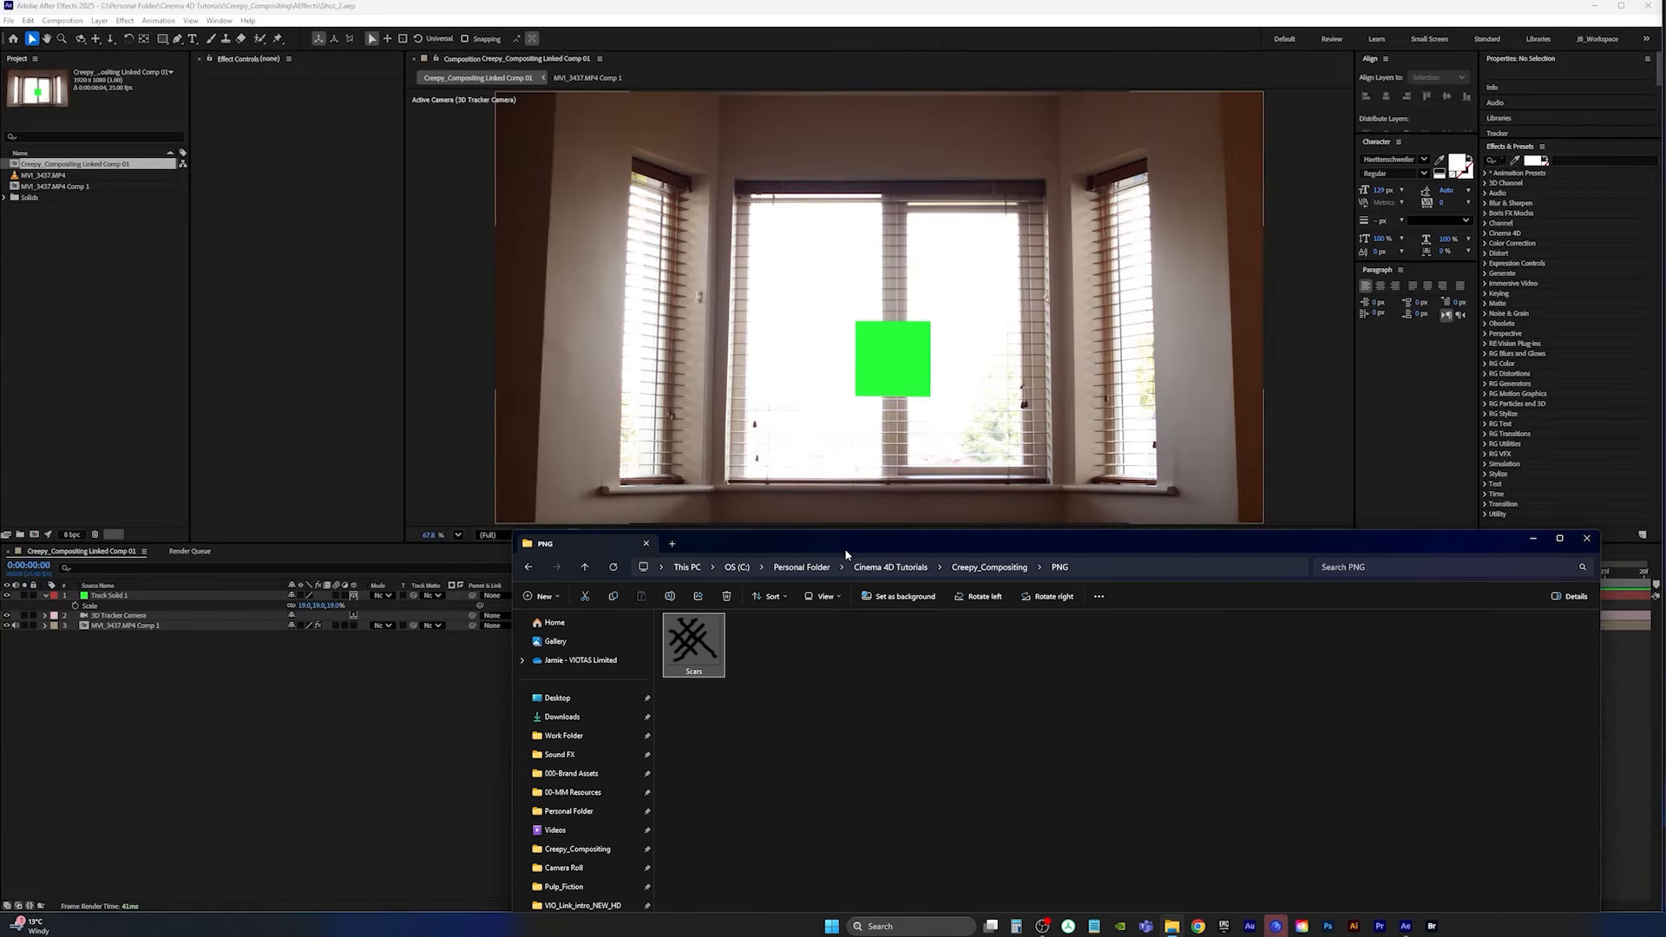
# Step: Reposition the PNG folder window and save the Cinema 4D scene with the Scars material
pyautogui.moveTo(846, 553); pyautogui.dragTo(852, 563)
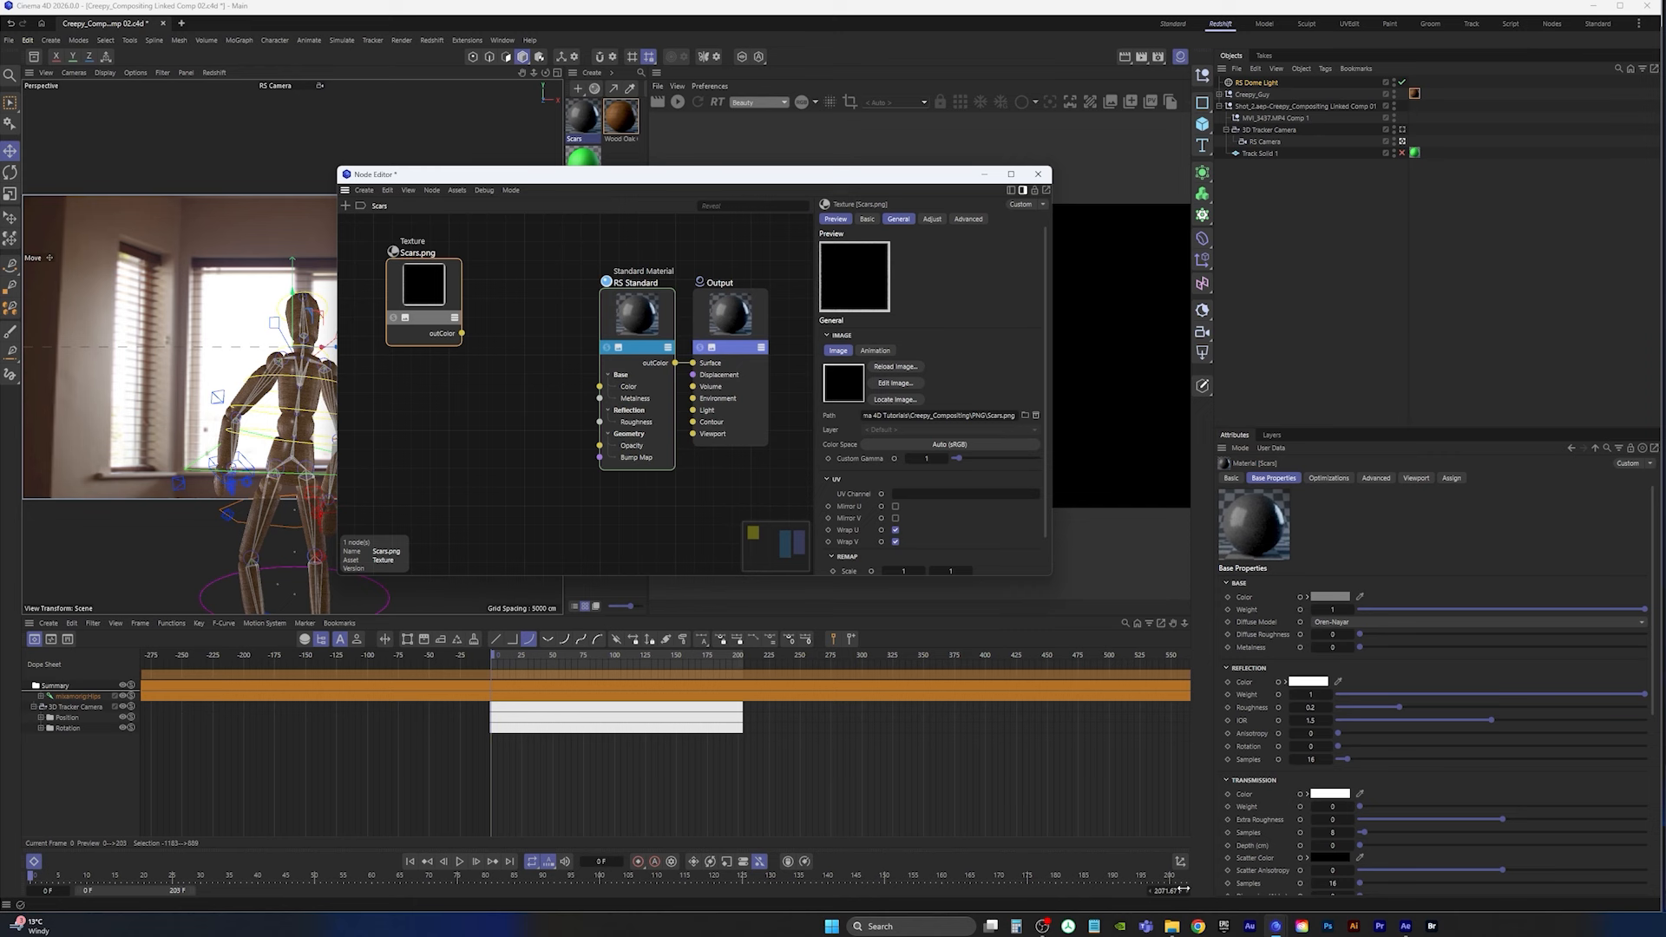
pyautogui.click(1172, 927)
pyautogui.moveTo(946, 557); pyautogui.dragTo(958, 517)
pyautogui.click(10, 40)
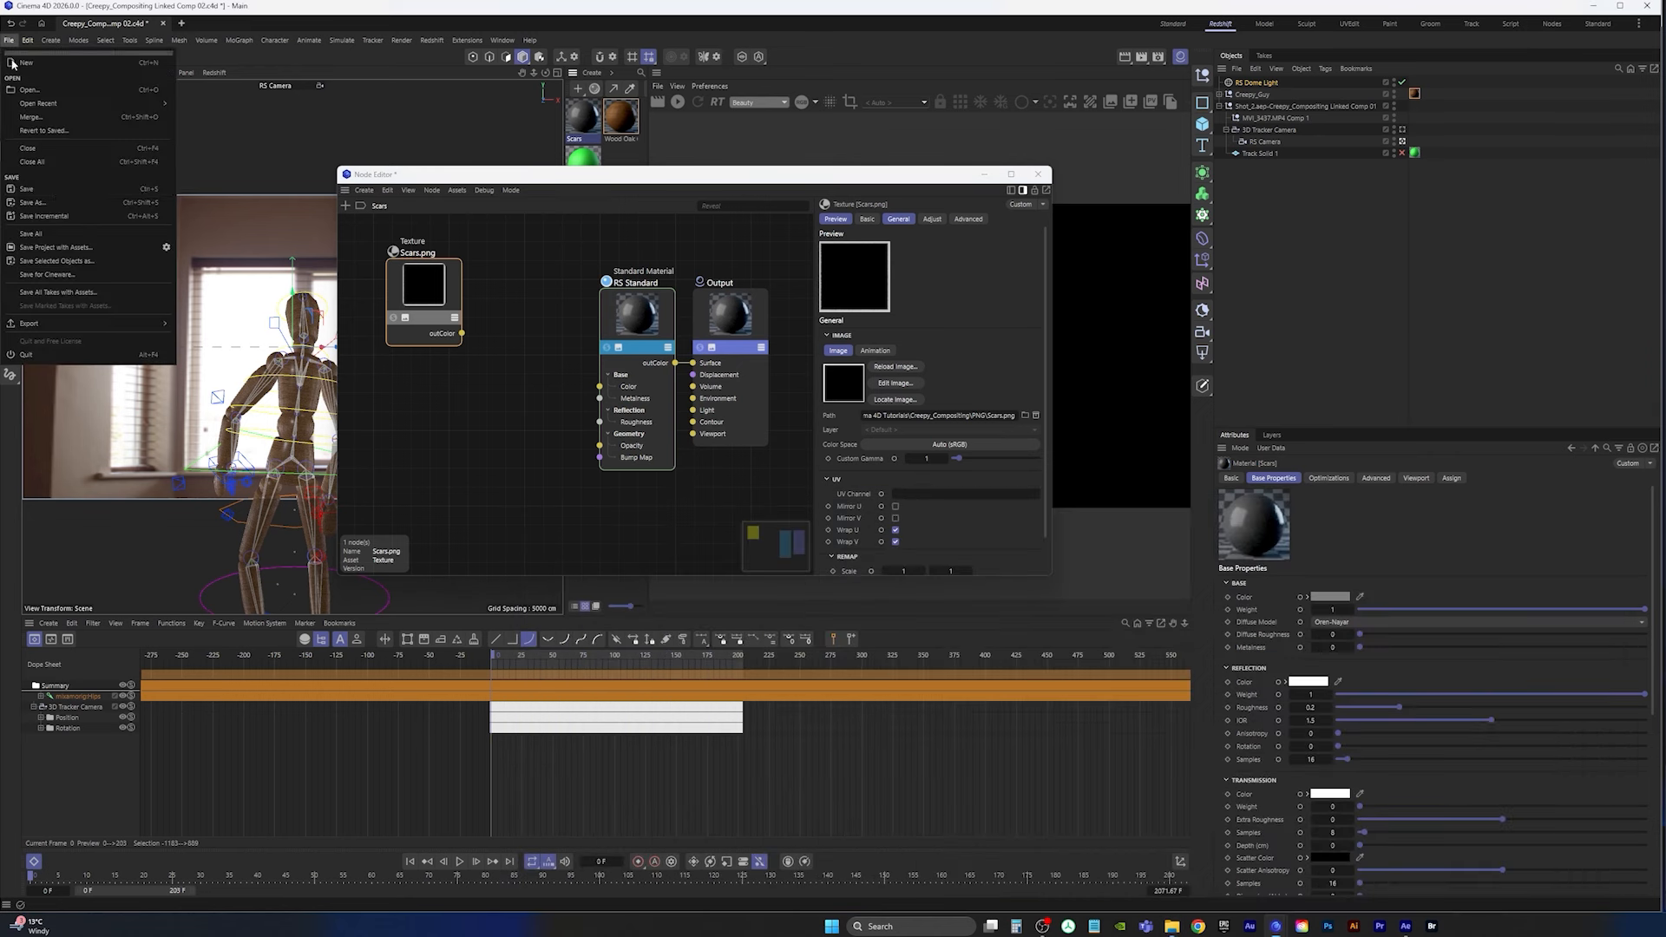
pyautogui.click(52, 189)
# Step: Check the Scars image in the PNG folder, return to Cinema 4D and open the node search in the Scars graph
pyautogui.click(1171, 925)
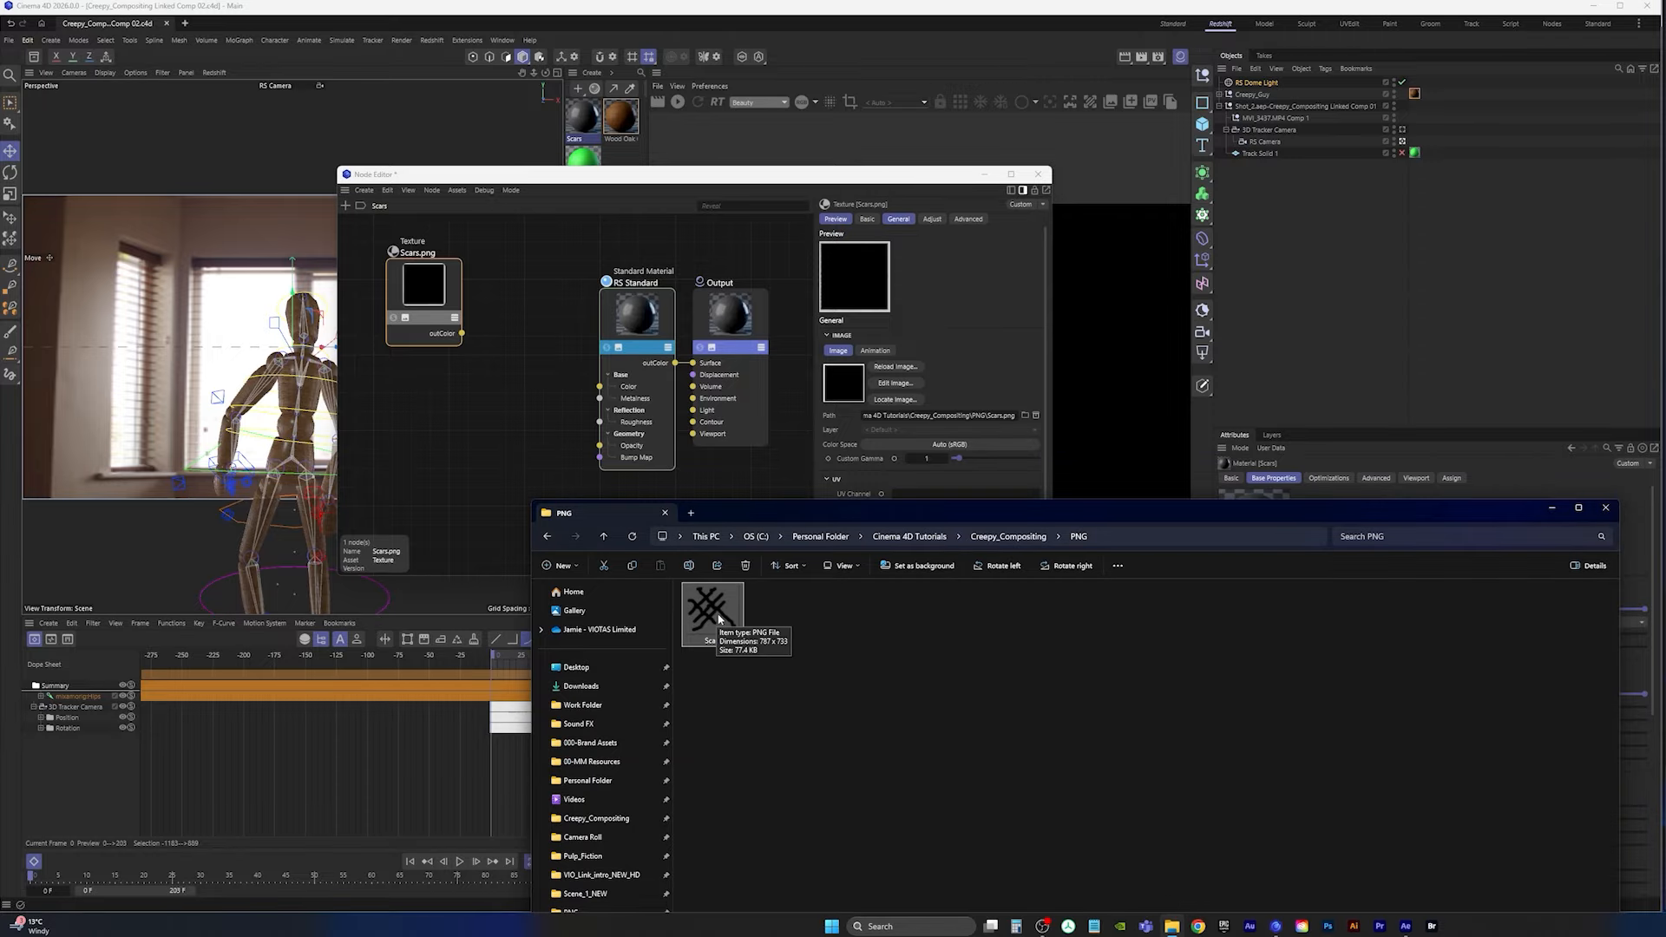
pyautogui.click(1551, 509)
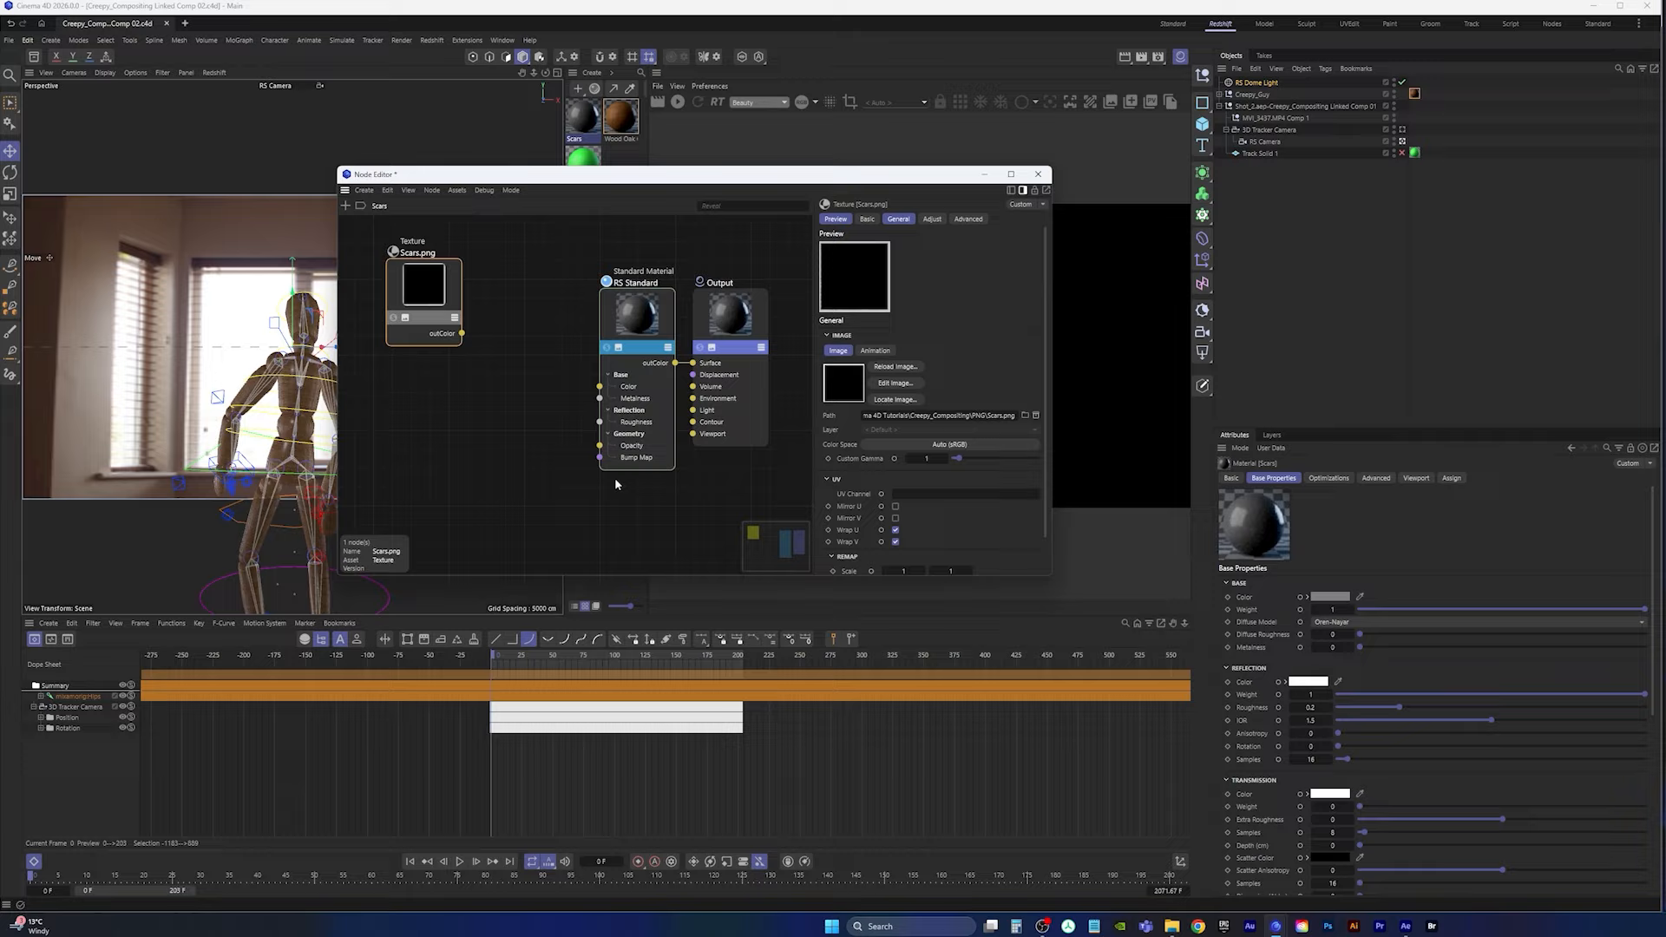
pyautogui.click(501, 386)
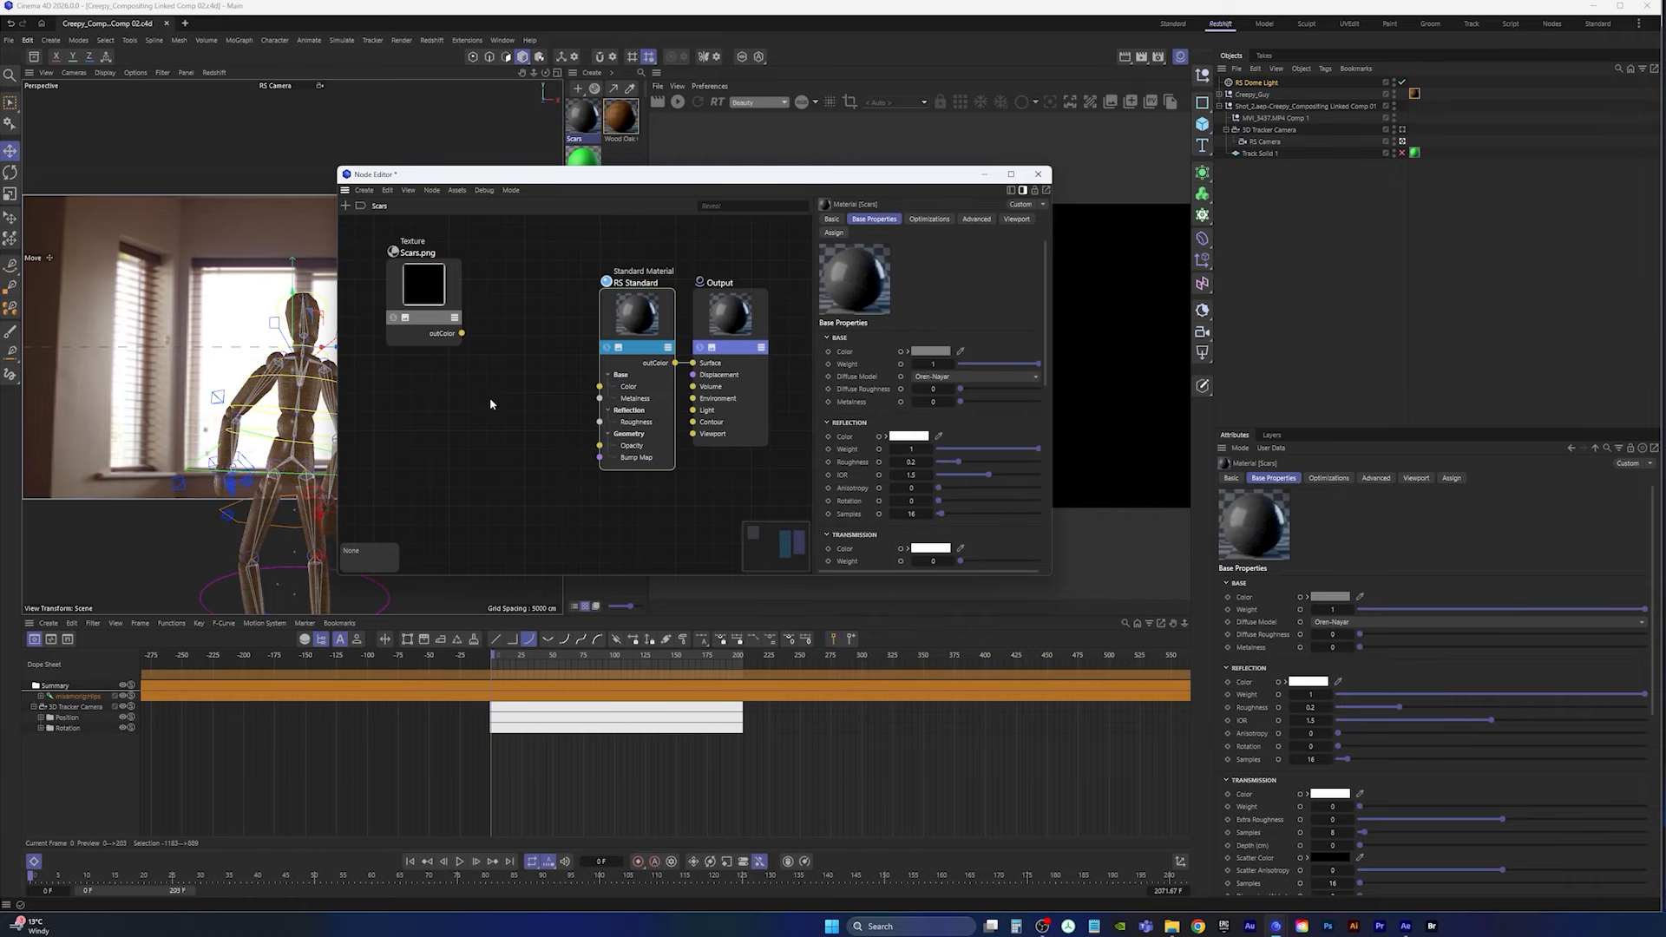
pyautogui.doubleClick(490, 403)
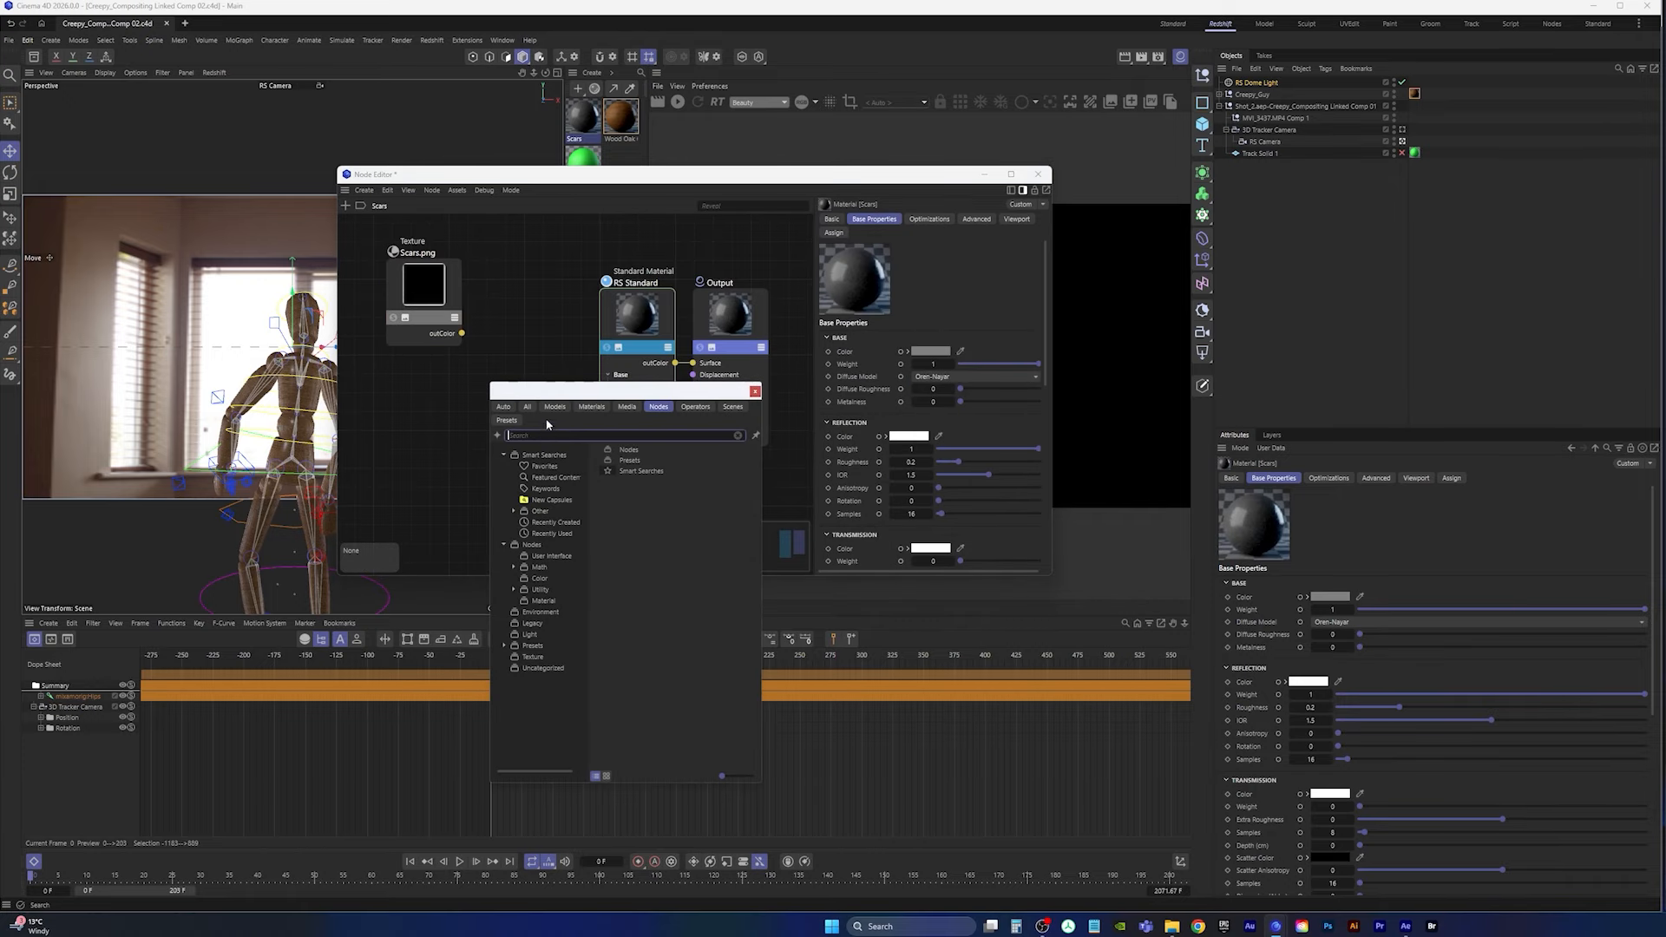
# Step: Add a Color Splitter node between the Scars.png texture and the RS Standard node
pyautogui.write('splitter')
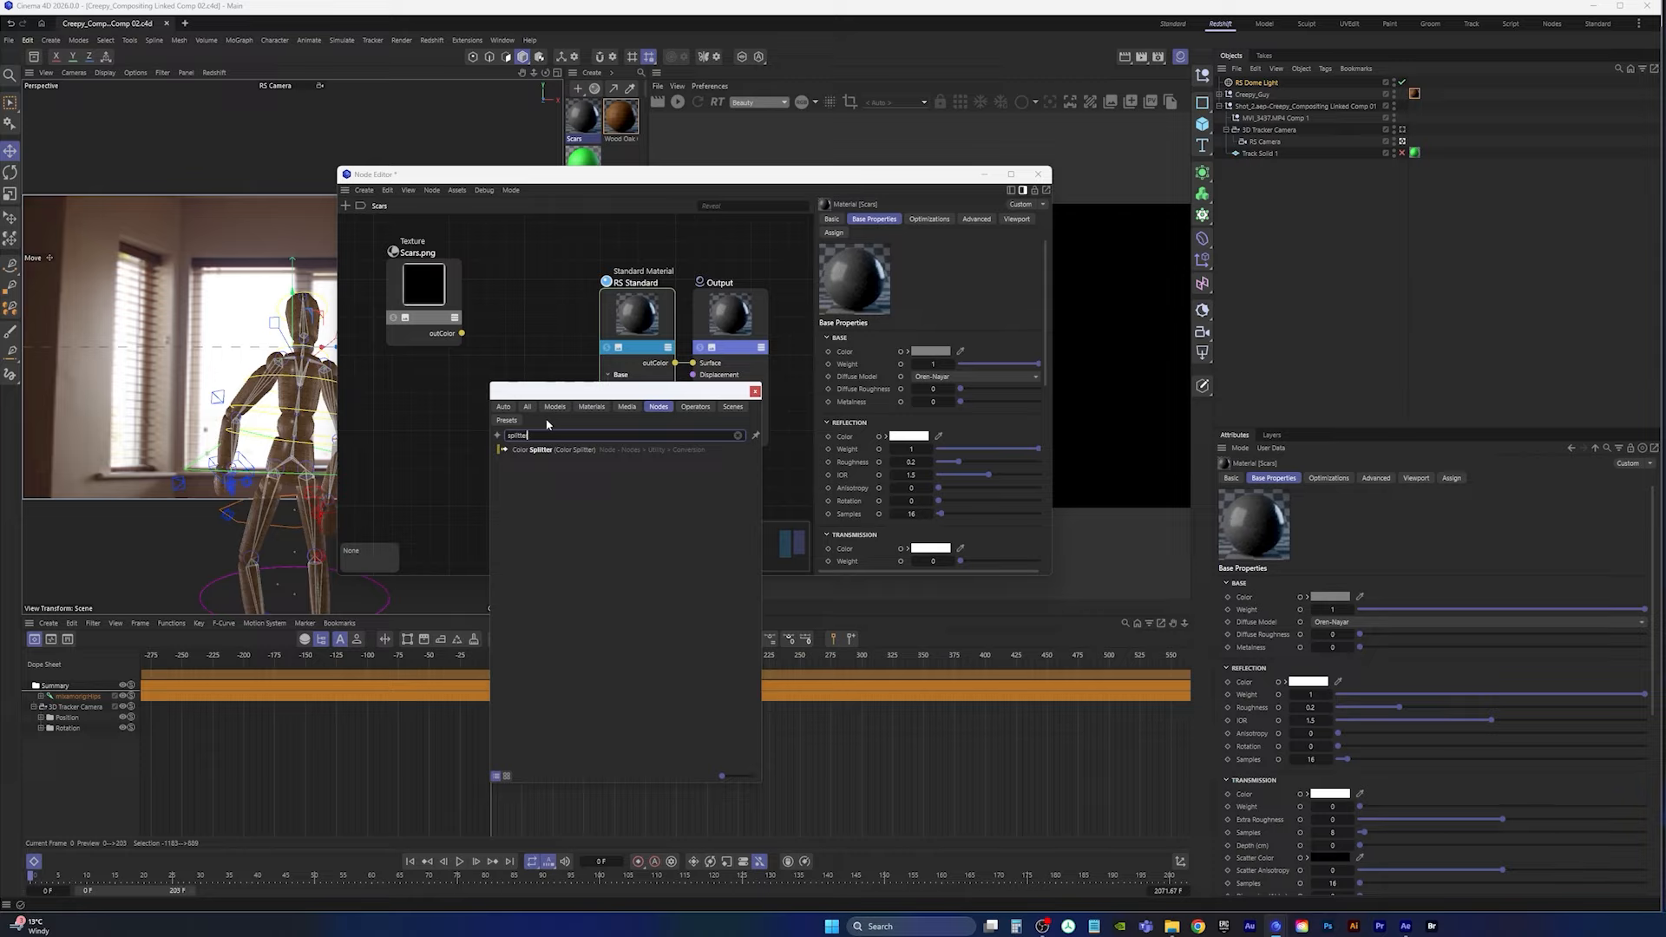
pyautogui.doubleClick(534, 449)
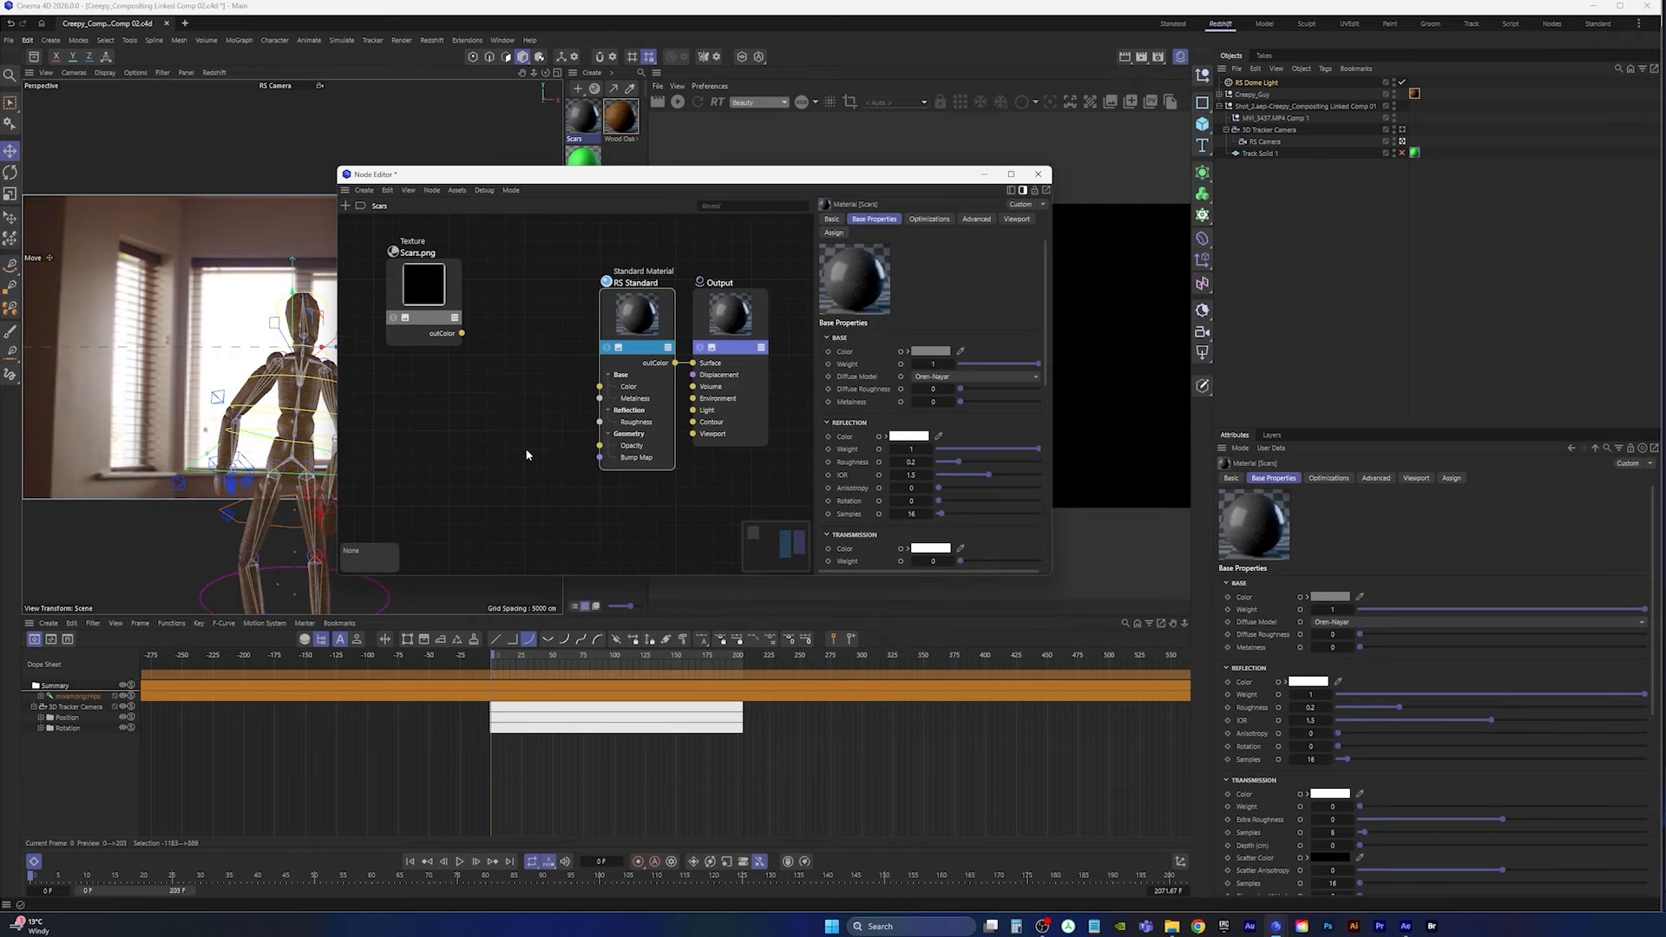
pyautogui.moveTo(528, 452); pyautogui.dragTo(568, 461)
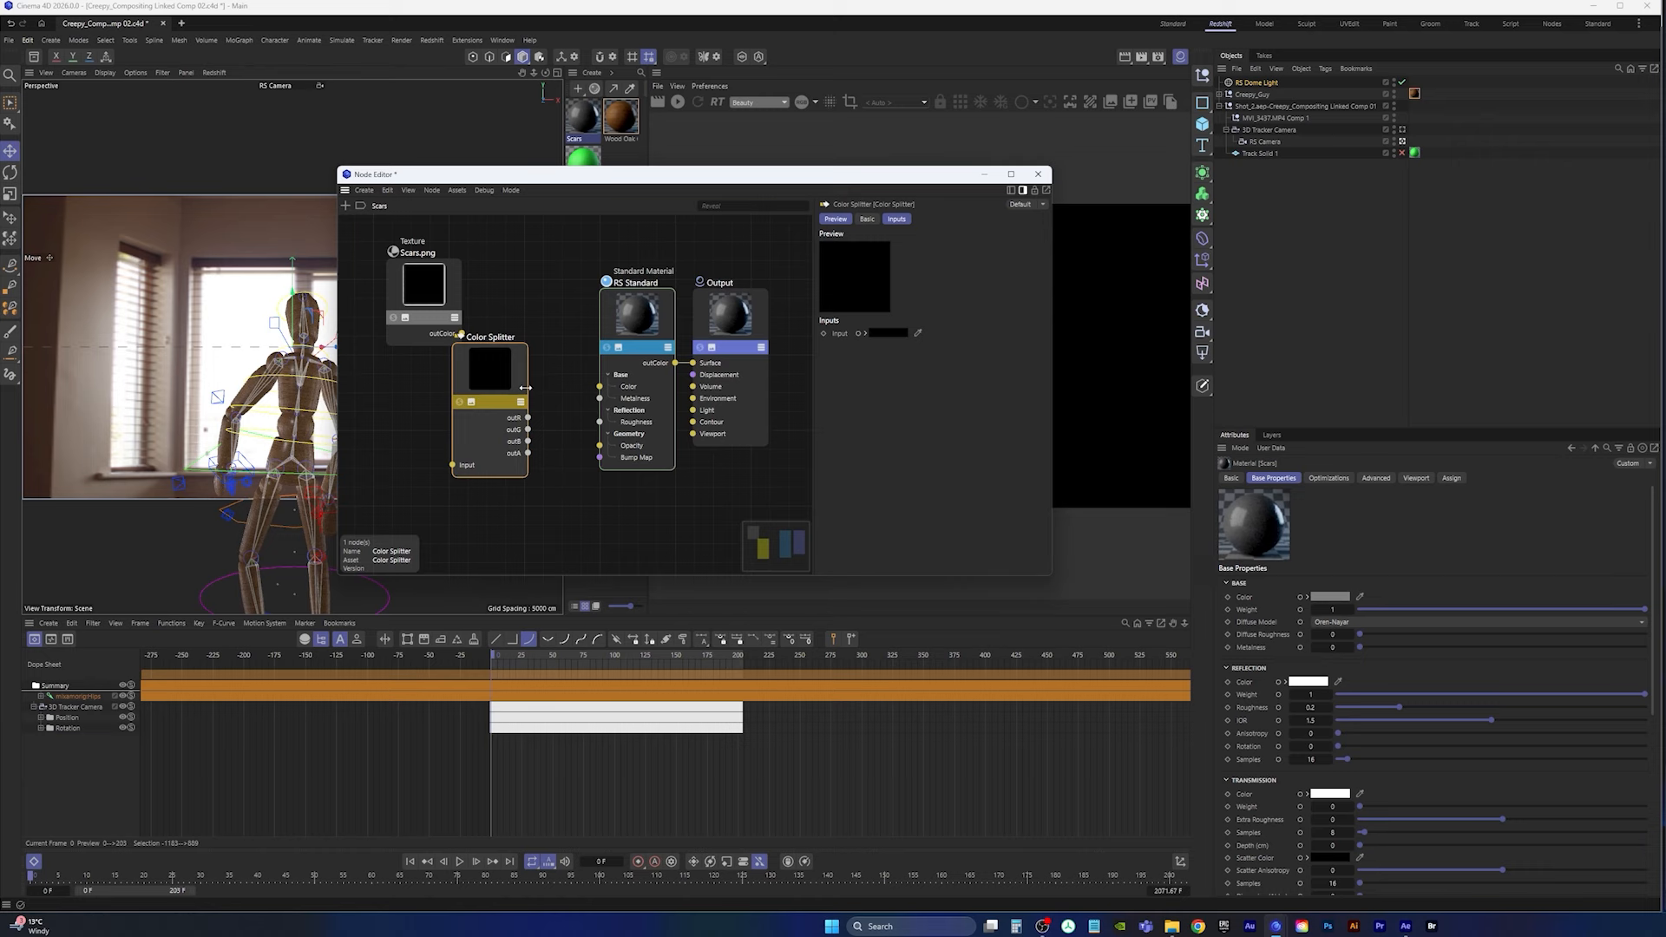
pyautogui.moveTo(488, 374); pyautogui.dragTo(517, 396)
# Step: Connect the Scars.png outColor to the Color Splitter's input and the splitter's outA to the RS Standard Opacity
pyautogui.moveTo(424, 284); pyautogui.dragTo(407, 271)
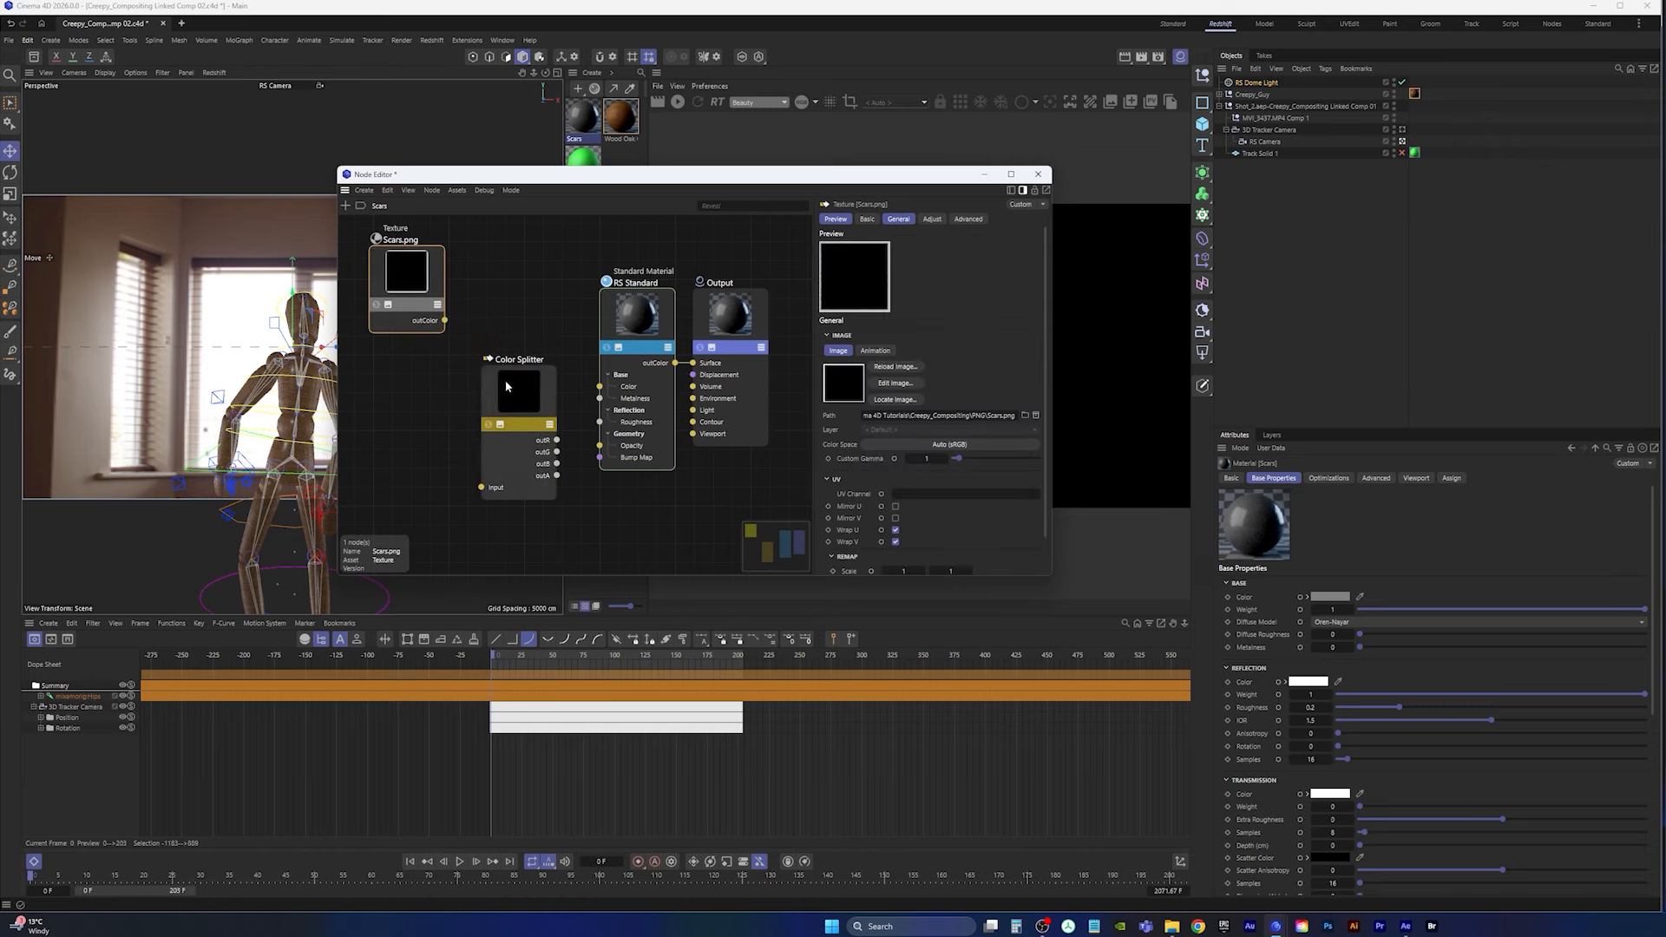
pyautogui.moveTo(507, 384); pyautogui.dragTo(470, 454)
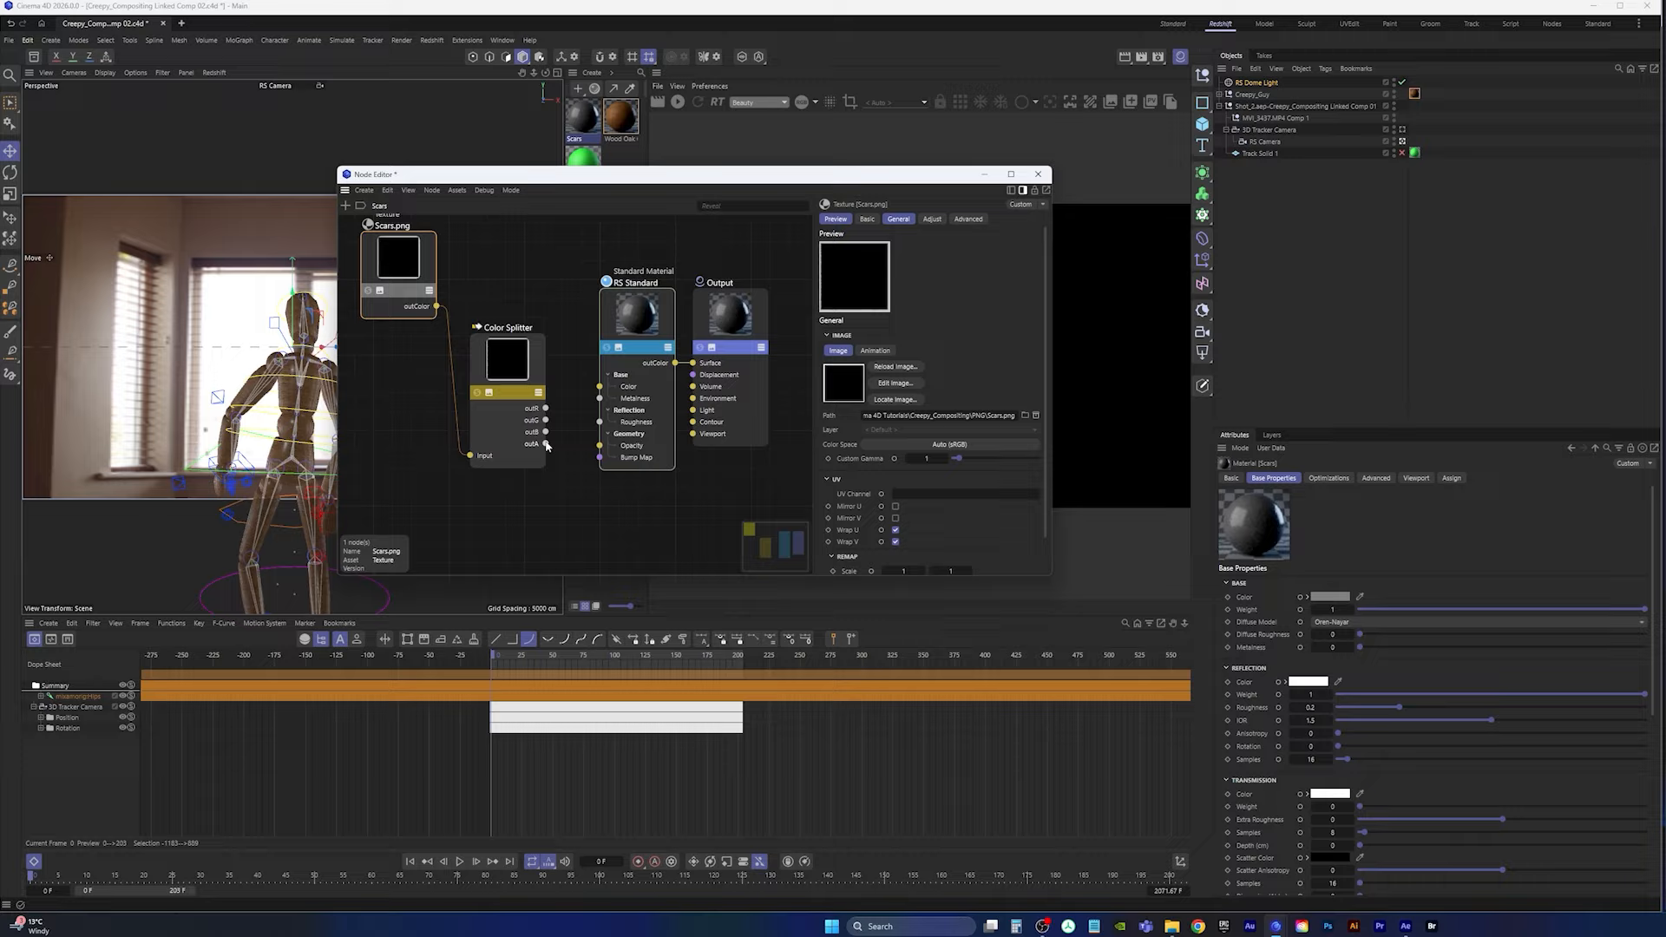
pyautogui.moveTo(545, 445); pyautogui.dragTo(600, 445)
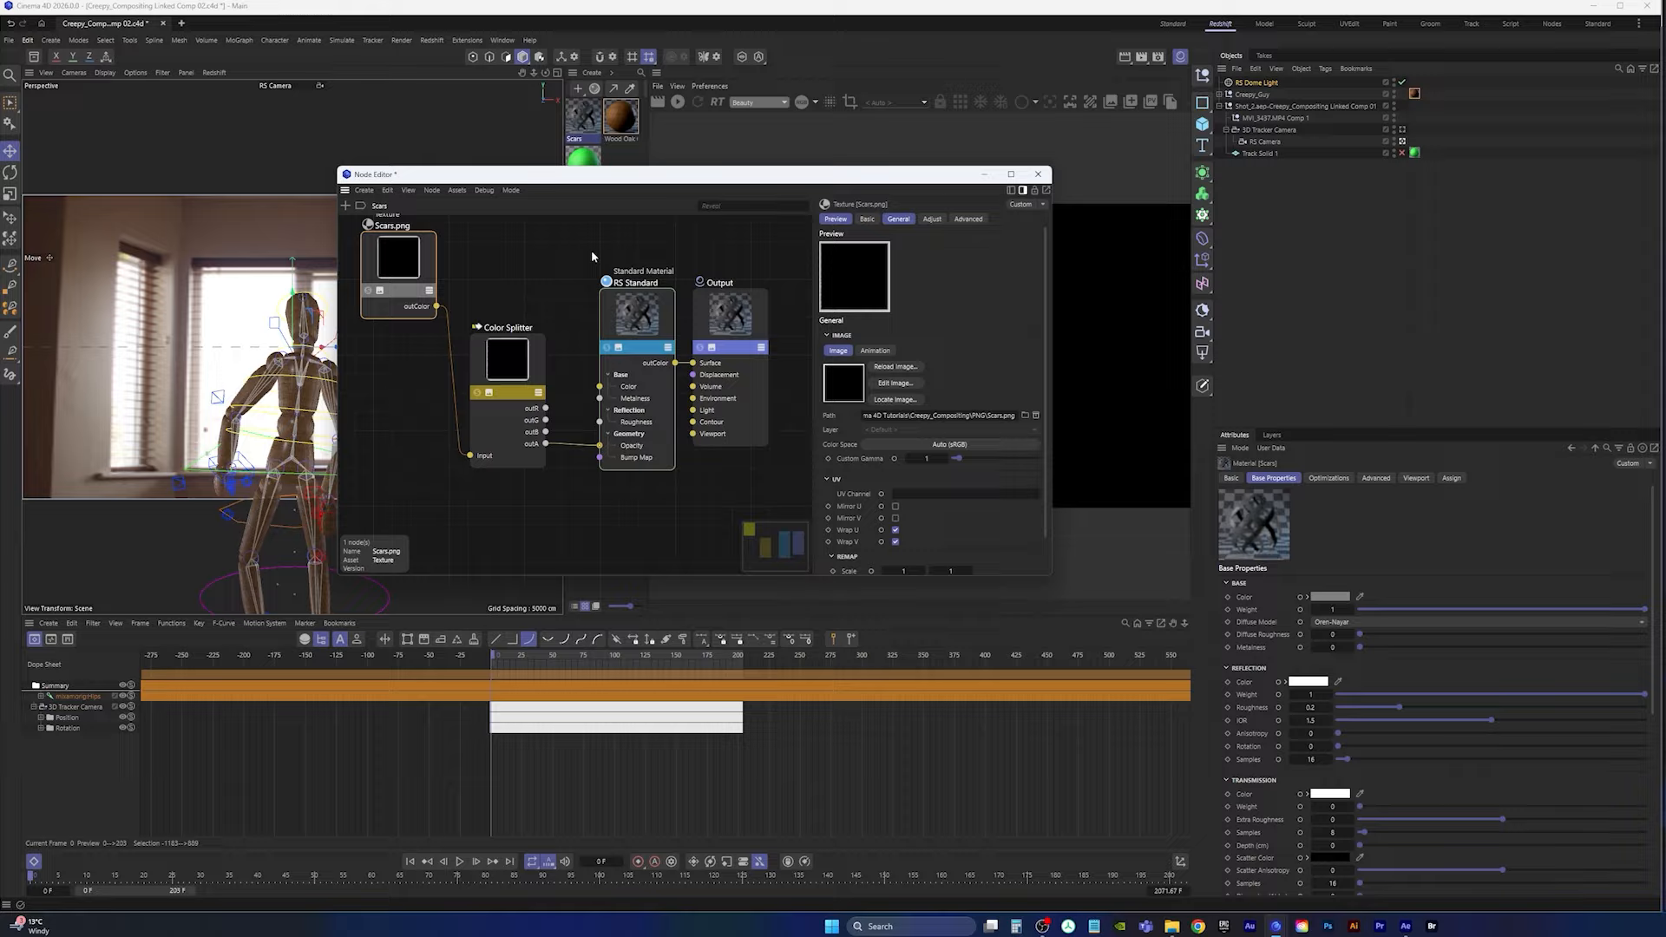
# Step: Expand the Creepy_Guy hierarchy and apply the Scars material to the Head object
pyautogui.moveTo(919, 178); pyautogui.dragTo(887, 542)
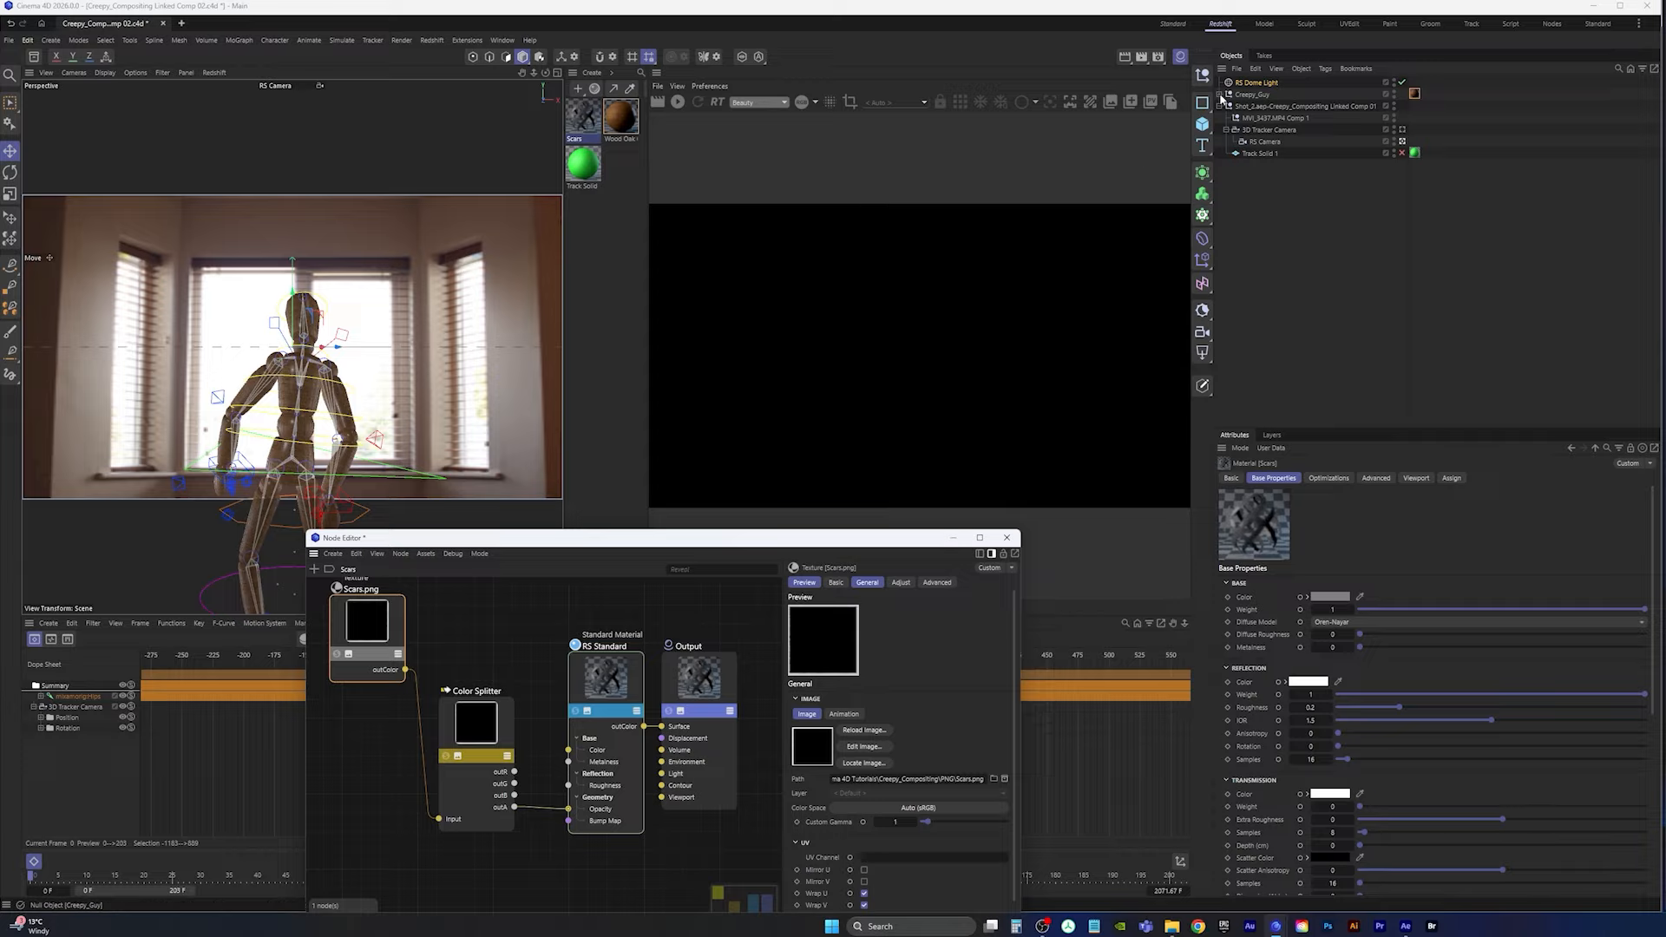
pyautogui.click(1220, 95)
pyautogui.click(1220, 95)
pyautogui.click(1220, 94)
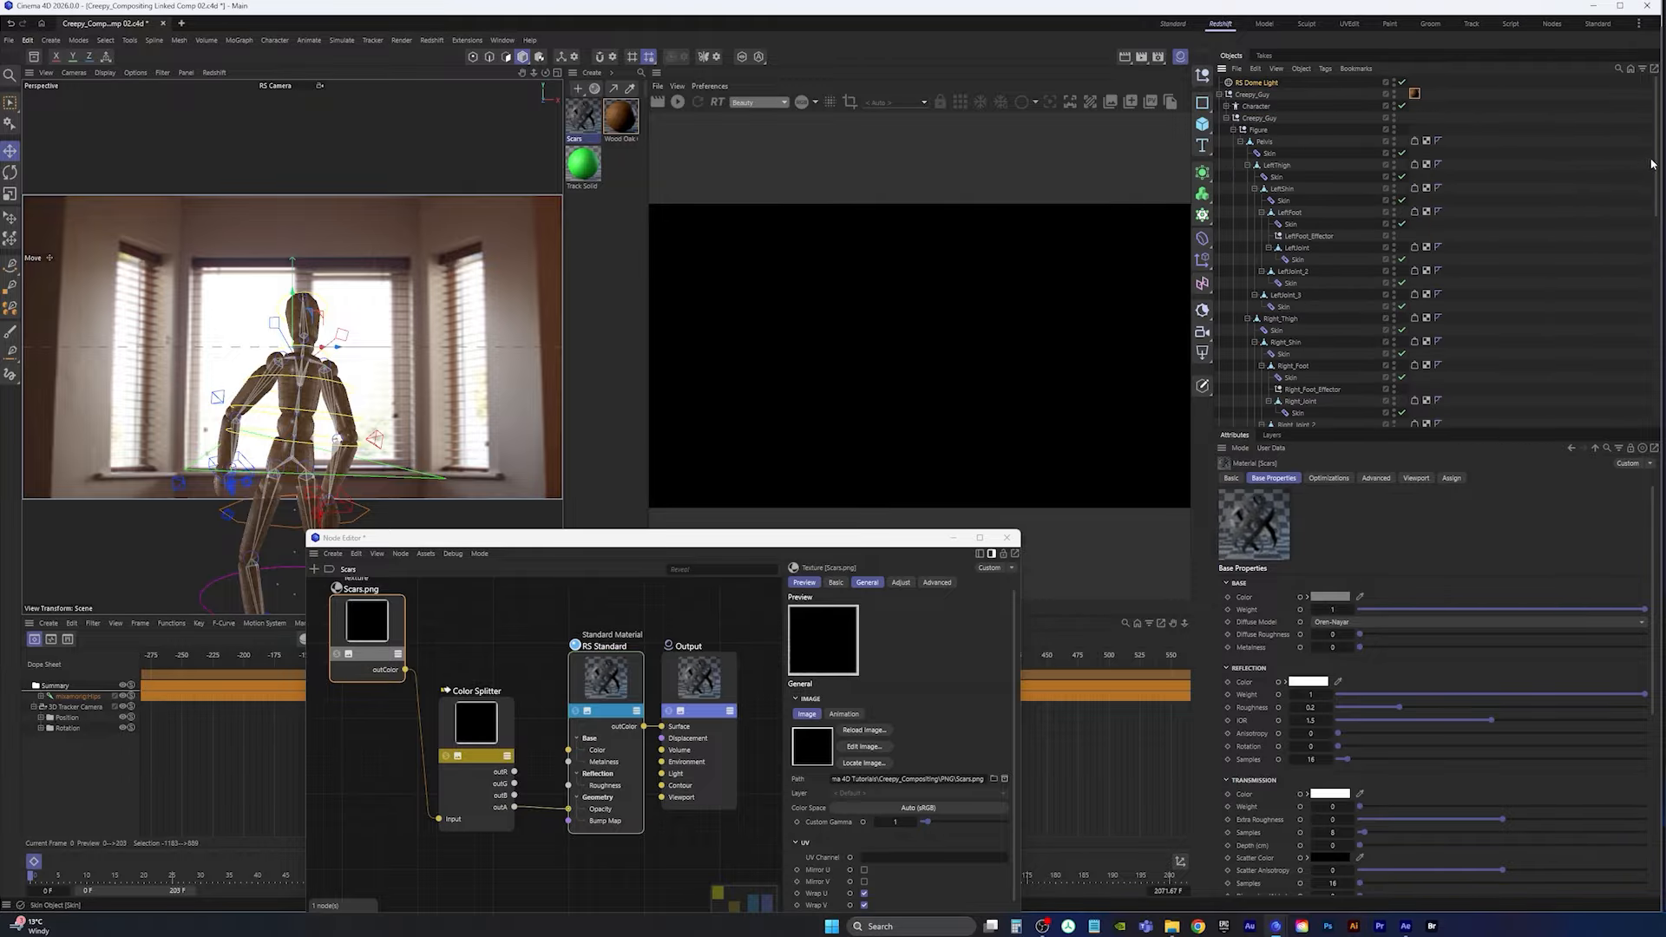
pyautogui.moveTo(1653, 164); pyautogui.dragTo(1642, 378)
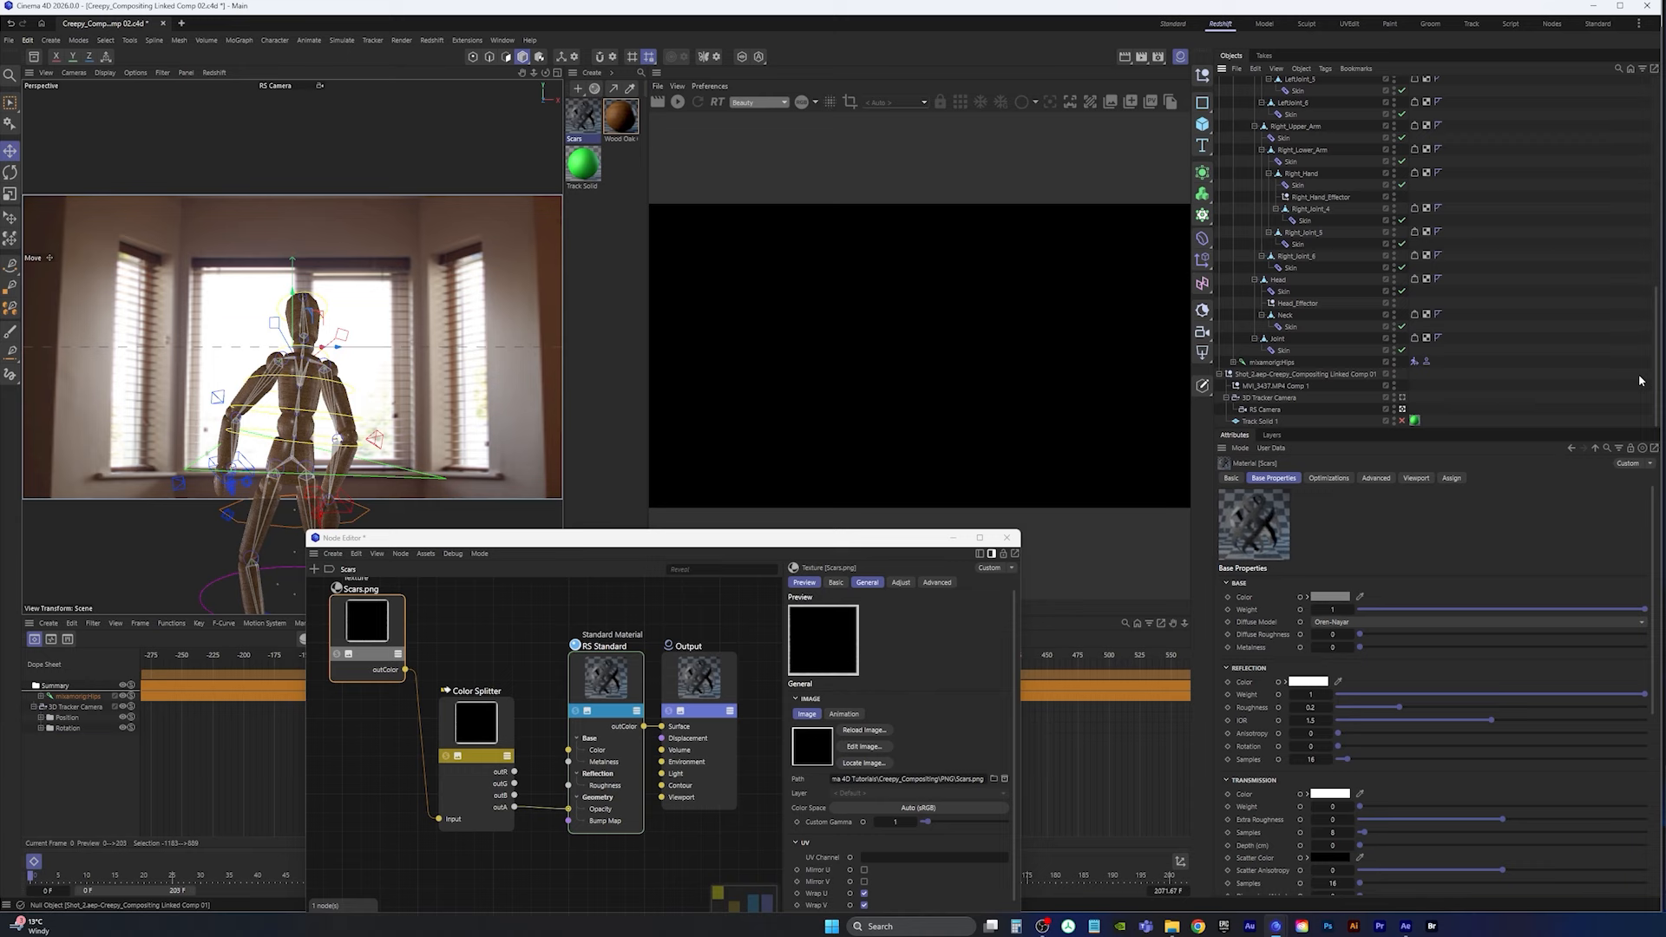
pyautogui.click(1282, 281)
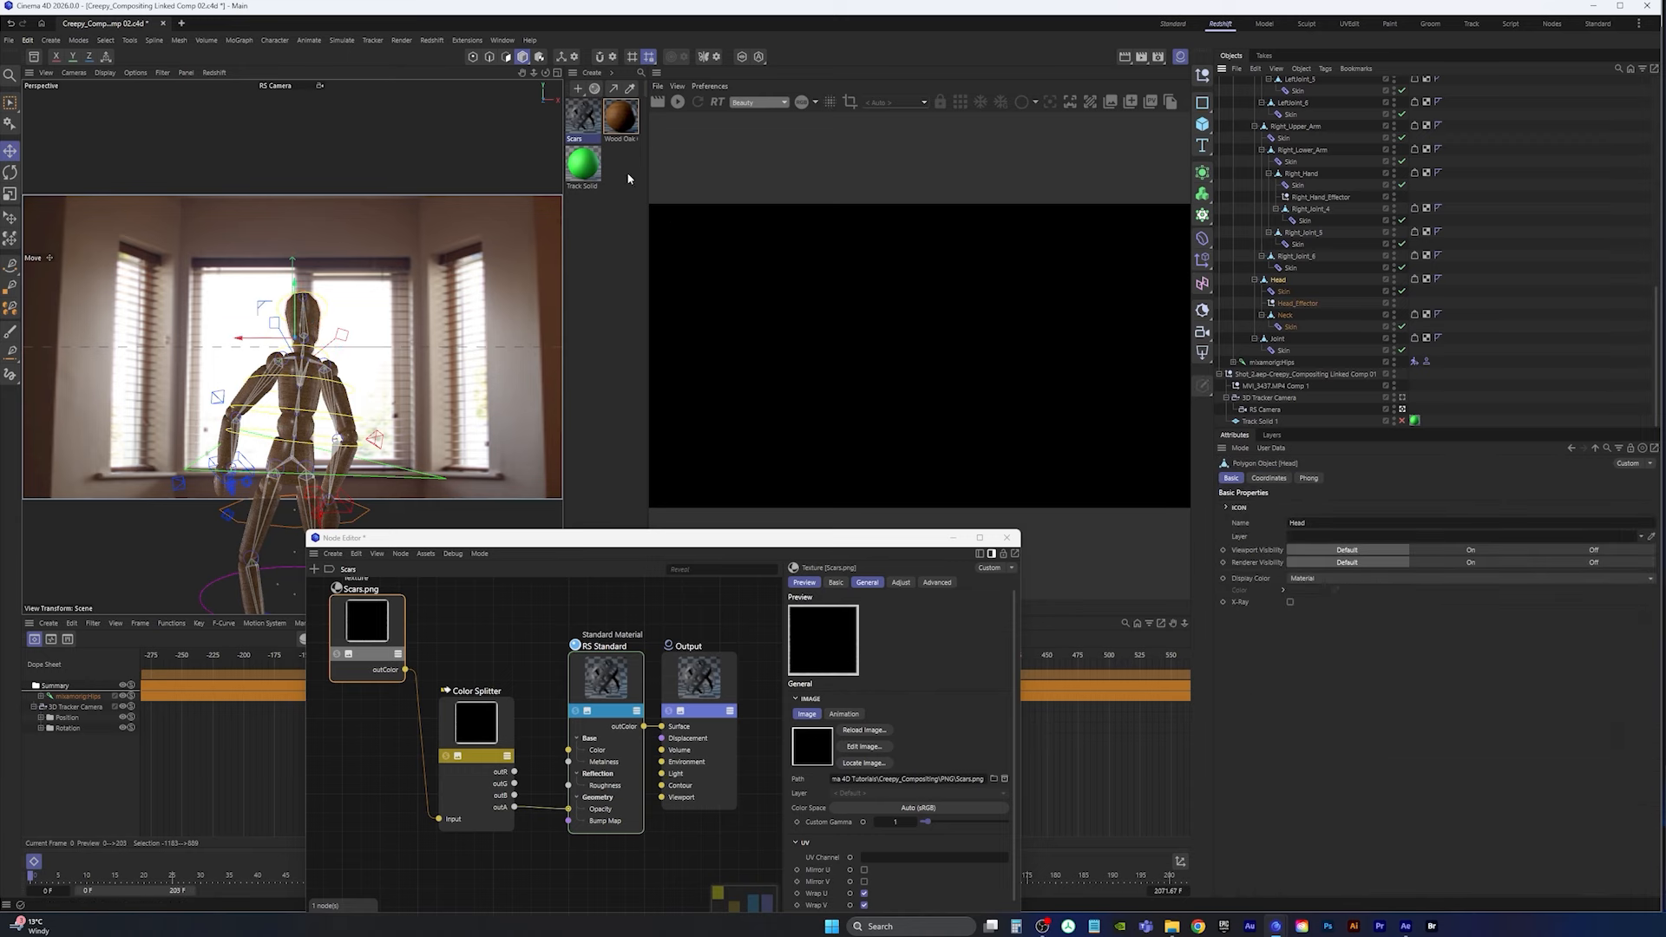
pyautogui.moveTo(583, 125); pyautogui.dragTo(1280, 281)
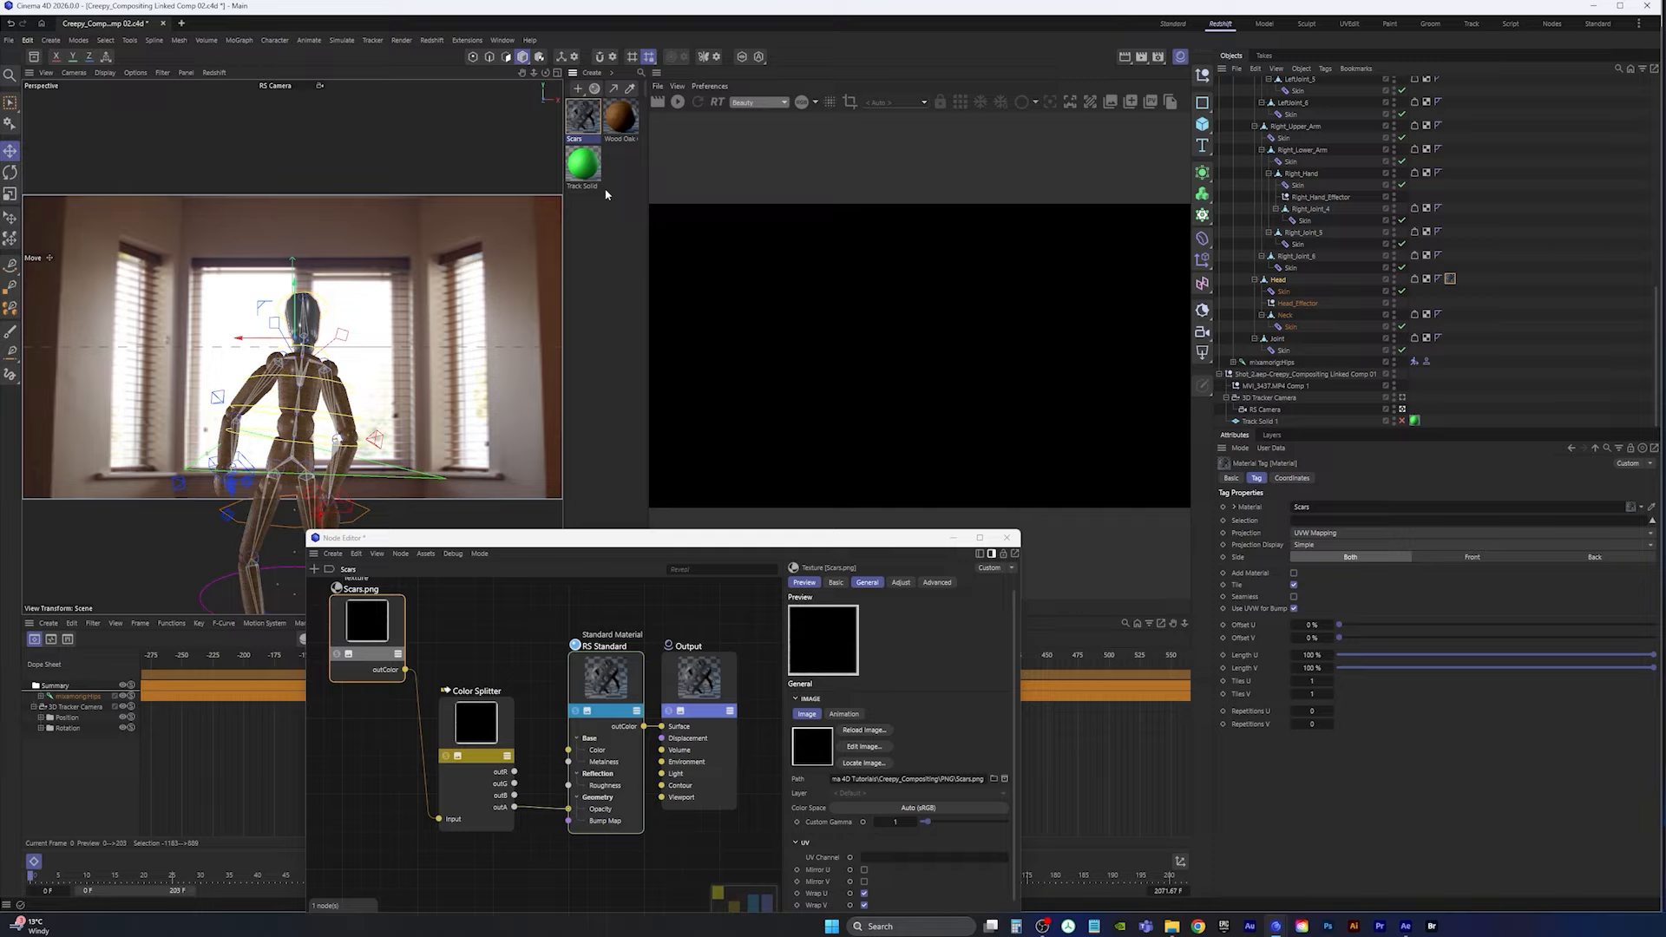
# Step: Switch the viewport to the default camera and frame the mannequin's head in close-up
pyautogui.click(285, 86)
pyautogui.click(320, 94)
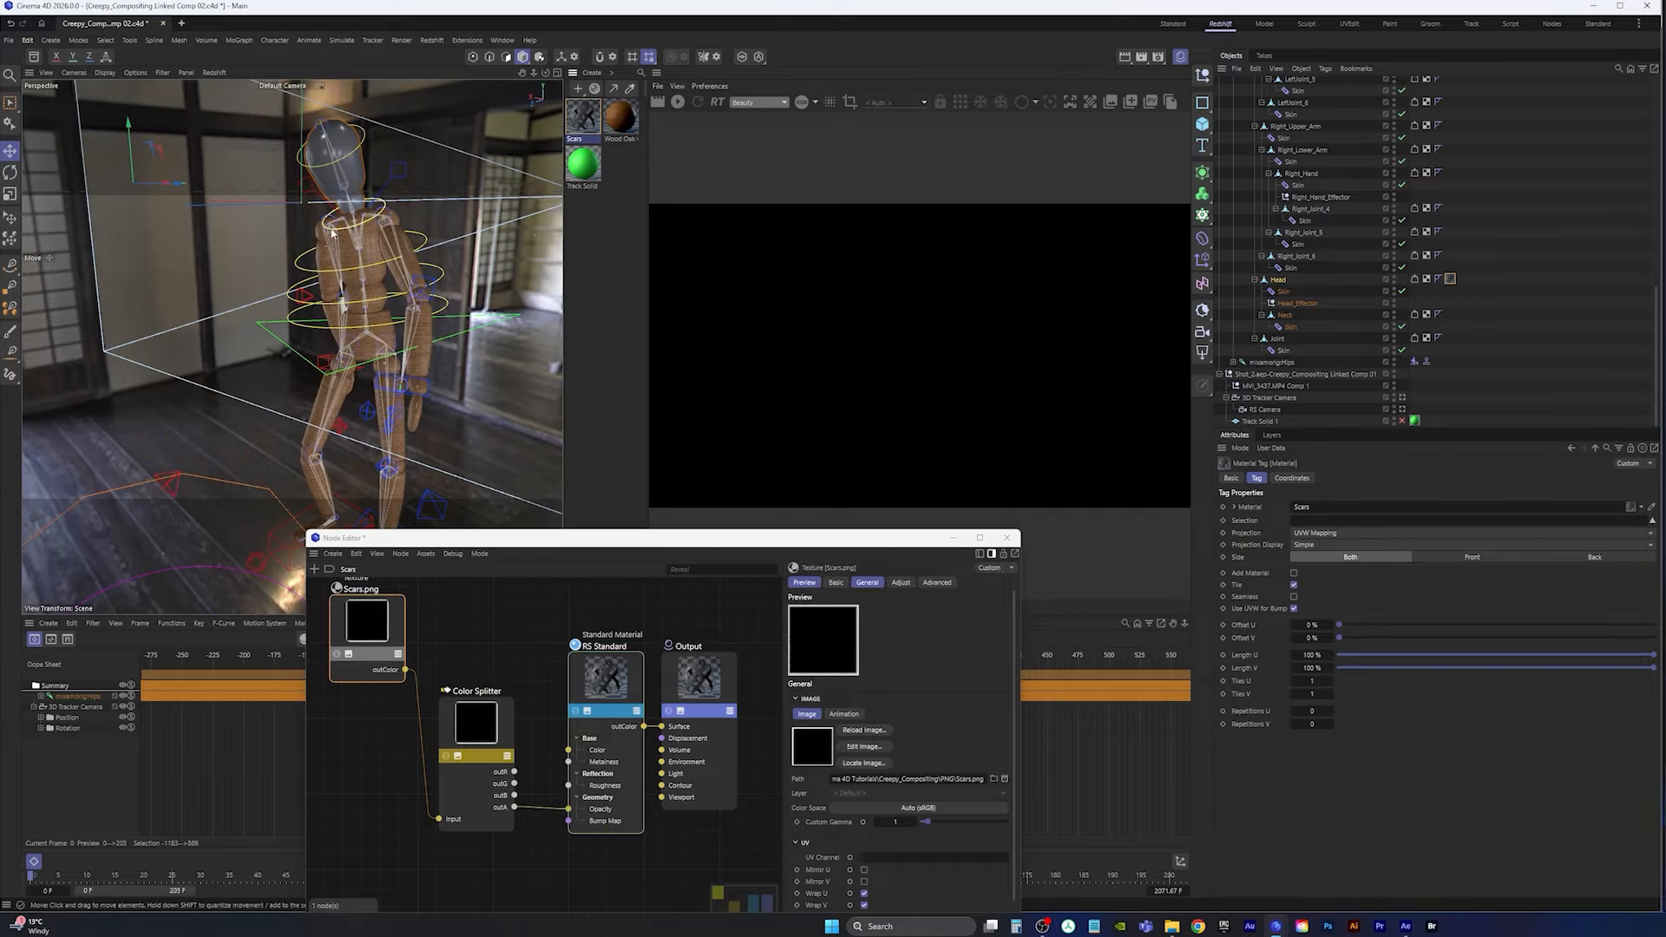
pyautogui.keyDown('alt'); pyautogui.moveTo(320, 379); pyautogui.dragTo(295, 349); pyautogui.keyUp('alt')
pyautogui.keyDown('alt'); pyautogui.moveTo(295, 349); pyautogui.dragTo(318, 380, button='right'); pyautogui.keyUp('alt')
pyautogui.keyDown('alt'); pyautogui.moveTo(318, 379); pyautogui.dragTo(369, 336); pyautogui.keyUp('alt')
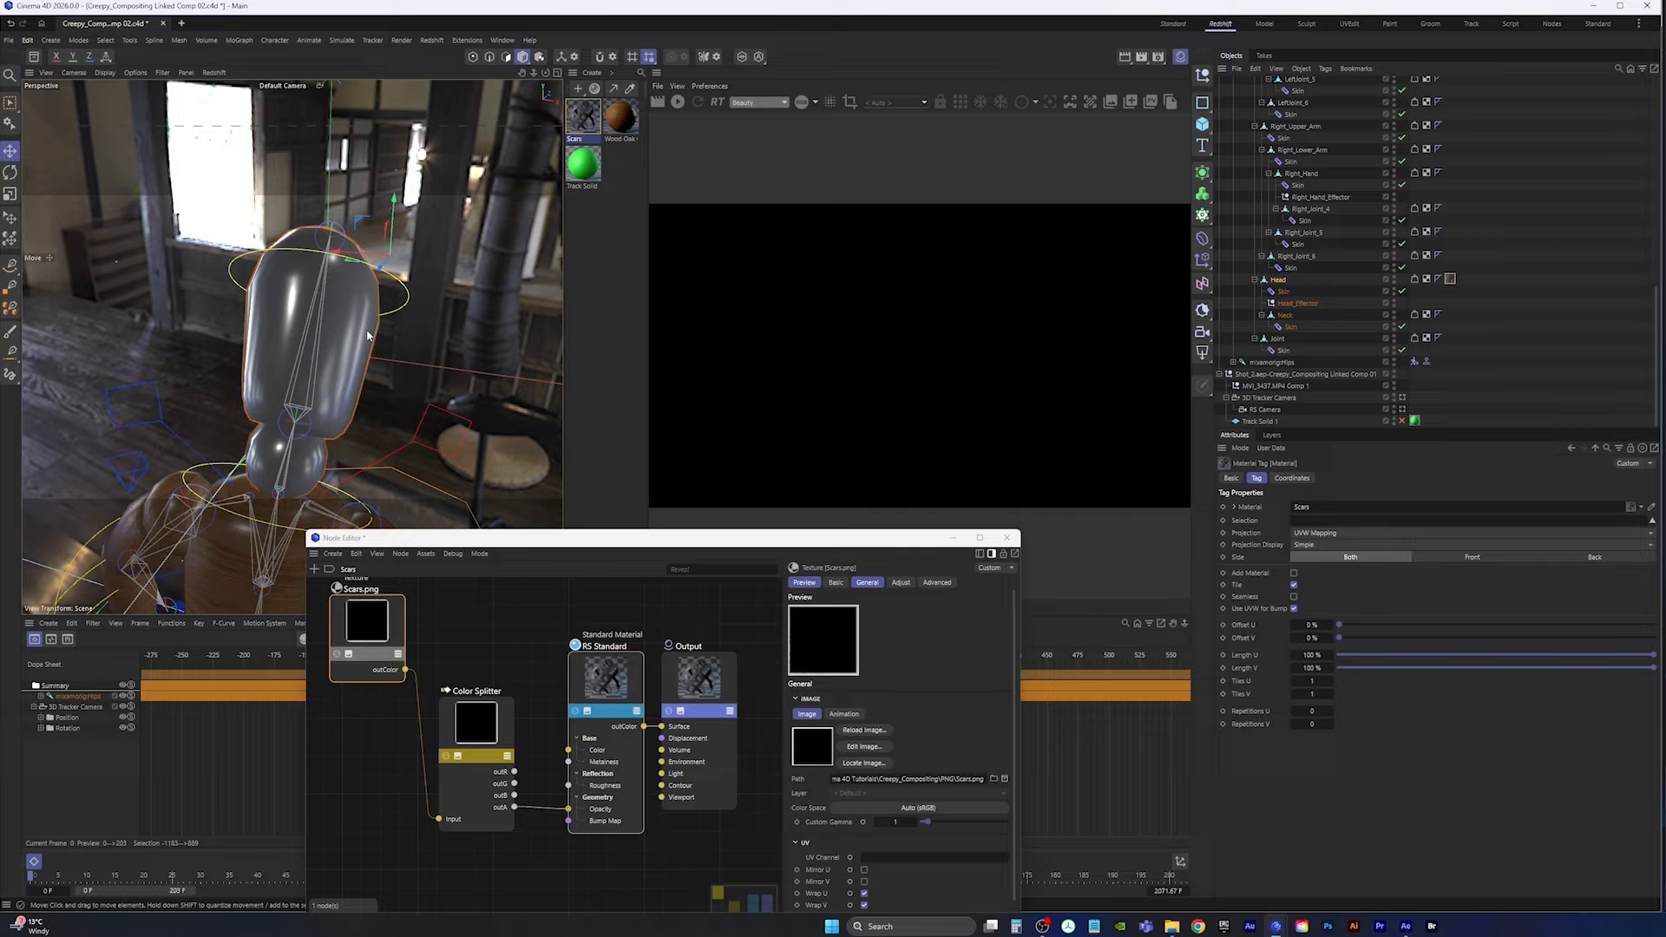
pyautogui.keyDown('alt'); pyautogui.moveTo(369, 335); pyautogui.dragTo(330, 326, button='right'); pyautogui.keyUp('alt')
pyautogui.keyDown('alt'); pyautogui.moveTo(329, 326); pyautogui.dragTo(308, 334); pyautogui.keyUp('alt')
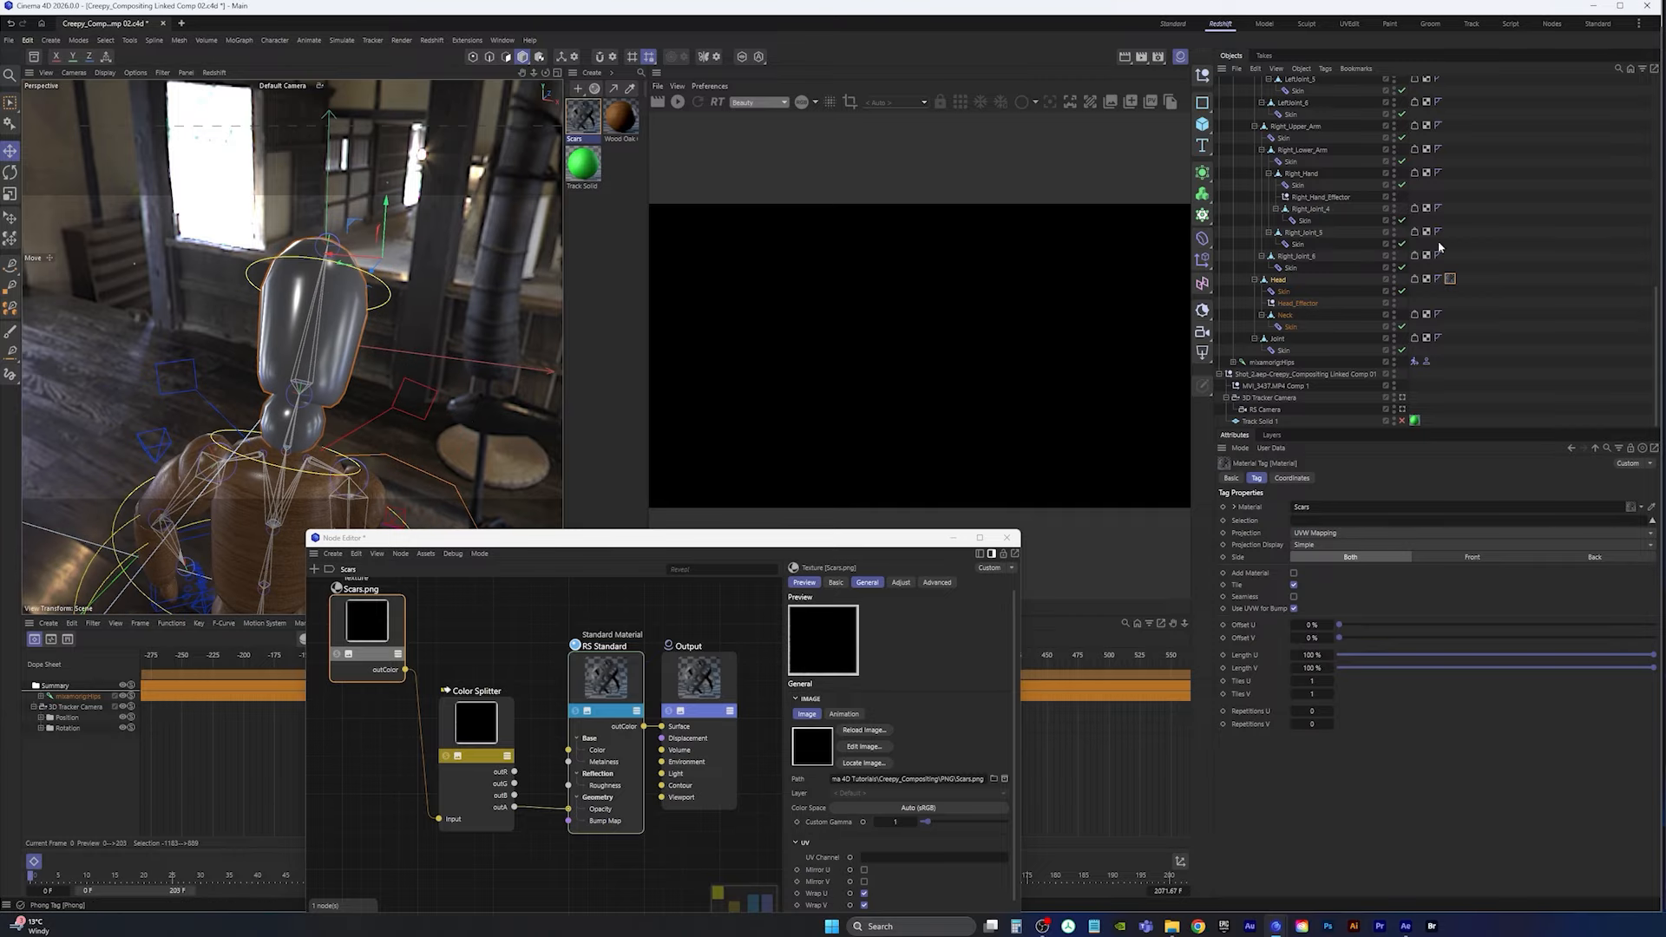
# Step: Set the RS Dome Light's Camera contribution to 0 to hide the HDRI background
pyautogui.moveTo(1657, 316); pyautogui.dragTo(1656, 130)
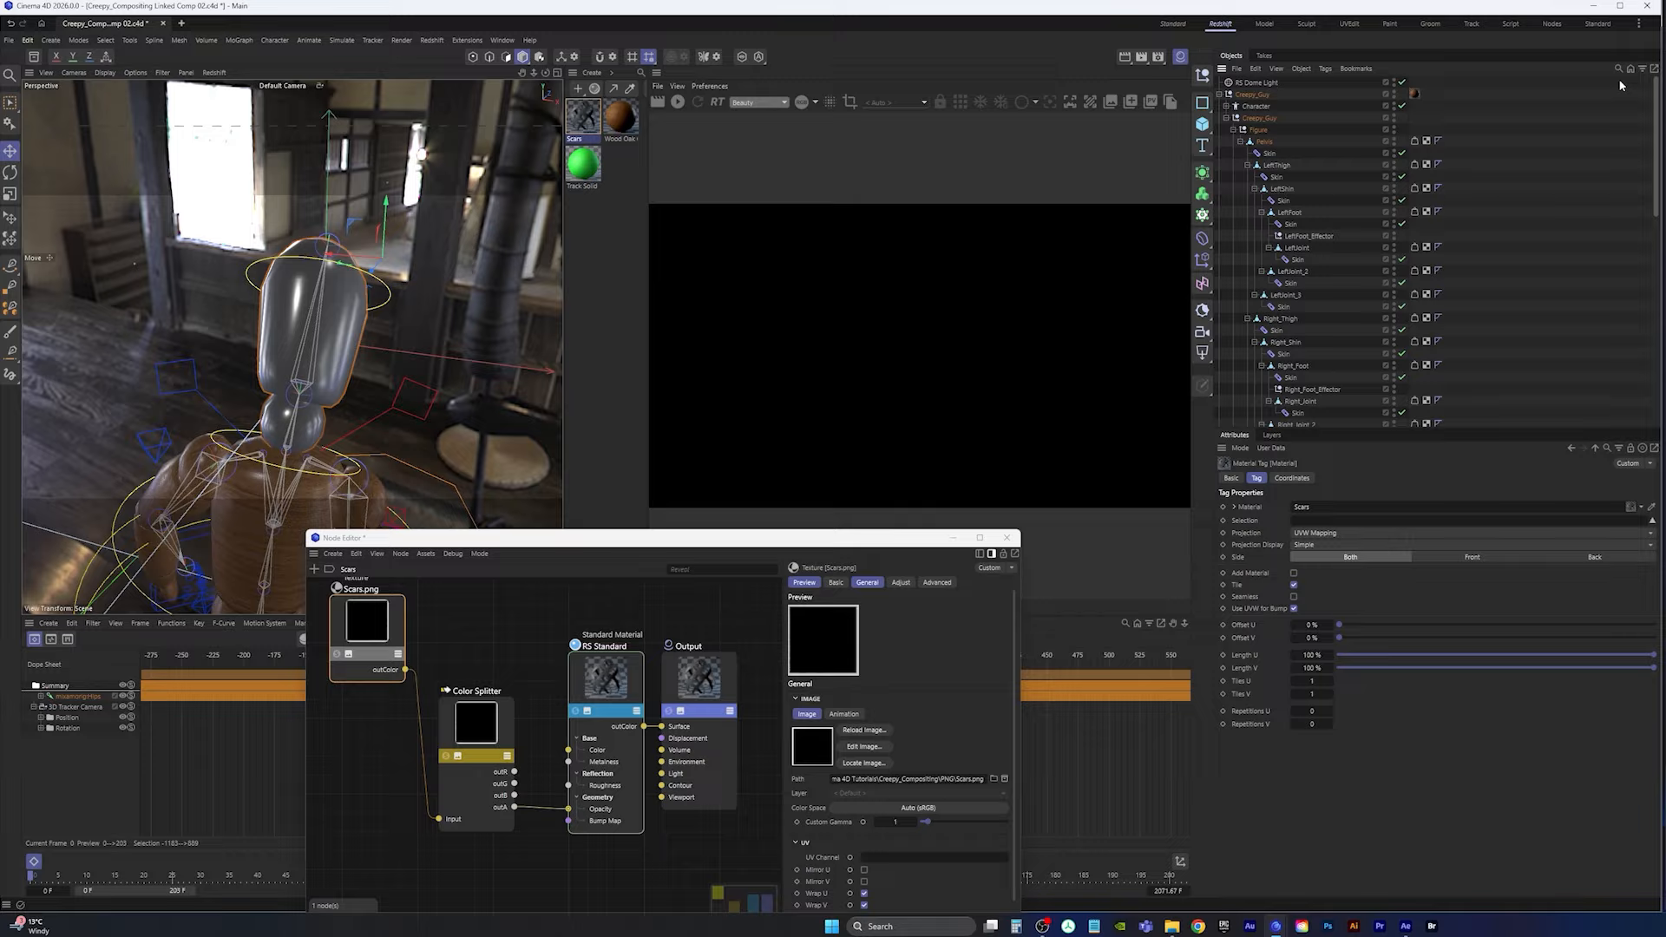
pyautogui.click(1255, 83)
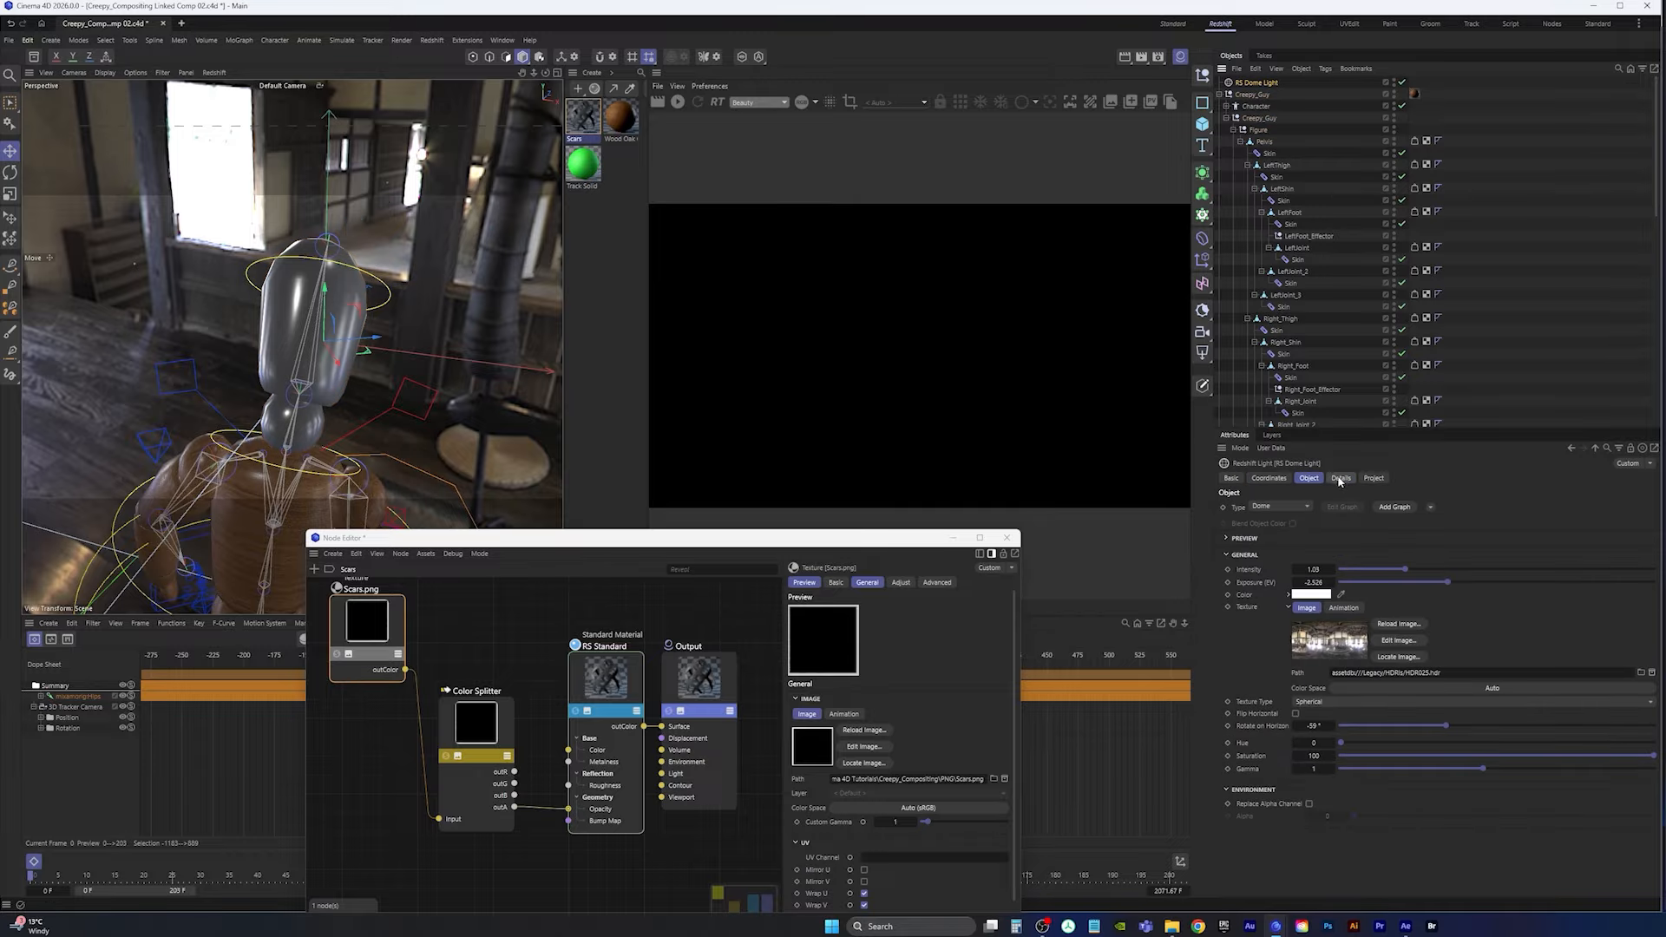
pyautogui.click(1341, 478)
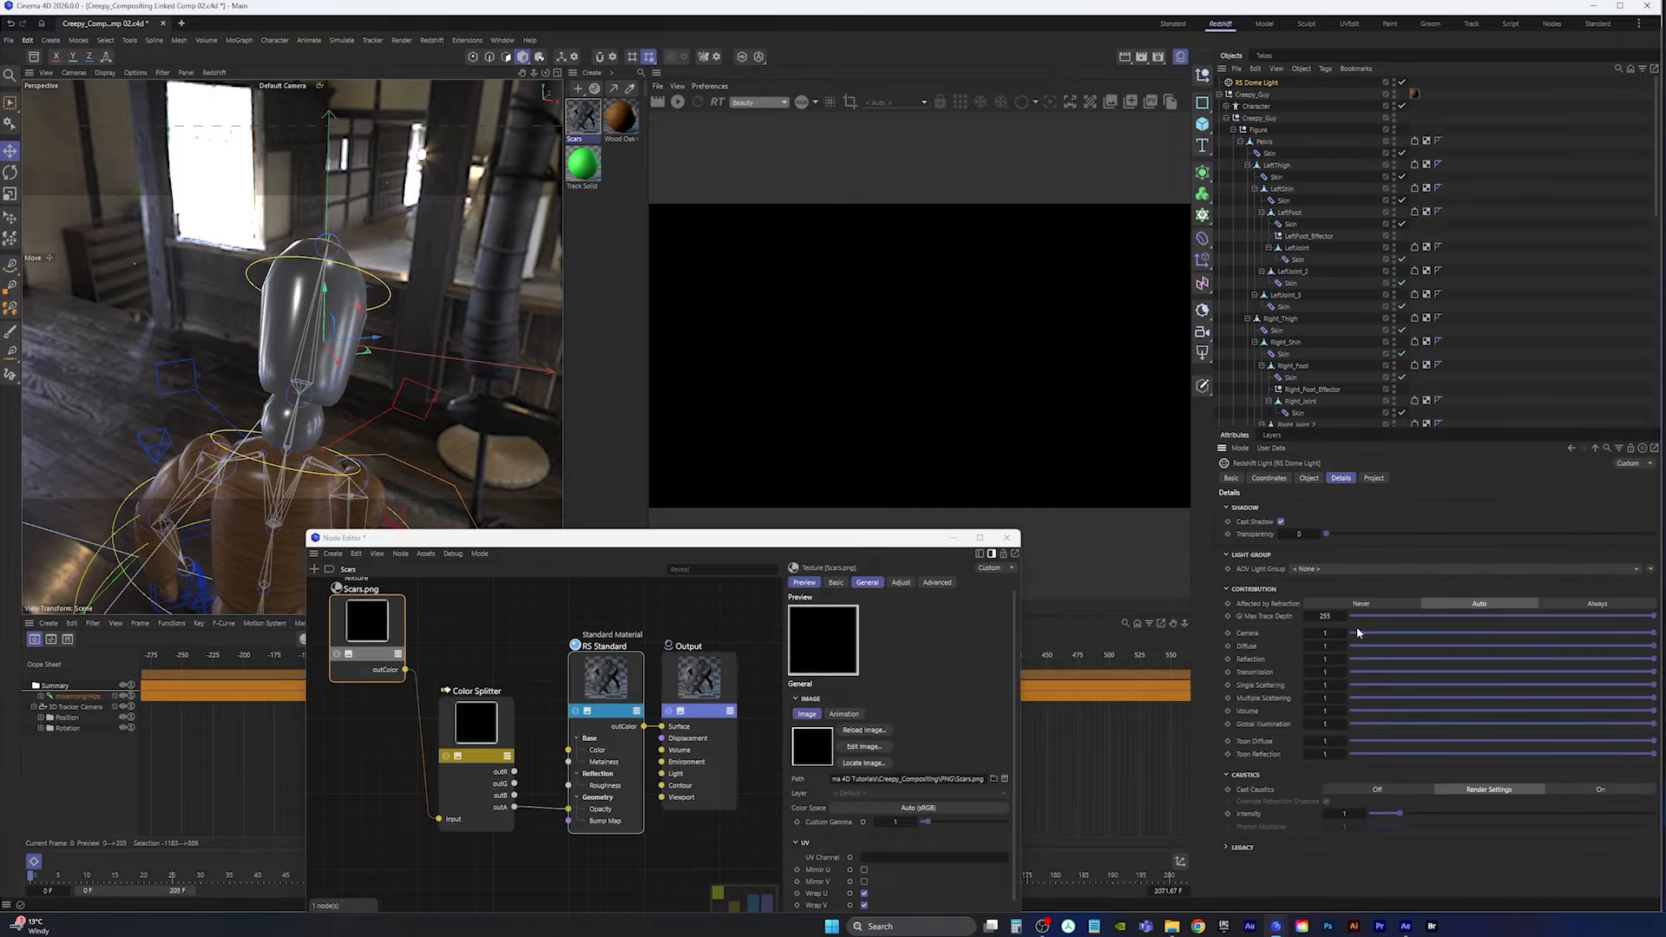
pyautogui.moveTo(1359, 639); pyautogui.dragTo(1340, 640)
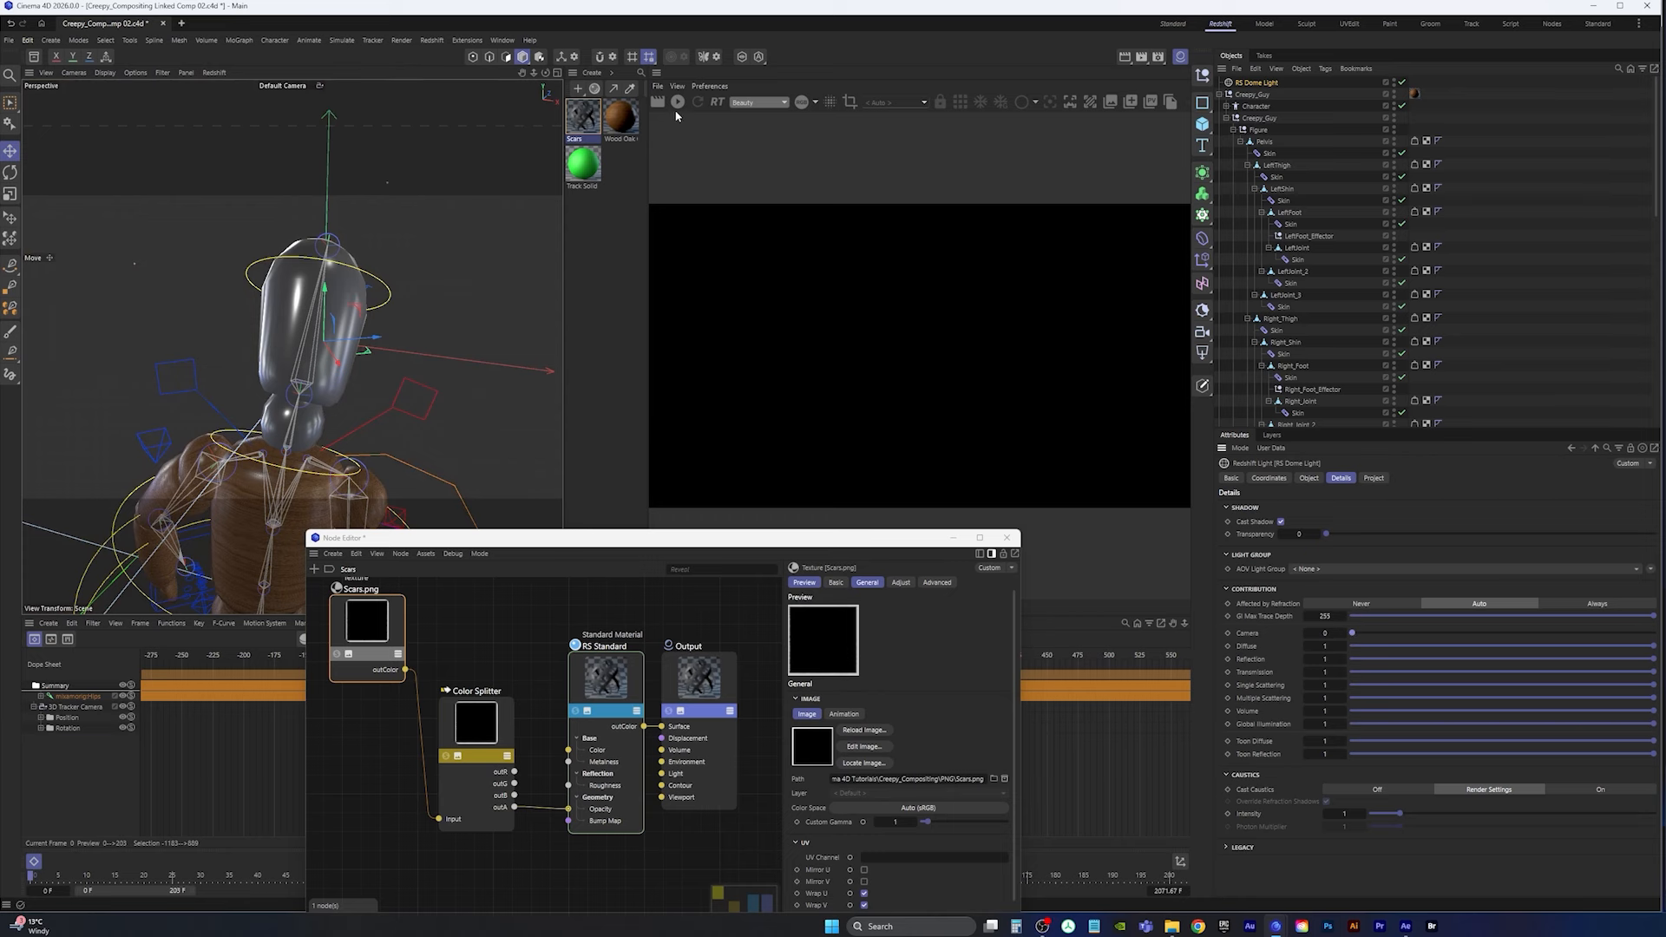
# Step: Save the project and start the live Redshift render of the head view
pyautogui.moveTo(1658, 97); pyautogui.dragTo(1661, 335)
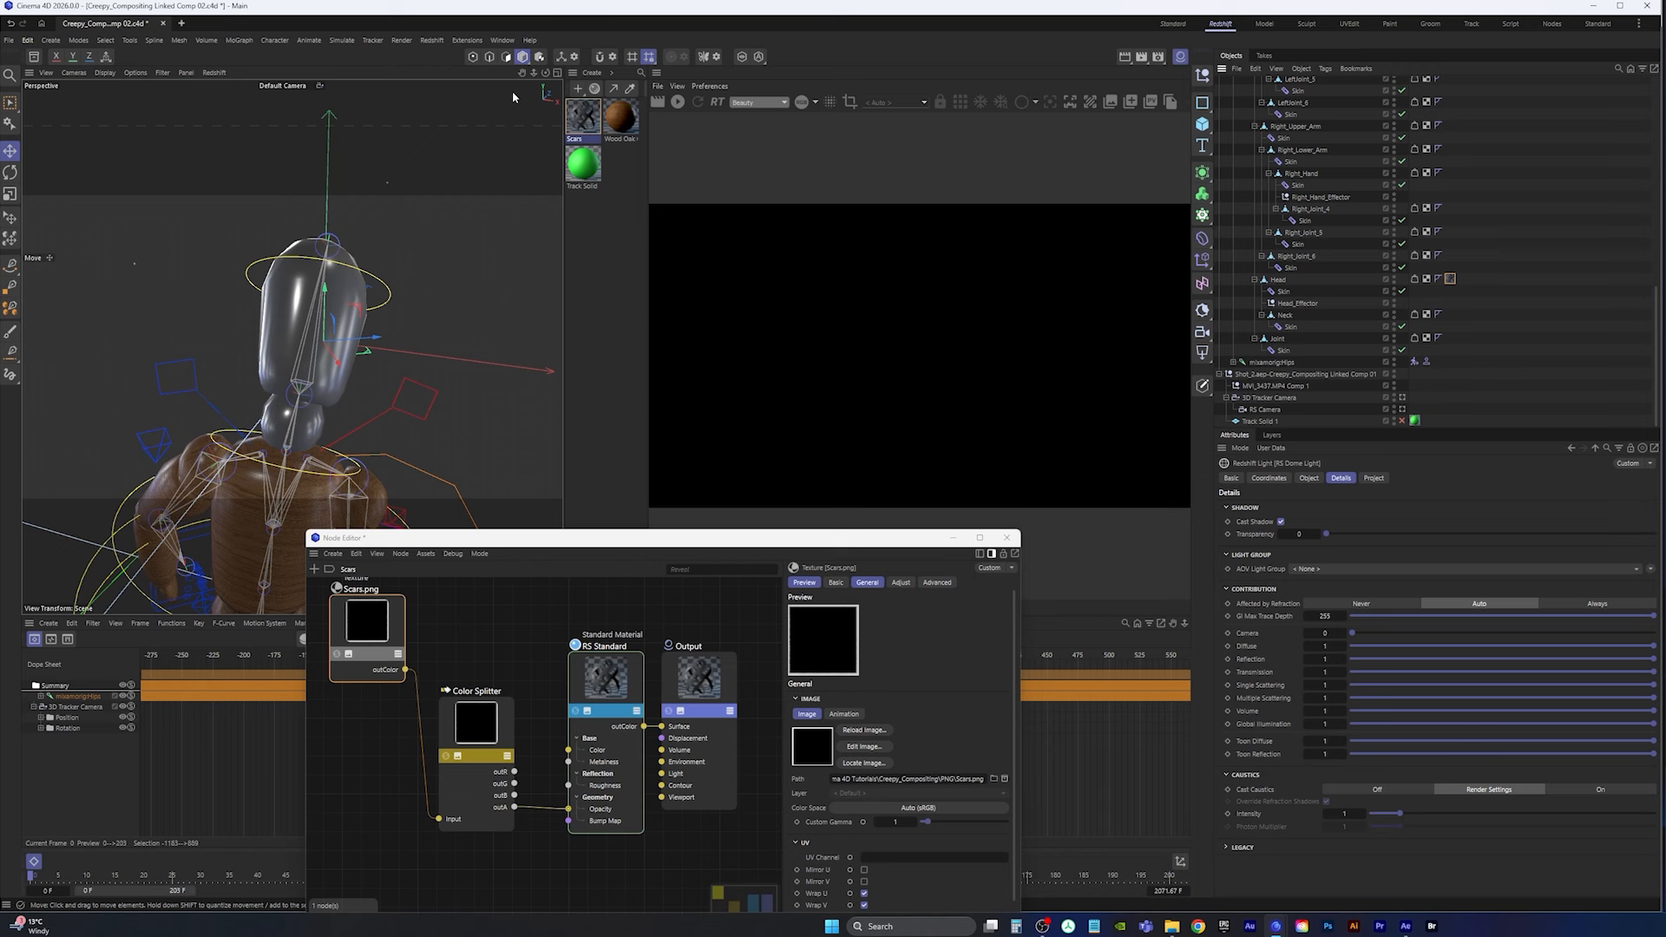
pyautogui.click(9, 40)
pyautogui.click(39, 184)
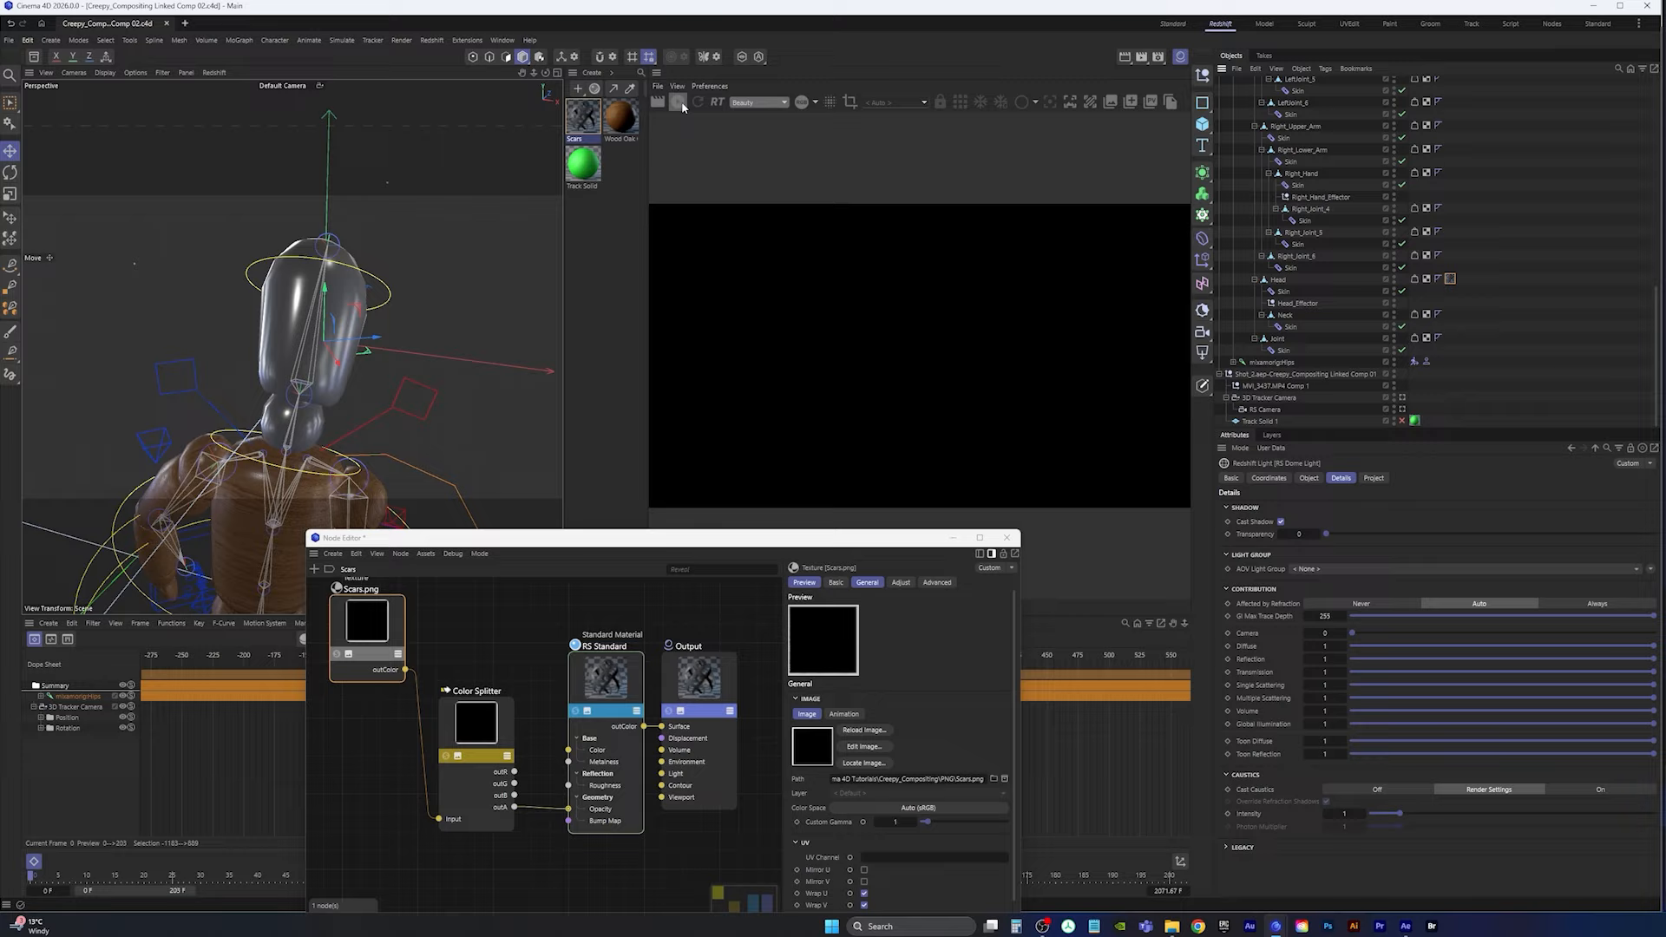
pyautogui.click(680, 102)
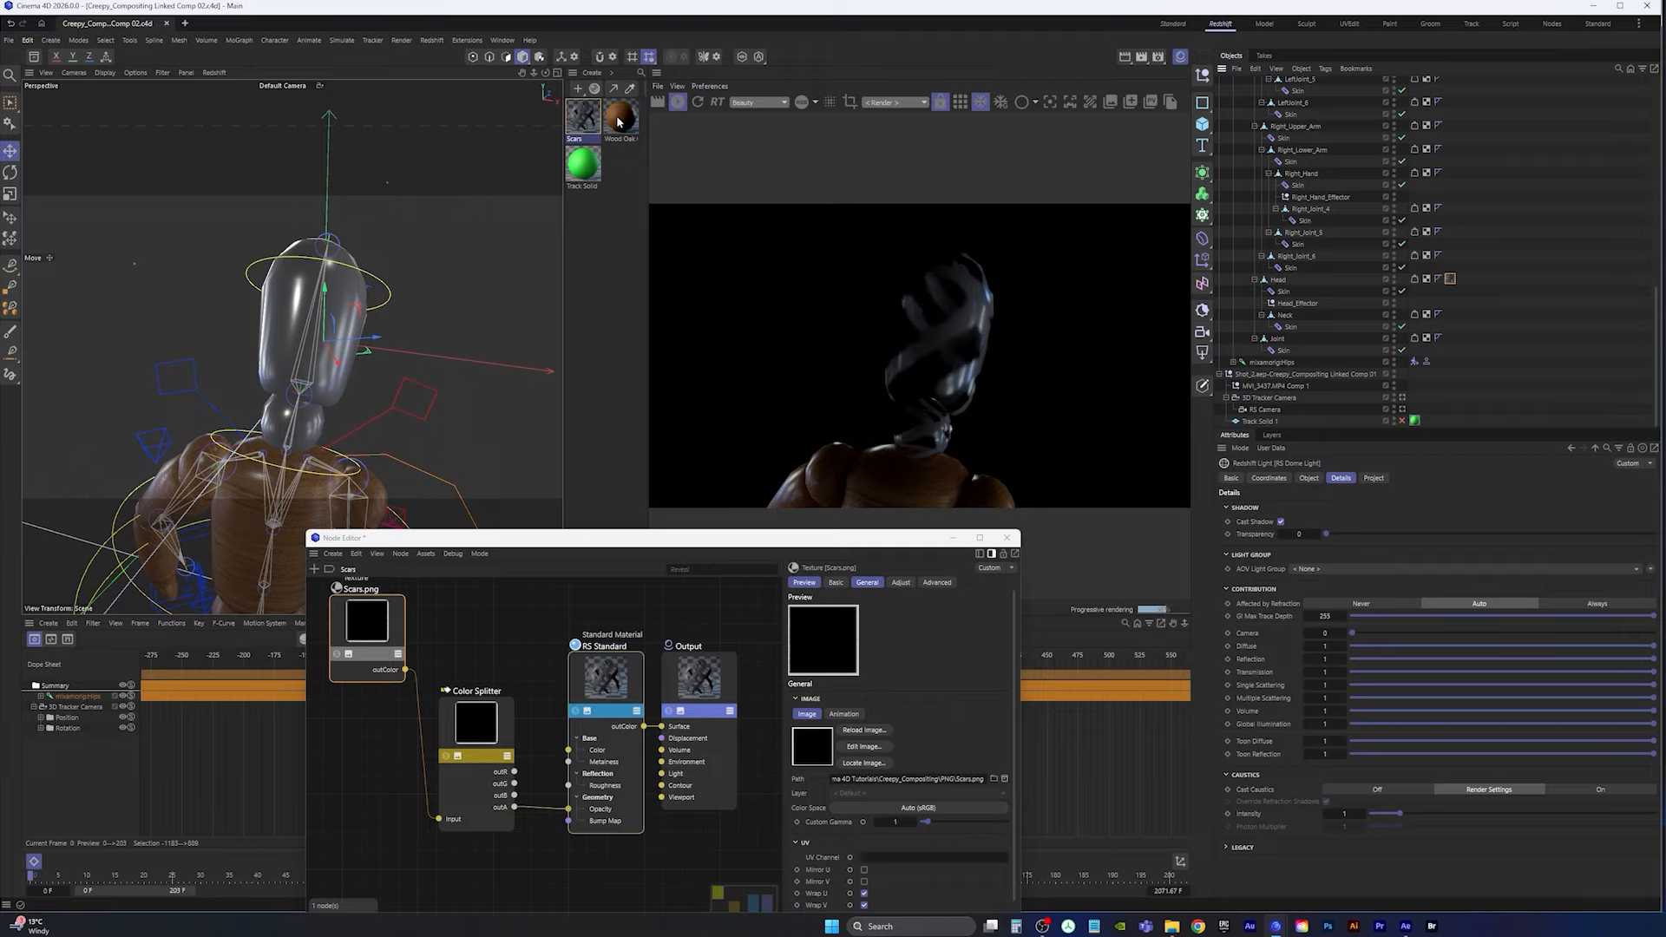
# Step: Apply the wood material to the Head object beneath its Scars material, and save the project
pyautogui.moveTo(621, 122)
pyautogui.mouseDown()
pyautogui.moveTo(1221, 68)
pyautogui.moveTo(1255, 261)
pyautogui.moveTo(1283, 287)
pyautogui.moveTo(1478, 286)
pyautogui.mouseUp()
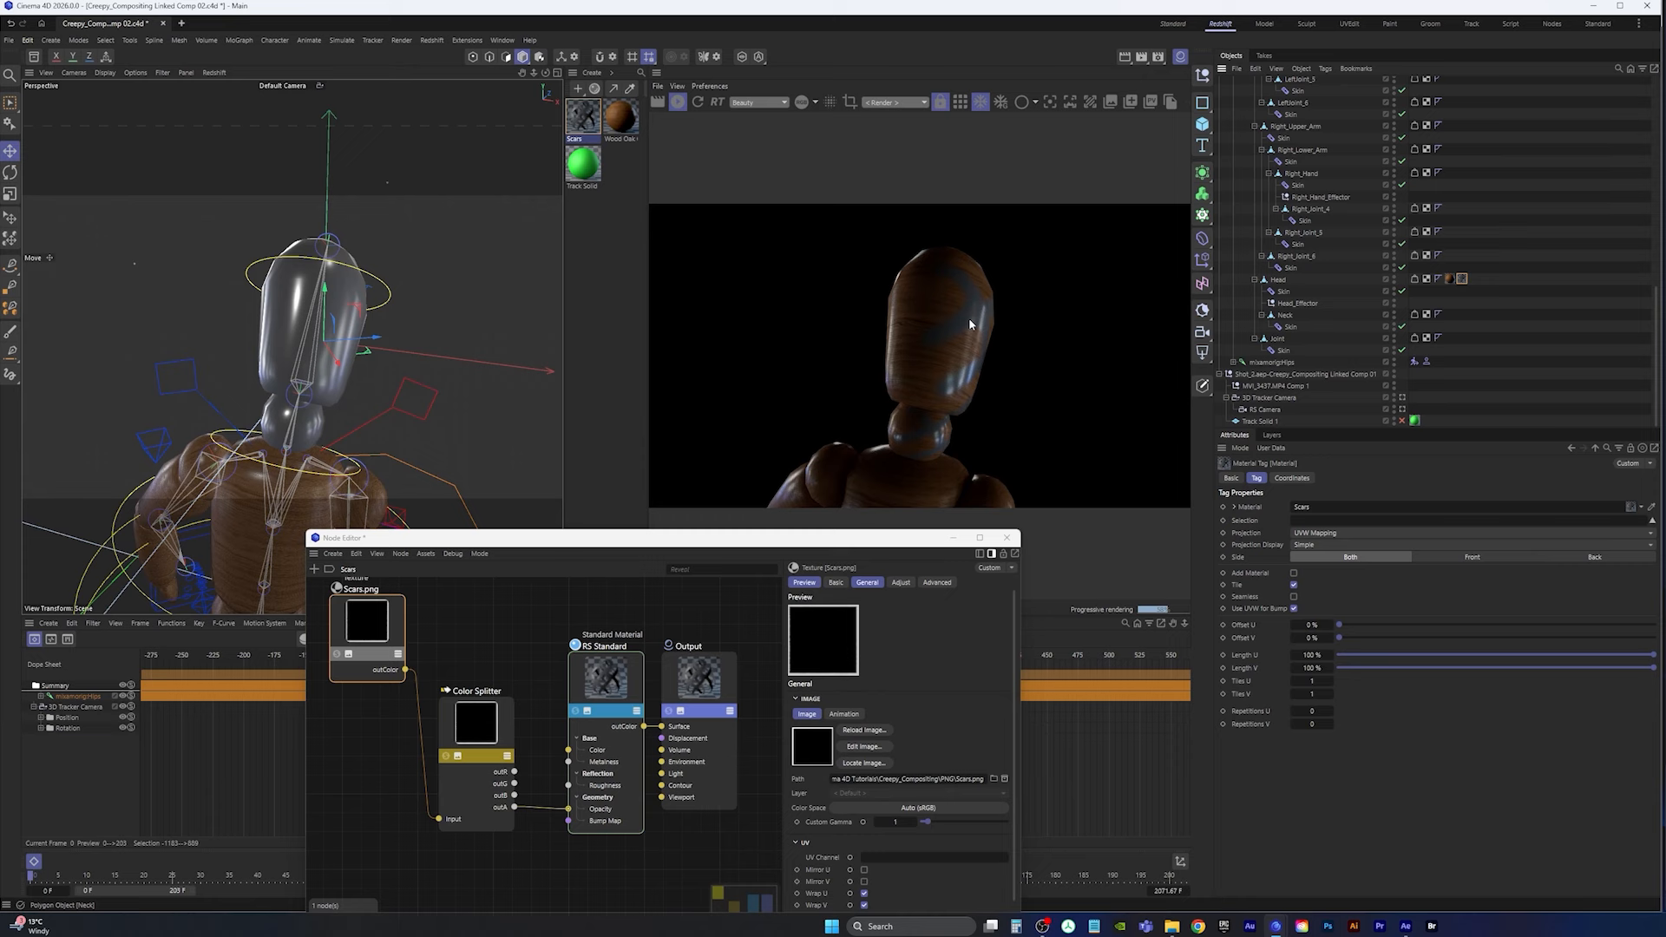
pyautogui.click(8, 40)
pyautogui.click(87, 187)
# Step: Add a Ramp node to the Scars material and connect its outColor to the RS Standard base Color
pyautogui.moveTo(580, 538); pyautogui.dragTo(489, 518)
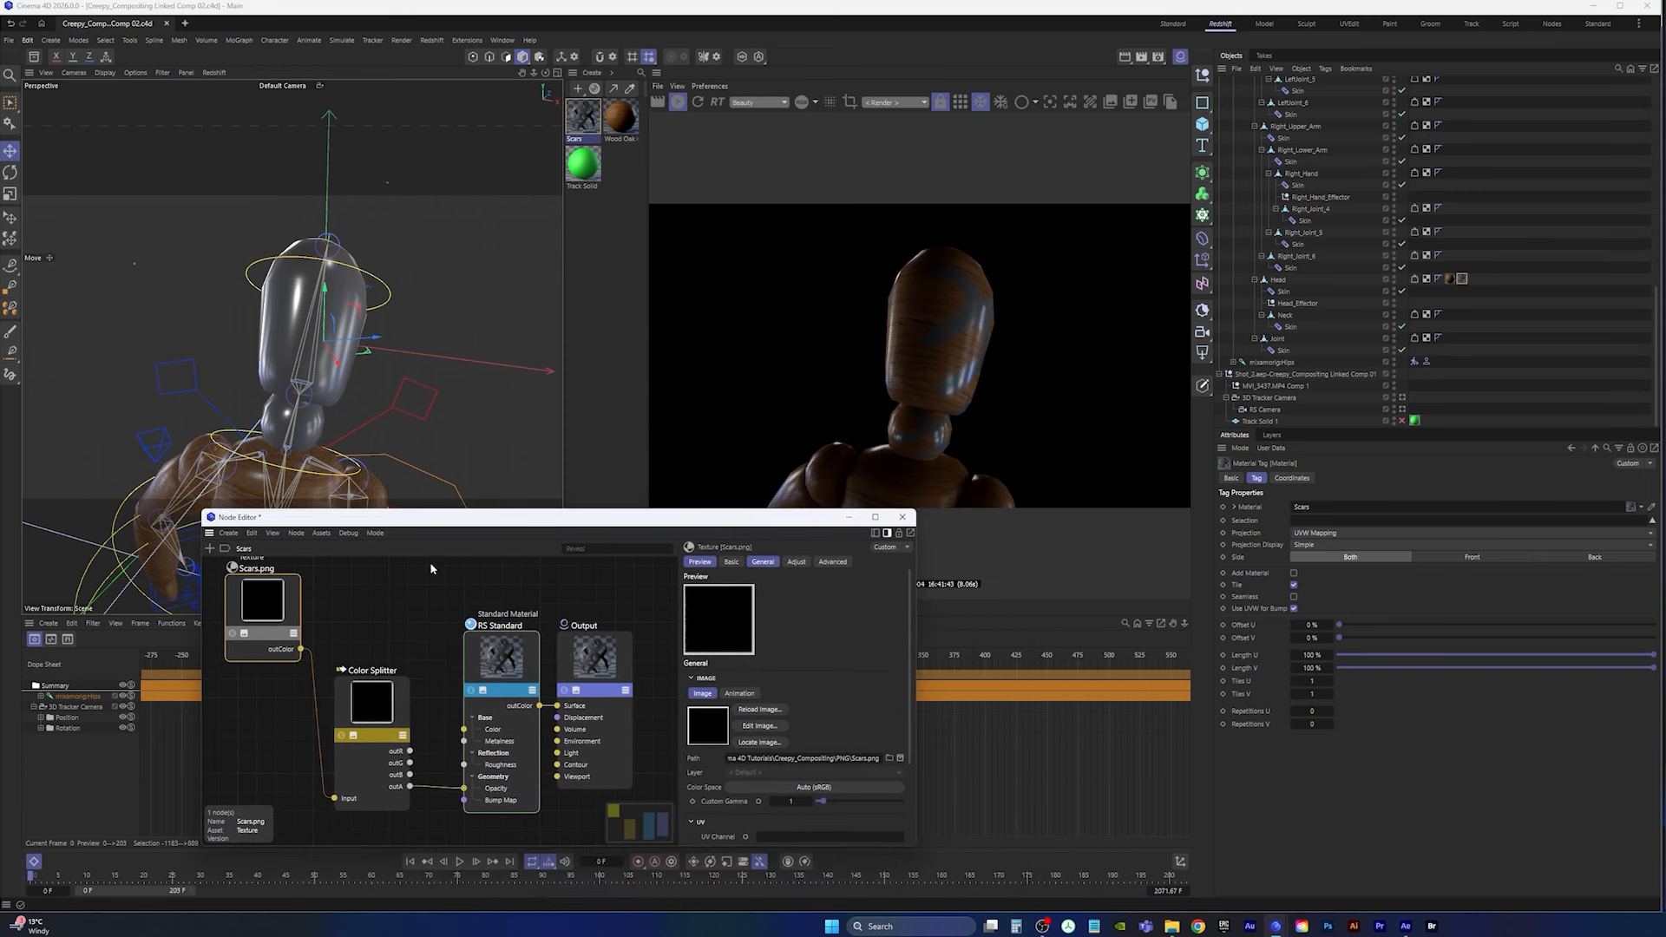
pyautogui.scroll(-3, 418, 617)
pyautogui.moveTo(418, 617); pyautogui.dragTo(382, 658, button='middle')
pyautogui.doubleClick(360, 625)
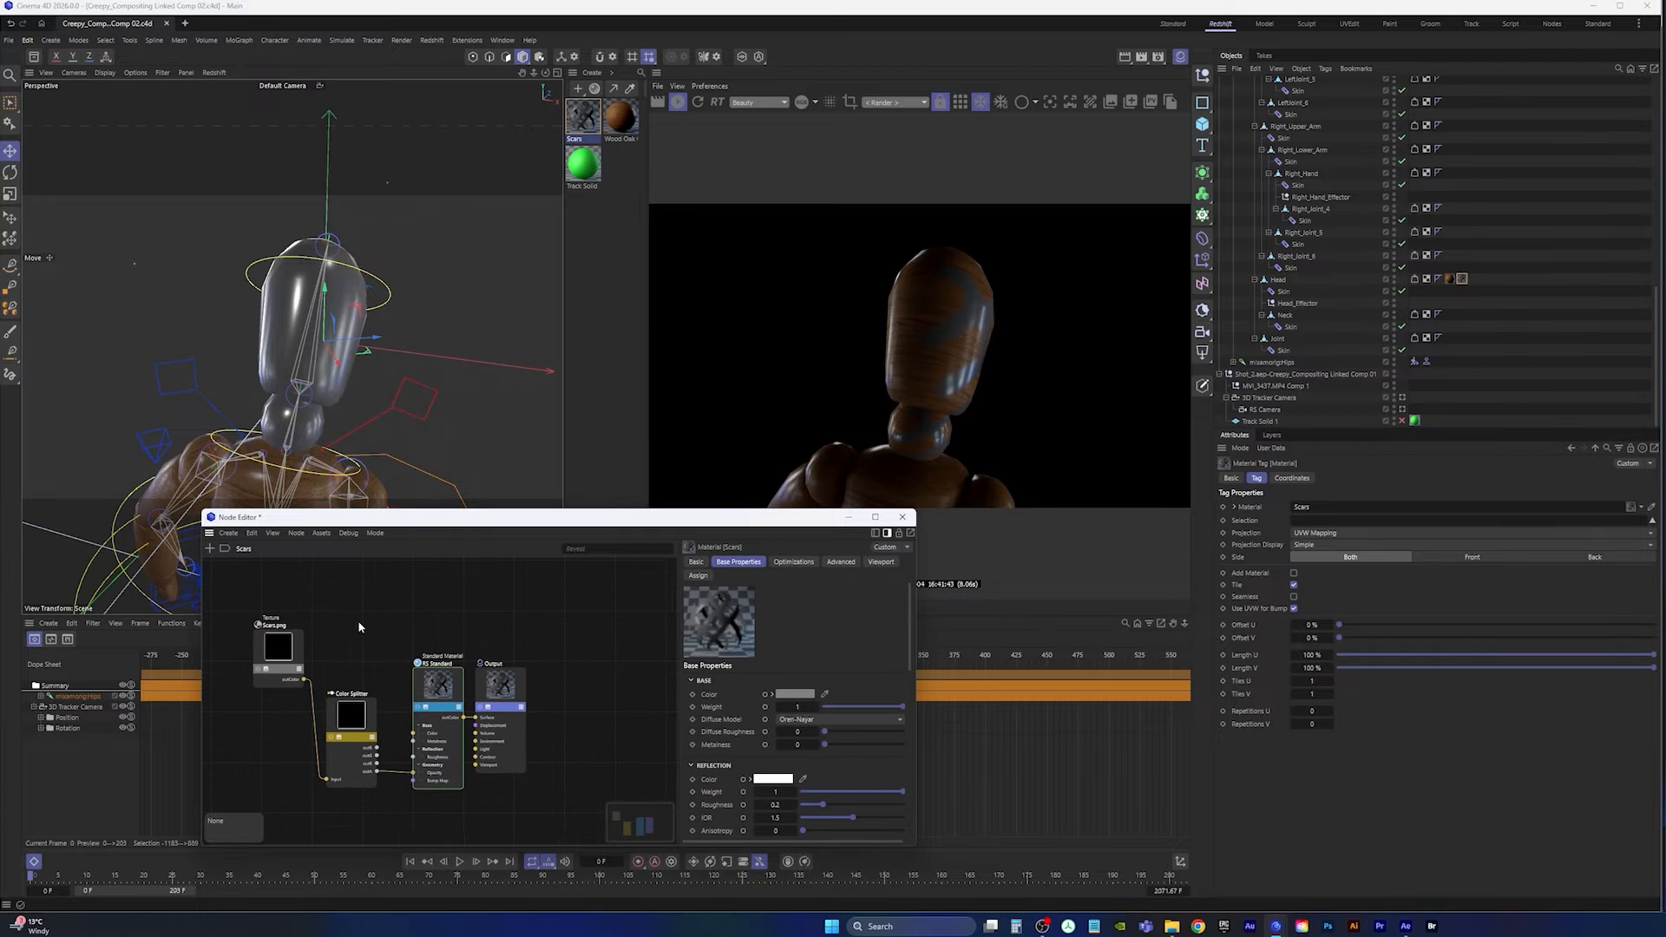
pyautogui.write('ramp')
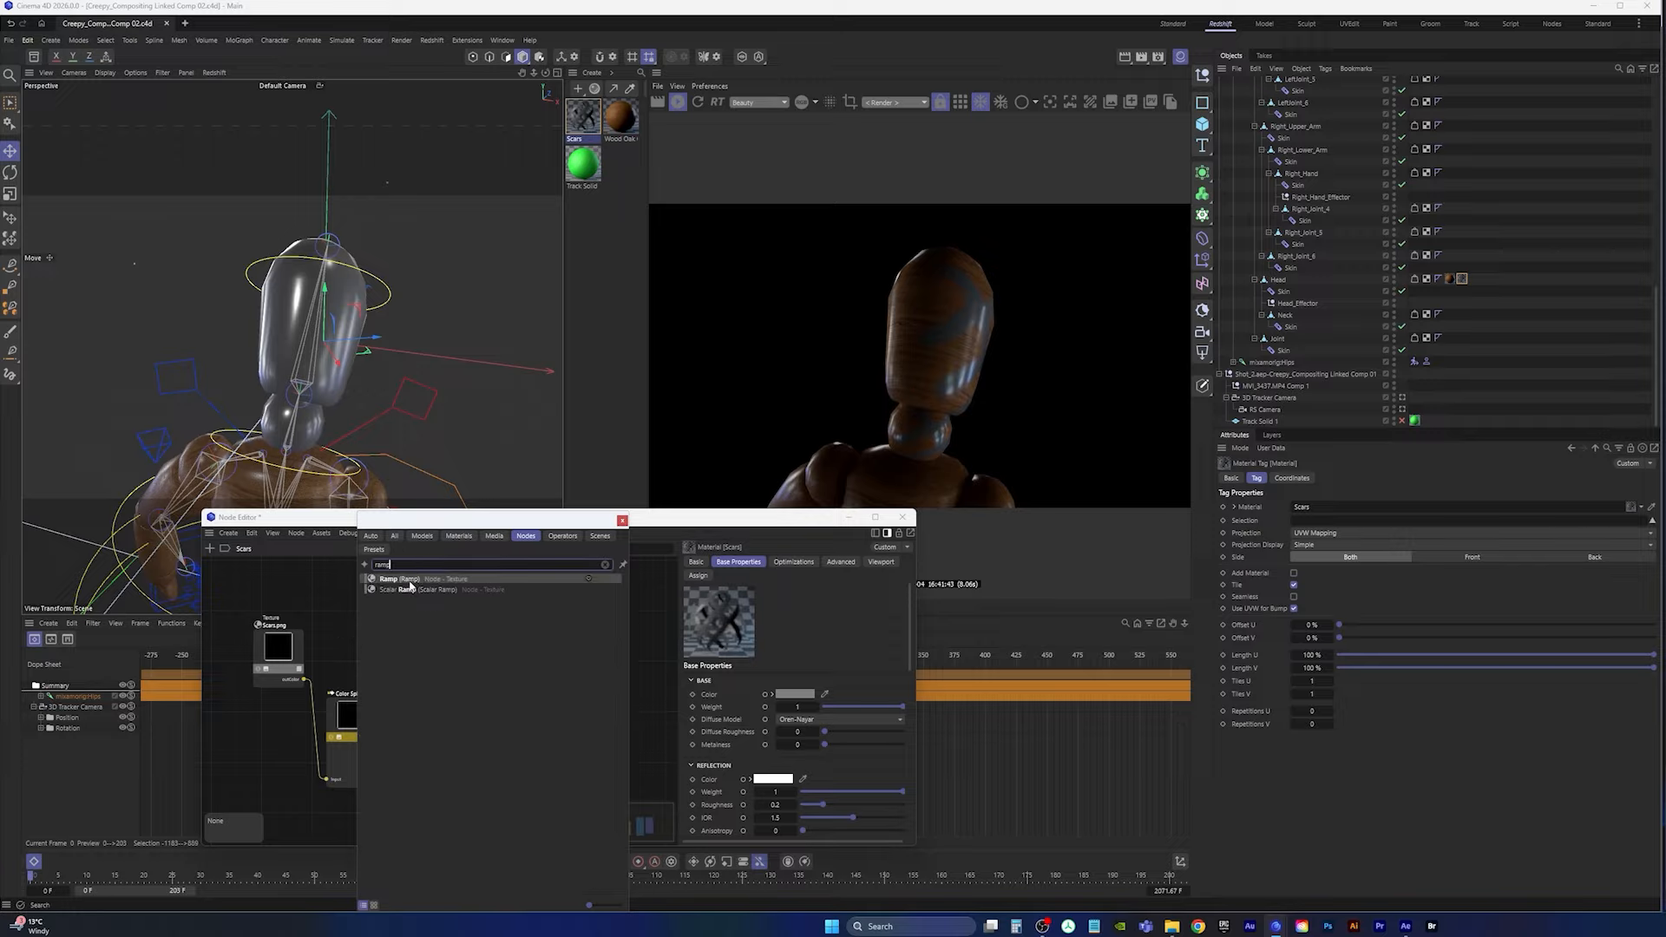
pyautogui.click(410, 579)
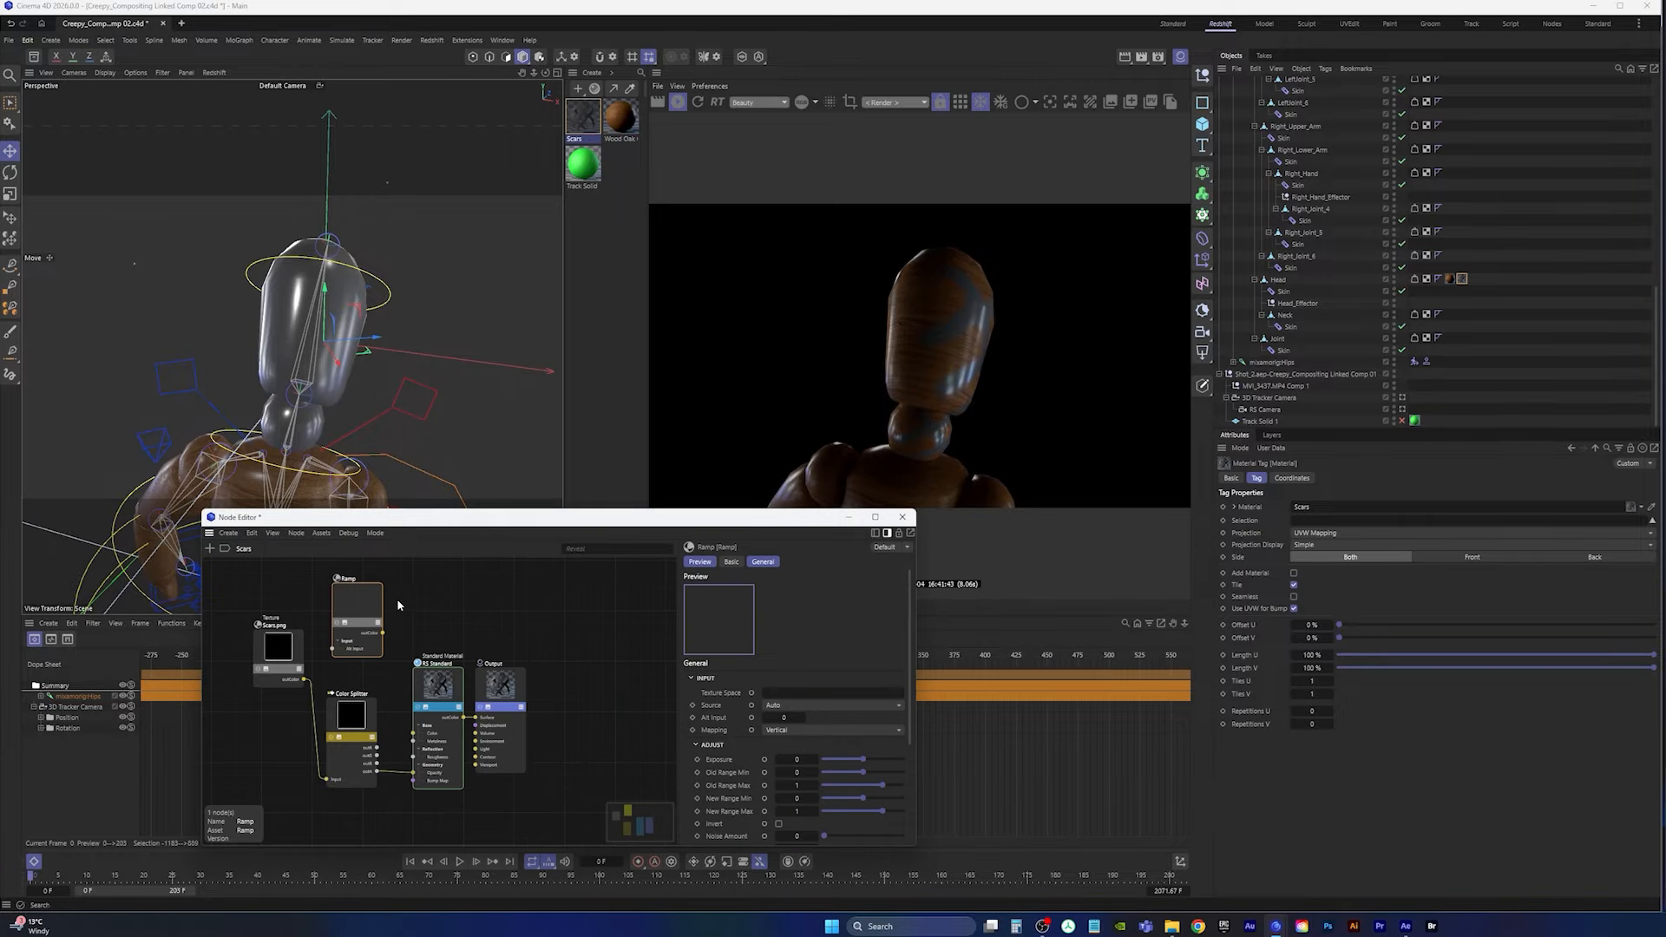
pyautogui.moveTo(382, 632); pyautogui.dragTo(415, 737)
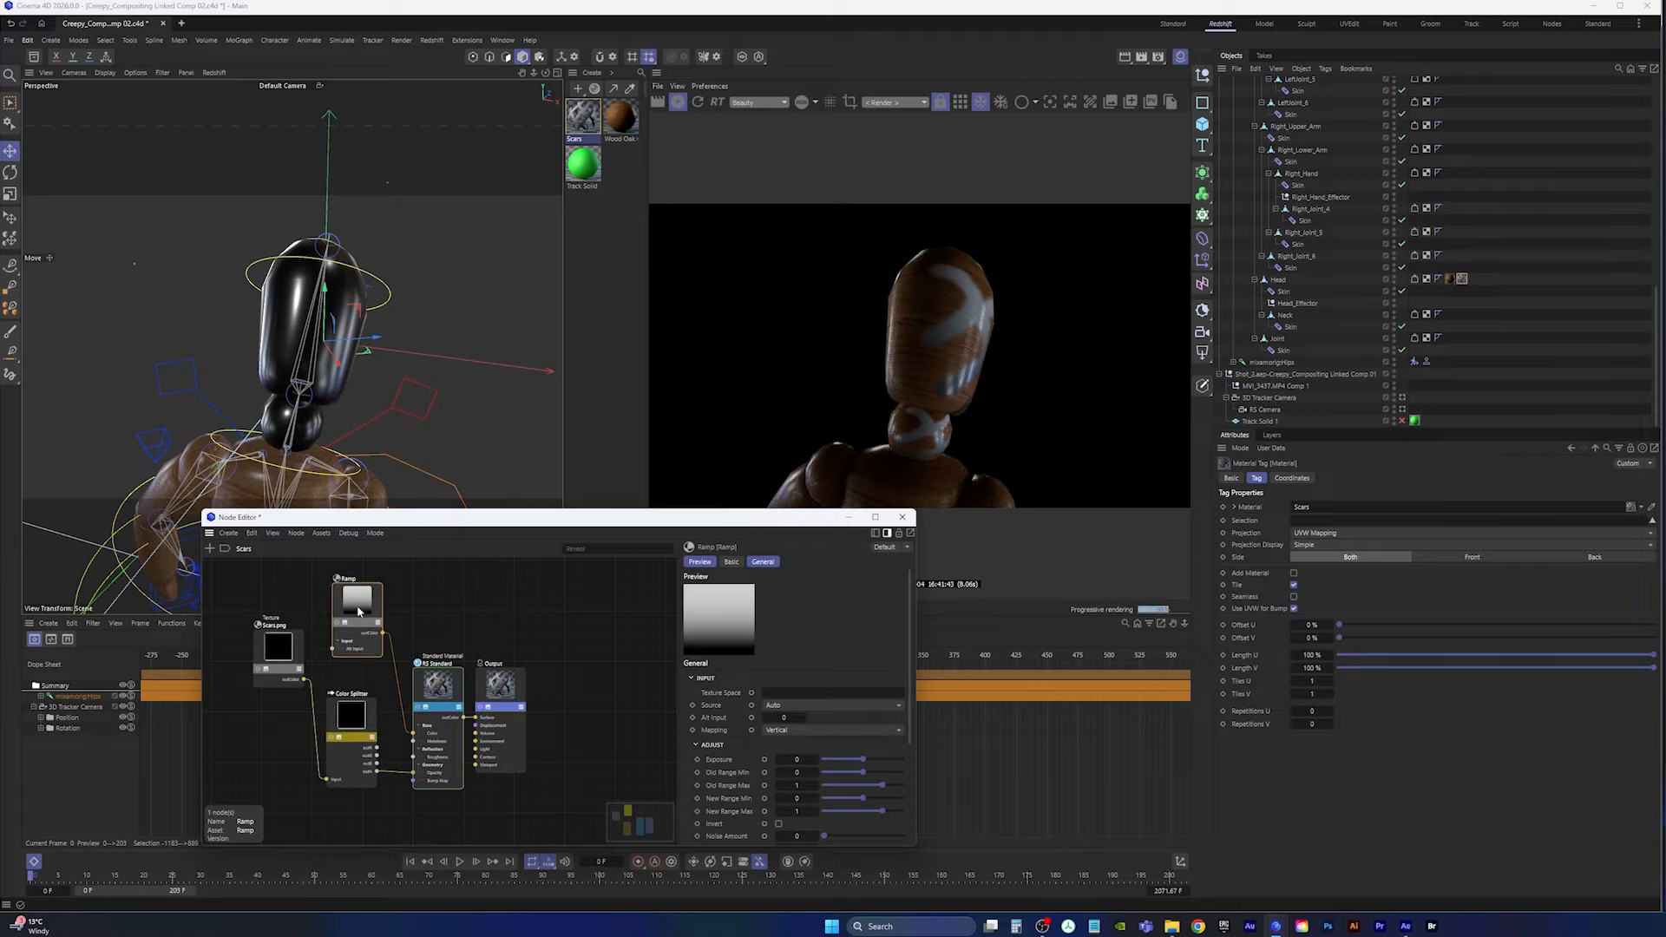
# Step: Set the Ramp's start knot at 0% to dark red with hue 360°, saturation 100% and value 45%
pyautogui.moveTo(806, 521); pyautogui.dragTo(817, 494)
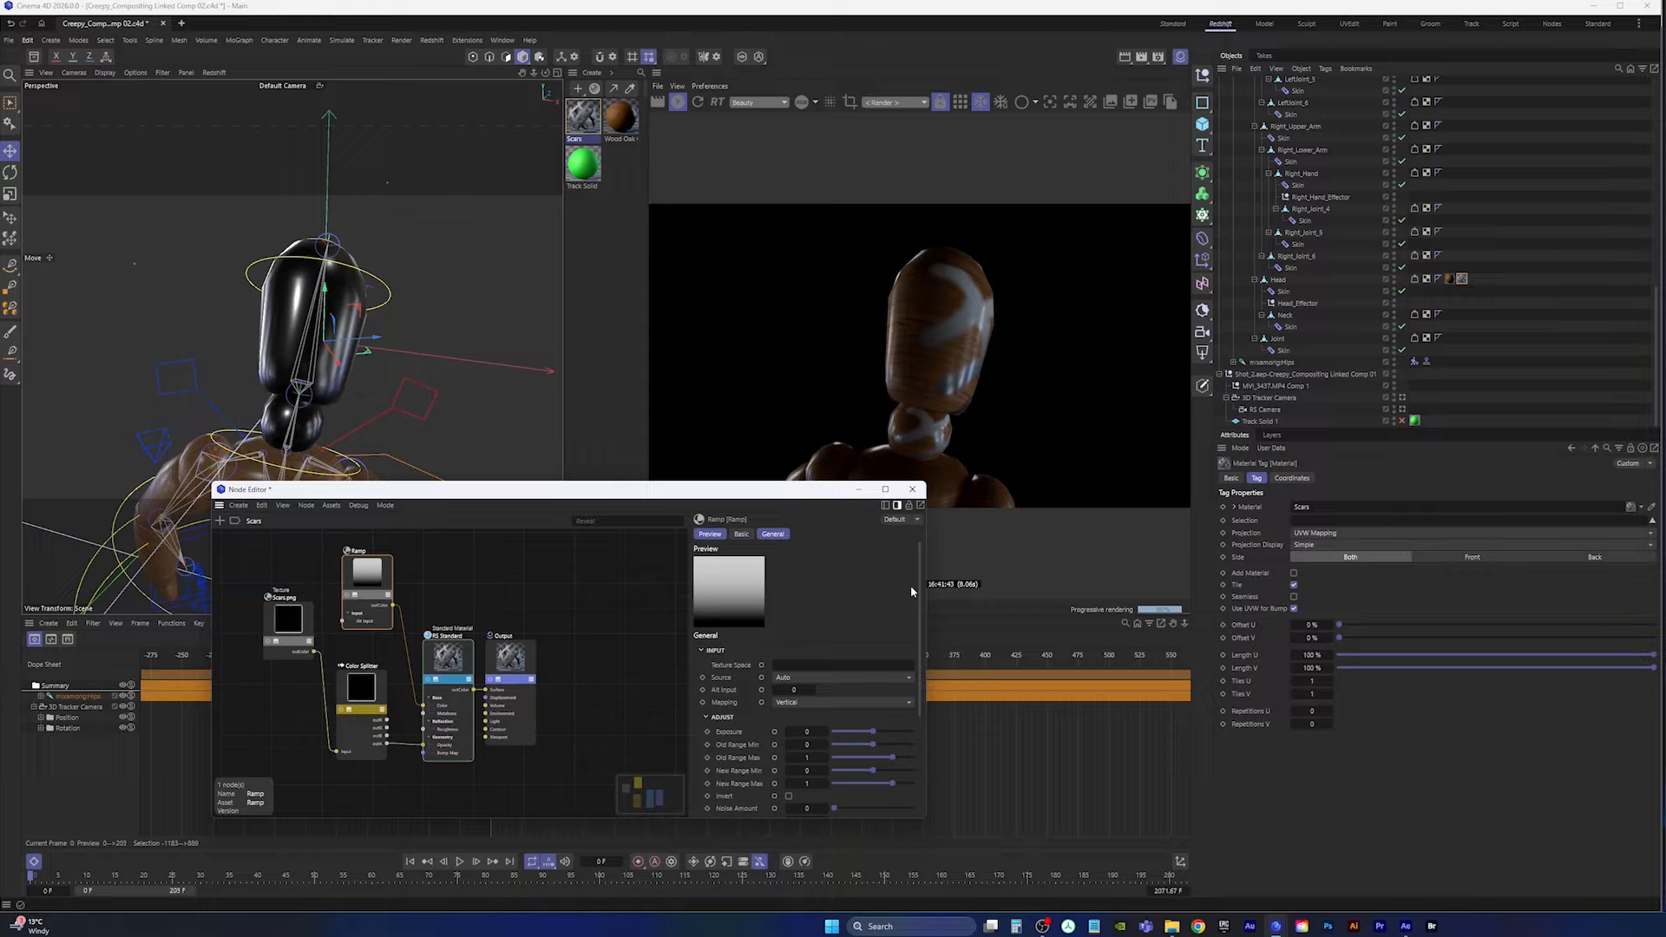
pyautogui.scroll(-4, 799, 694)
pyautogui.doubleClick(715, 720)
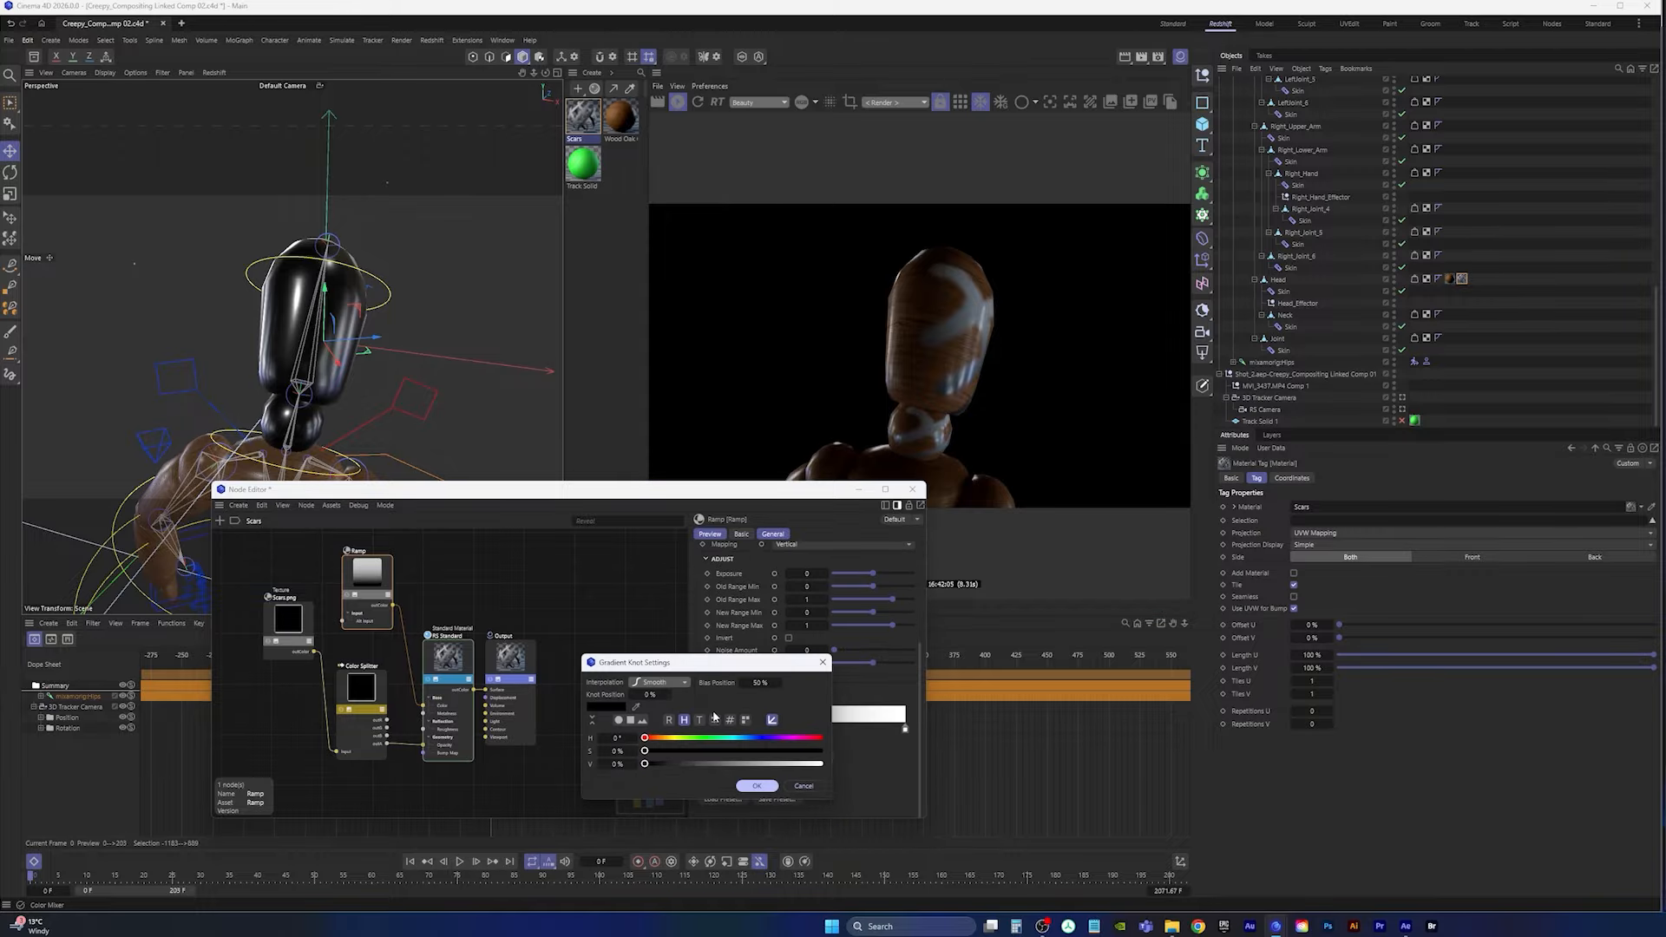
pyautogui.click(810, 737)
pyautogui.click(802, 750)
pyautogui.click(791, 763)
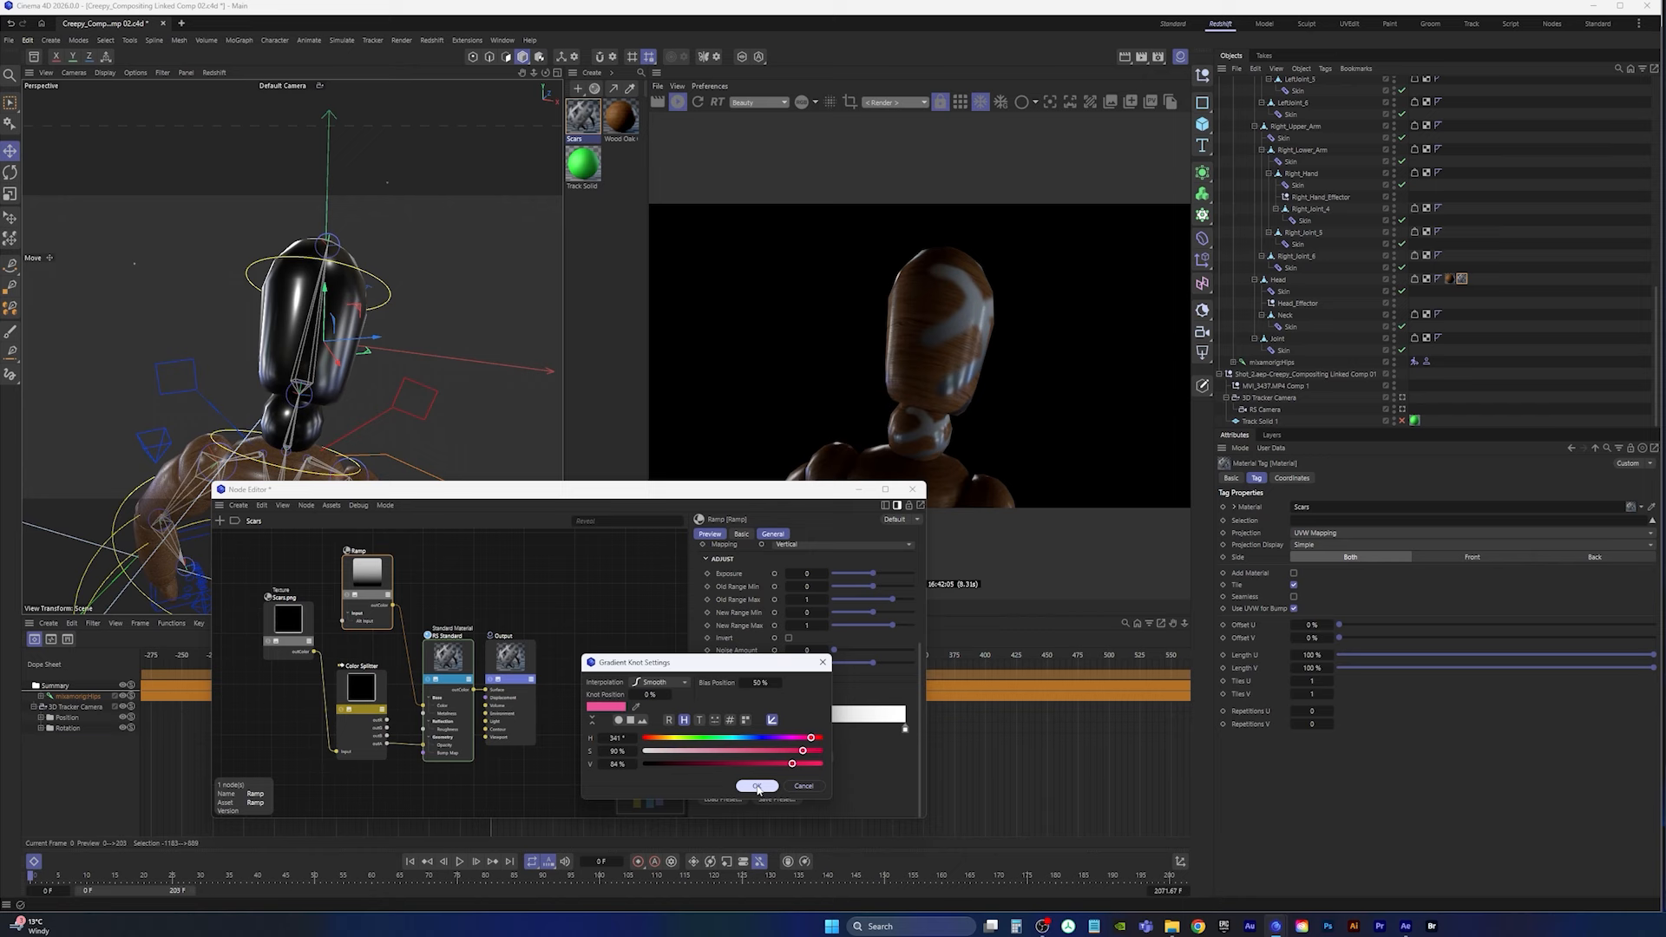
pyautogui.click(723, 763)
pyautogui.click(813, 751)
pyautogui.click(821, 751)
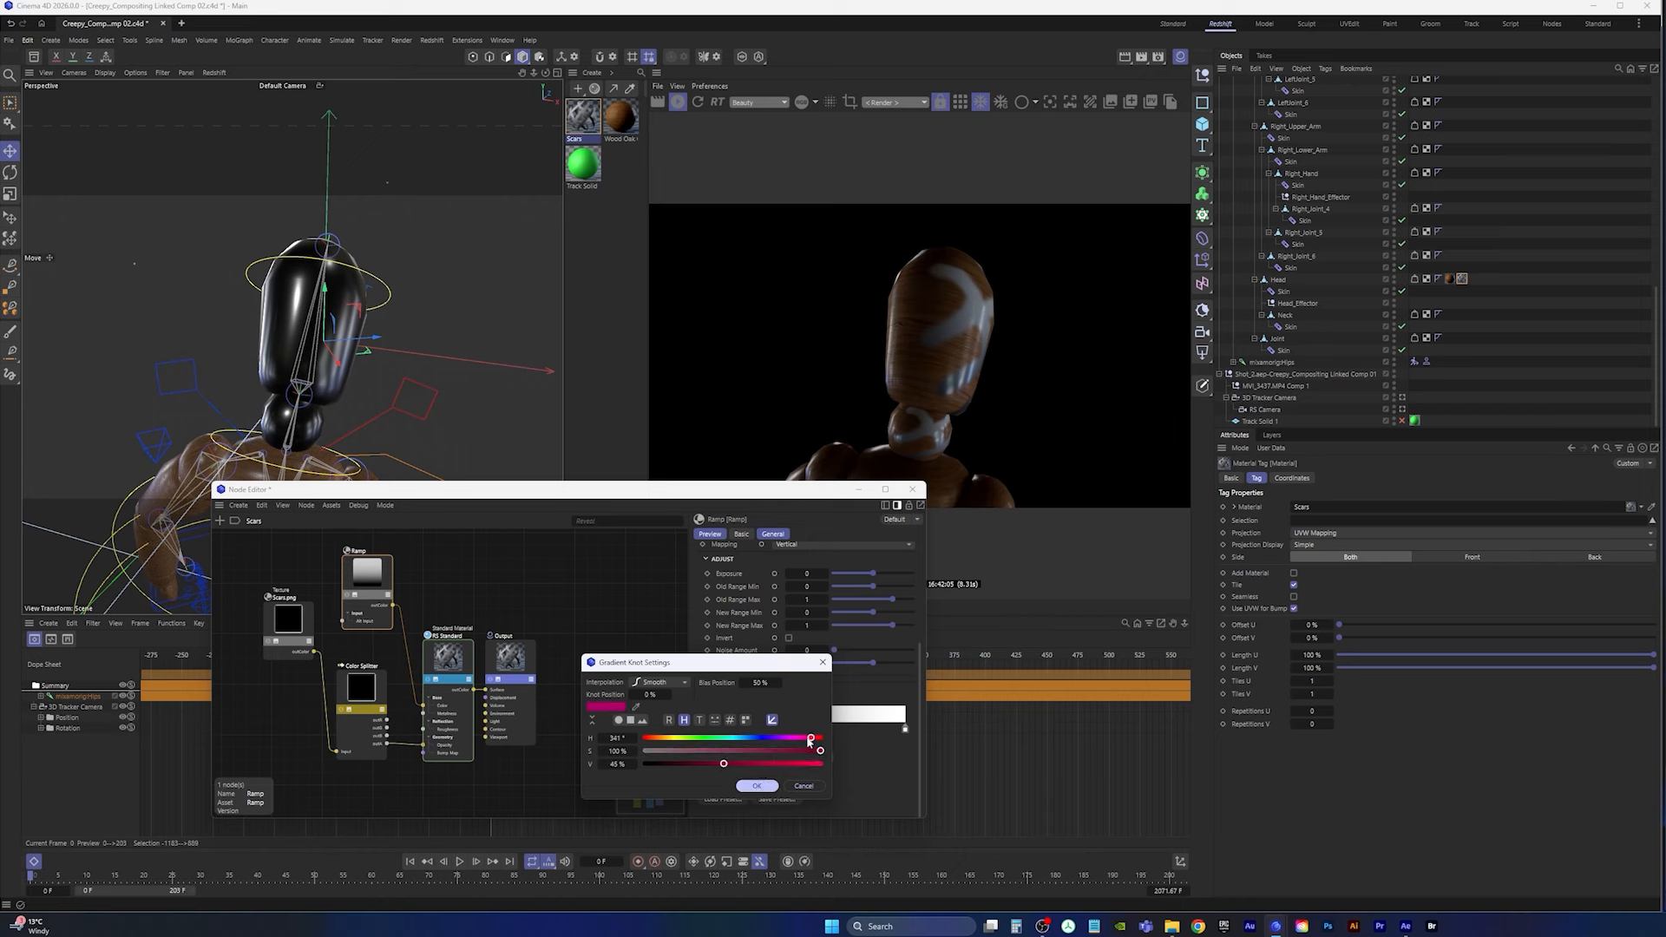
pyautogui.click(820, 738)
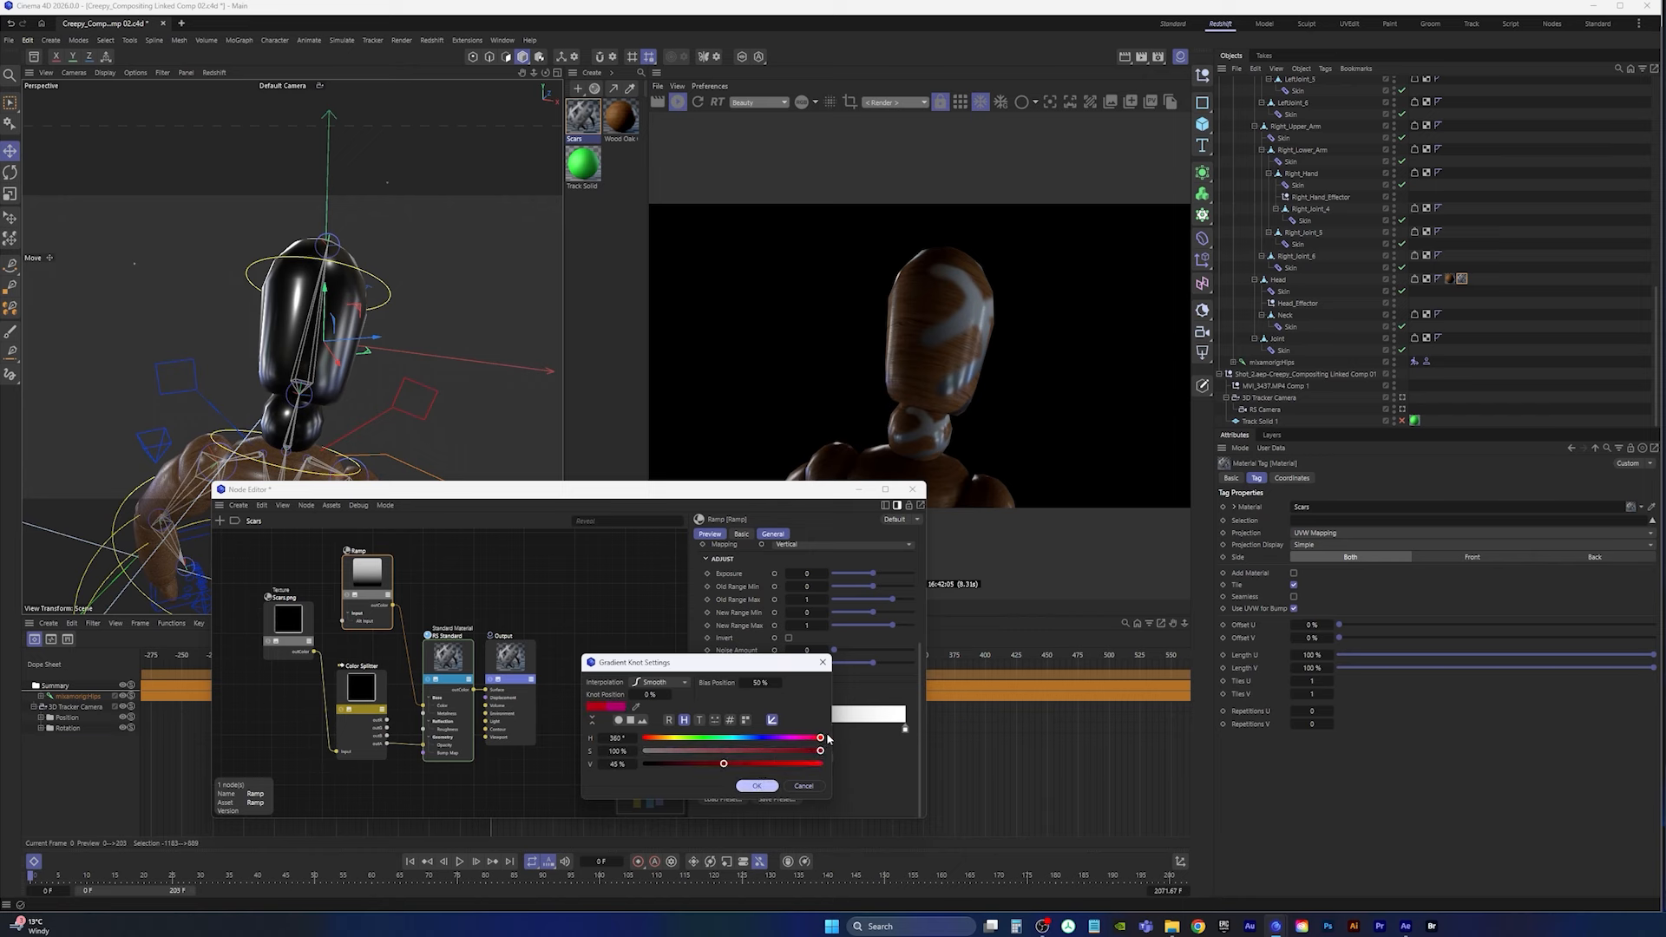
pyautogui.click(753, 784)
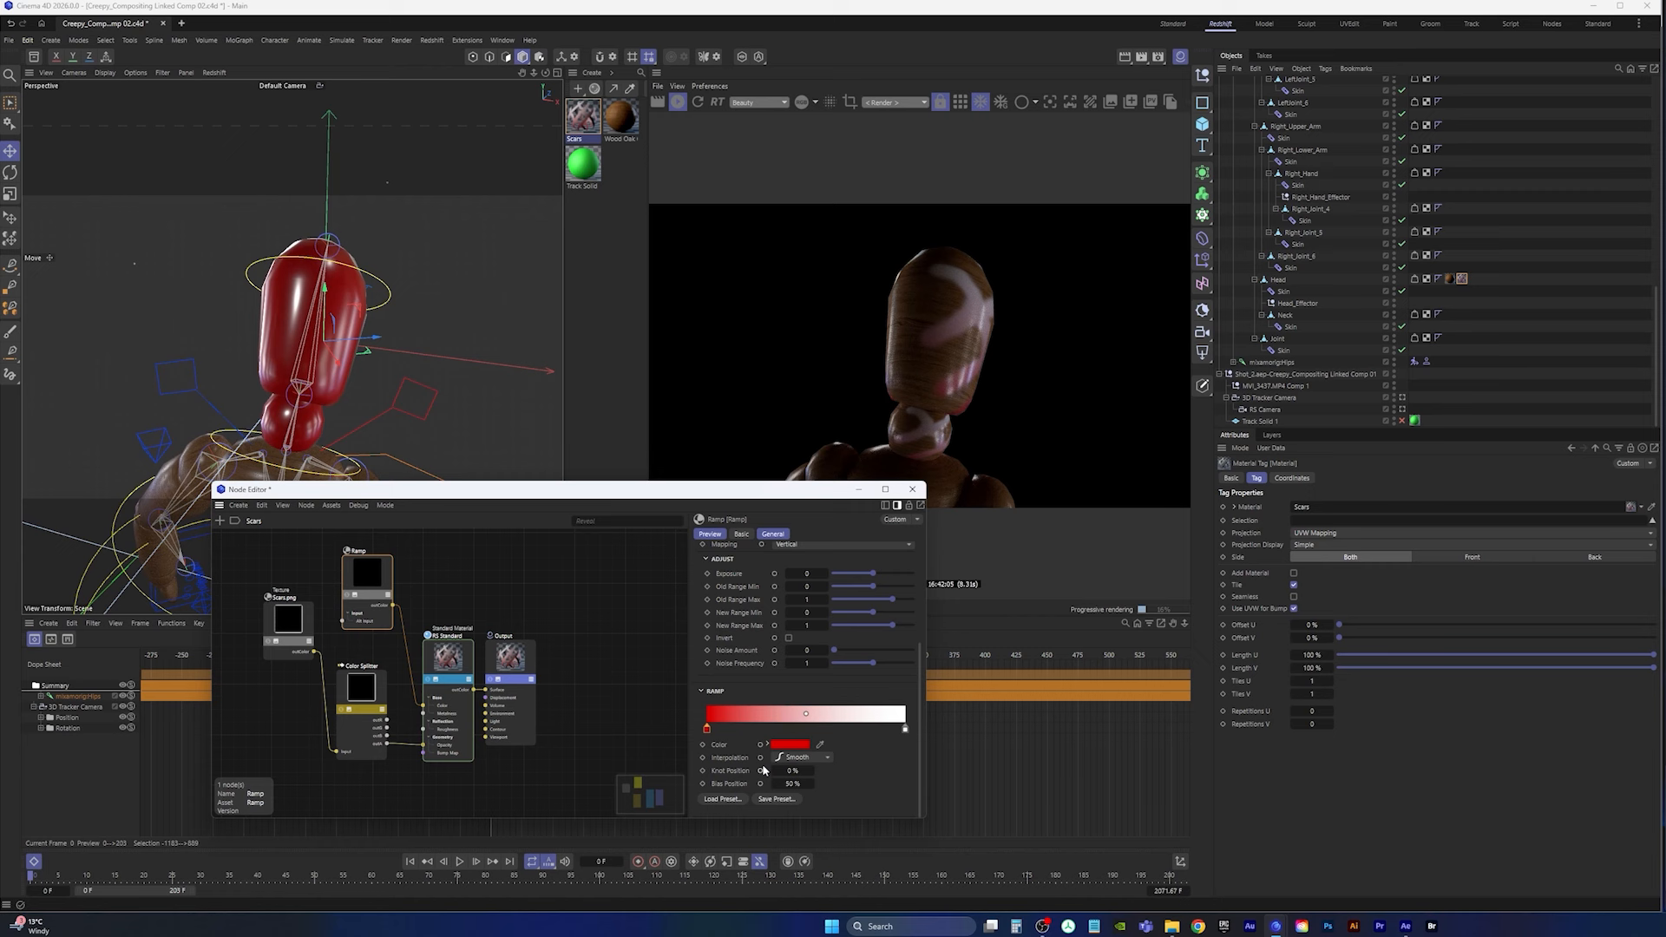
# Step: Set the Ramp's end knot at 100% to a matching red
pyautogui.doubleClick(905, 727)
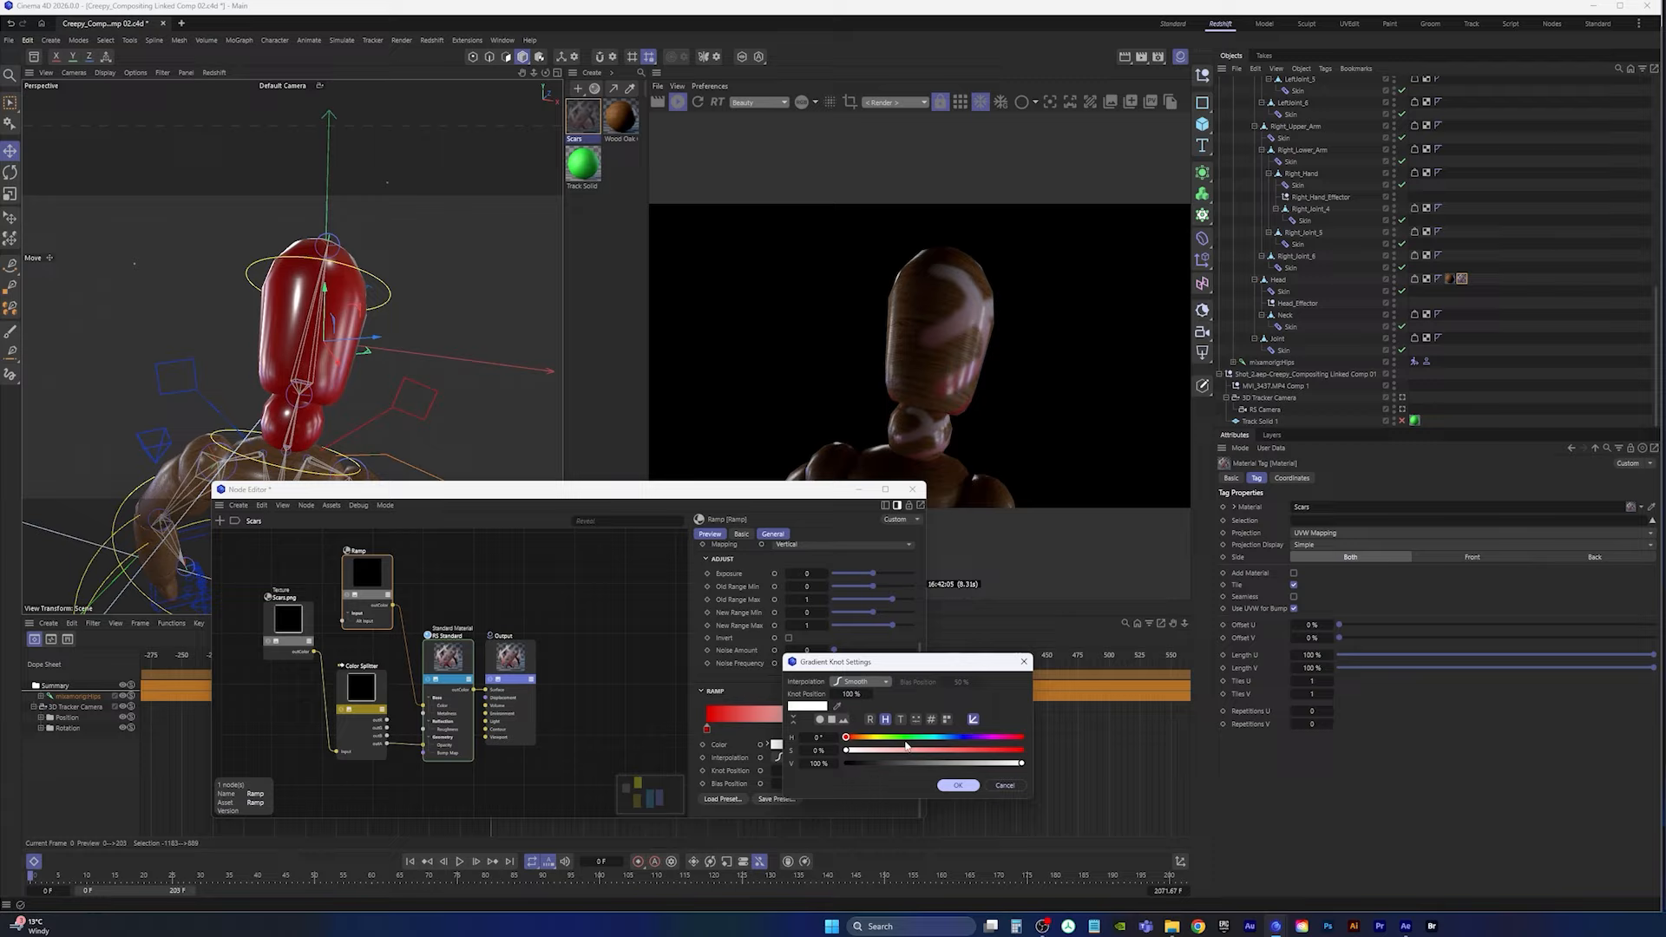
pyautogui.moveTo(999, 738); pyautogui.dragTo(929, 764)
pyautogui.click(952, 785)
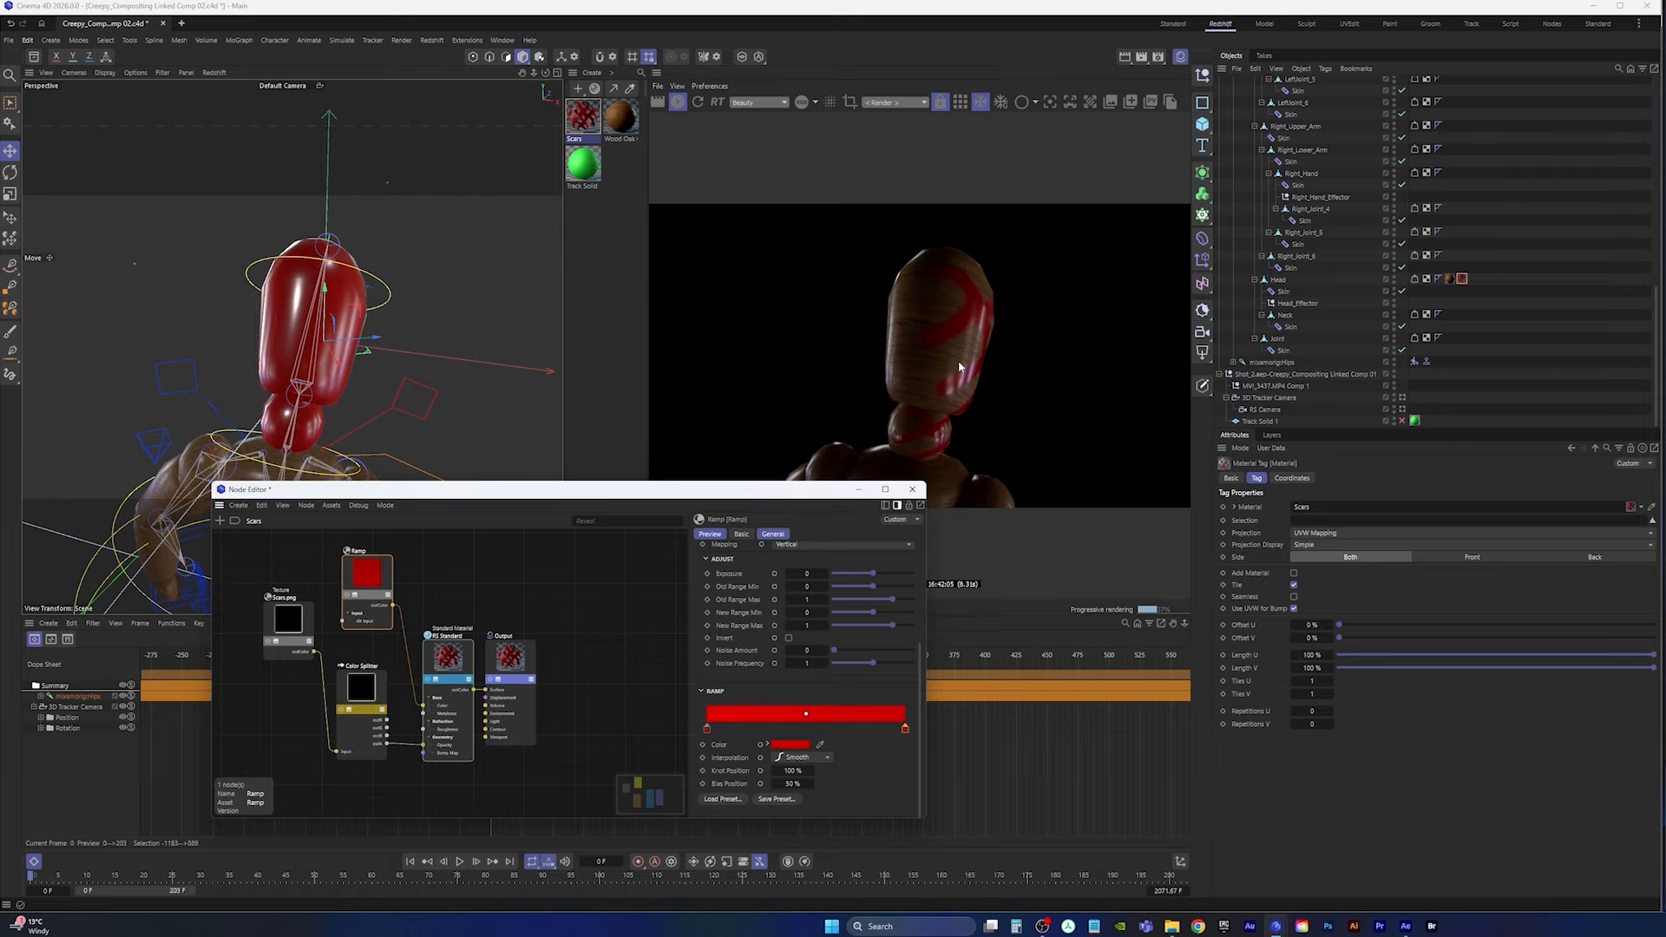
# Step: Save the project and move the Node Editor window up off the timeline
pyautogui.click(9, 39)
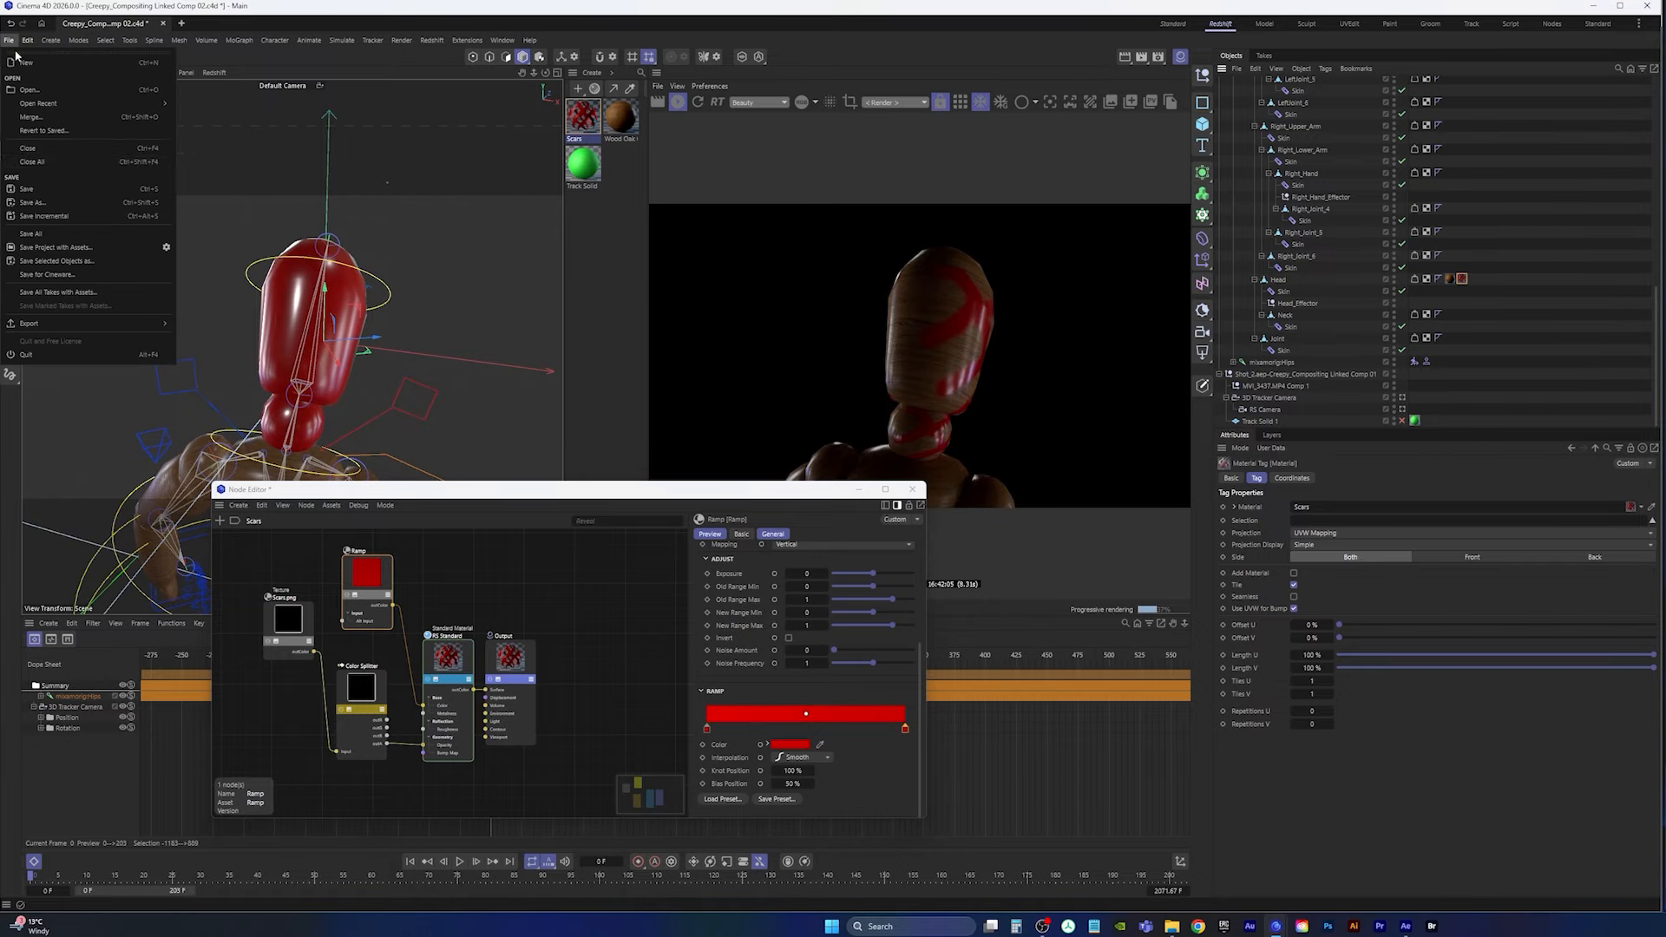
pyautogui.click(52, 192)
pyautogui.moveTo(646, 491); pyautogui.dragTo(614, 402)
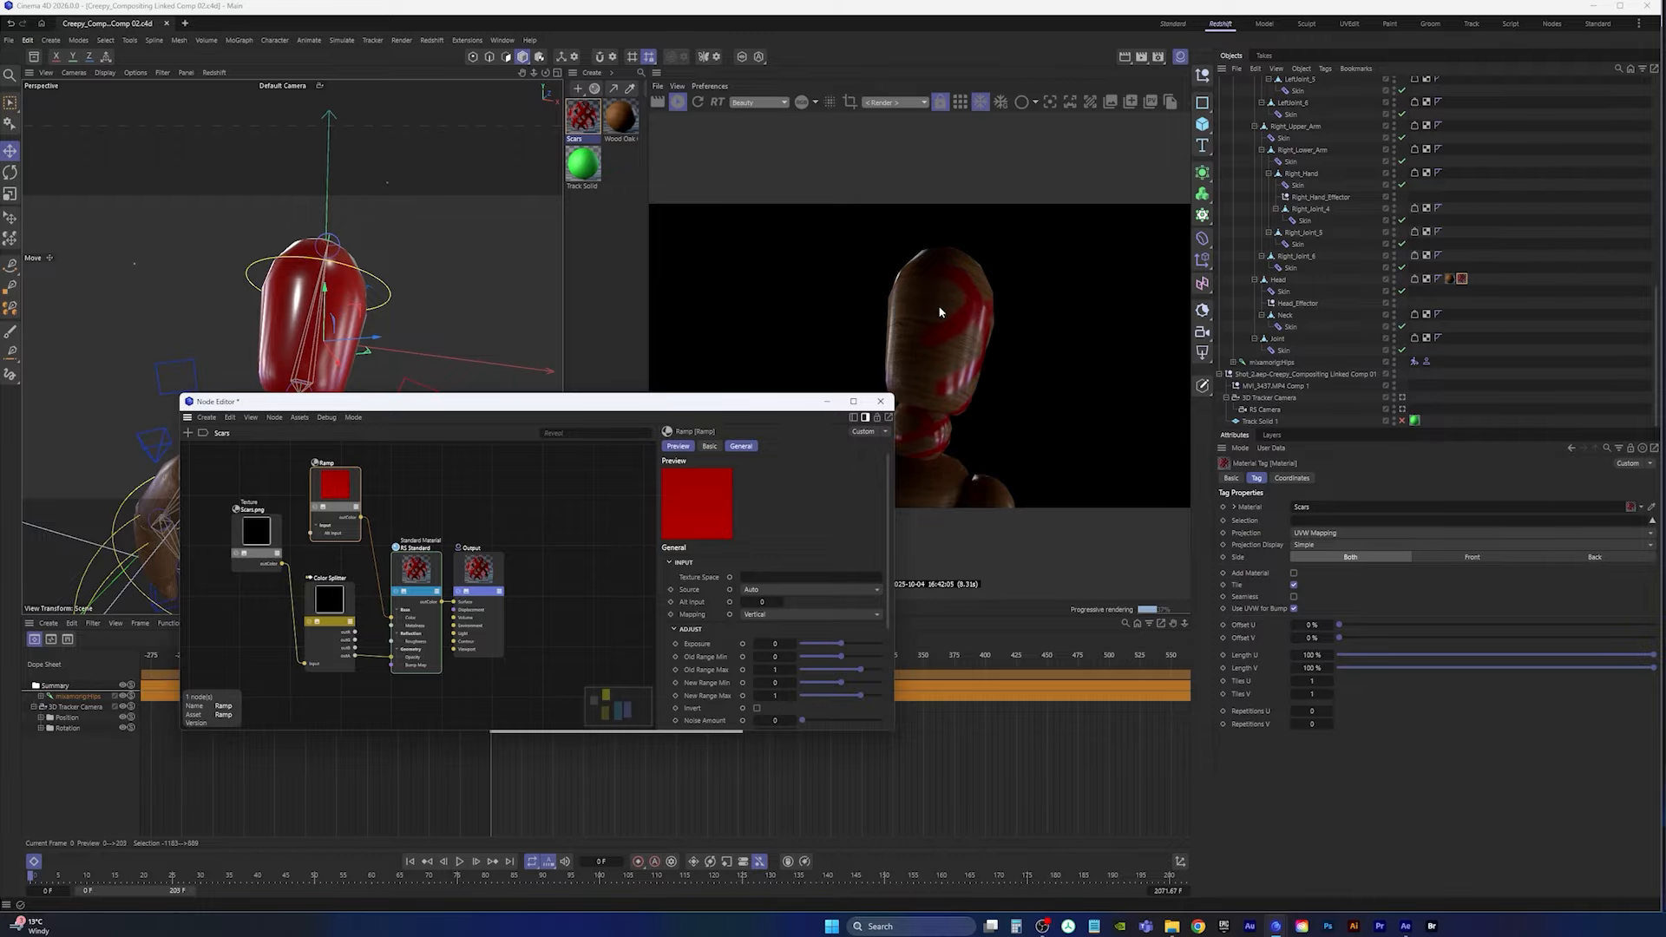
pyautogui.moveTo(635, 406); pyautogui.dragTo(632, 290)
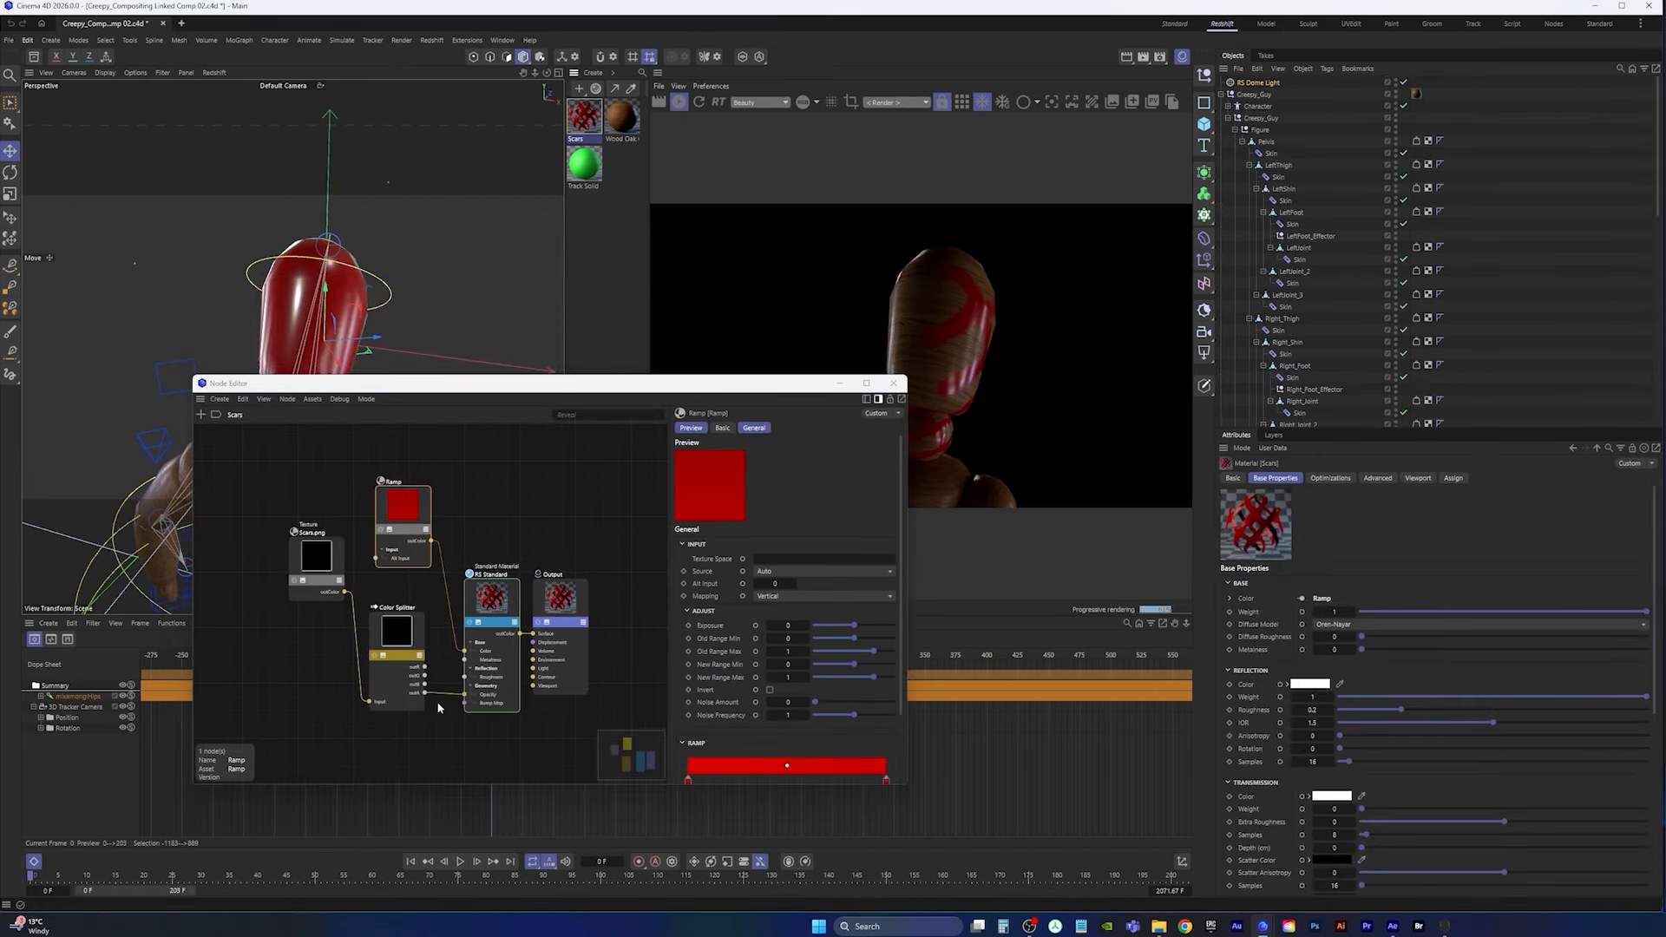
# Step: Add a Displacement node to the Scars material's node graph beneath the Color Splitter
pyautogui.moveTo(437, 704); pyautogui.dragTo(434, 644, button='middle')
pyautogui.doubleClick(405, 690)
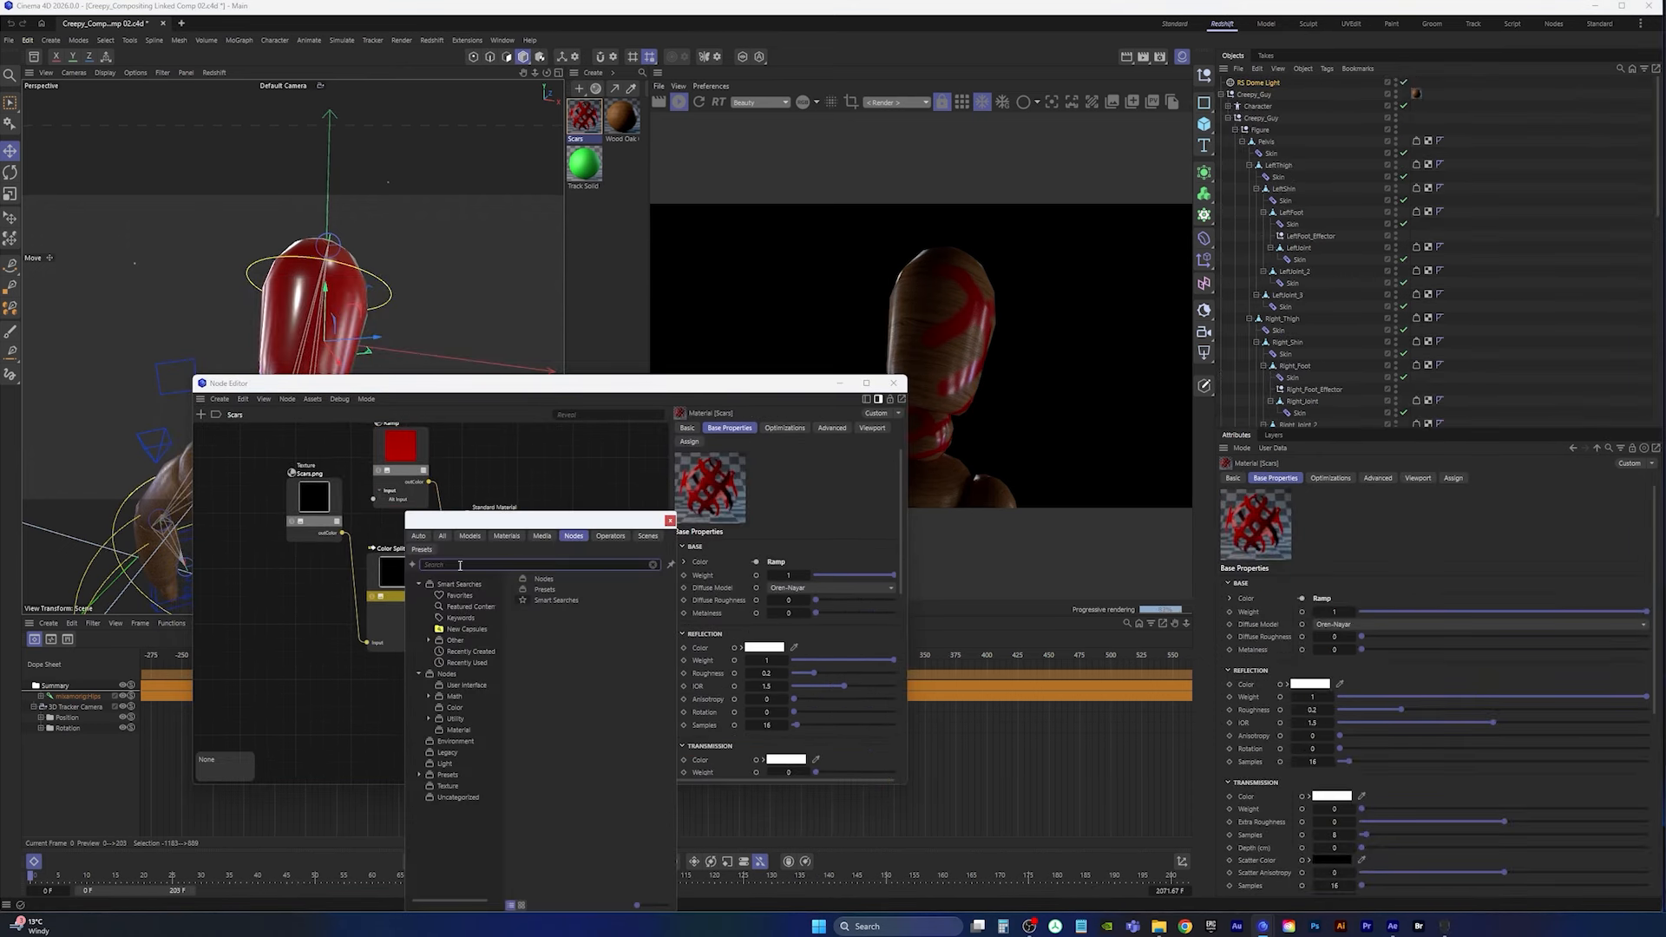
pyautogui.write('dis')
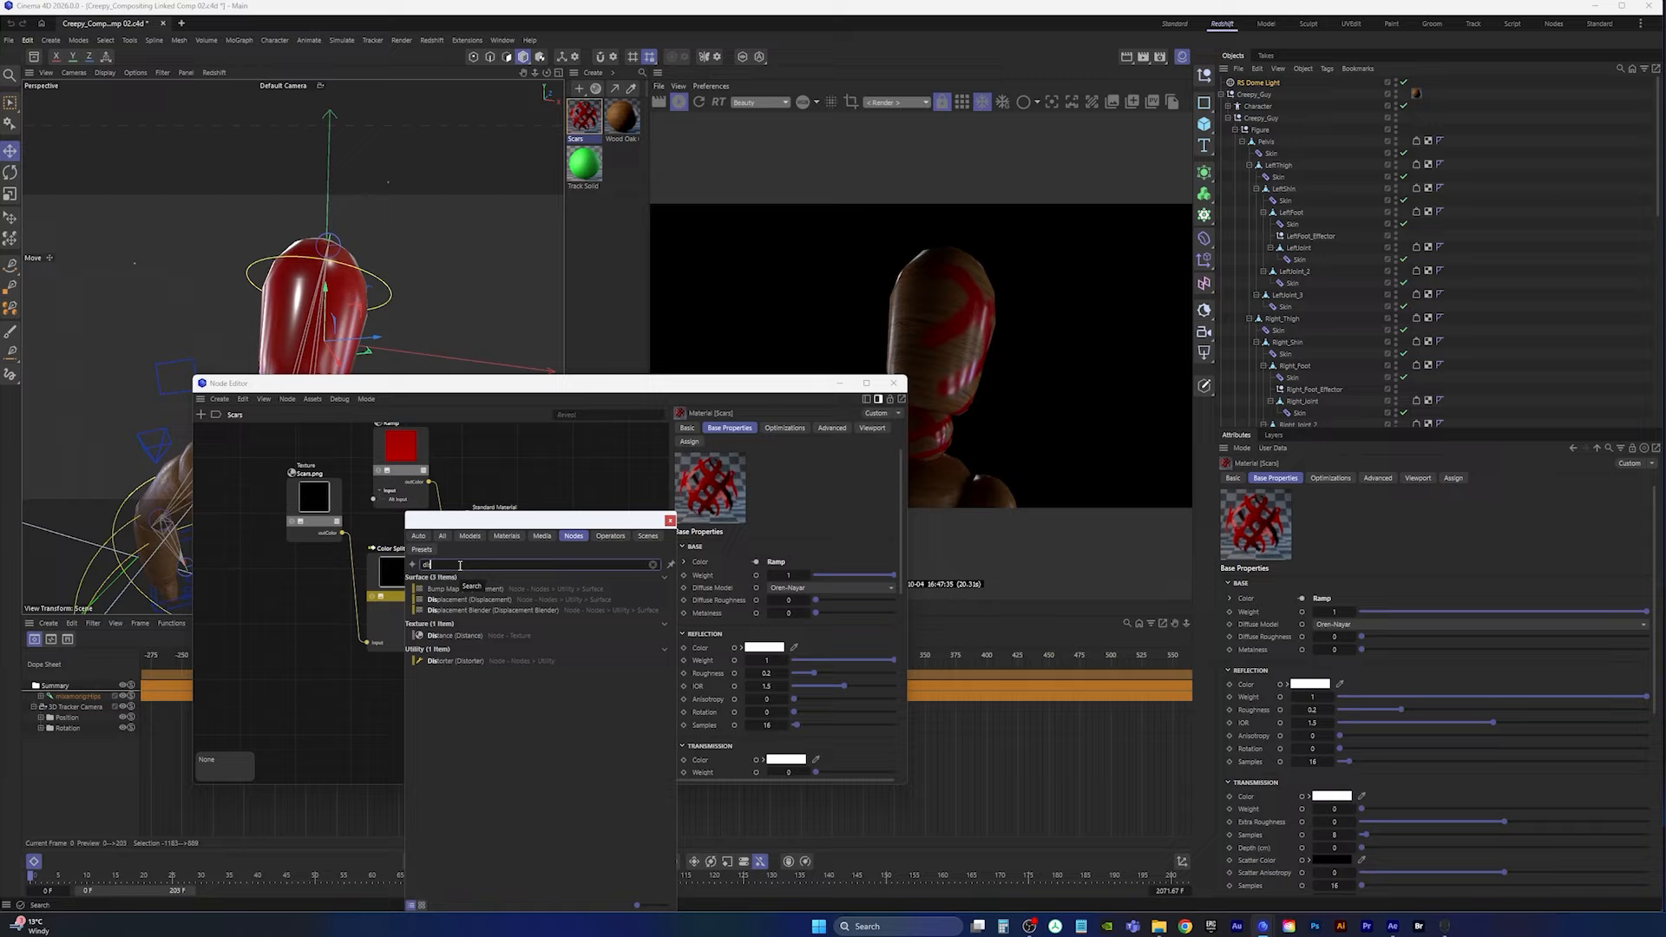
pyautogui.write('placem')
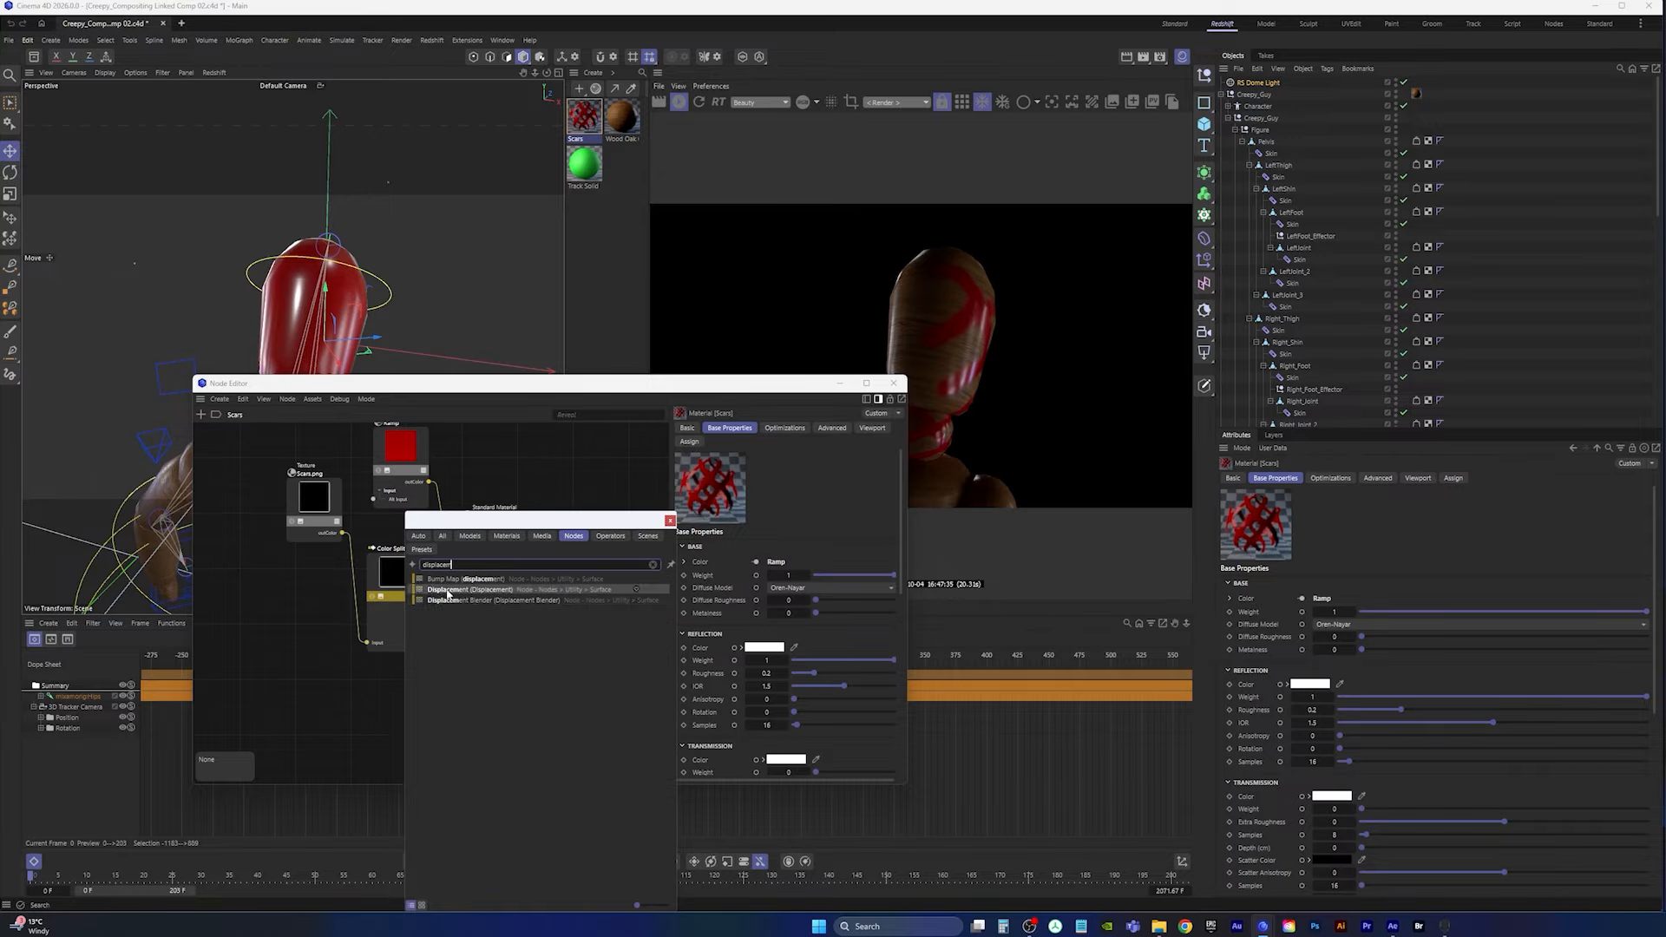
pyautogui.click(446, 590)
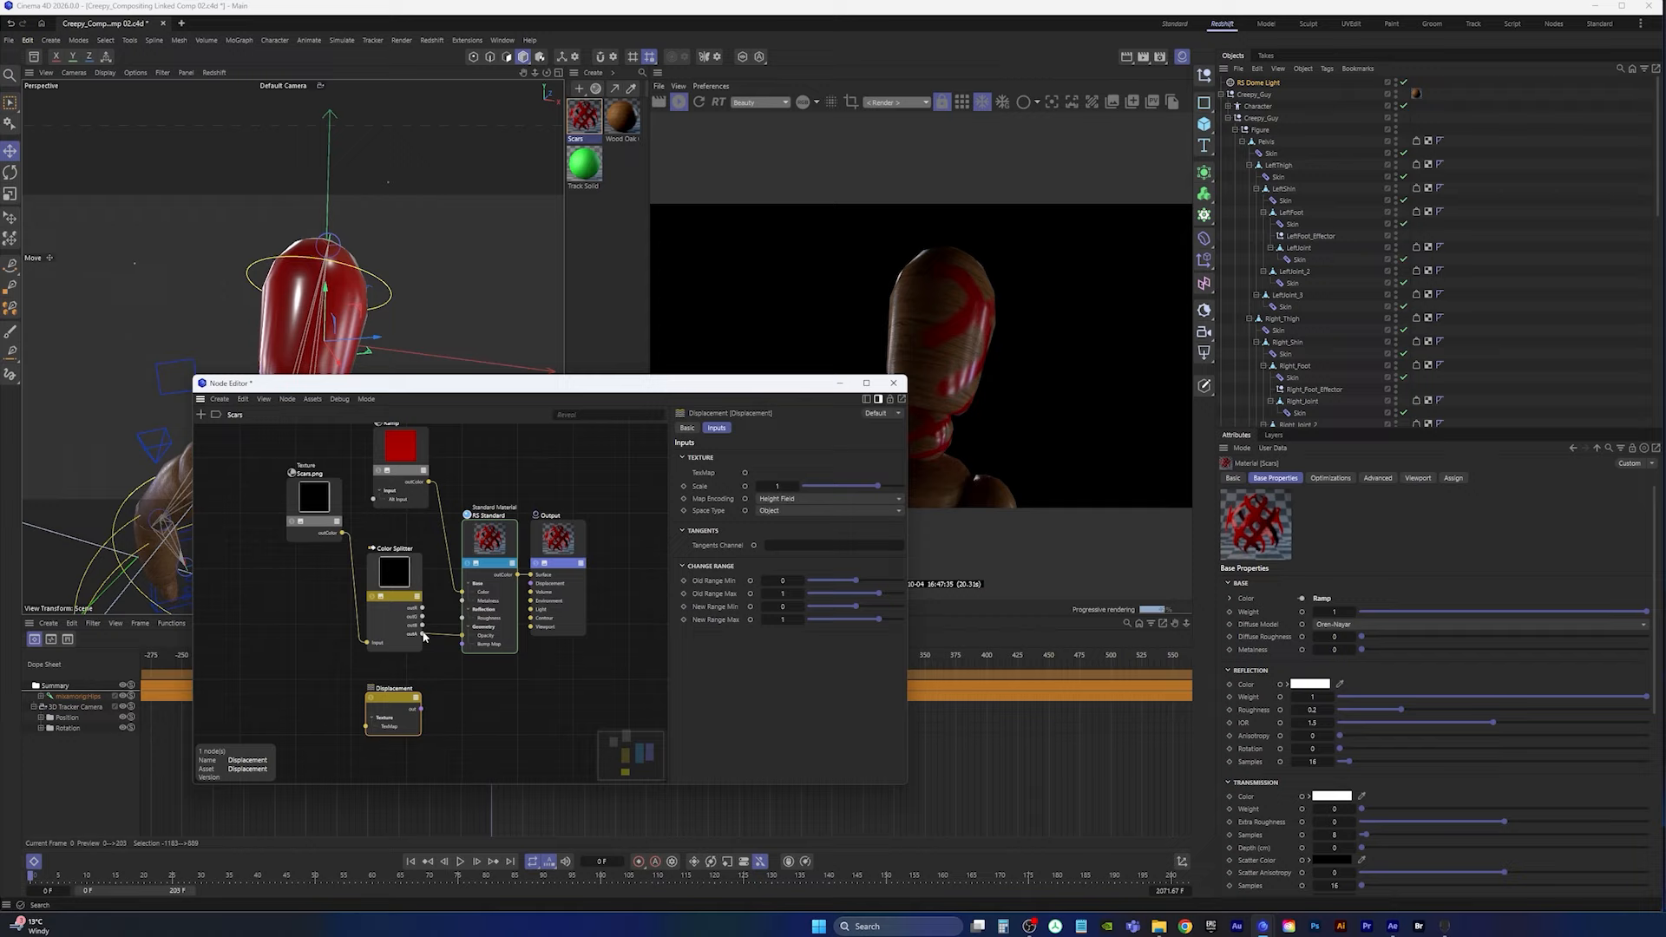
# Step: Connect the Color Splitter's outA to Displacement TexMap and its out to Output Displacement, routing that wire around RS Standard with a rerouter
pyautogui.moveTo(421, 634); pyautogui.dragTo(531, 588)
pyautogui.scroll(2, 531, 596)
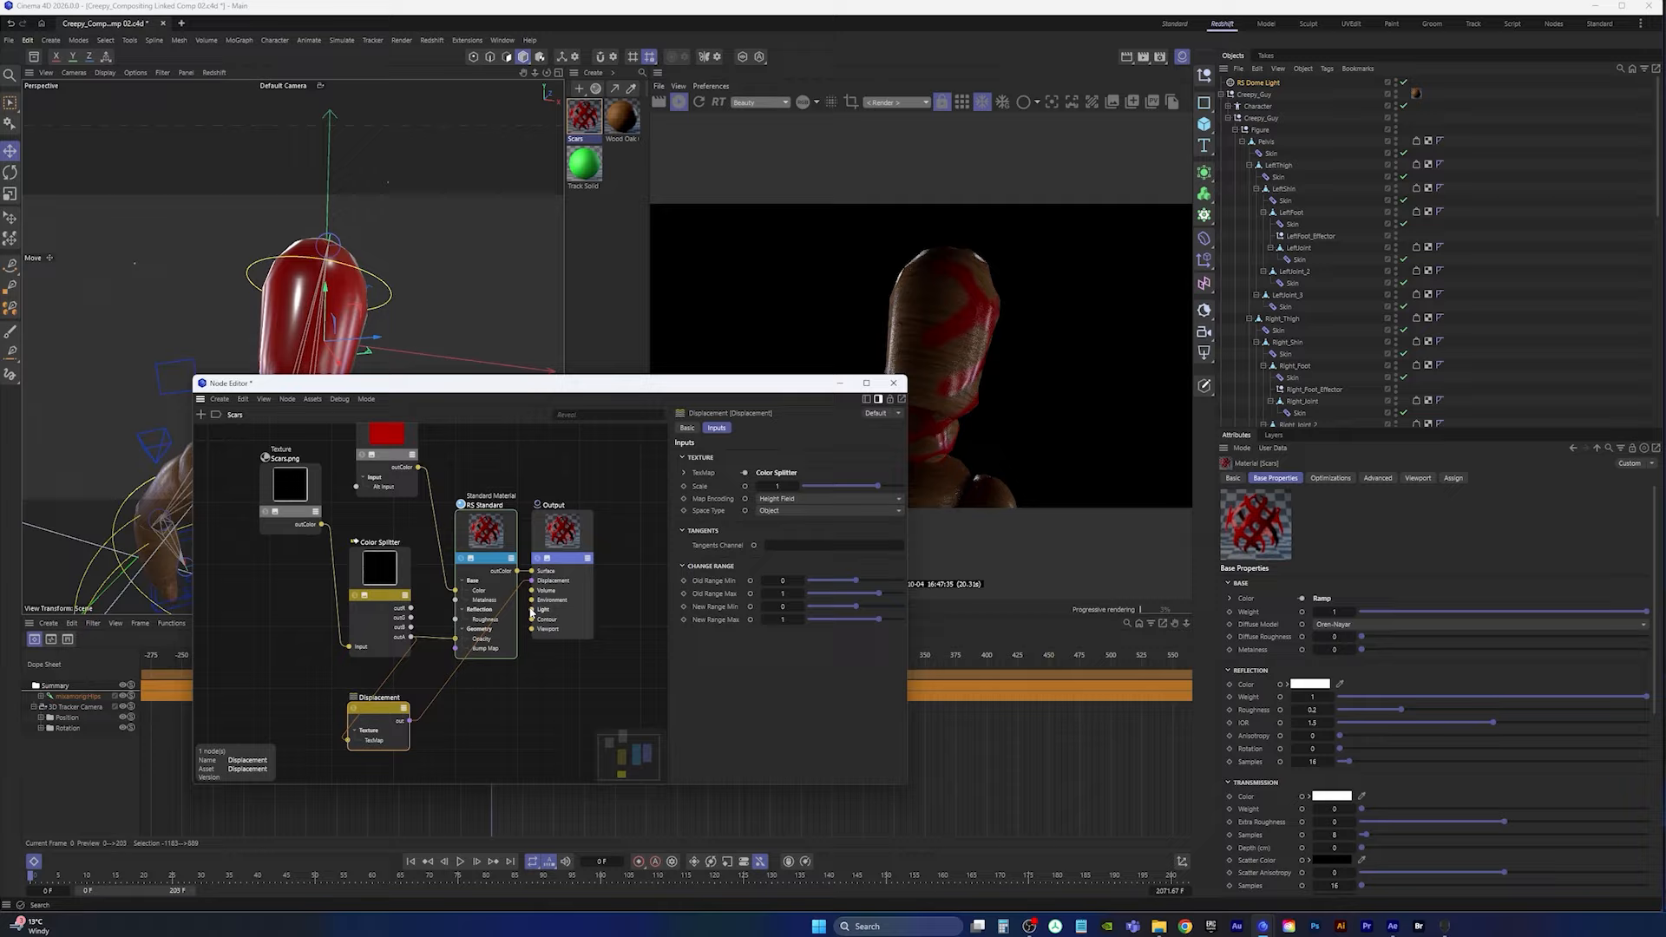
pyautogui.doubleClick(457, 668)
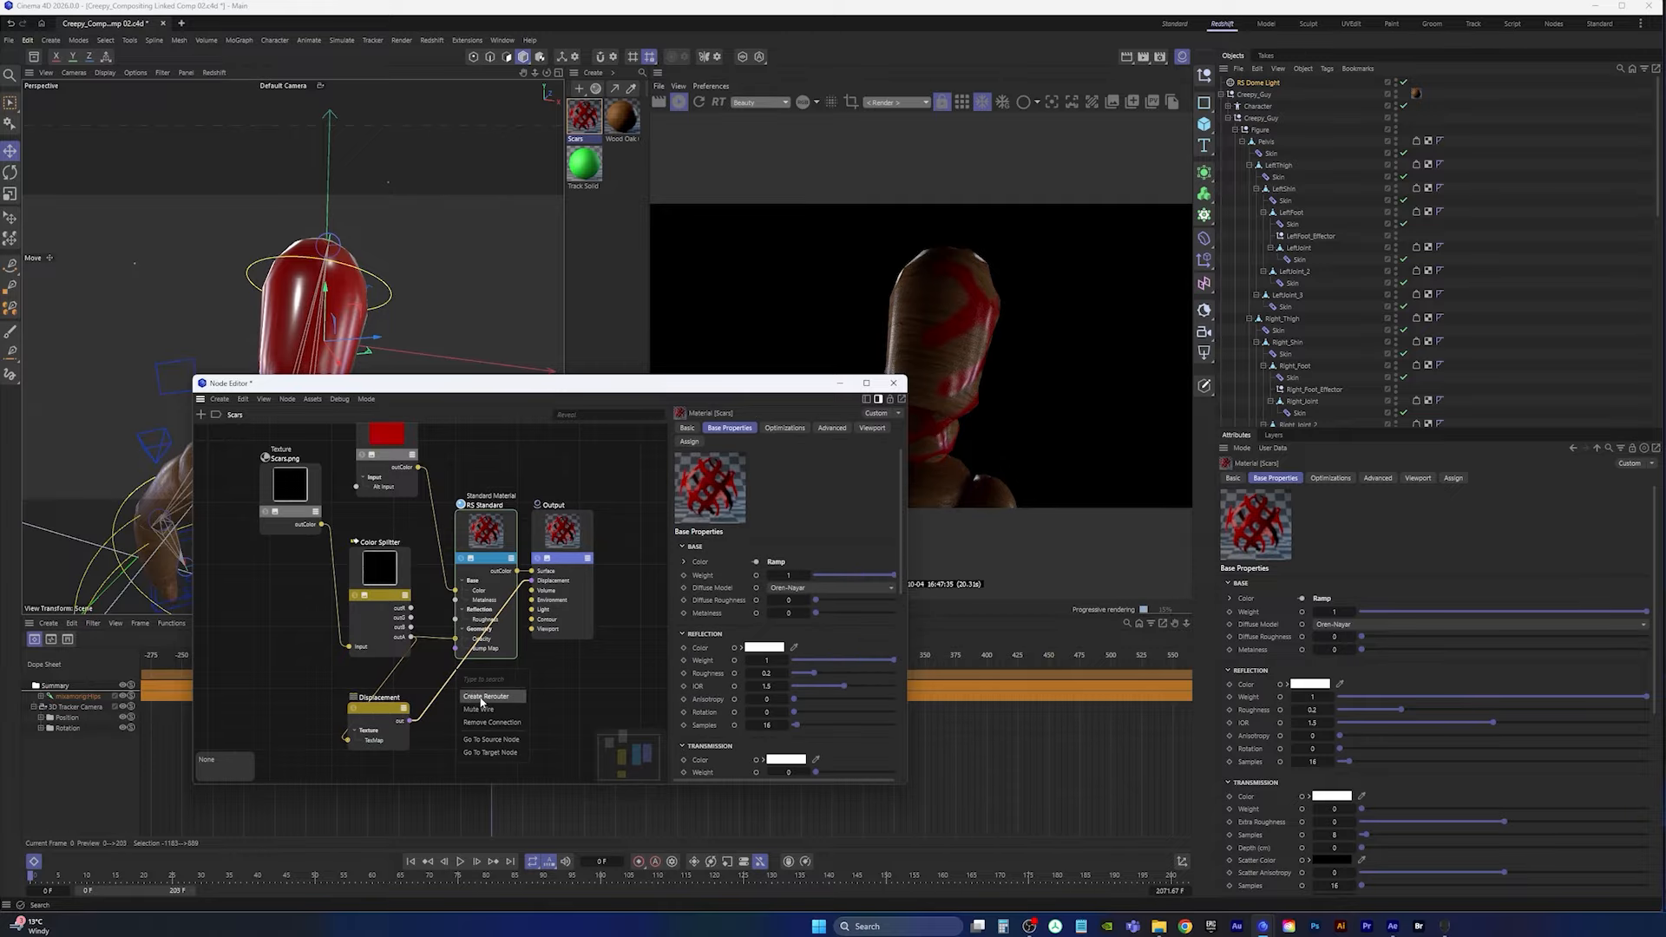
pyautogui.moveTo(456, 668); pyautogui.dragTo(524, 722)
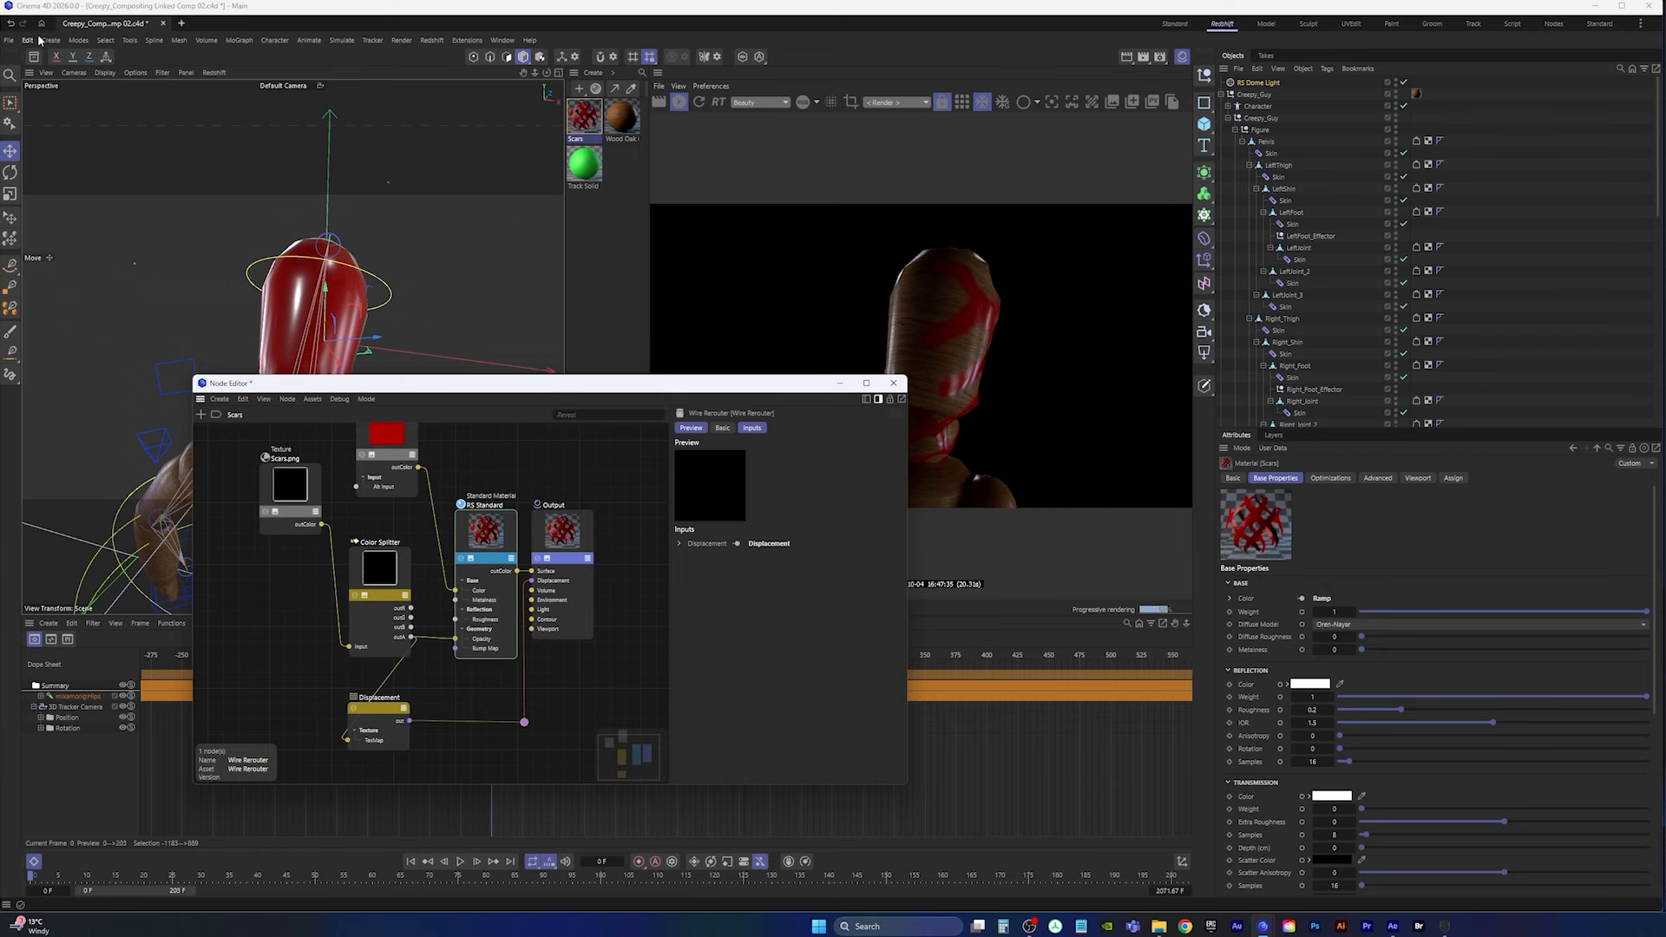
# Step: Save the project and move the Node Editor window away from the render view
pyautogui.click(10, 41)
pyautogui.click(36, 187)
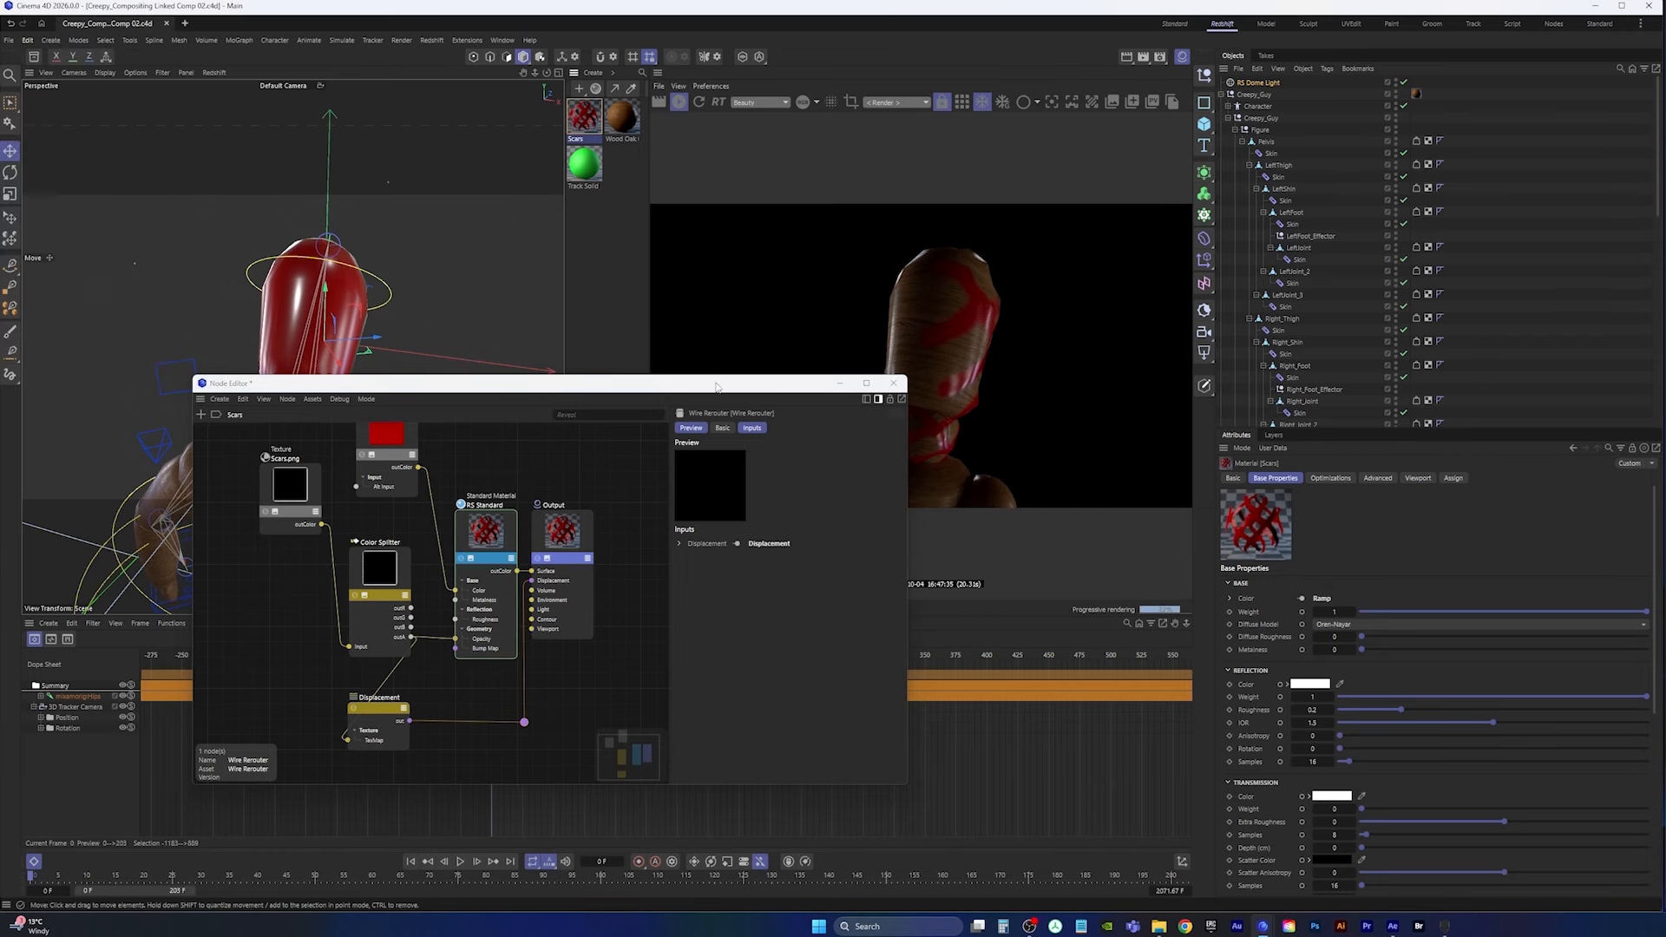
pyautogui.moveTo(716, 387); pyautogui.dragTo(654, 392)
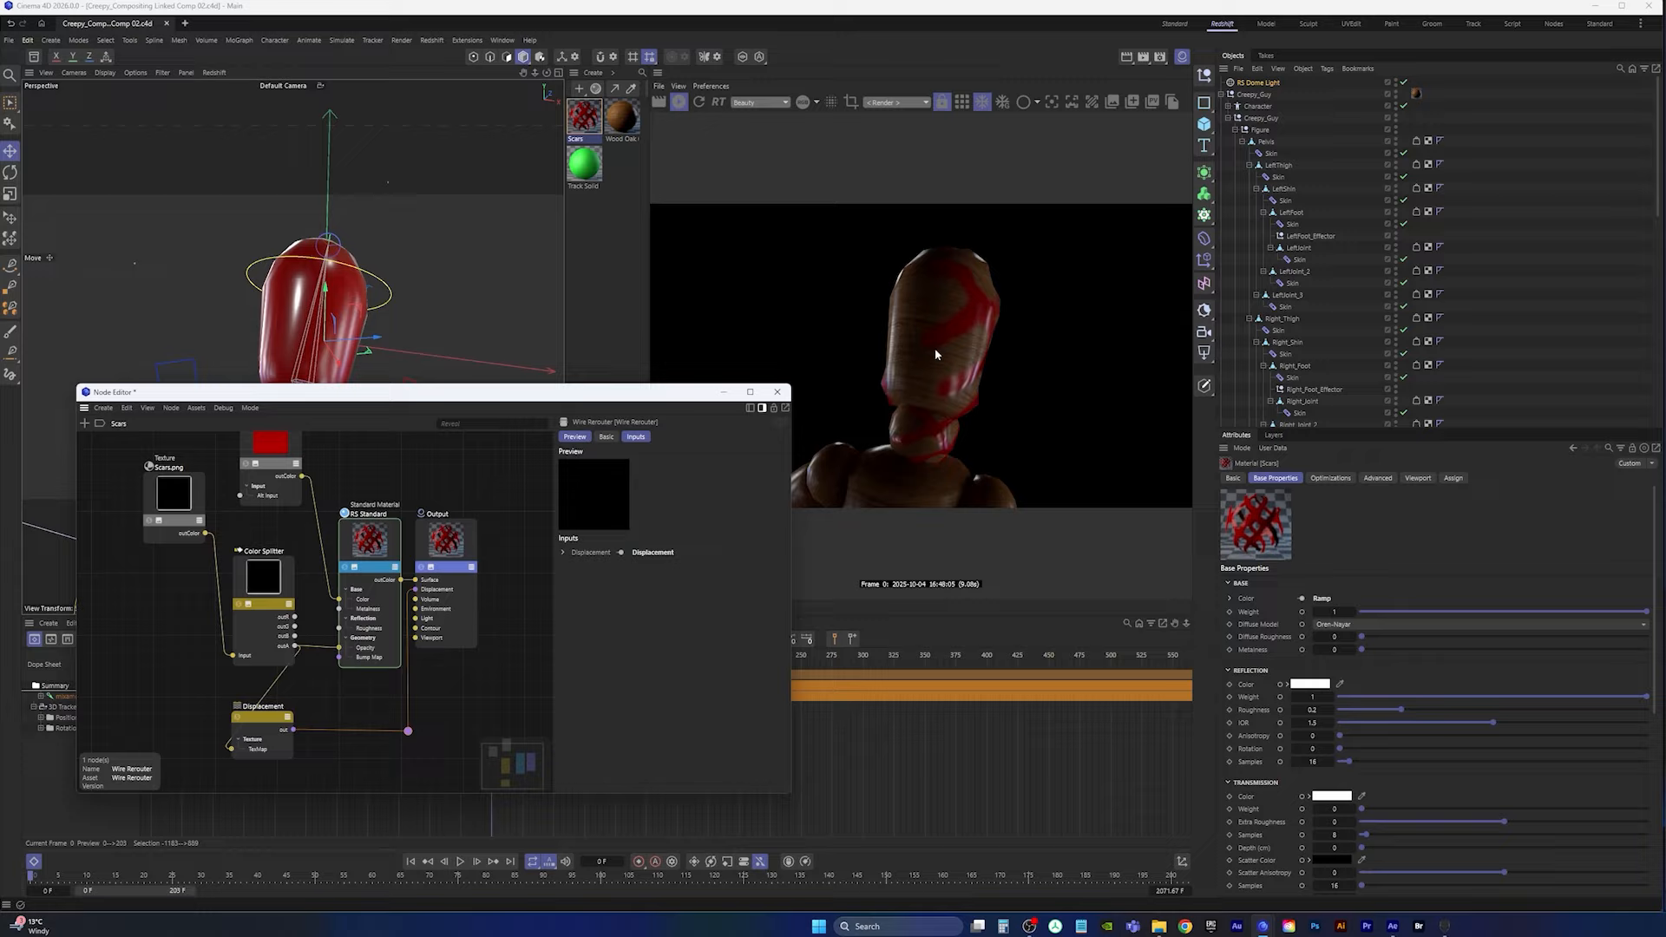
# Step: Add an RS Object render tag to the mannequin's Head object
pyautogui.scroll(-10, 1377, 226)
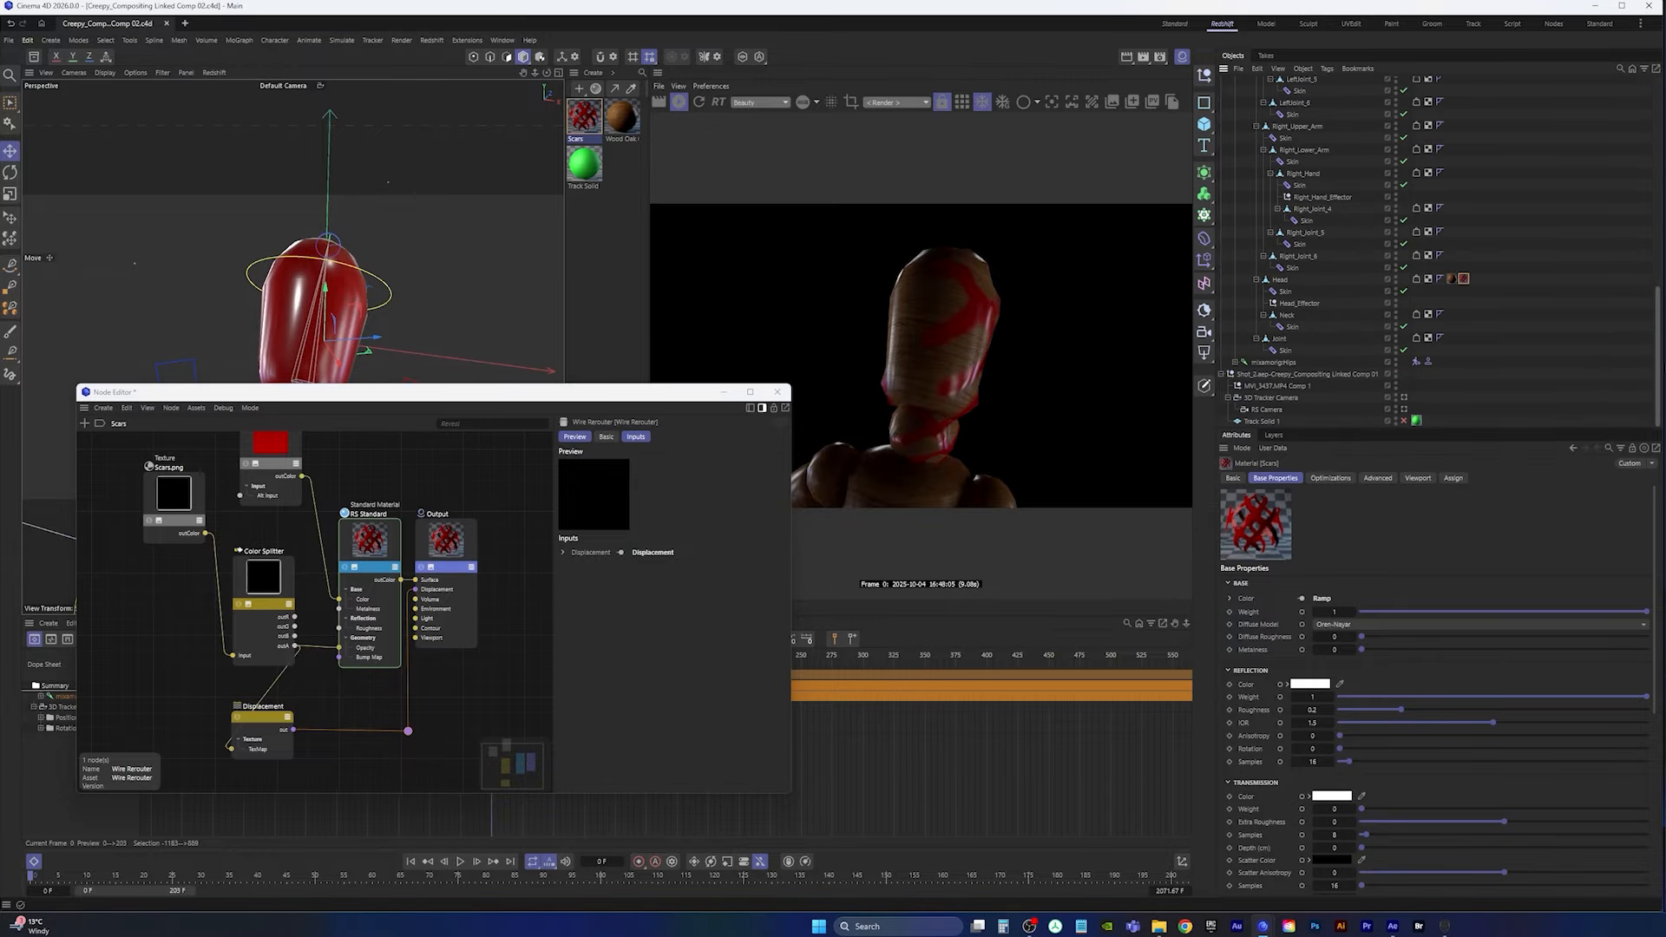
pyautogui.rightClick(1282, 282)
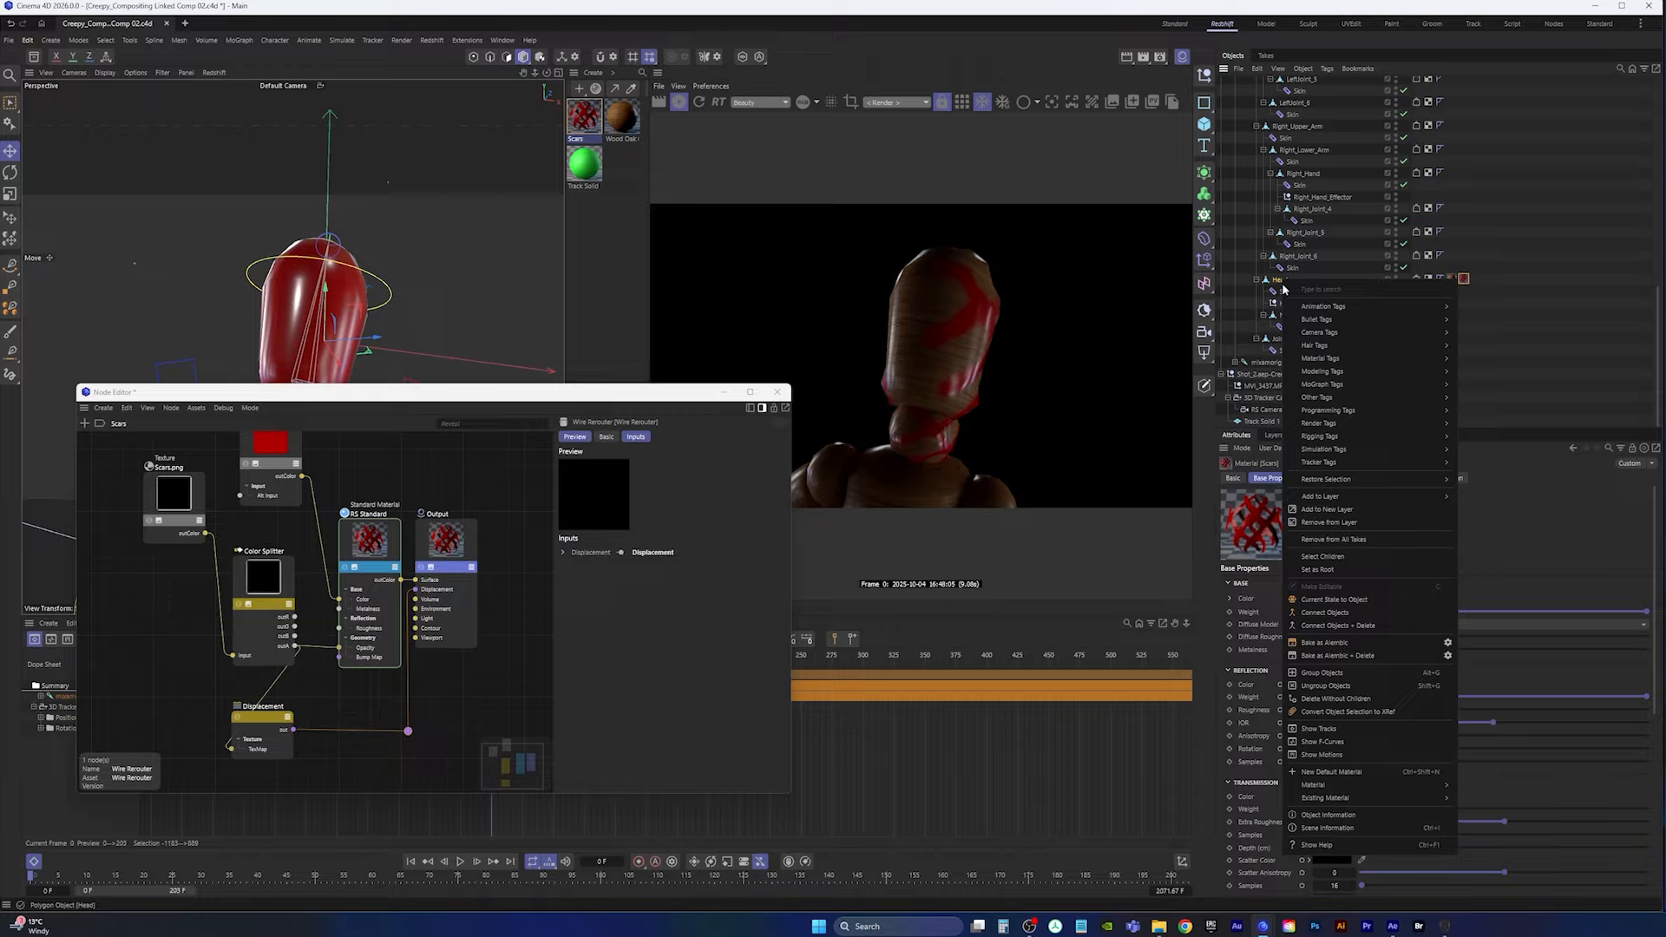
pyautogui.moveTo(1388, 423)
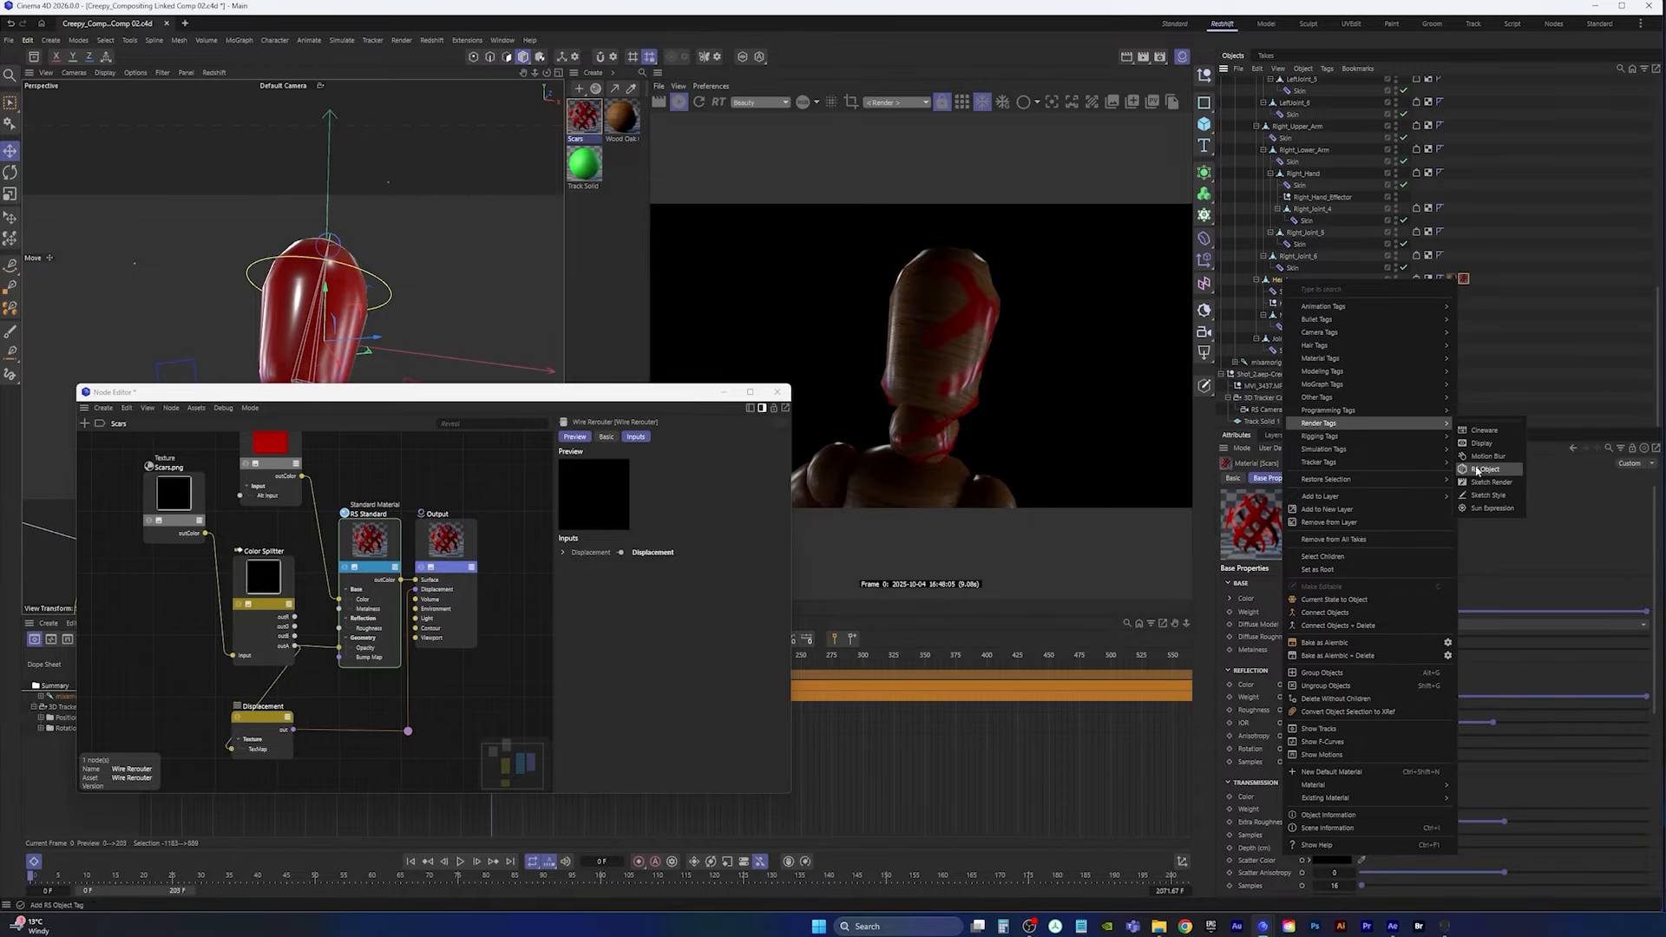
pyautogui.click(1480, 470)
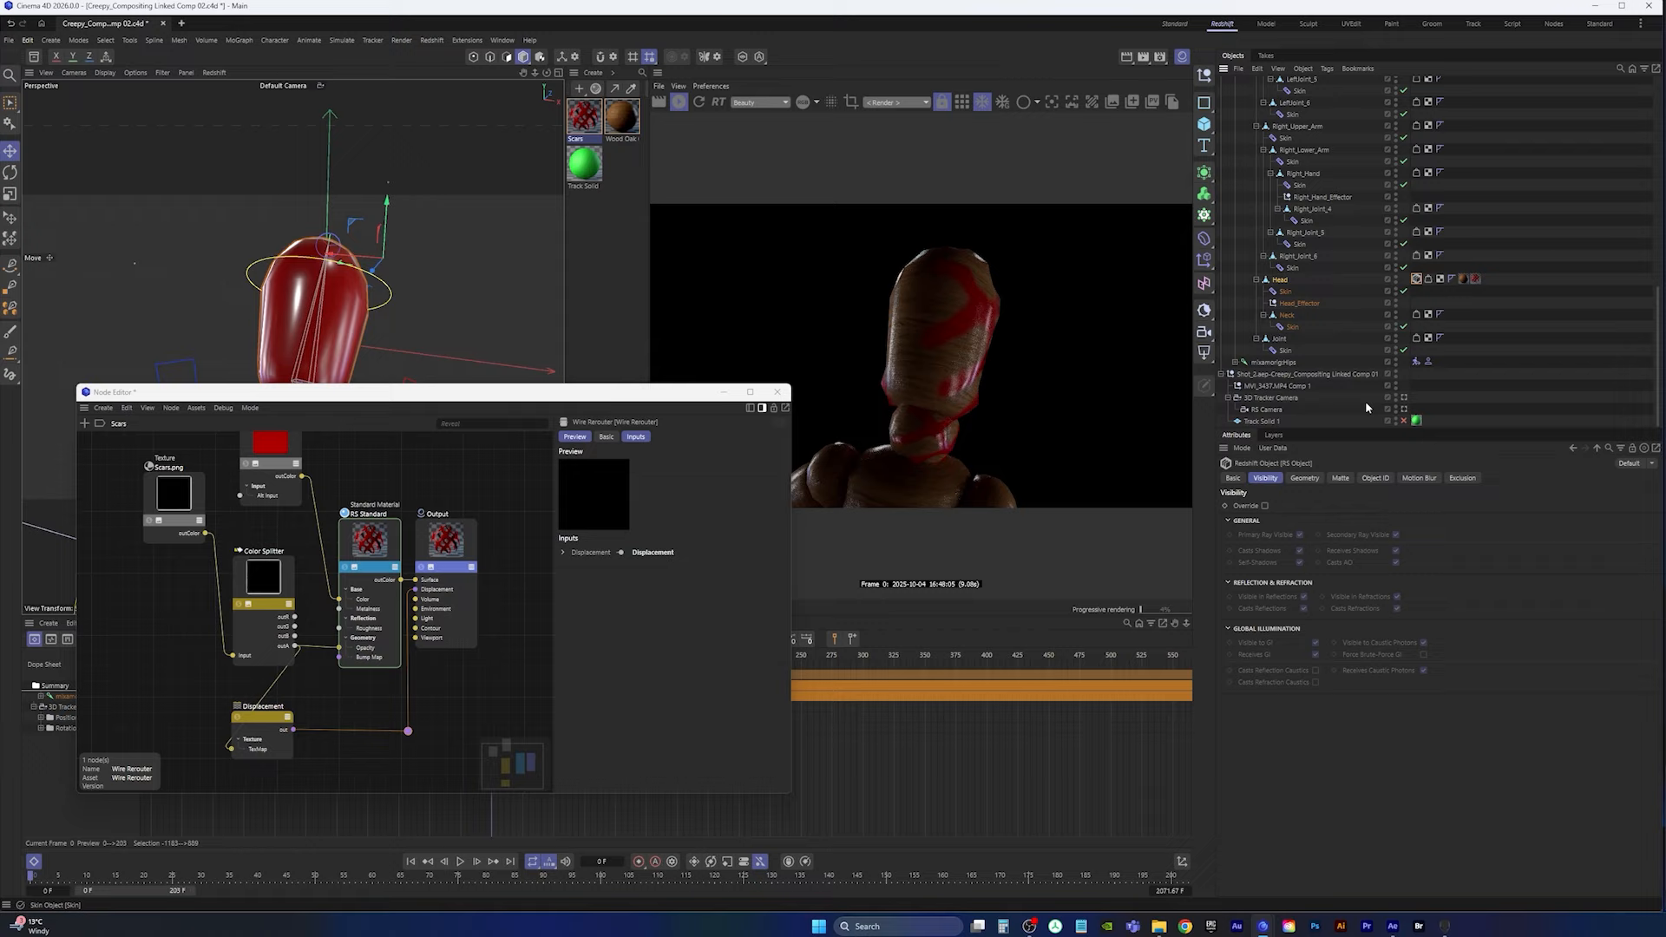
# Step: Override the geometry settings in the Head's RS Object tag and enable tessellation
pyautogui.click(1304, 478)
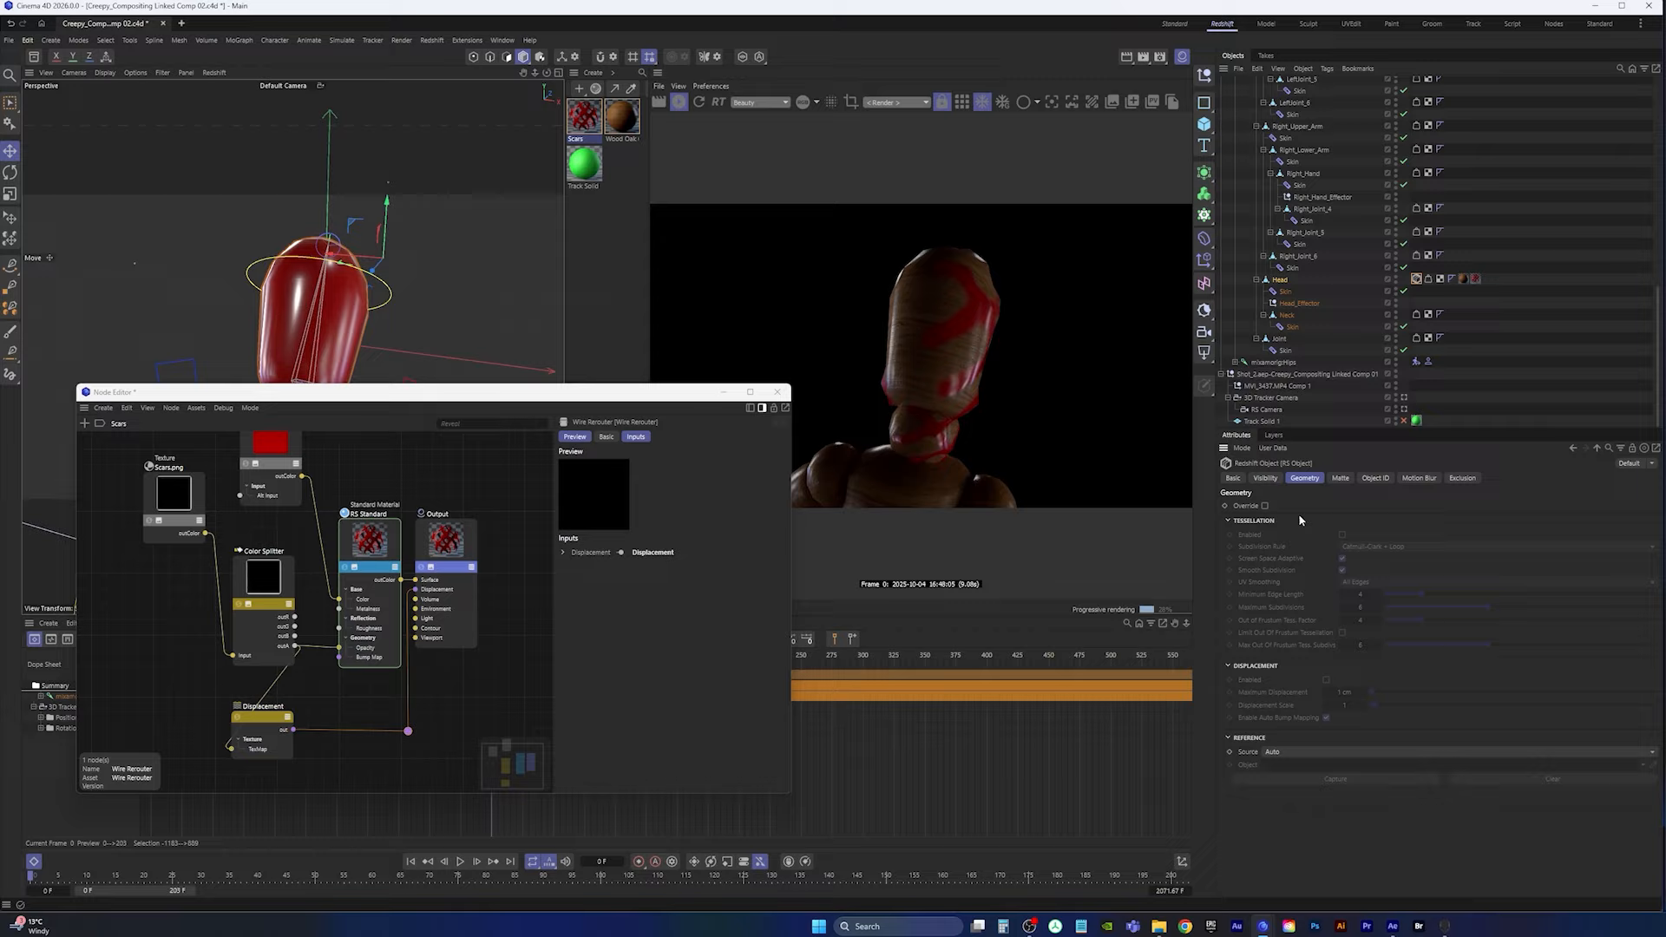
pyautogui.click(1265, 505)
pyautogui.click(1342, 535)
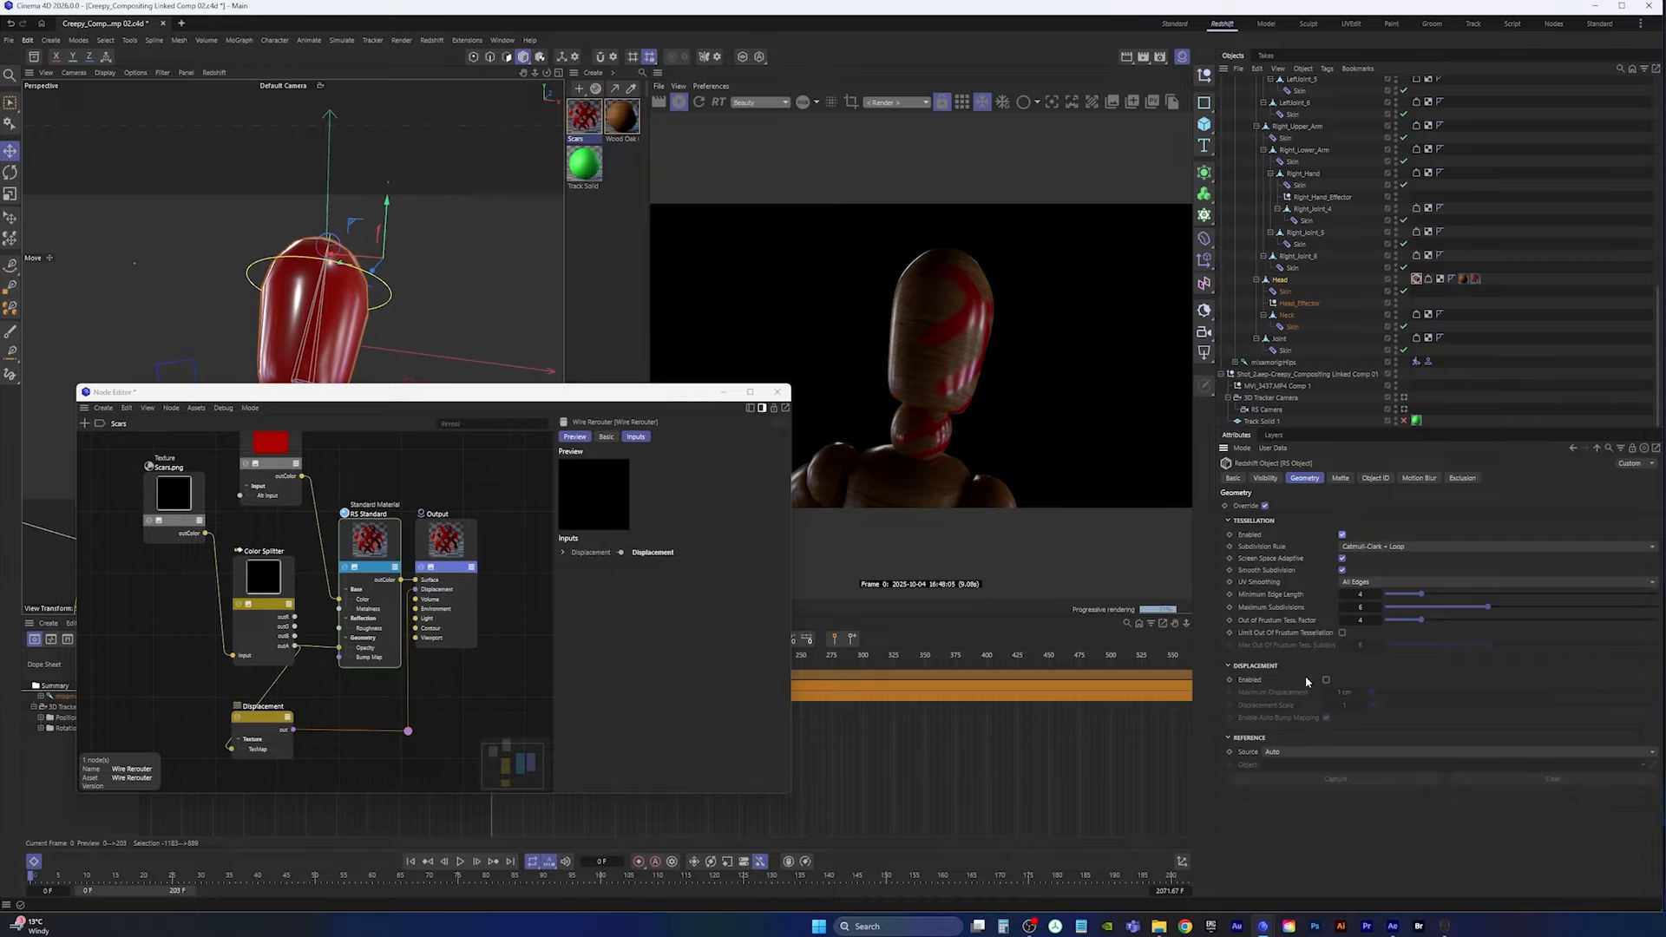
pyautogui.click(1265, 506)
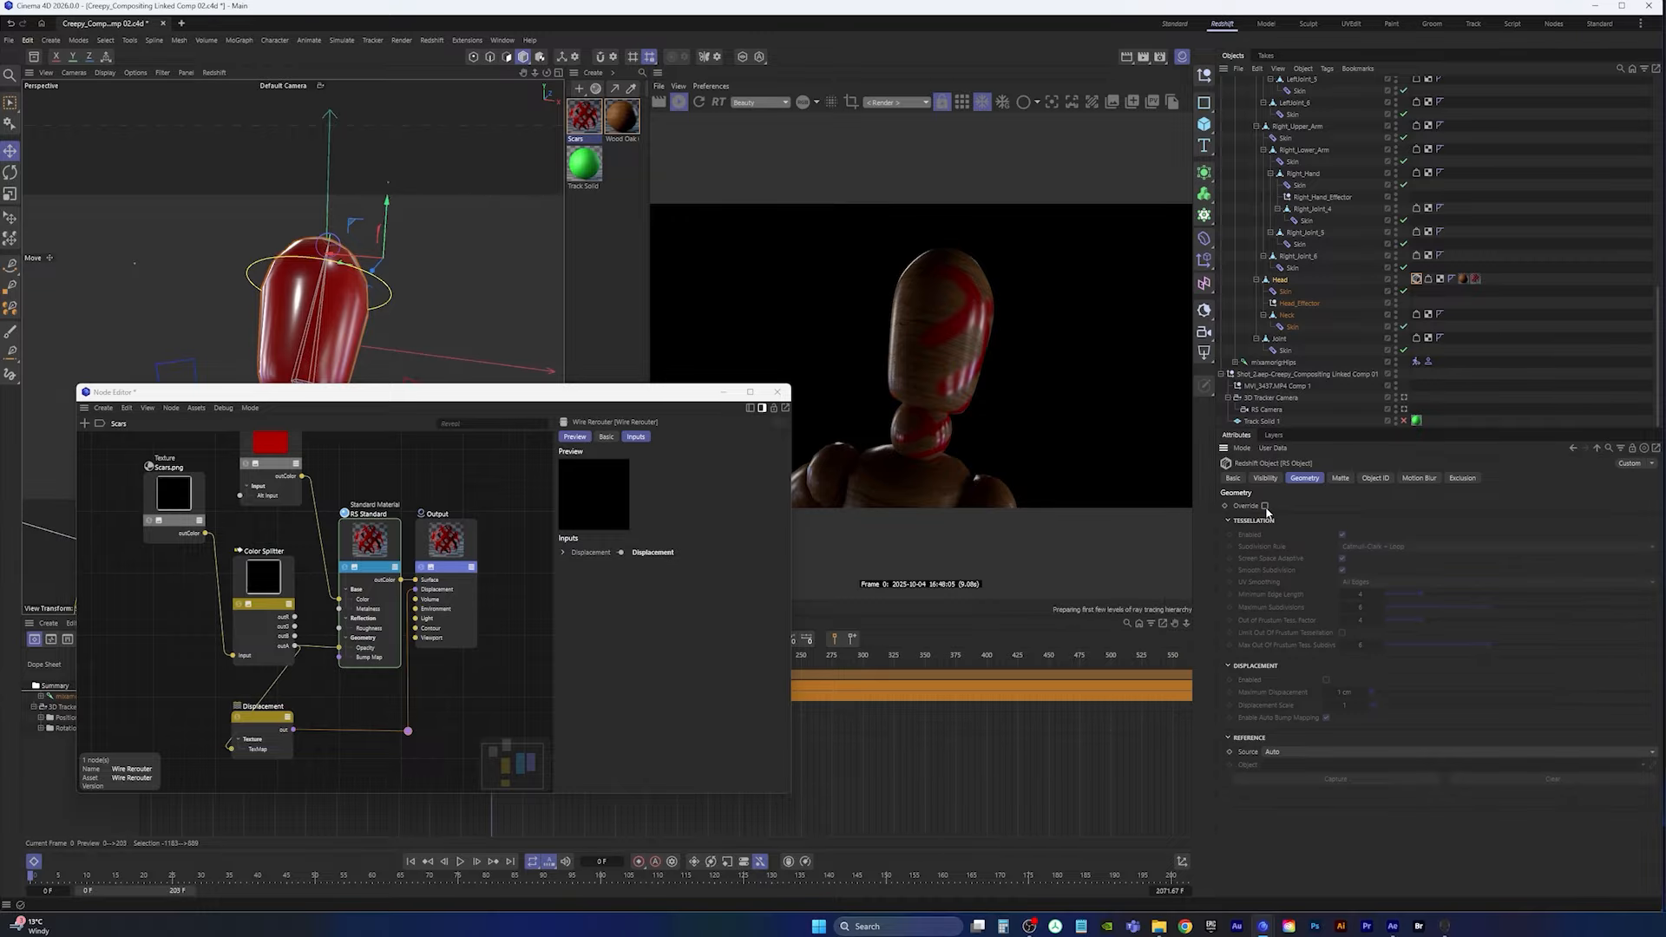
pyautogui.click(1265, 506)
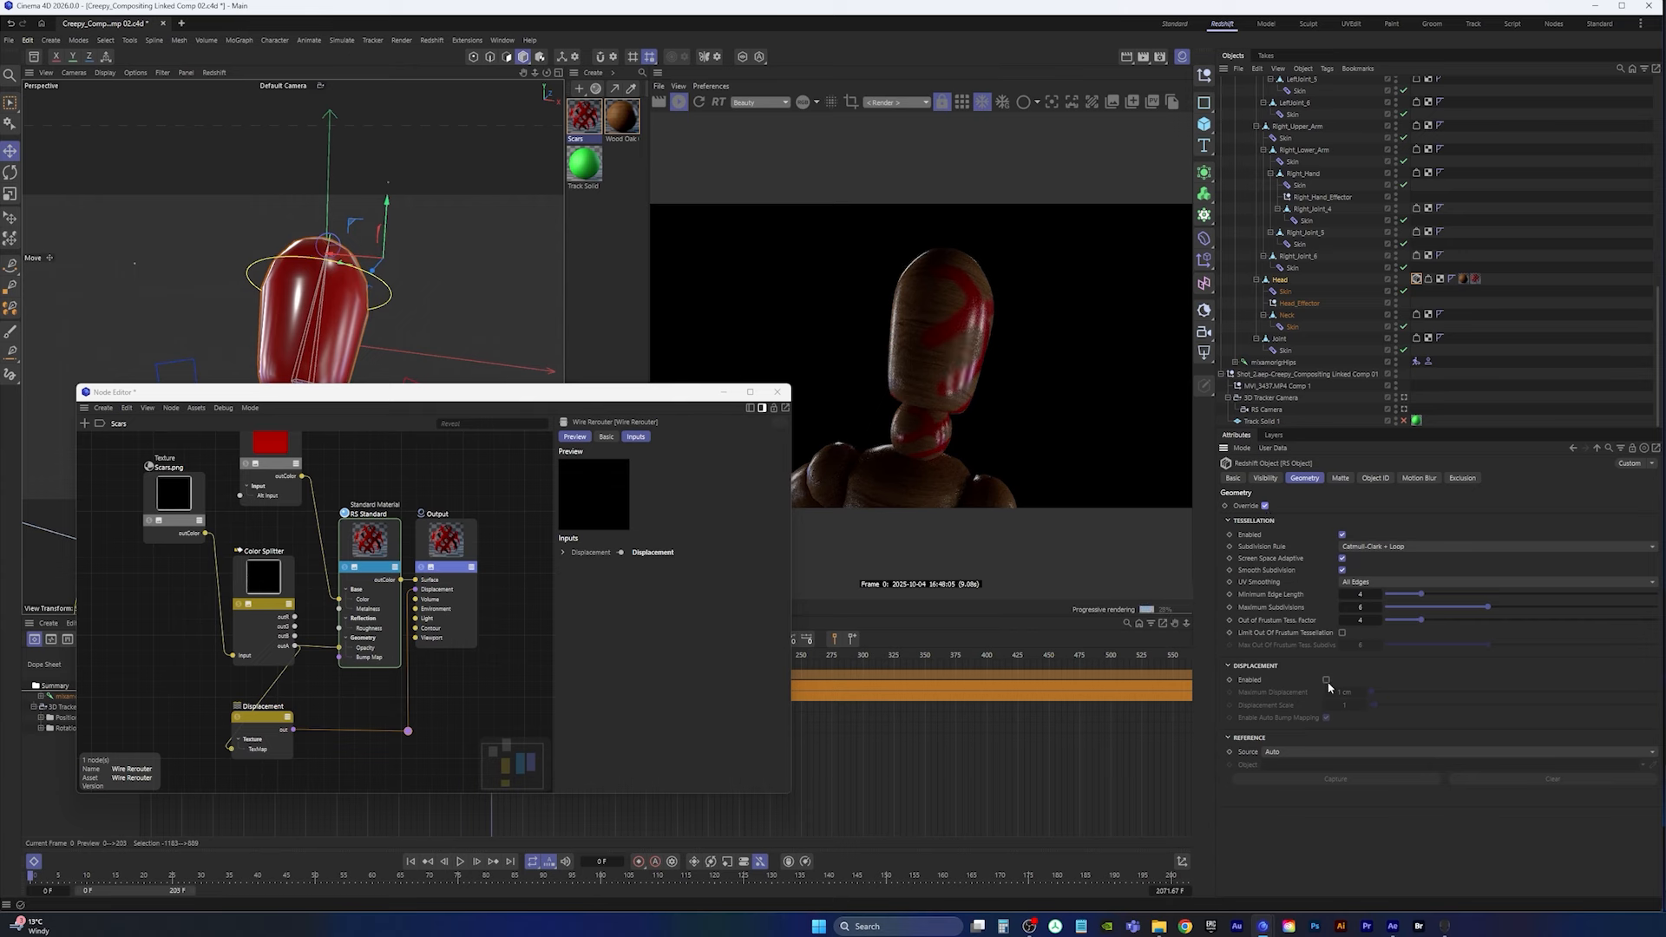
# Step: Enable displacement in the Head's RS Object tag, with Maximum Displacement about 20.8 cm and Displacement Scale 3
pyautogui.click(1326, 680)
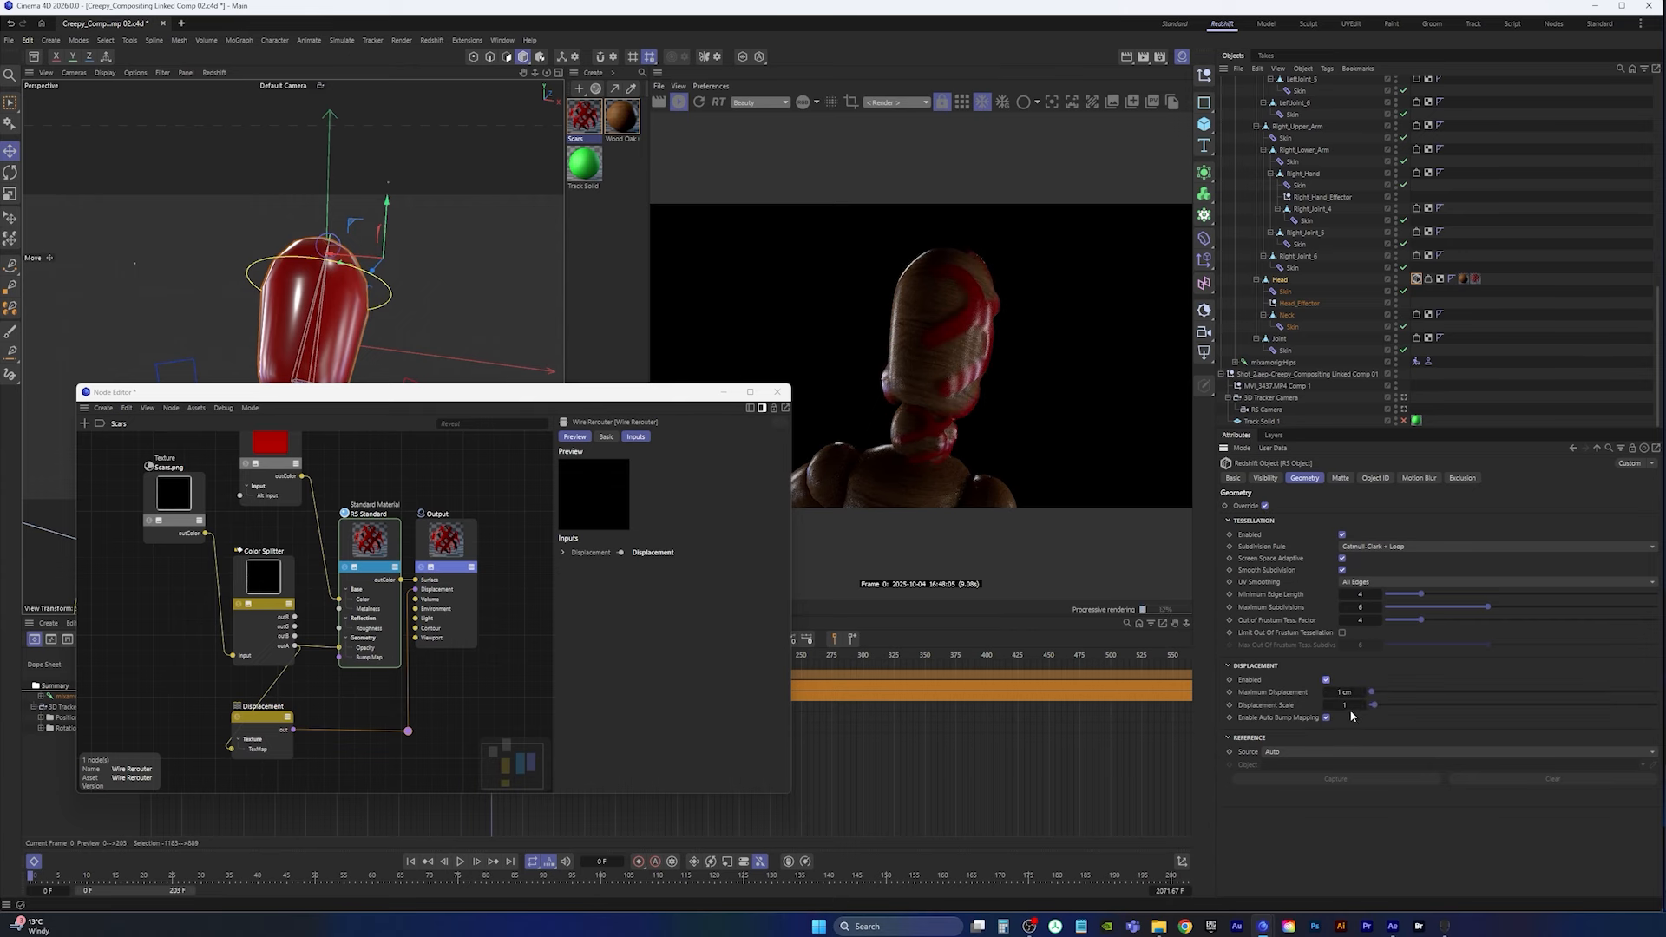
pyautogui.moveTo(1371, 691); pyautogui.dragTo(1377, 706)
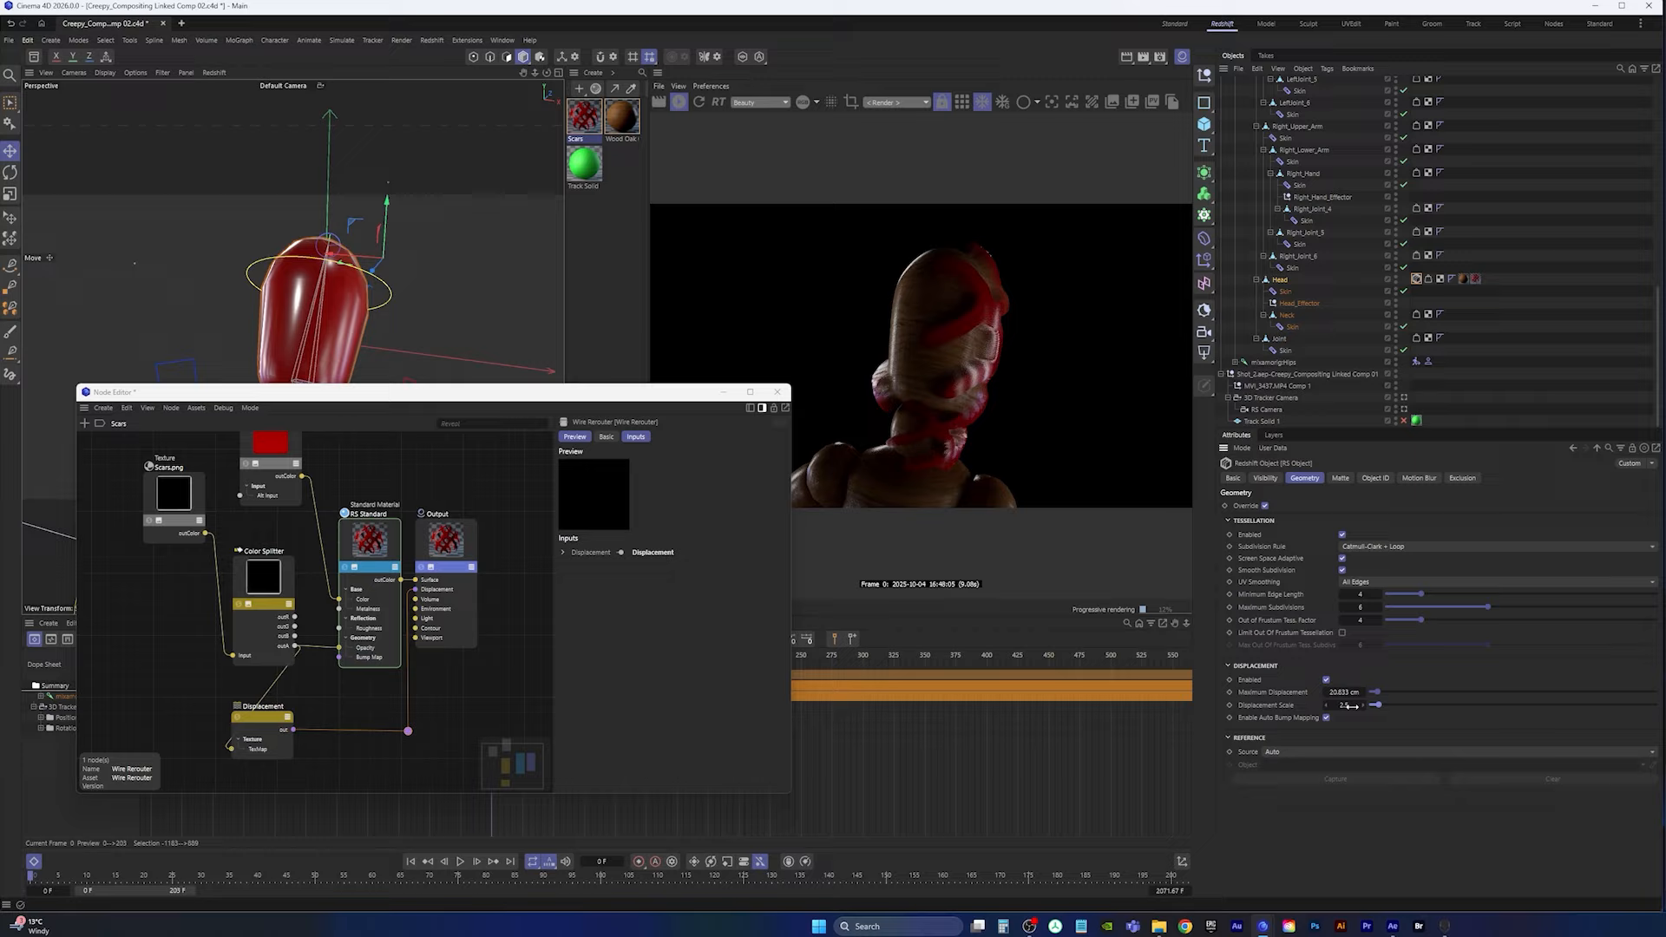
pyautogui.click(1352, 706)
pyautogui.write('3')
pyautogui.press('Return')
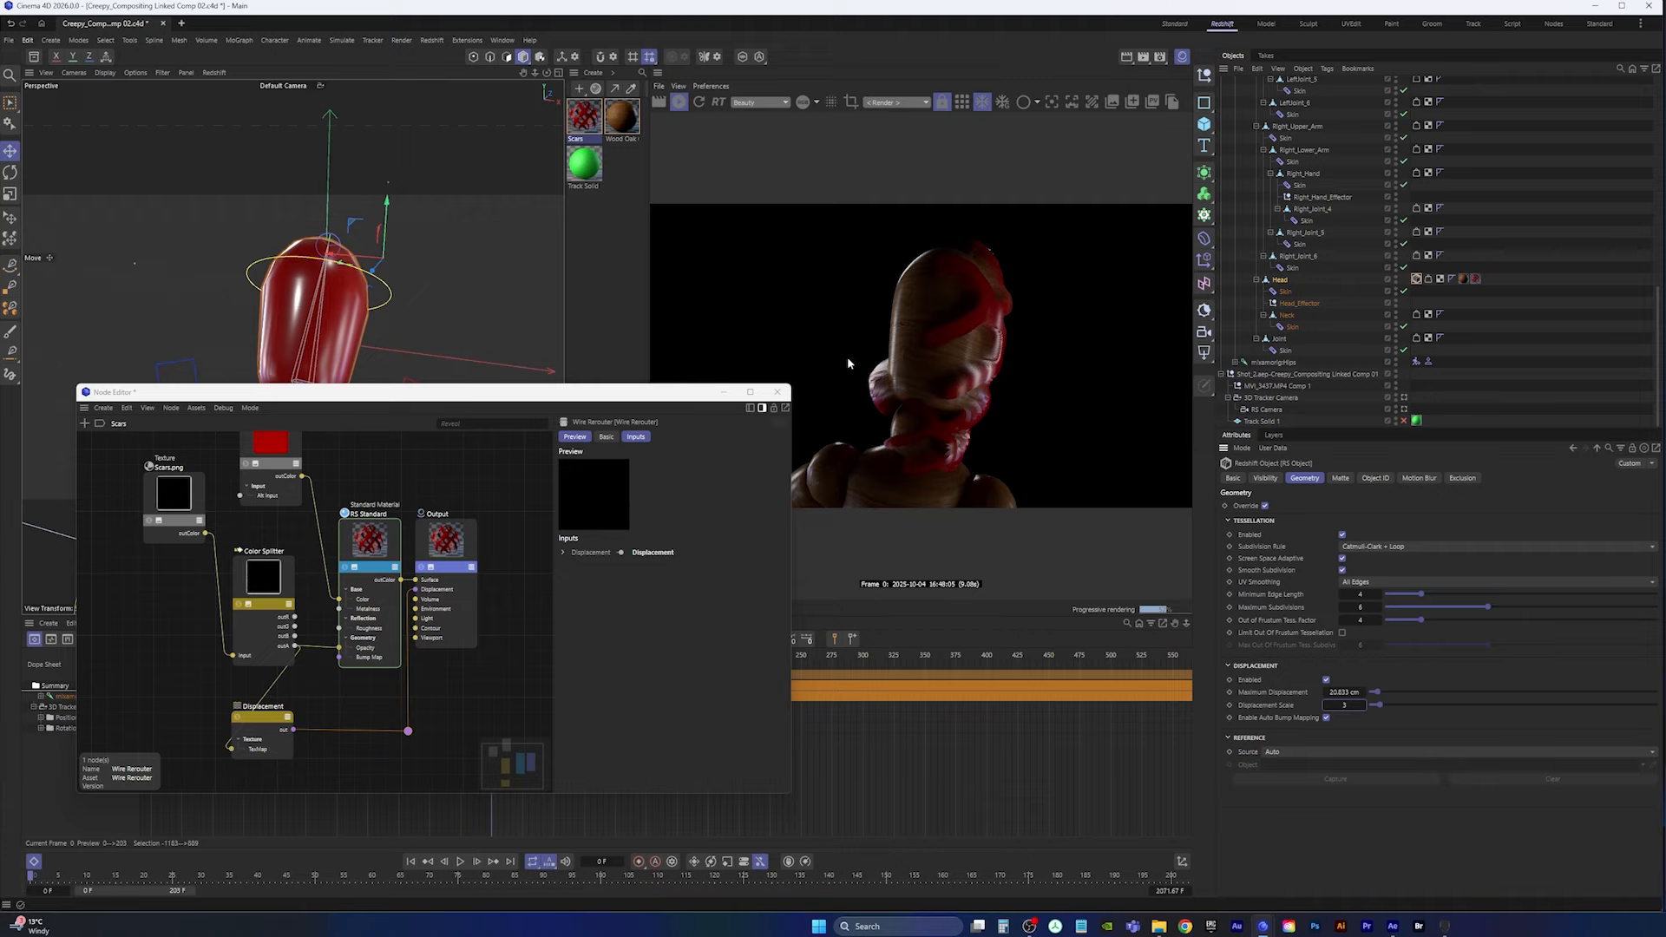
# Step: Add a float Invert node to the Scars material's node graph
pyautogui.moveTo(327, 328)
pyautogui.keyDown('alt'); pyautogui.mouseDown()
pyautogui.moveTo(259, 318)
pyautogui.moveTo(313, 337)
pyautogui.mouseUp(); pyautogui.keyUp('alt')
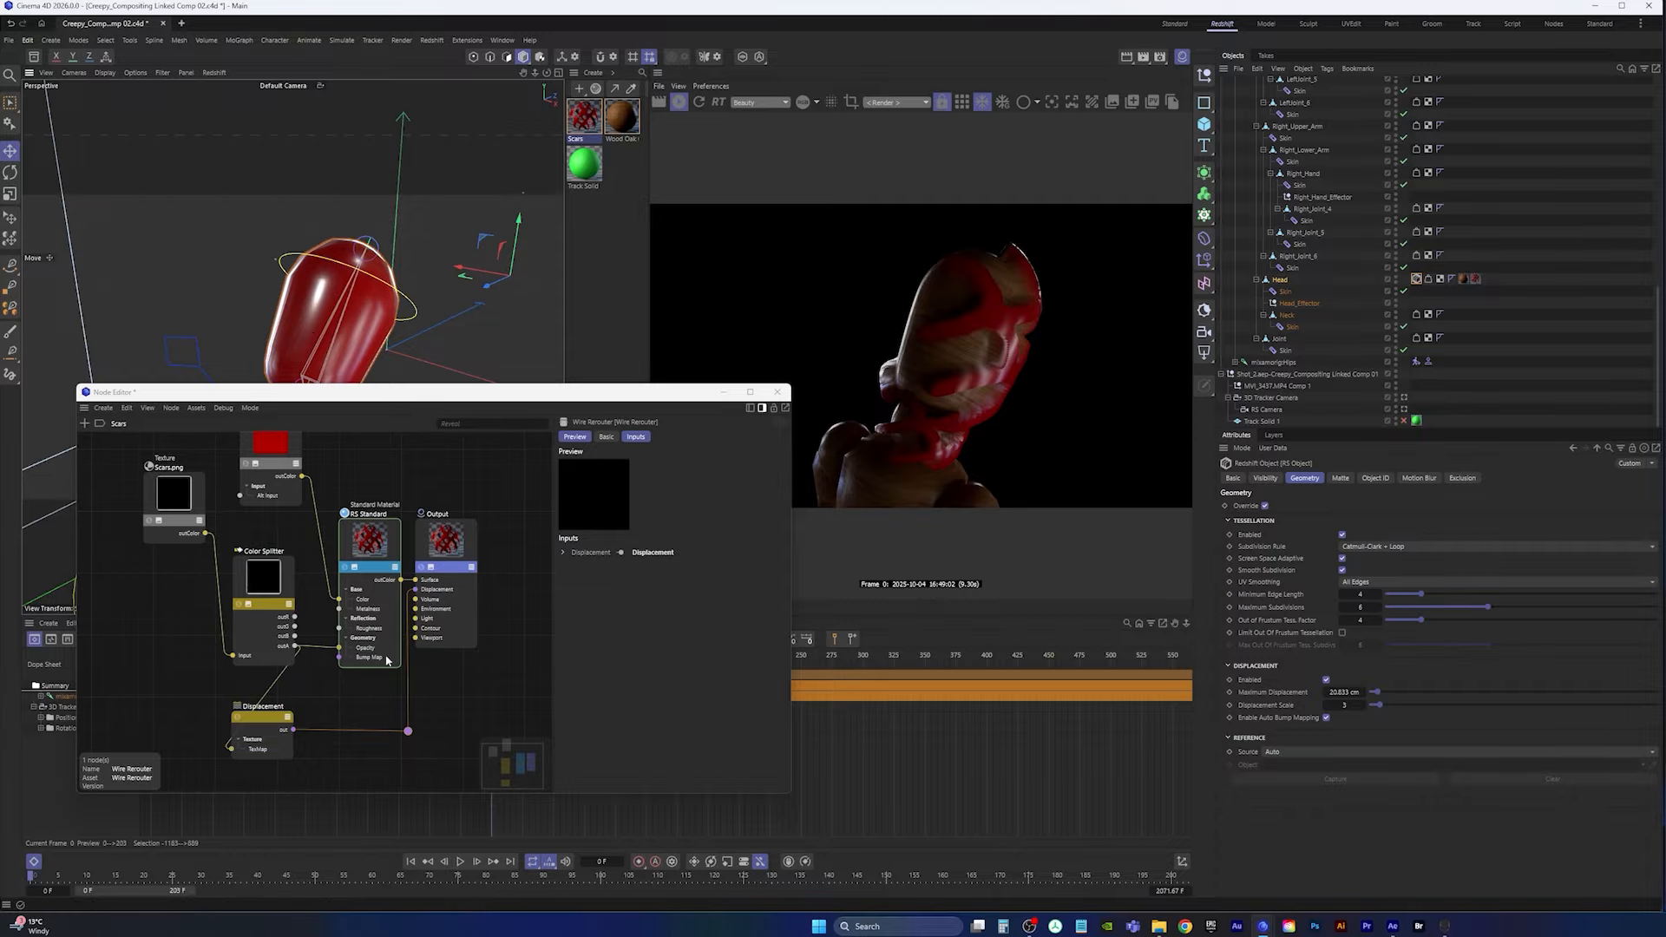
pyautogui.moveTo(200, 391); pyautogui.dragTo(215, 275)
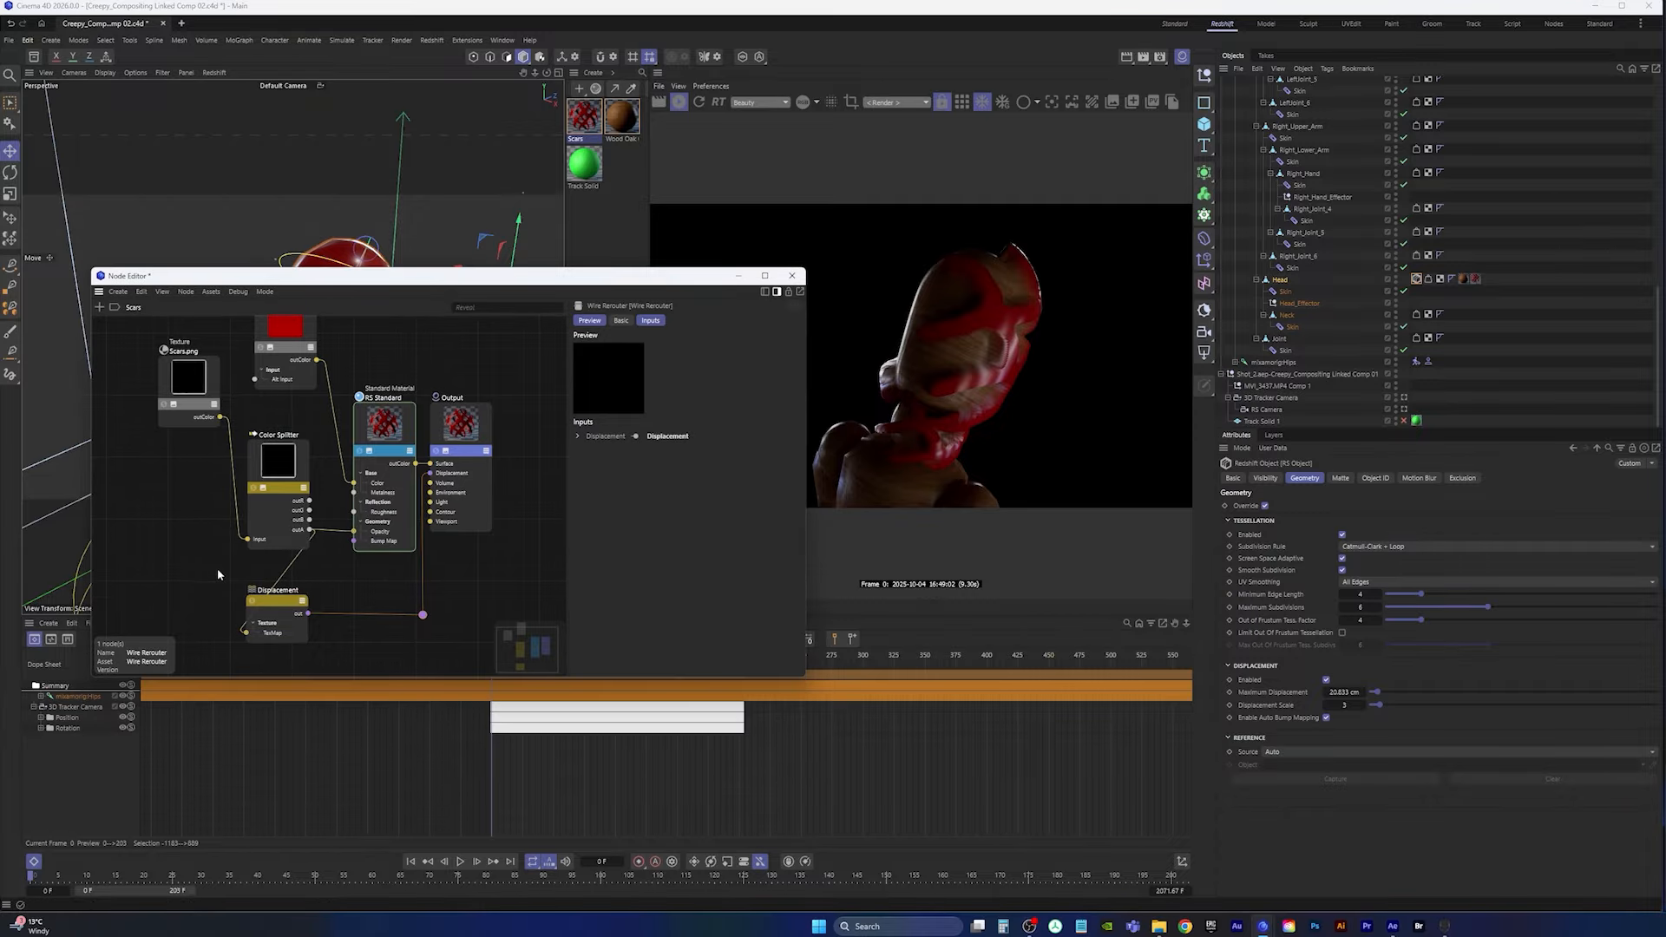
pyautogui.doubleClick(217, 565)
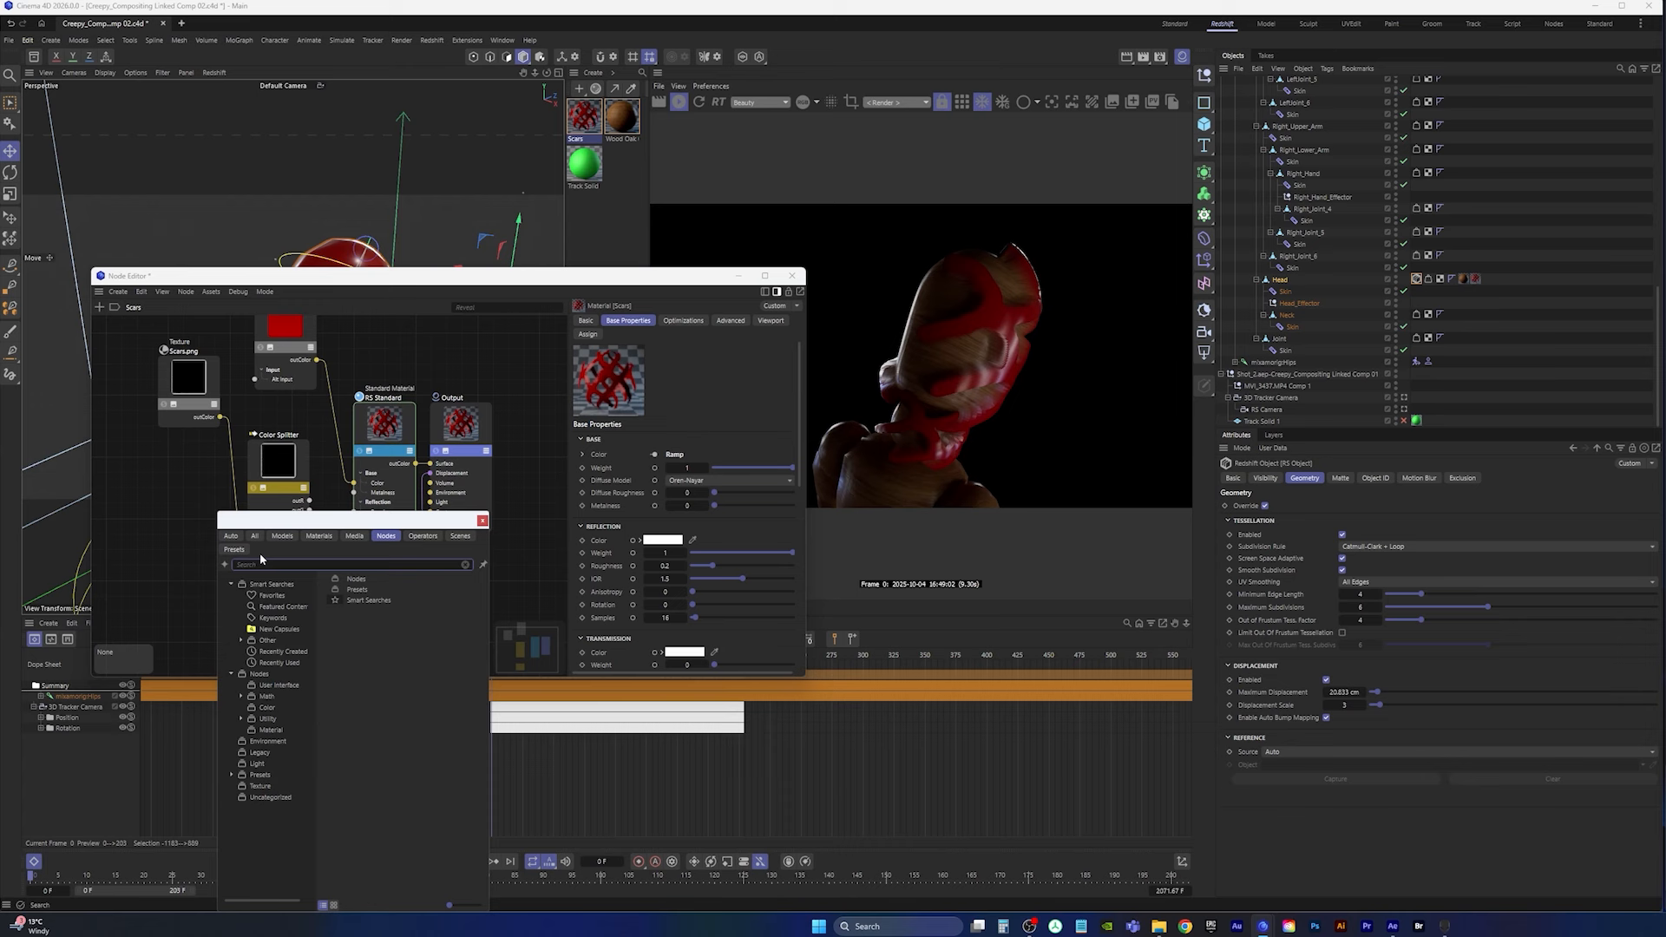
pyautogui.write('Invert')
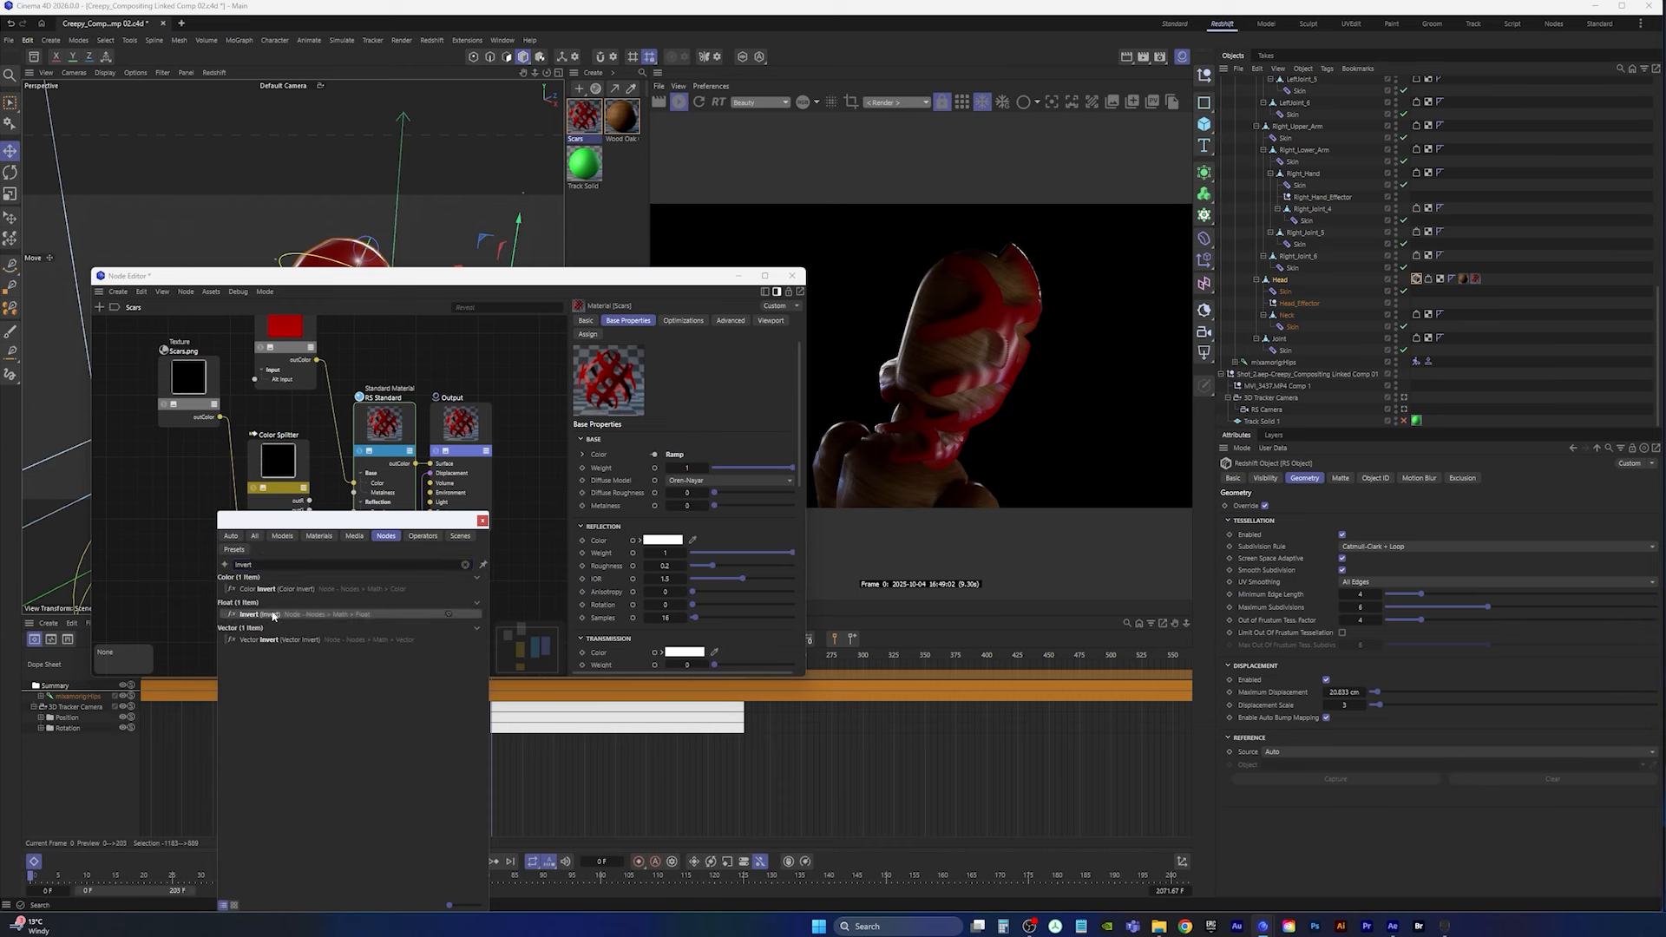
pyautogui.doubleClick(252, 614)
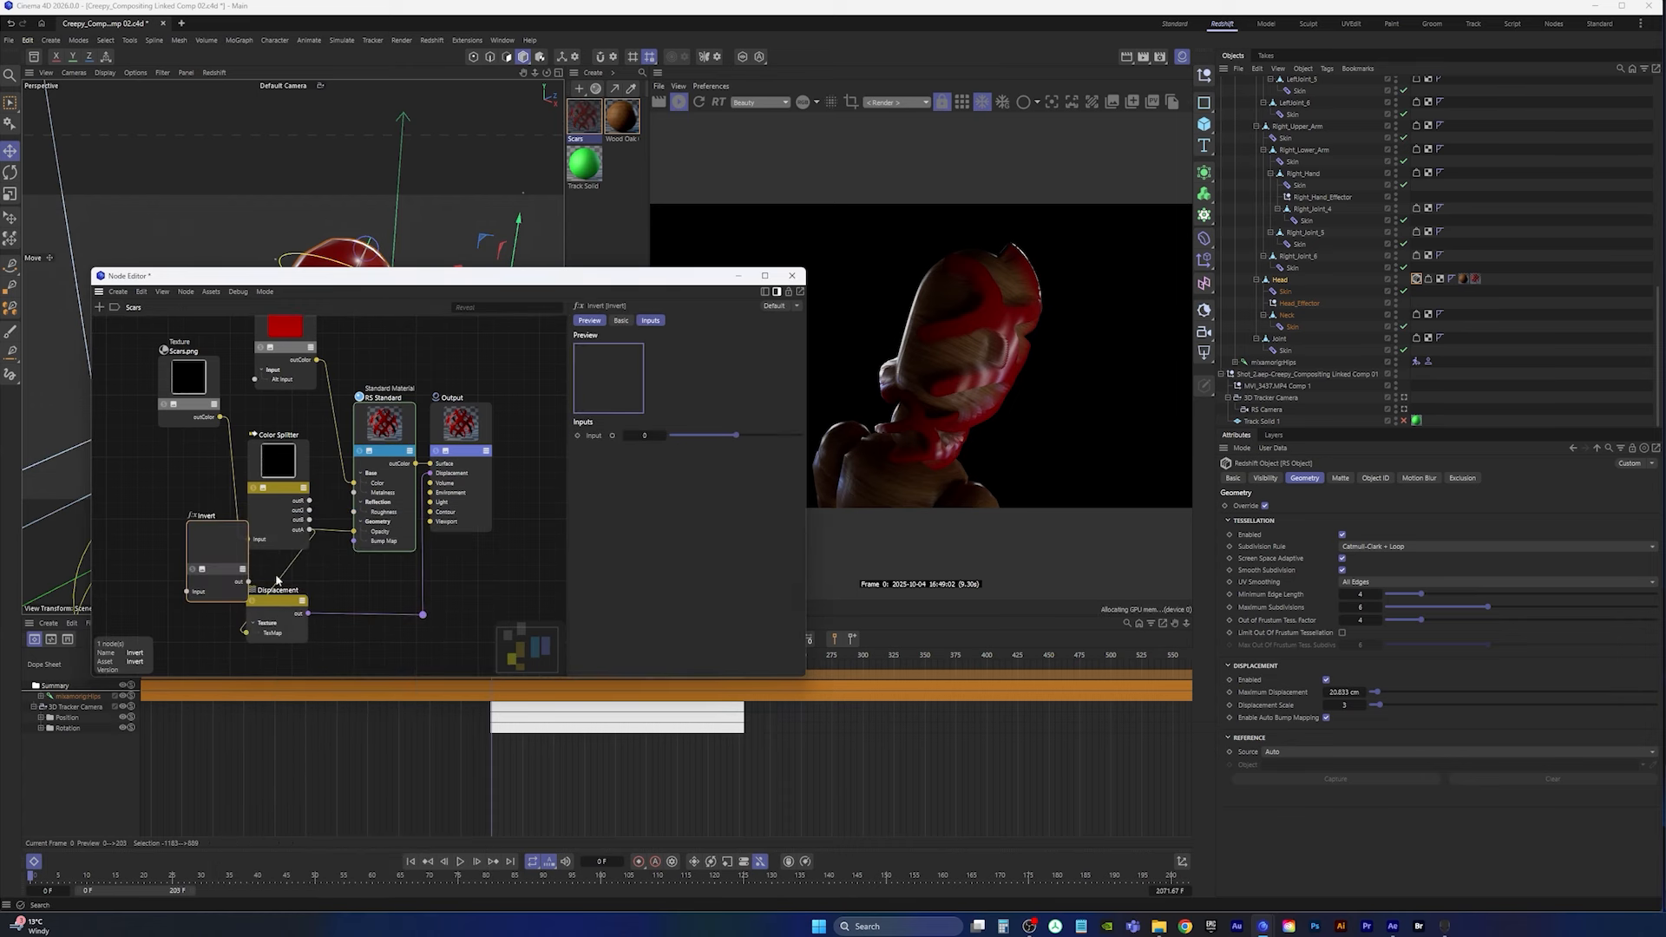
# Step: Rearrange the nodes and wire Invert between the Color Splitter's outA and the Displacement node's TexMap
pyautogui.moveTo(278, 469); pyautogui.dragTo(210, 492)
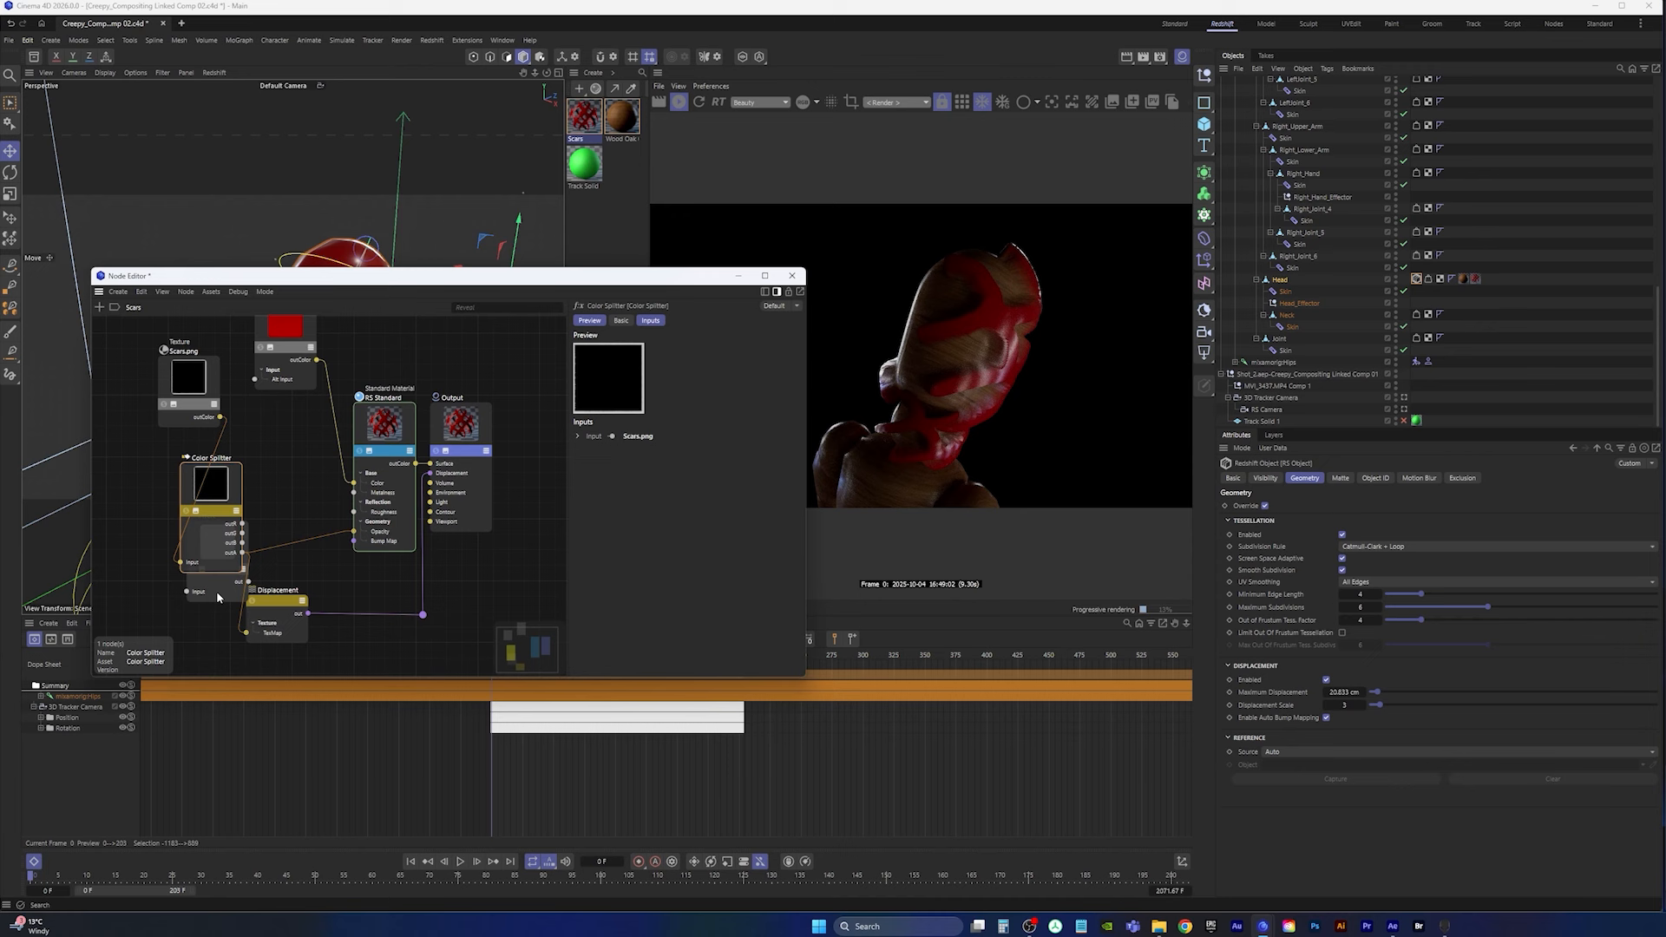
pyautogui.moveTo(218, 597); pyautogui.dragTo(257, 636)
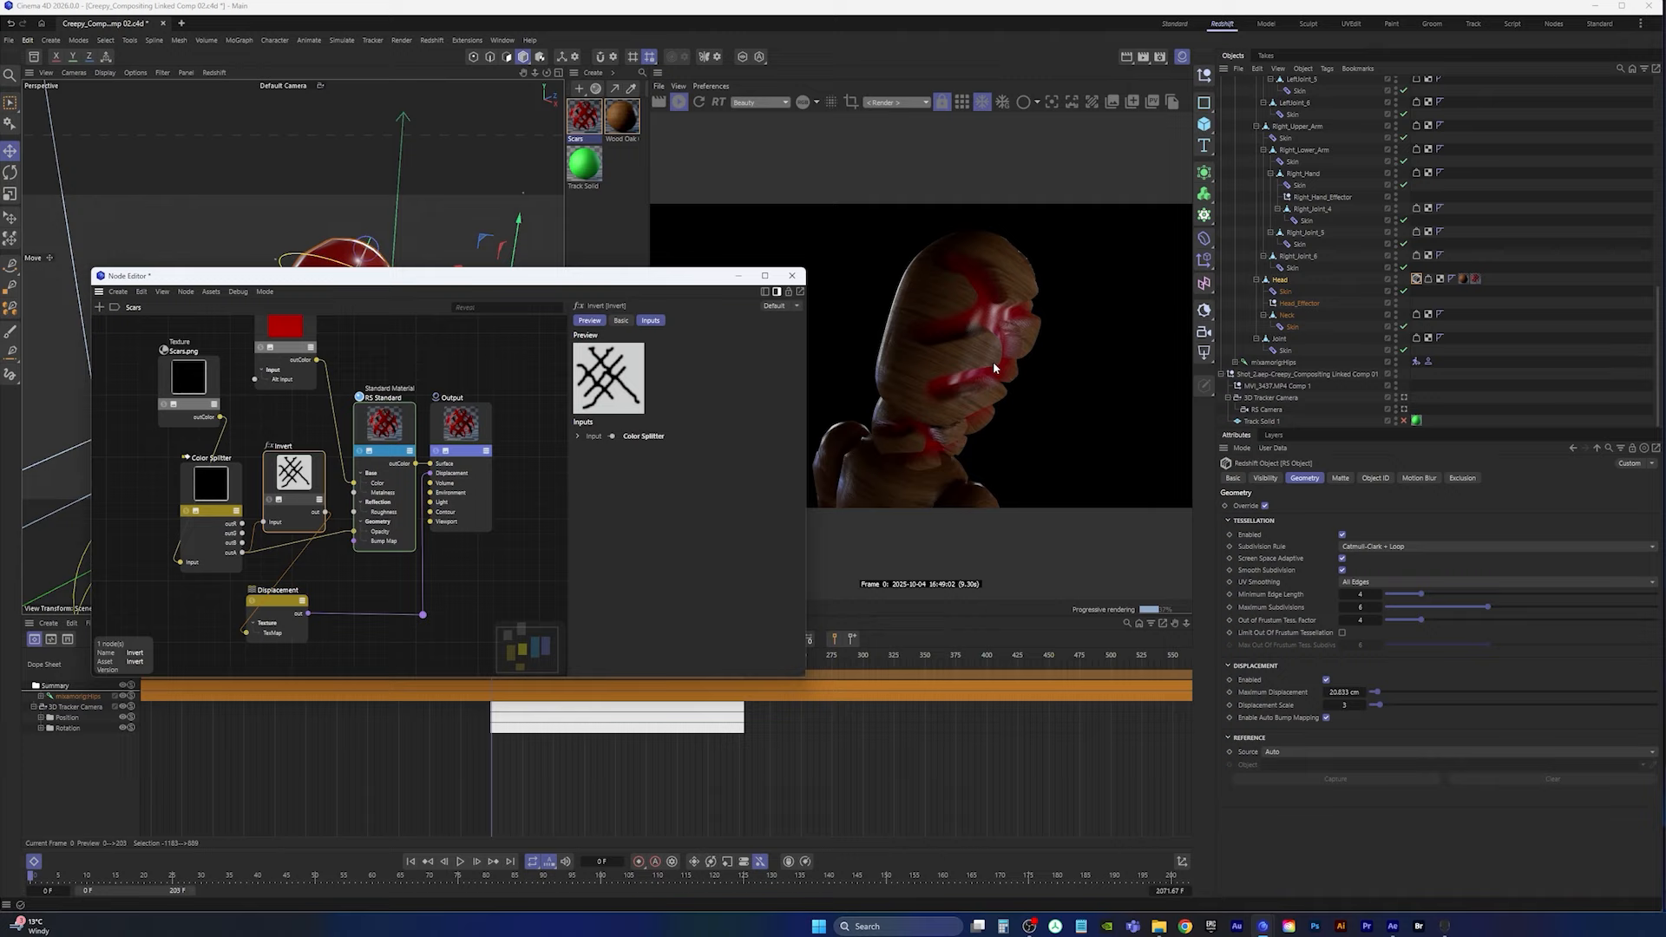
# Step: Minimize the Node Editor and switch the viewport to the RS Camera
pyautogui.click(738, 276)
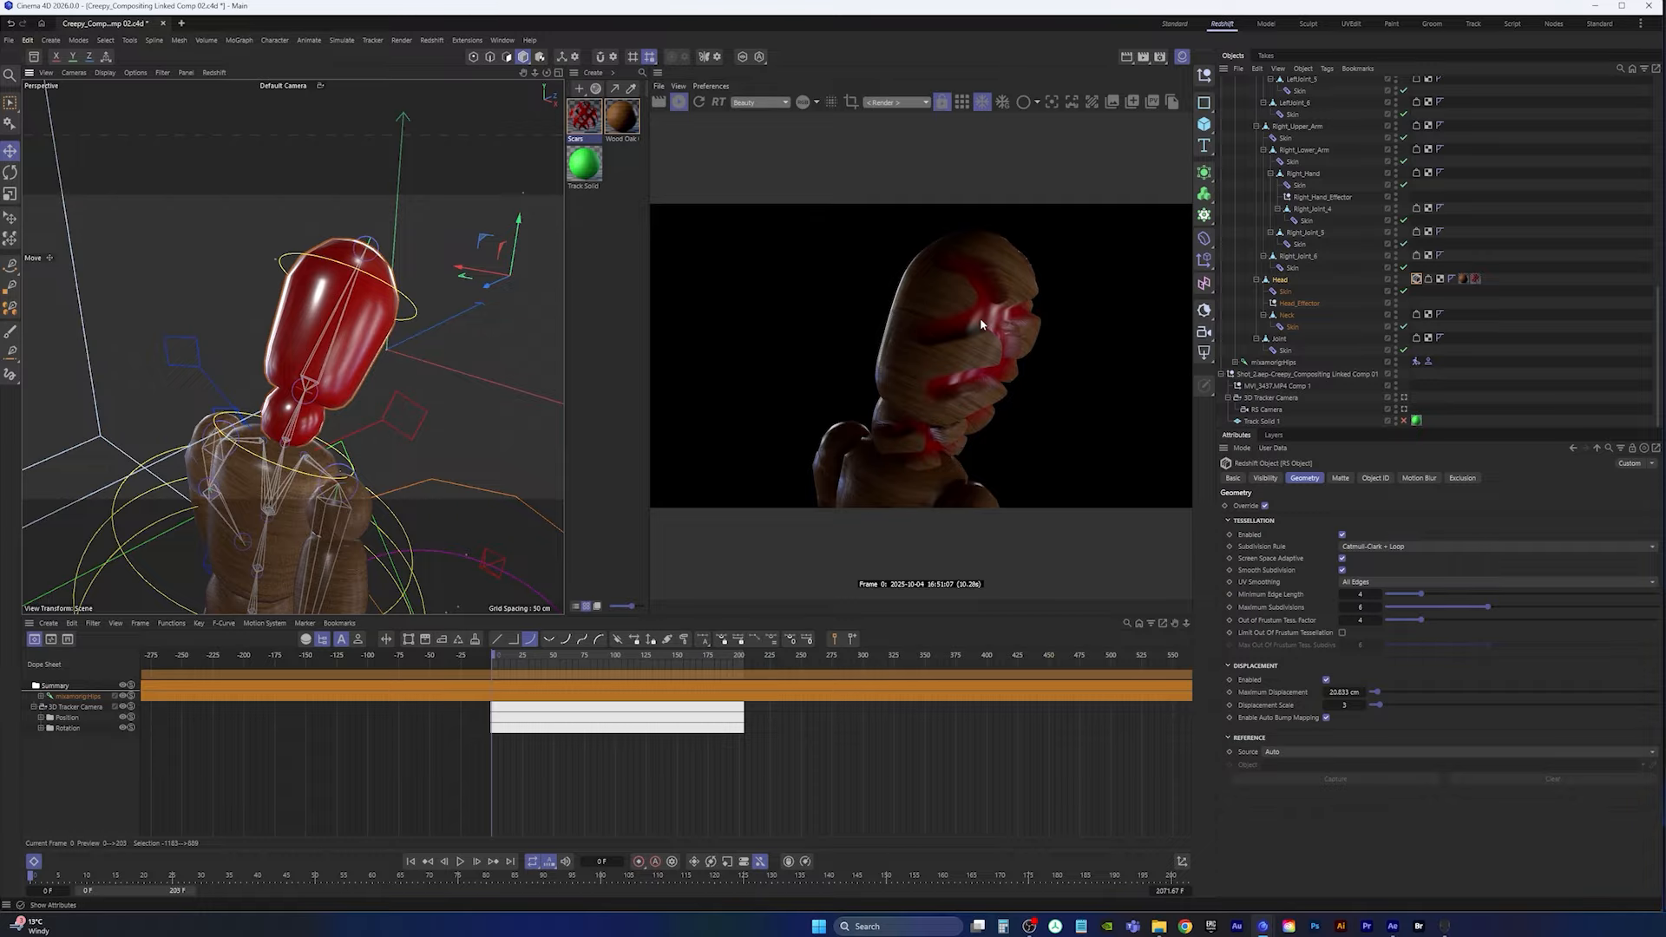
pyautogui.click(293, 87)
pyautogui.click(327, 125)
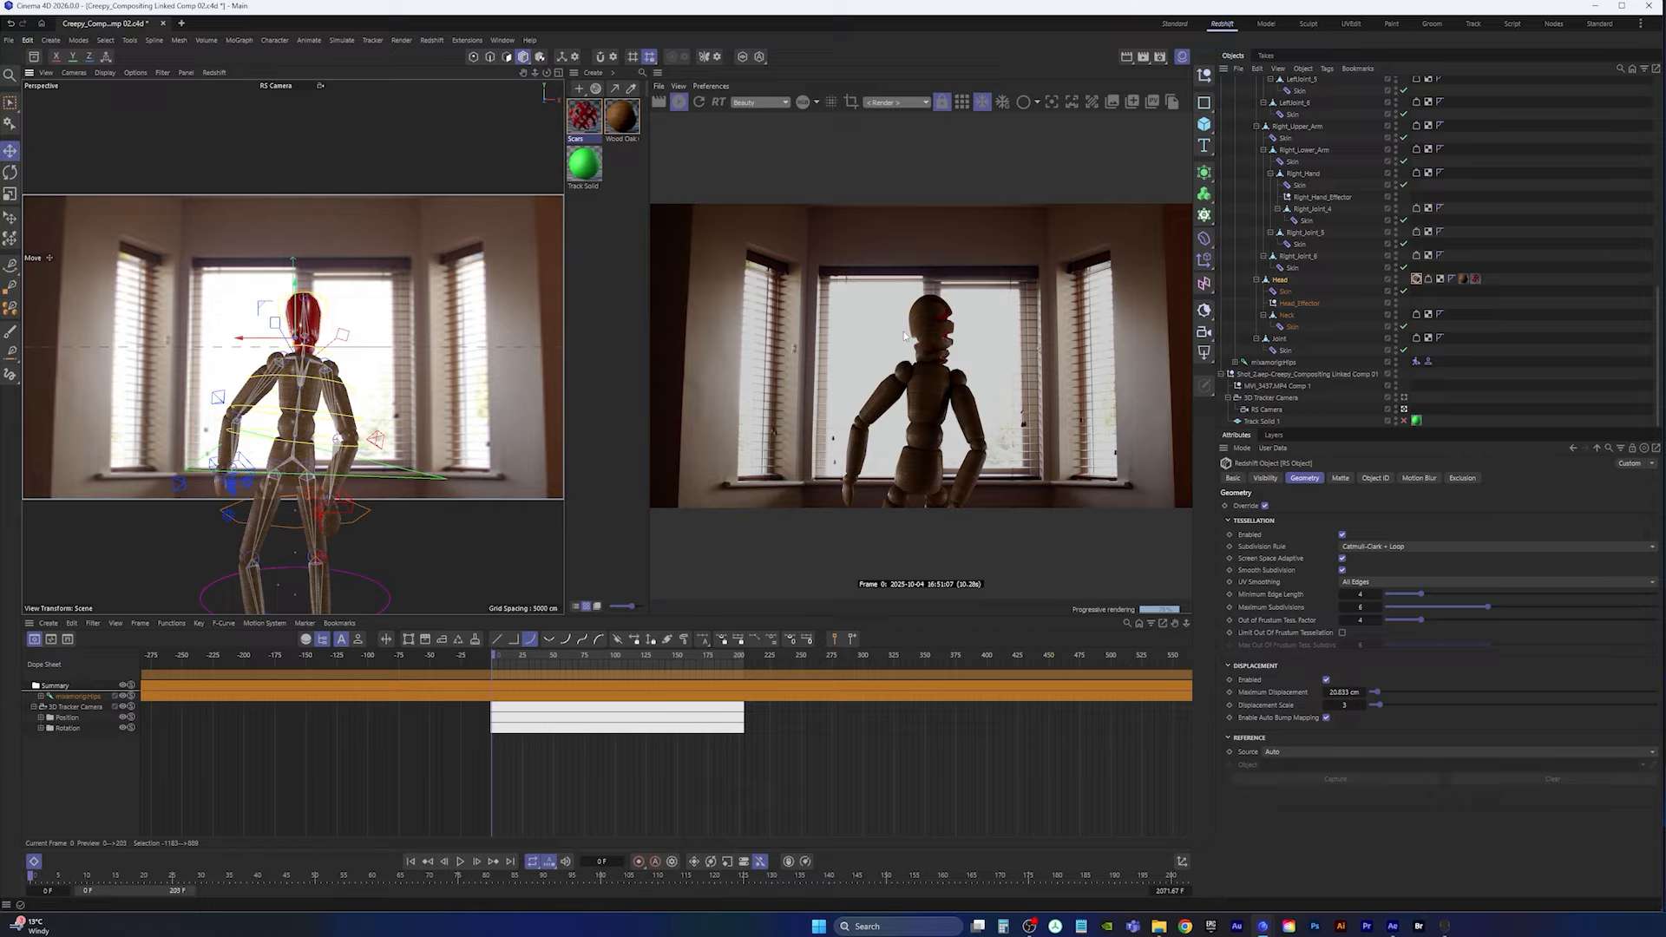
# Step: Set Offset U to -14% on the Head's Scars material tag and save the project
pyautogui.click(1475, 279)
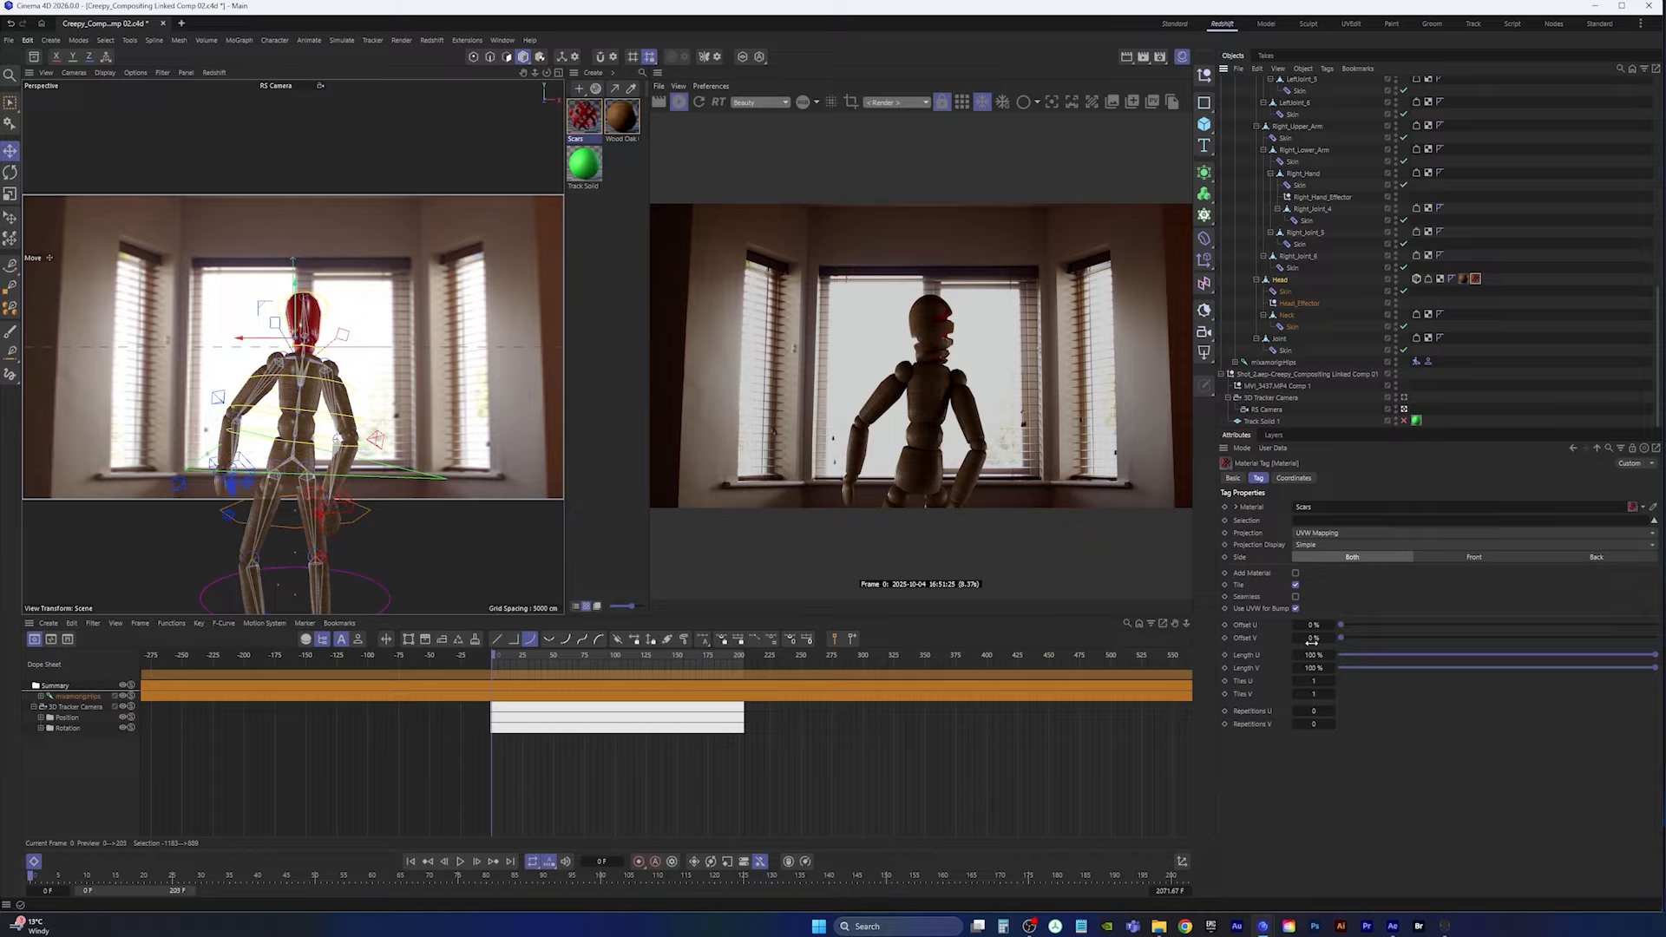
pyautogui.moveTo(1315, 624); pyautogui.dragTo(1294, 629)
pyautogui.moveTo(1300, 630); pyautogui.dragTo(1305, 630)
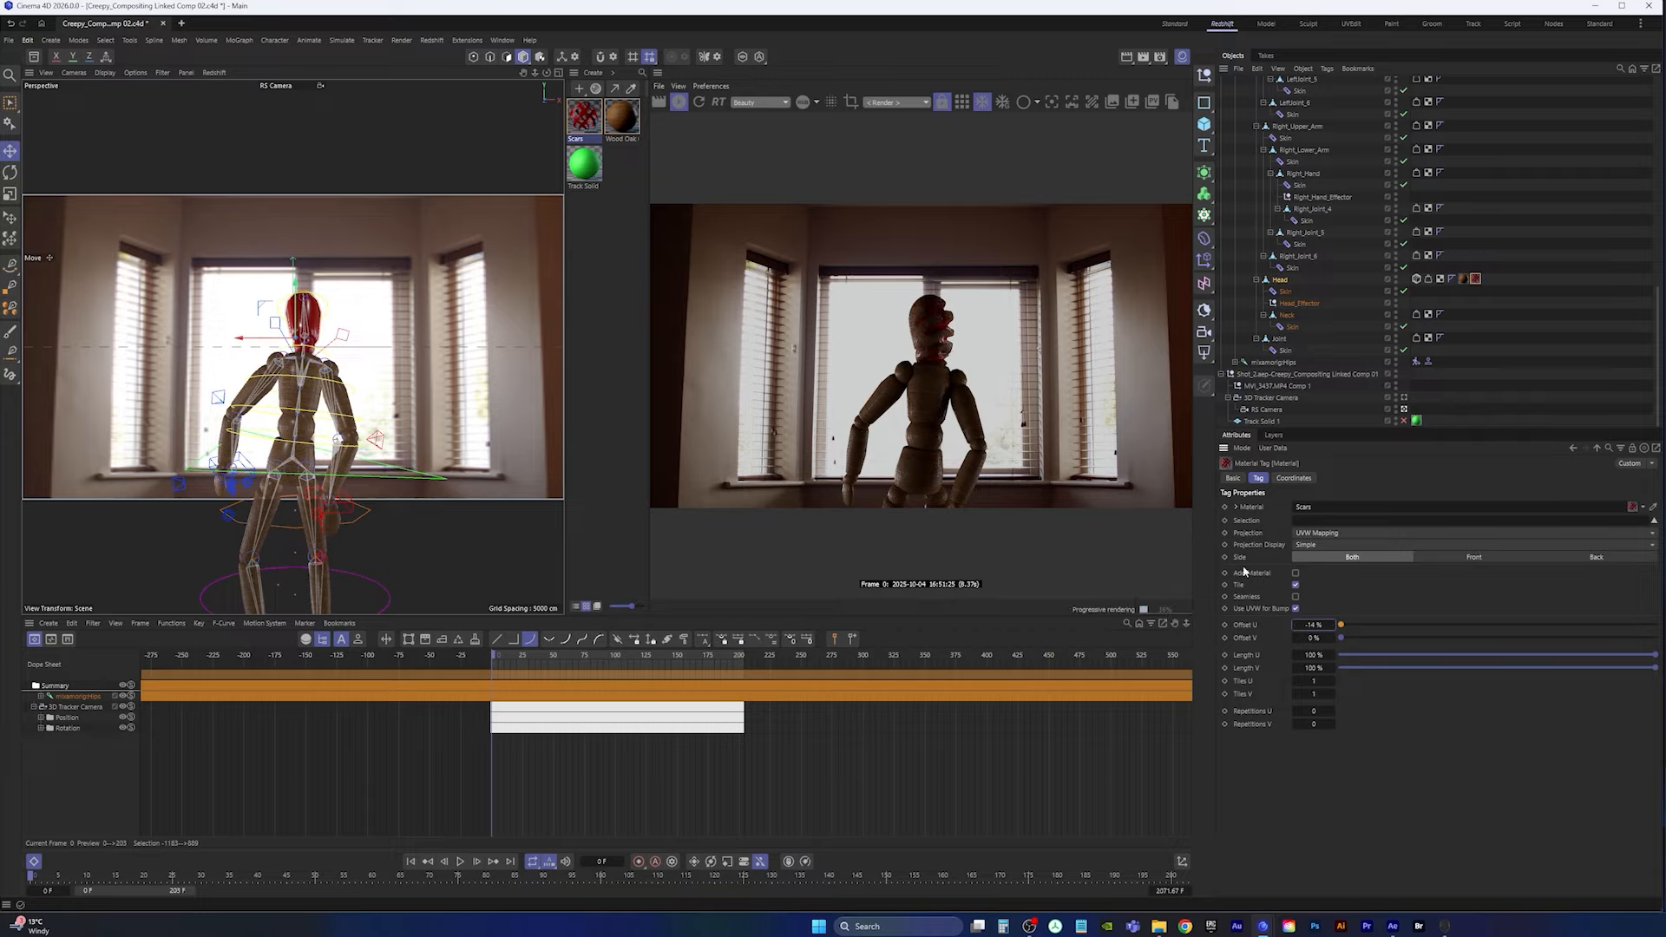
pyautogui.click(8, 40)
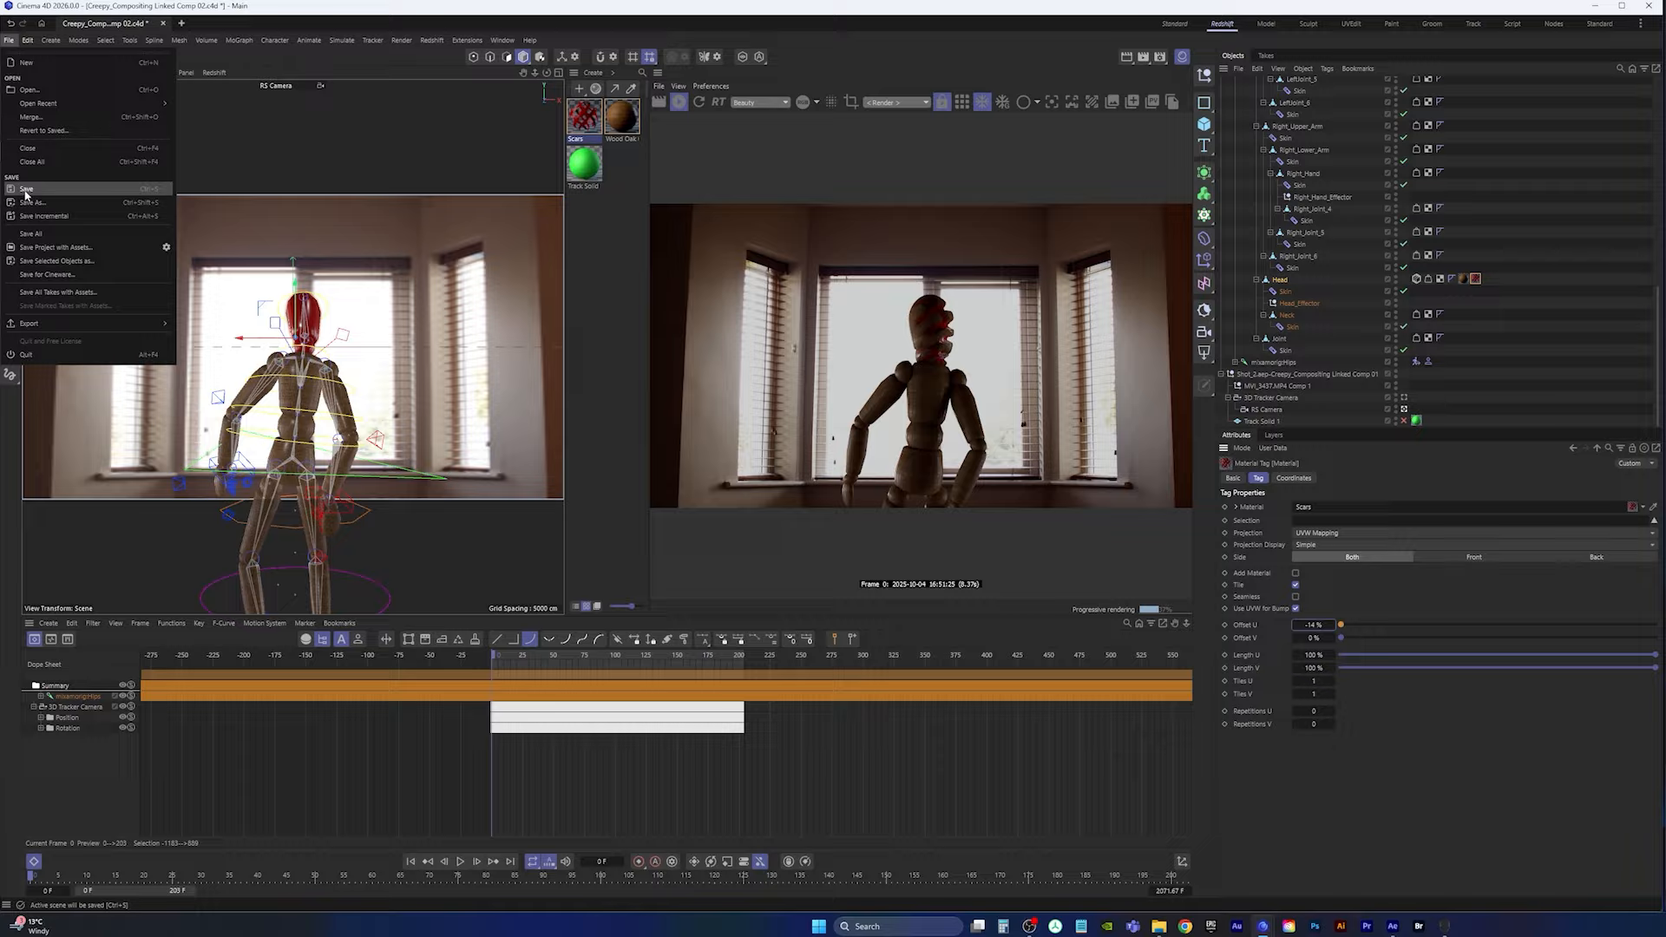
pyautogui.click(121, 187)
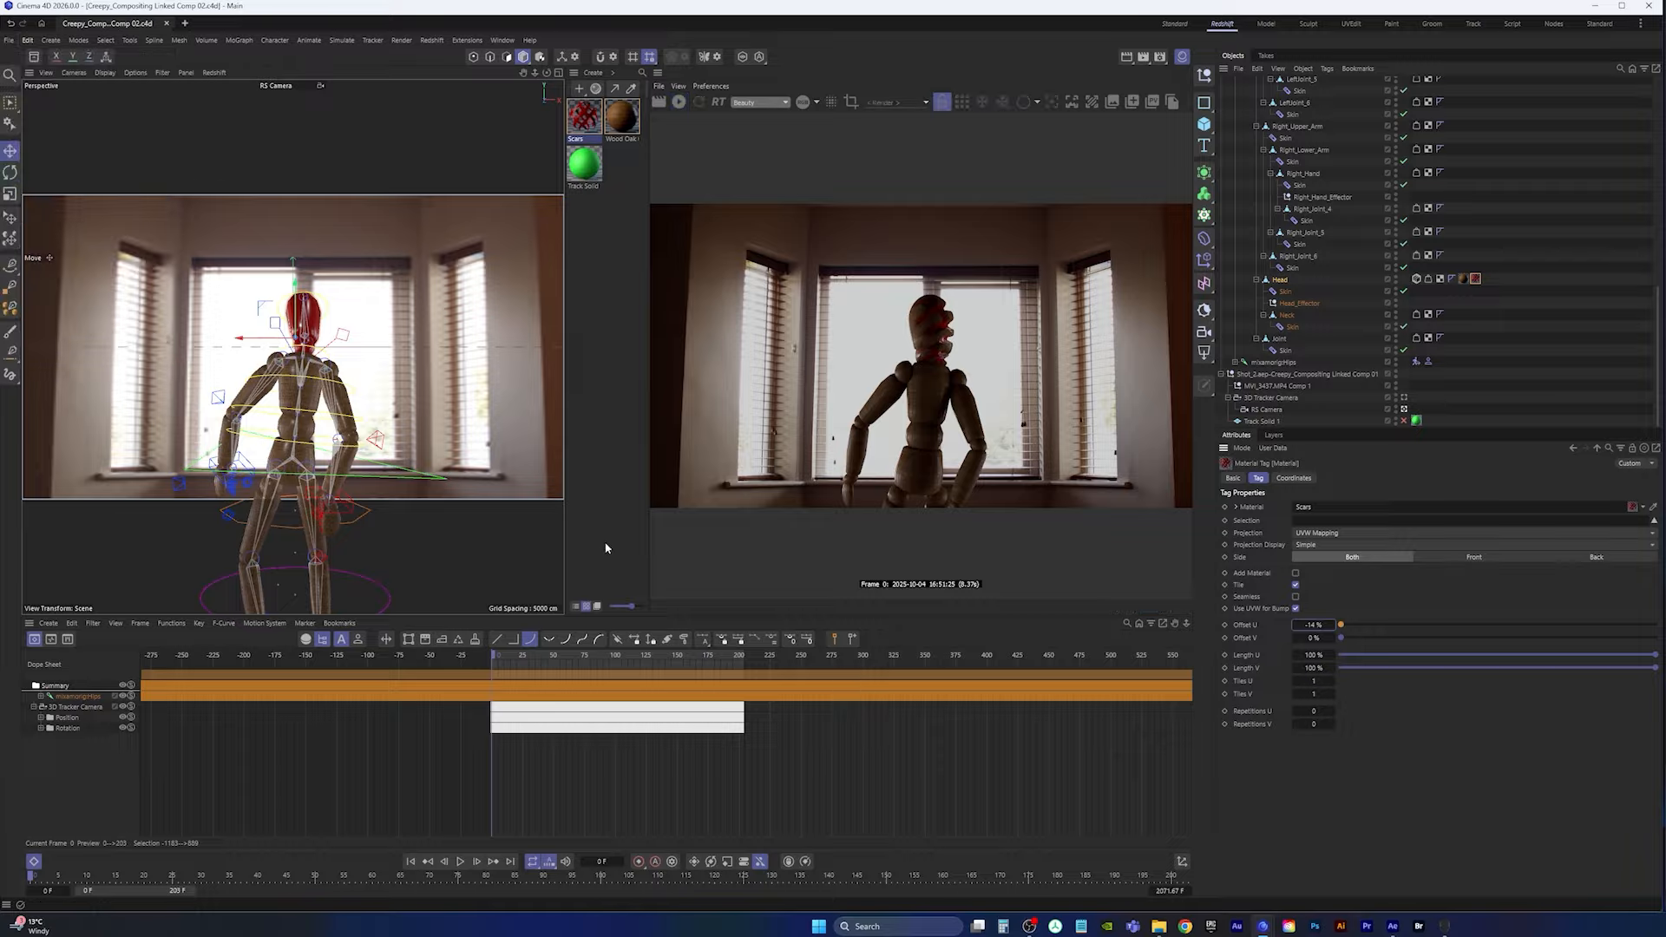
# Step: Play the animation and stop at frames 53 and 123 to examine the rendered scars
pyautogui.click(461, 863)
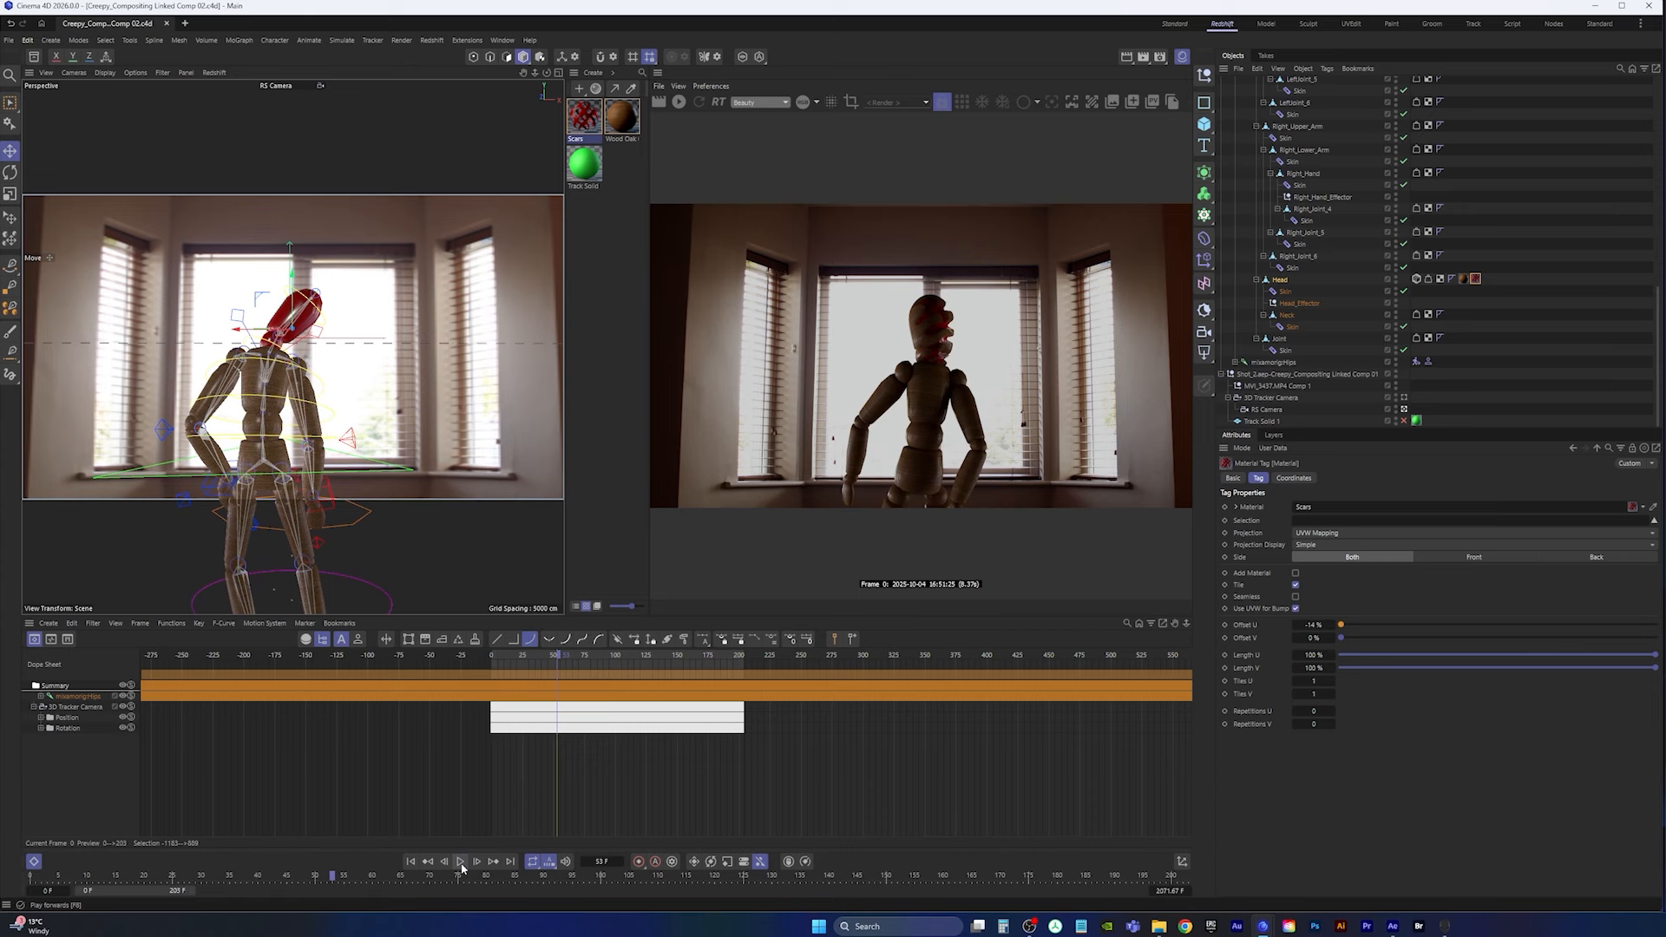
pyautogui.click(461, 864)
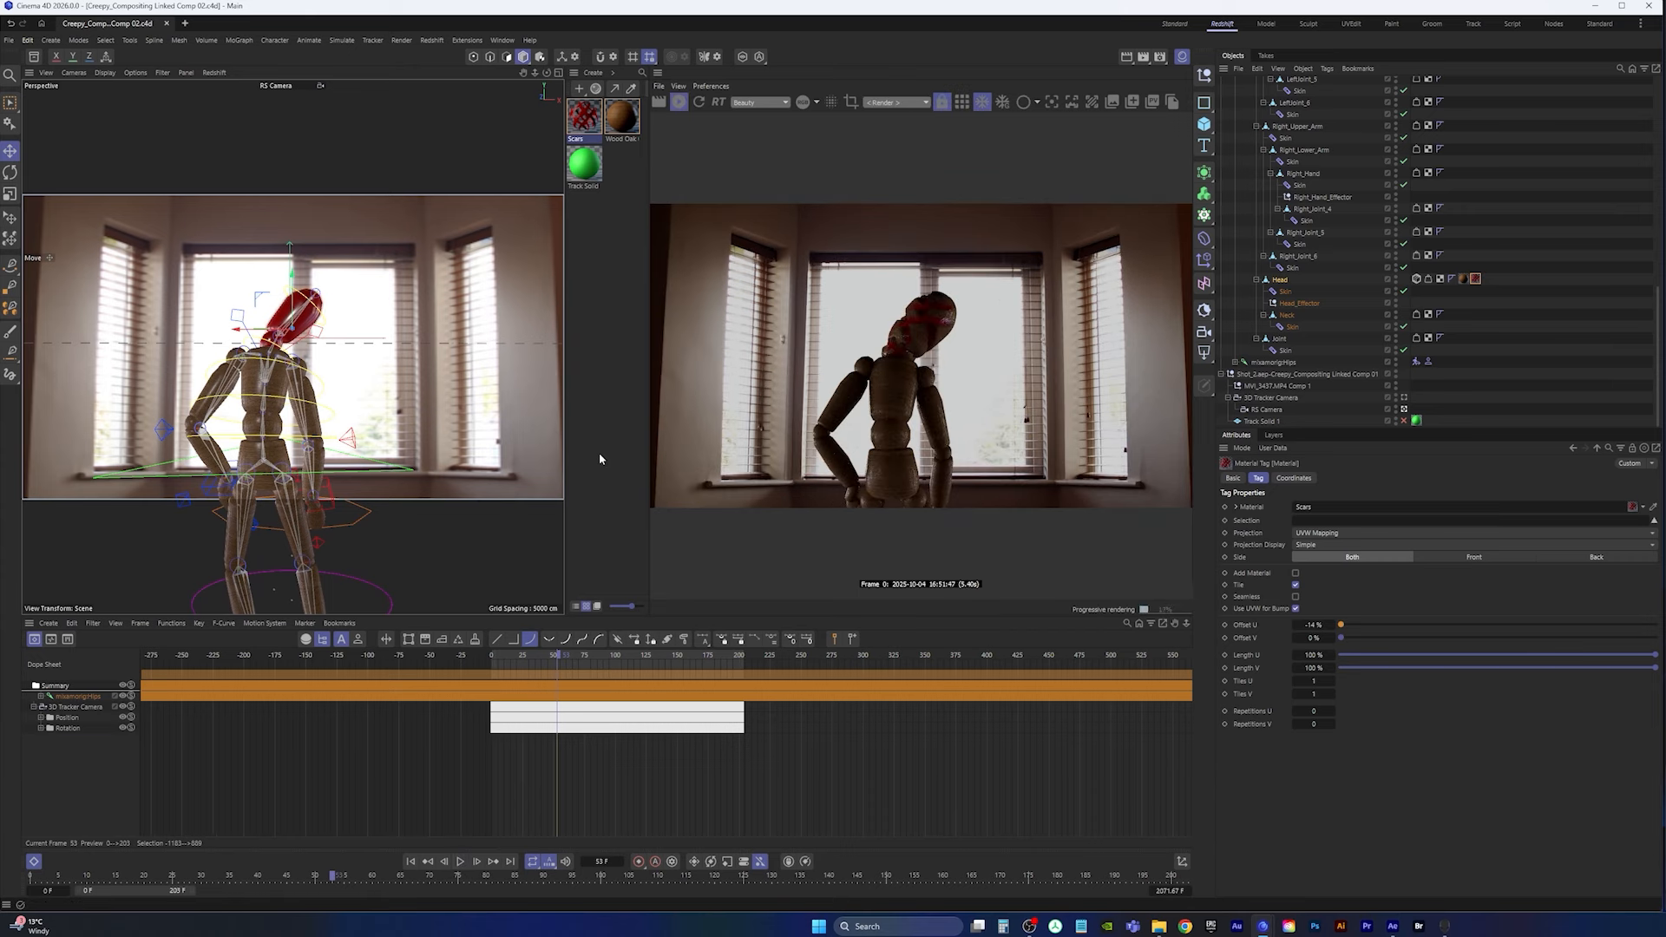
pyautogui.click(461, 861)
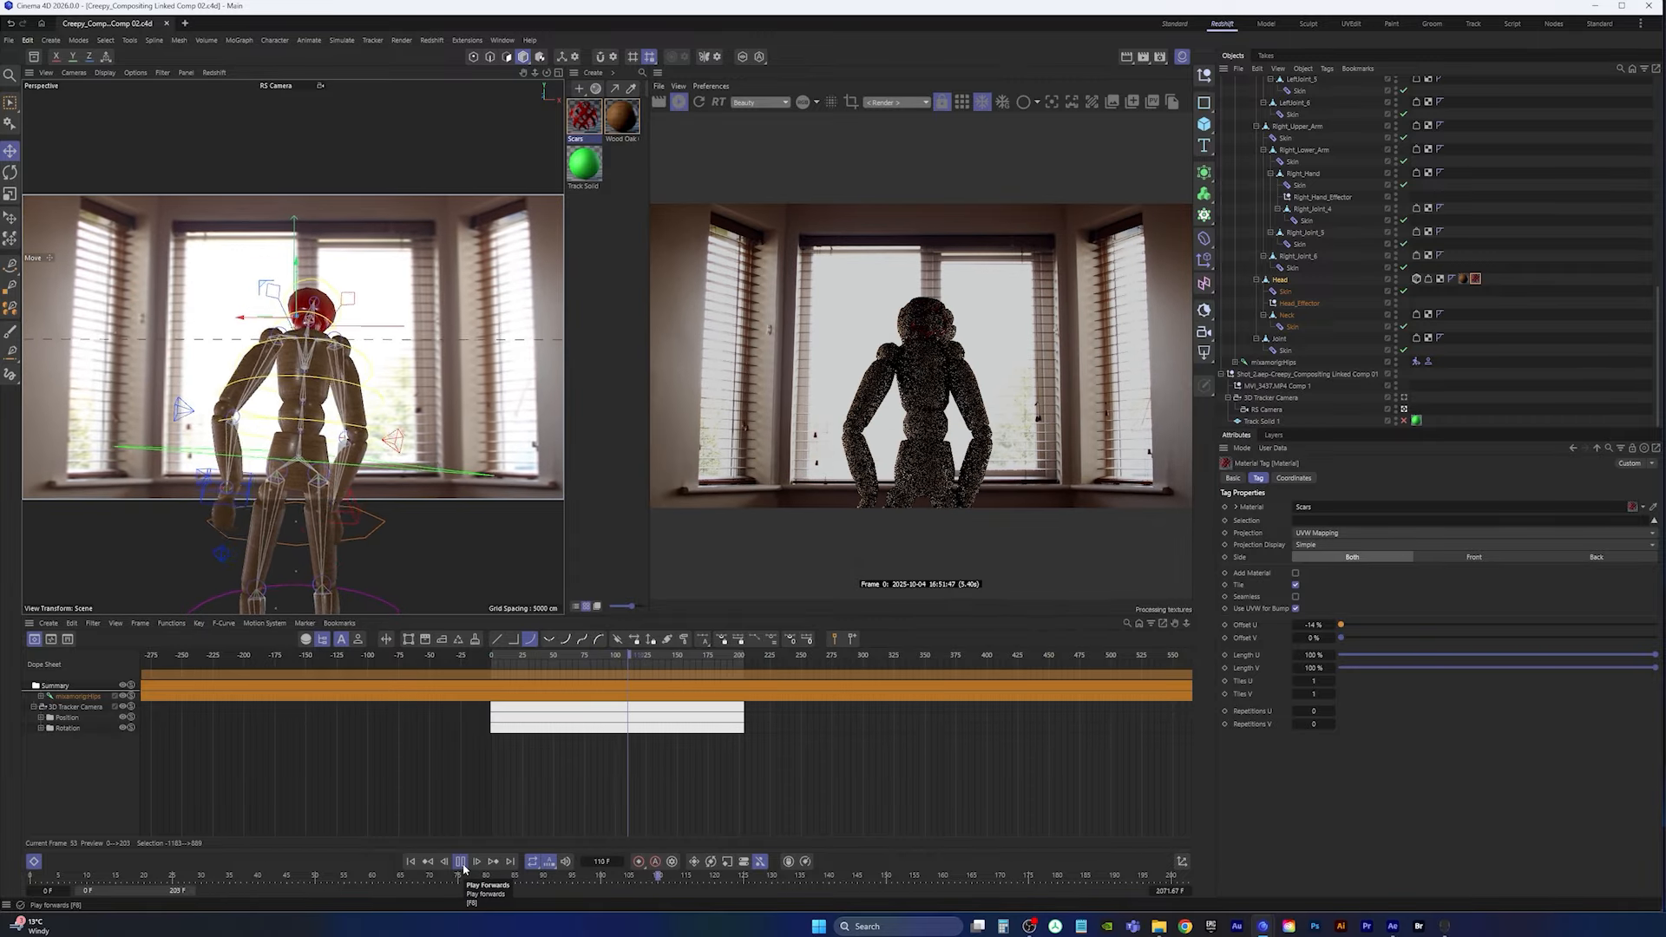
pyautogui.click(463, 864)
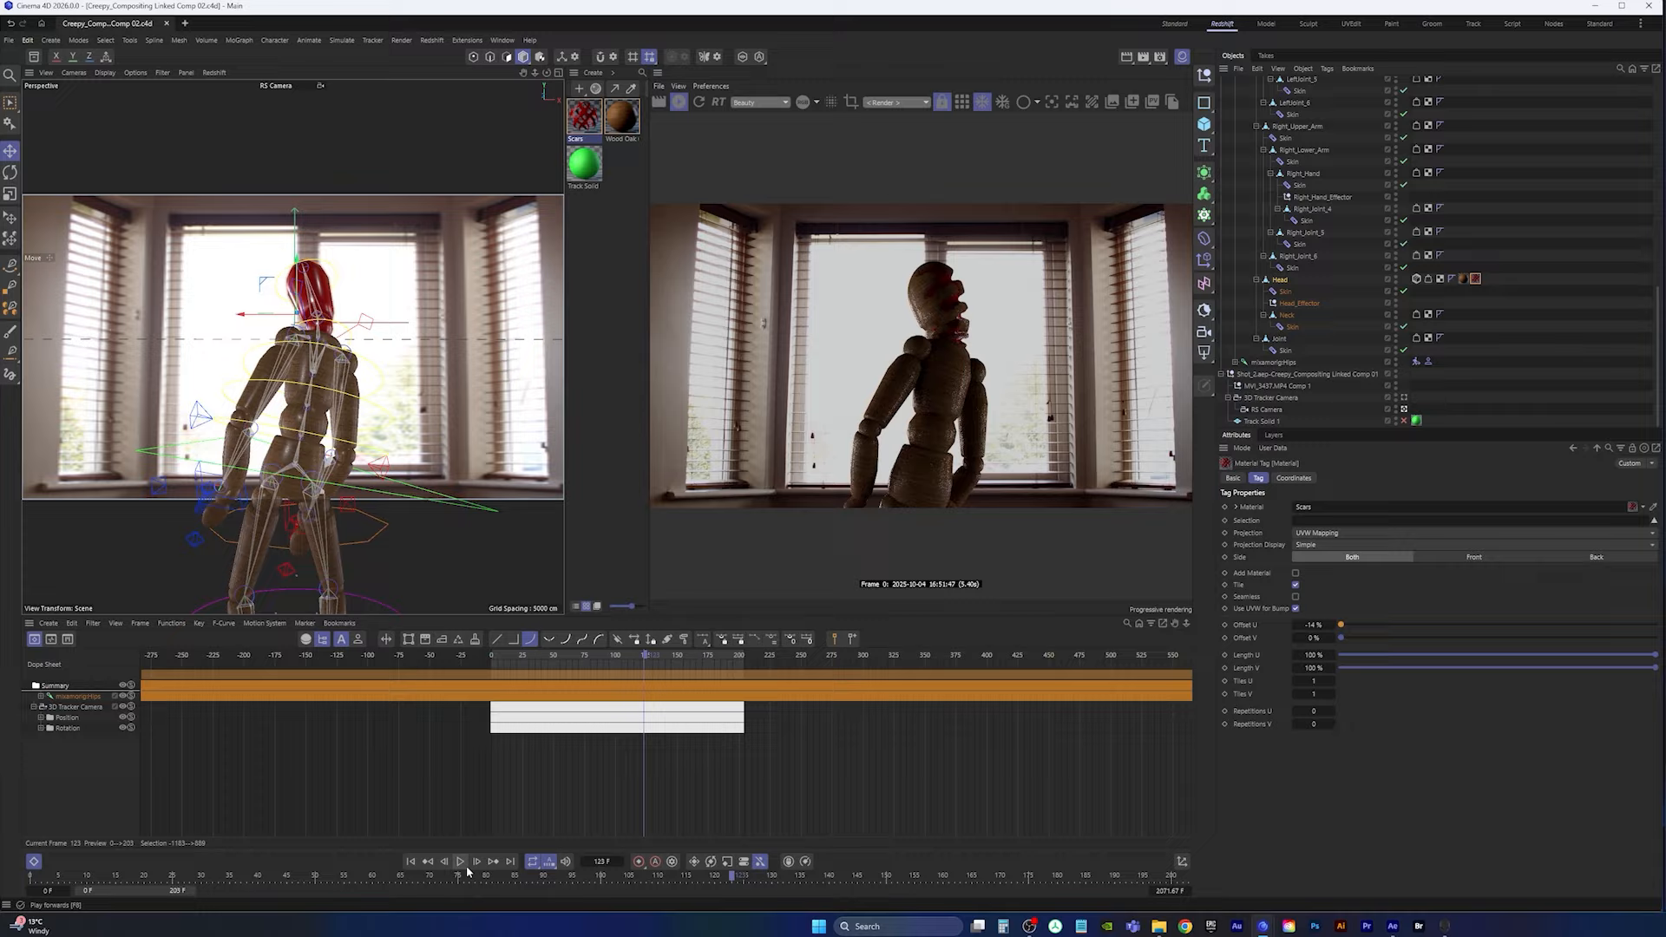
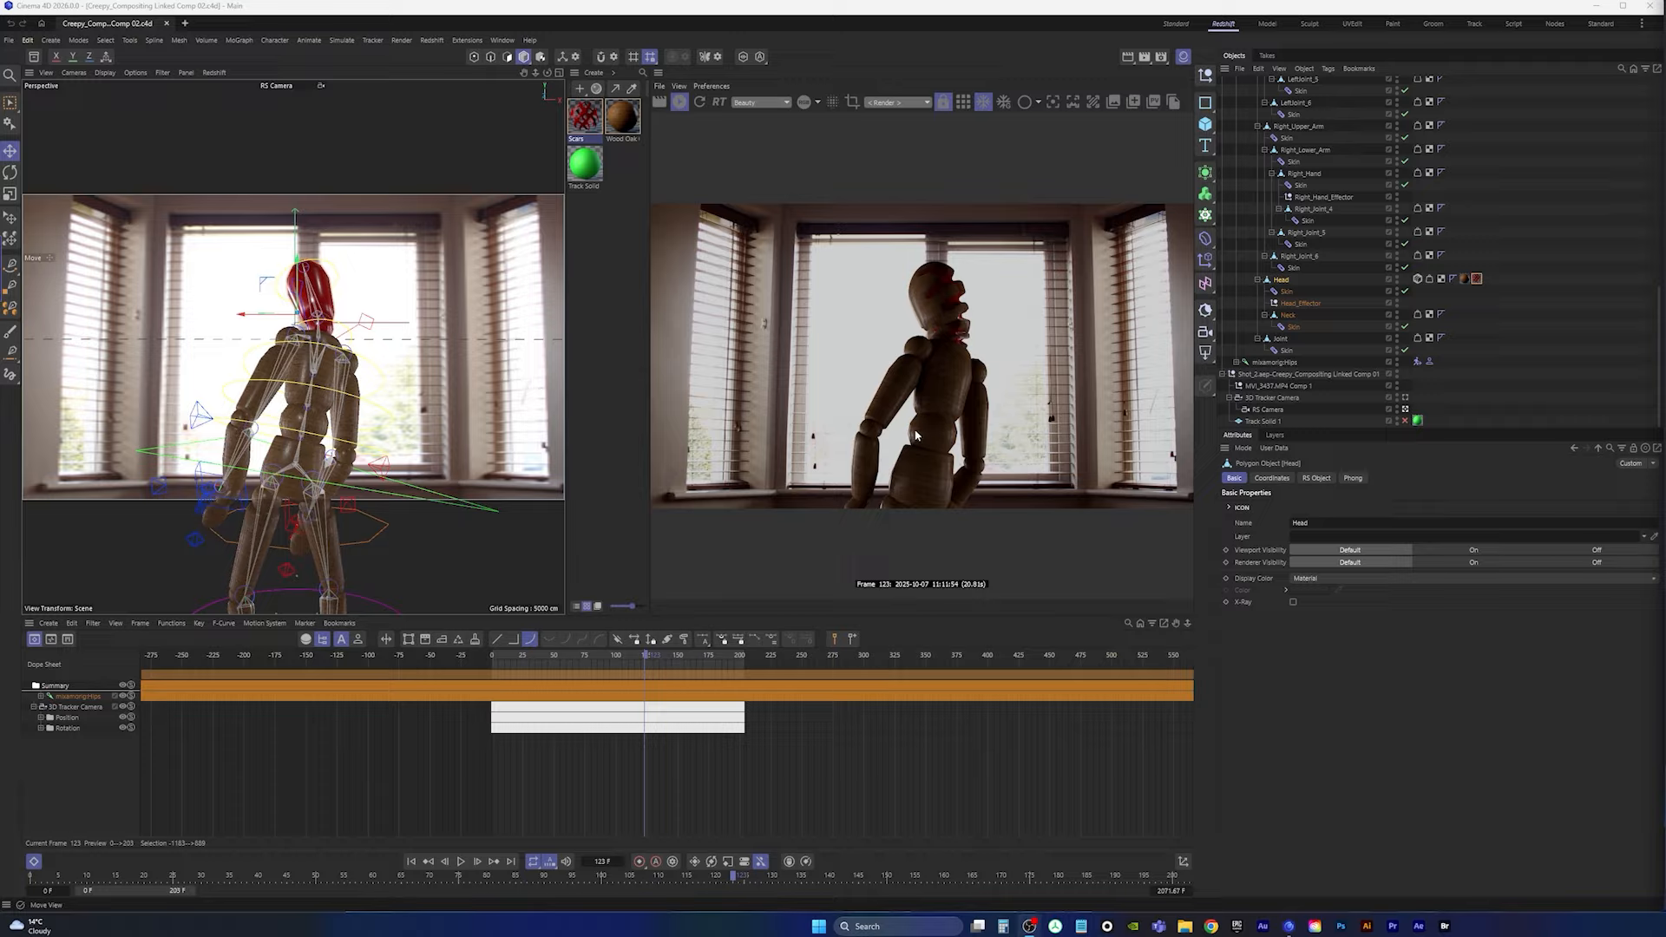
# Step: Move the Head's RS Object tag up to the Creepy_Guy null that contains the Figure hierarchy
pyautogui.click(1417, 279)
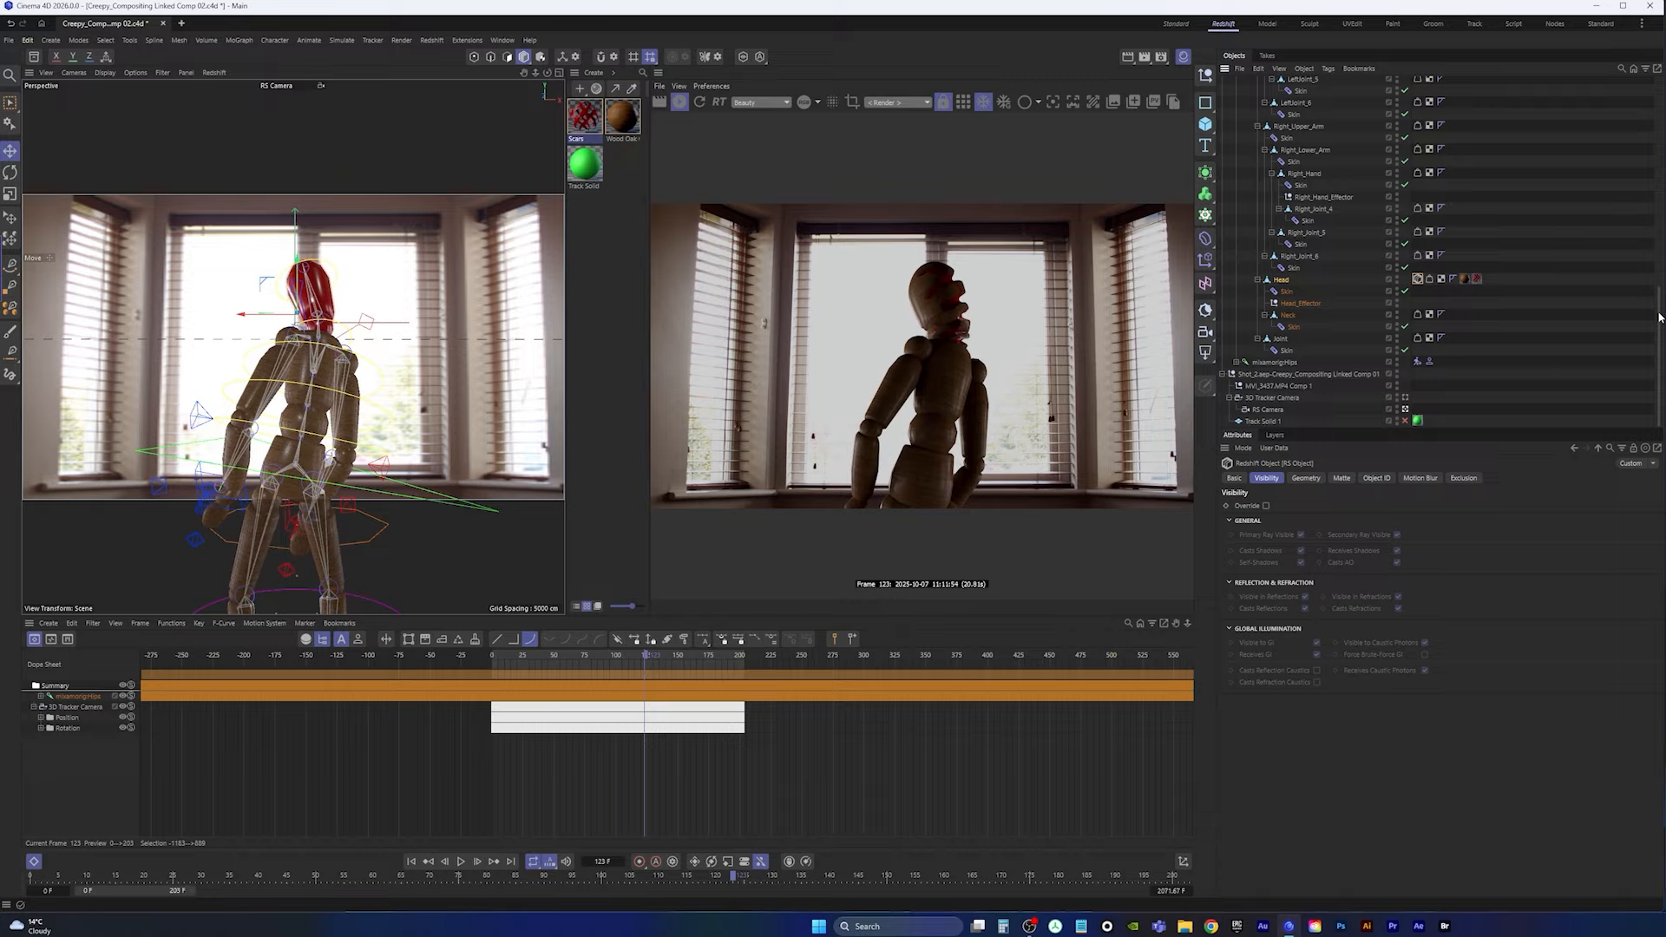
pyautogui.moveTo(1658, 316); pyautogui.dragTo(1661, 274)
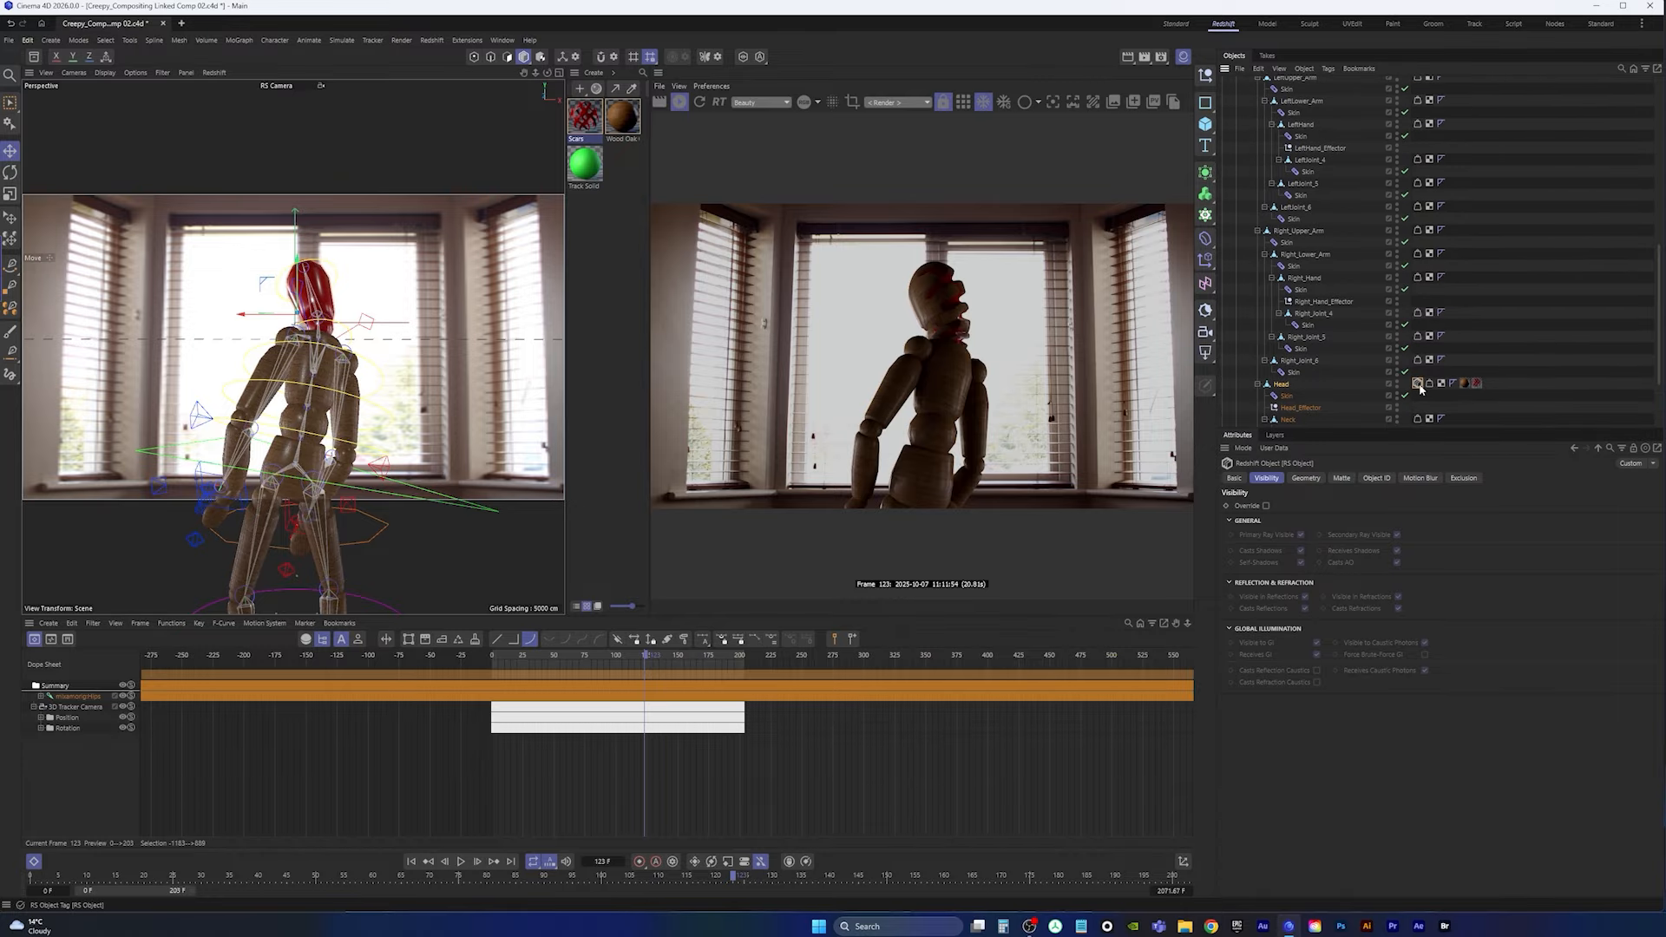
pyautogui.moveTo(1661, 333); pyautogui.dragTo(1663, 332)
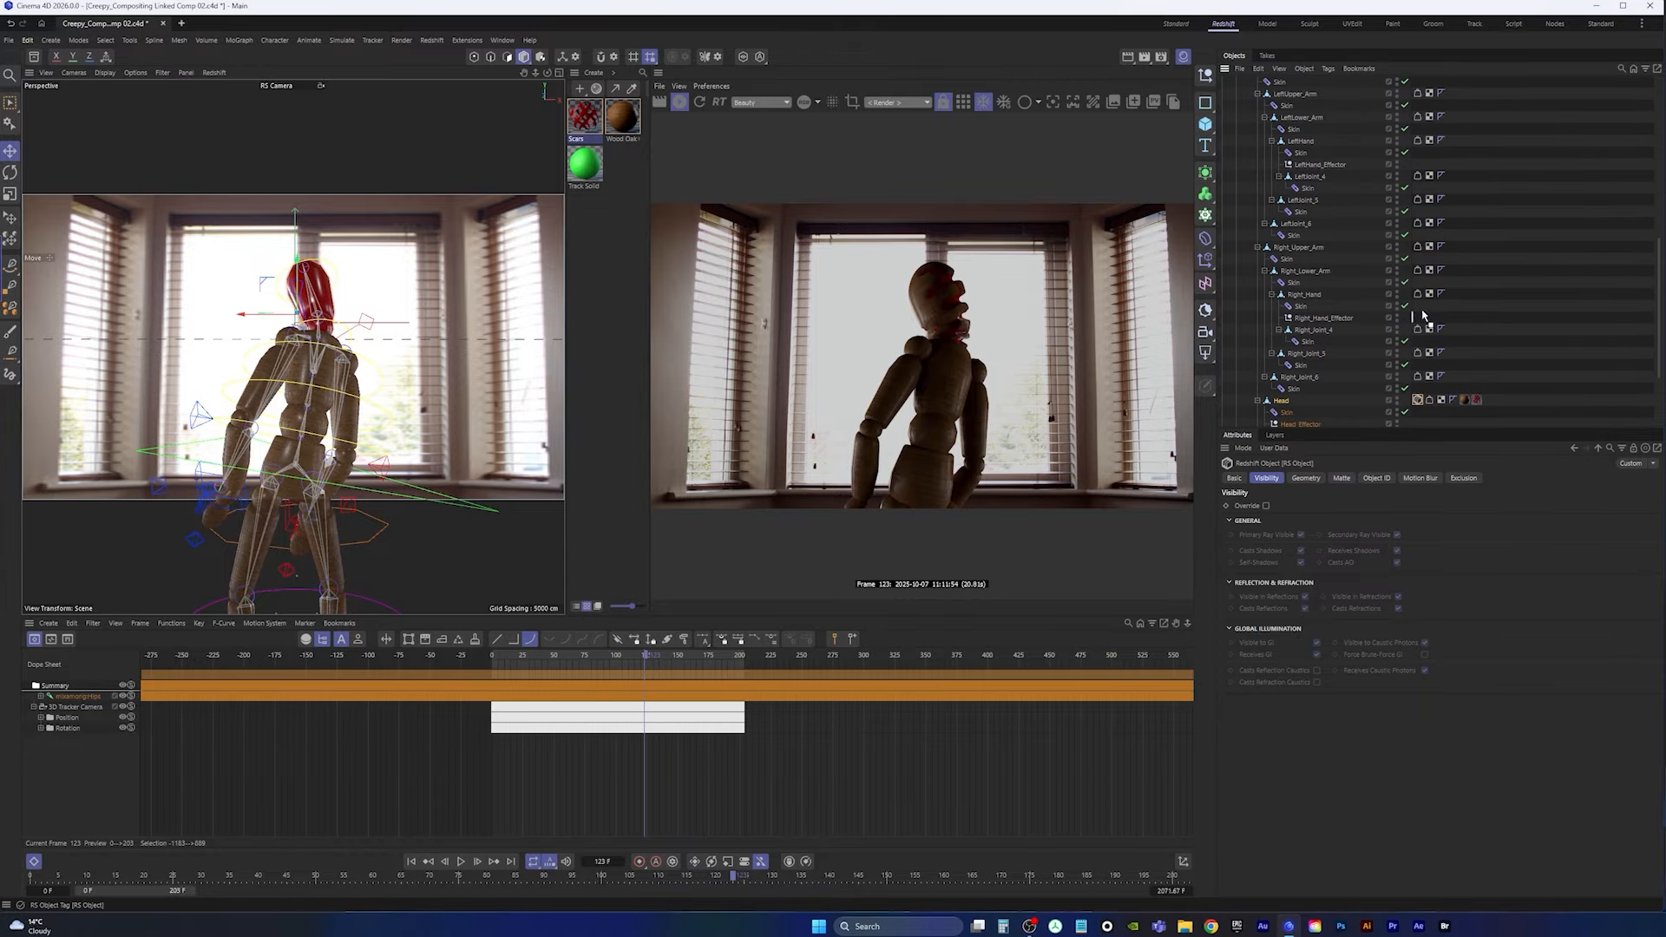
pyautogui.scroll(10, 1419, 116)
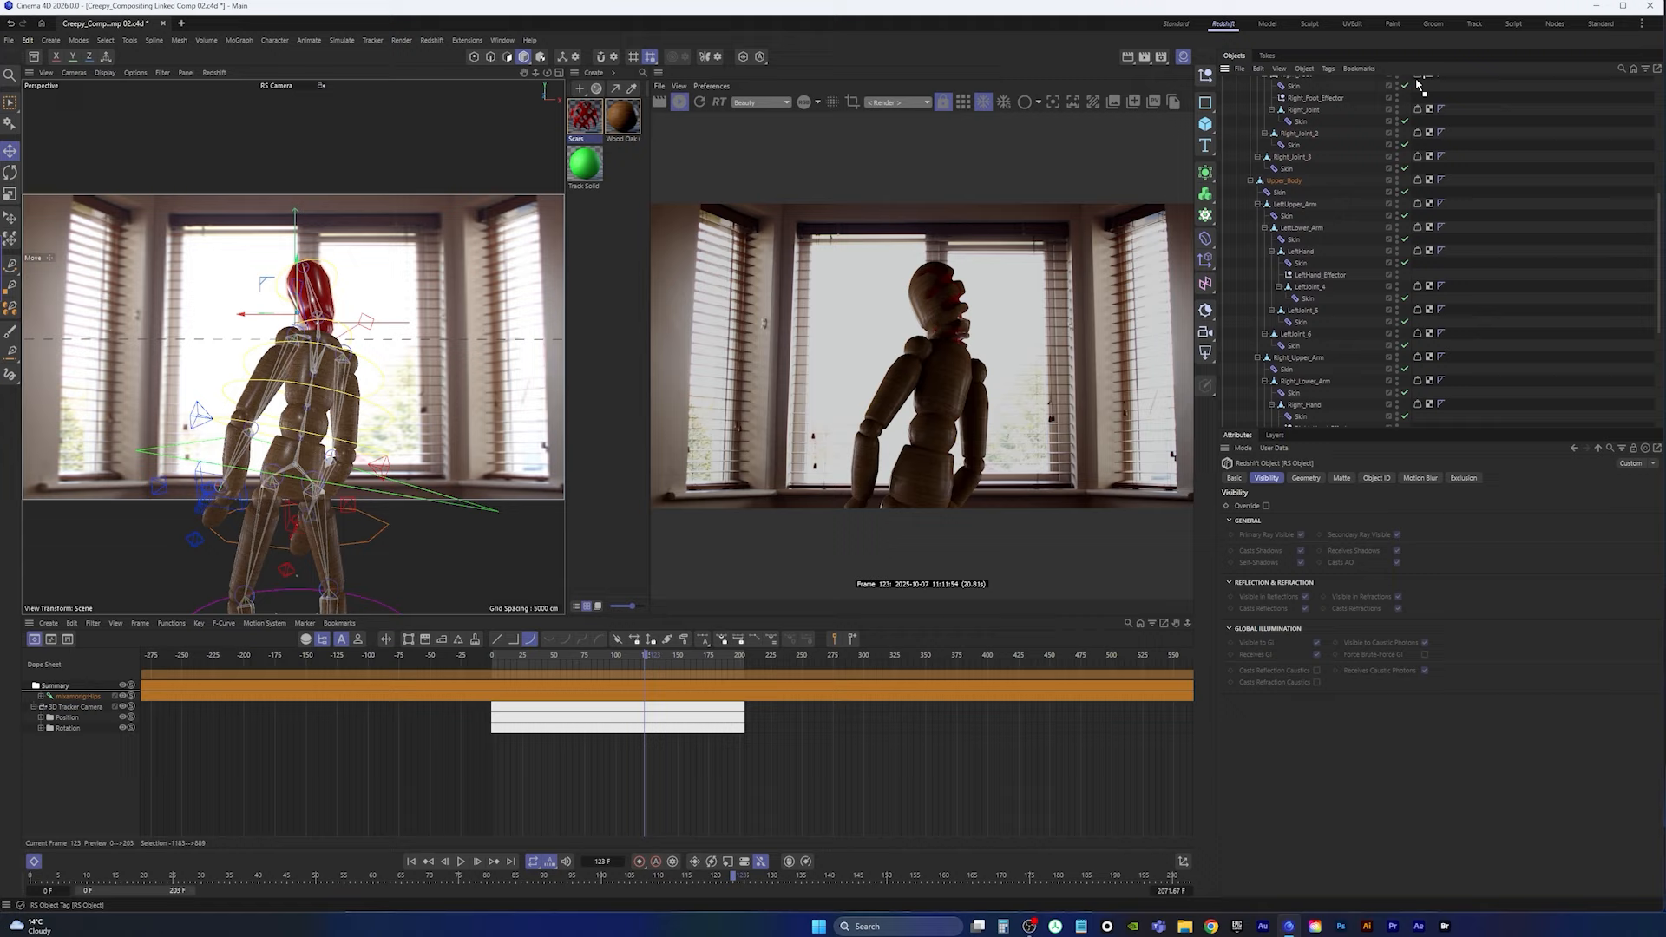
pyautogui.scroll(3, 1418, 82)
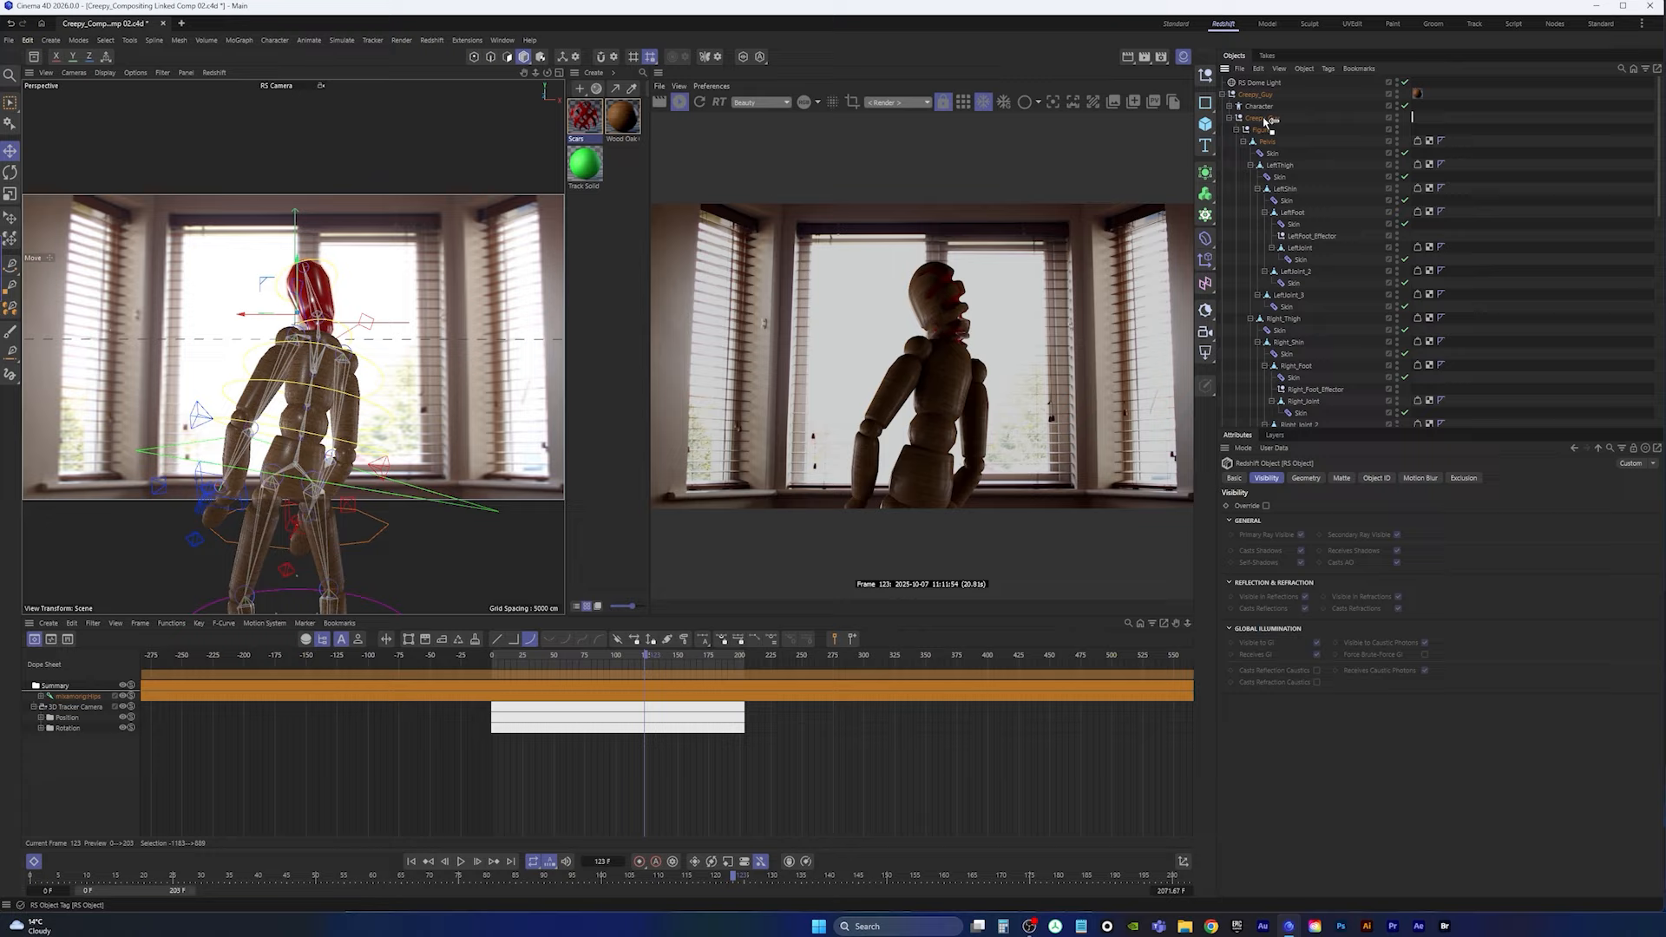
pyautogui.moveTo(1273, 120); pyautogui.dragTo(1273, 121)
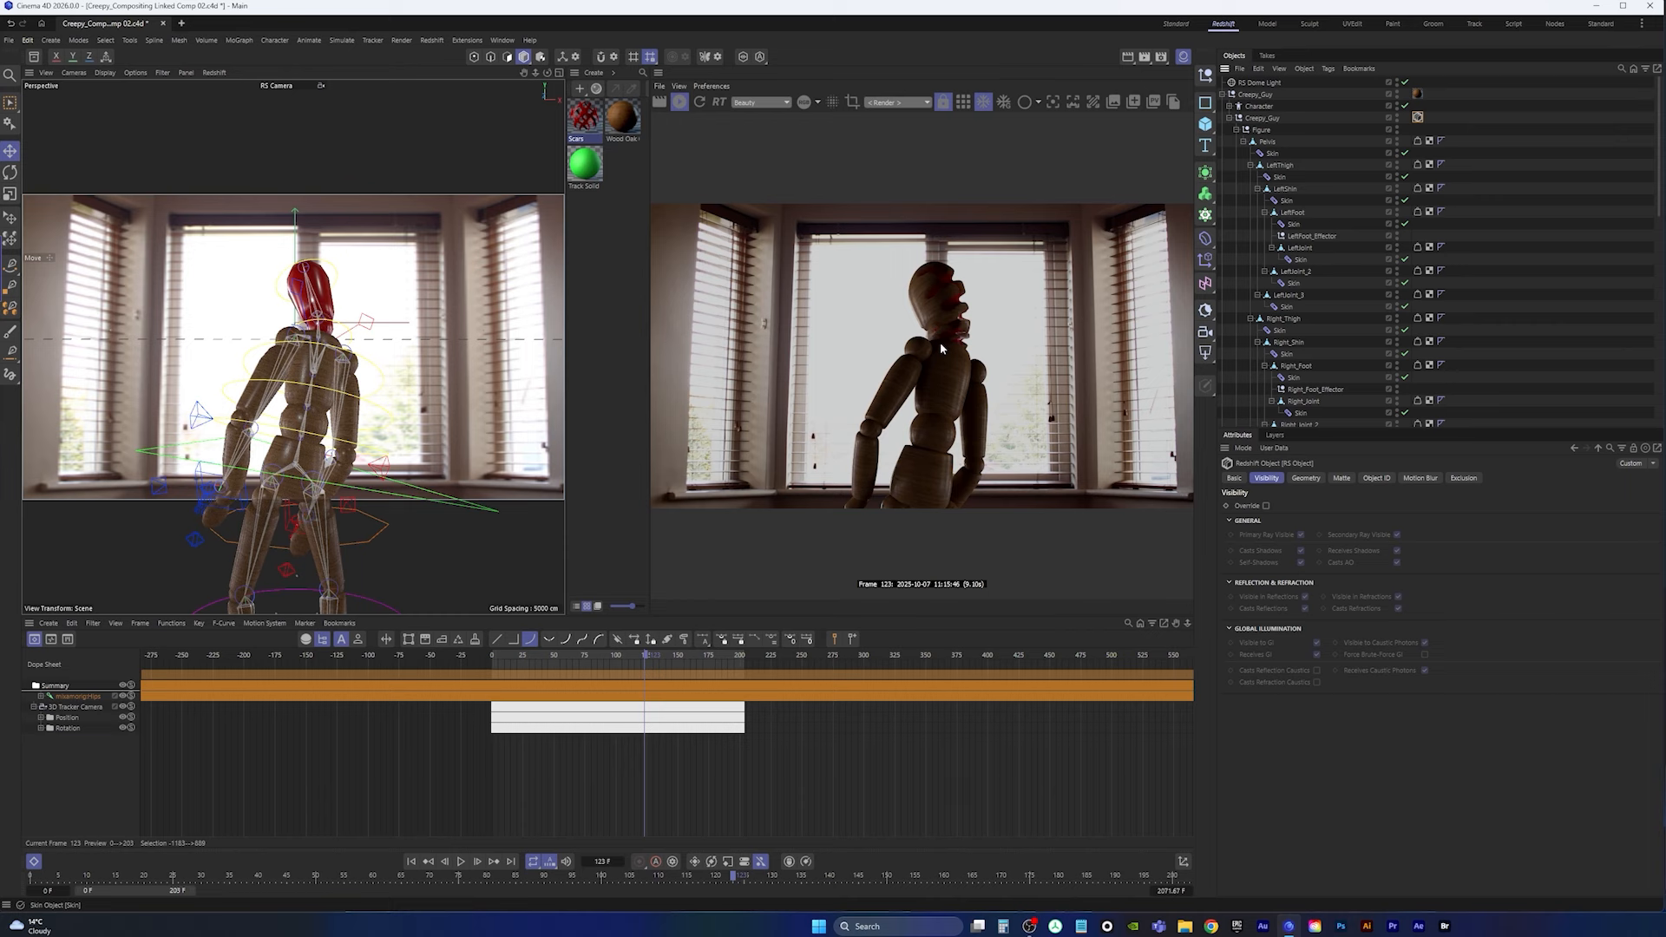
# Step: Try different heading rotations on the RS Dome Light and settle on about -59°
pyautogui.click(1259, 82)
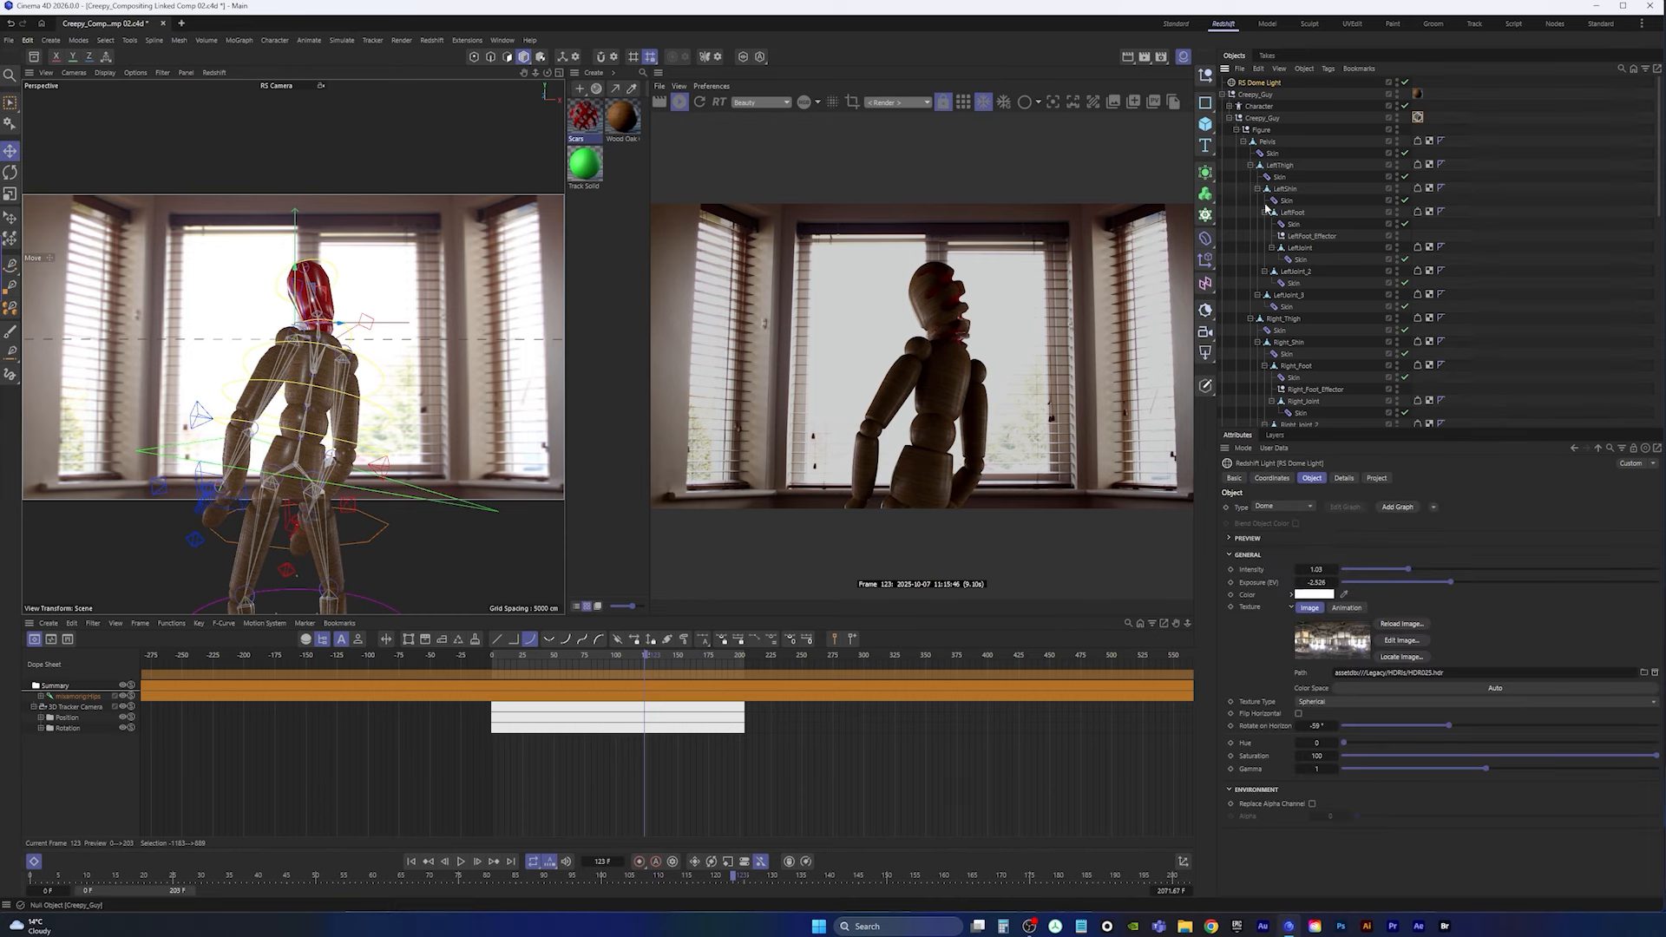
pyautogui.click(1272, 478)
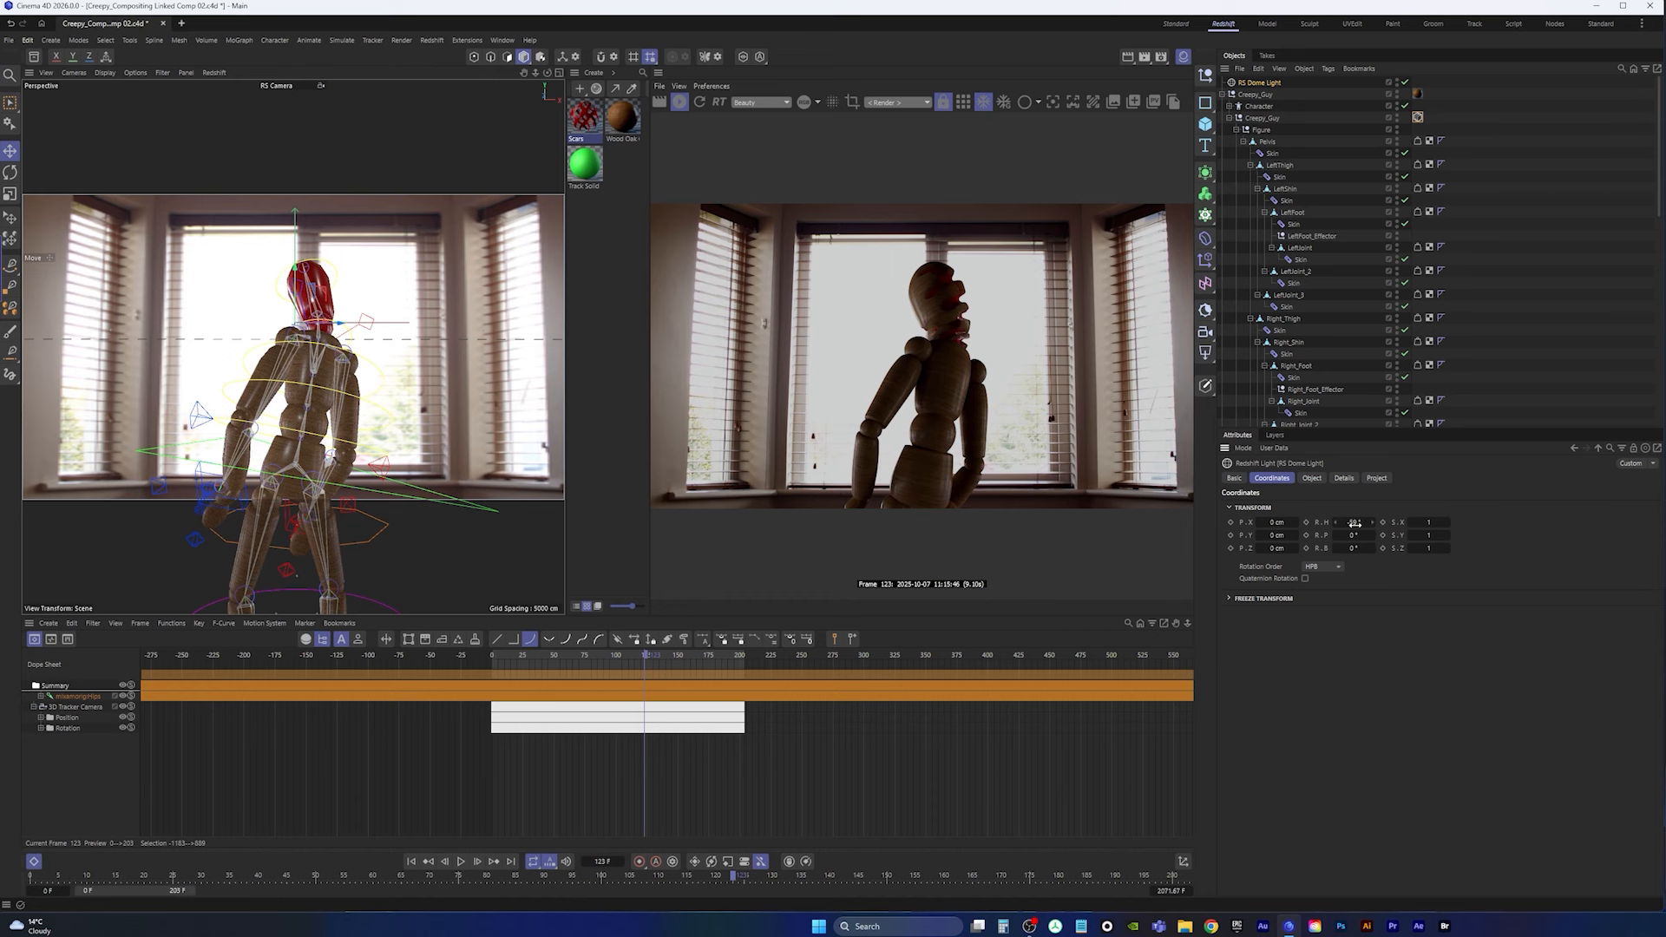
pyautogui.moveTo(1354, 522); pyautogui.dragTo(1366, 522)
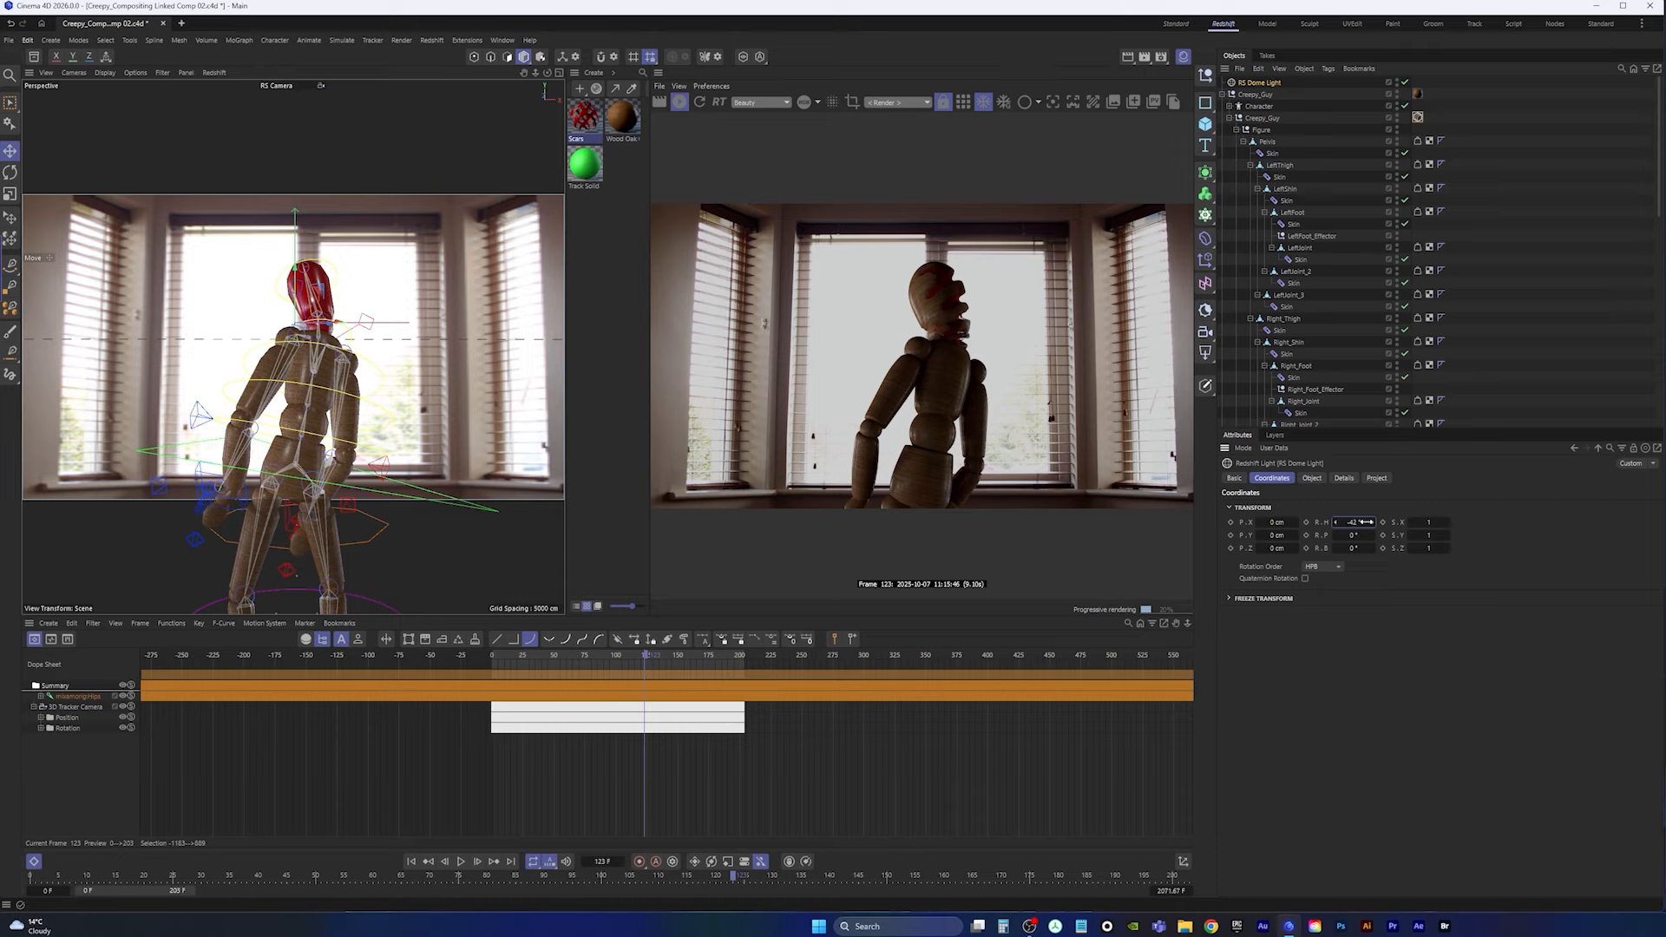
pyautogui.moveTo(1364, 522); pyautogui.dragTo(1364, 521)
pyautogui.moveTo(1372, 522); pyautogui.dragTo(1360, 522)
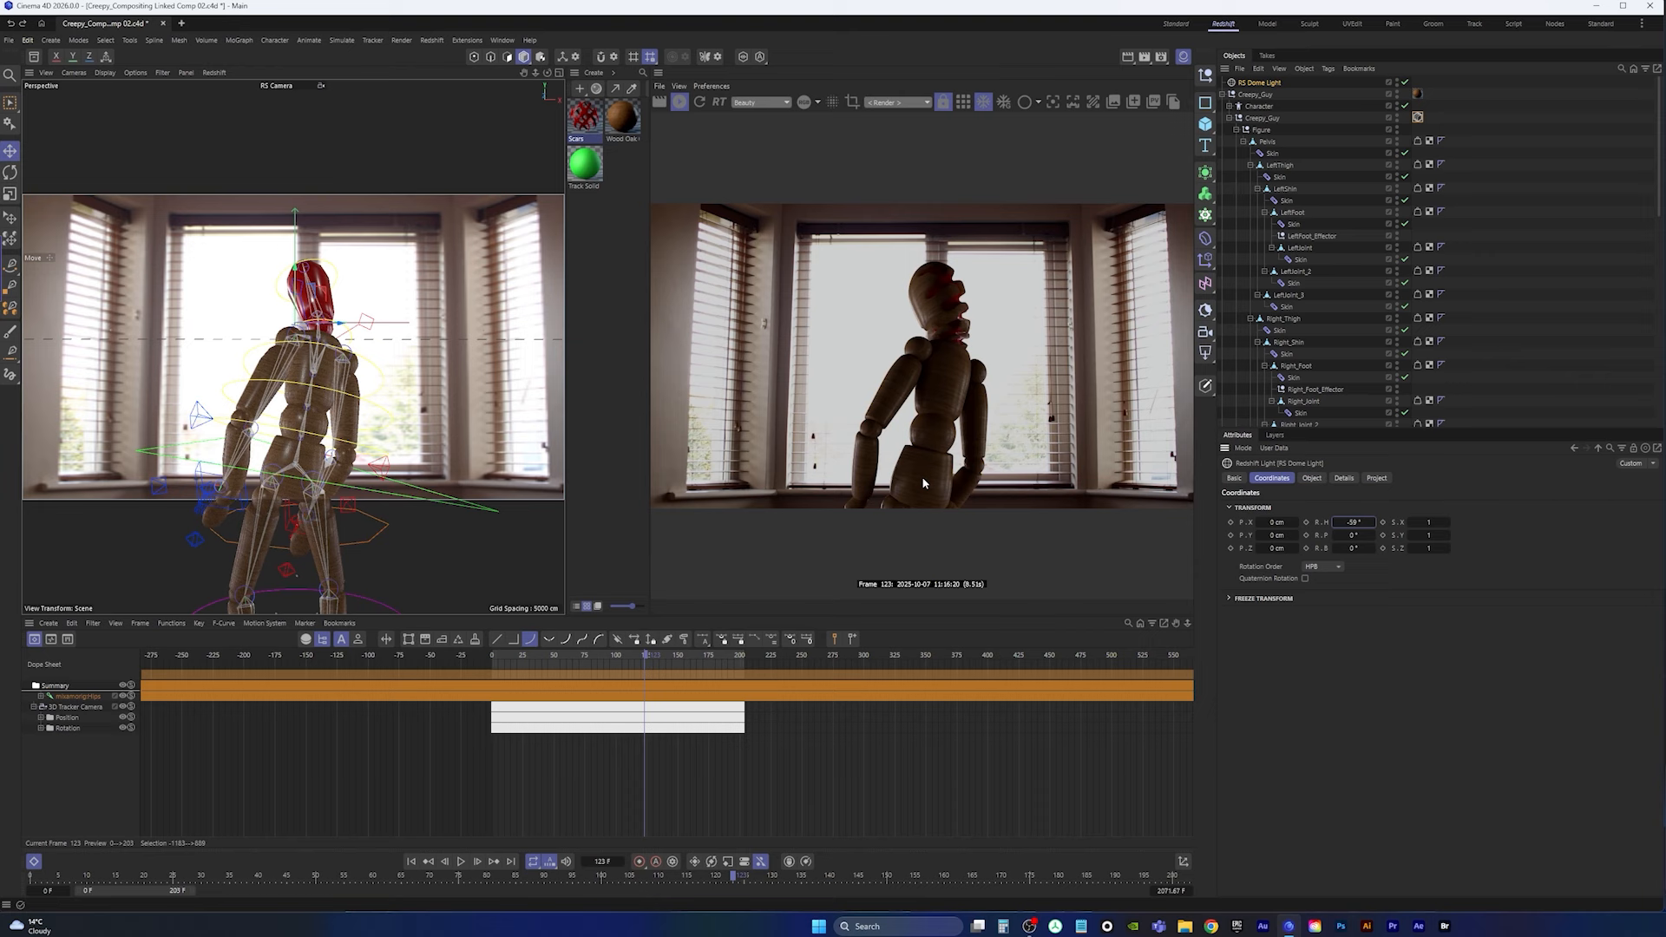
# Step: Add a Plane object and rename it window
pyautogui.click(1205, 123)
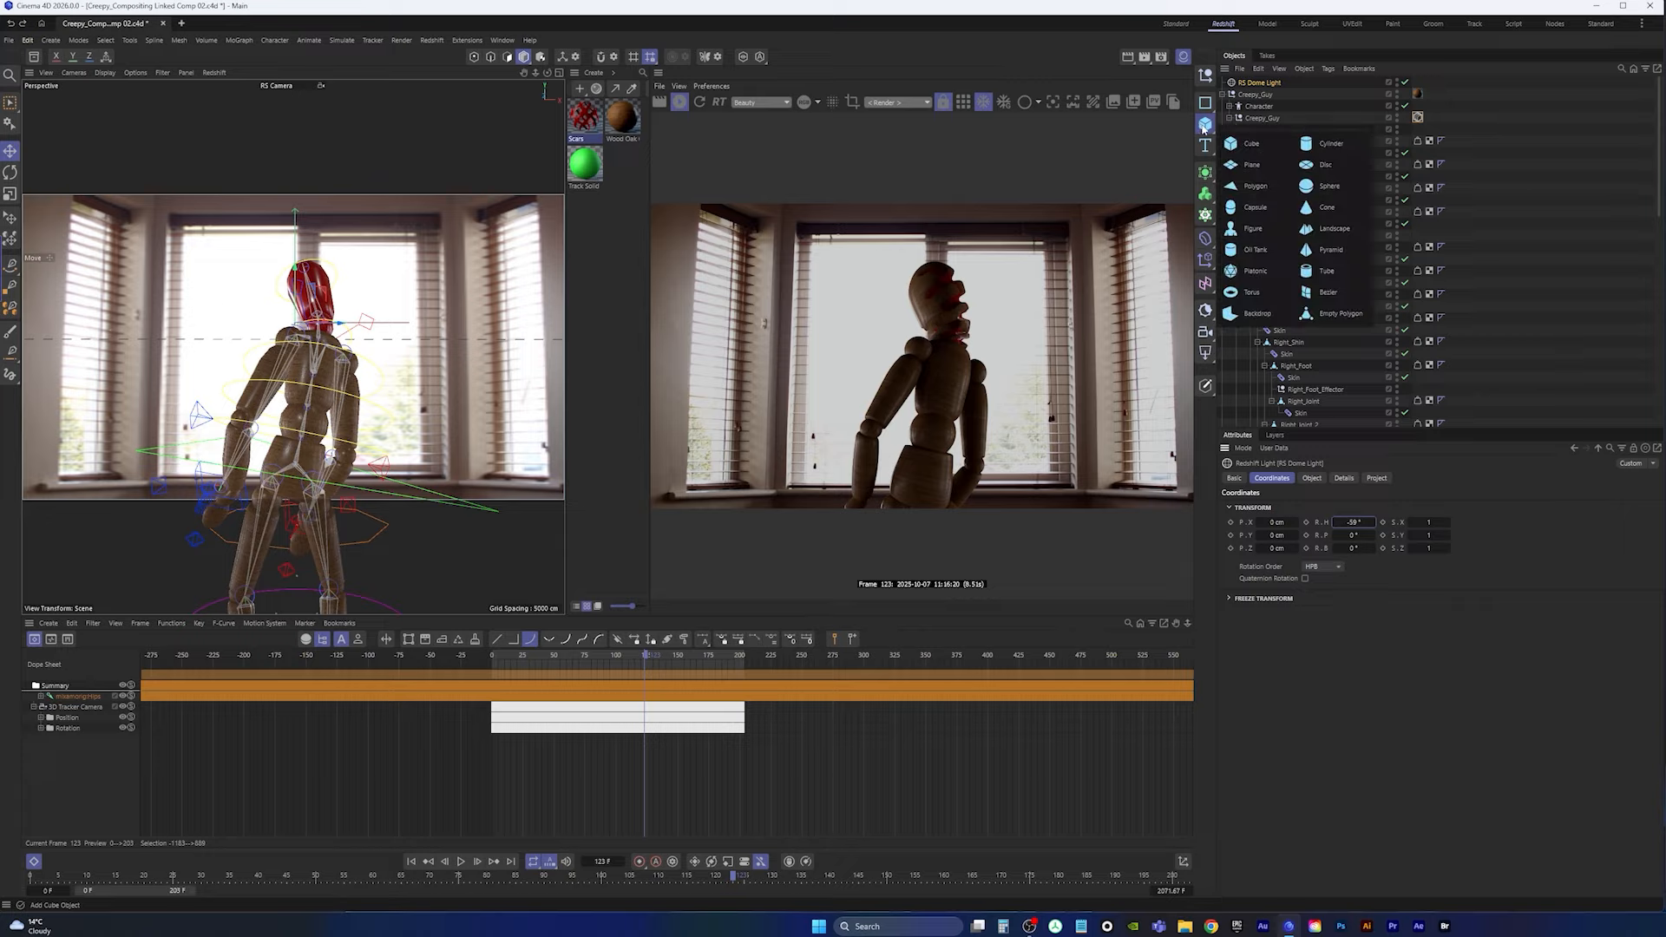
pyautogui.click(1245, 168)
pyautogui.doubleClick(1249, 82)
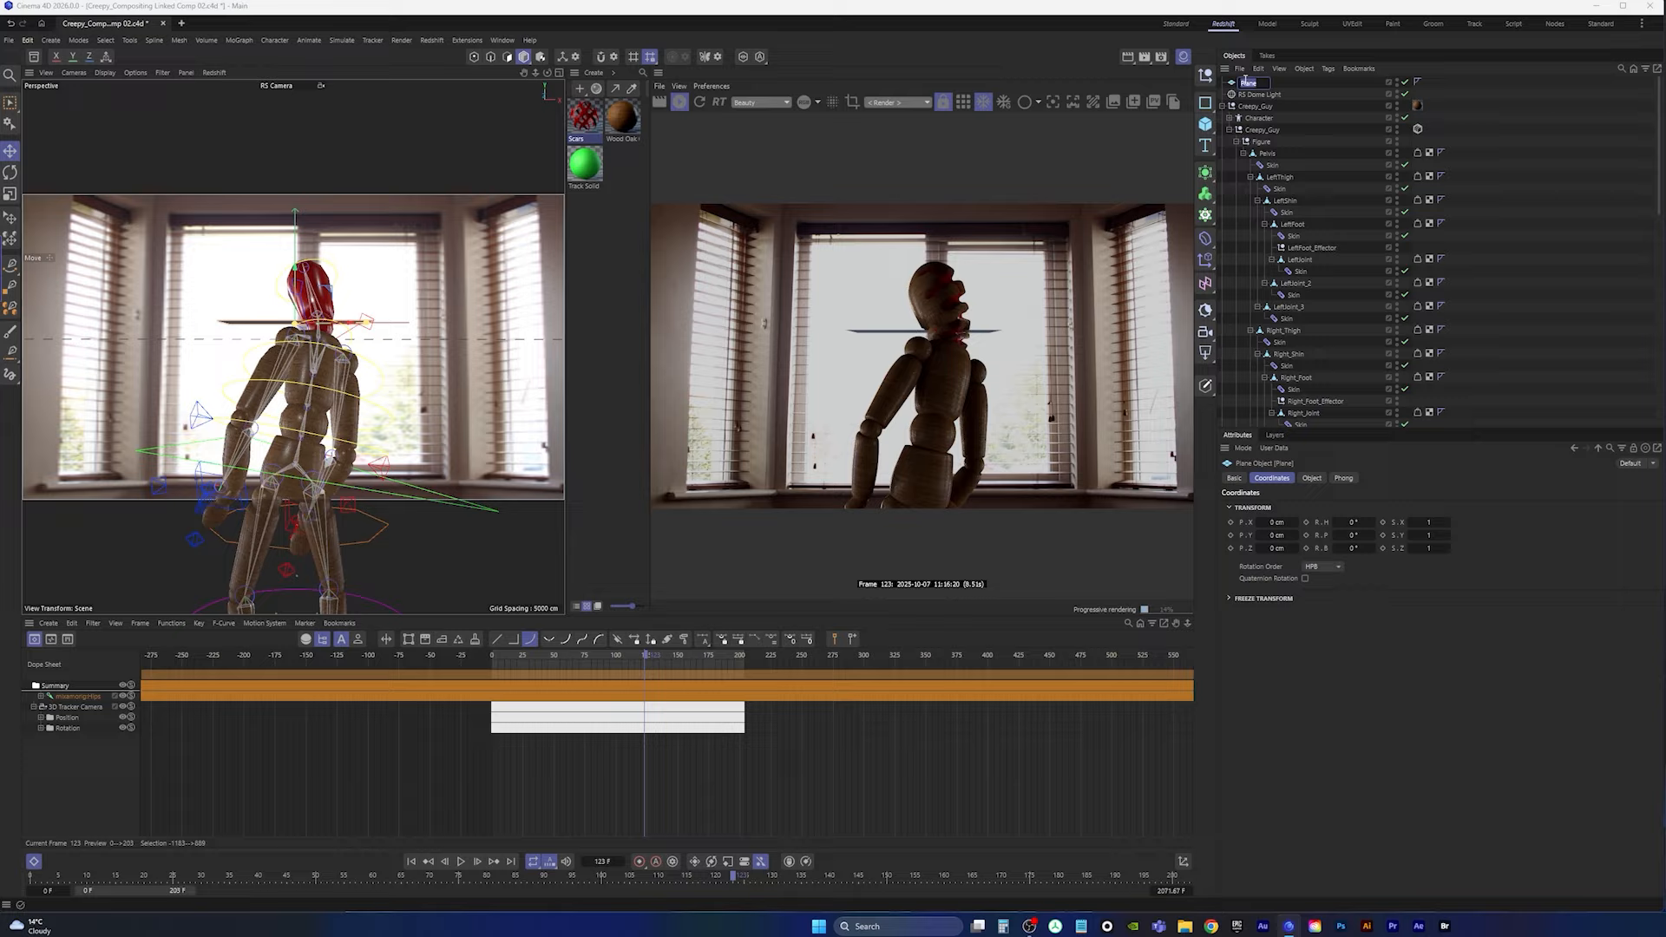
pyautogui.write('window')
pyautogui.press('Return')
# Step: Align the window plane to Track Solid 1 by parenting it there, resetting its transform and moving it back out of the hierarchy
pyautogui.click(1223, 105)
pyautogui.moveTo(1247, 85); pyautogui.dragTo(1272, 168)
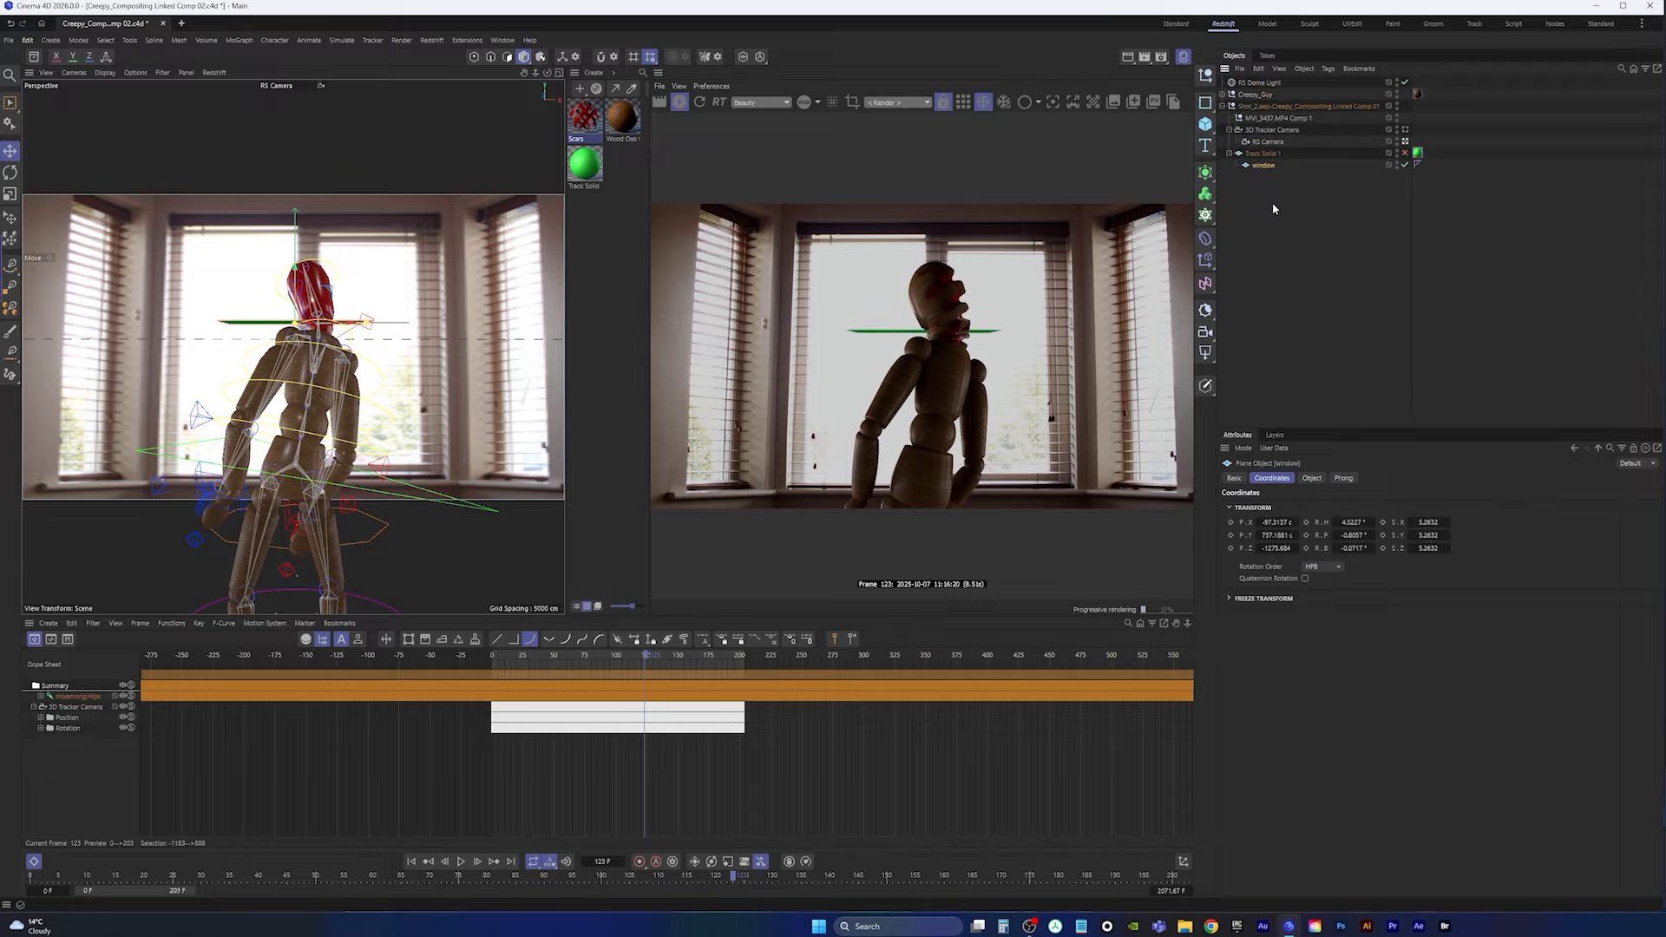
pyautogui.hotkey('alt', '0')
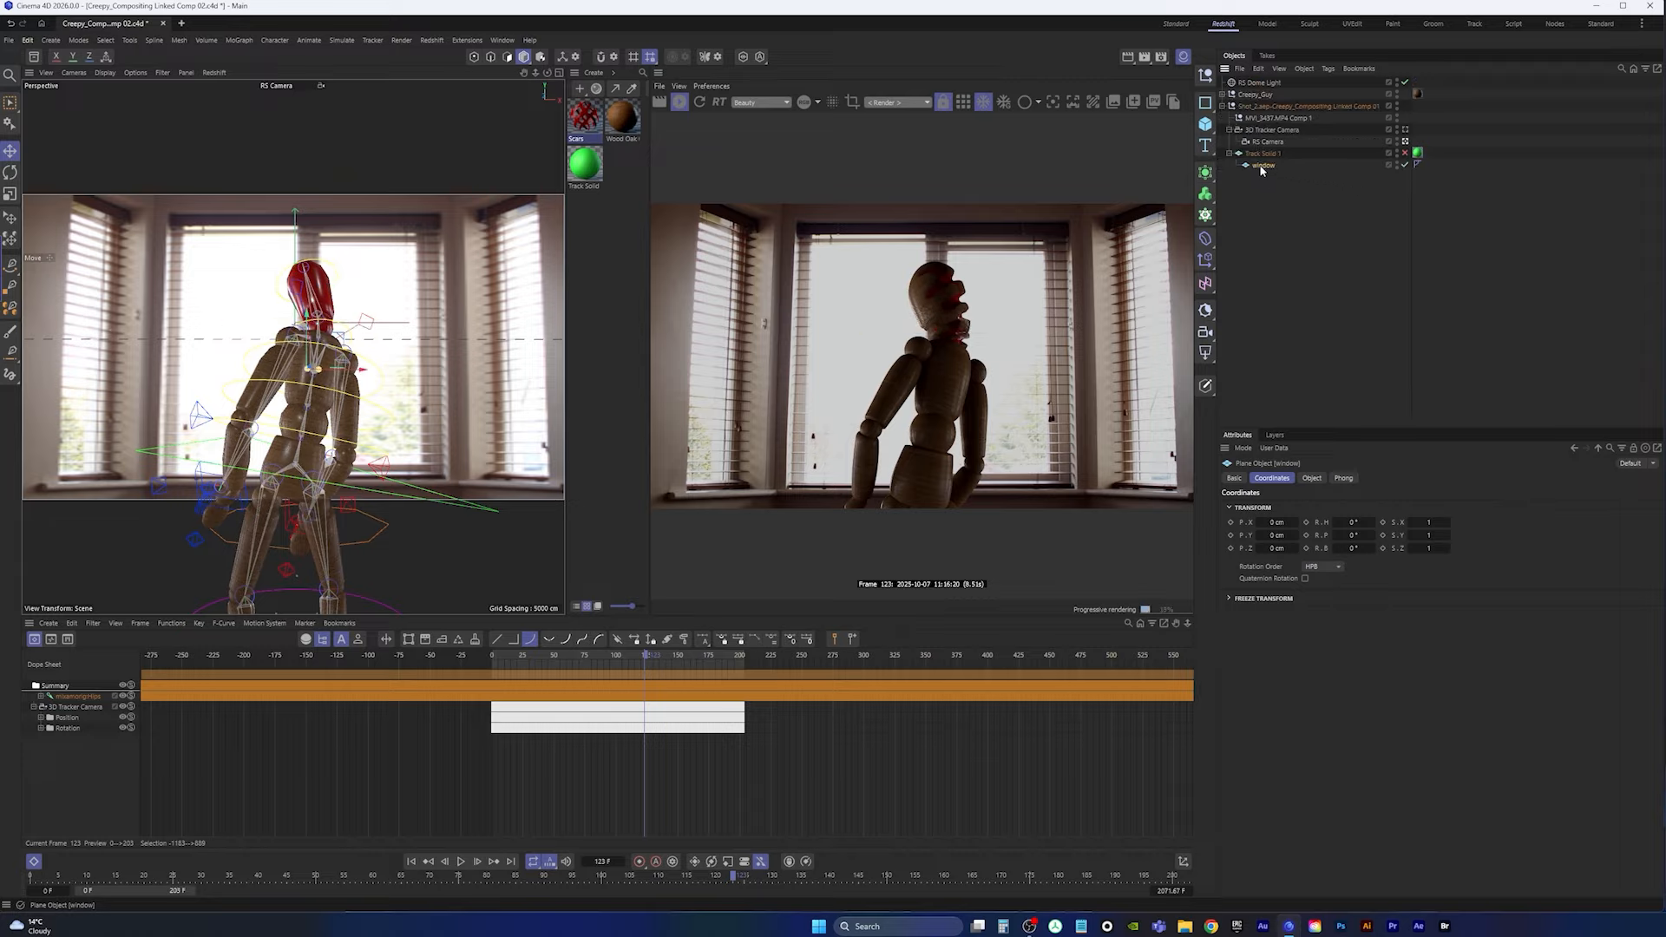
pyautogui.moveTo(1264, 167); pyautogui.dragTo(1270, 199)
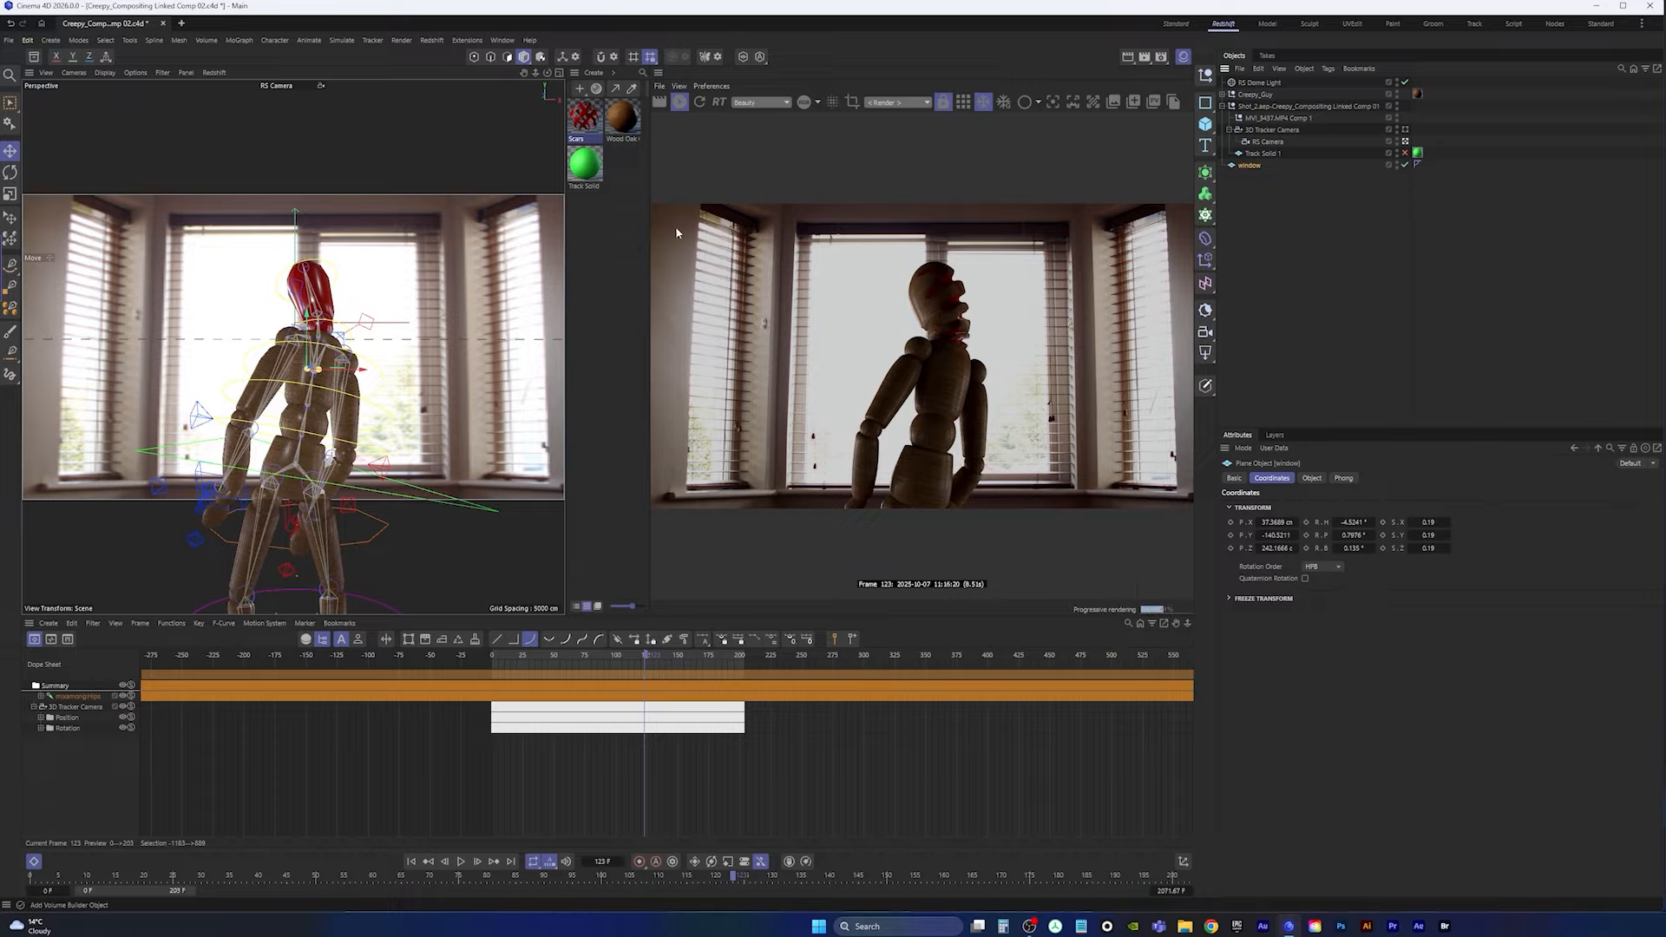
# Step: Stop the live Redshift render and switch to the Standard layout
pyautogui.click(679, 104)
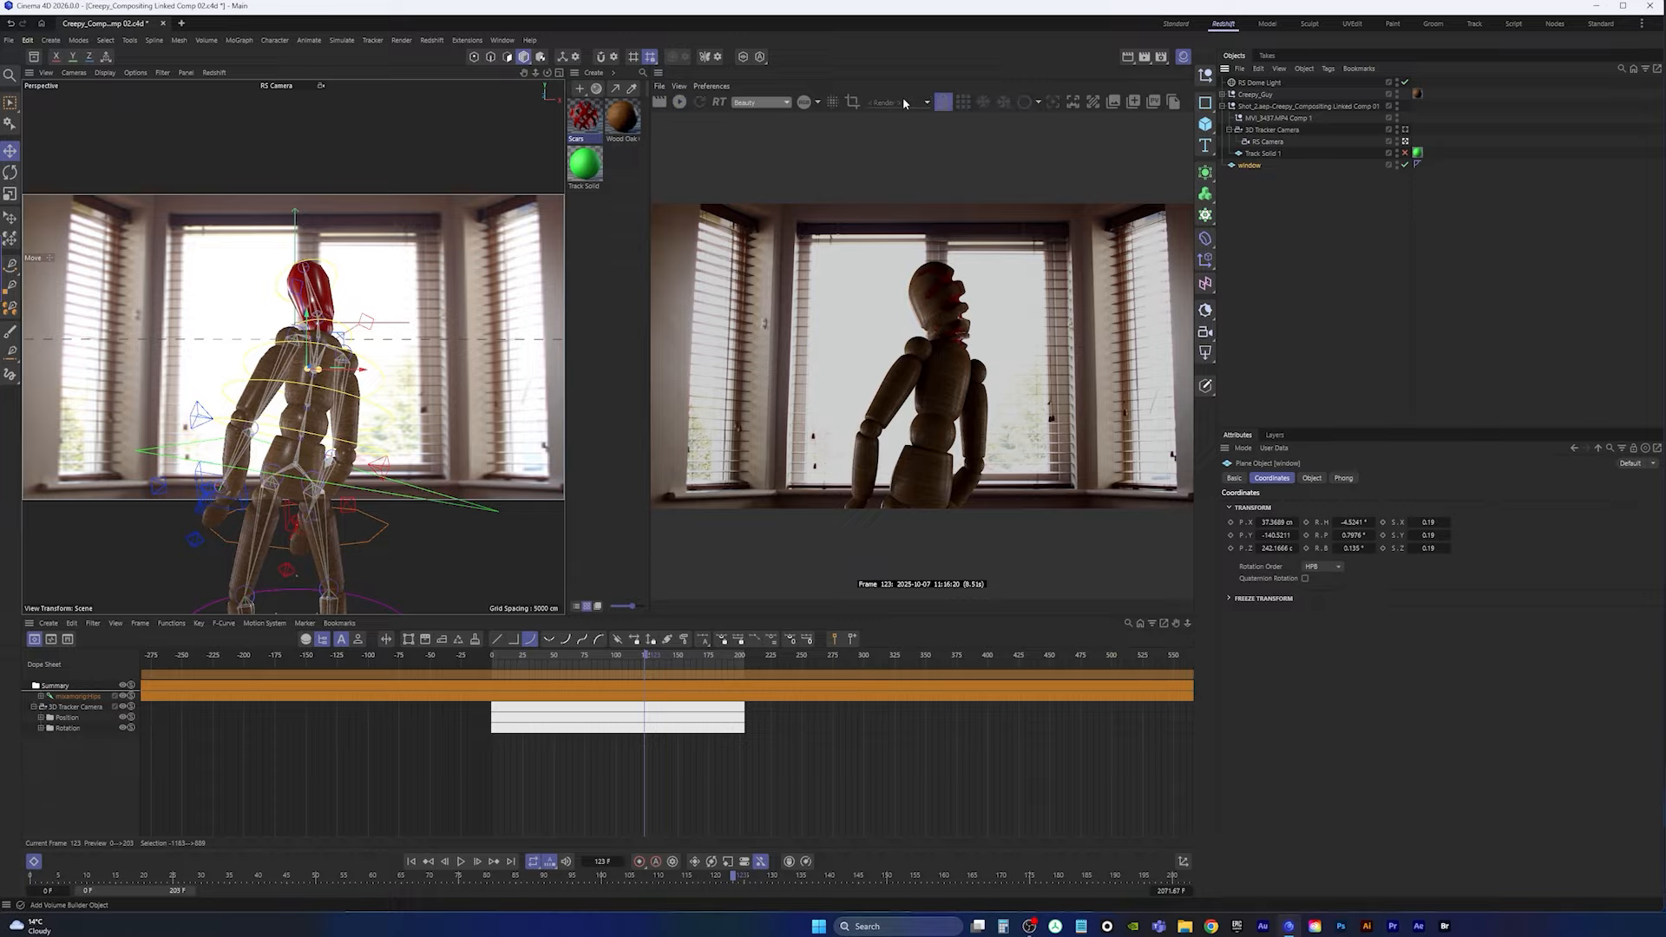
pyautogui.click(1175, 25)
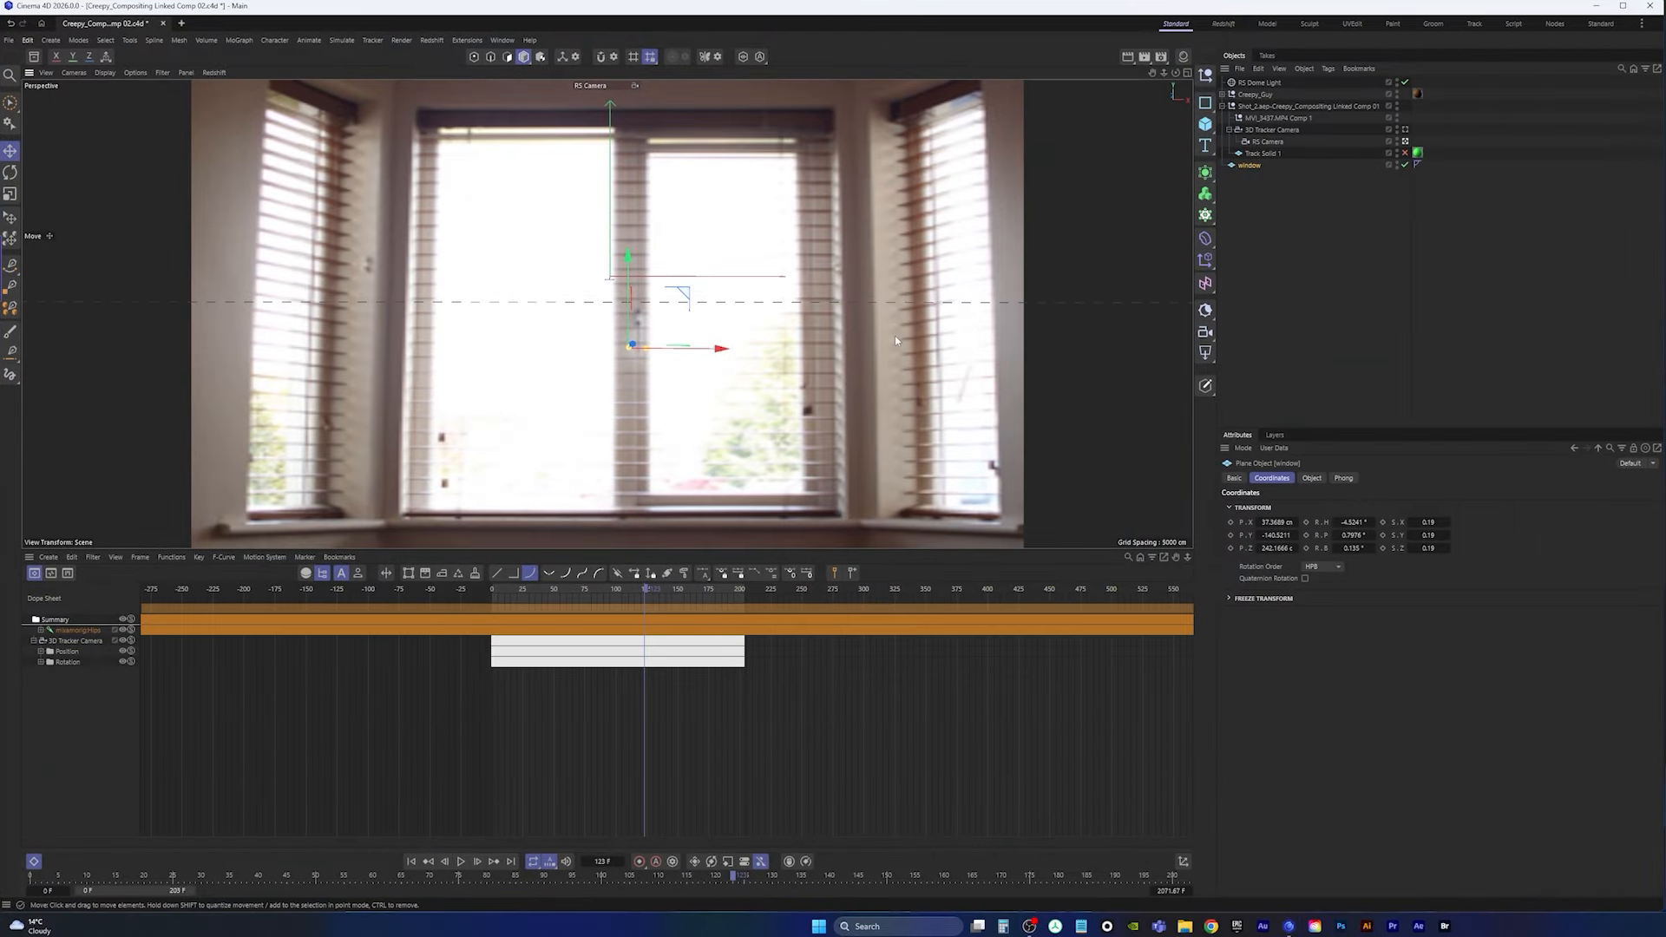
# Step: Examine the window plane's position relative to the figure in the Top view and return to the RS Camera view
pyautogui.middleClick(822, 301)
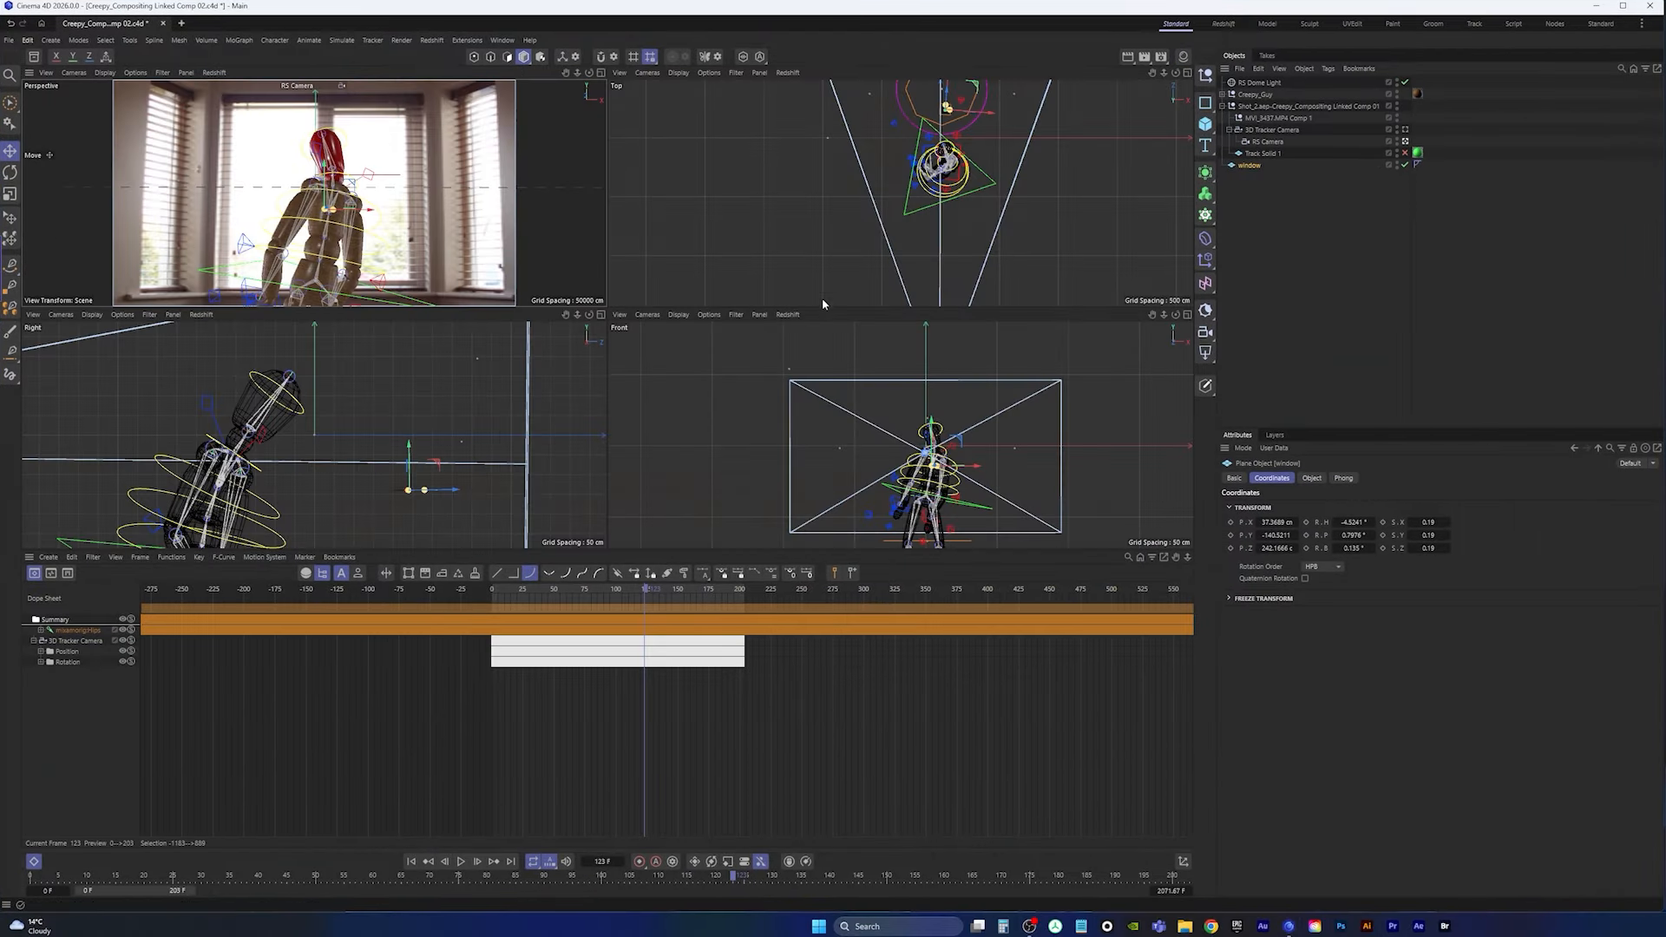
pyautogui.middleClick(943, 199)
pyautogui.scroll(8, 758, 237)
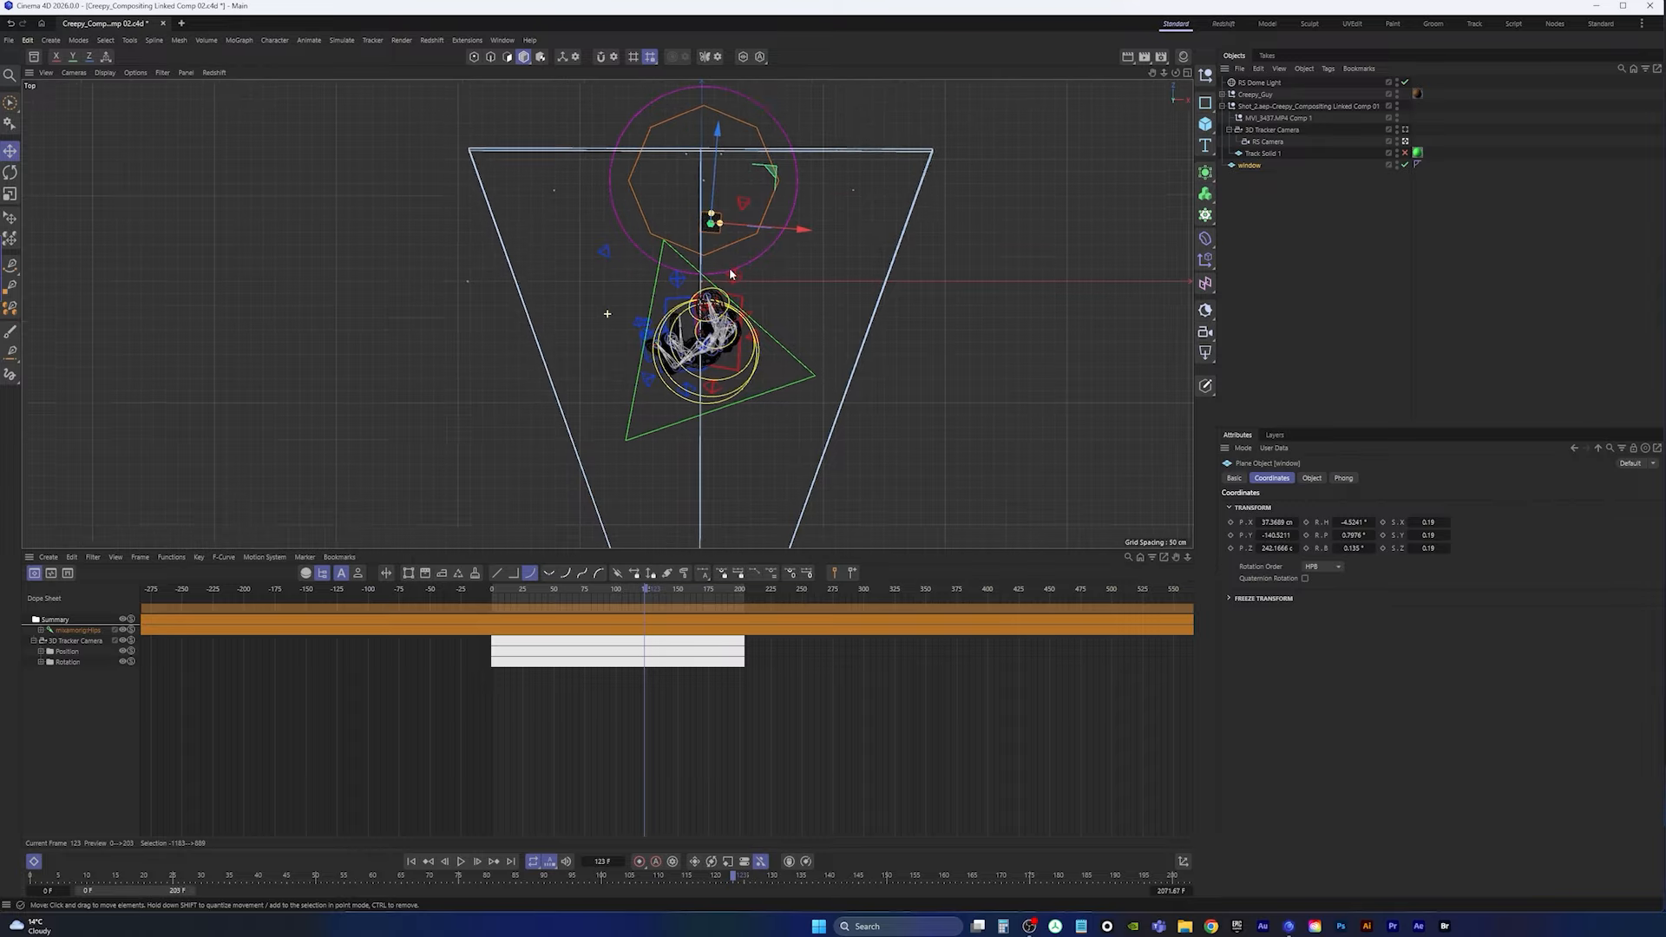
pyautogui.click(1262, 153)
pyautogui.click(1249, 164)
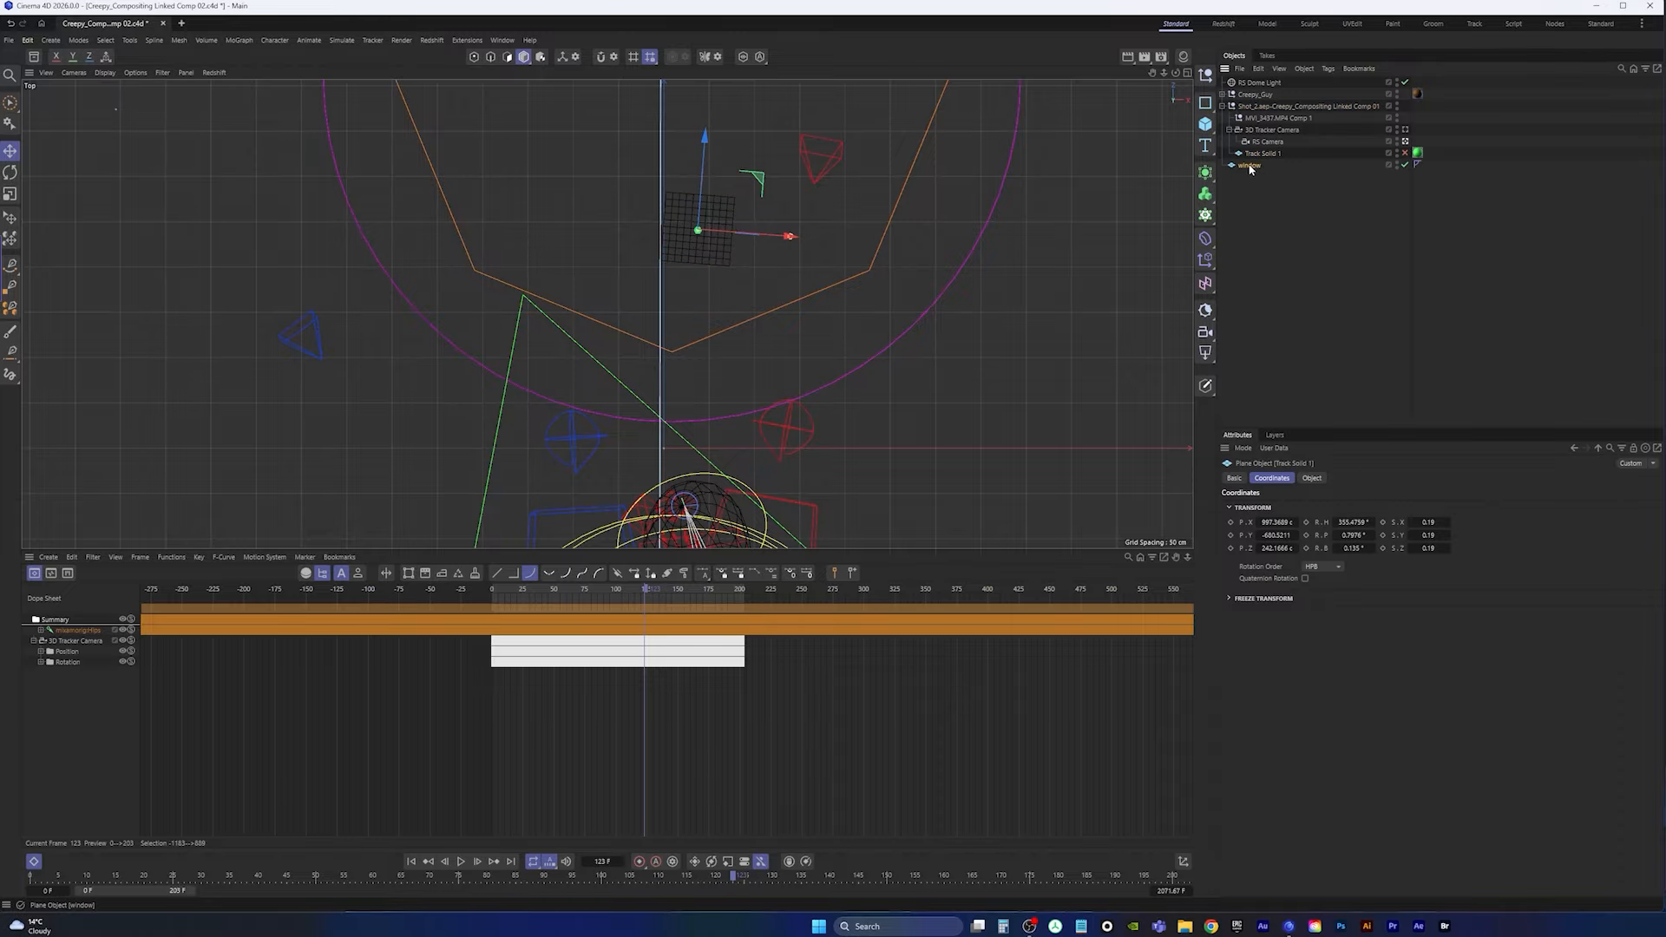
pyautogui.middleClick(802, 285)
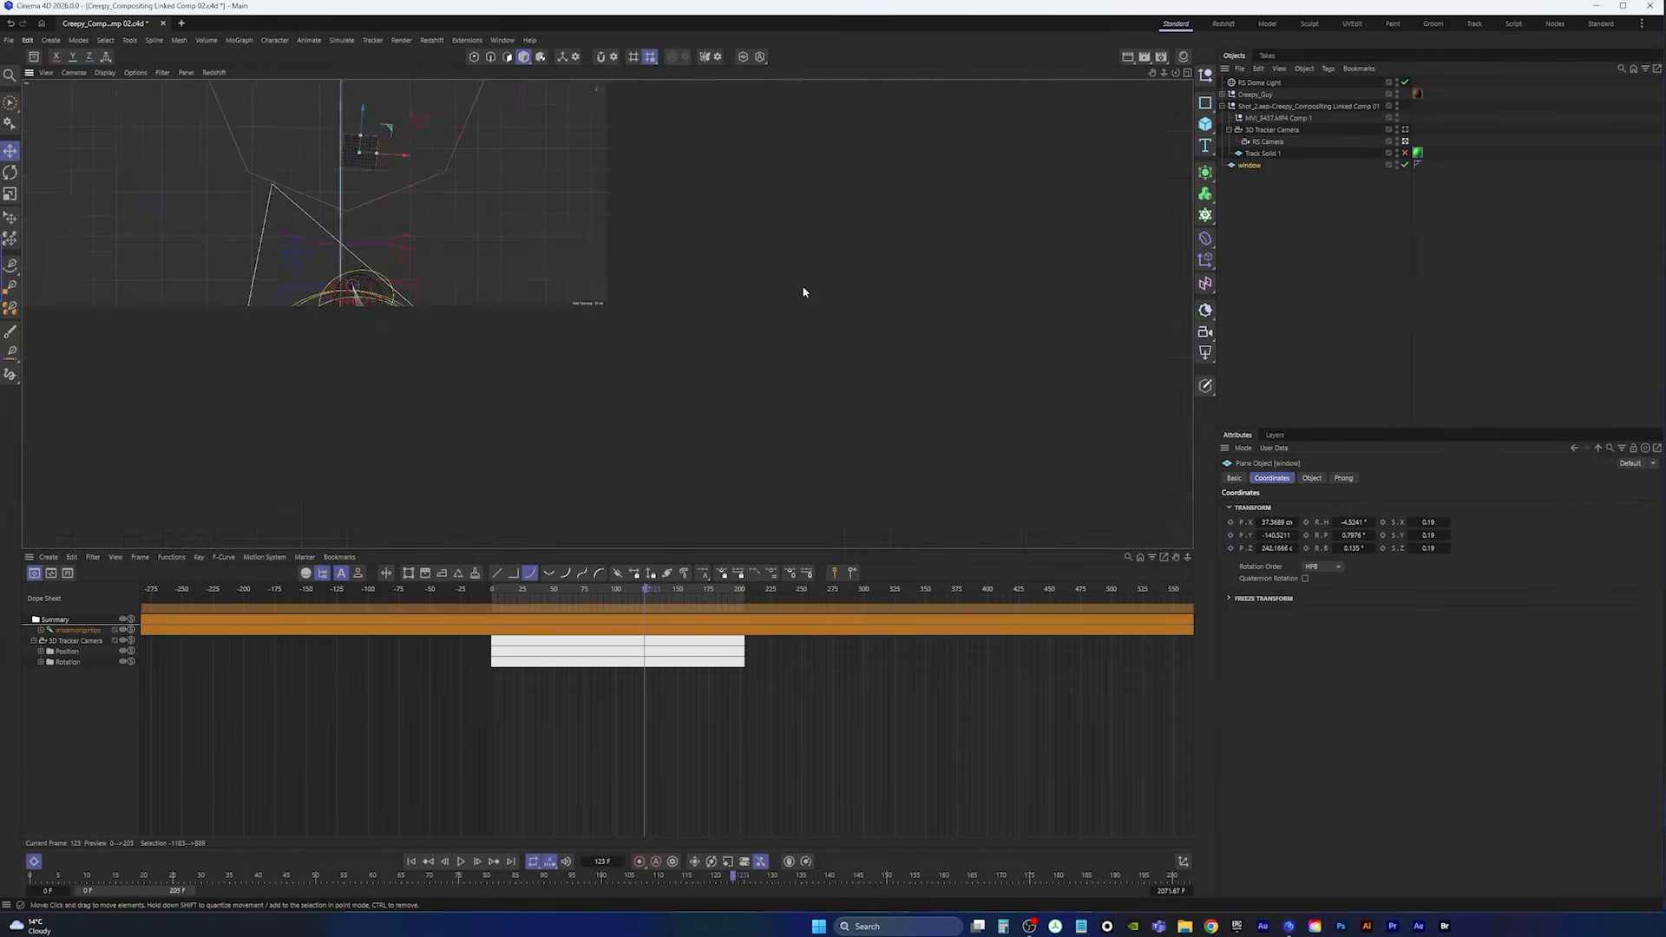
pyautogui.middleClick(603, 305)
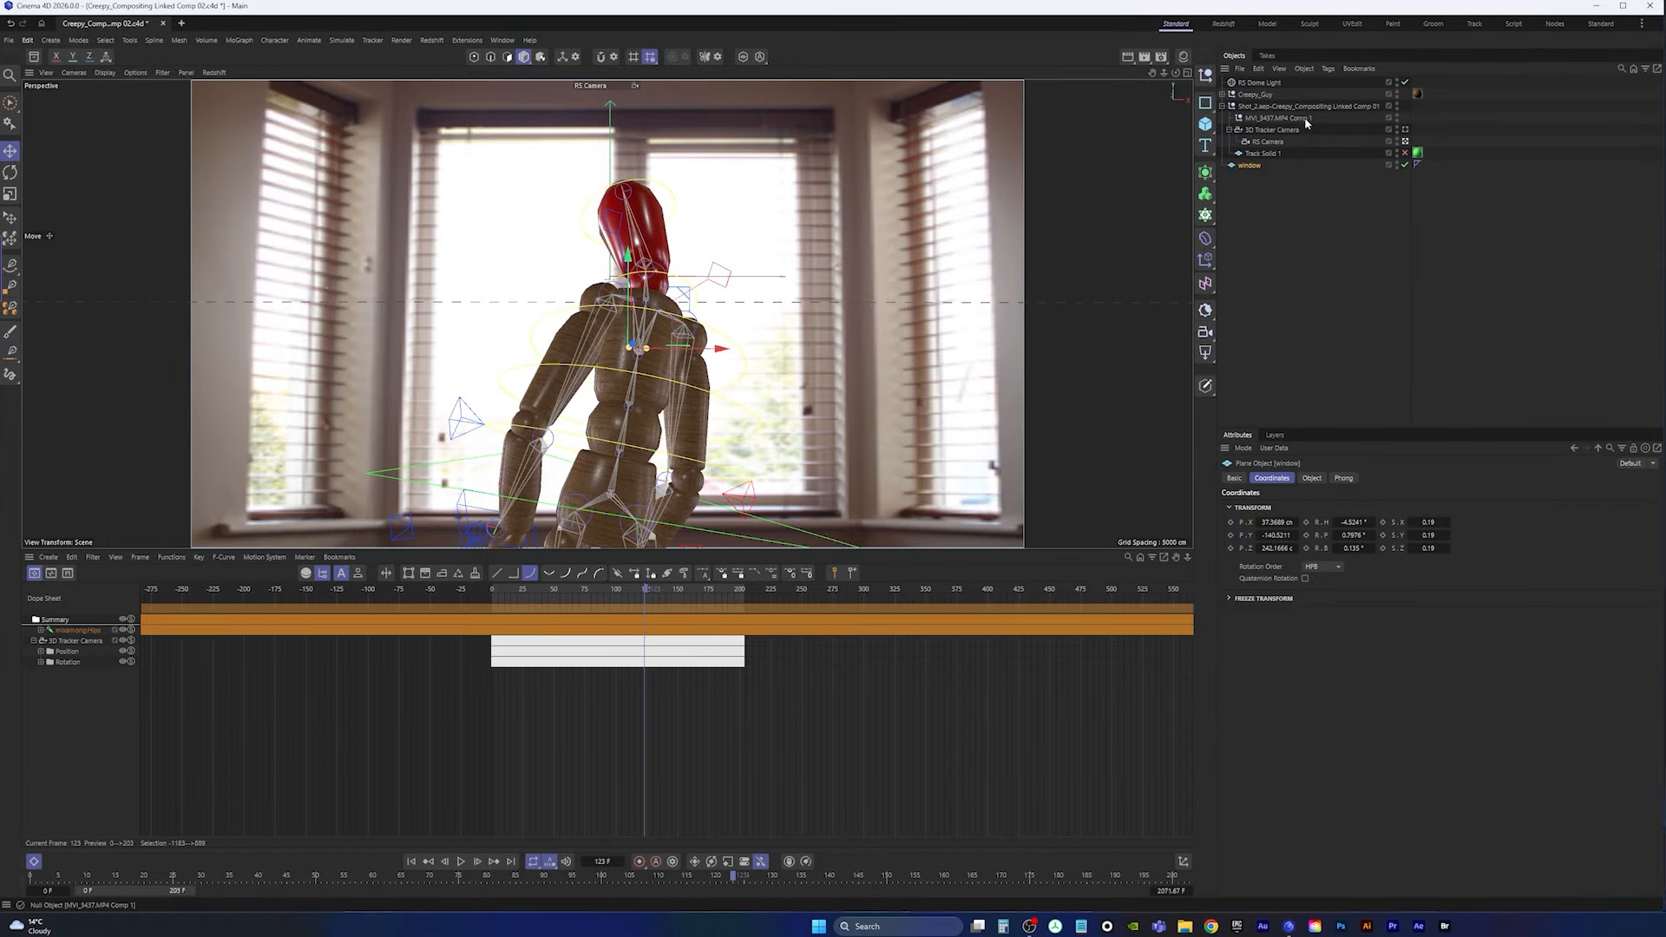
# Step: Hide the Creepy_Guy character and rotate the window plane upright to face the camera
pyautogui.click(1396, 91)
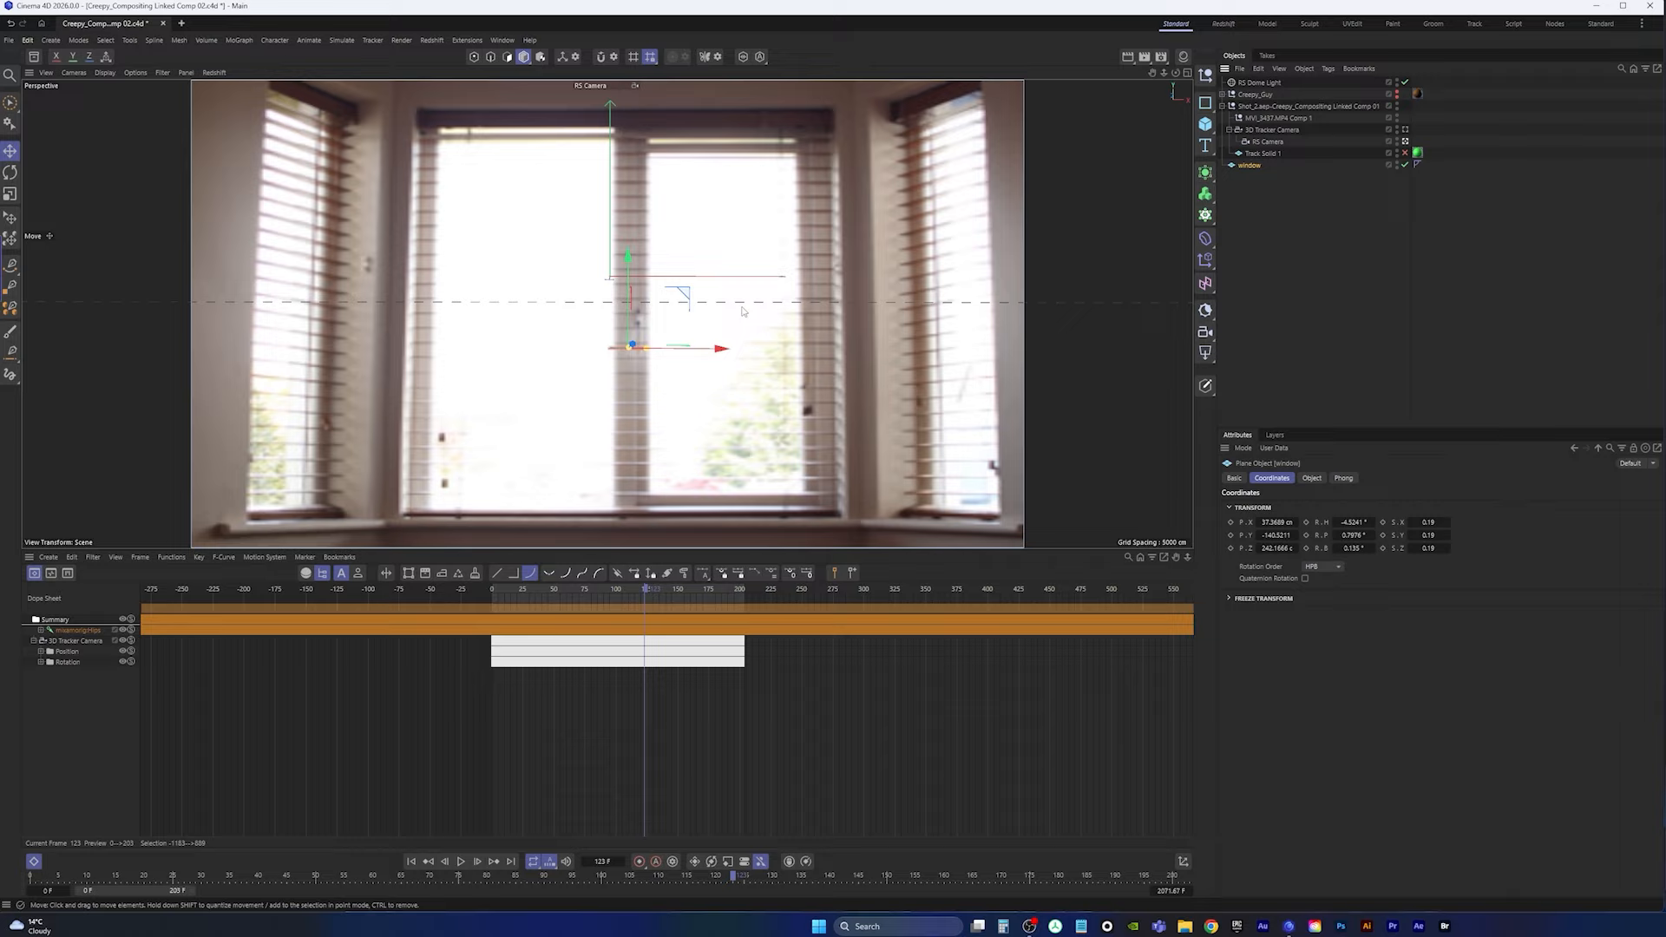
pyautogui.press('r')
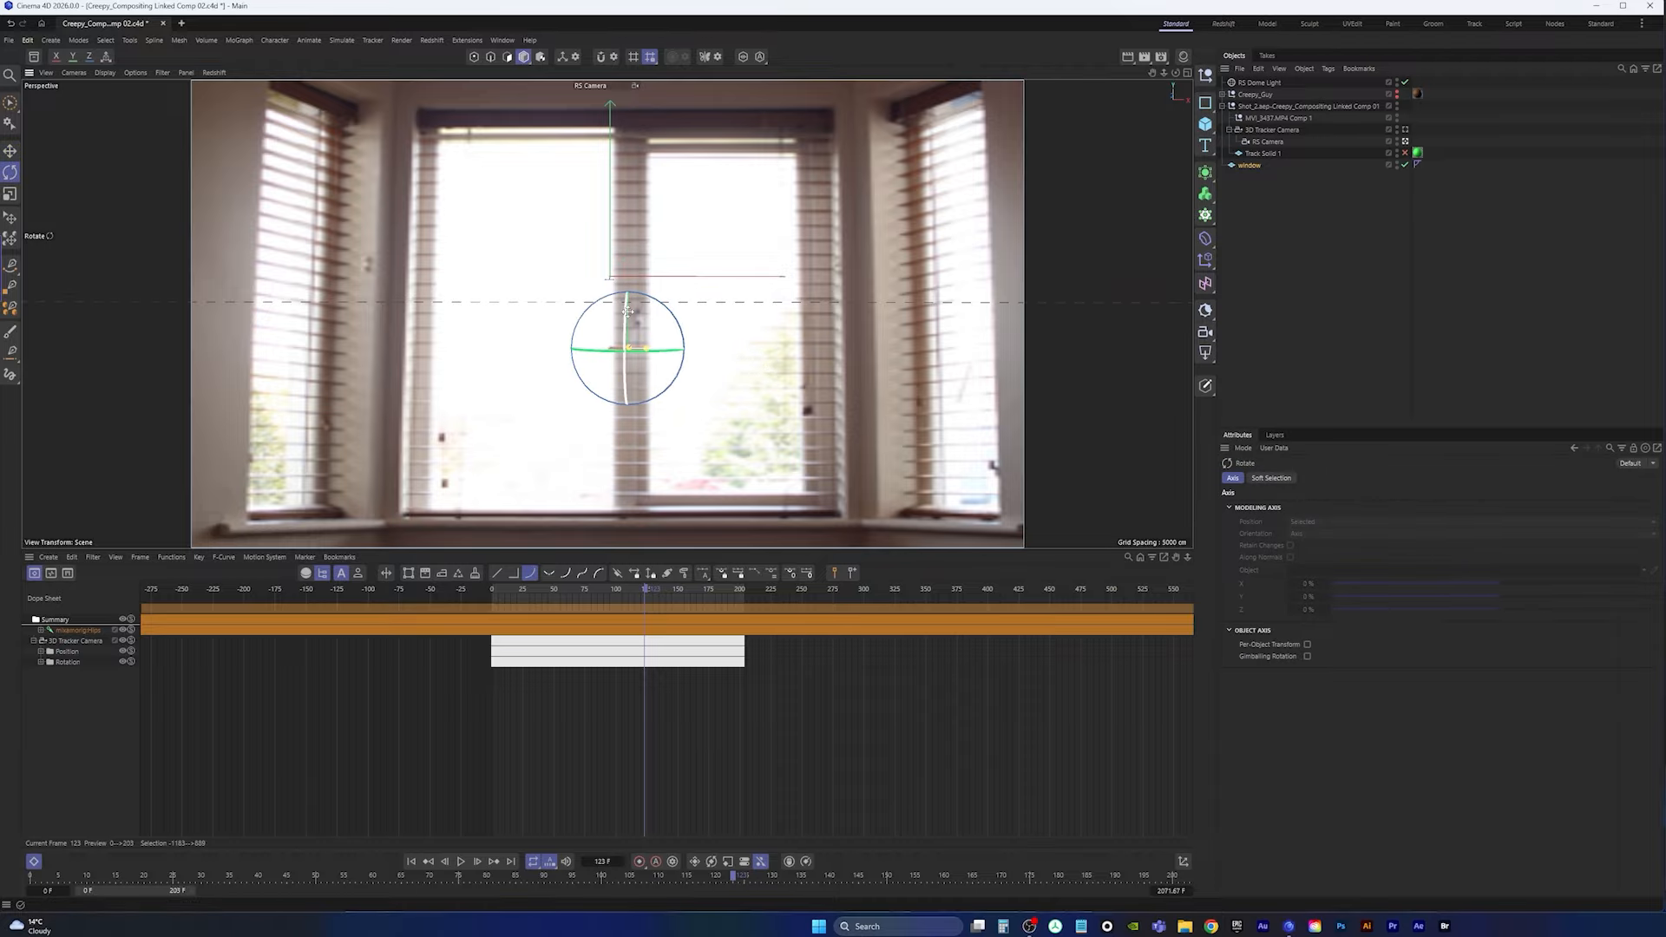
pyautogui.moveTo(625, 336); pyautogui.dragTo(635, 427)
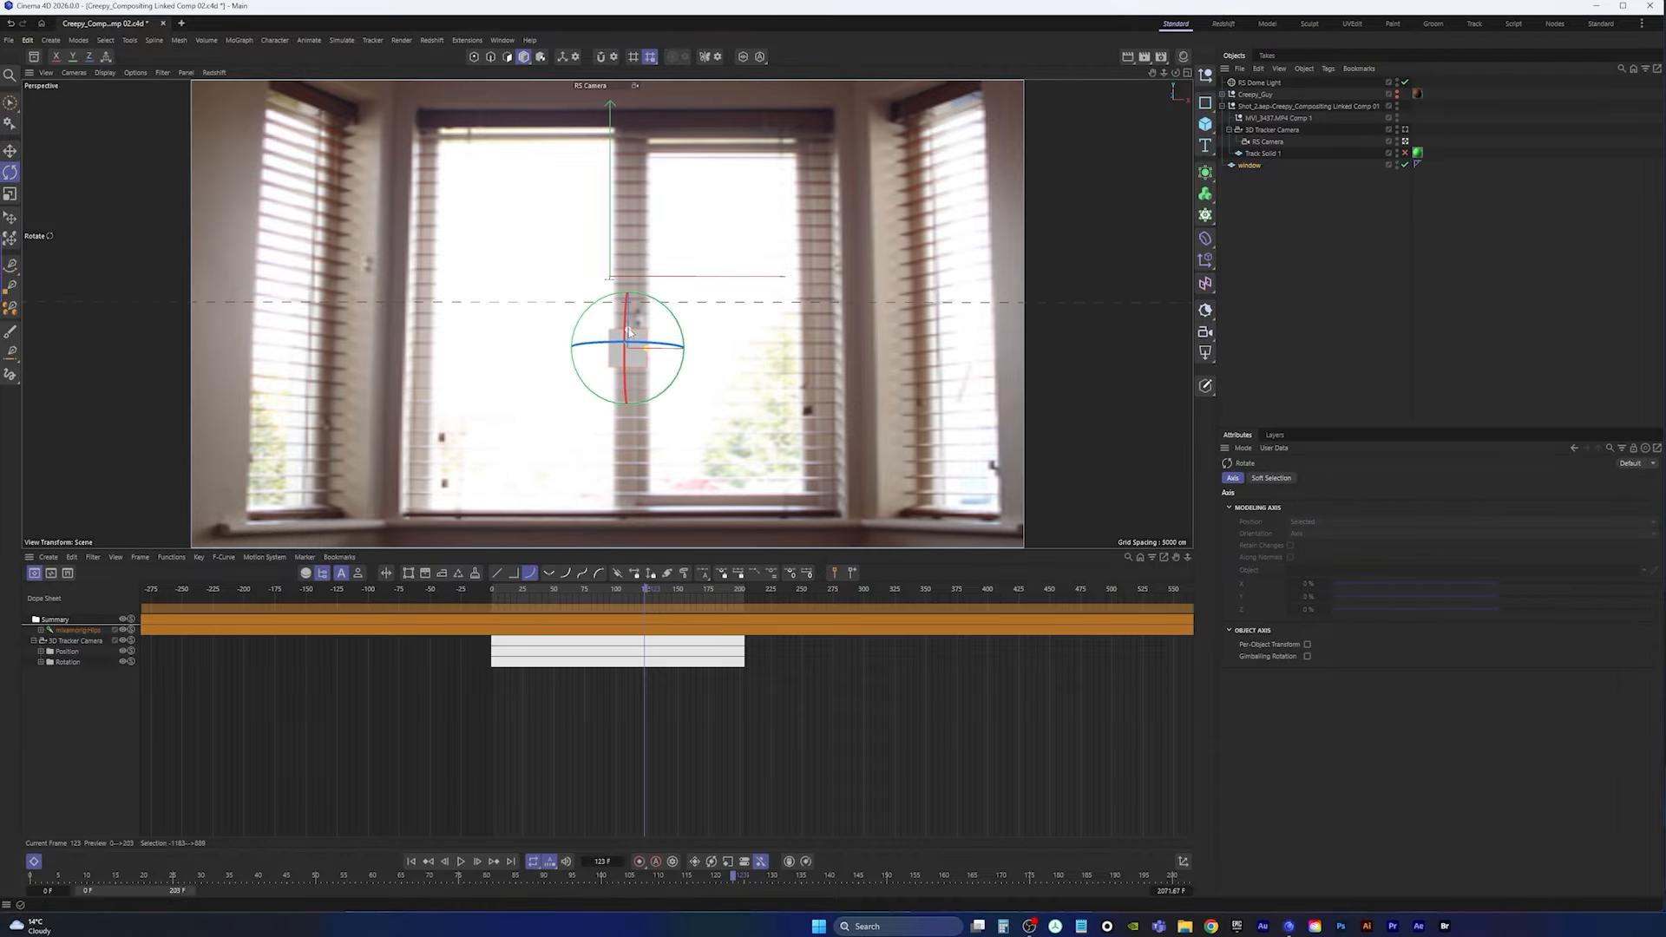
# Step: Scale the window plane's width and height so it covers the central window in the footage
pyautogui.moveTo(627, 321); pyautogui.dragTo(614, 198)
pyautogui.press('space')
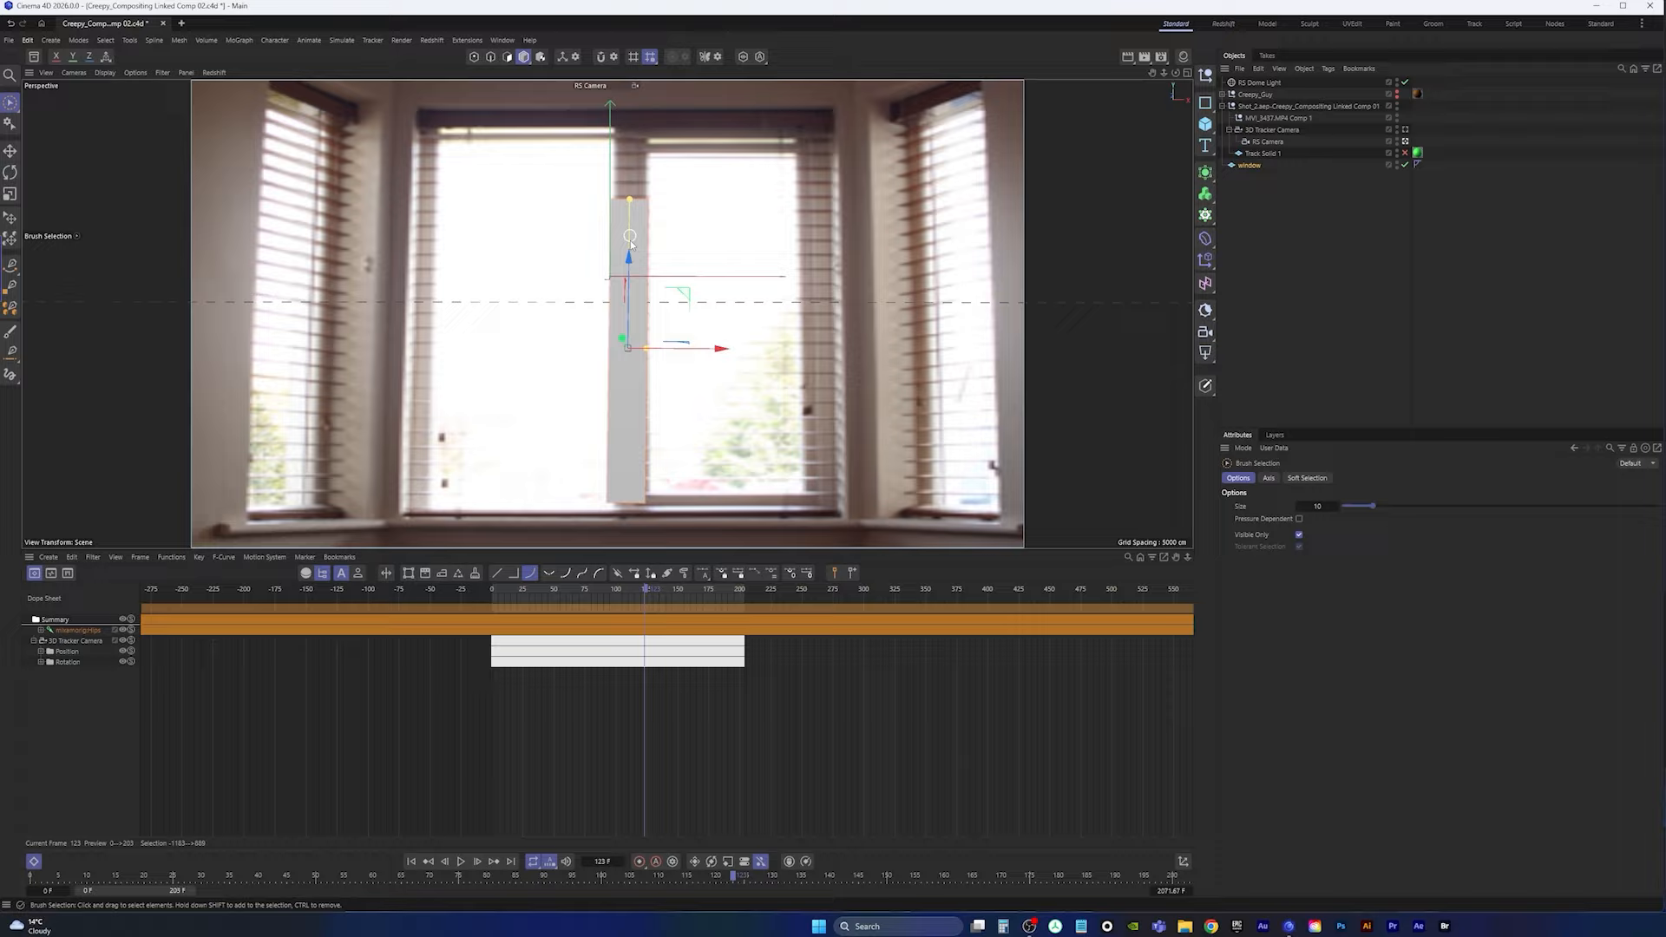
pyautogui.moveTo(633, 263); pyautogui.dragTo(631, 228)
pyautogui.moveTo(629, 229); pyautogui.dragTo(628, 222)
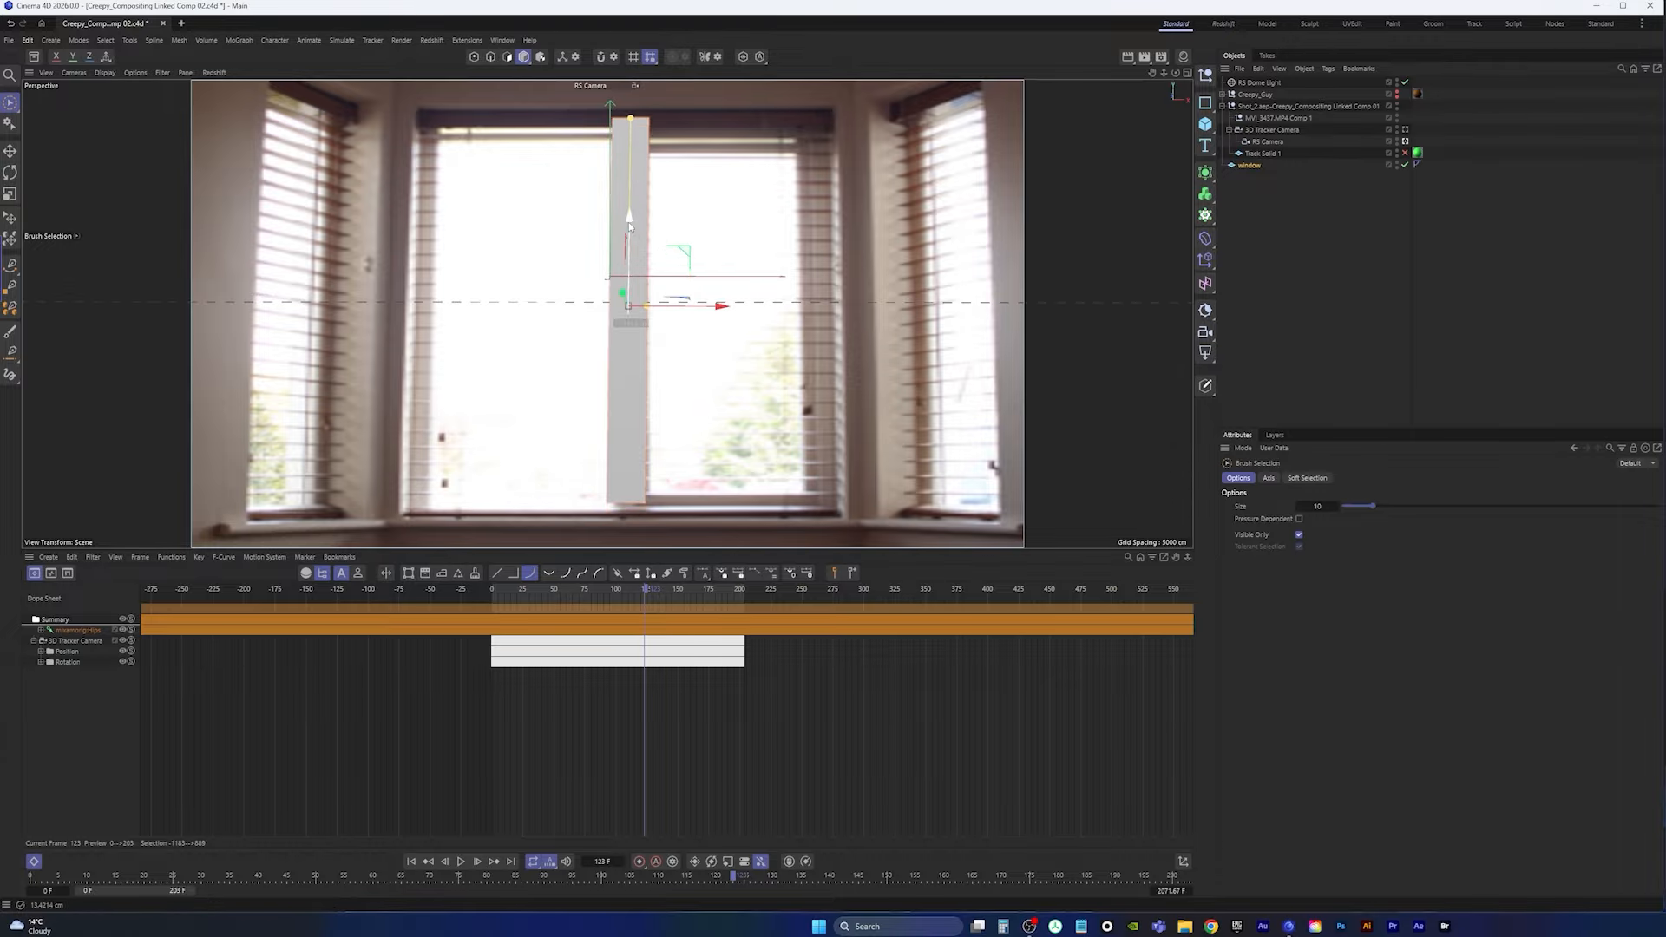
pyautogui.moveTo(645, 305); pyautogui.dragTo(706, 315)
pyautogui.moveTo(795, 314); pyautogui.dragTo(805, 314)
# Step: Check the enlarged window plane's placement in the Top view and return to the full RS Camera view
pyautogui.middleClick(877, 186)
pyautogui.middleClick(890, 161)
pyautogui.middleClick(886, 163)
pyautogui.middleClick(408, 255)
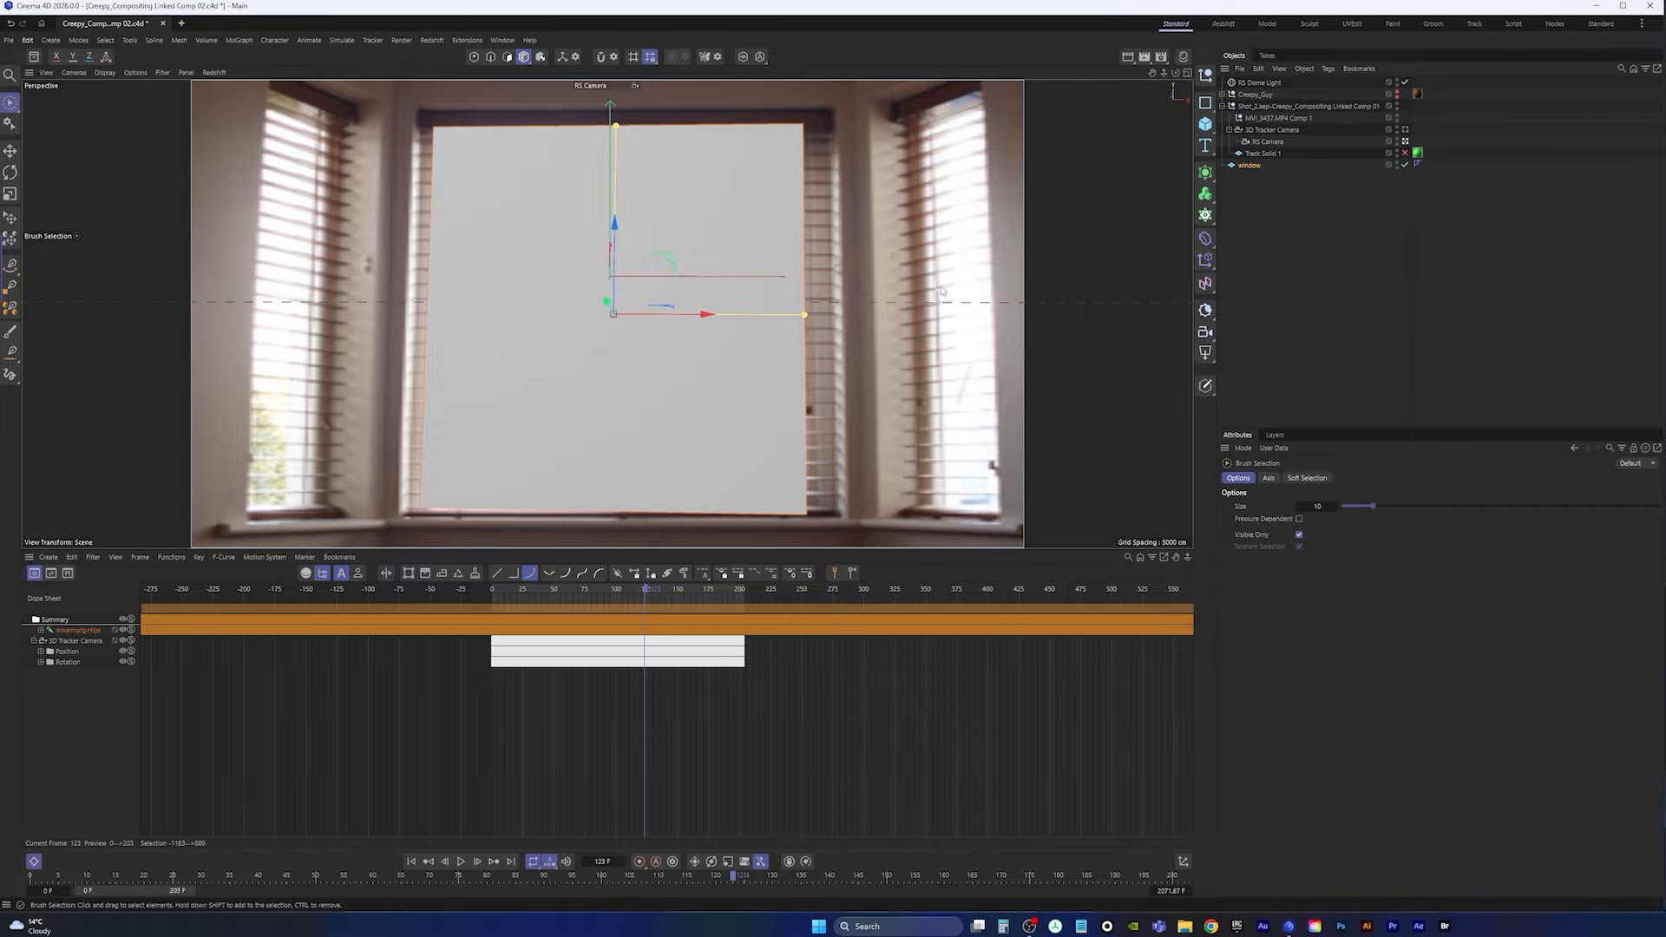
pyautogui.moveTo(940, 284); pyautogui.dragTo(910, 238, button='middle')
pyautogui.middleClick(843, 265)
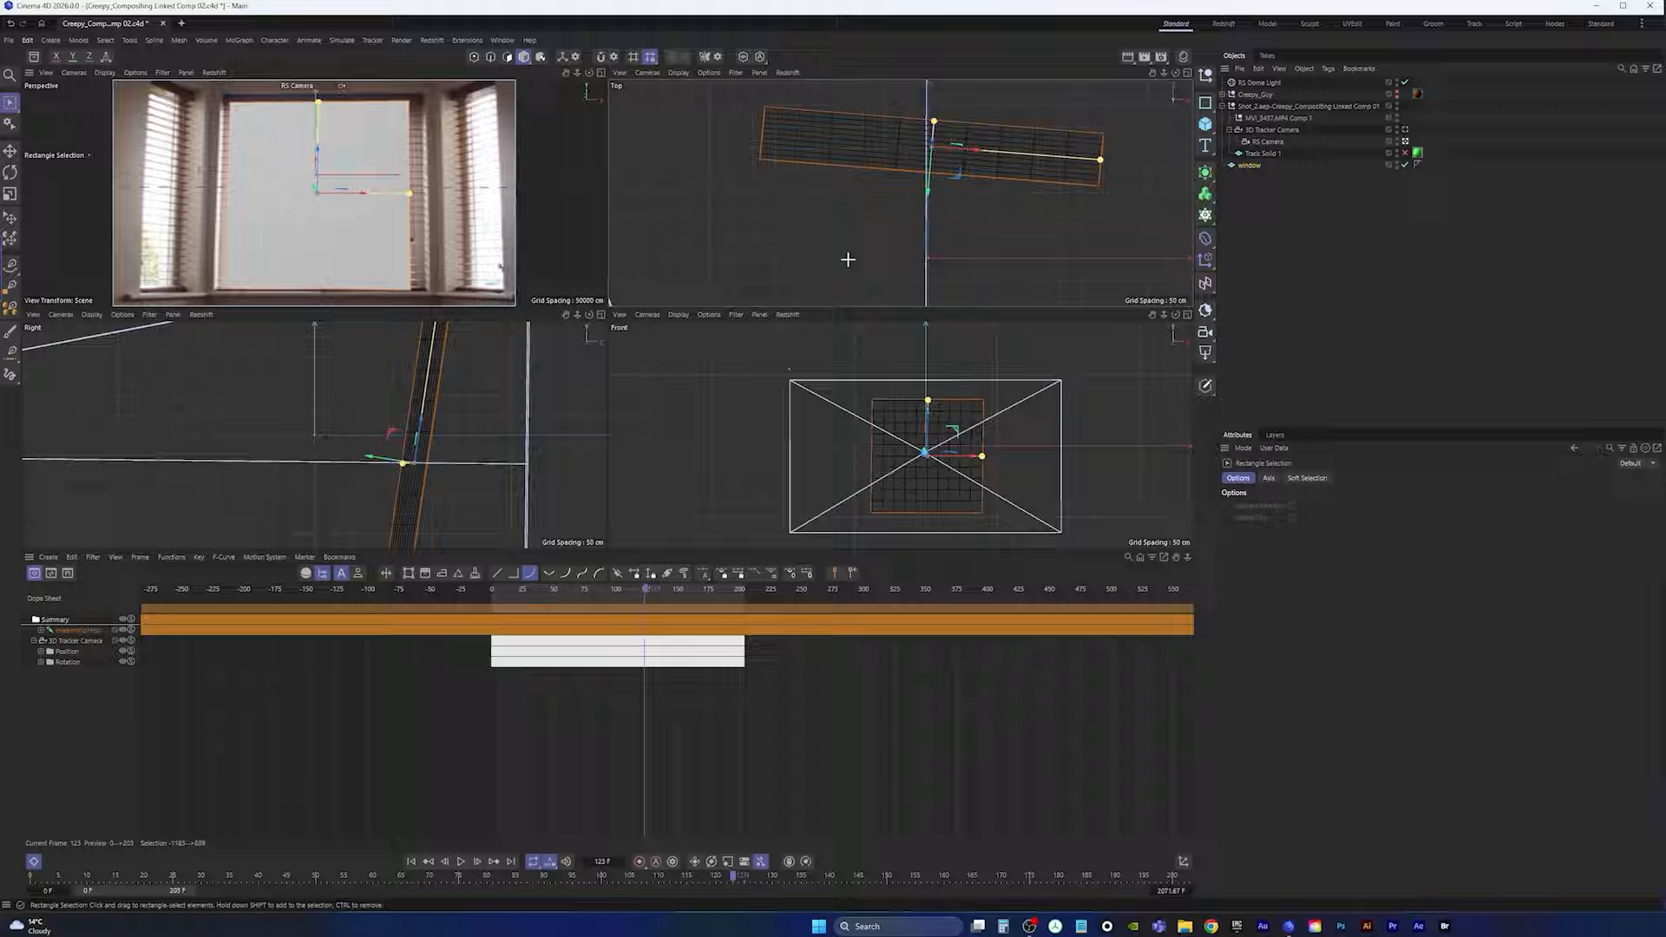
pyautogui.middleClick(855, 262)
pyautogui.click(1249, 166)
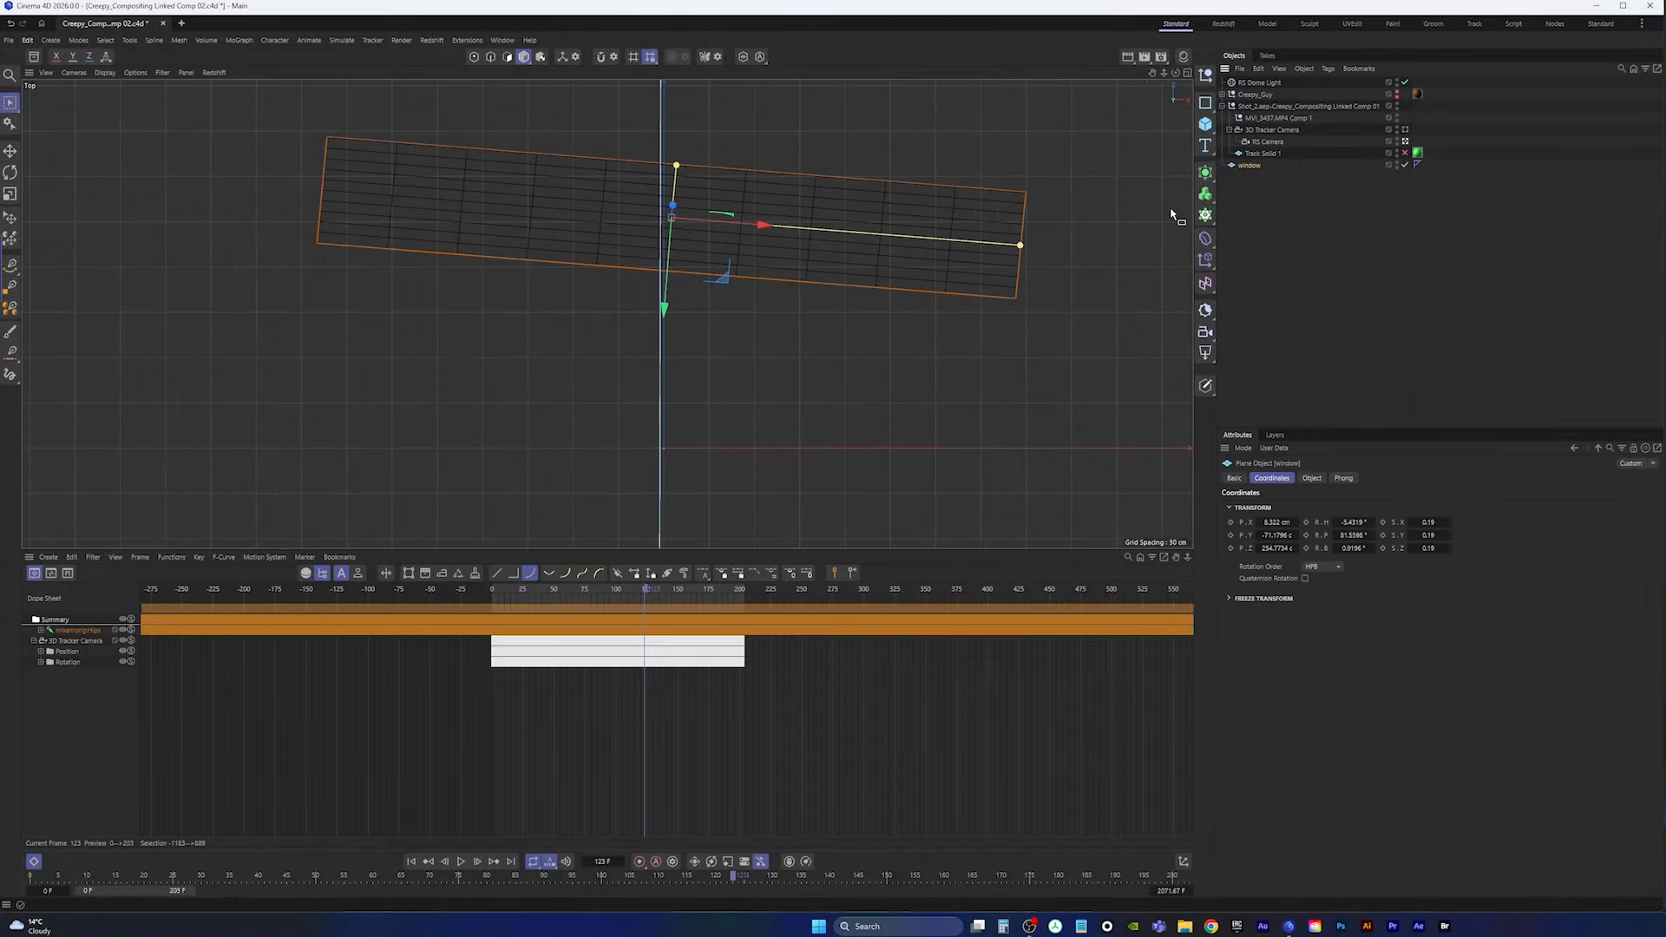
pyautogui.middleClick(920, 251)
pyautogui.middleClick(470, 232)
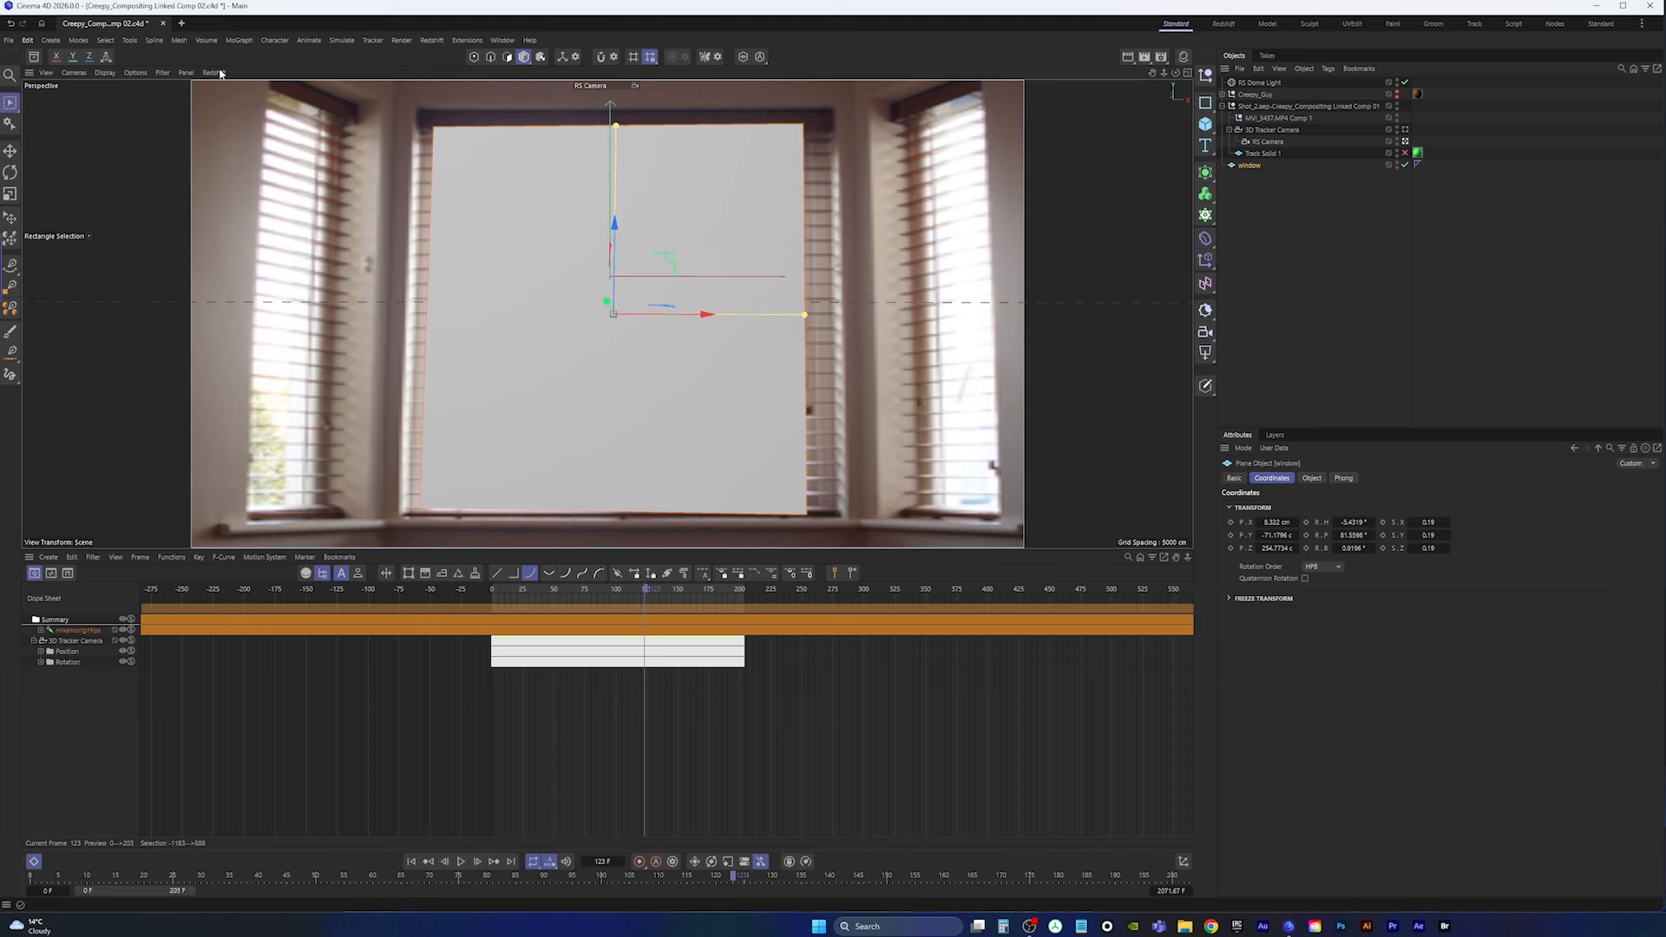
# Step: Show the scene's materials and save the project
pyautogui.click(1185, 58)
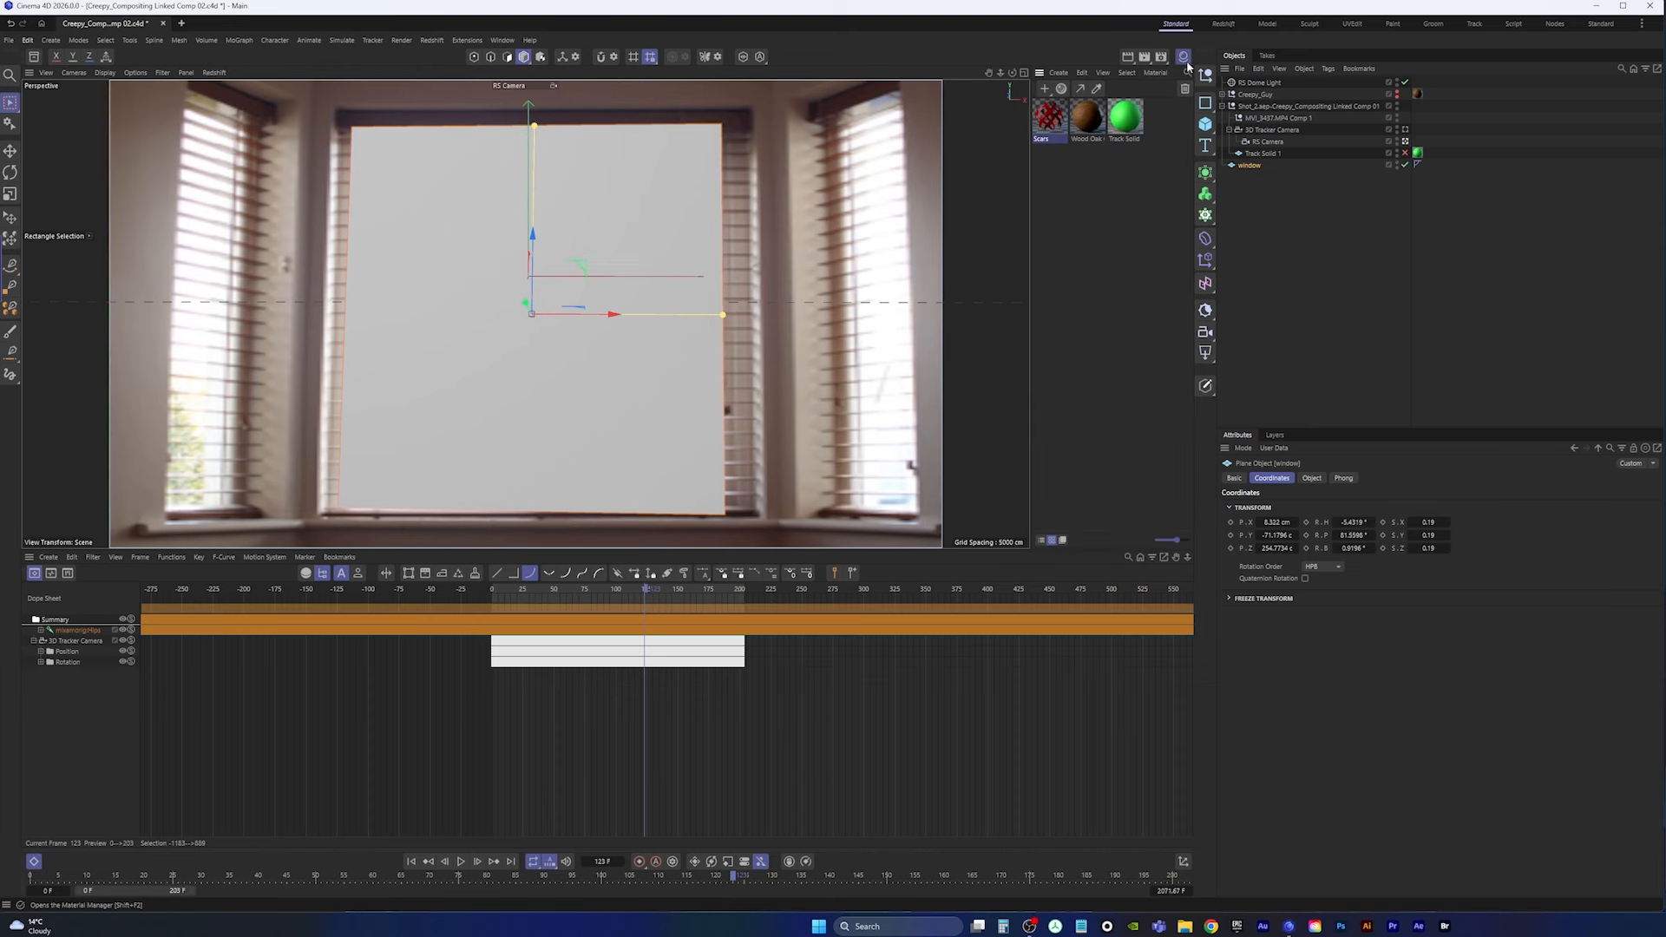
pyautogui.click(9, 40)
pyautogui.click(30, 188)
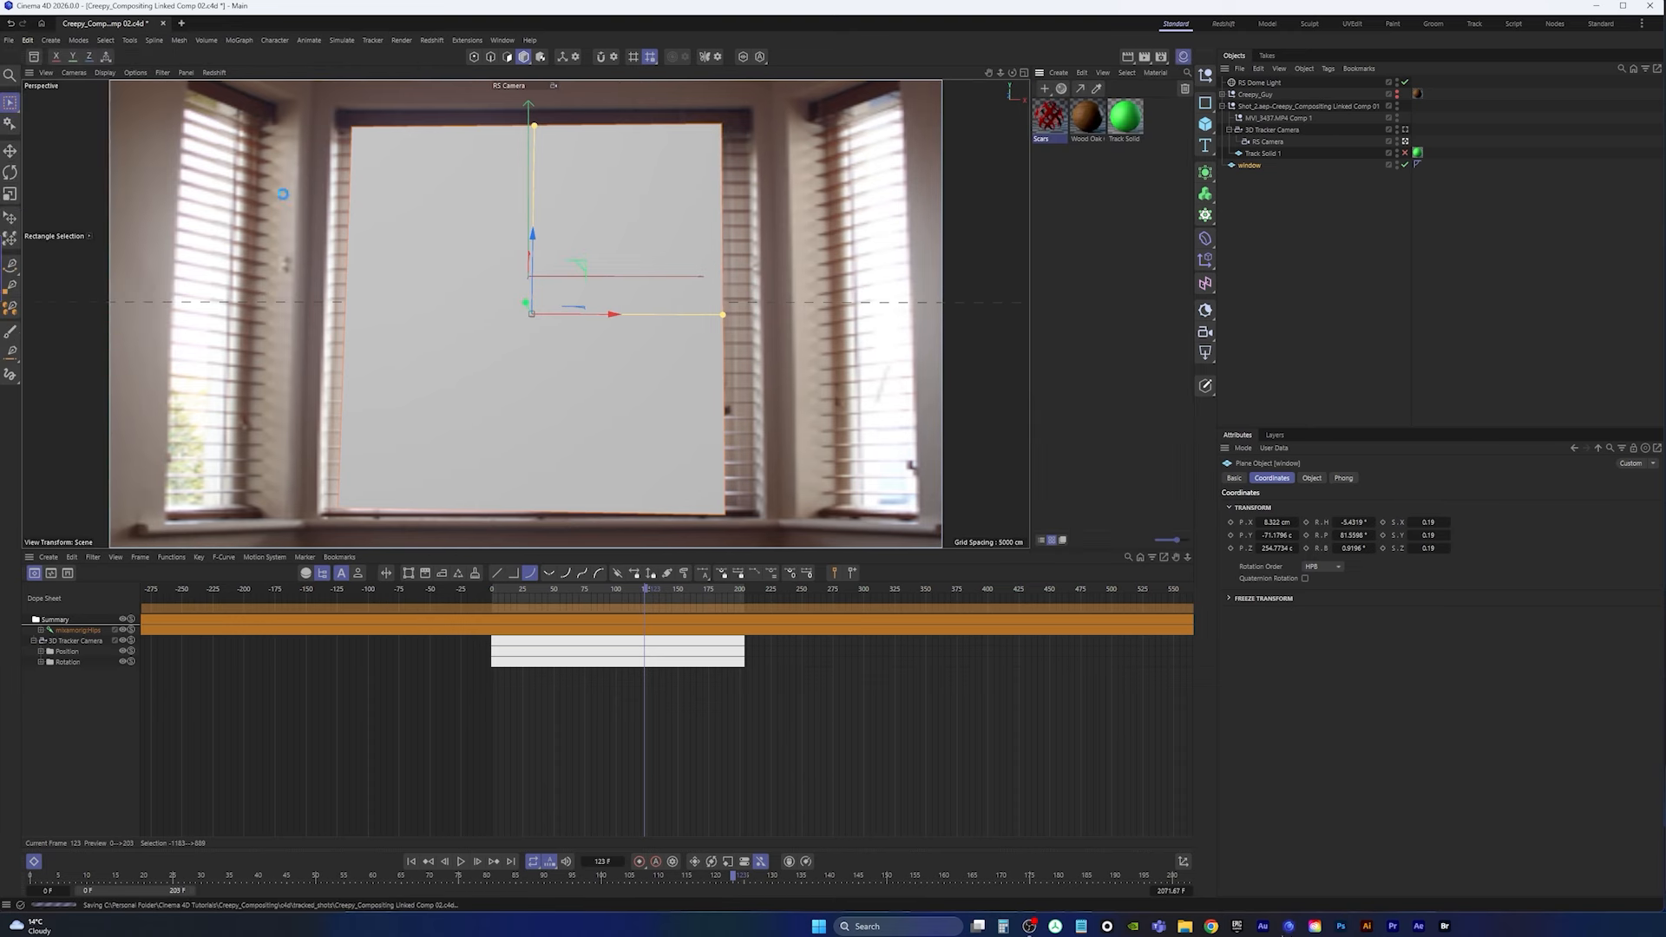
# Step: Create a Redshift Incandescent material, apply it to the window plane and set its radiance to 11.1
pyautogui.click(1045, 89)
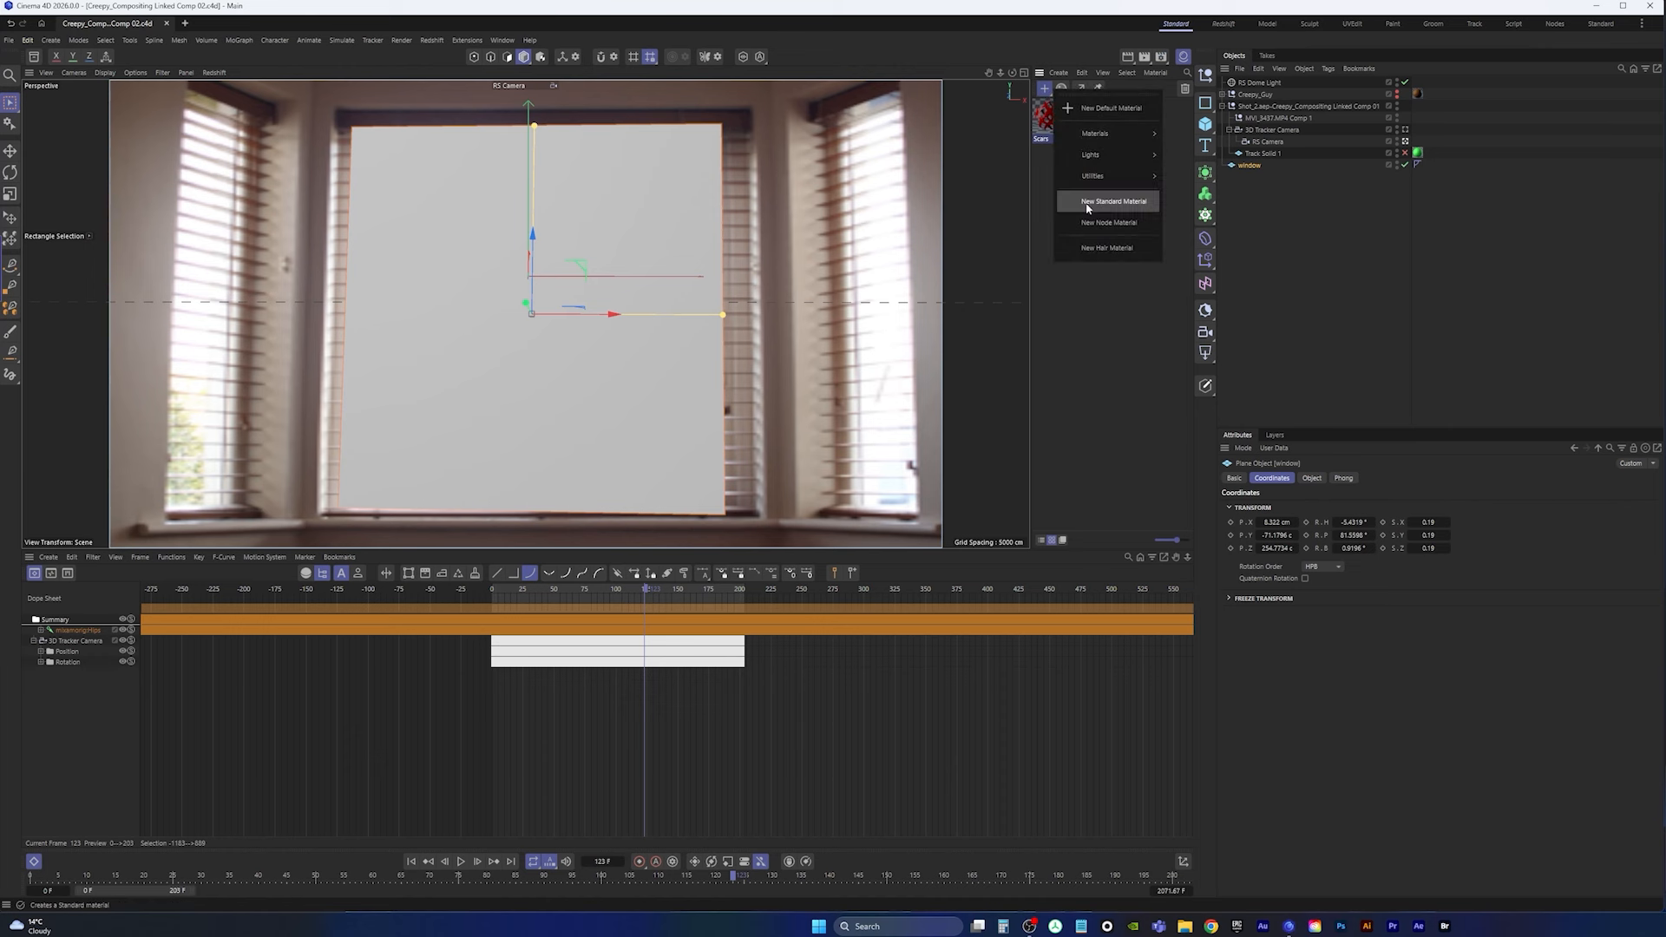
pyautogui.moveTo(1128, 134)
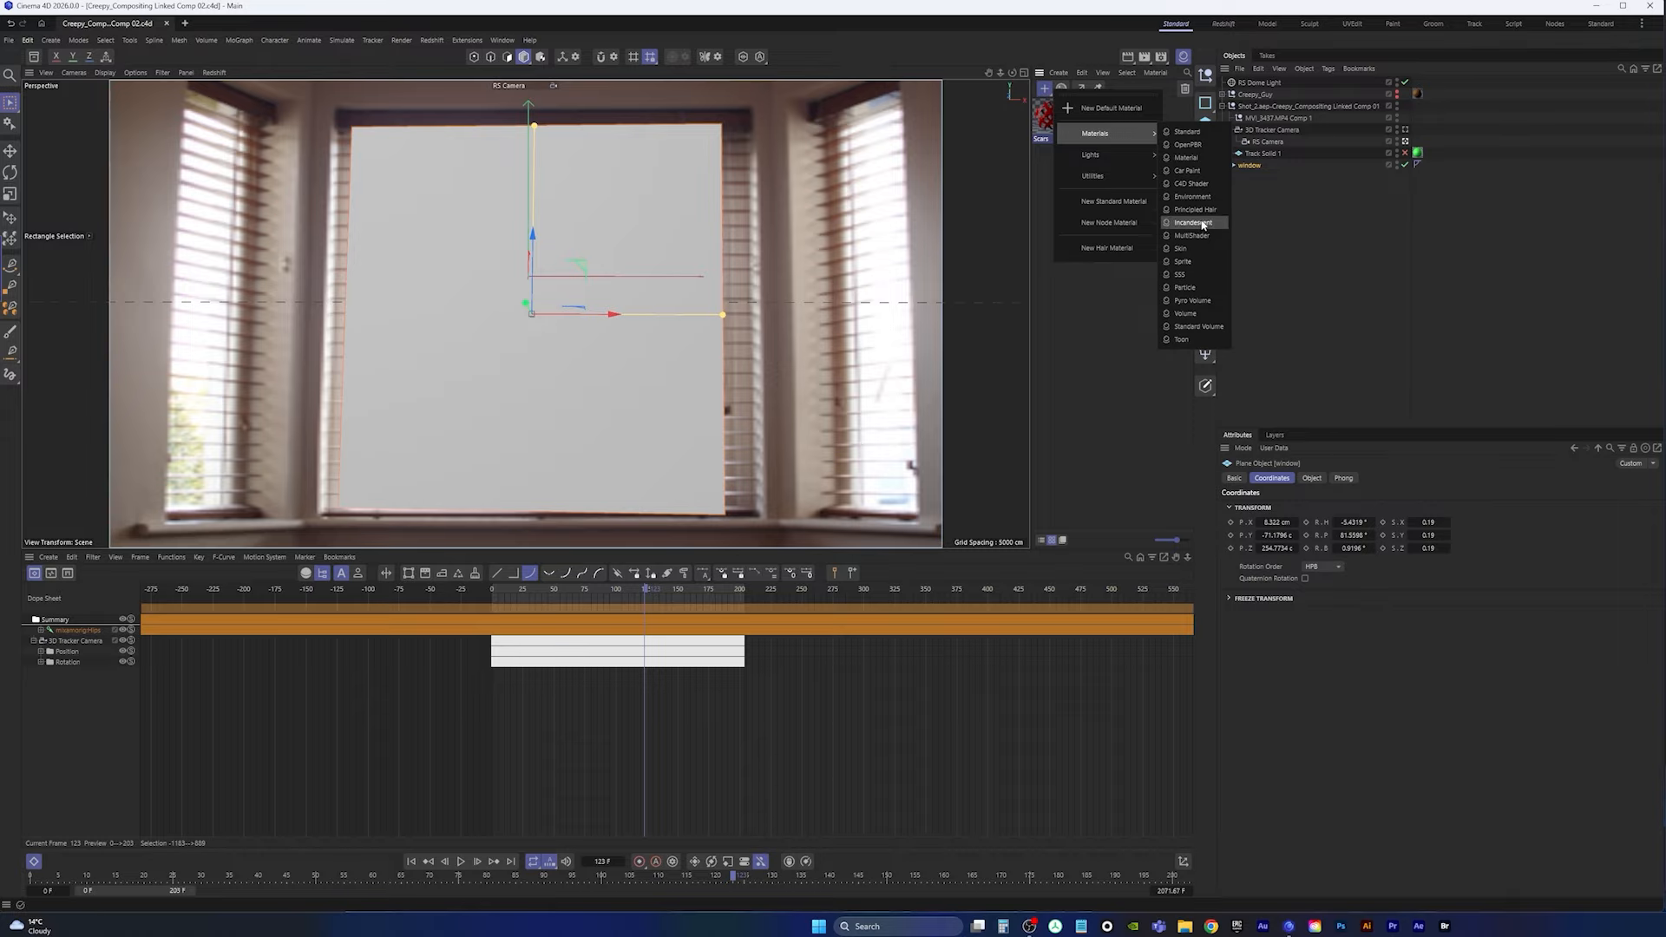
pyautogui.click(1194, 223)
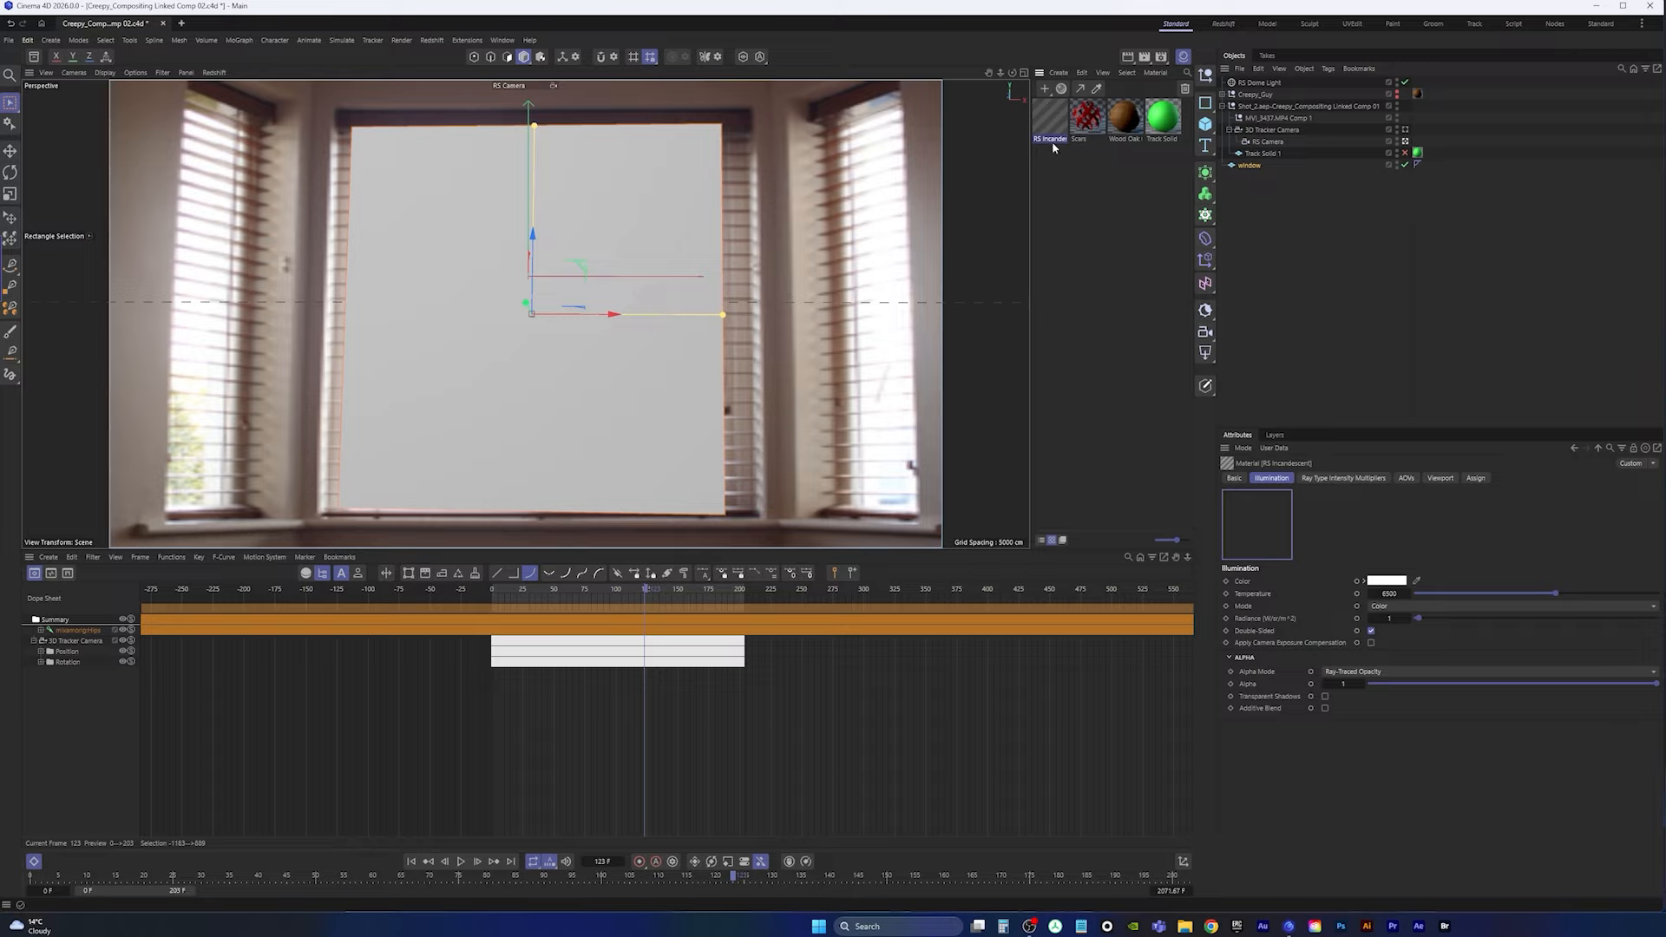
pyautogui.moveTo(1048, 122); pyautogui.dragTo(1263, 175)
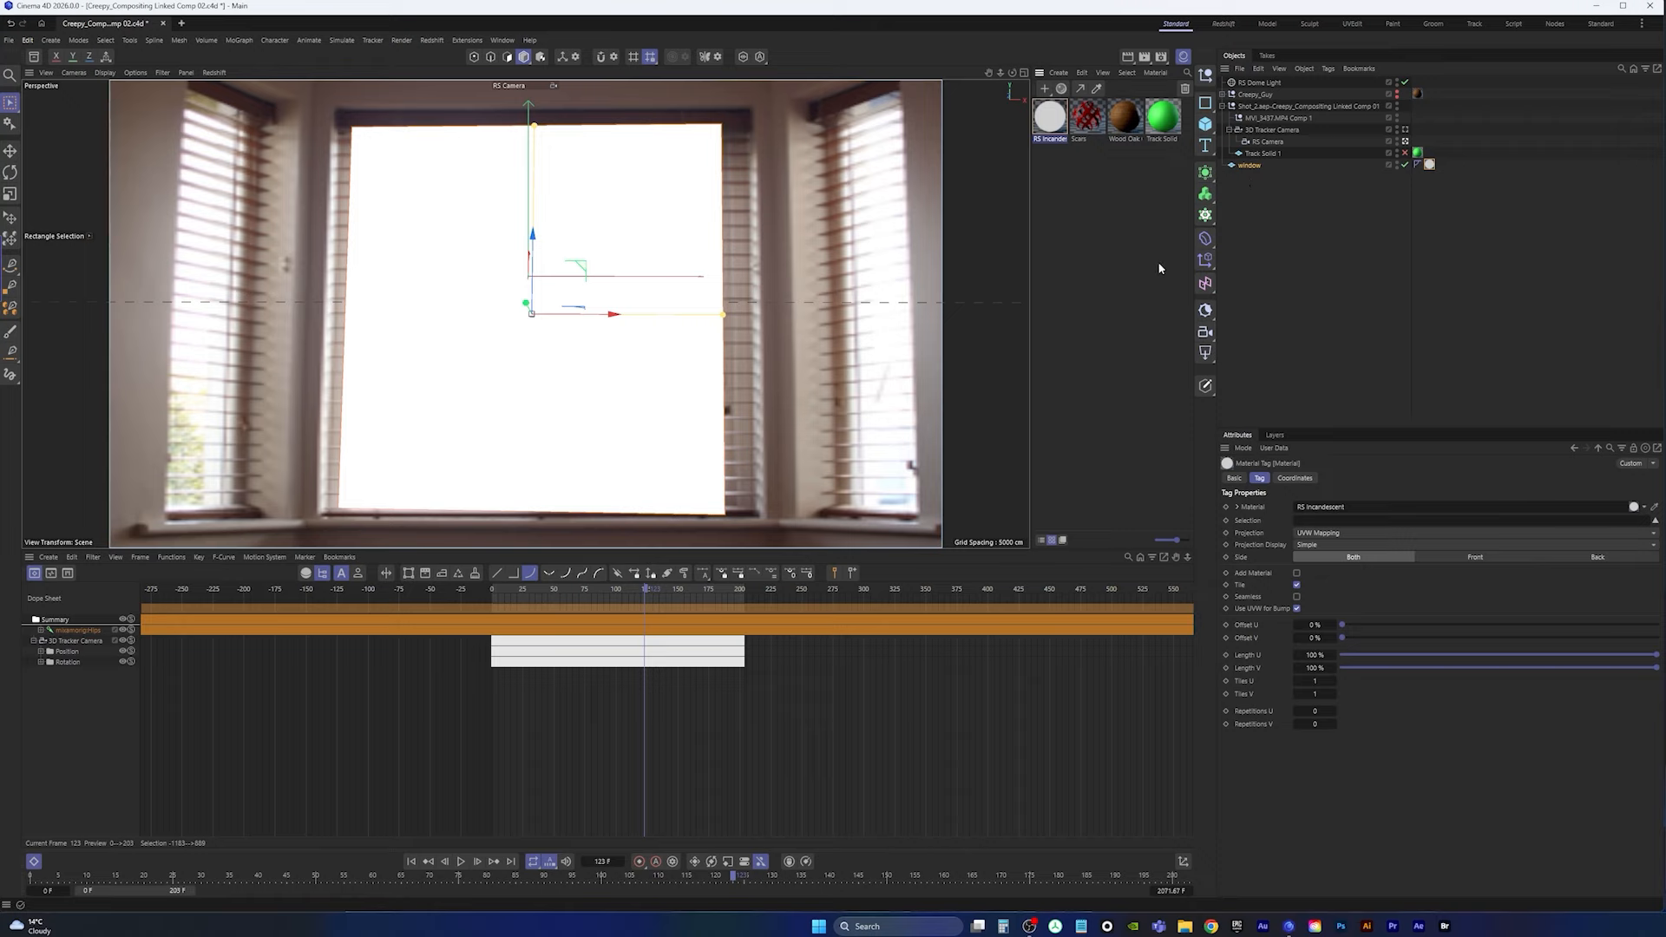
pyautogui.click(1049, 118)
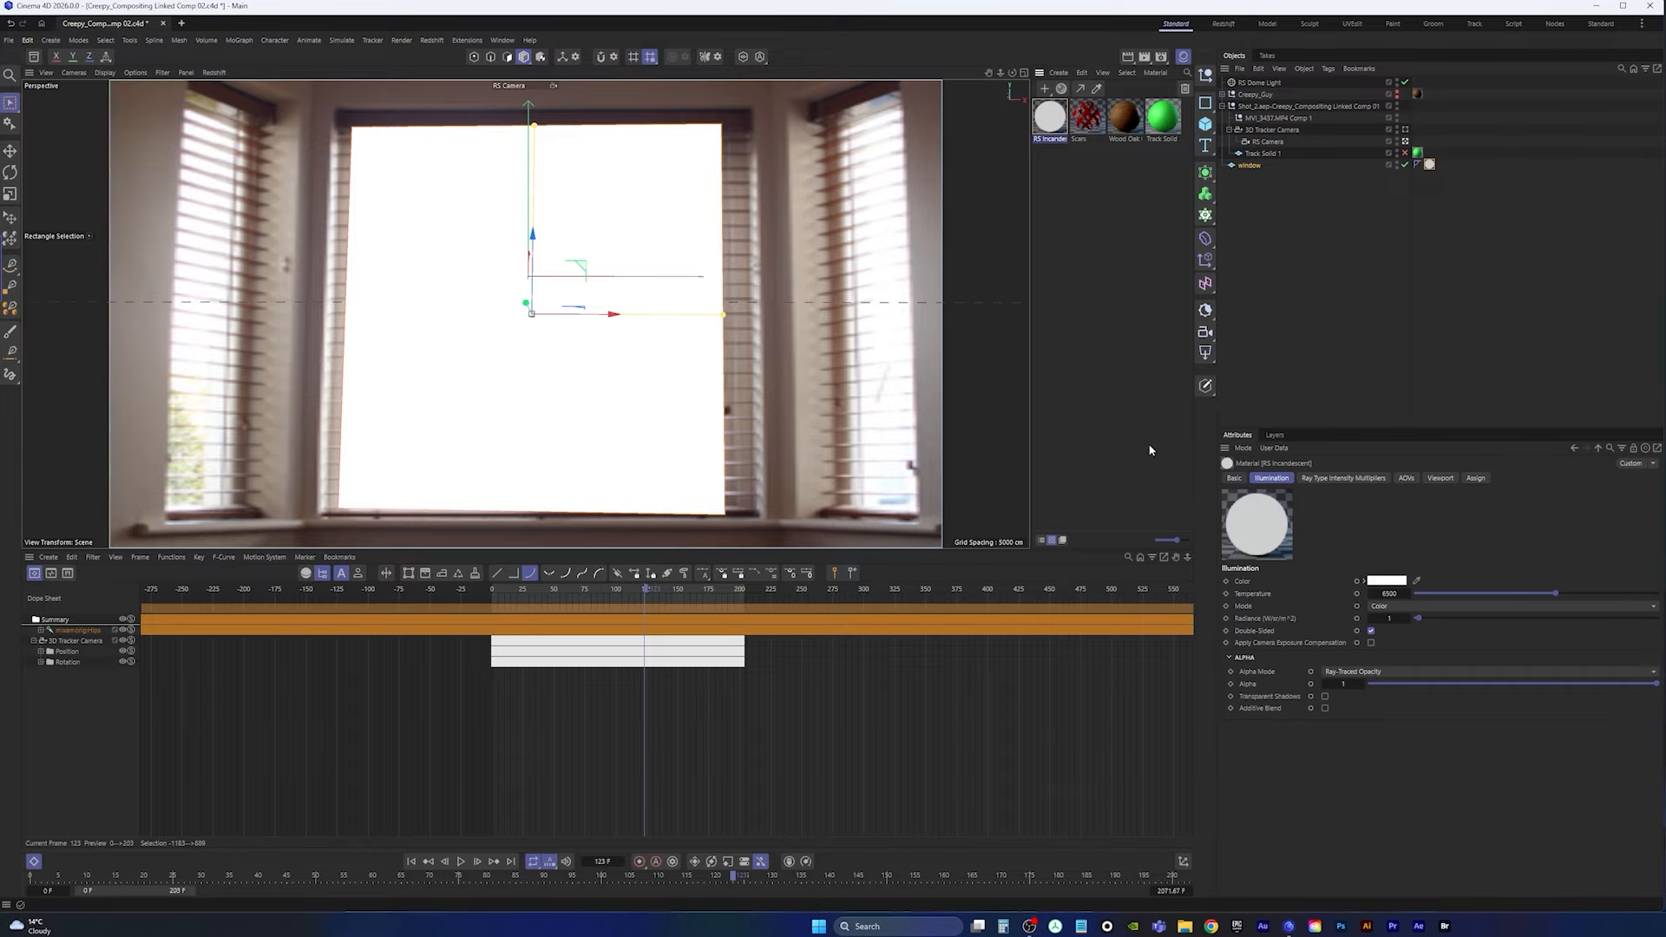
pyautogui.click(1442, 617)
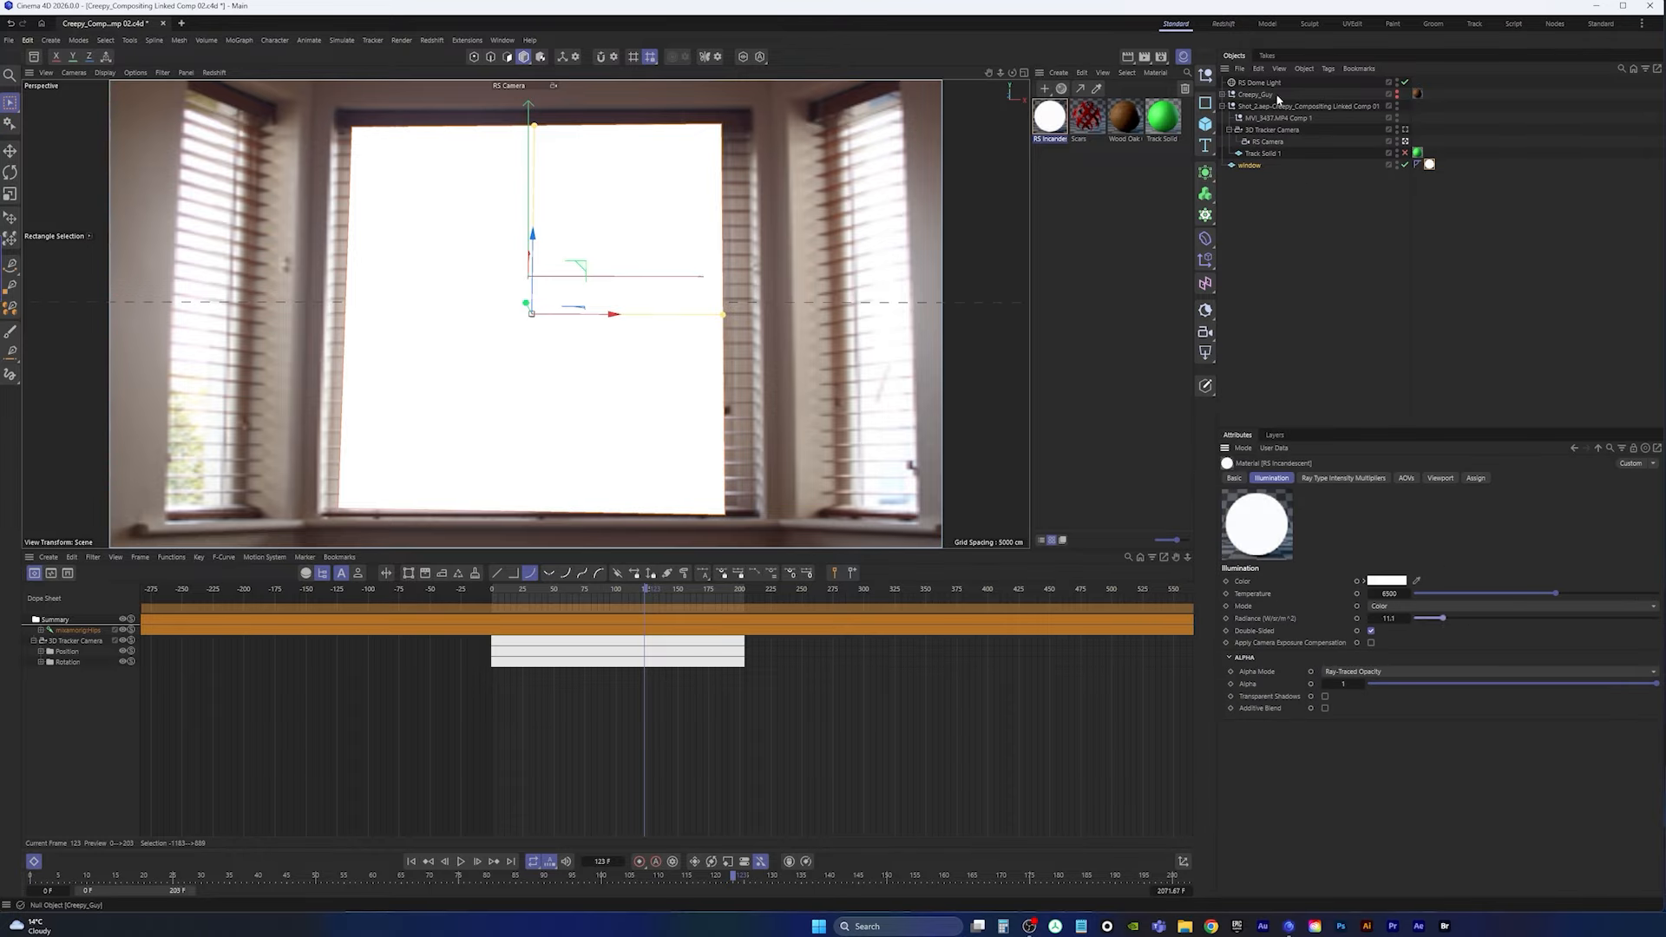
# Step: Make the Creepy_Guy character visible again and save the project
pyautogui.click(1397, 93)
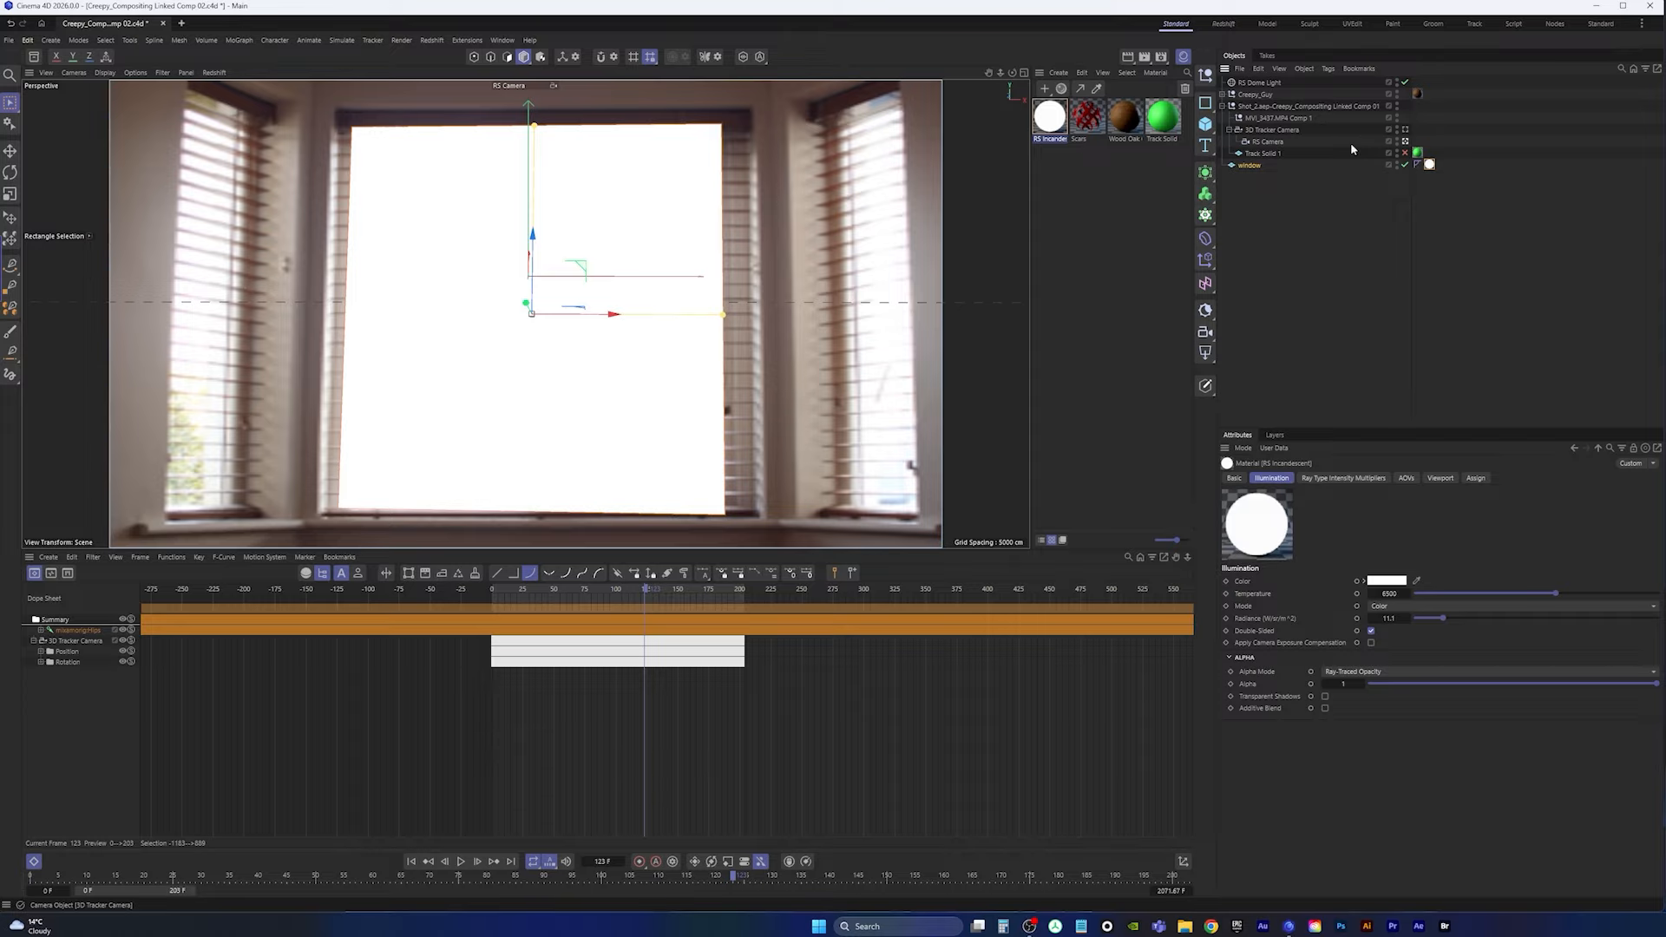
pyautogui.click(1301, 276)
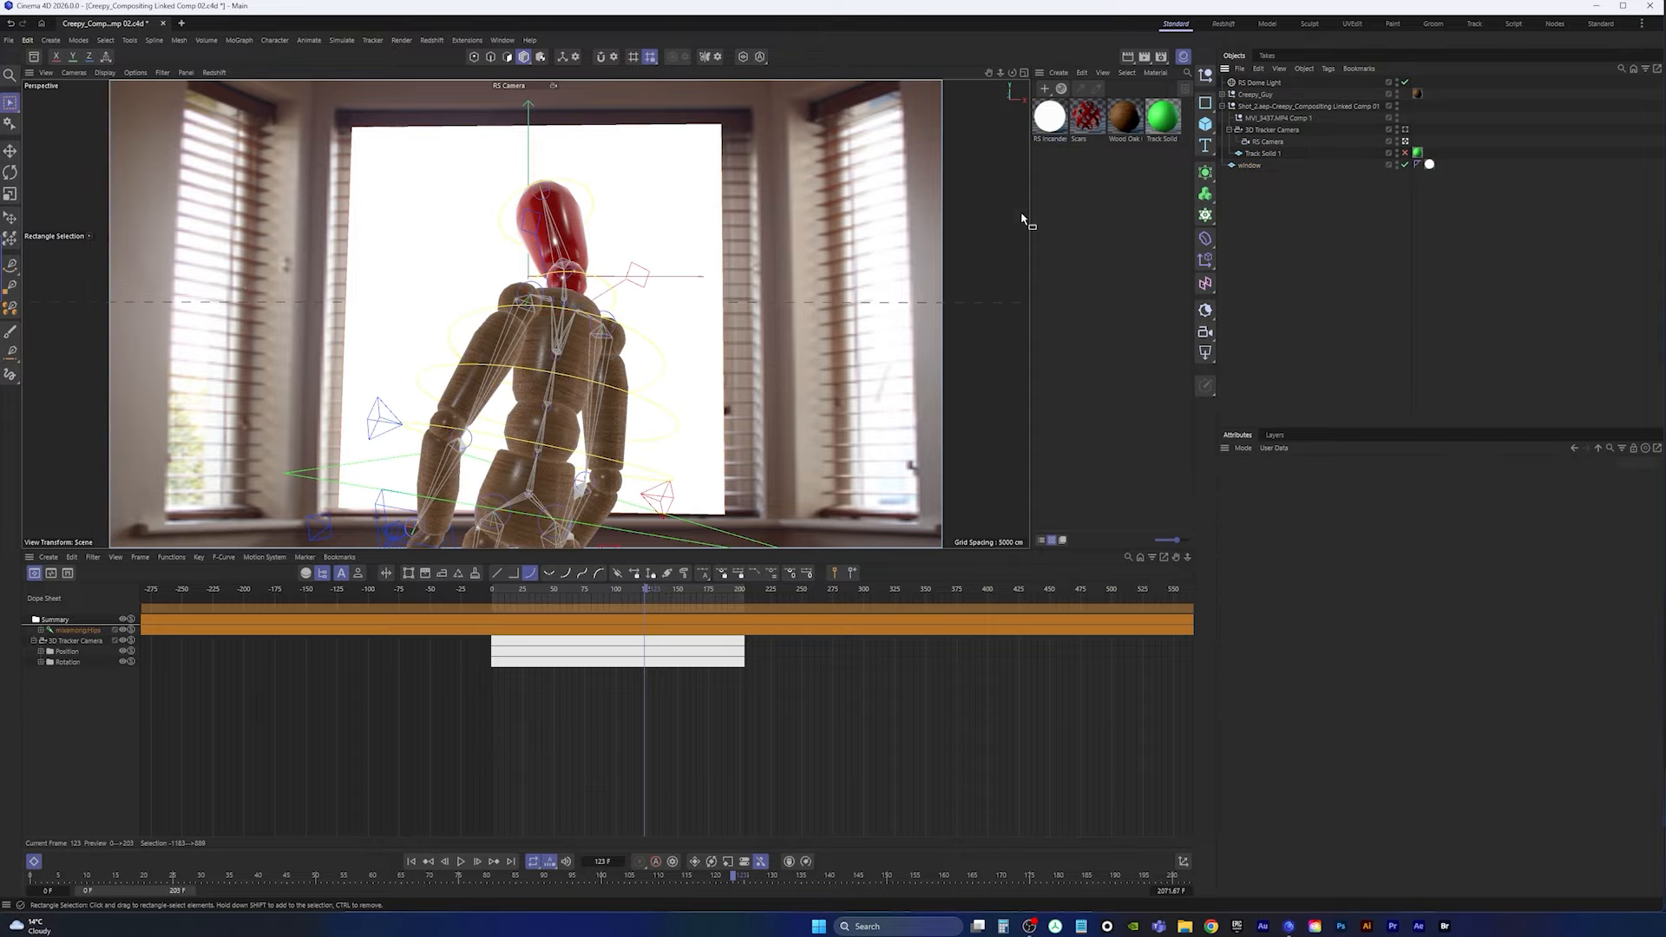
pyautogui.click(7, 40)
pyautogui.click(39, 191)
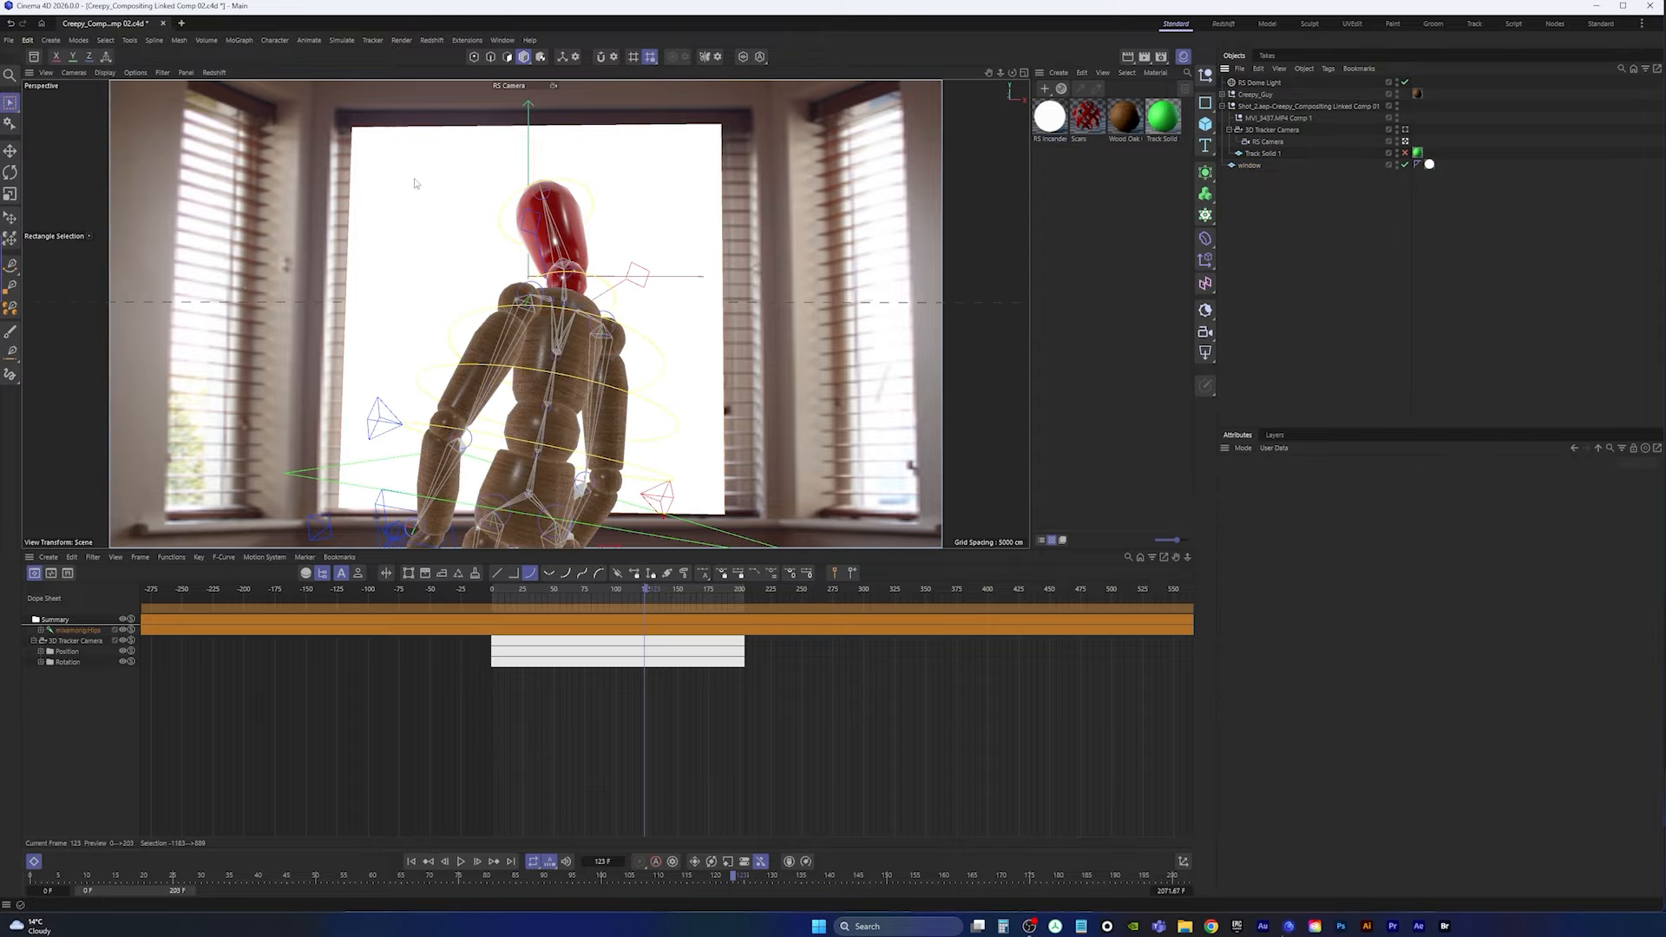
# Step: Switch to the Redshift layout and start the live render
pyautogui.click(1223, 24)
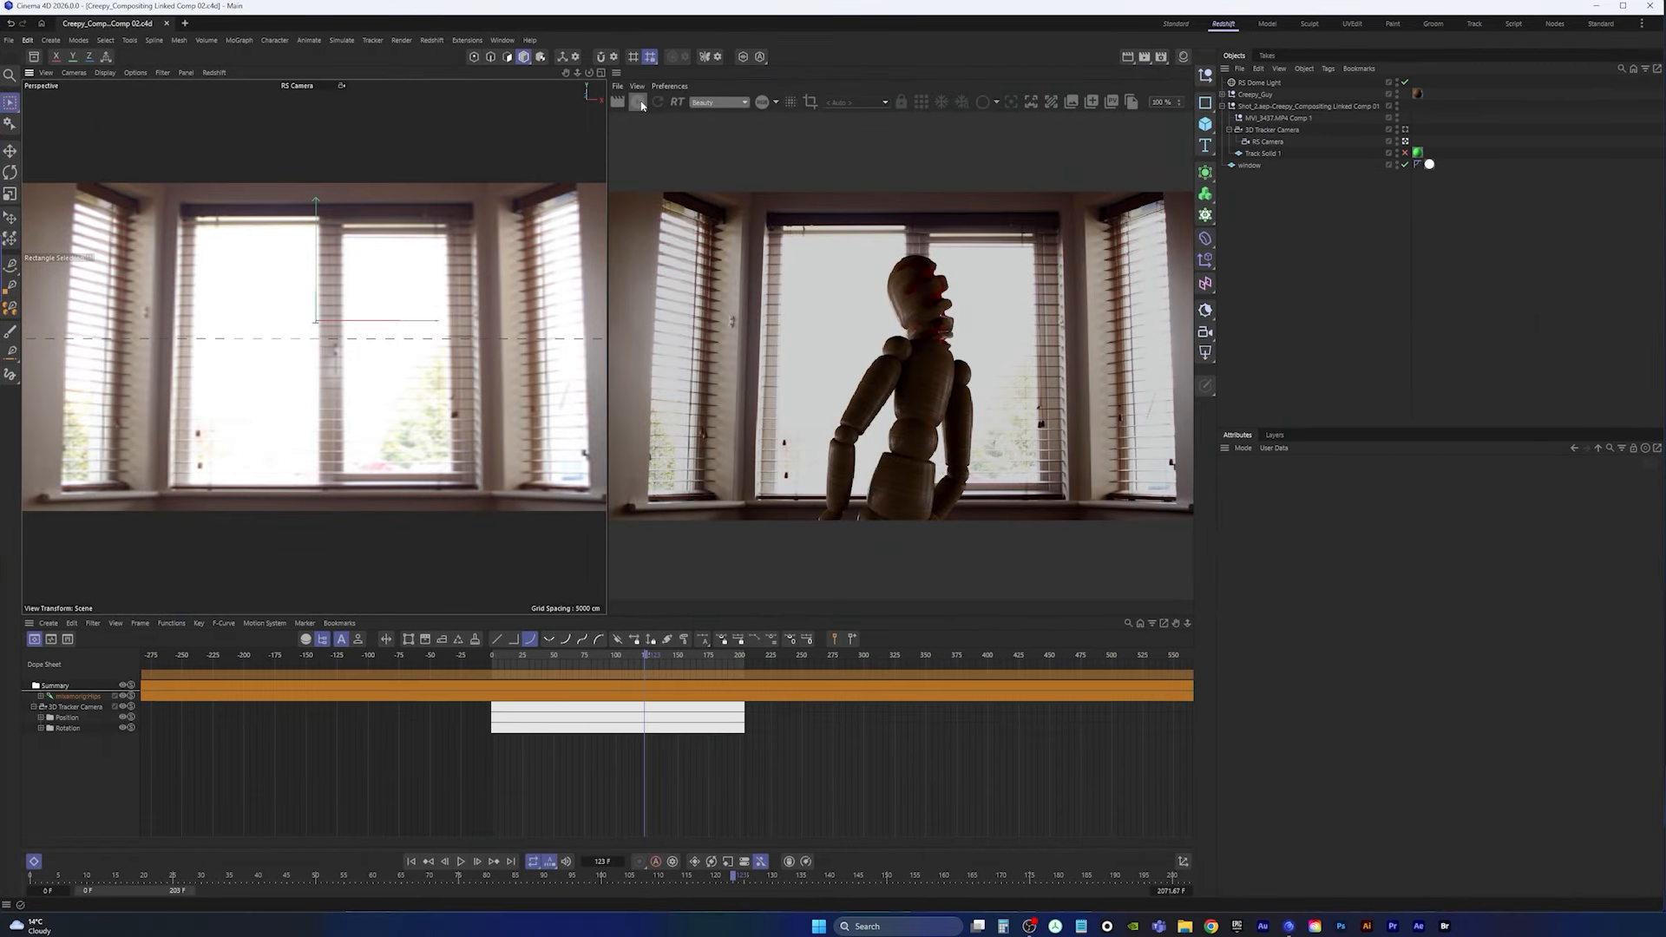
pyautogui.click(639, 102)
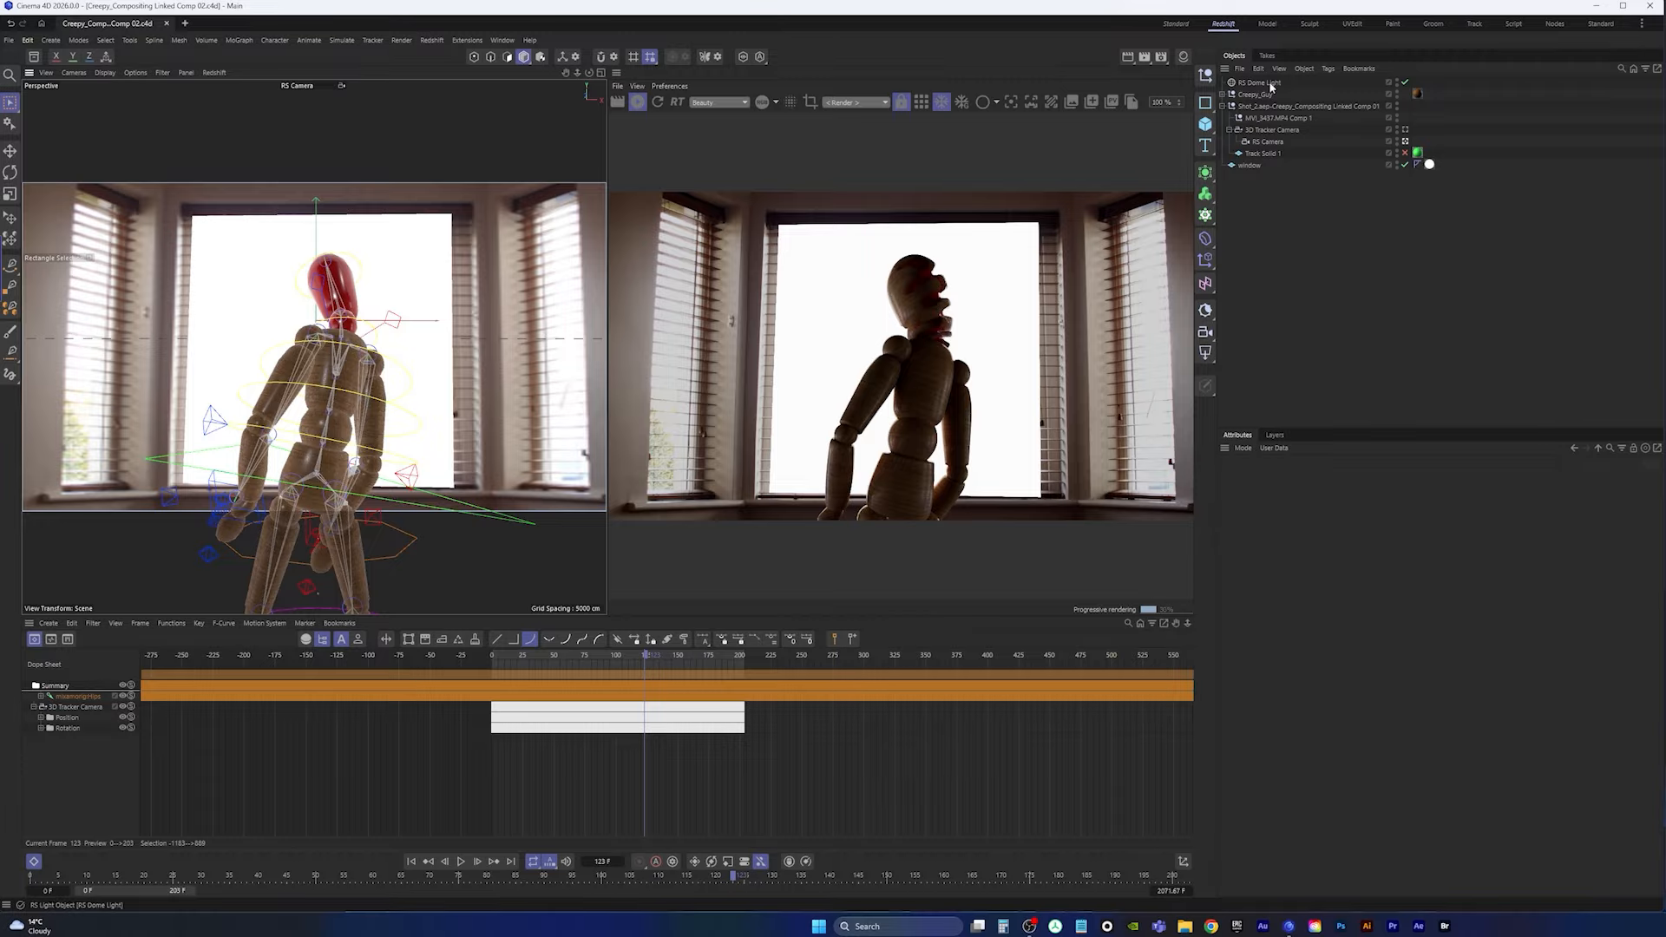
# Step: Compare the live render with the RS Dome Light disabled, then enable the light again
pyautogui.click(1405, 82)
pyautogui.click(1405, 82)
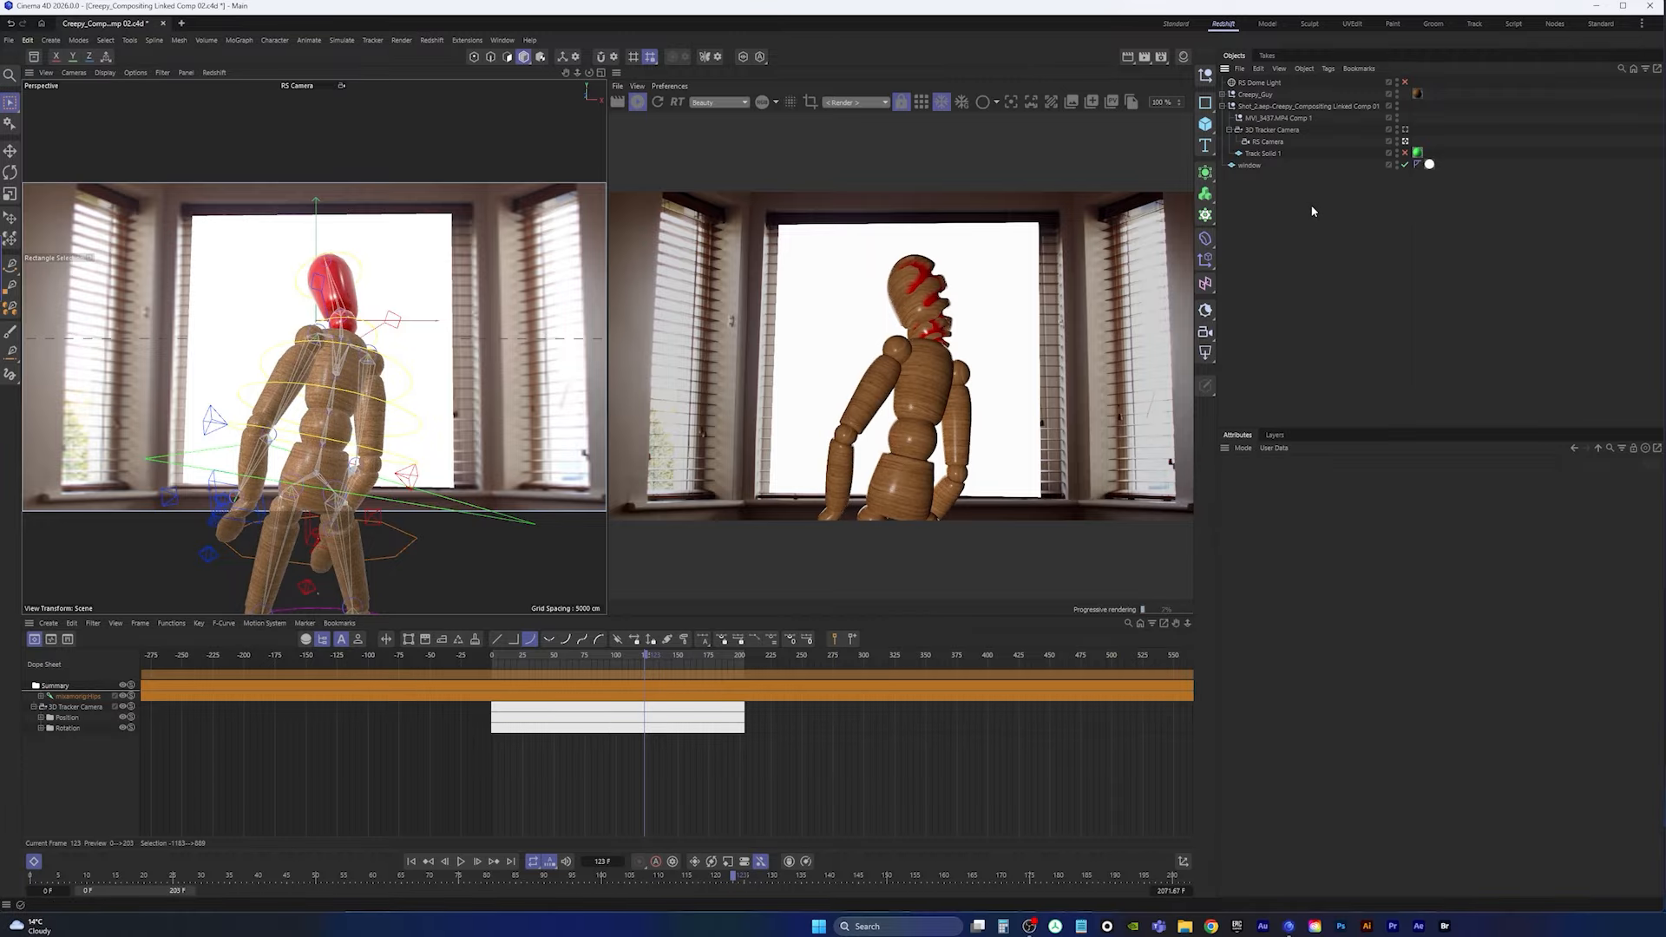
pyautogui.click(1405, 82)
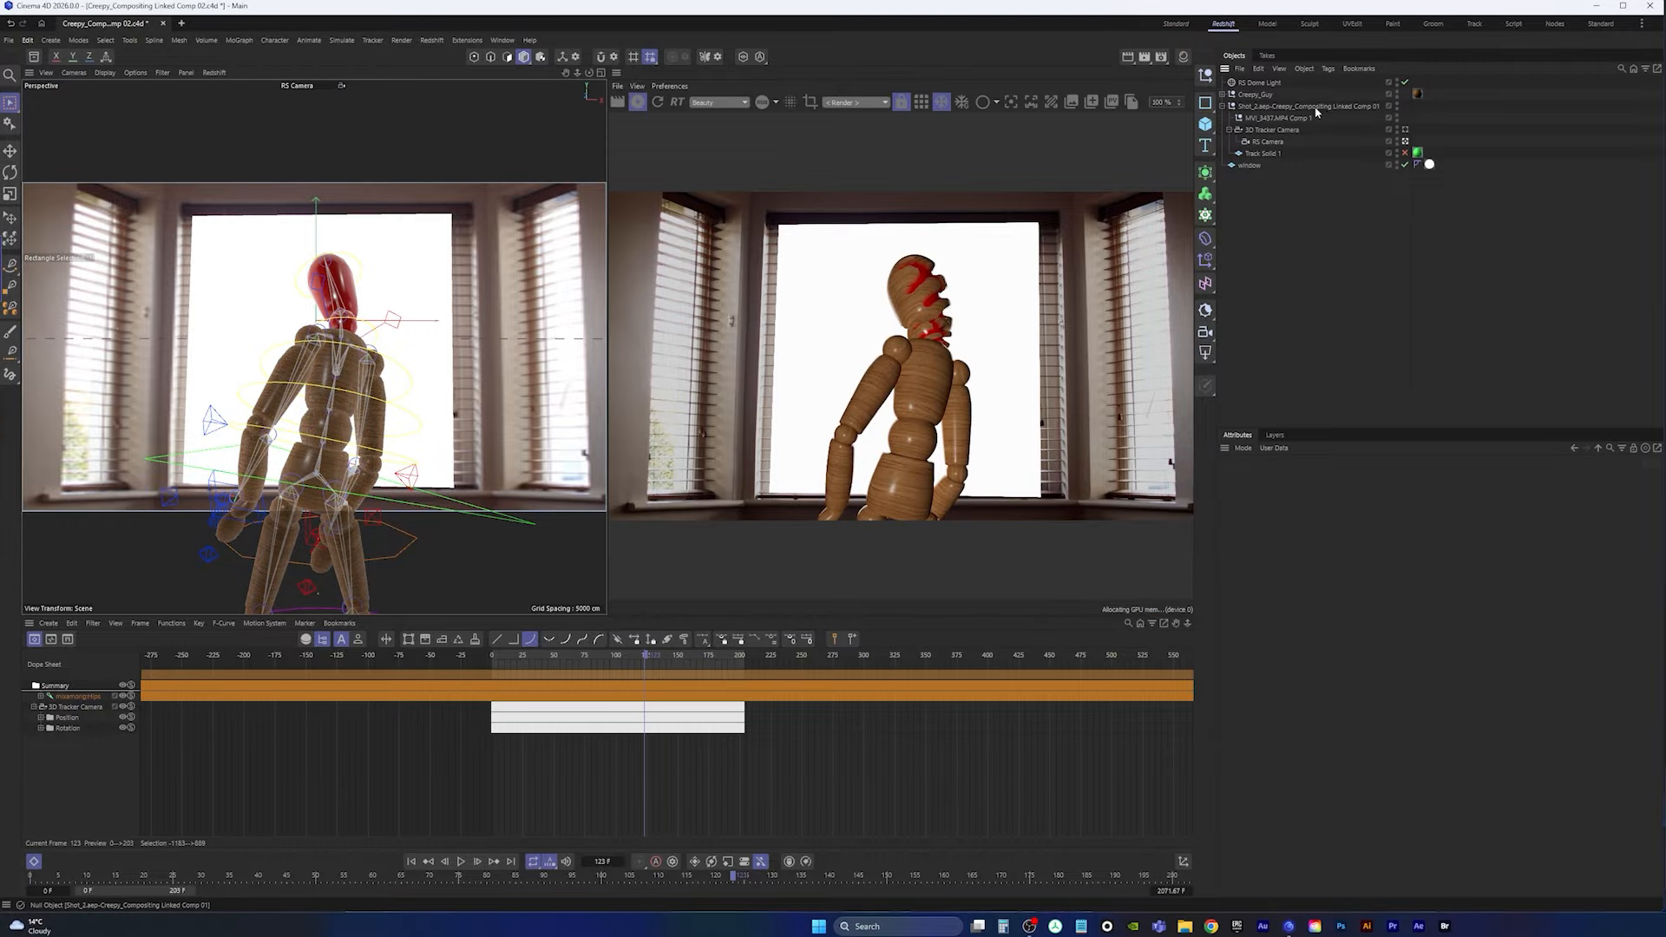
# Step: Raise the radiance of the window plane's RS Incandescent material to 37.4, trying 100 along the way
pyautogui.click(1249, 165)
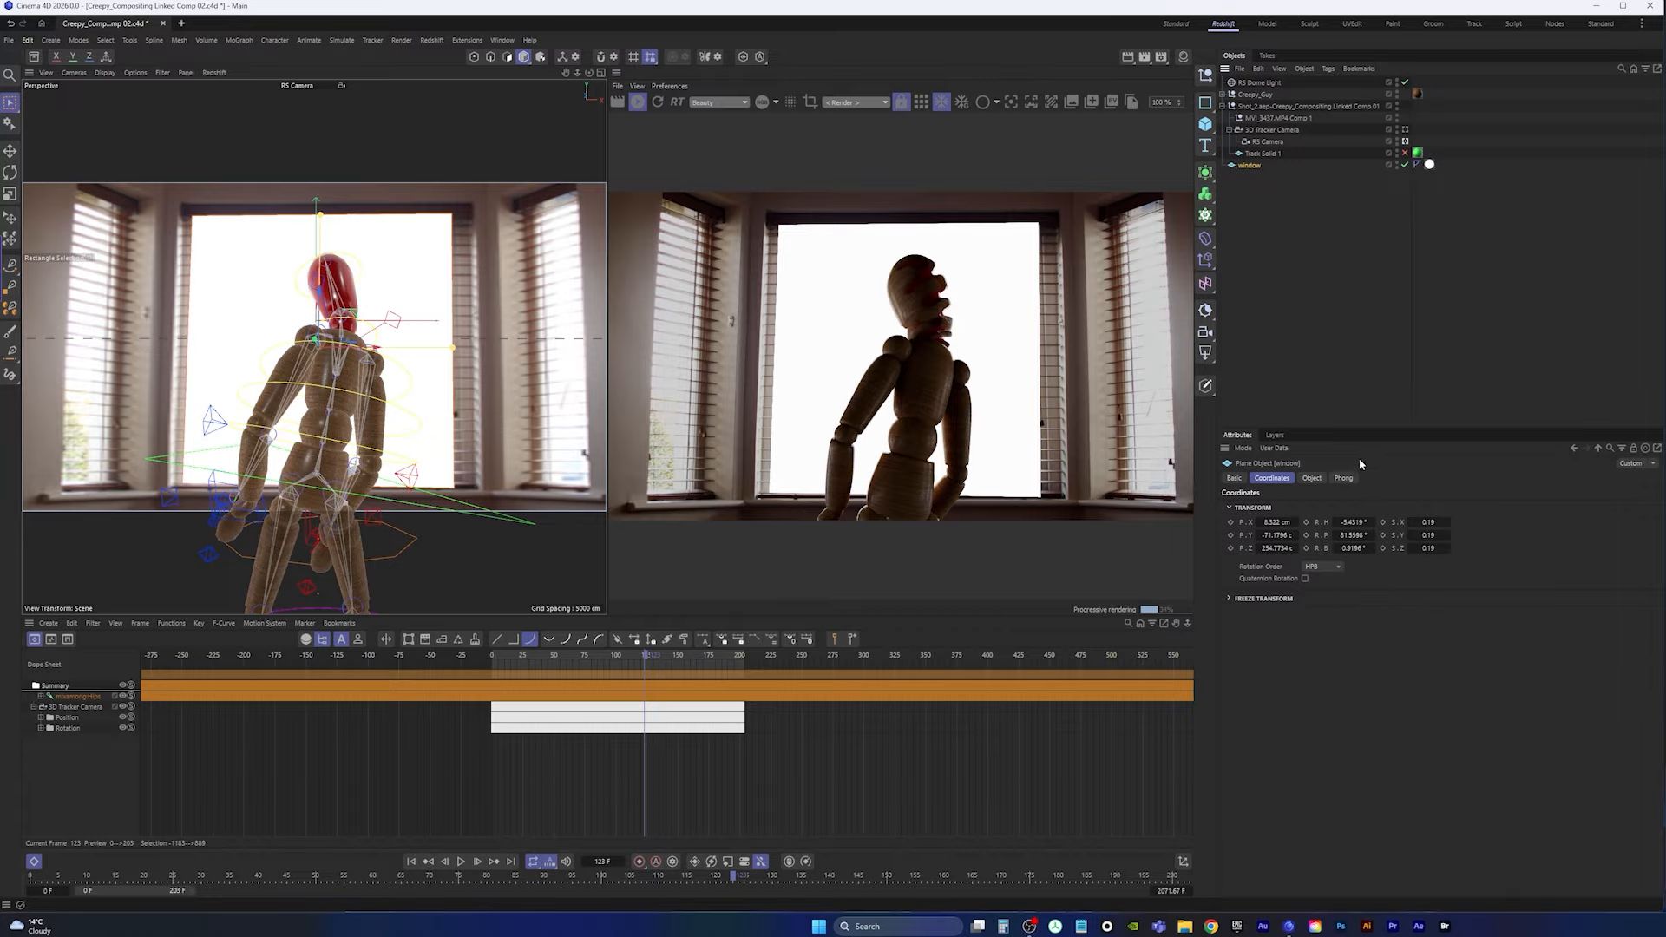
pyautogui.click(1312, 478)
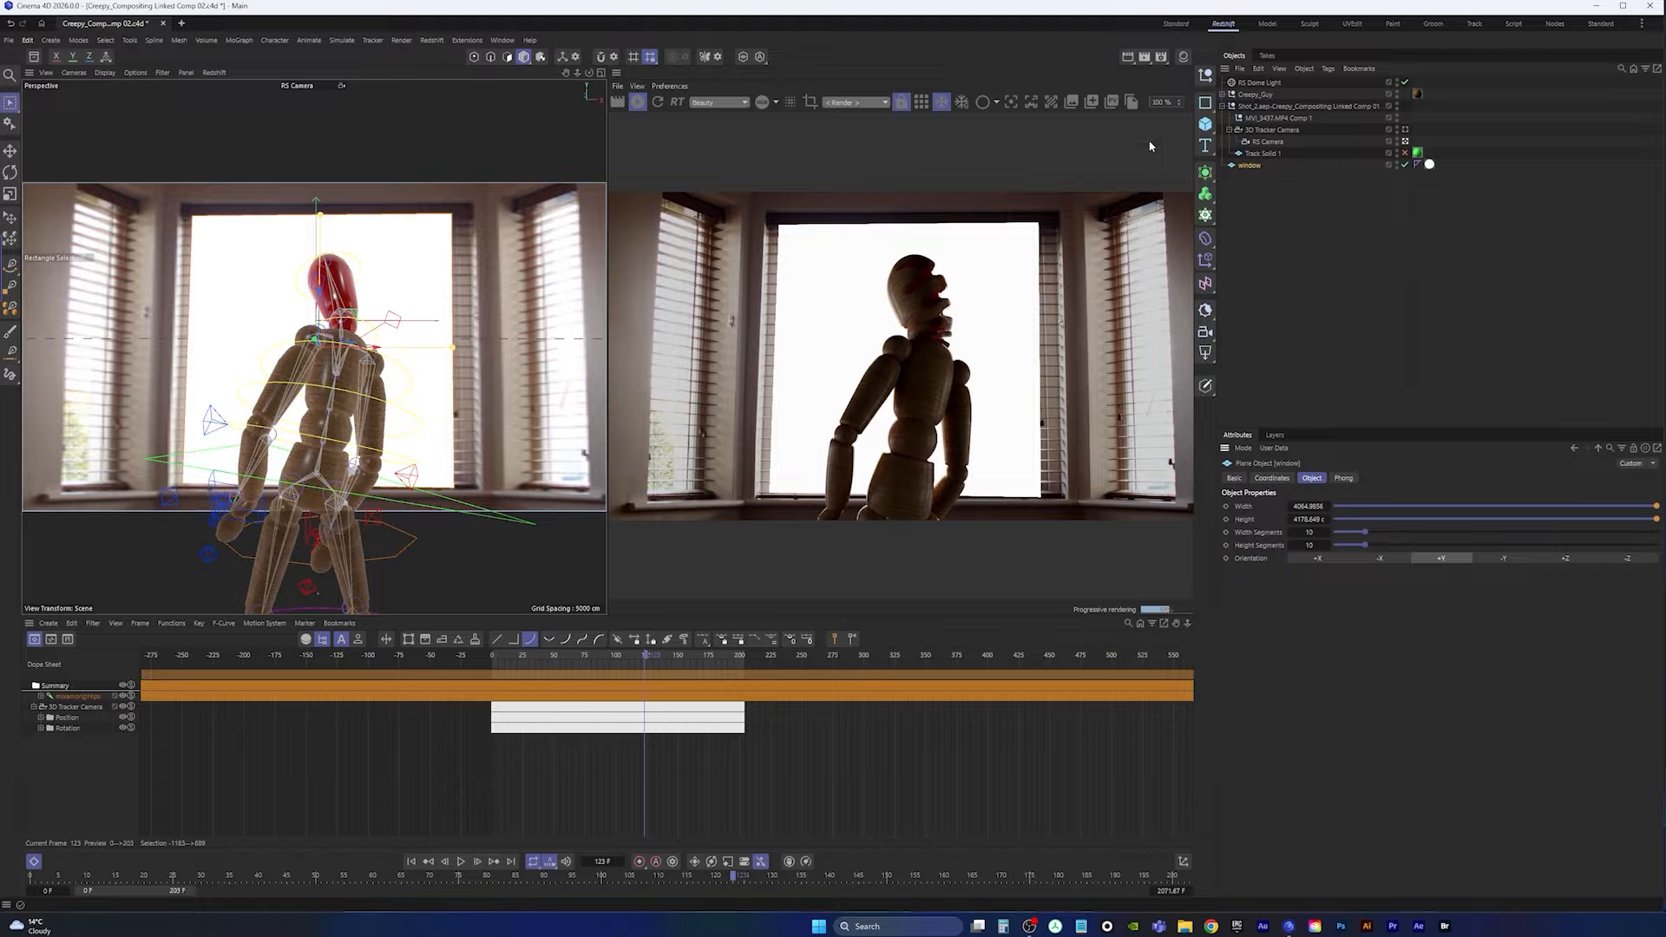
pyautogui.click(1429, 165)
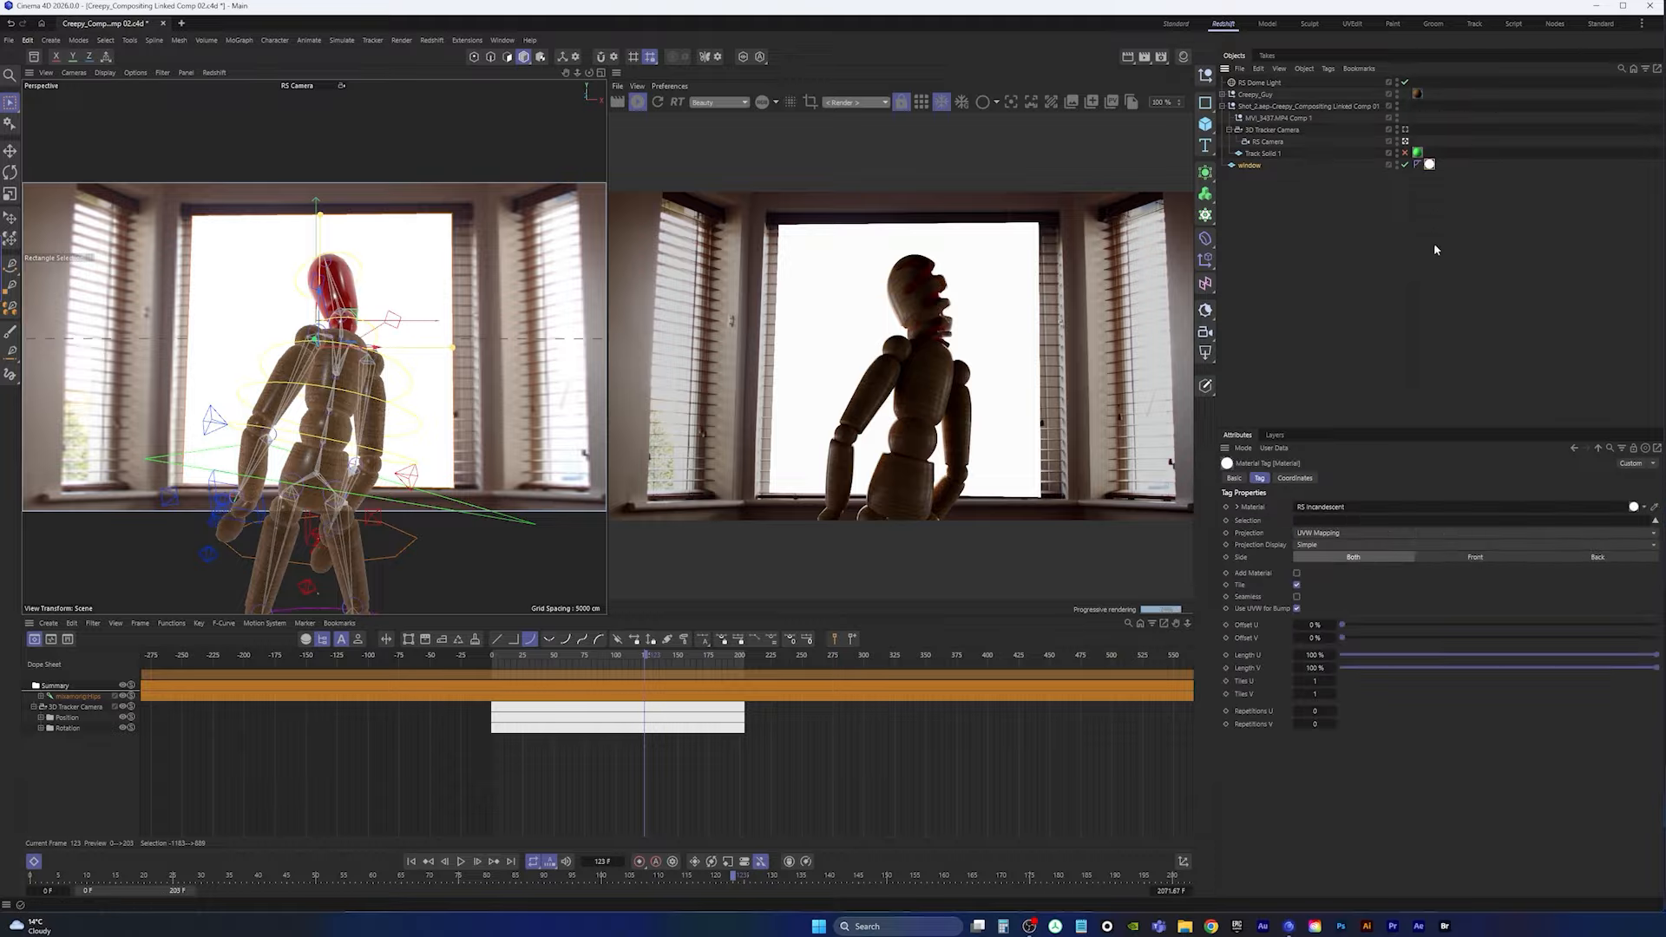
pyautogui.click(1182, 56)
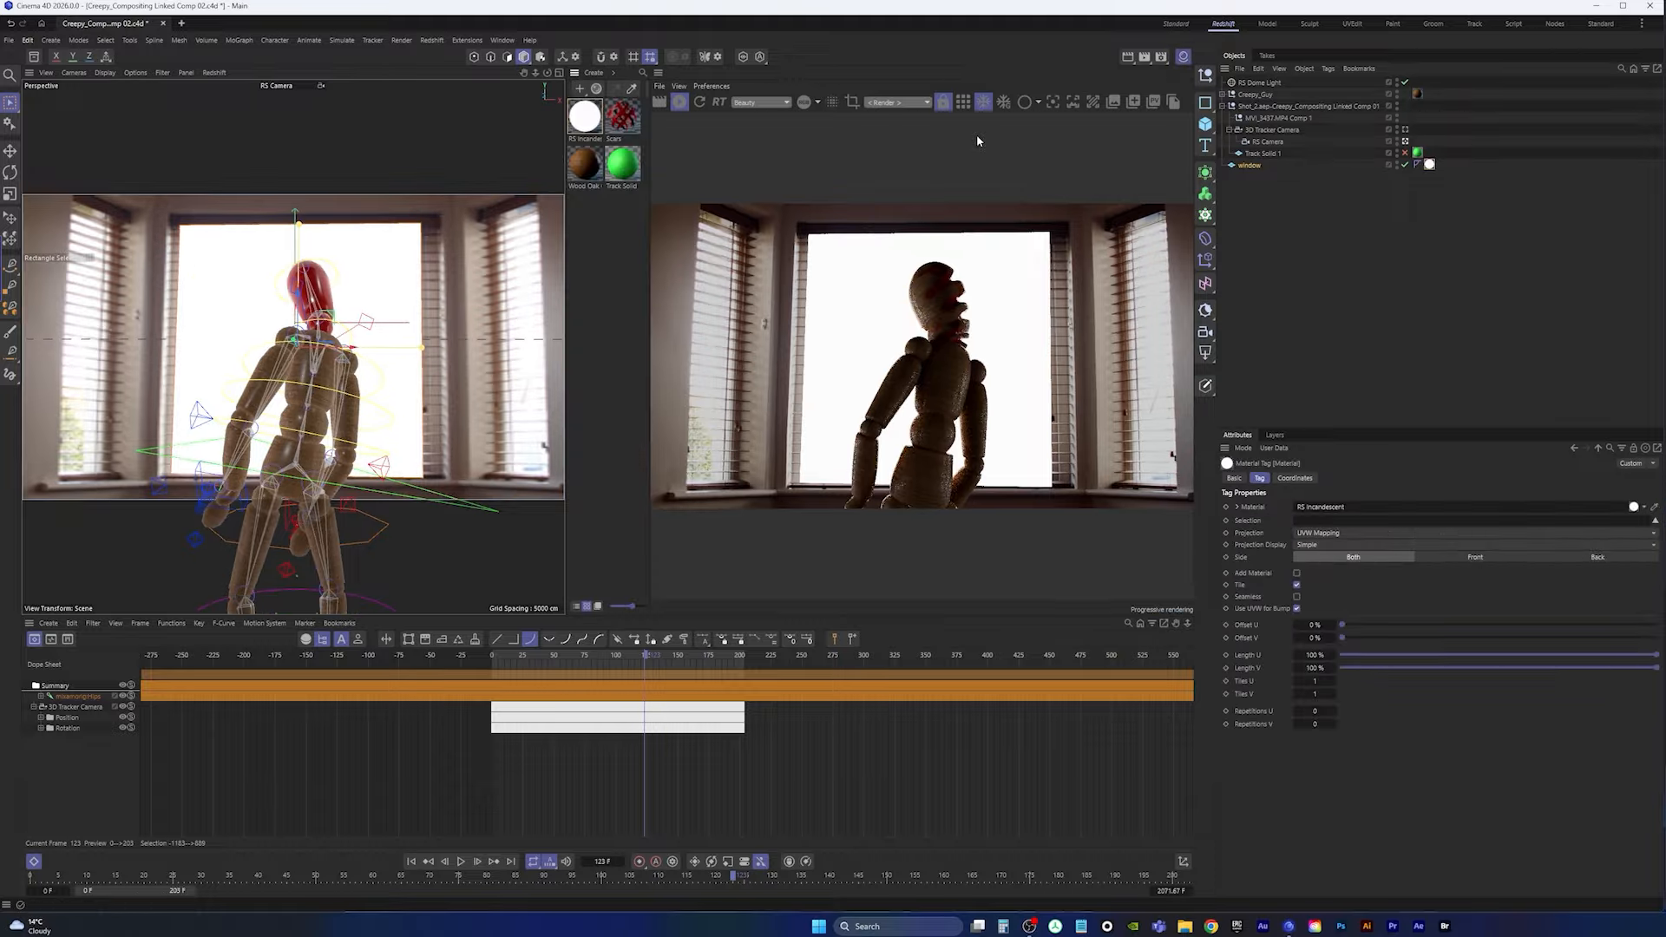
pyautogui.click(584, 116)
pyautogui.click(1557, 618)
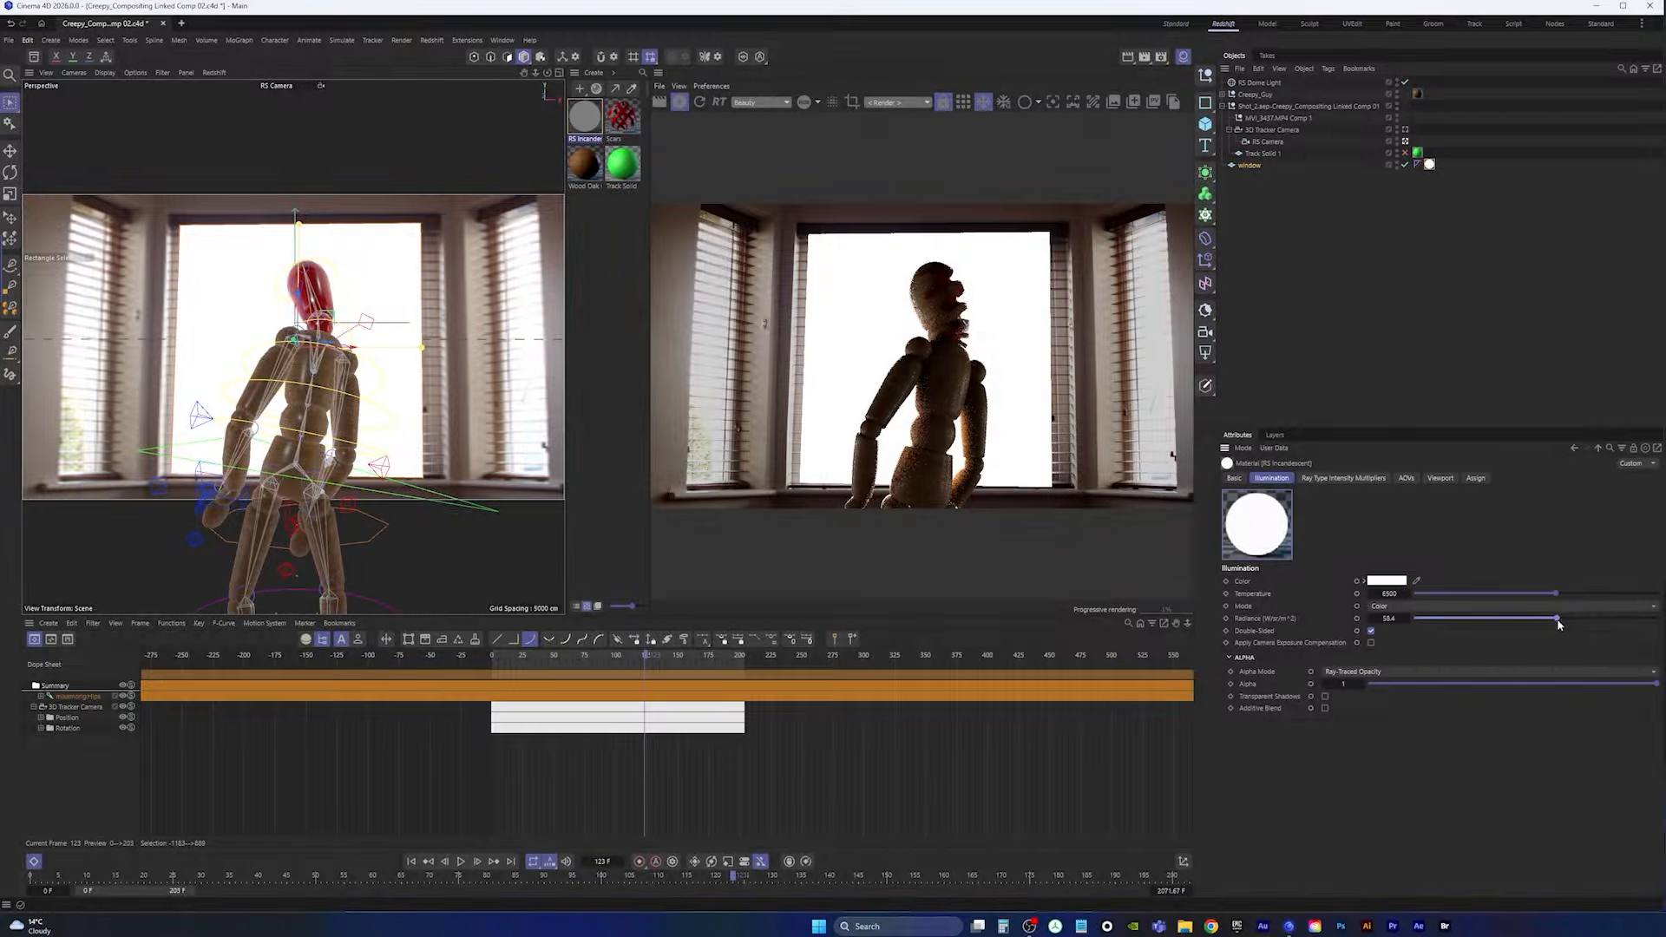
pyautogui.moveTo(1557, 619); pyautogui.dragTo(1655, 619)
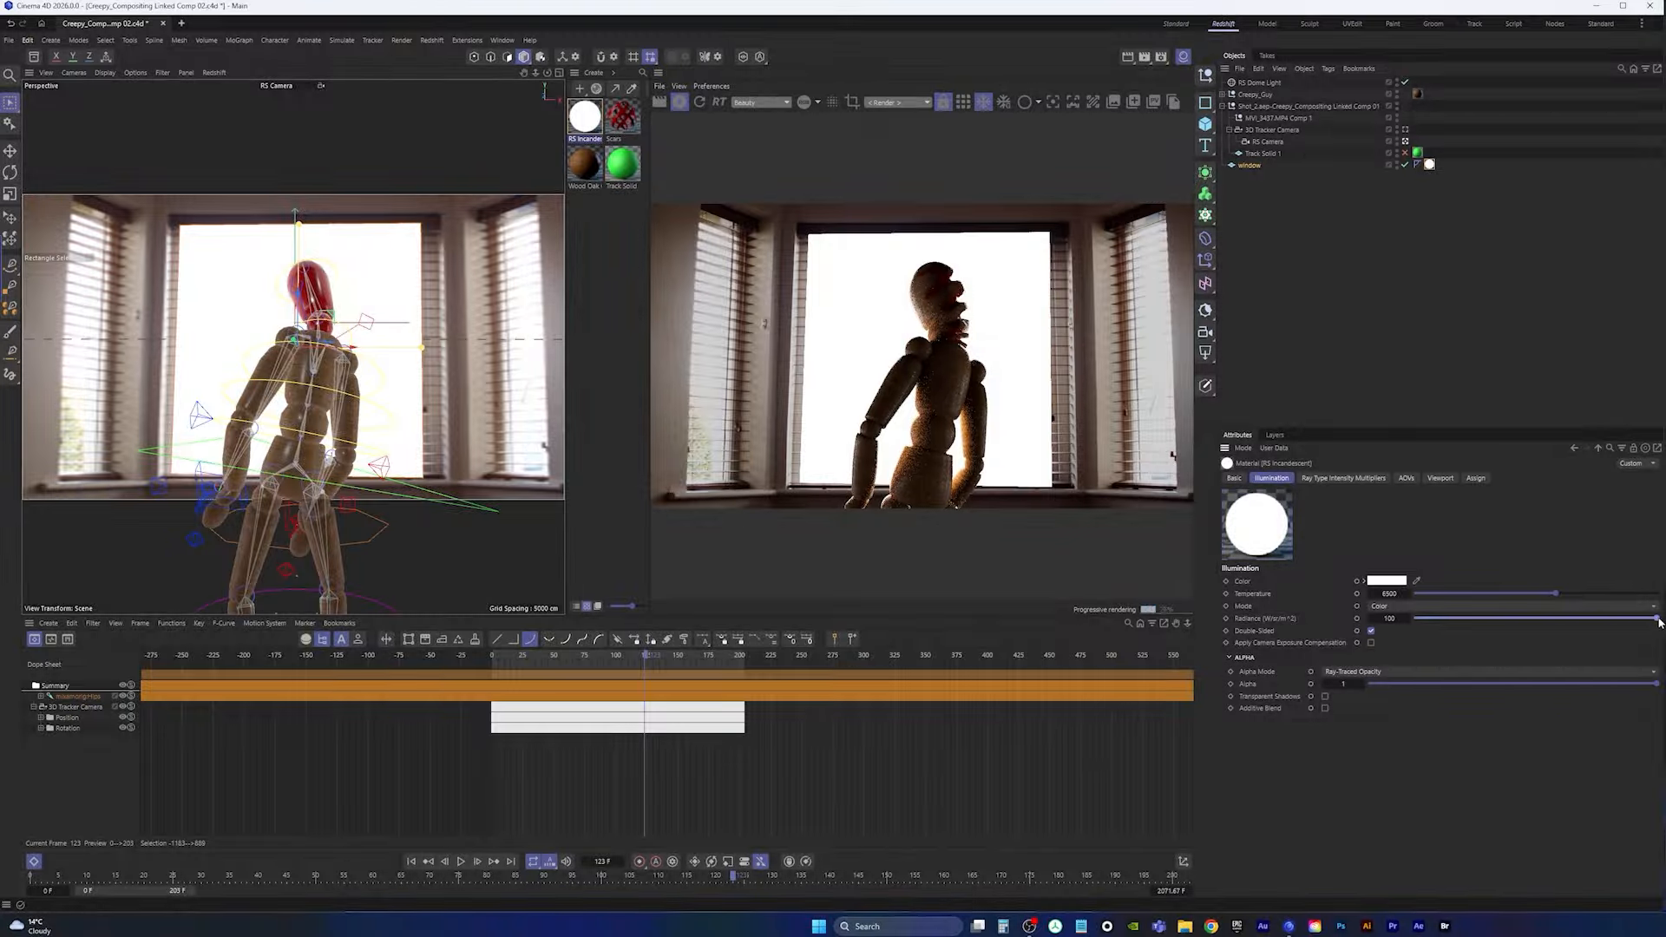
pyautogui.moveTo(1399, 619); pyautogui.dragTo(1505, 623)
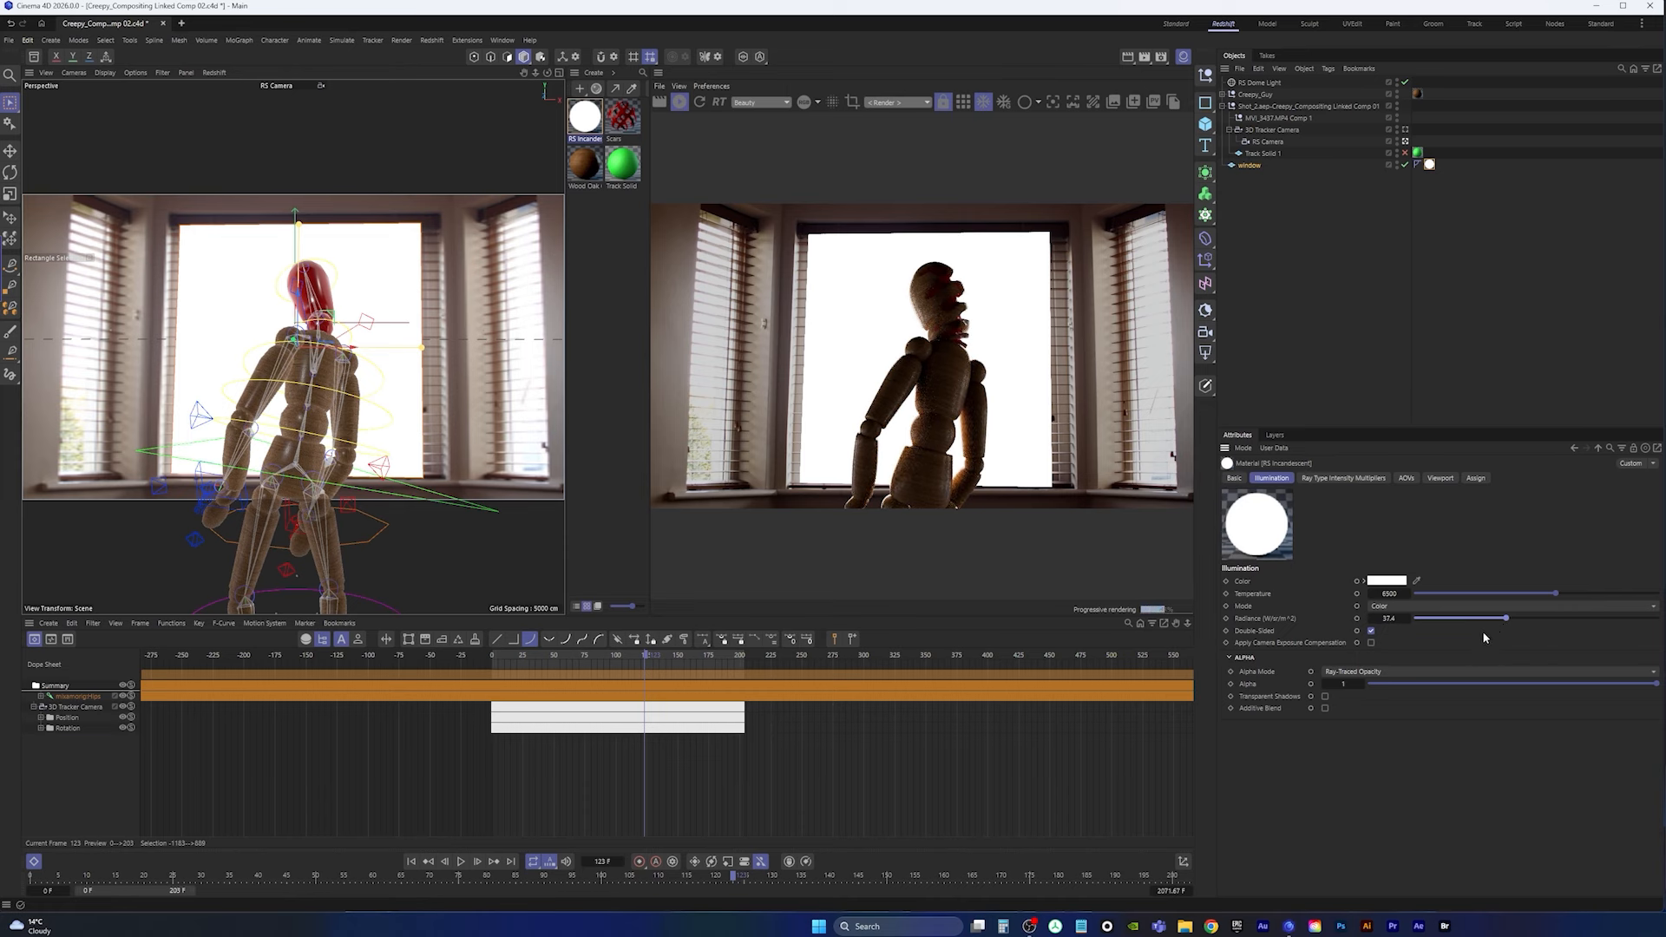
# Step: Add an RS Object render tag to the window plane and override its visibility with Primary Ray Visible off
pyautogui.click(1405, 165)
pyautogui.click(1406, 164)
pyautogui.rightClick(1249, 170)
pyautogui.moveTo(1337, 318)
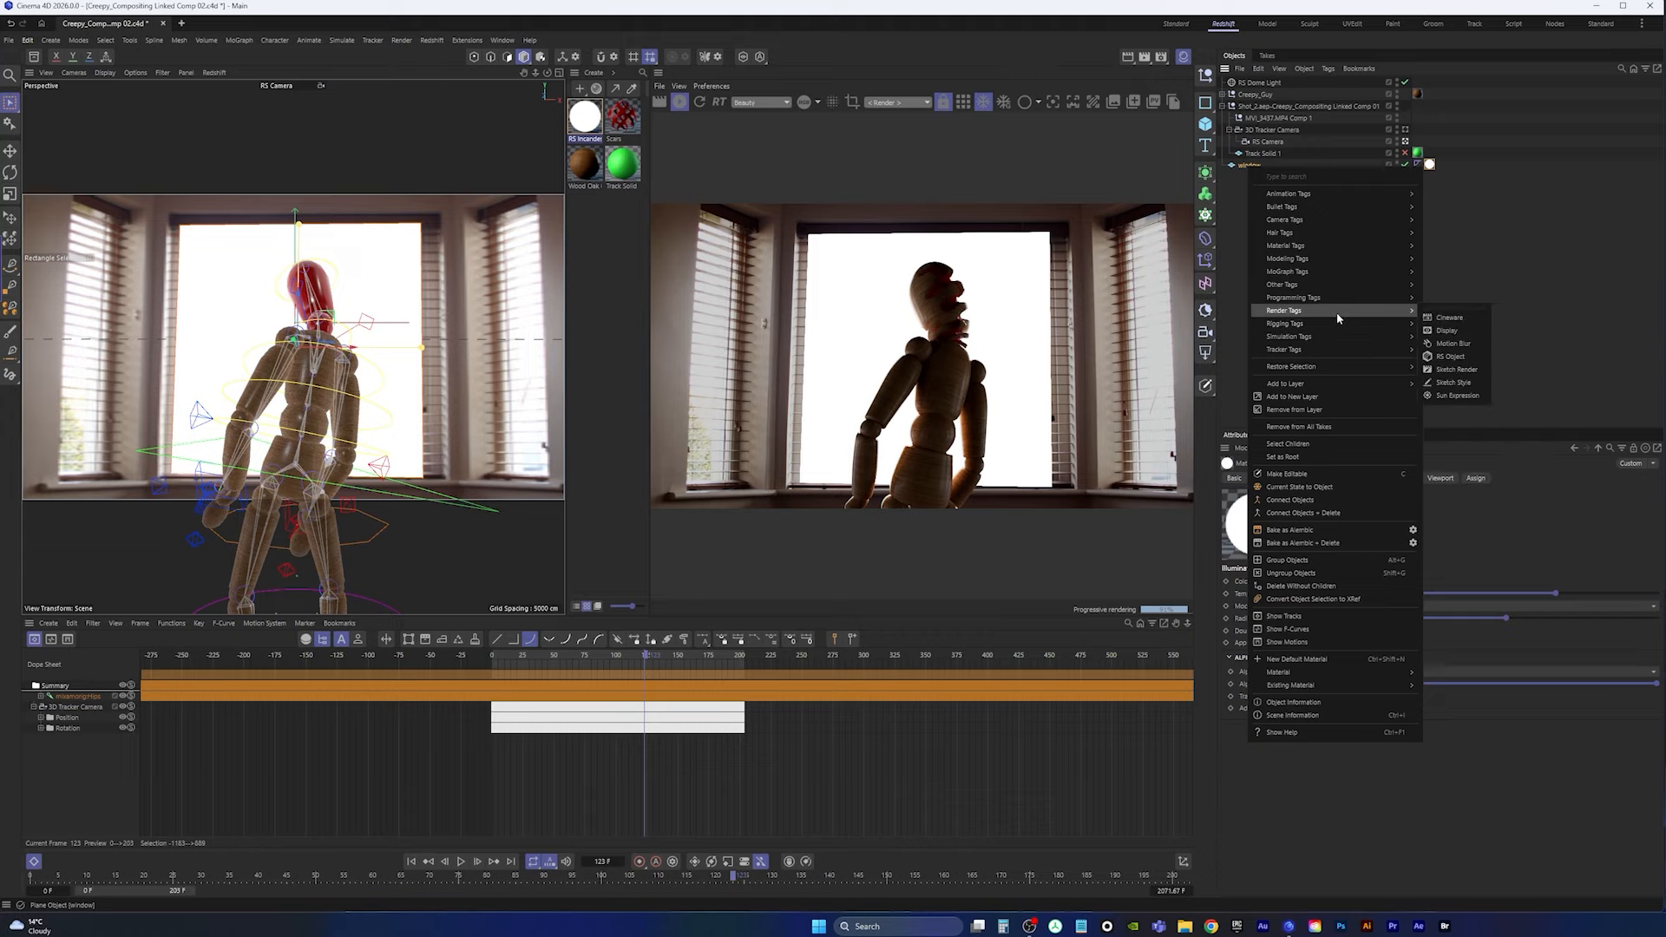
pyautogui.click(1458, 357)
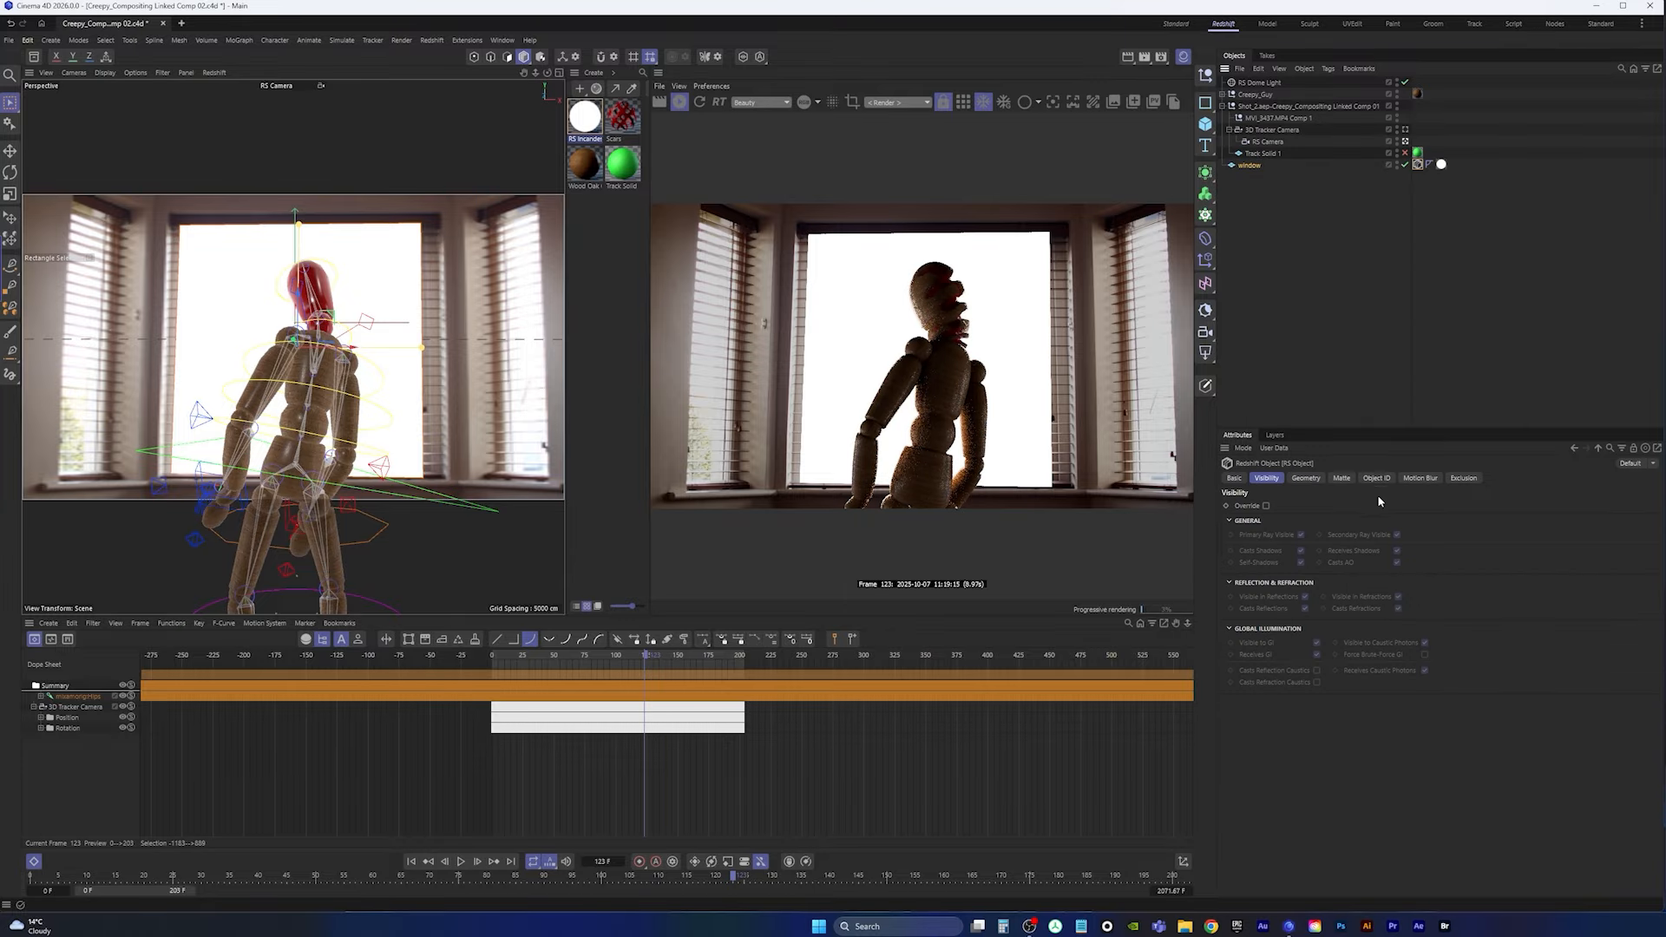
pyautogui.click(1266, 506)
pyautogui.click(1300, 535)
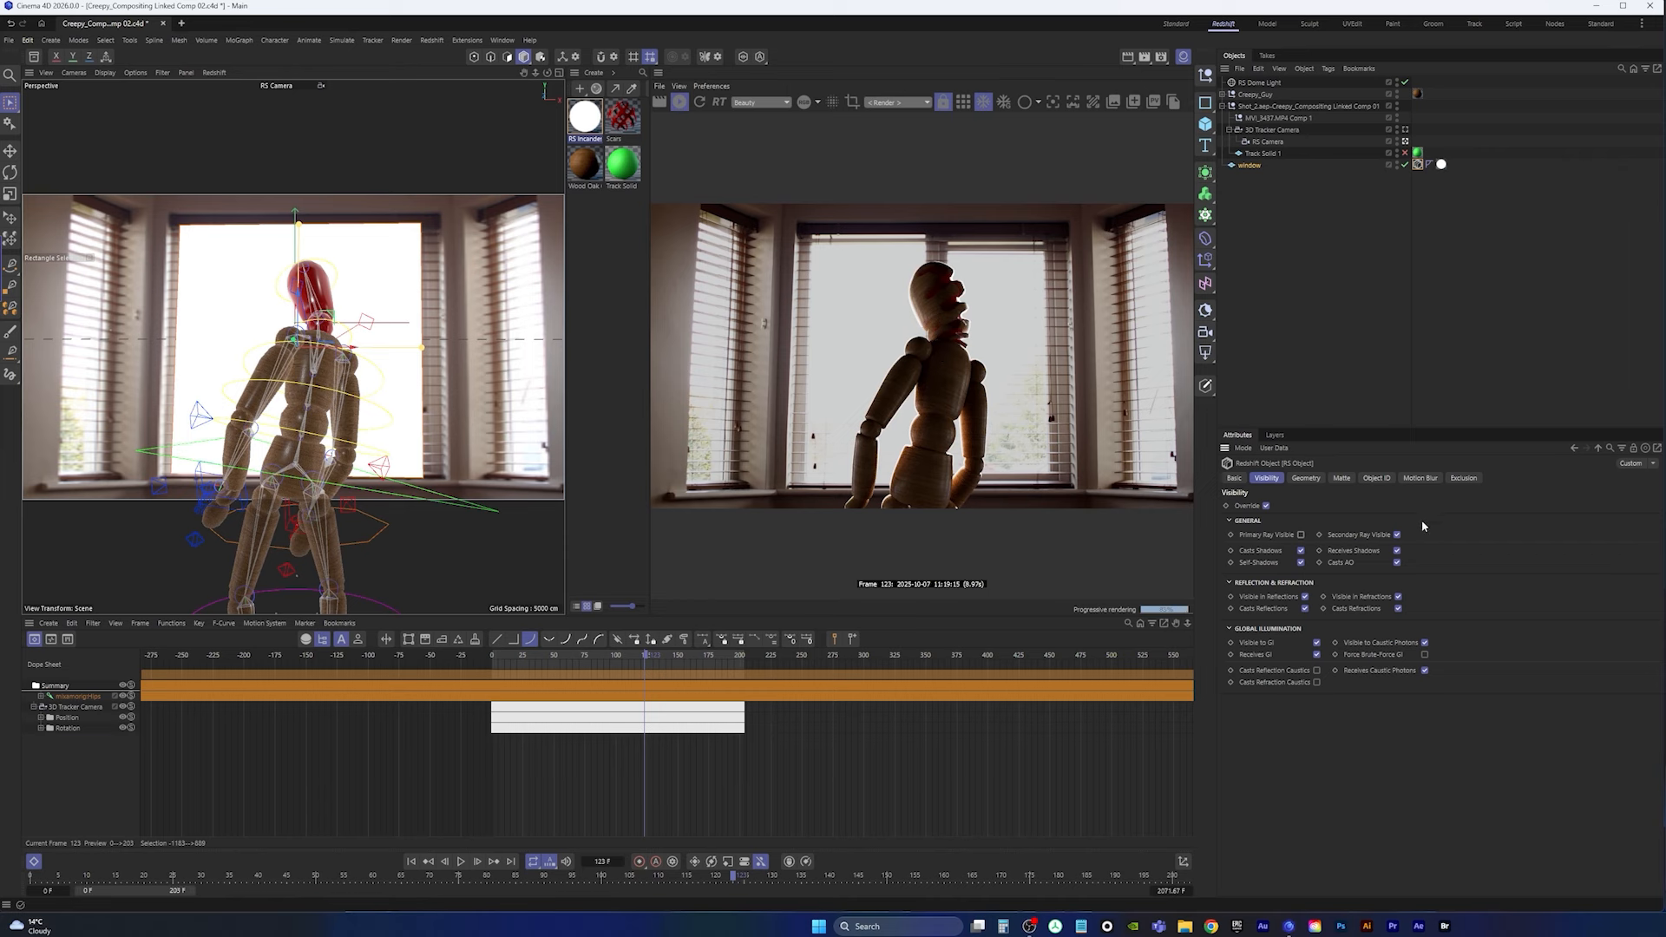
# Step: Compare the render with the window plane's Secondary Ray Visible option off, then turn the option back on
pyautogui.click(1398, 535)
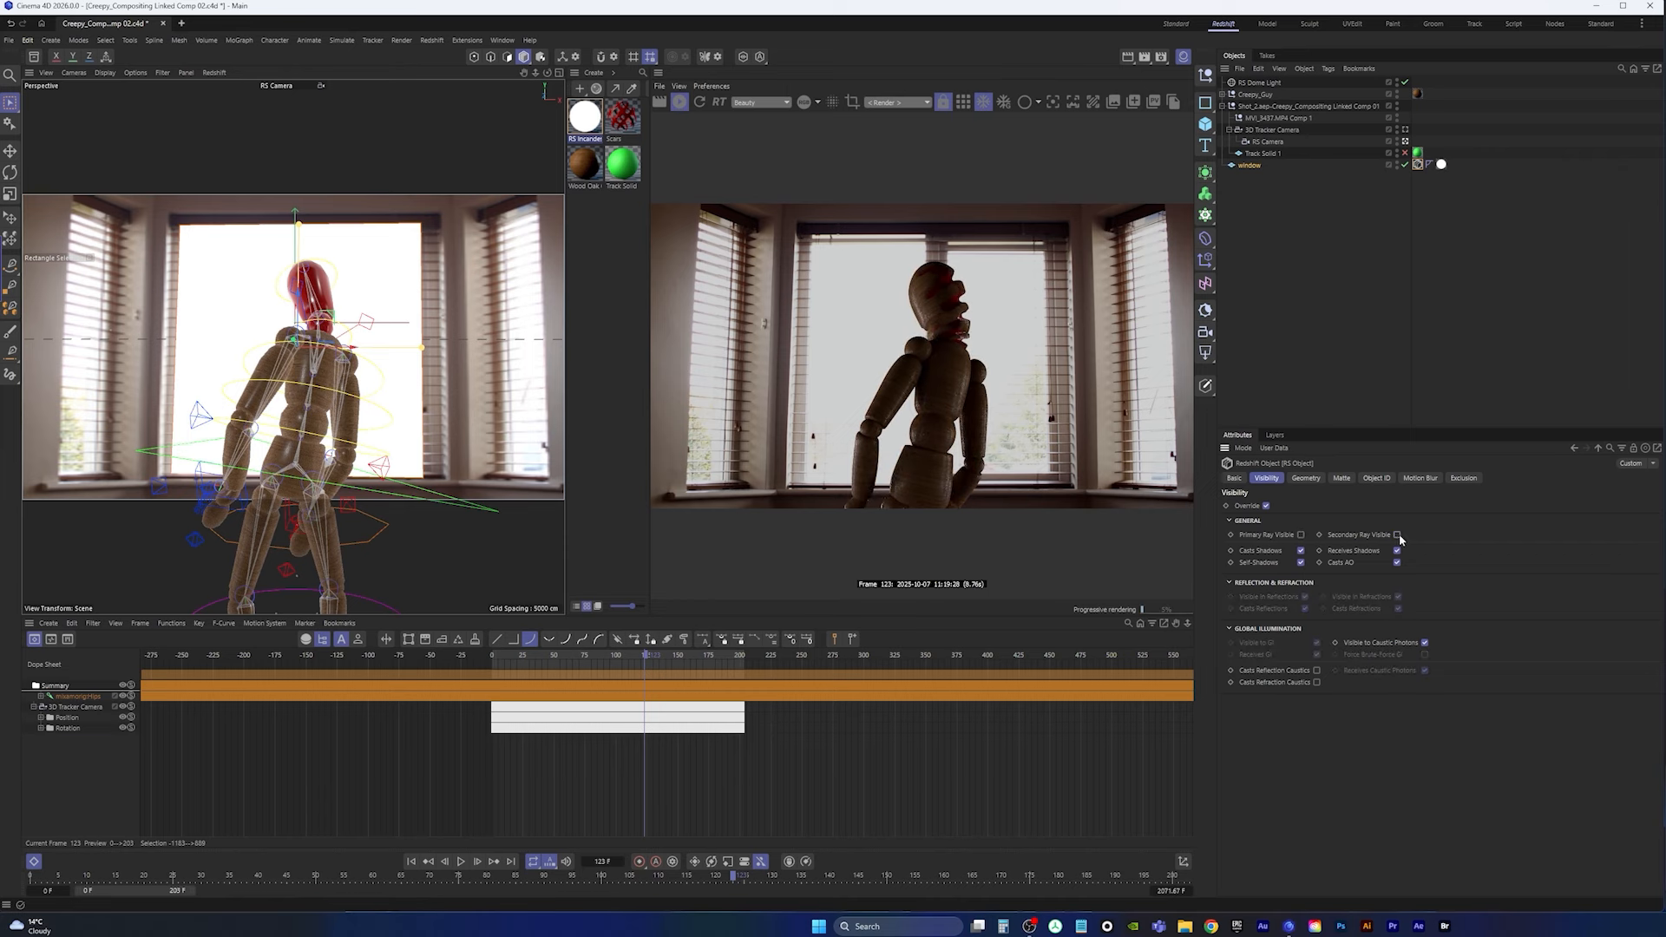
pyautogui.click(1396, 535)
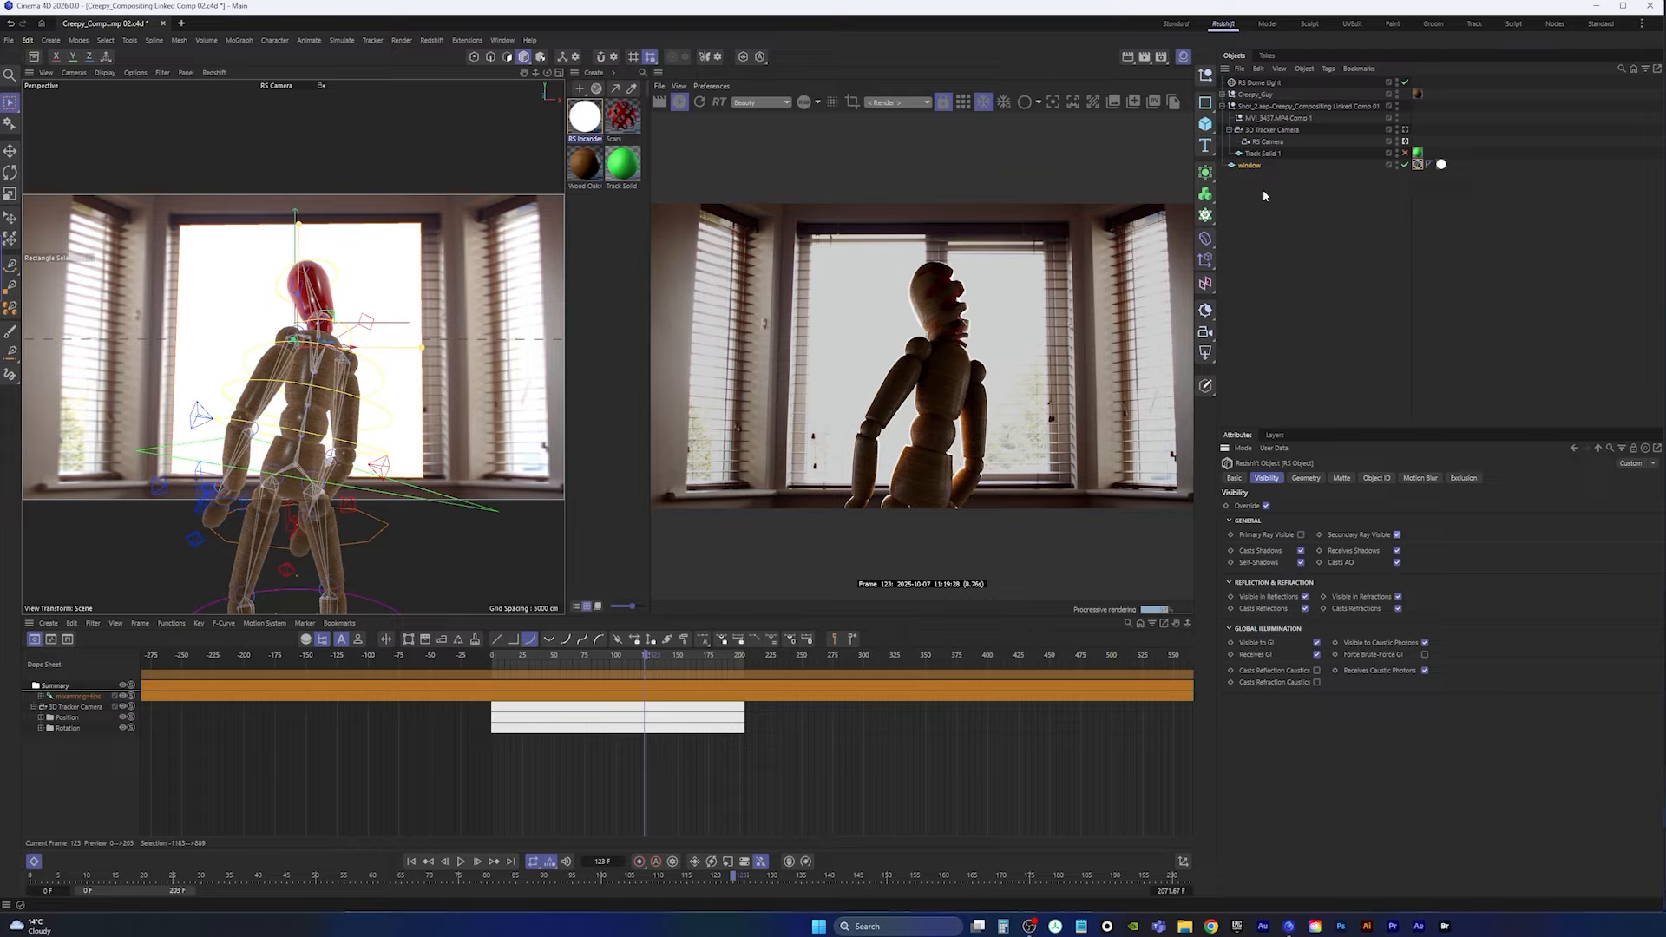
# Step: Turn off the visibility override in the window plane's RS Object tag
pyautogui.click(1250, 165)
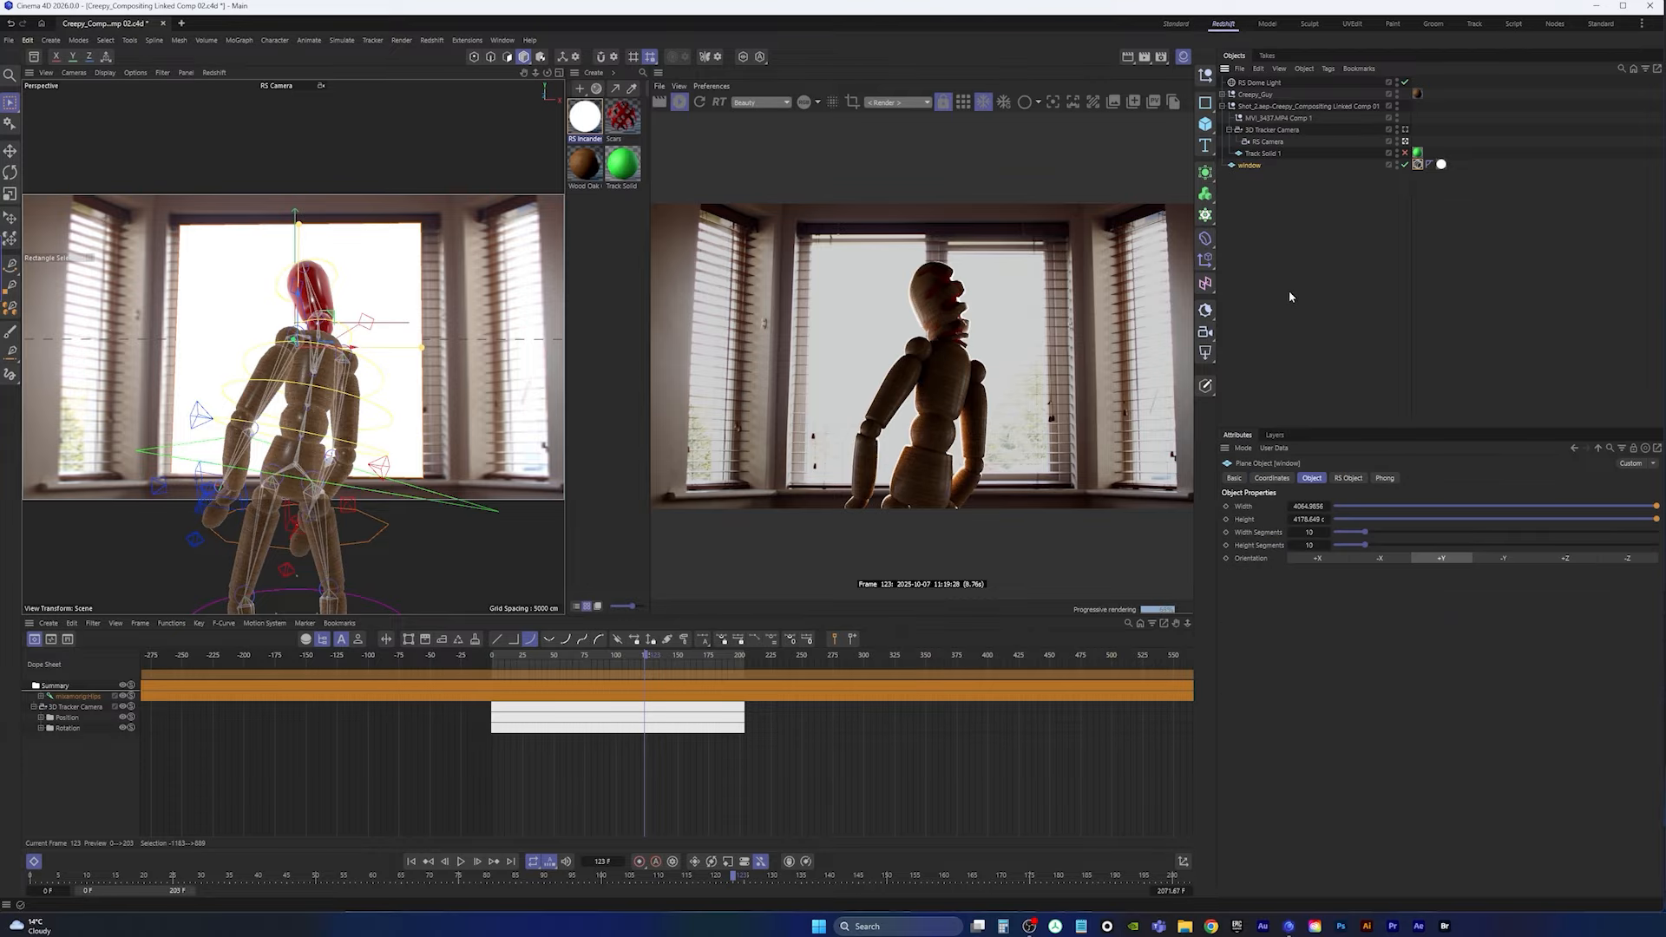
pyautogui.click(1418, 164)
pyautogui.click(1266, 505)
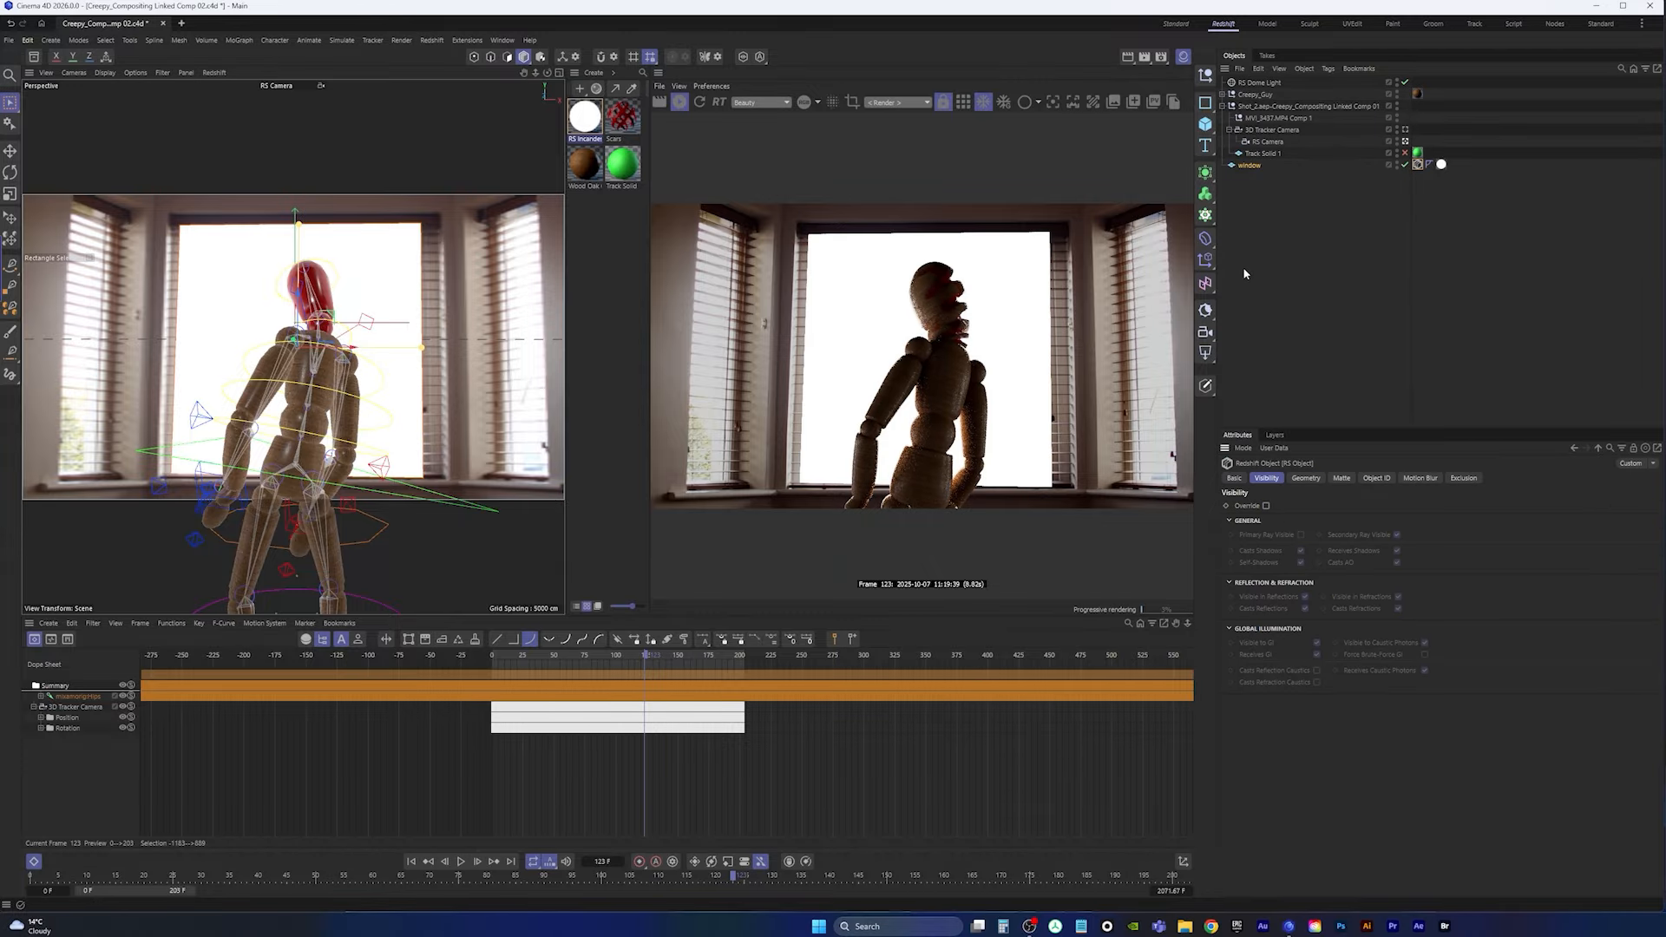
# Step: Narrow the window plane so it covers only the left-hand pane of the window in the footage
pyautogui.click(1249, 165)
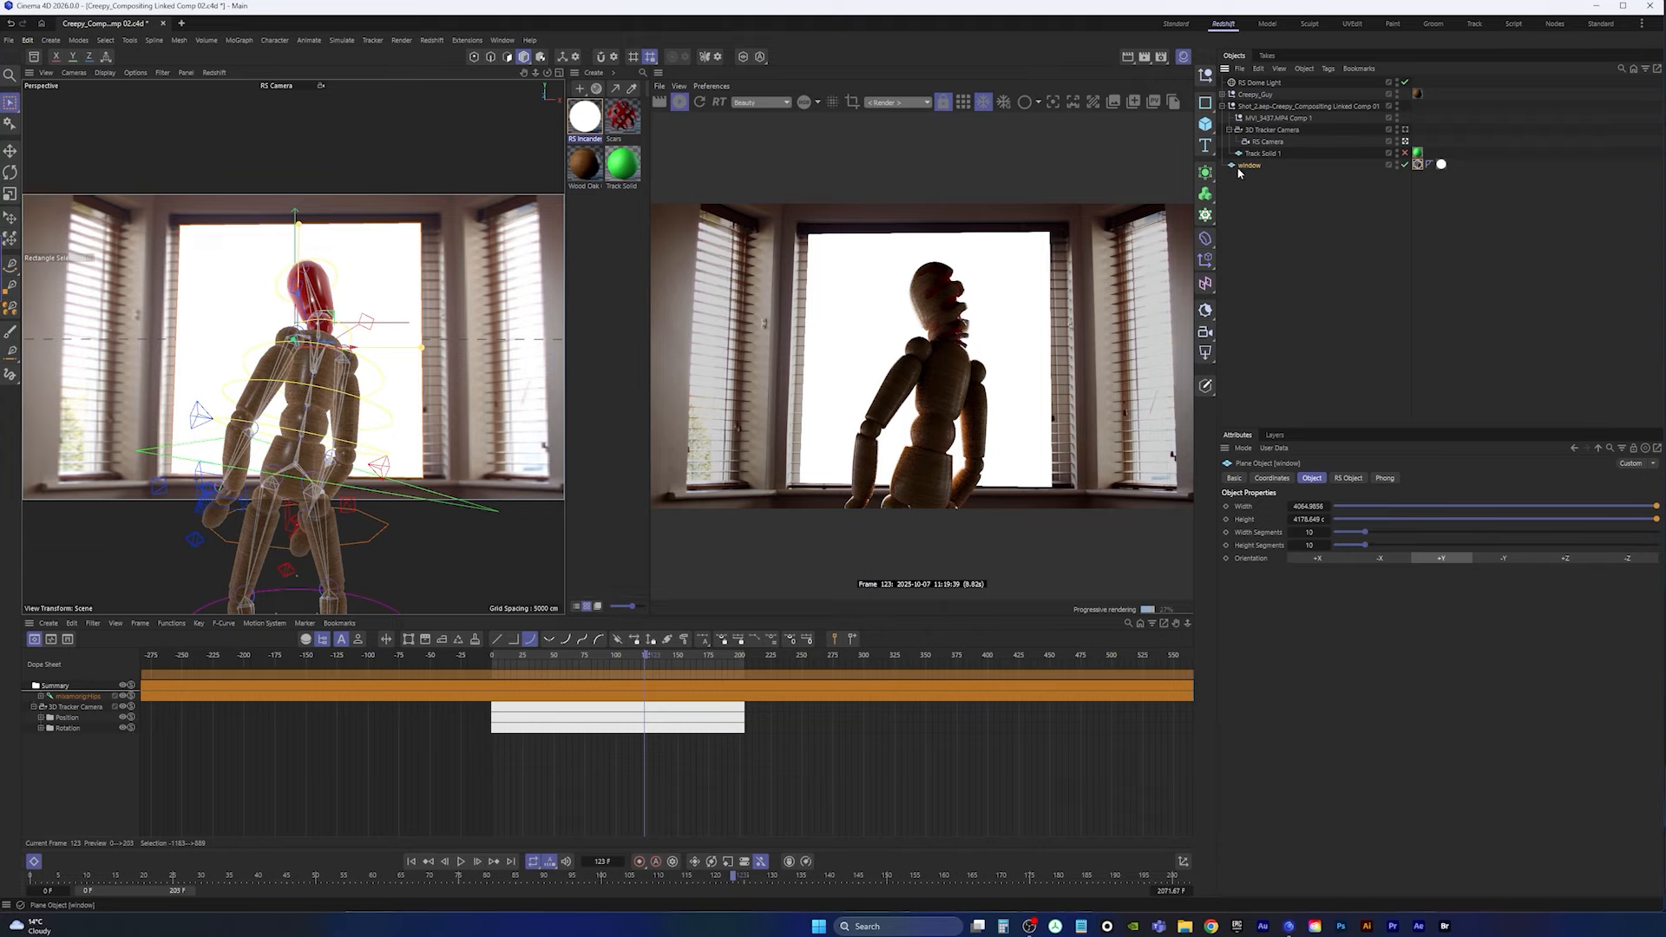
pyautogui.press('t')
pyautogui.click(1264, 164)
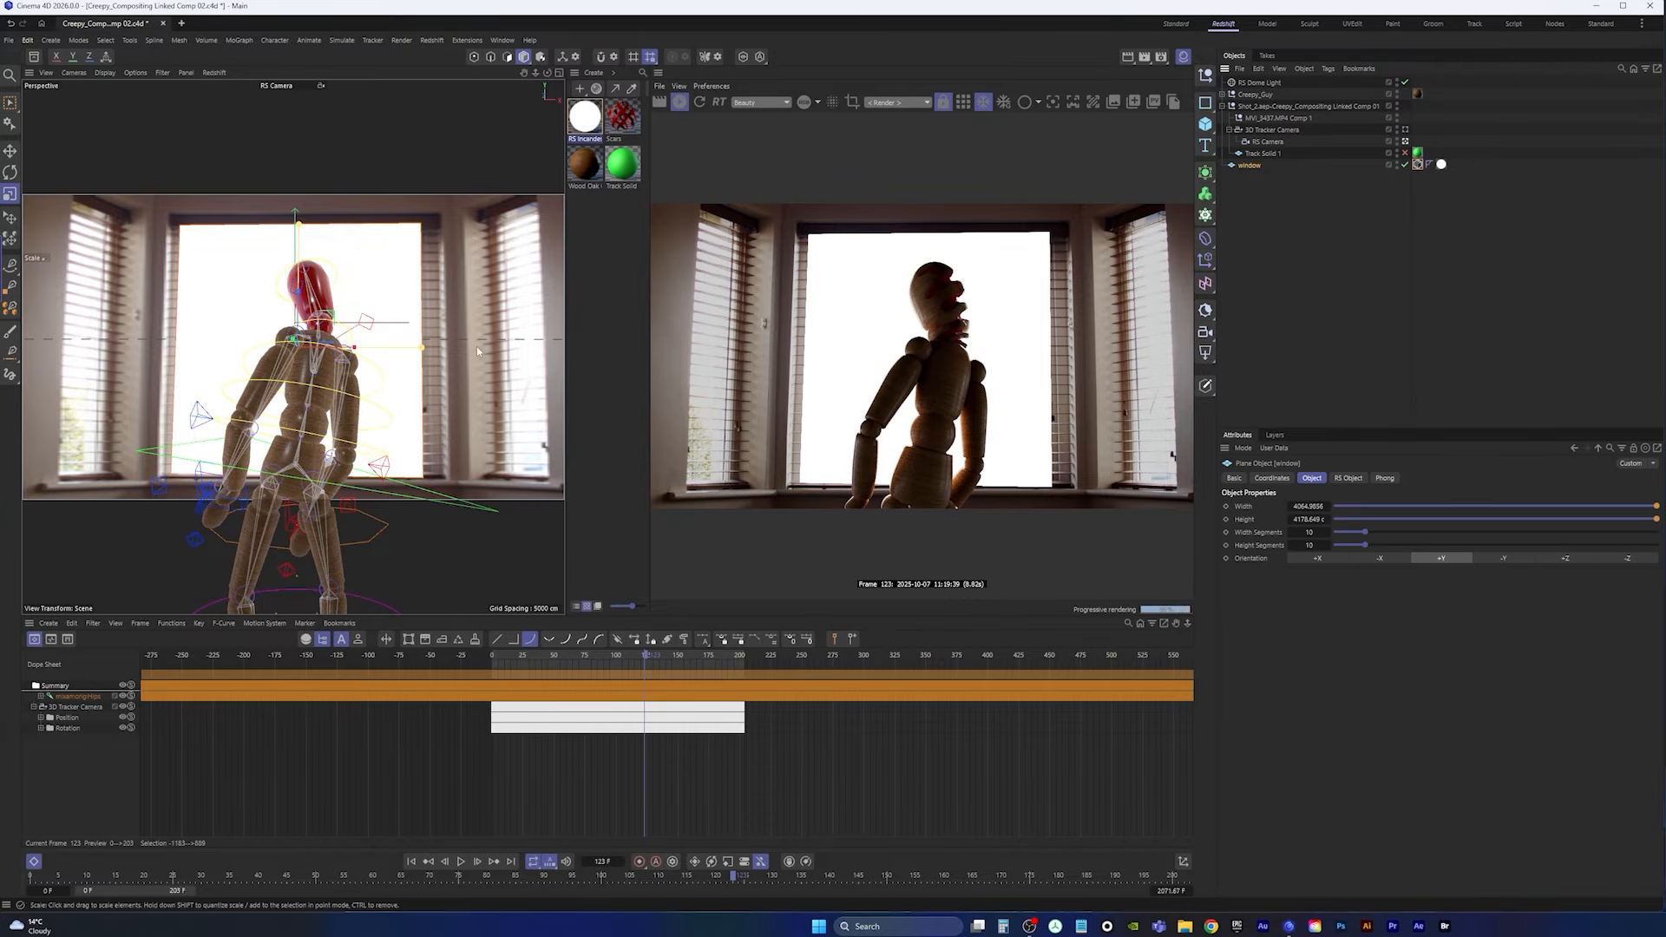
pyautogui.moveTo(419, 349); pyautogui.dragTo(282, 350)
pyautogui.press('space')
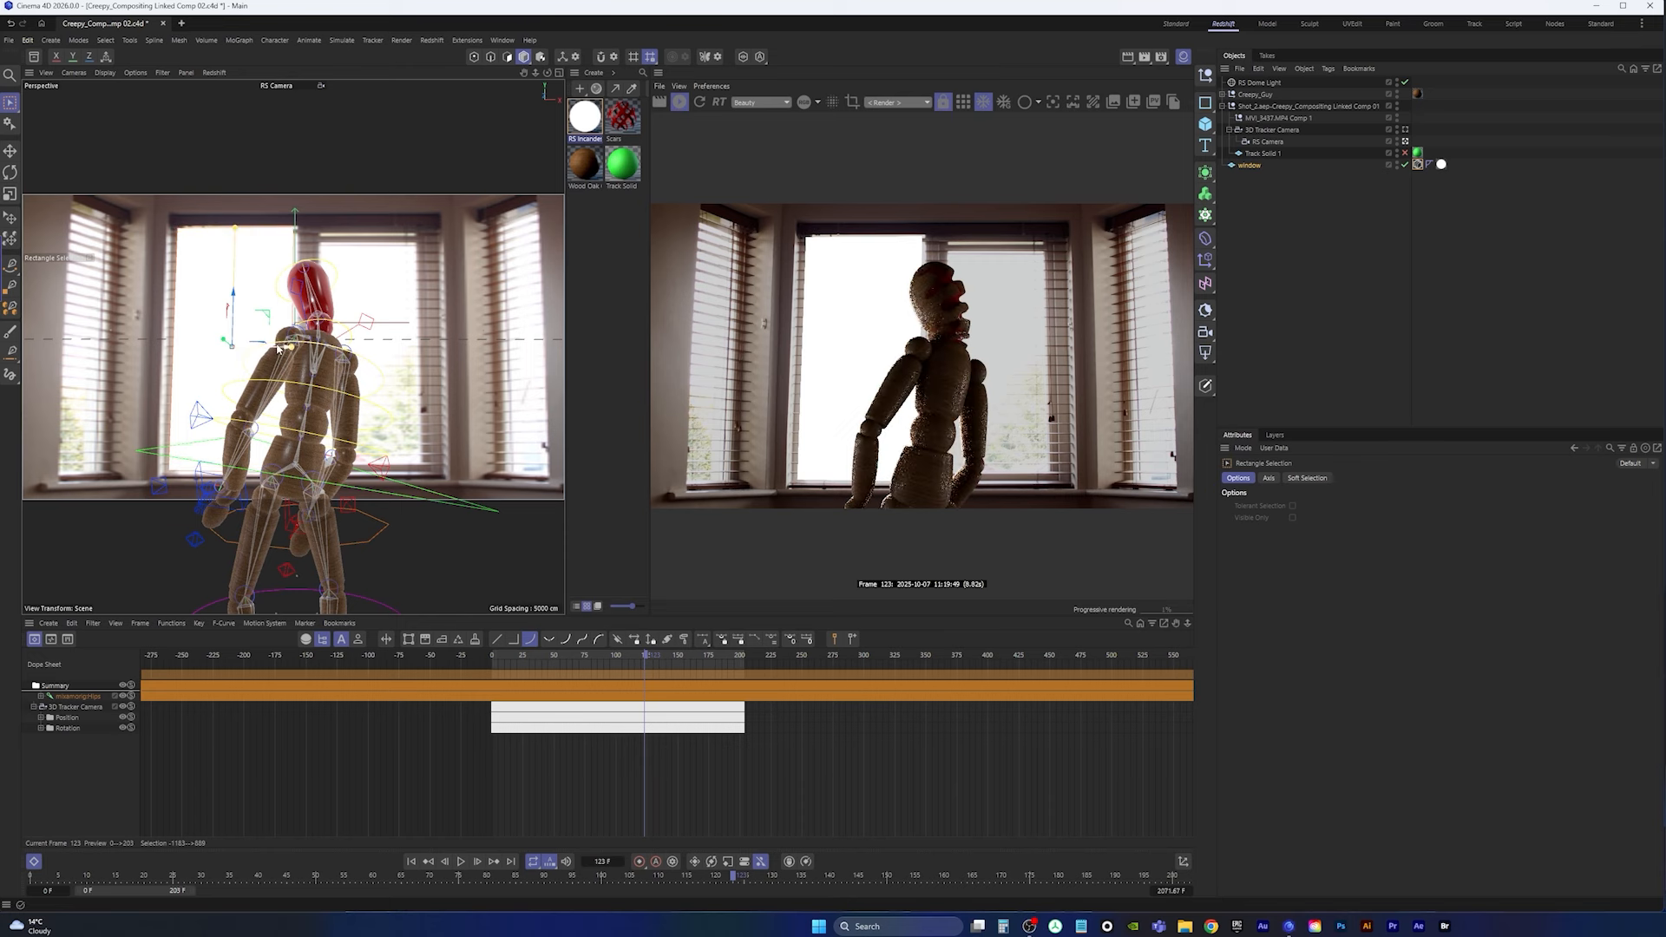
# Step: Duplicate the narrowed window plane over the right-hand pane and place the copy below the original in the object hierarchy
pyautogui.moveTo(291, 352); pyautogui.dragTo(425, 347)
pyautogui.hotkey('ctrl', 'c')
pyautogui.hotkey('ctrl', 'v')
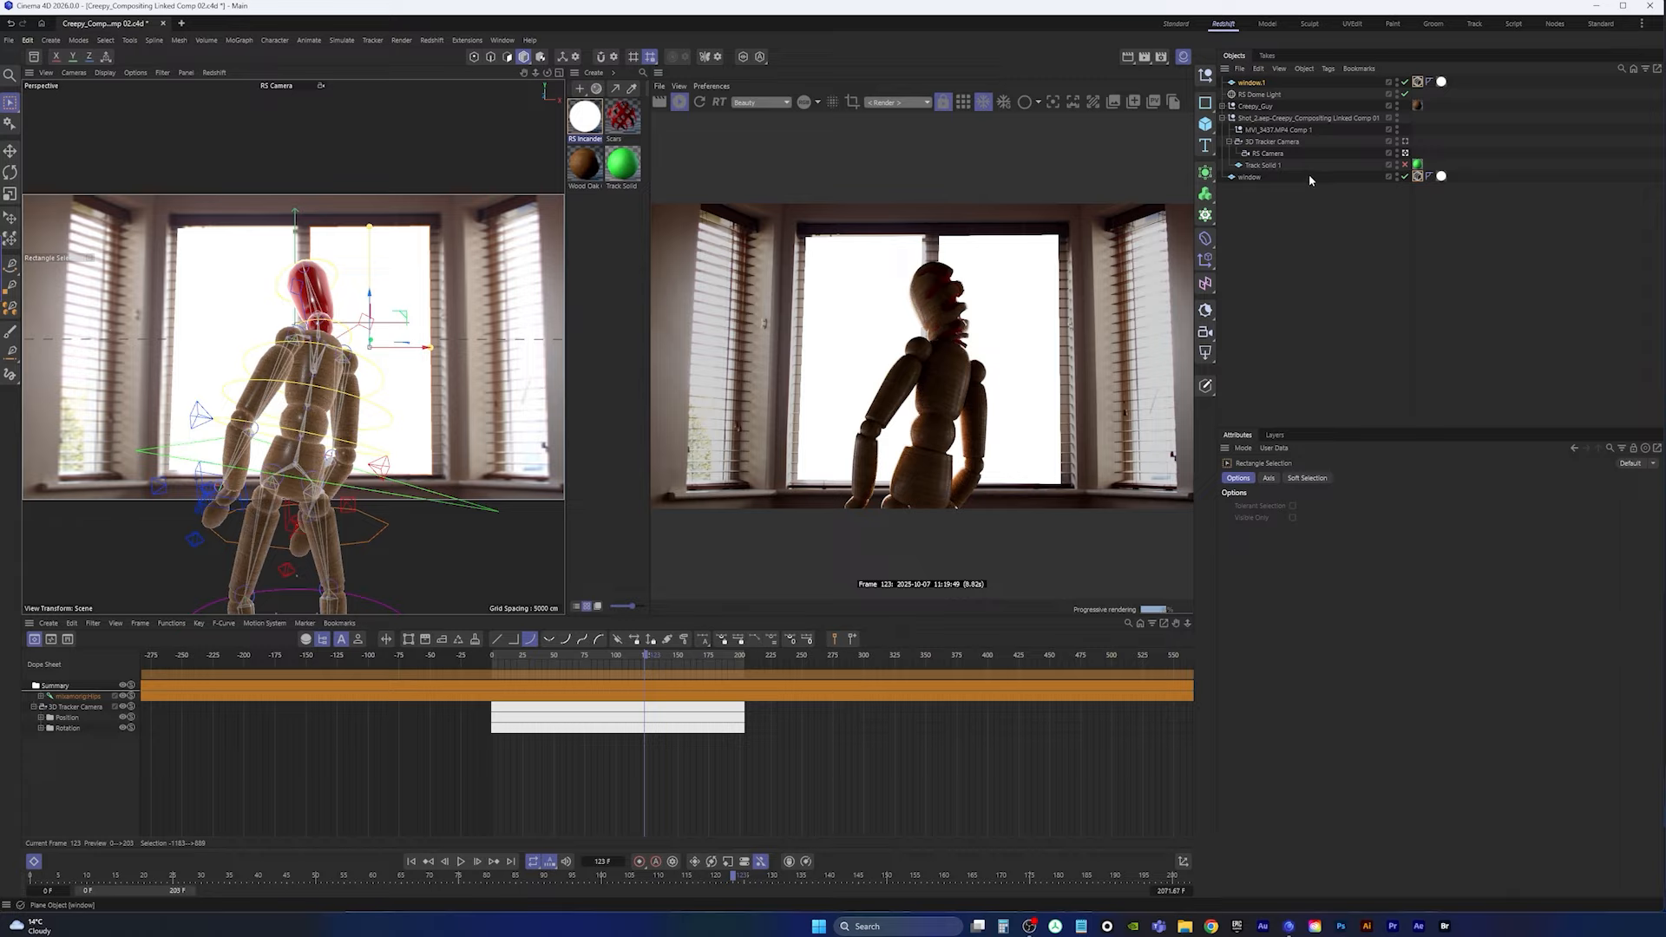
pyautogui.moveTo(1251, 82); pyautogui.dragTo(1284, 253)
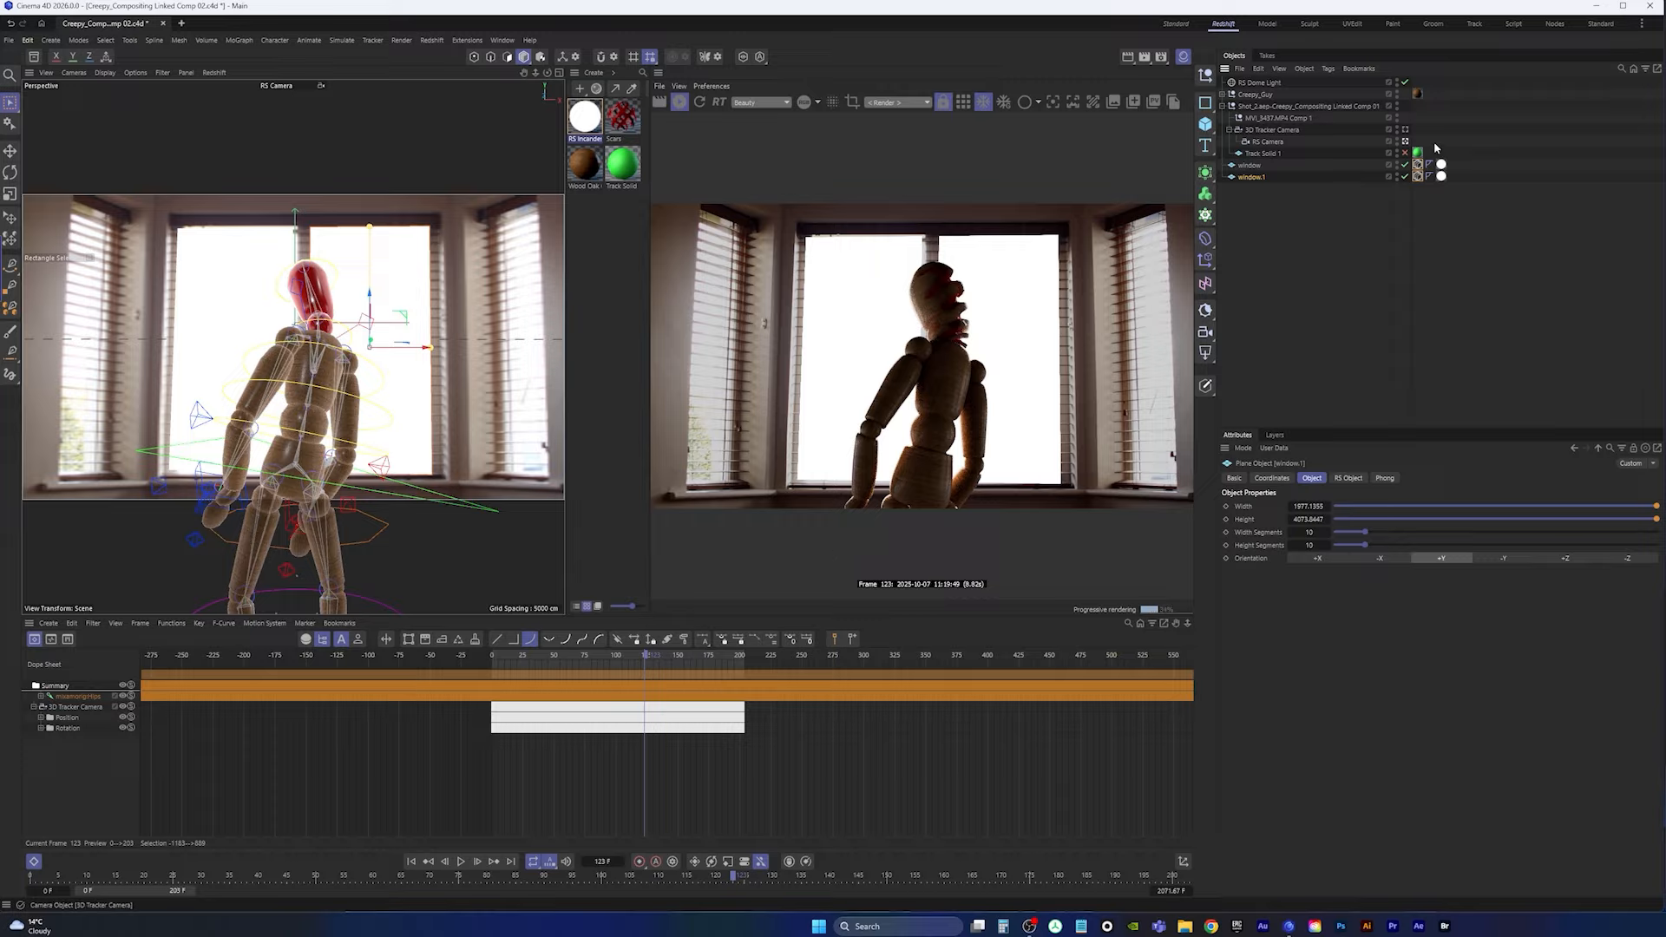
# Step: Turn on the visibility override in the RS Object tags of both window planes together
pyautogui.click(1417, 165)
pyautogui.keyDown('ctrl'); pyautogui.click(1418, 176); pyautogui.keyUp('ctrl')
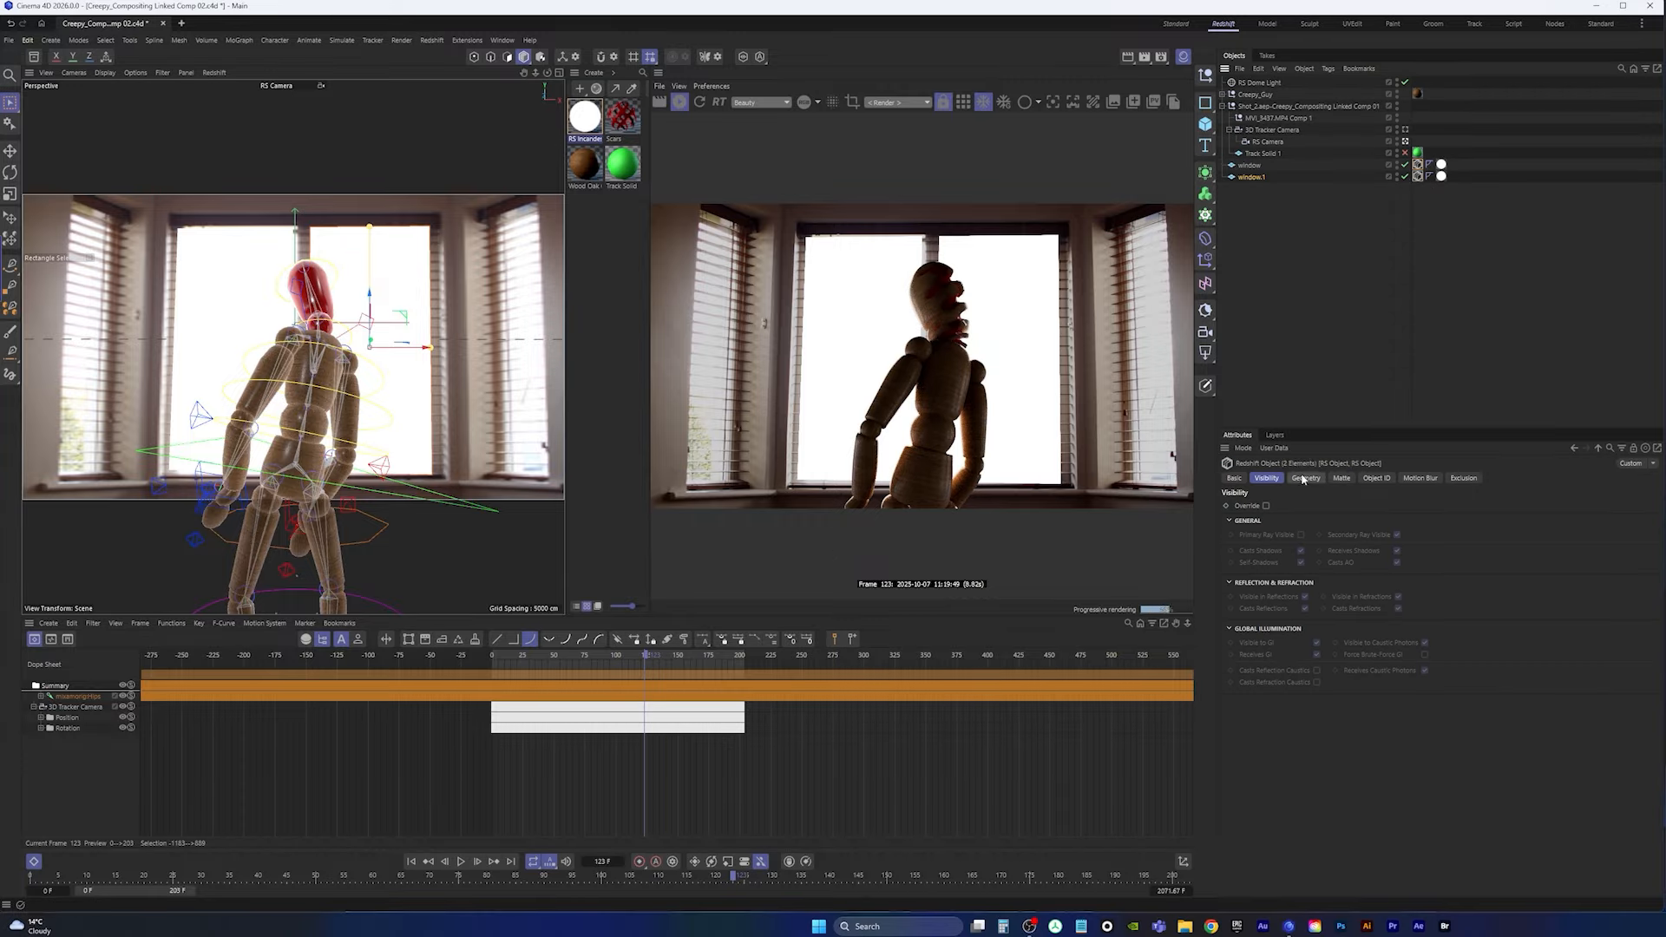
pyautogui.click(1266, 506)
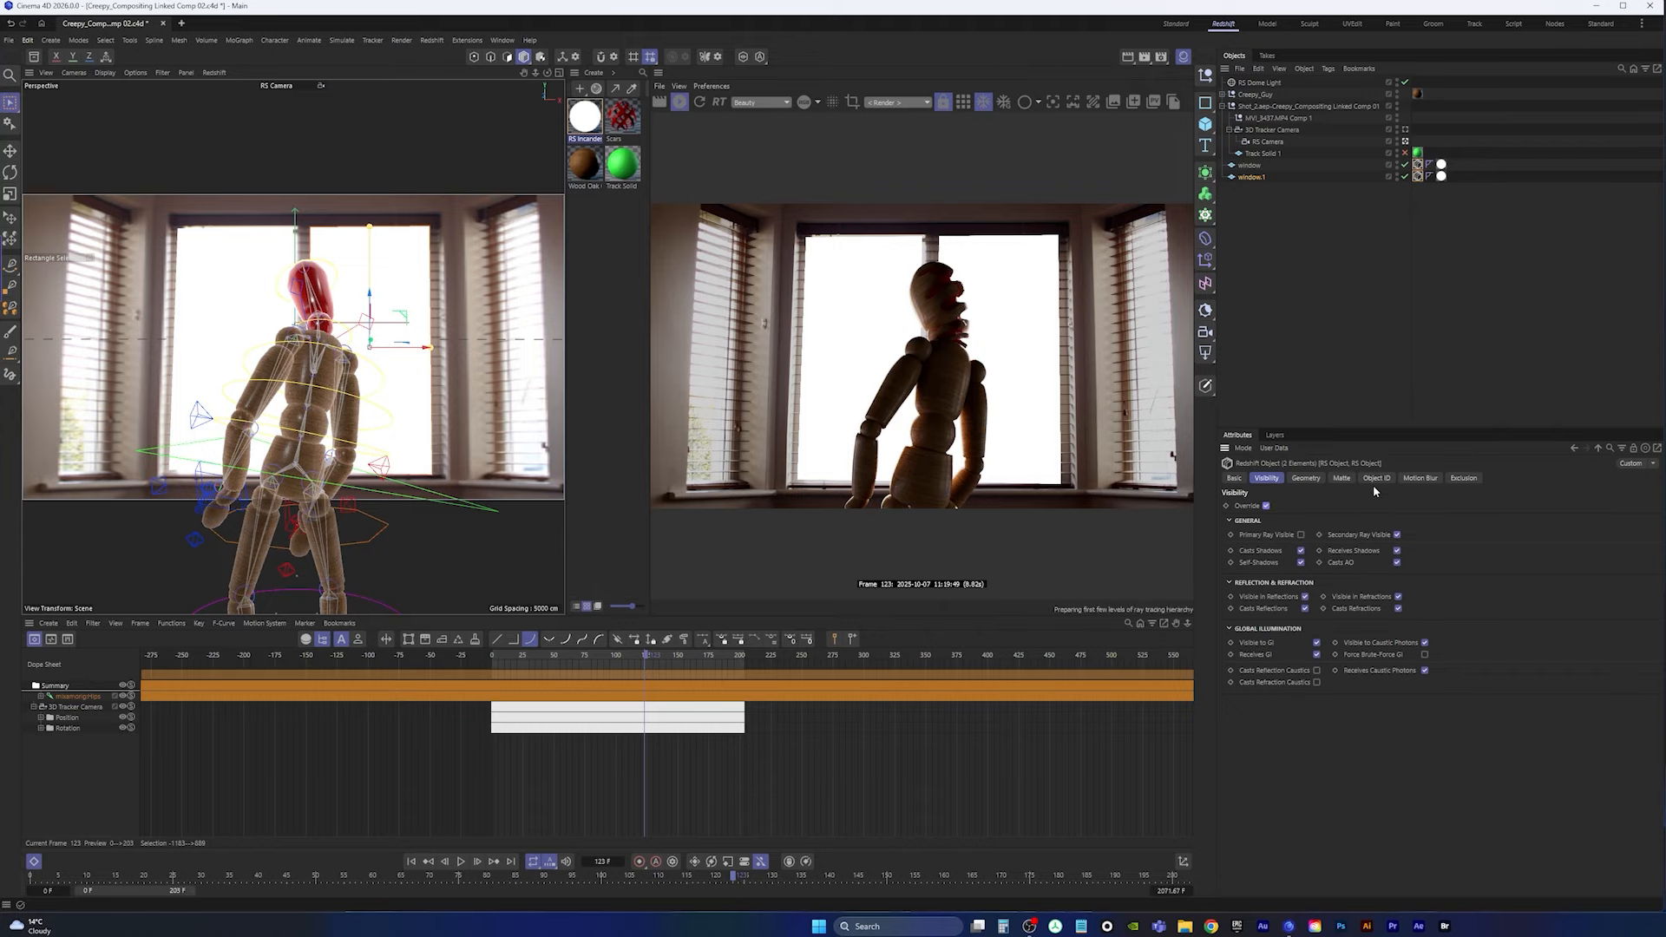
pyautogui.click(1269, 264)
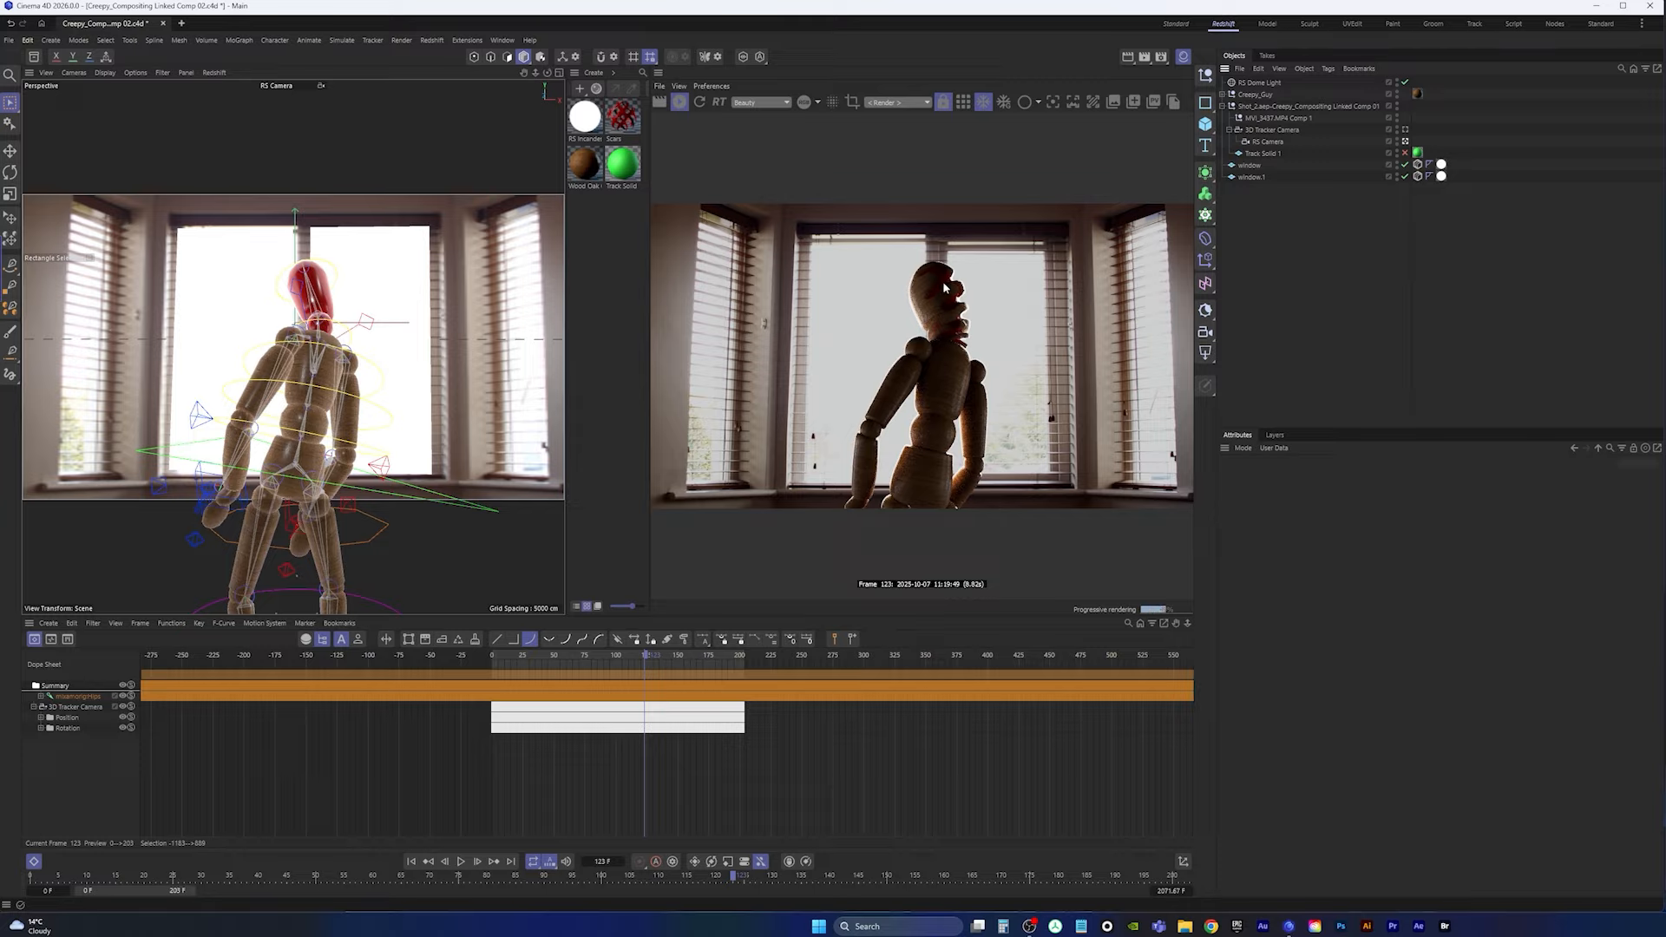
# Step: Lower the radiance of the RS Incandescent material to 20.7, trying 0 along the way
pyautogui.click(583, 120)
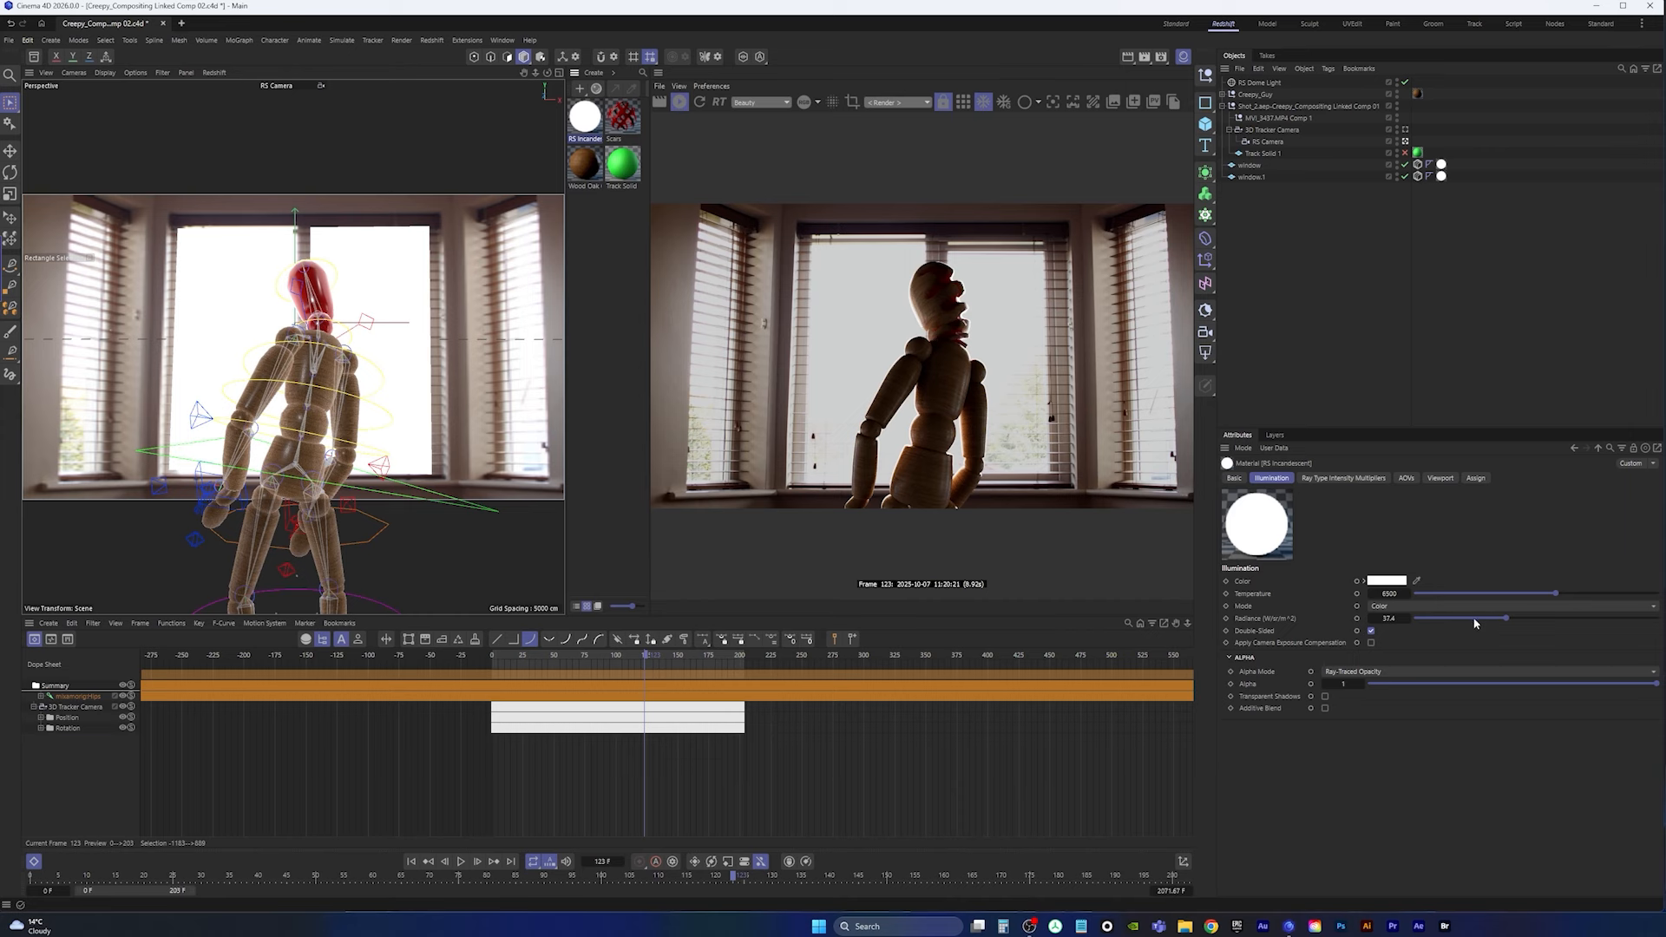
pyautogui.moveTo(1473, 621); pyautogui.dragTo(1413, 625)
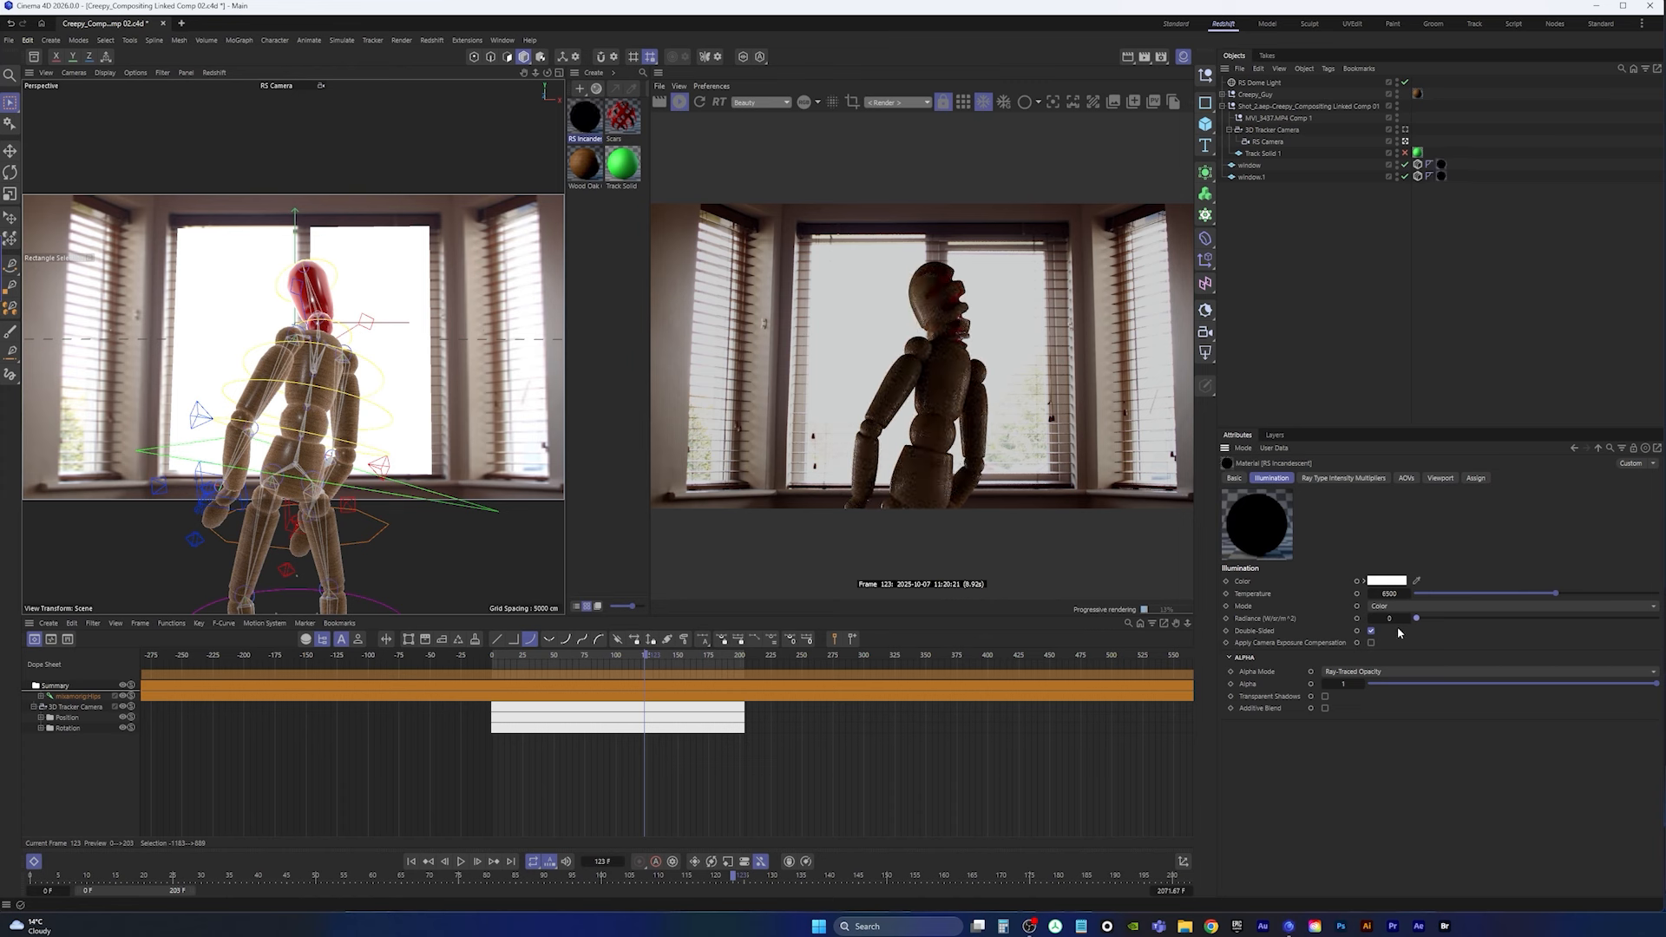
pyautogui.moveTo(1418, 622); pyautogui.dragTo(1466, 623)
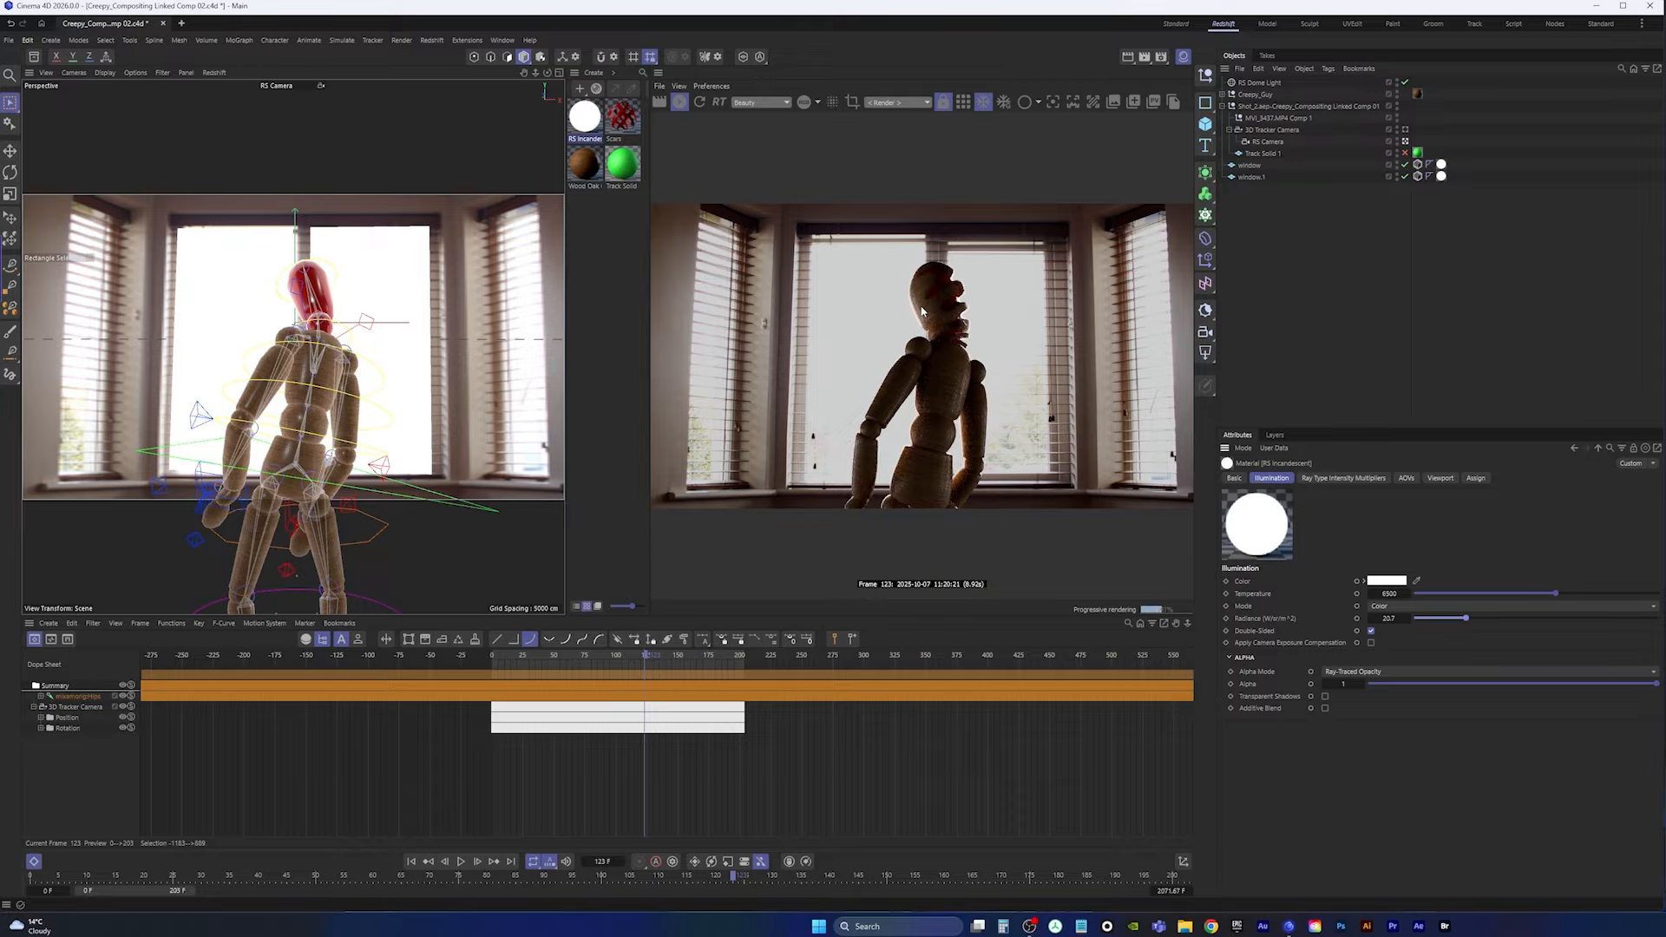
# Step: Lower the exposure of the RS Dome Light to -2.949, trying a darker setting of -3.372 first
pyautogui.click(1259, 82)
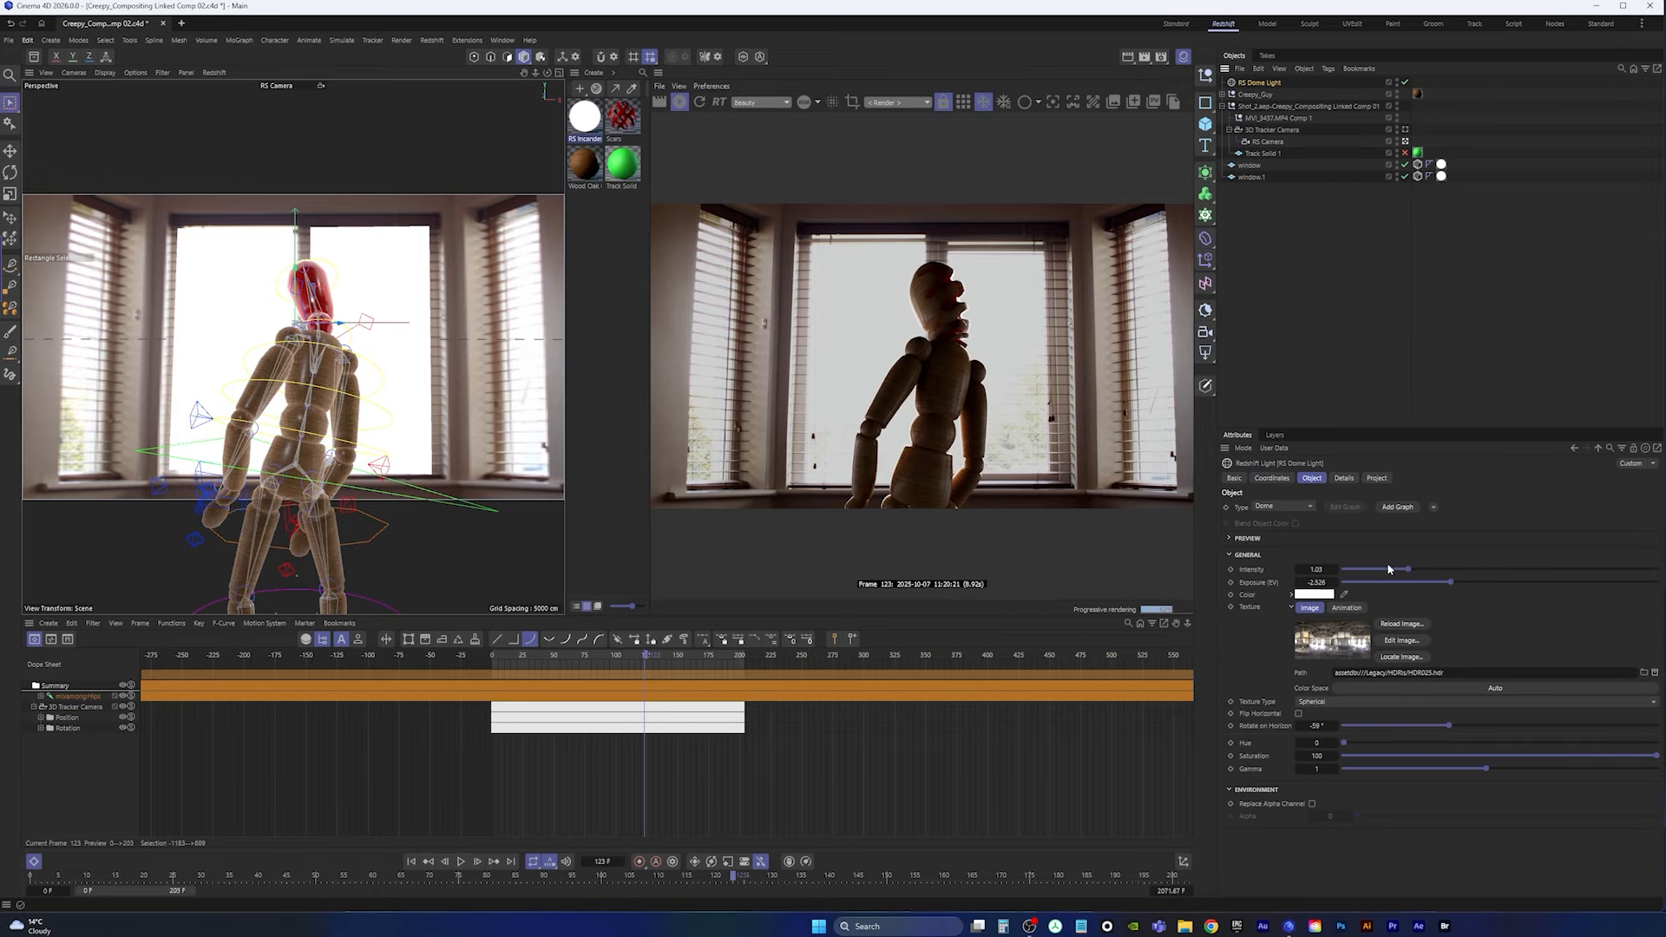
pyautogui.click(1434, 582)
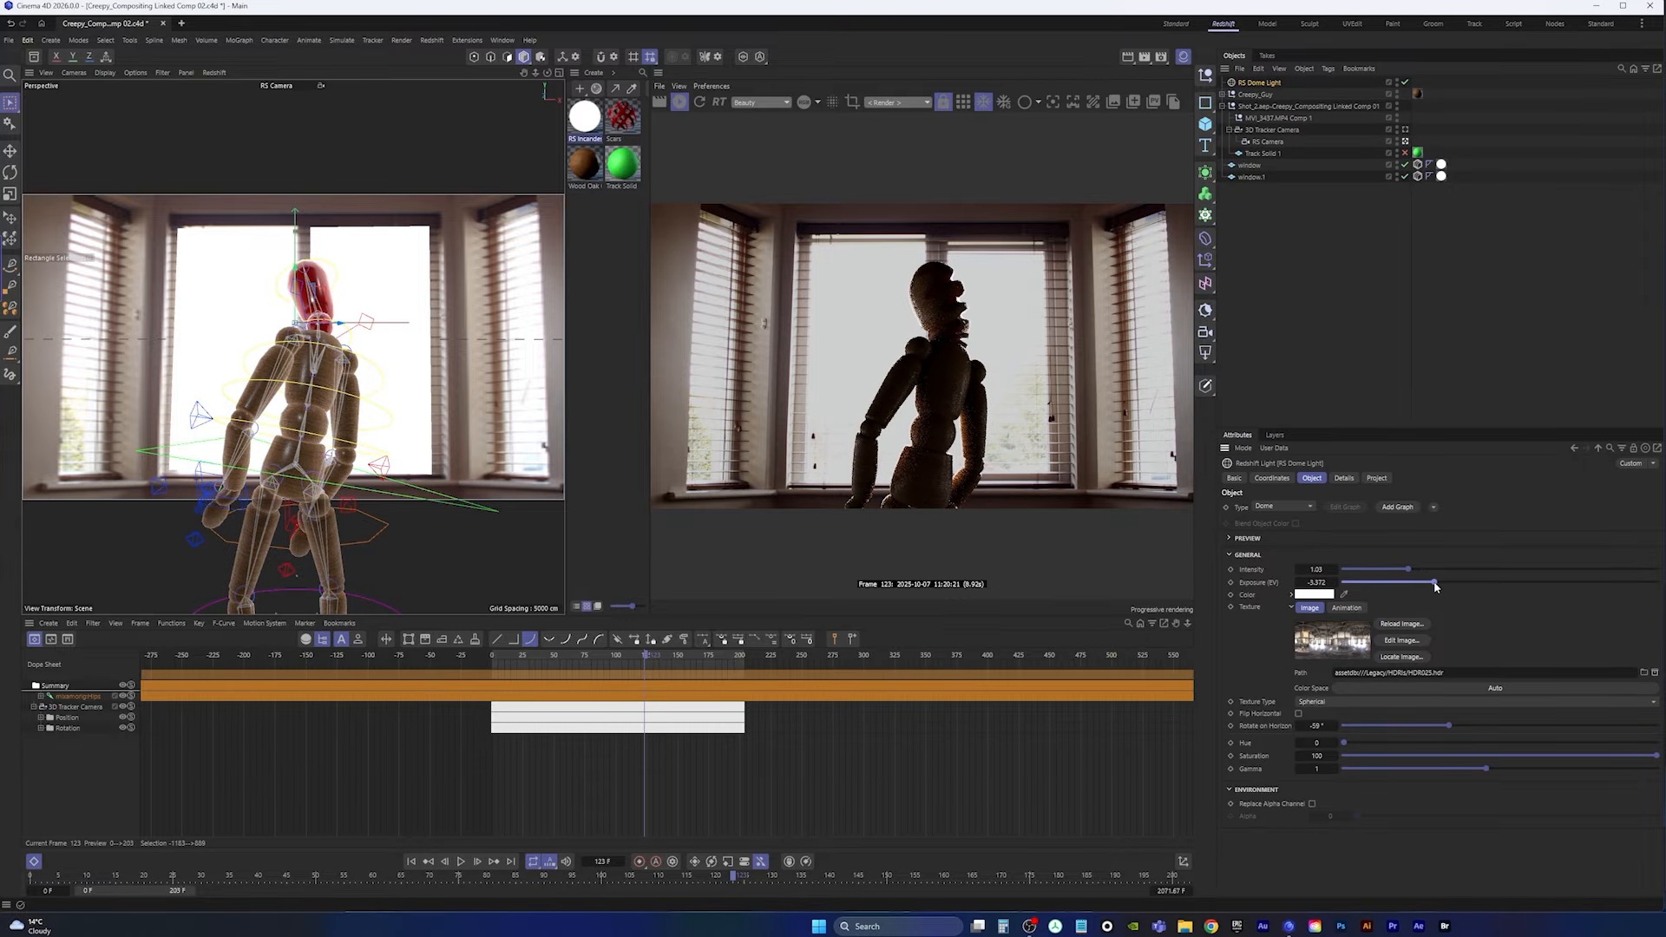
pyautogui.moveTo(1433, 583); pyautogui.dragTo(1442, 585)
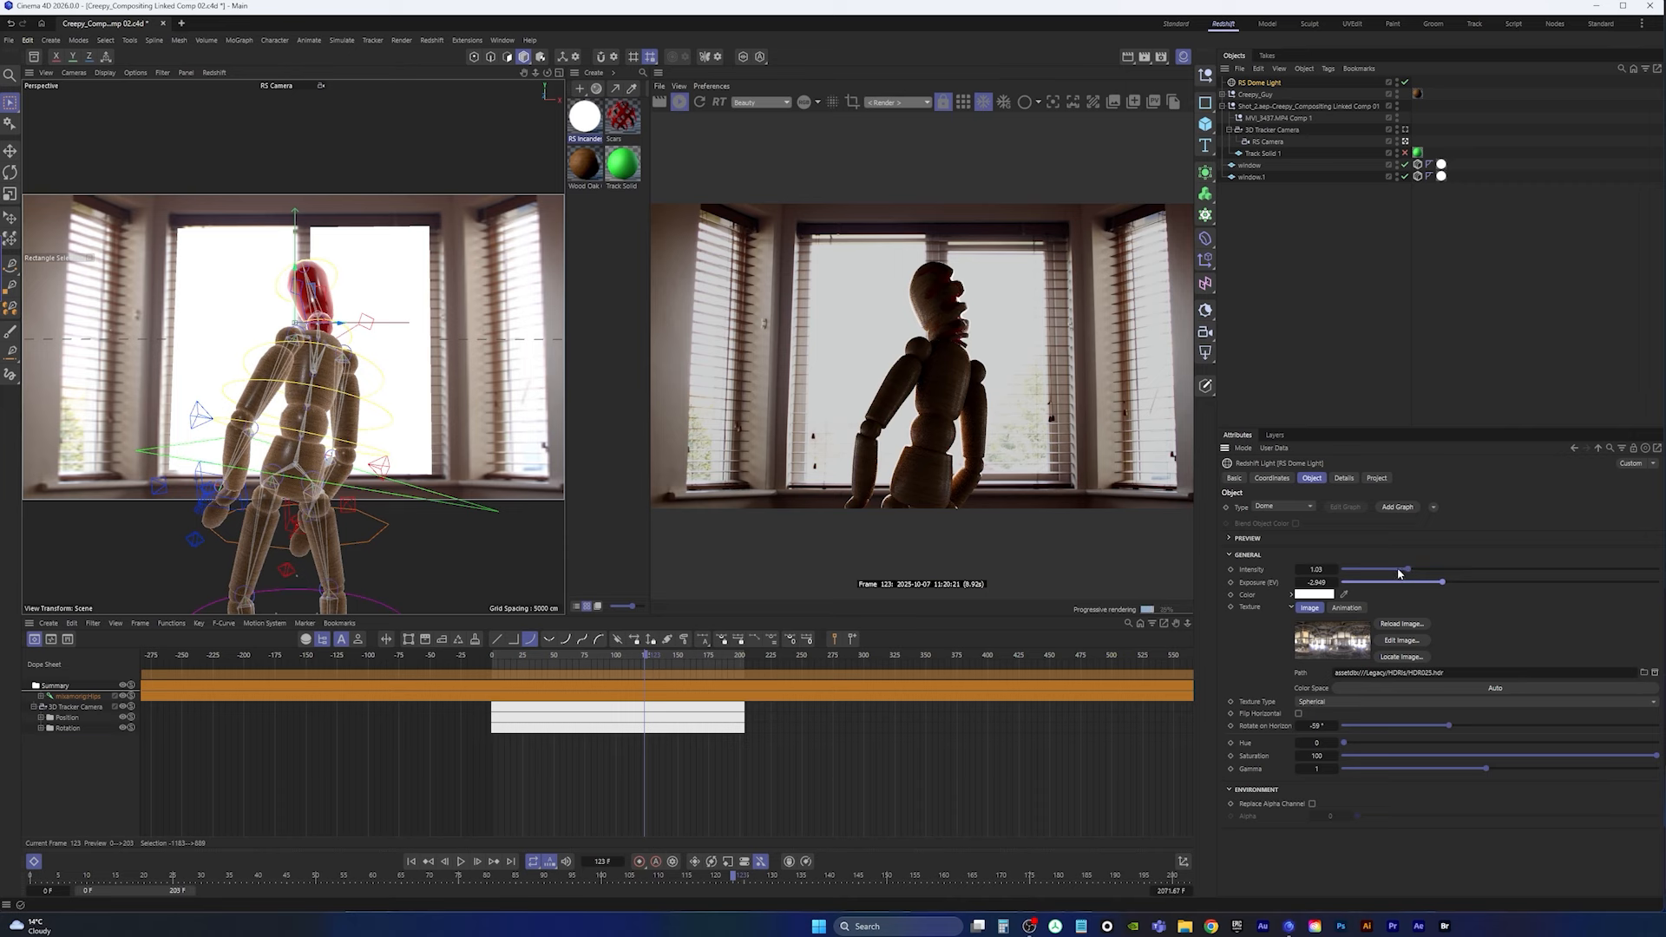
pyautogui.moveTo(1398, 570)
pyautogui.mouseDown()
pyautogui.moveTo(1377, 572)
pyautogui.moveTo(1404, 571)
pyautogui.mouseUp()
# Step: Reduce the RS Incandescent material's radiance to 5.2, trying 10.3 and checking the lighting at frame 188
pyautogui.click(1034, 446)
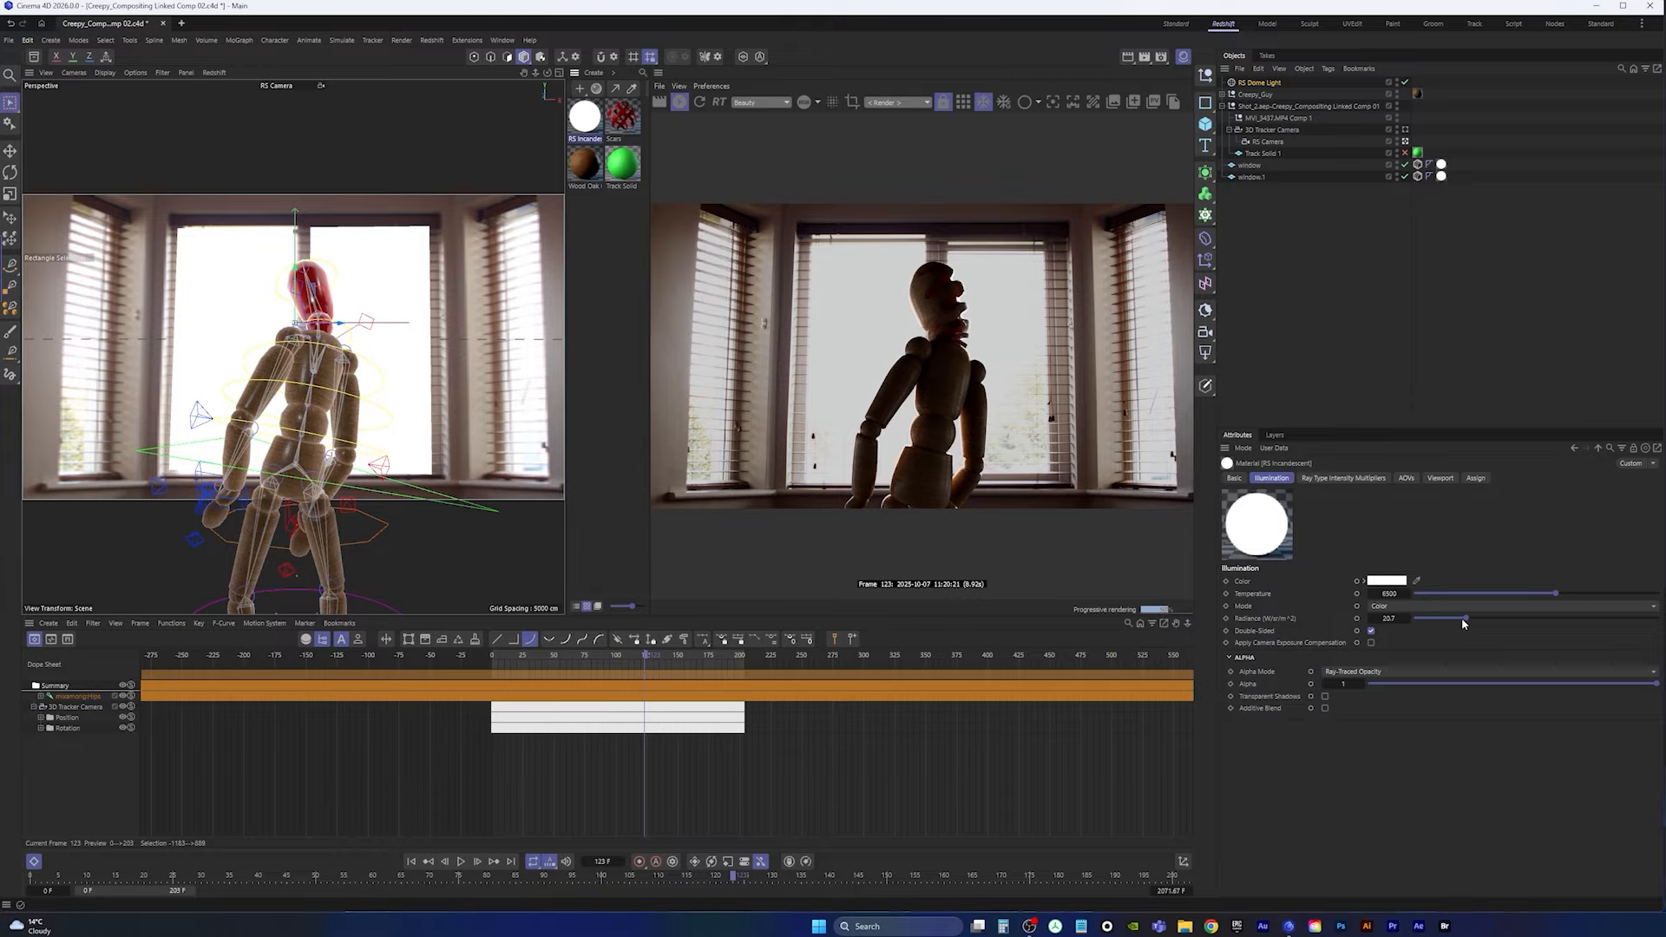
pyautogui.moveTo(1462, 623); pyautogui.dragTo(1443, 623)
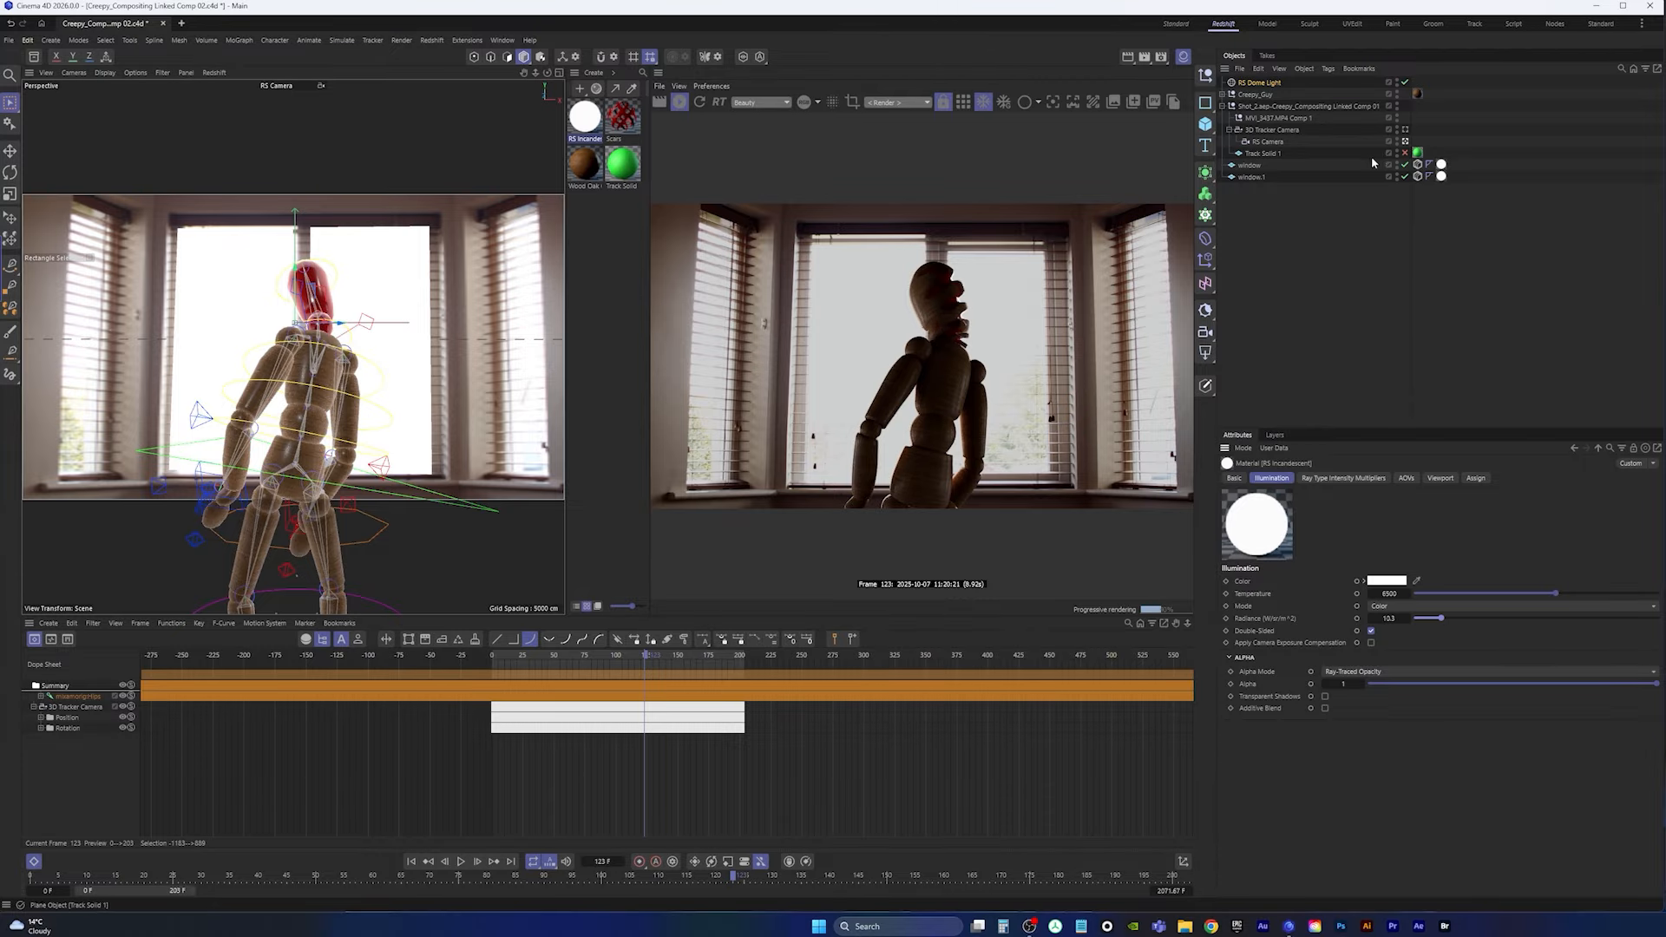
pyautogui.moveTo(1405, 165); pyautogui.dragTo(1405, 165)
pyautogui.click(726, 655)
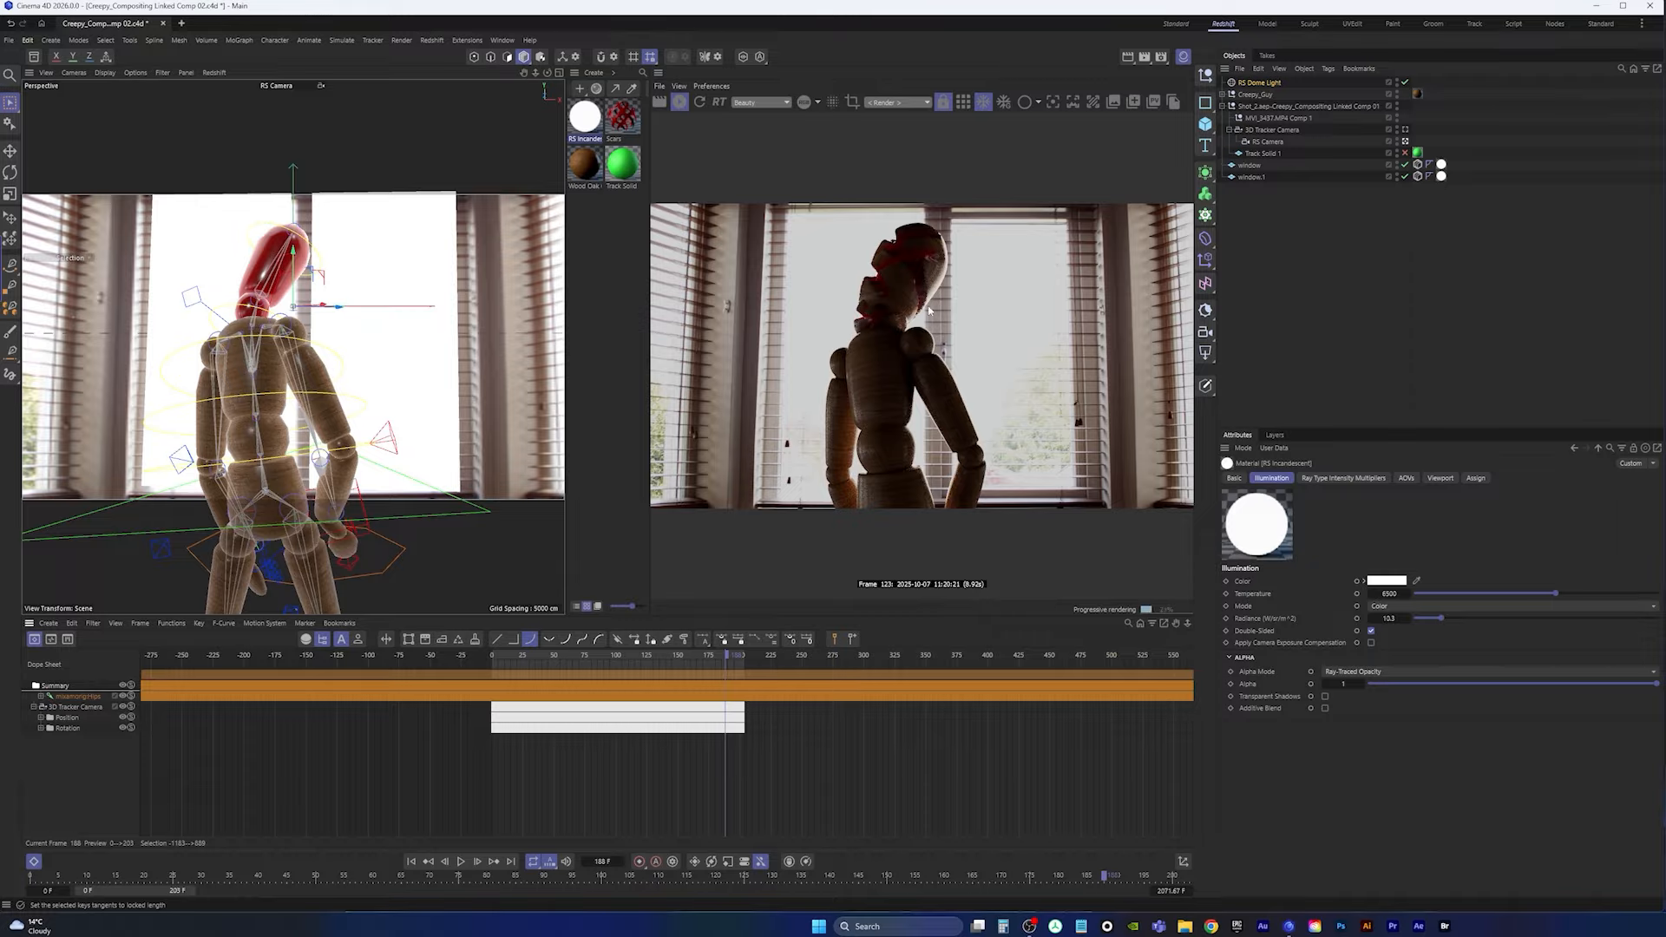
pyautogui.click(1406, 82)
pyautogui.click(1428, 619)
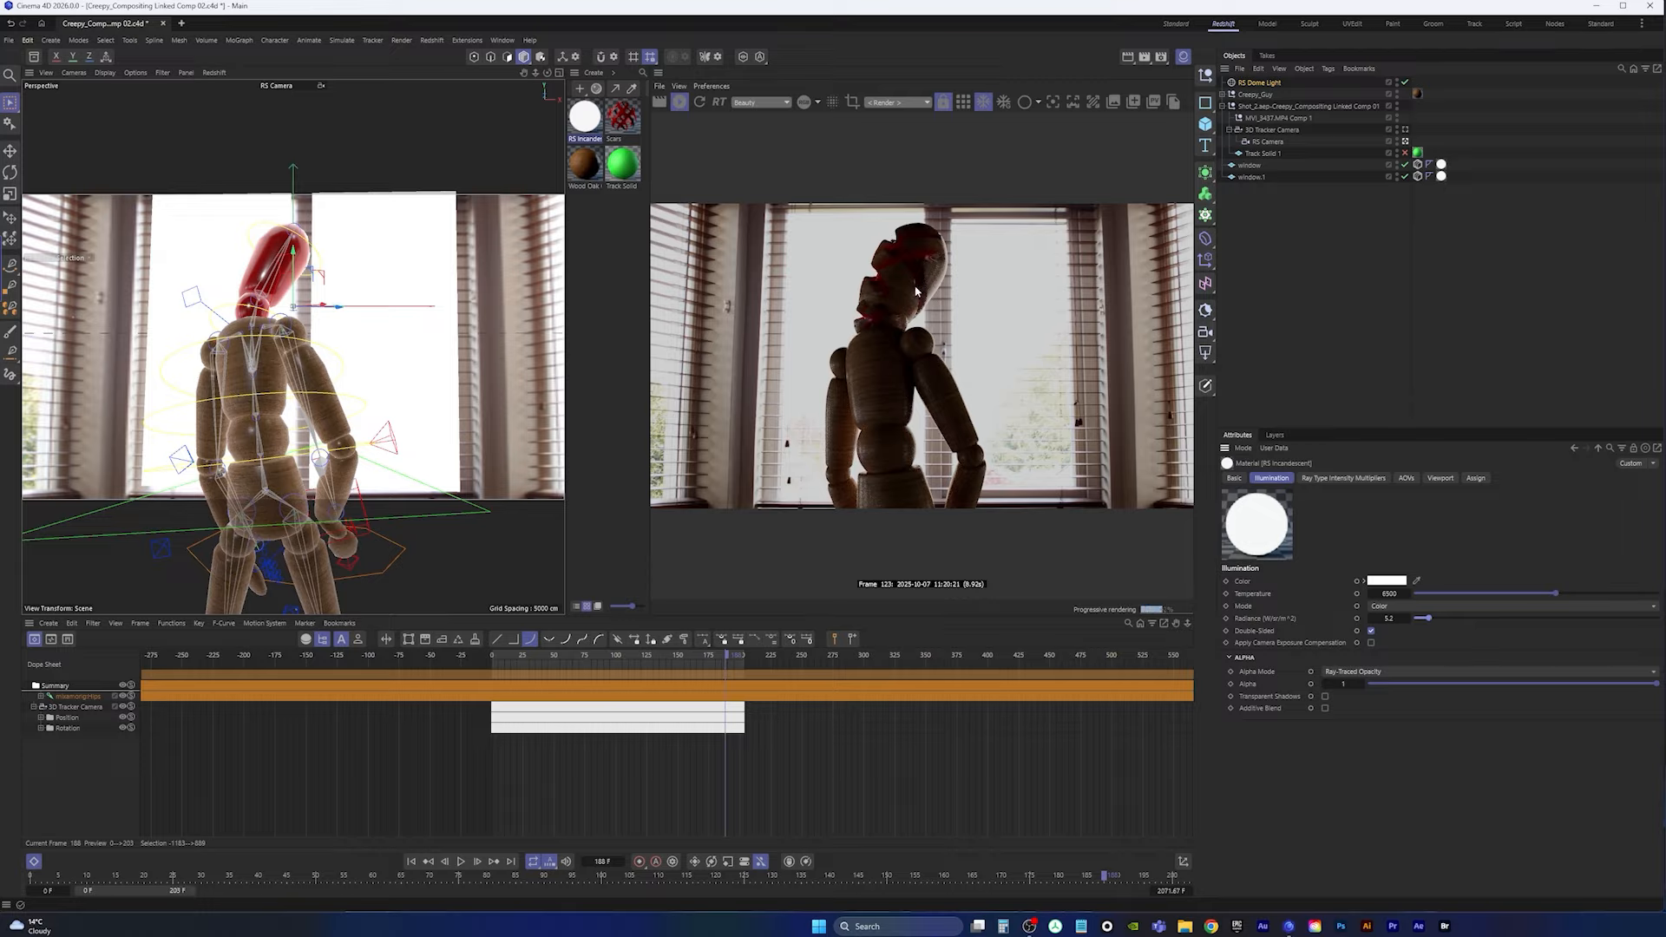
# Step: Check the render at an earlier frame and at frame 137, comparing it with both window planes disabled and enabled
pyautogui.click(609, 655)
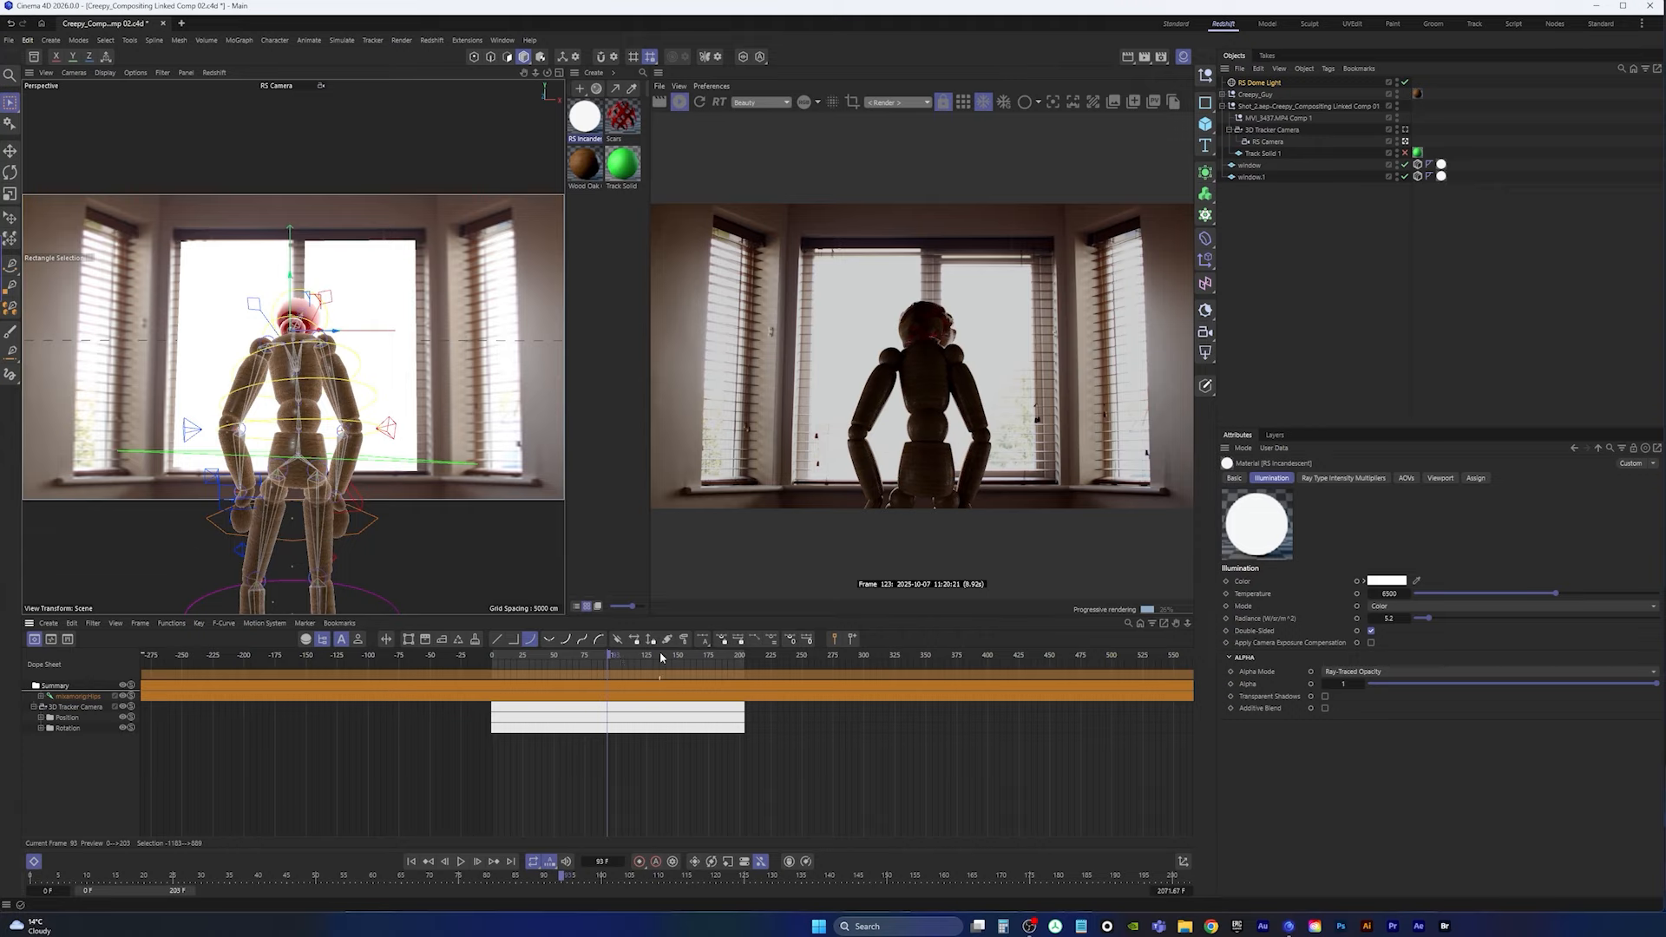
pyautogui.click(661, 656)
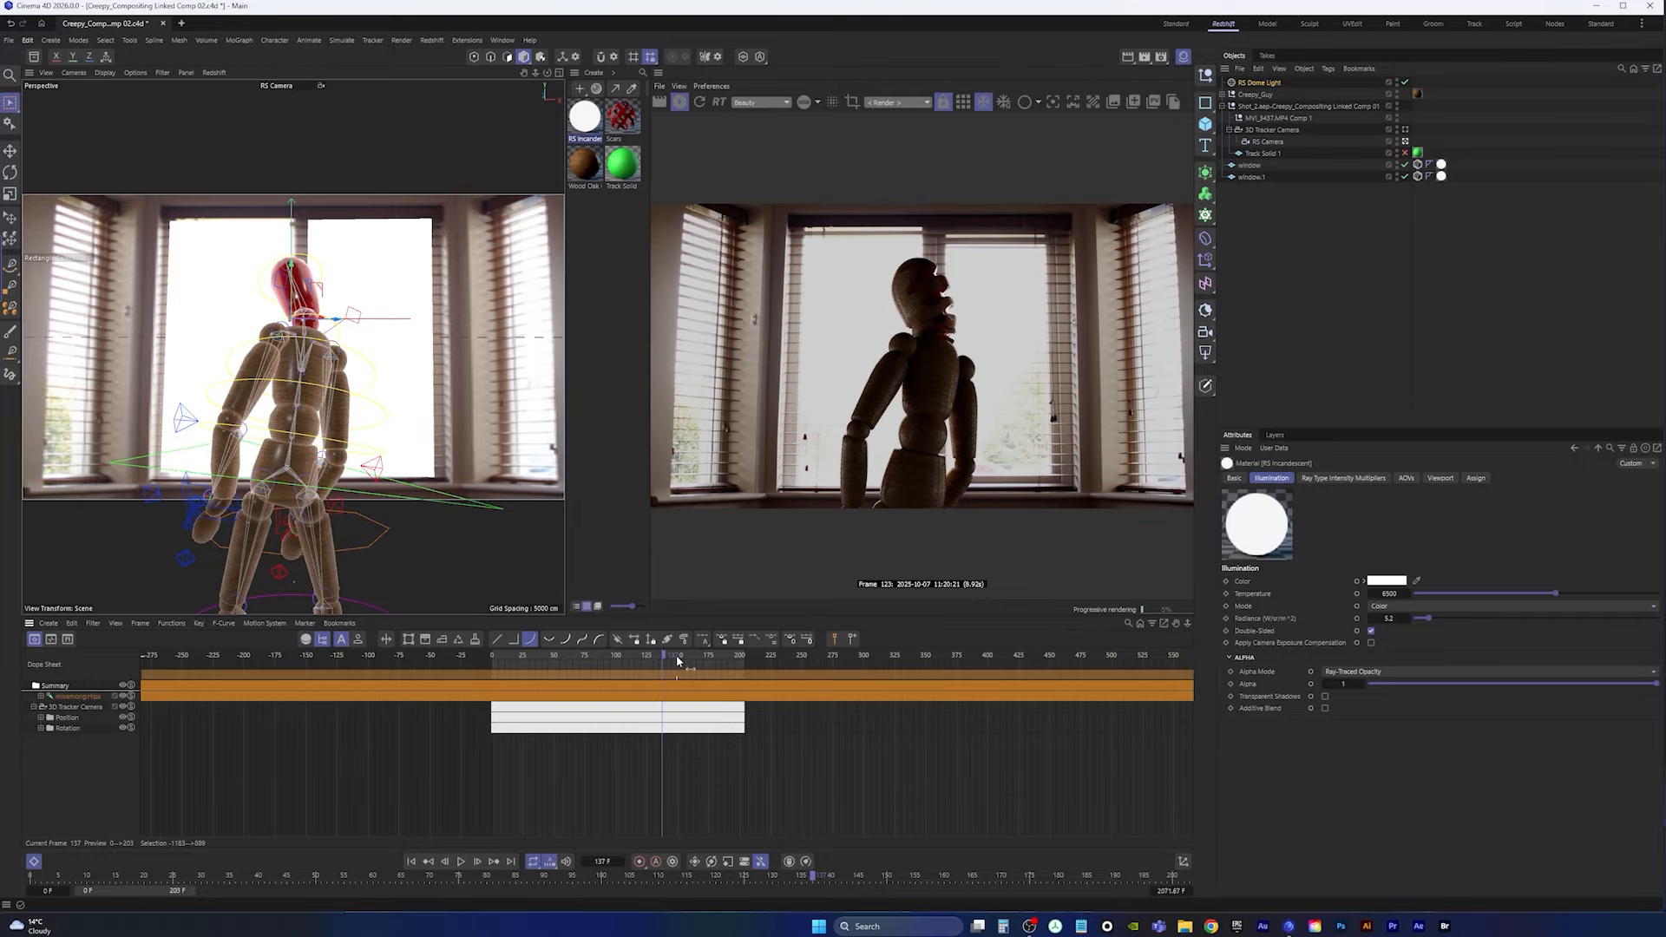
pyautogui.click(1404, 165)
pyautogui.click(1404, 176)
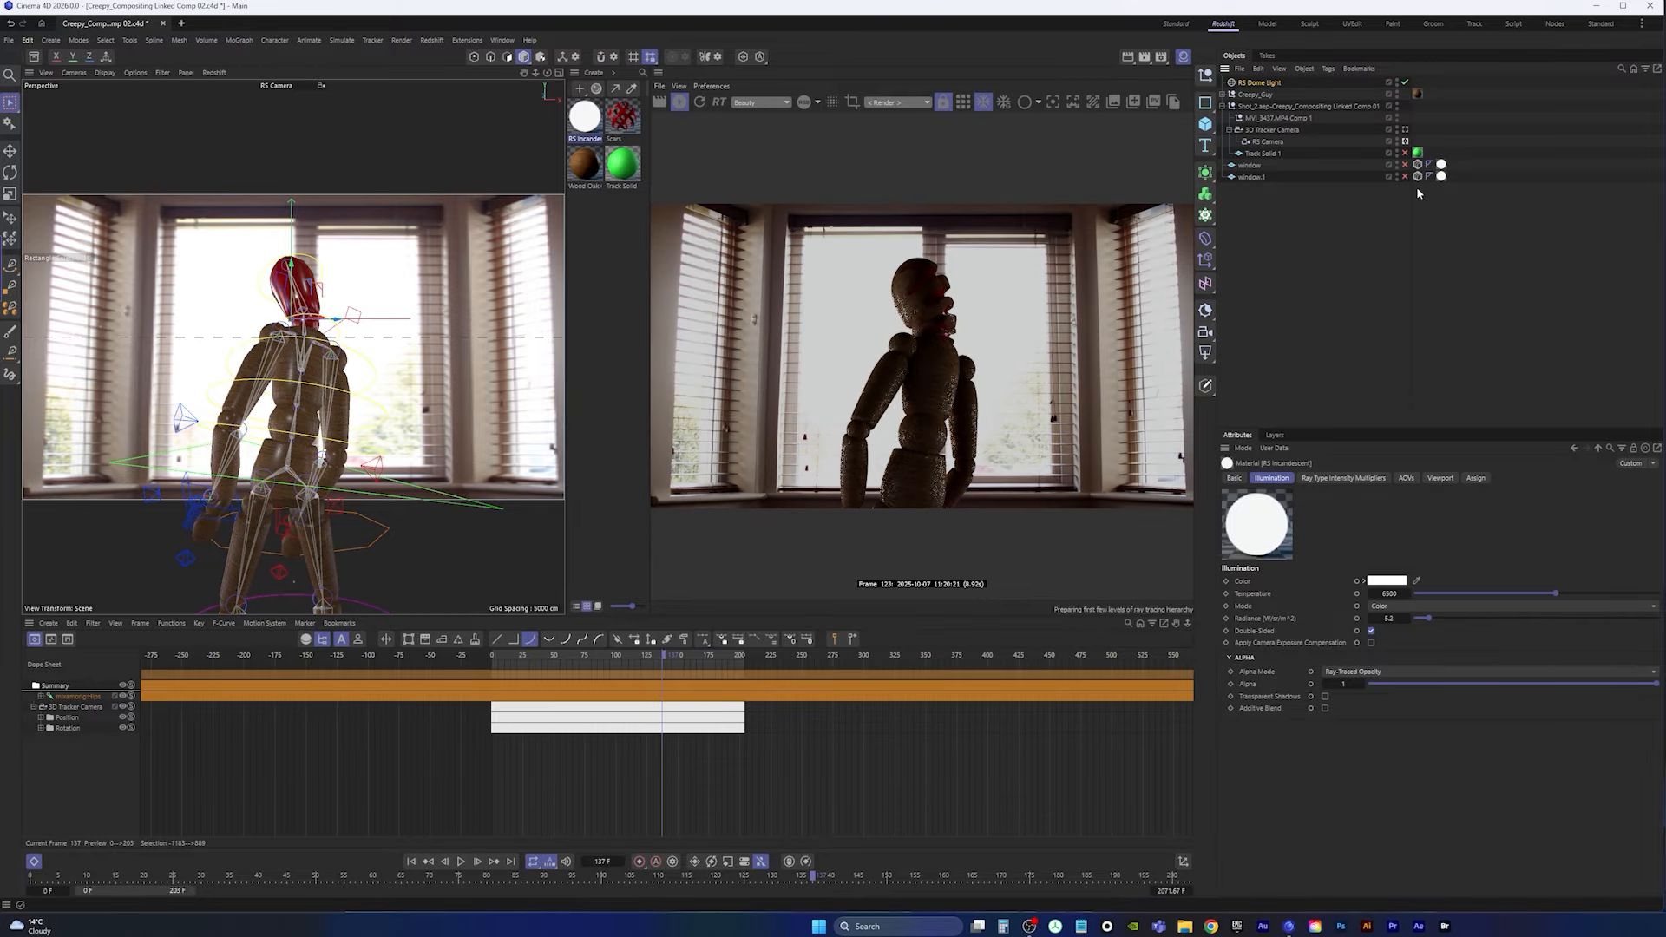
pyautogui.click(1405, 176)
pyautogui.click(1405, 165)
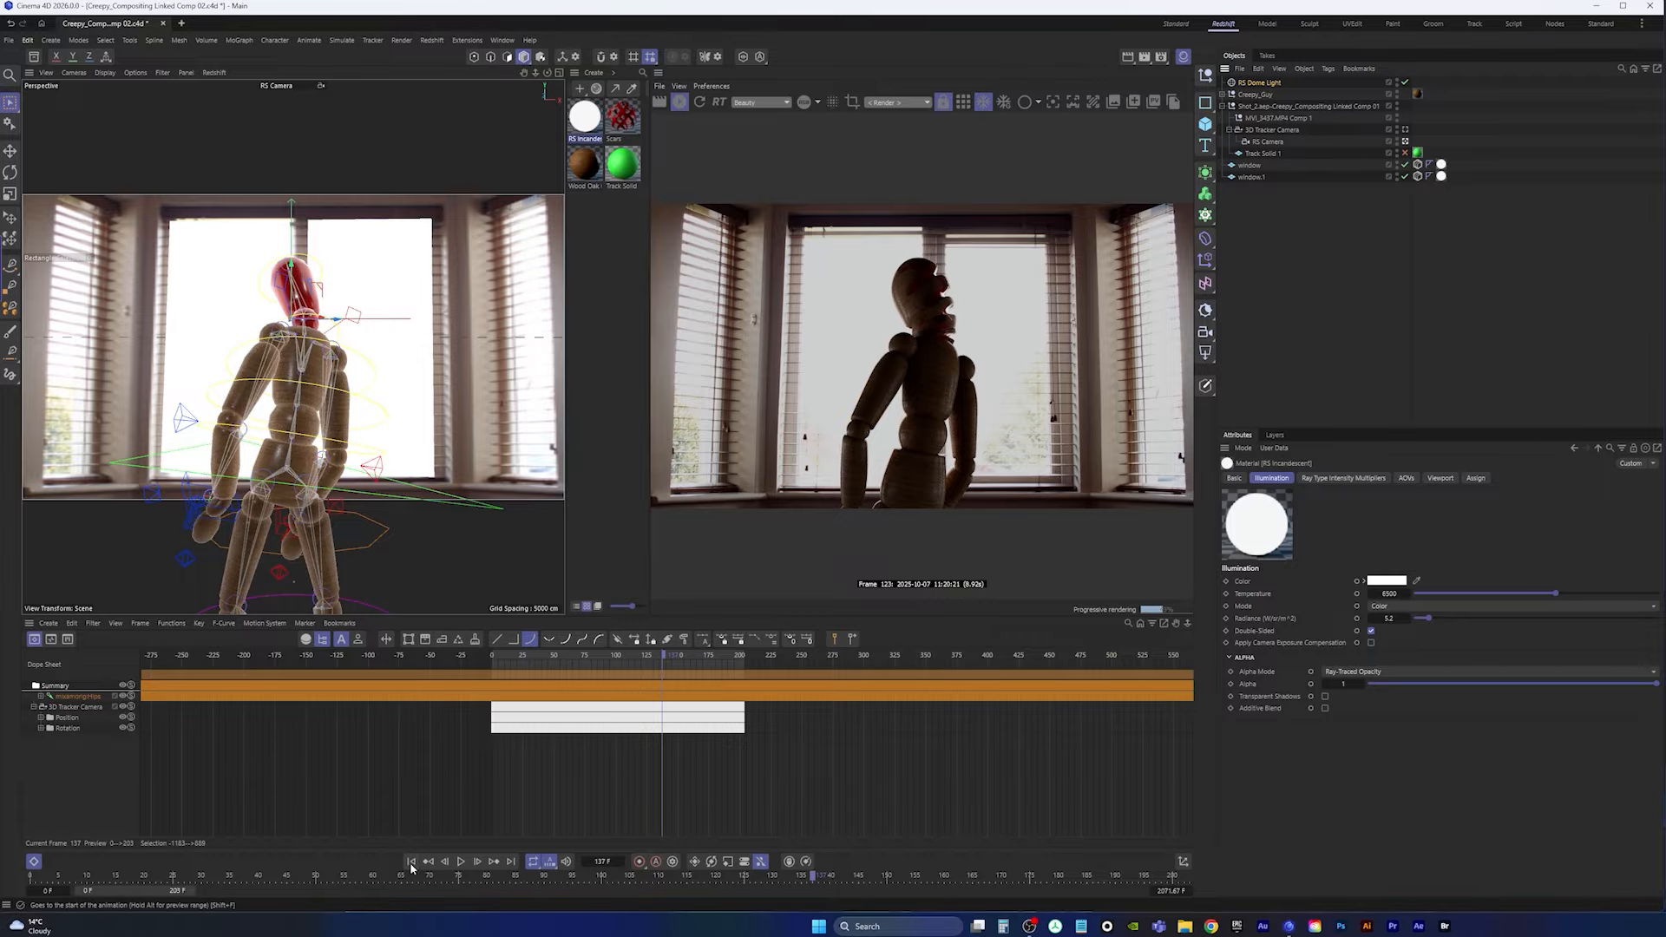
# Step: Save the project
pyautogui.click(10, 41)
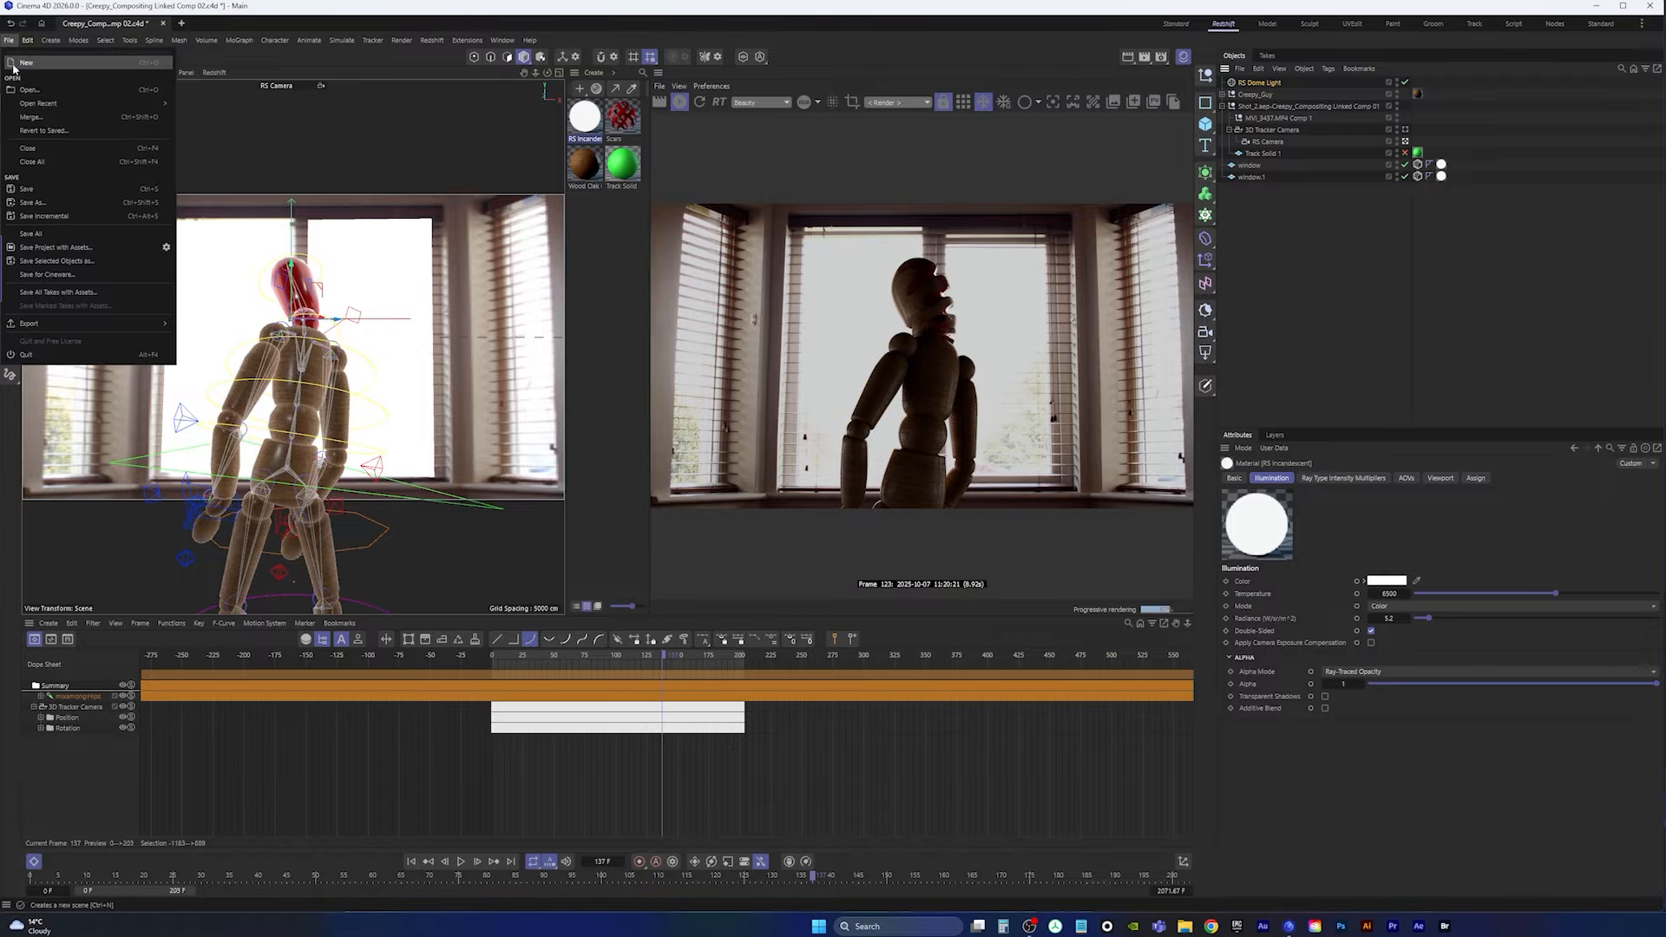
pyautogui.click(35, 188)
# Step: Play the animation from the first frame, pausing at several poses to examine the mannequin's lighting in the render
pyautogui.click(412, 863)
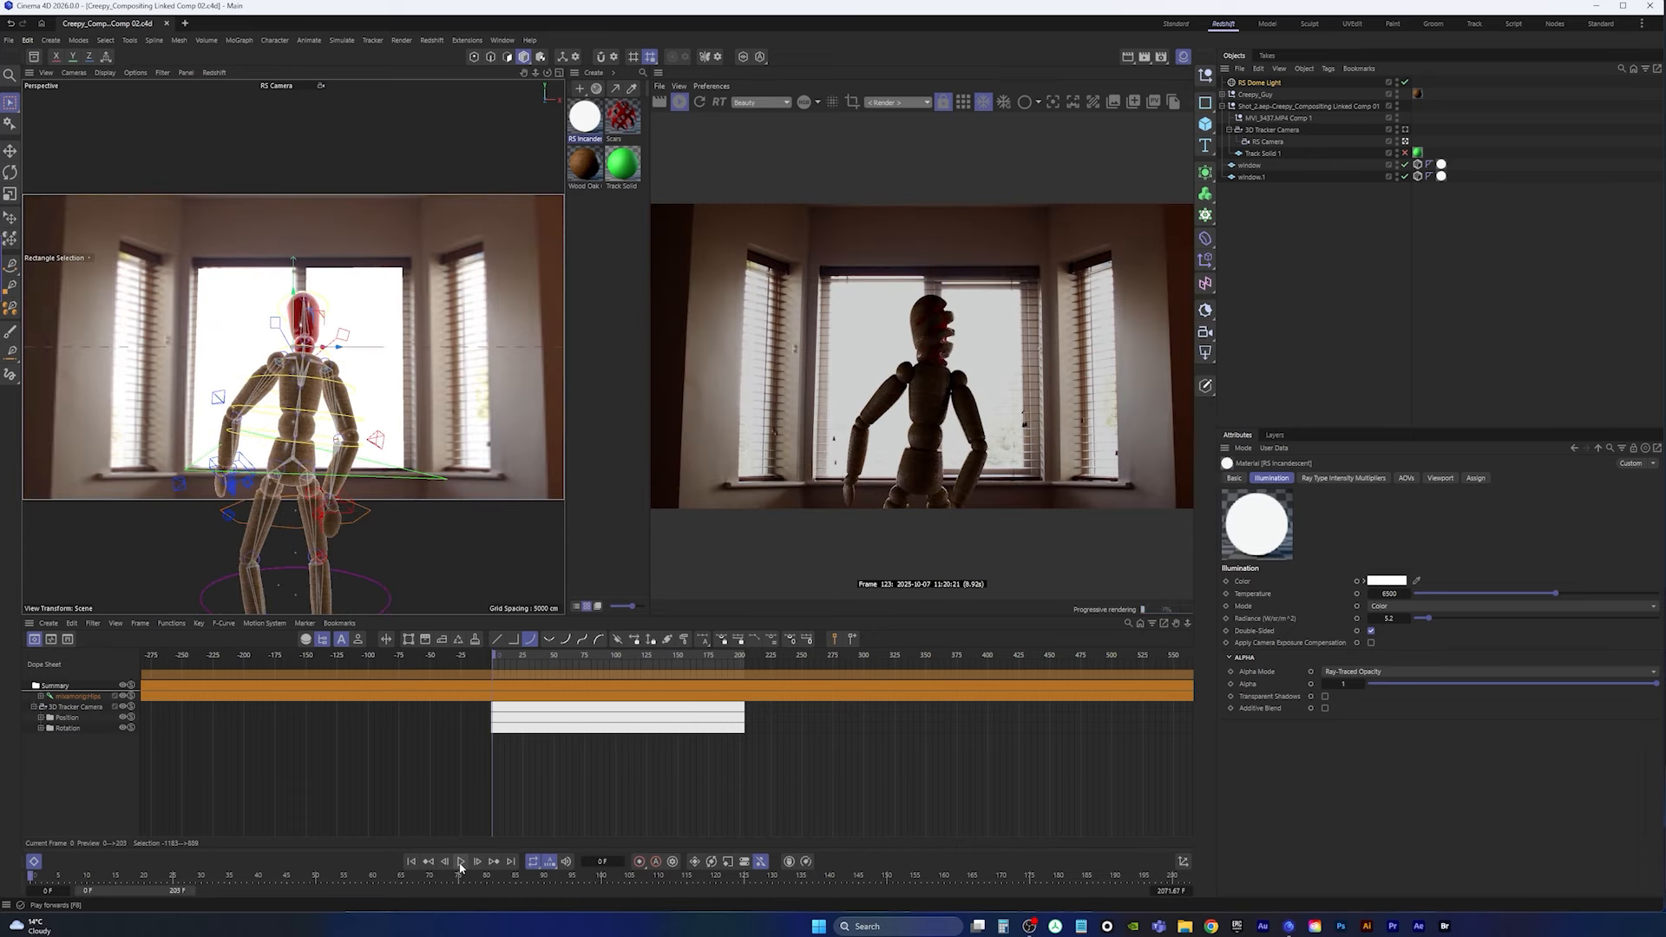
pyautogui.click(461, 862)
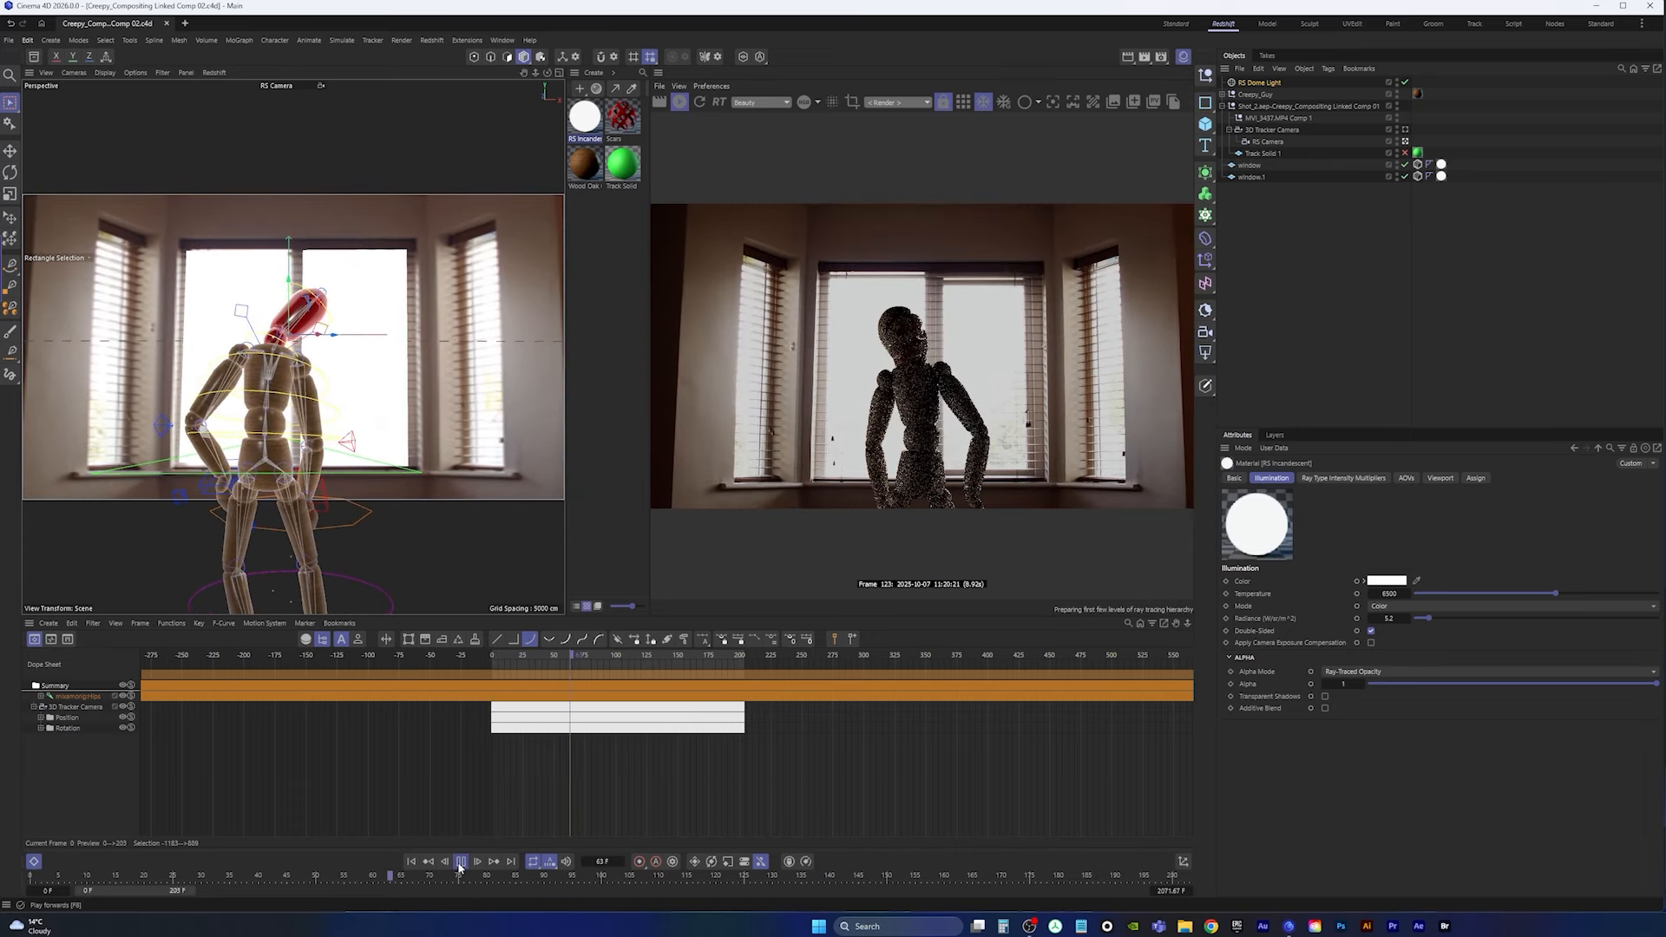
pyautogui.click(461, 869)
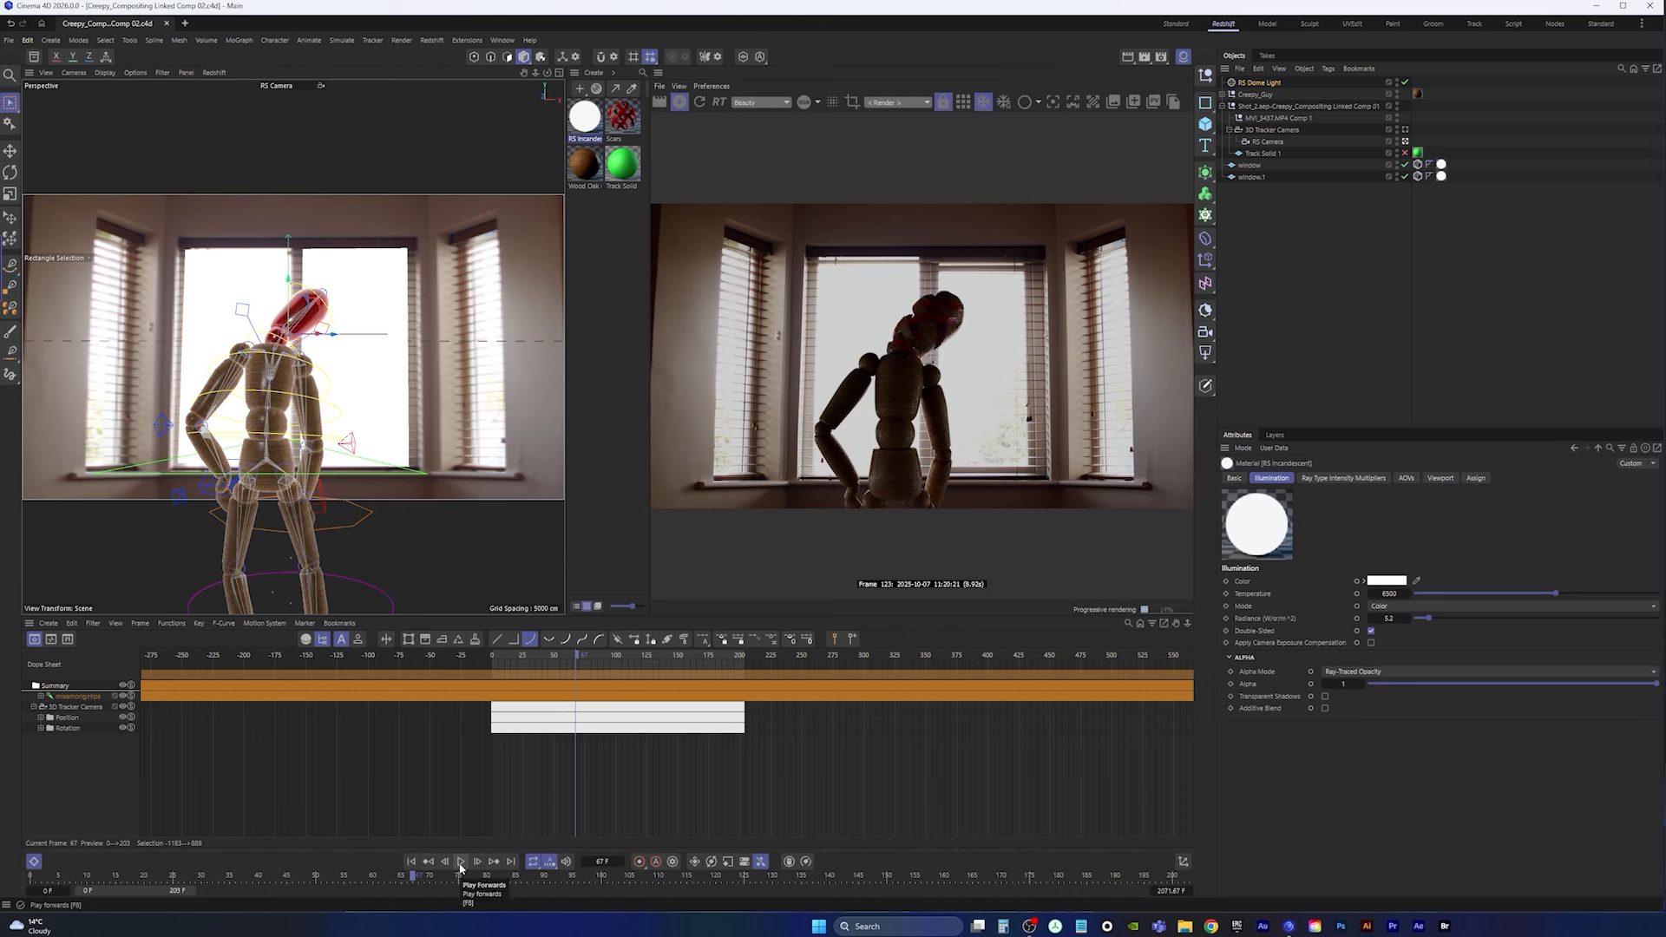
pyautogui.click(461, 863)
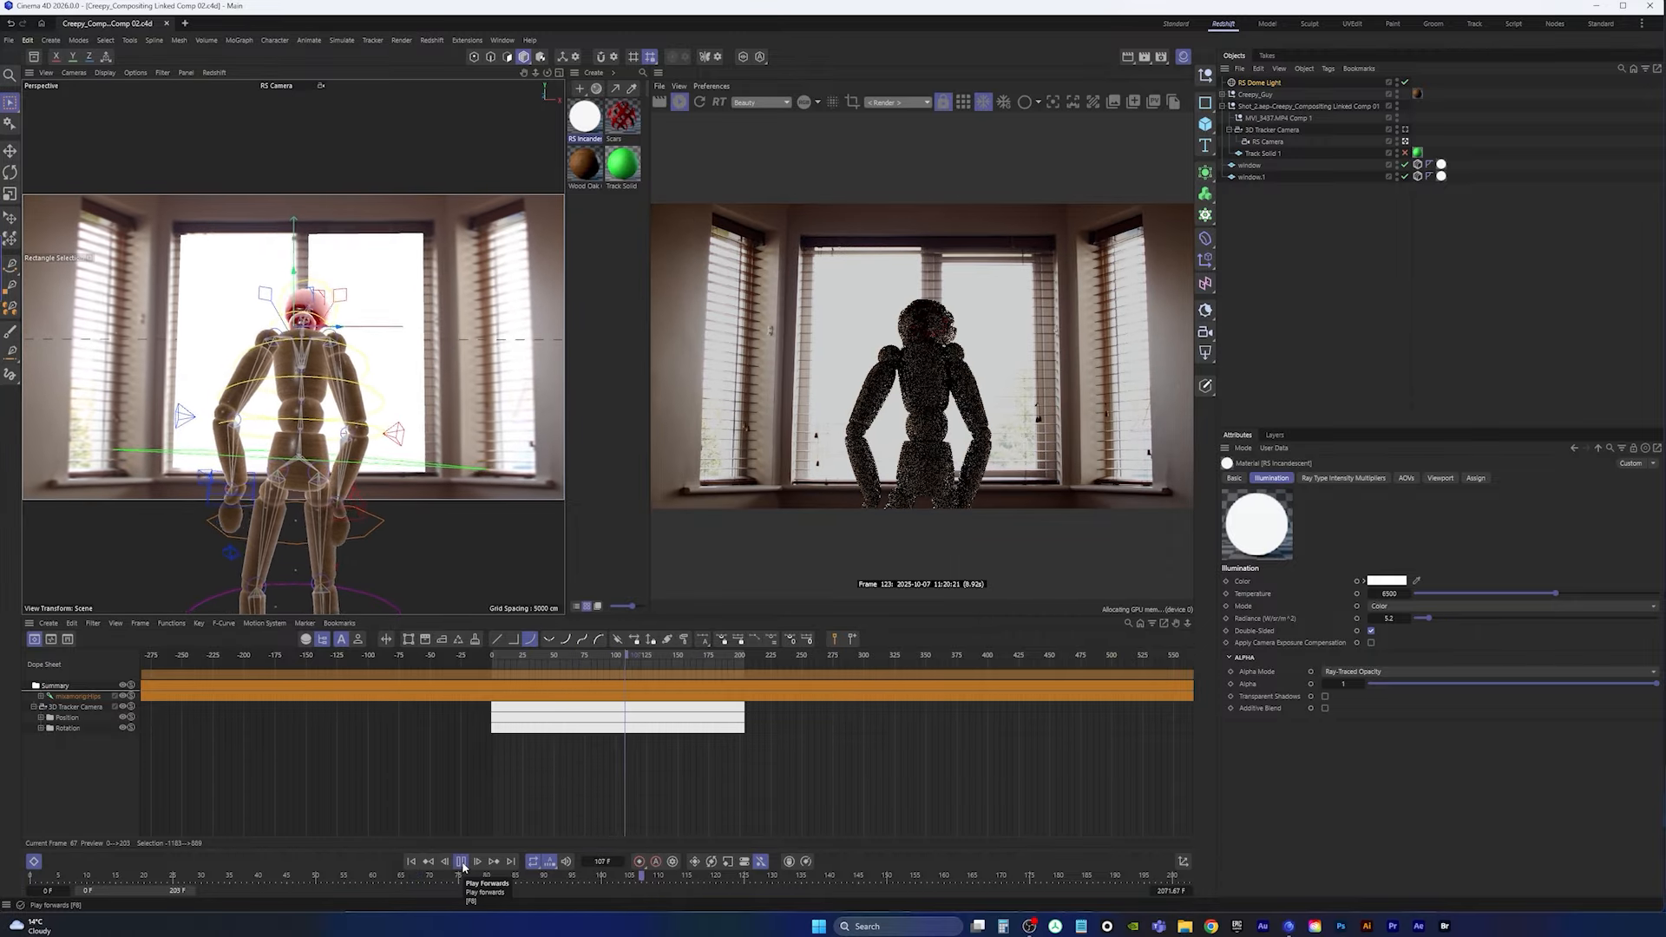
pyautogui.click(461, 861)
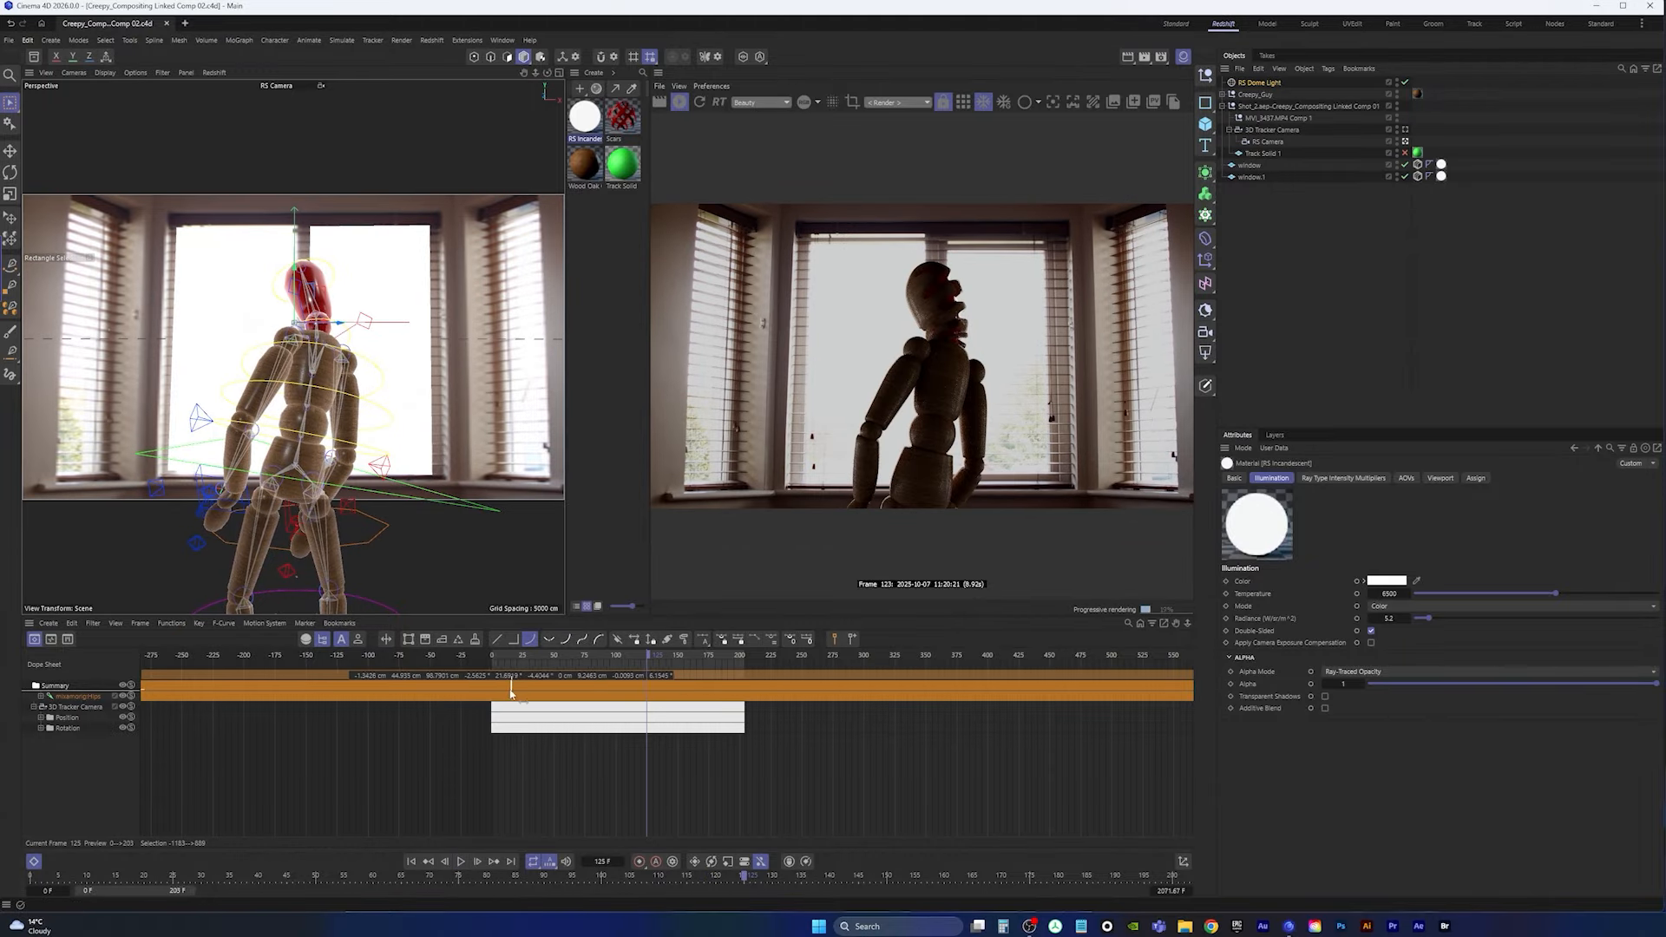
pyautogui.click(461, 861)
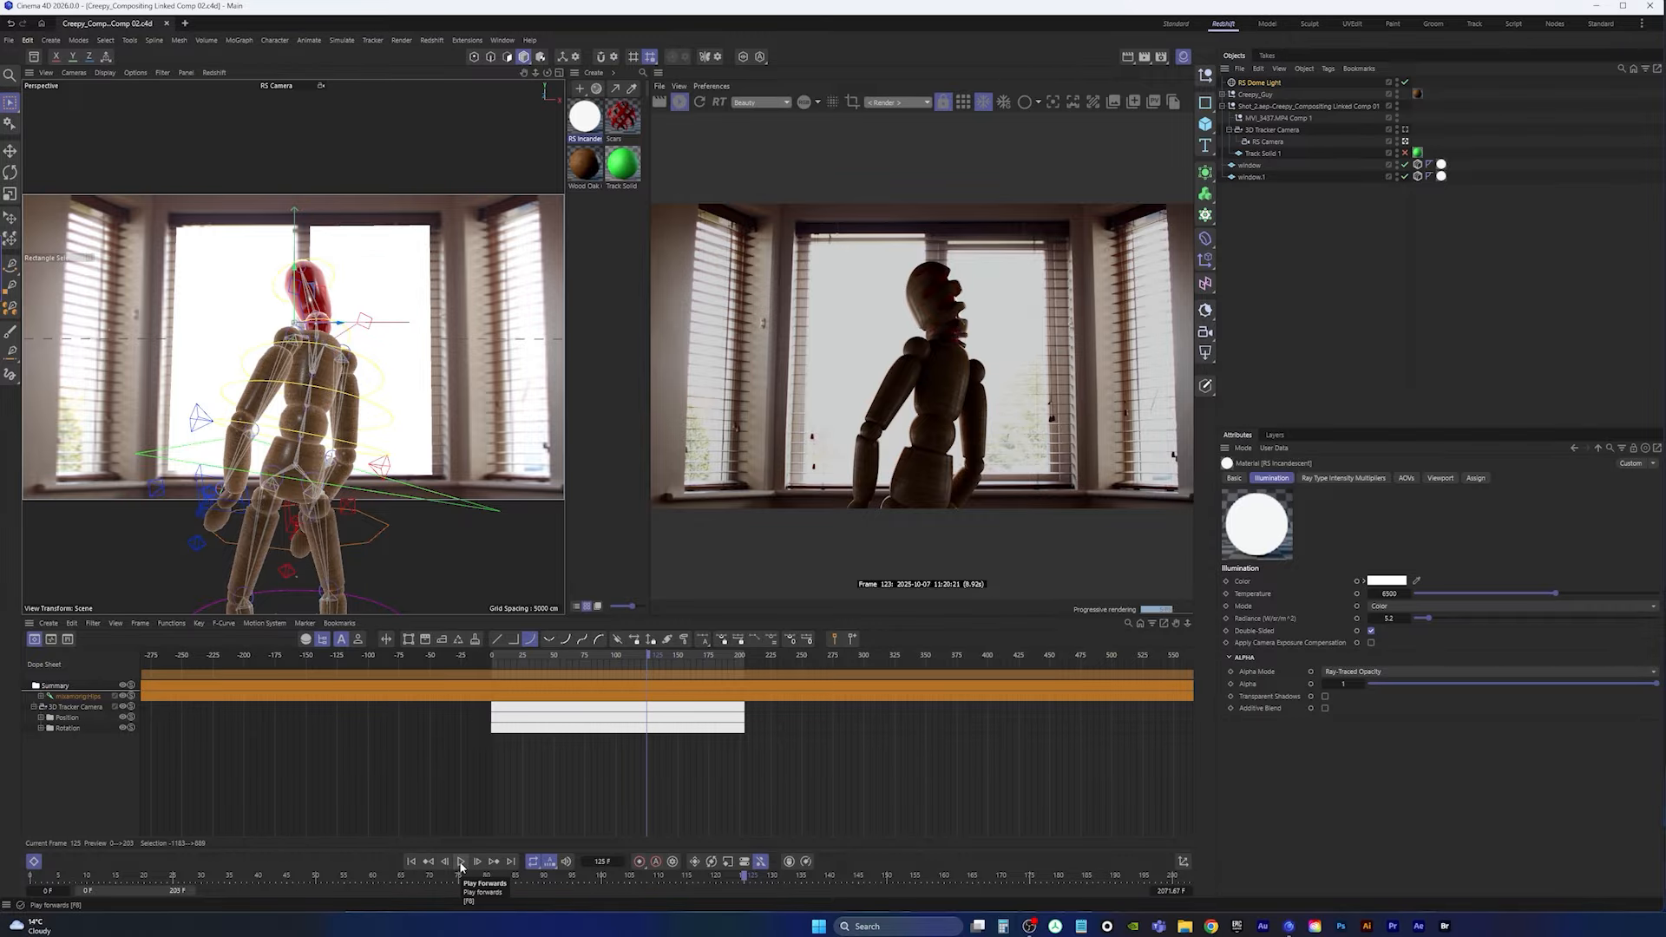
pyautogui.click(462, 863)
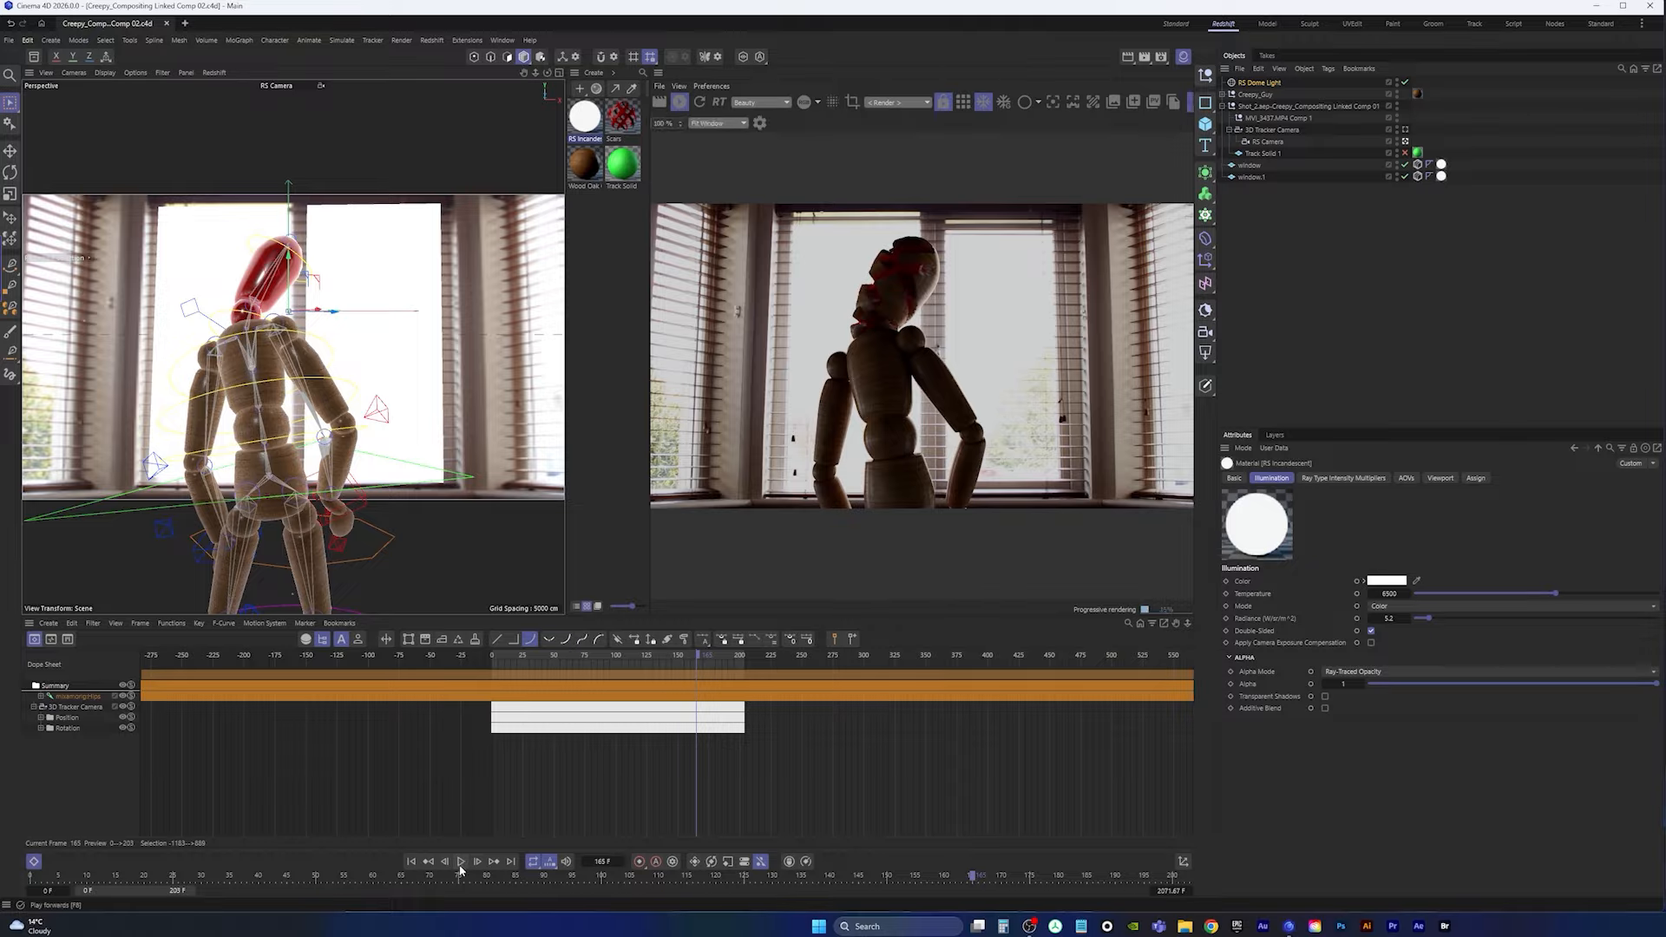
# Step: Open the Scars material's node graph and raise the RS Standard node's reflection roughness to 0.284
pyautogui.click(621, 120)
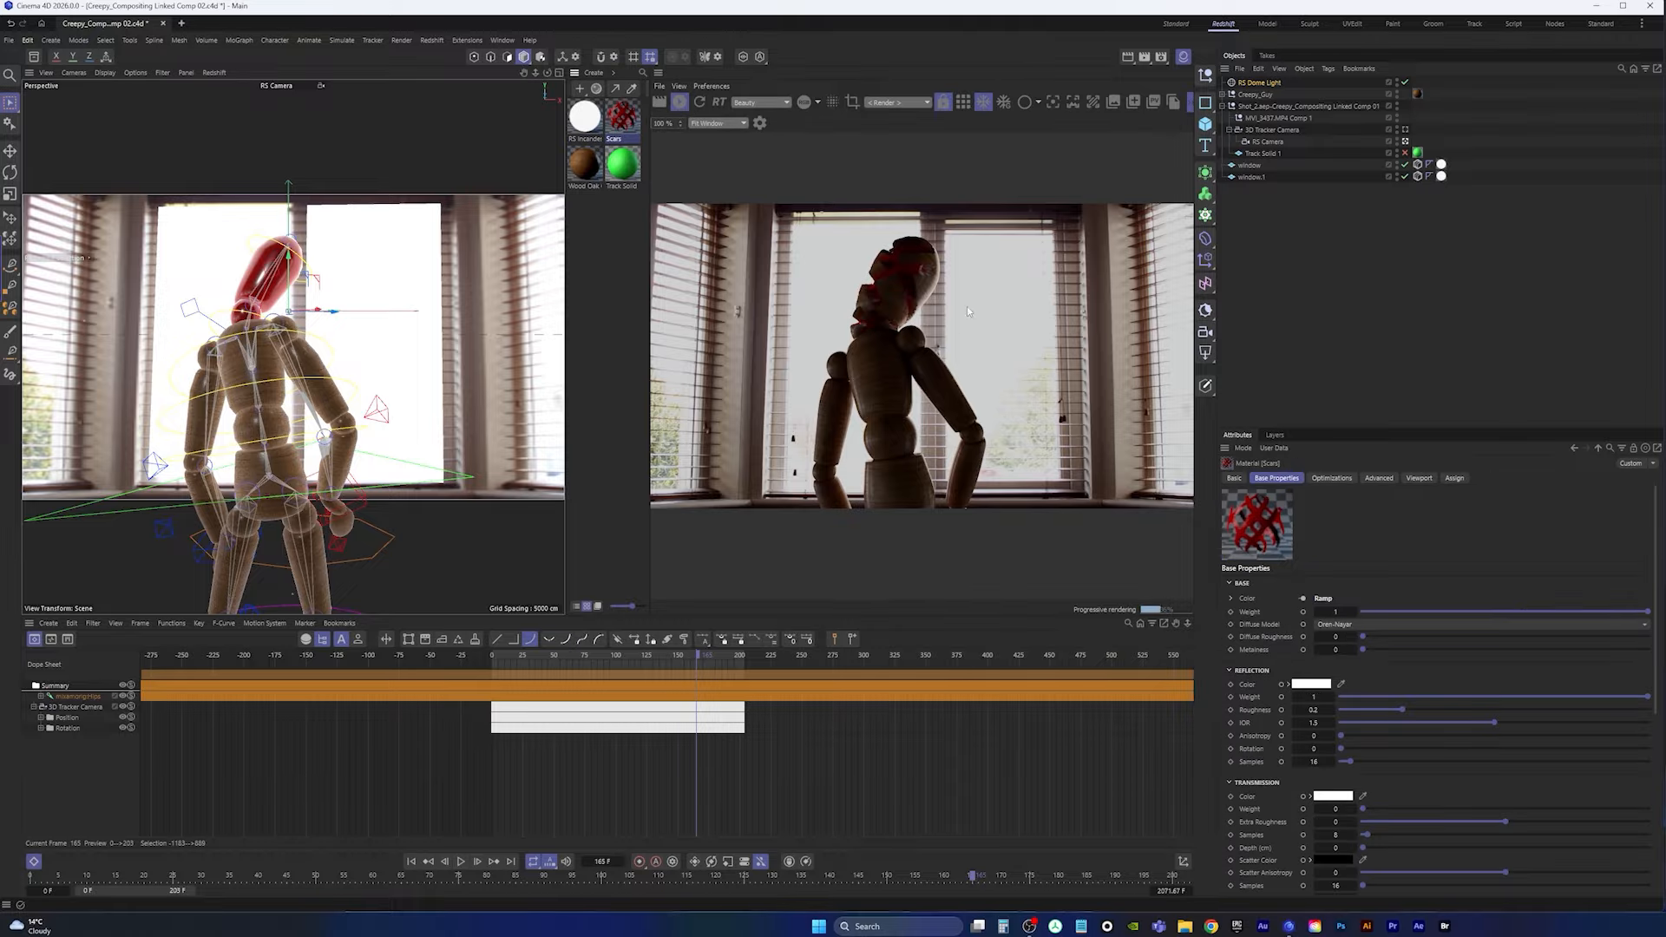
pyautogui.doubleClick(621, 118)
pyautogui.moveTo(993, 105); pyautogui.dragTo(547, 466)
pyautogui.moveTo(616, 522); pyautogui.dragTo(776, 678, button='middle')
pyautogui.click(373, 617)
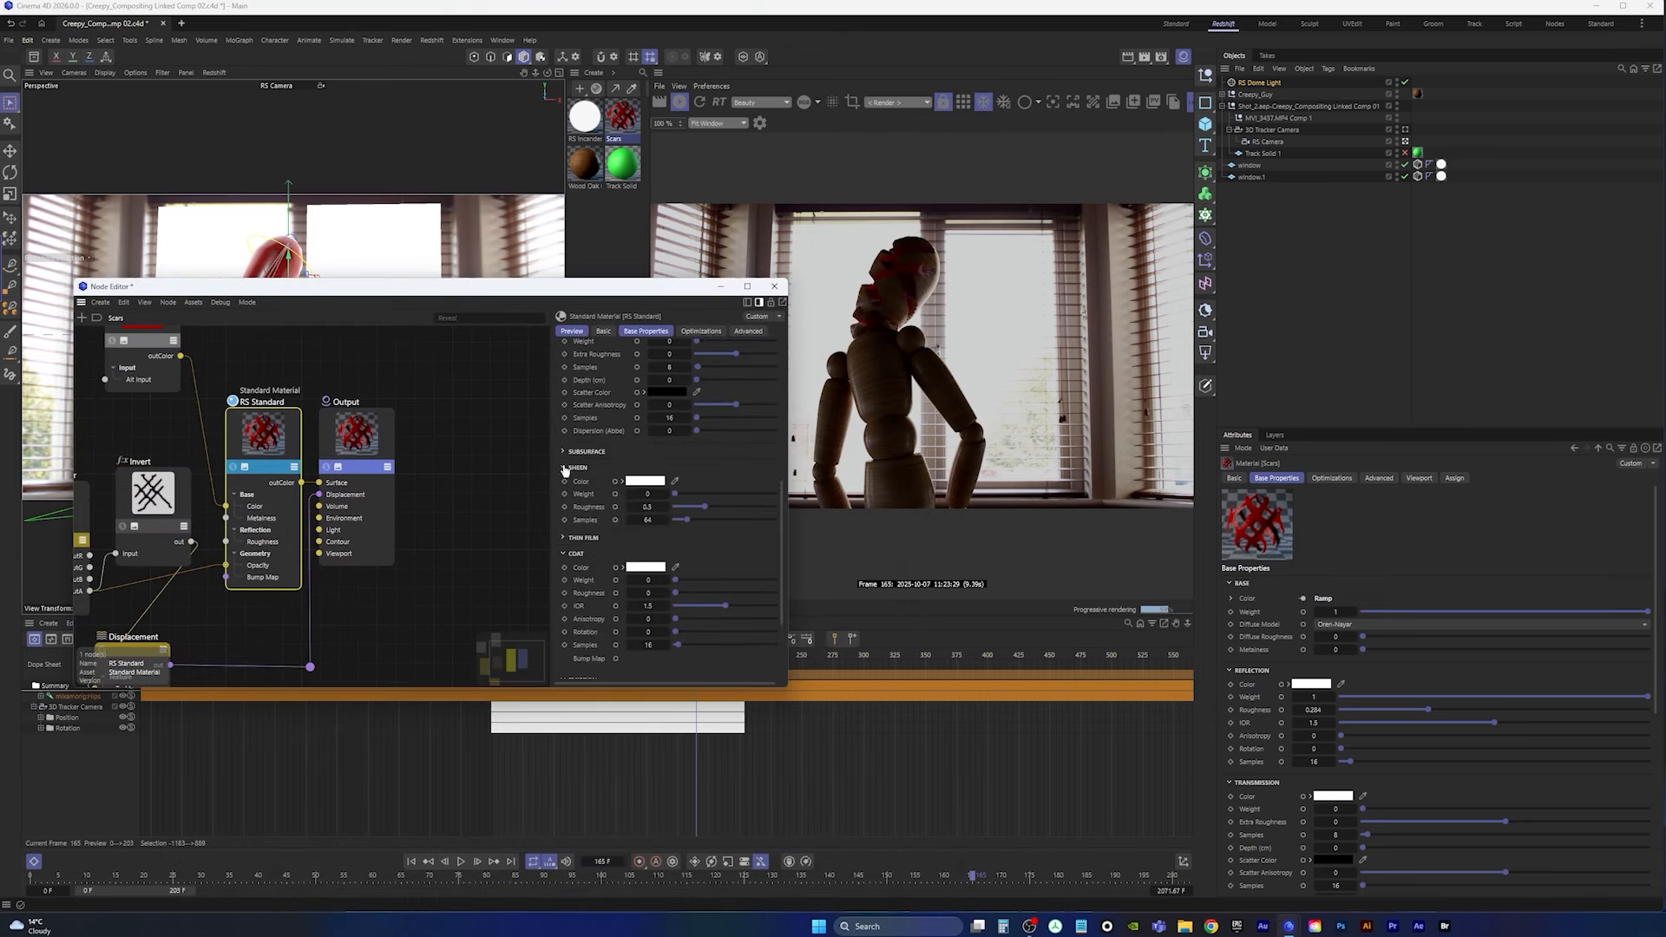
# Step: Give the Scars material a coat with a weight of about 0.77 and a roughness of 0.093
pyautogui.click(564, 469)
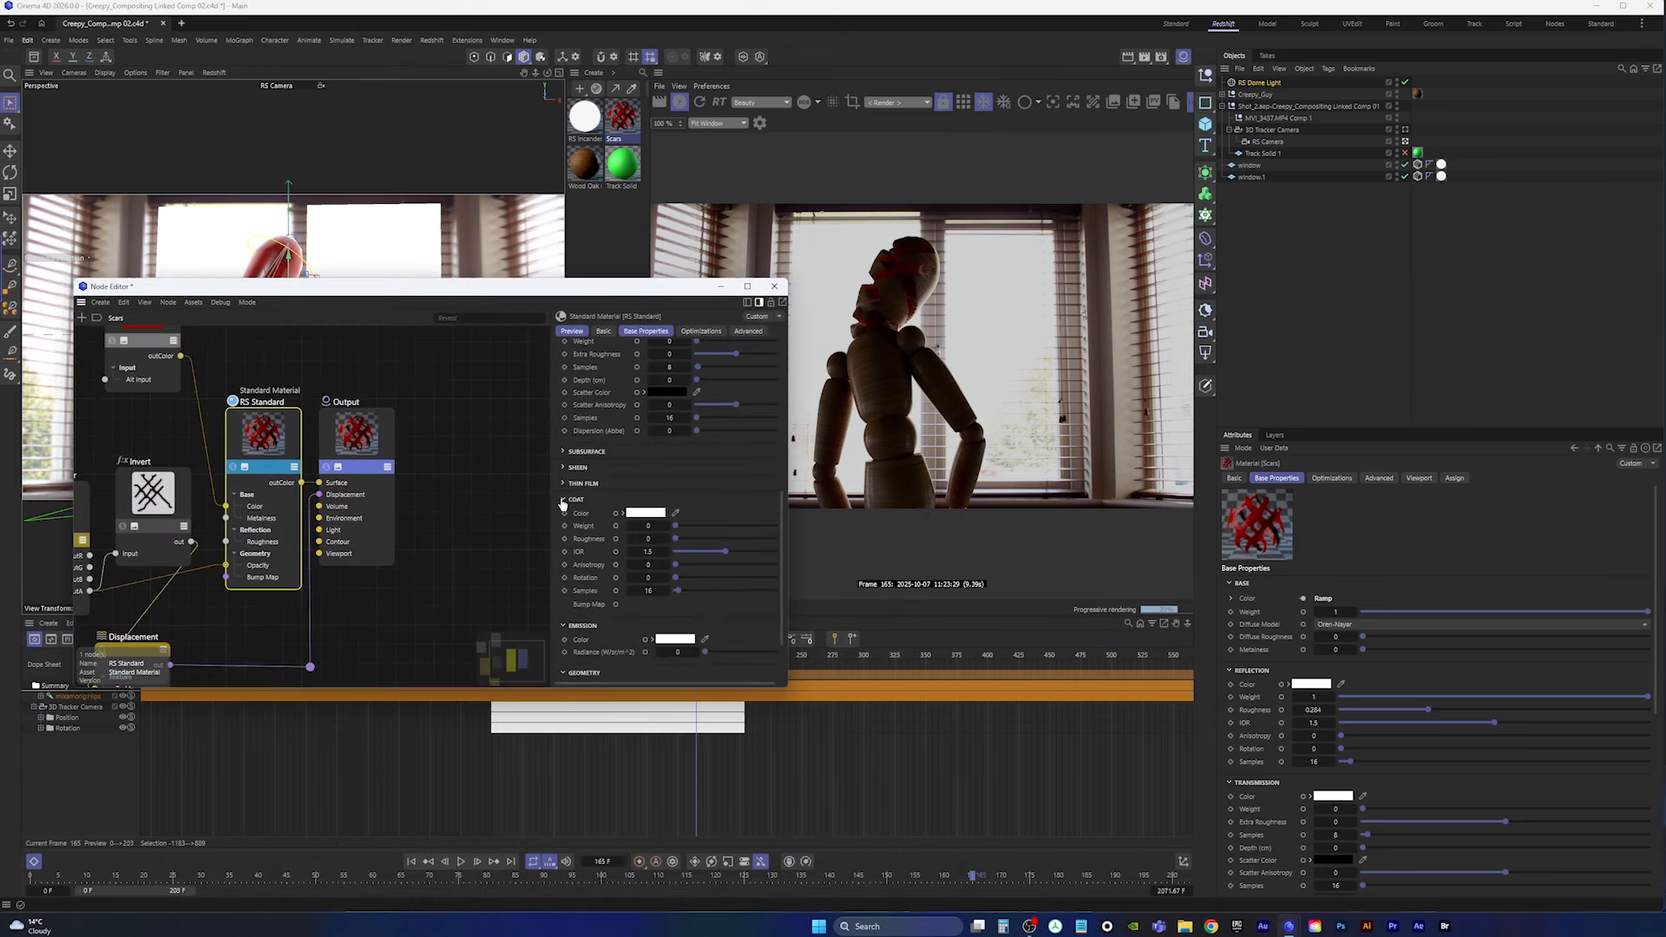
pyautogui.click(752, 526)
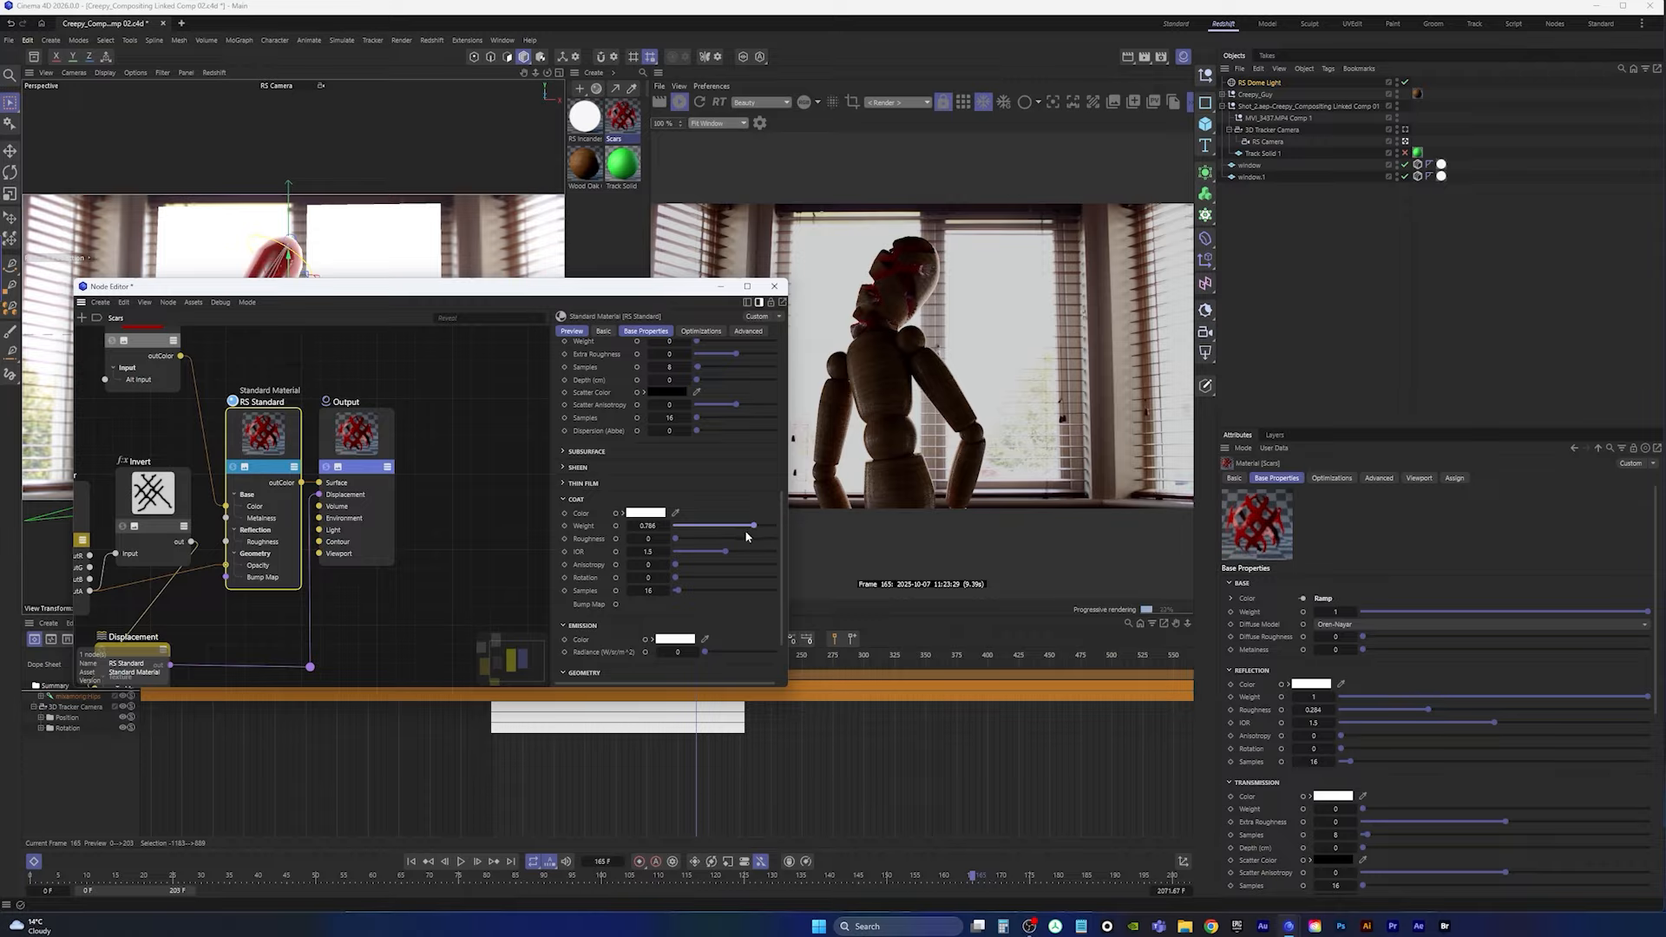
pyautogui.click(685, 539)
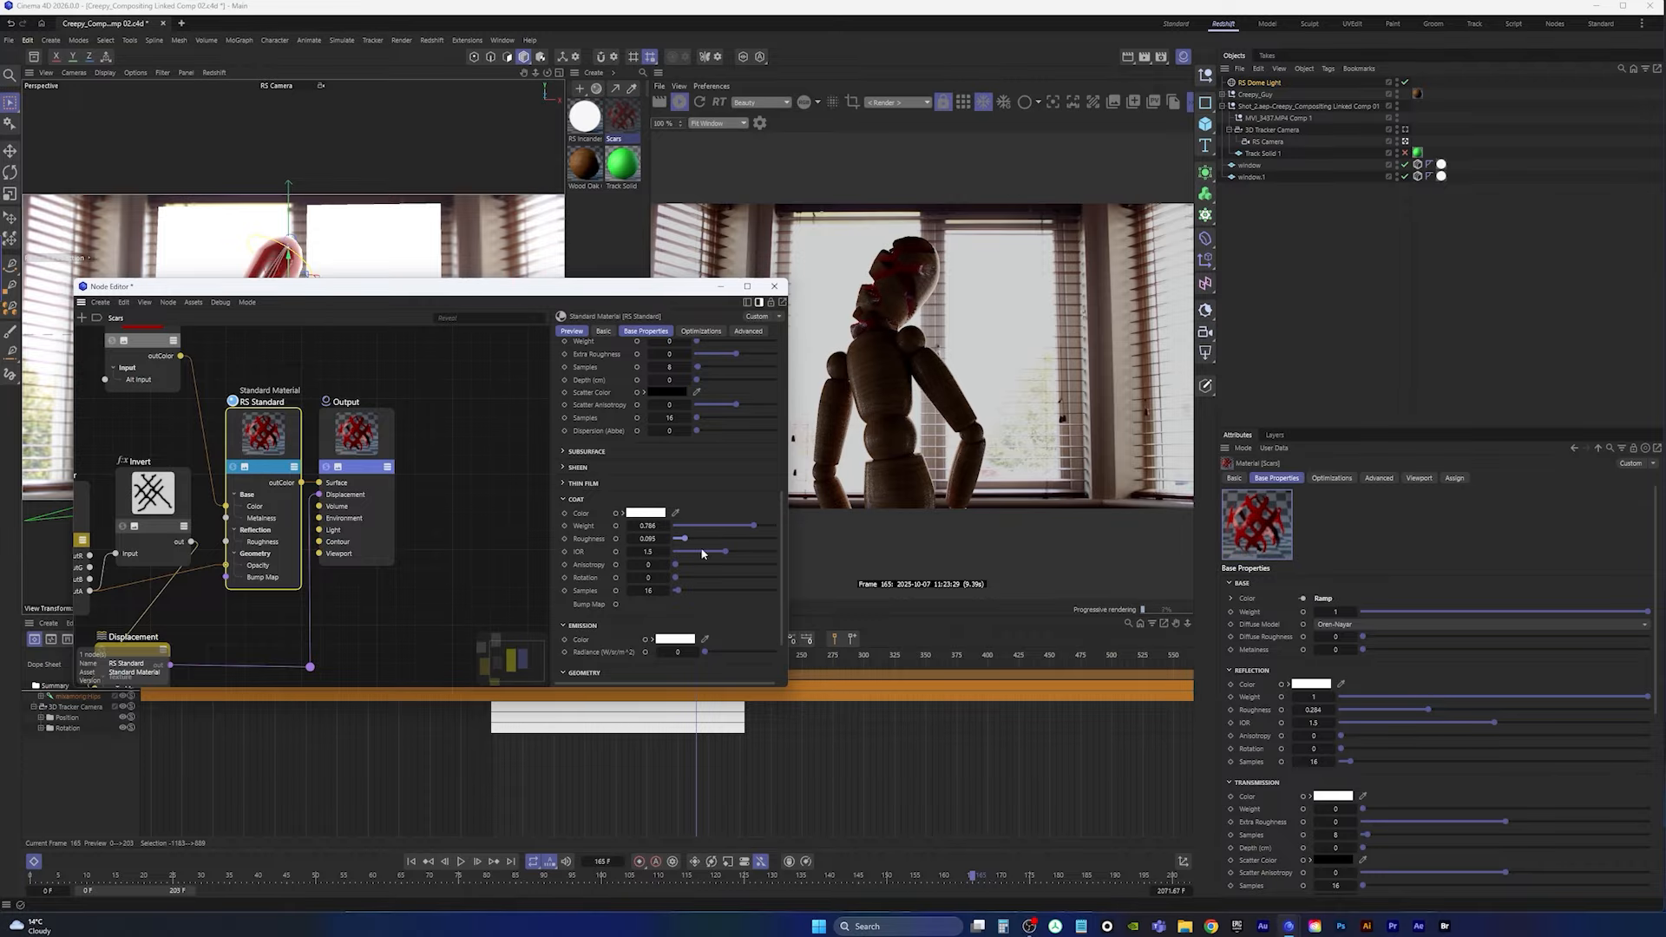
# Step: Play the animation from the first frame to examine the glossy scars in the render, close the node editor and go to frame 65
pyautogui.click(460, 861)
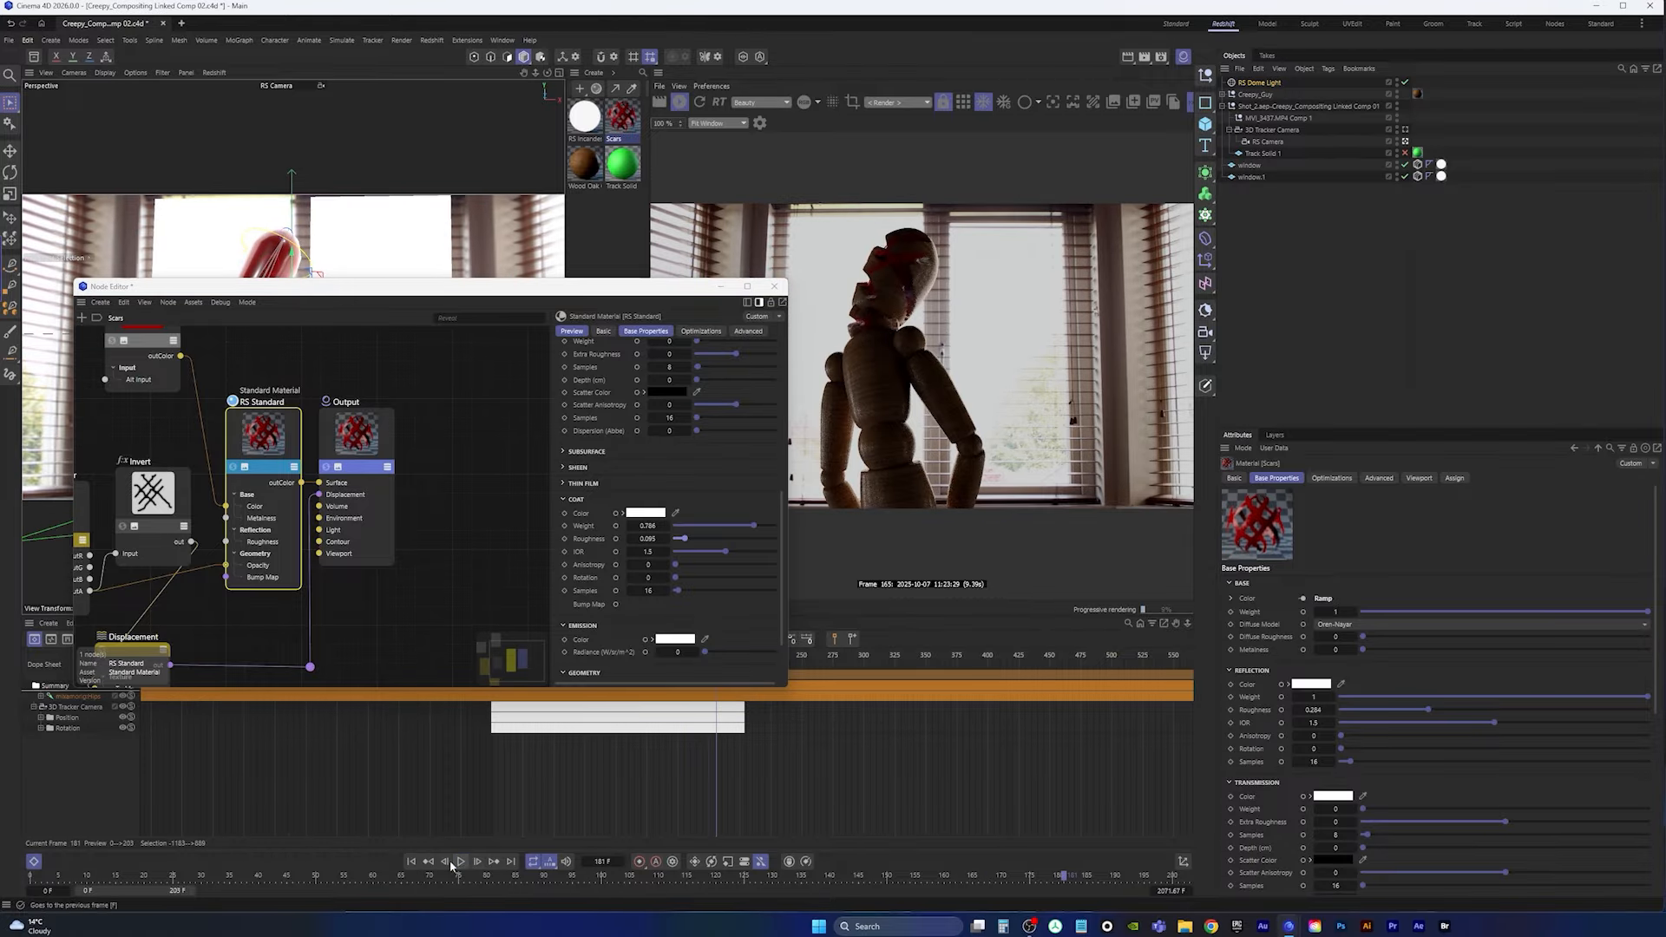
pyautogui.click(410, 861)
pyautogui.click(460, 861)
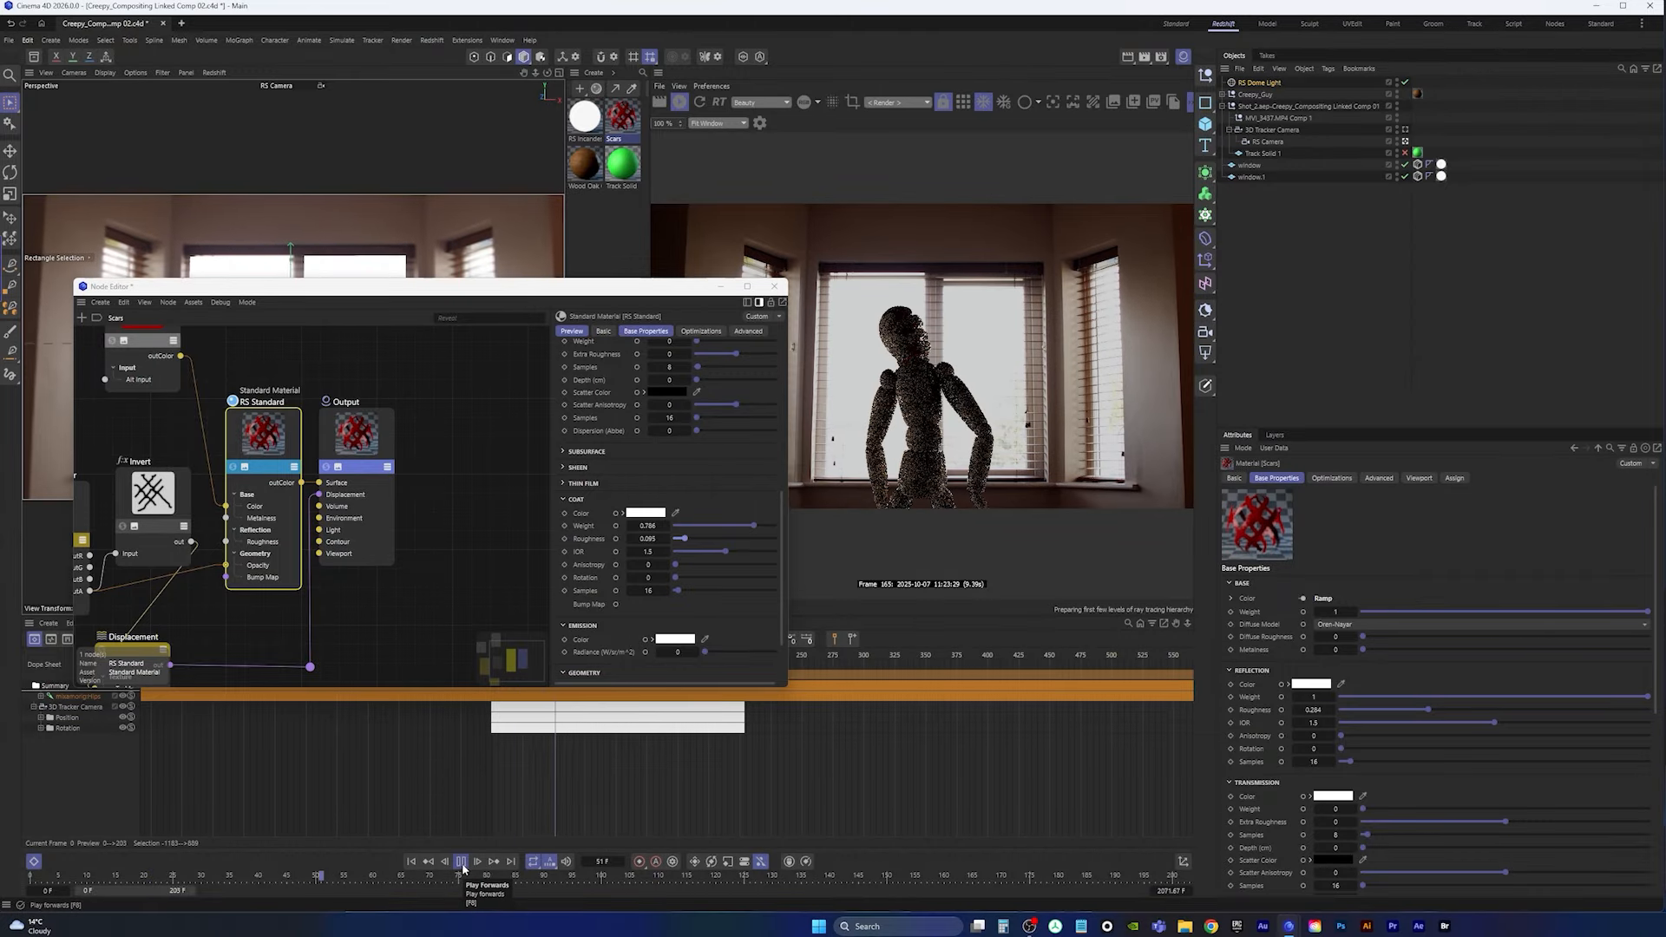
pyautogui.click(461, 862)
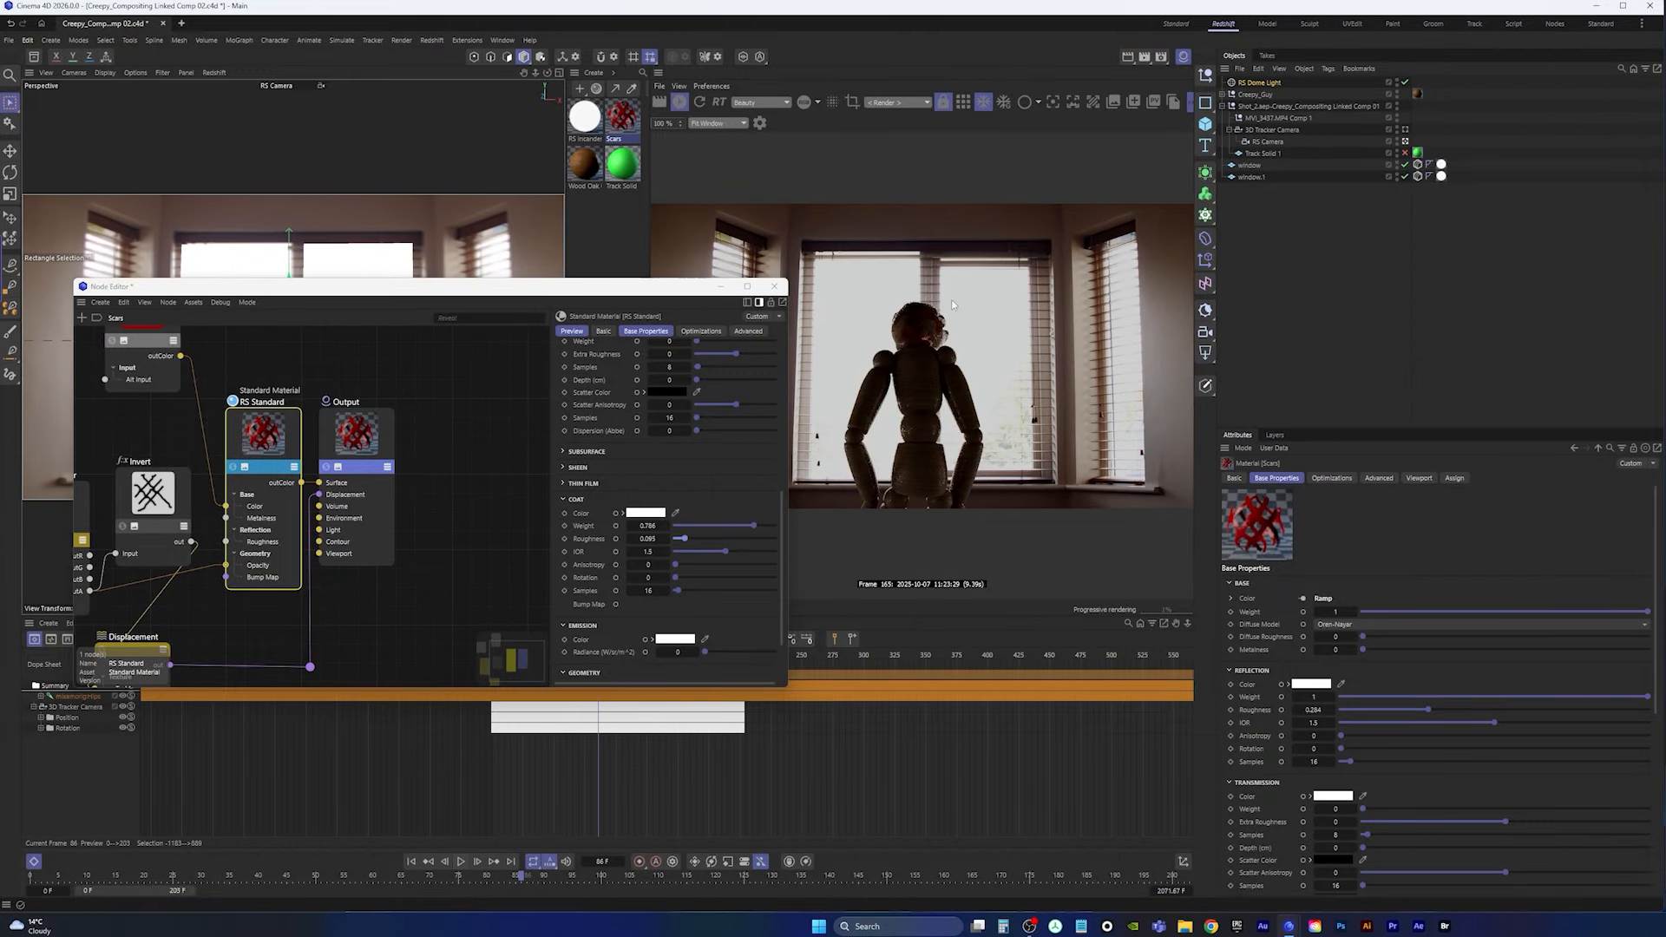
pyautogui.click(774, 287)
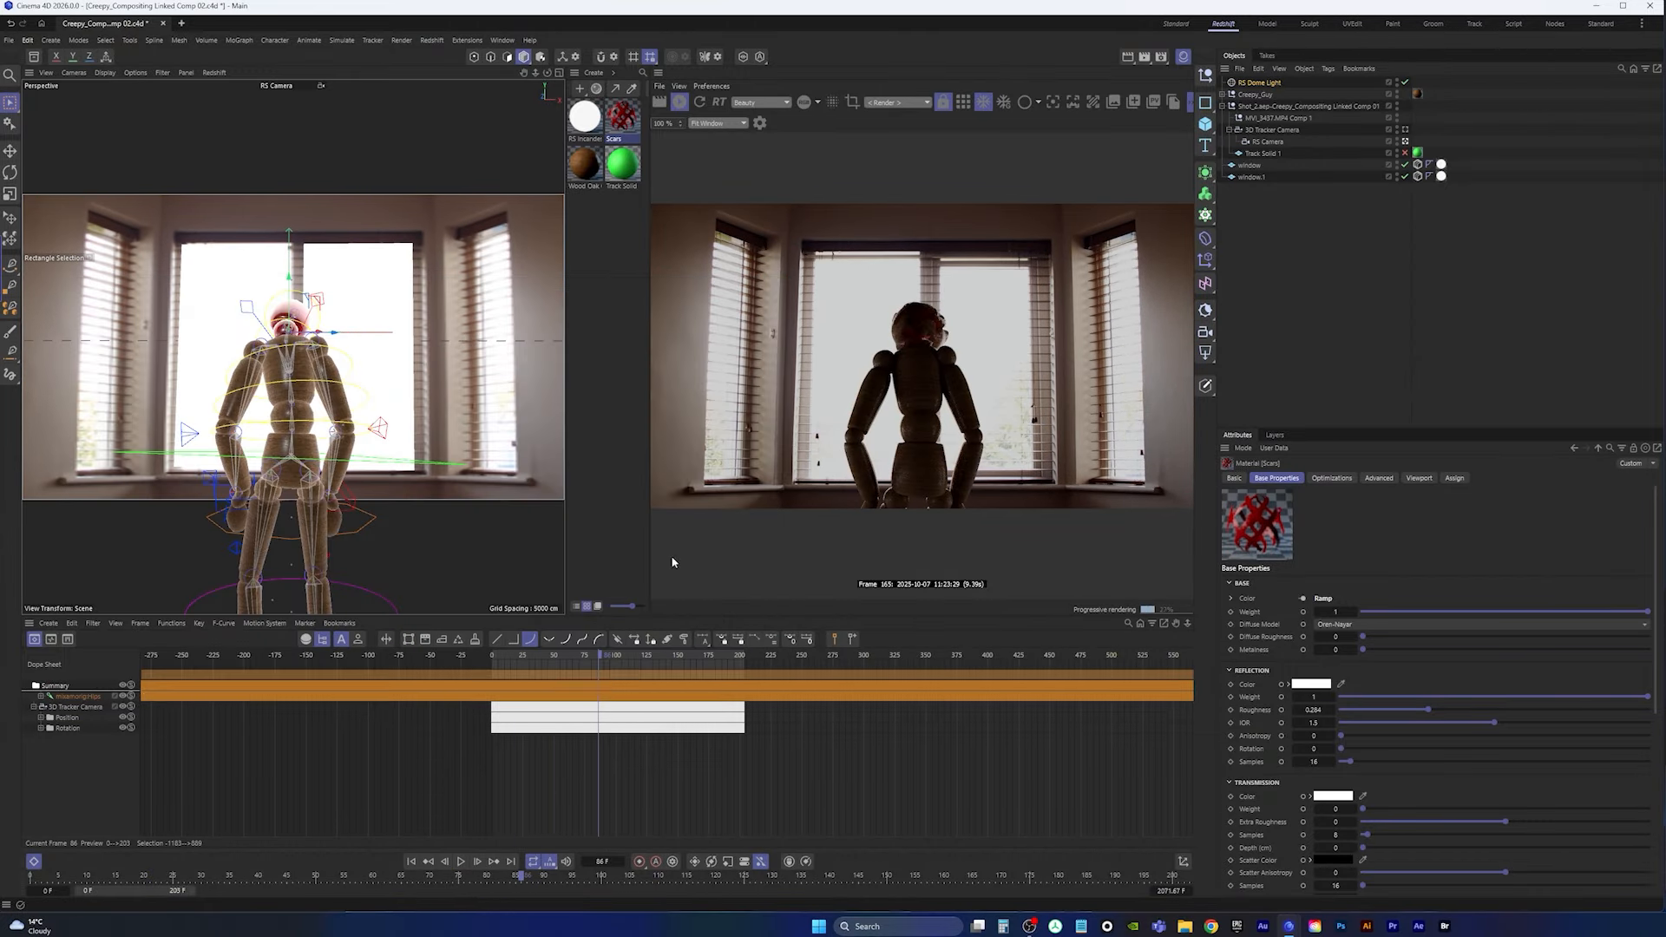
pyautogui.click(575, 658)
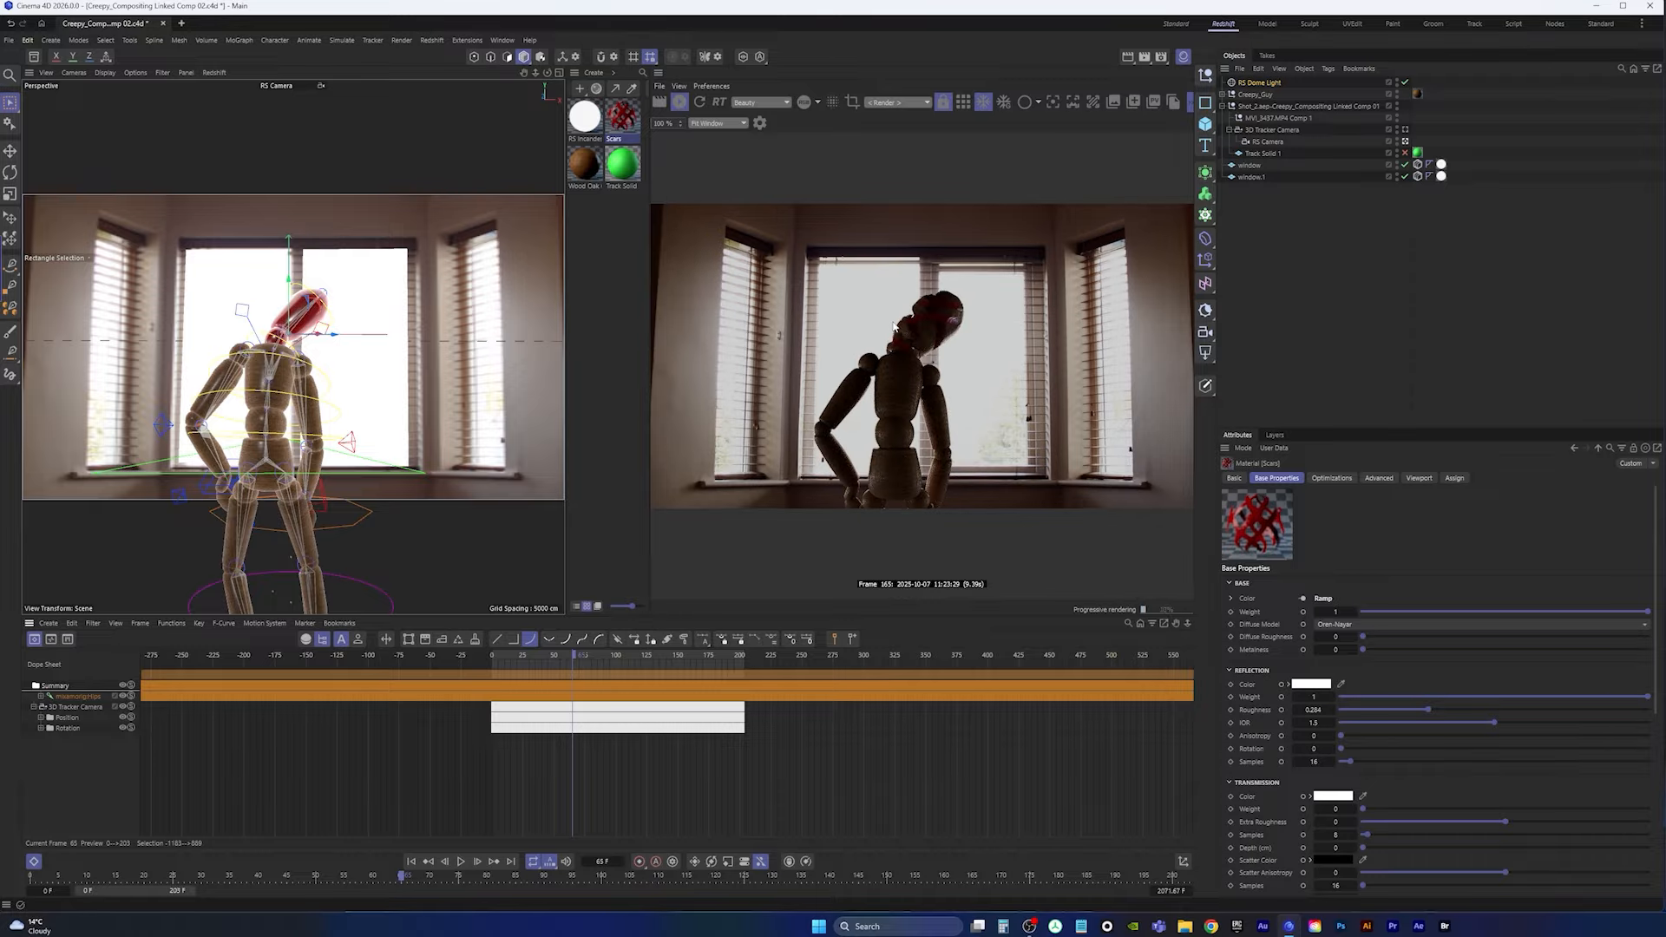
# Step: Examine the mannequin's scarred head up close in the render using Fixed Scaling, ending with the render at Original Size
pyautogui.click(711, 127)
pyautogui.click(717, 134)
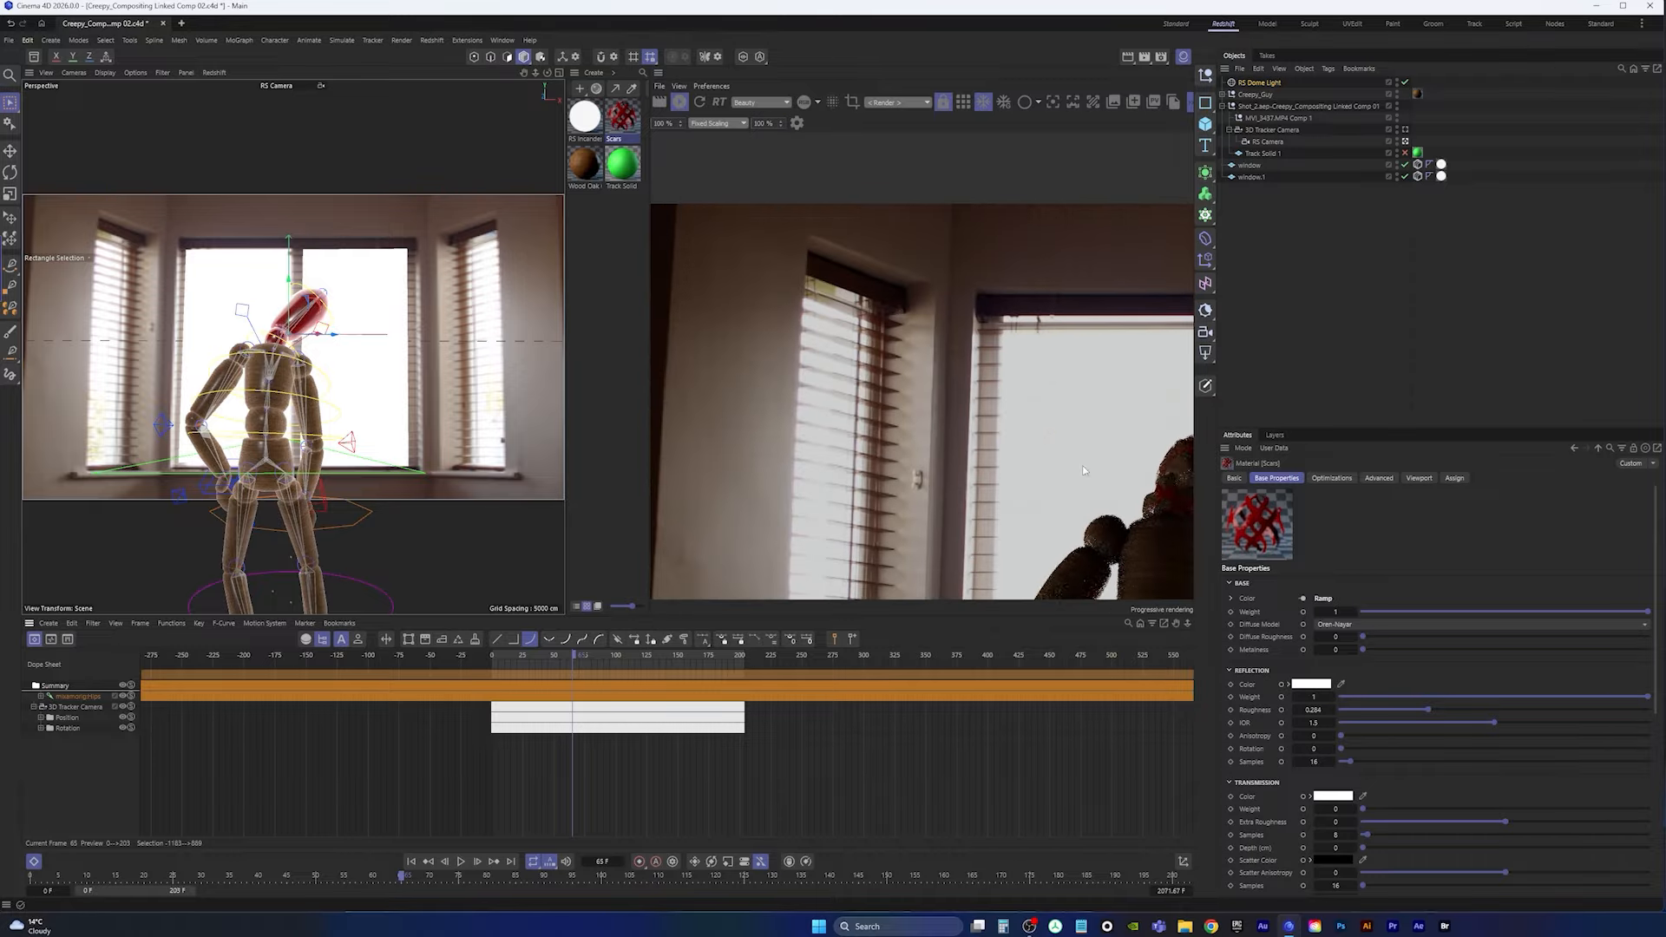
pyautogui.moveTo(1168, 461); pyautogui.dragTo(929, 394)
pyautogui.moveTo(936, 493); pyautogui.dragTo(935, 424)
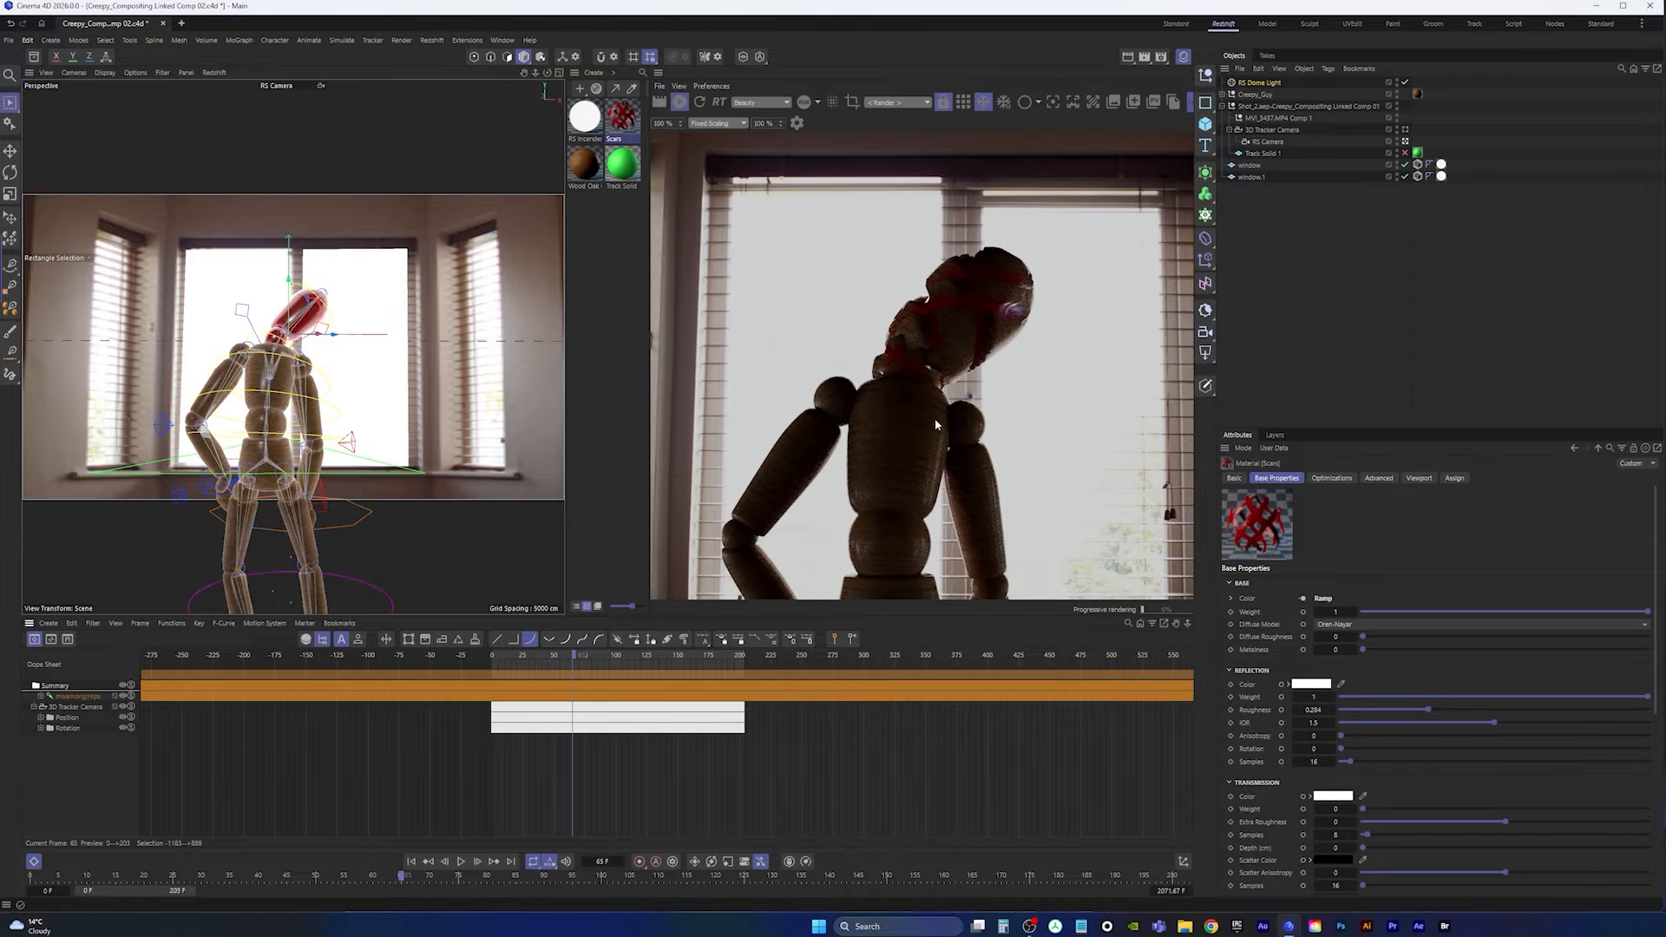
pyautogui.click(723, 126)
pyautogui.click(733, 153)
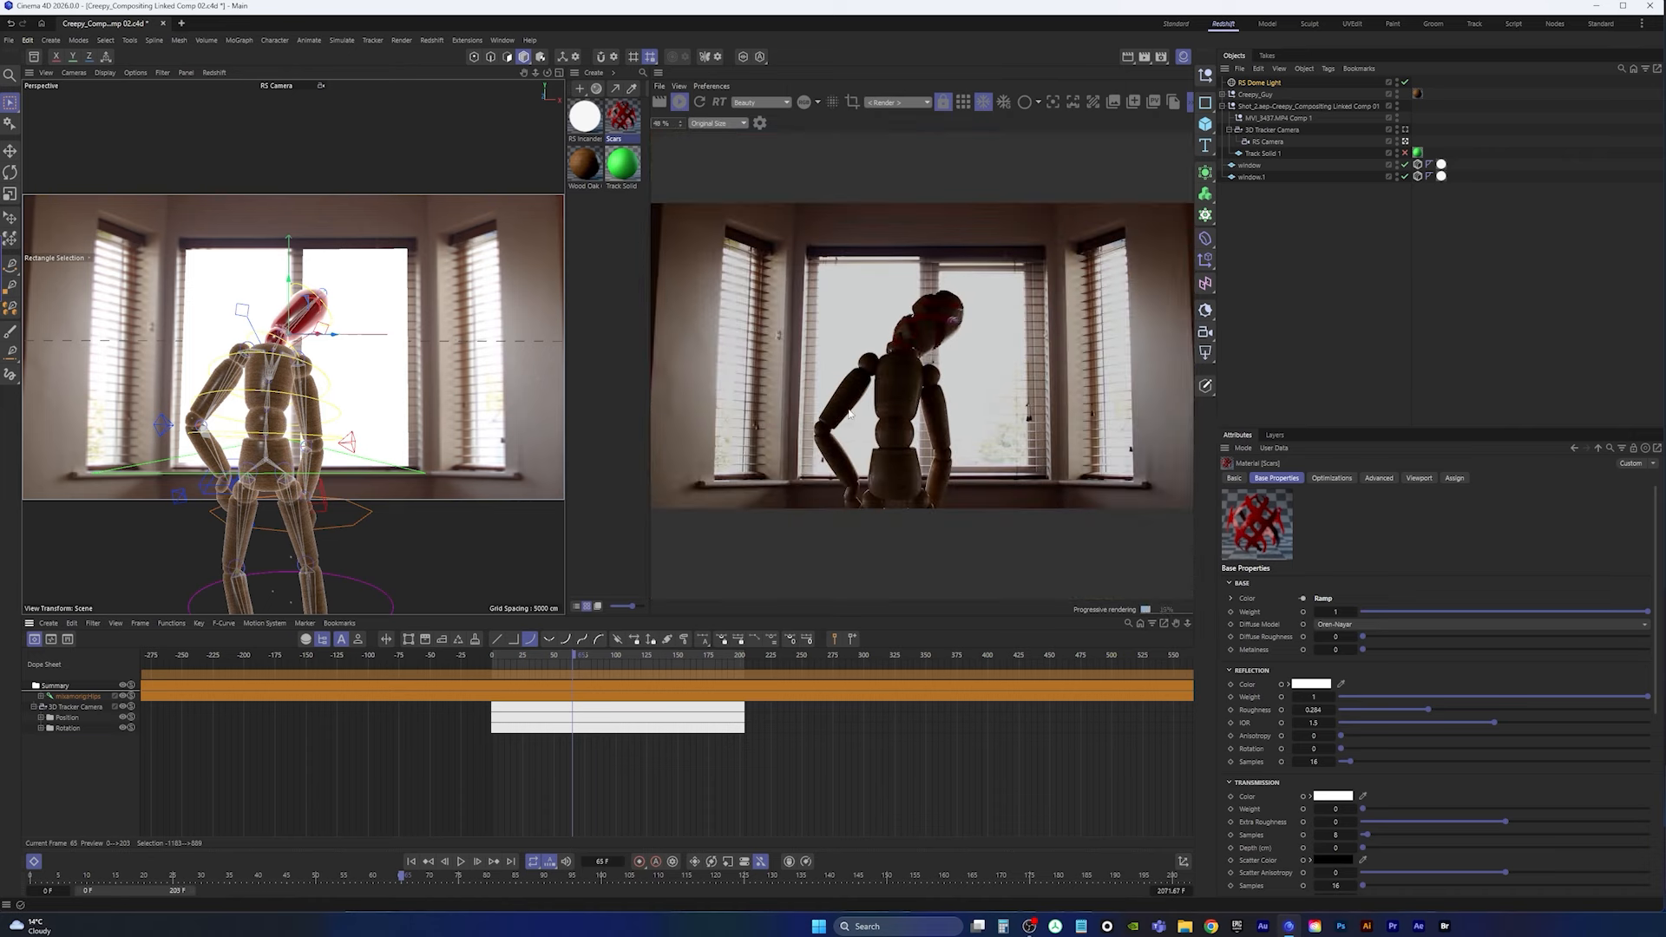
# Step: Save the project
pyautogui.click(13, 43)
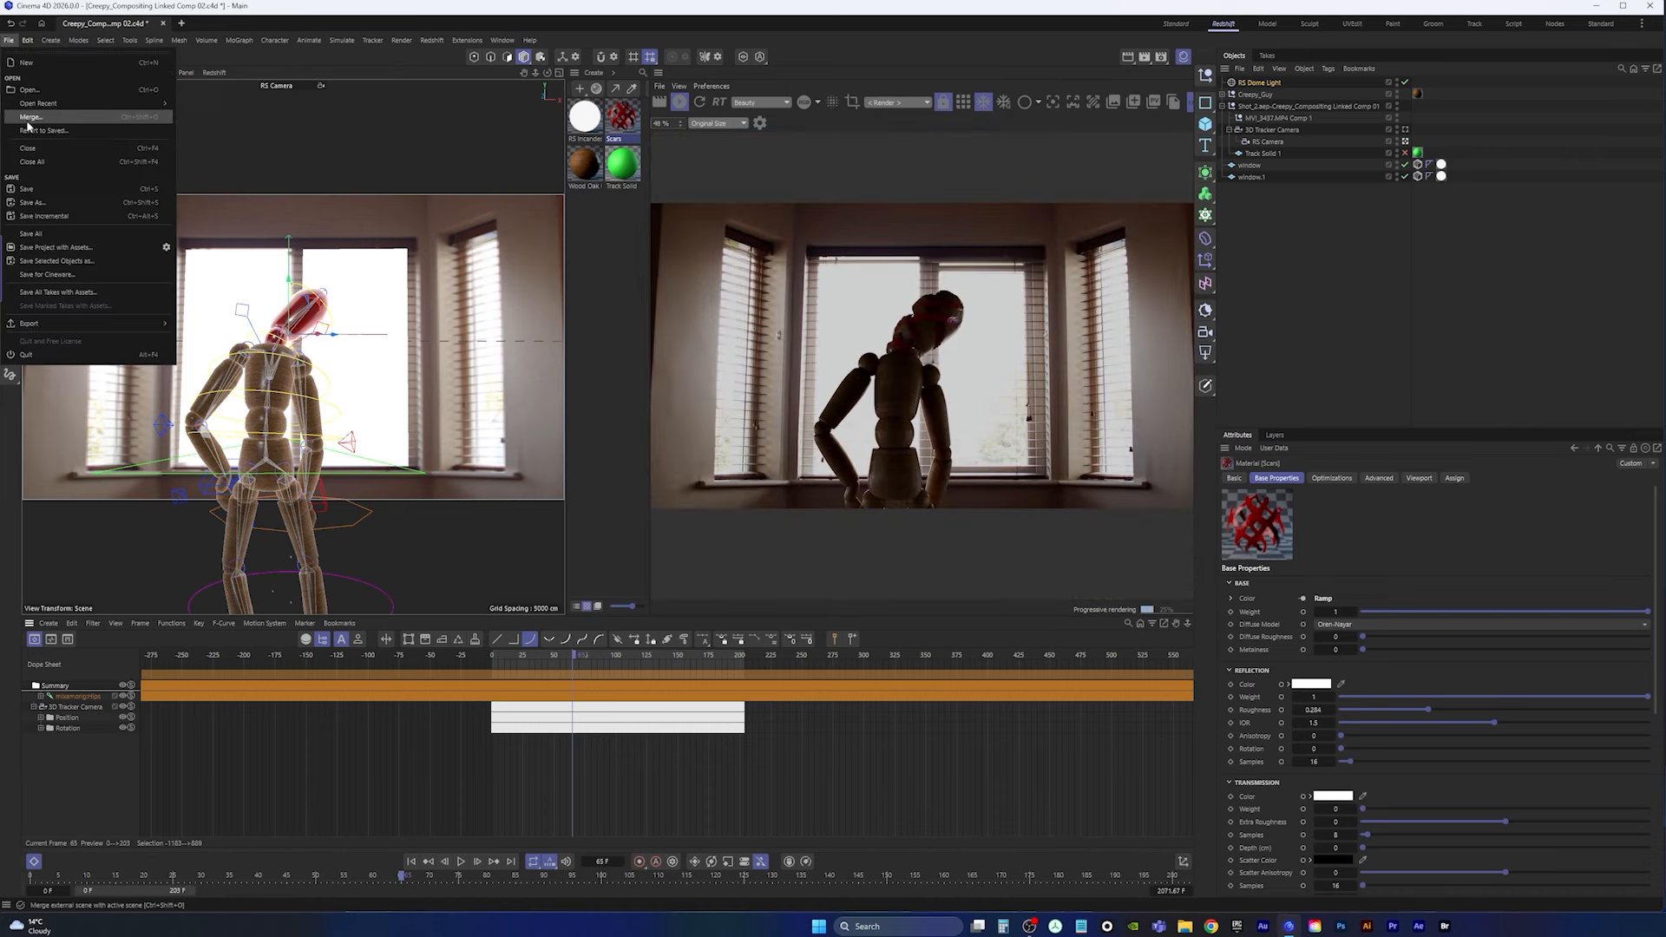
pyautogui.click(39, 185)
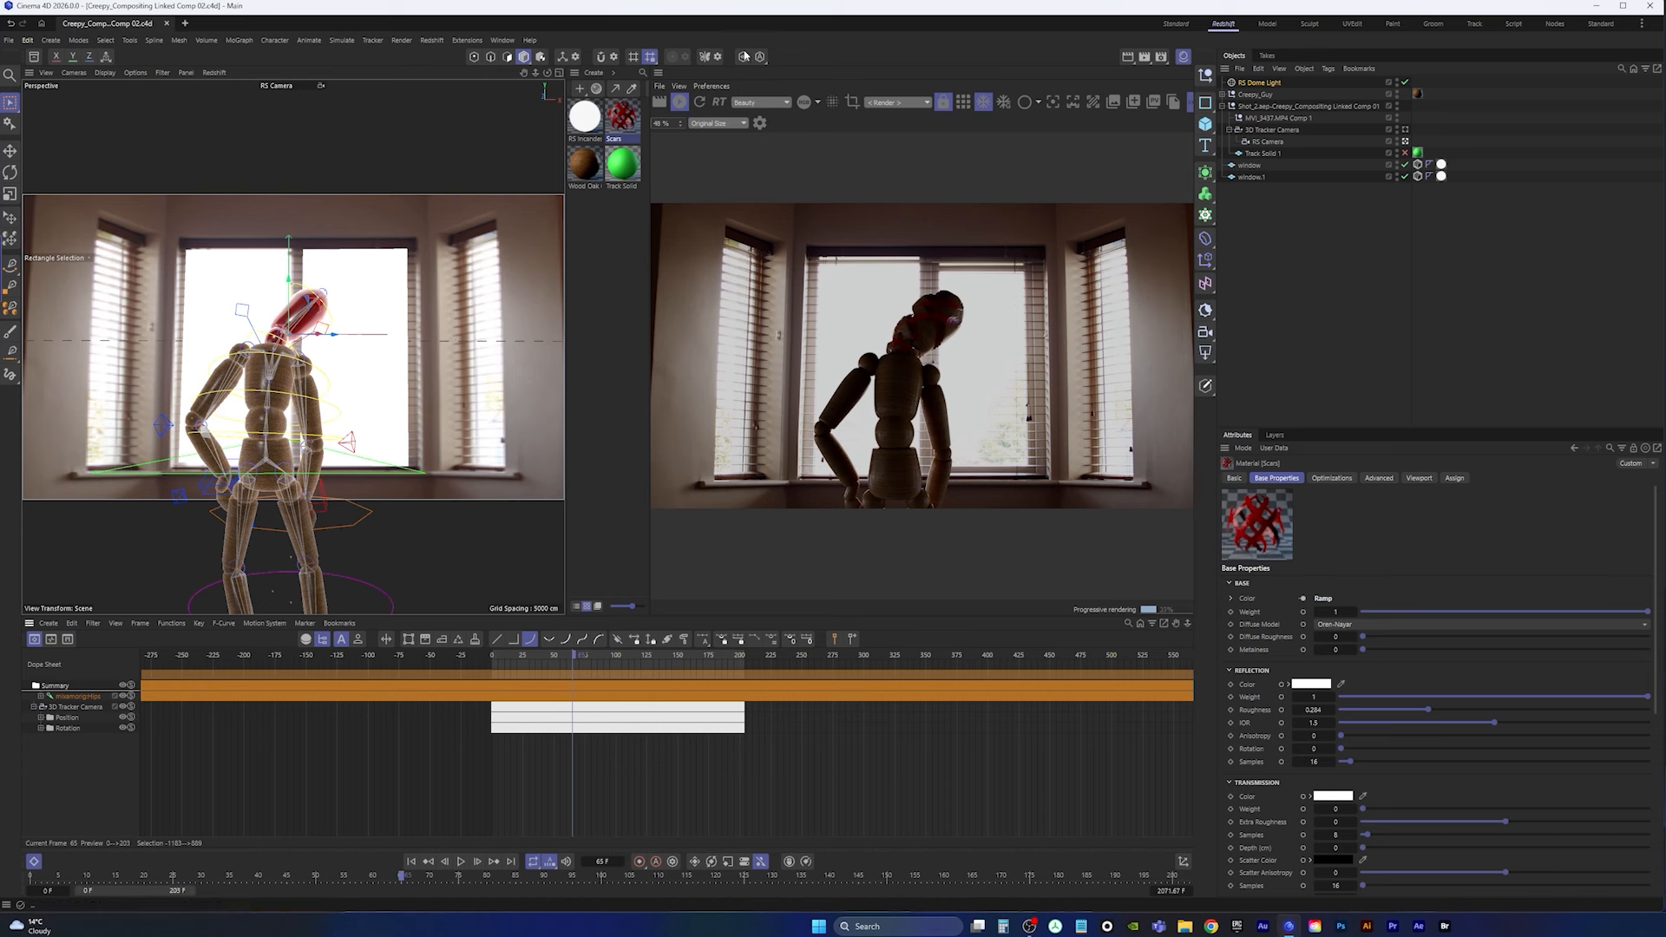
# Step: Set the render output's frame range to All Frames and check the frame rate in the project settings
pyautogui.click(1161, 57)
pyautogui.moveTo(1354, 43); pyautogui.dragTo(387, 160)
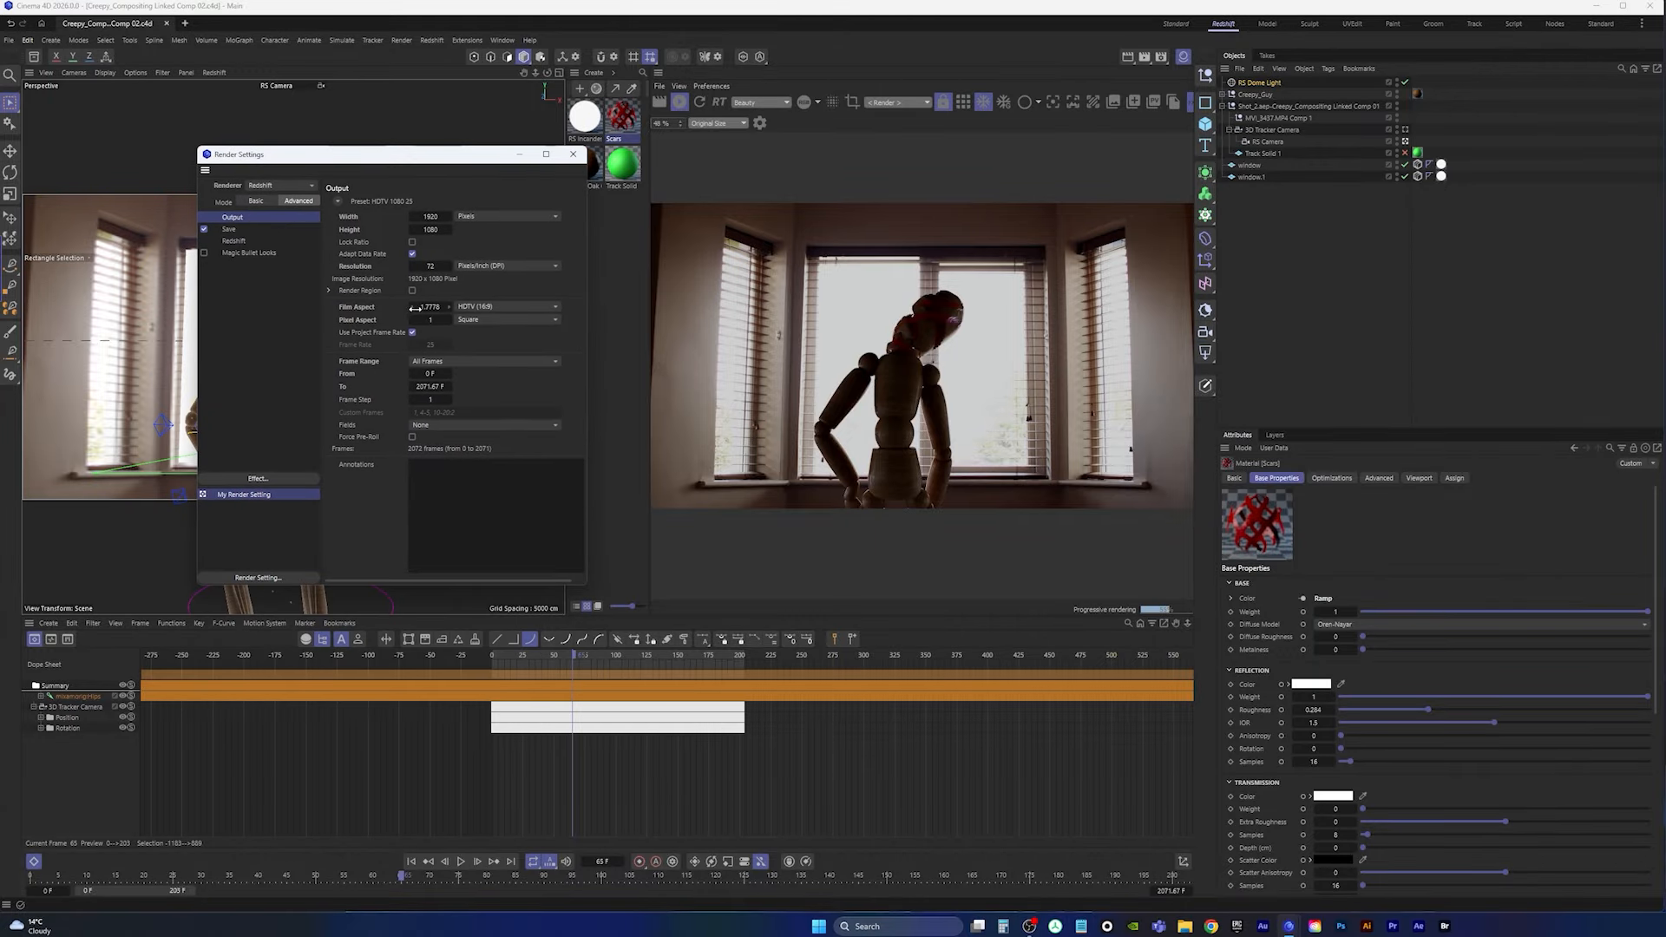
pyautogui.click(471, 362)
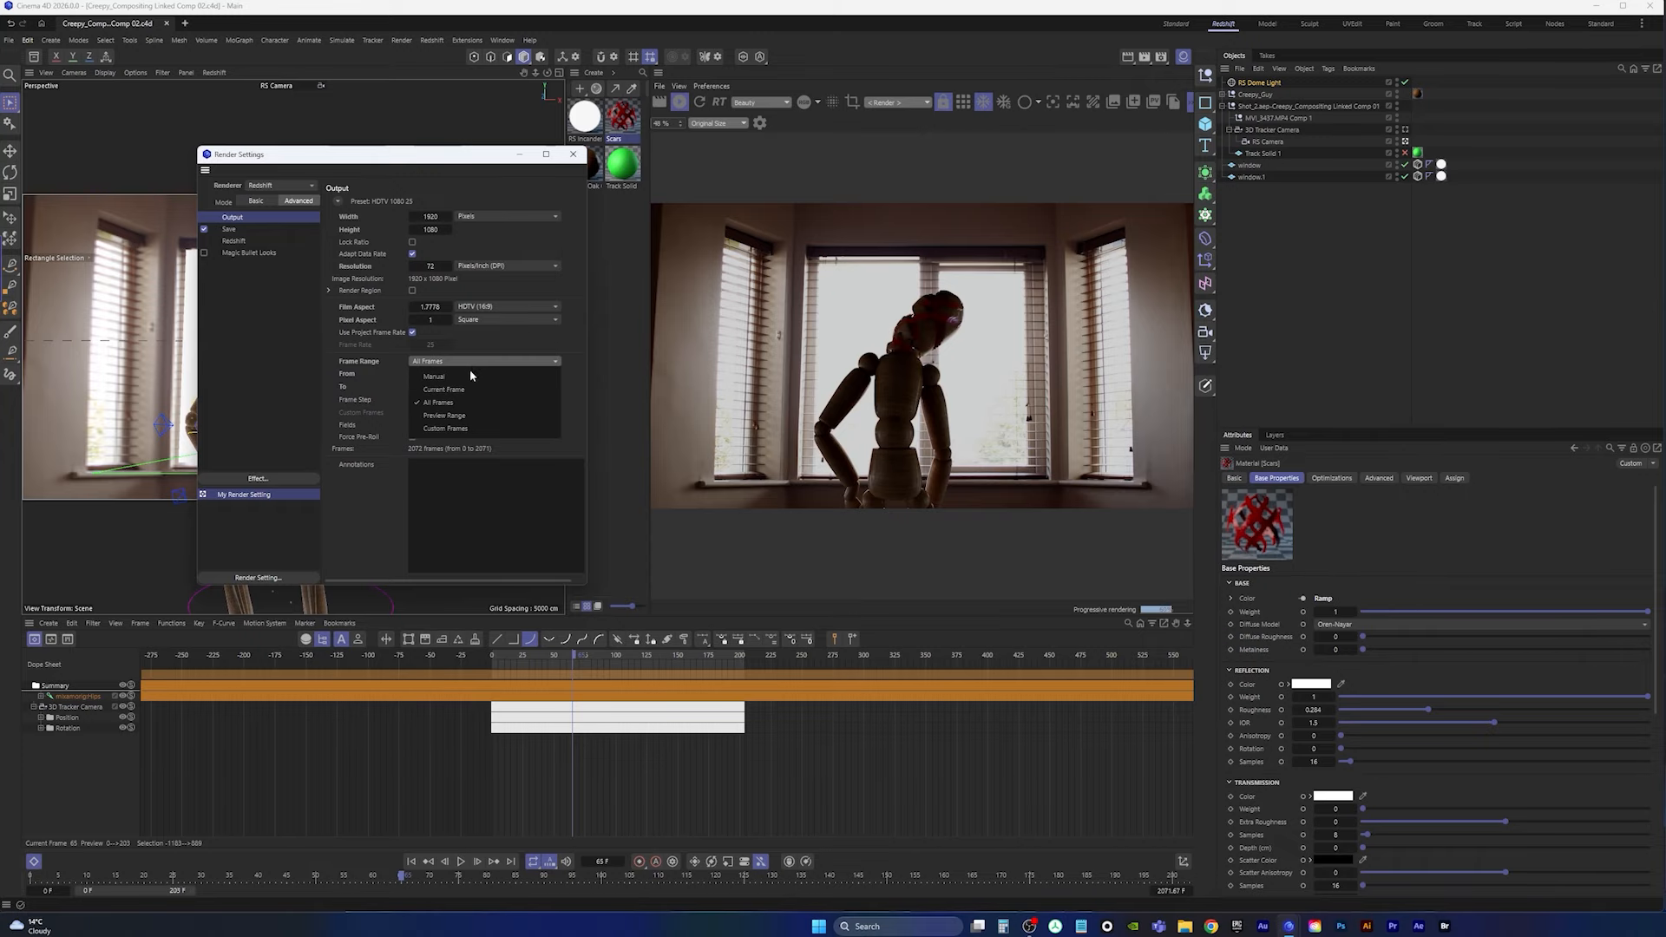
pyautogui.click(455, 403)
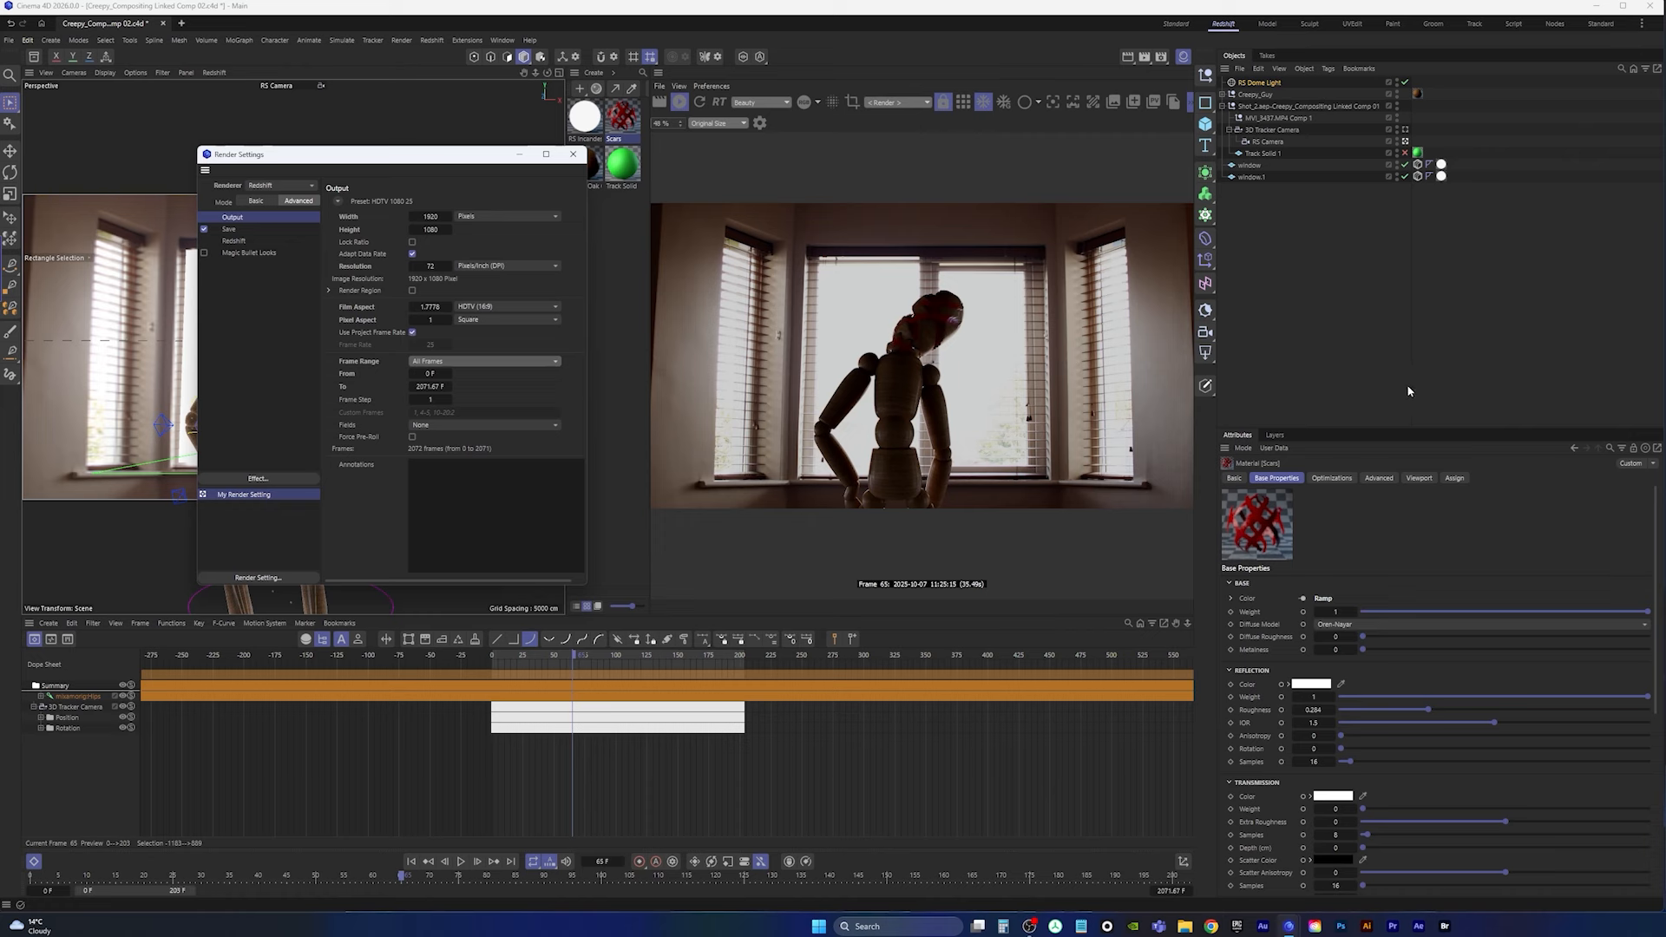
pyautogui.click(1368, 385)
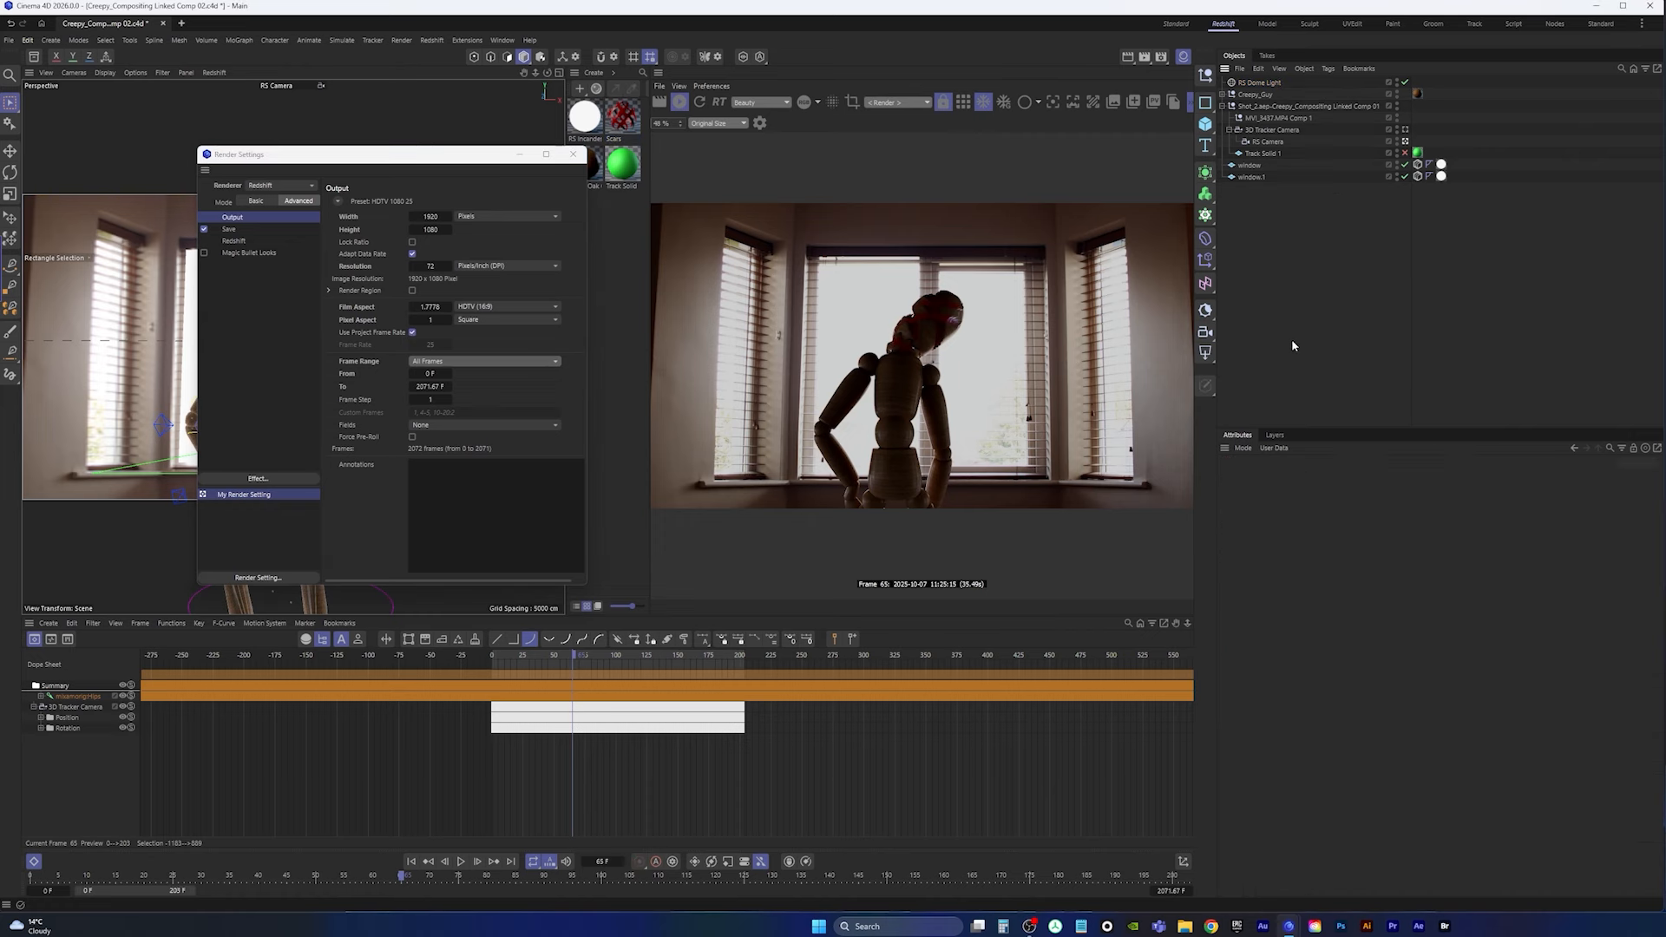
pyautogui.hotkey('ctrl', 'd')
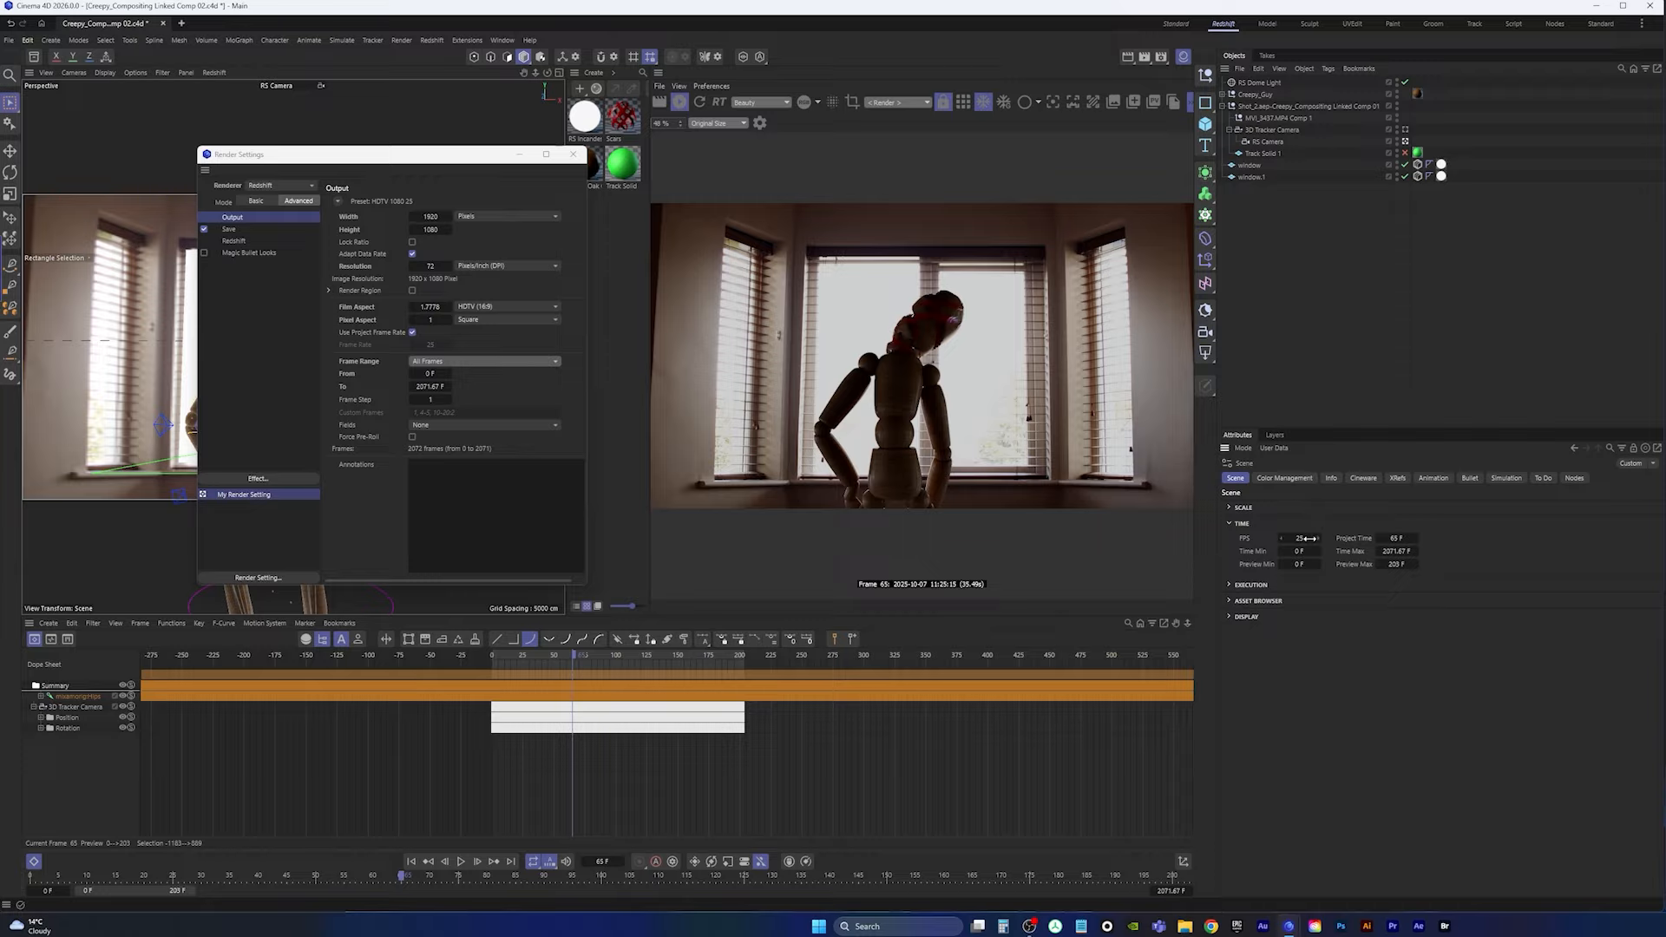
# Step: Turn off multi-pass image saving and set the regular image format to PNG with an alpha channel
pyautogui.click(229, 231)
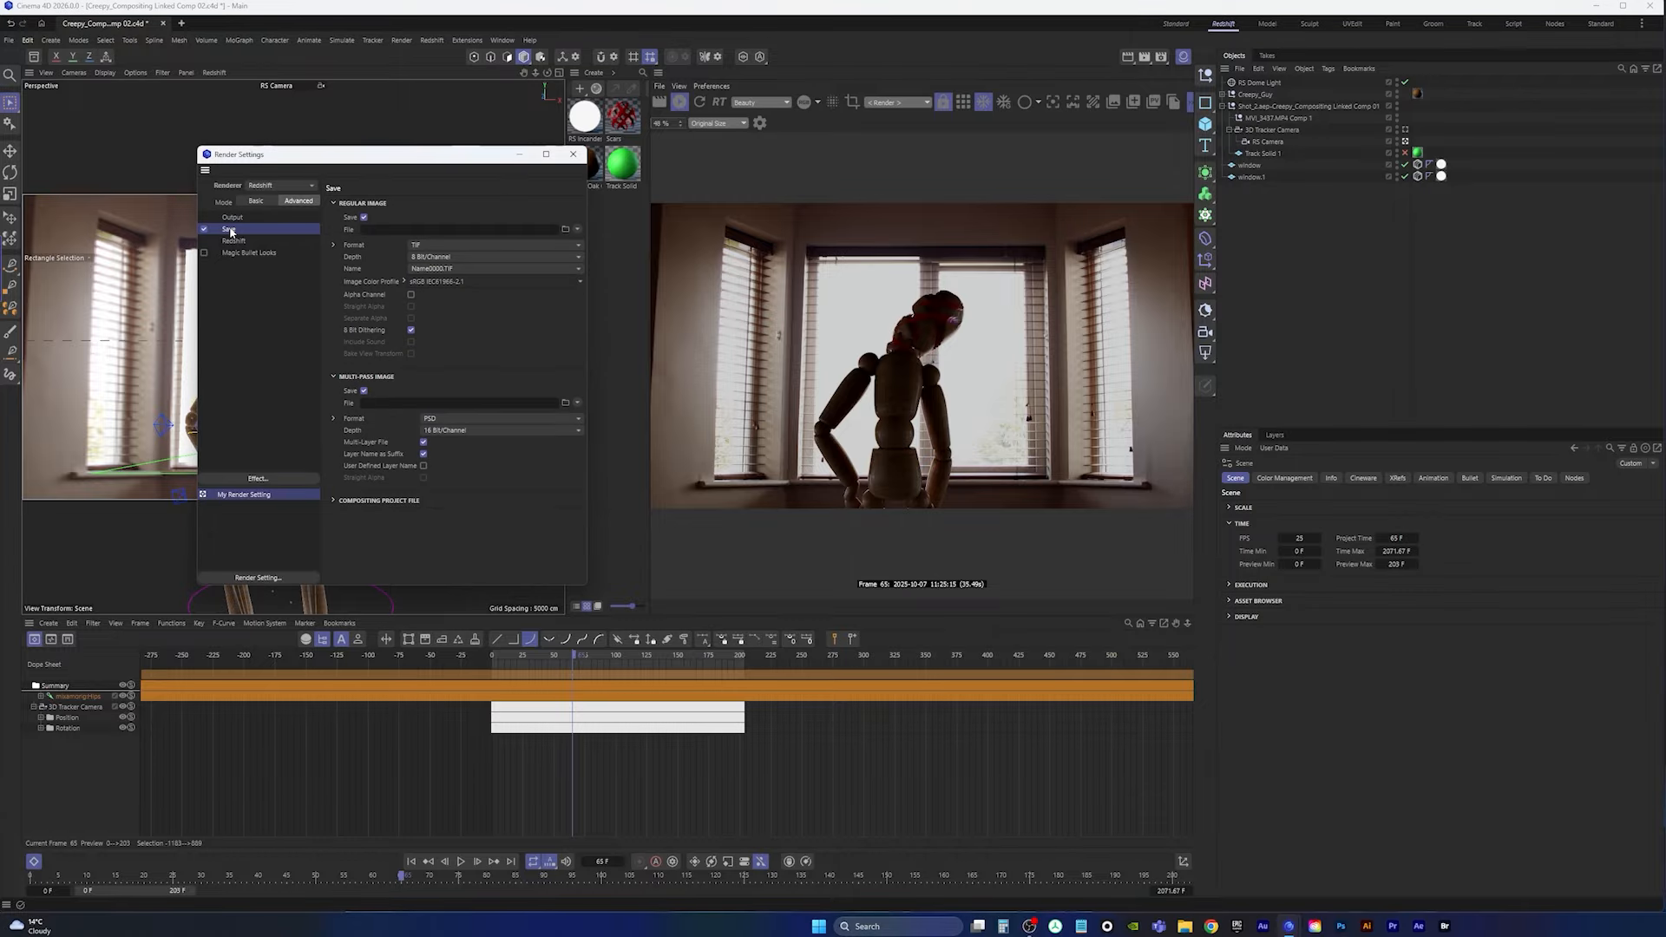
pyautogui.click(365, 391)
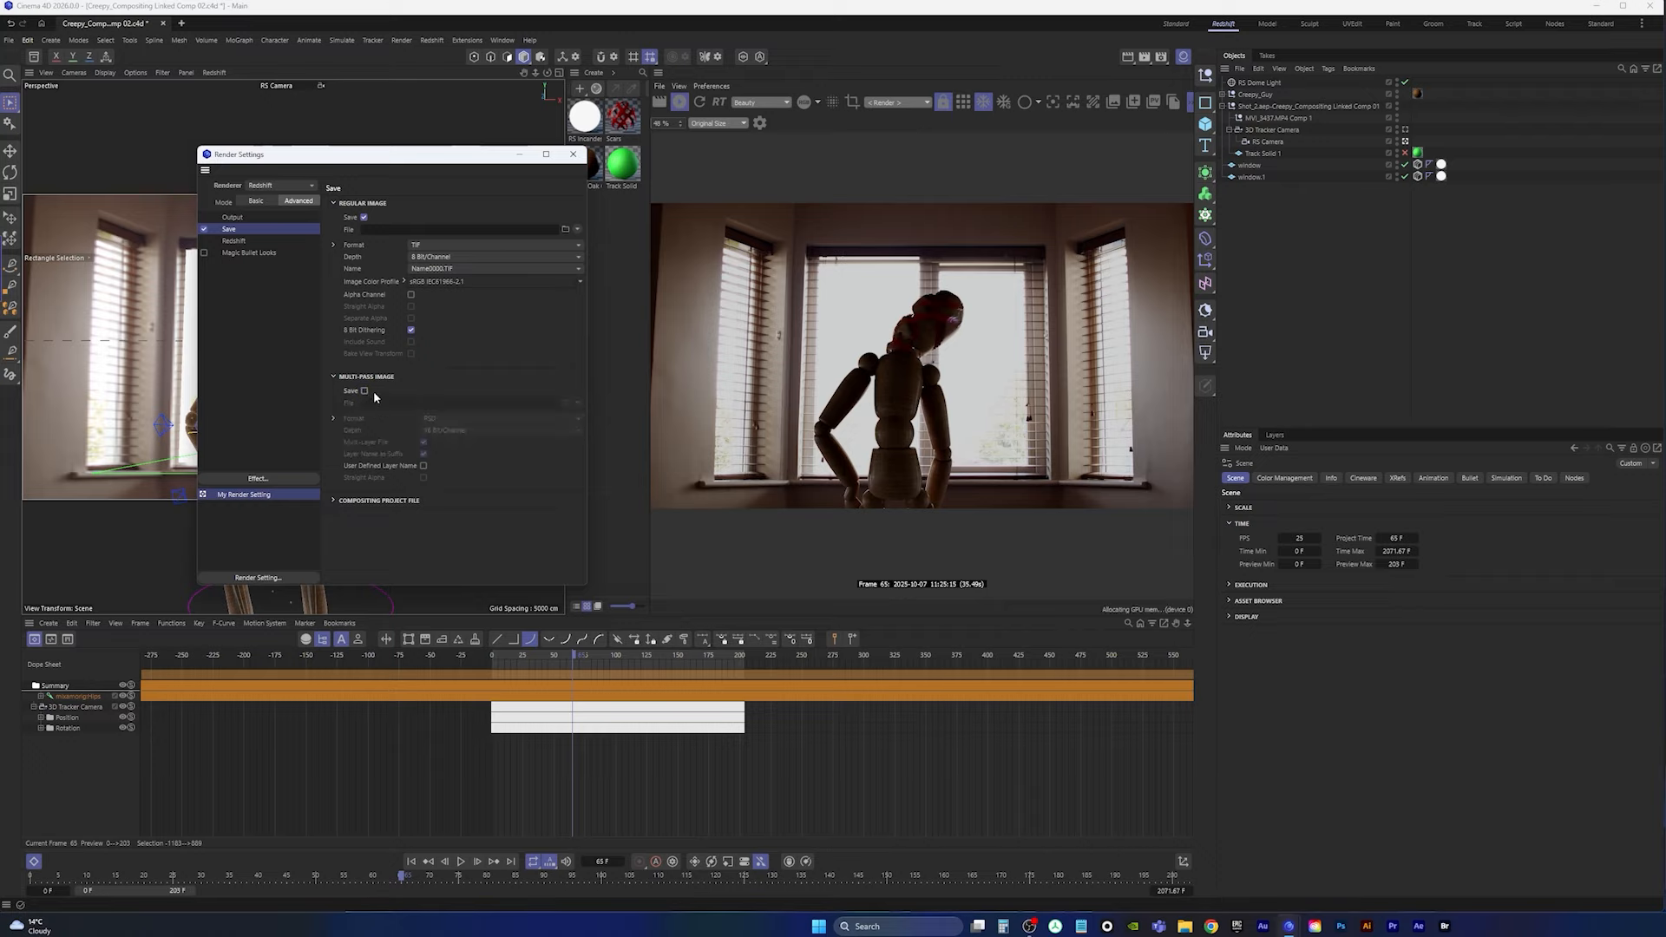
pyautogui.click(565, 229)
pyautogui.press('Escape')
pyautogui.click(447, 245)
pyautogui.click(442, 380)
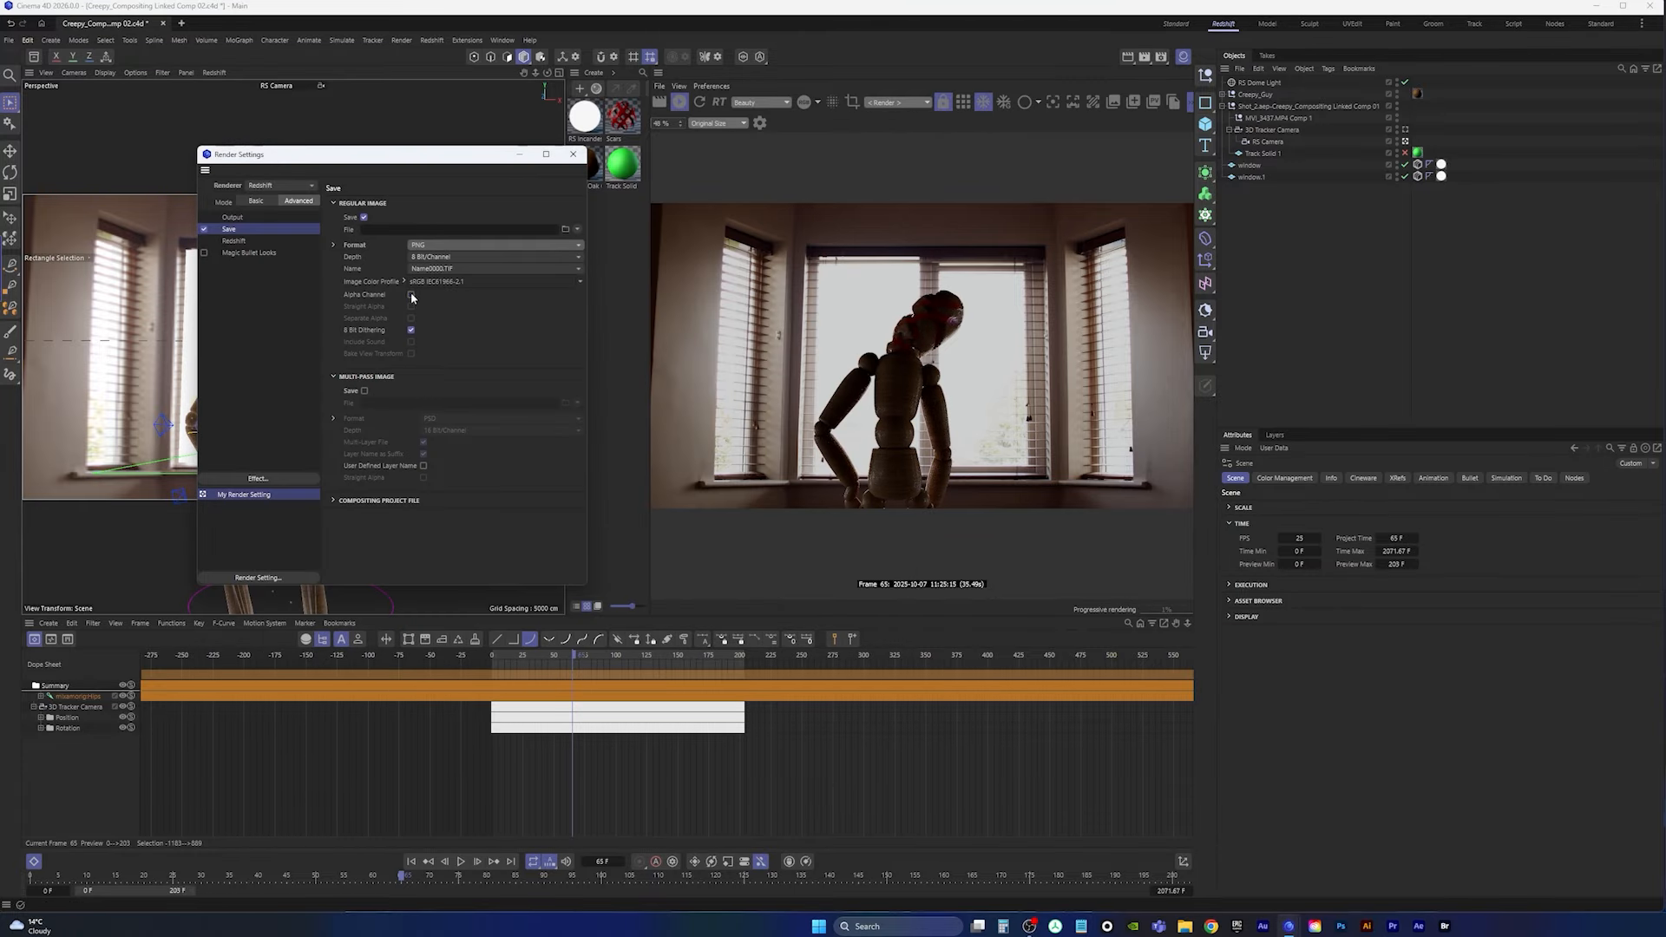
# Step: For the render output location, create a folder named Shot_2 inside Creepy_Compositing's sequences folder and open it
pyautogui.click(564, 228)
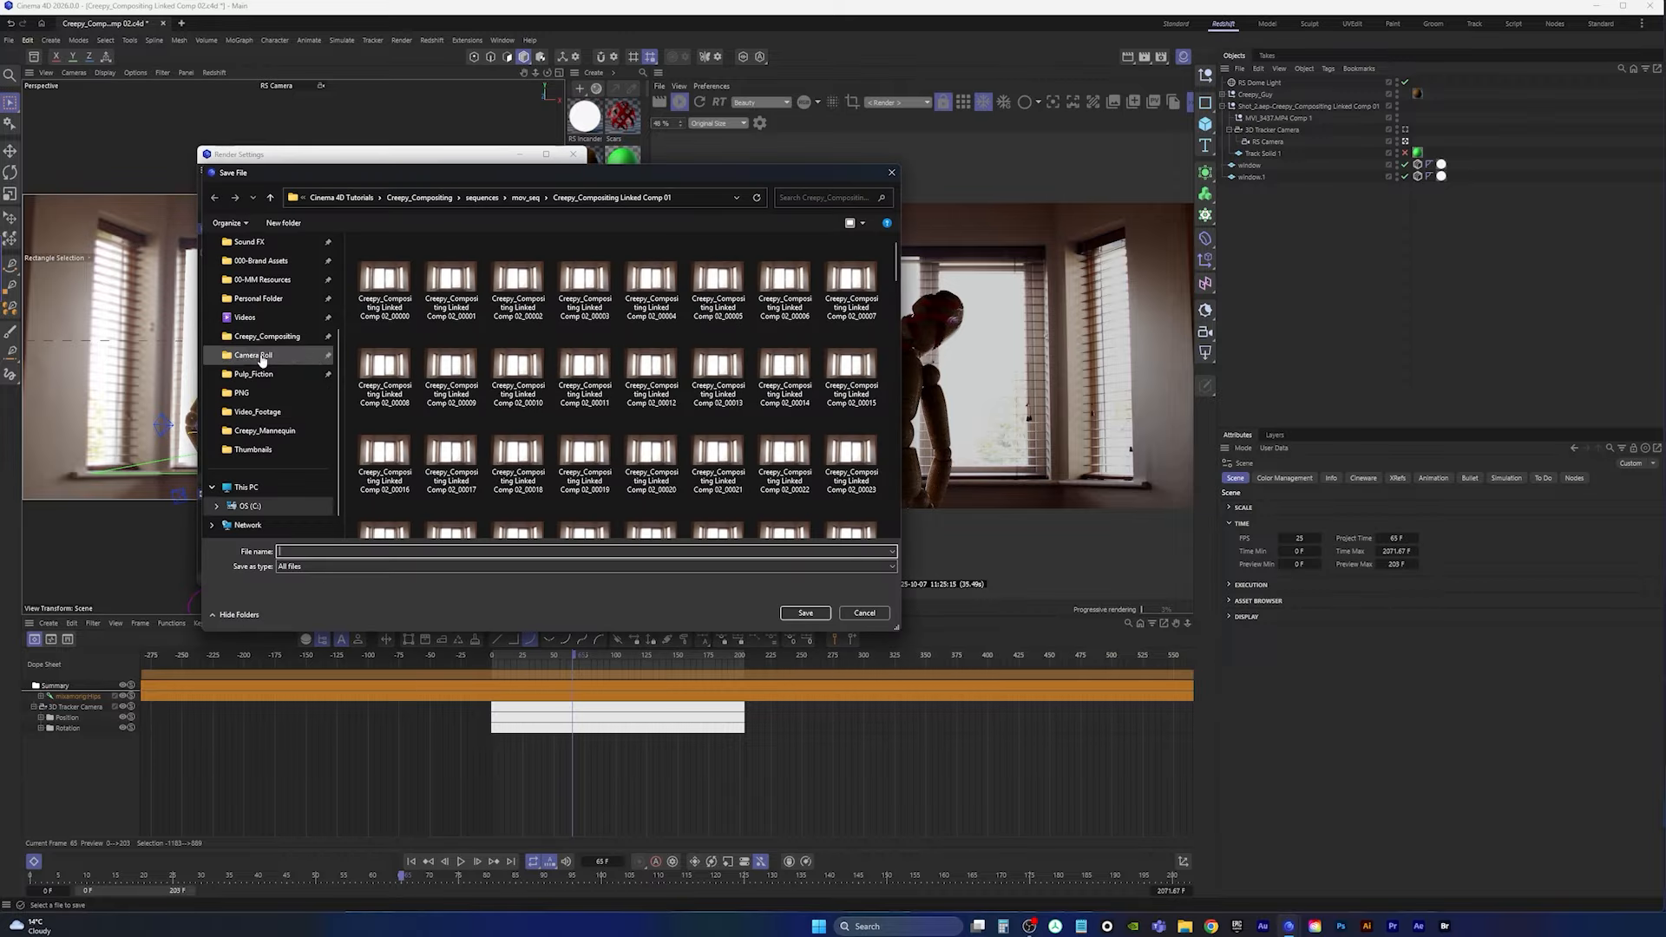
pyautogui.click(426, 202)
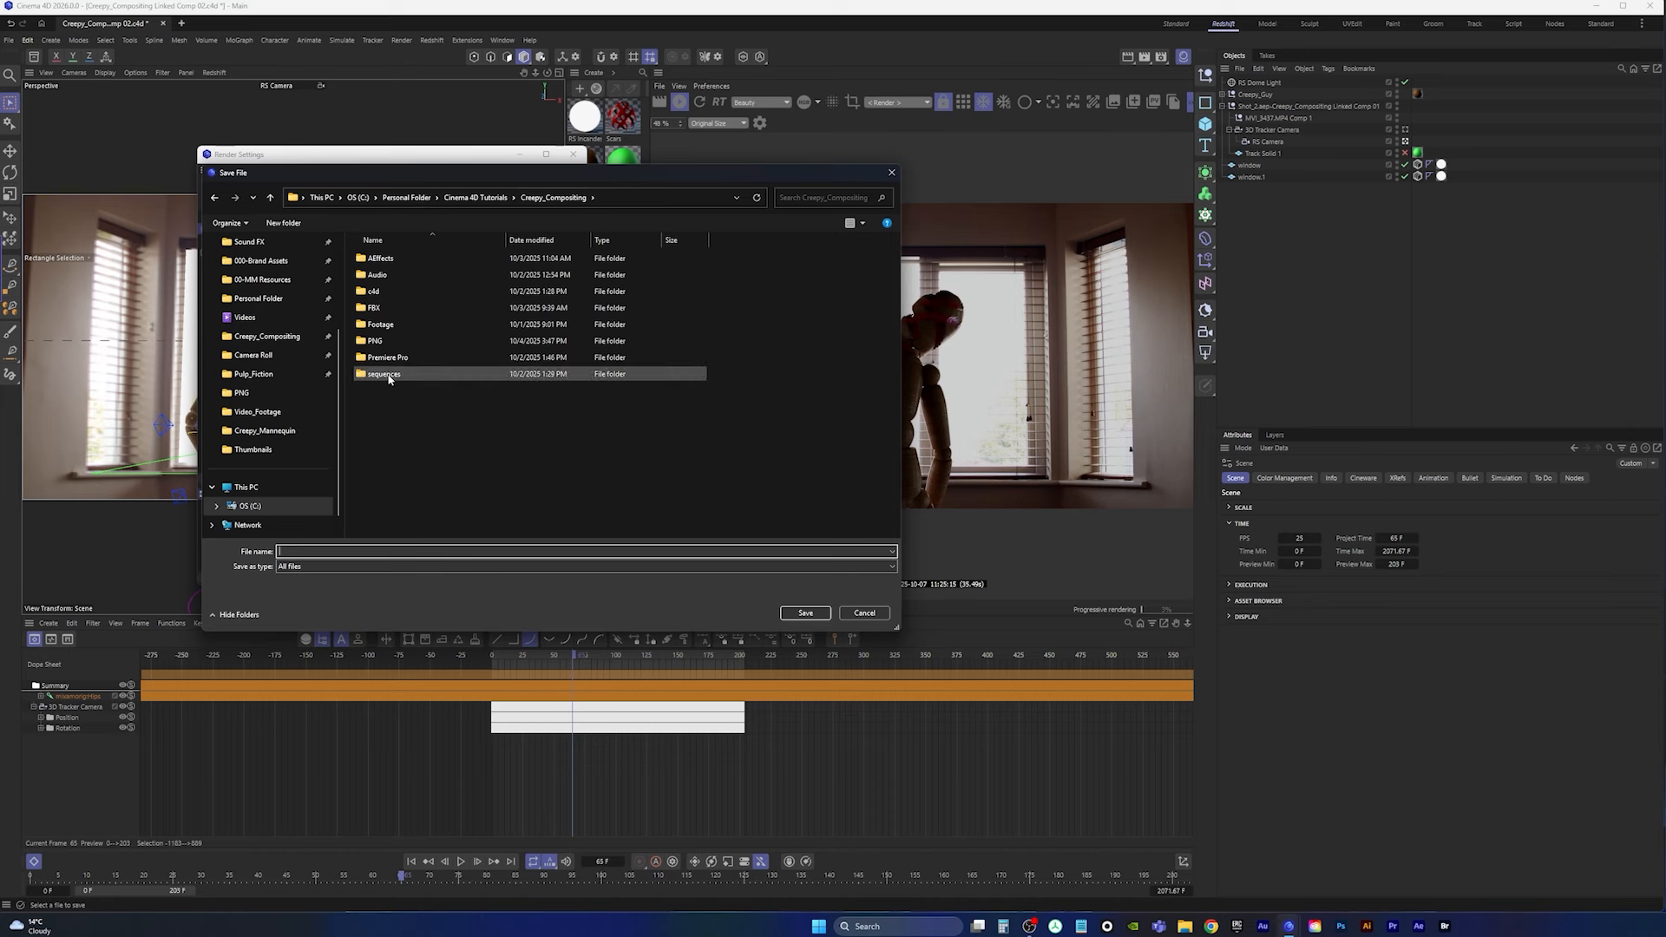
pyautogui.doubleClick(399, 374)
pyautogui.rightClick(462, 320)
pyautogui.moveTo(543, 432)
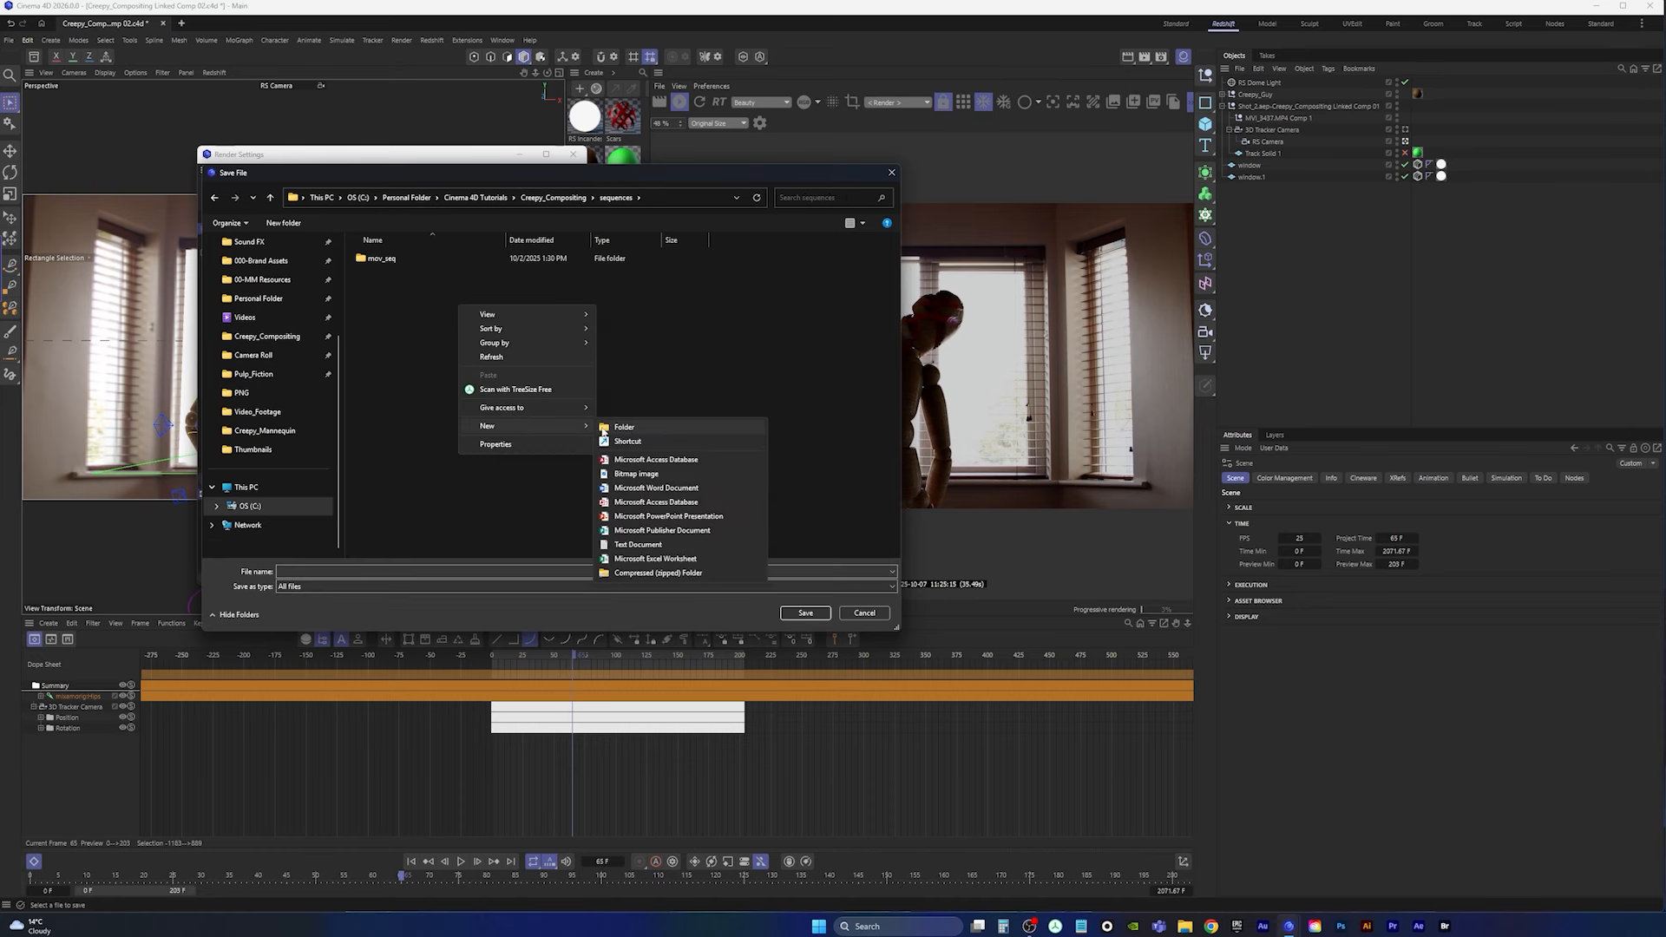
pyautogui.click(642, 426)
pyautogui.write('Shot_2')
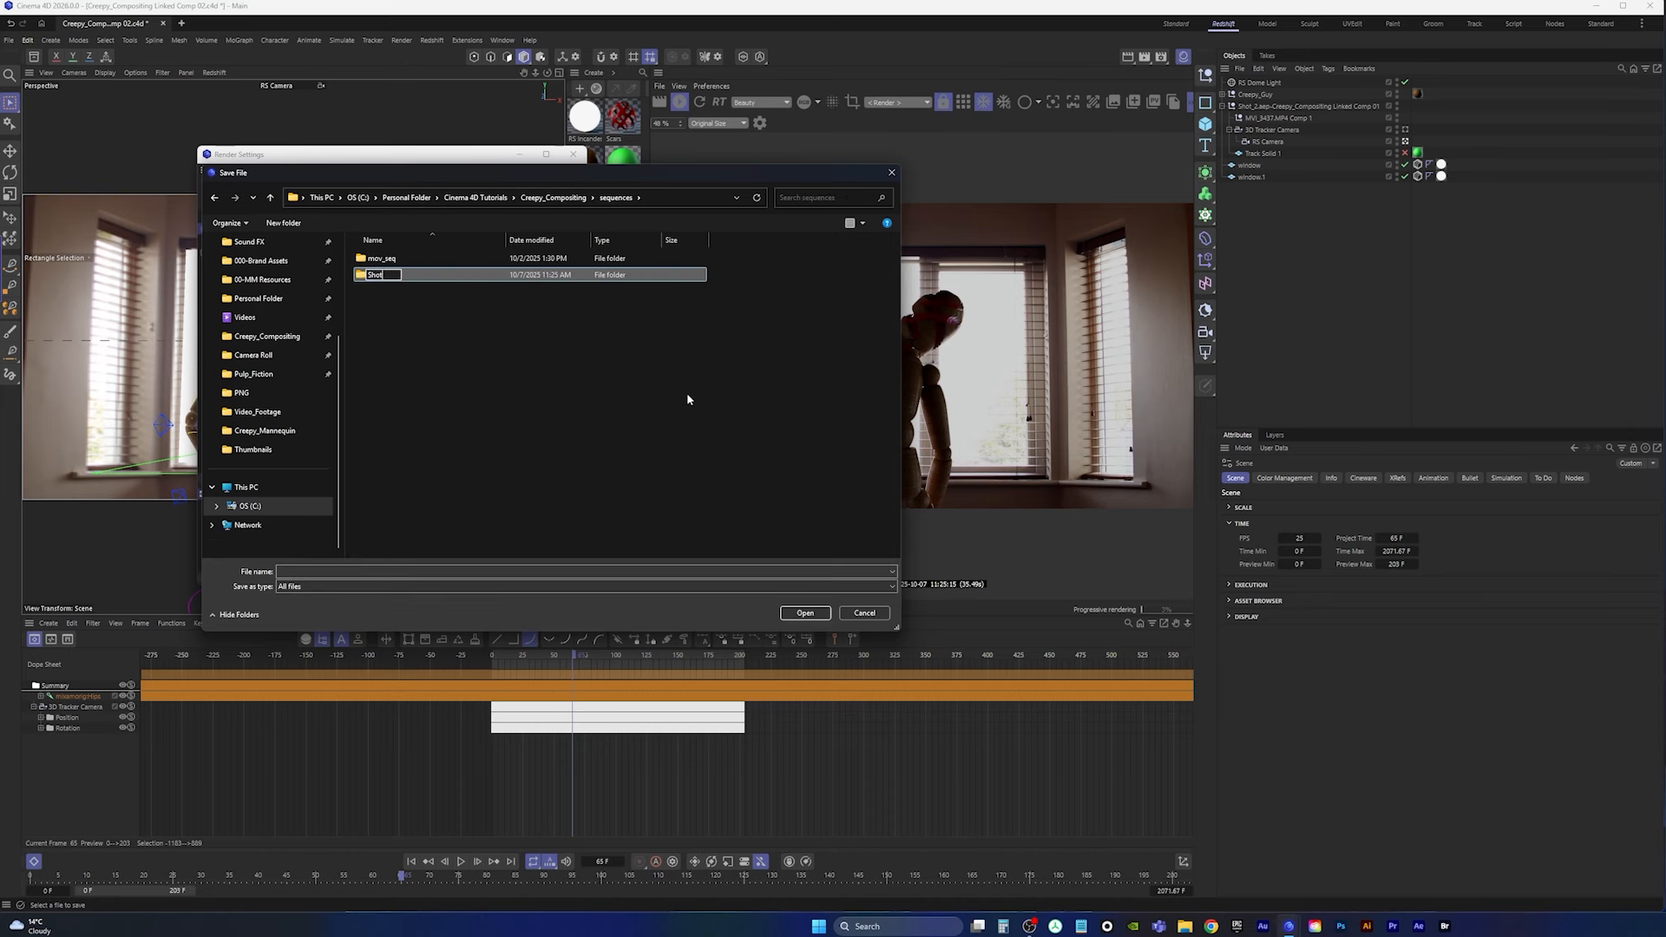
pyautogui.press('Return')
pyautogui.press('Return')
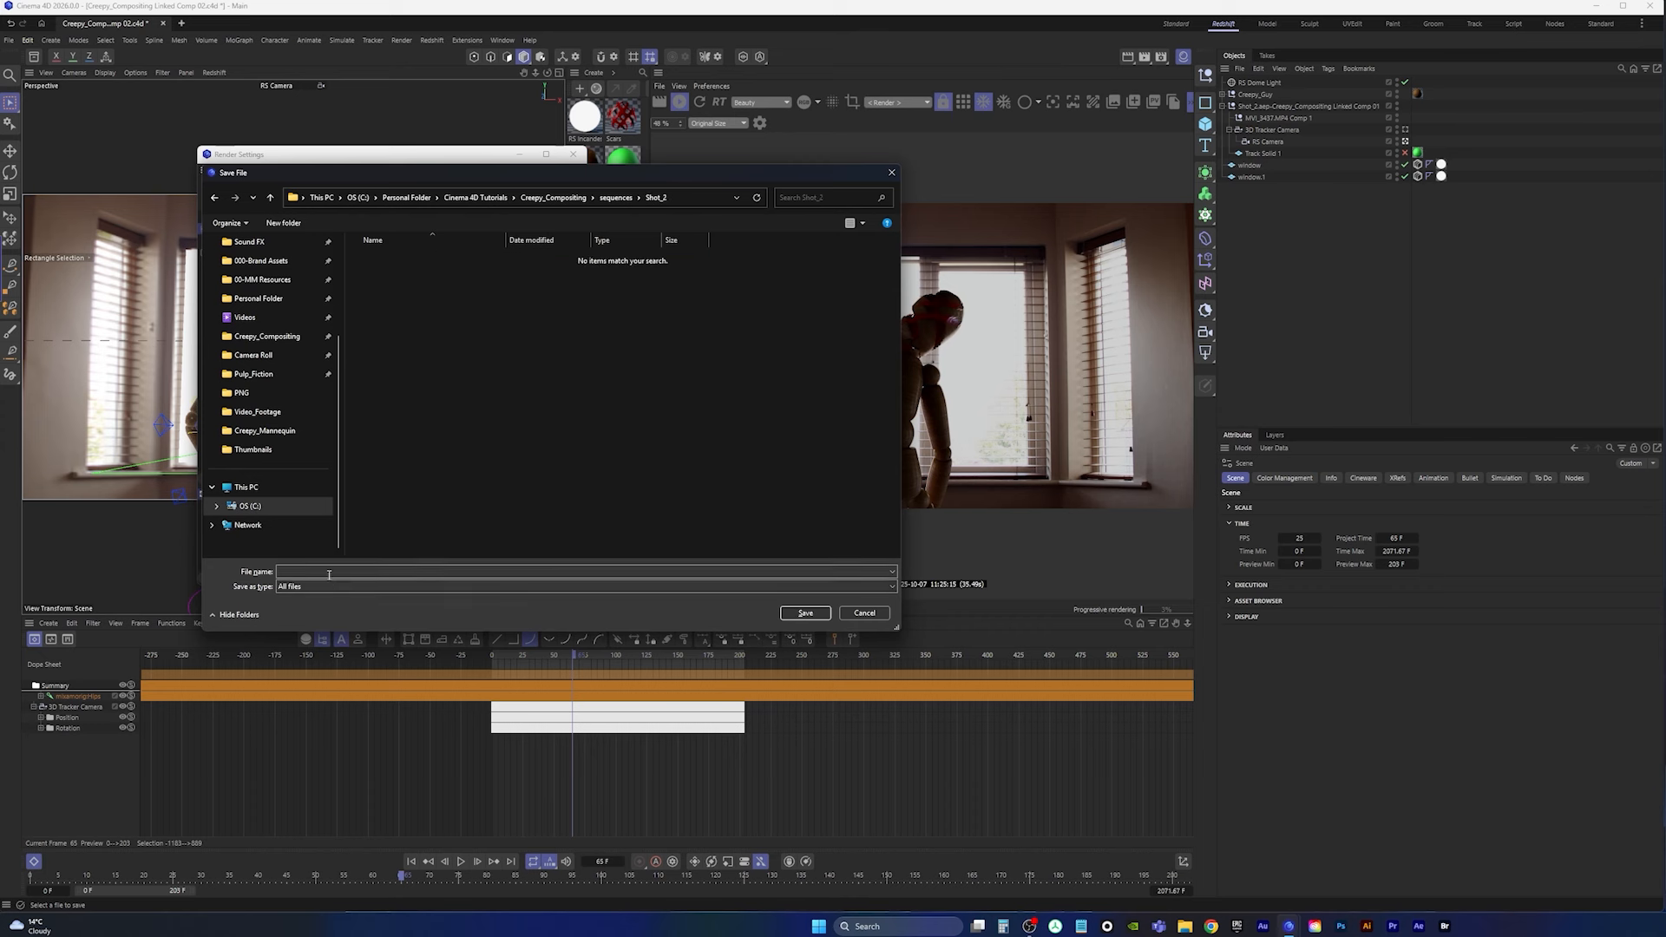
# Step: Name the render output file Shot_2 and confirm it as the save path
pyautogui.click(328, 572)
pyautogui.write('Shot_2')
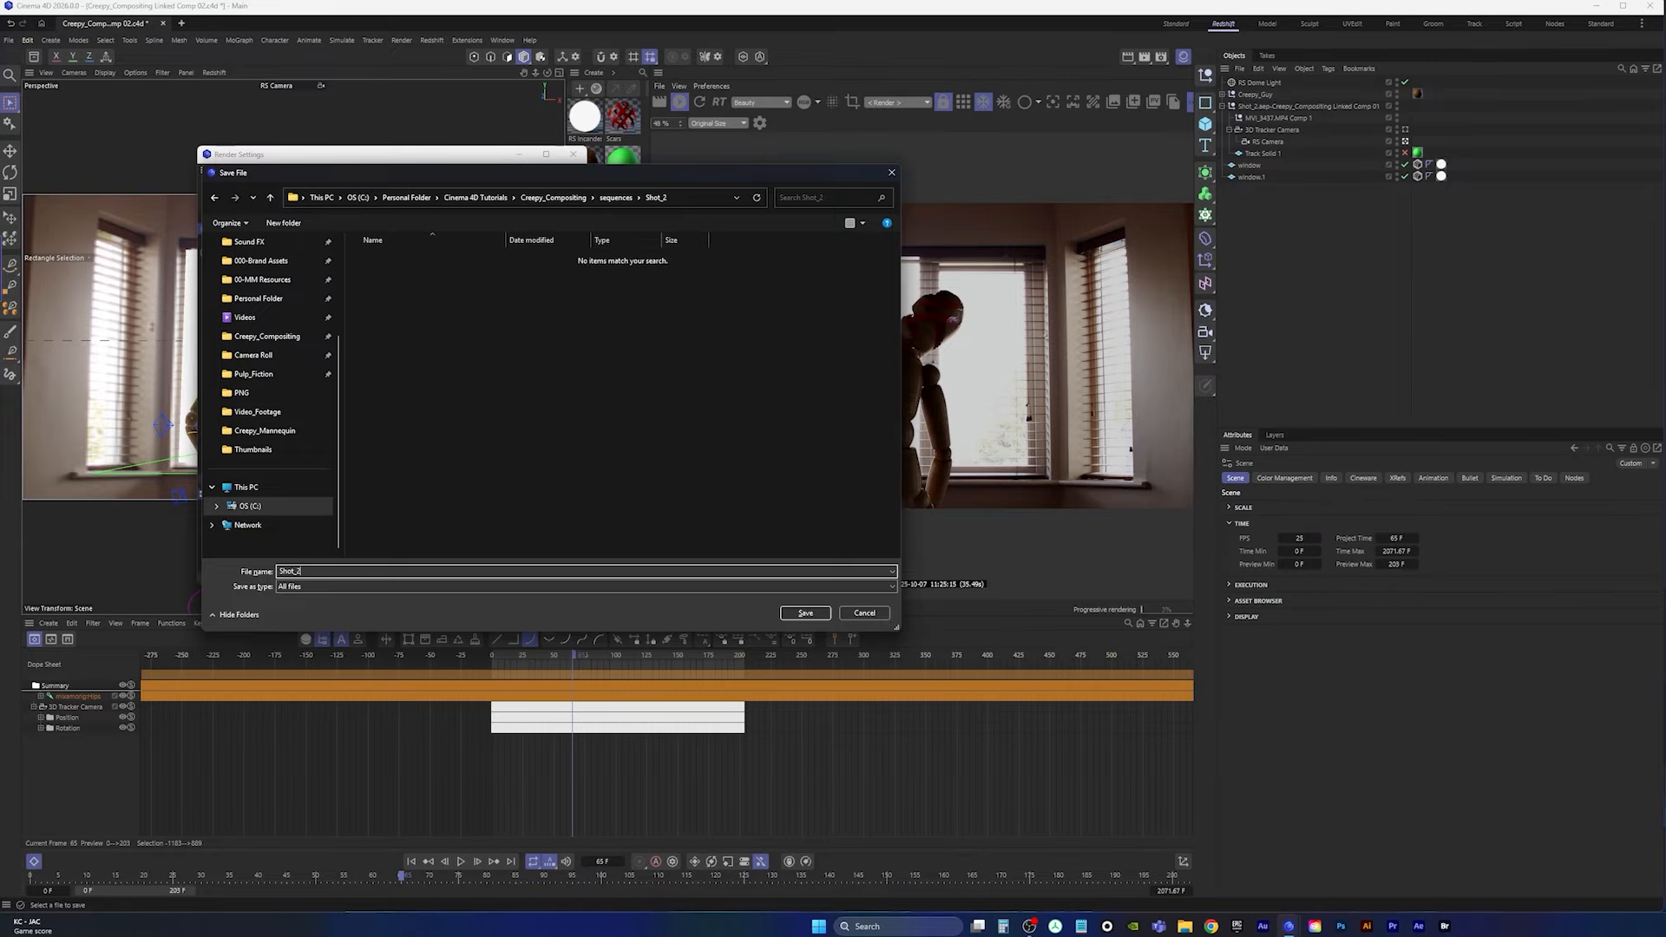
pyautogui.press('Return')
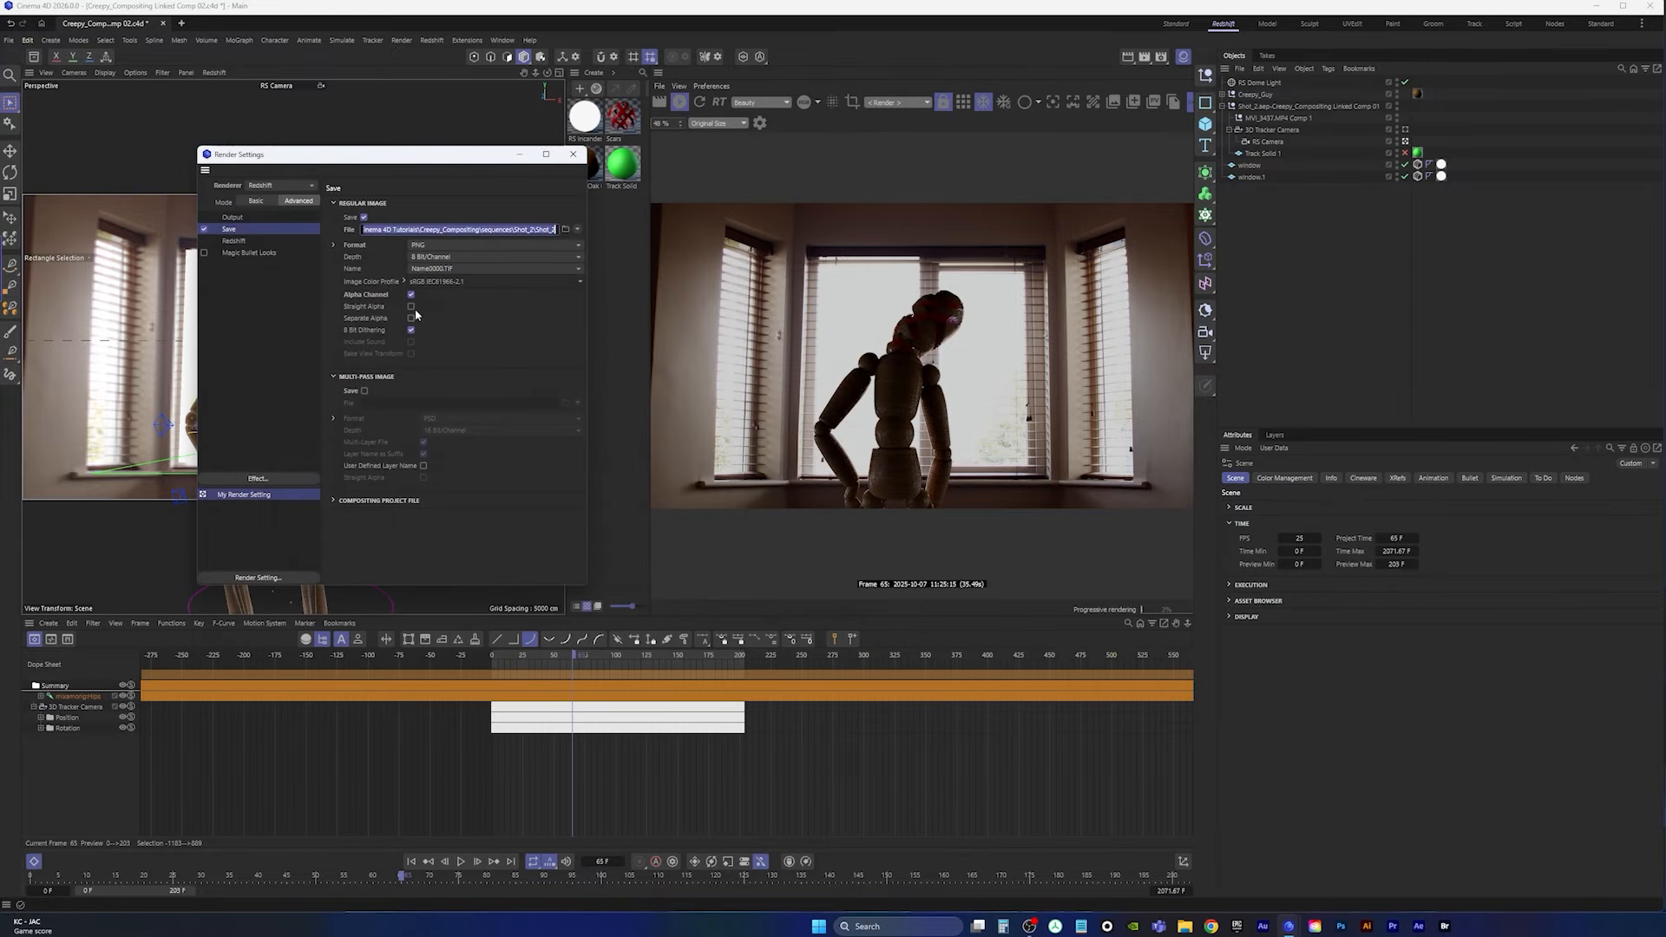
# Step: Review the Redshift sampling and motion blur options and the save settings, and close the render settings
pyautogui.click(260, 241)
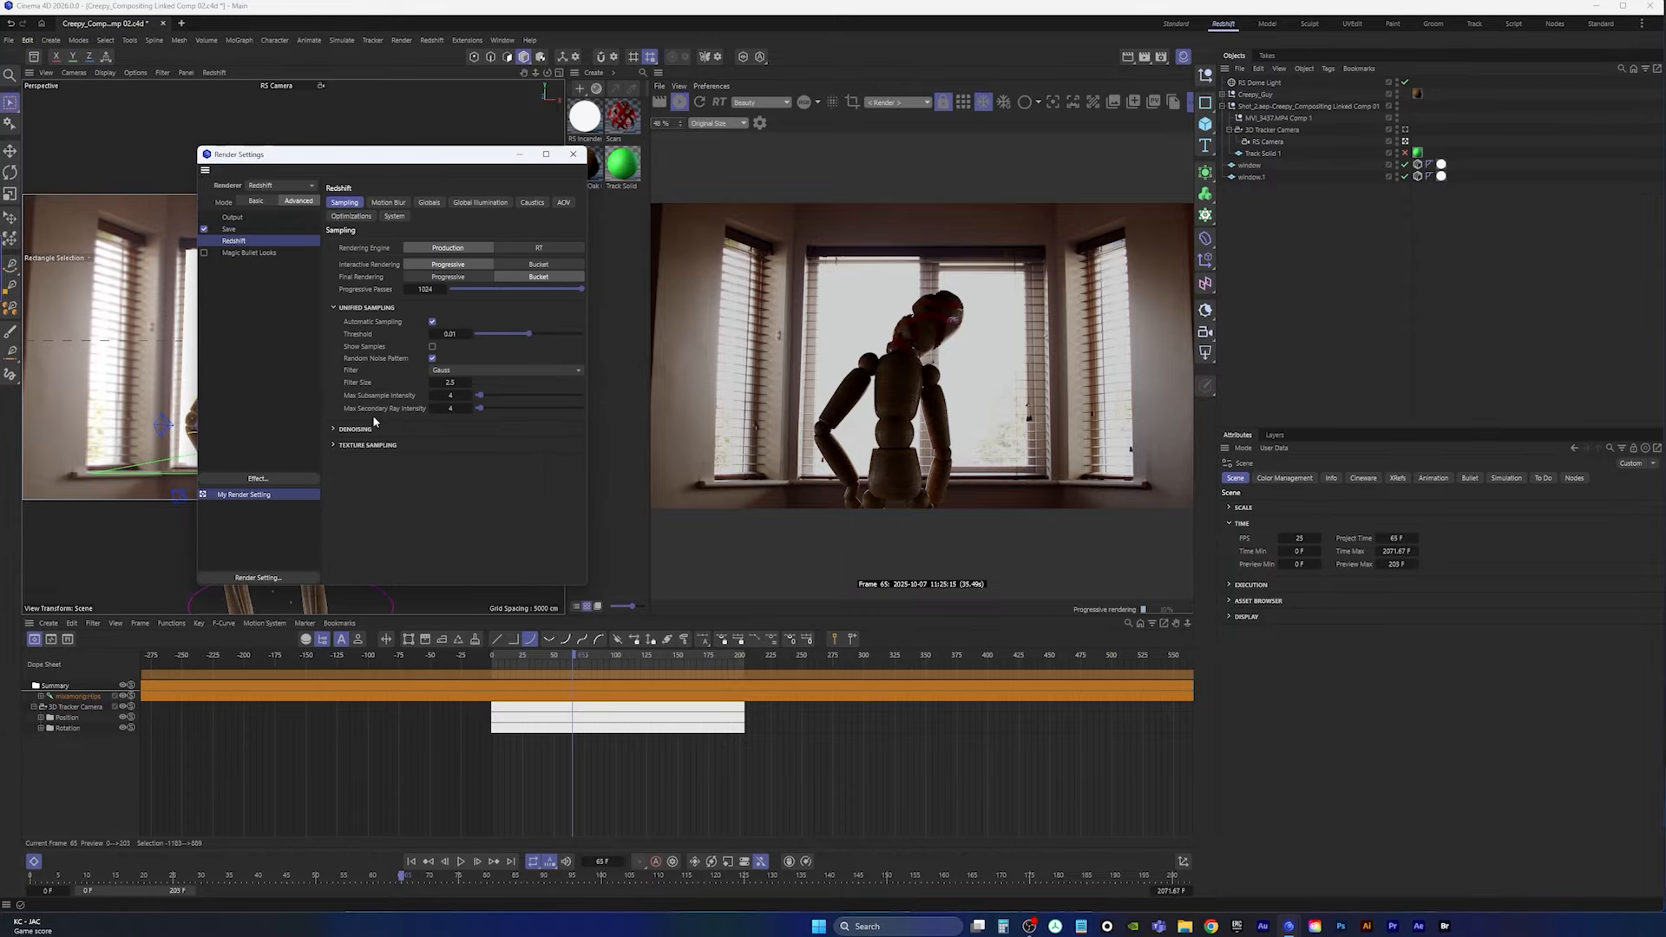
pyautogui.click(388, 202)
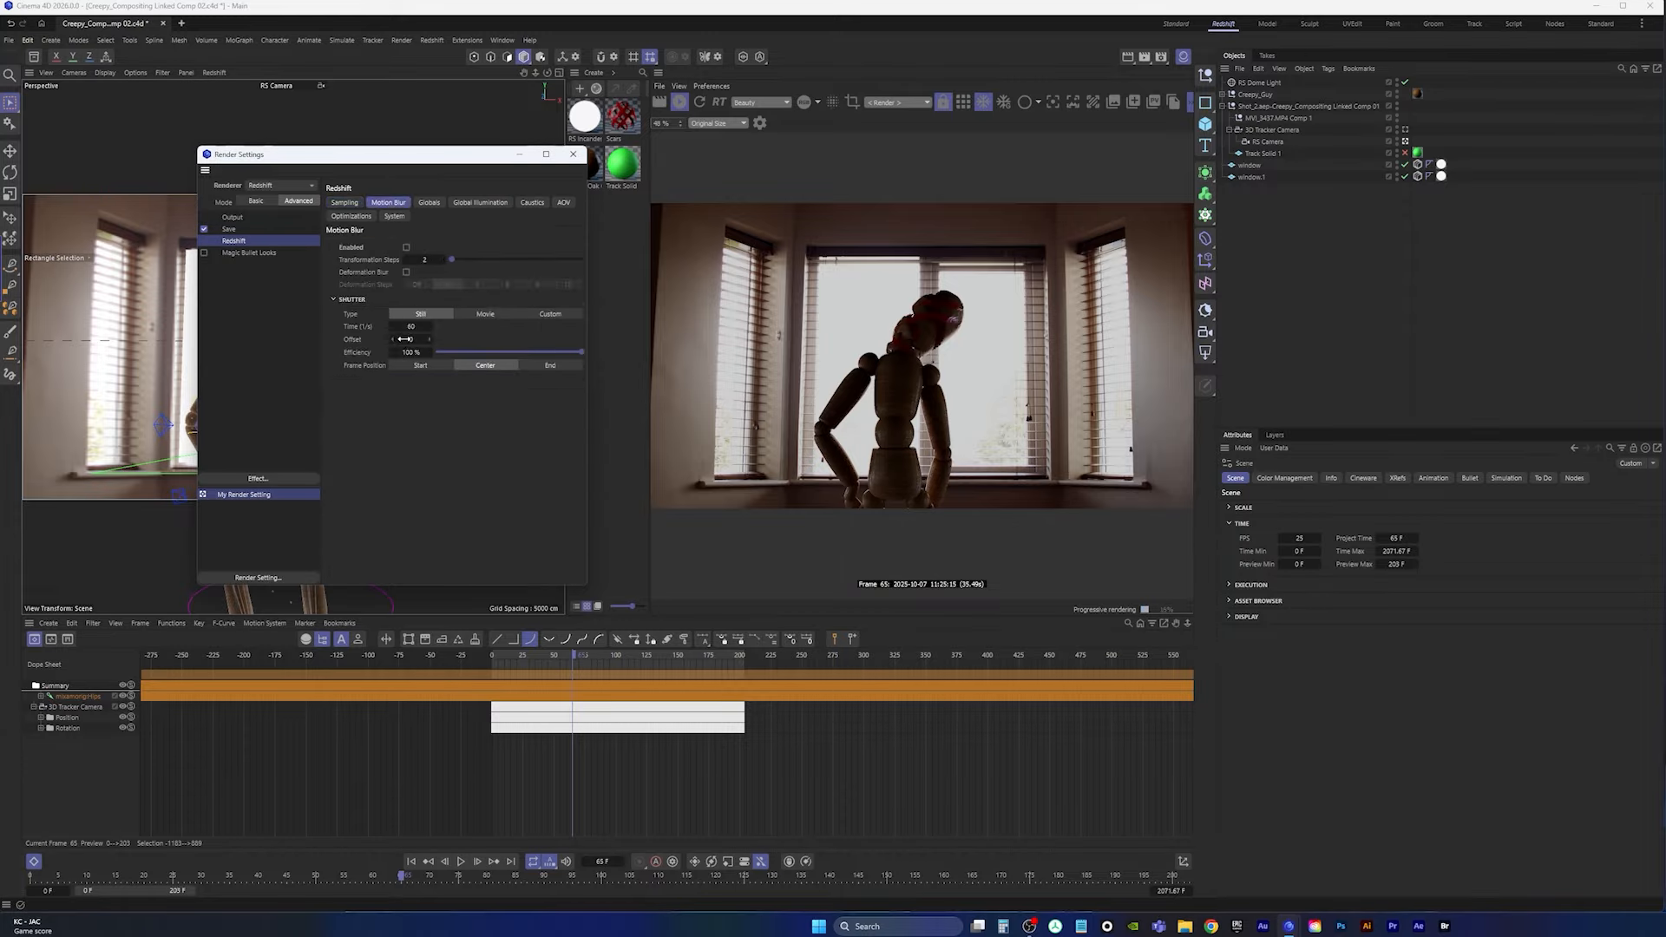
pyautogui.moveTo(474, 160); pyautogui.dragTo(1370, 229)
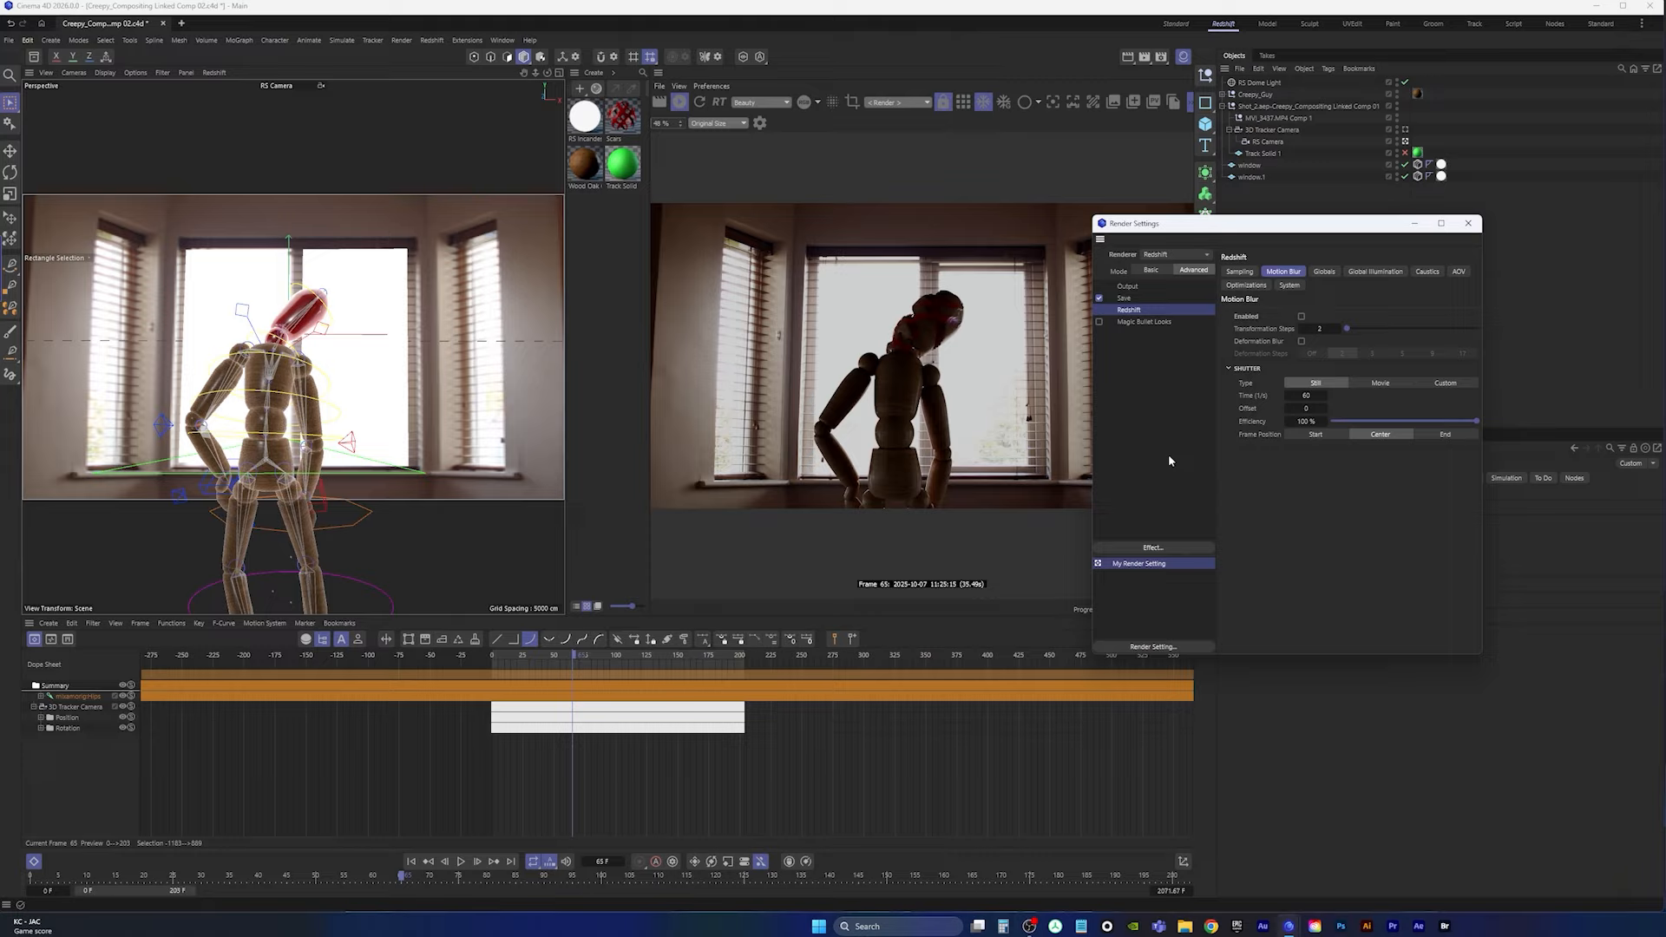
pyautogui.moveTo(1137, 223); pyautogui.dragTo(1123, 263)
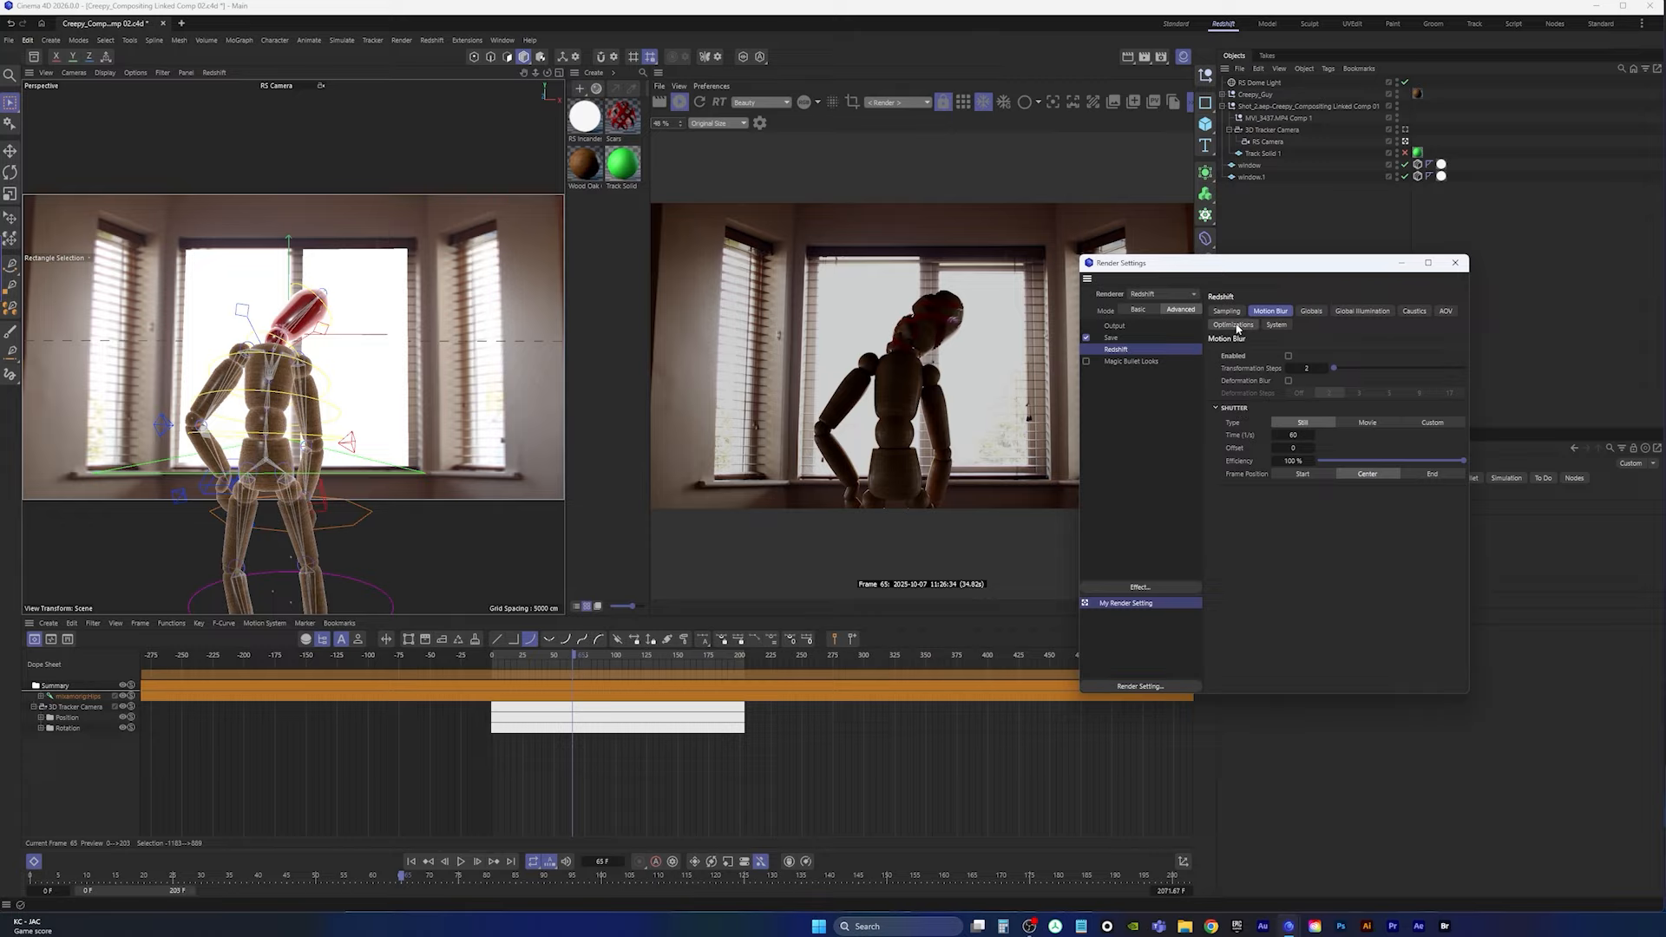
pyautogui.click(1115, 327)
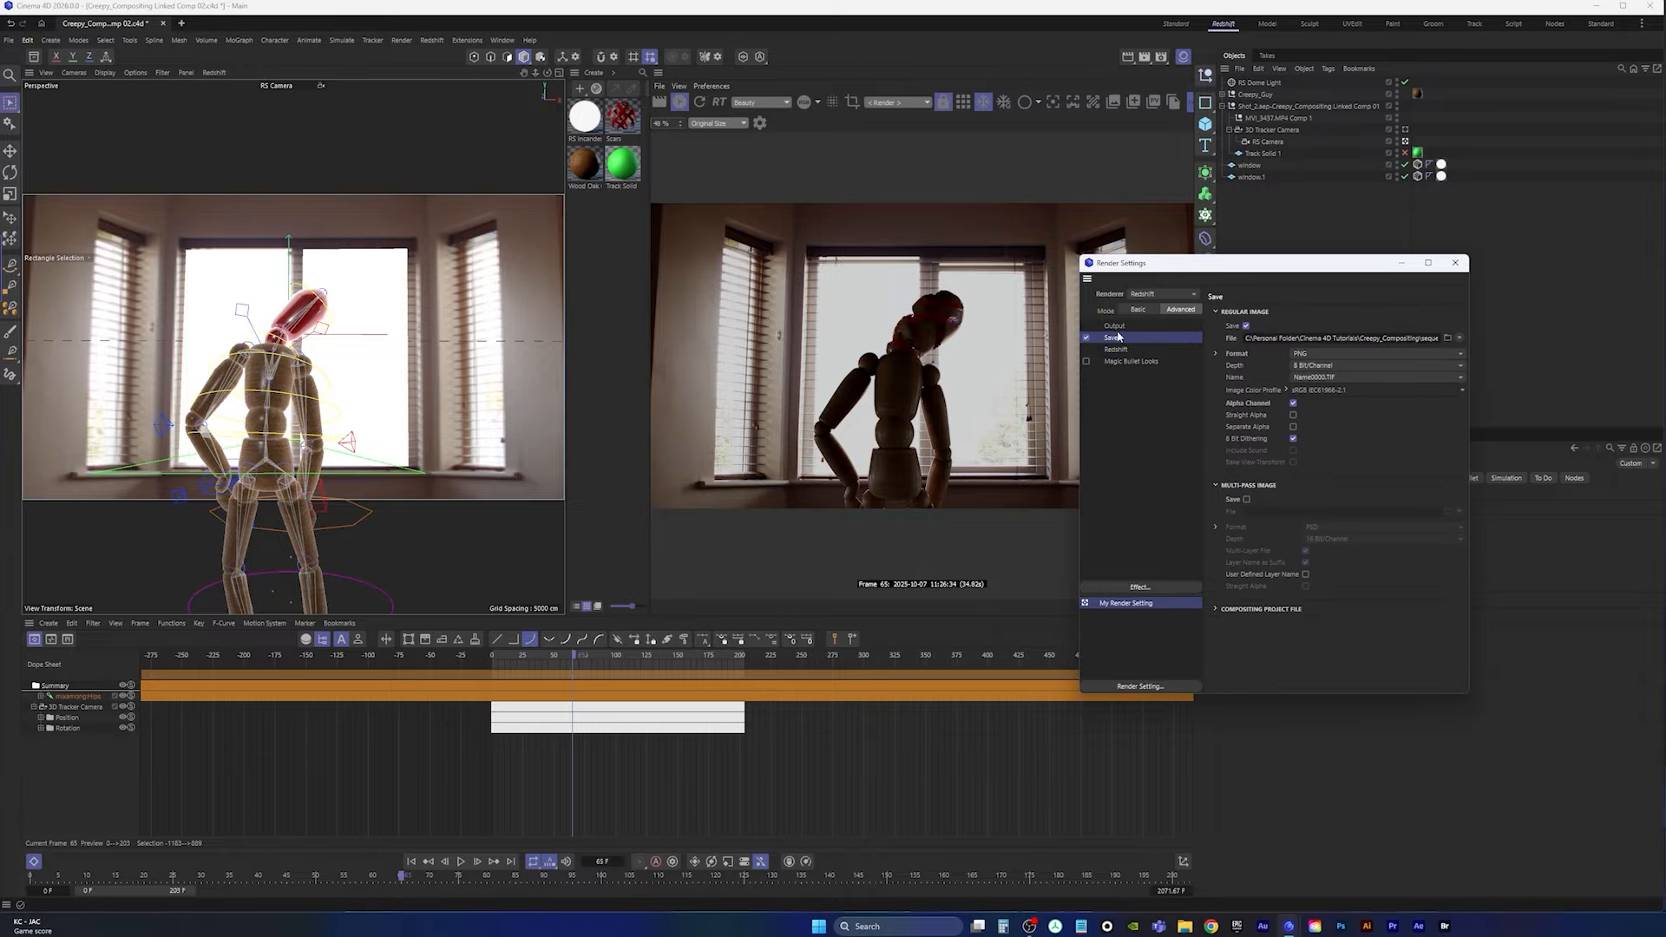
pyautogui.click(1119, 338)
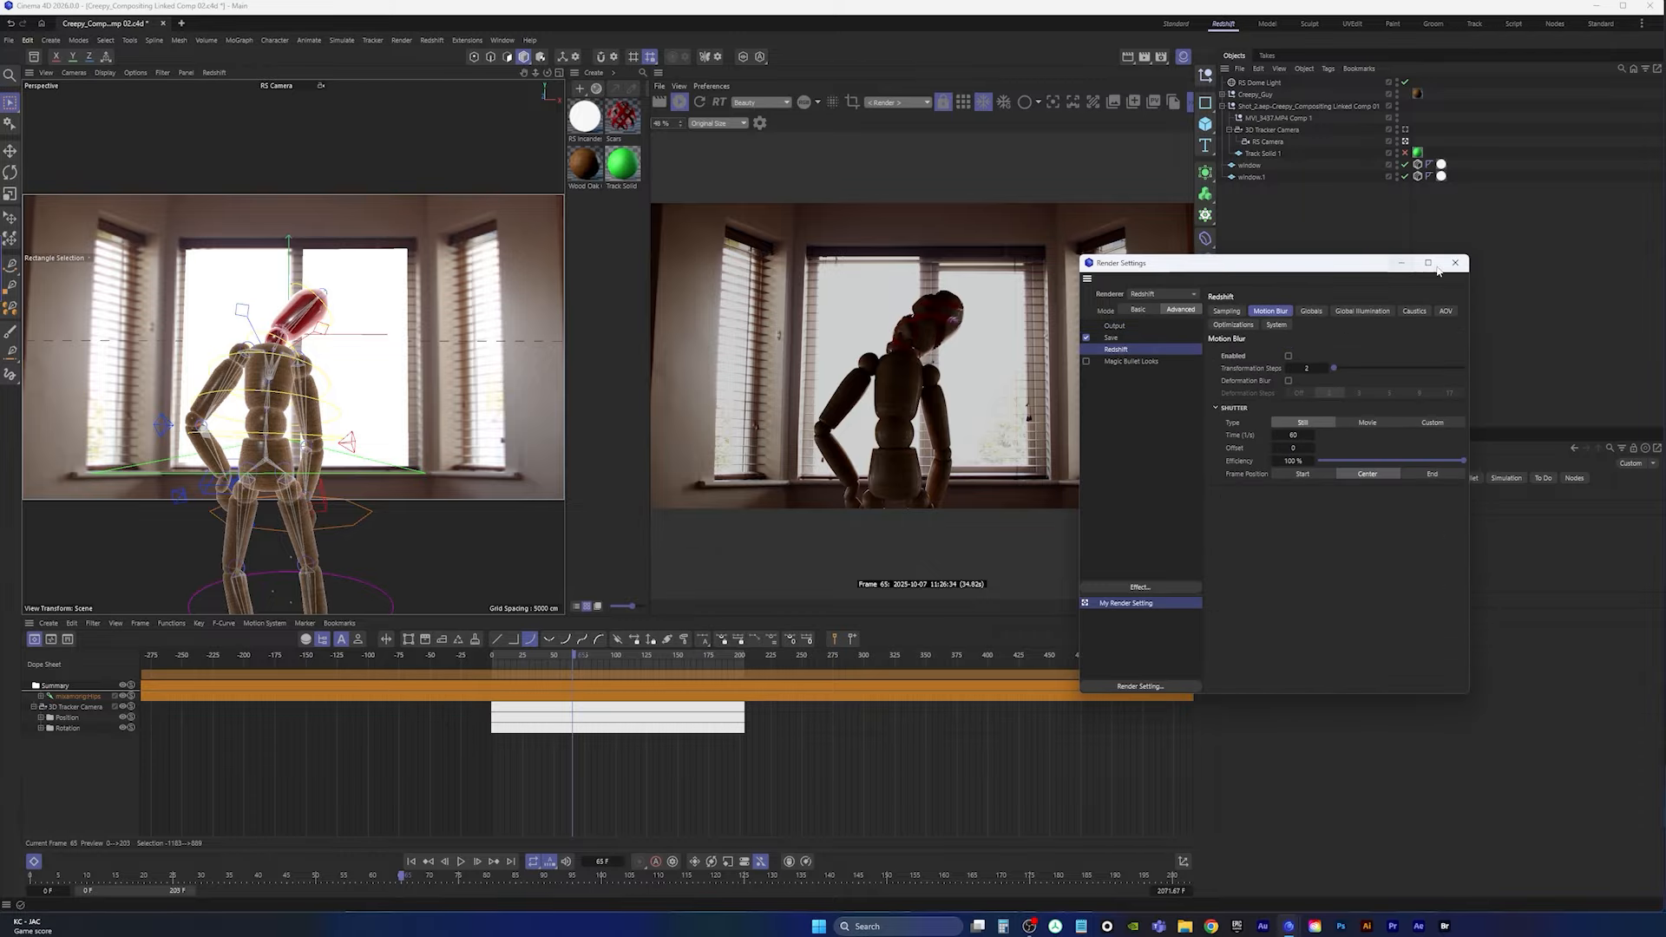
pyautogui.click(1455, 263)
# Step: Select the RS Dome Light, refresh the render preview and scale it to 100% to inspect the mannequin
pyautogui.click(681, 103)
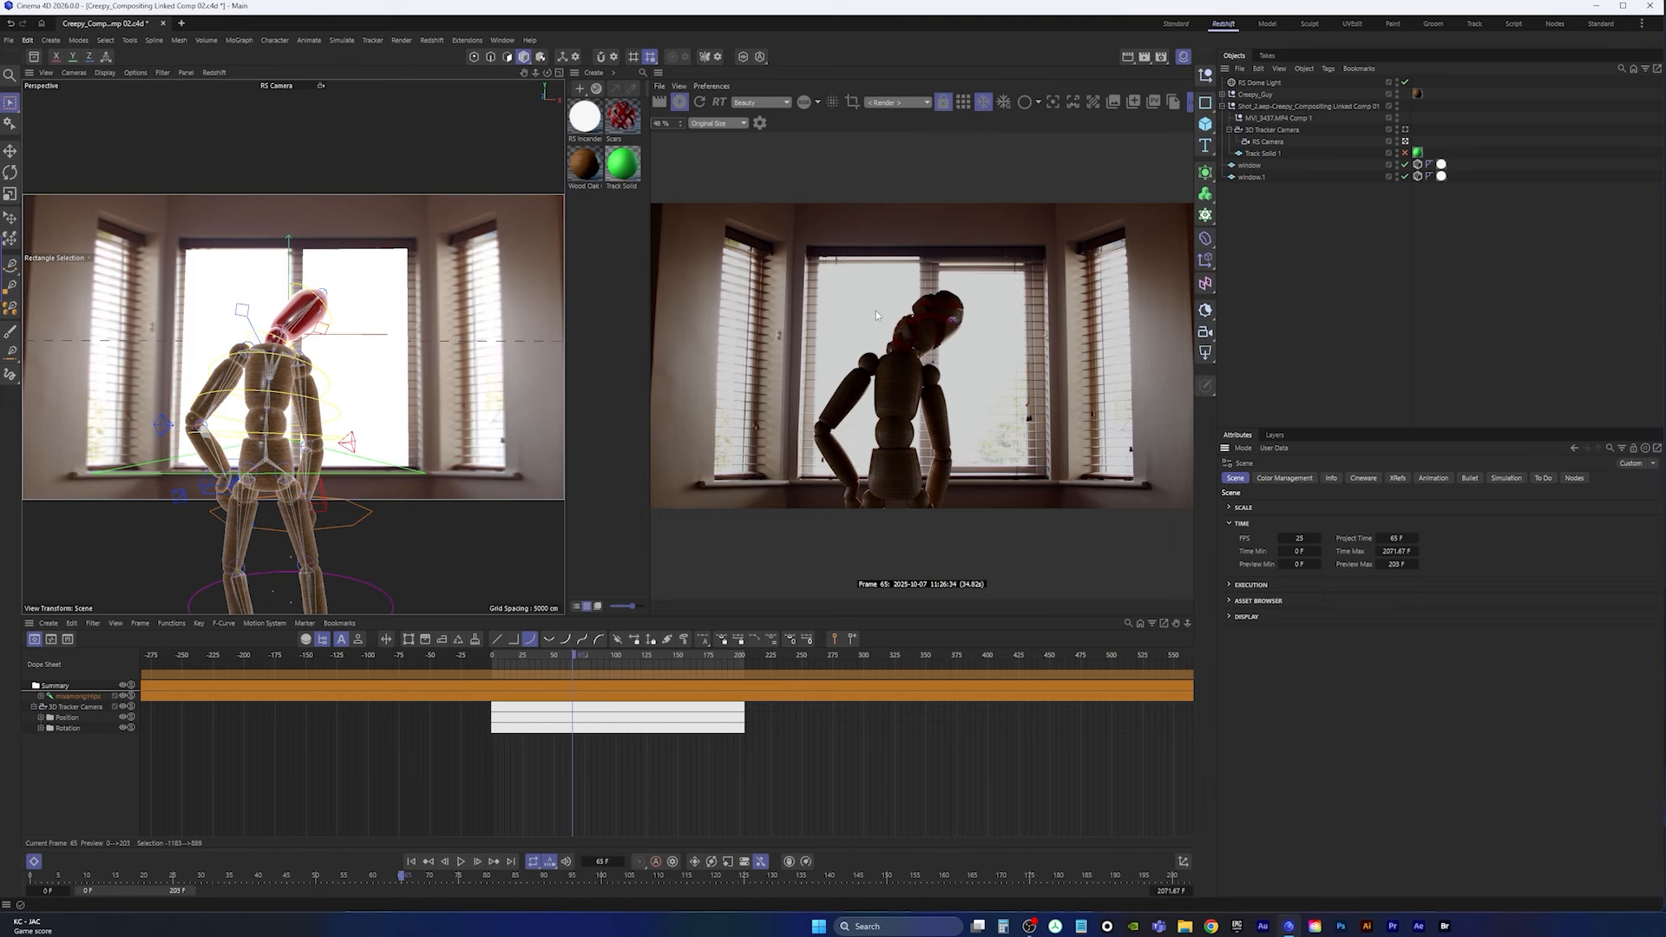
pyautogui.click(1260, 82)
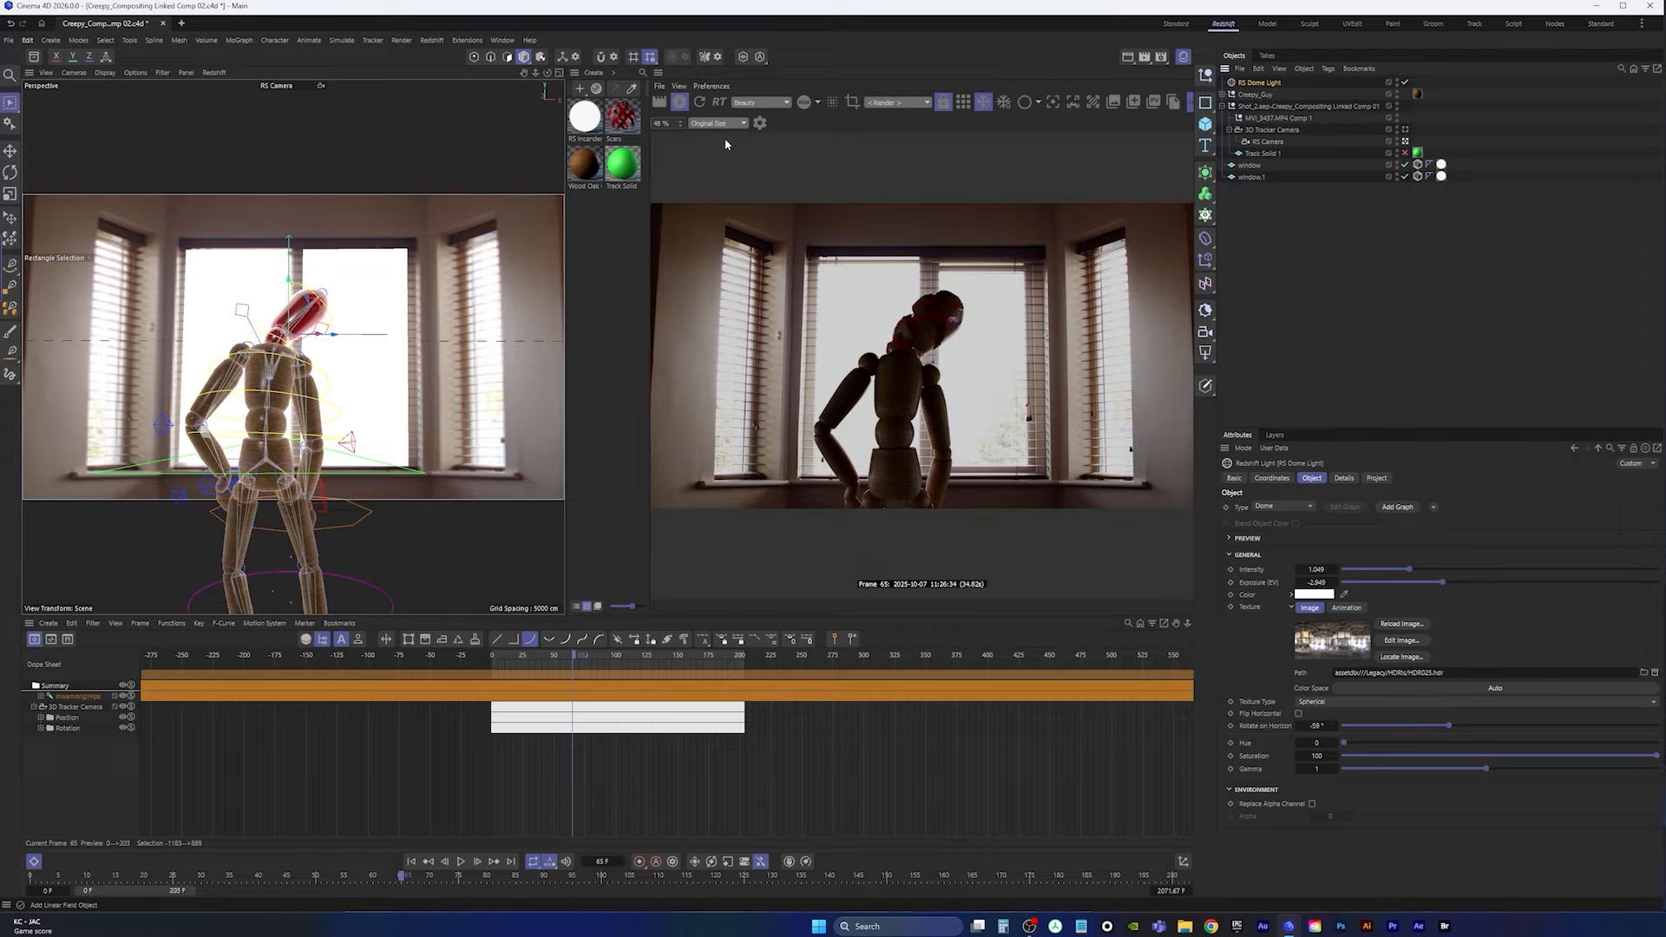
pyautogui.click(699, 102)
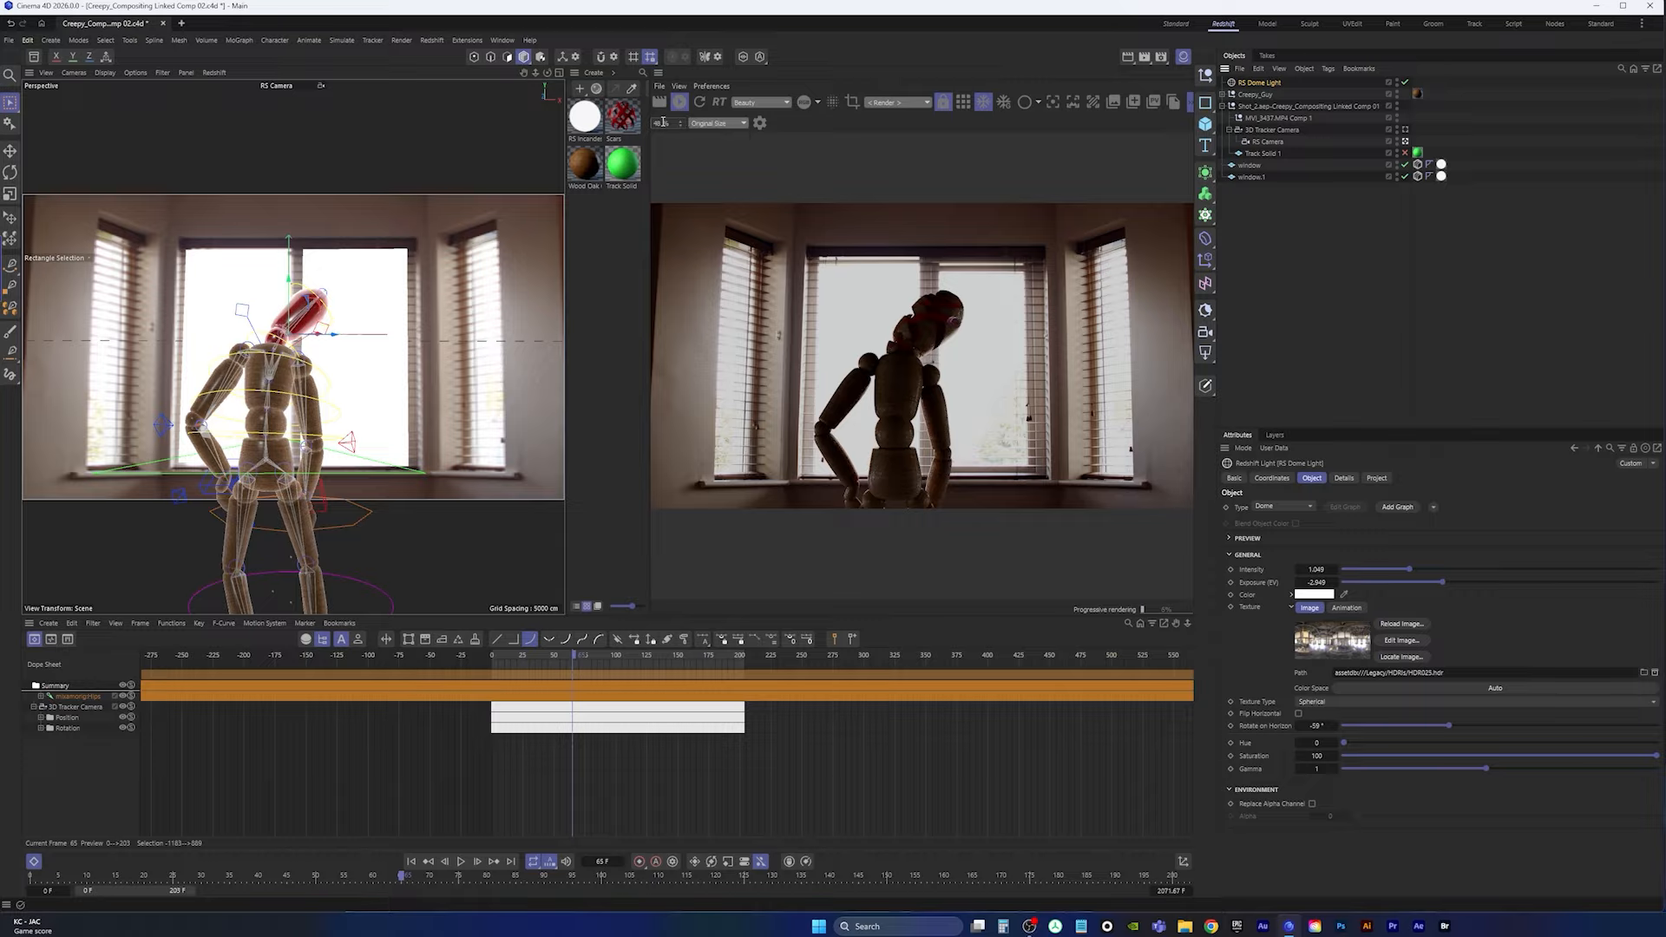
pyautogui.moveTo(663, 123); pyautogui.dragTo(631, 119)
pyautogui.write('100')
pyautogui.press('Return')
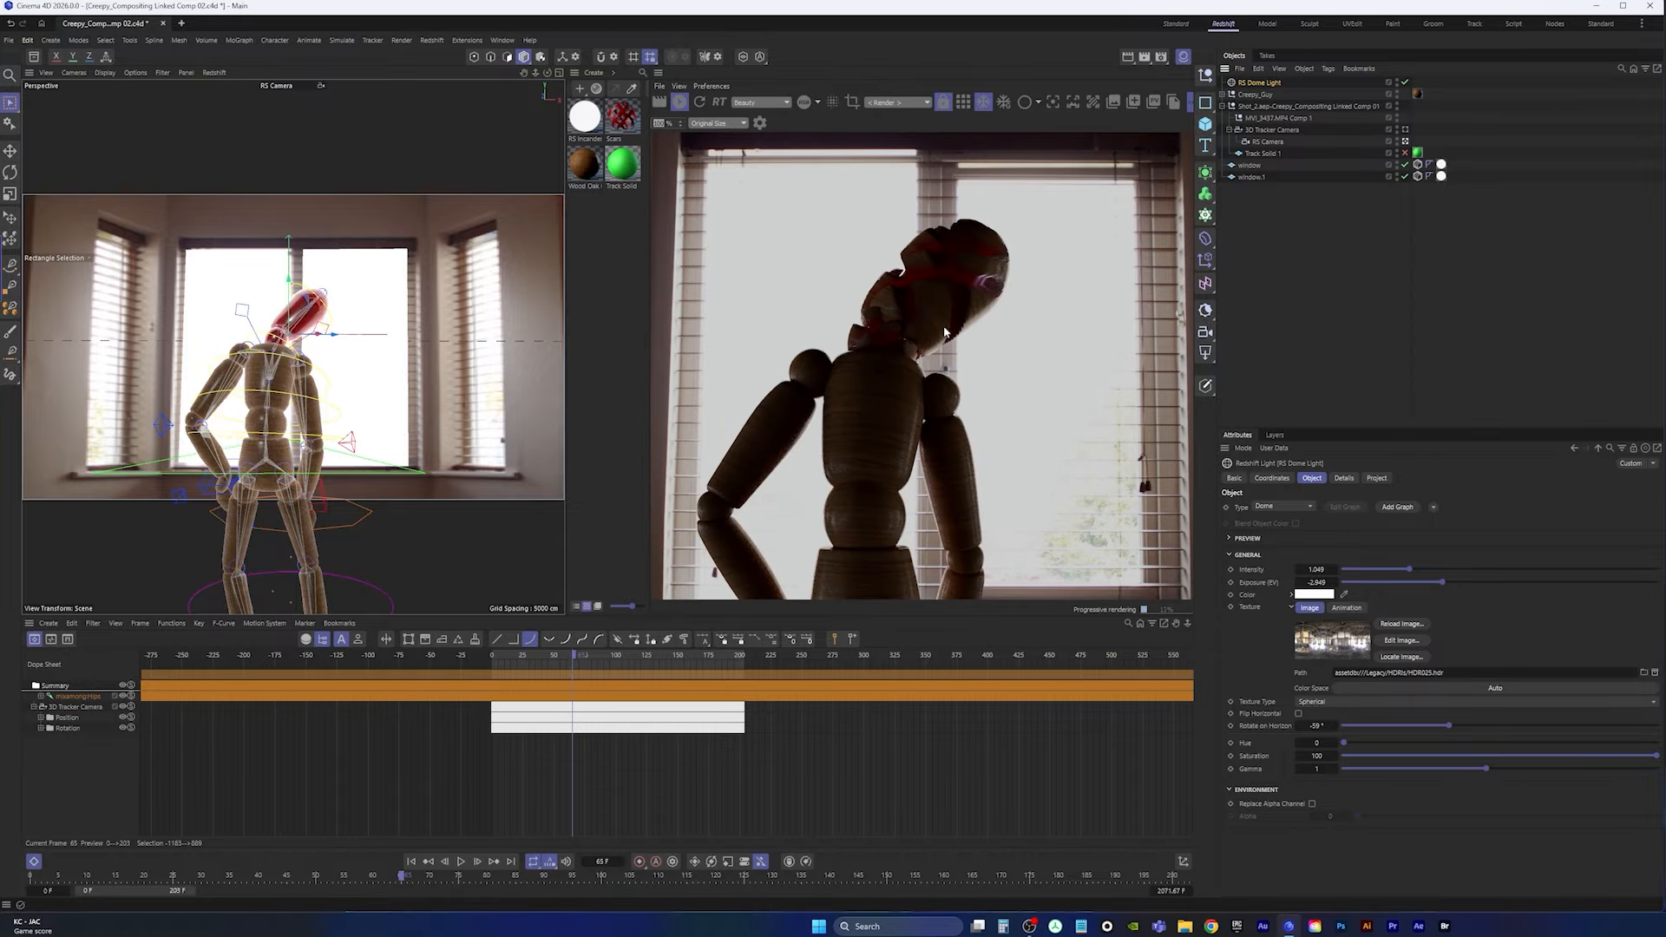
# Step: Inspect the mannequin's head, fit the render preview to the window, and review the RS Dome Light's detail settings
pyautogui.moveTo(945, 332); pyautogui.dragTo(982, 334, button='middle')
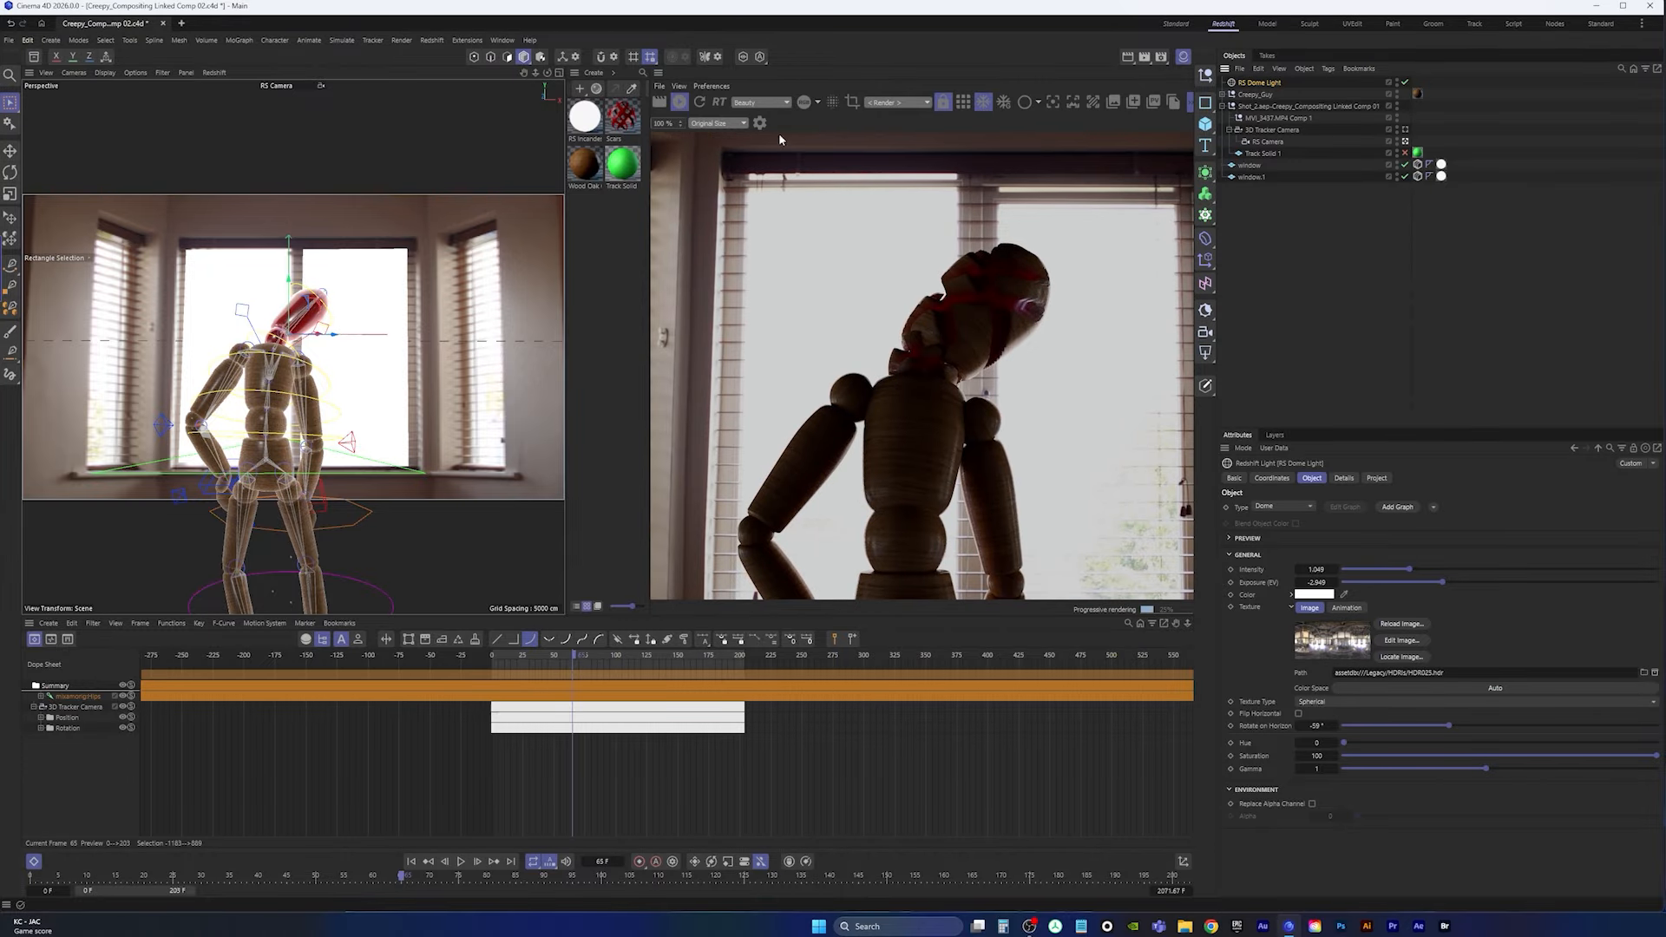
pyautogui.click(717, 122)
pyautogui.click(716, 152)
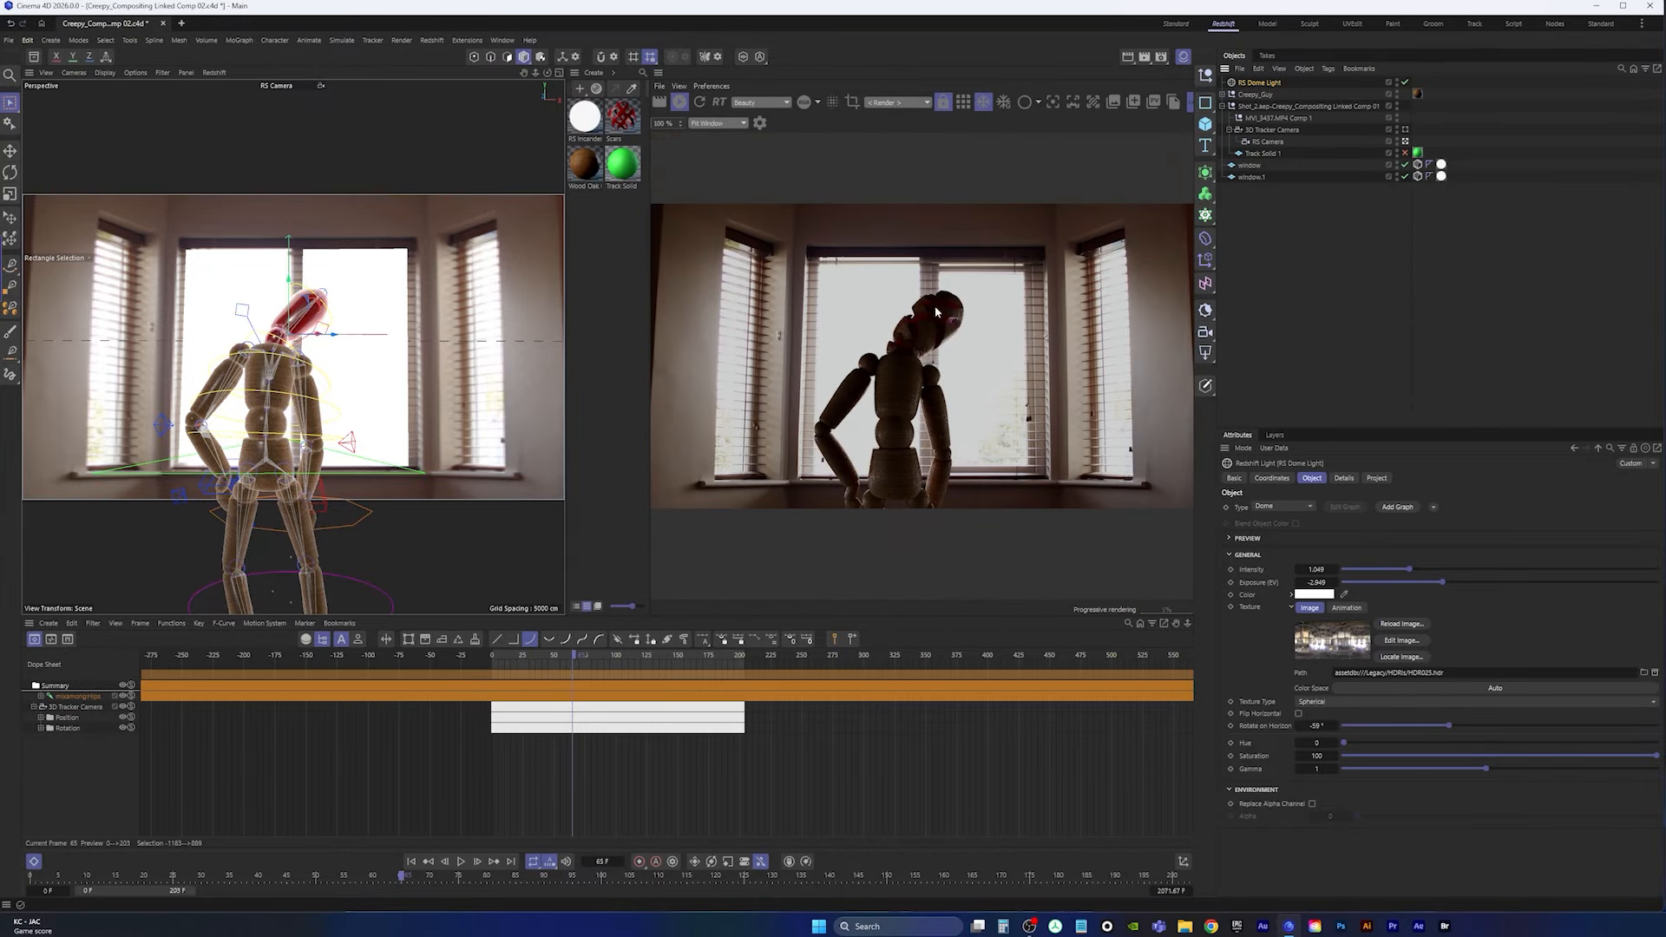
pyautogui.click(1344, 478)
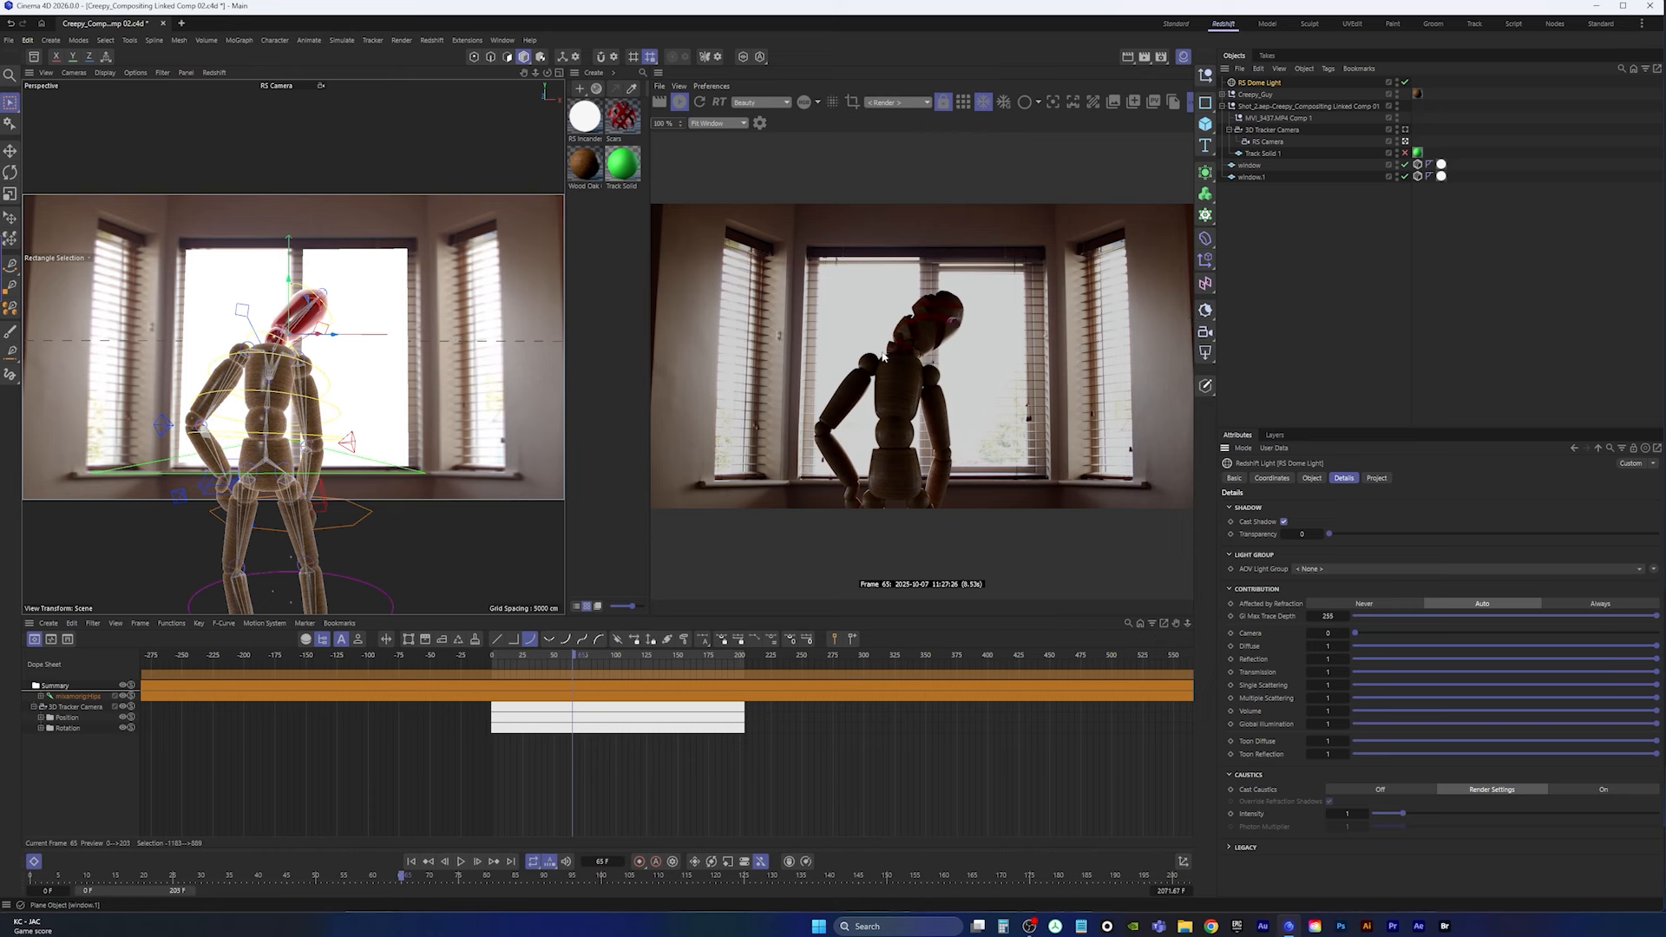
# Step: Turn off the background of the RS Camera so the footage is excluded from the render
pyautogui.click(1268, 142)
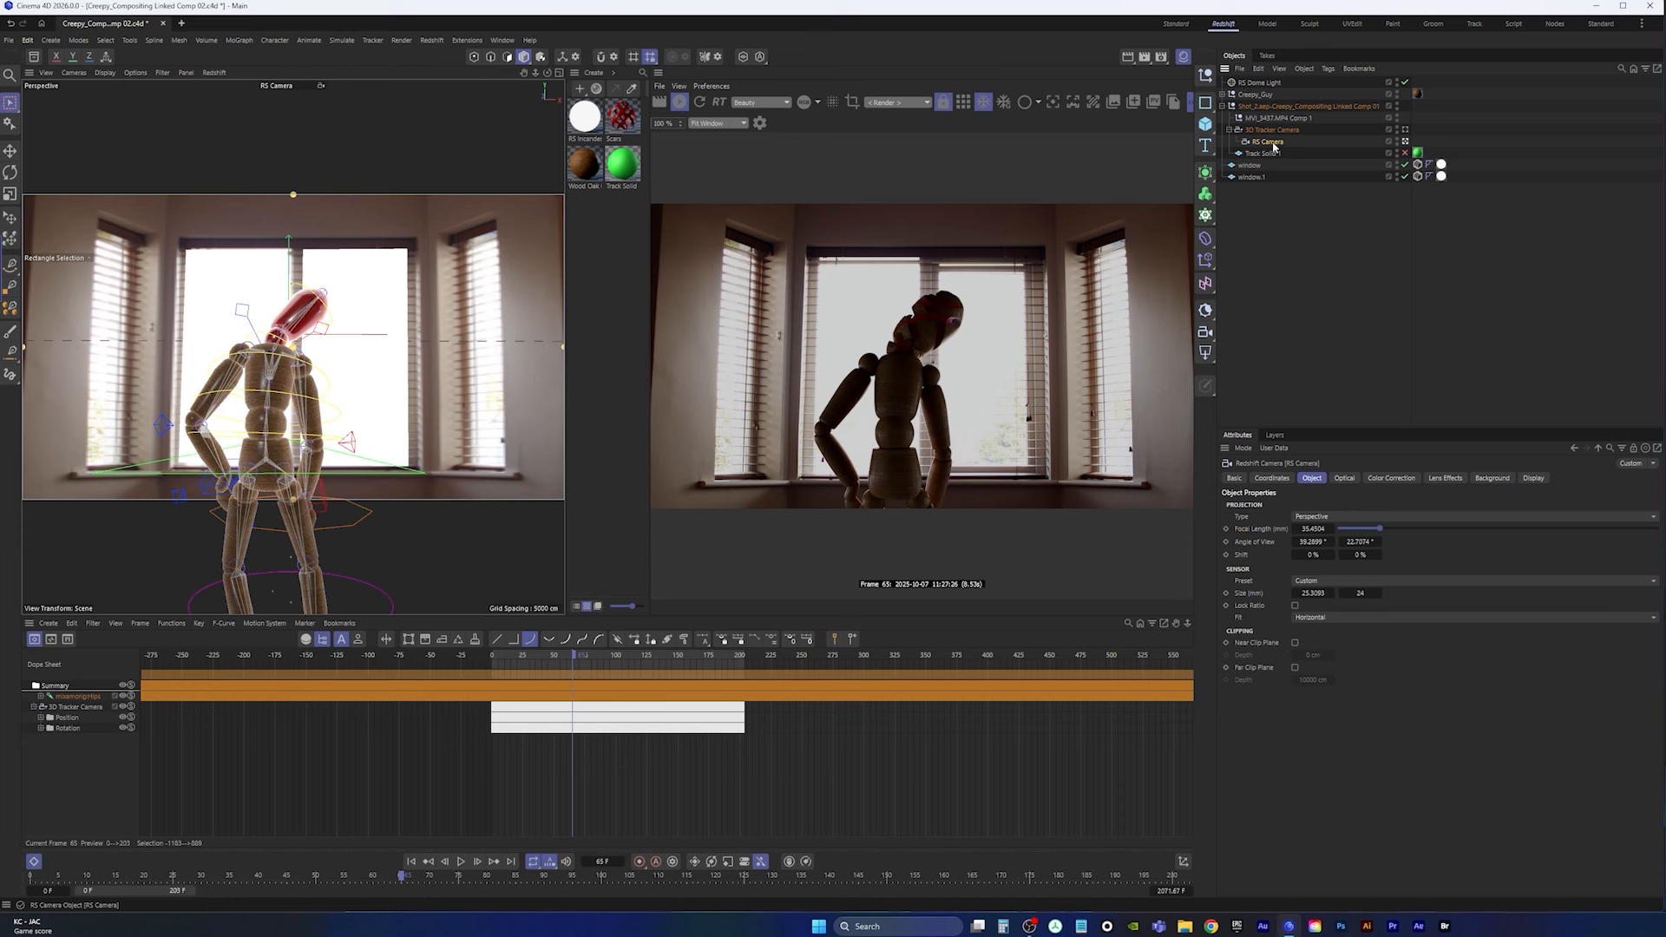
pyautogui.click(1494, 478)
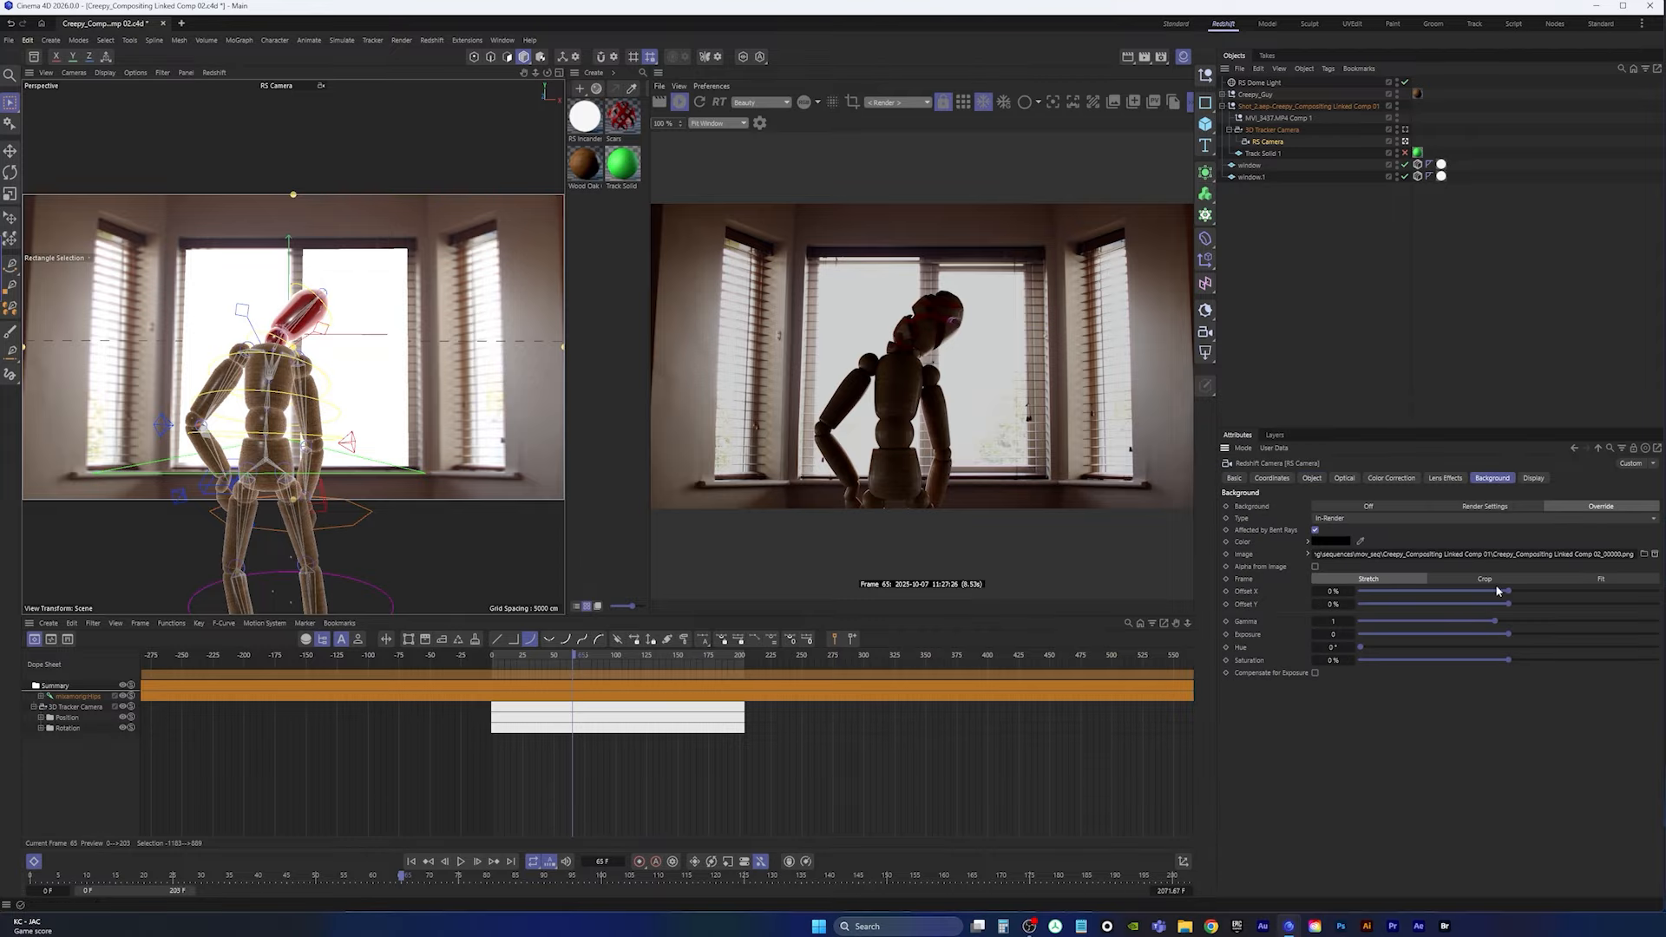
pyautogui.click(1385, 508)
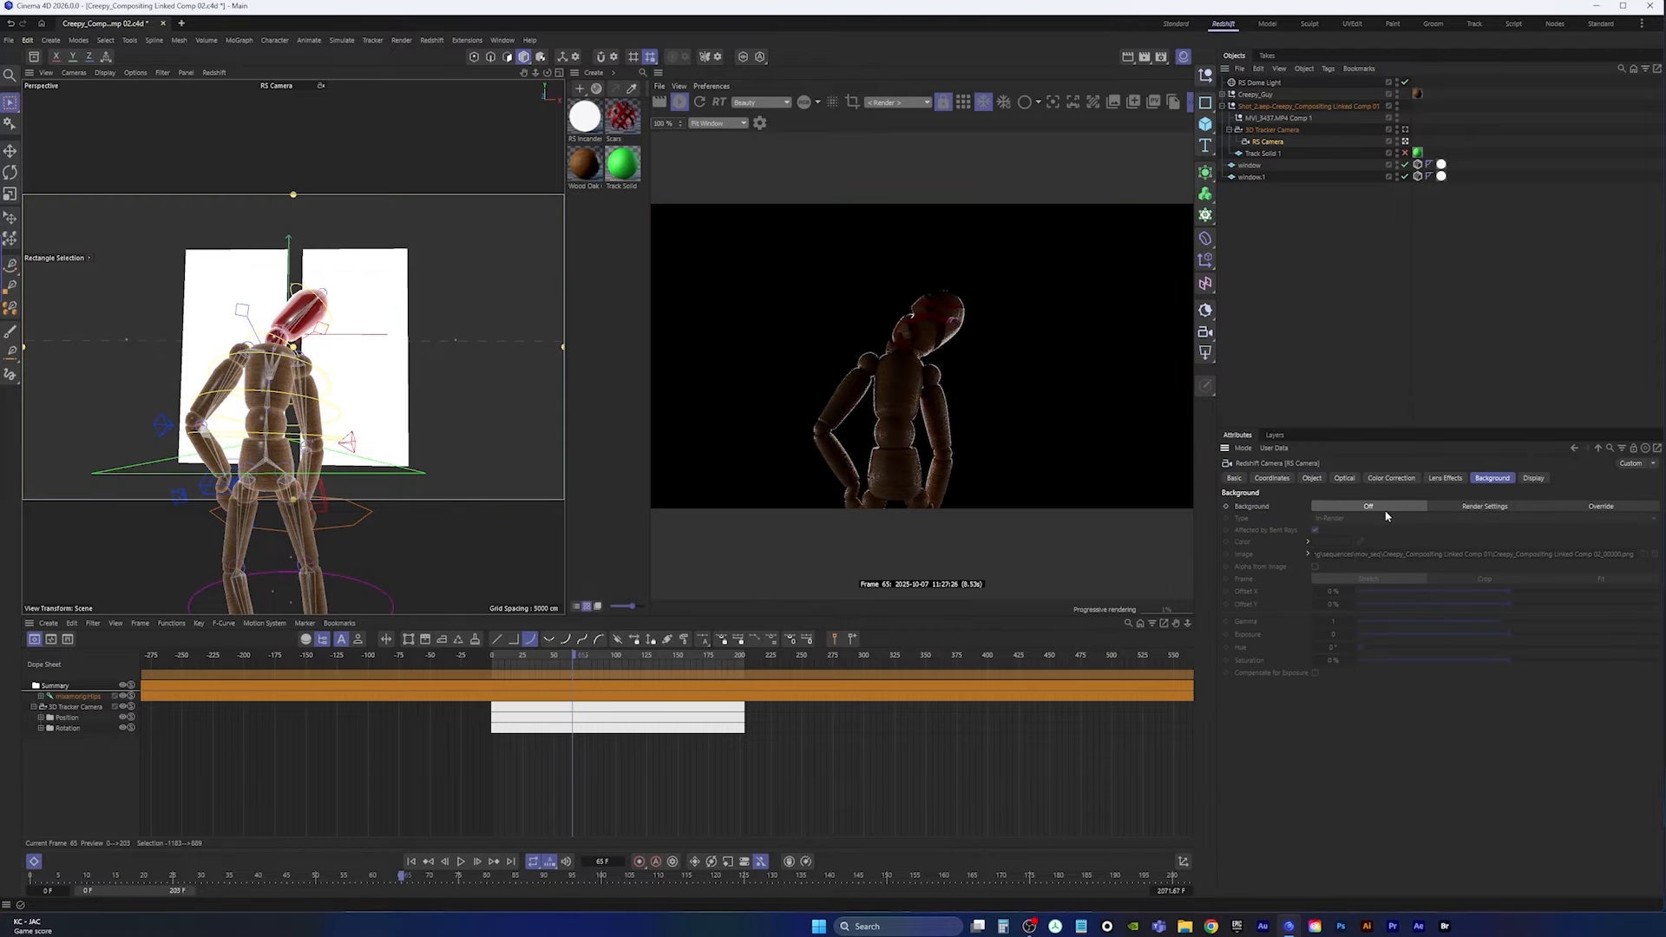
# Step: Check the mannequin's alpha channel in the render preview, restore the colour view, and save the project
pyautogui.click(805, 104)
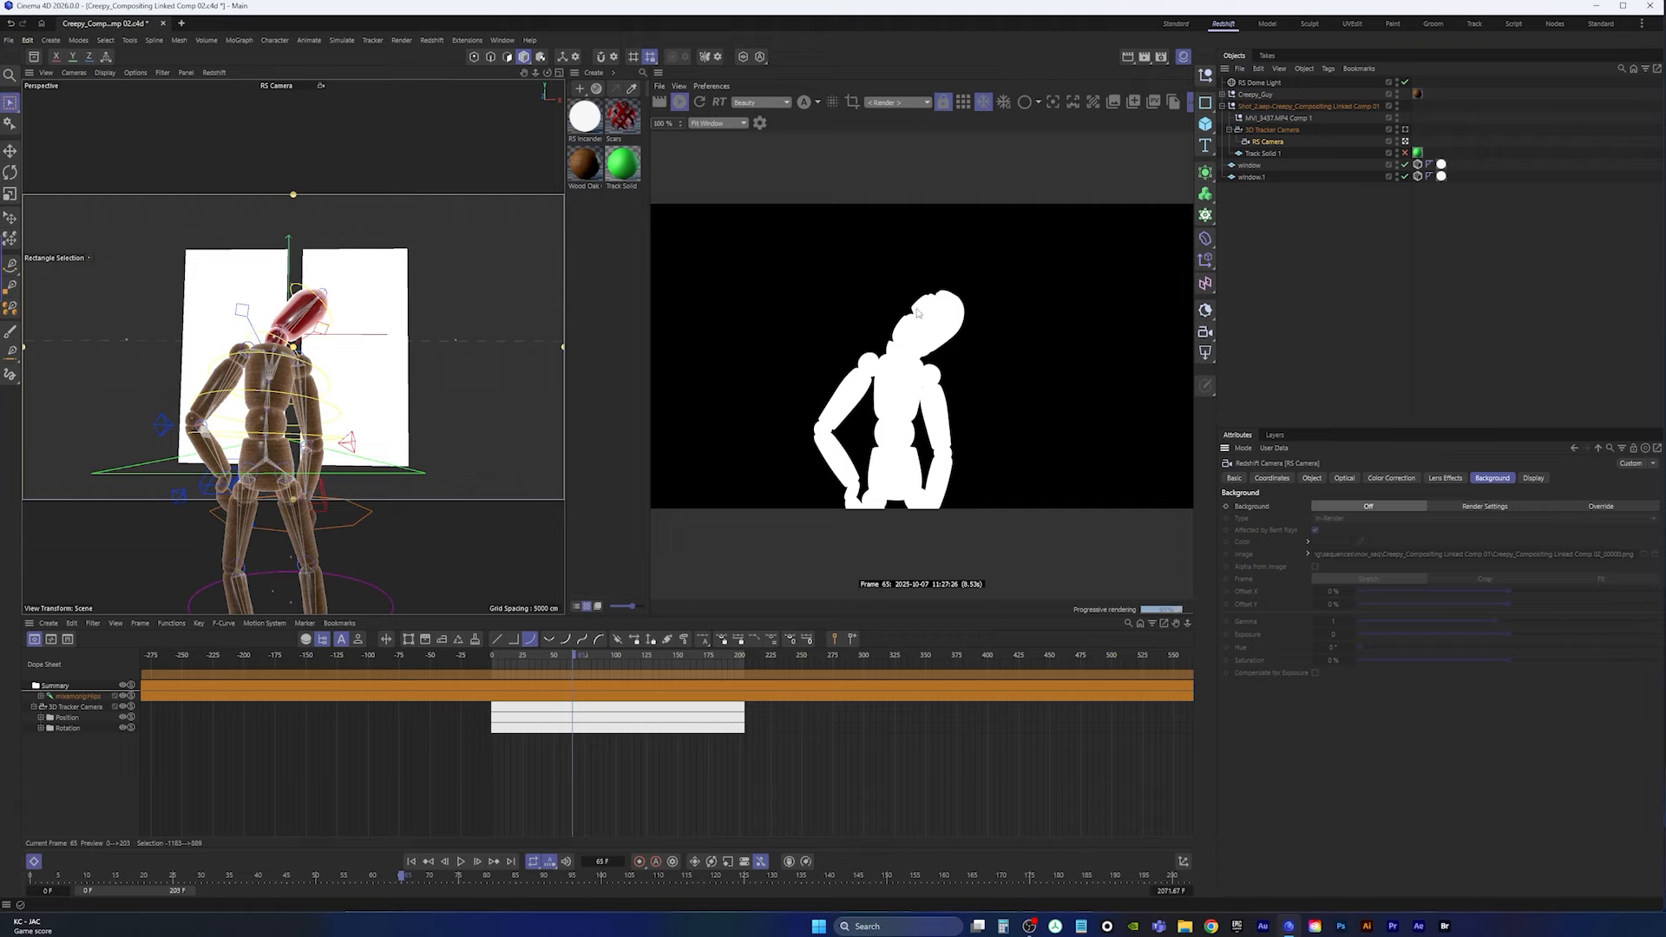
pyautogui.click(805, 103)
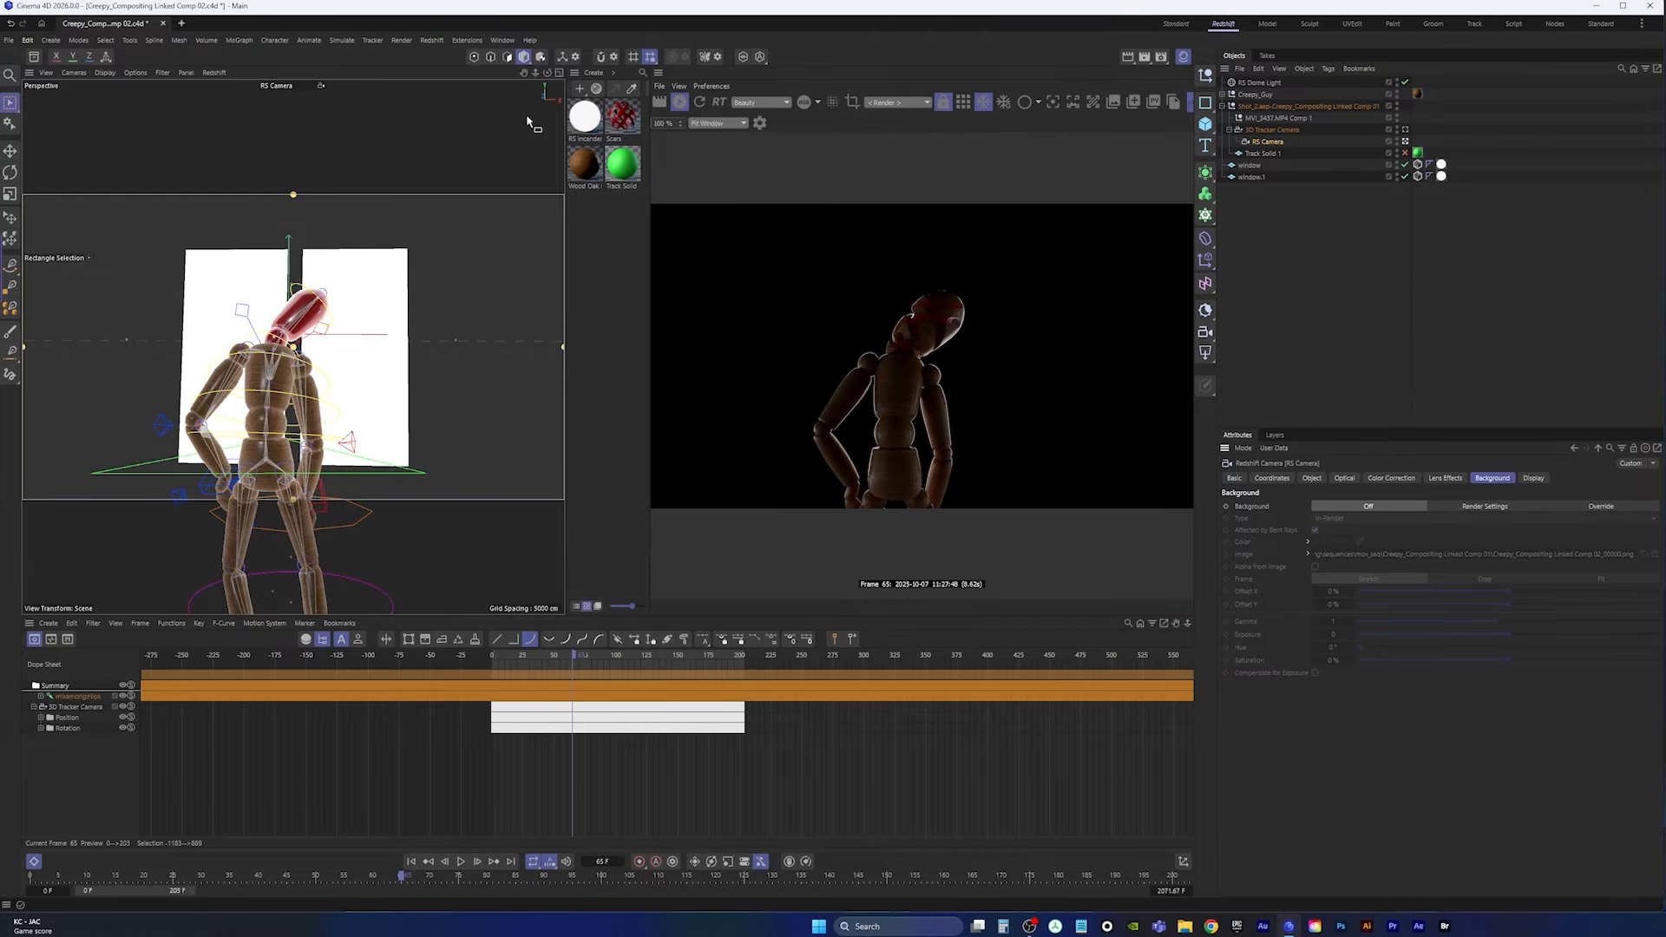
pyautogui.click(8, 40)
pyautogui.click(33, 193)
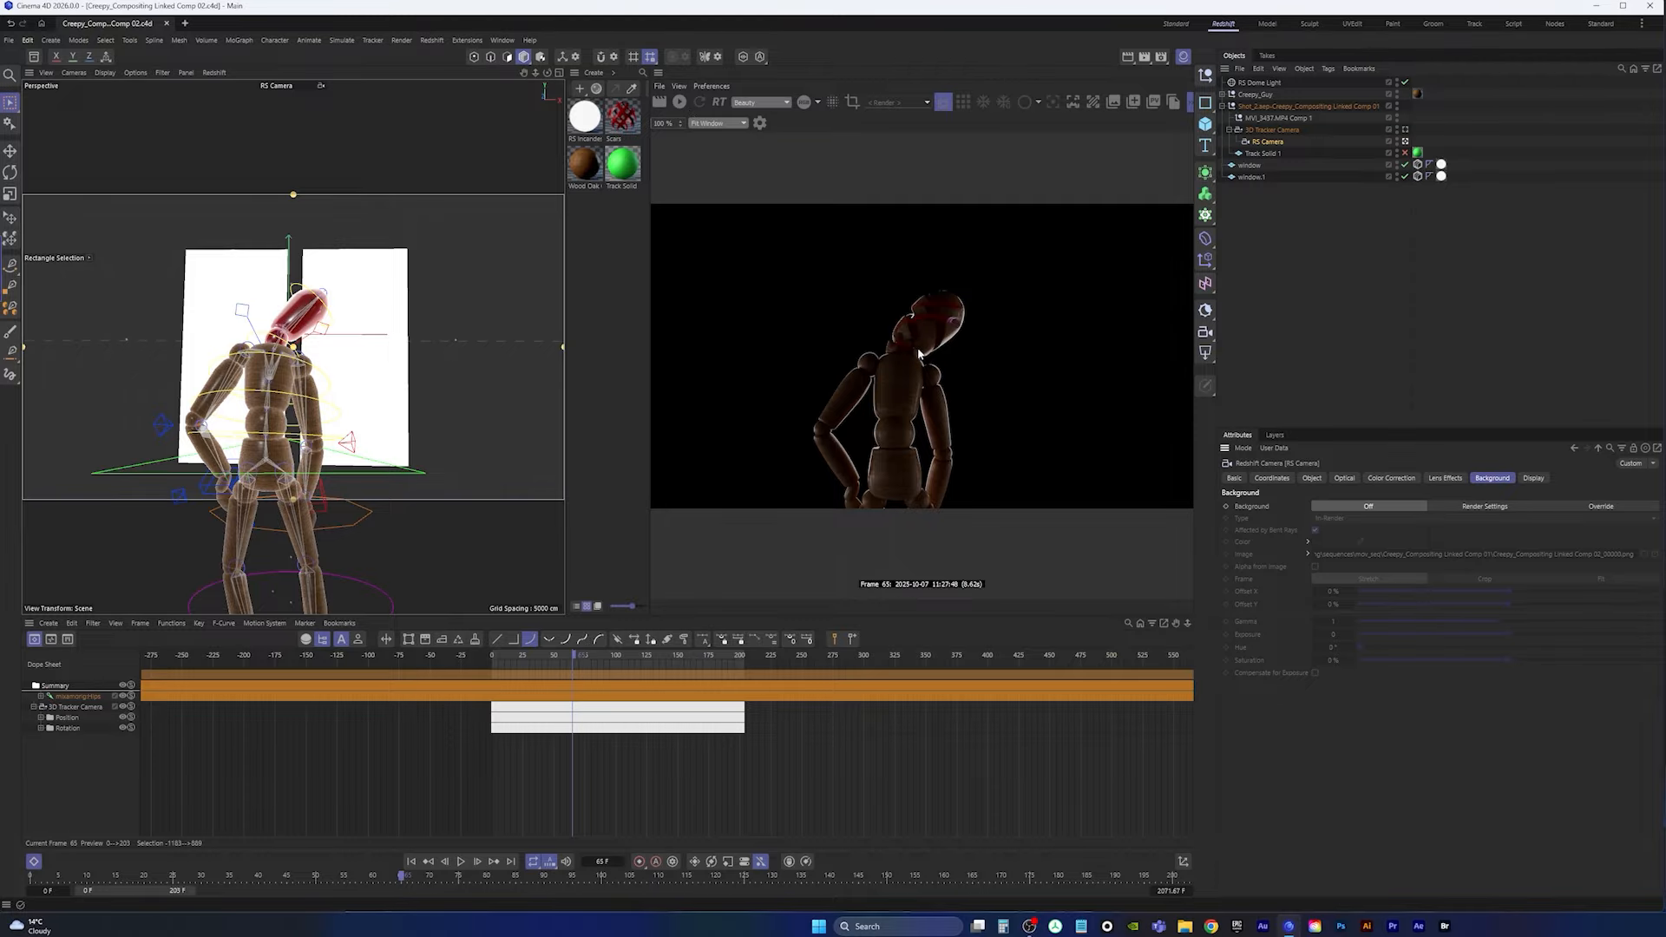
# Step: Set the render output's frame range to Preview Range, close the render settings, and save the project
pyautogui.click(1160, 57)
pyautogui.moveTo(1401, 58); pyautogui.dragTo(954, 169)
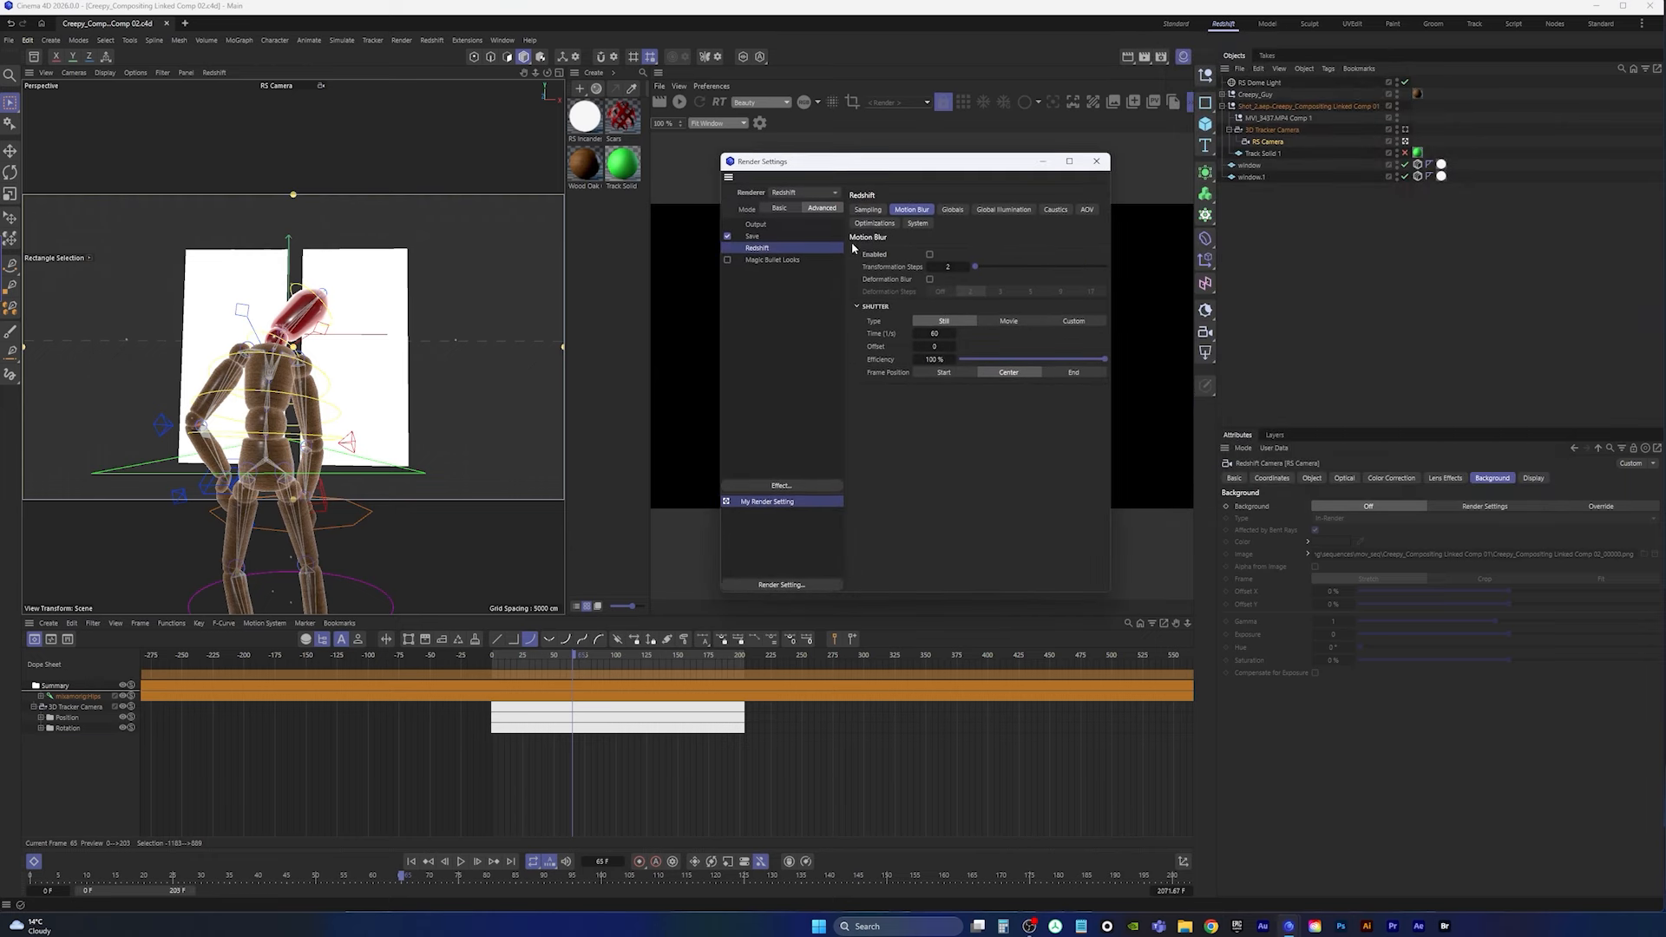
pyautogui.click(762, 224)
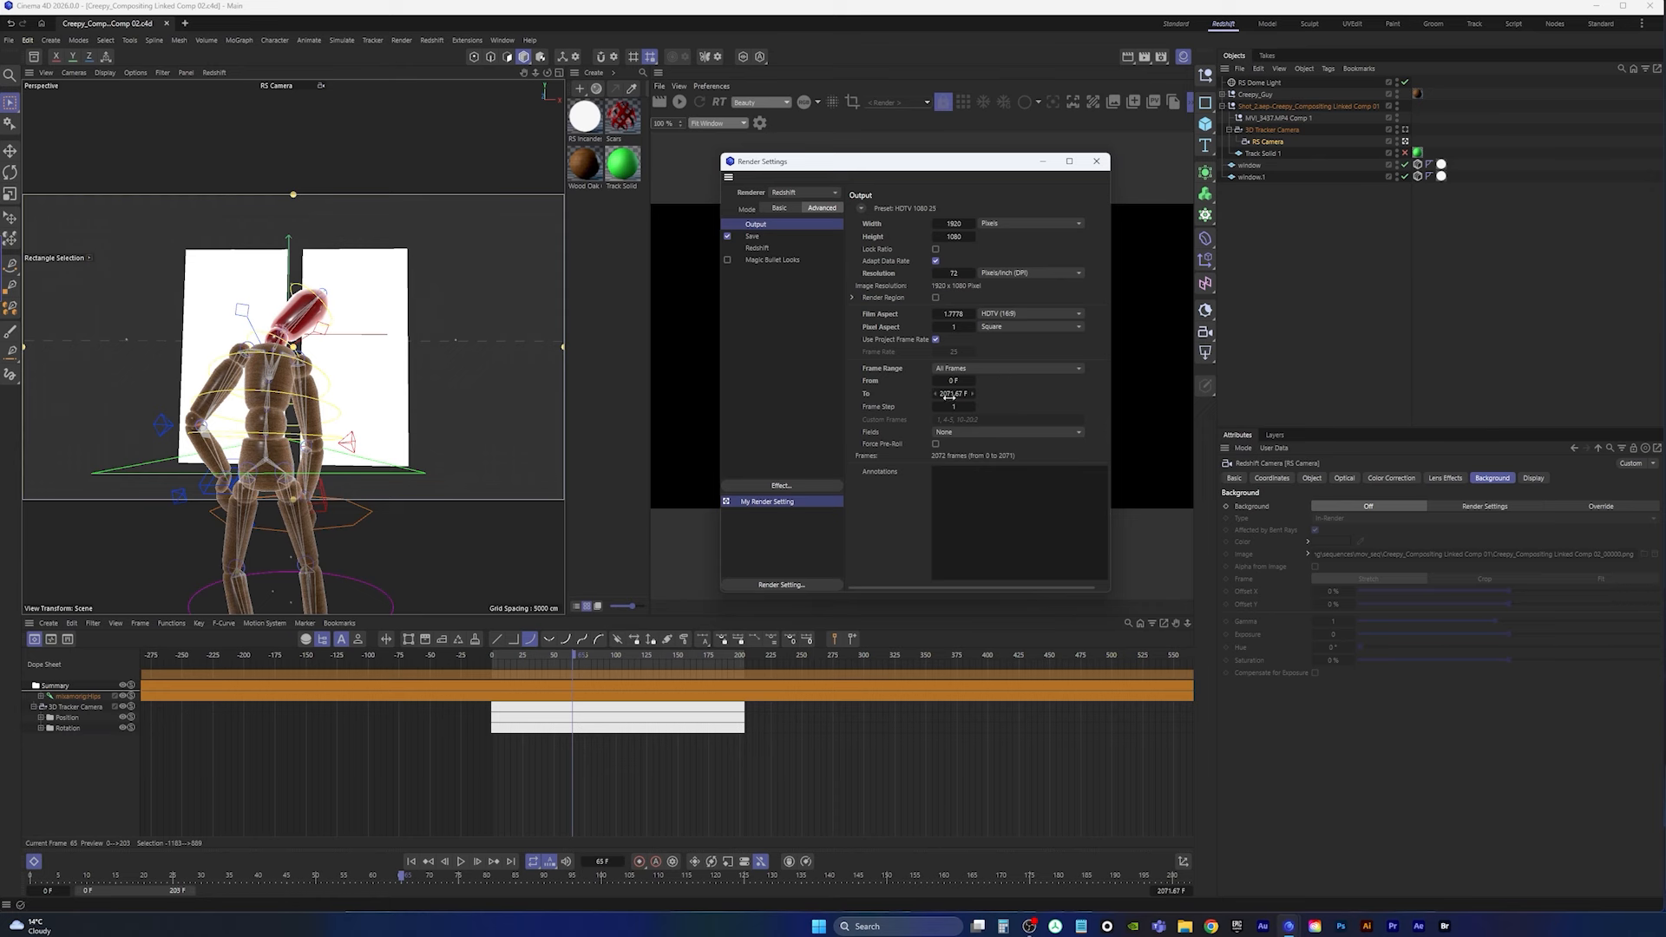
pyautogui.click(998, 370)
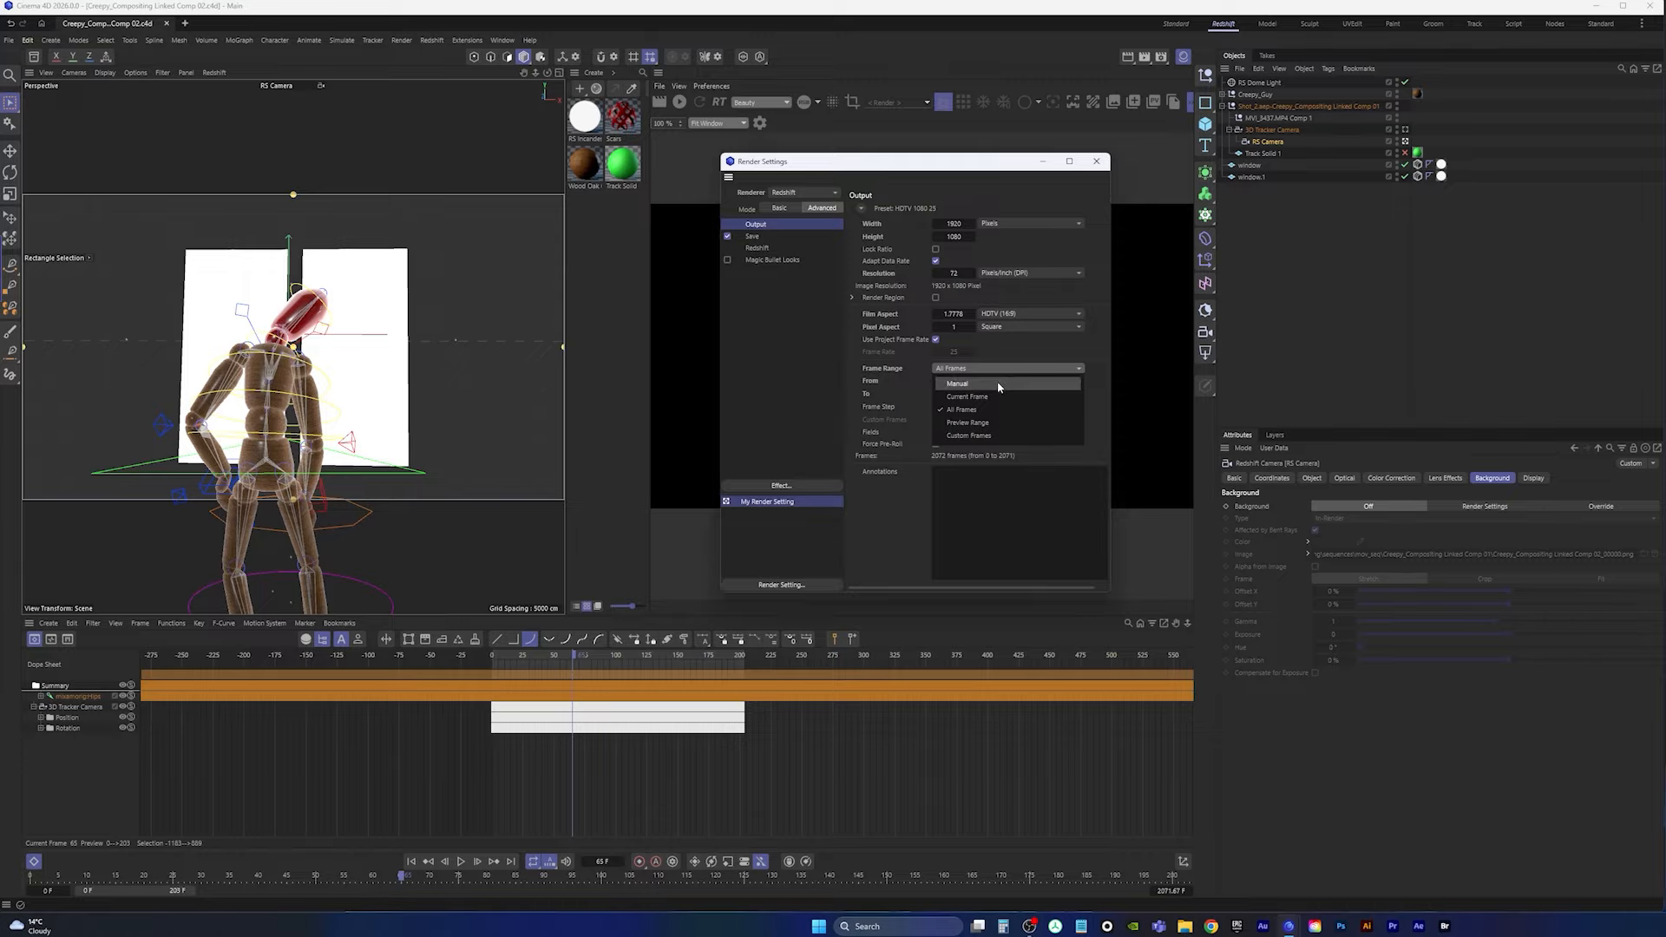
pyautogui.click(973, 423)
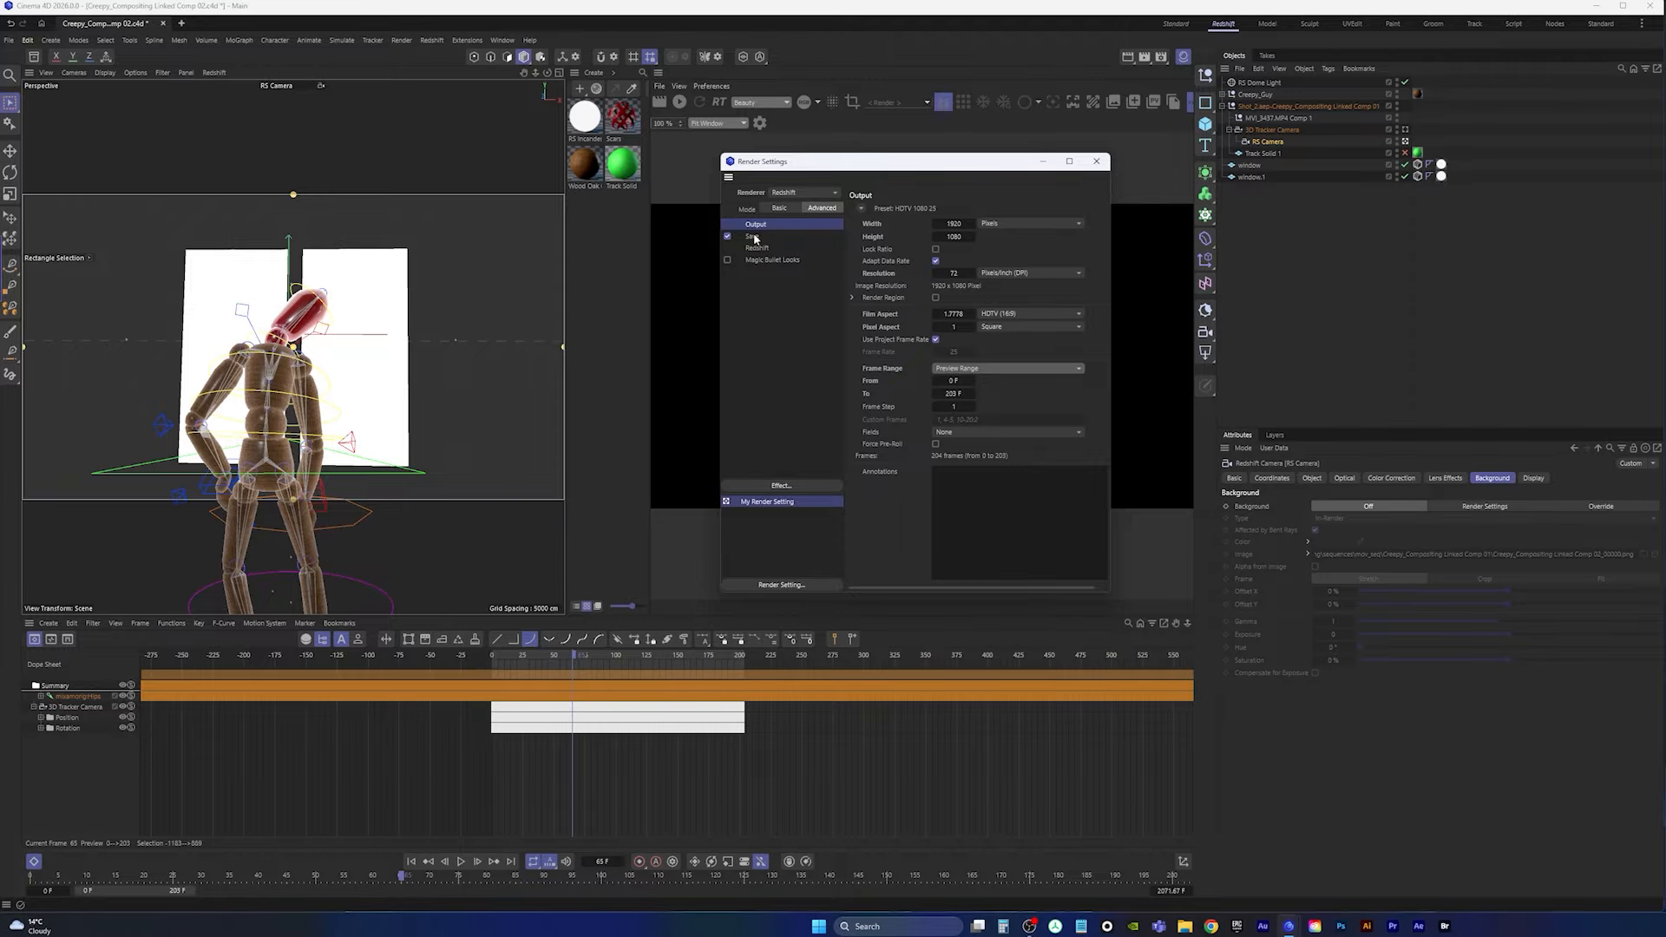
pyautogui.click(1096, 161)
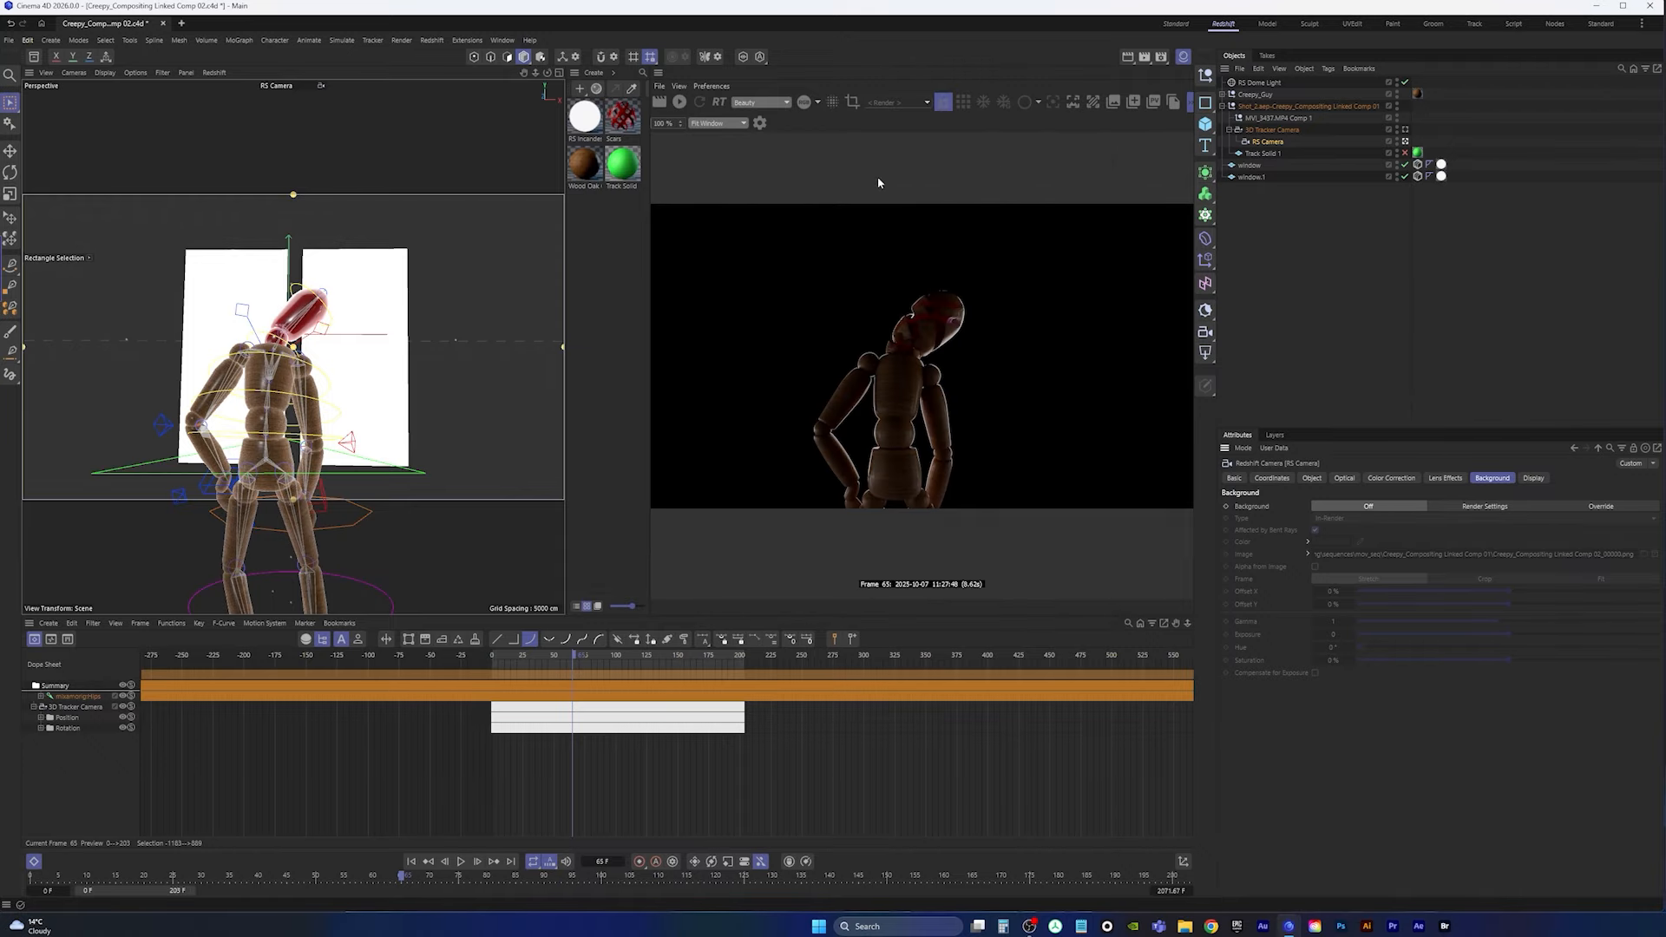
pyautogui.click(10, 40)
pyautogui.click(43, 189)
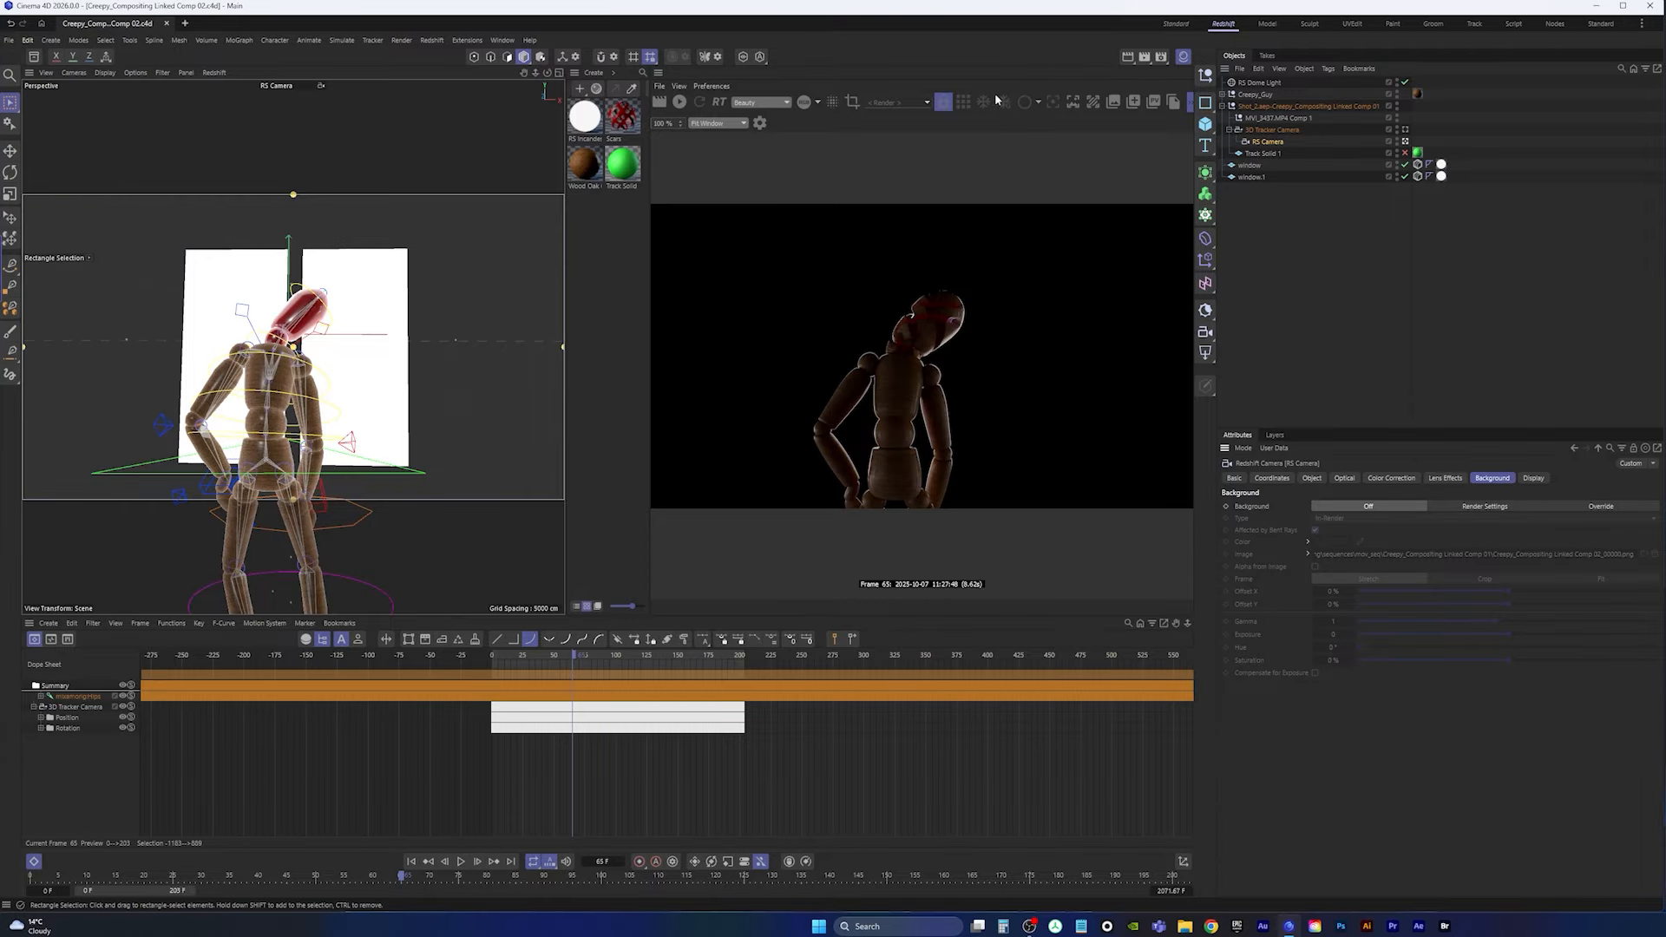
# Step: Render all frames to the Picture Viewer, overwriting the existing Shot_2 PNG files
pyautogui.click(1164, 59)
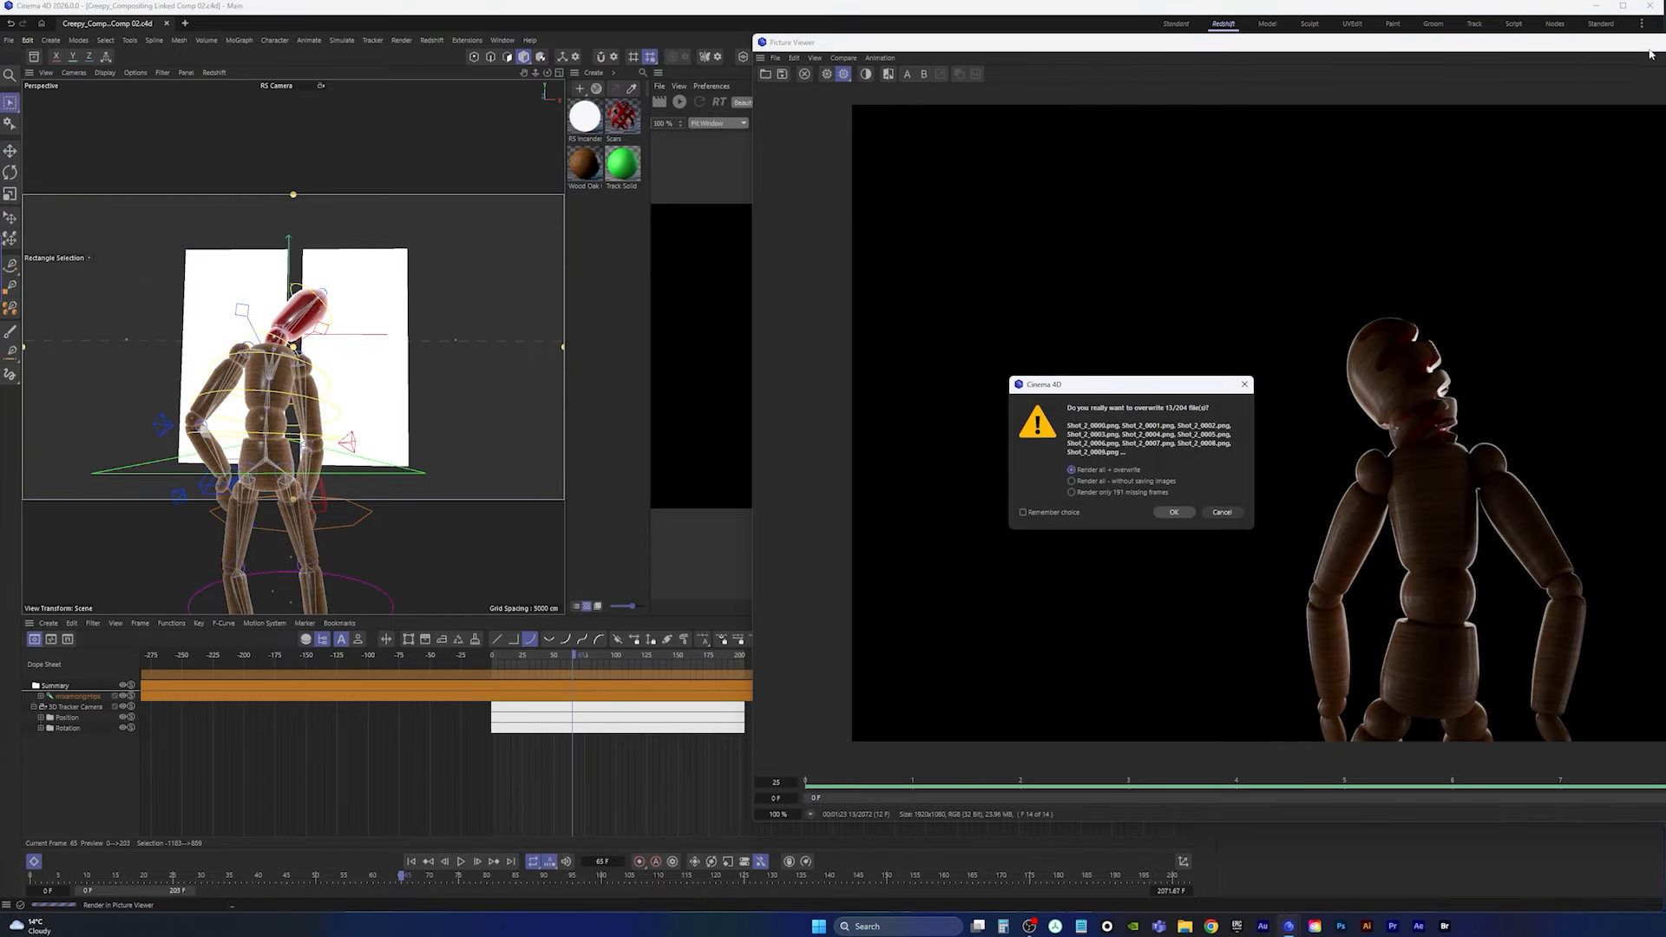
pyautogui.click(1174, 512)
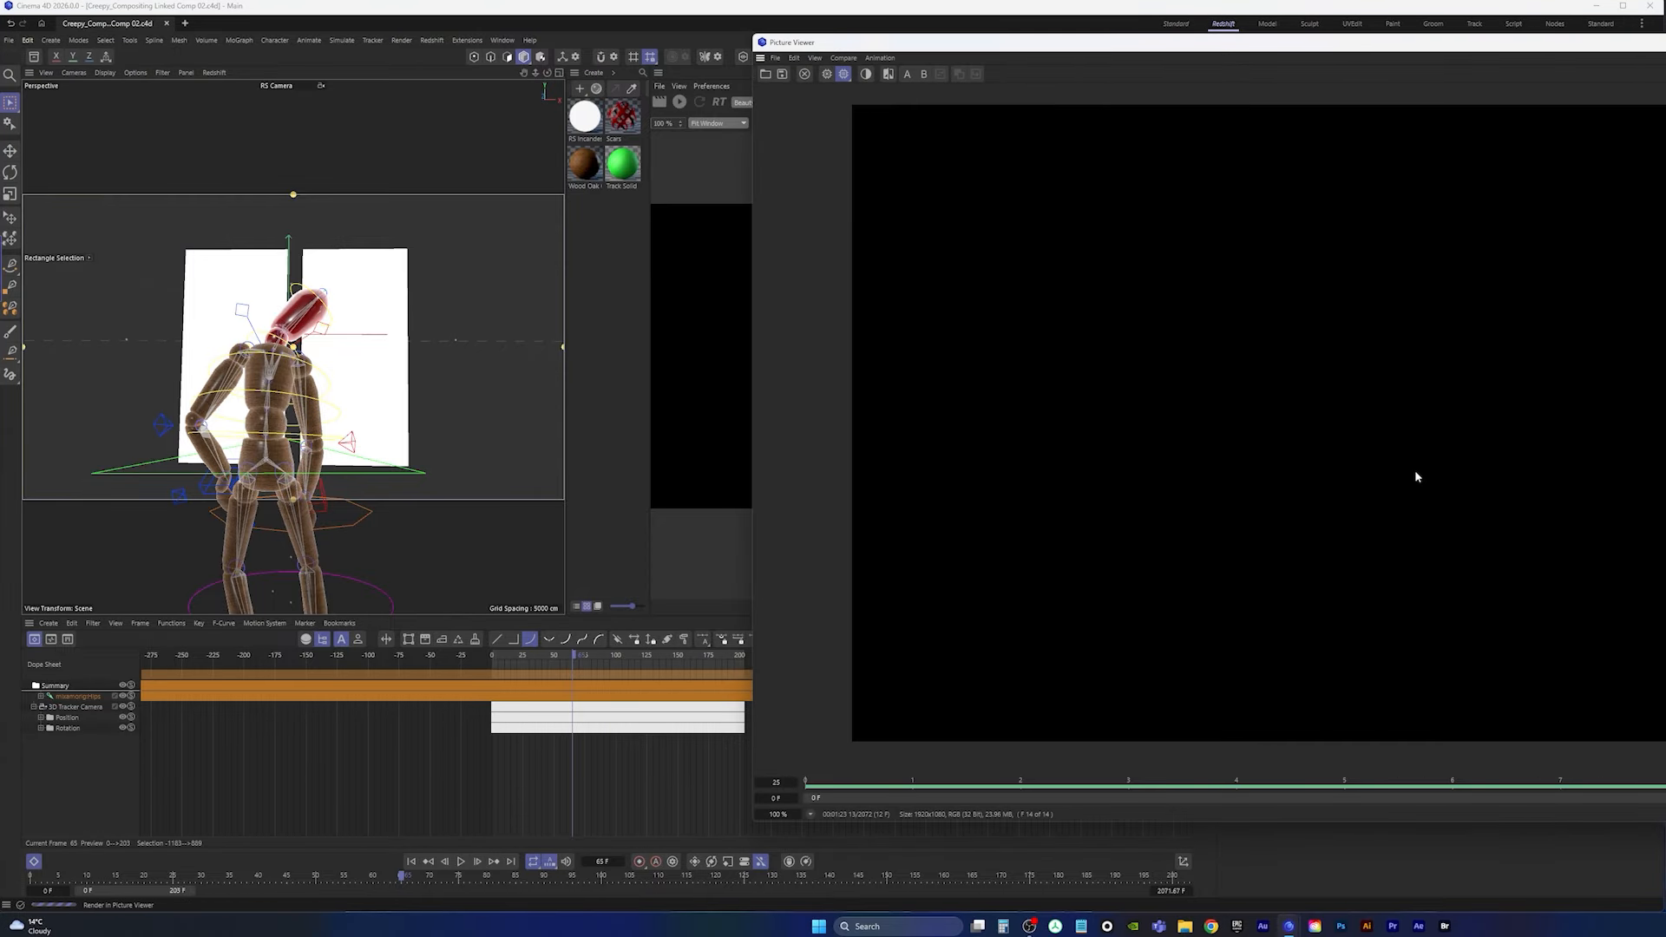
pyautogui.moveTo(1665, 43); pyautogui.dragTo(1168, 58)
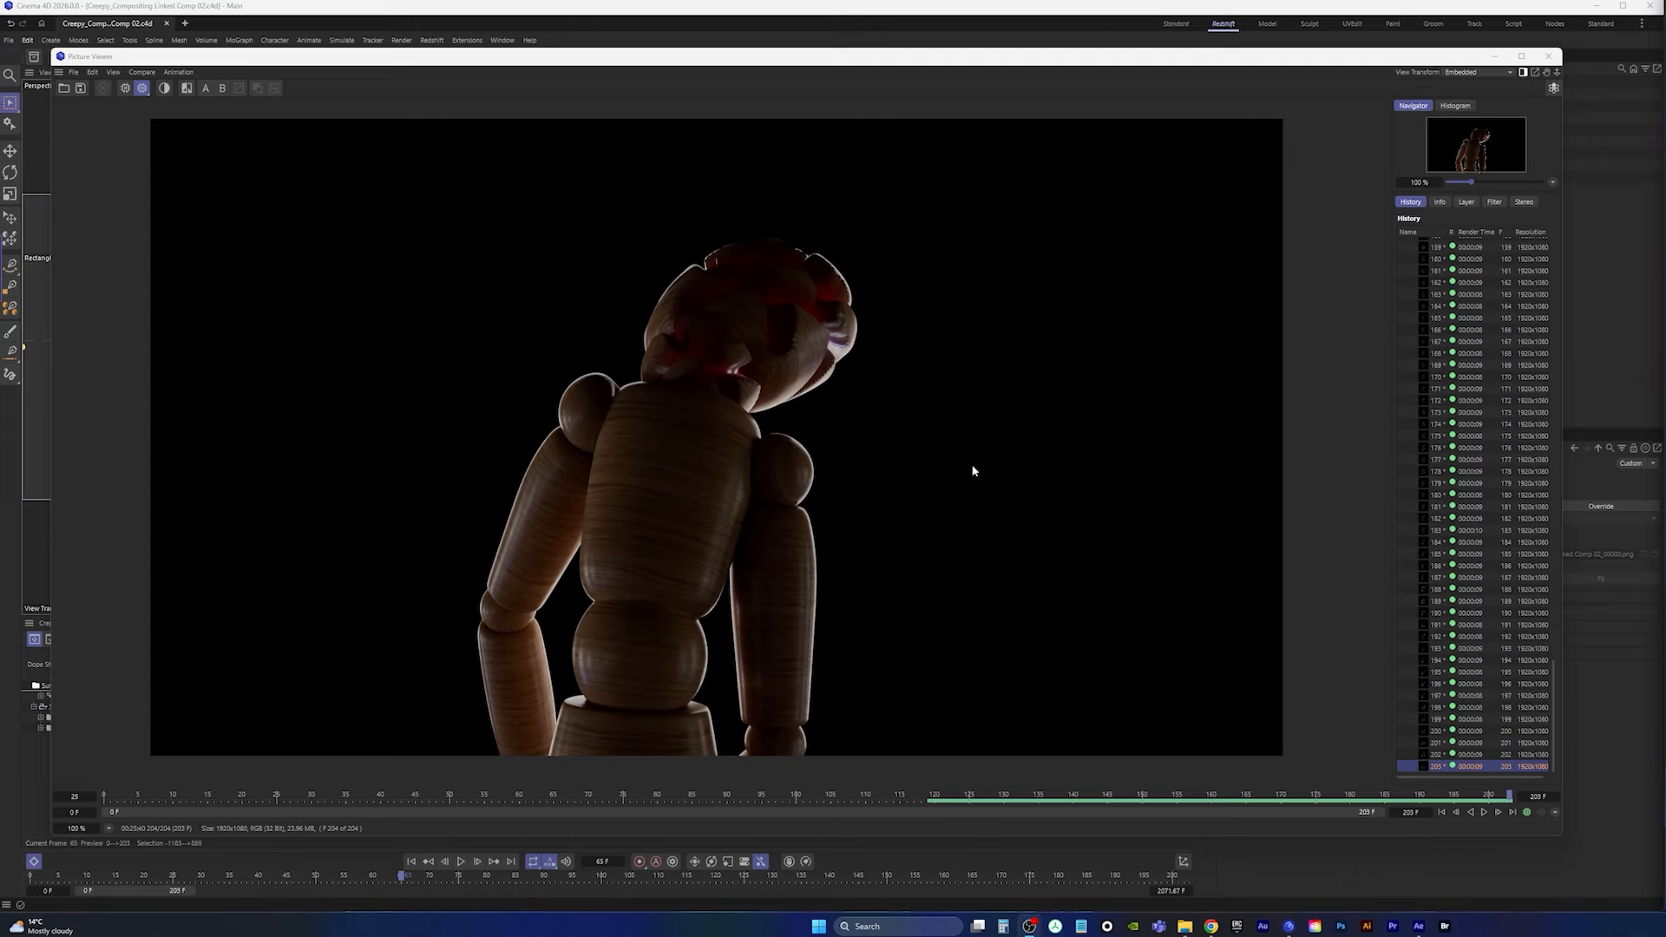
# Step: Switch to After Effects and import the Shot_2 PNG sequence from the Shot_2 folder inside sequences
pyautogui.click(1419, 926)
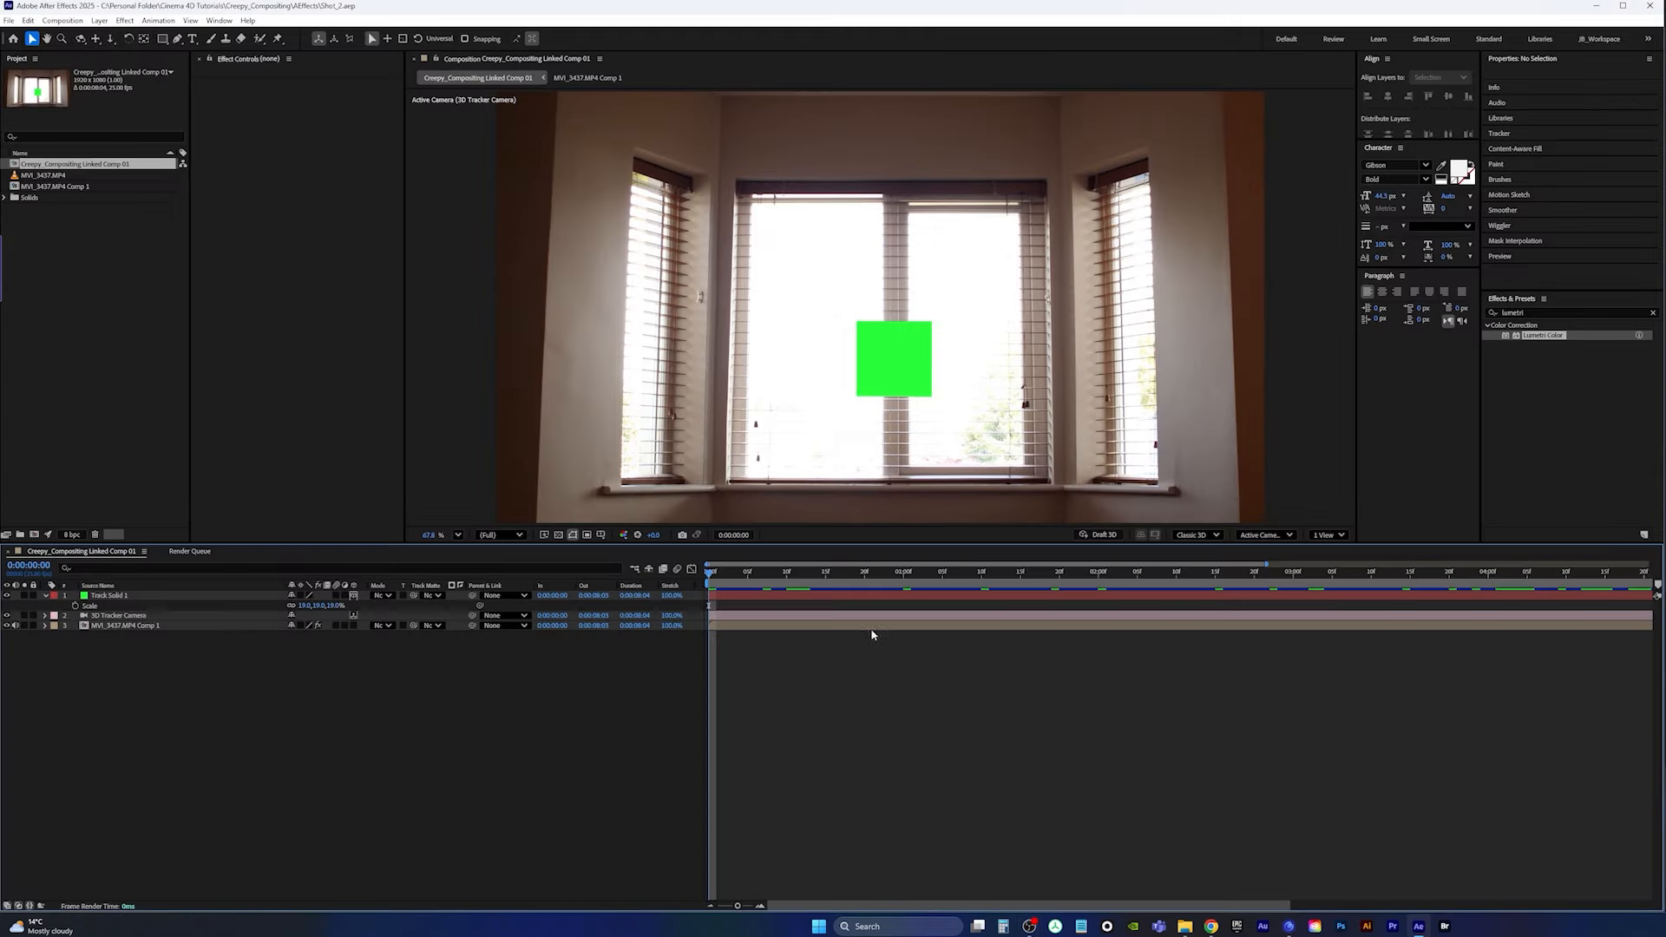
pyautogui.doubleClick(91, 268)
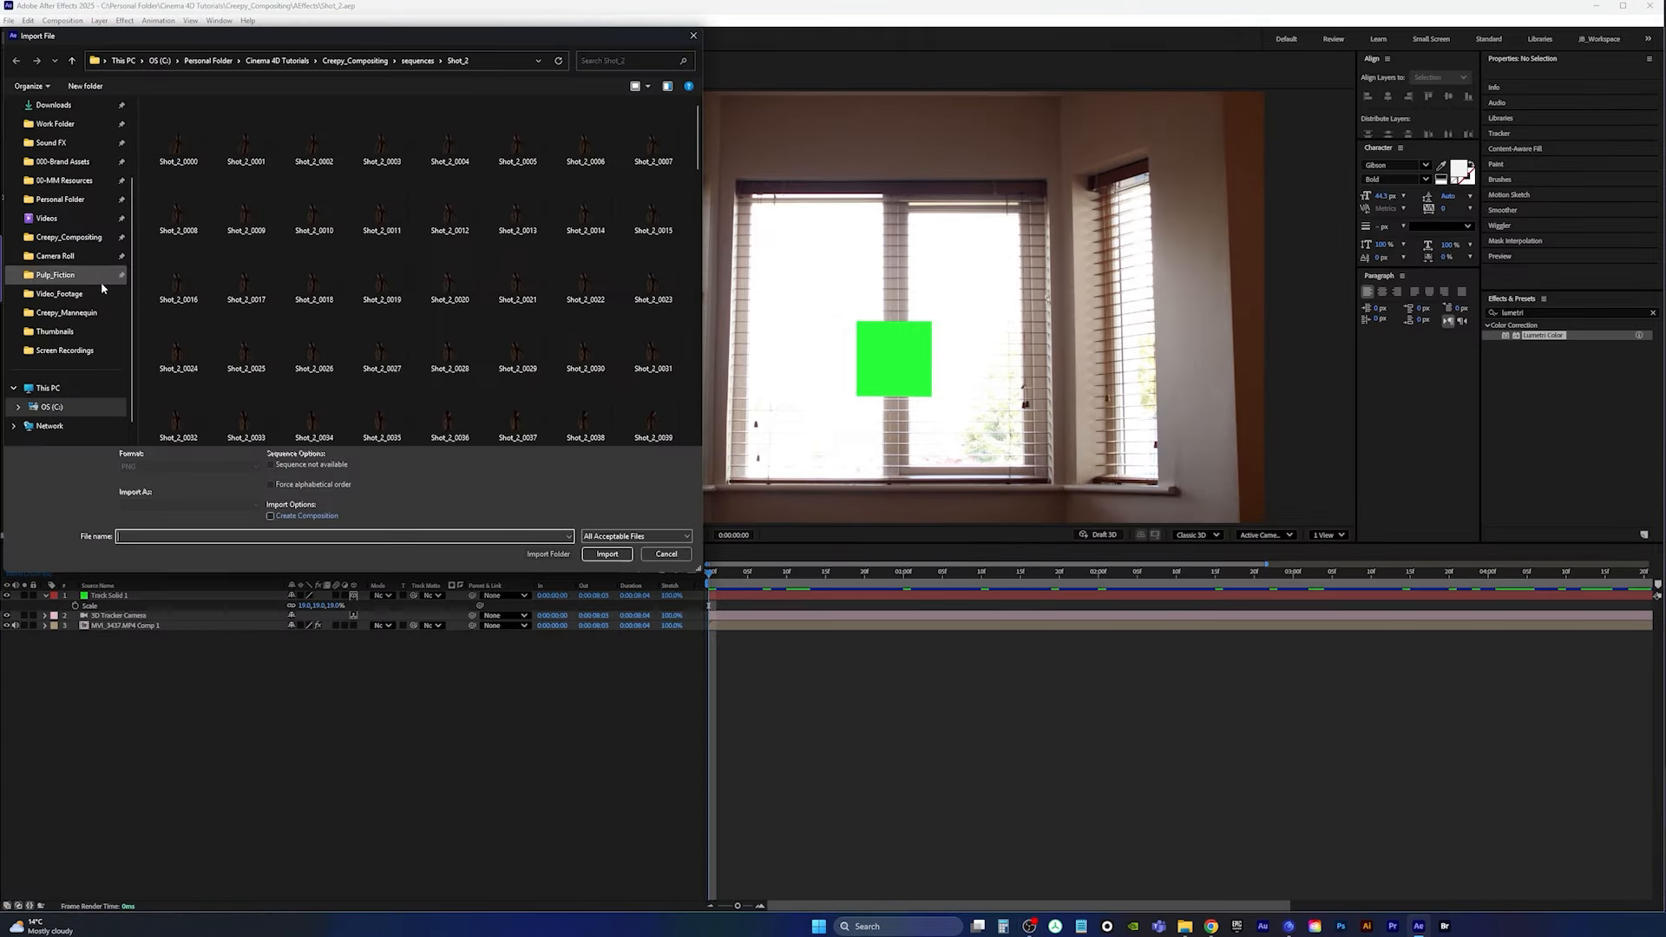
pyautogui.moveTo(354, 42); pyautogui.dragTo(668, 120)
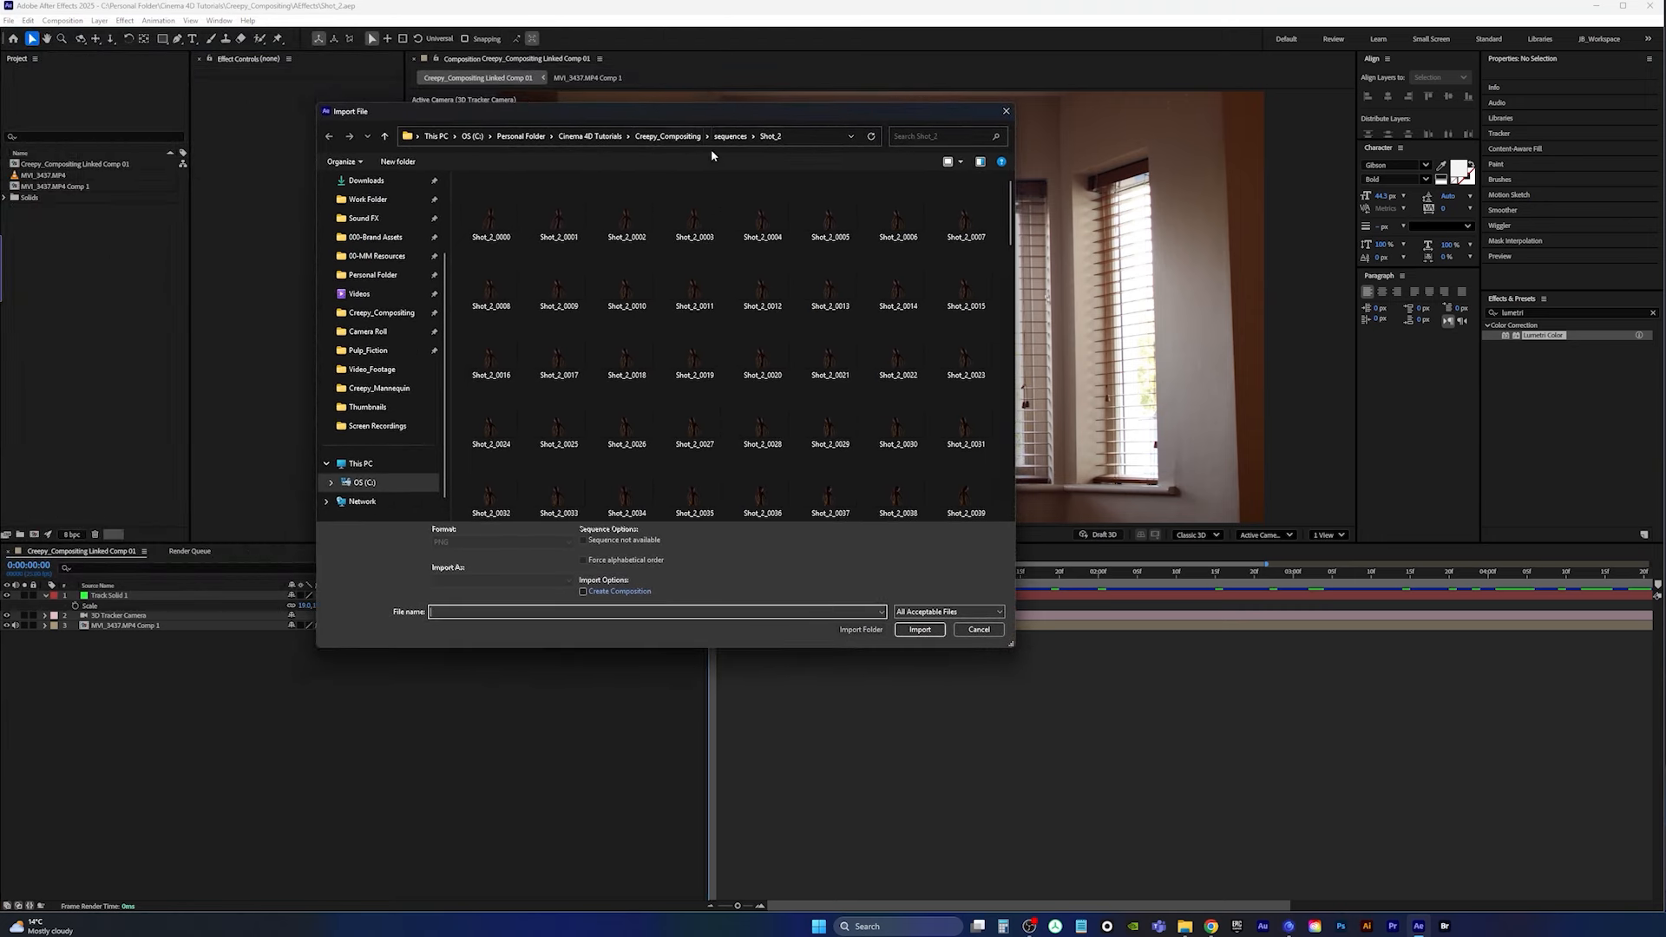
pyautogui.click(730, 136)
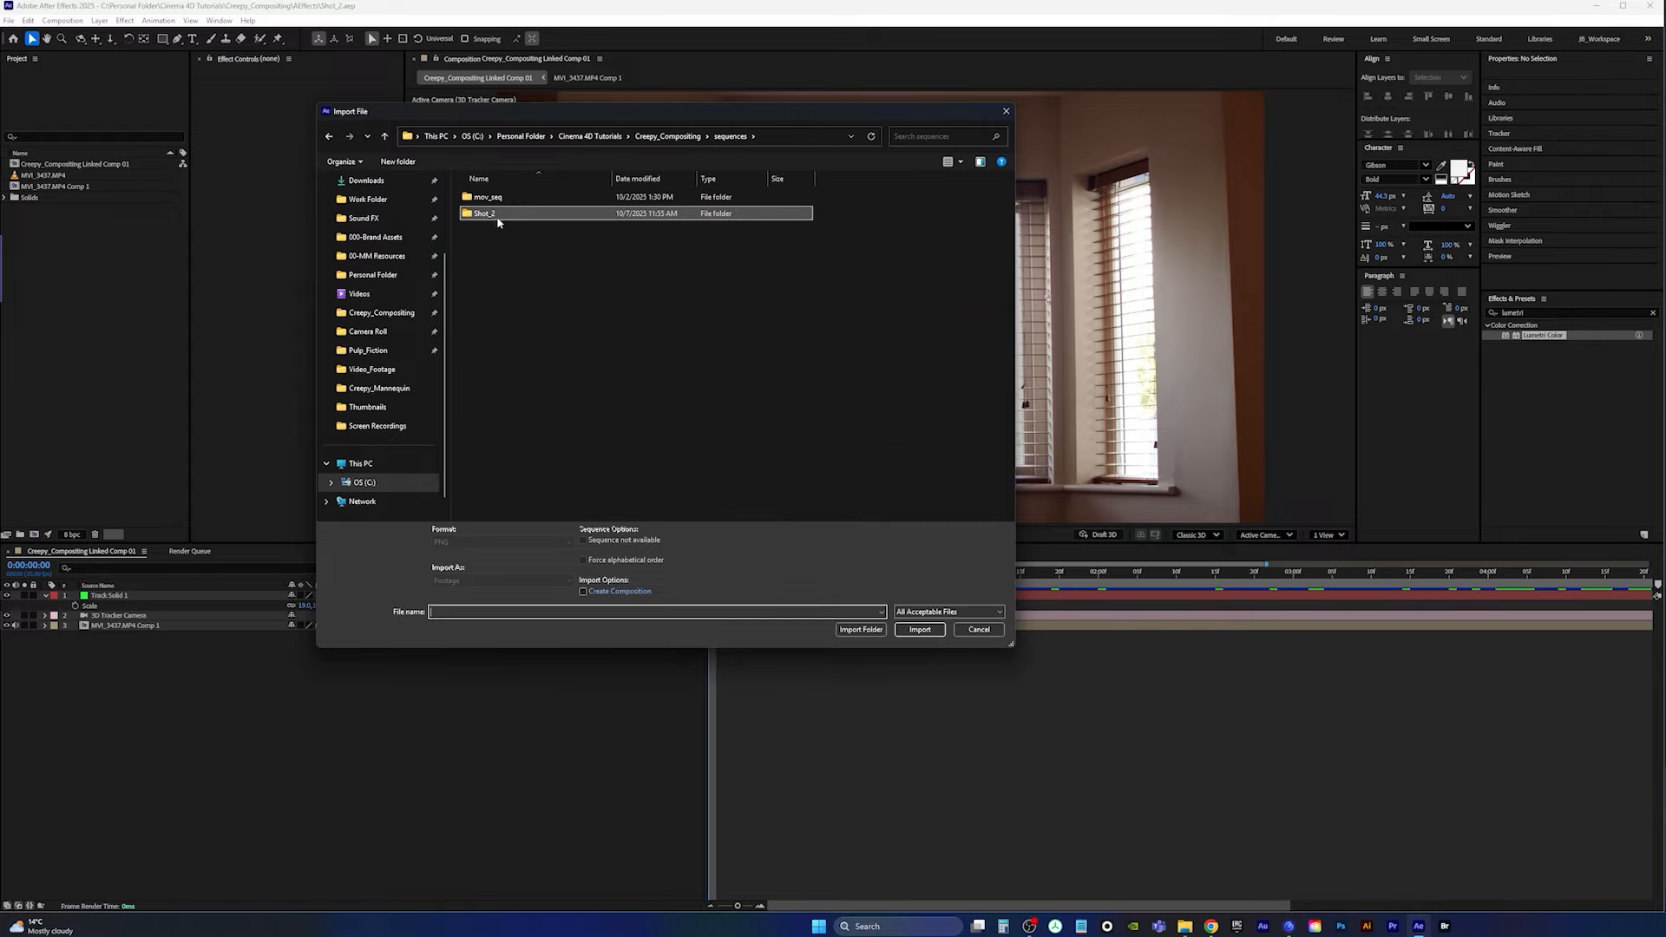
pyautogui.click(652, 141)
pyautogui.doubleClick(491, 311)
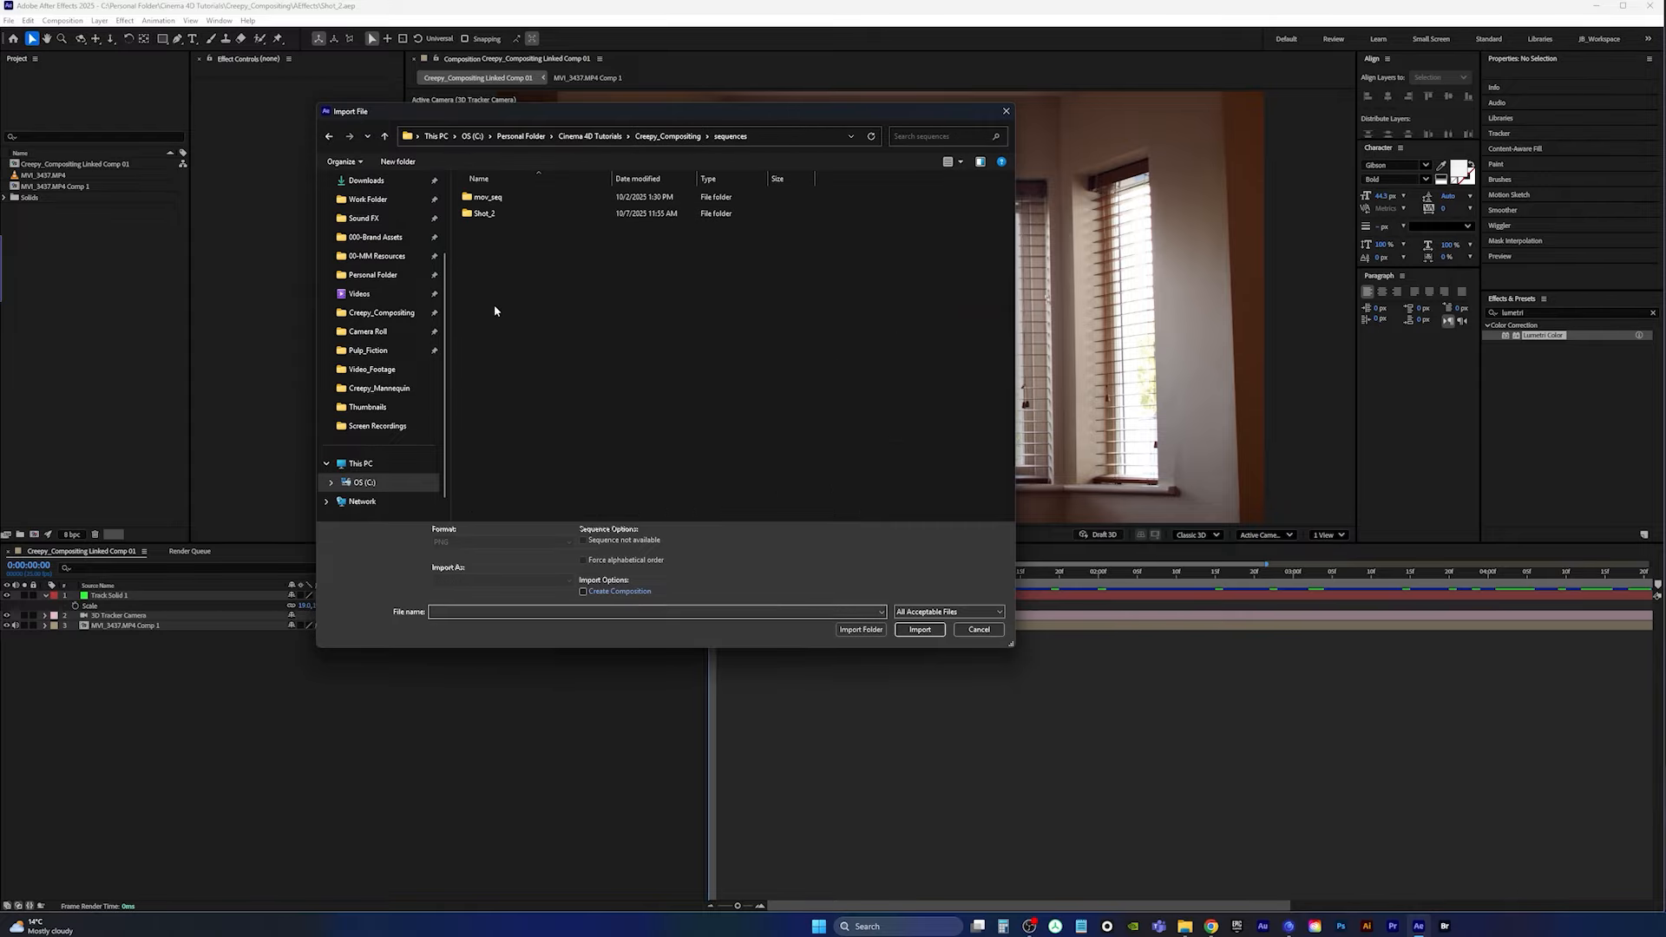
pyautogui.doubleClick(495, 217)
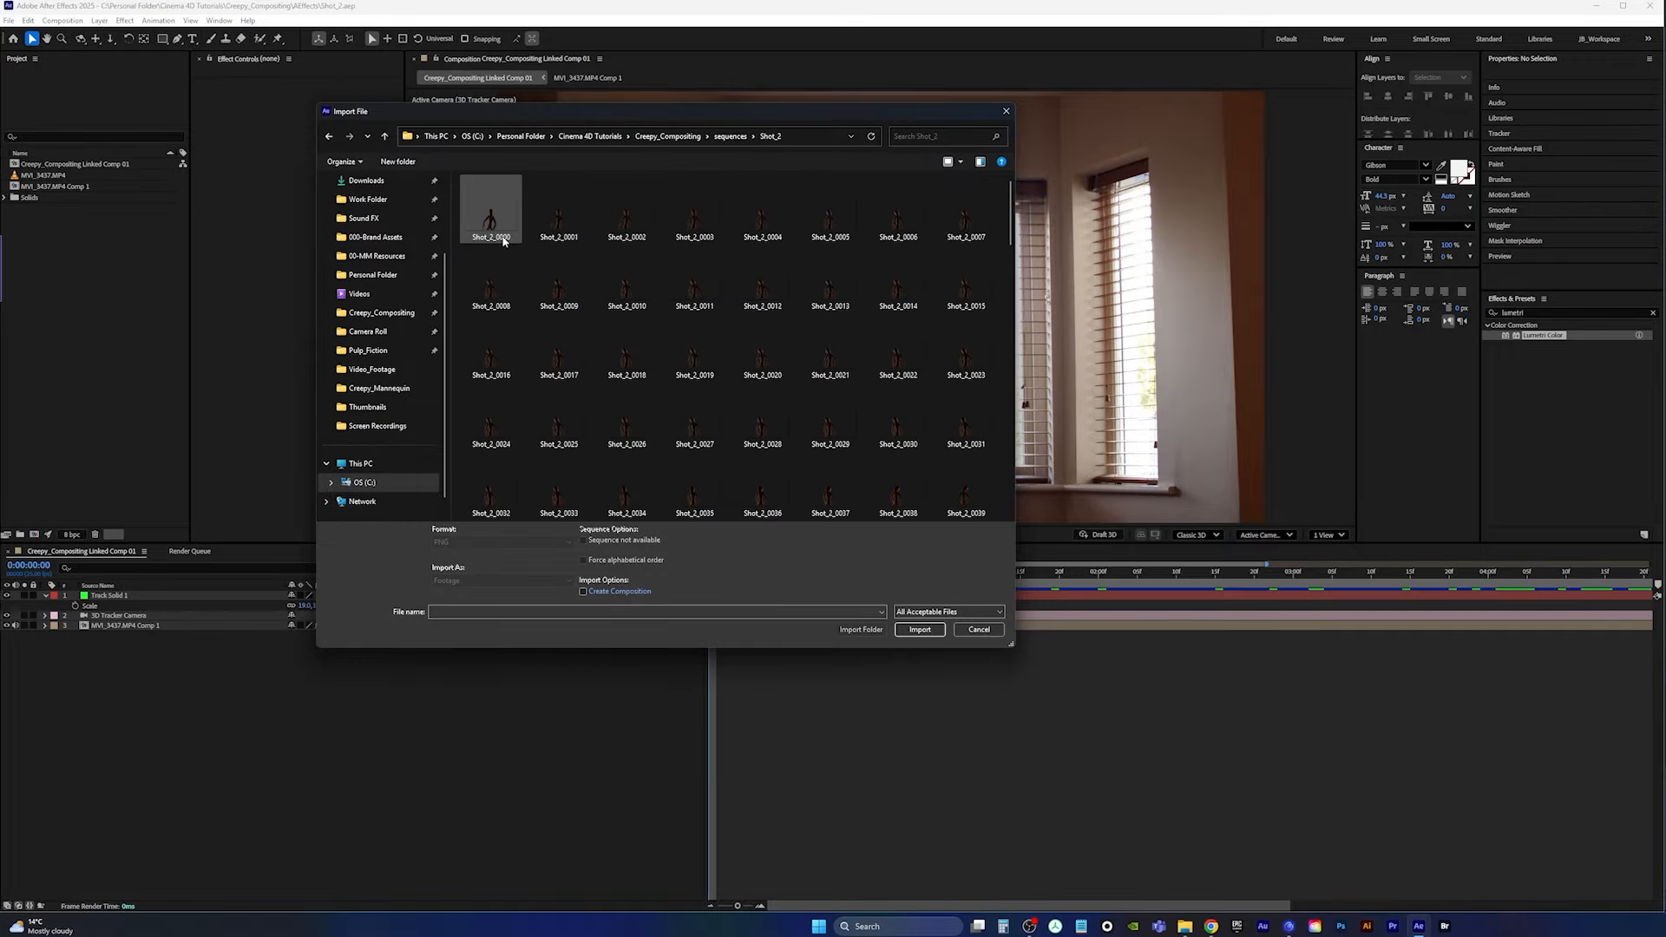
pyautogui.click(492, 215)
pyautogui.doubleClick(492, 217)
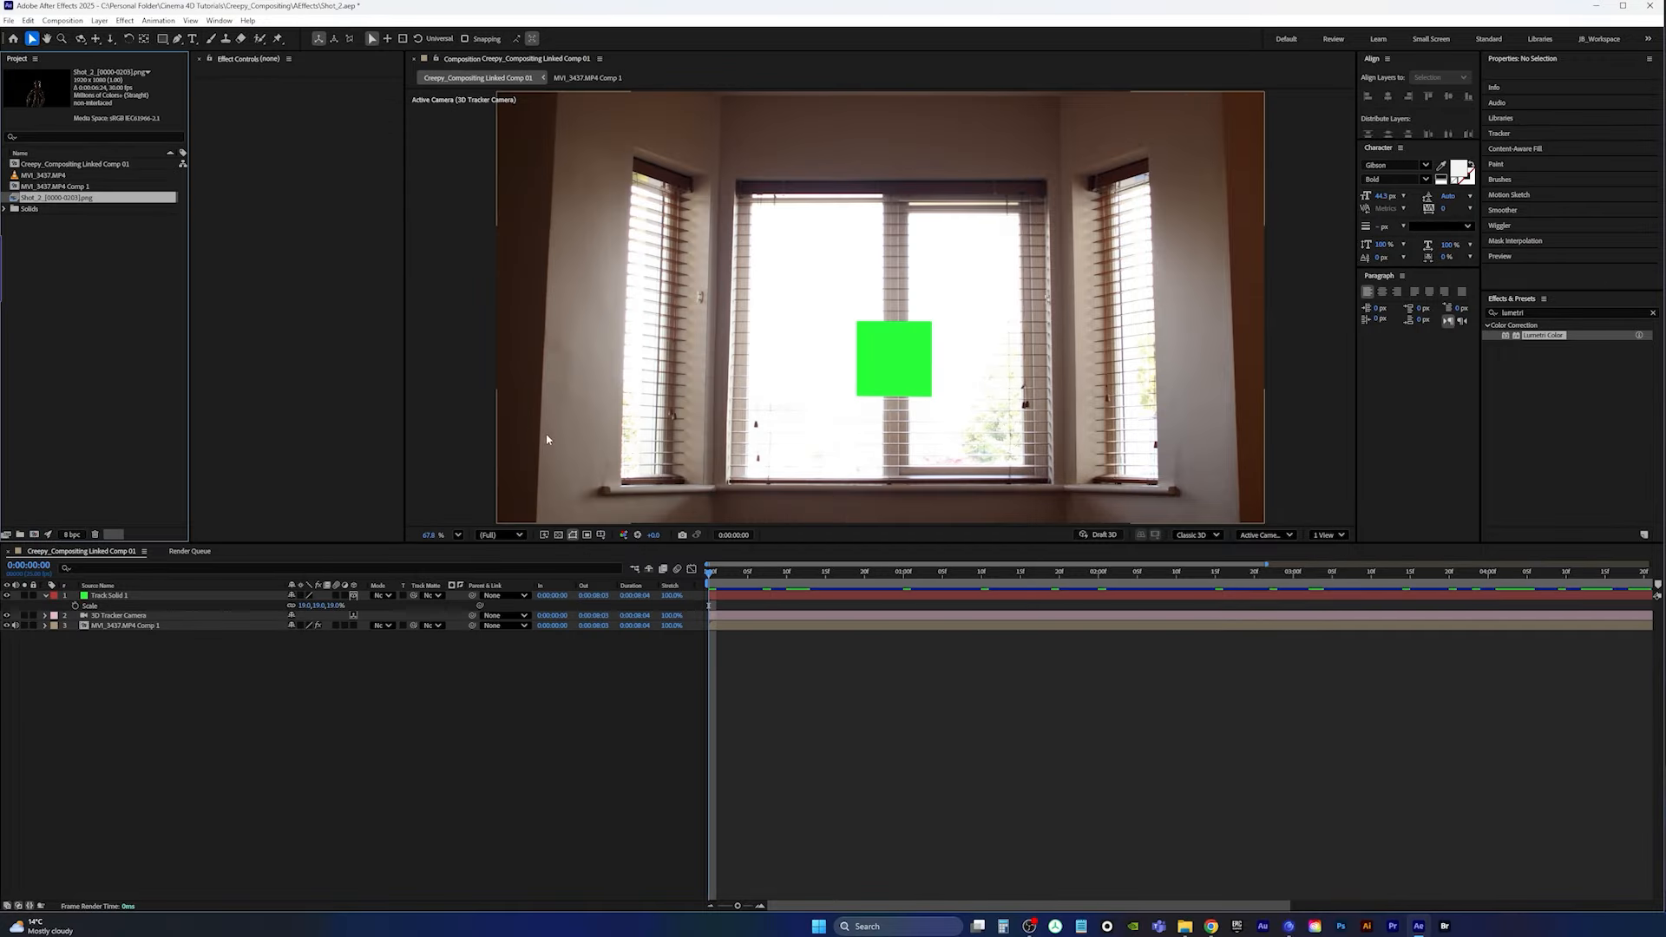
# Step: Check the PNG Sequence import option for a Shot_2 frame, and cancel the import
pyautogui.doubleClick(83, 300)
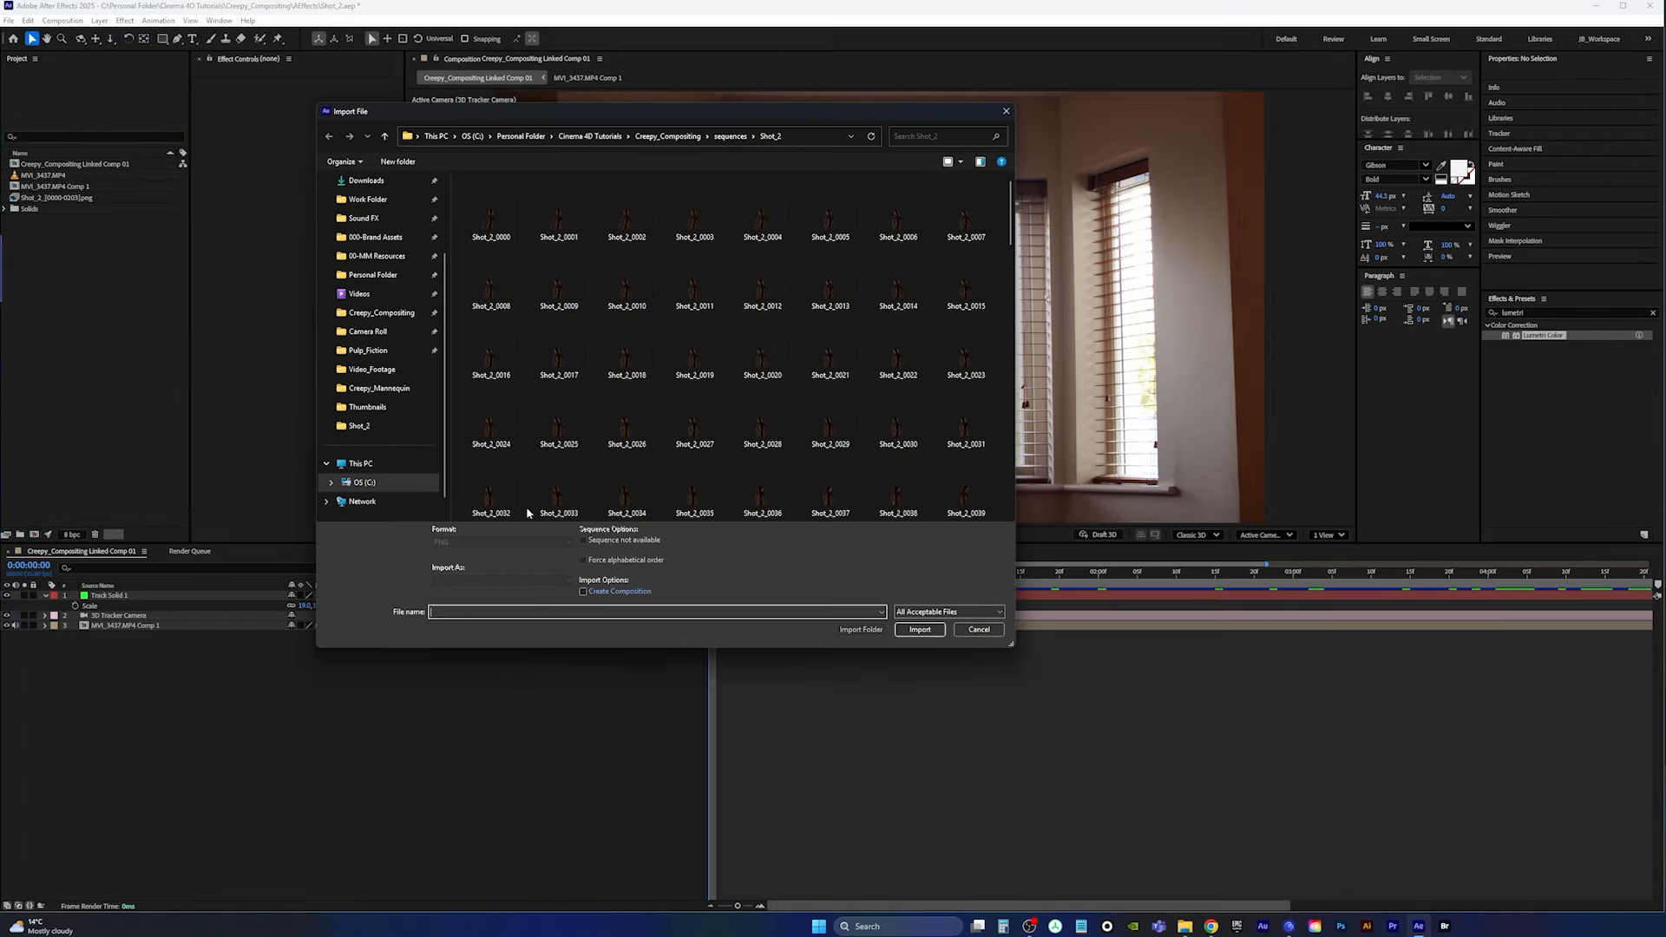
pyautogui.click(550, 409)
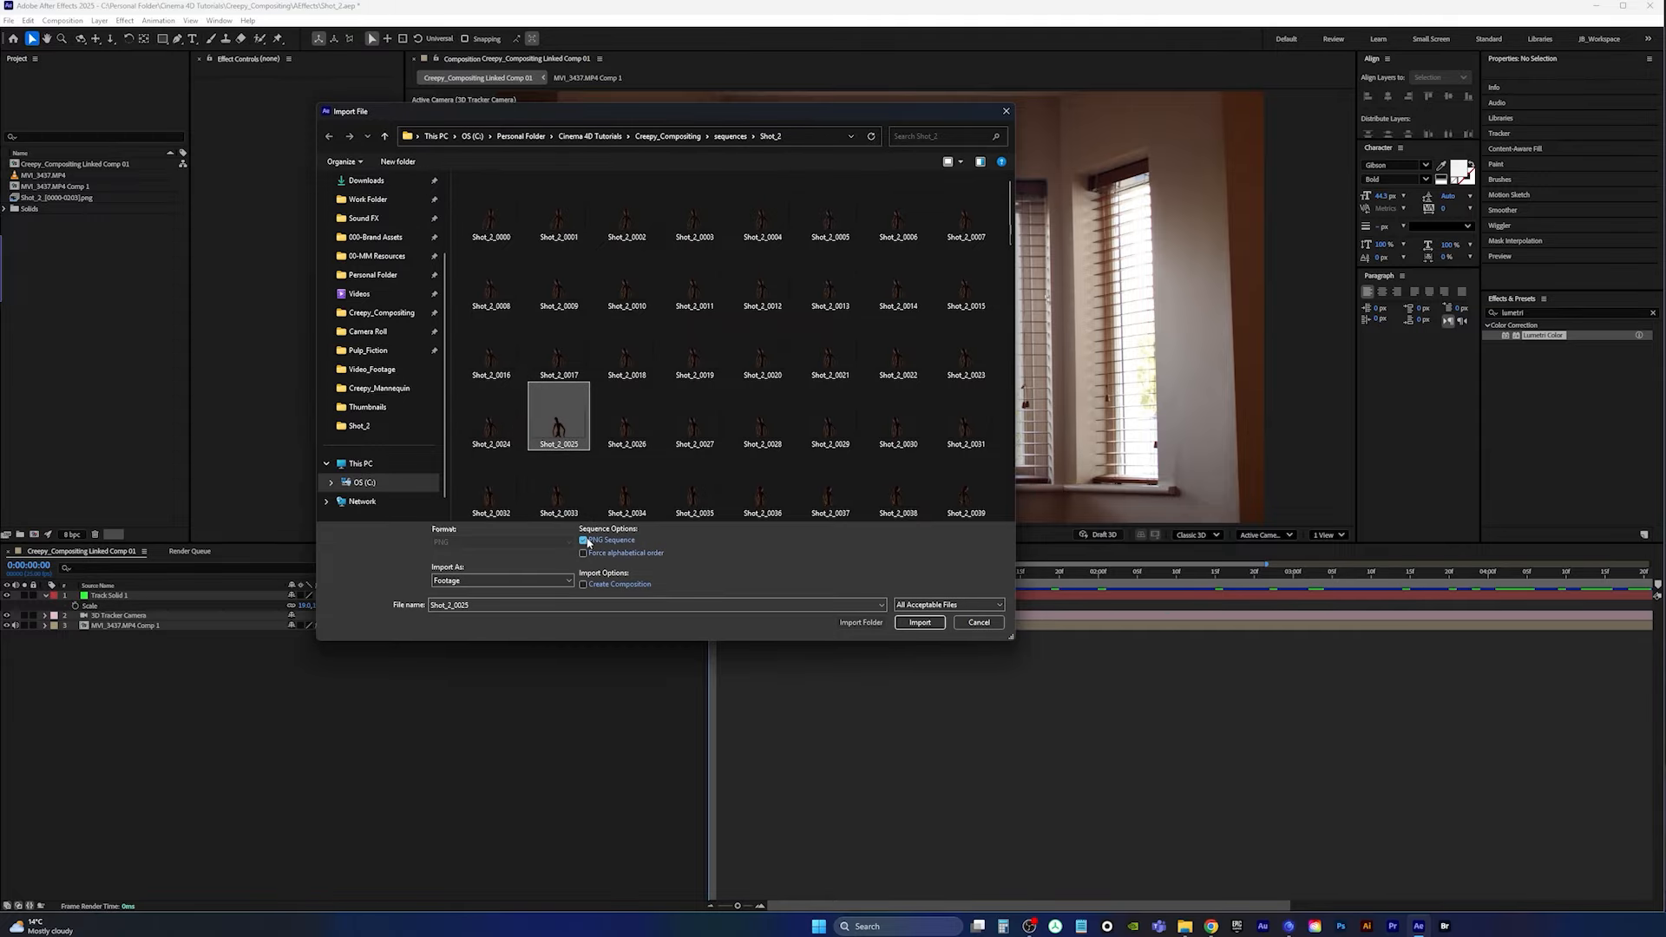
pyautogui.click(978, 622)
# Step: Interpret the imported Shot_2 footage with an assumed frame rate of 25 frames per second
pyautogui.click(113, 197)
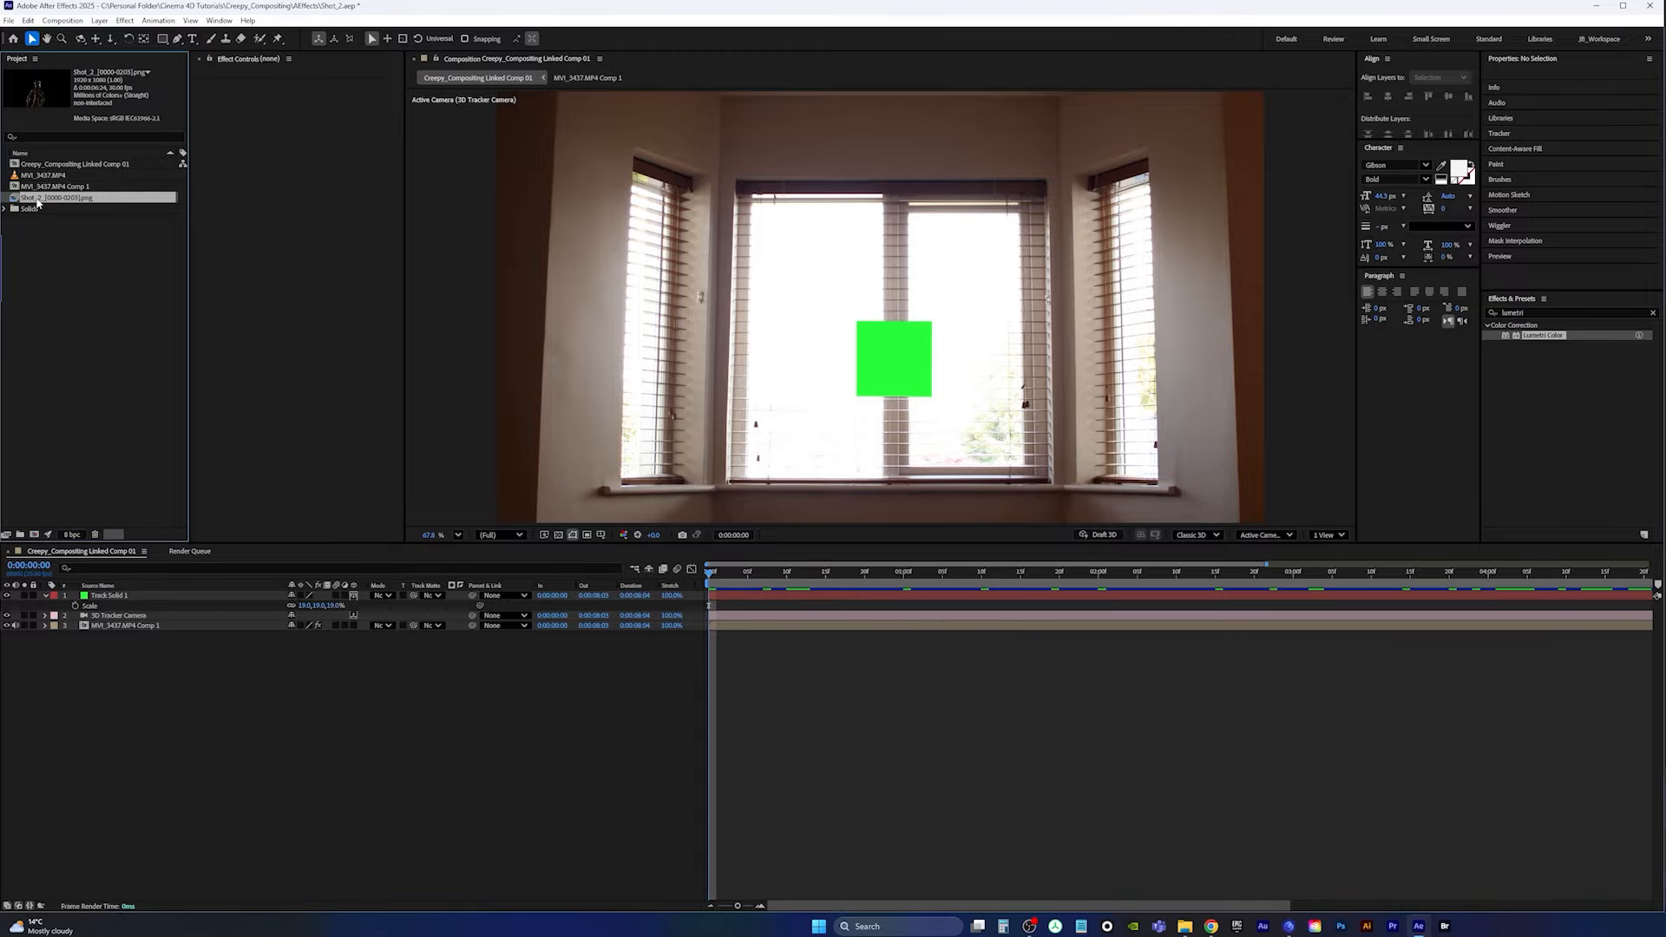
pyautogui.hotkey('ctrl', 'alt', 'g')
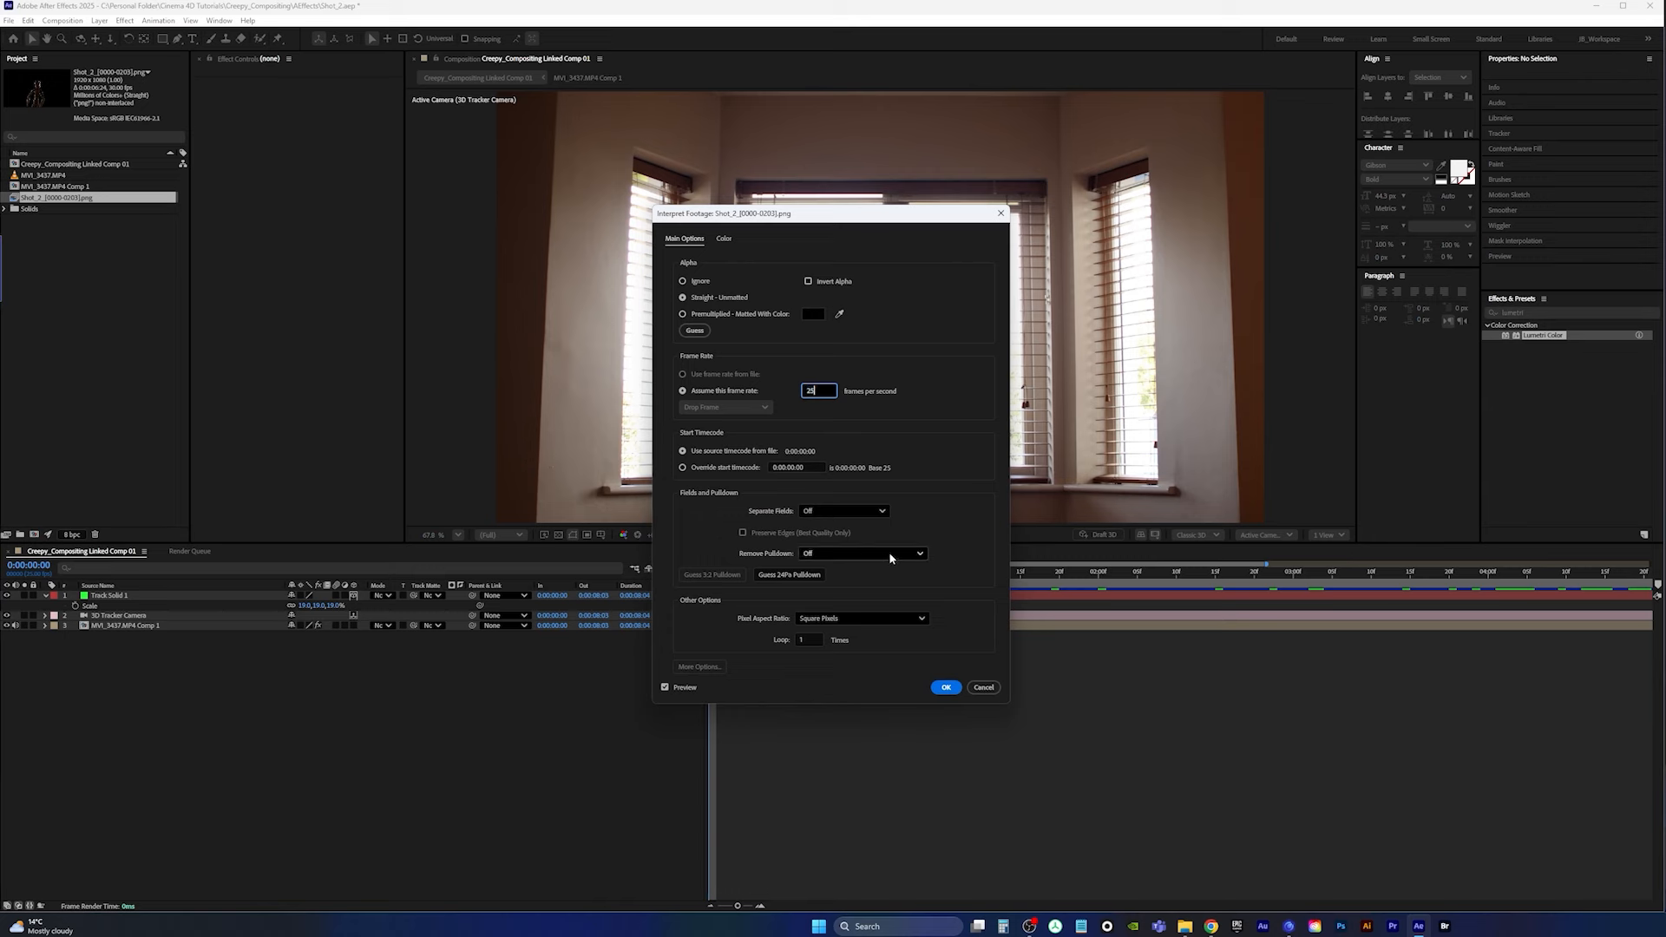
pyautogui.click(946, 688)
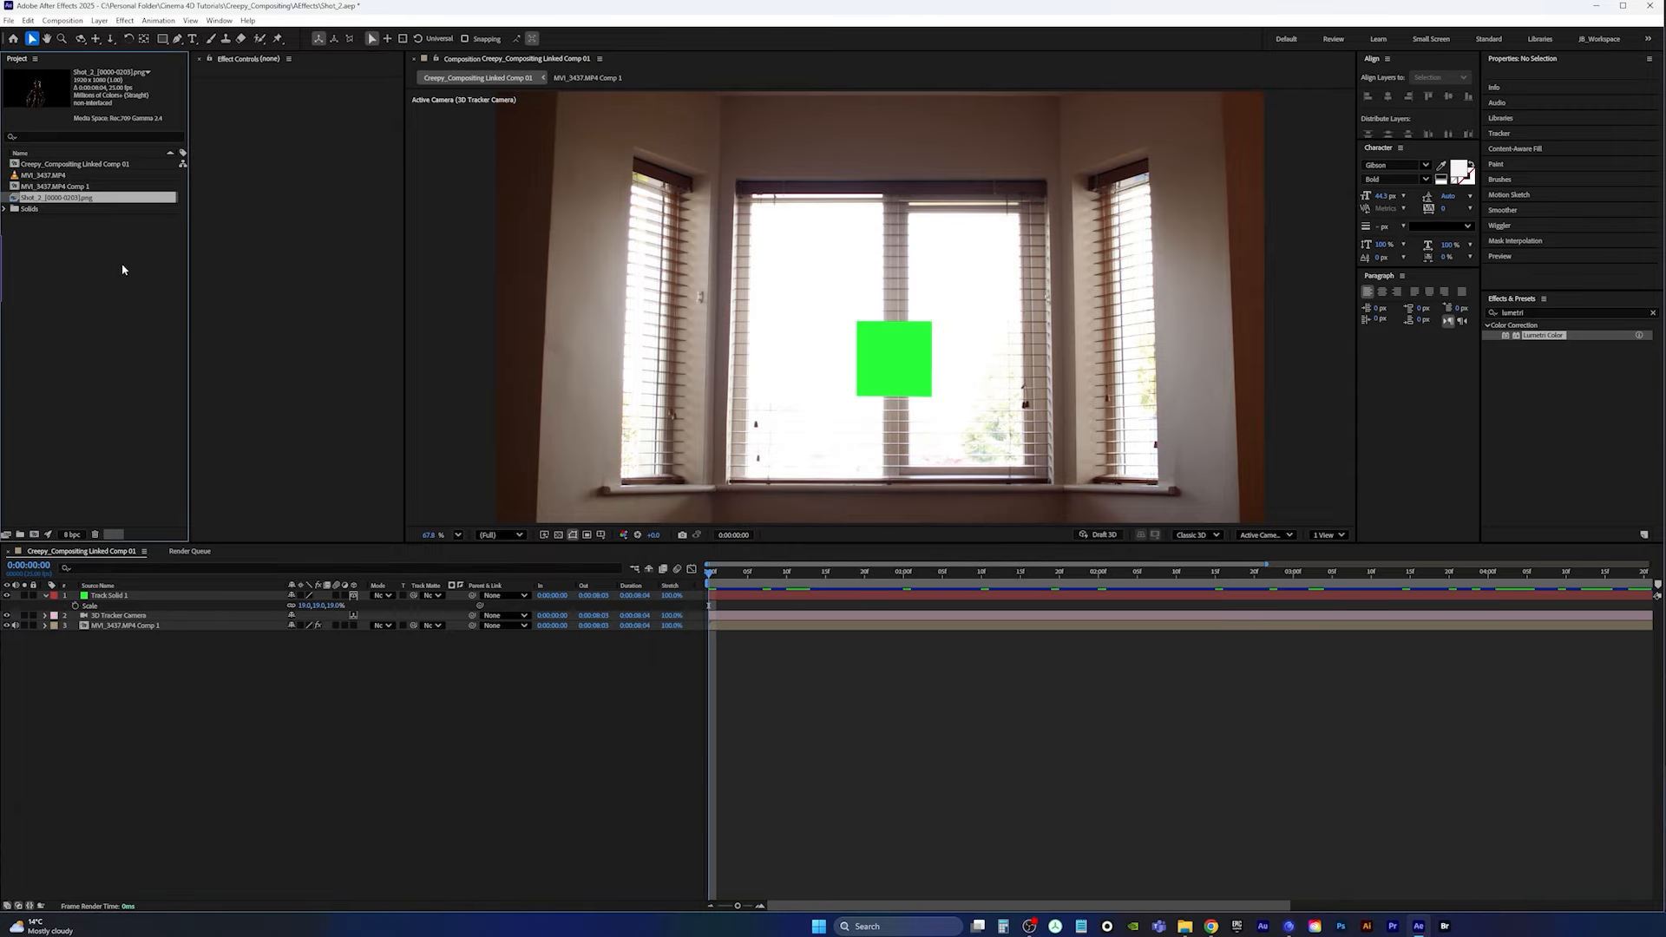
# Step: Add the Shot_2 sequence above Track Solid 1 in the linked composition, and hide the Track Solid 1 layer
pyautogui.moveTo(48, 202); pyautogui.dragTo(134, 599)
pyautogui.click(113, 606)
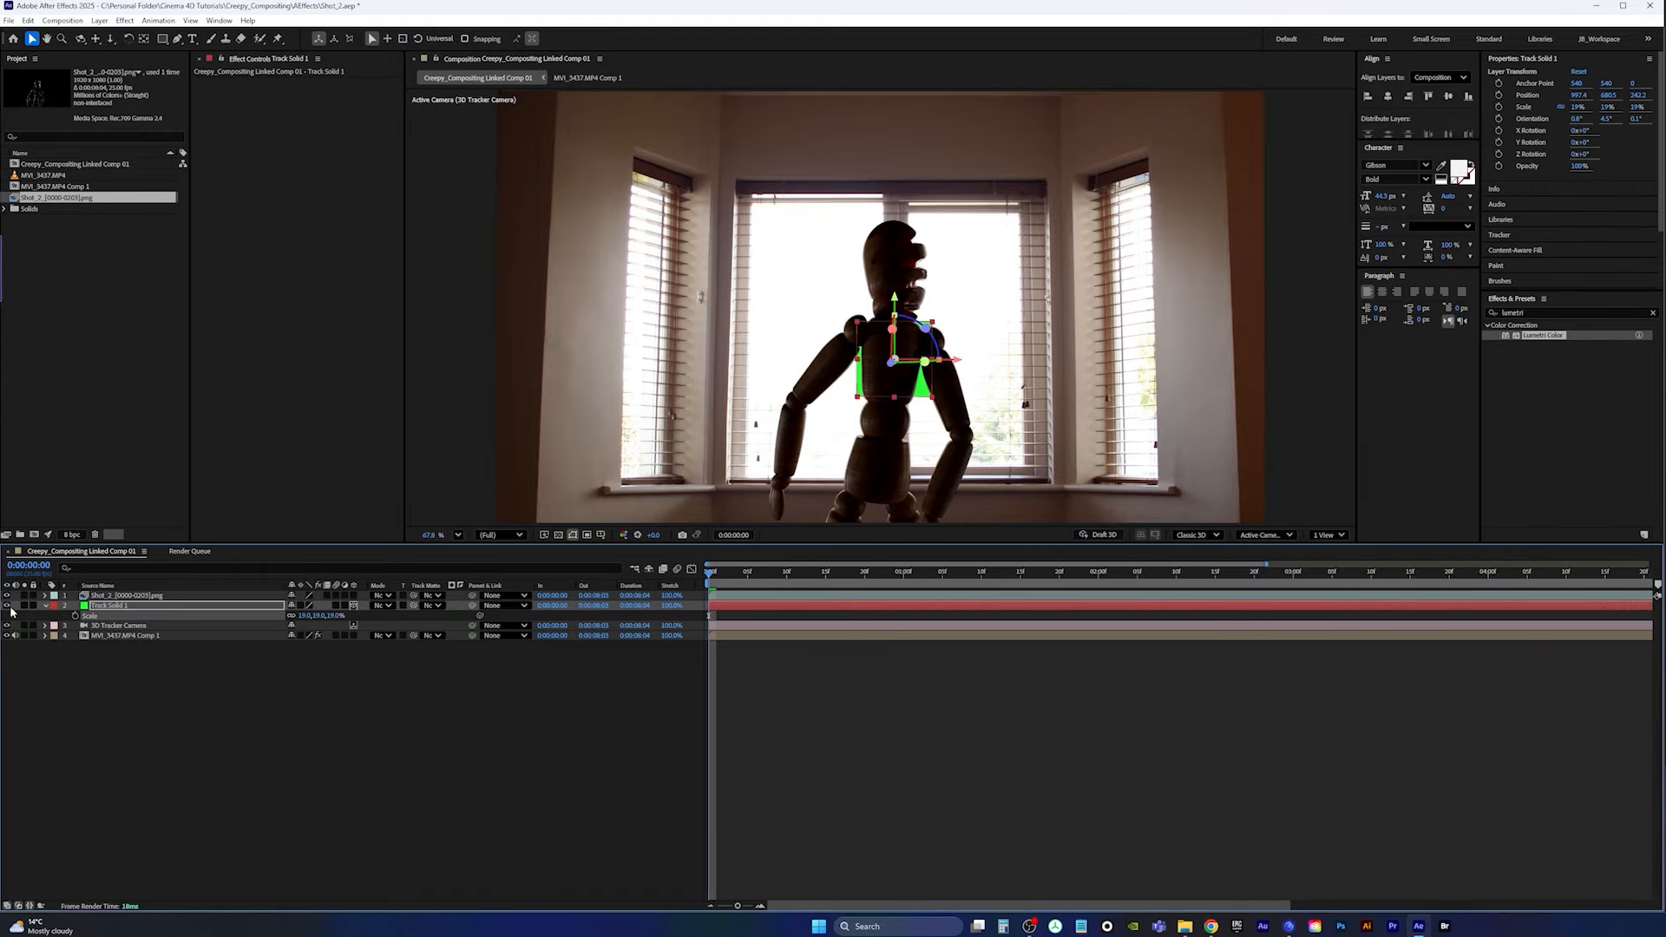
pyautogui.click(7, 605)
# Step: Play back the composite of the mannequin over the footage, and expand the timeline view to the full composition duration
pyautogui.press('space')
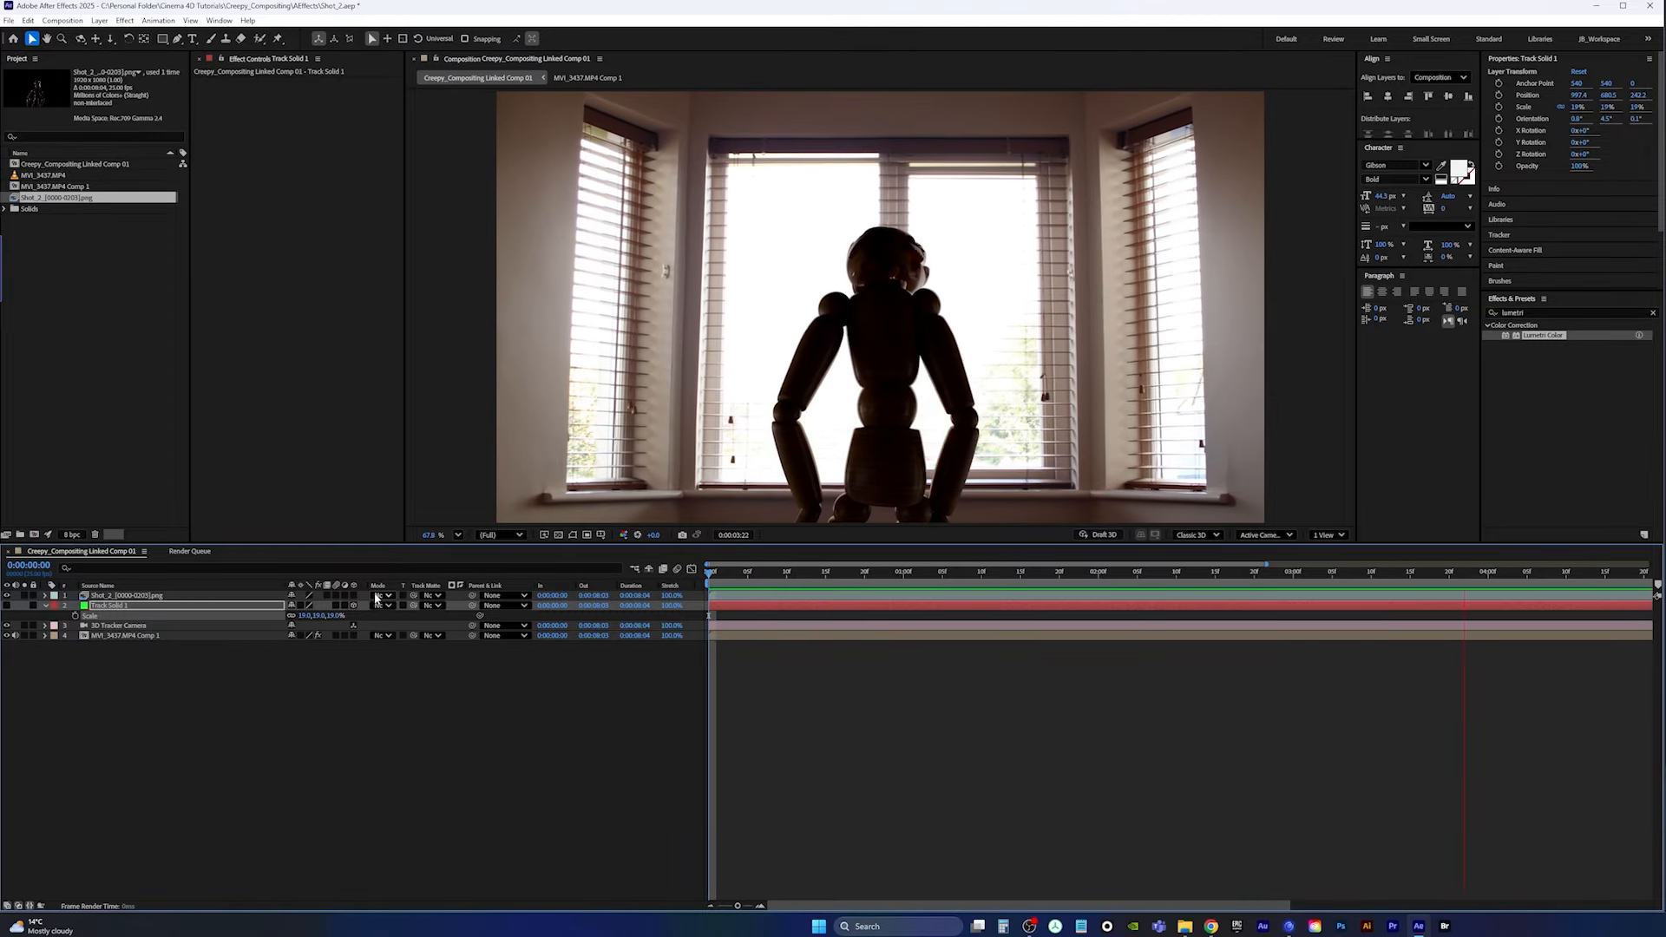
pyautogui.press('space')
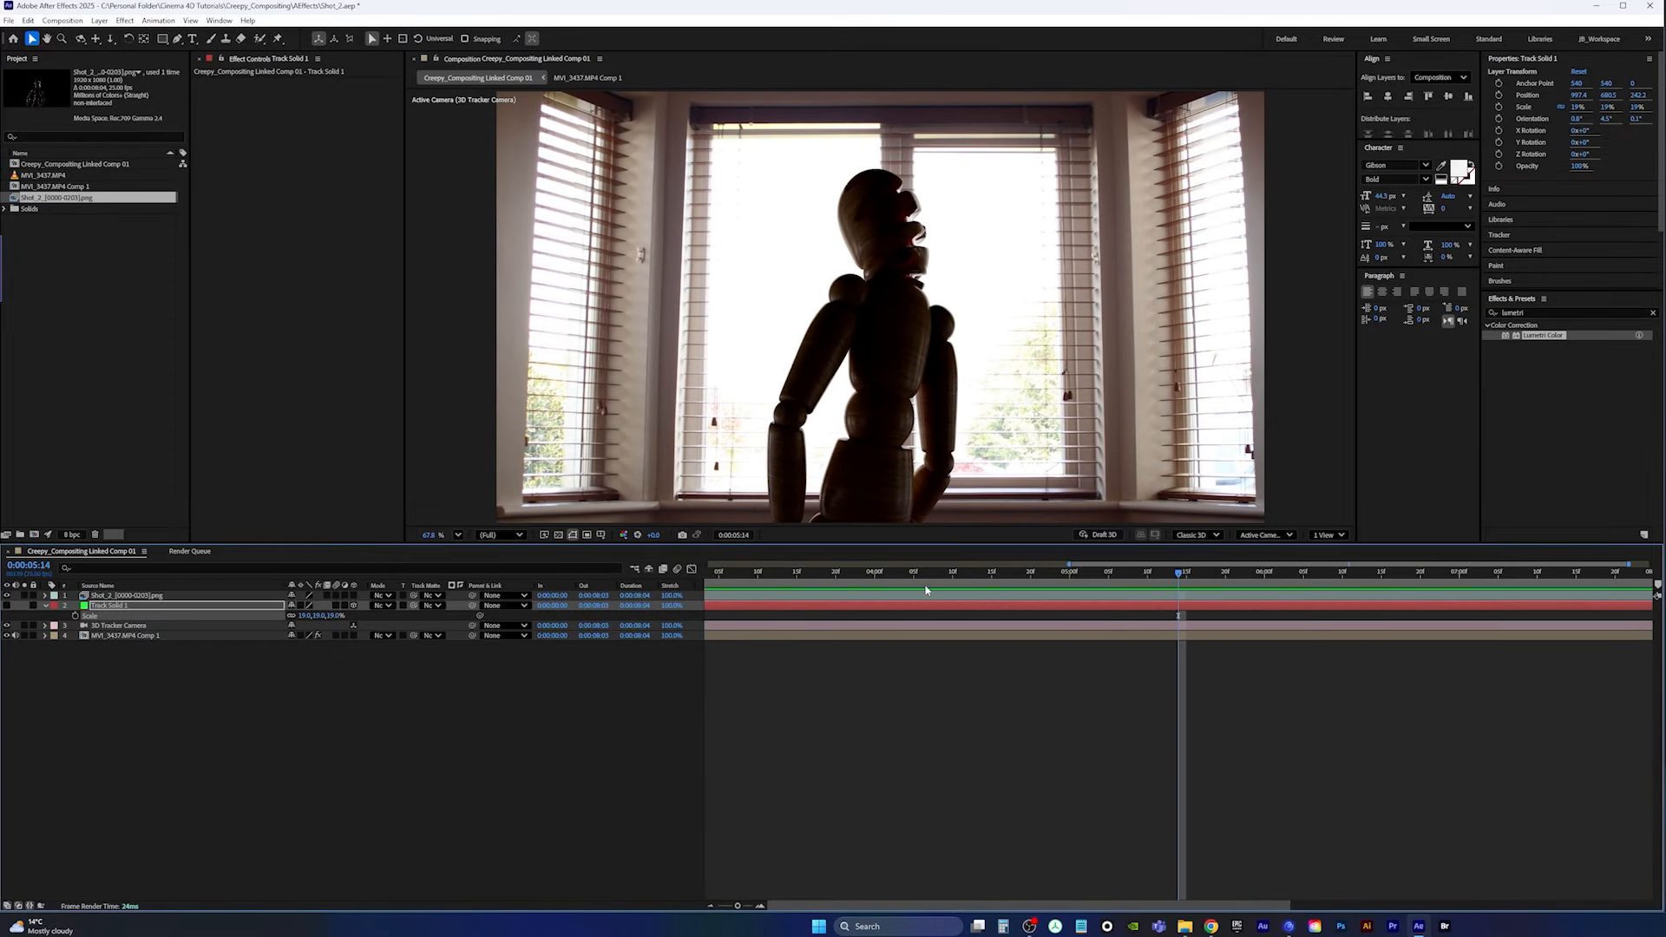
pyautogui.moveTo(1070, 565); pyautogui.dragTo(661, 586)
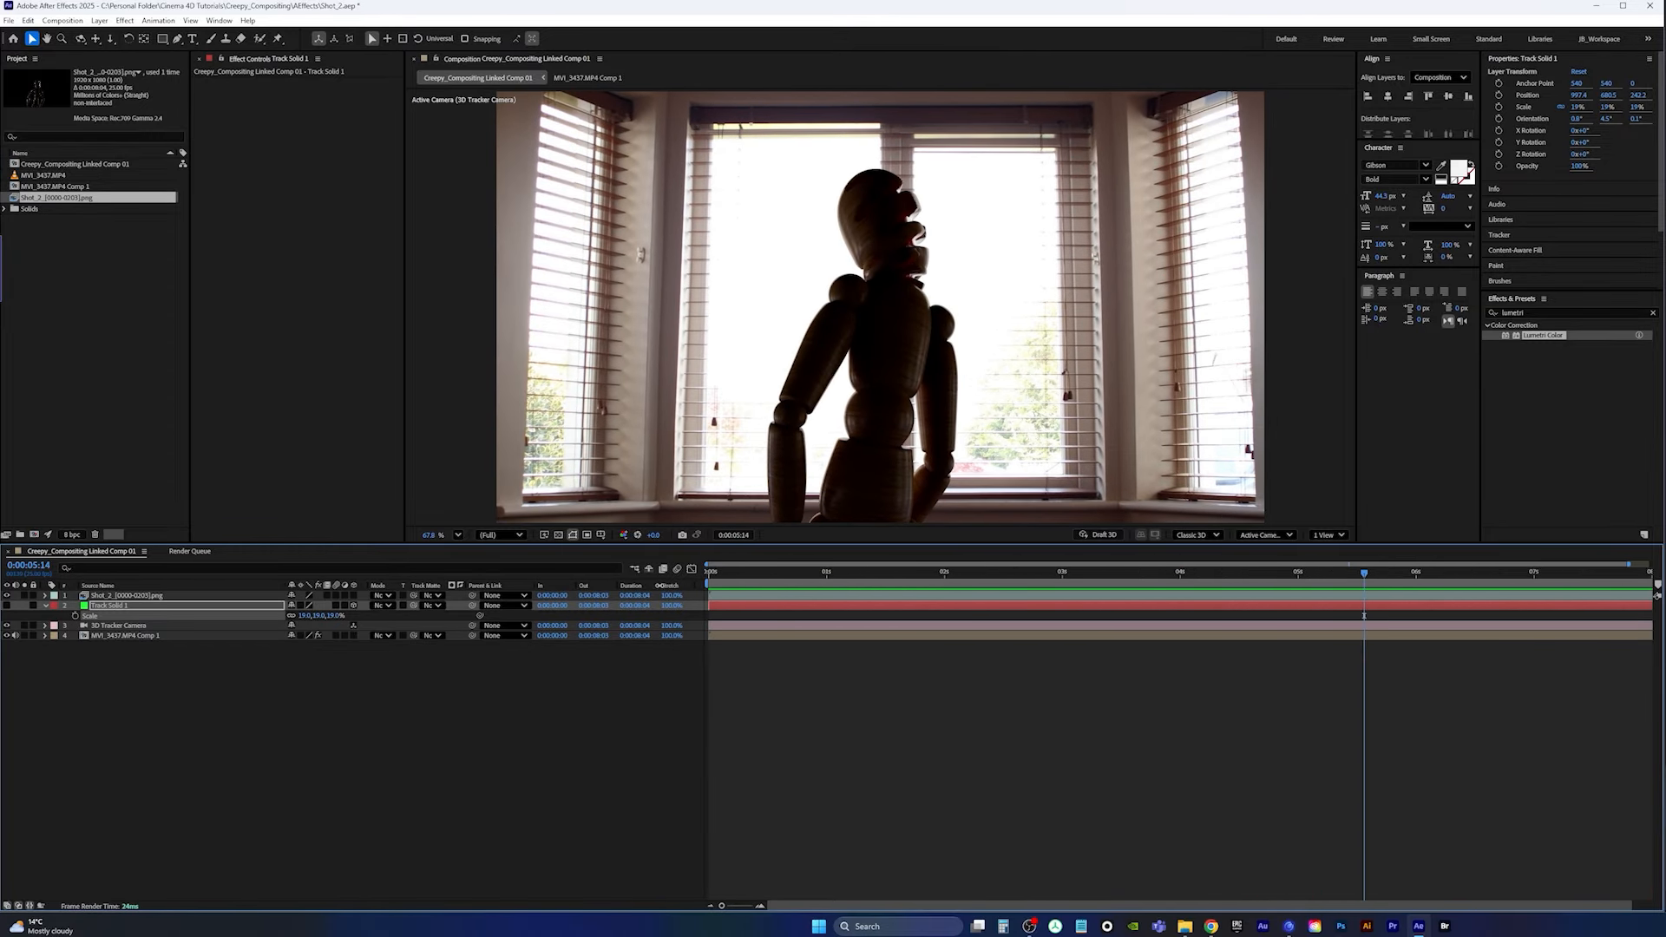
pyautogui.moveTo(1629, 564); pyautogui.dragTo(1650, 563)
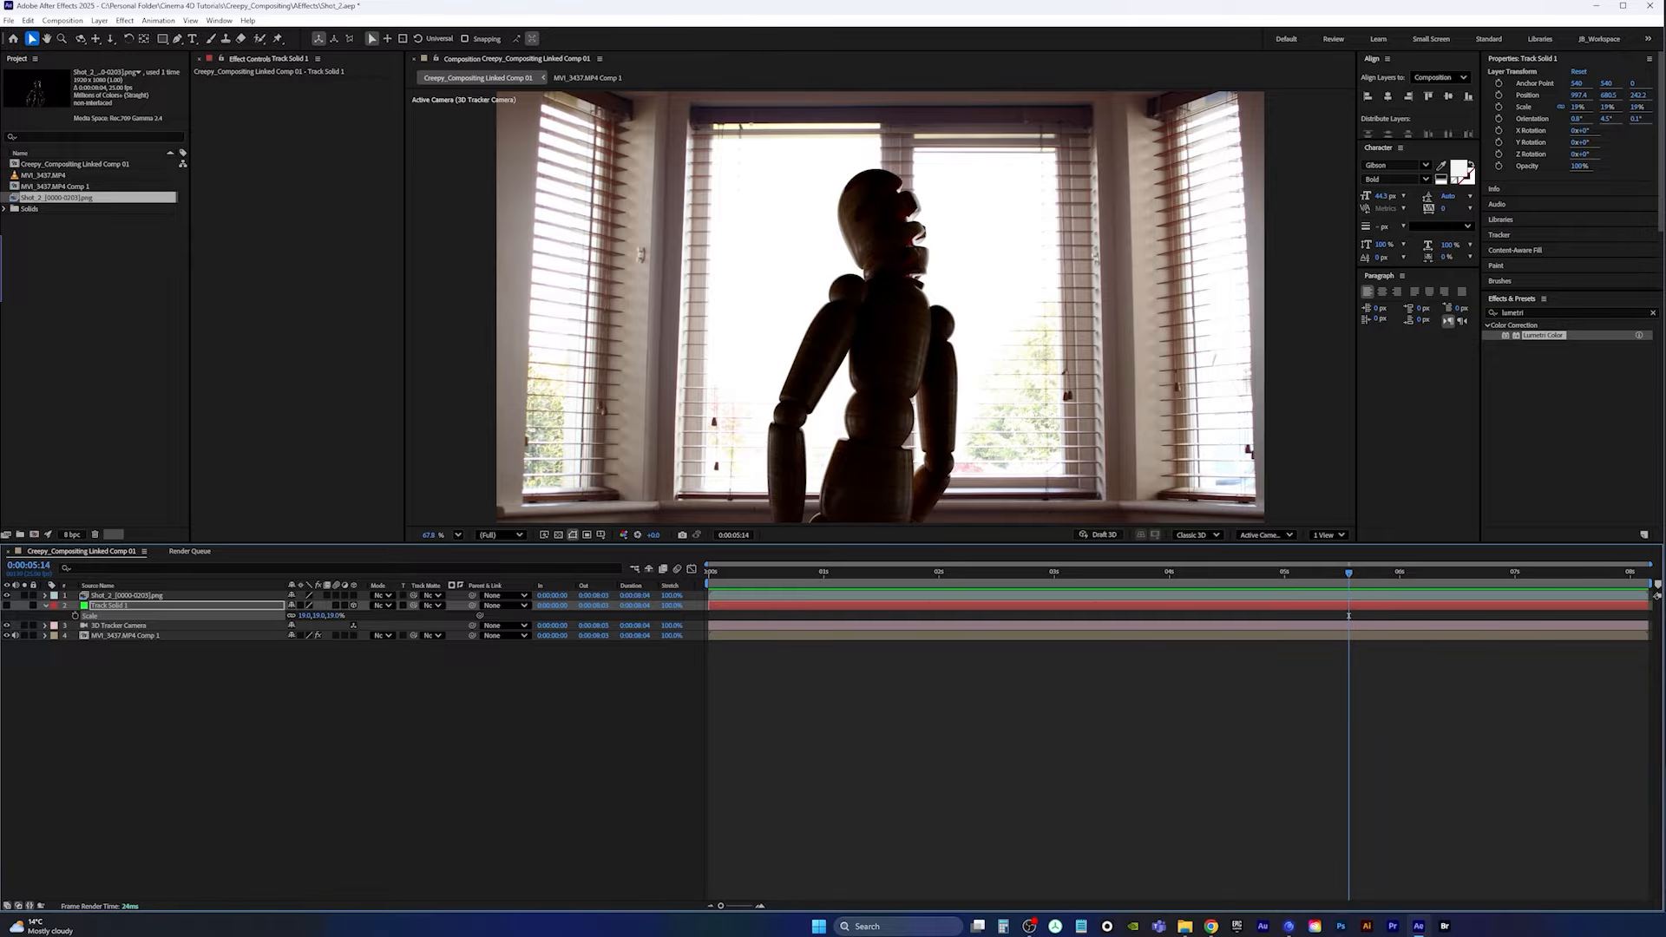
# Step: Preview the composite from the first frame, and search the effects for "motion blur"
pyautogui.press('Home')
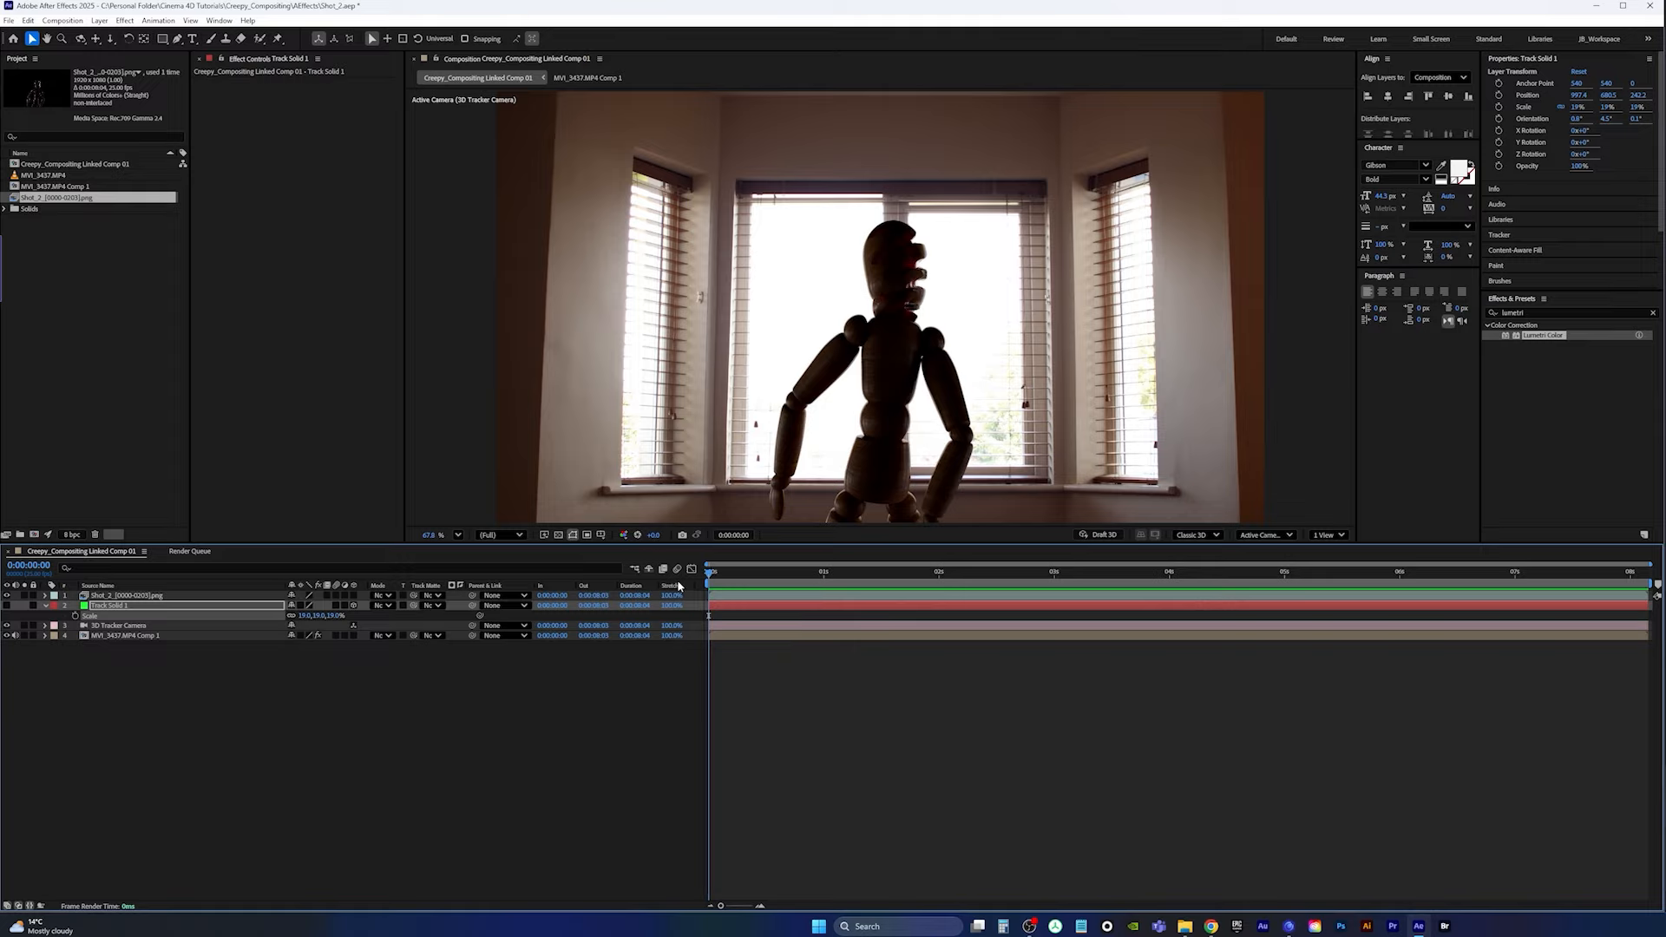
pyautogui.press('space')
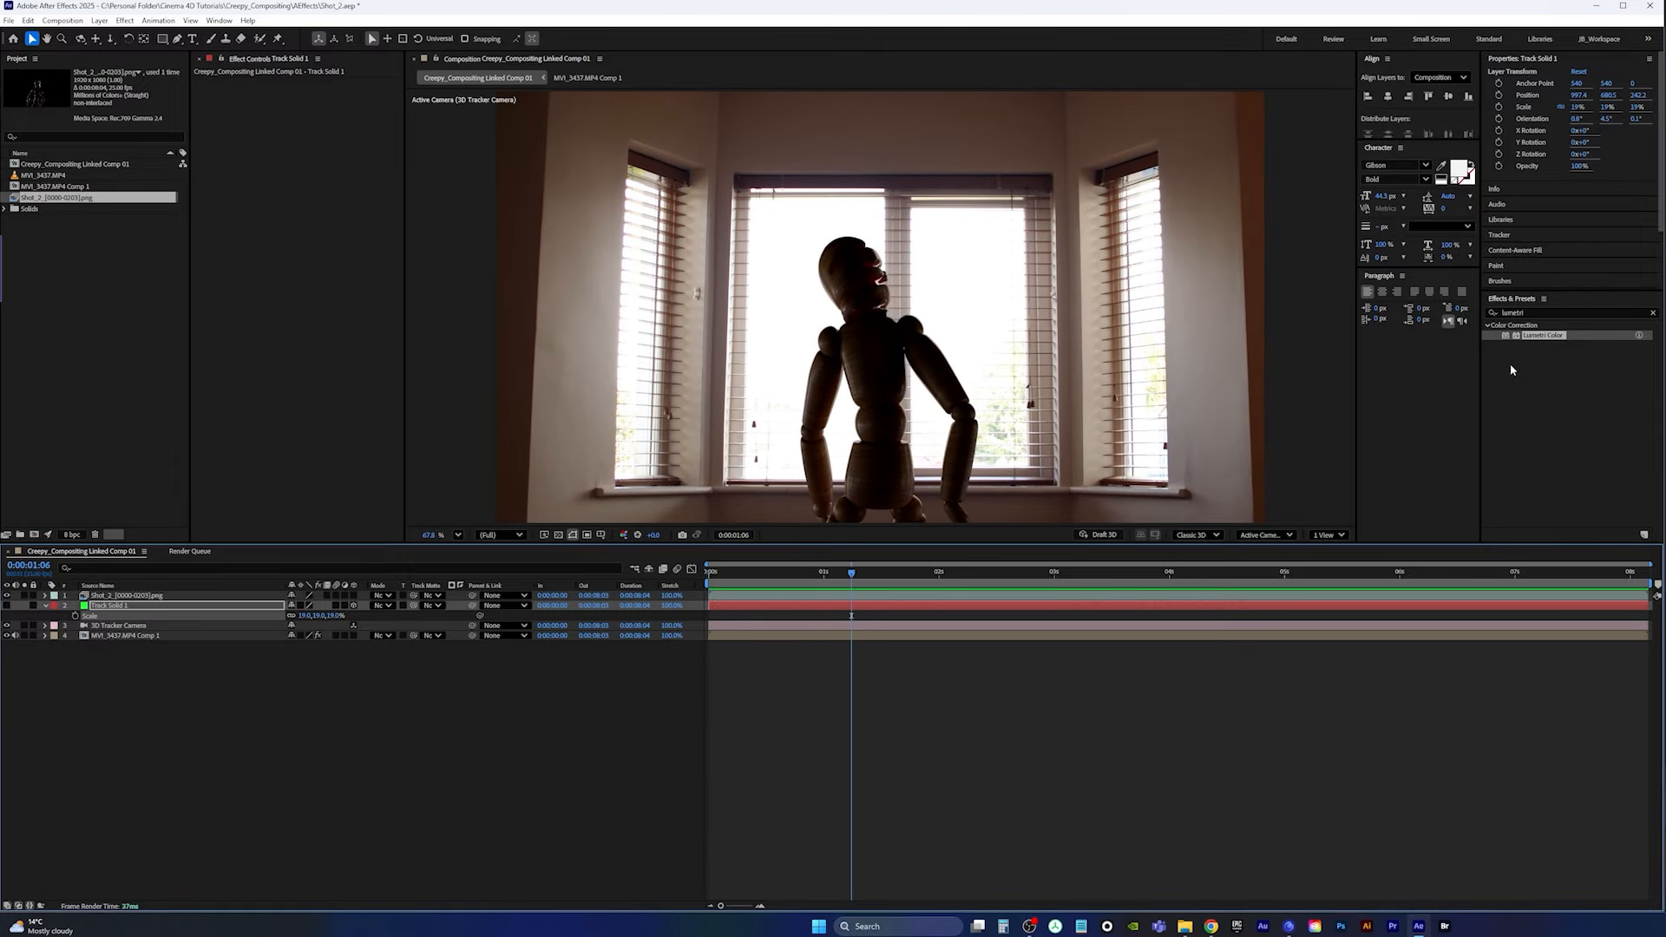
pyautogui.click(1548, 315)
pyautogui.click(1532, 314)
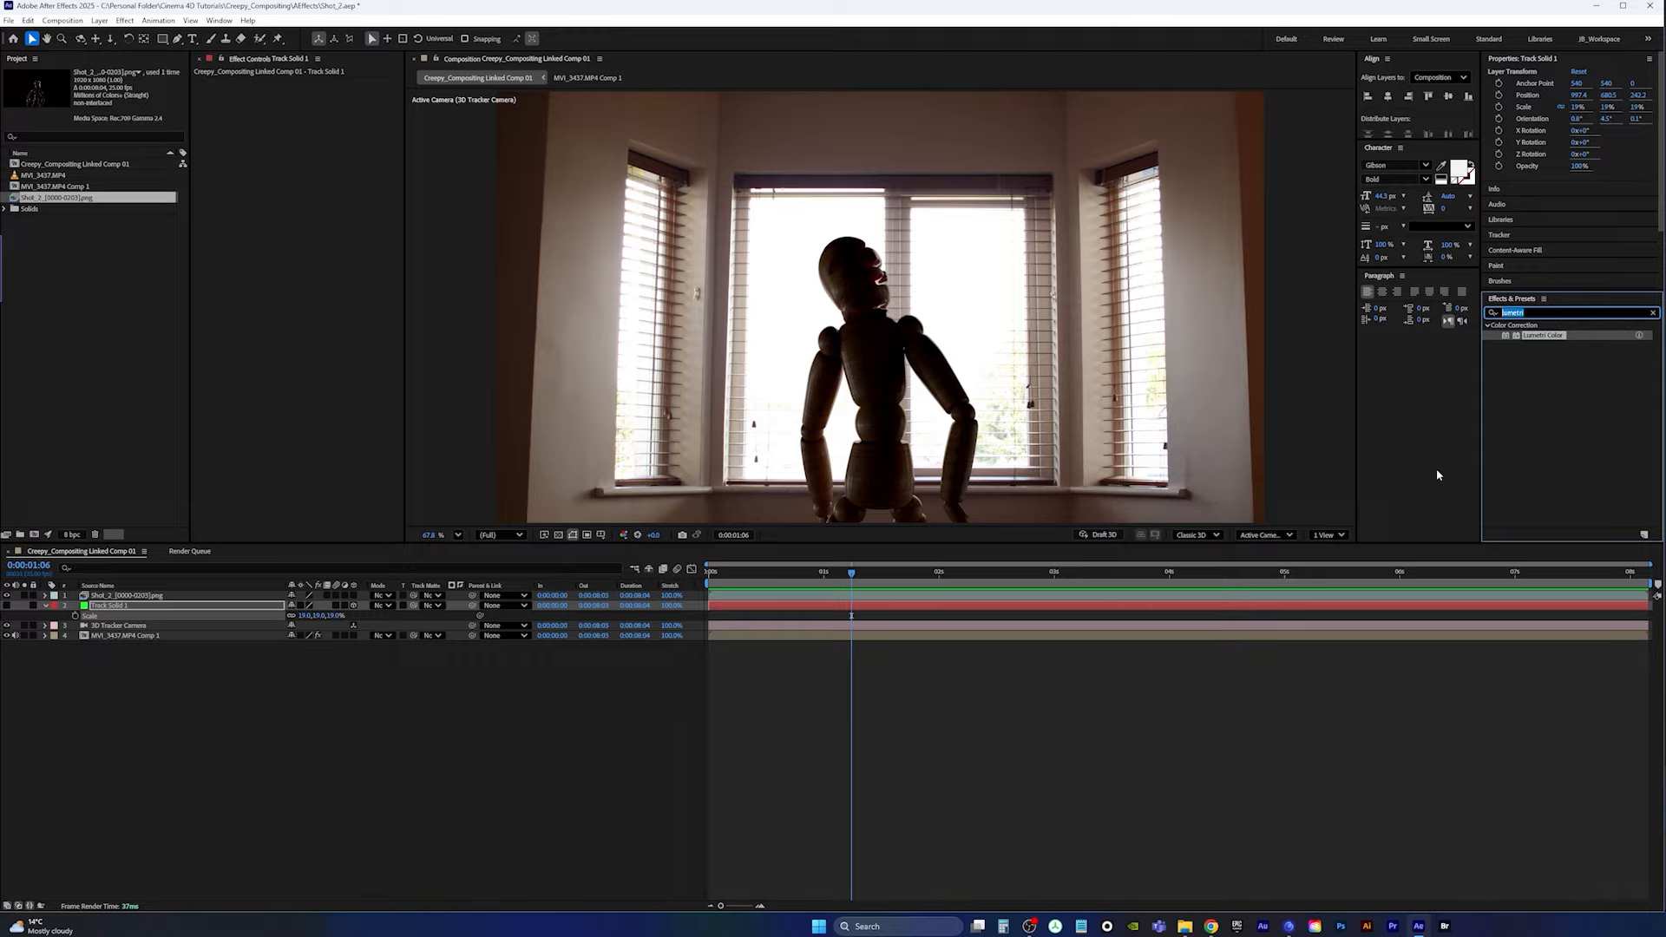
pyautogui.write('motion blur')
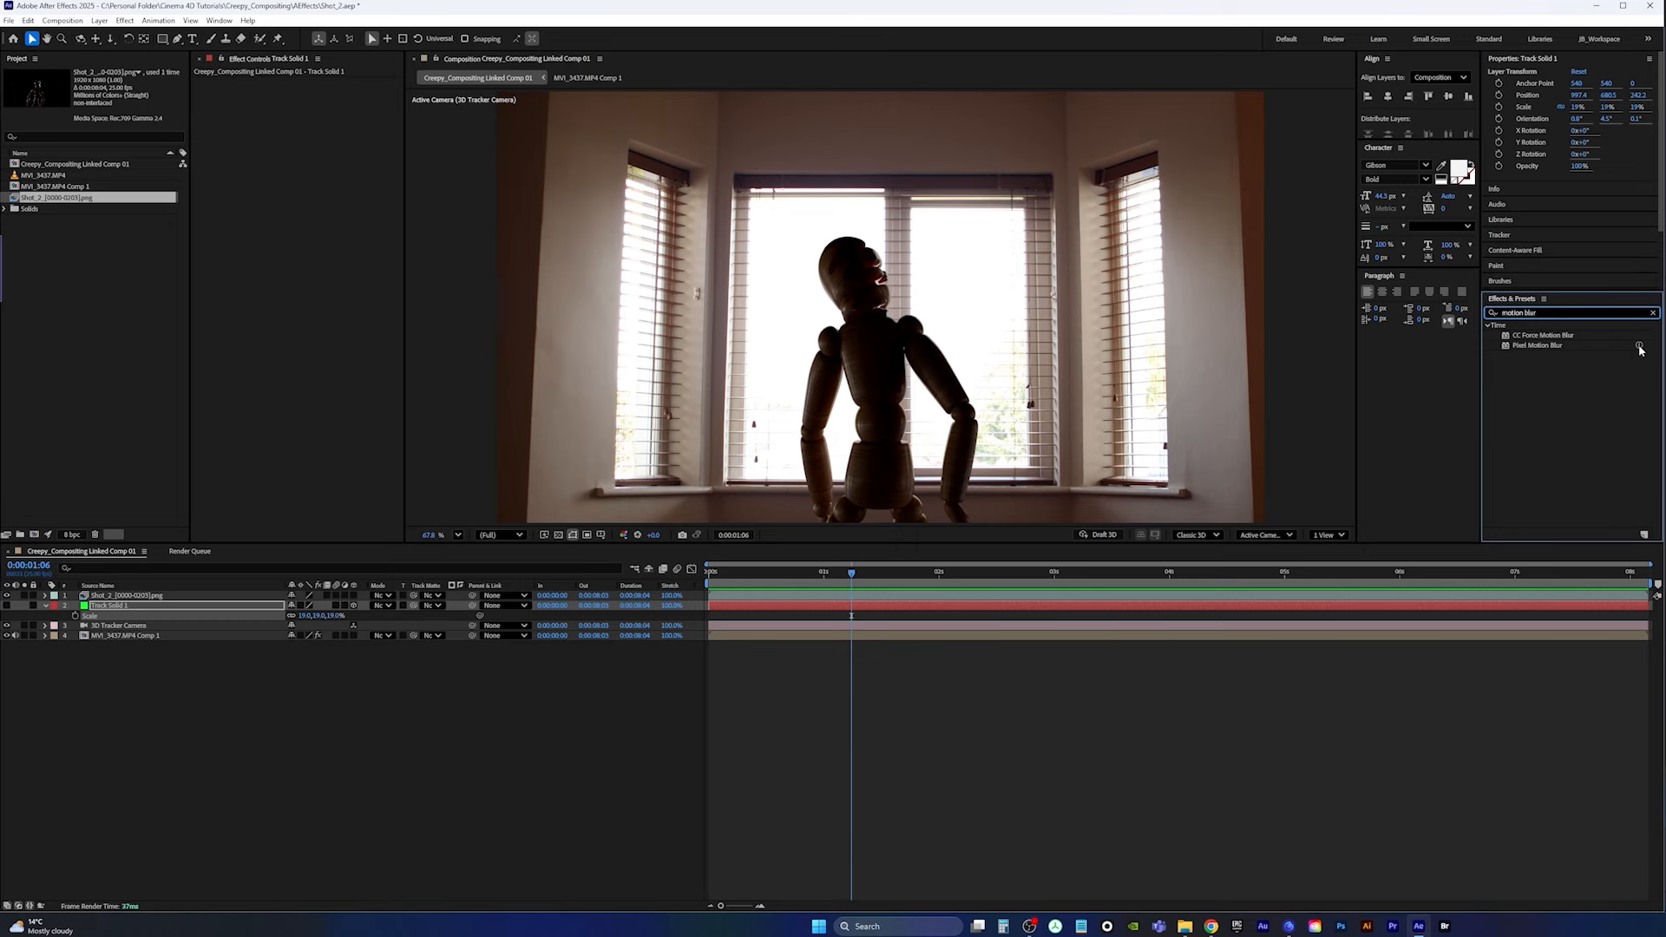
pyautogui.click(1553, 347)
pyautogui.click(1641, 347)
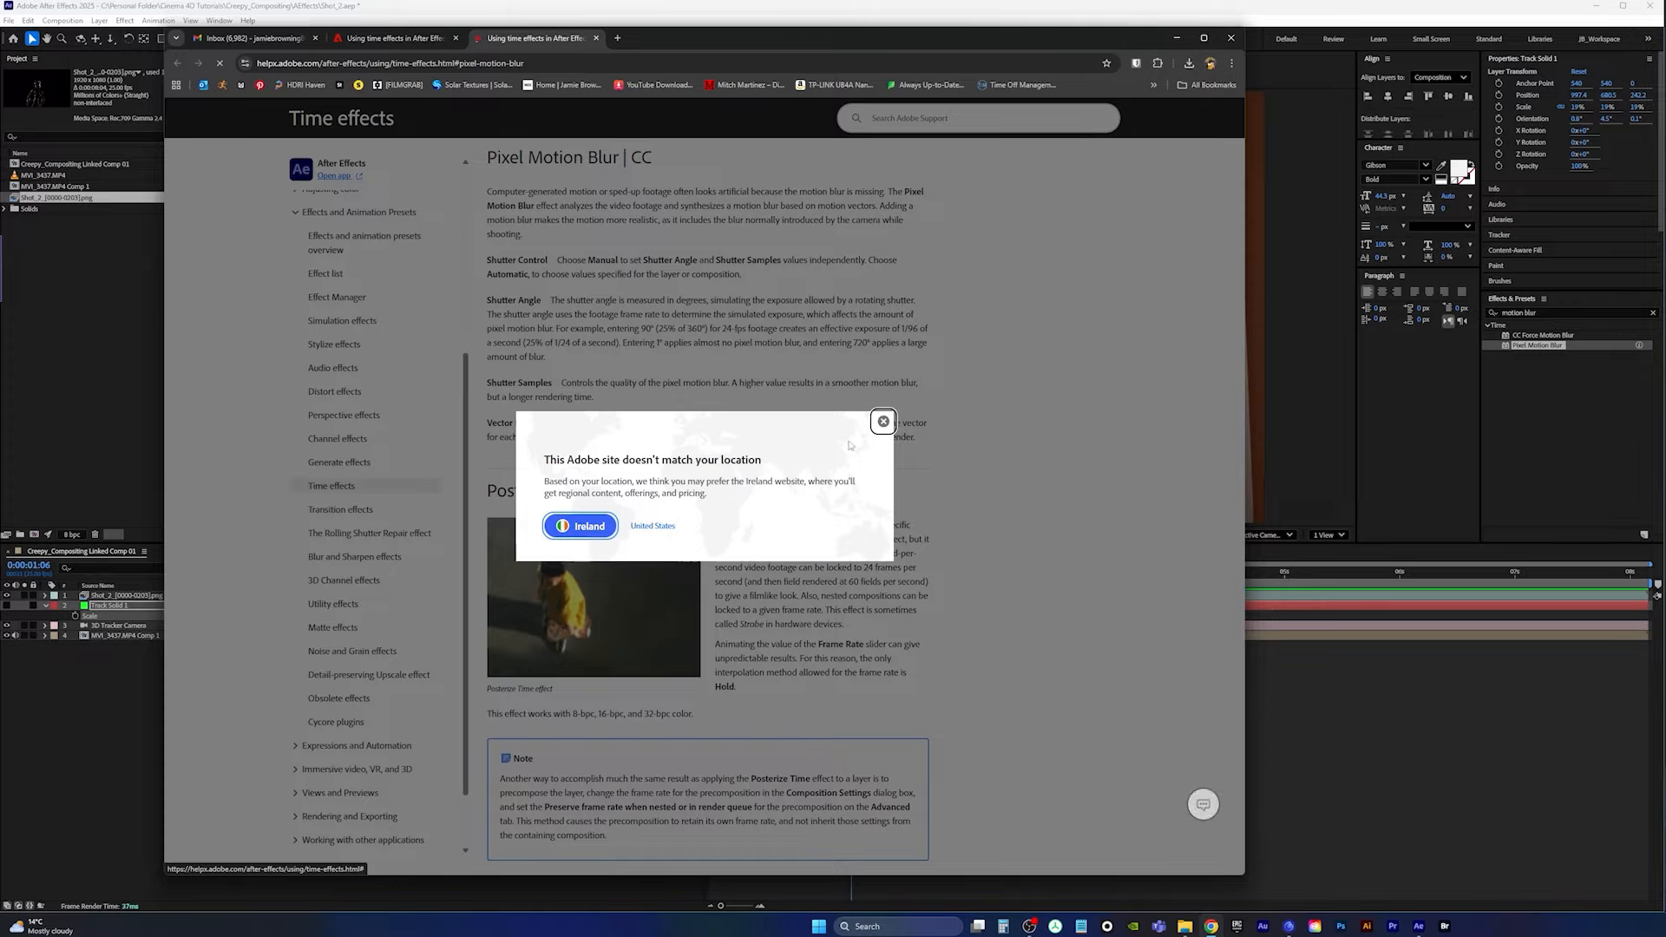
pyautogui.click(884, 422)
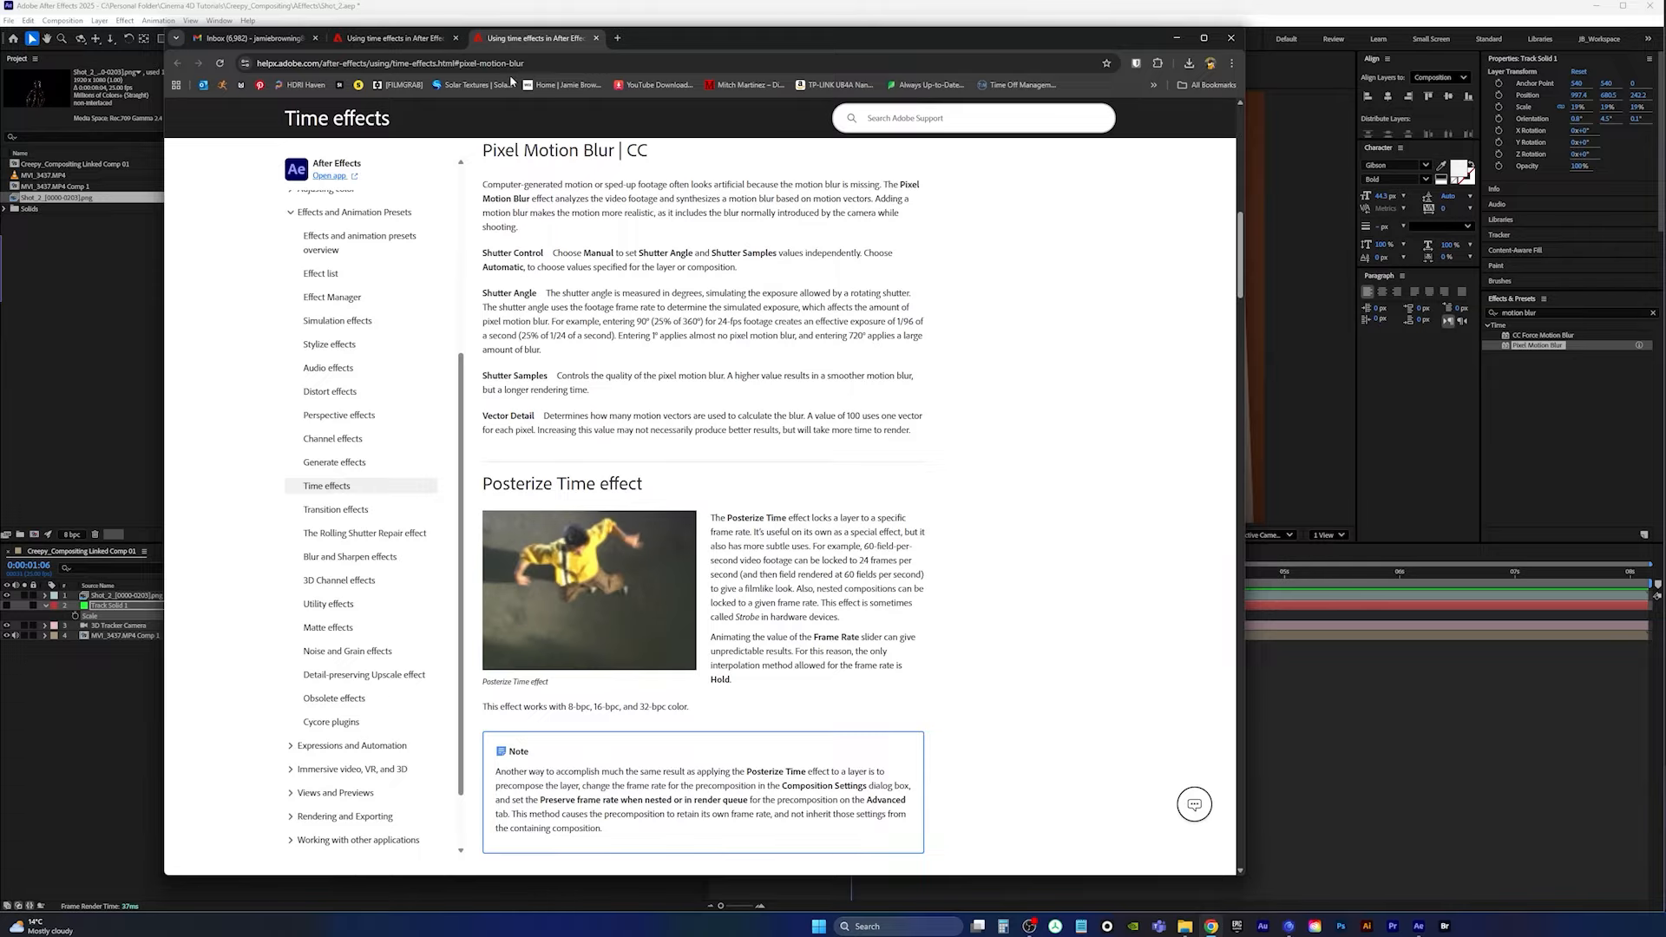
pyautogui.middleClick(539, 39)
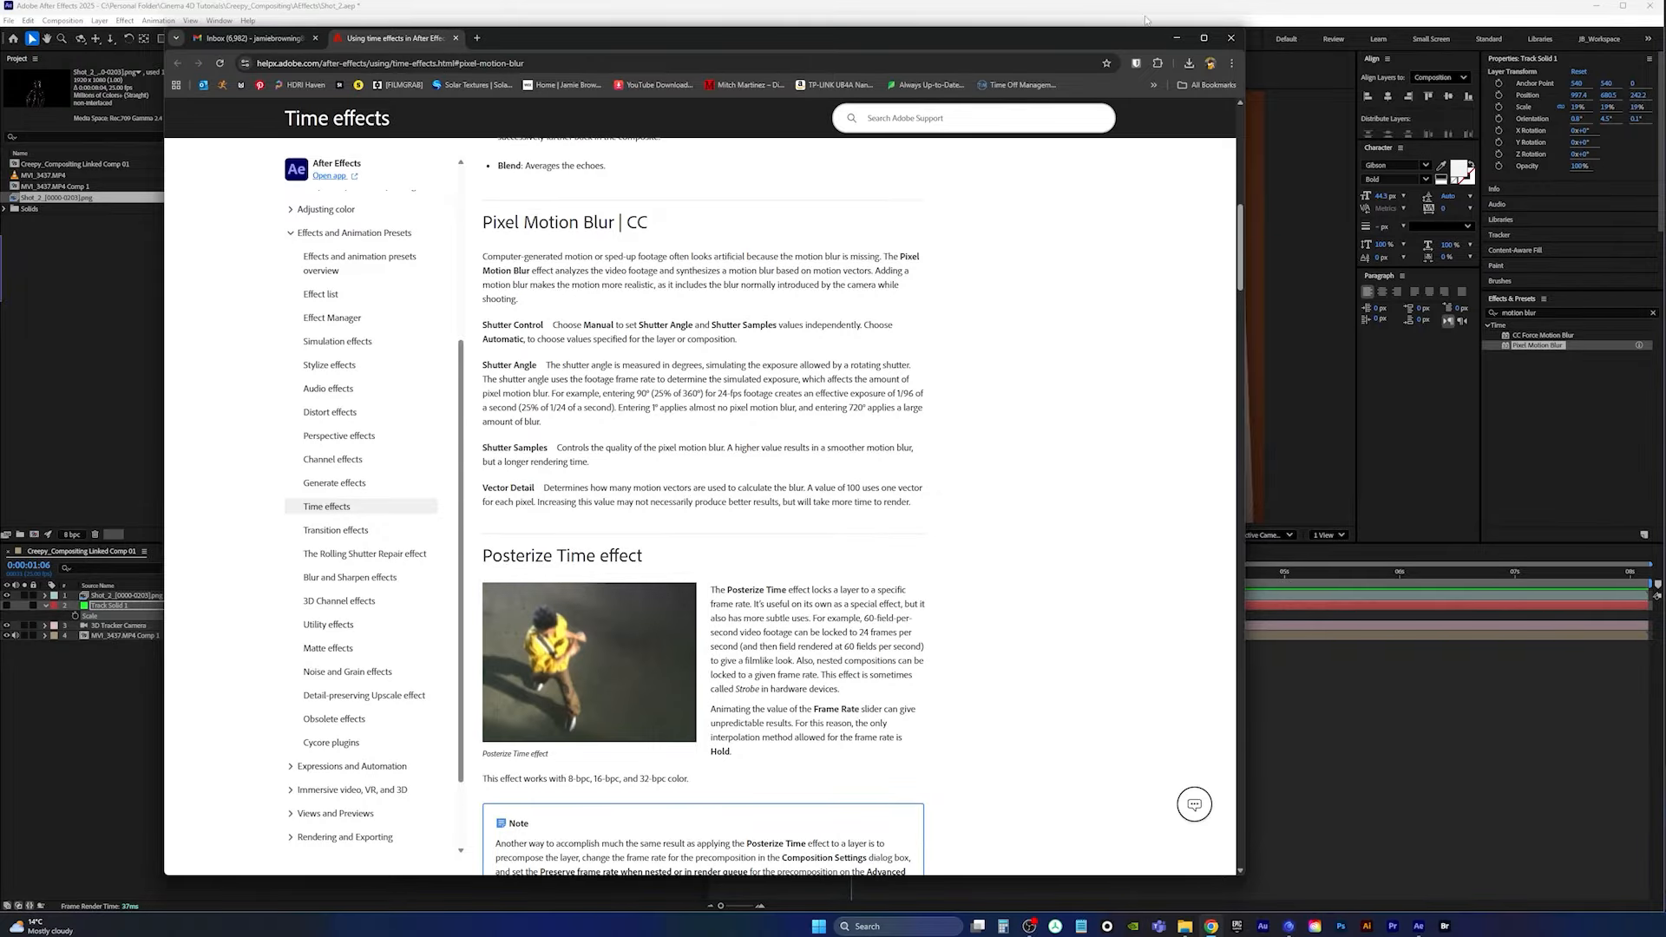
pyautogui.click(1176, 37)
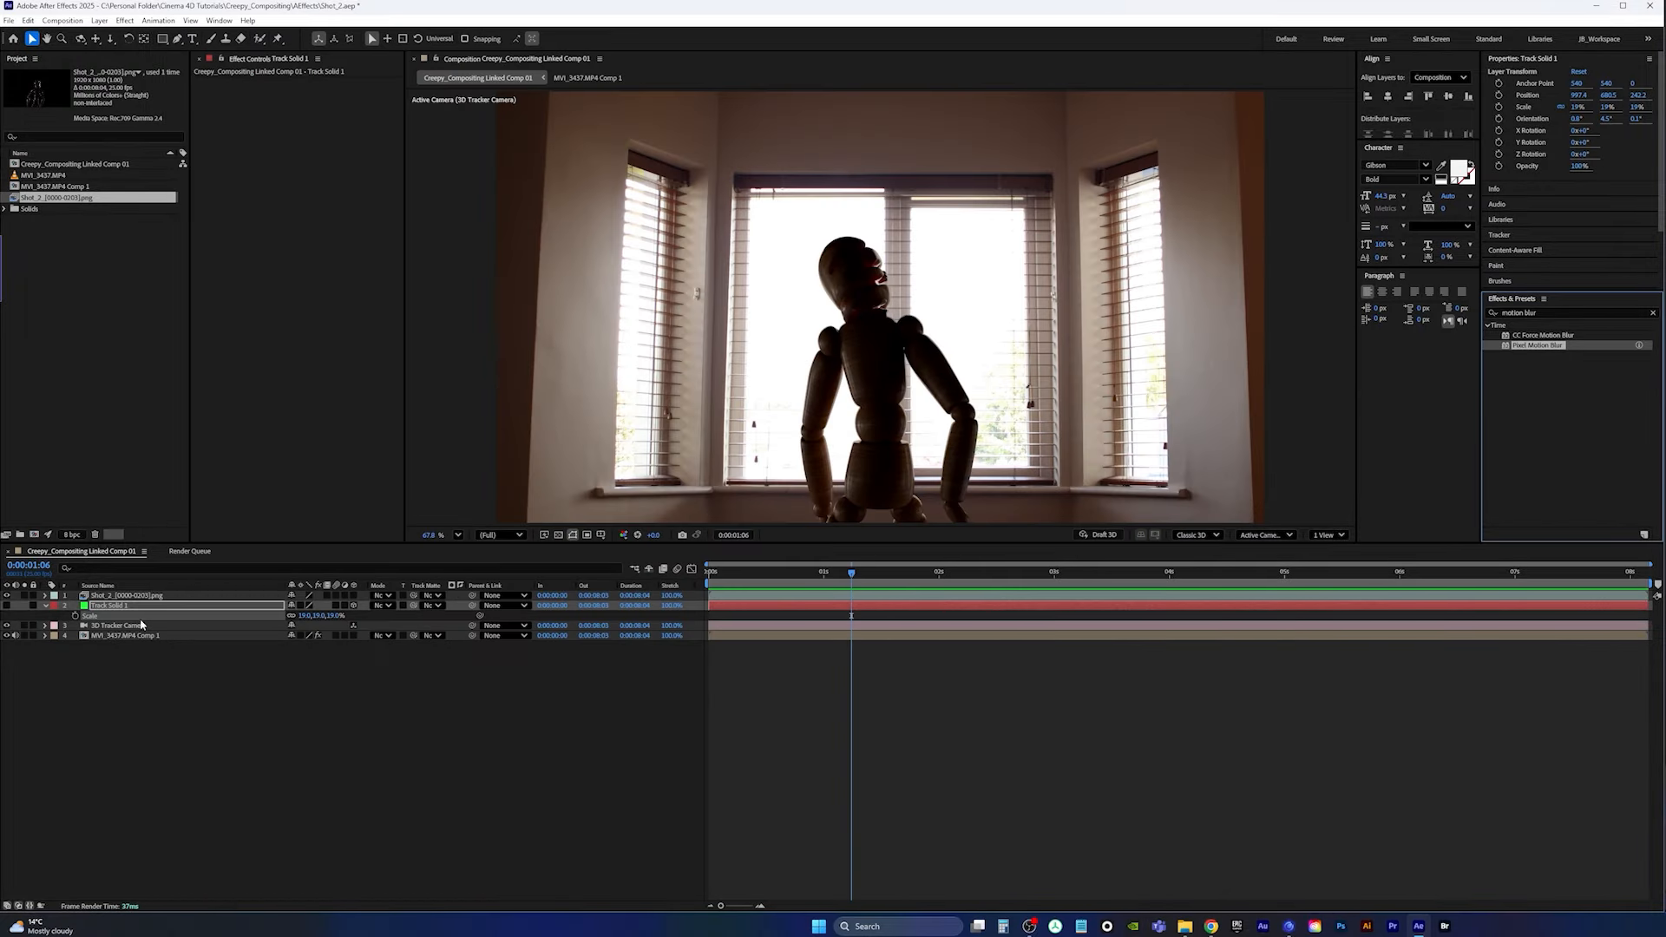
# Step: Apply the Pixel Motion Blur effect to the Shot_2 sequence layer, and scrub through the composition to inspect the blur
pyautogui.click(104, 596)
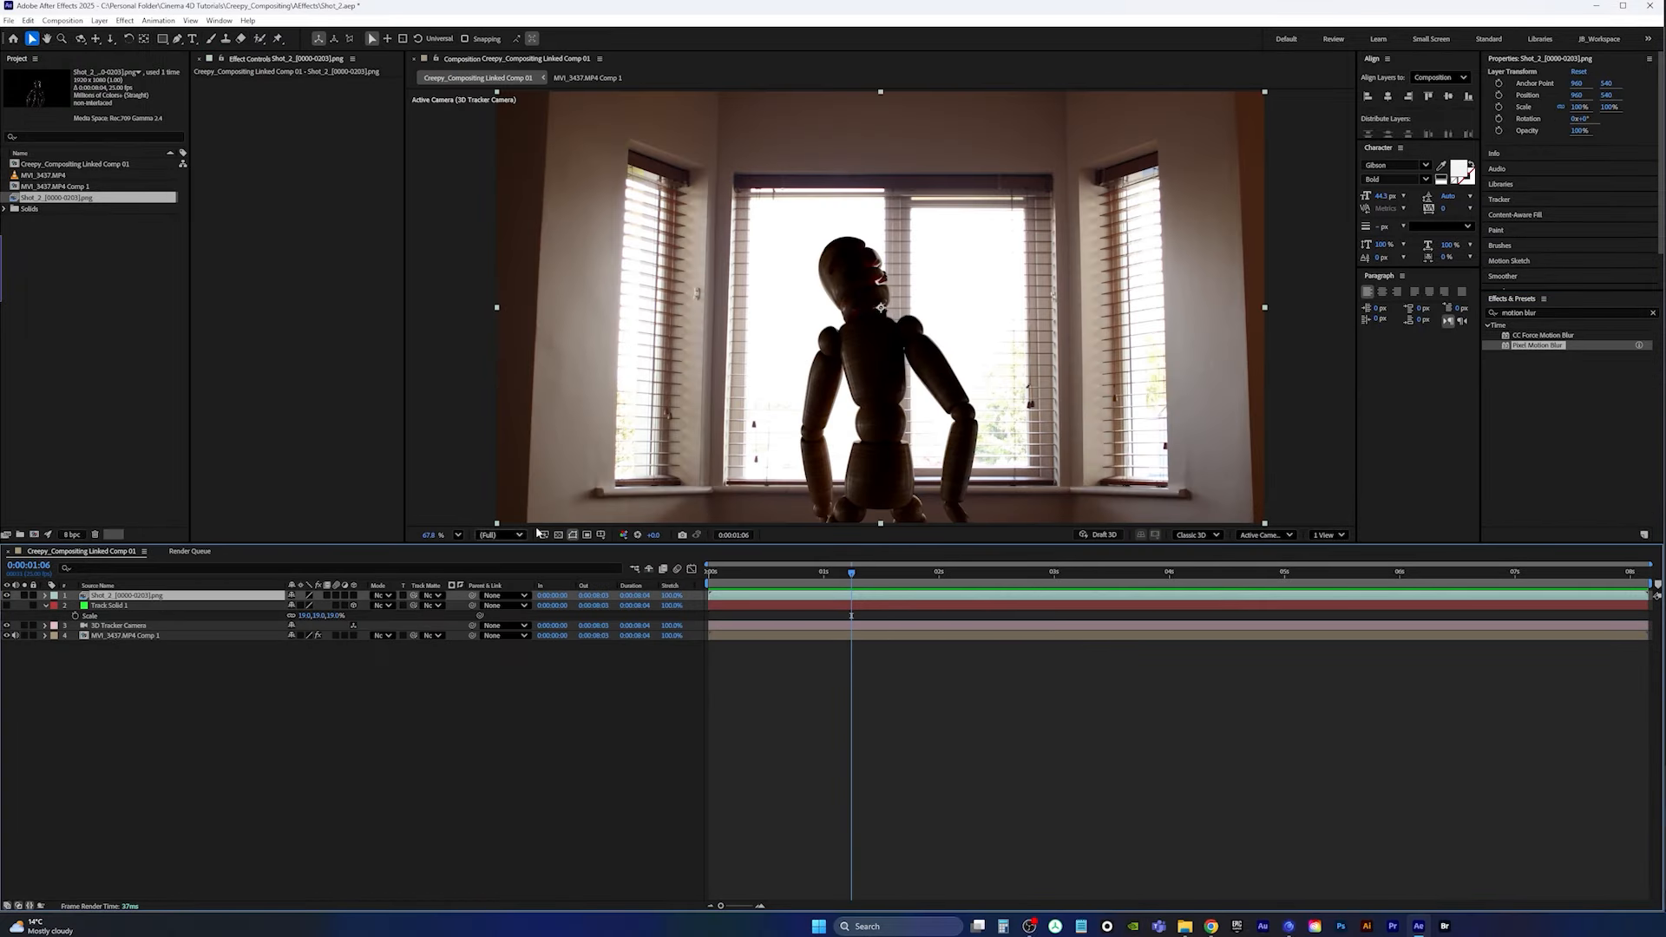
pyautogui.doubleClick(1537, 346)
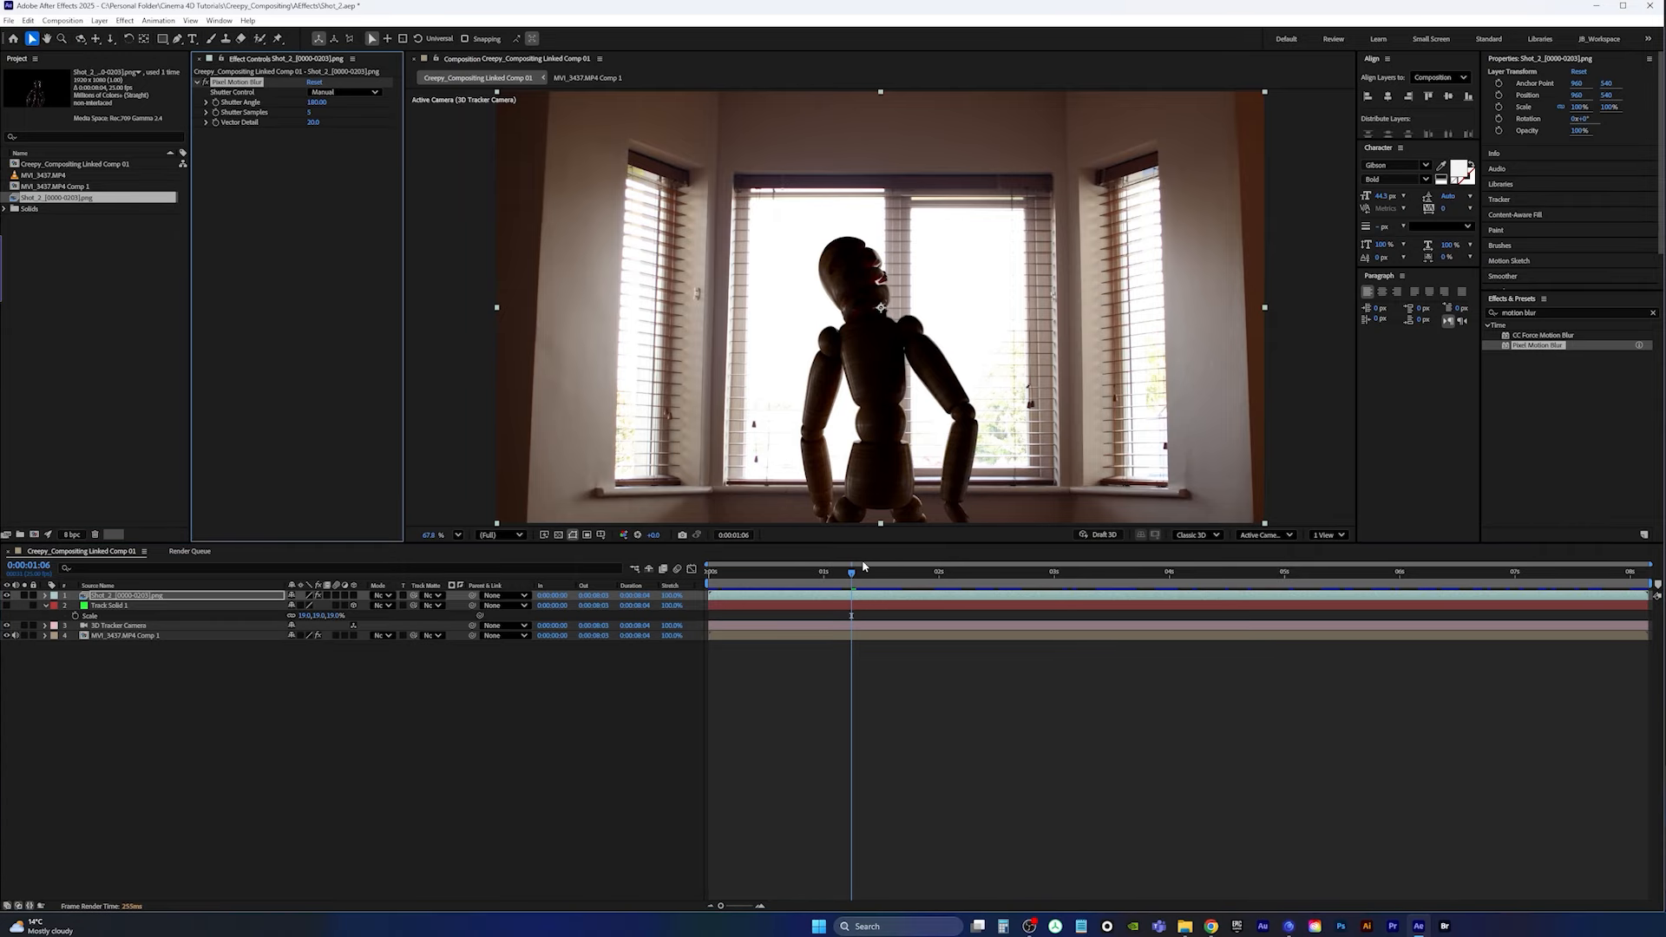
pyautogui.moveTo(870, 569); pyautogui.dragTo(1430, 572)
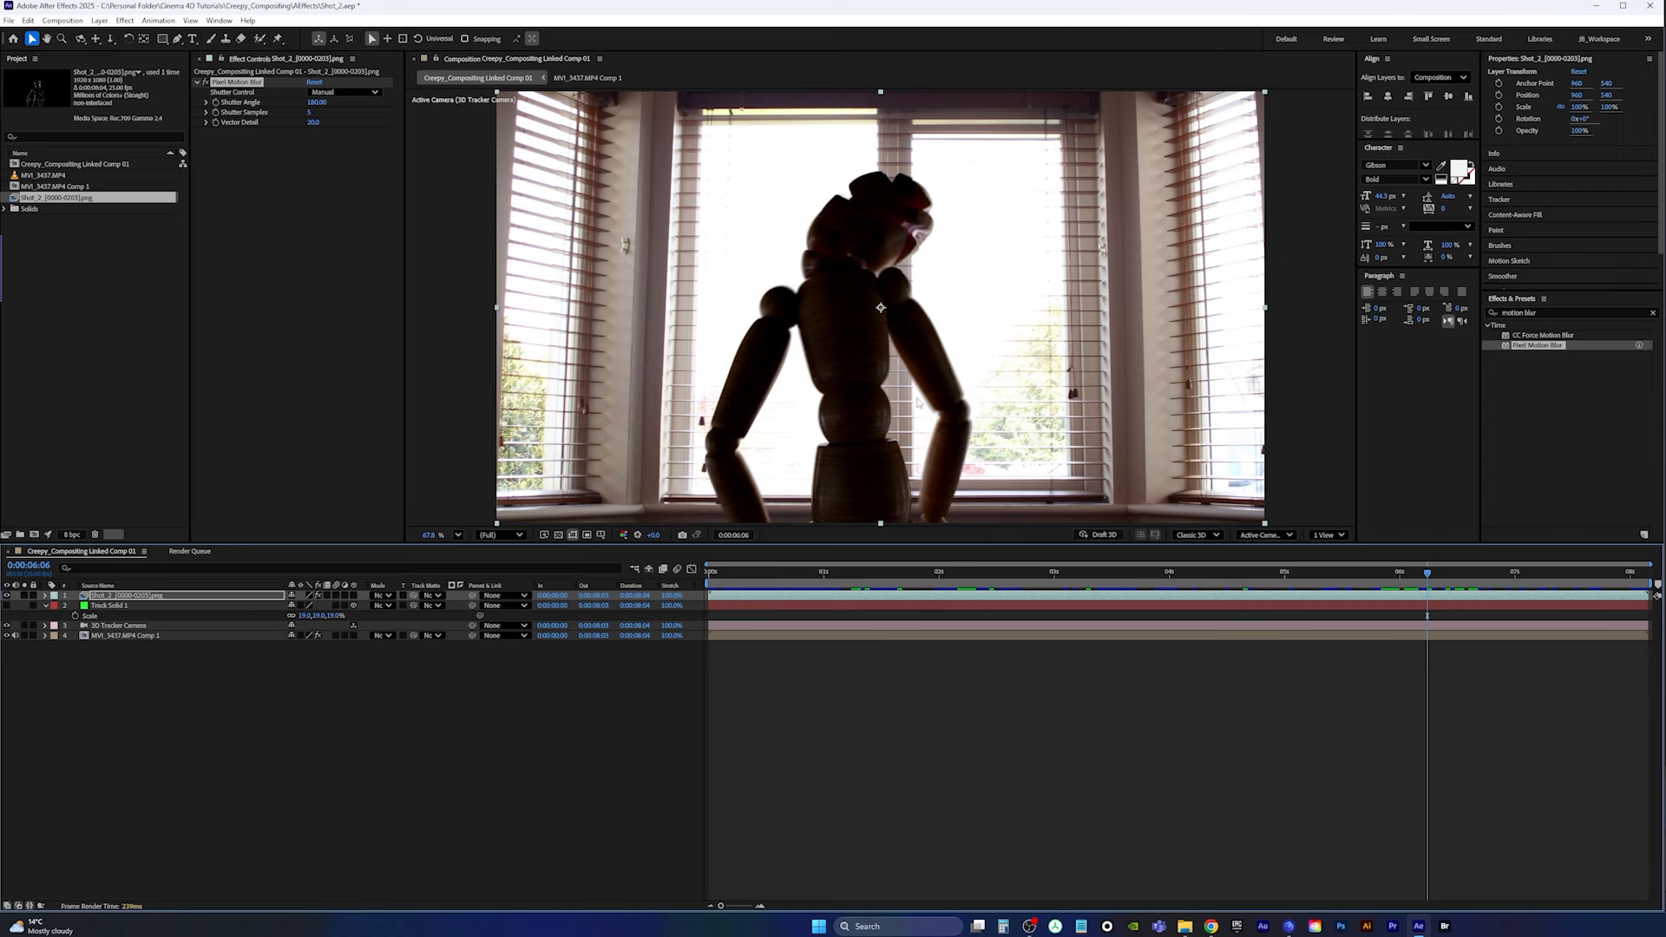
# Step: Compare the mannequin with Pixel Motion Blur off and on, and scrub through the shot from the first frame
pyautogui.click(207, 82)
pyautogui.click(206, 82)
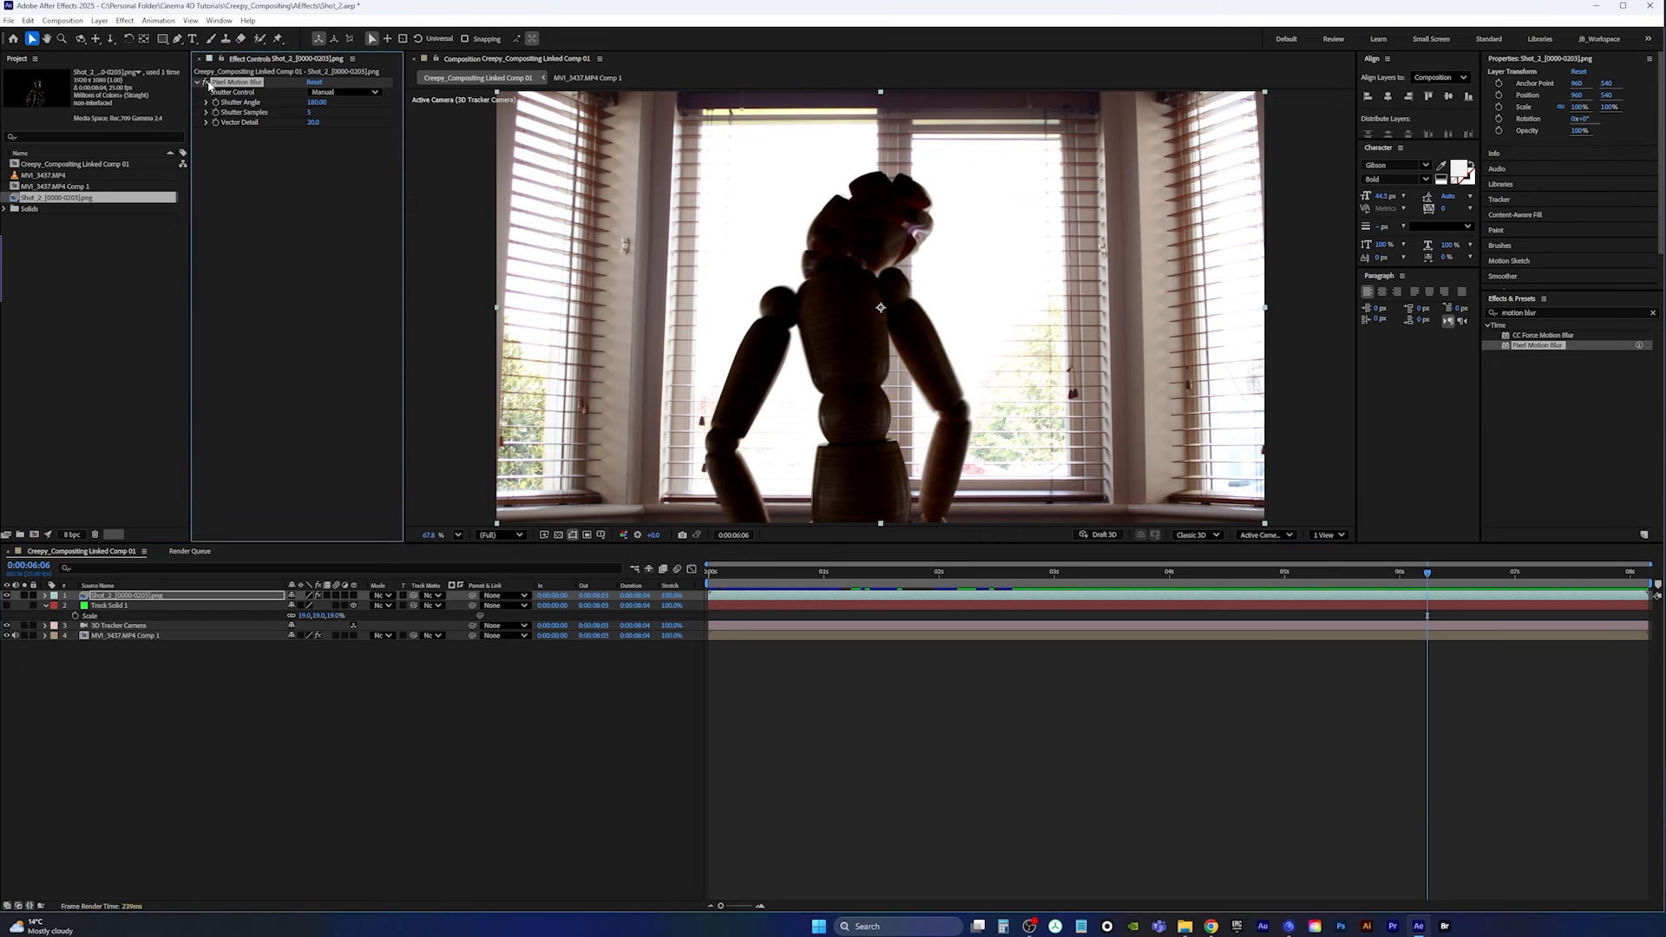
pyautogui.click(207, 82)
pyautogui.click(1116, 574)
pyautogui.press('Home')
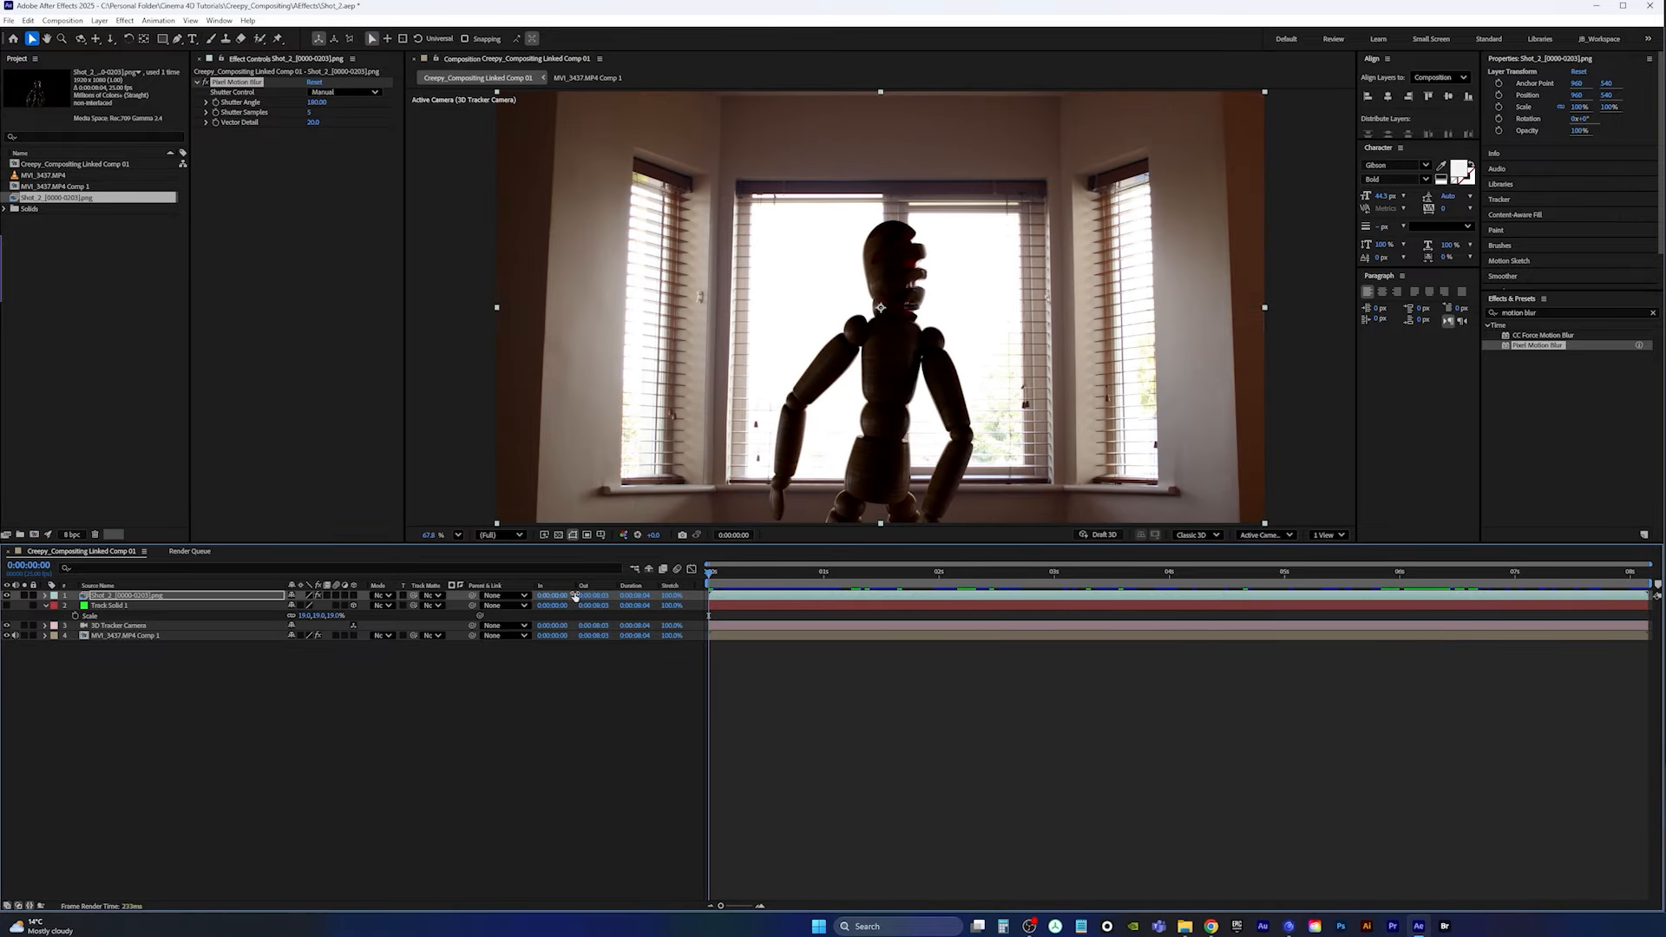
pyautogui.moveTo(710, 572); pyautogui.dragTo(1492, 573)
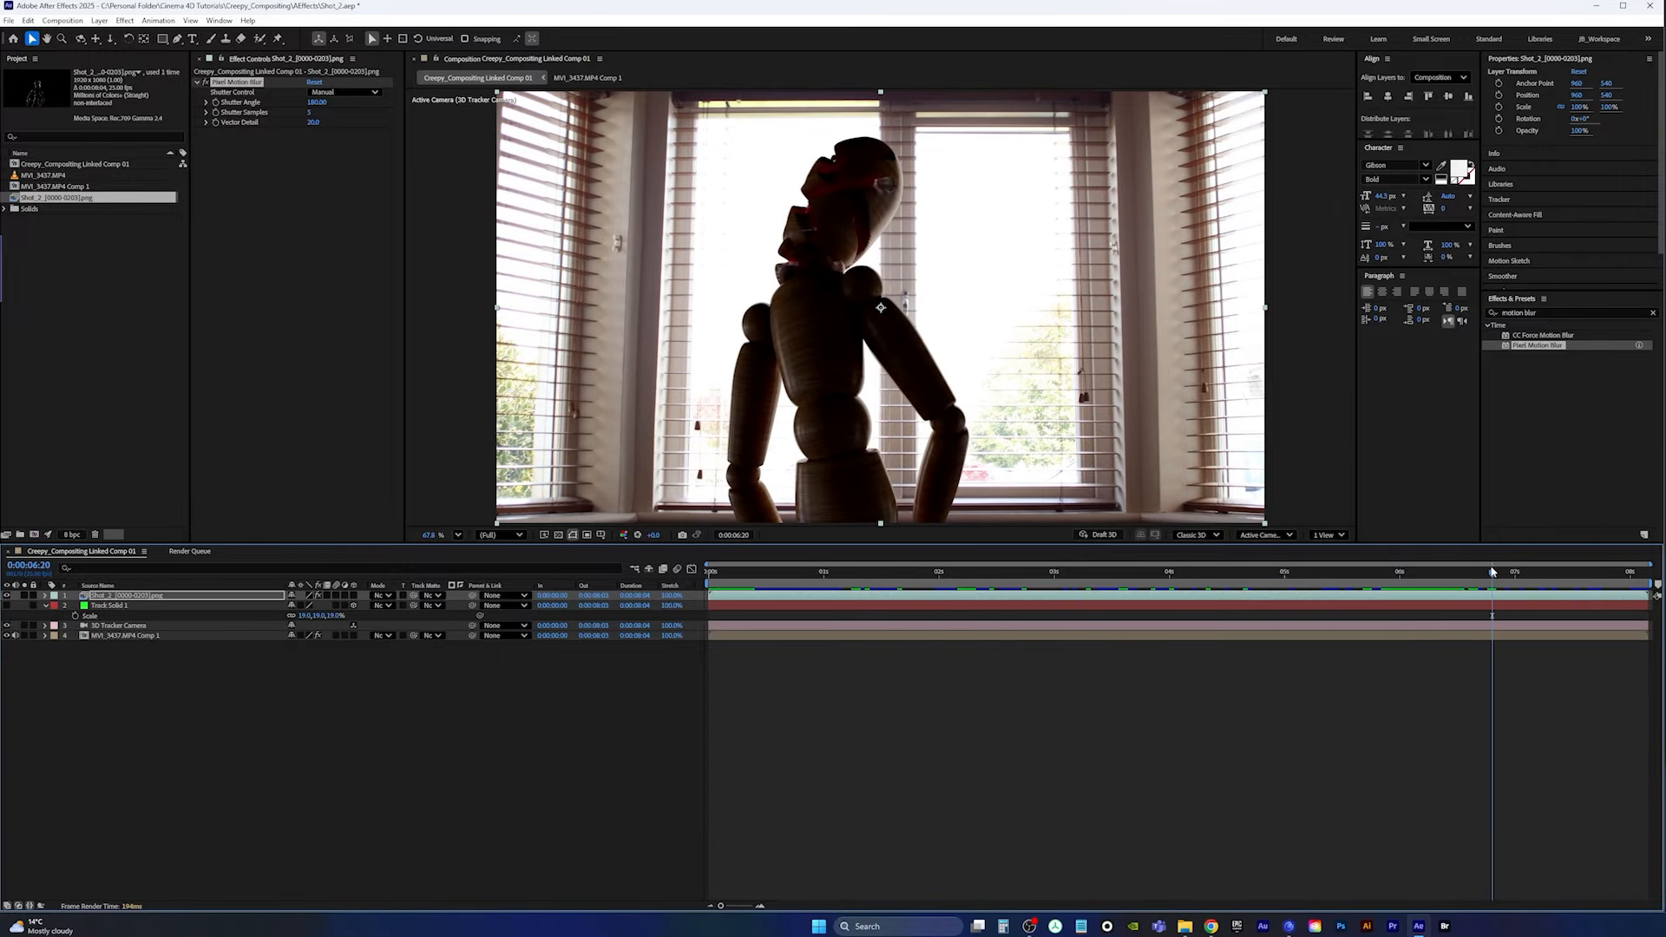
# Step: Apply Lumetri Color to the Shot_2 sequence layer, and raise its Basic Correction exposure to 1.0
pyautogui.click(1552, 311)
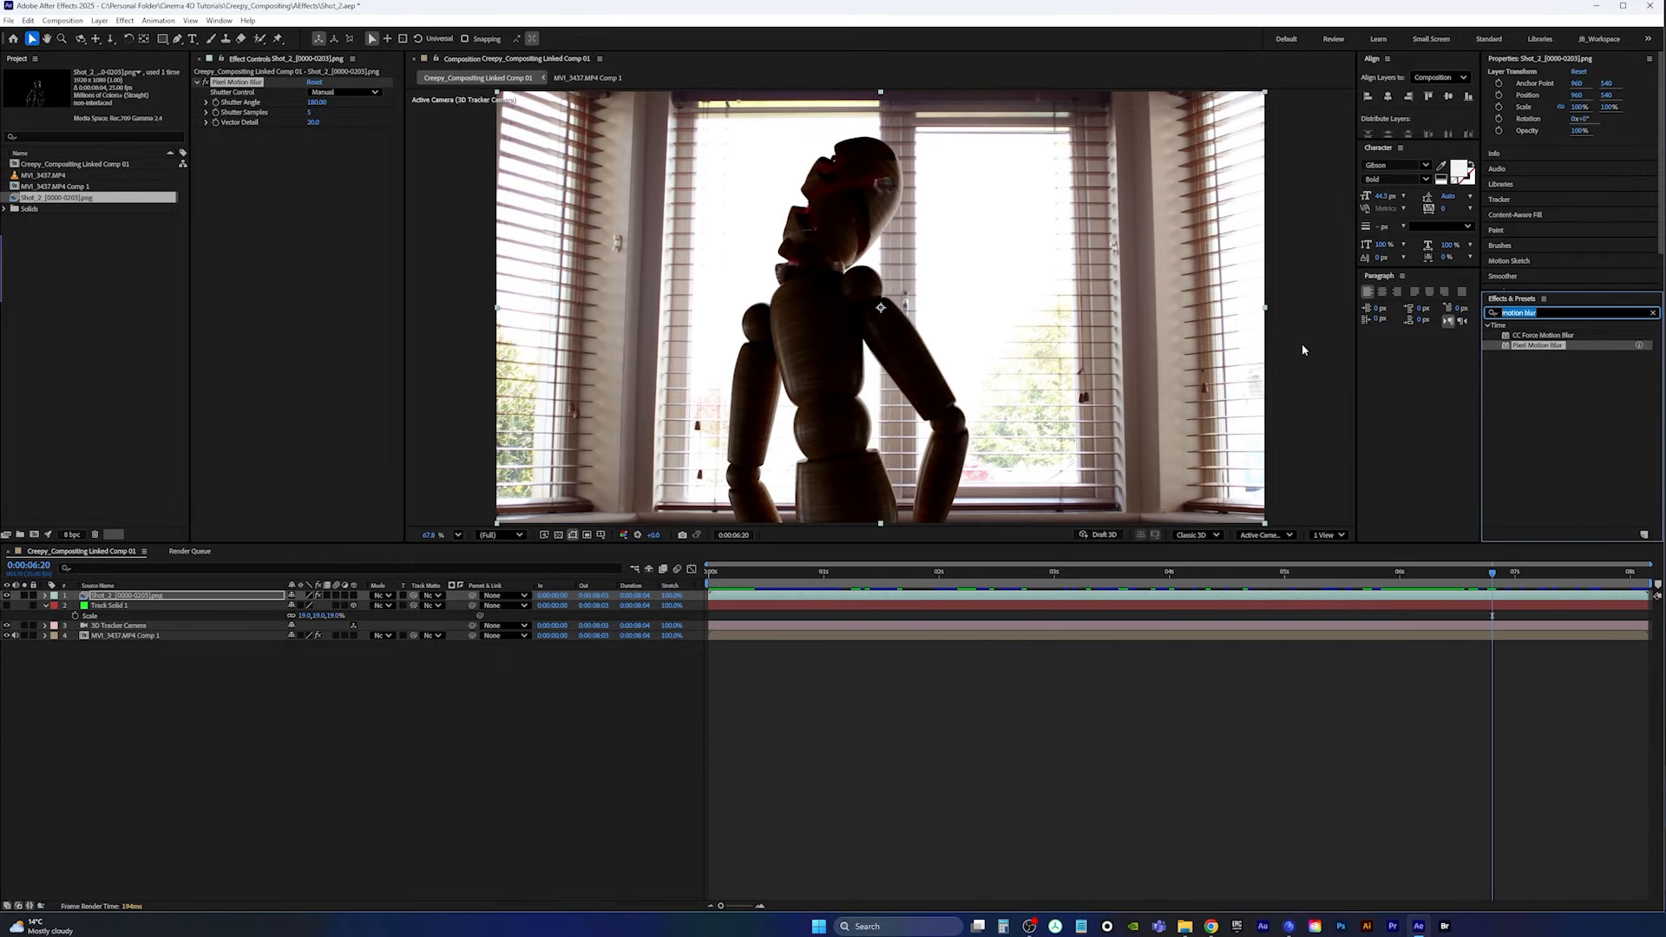
pyautogui.write('lumetri')
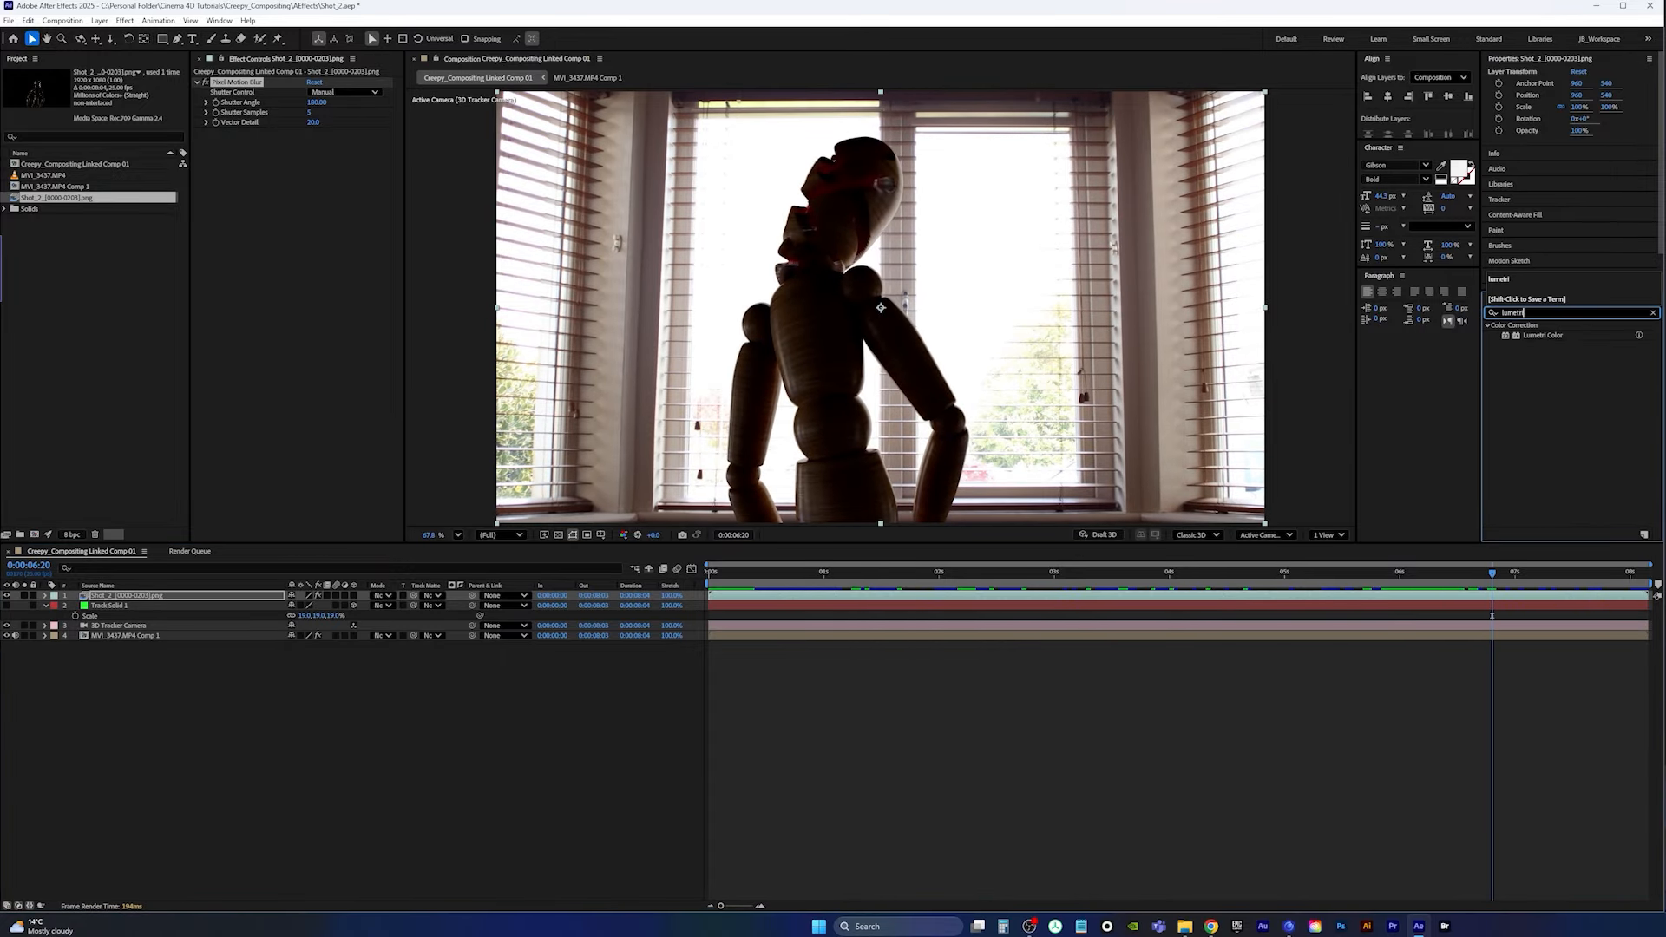
pyautogui.click(221, 564)
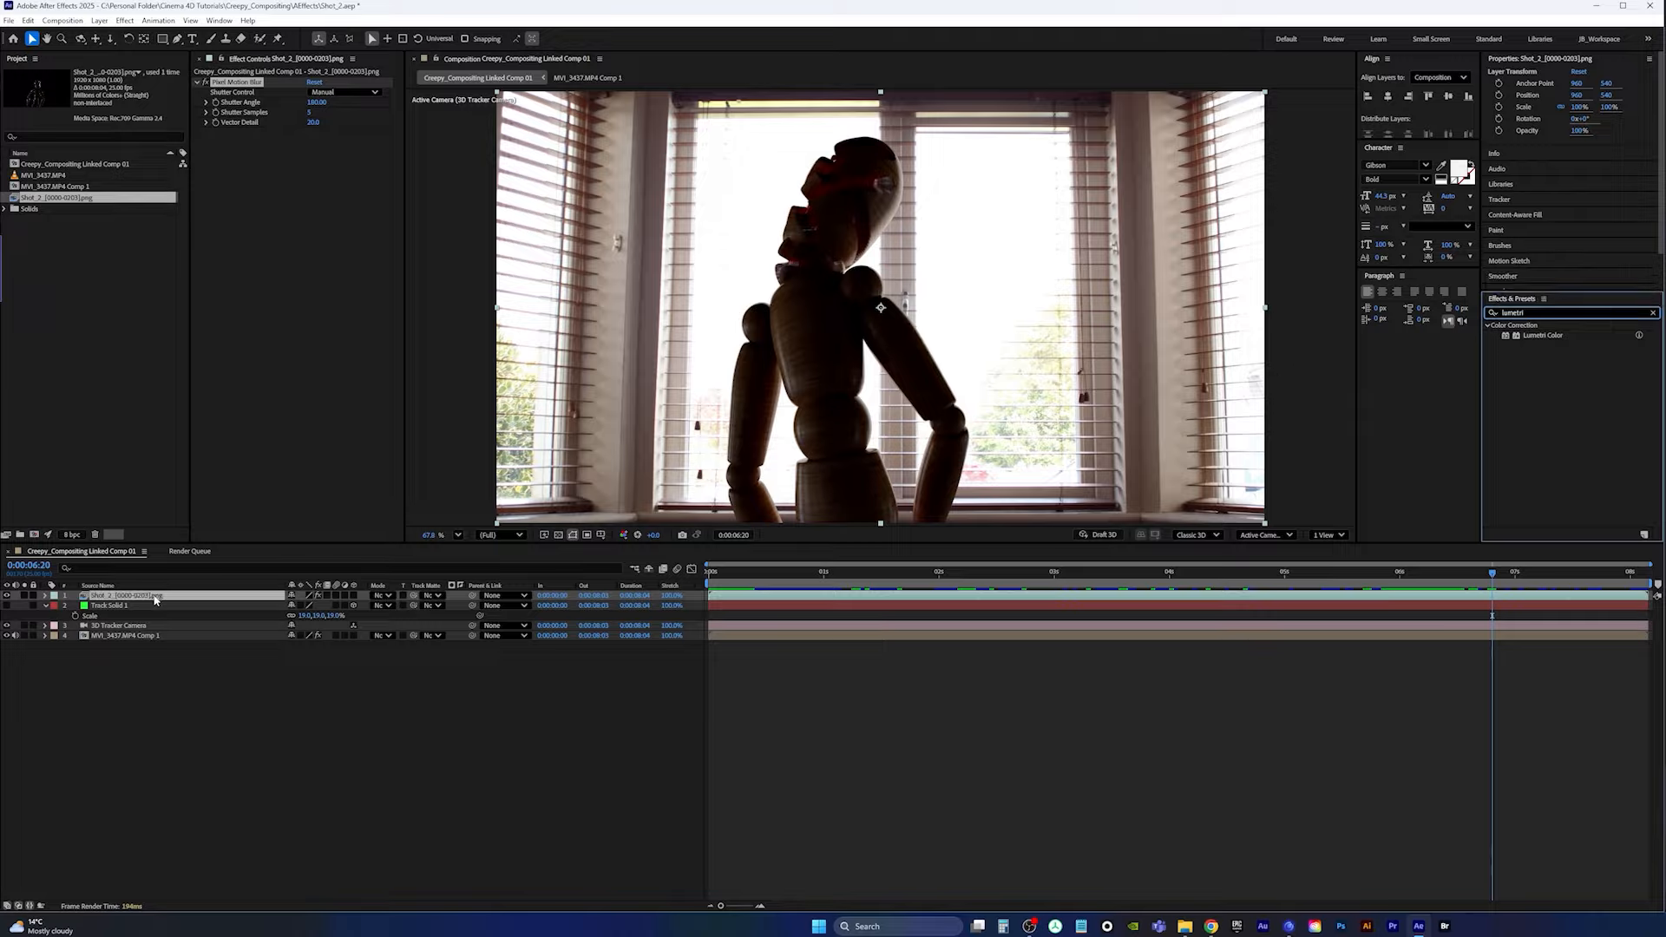
pyautogui.doubleClick(1548, 337)
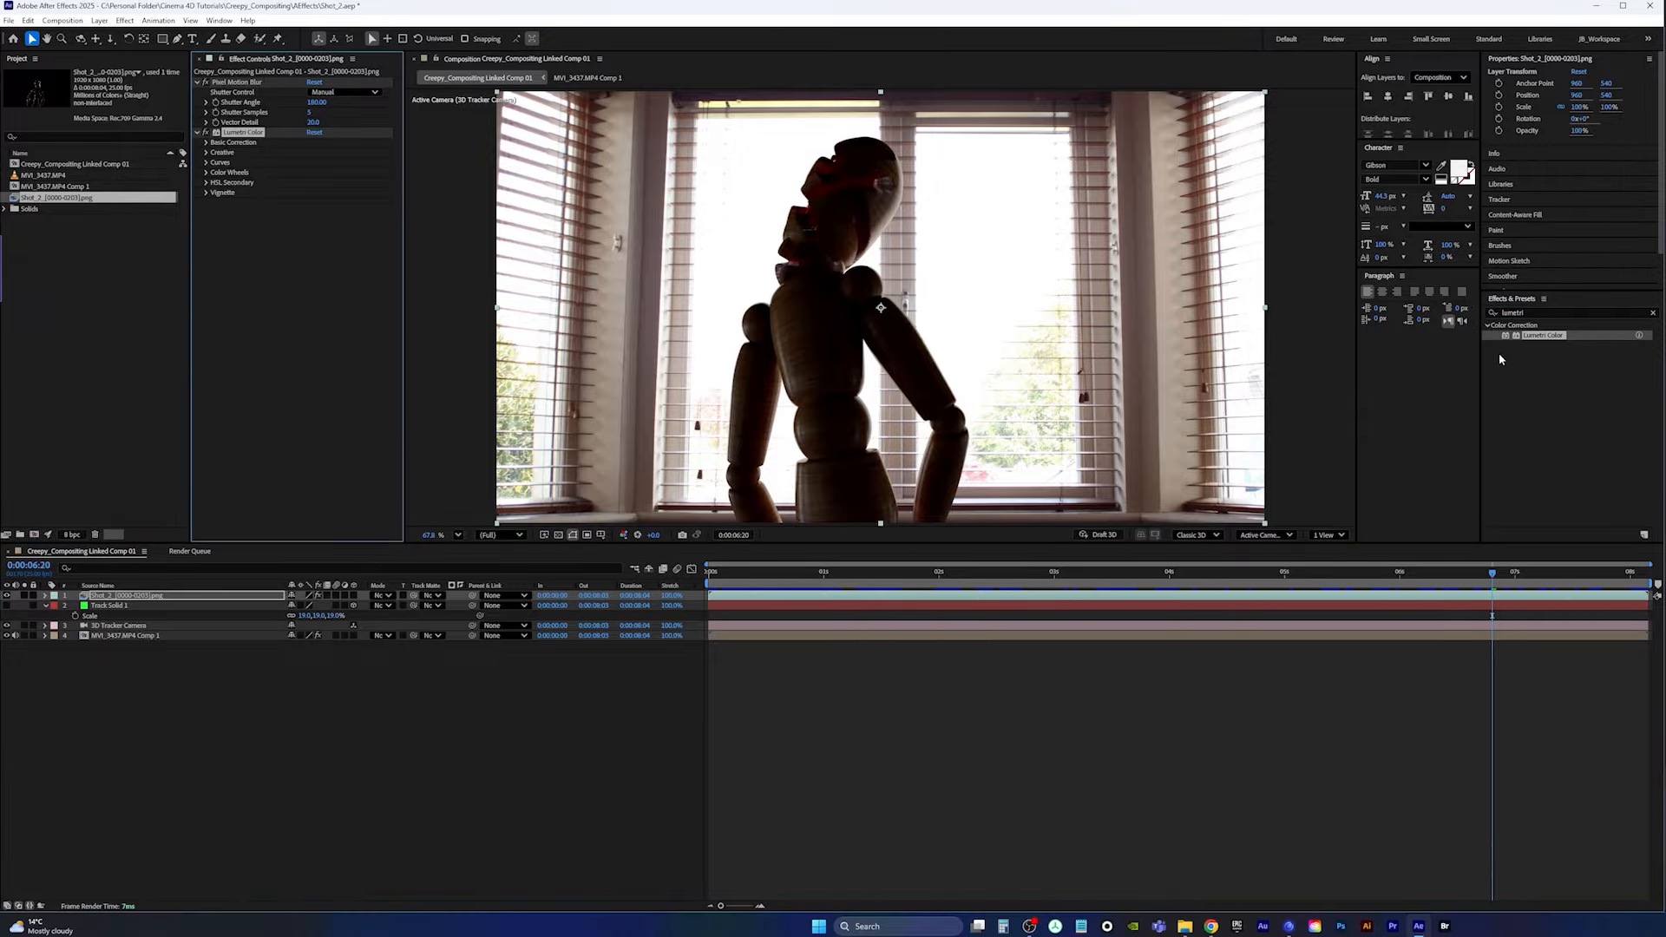
pyautogui.click(205, 142)
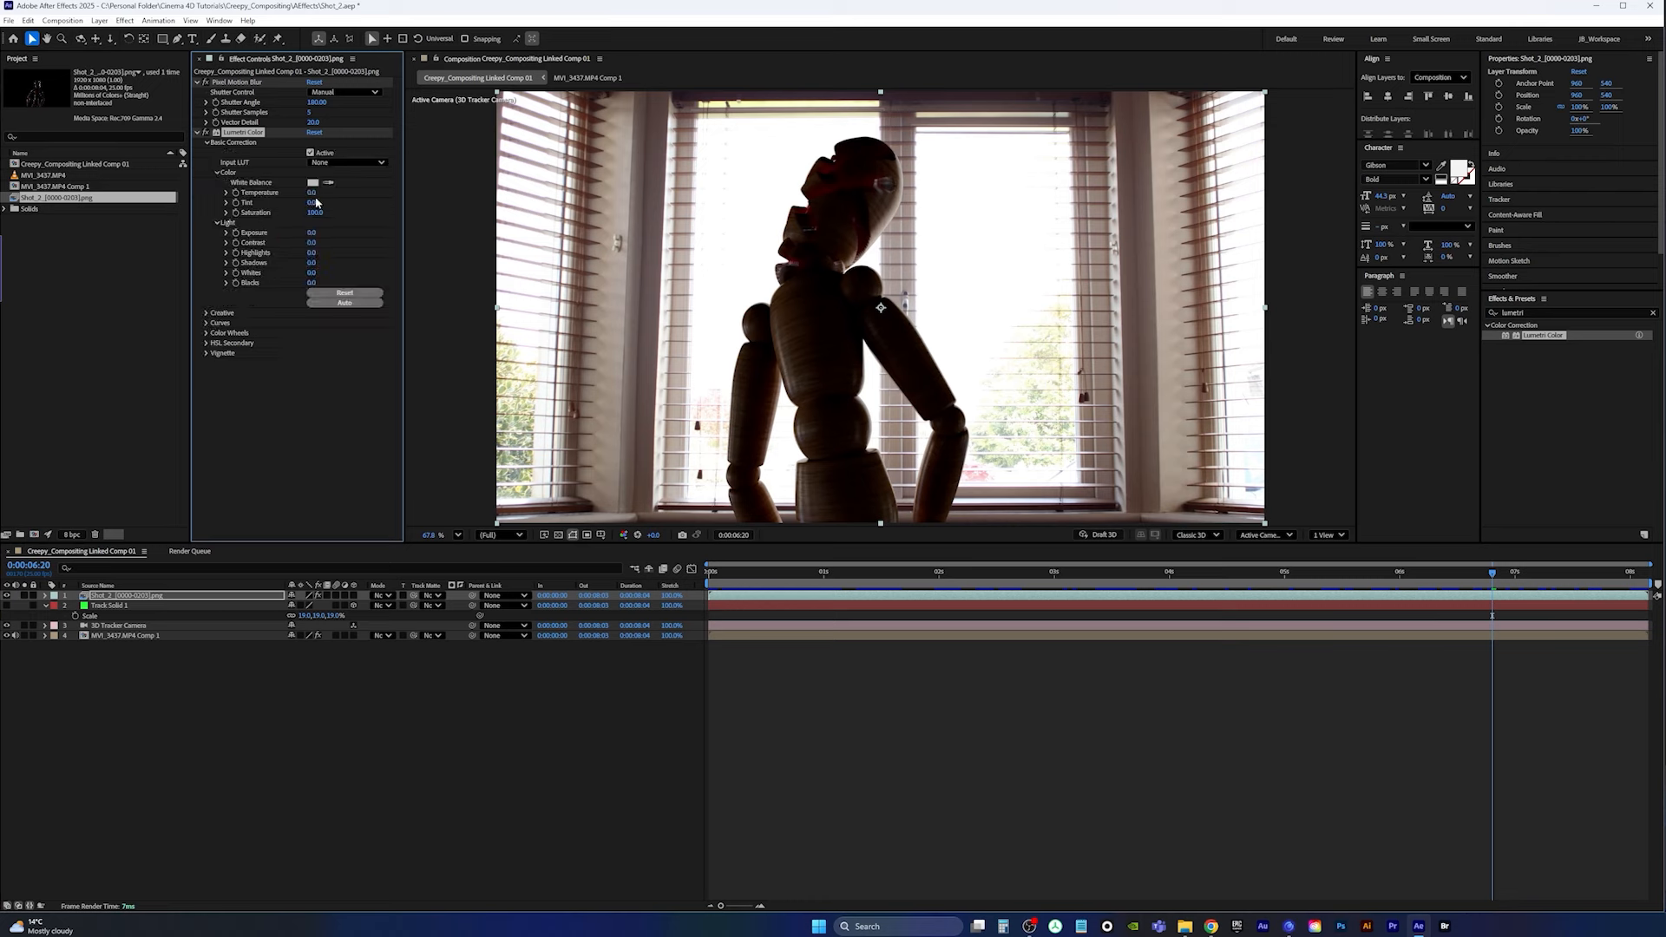
pyautogui.moveTo(313, 233); pyautogui.dragTo(315, 232)
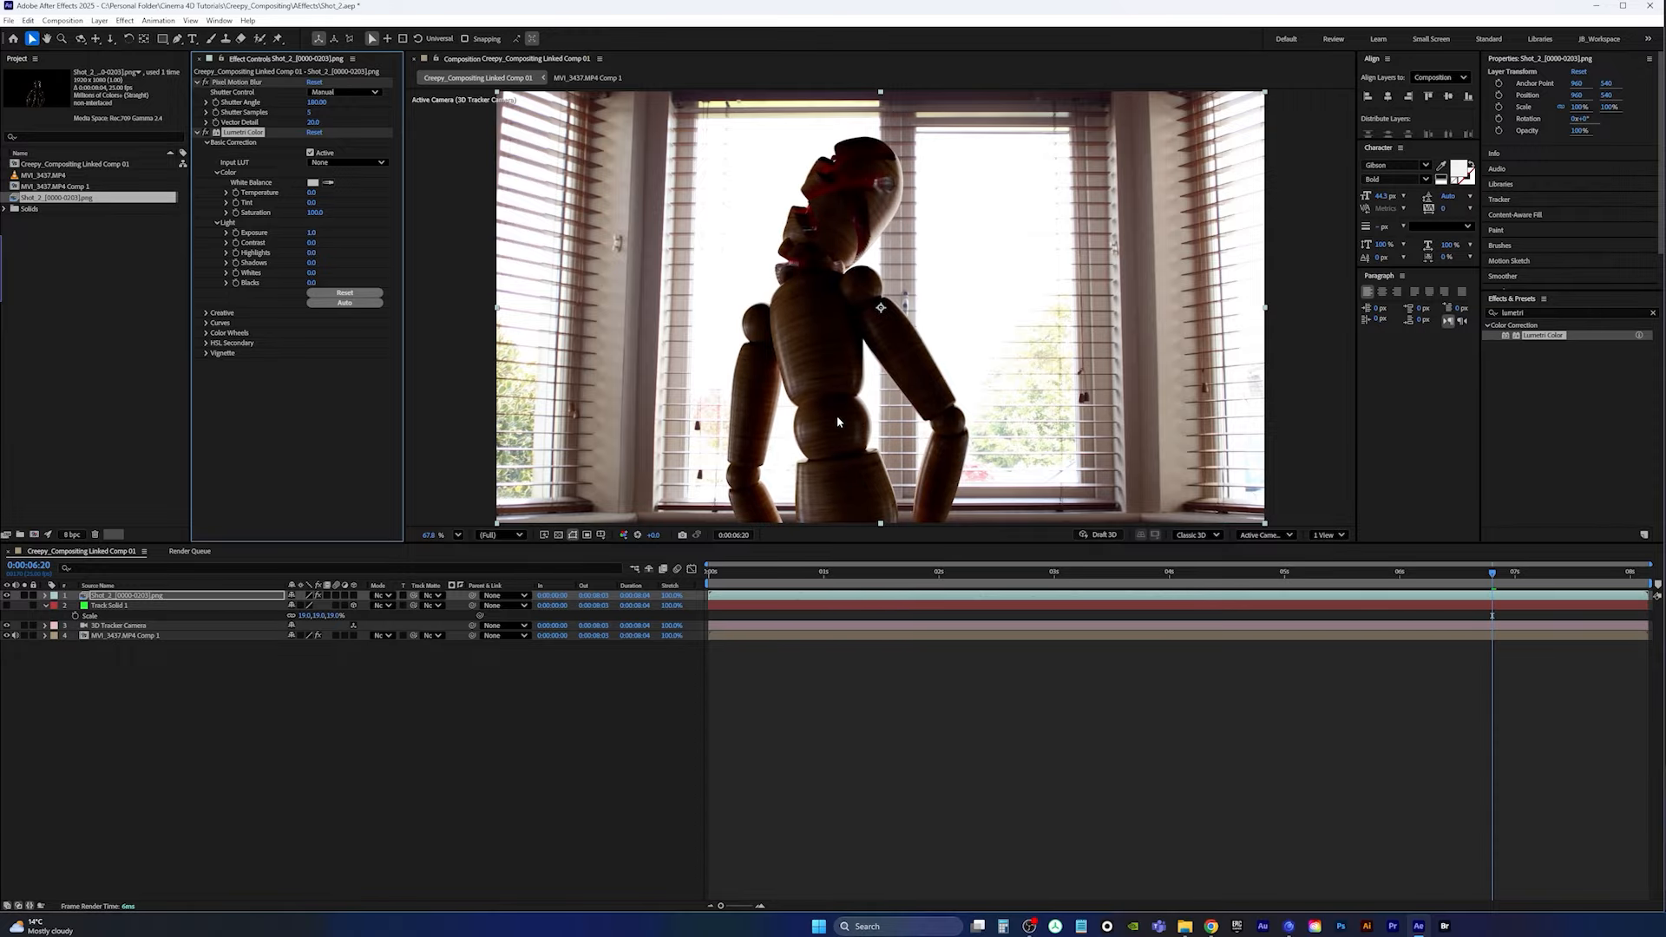
# Step: Play back the brightened mannequin composite from the first frame for about a second and a half
pyautogui.press('Home')
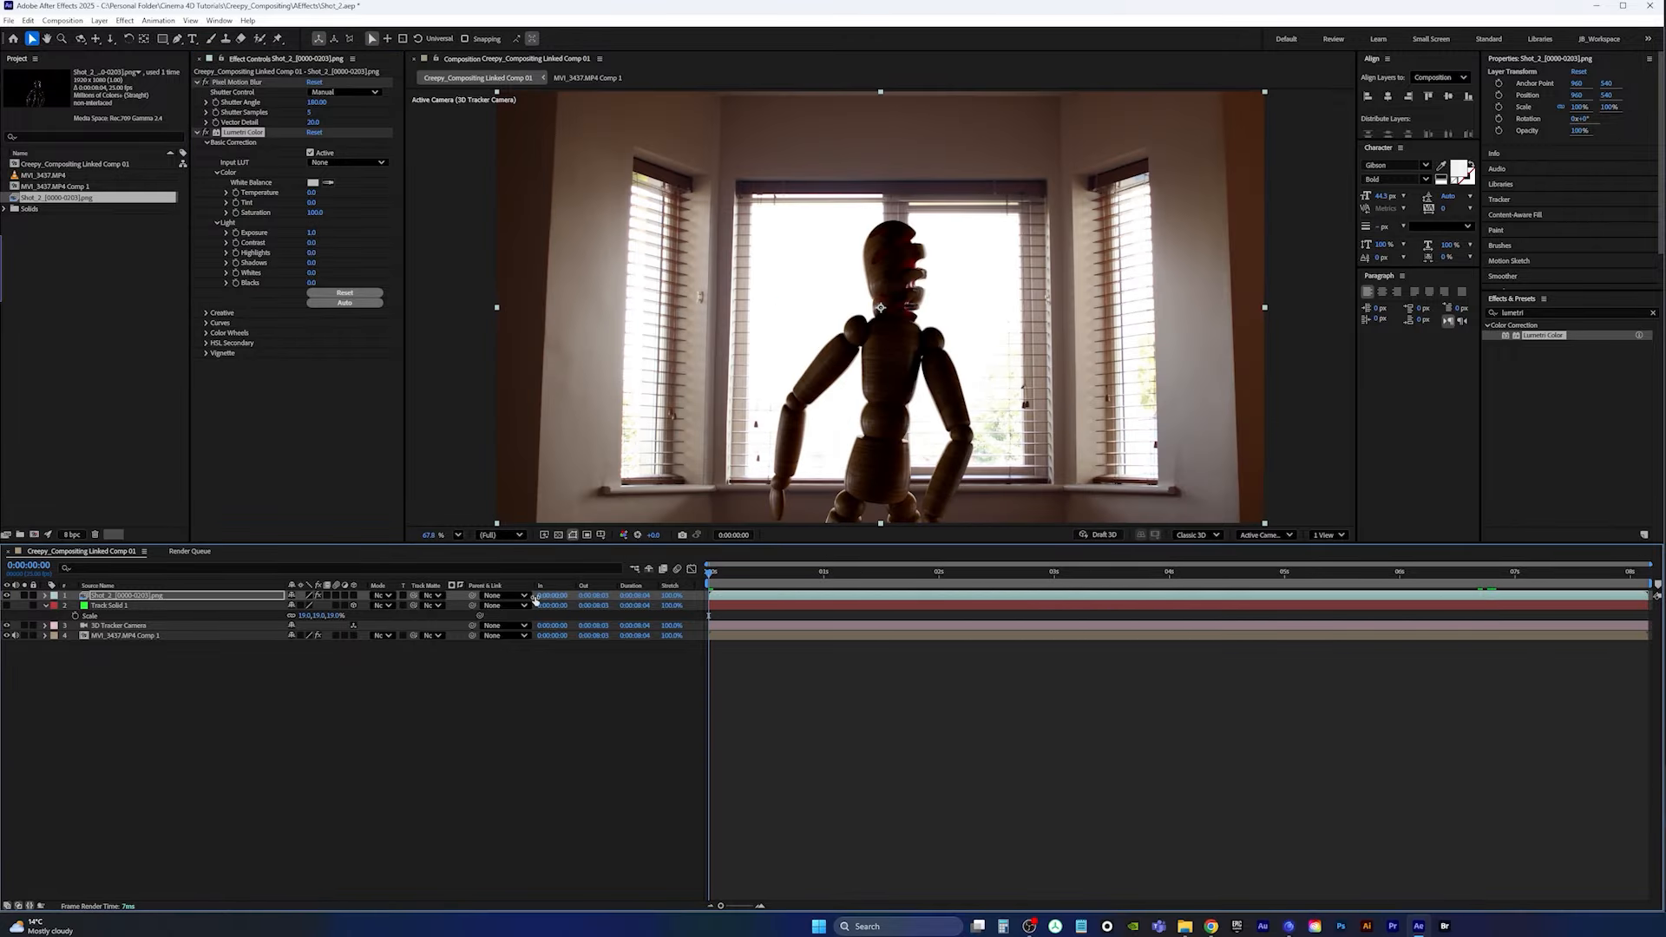
pyautogui.press('space')
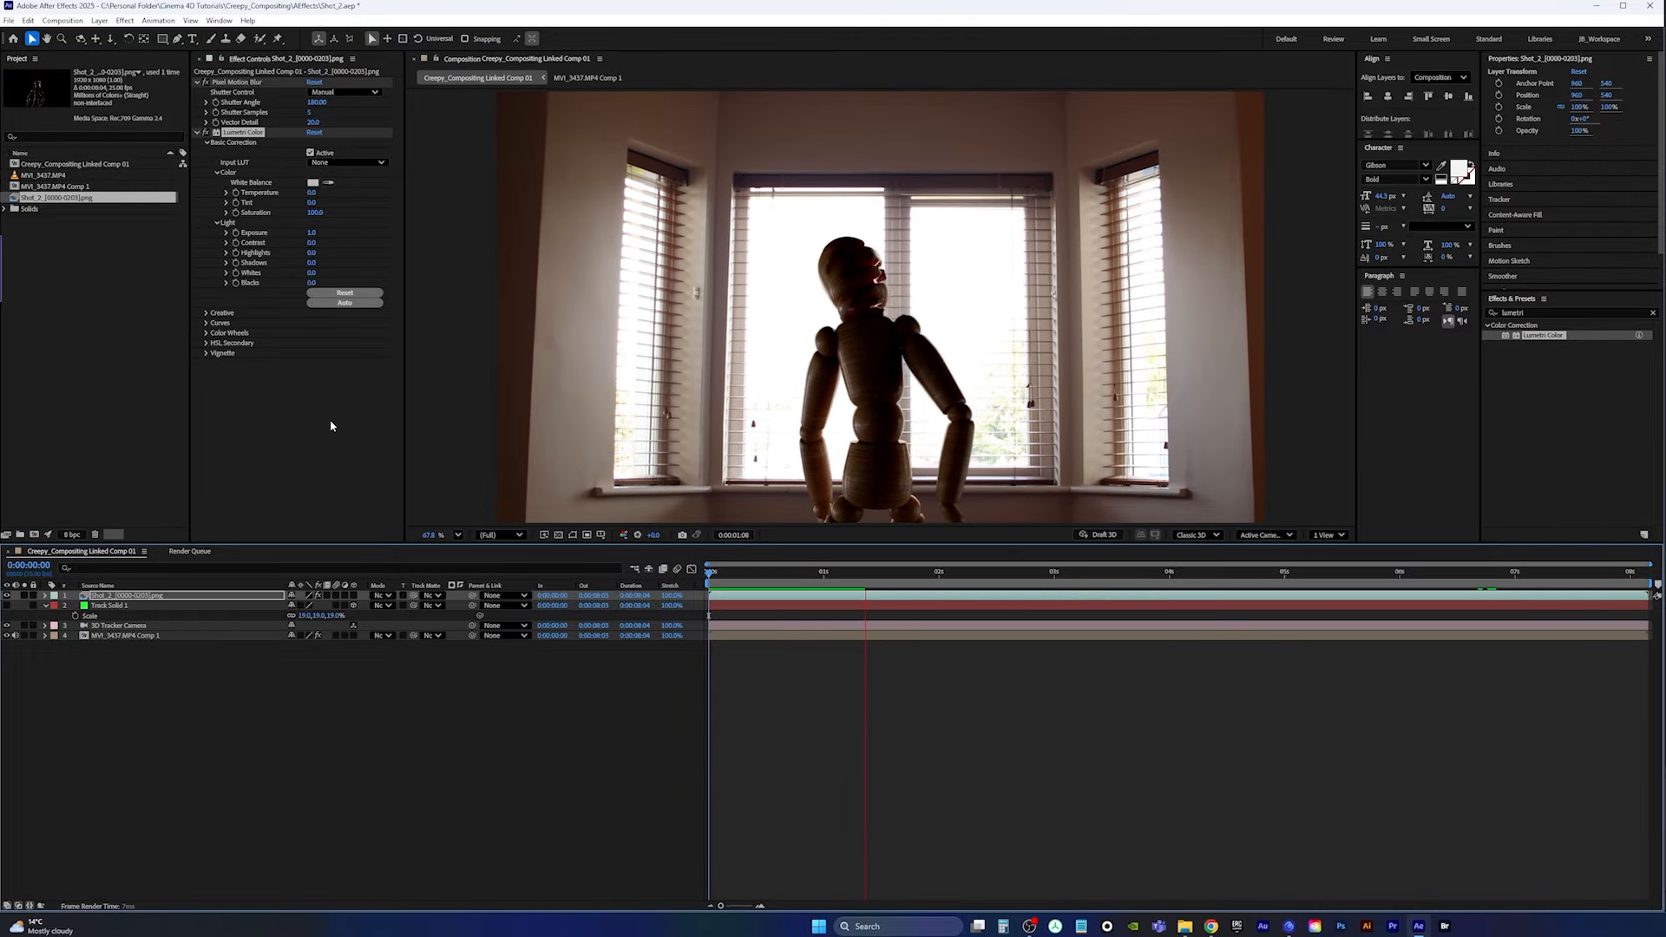
pyautogui.press('space')
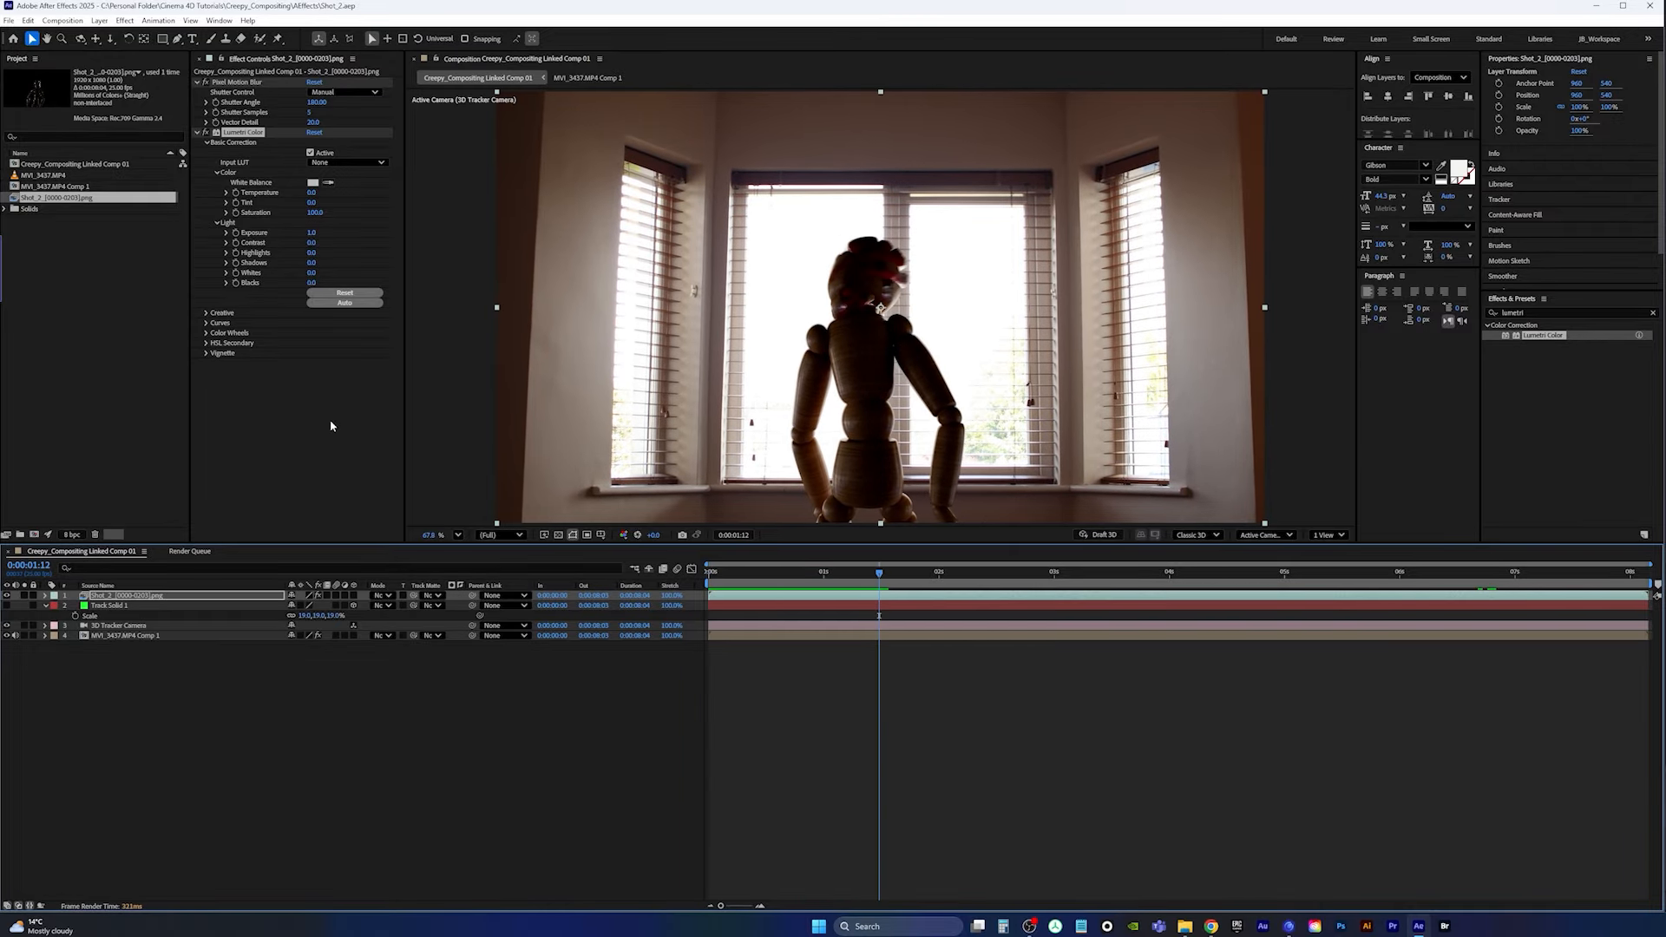
# Step: Switch to Premiere Pro, open the recent Creepy_Compositing project, and fit its window to the full screen
pyautogui.click(1392, 925)
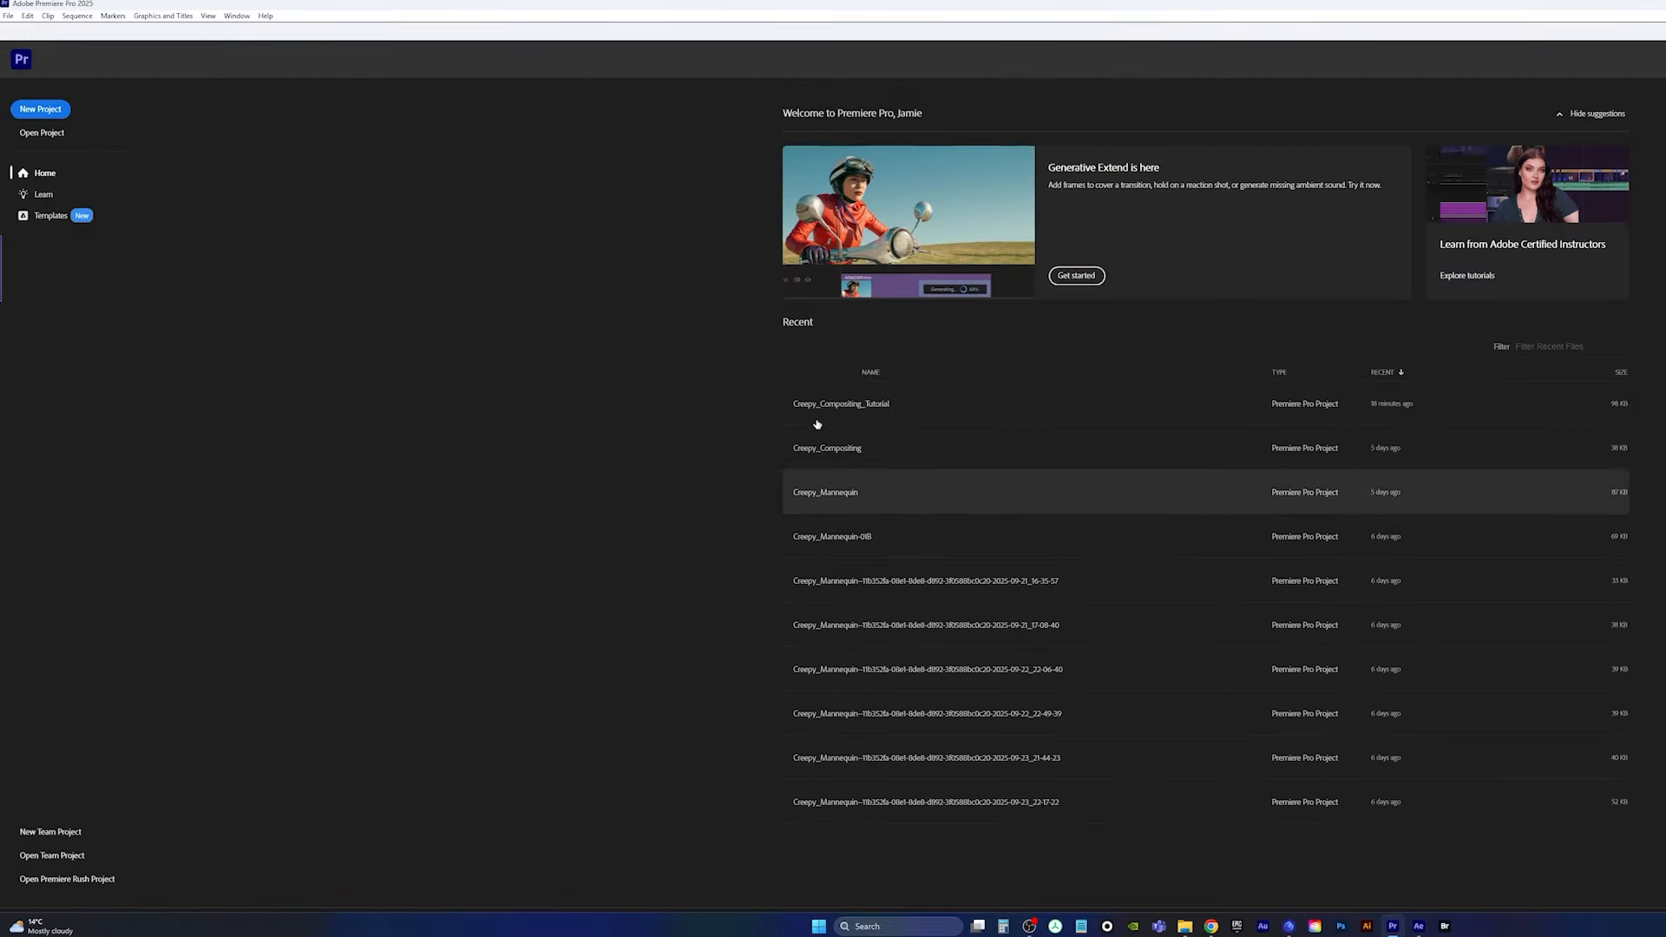
pyautogui.click(819, 450)
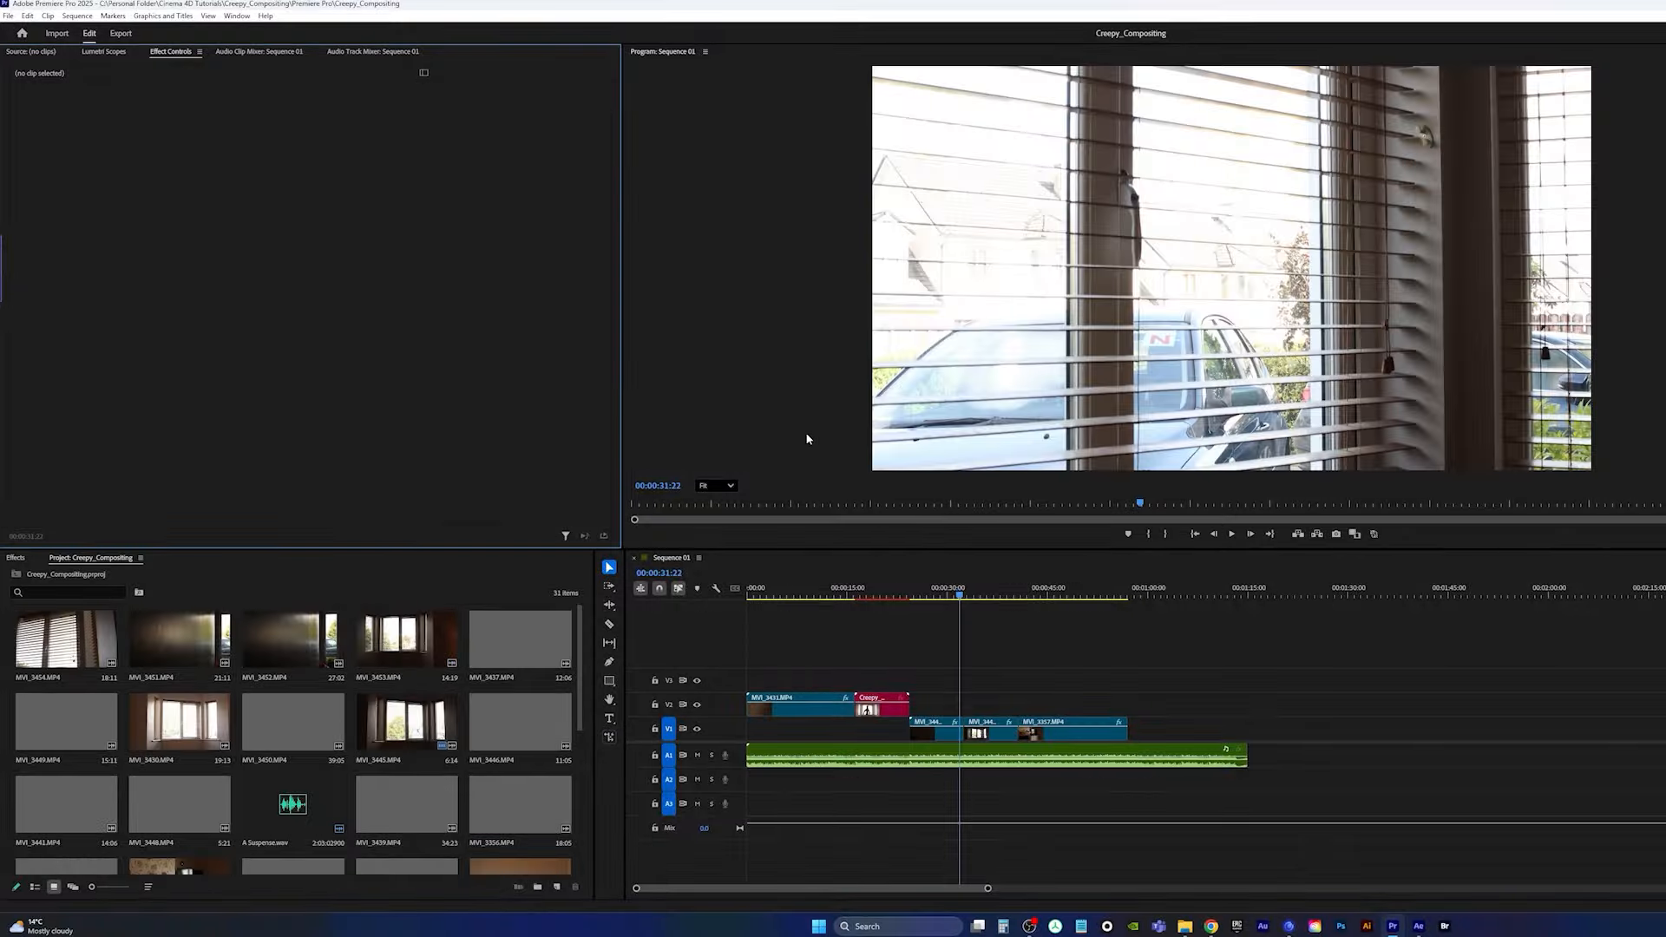
pyautogui.press('super+Left')
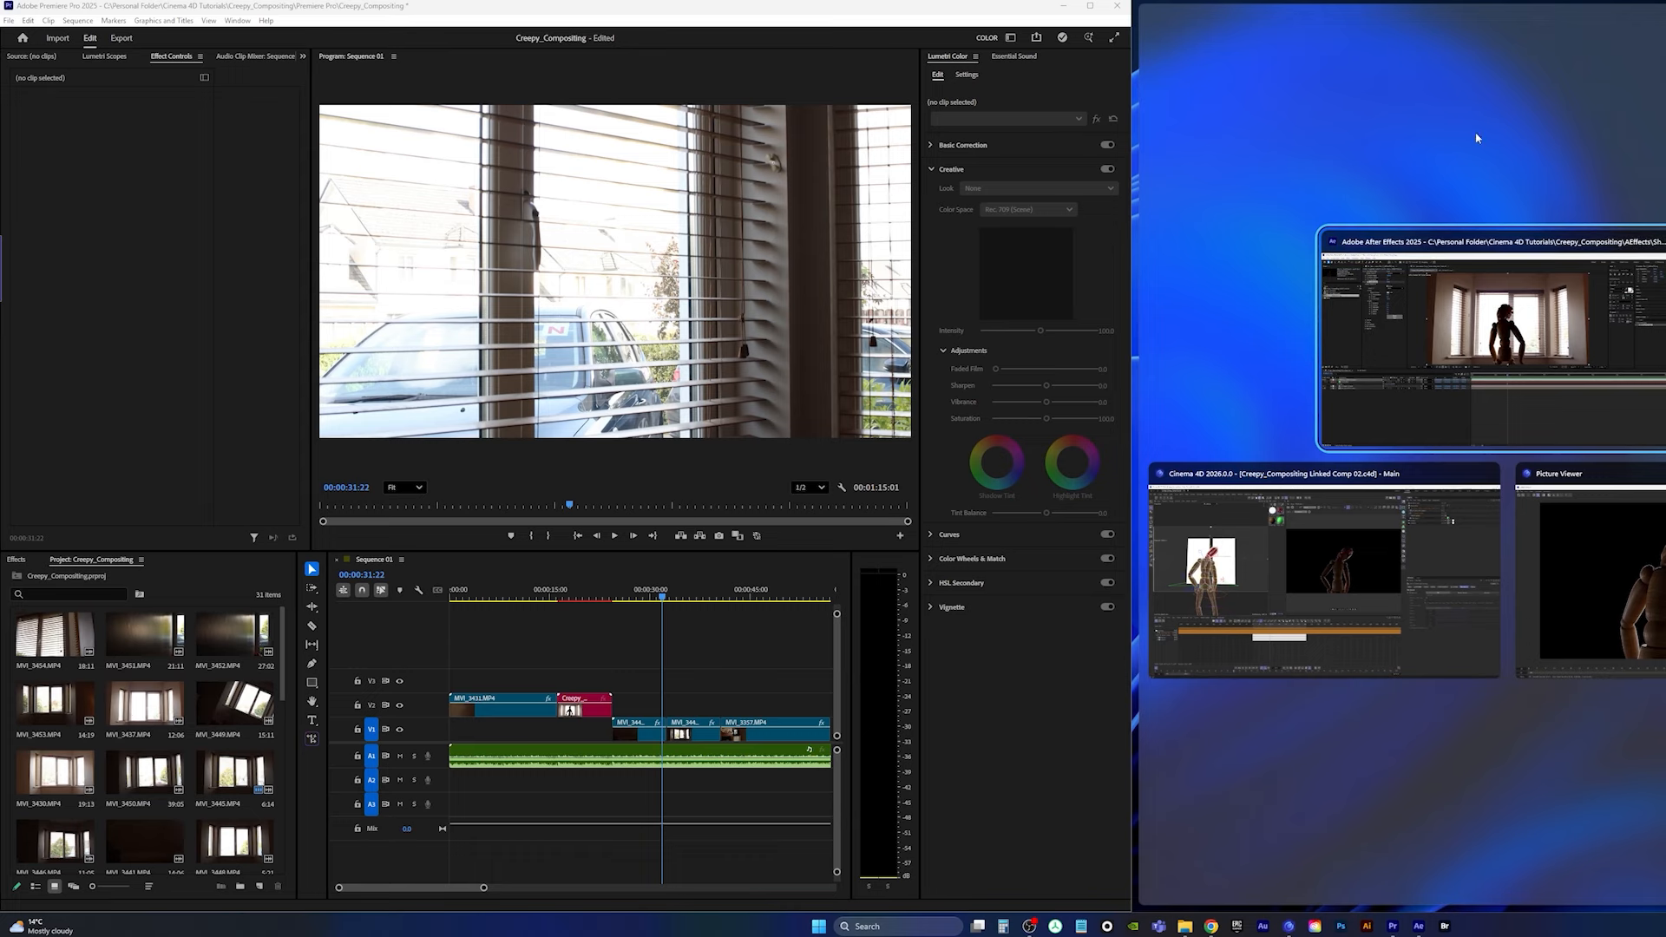
pyautogui.press('super+Up')
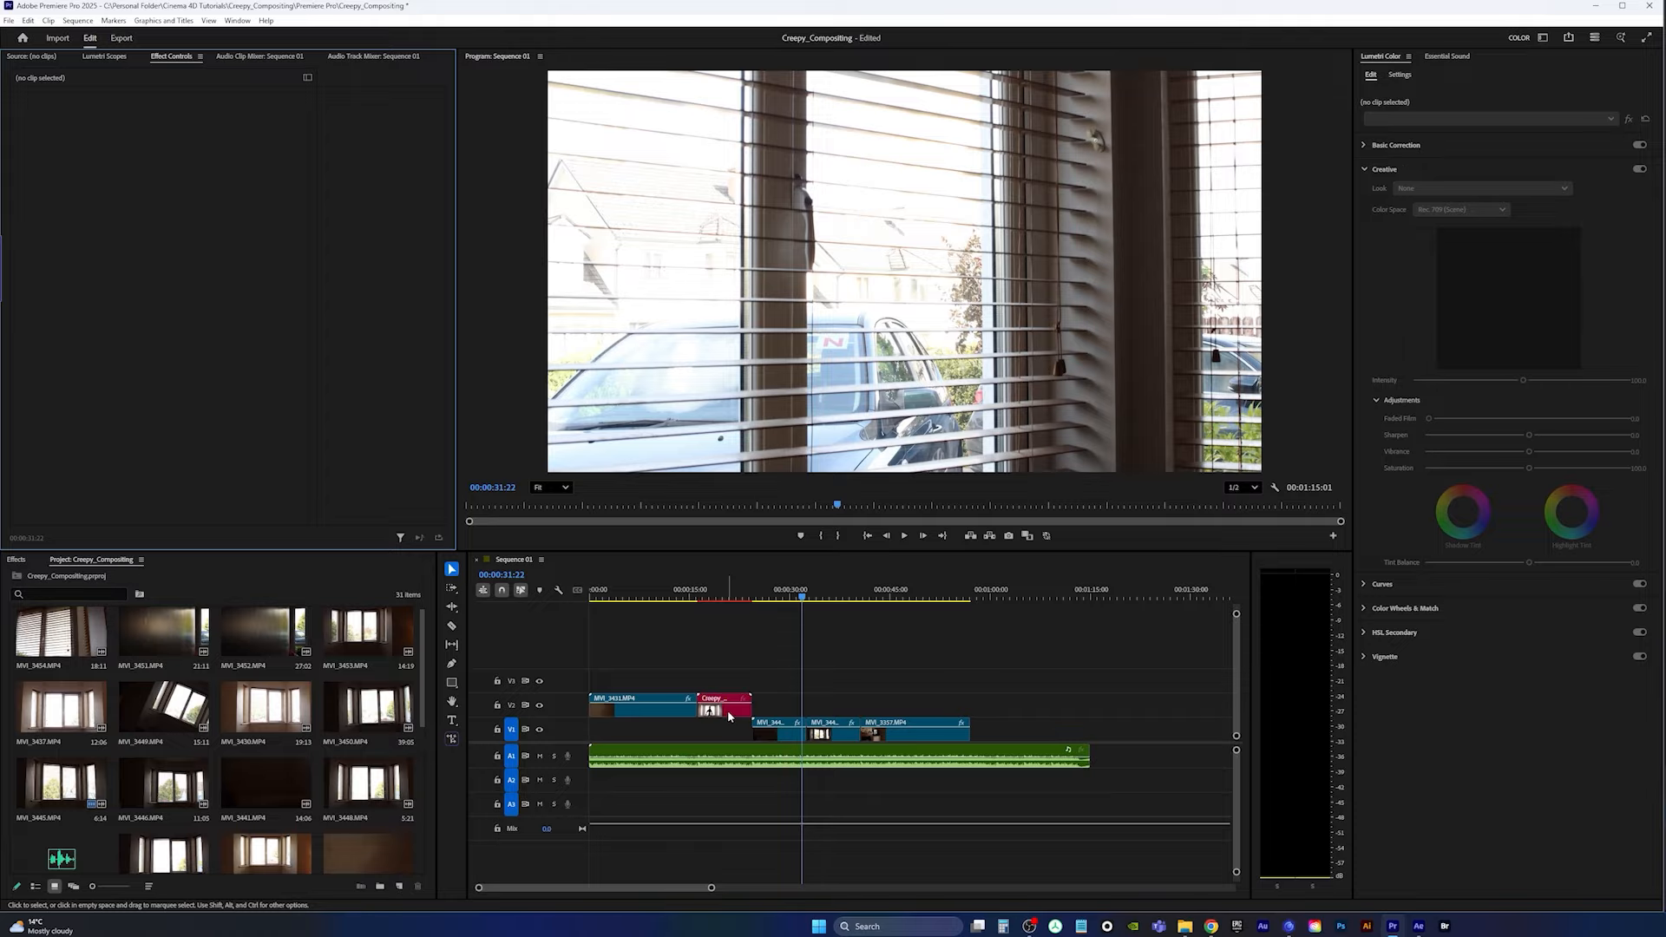
# Step: Play Sequence 01 from just before the linked Creepy composition clip to check the updated mannequin shot
pyautogui.click(695, 597)
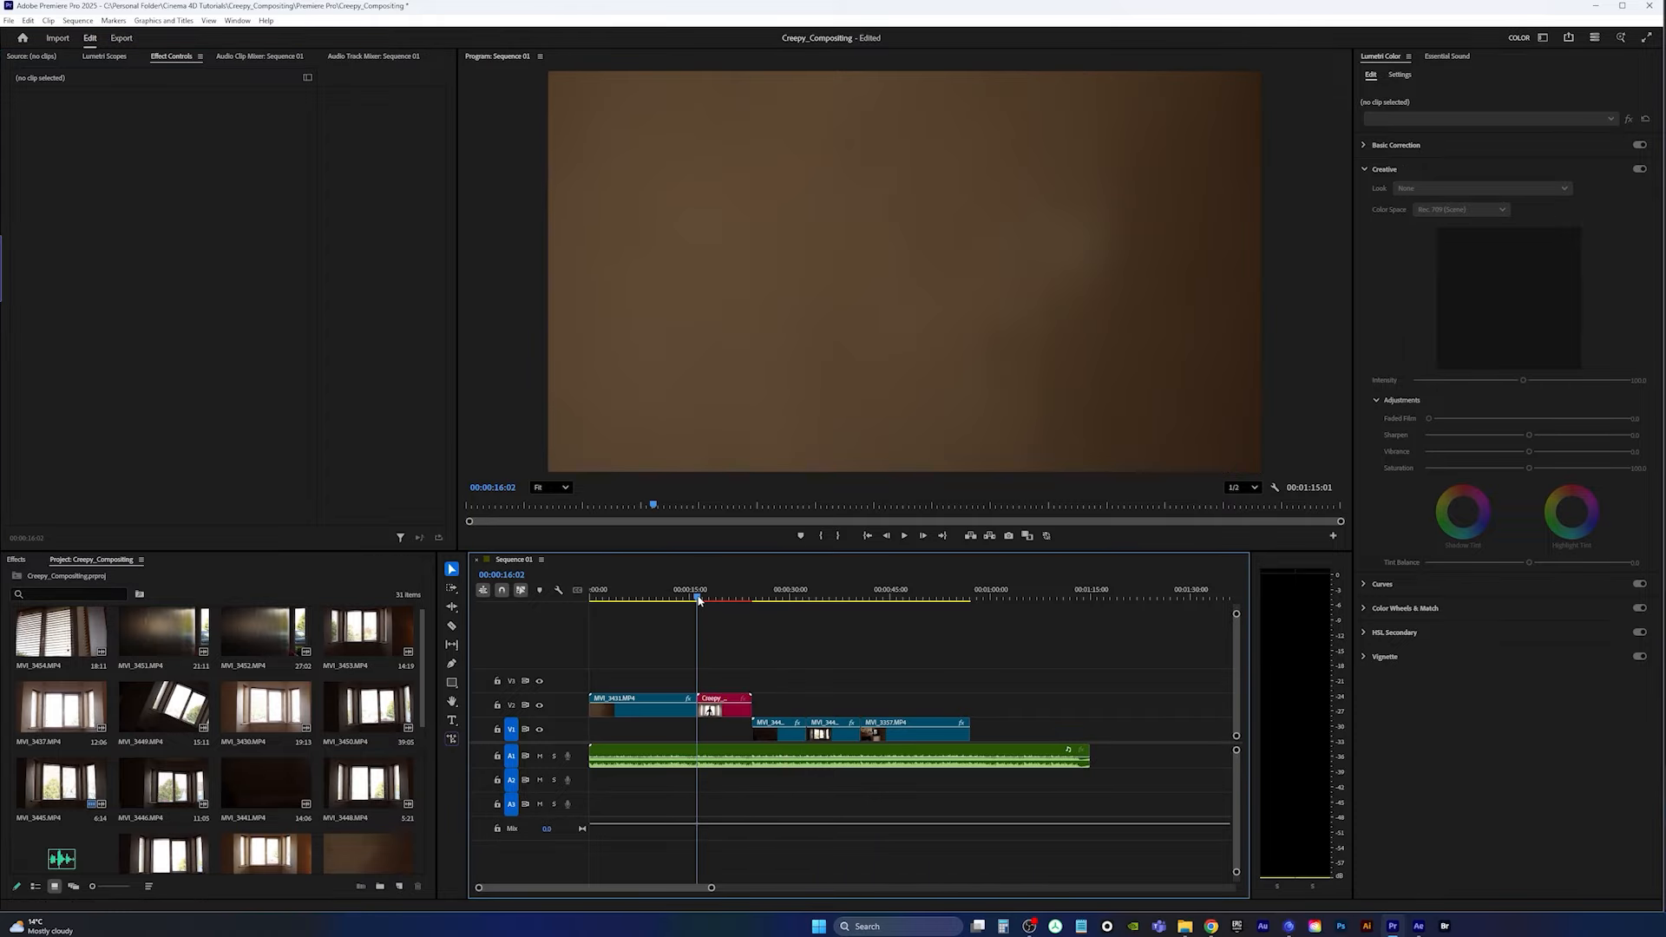
pyautogui.press('space')
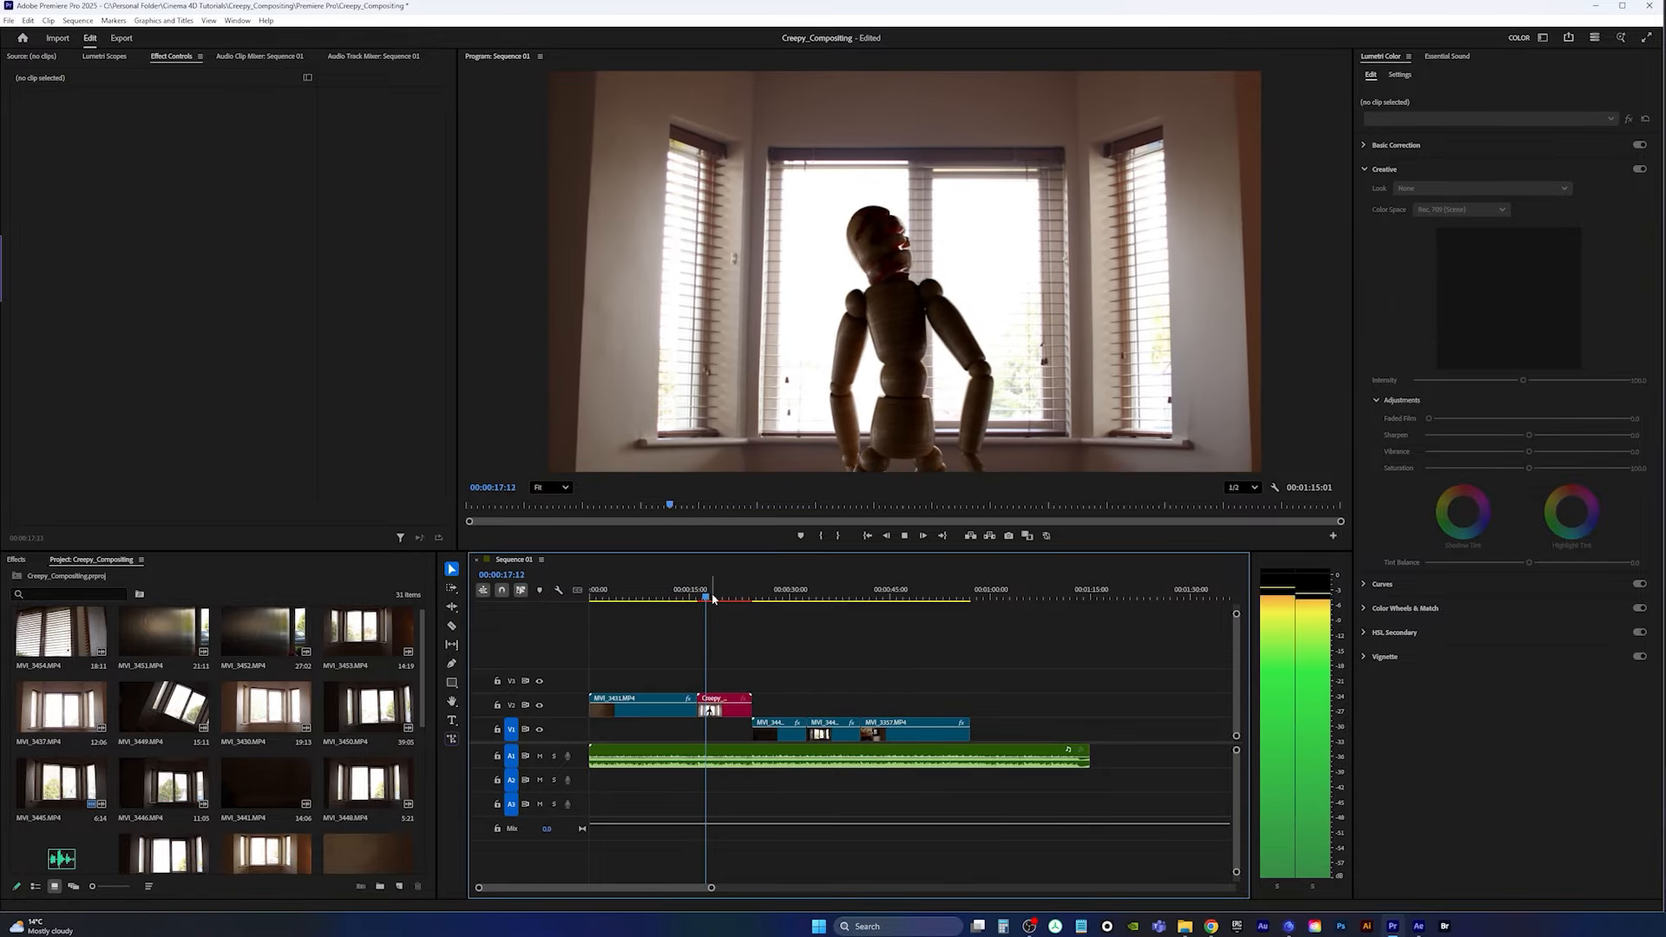
pyautogui.press('space')
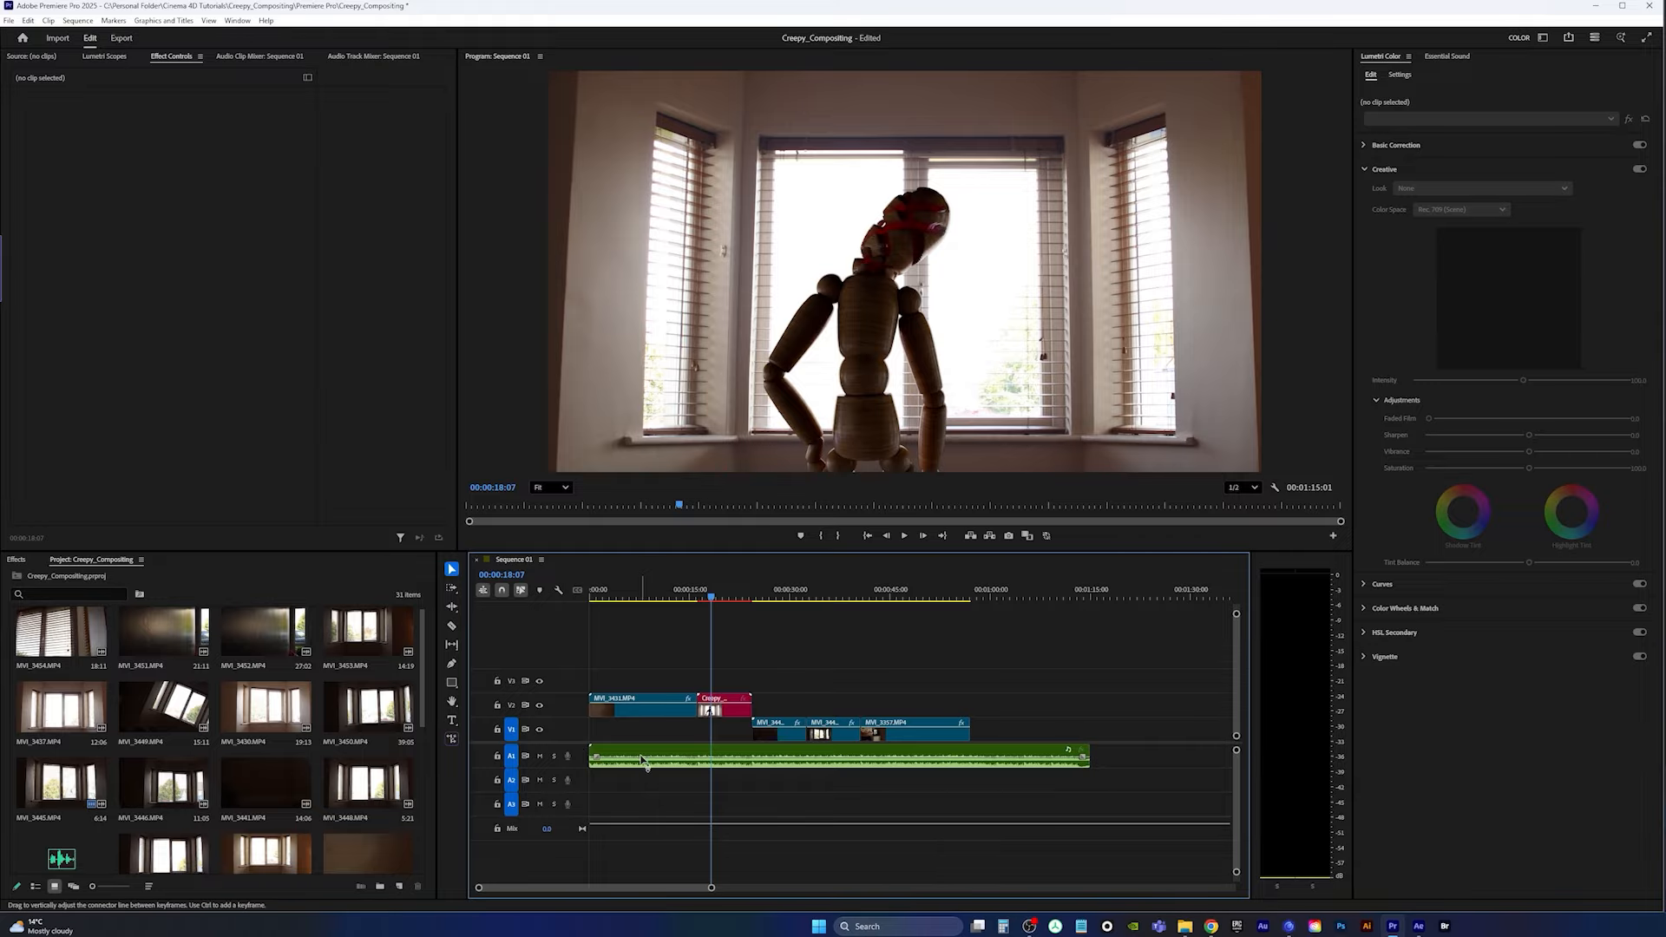
# Step: Mute audio track A1, and replay the linked mannequin clip in Sequence 01 from about 00:00:16:00
pyautogui.click(540, 756)
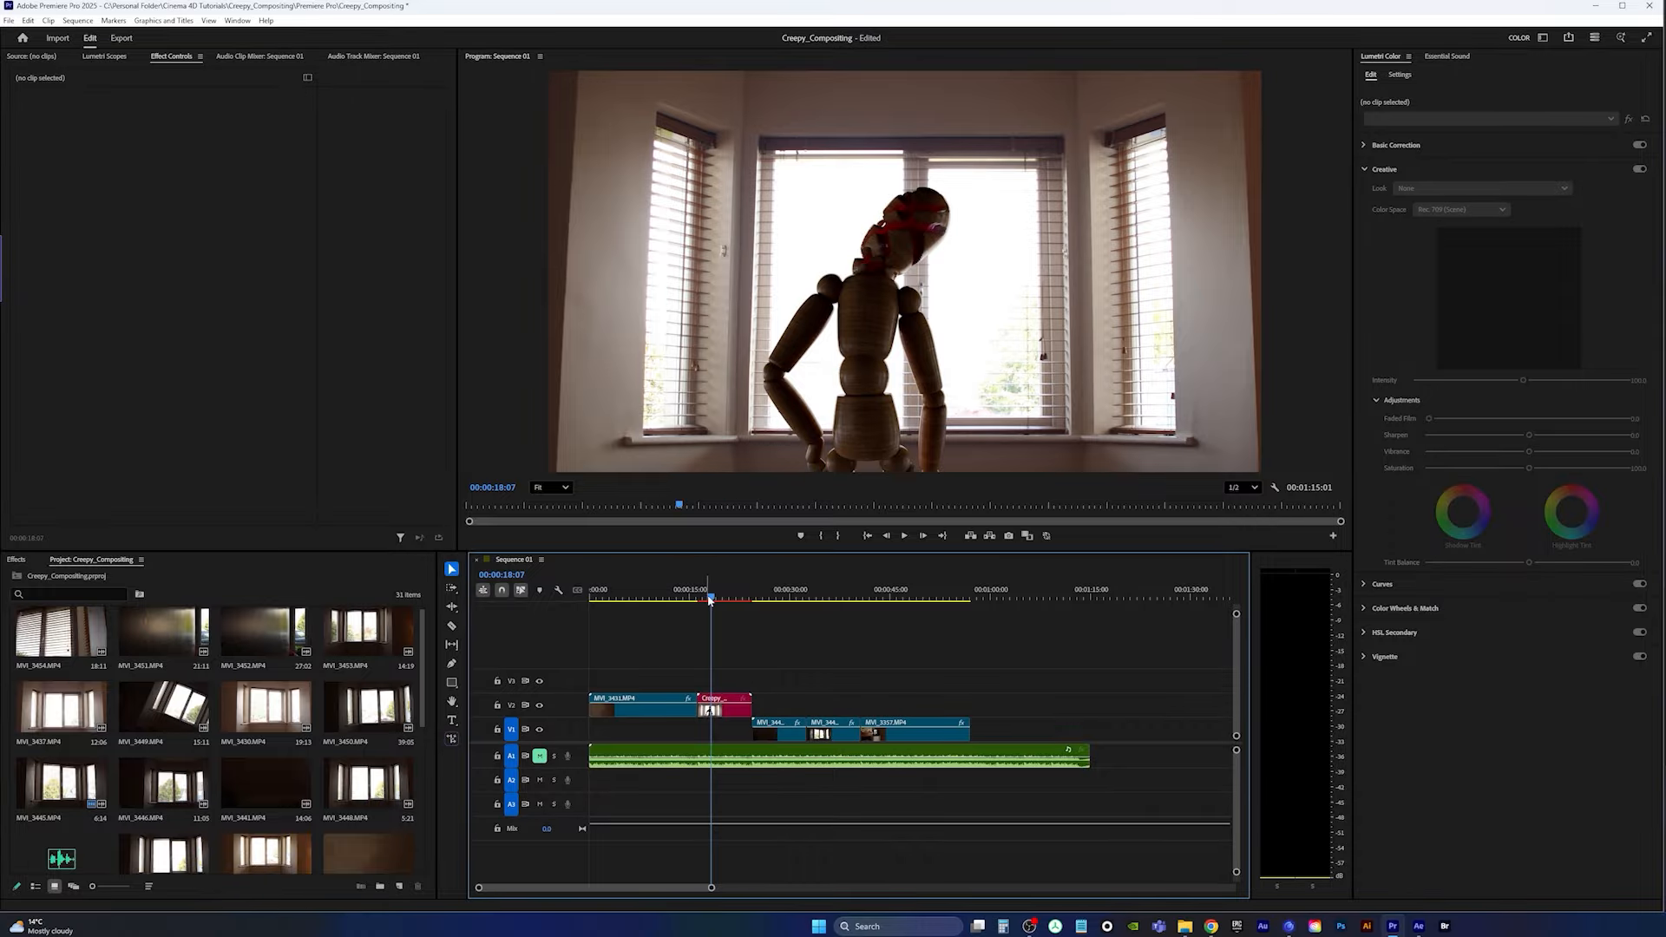
pyautogui.press('j')
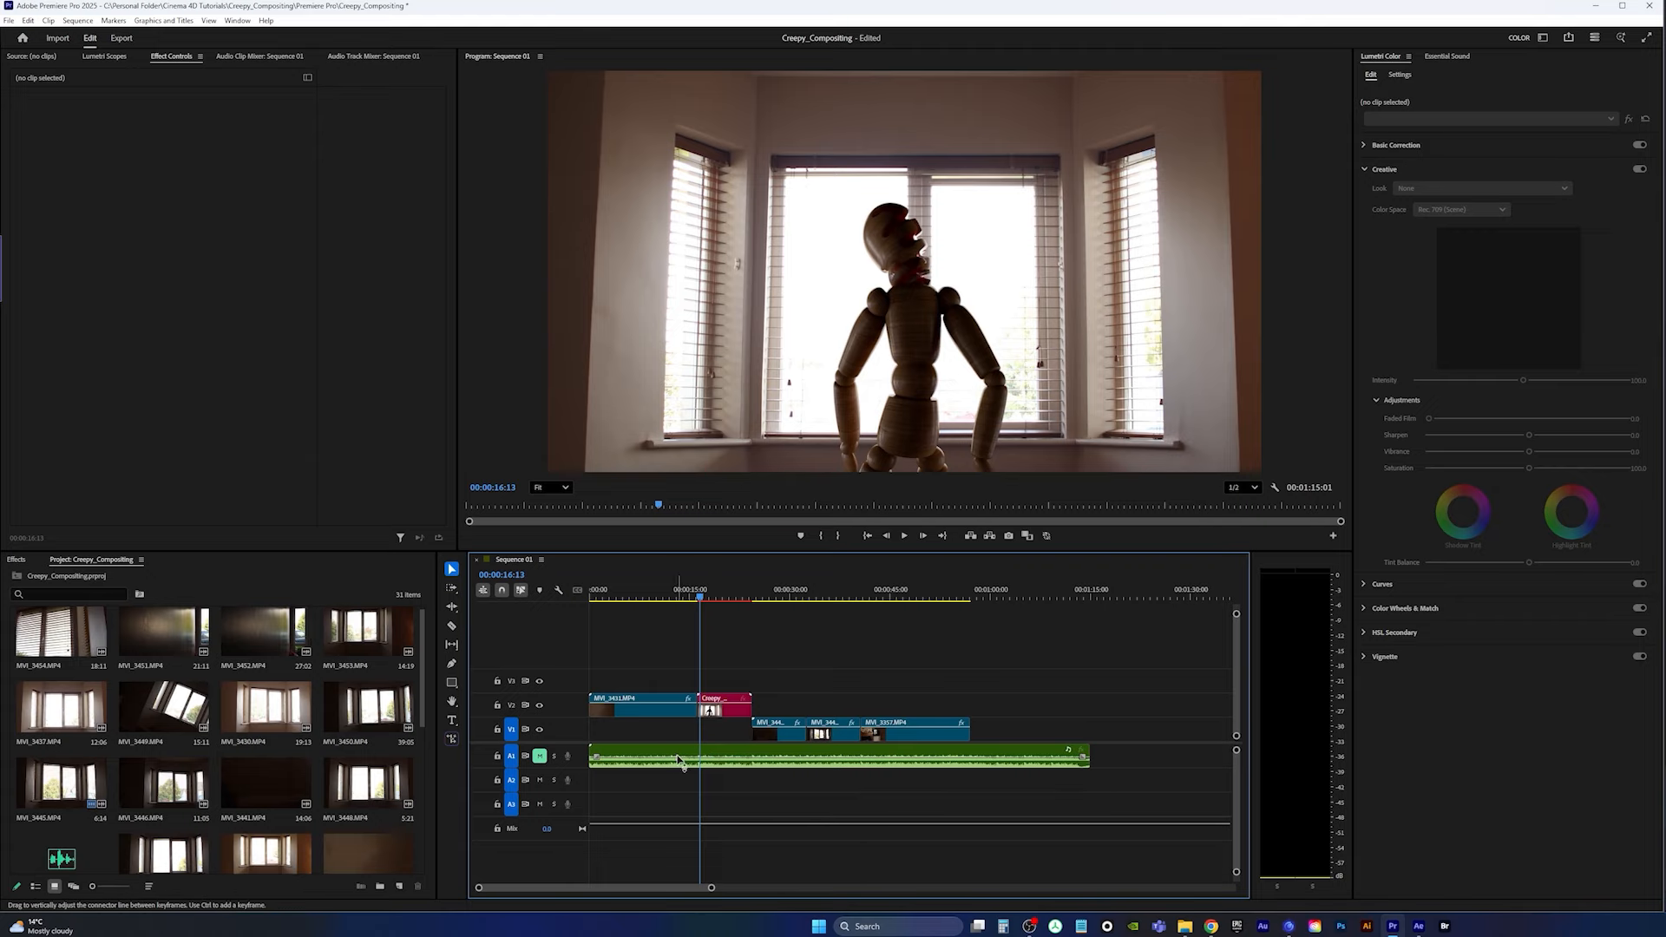
pyautogui.click(697, 598)
pyautogui.moveTo(696, 600); pyautogui.dragTo(696, 601)
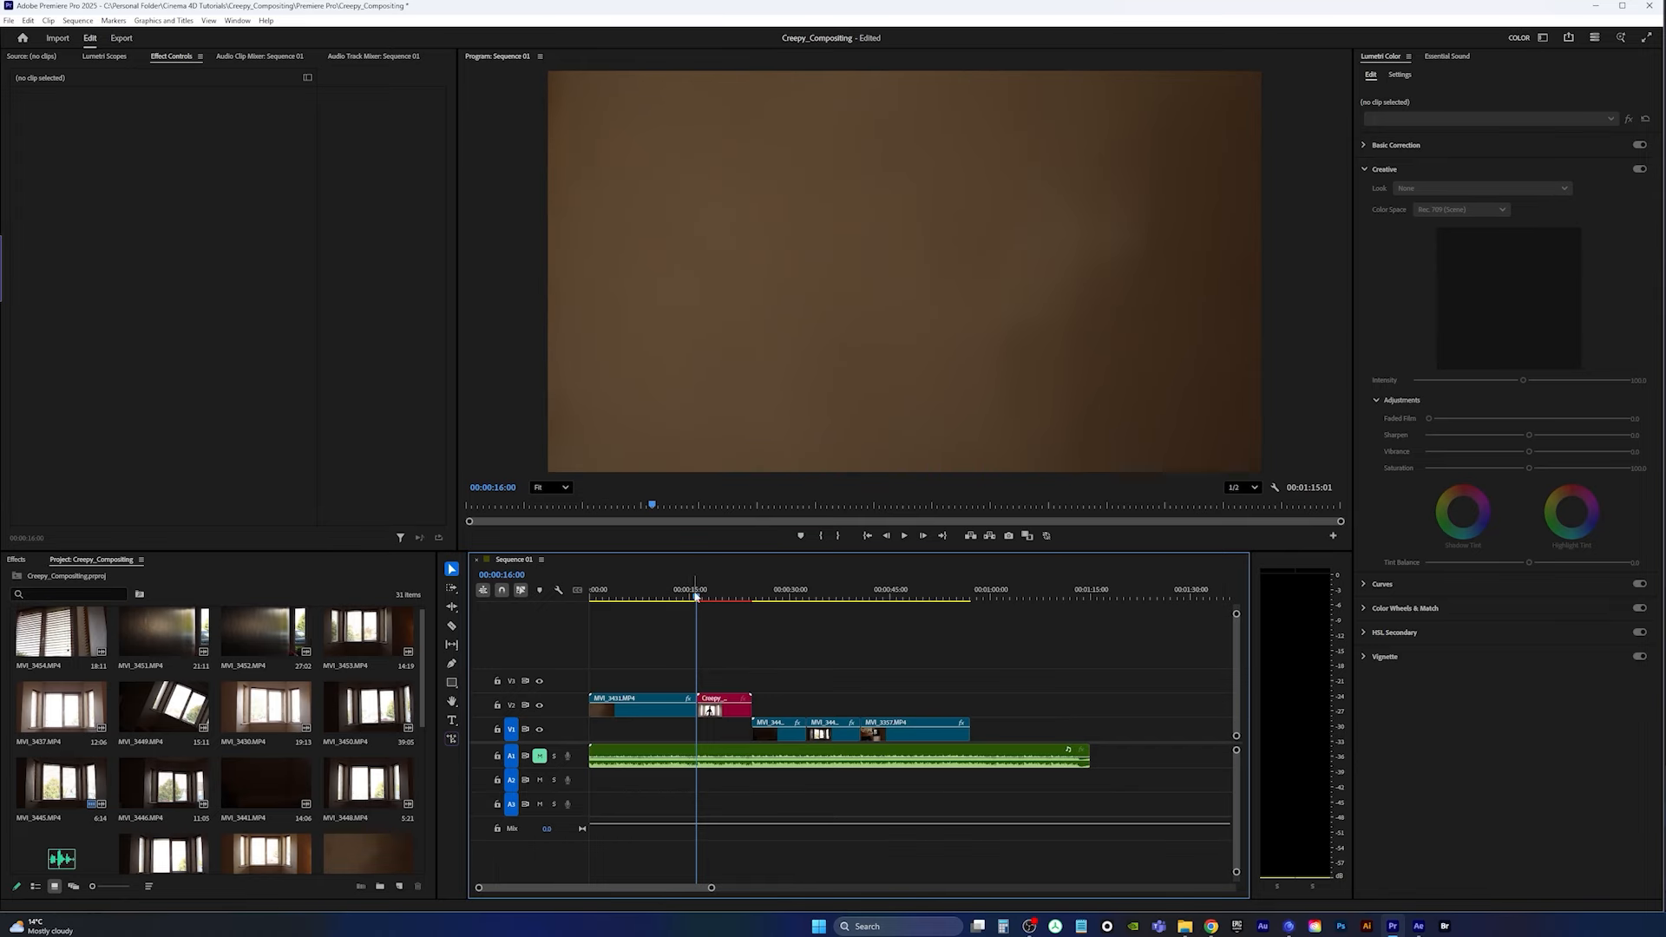
pyautogui.press('space')
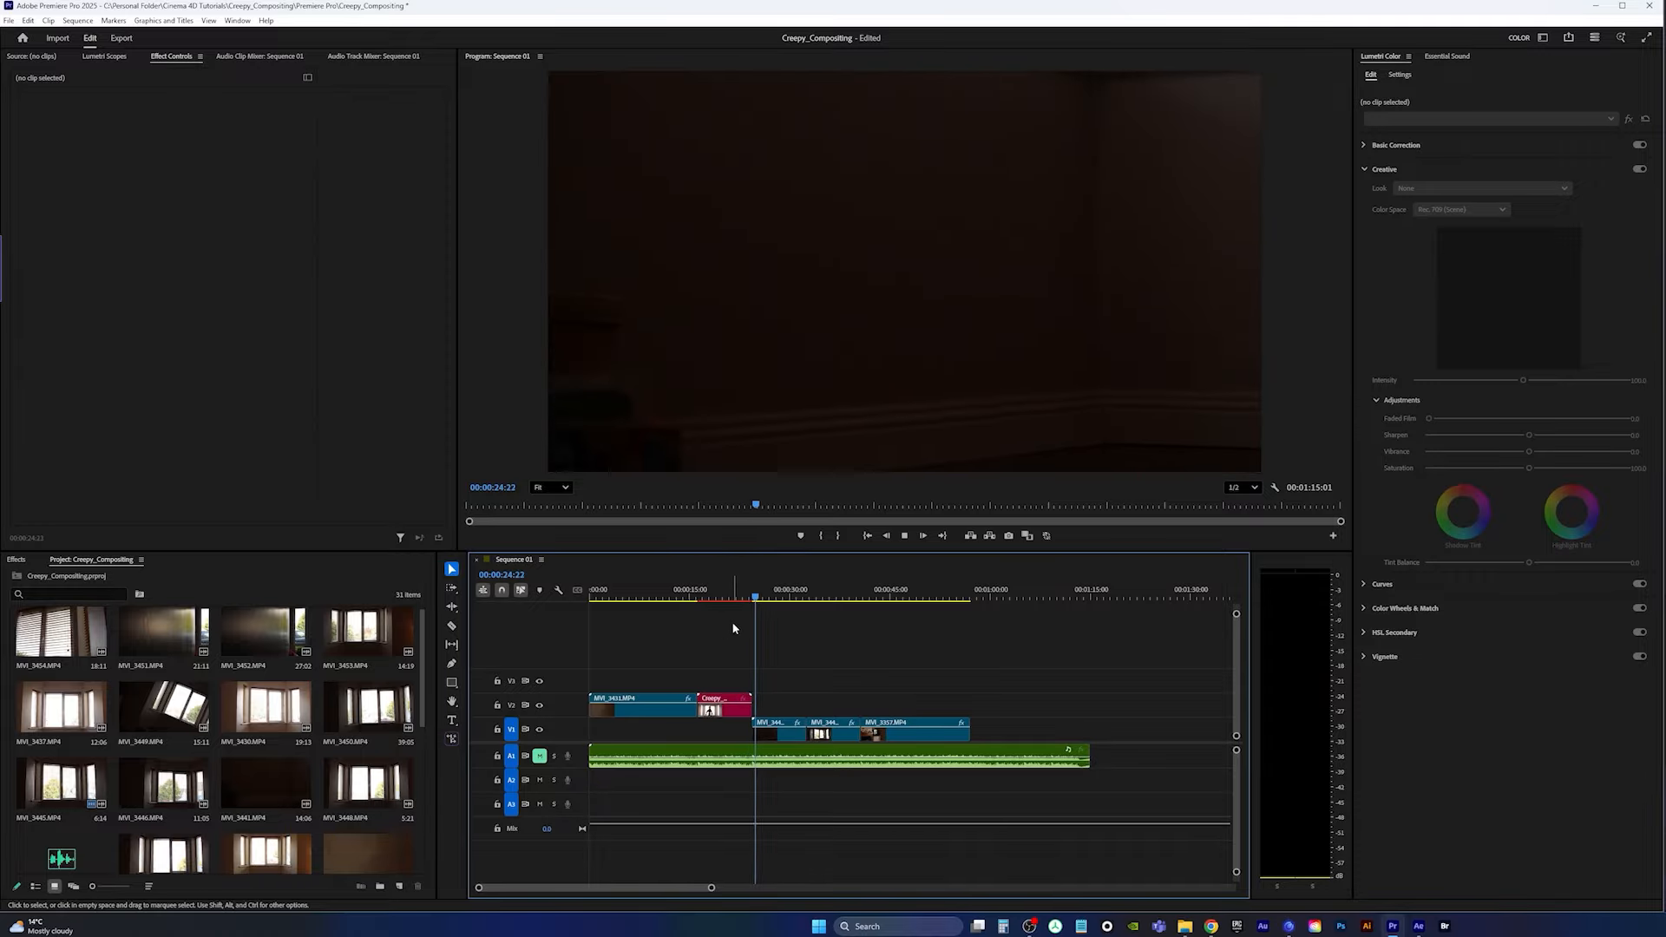
pyautogui.moveTo(731, 600); pyautogui.dragTo(691, 618)
pyautogui.press('space')
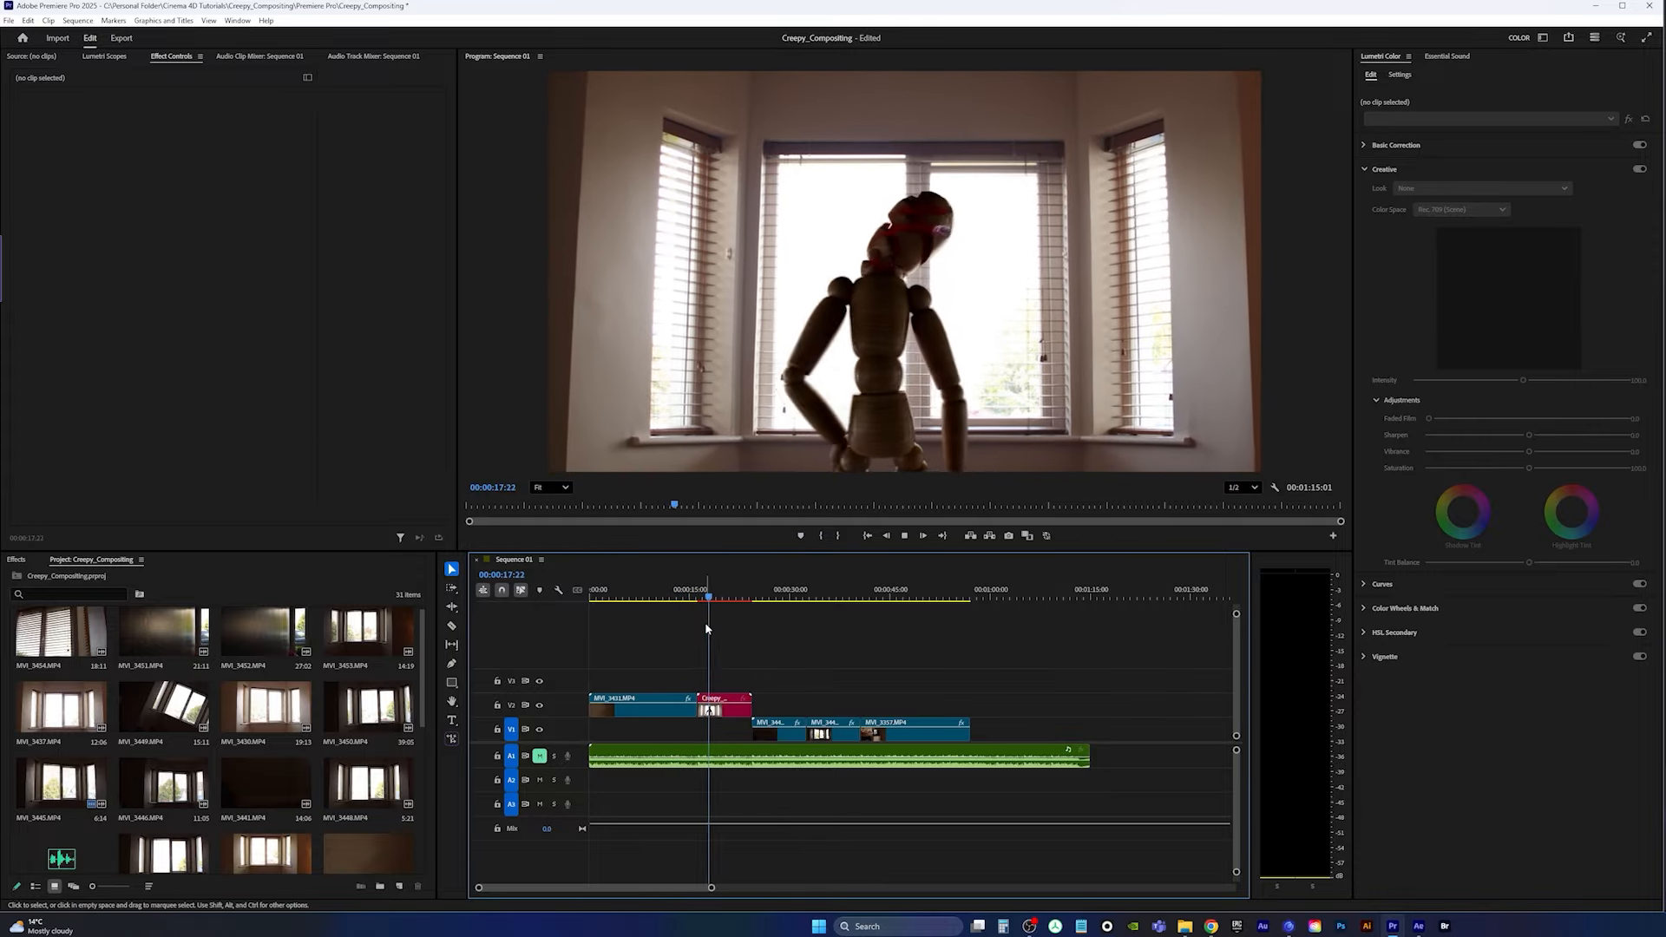
# Step: Select the linked Creepy composition clip and lower its Lumetri basic correction temperature to about -17 and saturation to about 79
pyautogui.press('space')
pyautogui.moveTo(713, 598); pyautogui.dragTo(708, 600)
pyautogui.click(731, 711)
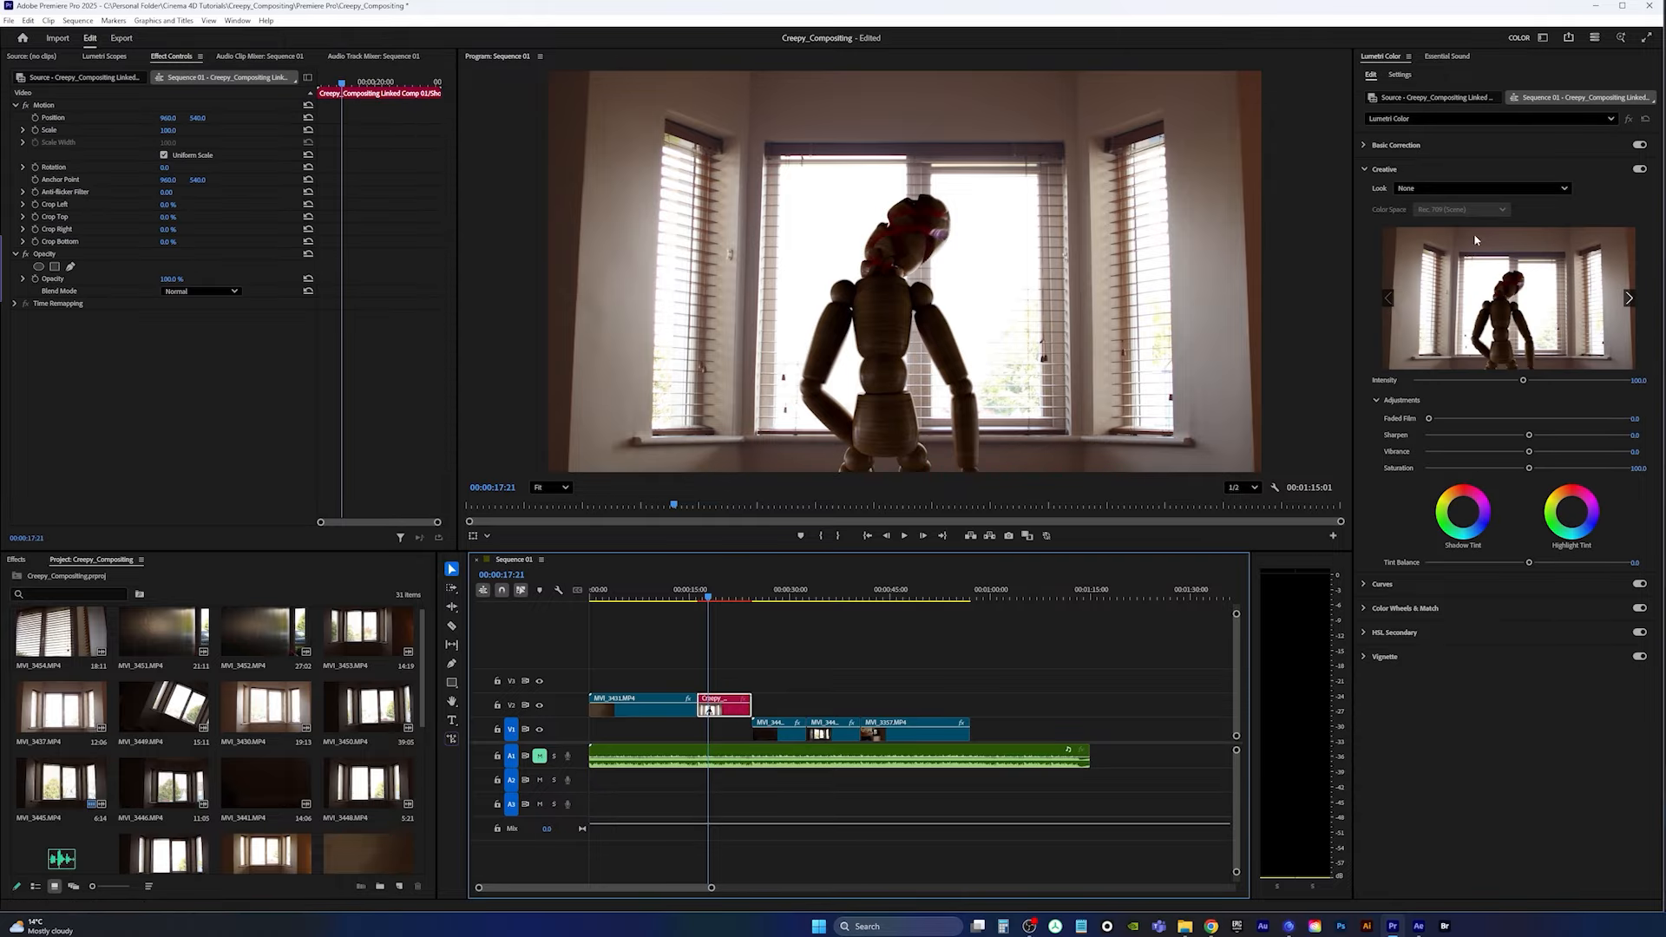
pyautogui.click(1365, 148)
pyautogui.moveTo(1531, 276); pyautogui.dragTo(1507, 315)
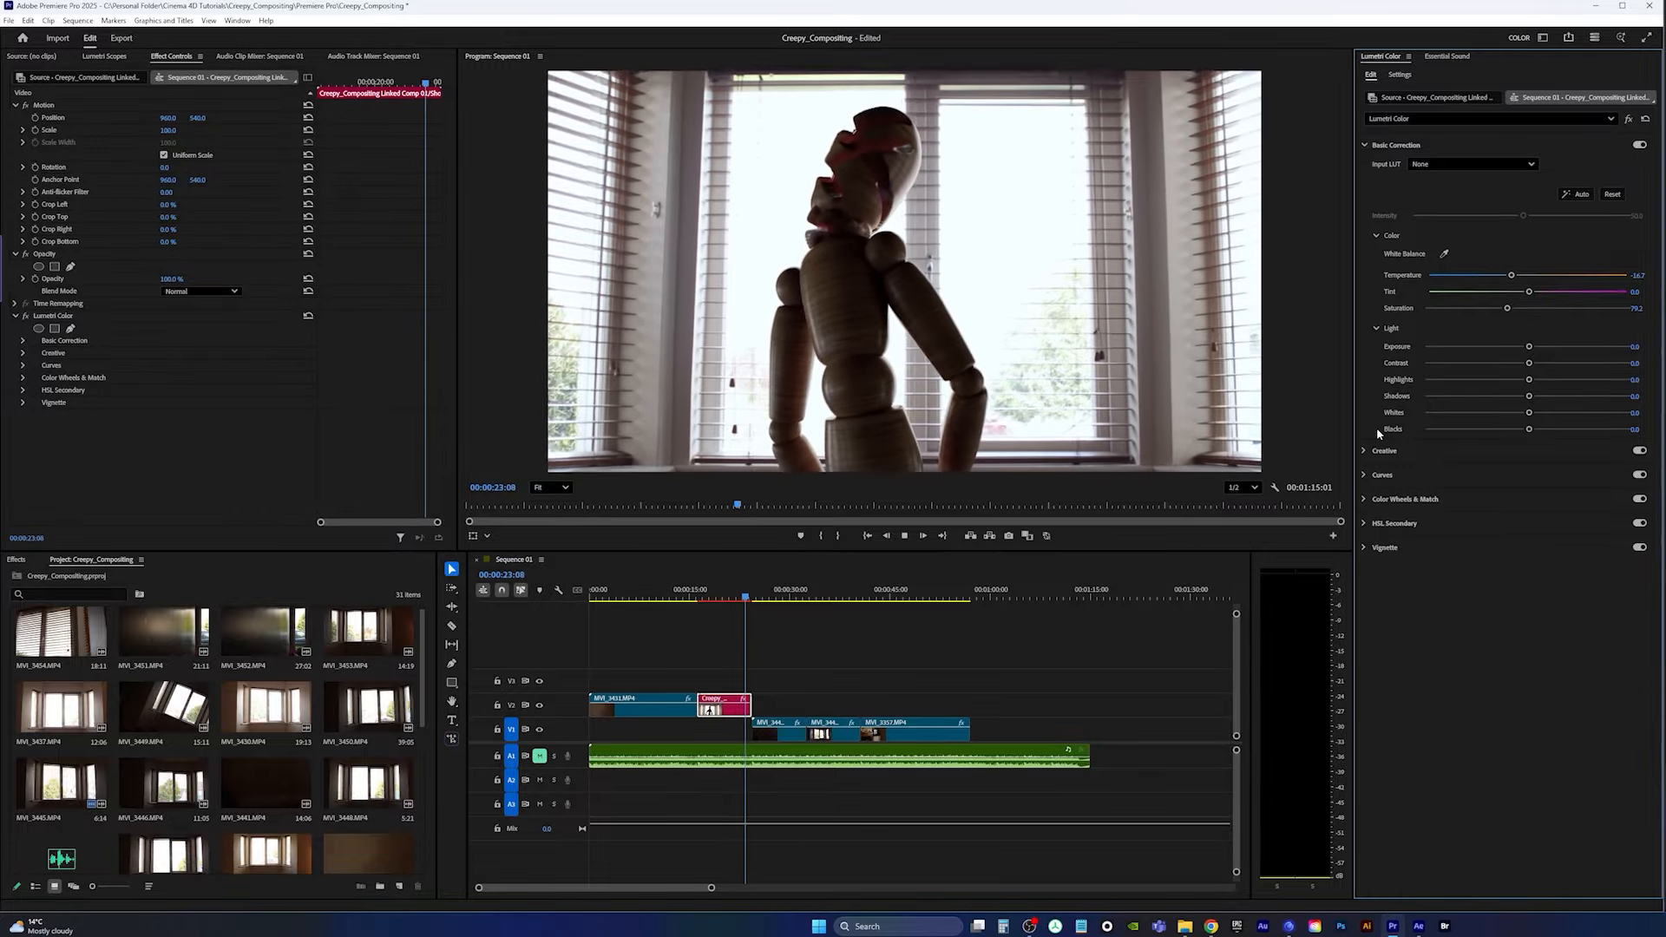
# Step: Replay the colour-corrected linked clip in Sequence 01, first from just before its start and again from 00:00:17:01, and stop the playback
pyautogui.press('space')
pyautogui.moveTo(753, 595); pyautogui.dragTo(684, 599)
pyautogui.press('space')
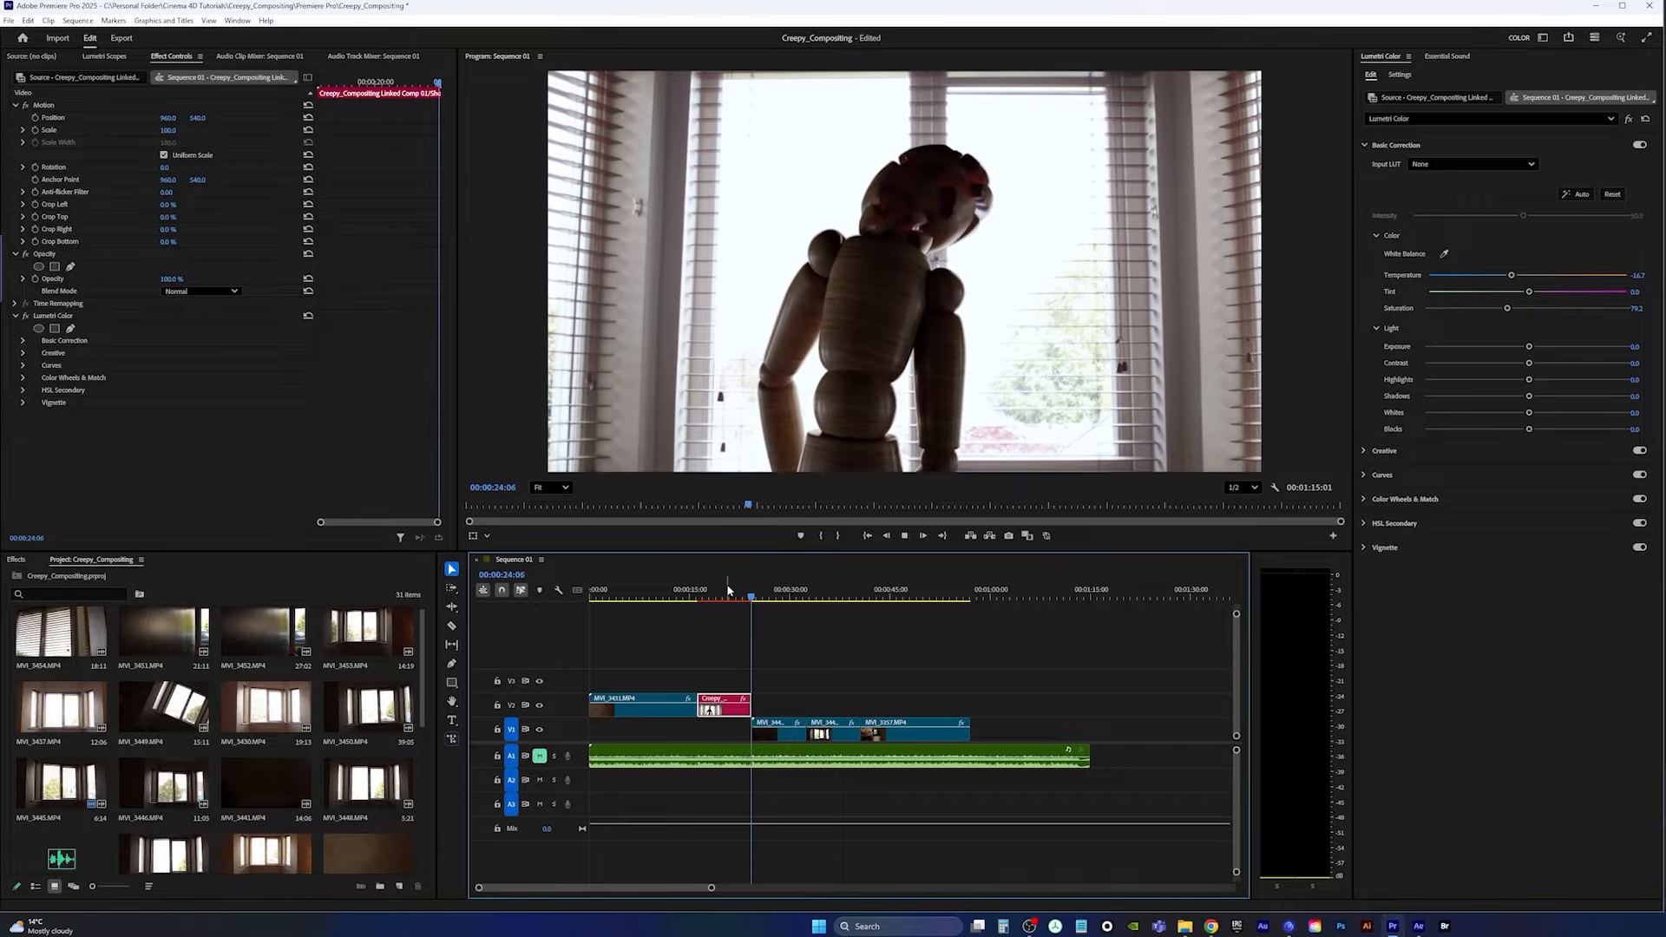
pyautogui.click(716, 598)
pyautogui.moveTo(715, 604)
pyautogui.mouseDown()
pyautogui.moveTo(870, 621)
pyautogui.moveTo(778, 618)
pyautogui.moveTo(802, 628)
pyautogui.moveTo(774, 632)
pyautogui.moveTo(810, 636)
pyautogui.moveTo(709, 644)
pyautogui.moveTo(705, 600)
pyautogui.mouseUp()
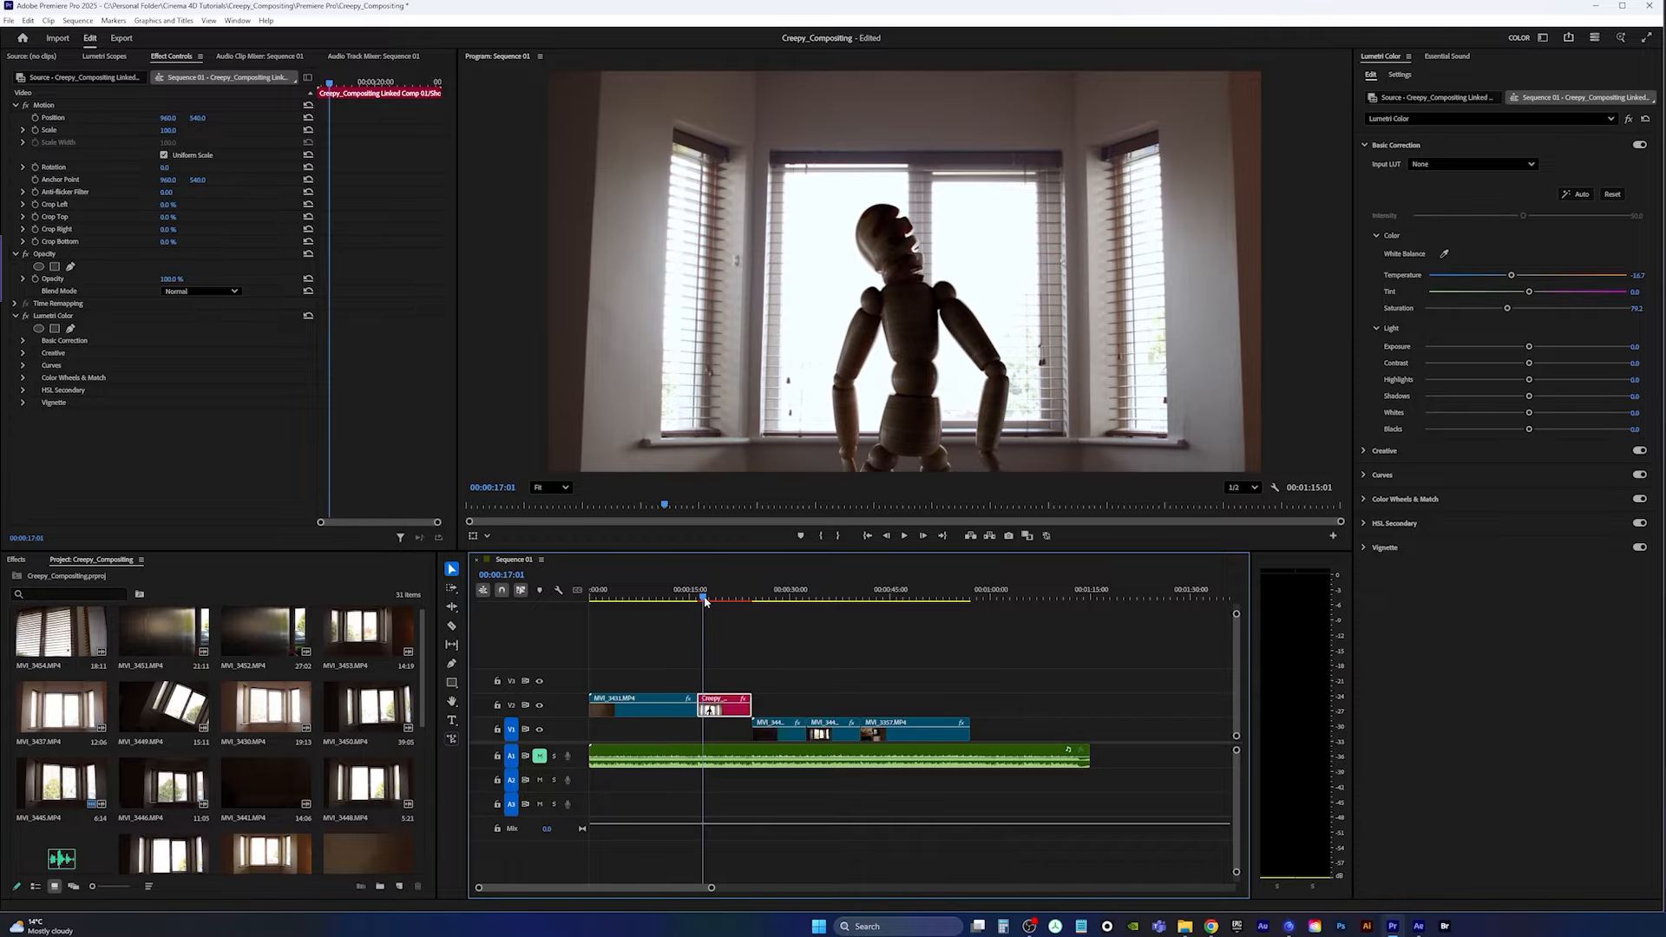
pyautogui.press('space')
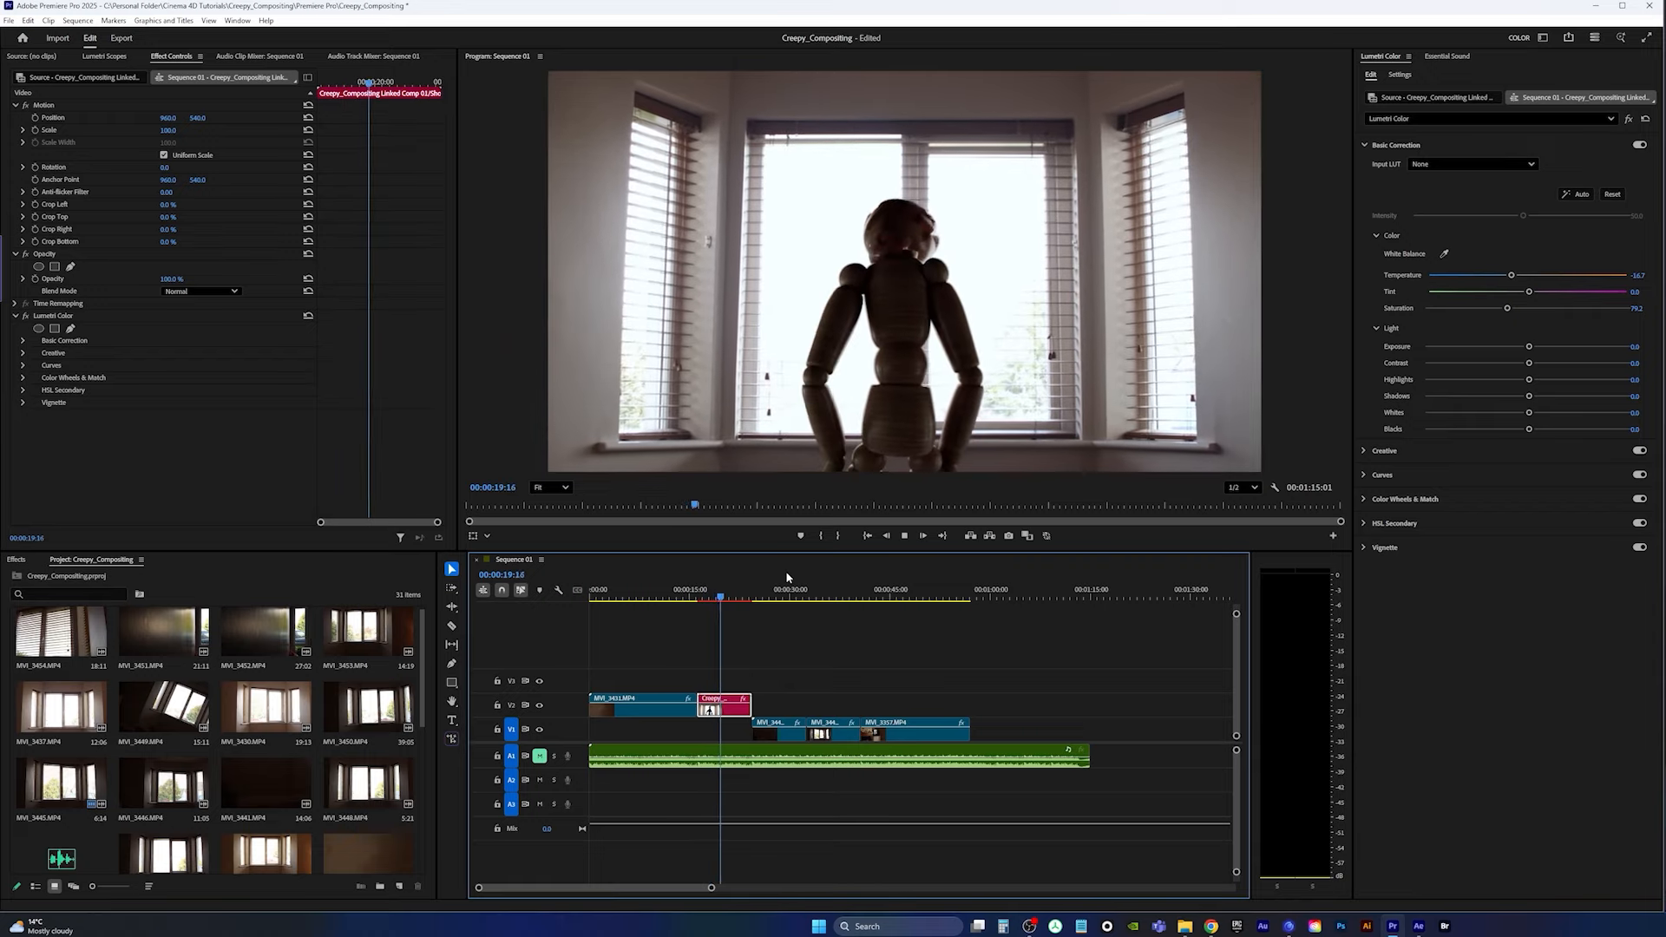
pyautogui.press('space')
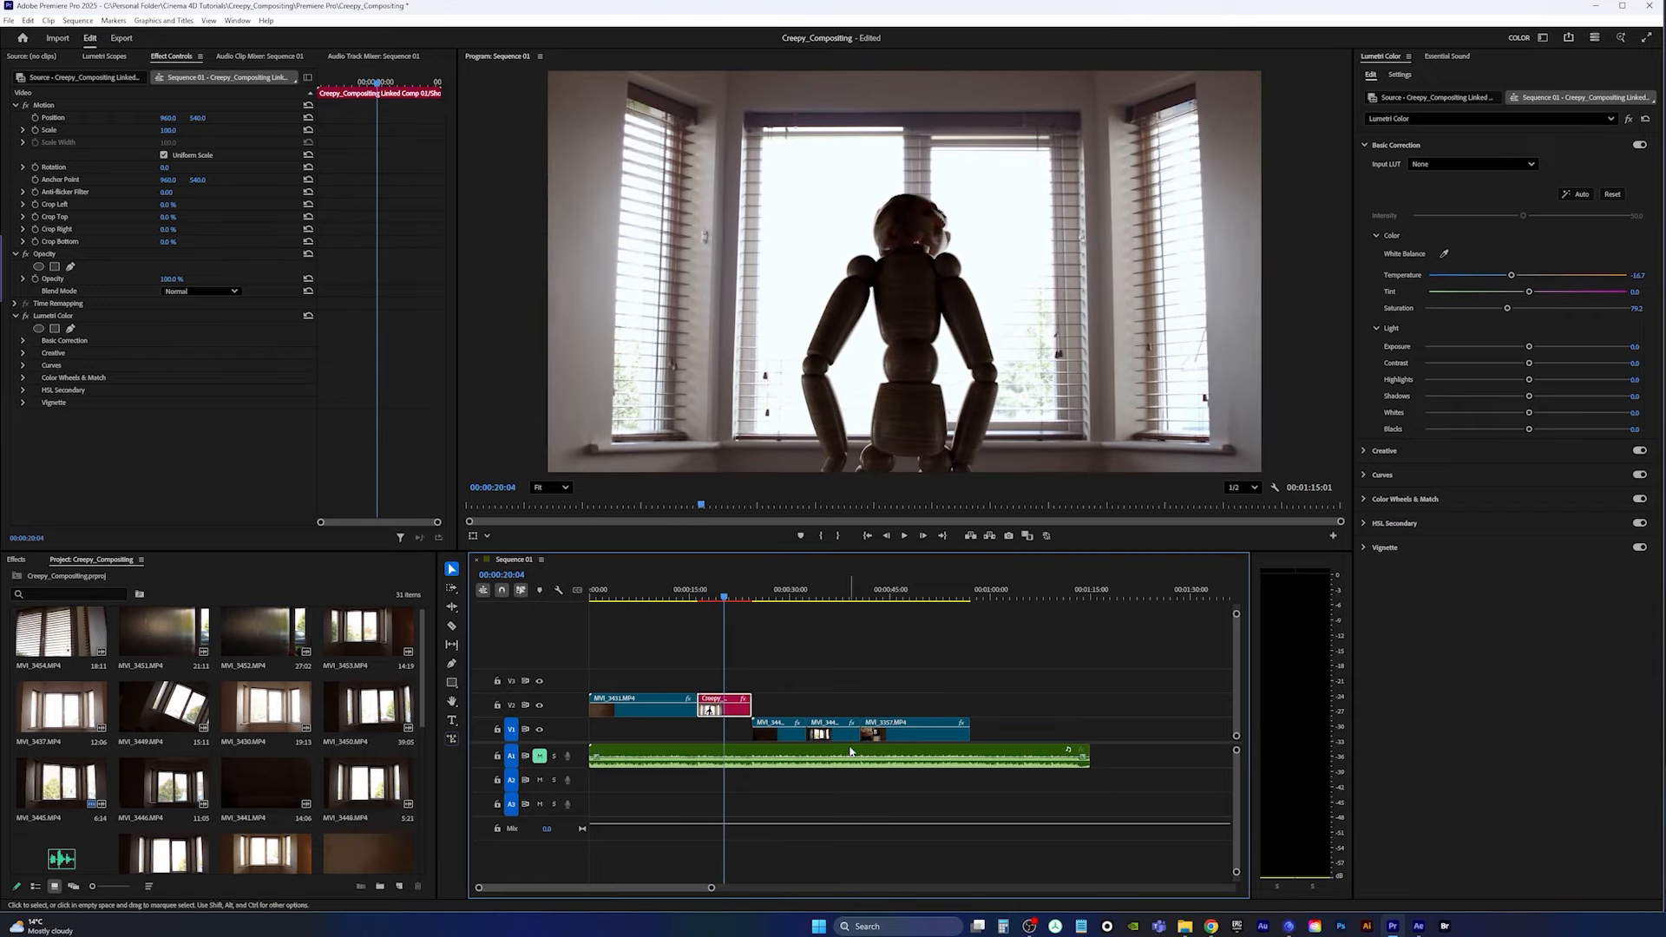
# Step: Switch to Cinema 4D, minimize the Picture Viewer, and view the 3D Tracker Camera's position and rotation tracks as F-curves
pyautogui.moveTo(1284, 927)
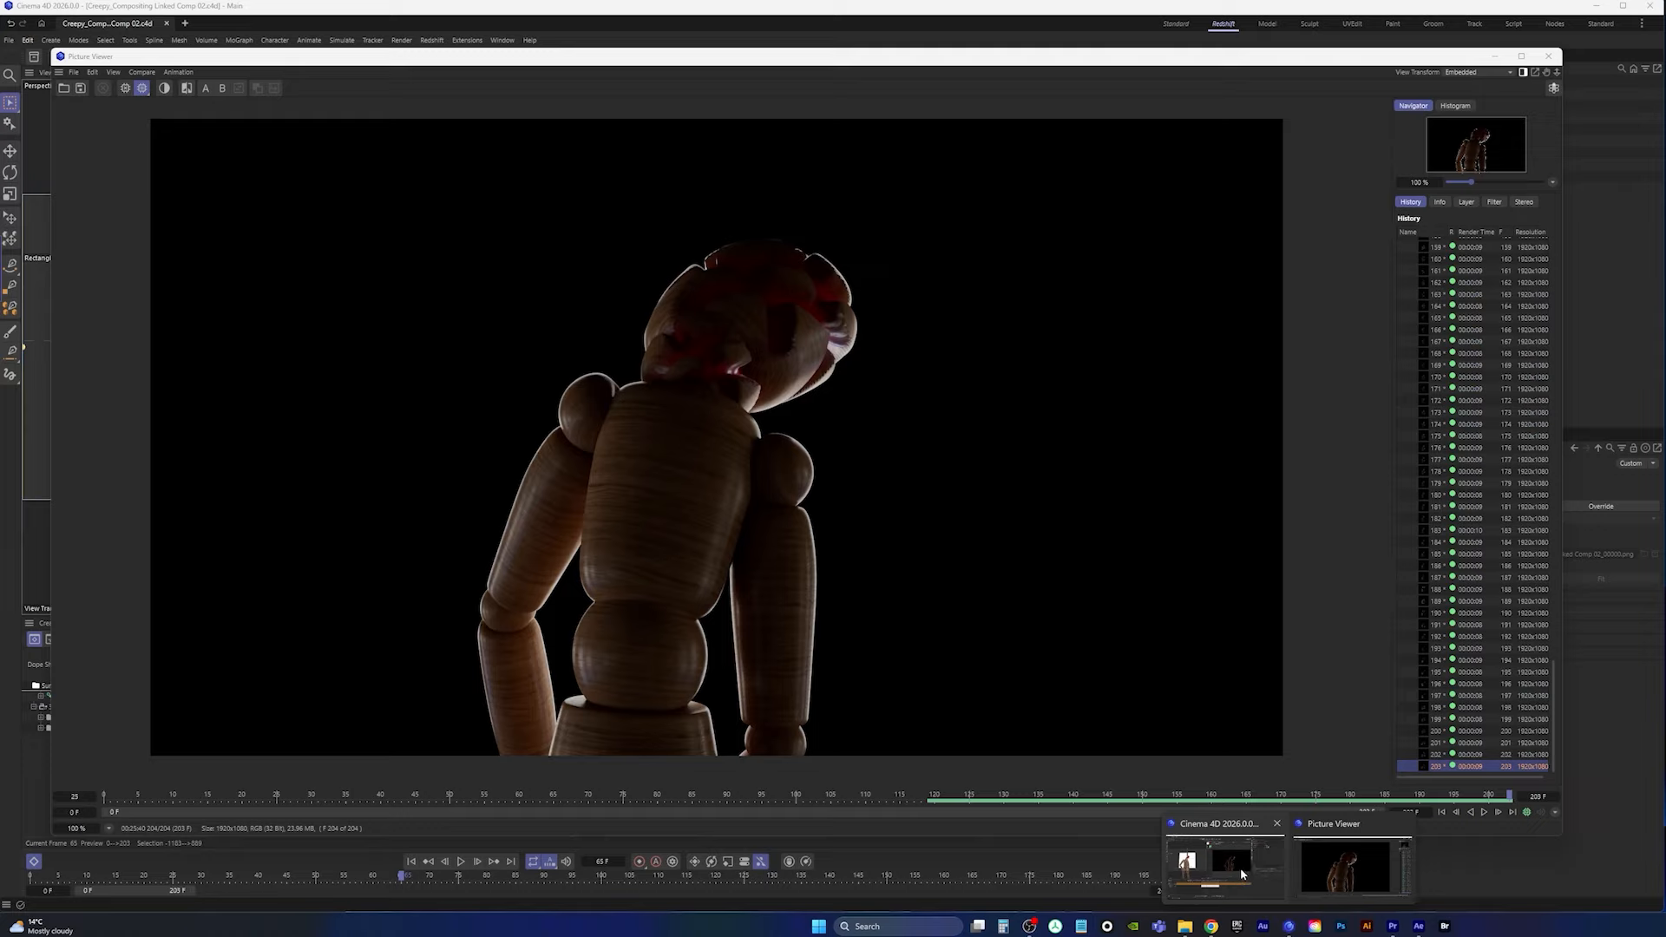
pyautogui.click(1240, 868)
pyautogui.click(1493, 56)
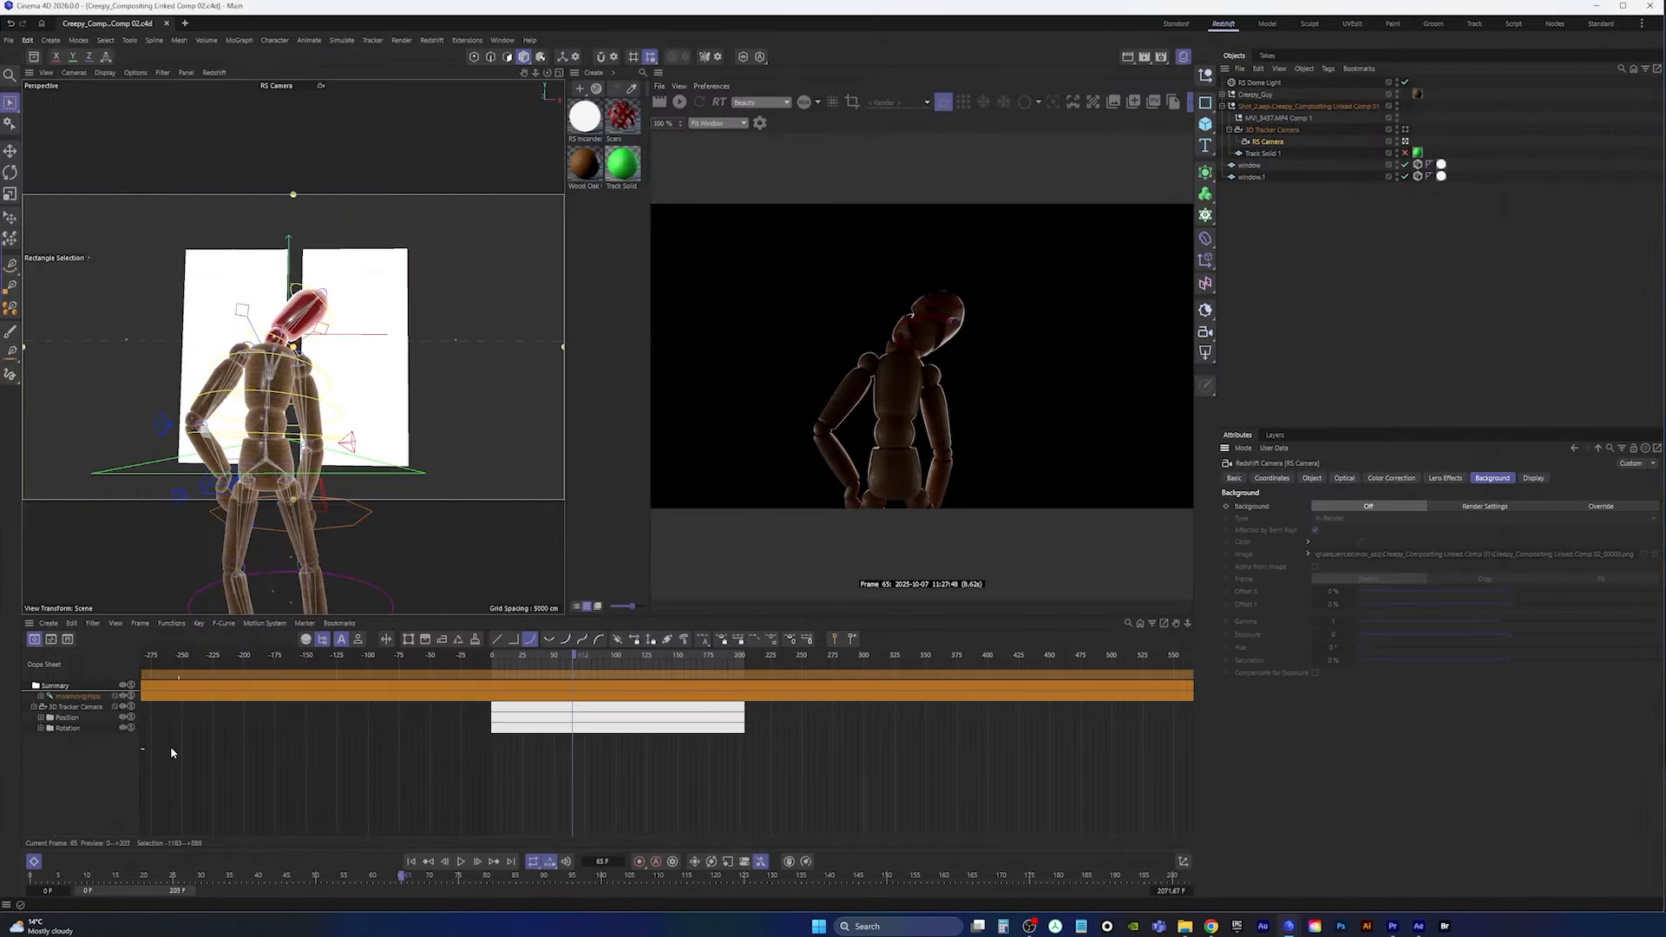
pyautogui.click(73, 706)
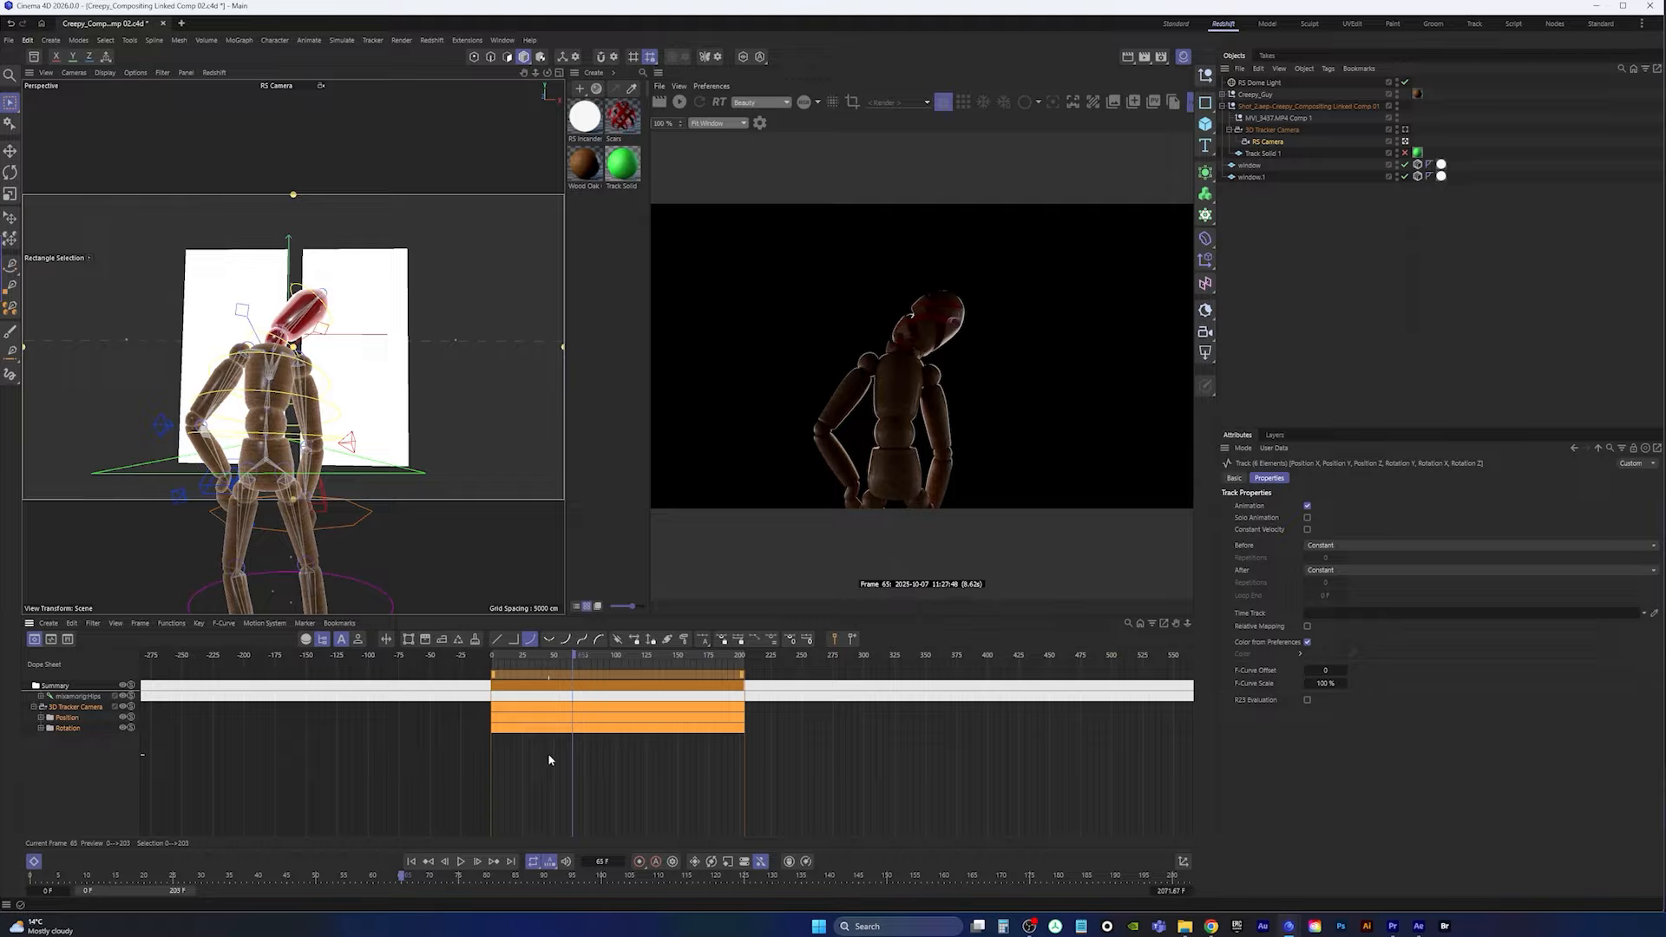
pyautogui.press('Tab')
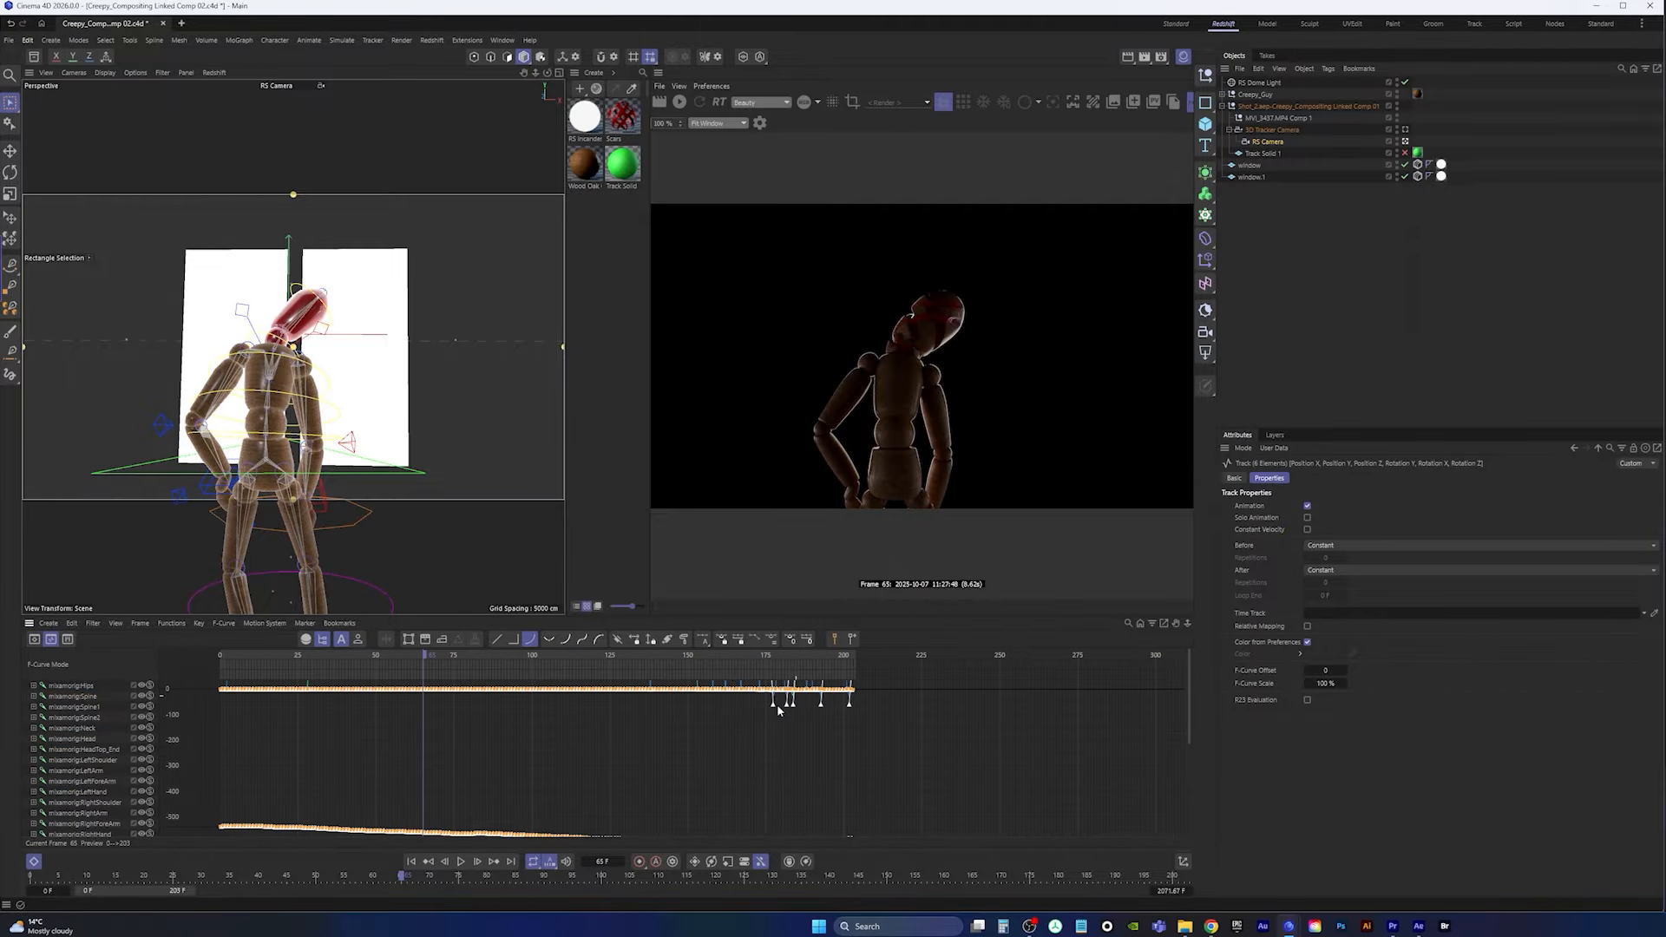
pyautogui.keyDown('alt'); pyautogui.moveTo(778, 706); pyautogui.dragTo(731, 760, button='middle'); pyautogui.keyUp('alt')
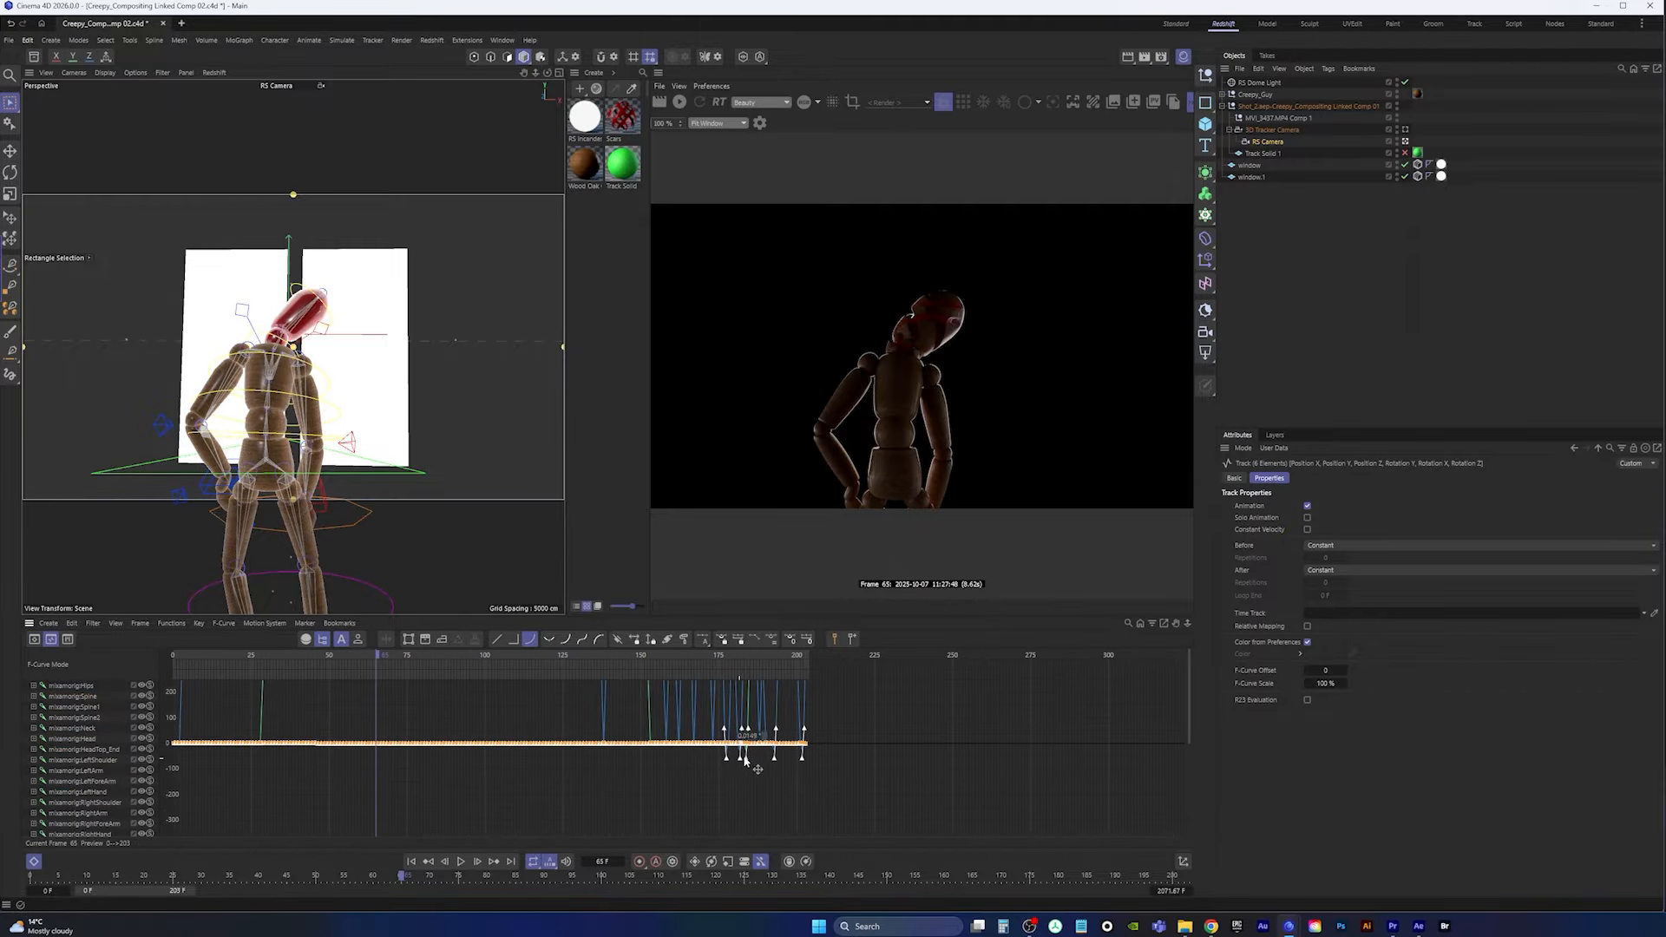
# Step: Switch to After Effects and play Creepy_Compositing Linked Comp 01 from the first frame
pyautogui.click(1419, 927)
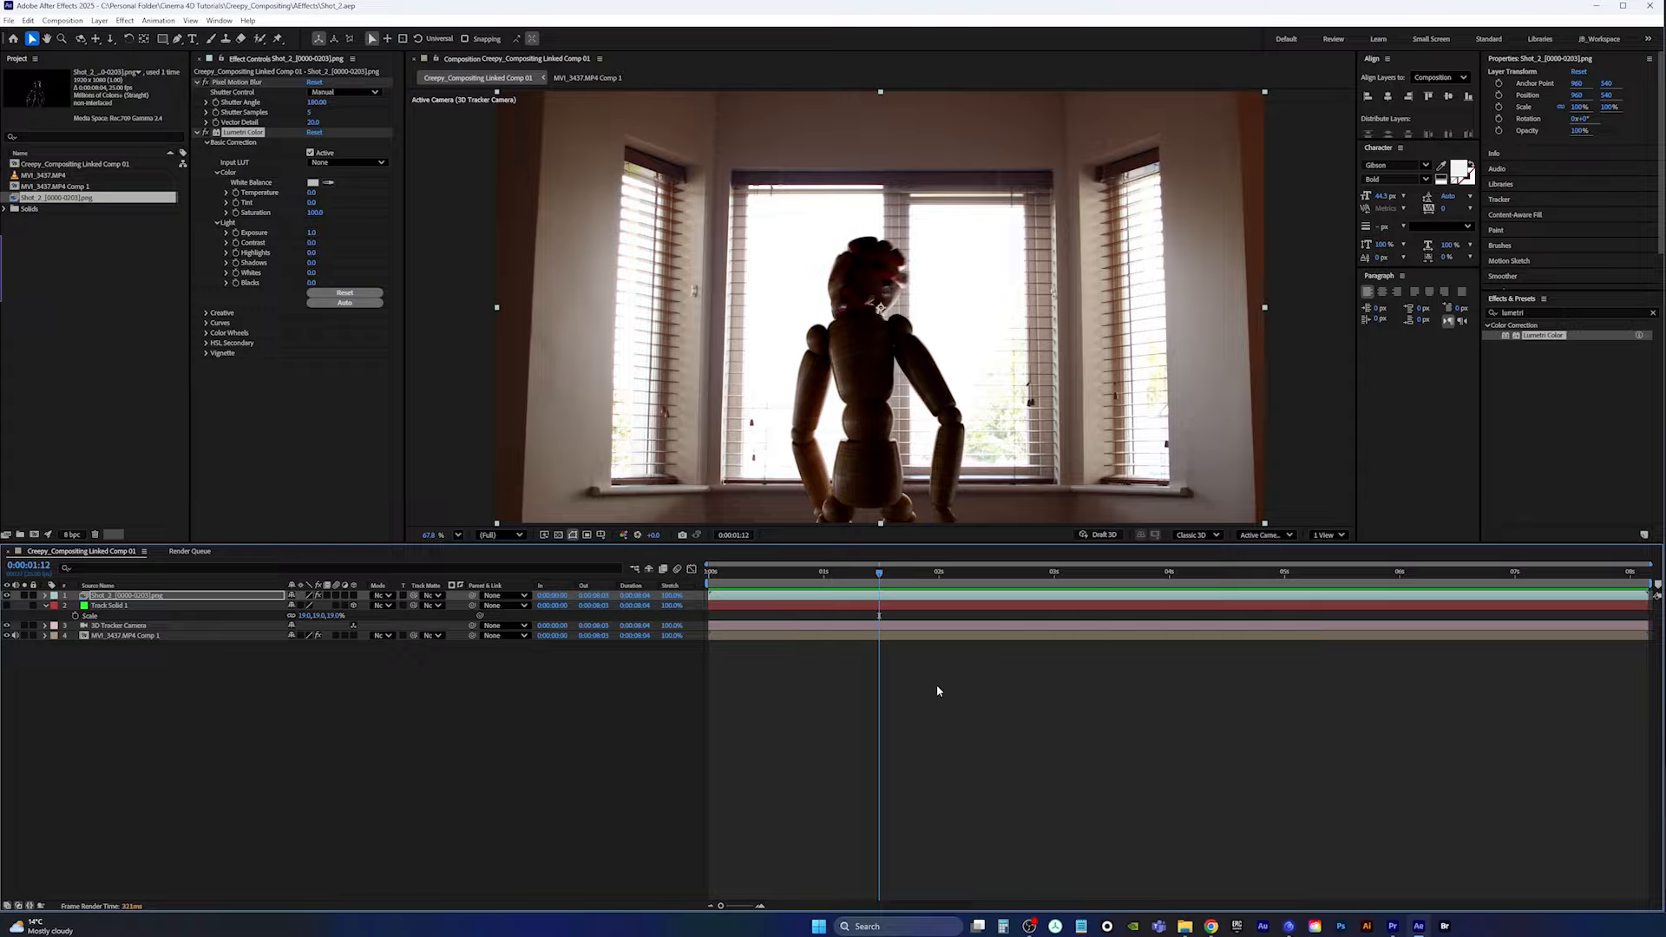
pyautogui.moveTo(879, 573); pyautogui.dragTo(607, 629)
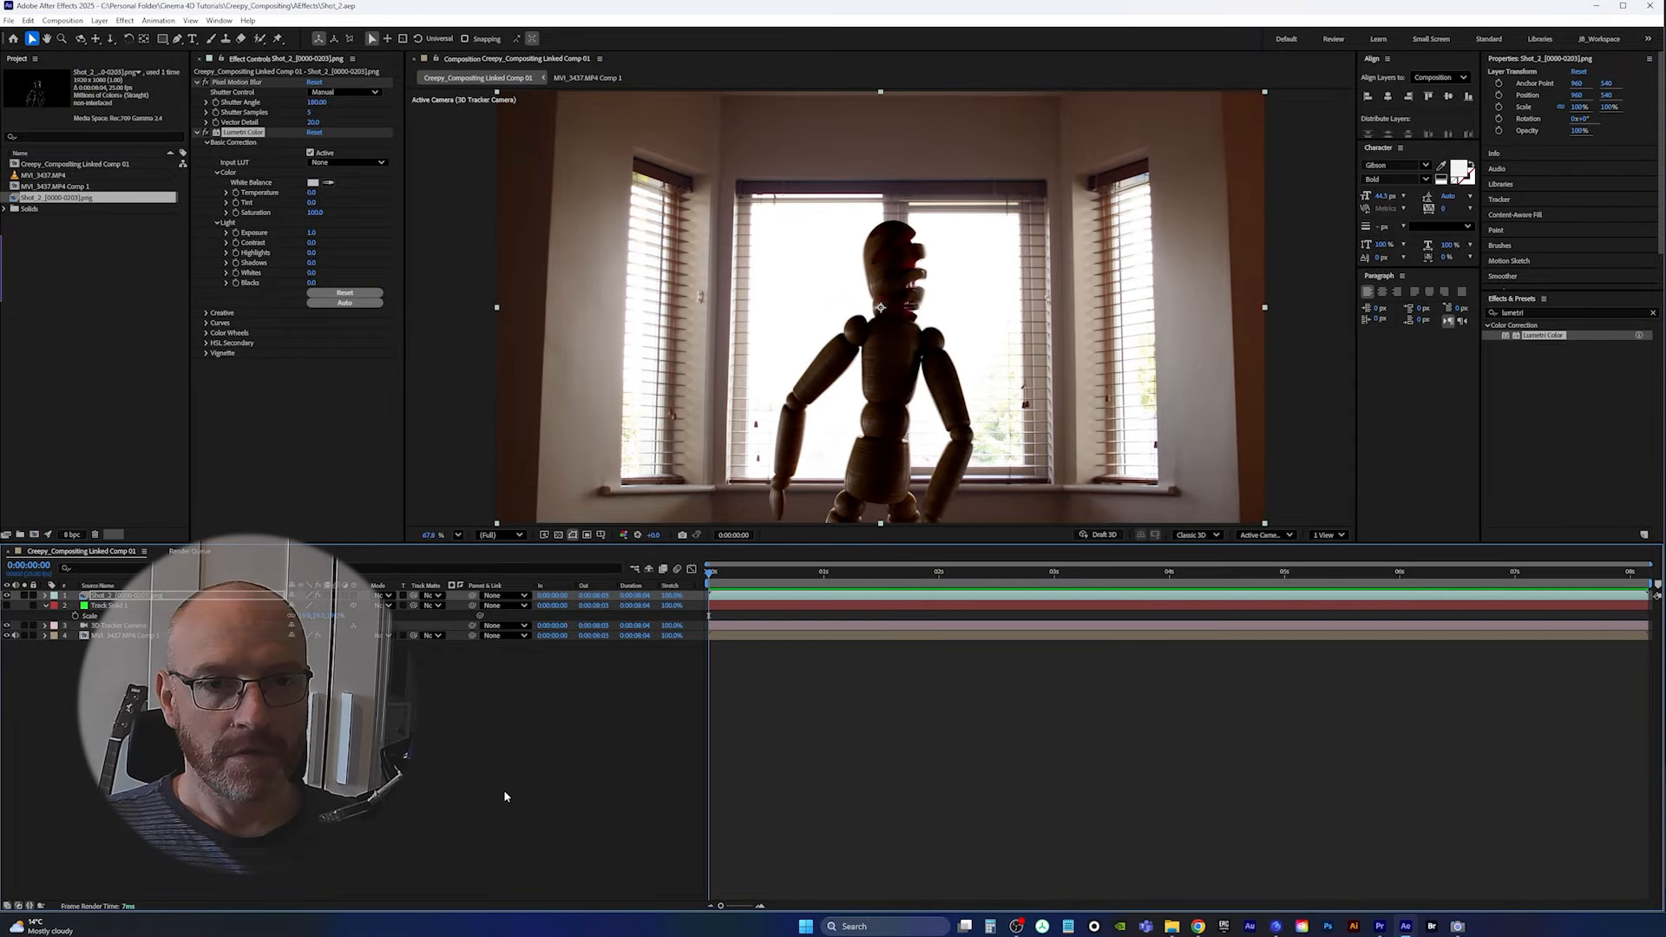
pyautogui.press('space')
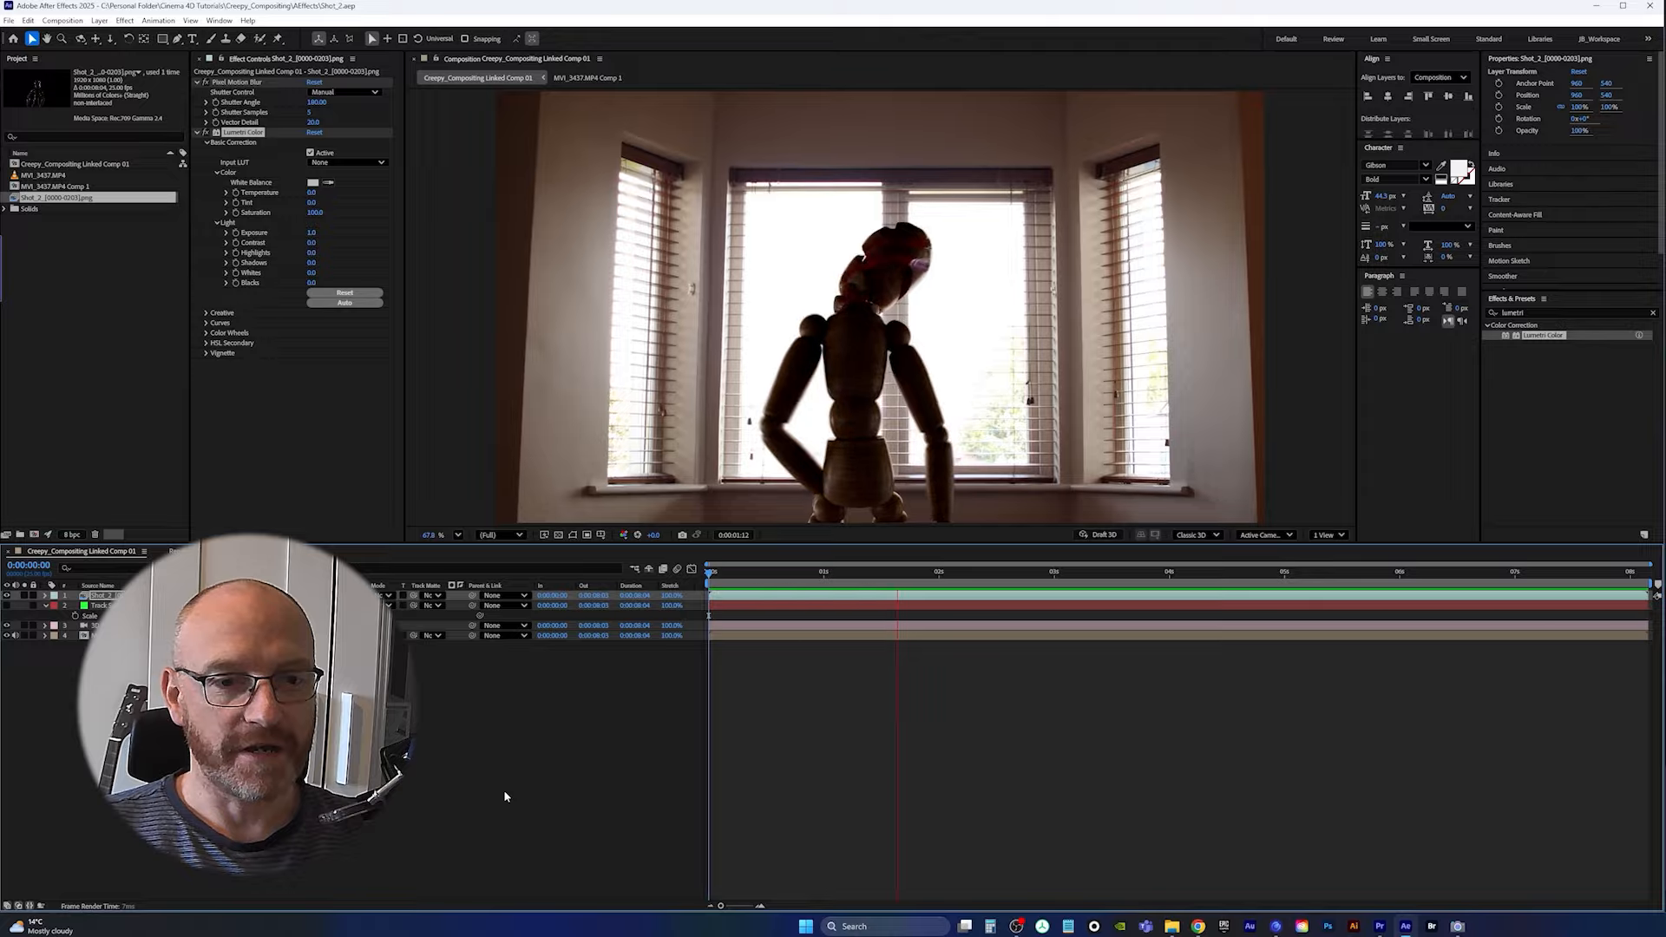